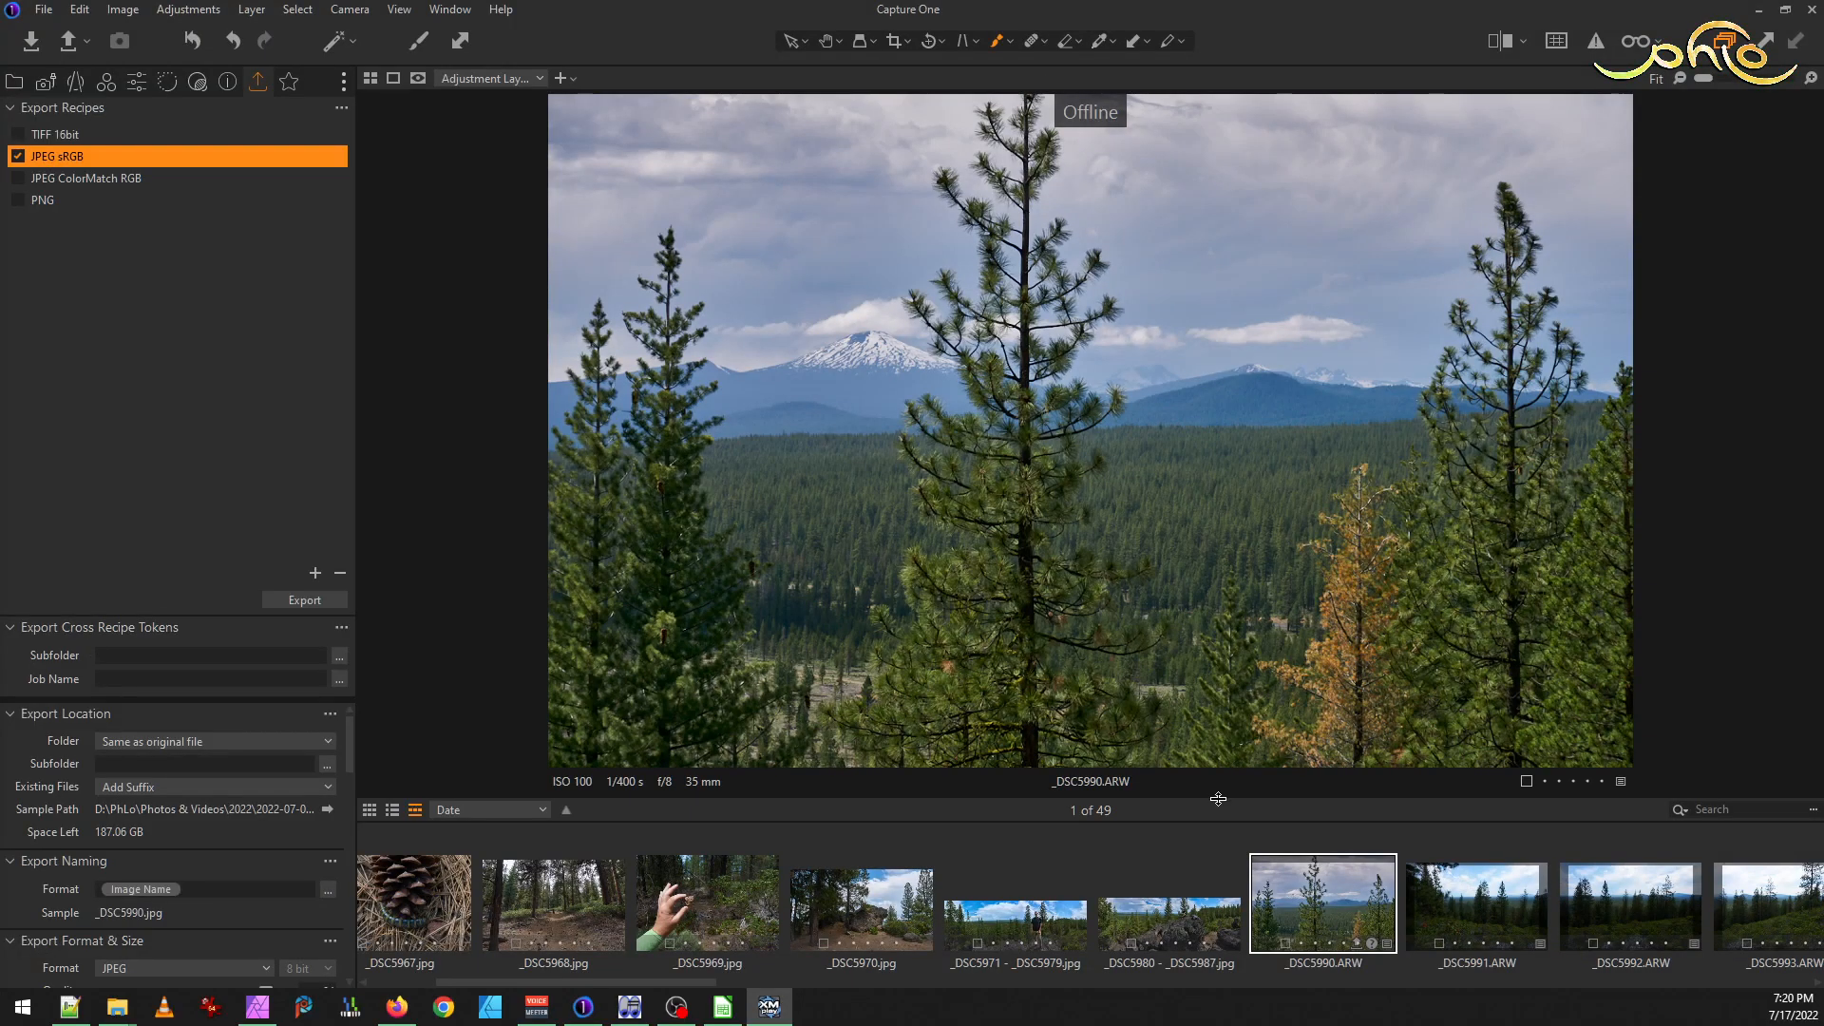
# Expand the crop of _DSC5991.ARW to the full frame, about 22.77 × 14.16 in, using an unconstrained aspect ratio
pyautogui.scroll(-2, 1364, 903)
pyautogui.click(1263, 897)
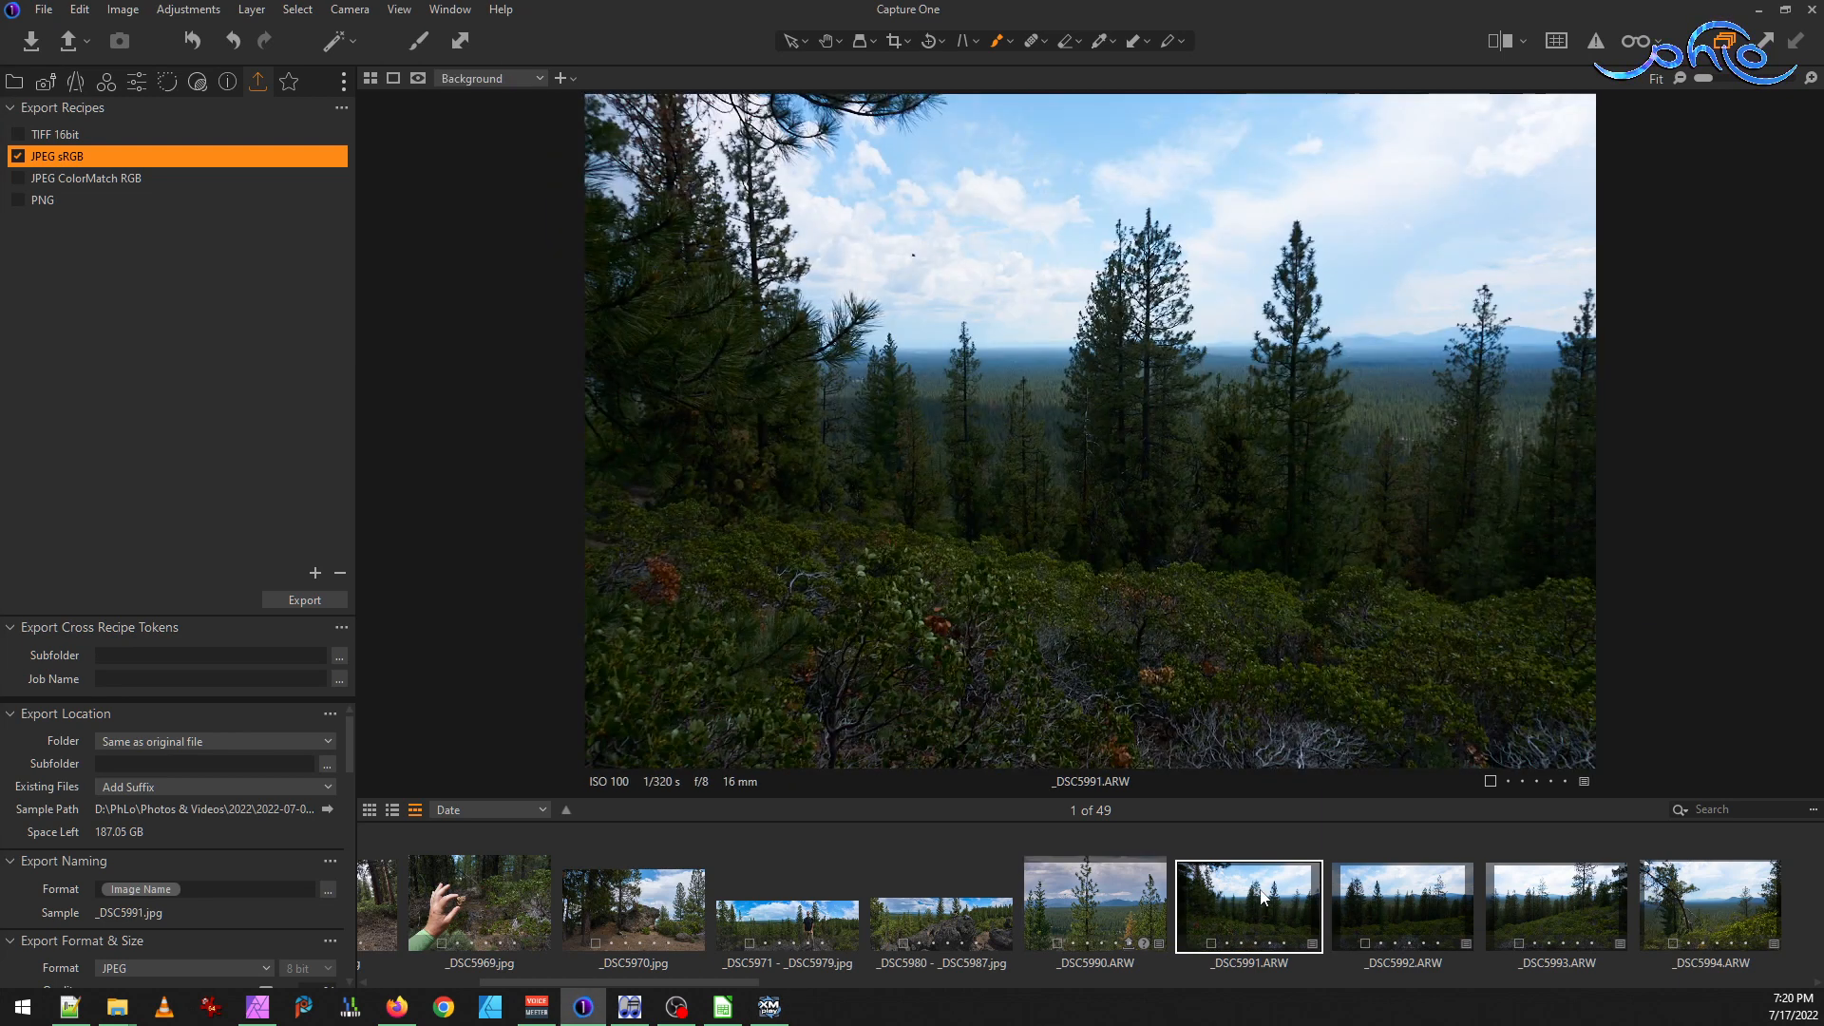
pyautogui.click(890, 42)
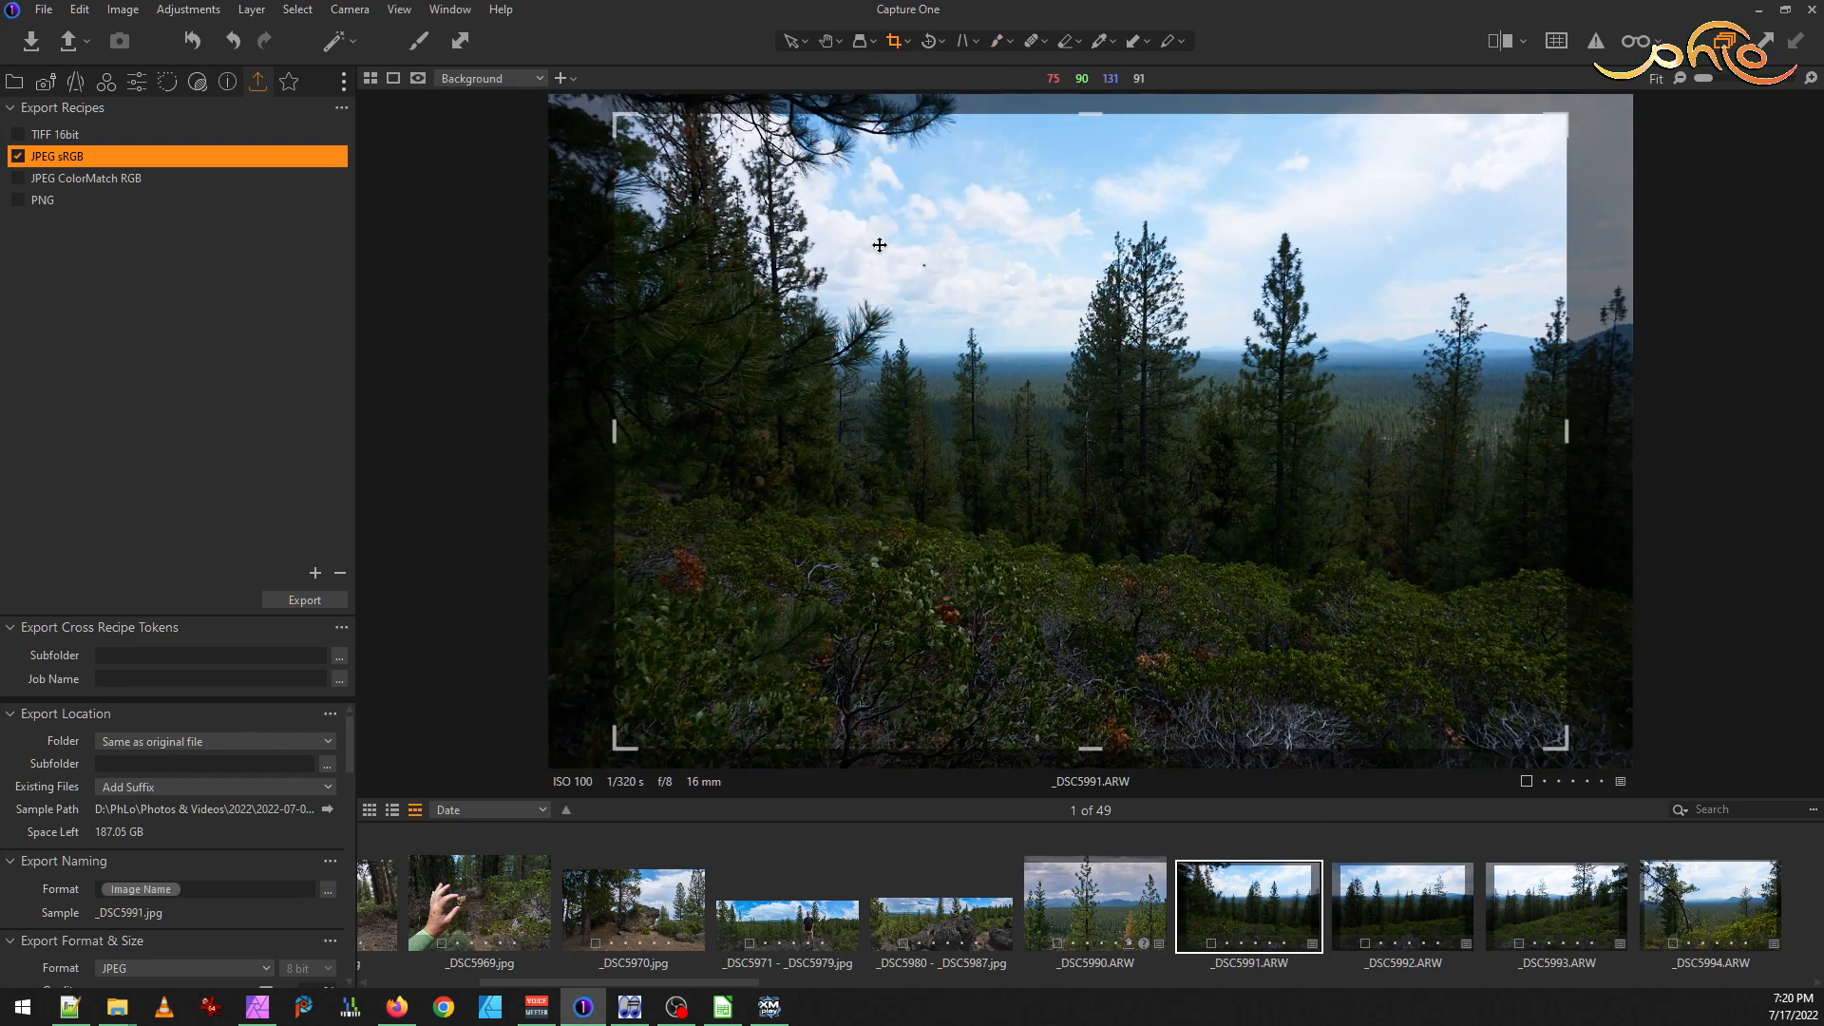
pyautogui.click(906, 42)
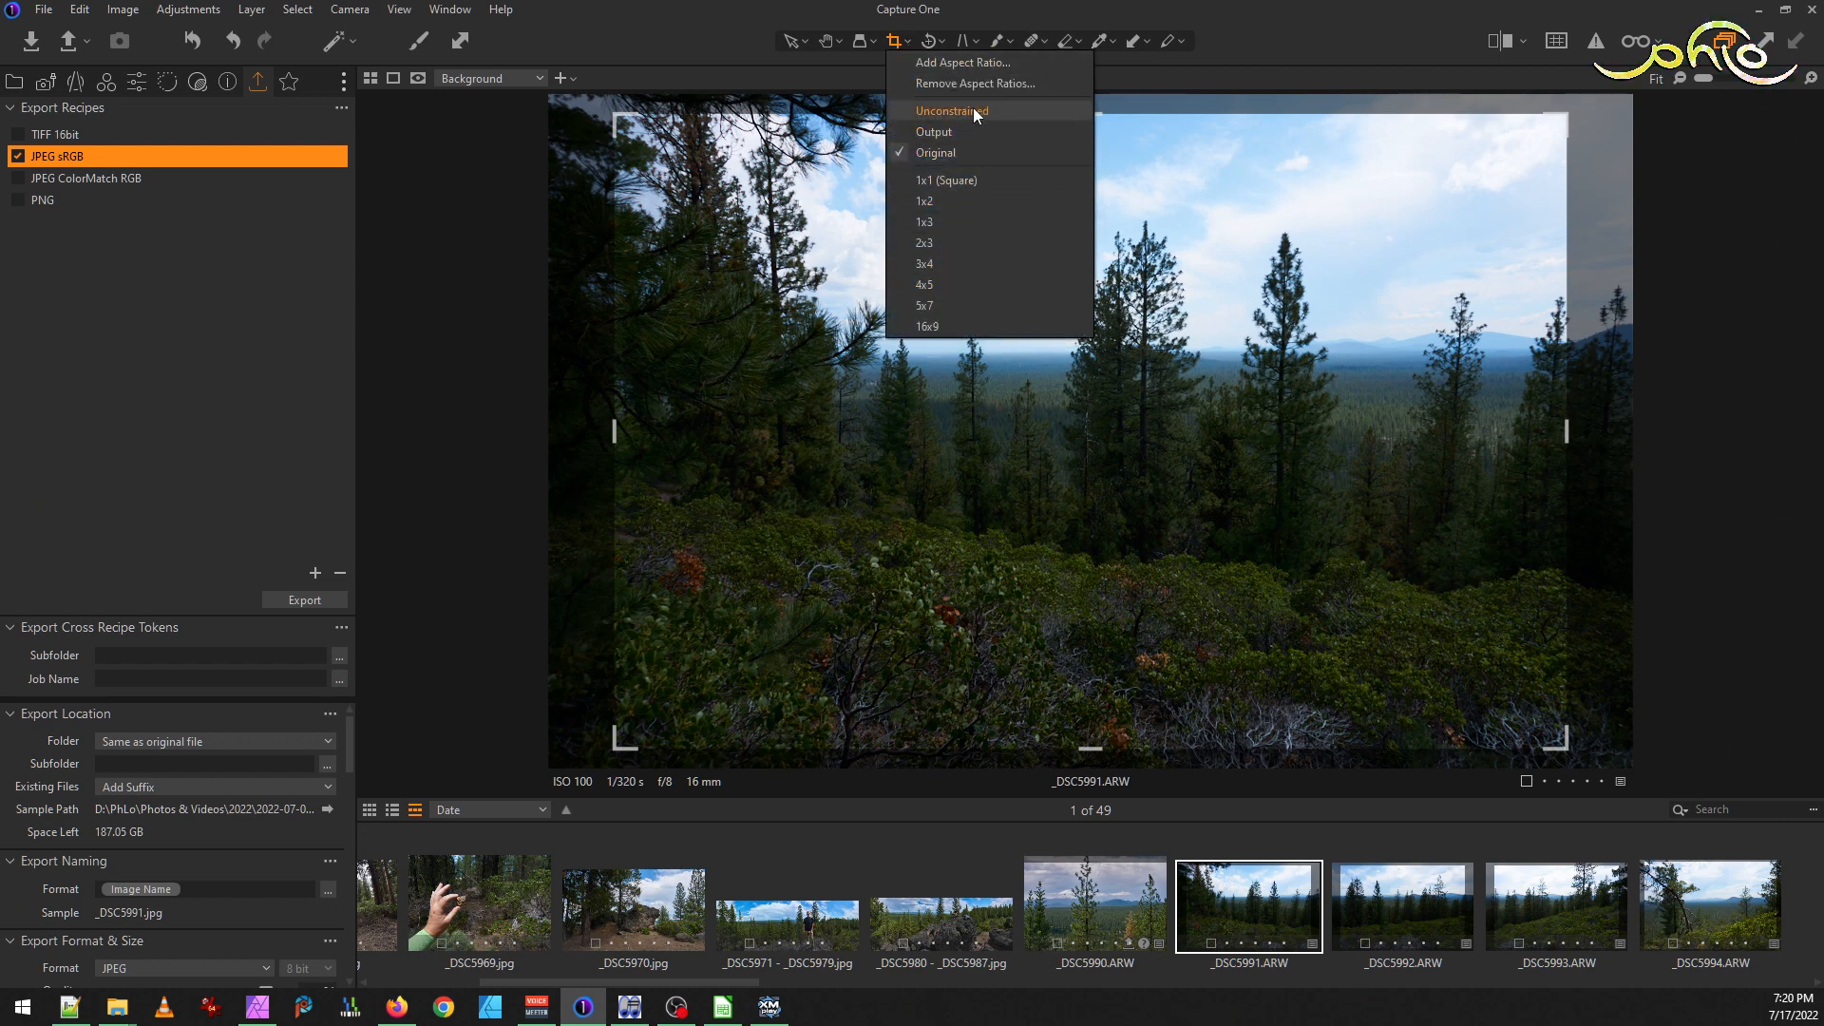
pyautogui.click(973, 110)
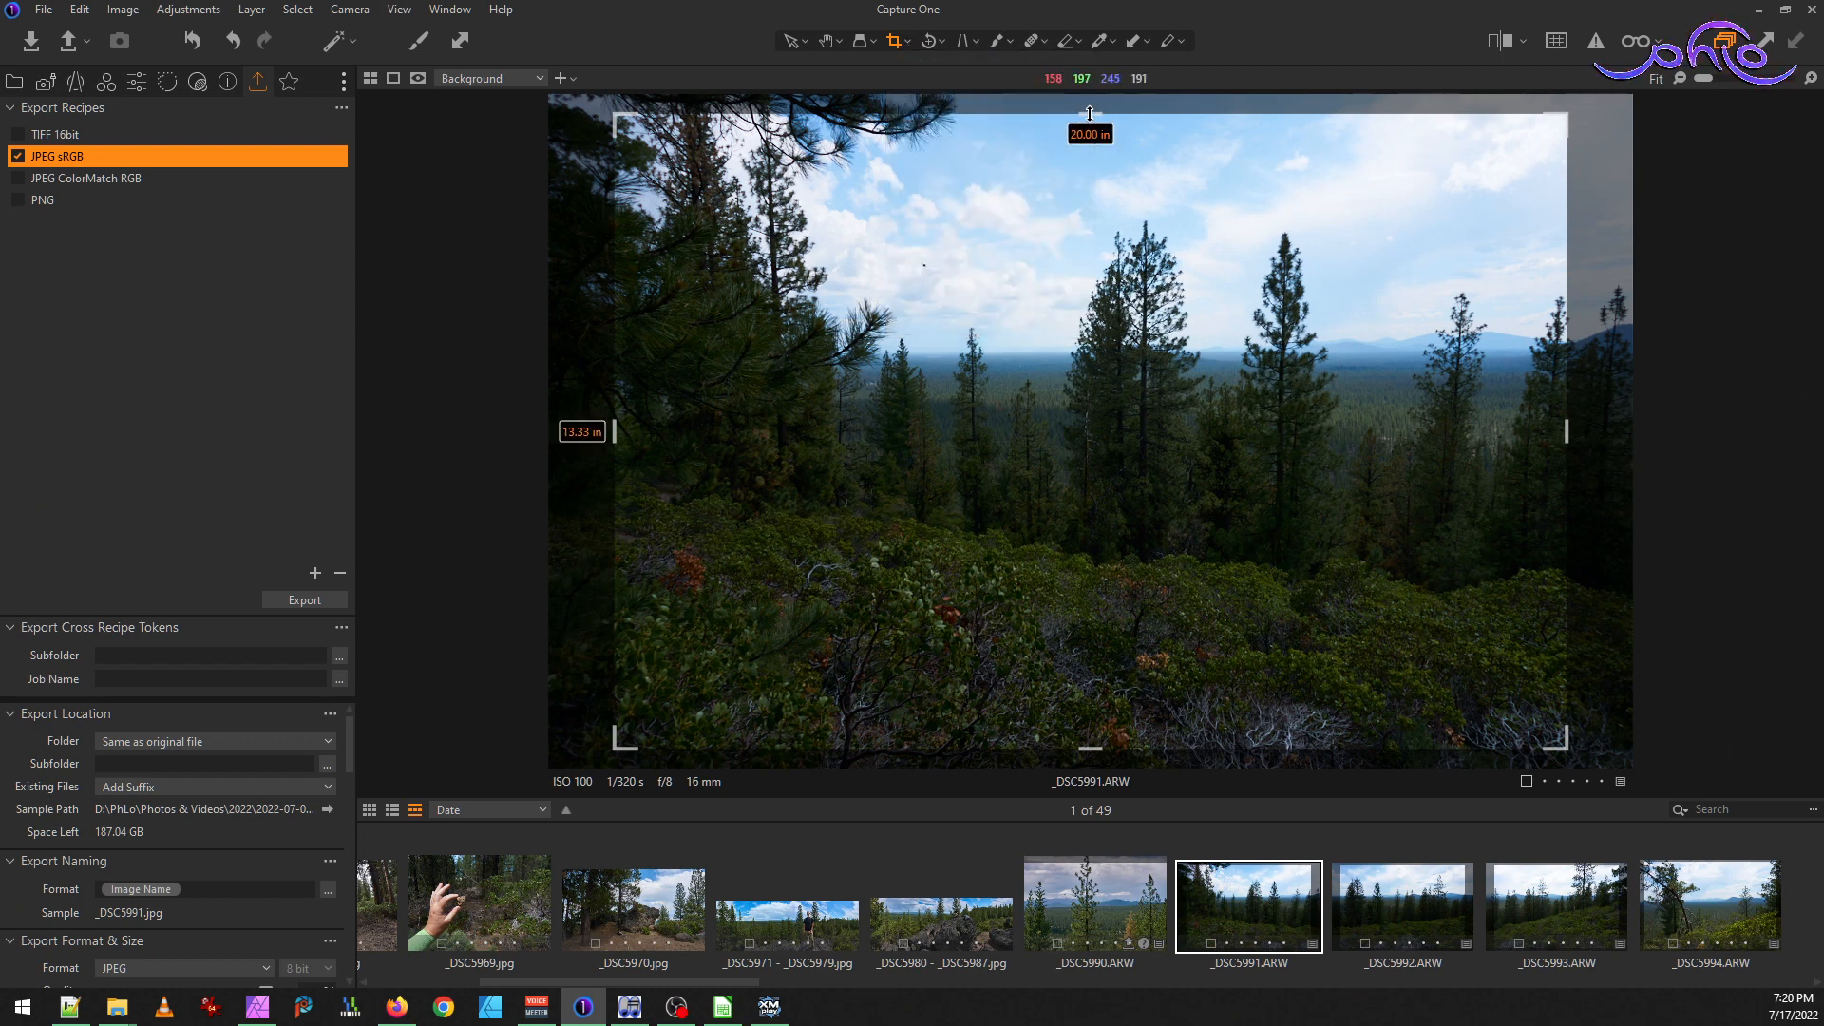
pyautogui.moveTo(1090, 113); pyautogui.dragTo(1089, 94)
pyautogui.moveTo(614, 431); pyautogui.dragTo(549, 429)
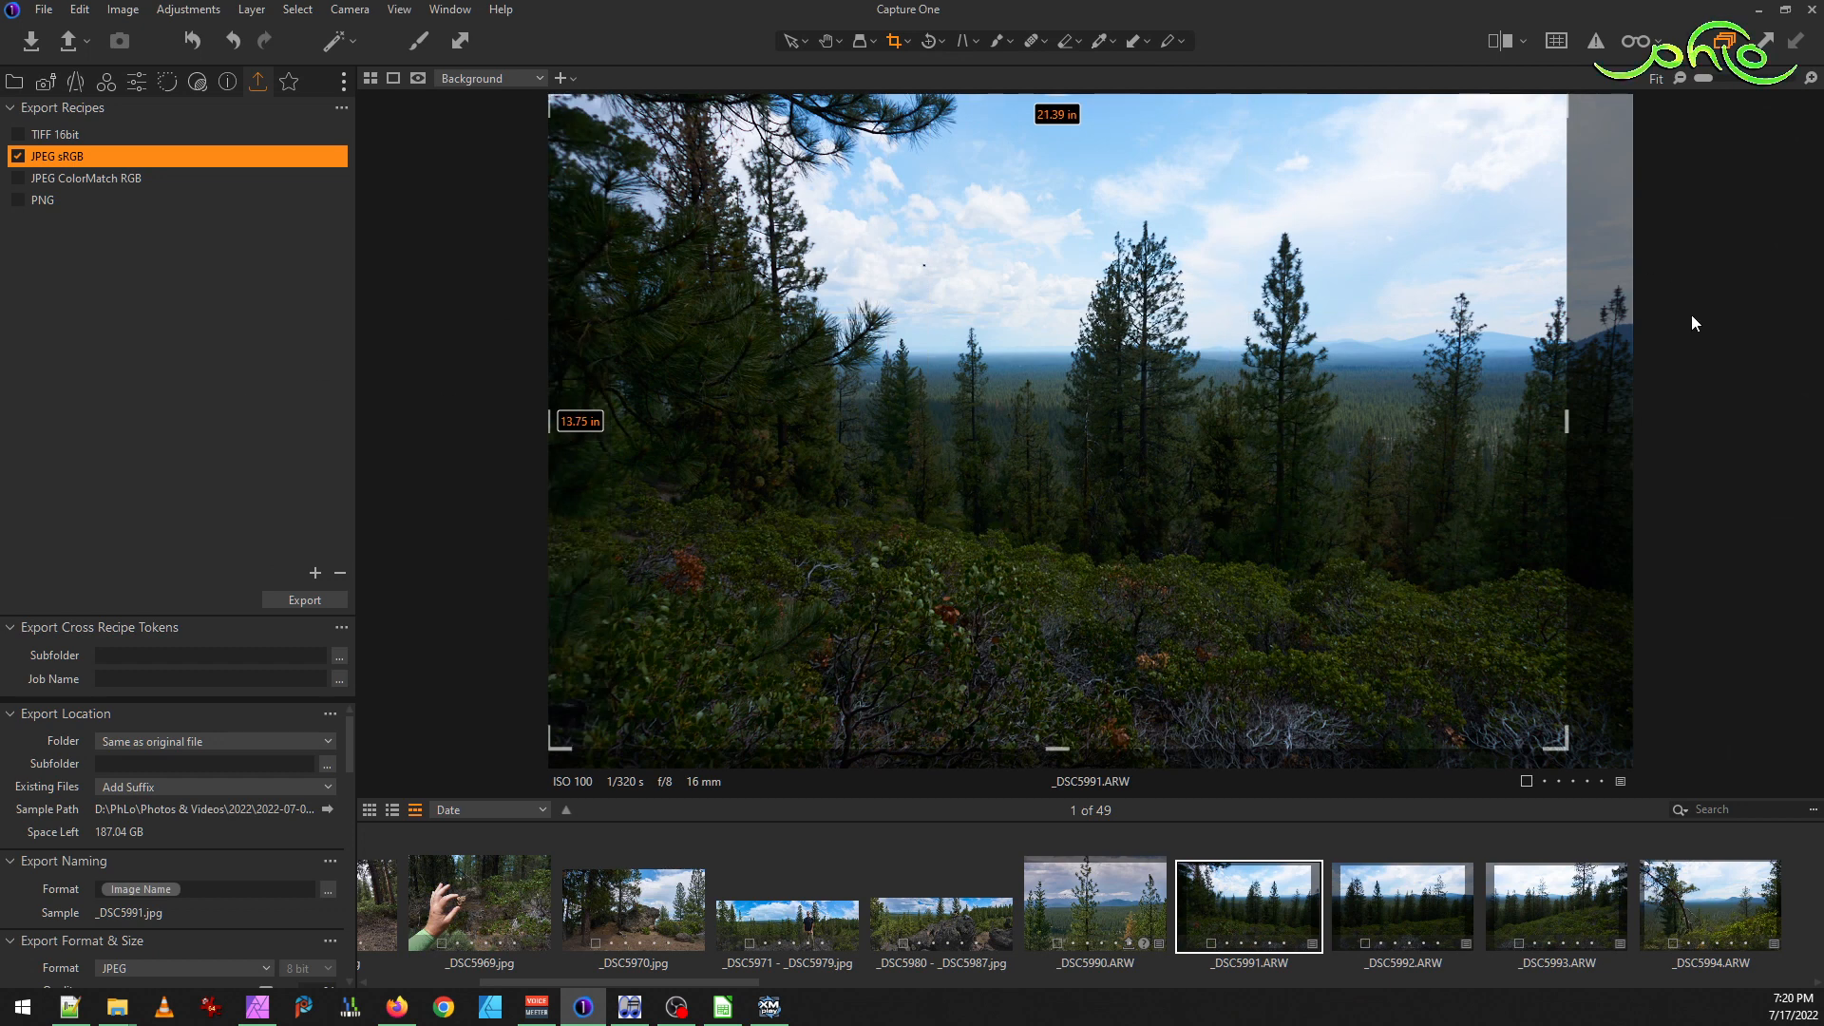
pyautogui.moveTo(1568, 421); pyautogui.dragTo(1761, 433)
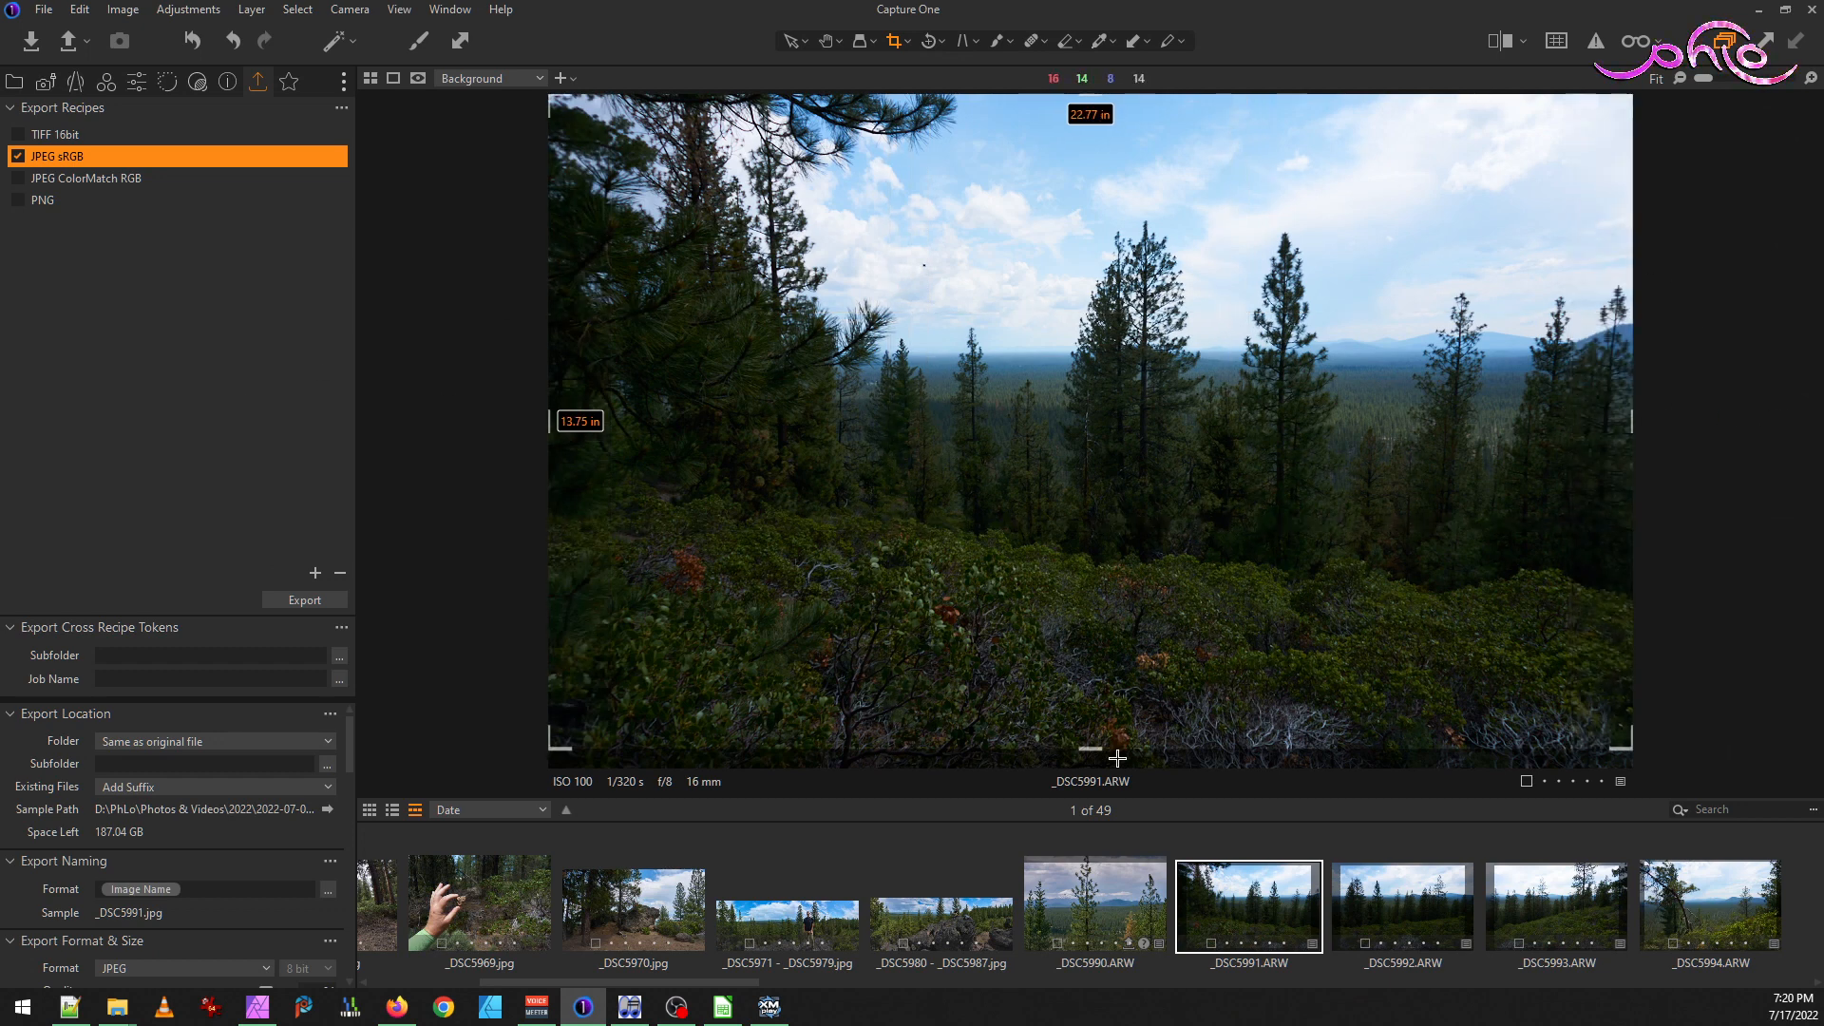
pyautogui.moveTo(1117, 758); pyautogui.dragTo(1119, 774)
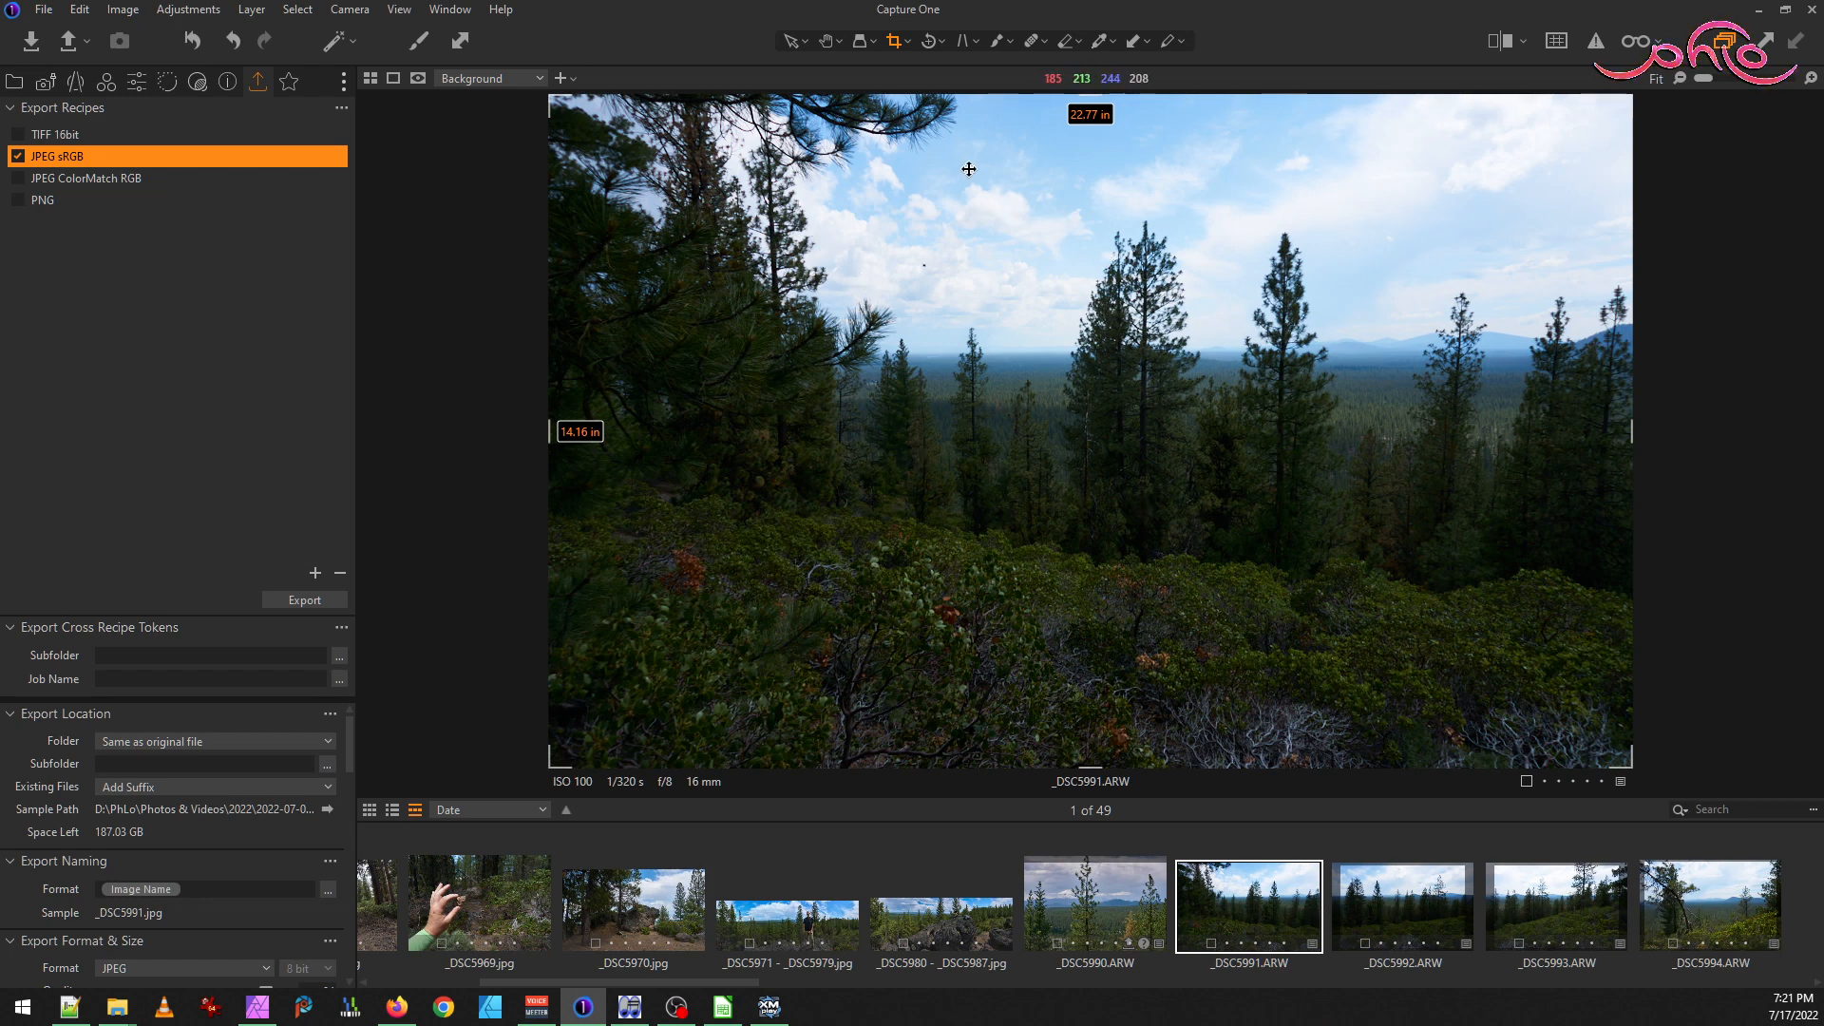
# Examine the small dark speck in the sky of _DSC5991.ARW at high magnification
pyautogui.scroll(2, 943, 211)
pyautogui.scroll(4, 906, 309)
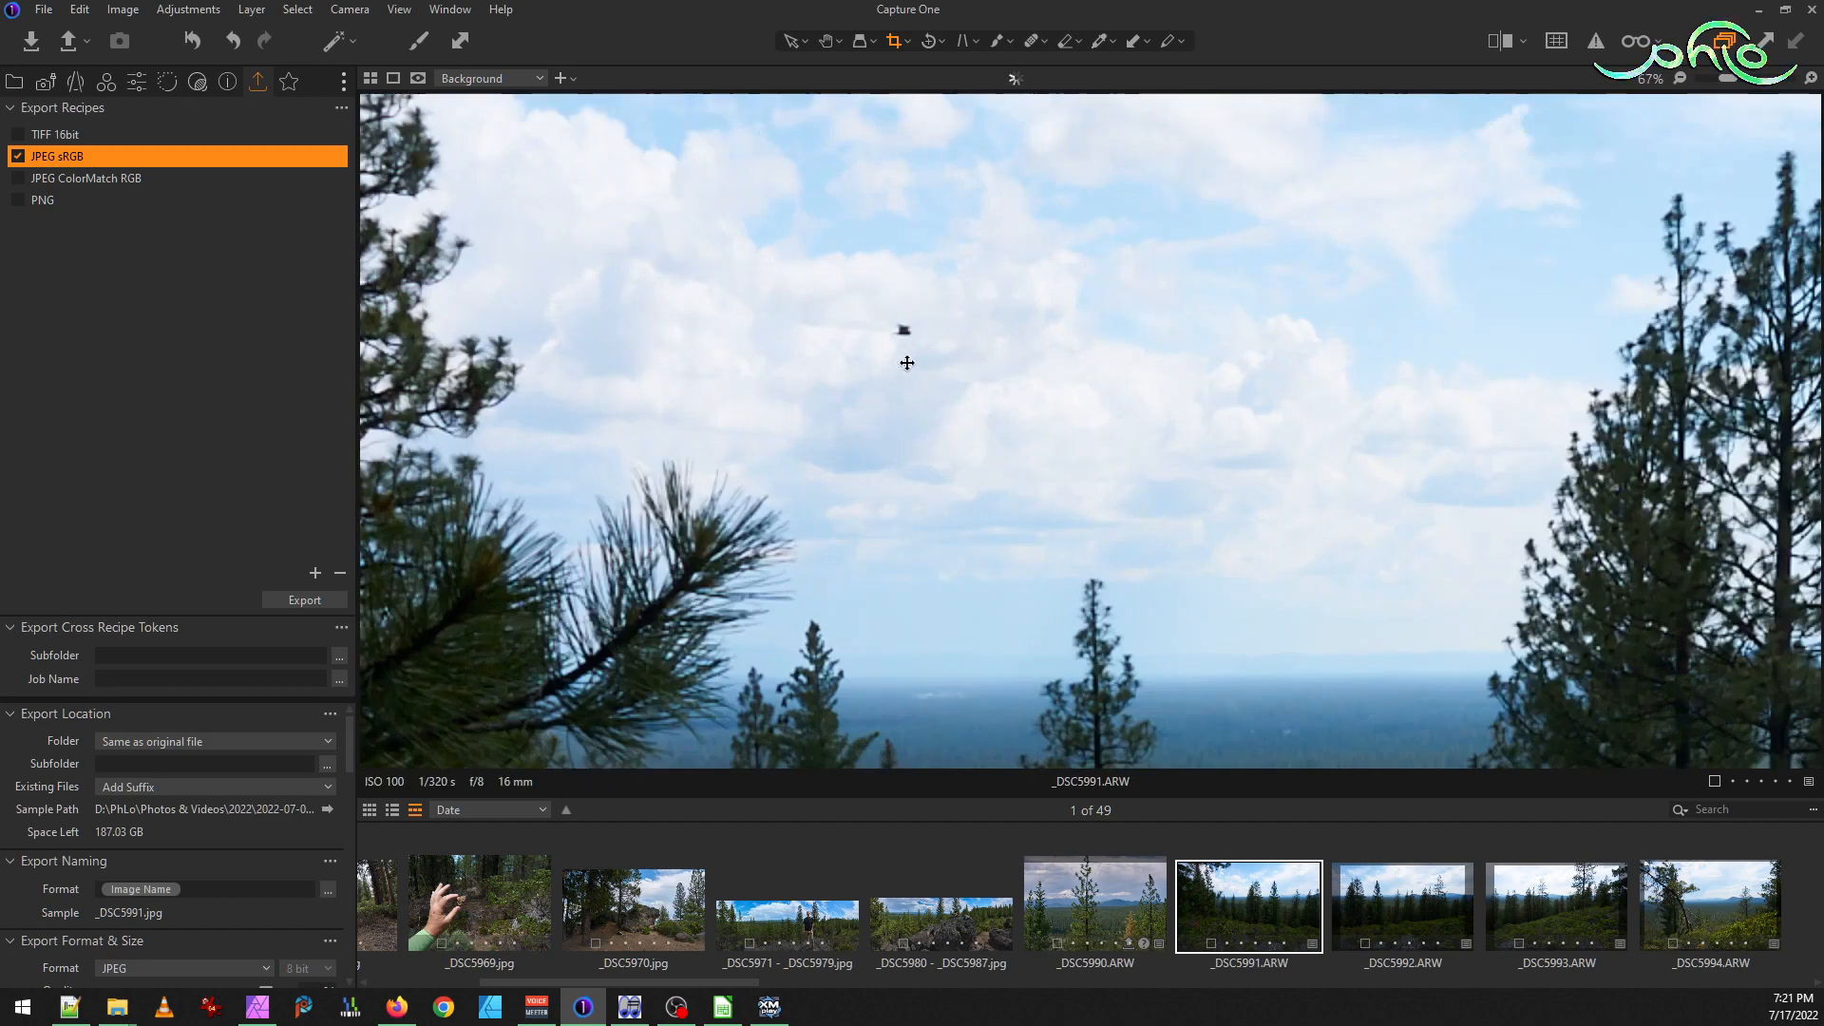
pyautogui.scroll(2, 896, 268)
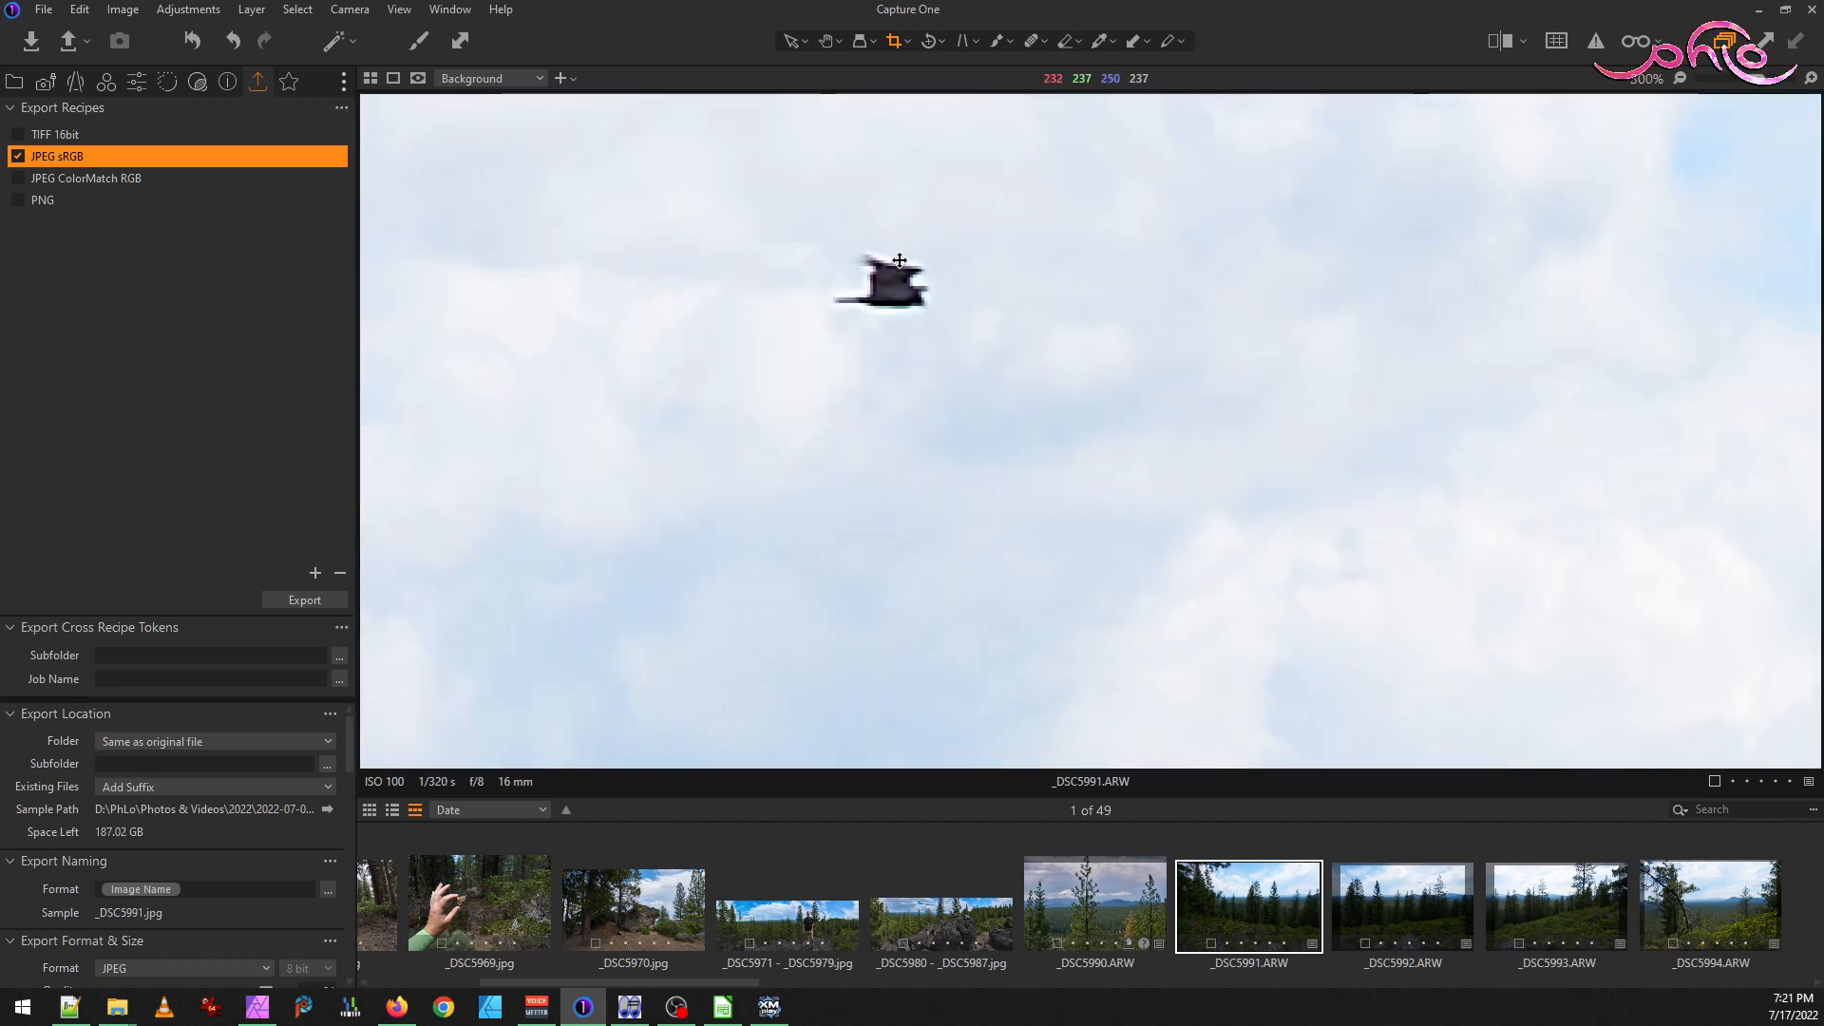
pyautogui.scroll(-6, 903, 263)
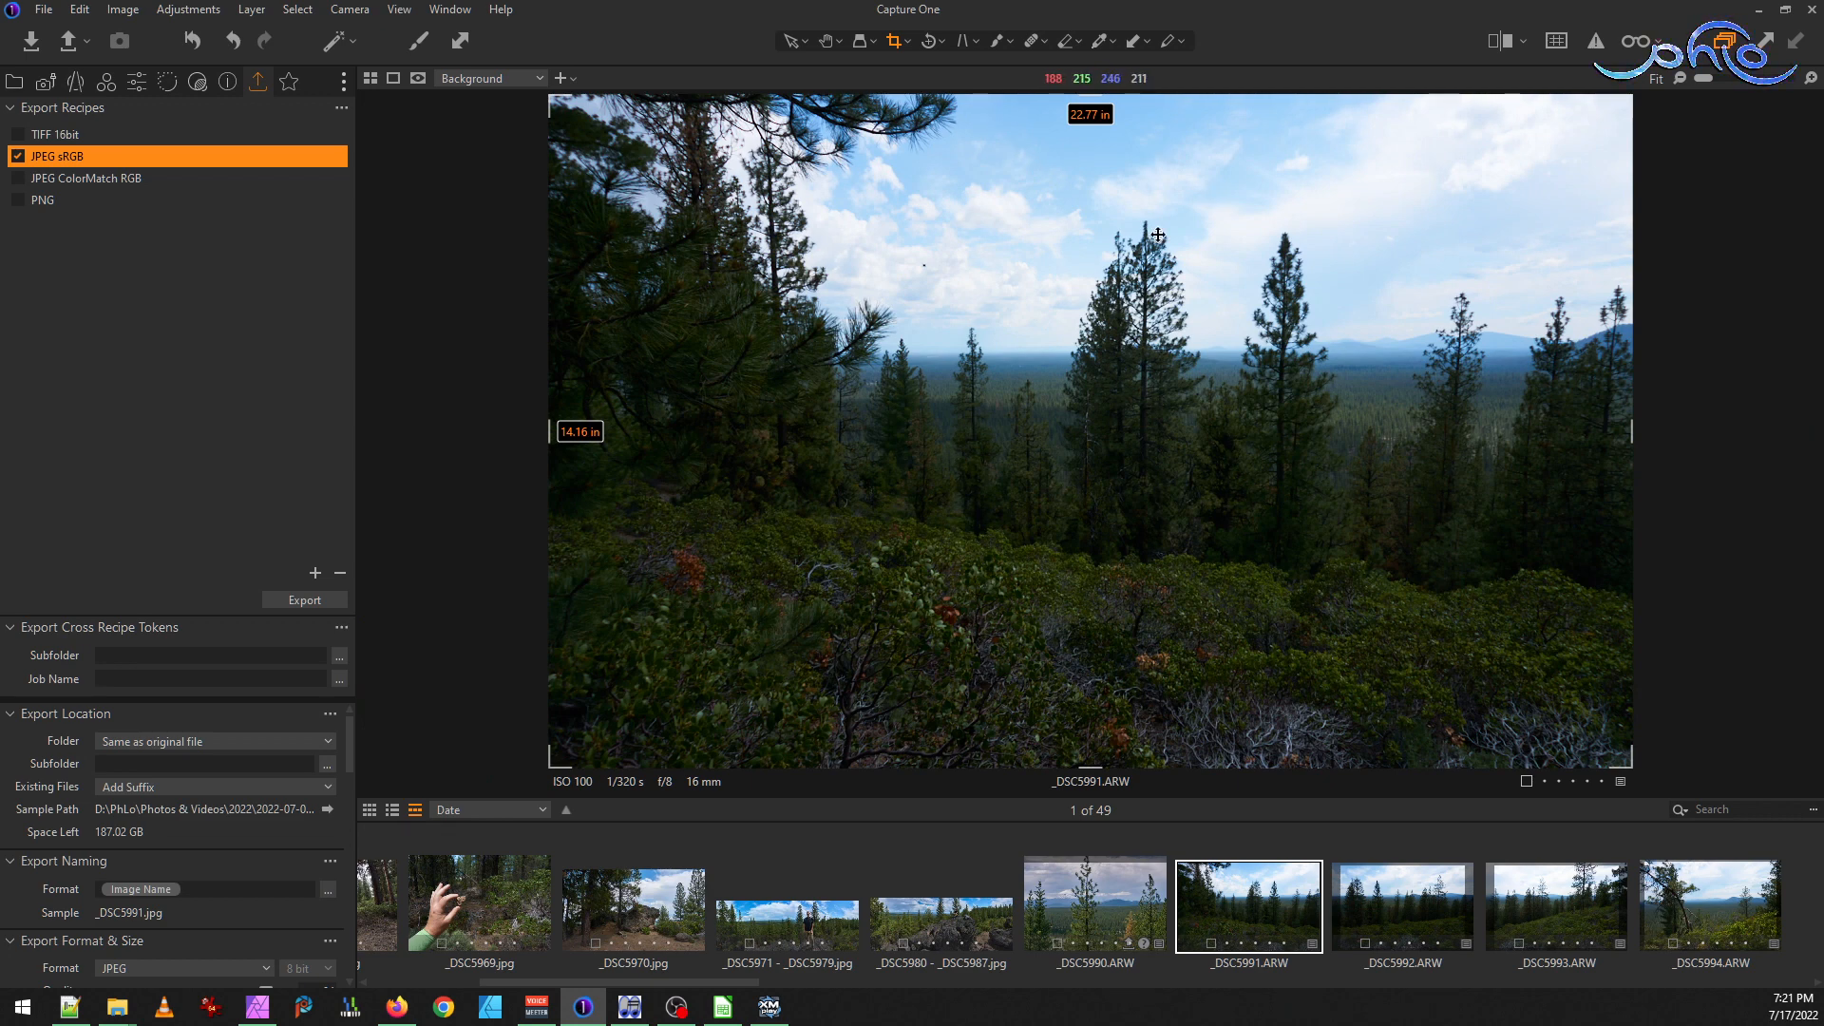
# Compare the crop frames of images _DSC5990 to _DSC5994, ending on _DSC5990.ARW with the Pan tool active
pyautogui.click(1377, 910)
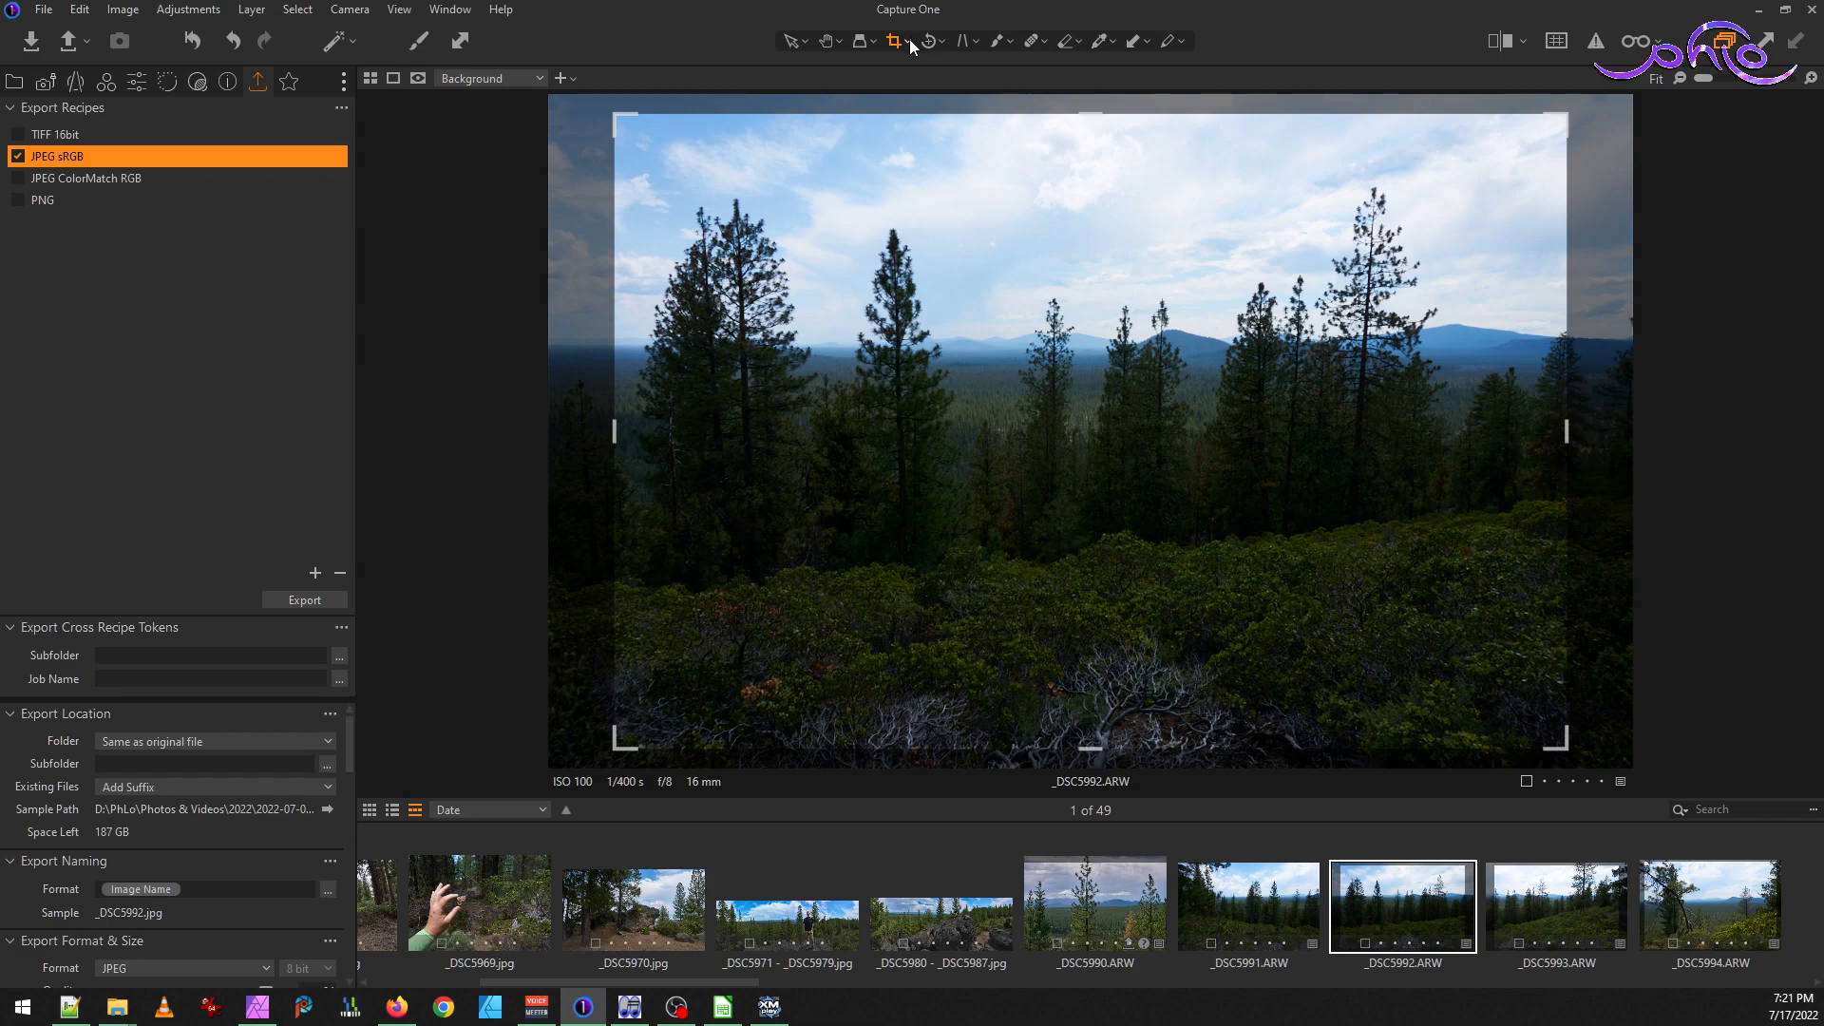
pyautogui.click(1575, 893)
pyautogui.click(1696, 916)
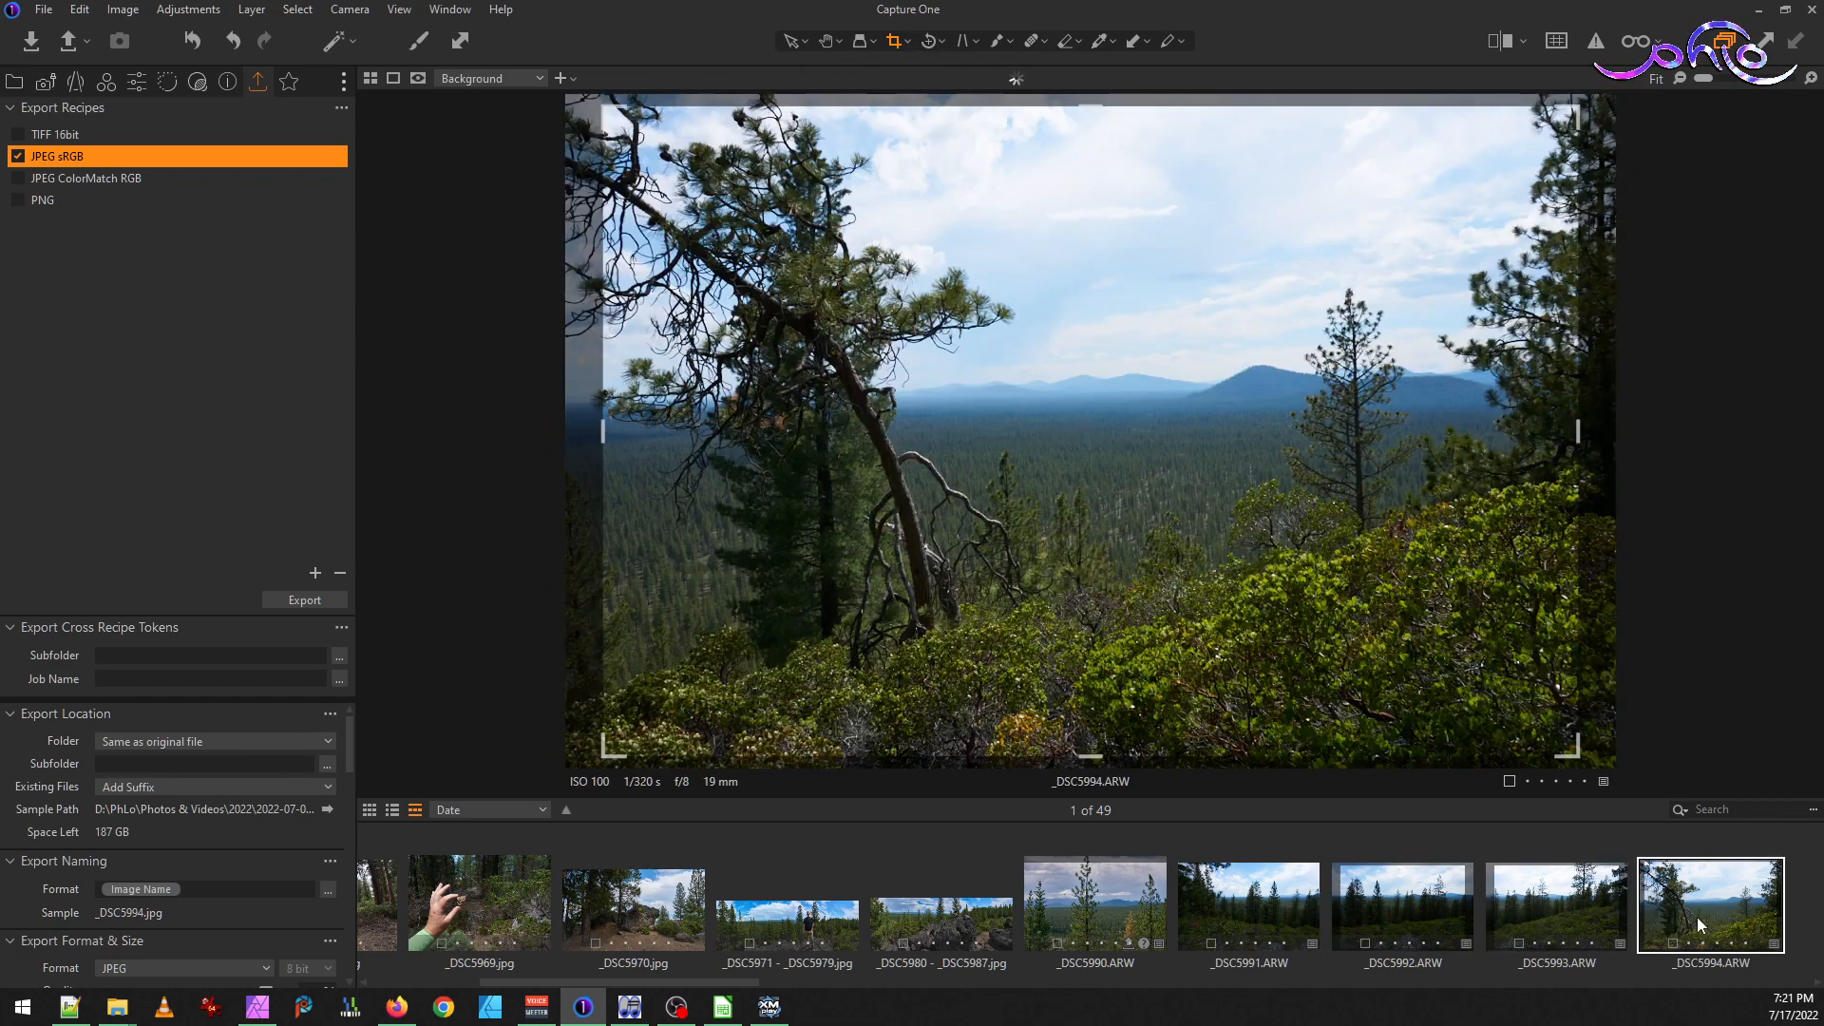
pyautogui.click(1543, 891)
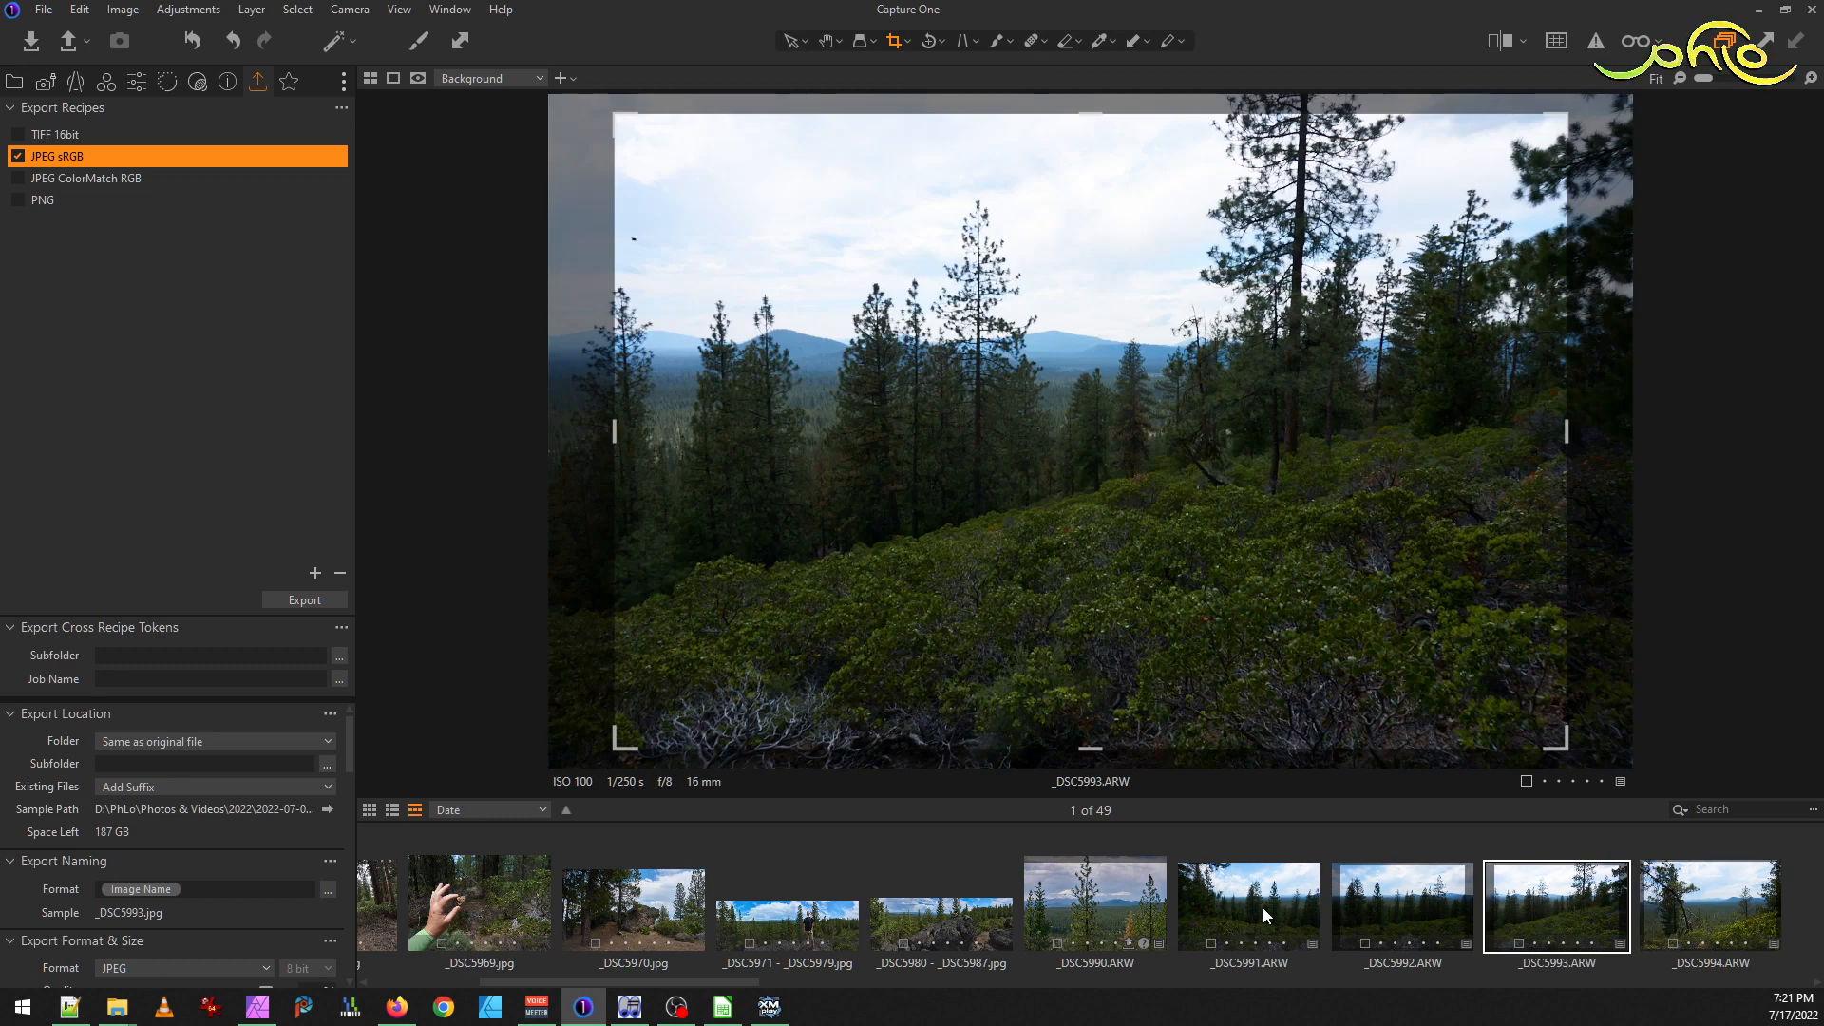
pyautogui.click(1310, 902)
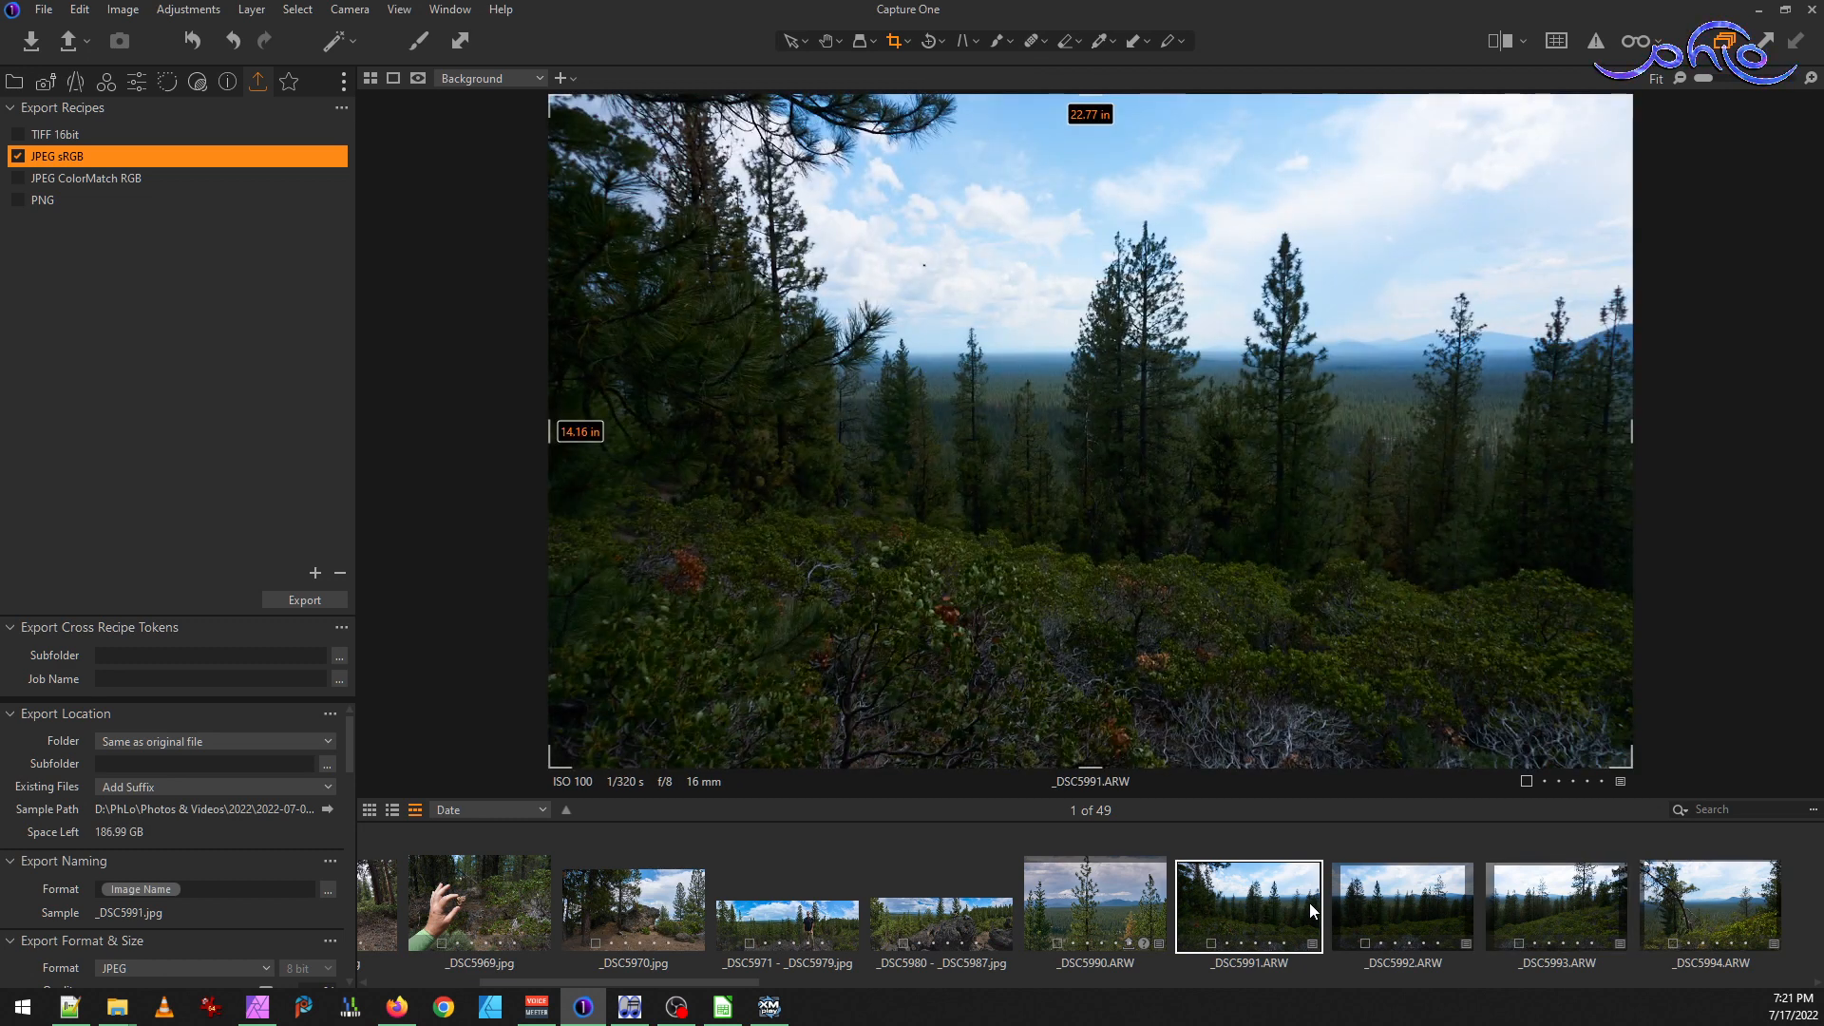
pyautogui.click(1102, 864)
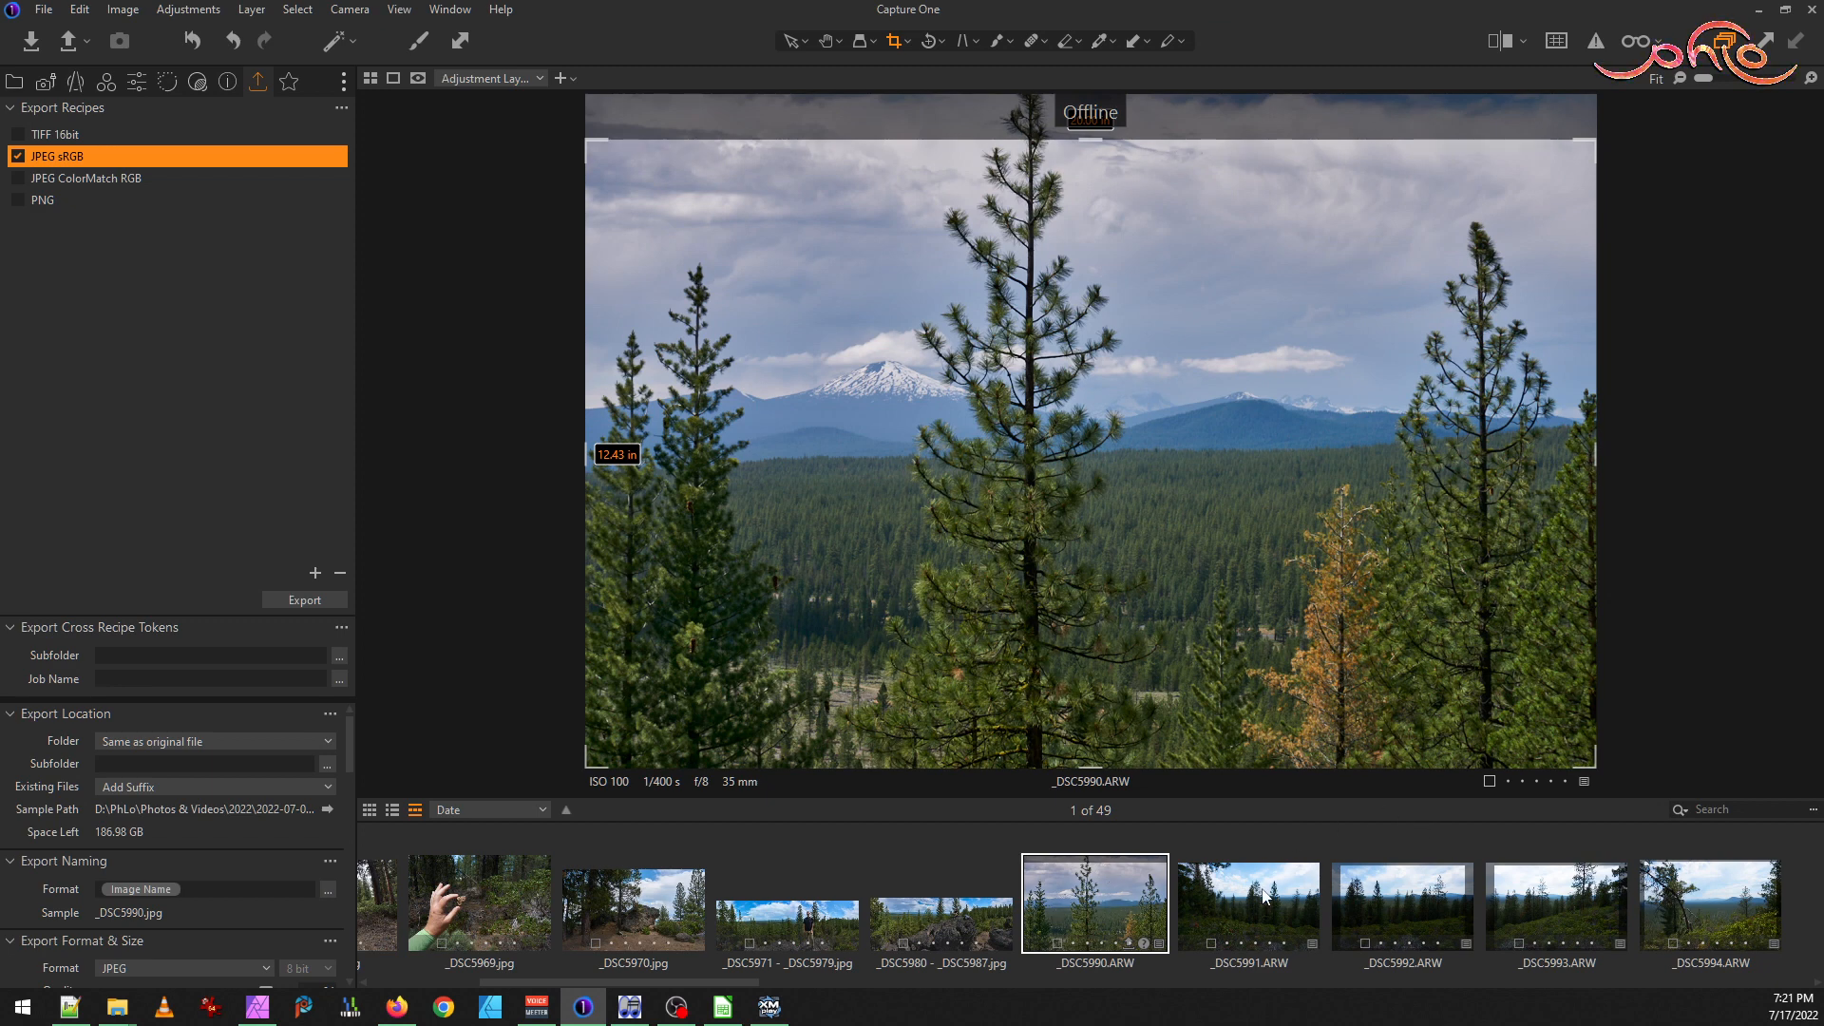
pyautogui.press('Right')
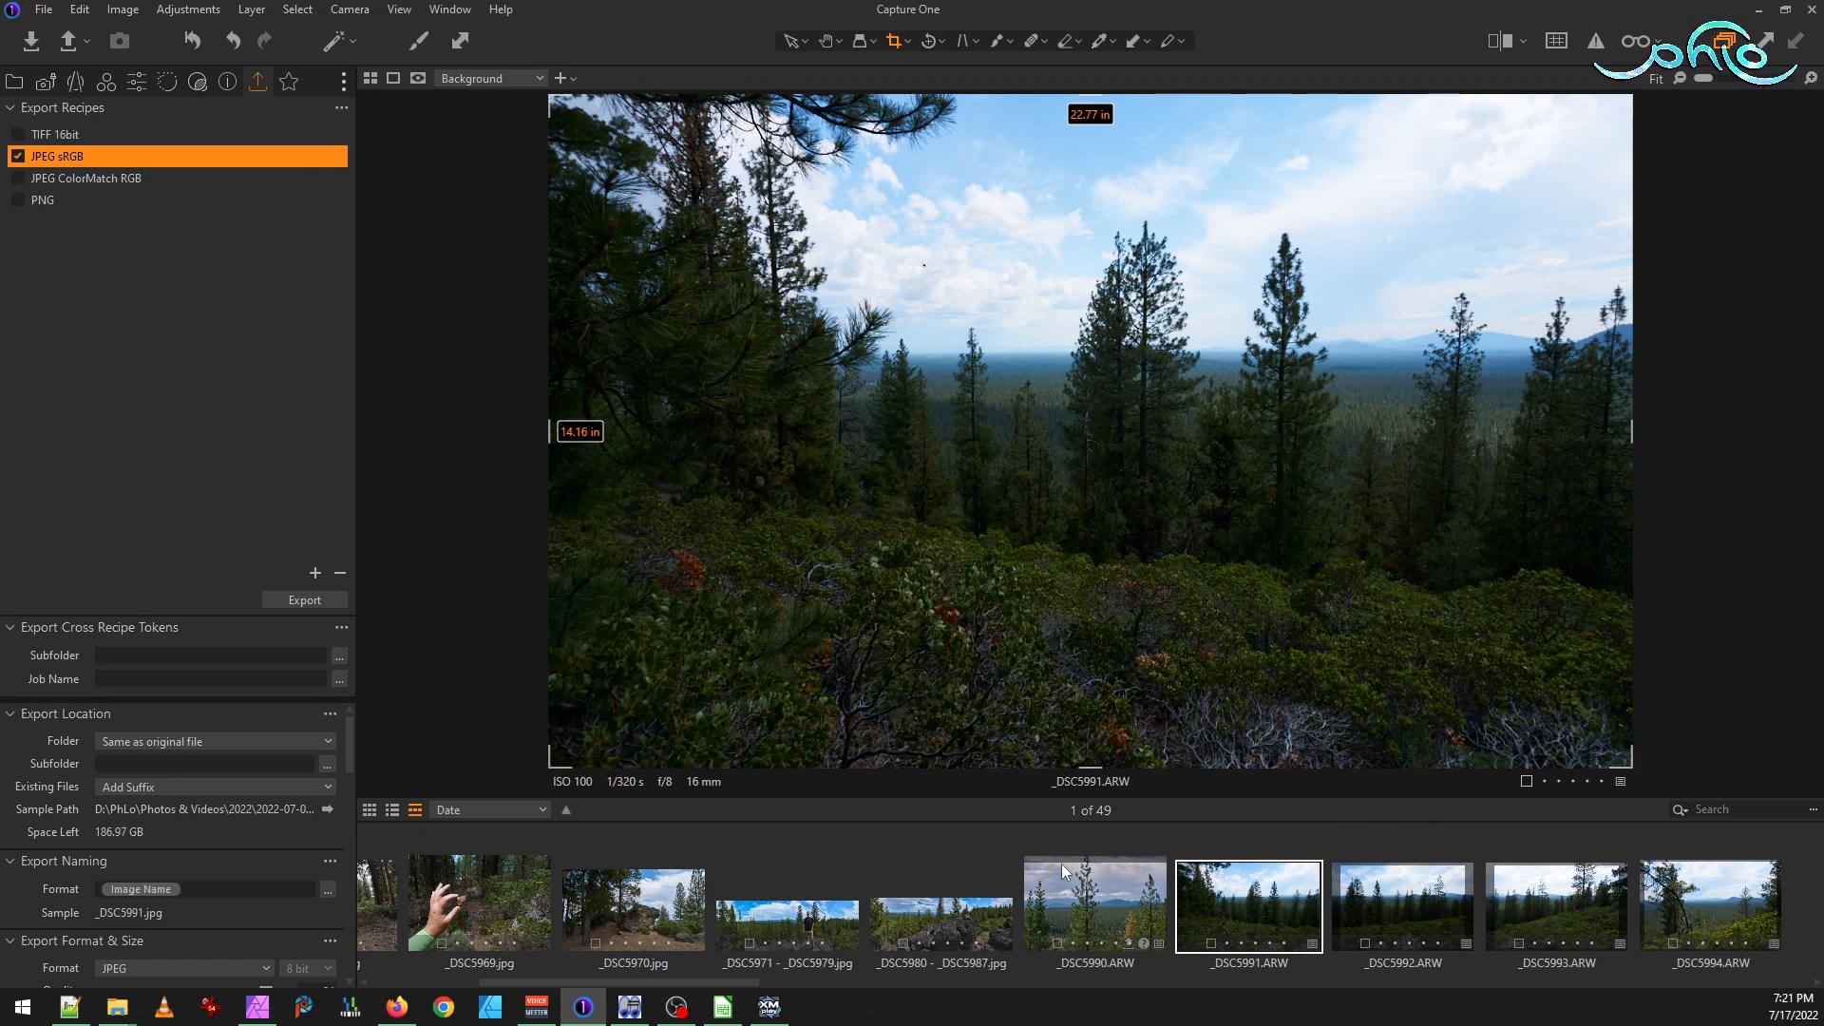
pyautogui.click(1080, 890)
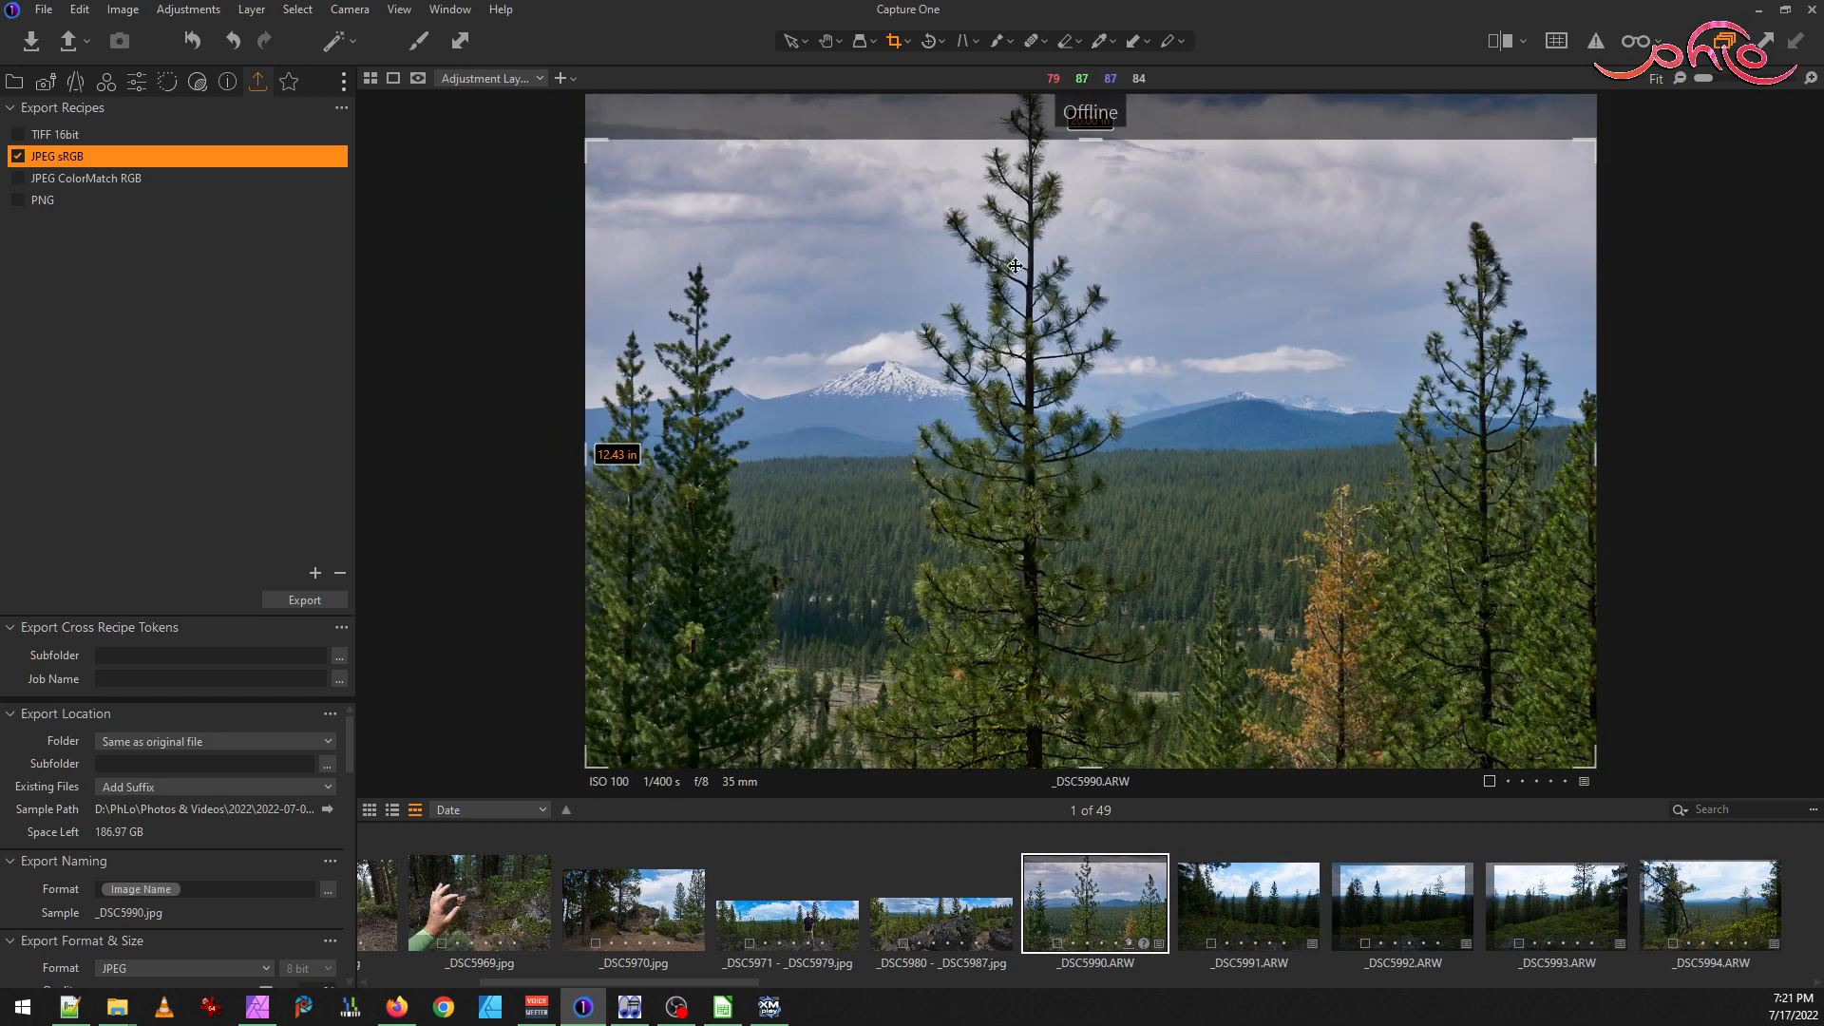
pyautogui.click(827, 43)
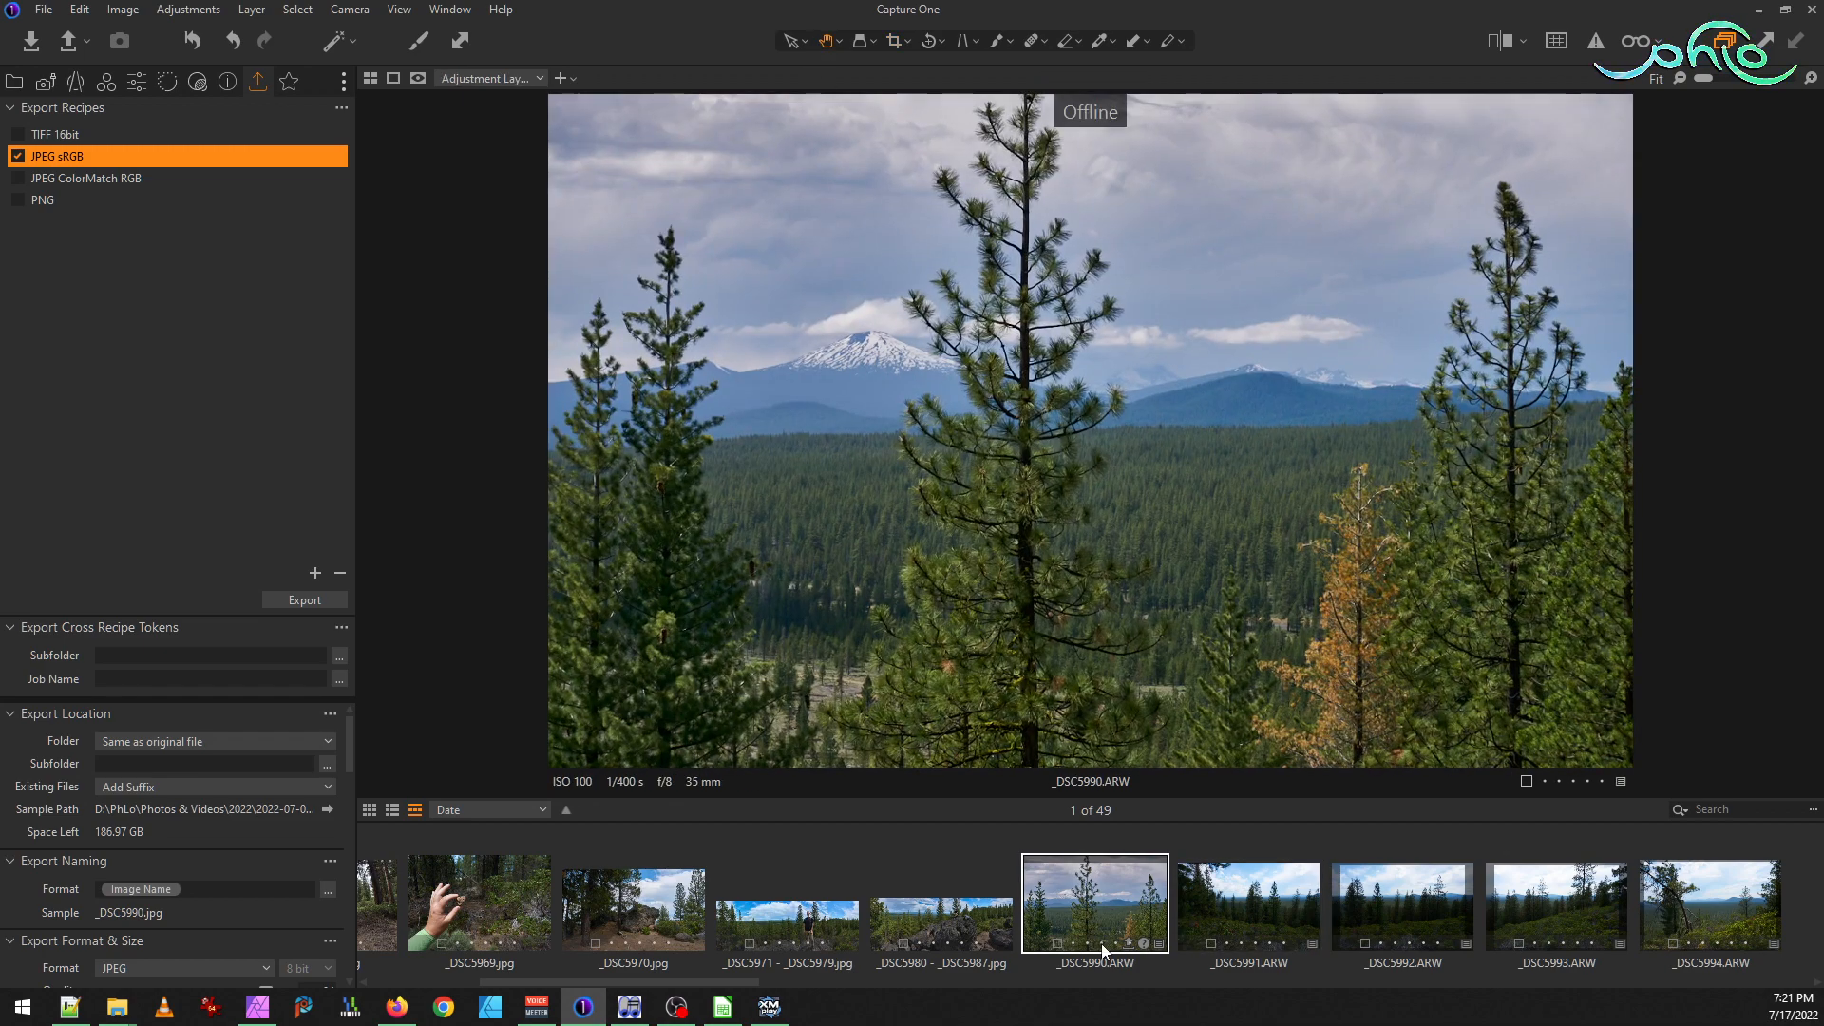
# Apply the adjustments of _DSC5991.ARW, including its crop, to _DSC5992.ARW and _DSC5993.ARW
pyautogui.click(1227, 877)
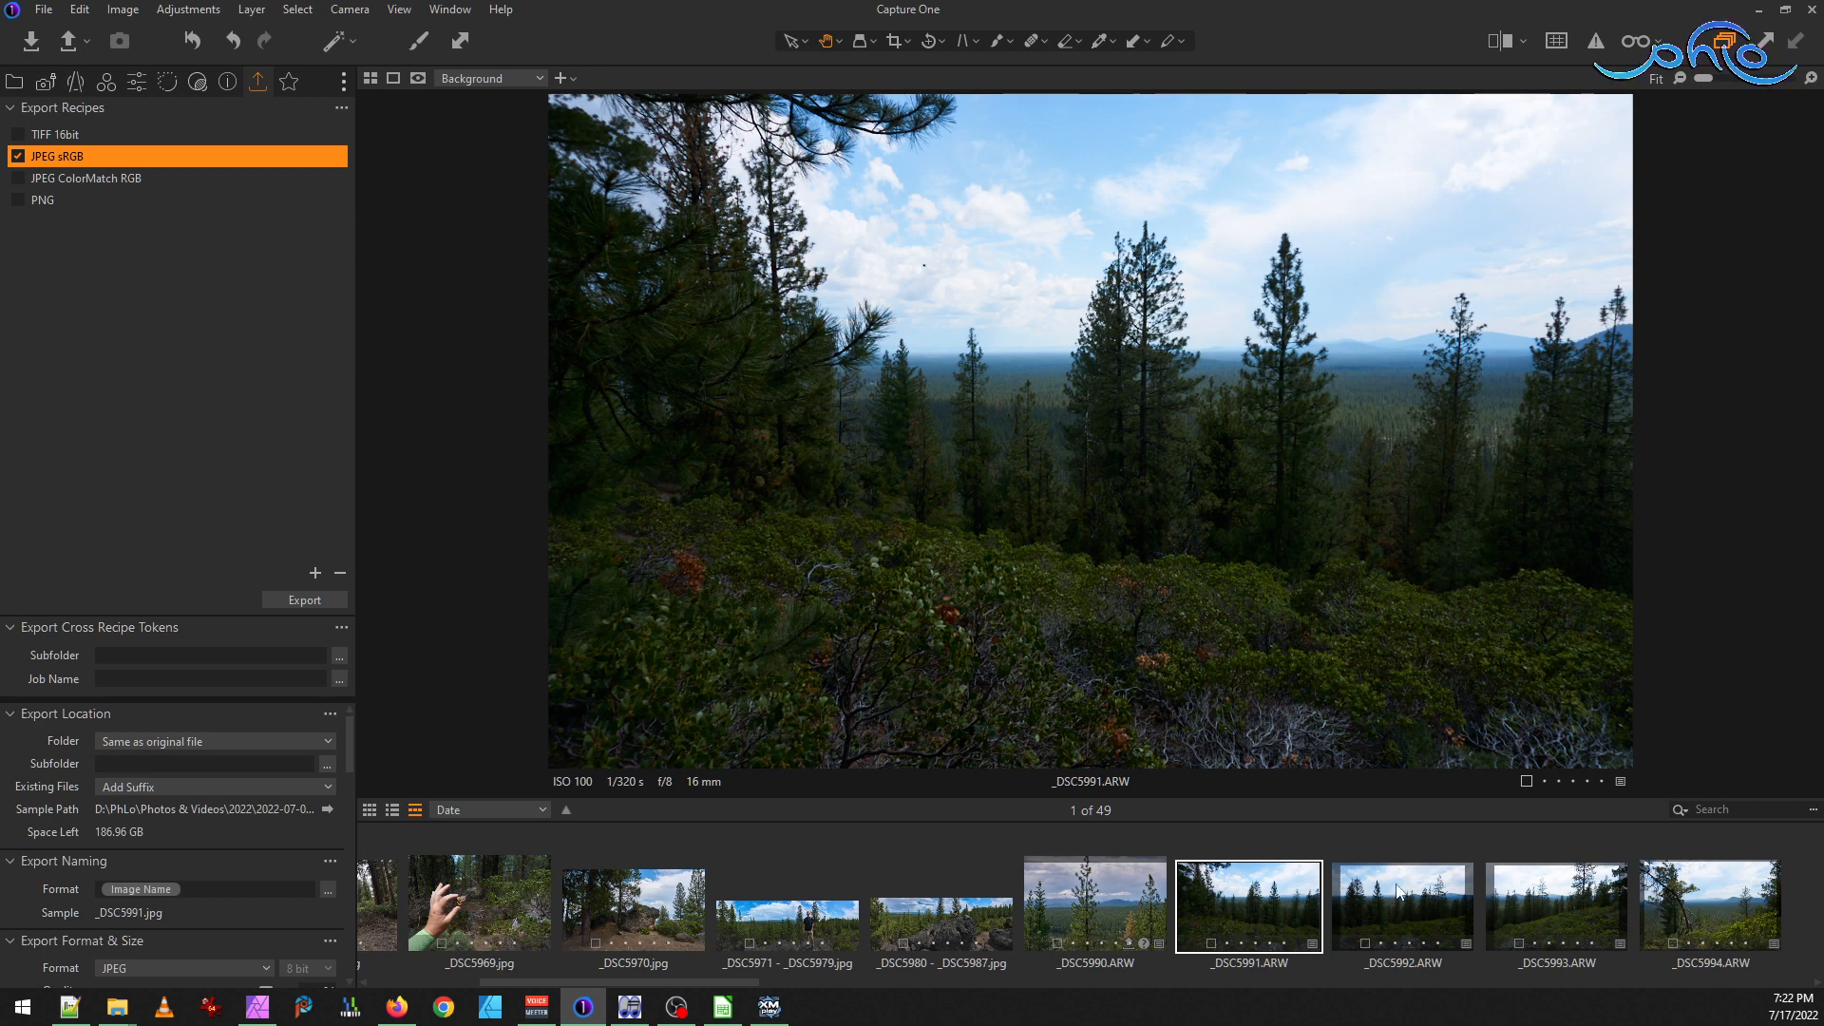
pyautogui.keyDown('shift'); pyautogui.click(1509, 905); pyautogui.keyUp('shift')
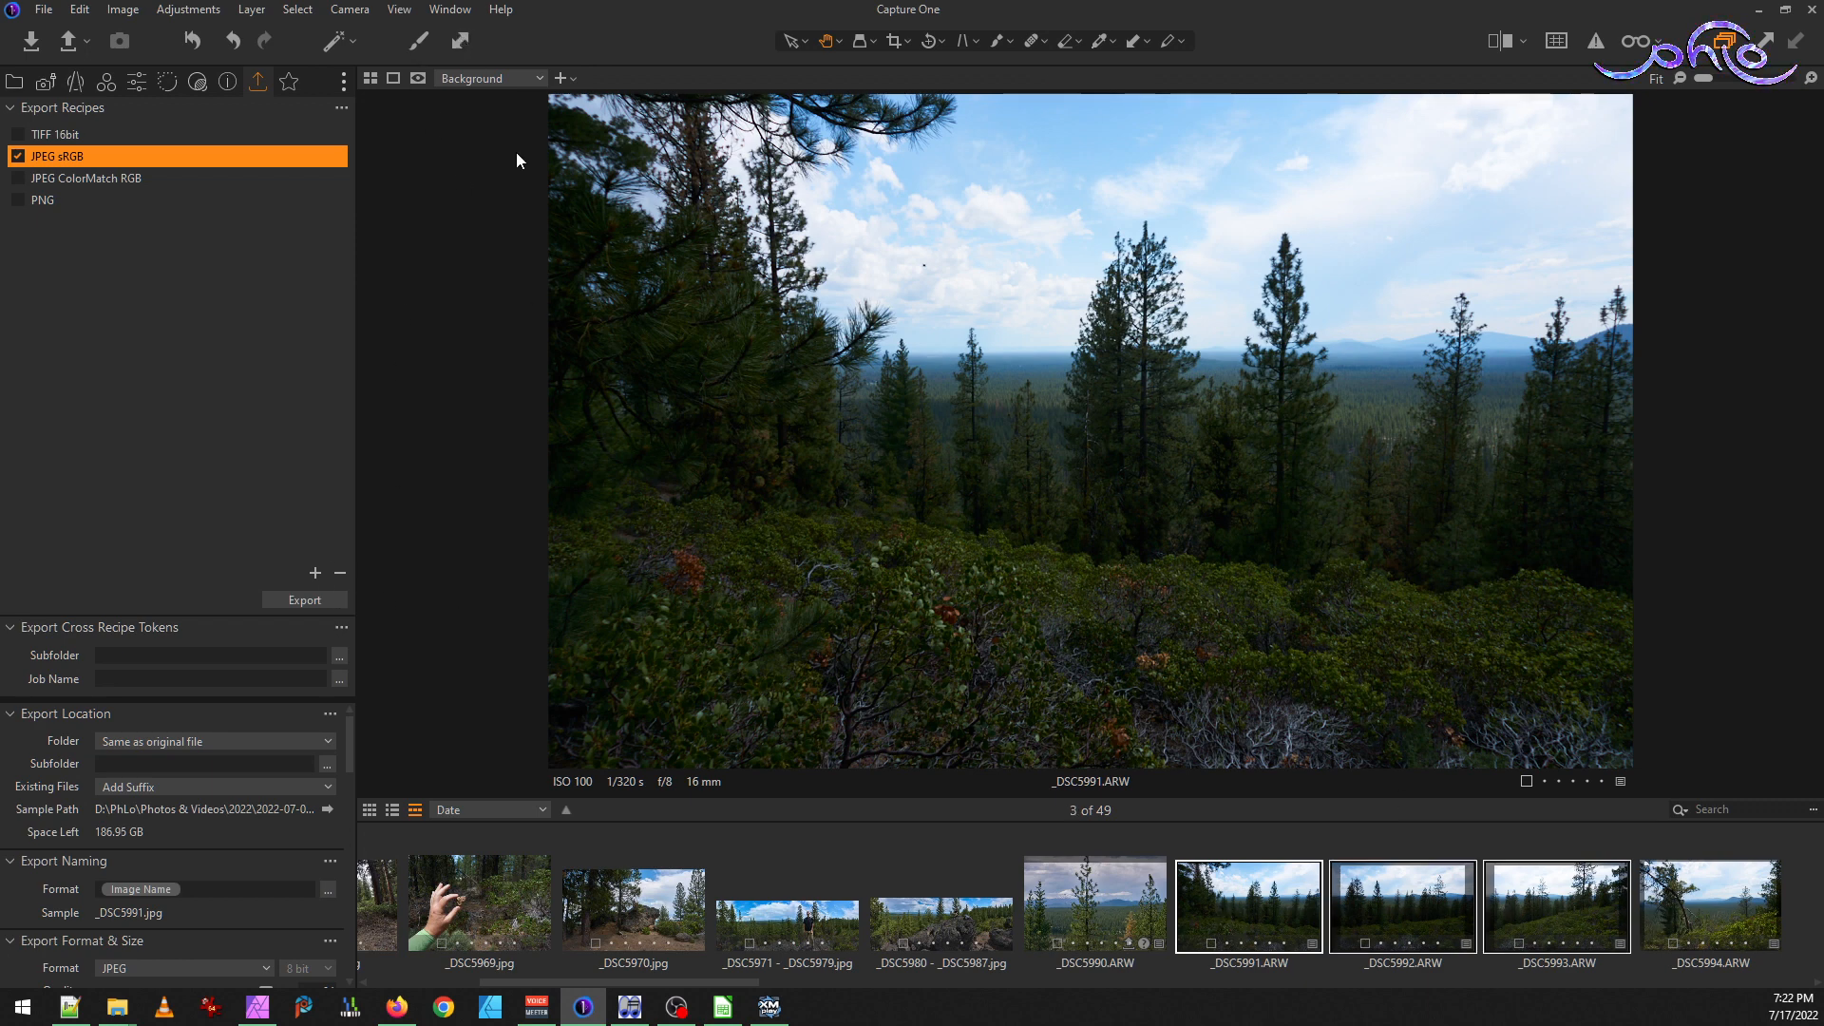
pyautogui.click(460, 41)
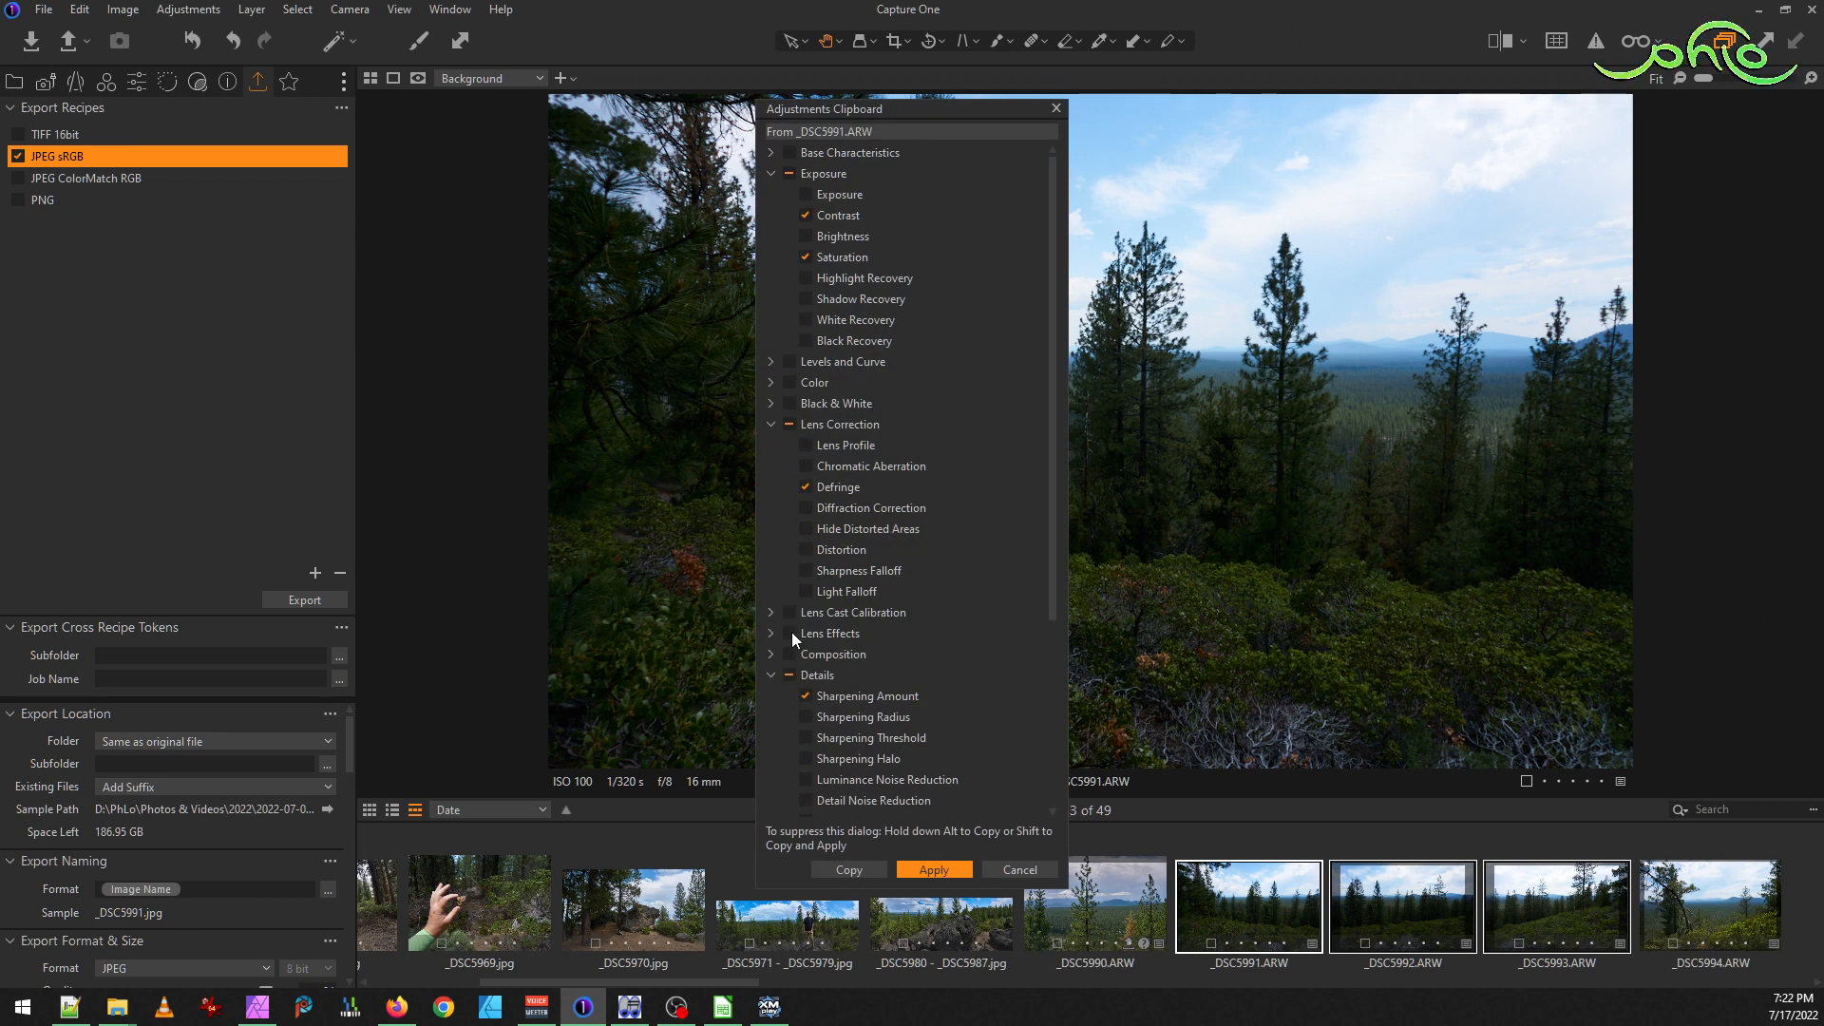
pyautogui.scroll(-2, 794, 639)
pyautogui.click(770, 564)
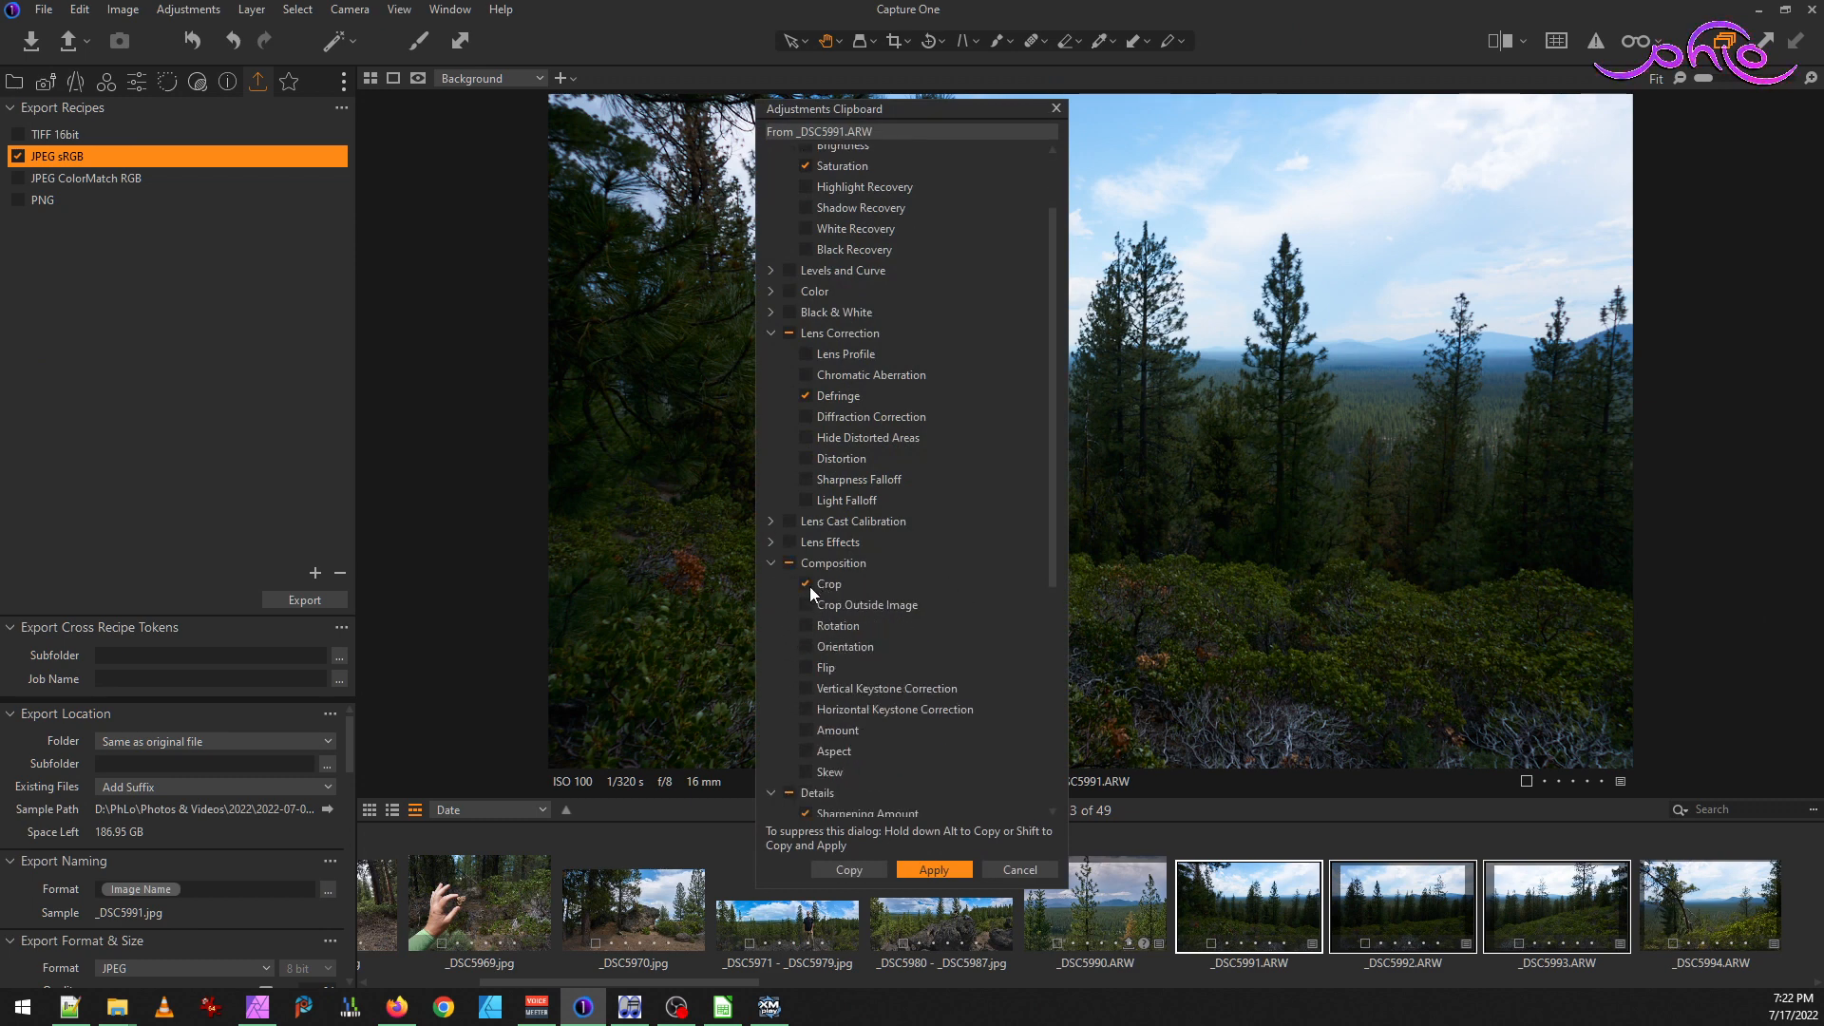
pyautogui.click(926, 871)
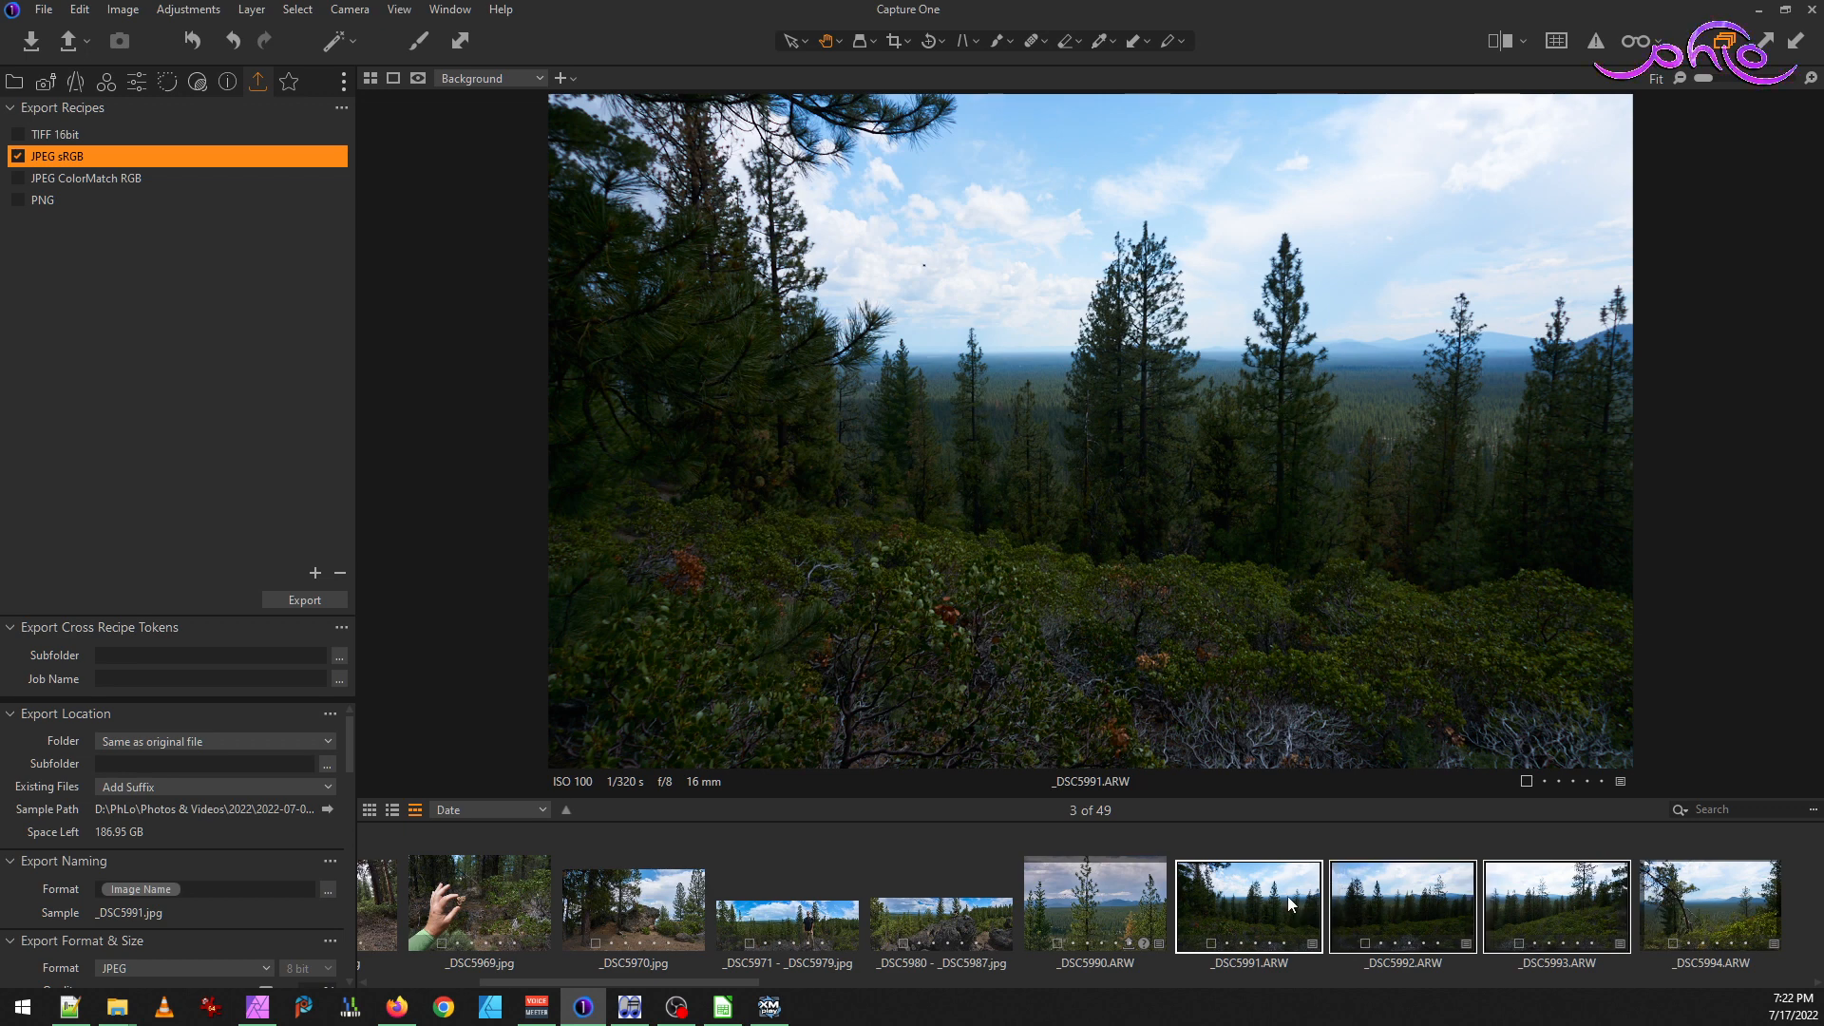
# Set the High Dynamic Range values of _DSC5991.ARW alone to Highlight -69 and Shadow 26
pyautogui.click(1300, 866)
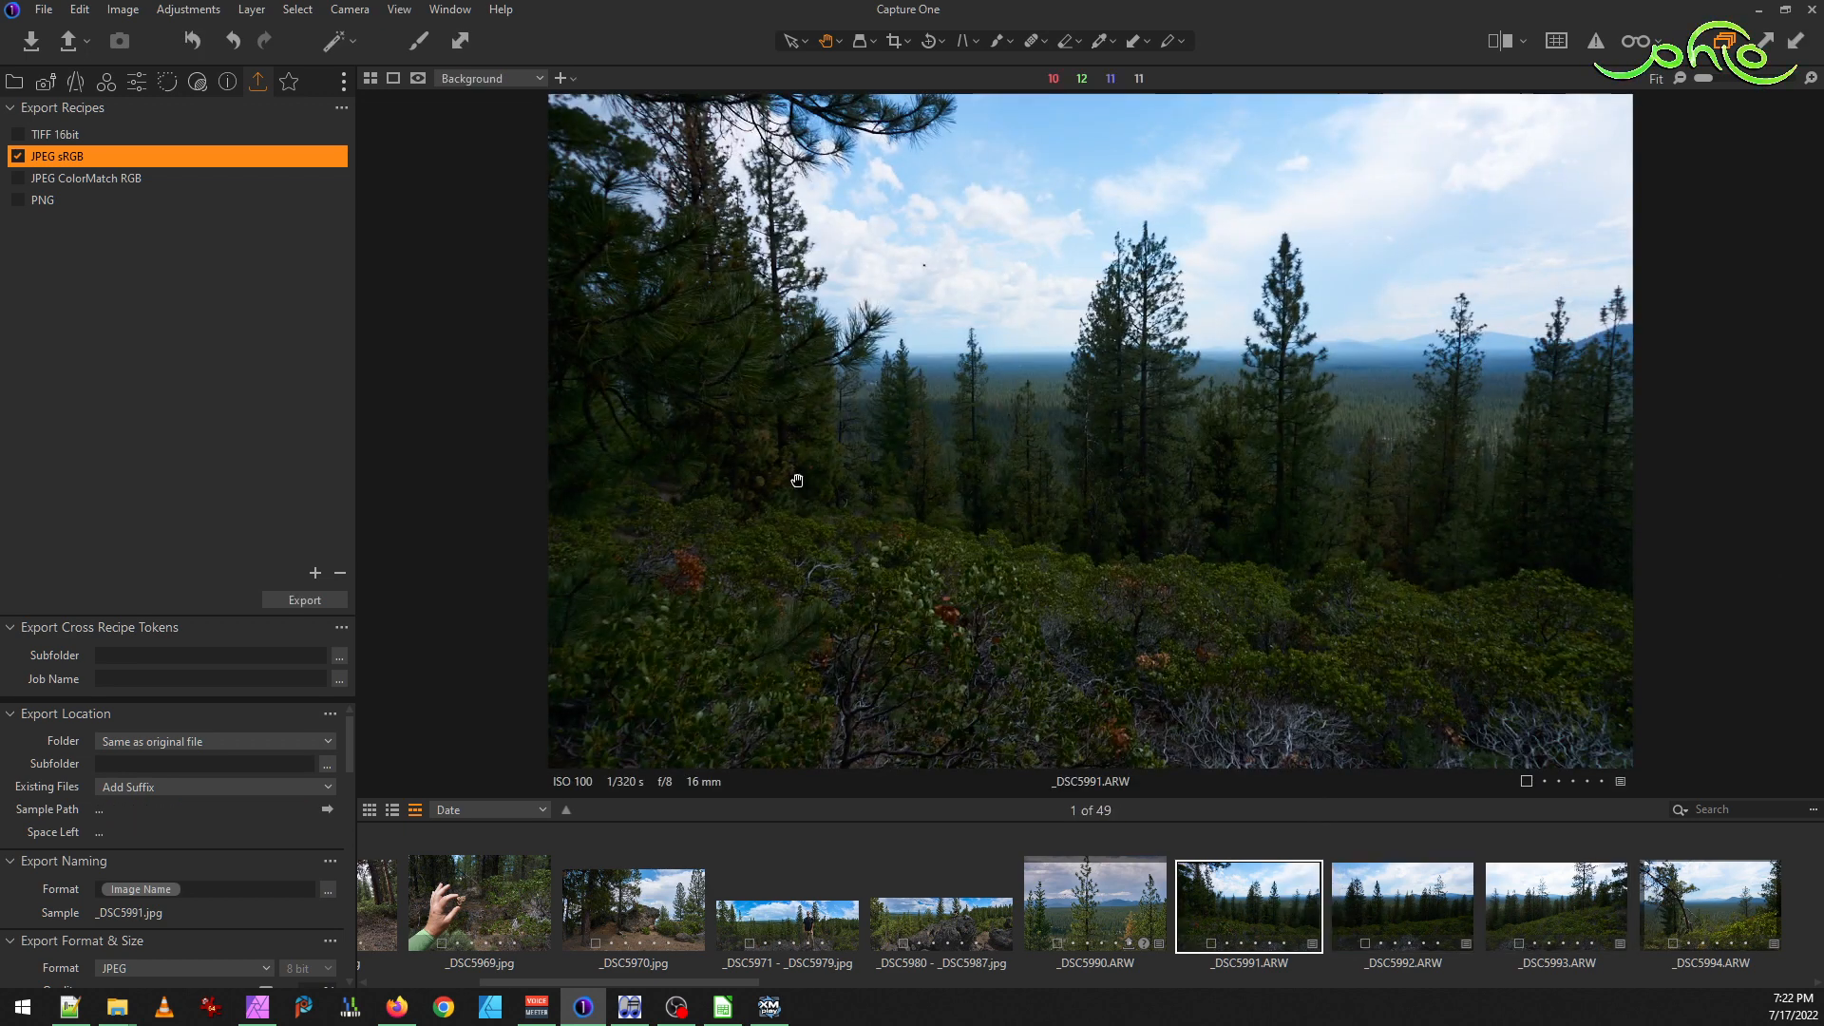
pyautogui.click(289, 83)
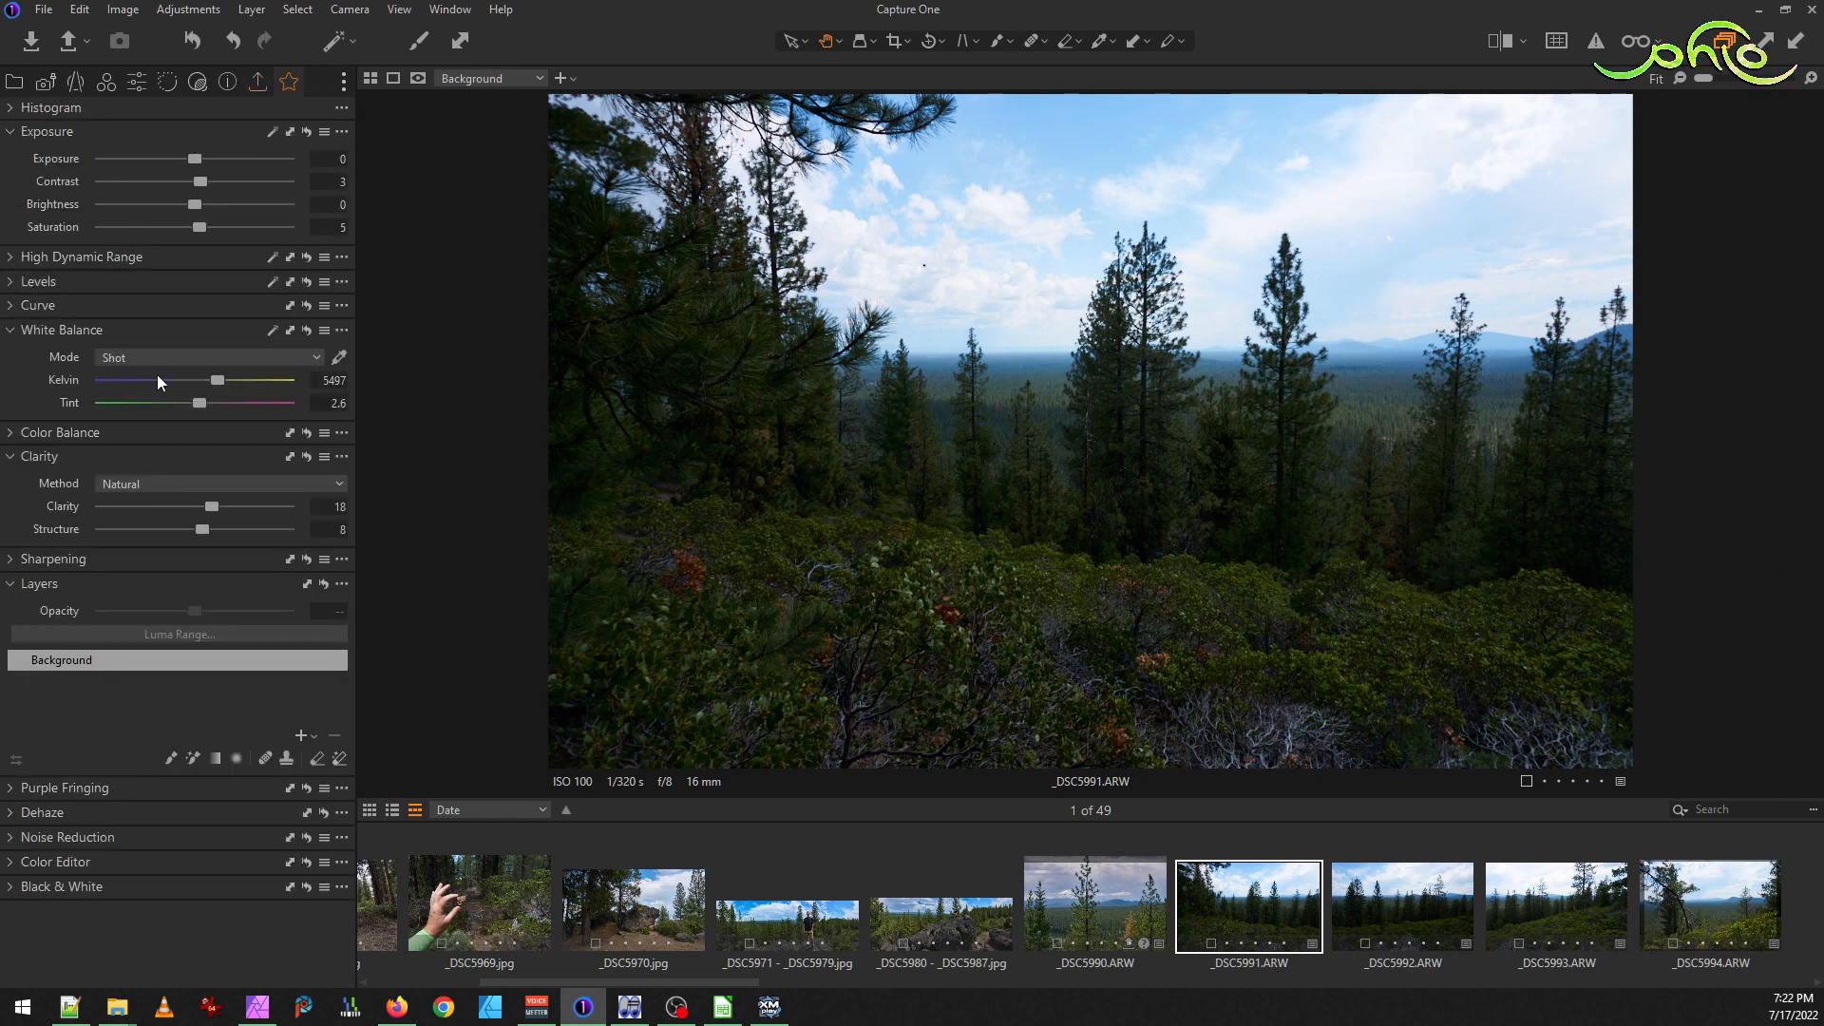
pyautogui.click(17, 259)
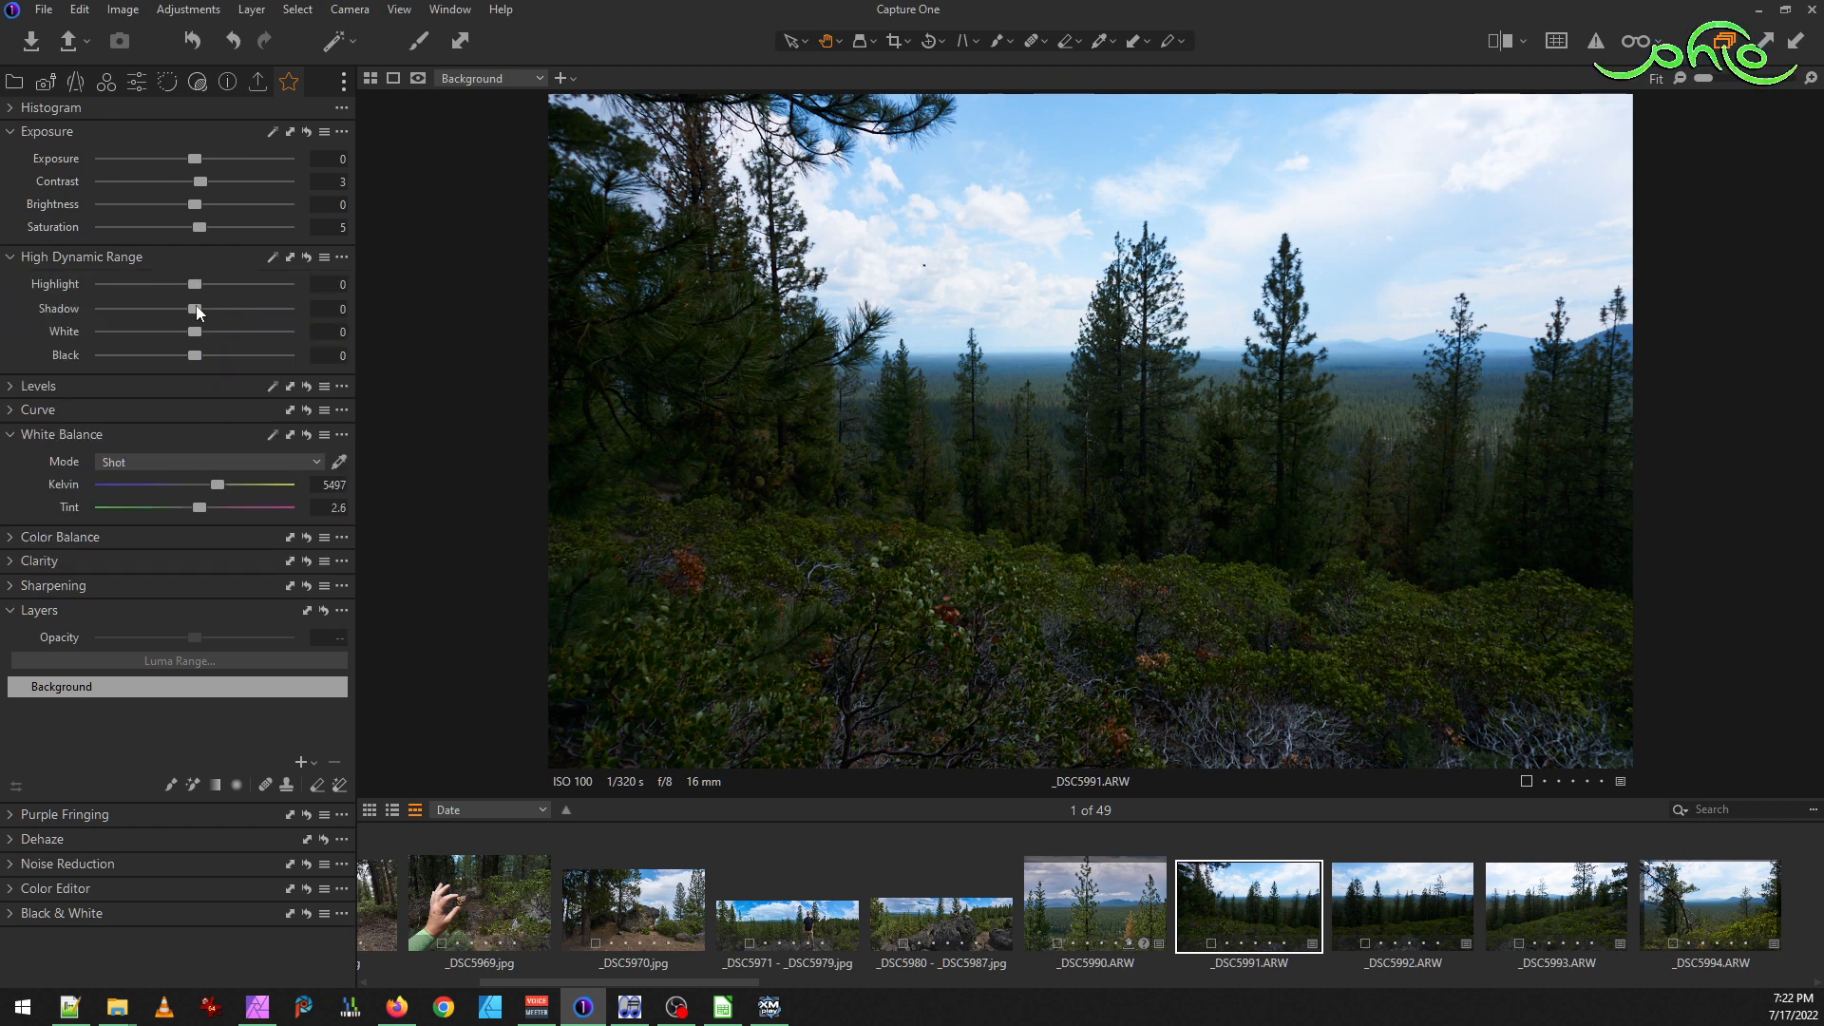
pyautogui.moveTo(196, 309); pyautogui.dragTo(140, 284)
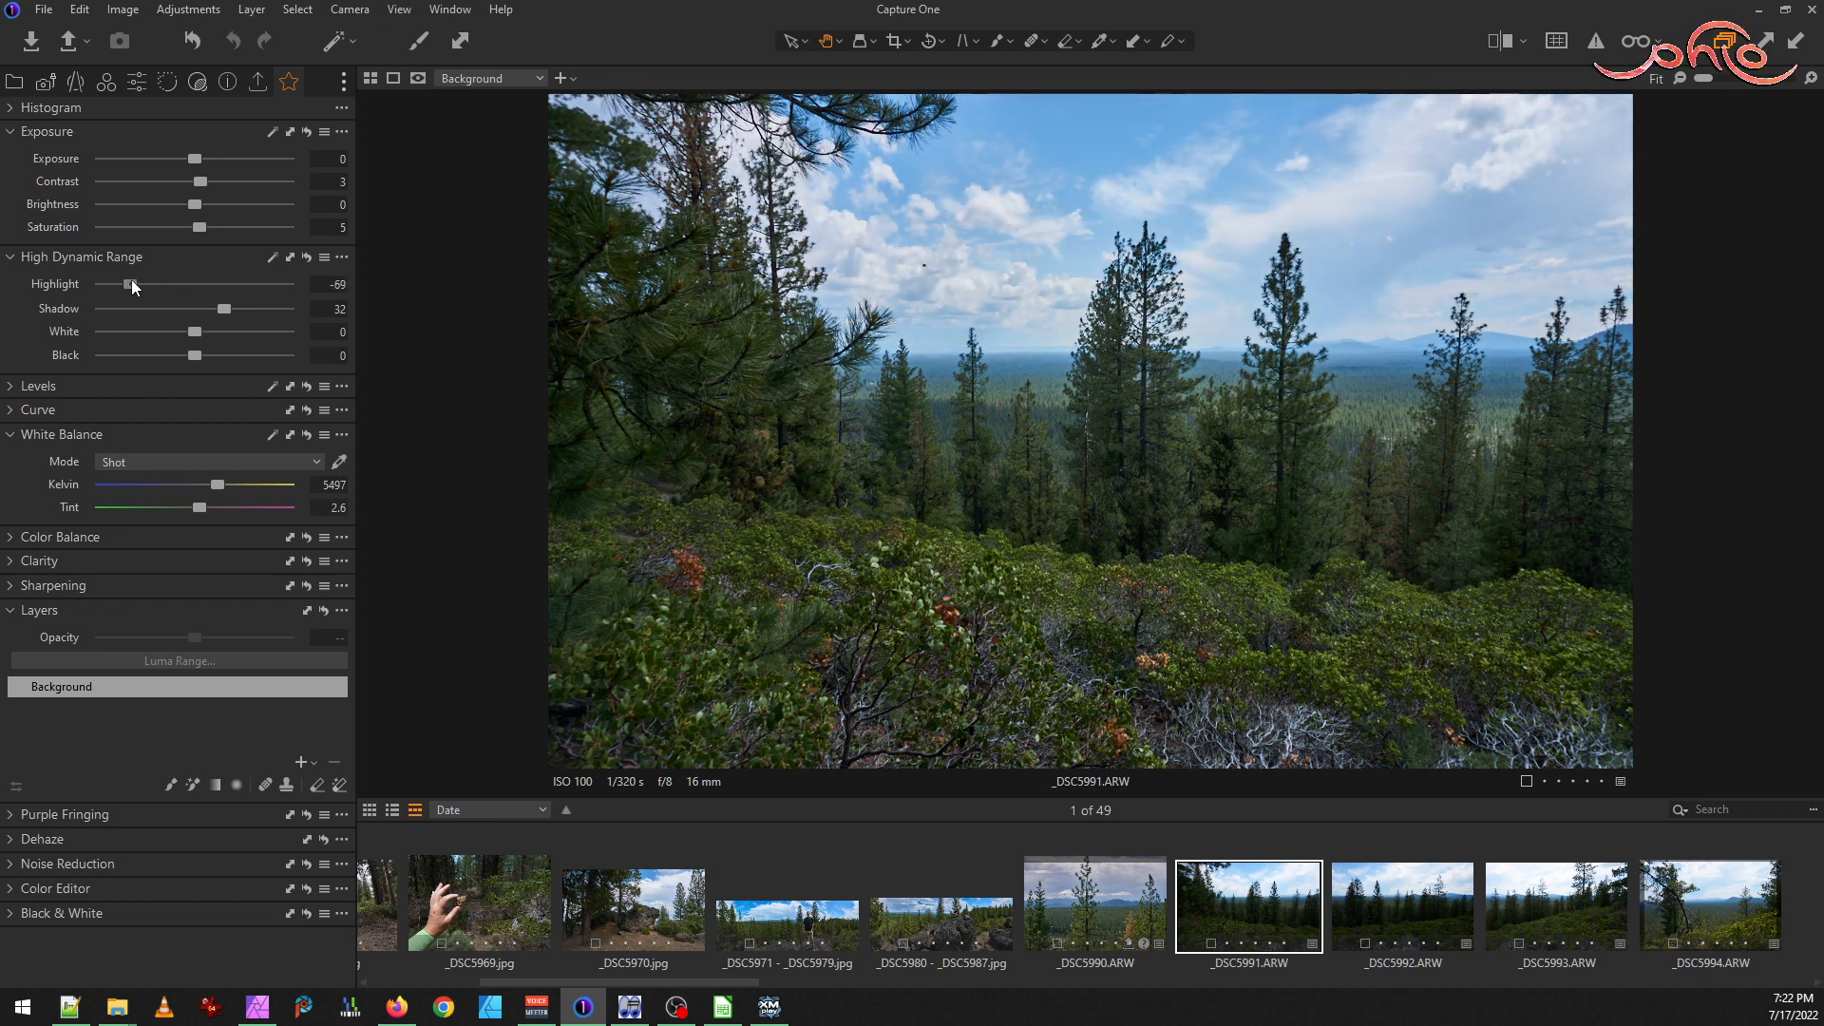
pyautogui.moveTo(224, 309); pyautogui.dragTo(229, 317)
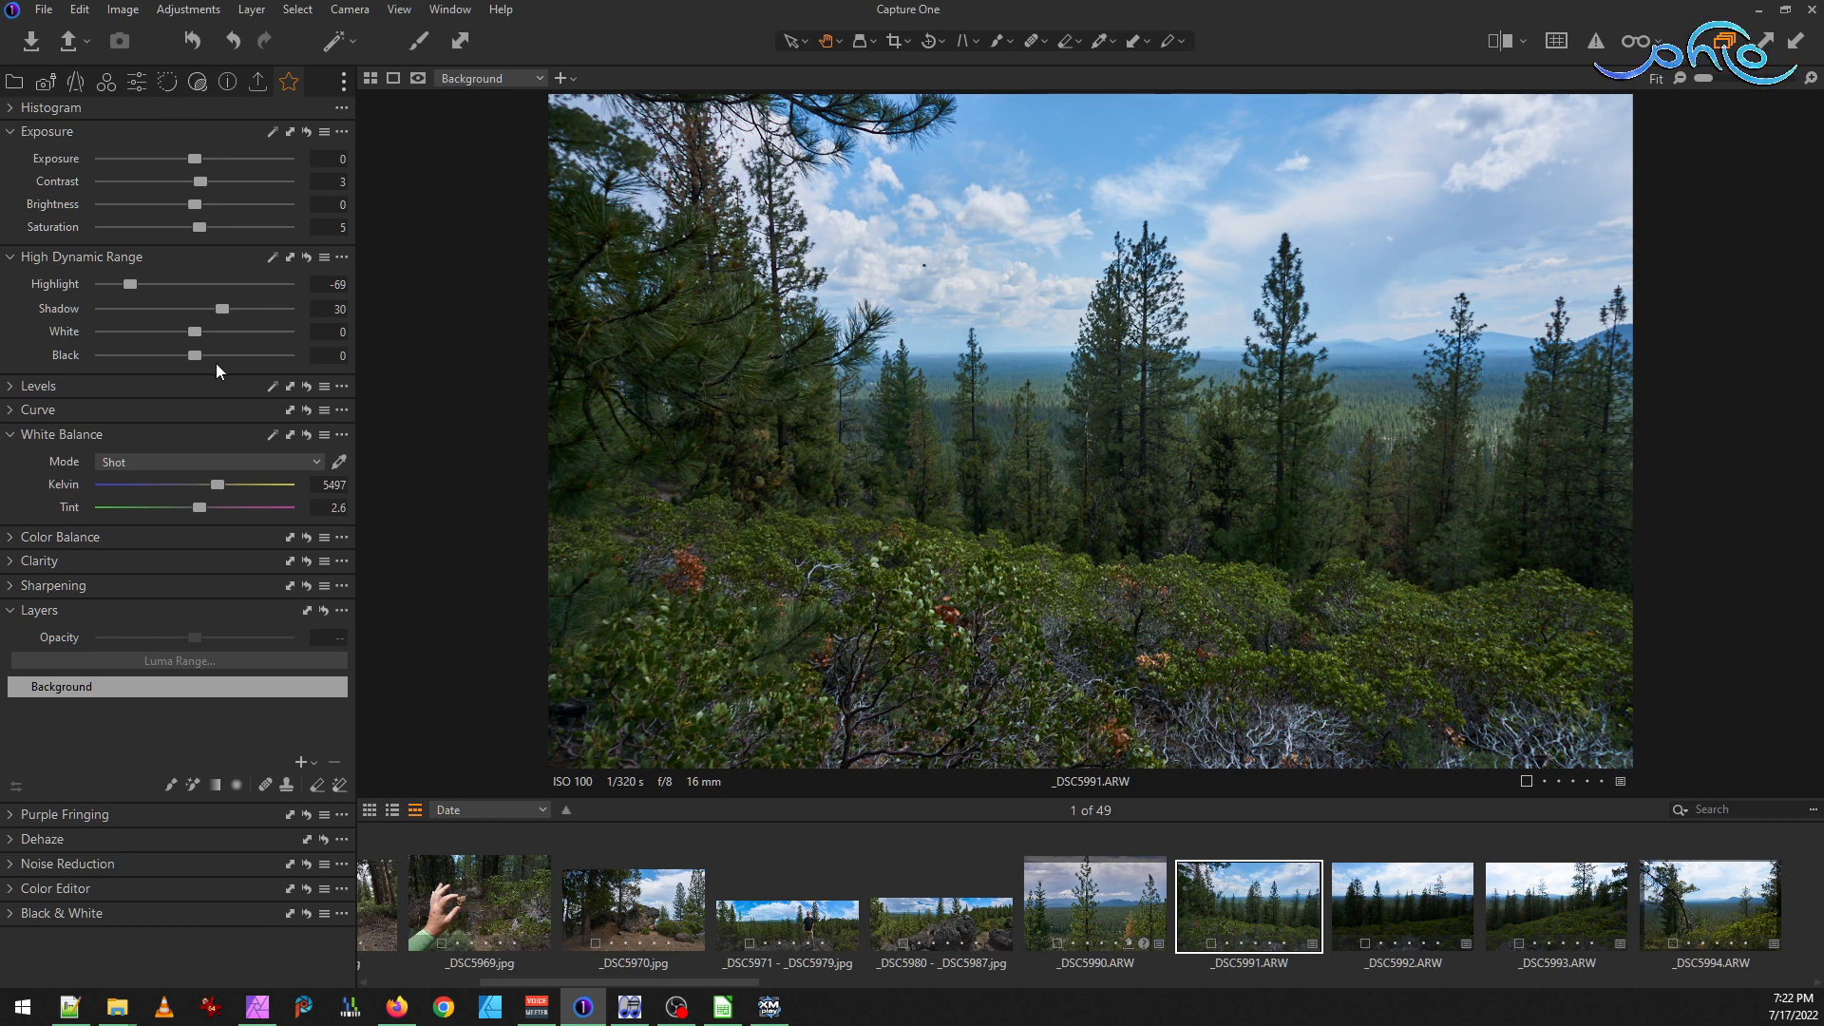
pyautogui.moveTo(226, 311); pyautogui.dragTo(235, 311)
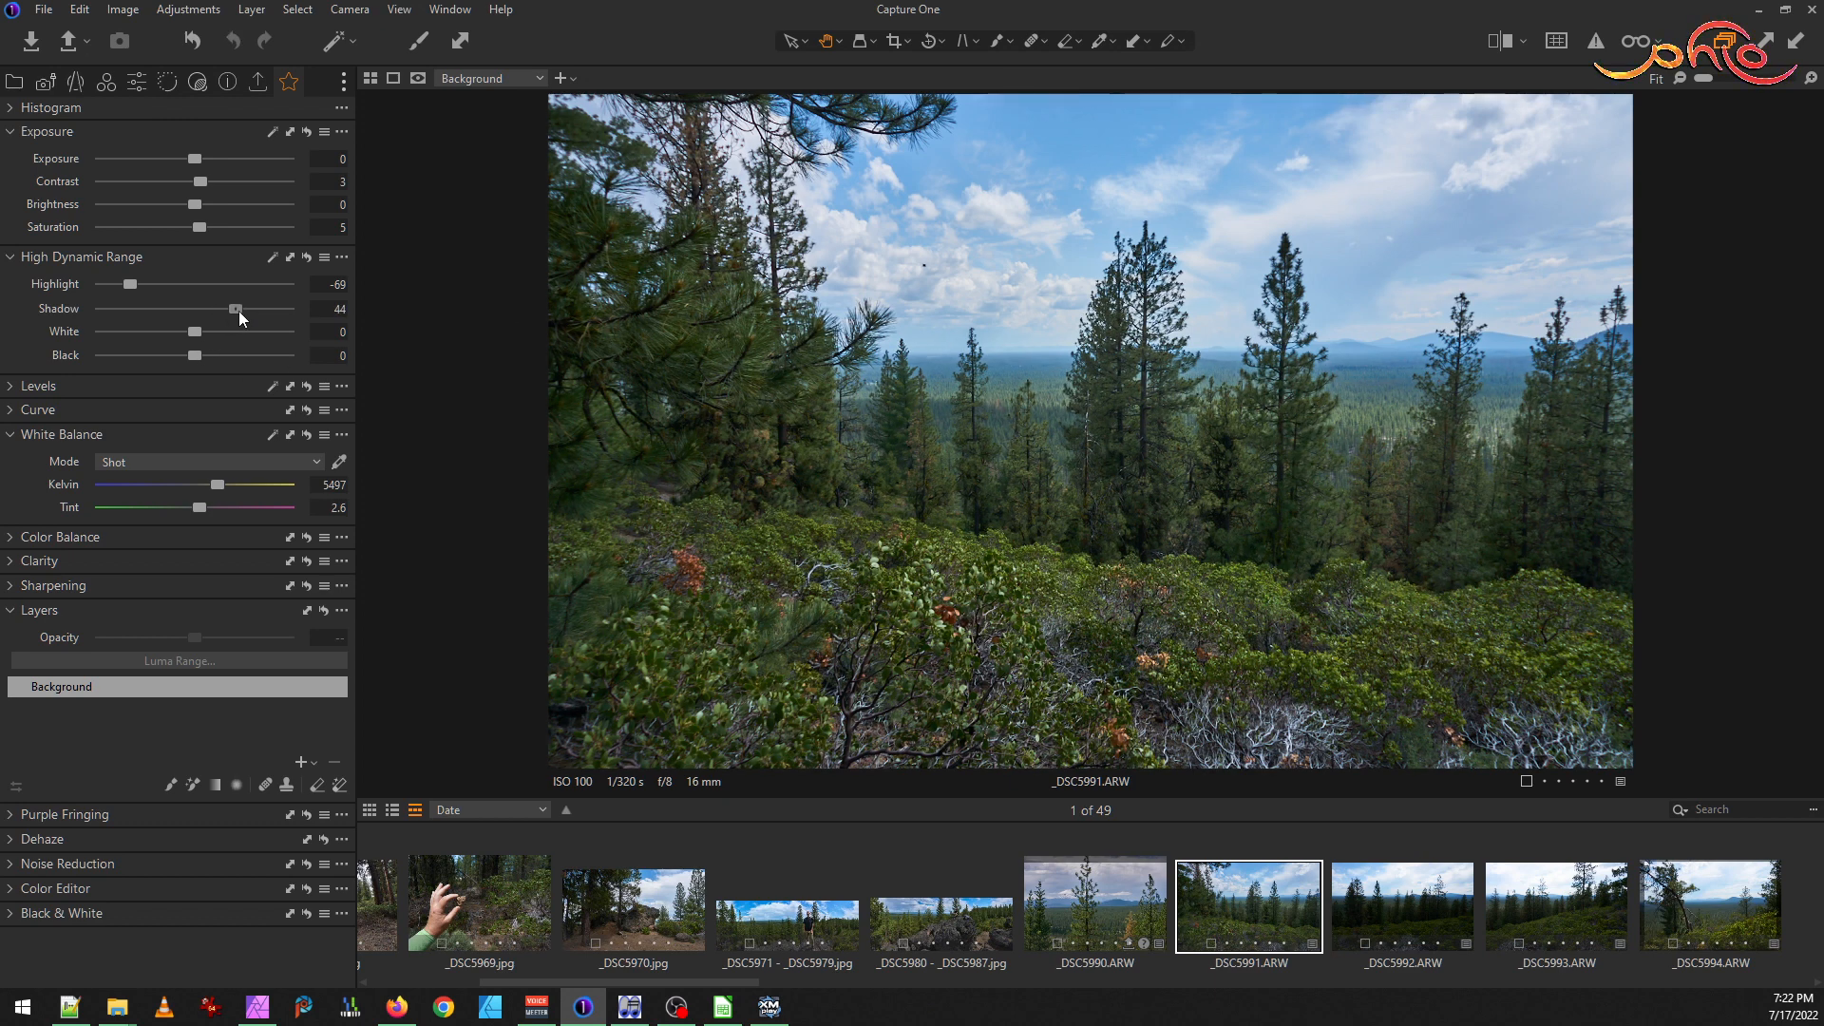
pyautogui.moveTo(228, 312); pyautogui.dragTo(232, 311)
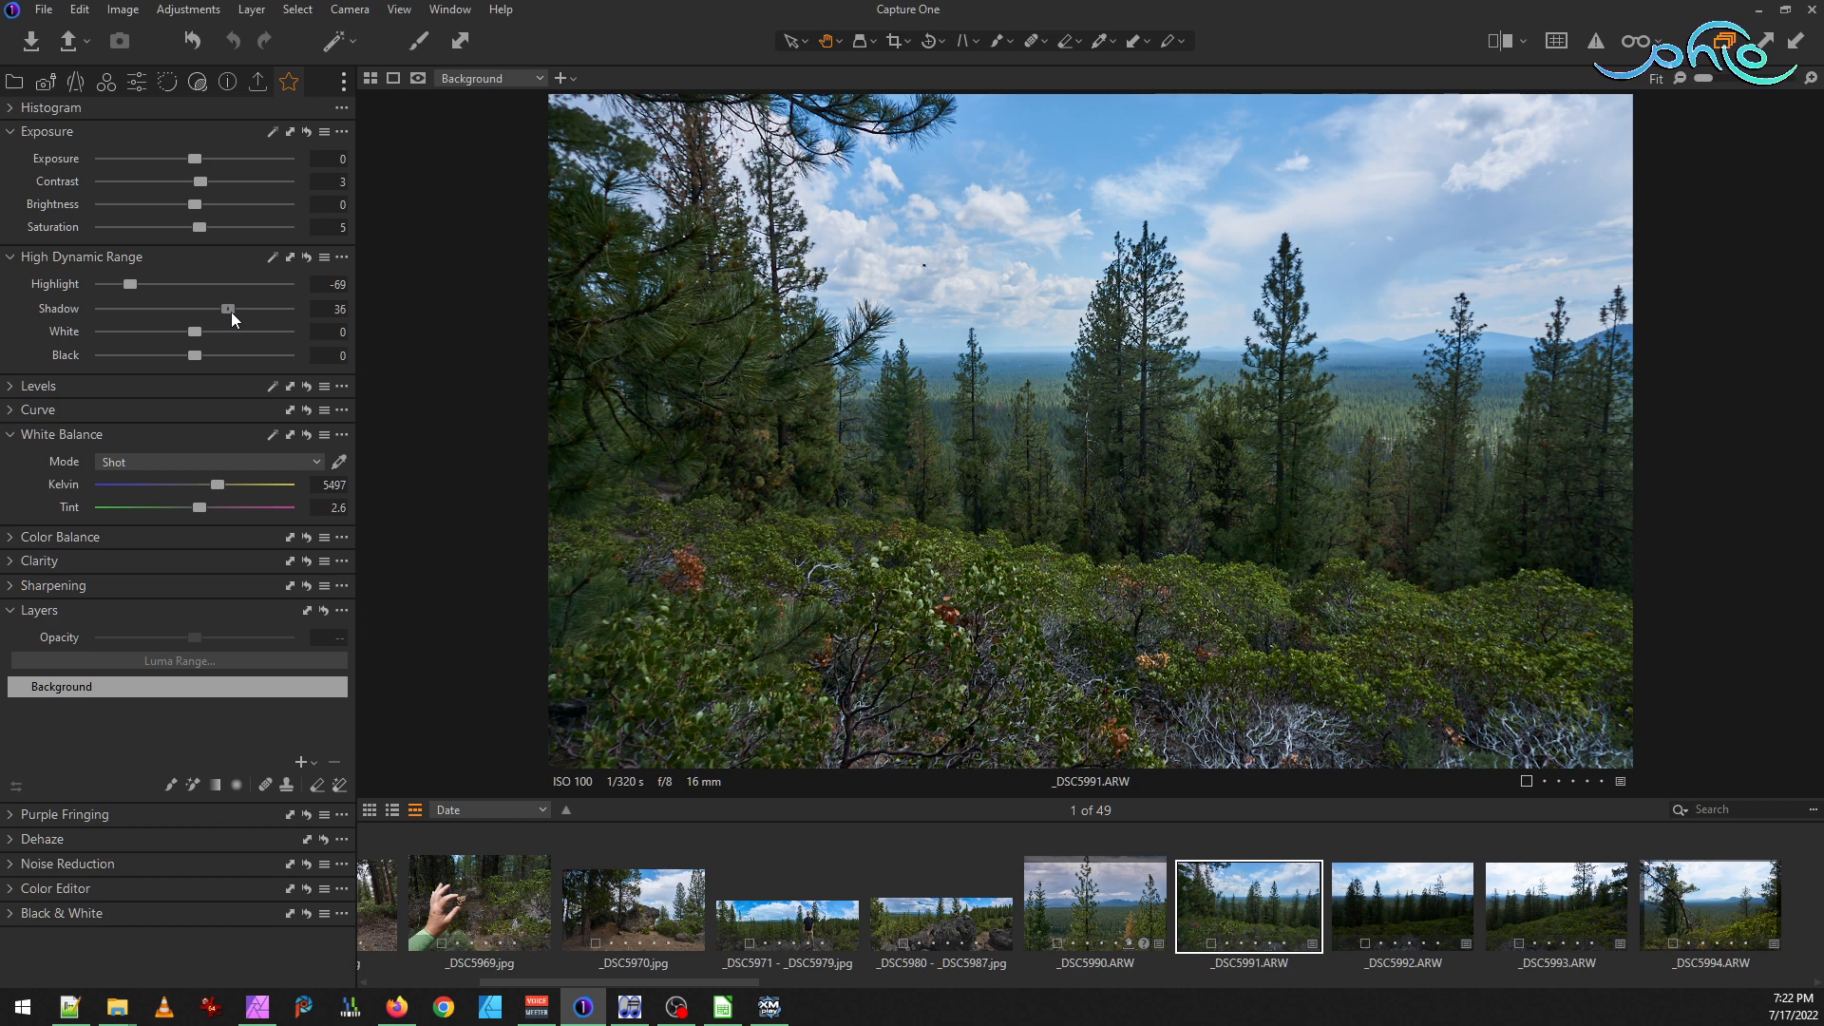
pyautogui.moveTo(233, 311); pyautogui.dragTo(234, 312)
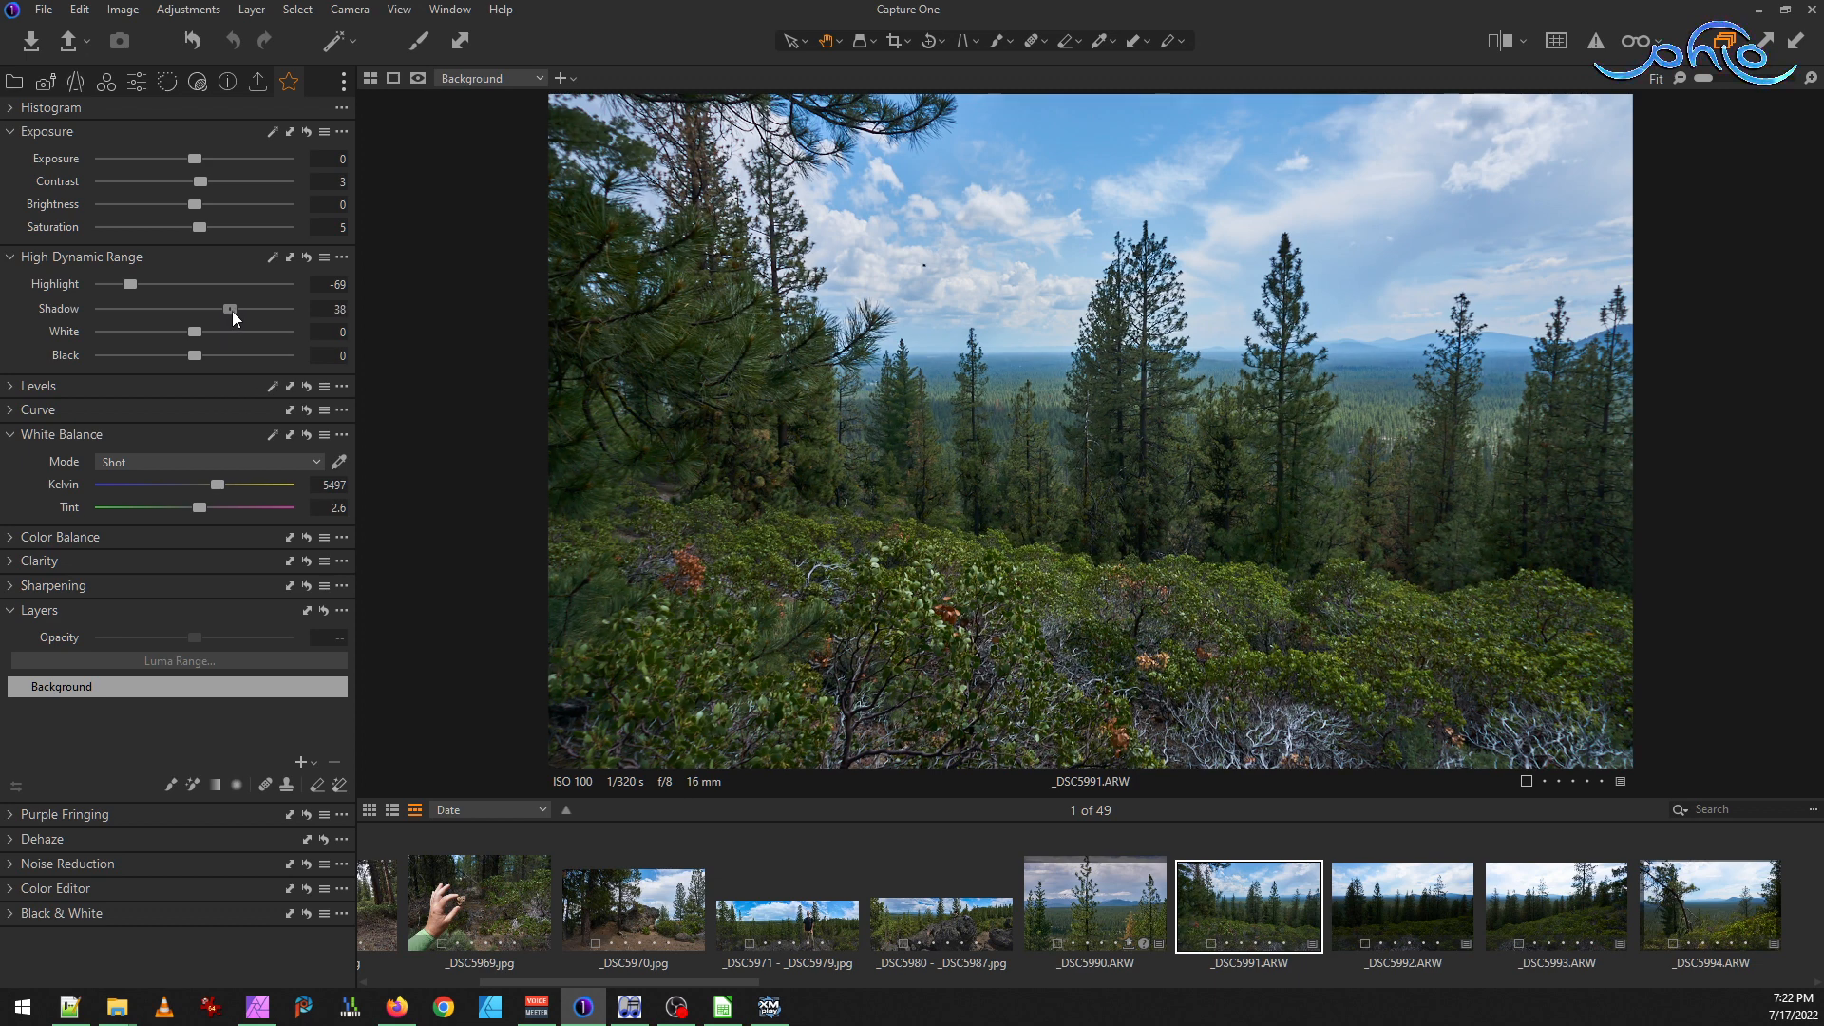
pyautogui.moveTo(232, 309); pyautogui.dragTo(220, 311)
# Set the image's Brightness to -6, Exposure to 0.61 and High Dynamic Range Highlight to -100
pyautogui.moveTo(193, 206); pyautogui.dragTo(209, 162)
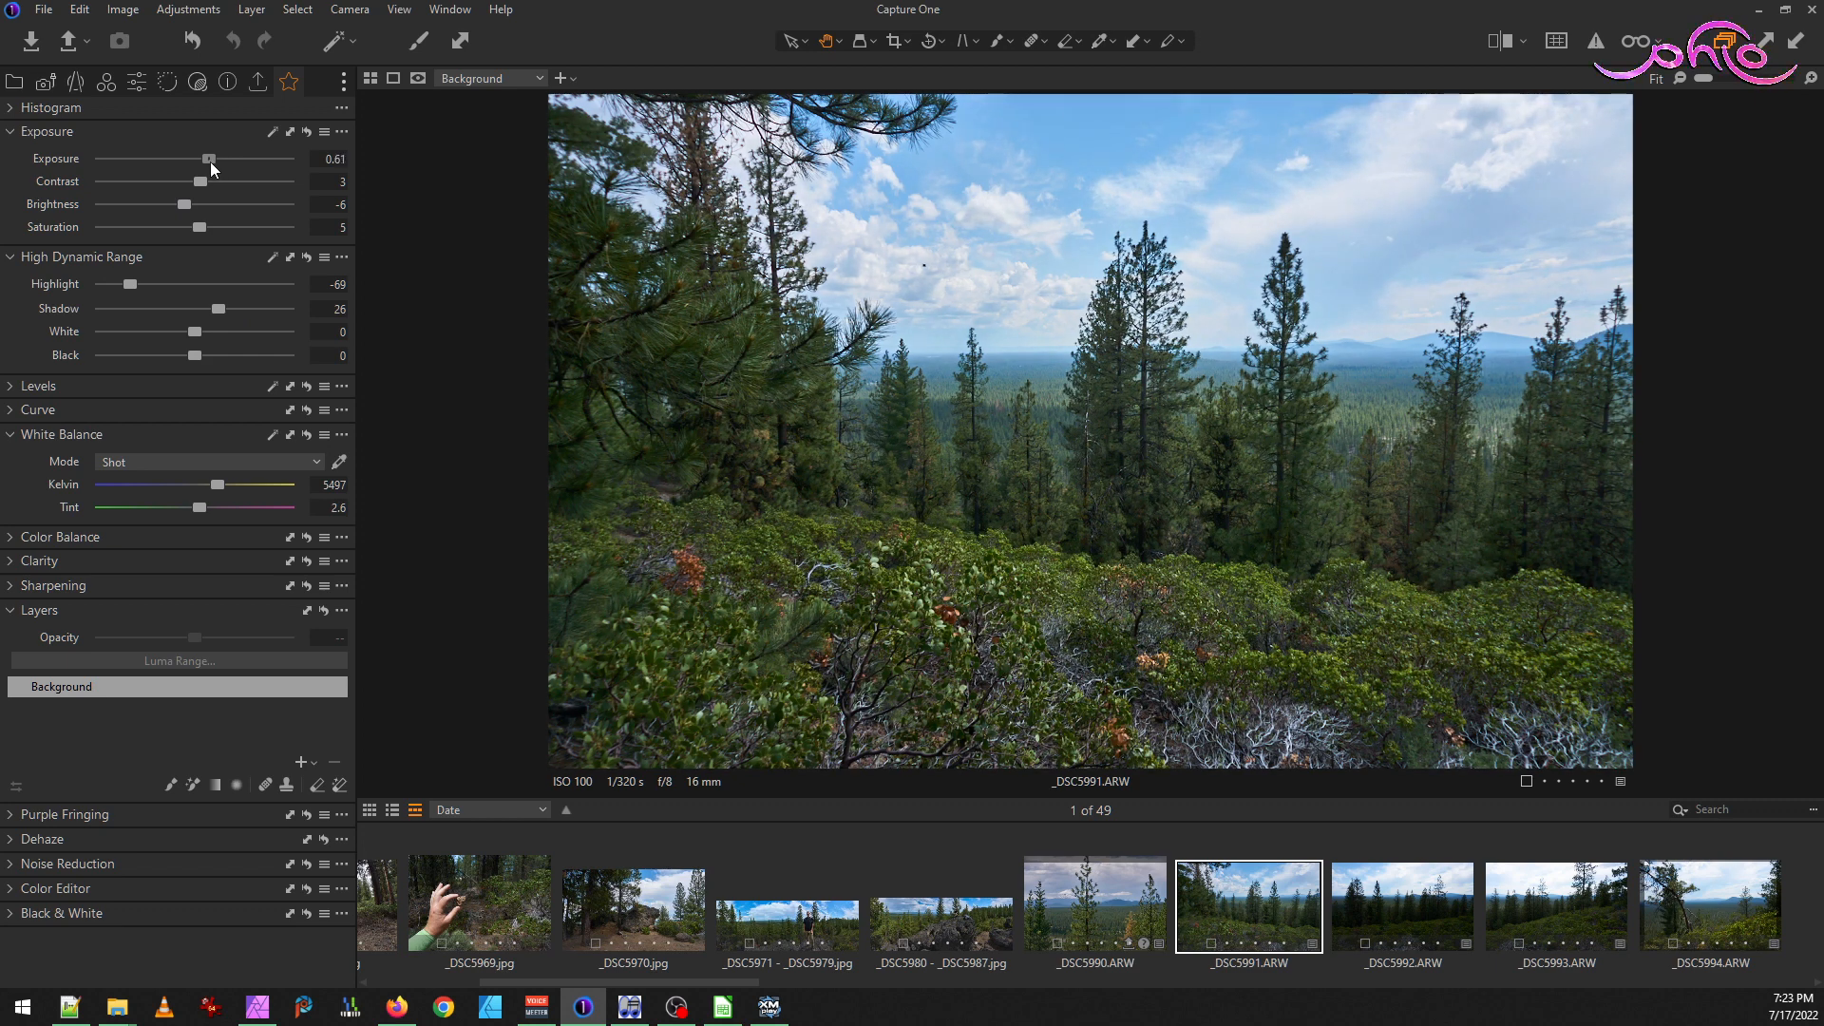
pyautogui.moveTo(134, 282); pyautogui.dragTo(82, 288)
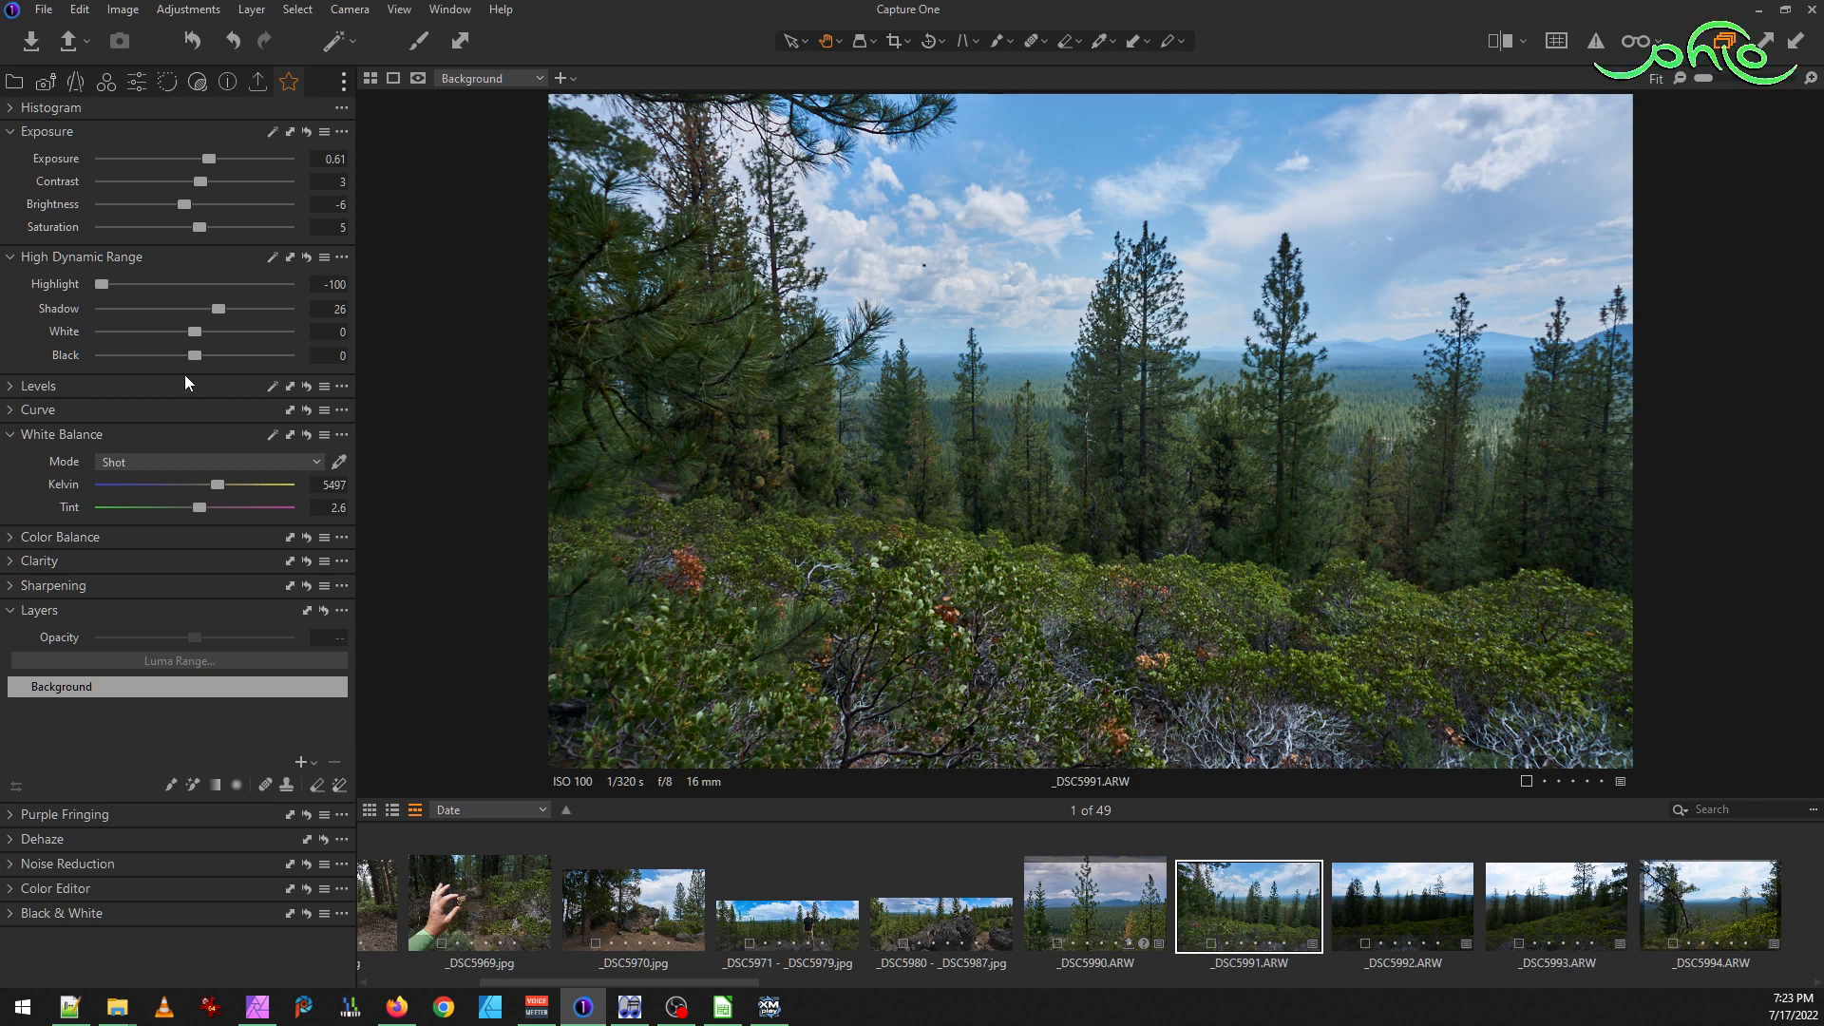
# Increase the image's Clarity to 27 with the Natural method, keeping Exposure at 0.61
pyautogui.click(12, 561)
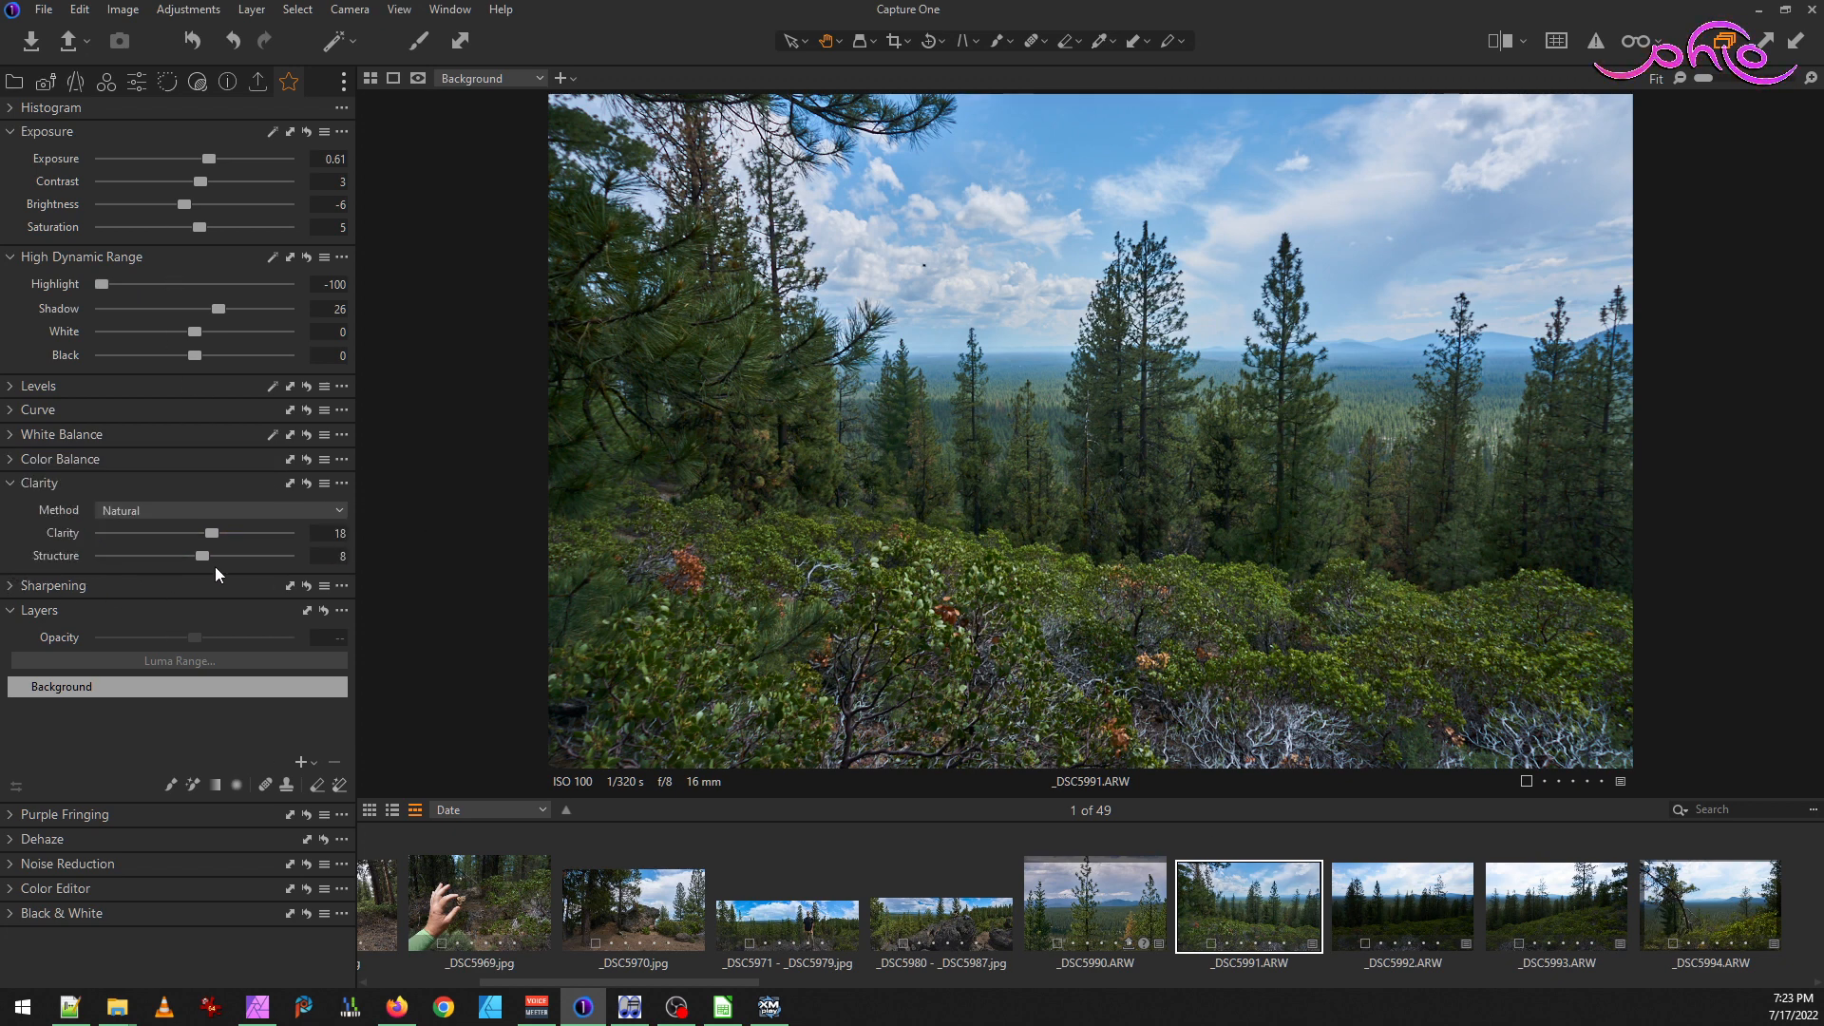
pyautogui.moveTo(220, 534); pyautogui.dragTo(224, 530)
pyautogui.moveTo(209, 158); pyautogui.dragTo(209, 158)
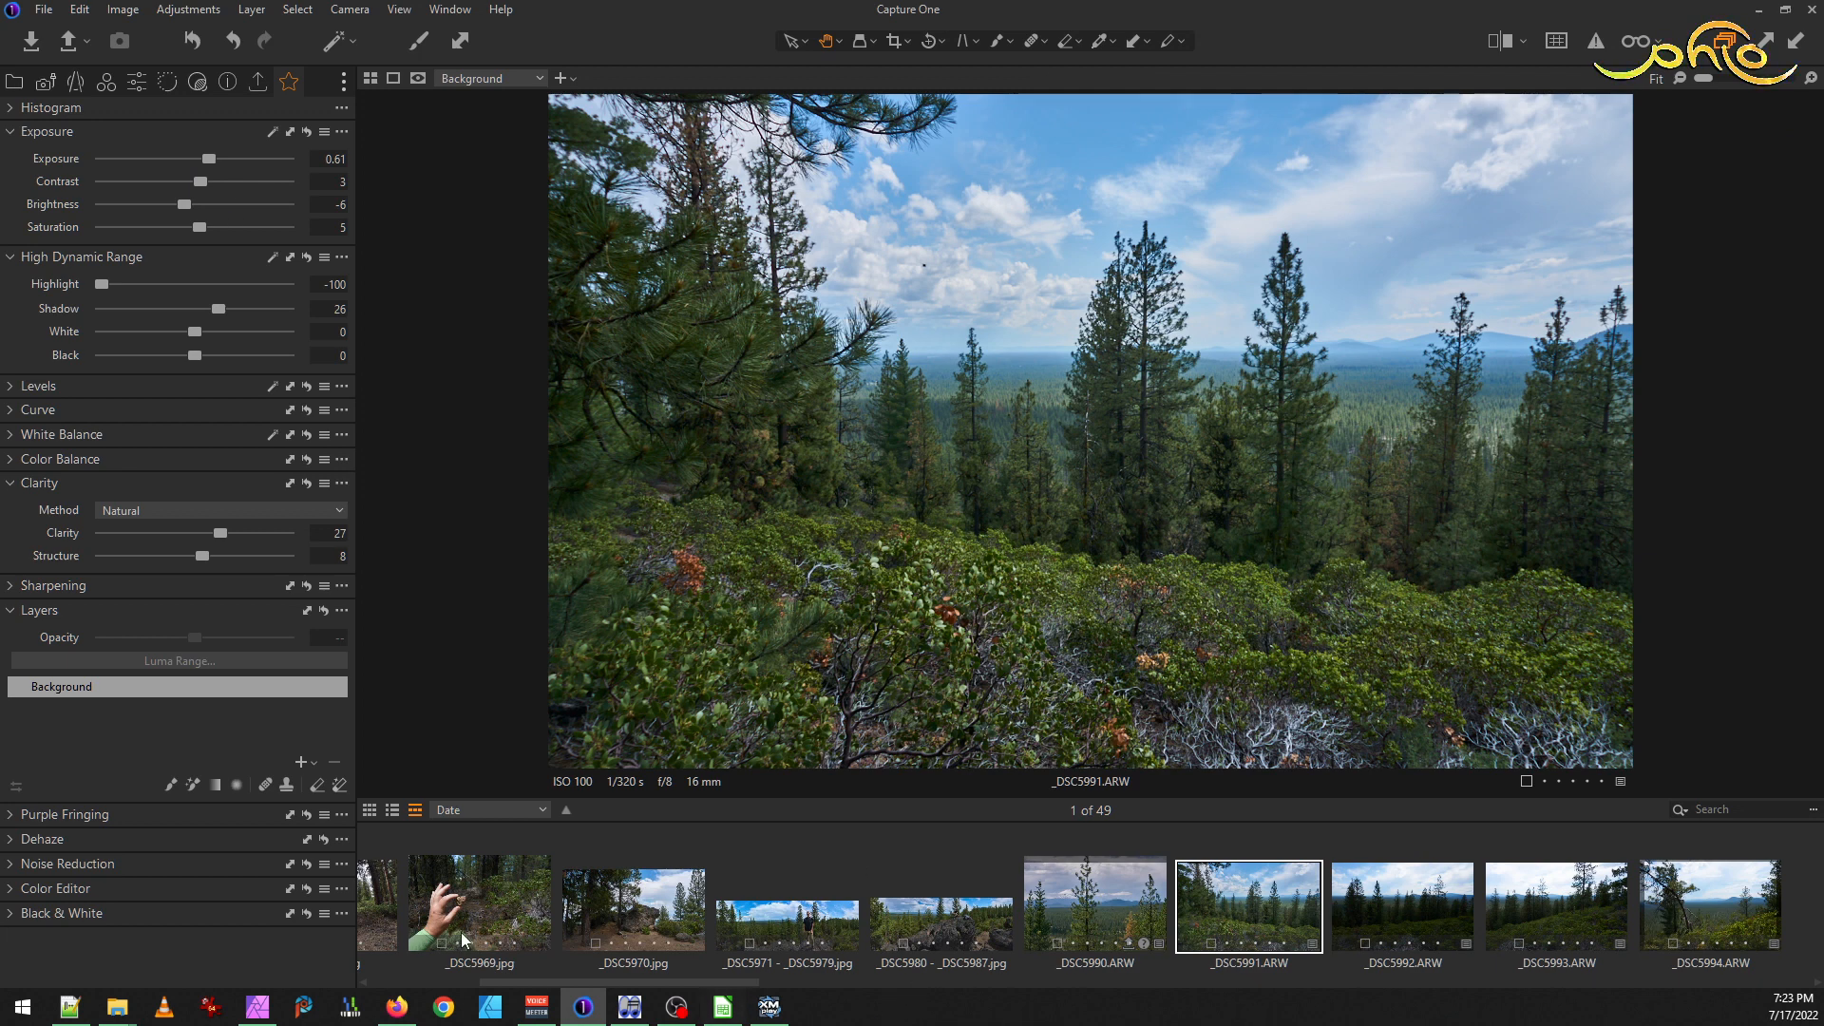
# Switch to Affinity Photo and add a default Exposure adjustment to the _DSC5971 - _DSC5979.jpg panorama
pyautogui.click(255, 1009)
pyautogui.moveTo(117, 1007)
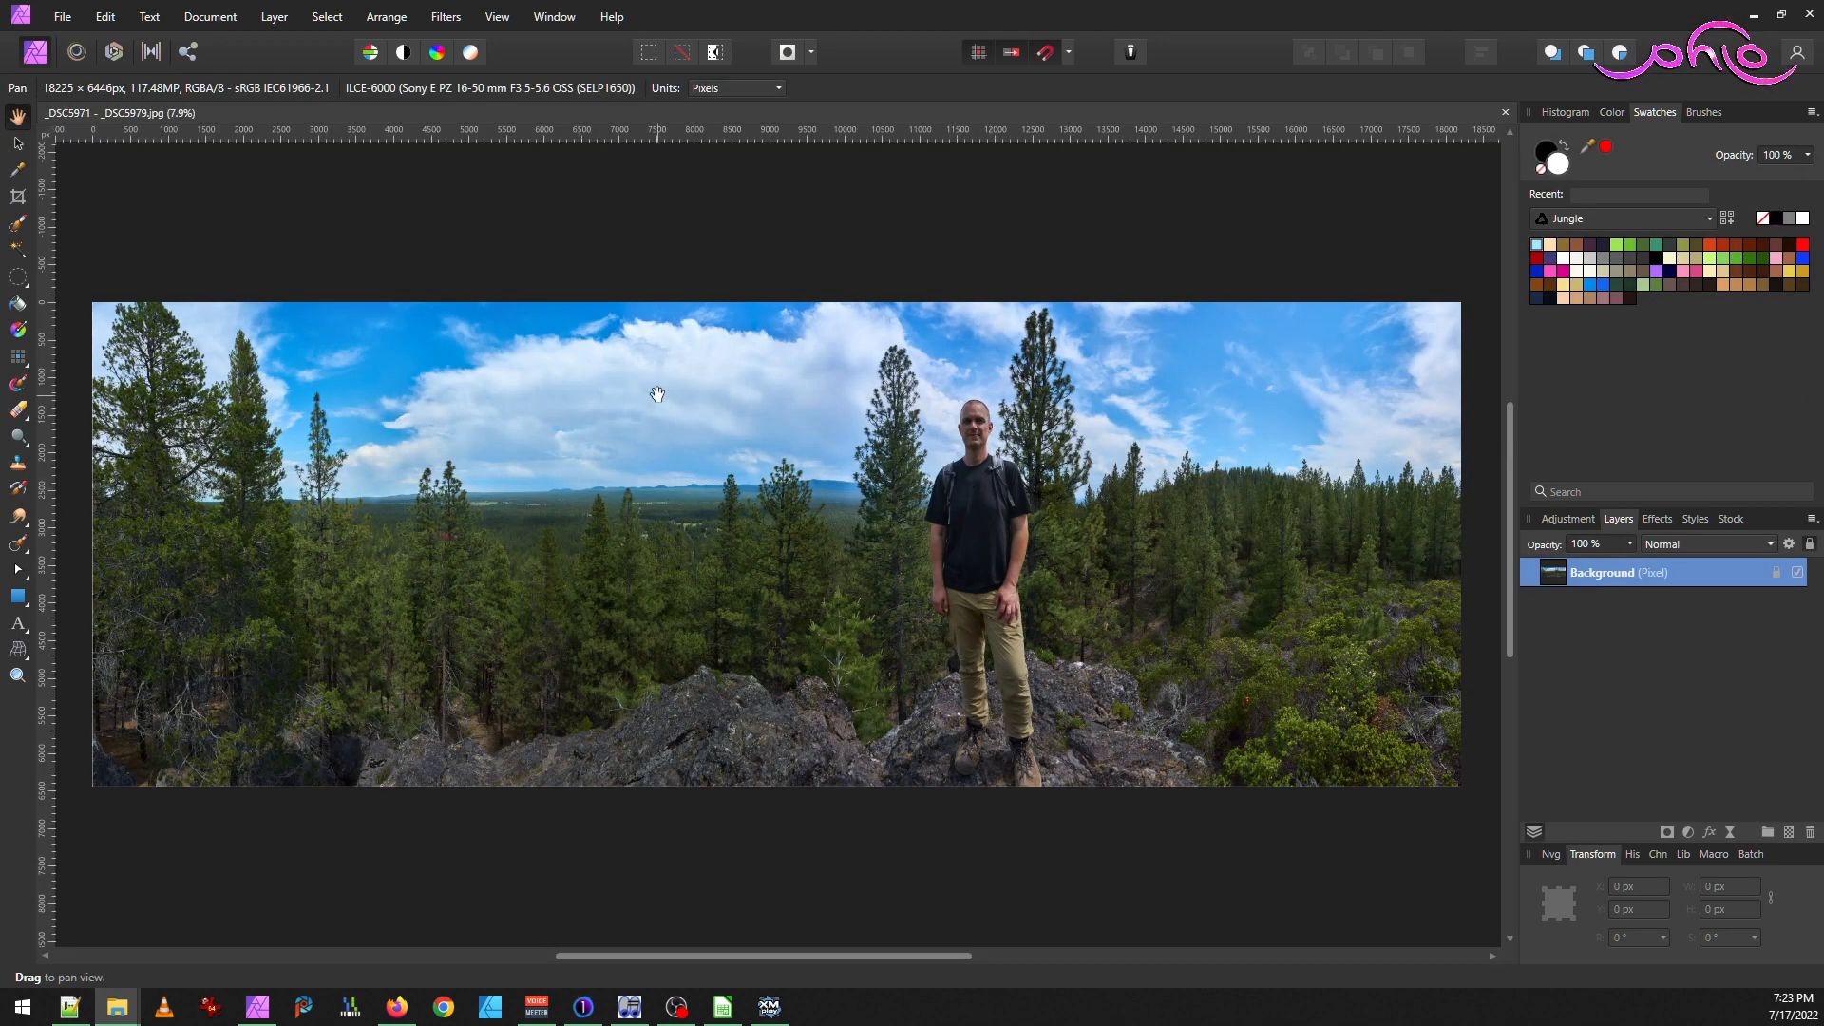
pyautogui.scroll(3, 607, 551)
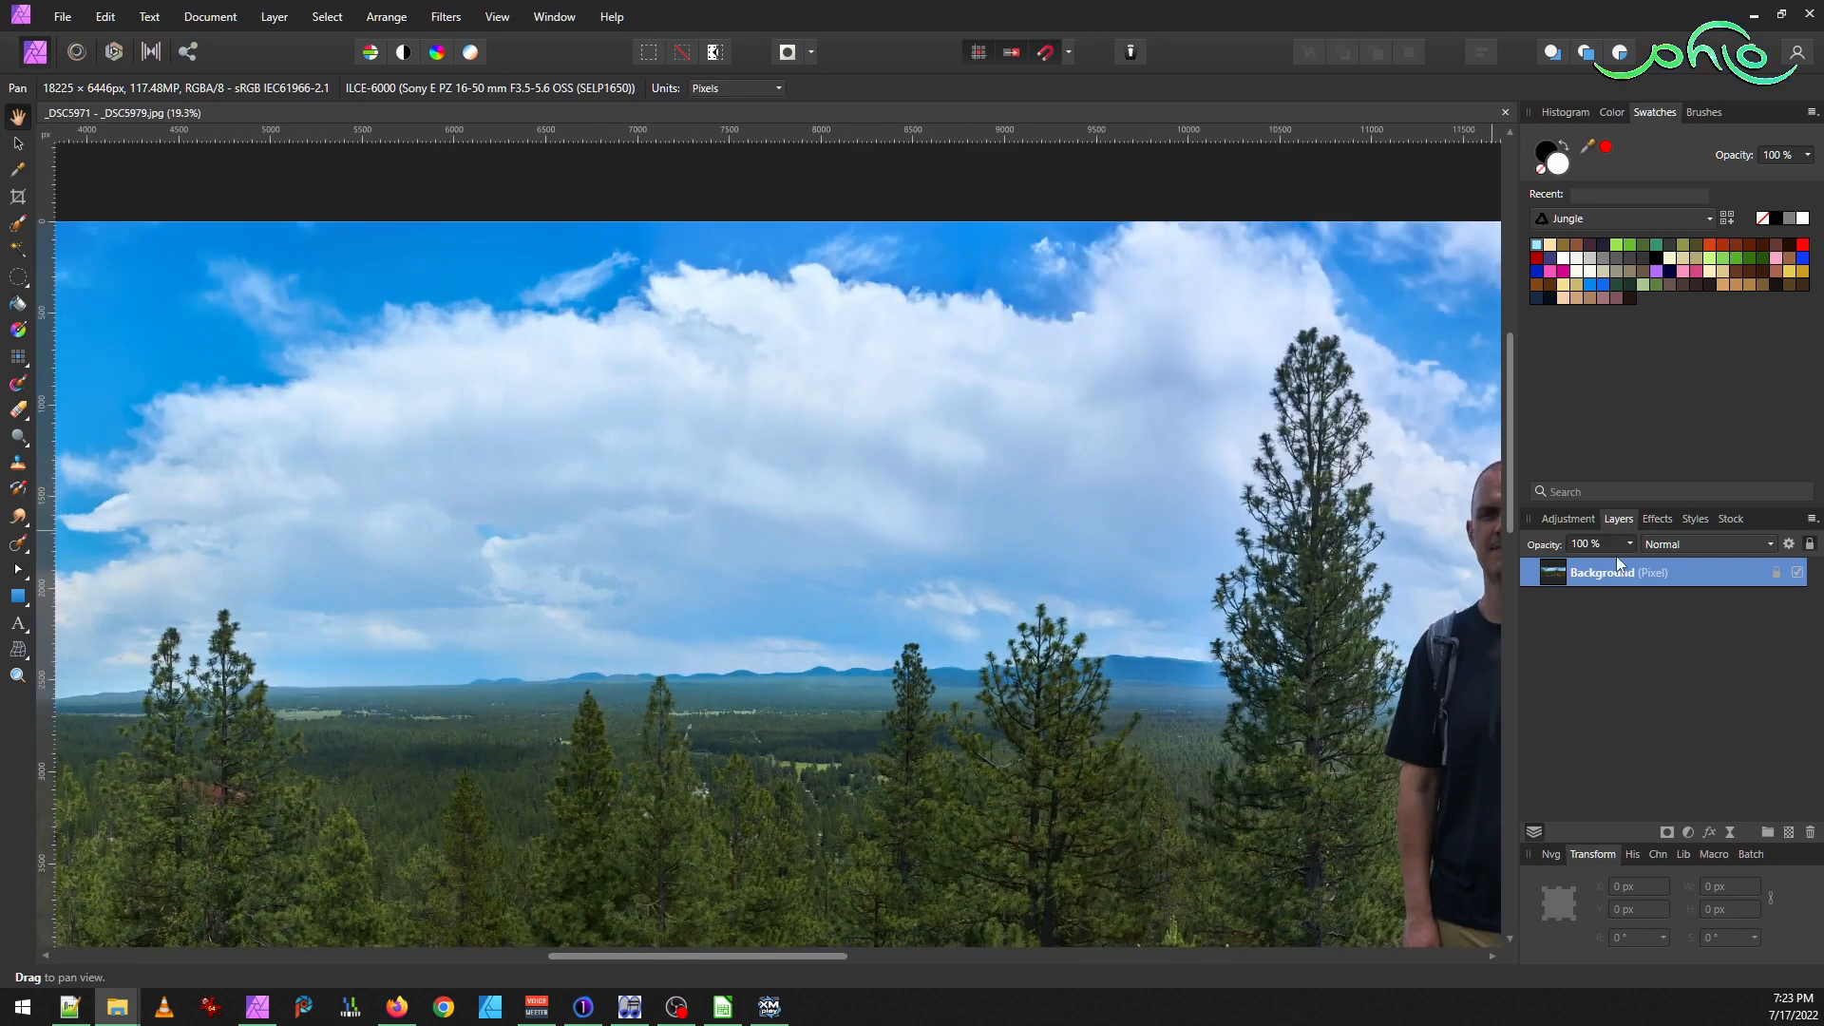
pyautogui.click(1591, 517)
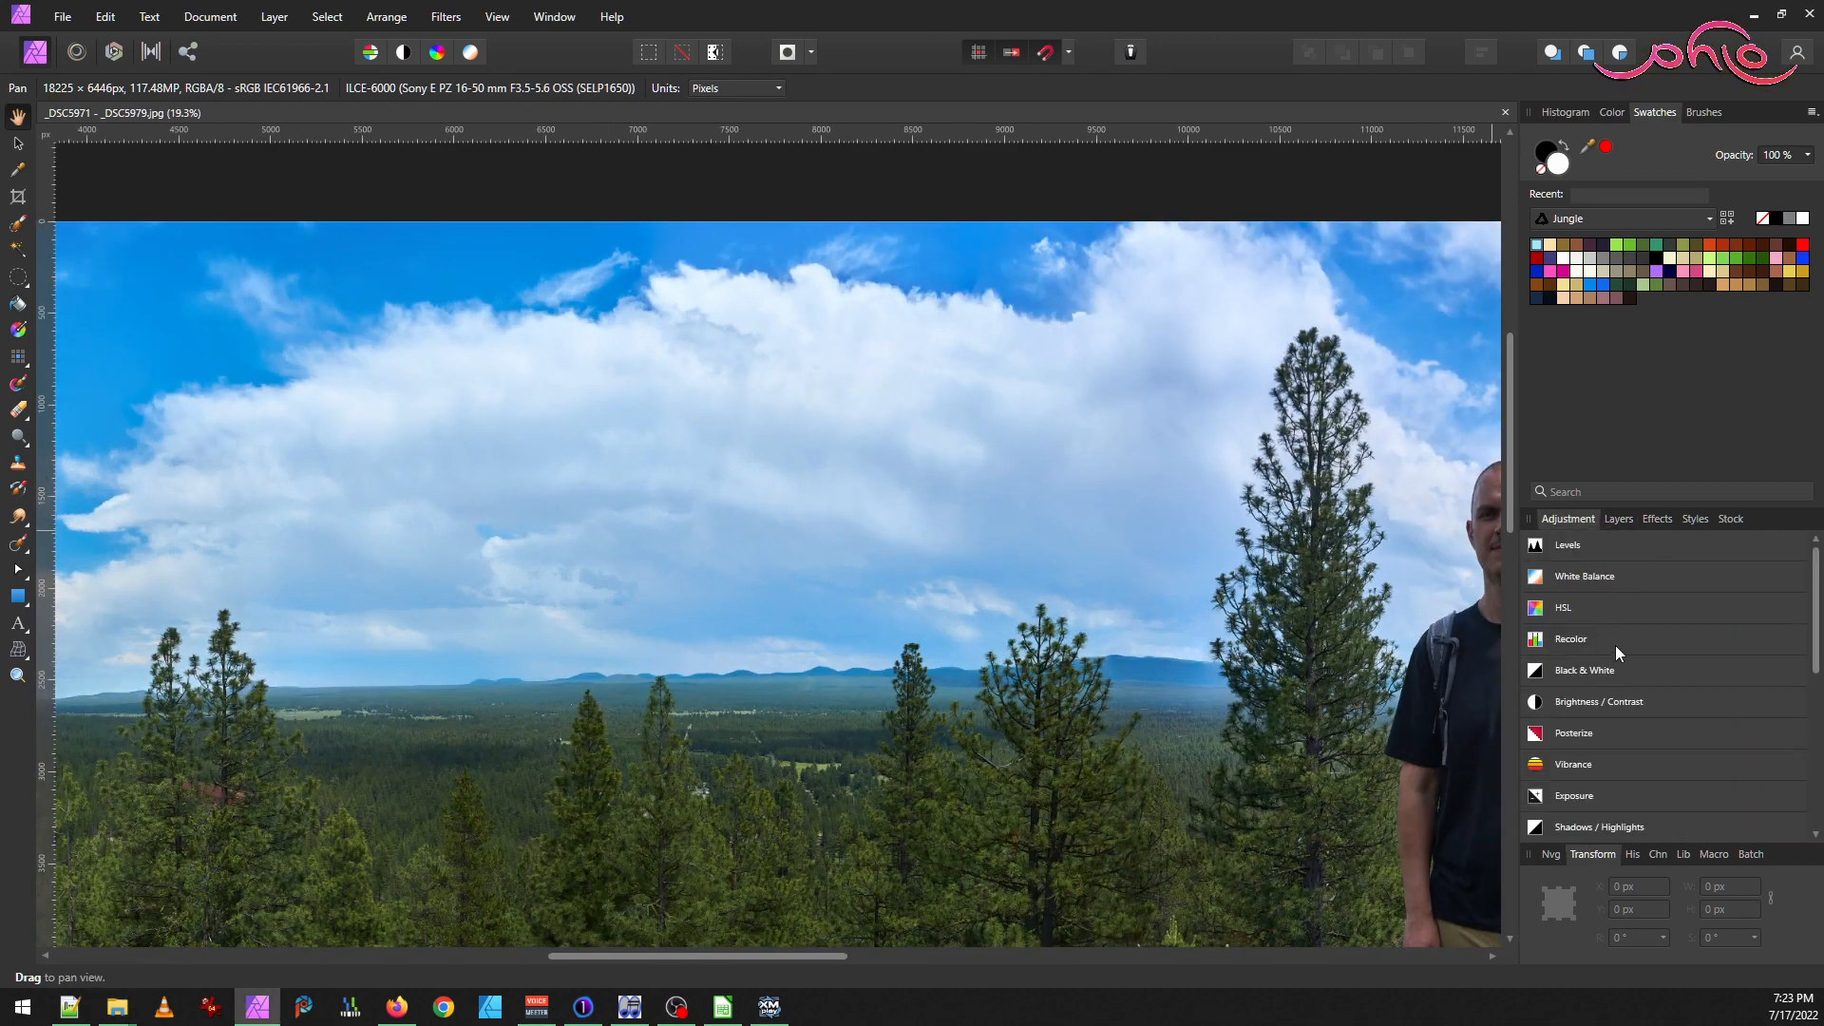
pyautogui.click(1581, 796)
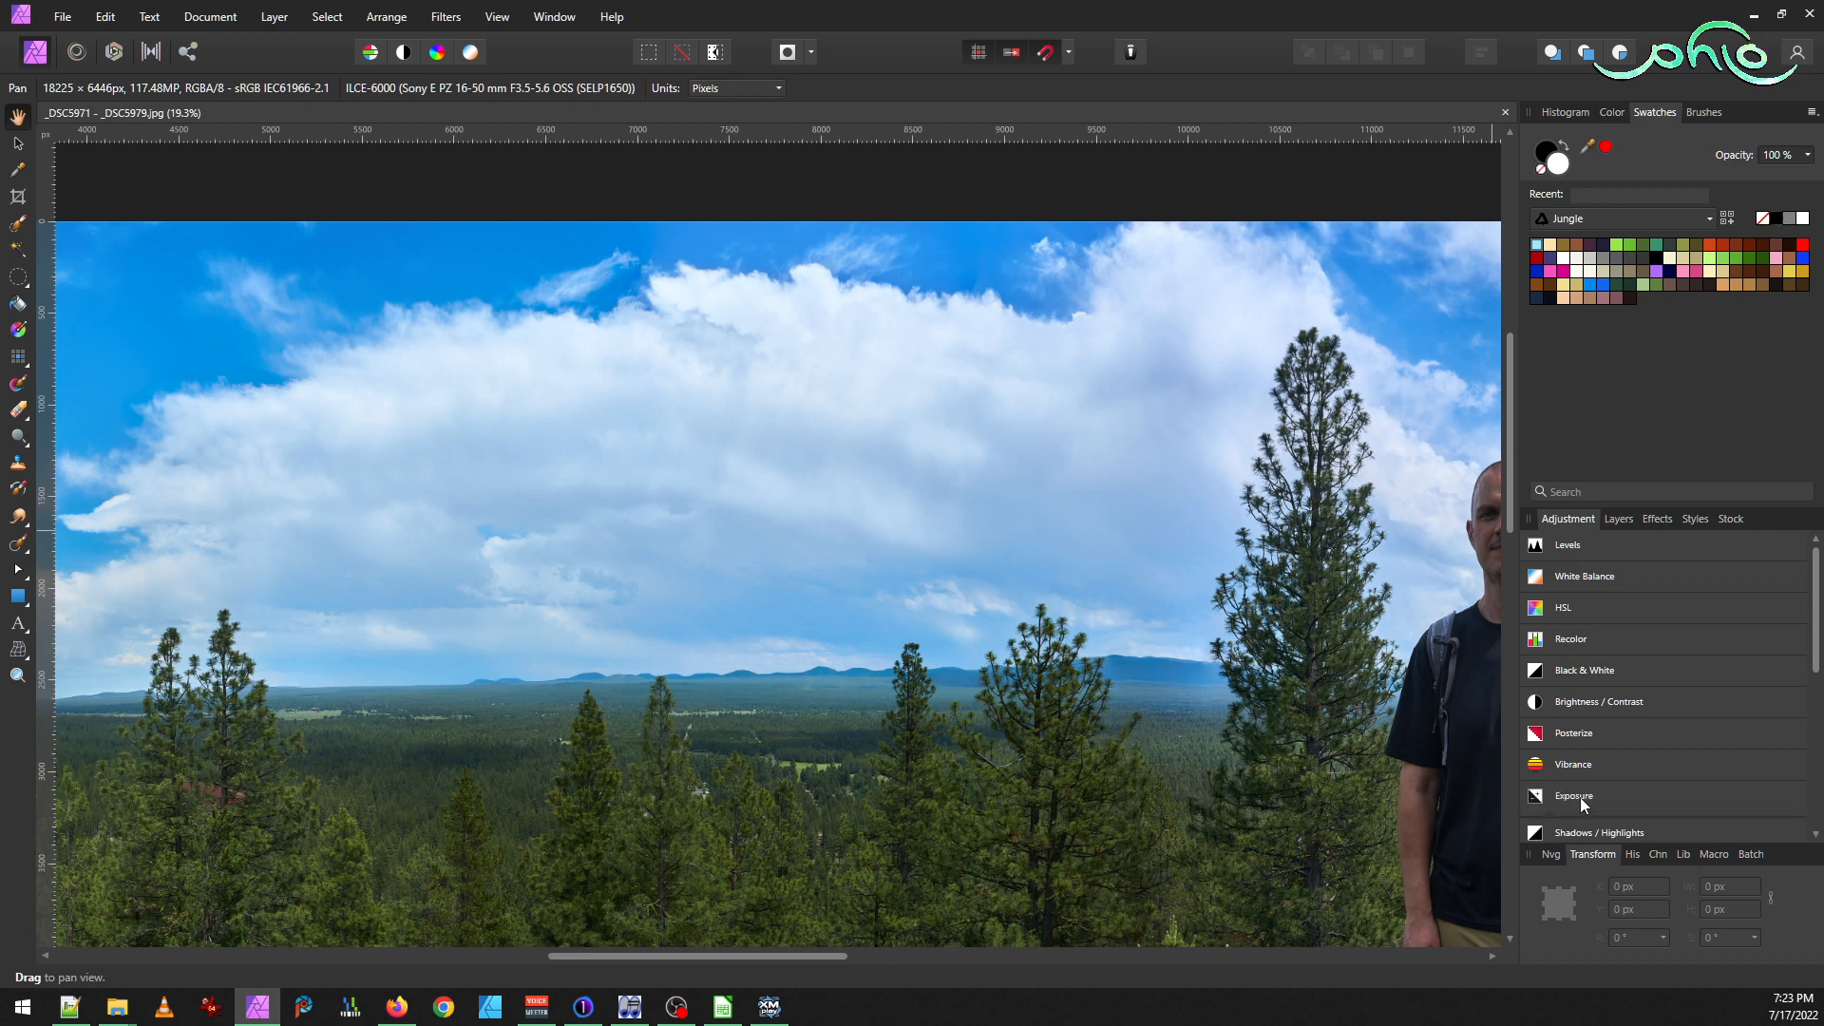
pyautogui.scroll(-1, 1642, 720)
pyautogui.click(1582, 758)
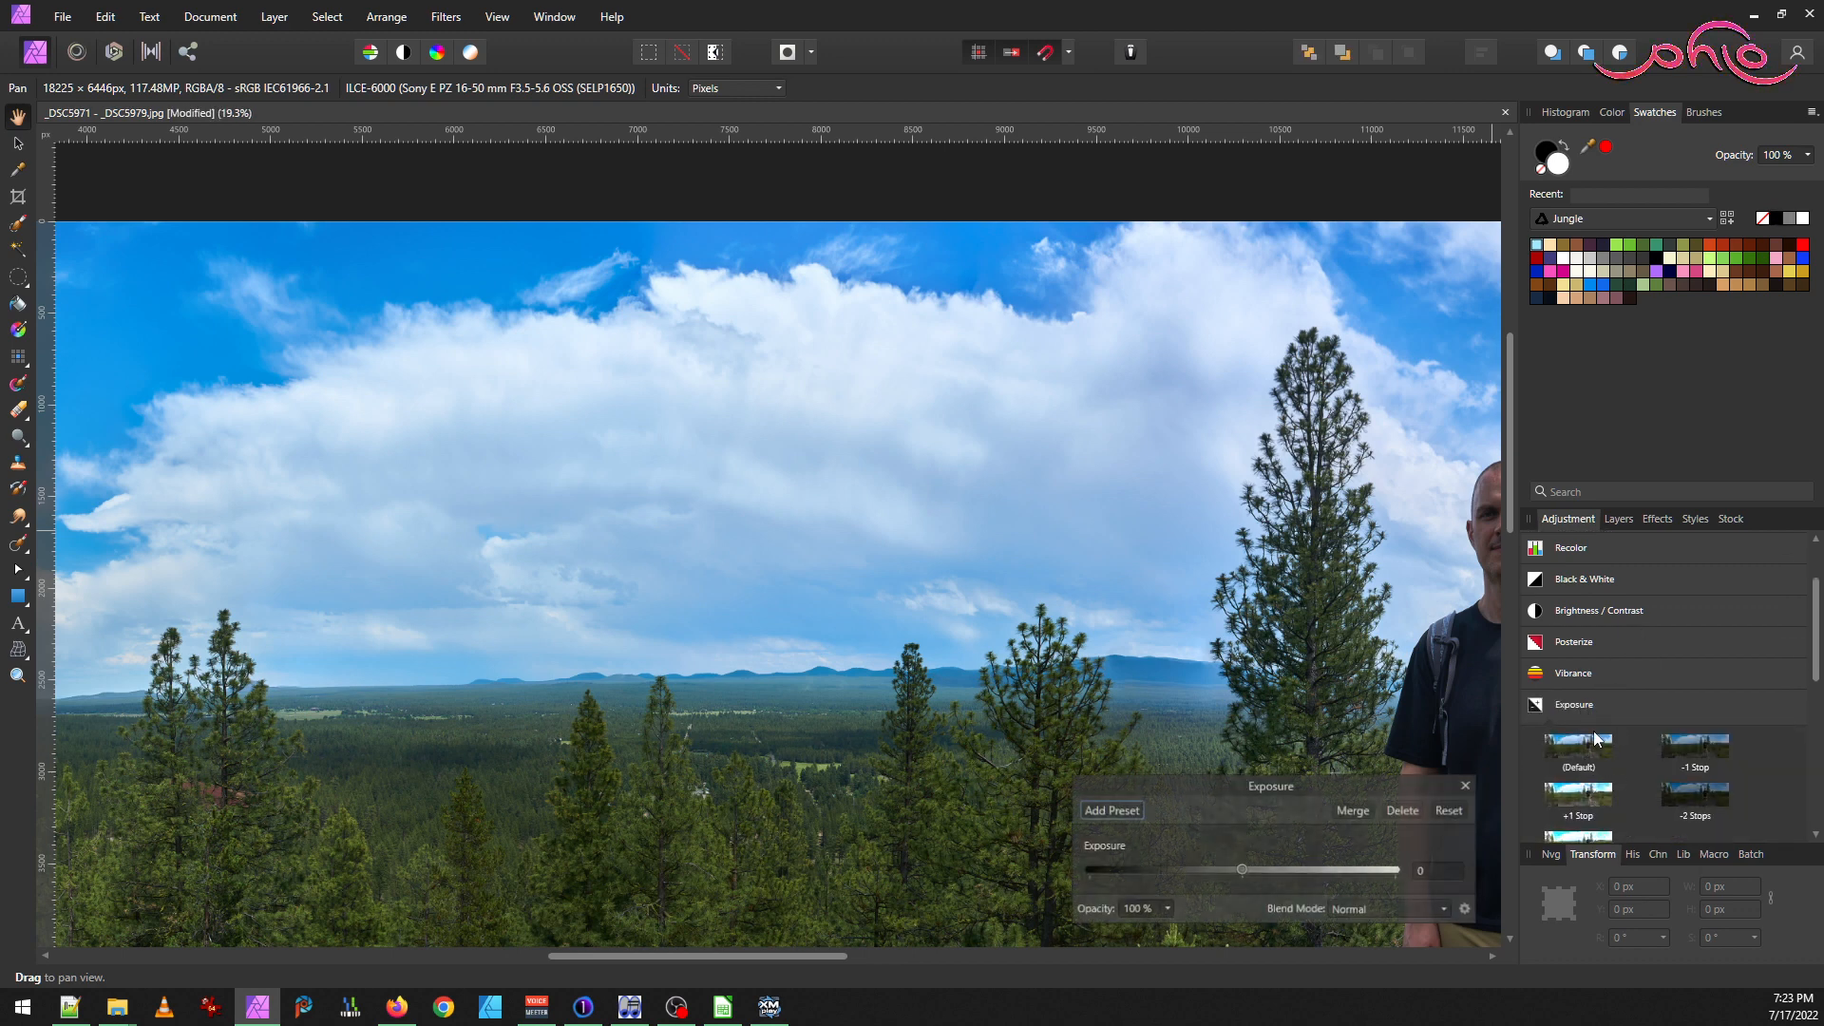
# Raise the panorama's Exposure adjustment to 1.292 and inspect the rocks and shrubs along its lower edge
pyautogui.moveTo(1245, 869); pyautogui.dragTo(1249, 869)
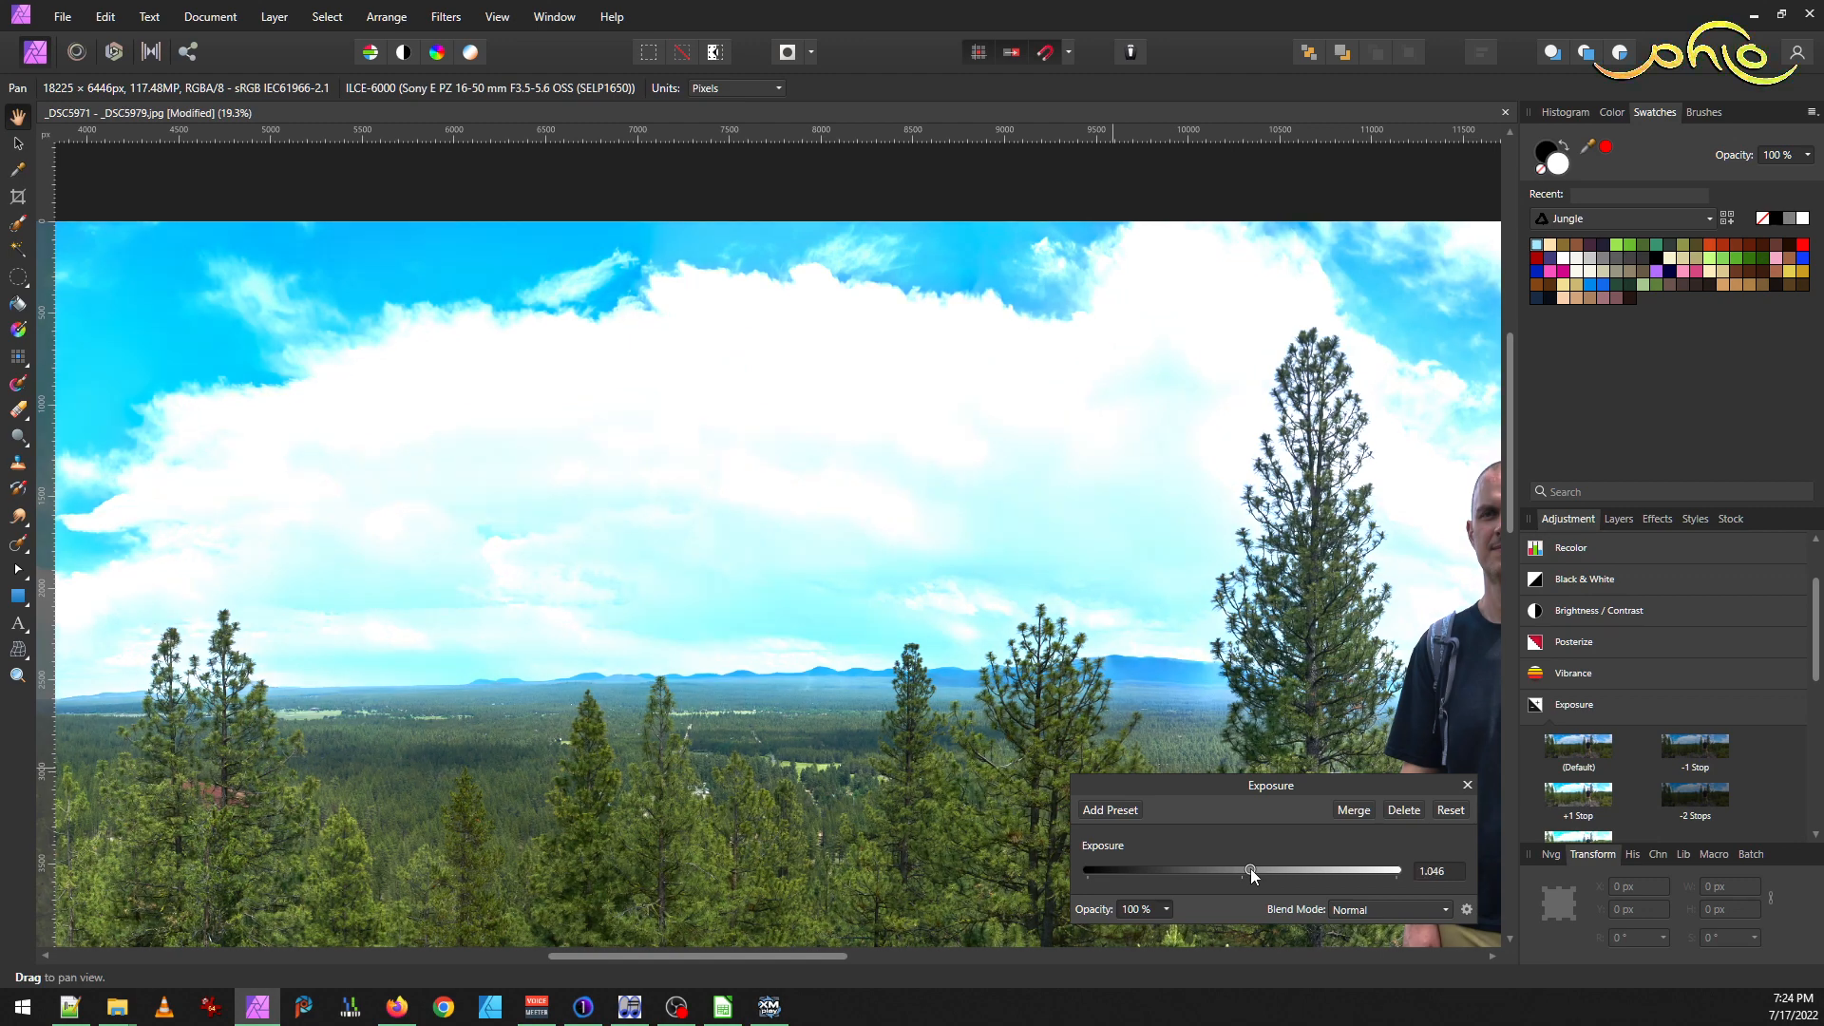
pyautogui.moveTo(1251, 868)
pyautogui.mouseDown()
pyautogui.moveTo(1235, 868)
pyautogui.moveTo(1252, 868)
pyautogui.mouseUp()
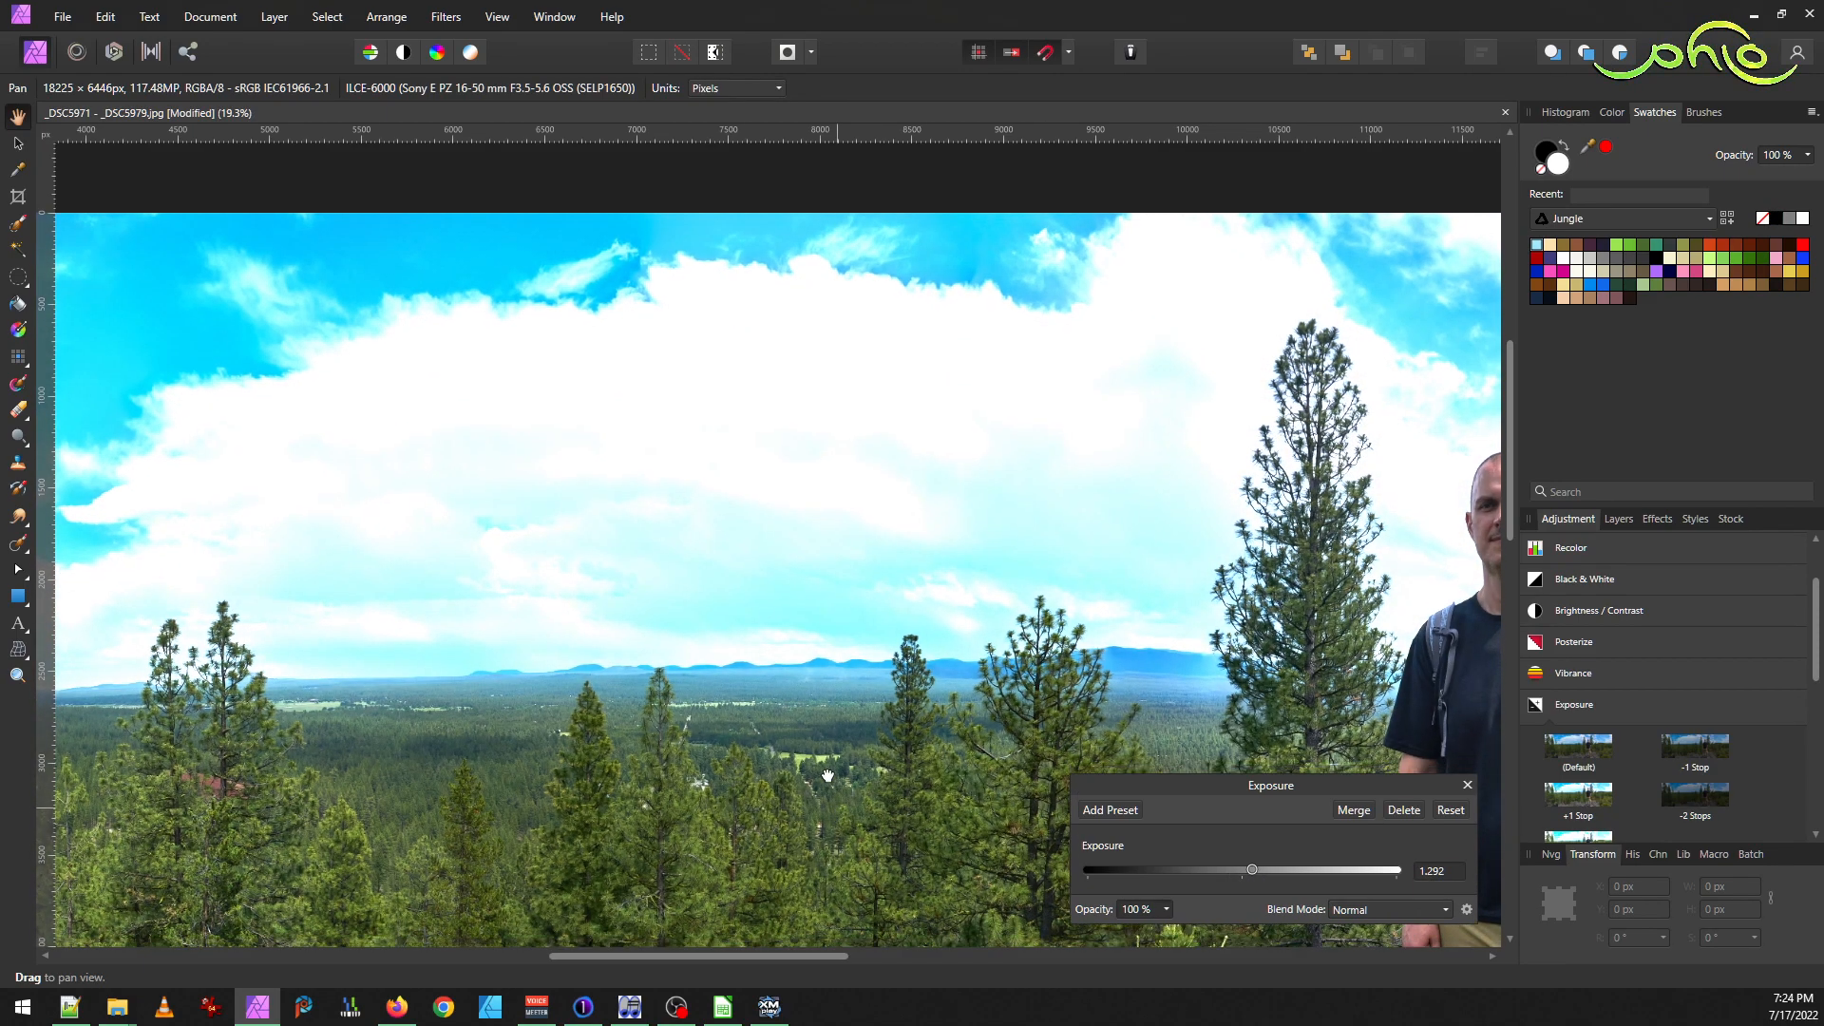
pyautogui.scroll(-5, 903, 496)
pyautogui.scroll(-2, 904, 496)
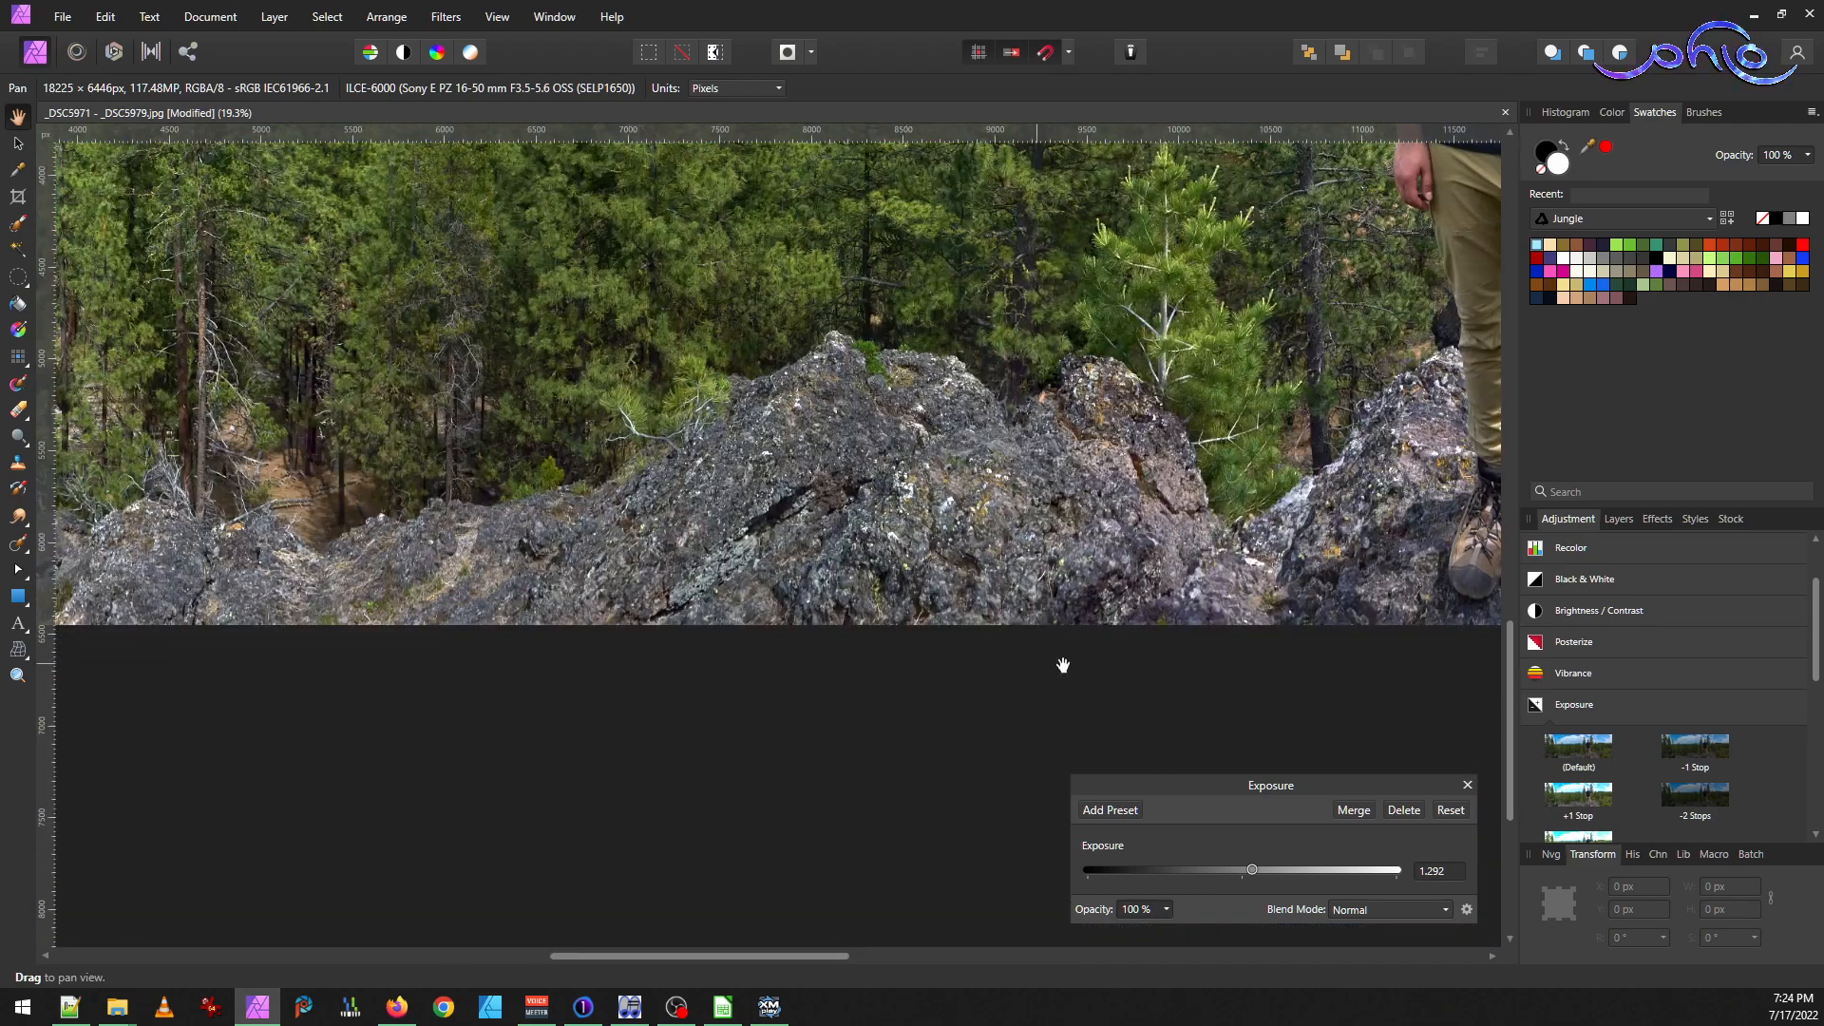
pyautogui.moveTo(1063, 664); pyautogui.dragTo(591, 843)
pyautogui.moveTo(1204, 397); pyautogui.dragTo(480, 451)
pyautogui.hscroll(4, 480, 451)
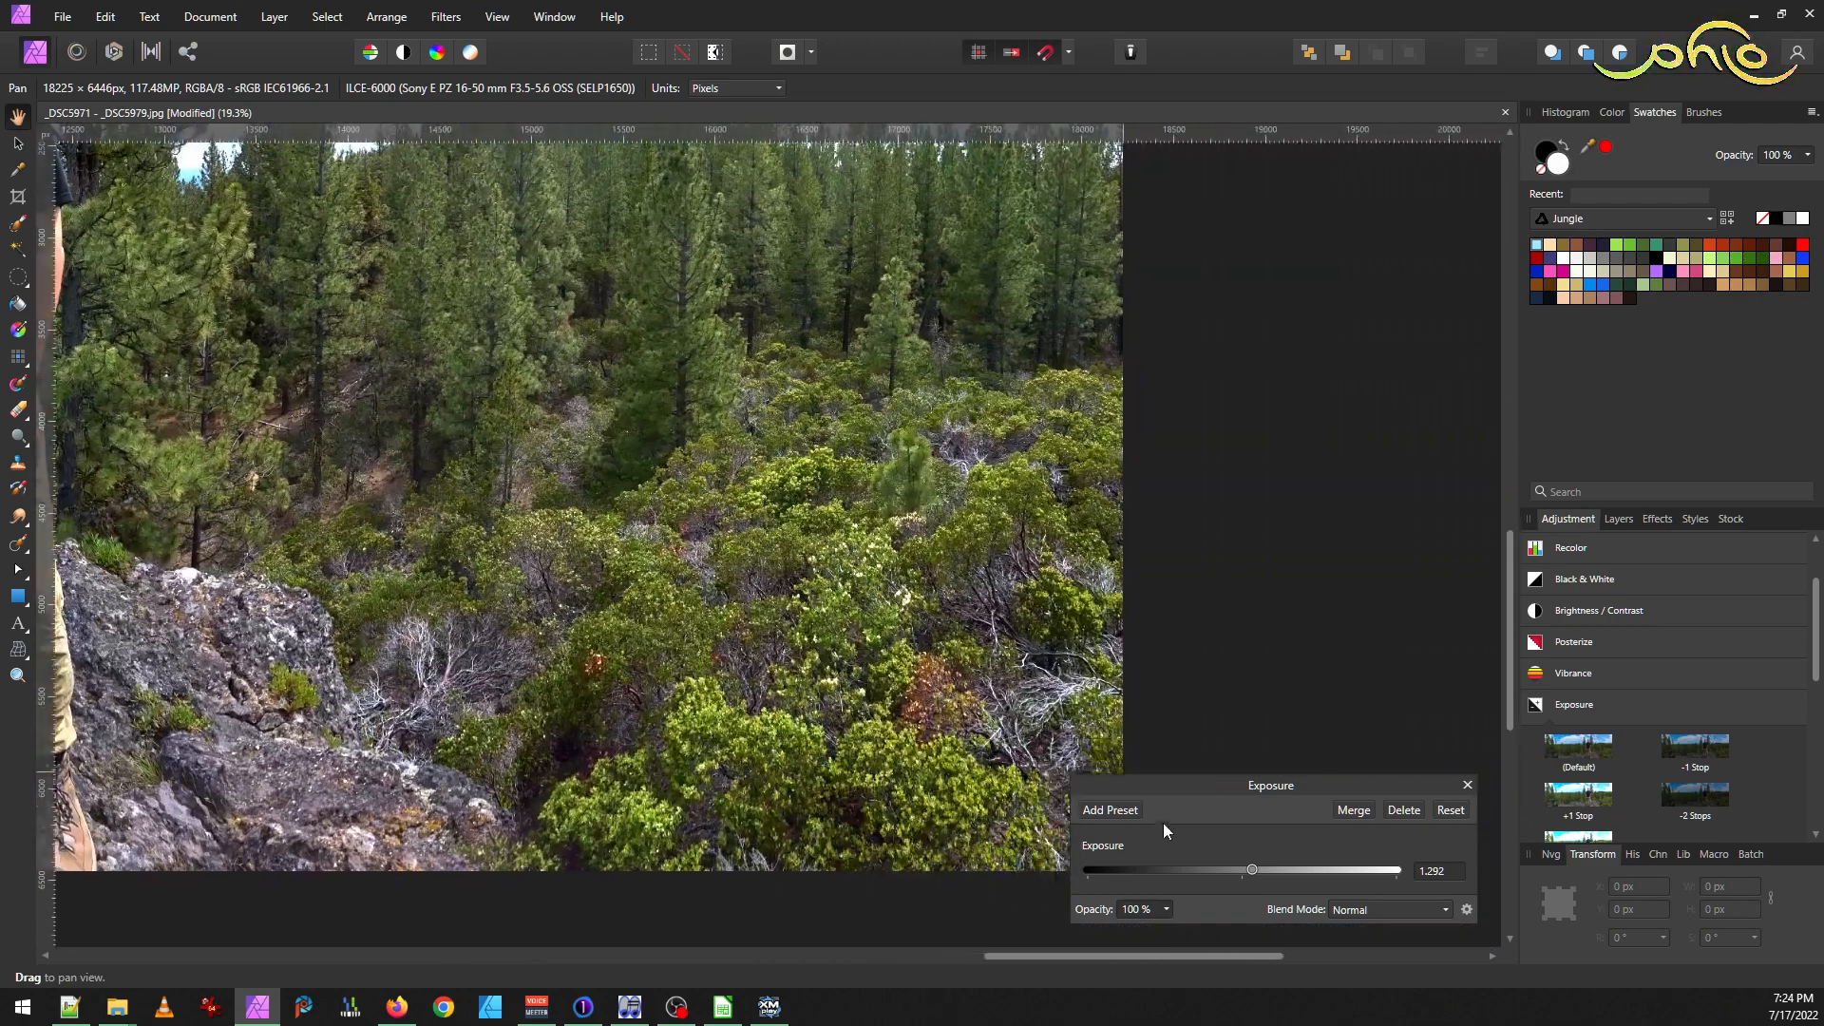
# Lower the panorama's Exposure adjustment to 0.431, checking its effect on the forest and sky
pyautogui.moveTo(1251, 866); pyautogui.dragTo(1247, 869)
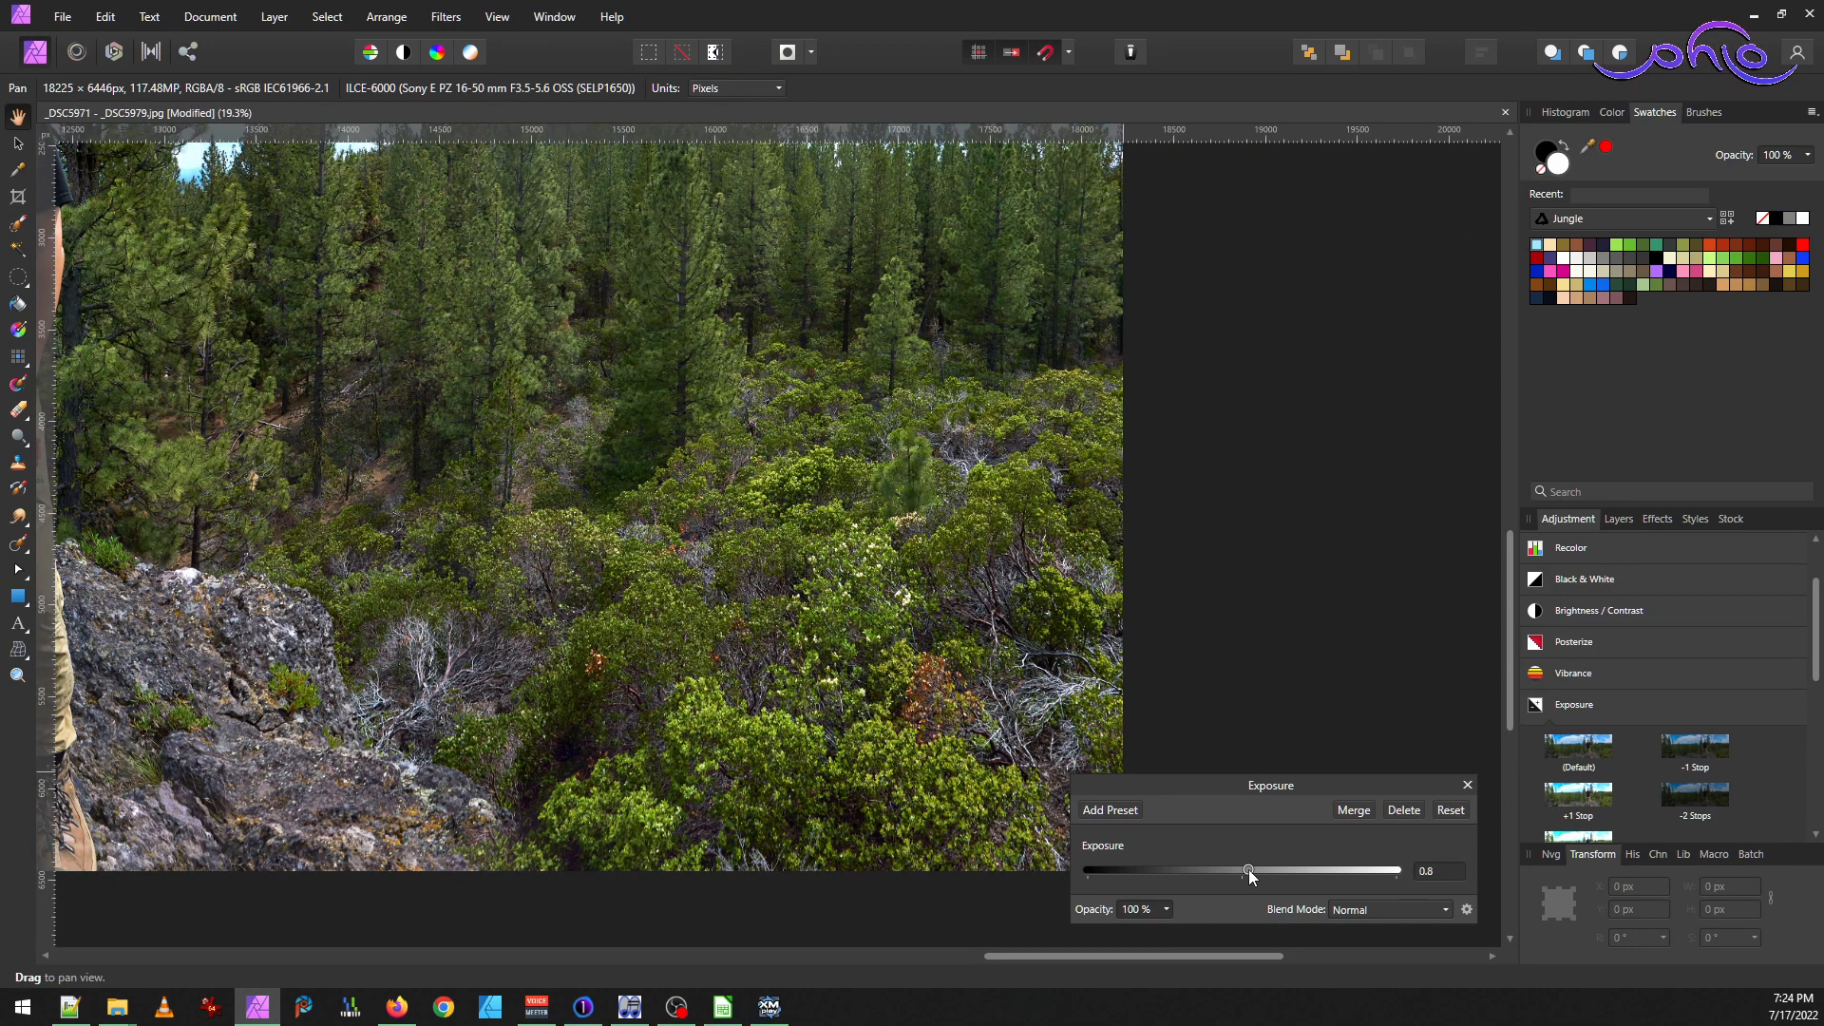
pyautogui.moveTo(676, 322); pyautogui.dragTo(738, 808)
pyautogui.moveTo(1257, 869); pyautogui.dragTo(1245, 865)
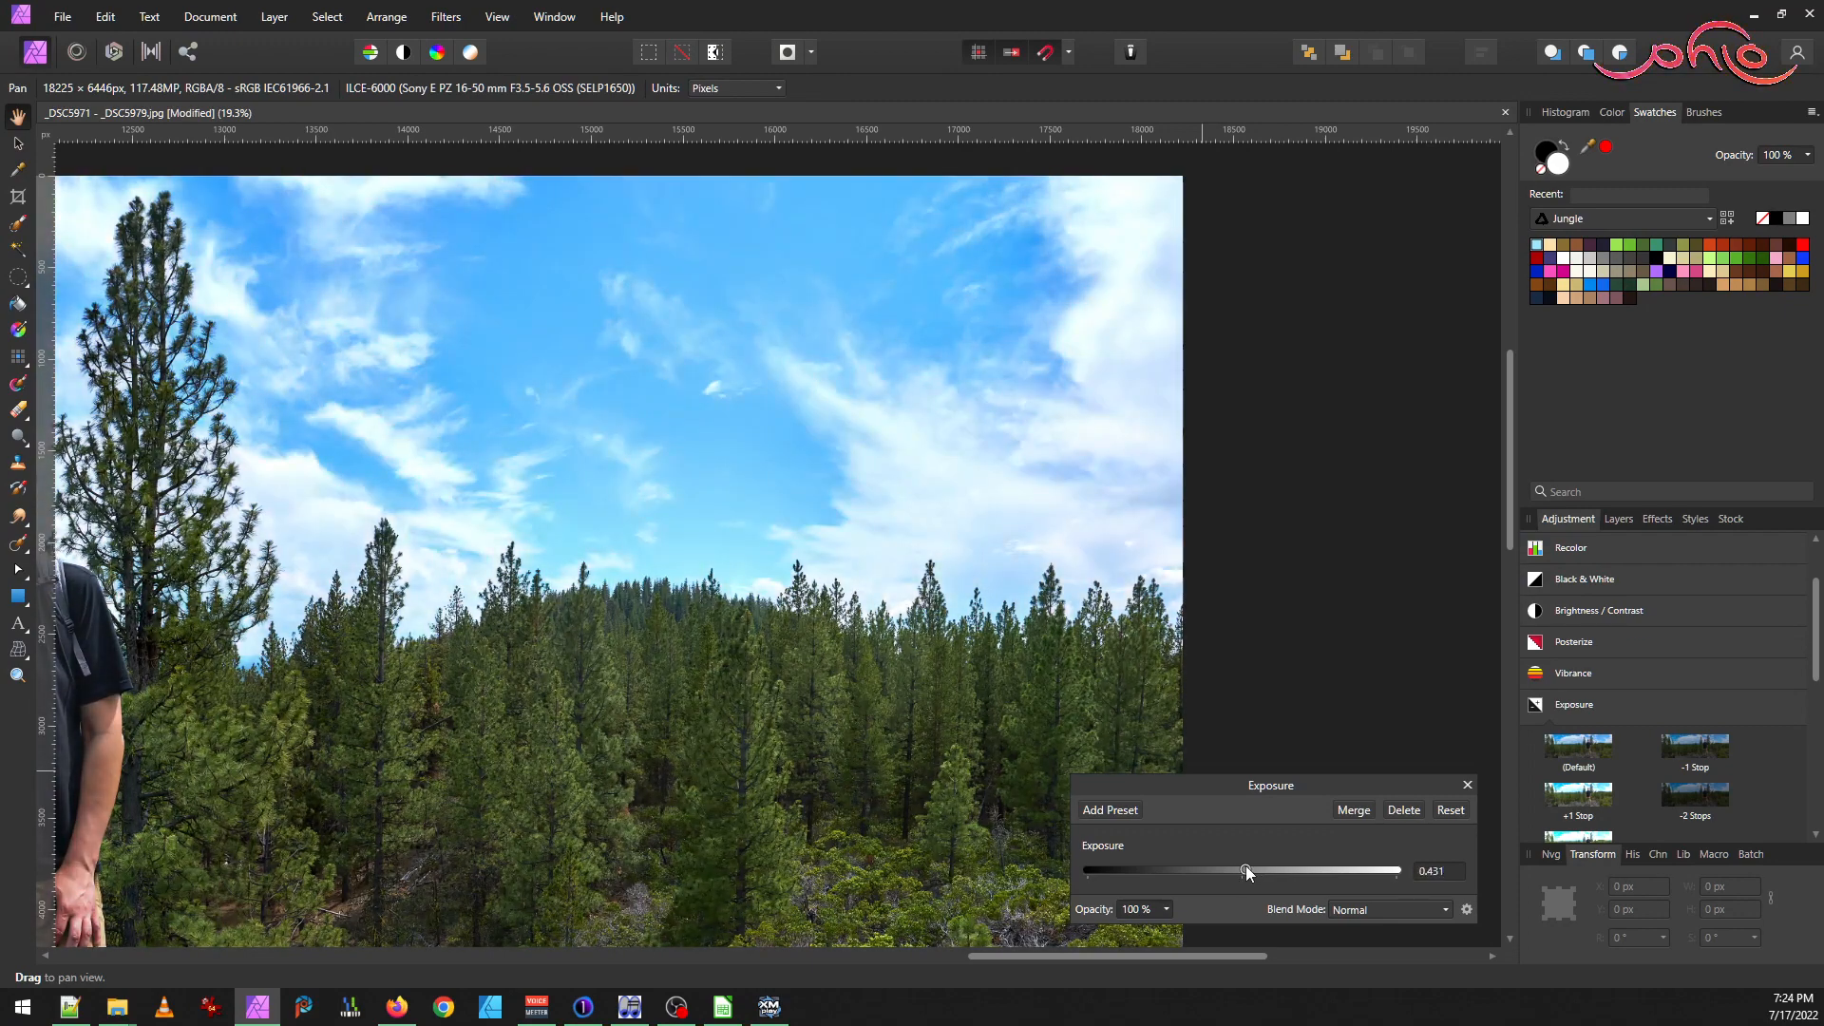
# Delete the Exposure adjustment, then close the panorama and return to Capture One
pyautogui.click(1402, 809)
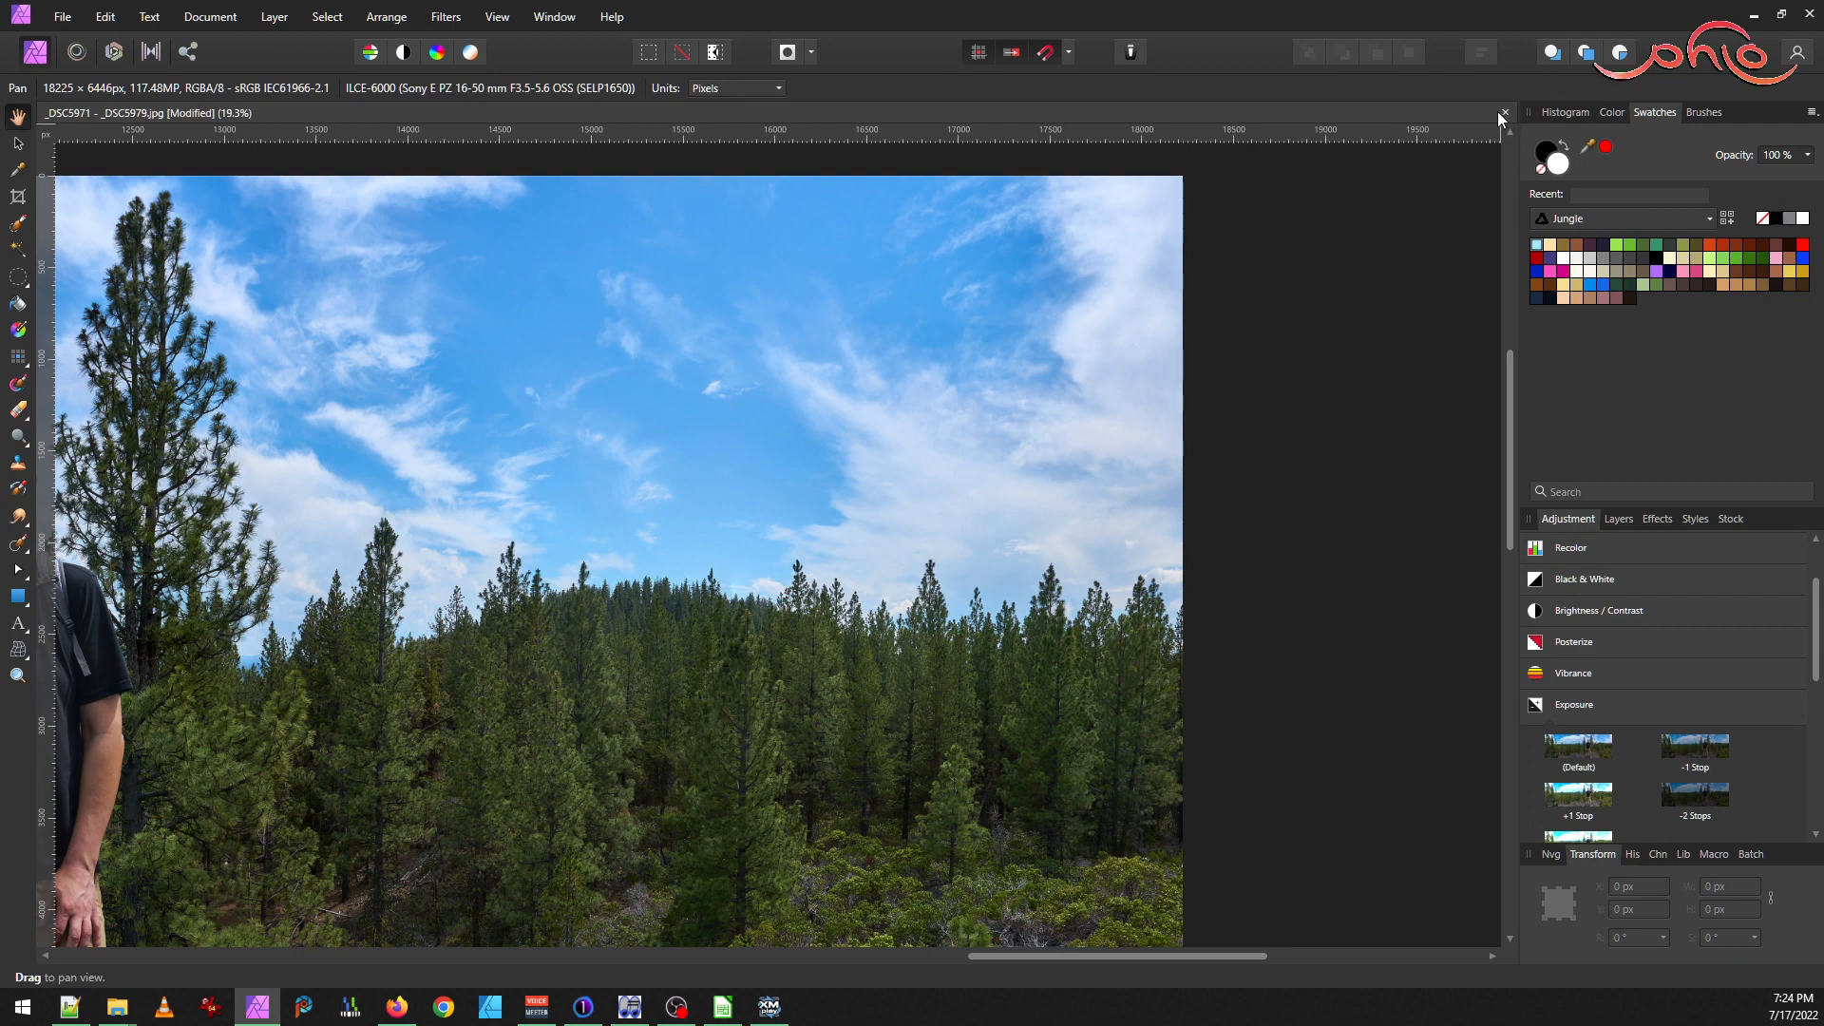
pyautogui.click(1507, 116)
pyautogui.click(904, 517)
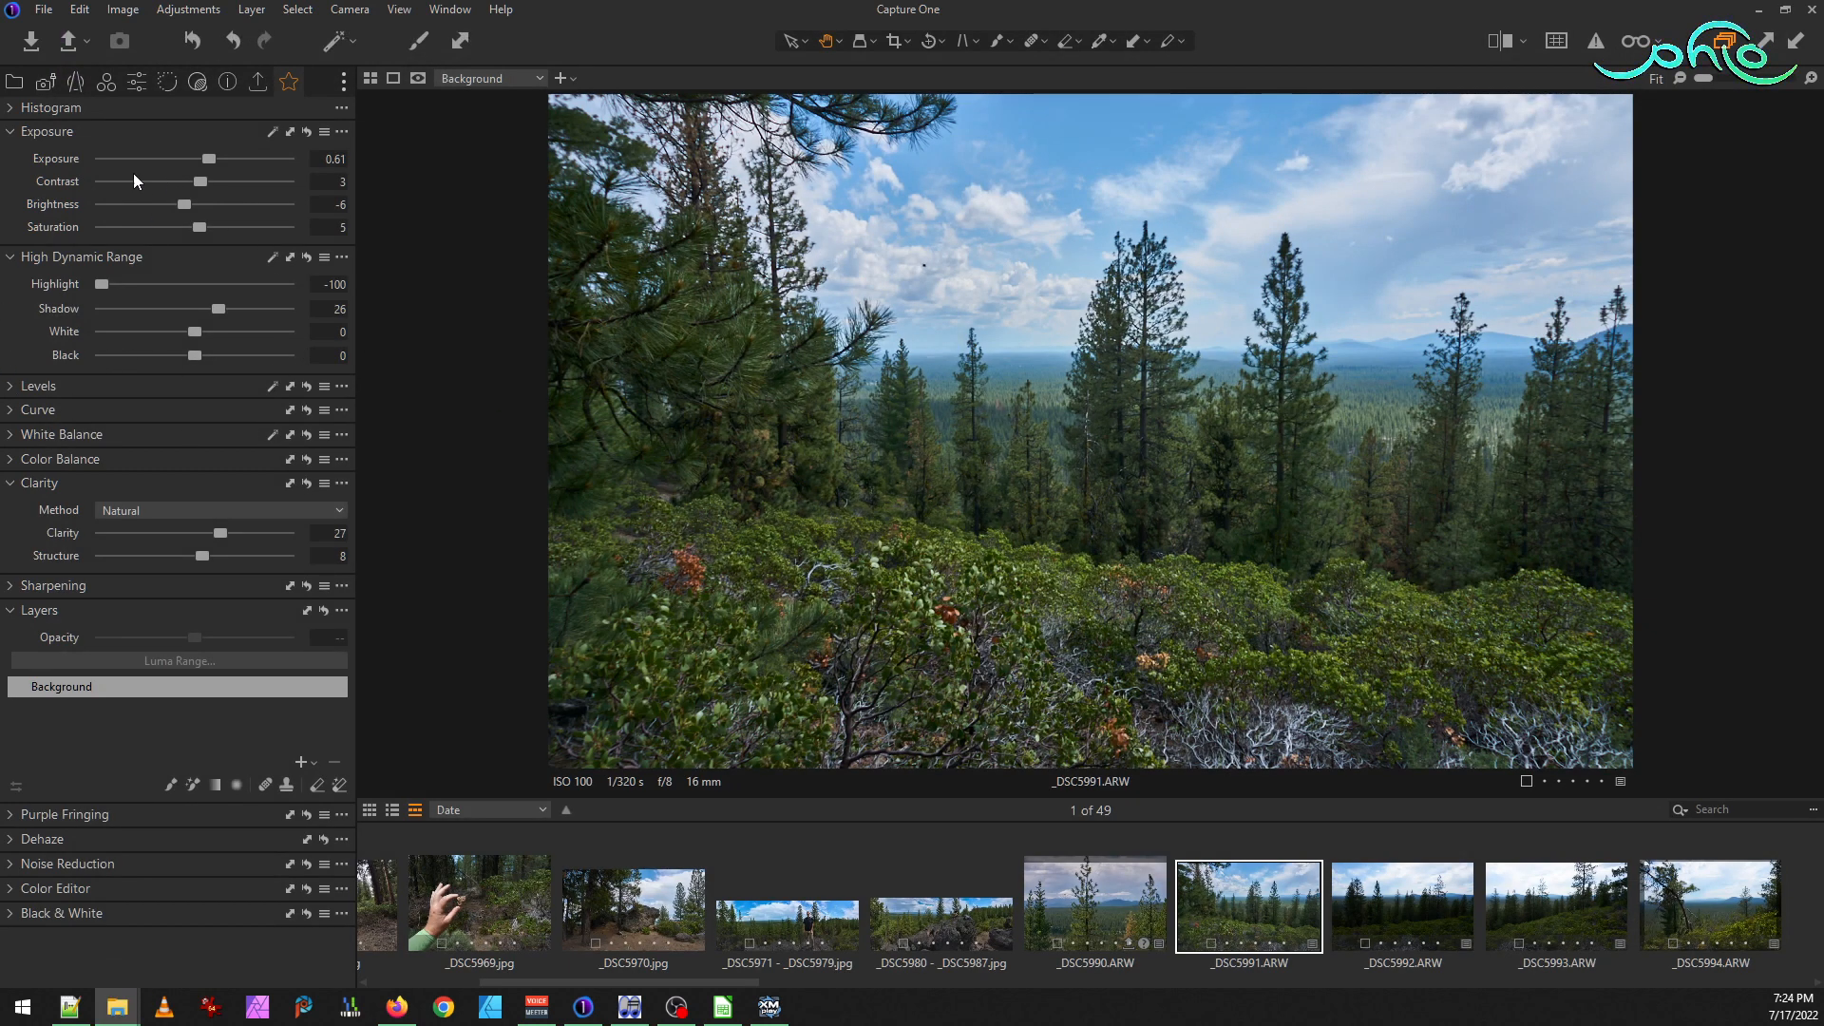
# Set the Exposure of _DSC5991.ARW to 0.49 and its High Dynamic Range Shadow to 37
pyautogui.moveTo(204, 161)
pyautogui.mouseDown()
pyautogui.moveTo(236, 171)
pyautogui.moveTo(178, 179)
pyautogui.moveTo(224, 180)
pyautogui.moveTo(190, 180)
pyautogui.moveTo(205, 179)
pyautogui.mouseUp()
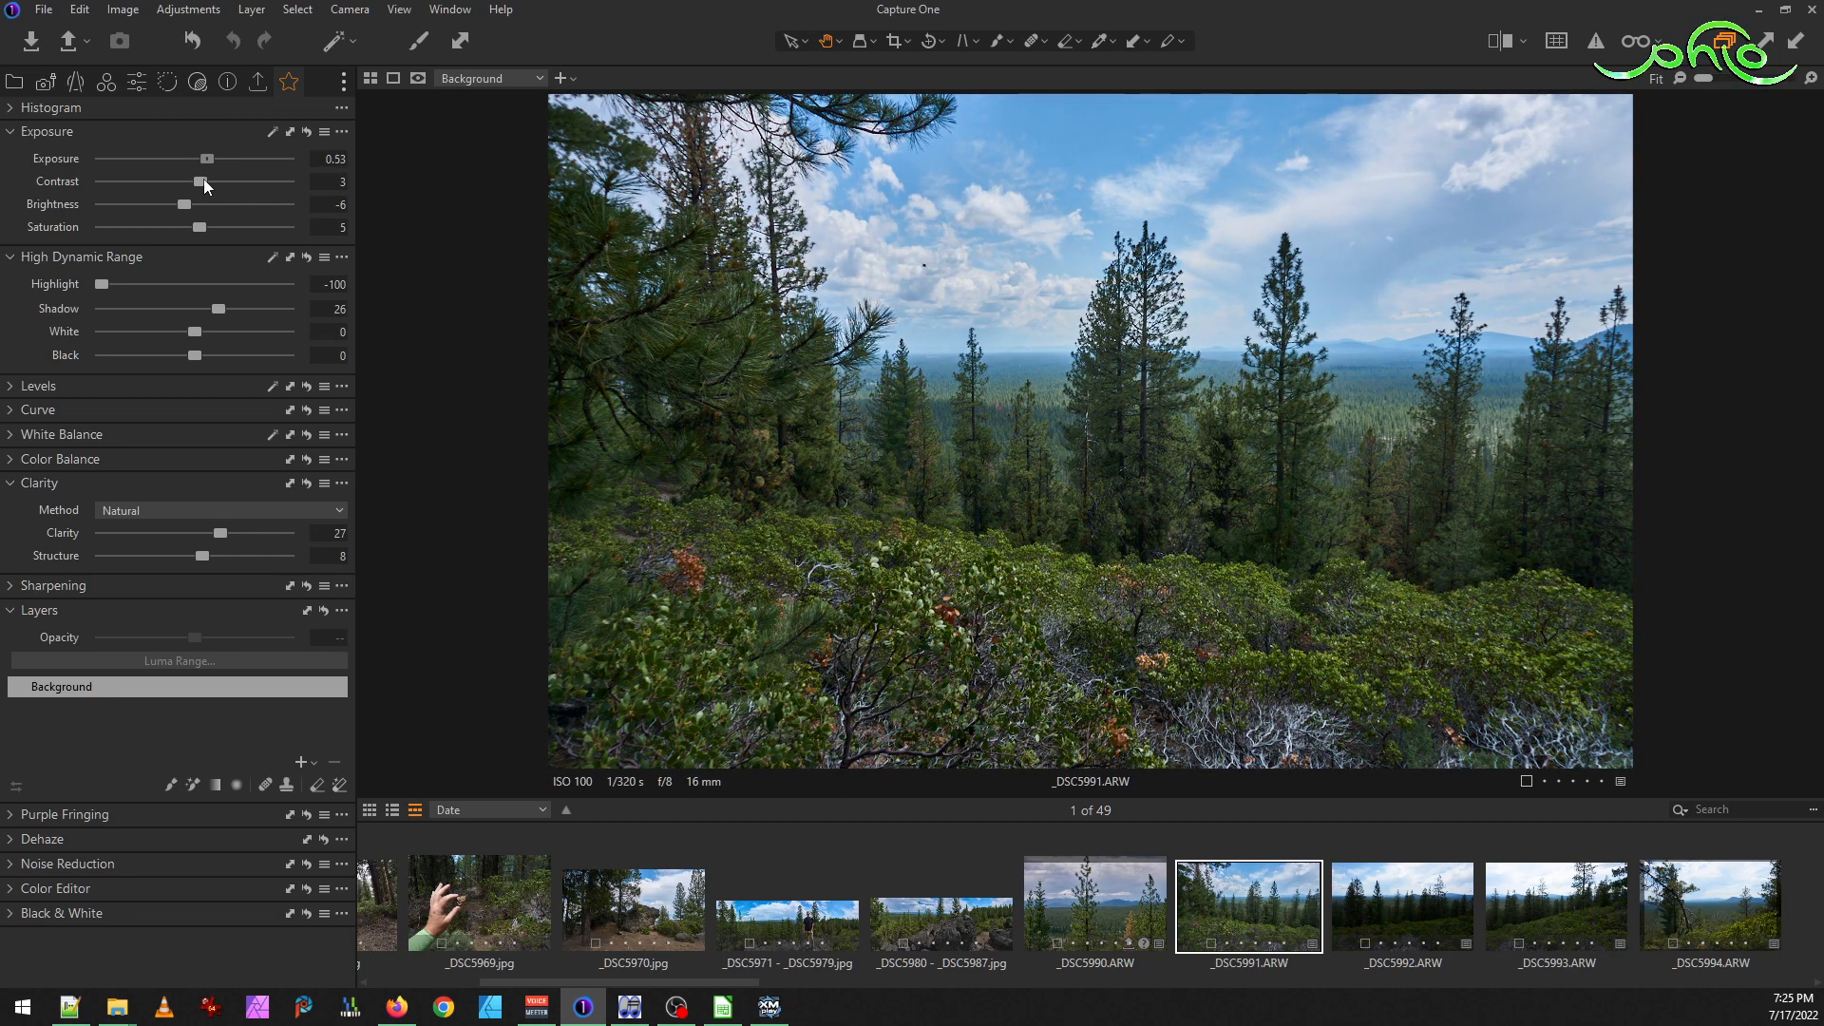
pyautogui.moveTo(202, 178); pyautogui.dragTo(203, 178)
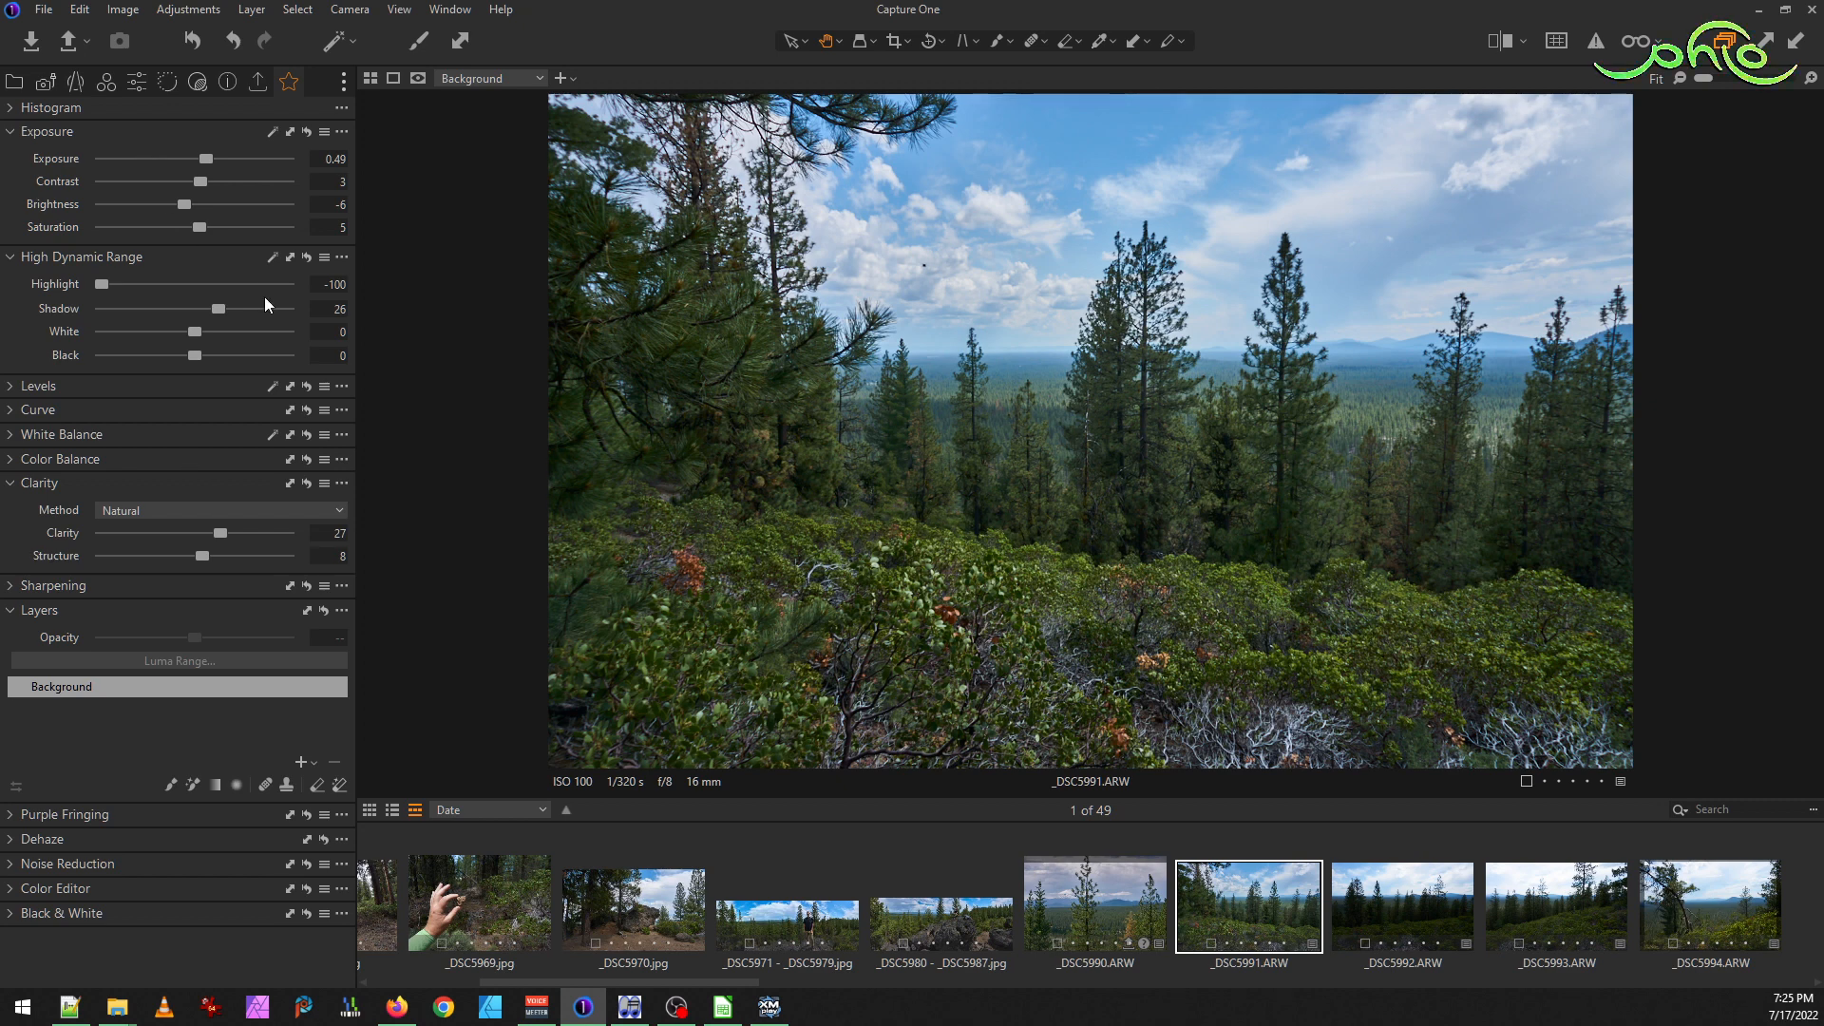
pyautogui.moveTo(222, 305); pyautogui.dragTo(237, 310)
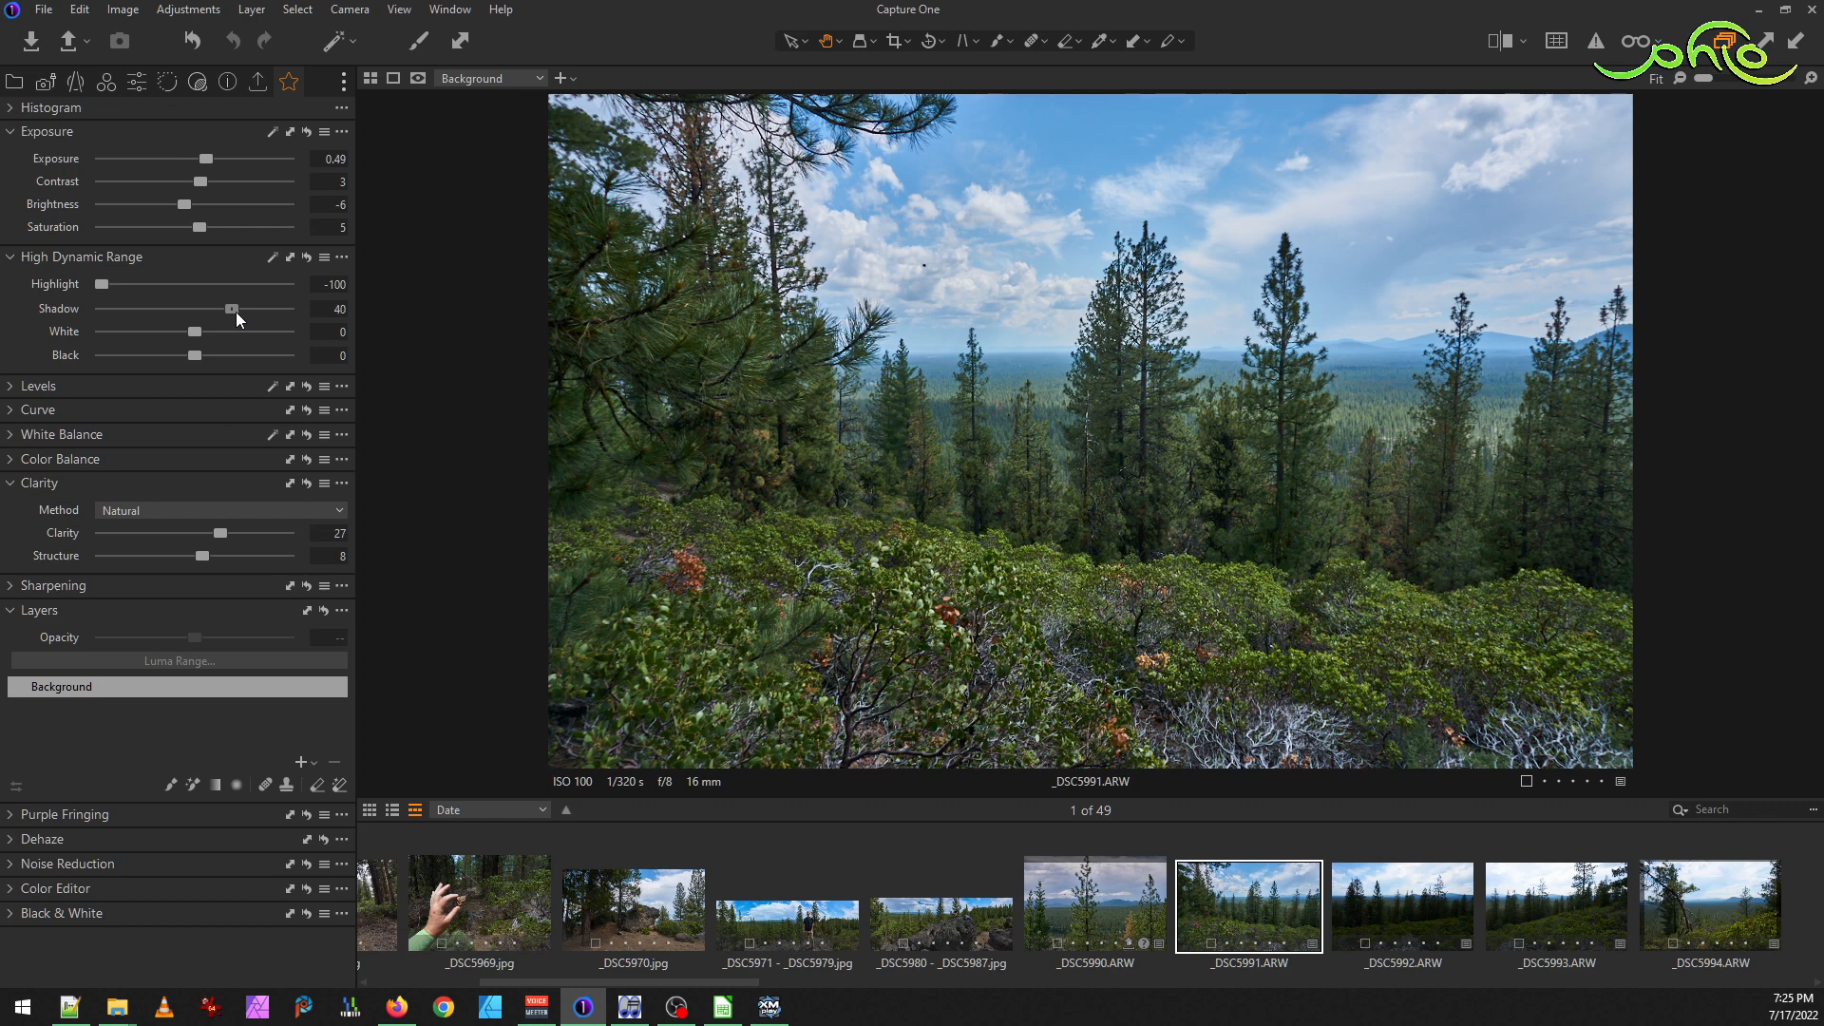
pyautogui.moveTo(232, 312); pyautogui.dragTo(232, 311)
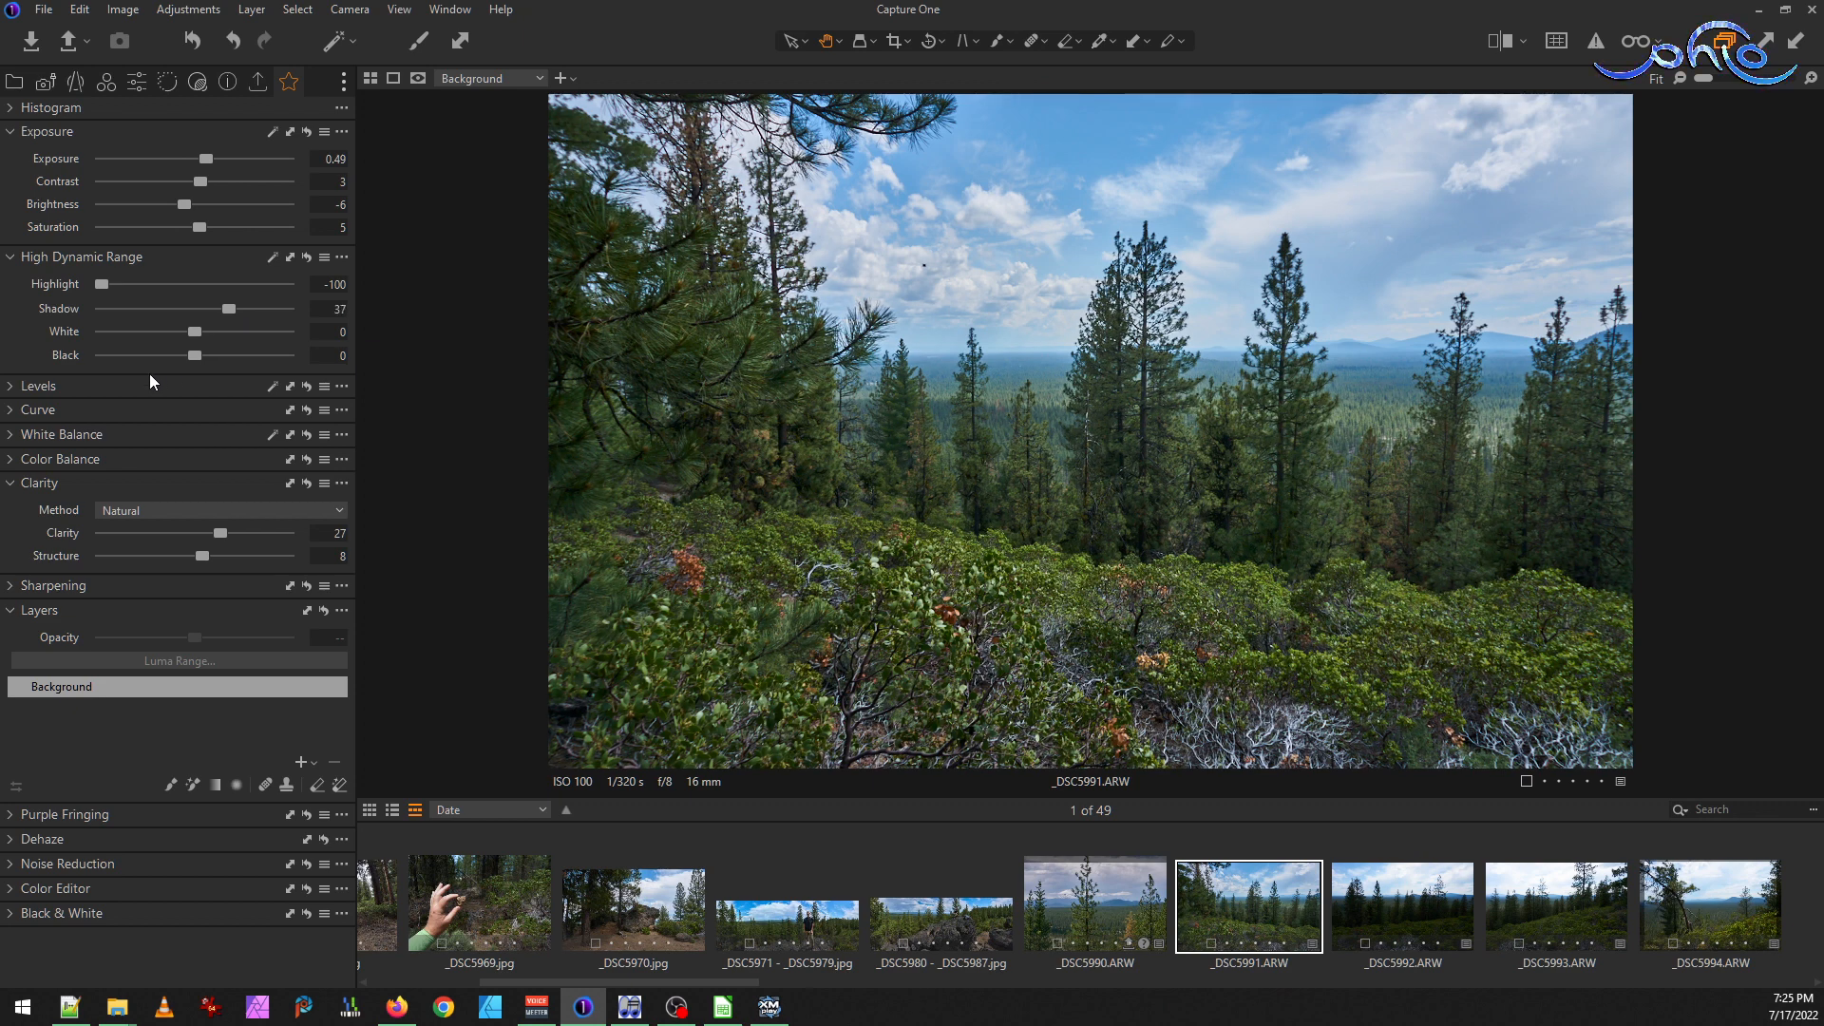
# Set the RGB Levels input shadow point to 2 and the High Dynamic Range Black to 10
pyautogui.click(21, 389)
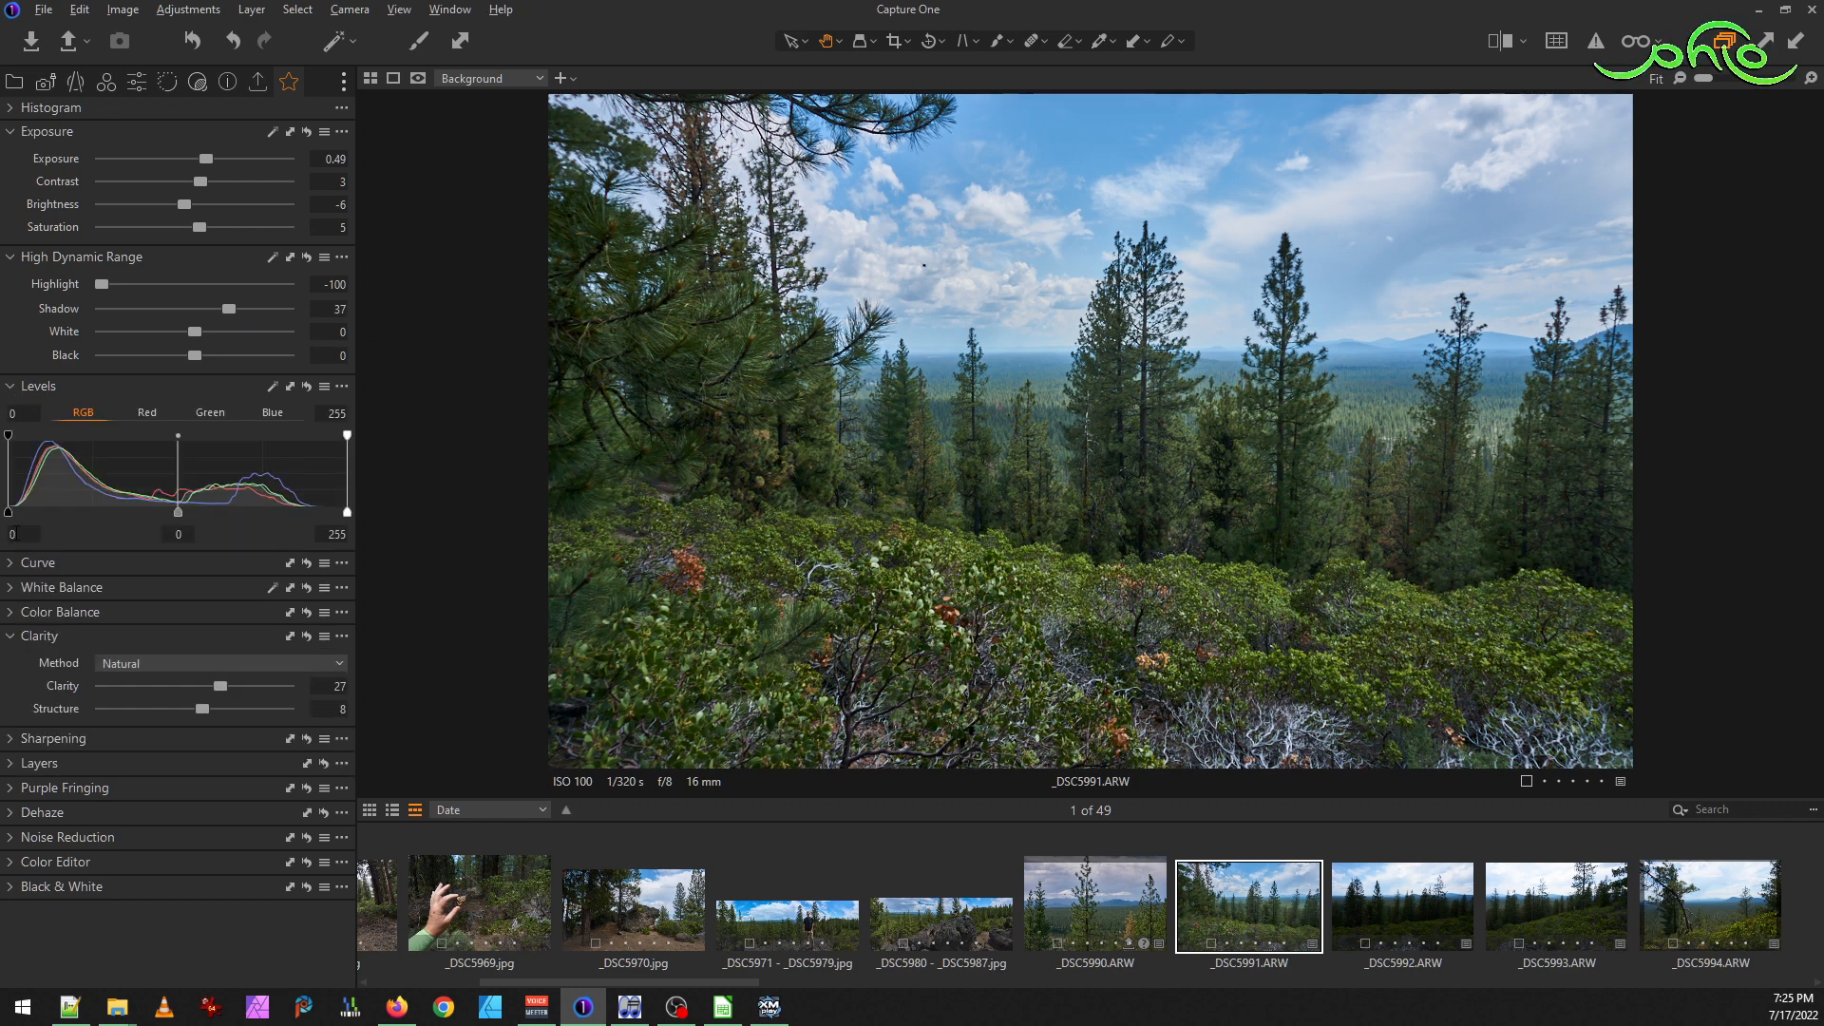
pyautogui.moveTo(8, 513); pyautogui.dragTo(11, 513)
pyautogui.scroll(-1, 36, 529)
pyautogui.moveTo(198, 350); pyautogui.dragTo(207, 359)
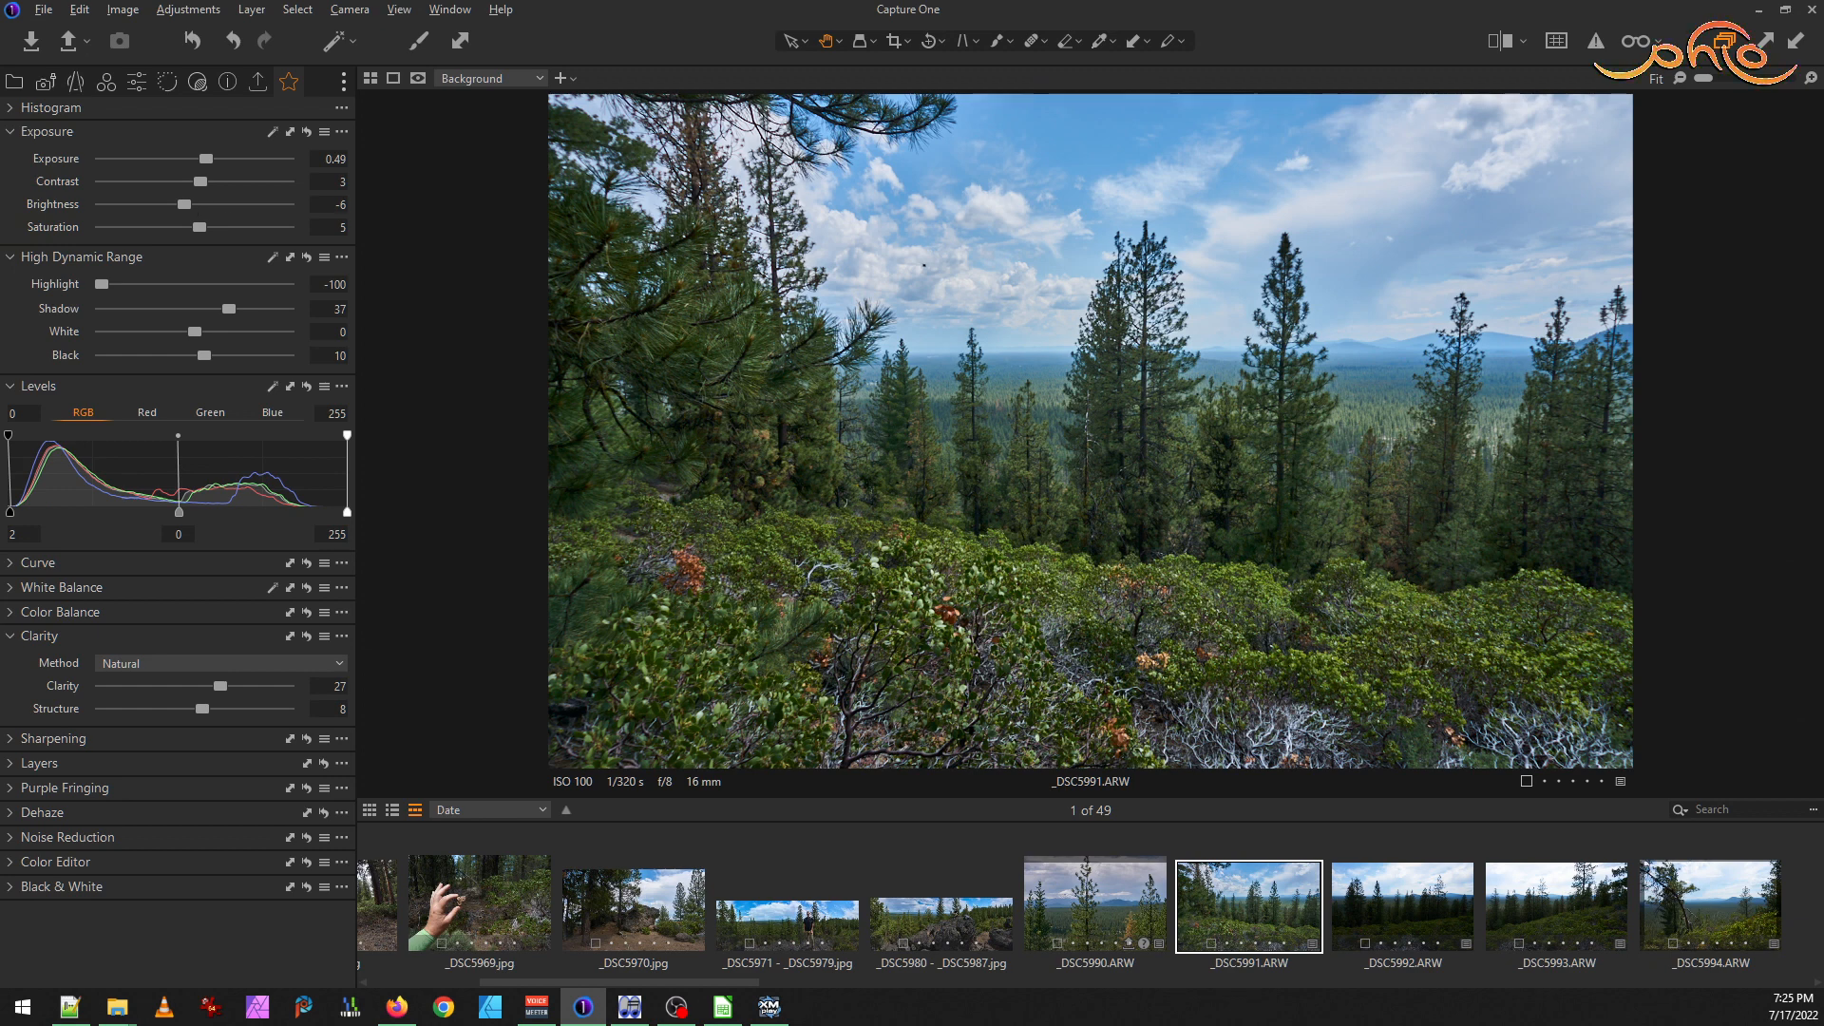
# Try the image's Saturation at 28 and 20, and reset it to 0
pyautogui.hotkey('alt', 'Tab')
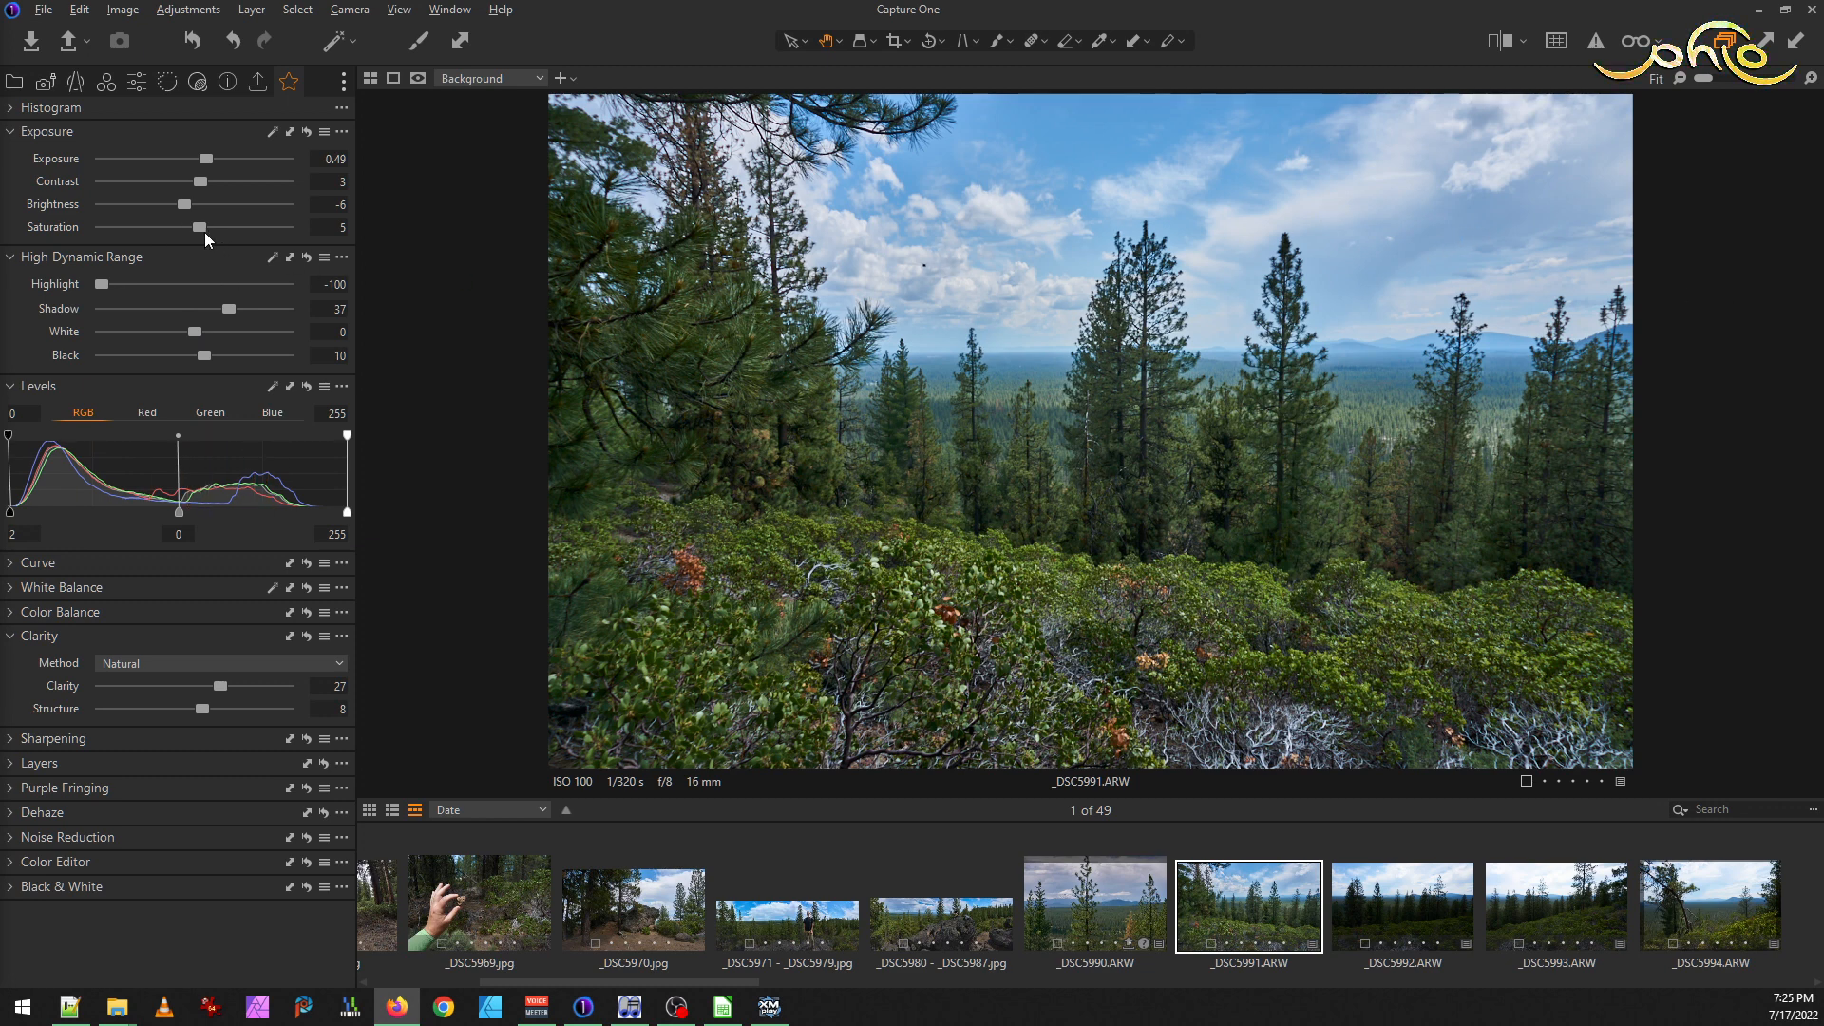
pyautogui.moveTo(203, 226); pyautogui.dragTo(225, 220)
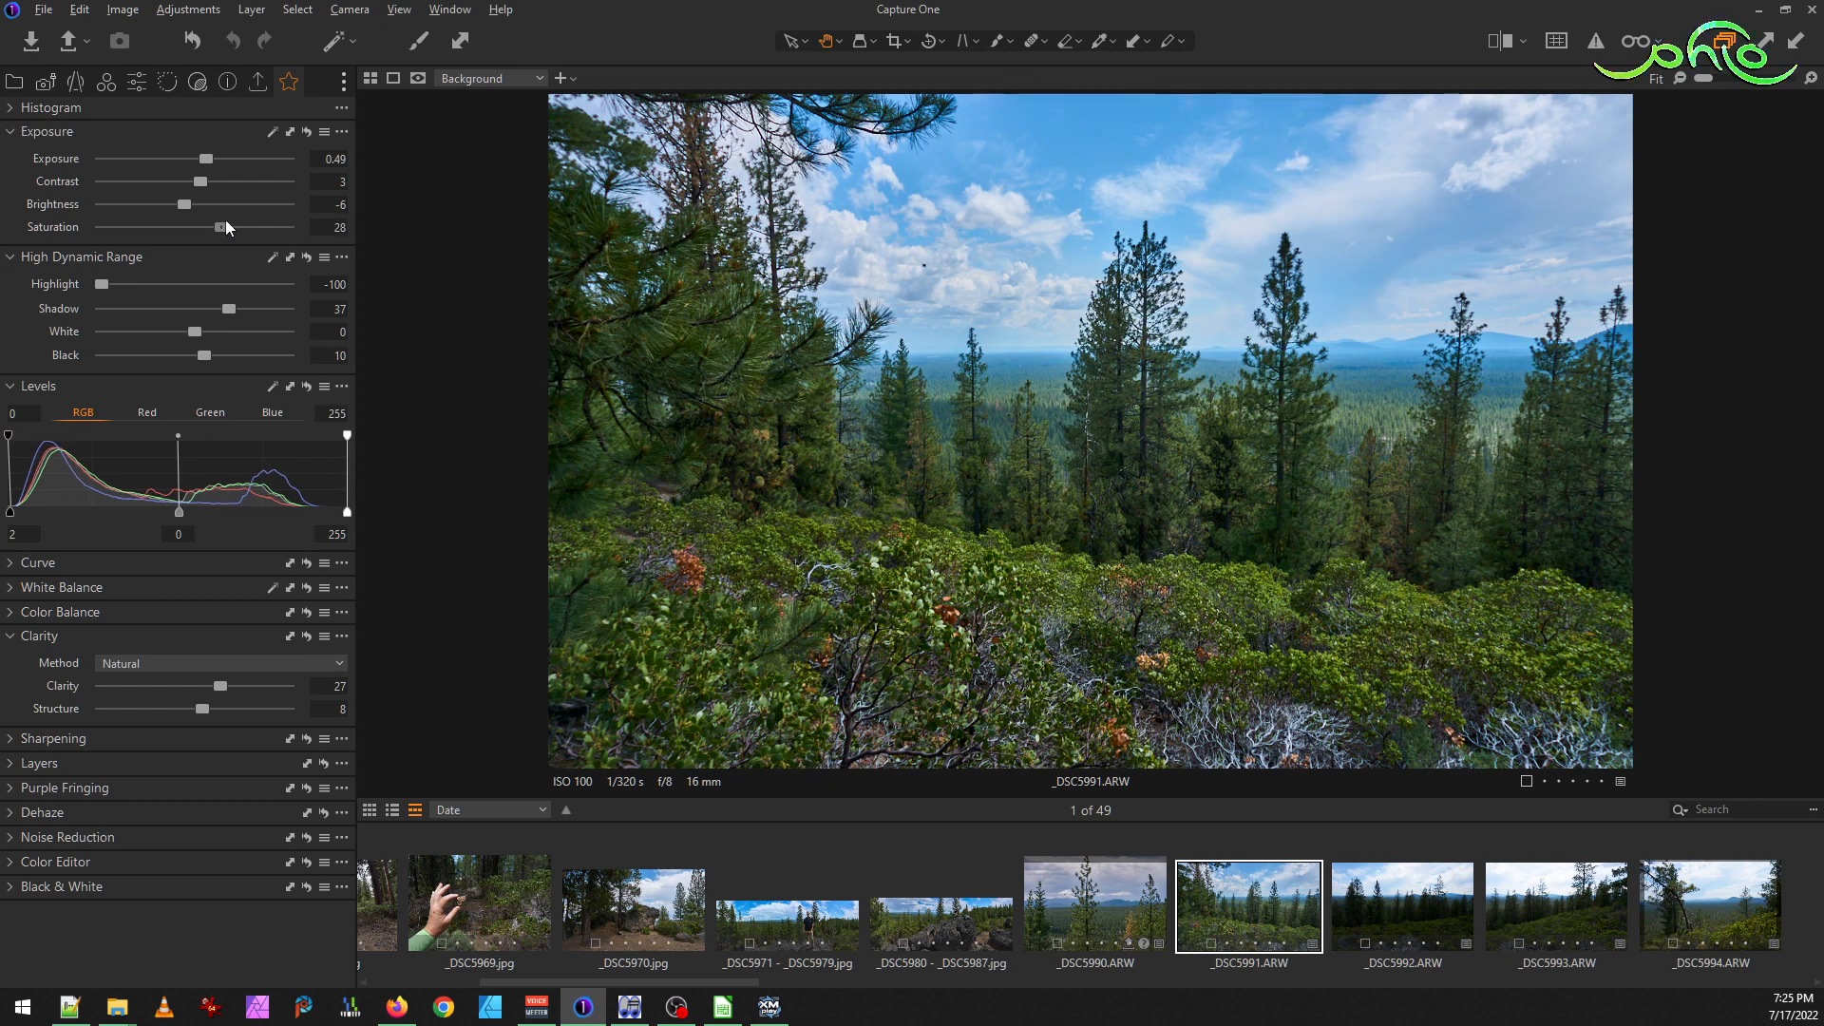
pyautogui.moveTo(225, 219); pyautogui.dragTo(215, 223)
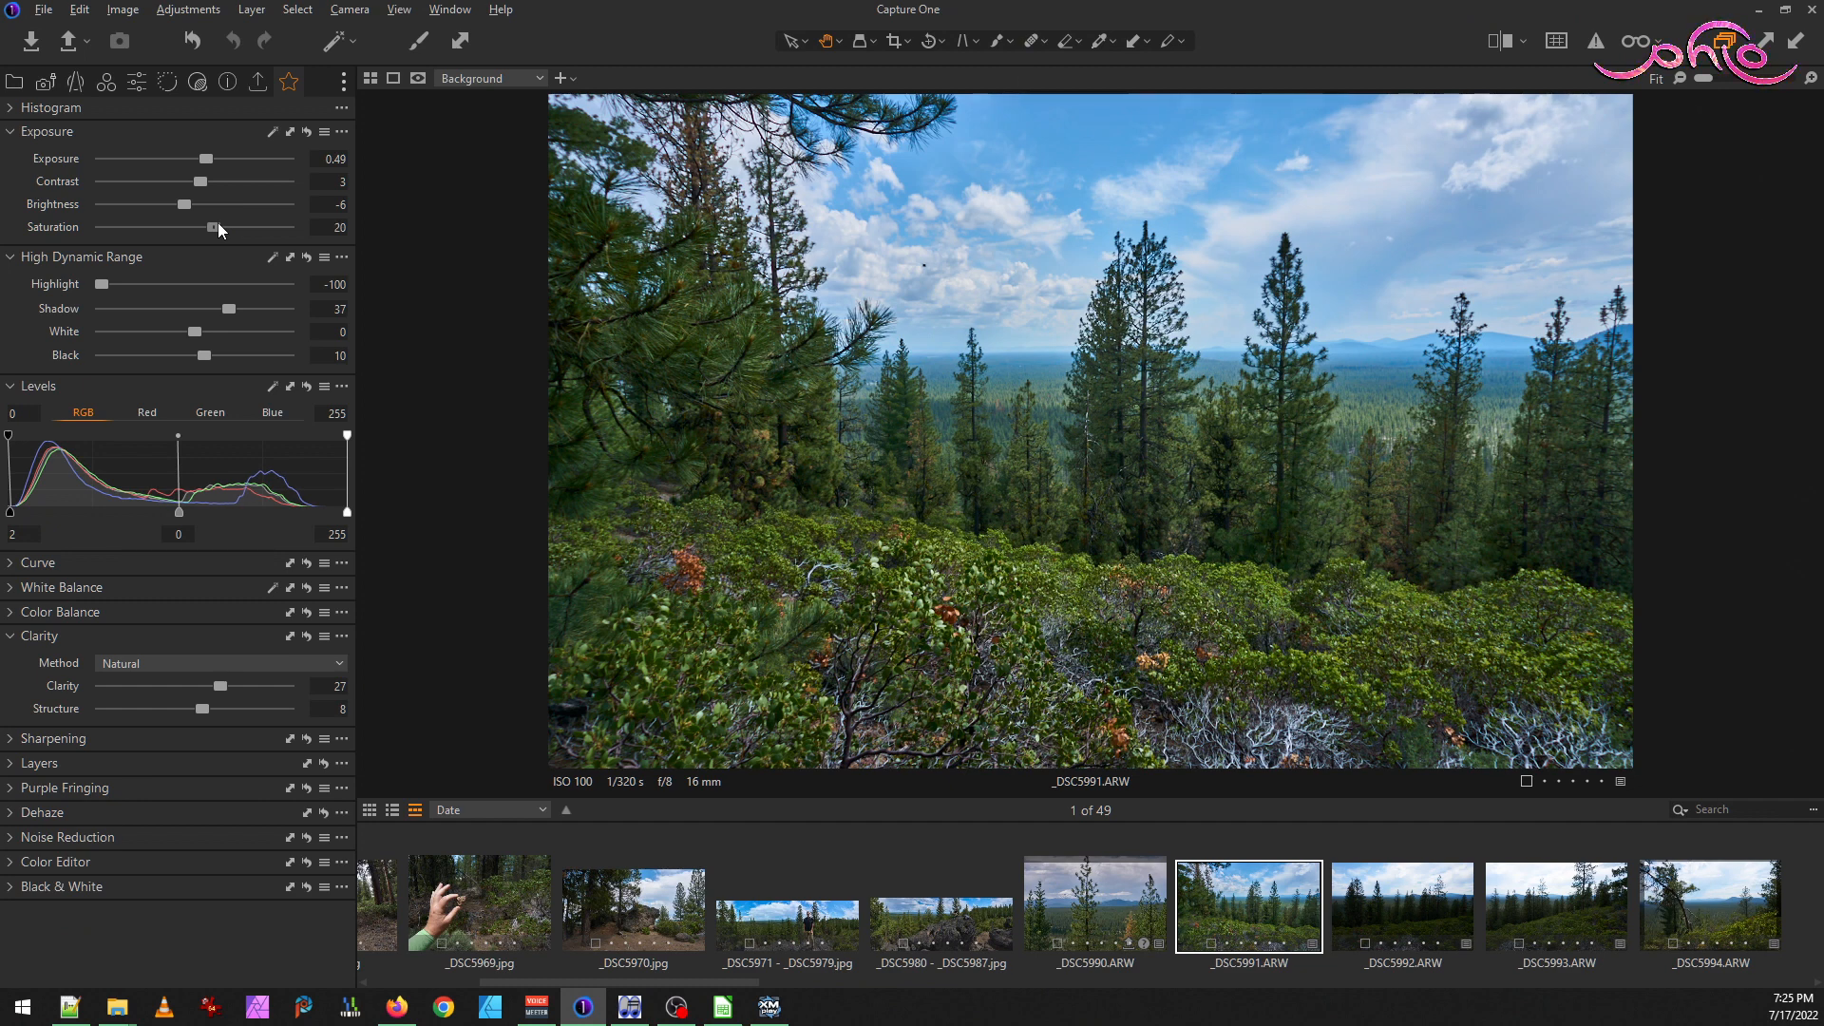
pyautogui.moveTo(219, 225); pyautogui.dragTo(202, 230)
pyautogui.doubleClick(202, 228)
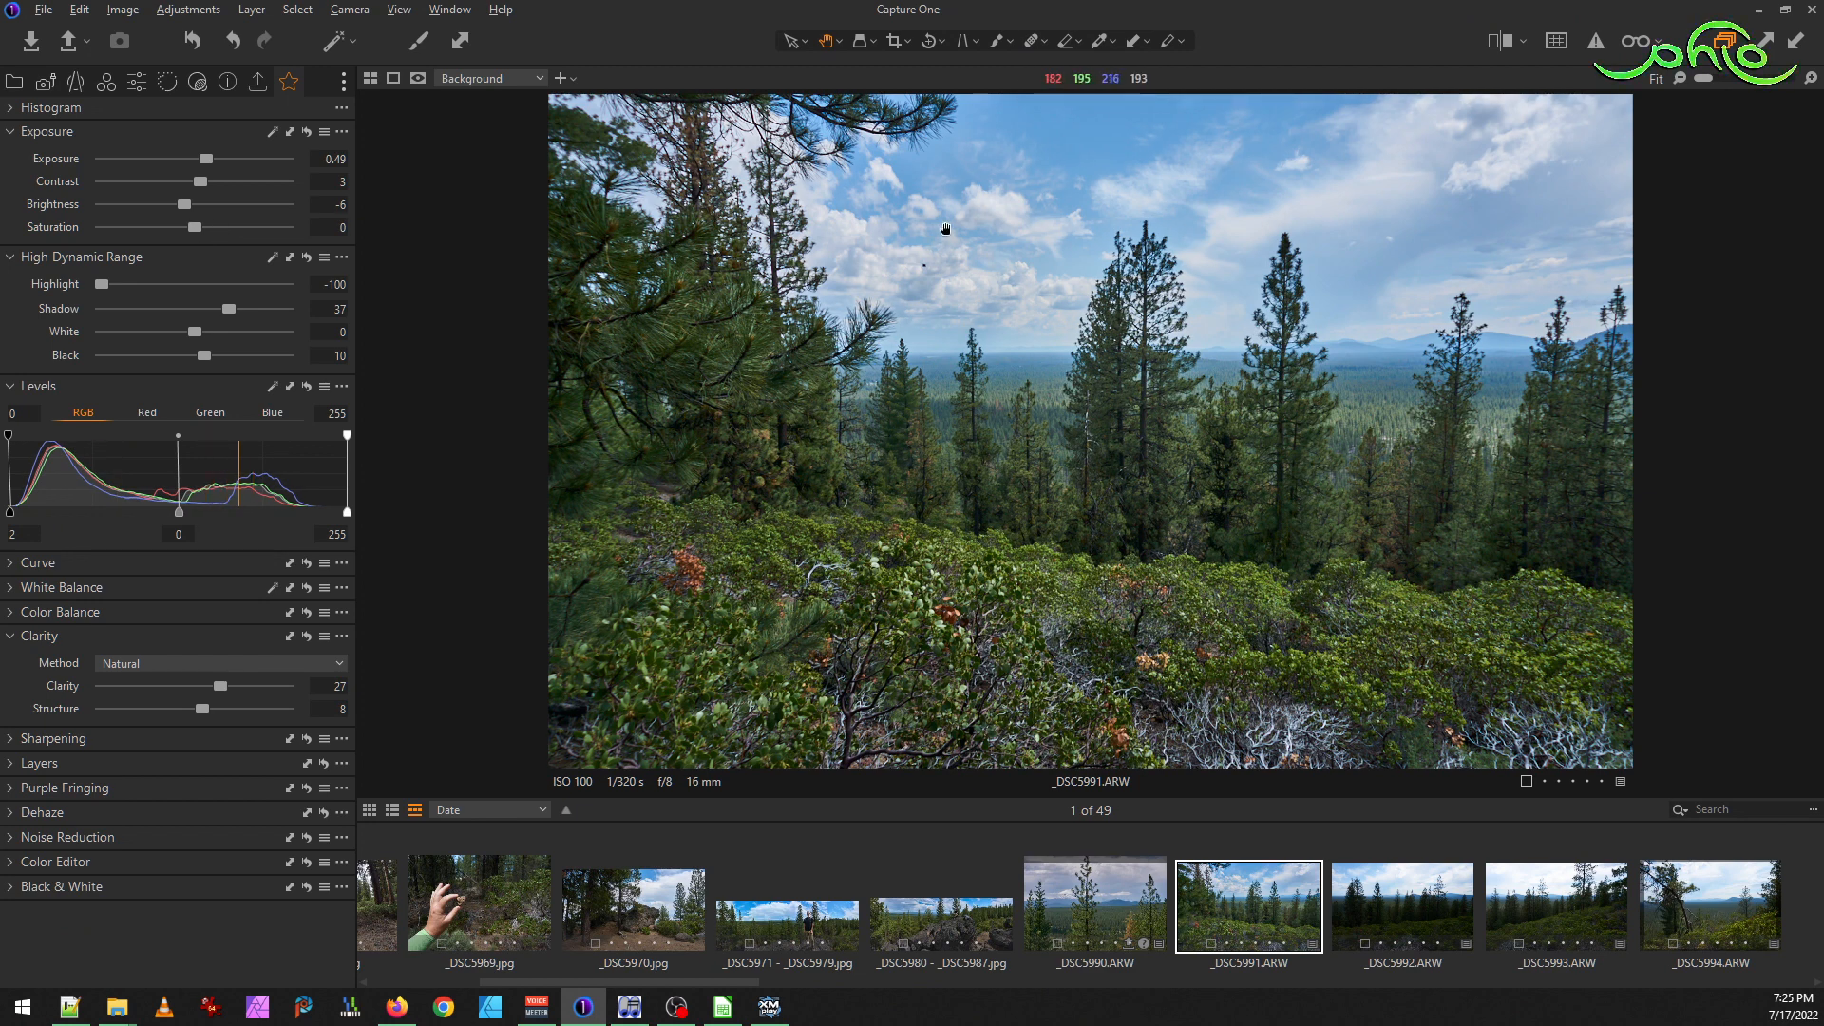
# Paint a brush mask over the cloudy sky between the left trees and the central pines on a new adjustment layer, with the mask shown
pyautogui.click(12, 765)
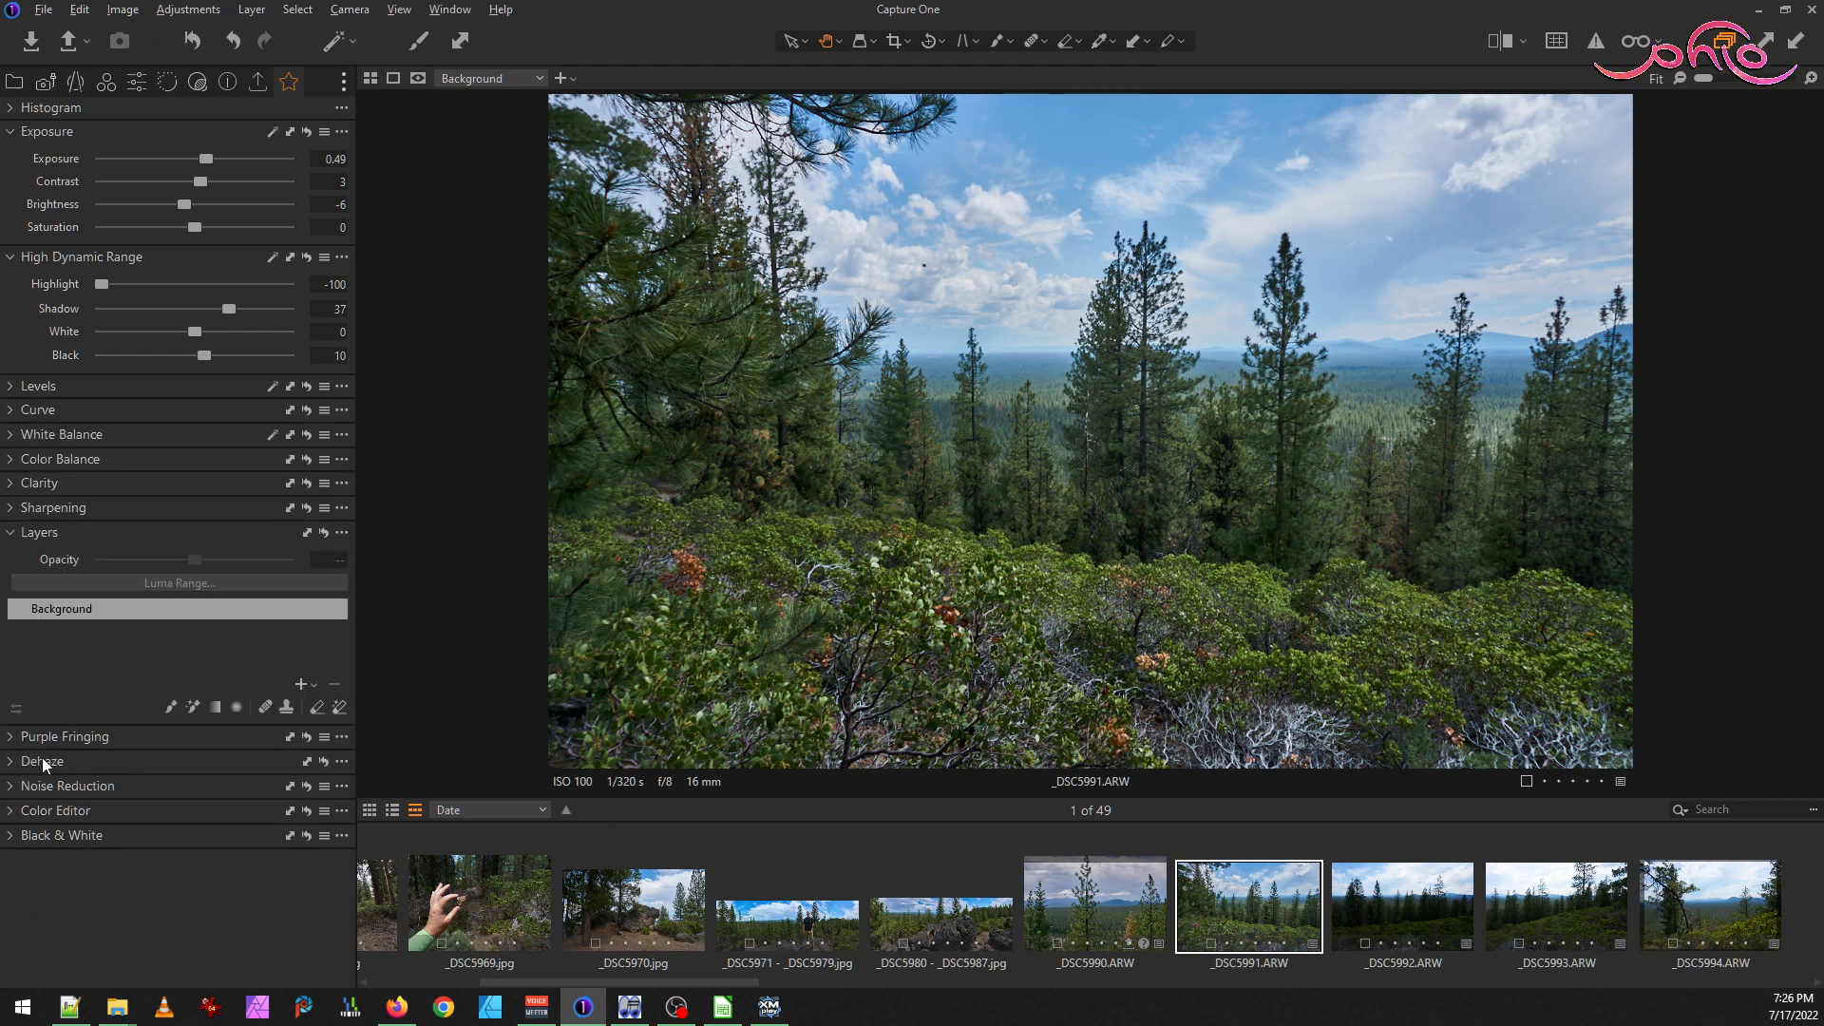
pyautogui.click(170, 706)
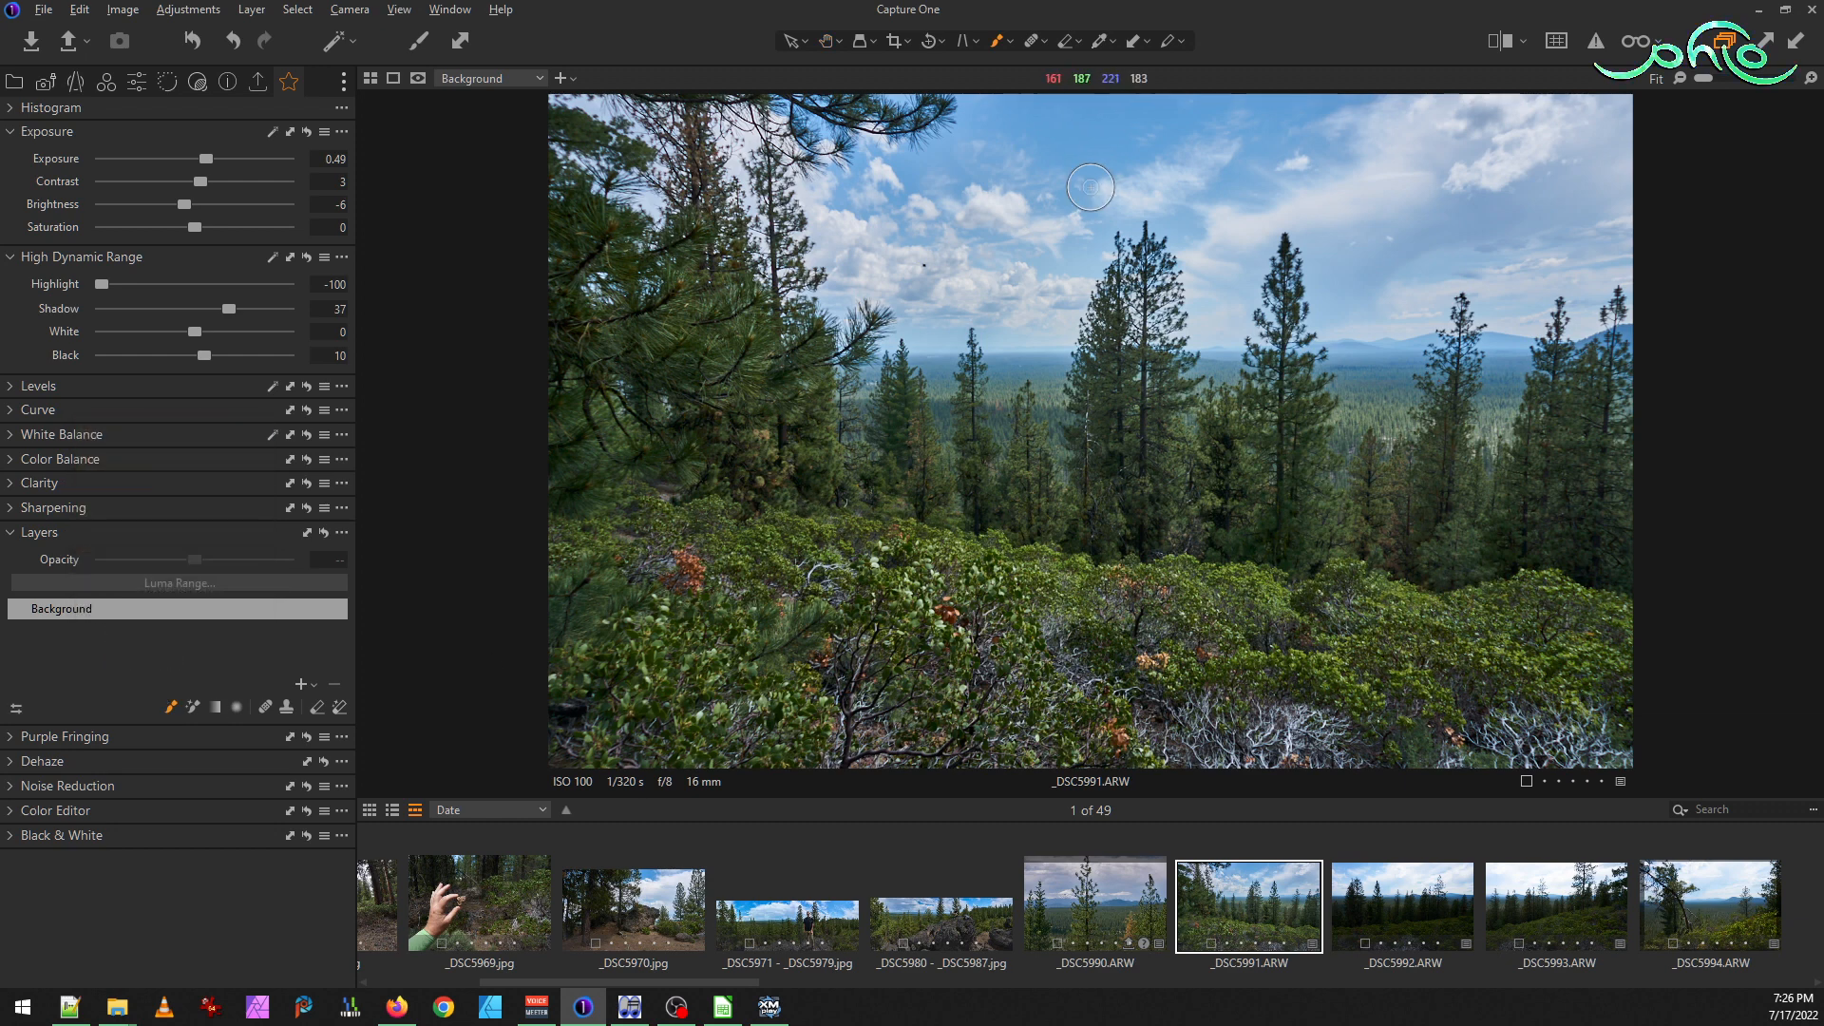
pyautogui.rightClick(1239, 213)
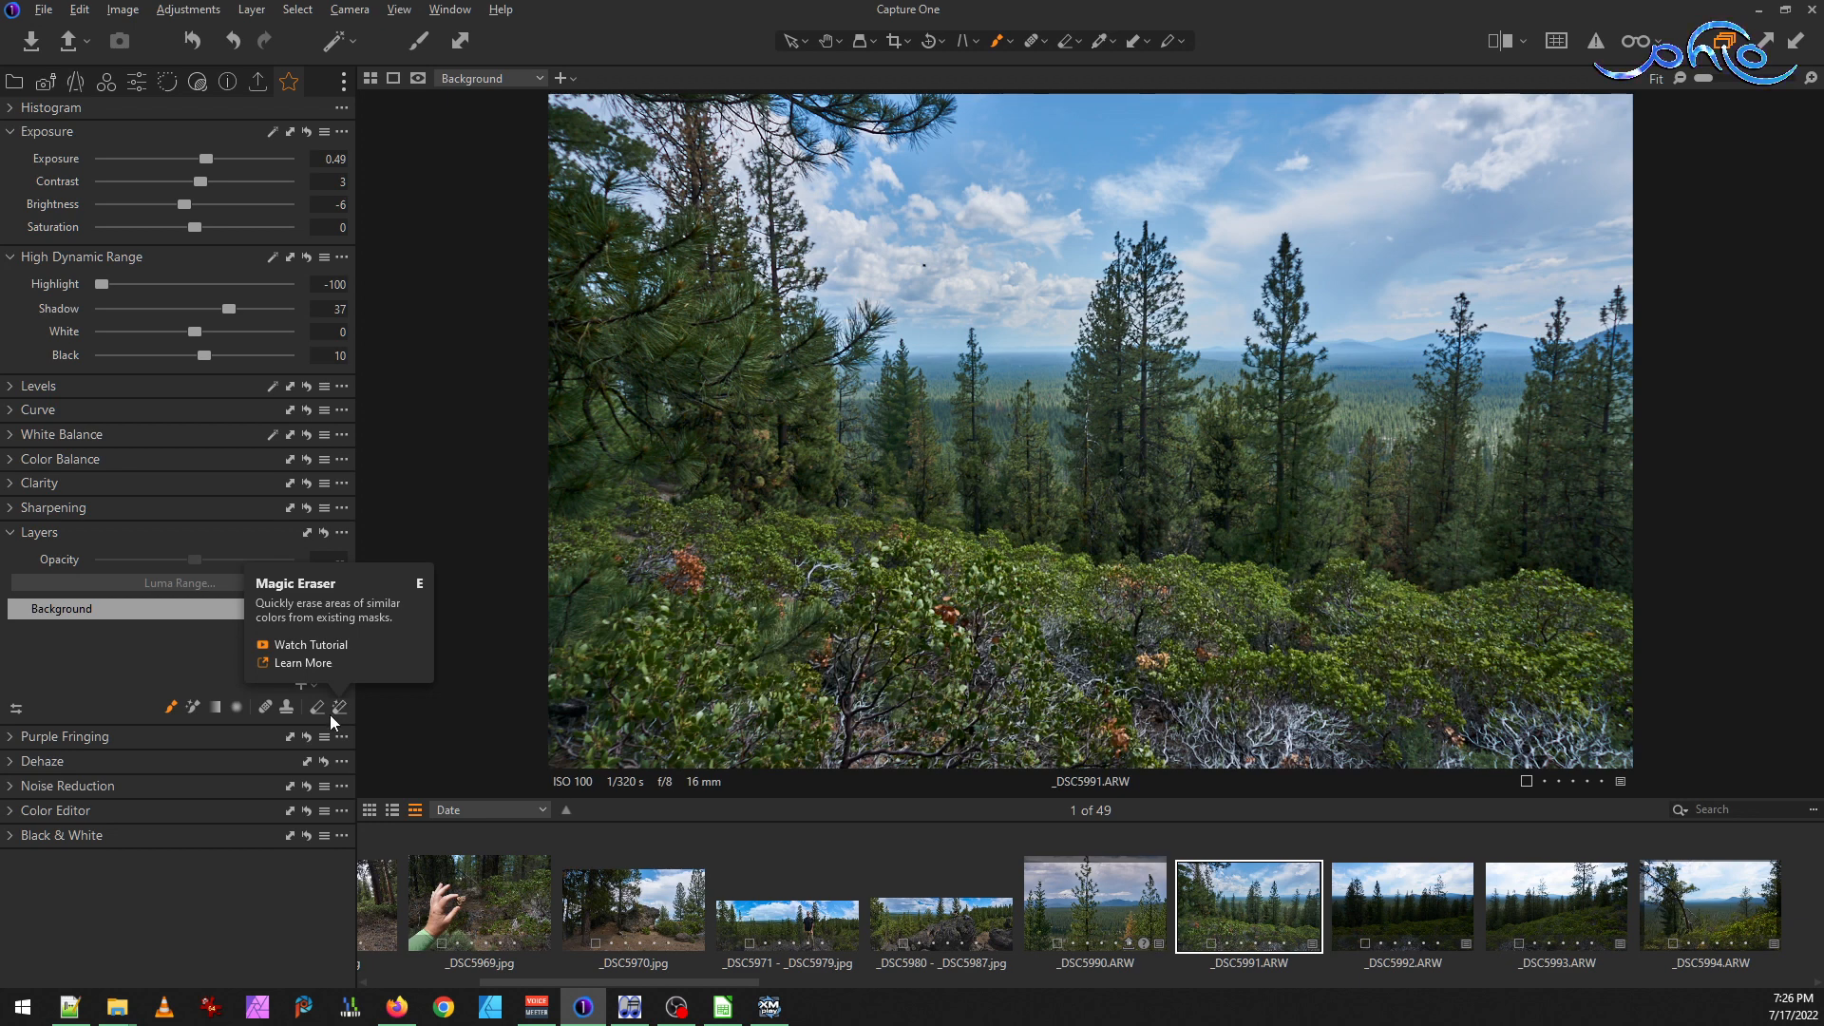
pyautogui.click(991, 265)
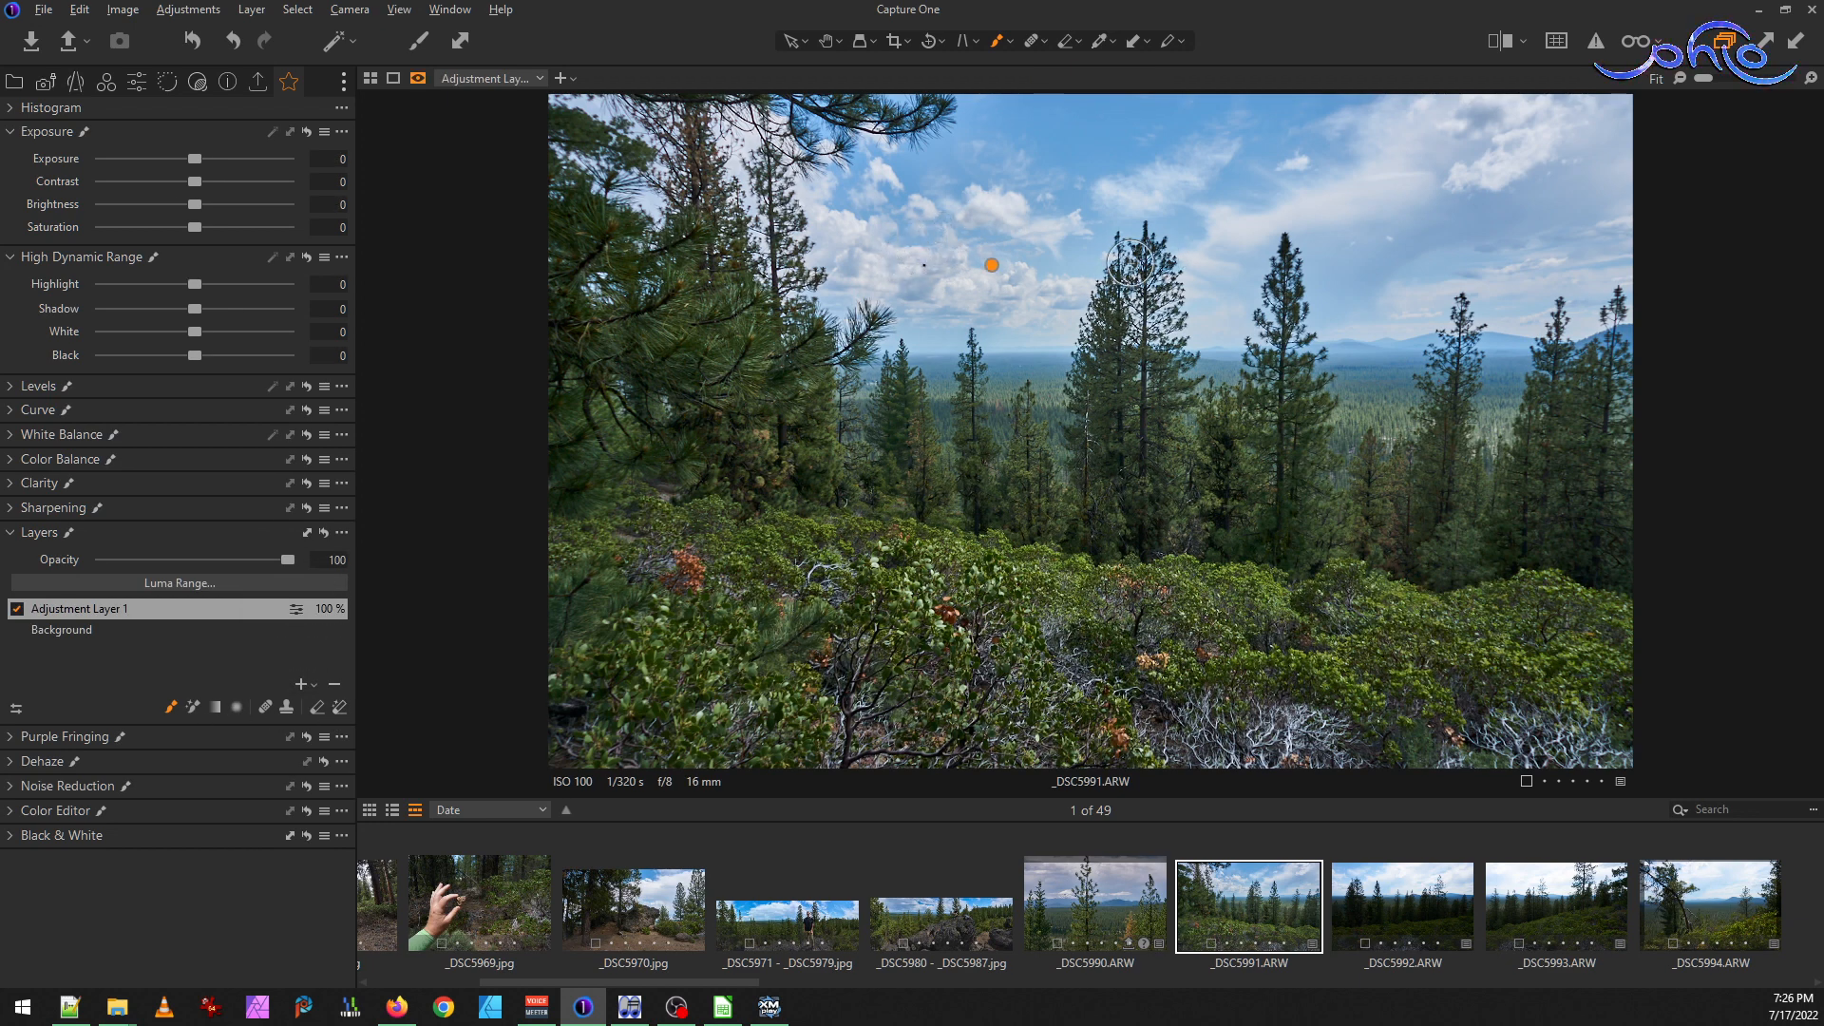
pyautogui.press('m')
pyautogui.moveTo(927, 290)
pyautogui.mouseDown()
pyautogui.moveTo(914, 324)
pyautogui.moveTo(869, 275)
pyautogui.moveTo(881, 322)
pyautogui.moveTo(855, 248)
pyautogui.moveTo(904, 144)
pyautogui.moveTo(882, 214)
pyautogui.moveTo(995, 144)
pyautogui.moveTo(919, 159)
pyautogui.moveTo(974, 242)
pyautogui.moveTo(1074, 311)
pyautogui.moveTo(928, 332)
pyautogui.mouseUp()
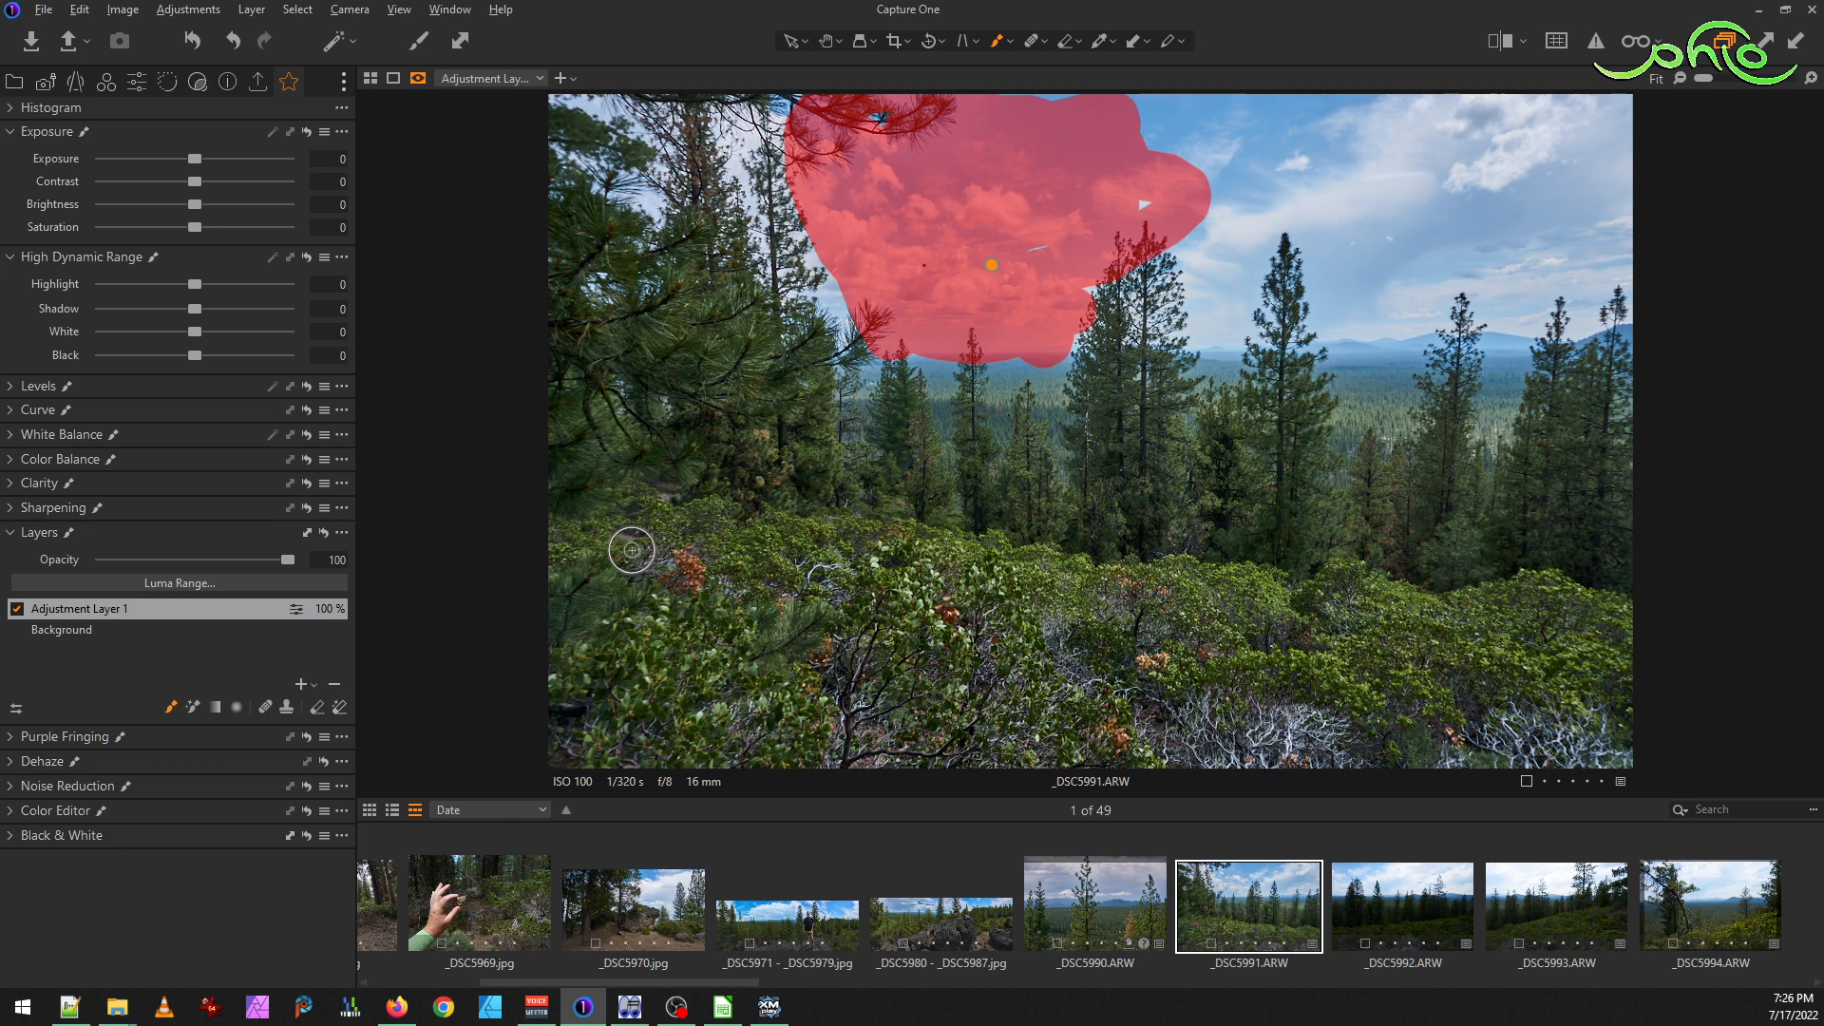
# Try the Magic Eraser on the sky mask beside the left trees and undo the erasure
pyautogui.click(339, 709)
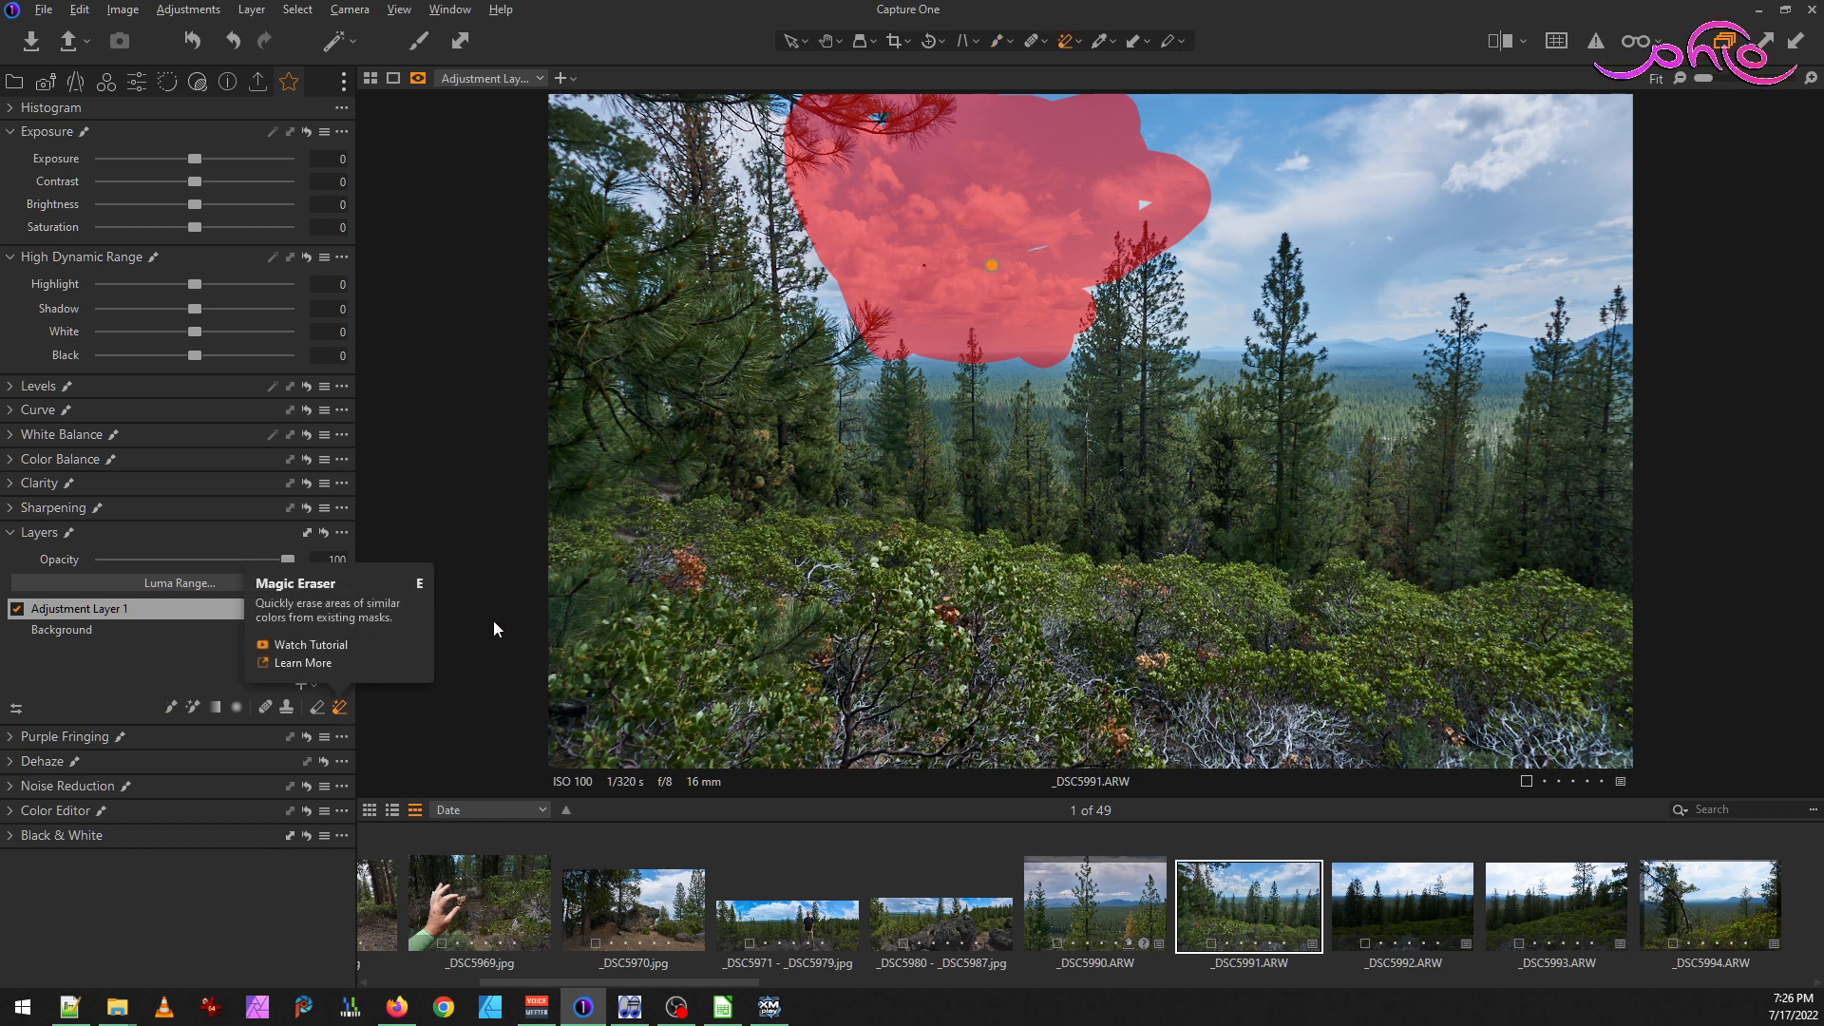
pyautogui.click(842, 235)
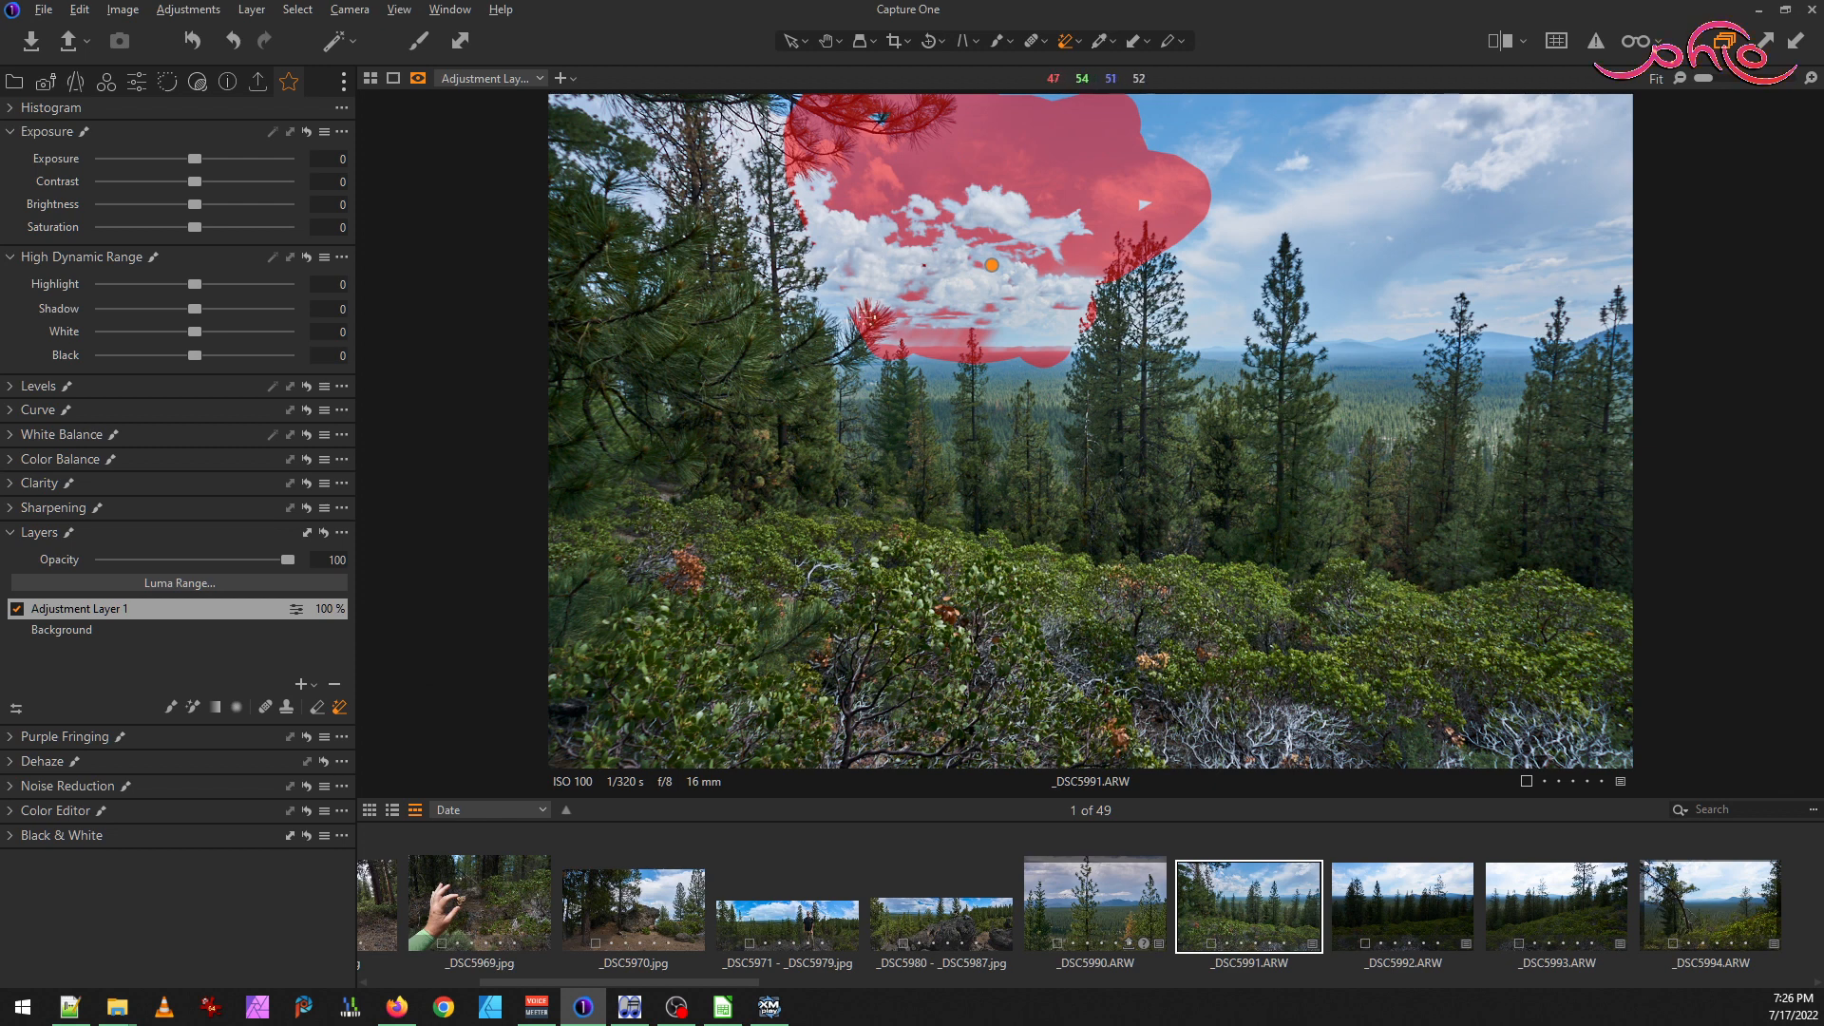
pyautogui.hotkey('ctrl', 'z')
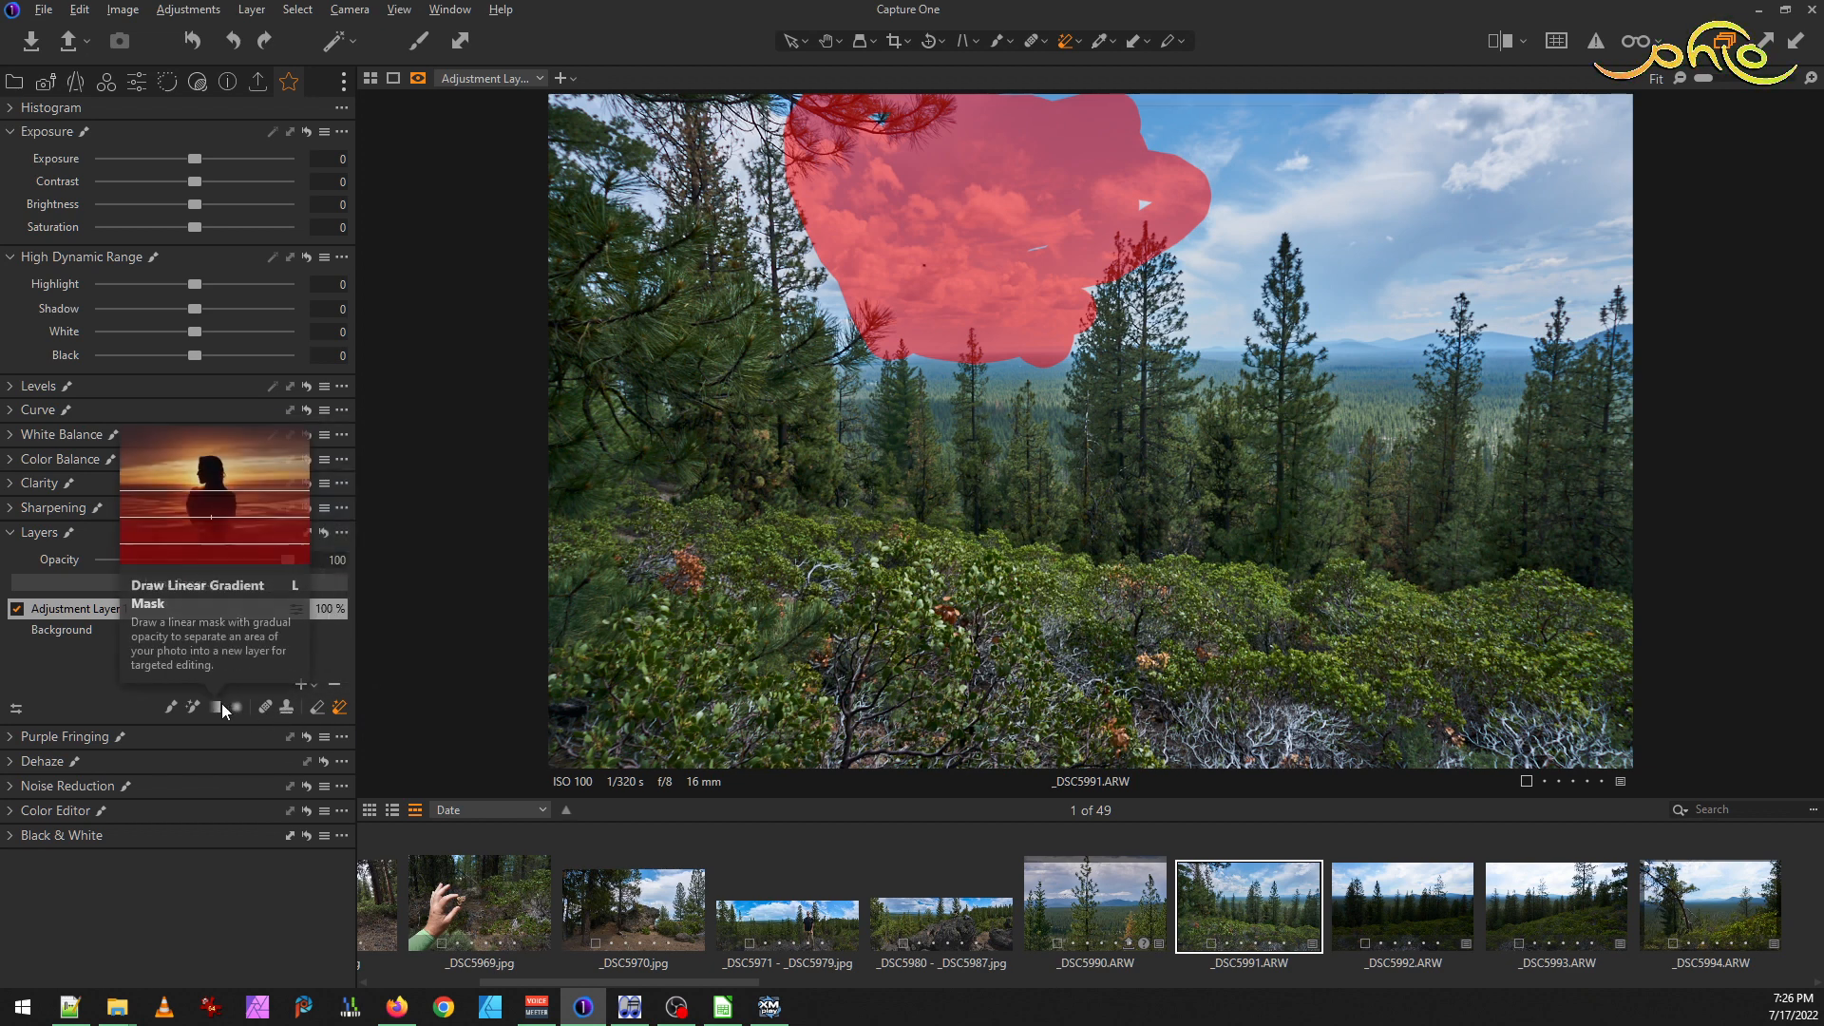
# Enlarge the mask brush and extend Adjustment Layer 1's mask across the entire sky, including the treetops
pyautogui.click(171, 707)
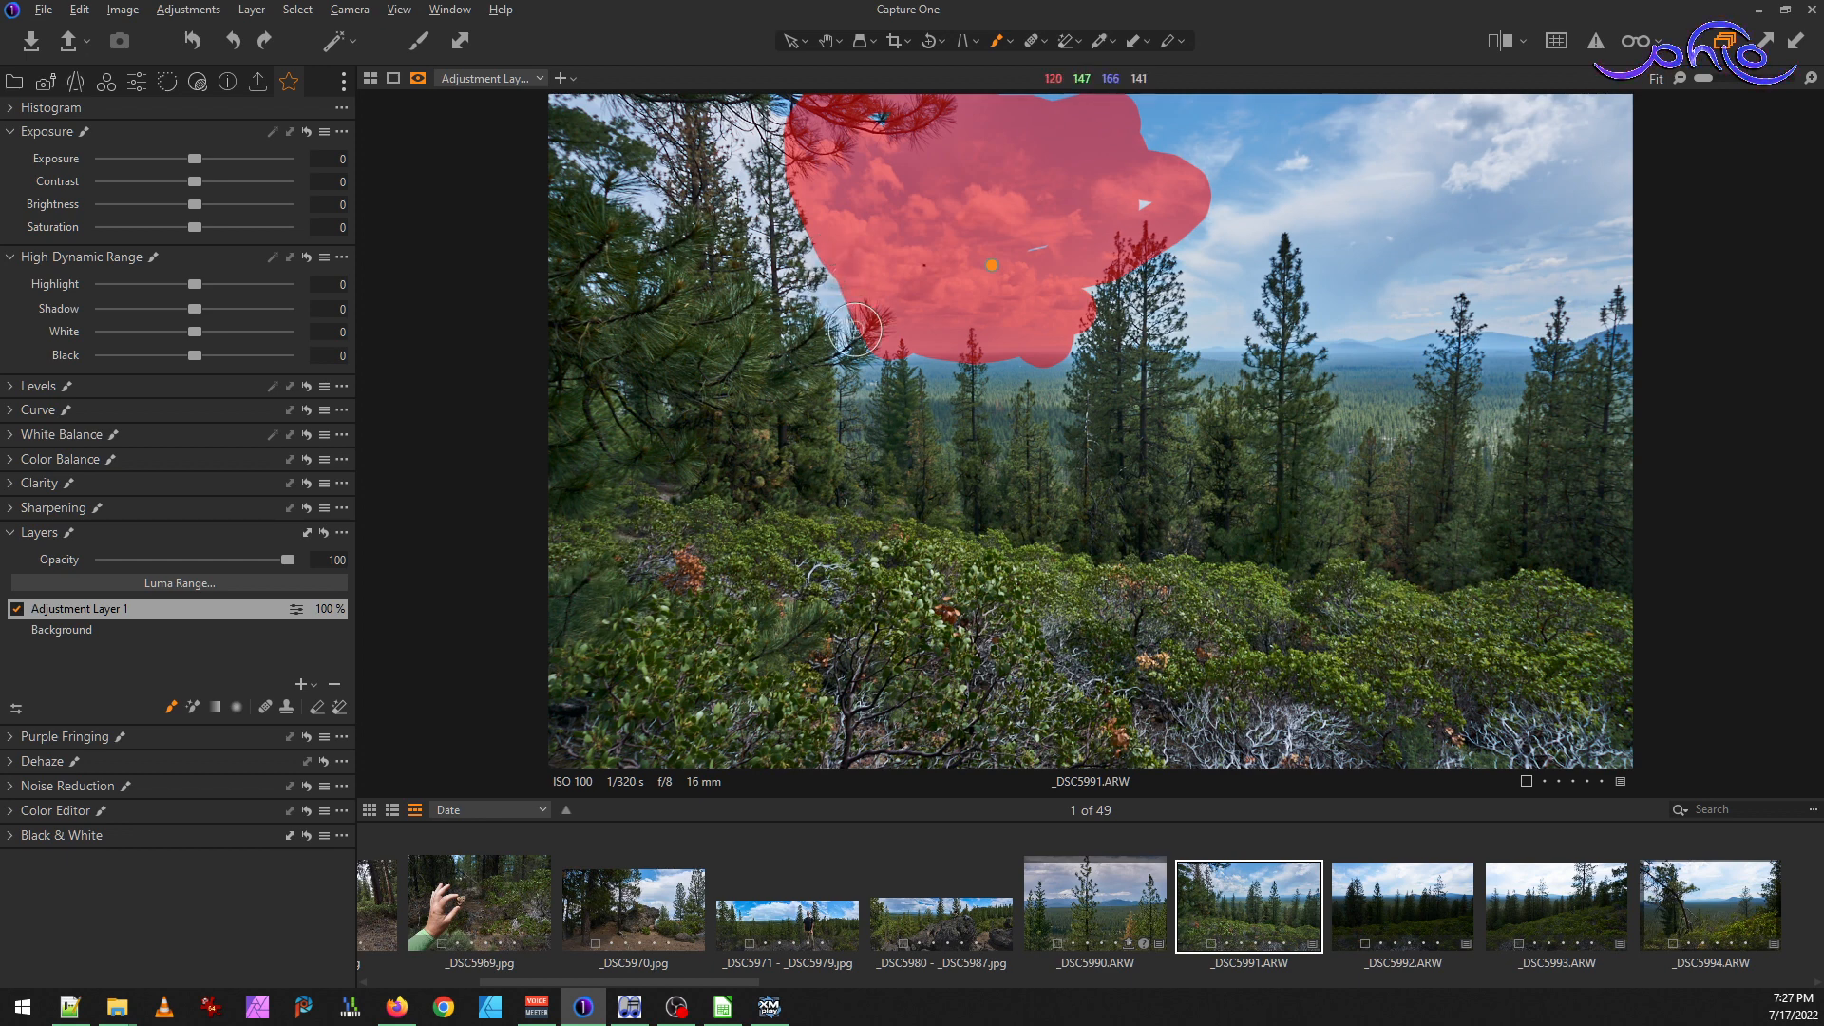
pyautogui.press(']')
pyautogui.press(']')
pyautogui.press(']')
pyautogui.press(']')
pyautogui.press(']')
pyautogui.press(']')
pyautogui.press(']')
pyautogui.moveTo(839, 298)
pyautogui.mouseDown()
pyautogui.moveTo(816, 259)
pyautogui.moveTo(819, 289)
pyautogui.moveTo(774, 210)
pyautogui.moveTo(620, 251)
pyautogui.moveTo(630, 175)
pyautogui.moveTo(587, 88)
pyautogui.moveTo(813, 141)
pyautogui.moveTo(889, 114)
pyautogui.moveTo(949, 258)
pyautogui.moveTo(885, 291)
pyautogui.moveTo(988, 264)
pyautogui.moveTo(1157, 286)
pyautogui.moveTo(1080, 294)
pyautogui.moveTo(1230, 295)
pyautogui.moveTo(1180, 298)
pyautogui.moveTo(1603, 286)
pyautogui.moveTo(1581, 243)
pyautogui.moveTo(1313, 243)
pyautogui.moveTo(1192, 152)
pyautogui.moveTo(1491, 134)
pyautogui.mouseUp()
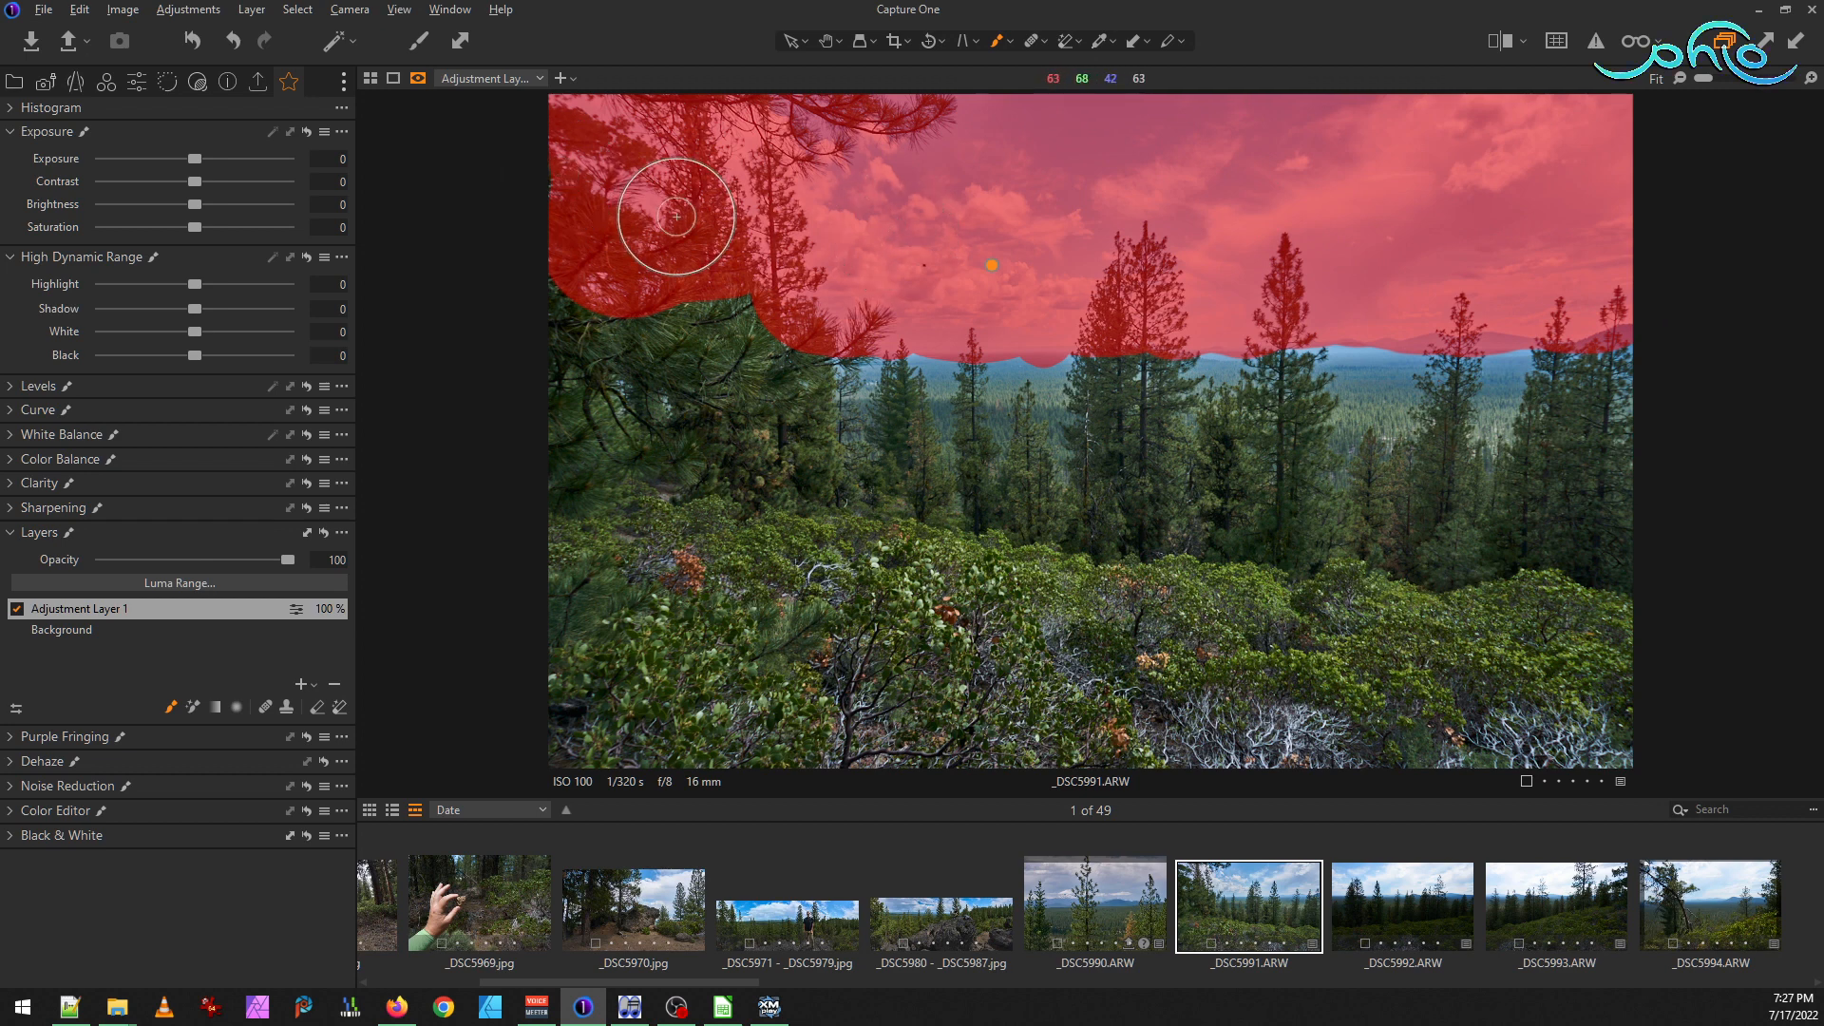
# Choose the Magic Eraser for Adjustment Layer 1's sky mask
pyautogui.scroll(1, 760, 313)
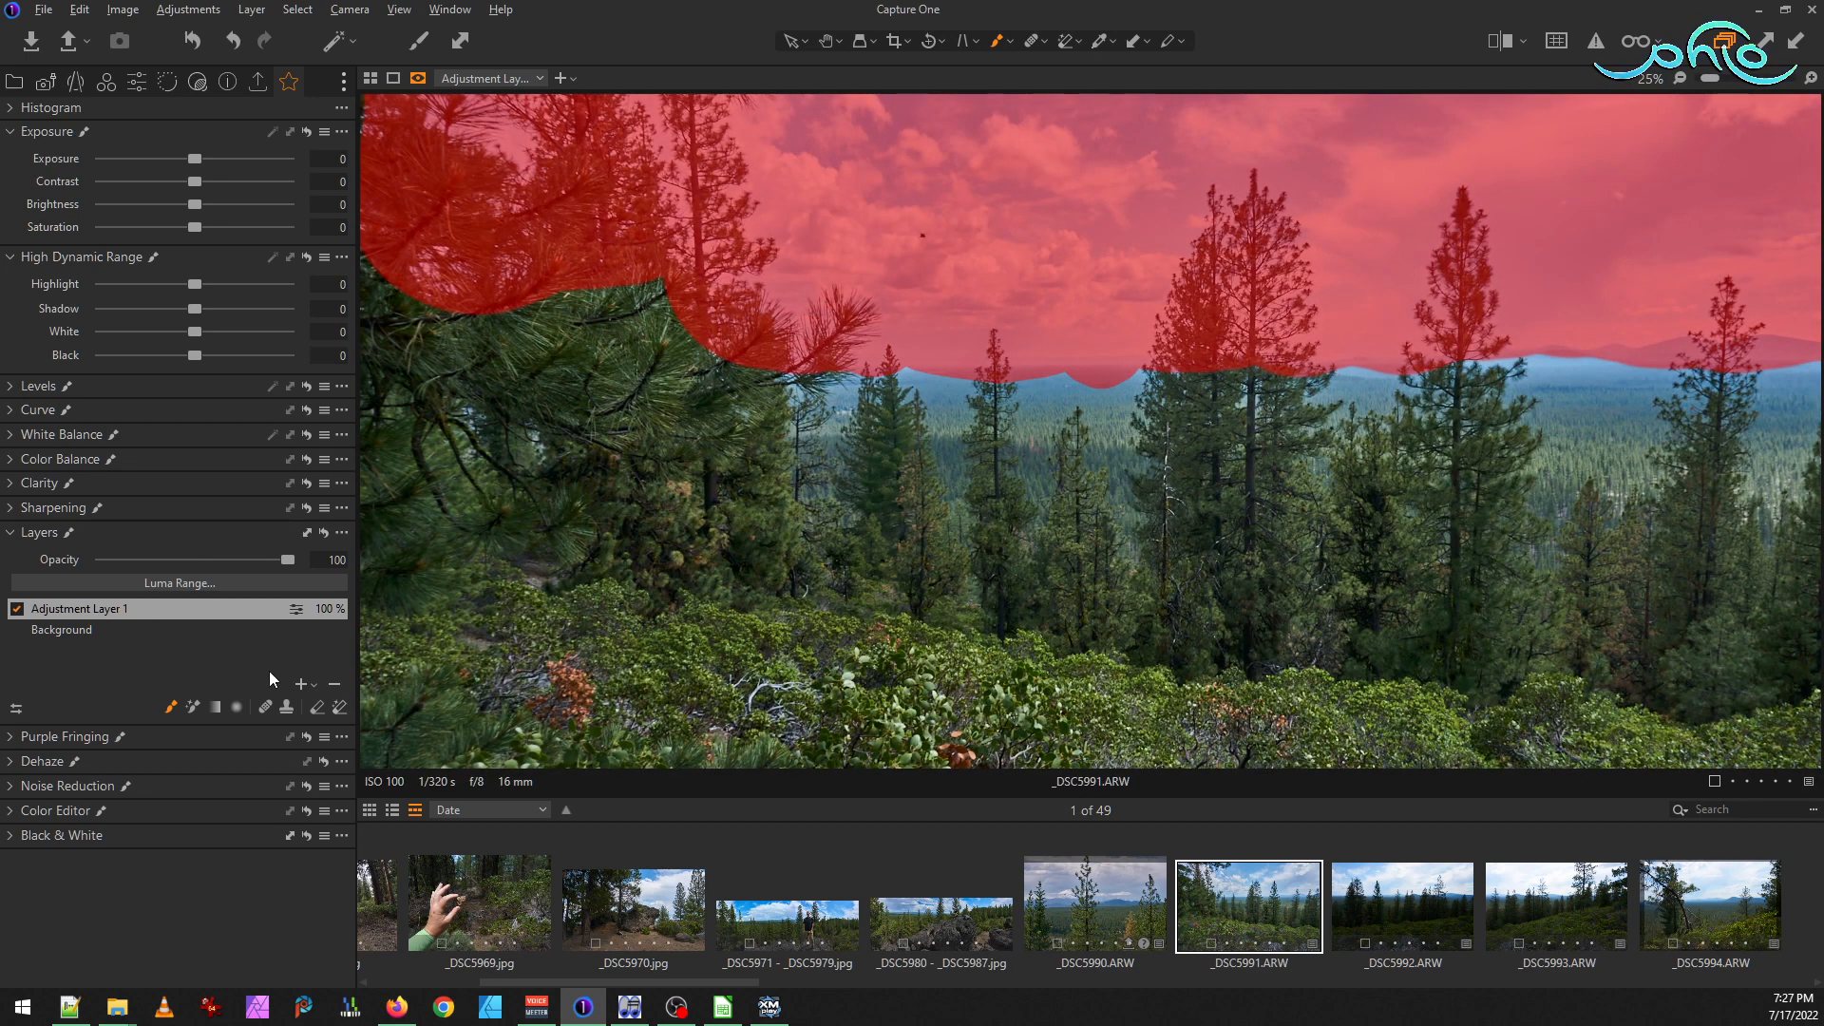
pyautogui.click(340, 709)
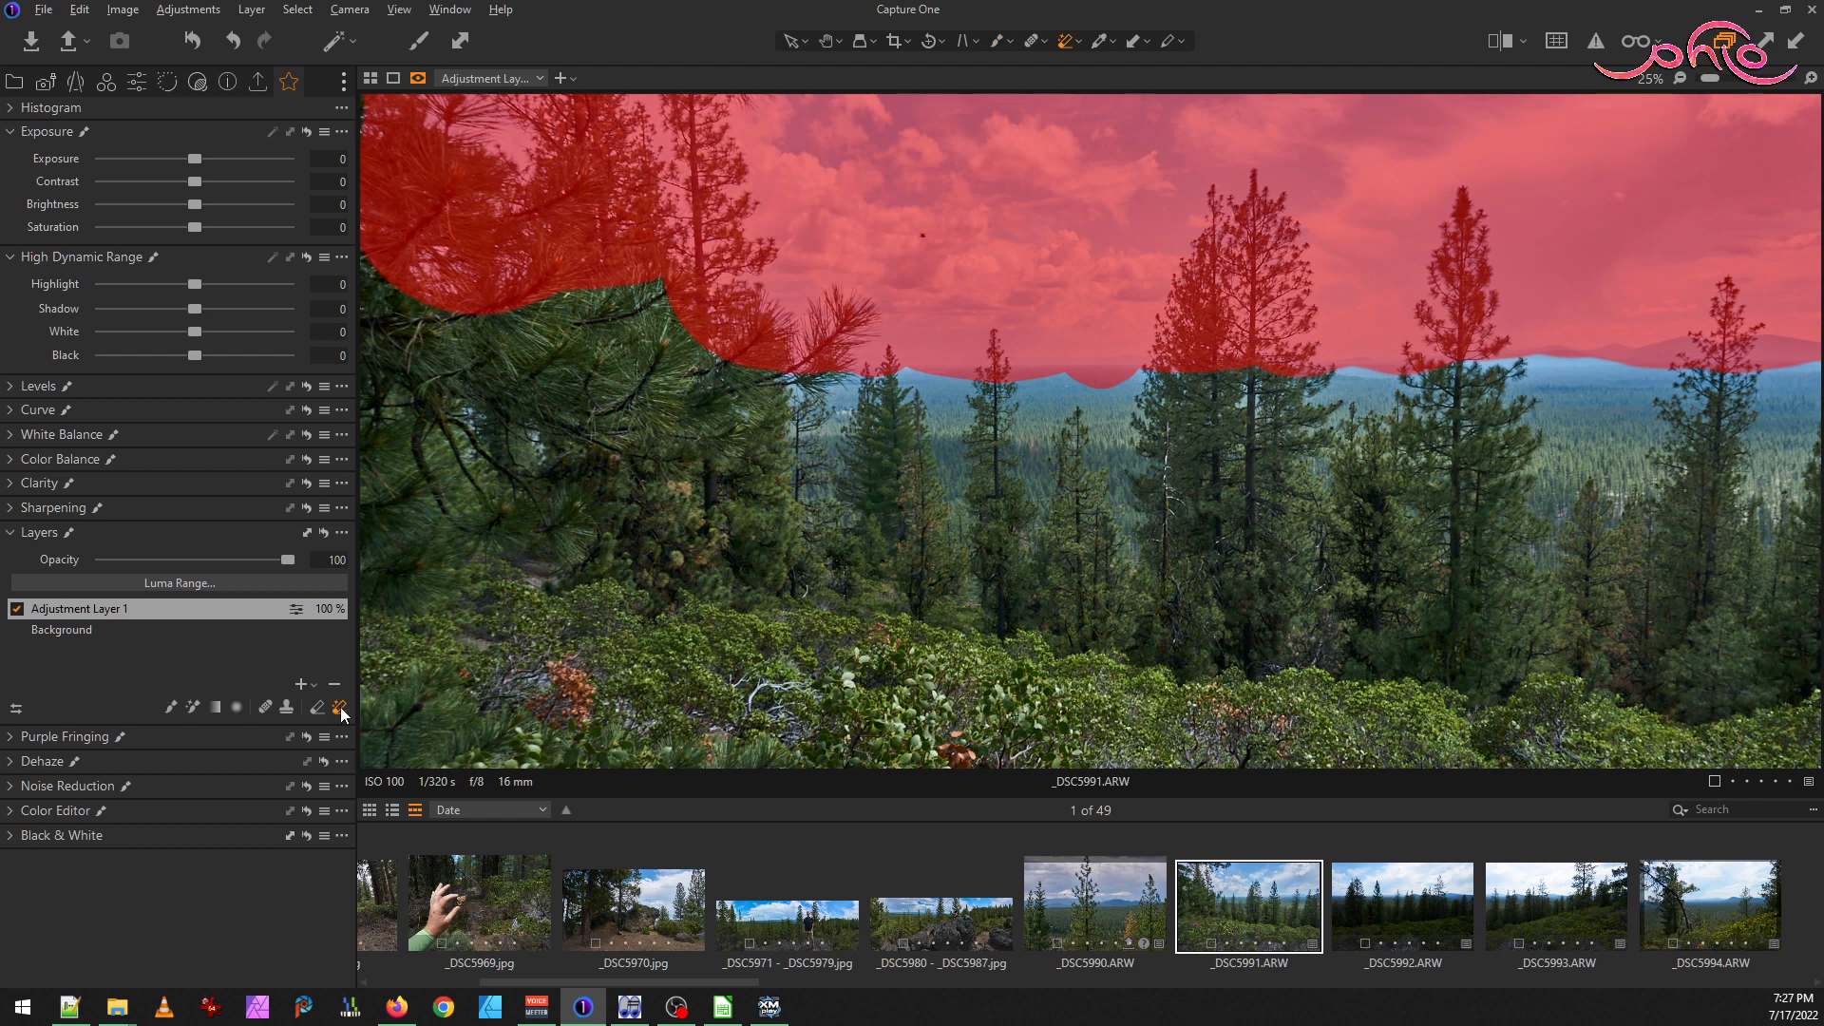
pyautogui.click(341, 709)
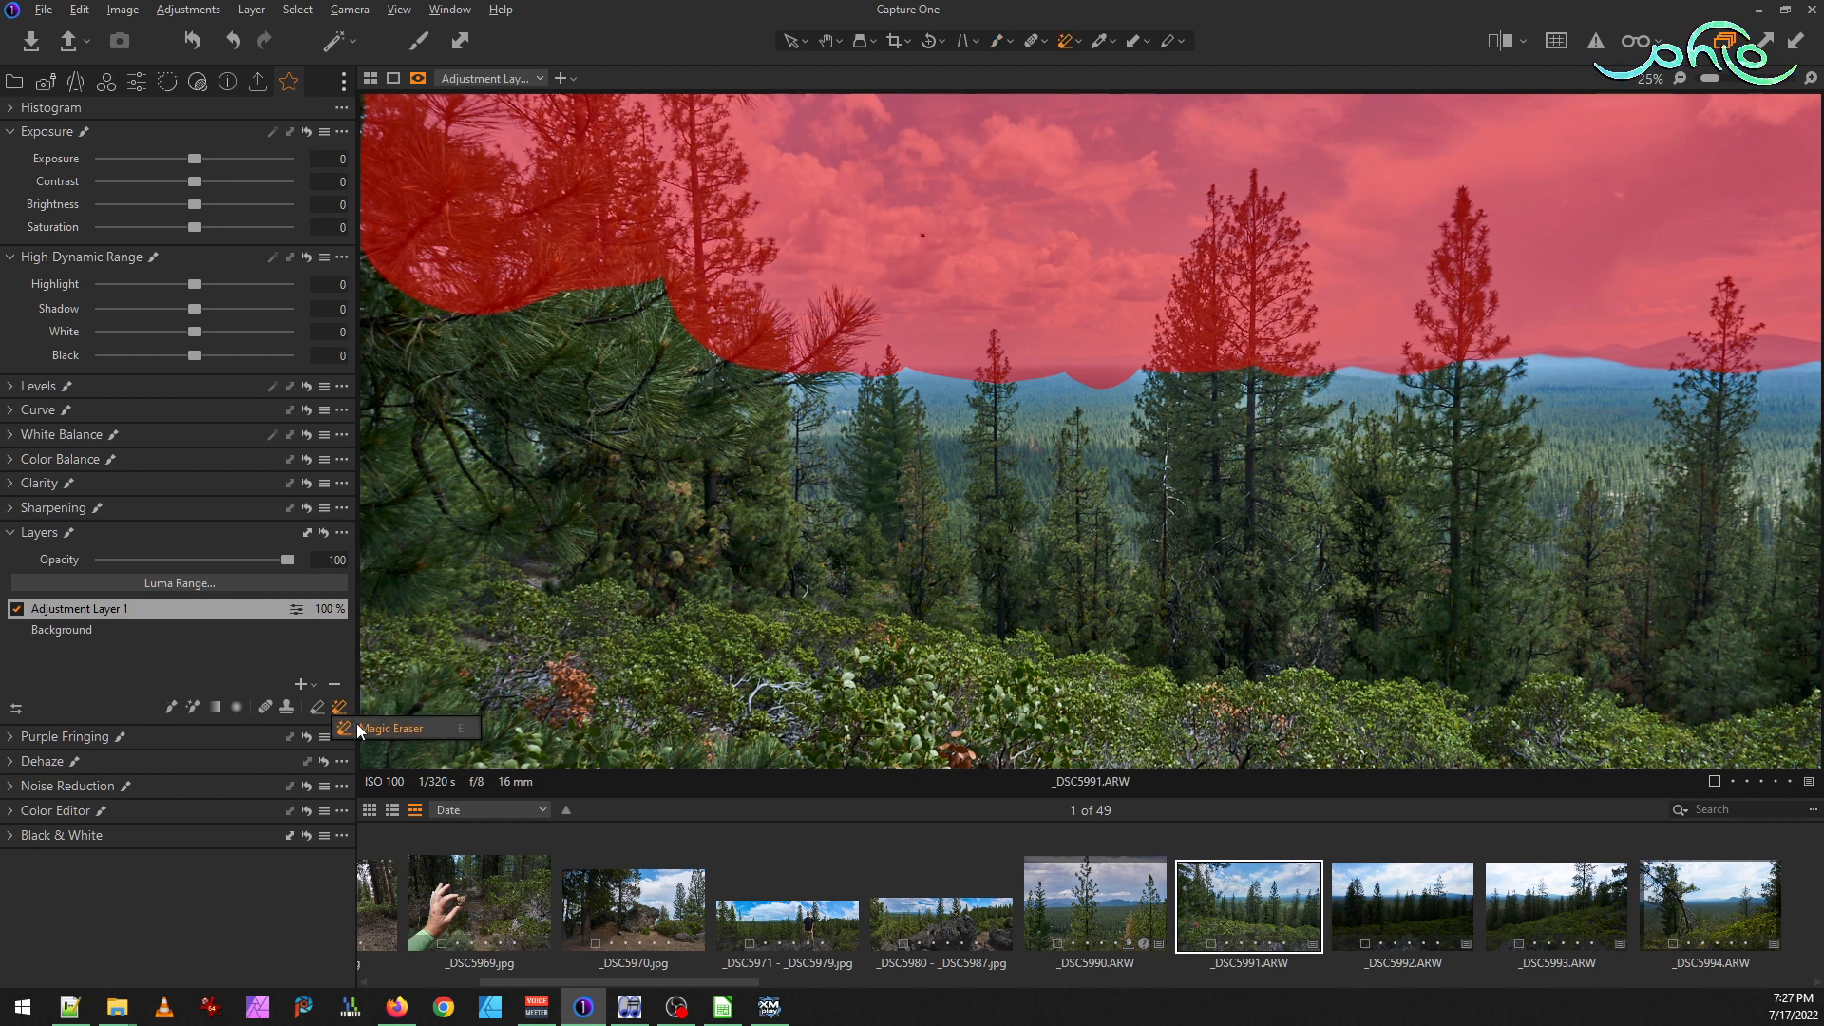
pyautogui.click(361, 728)
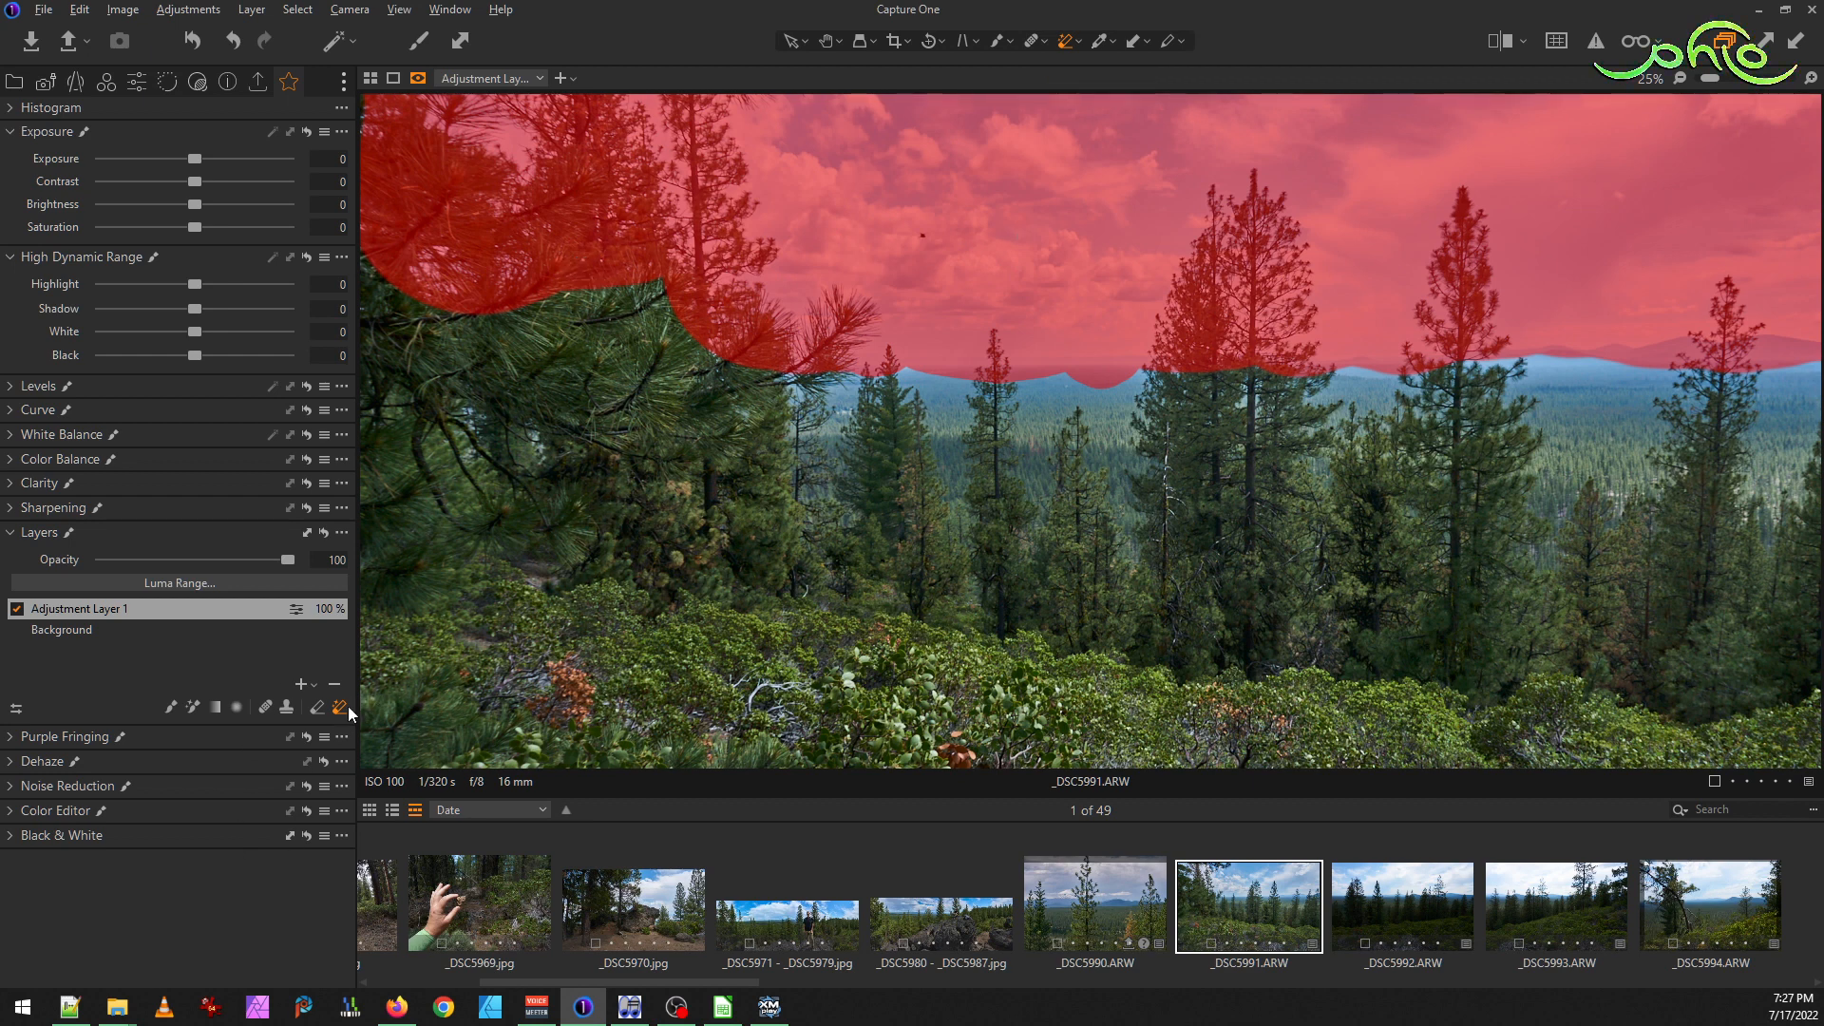
pyautogui.moveTo(339, 709)
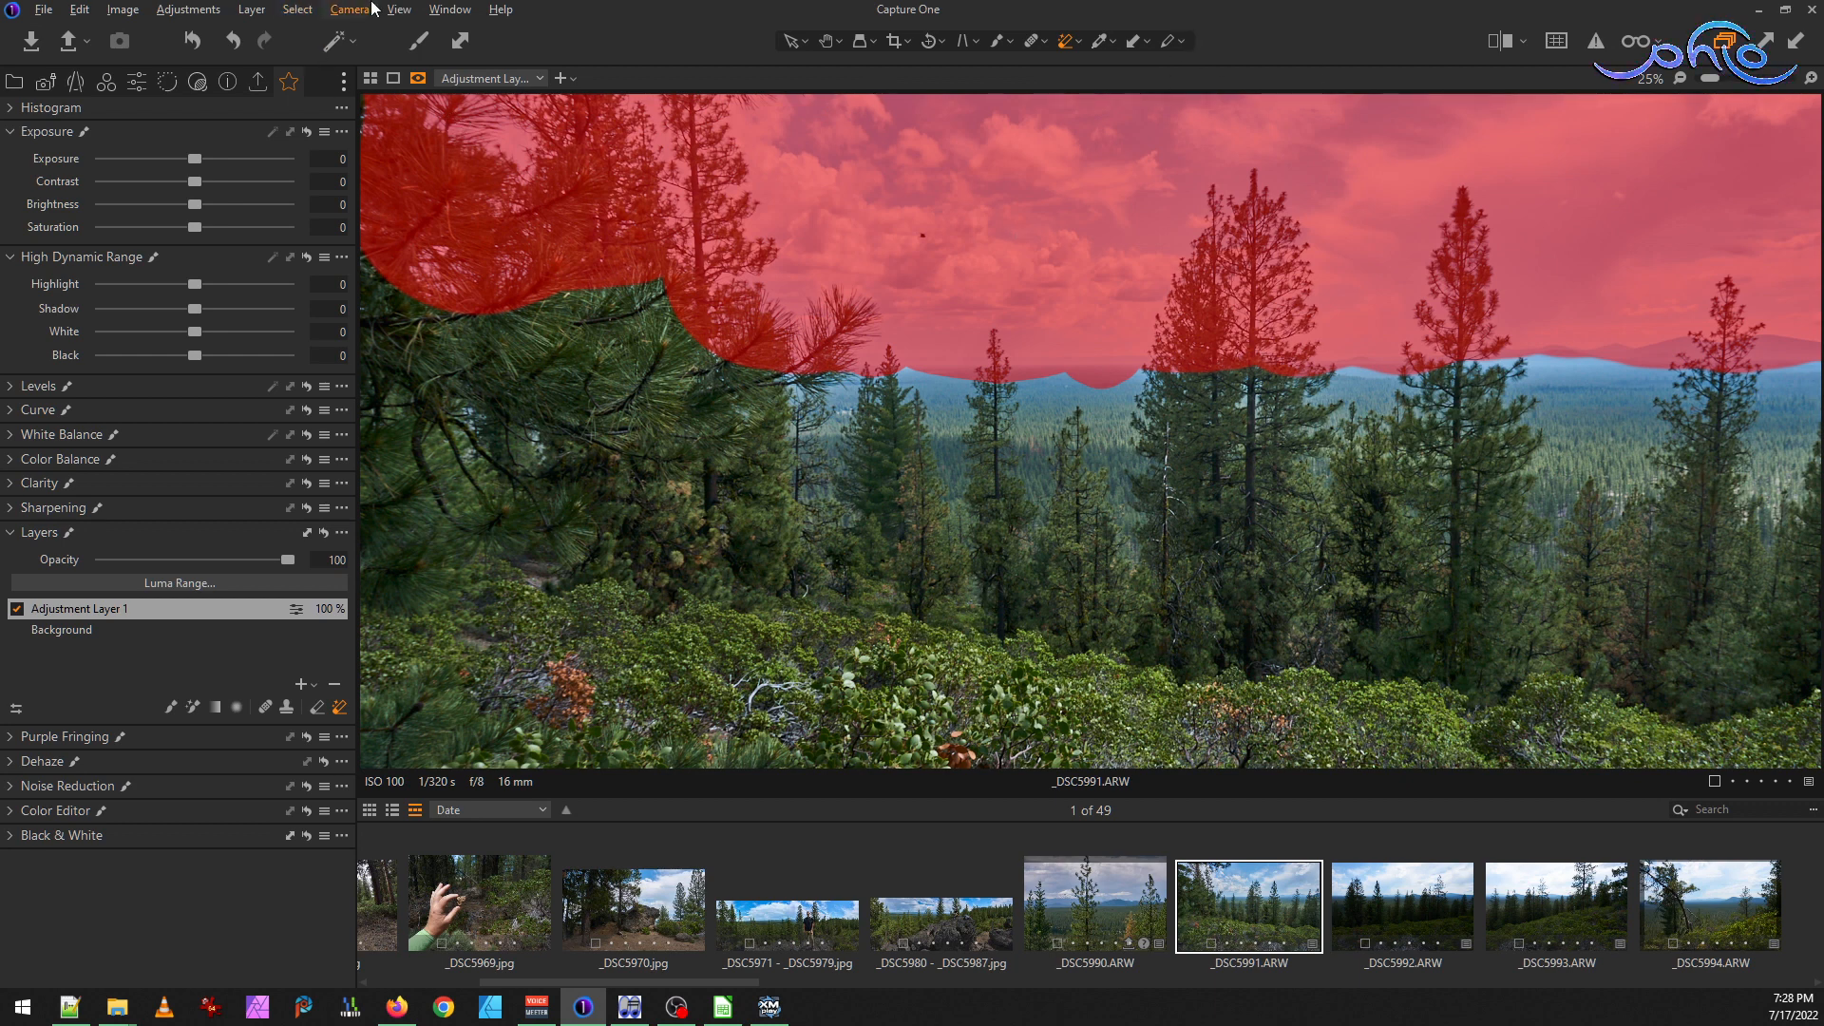
# Try the Selected Color Range view and the Overlay on the image, and turn both off again
pyautogui.click(398, 9)
pyautogui.moveTo(470, 52)
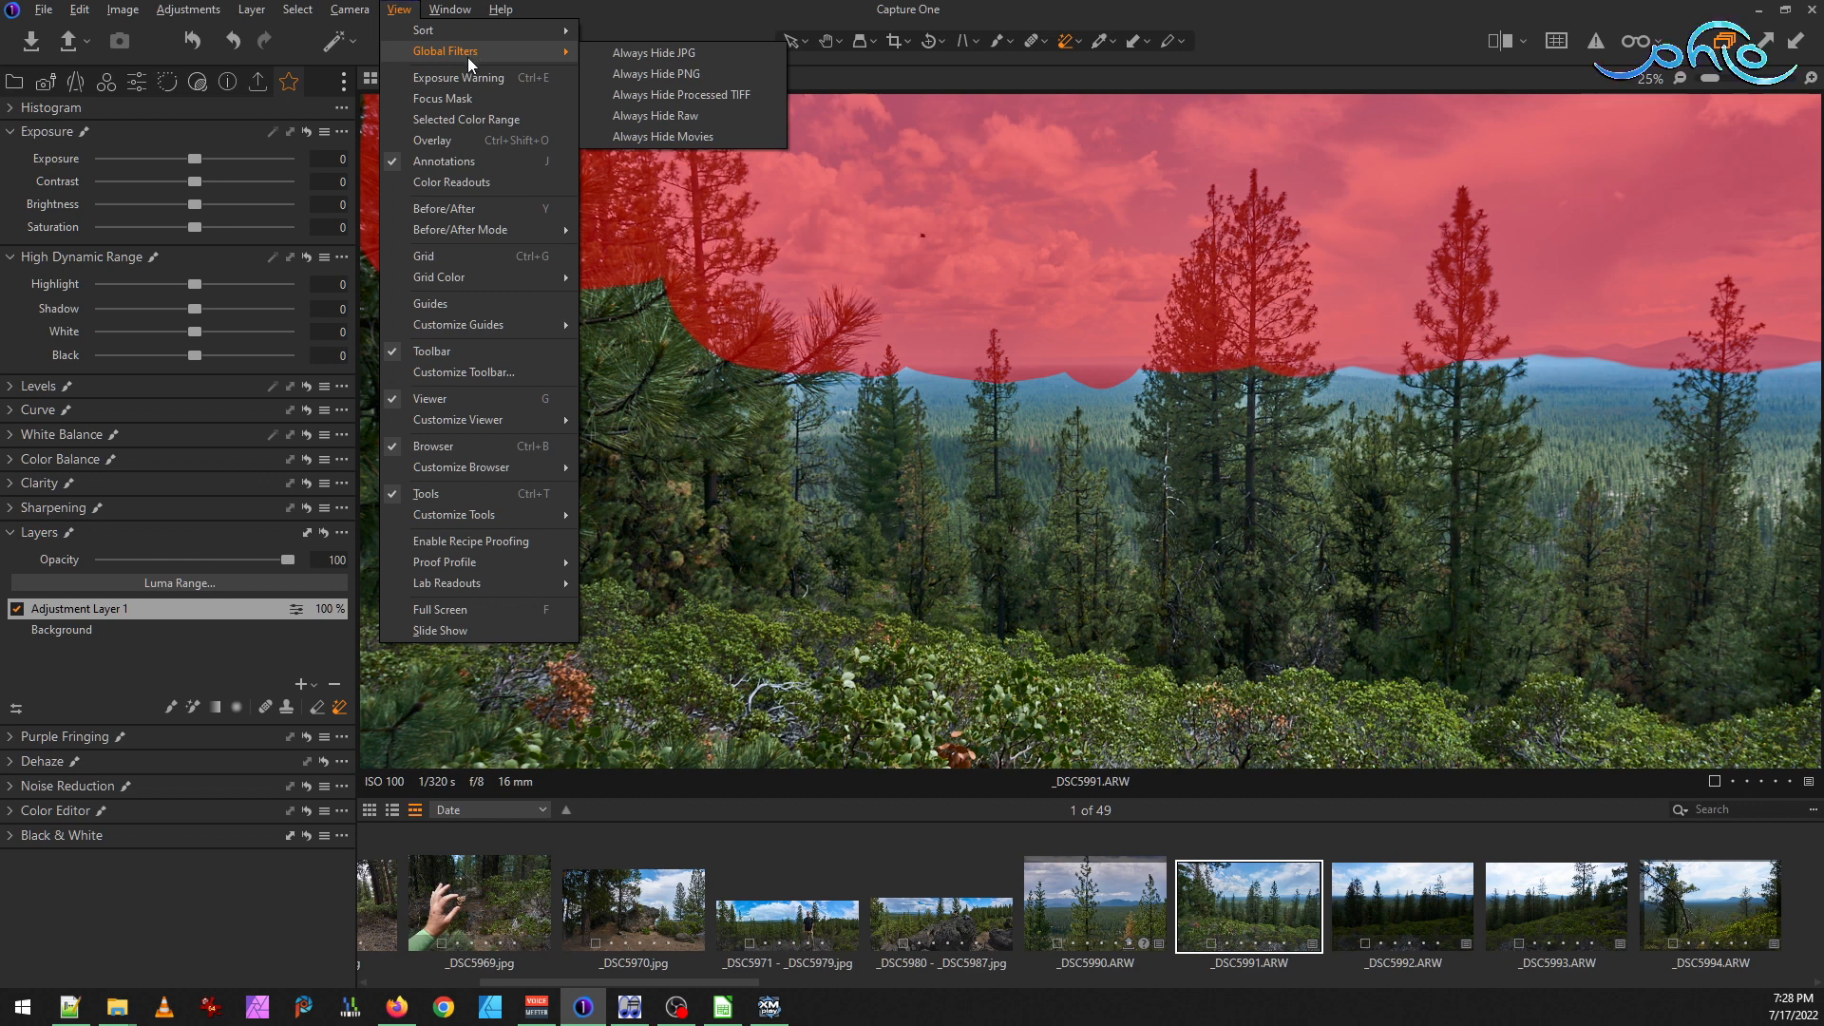
pyautogui.click(491, 122)
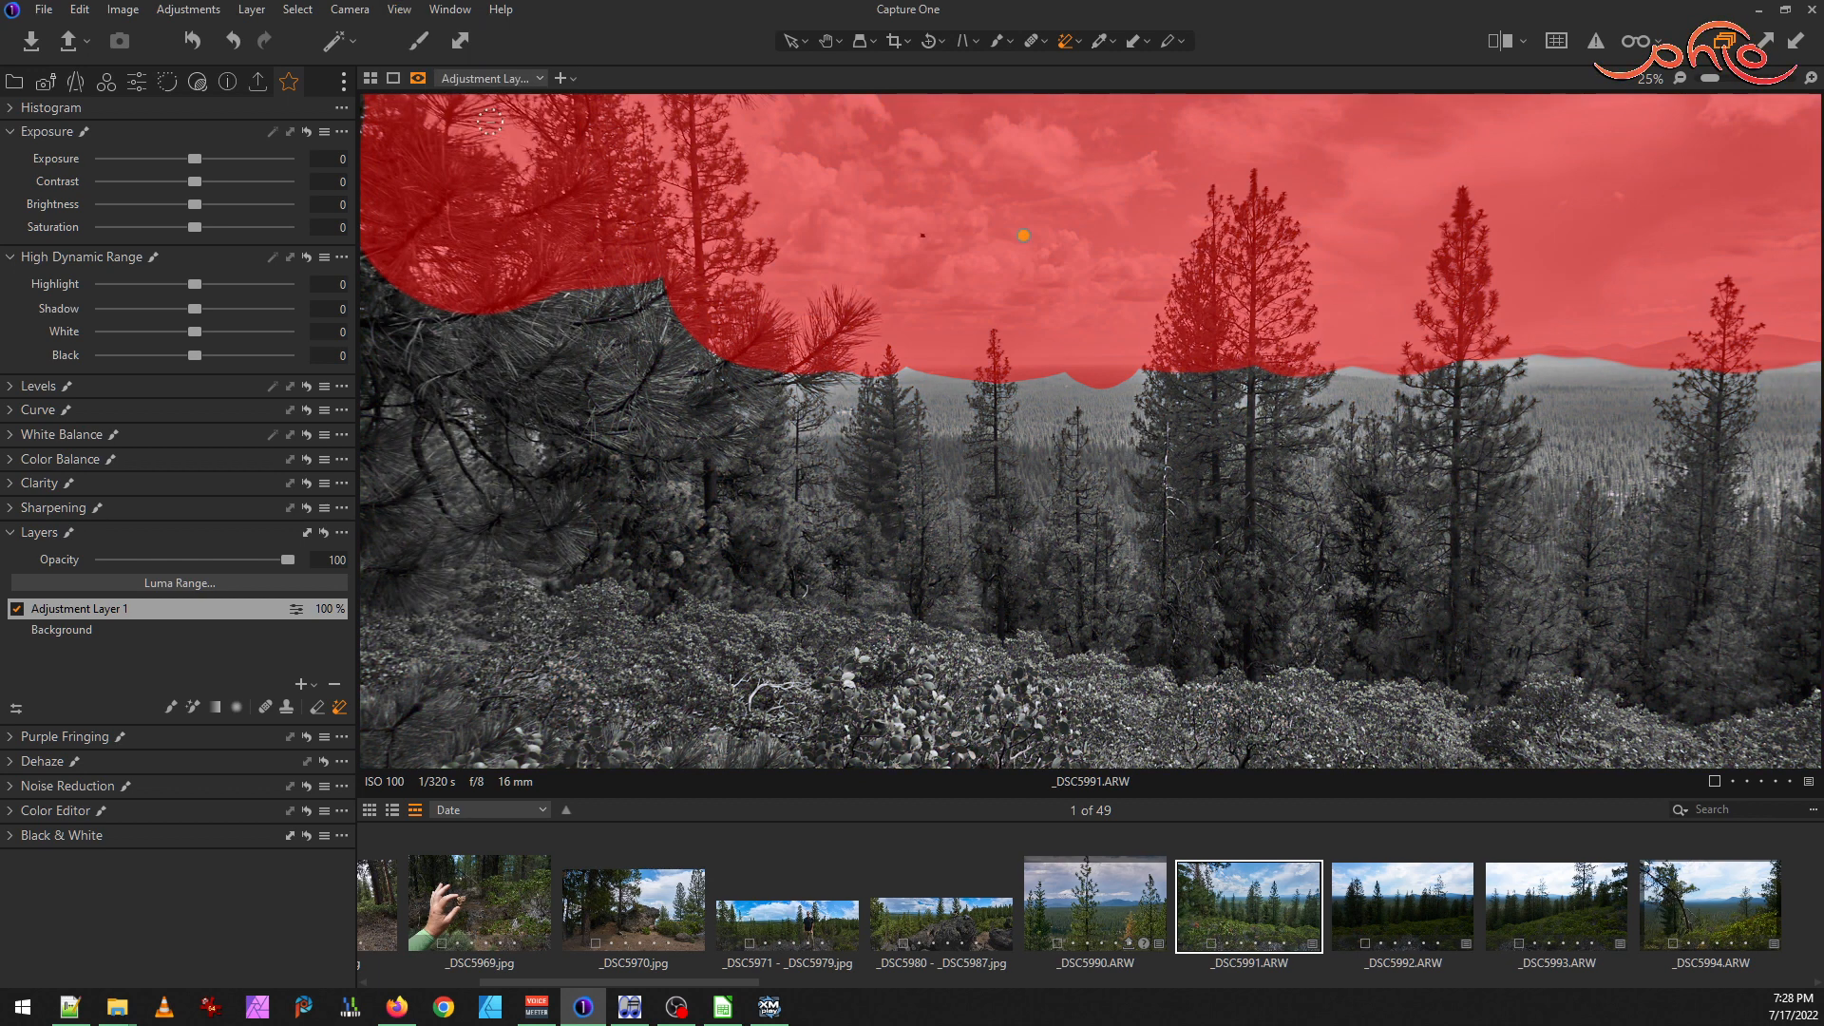
pyautogui.click(397, 10)
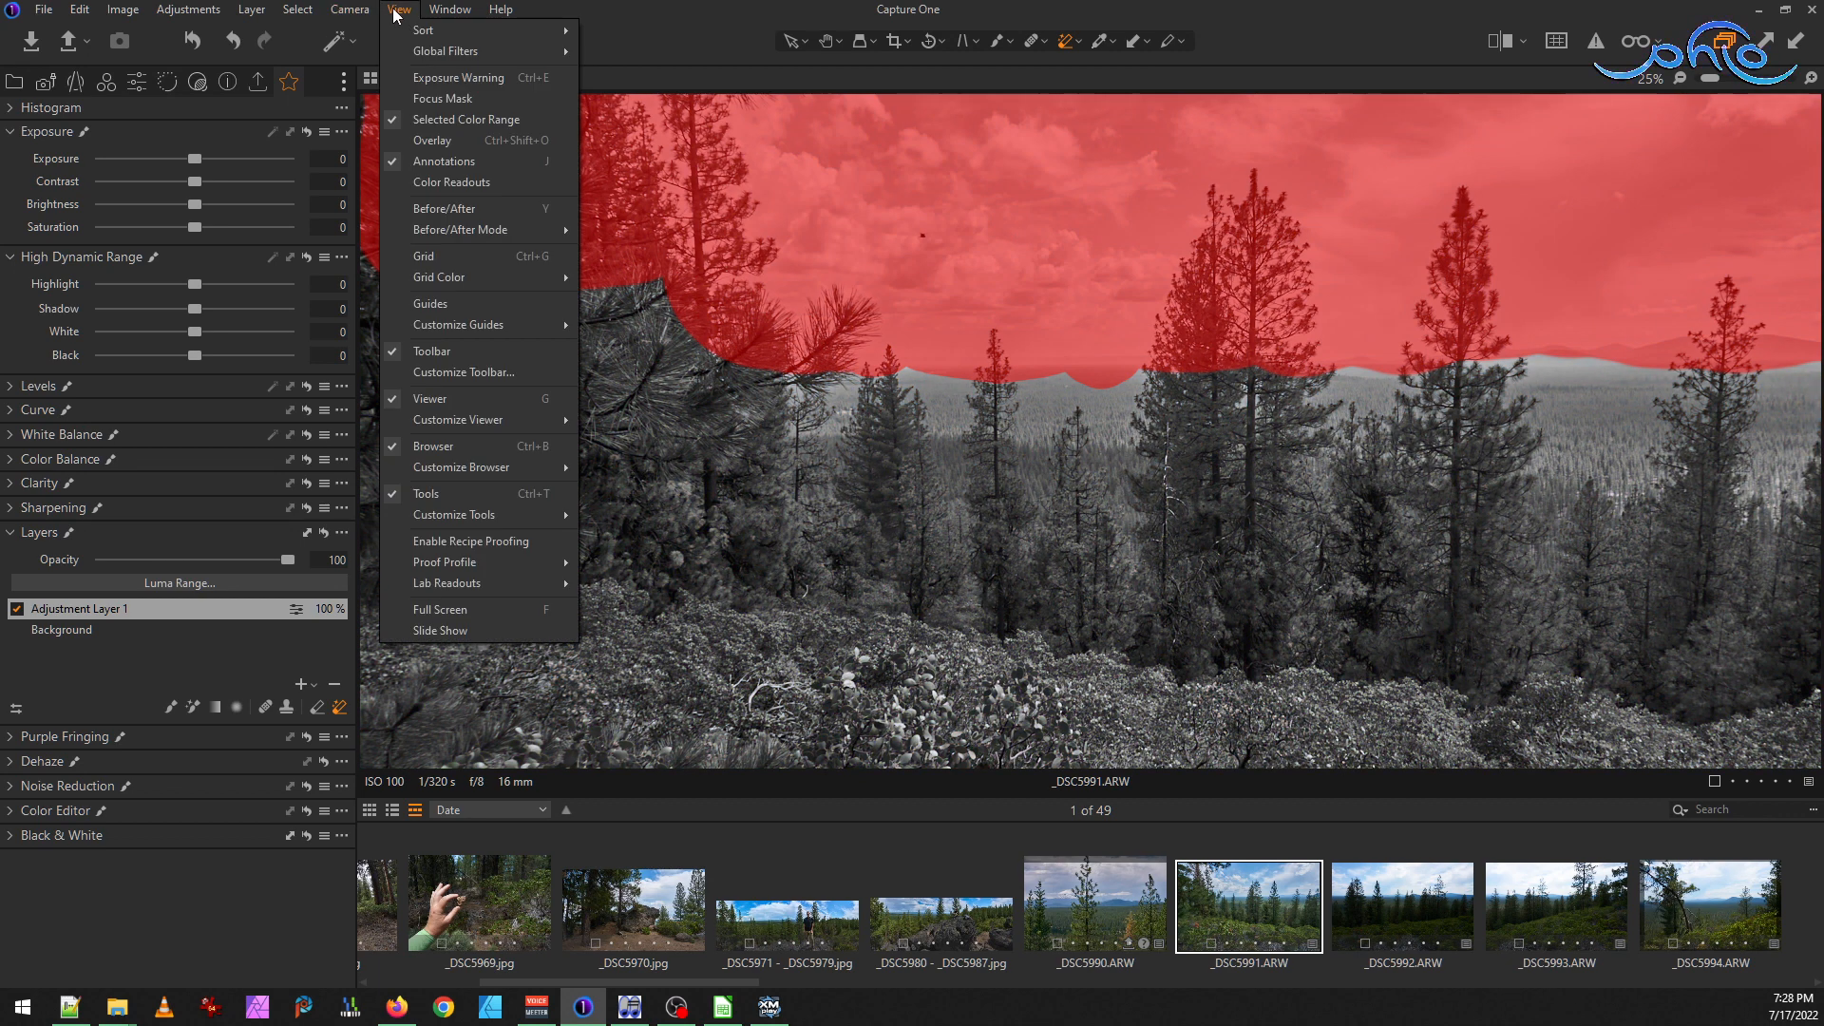
pyautogui.click(470, 122)
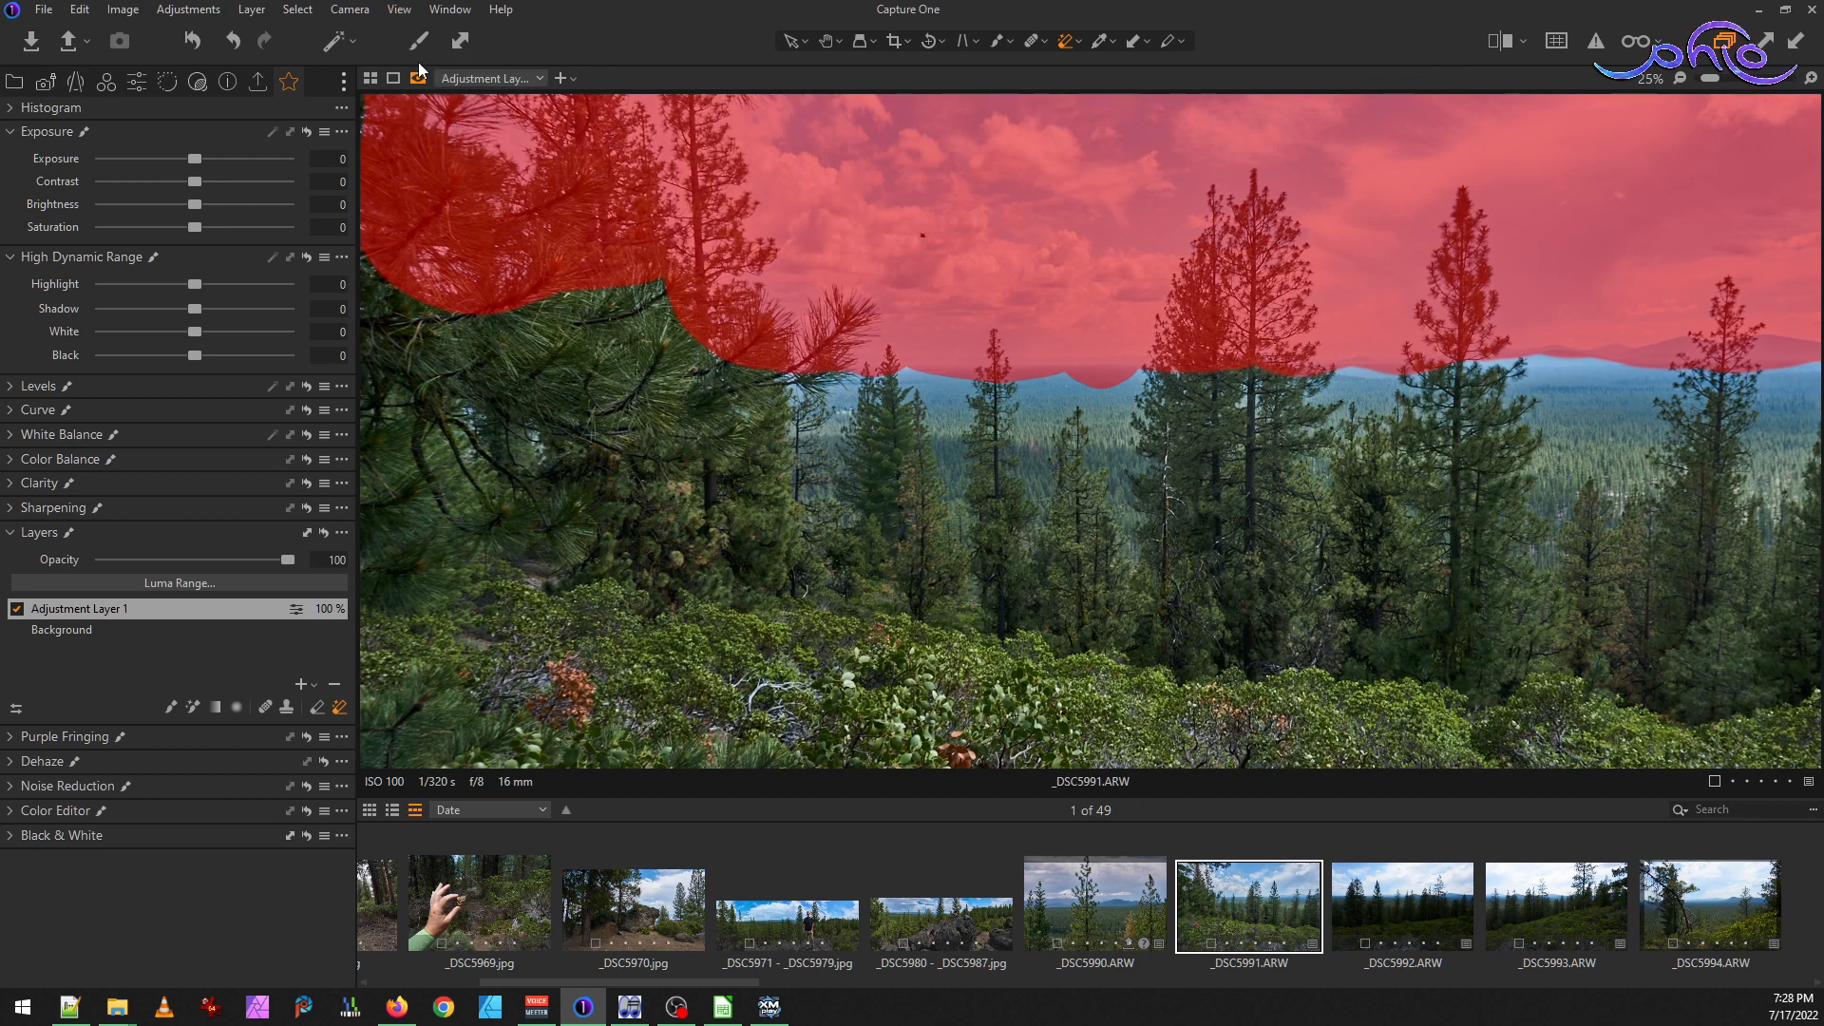
pyautogui.click(393, 9)
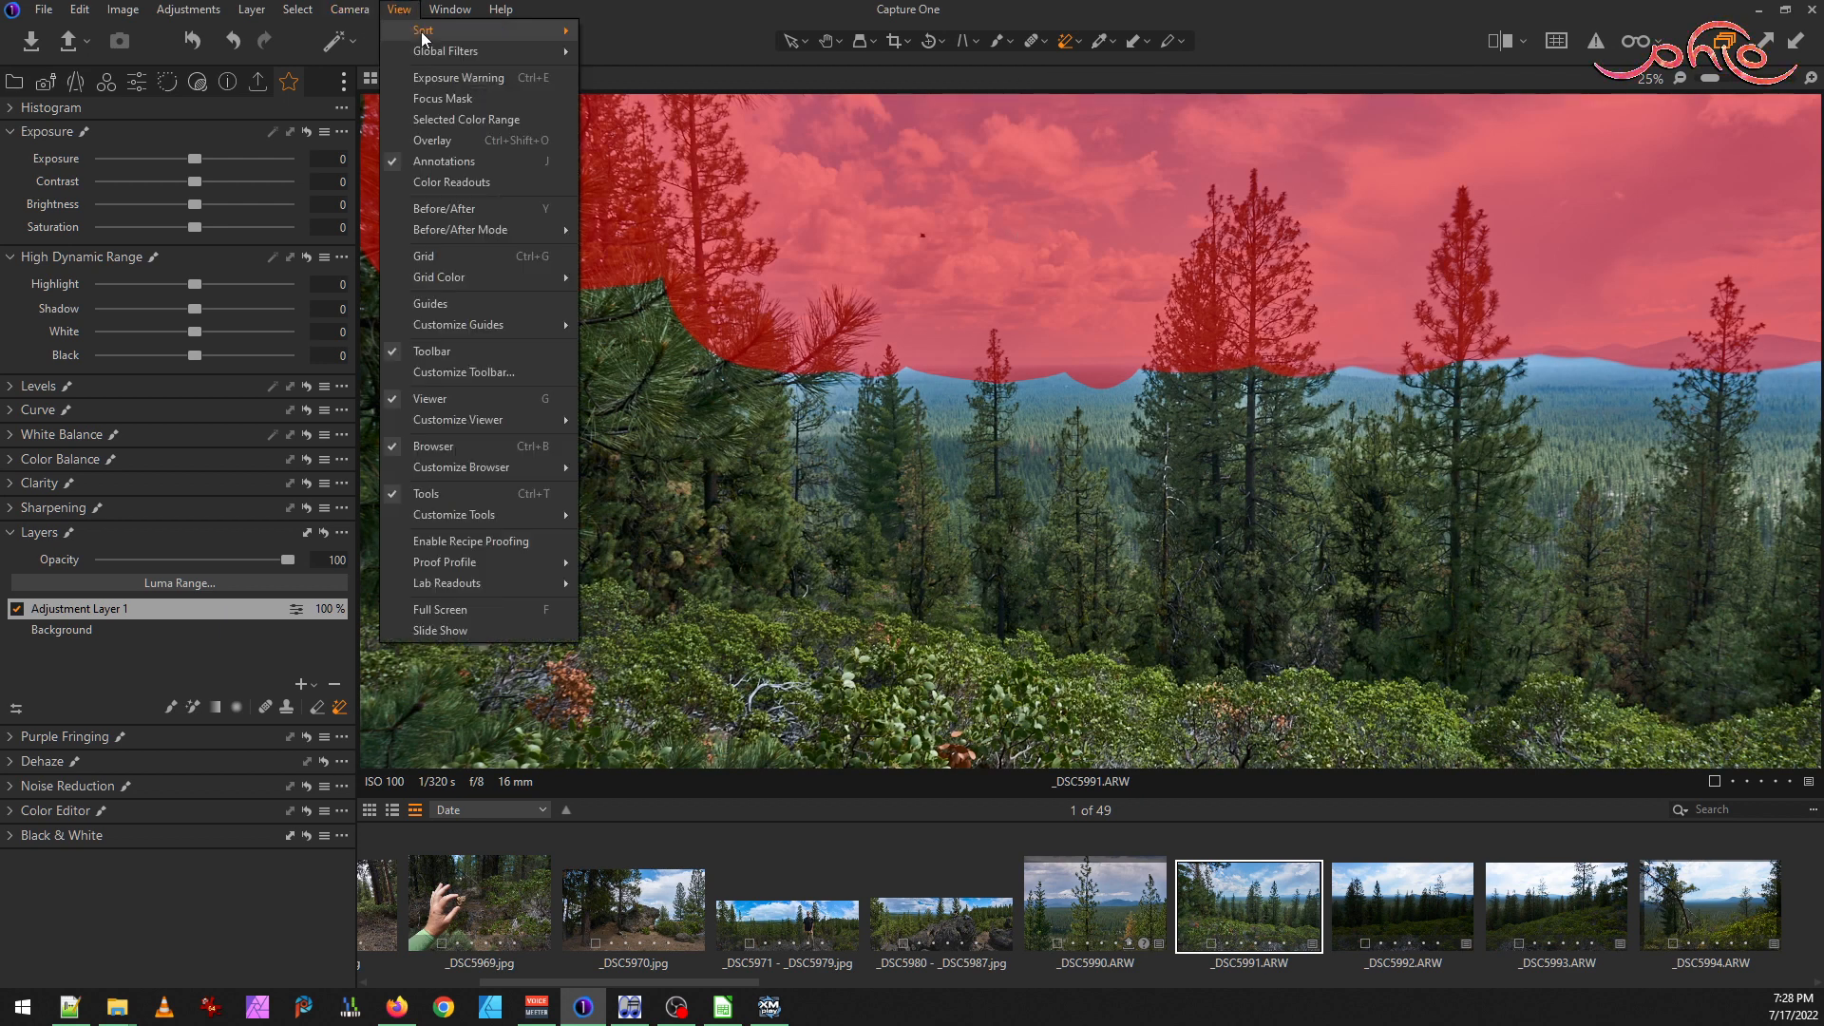
pyautogui.click(472, 140)
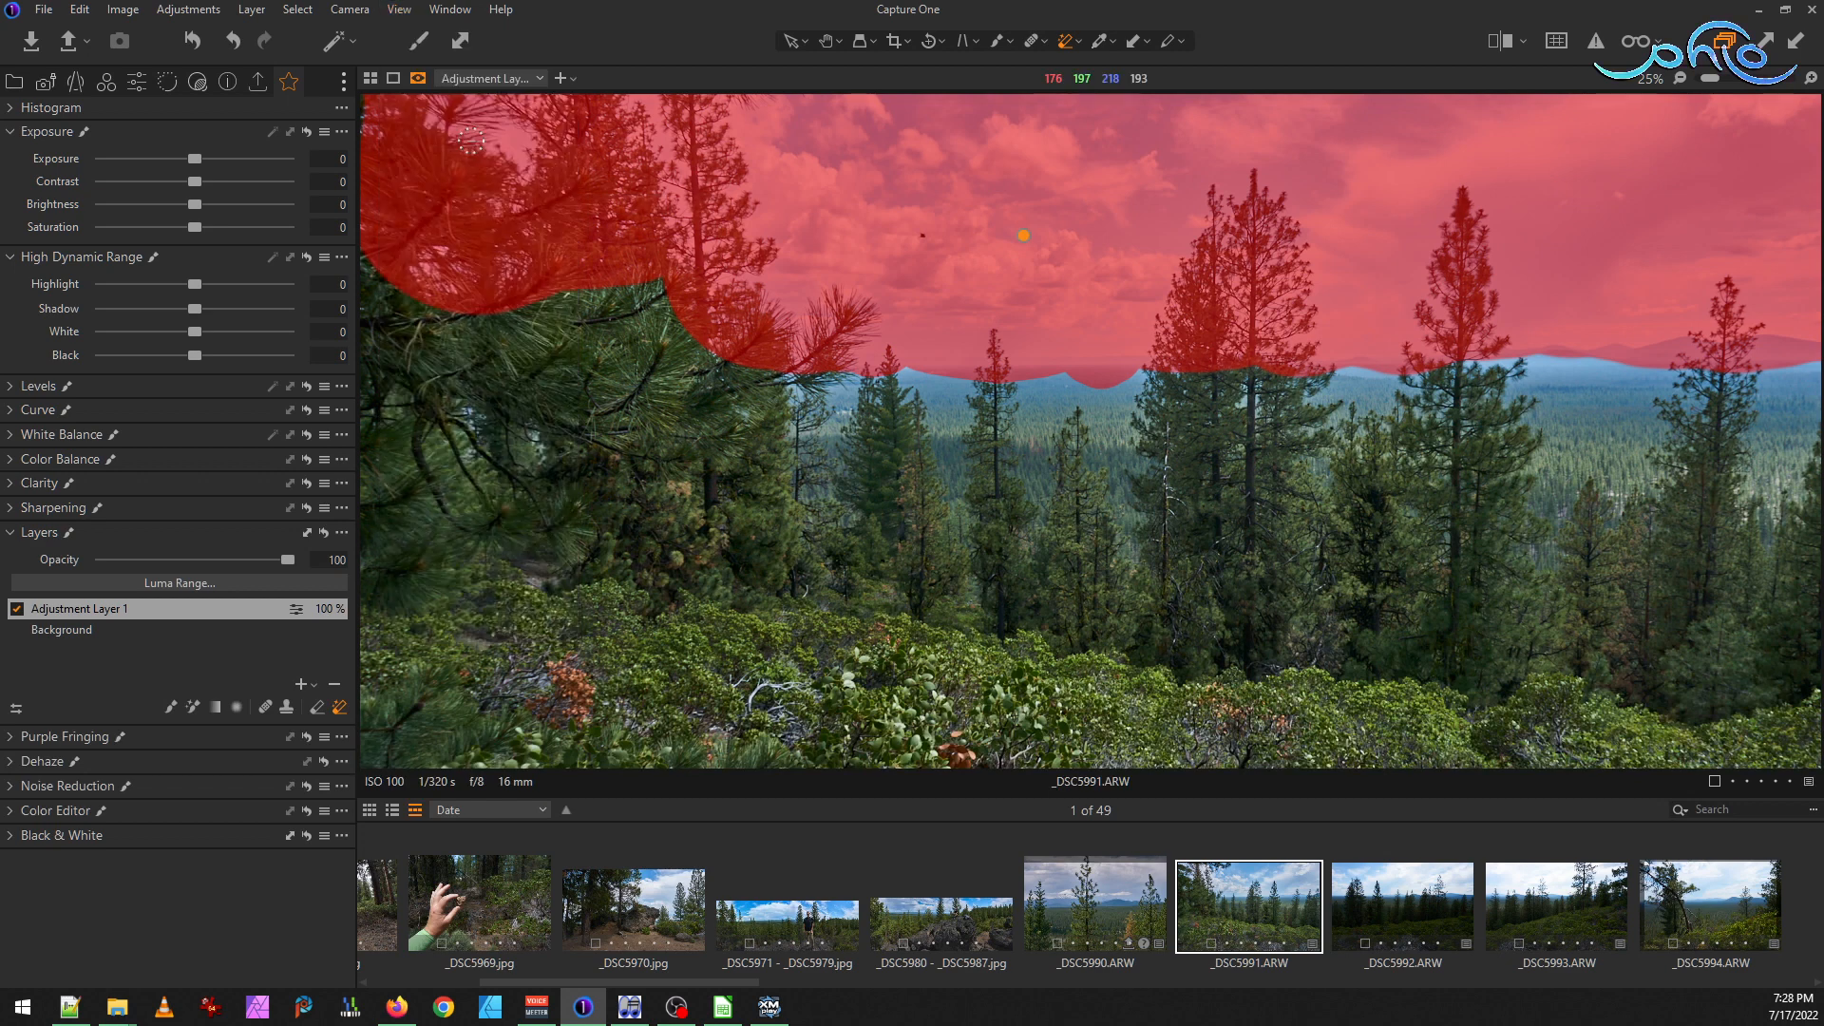
pyautogui.click(395, 11)
pyautogui.click(443, 141)
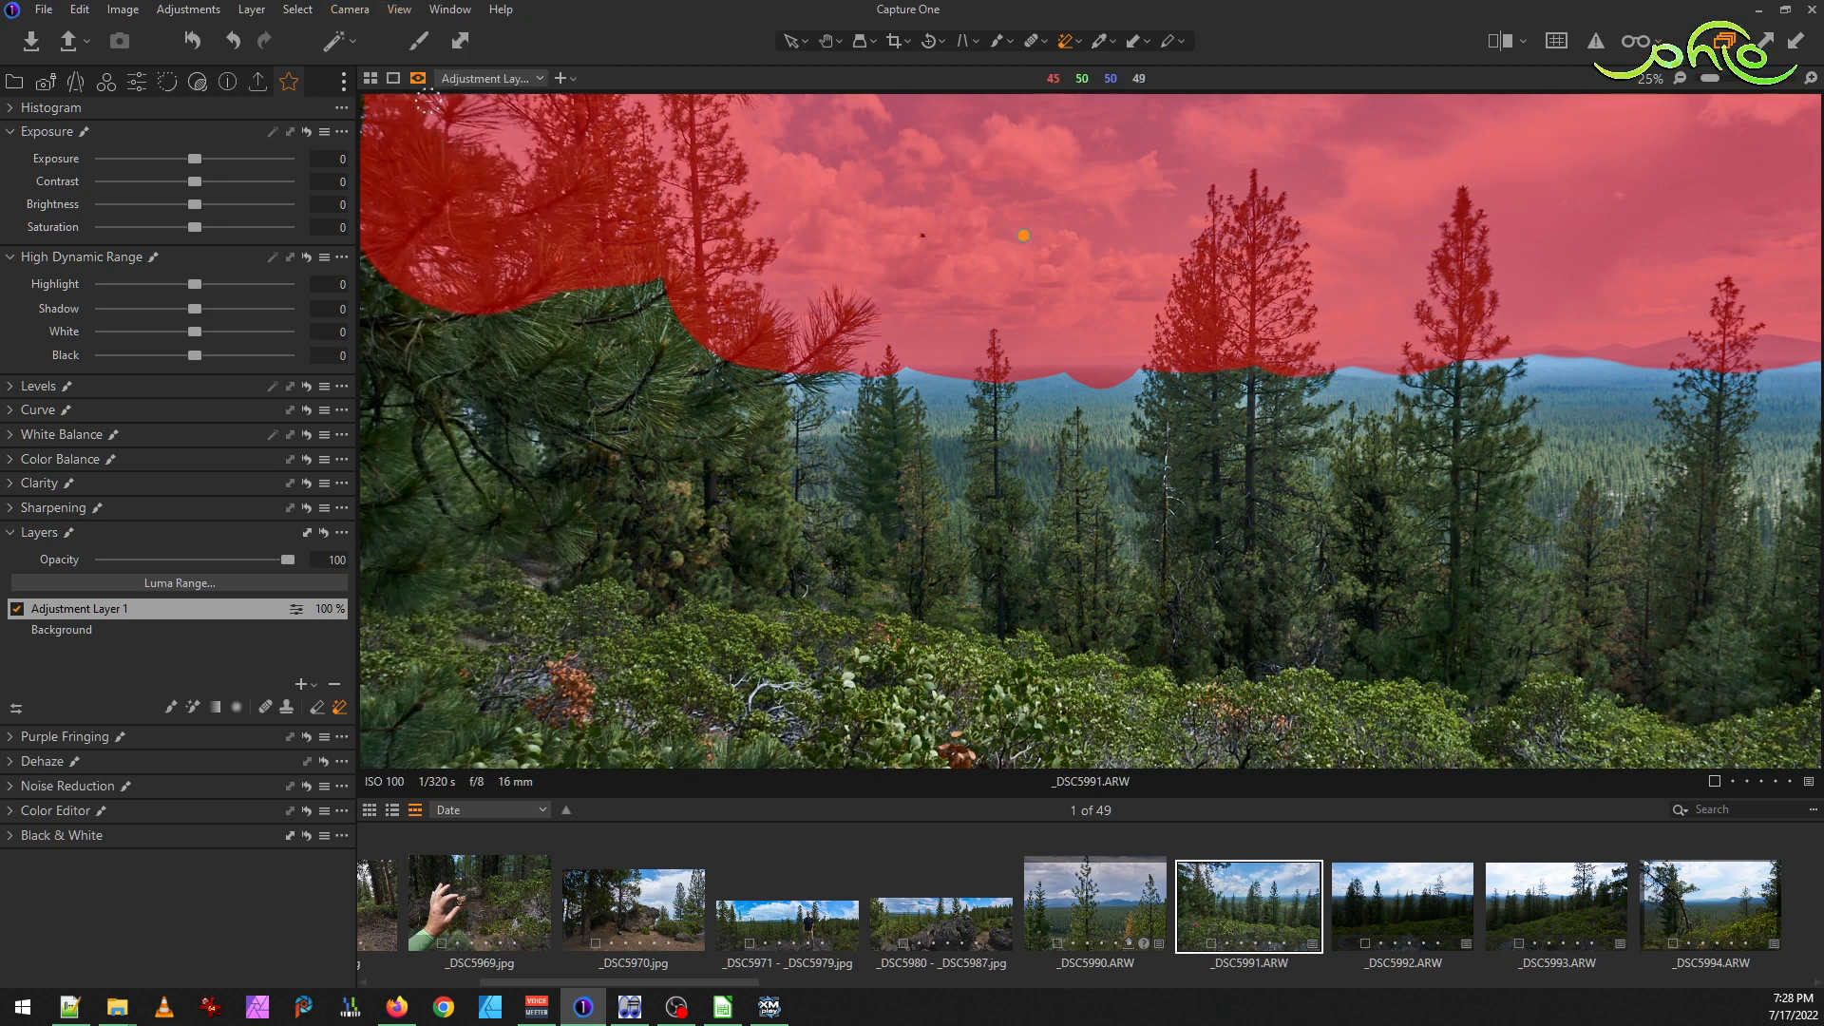
pyautogui.click(397, 9)
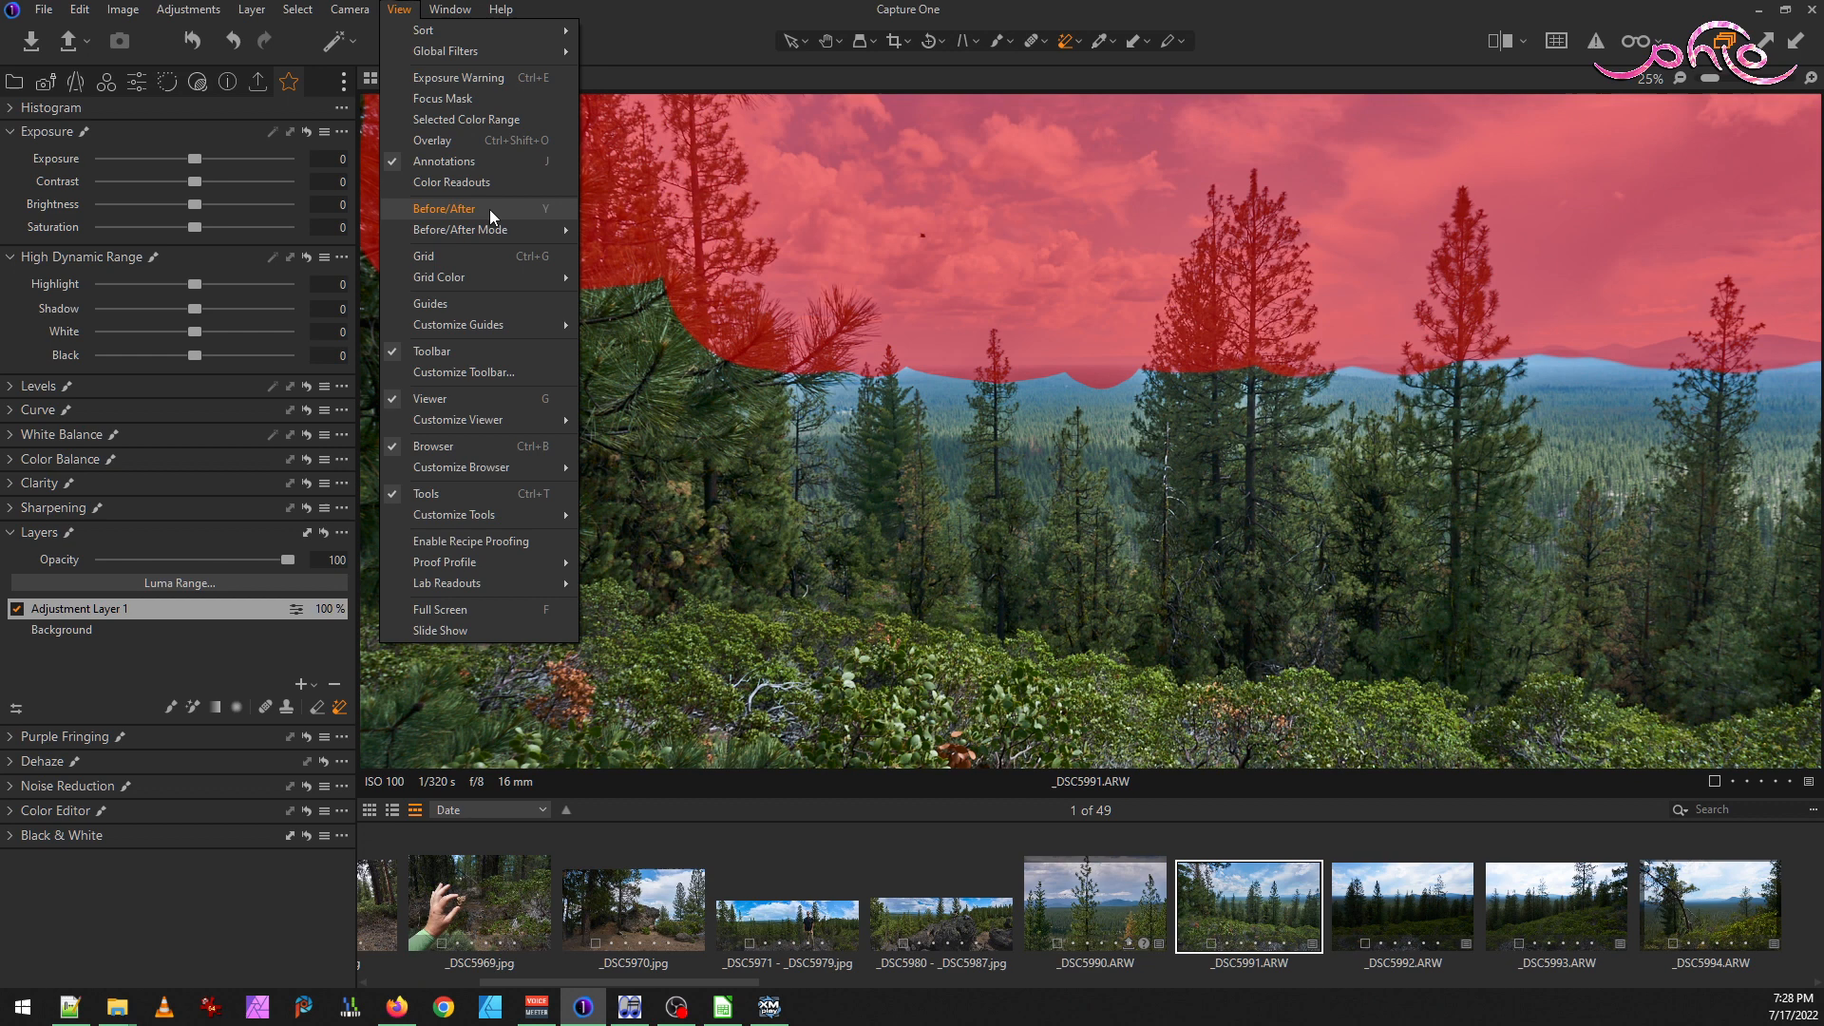
pyautogui.moveTo(510, 328)
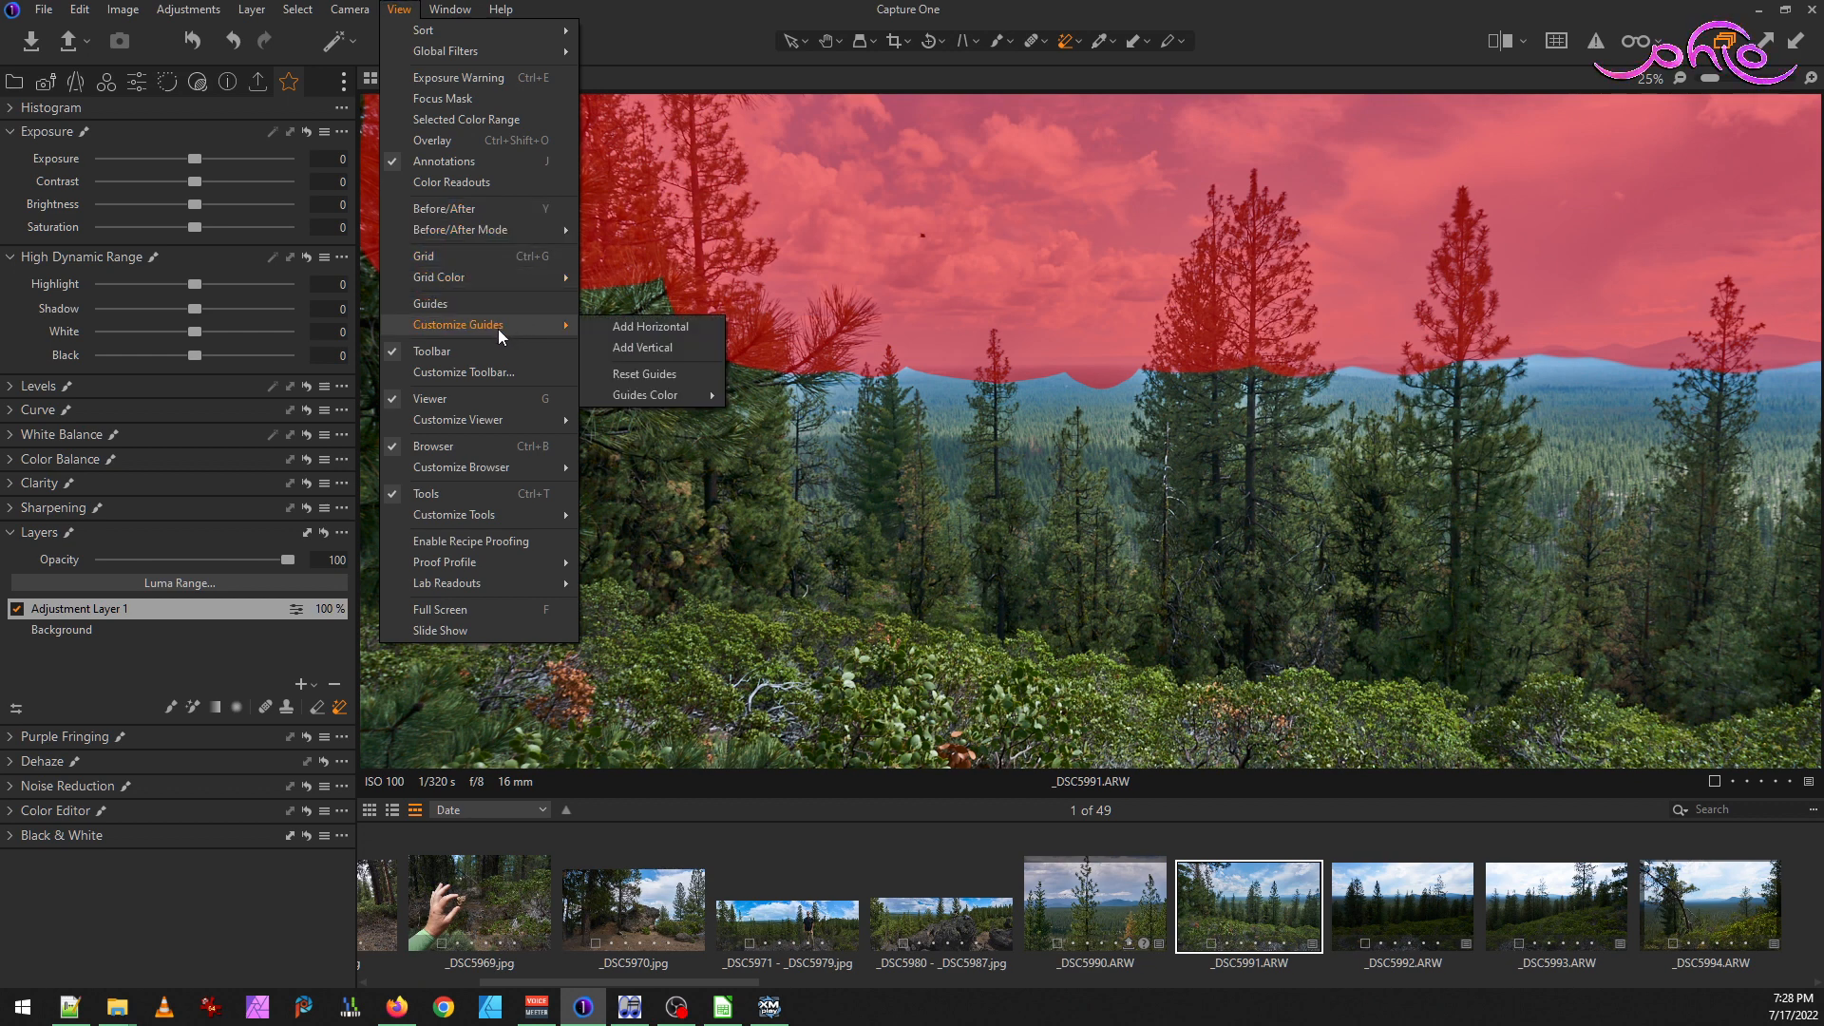
pyautogui.moveTo(529, 513)
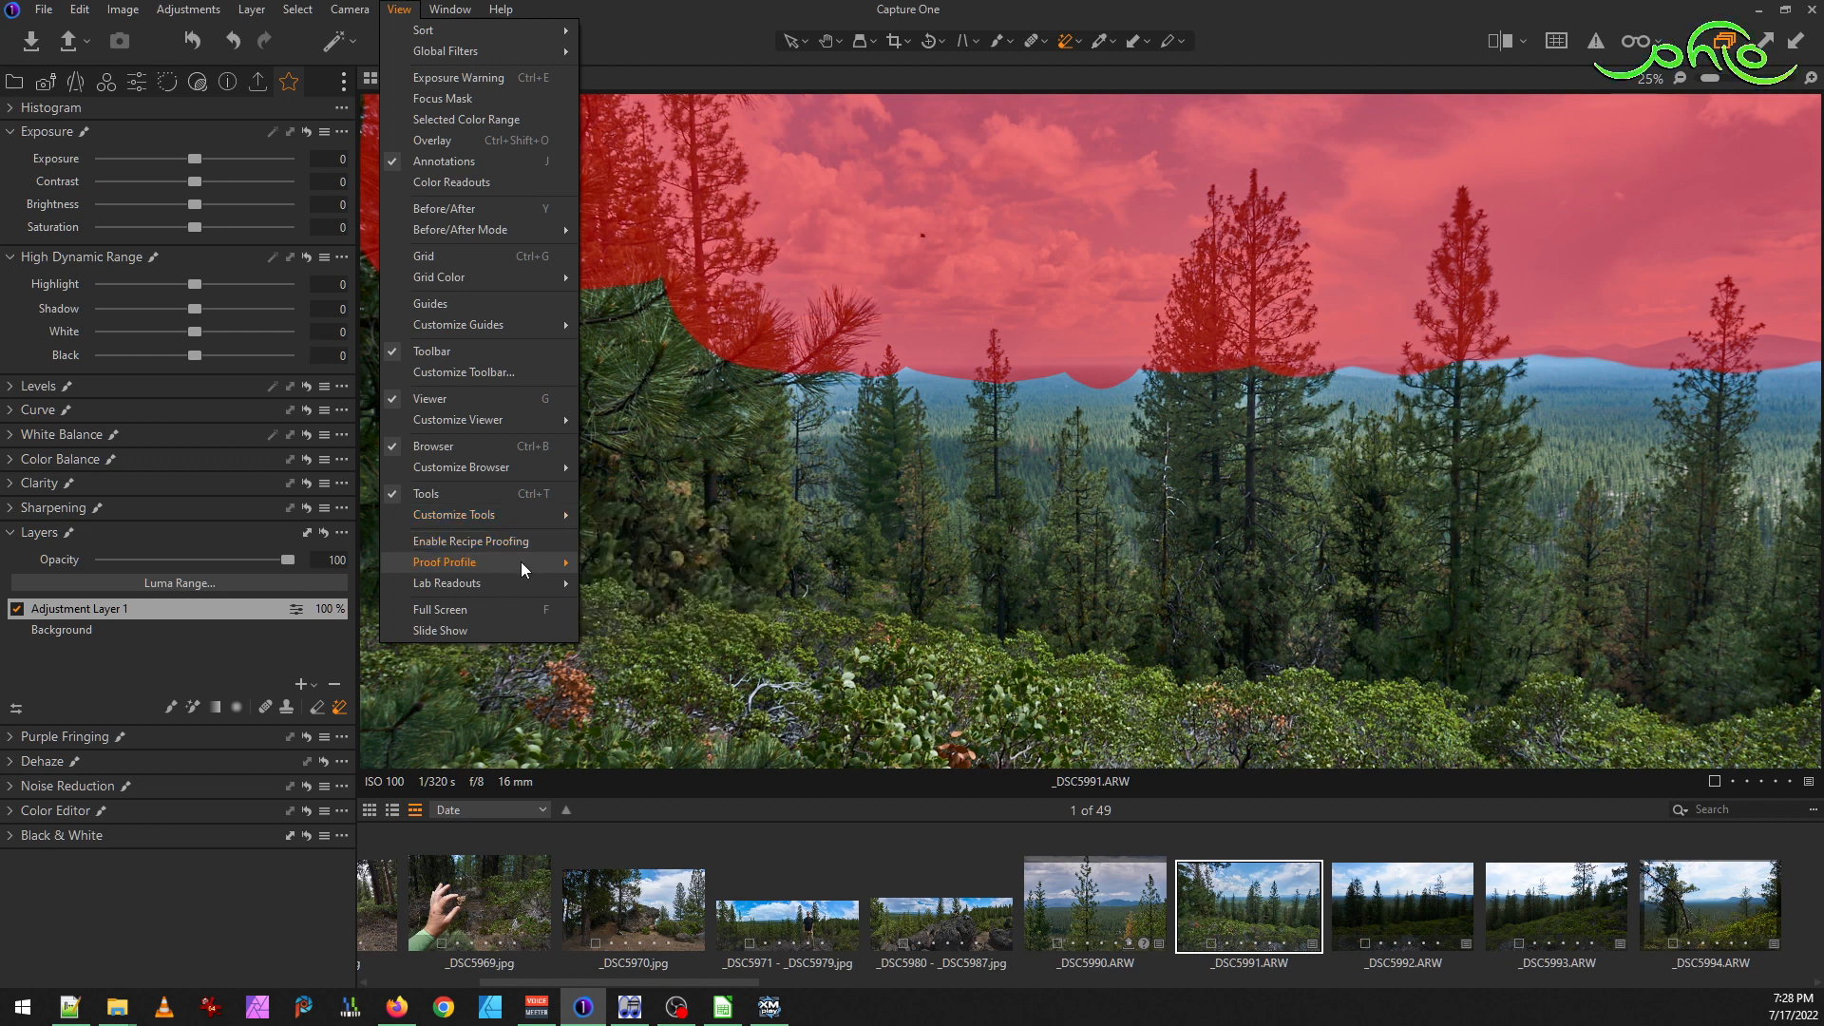
pyautogui.moveTo(520, 562)
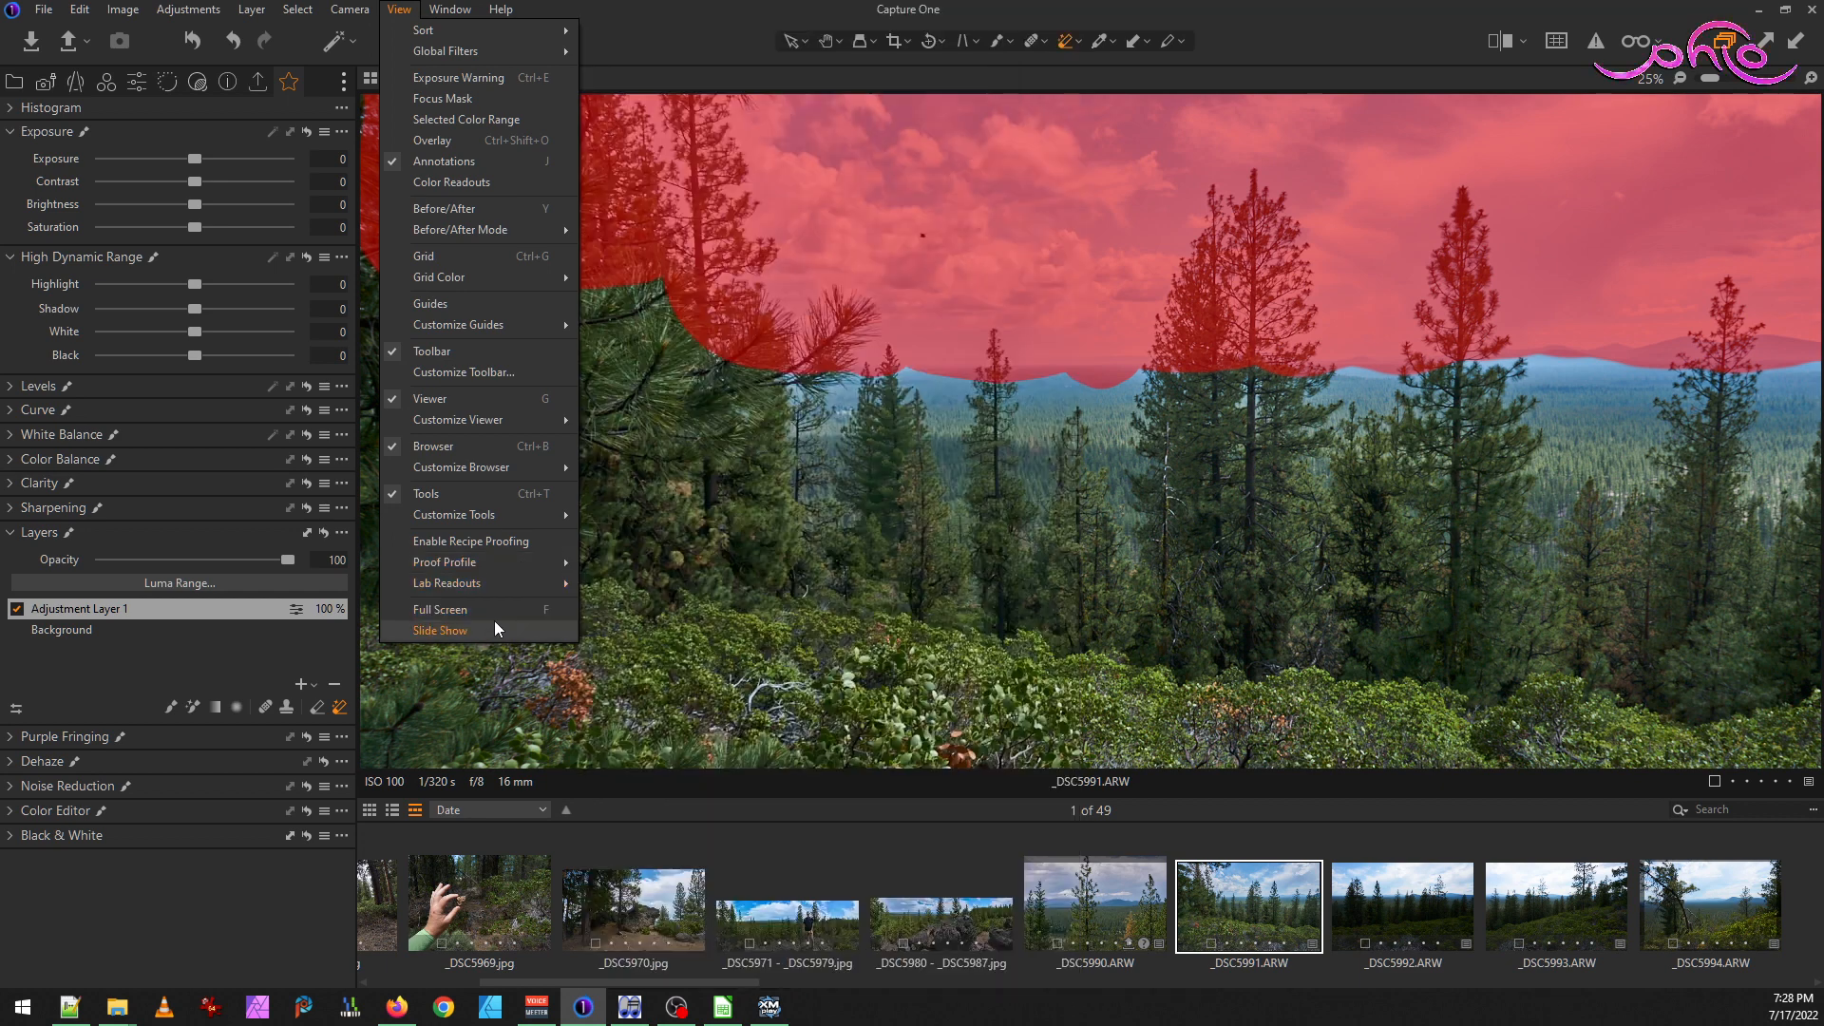
pyautogui.moveTo(359, 13)
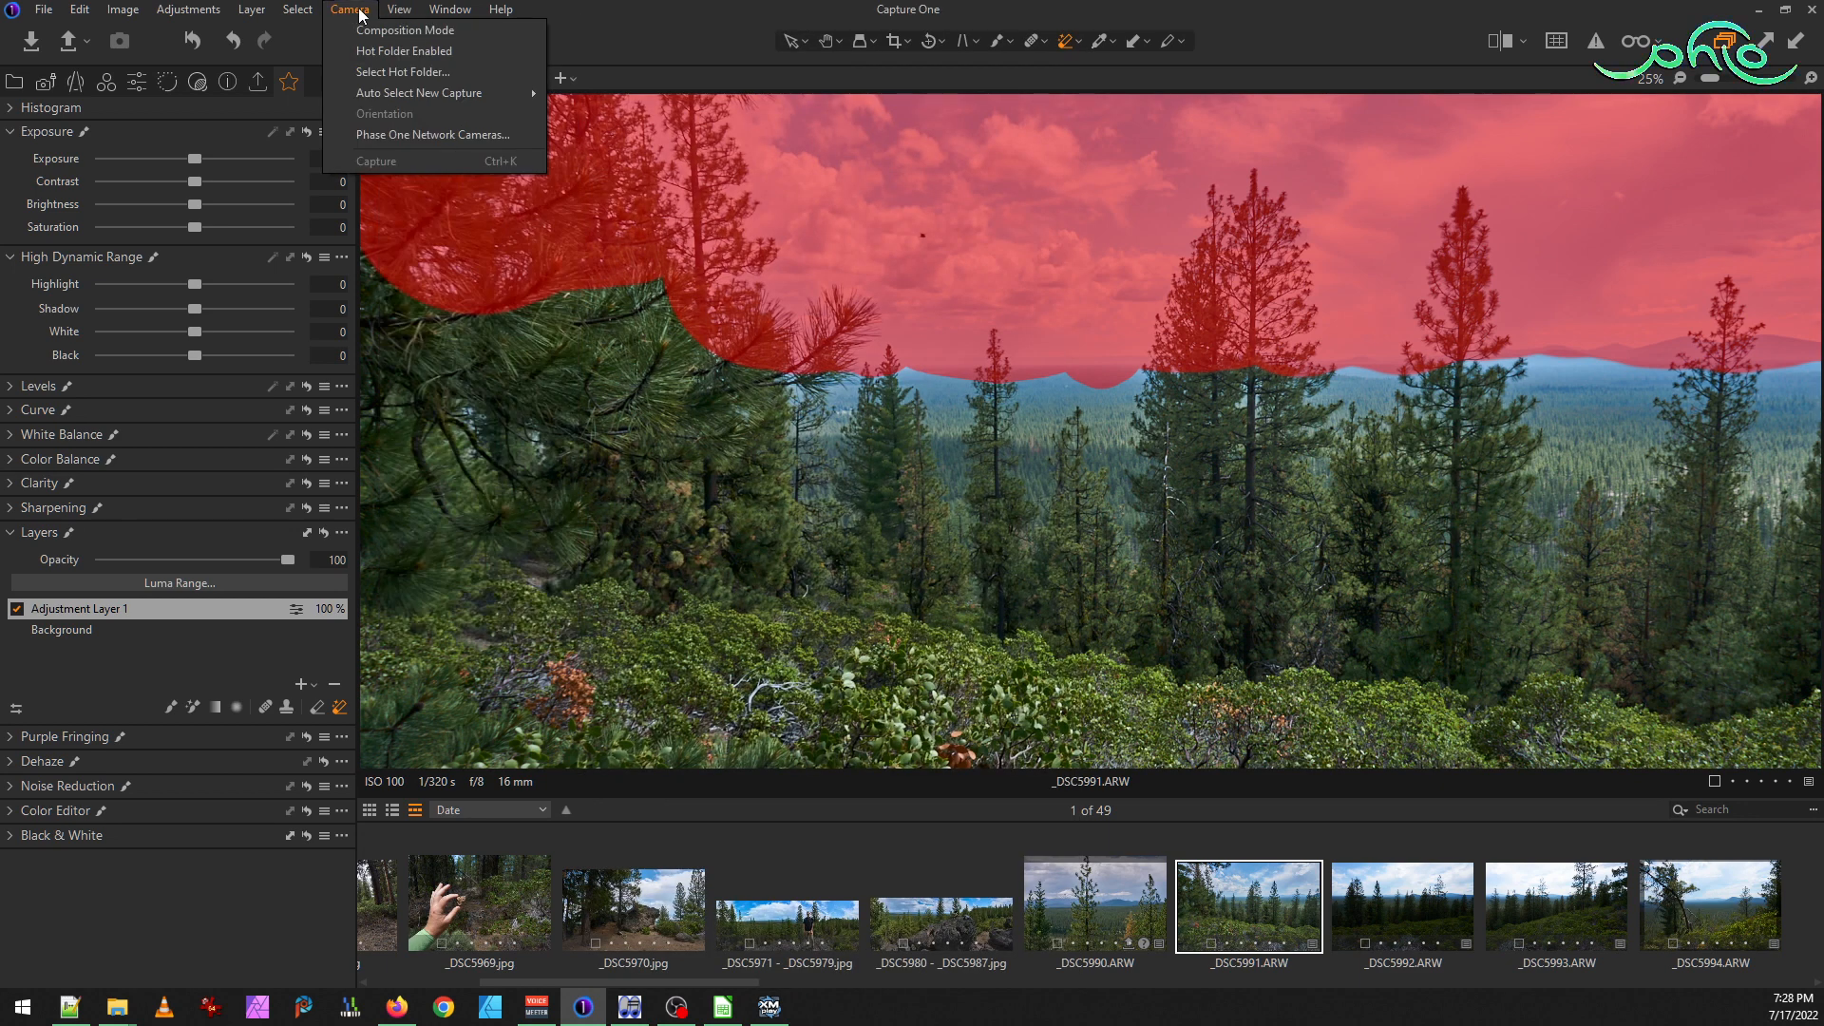
pyautogui.moveTo(302, 15)
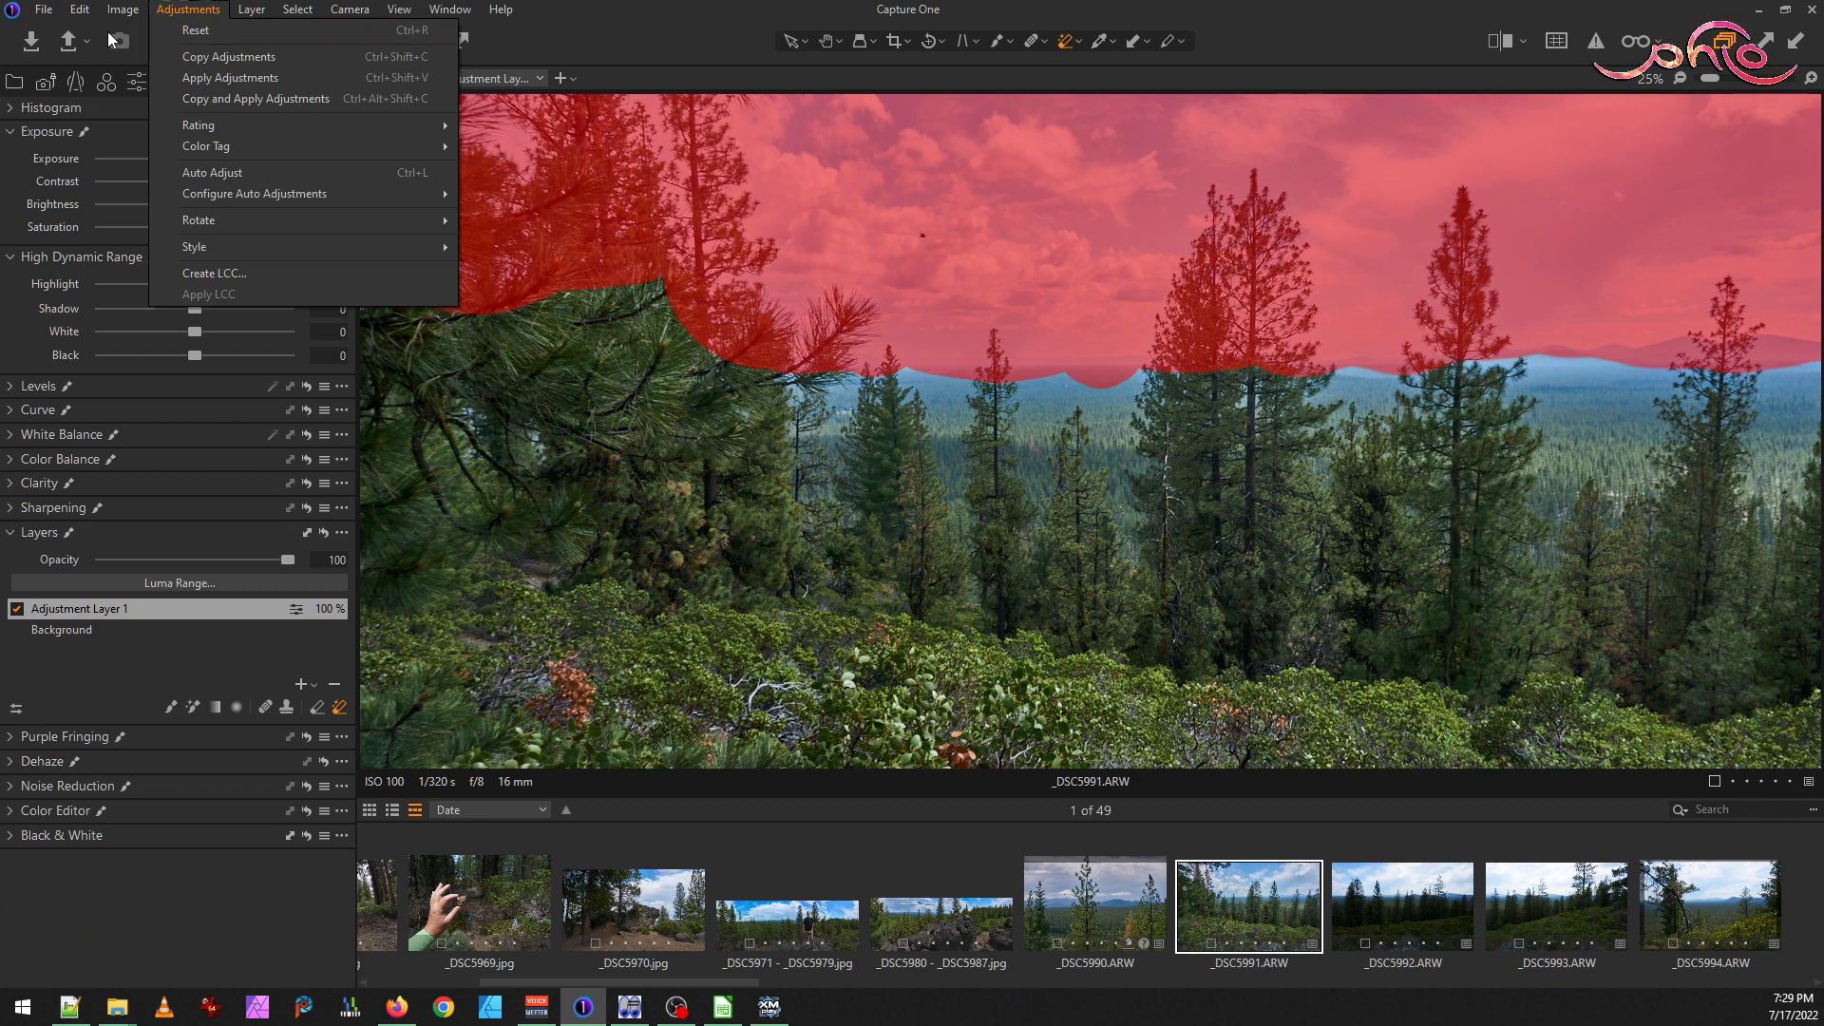
pyautogui.moveTo(132, 16)
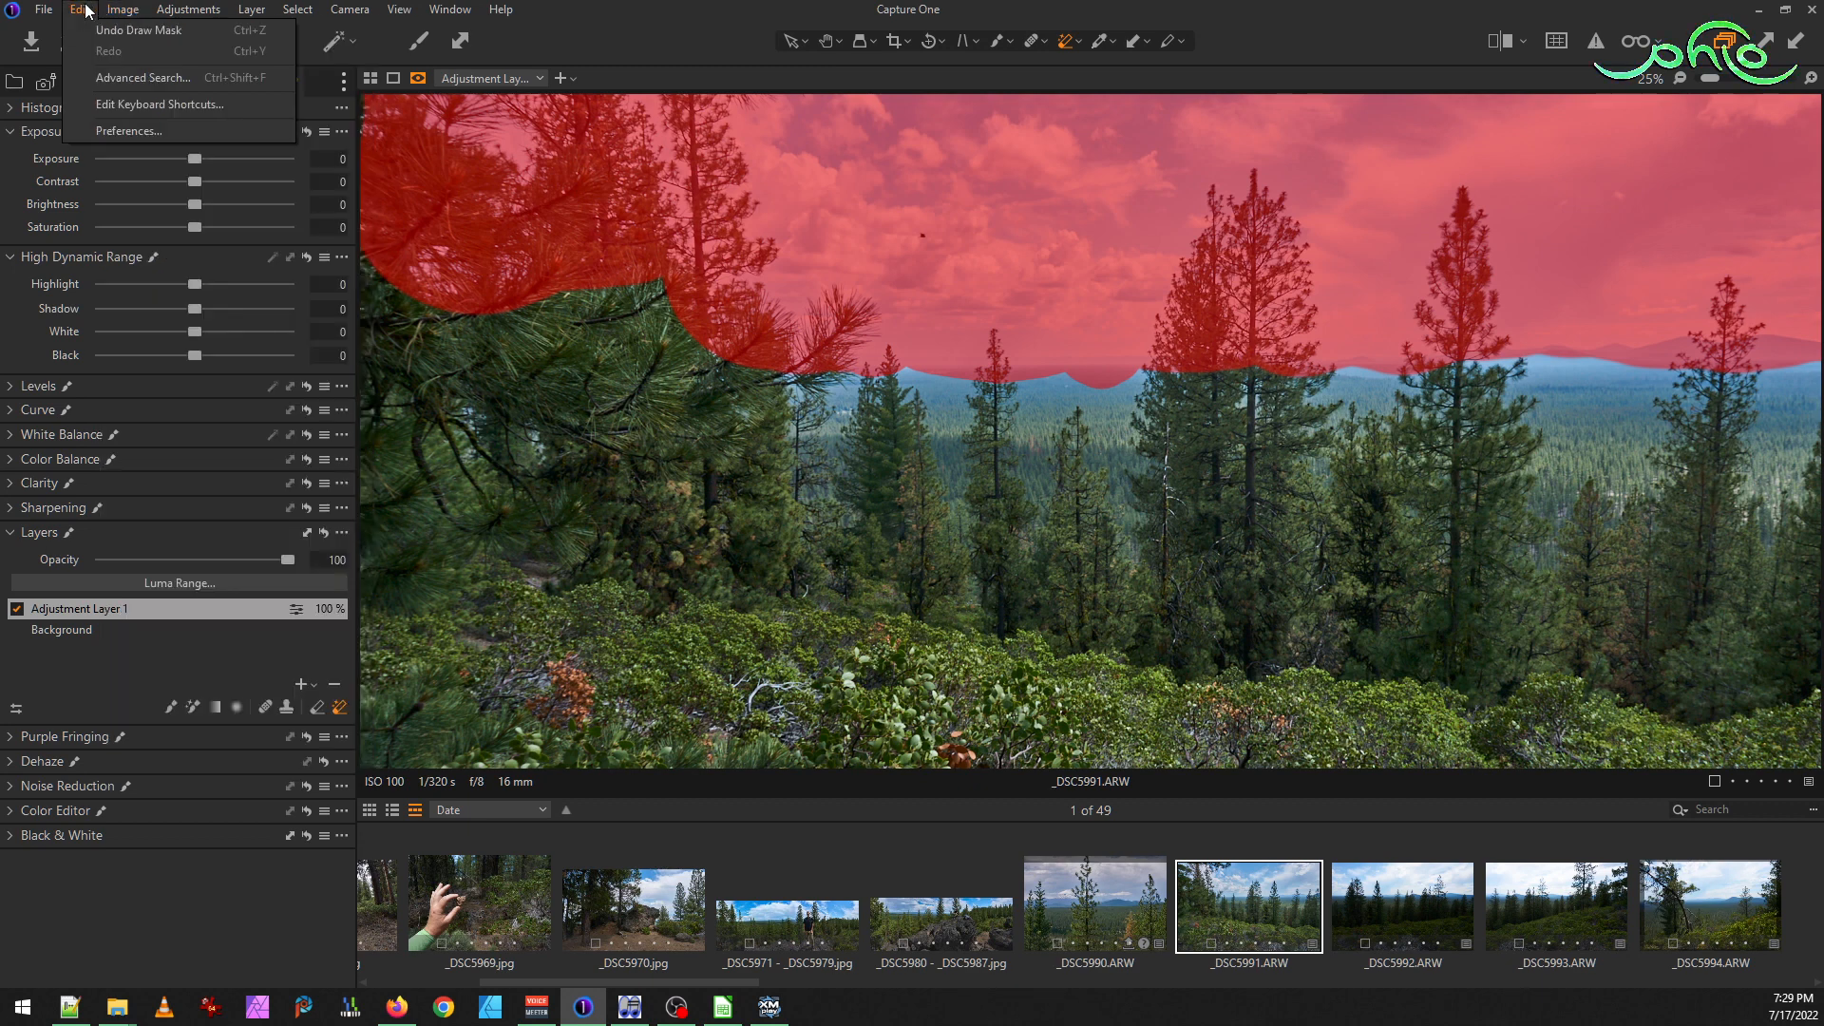
pyautogui.click(85, 11)
pyautogui.click(444, 12)
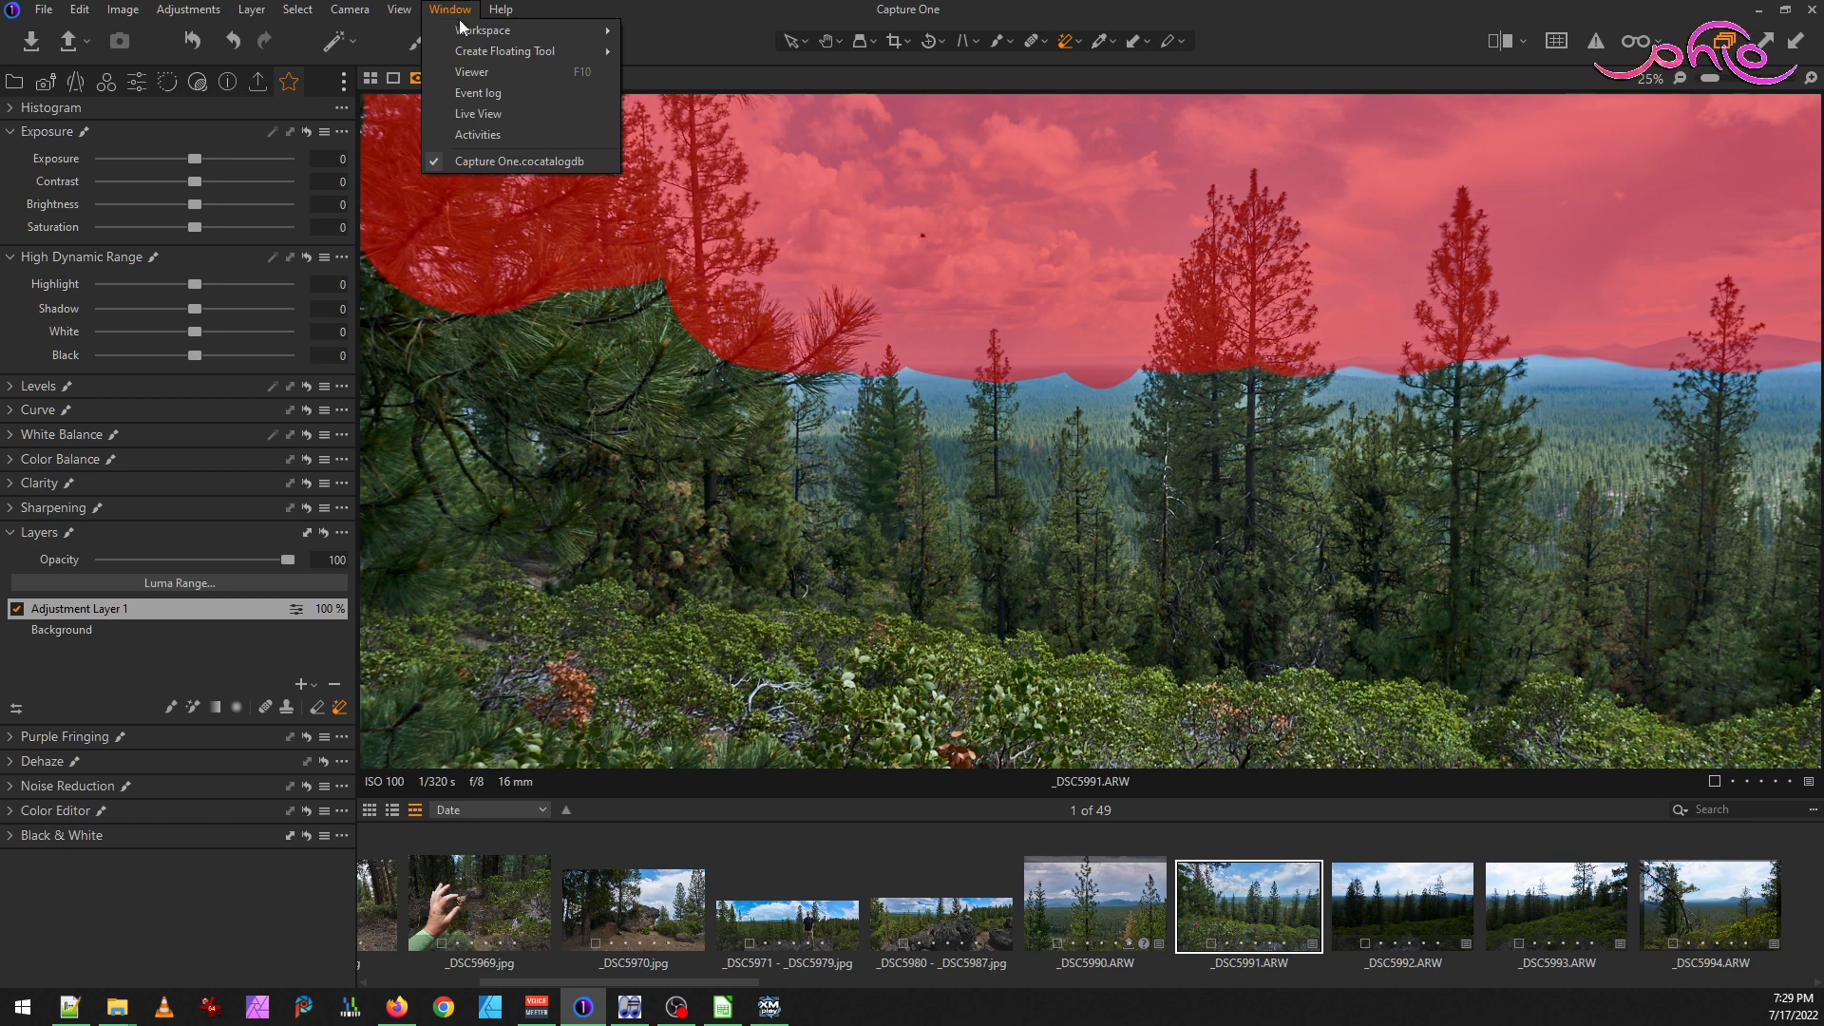
pyautogui.moveTo(484, 36)
pyautogui.moveTo(417, 14)
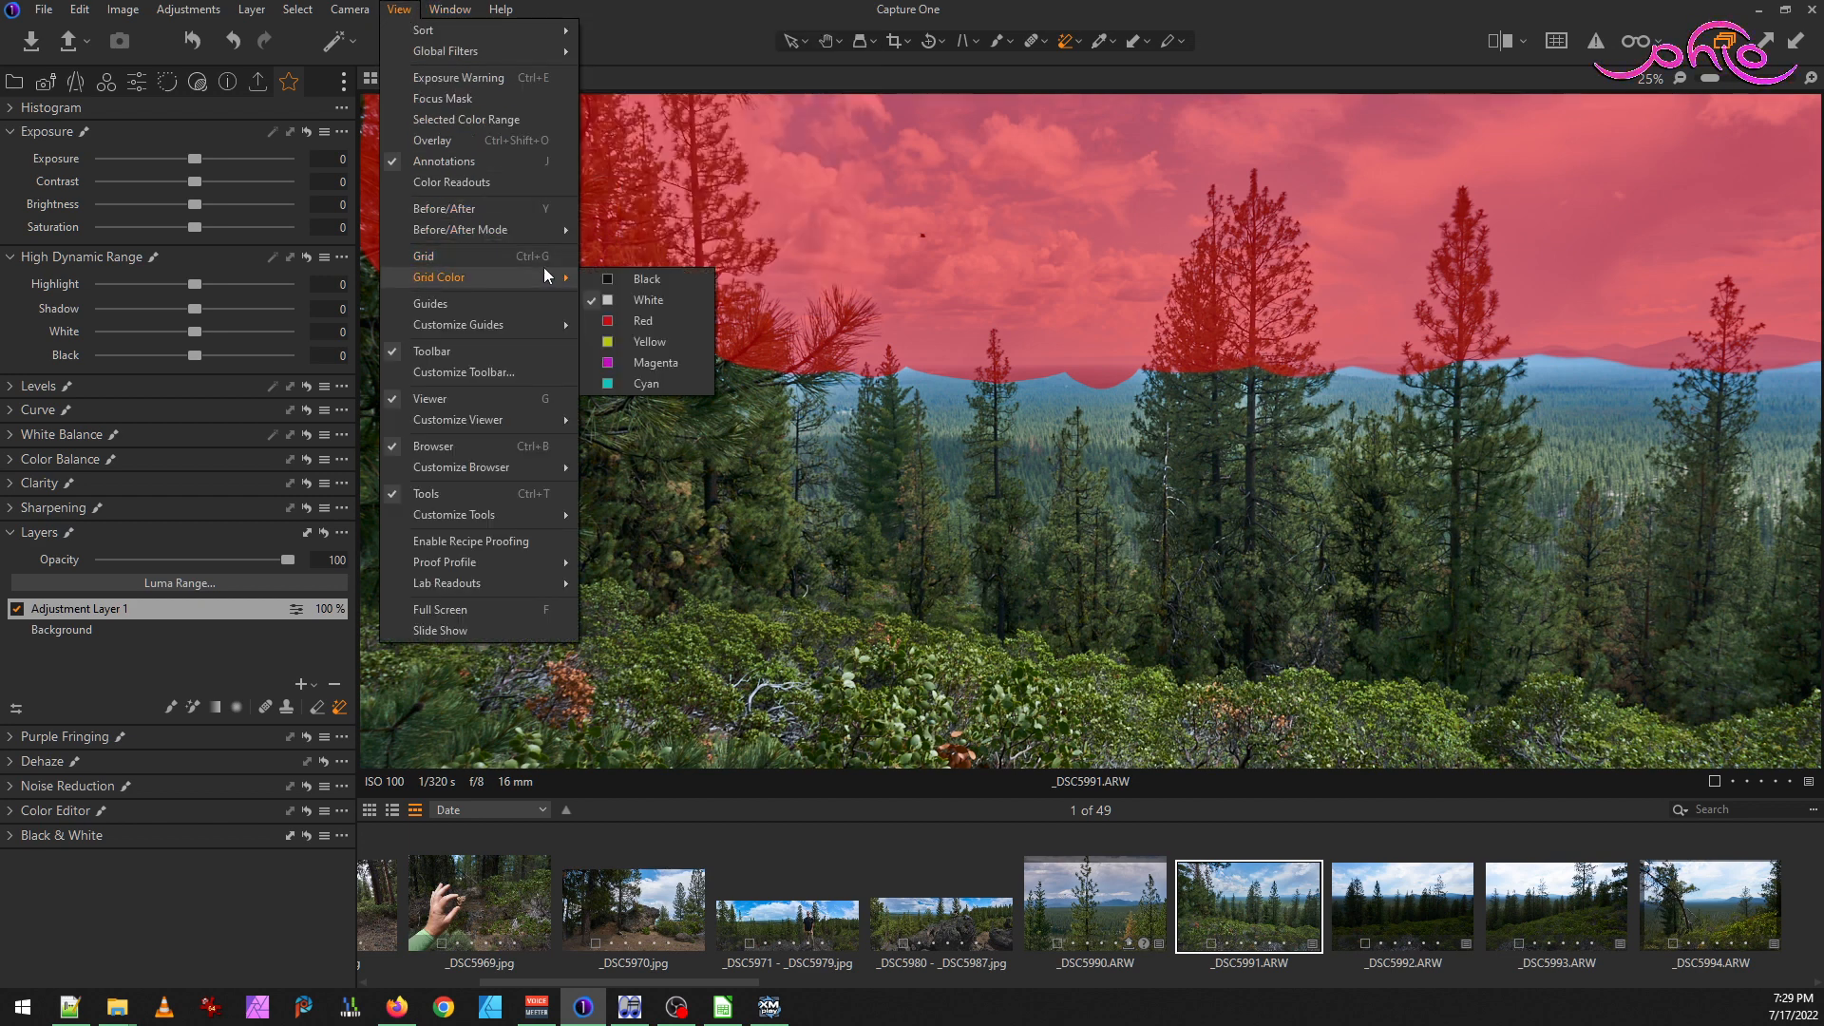
pyautogui.moveTo(539, 467)
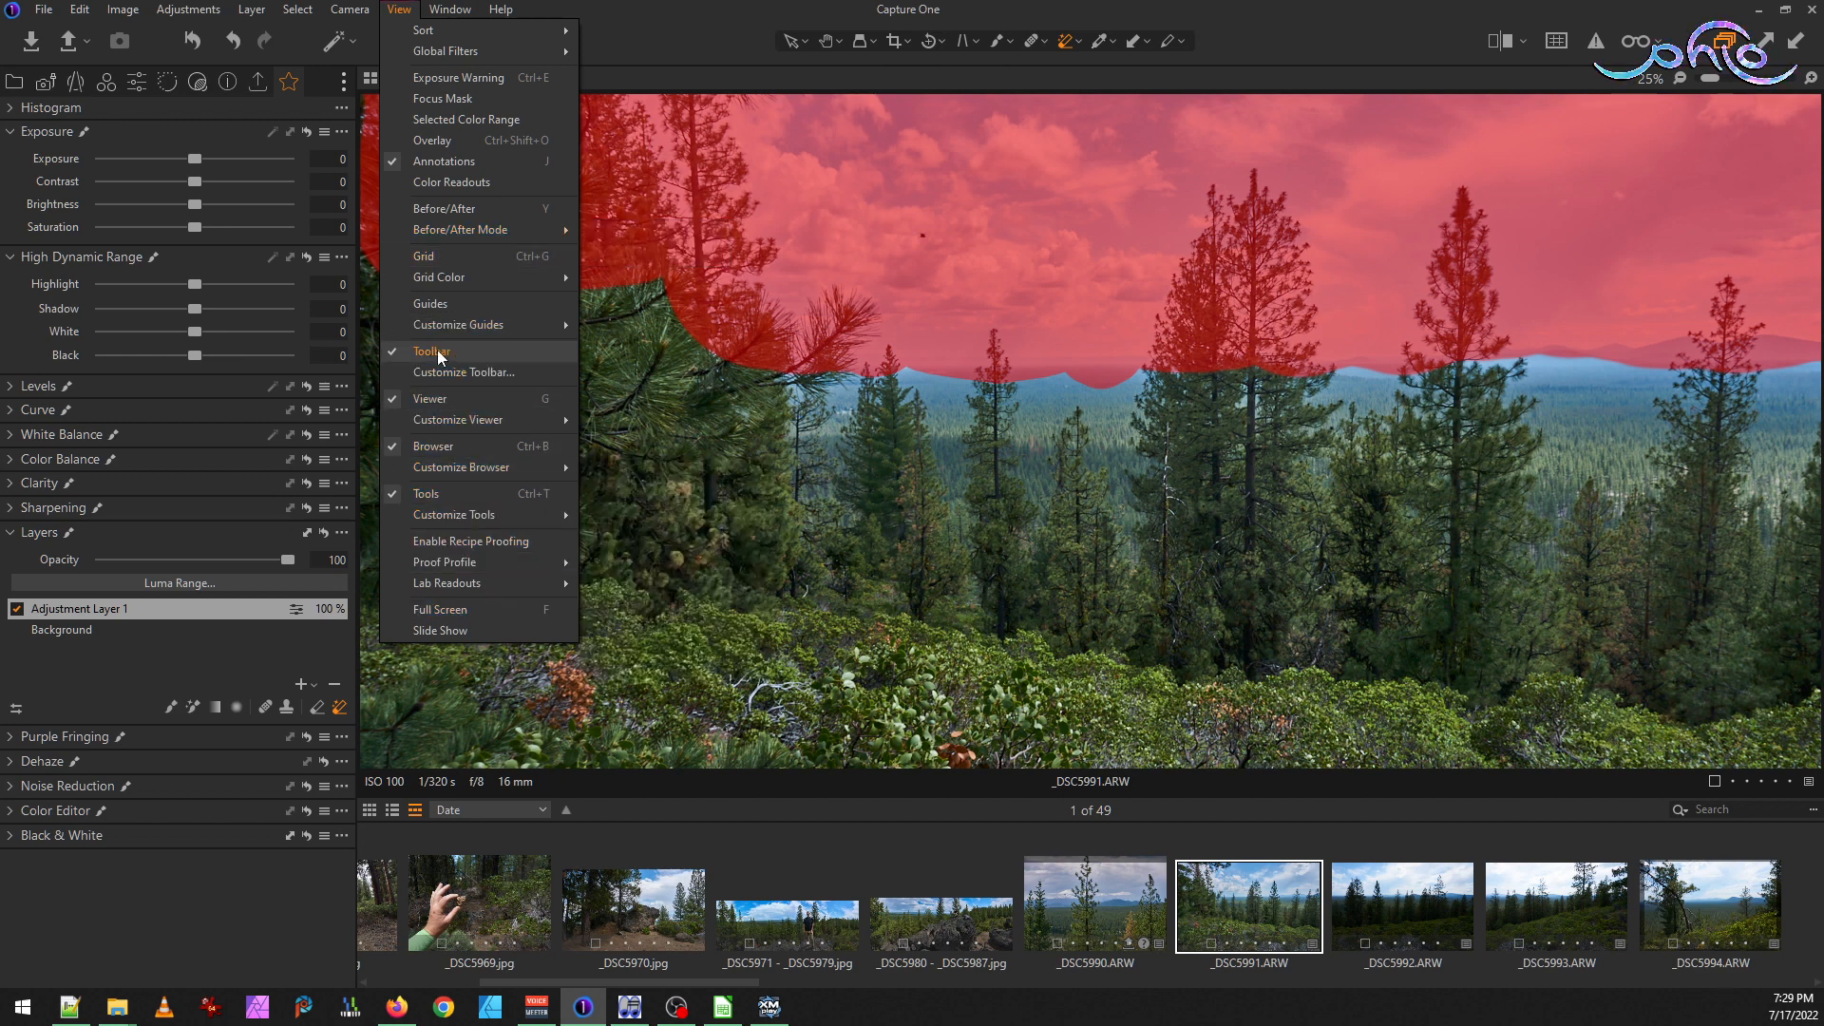
pyautogui.click(481, 99)
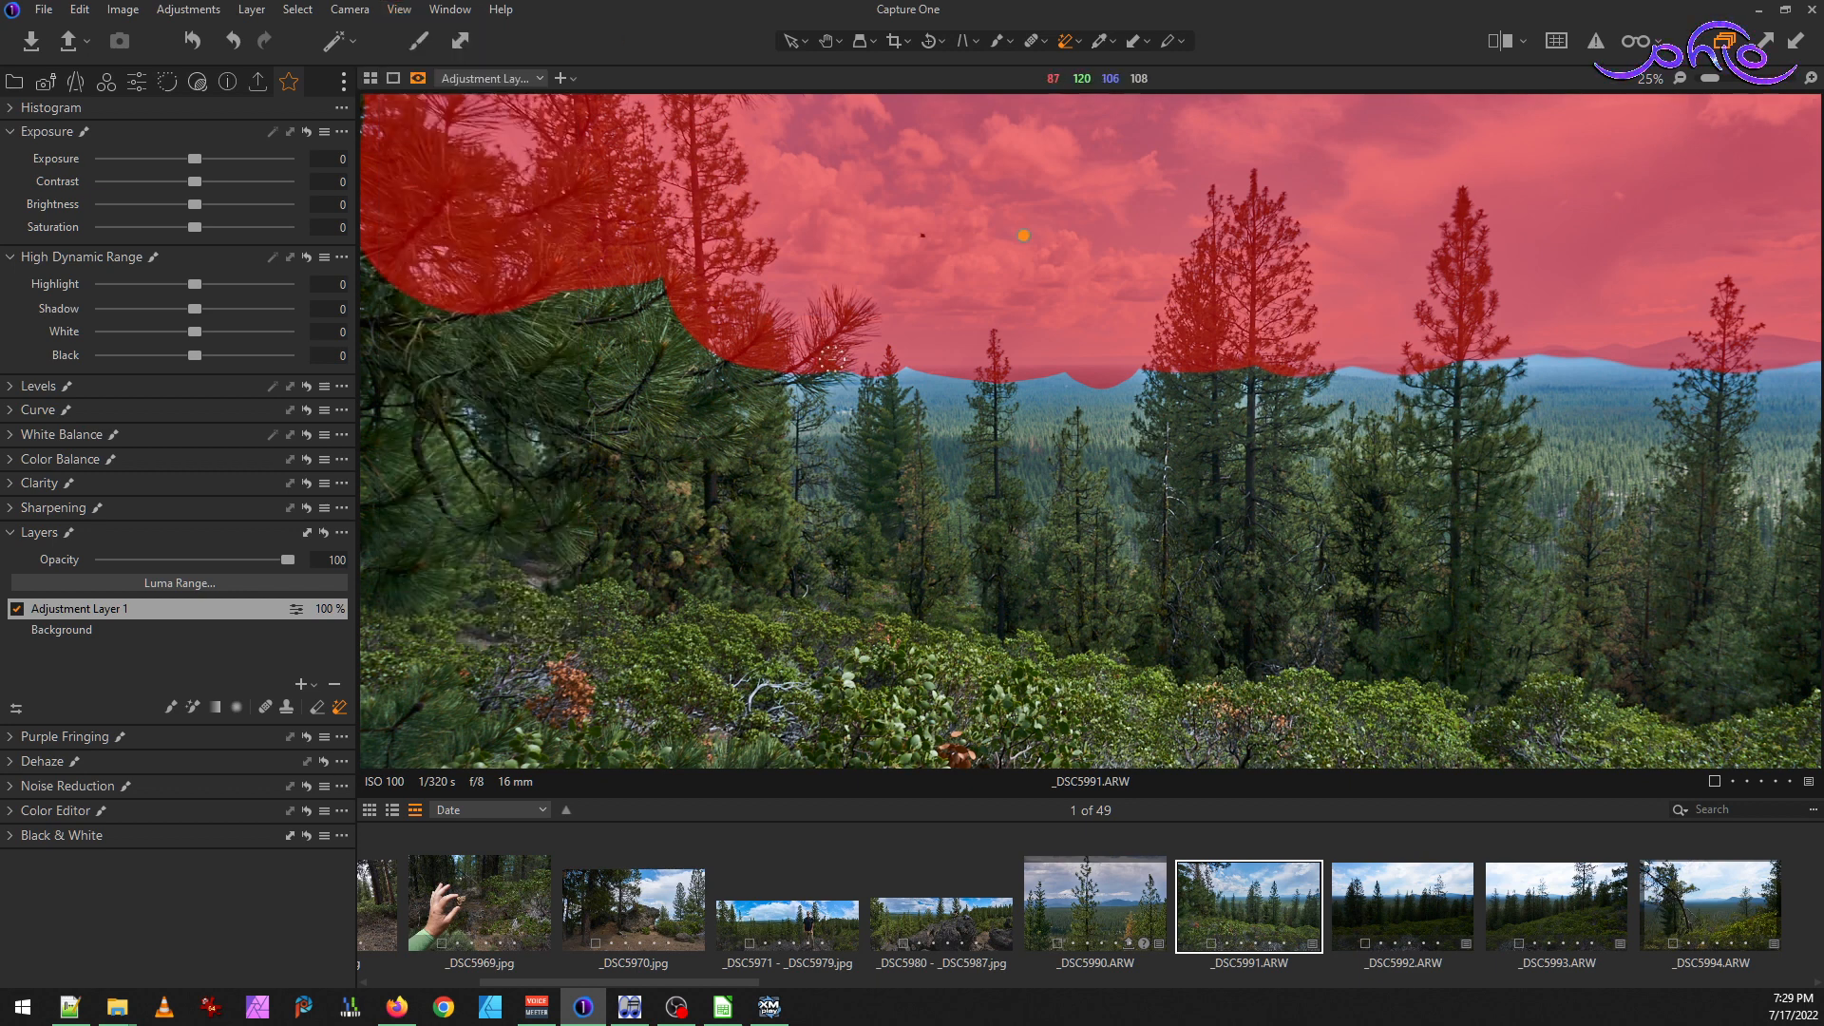
# Erase Adjustment Layer 1's mask from the left tree trunk and the surrounding pine foliage with the Magic Eraser
pyautogui.scroll(3, 643, 208)
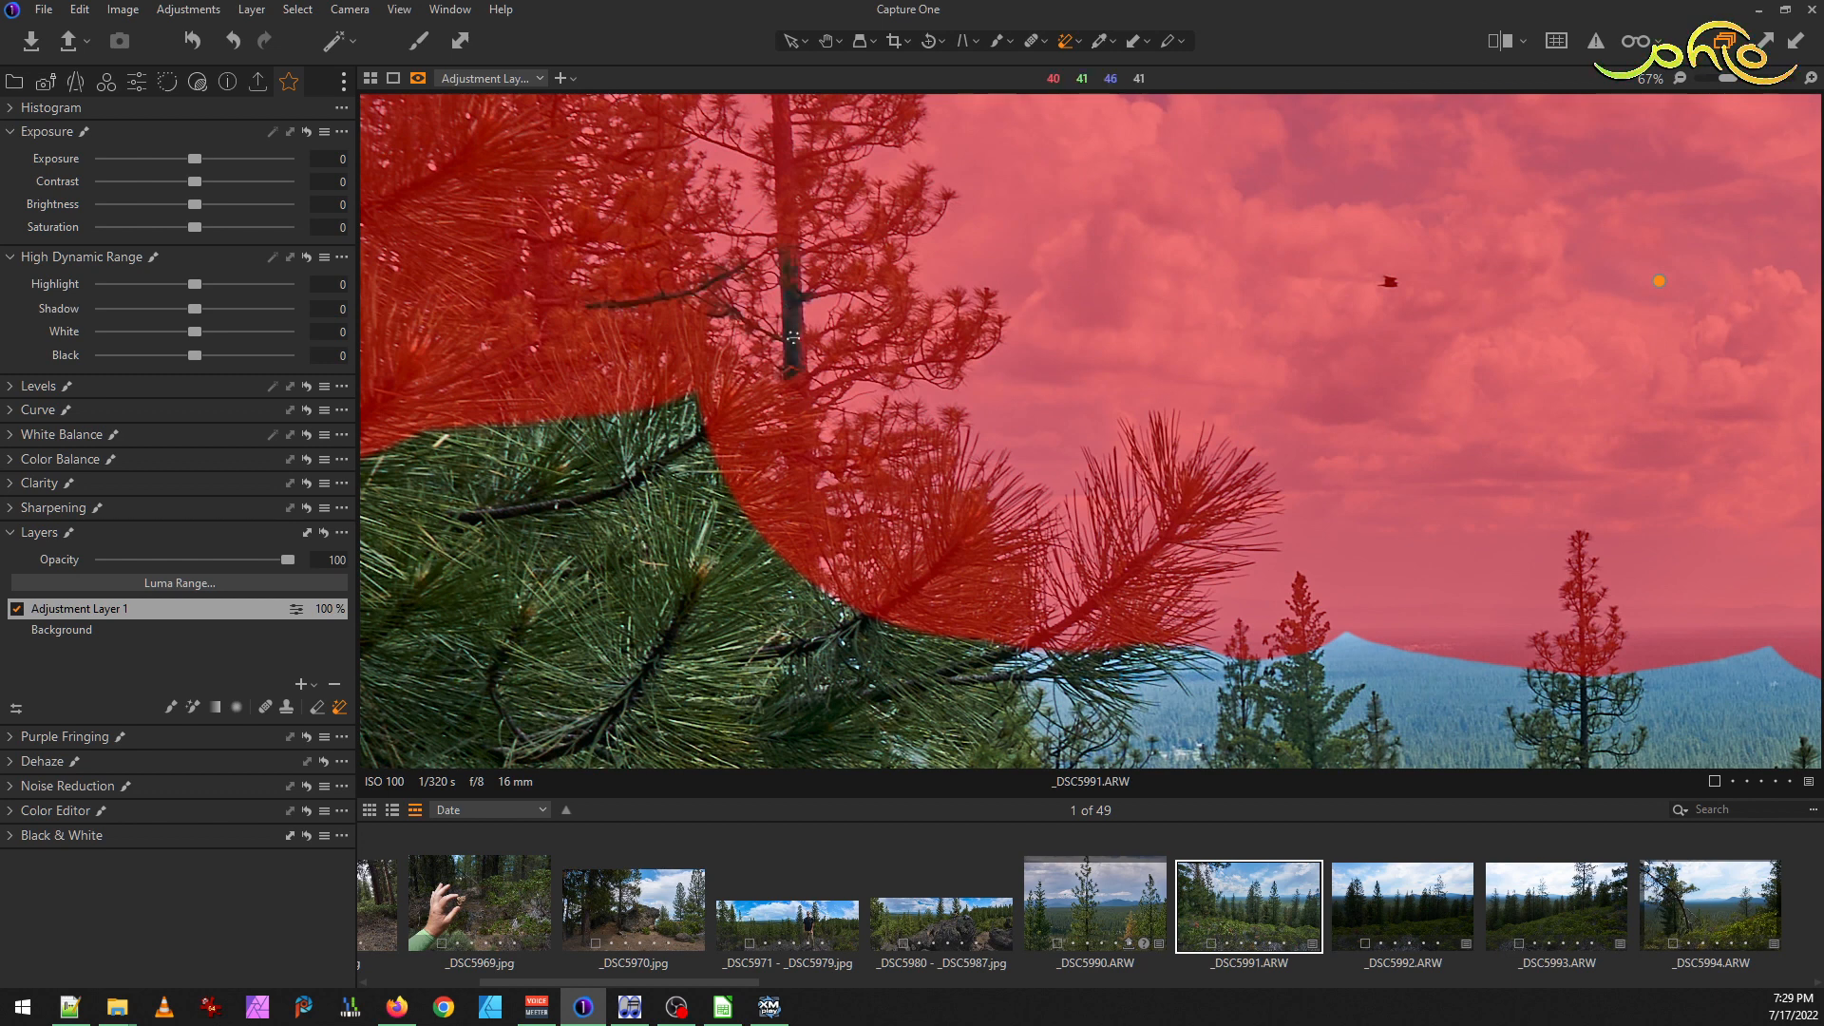
pyautogui.moveTo(799, 378); pyautogui.dragTo(798, 408)
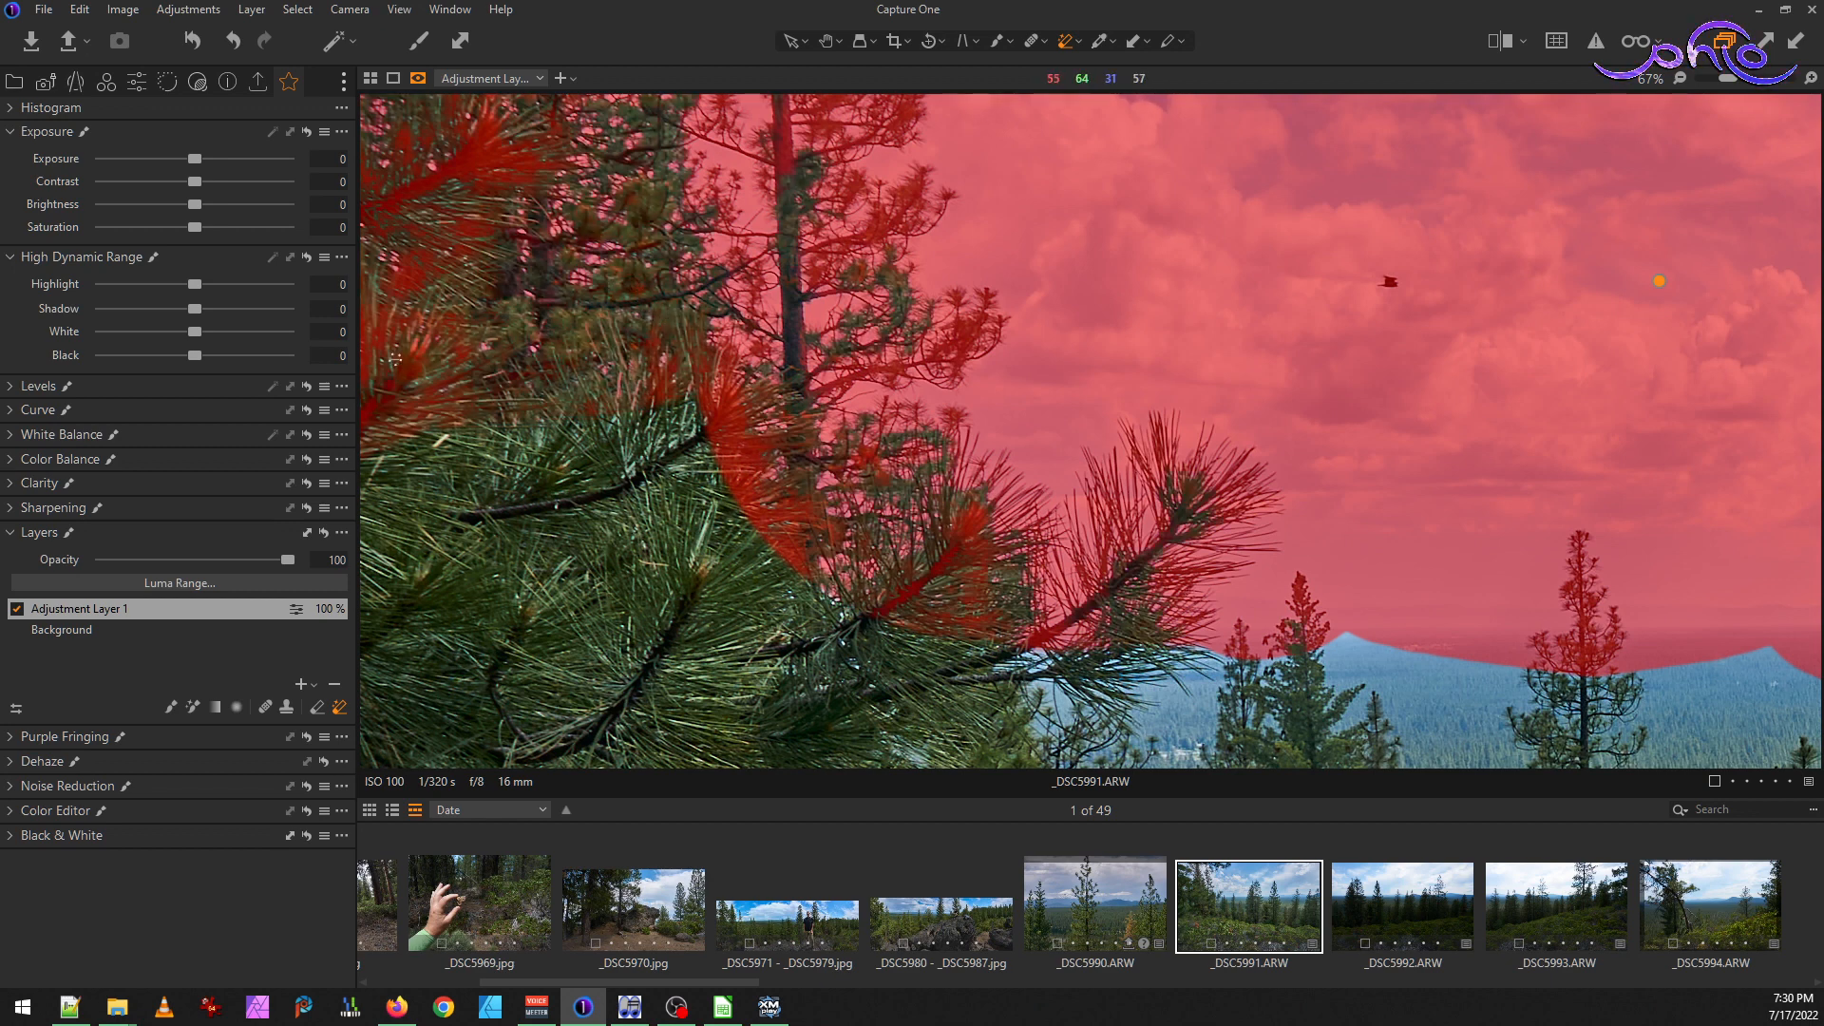
pyautogui.click(394, 412)
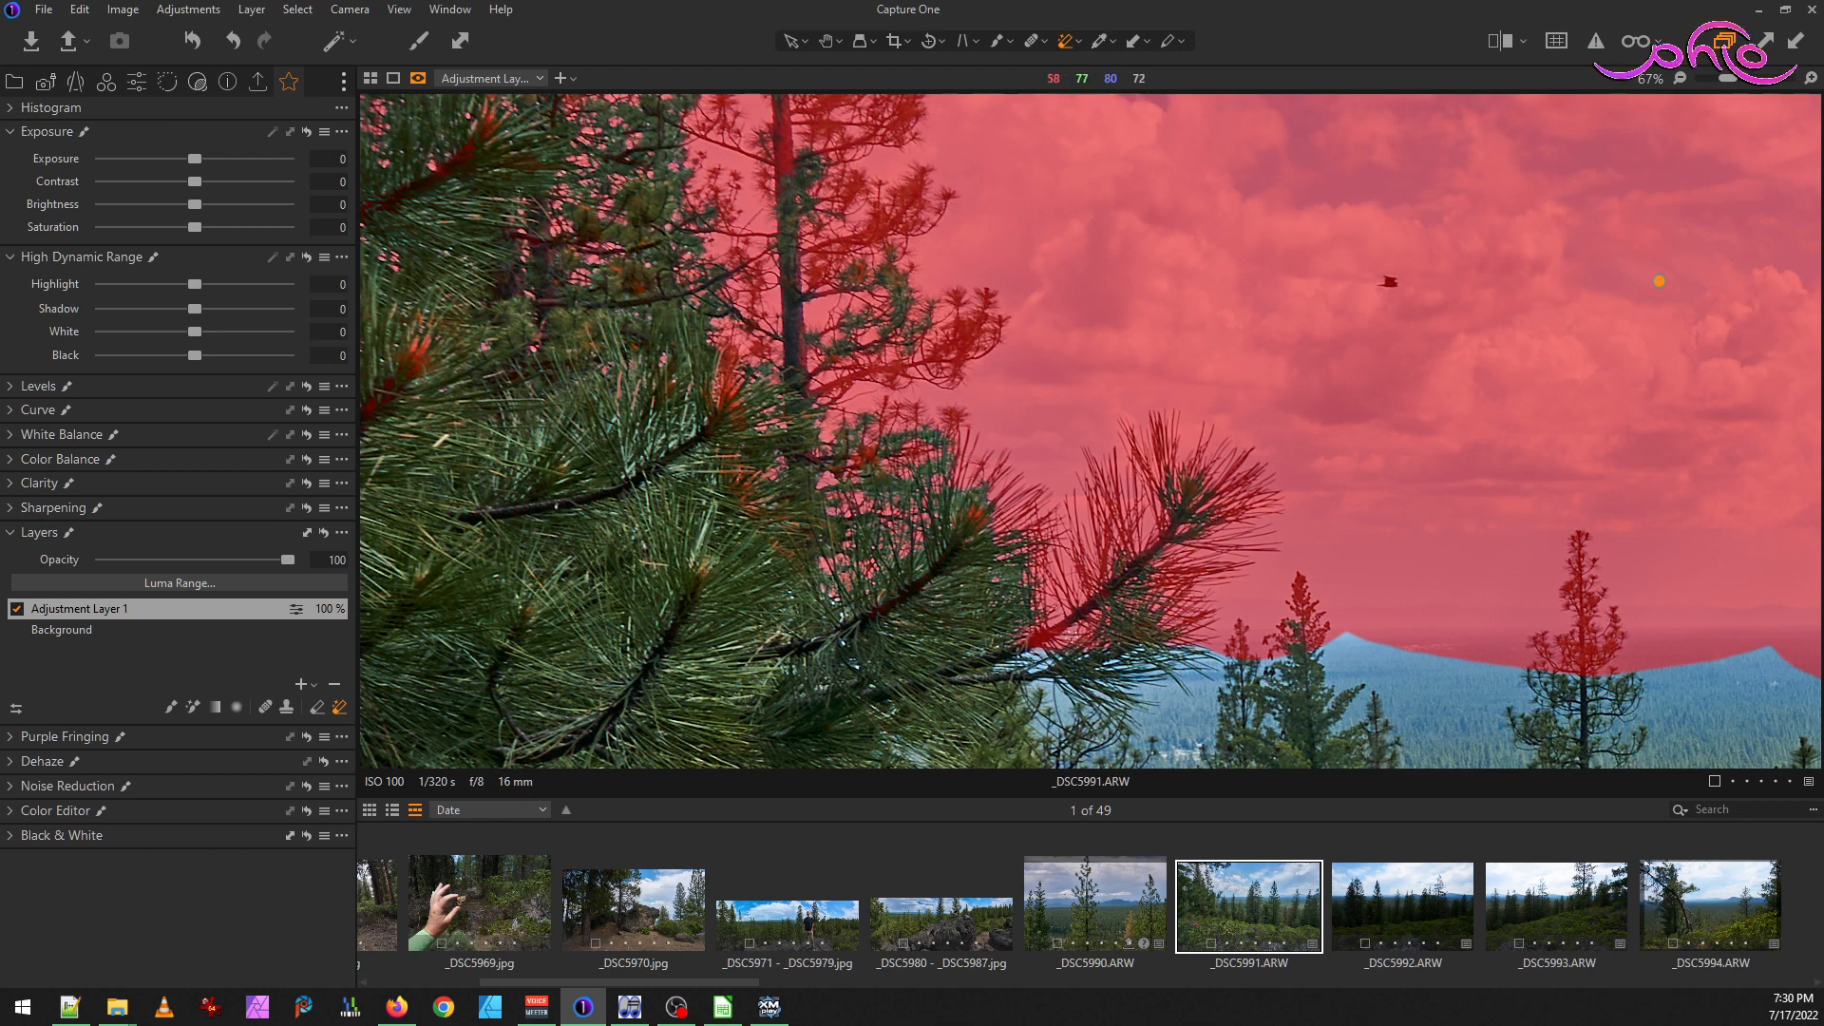
# Erase the mask along the pine branch reaching into the sky with a smaller Magic Eraser, undoing the first attempt at the larger size
pyautogui.click(1041, 639)
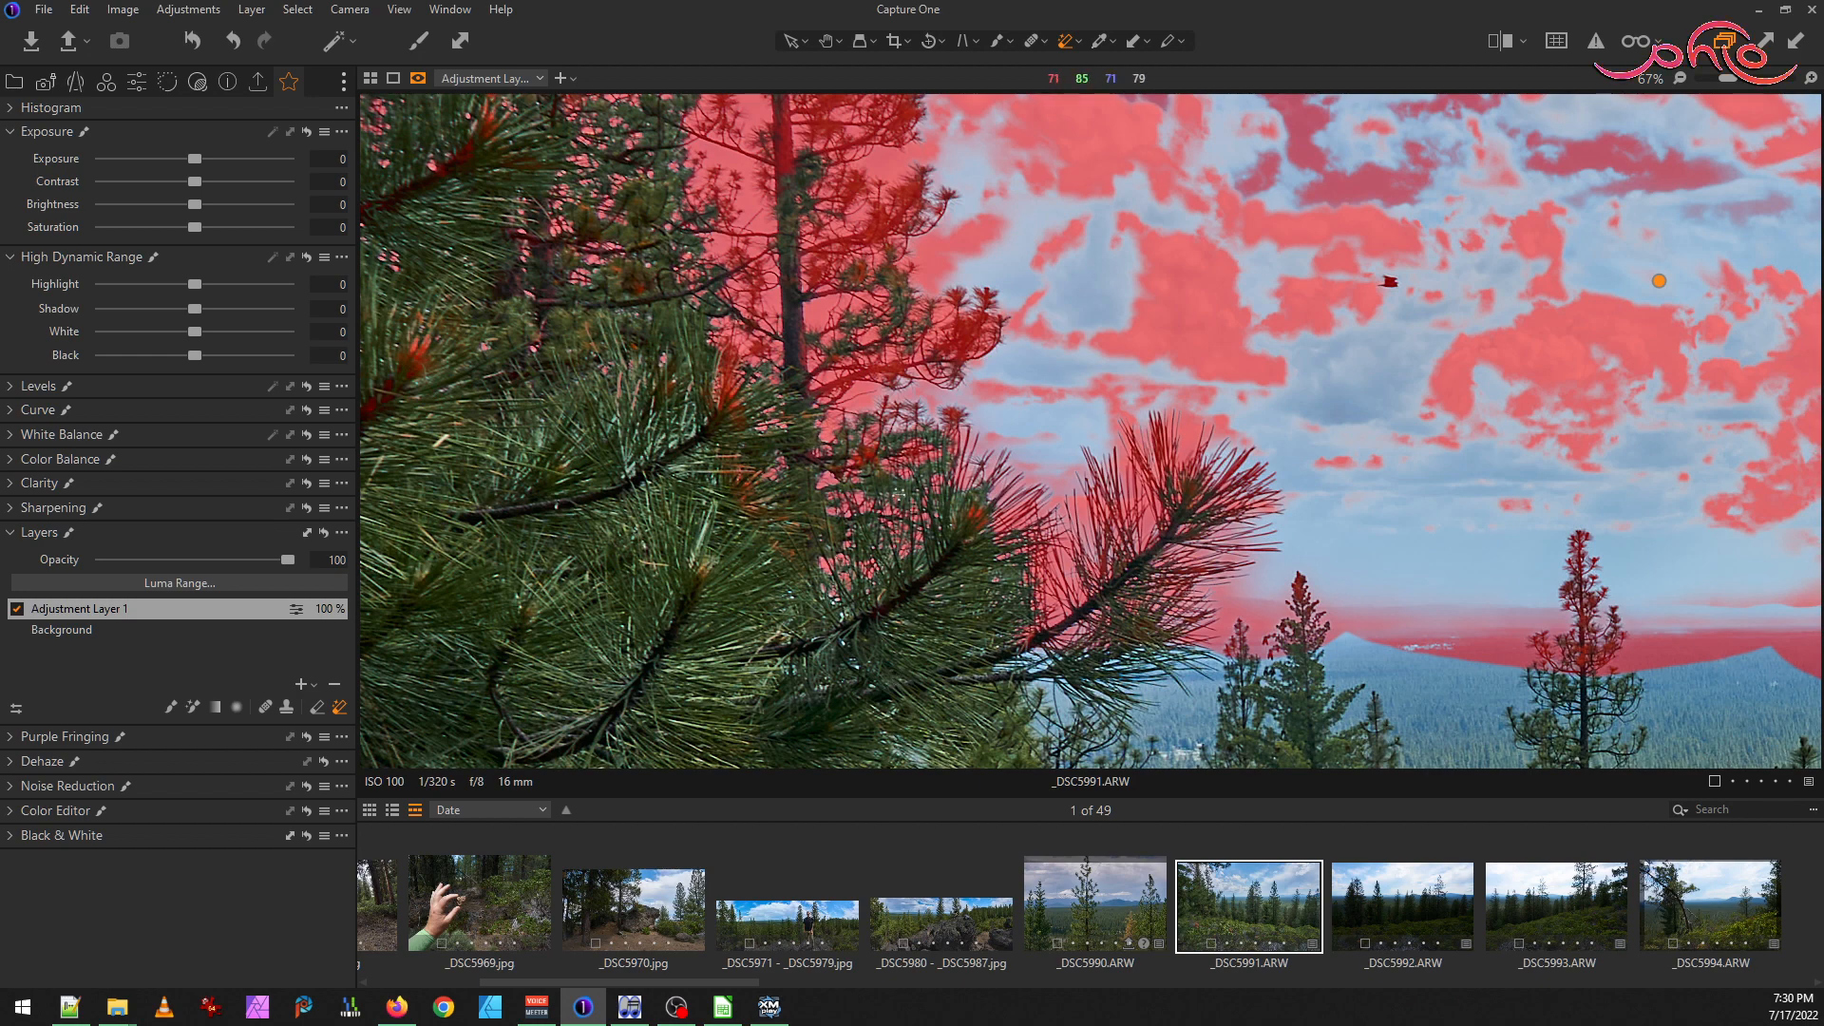
pyautogui.hotkey('ctrl', 'z')
pyautogui.scroll(8, 1026, 654)
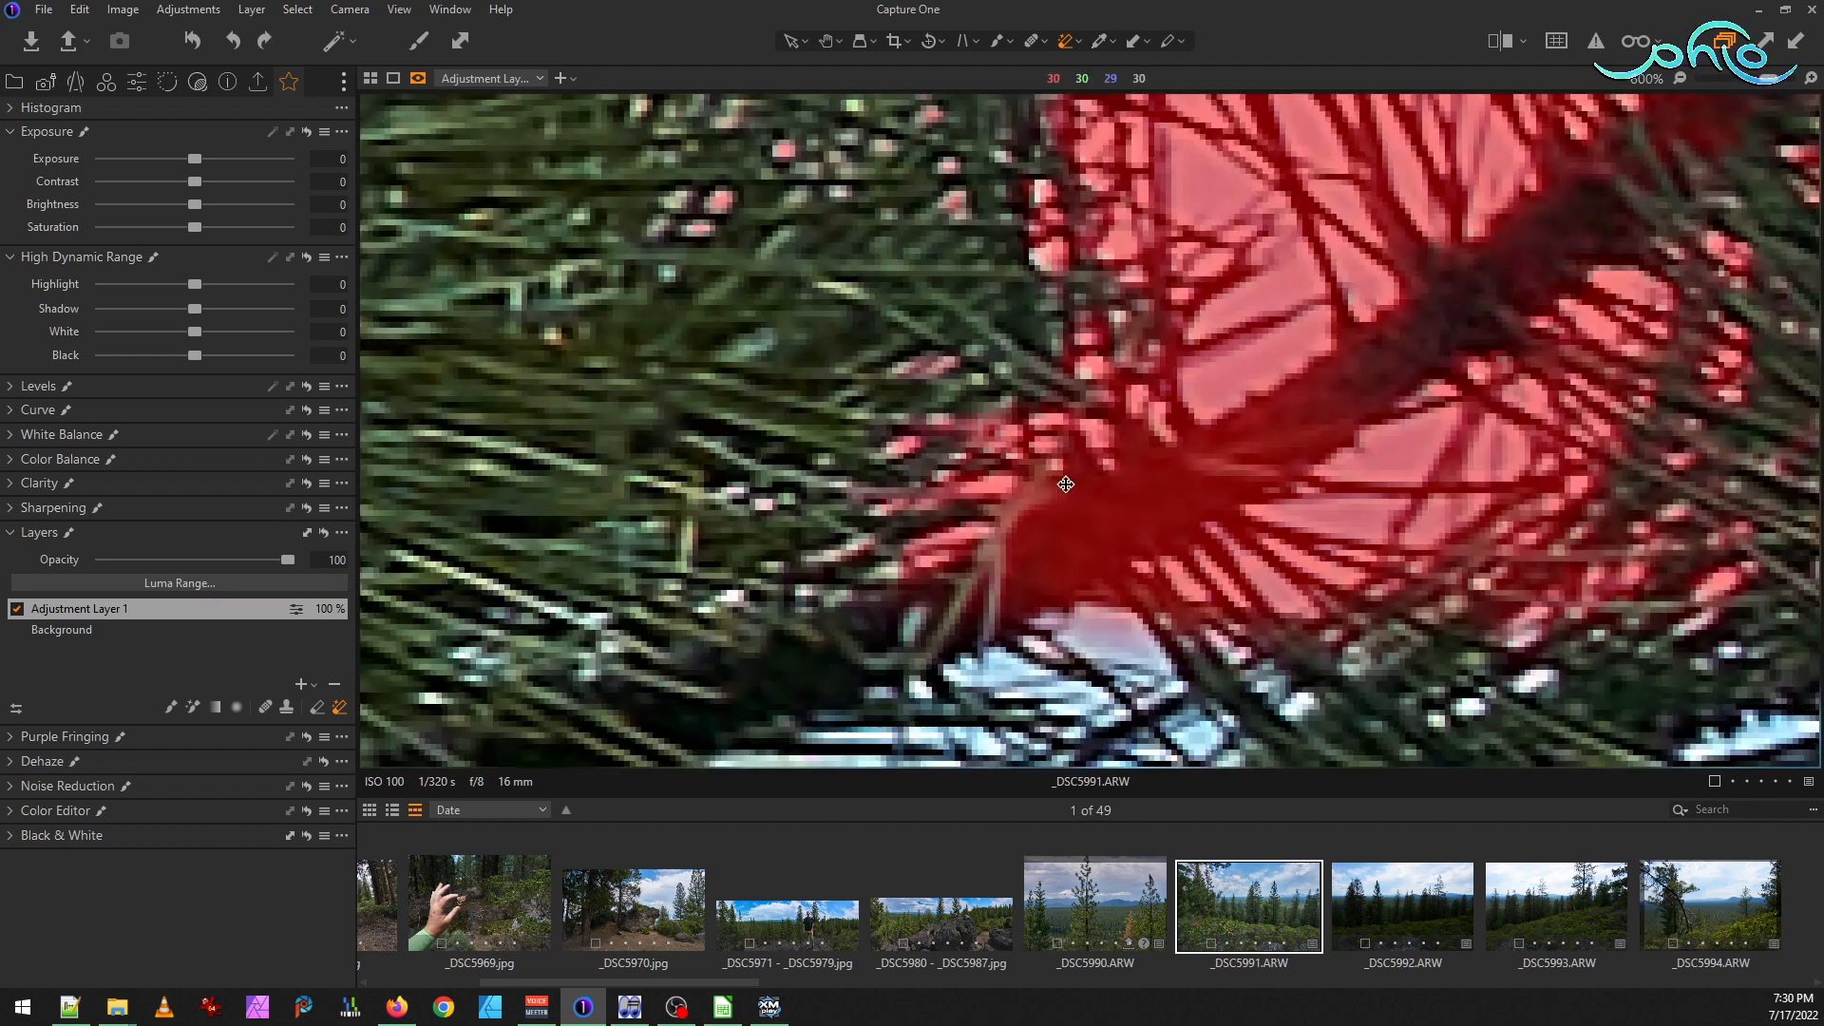
pyautogui.press('[')
pyautogui.press('[')
pyautogui.press('[')
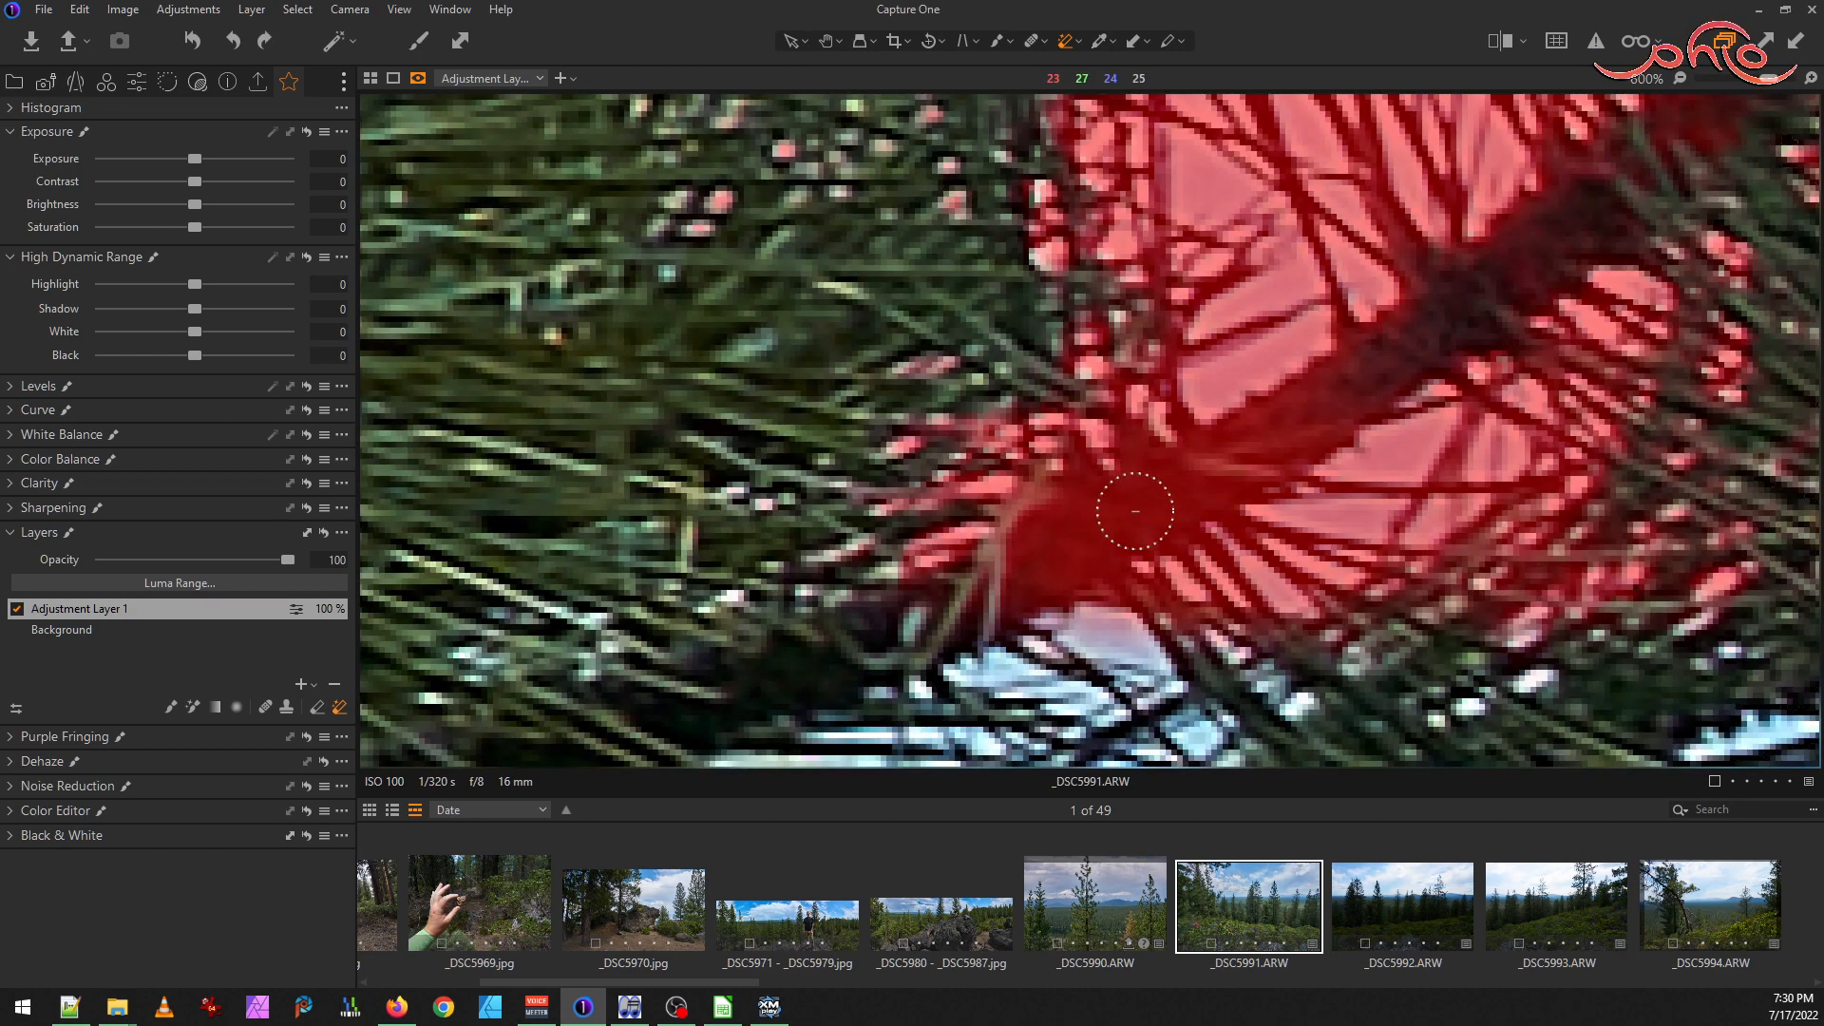
pyautogui.moveTo(1148, 500); pyautogui.dragTo(1064, 543)
pyautogui.moveTo(1321, 406); pyautogui.dragTo(1172, 485)
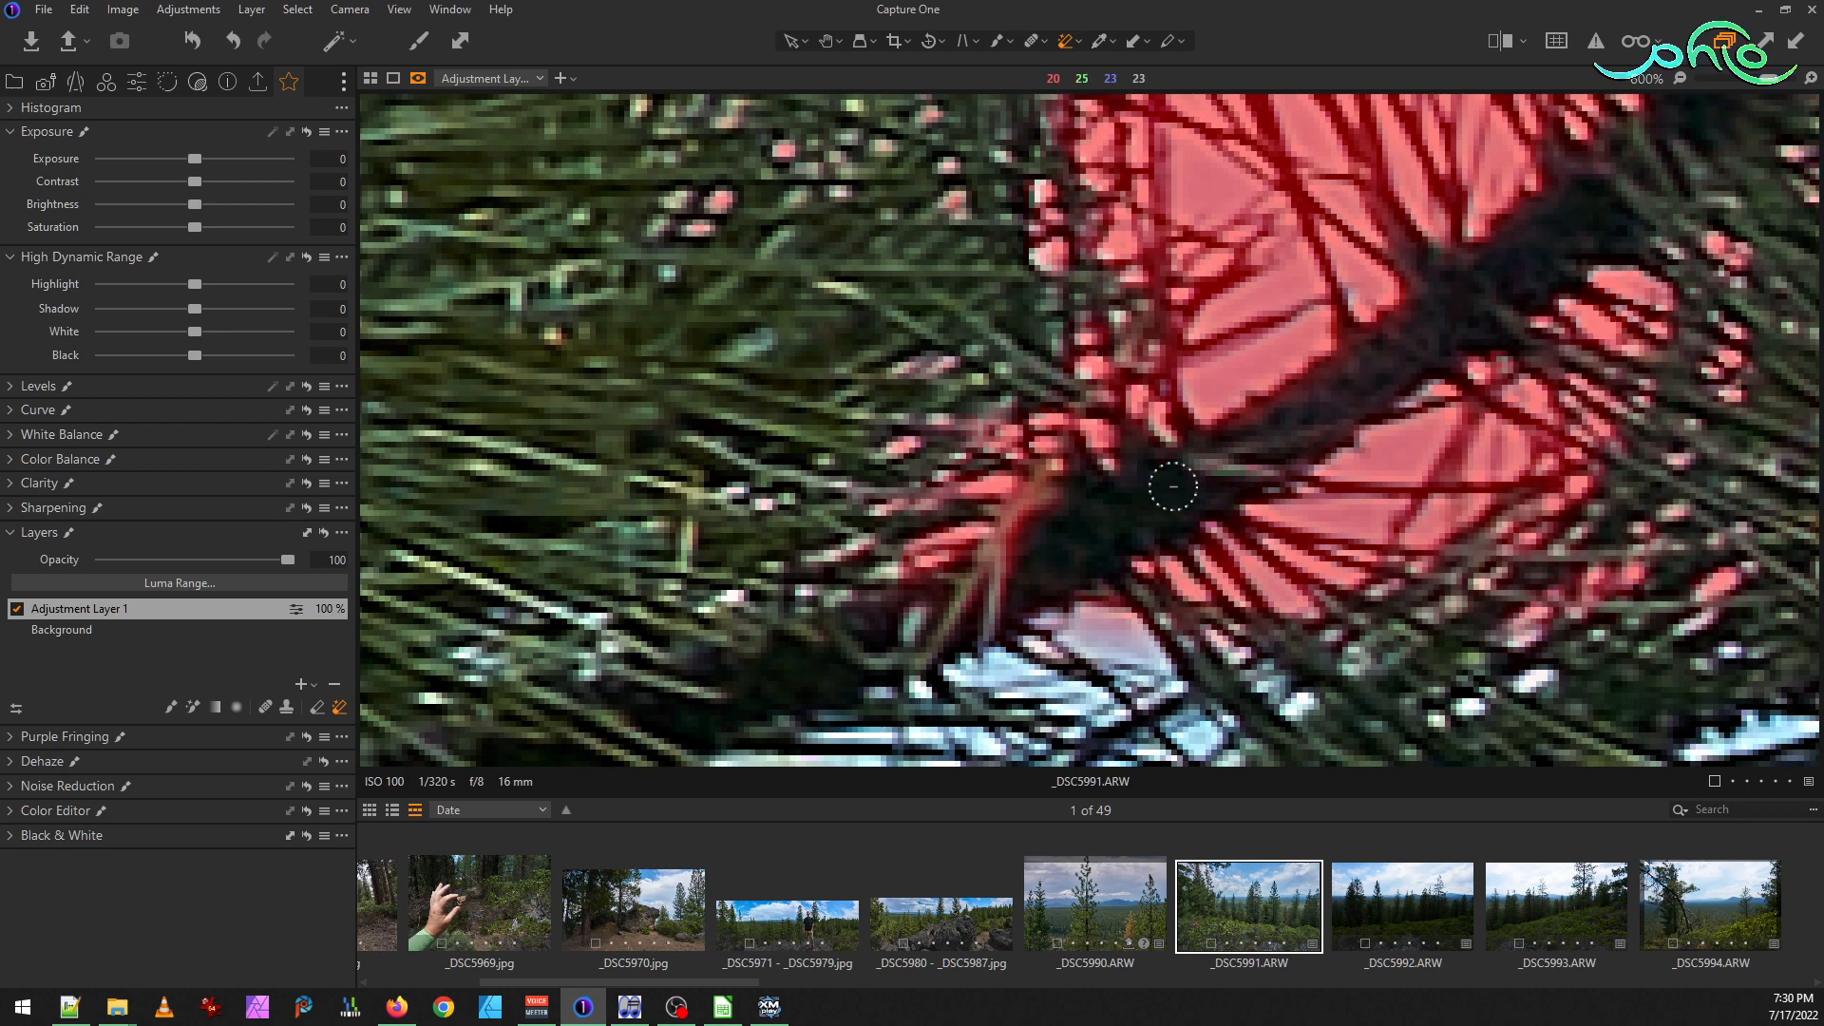
# Remove the leftover mask from the thick dark branch in the upper pine foliage at the photo's left edge with small Magic Eraser strokes
pyautogui.scroll(-5, 1064, 532)
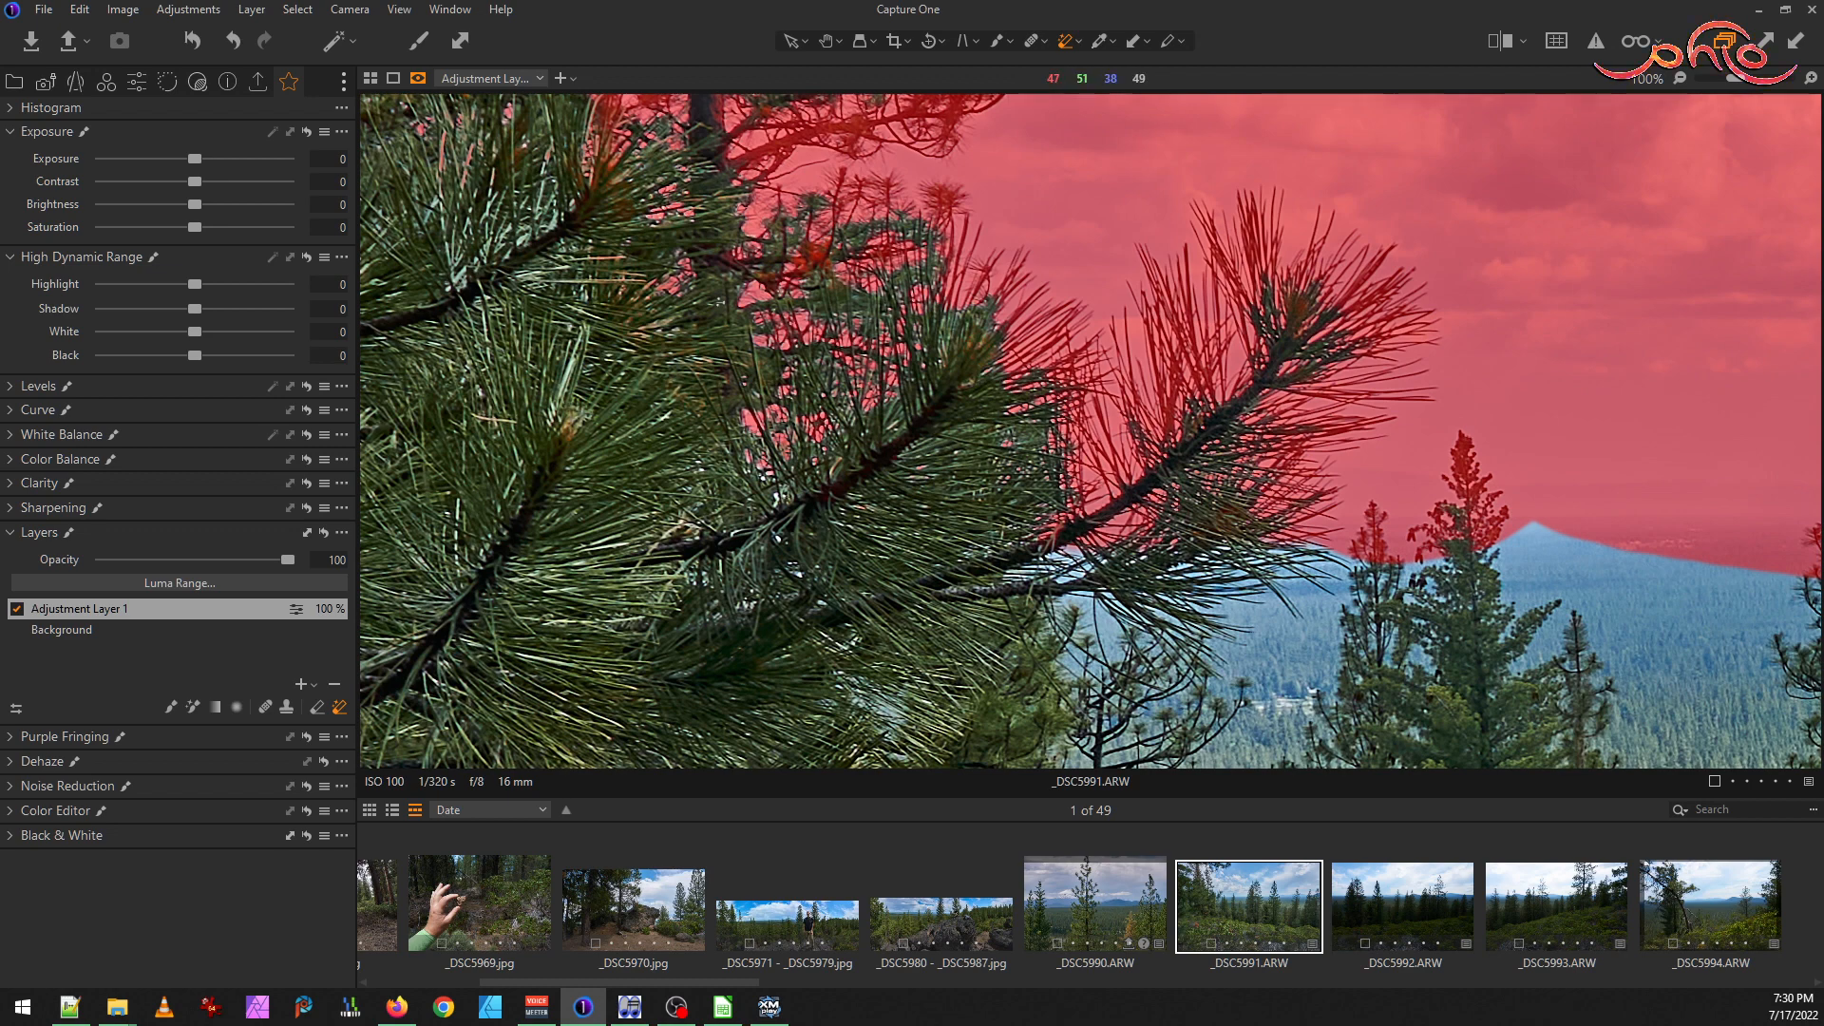
pyautogui.scroll(-1, 1159, 149)
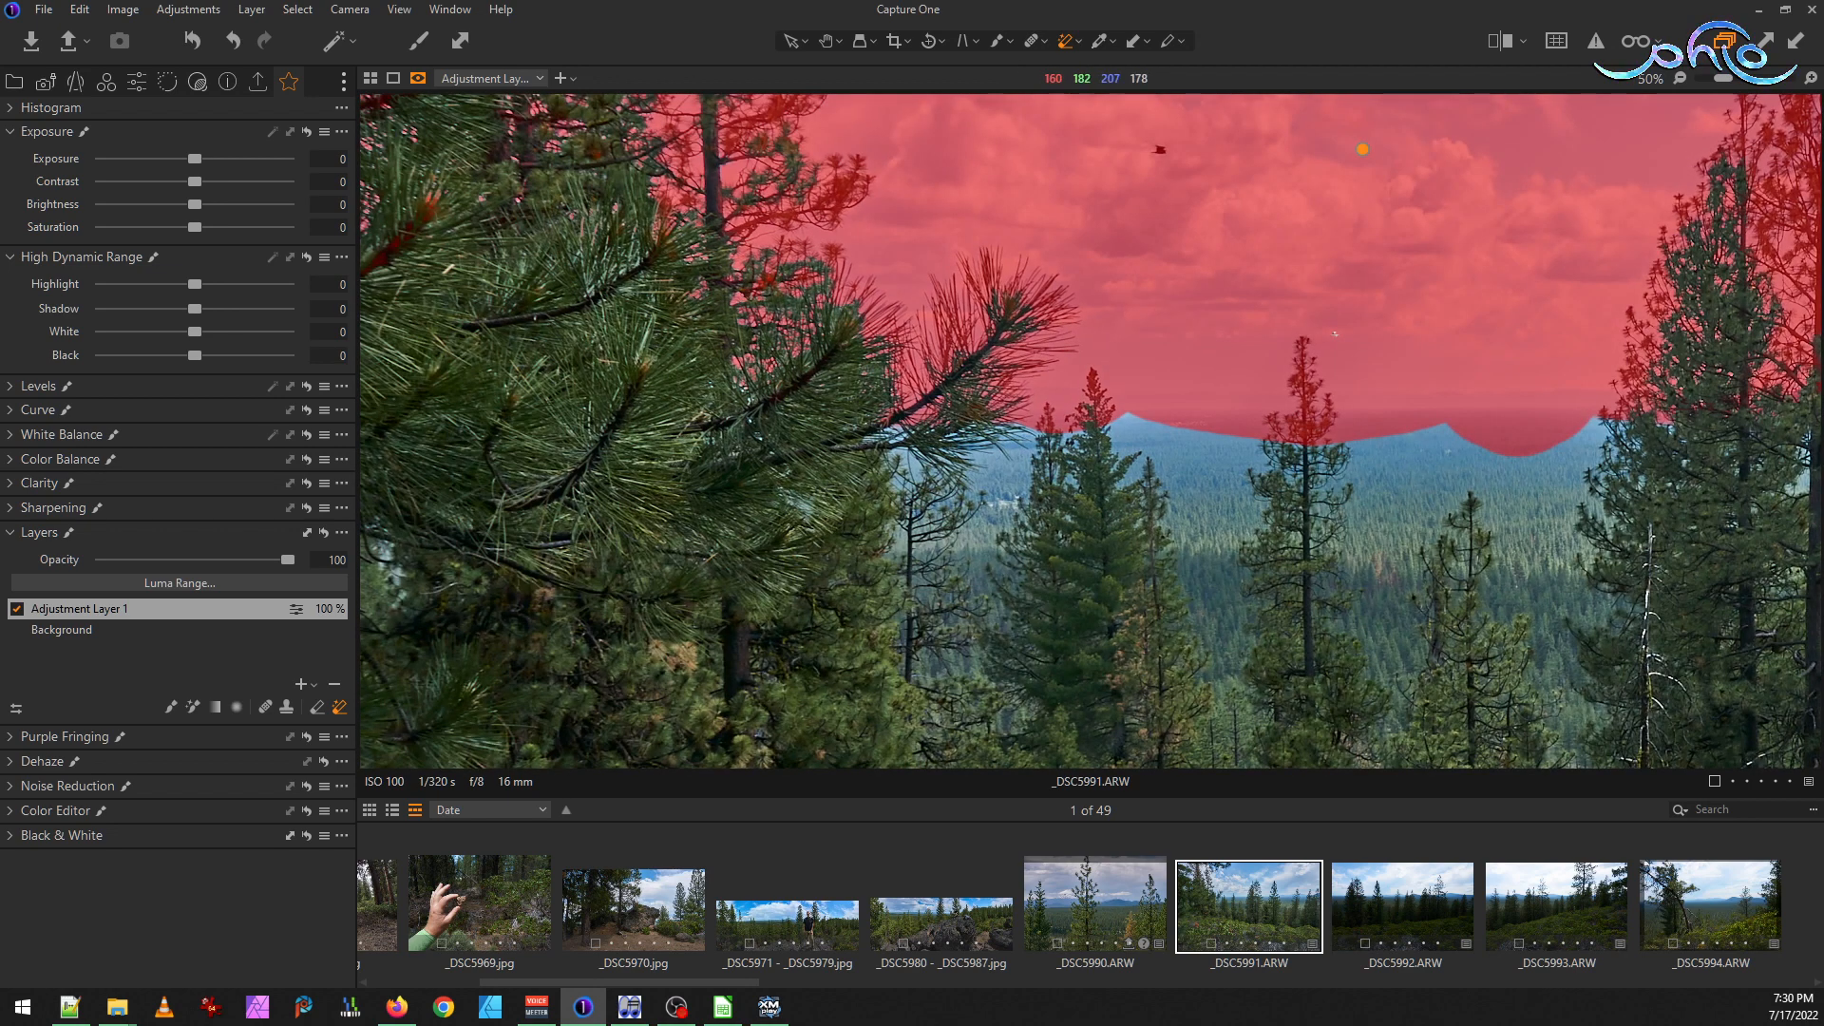
pyautogui.moveTo(1143, 283); pyautogui.dragTo(1469, 545)
pyautogui.moveTo(968, 282); pyautogui.dragTo(968, 476)
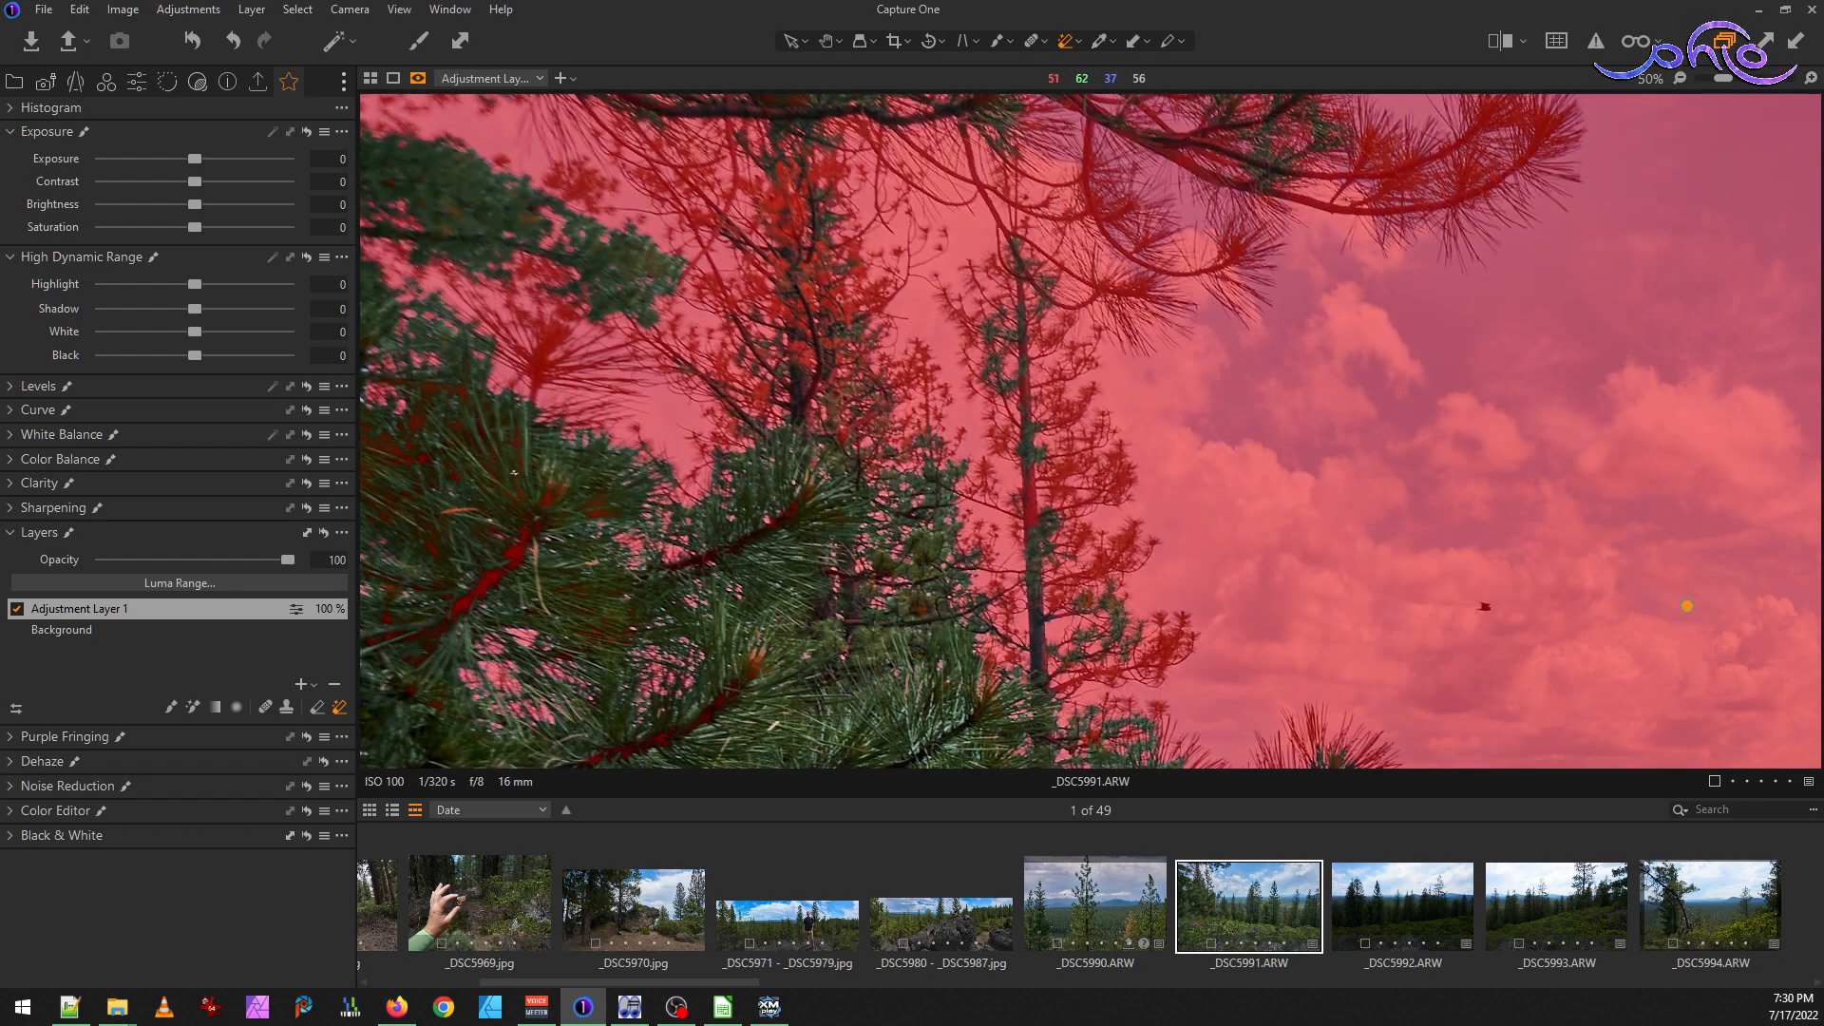
pyautogui.scroll(4, 474, 562)
pyautogui.moveTo(726, 509); pyautogui.dragTo(760, 501)
pyautogui.scroll(-4, 768, 467)
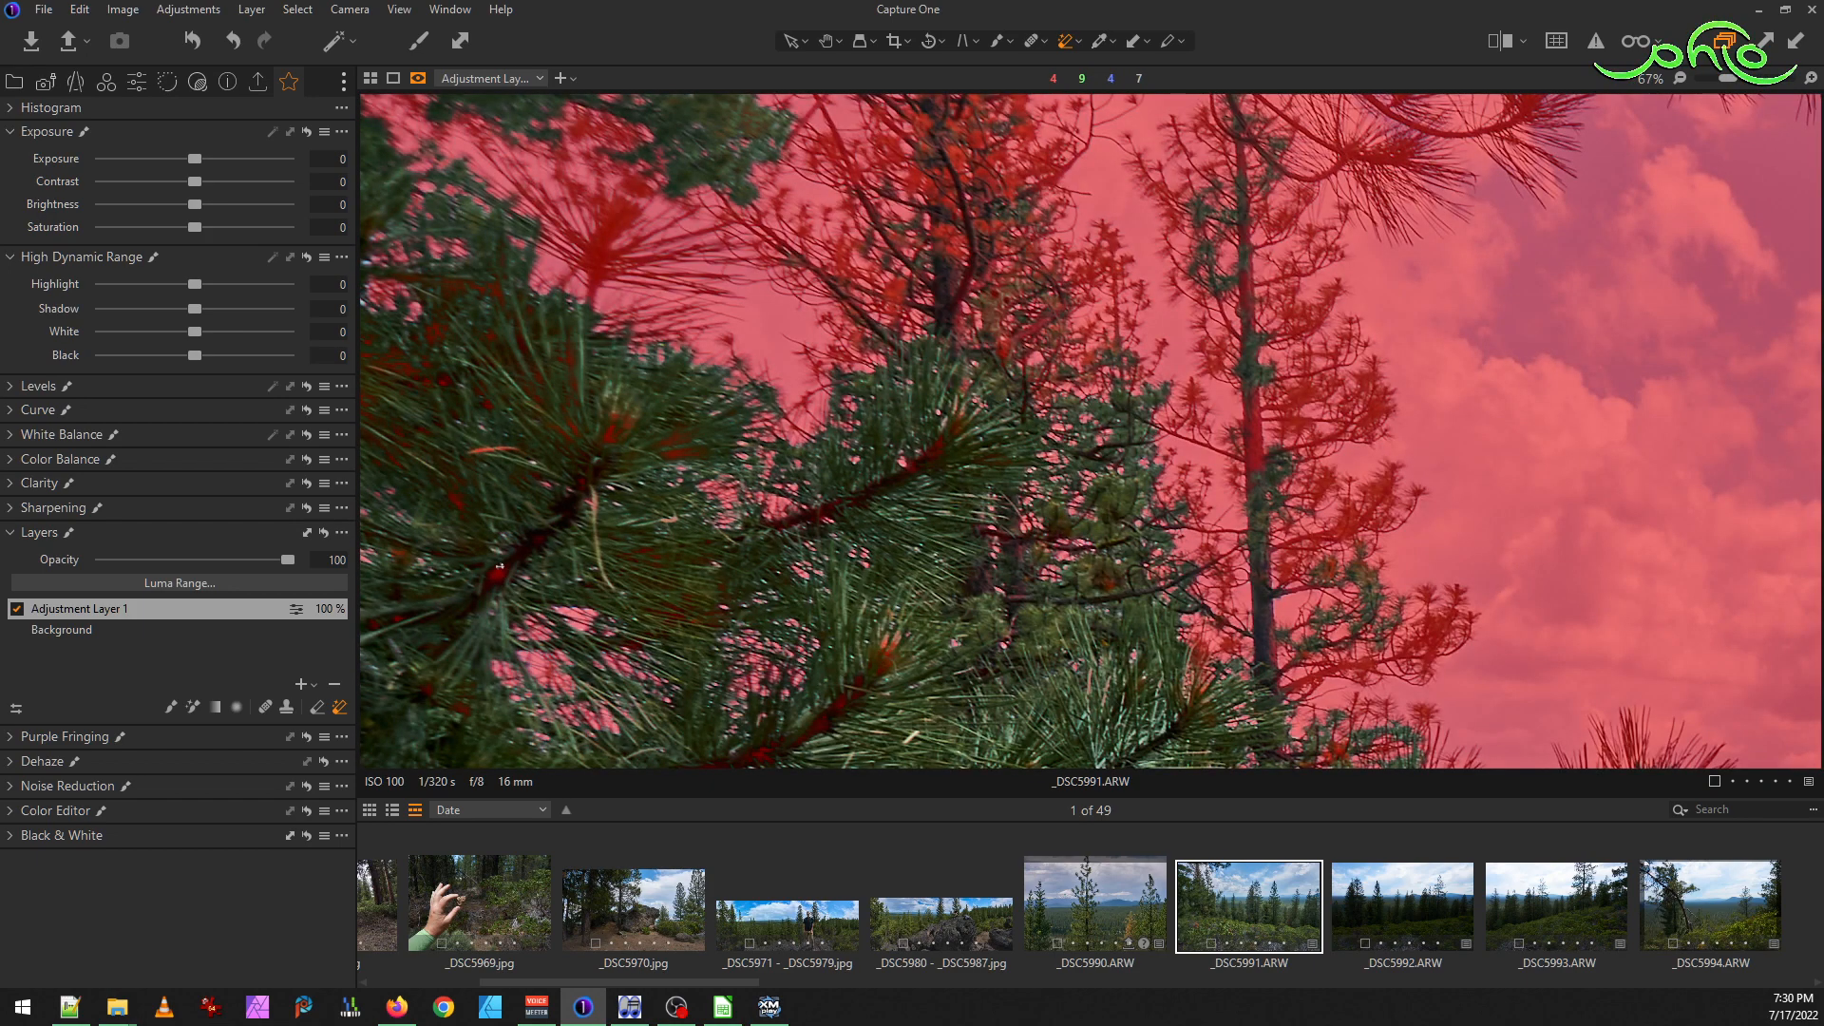
pyautogui.scroll(5, 497, 571)
pyautogui.moveTo(513, 573)
pyautogui.mouseDown()
pyautogui.moveTo(448, 615)
pyautogui.moveTo(496, 604)
pyautogui.mouseUp()
pyautogui.moveTo(743, 379)
pyautogui.mouseDown()
pyautogui.moveTo(428, 623)
pyautogui.moveTo(484, 561)
pyautogui.moveTo(648, 519)
pyautogui.mouseUp()
pyautogui.scroll(-5, 648, 519)
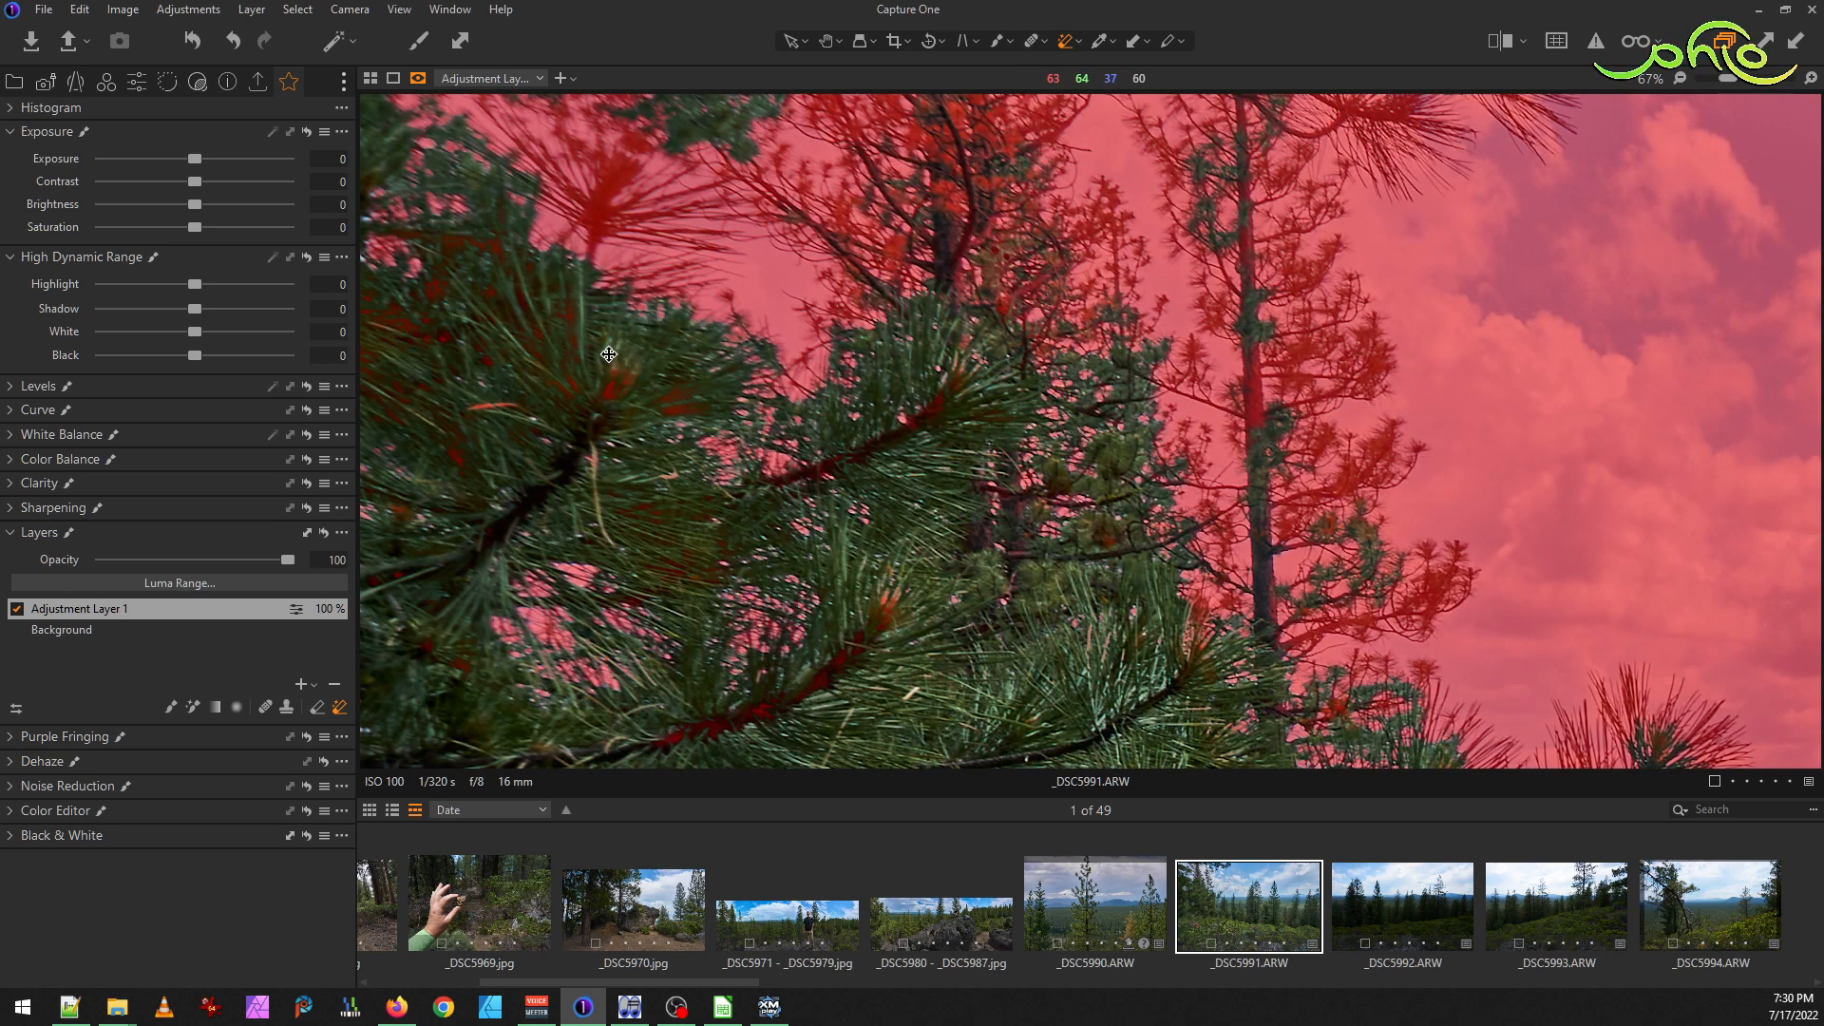
# Erase the leftover mask from the needle cluster and branch tip in the left foreground pine foliage with small Magic Eraser strokes
pyautogui.scroll(4, 611, 354)
pyautogui.moveTo(618, 543)
pyautogui.mouseDown()
pyautogui.moveTo(590, 516)
pyautogui.moveTo(655, 494)
pyautogui.mouseUp()
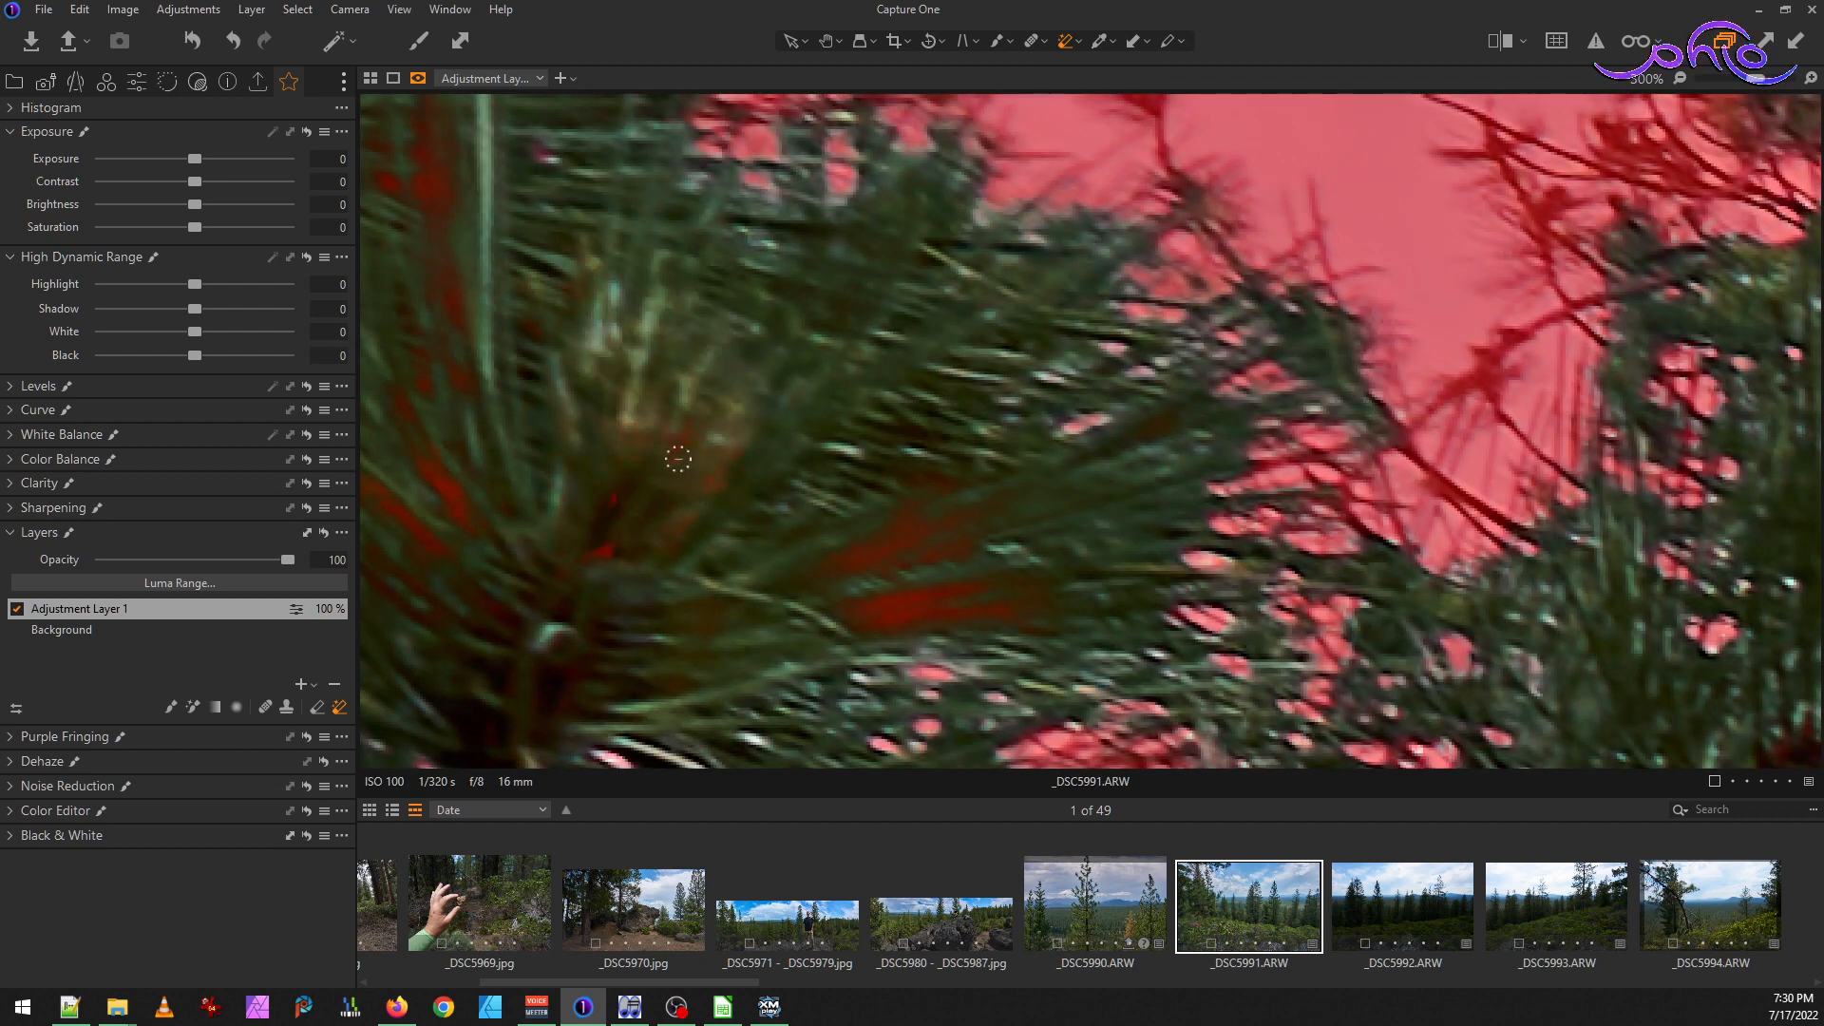
pyautogui.moveTo(835, 571)
pyautogui.mouseDown()
pyautogui.moveTo(965, 607)
pyautogui.moveTo(817, 567)
pyautogui.mouseUp()
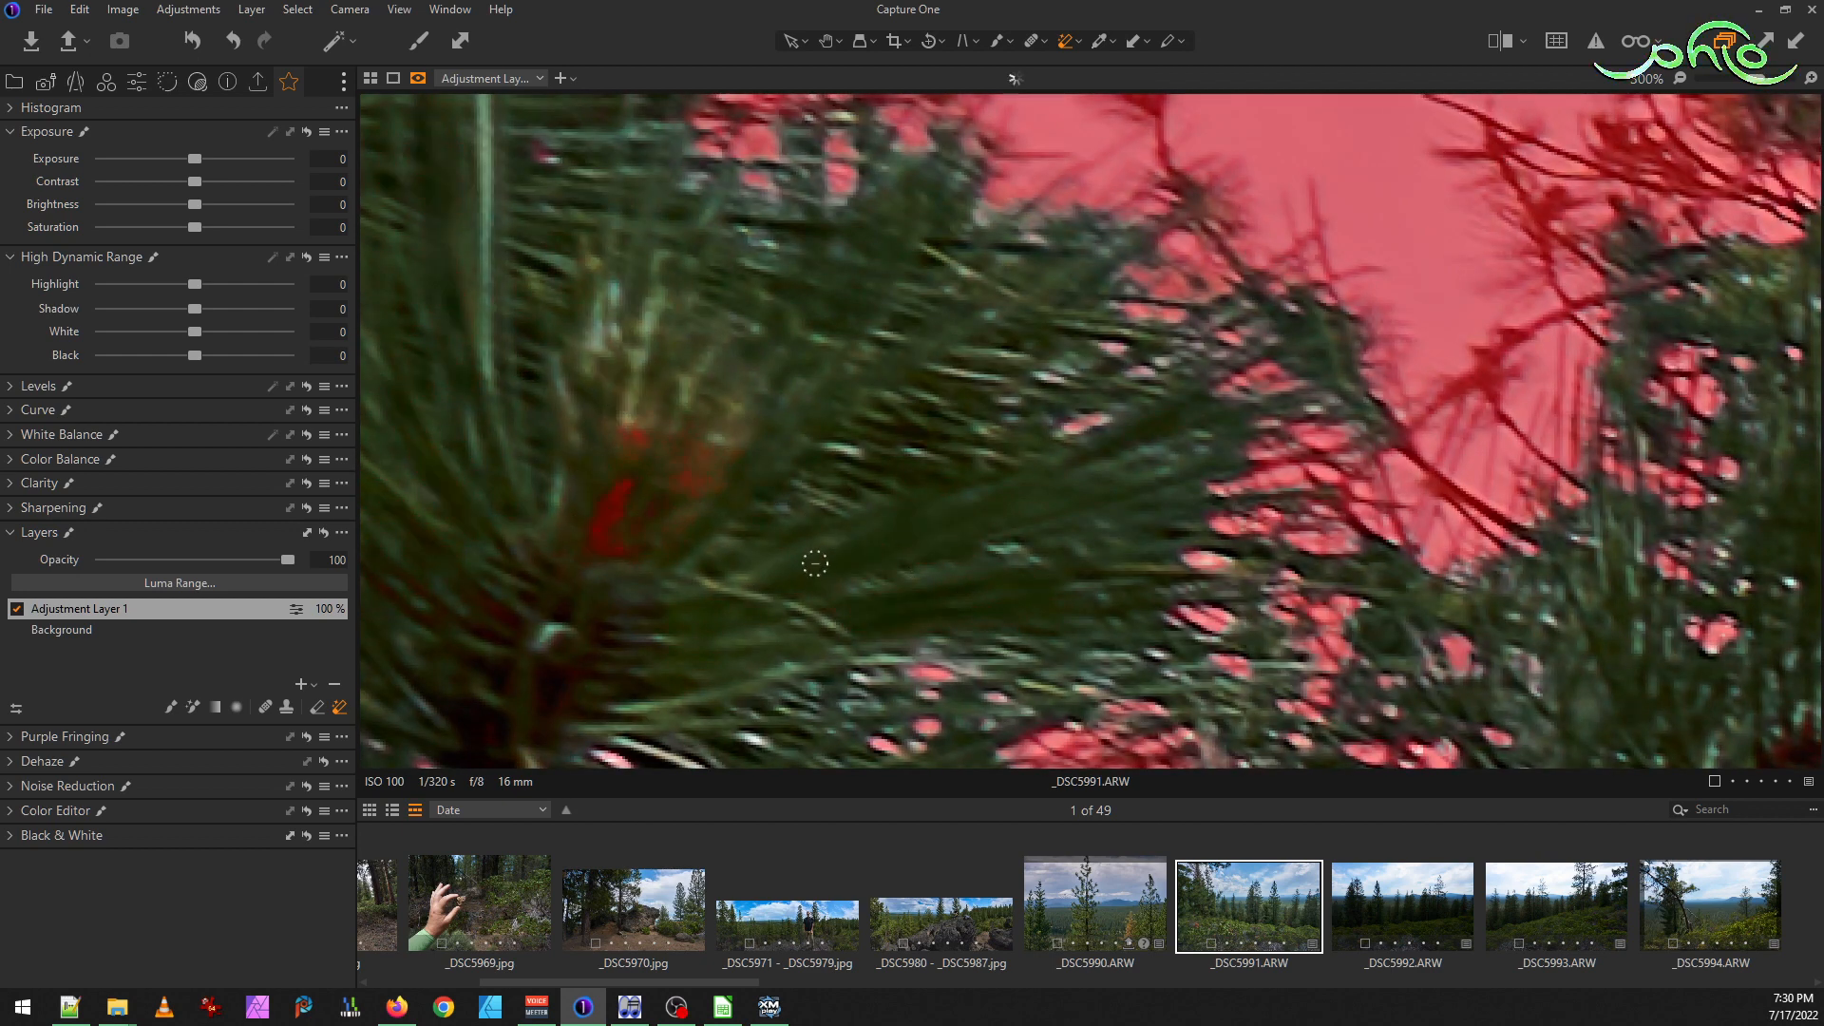
pyautogui.moveTo(679, 504); pyautogui.dragTo(619, 422)
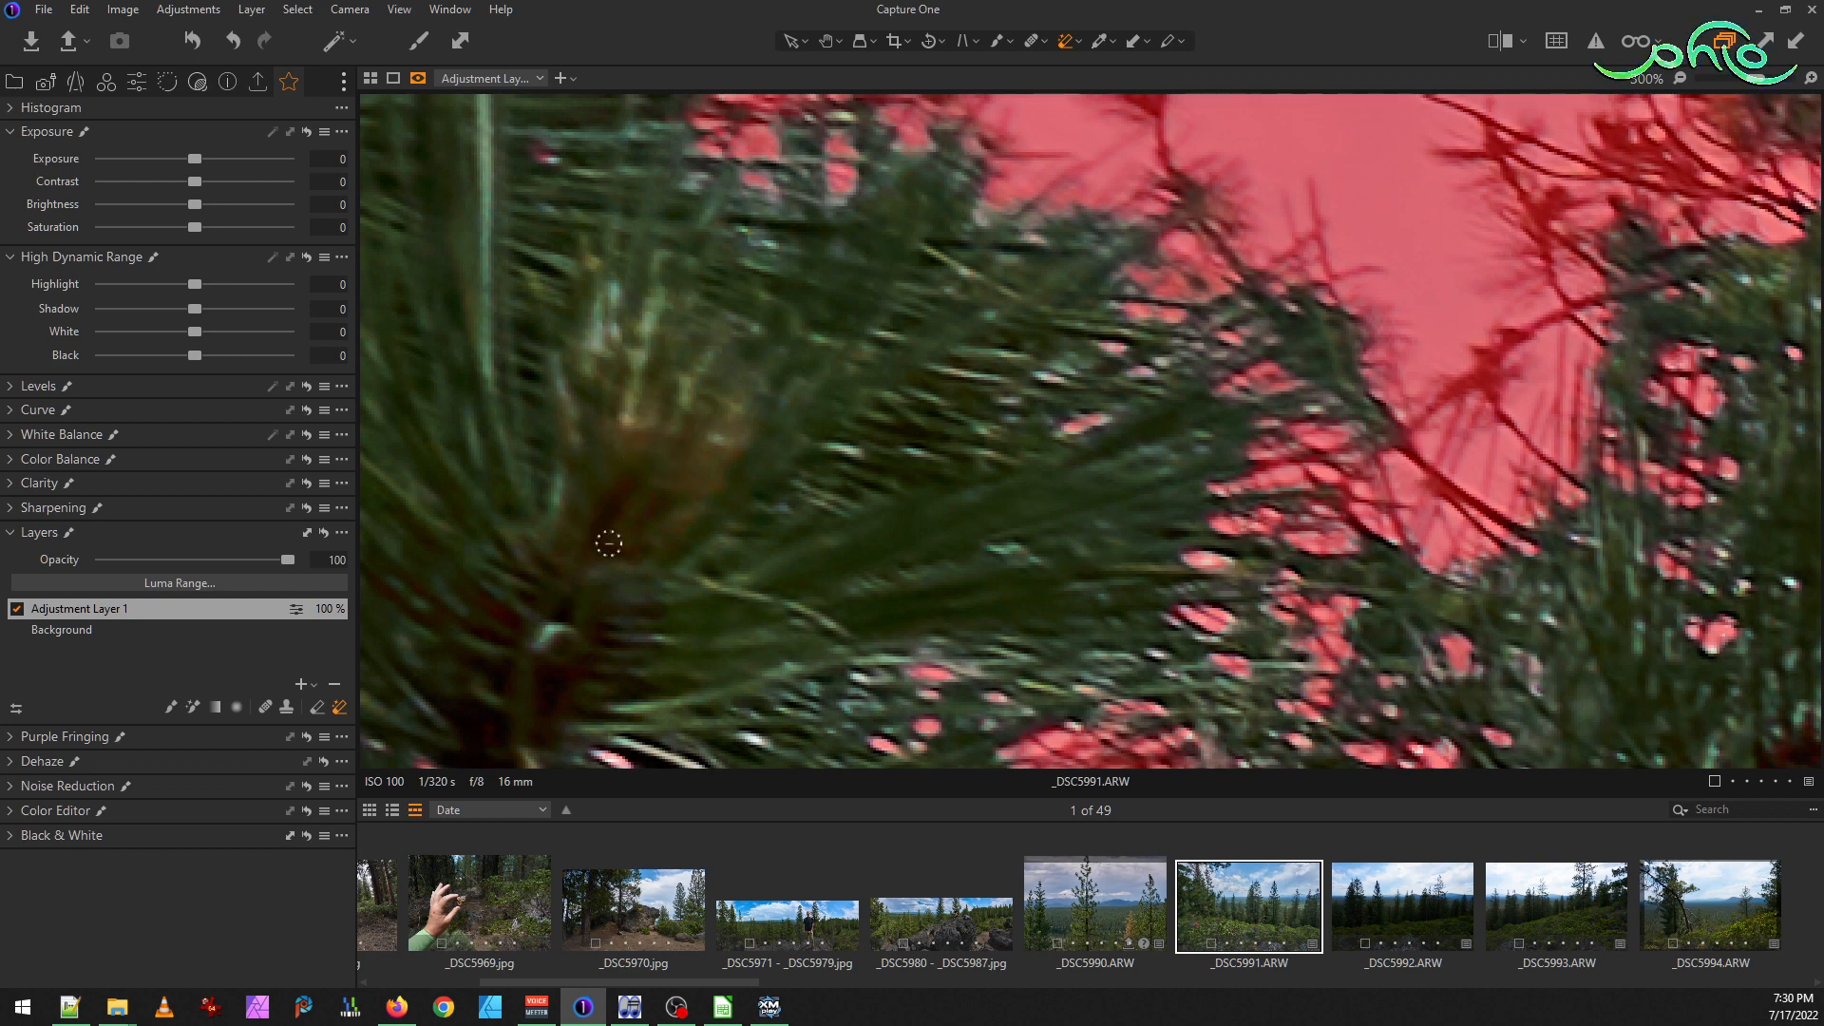
pyautogui.scroll(-4, 686, 588)
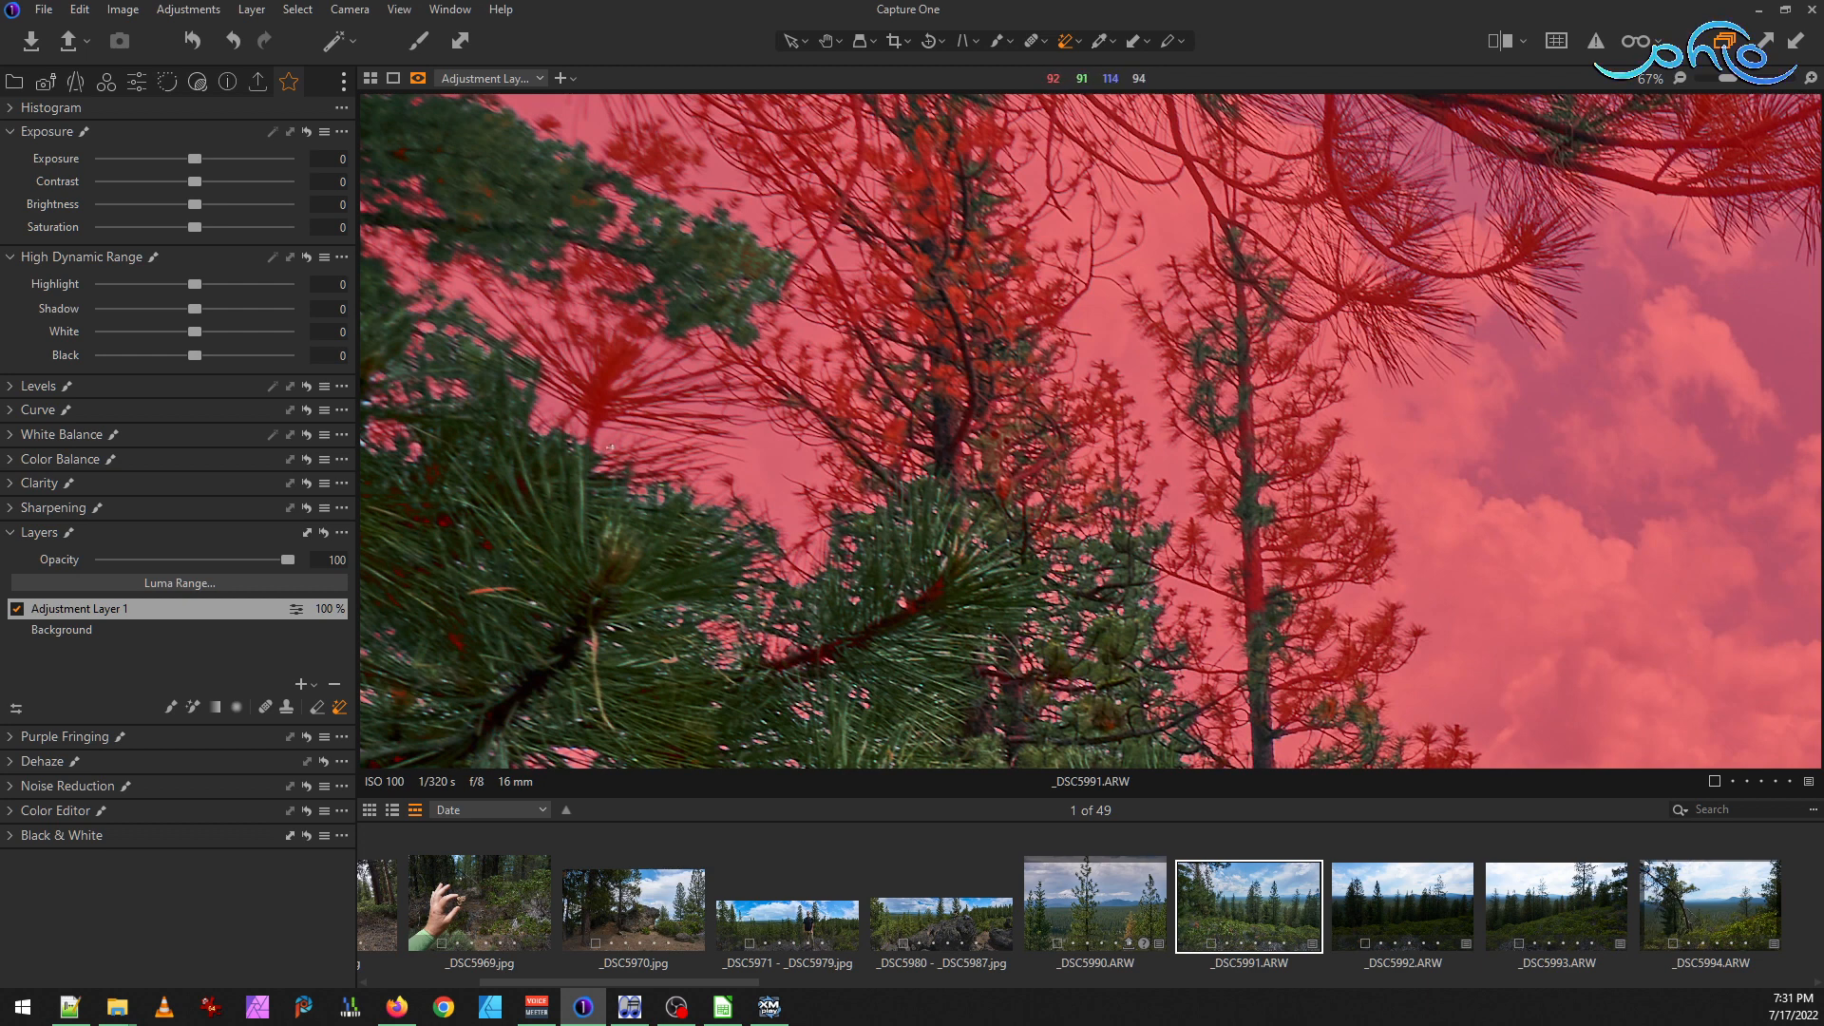
# Erase the mask from the curved branches hanging below the large overhead pine branch with the Magic Eraser
pyautogui.moveTo(623, 271); pyautogui.dragTo(1098, 698)
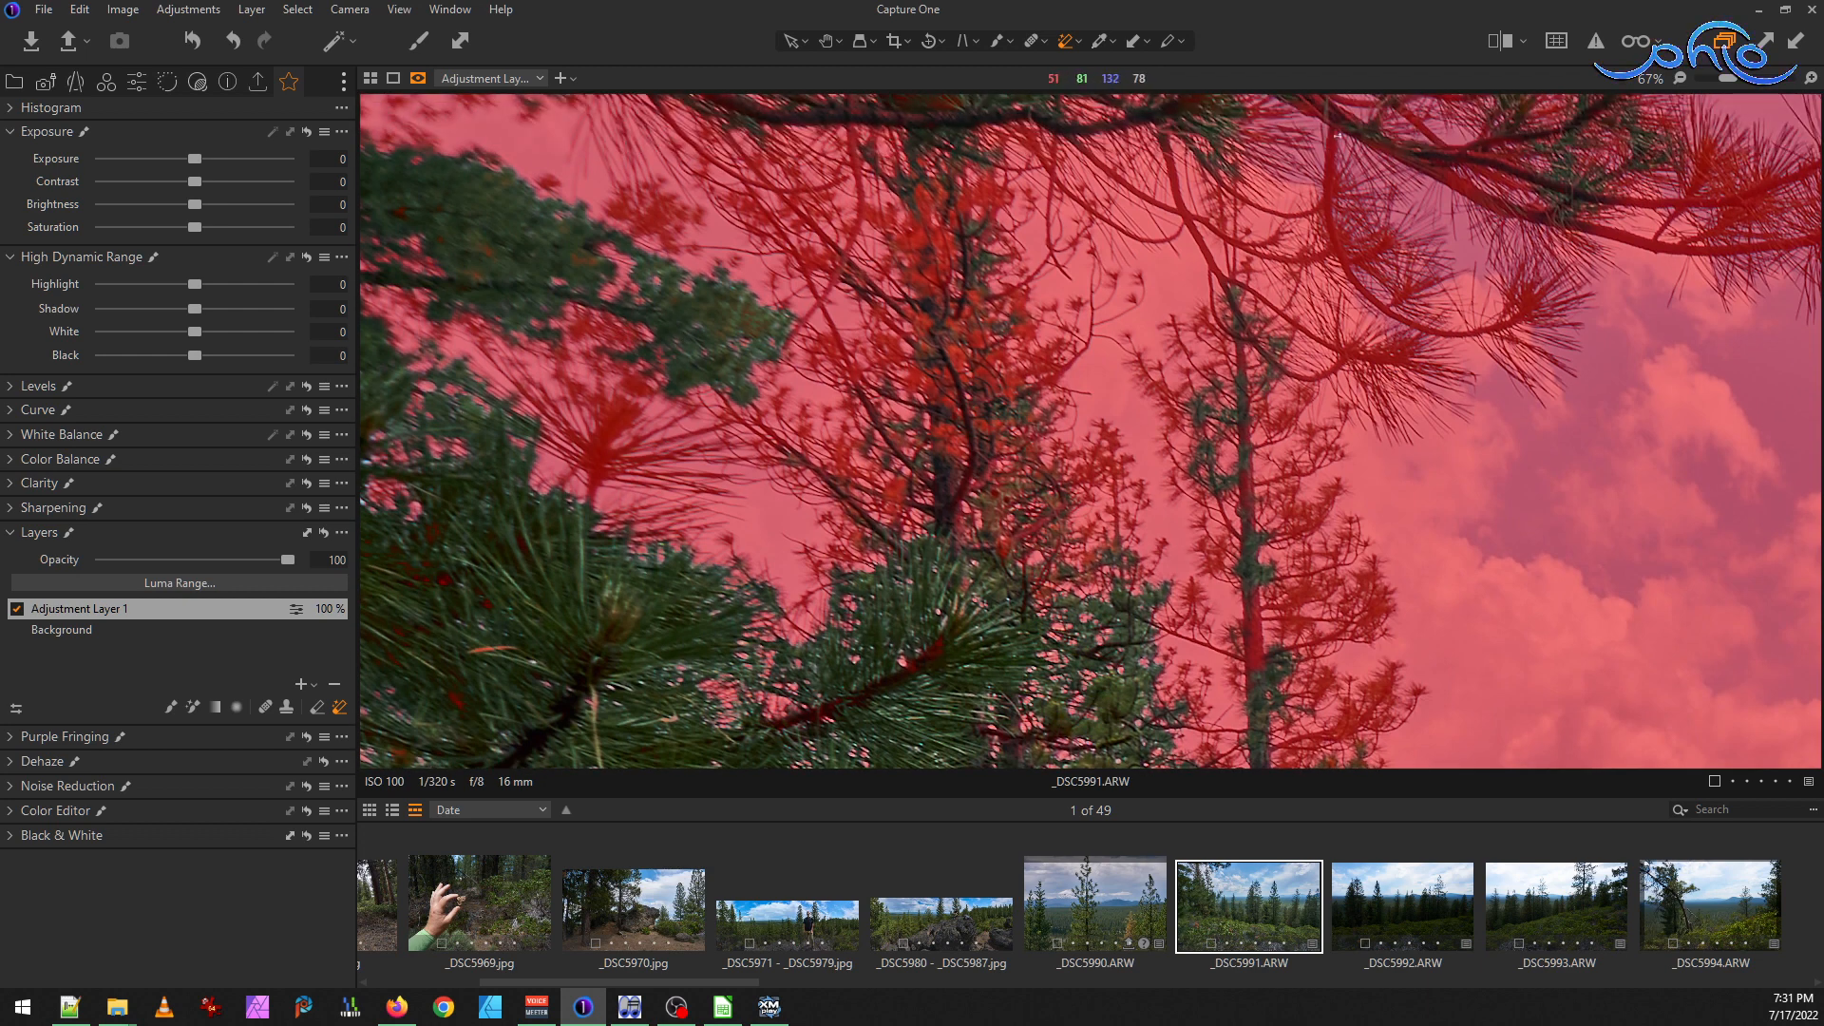
pyautogui.scroll(4, 1331, 143)
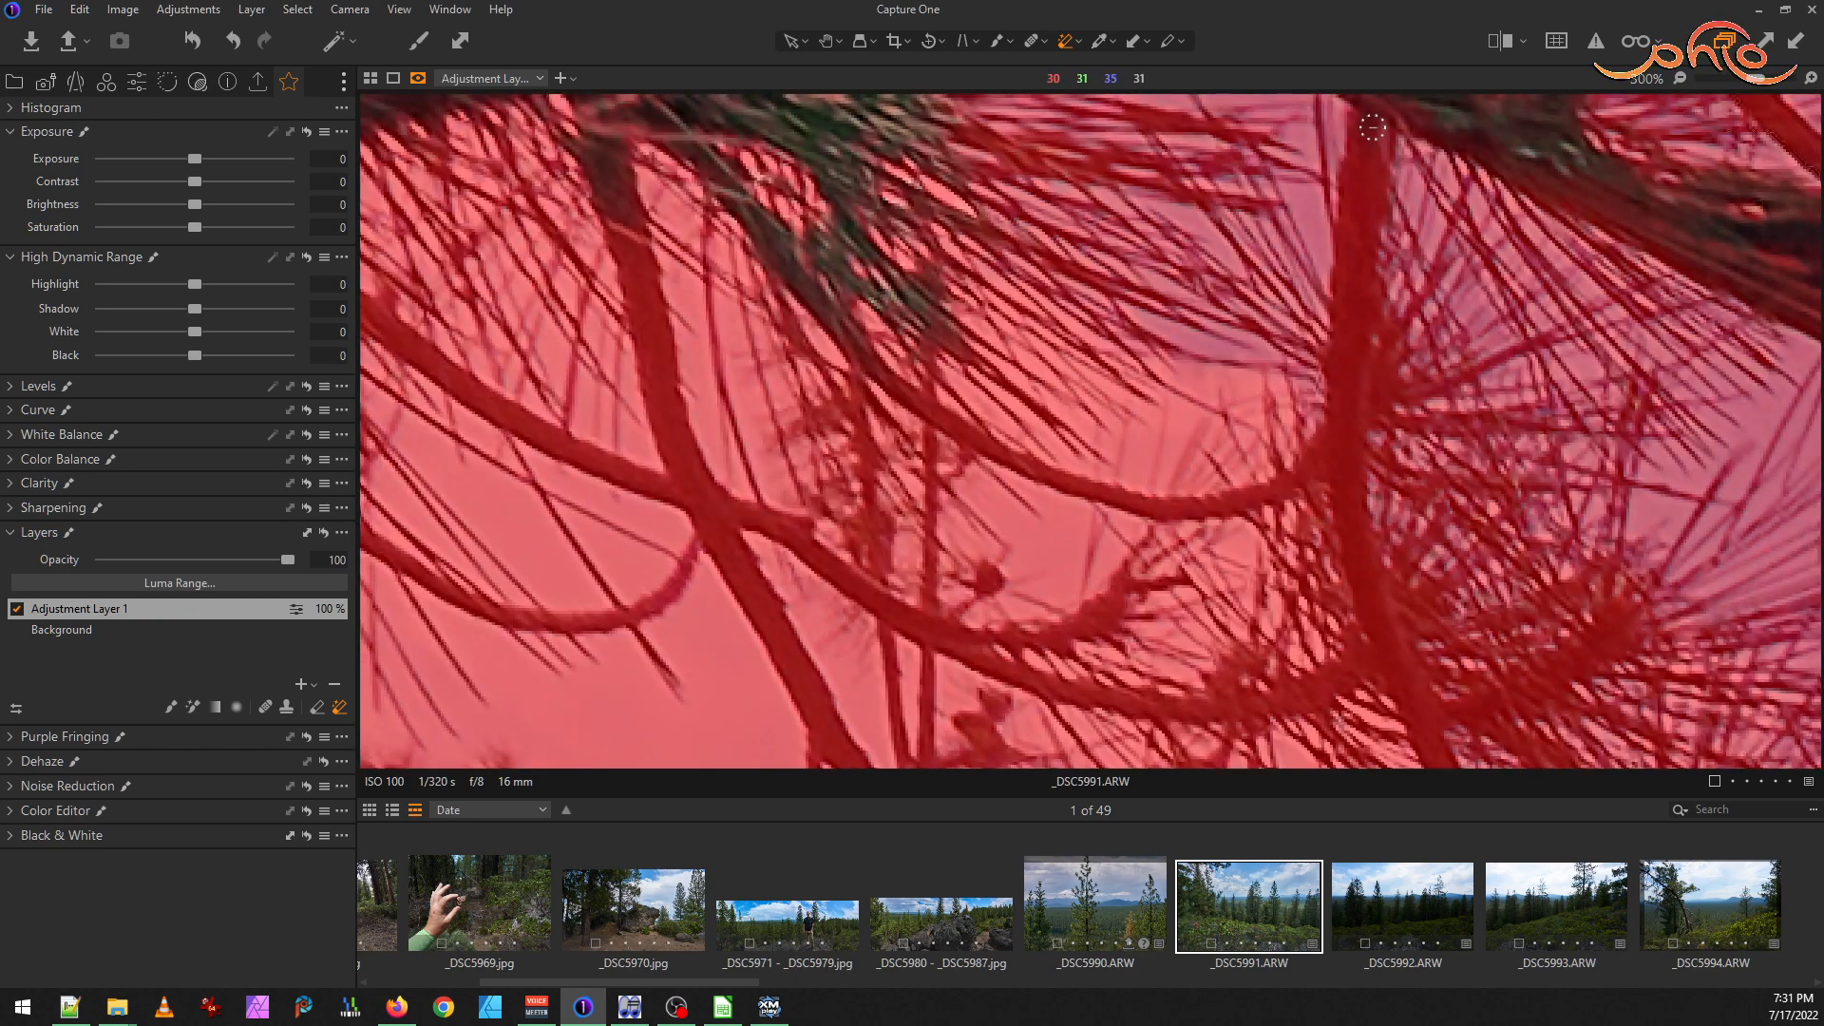
pyautogui.moveTo(1371, 131); pyautogui.dragTo(1360, 211)
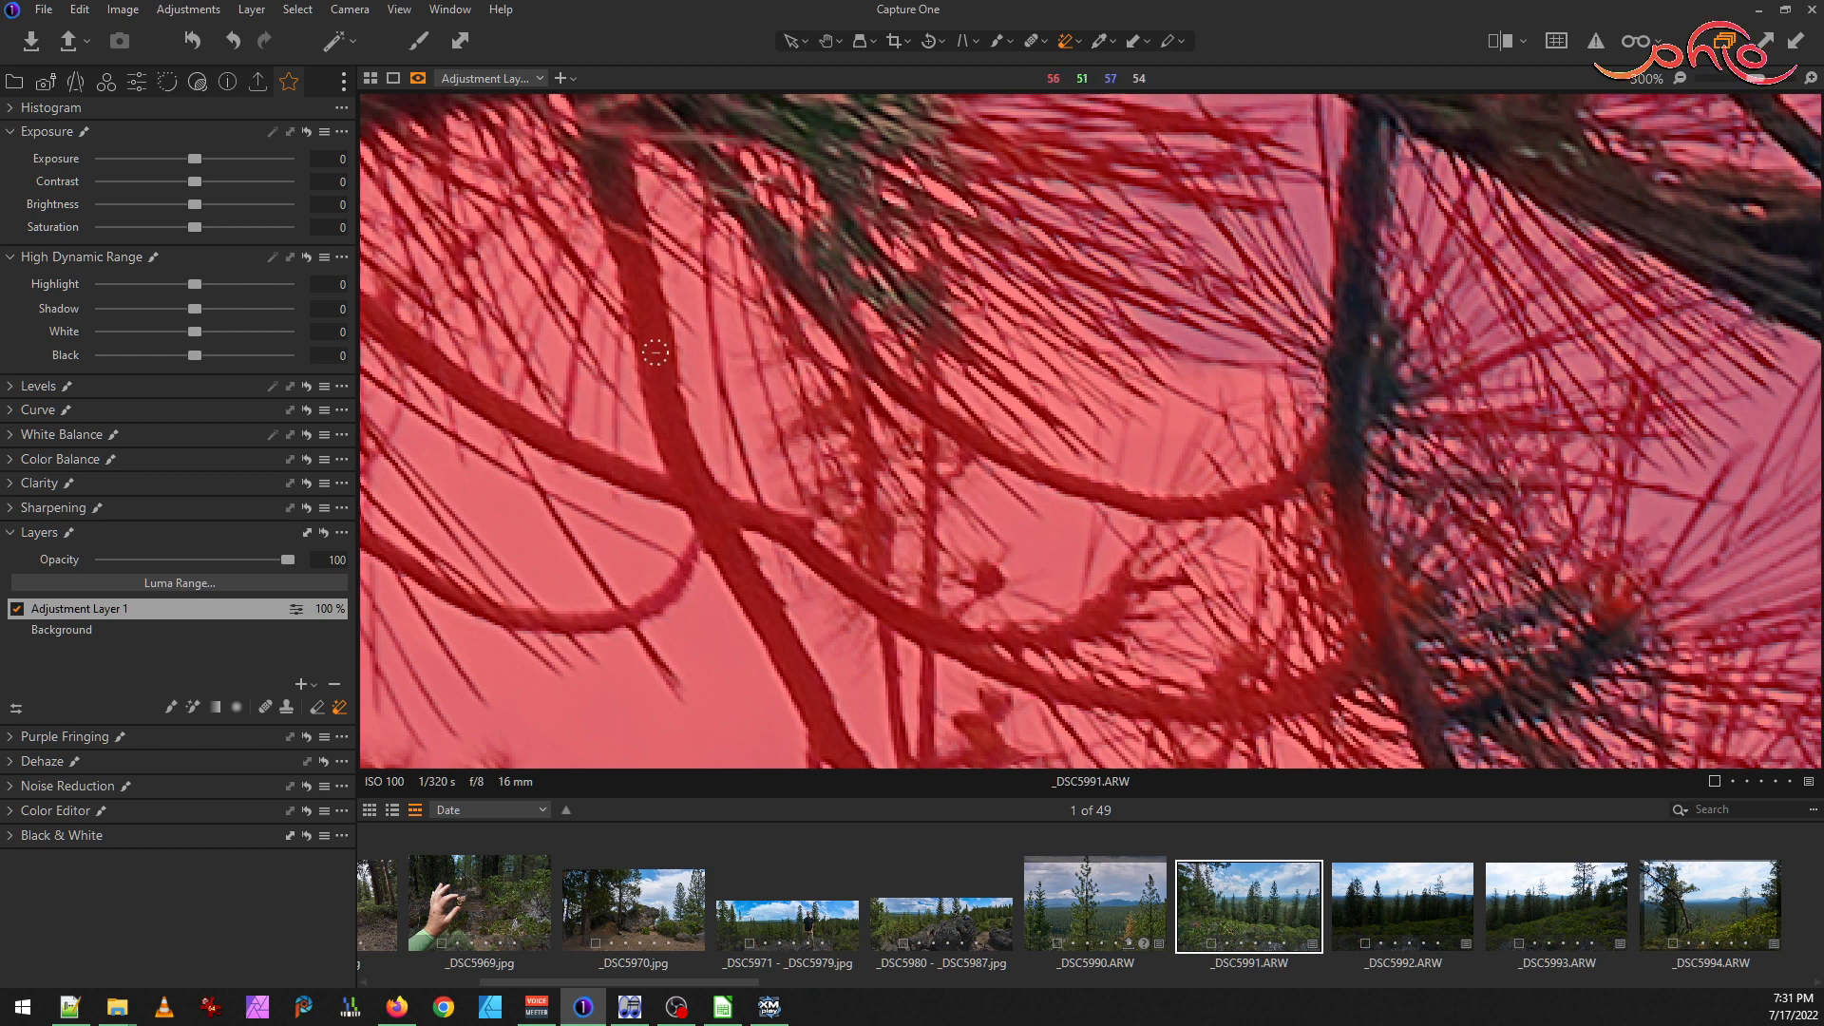
pyautogui.moveTo(625, 221)
pyautogui.mouseDown()
pyautogui.moveTo(616, 179)
pyautogui.moveTo(663, 392)
pyautogui.mouseUp()
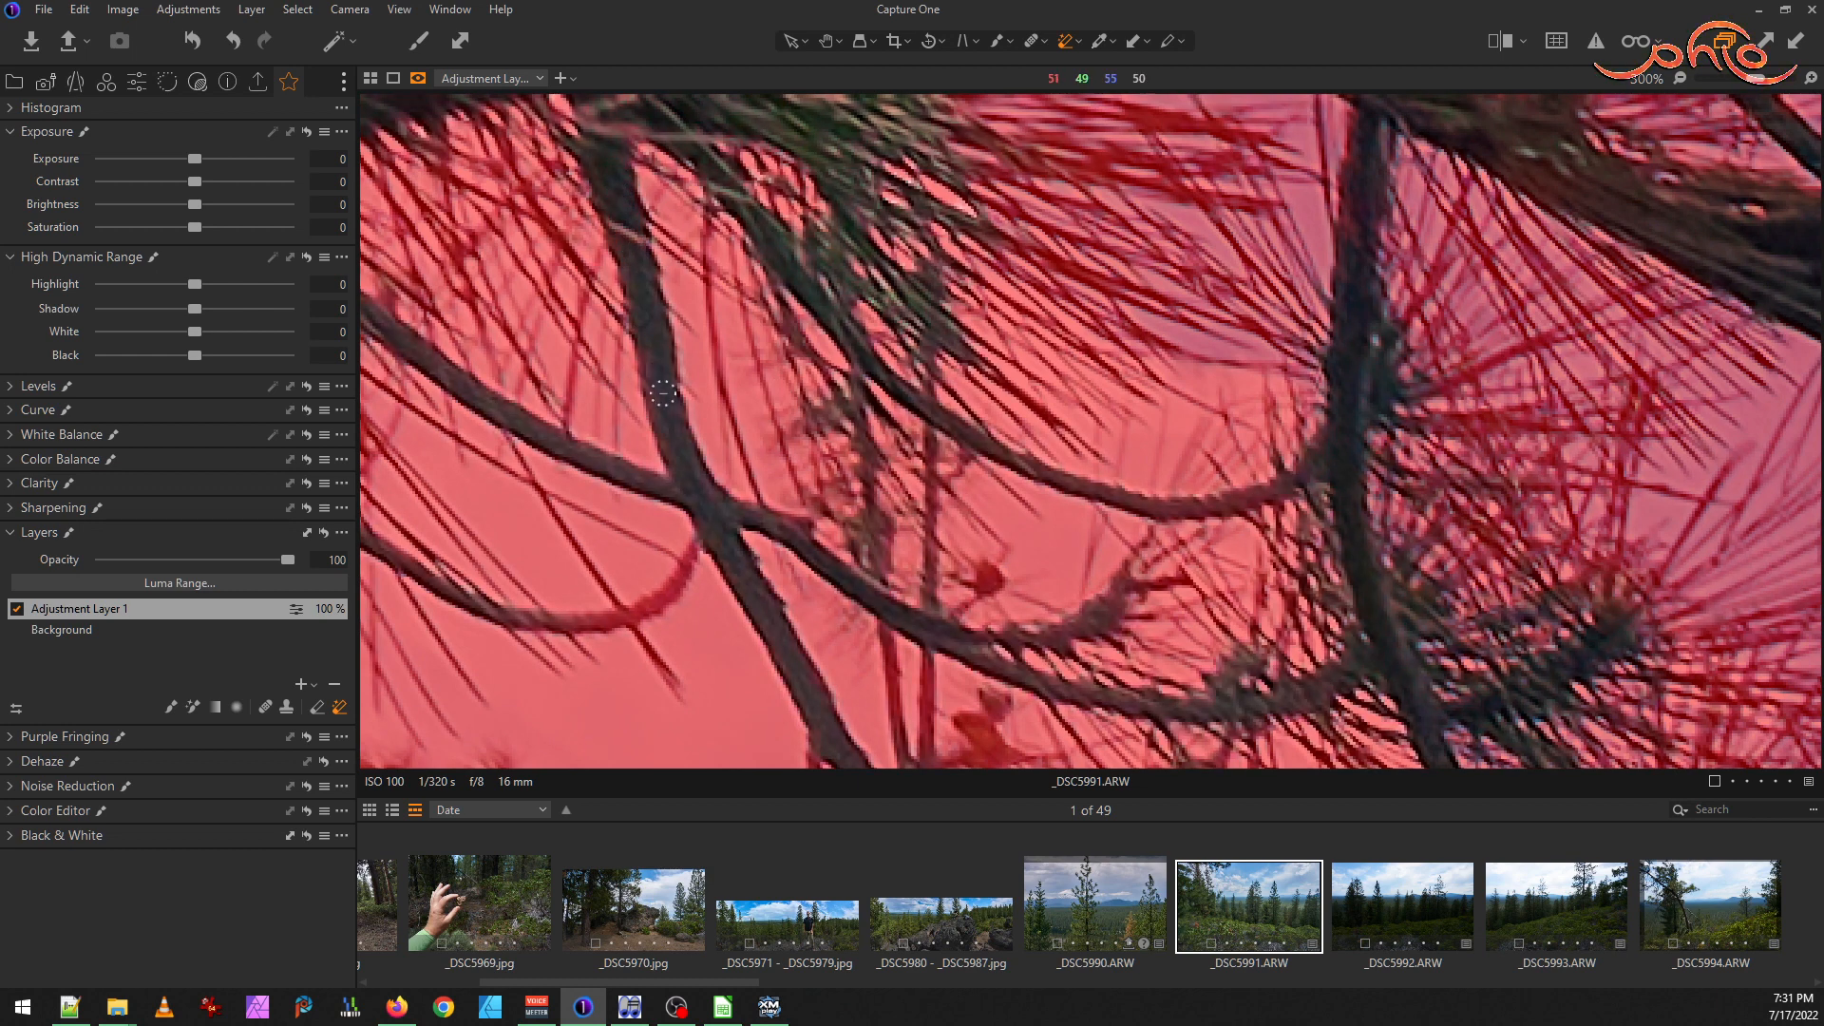
pyautogui.scroll(-4, 970, 524)
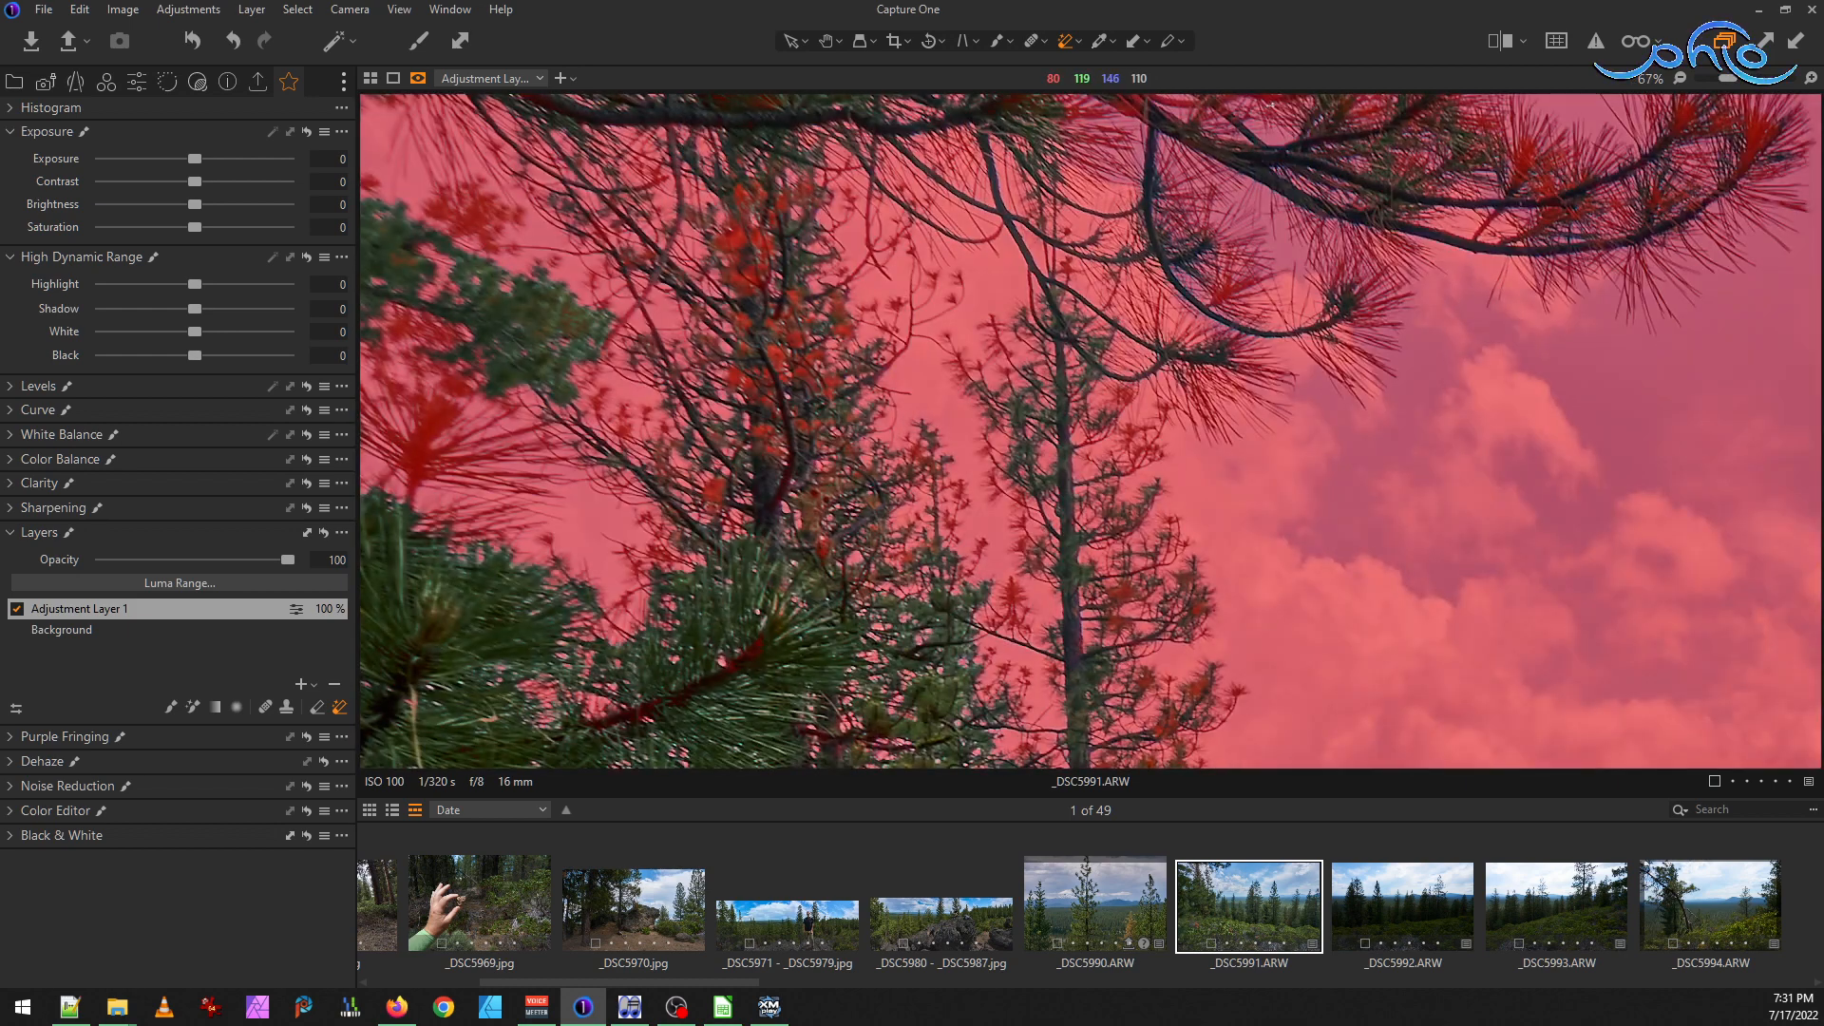
# Erase the mask patches from the foliage and upper trunk of the tall tree behind the foreground pine
pyautogui.scroll(4, 748, 257)
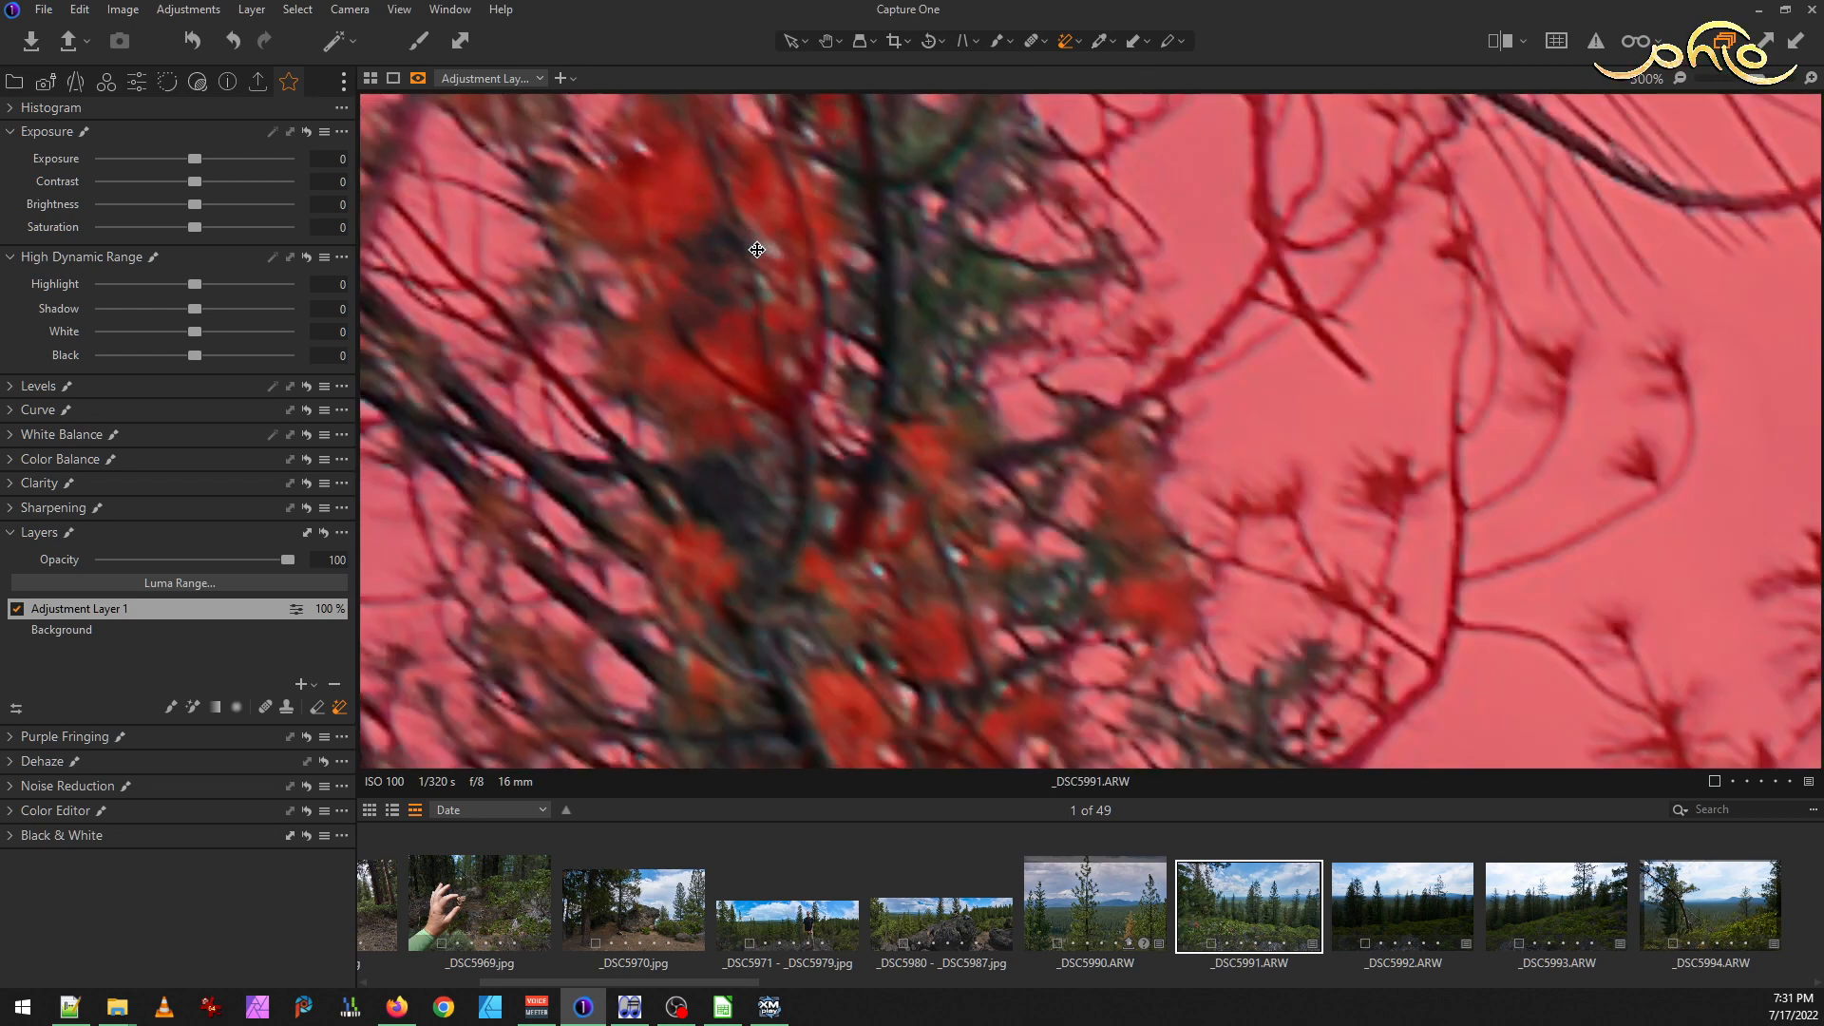
pyautogui.moveTo(676, 155)
pyautogui.mouseDown()
pyautogui.moveTo(644, 218)
pyautogui.moveTo(731, 153)
pyautogui.moveTo(680, 229)
pyautogui.mouseUp()
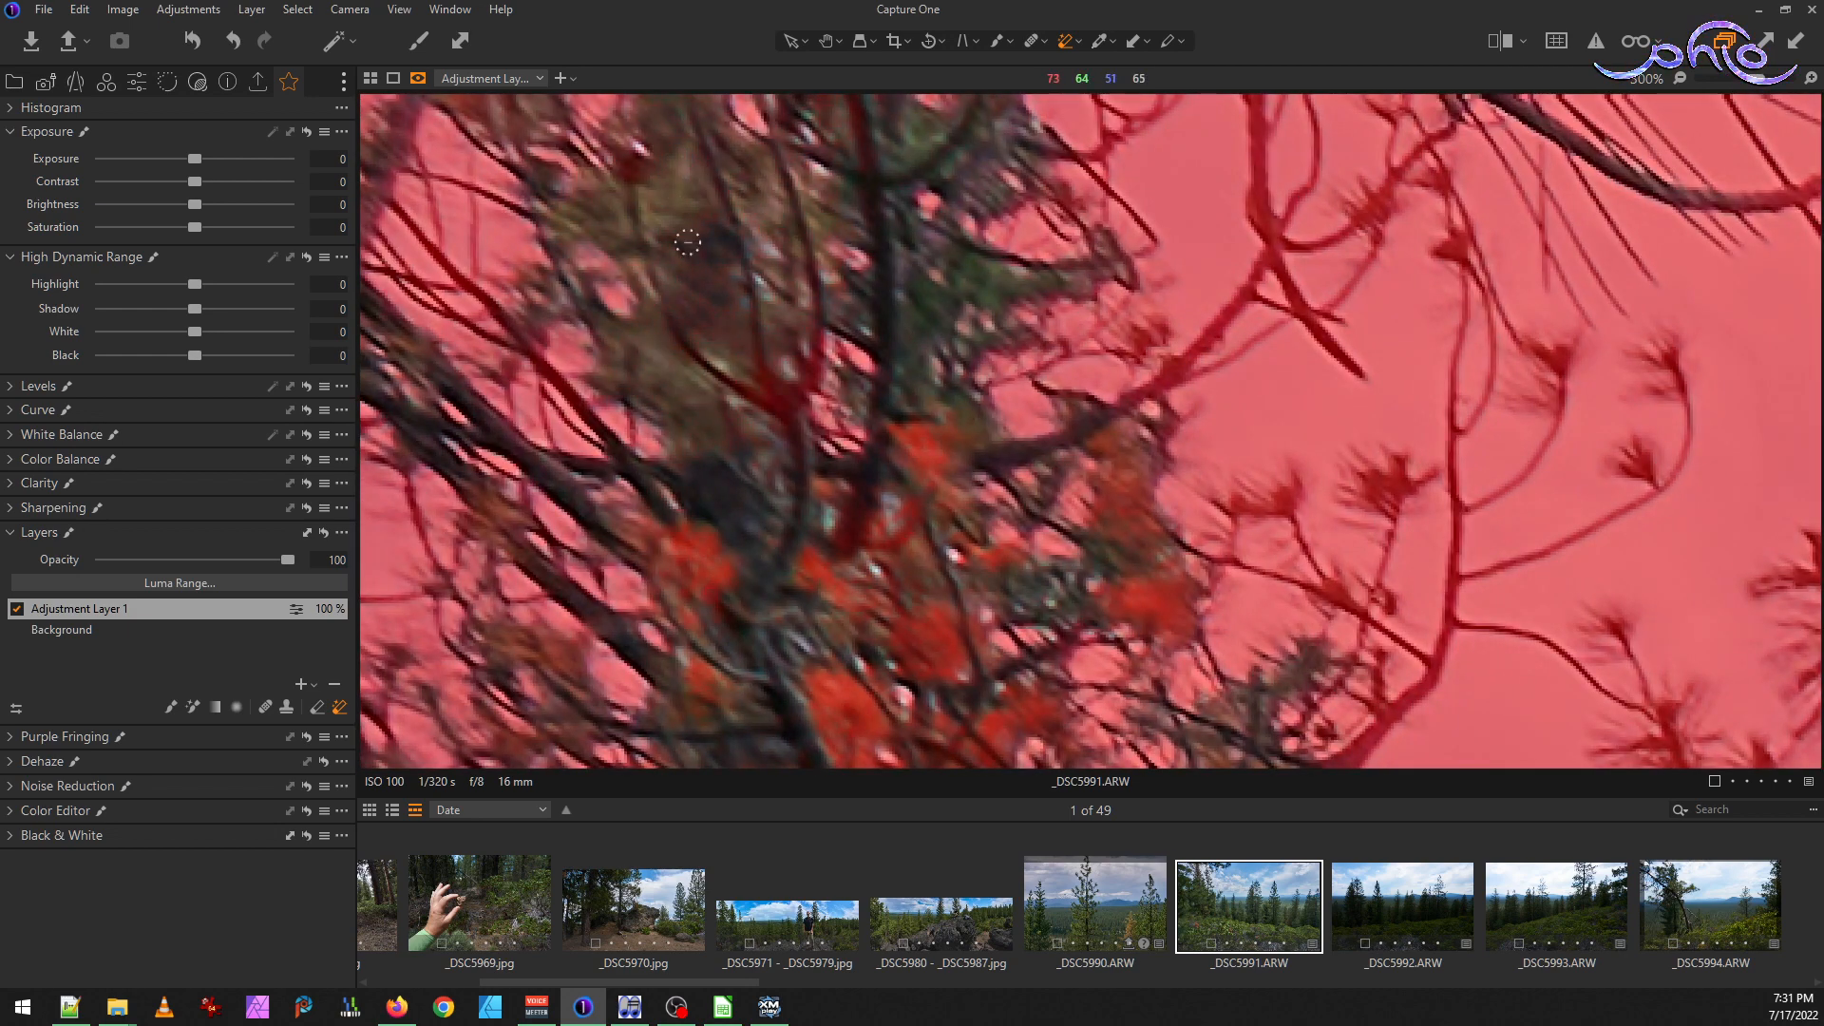
pyautogui.moveTo(712, 540)
pyautogui.mouseDown()
pyautogui.moveTo(730, 586)
pyautogui.moveTo(770, 590)
pyautogui.mouseUp()
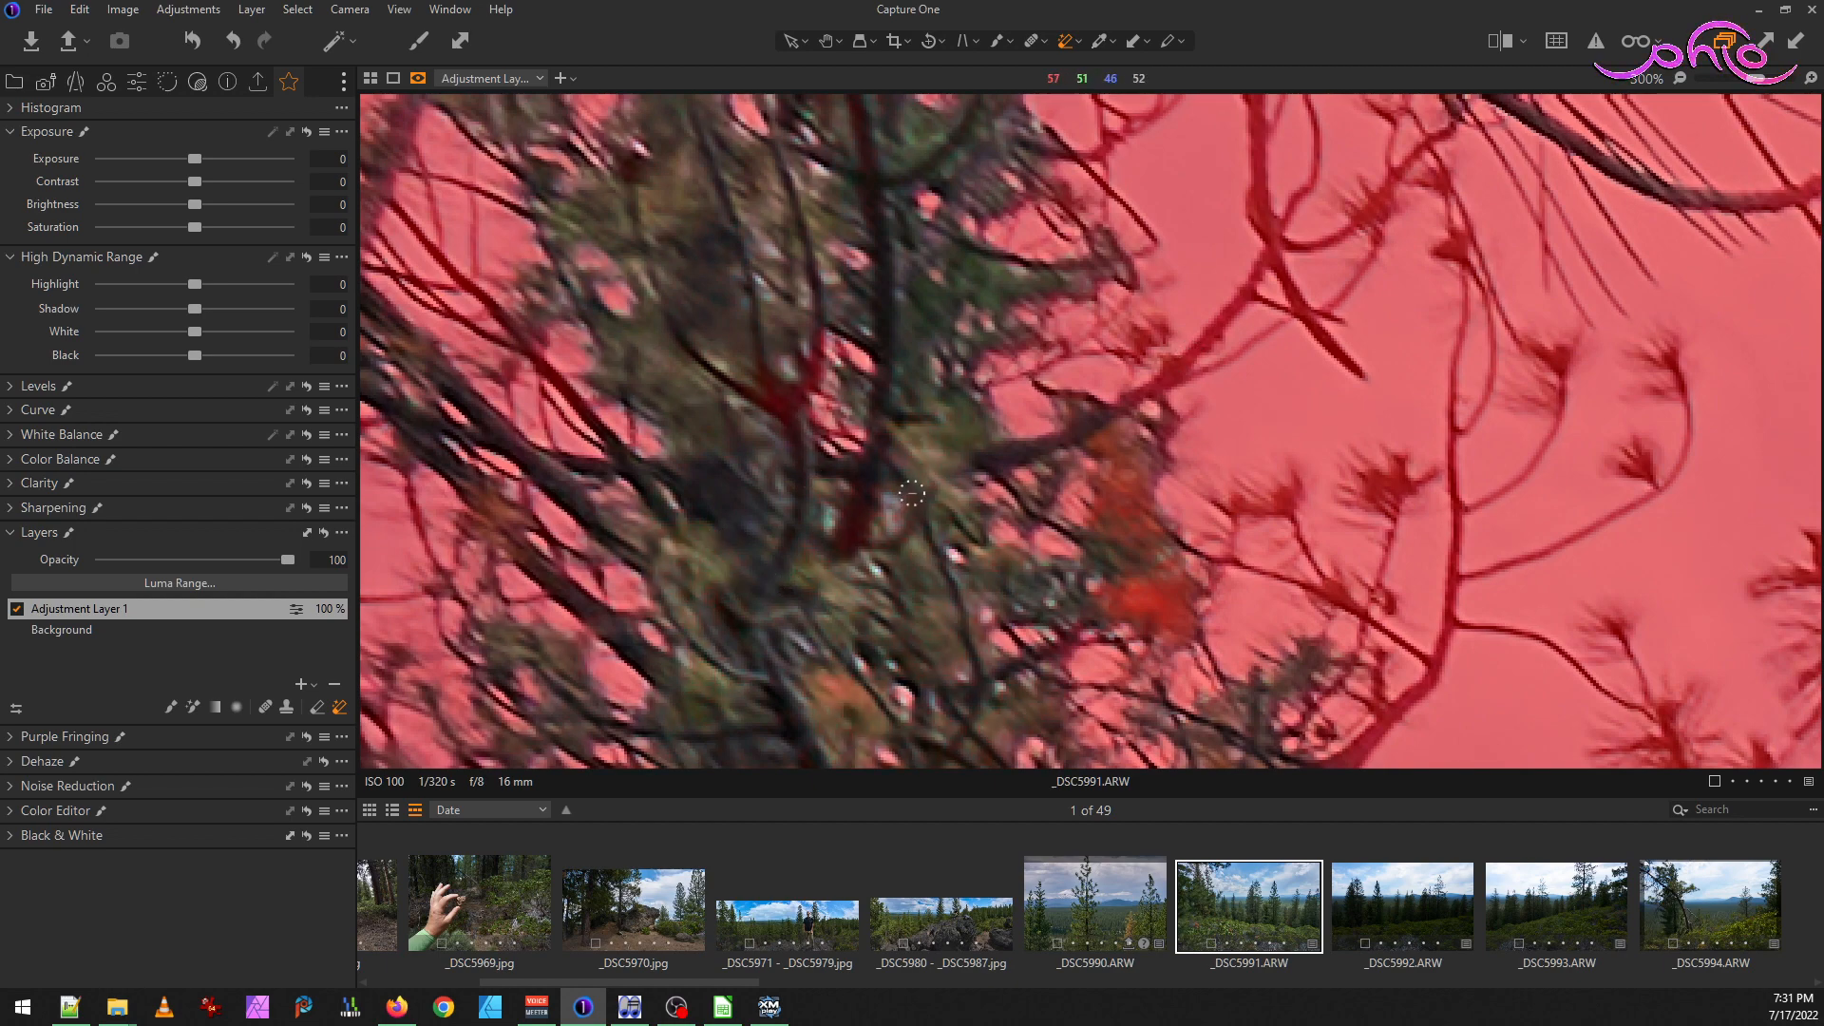
pyautogui.scroll(-4, 906, 498)
# Erase the mask from the needle clusters at the outer end of the overhead pine branch with the Magic Eraser
pyautogui.scroll(4, 927, 322)
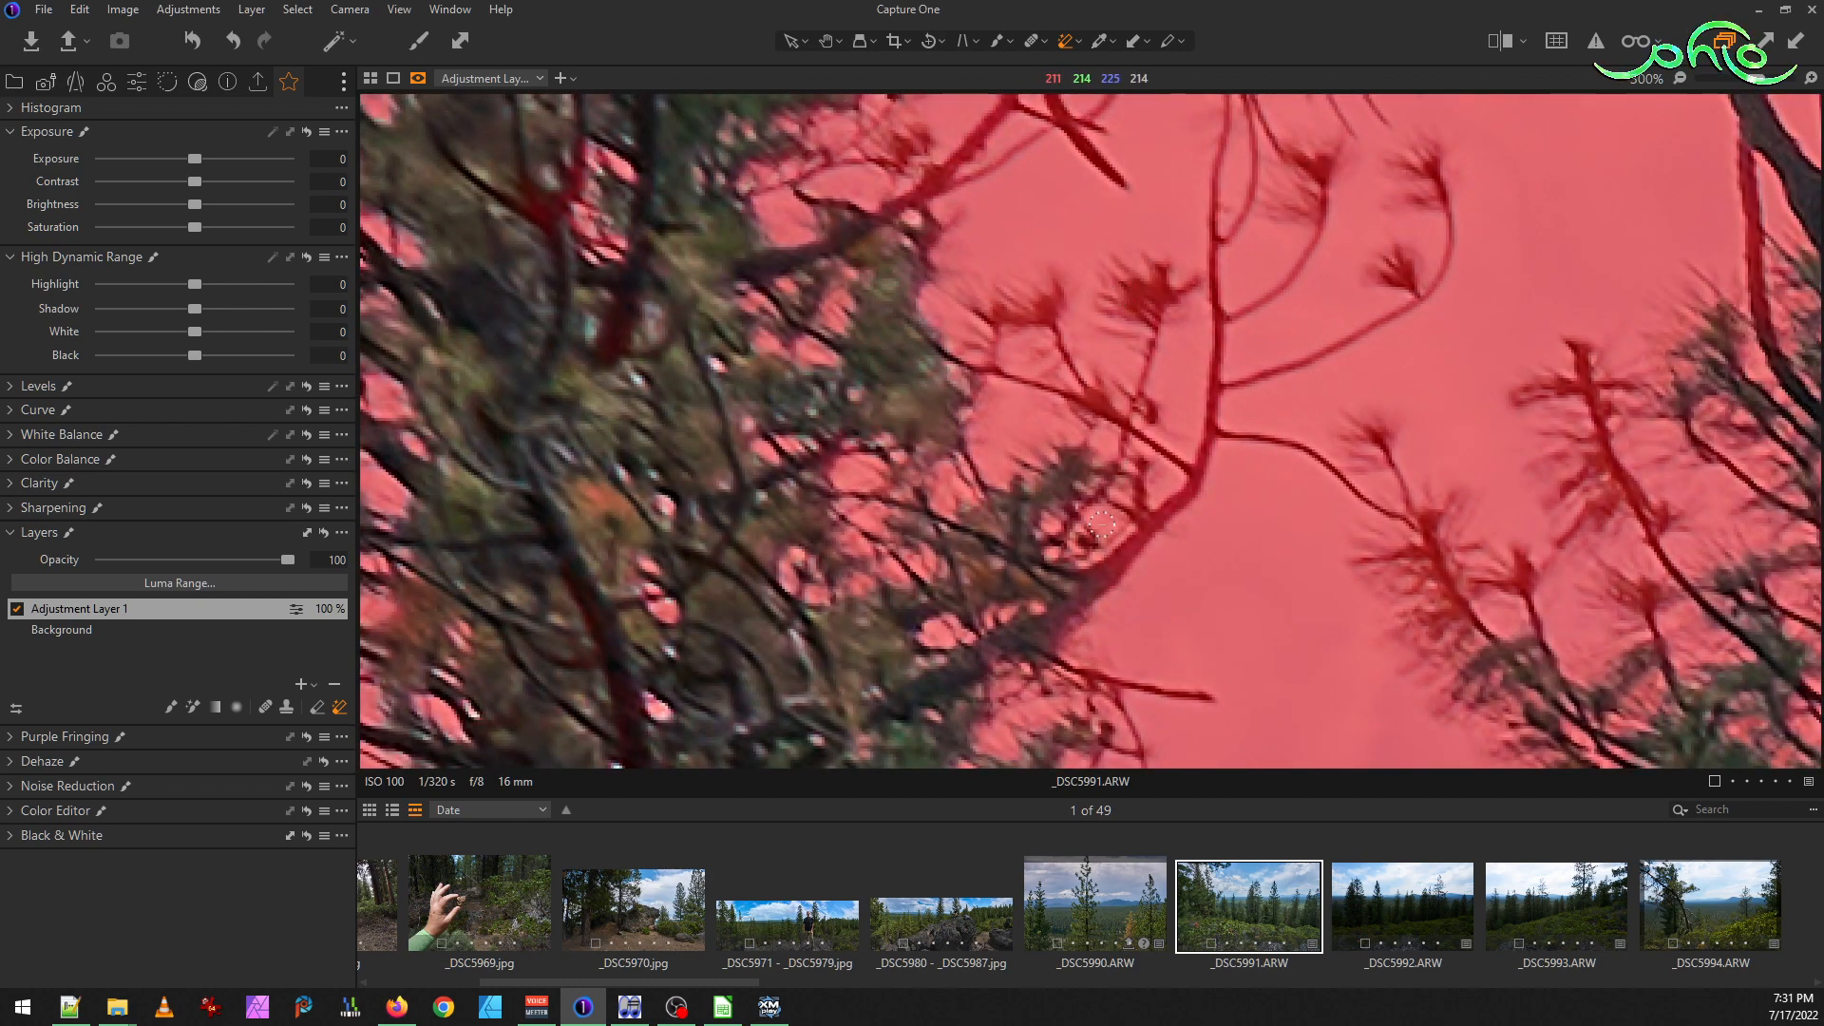
pyautogui.moveTo(1463, 444); pyautogui.dragTo(719, 485)
pyautogui.moveTo(1368, 313); pyautogui.dragTo(1006, 439)
pyautogui.scroll(-3, 1183, 431)
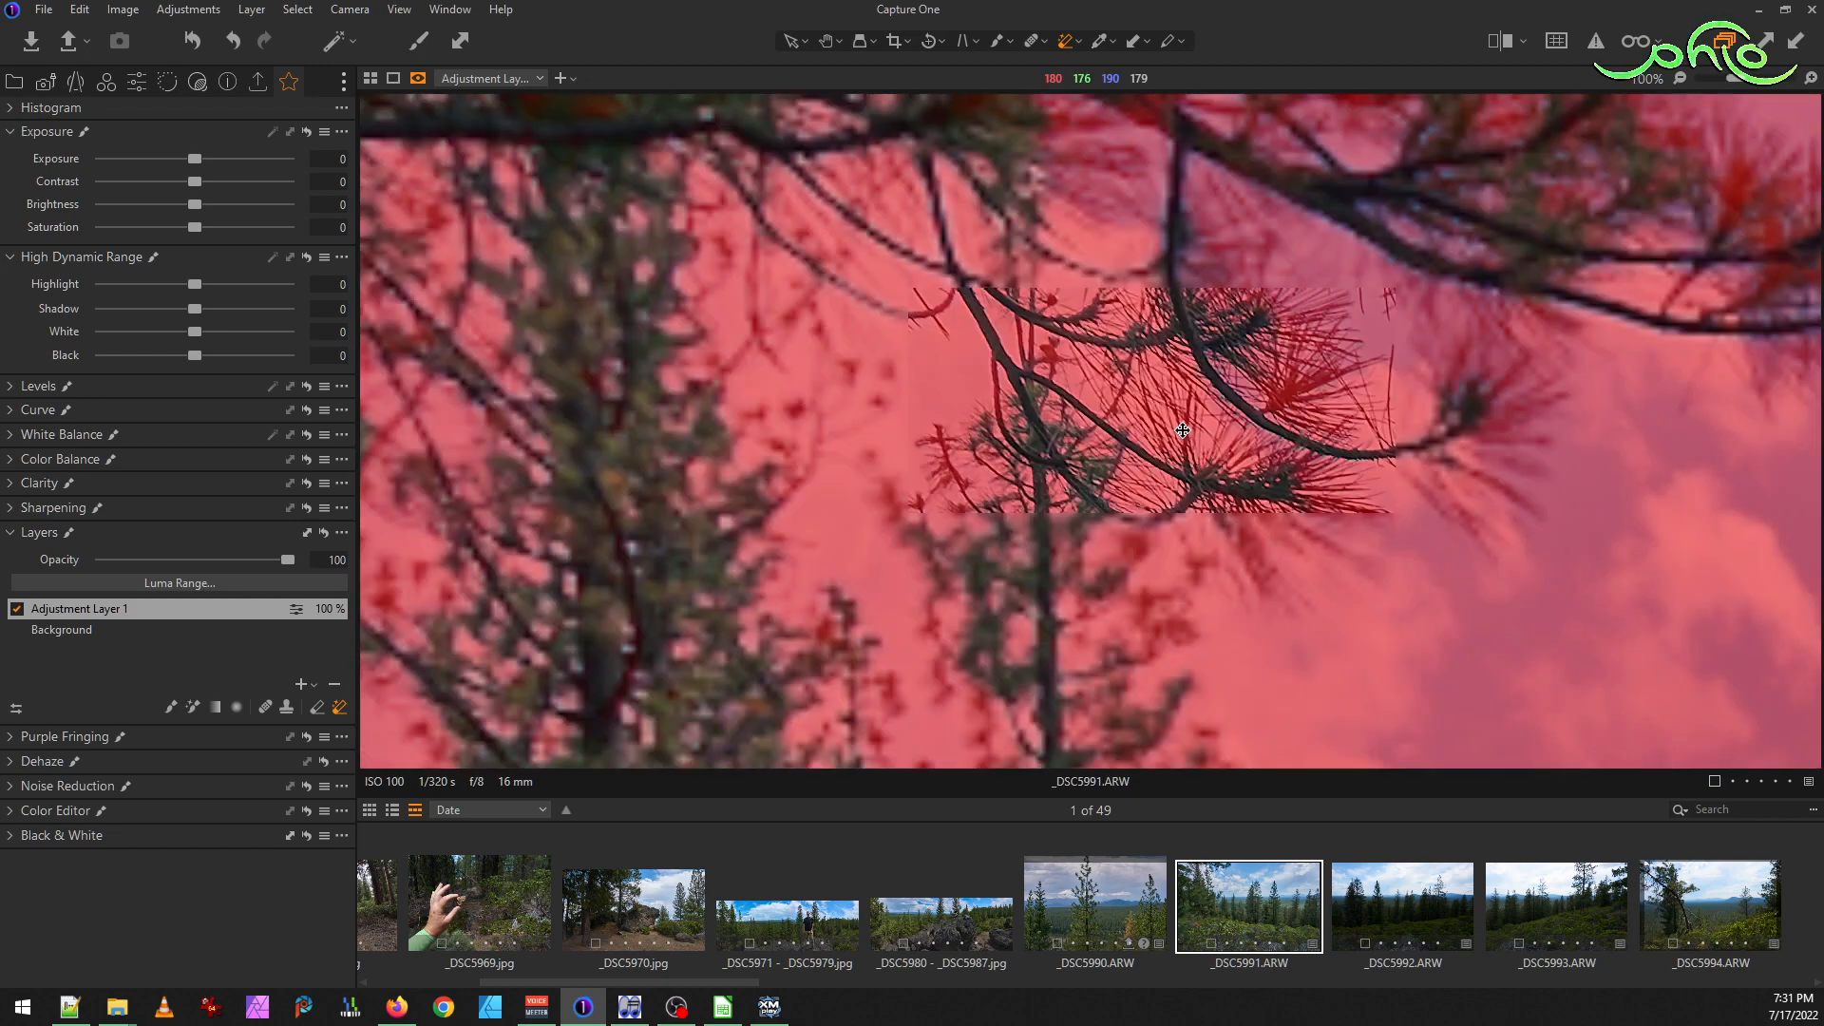
pyautogui.moveTo(1238, 235); pyautogui.dragTo(1052, 561)
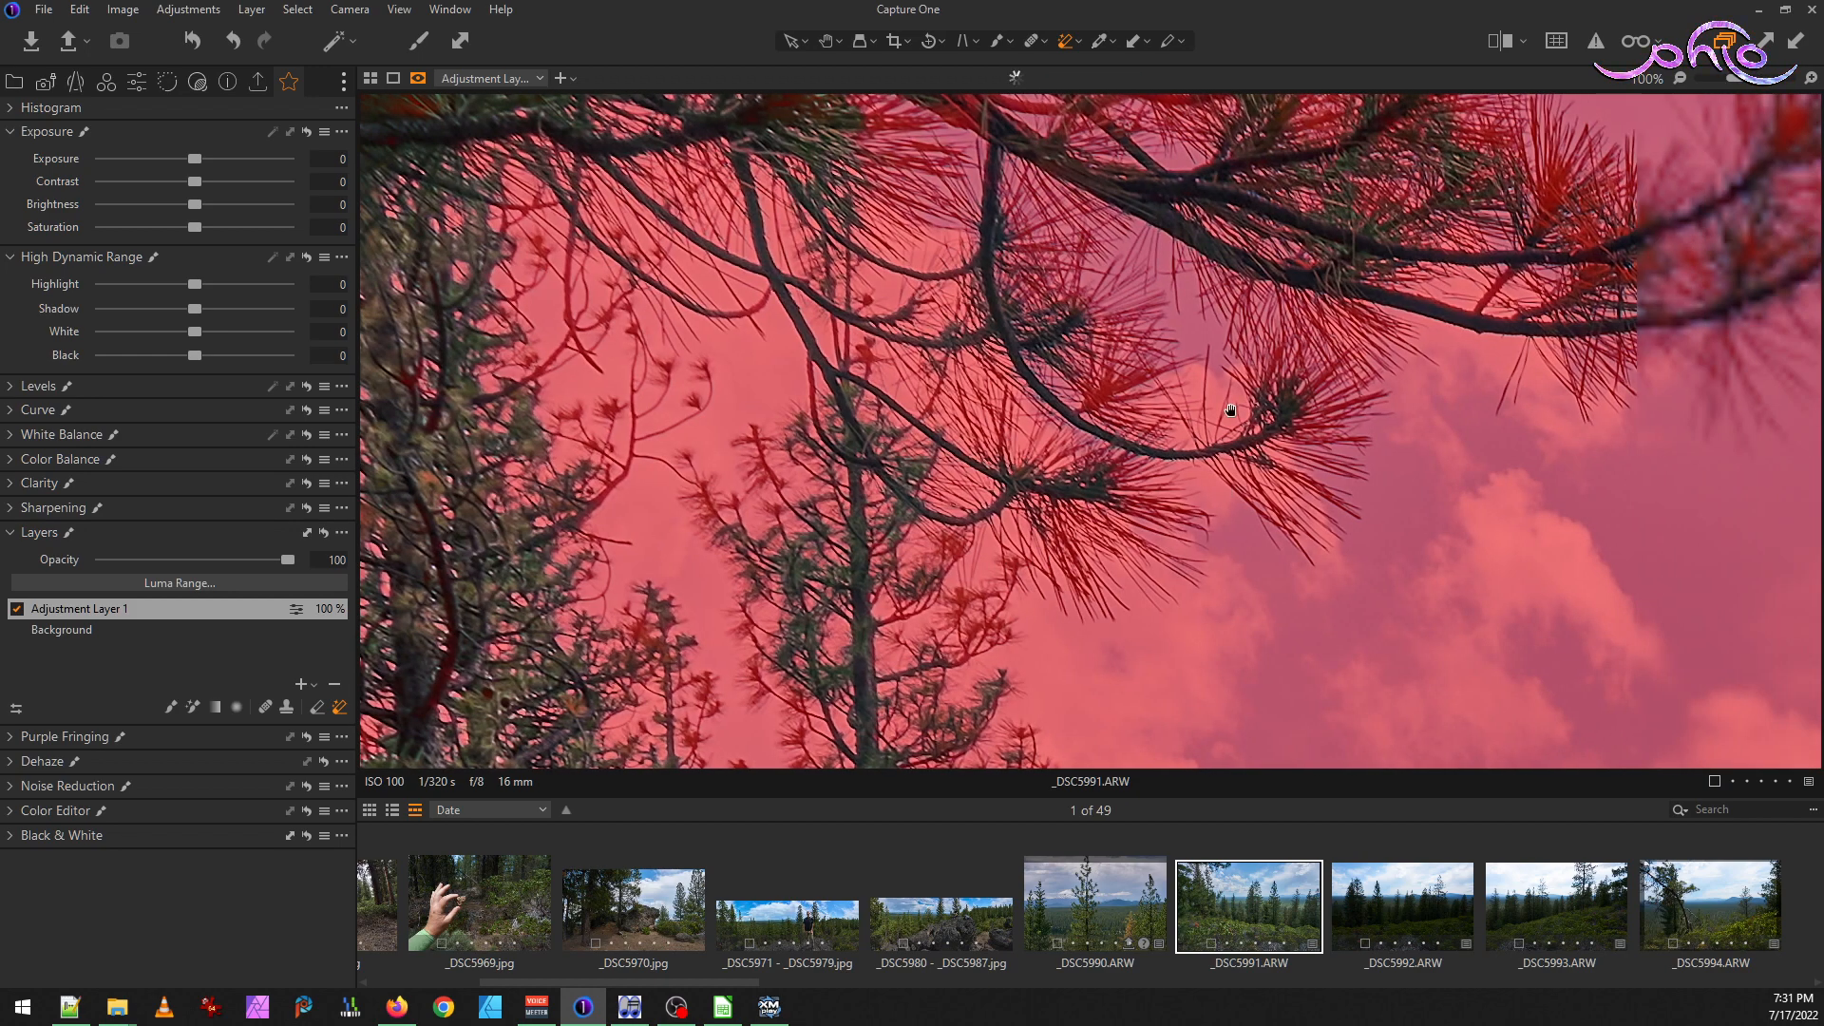
pyautogui.moveTo(1555, 242); pyautogui.dragTo(1029, 354)
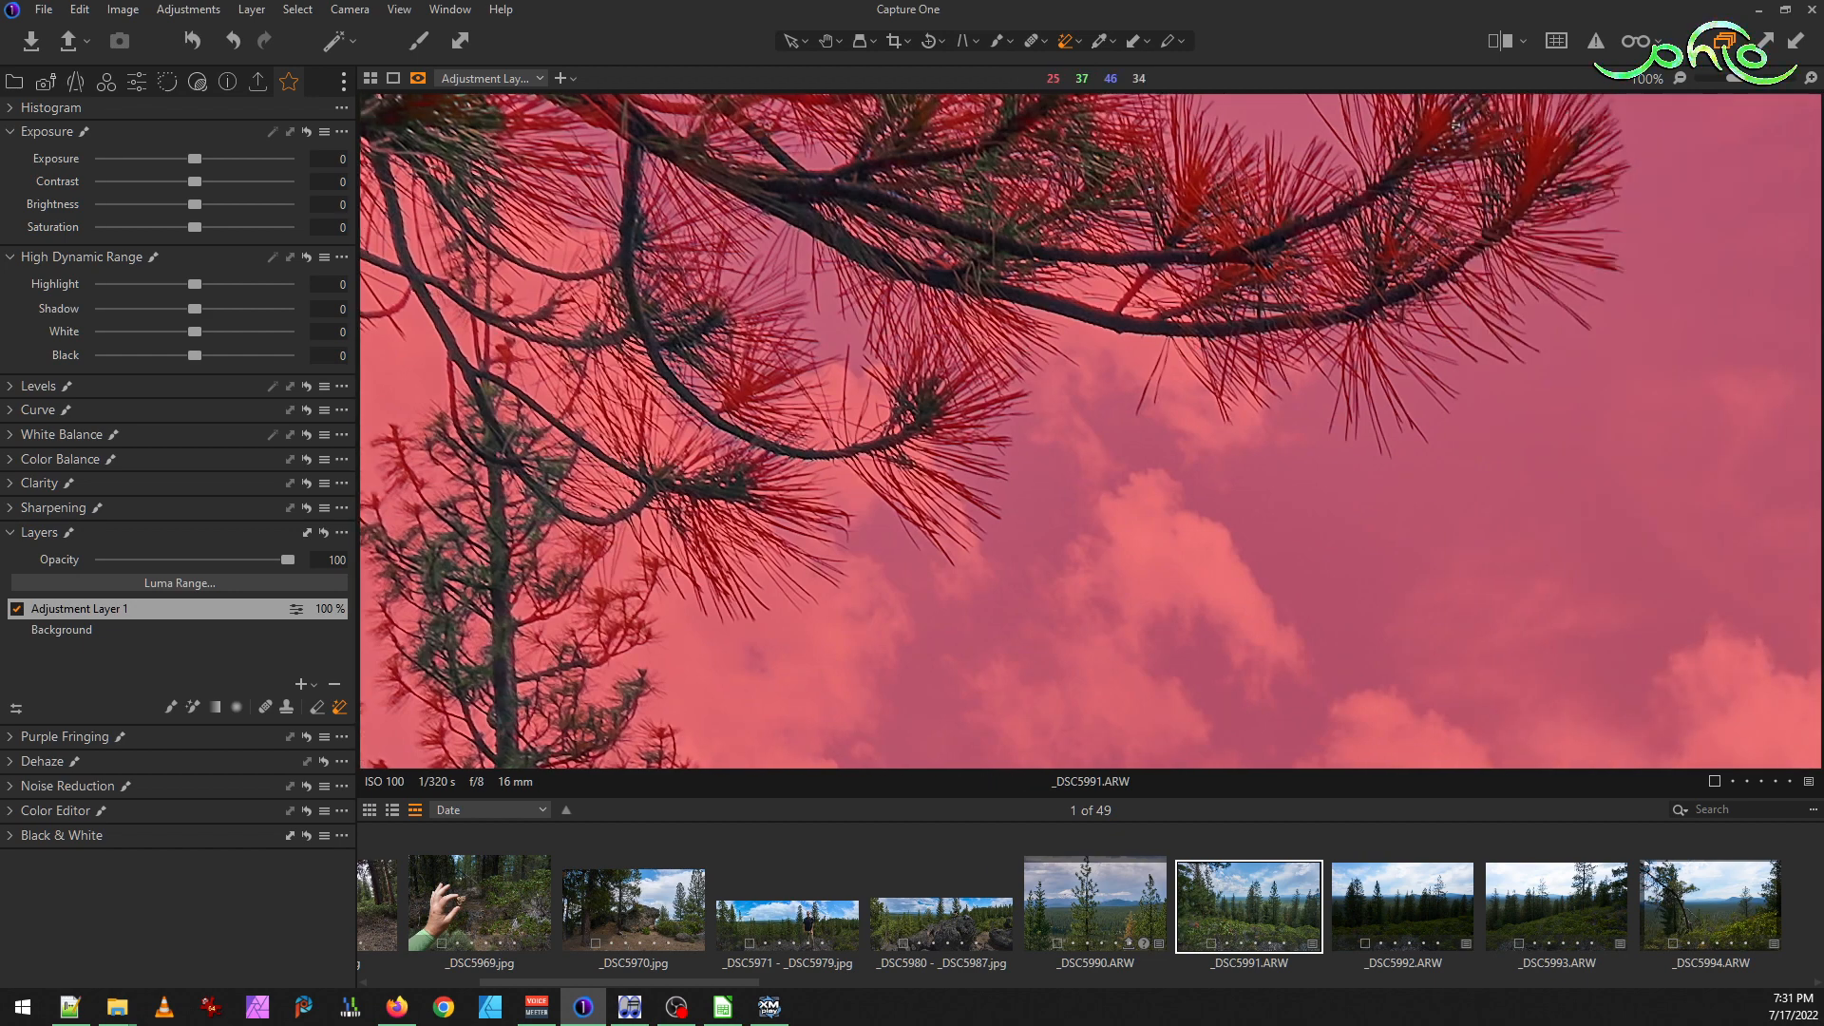
pyautogui.scroll(3, 1439, 120)
pyautogui.moveTo(1424, 143); pyautogui.dragTo(1362, 205)
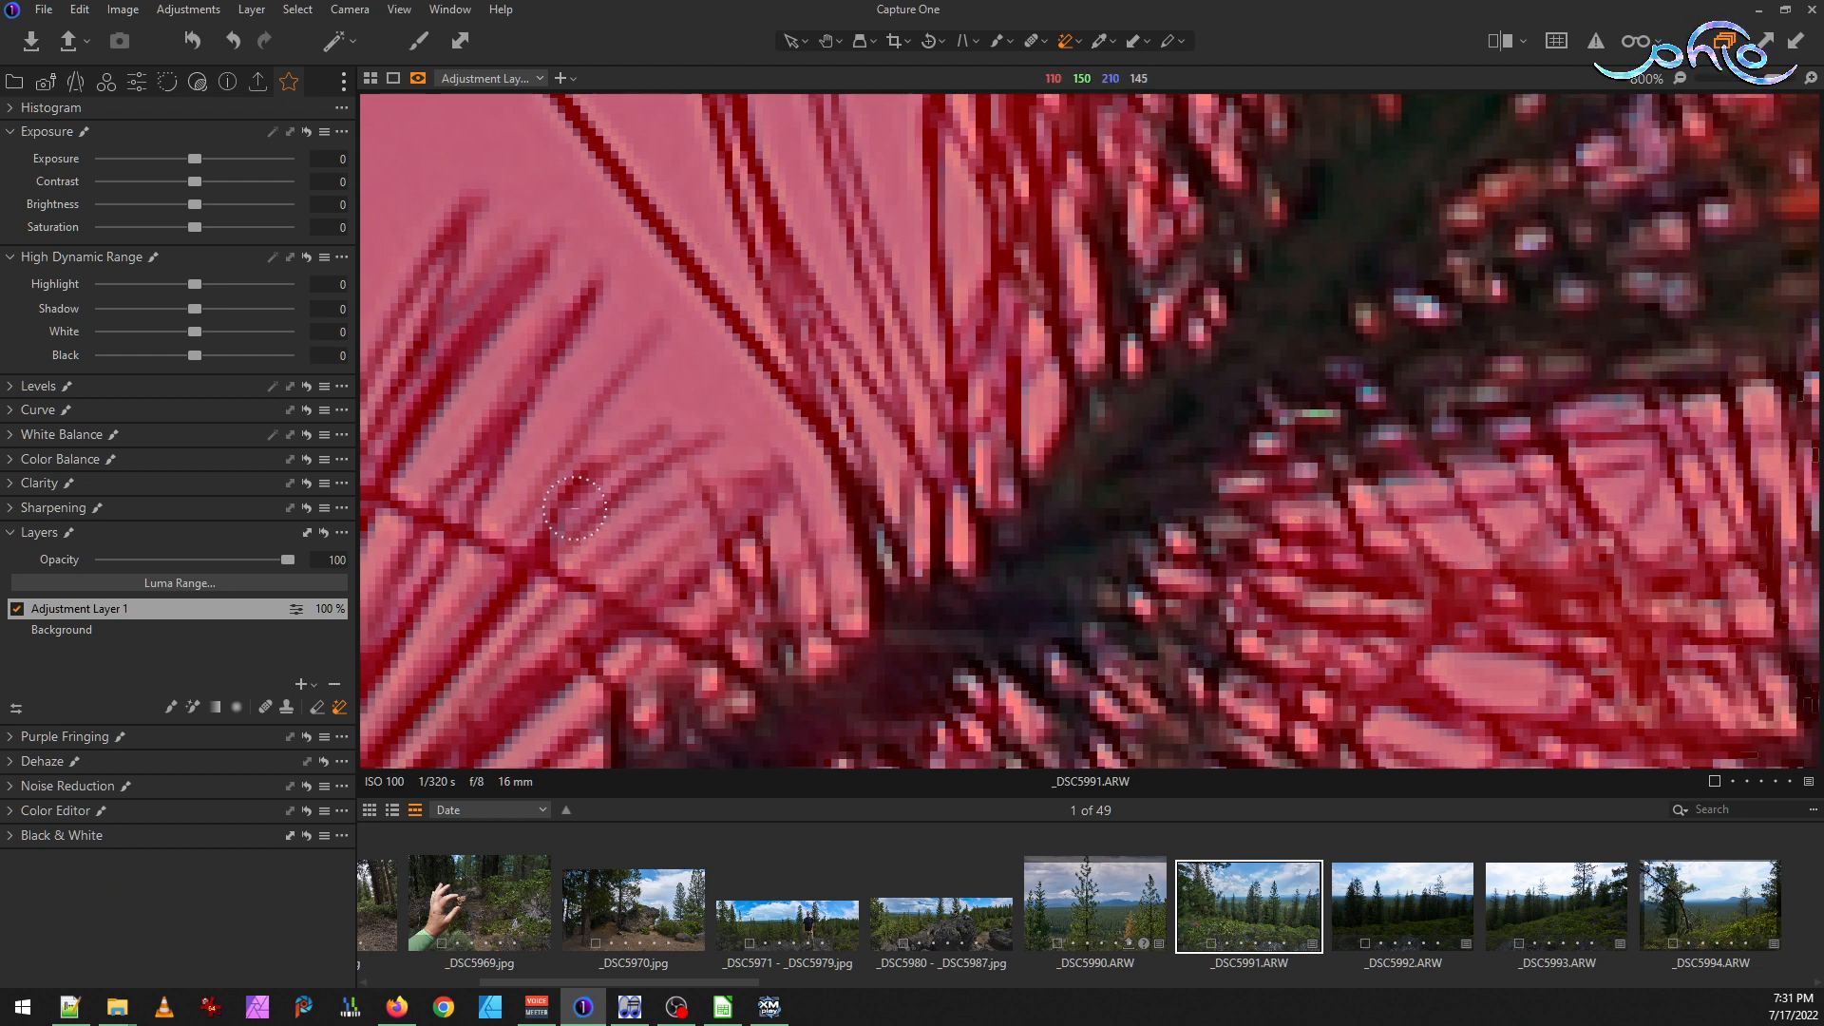
pyautogui.scroll(-2, 574, 509)
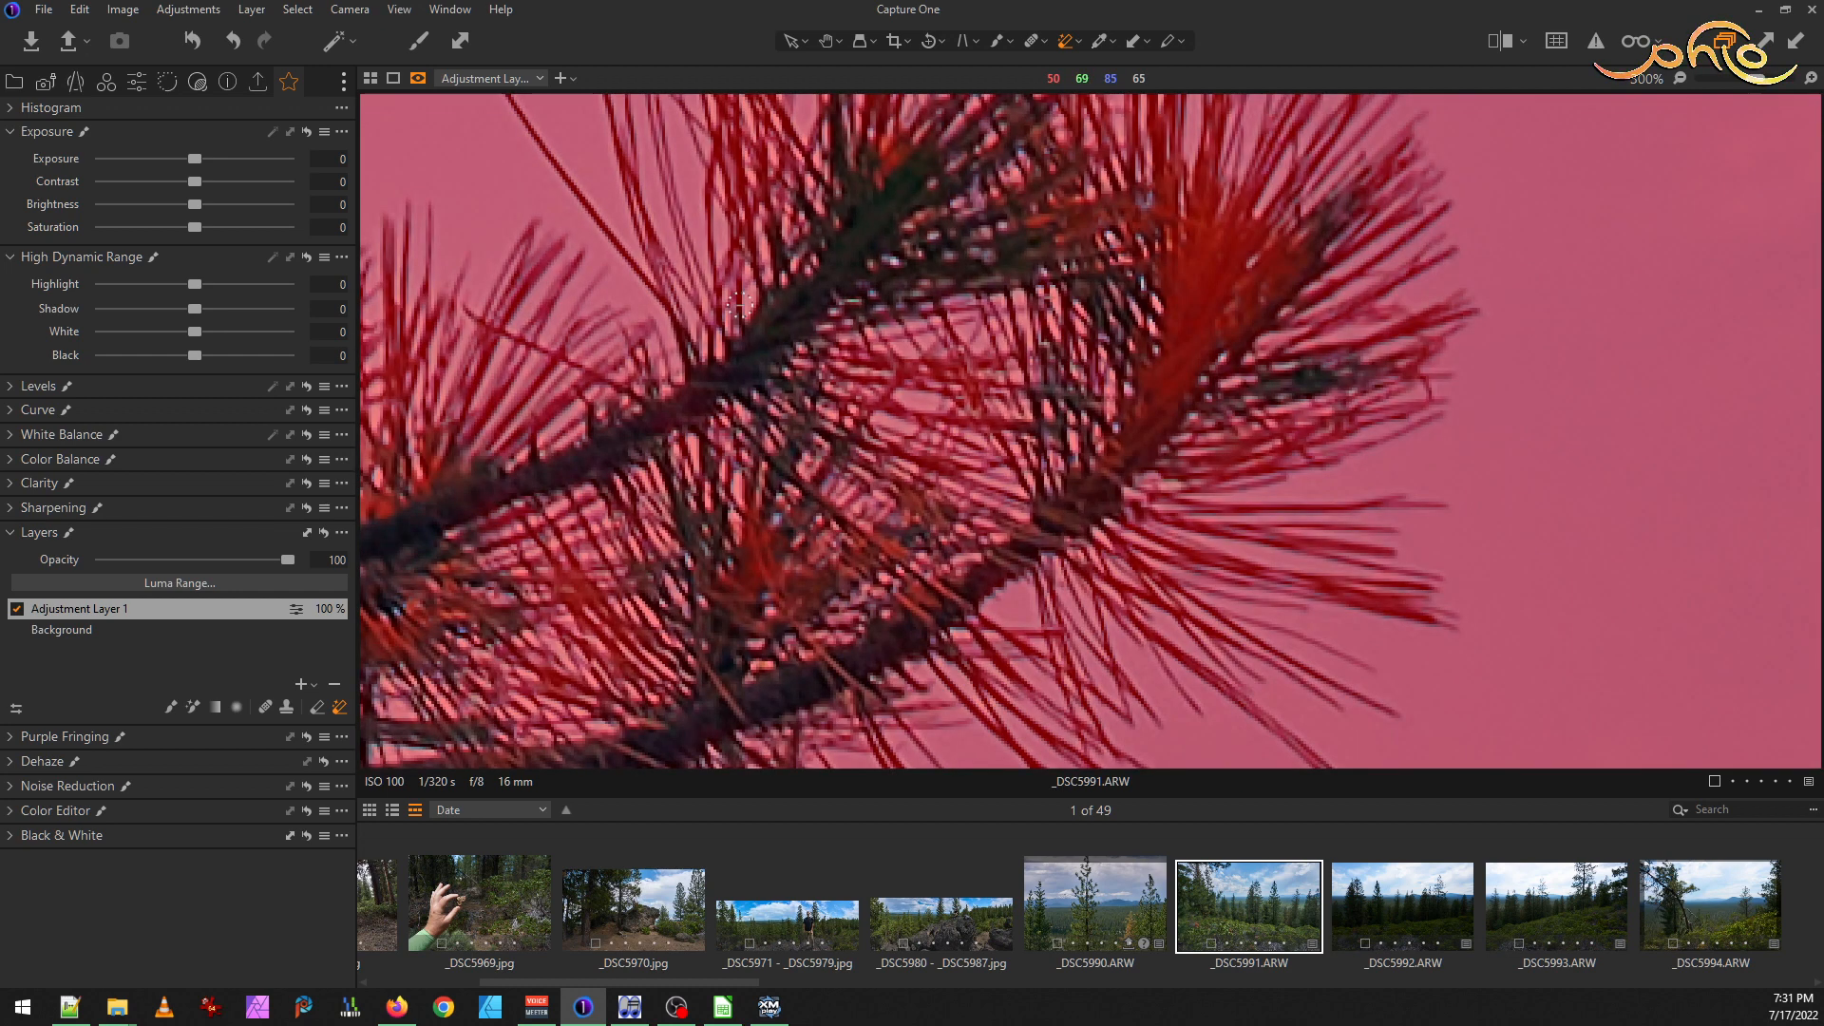
pyautogui.moveTo(1249, 300); pyautogui.dragTo(1096, 302)
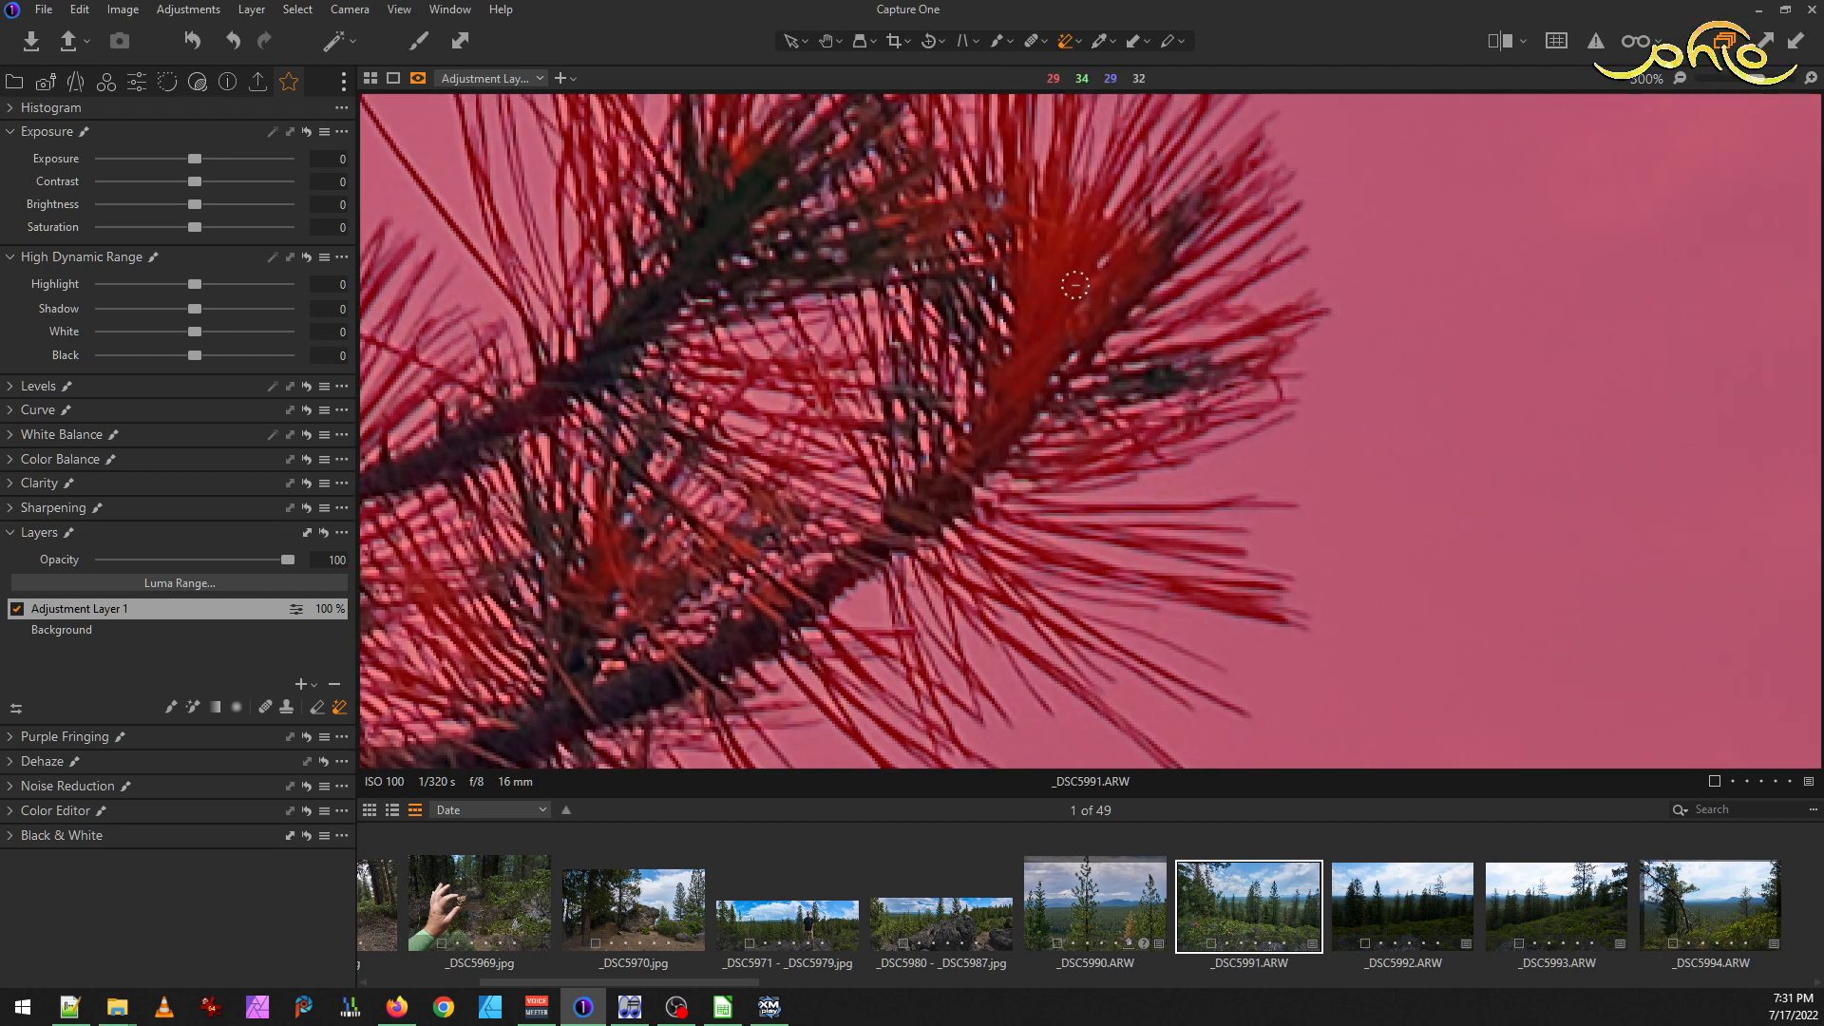
pyautogui.moveTo(1054, 267); pyautogui.dragTo(1031, 372)
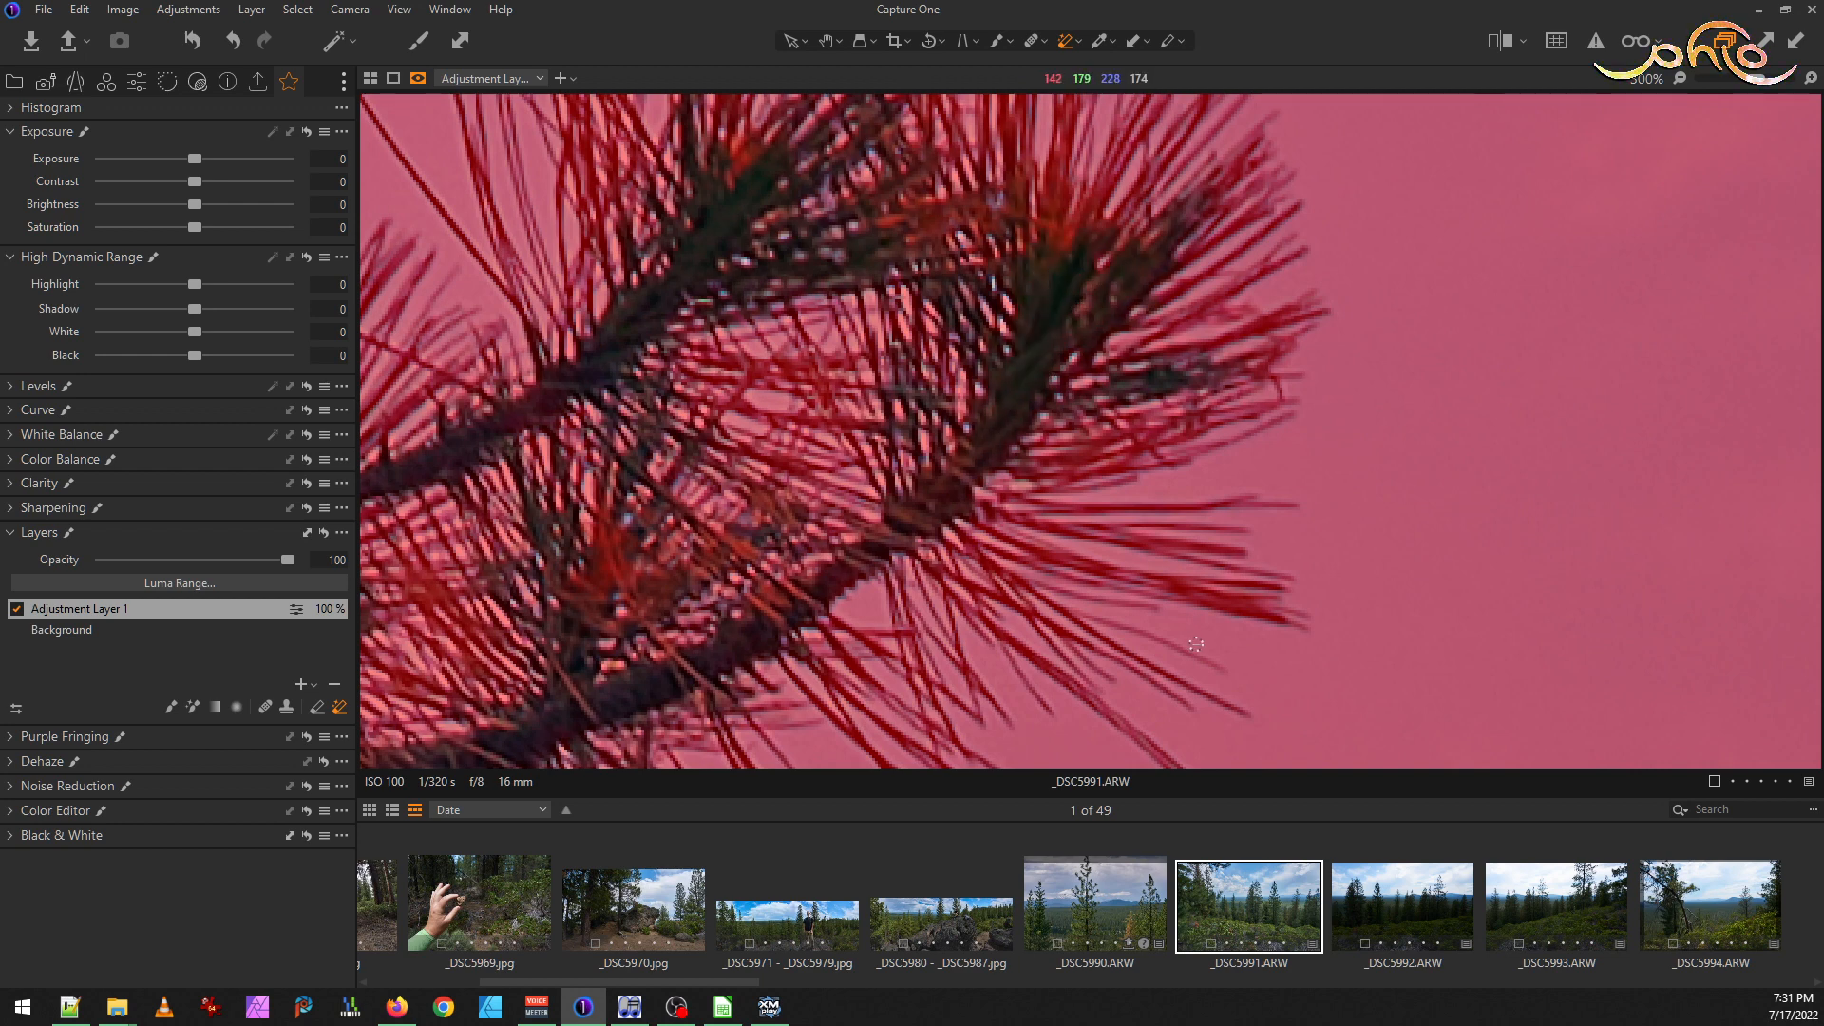
# Erase the mask from the upright needle cluster and surrounding needles above the middle of the overhead pine branch
pyautogui.scroll(-2, 1067, 533)
pyautogui.moveTo(668, 281); pyautogui.dragTo(1175, 534)
pyautogui.scroll(3, 1172, 291)
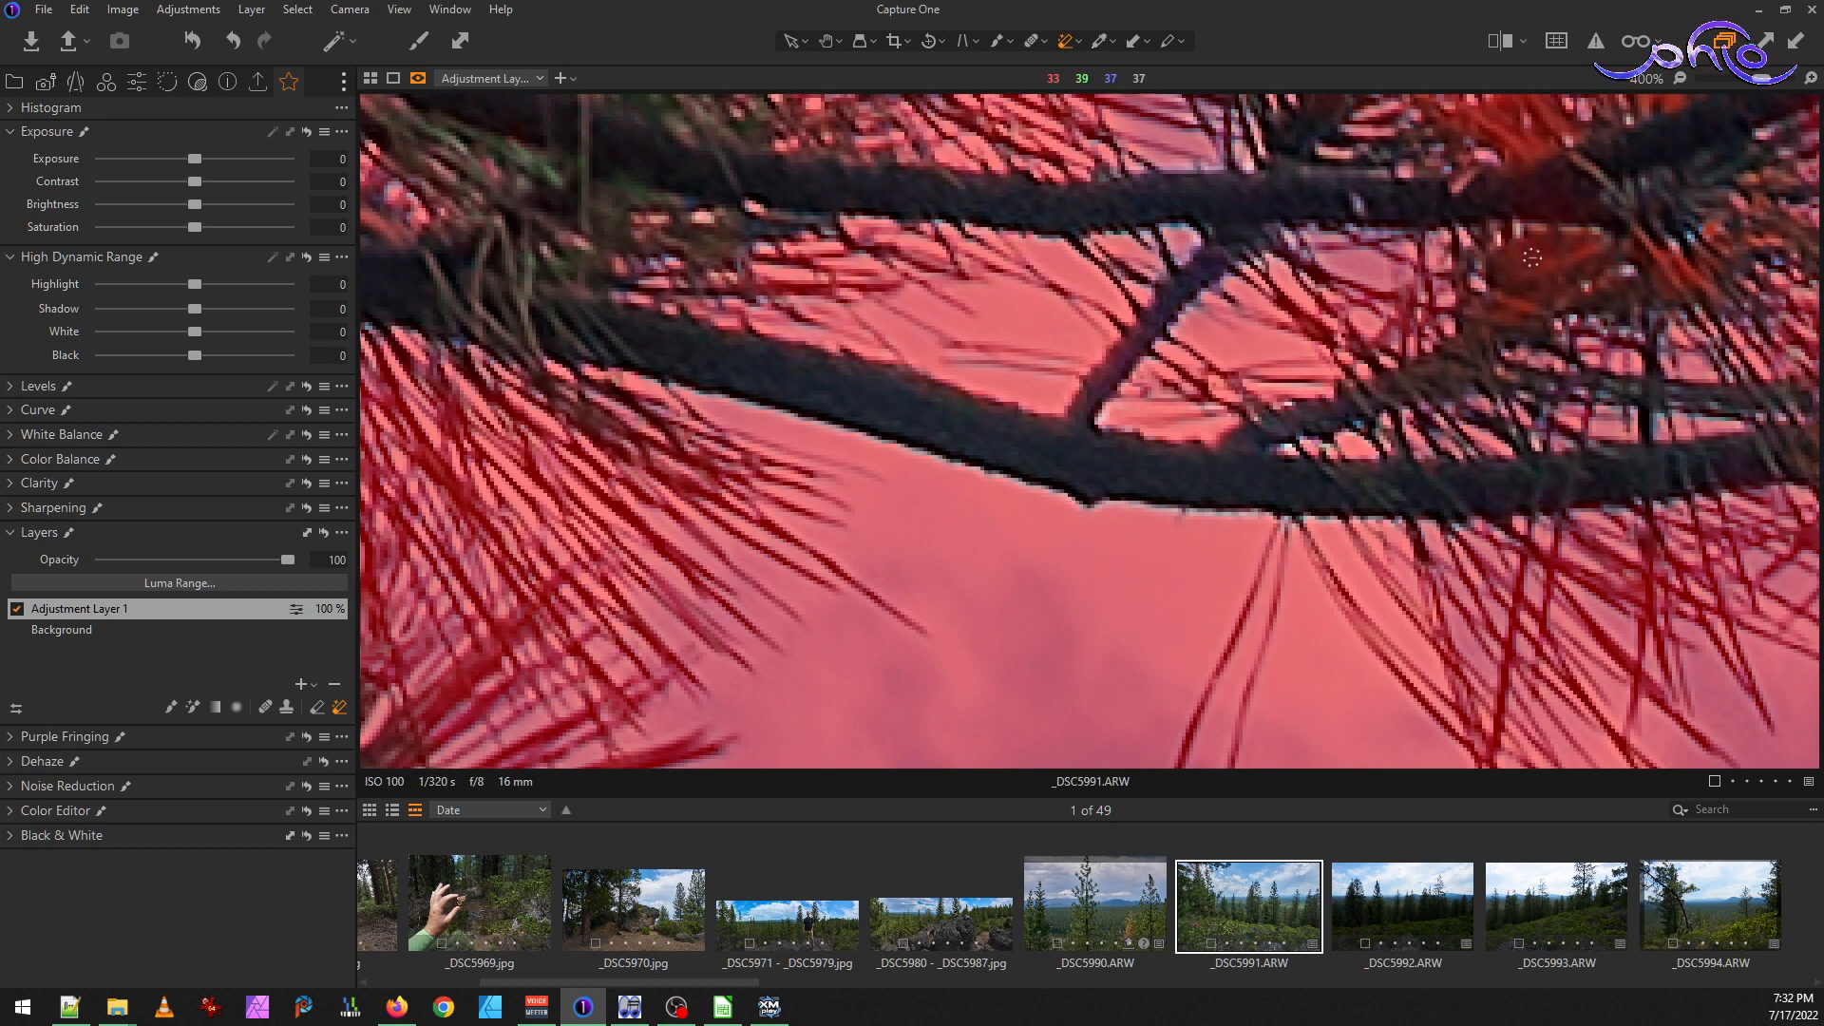
pyautogui.moveTo(1467, 248); pyautogui.dragTo(1468, 530)
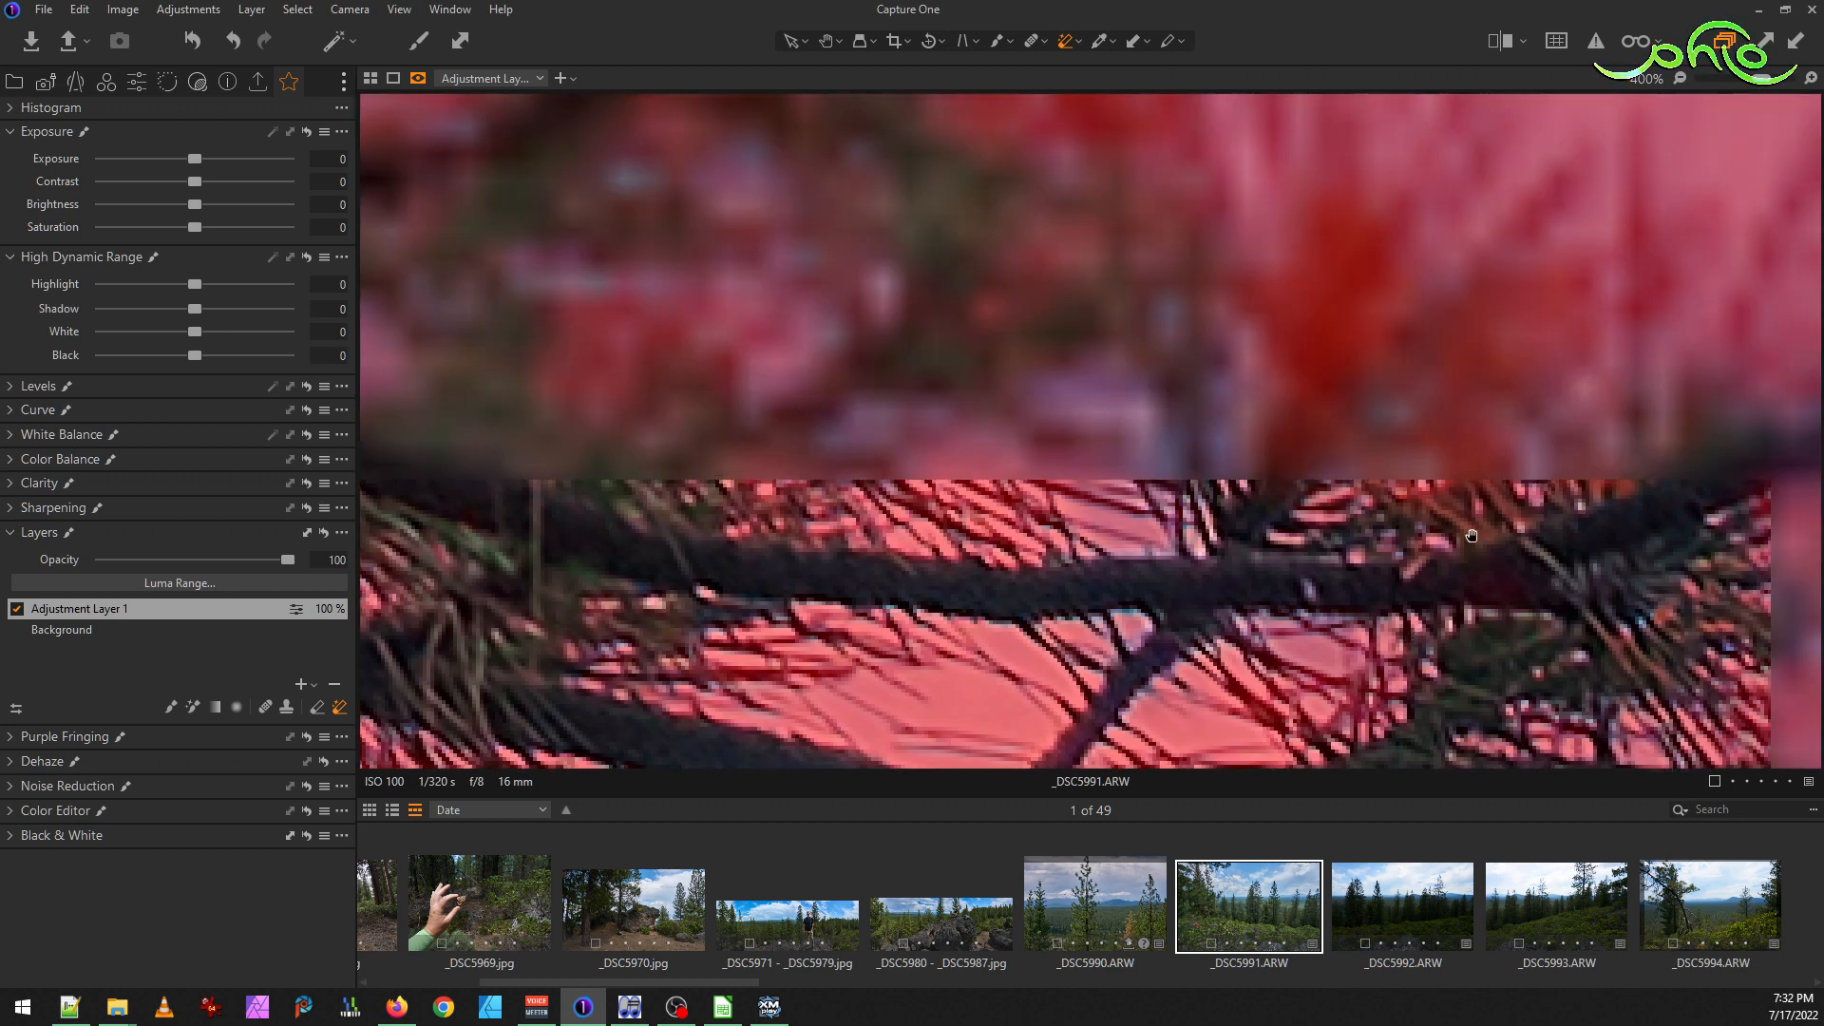
pyautogui.moveTo(1357, 277); pyautogui.dragTo(1339, 403)
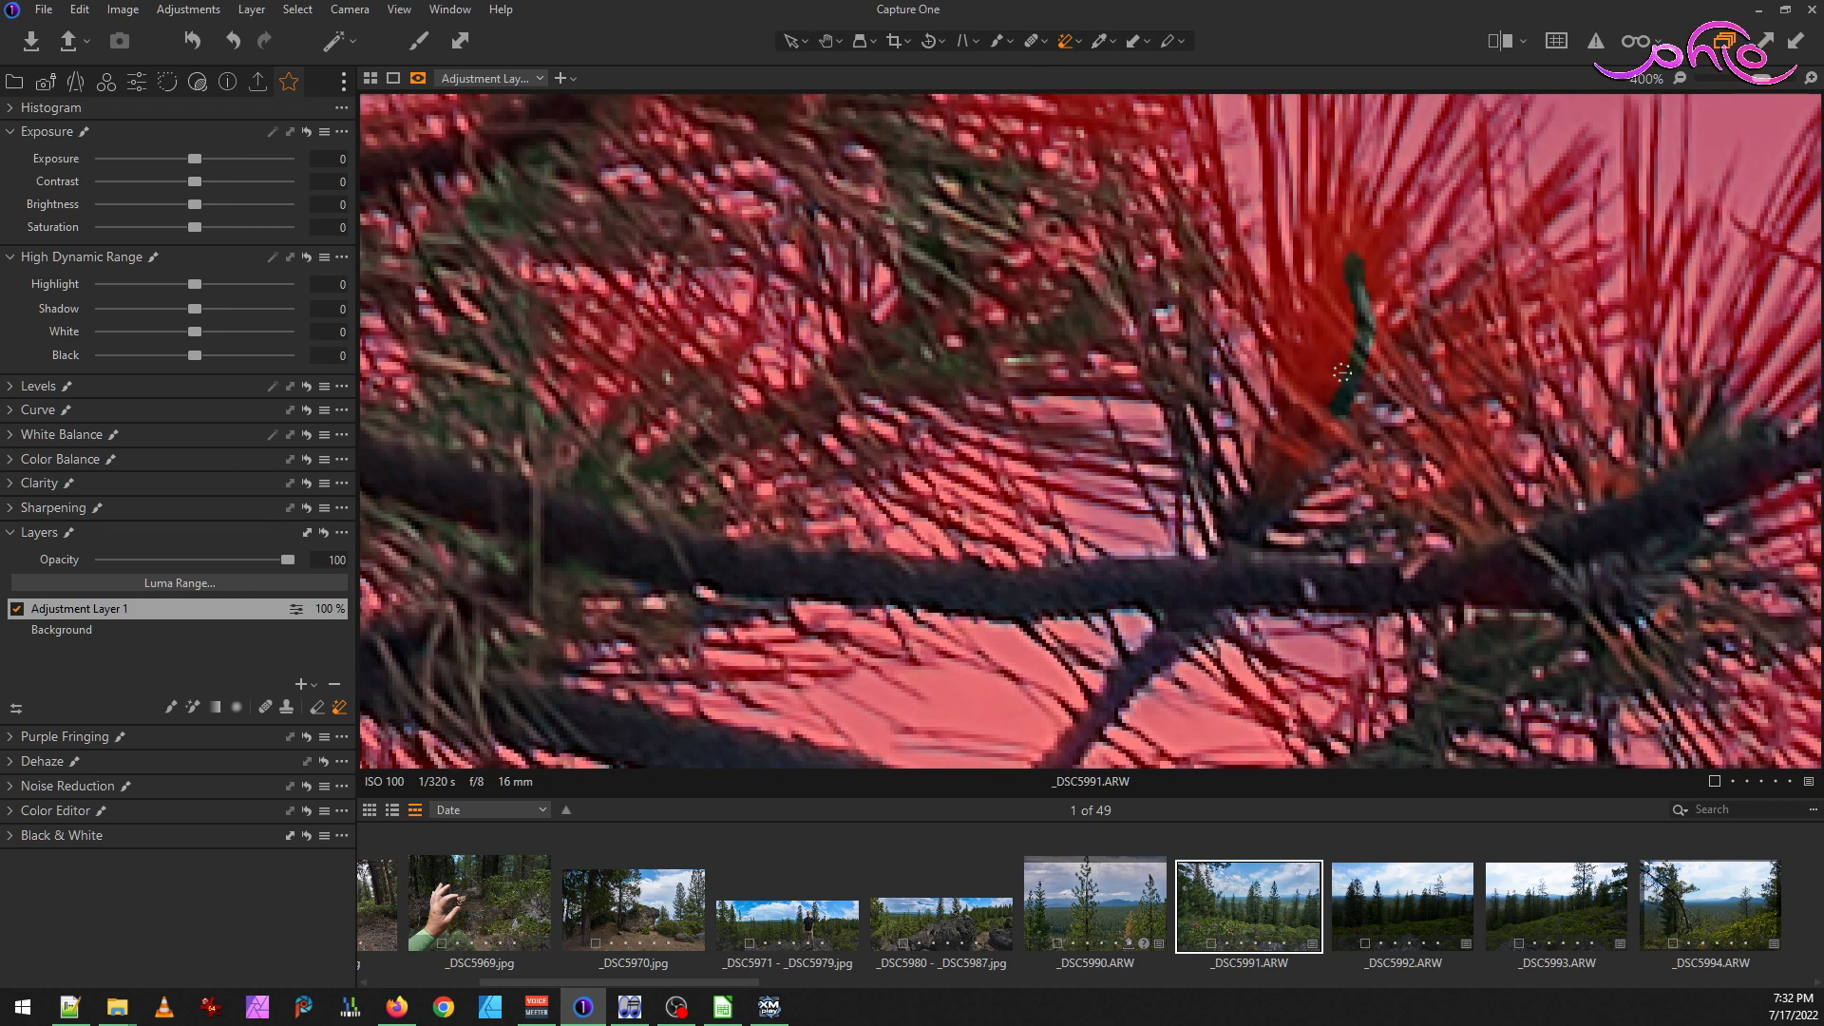
pyautogui.moveTo(1411, 228); pyautogui.dragTo(1347, 388)
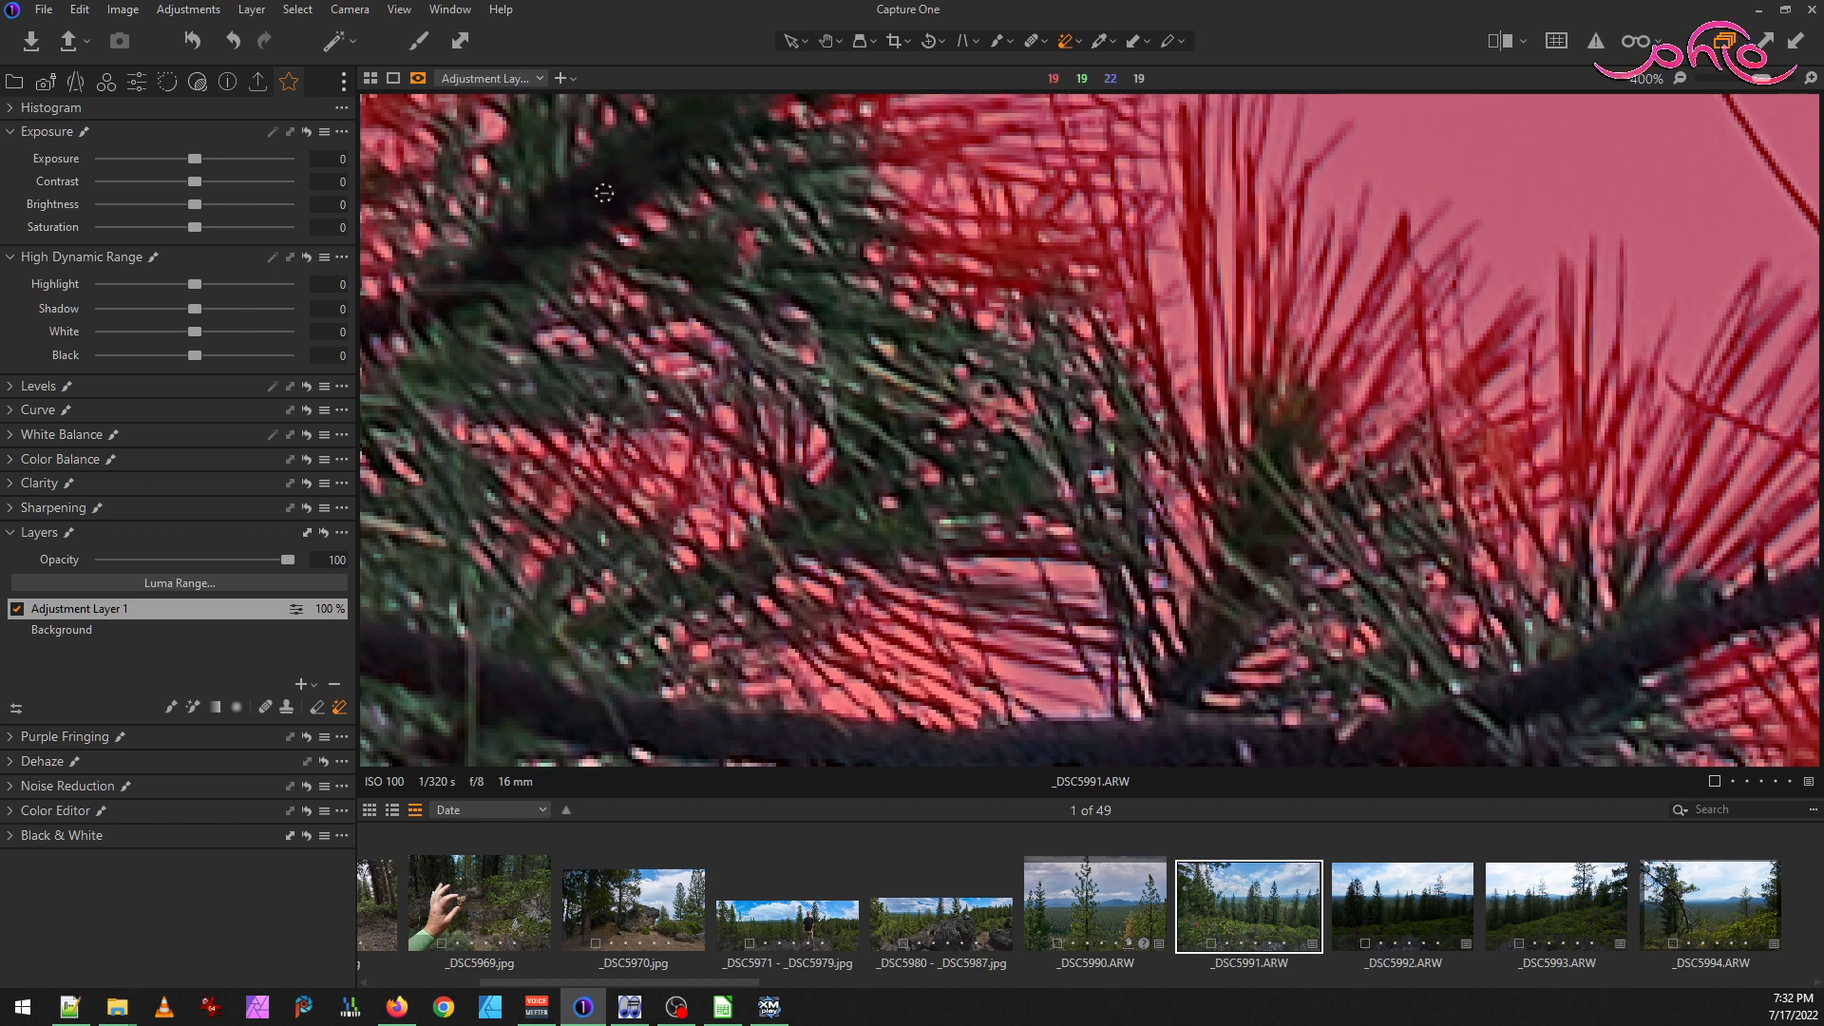
# Erase the mask from the thin limb and needles around the fork at the inner part of the overhead pine branch
pyautogui.moveTo(650, 344); pyautogui.dragTo(1205, 473)
pyautogui.moveTo(722, 306); pyautogui.dragTo(1195, 466)
pyautogui.moveTo(679, 324); pyautogui.dragTo(973, 324)
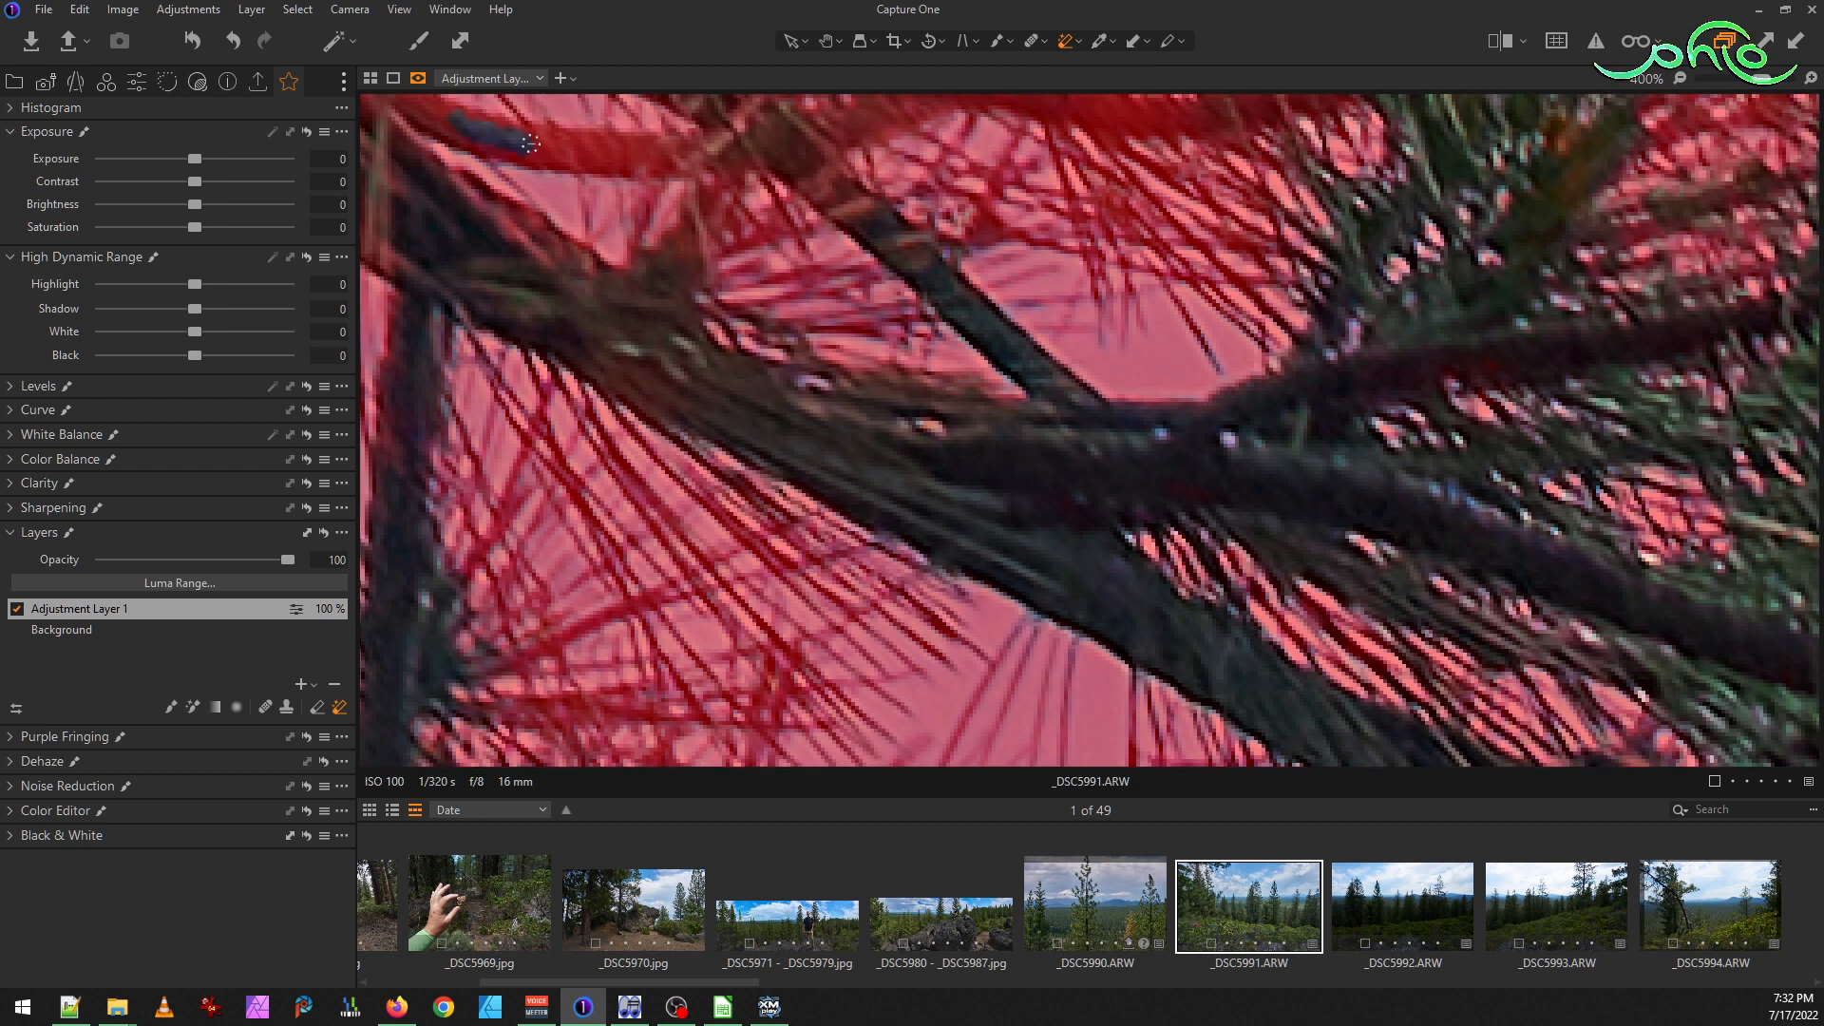
pyautogui.moveTo(1268, 112); pyautogui.dragTo(1208, 109)
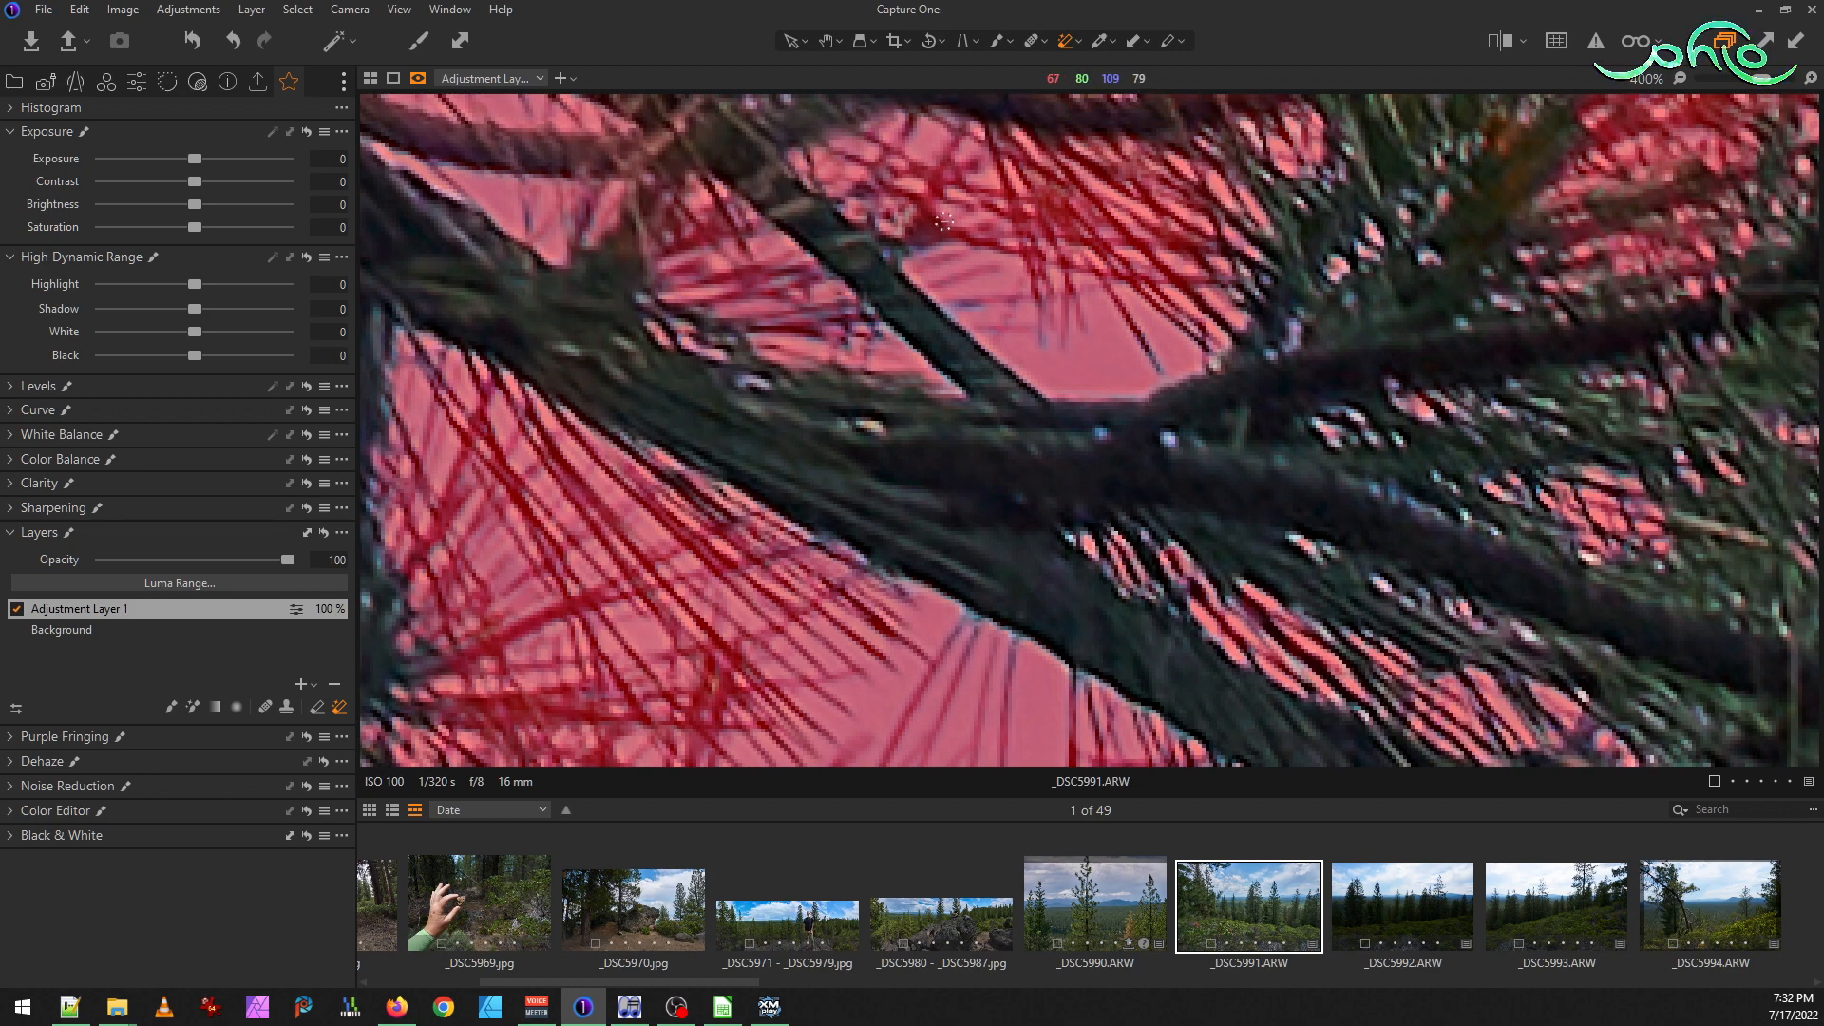
pyautogui.moveTo(656, 402); pyautogui.dragTo(1417, 431)
pyautogui.moveTo(751, 263); pyautogui.dragTo(832, 247)
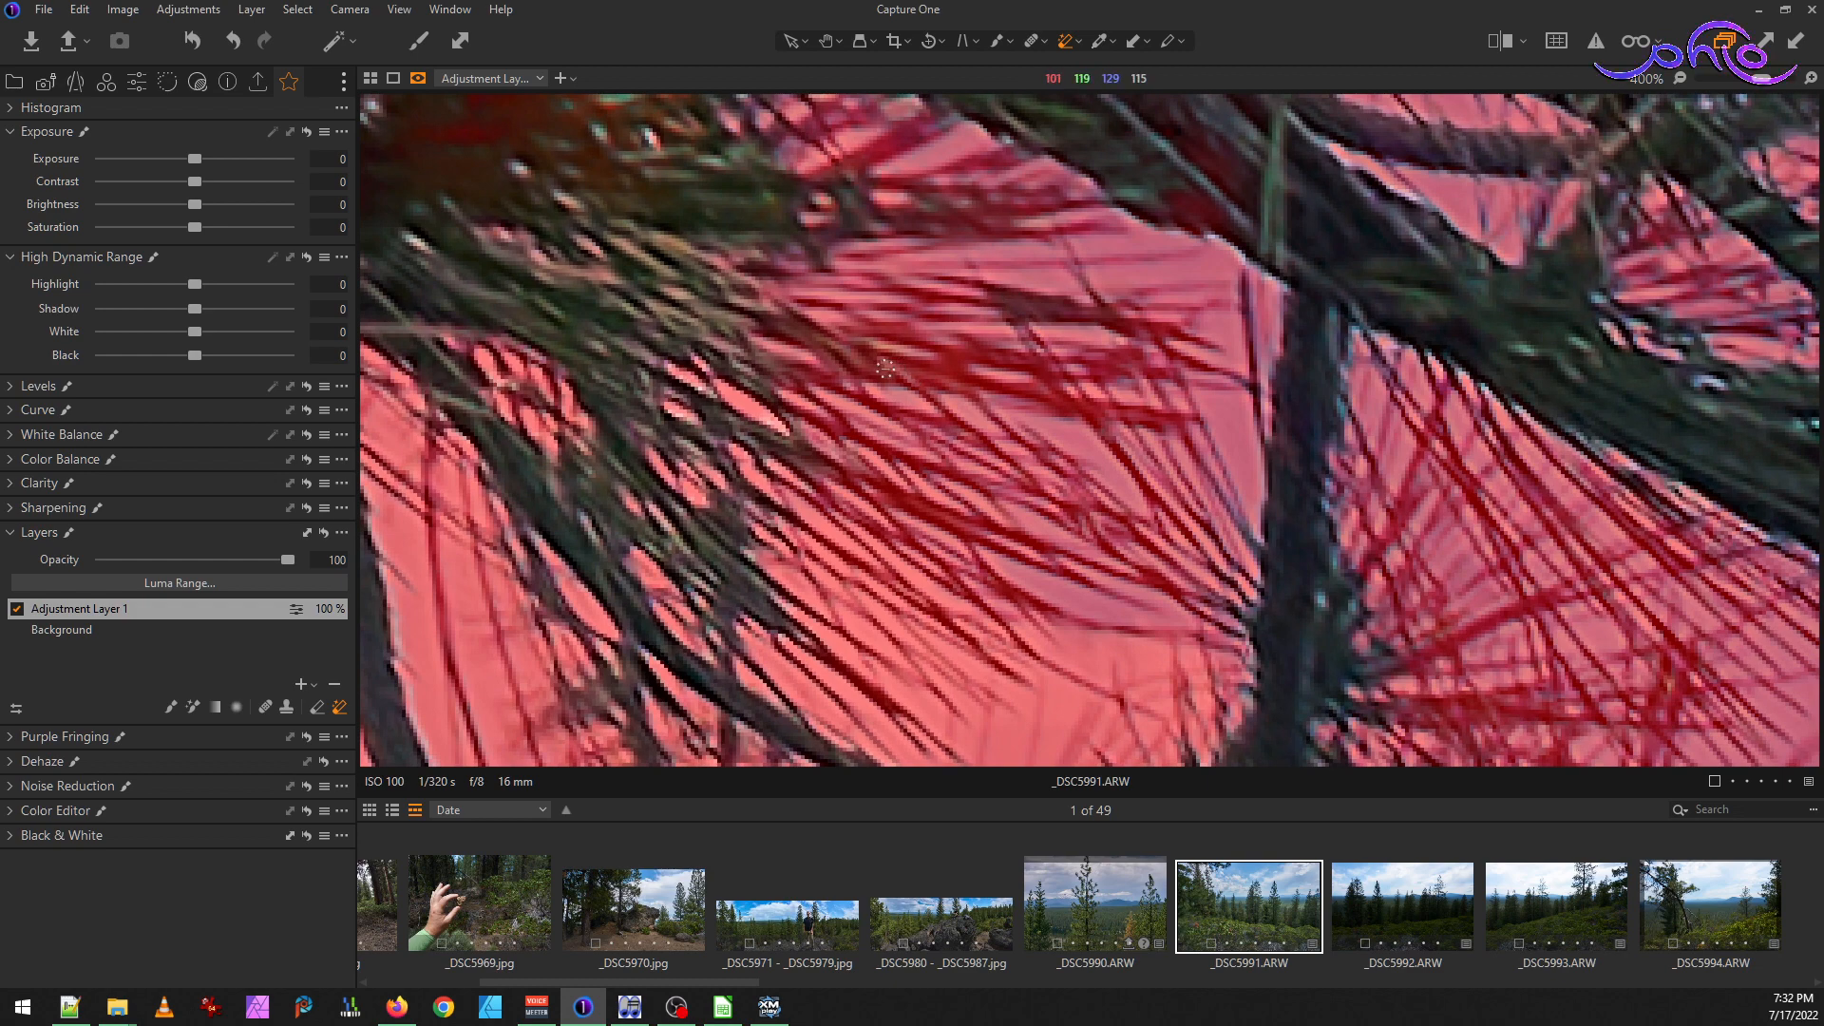
# Erase the mask from the thin twigs and small treetops in the sky gap between the two background trees
pyautogui.scroll(-3, 762, 455)
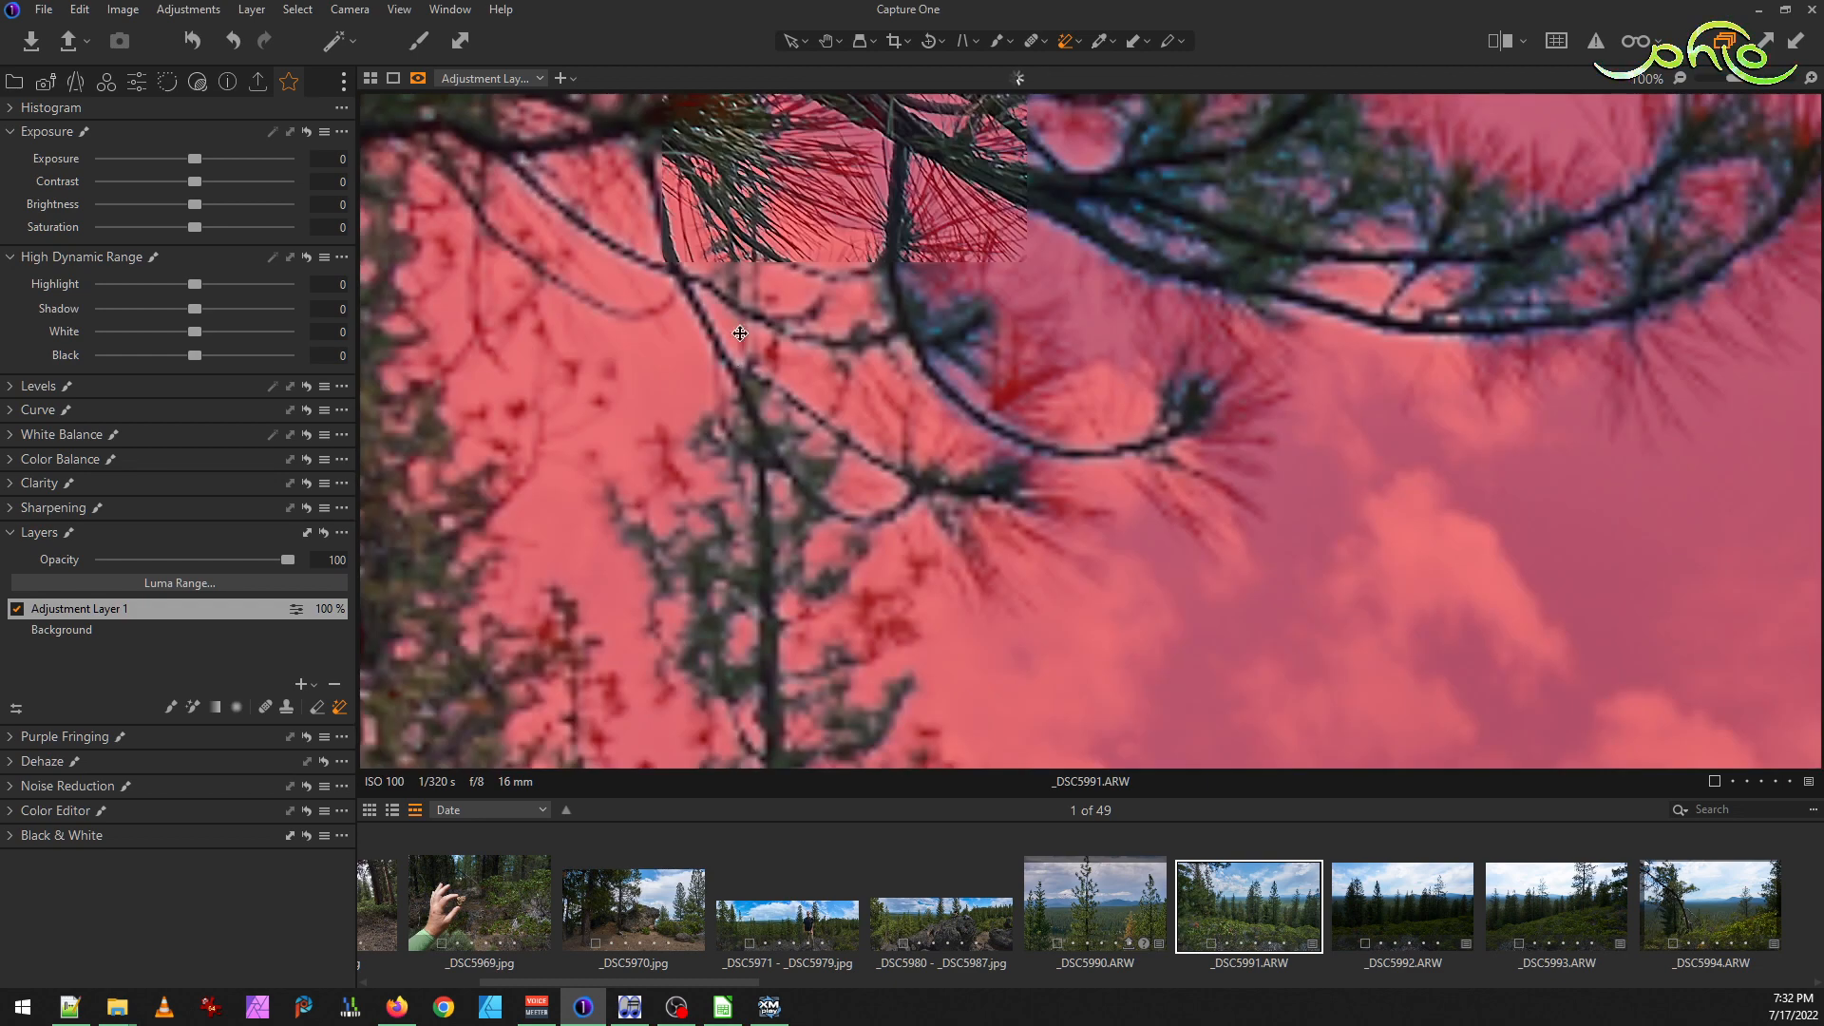
pyautogui.moveTo(665, 373); pyautogui.dragTo(1121, 361)
pyautogui.scroll(3, 1067, 429)
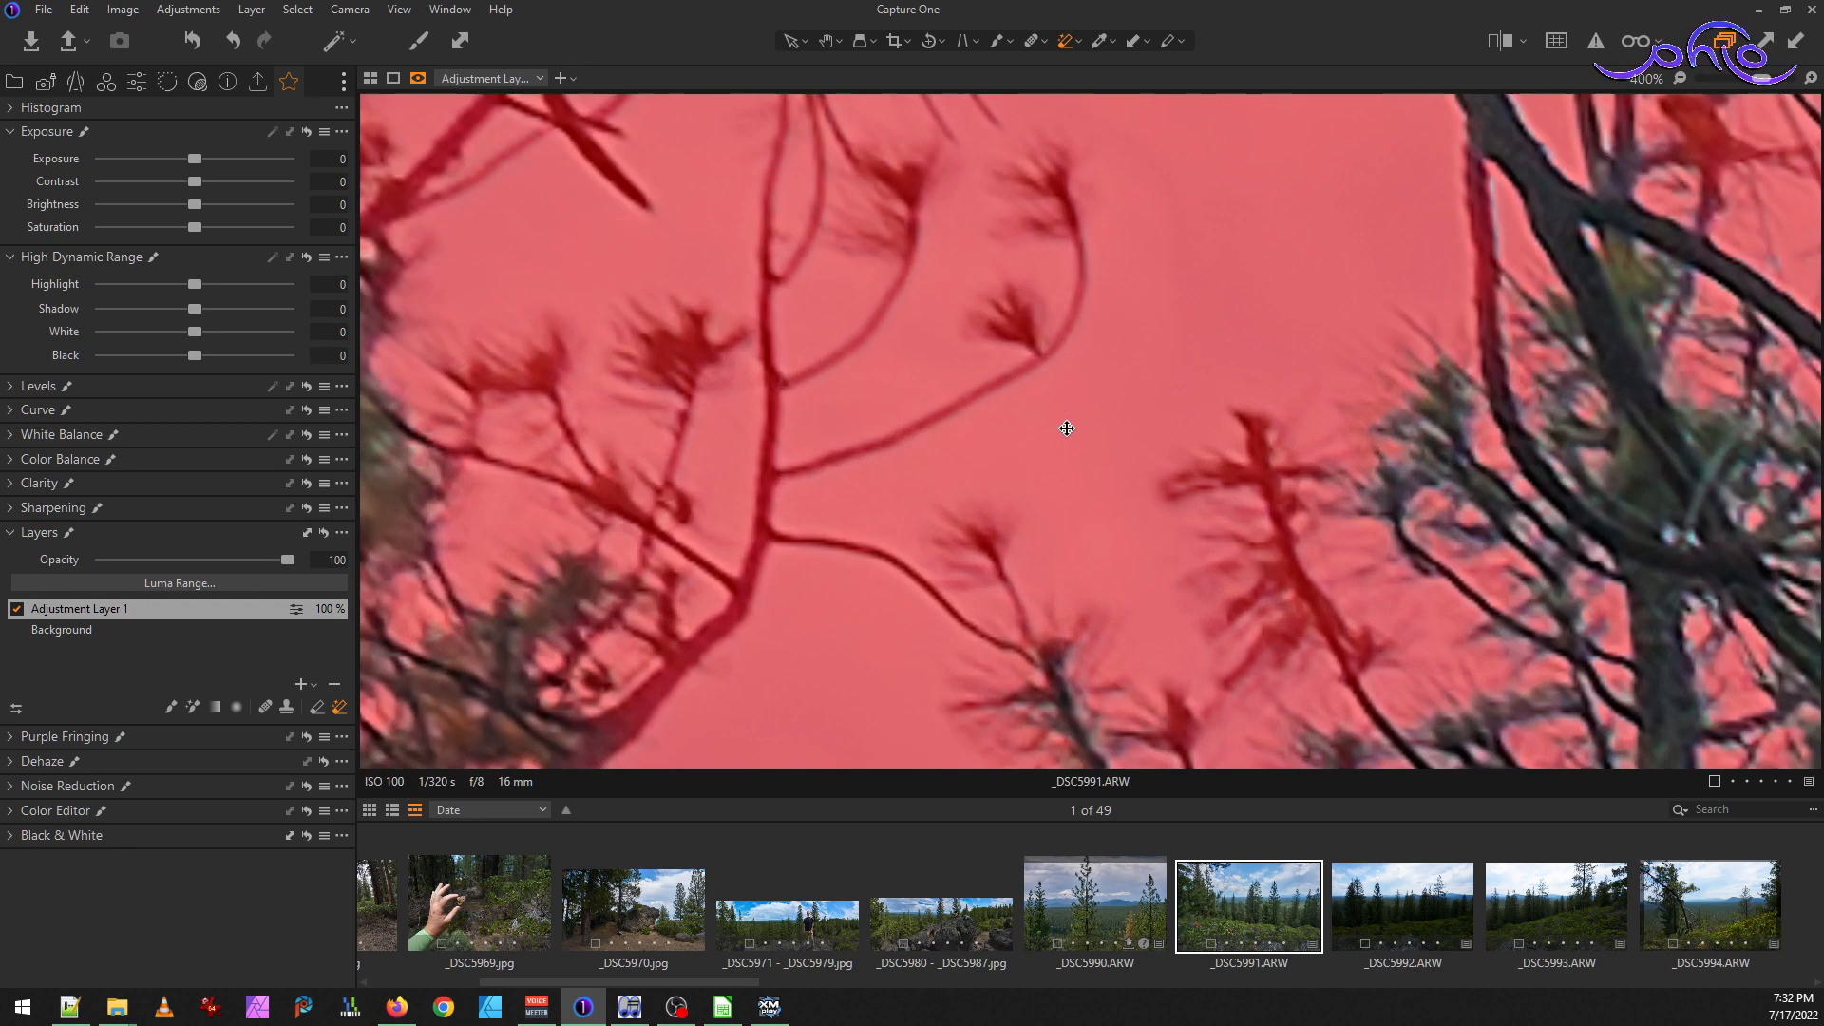
pyautogui.click(672, 349)
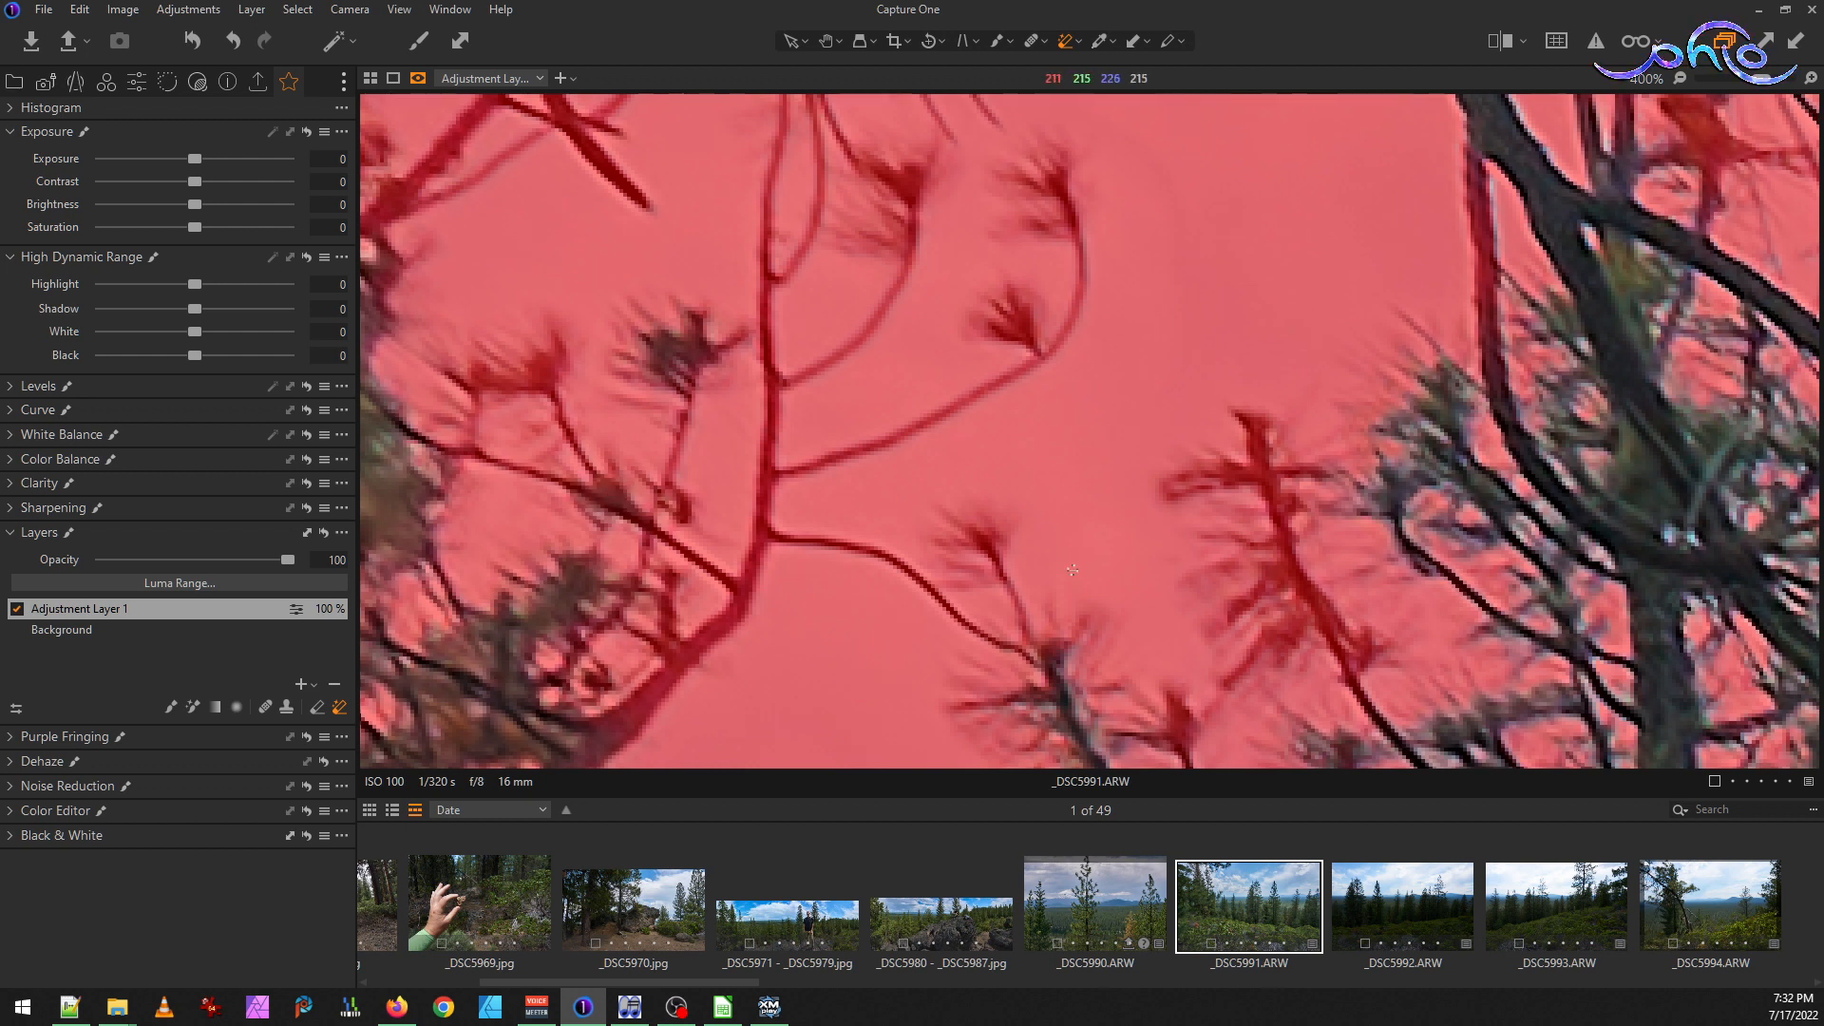
pyautogui.click(766, 497)
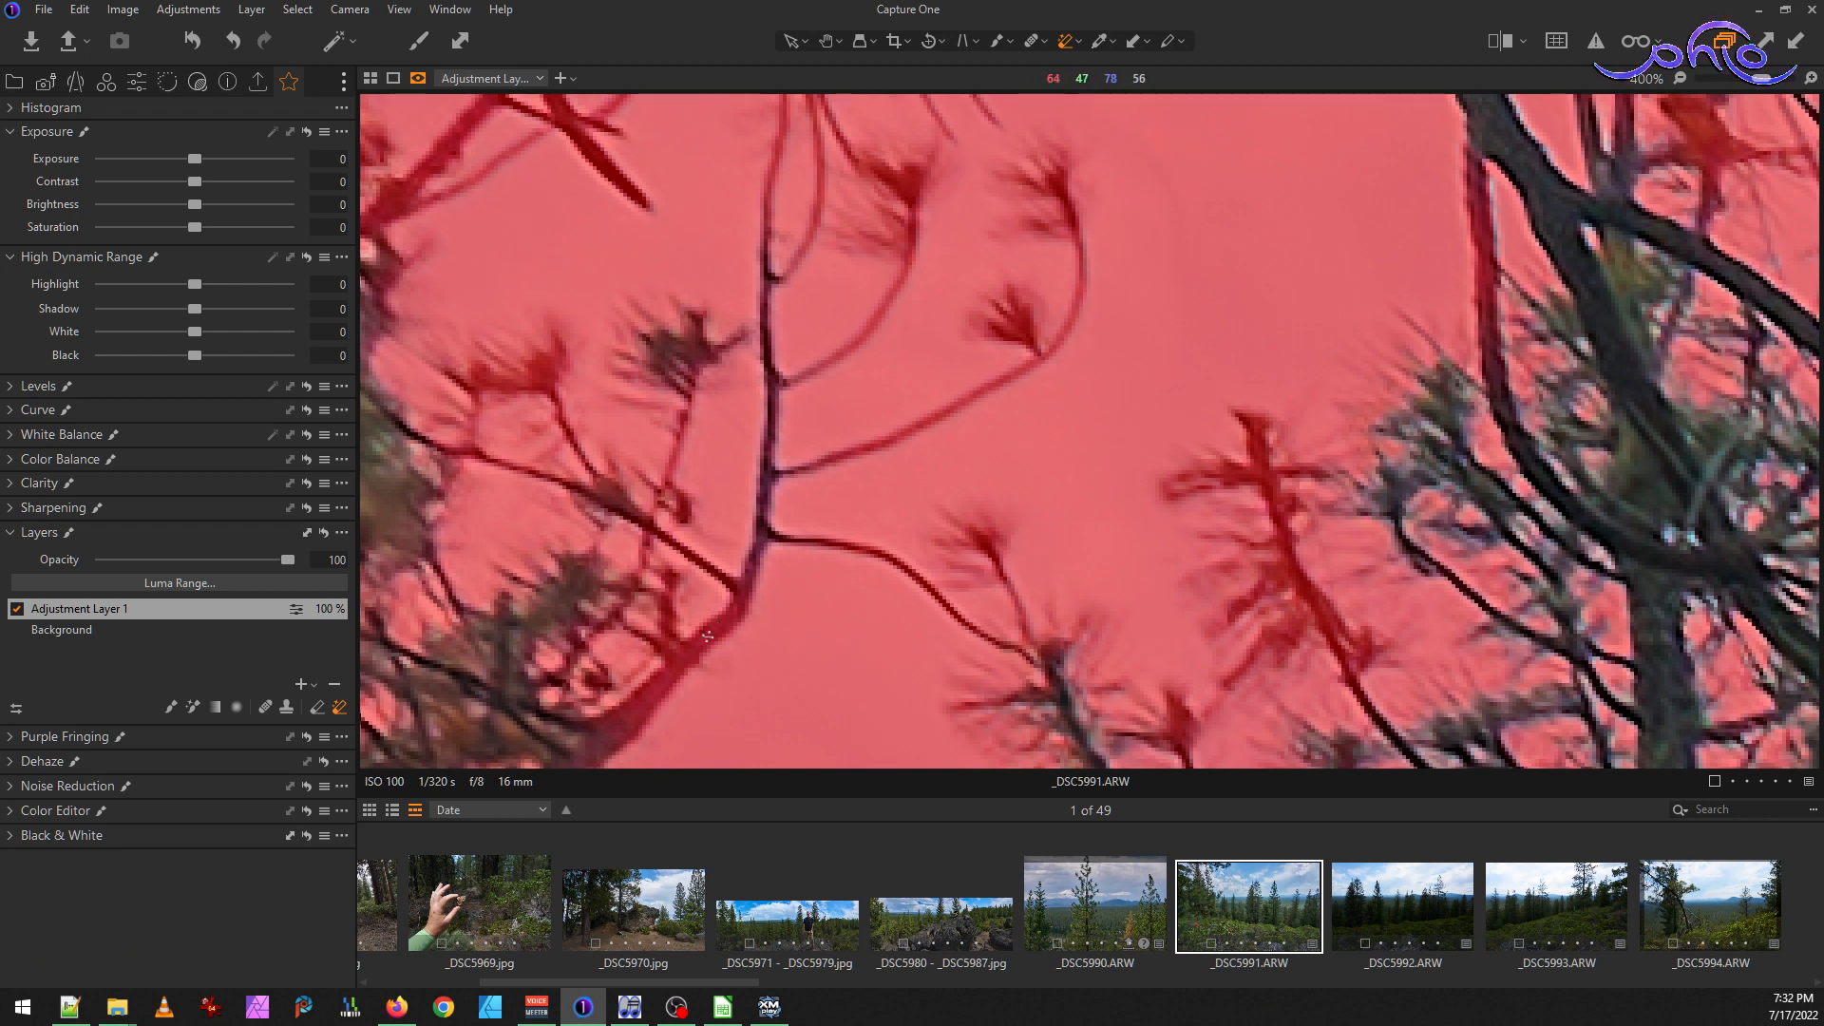
pyautogui.click(684, 655)
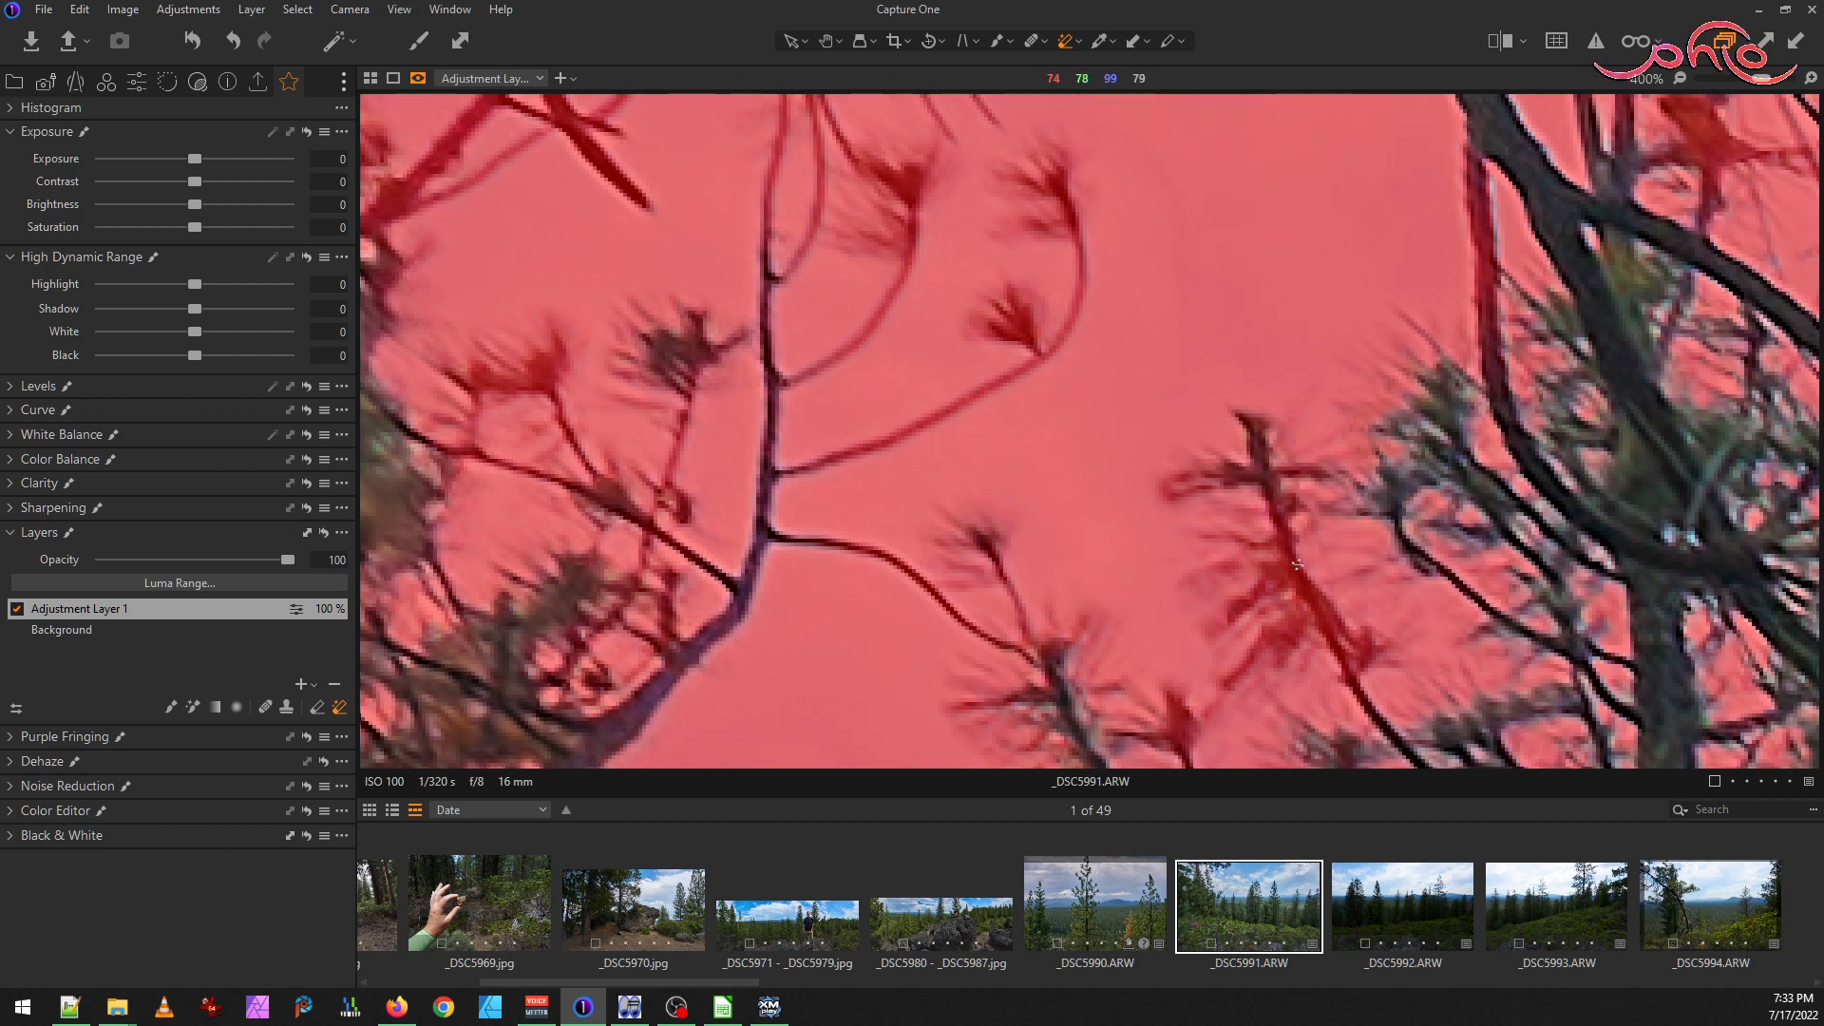
pyautogui.moveTo(1298, 574); pyautogui.dragTo(1329, 629)
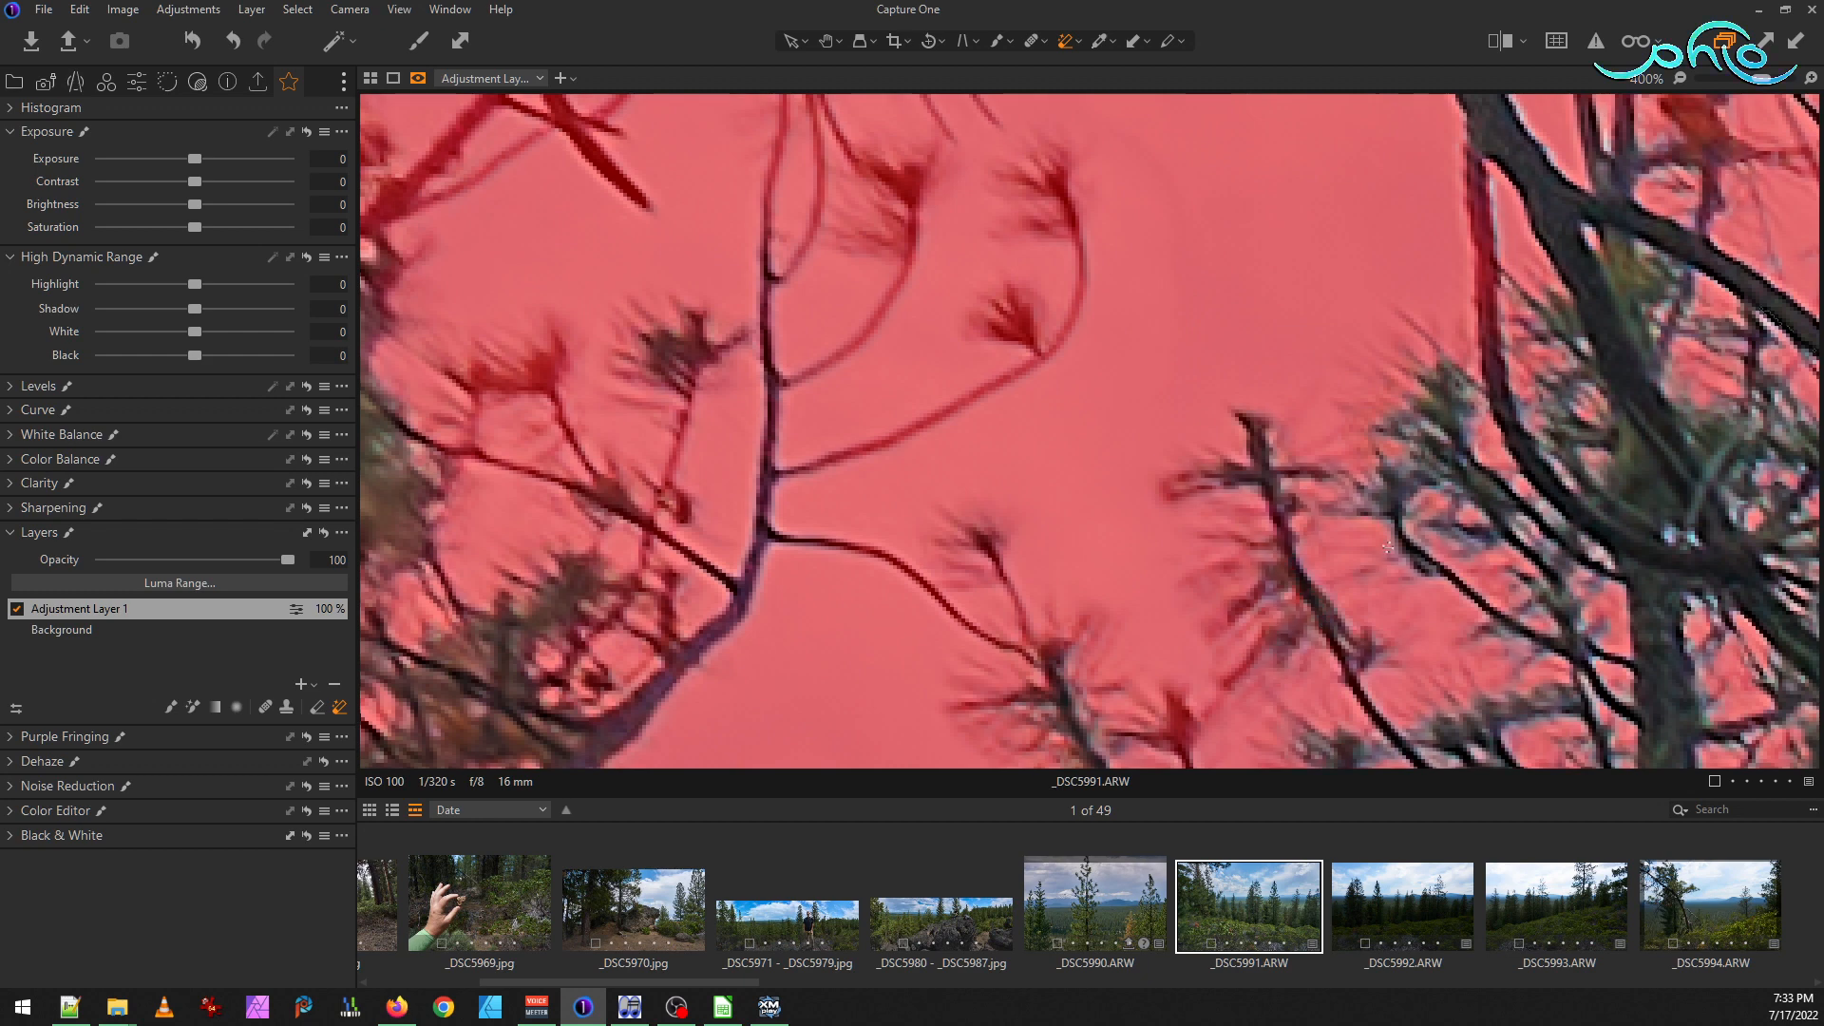
# Erase the mask from the forked hanging limb and the curved branch between the background trees with the Magic Eraser
pyautogui.scroll(-2, 1284, 598)
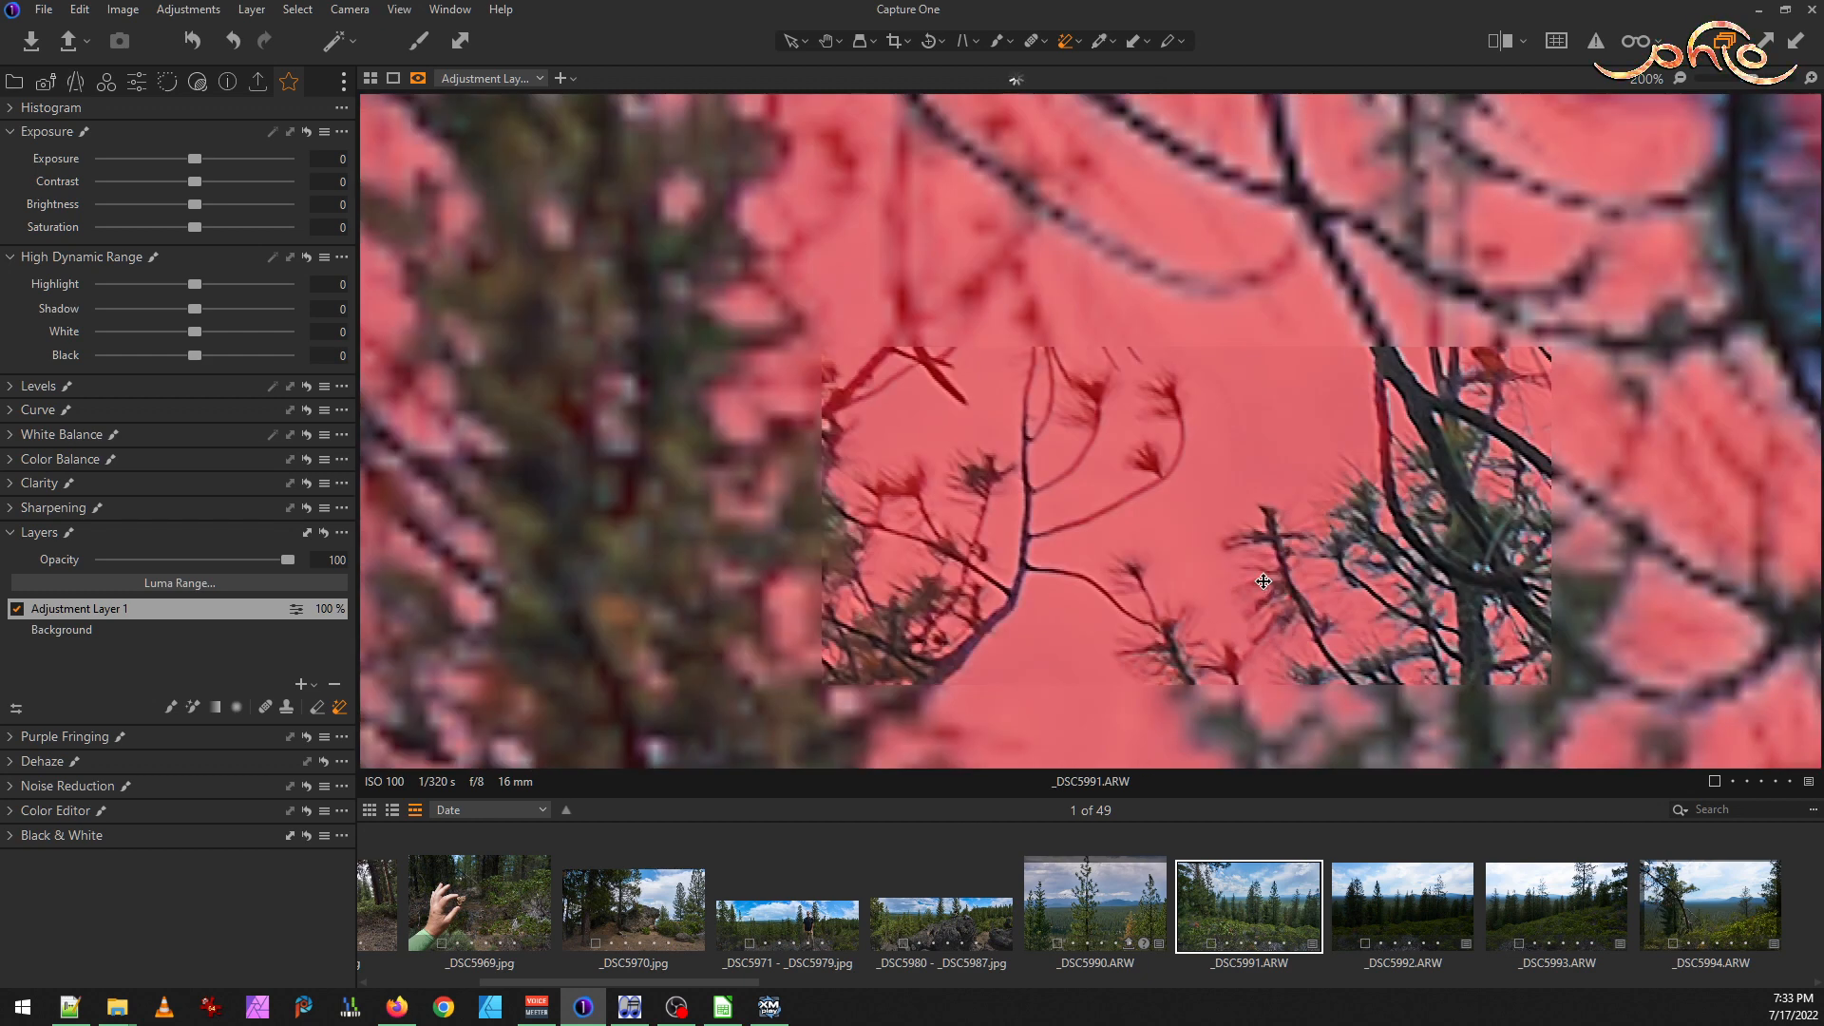
pyautogui.scroll(-2, 665, 453)
pyautogui.scroll(3, 727, 319)
pyautogui.scroll(1, 712, 285)
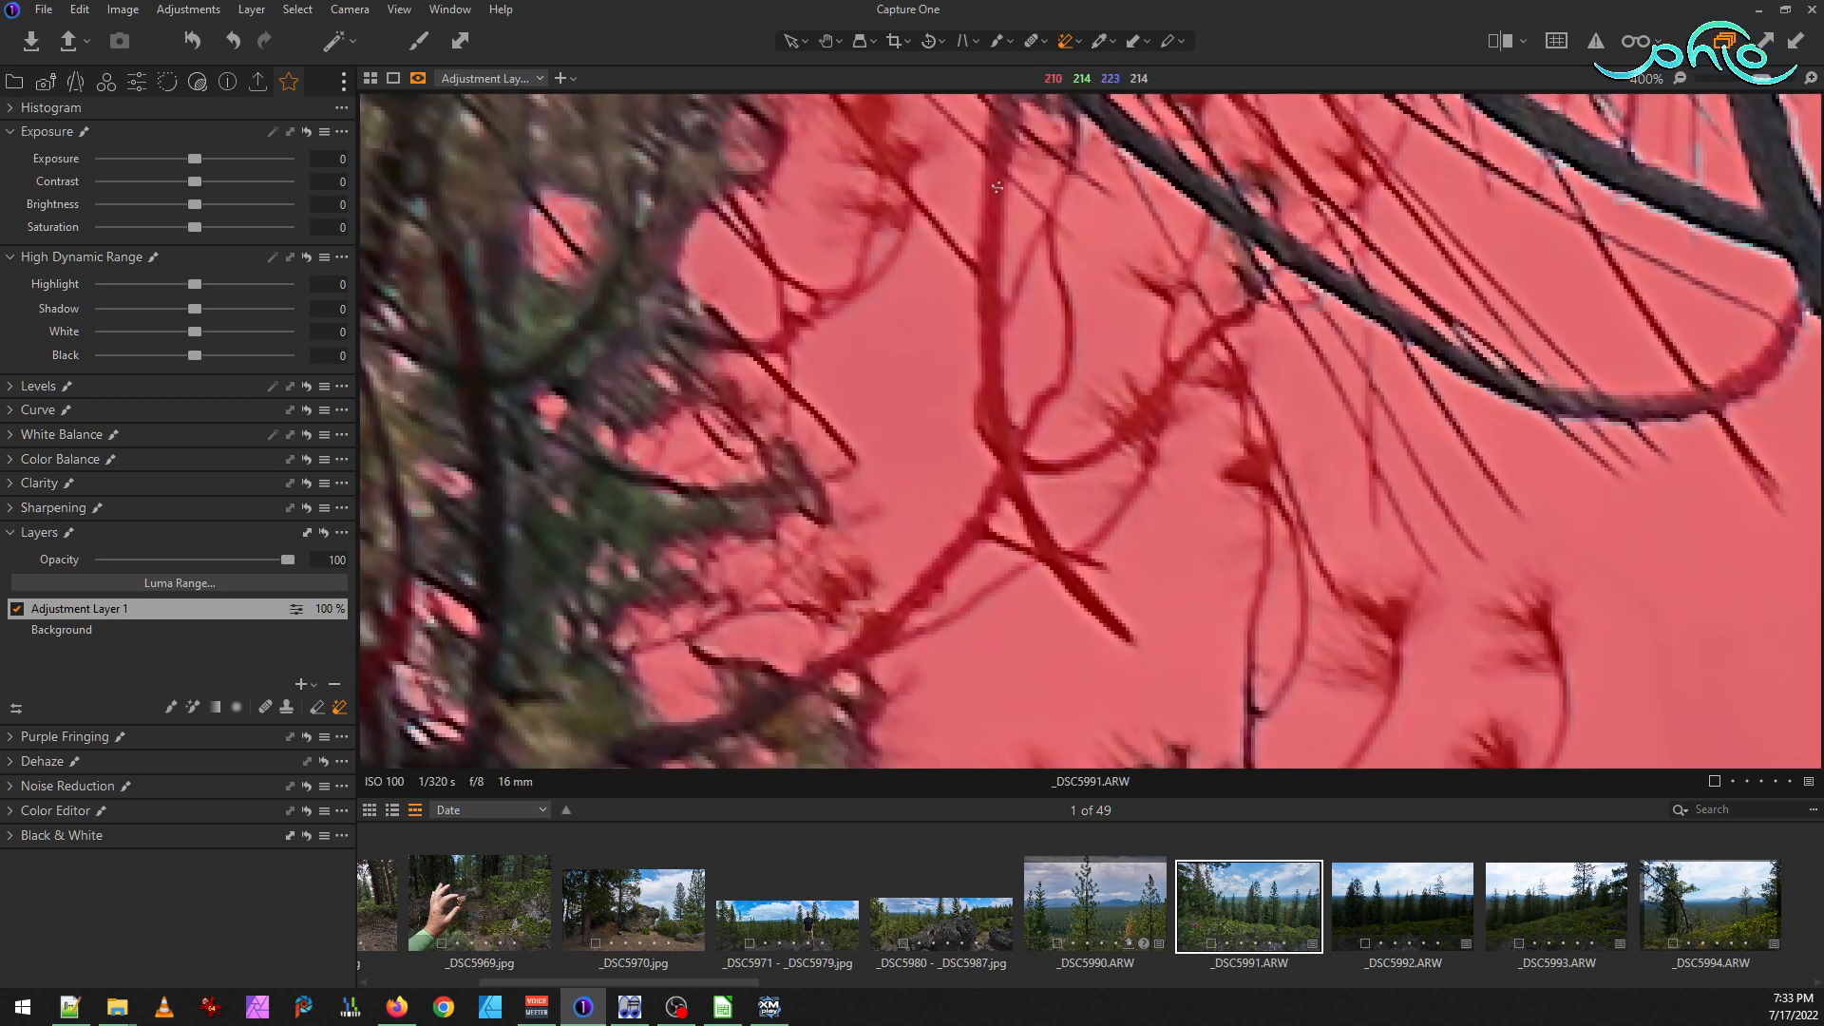
pyautogui.scroll(-1, 1000, 178)
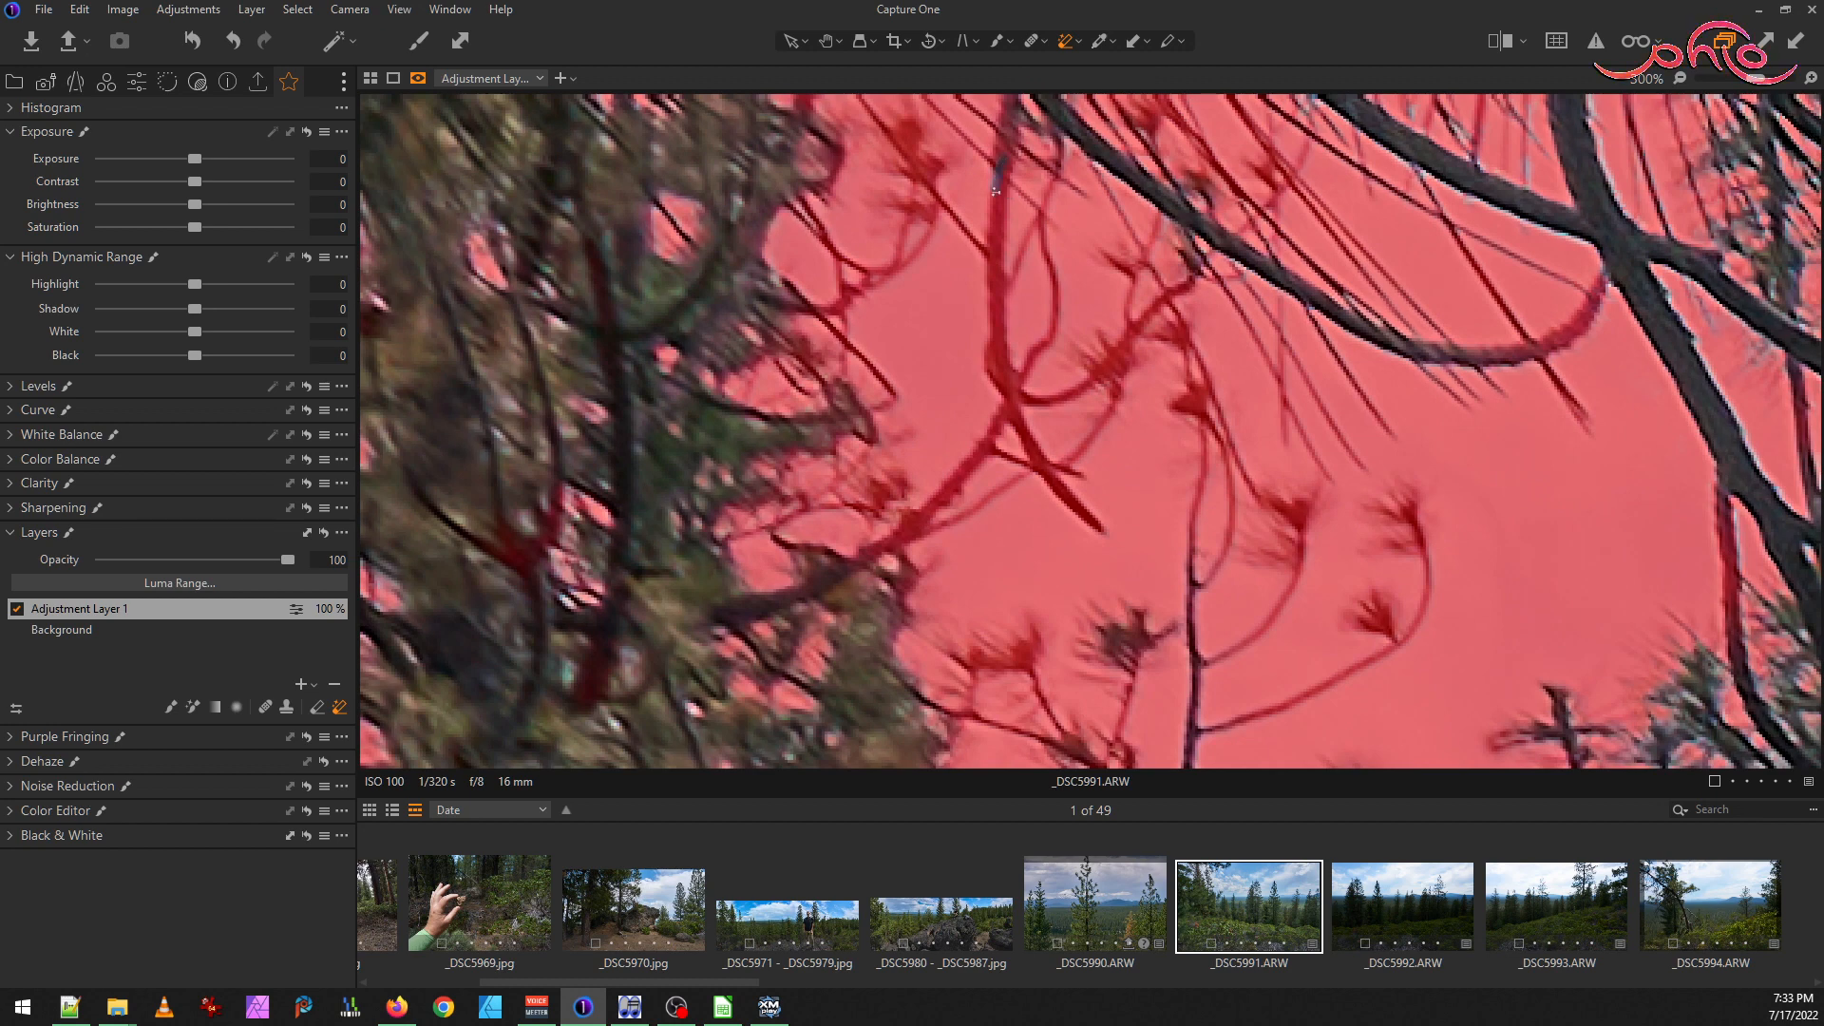
pyautogui.moveTo(994, 258); pyautogui.dragTo(1044, 419)
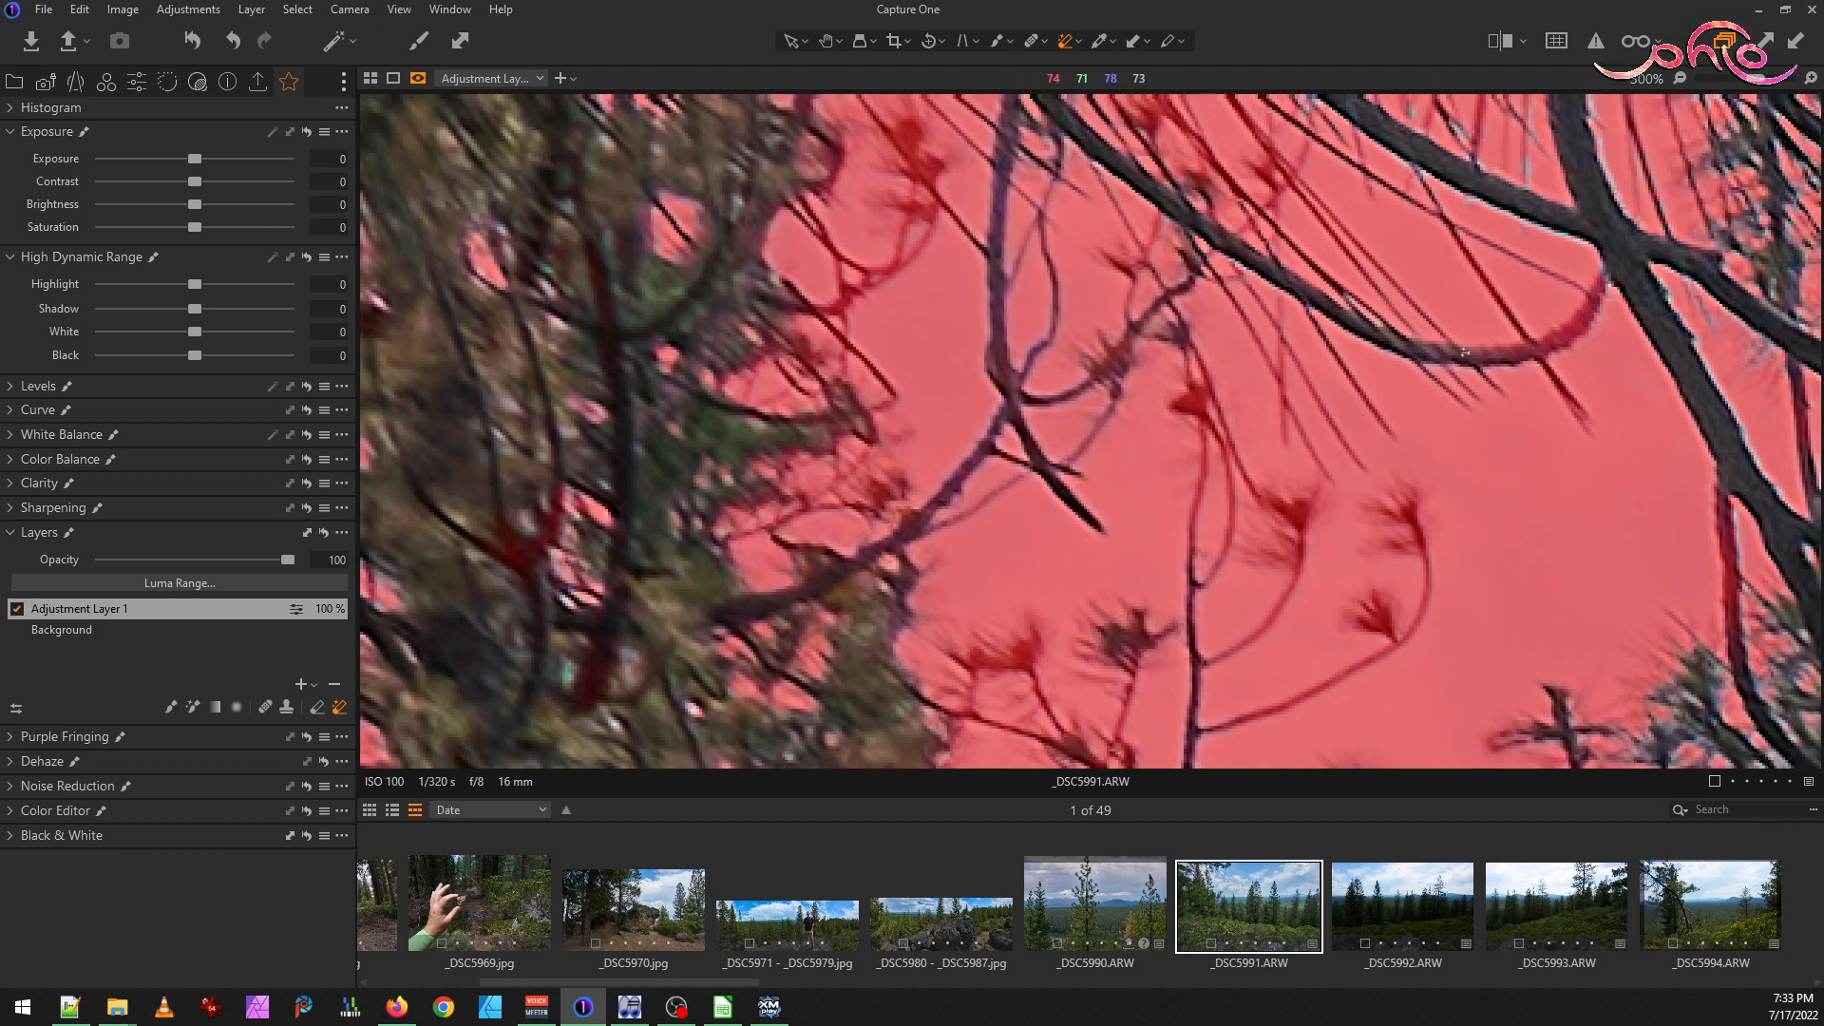
pyautogui.moveTo(1585, 310); pyautogui.dragTo(1548, 338)
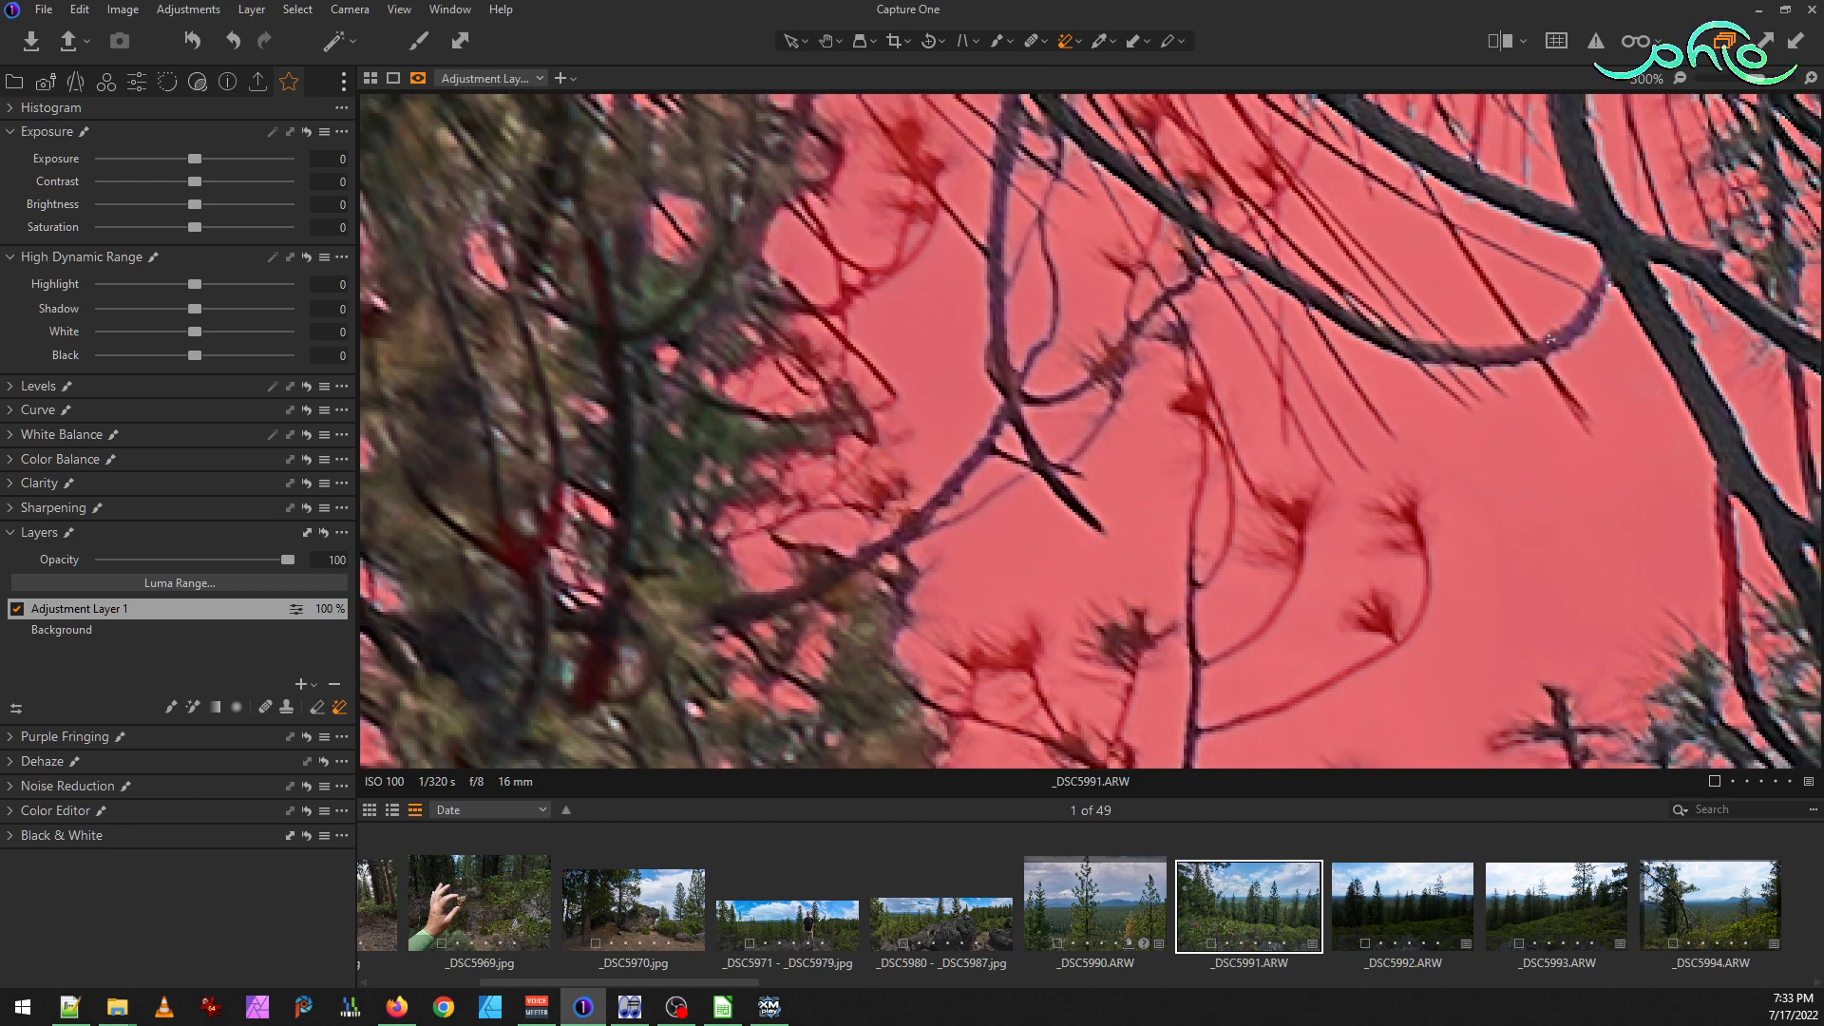
# Examine the mask along the overhead pine branch and the foliage beneath it for needles and twigs still covered
pyautogui.moveTo(1113, 311); pyautogui.dragTo(1047, 410)
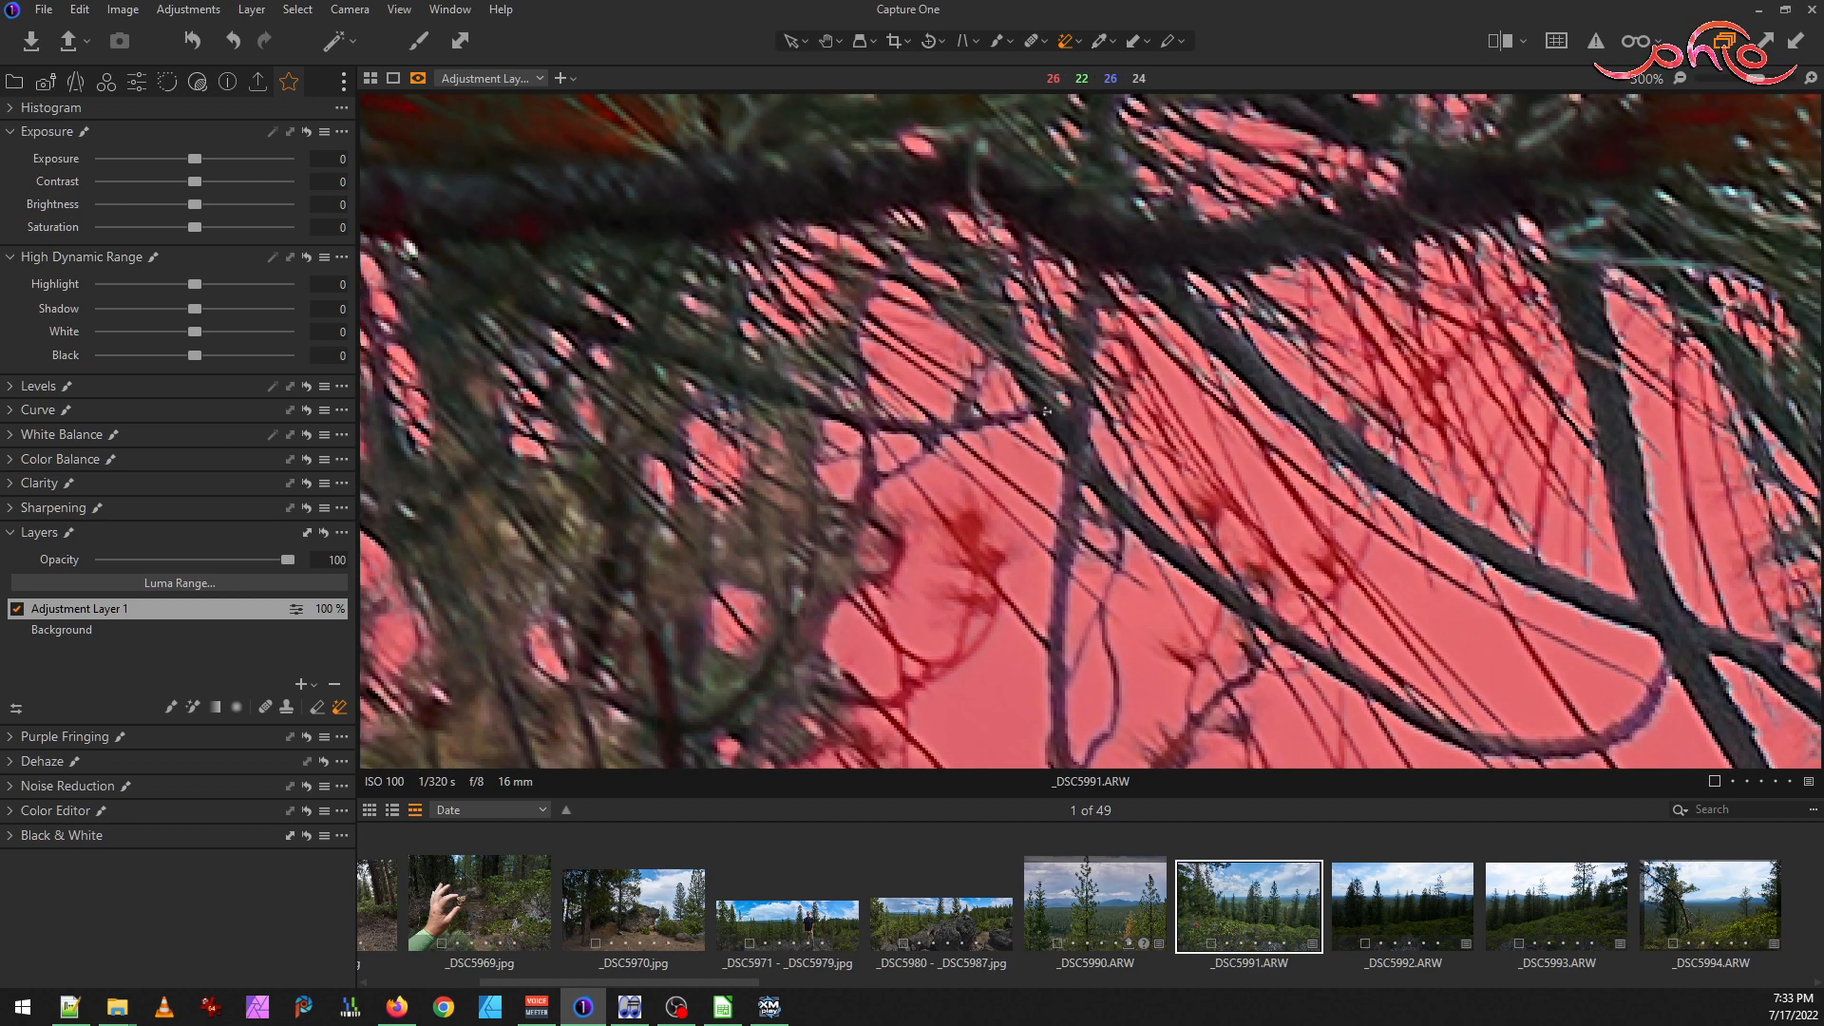
pyautogui.moveTo(1099, 549); pyautogui.dragTo(1275, 402)
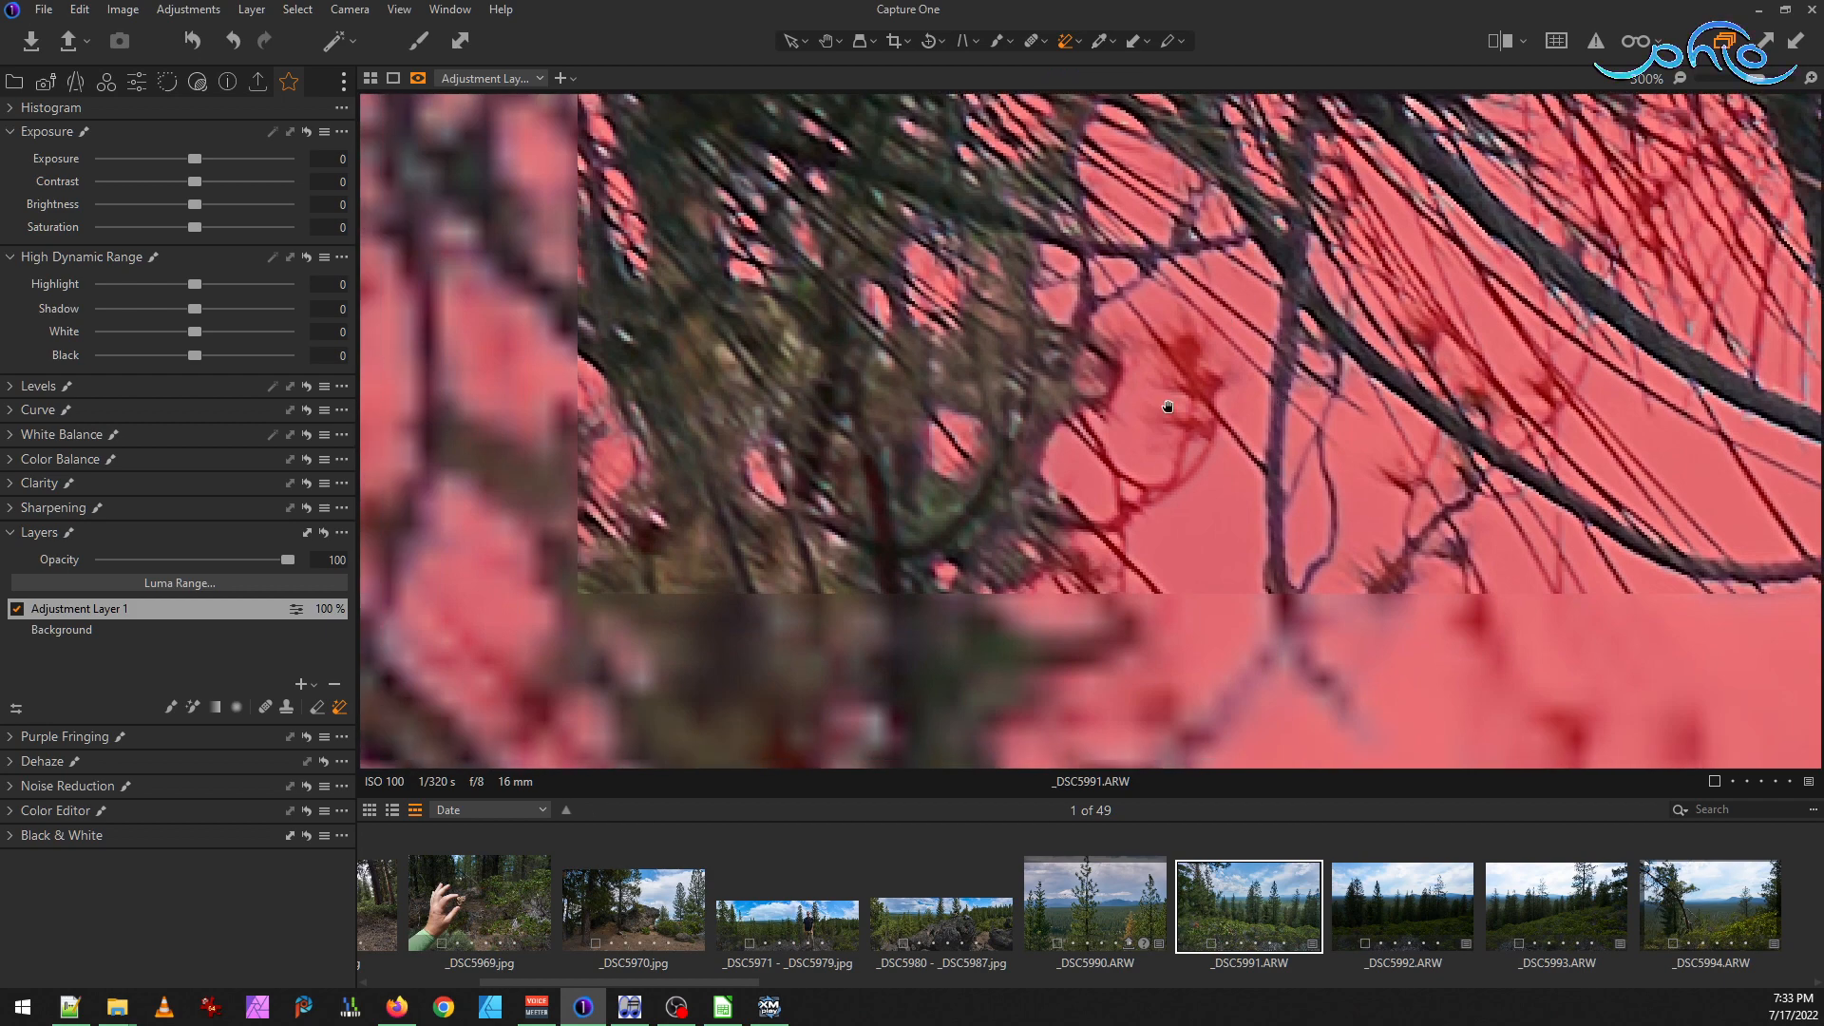
pyautogui.moveTo(787, 306); pyautogui.dragTo(1015, 80)
pyautogui.moveTo(755, 359); pyautogui.dragTo(1439, 315)
pyautogui.moveTo(860, 408); pyautogui.dragTo(1058, 413)
pyautogui.moveTo(913, 300); pyautogui.dragTo(980, 457)
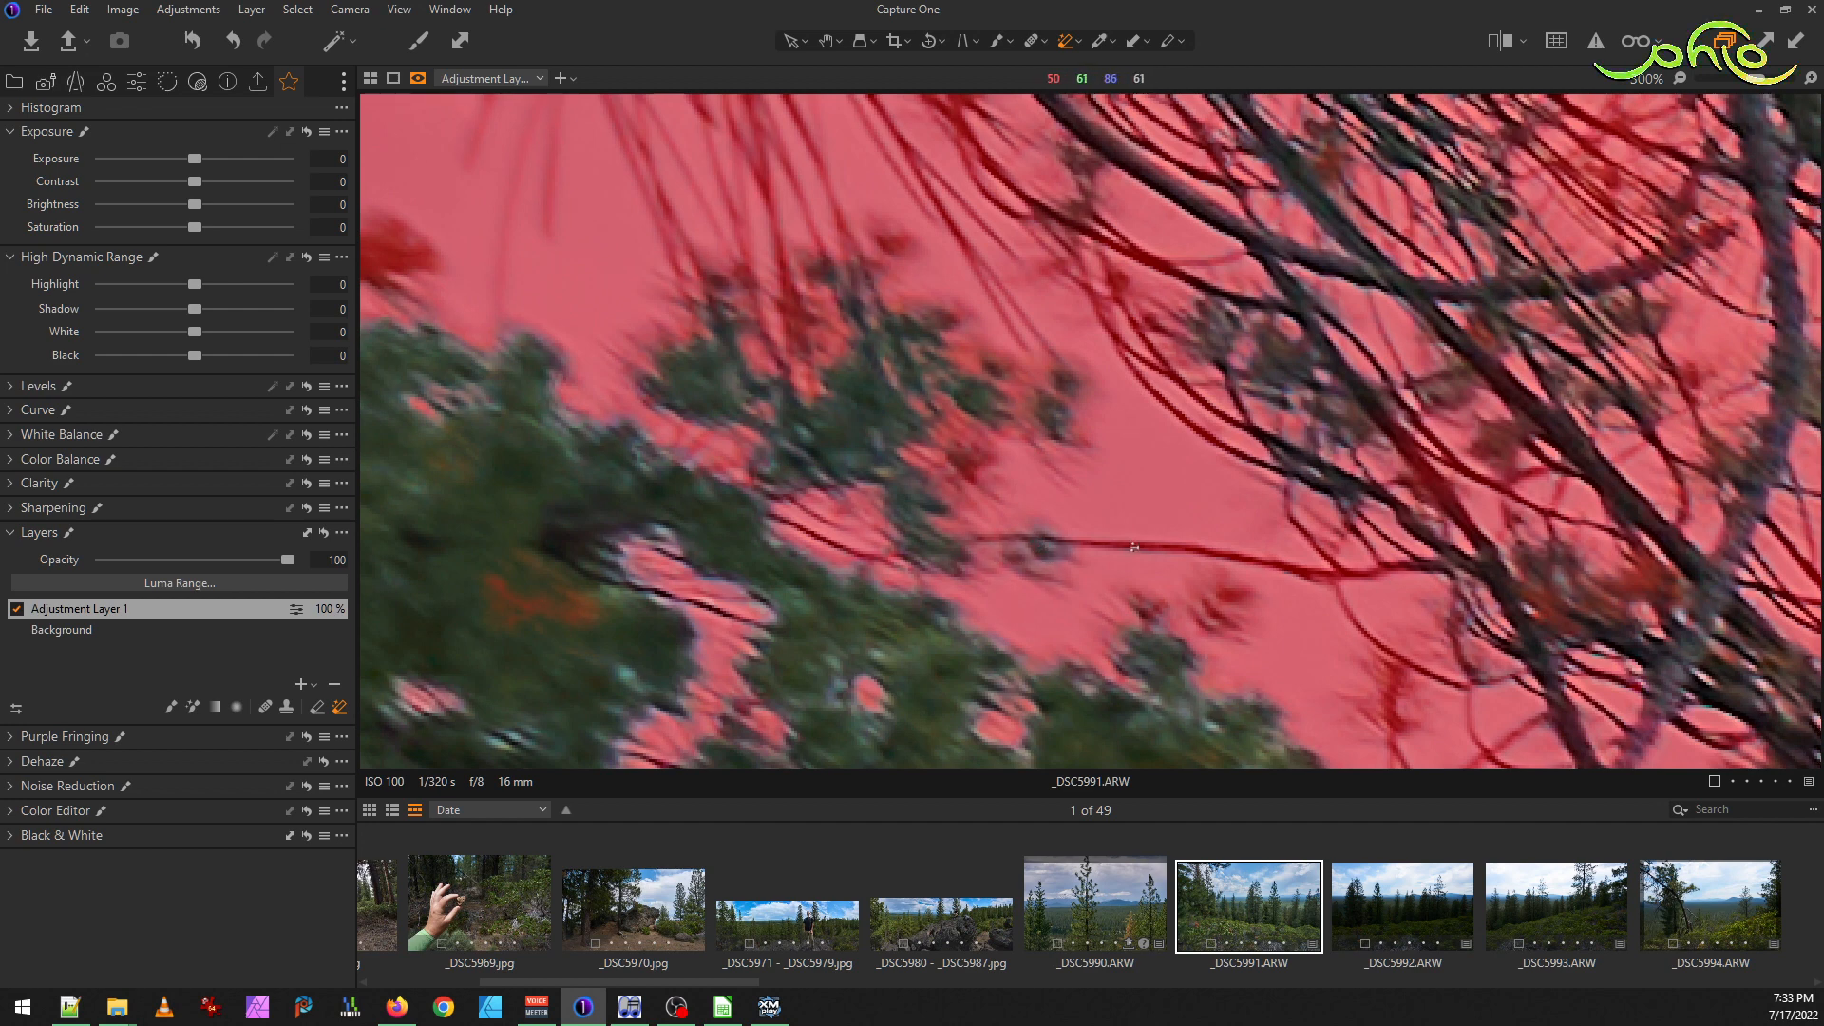
pyautogui.moveTo(819, 472); pyautogui.dragTo(1018, 674)
pyautogui.moveTo(655, 437); pyautogui.dragTo(866, 456)
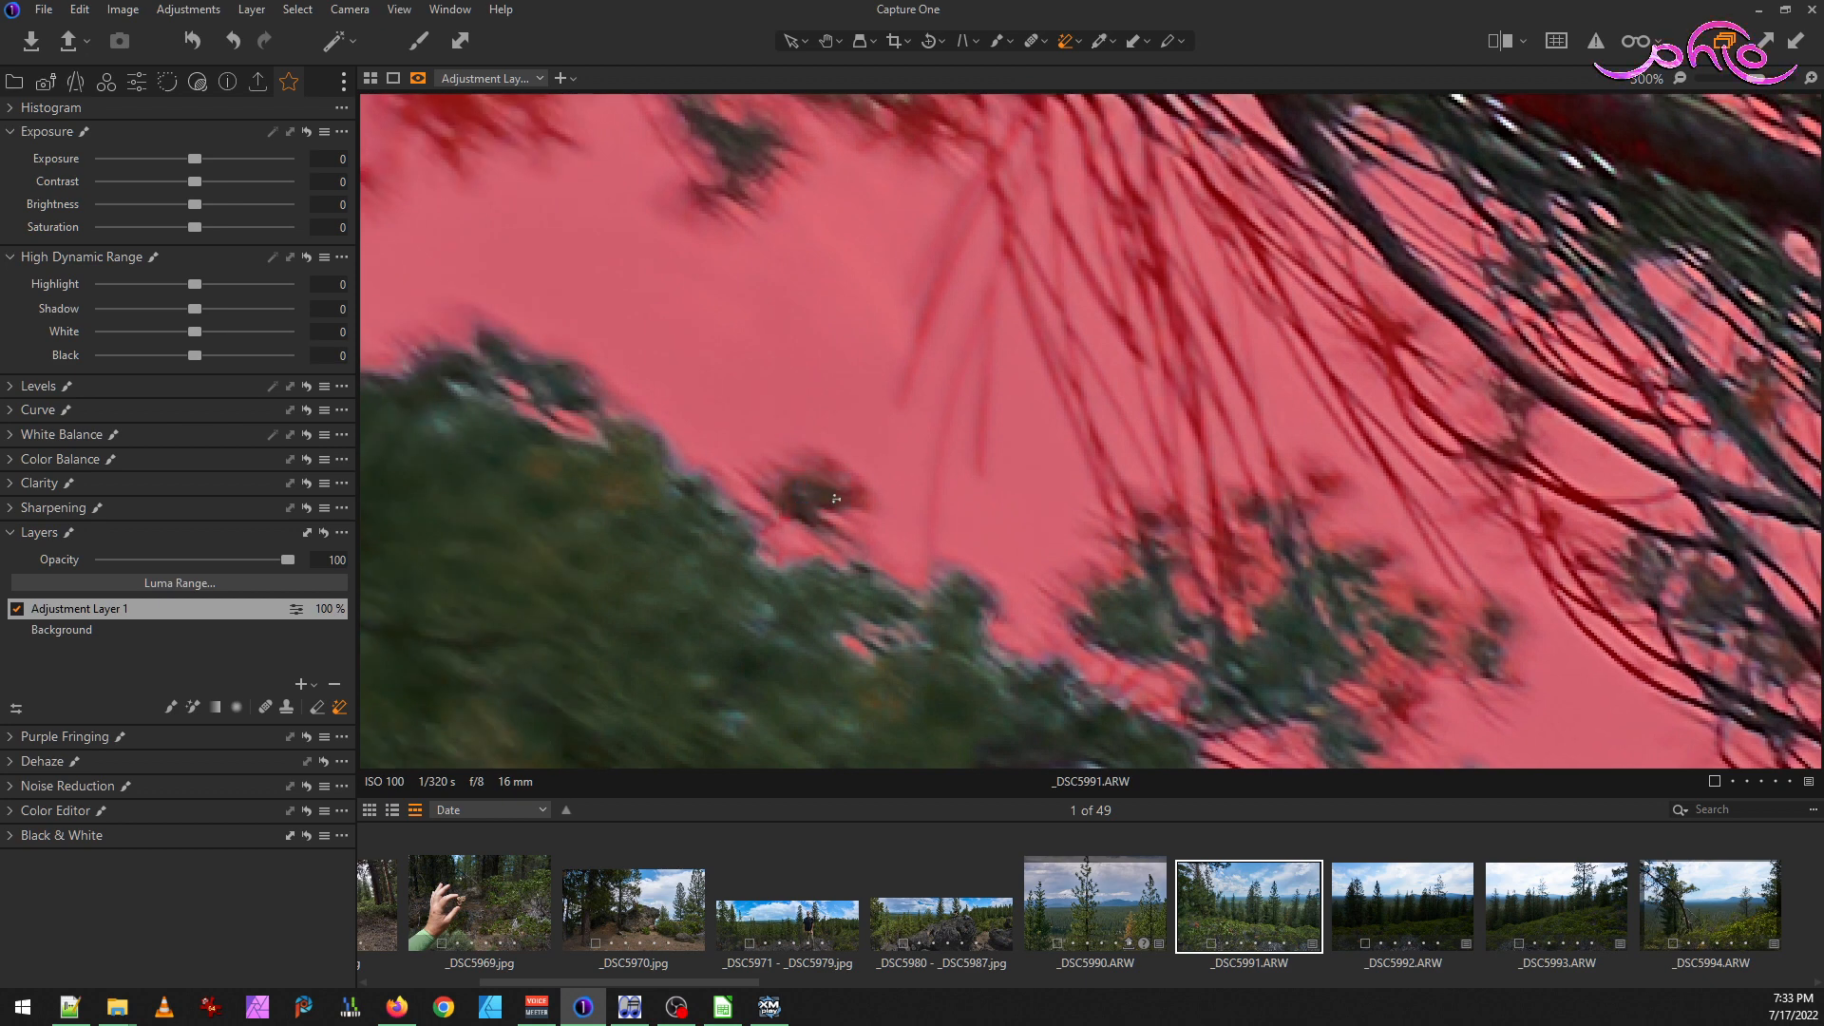
pyautogui.moveTo(681, 518); pyautogui.dragTo(985, 522)
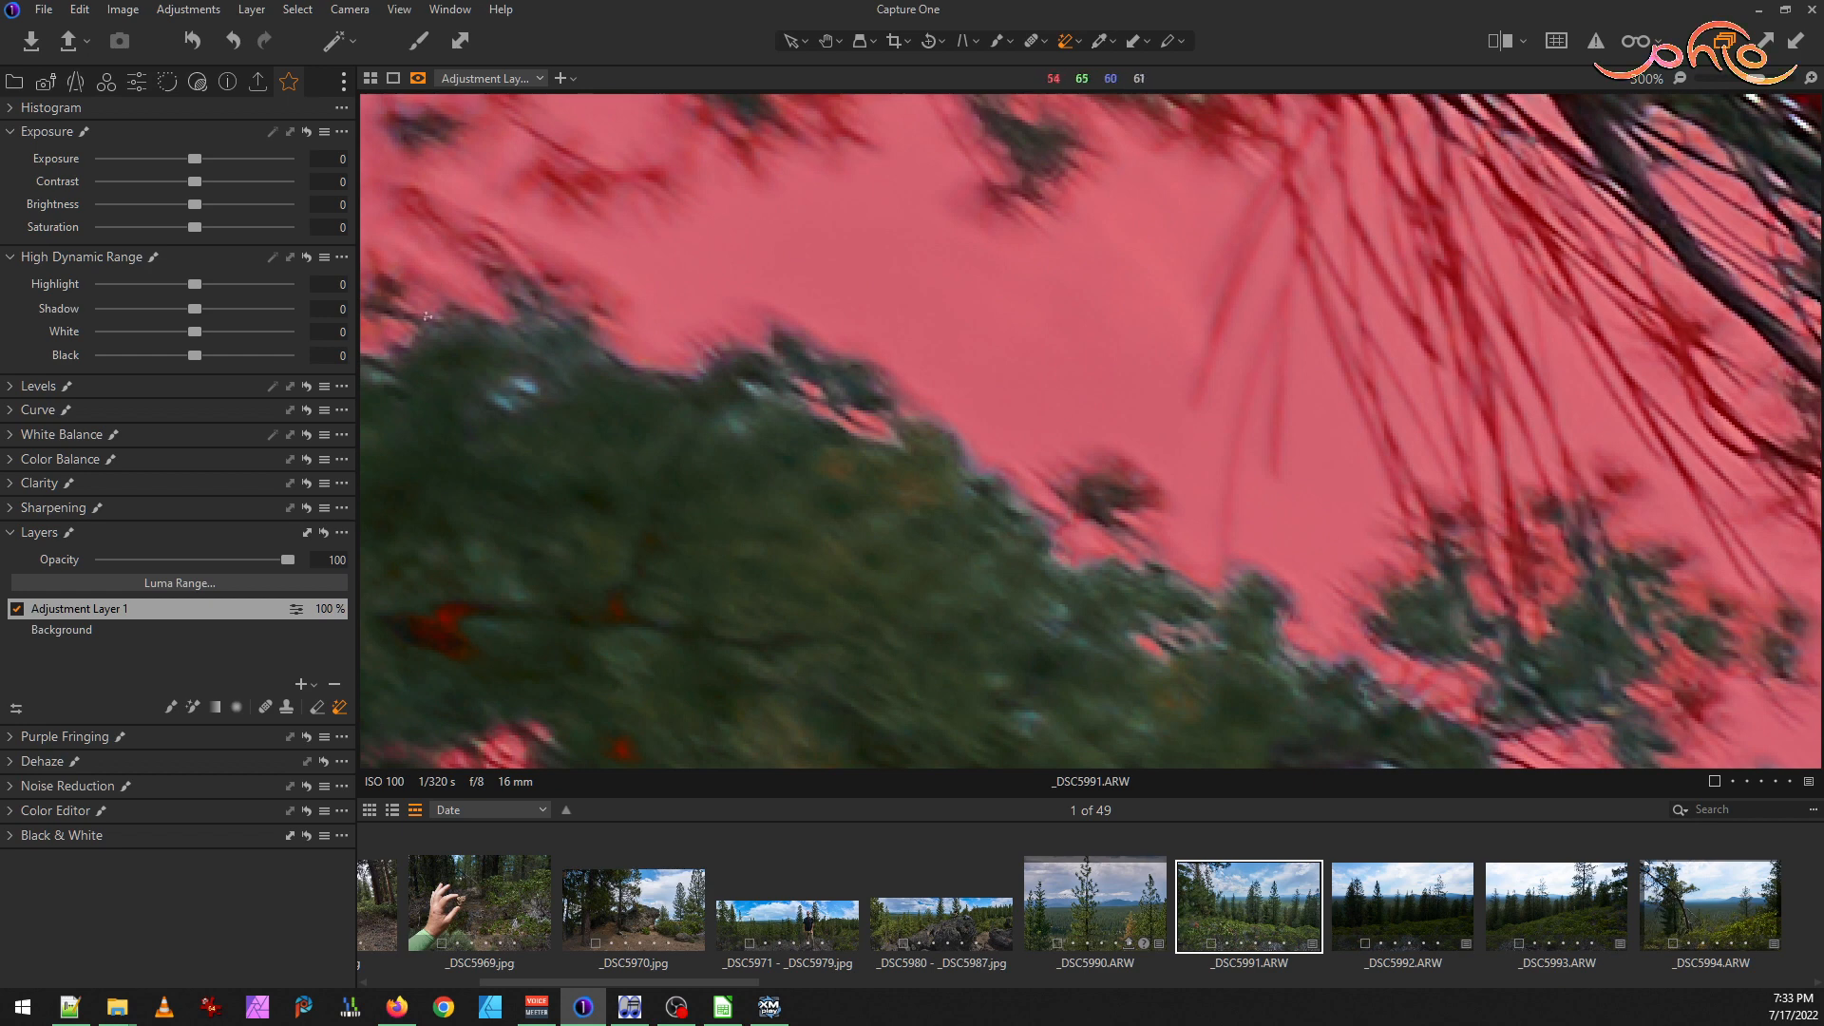
# Erase the mask from the core and inner needles of the large foreground needle burst
pyautogui.scroll(-2, 792, 451)
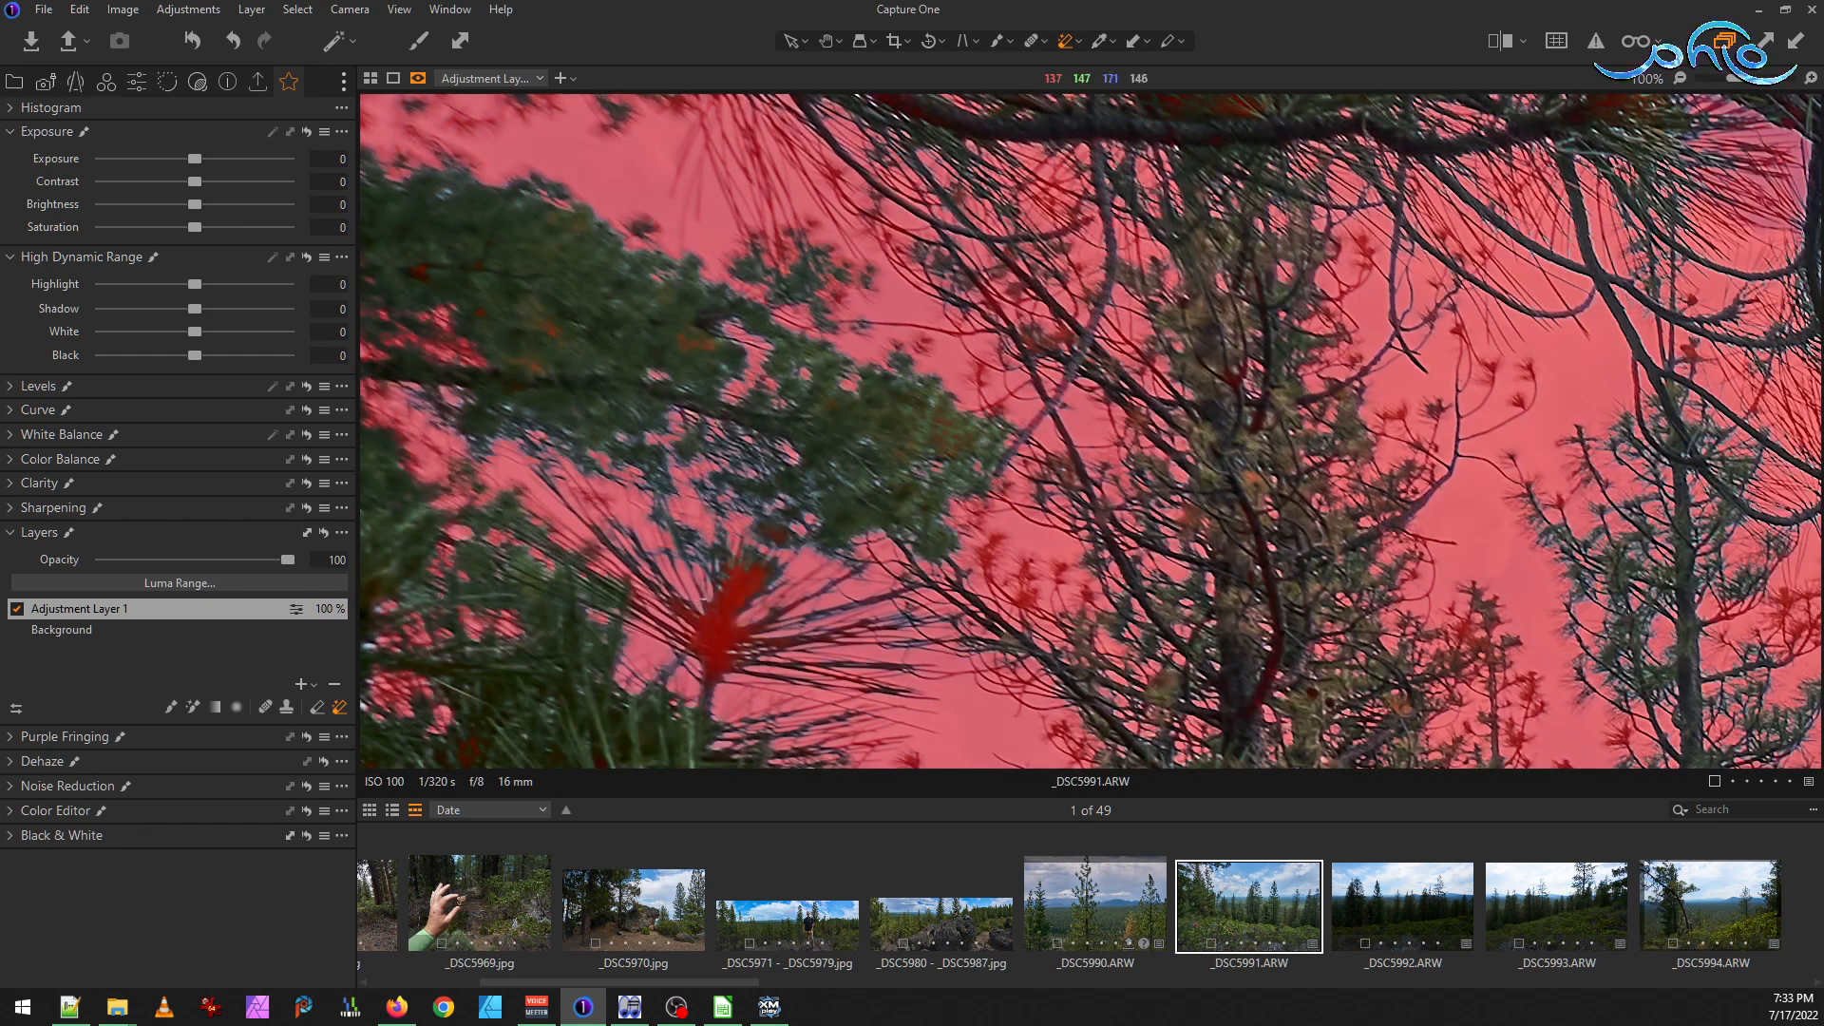
pyautogui.scroll(2, 712, 602)
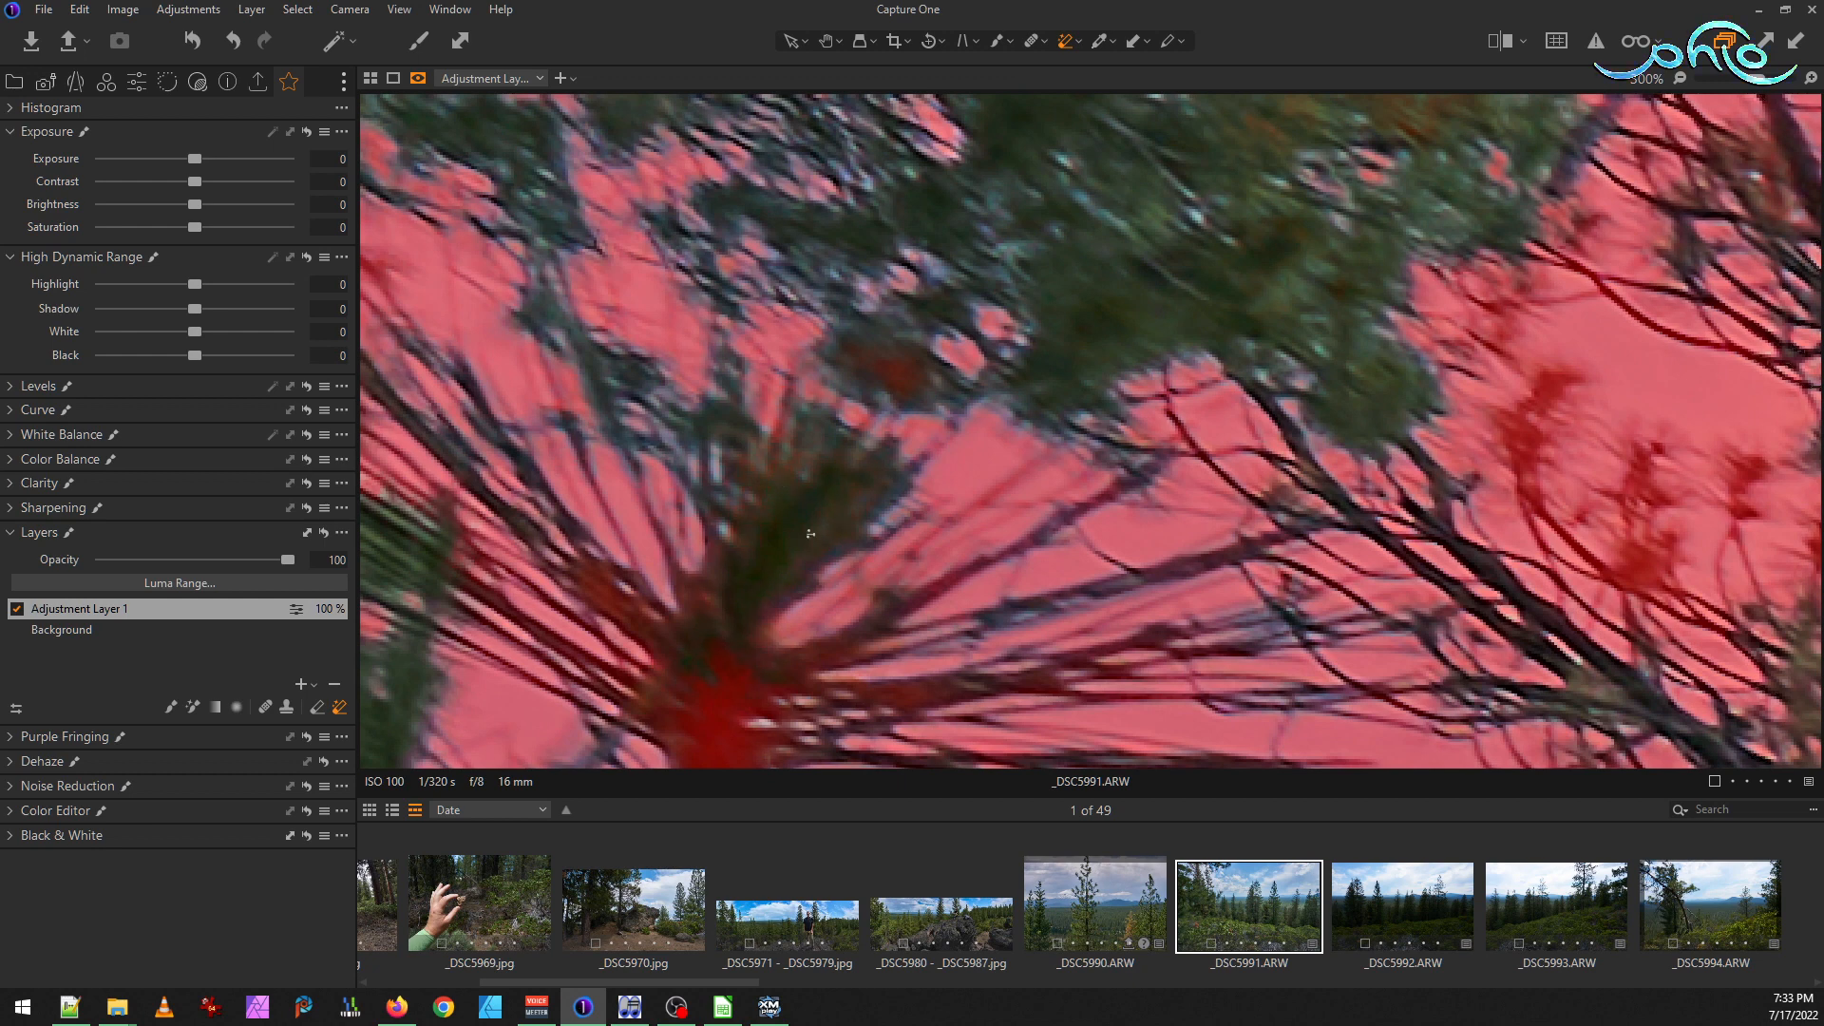
pyautogui.moveTo(710, 595); pyautogui.dragTo(733, 334)
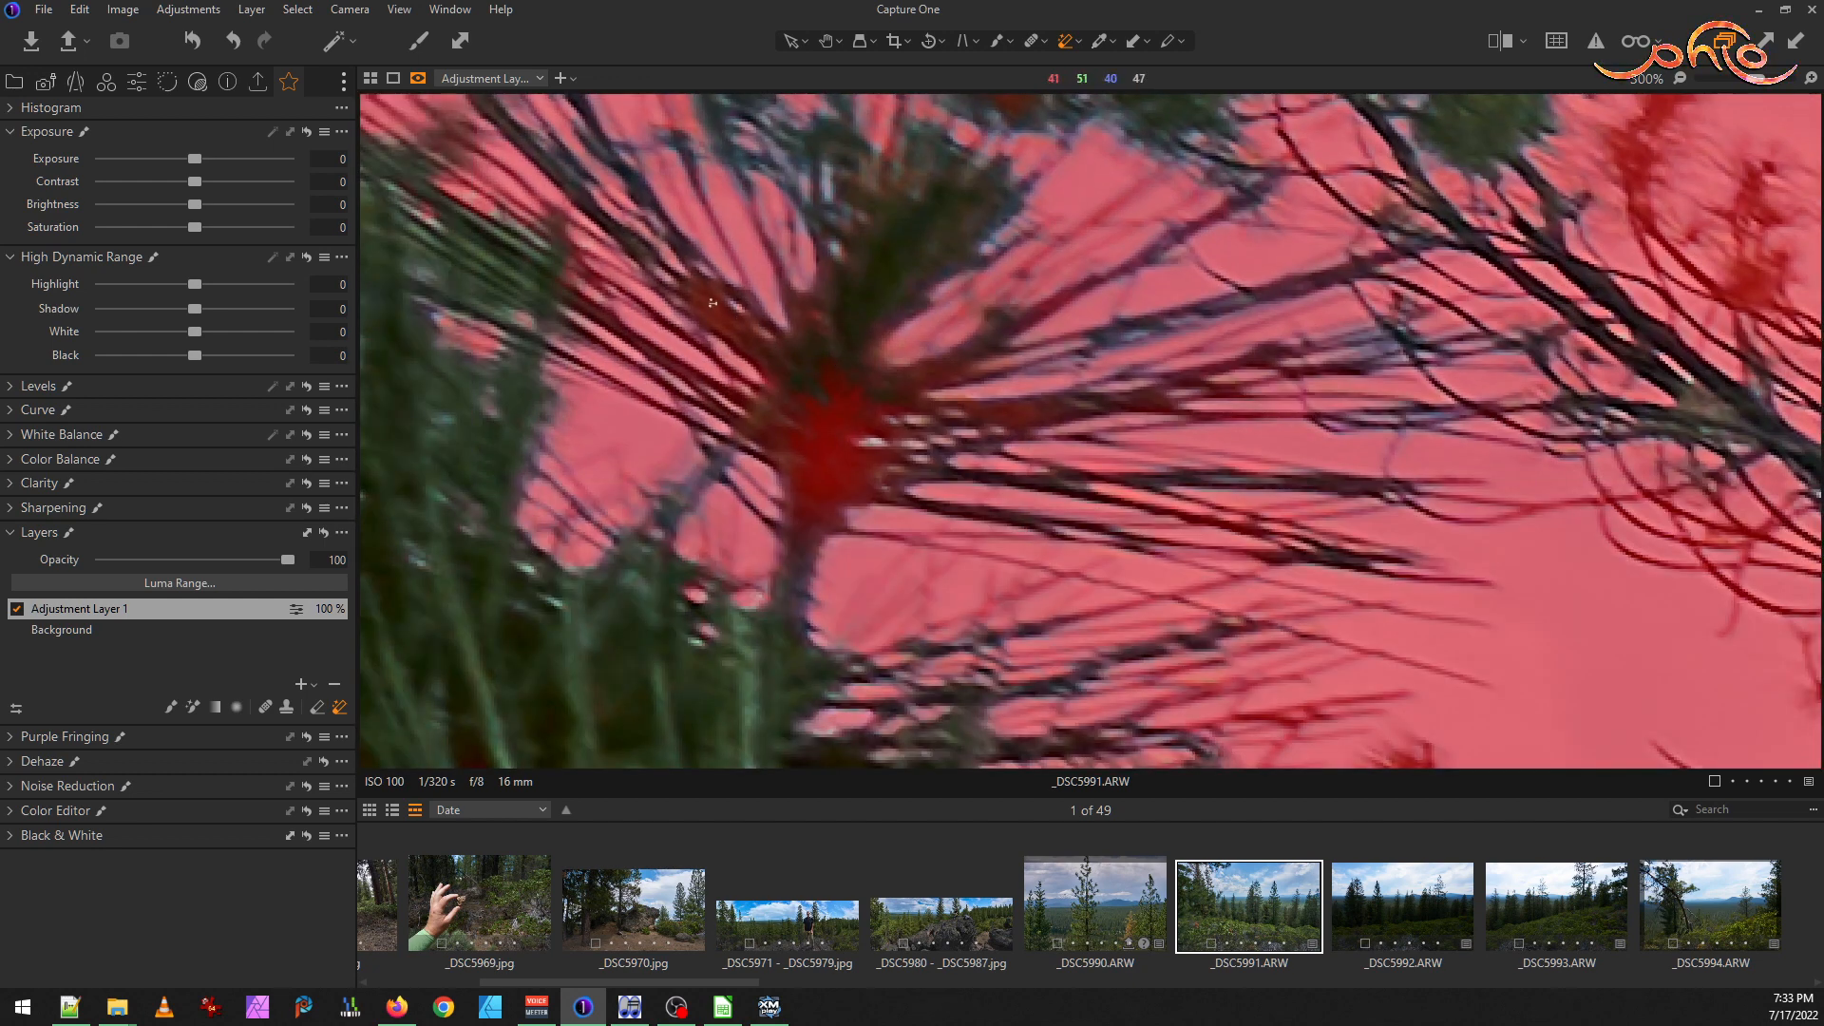
pyautogui.moveTo(832, 468)
pyautogui.mouseDown()
pyautogui.moveTo(827, 410)
pyautogui.moveTo(835, 426)
pyautogui.moveTo(878, 419)
pyautogui.mouseUp()
pyautogui.moveTo(1031, 413); pyautogui.dragTo(1018, 411)
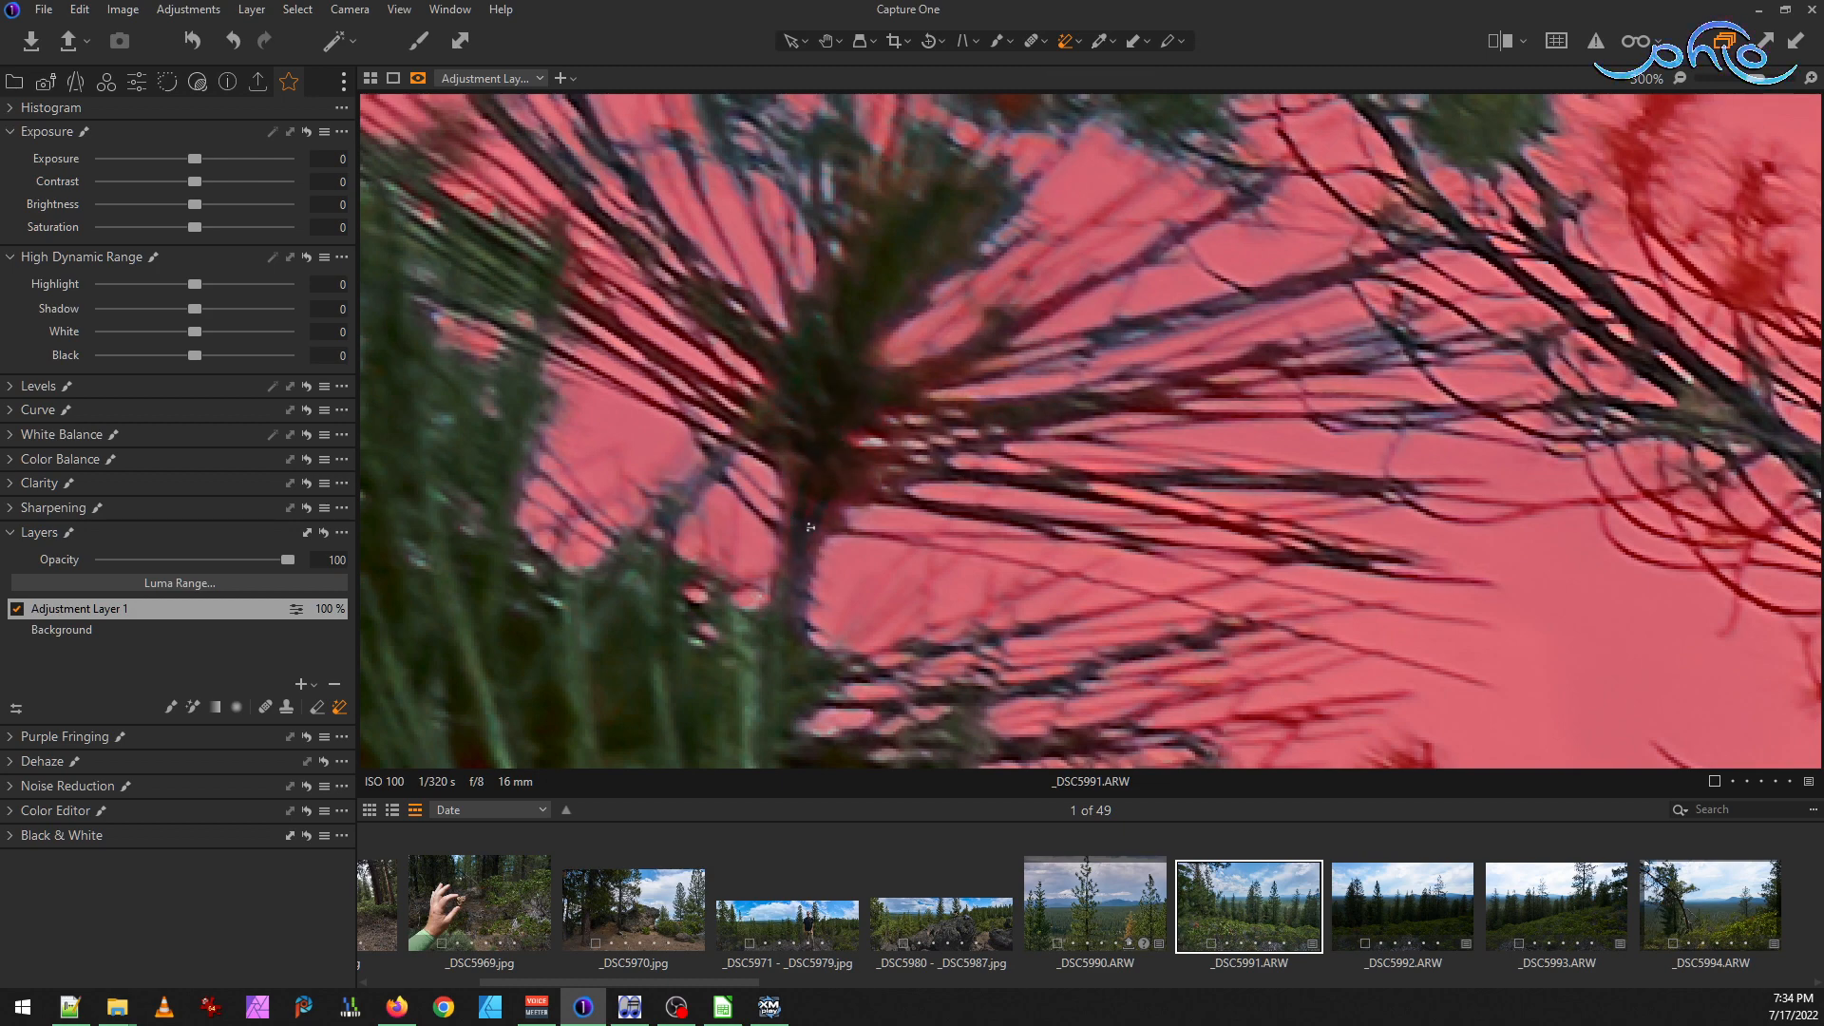
# Erase the mask from the needle clusters and twigs at the outer end of the background tree's side branch
pyautogui.scroll(-5, 903, 457)
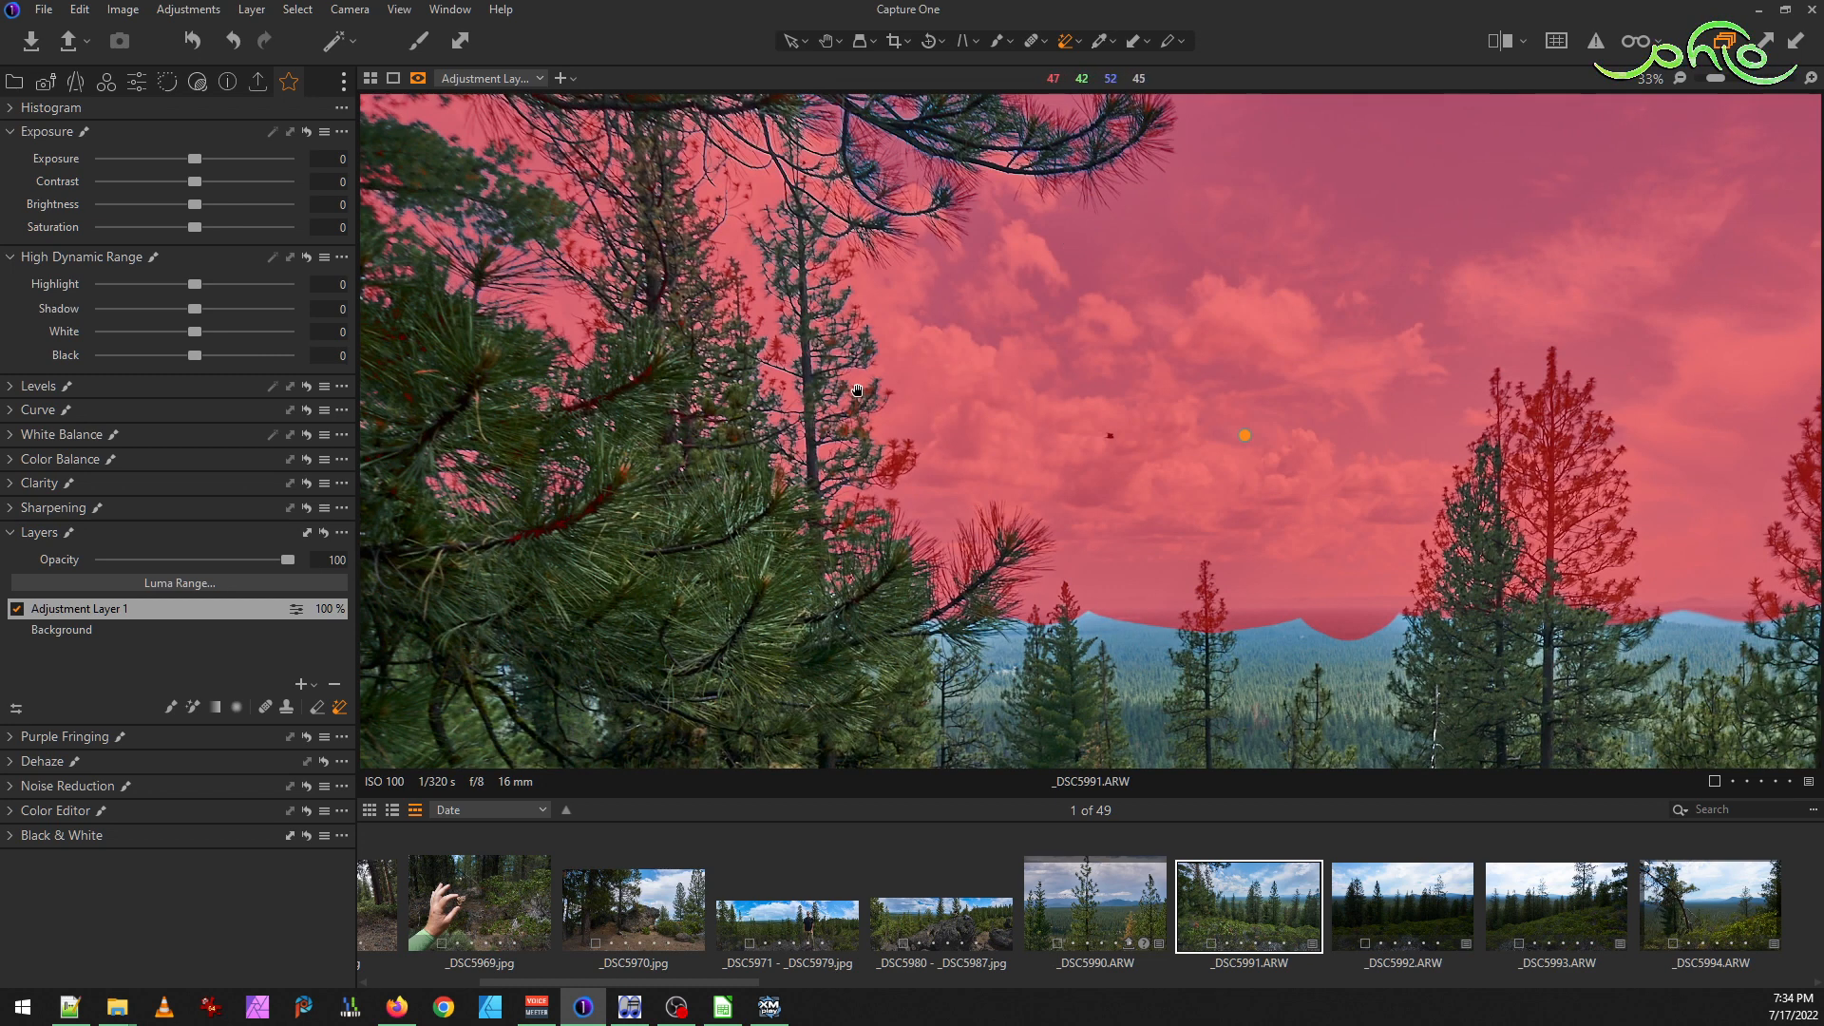
pyautogui.scroll(5, 906, 469)
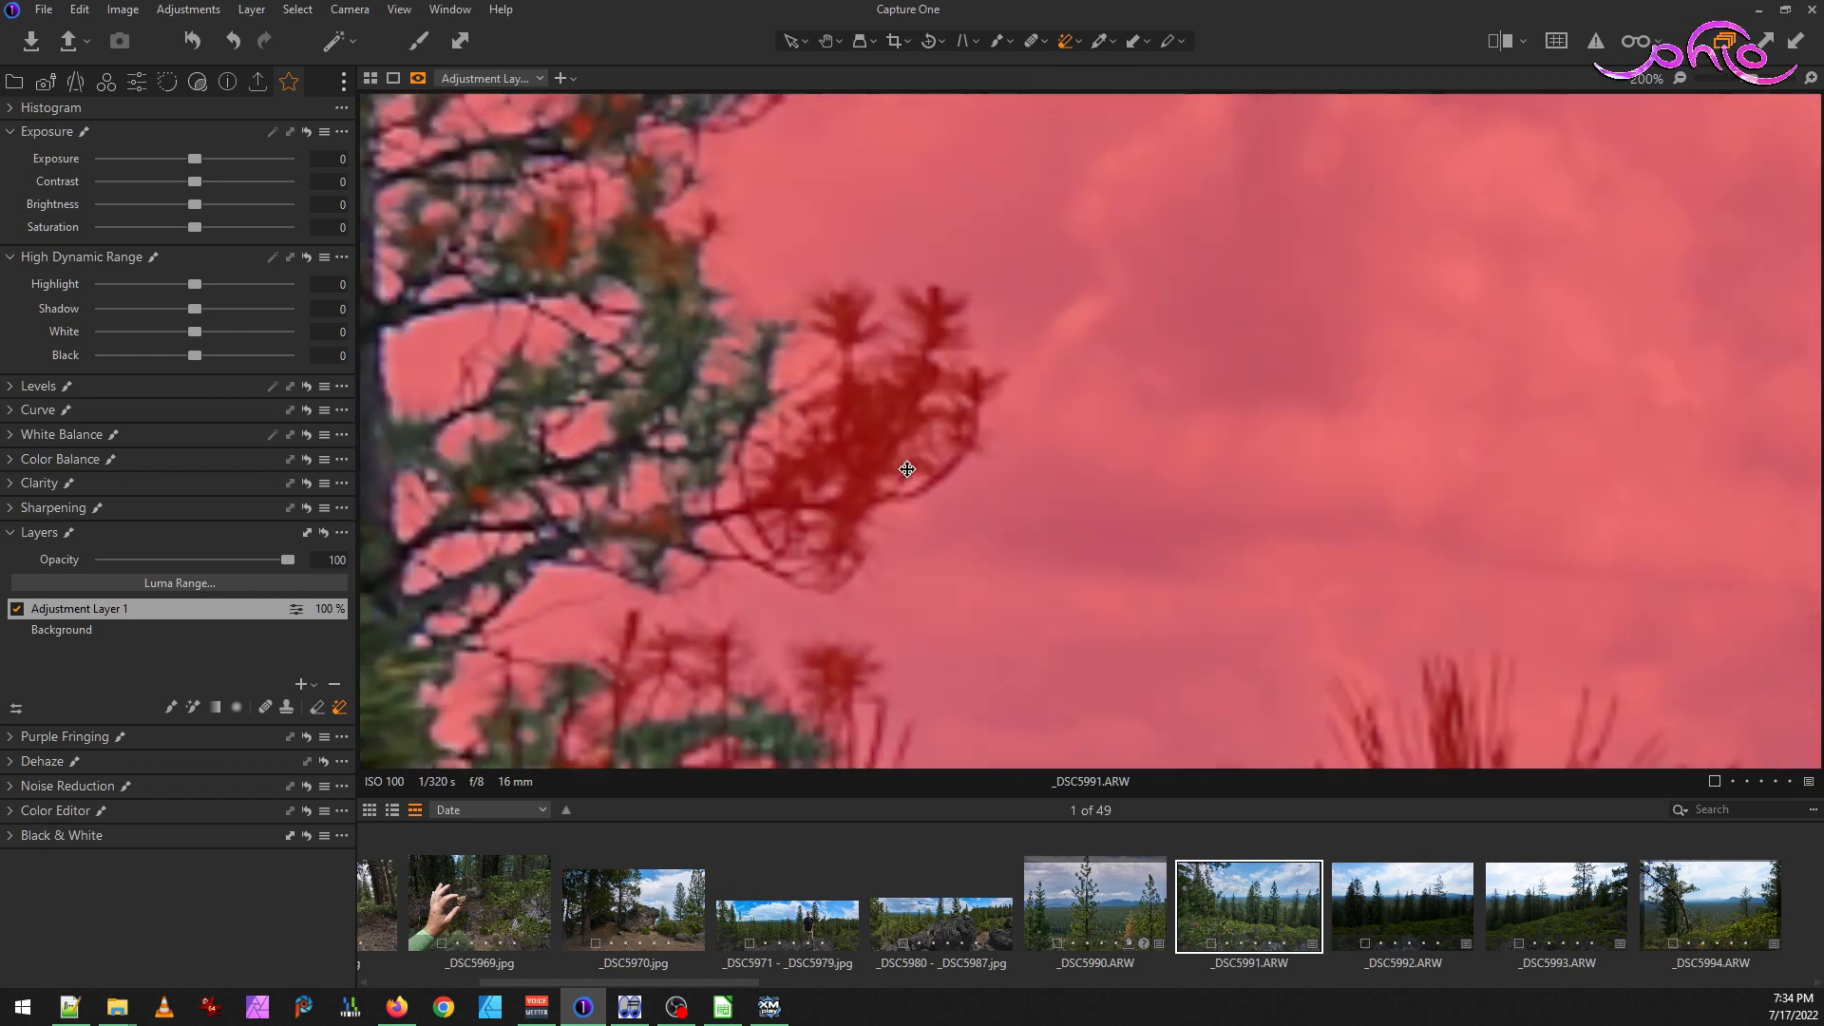
pyautogui.scroll(2, 906, 469)
pyautogui.moveTo(844, 421); pyautogui.dragTo(835, 489)
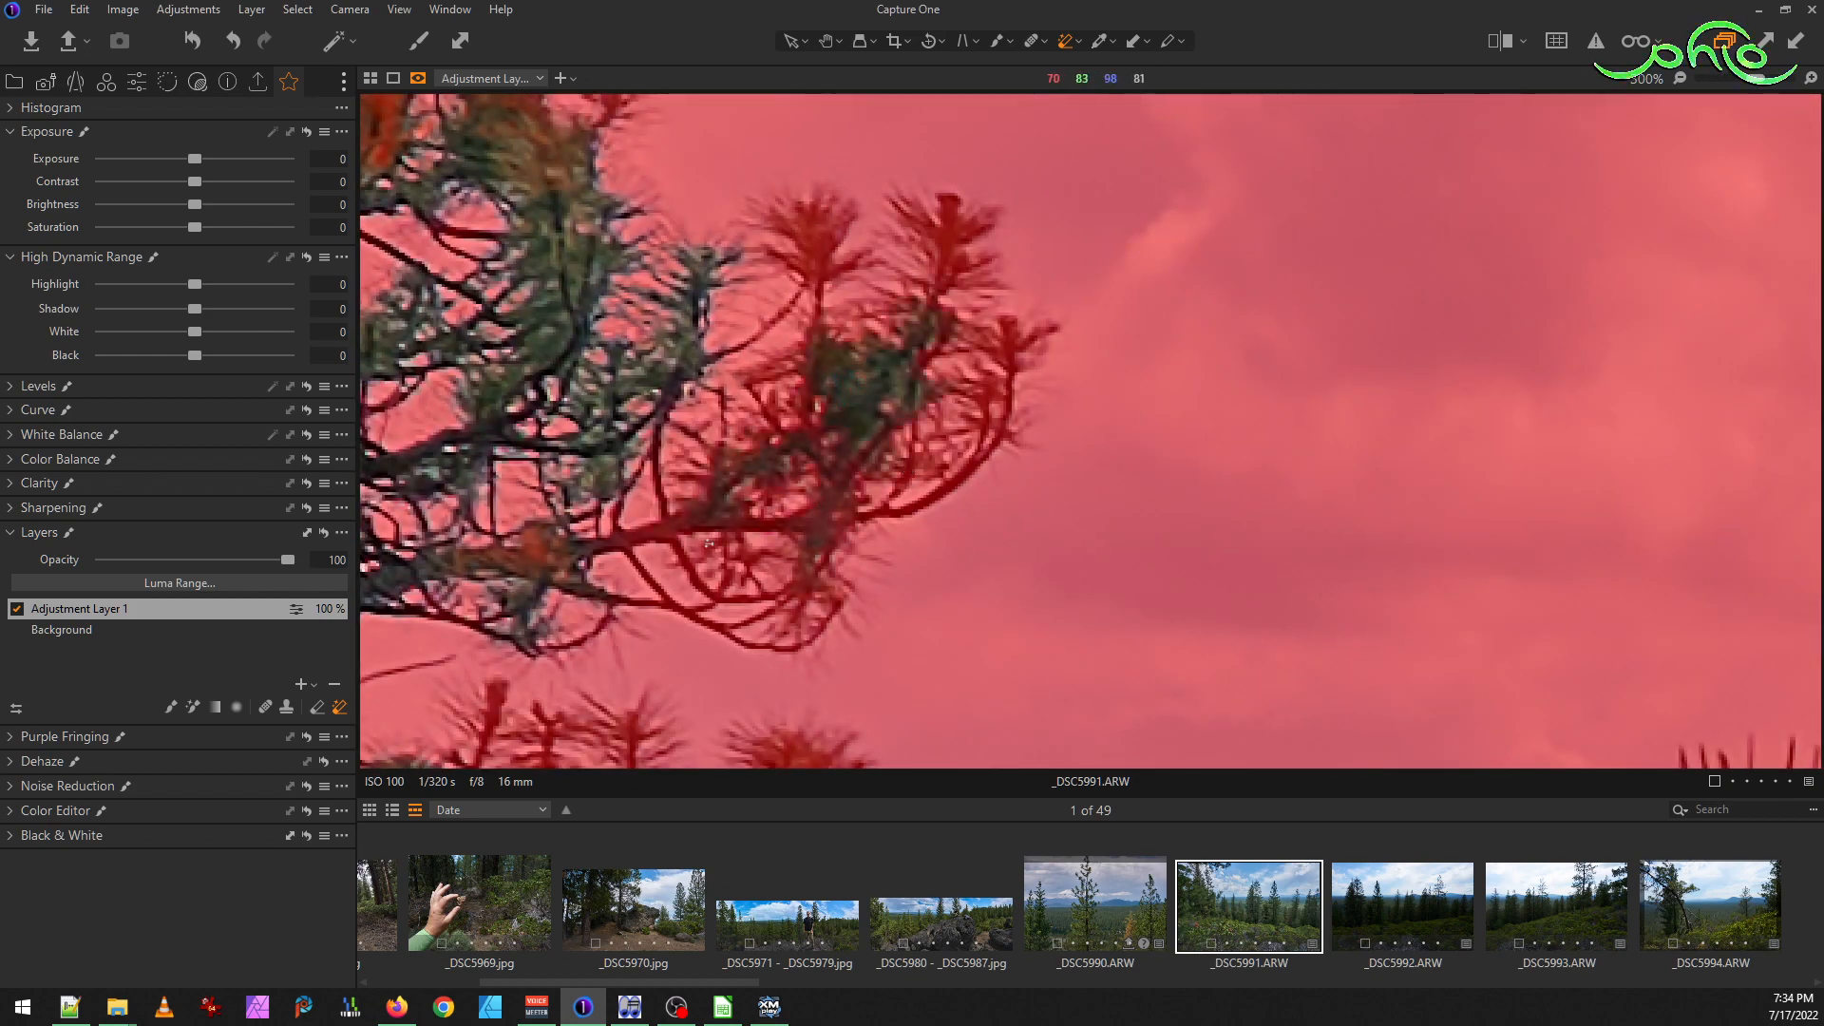
pyautogui.moveTo(666, 527)
pyautogui.mouseDown()
pyautogui.moveTo(585, 534)
pyautogui.moveTo(586, 549)
pyautogui.moveTo(771, 529)
pyautogui.mouseUp()
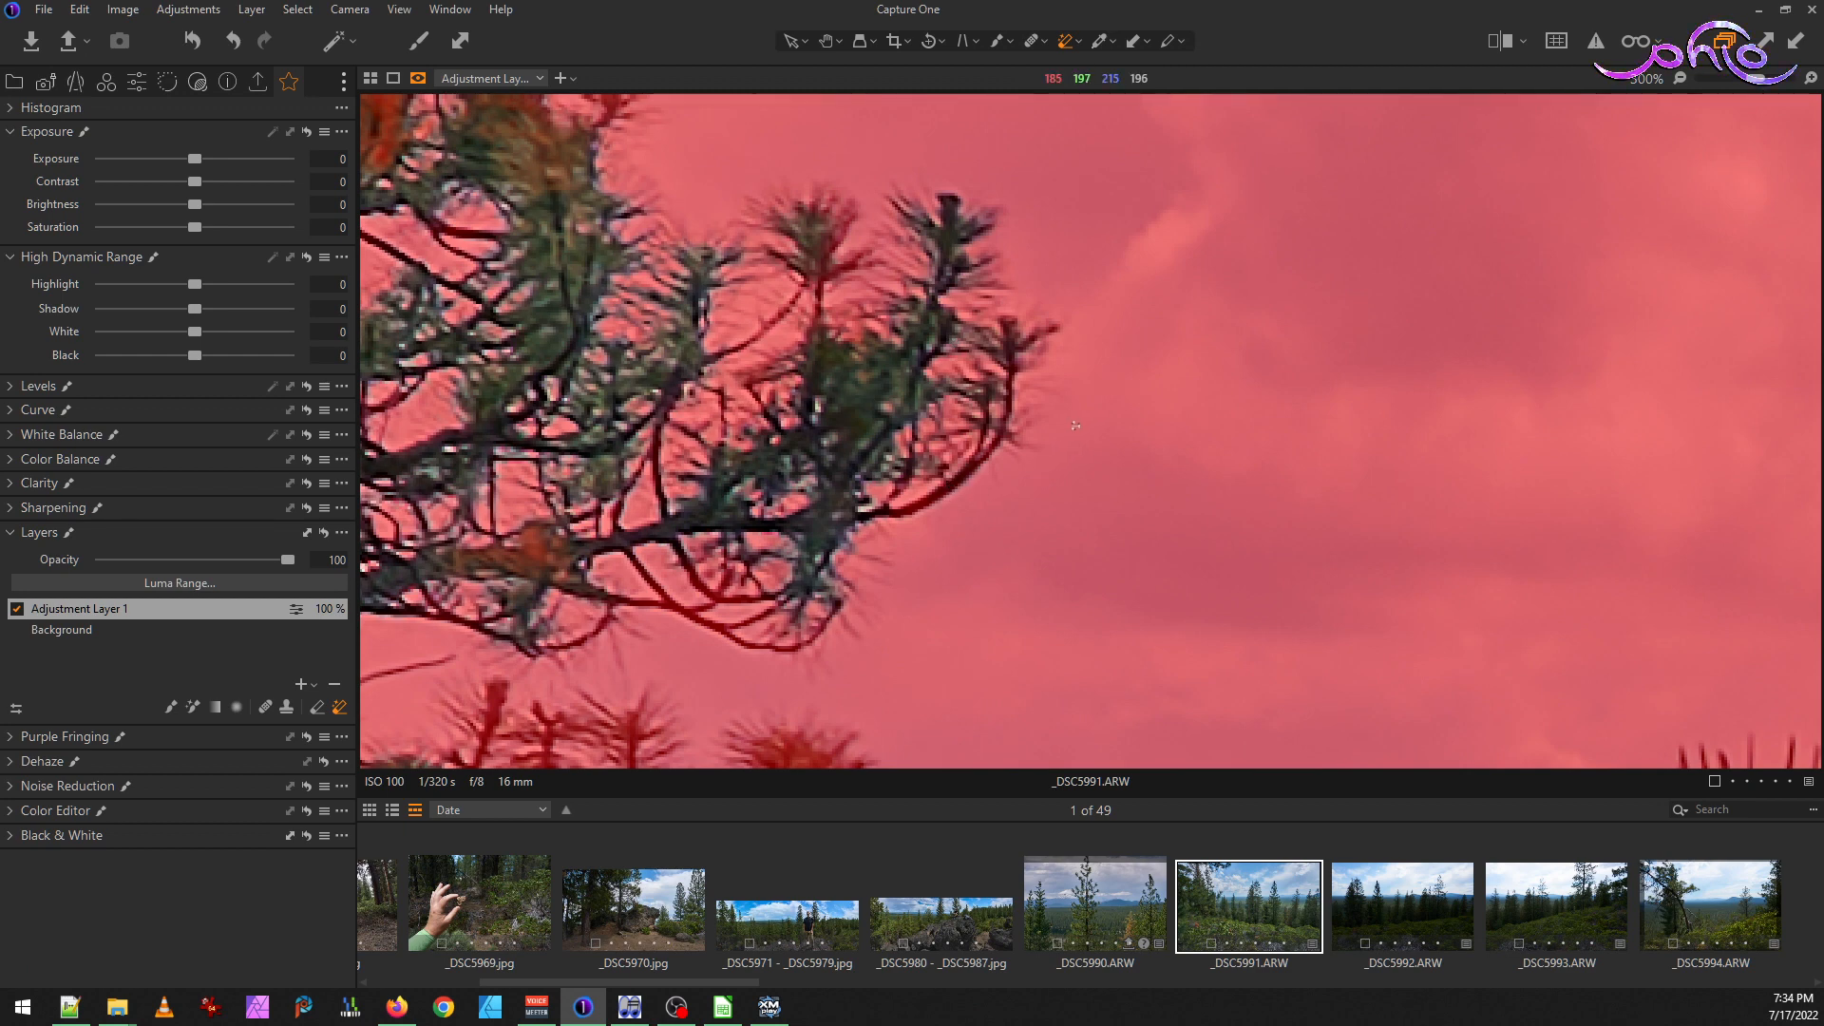
# Erase the mask from the tops of the two firs beside the foreground pine needles
pyautogui.moveTo(1176, 598)
pyautogui.mouseDown()
pyautogui.moveTo(866, 235)
pyautogui.moveTo(973, 314)
pyautogui.mouseUp()
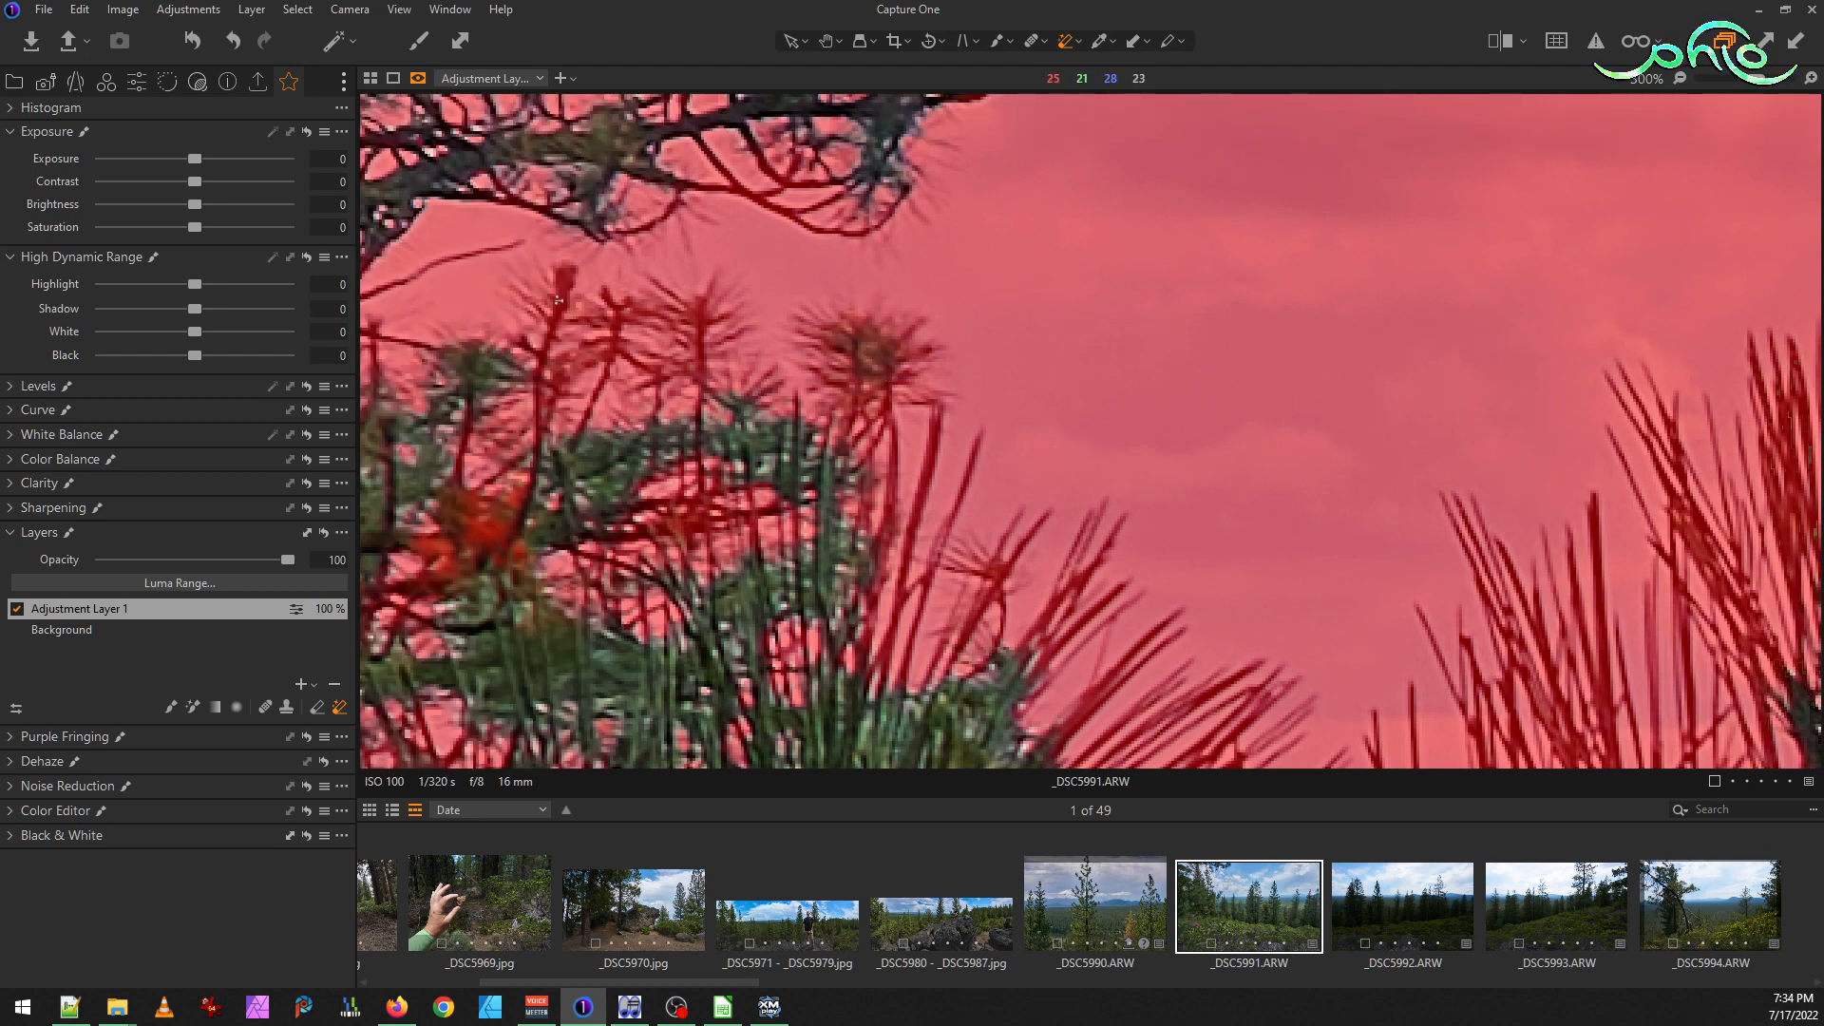
pyautogui.moveTo(1317, 507); pyautogui.dragTo(587, 177)
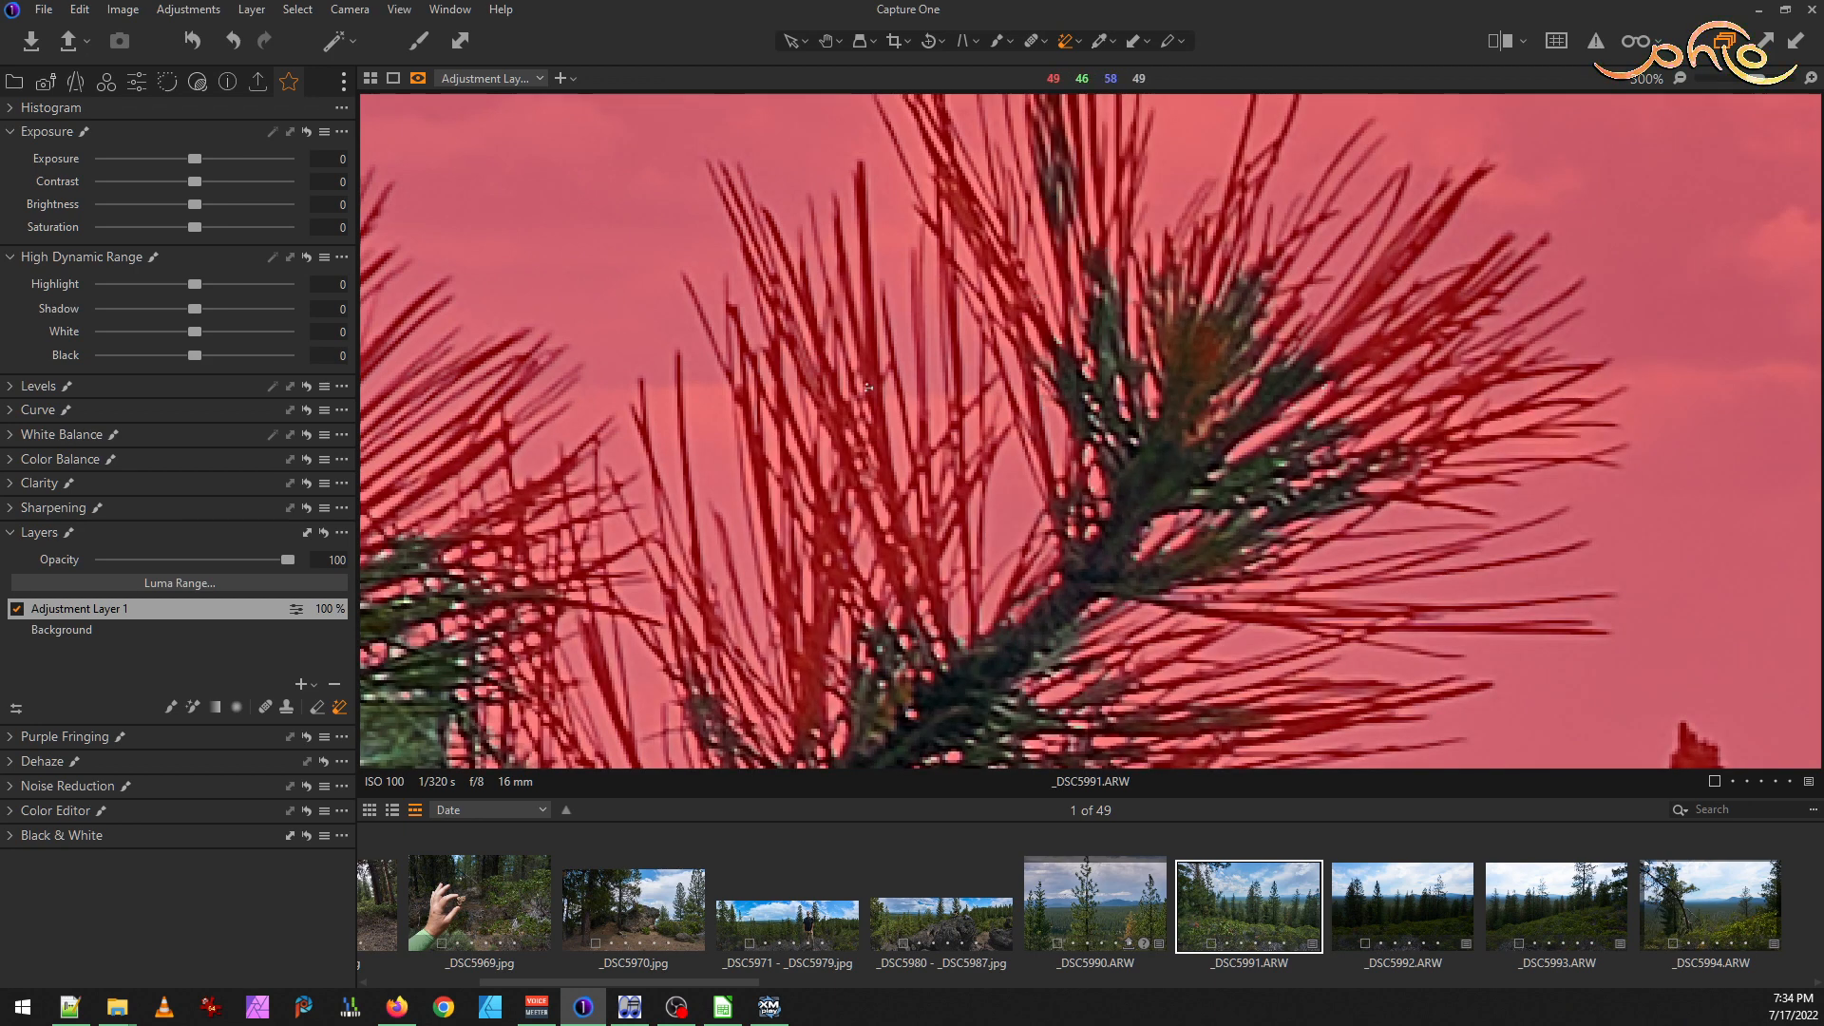
pyautogui.moveTo(1343, 509); pyautogui.dragTo(886, 139)
pyautogui.moveTo(1042, 435); pyautogui.dragTo(919, 140)
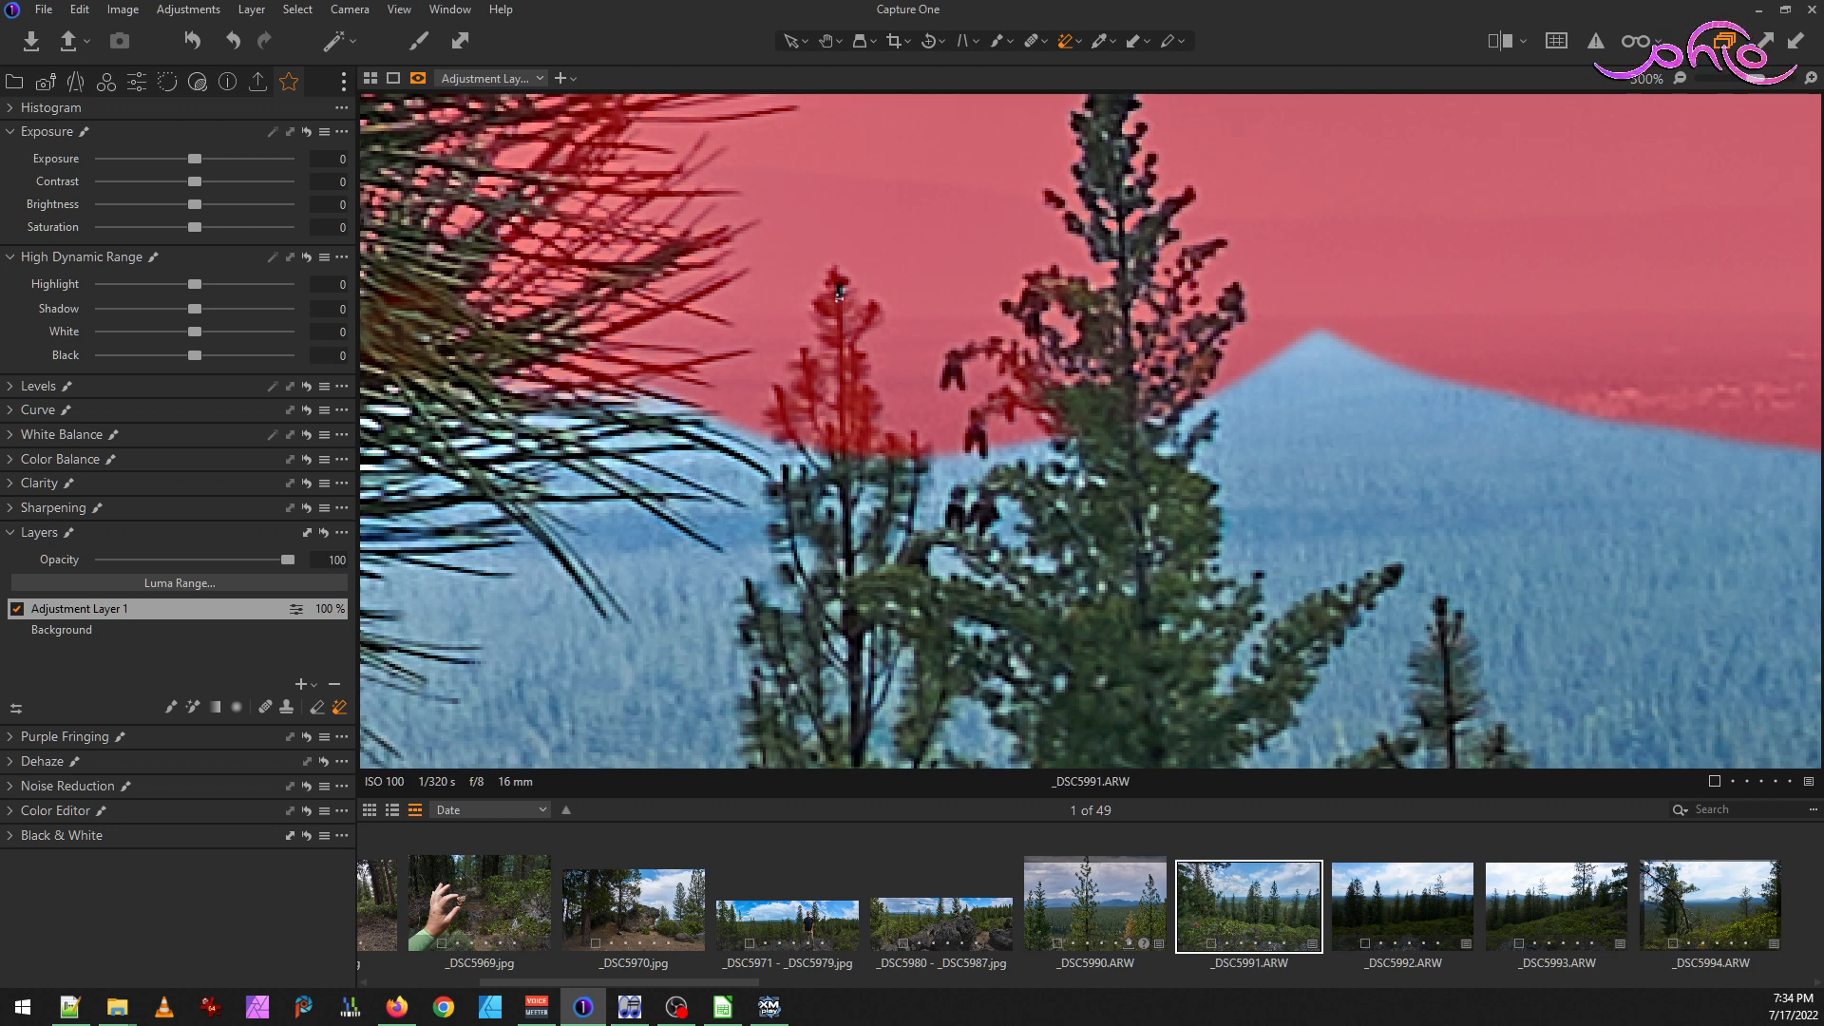
pyautogui.click(840, 296)
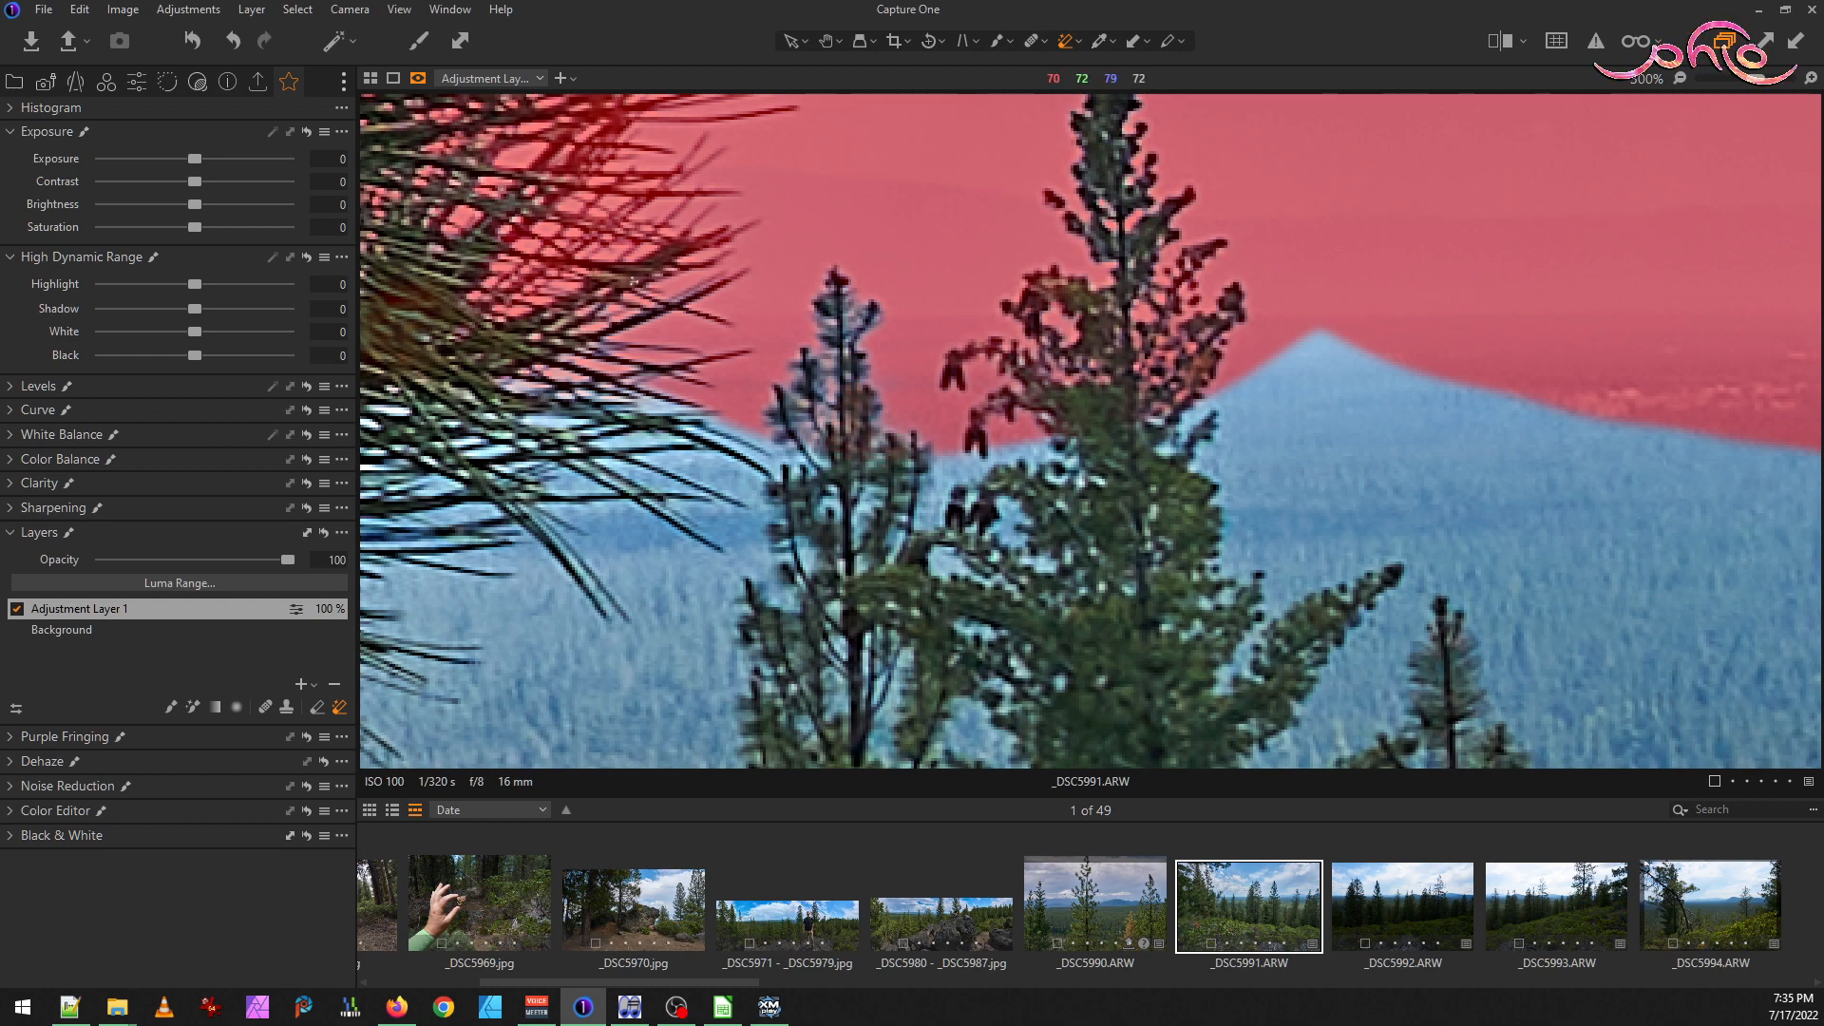
# Erase the mask from the upper trunk and middle clusters of the lone tree on the horizon, and undo the last erasure there
pyautogui.scroll(-2, 882, 423)
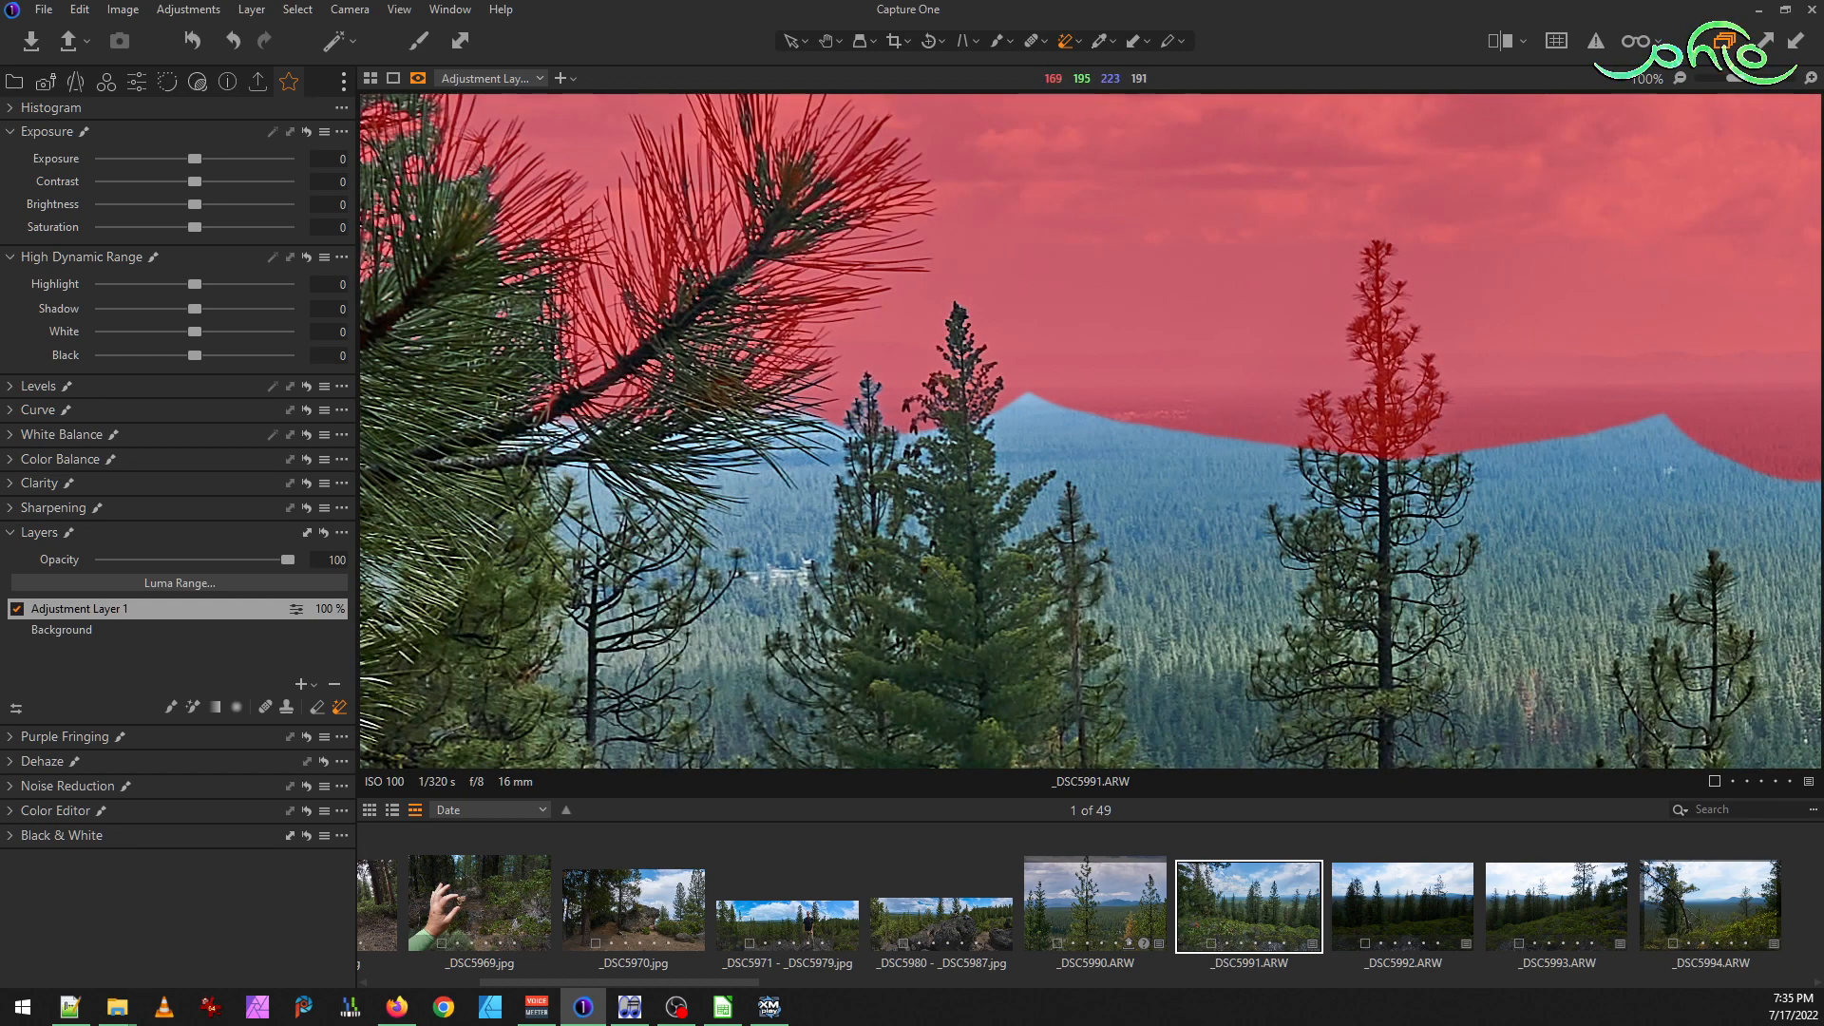
pyautogui.scroll(2, 866, 455)
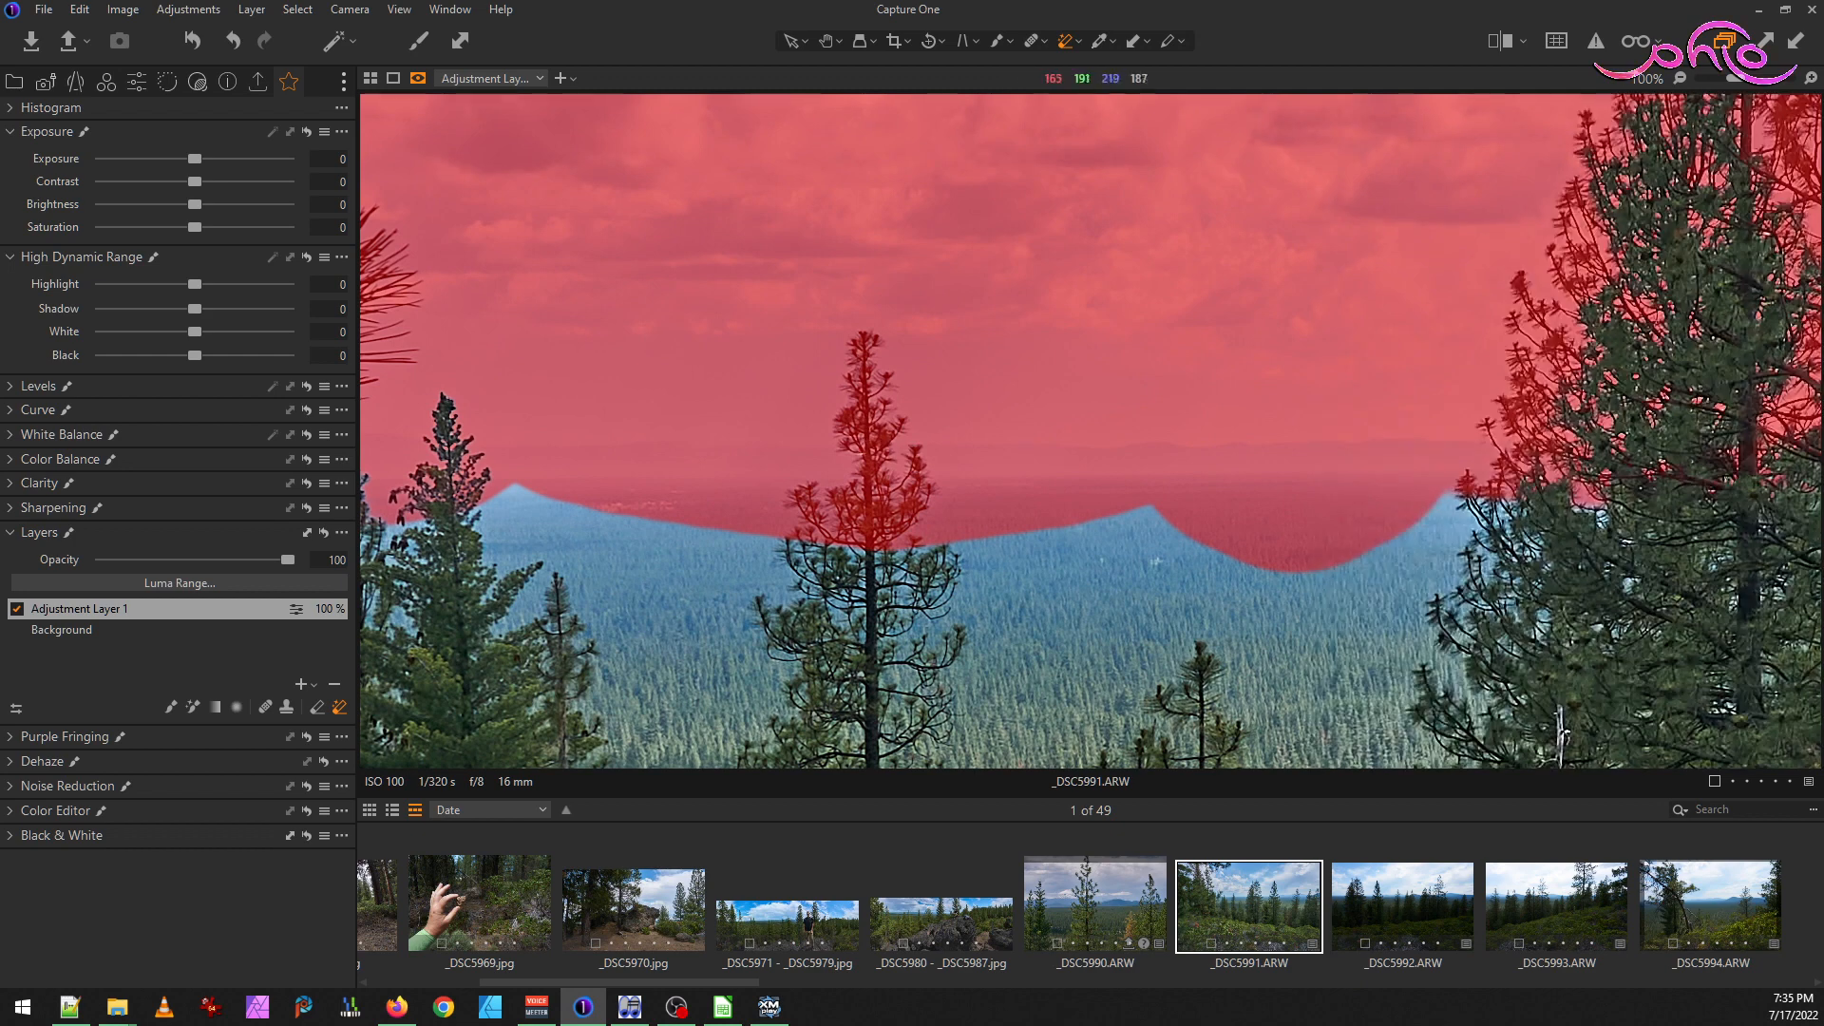
pyautogui.moveTo(886, 370); pyautogui.dragTo(889, 410)
pyautogui.moveTo(829, 325); pyautogui.dragTo(824, 356)
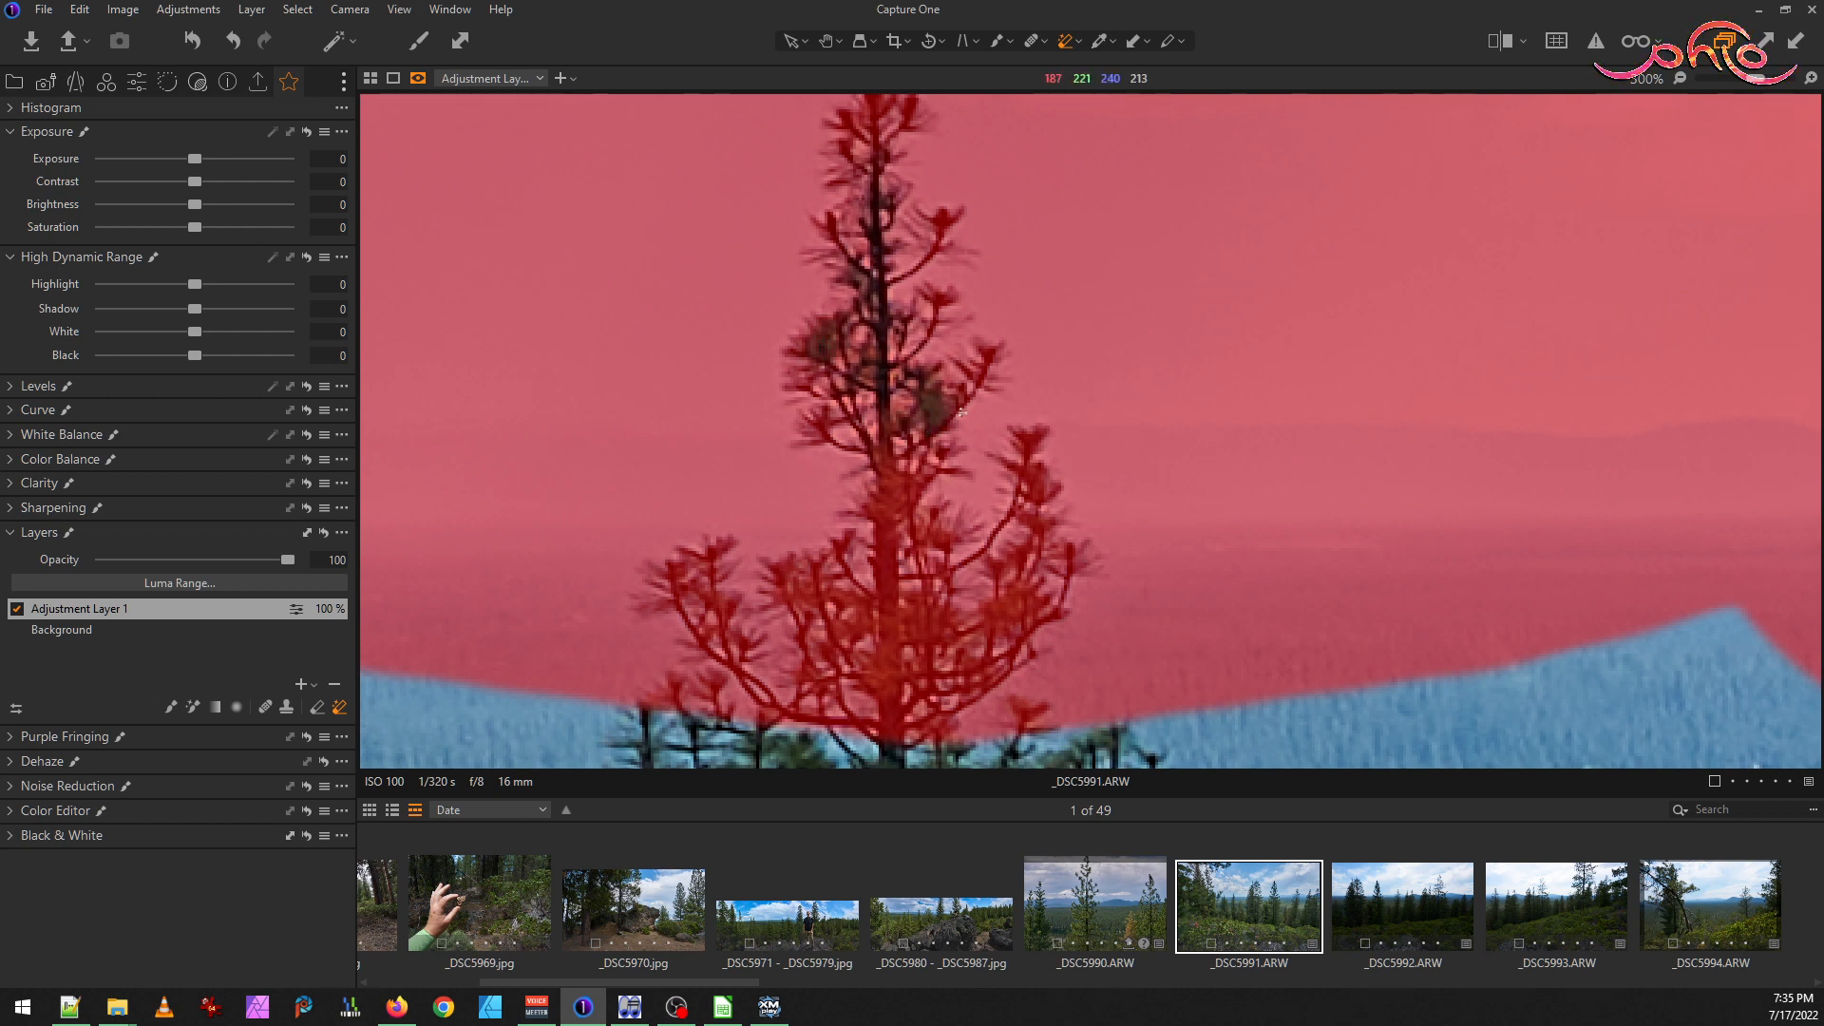
pyautogui.click(991, 356)
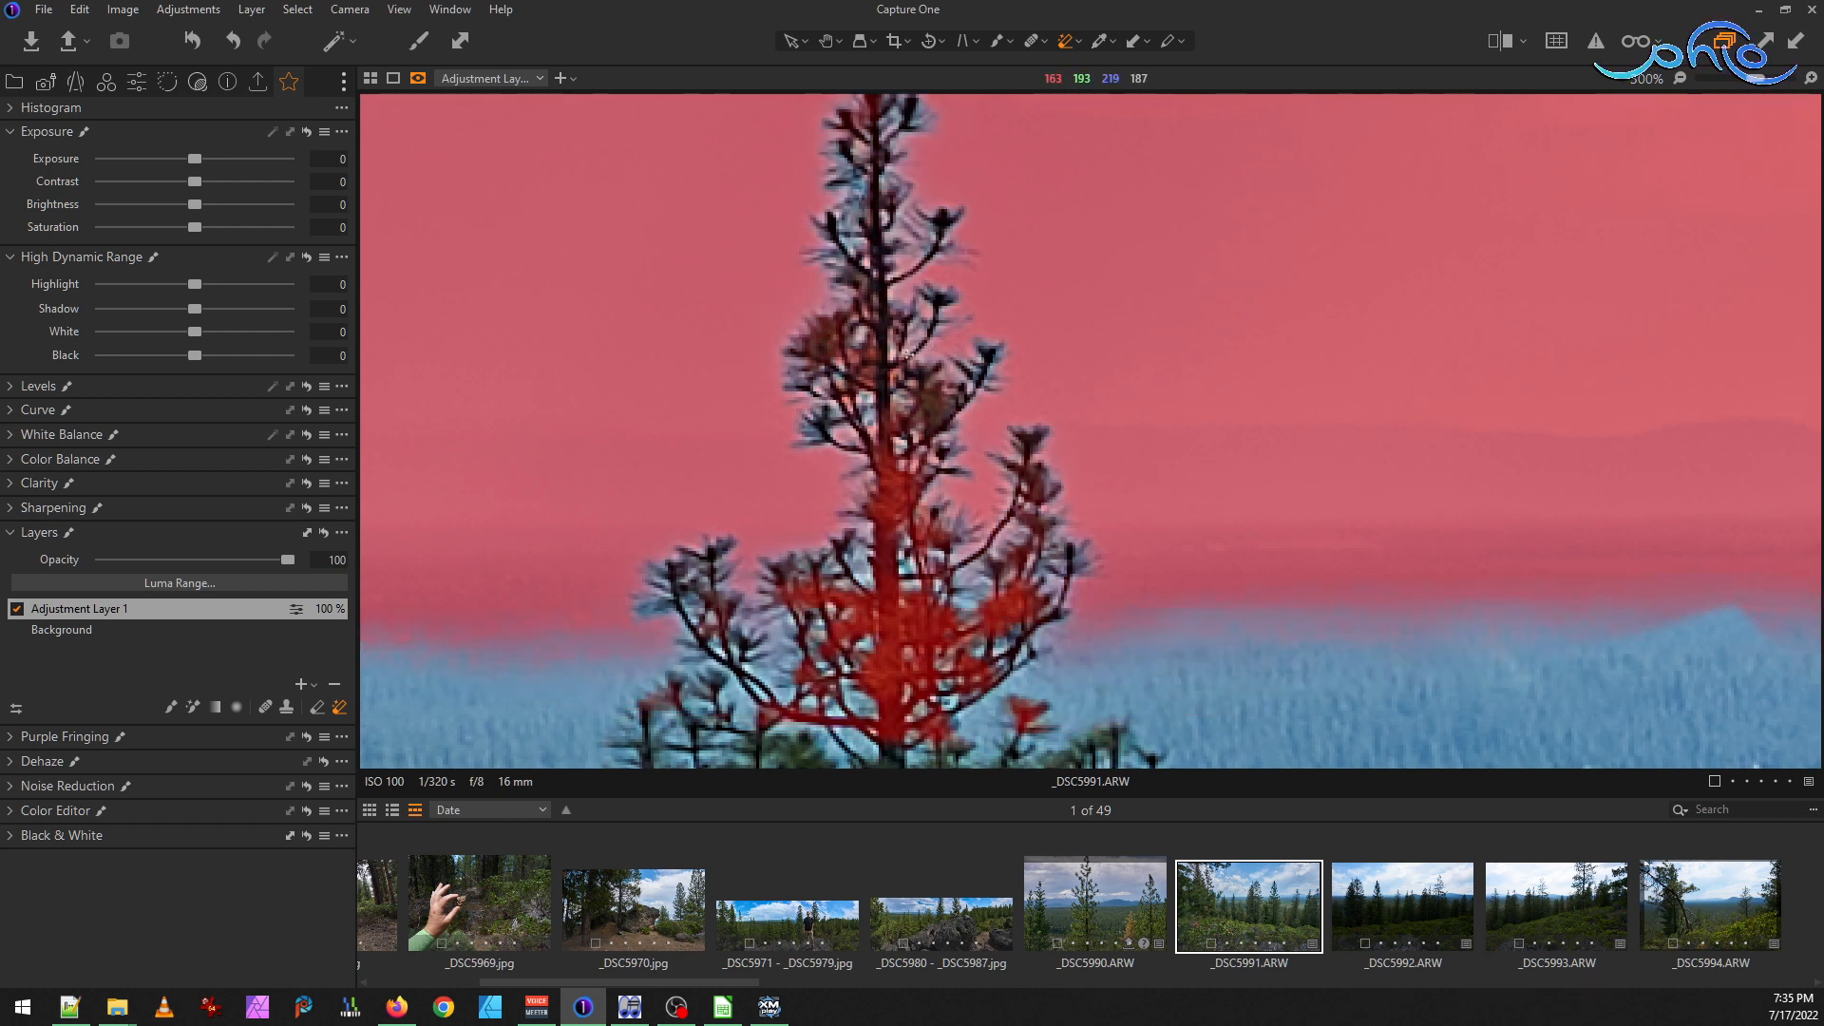
pyautogui.hotkey('ctrl', 'z')
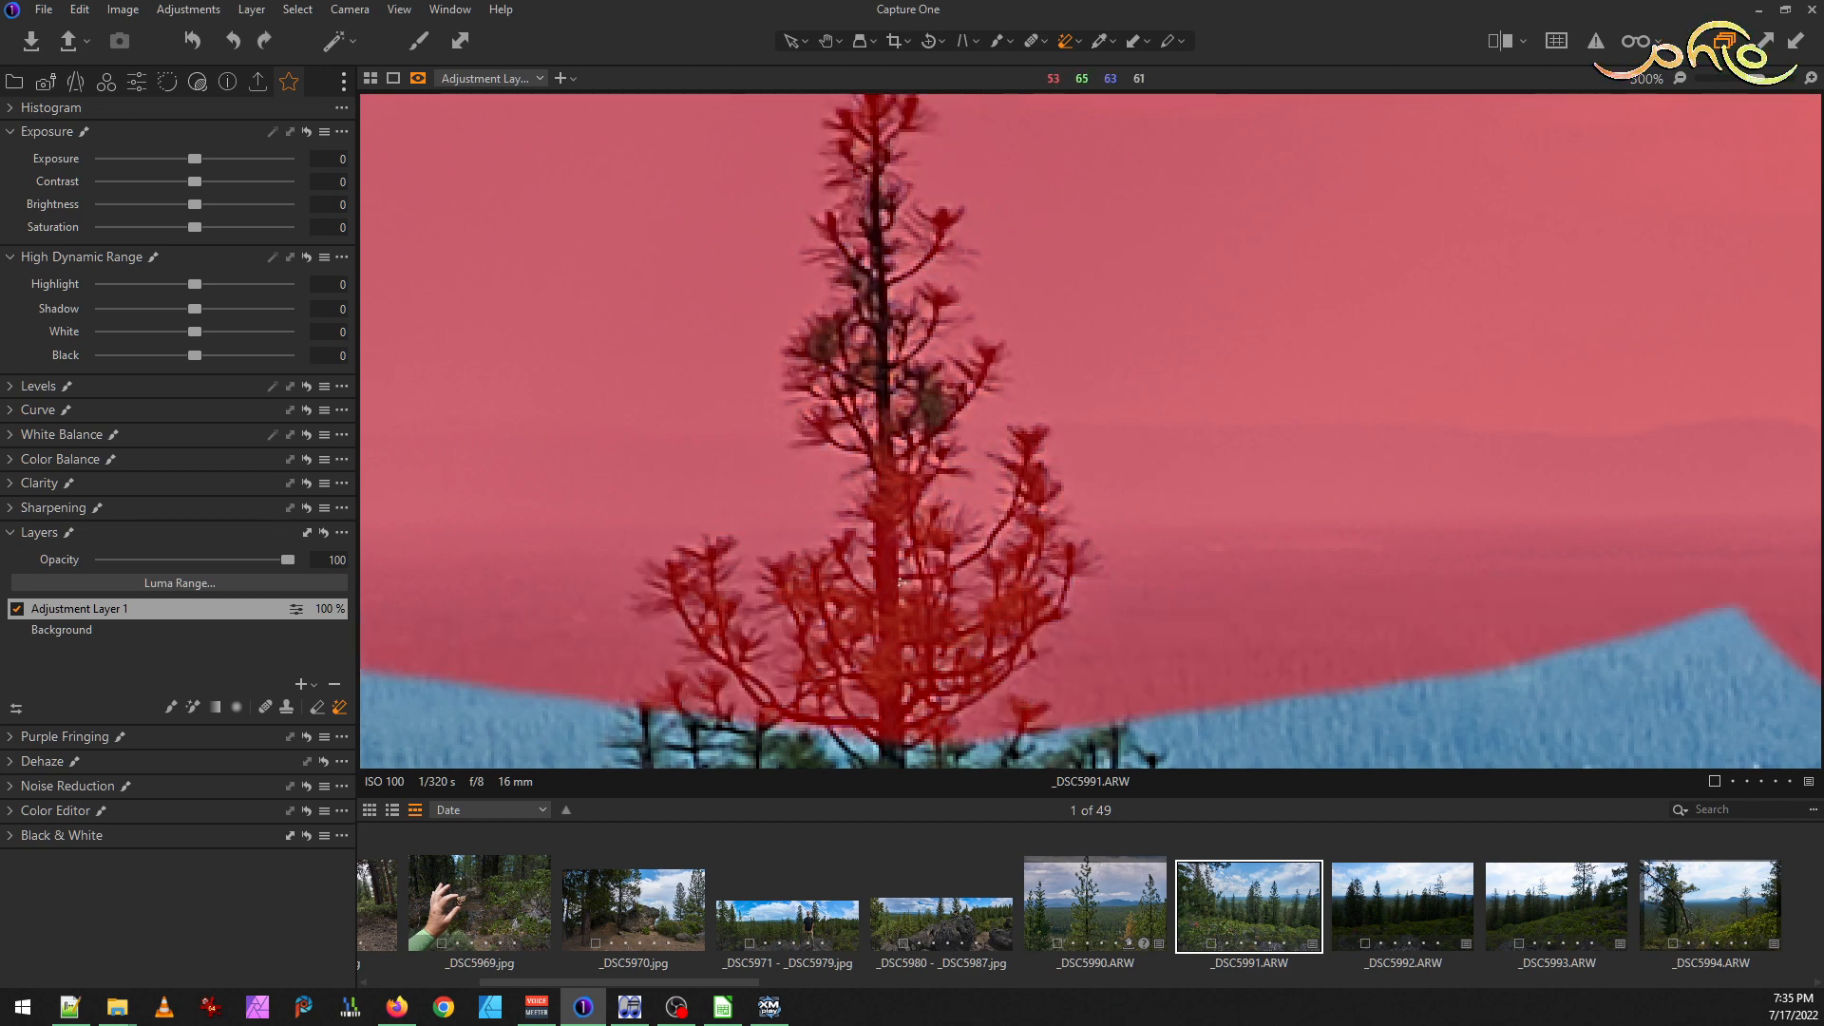
# Erase the mask from the lone tree's lower trunk and its spreading lower branches on both sides
pyautogui.click(895, 603)
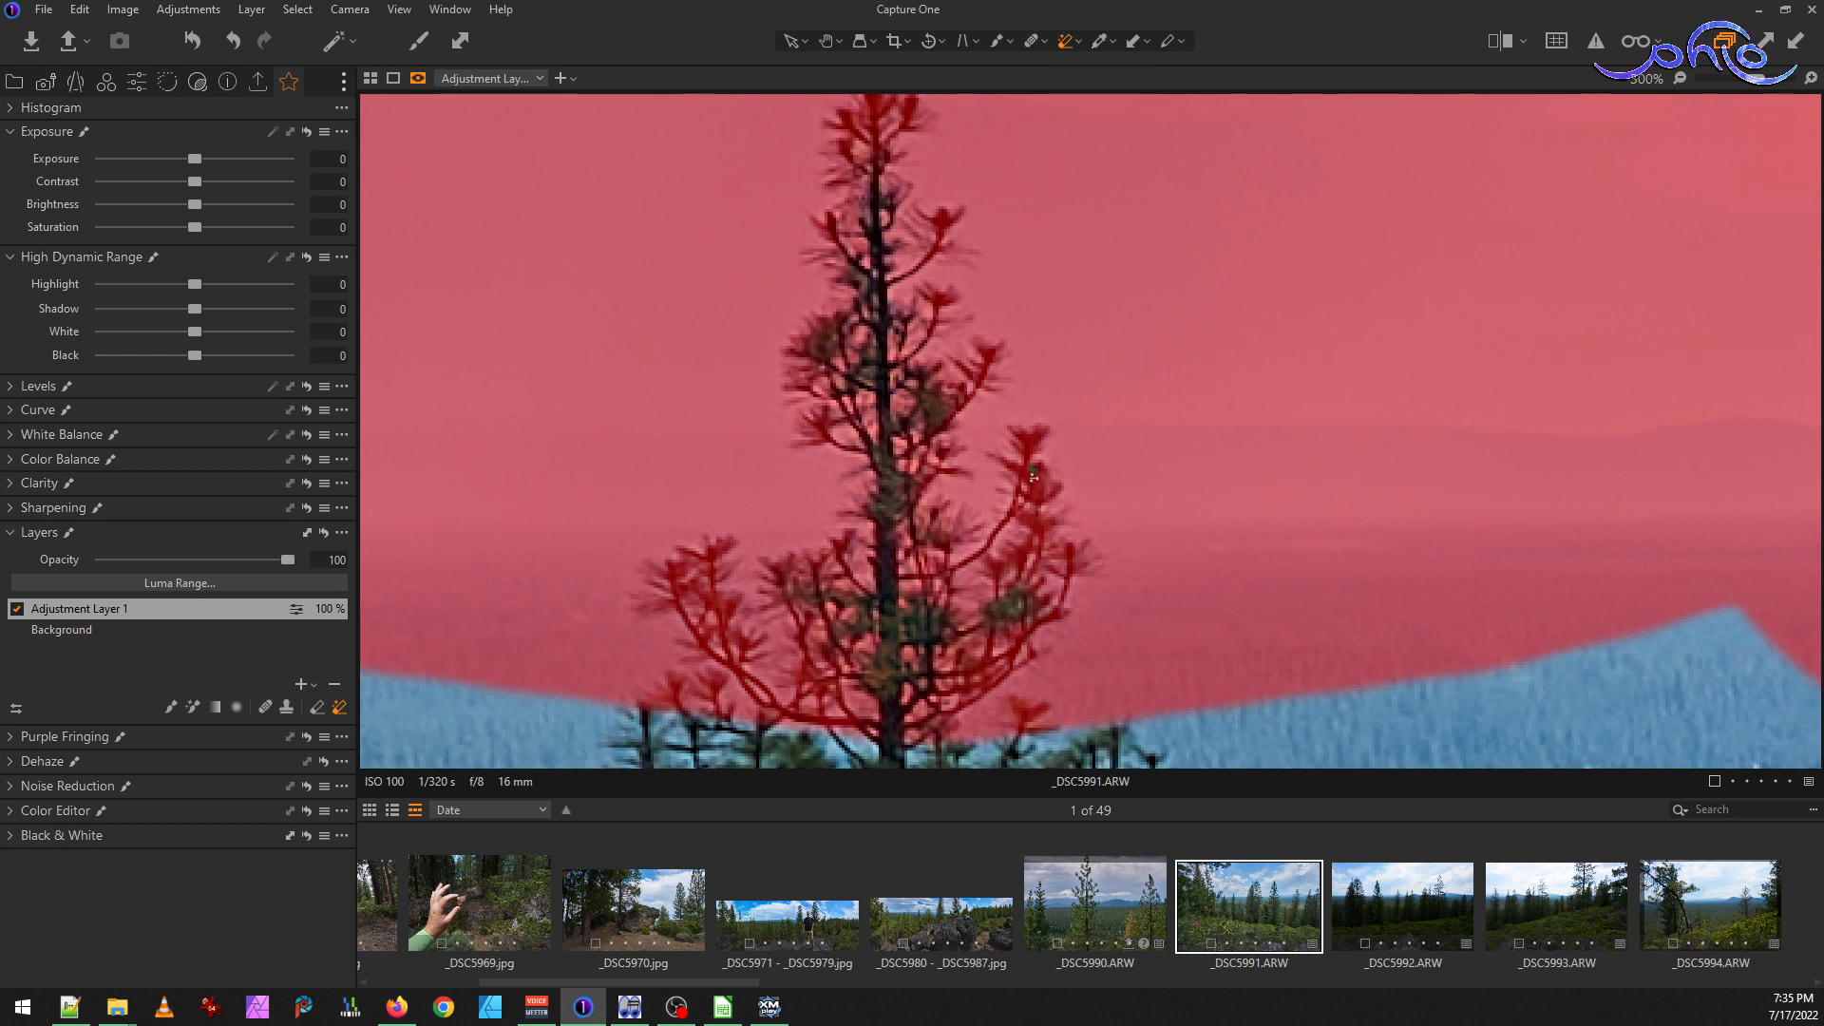
pyautogui.moveTo(1043, 548); pyautogui.dragTo(993, 575)
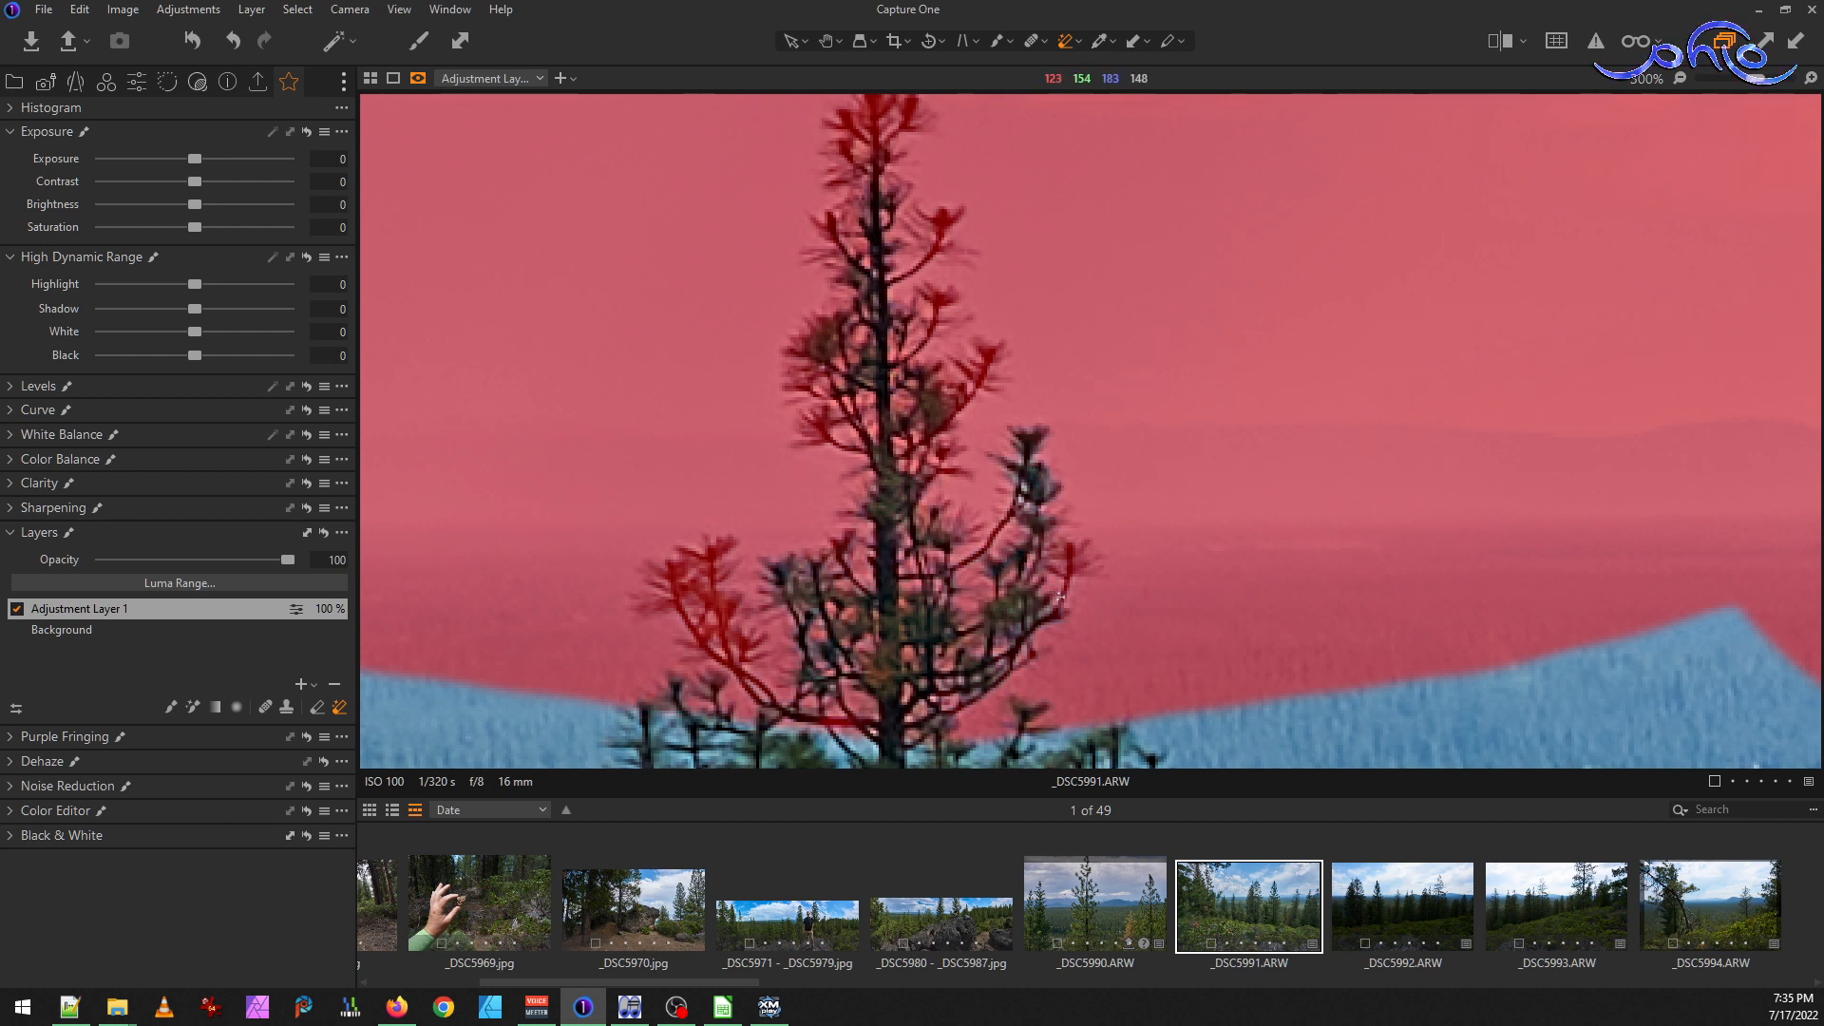
pyautogui.moveTo(676, 580); pyautogui.dragTo(727, 575)
# Start a Luma Range on the adjustment layer's sky mask, raise its upper range to 255, and turn on the mask display
pyautogui.scroll(-3, 885, 685)
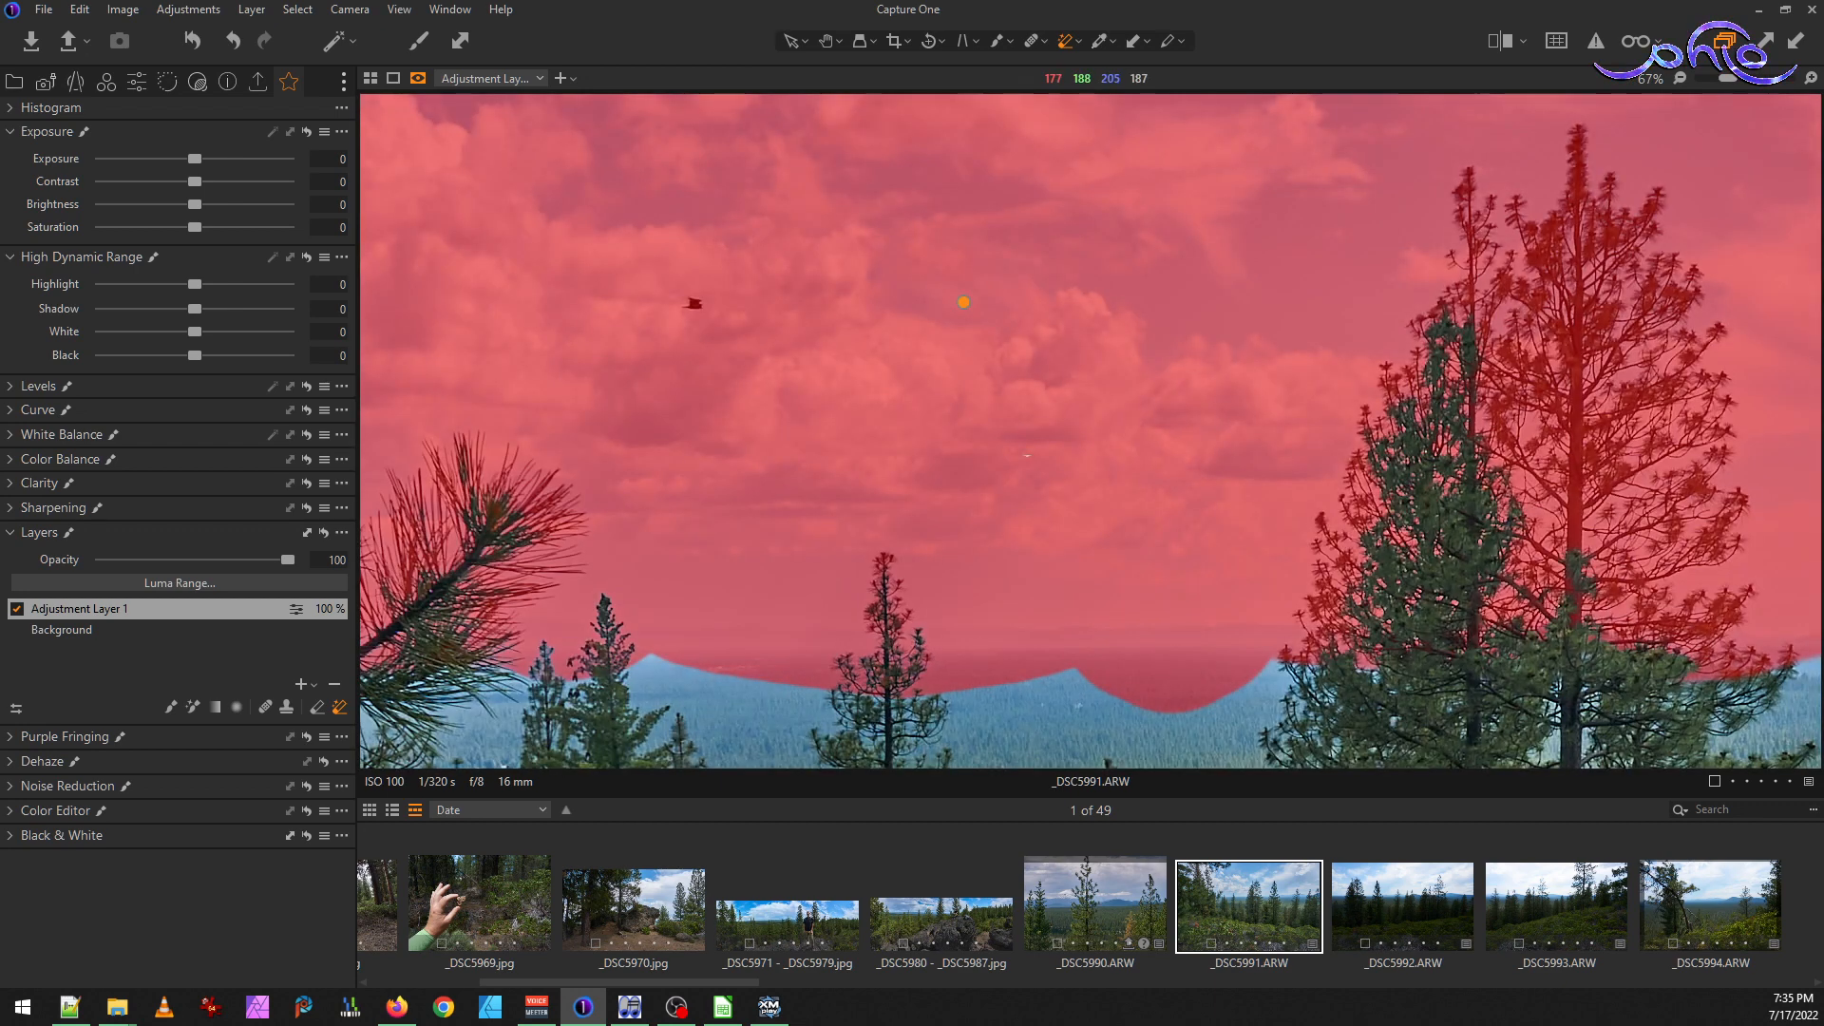
pyautogui.moveTo(1741, 552); pyautogui.dragTo(1105, 556)
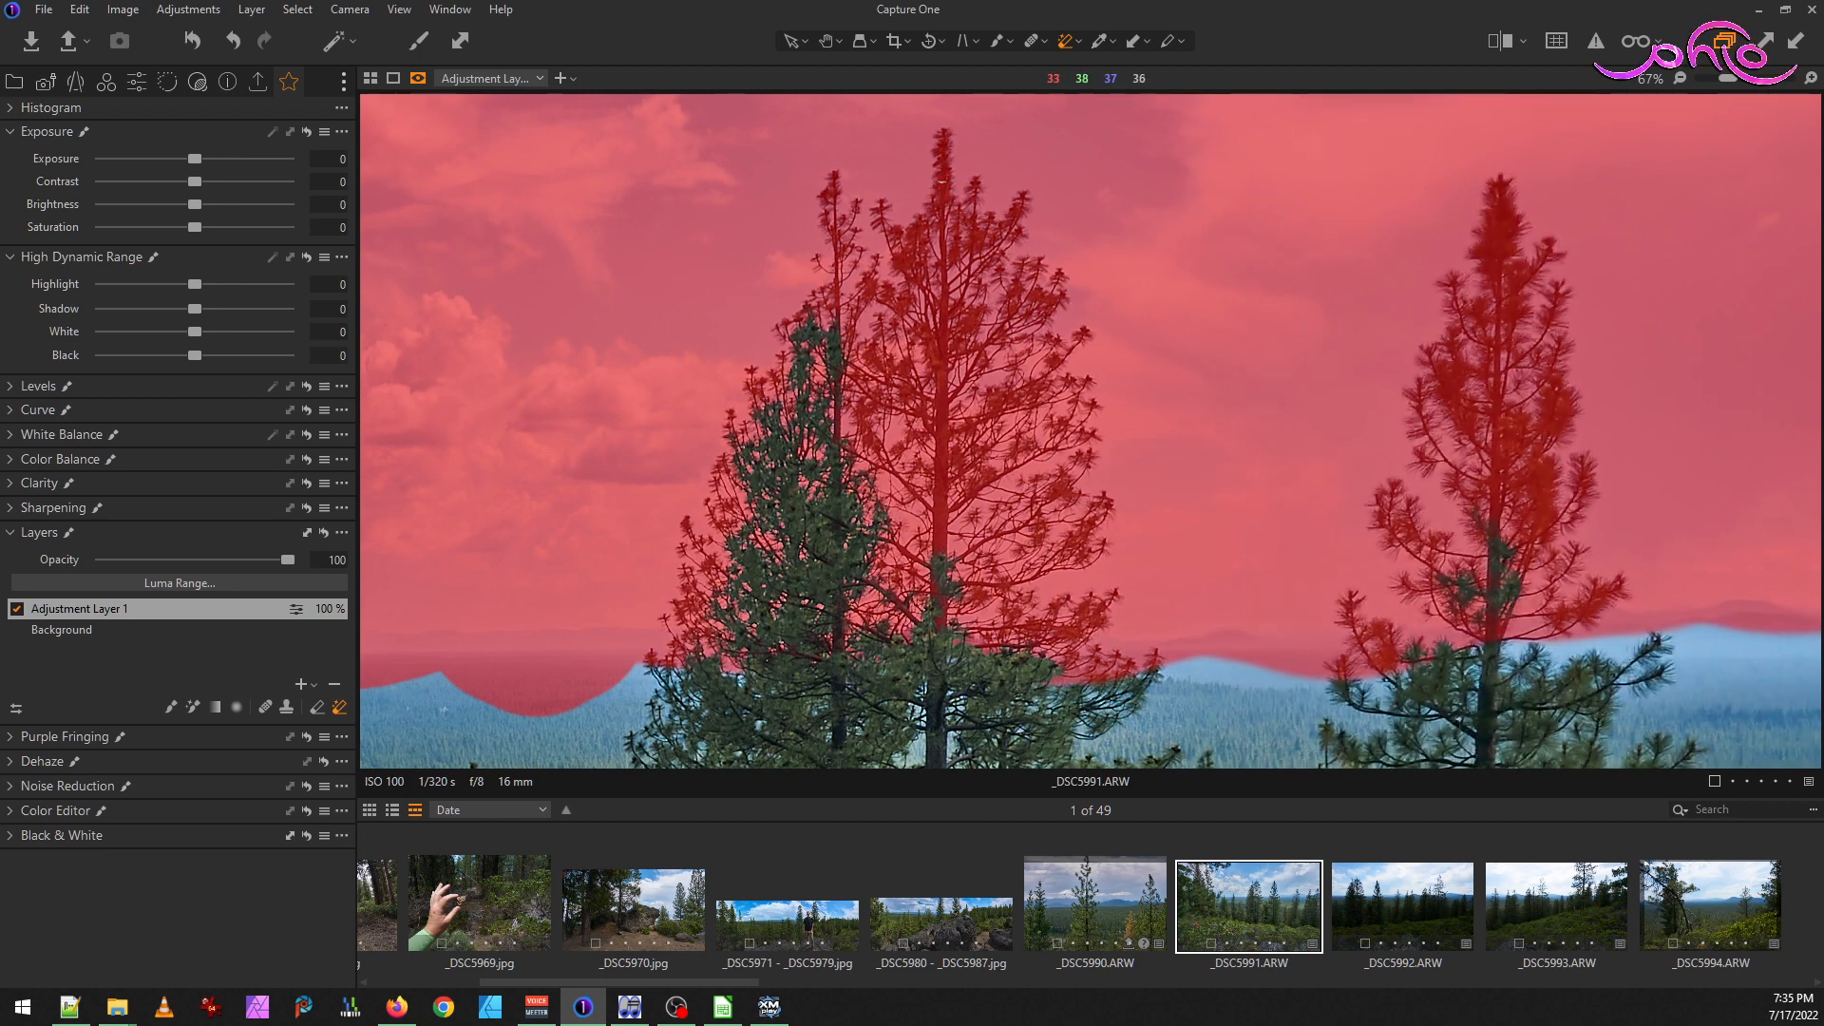
pyautogui.scroll(-2, 918, 376)
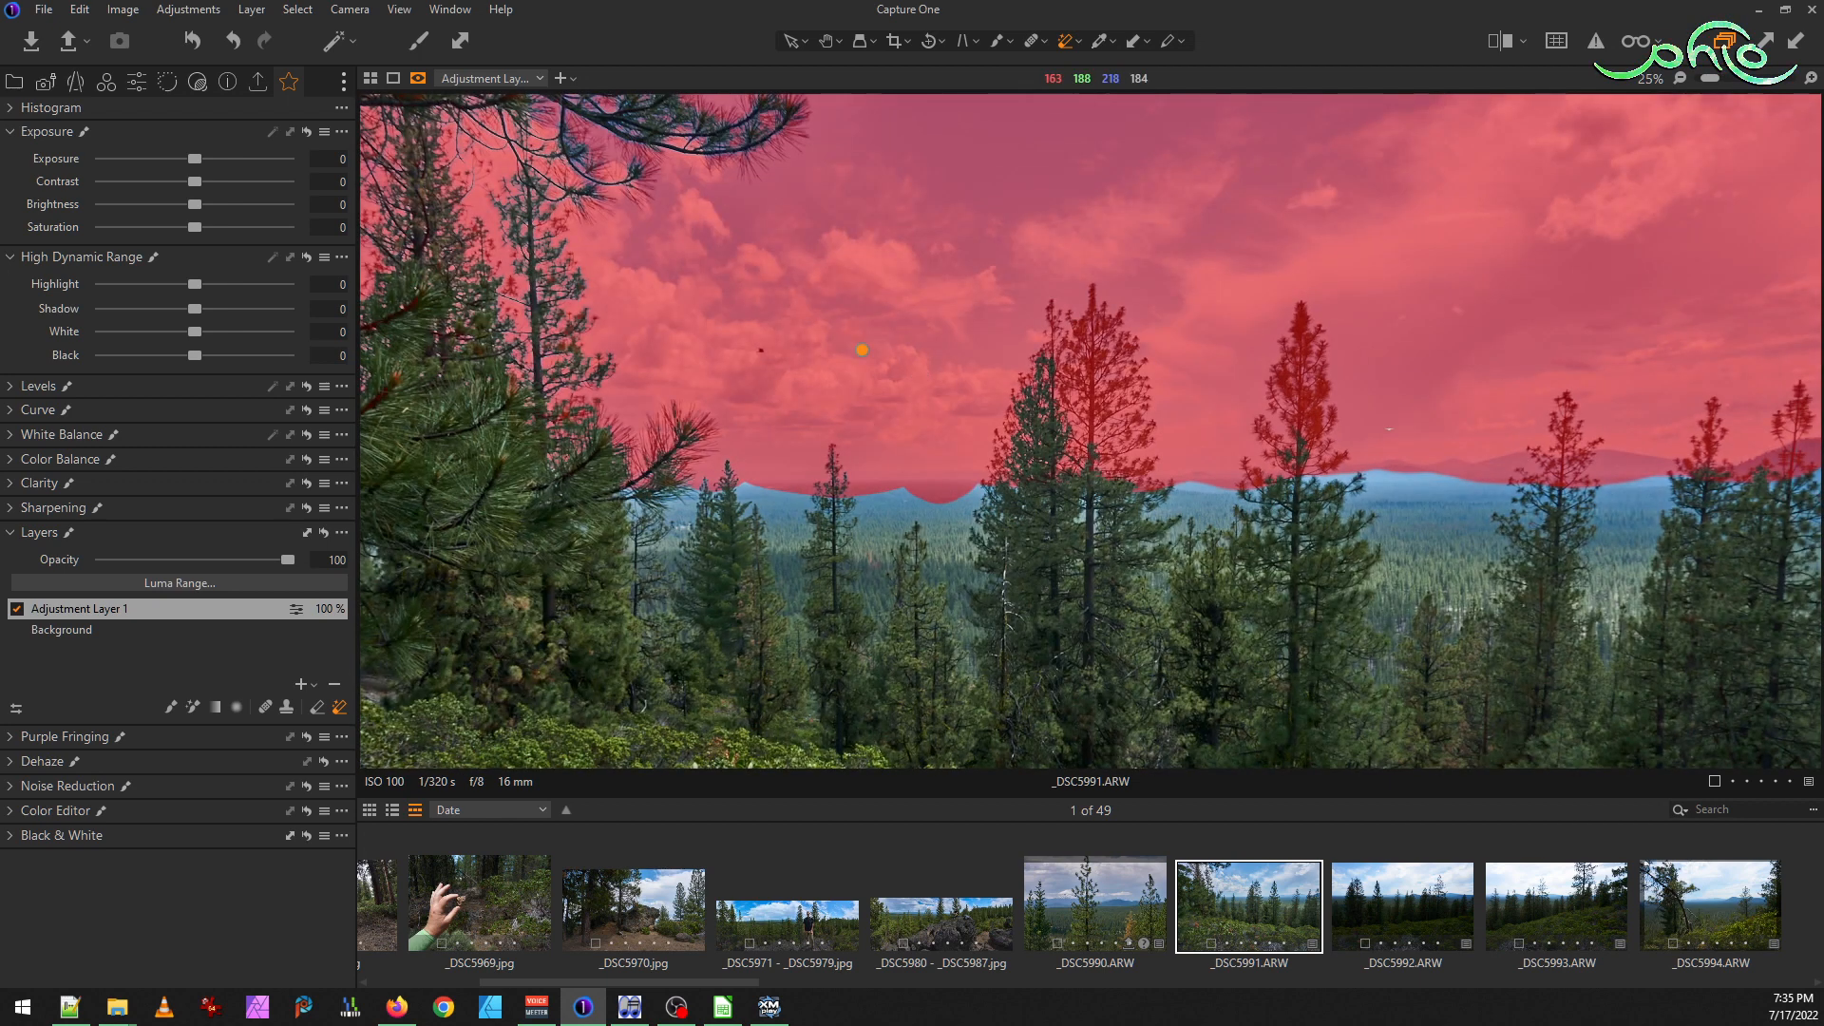
pyautogui.scroll(-1, 862, 350)
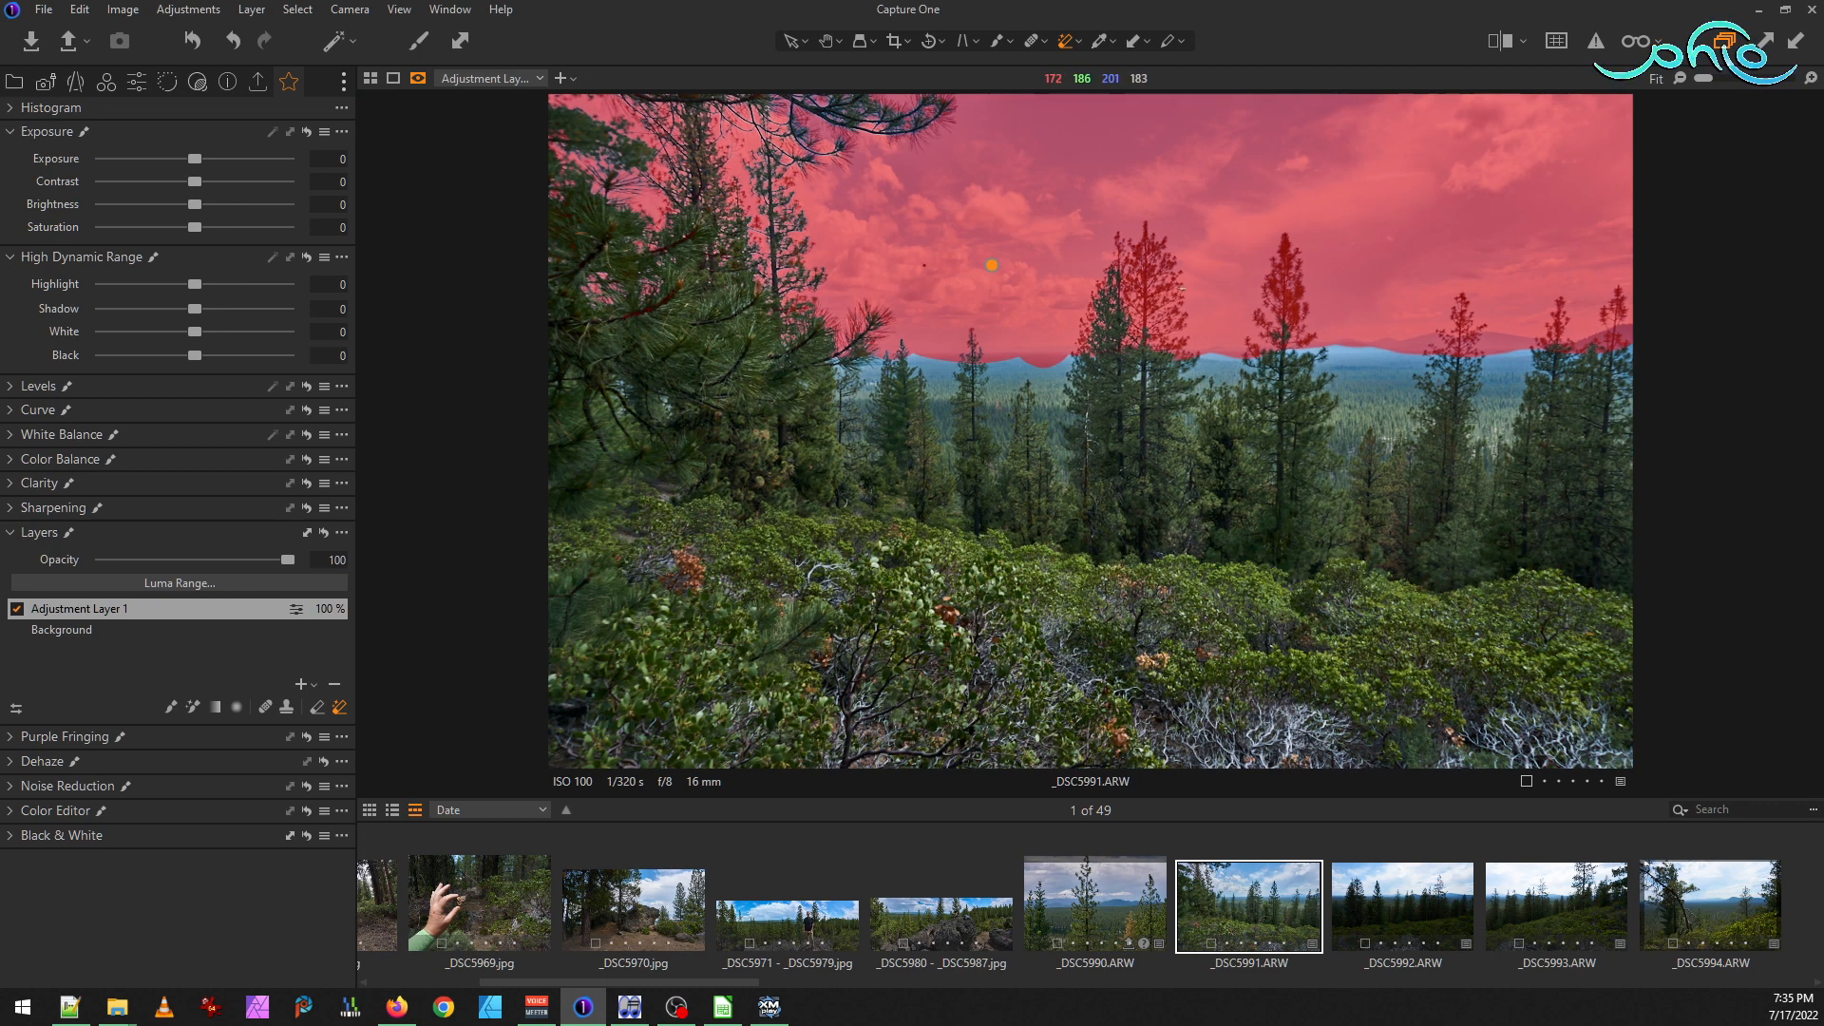
pyautogui.press('m')
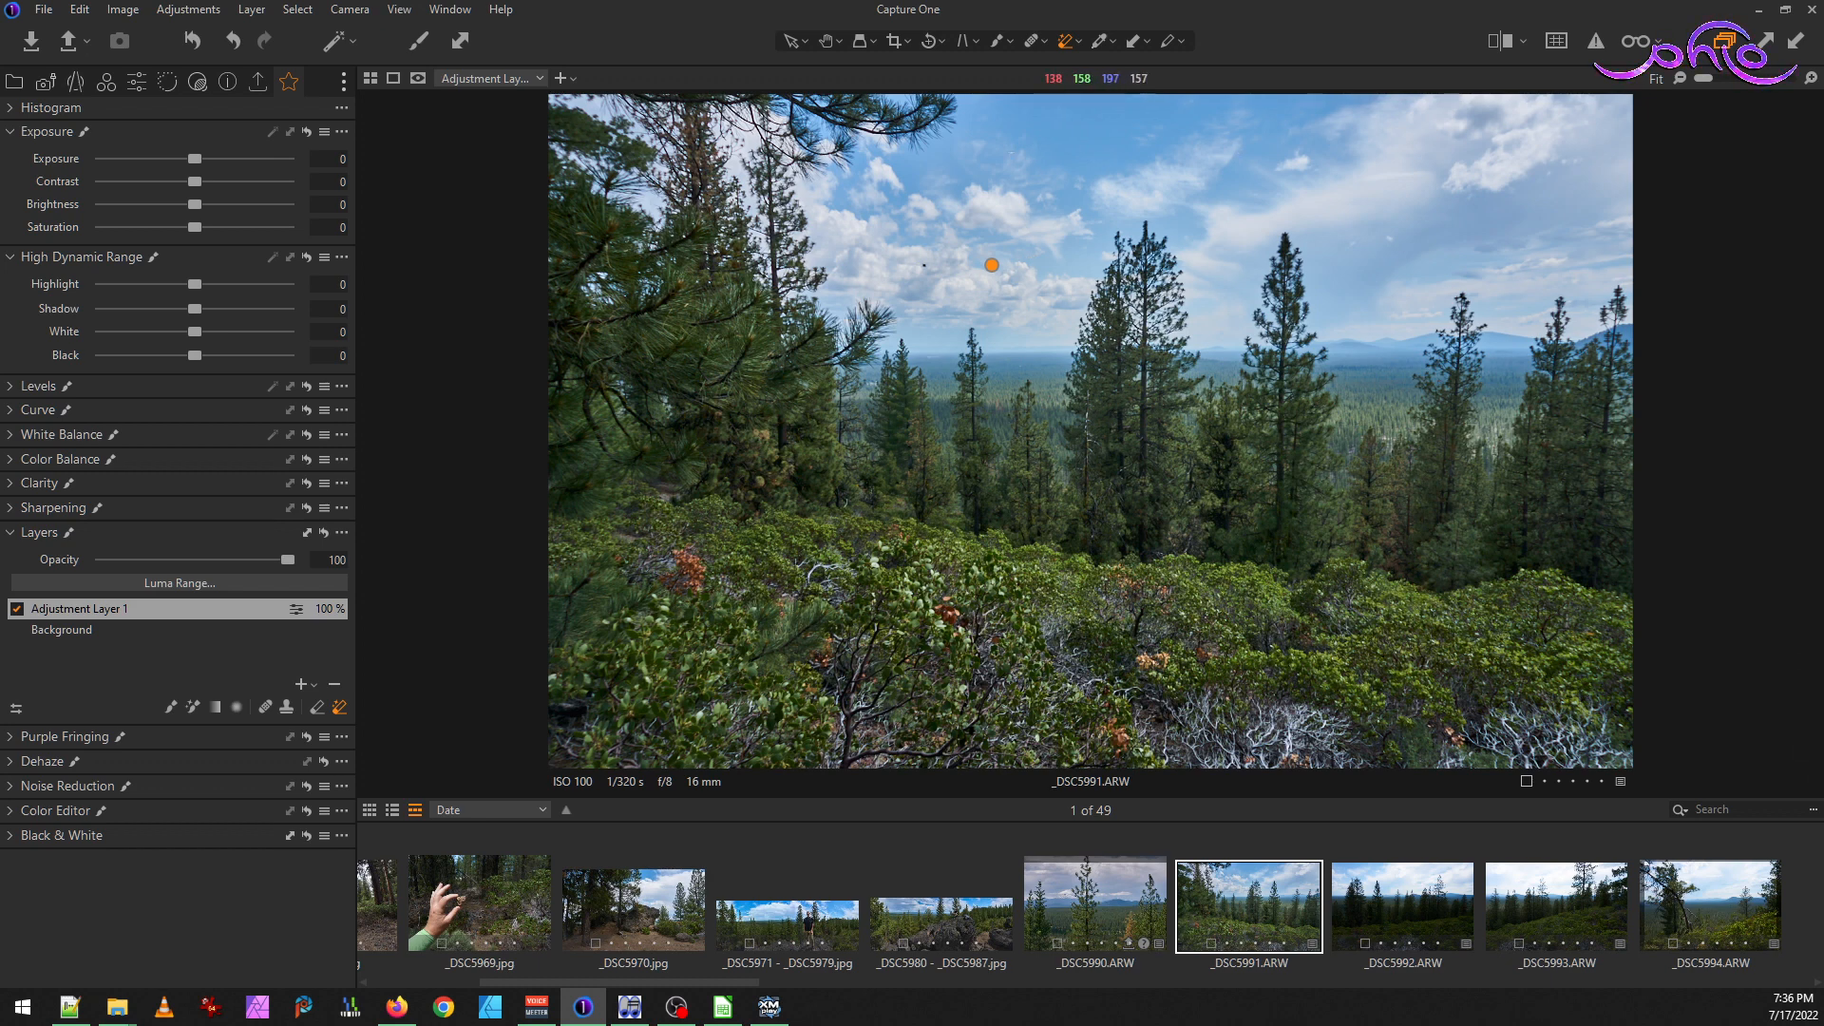
pyautogui.rightClick(99, 606)
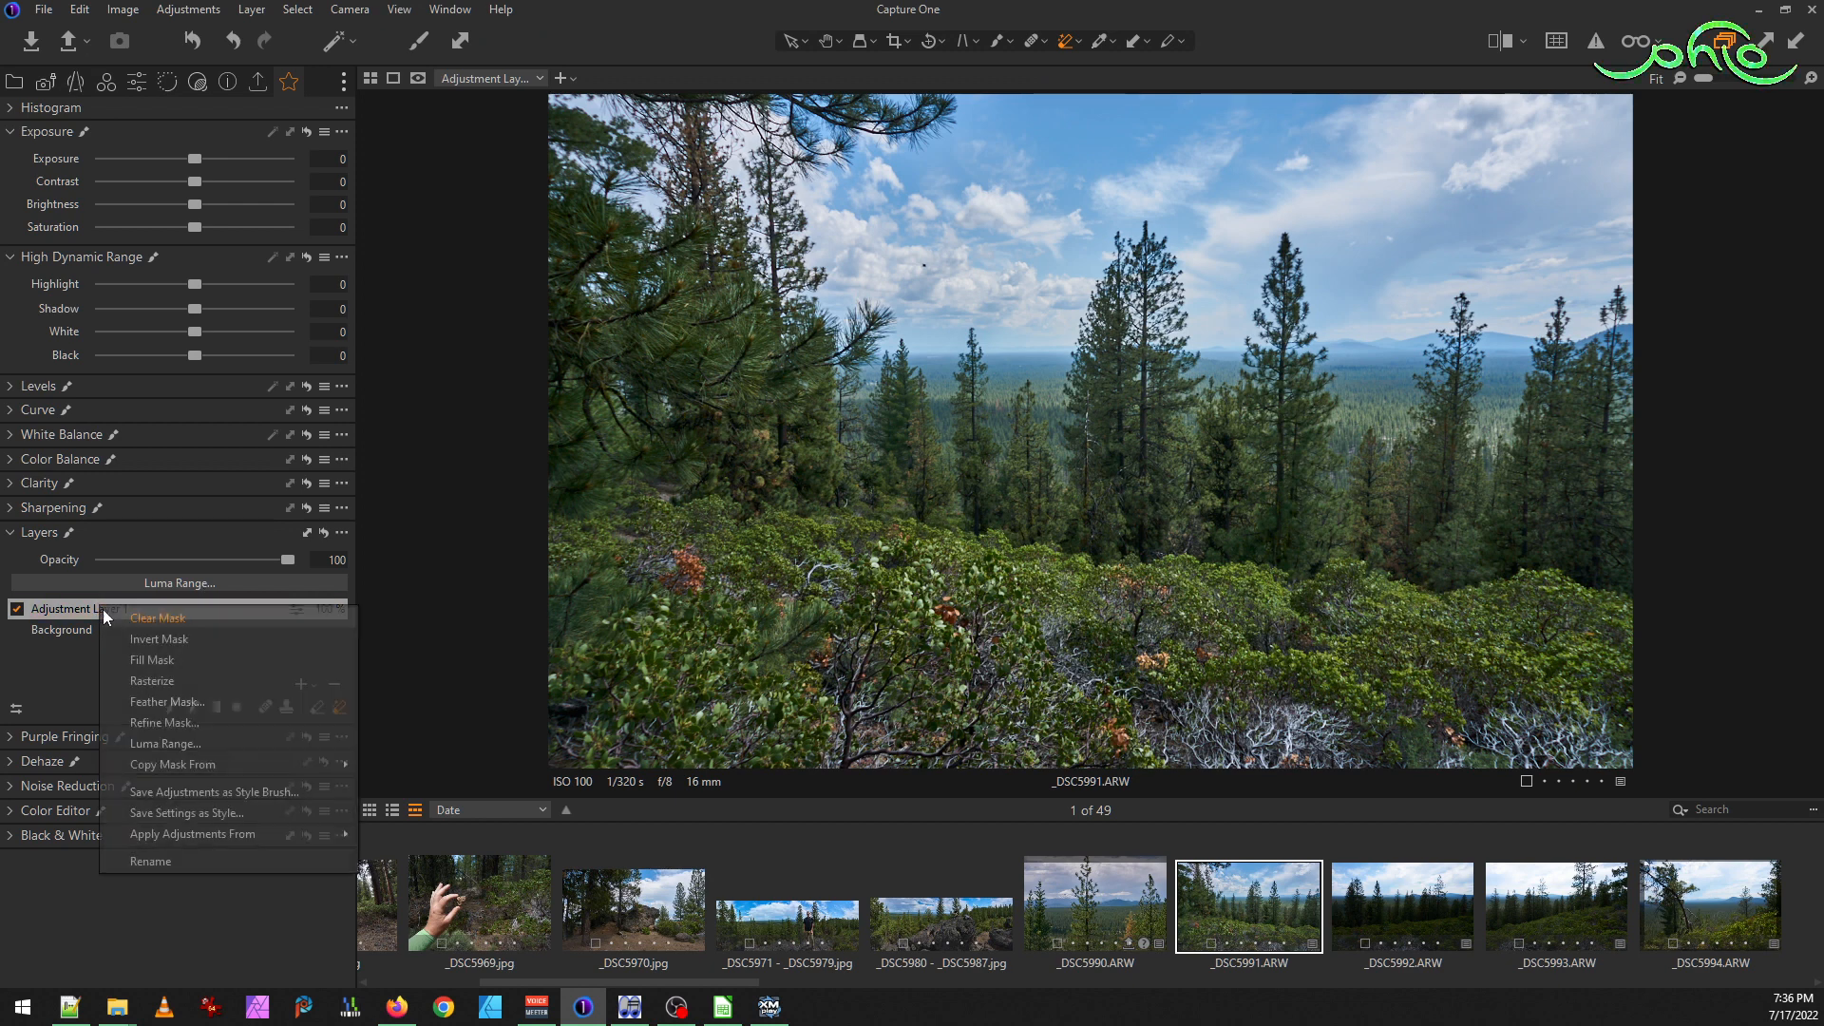
pyautogui.click(180, 744)
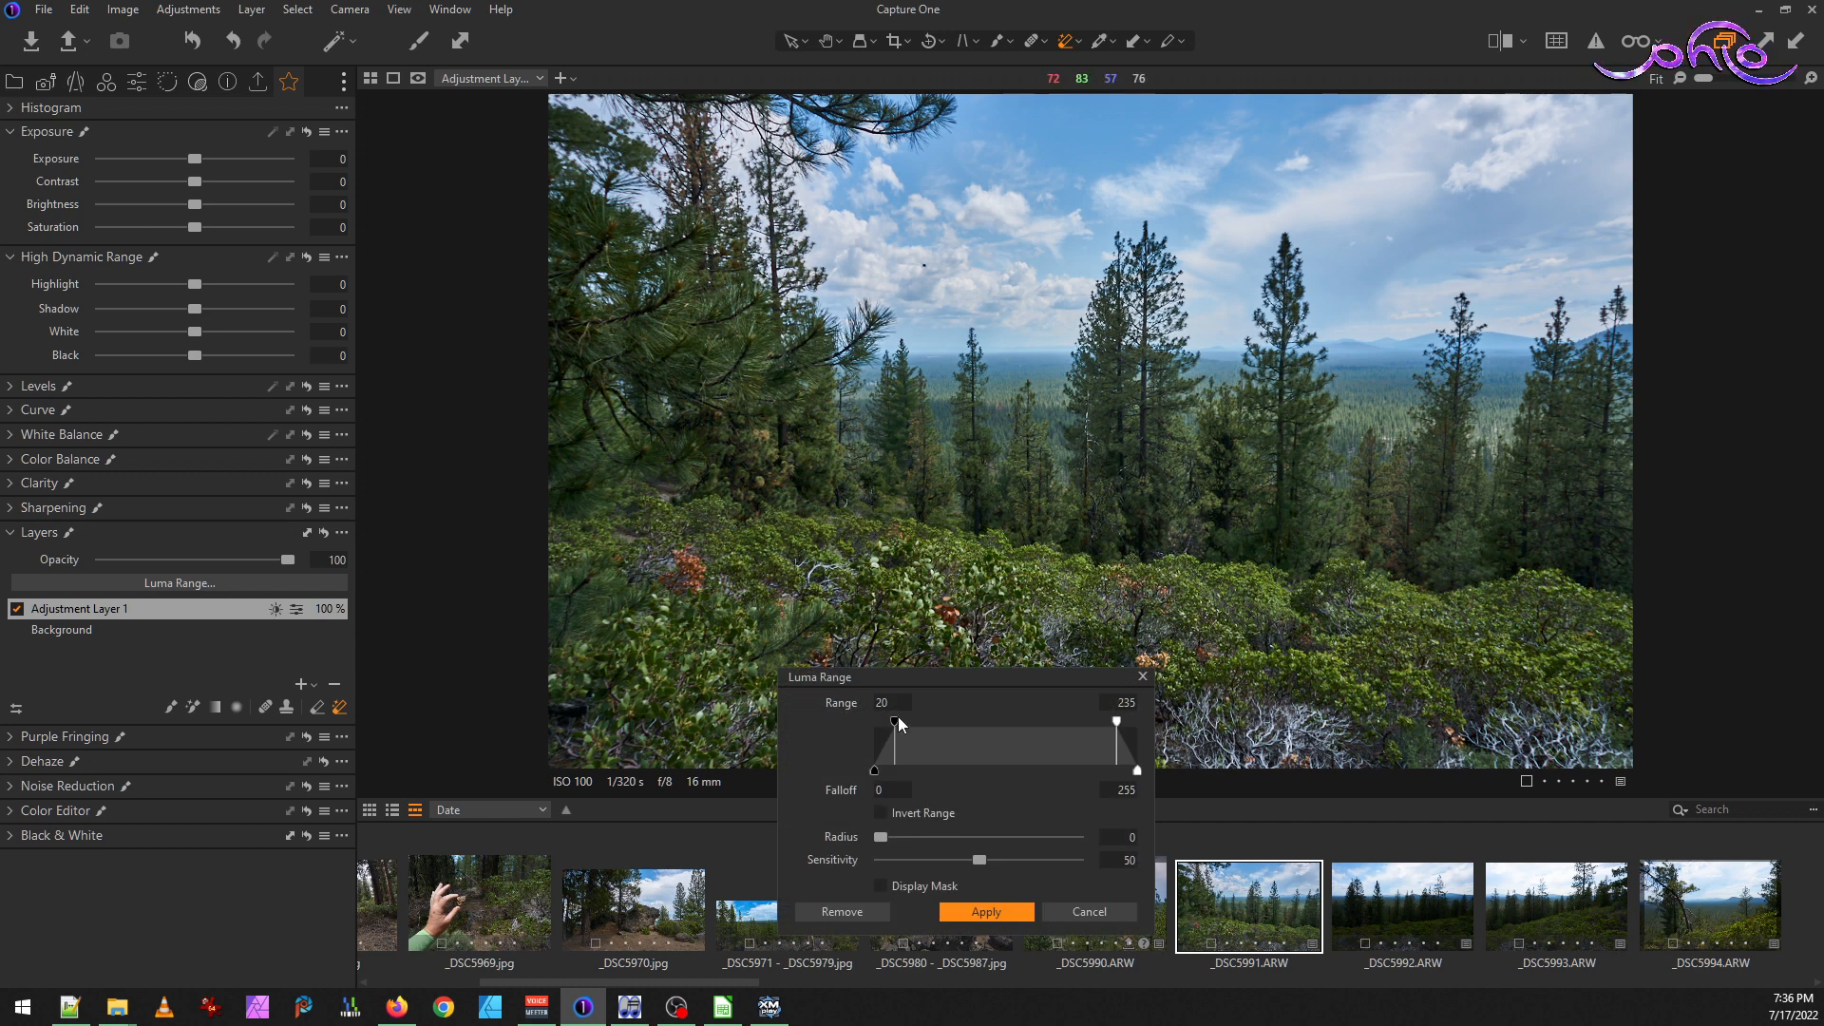
pyautogui.moveTo(1115, 724); pyautogui.dragTo(1139, 723)
pyautogui.click(905, 890)
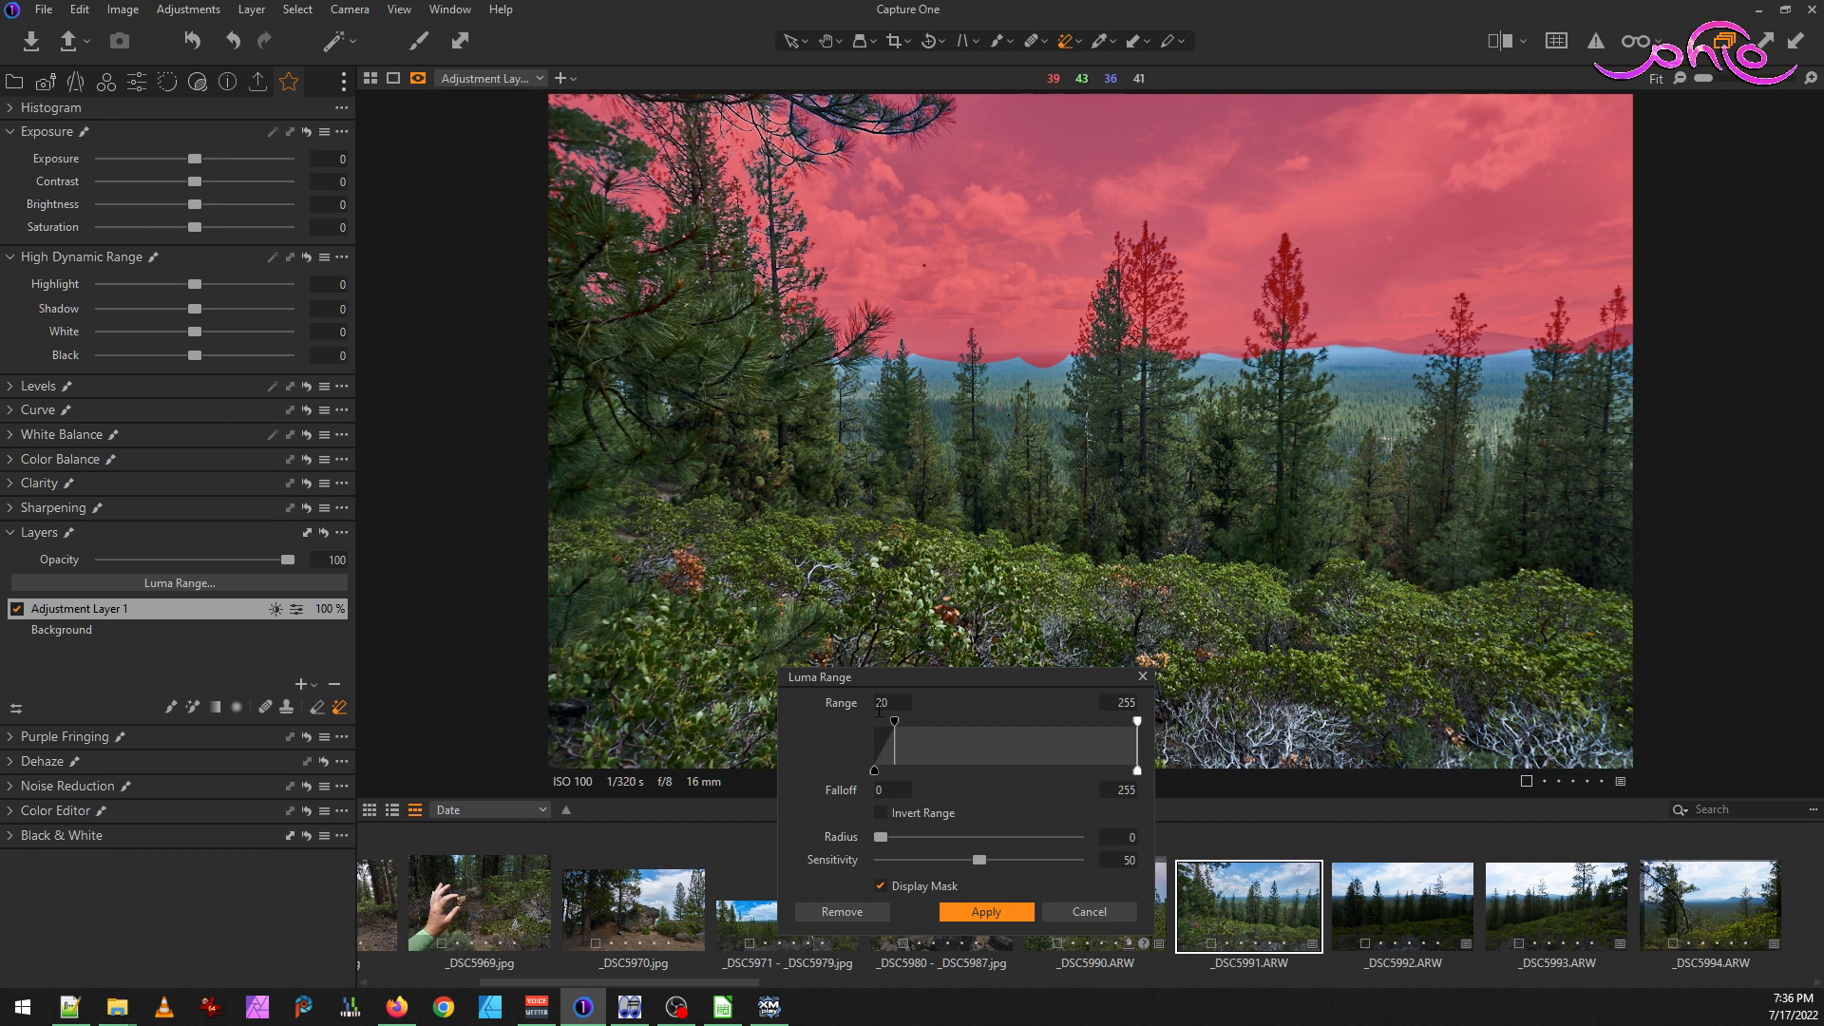
# Set the Luma Range's lower range to 119 and its lower falloff to 80 to exclude the dark trees, and apply it
pyautogui.moveTo(896, 726); pyautogui.dragTo(1005, 697)
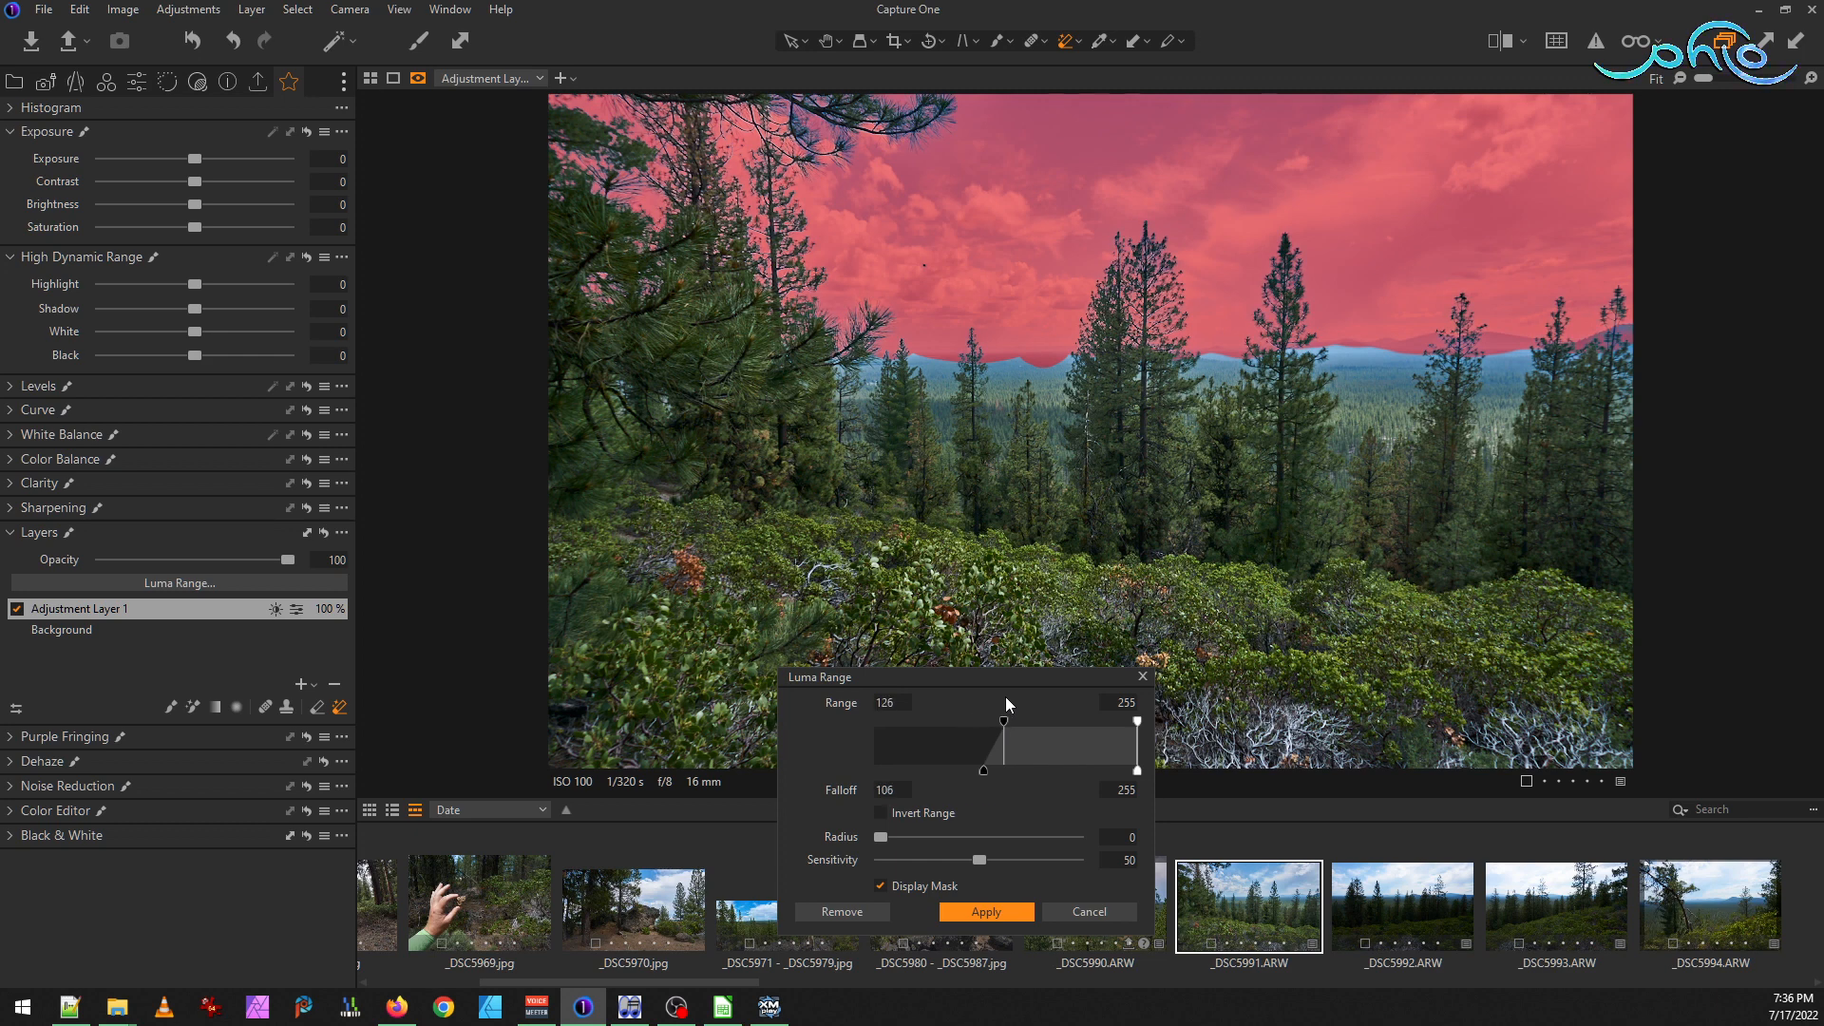
pyautogui.moveTo(984, 773); pyautogui.dragTo(1004, 729)
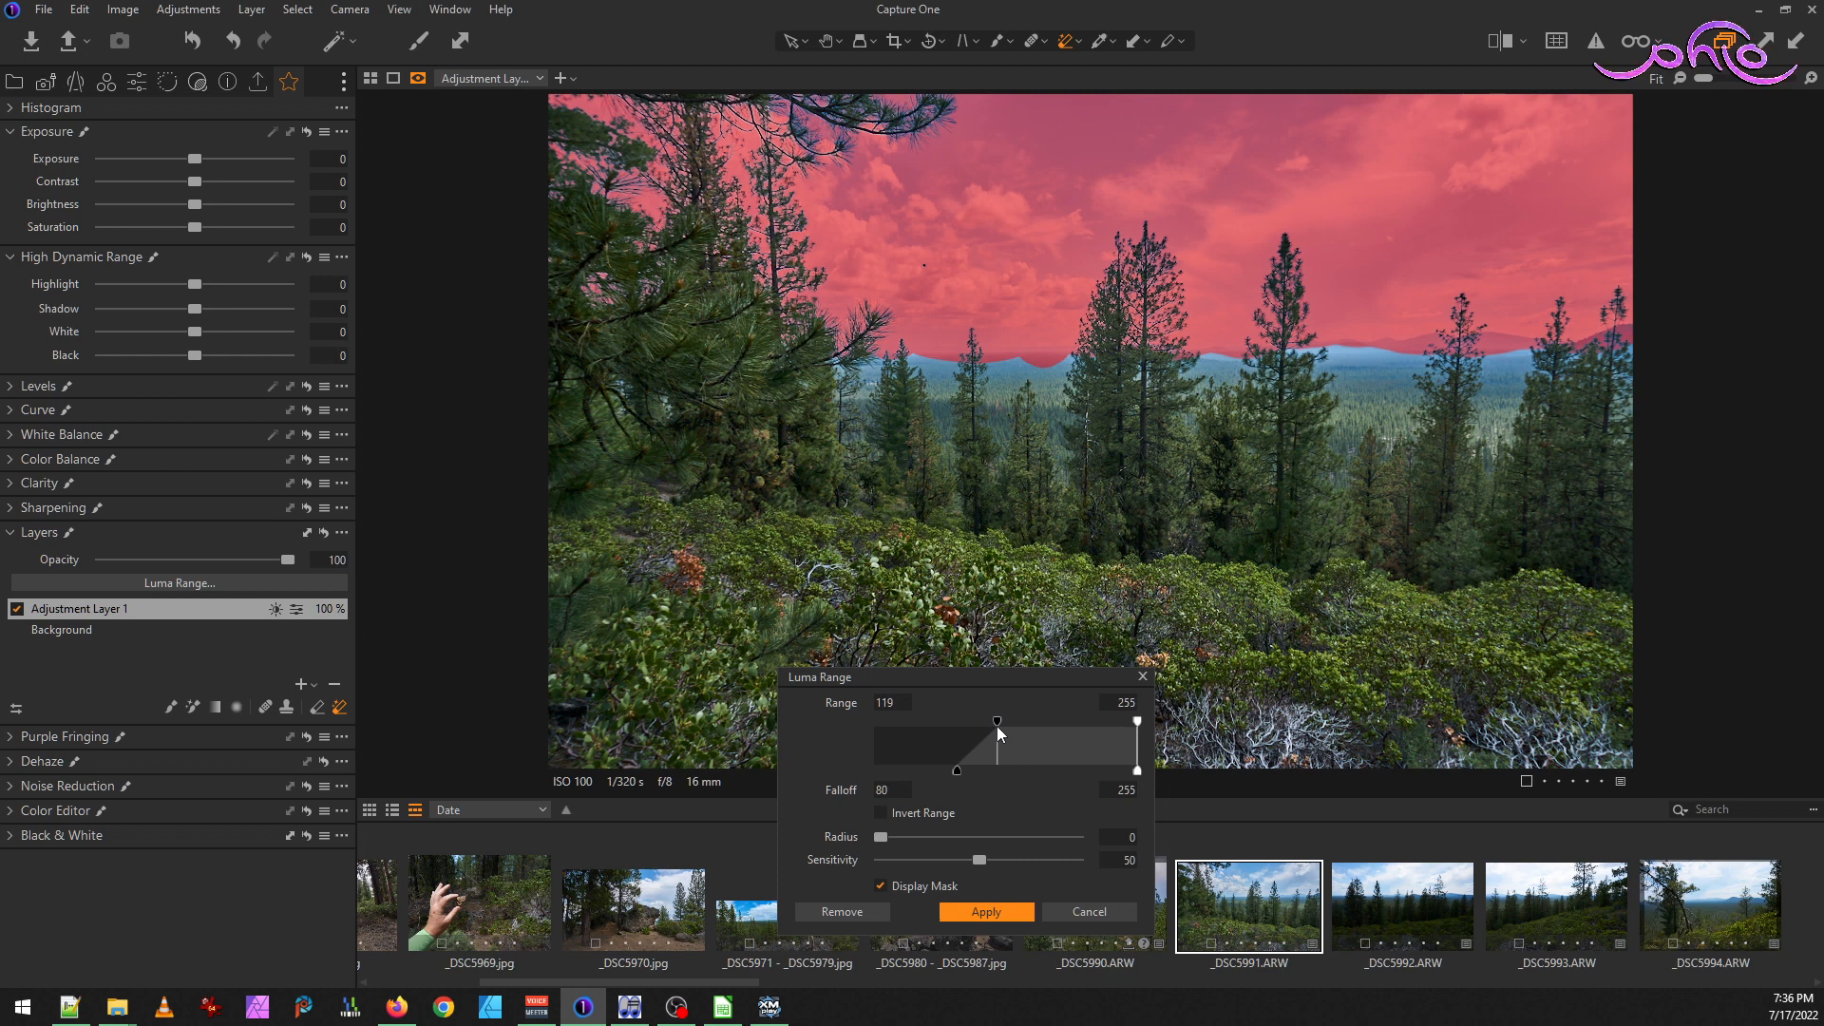
pyautogui.click(1011, 912)
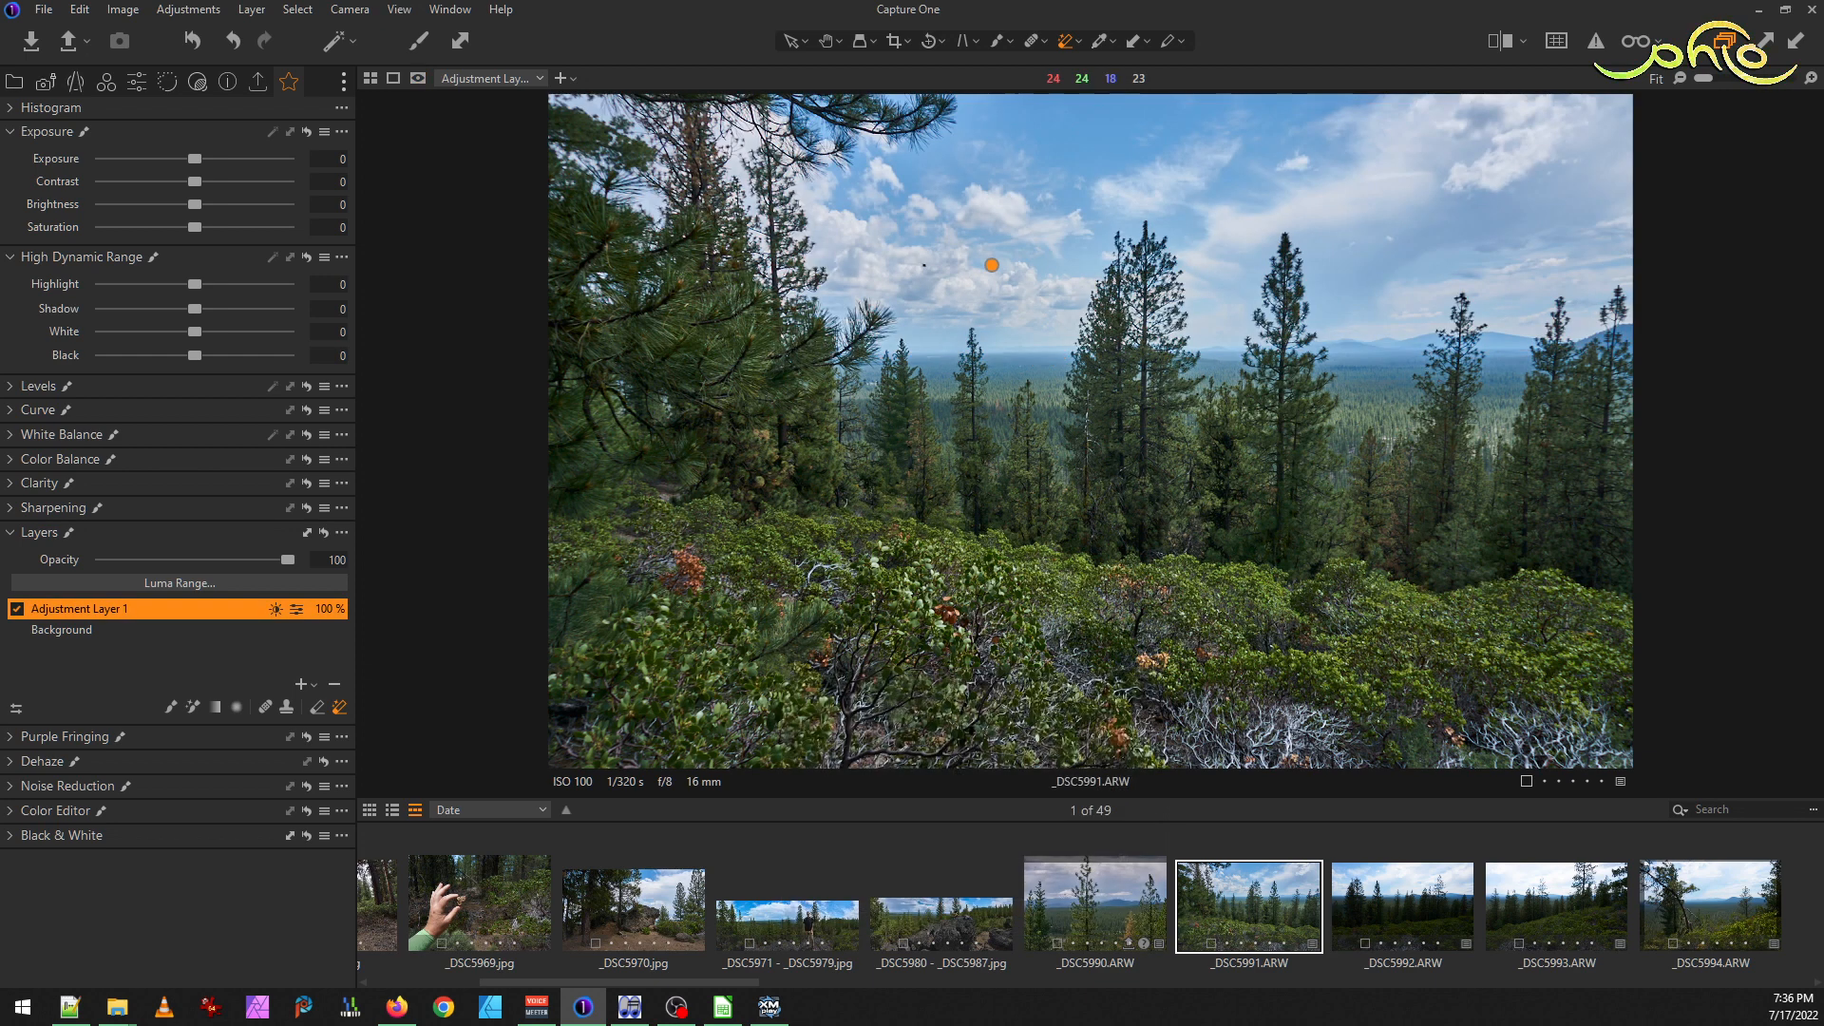
# Rasterize the adjustment layer's luma-restricted mask
pyautogui.rightClick(118, 612)
pyautogui.click(194, 691)
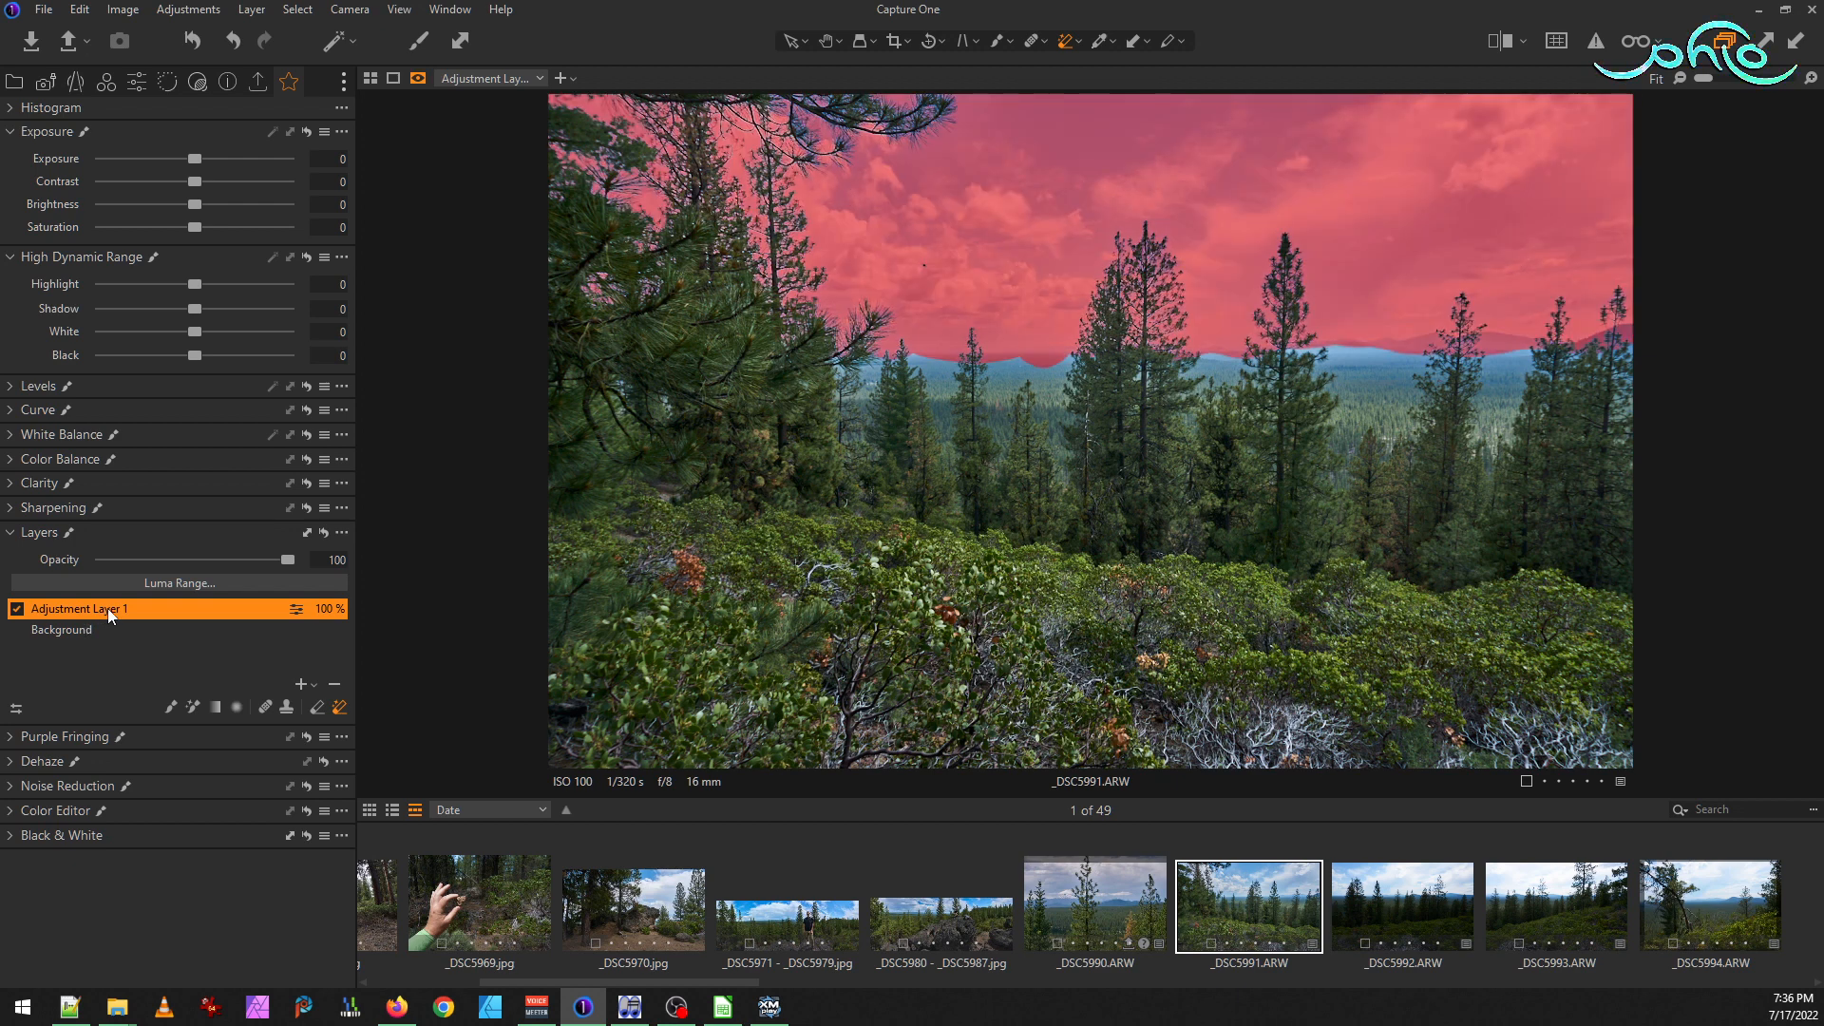
pyautogui.rightClick(109, 613)
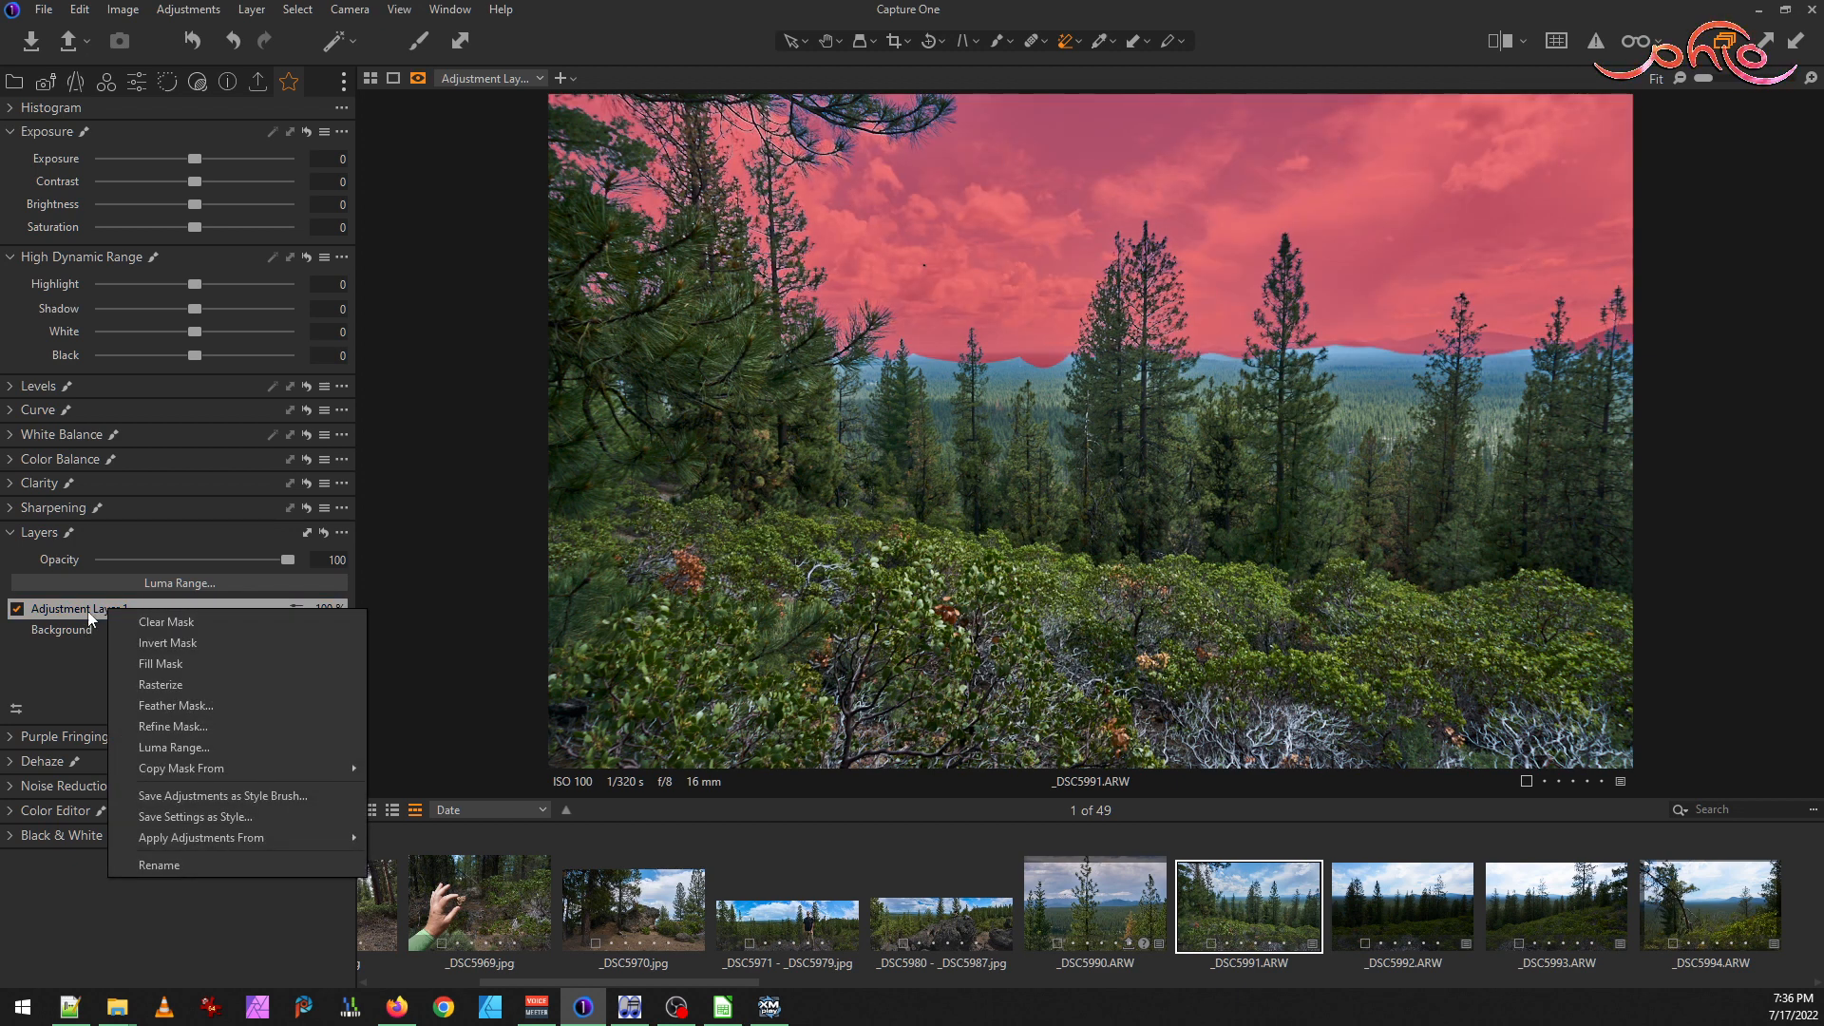
pyautogui.doubleClick(84, 608)
pyautogui.press('Return')
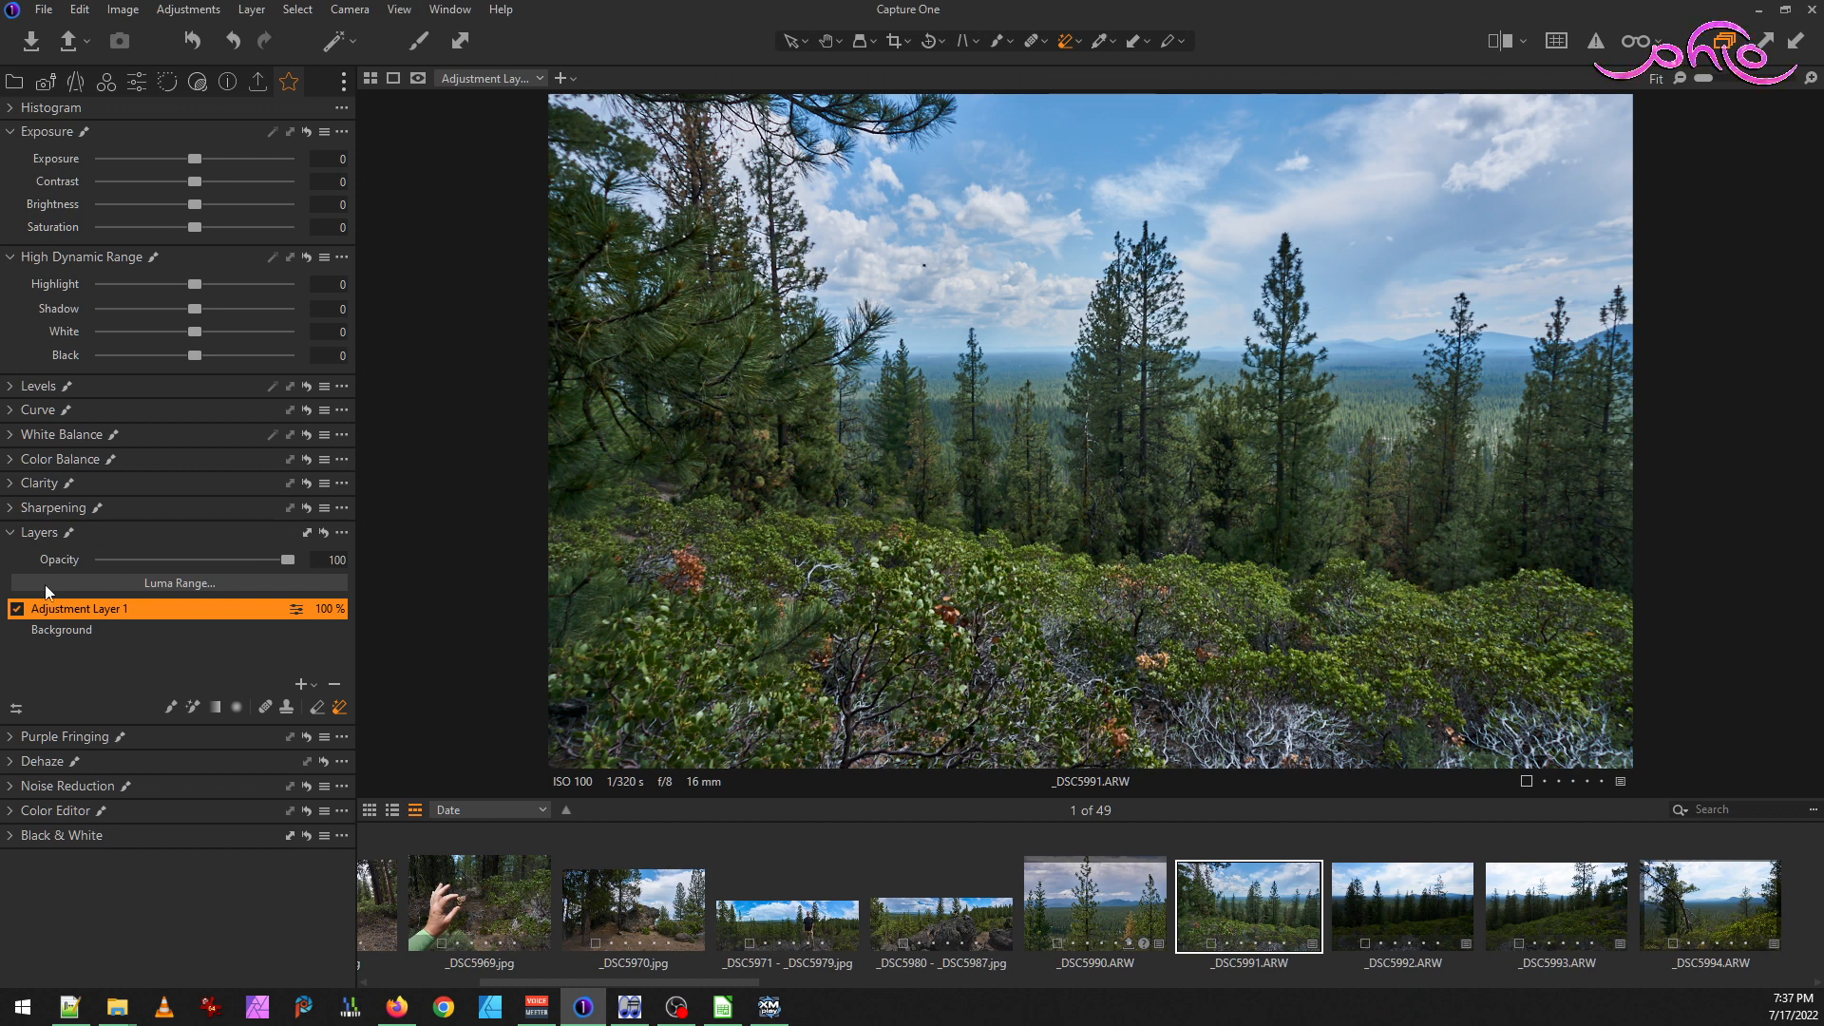
# Delete the adjustment layer that holds the sky mask
pyautogui.moveTo(42, 538)
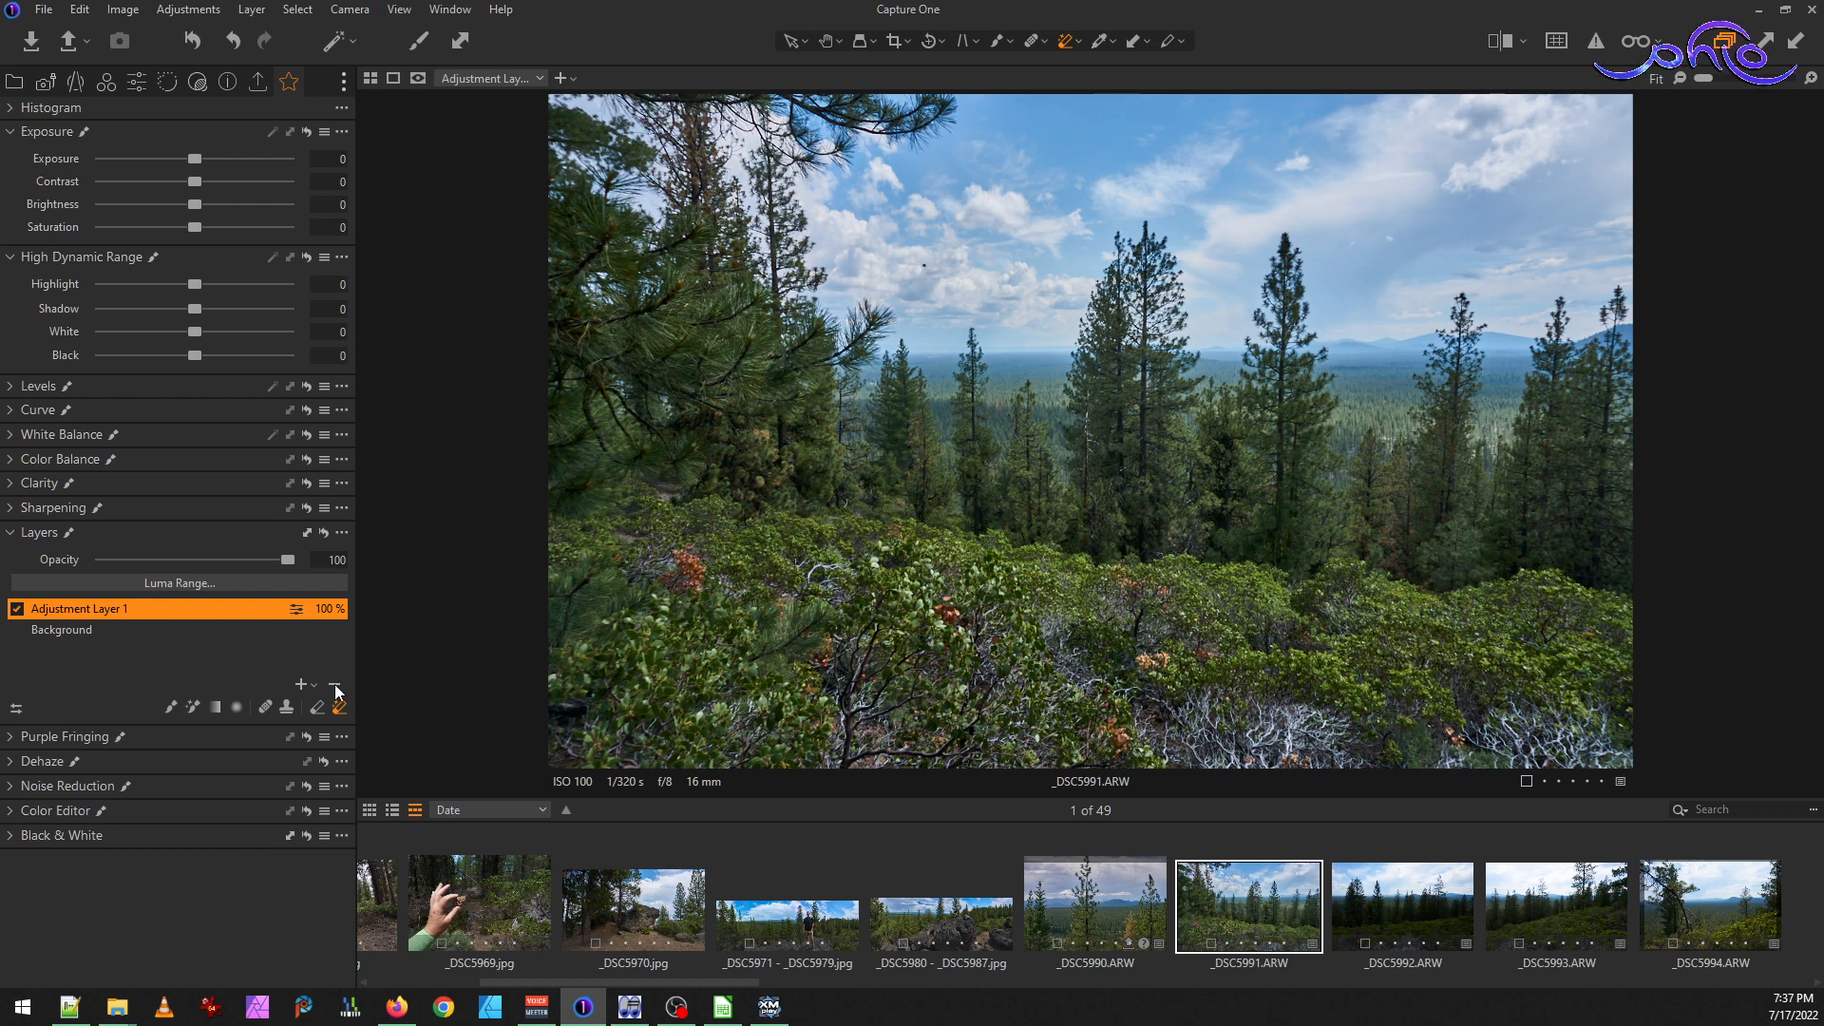
pyautogui.rightClick(93, 610)
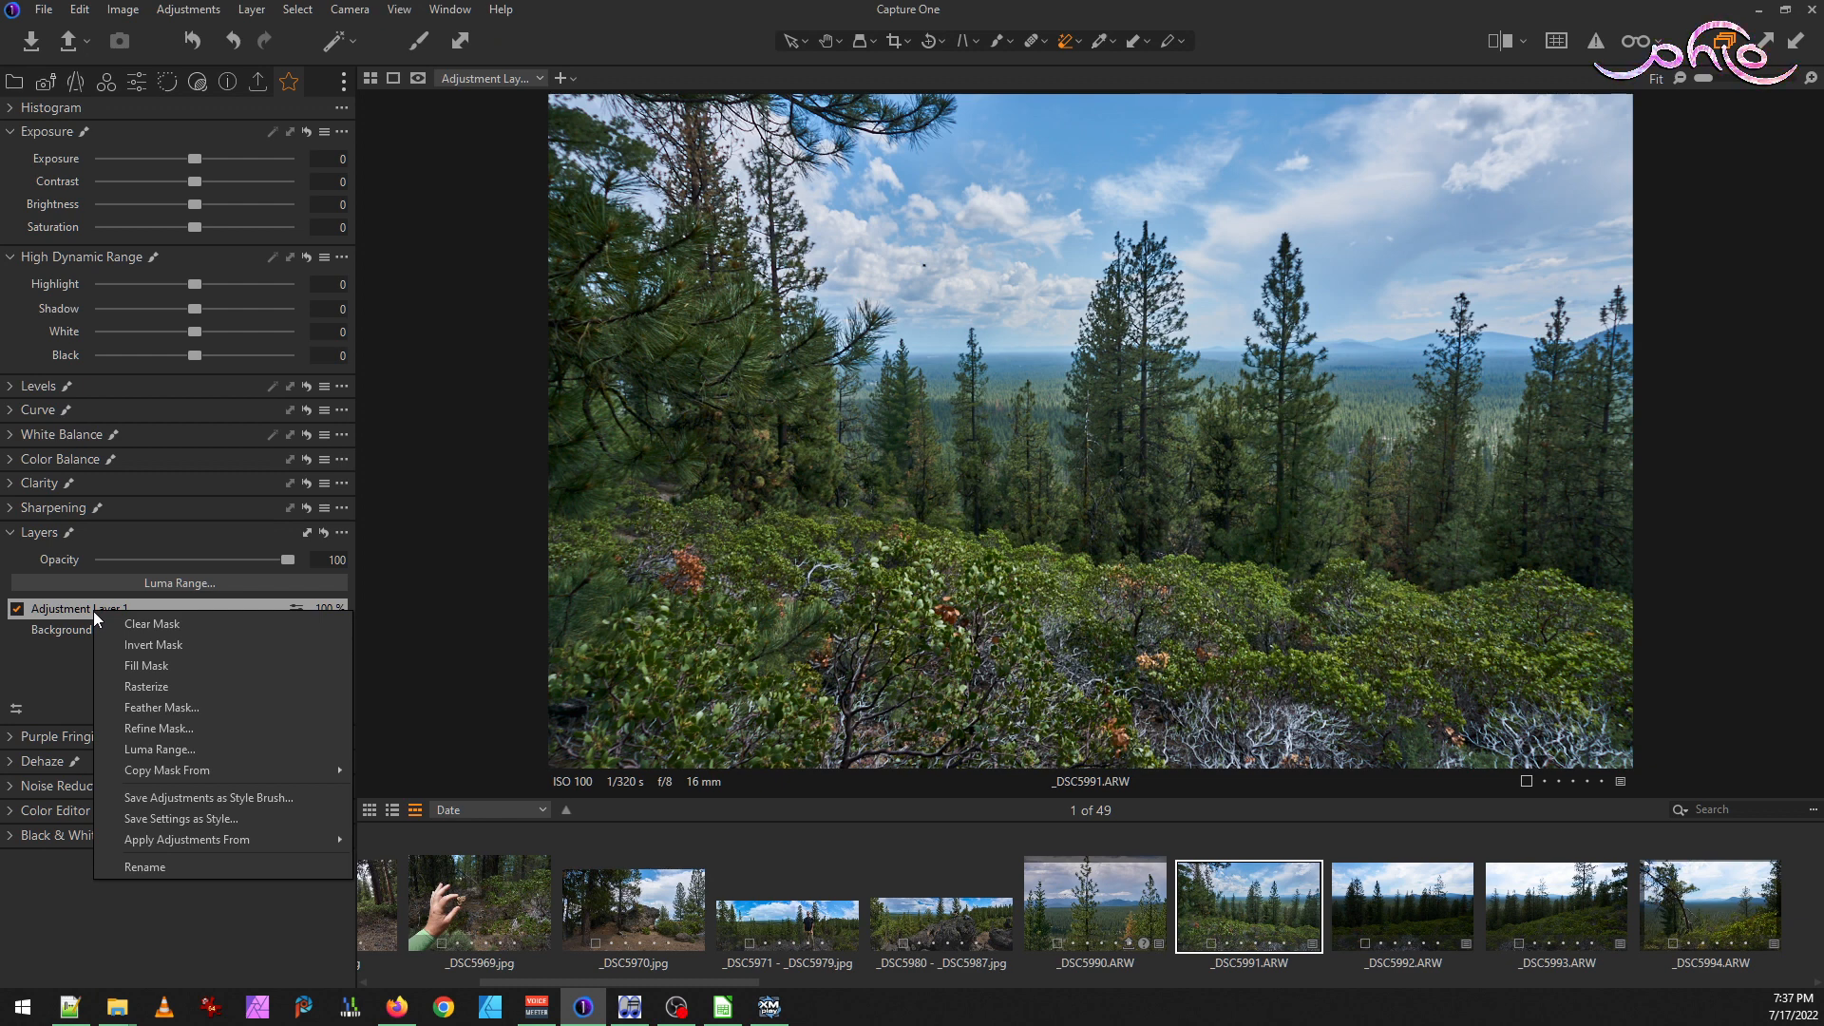
pyautogui.click(65, 664)
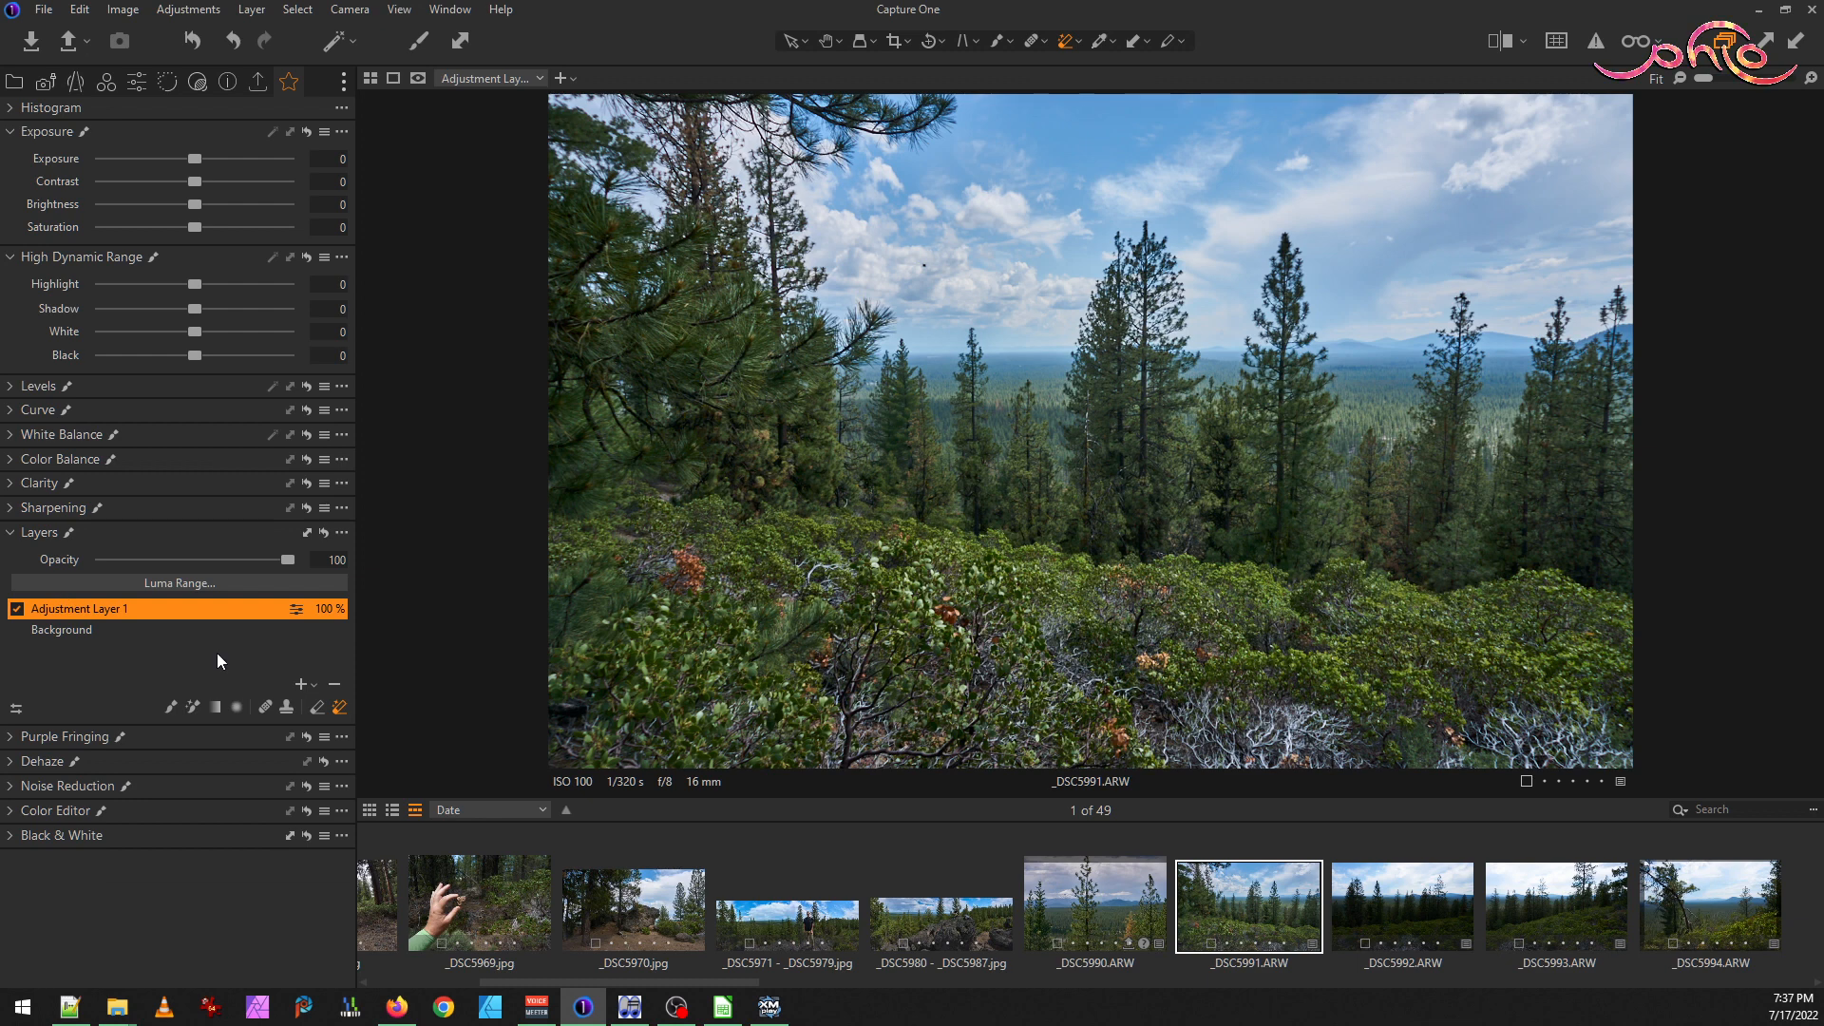
pyautogui.click(335, 685)
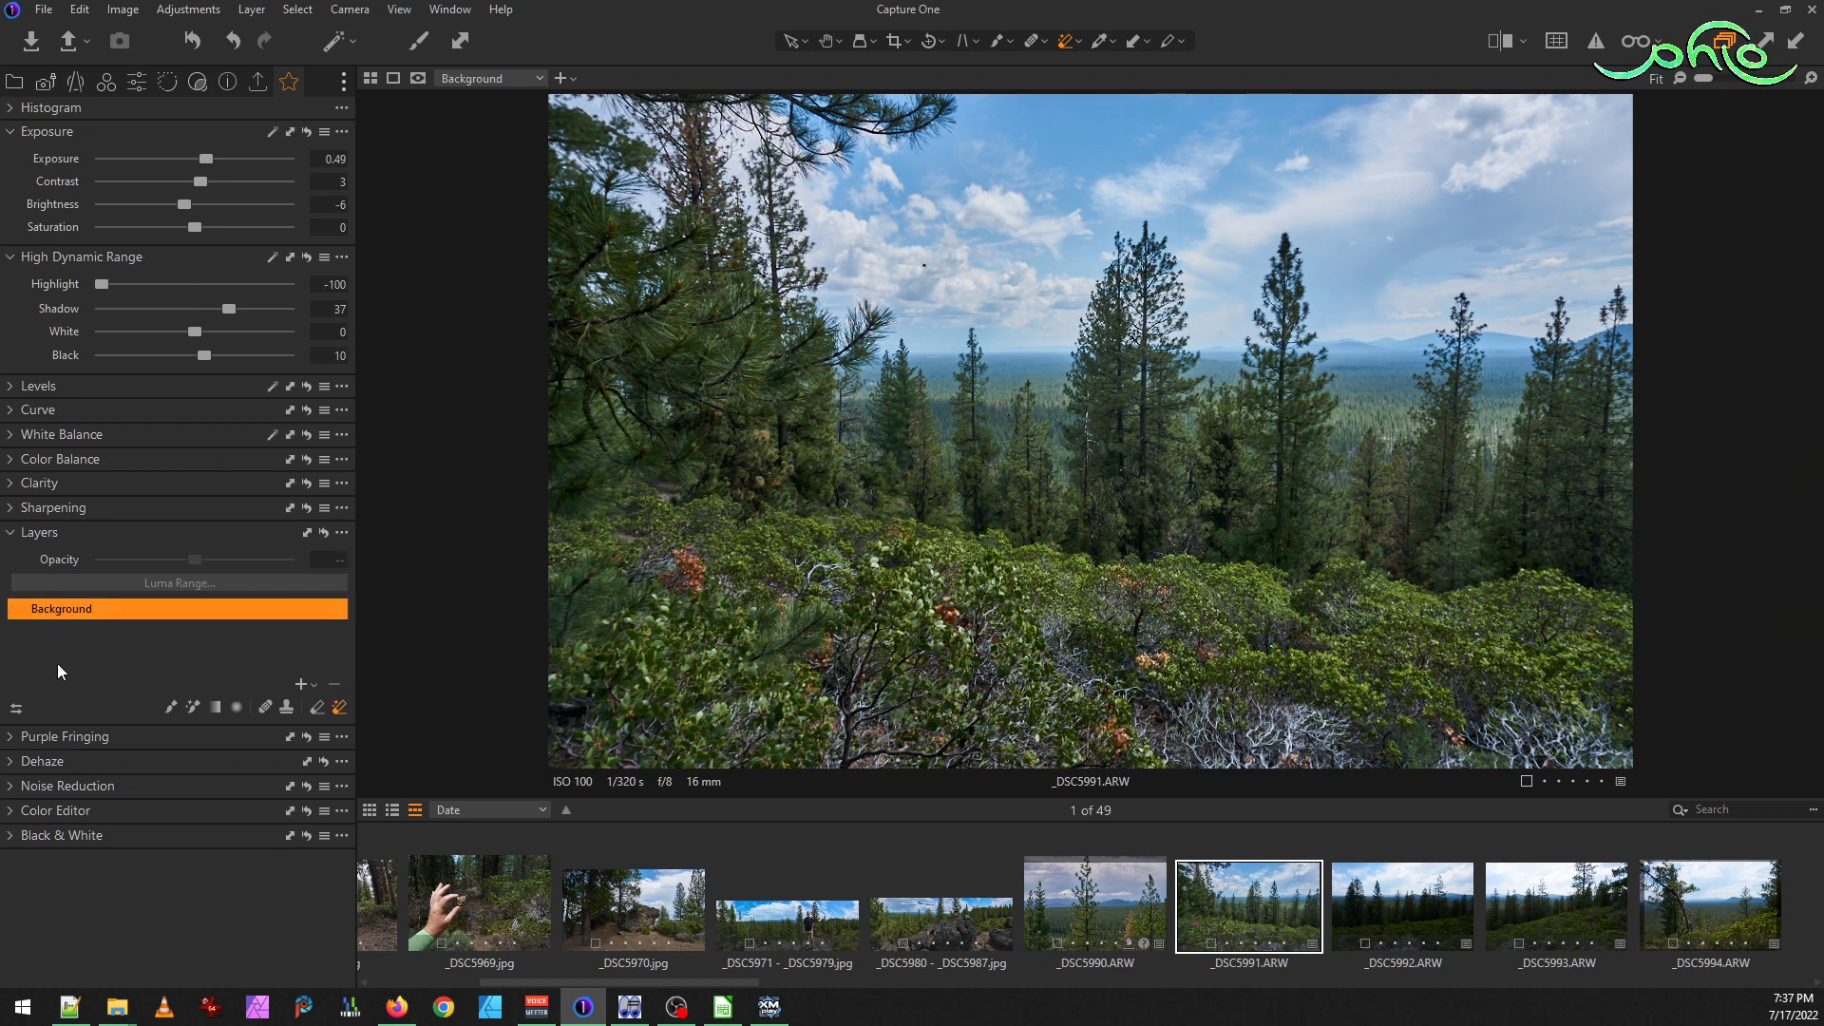
# Brush a rough mask on a new adjustment layer, covering the whole sky down to the horizon and the treetops in front of it
pyautogui.click(171, 705)
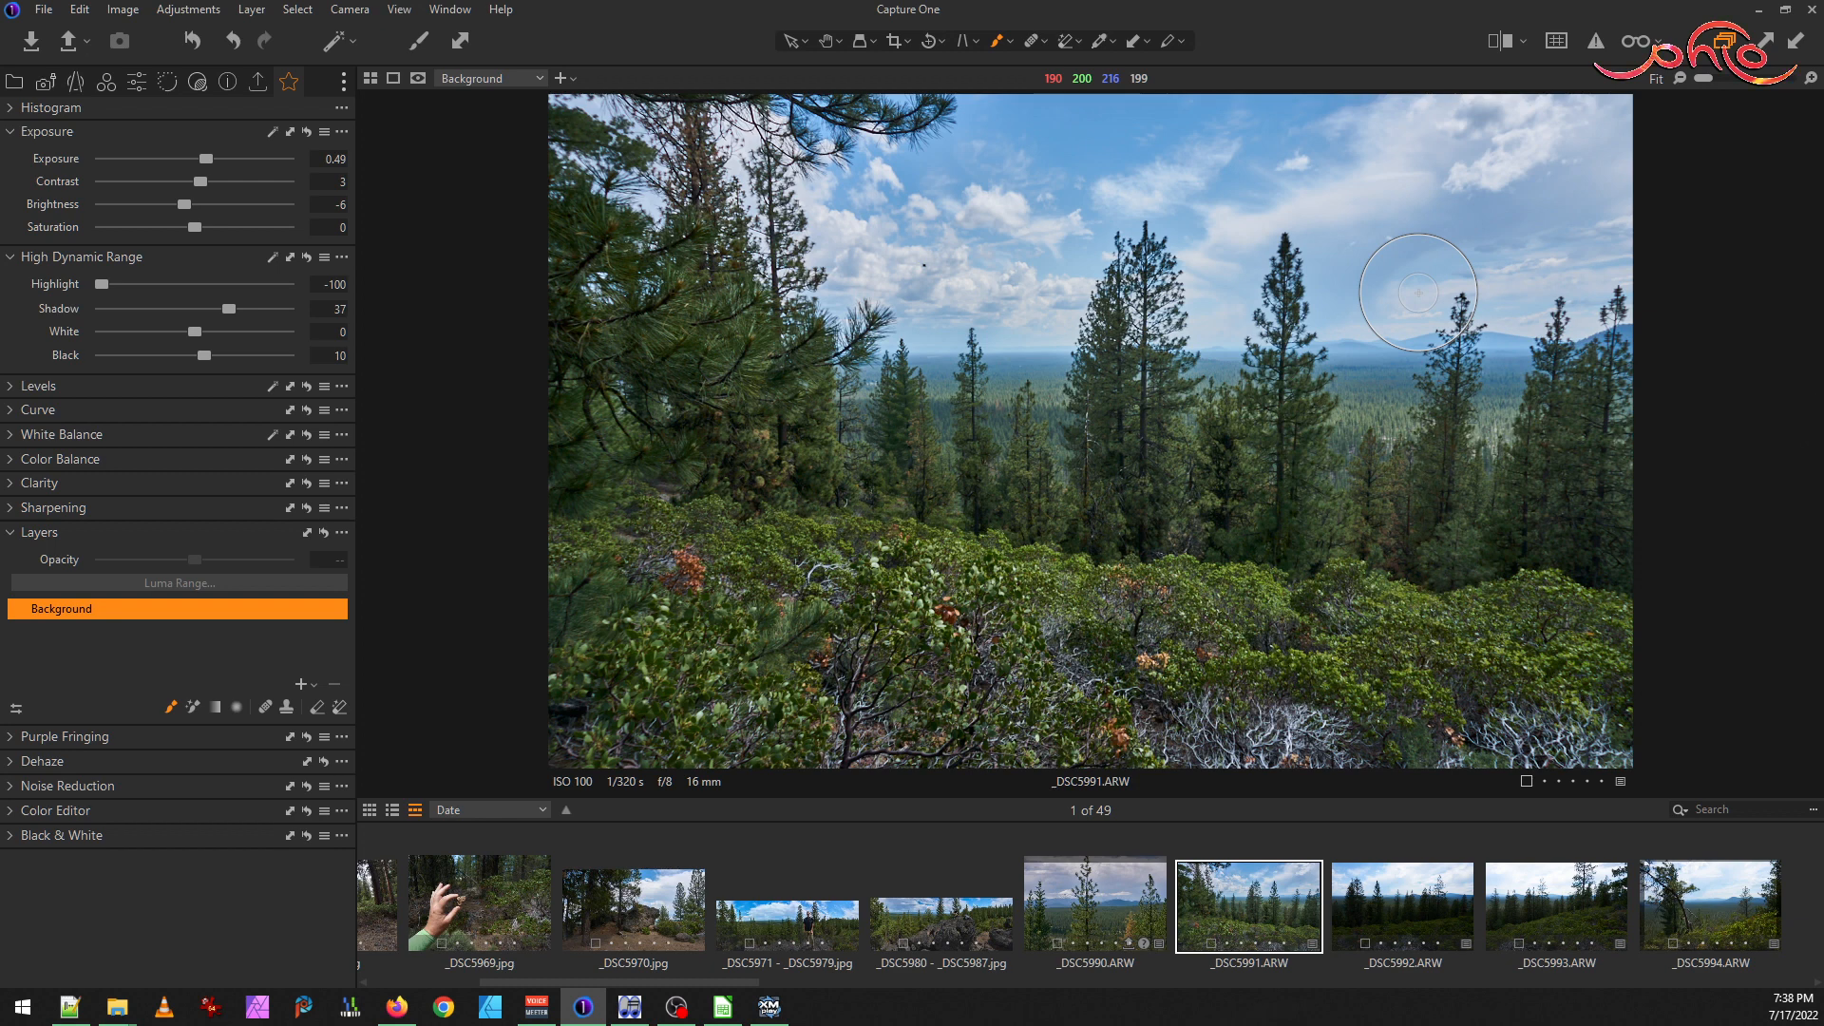
pyautogui.click(1600, 276)
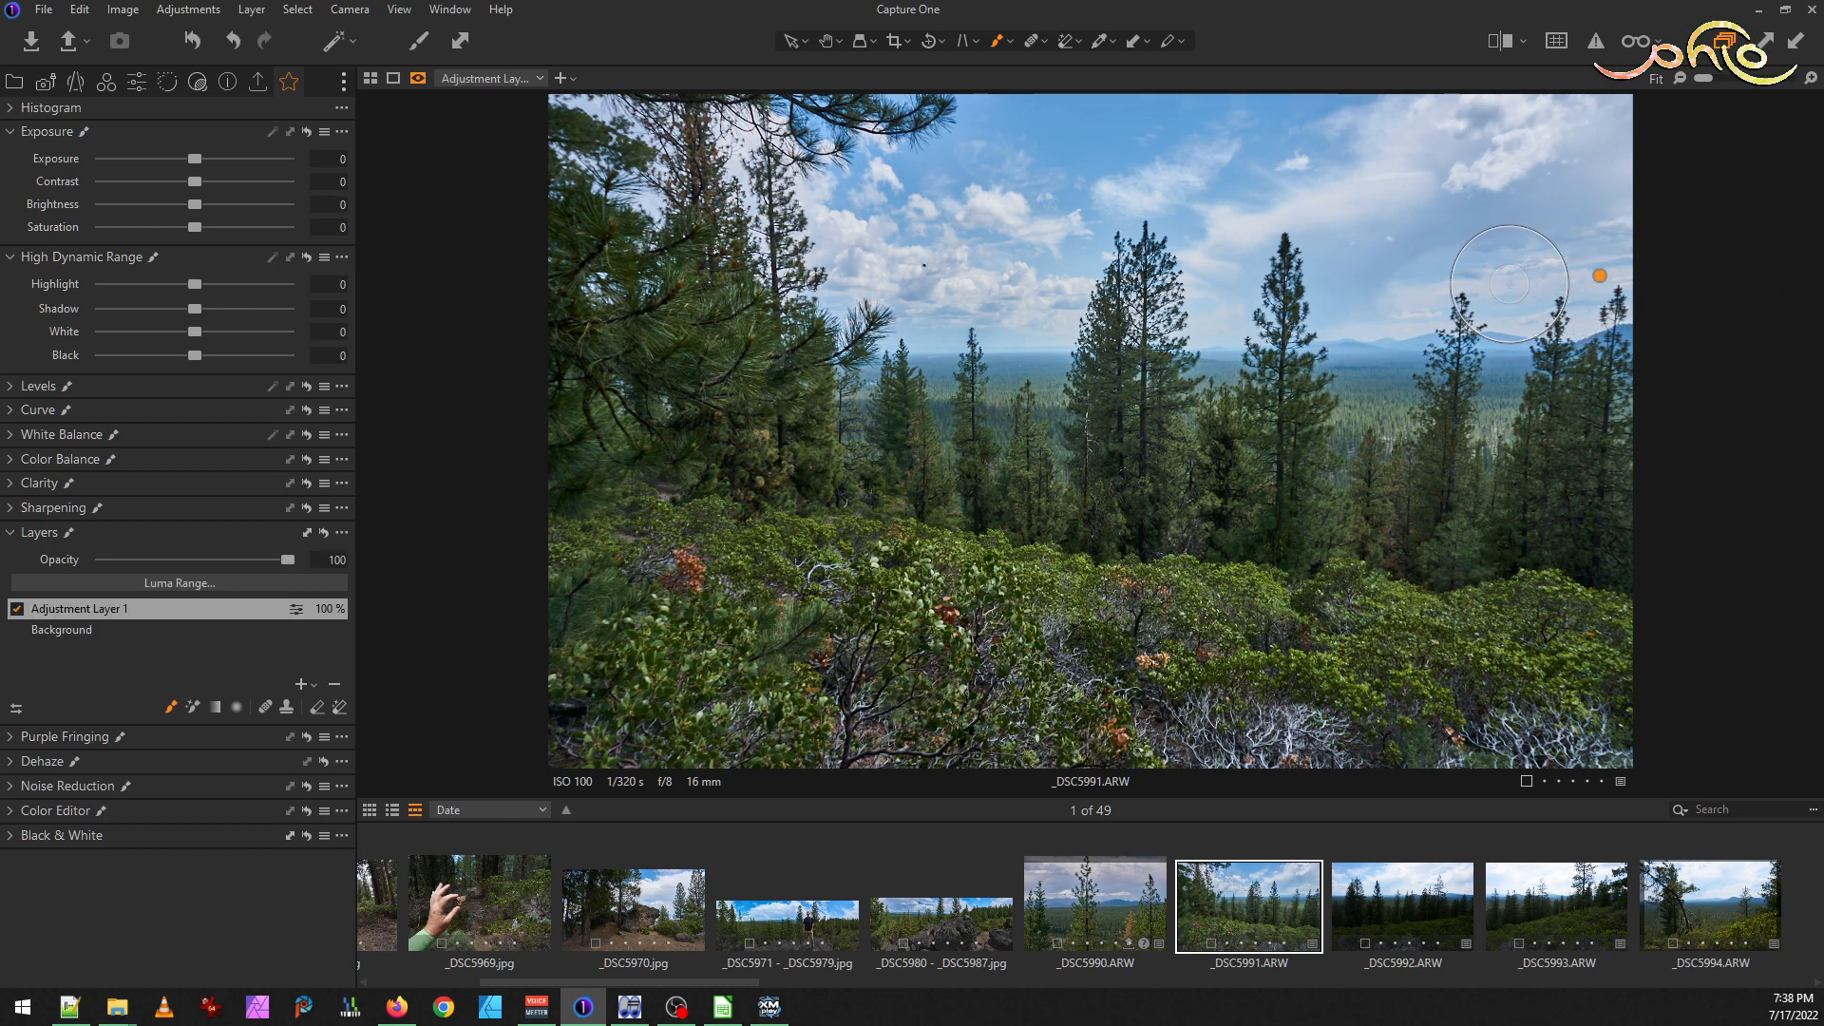
pyautogui.moveTo(1509, 284)
pyautogui.mouseDown()
pyautogui.moveTo(1236, 297)
pyautogui.moveTo(1161, 278)
pyautogui.moveTo(1078, 301)
pyautogui.moveTo(852, 298)
pyautogui.moveTo(829, 264)
pyautogui.moveTo(814, 281)
pyautogui.moveTo(806, 243)
pyautogui.moveTo(701, 224)
pyautogui.moveTo(634, 246)
pyautogui.moveTo(634, 166)
pyautogui.moveTo(565, 118)
pyautogui.moveTo(852, 97)
pyautogui.moveTo(1028, 135)
pyautogui.moveTo(747, 137)
pyautogui.moveTo(1006, 168)
pyautogui.moveTo(917, 187)
pyautogui.moveTo(944, 218)
pyautogui.moveTo(1293, 171)
pyautogui.moveTo(1181, 187)
pyautogui.moveTo(1120, 144)
pyautogui.moveTo(1139, 120)
pyautogui.moveTo(1551, 114)
pyautogui.moveTo(1666, 143)
pyautogui.mouseUp()
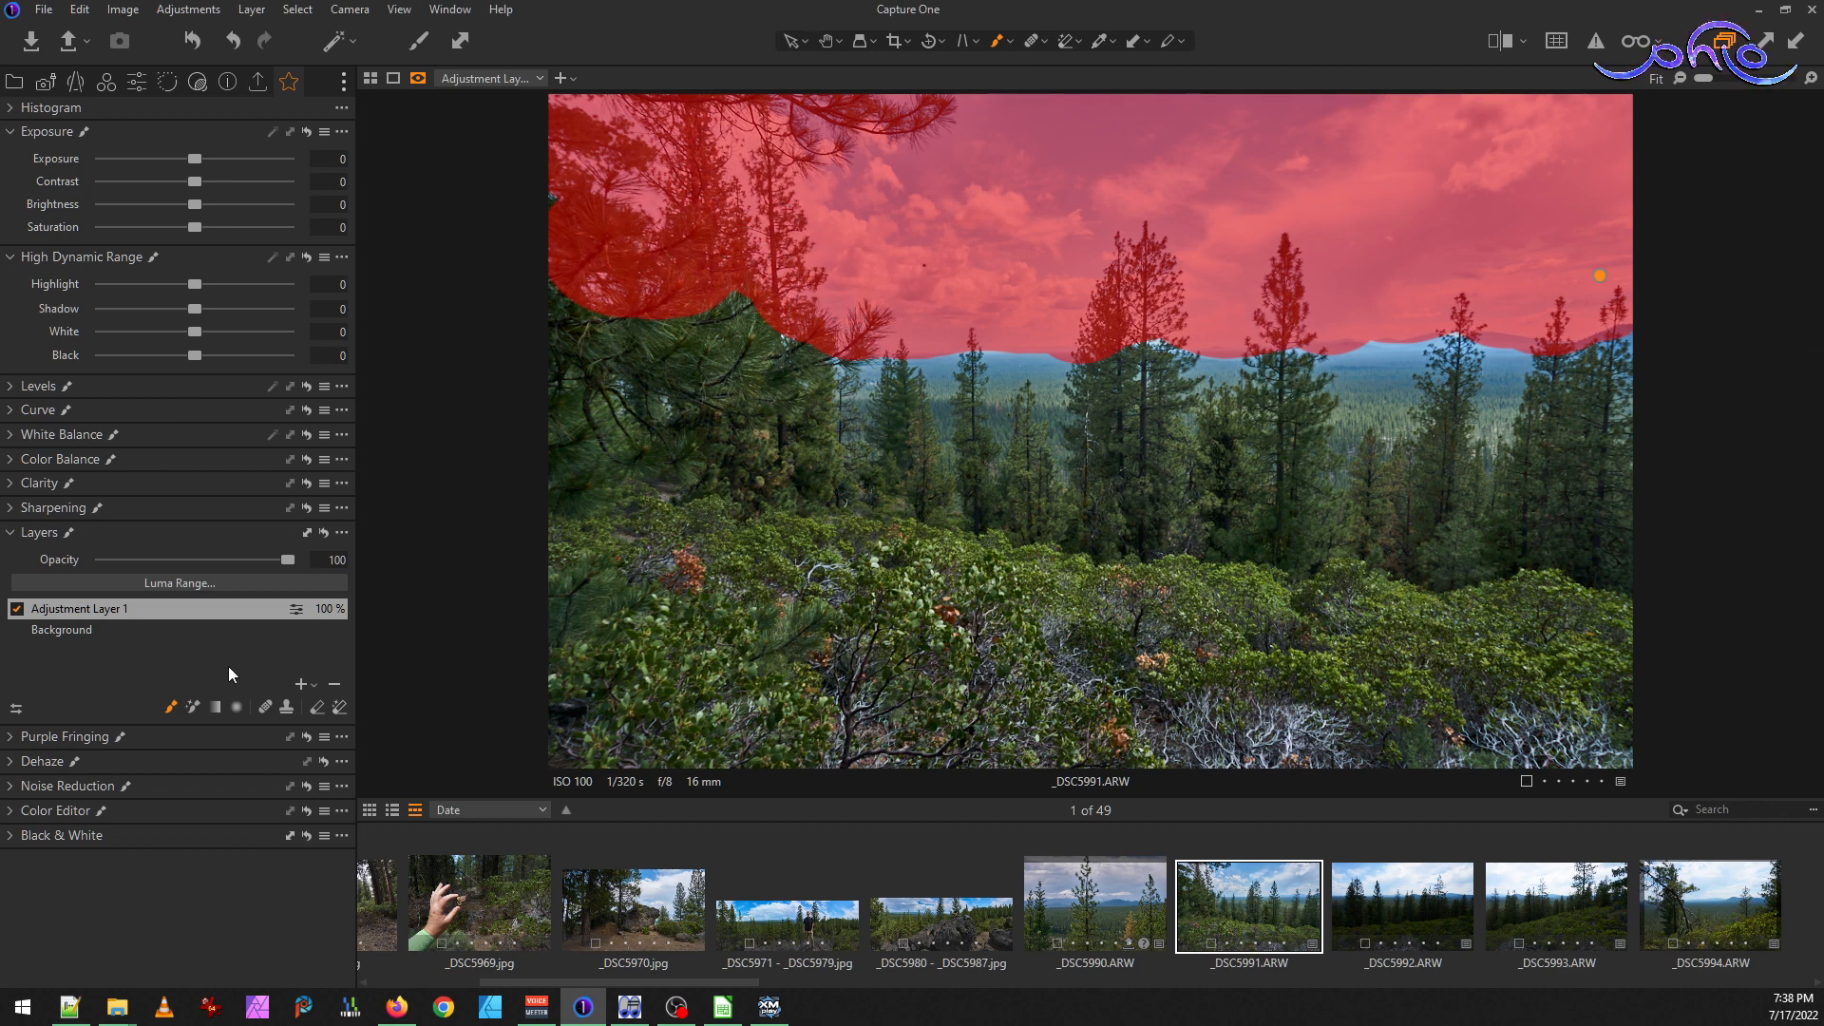
# Restrict the new mask with Luma Range, using an upper range of 255 and a raised lower range and falloff that exclude the trees
pyautogui.rightClick(78, 614)
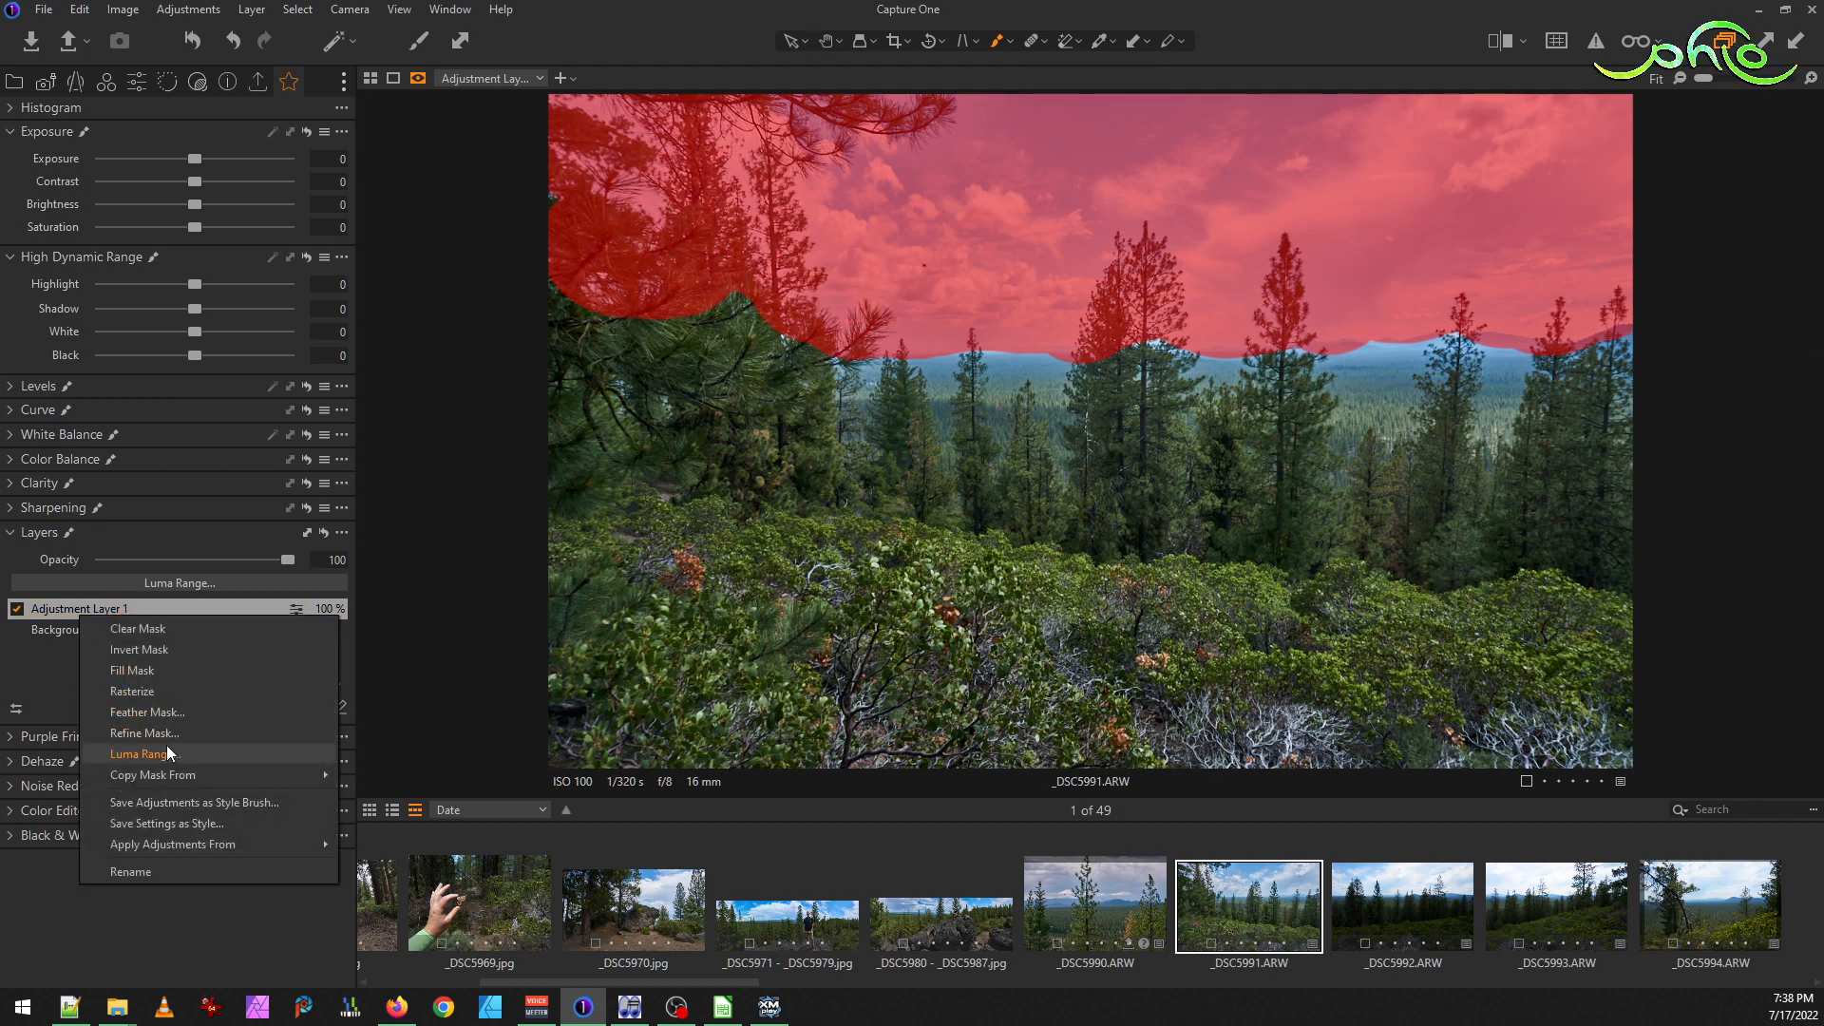
pyautogui.click(372, 703)
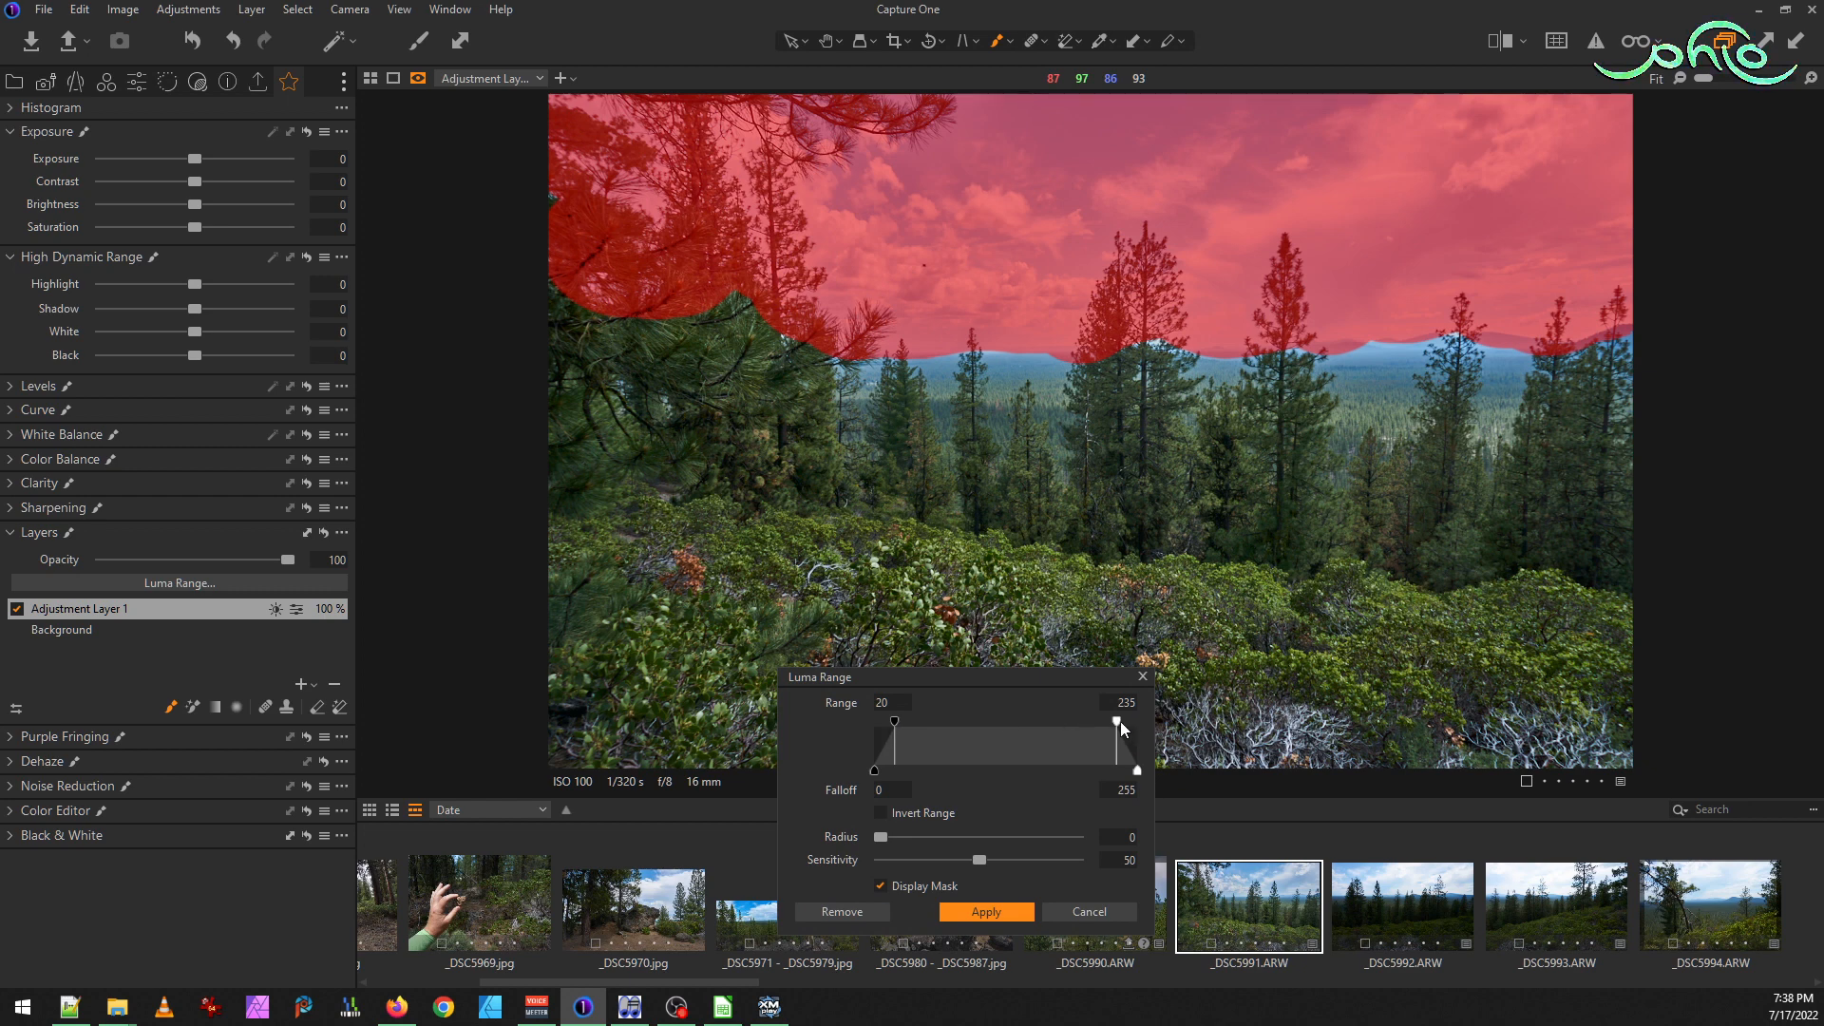
pyautogui.moveTo(1118, 721); pyautogui.dragTo(1138, 721)
pyautogui.moveTo(899, 720); pyautogui.dragTo(1004, 708)
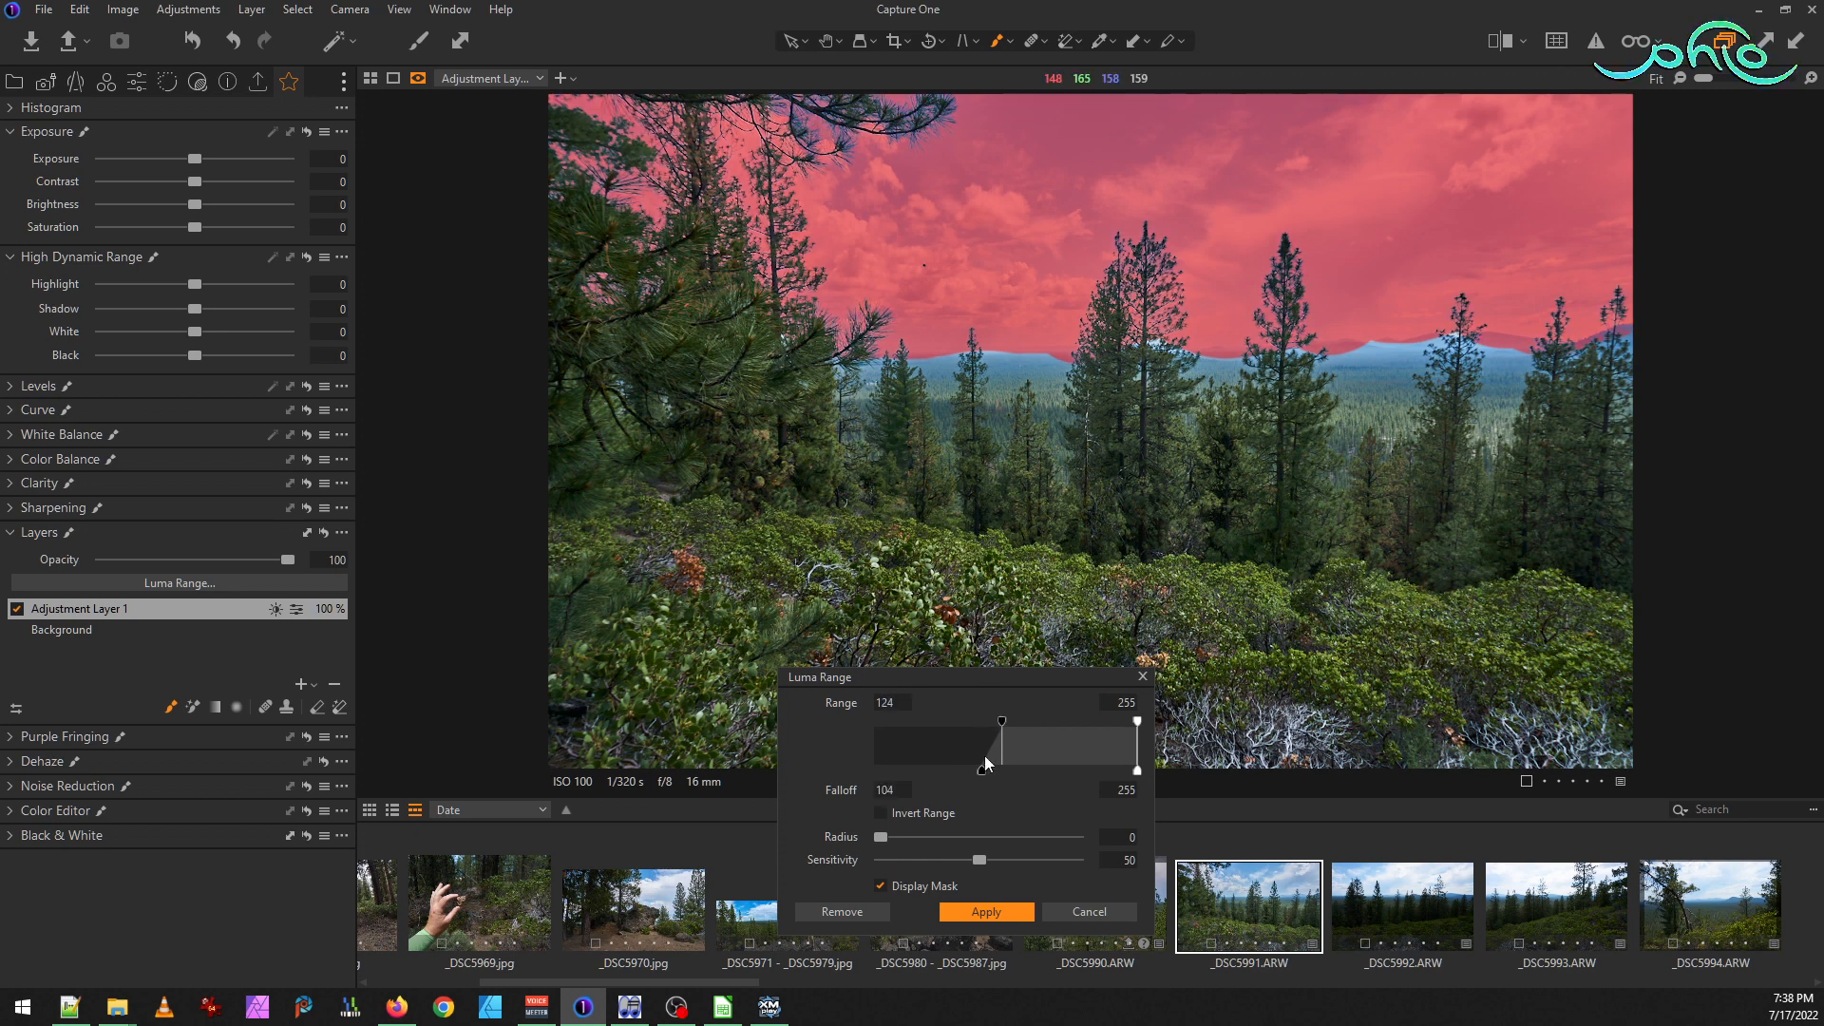
pyautogui.moveTo(985, 772); pyautogui.dragTo(1014, 721)
pyautogui.click(987, 911)
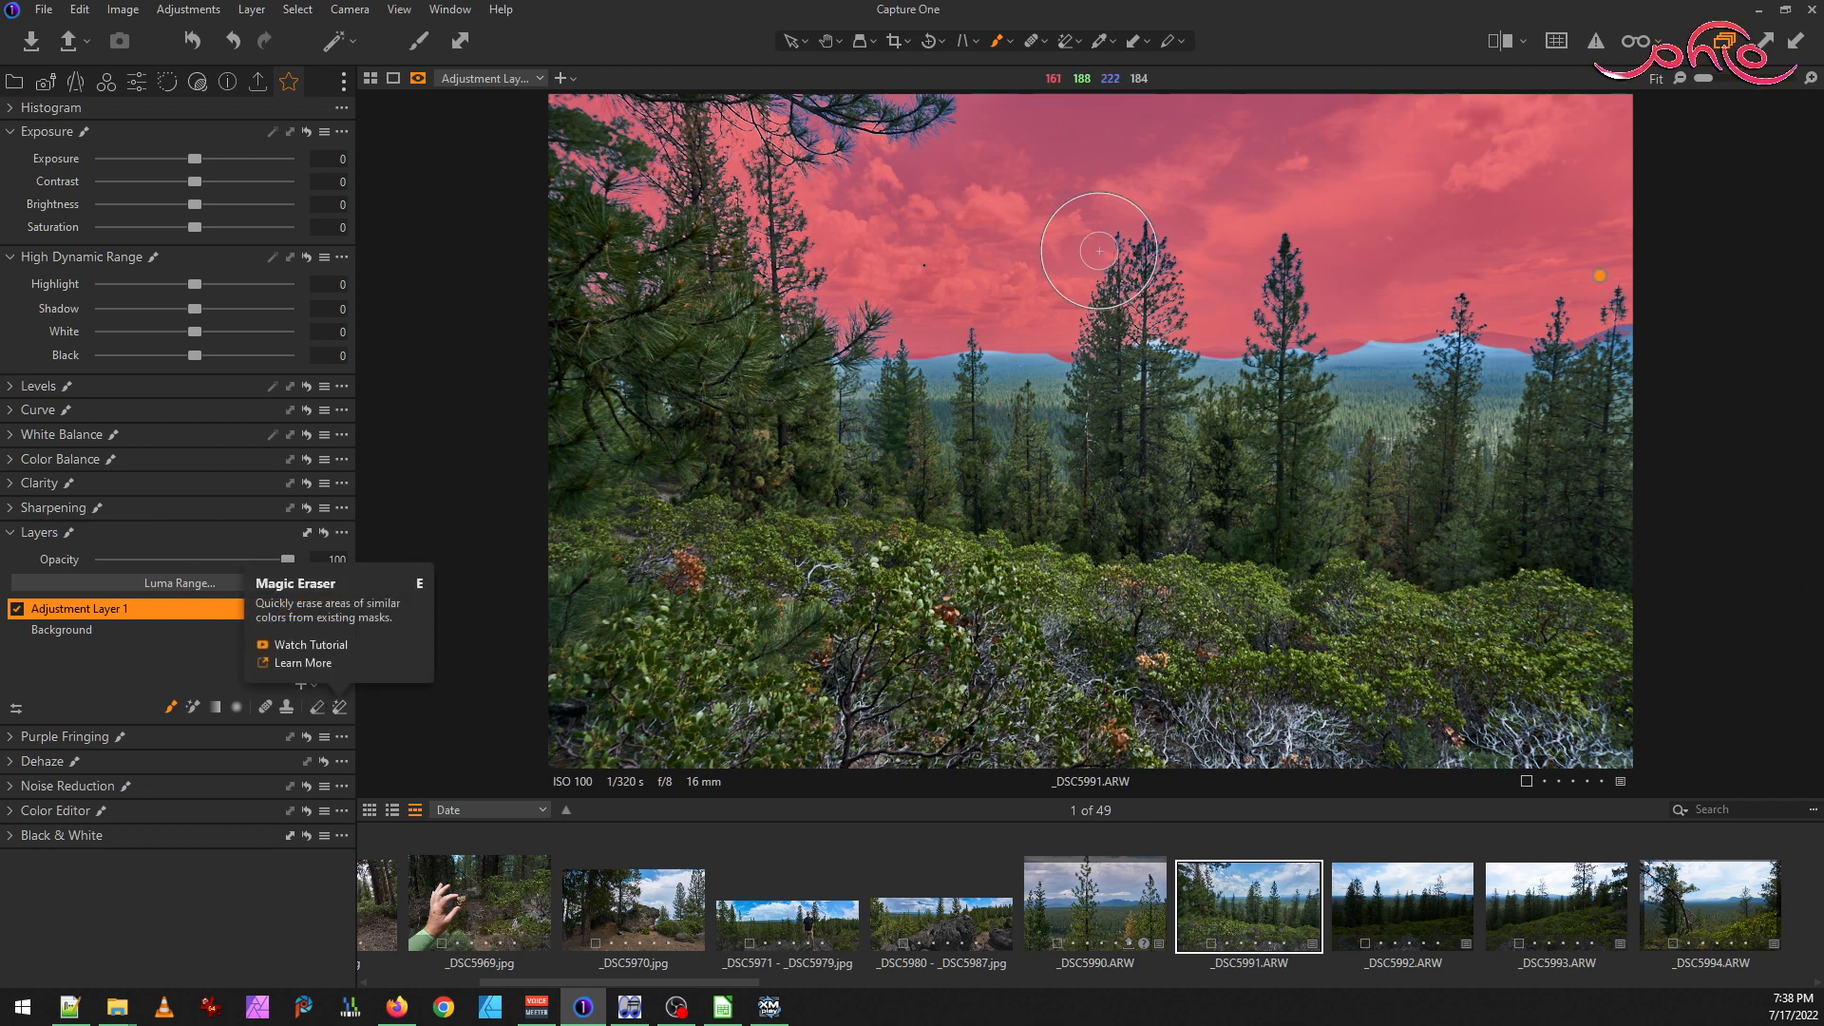
# Try to erase the mask at the hazy horizon between the lone tree and the large trees with Magic Eraser, and undo the erasure
pyautogui.scroll(3, 1058, 360)
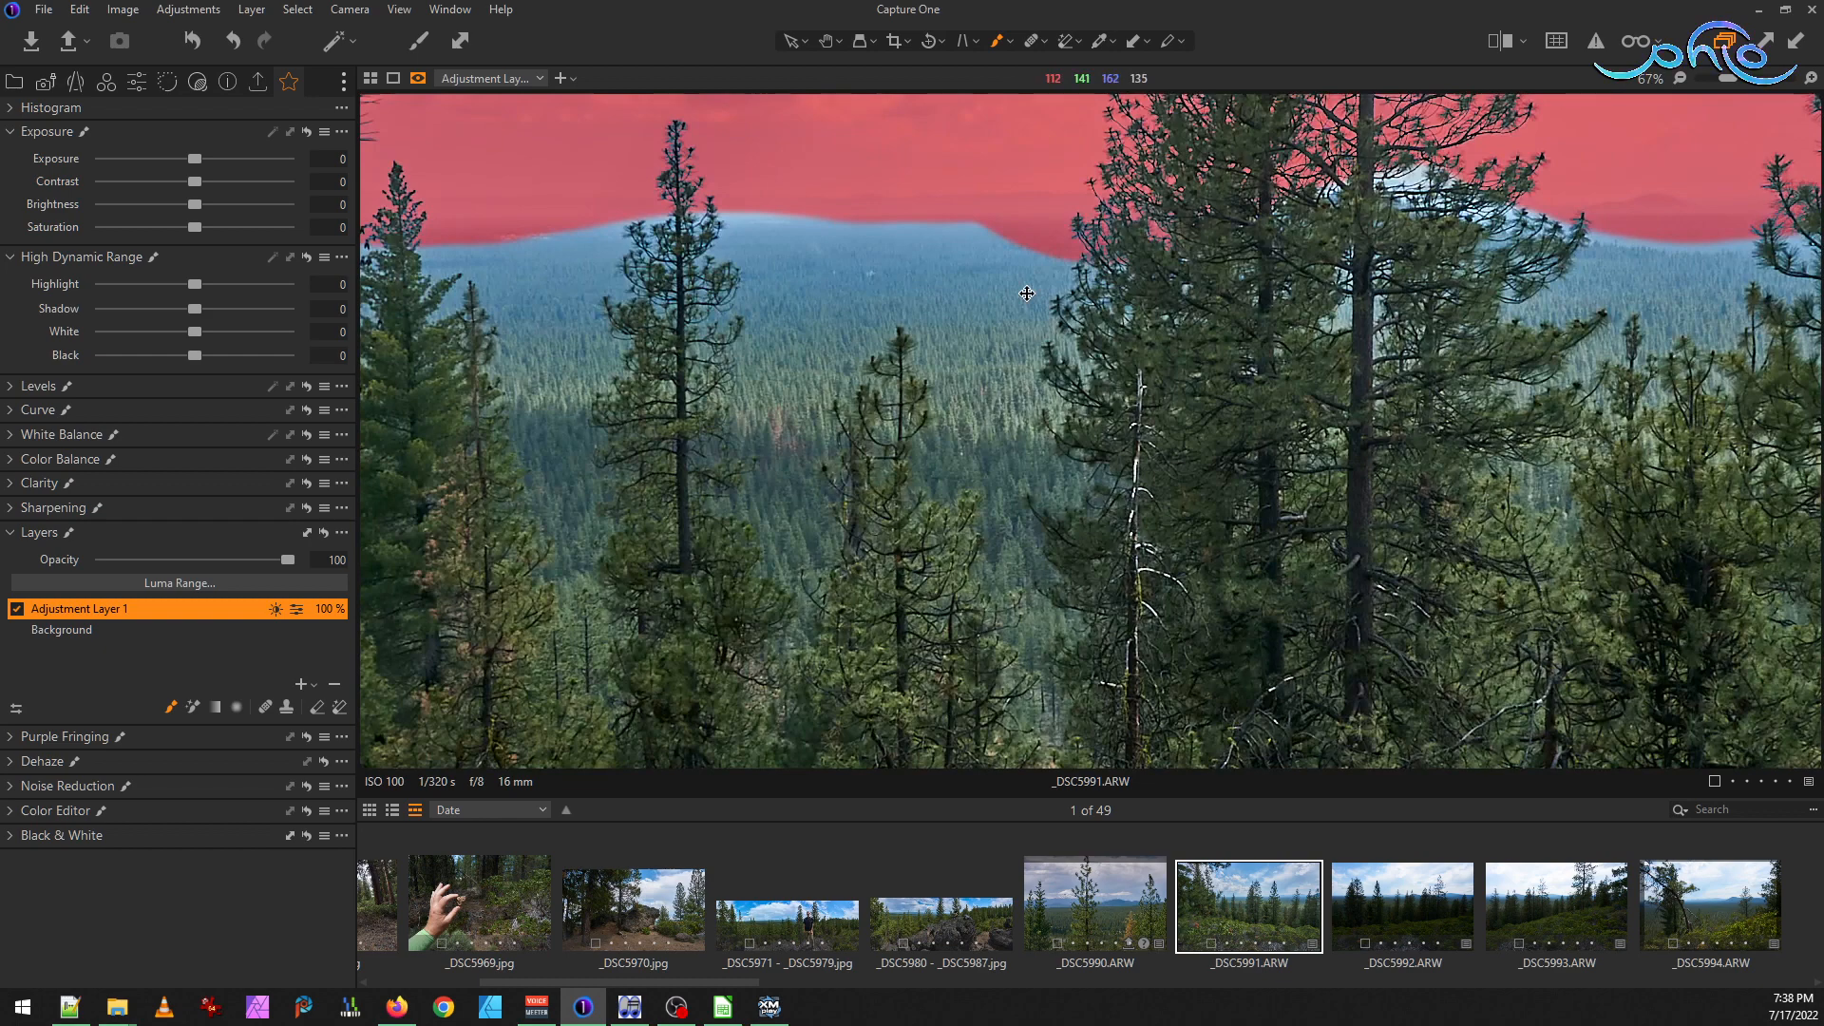
pyautogui.scroll(1, 1057, 360)
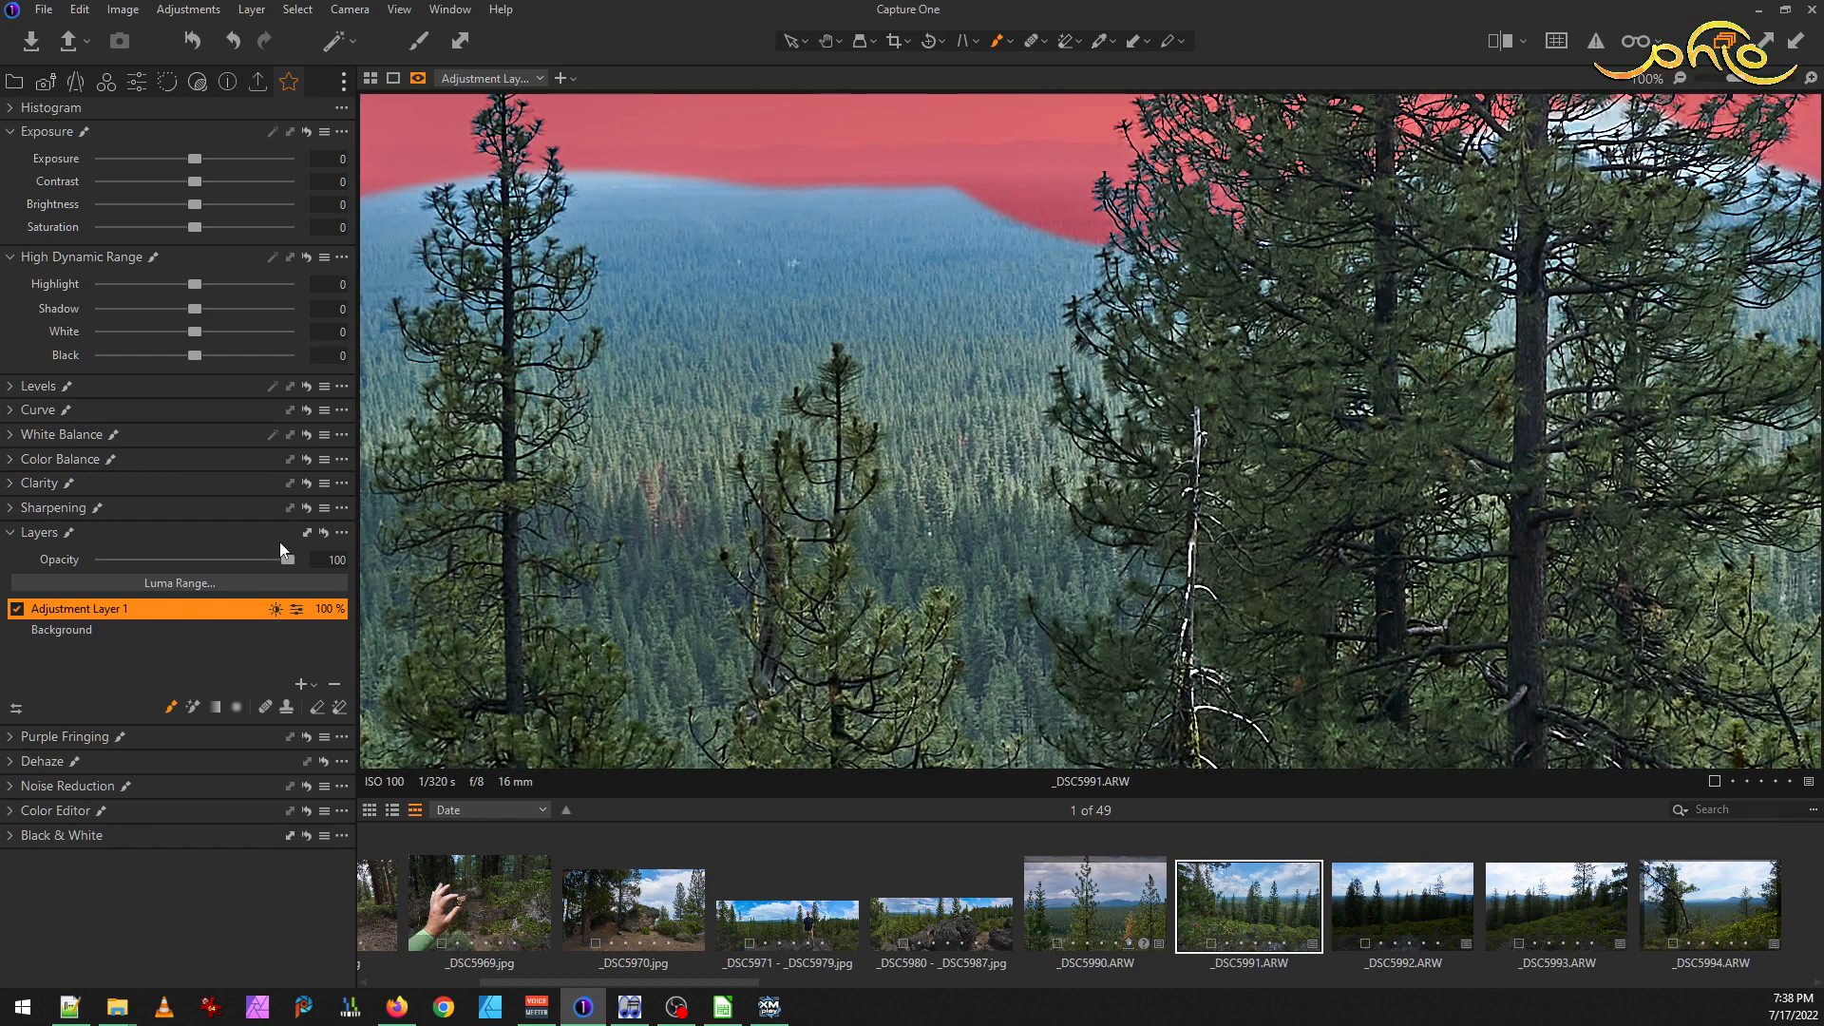
pyautogui.click(339, 710)
pyautogui.moveTo(975, 216); pyautogui.dragTo(946, 454)
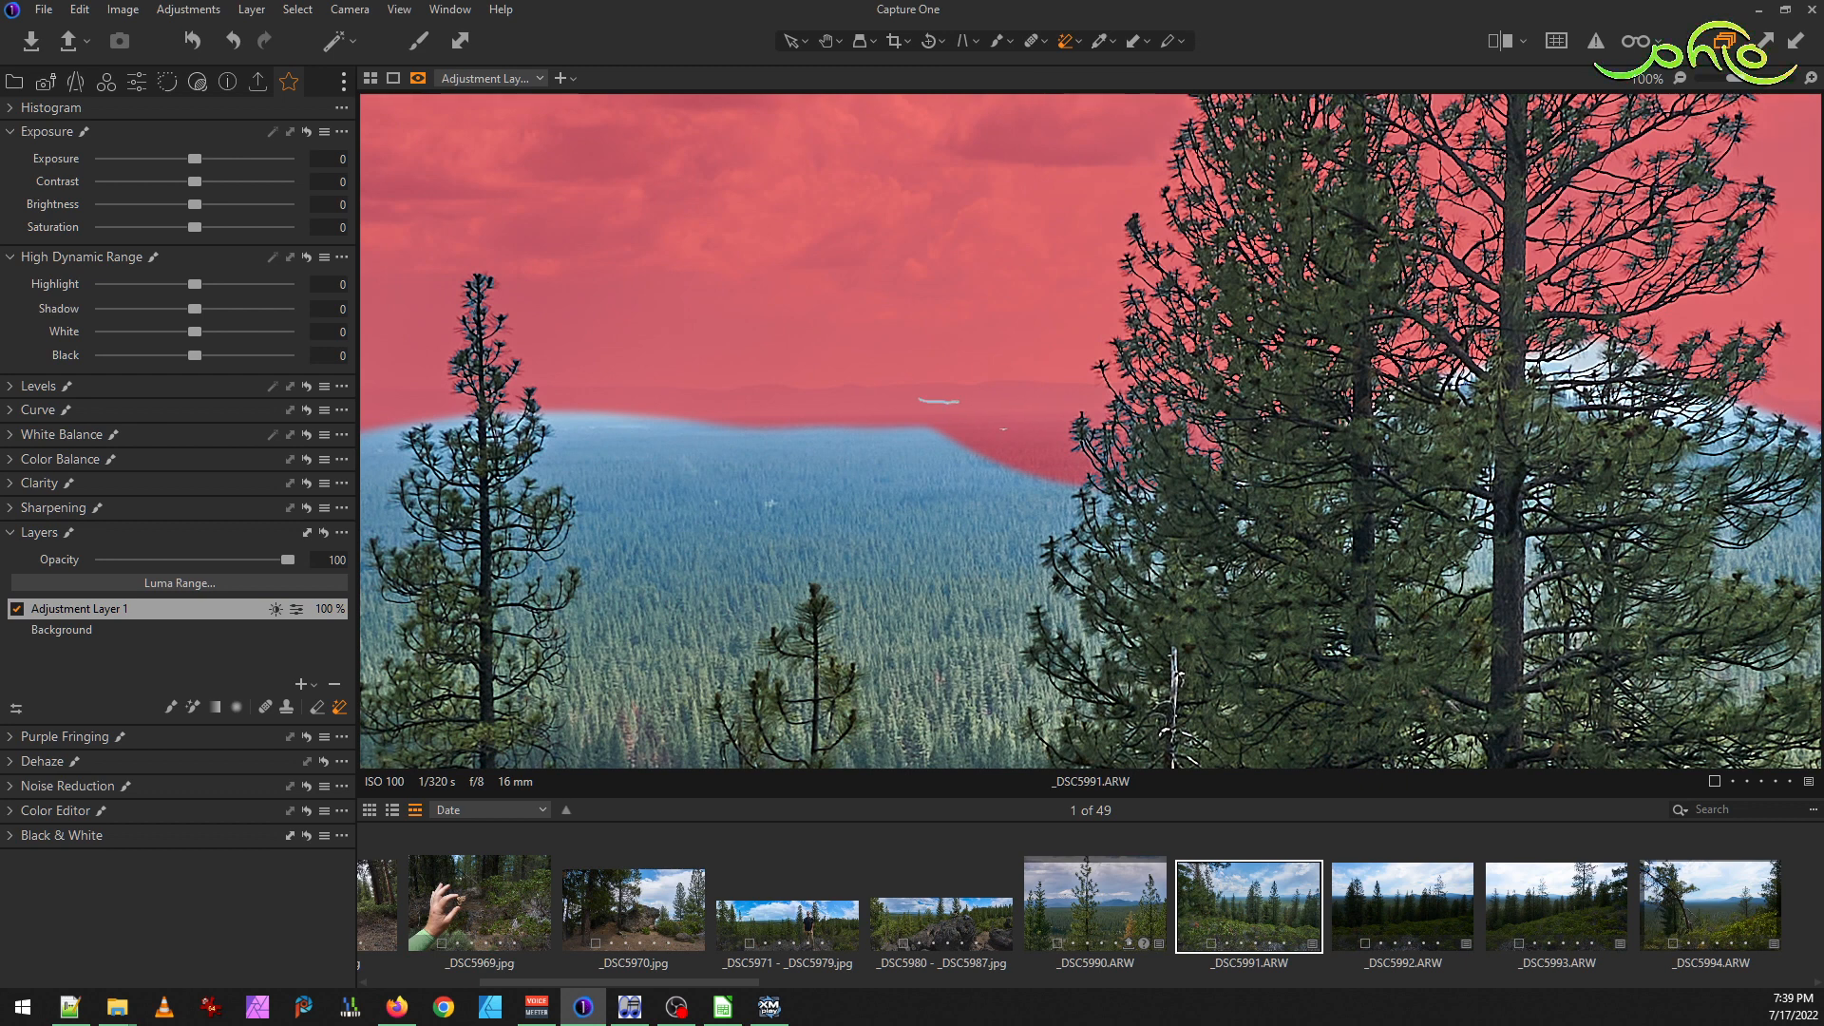
pyautogui.click(943, 409)
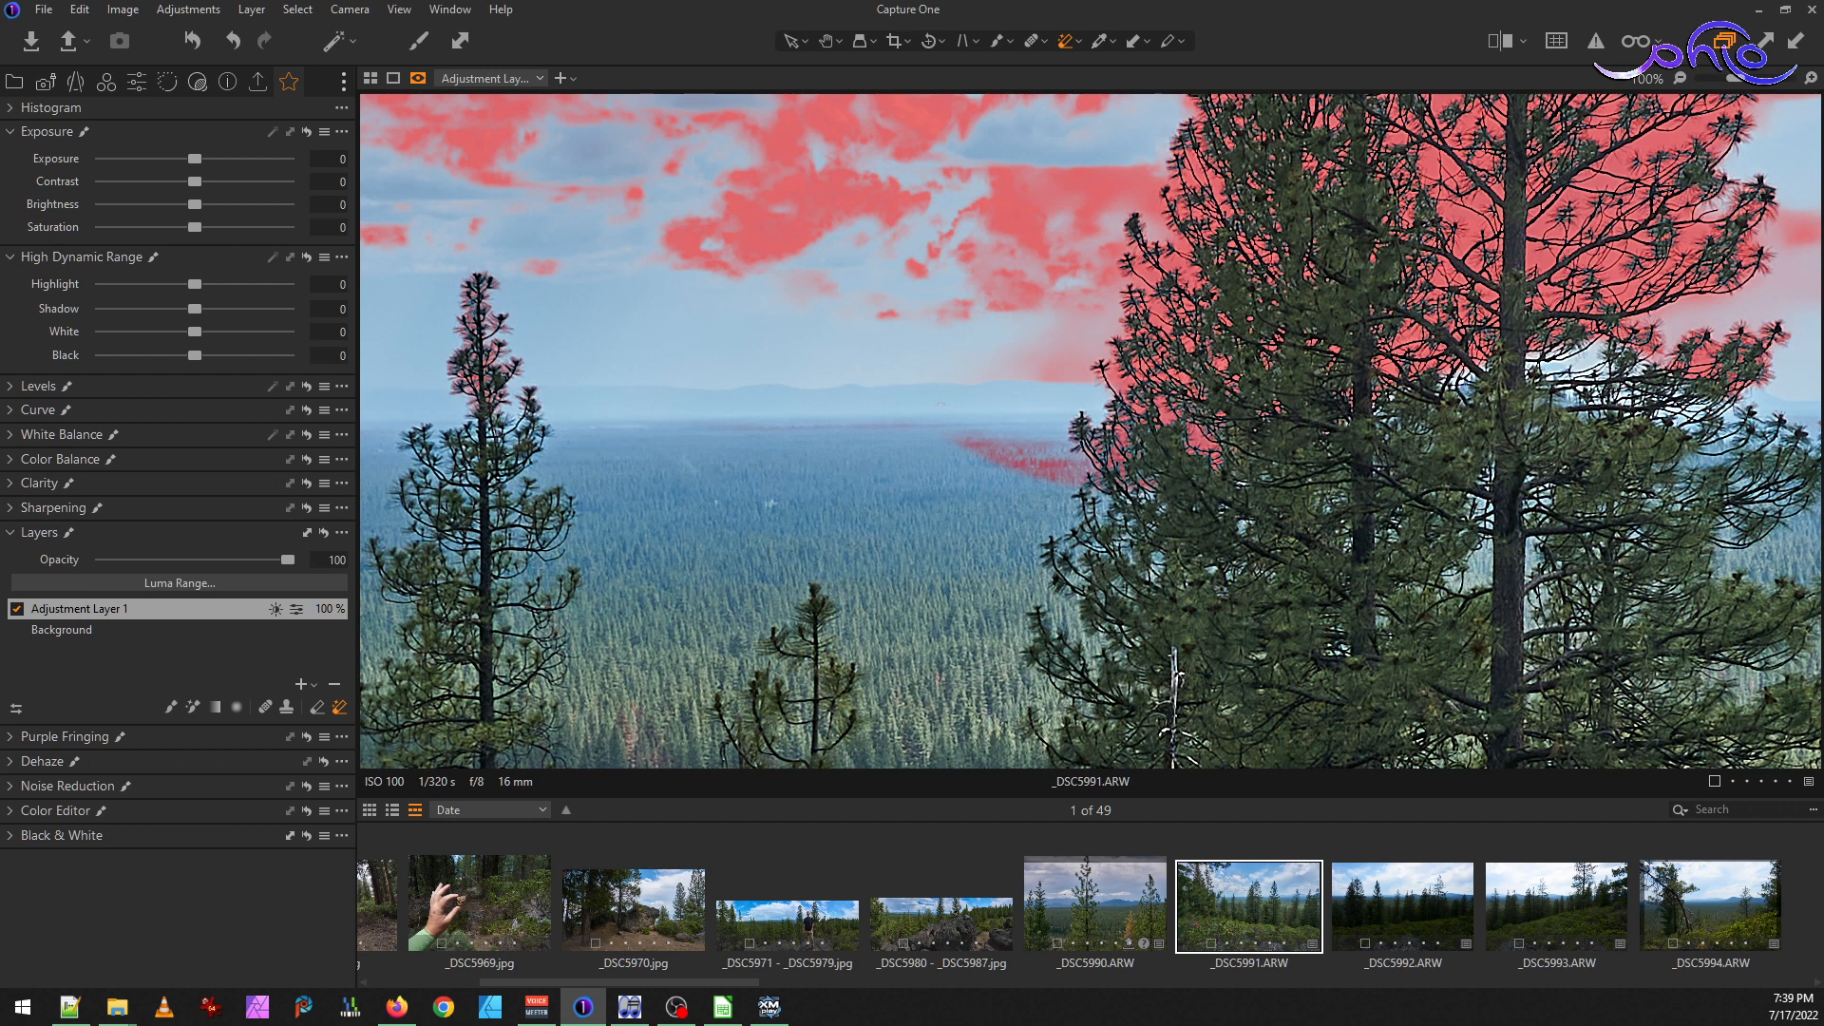
pyautogui.hotkey('ctrl', 'z')
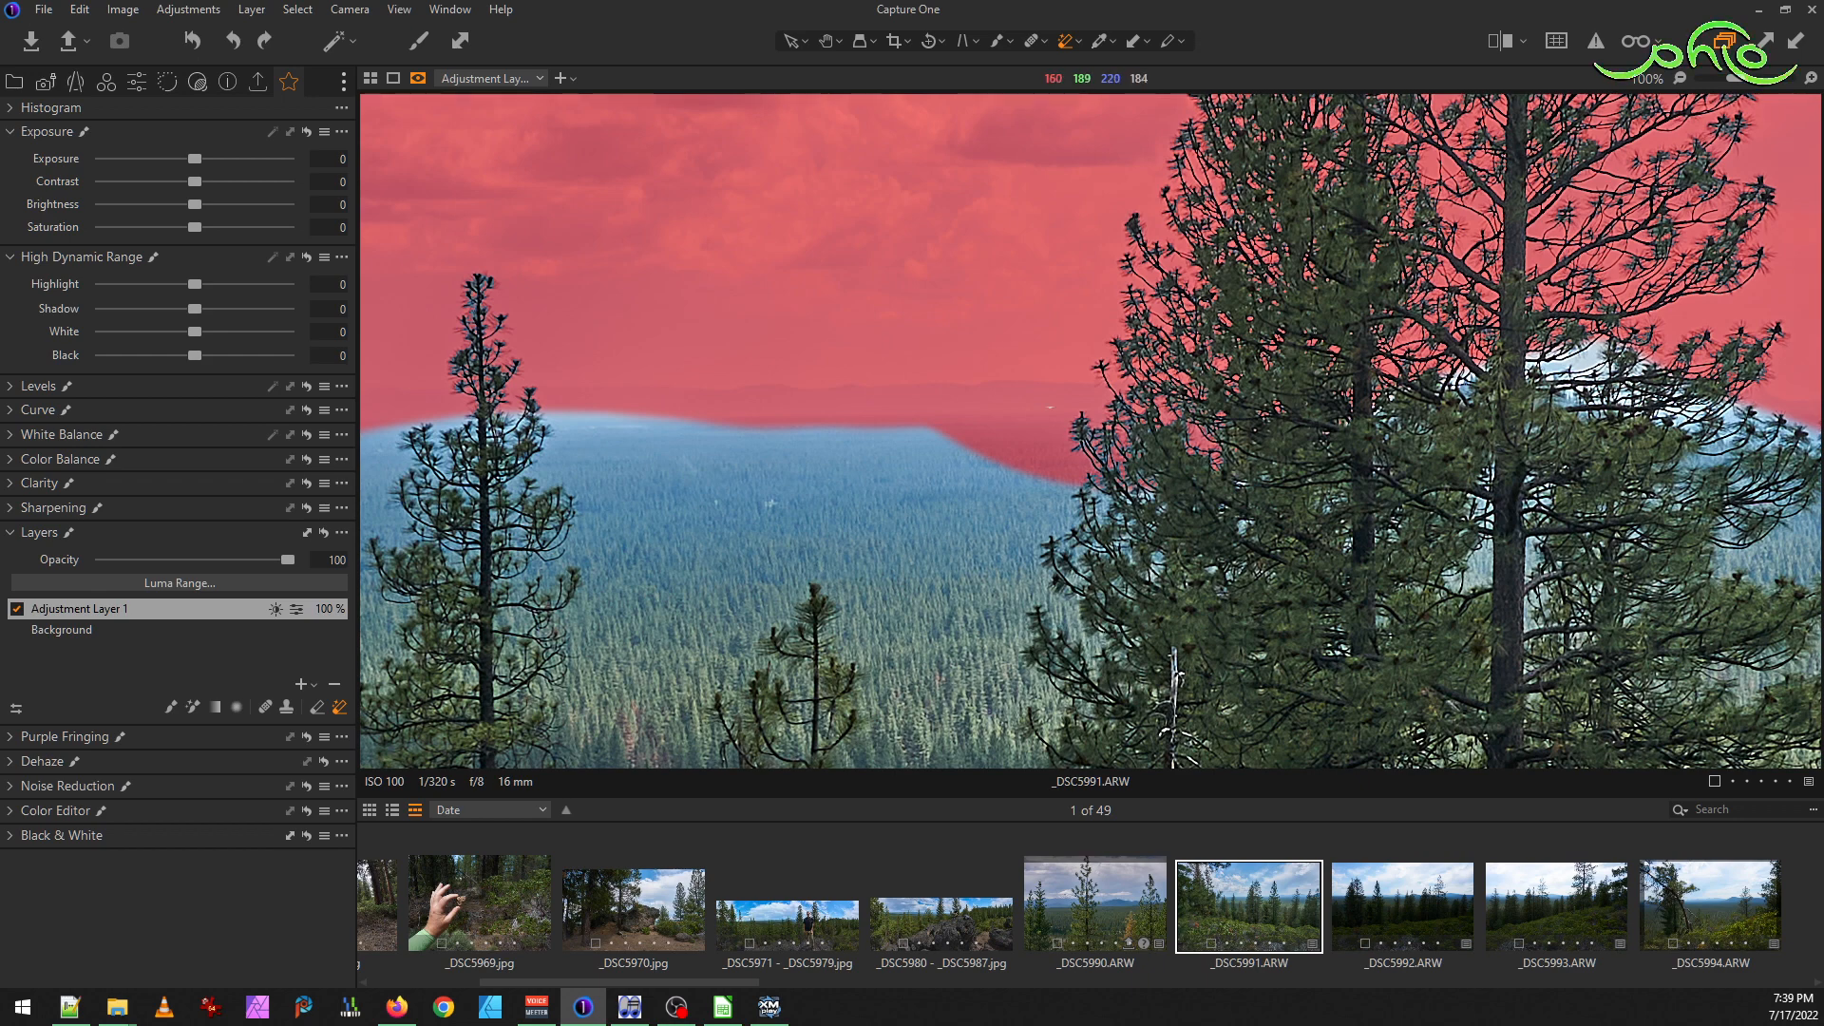
# Try to erase the mask from the distant forest just beside the large trees with Magic Eraser, and undo the erasure
pyautogui.scroll(3, 1014, 395)
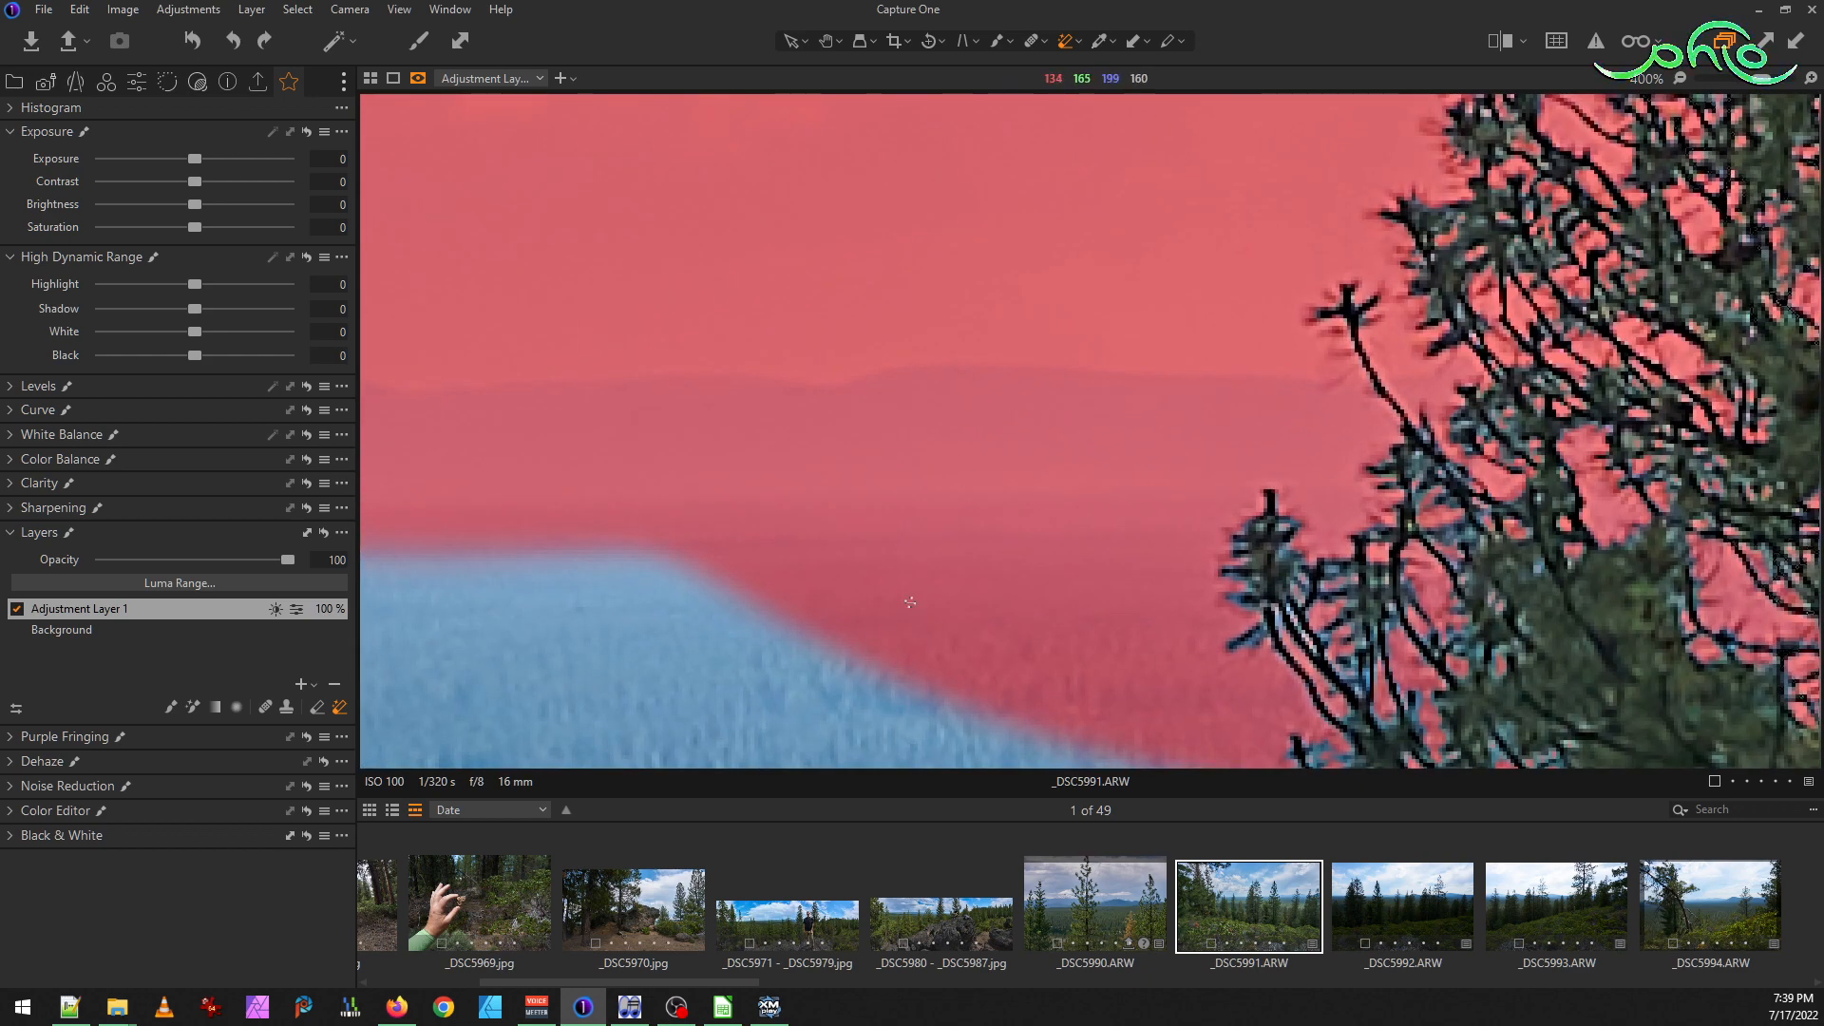
pyautogui.moveTo(912, 604); pyautogui.dragTo(1038, 612)
pyautogui.scroll(-5, 1039, 501)
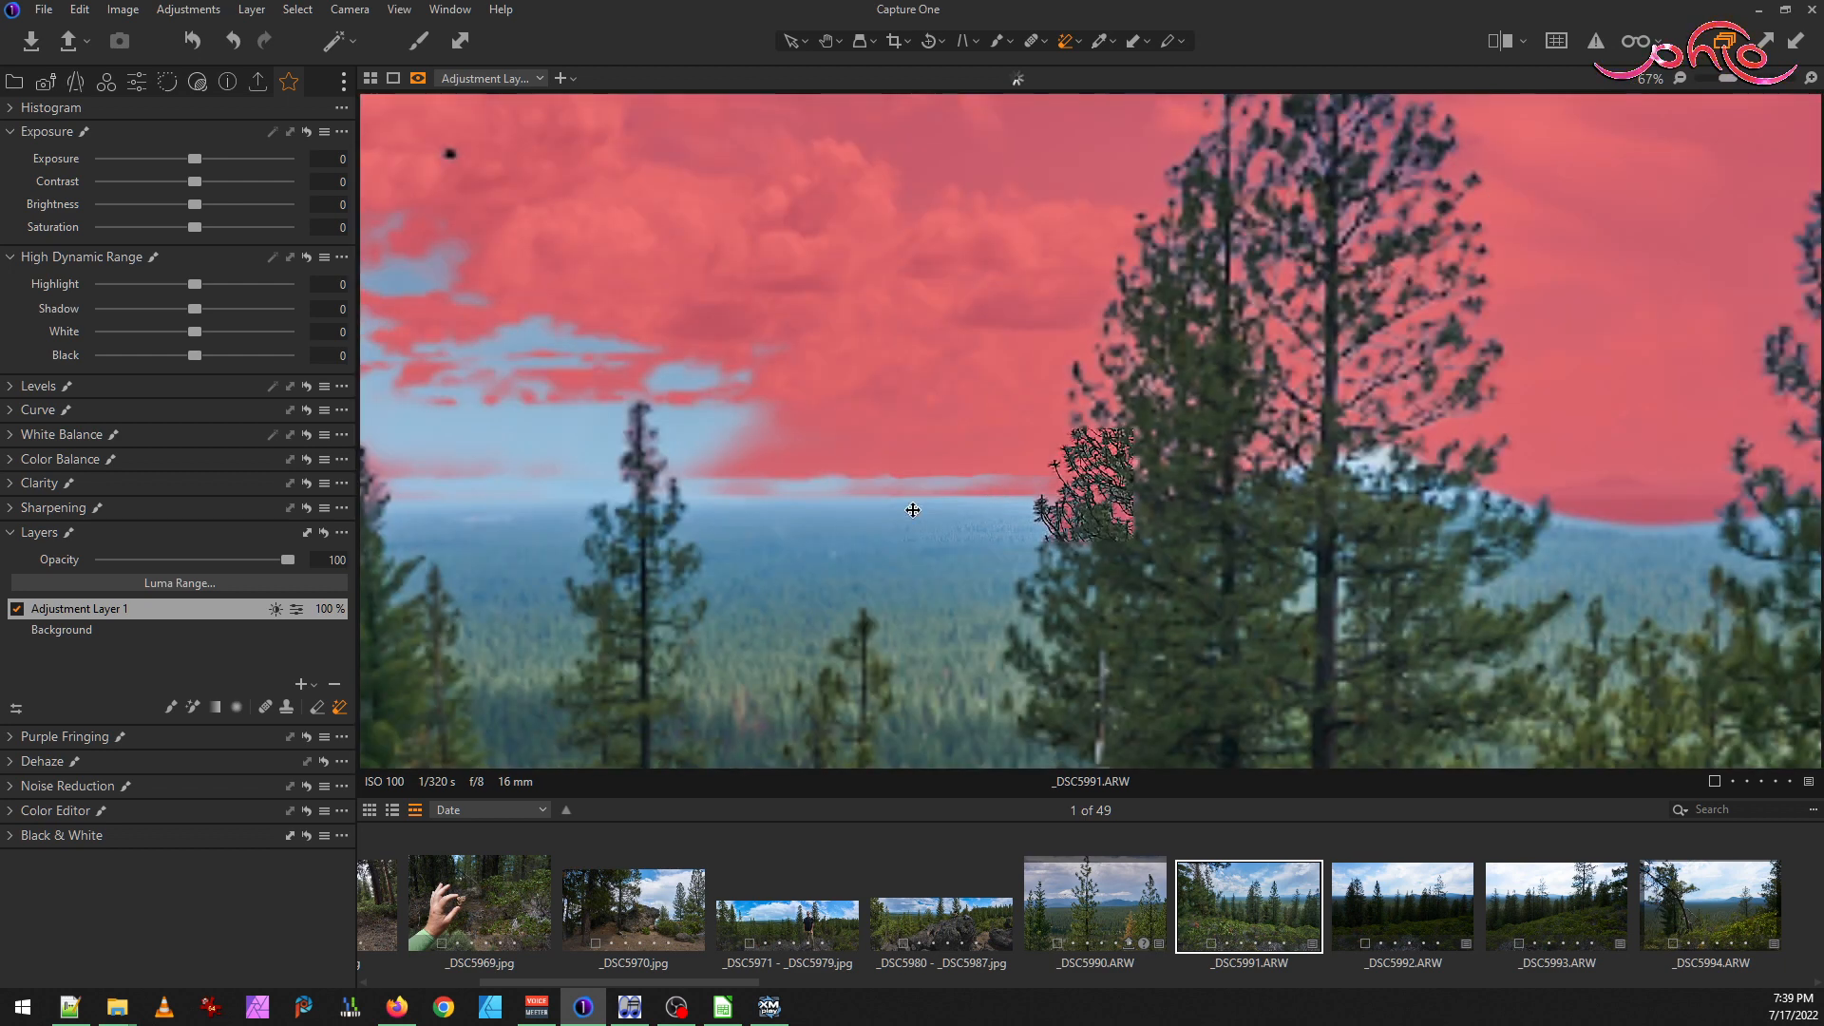
pyautogui.click(650, 409)
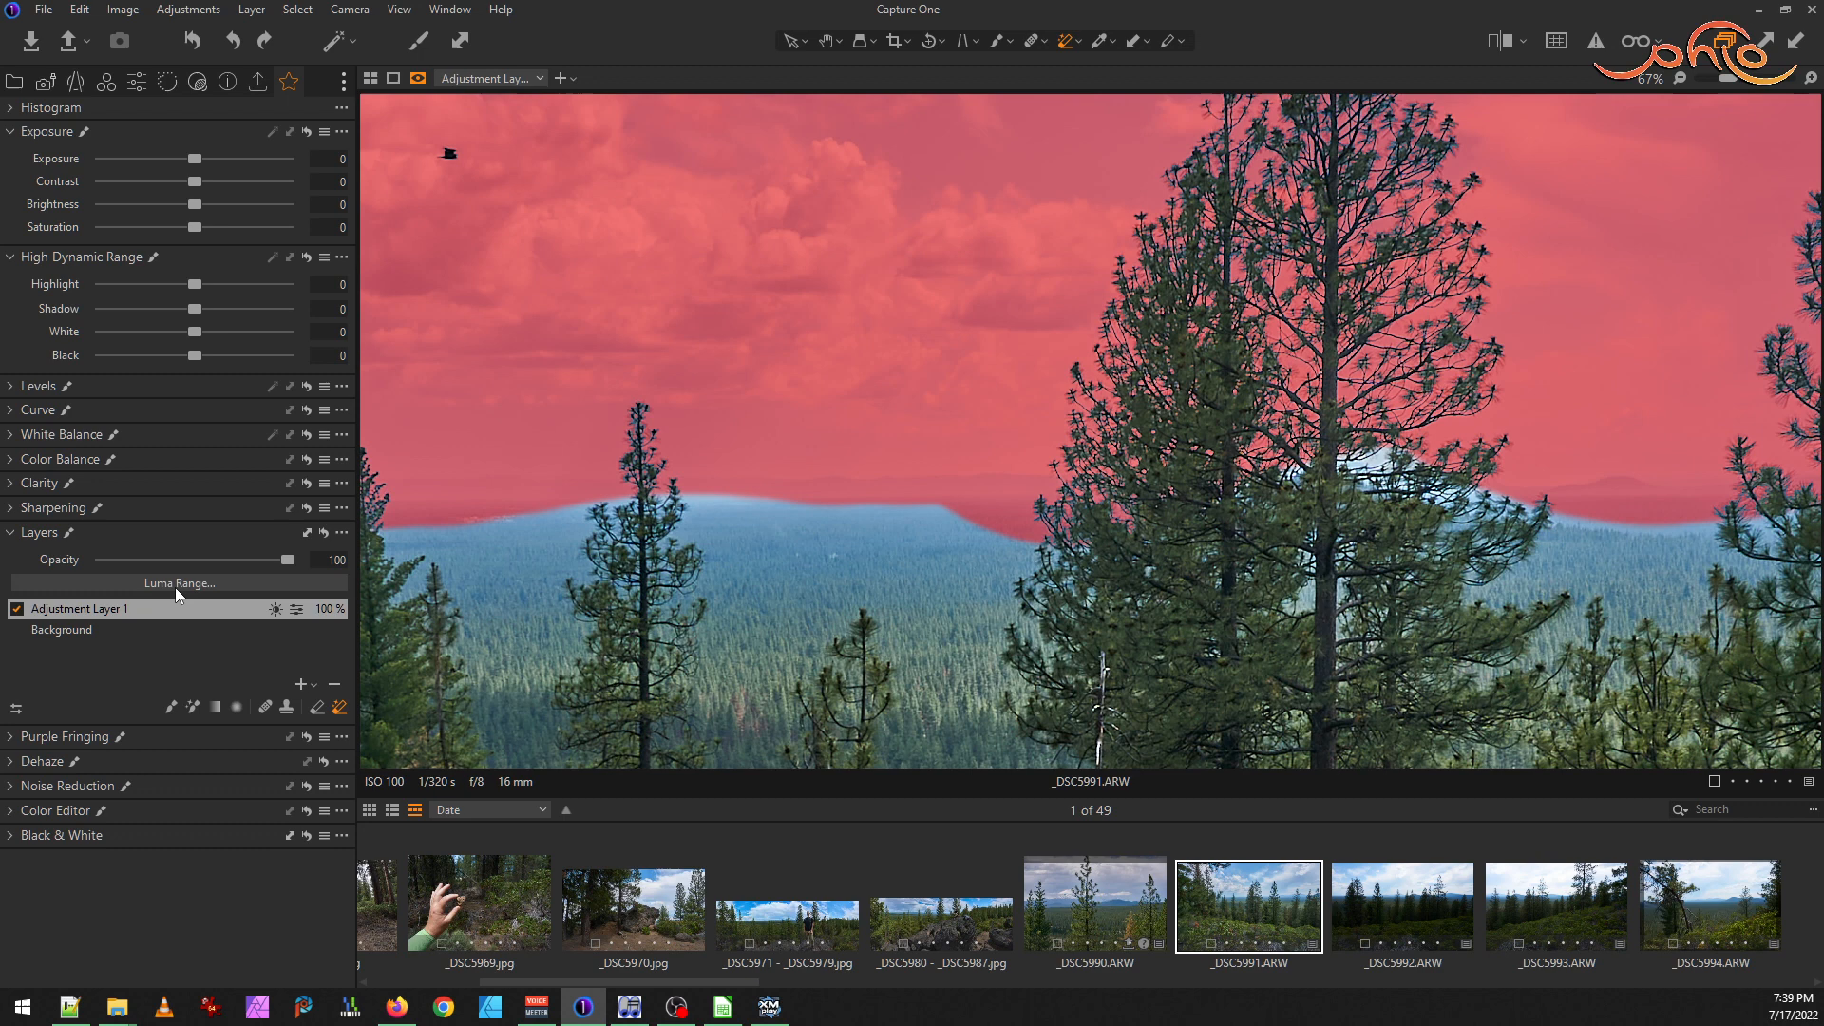
pyautogui.moveTo(289, 560)
pyautogui.mouseDown()
pyautogui.moveTo(80, 573)
pyautogui.moveTo(295, 562)
pyautogui.mouseUp()
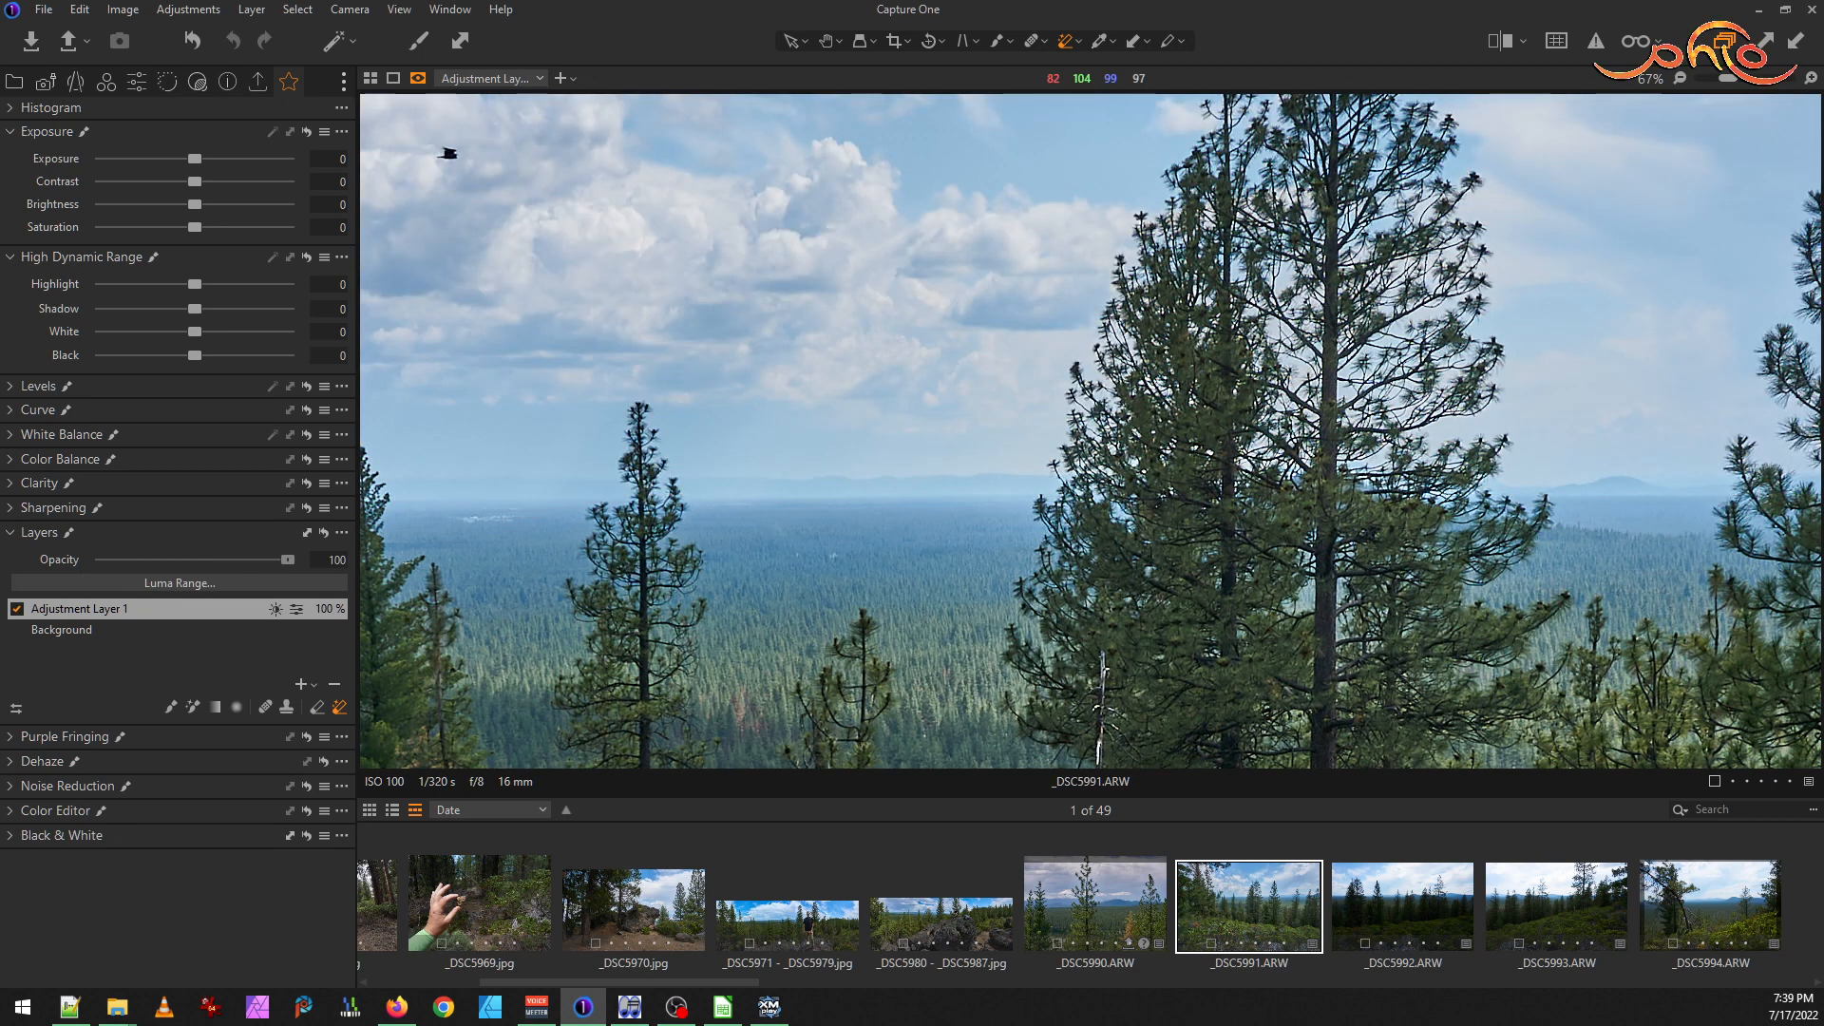
pyautogui.press('m')
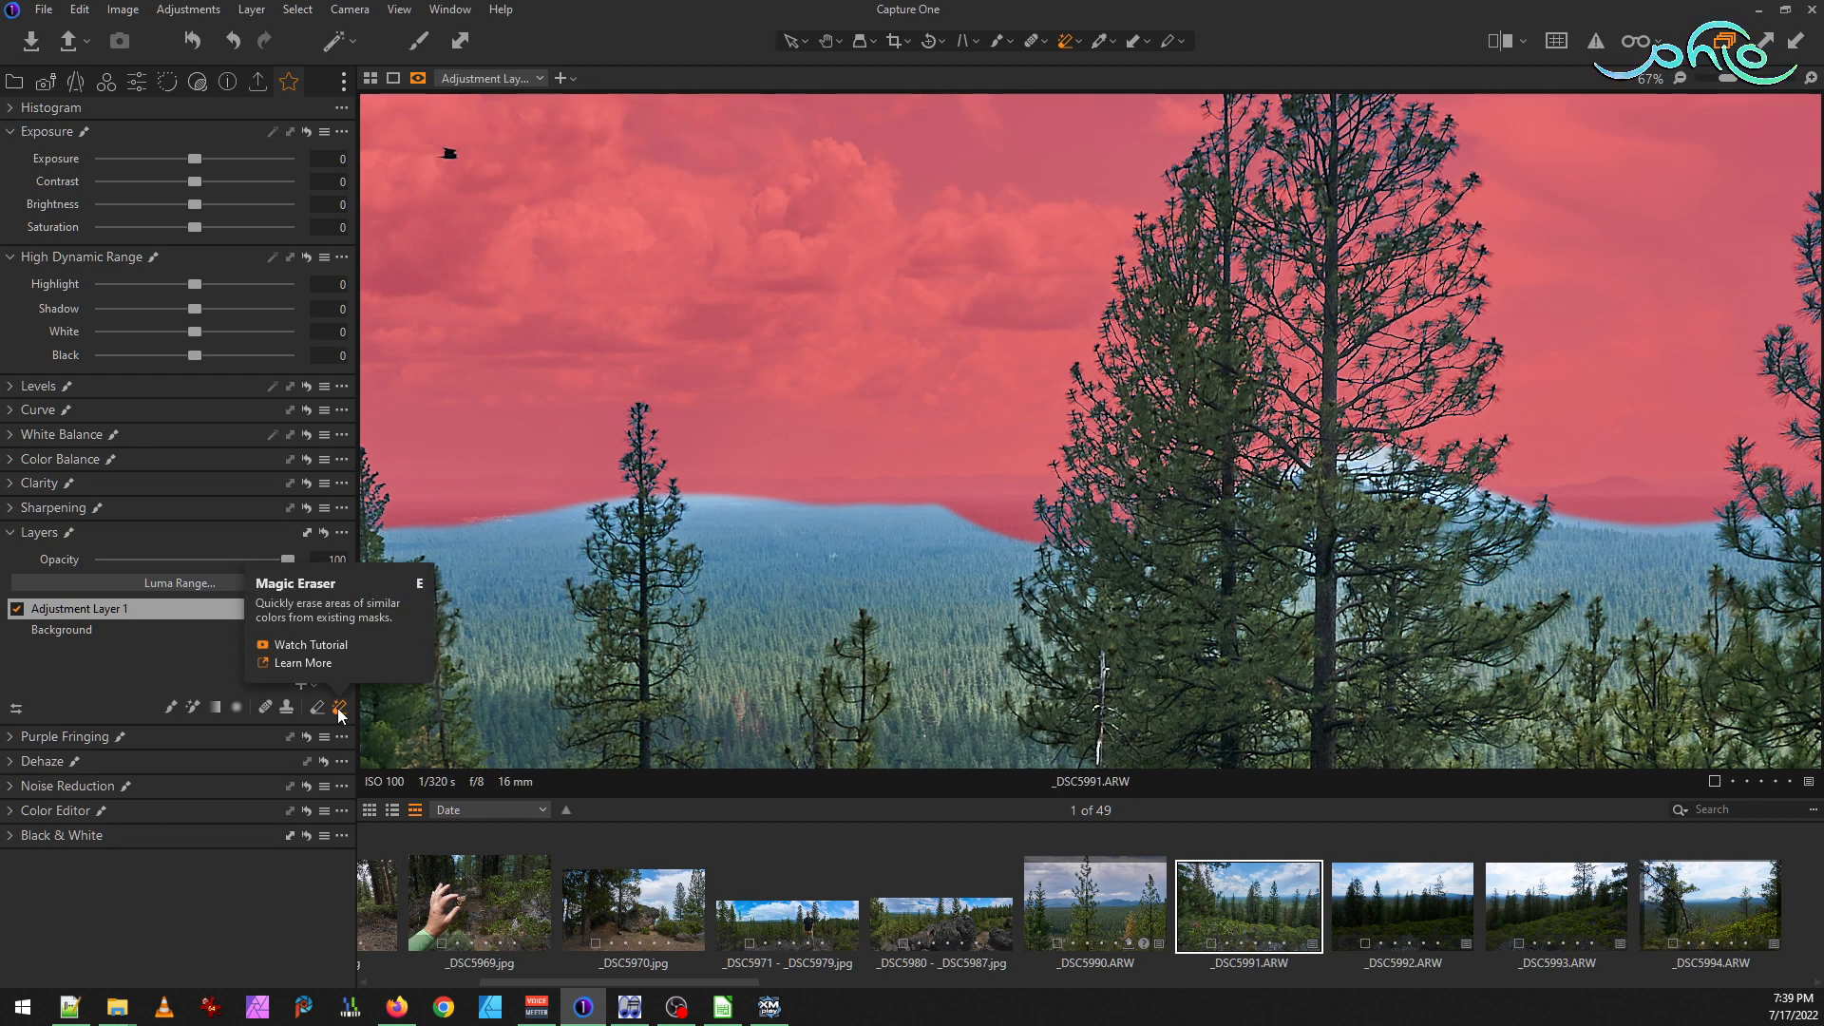
# Open the Magic Eraser tutorial page, maximize the browser, and play the embedded Magic Brush & Magic Eraser video in full screen
pyautogui.click(321, 646)
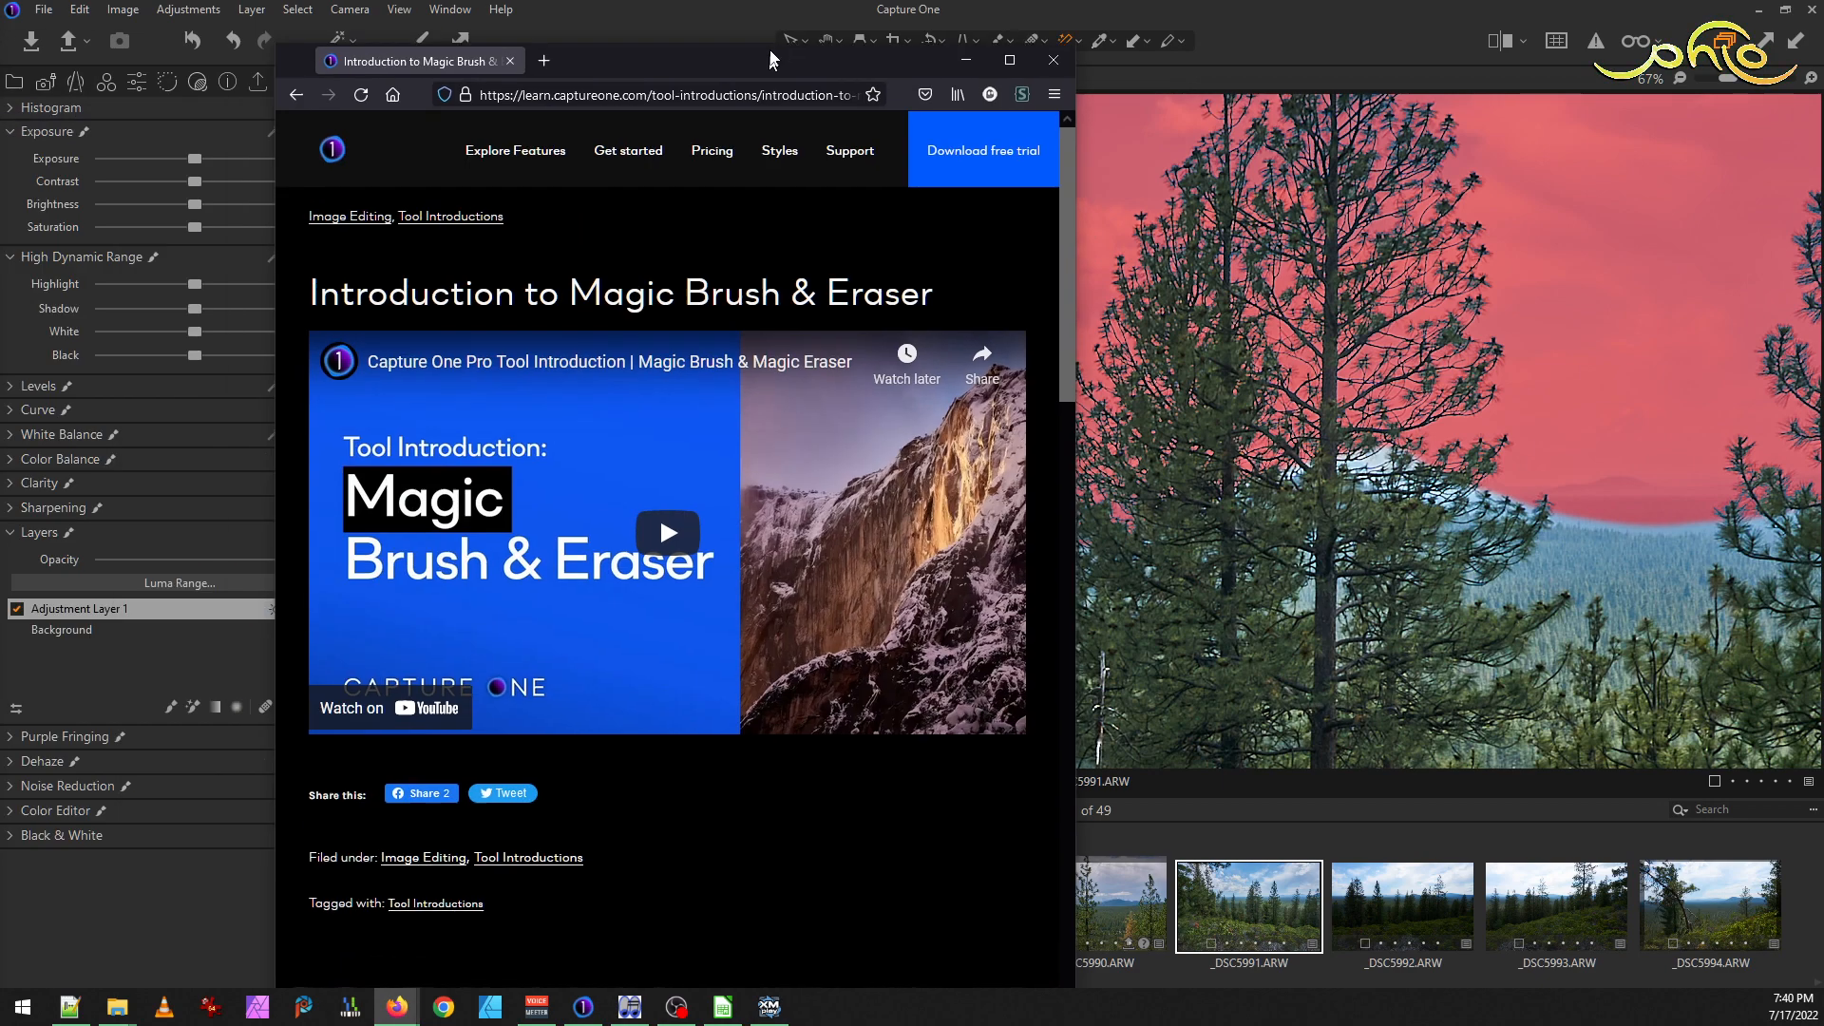
pyautogui.moveTo(769, 57); pyautogui.dragTo(769, 0)
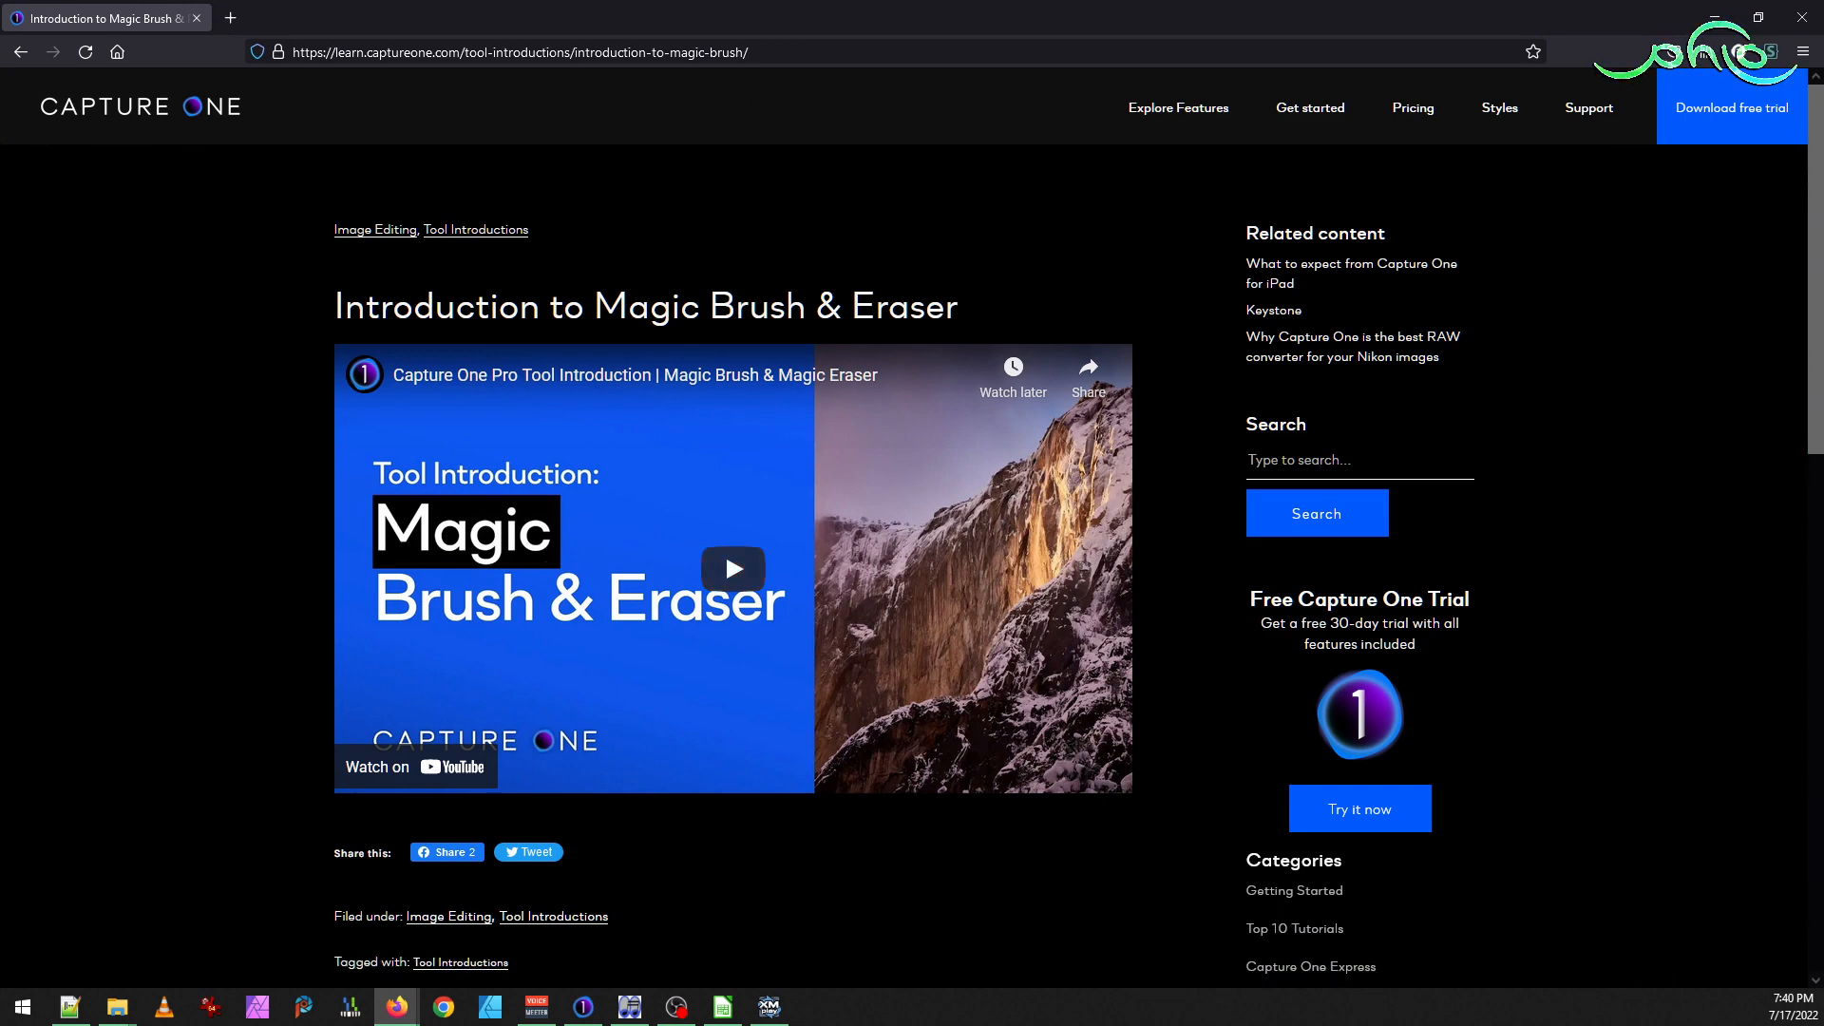
pyautogui.click(743, 570)
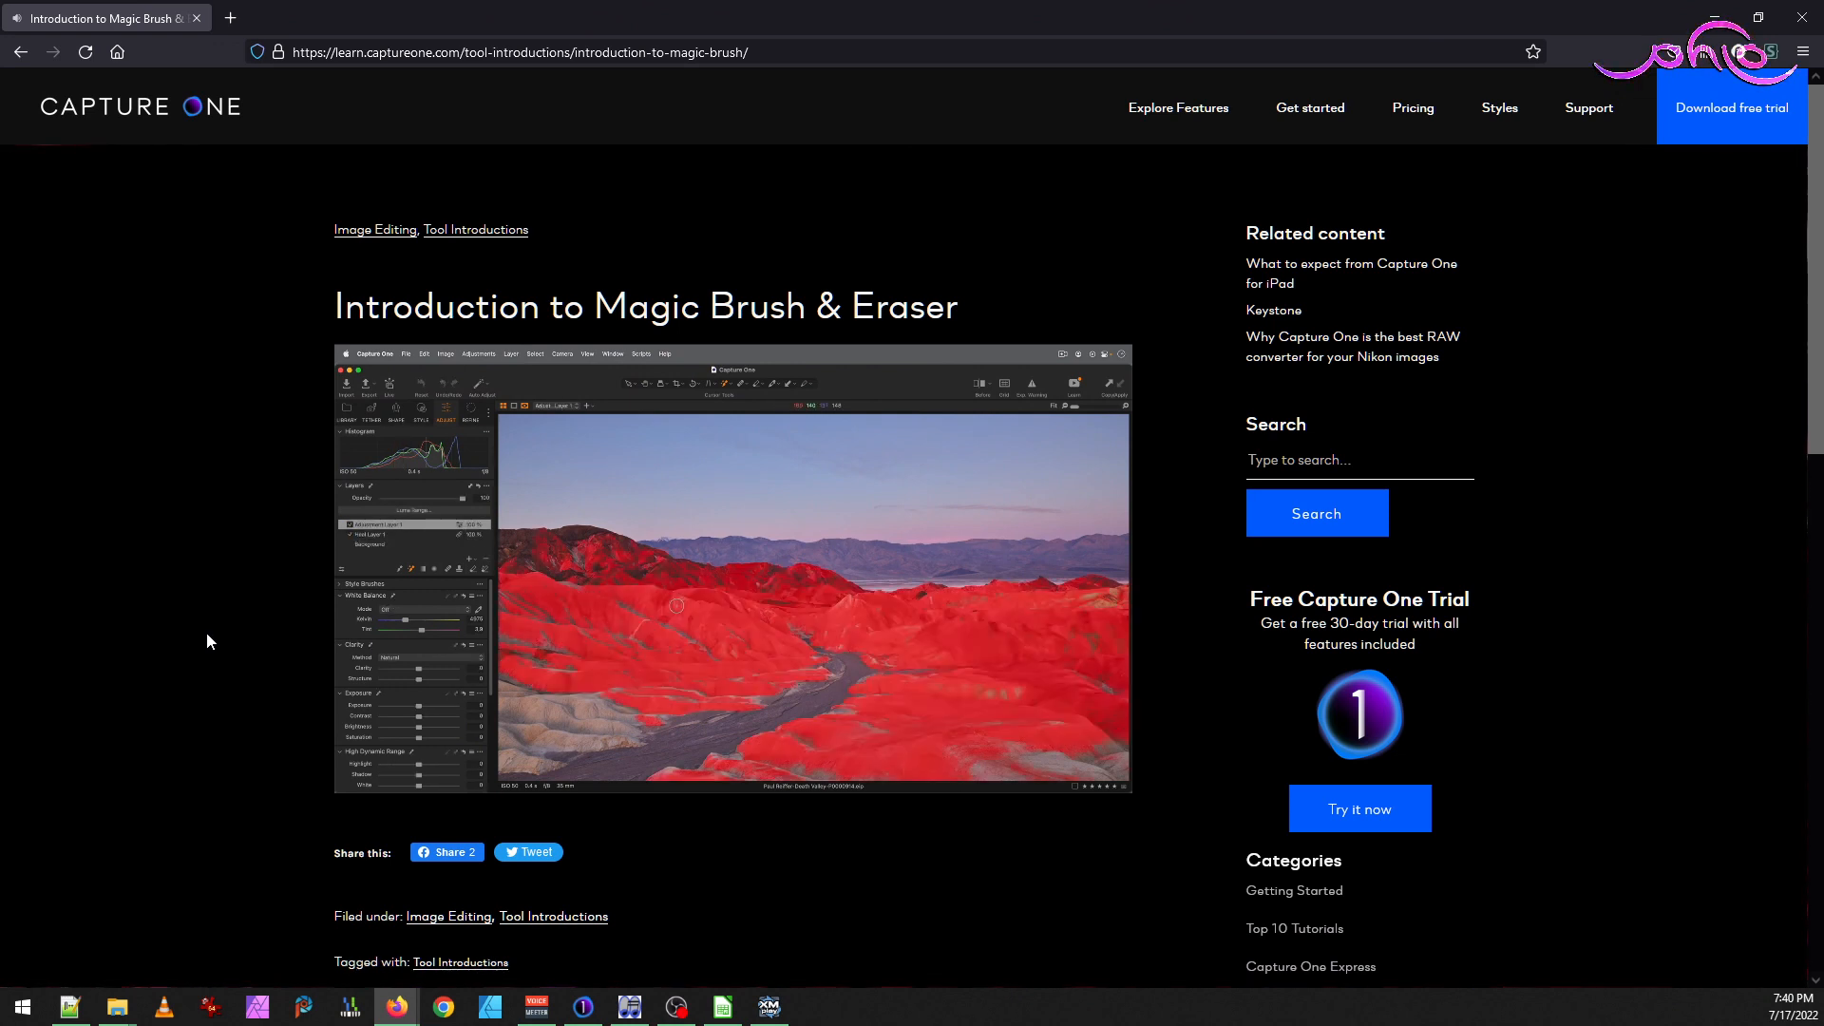
pyautogui.click(669, 587)
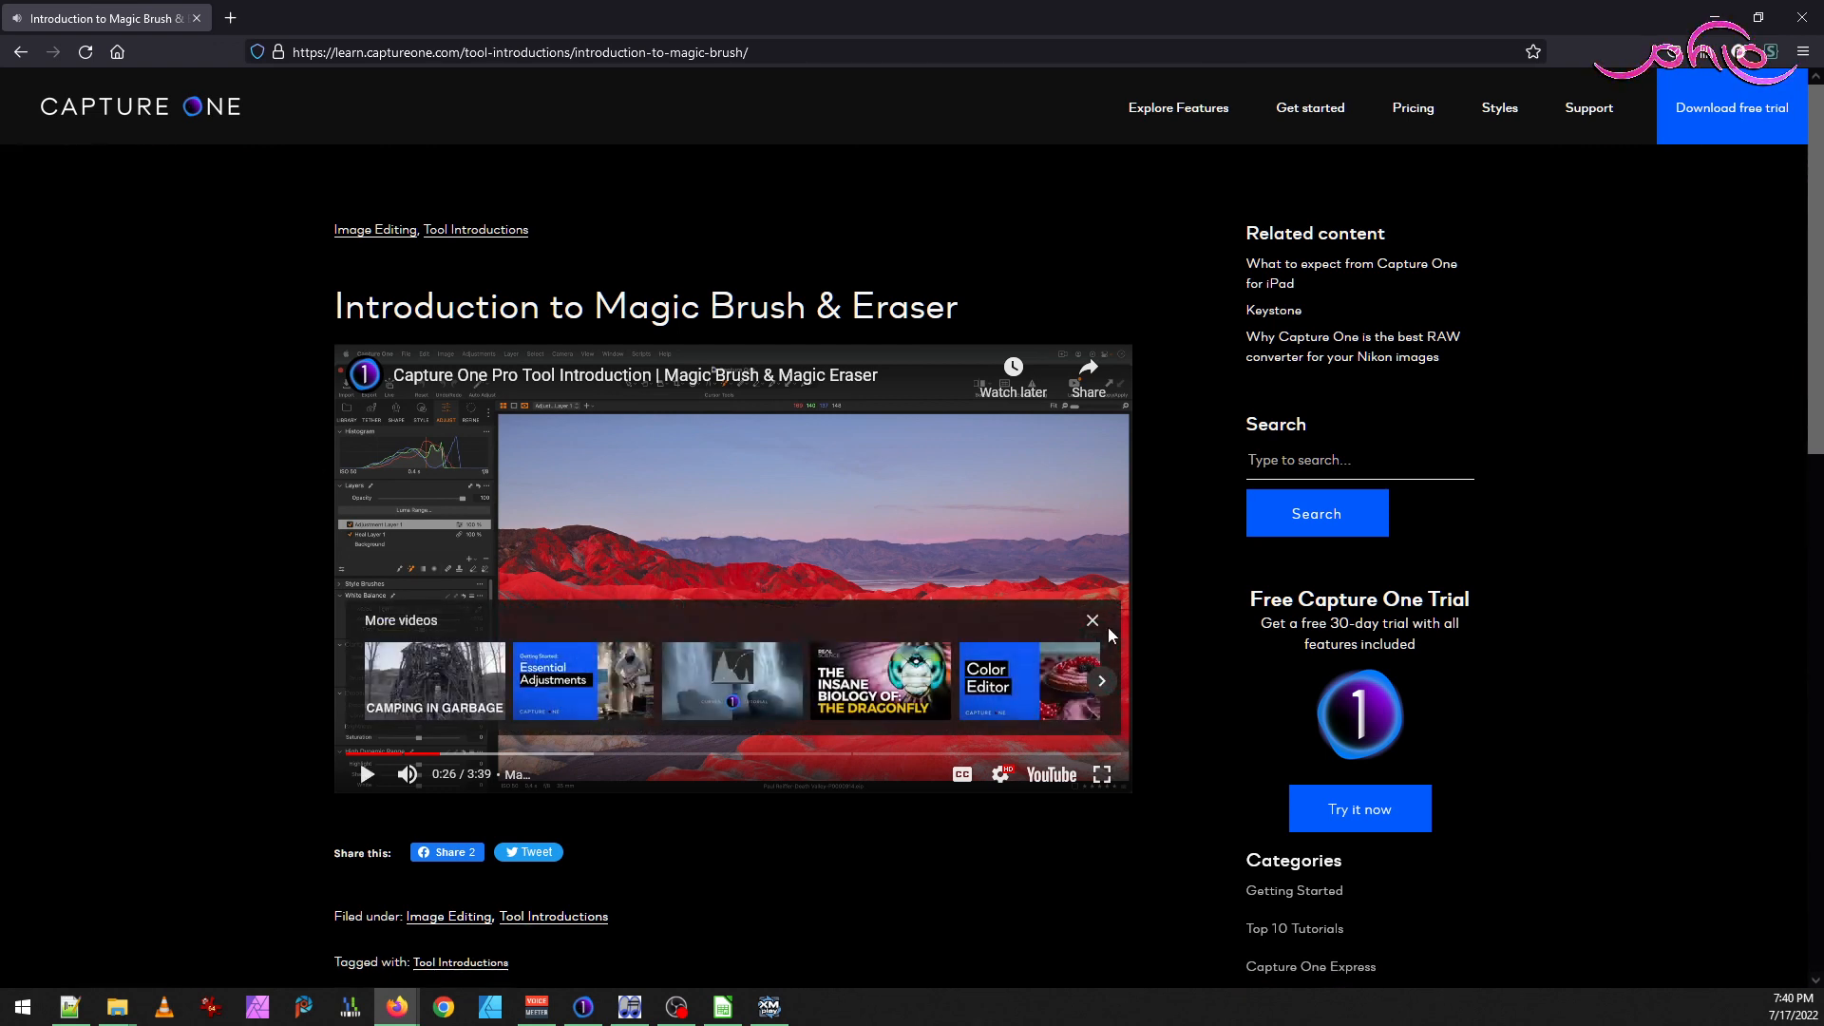
pyautogui.click(1092, 623)
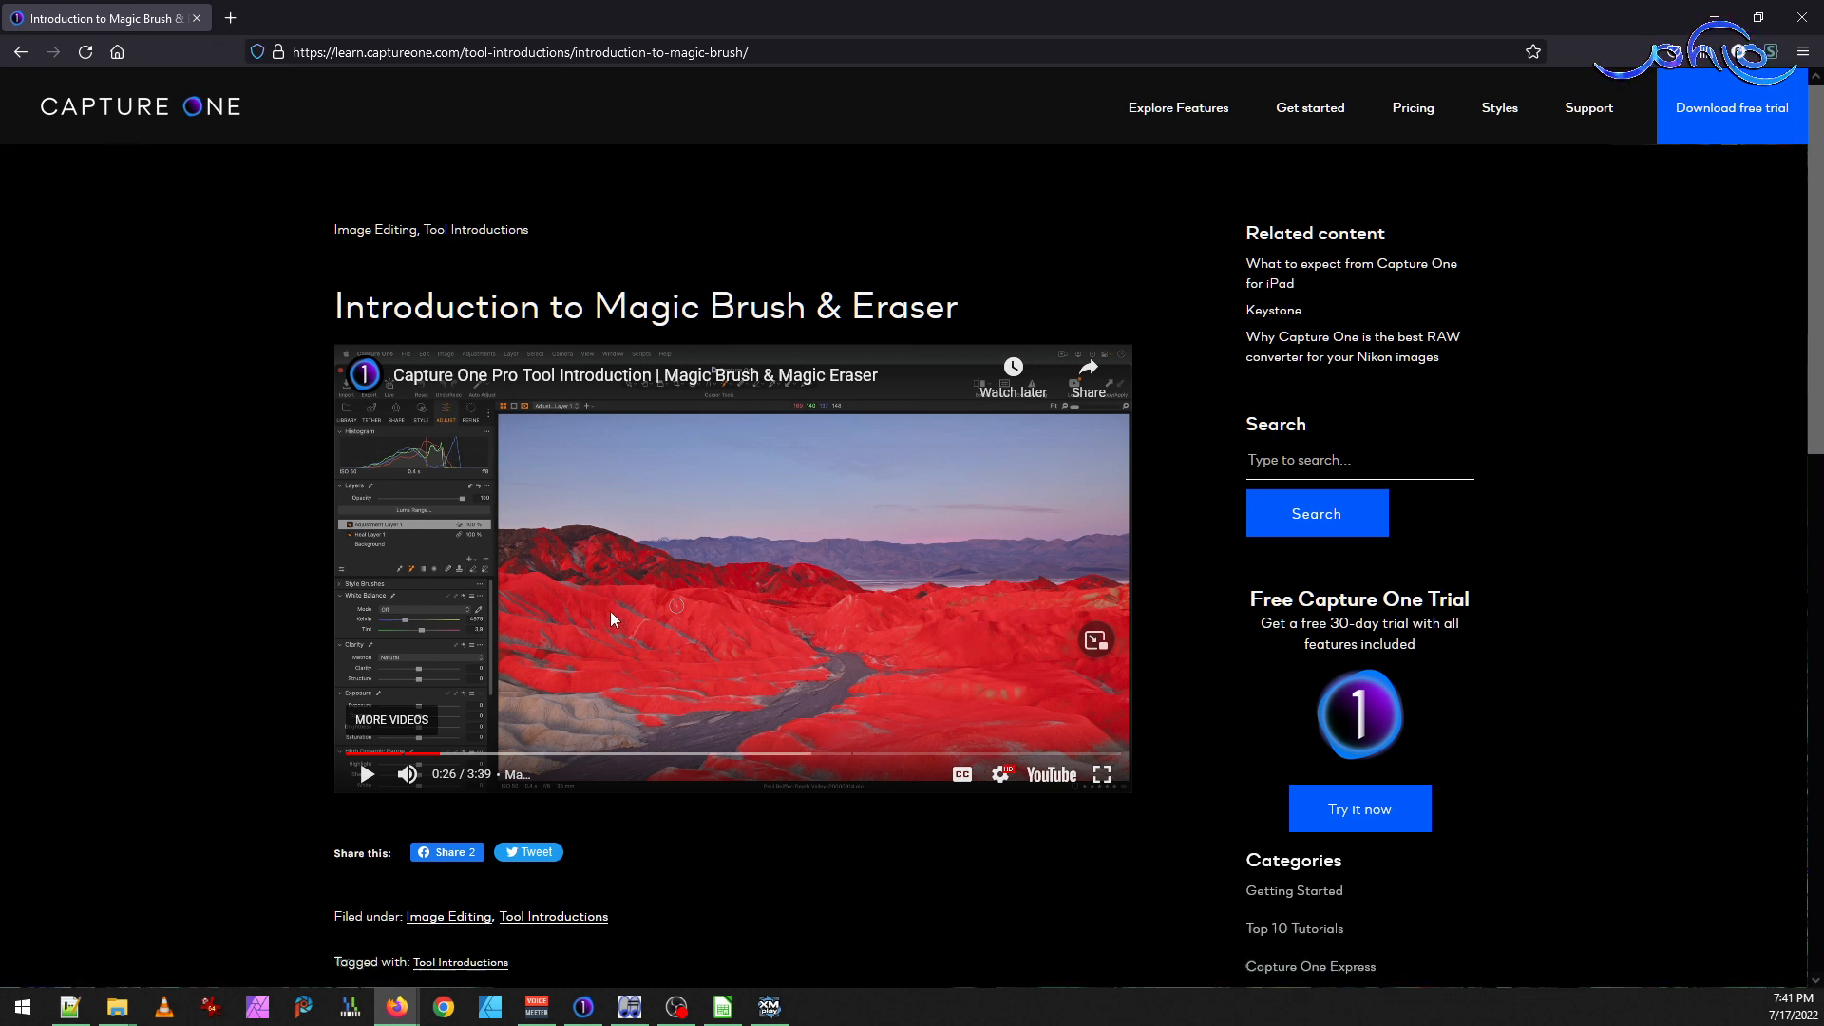
pyautogui.click(758, 603)
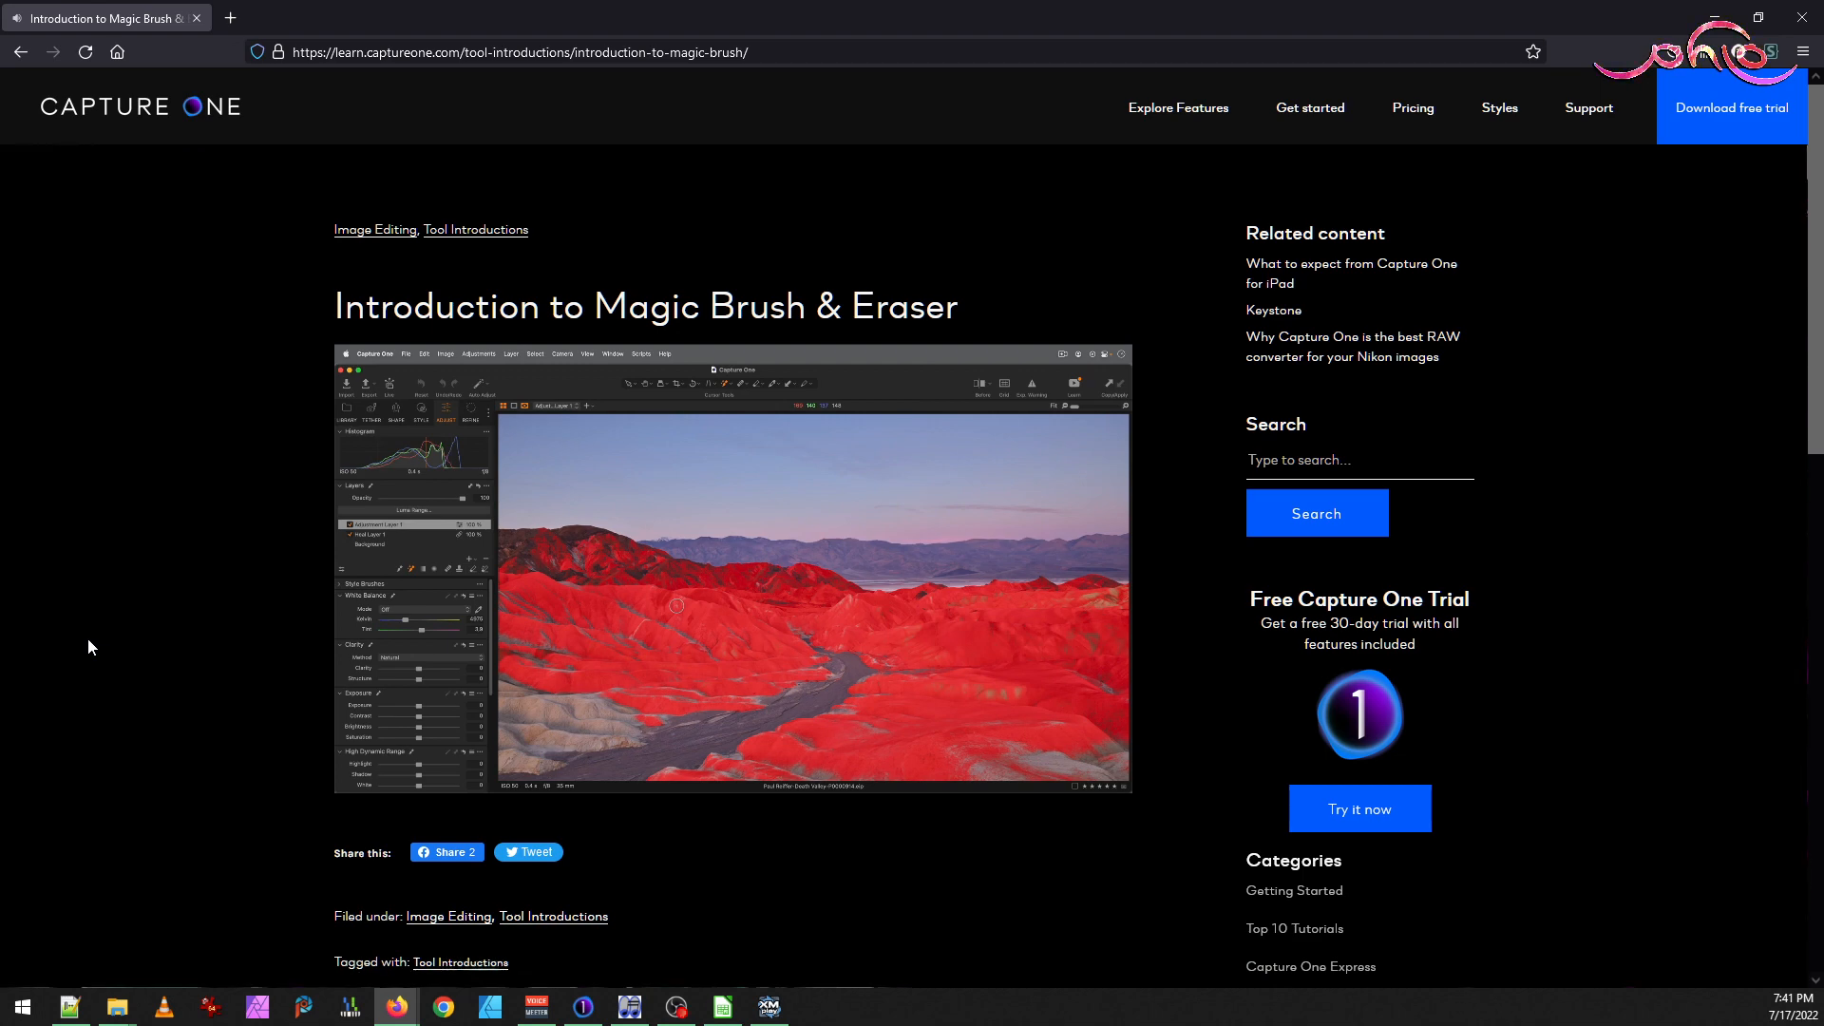
pyautogui.click(771, 636)
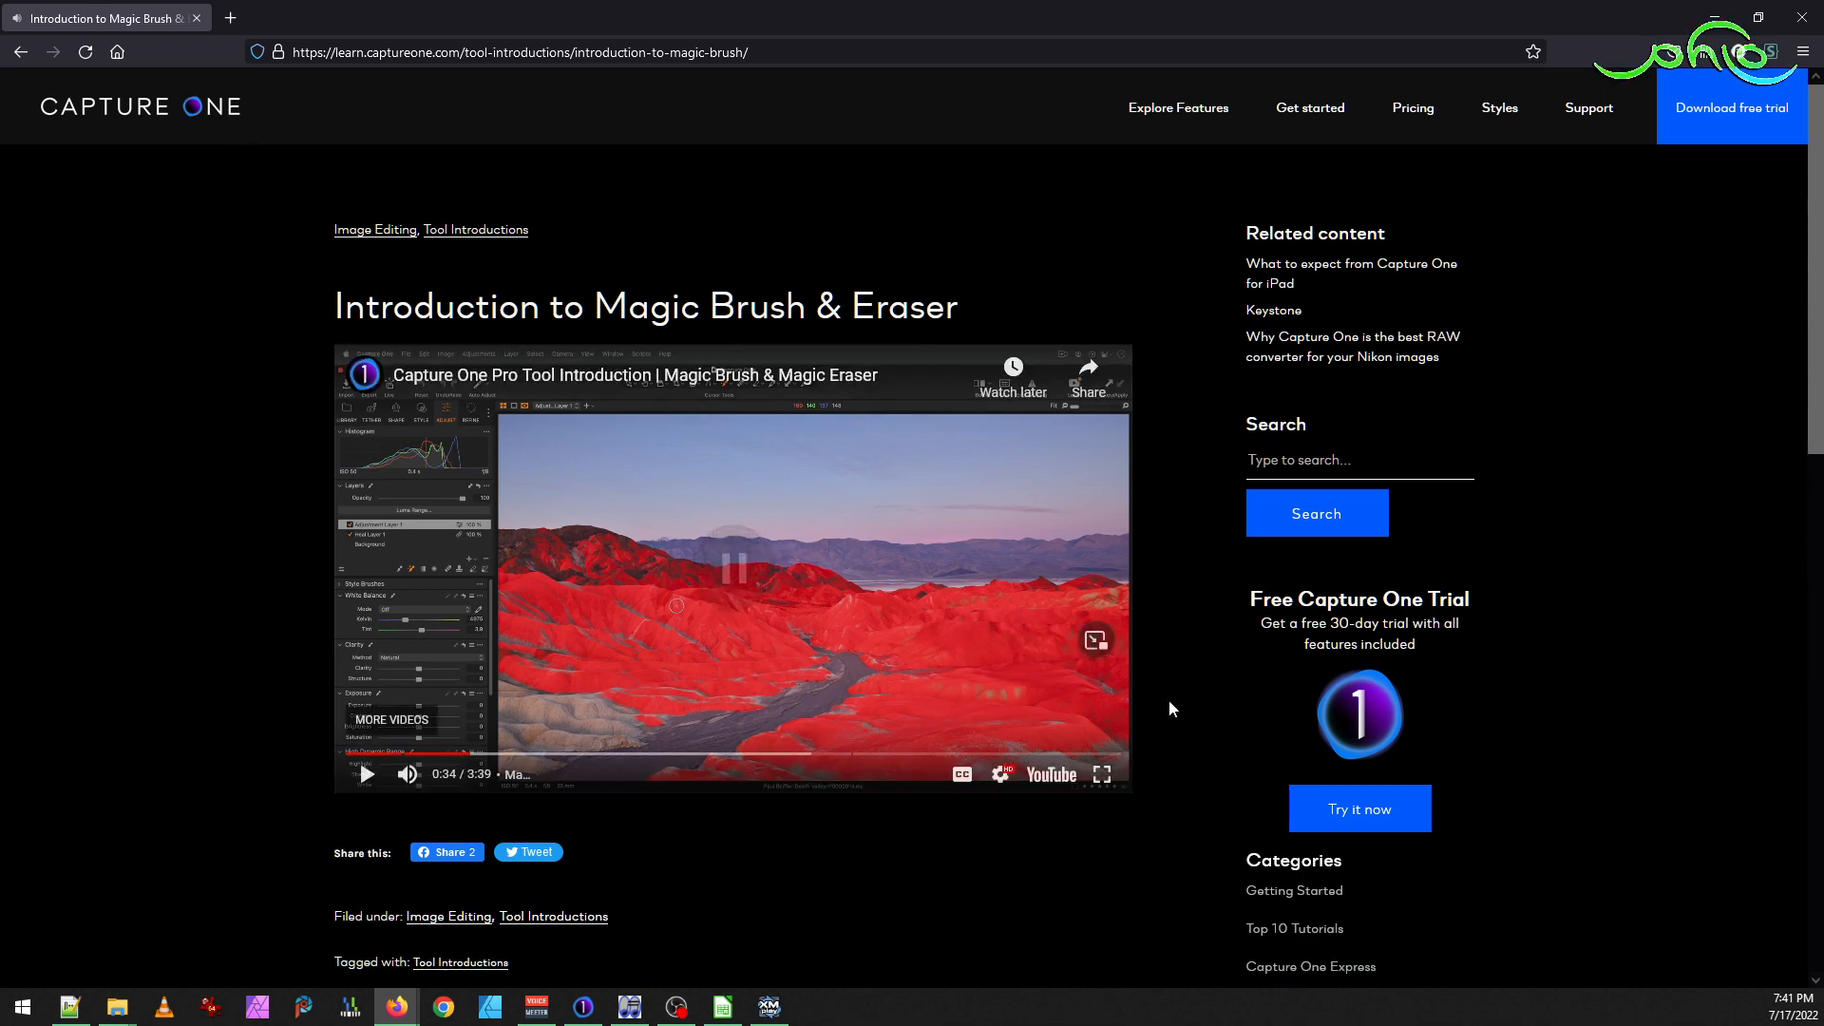
pyautogui.click(1102, 774)
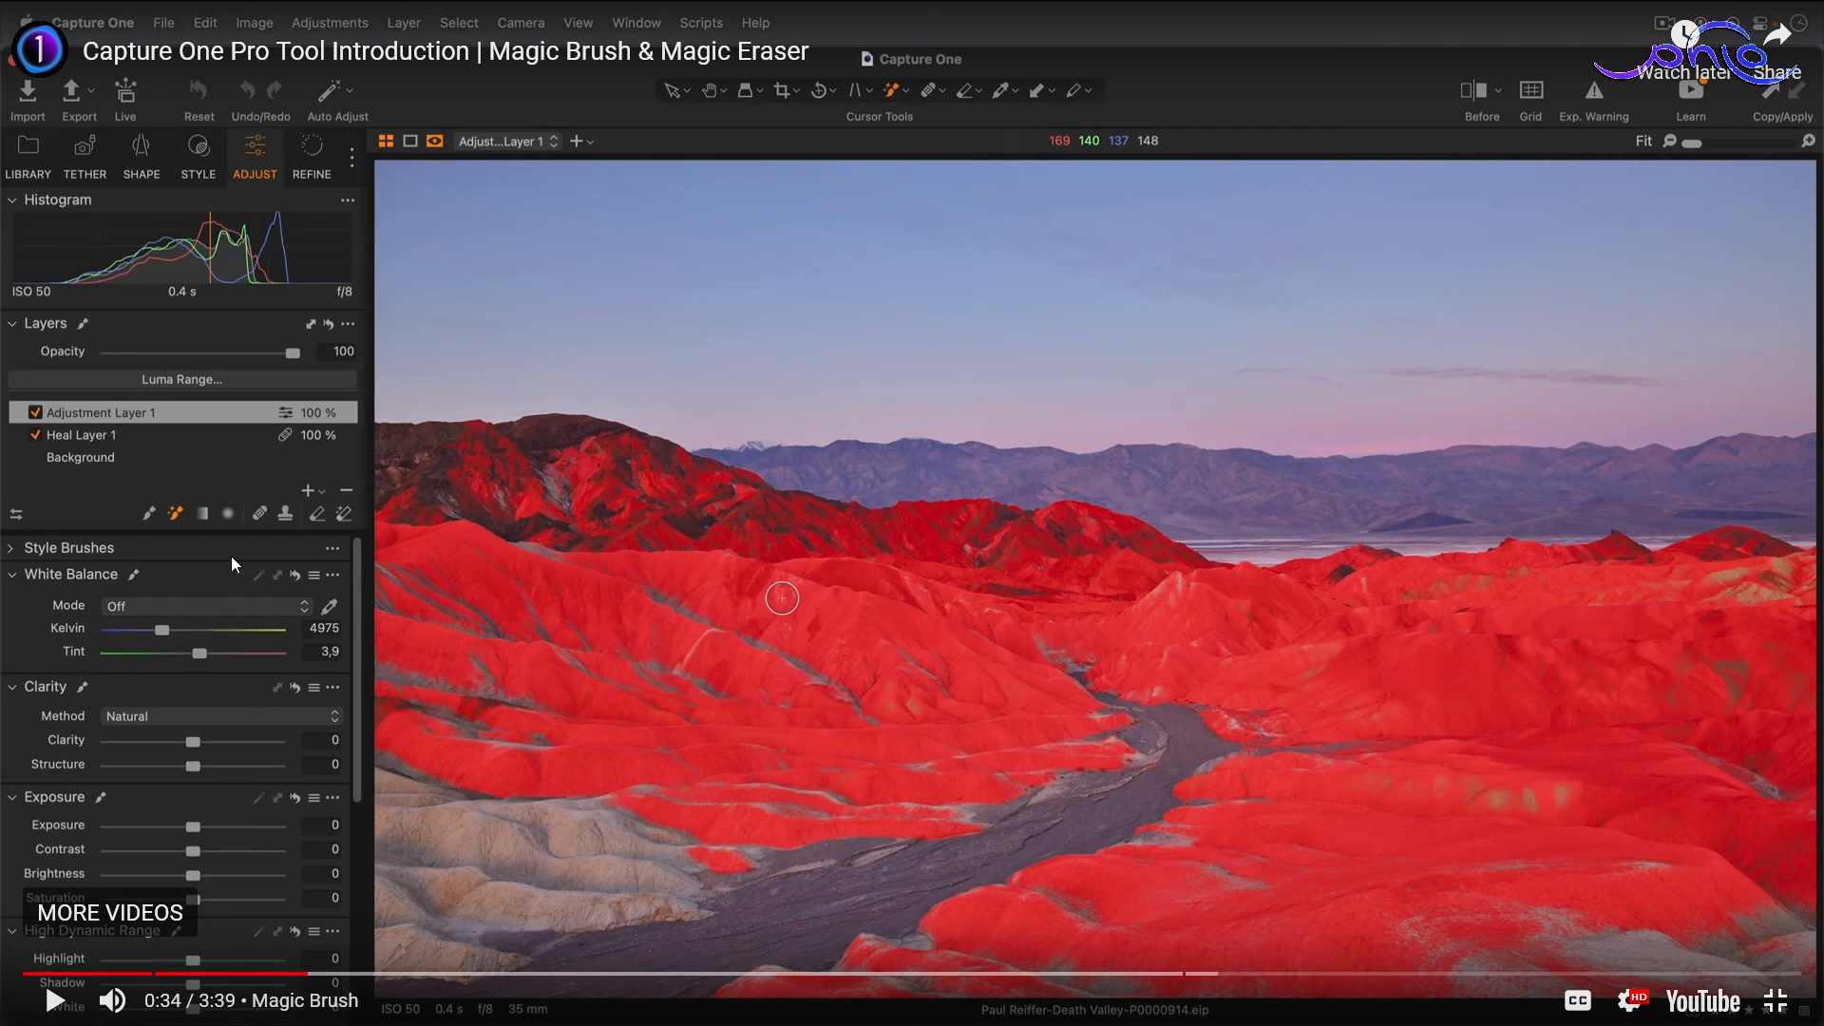
pyautogui.click(667, 651)
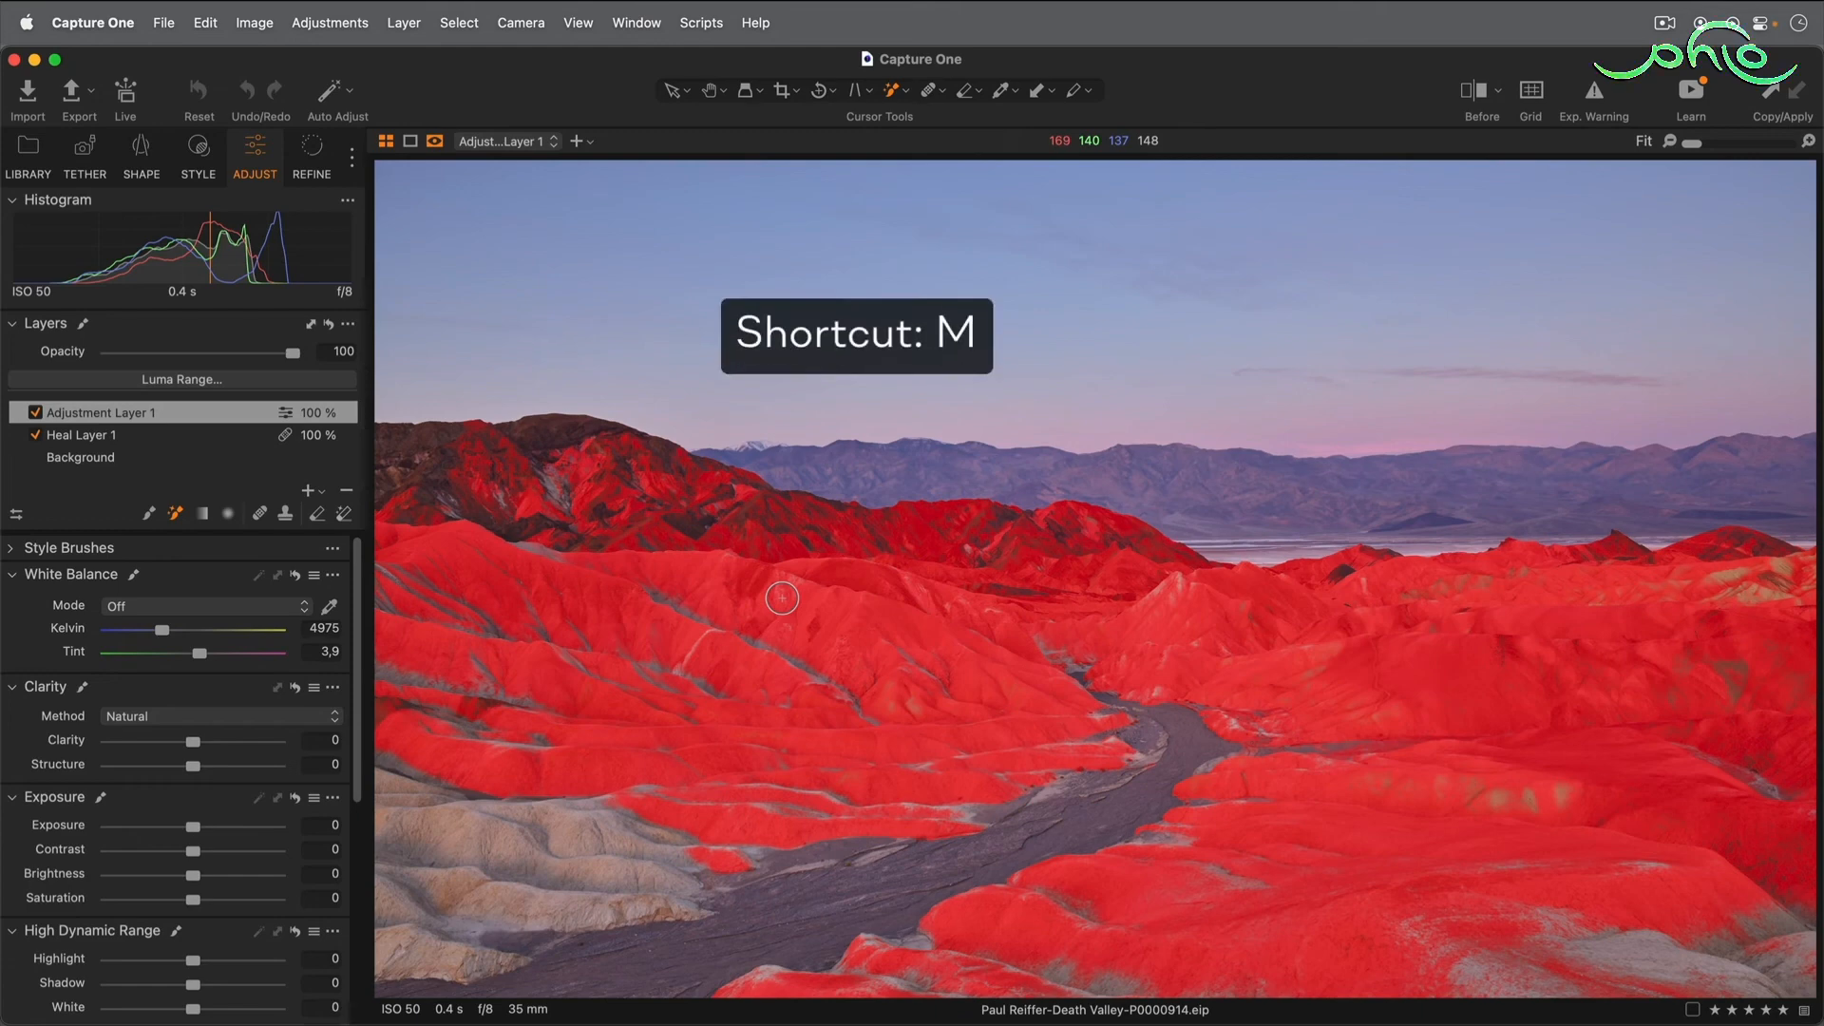
pyautogui.press('m')
pyautogui.press('m')
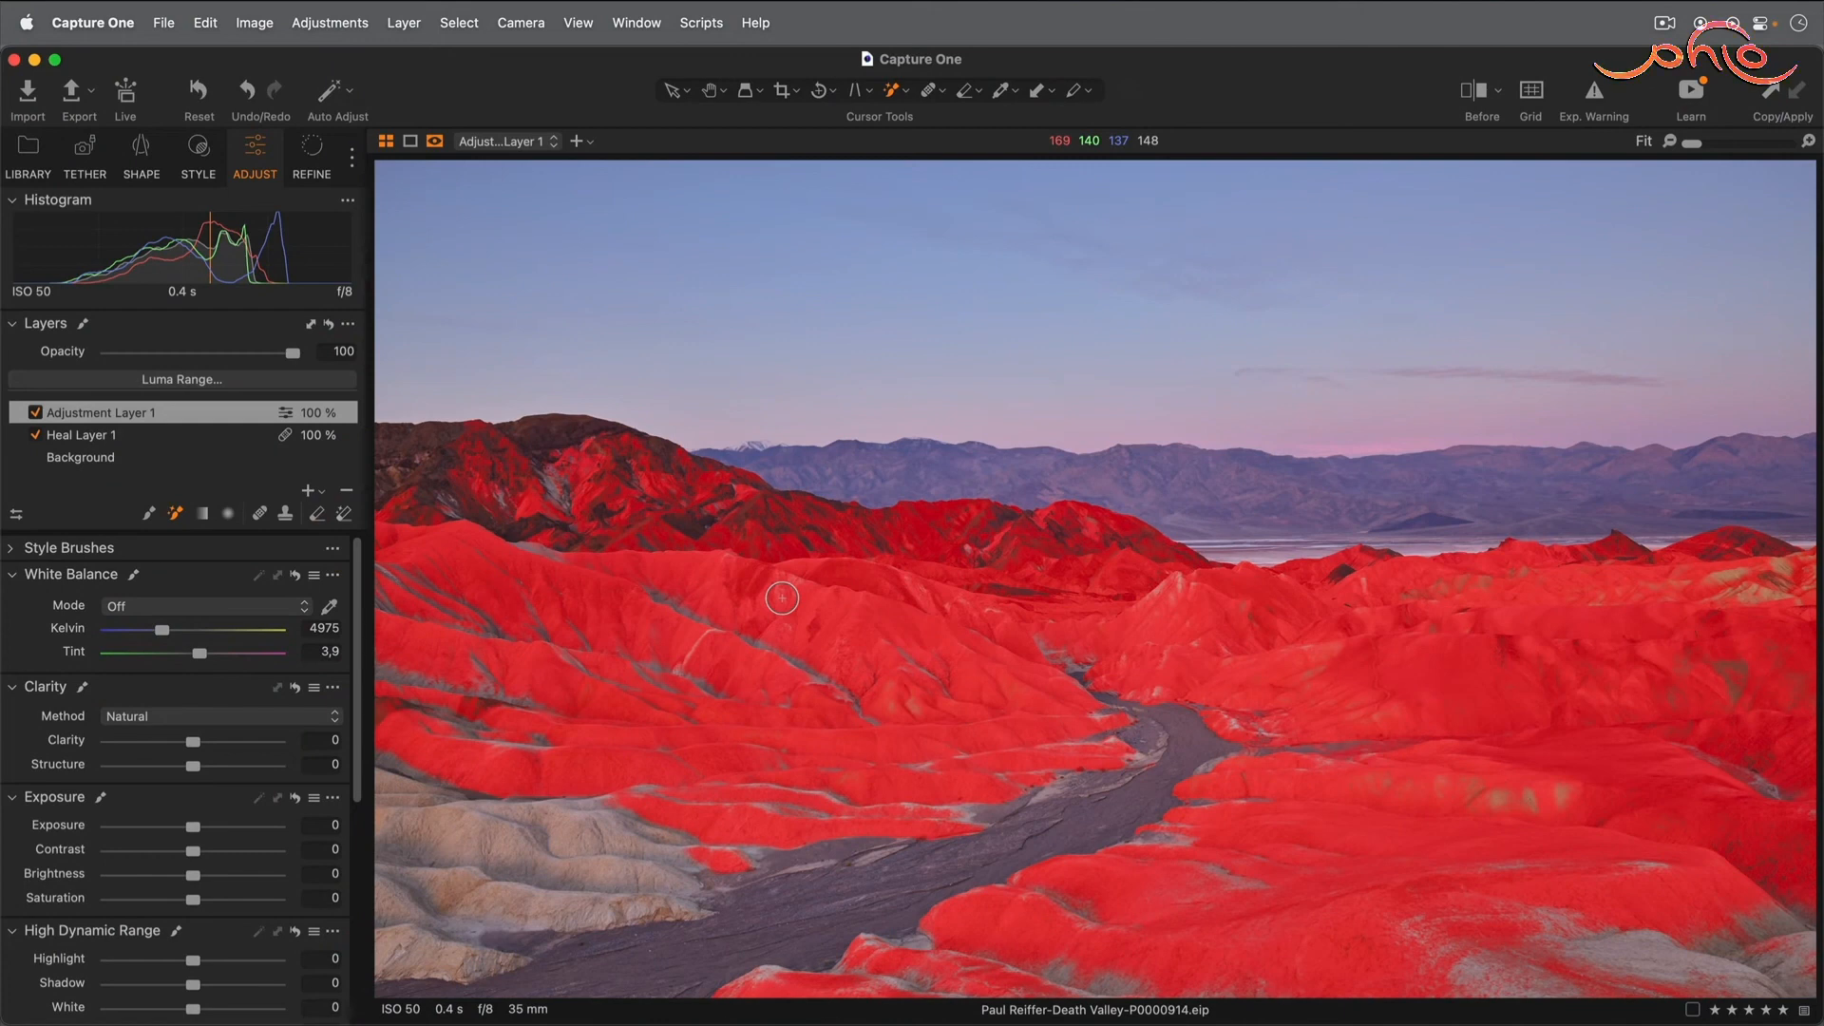
pyautogui.moveTo(747, 630); pyautogui.dragTo(799, 670)
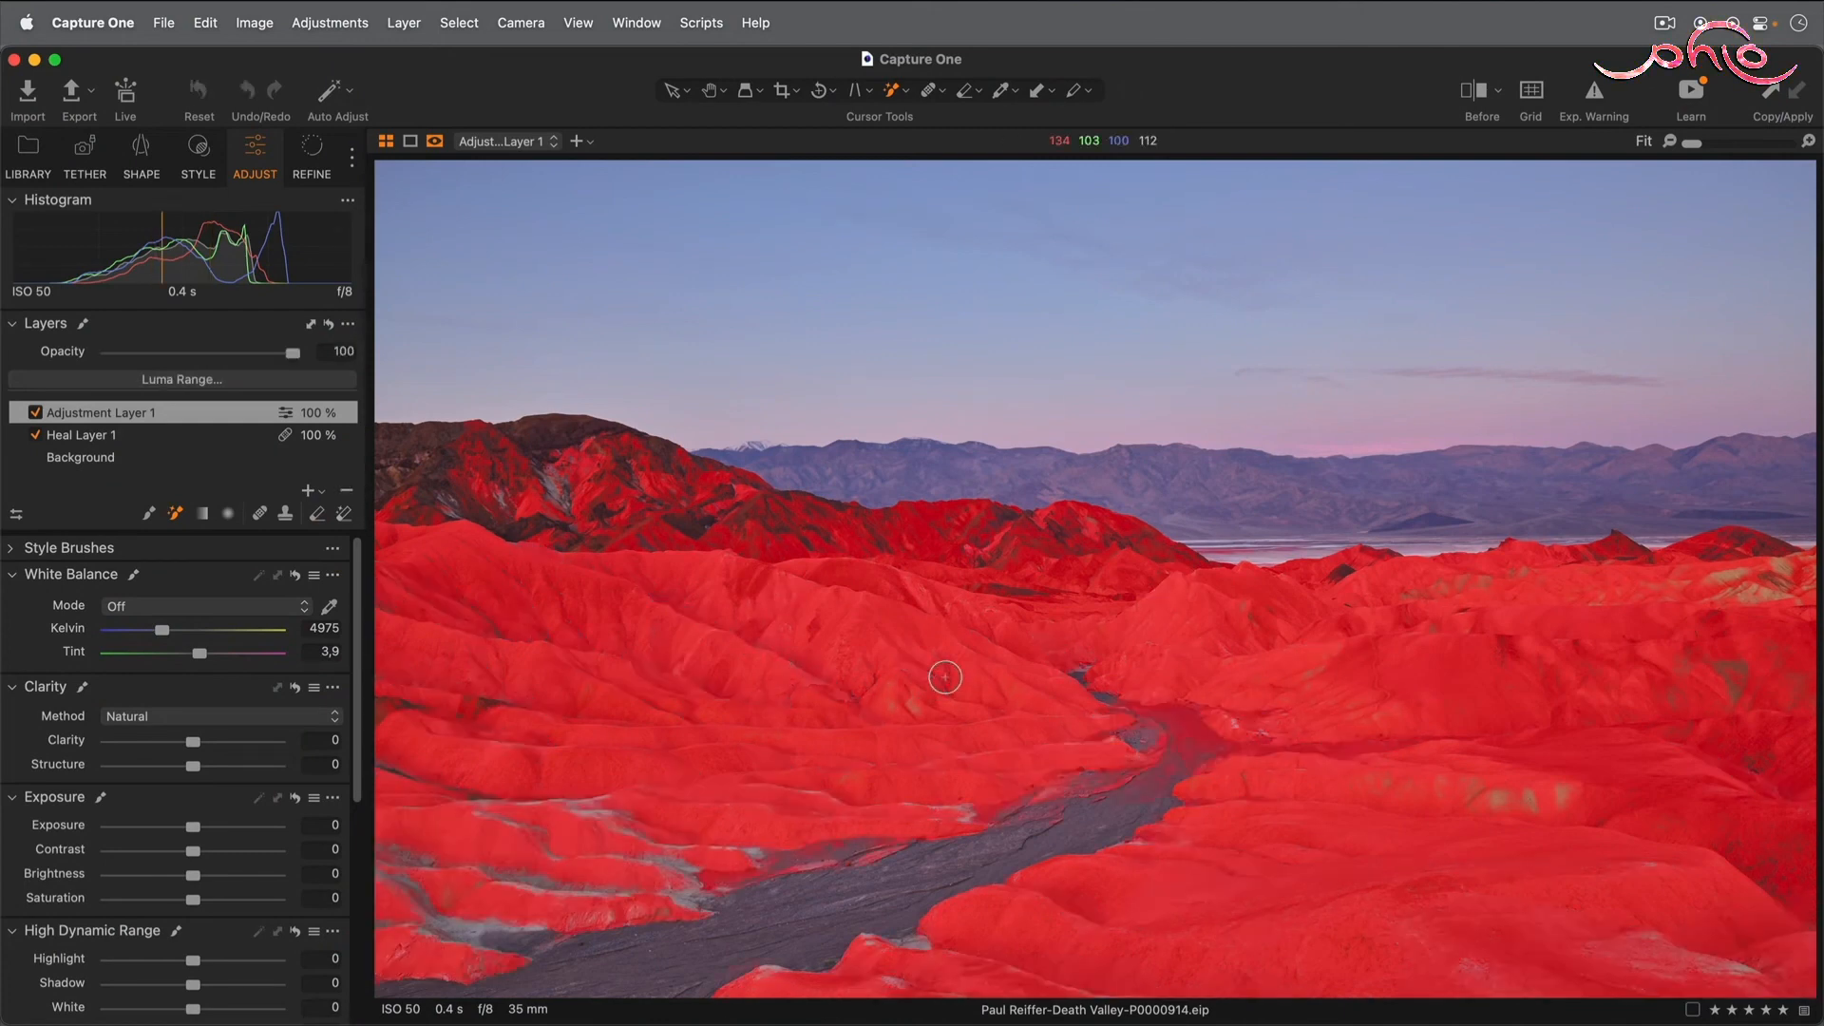
pyautogui.moveTo(1010, 755); pyautogui.dragTo(1177, 824)
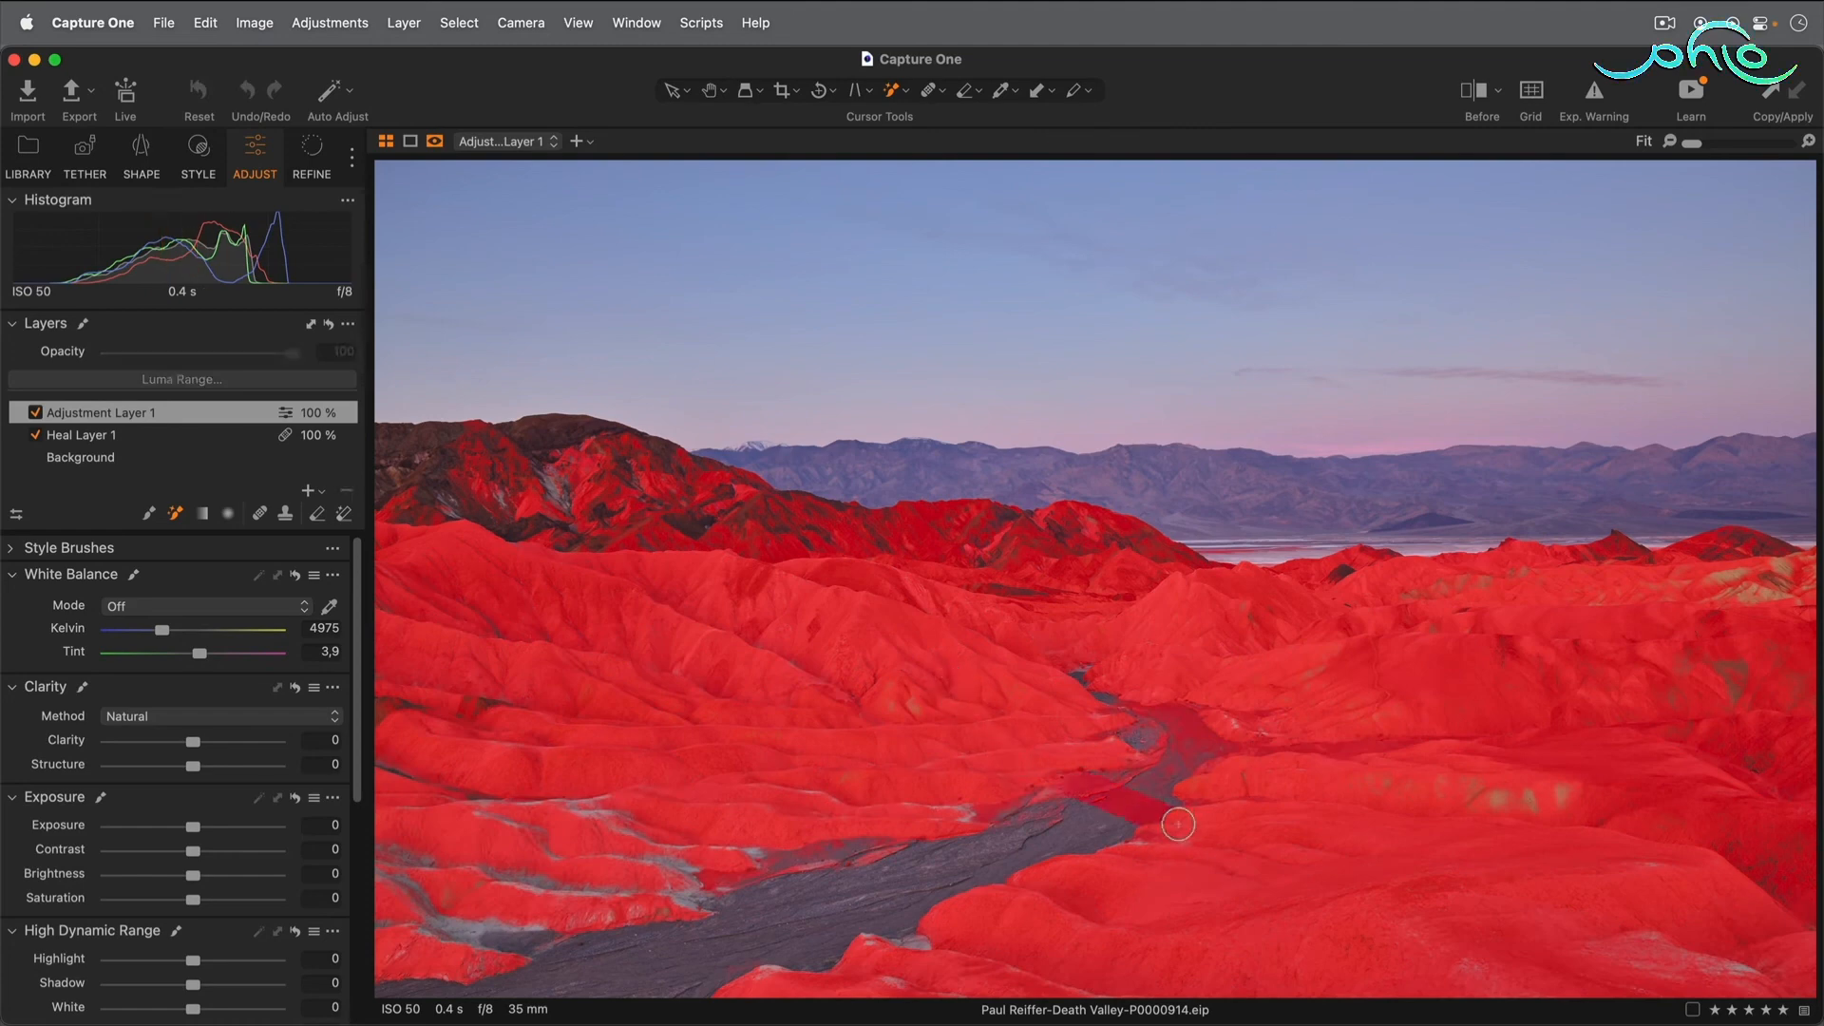
pyautogui.moveTo(624, 825); pyautogui.dragTo(597, 813)
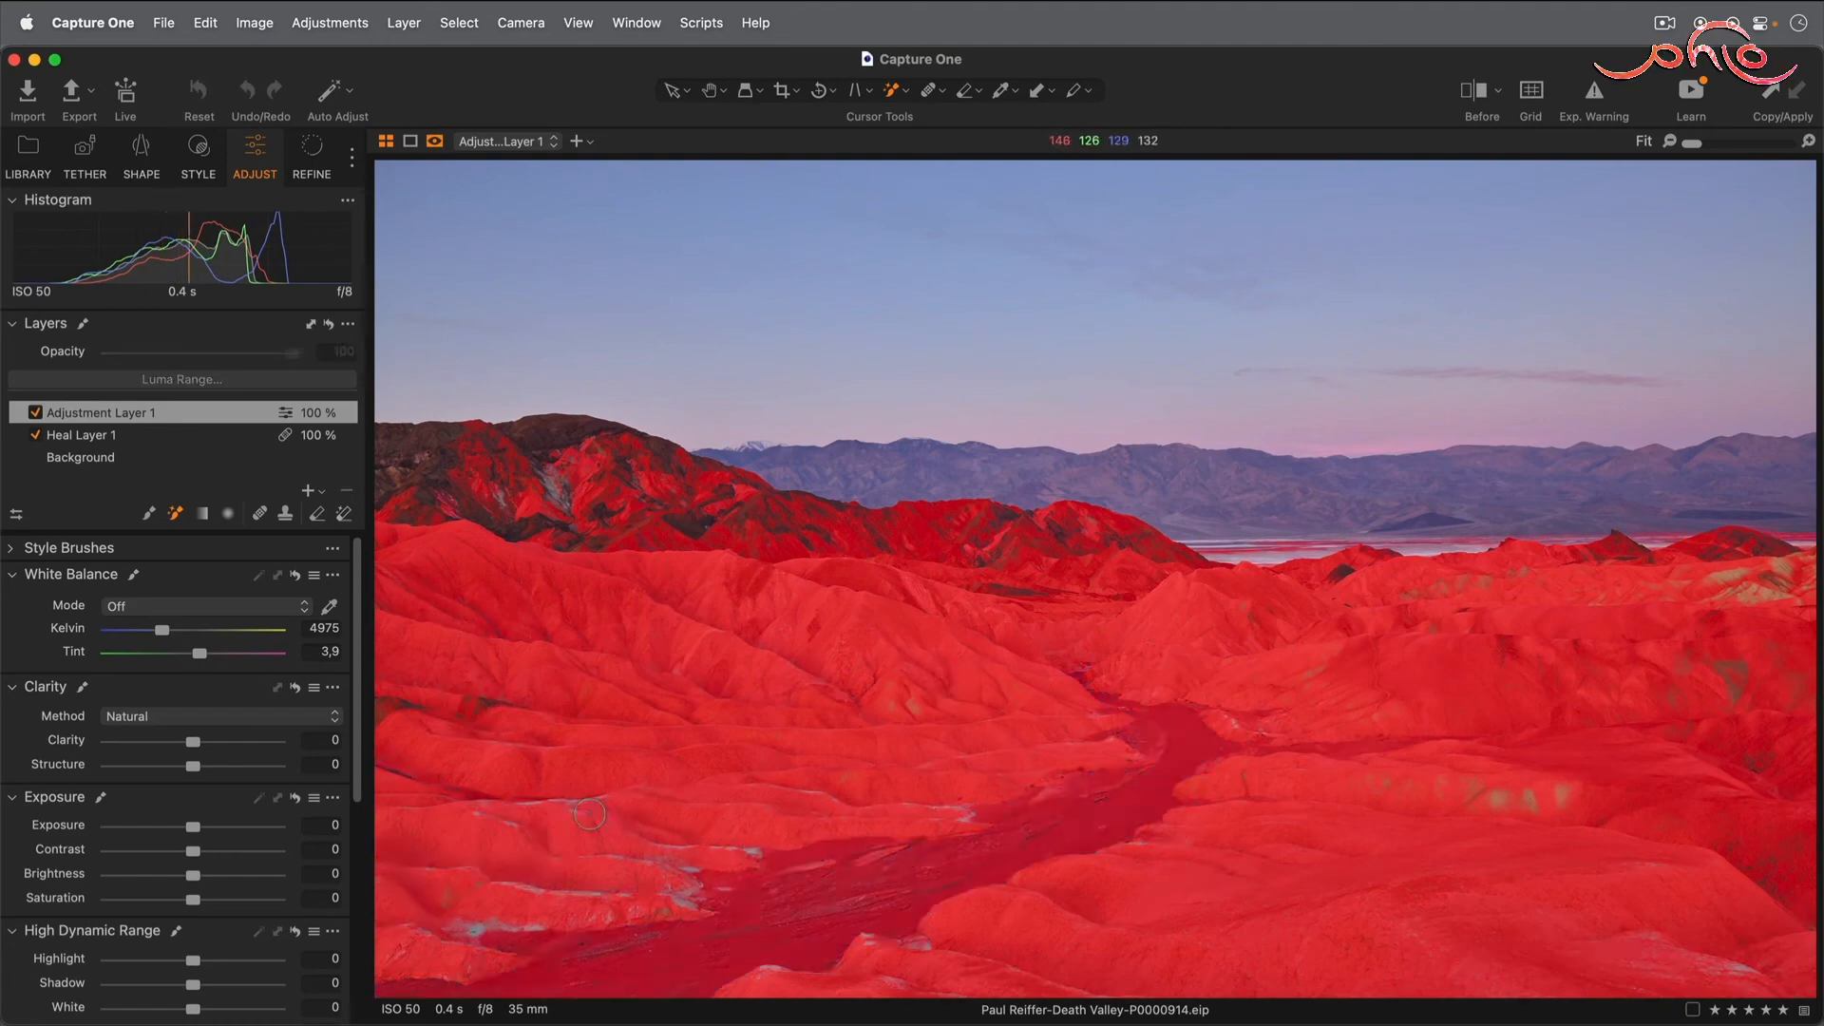
pyautogui.press('m')
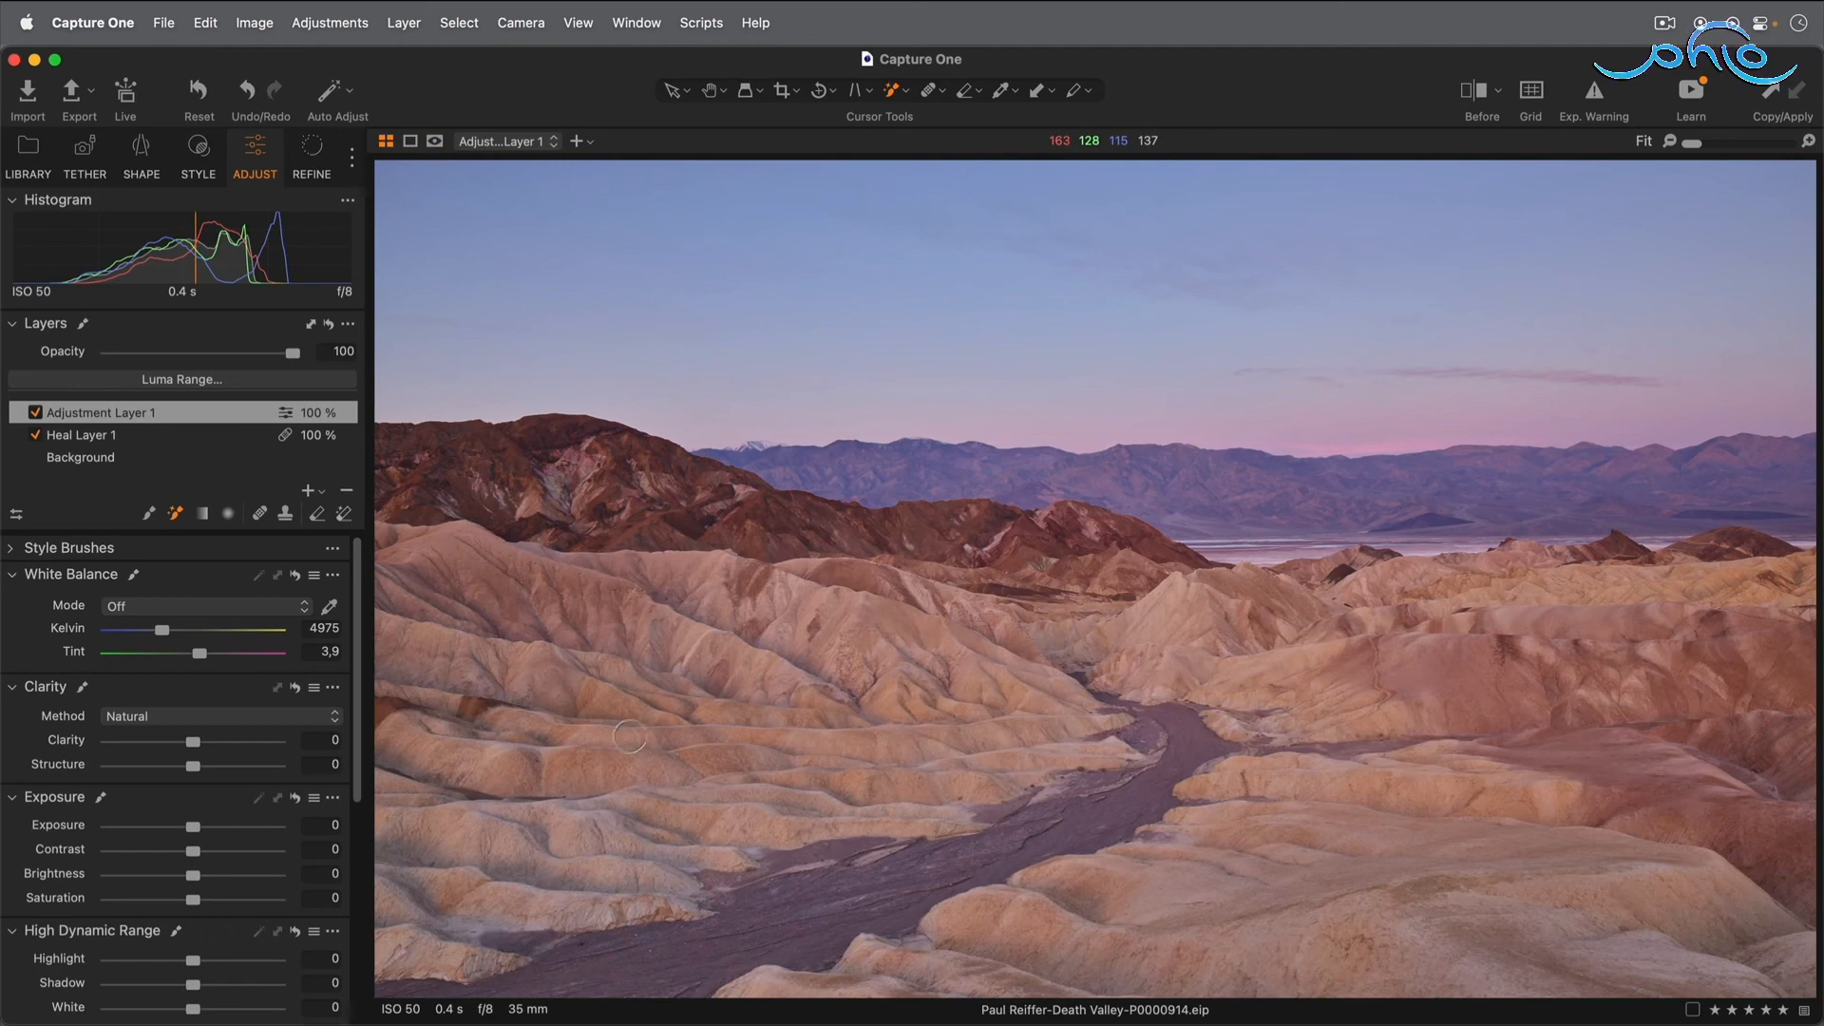
pyautogui.moveTo(193, 741); pyautogui.dragTo(237, 742)
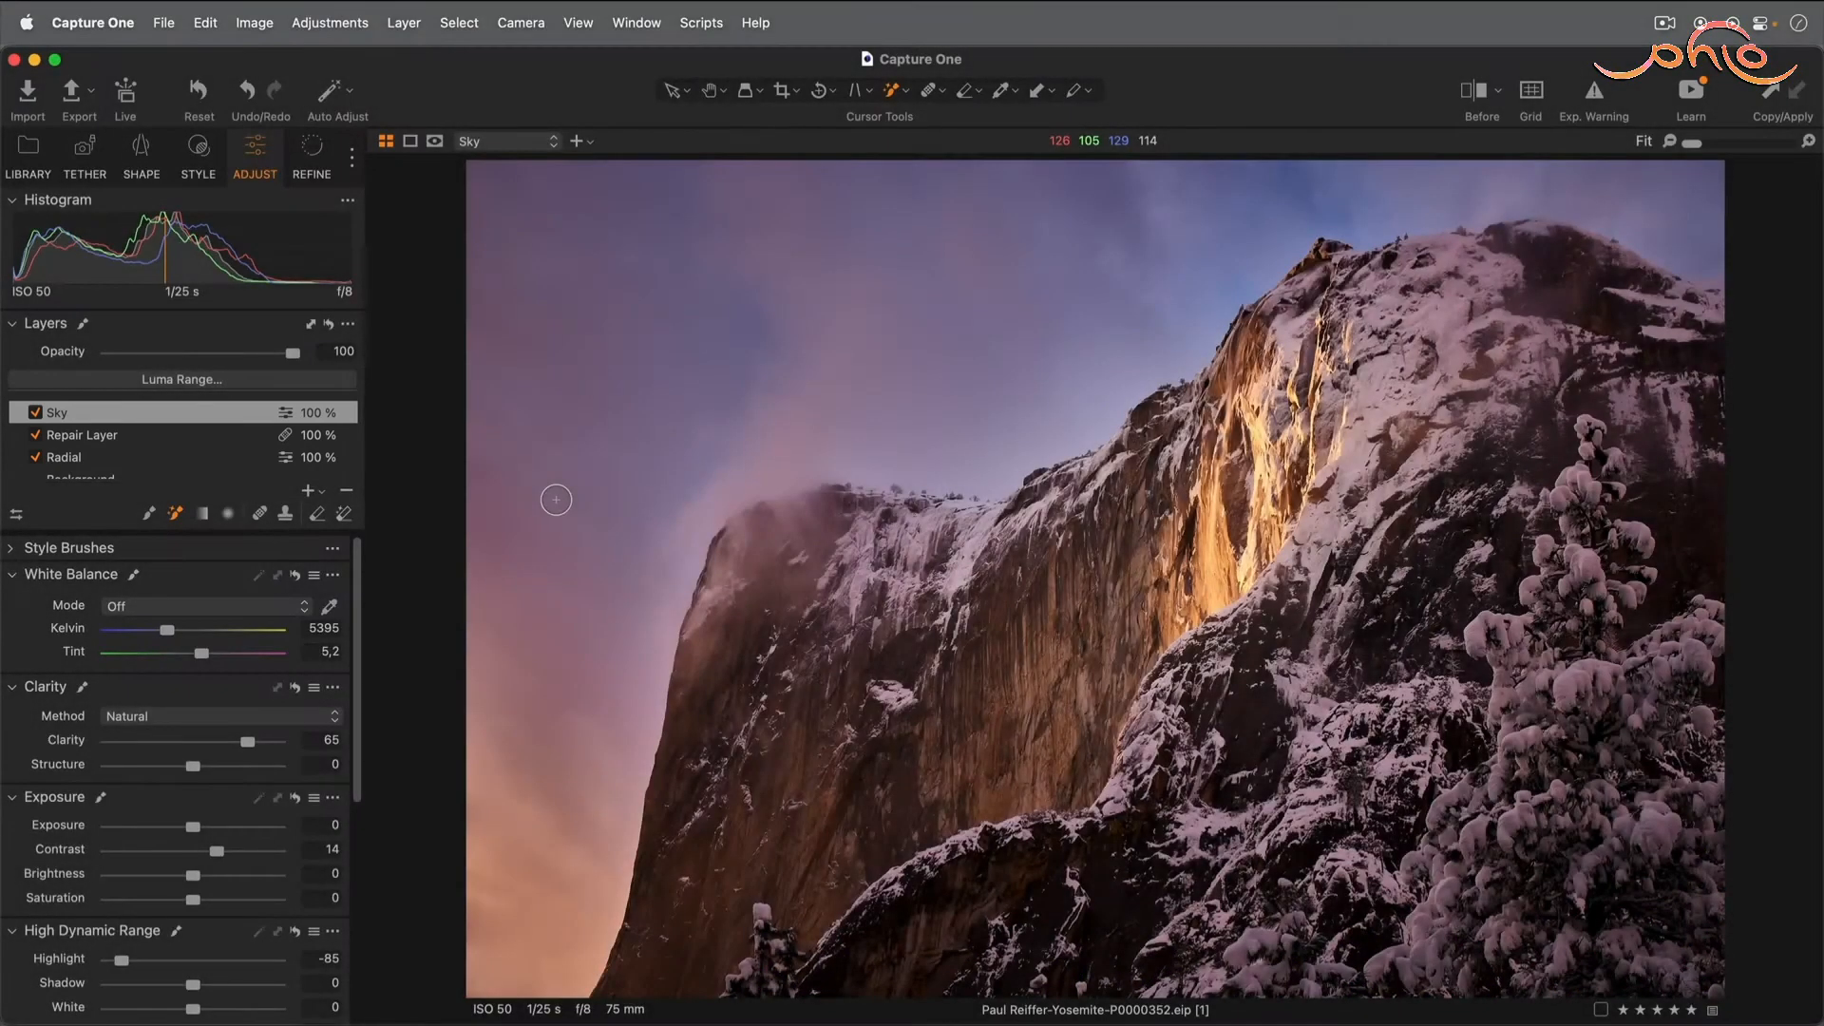
pyautogui.click(313, 493)
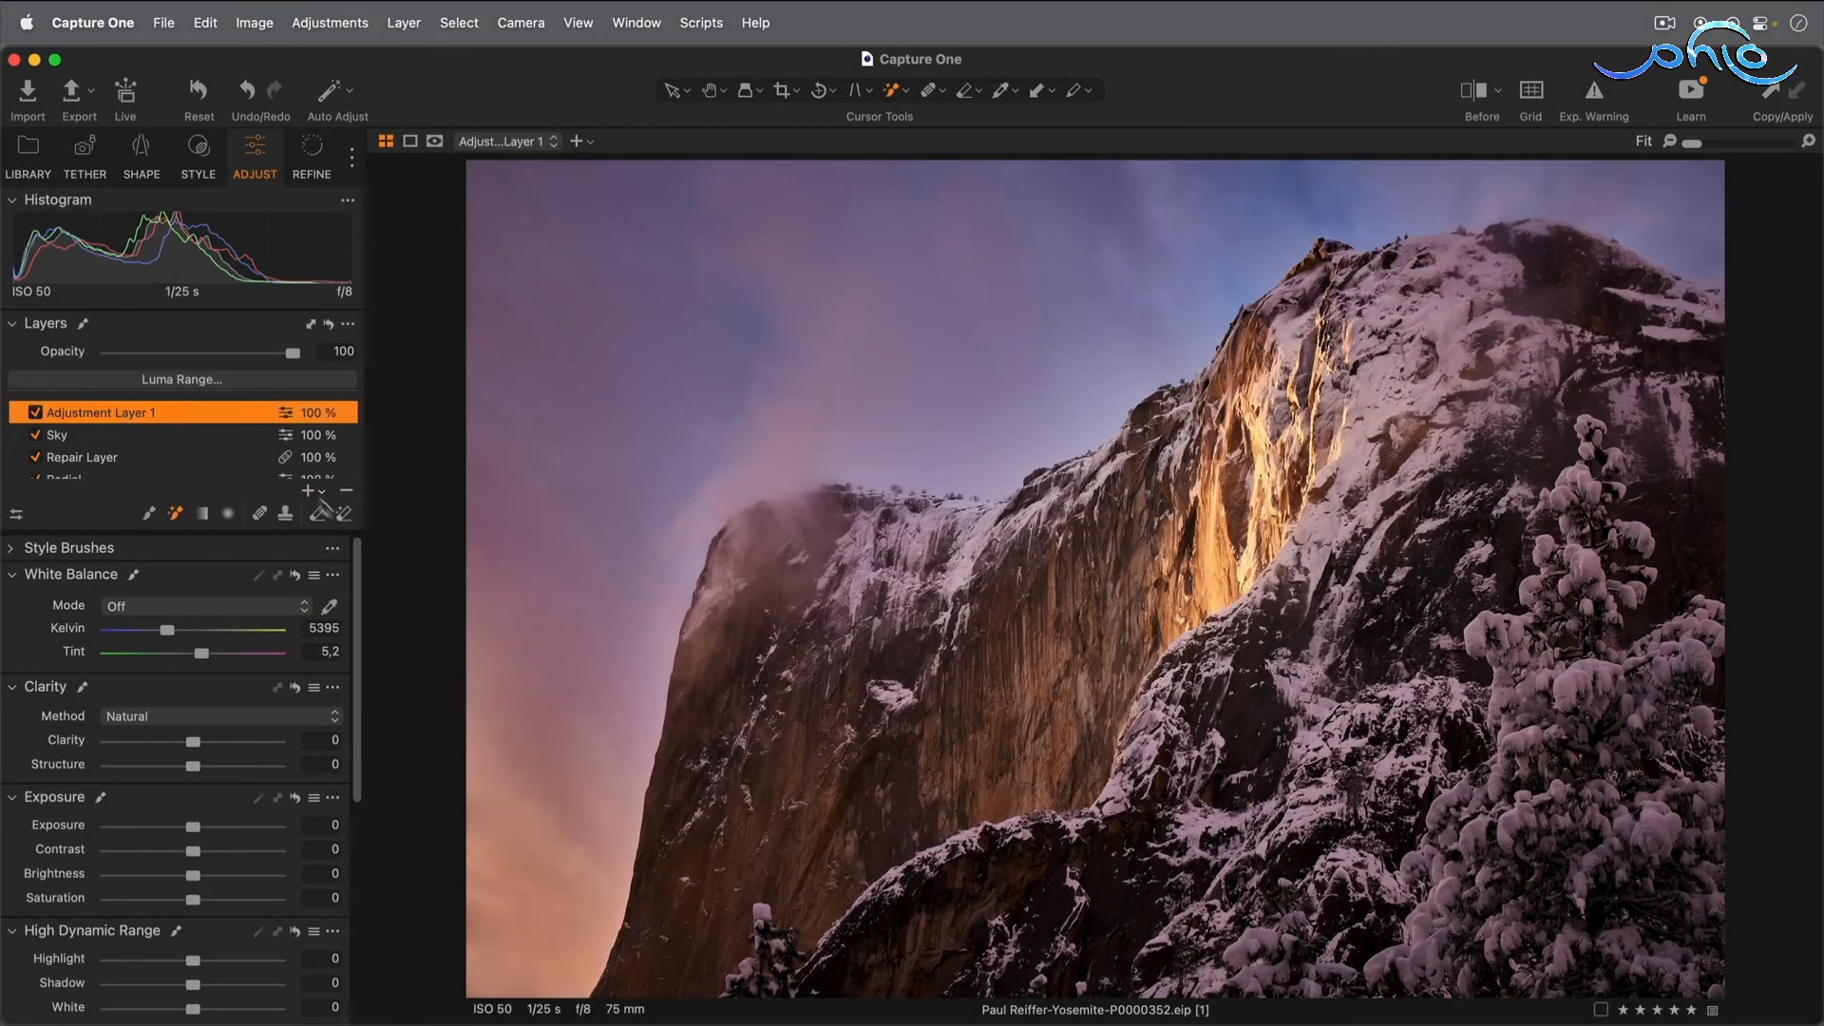
pyautogui.rightClick(1027, 606)
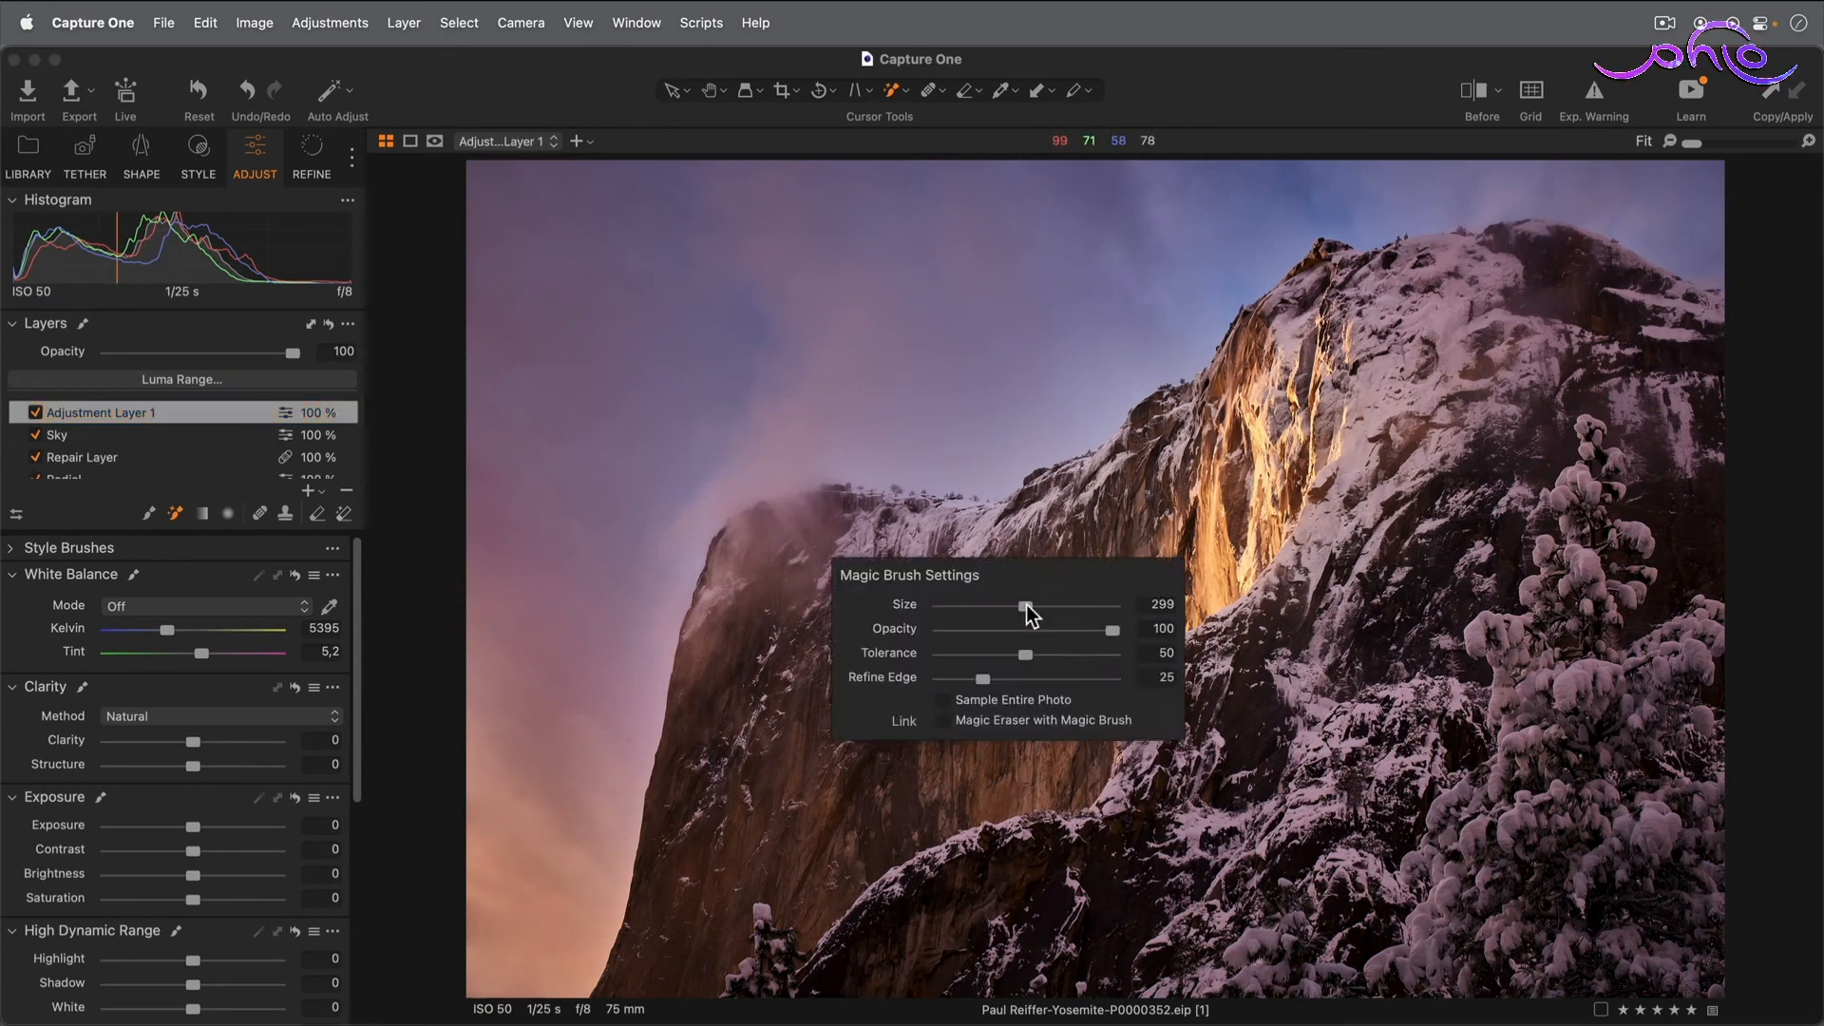
# Pause the tutorial video, leave its full-screen view, and minimize the browser to return to Capture One
pyautogui.click(608, 558)
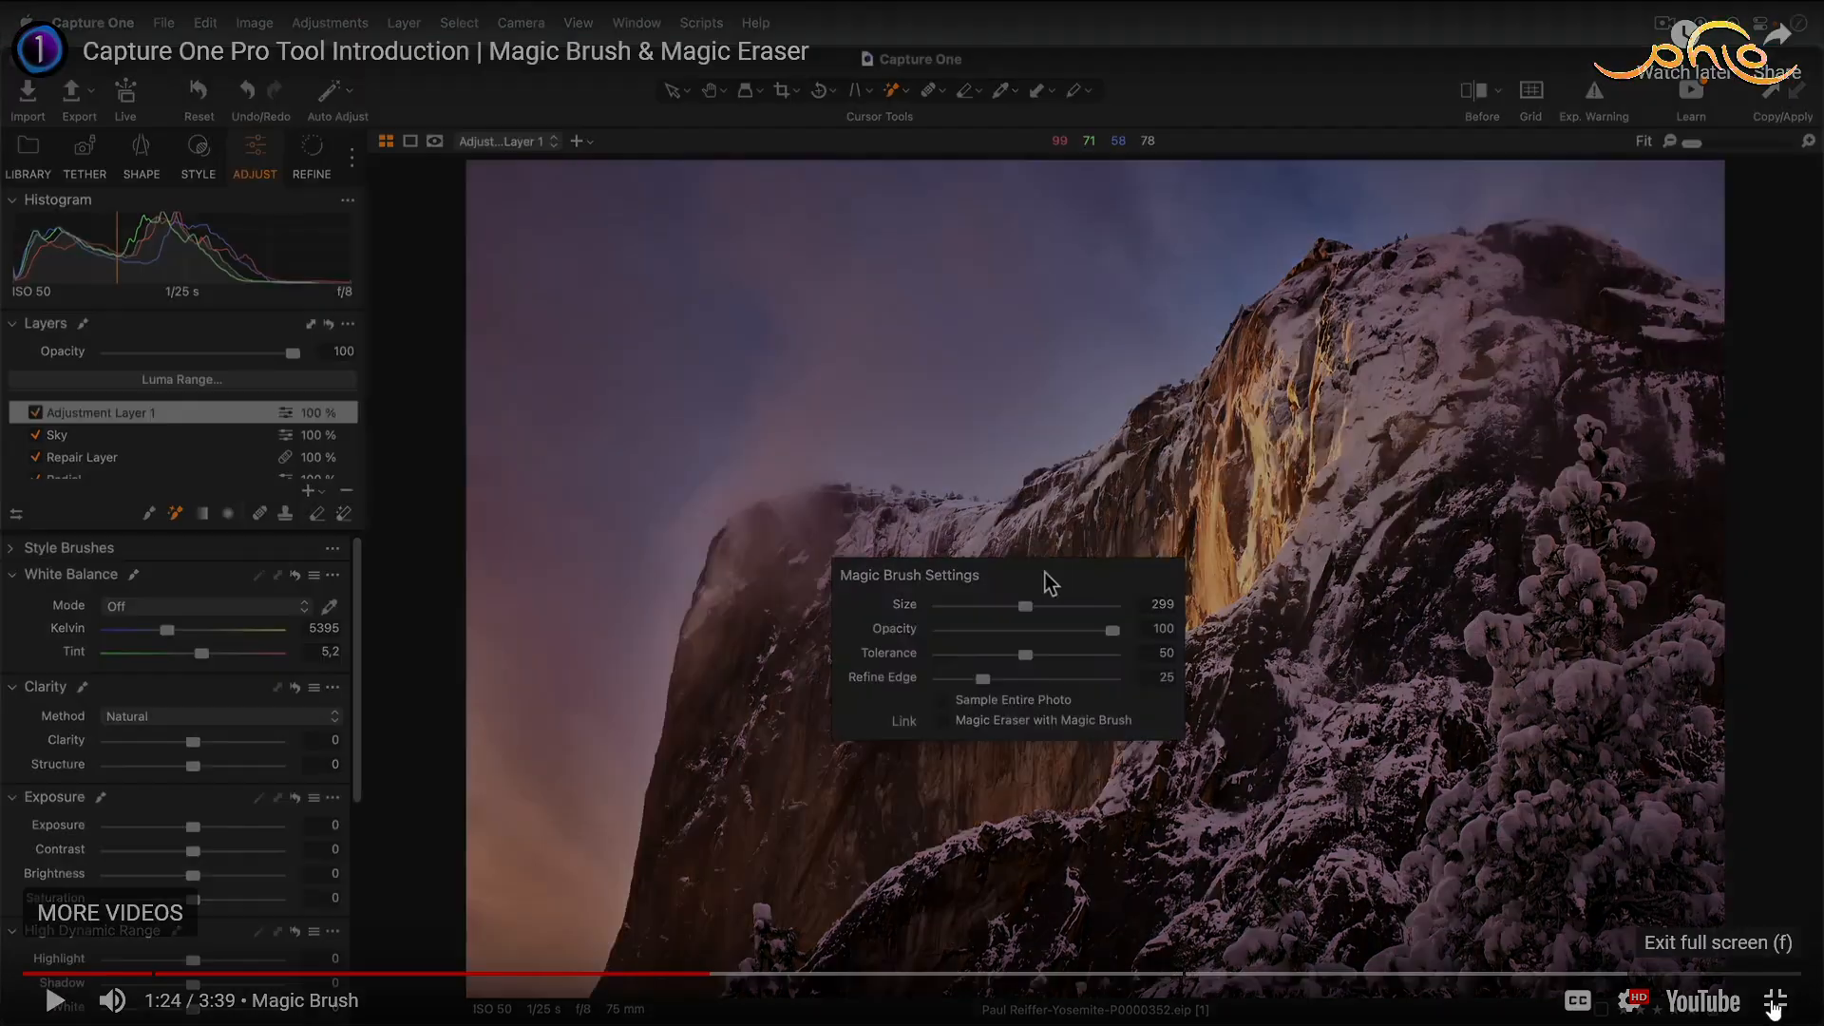
pyautogui.click(1776, 1001)
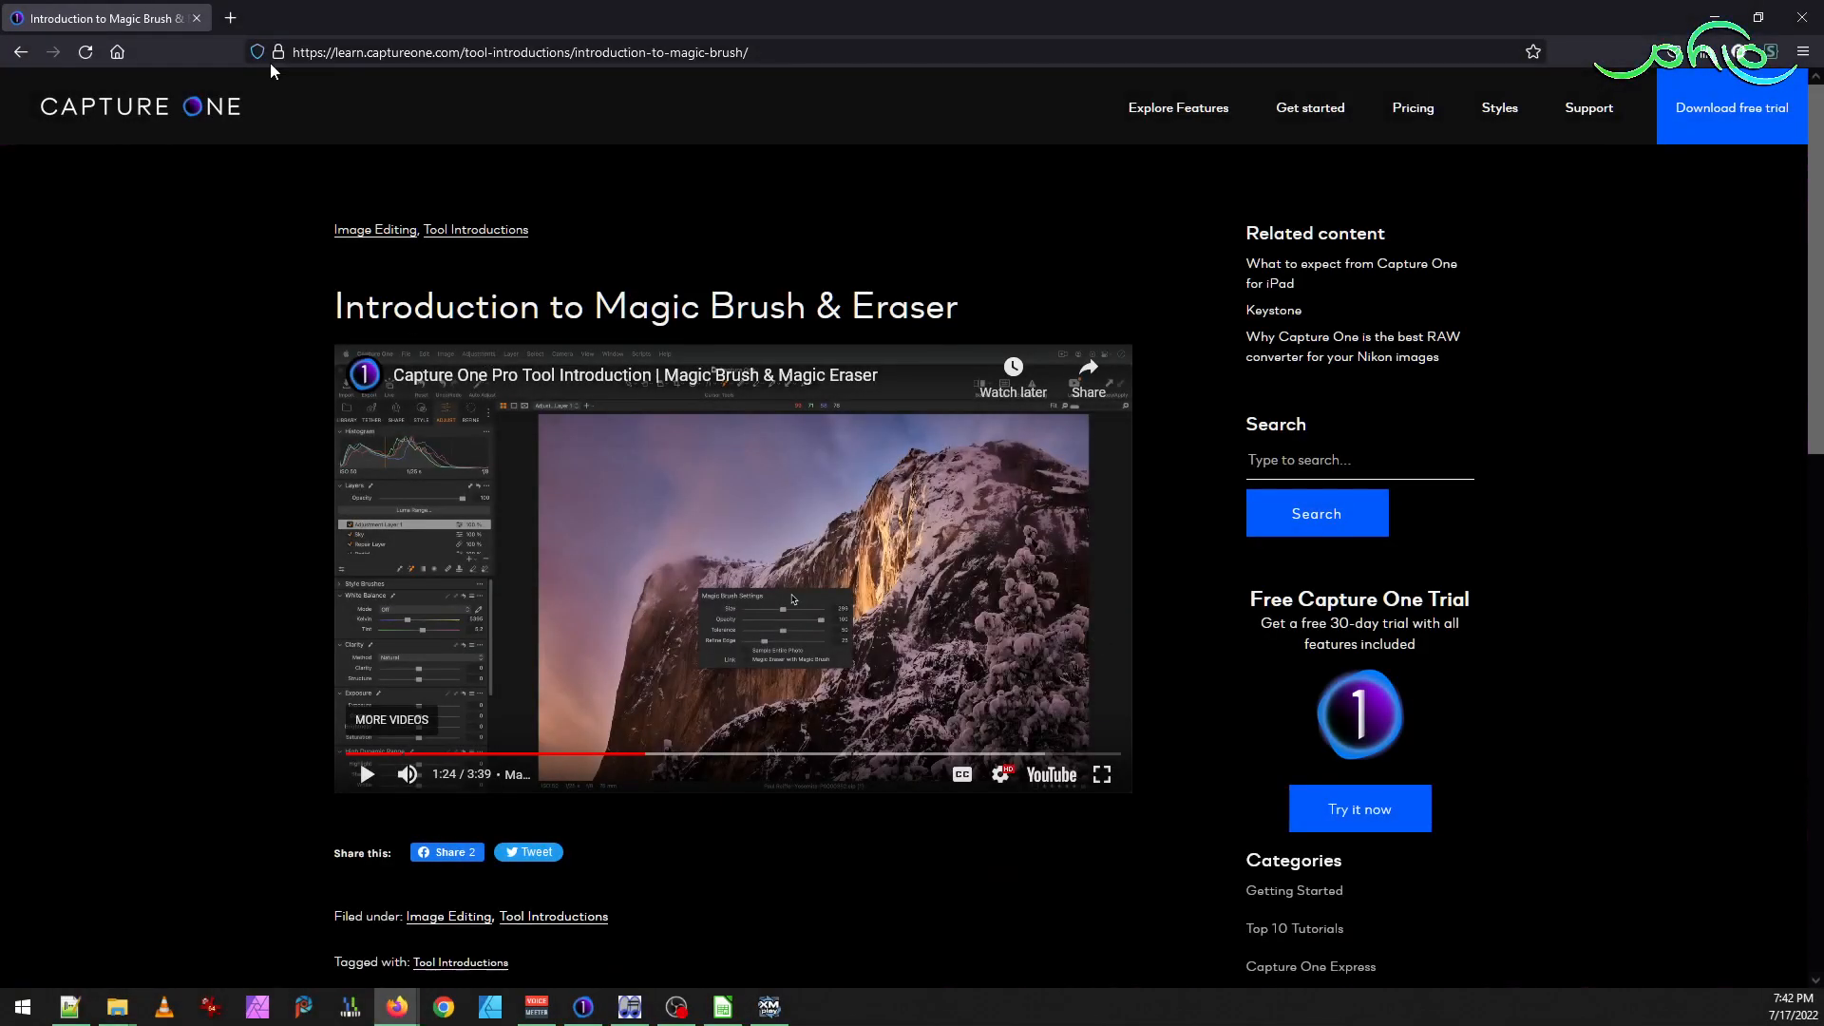
pyautogui.click(1714, 17)
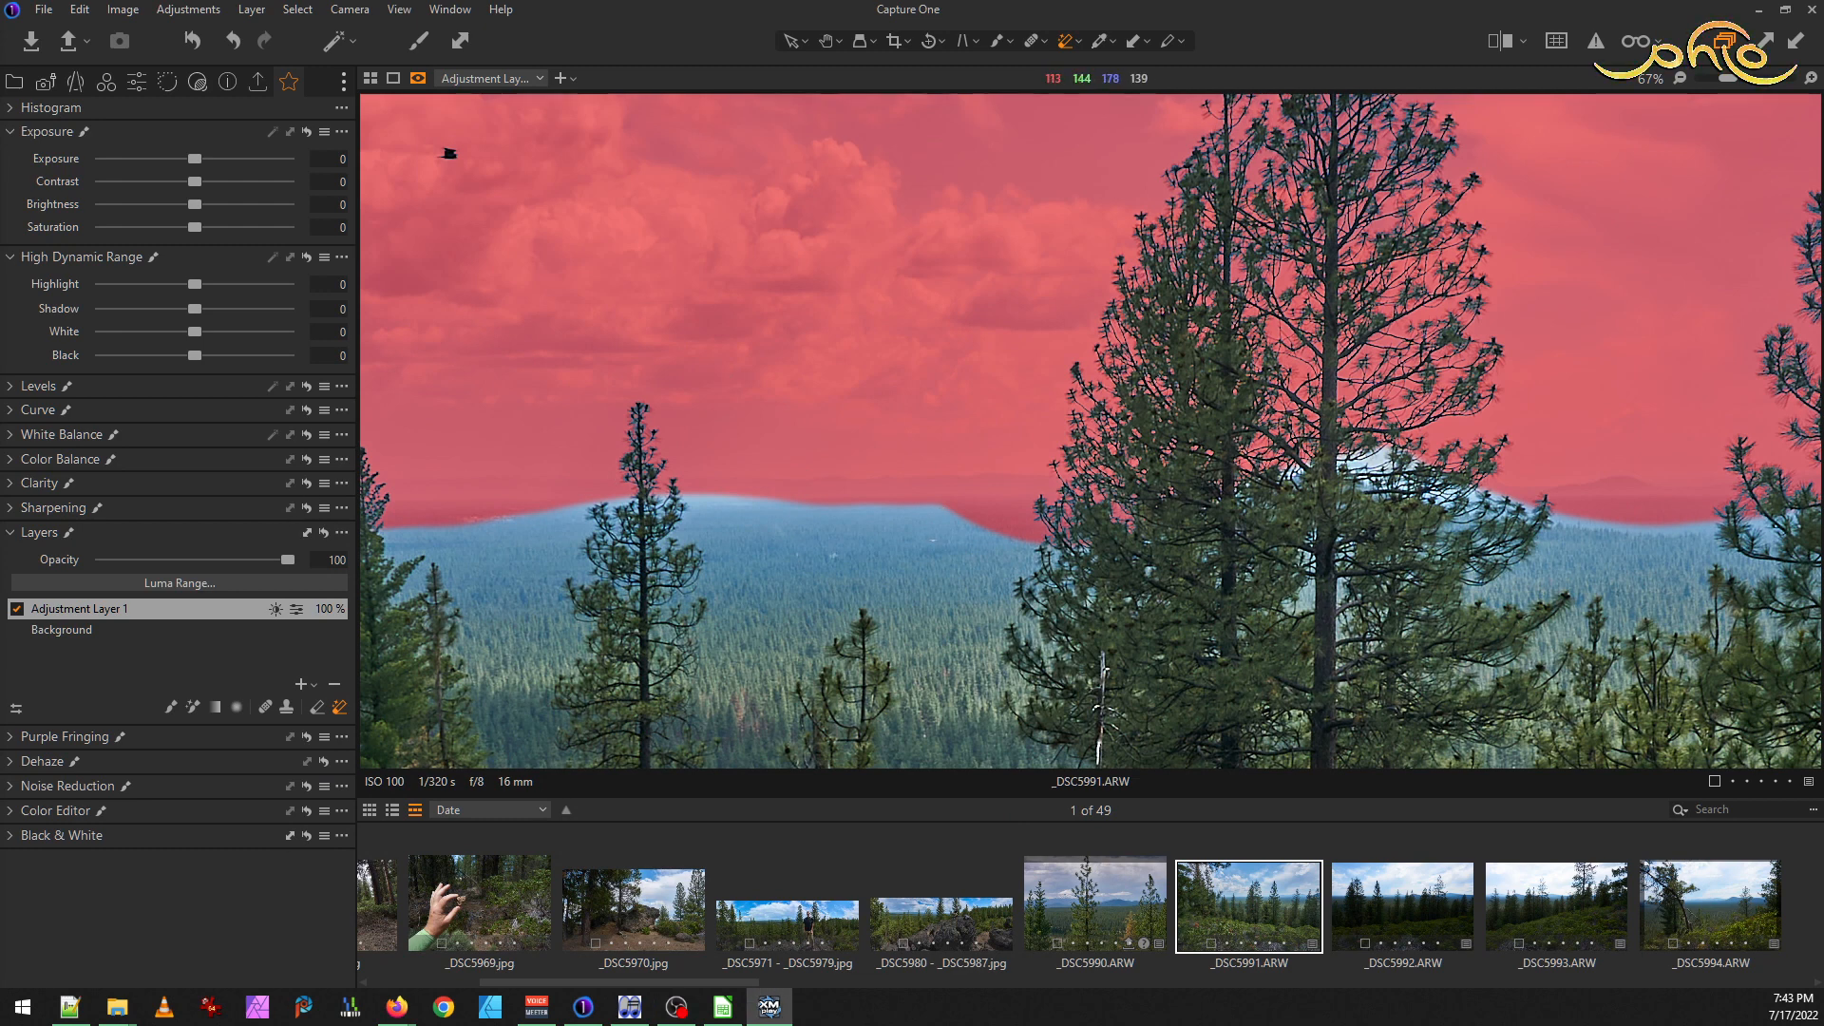
# Try to erase the mask from the hazy hills beside the large trees using Magic Eraser with Tolerance 1, and undo the erasure
pyautogui.rightClick(914, 481)
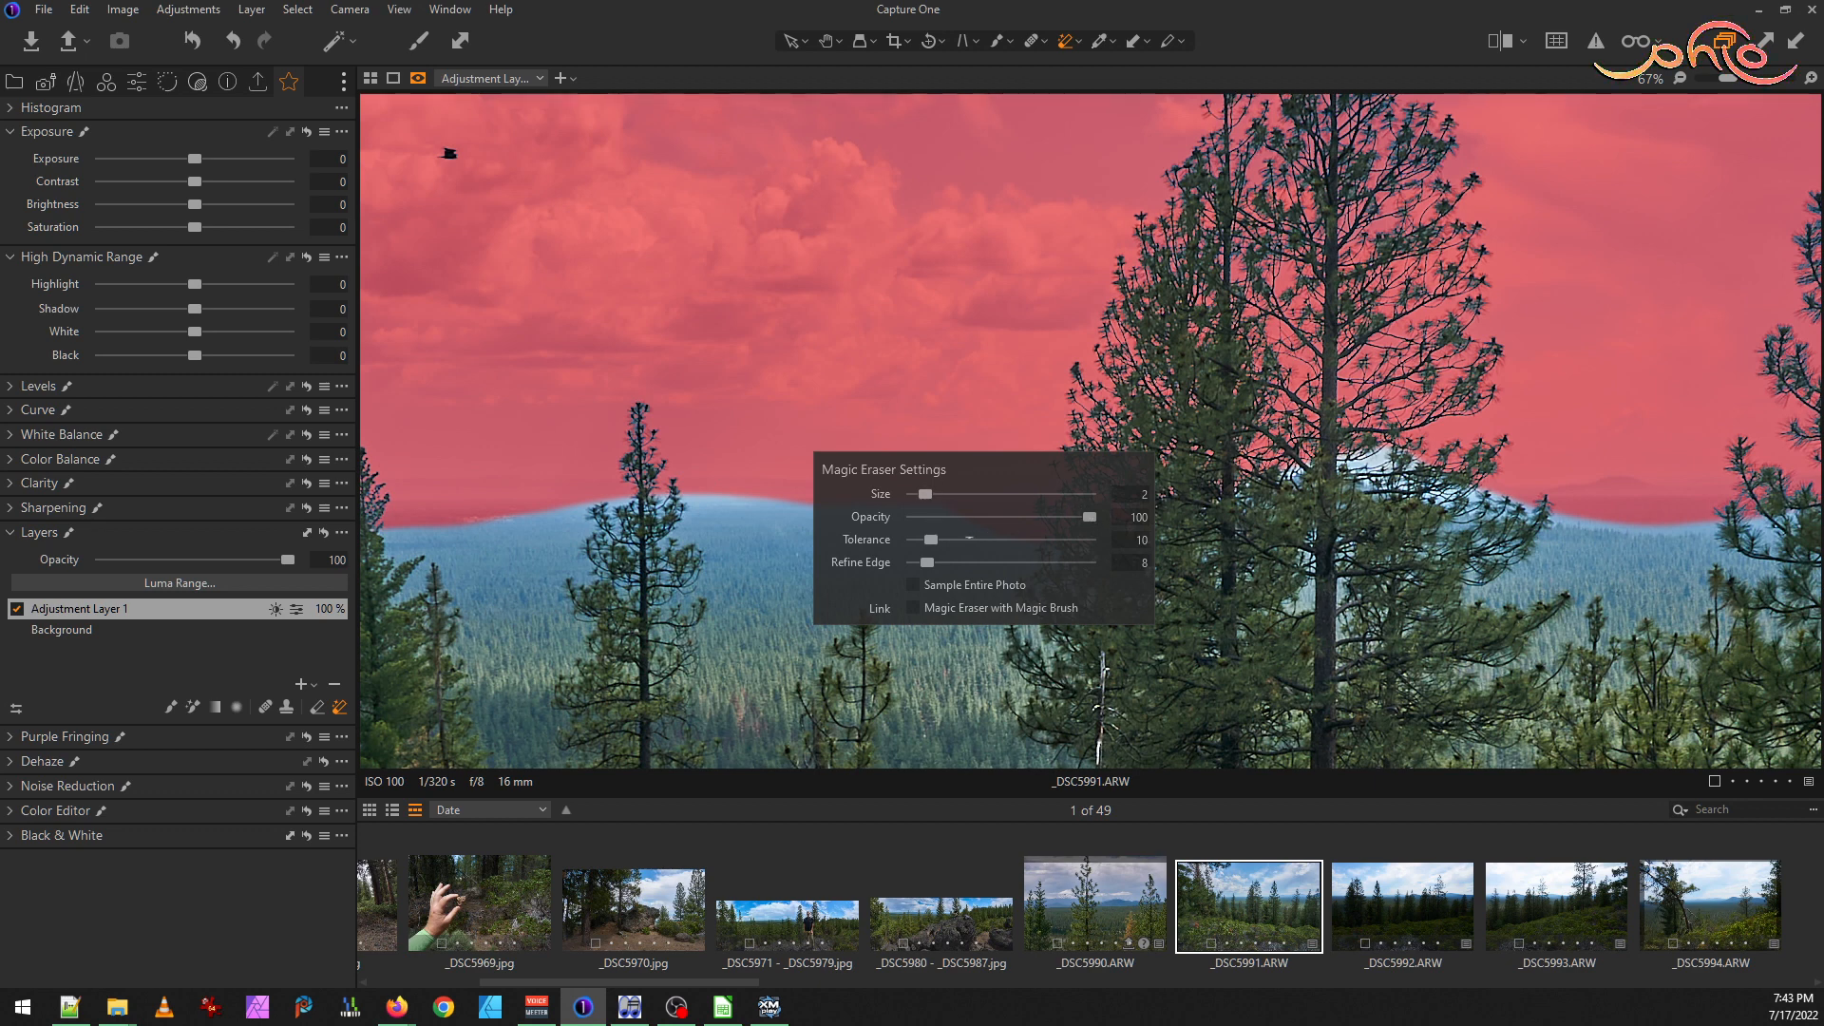
pyautogui.moveTo(893, 469)
pyautogui.mouseDown()
pyautogui.moveTo(819, 573)
pyautogui.moveTo(728, 595)
pyautogui.mouseUp()
pyautogui.moveTo(766, 664); pyautogui.dragTo(757, 664)
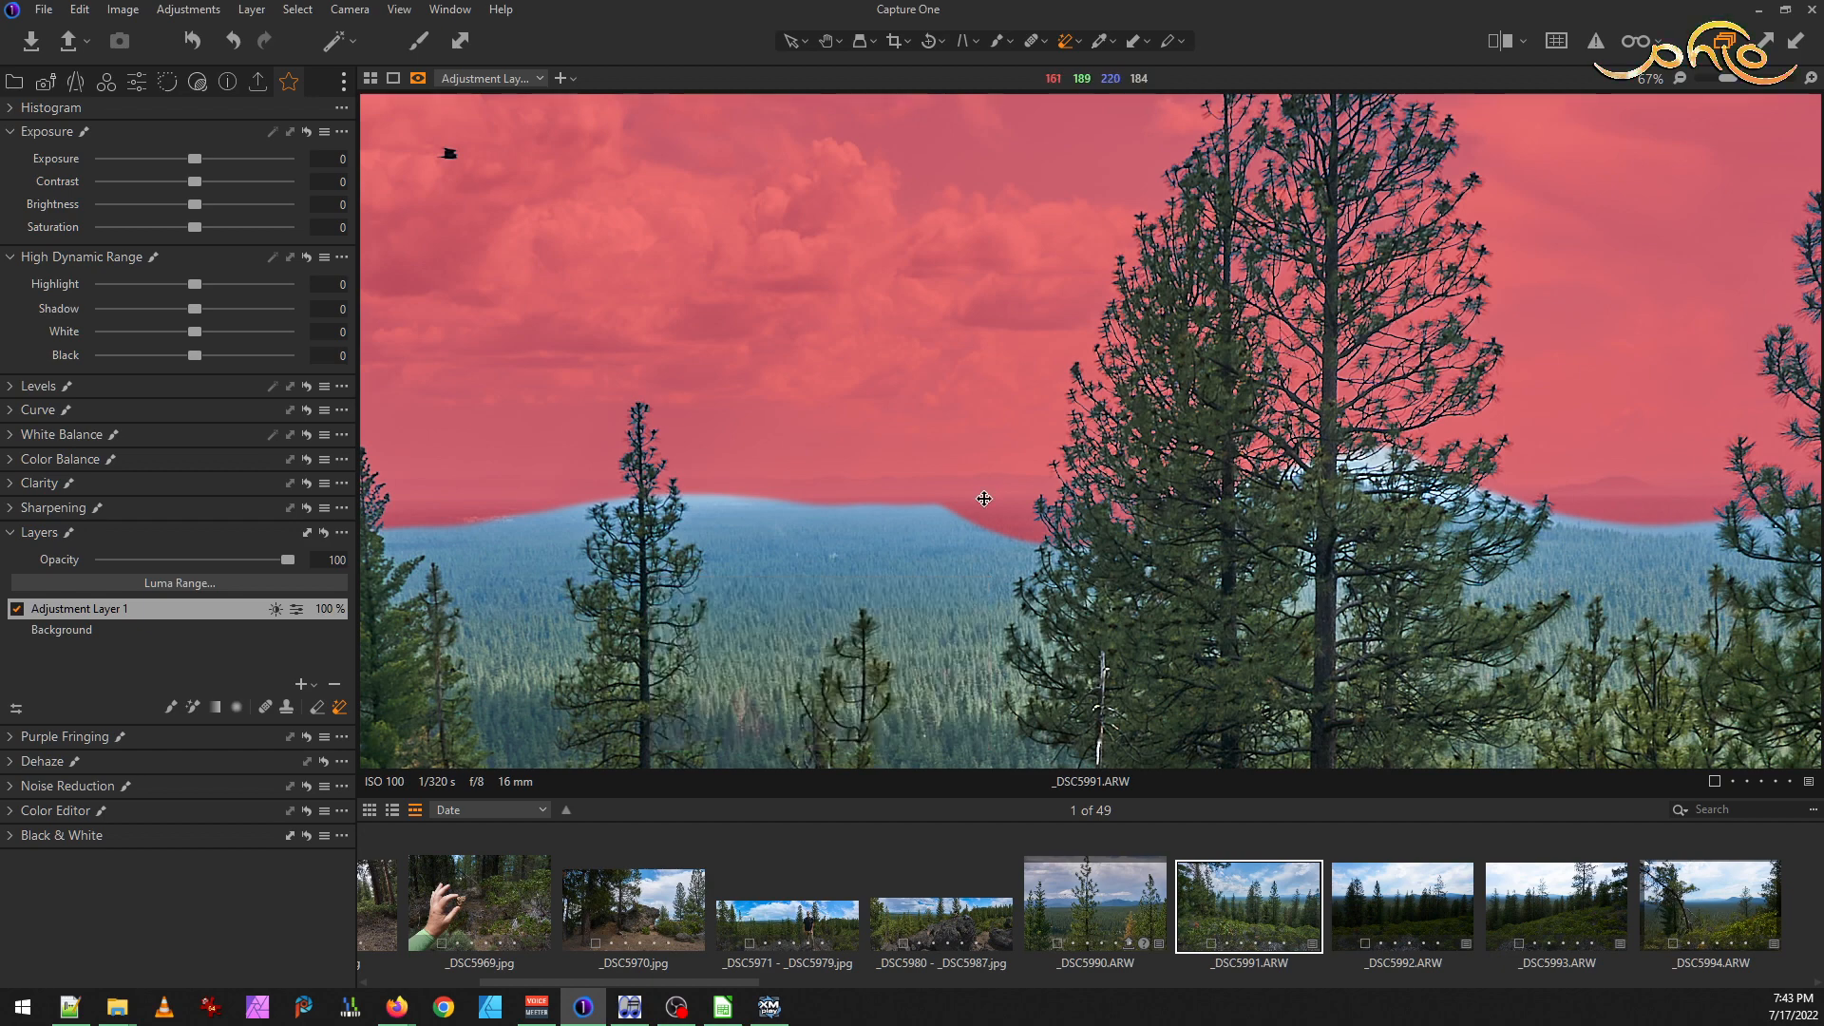
pyautogui.scroll(5, 985, 497)
pyautogui.click(998, 447)
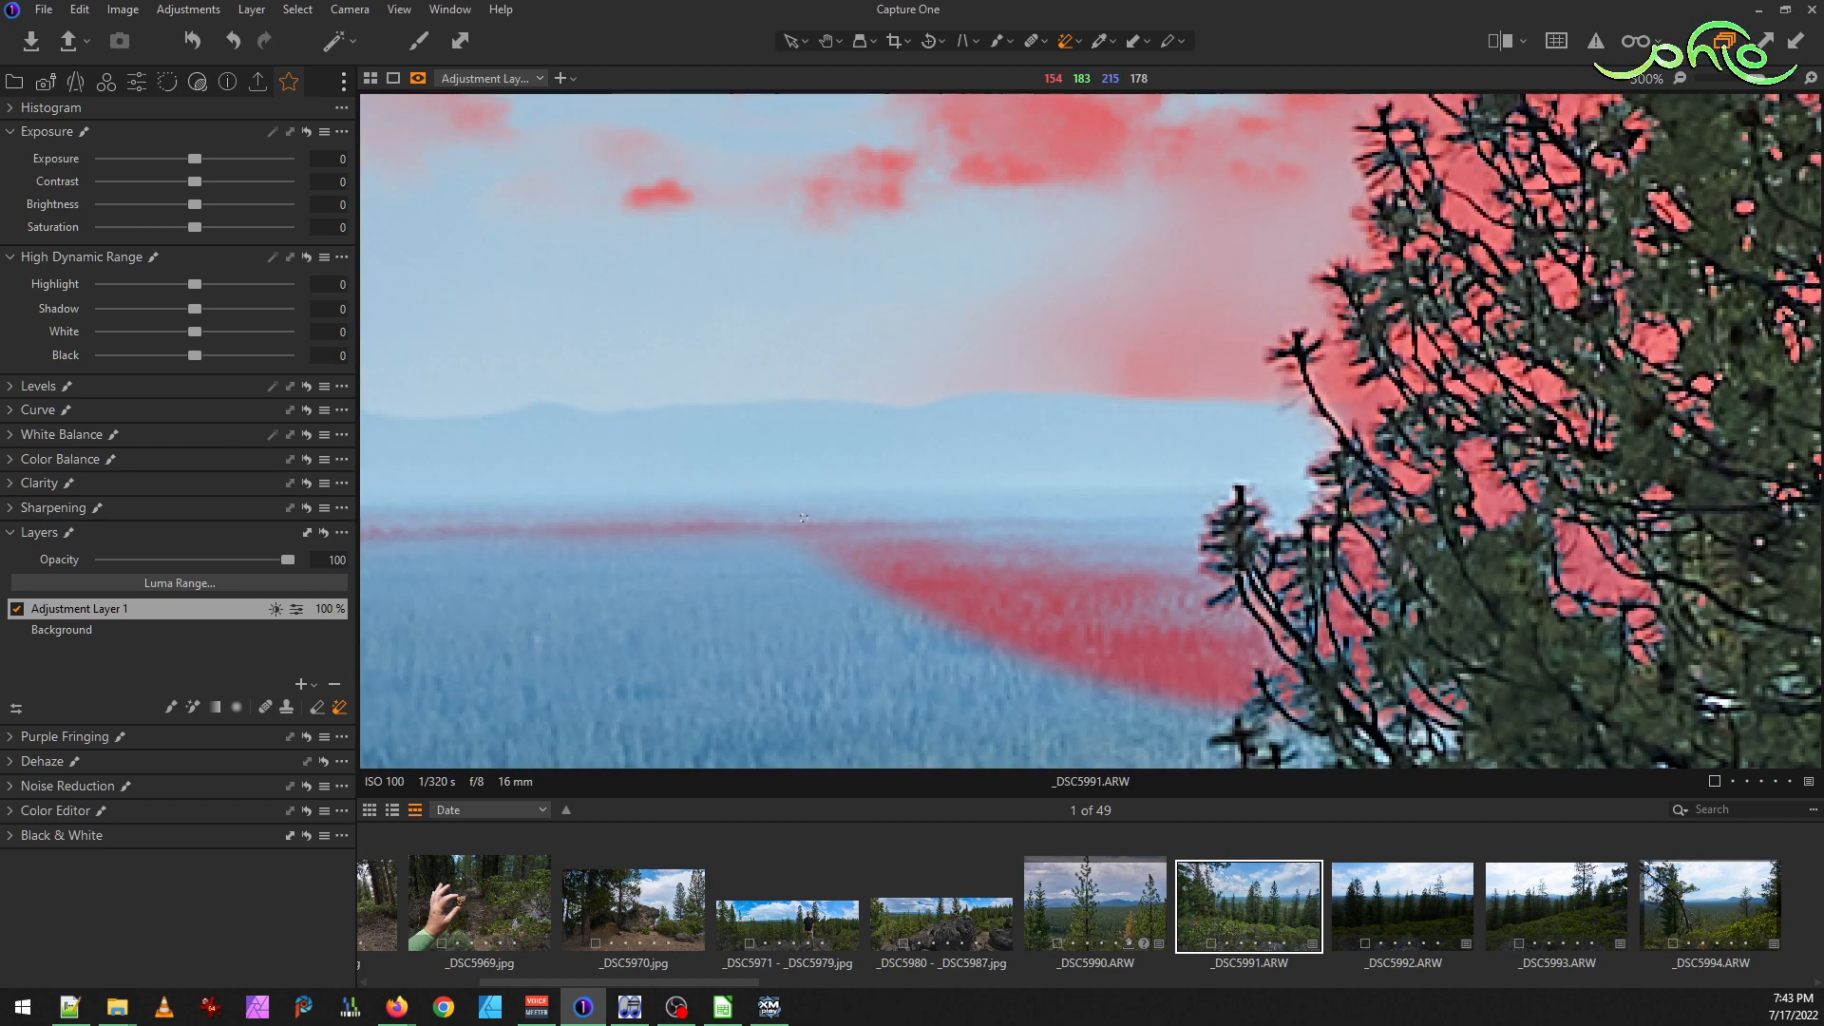
pyautogui.hotkey('ctrl', 'z')
# Try to erase the mask from the haze below the distant hills with Magic Eraser's Tolerance lowered to 0
pyautogui.rightClick(630, 634)
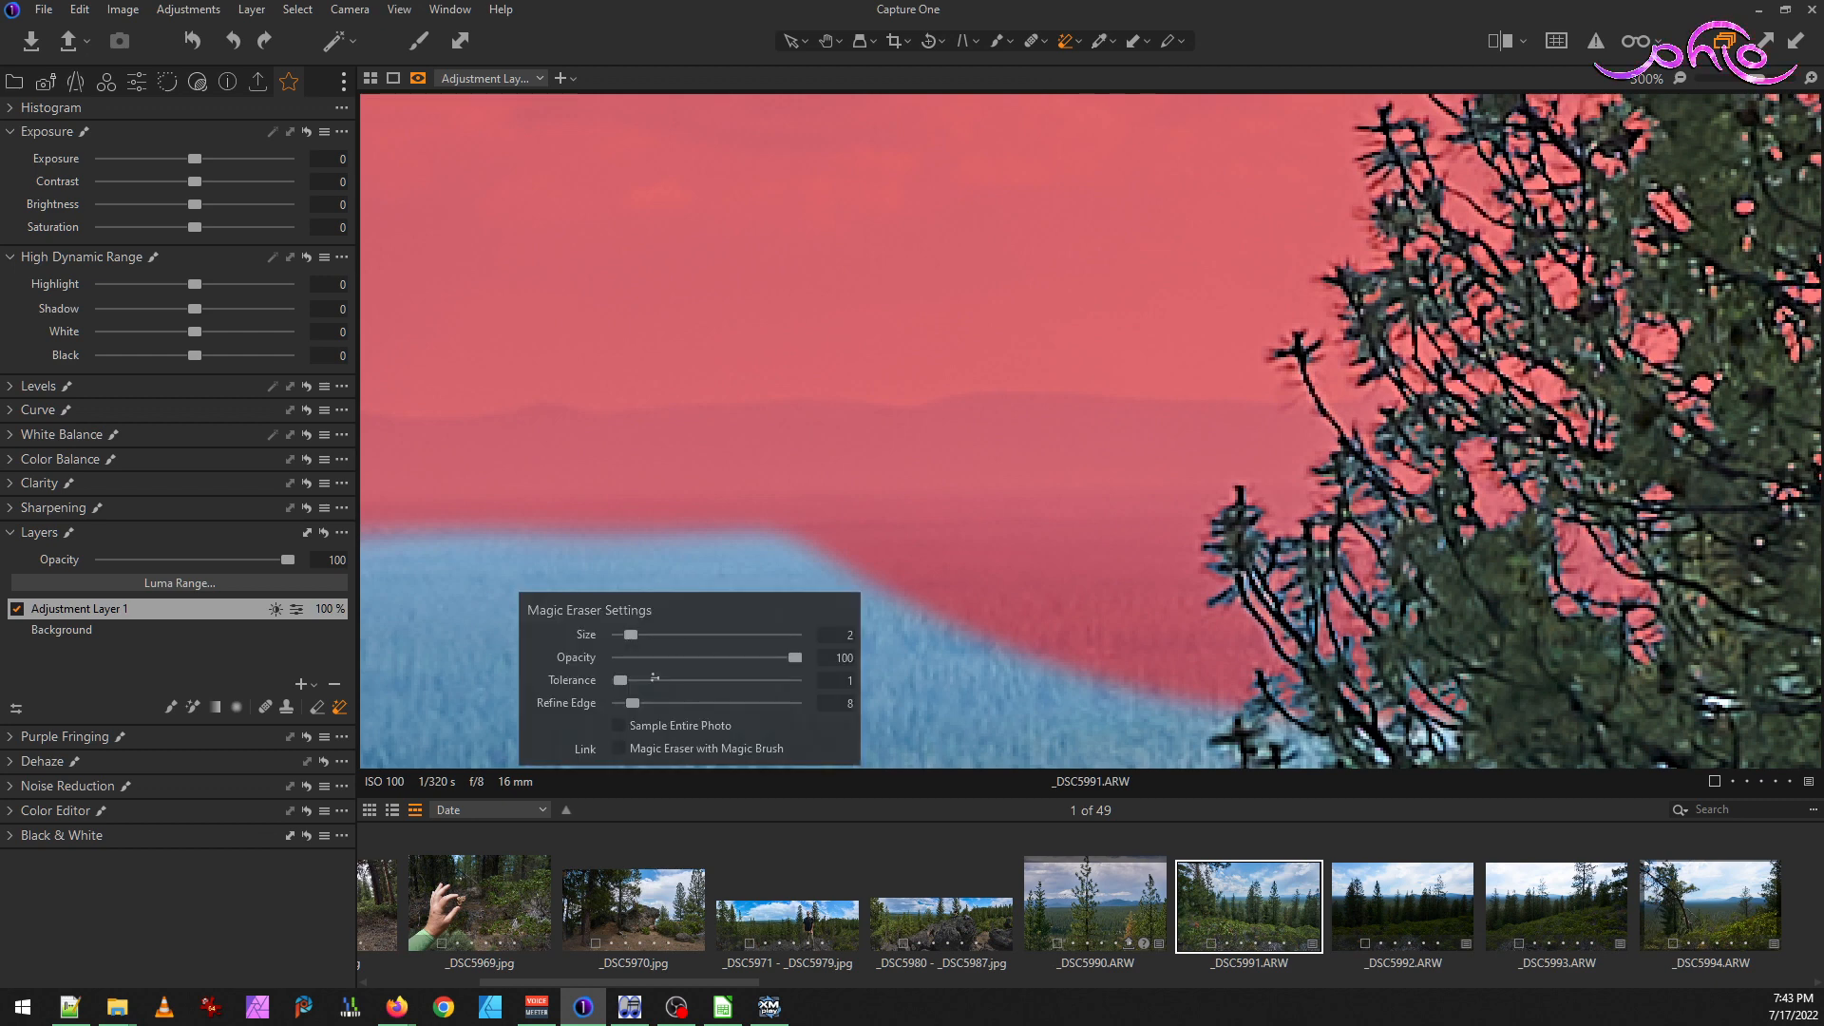
pyautogui.moveTo(621, 680); pyautogui.dragTo(618, 680)
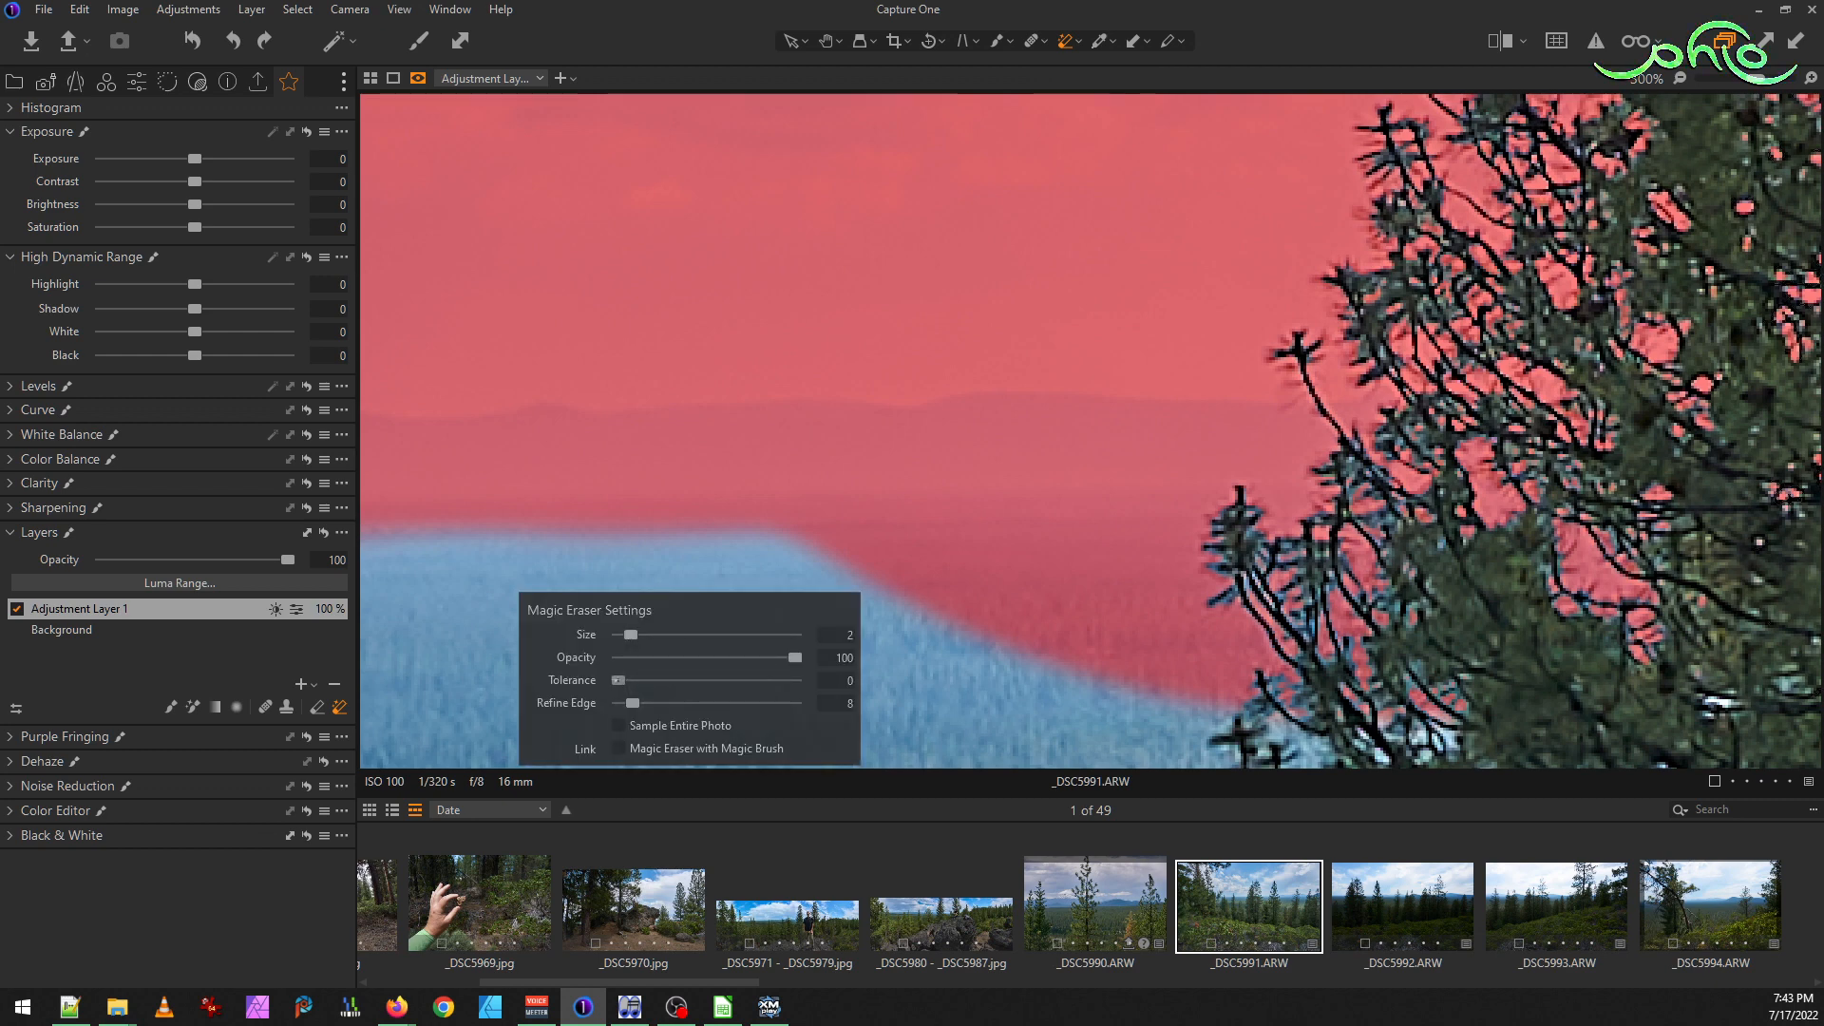
pyautogui.click(1044, 484)
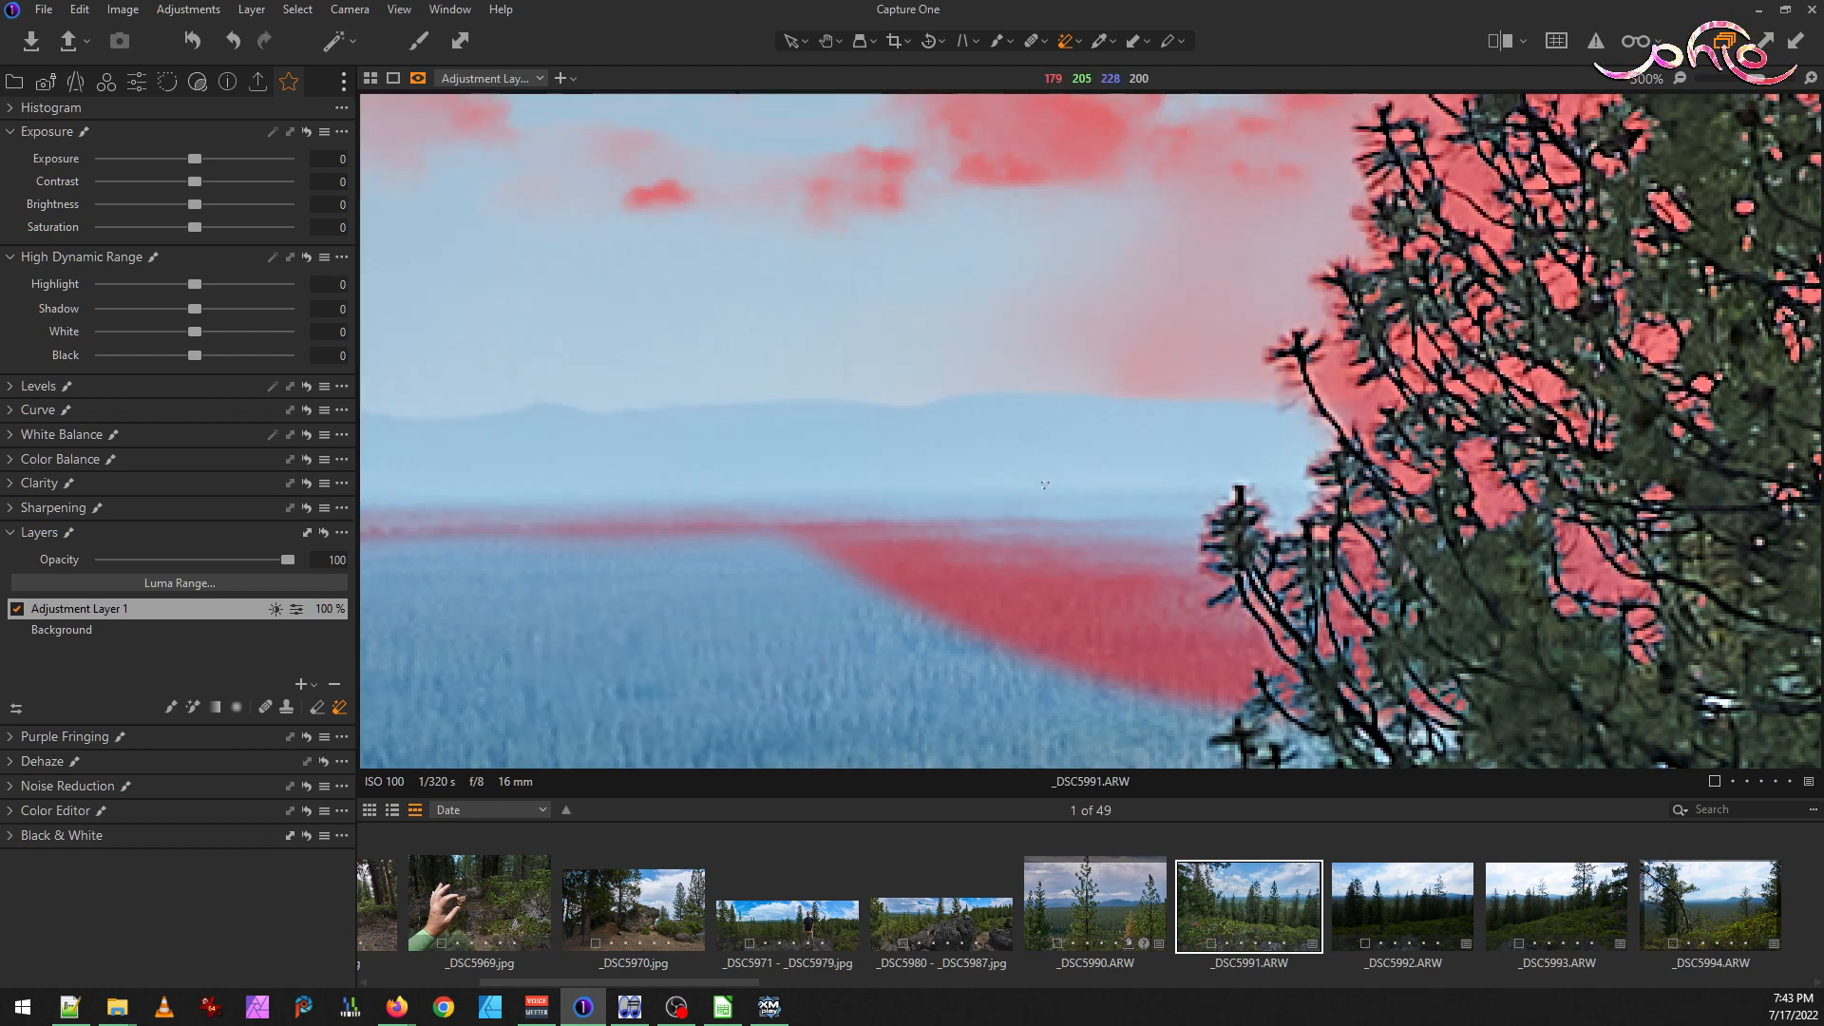
# Set Magic Eraser's Refine Edge to 0, test a stroke along the distant hills, and undo the erasure
pyautogui.rightClick(692, 608)
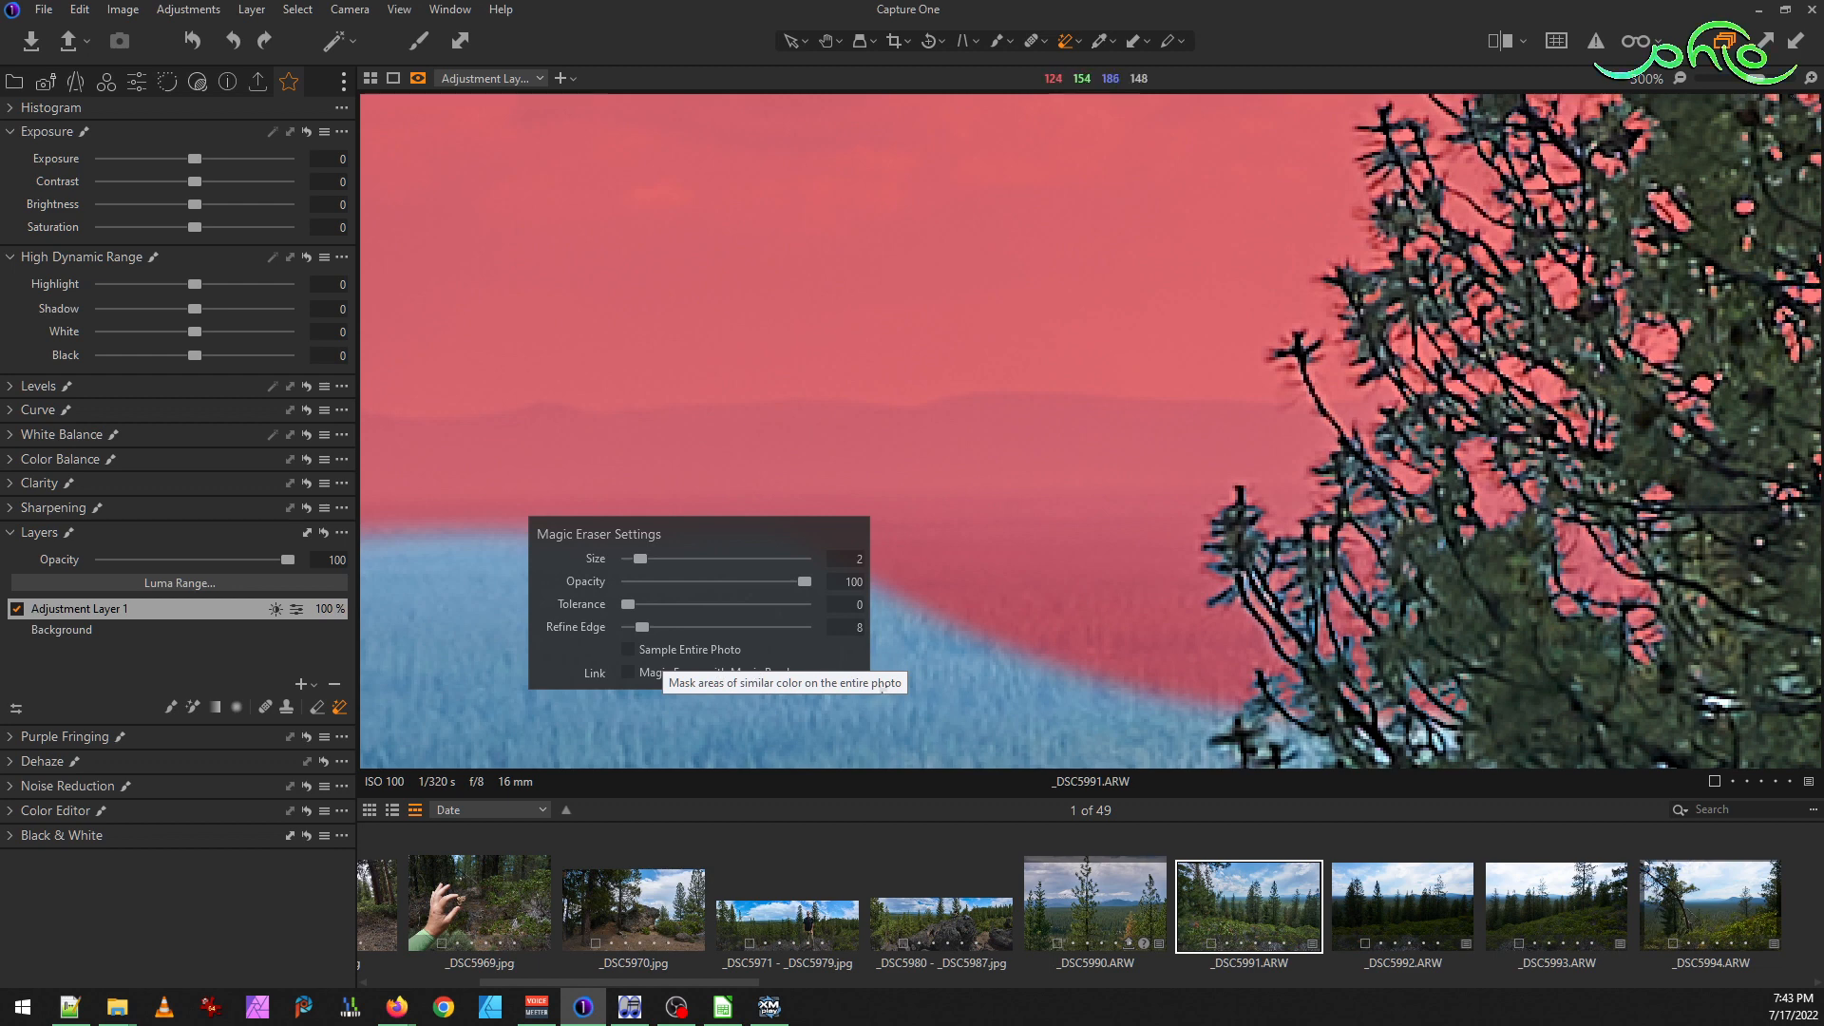
pyautogui.rightClick(793, 535)
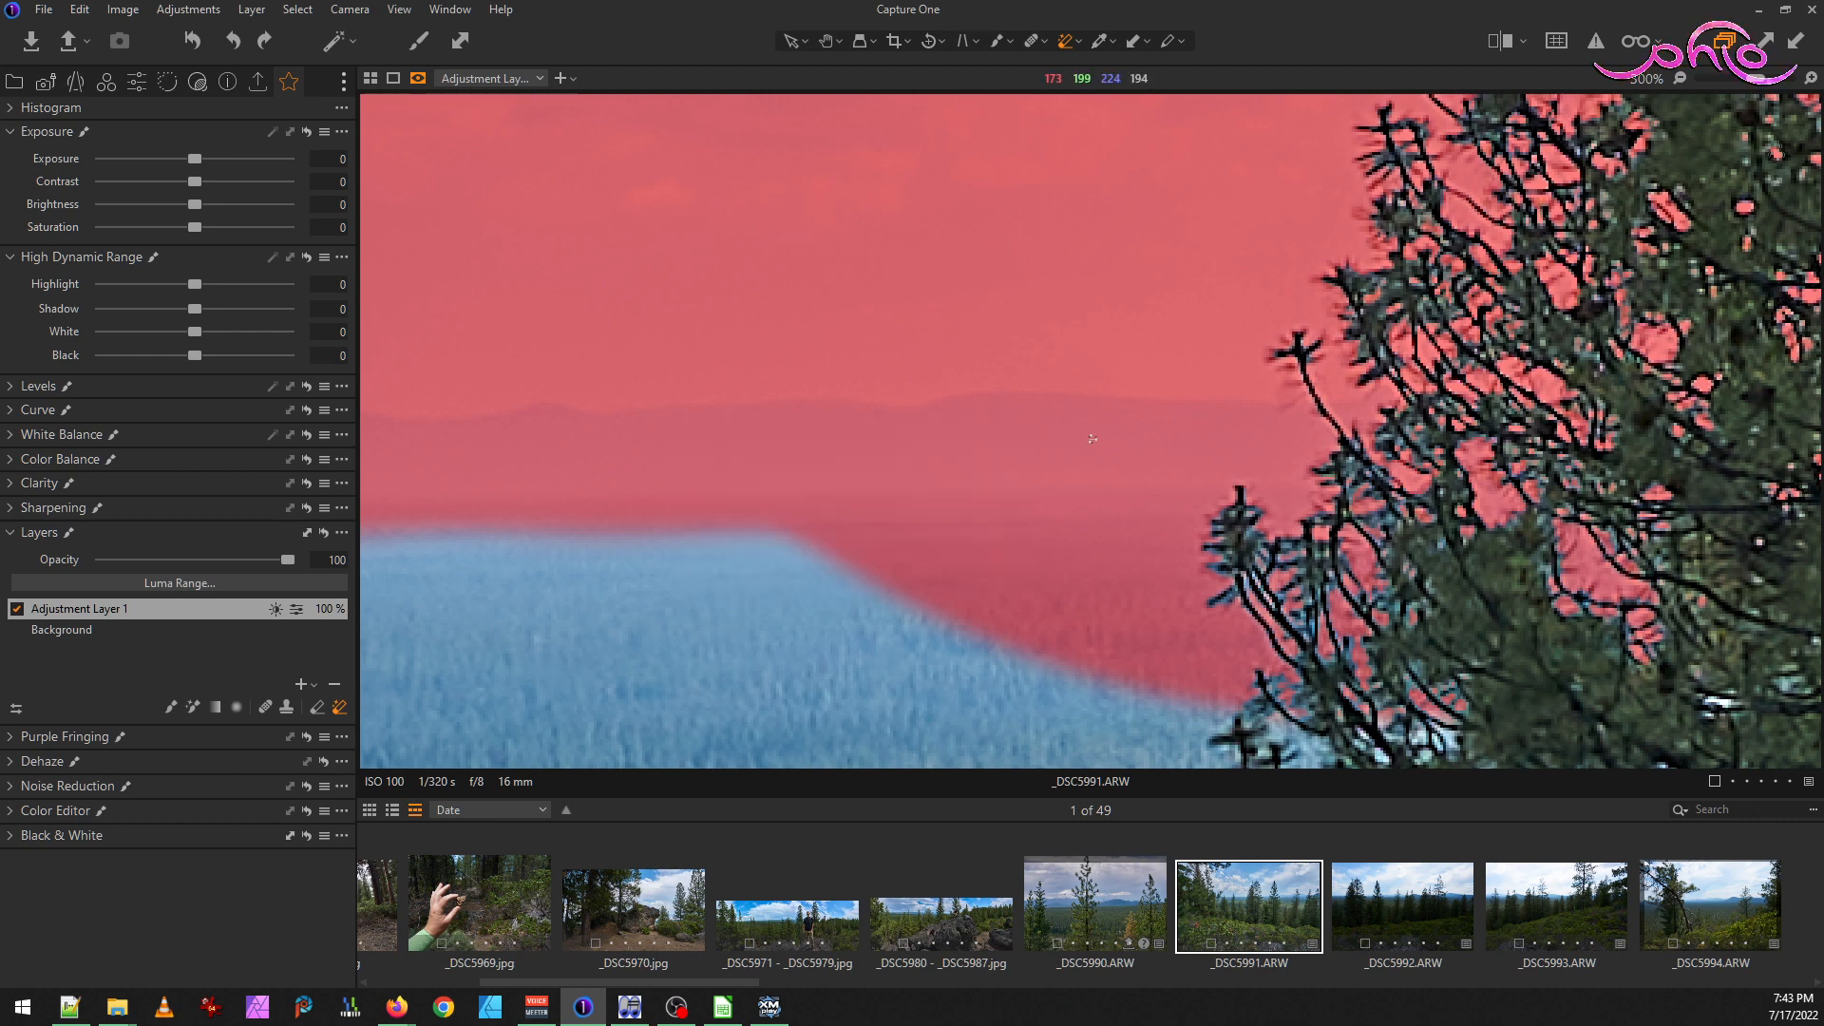
pyautogui.moveTo(1091, 439); pyautogui.dragTo(1015, 442)
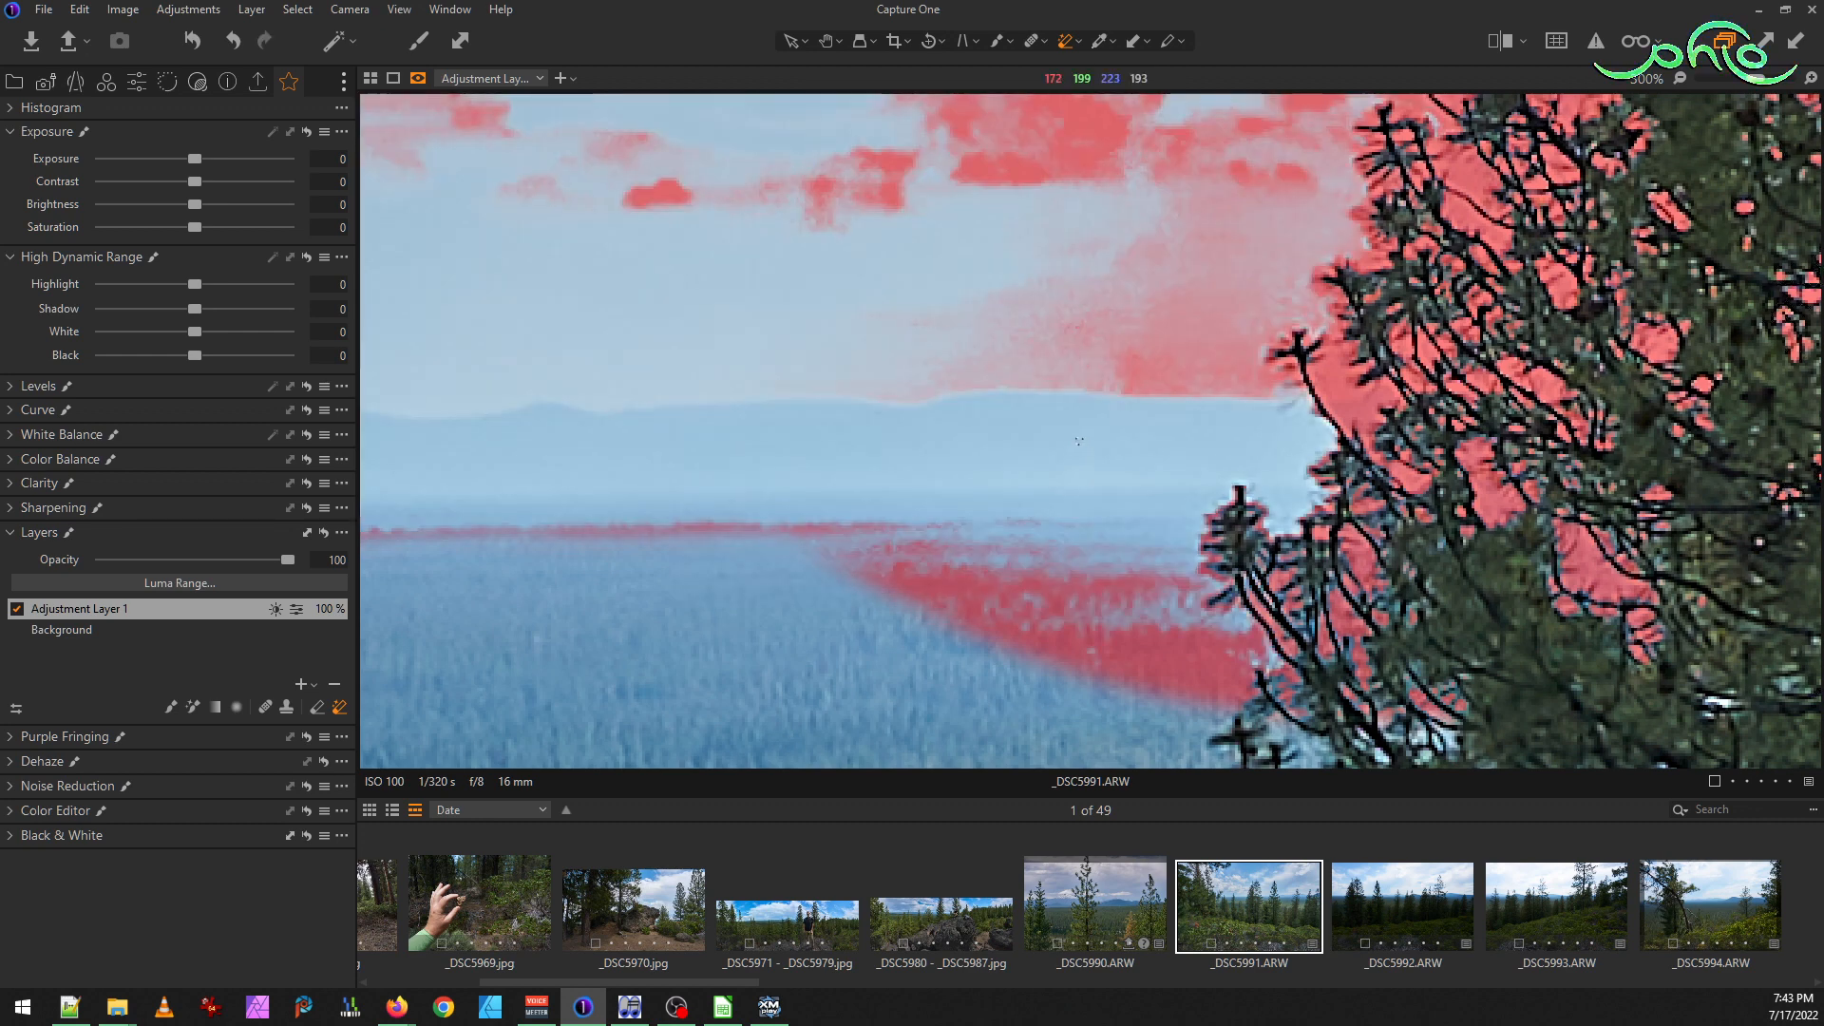
pyautogui.hotkey('ctrl', 'z')
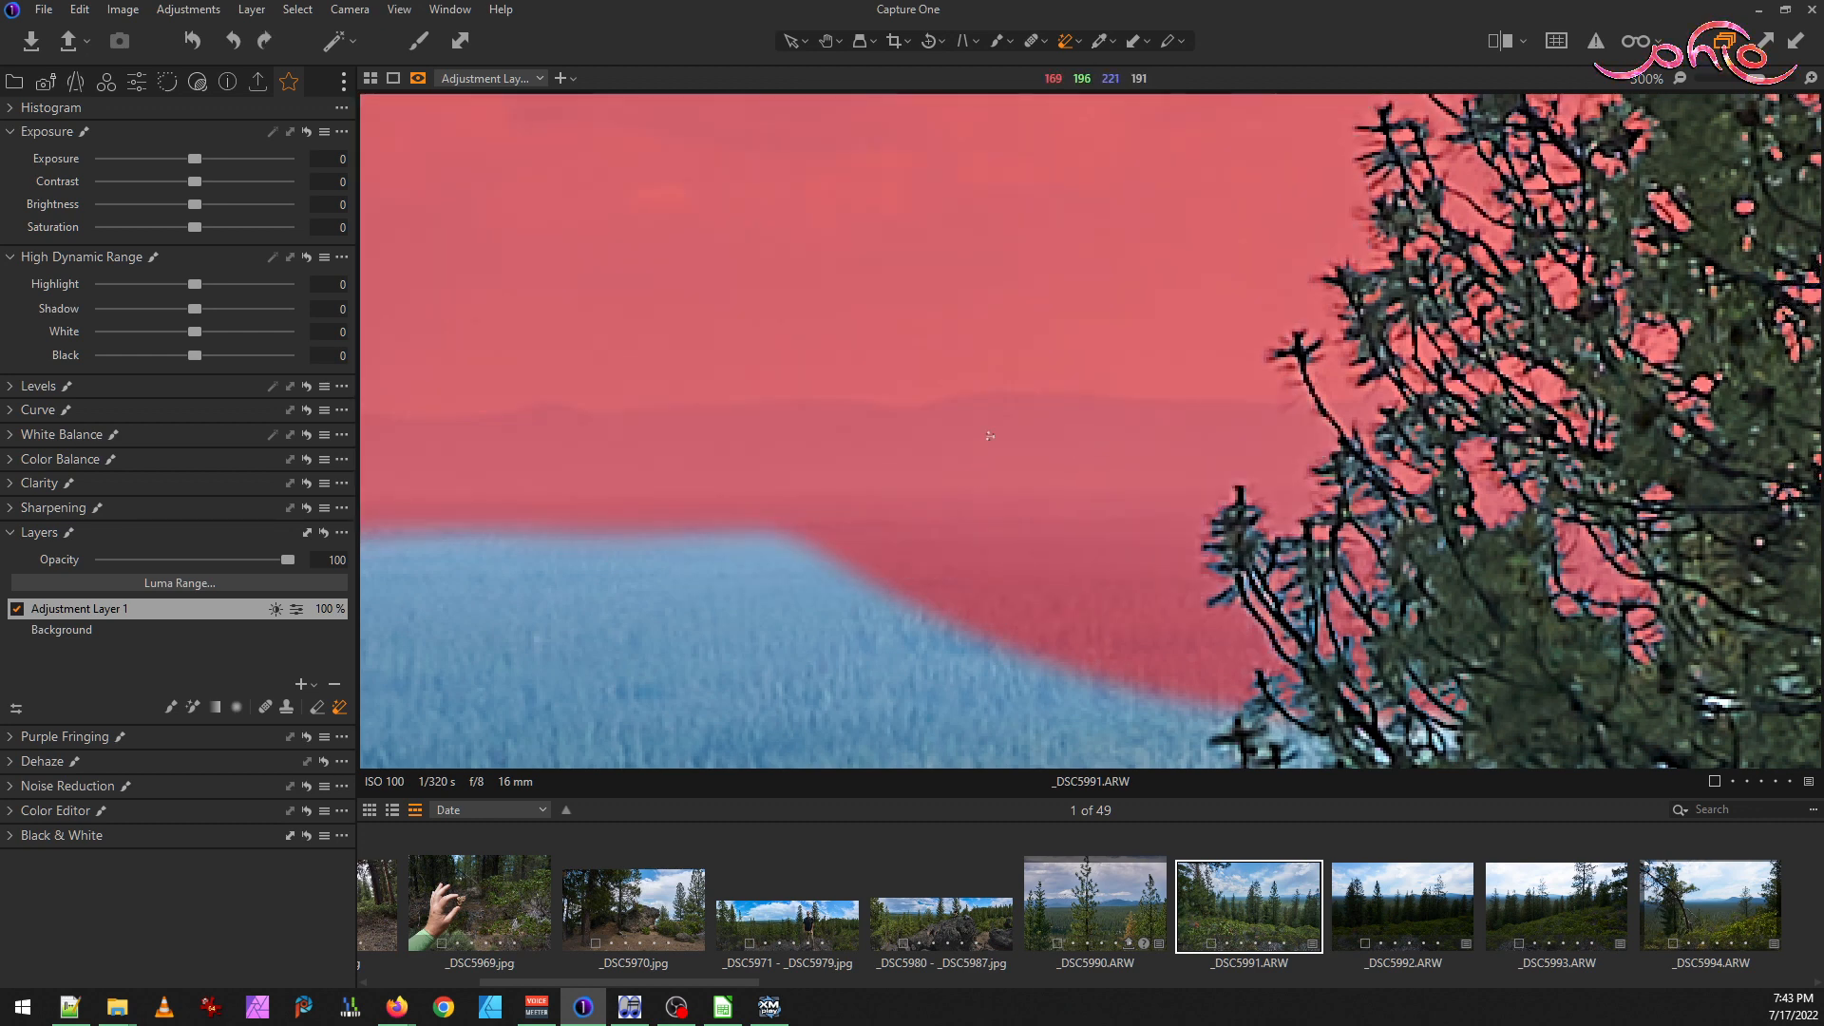
# Lower Magic Eraser's Opacity to 4 and try to erase the mask over the hazy hills
pyautogui.rightClick(989, 436)
pyautogui.moveTo(1157, 460); pyautogui.dragTo(981, 460)
pyautogui.click(830, 444)
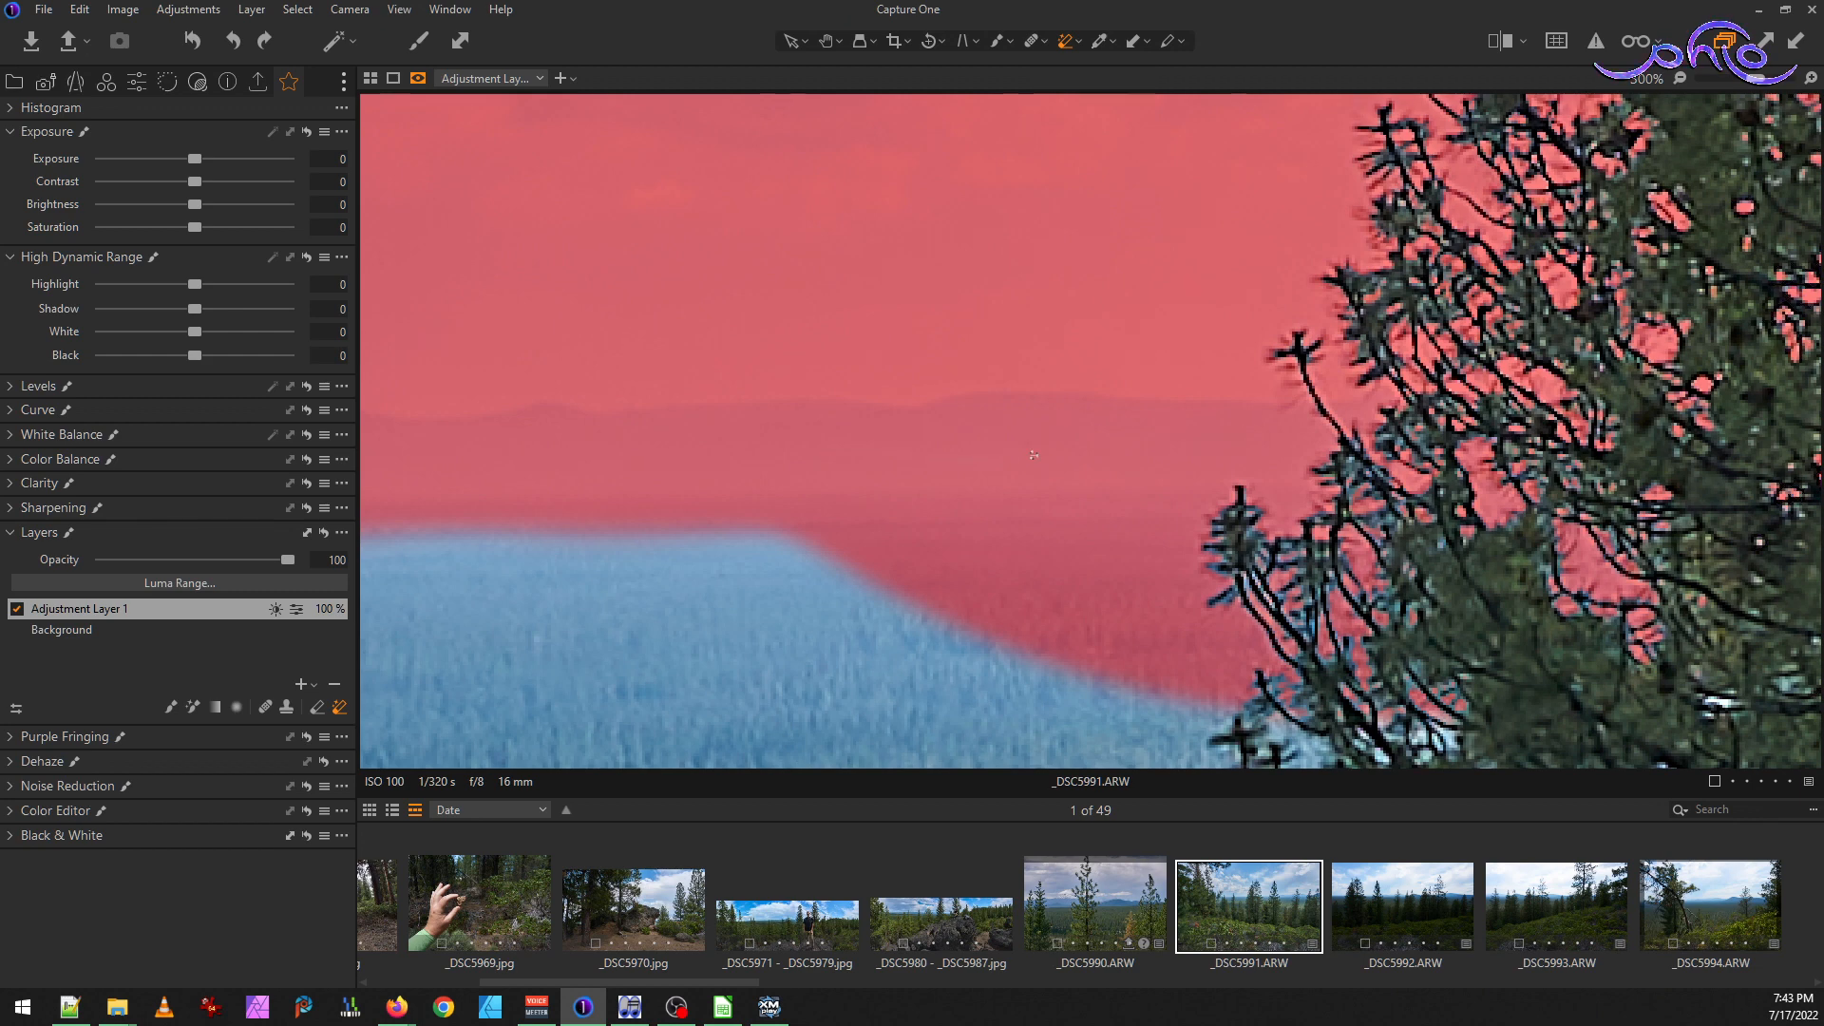
# Reset Magic Eraser's Opacity to 100, raise Tolerance to 100, and erase the mask with a stroke across the hazy hills
pyautogui.rightClick(1071, 489)
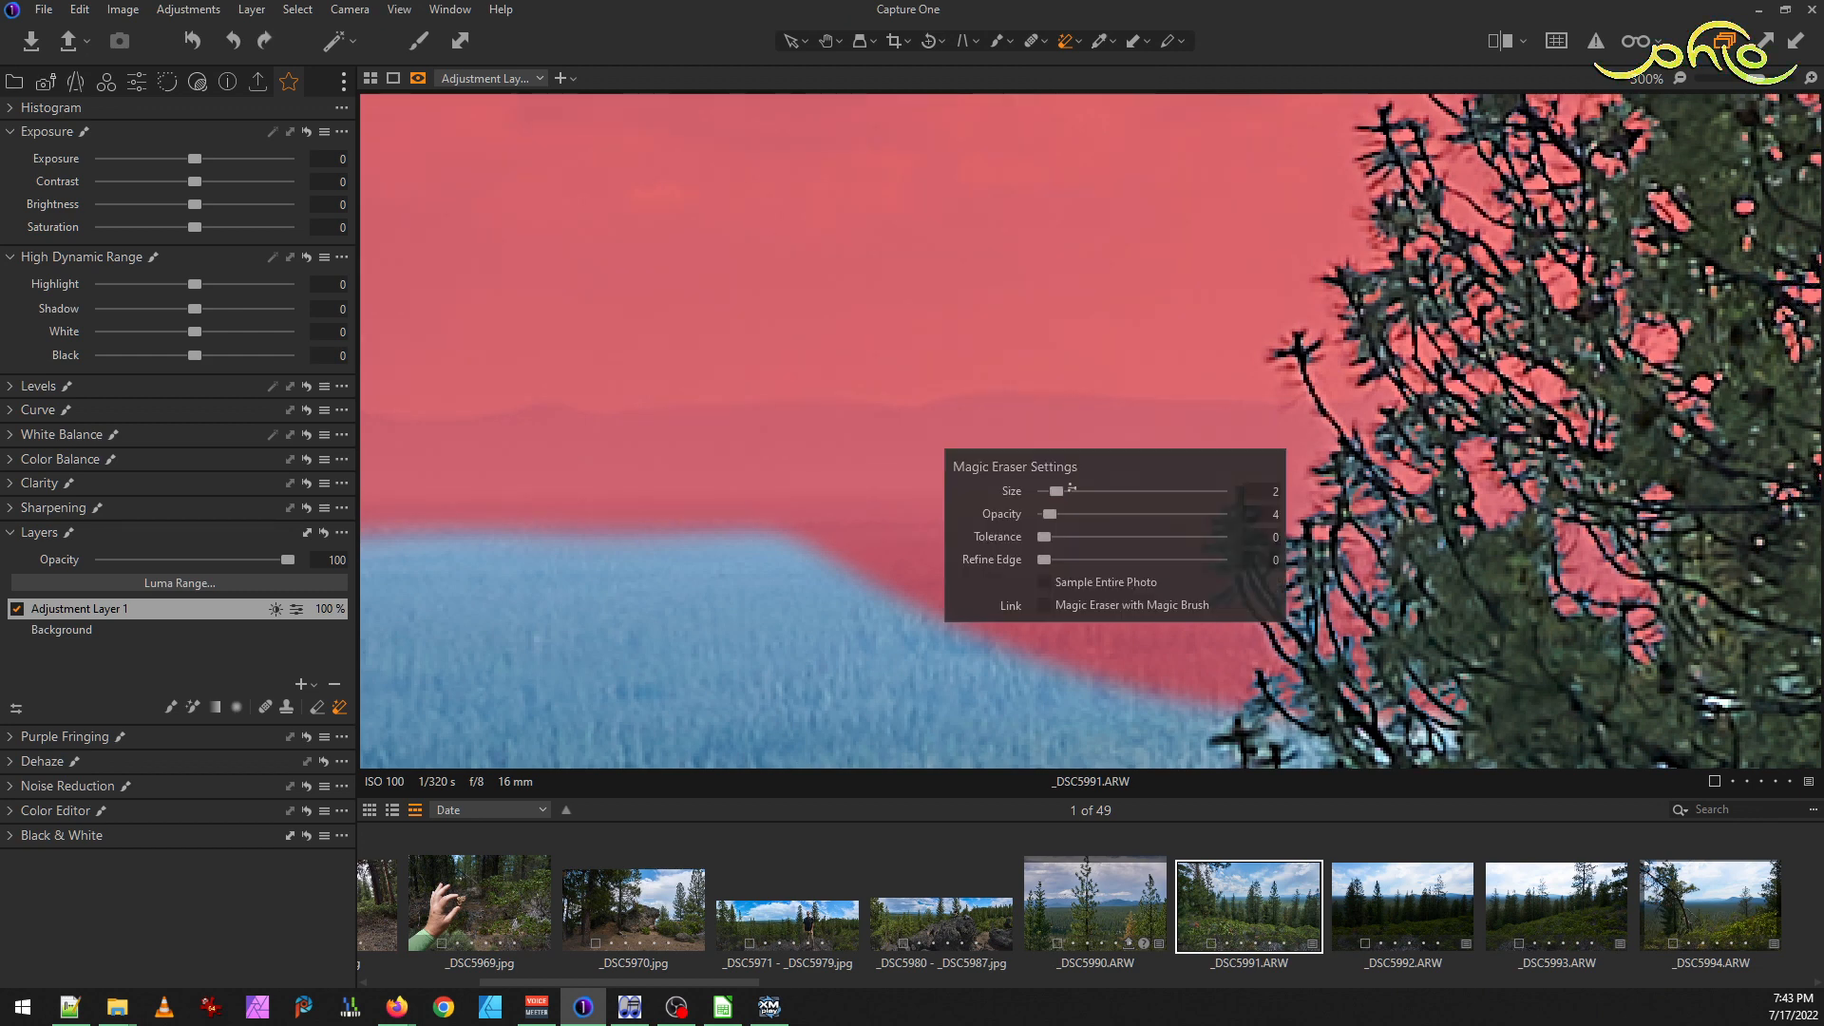
pyautogui.doubleClick(1049, 514)
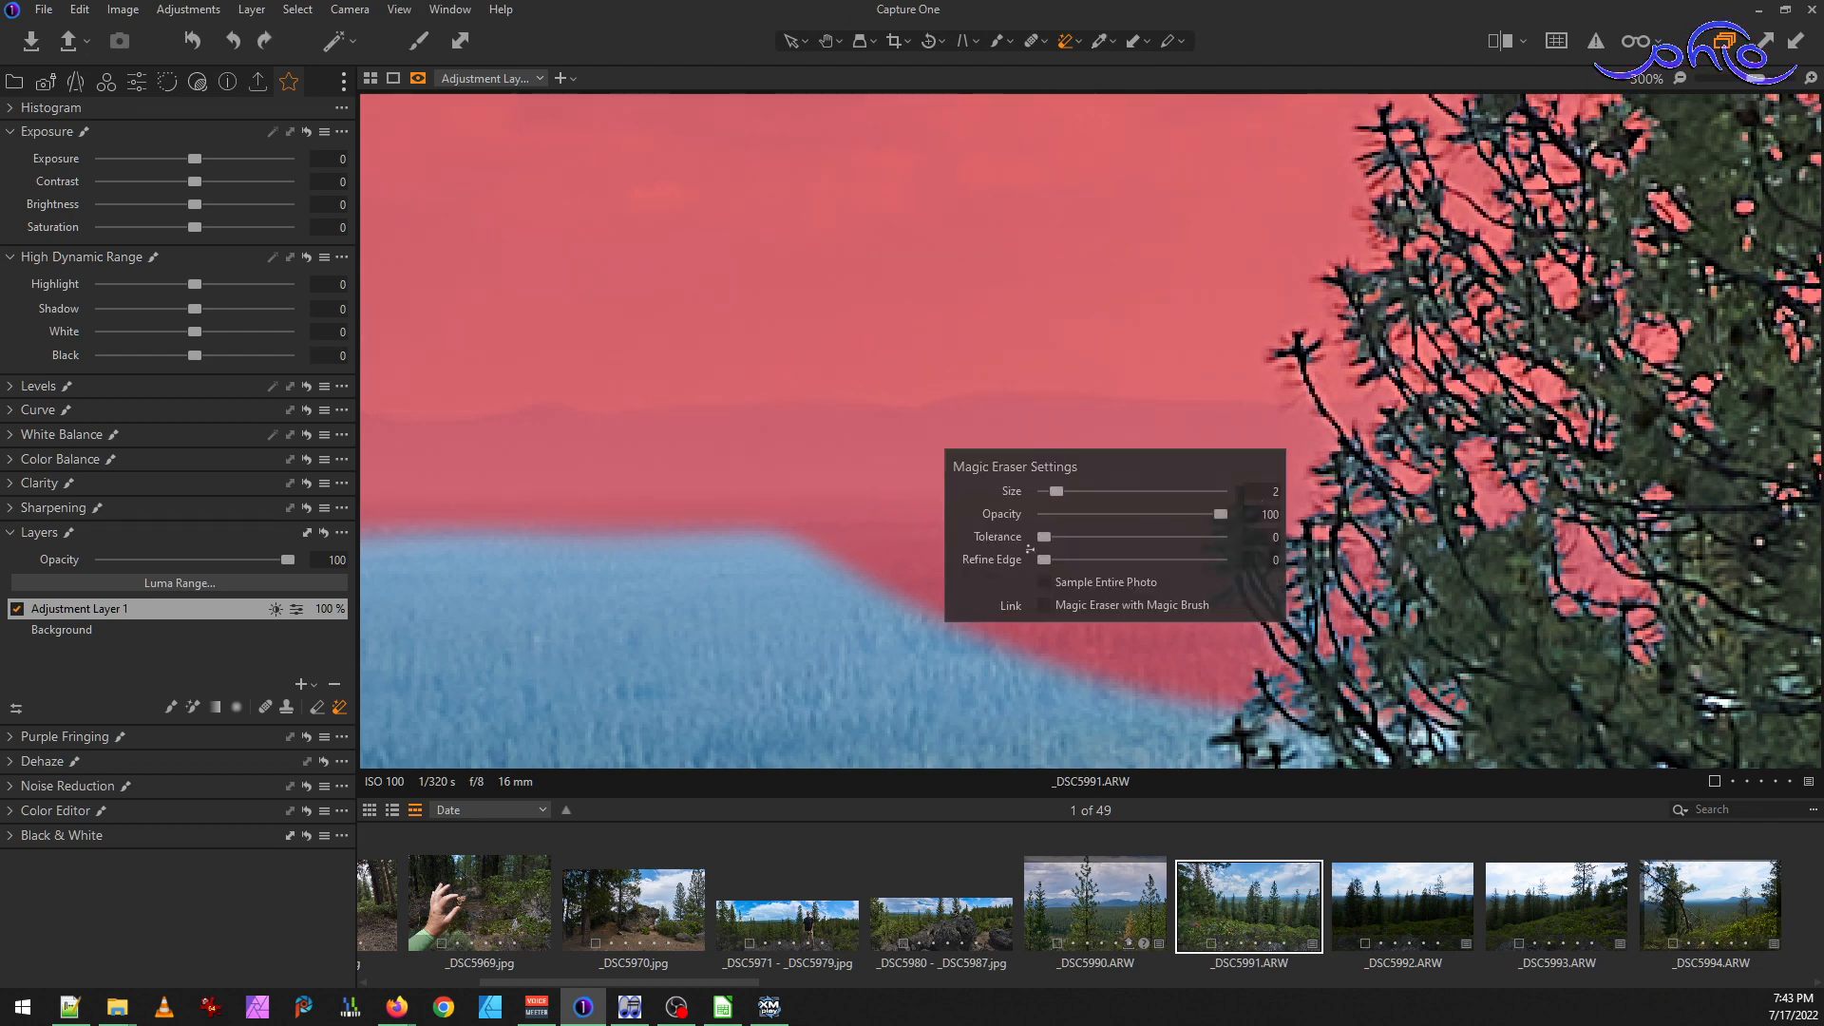
pyautogui.moveTo(1045, 537); pyautogui.dragTo(1242, 546)
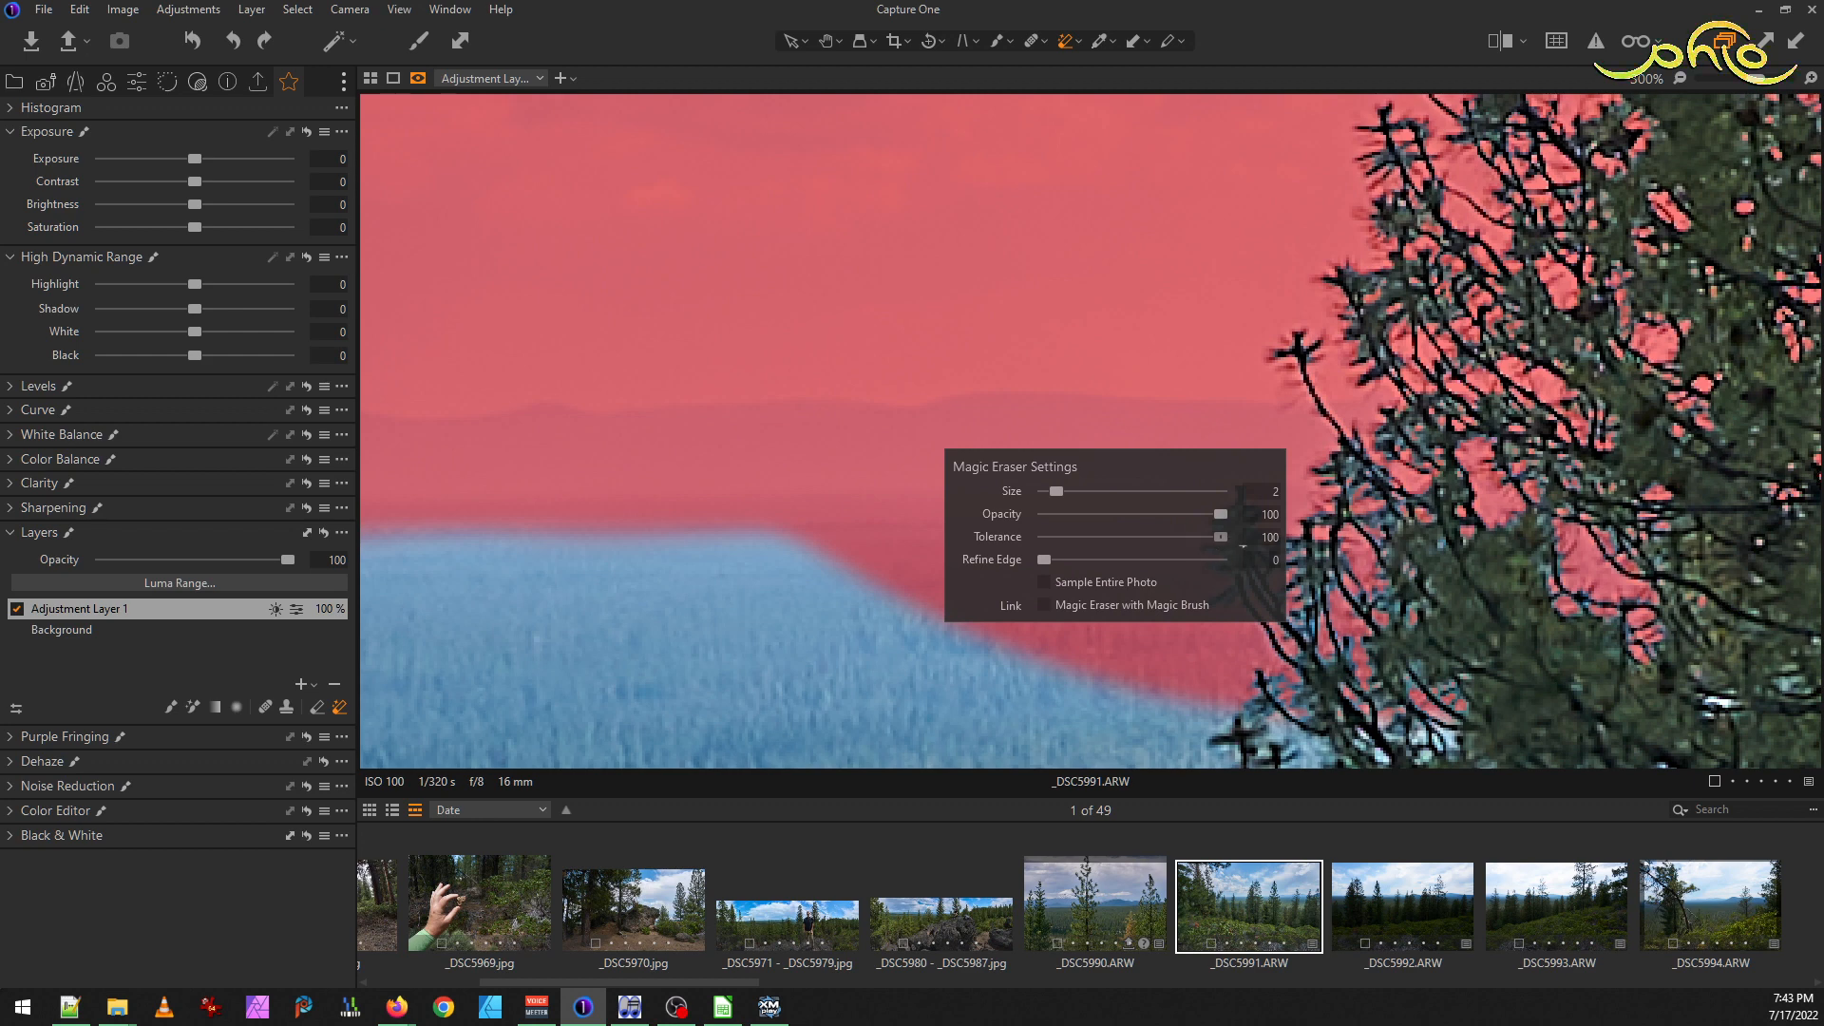
pyautogui.moveTo(807, 459); pyautogui.dragTo(988, 462)
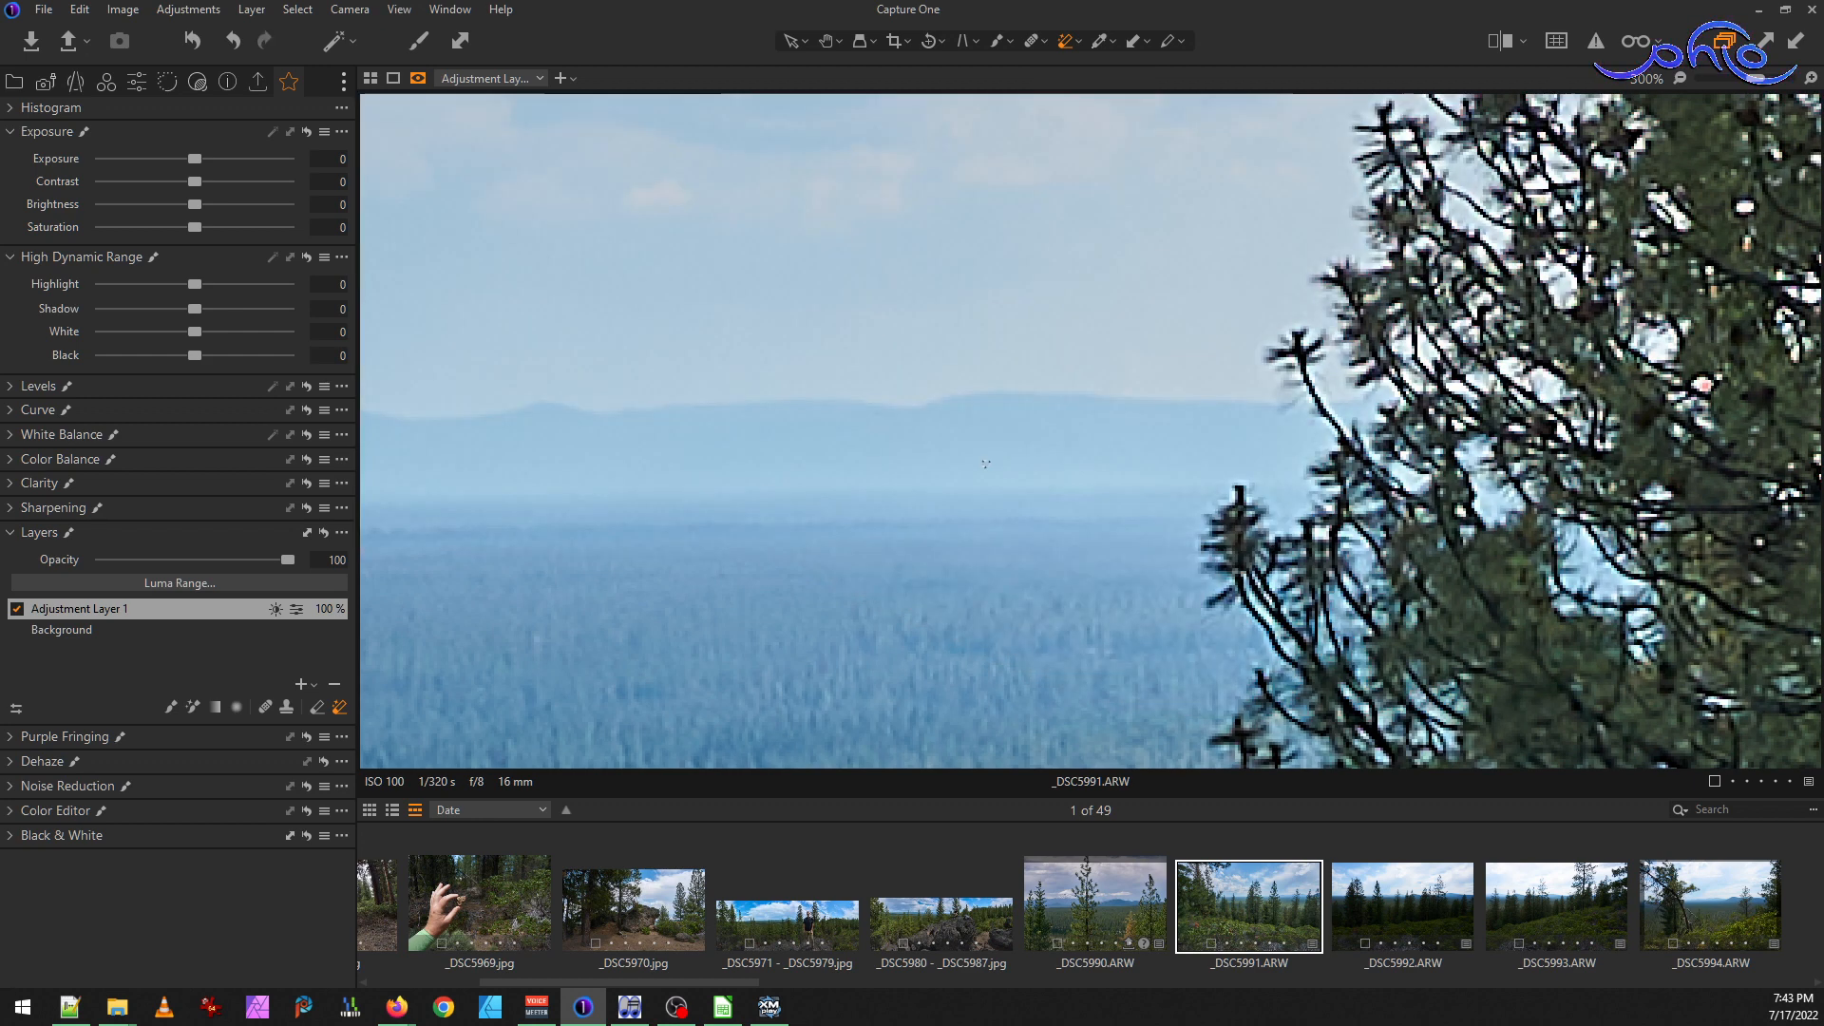
# Show the sky mask over the image and lower Magic Eraser's Tolerance to 0
pyautogui.press('m')
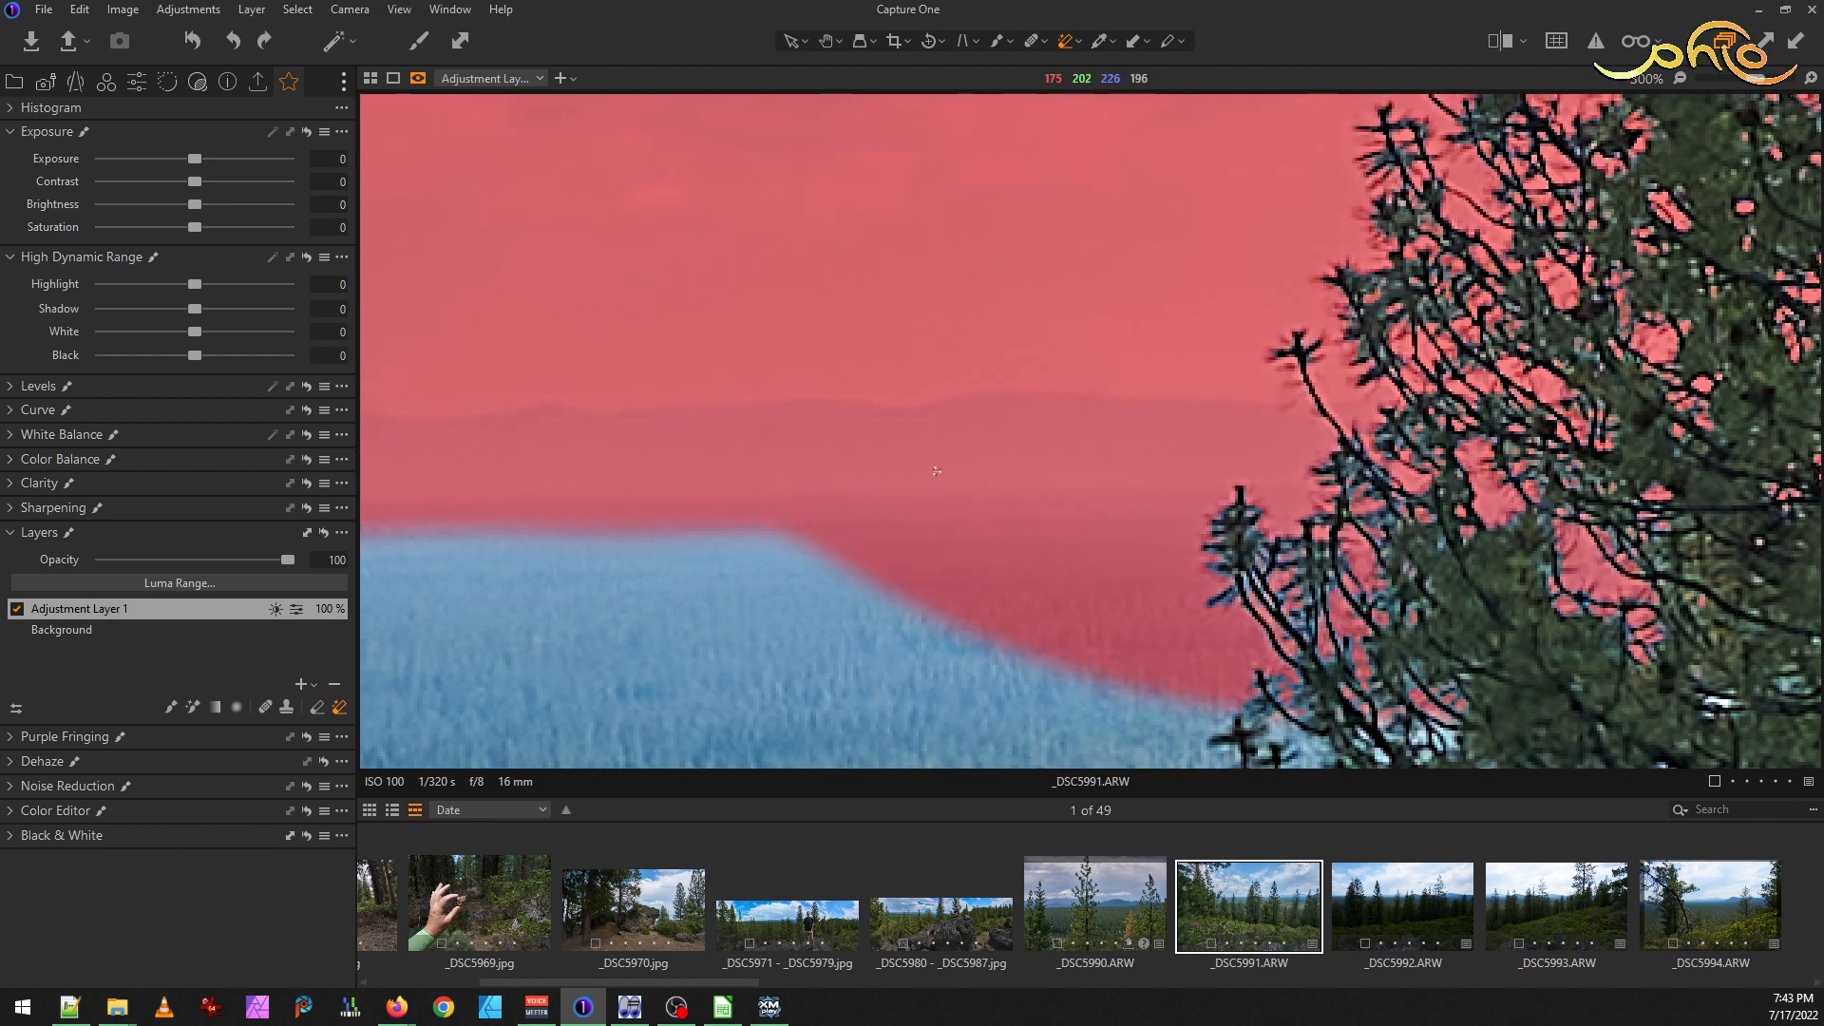
pyautogui.rightClick(938, 463)
pyautogui.moveTo(1102, 506); pyautogui.dragTo(903, 511)
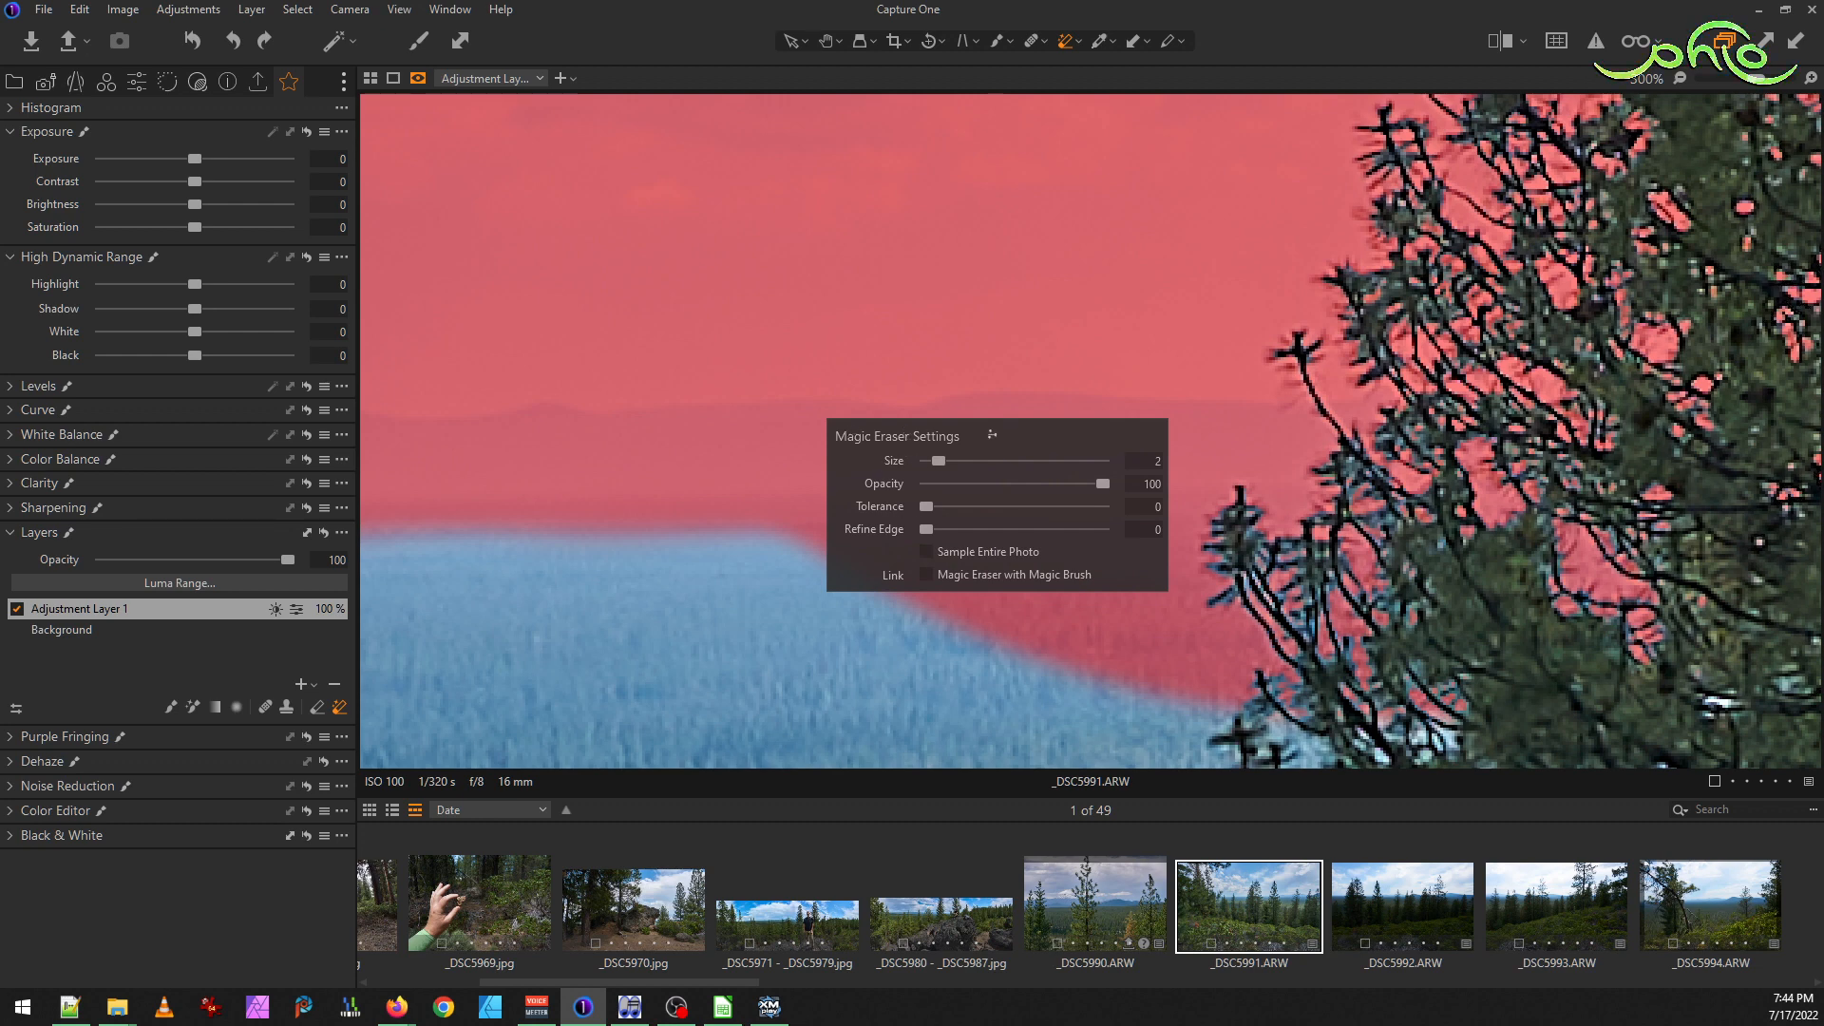
pyautogui.moveTo(983, 432)
pyautogui.mouseDown()
pyautogui.moveTo(959, 473)
pyautogui.moveTo(700, 601)
pyautogui.mouseUp()
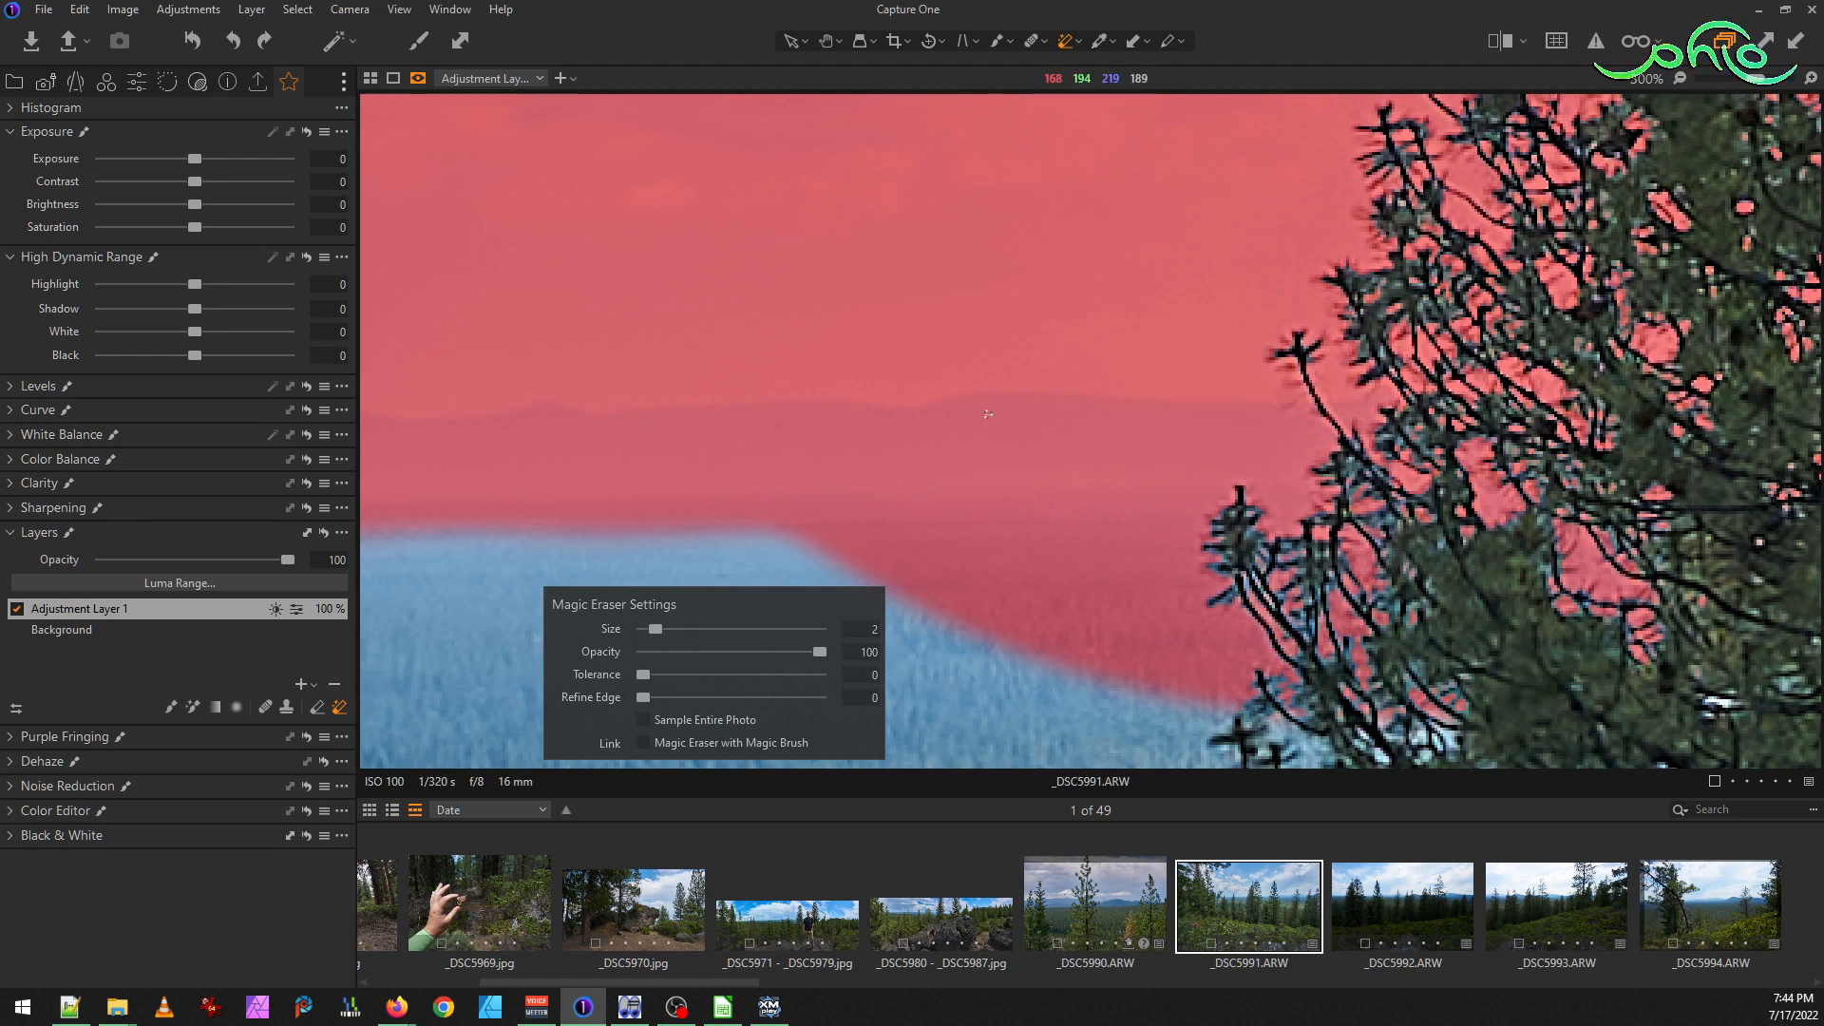
# Try erasing the mask from the hazy hills with Magic Eraser at Tolerance 0 and undo the test erasures
pyautogui.click(990, 437)
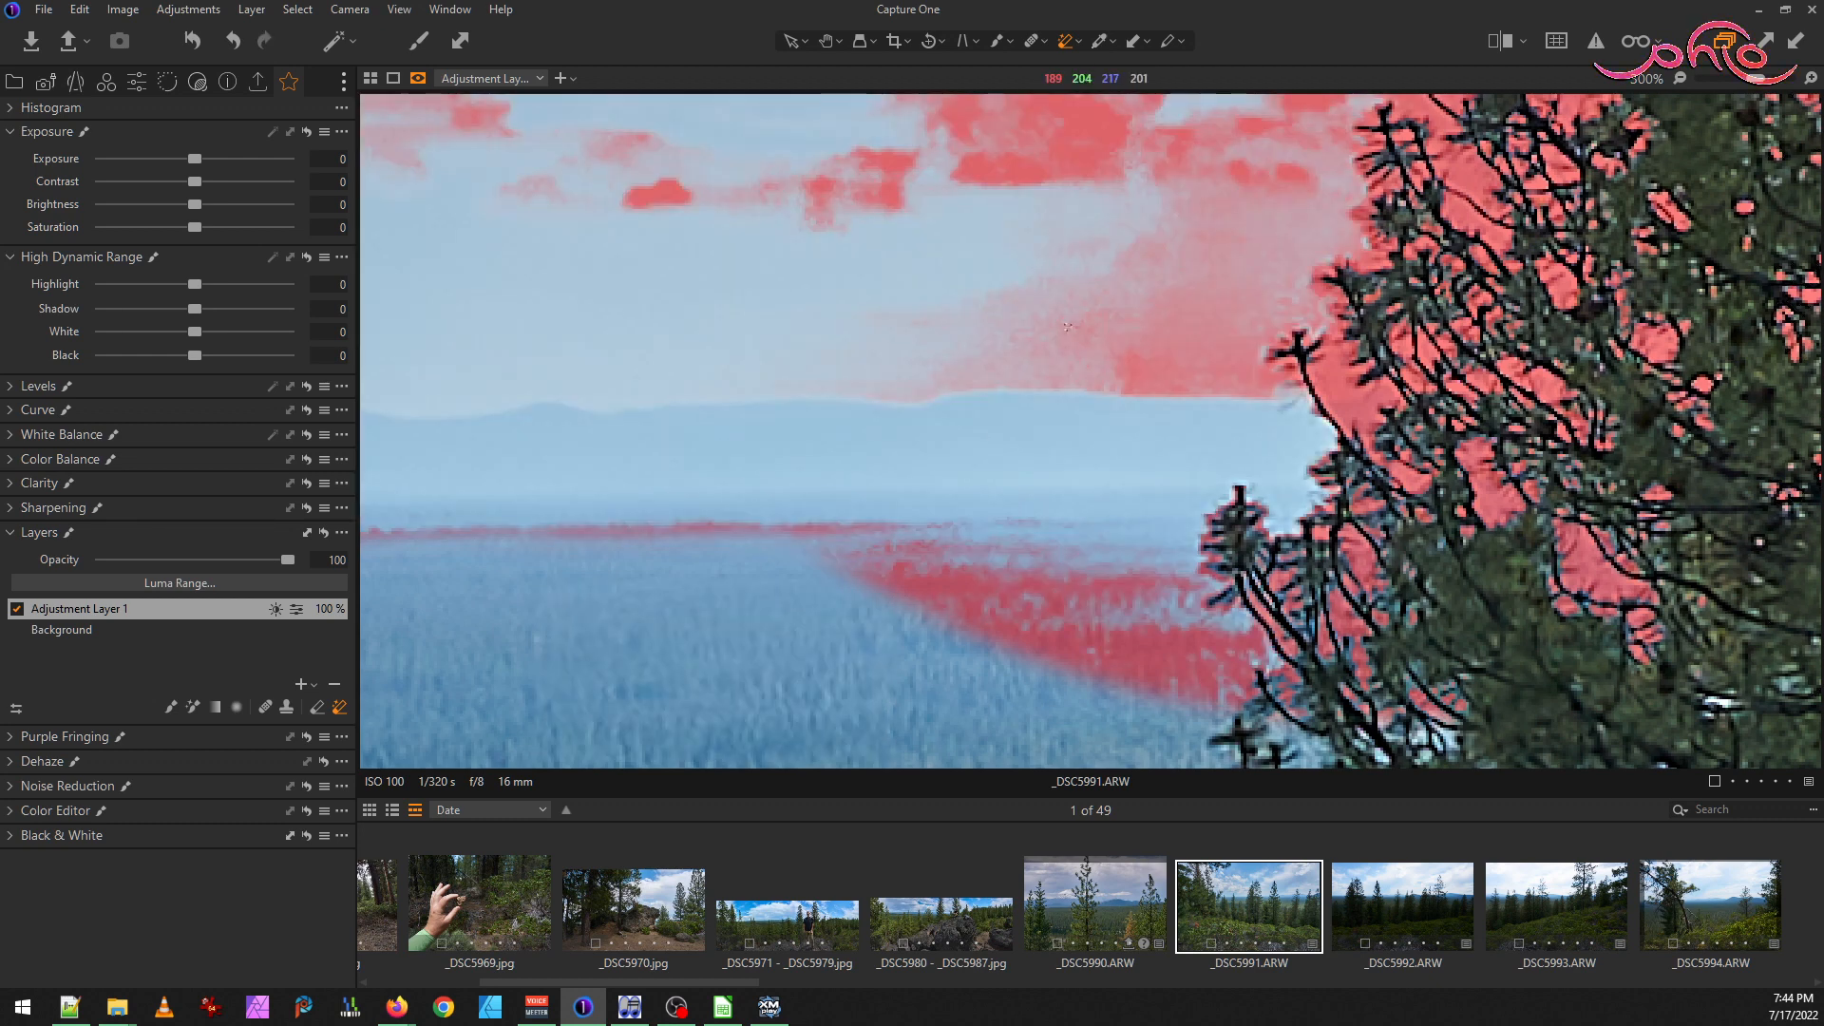
pyautogui.scroll(-4, 1054, 372)
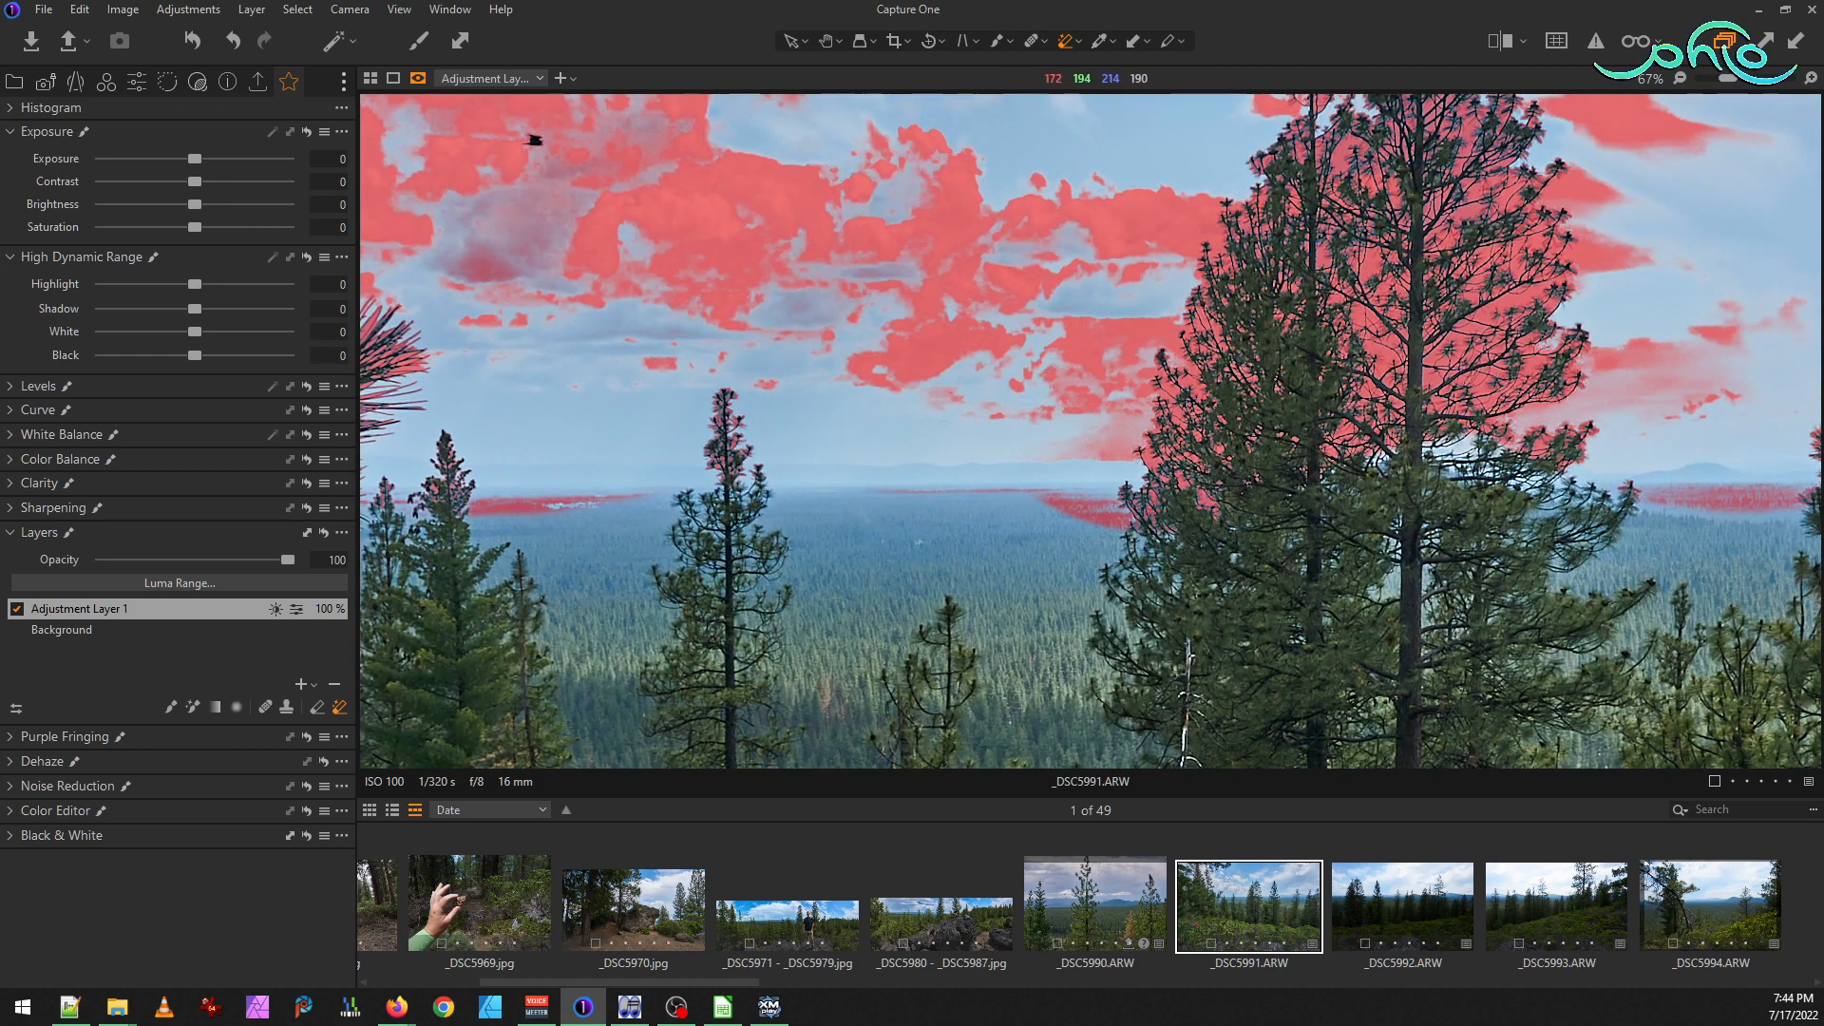
pyautogui.hotkey('ctrl', 'z')
pyautogui.scroll(5, 1014, 459)
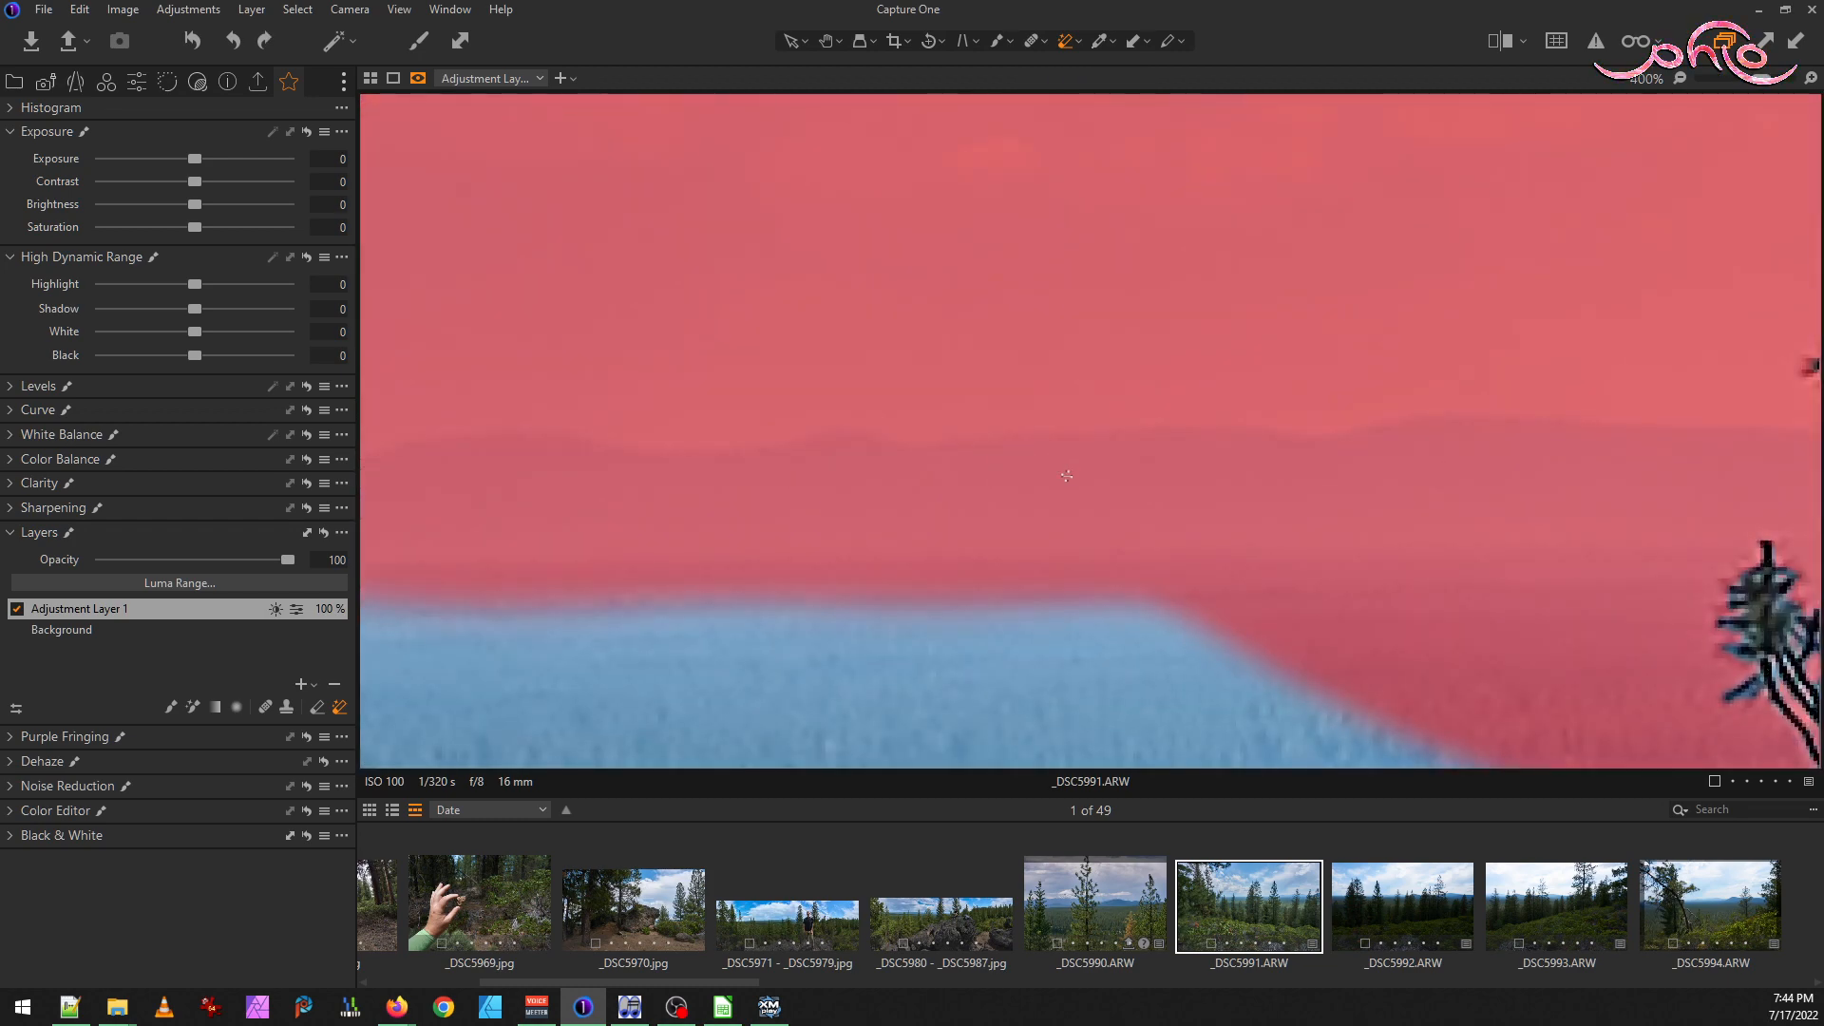
pyautogui.click(1235, 472)
pyautogui.hotkey('ctrl', 'z')
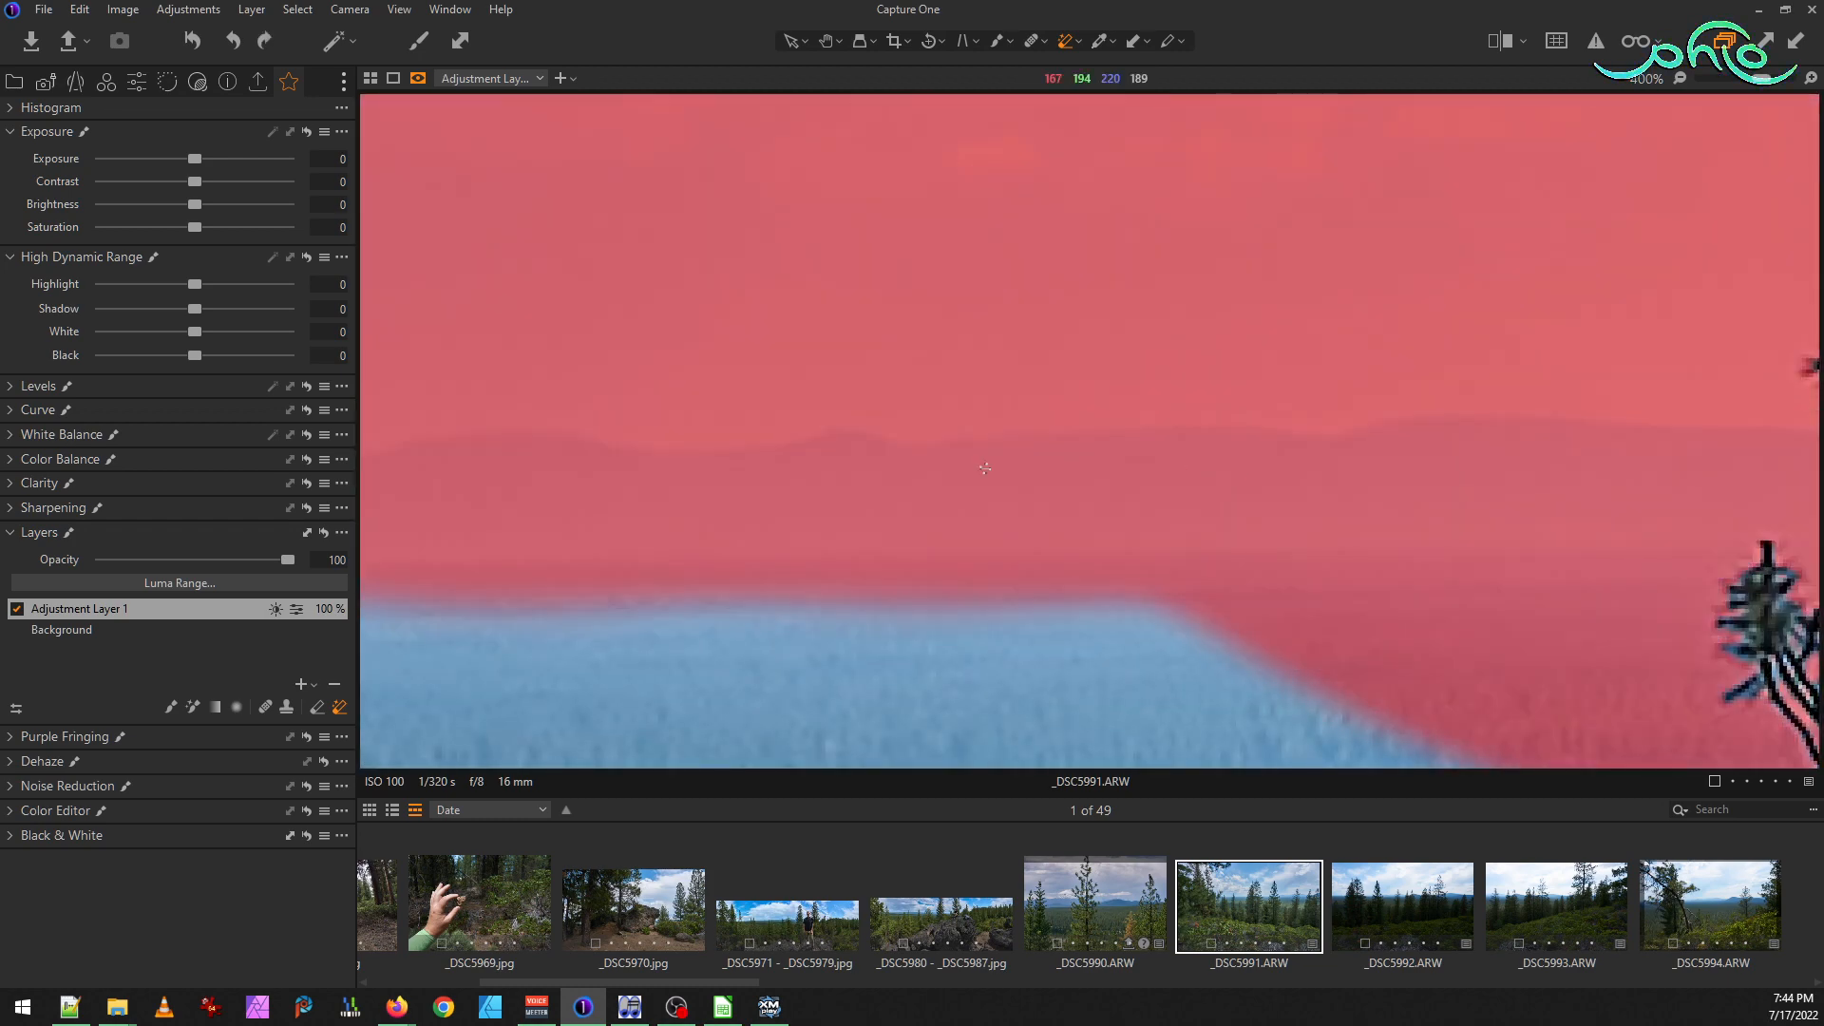
# Raise Magic Eraser's Refine Edge to 100, test a short stroke on the haze below the hills, and undo the erasure
pyautogui.rightClick(881, 460)
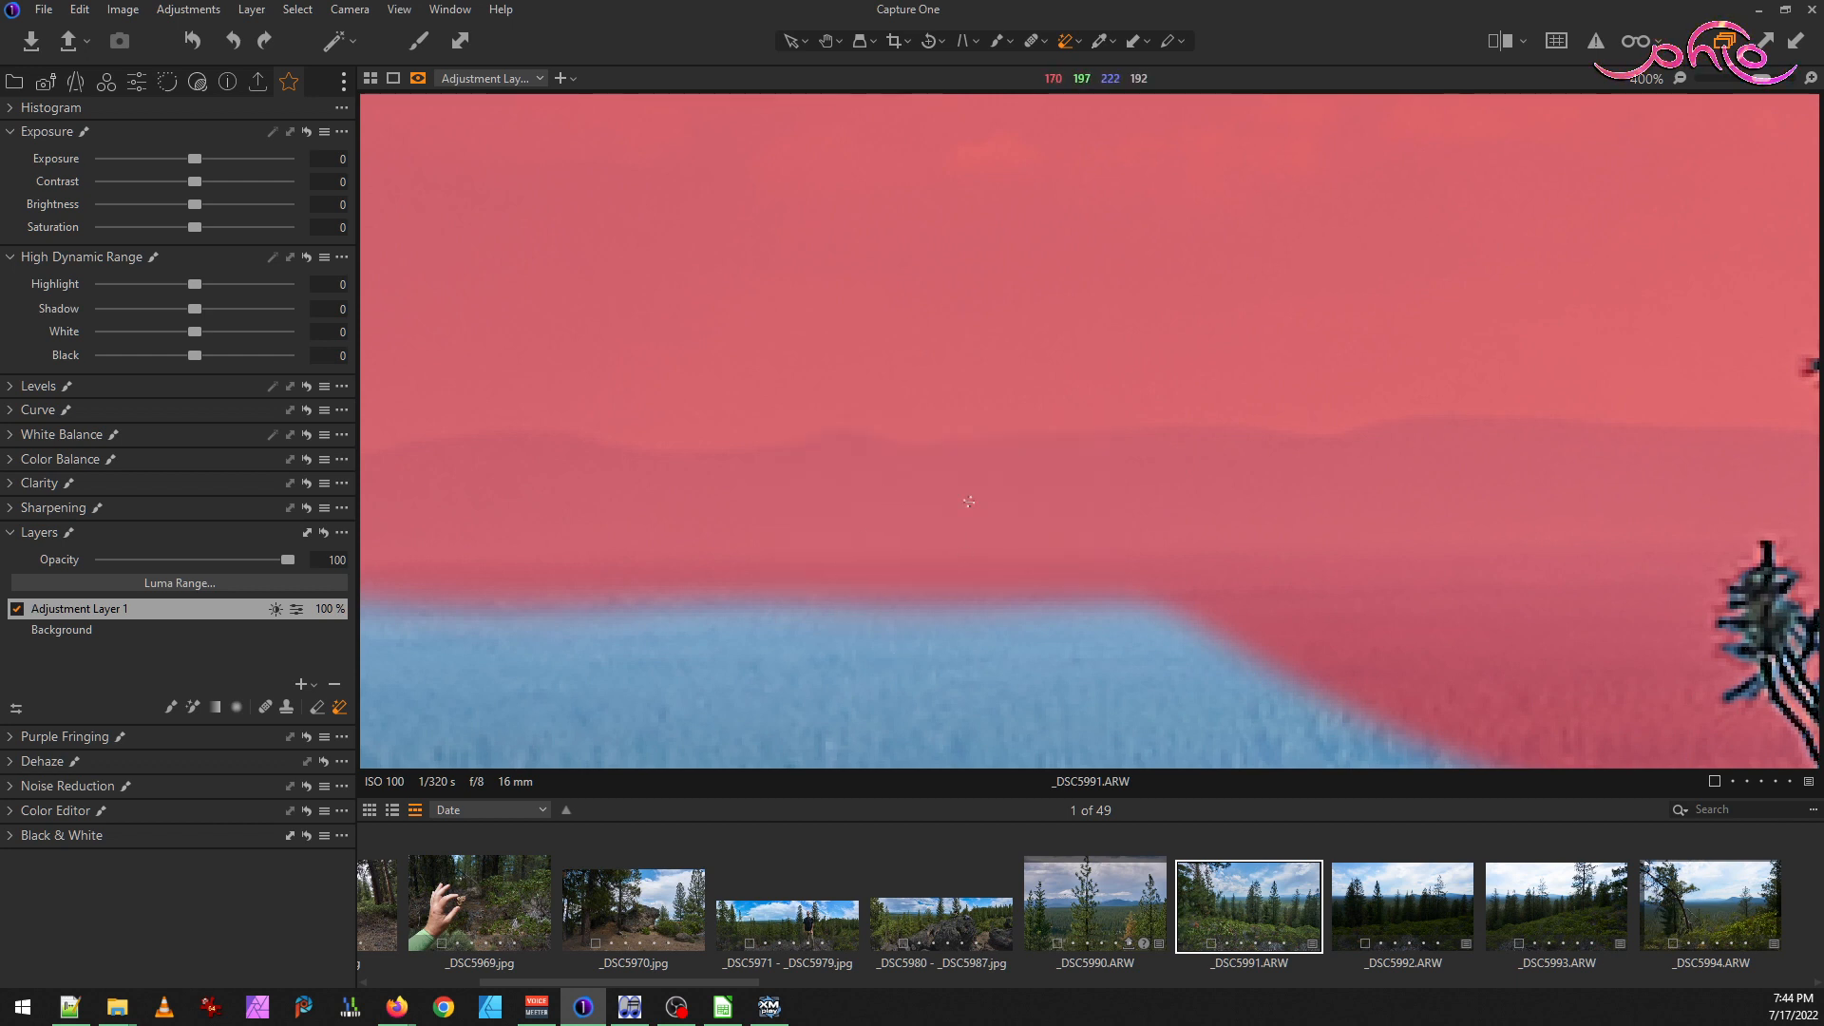
pyautogui.rightClick(969, 502)
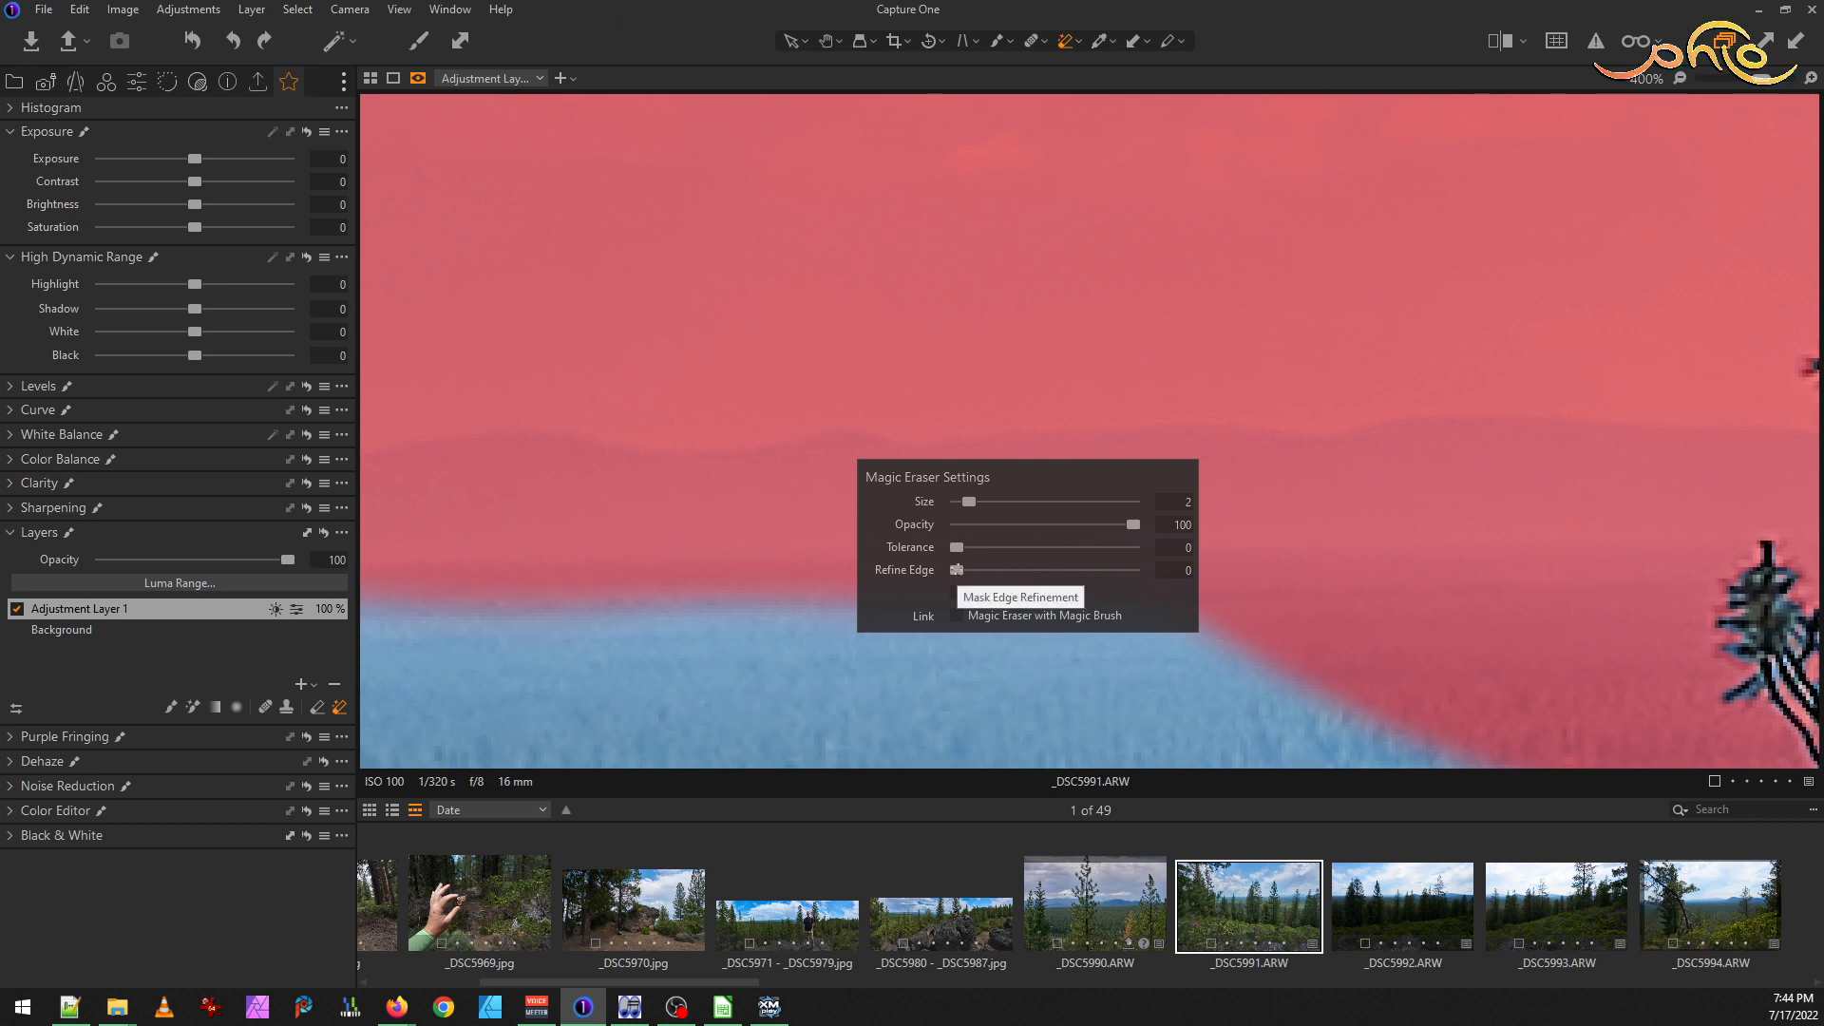
pyautogui.moveTo(774, 526); pyautogui.dragTo(719, 512)
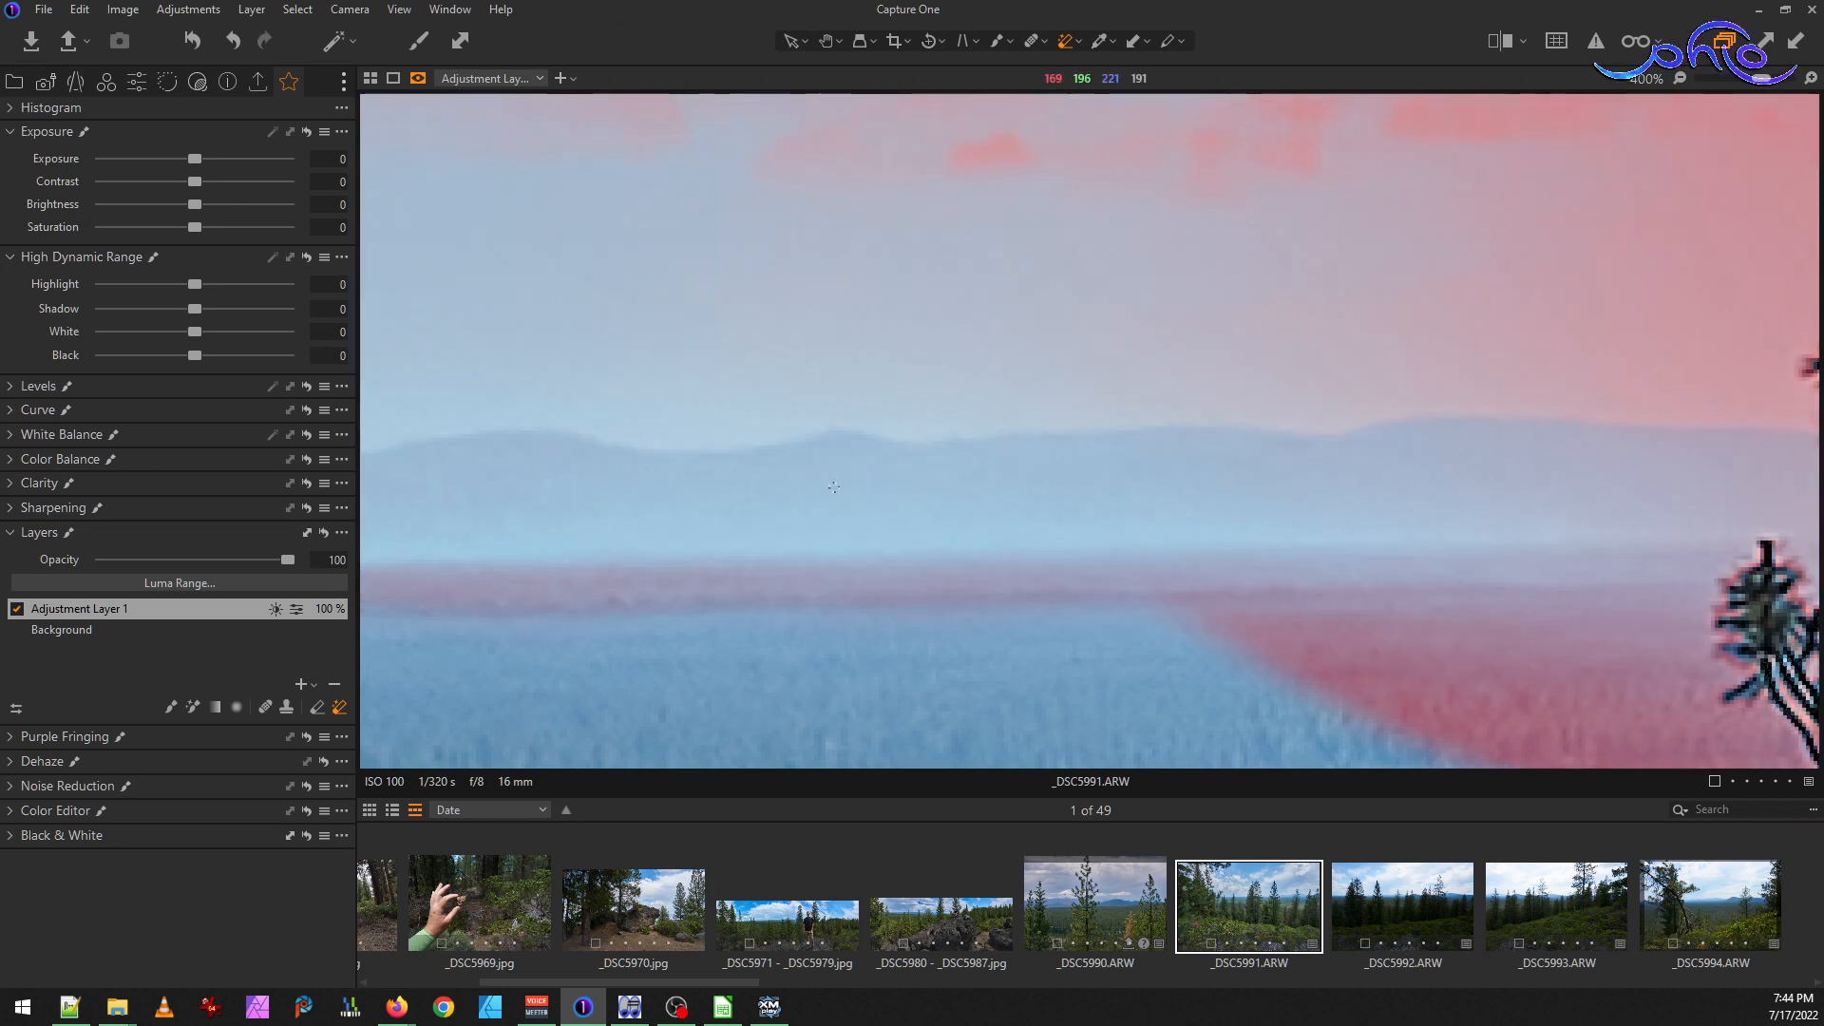
pyautogui.hotkey('ctrl', 'z')
# Set Magic Eraser's Refine Edge to 10, test it on the hazy hills, and undo the erasure
pyautogui.rightClick(904, 523)
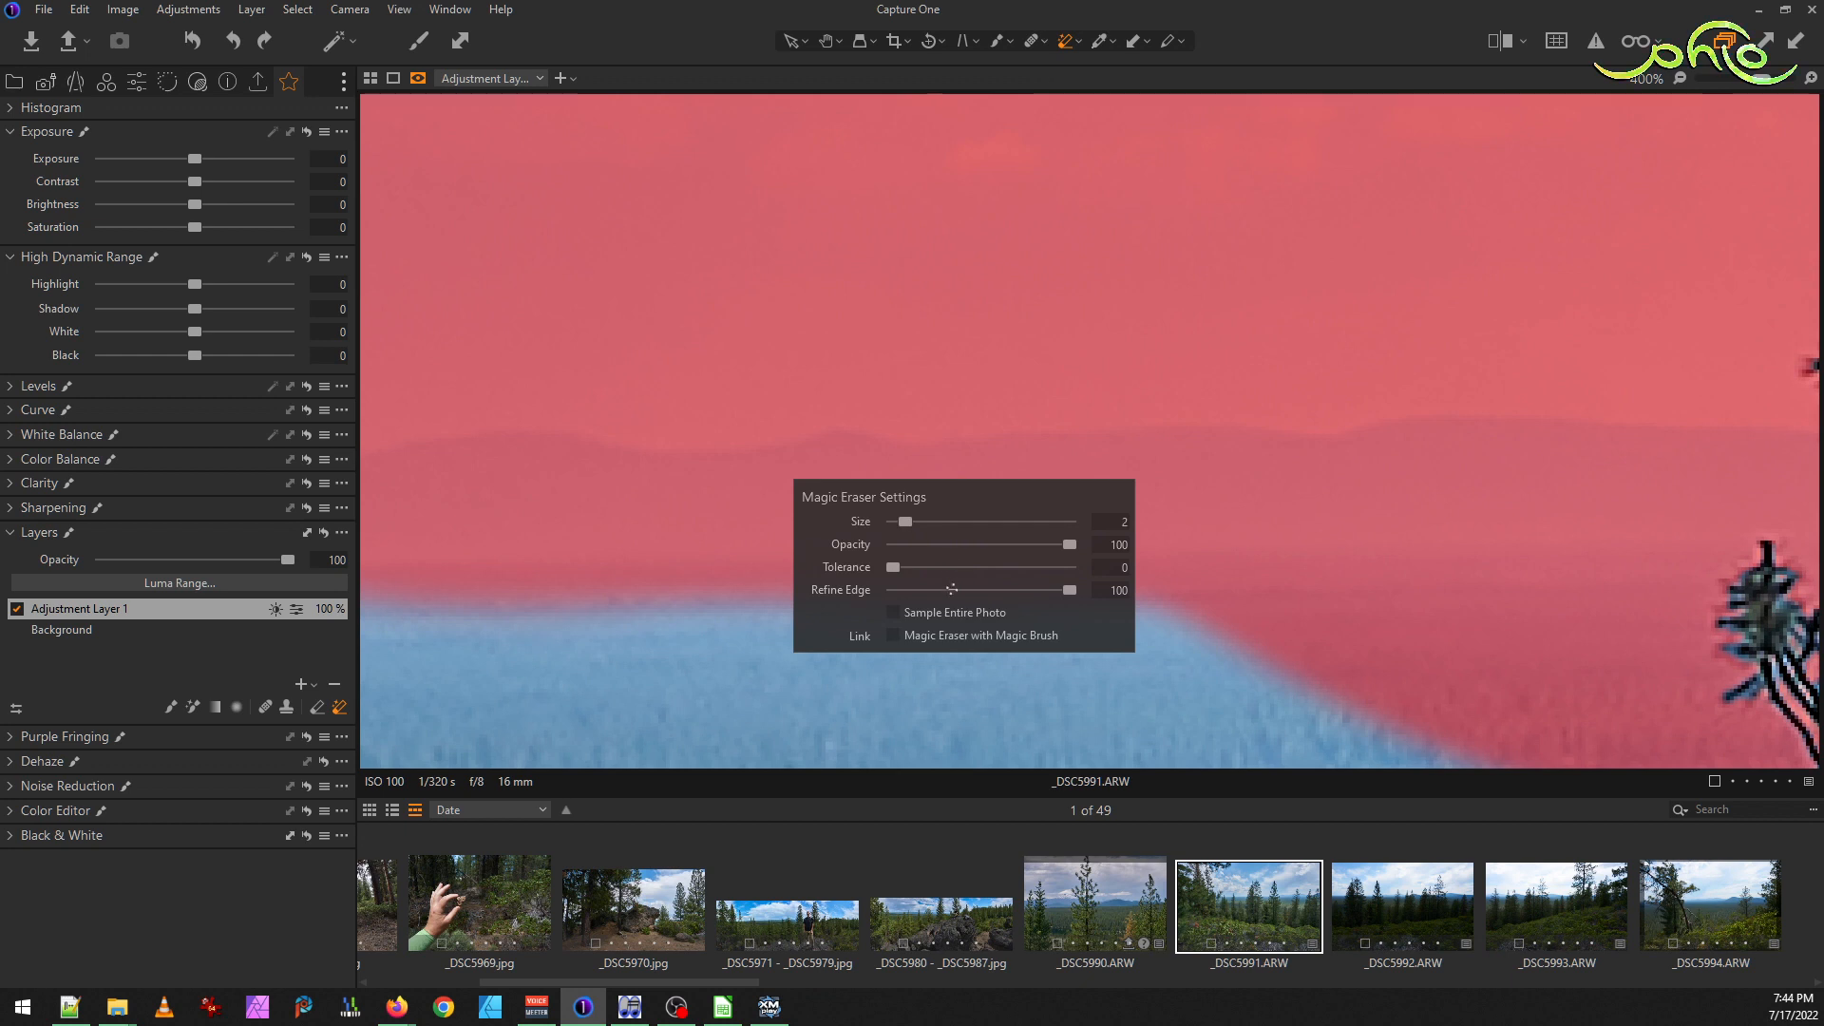
pyautogui.moveTo(1072, 591); pyautogui.dragTo(910, 589)
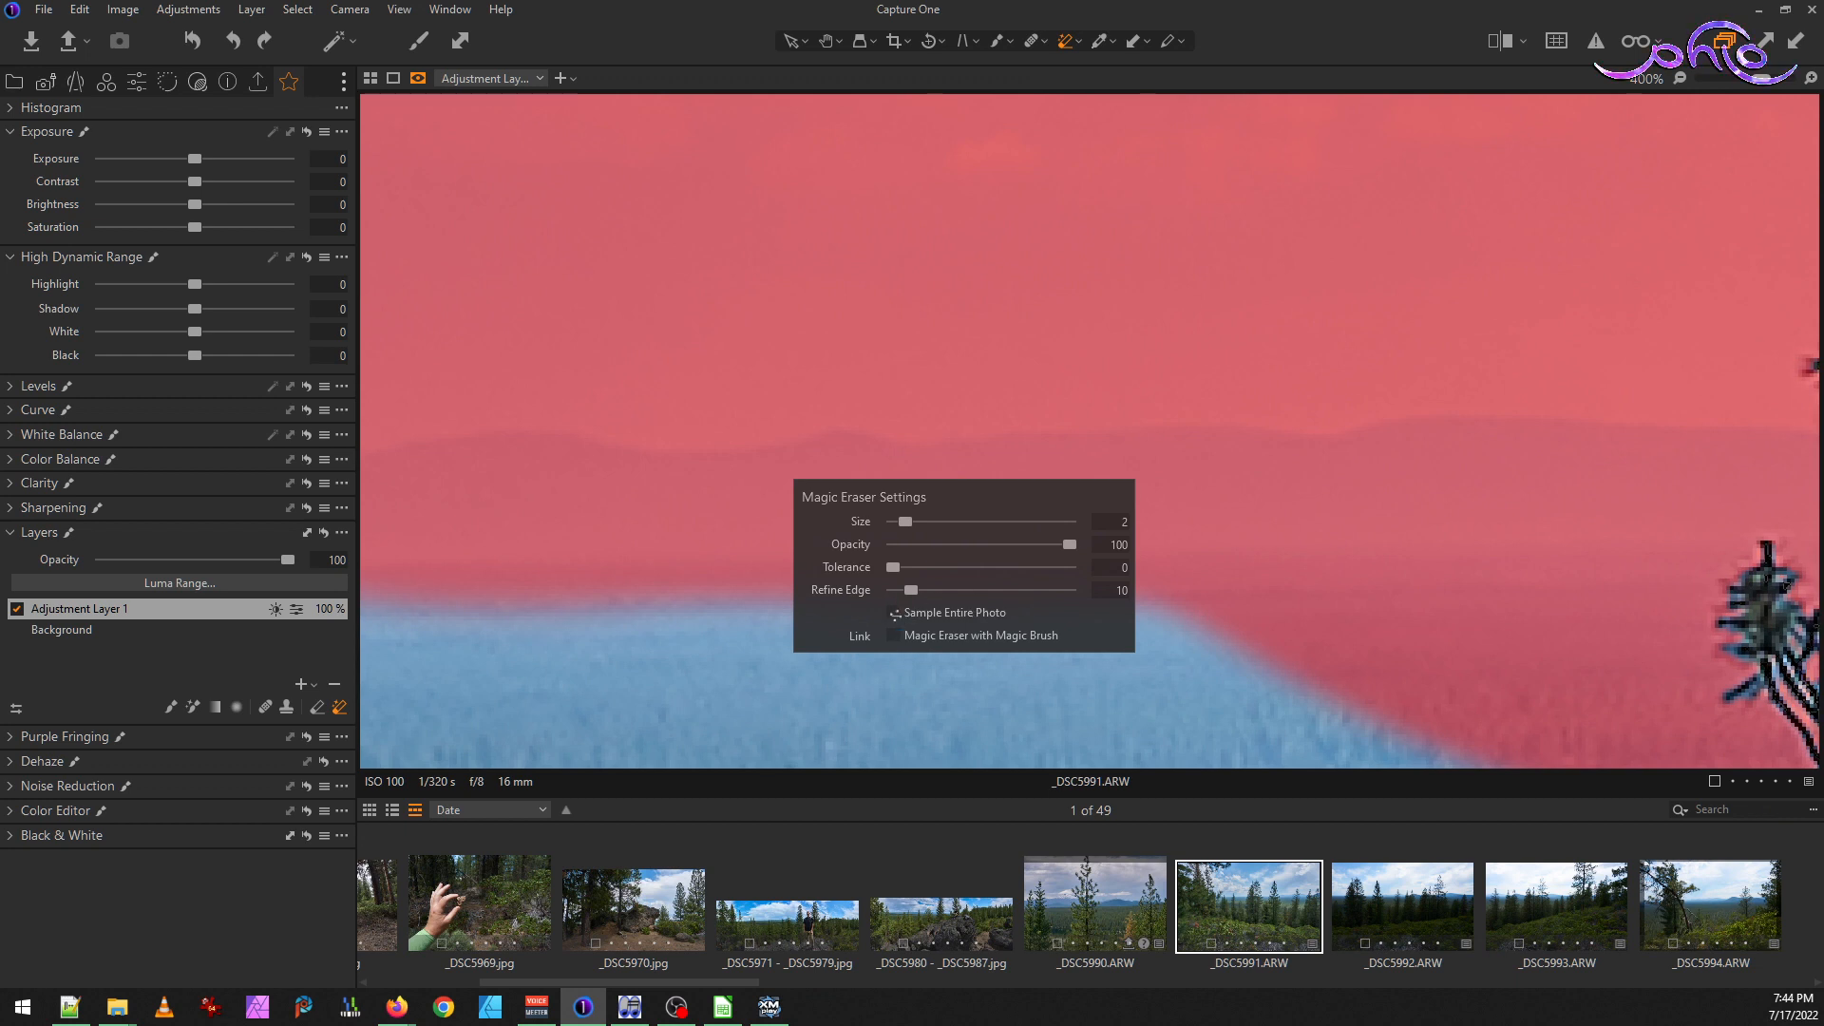
pyautogui.click(1352, 476)
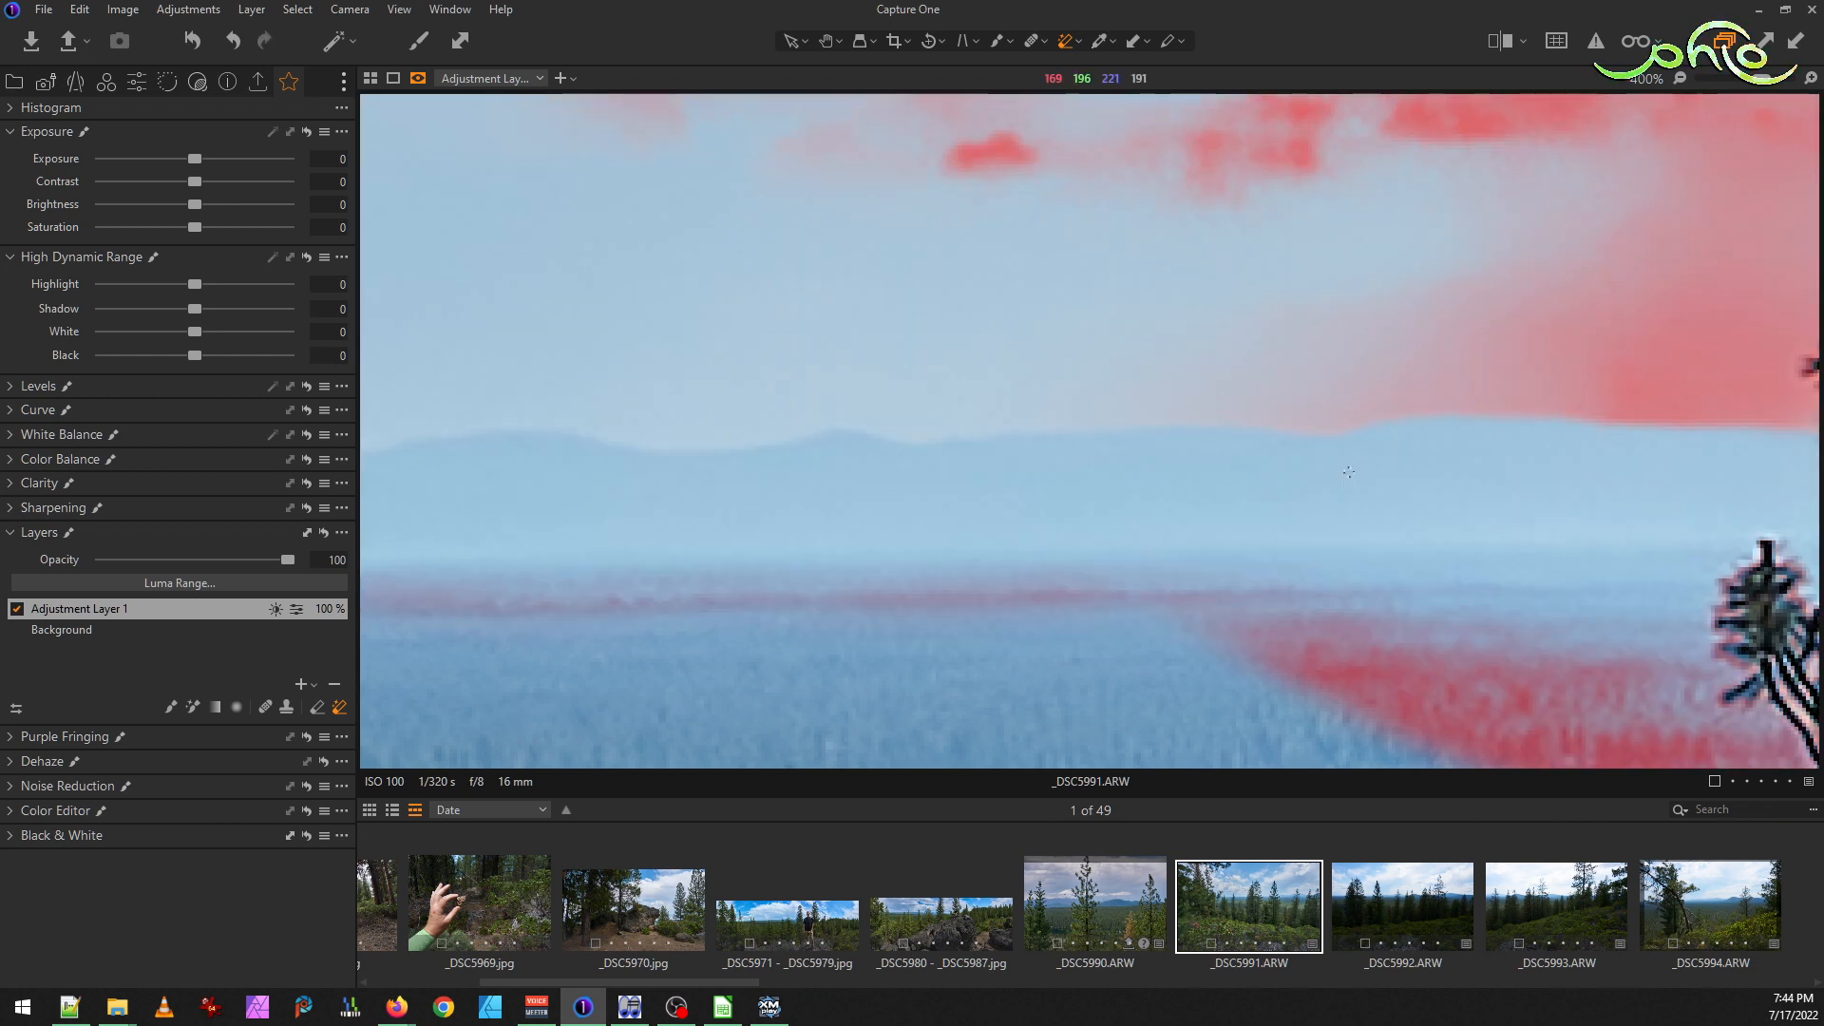
pyautogui.hotkey('ctrl', 'z')
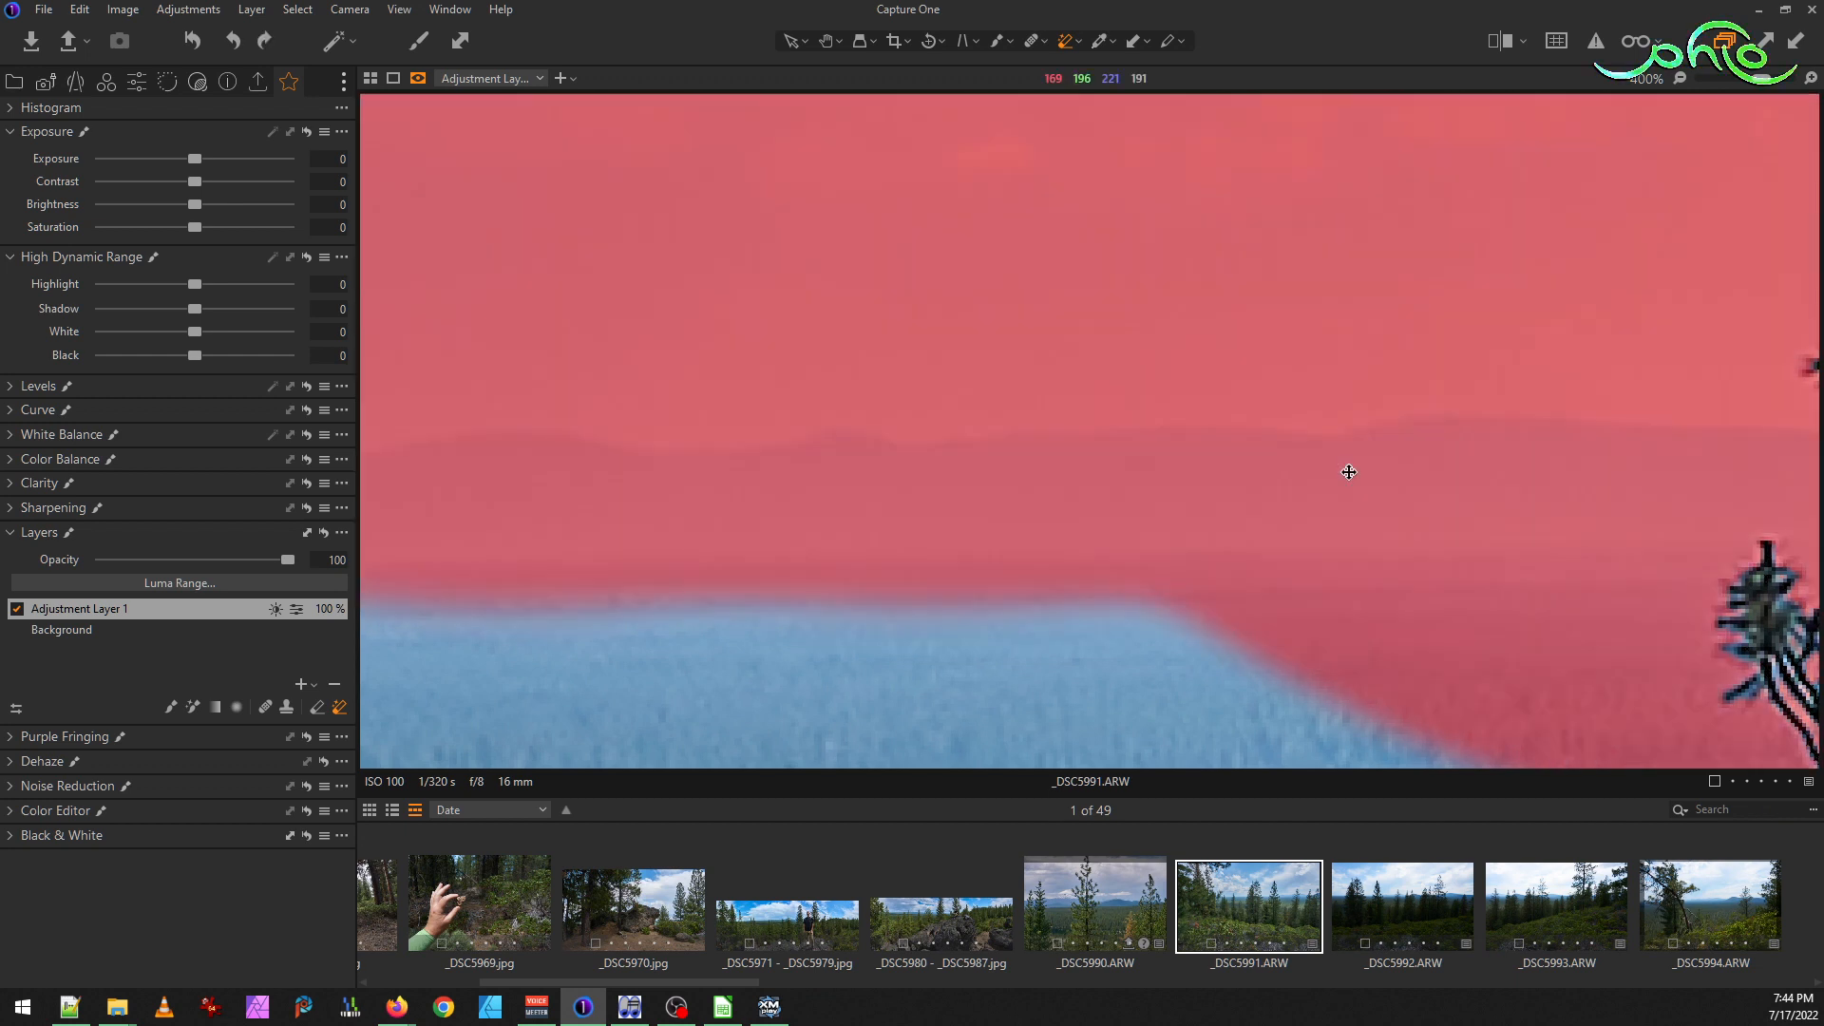
# Erase the sky mask from the layered distant hills to the right of the single tall pine with a short Magic Eraser stroke
pyautogui.rightClick(1083, 525)
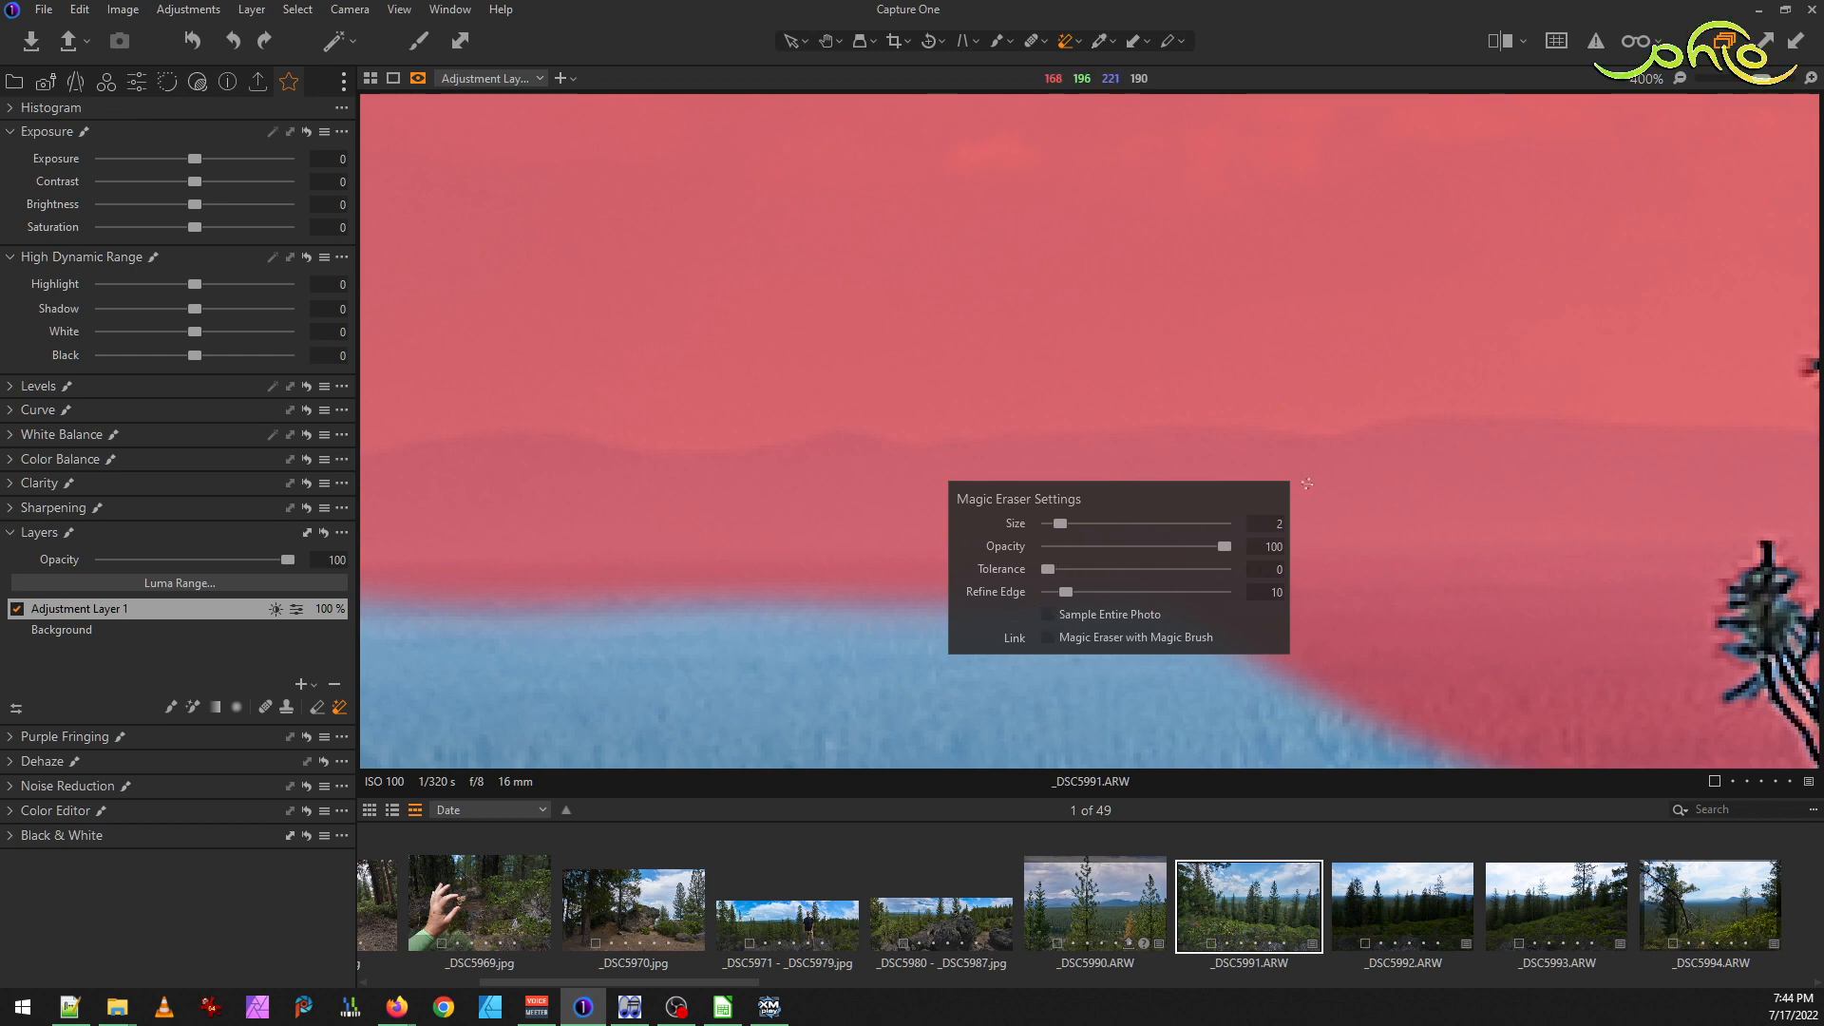
pyautogui.scroll(-3, 1369, 494)
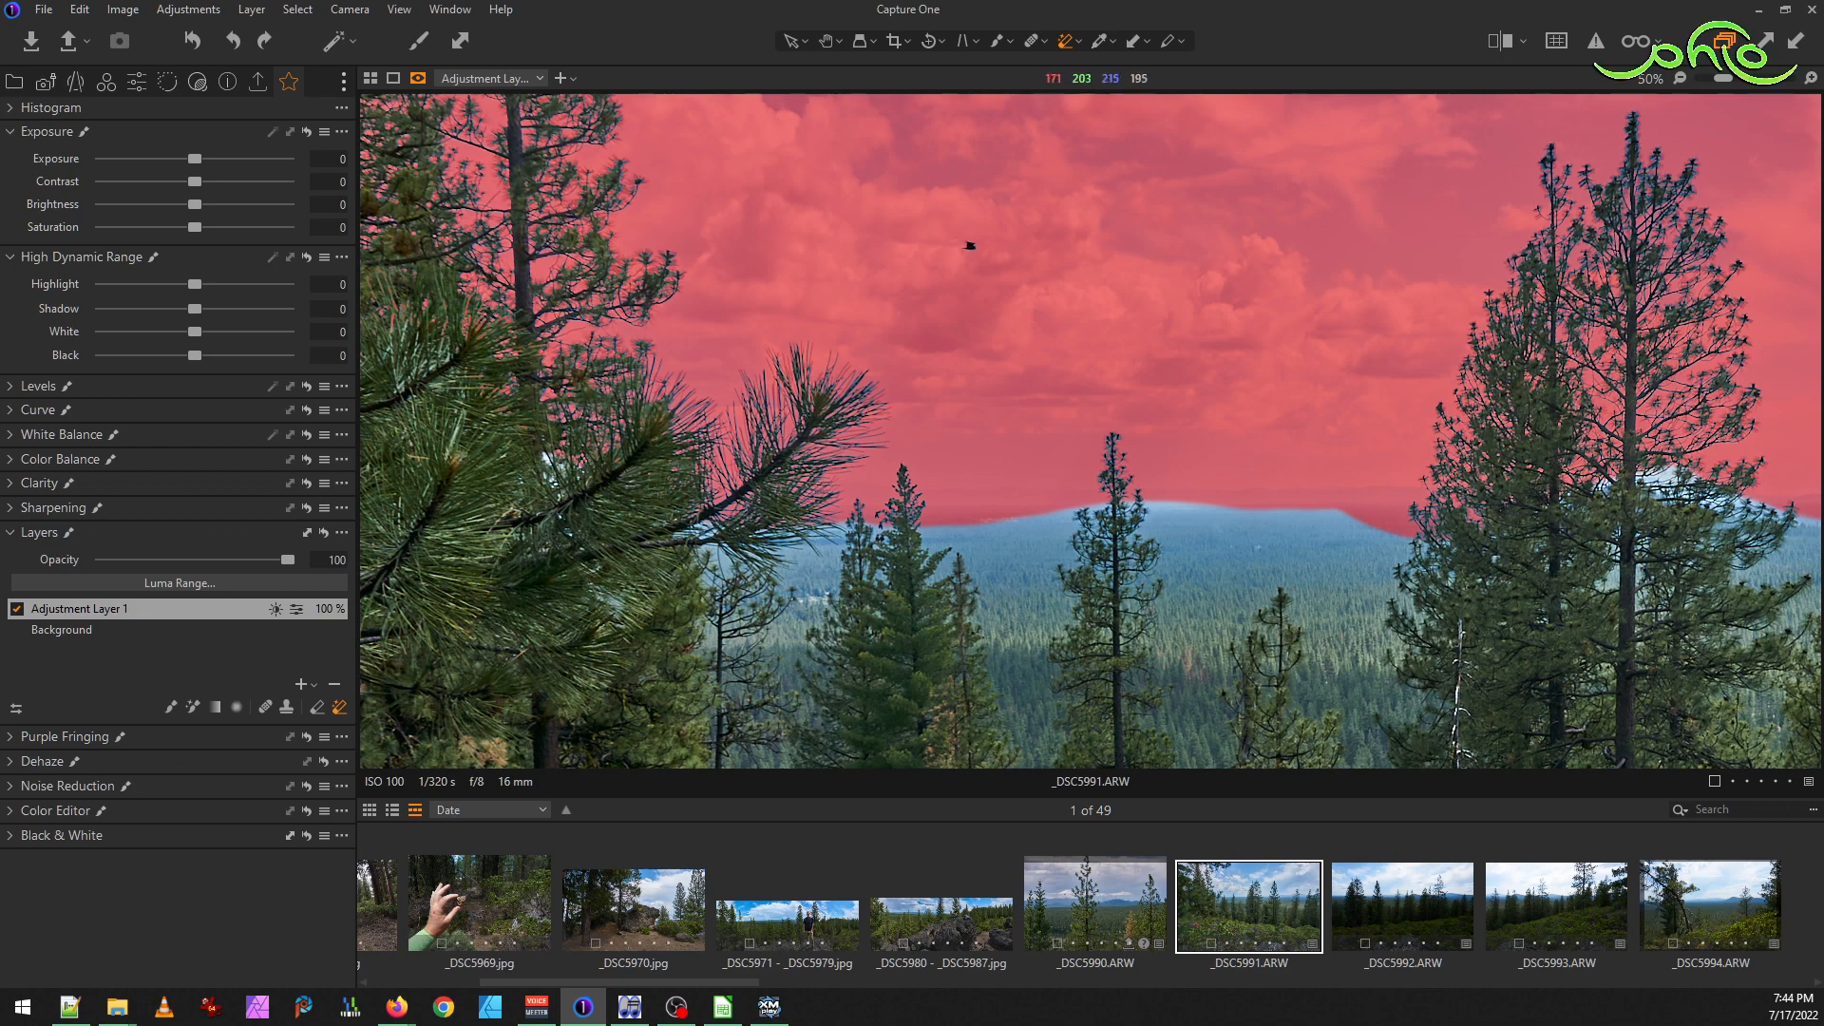
pyautogui.moveTo(1586, 469); pyautogui.dragTo(1316, 440)
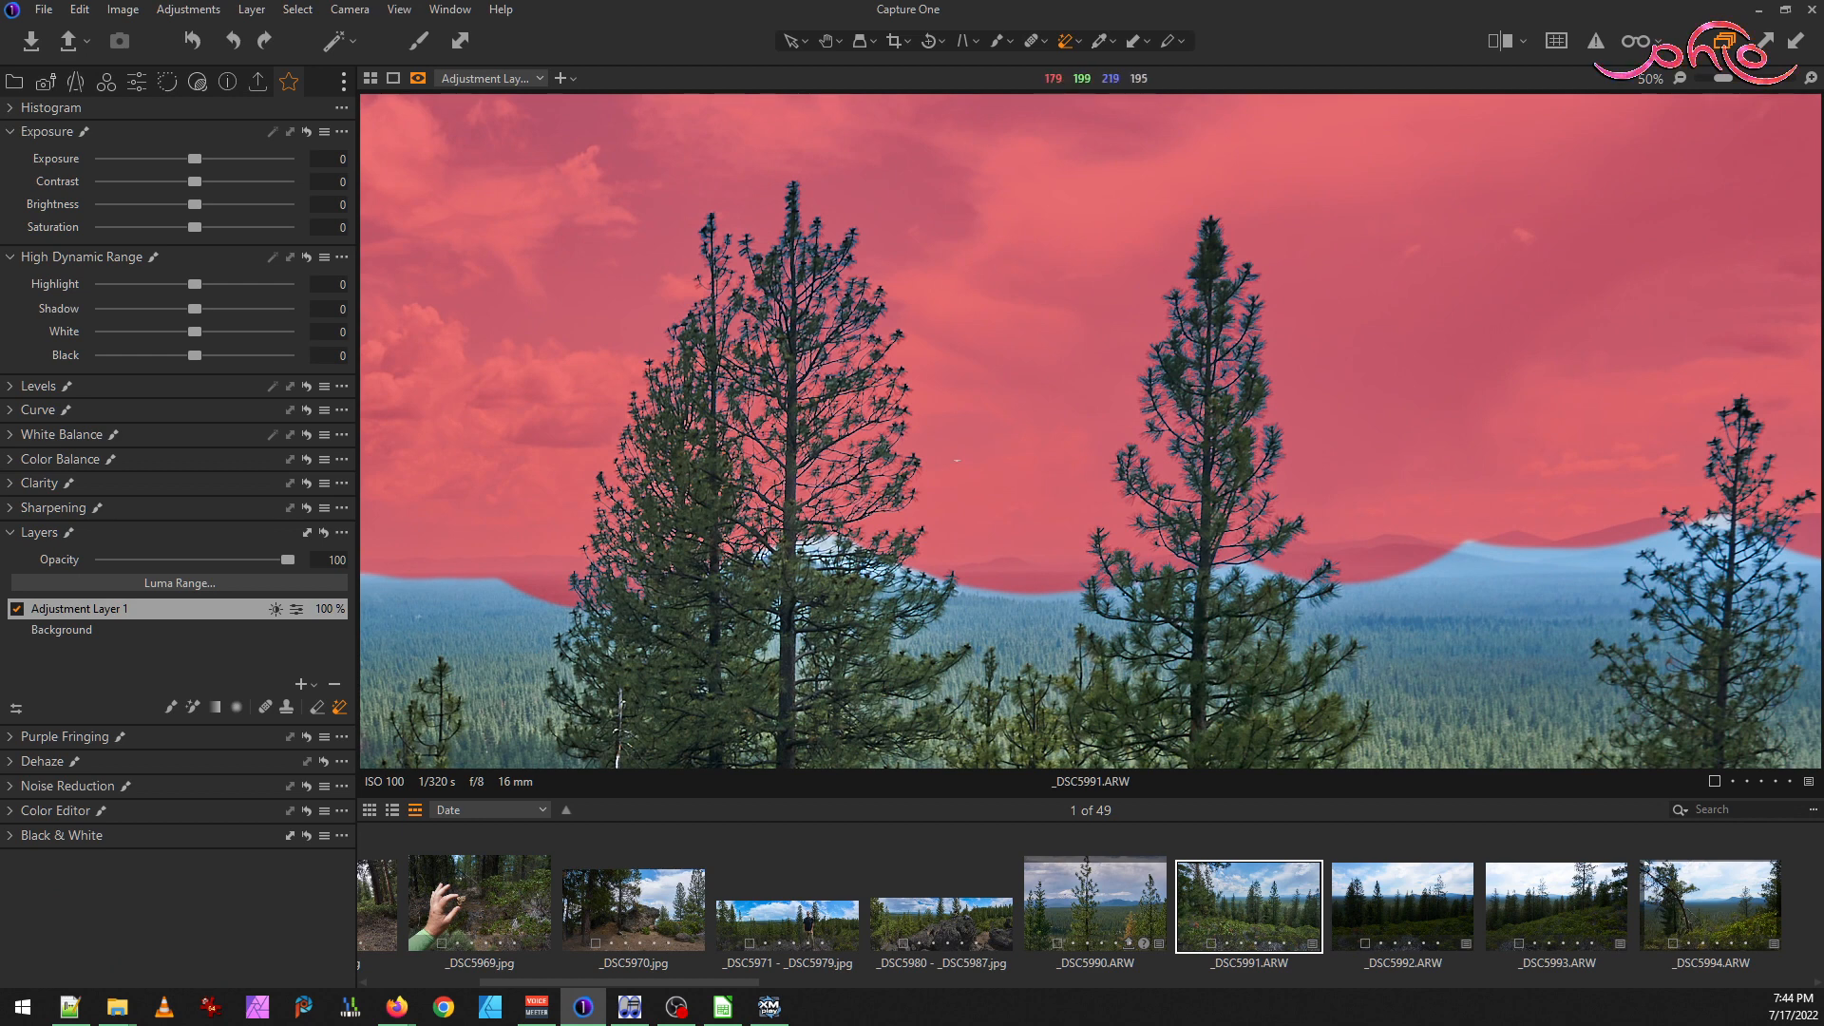
pyautogui.scroll(2, 1458, 523)
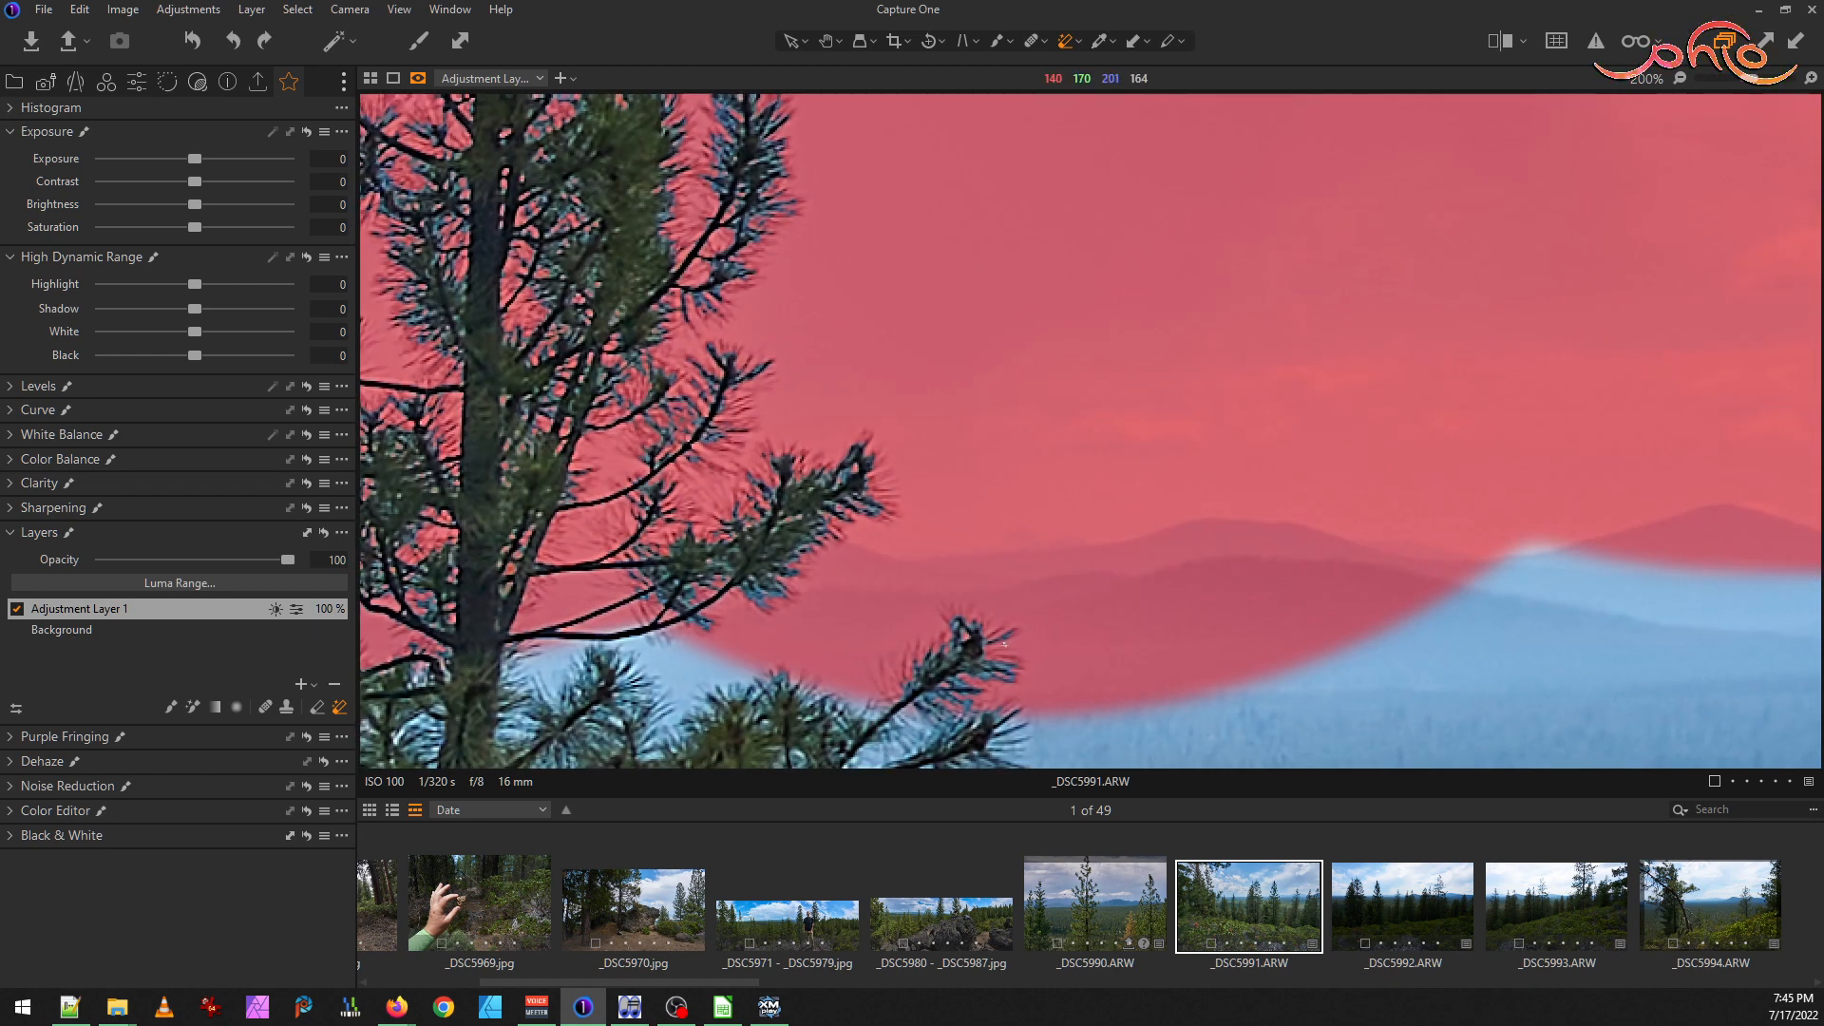
pyautogui.rightClick(1005, 643)
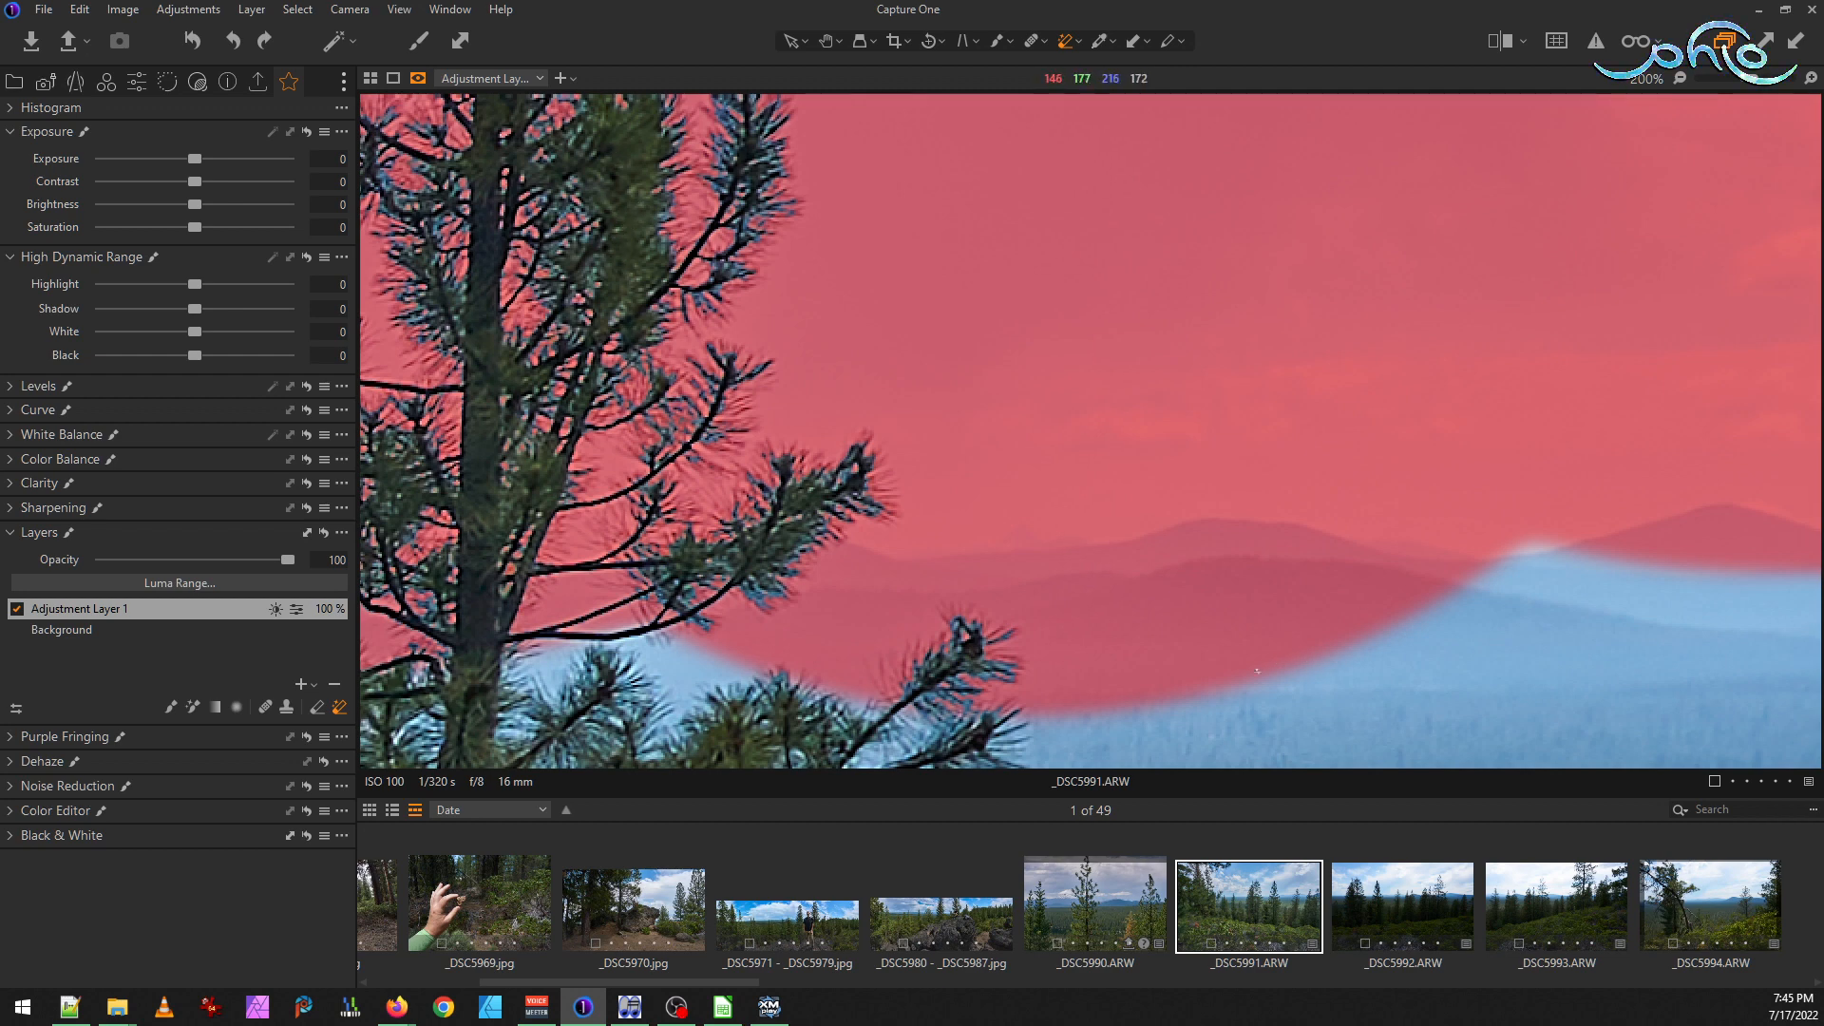
pyautogui.moveTo(1259, 617); pyautogui.dragTo(1295, 604)
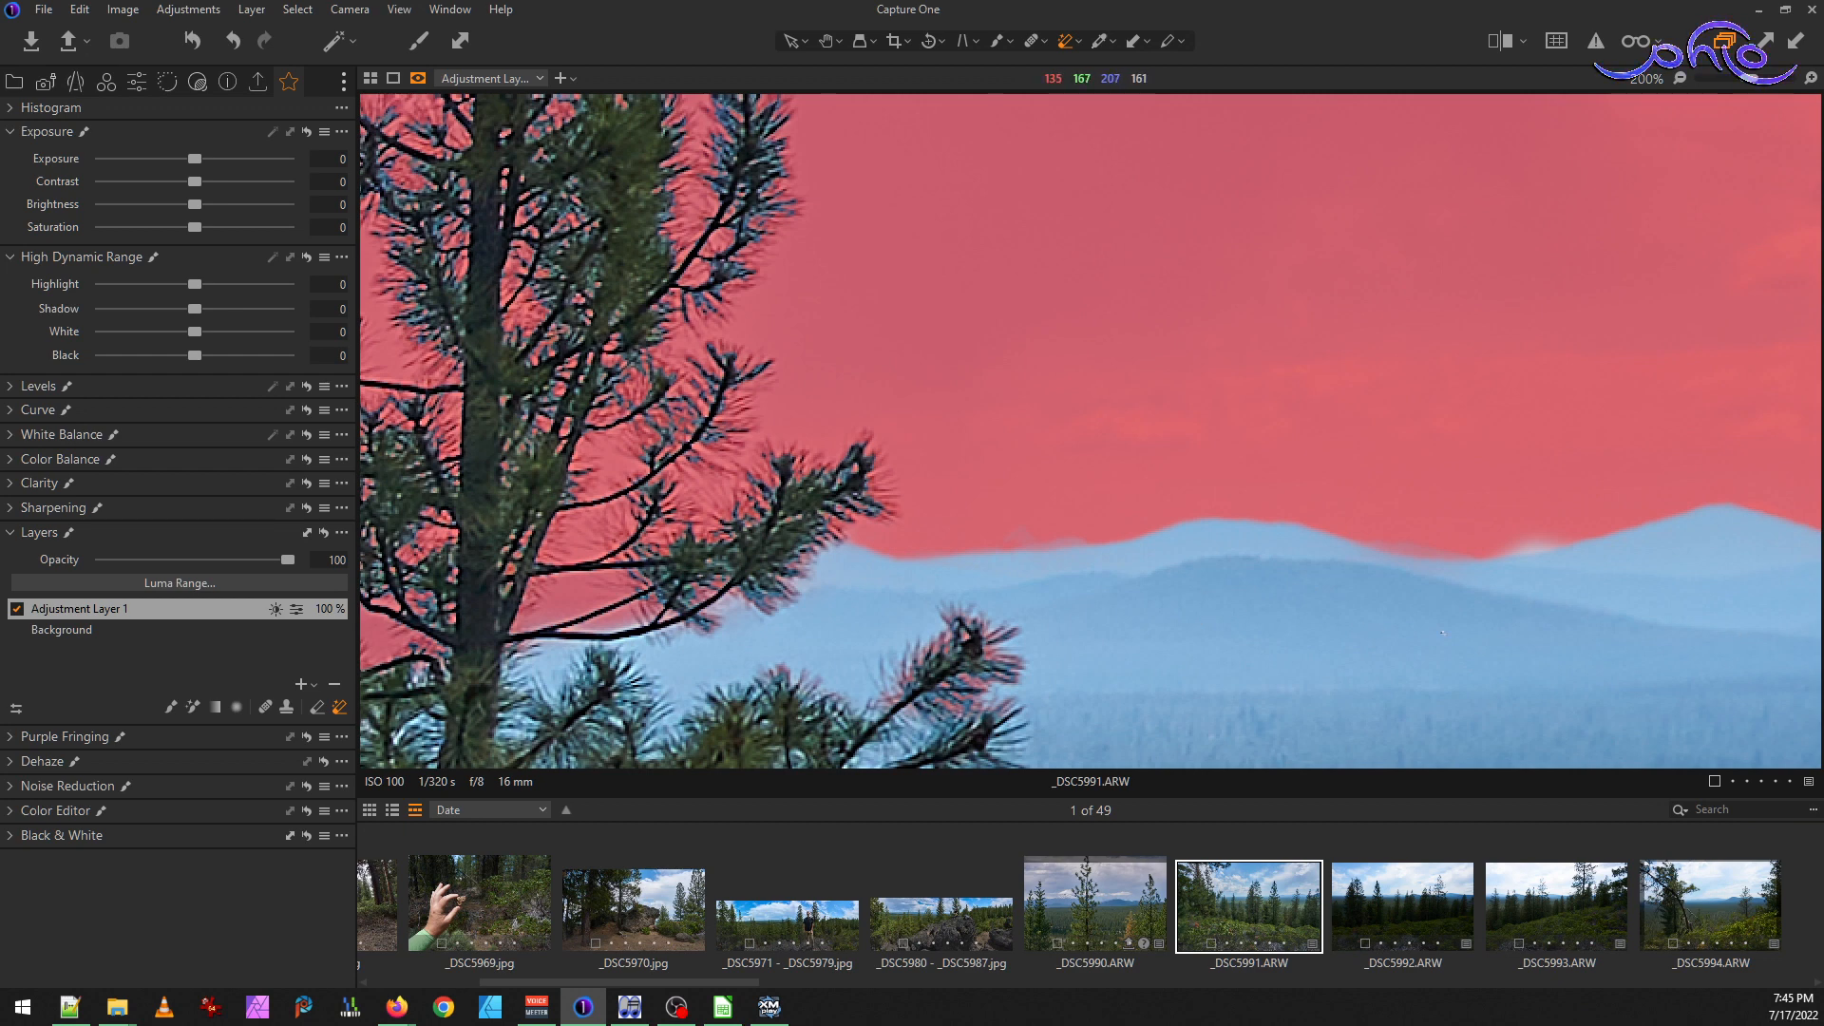
# Continue right along the horizon and erase the sky mask from the broad hill behind the thin pine
pyautogui.moveTo(1515, 652); pyautogui.dragTo(924, 579)
pyautogui.moveTo(1327, 558); pyautogui.dragTo(871, 549)
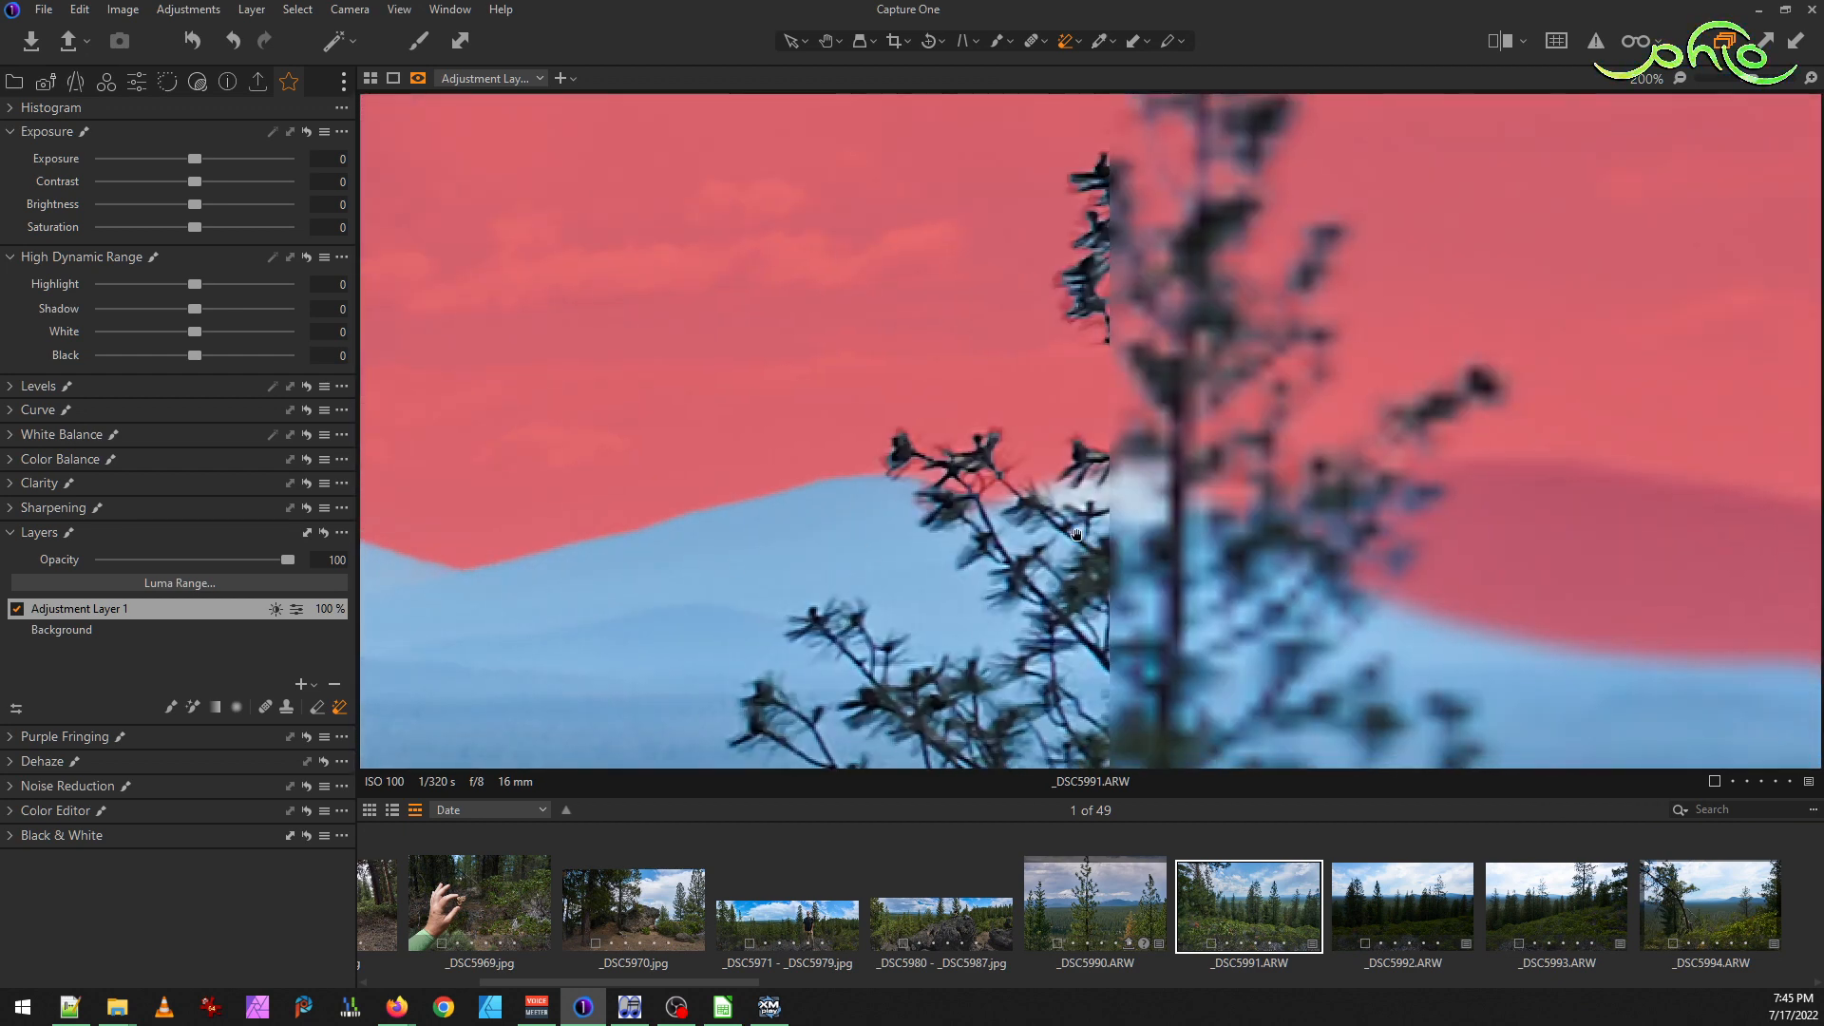
pyautogui.moveTo(1705, 506); pyautogui.dragTo(1254, 427)
pyautogui.moveTo(1109, 466); pyautogui.dragTo(1183, 474)
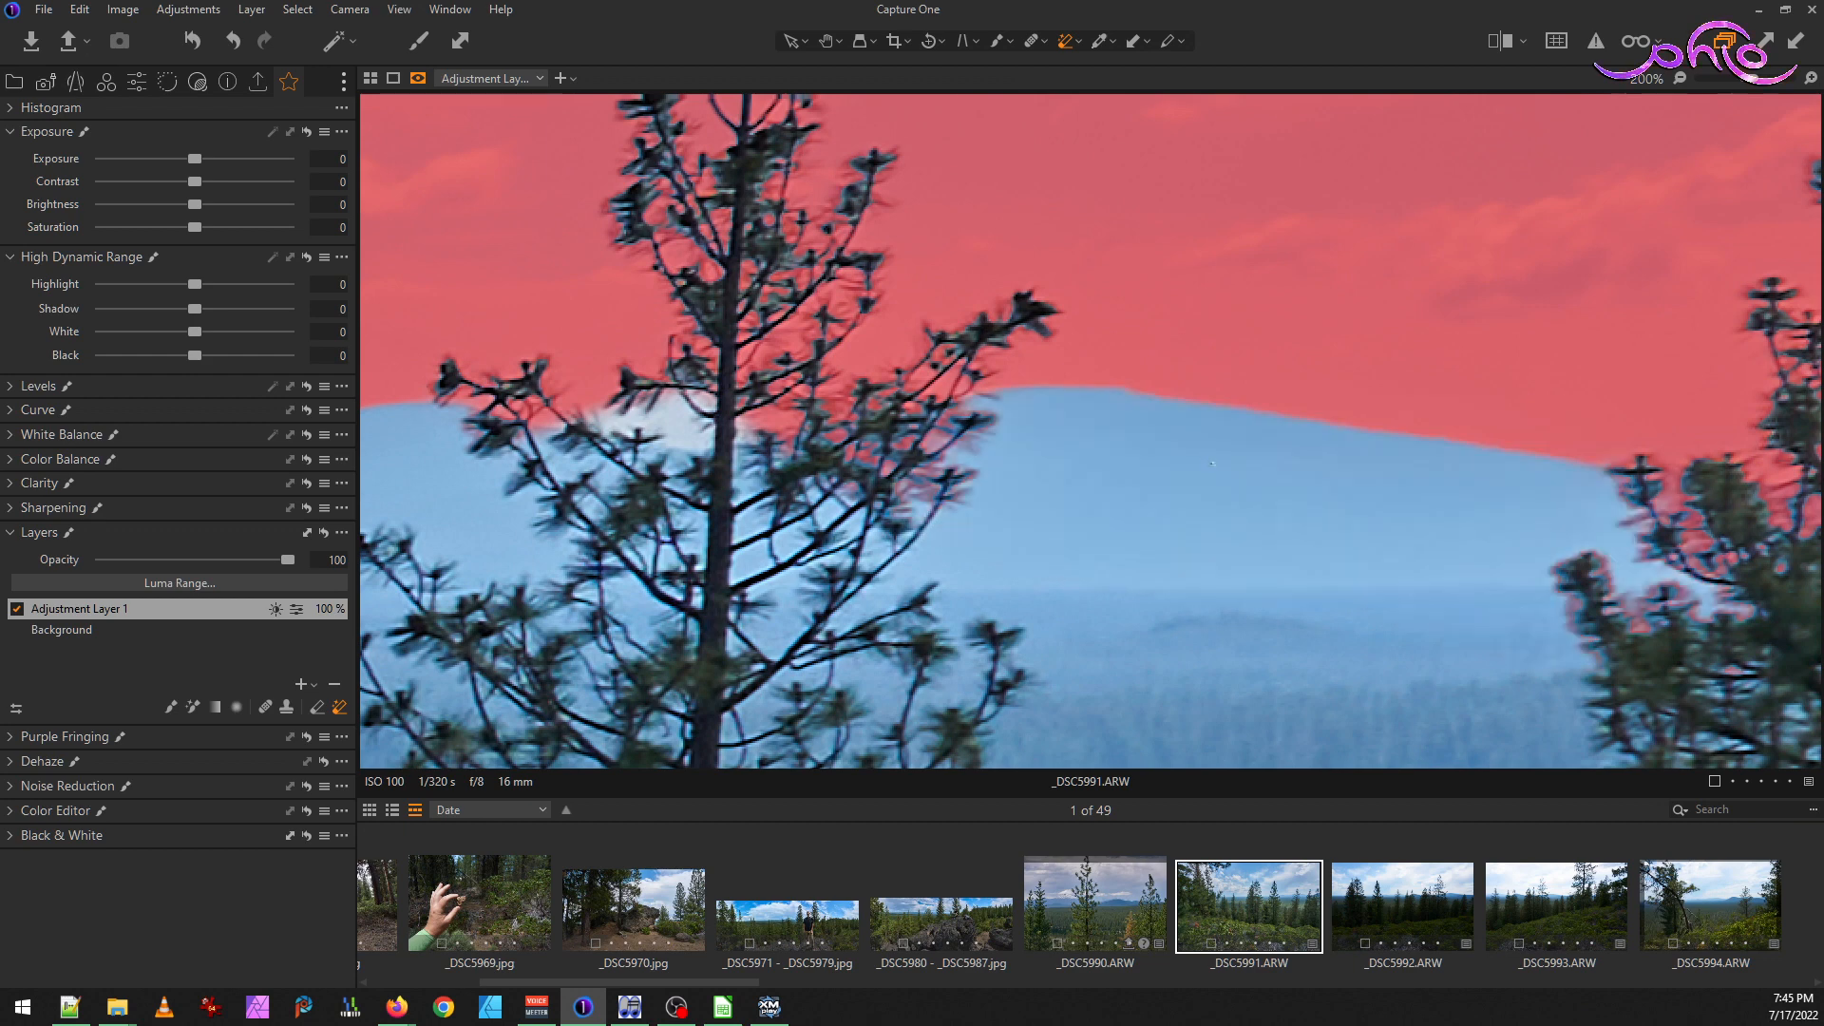
# Erase the sky mask from the wooded ridge at the far right of the horizon and from the gaps in the neighbouring pines
pyautogui.moveTo(1525, 504); pyautogui.dragTo(706, 403)
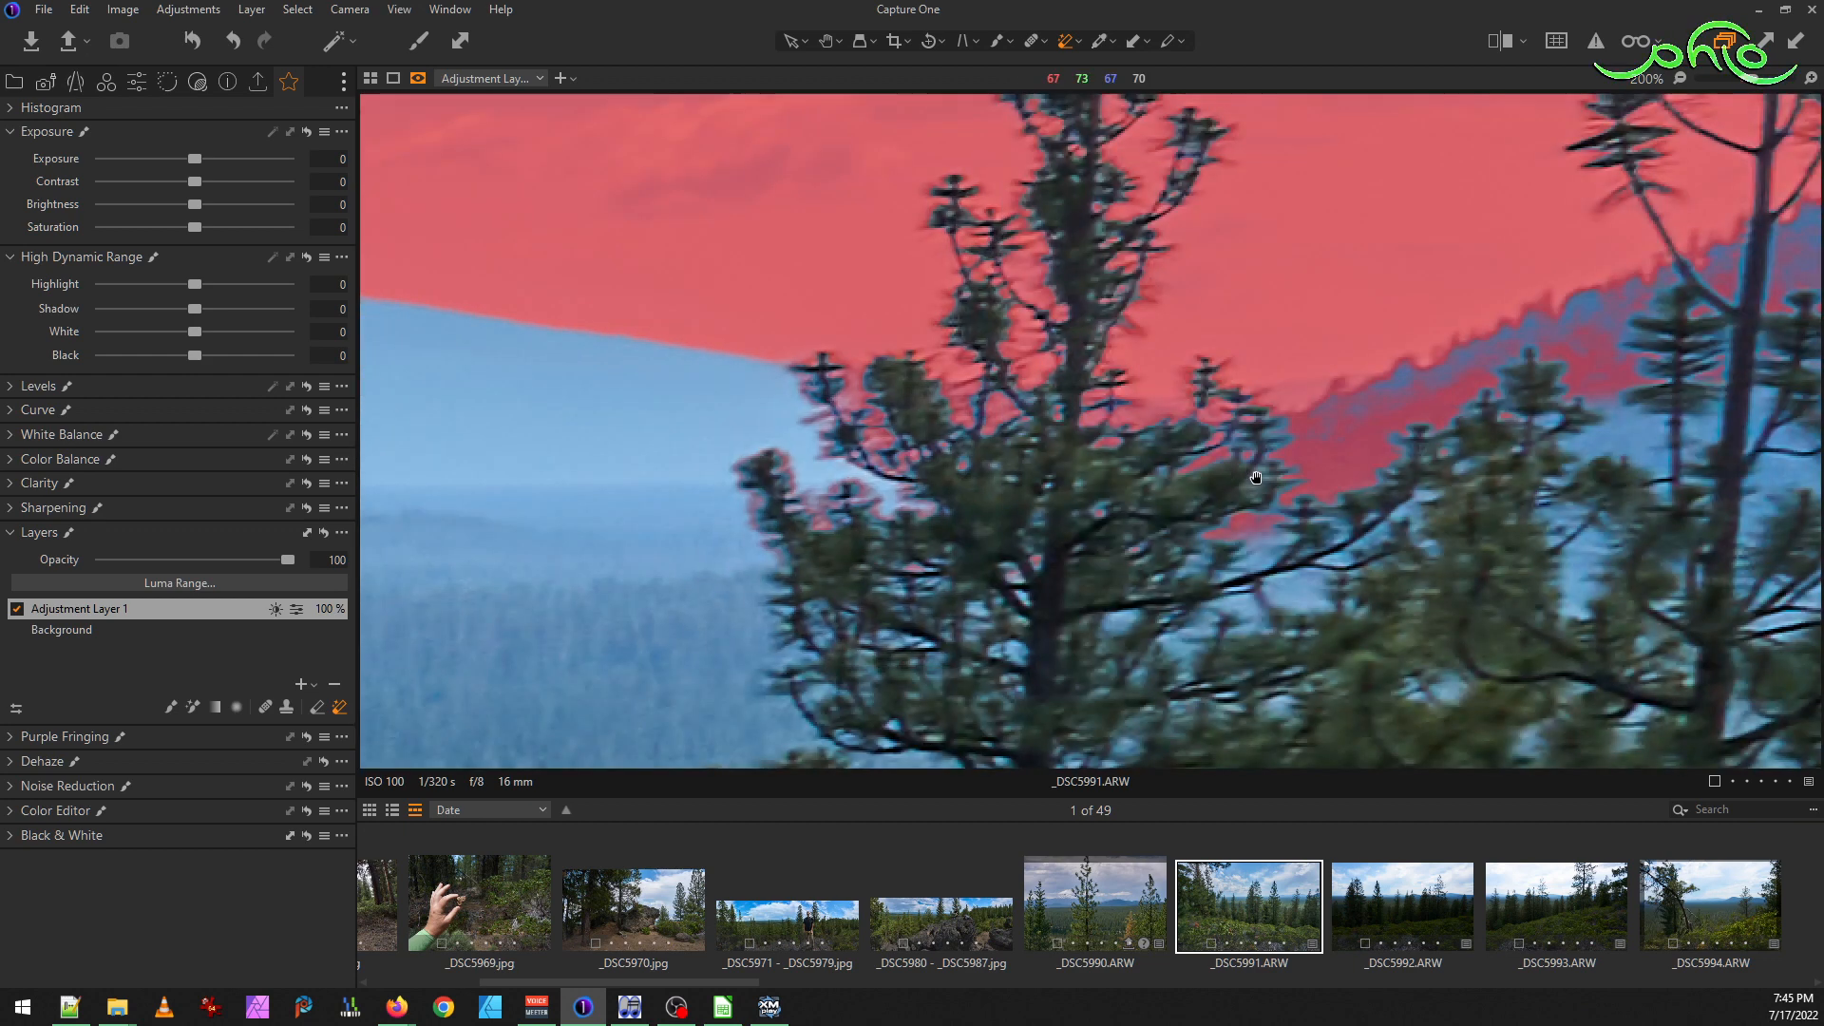
pyautogui.moveTo(1383, 440); pyautogui.dragTo(1225, 493)
pyautogui.click(1254, 425)
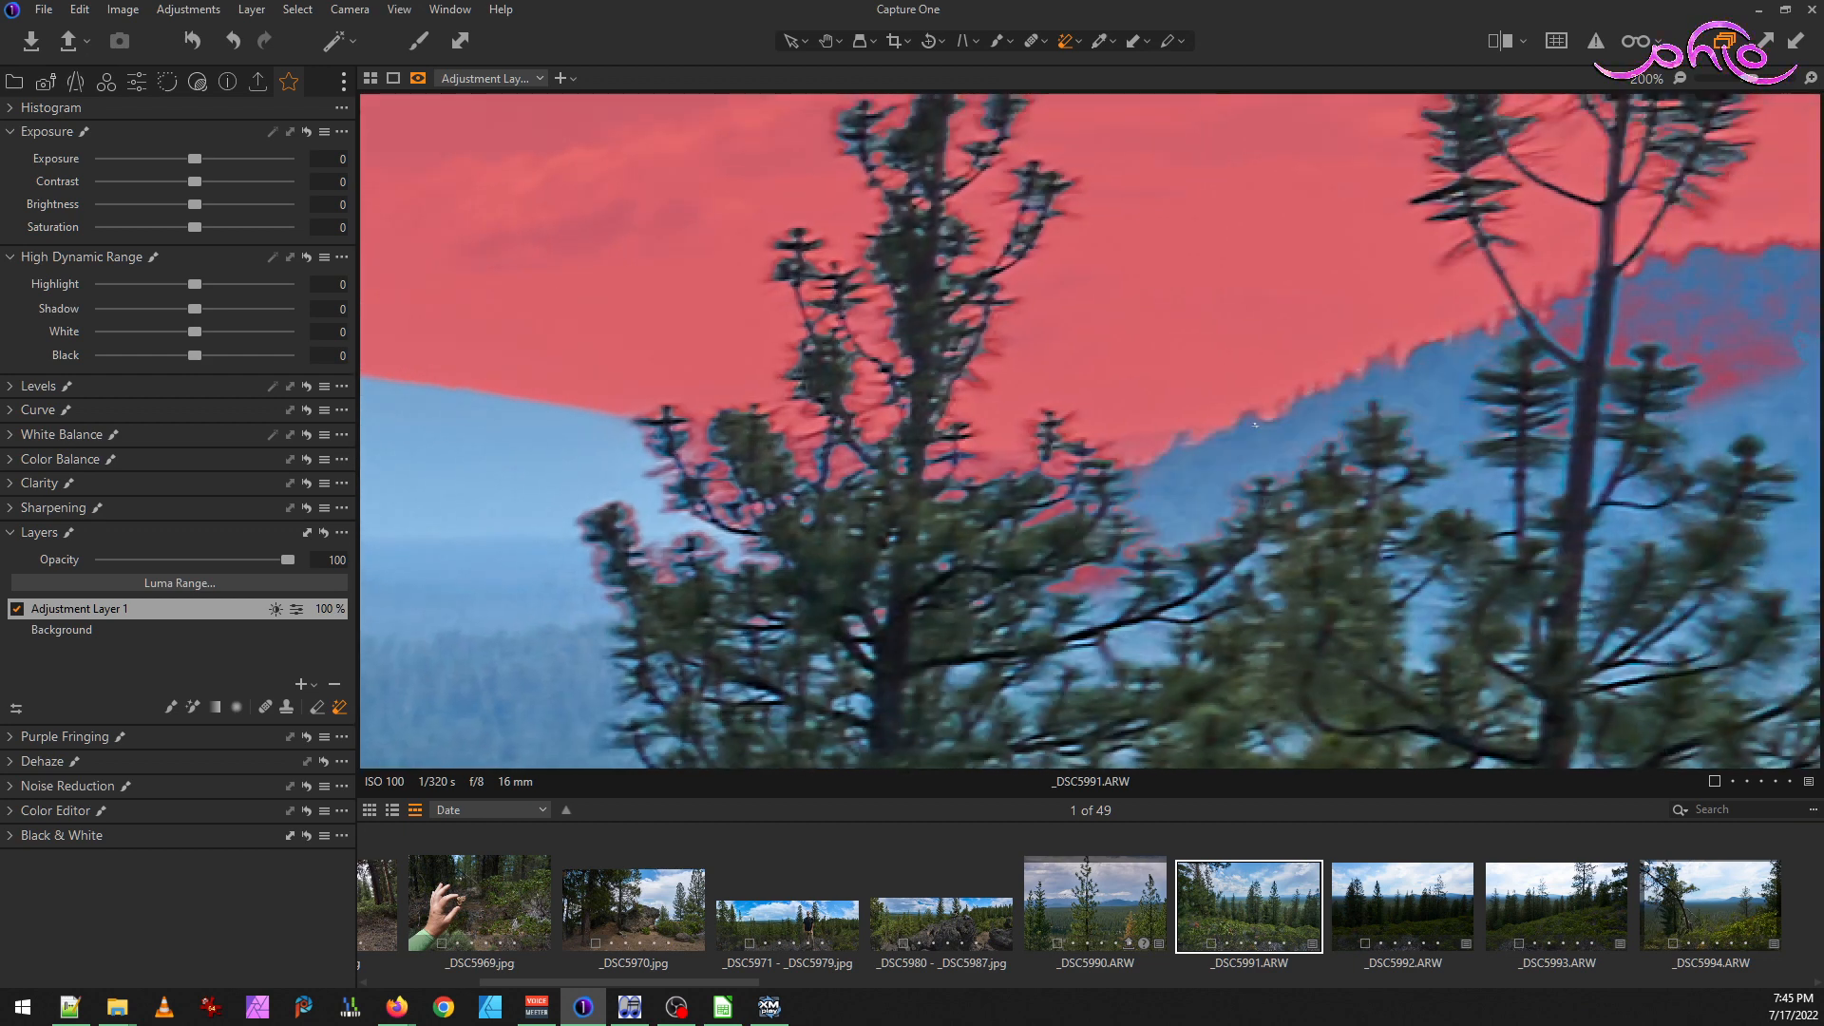
pyautogui.moveTo(1602, 400); pyautogui.dragTo(1602, 410)
pyautogui.moveTo(1645, 328)
pyautogui.mouseDown()
pyautogui.moveTo(1753, 367)
pyautogui.moveTo(1736, 331)
pyautogui.mouseUp()
pyautogui.moveTo(1570, 348); pyautogui.dragTo(1551, 396)
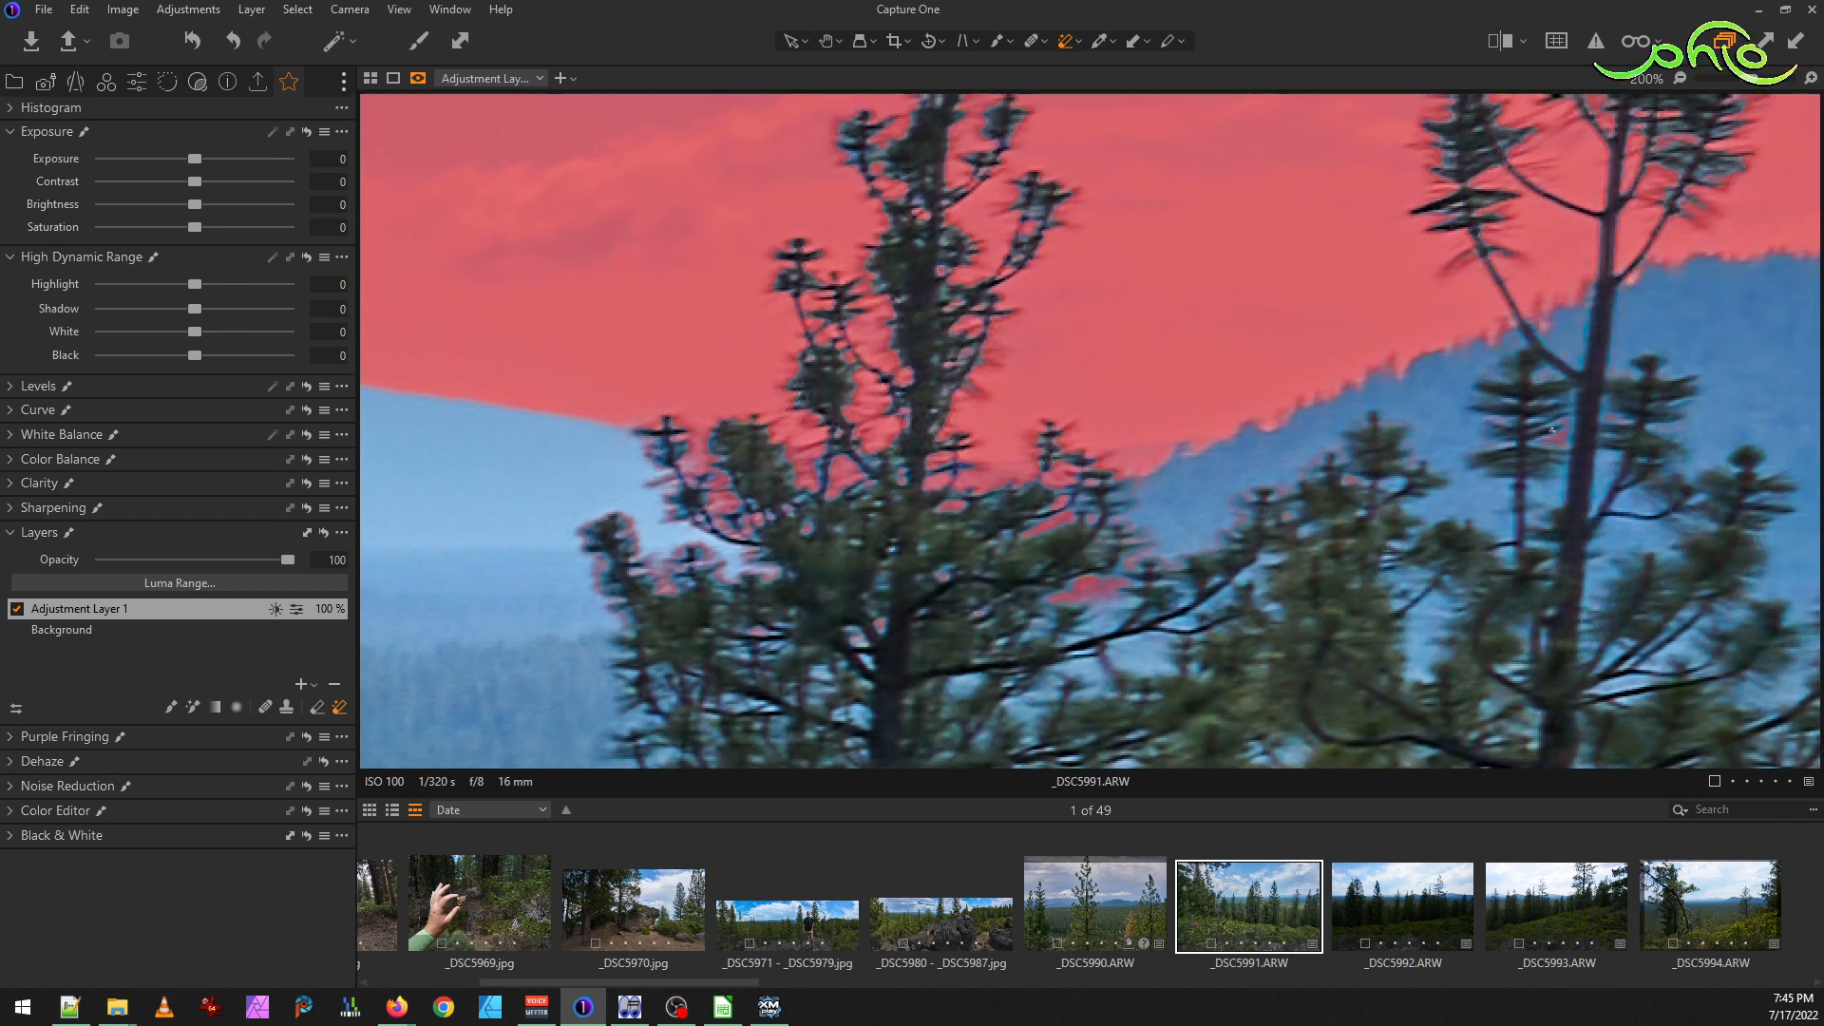
pyautogui.moveTo(1555, 457); pyautogui.dragTo(1134, 594)
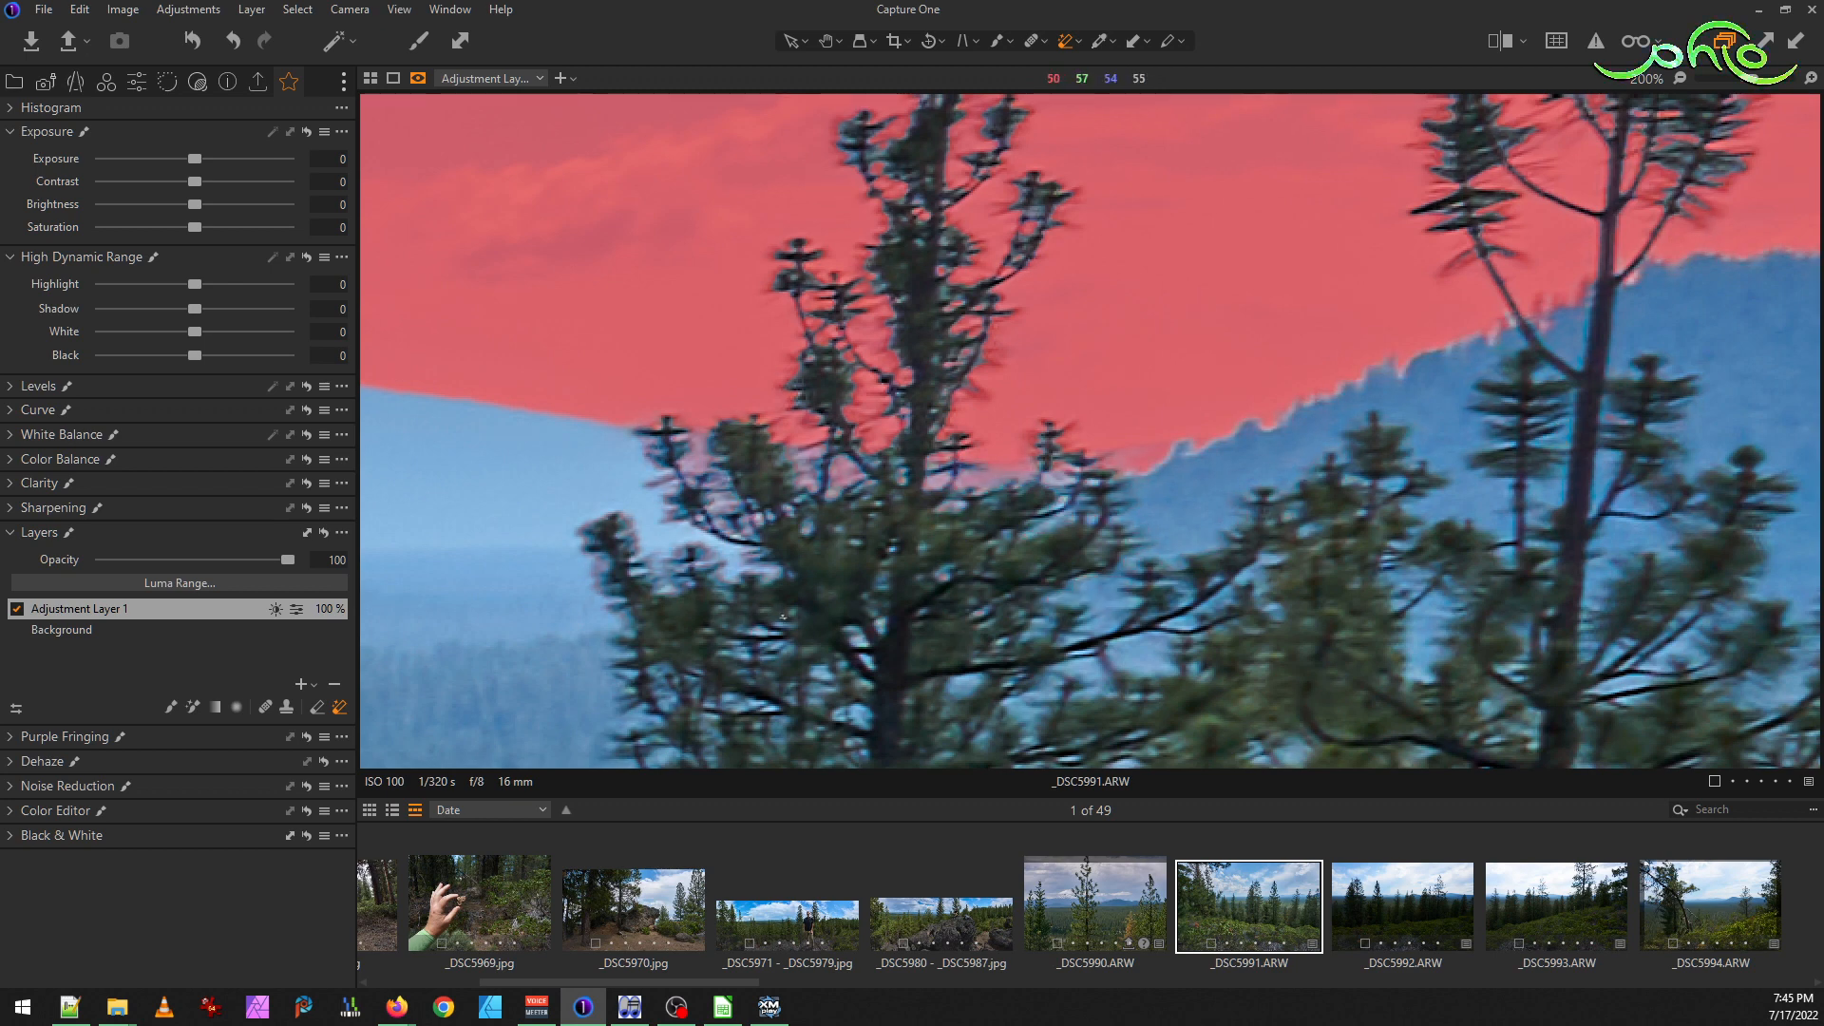
# Erase the sky mask from the low hill and haze between the two tall pines, undoing the first stroke and repeating it lower
pyautogui.moveTo(579, 579); pyautogui.dragTo(1757, 479)
pyautogui.moveTo(475, 456); pyautogui.dragTo(1425, 435)
pyautogui.moveTo(729, 434); pyautogui.dragTo(1482, 475)
pyautogui.moveTo(722, 475)
pyautogui.mouseDown()
pyautogui.moveTo(1042, 517)
pyautogui.moveTo(1710, 469)
pyautogui.mouseUp()
pyautogui.moveTo(646, 475); pyautogui.dragTo(949, 460)
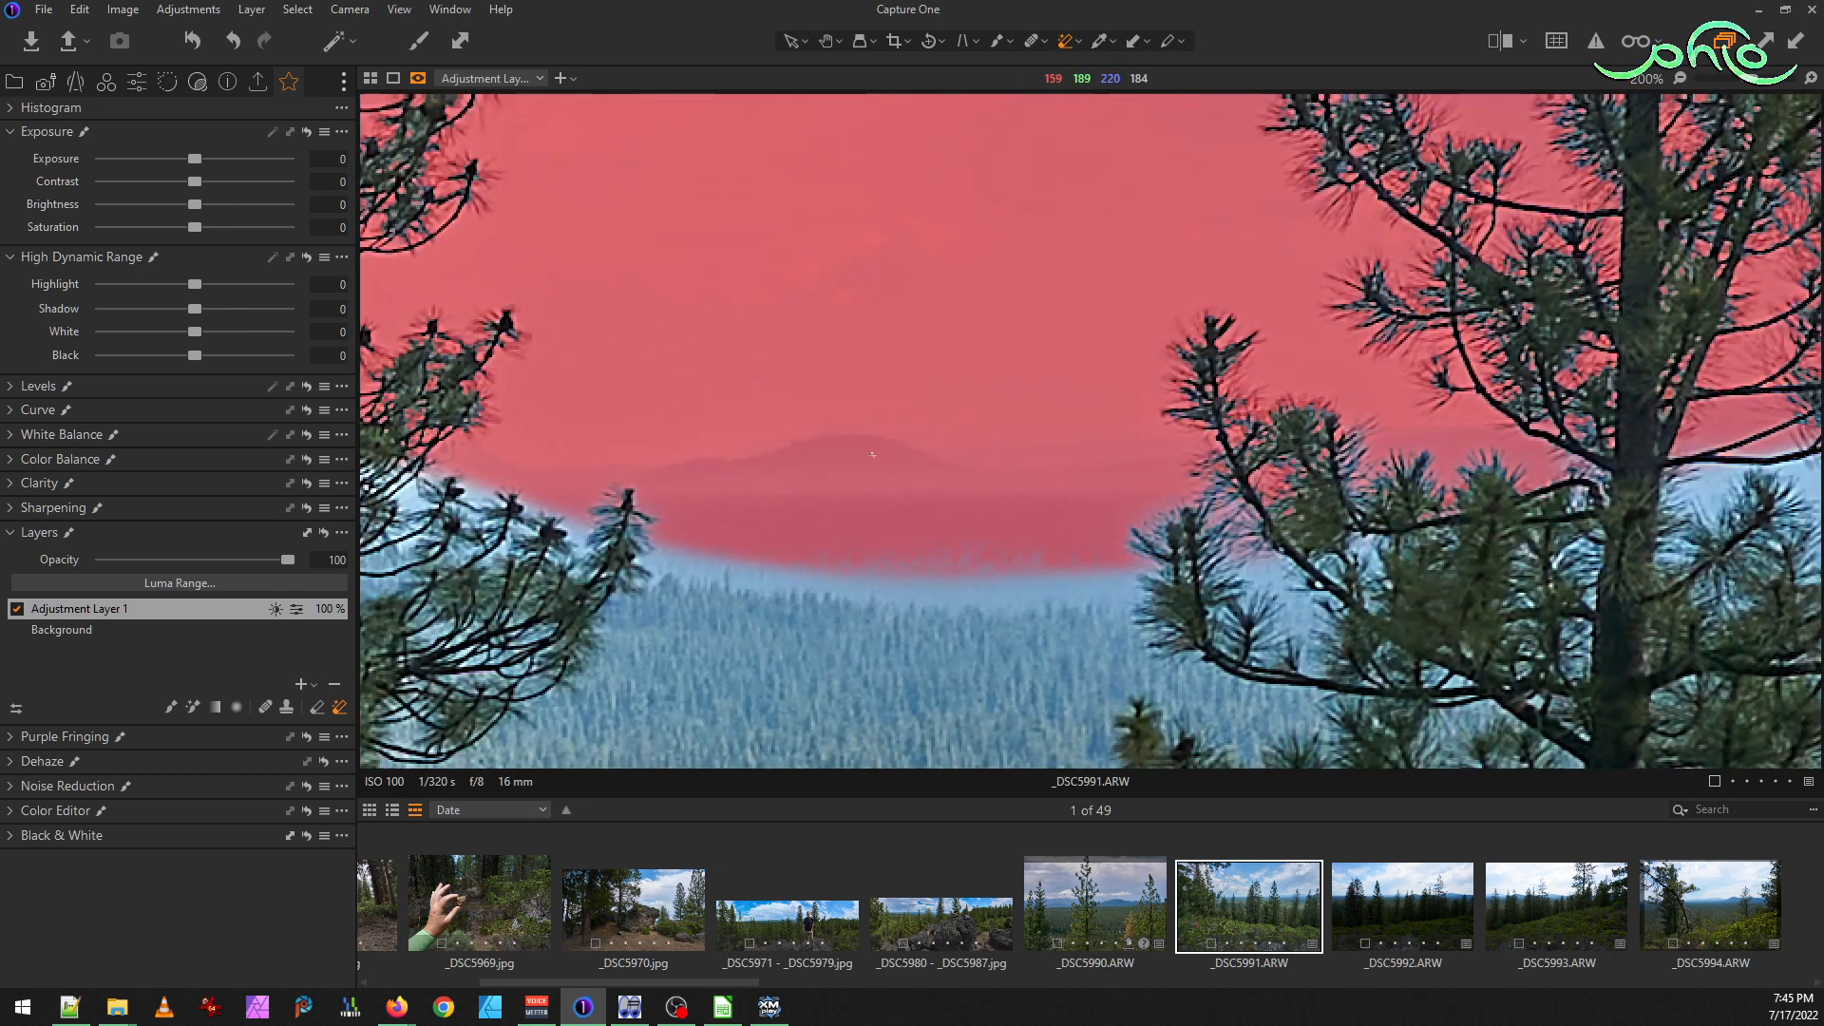
pyautogui.moveTo(823, 476); pyautogui.dragTo(841, 475)
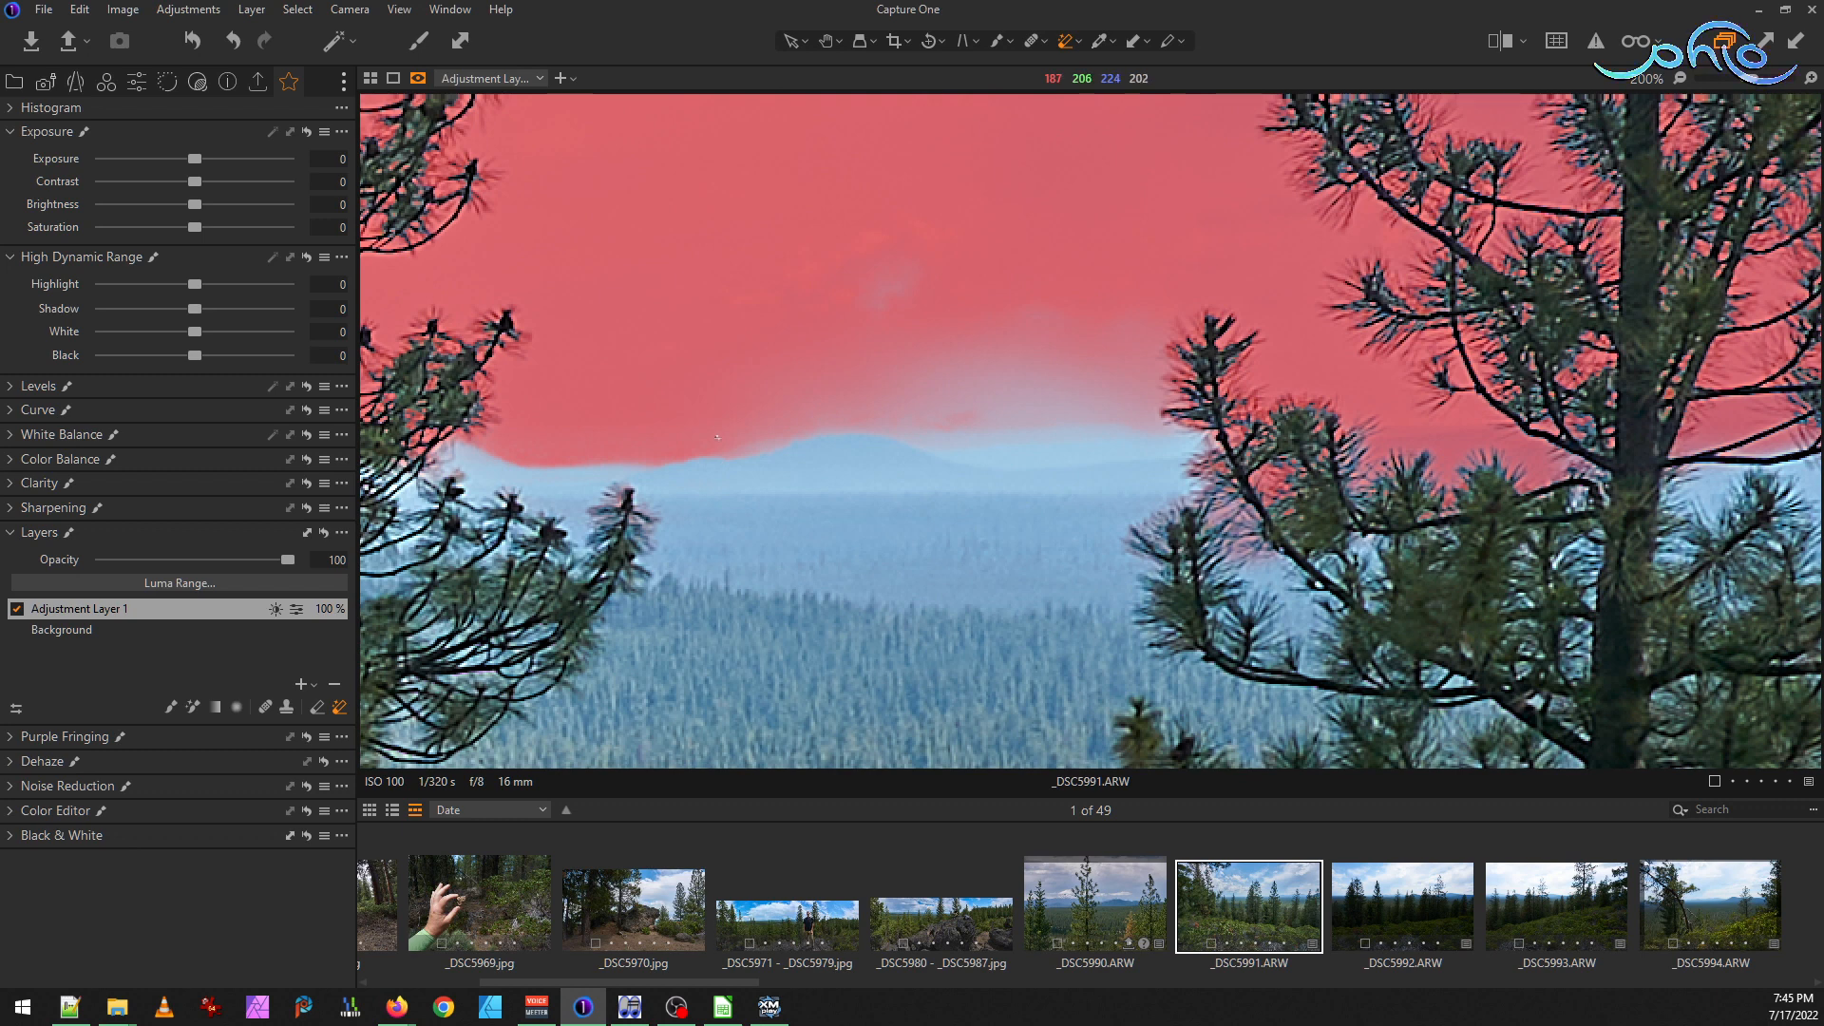
pyautogui.hotkey('ctrl', 'z')
pyautogui.rightClick(755, 511)
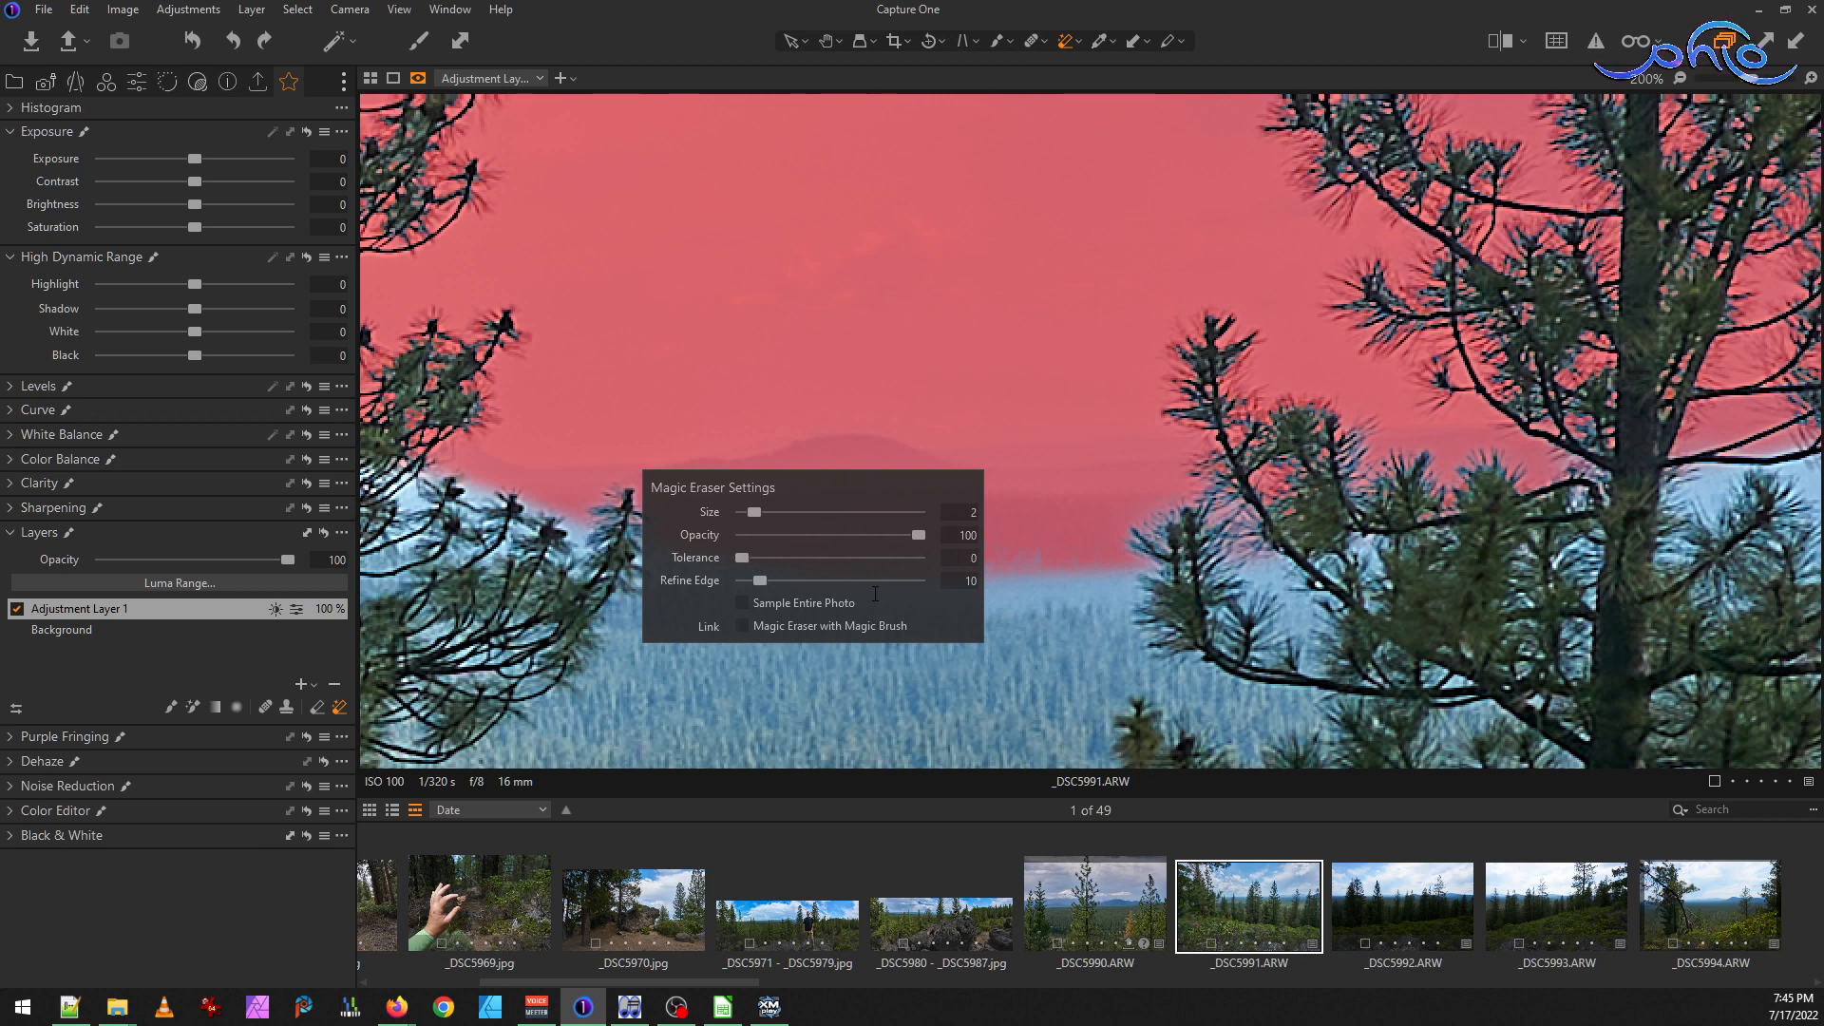
pyautogui.moveTo(803, 523); pyautogui.dragTo(872, 526)
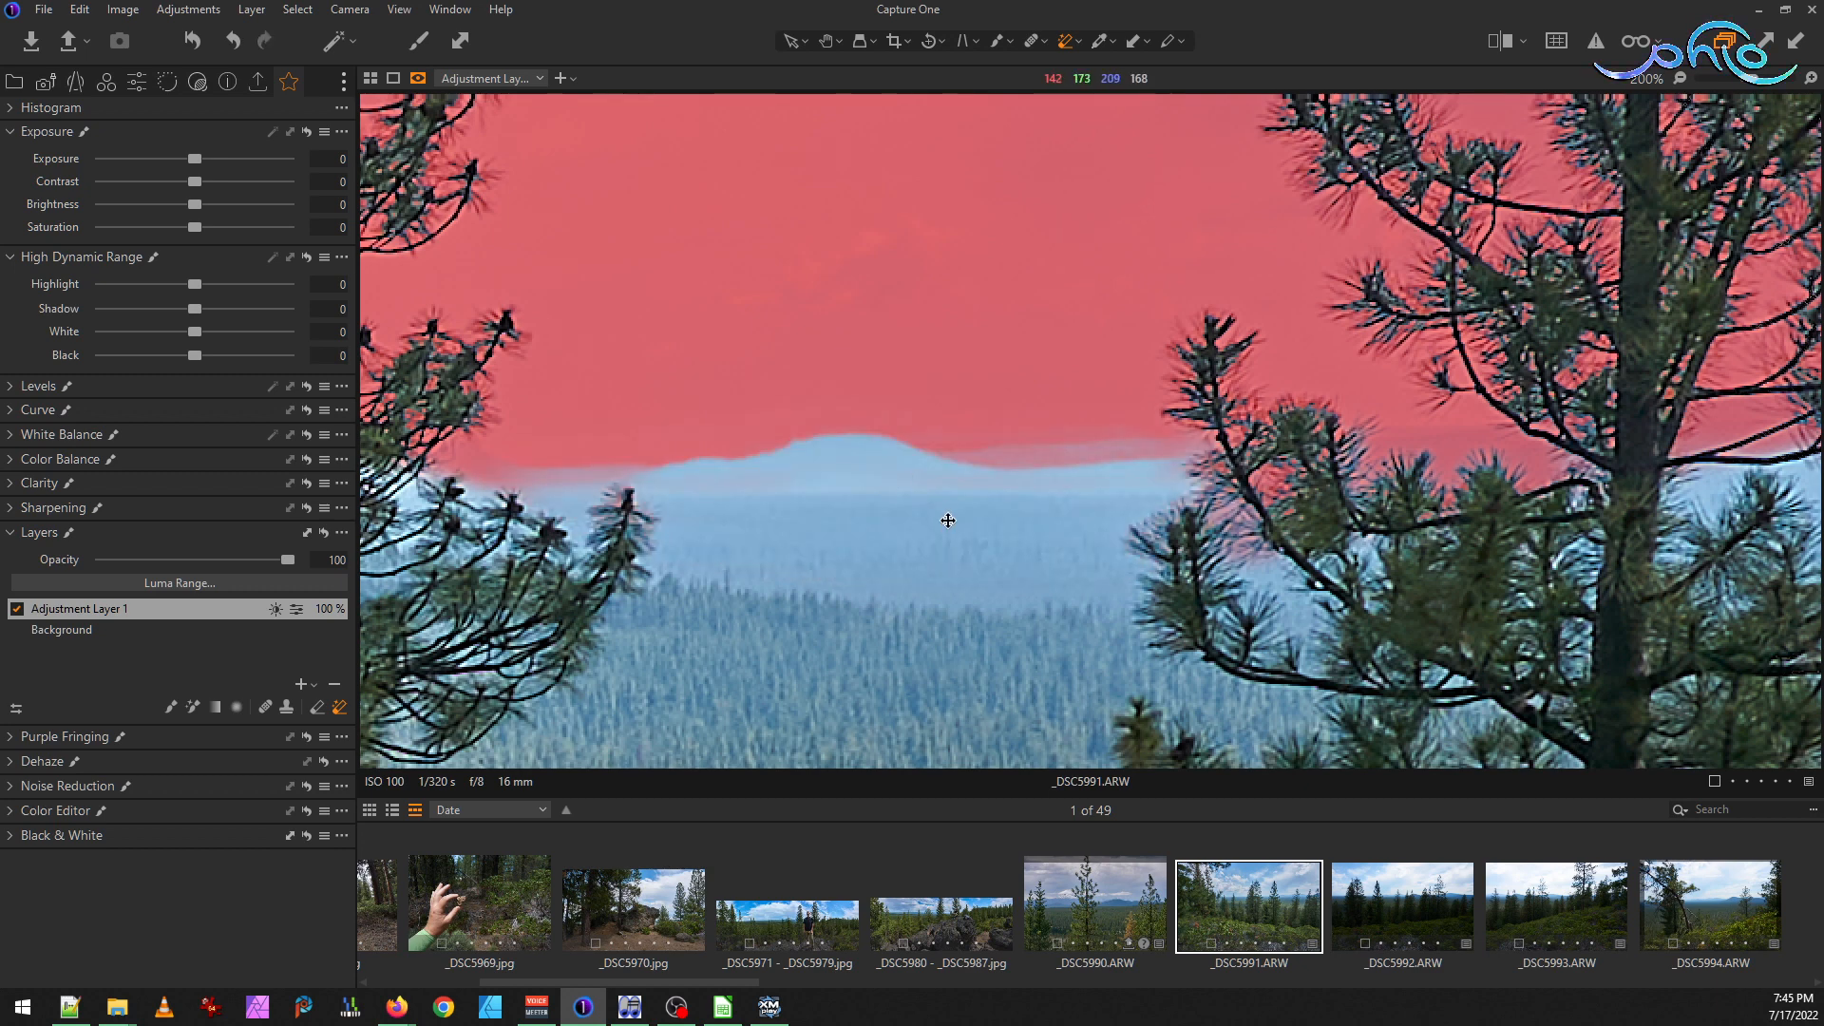
# Erase the leftover sky mask below the horizon in the gaps between the large pine's lower branches
pyautogui.scroll(-3, 947, 519)
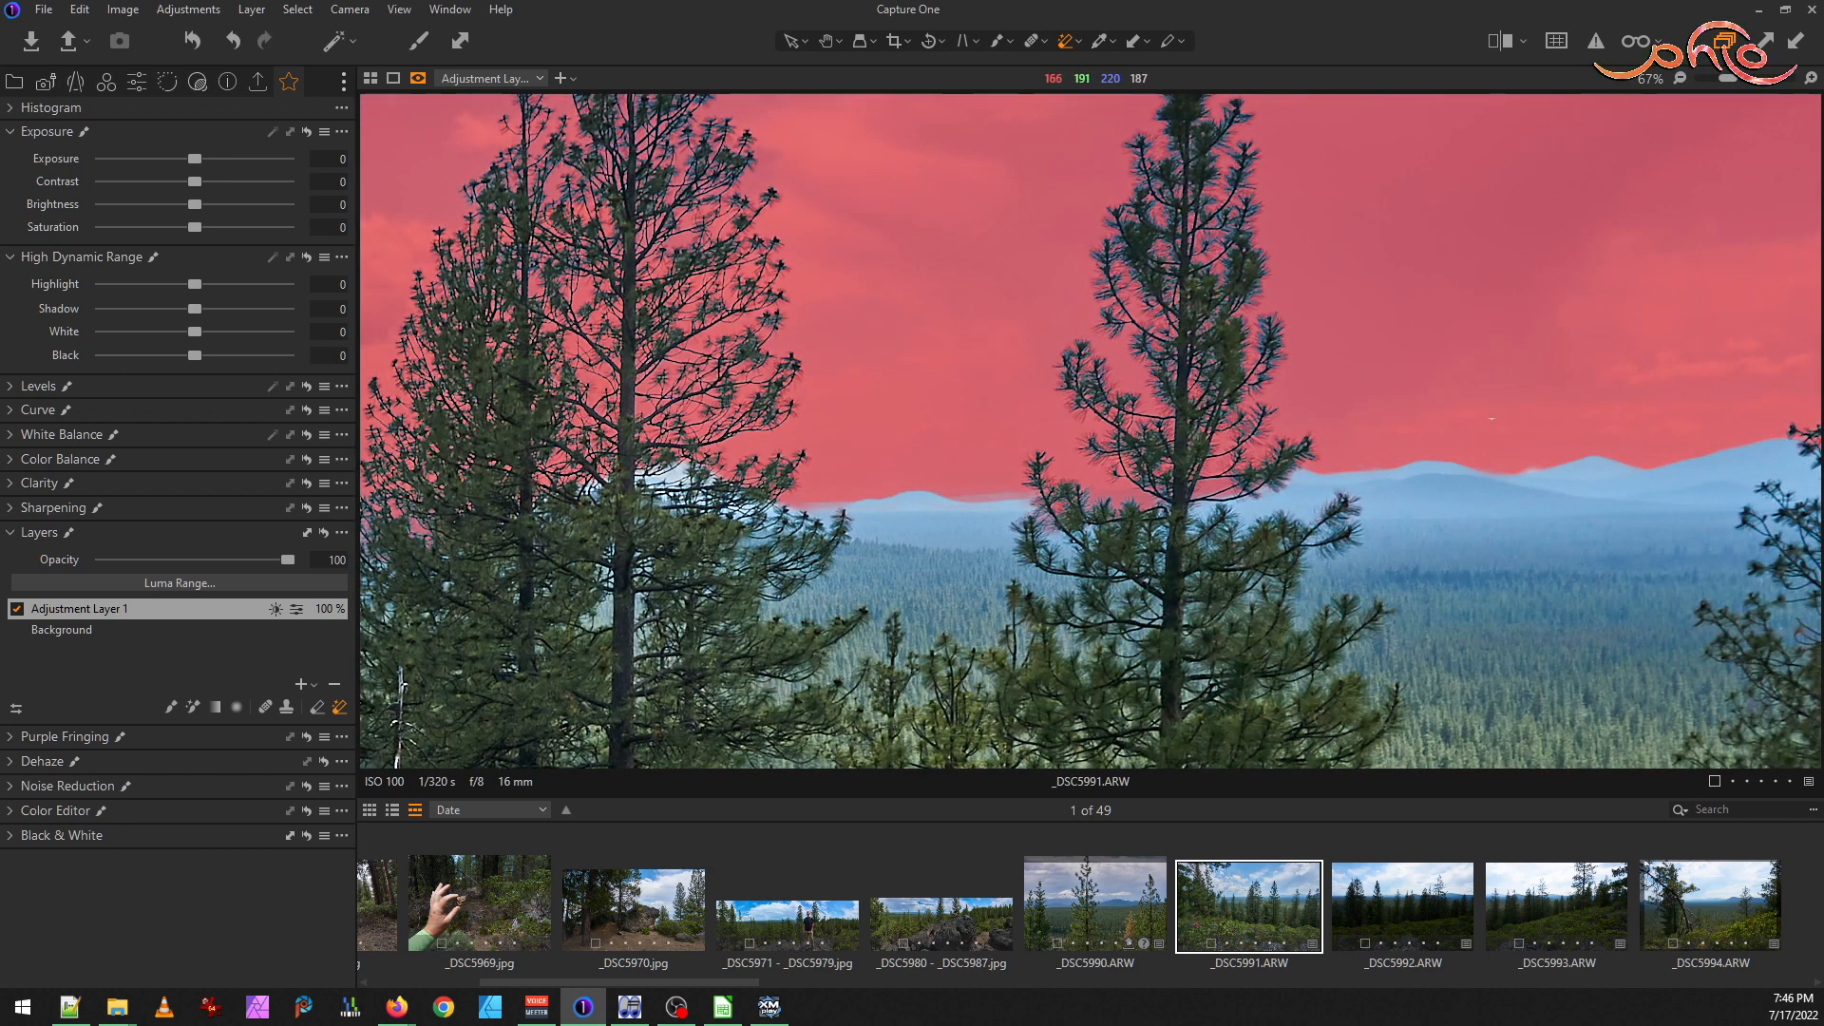
pyautogui.scroll(4, 1144, 460)
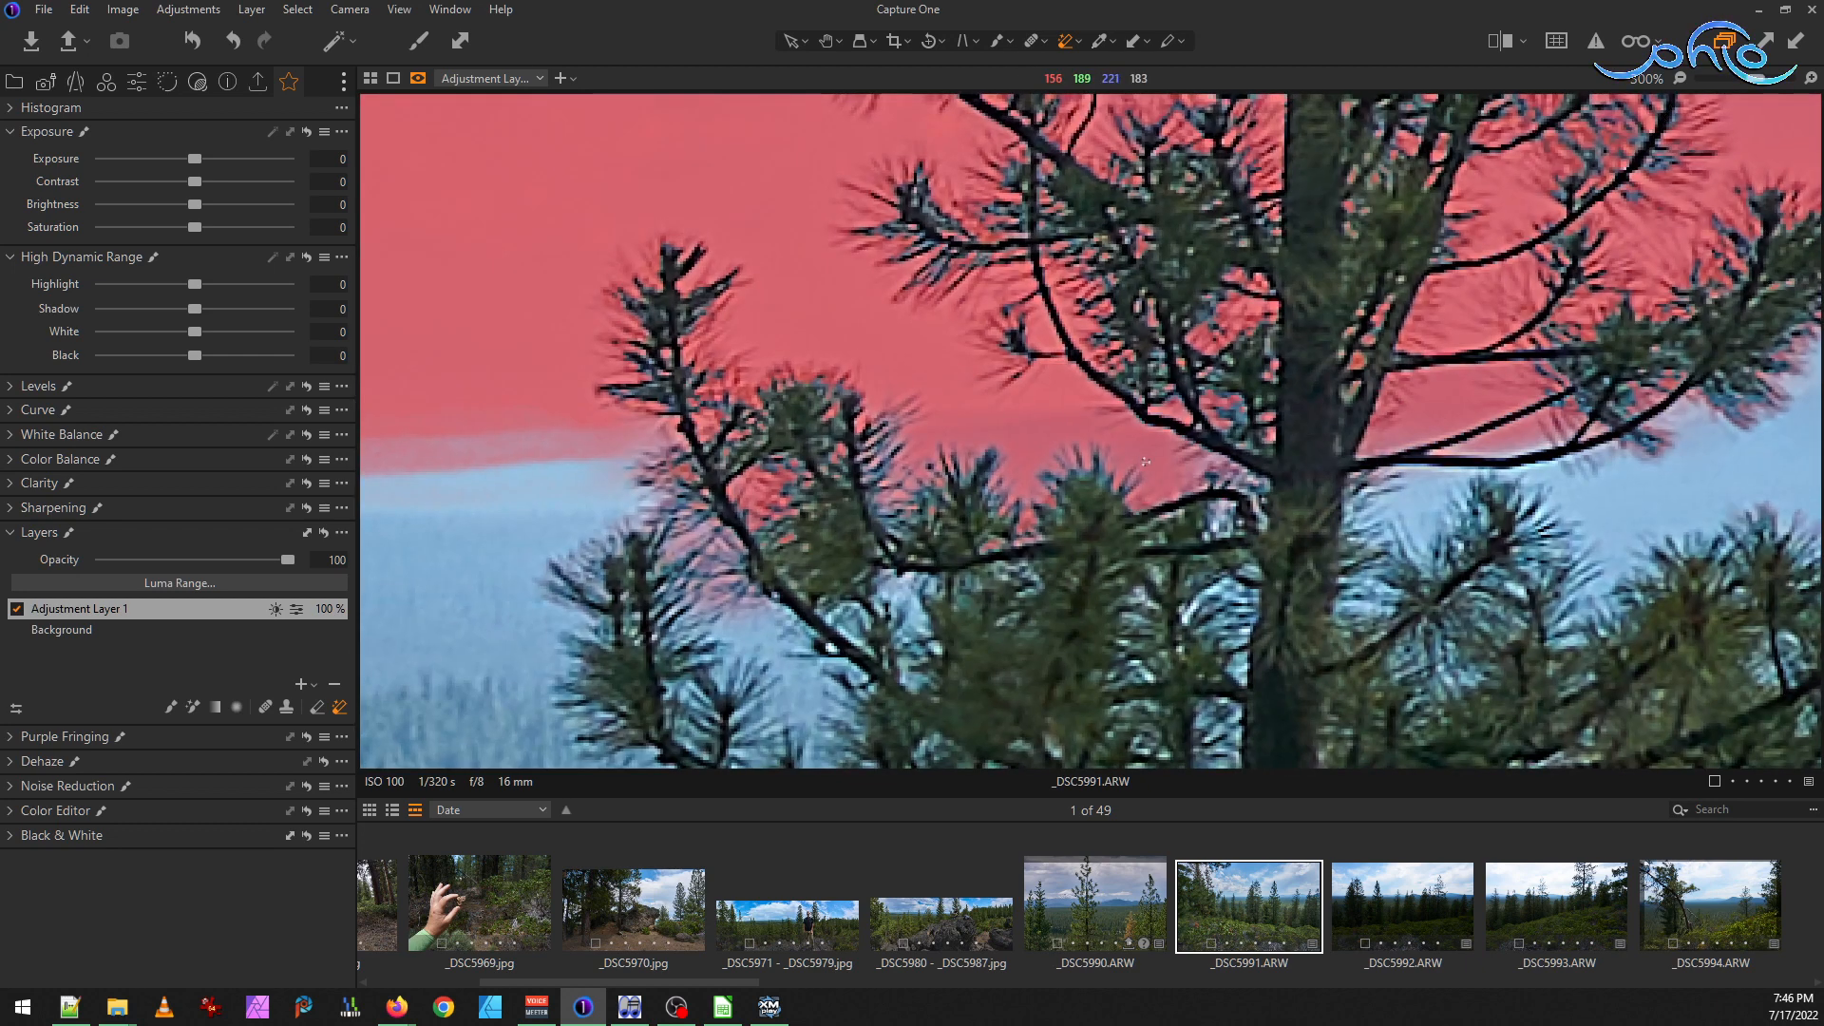
pyautogui.moveTo(1145, 460); pyautogui.dragTo(1022, 421)
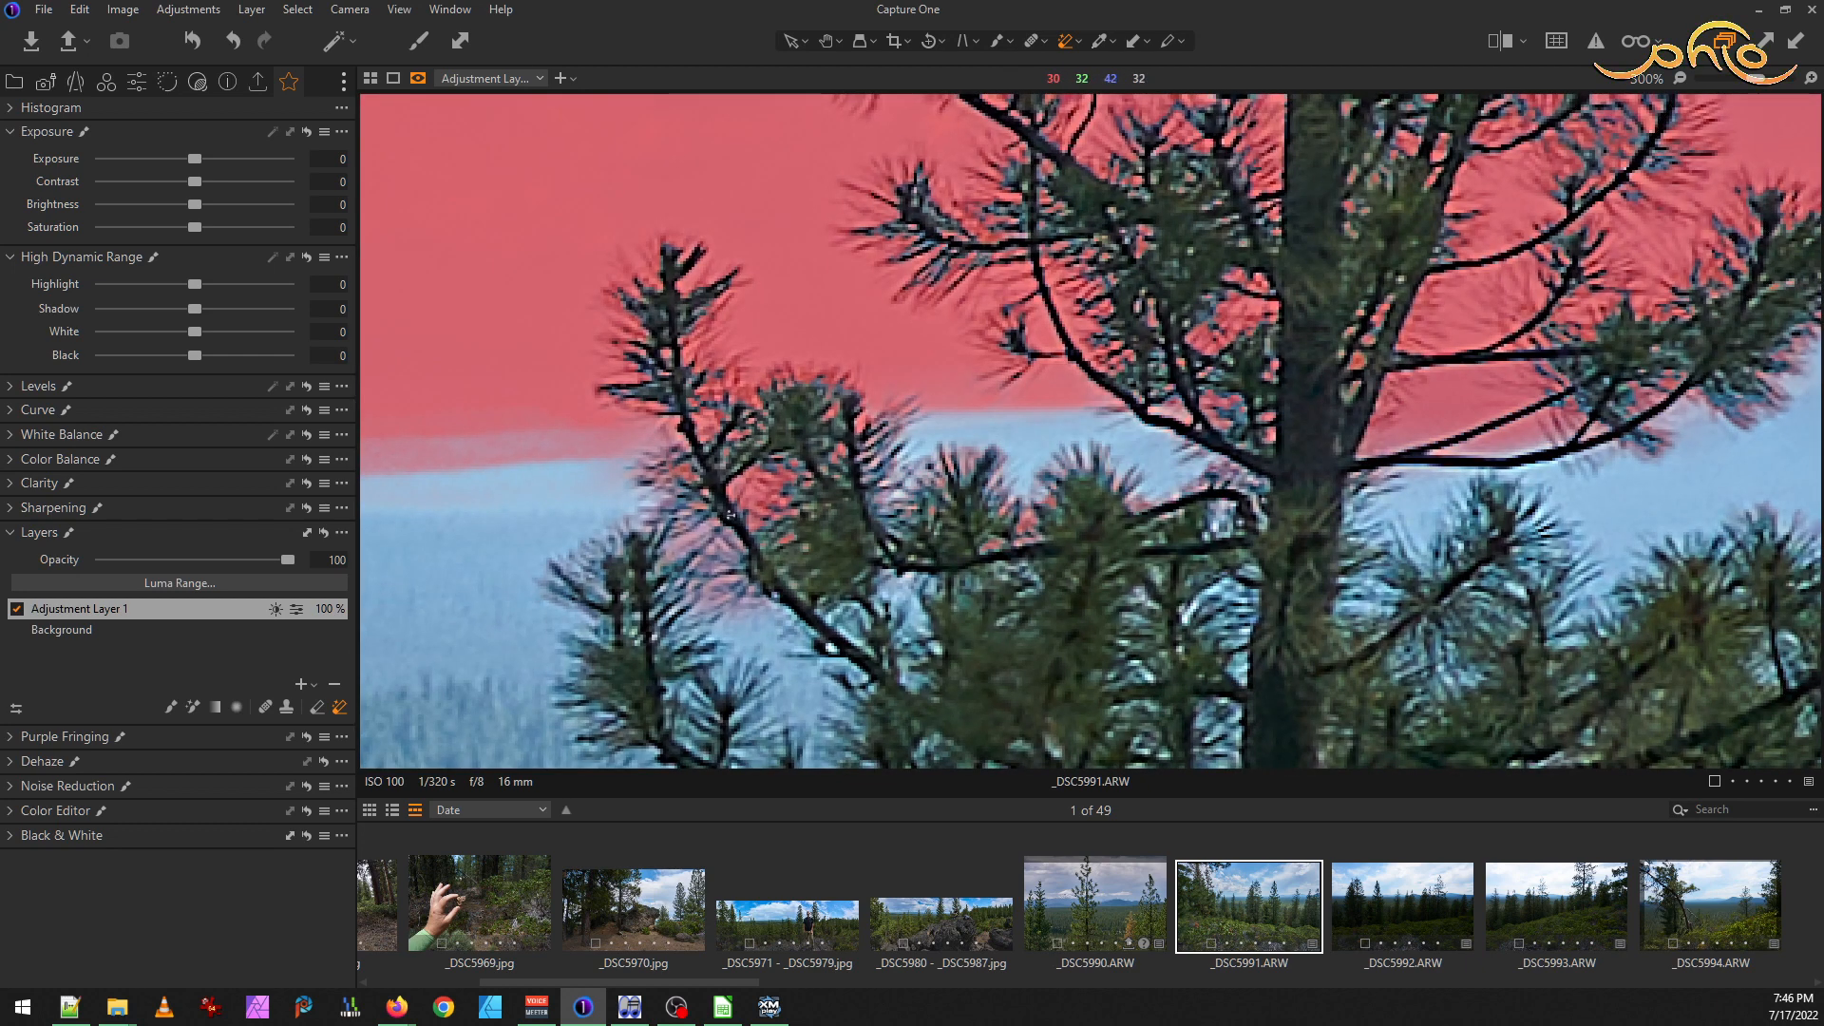
pyautogui.click(759, 488)
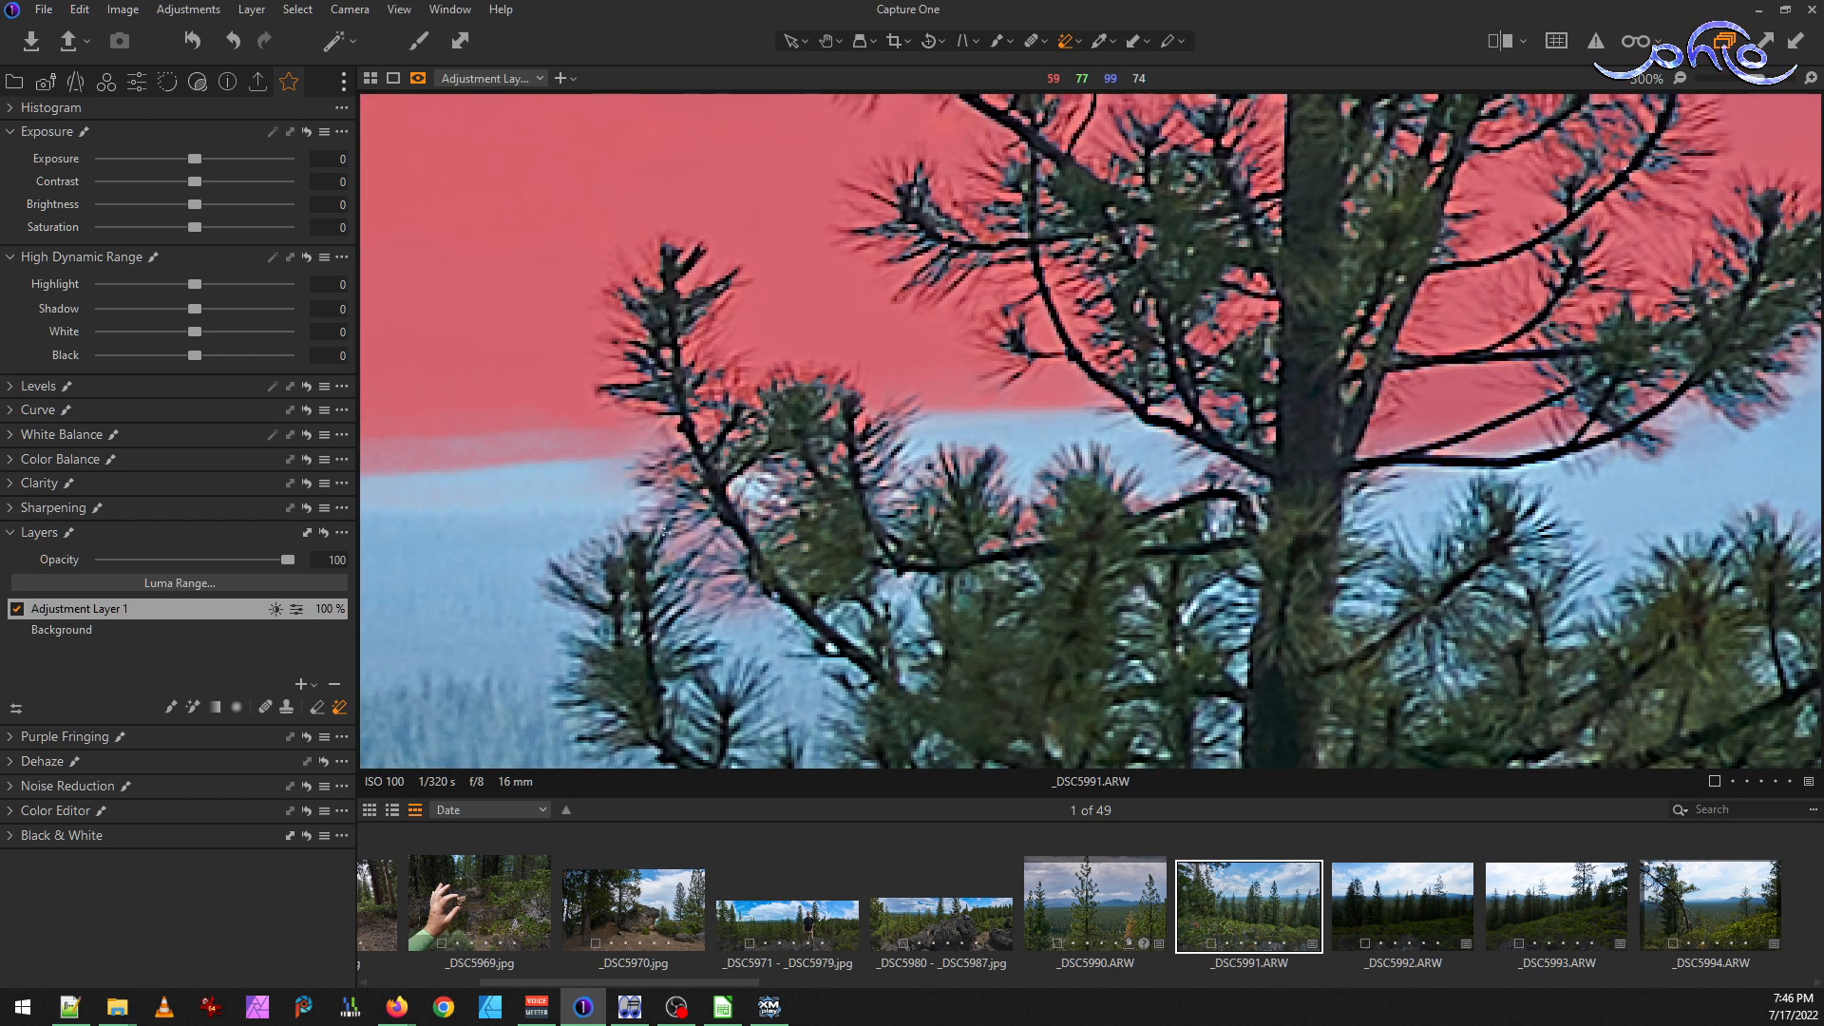
pyautogui.moveTo(686, 472); pyautogui.dragTo(722, 608)
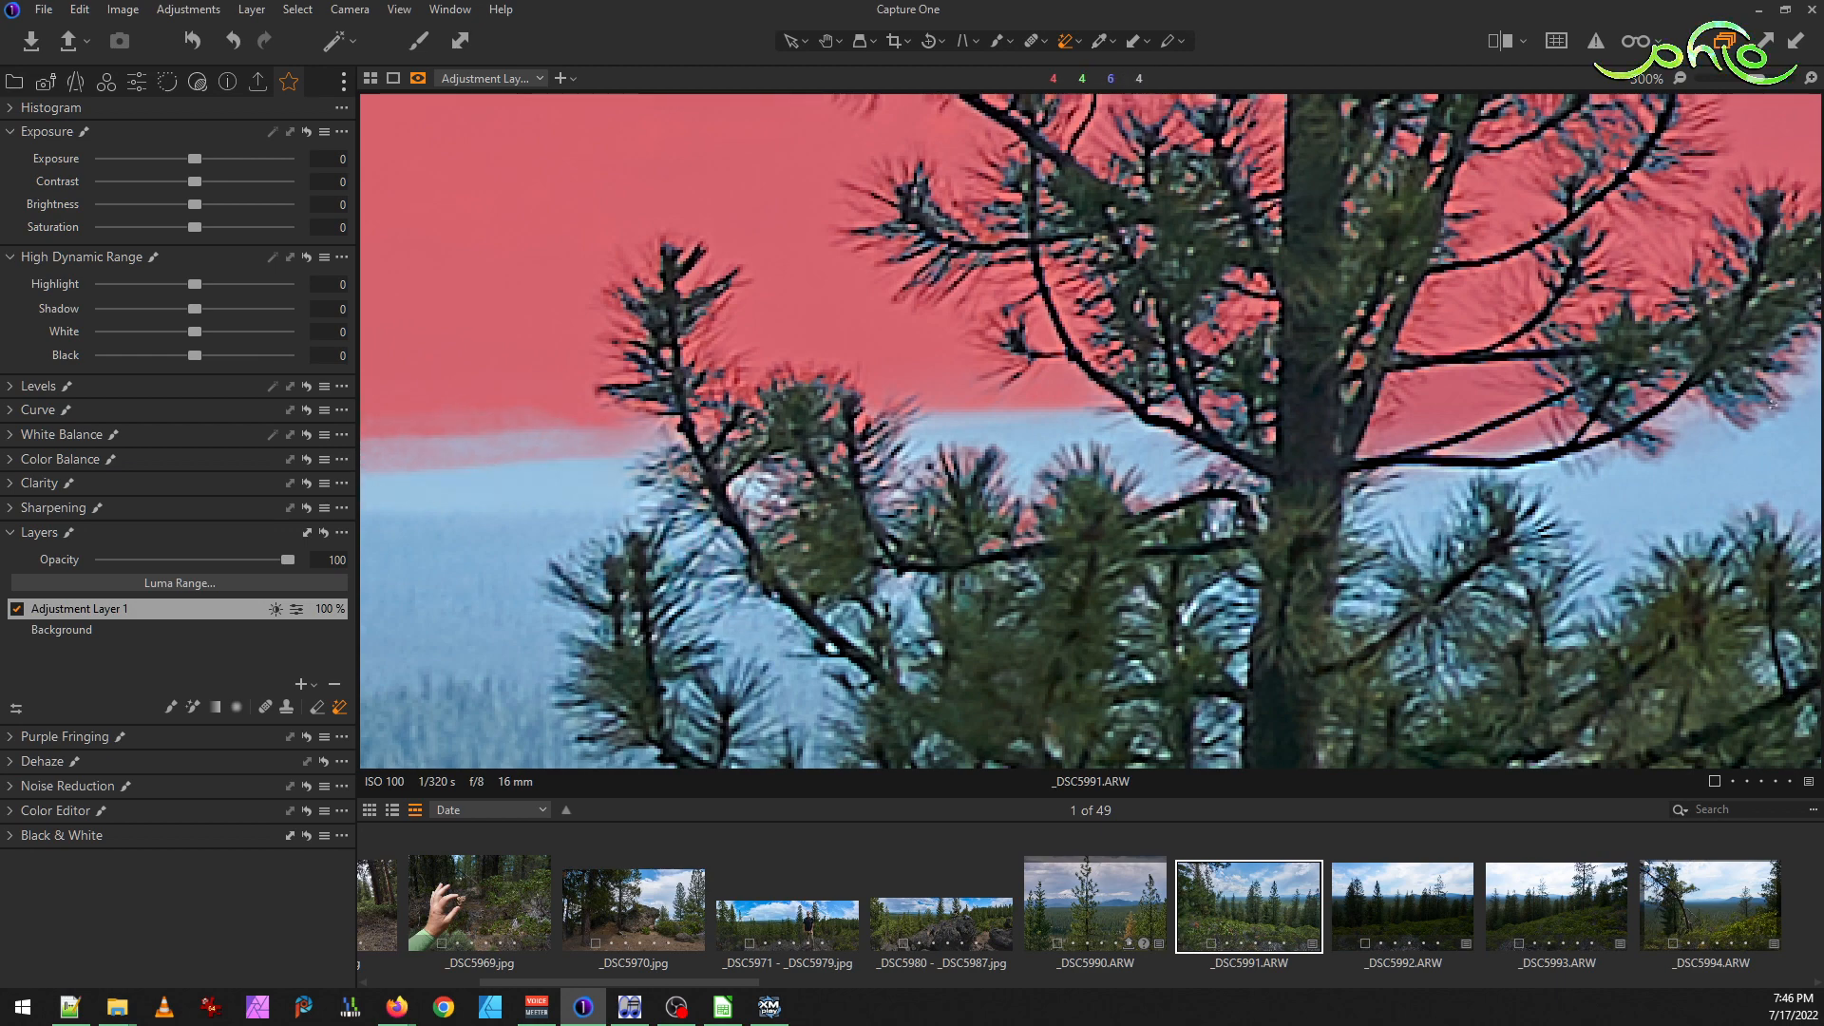
# Try erasing the mask between the large pine's lower right branches with Magic Eraser, and undo the stroke
pyautogui.click(1528, 458)
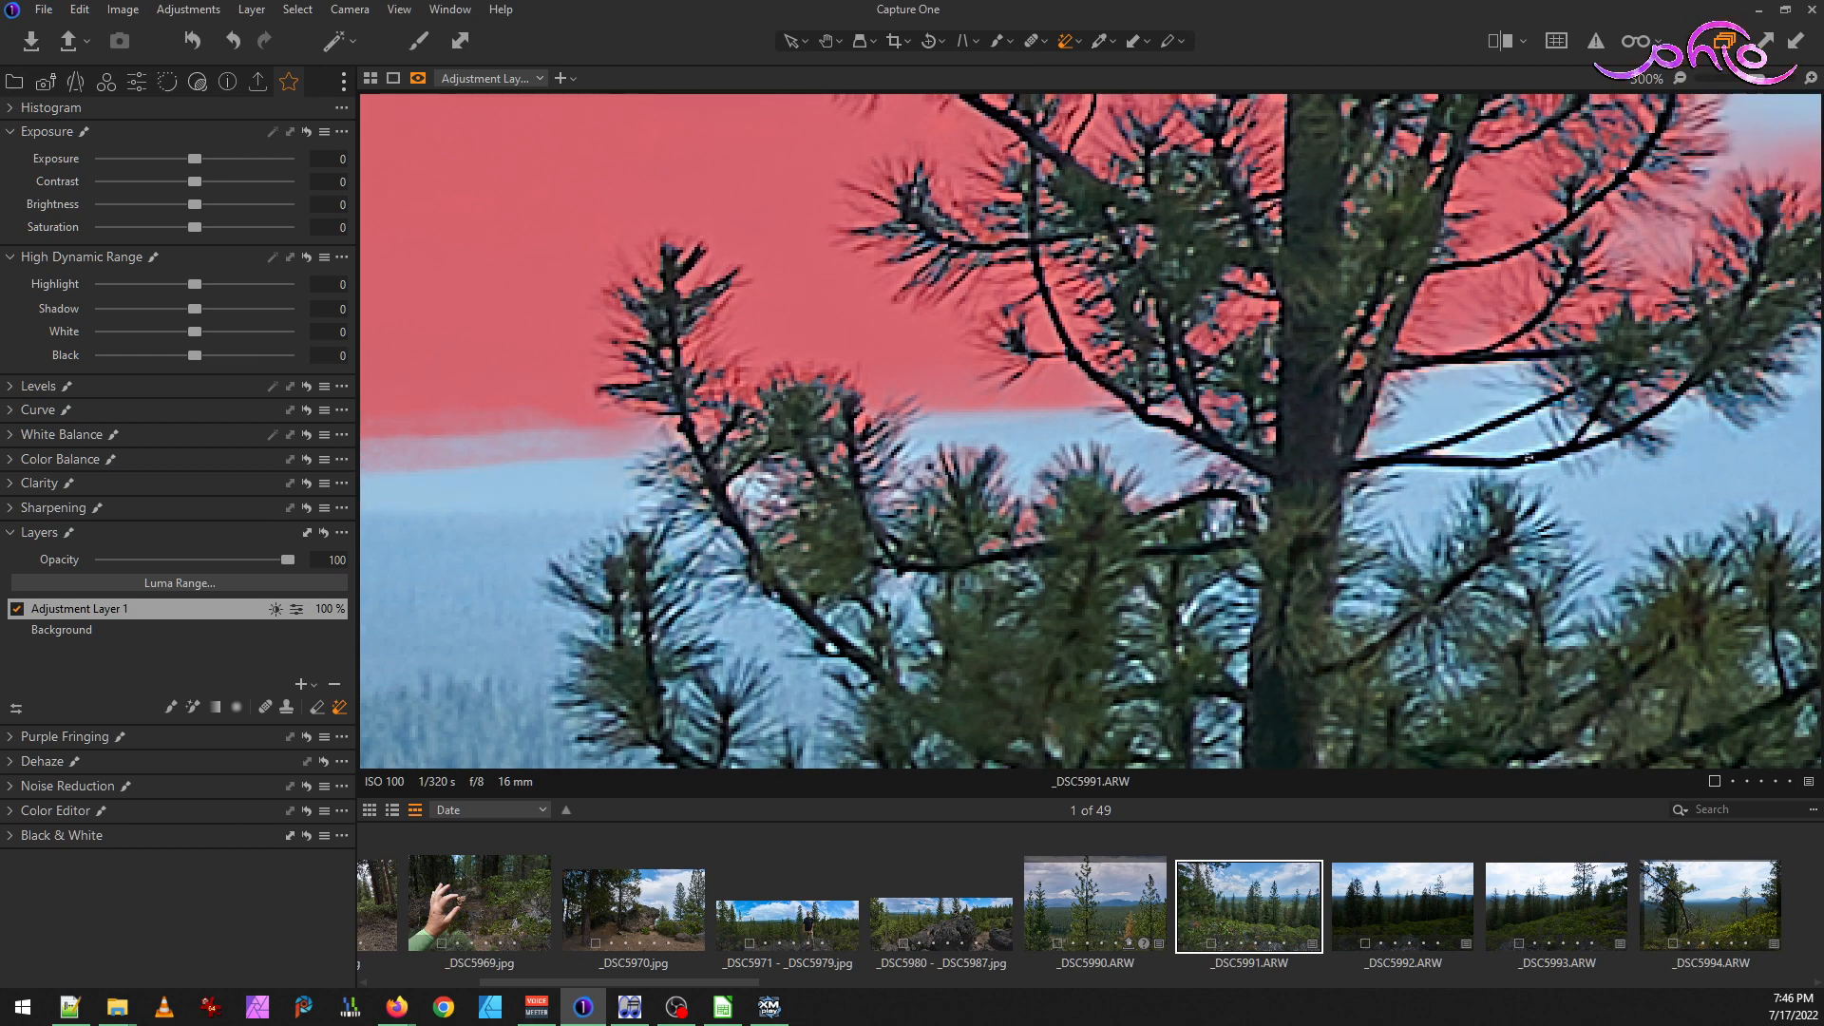
pyautogui.scroll(-5, 1611, 413)
pyautogui.moveTo(1611, 413); pyautogui.dragTo(897, 698)
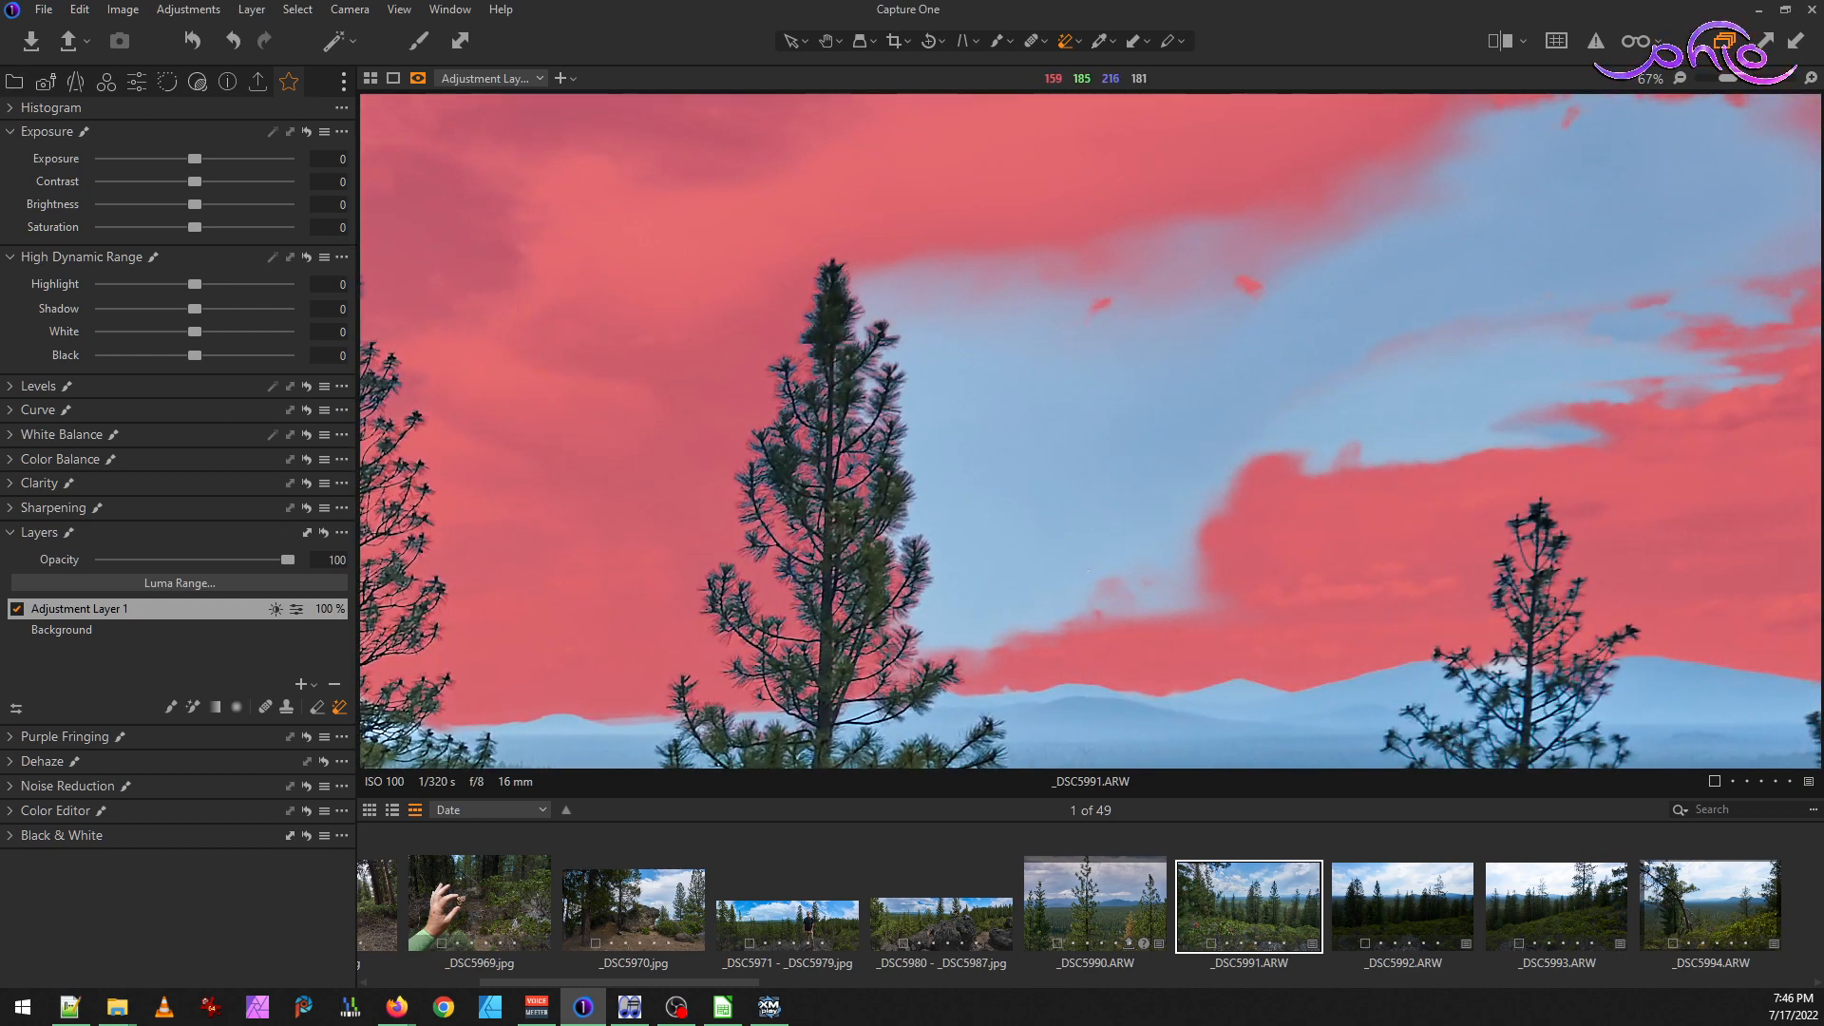
pyautogui.click(1088, 570)
pyautogui.scroll(5, 888, 724)
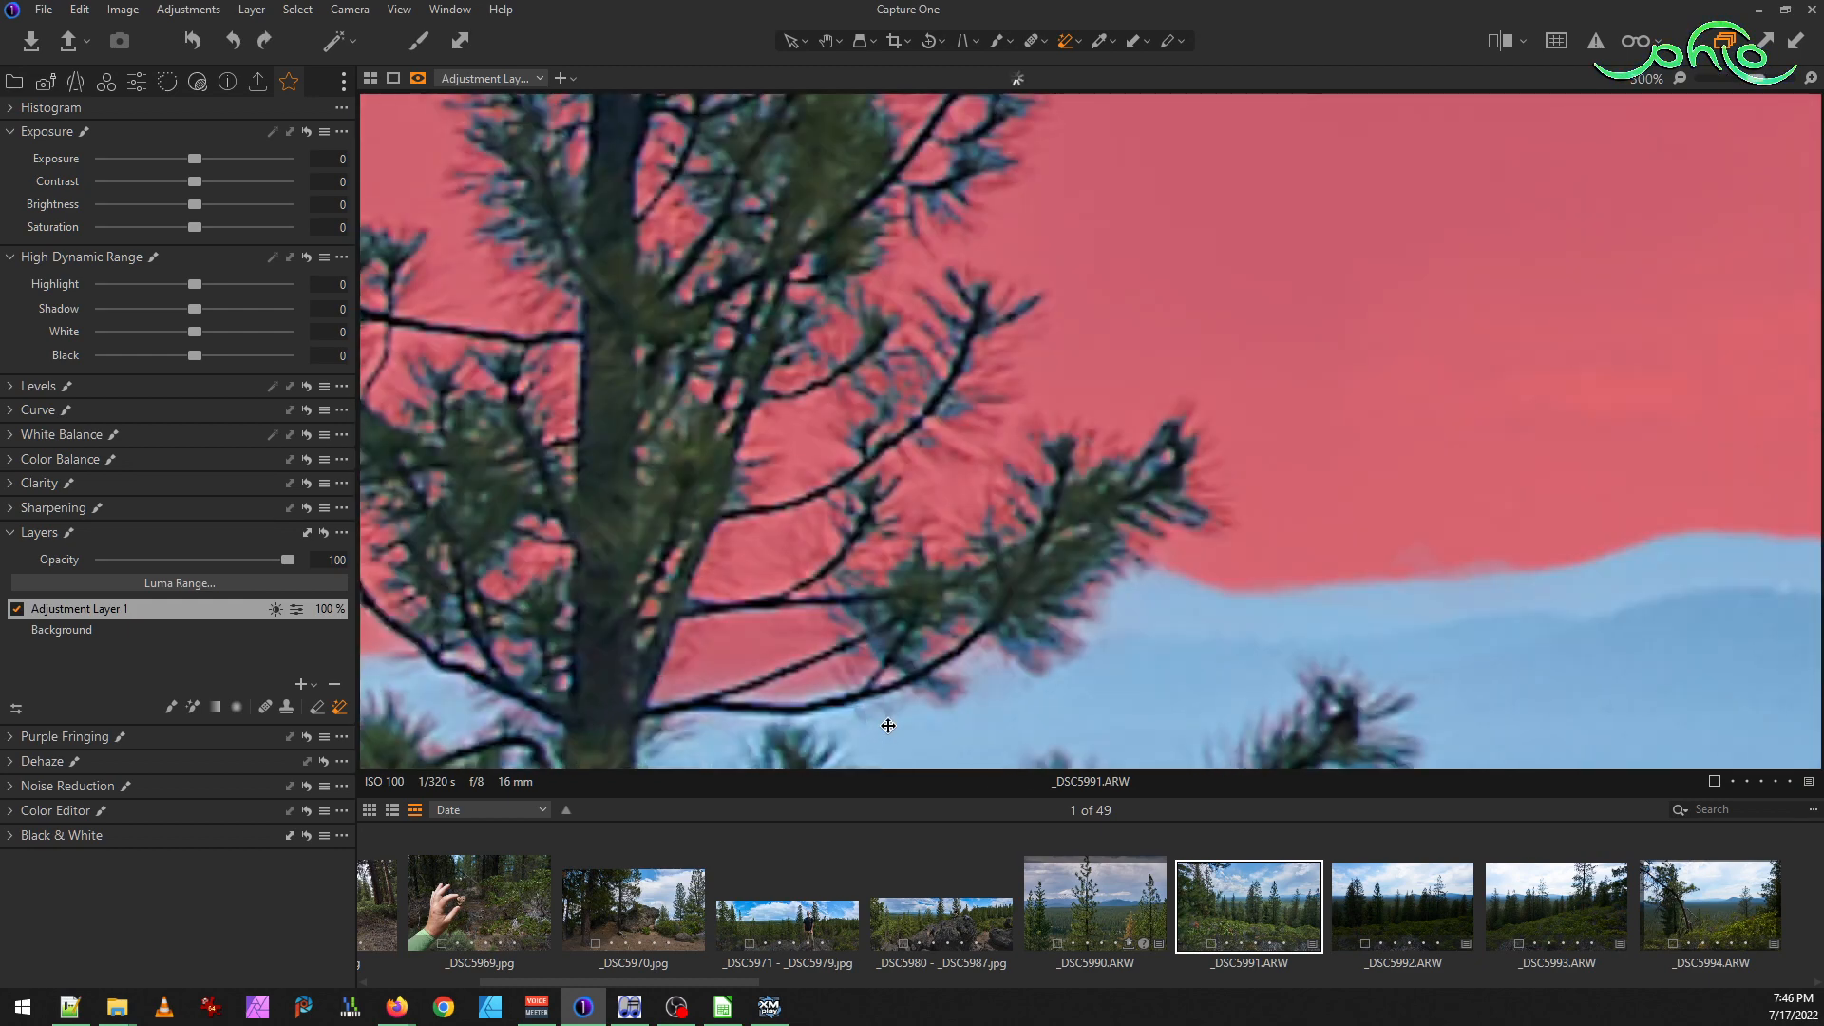
# Compare the hazy ridge left of the paired pines with the mask hidden, and try erasing its mask with Magic Eraser
pyautogui.scroll(-5, 941, 568)
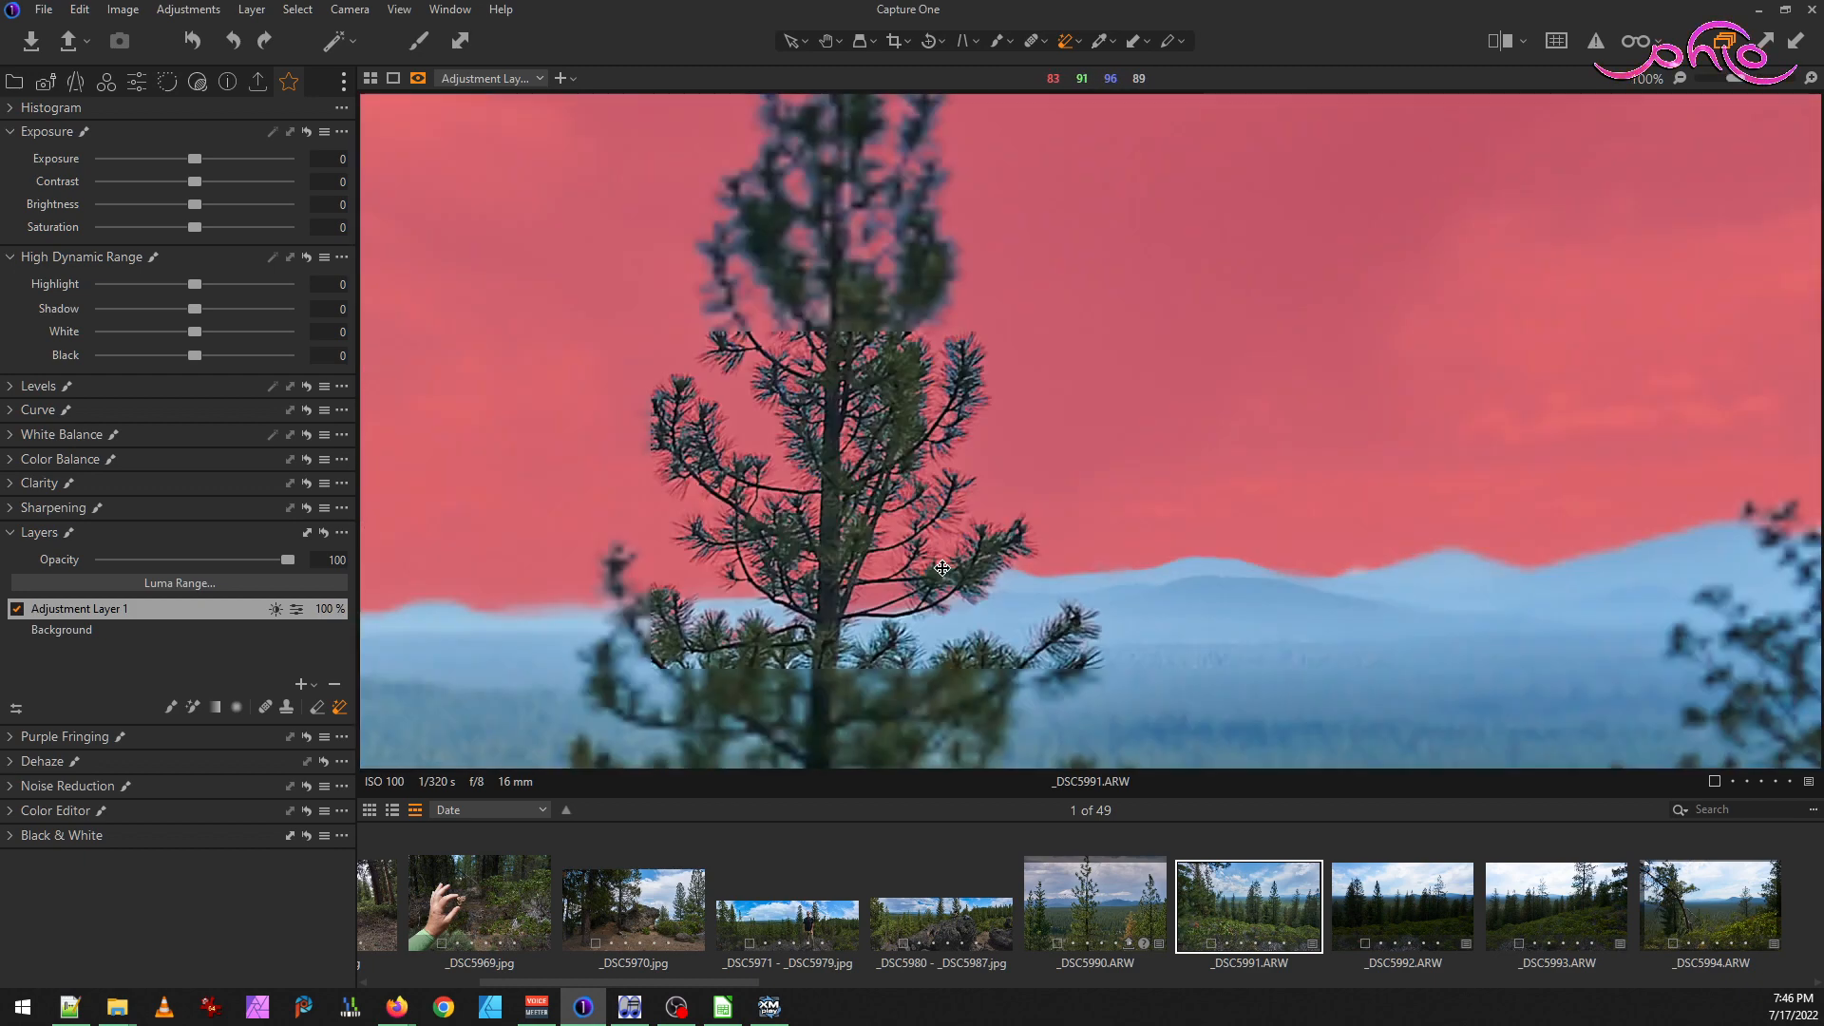
pyautogui.moveTo(548, 634); pyautogui.dragTo(1143, 581)
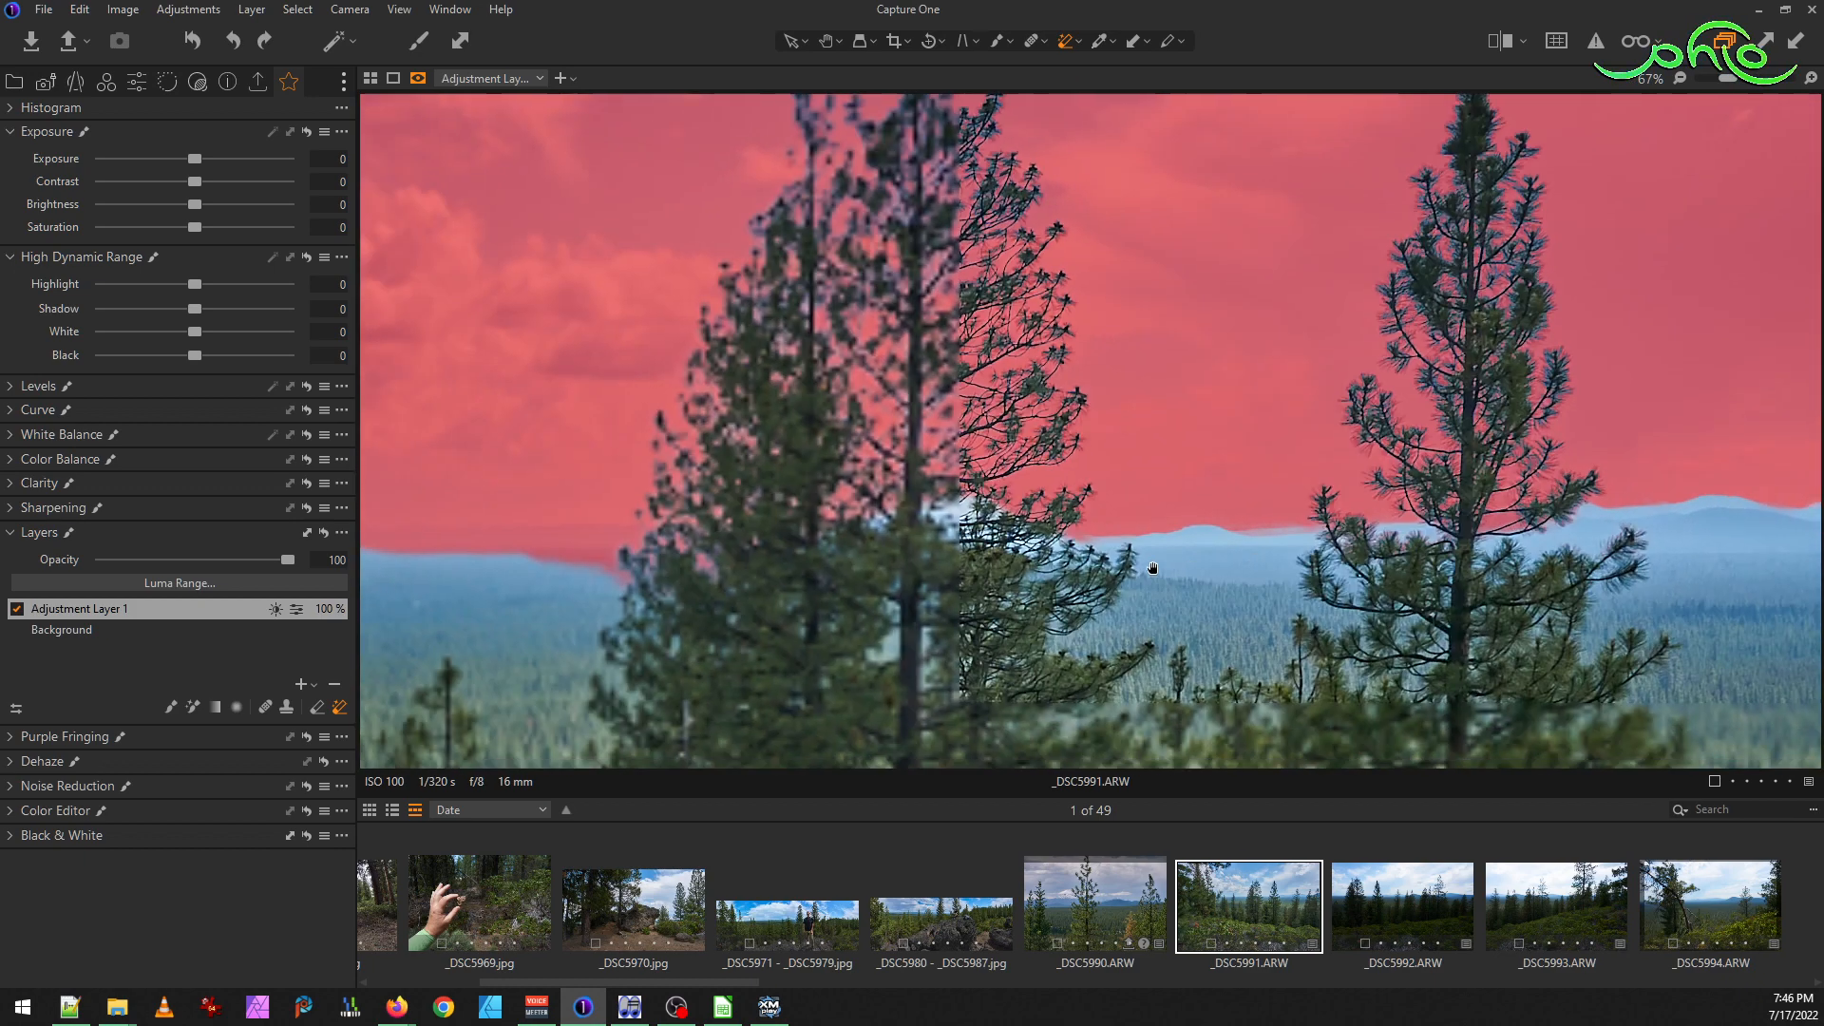
pyautogui.moveTo(570, 574); pyautogui.dragTo(1055, 540)
pyautogui.scroll(3, 1004, 517)
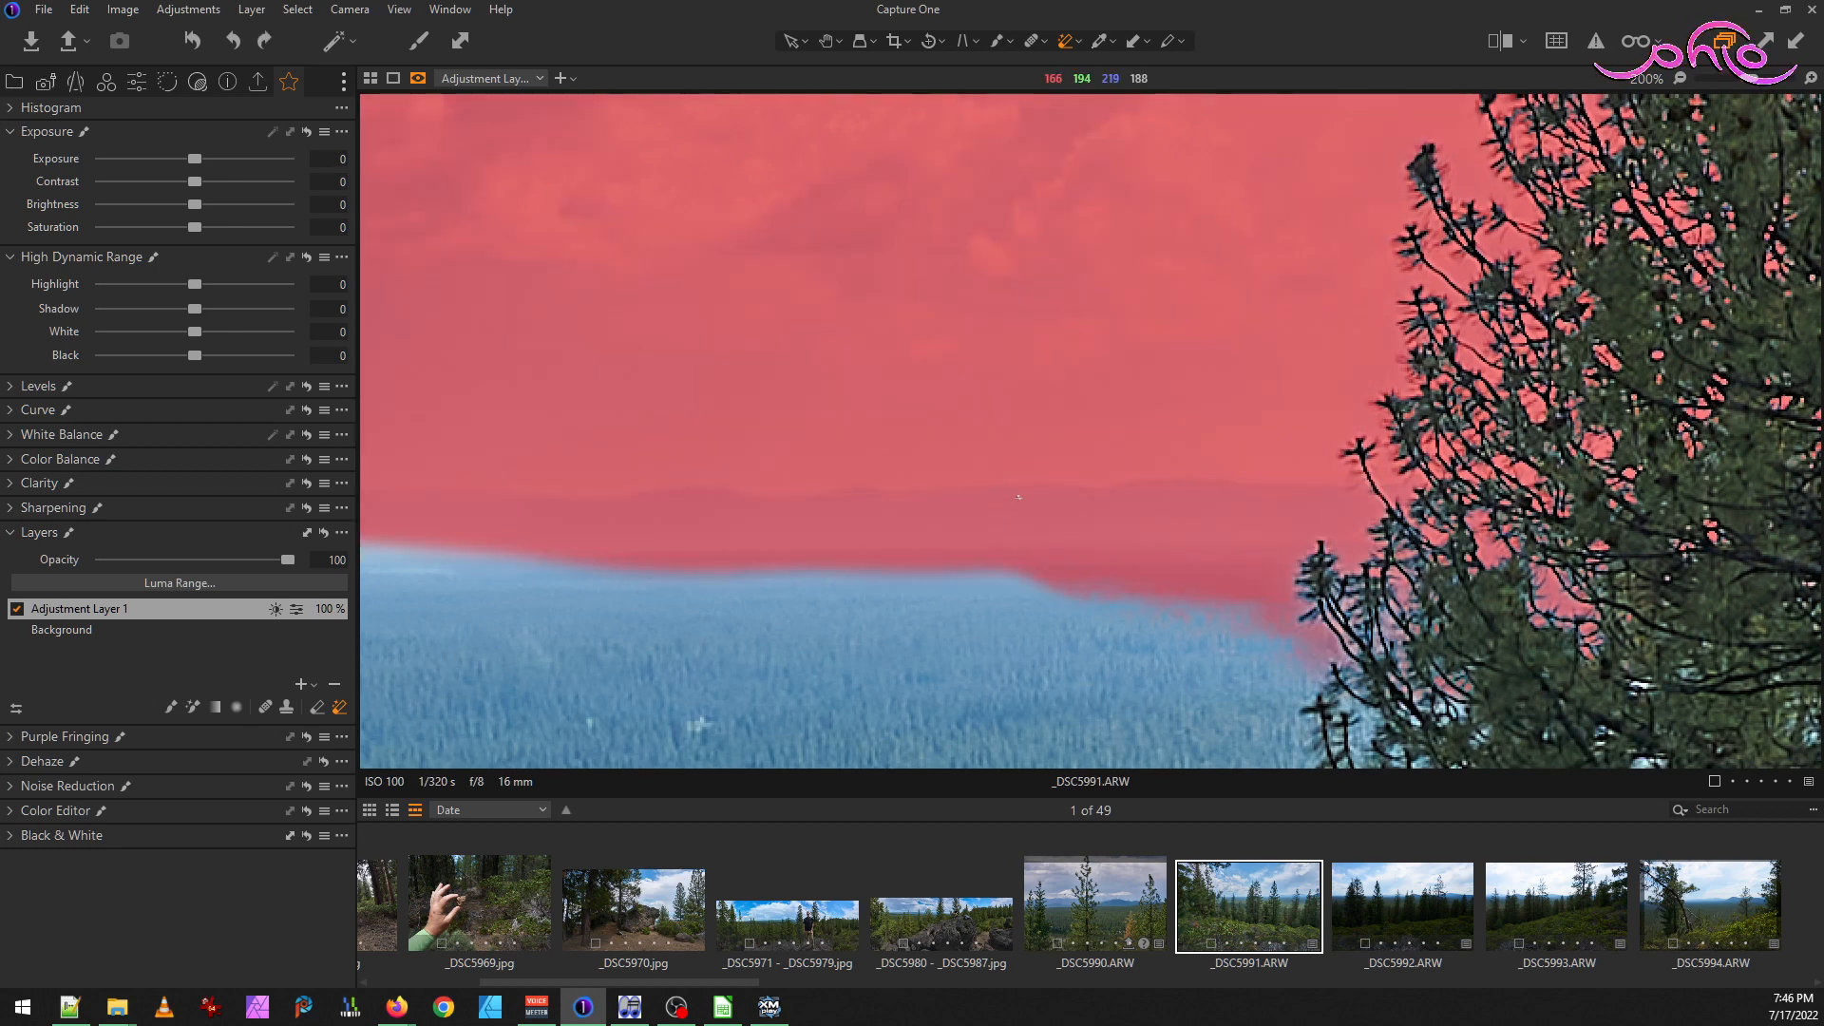
pyautogui.press('m')
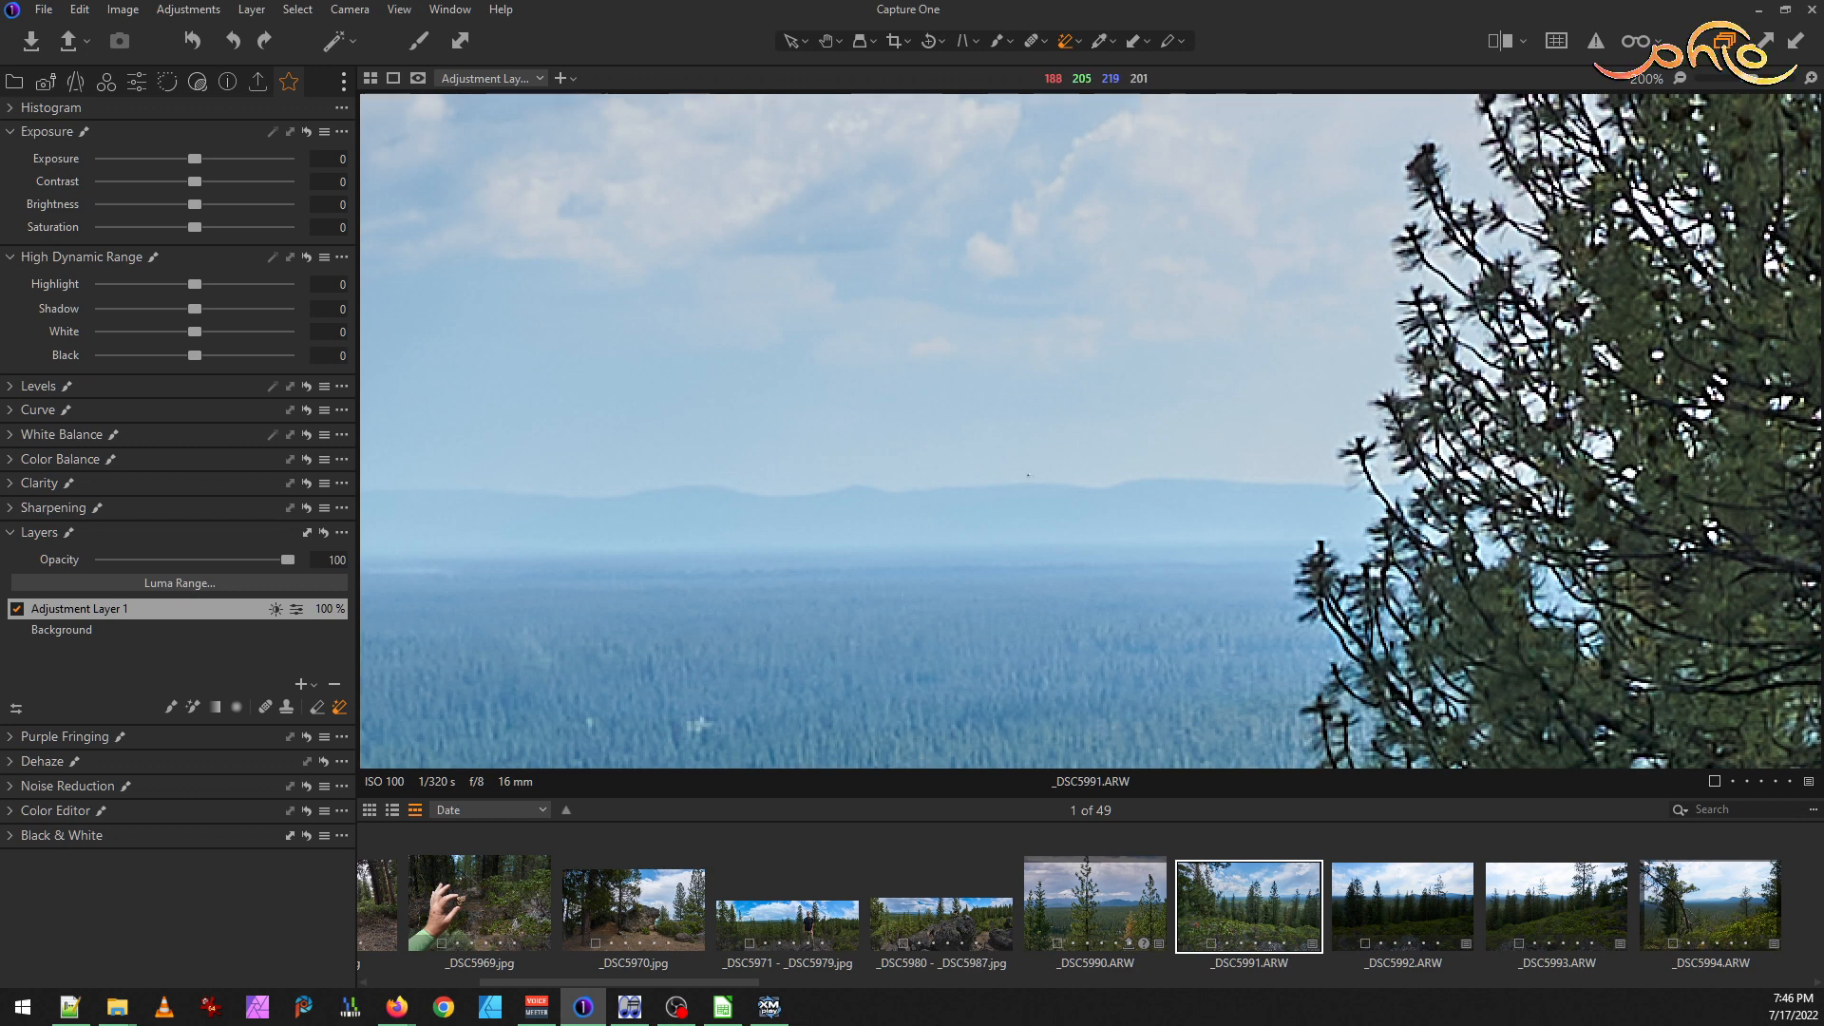
pyautogui.press('m')
pyautogui.click(1030, 489)
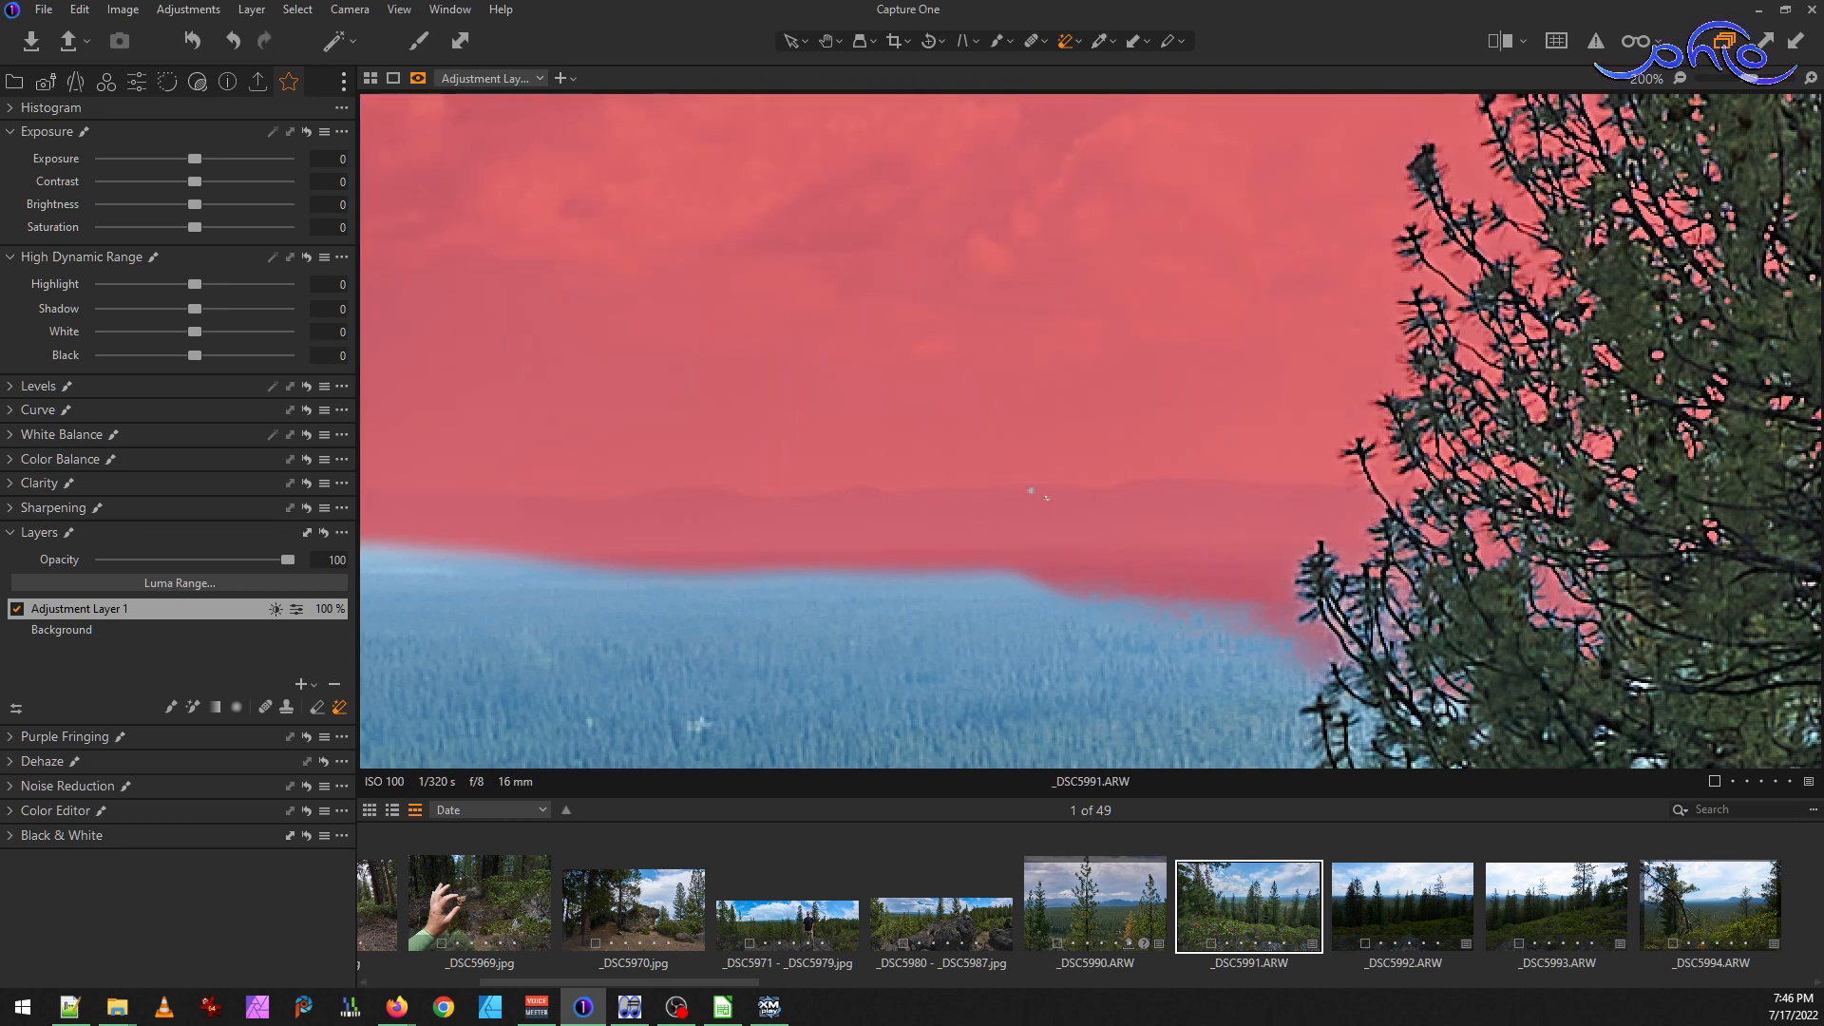
pyautogui.hotkey('ctrl', 'z')
pyautogui.scroll(-1, 678, 532)
pyautogui.scroll(2, 731, 580)
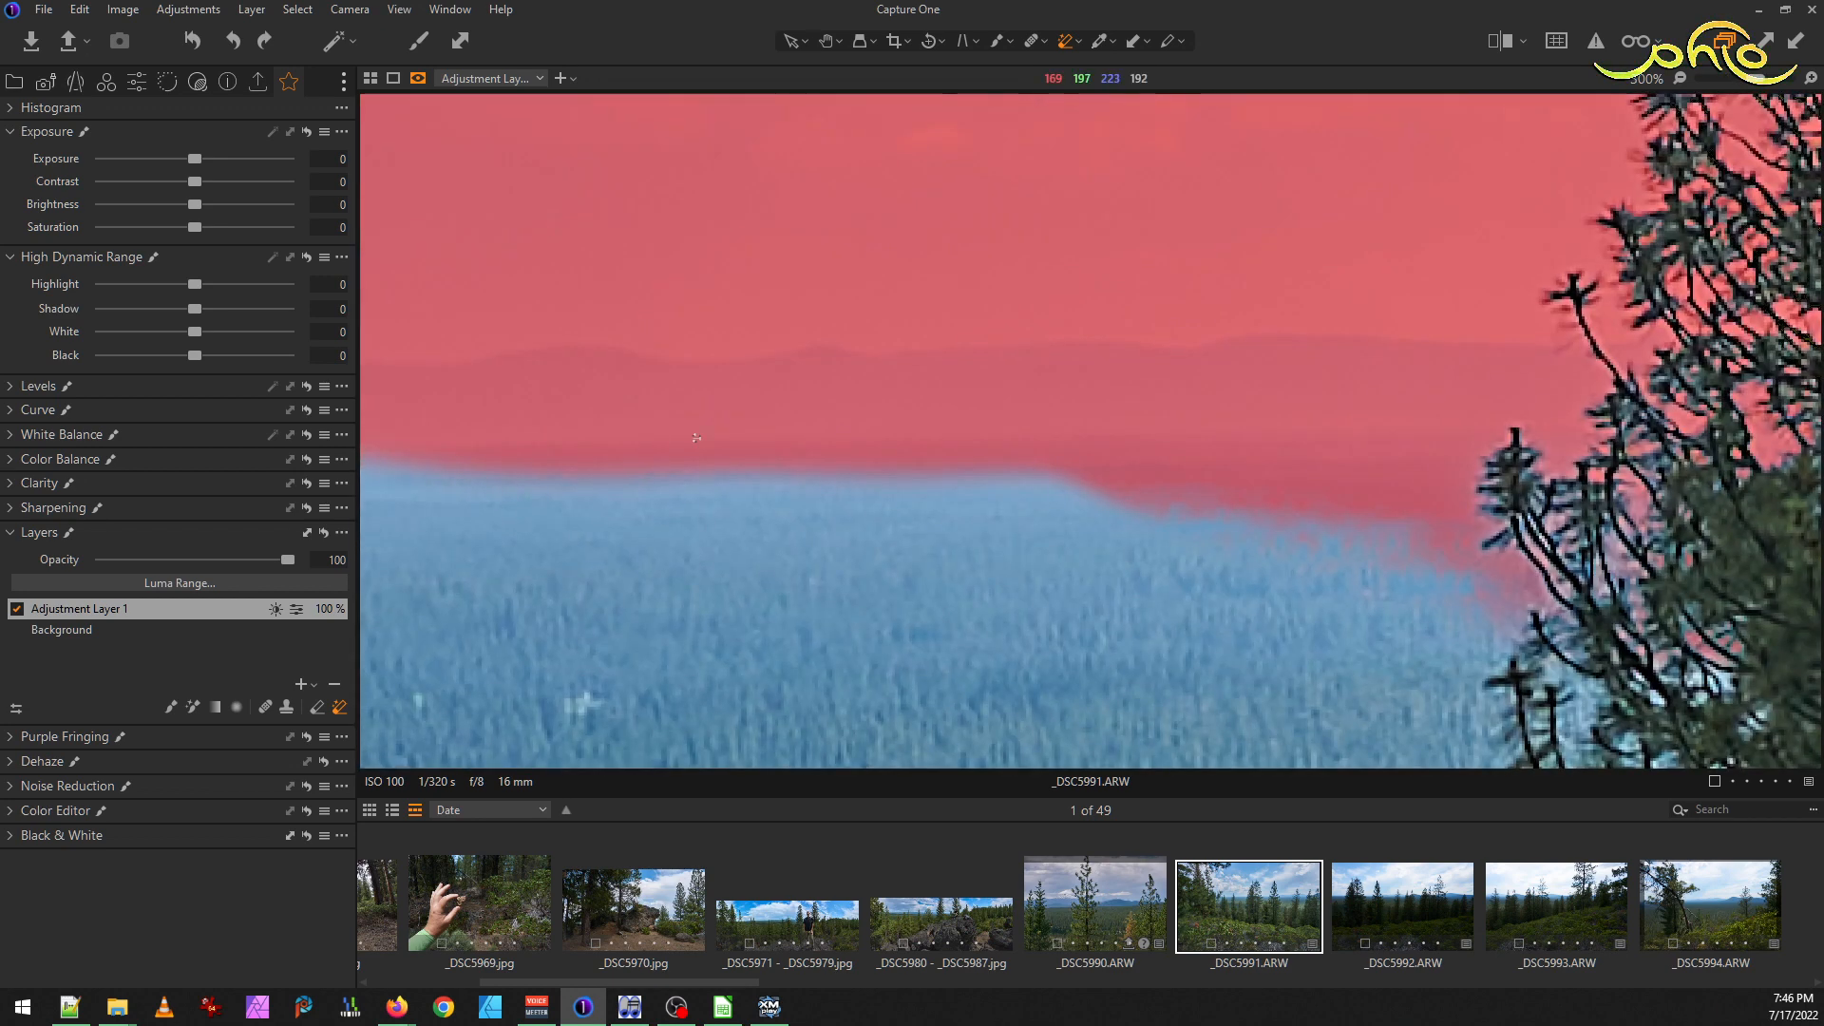
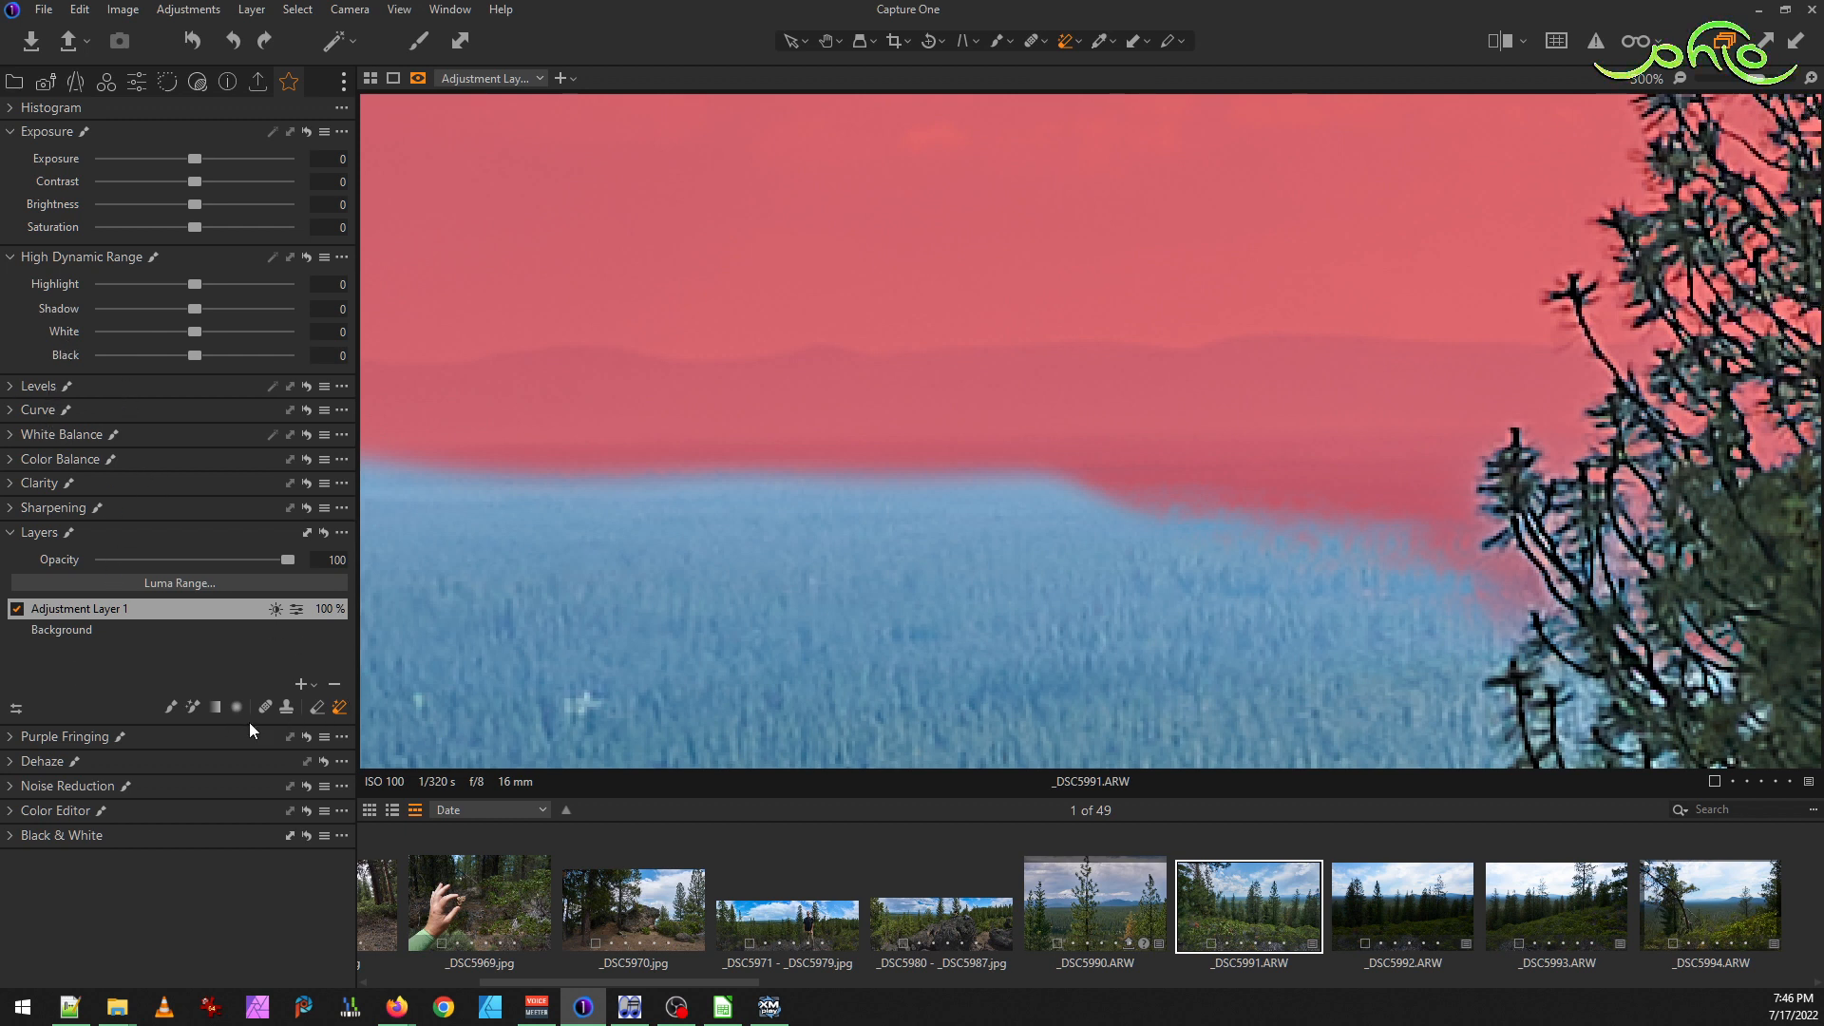
# Switch to the regular Eraser and set its size to 36 and hardness to 80
pyautogui.click(318, 708)
pyautogui.scroll(-4, 642, 572)
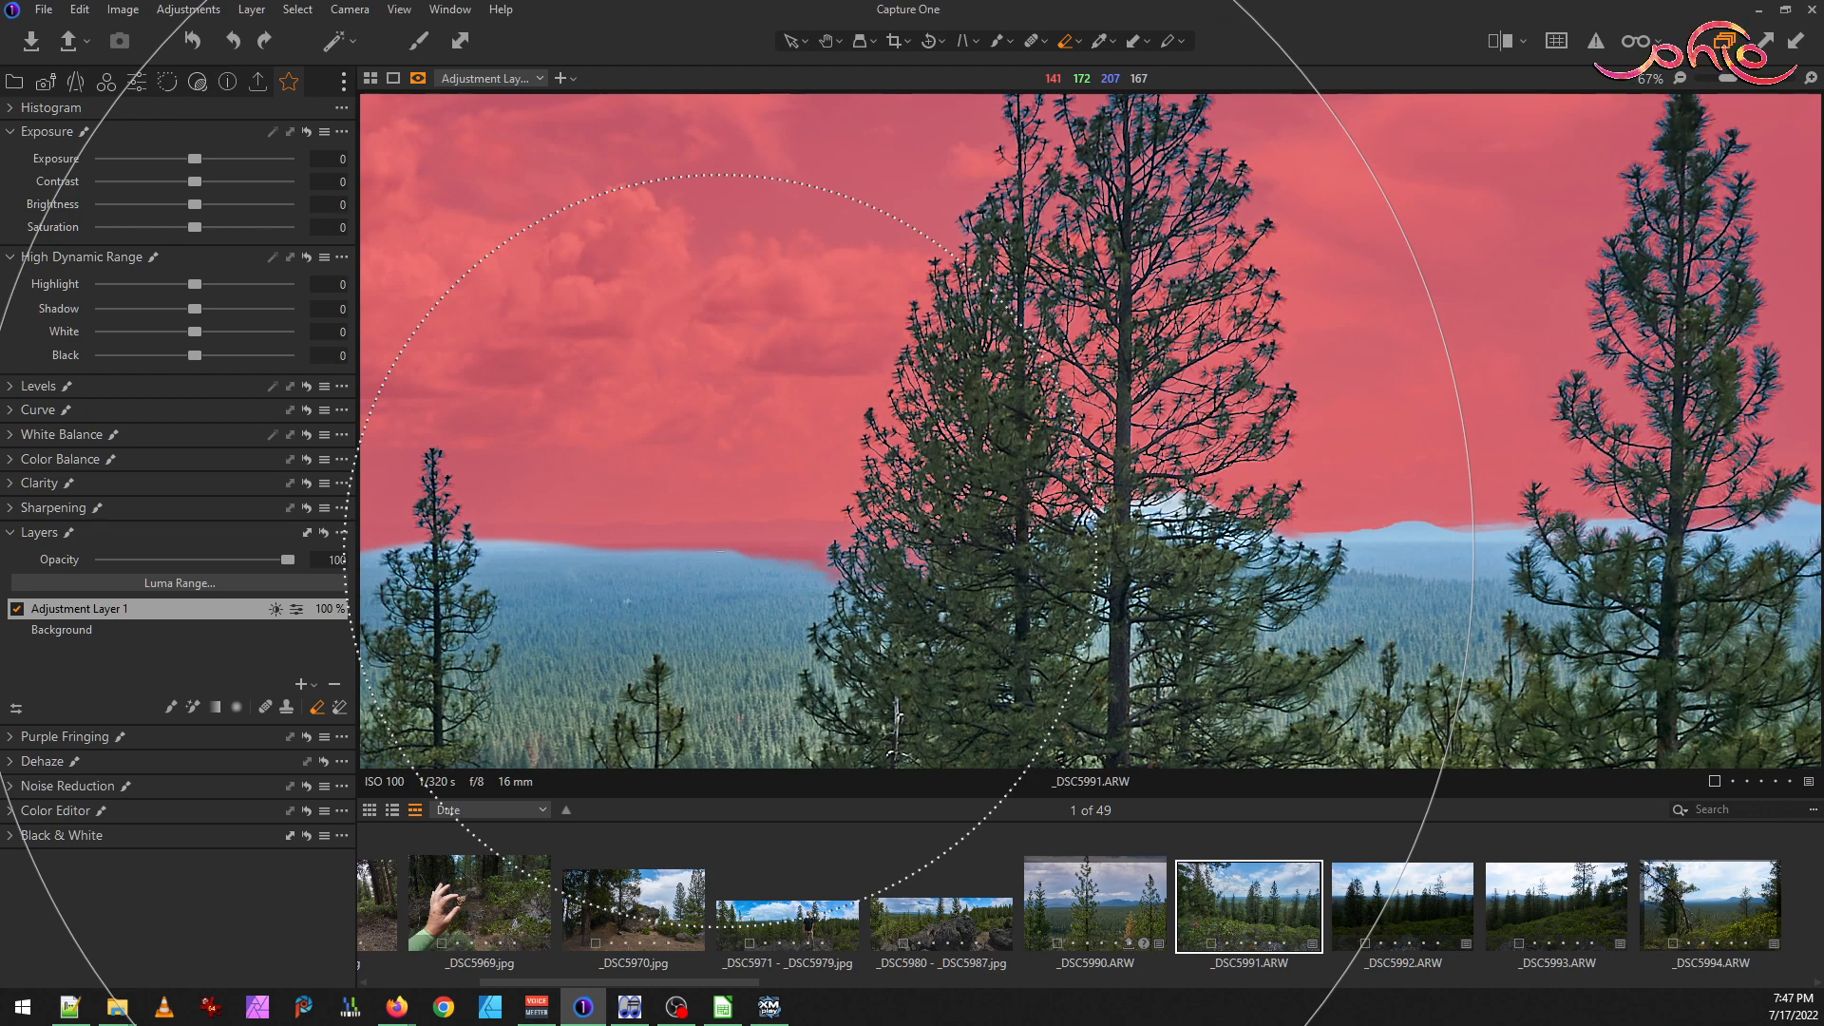
pyautogui.press('[')
pyautogui.press('[')
pyautogui.press('[')
pyautogui.press('[')
pyautogui.press('[')
pyautogui.press('[')
pyautogui.press('[')
pyautogui.press('[')
pyautogui.press('[')
pyautogui.press('[')
pyautogui.press('[')
pyautogui.press('[')
pyautogui.press('[')
pyautogui.press('[')
pyautogui.press('[')
pyautogui.press('[')
pyautogui.press('[')
pyautogui.press('[')
pyautogui.press('[')
pyautogui.press('[')
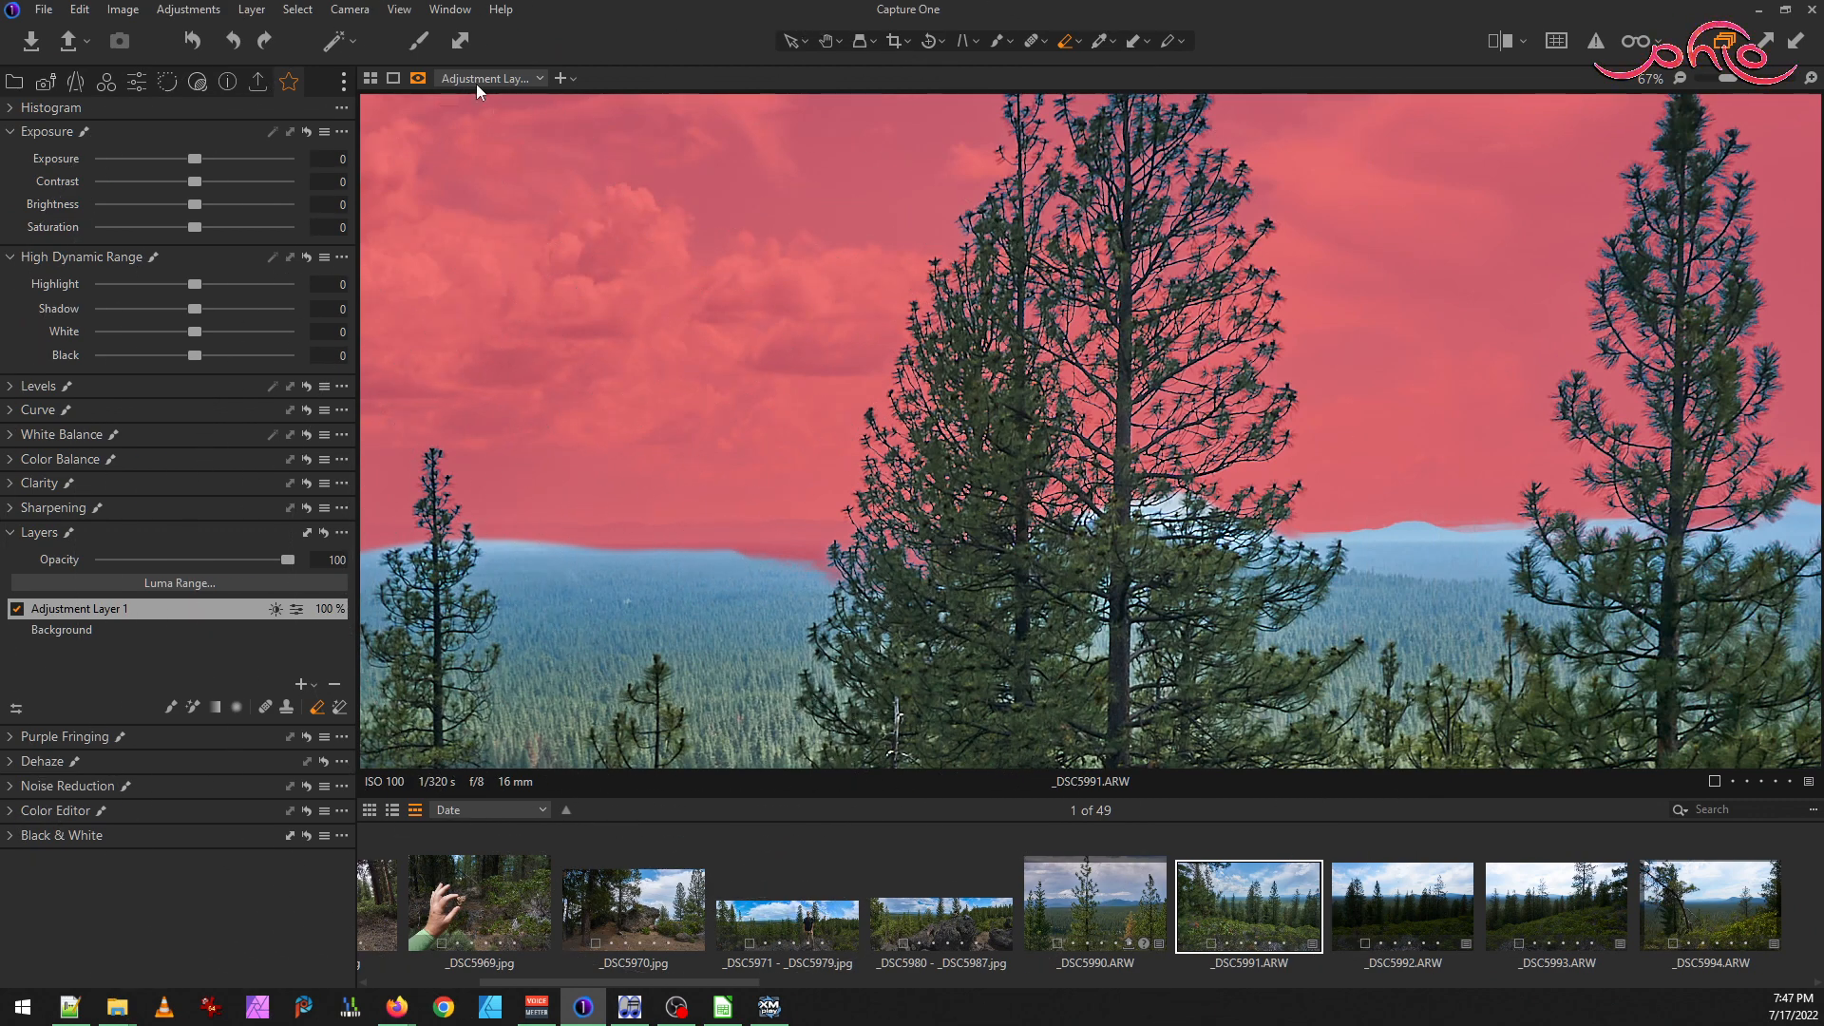
pyautogui.rightClick(593, 428)
pyautogui.moveTo(569, 452); pyautogui.dragTo(720, 446)
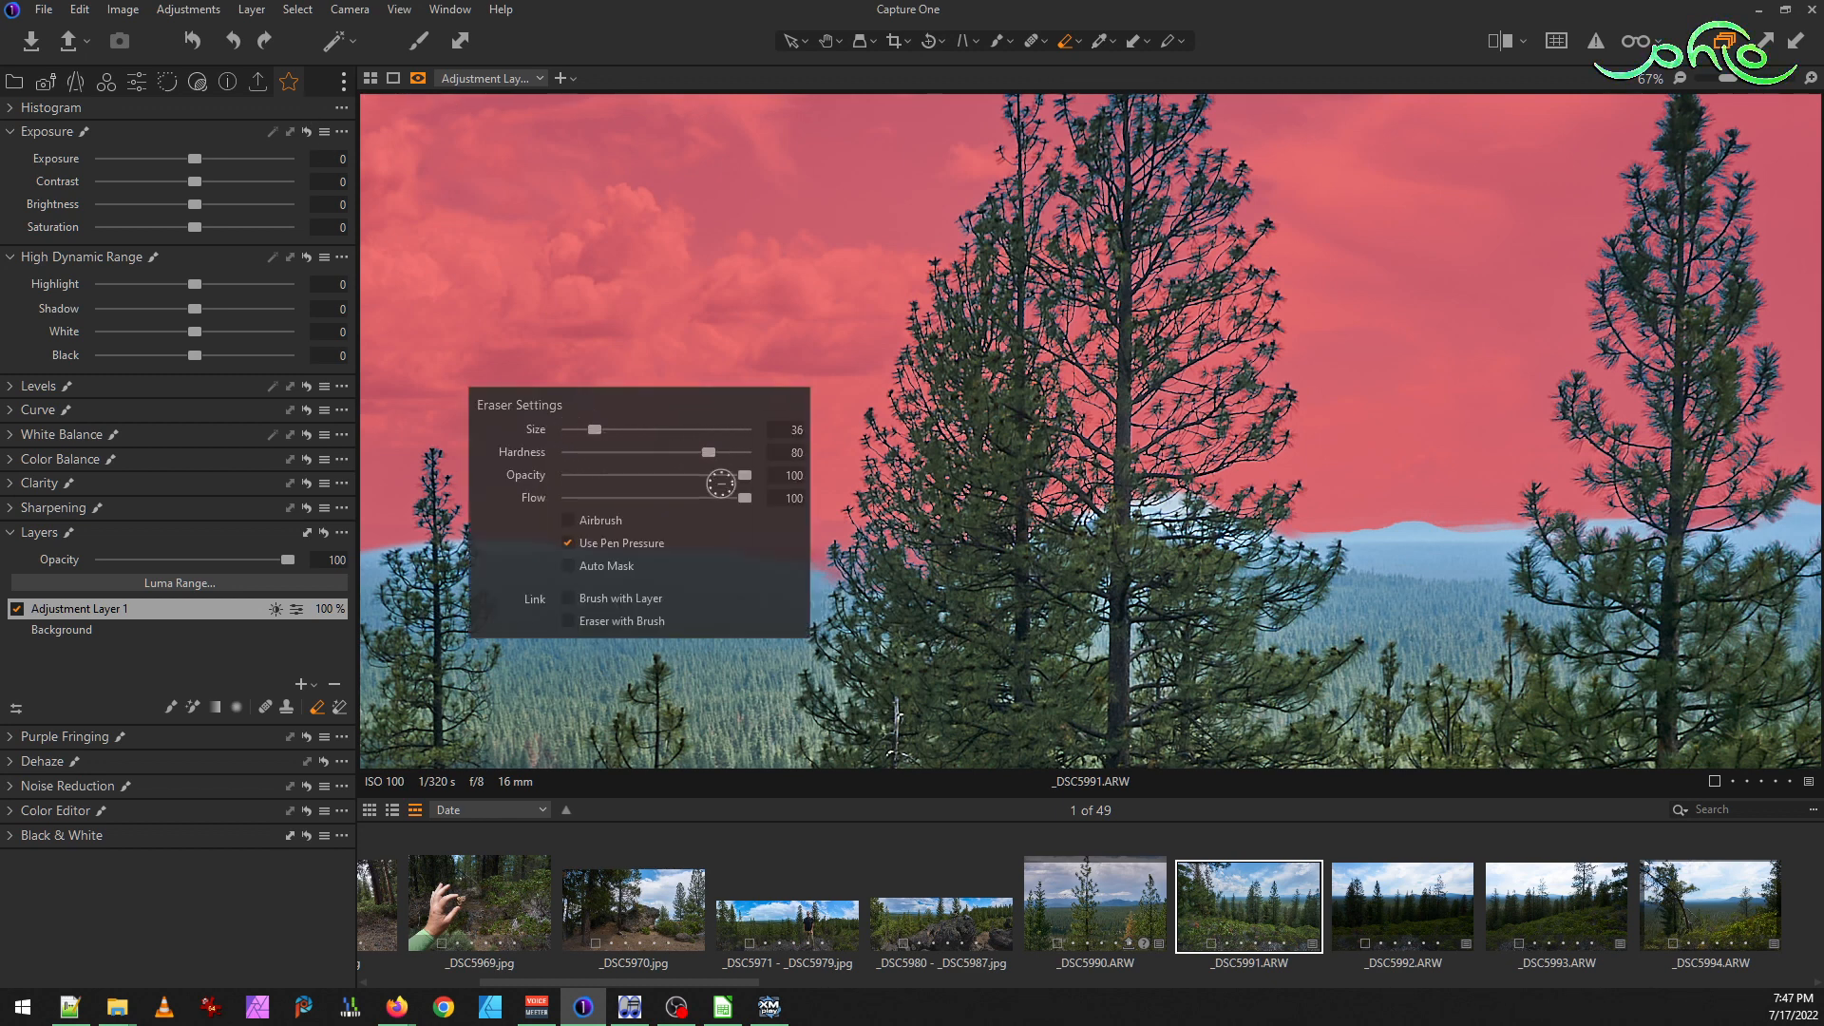
# Erase the sky mask from the hazy ridge and plain beside and behind the left edge of the paired pines
pyautogui.scroll(5, 763, 591)
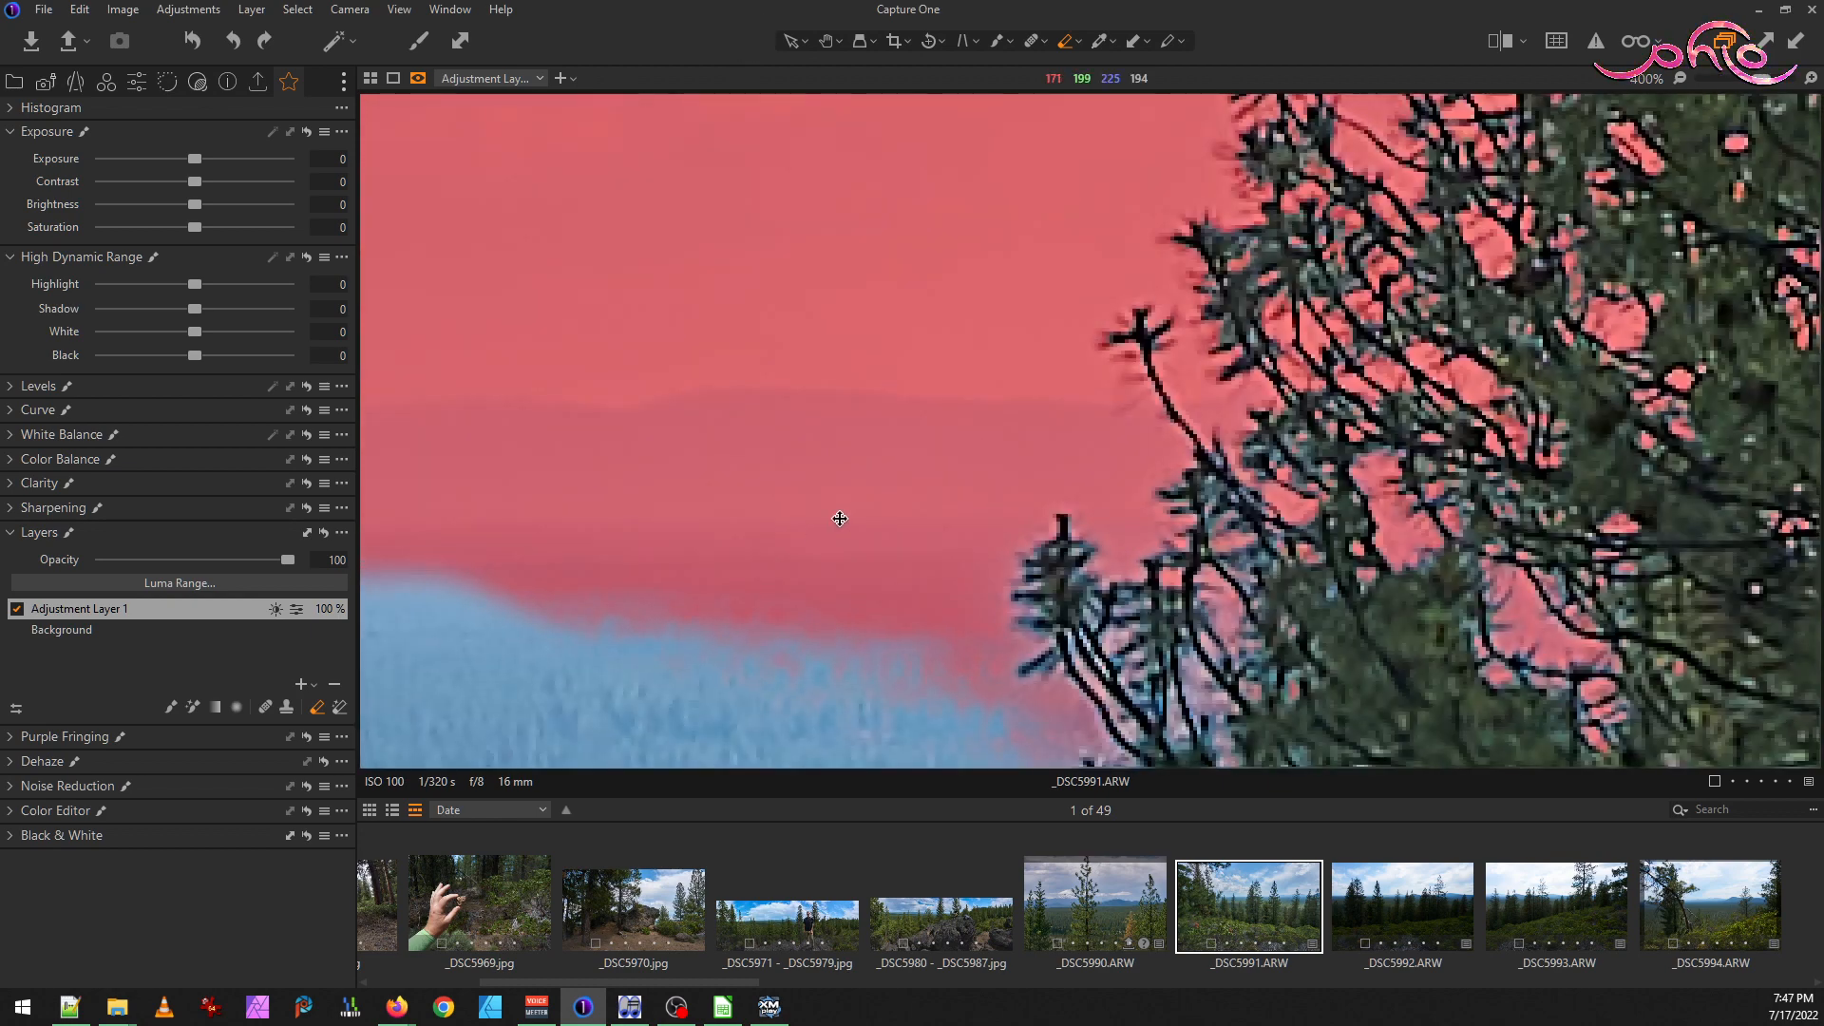
pyautogui.click(684, 477)
pyautogui.moveTo(684, 477)
pyautogui.mouseDown()
pyautogui.moveTo(1270, 469)
pyautogui.moveTo(1276, 590)
pyautogui.moveTo(812, 627)
pyautogui.moveTo(1068, 637)
pyautogui.moveTo(1391, 566)
pyautogui.moveTo(1387, 515)
pyautogui.moveTo(1325, 486)
pyautogui.moveTo(1732, 496)
pyautogui.moveTo(1456, 543)
pyautogui.moveTo(1411, 617)
pyautogui.moveTo(1505, 700)
pyautogui.moveTo(1051, 689)
pyautogui.moveTo(1055, 570)
pyautogui.mouseUp()
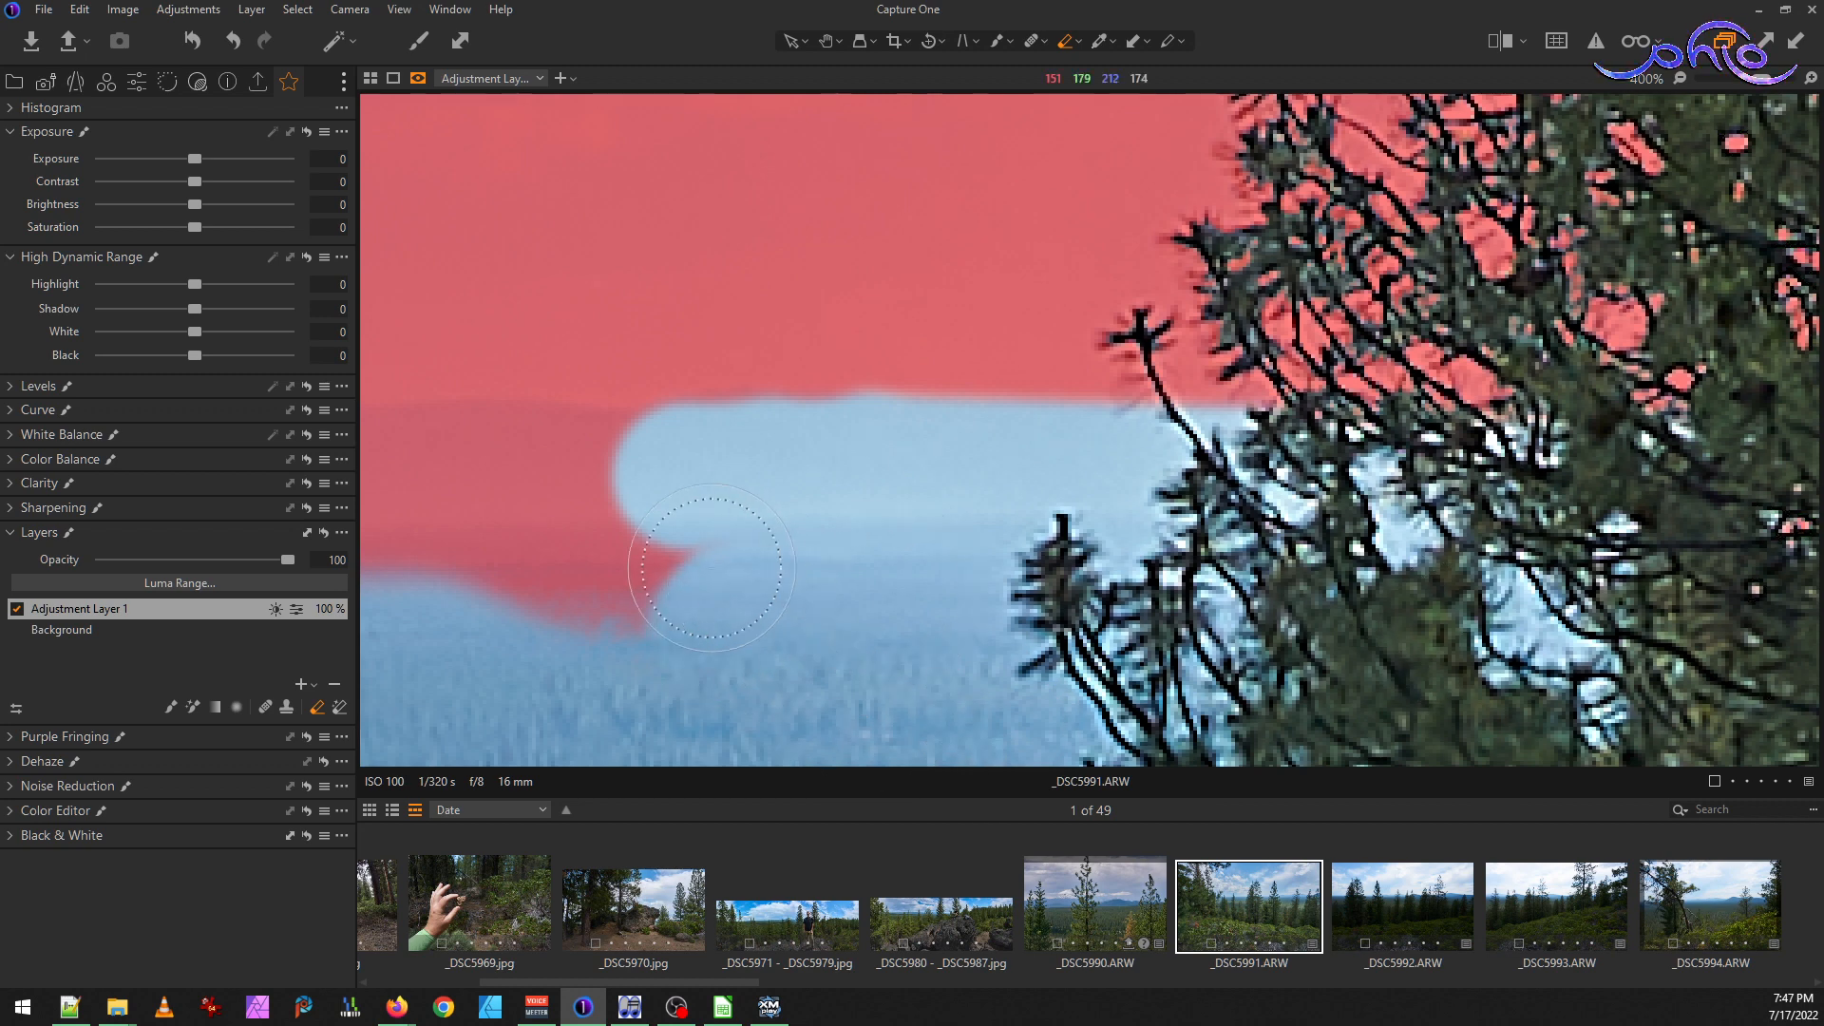
pyautogui.moveTo(711, 568); pyautogui.dragTo(1344, 509)
pyautogui.moveTo(1406, 457)
pyautogui.mouseDown()
pyautogui.moveTo(1193, 460)
pyautogui.moveTo(1251, 428)
pyautogui.moveTo(994, 480)
pyautogui.moveTo(1012, 472)
pyautogui.moveTo(932, 436)
pyautogui.moveTo(928, 460)
pyautogui.moveTo(1021, 459)
pyautogui.moveTo(931, 454)
pyautogui.mouseUp()
pyautogui.click(923, 460)
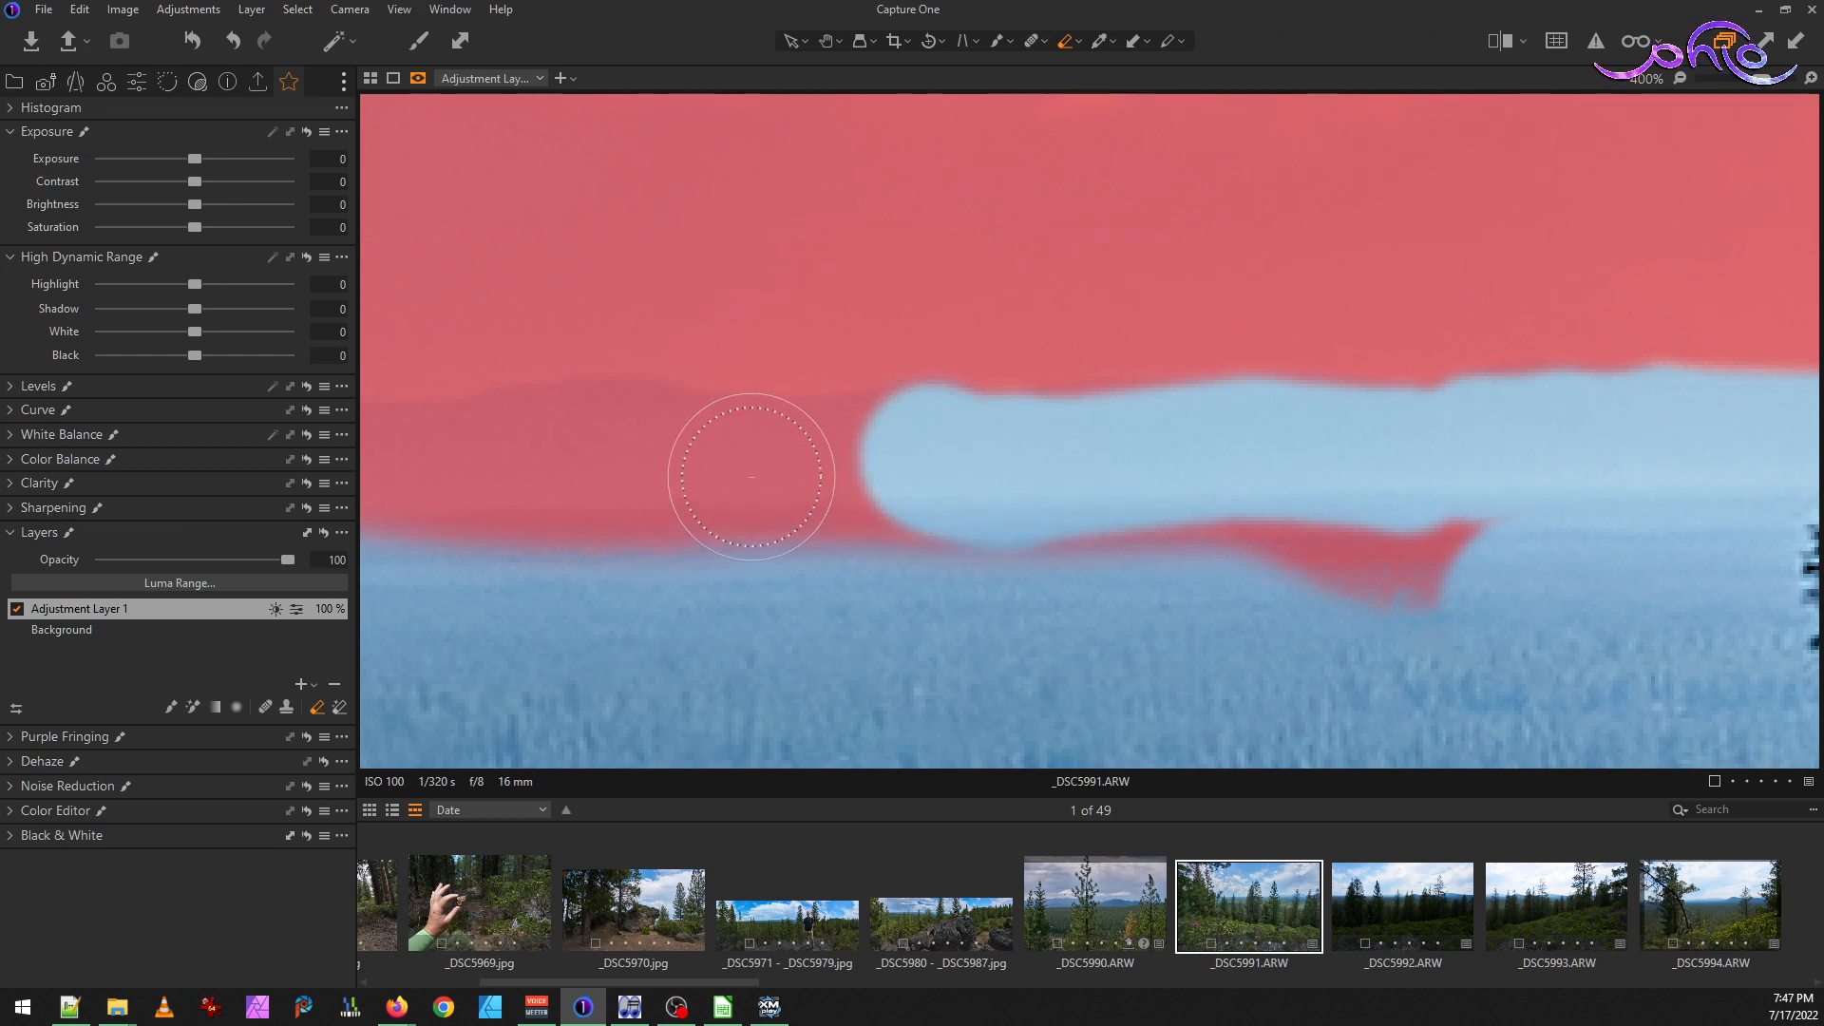
# Continue left along the hazy ridge and erase the mask down to the forested plain, including the leftover patches
pyautogui.click(779, 466)
pyautogui.click(589, 454)
pyautogui.moveTo(724, 465)
pyautogui.mouseDown()
pyautogui.moveTo(576, 483)
pyautogui.moveTo(721, 511)
pyautogui.moveTo(1359, 512)
pyautogui.moveTo(1165, 468)
pyautogui.mouseUp()
pyautogui.moveTo(465, 466)
pyautogui.mouseDown()
pyautogui.moveTo(448, 447)
pyautogui.moveTo(627, 446)
pyautogui.mouseUp()
pyautogui.moveTo(837, 483)
pyautogui.mouseDown()
pyautogui.moveTo(814, 436)
pyautogui.moveTo(1092, 459)
pyautogui.moveTo(1166, 492)
pyautogui.moveTo(941, 571)
pyautogui.mouseUp()
pyautogui.moveTo(660, 558)
pyautogui.mouseDown()
pyautogui.moveTo(1226, 556)
pyautogui.moveTo(1515, 522)
pyautogui.moveTo(1506, 580)
pyautogui.moveTo(737, 525)
pyautogui.moveTo(1354, 513)
pyautogui.mouseUp()
# Erase the sky mask from the horizon between the small lone pine and the foreground pine branch
pyautogui.scroll(-3, 1366, 572)
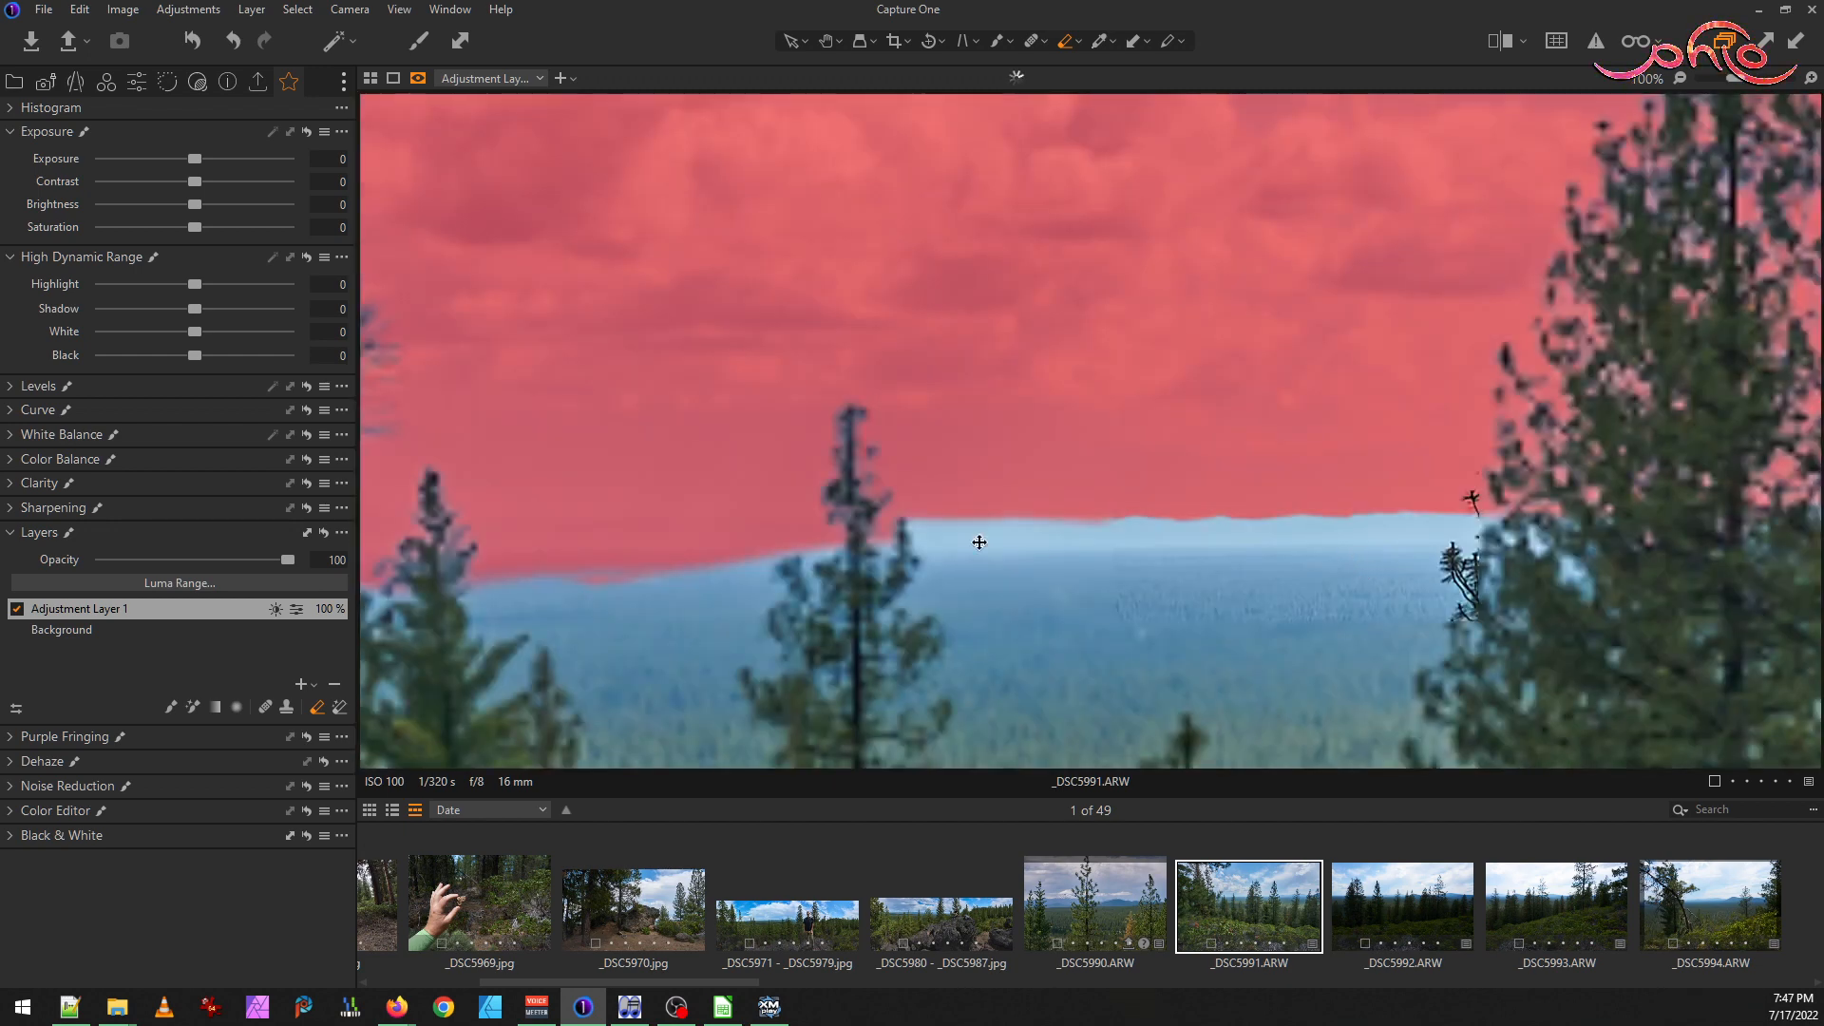
pyautogui.moveTo(741, 616); pyautogui.dragTo(1180, 618)
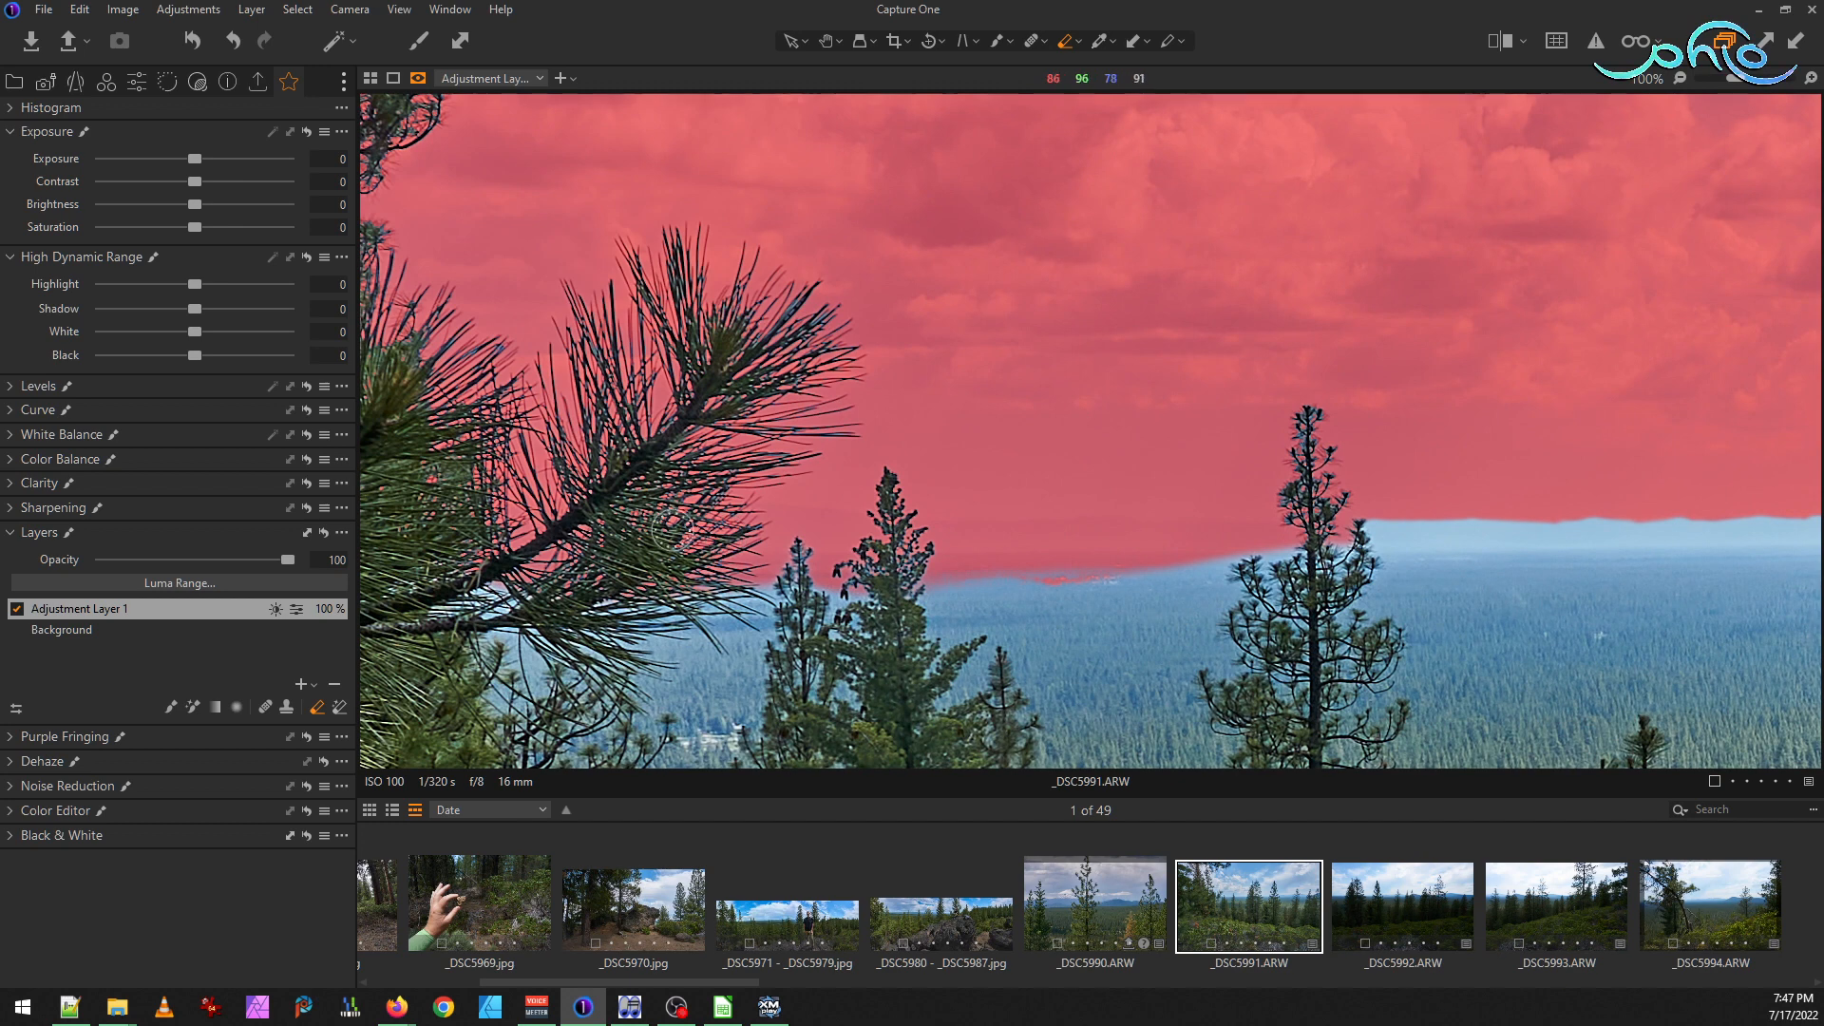
pyautogui.moveTo(513, 546)
pyautogui.mouseDown()
pyautogui.moveTo(781, 528)
pyautogui.moveTo(774, 513)
pyautogui.moveTo(761, 523)
pyautogui.moveTo(868, 547)
pyautogui.moveTo(960, 537)
pyautogui.mouseUp()
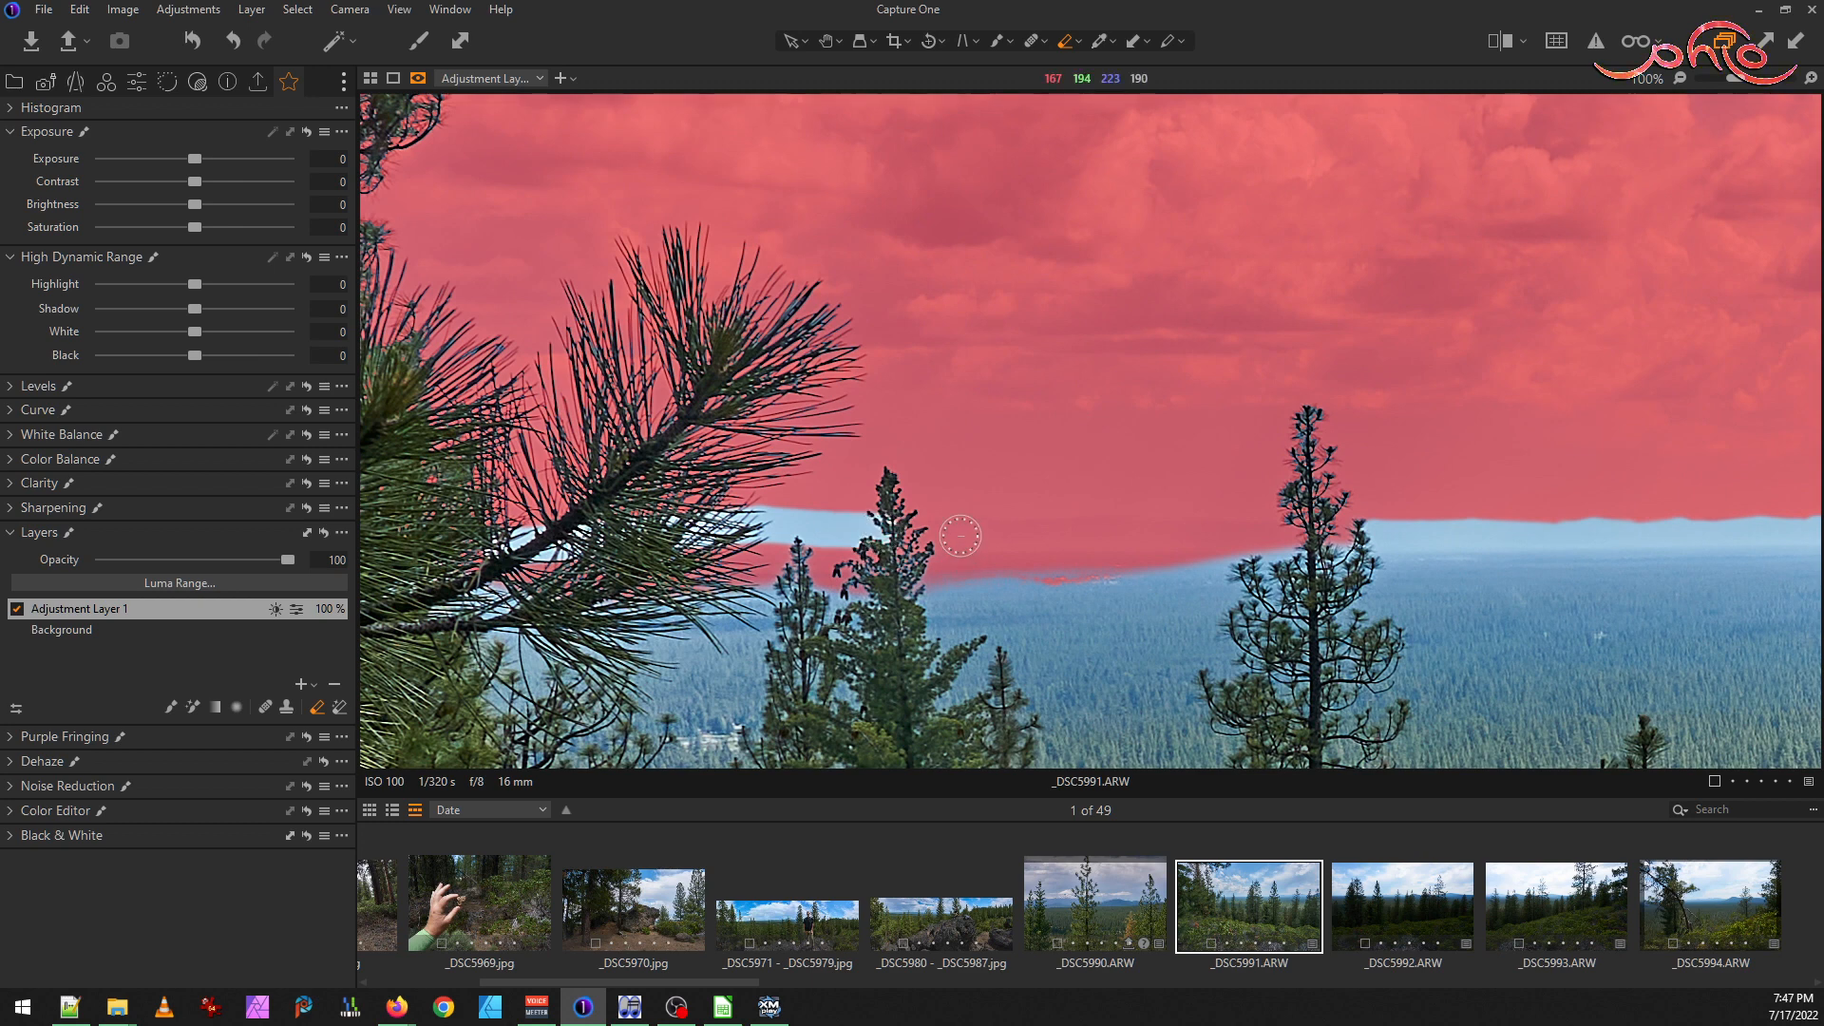
pyautogui.moveTo(1102, 533); pyautogui.dragTo(1211, 535)
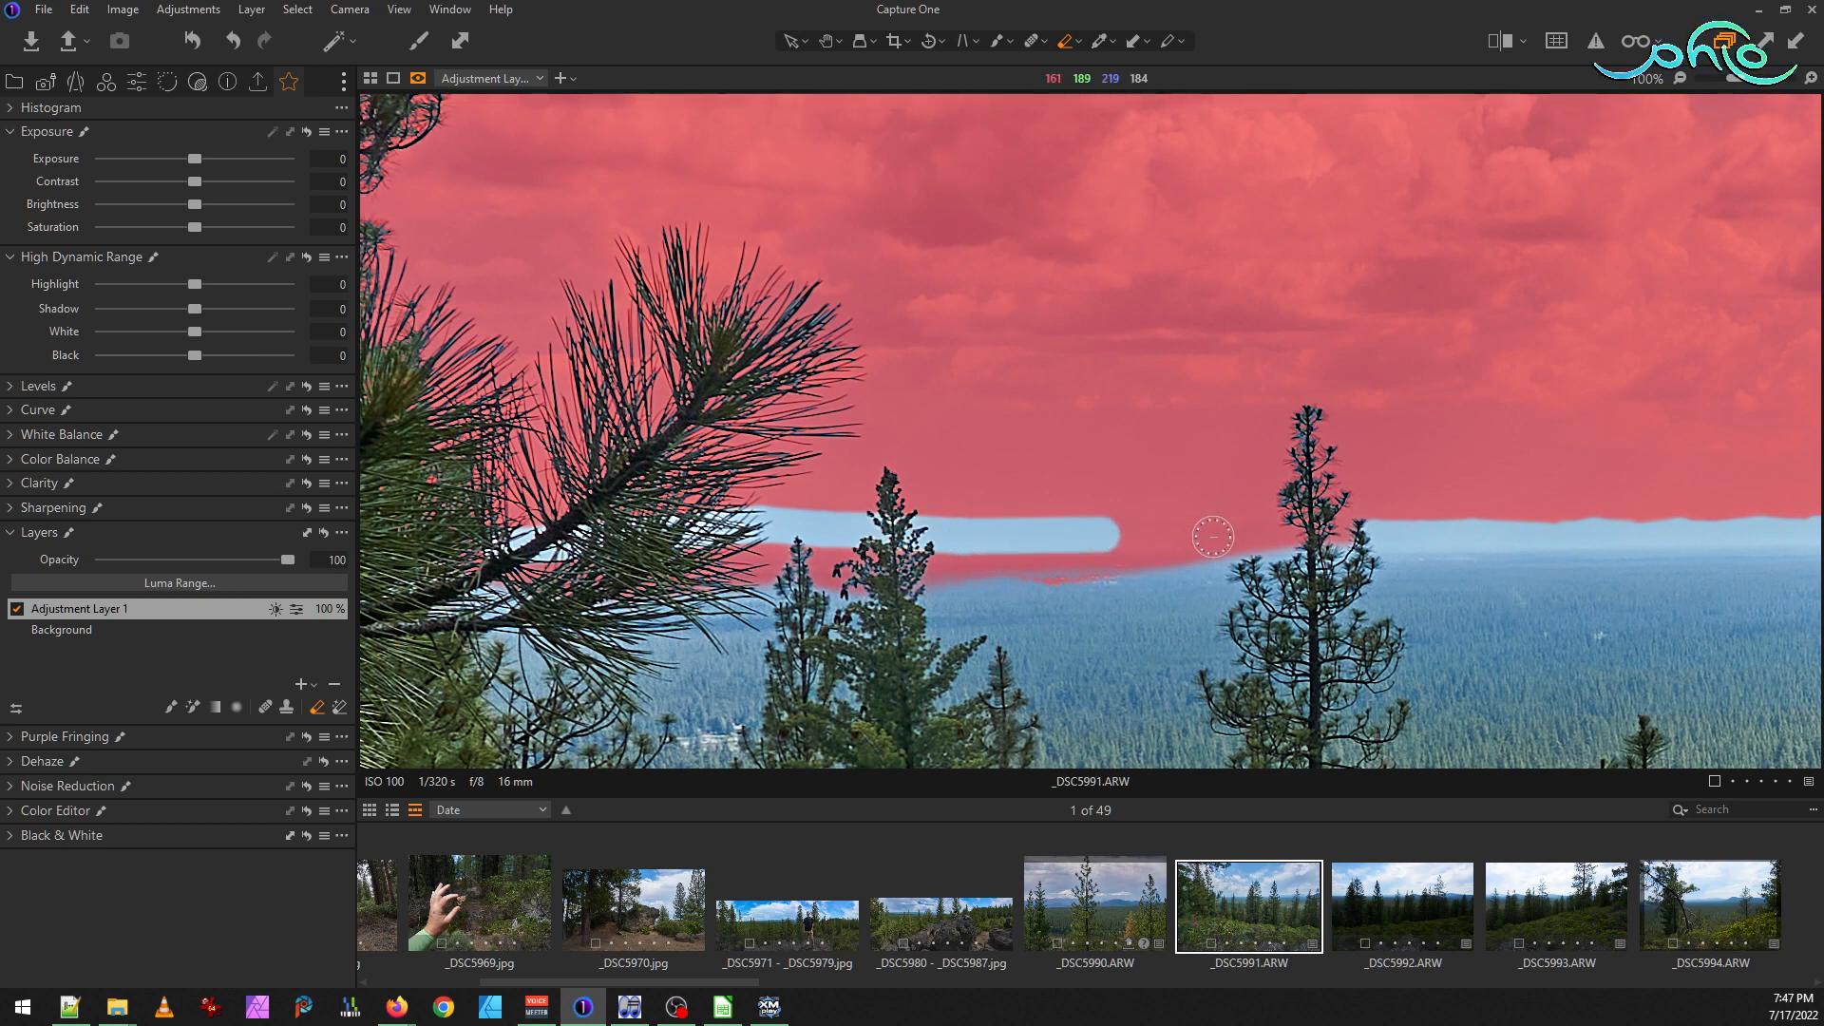
pyautogui.moveTo(1339, 541)
pyautogui.mouseDown()
pyautogui.moveTo(934, 596)
pyautogui.moveTo(986, 555)
pyautogui.moveTo(1004, 565)
pyautogui.moveTo(936, 596)
pyautogui.moveTo(864, 556)
pyautogui.moveTo(775, 567)
pyautogui.moveTo(793, 543)
pyautogui.moveTo(631, 588)
pyautogui.mouseUp()
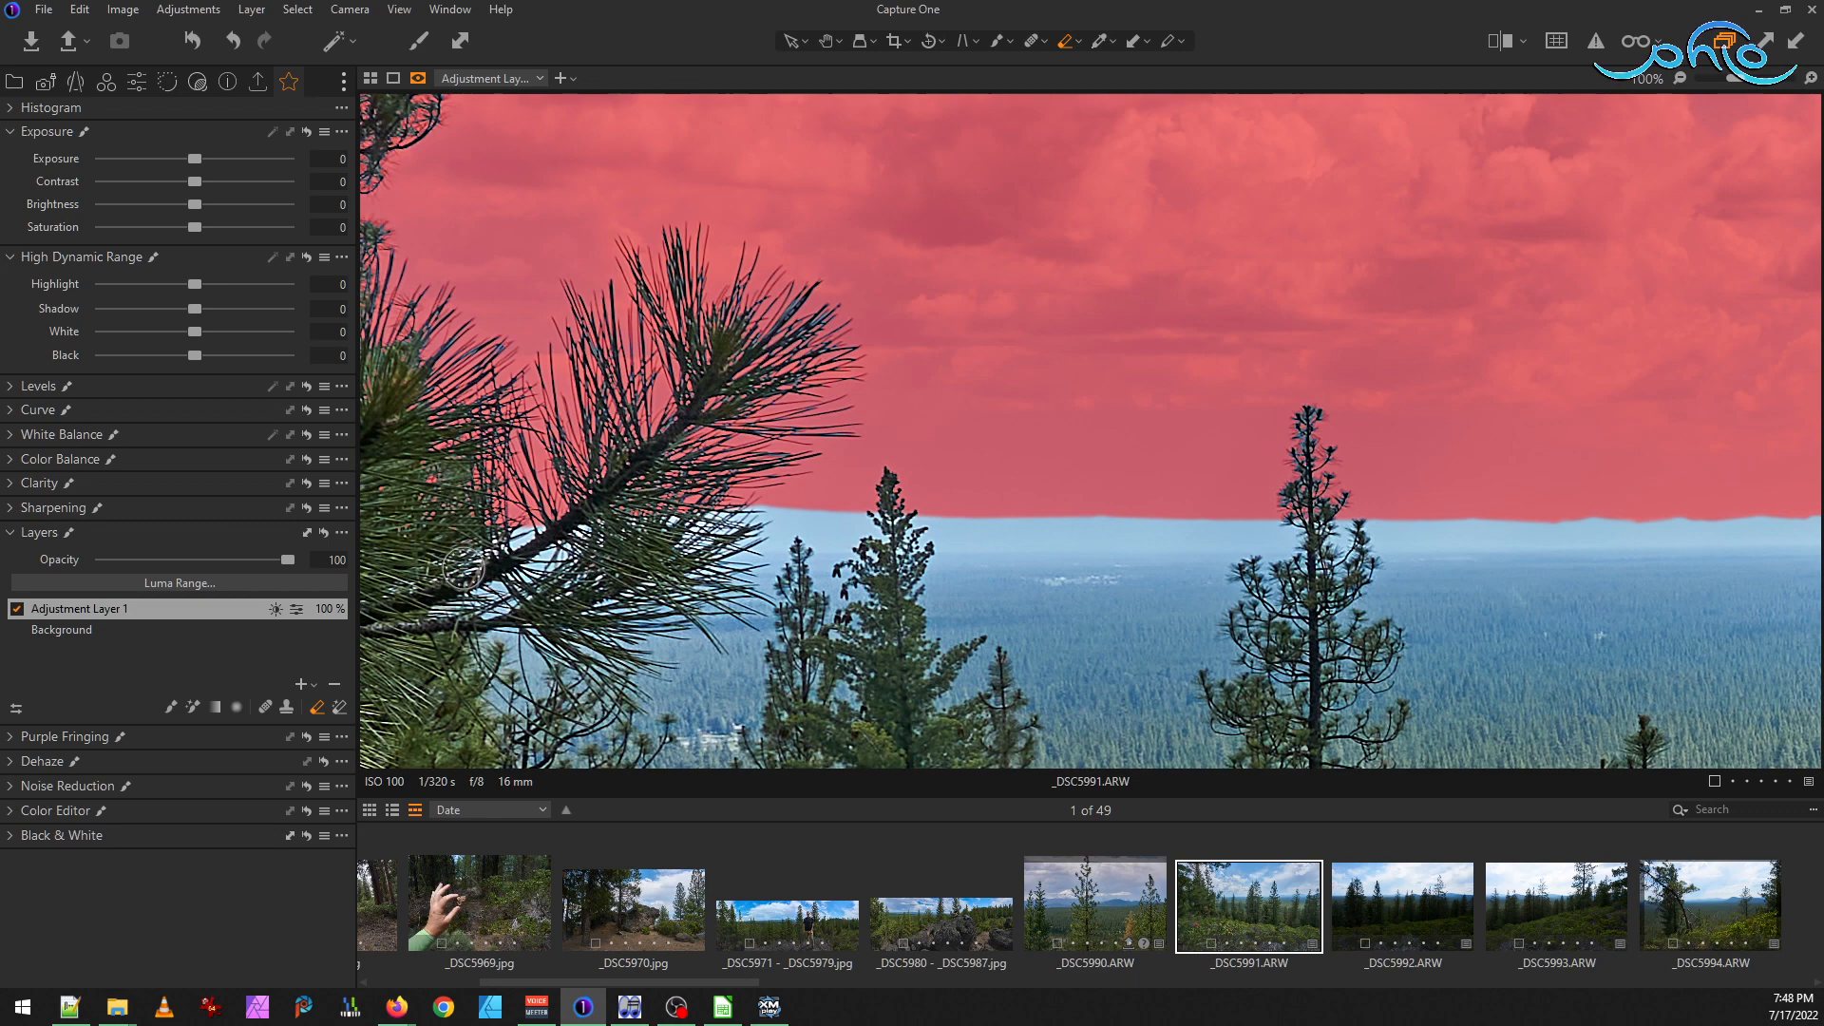
# Check the mask edges around the foreground branches and along the horizon to the thin pine in front of the broad hill
pyautogui.scroll(-1, 787, 571)
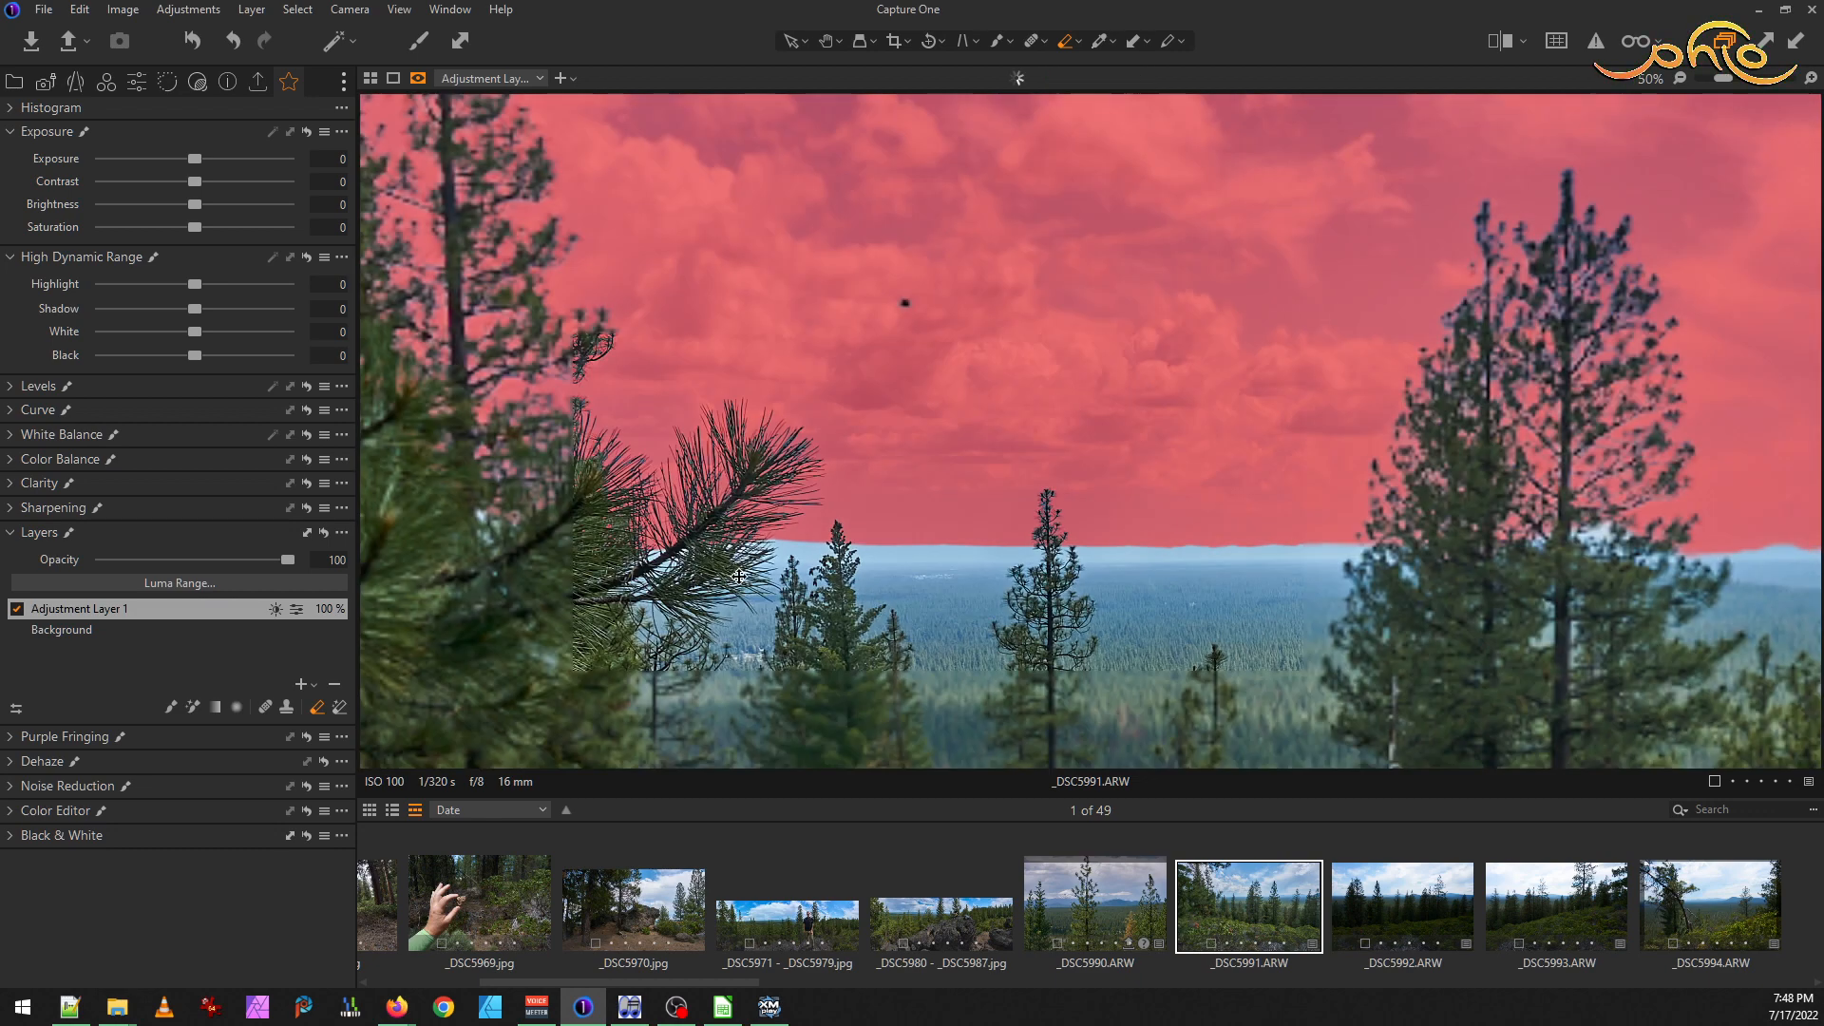
pyautogui.moveTo(597, 617); pyautogui.dragTo(1209, 571)
pyautogui.moveTo(669, 596); pyautogui.dragTo(1035, 590)
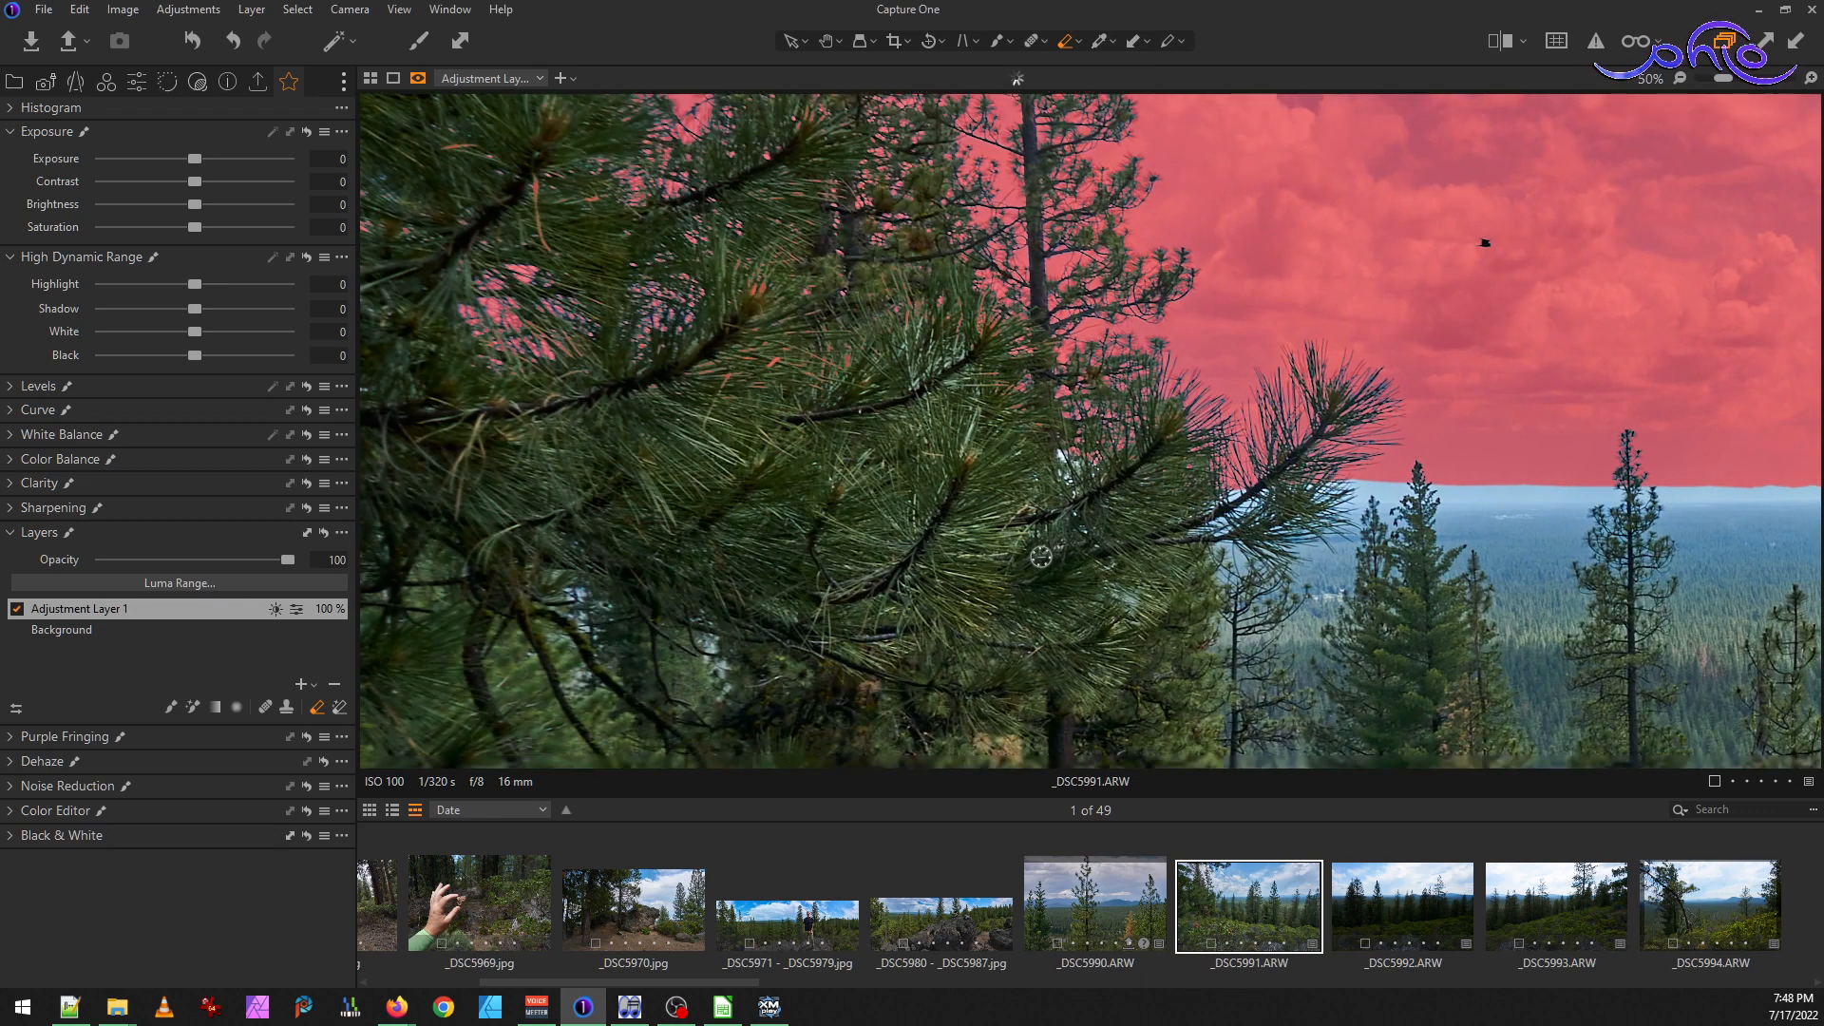
pyautogui.scroll(-1, 1035, 590)
pyautogui.scroll(3, 1625, 309)
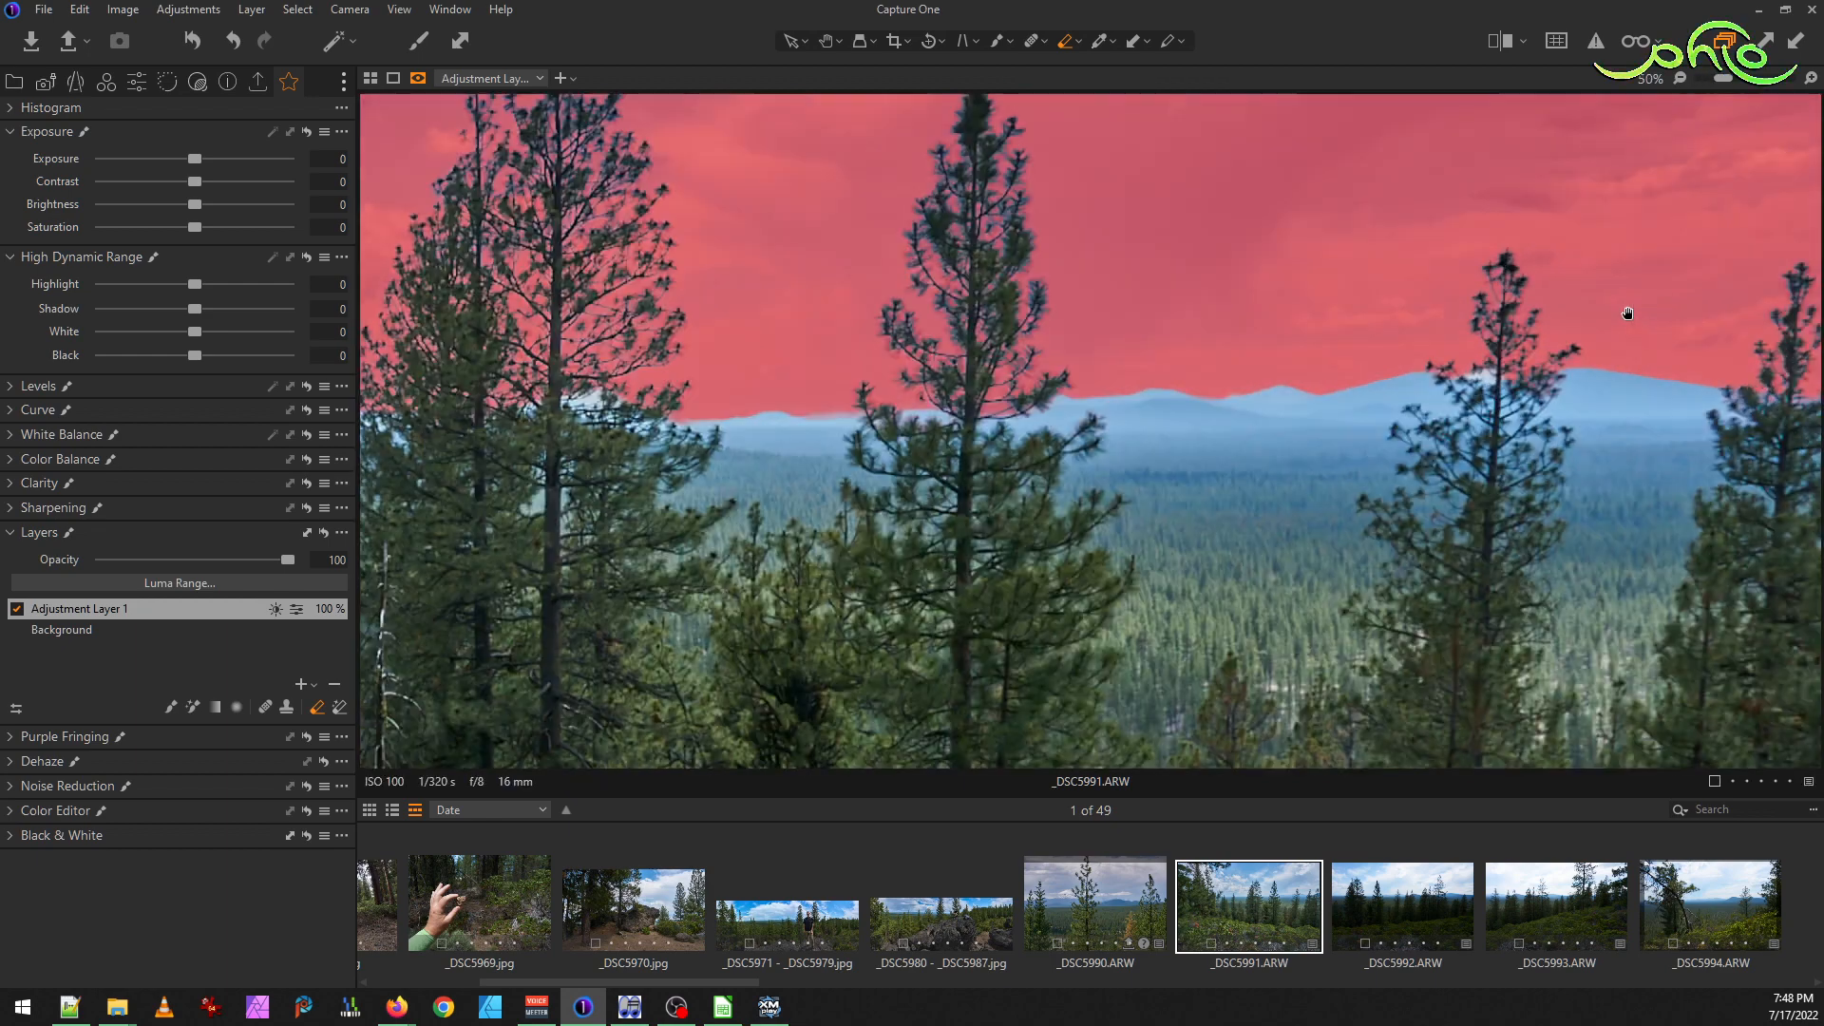
pyautogui.scroll(2, 1517, 372)
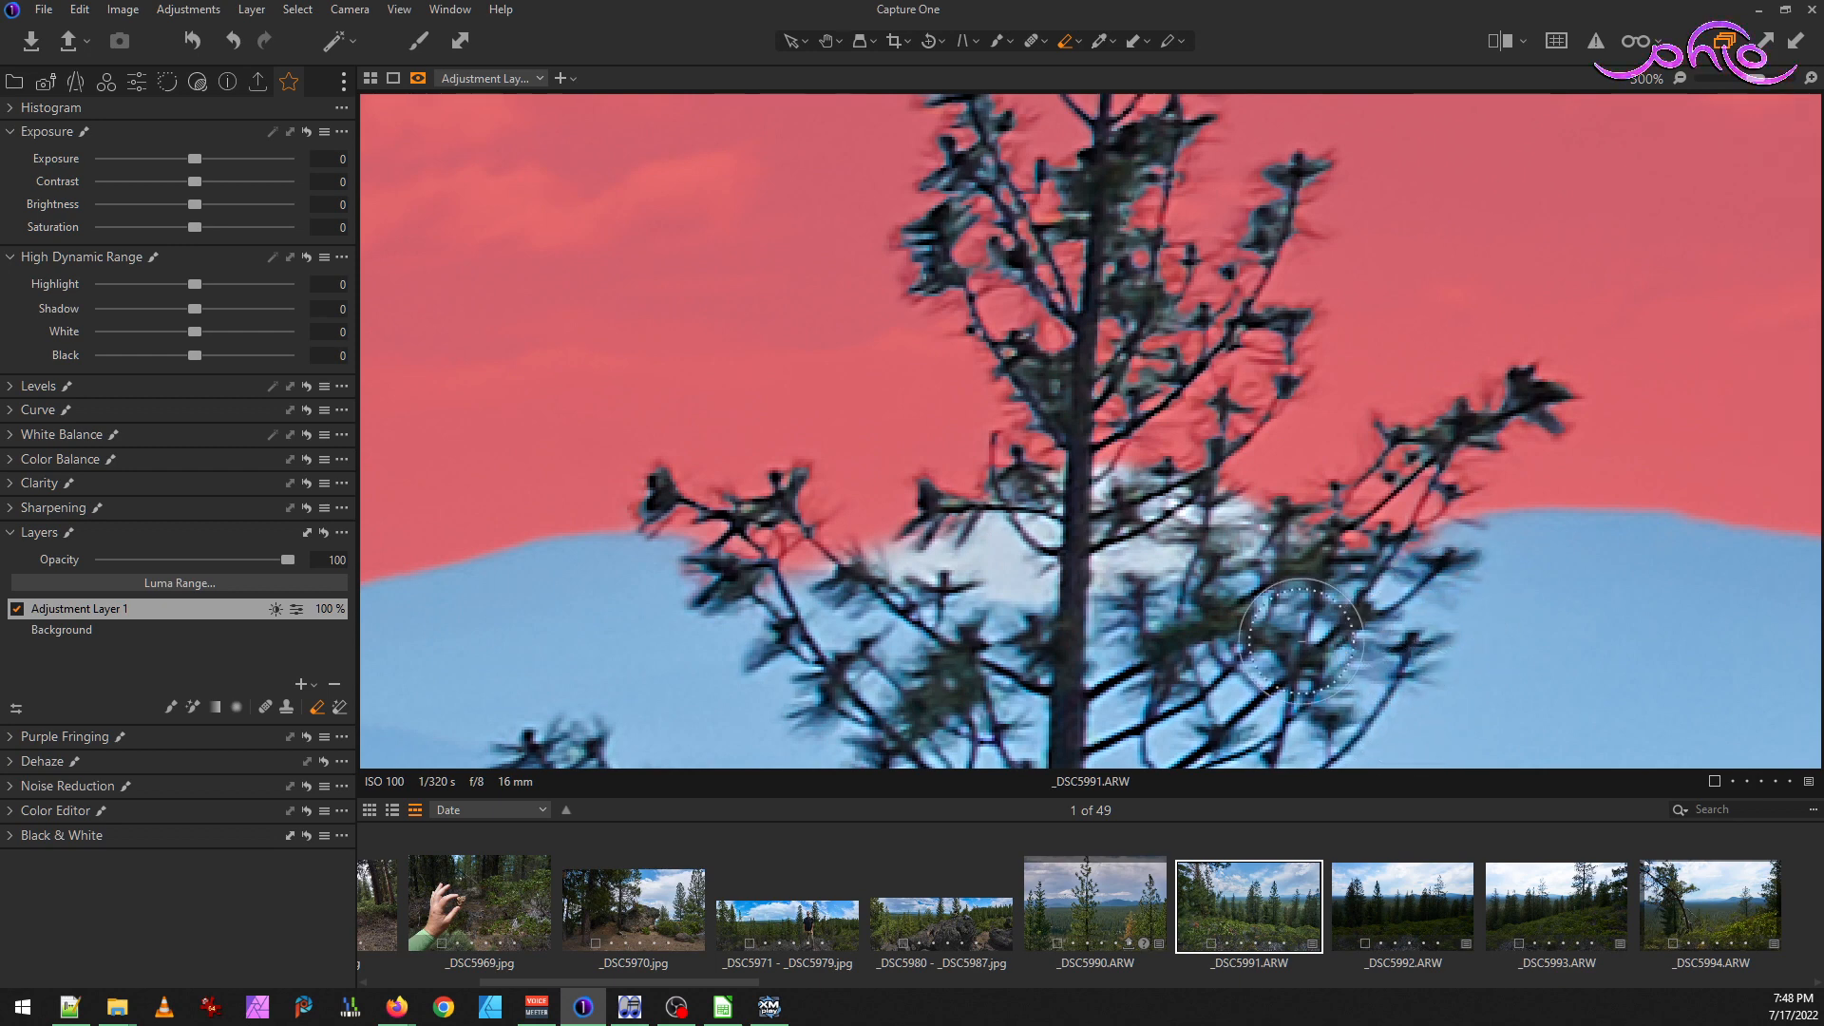
pyautogui.scroll(-2, 1080, 614)
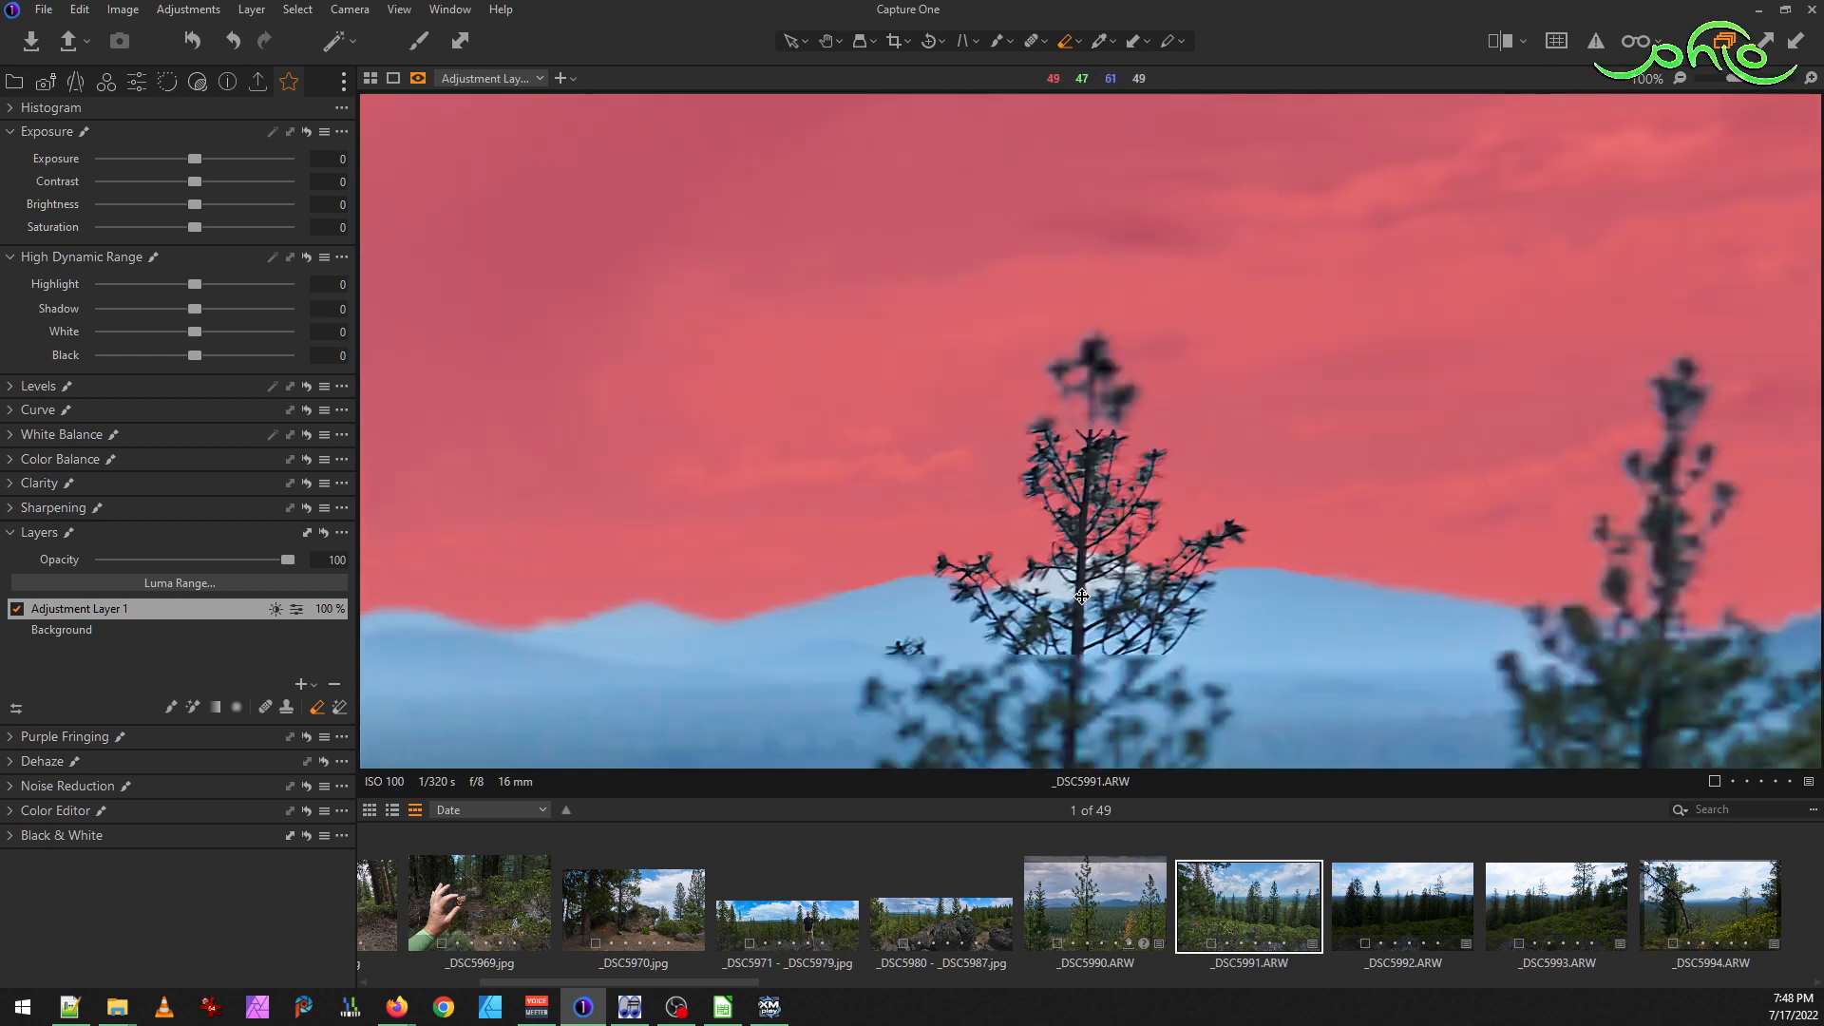
# Switch to the adjustment brush, reduce it to size 68 and paint the sky mask back between the thin pine's branches above the hill
pyautogui.scroll(2, 897, 506)
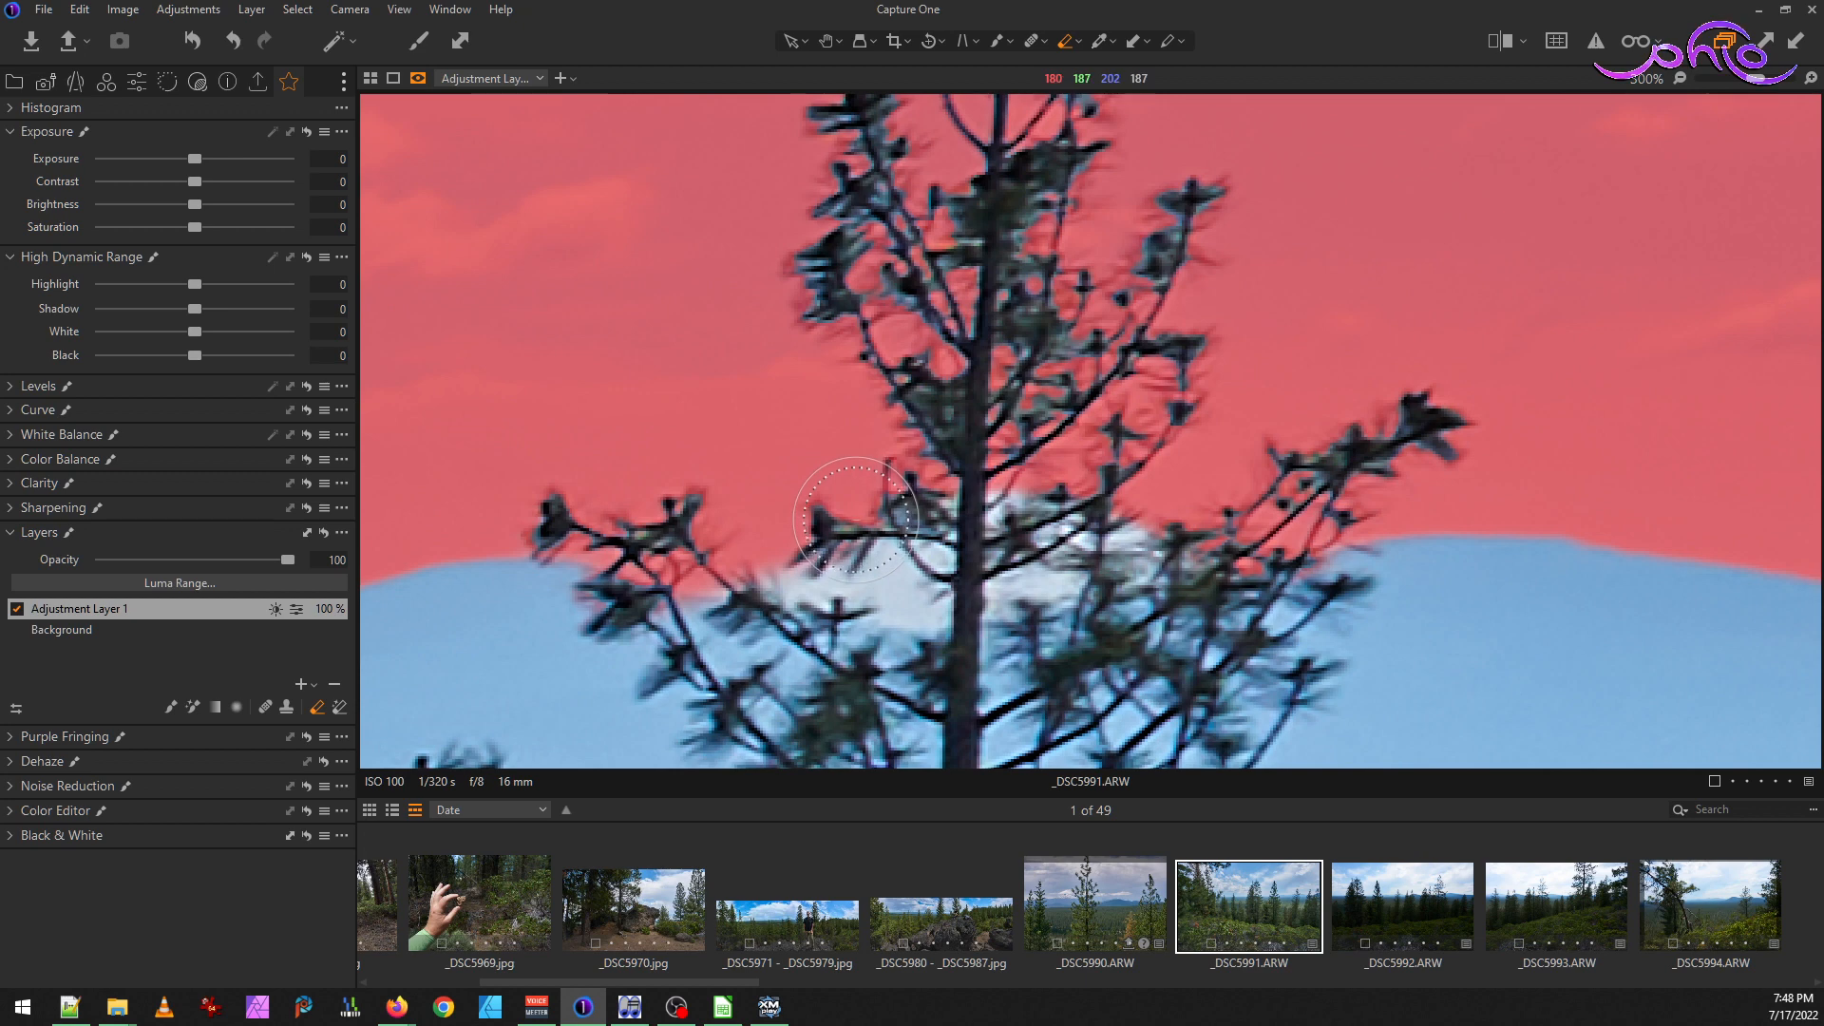
pyautogui.press('b')
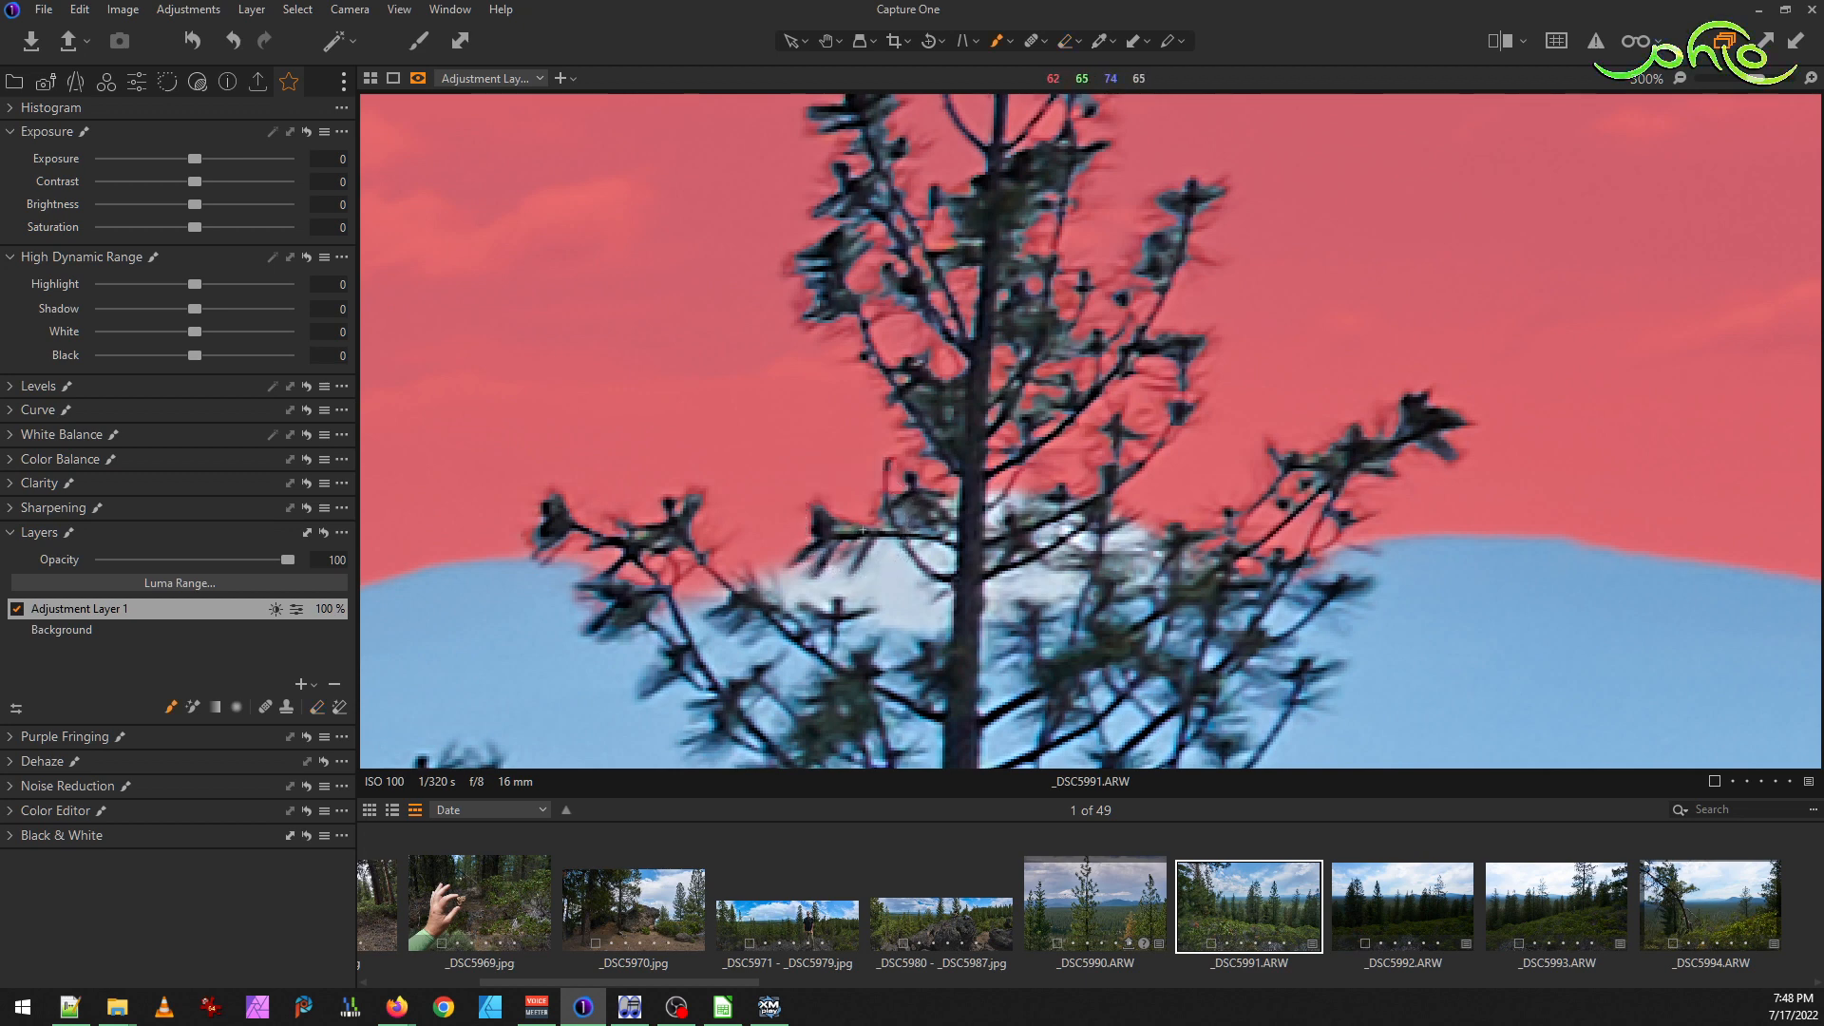
pyautogui.press('[')
pyautogui.press('[')
pyautogui.press('[')
pyautogui.press('[')
pyautogui.press('[')
pyautogui.press('[')
pyautogui.press('[')
pyautogui.press('[')
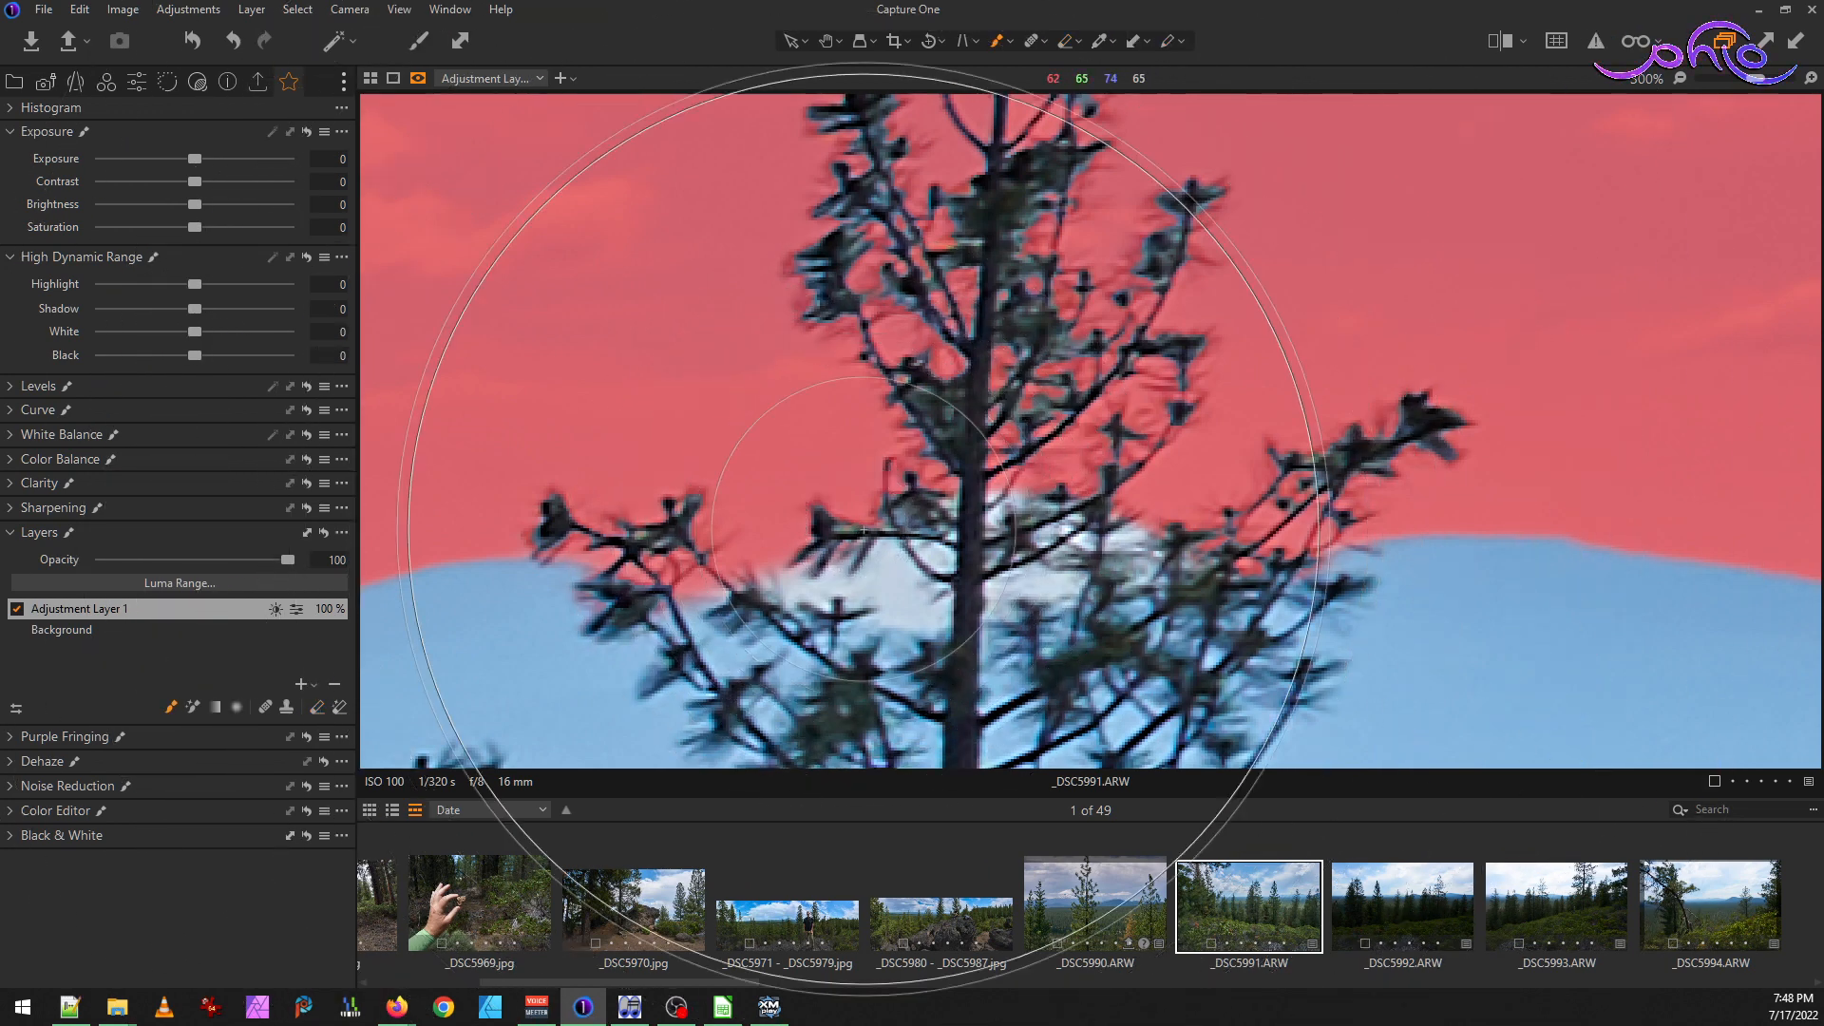
pyautogui.rightClick(862, 529)
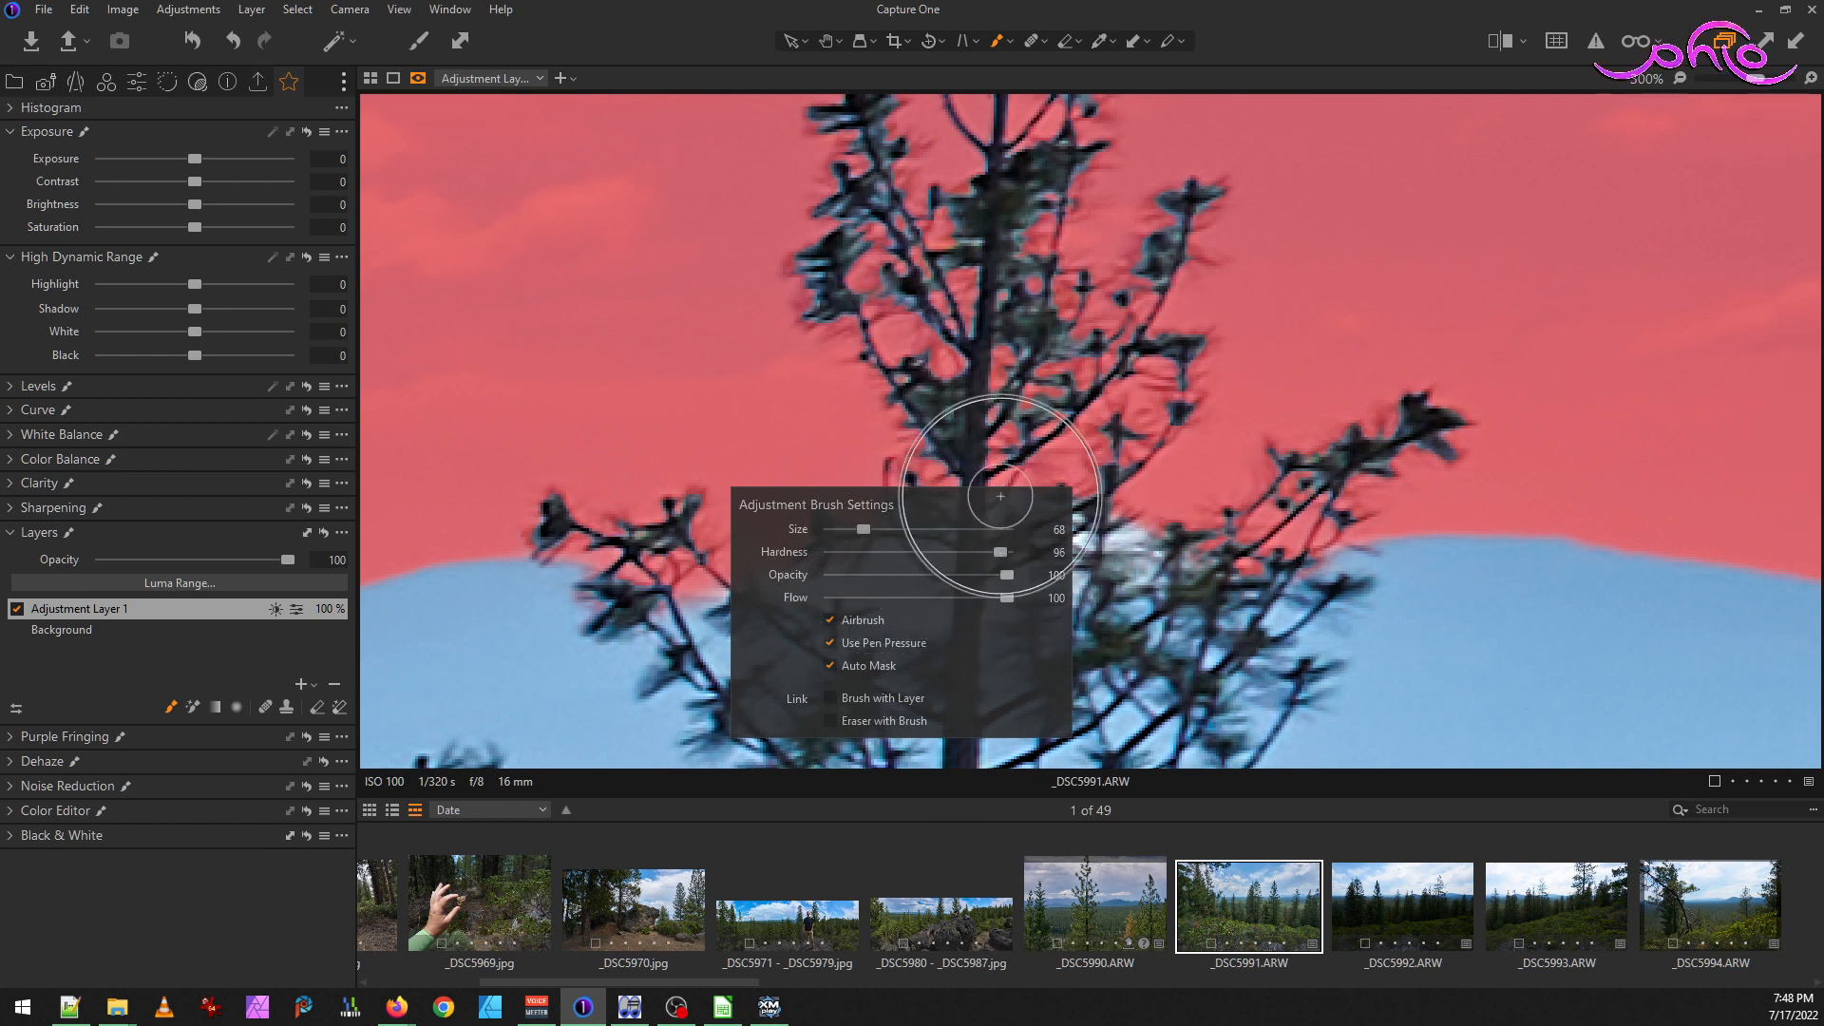
pyautogui.moveTo(725, 449)
pyautogui.mouseDown()
pyautogui.moveTo(927, 527)
pyautogui.moveTo(1140, 484)
pyautogui.moveTo(1128, 319)
pyautogui.moveTo(796, 529)
pyautogui.mouseUp()
# Rasterize the mask of Adjustment Layer 1 and view the whole photo
pyautogui.scroll(-5, 798, 532)
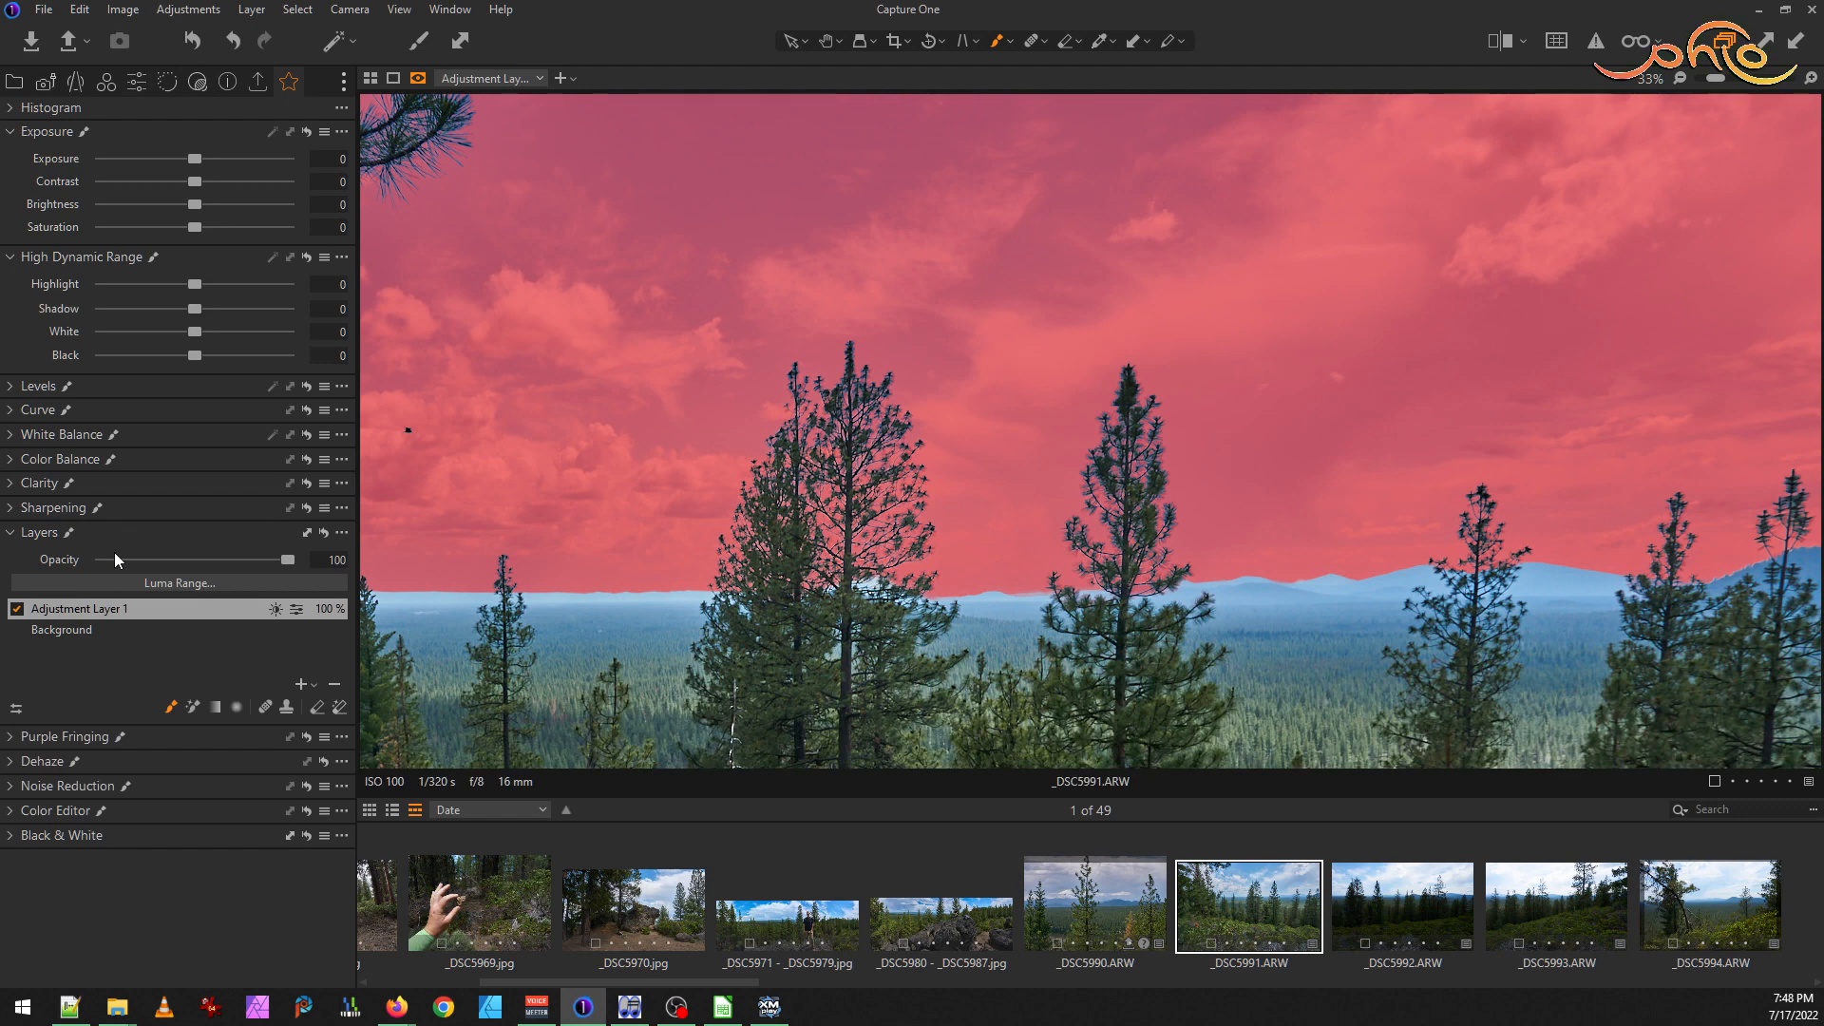
pyautogui.rightClick(90, 610)
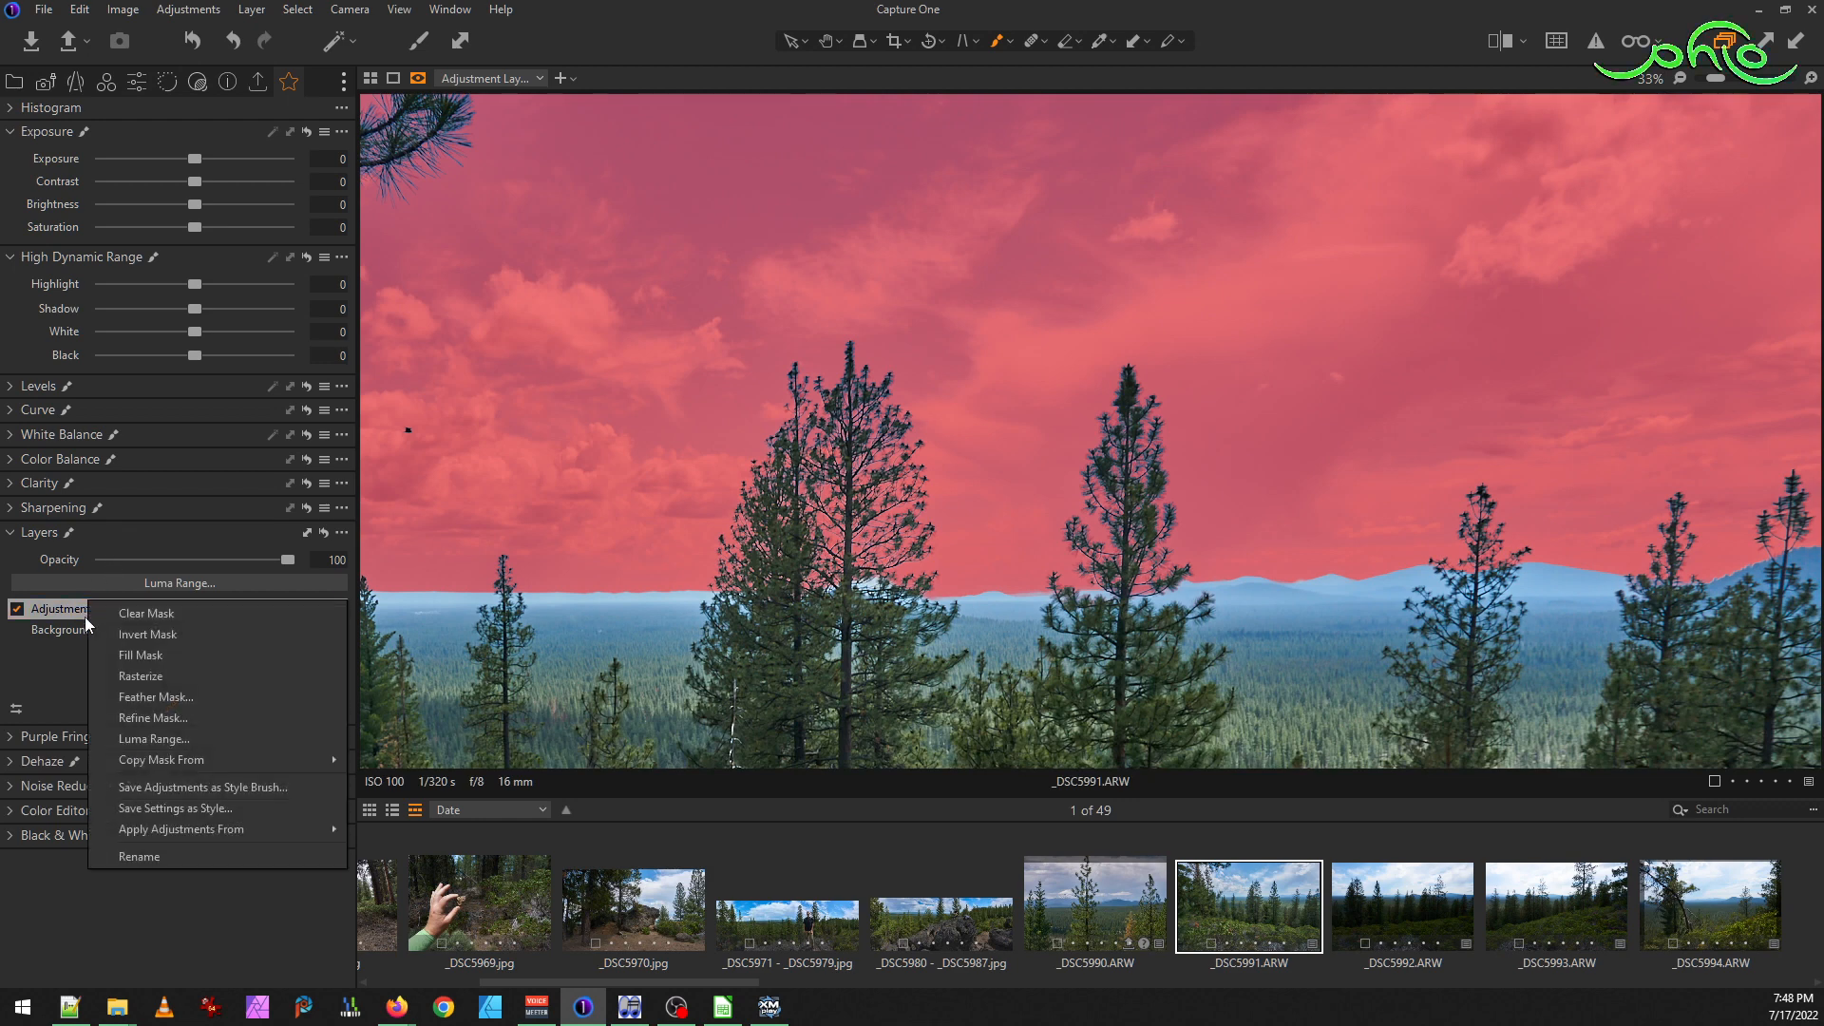
pyautogui.click(198, 680)
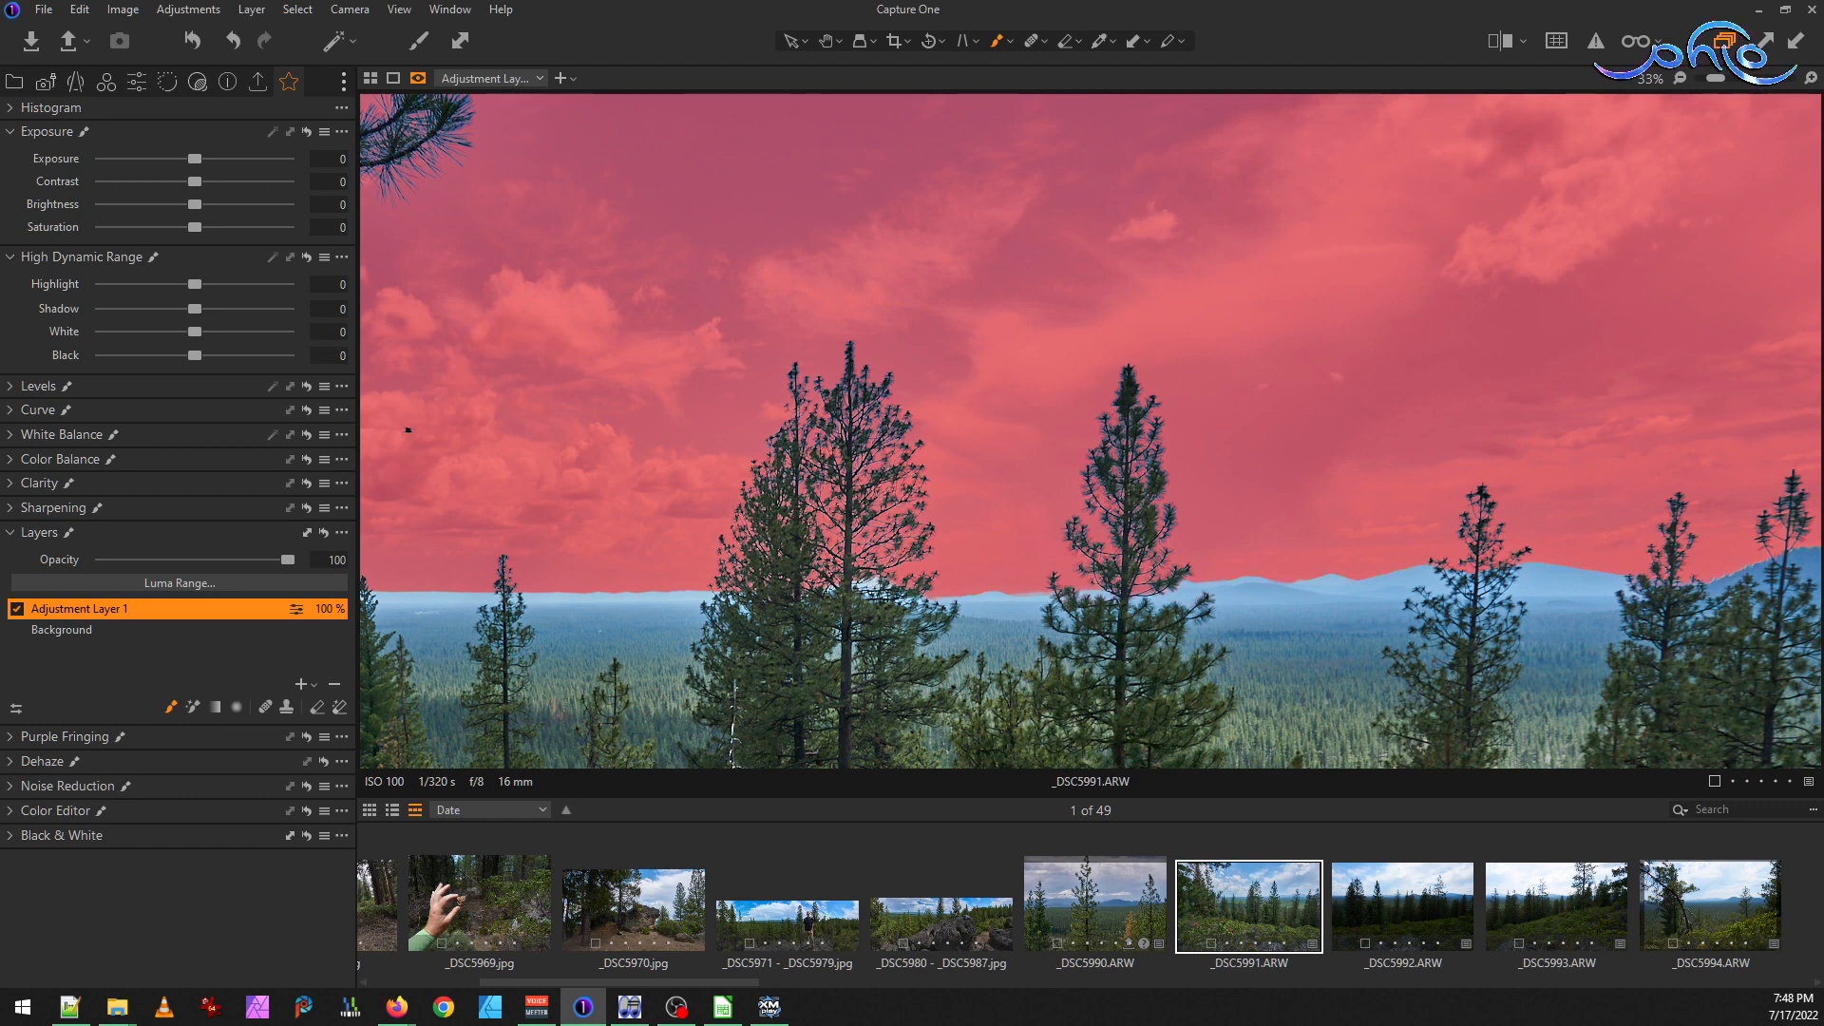
pyautogui.hotkey('alt', 'Tab')
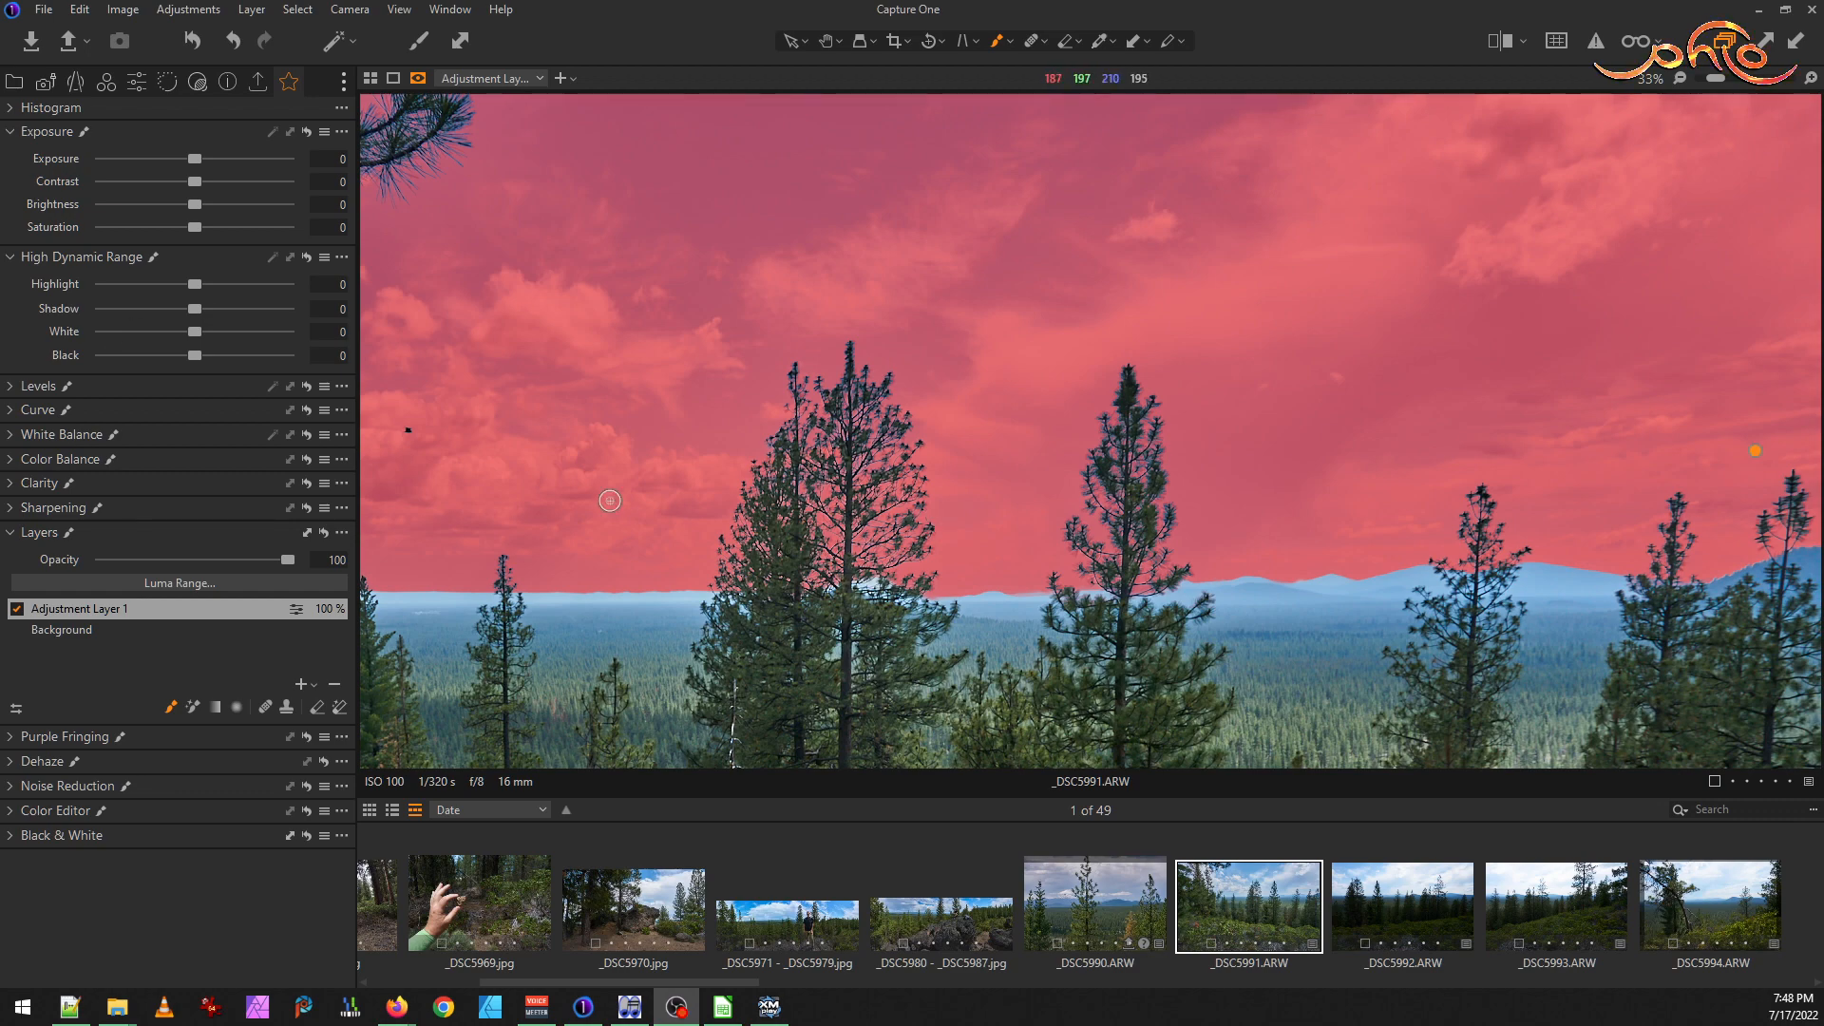
pyautogui.scroll(-1, 1295, 527)
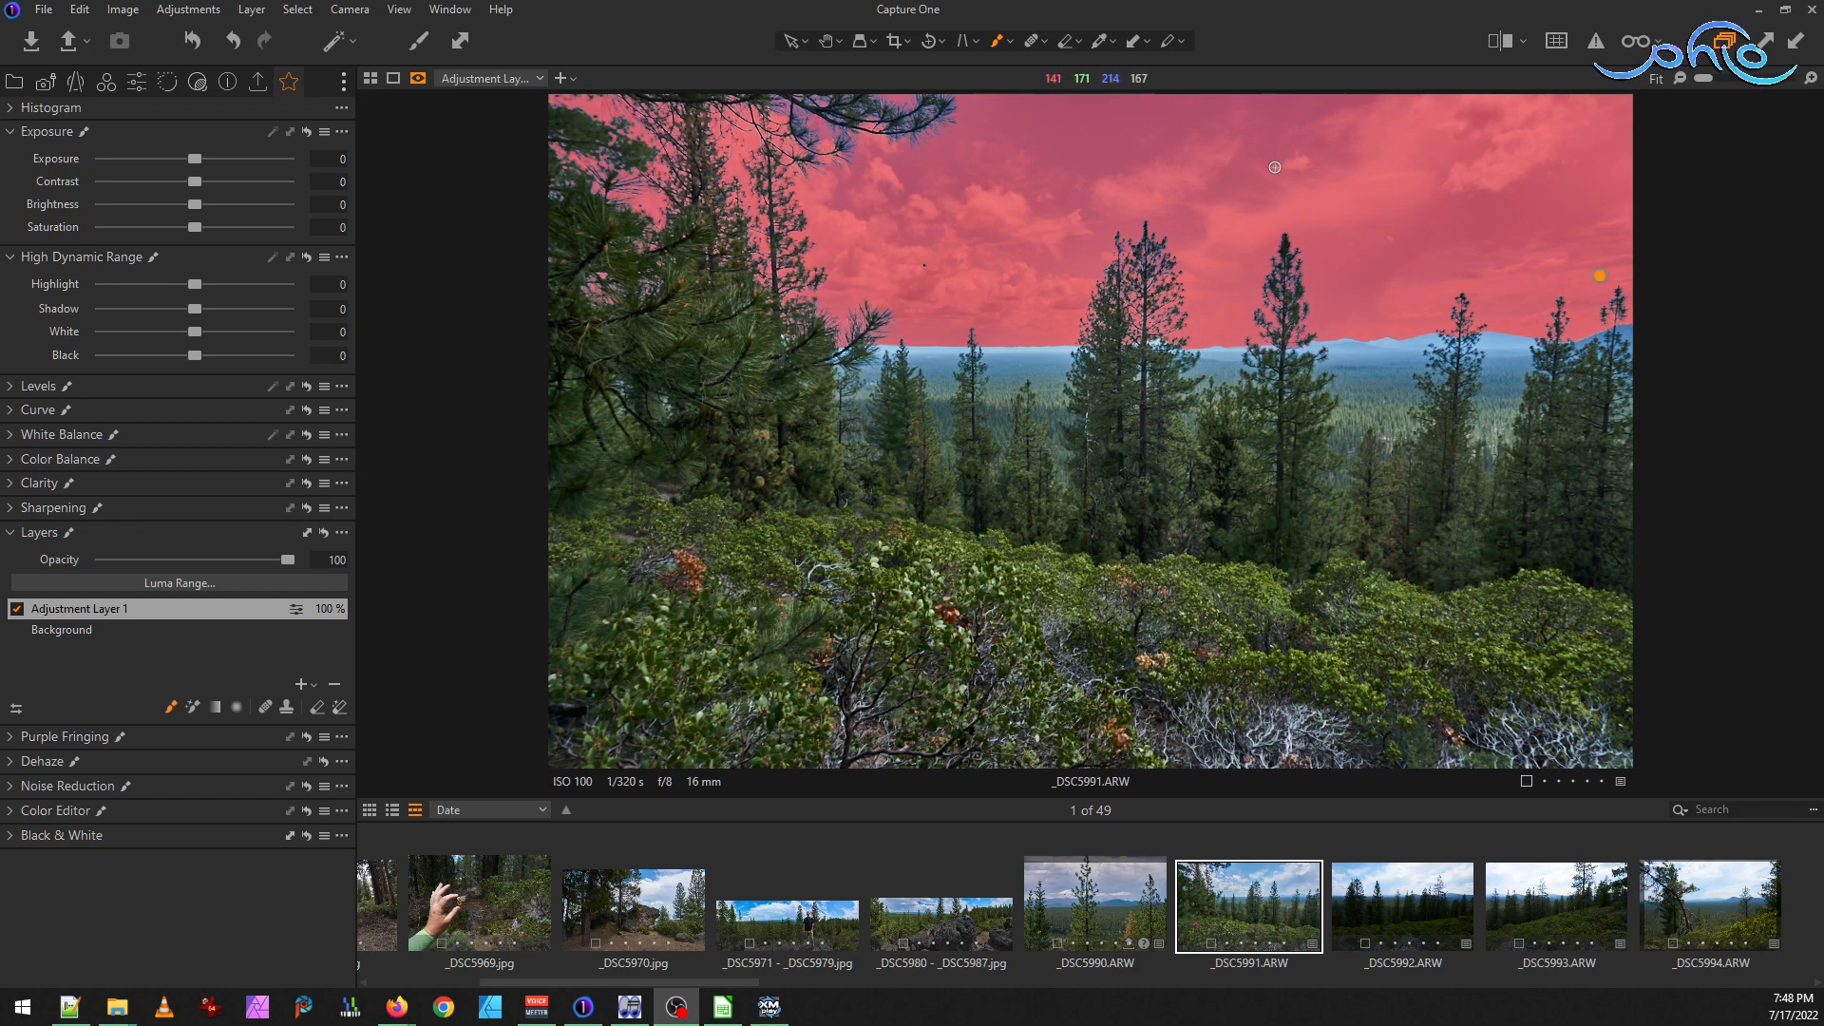
# Erase the sky mask from the small bird in the clouds using the magic eraser
pyautogui.scroll(1, 1251, 223)
pyautogui.moveTo(1261, 306); pyautogui.dragTo(1219, 627)
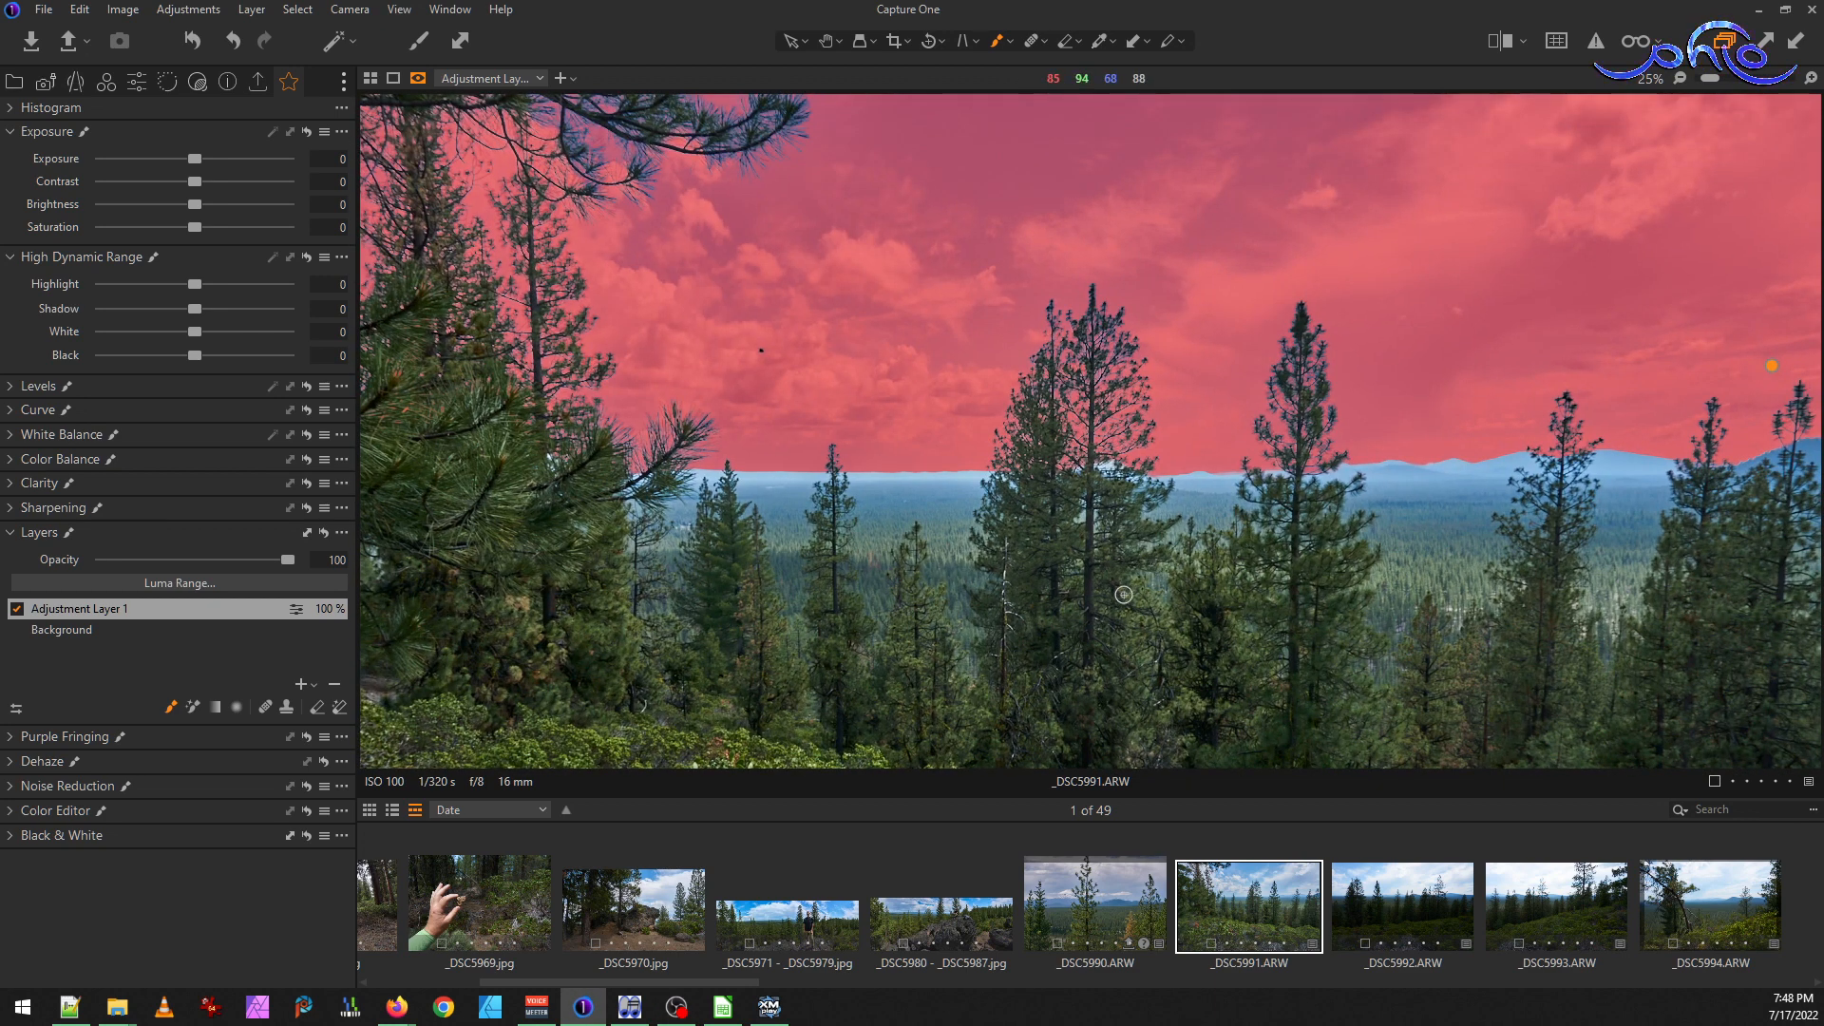
pyautogui.rightClick(122, 610)
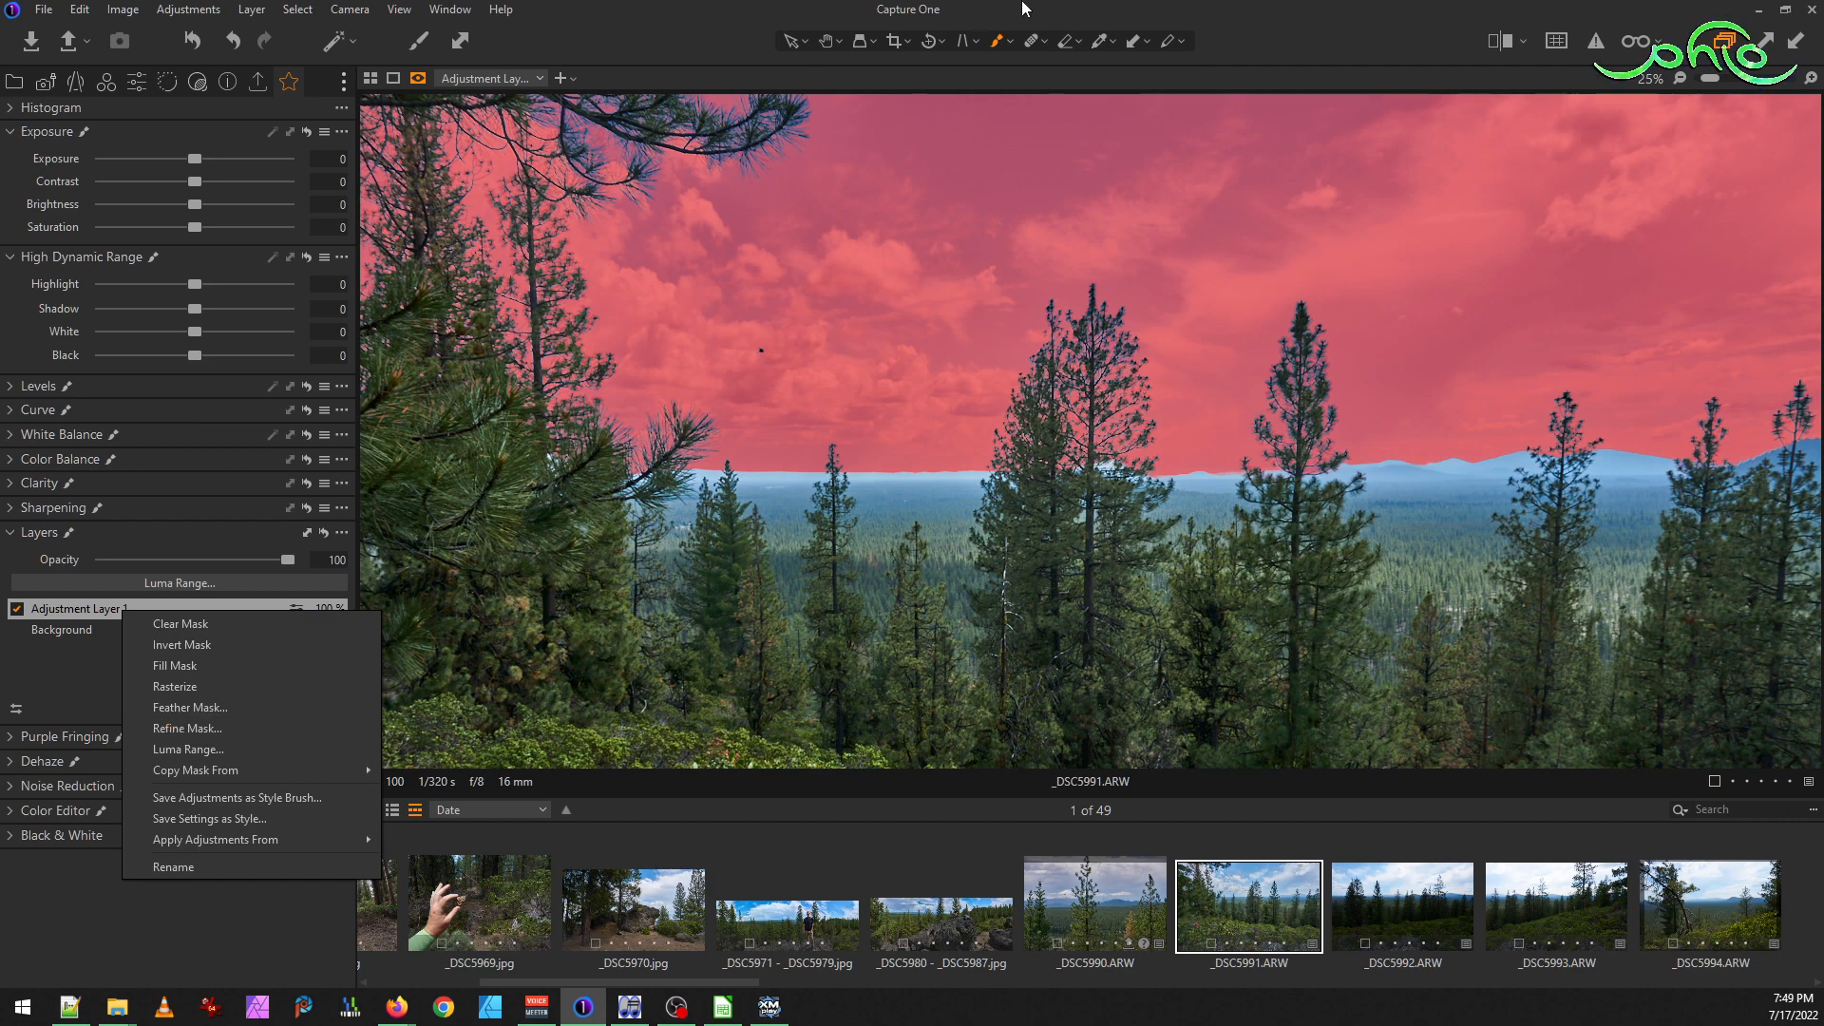
pyautogui.click(691, 8)
pyautogui.scroll(7, 774, 353)
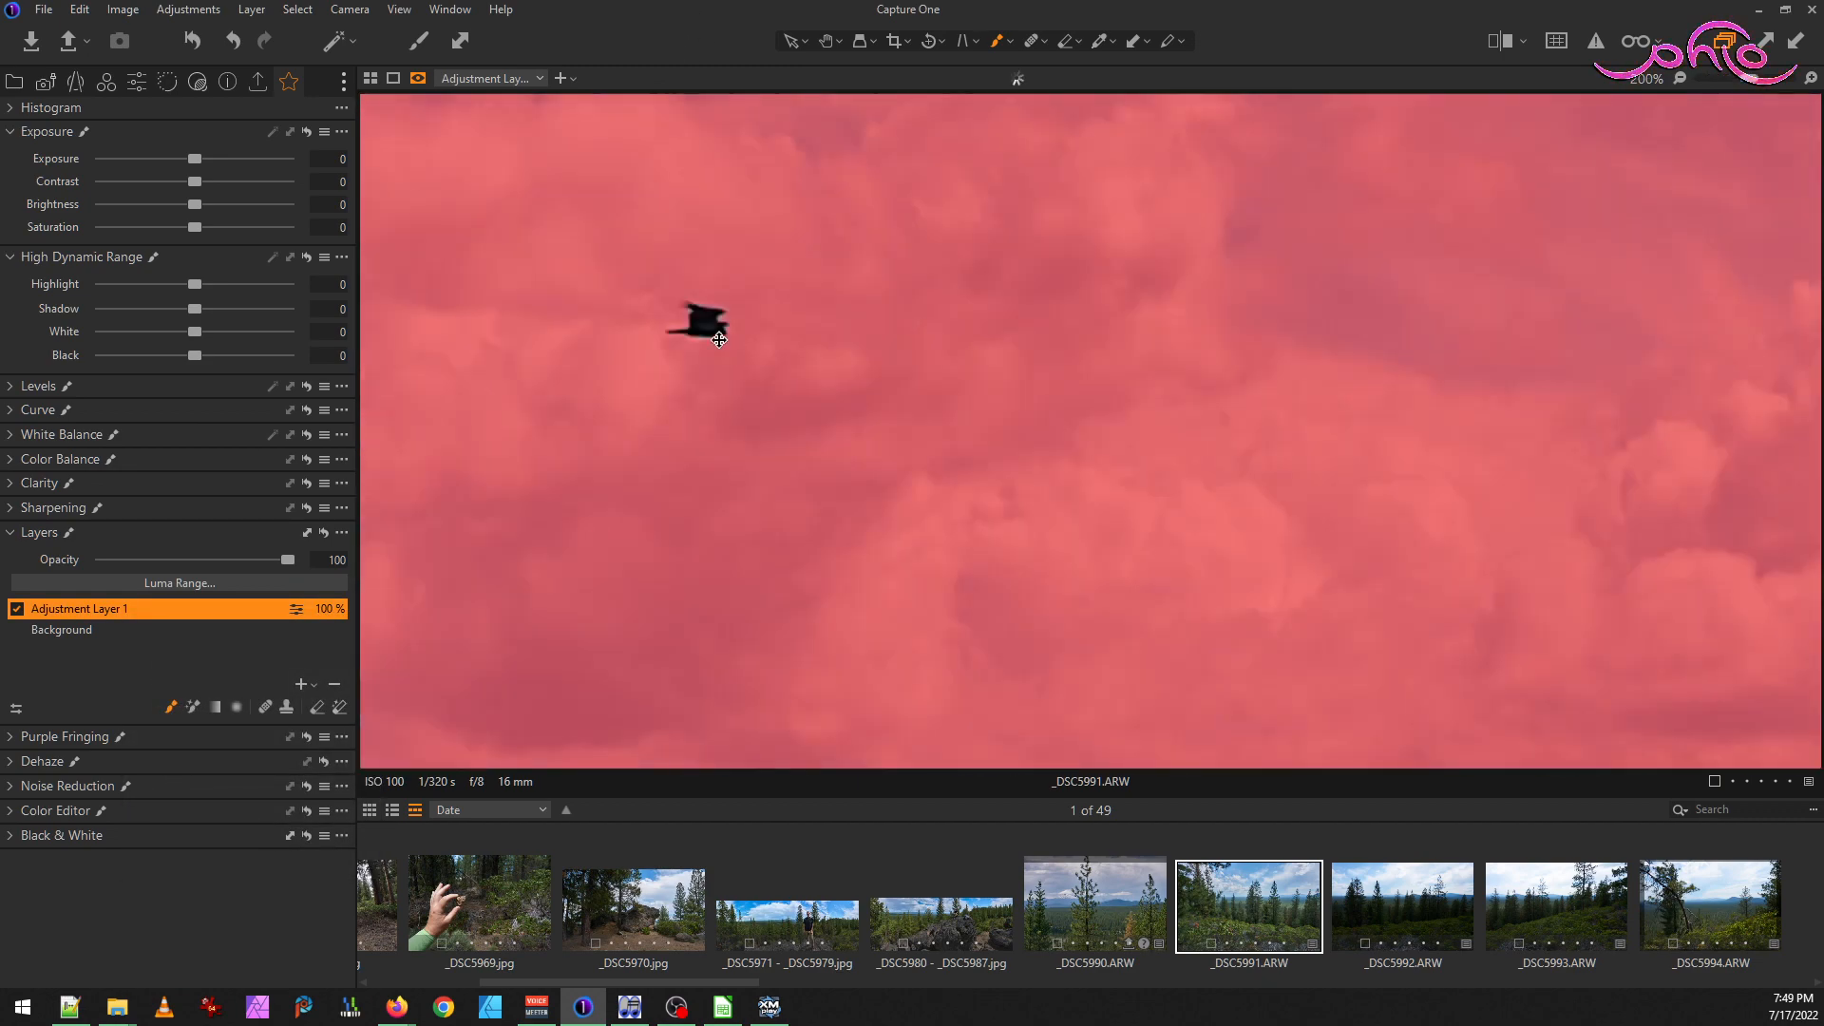
pyautogui.scroll(3, 689, 327)
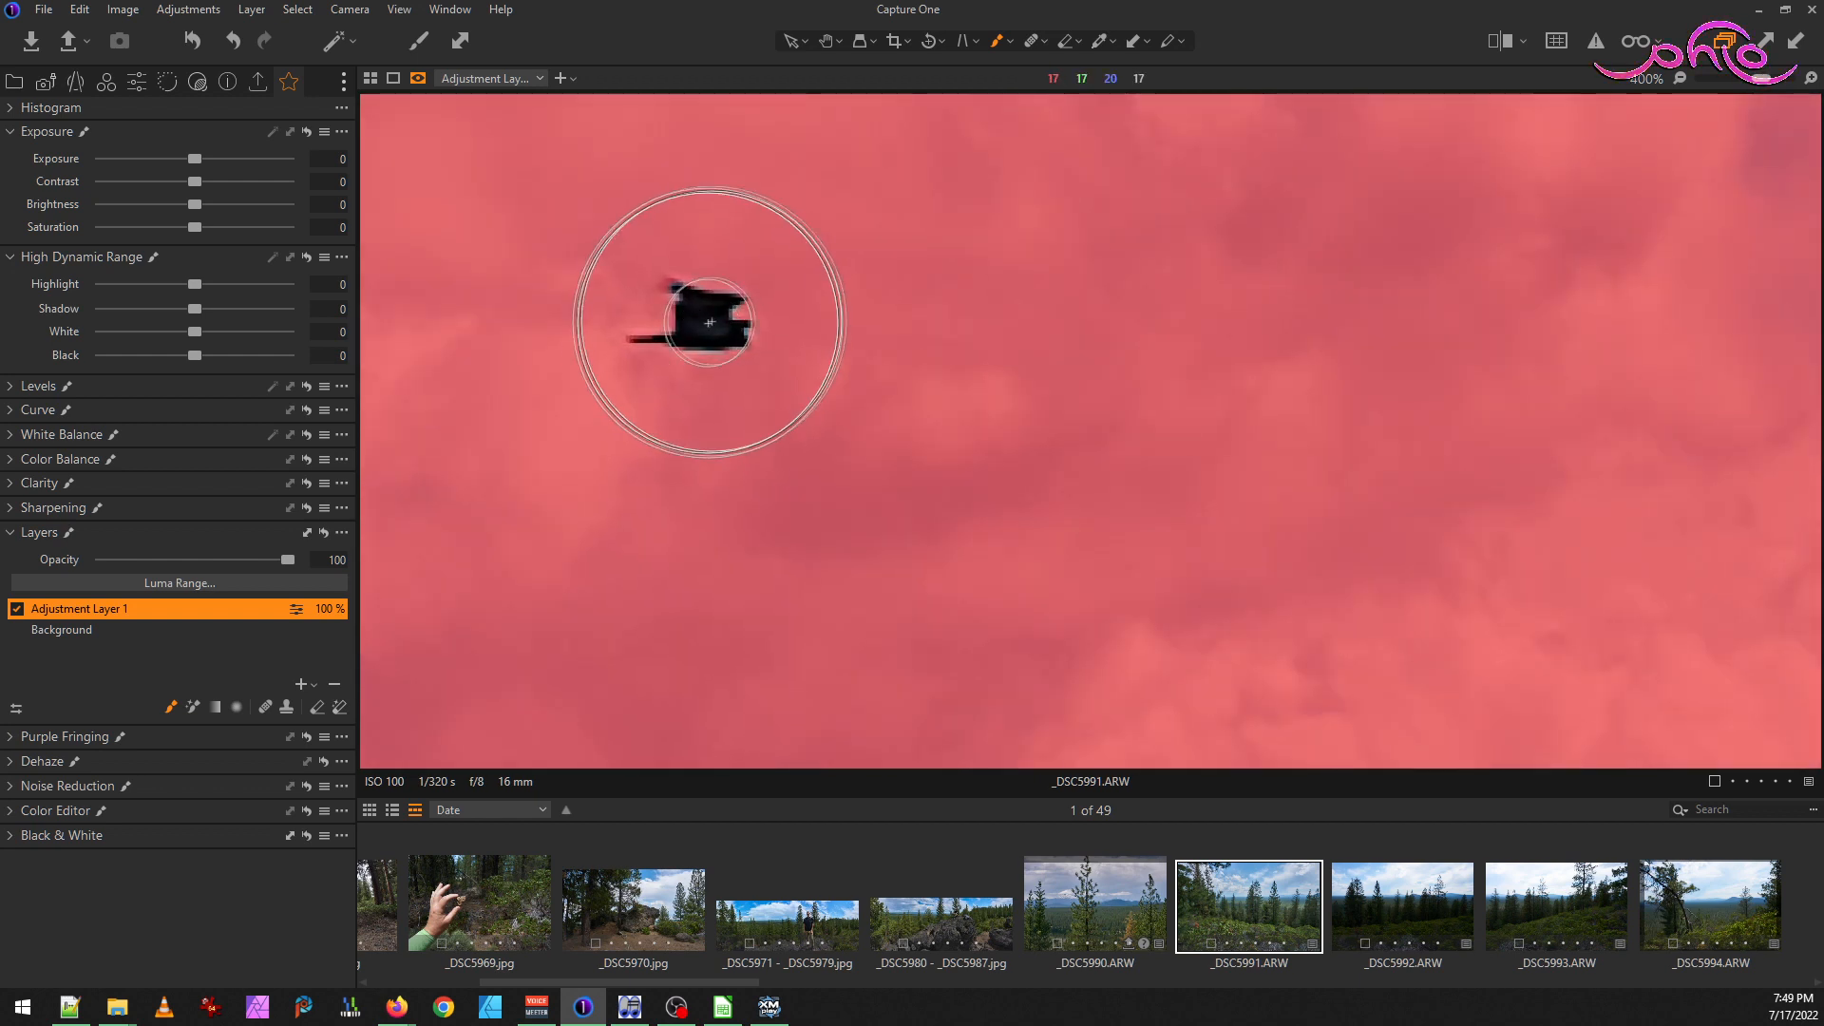
pyautogui.press('e')
pyautogui.press('[')
pyautogui.press('[')
pyautogui.press('[')
pyautogui.press('[')
pyautogui.press('[')
pyautogui.press('[')
pyautogui.press('[')
pyautogui.press('[')
pyautogui.press('[')
pyautogui.press('[')
pyautogui.press('[')
pyautogui.press('[')
pyautogui.press('[')
pyautogui.press('[')
pyautogui.press('[')
pyautogui.press('[')
pyautogui.press('[')
pyautogui.press('[')
pyautogui.press('[')
pyautogui.press('[')
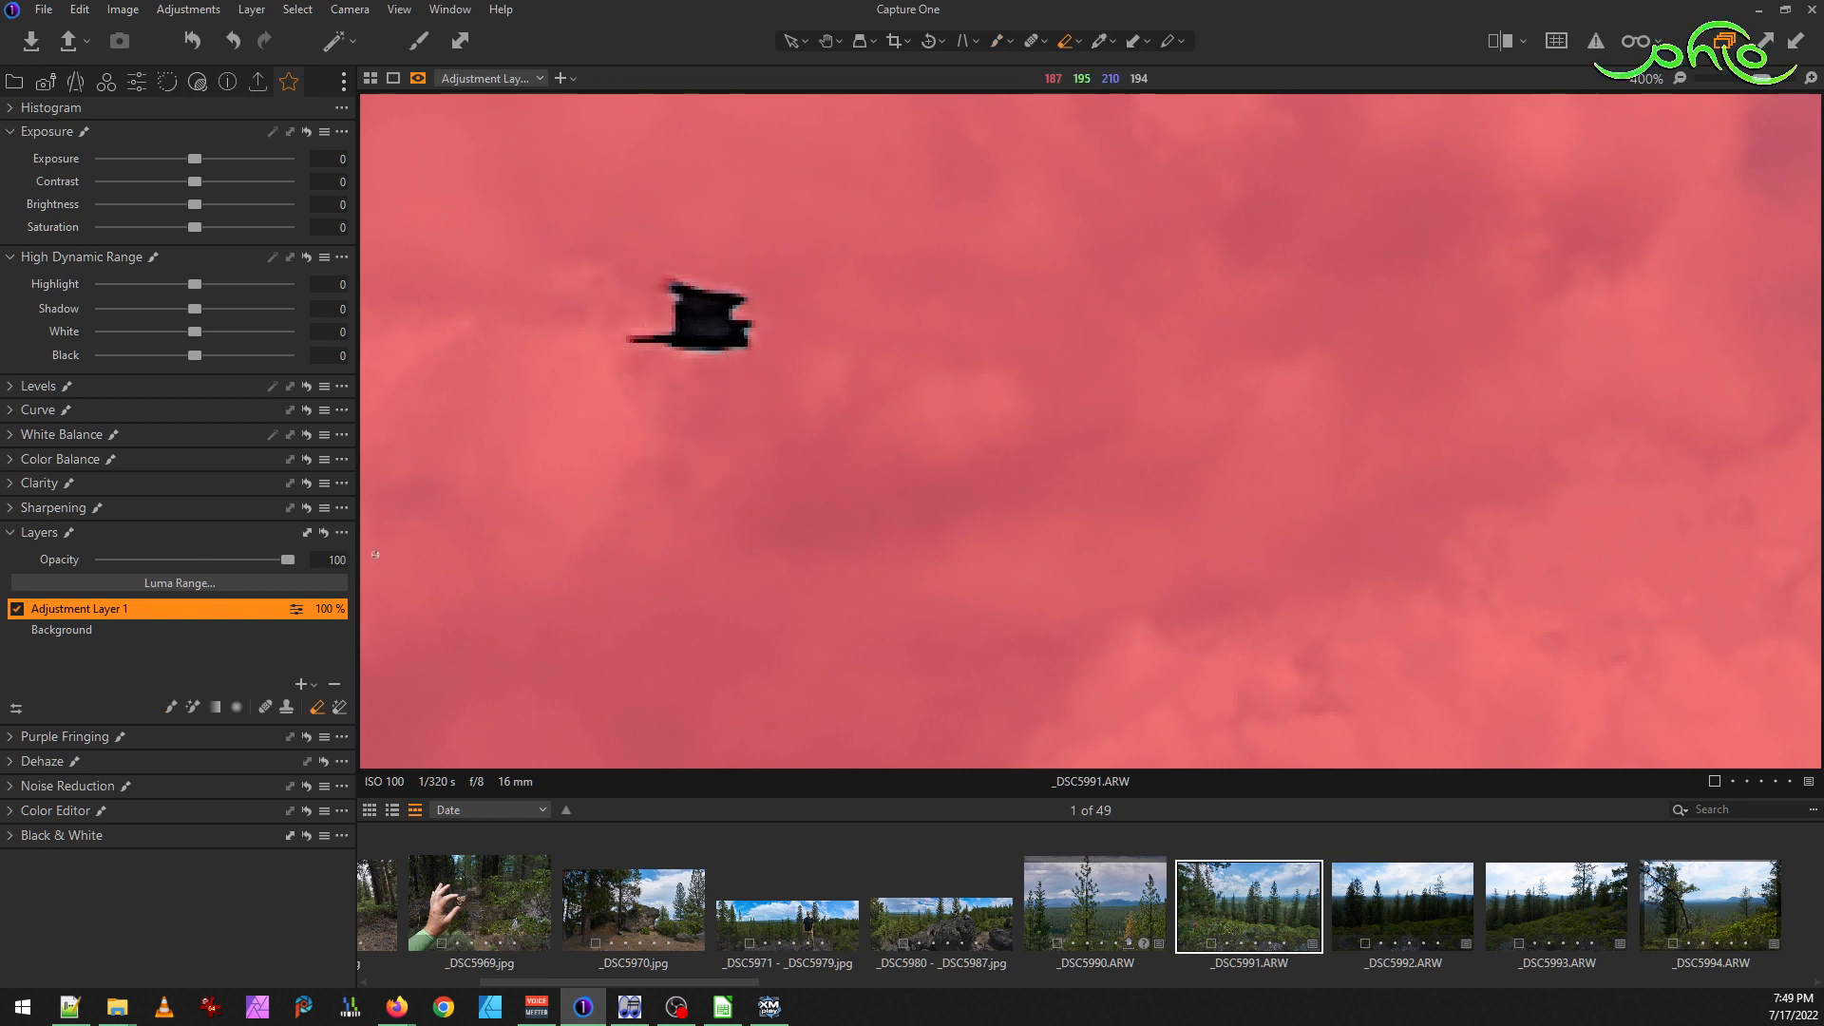
pyautogui.click(339, 709)
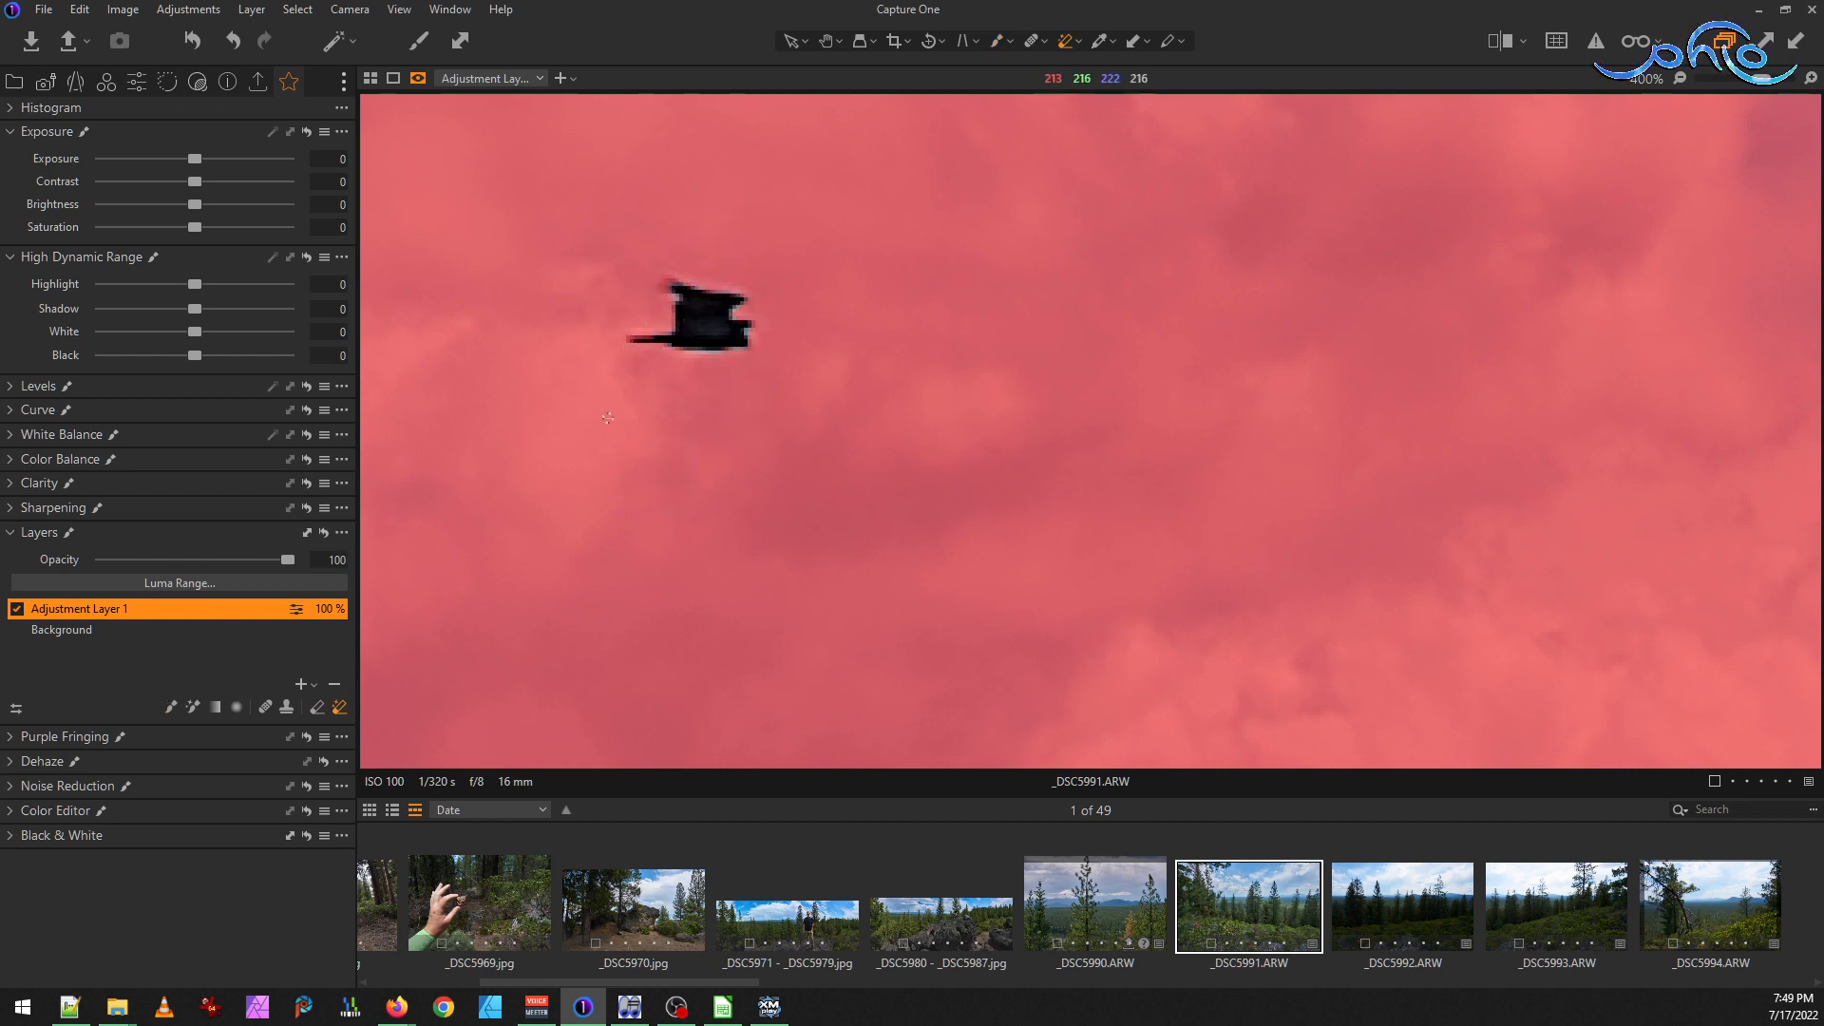
pyautogui.click(704, 322)
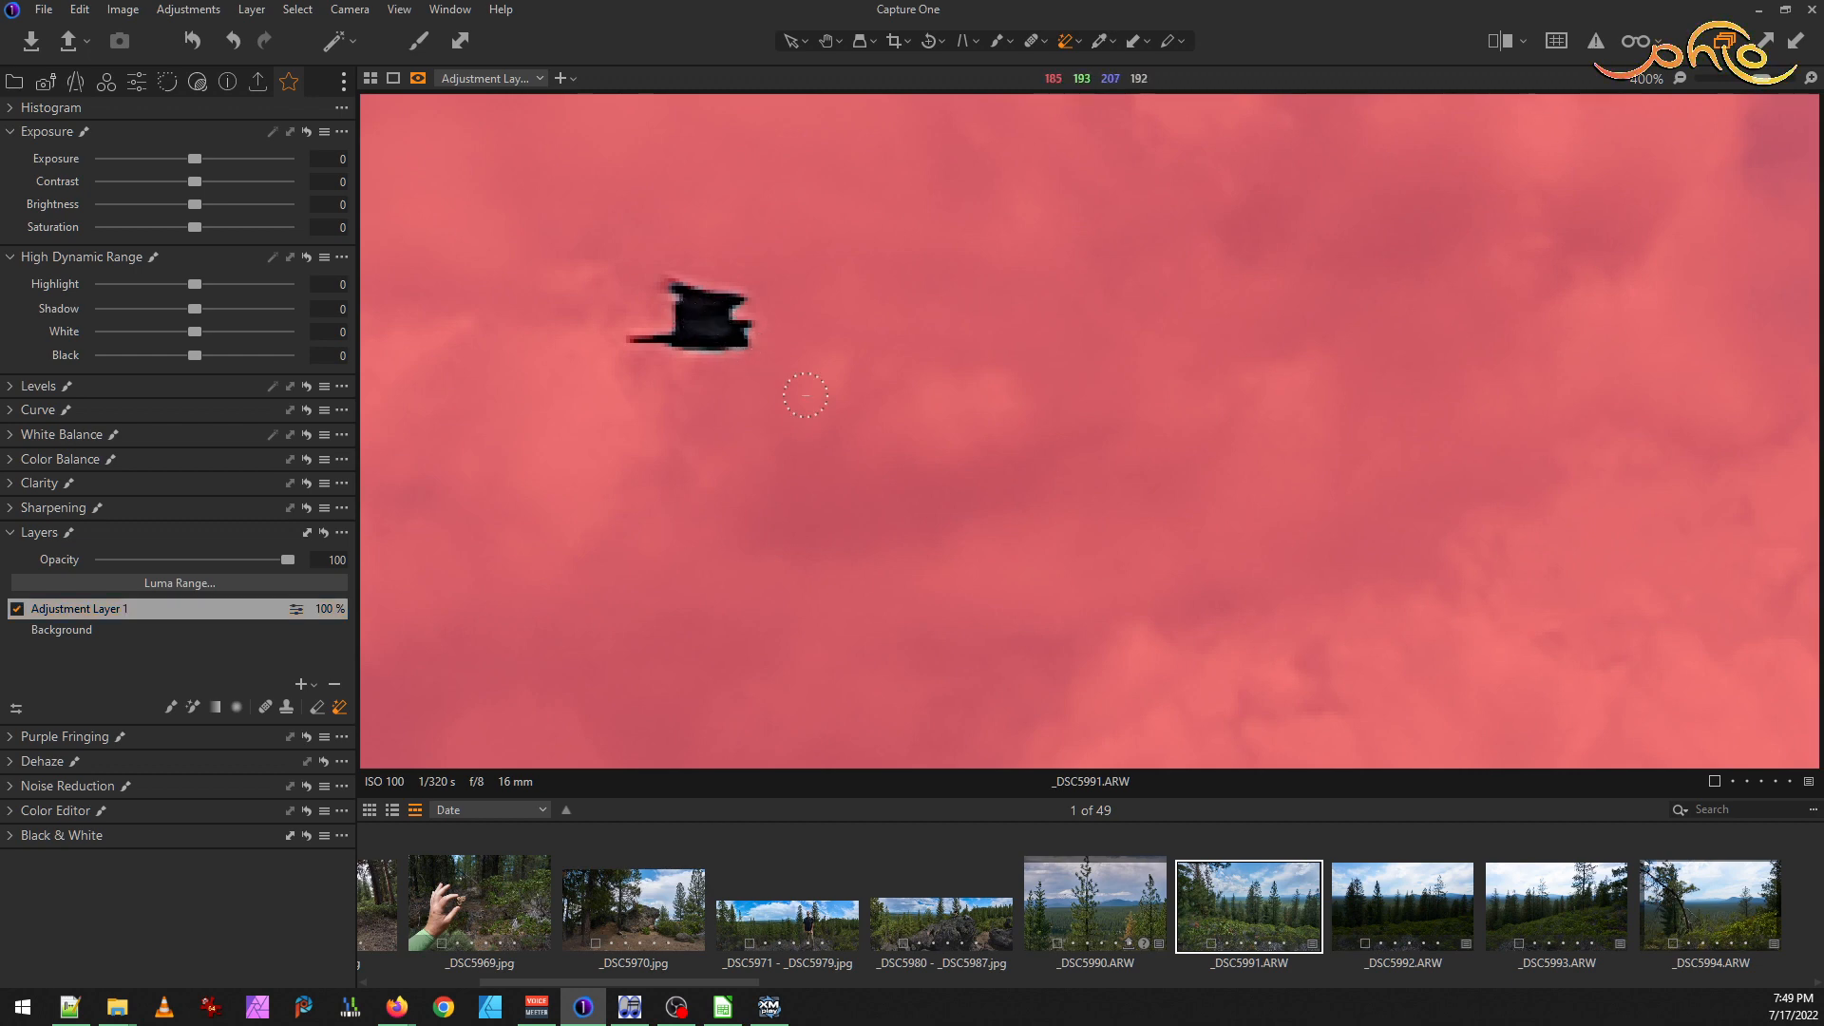
# Refine the mask of Adjustment Layer 1 with a radius of 27 and rename the layer Sky
pyautogui.scroll(-5, 812, 419)
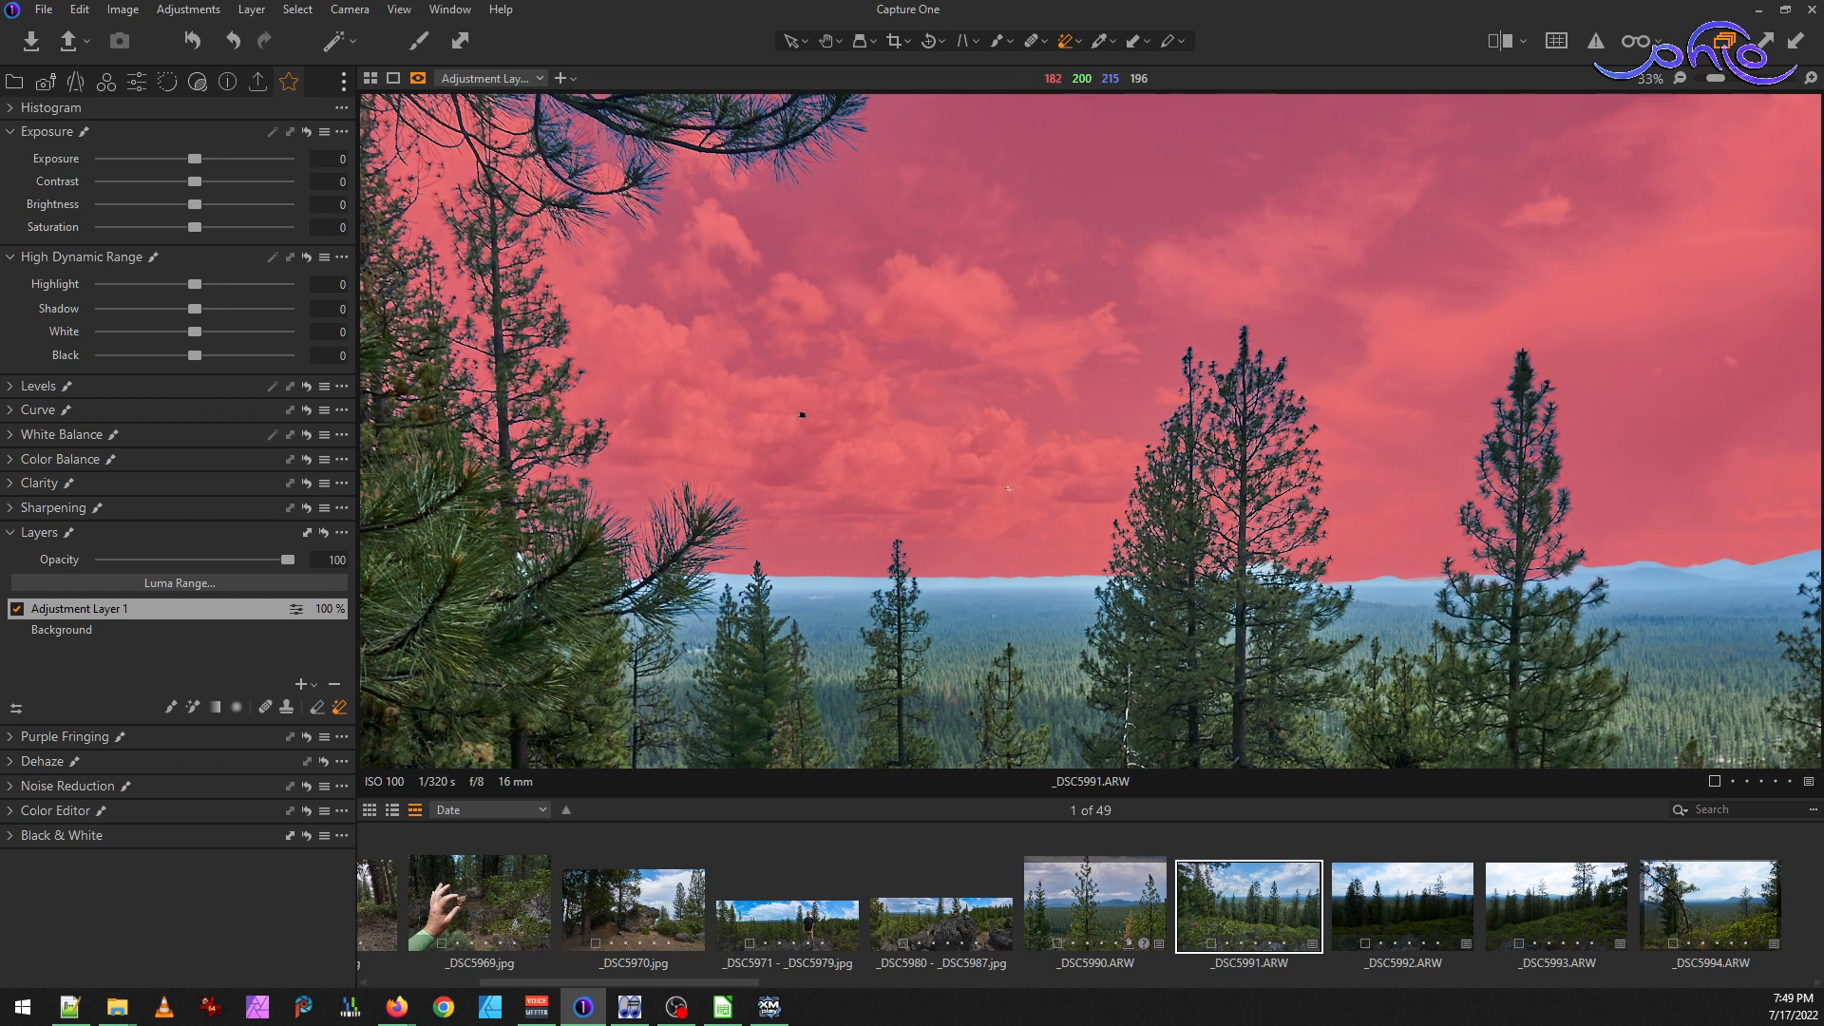
pyautogui.rightClick(110, 602)
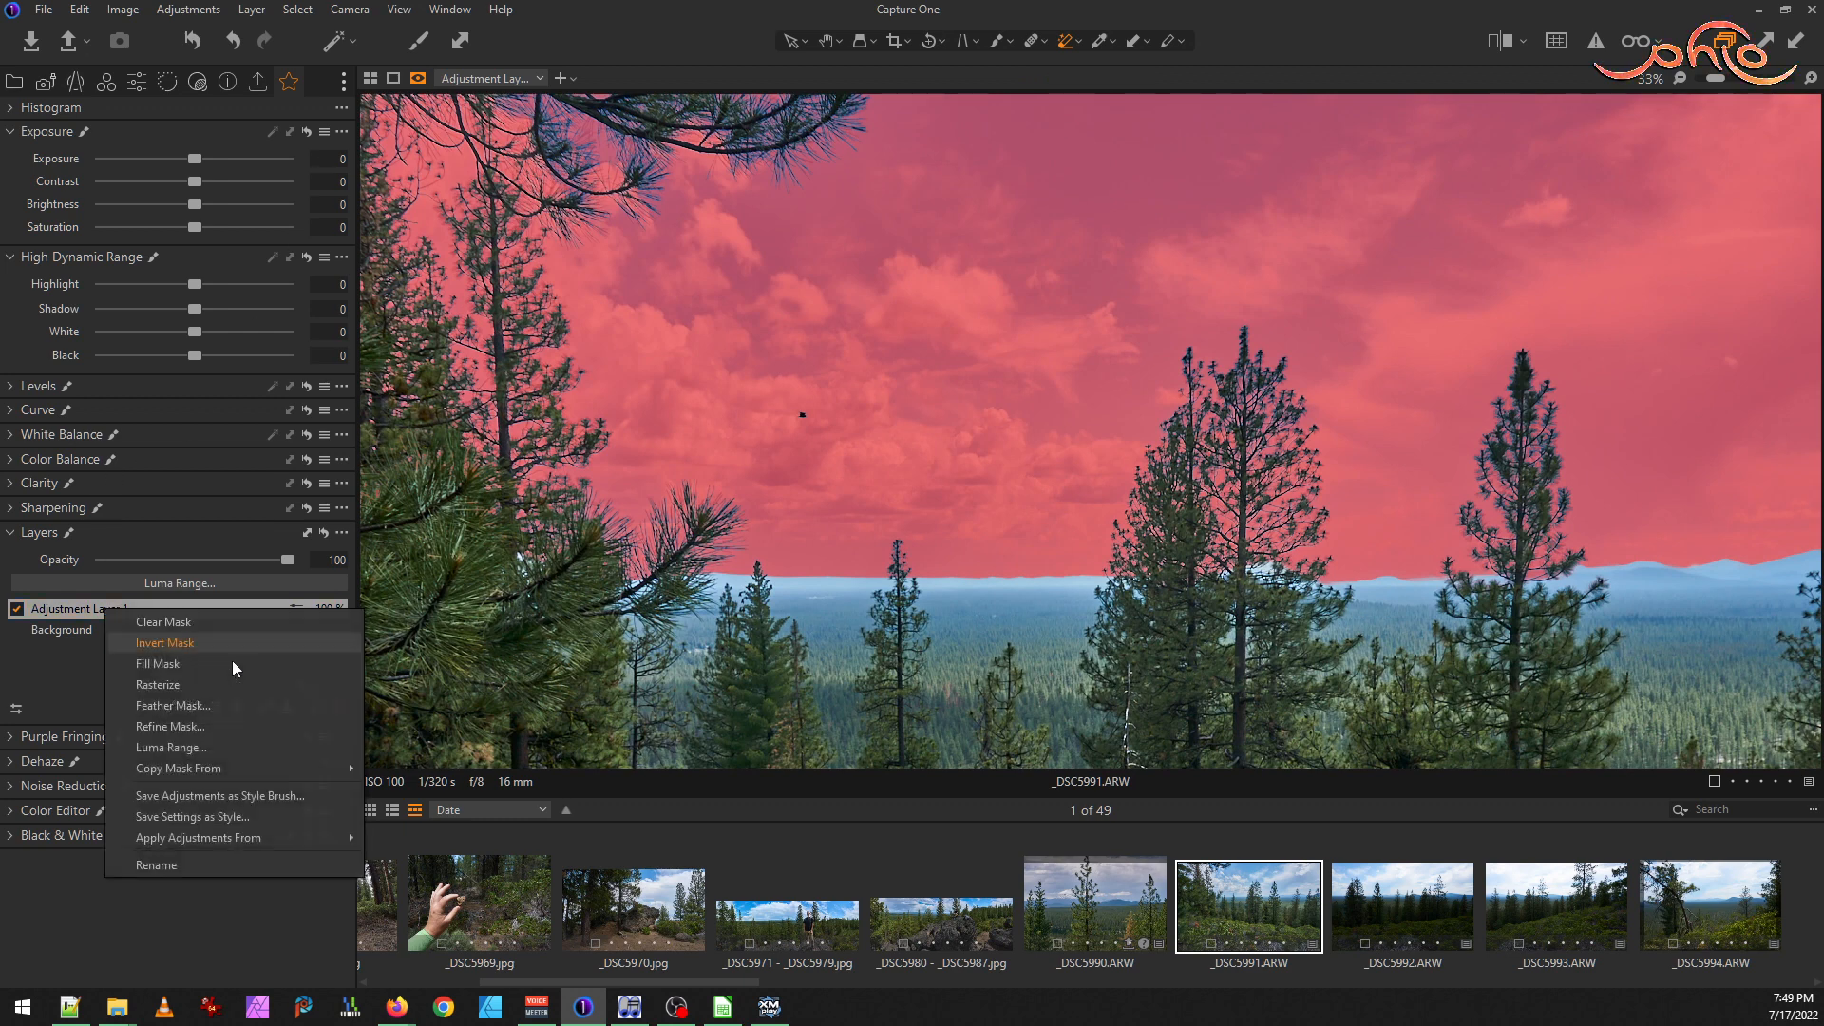
pyautogui.click(212, 724)
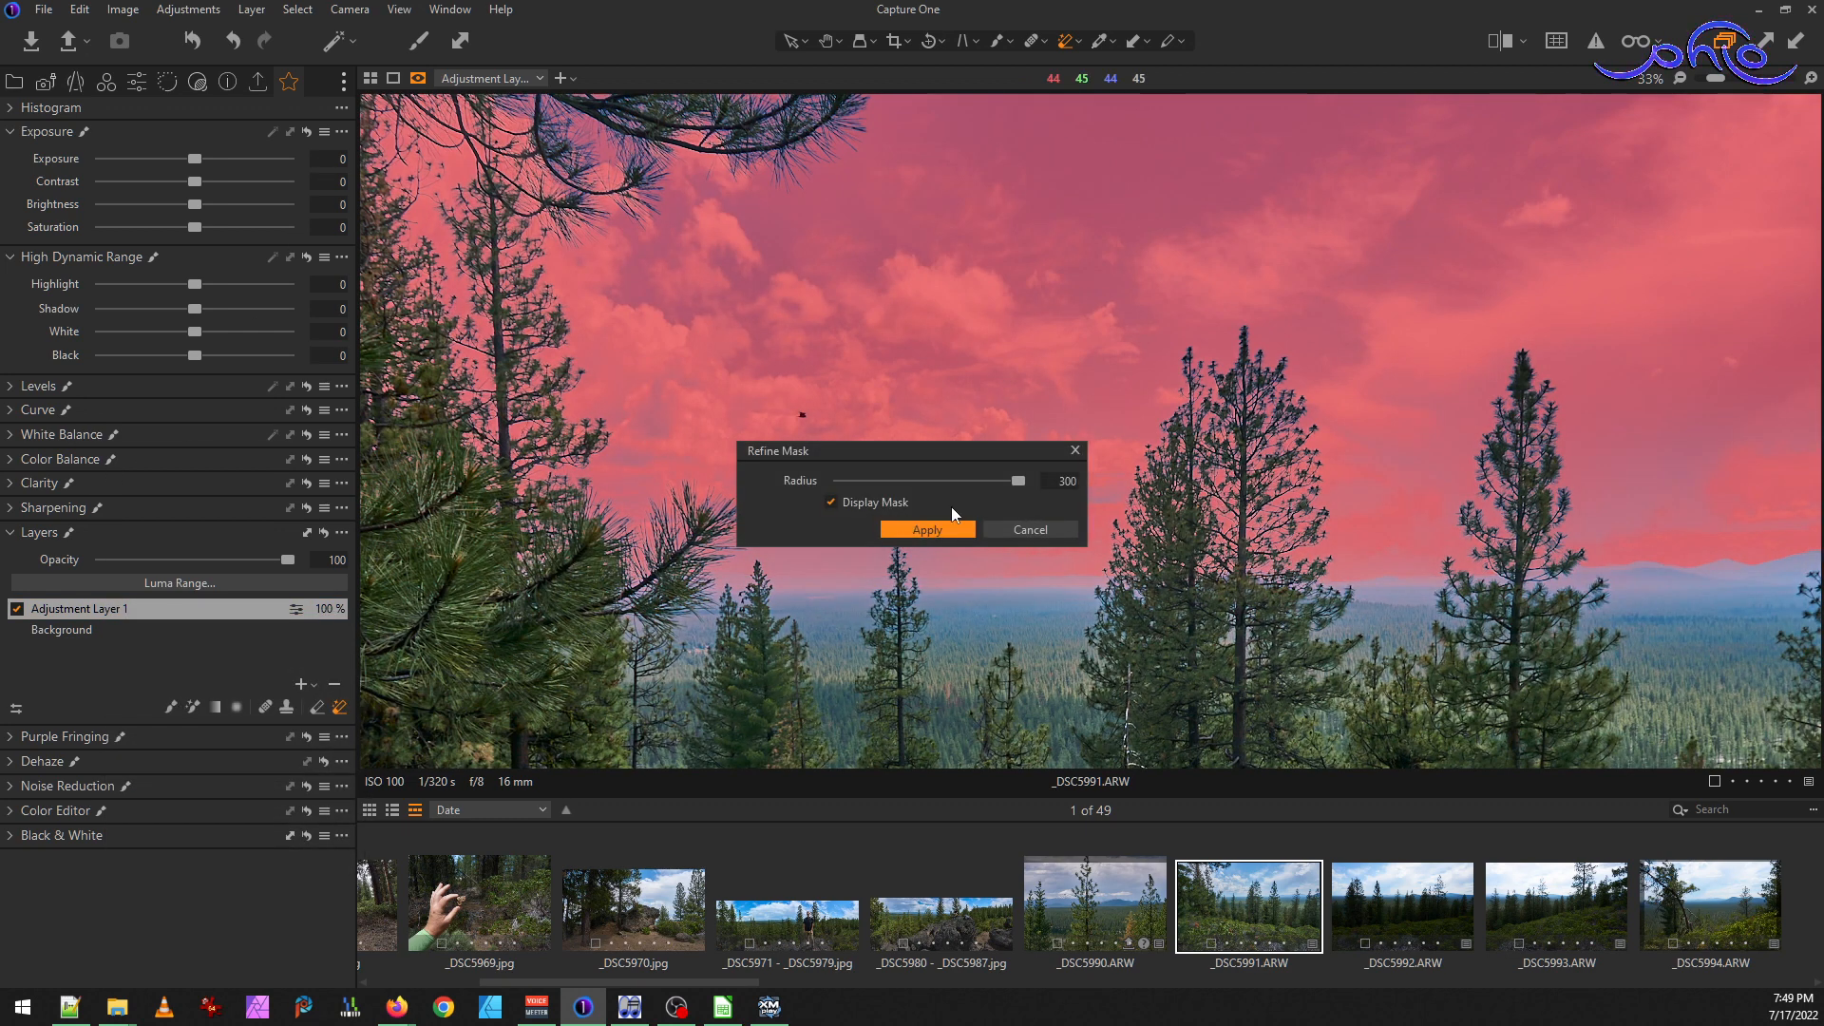
pyautogui.moveTo(1016, 477); pyautogui.dragTo(944, 481)
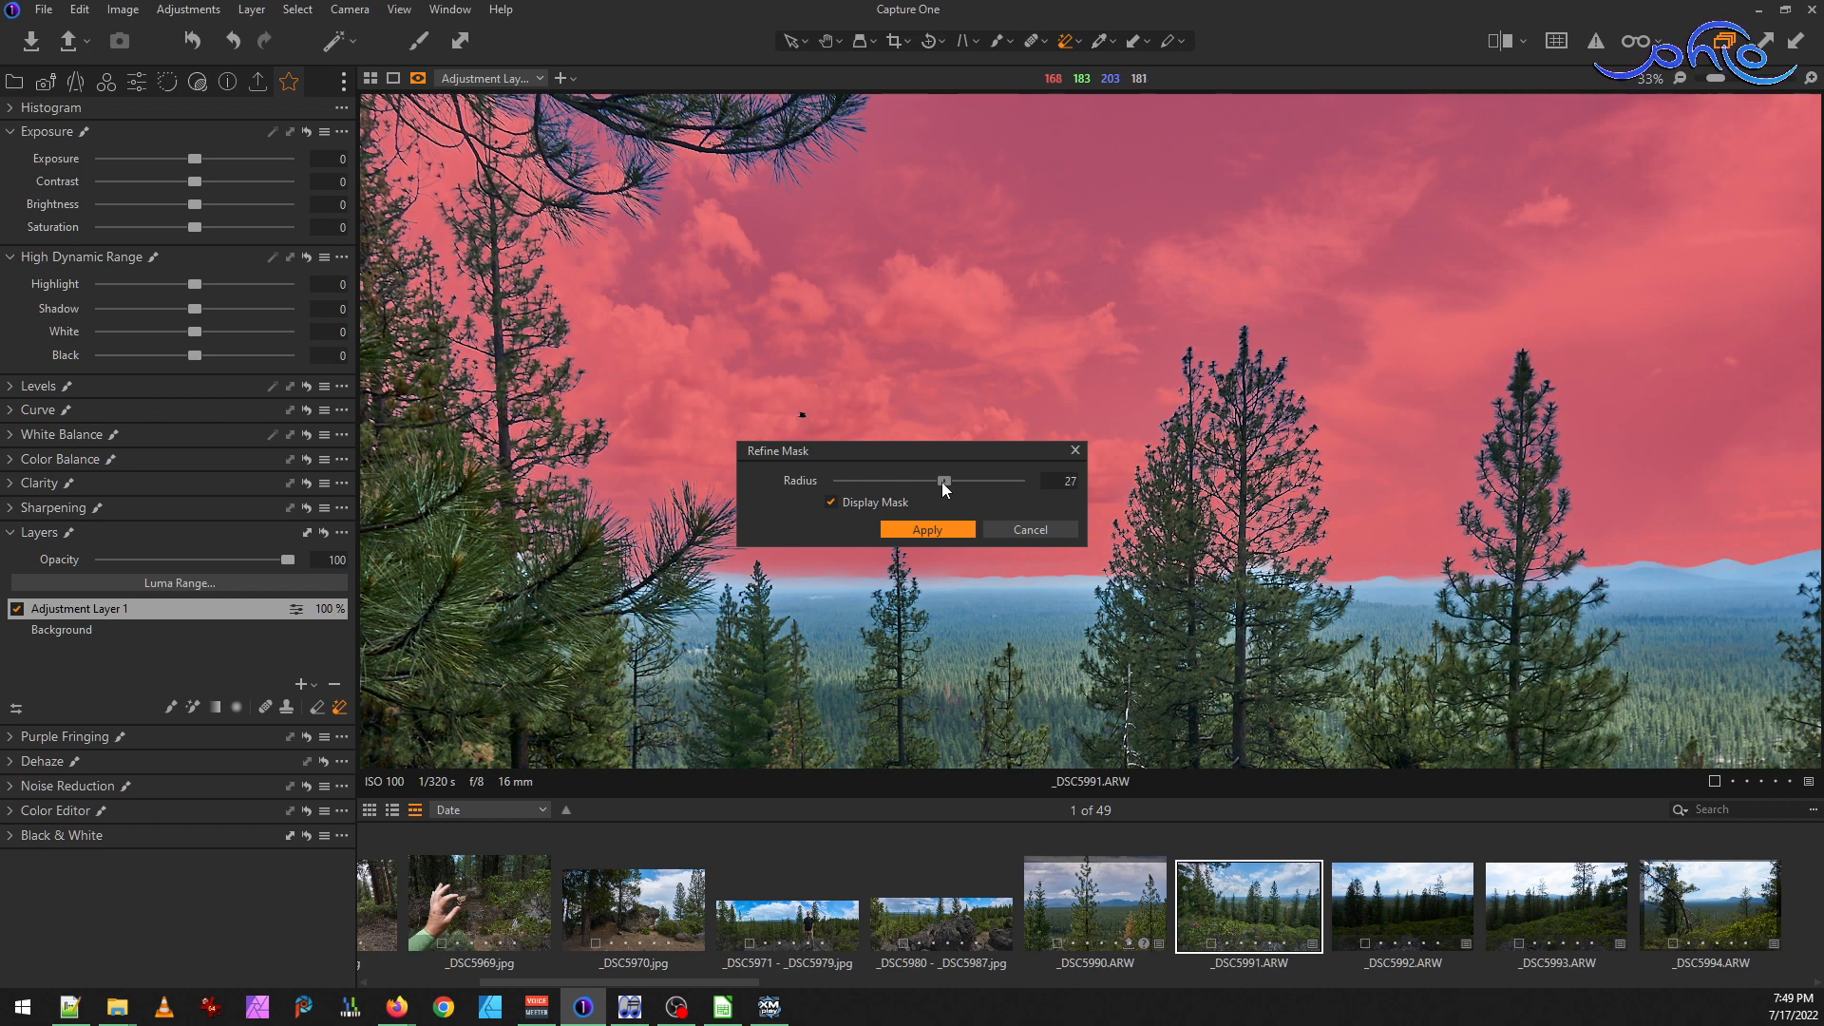
pyautogui.click(901, 533)
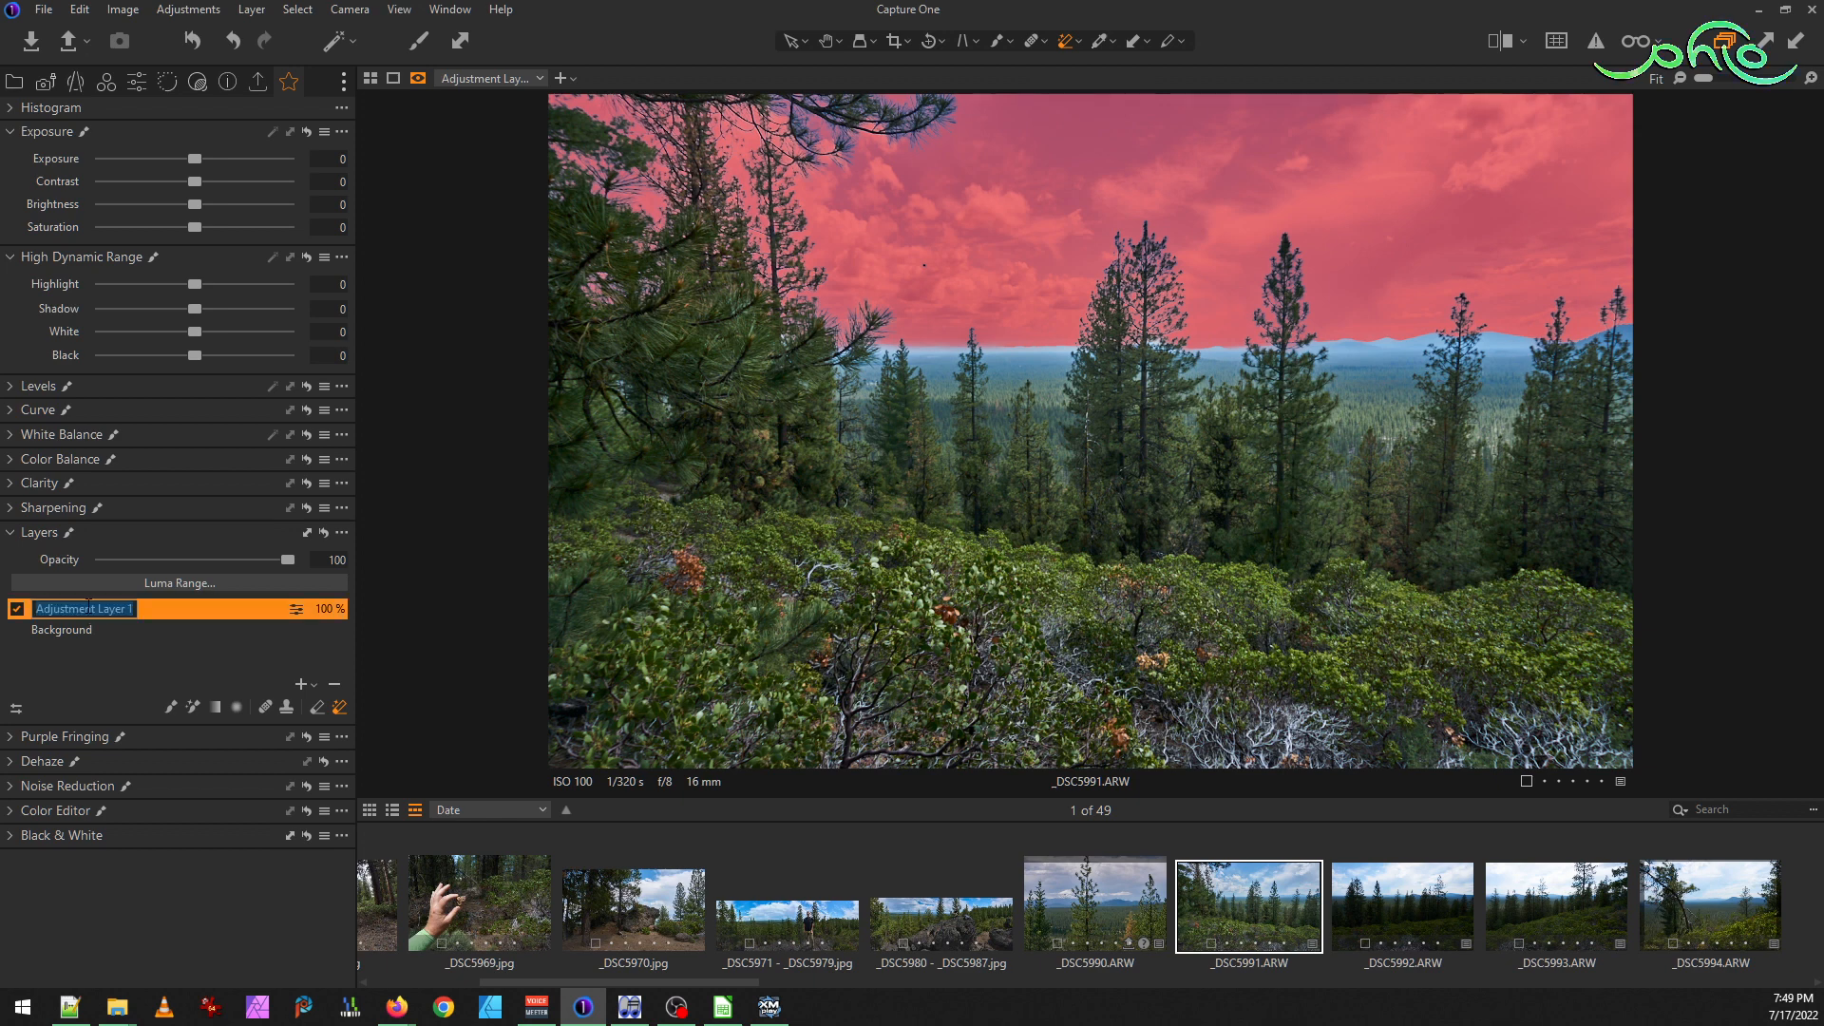
pyautogui.write('Sky')
pyautogui.press('Return')
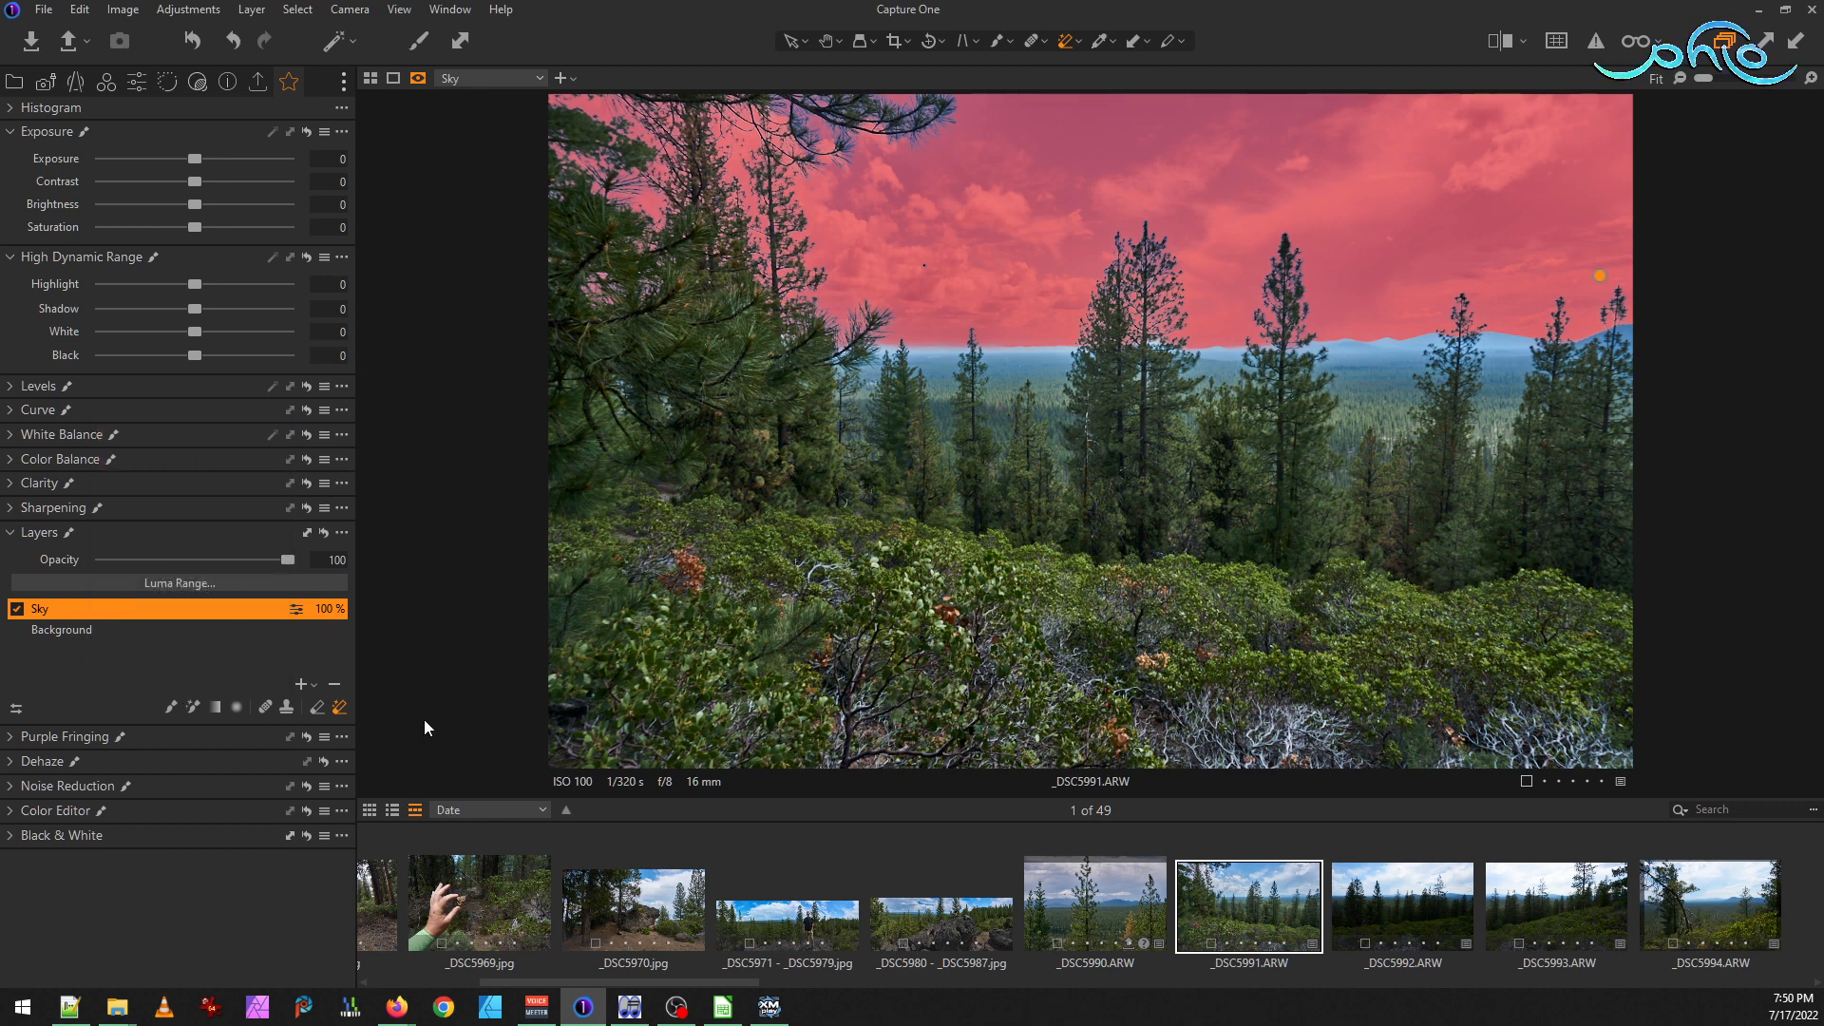
# Try masking the sky with the magic brush on a new layer, and delete that layer
pyautogui.click(307, 685)
pyautogui.rightClick(77, 607)
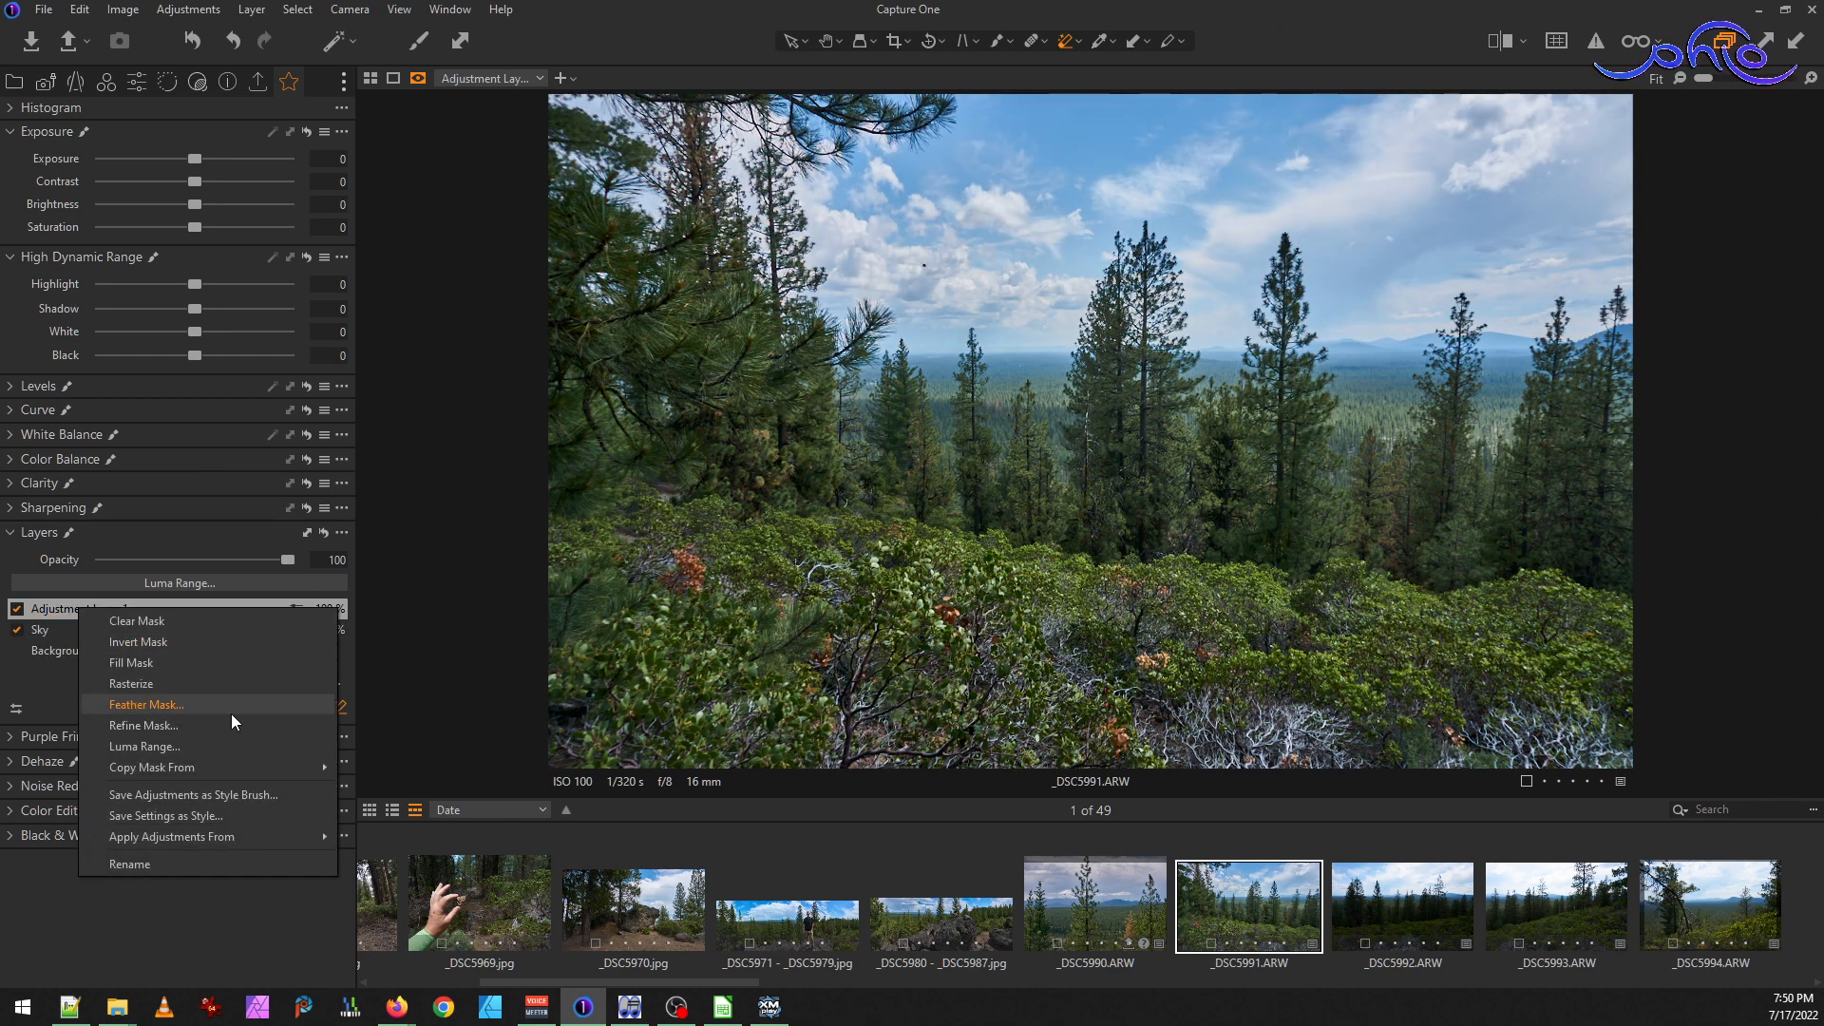
pyautogui.moveTo(254, 768)
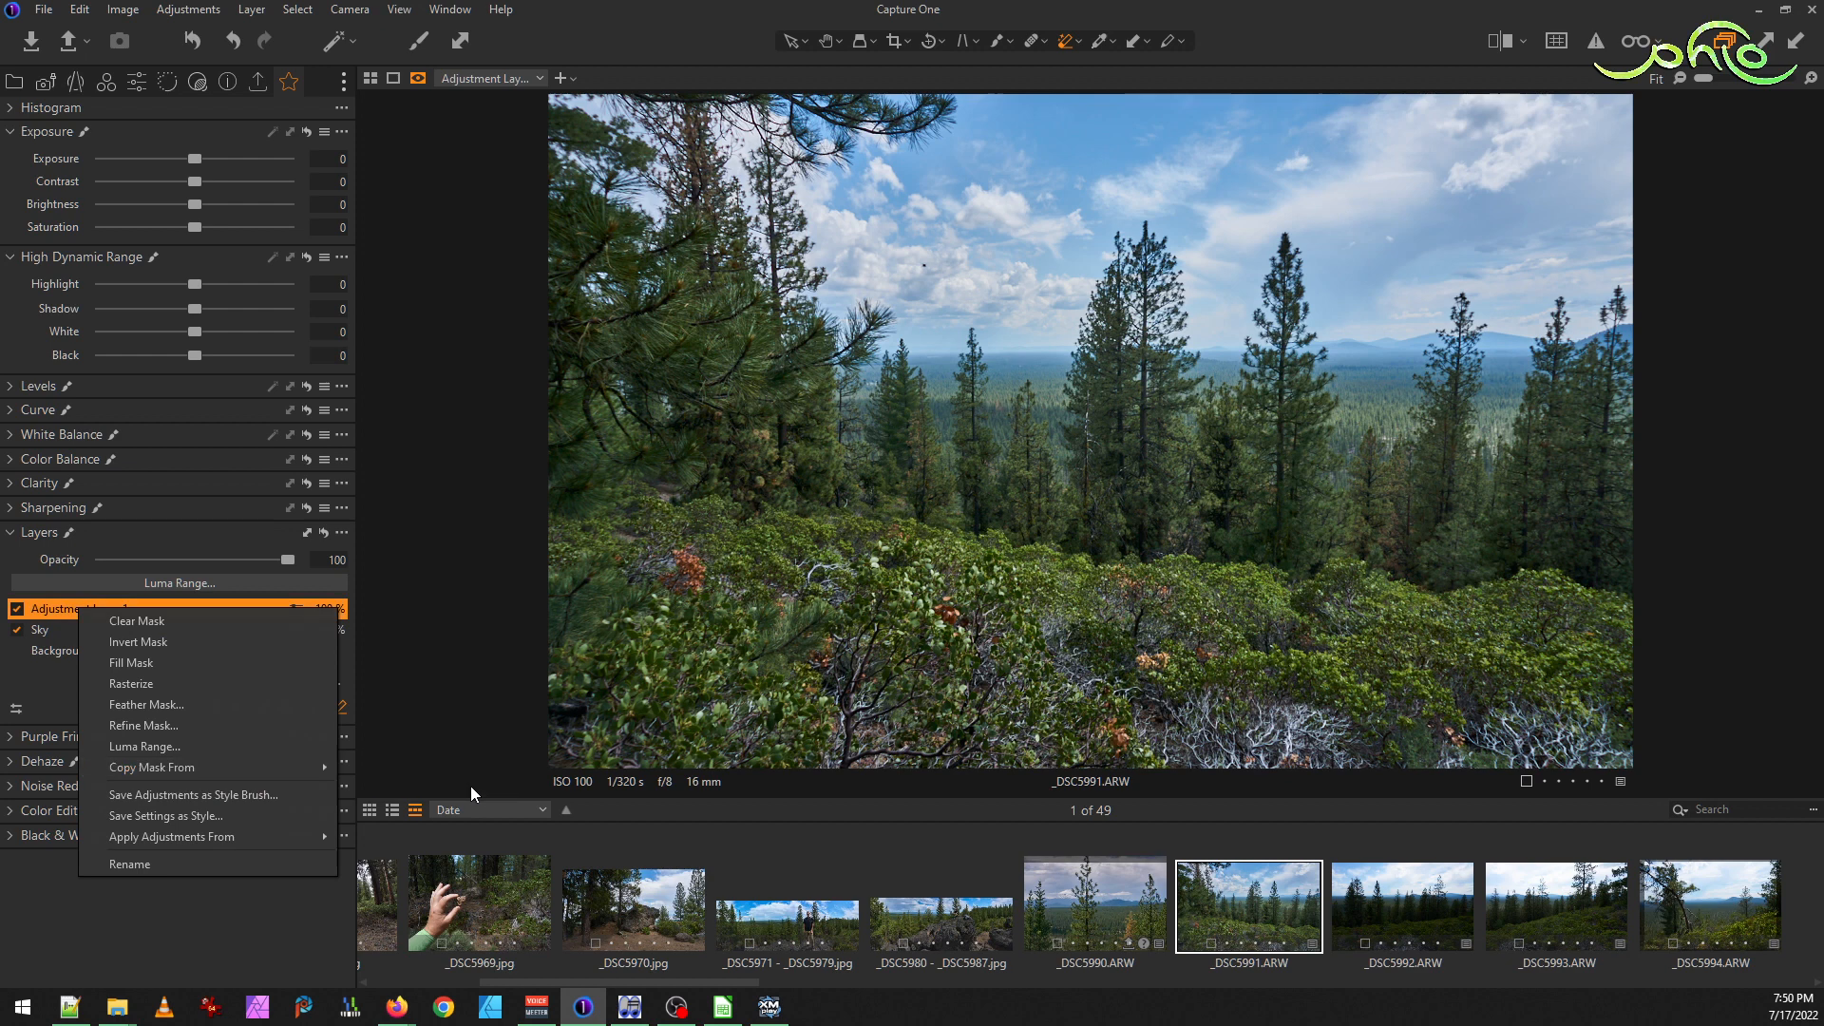
pyautogui.click(469, 788)
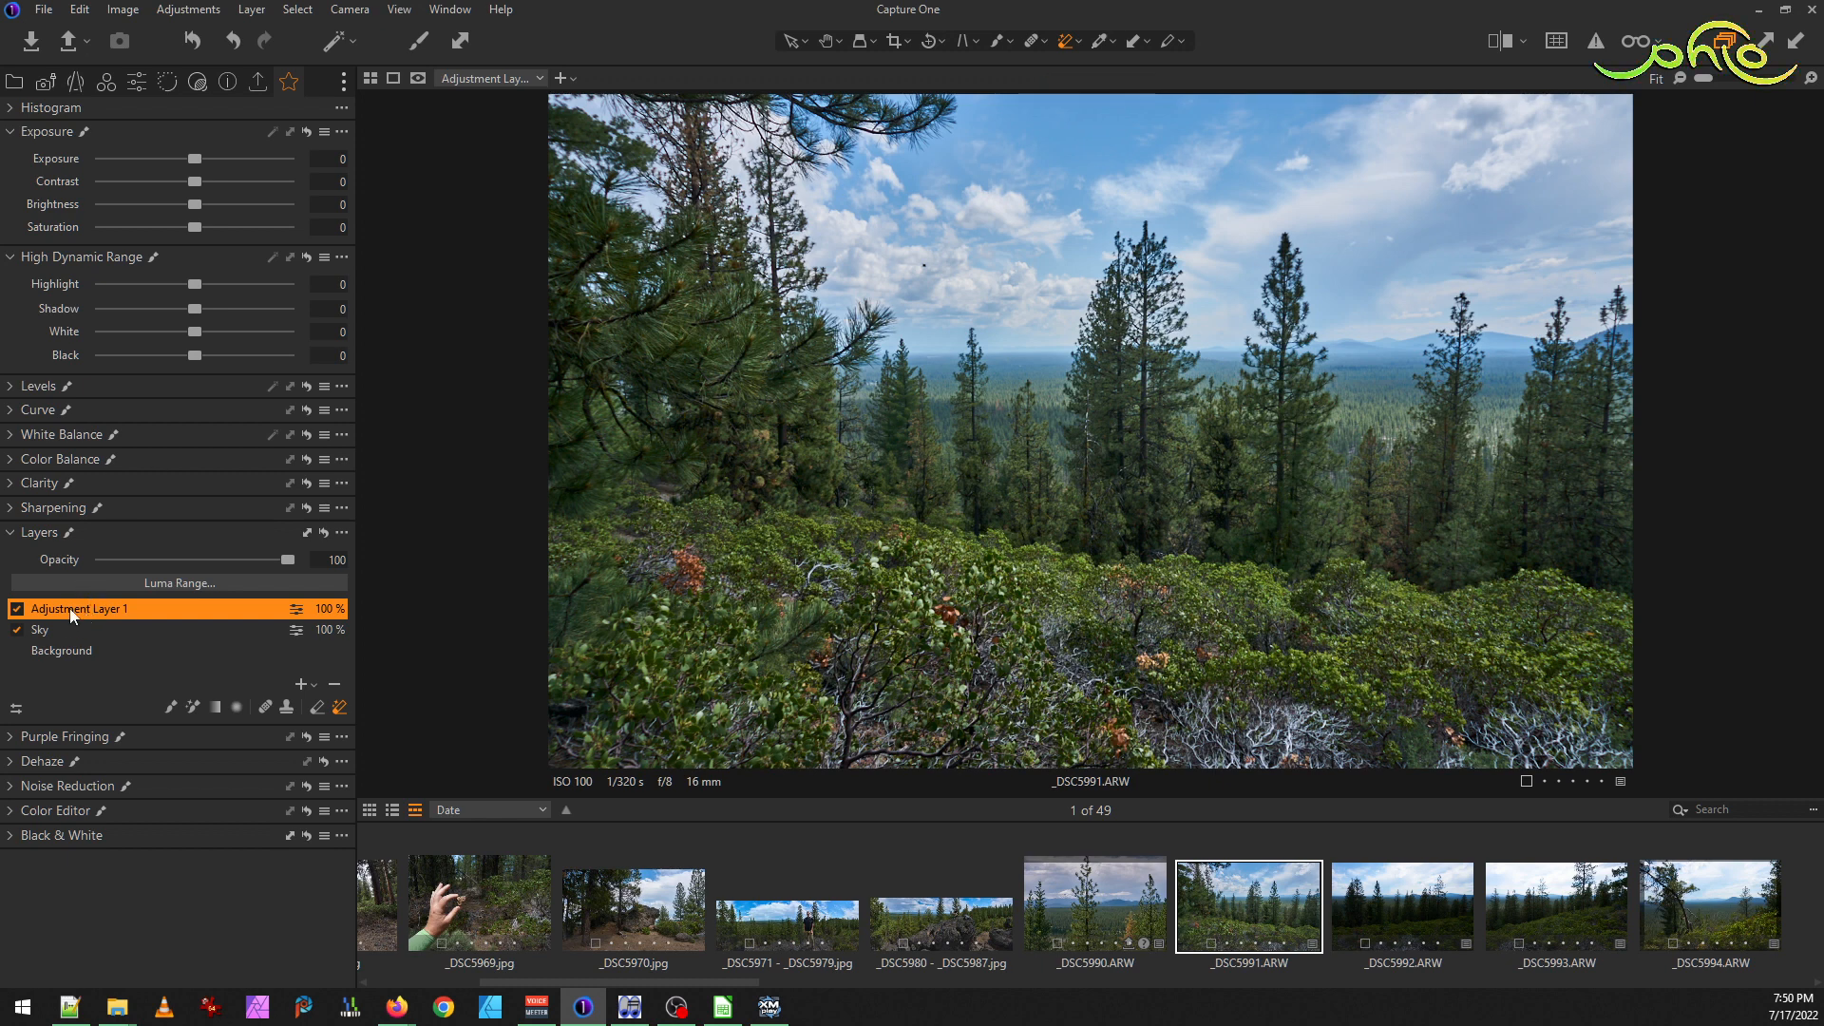
pyautogui.click(193, 707)
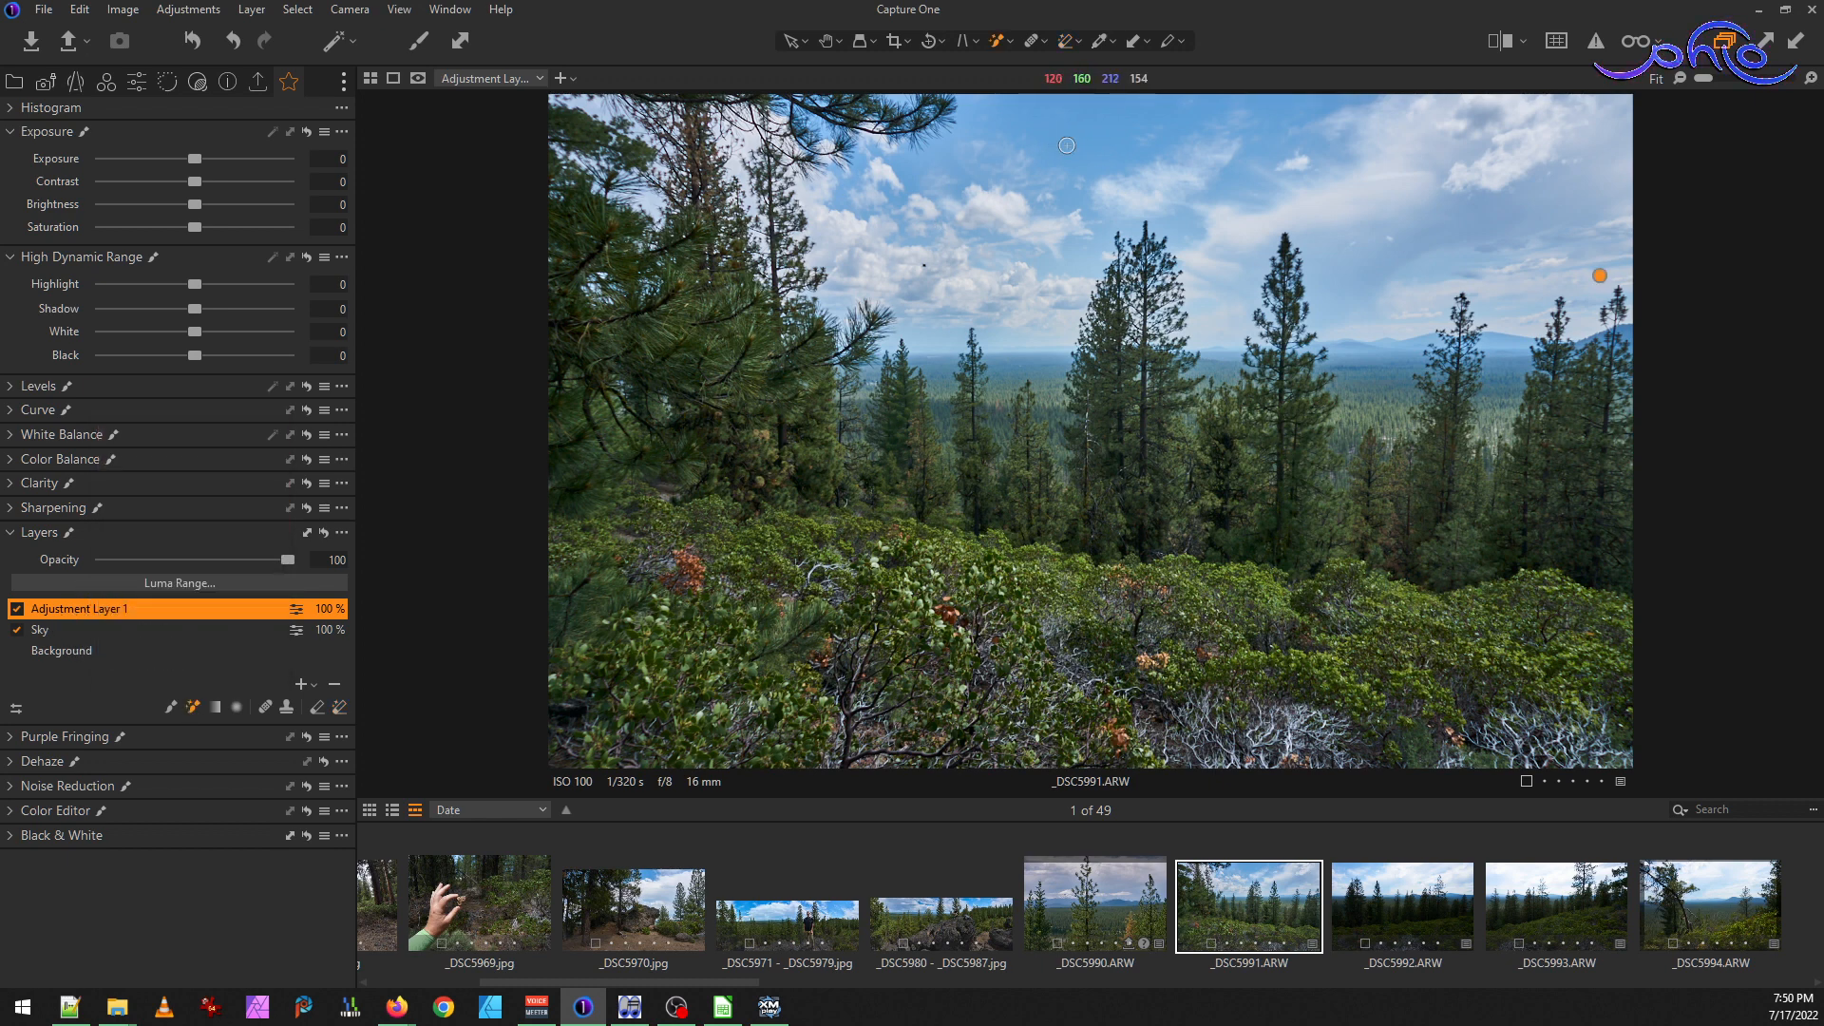
pyautogui.scroll(1, 1074, 146)
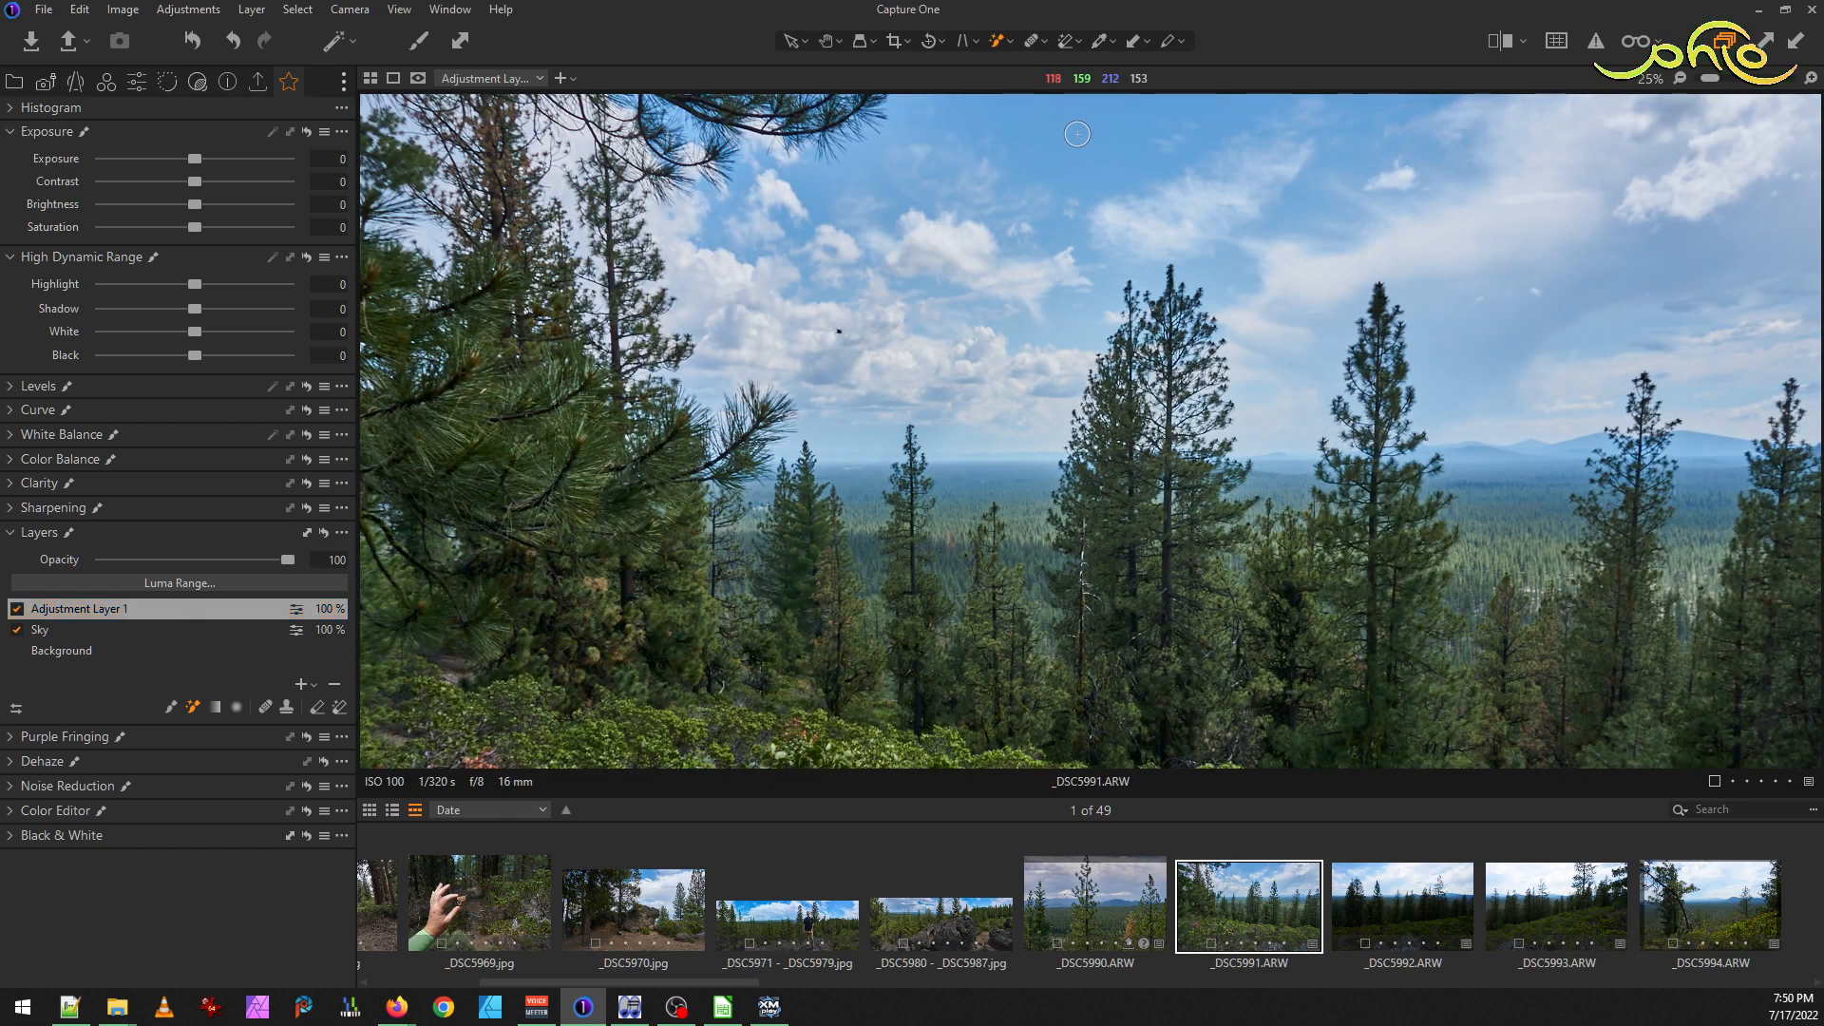
pyautogui.click(1081, 141)
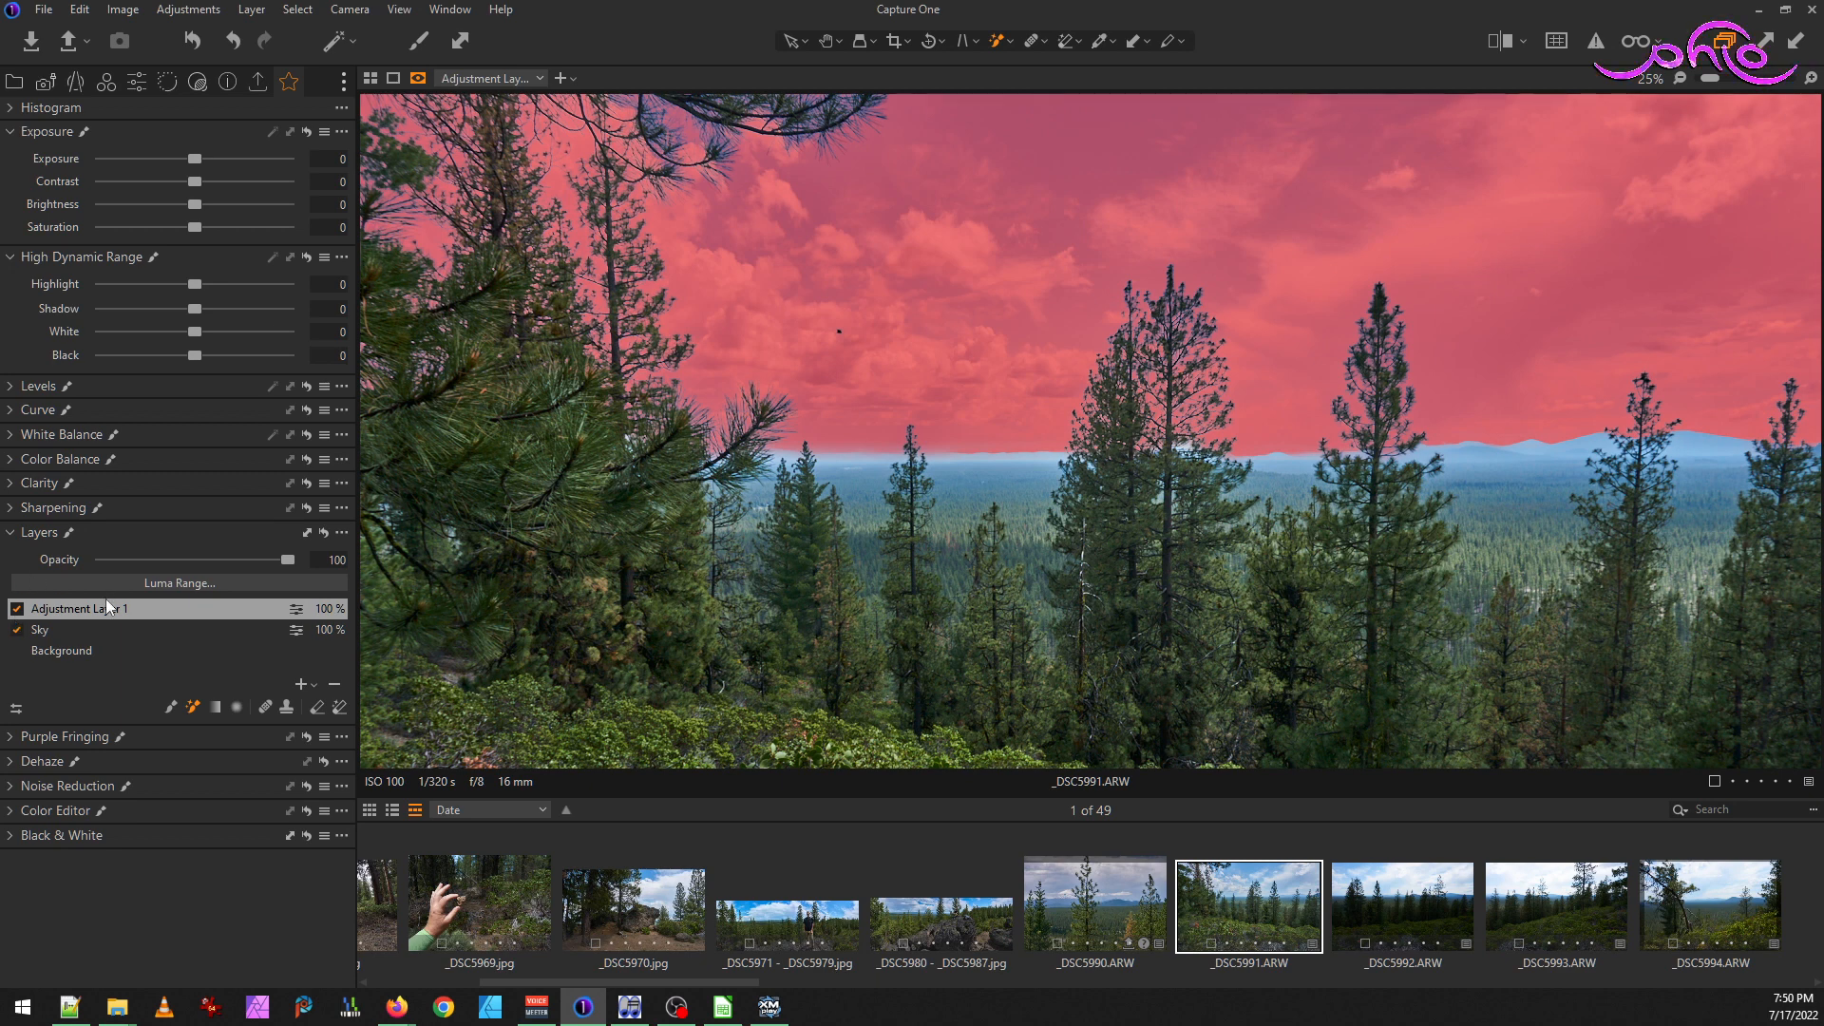
pyautogui.click(335, 684)
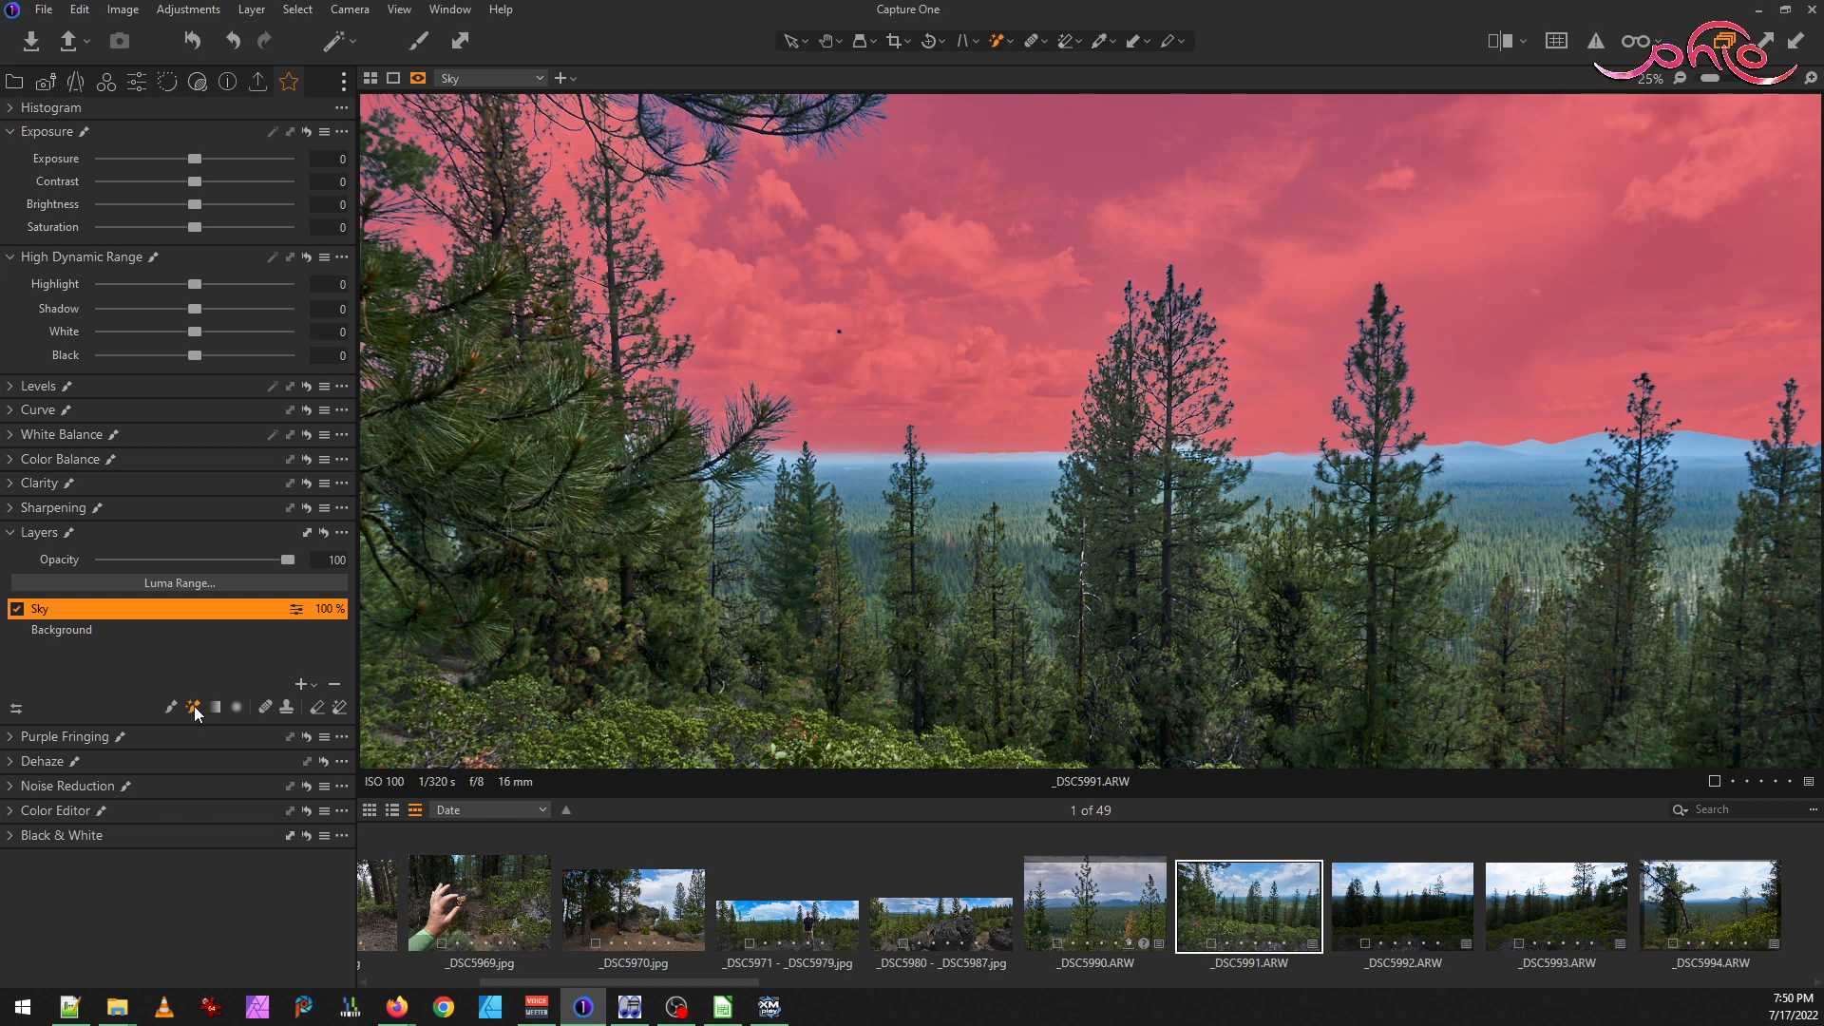
# Add a new layer and mask the blue sky with the magic brush, sampling the entire photo
pyautogui.click(301, 685)
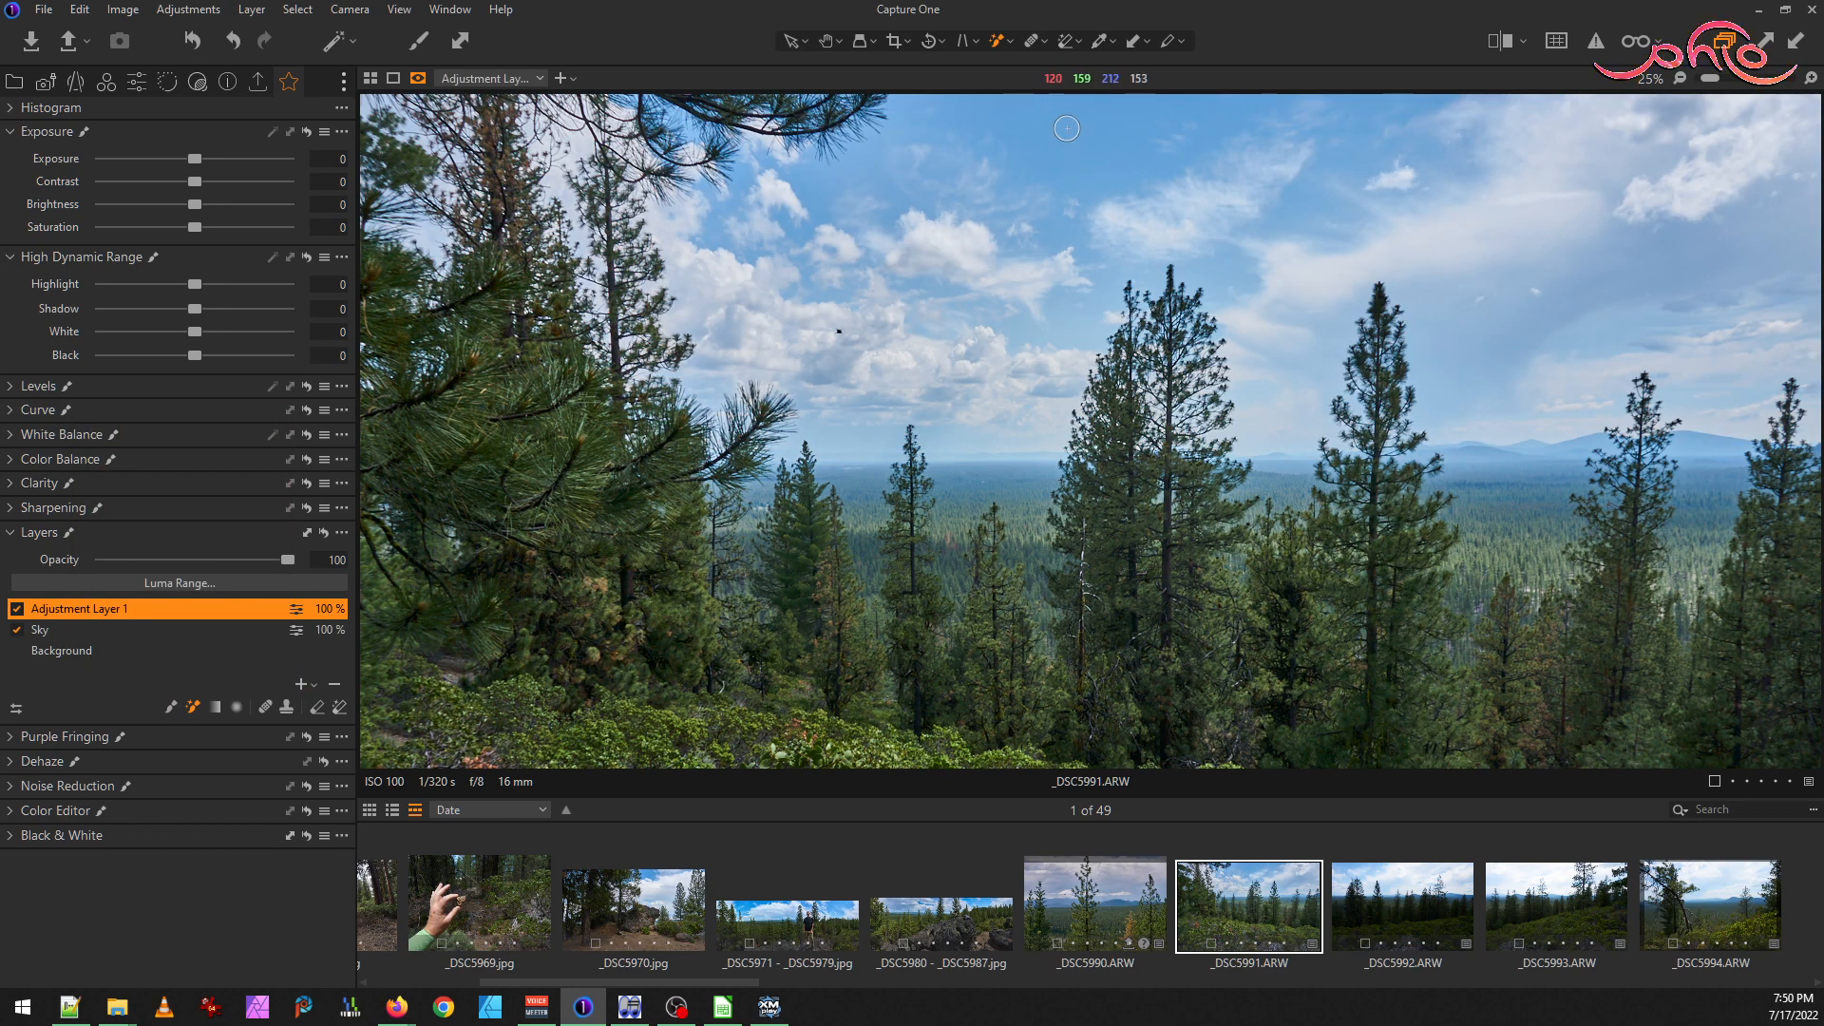
pyautogui.click(1067, 128)
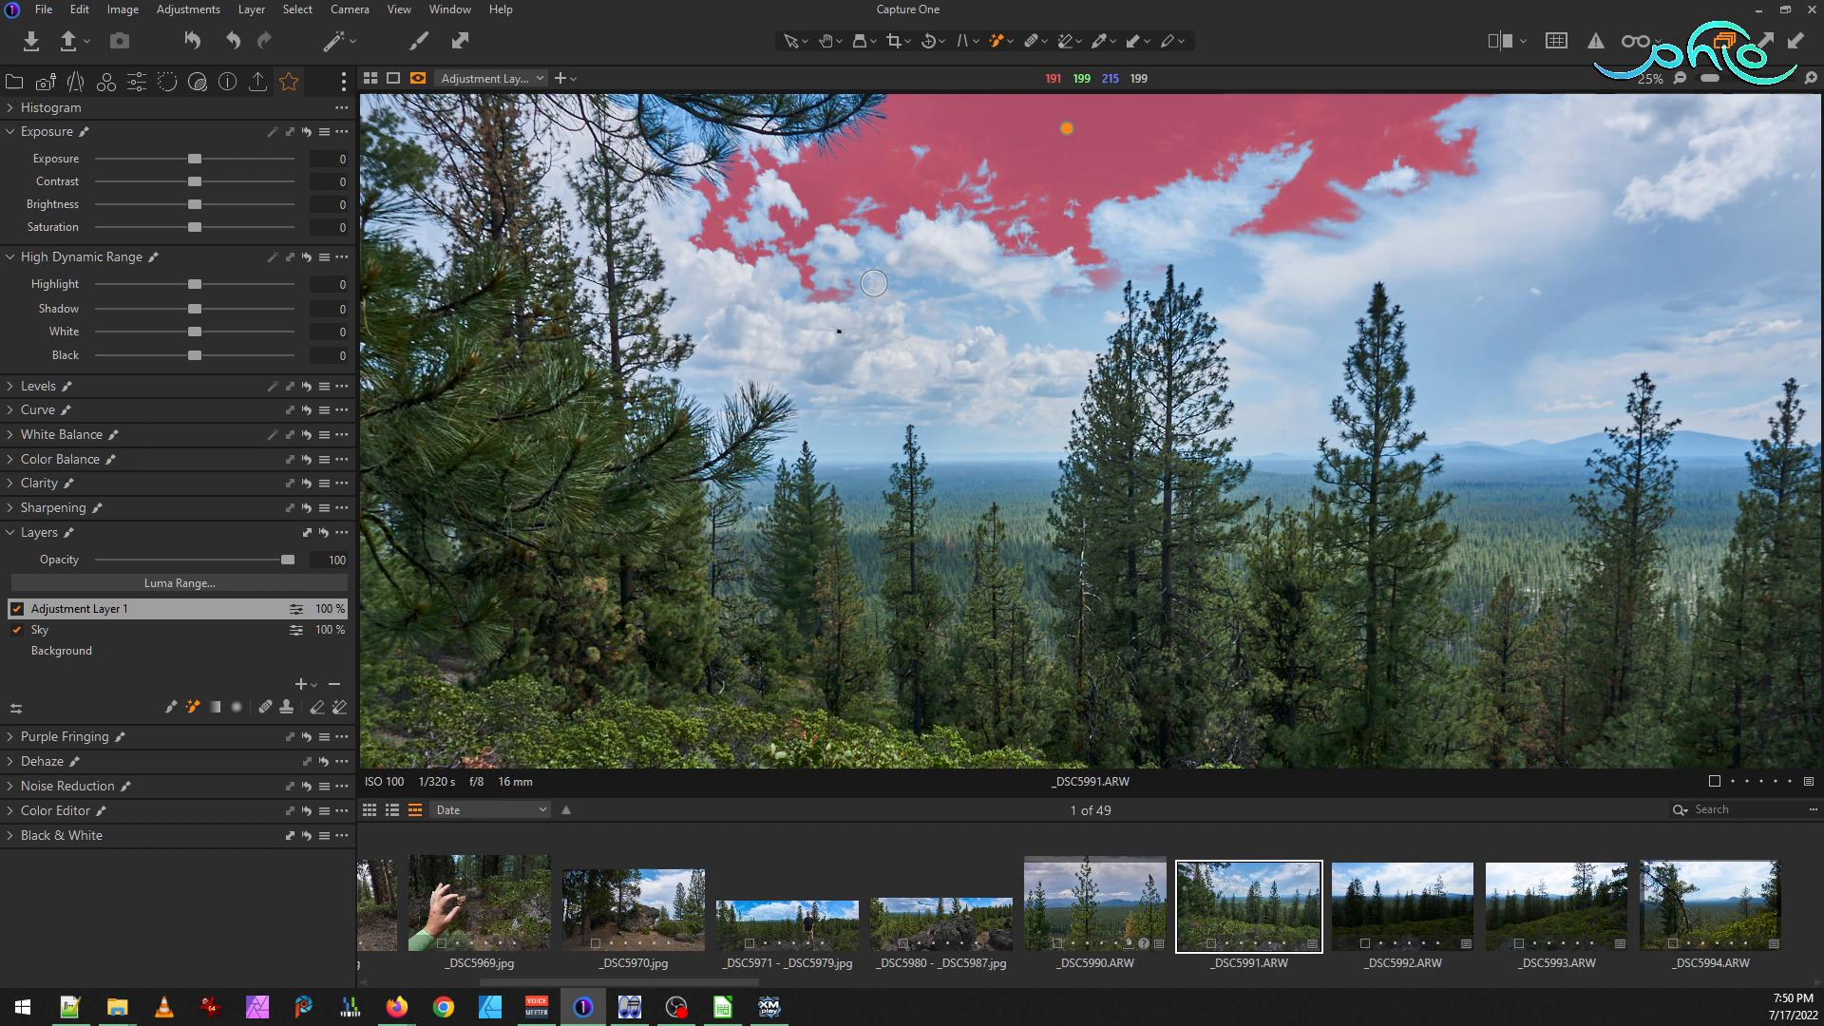
pyautogui.press('m')
pyautogui.rightClick(976, 231)
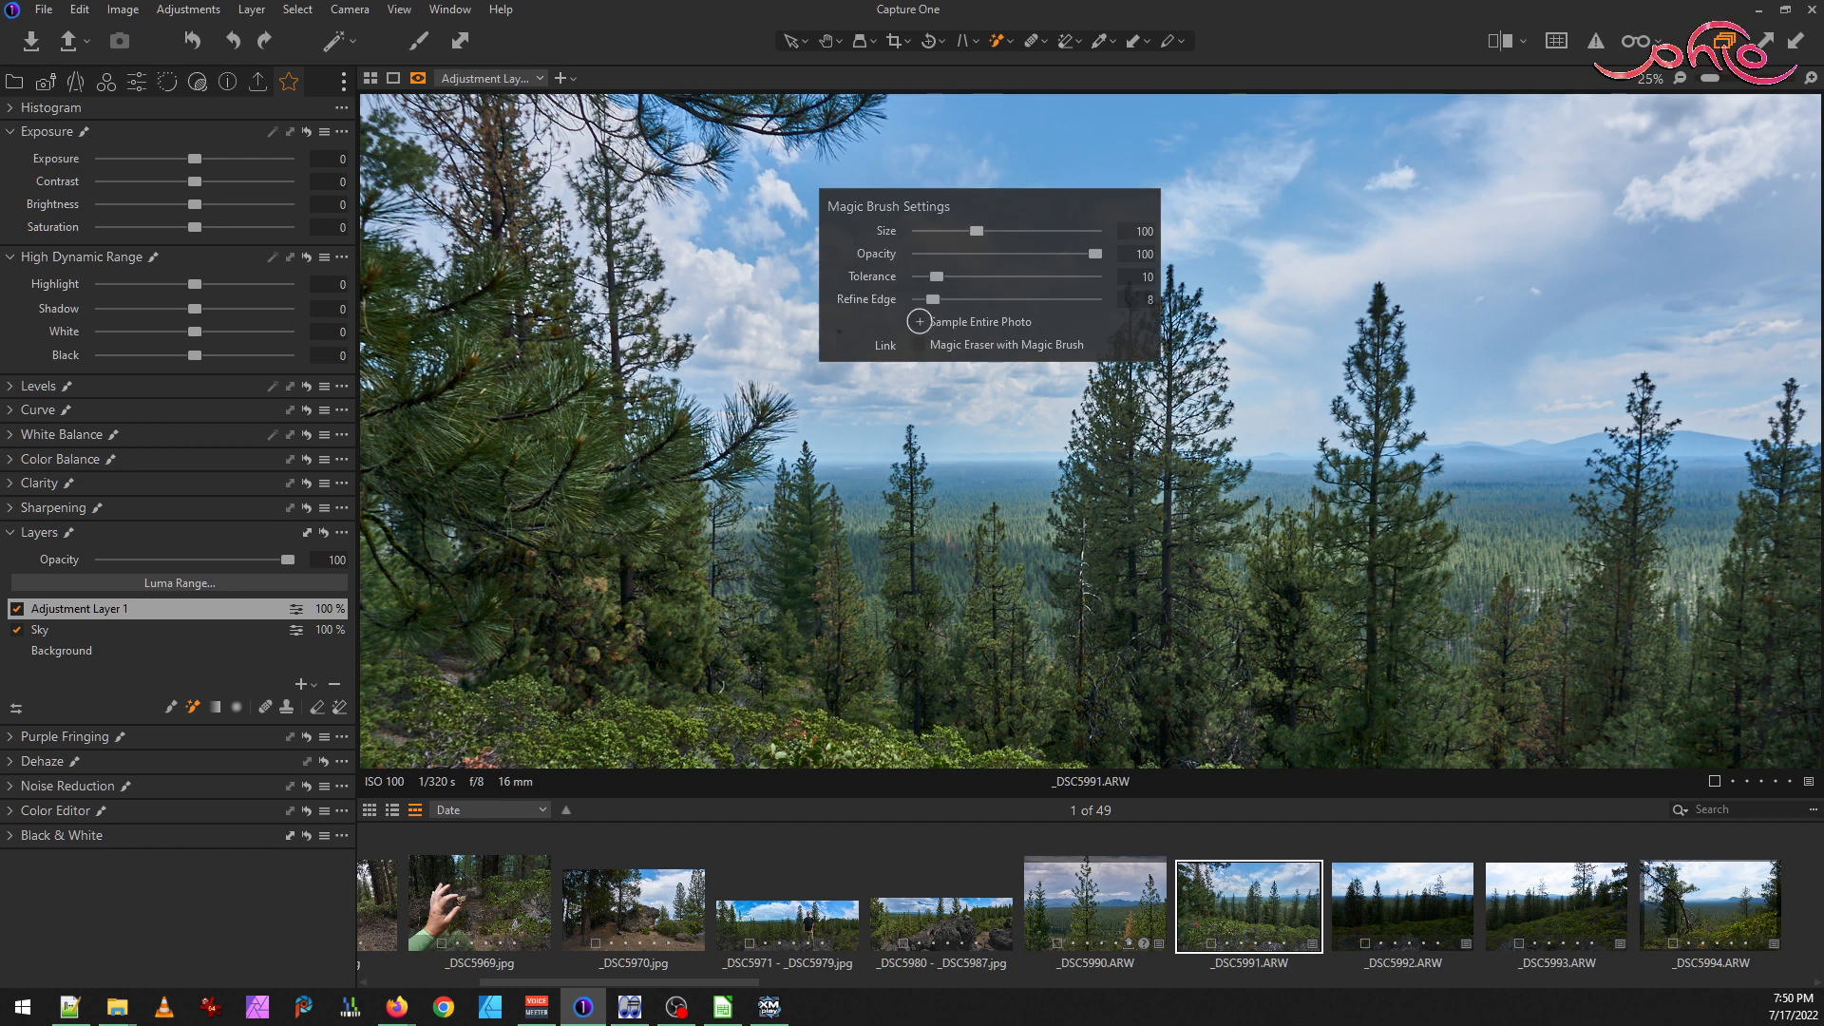
pyautogui.click(1051, 116)
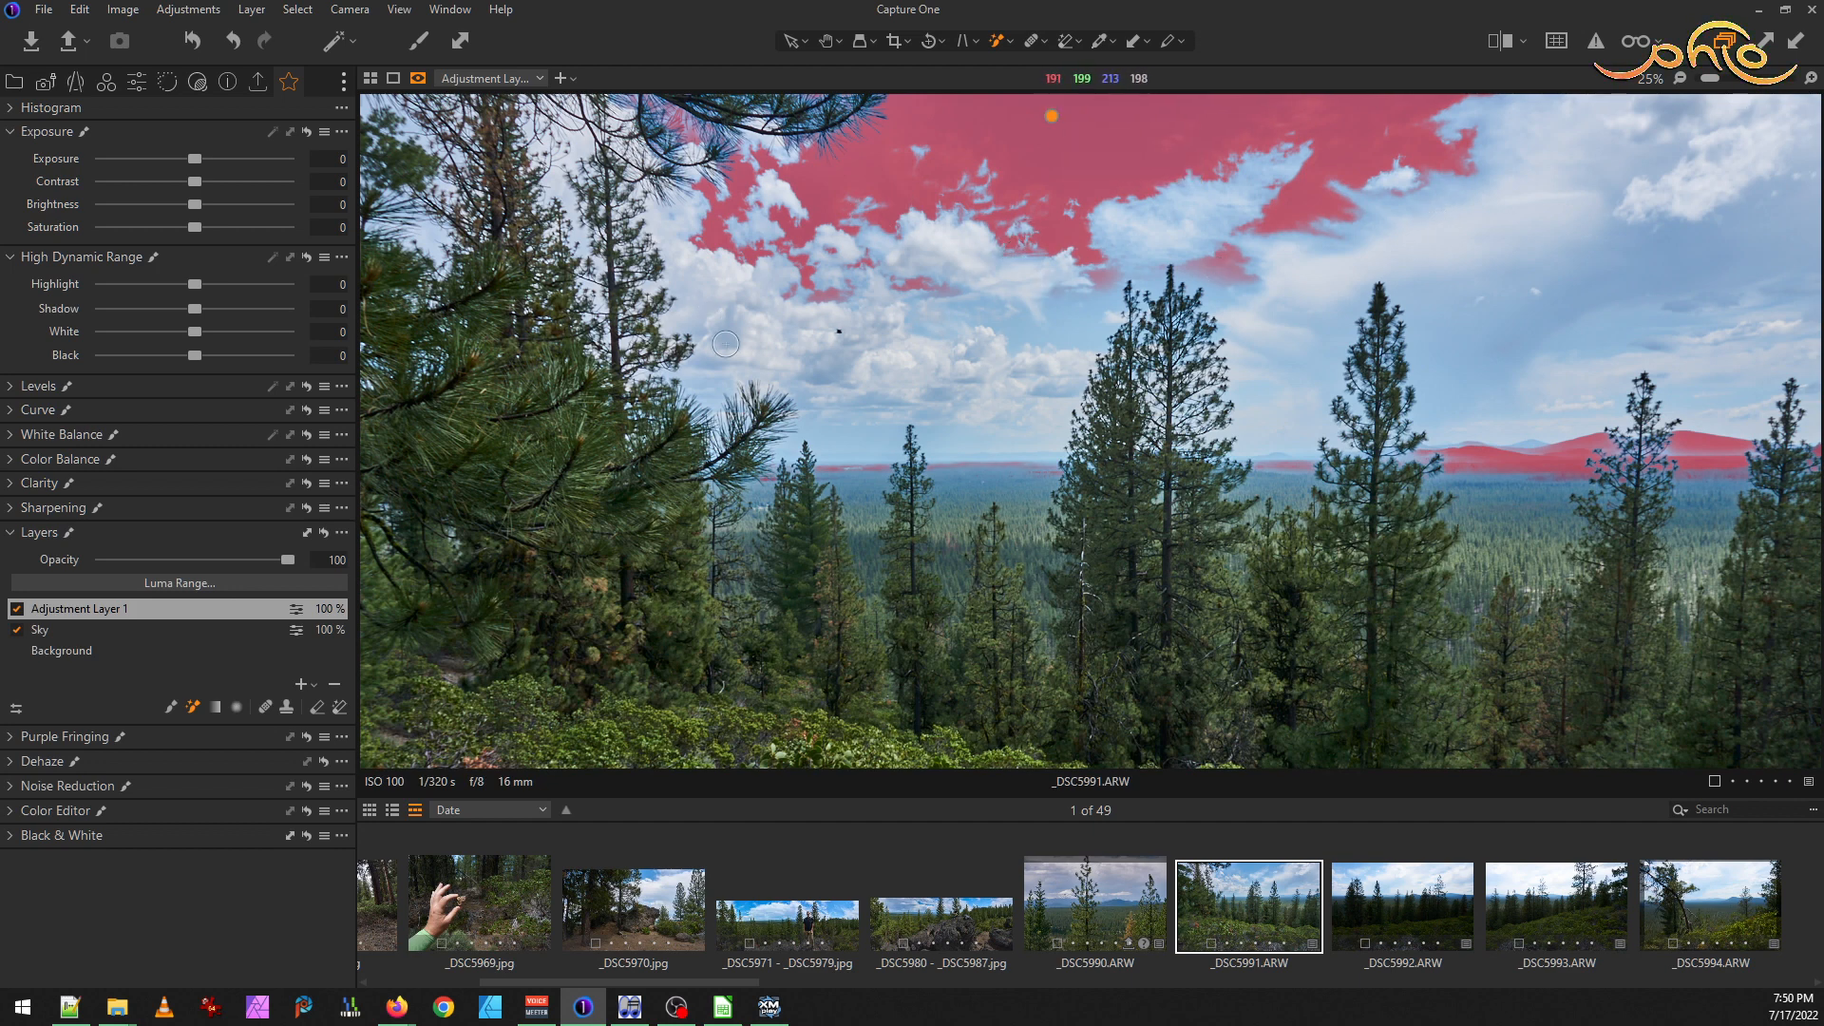
# Erase the new layer's mask from the distant hills along the whole horizon
pyautogui.hotkey('ctrl', '0')
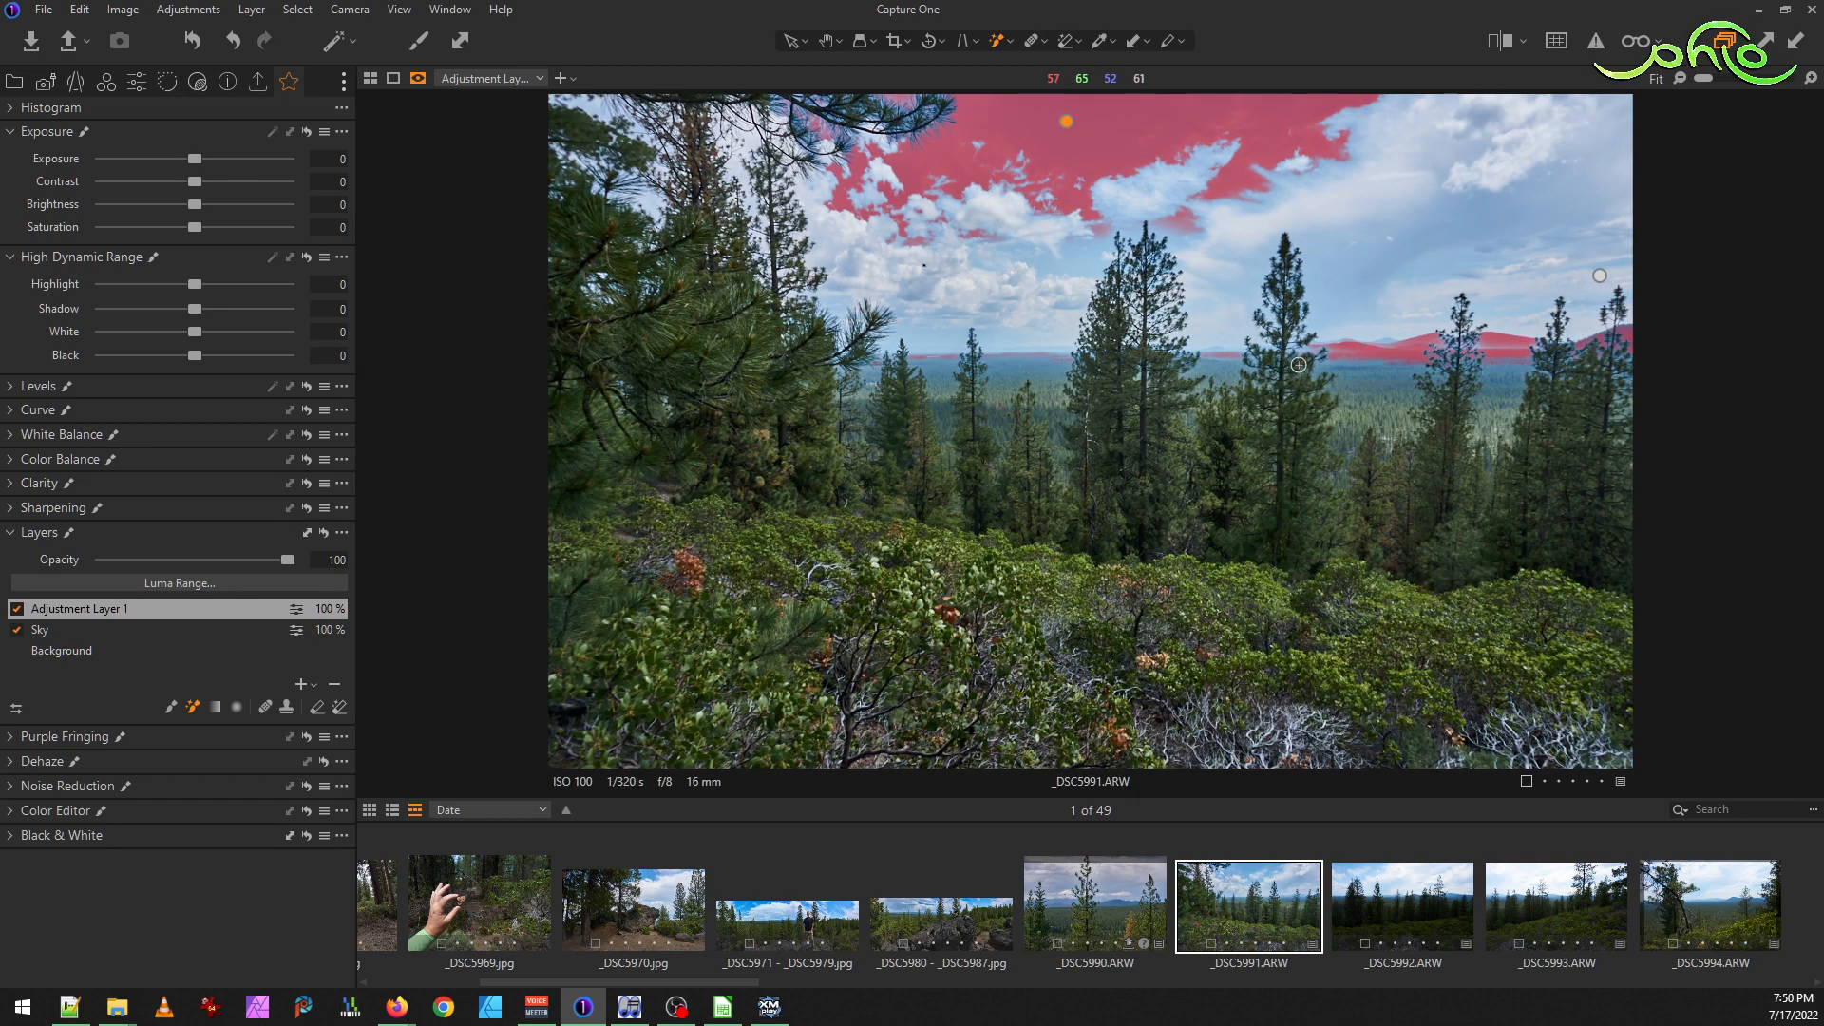
pyautogui.rightClick(1087, 296)
pyautogui.moveTo(1216, 353); pyautogui.dragTo(1657, 353)
pyautogui.moveTo(1018, 366)
pyautogui.mouseDown()
pyautogui.moveTo(1070, 361)
pyautogui.moveTo(880, 364)
pyautogui.mouseUp()
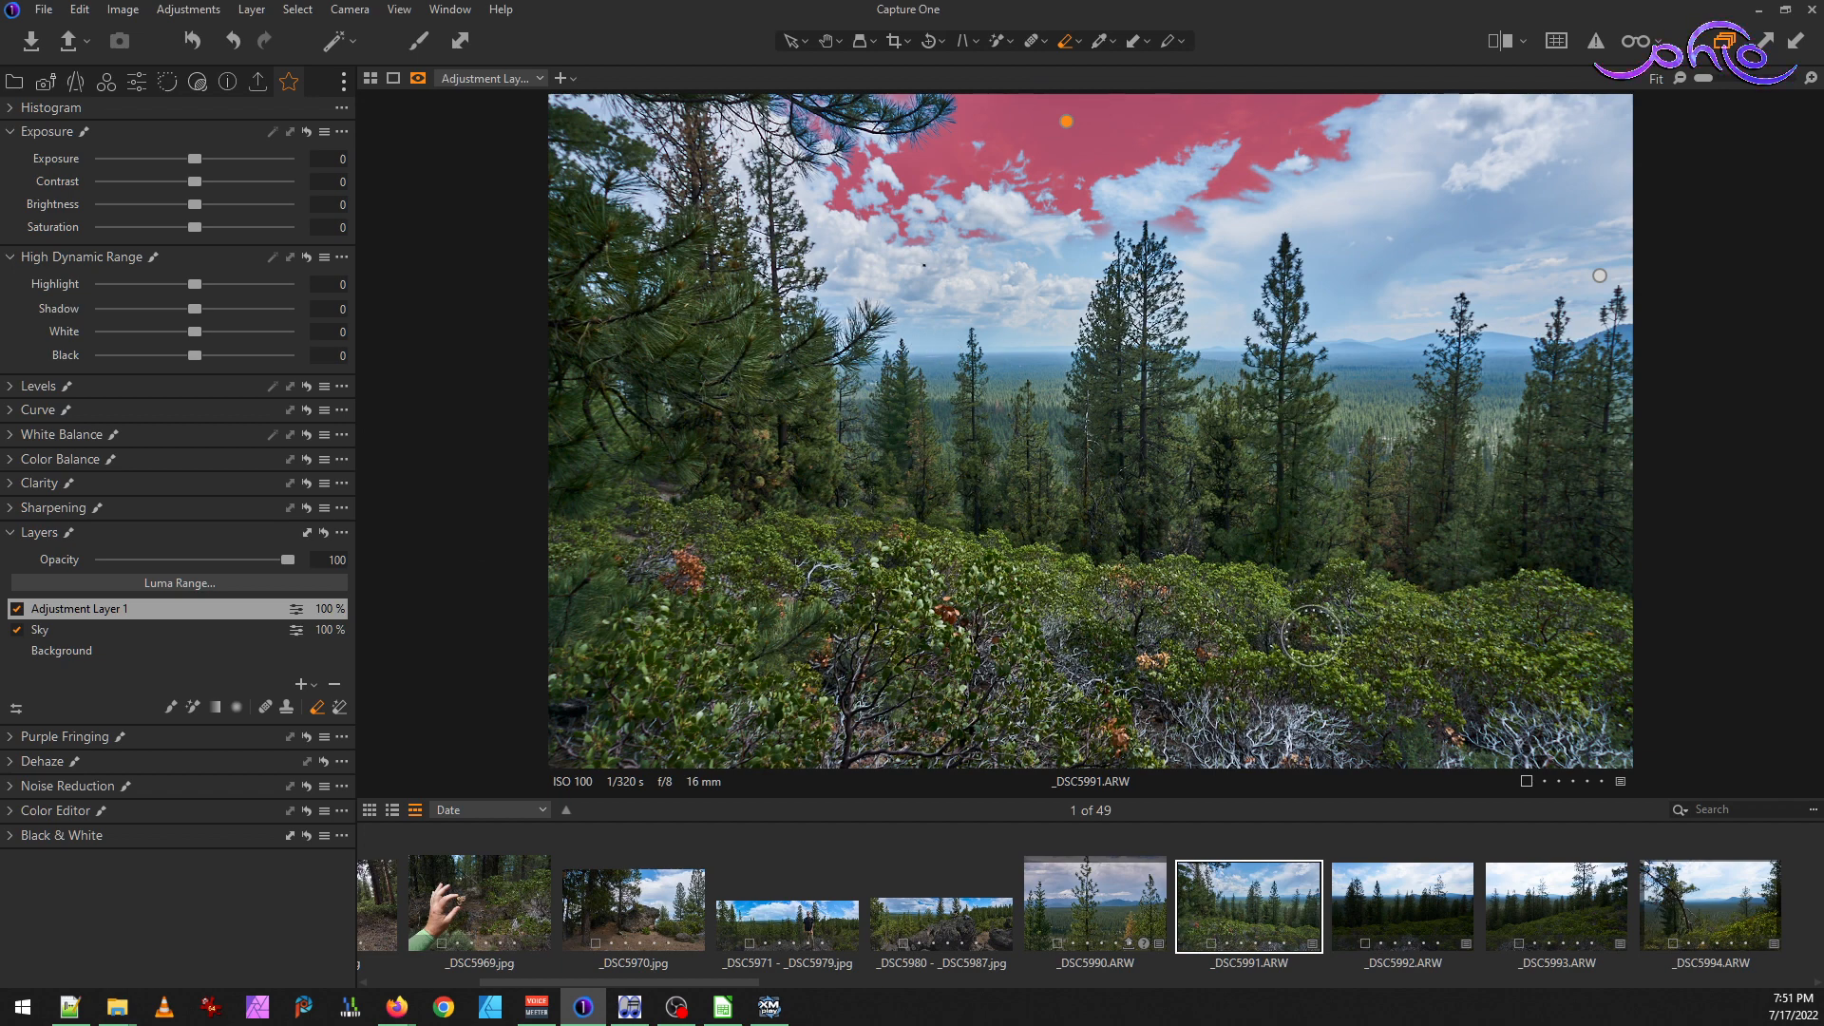
# Refine the blue-sky mask of Adjustment Layer 1 with a radius of 250
pyautogui.scroll(1, 1035, 105)
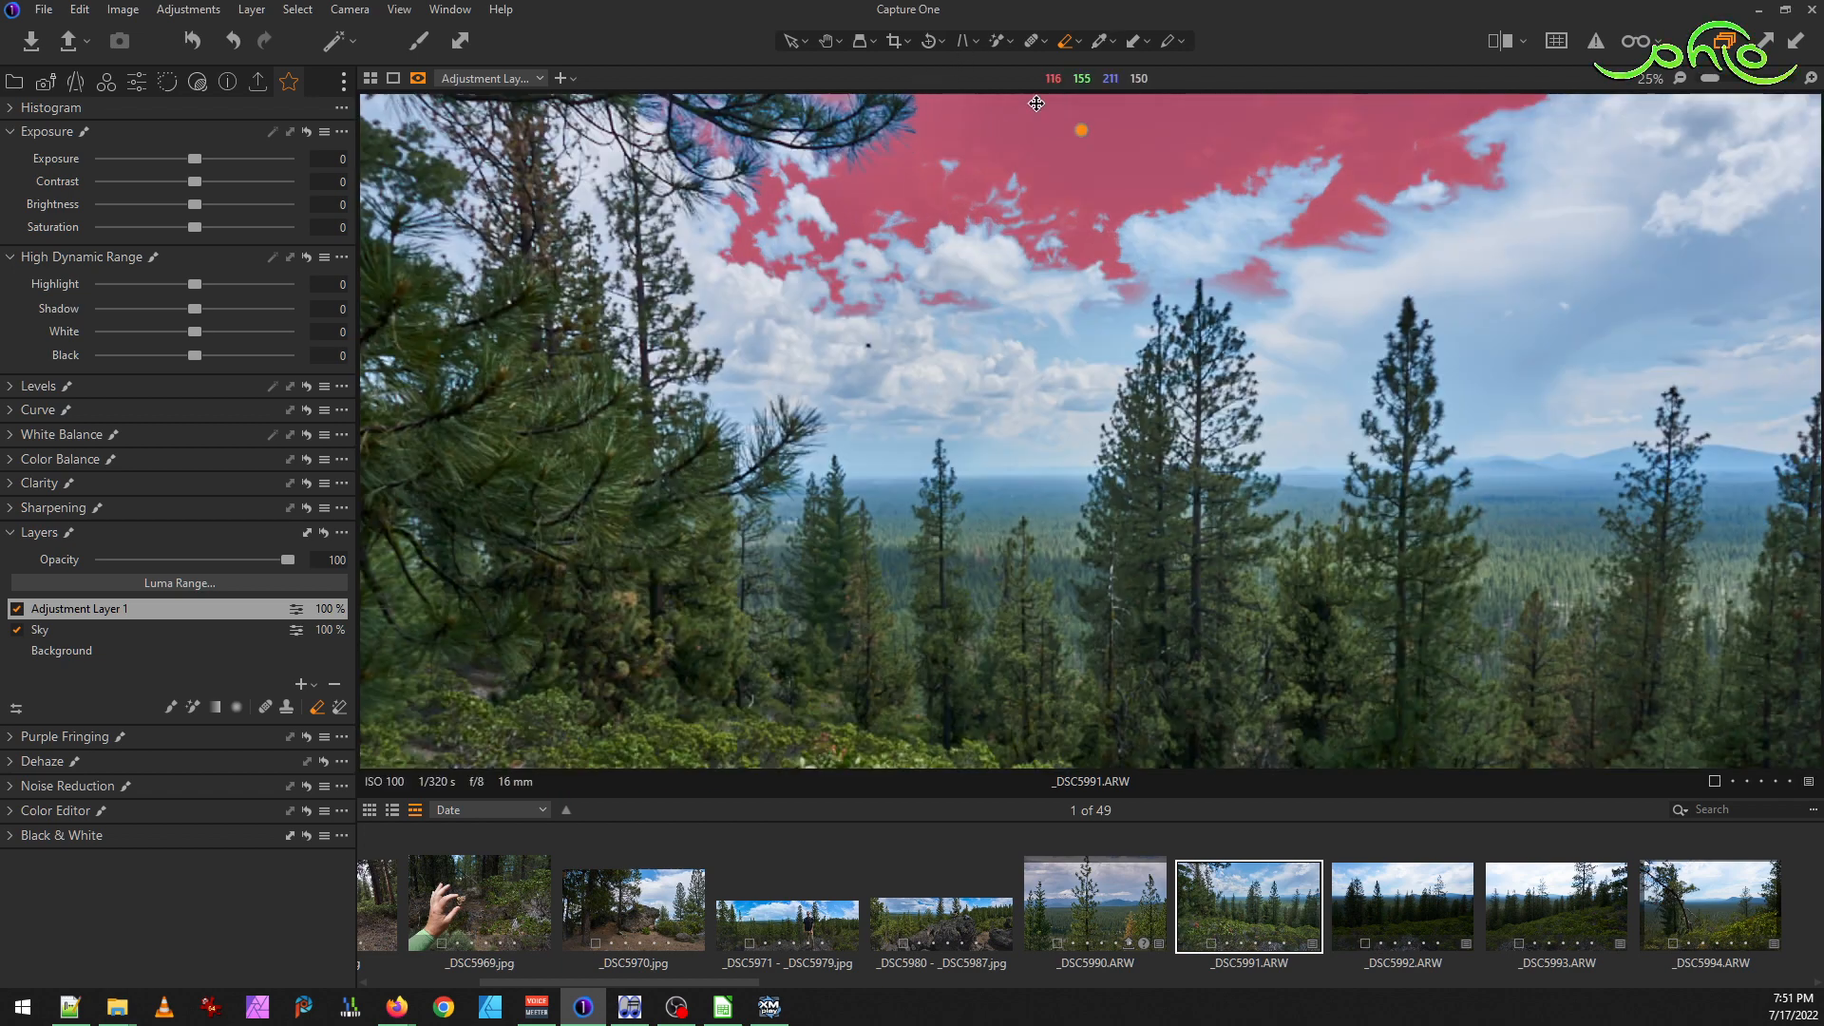
pyautogui.scroll(1, 1078, 122)
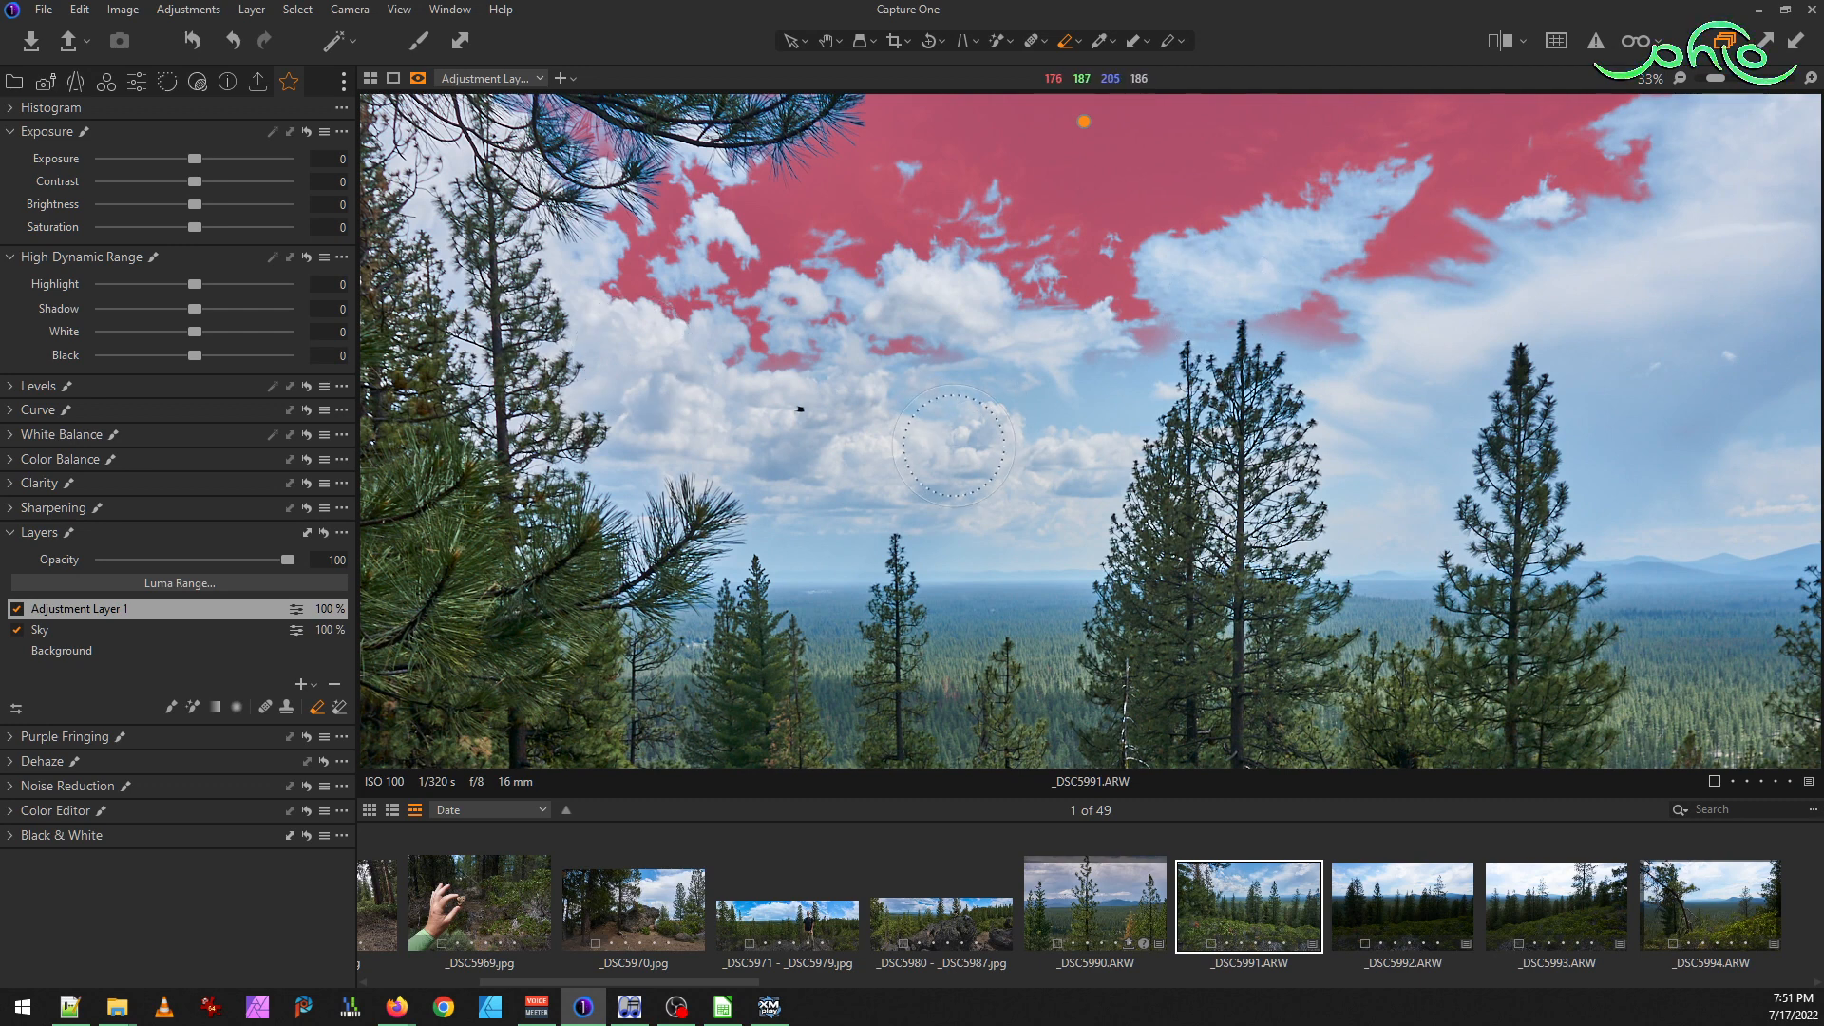
pyautogui.press('m')
pyautogui.press('m')
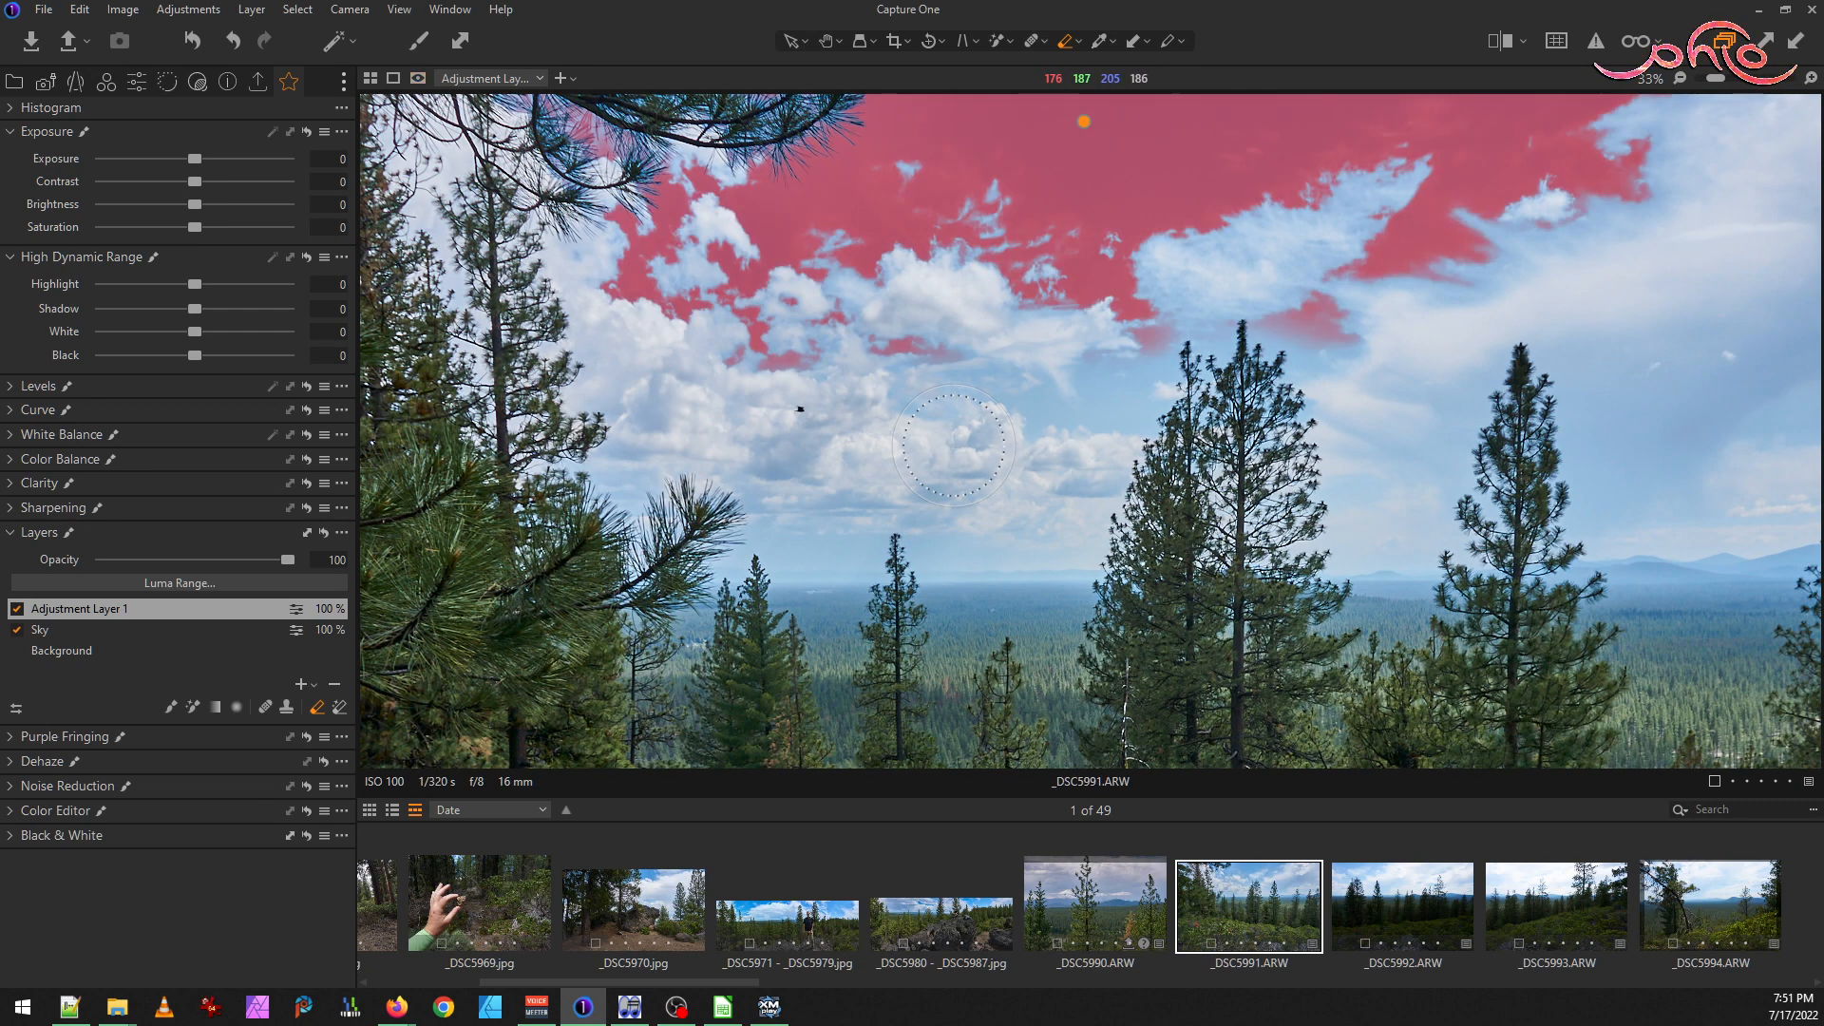
pyautogui.click(93, 614)
pyautogui.rightClick(93, 614)
pyautogui.click(186, 738)
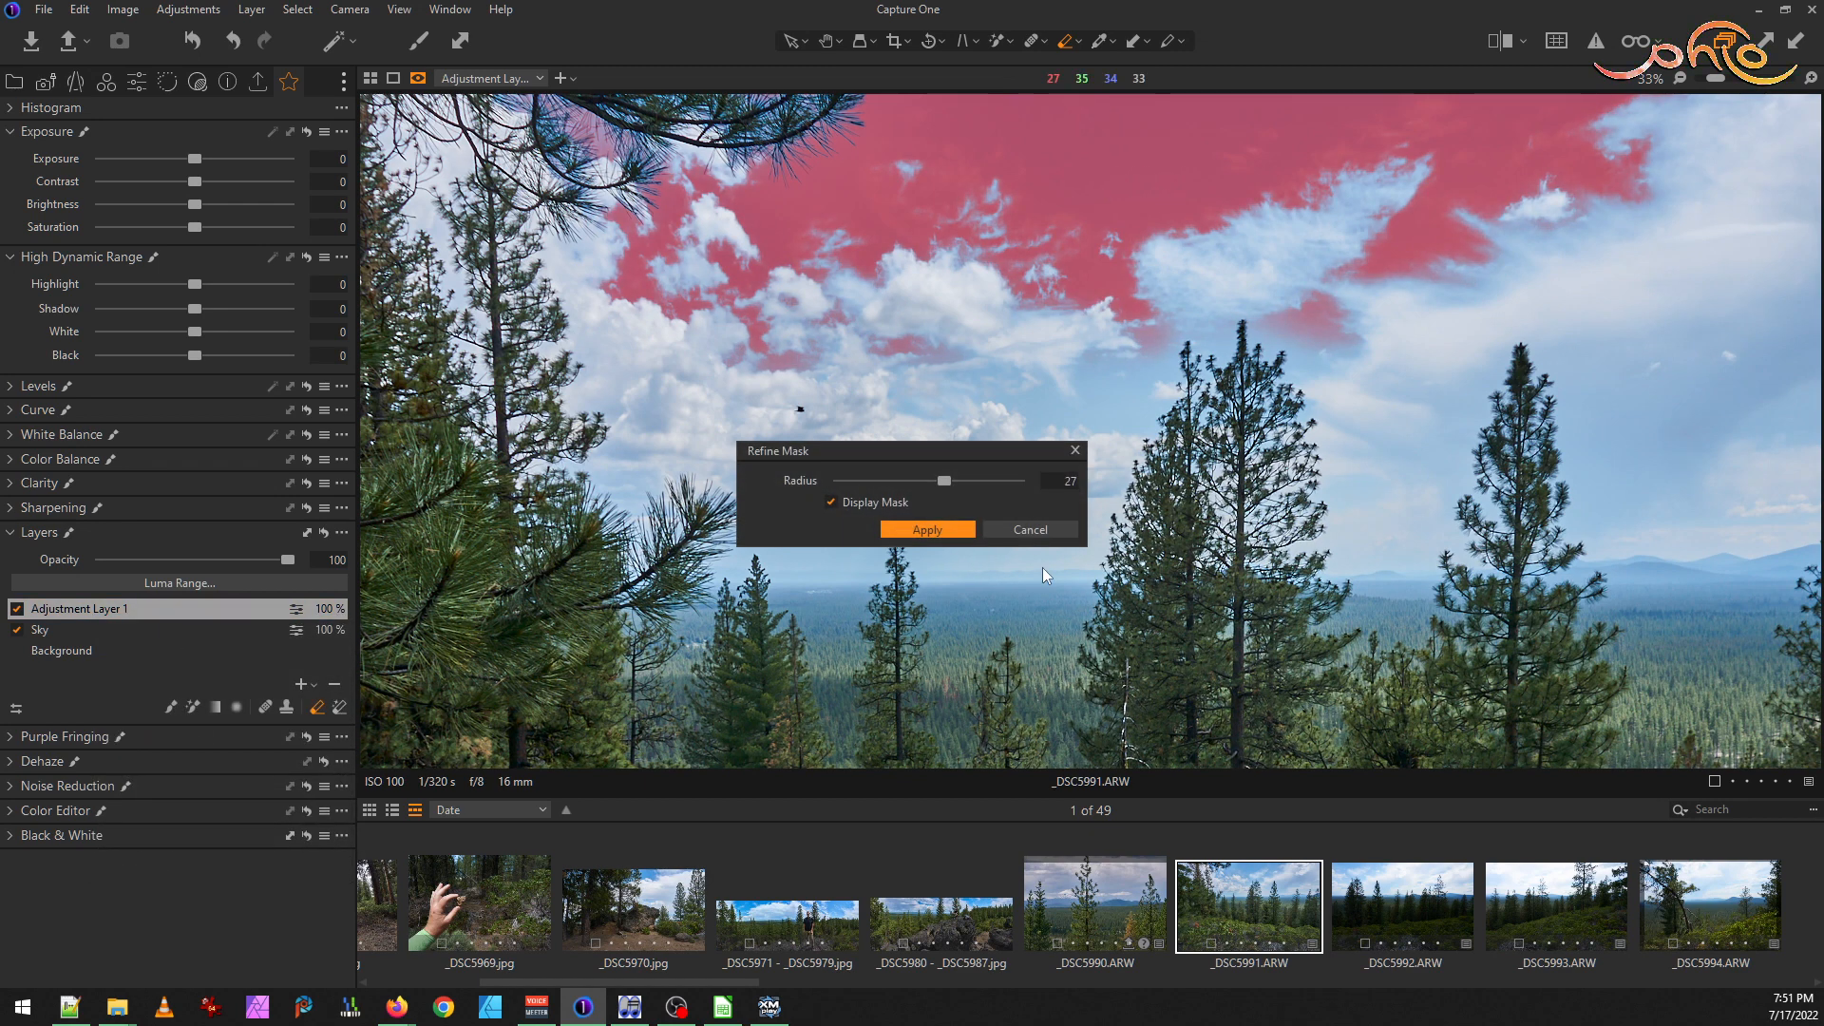
pyautogui.moveTo(956, 475); pyautogui.dragTo(1006, 483)
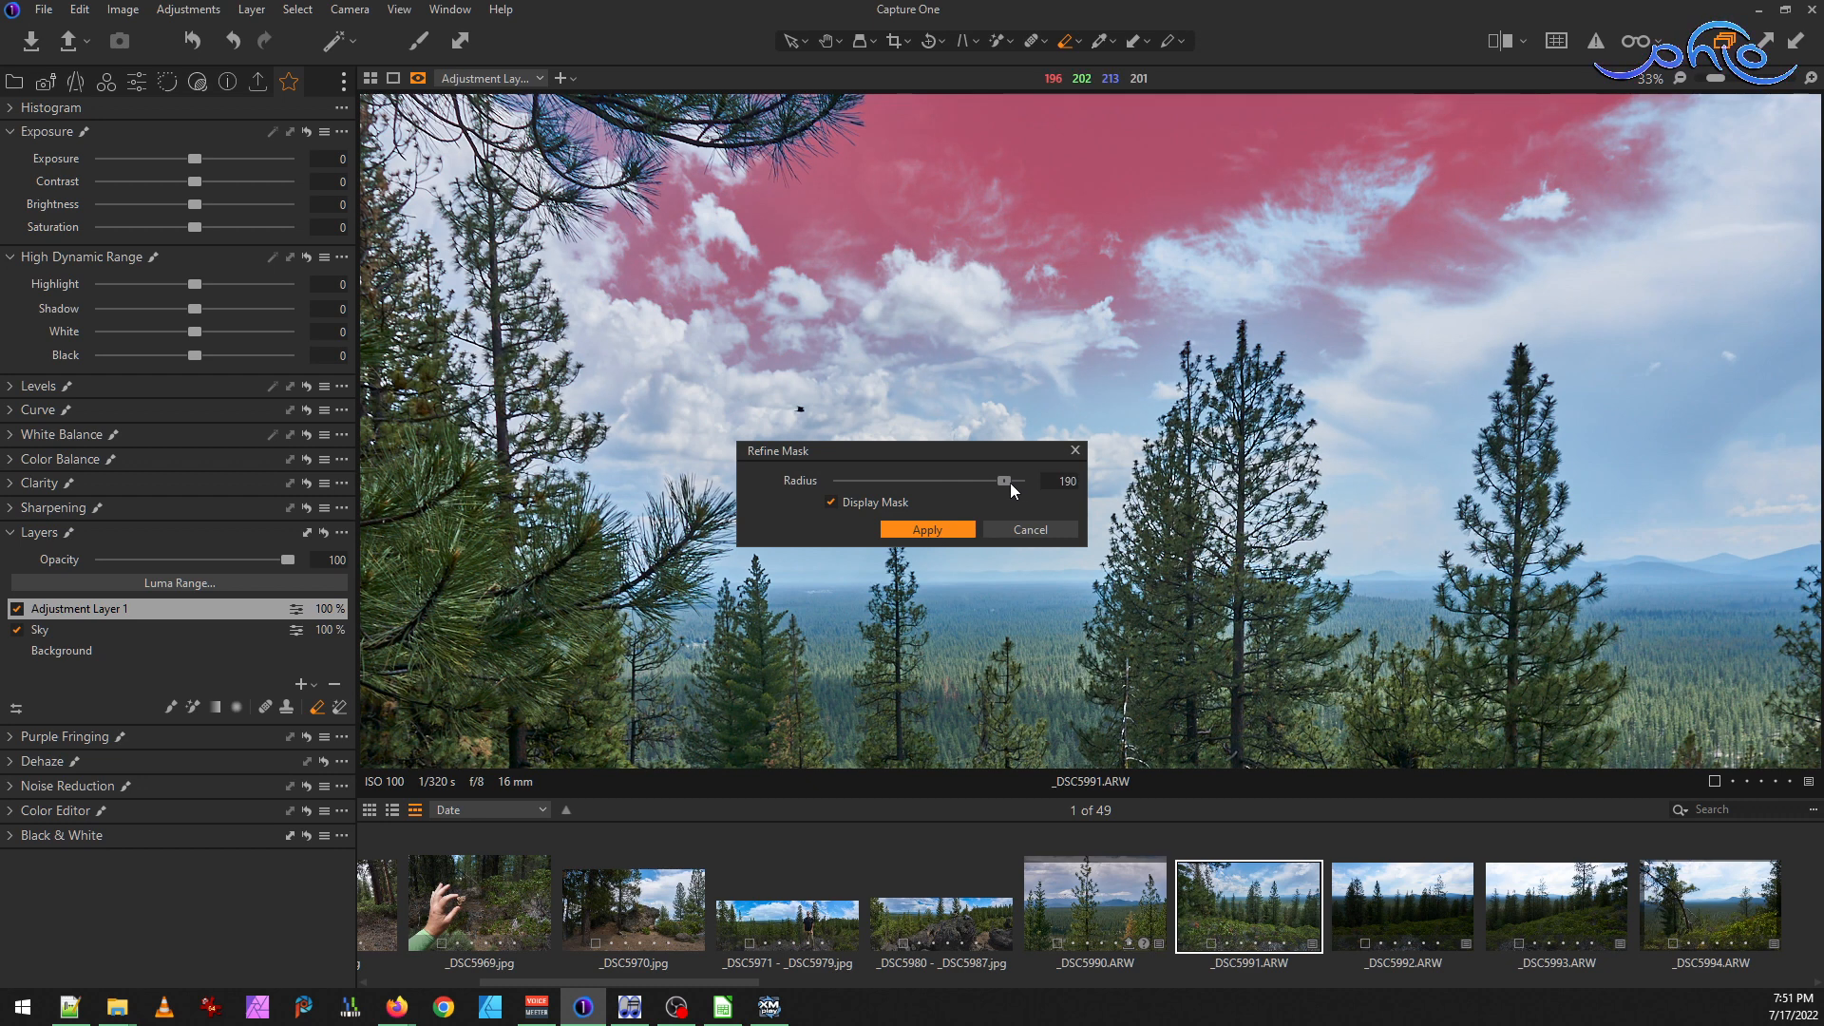
pyautogui.moveTo(1040, 488); pyautogui.dragTo(1022, 487)
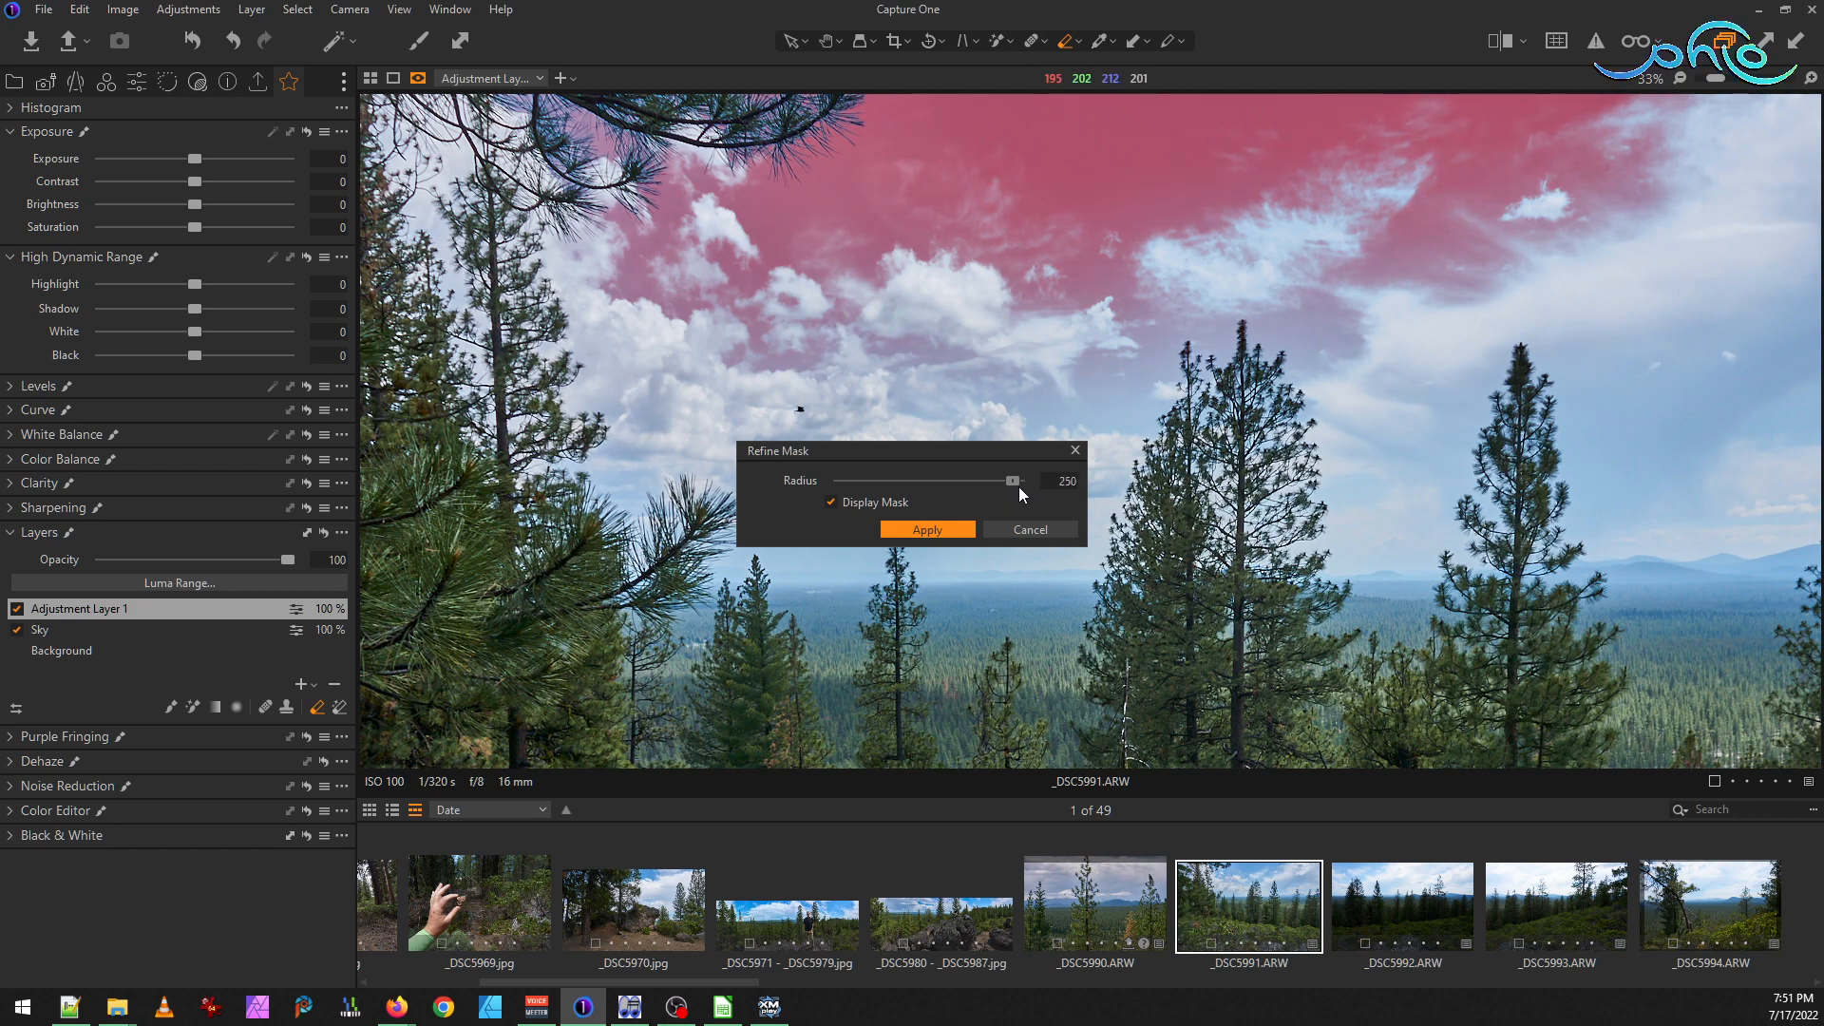
pyautogui.click(927, 528)
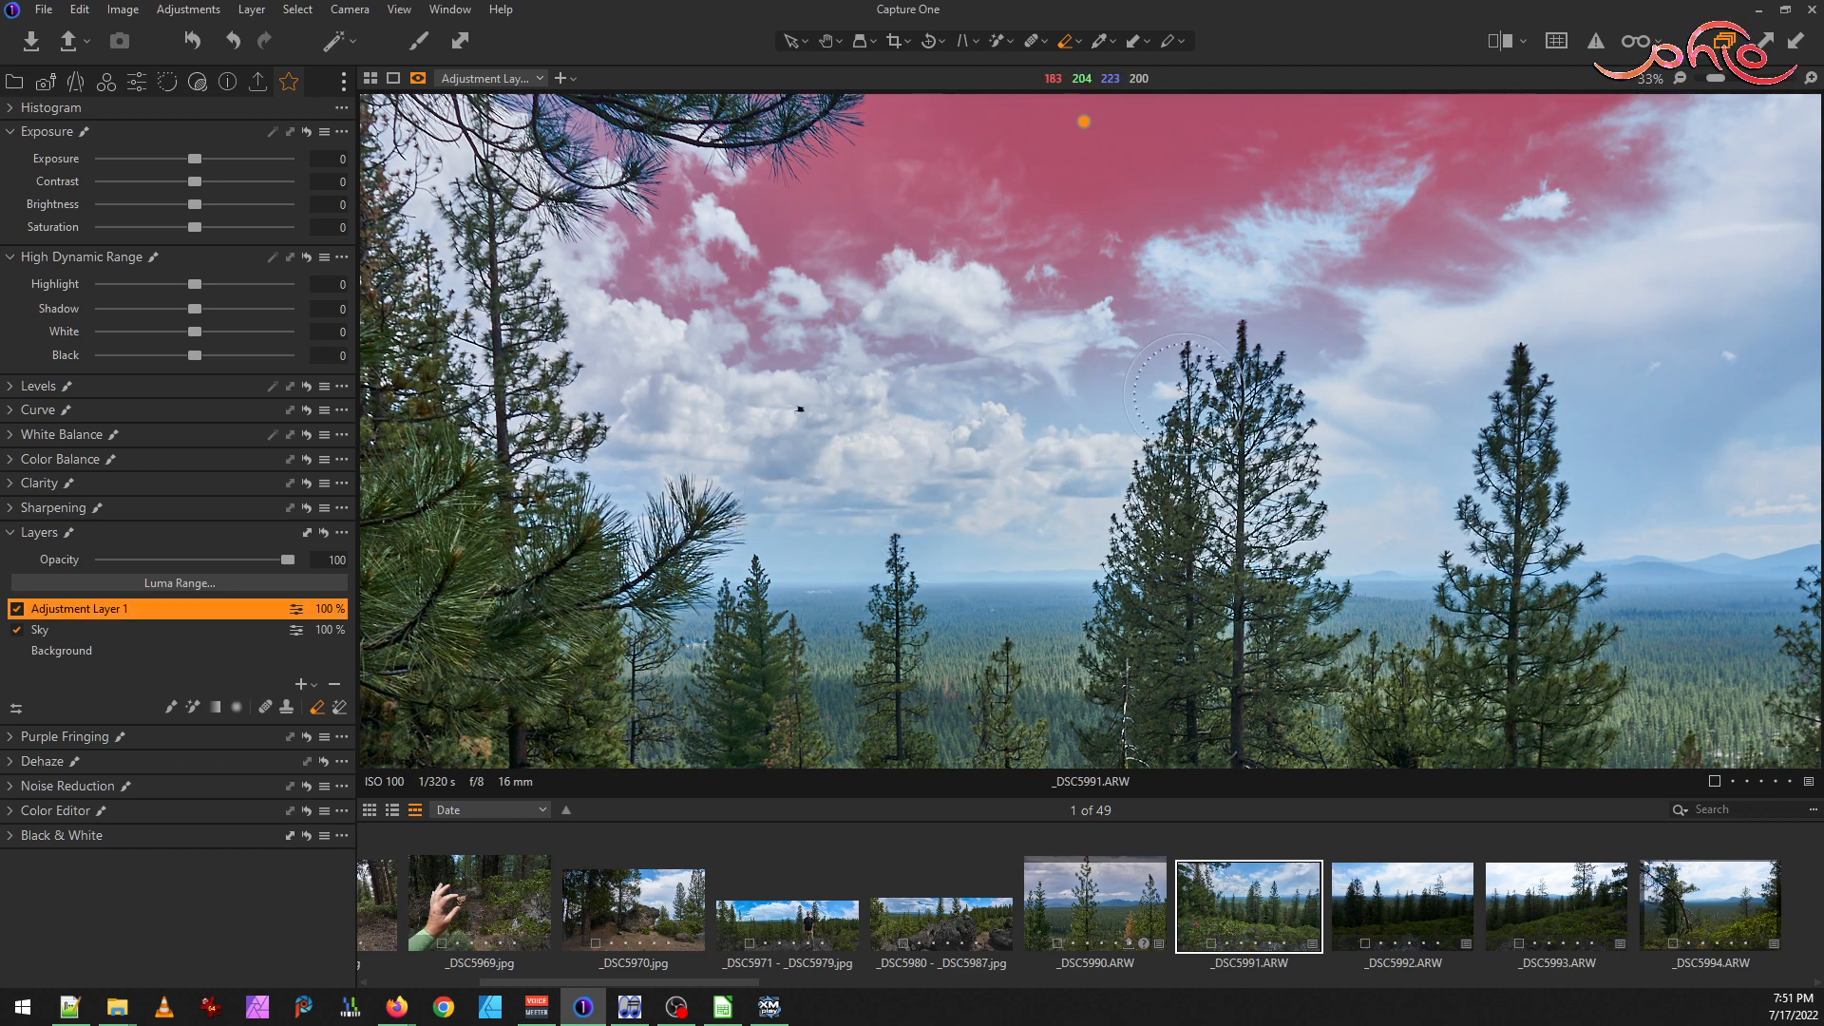
# Hide the mask overlay and select the Sky layer with the whole photo in view
pyautogui.press('m')
pyautogui.scroll(-3, 1185, 394)
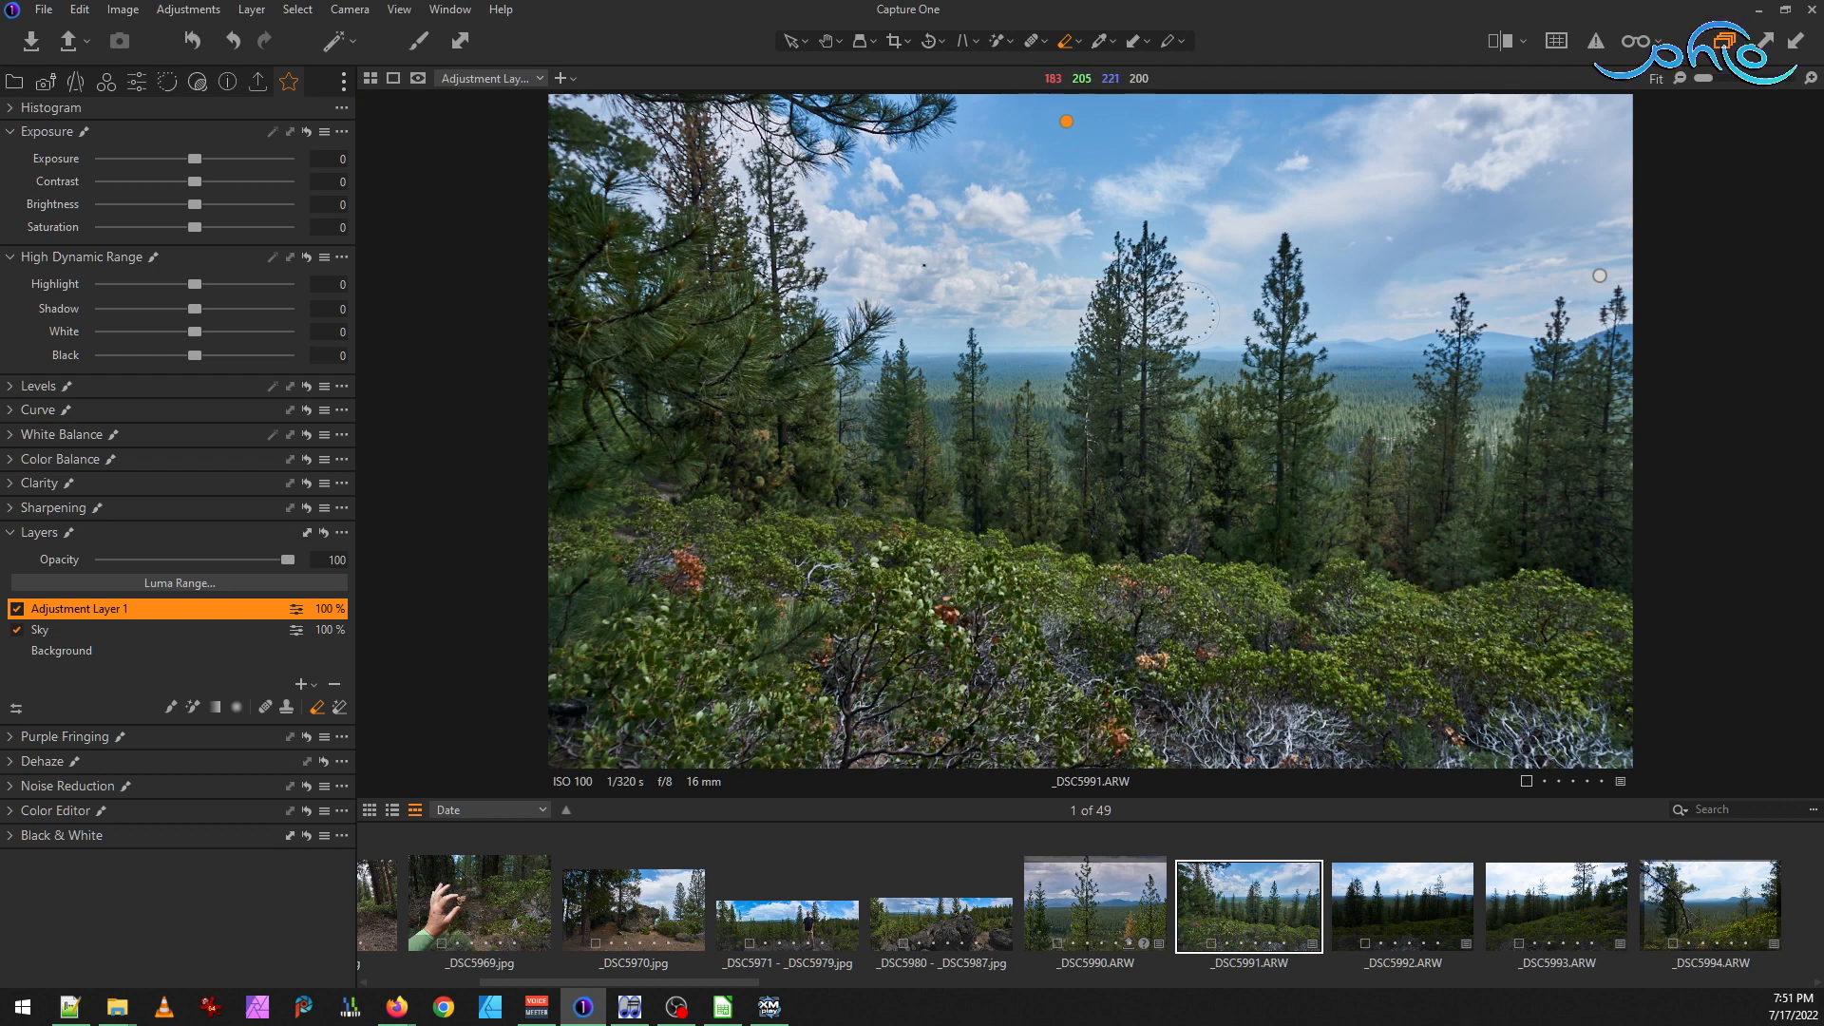
pyautogui.click(48, 631)
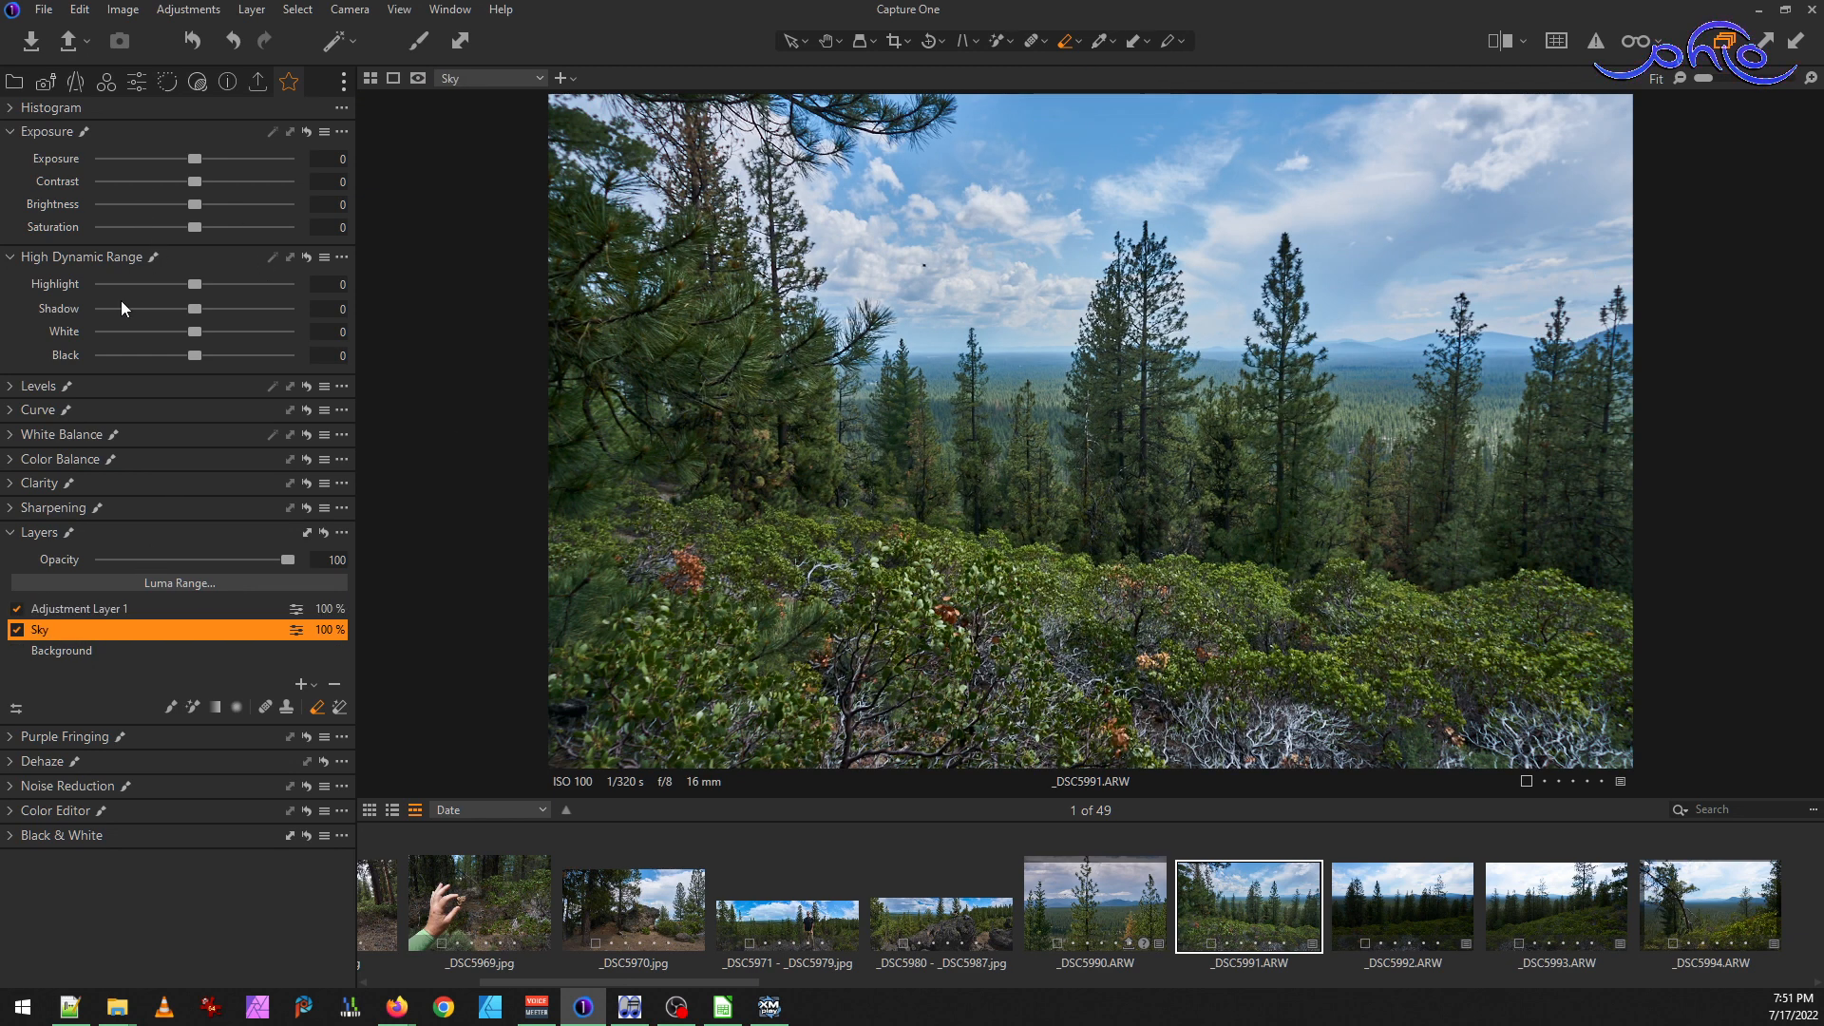
# Set the Sky layer's RGB levels to 14 for the blacks, -0.07 for the midtones and 251 for the whites
pyautogui.click(9, 388)
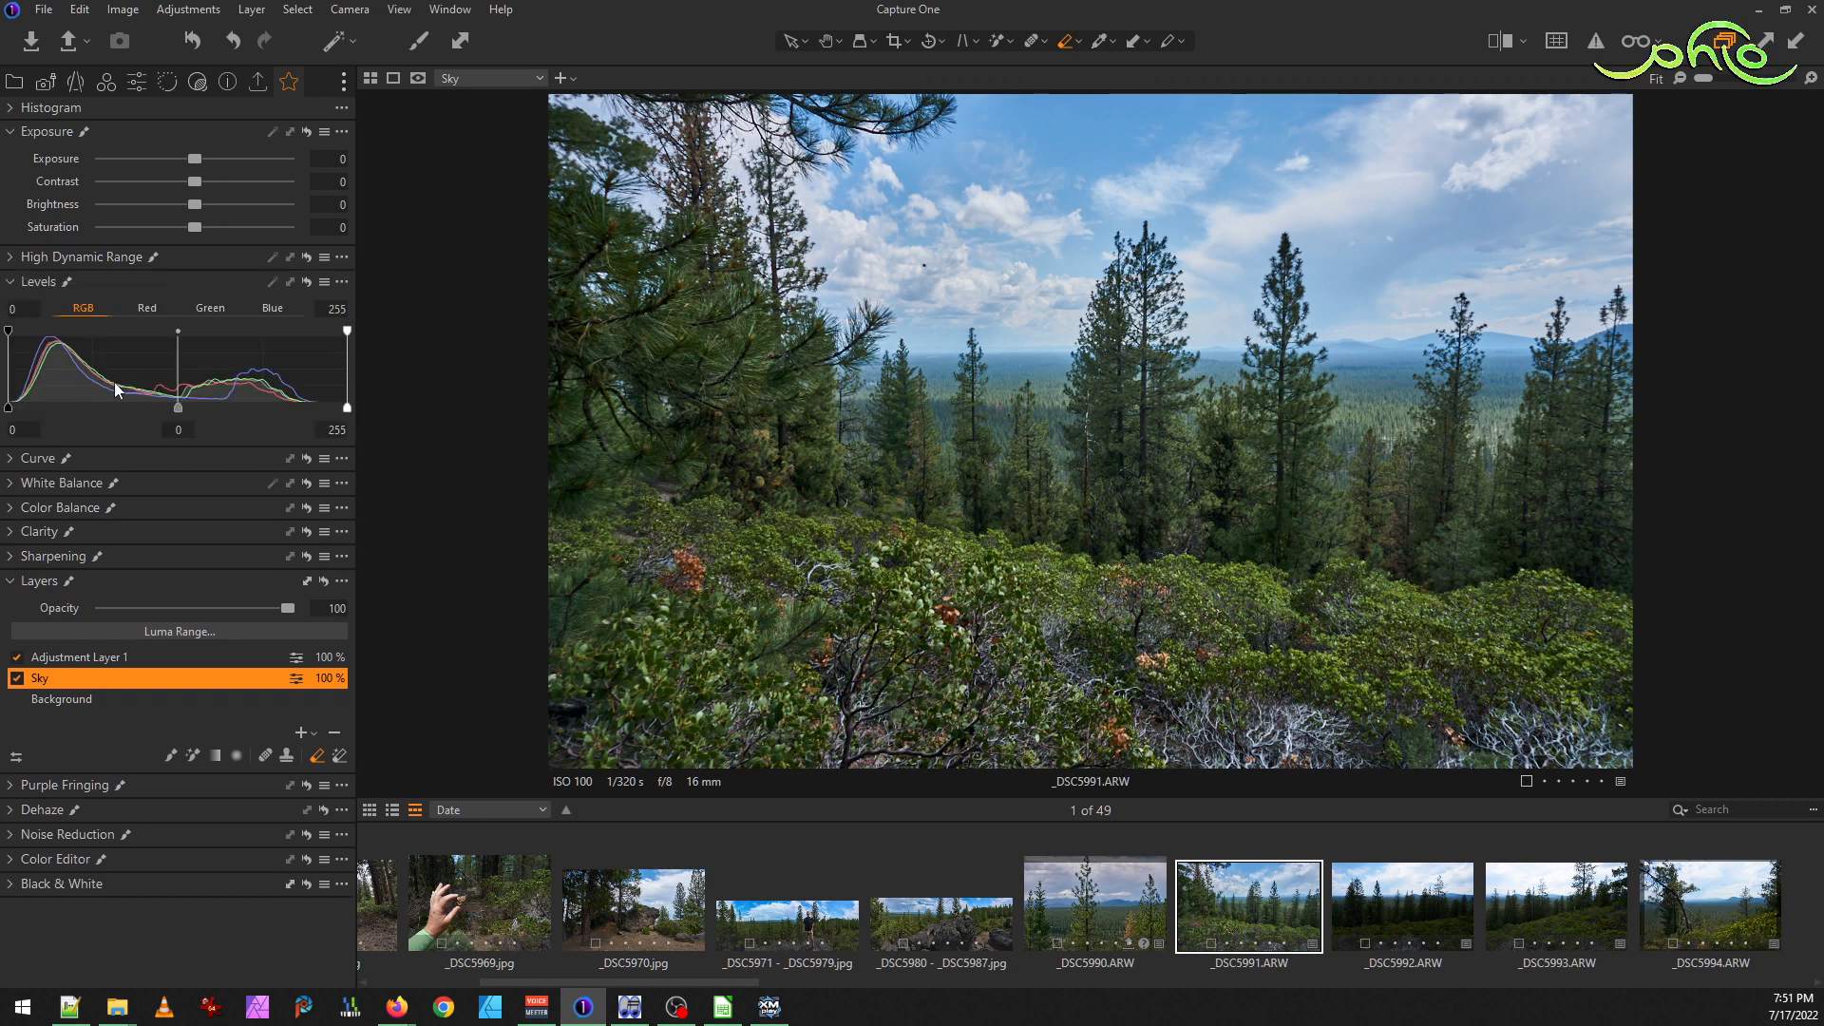
pyautogui.moveTo(11, 412); pyautogui.dragTo(28, 415)
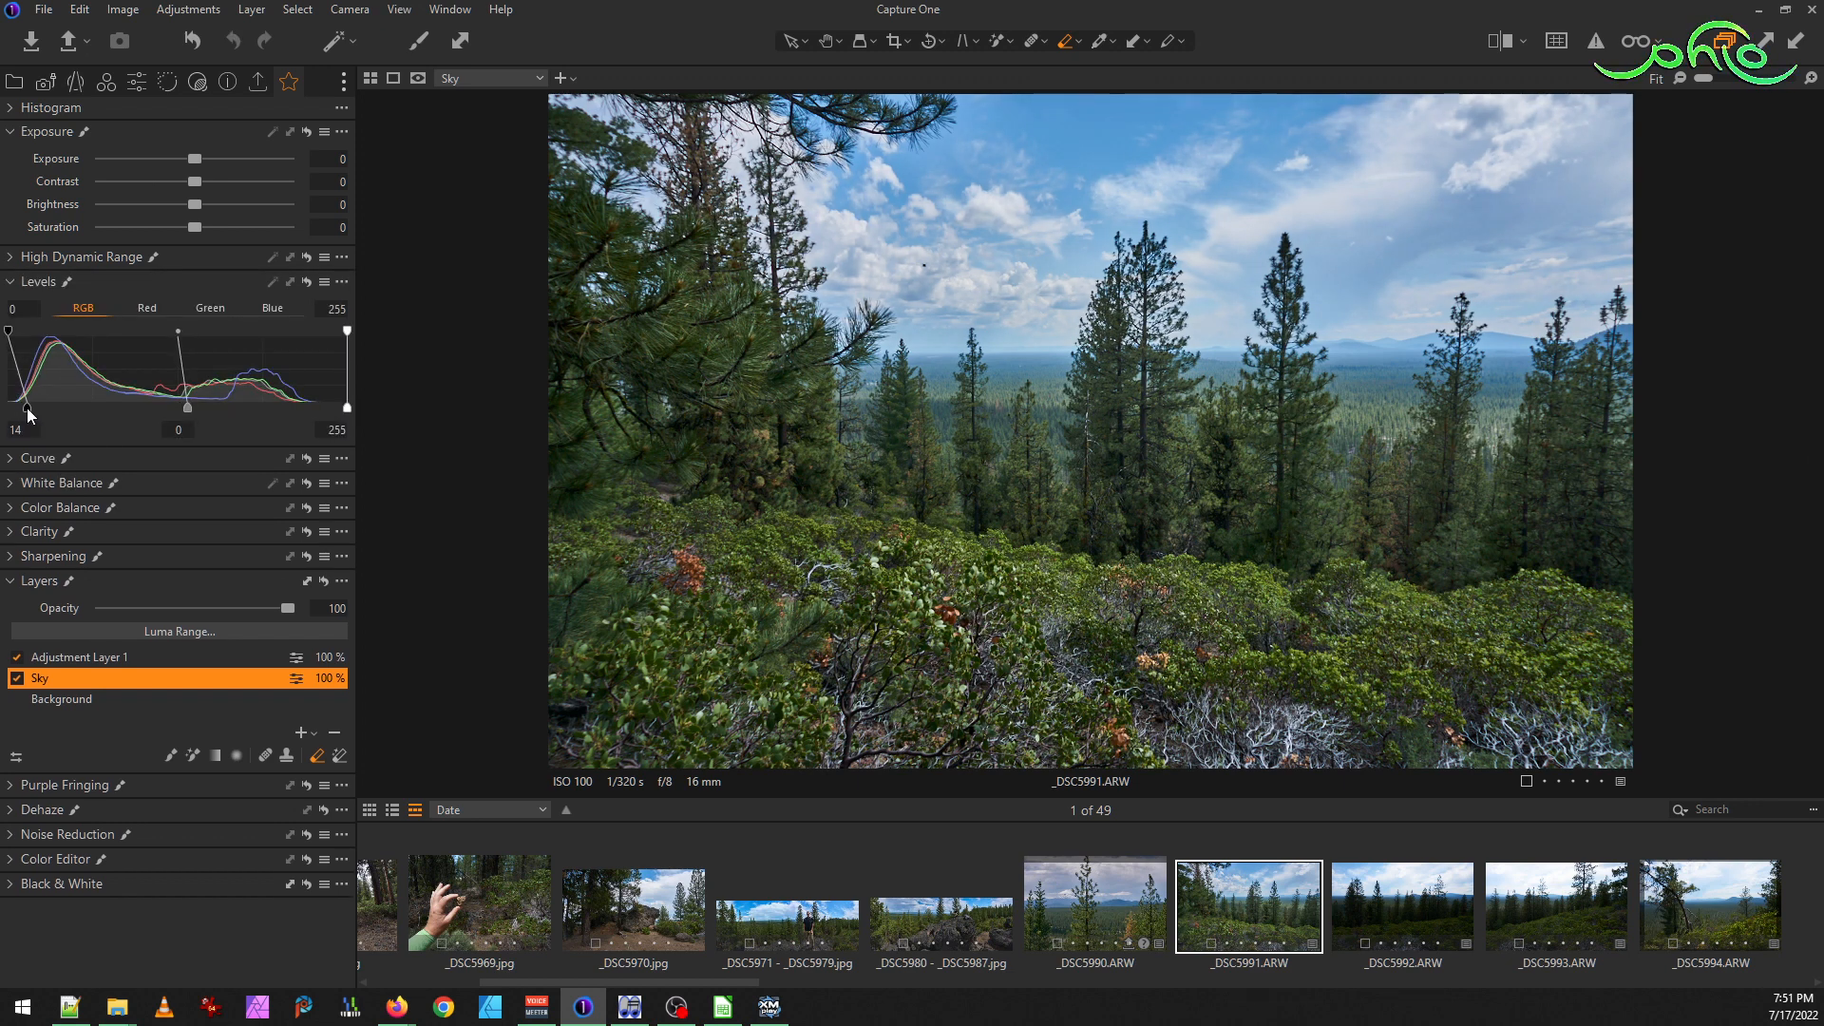
pyautogui.moveTo(347, 410); pyautogui.dragTo(338, 412)
pyautogui.moveTo(189, 408); pyautogui.dragTo(199, 406)
# Set Adjustment Layer 1's saturation to 20 and compare the whole photo before and after in split view
pyautogui.click(61, 660)
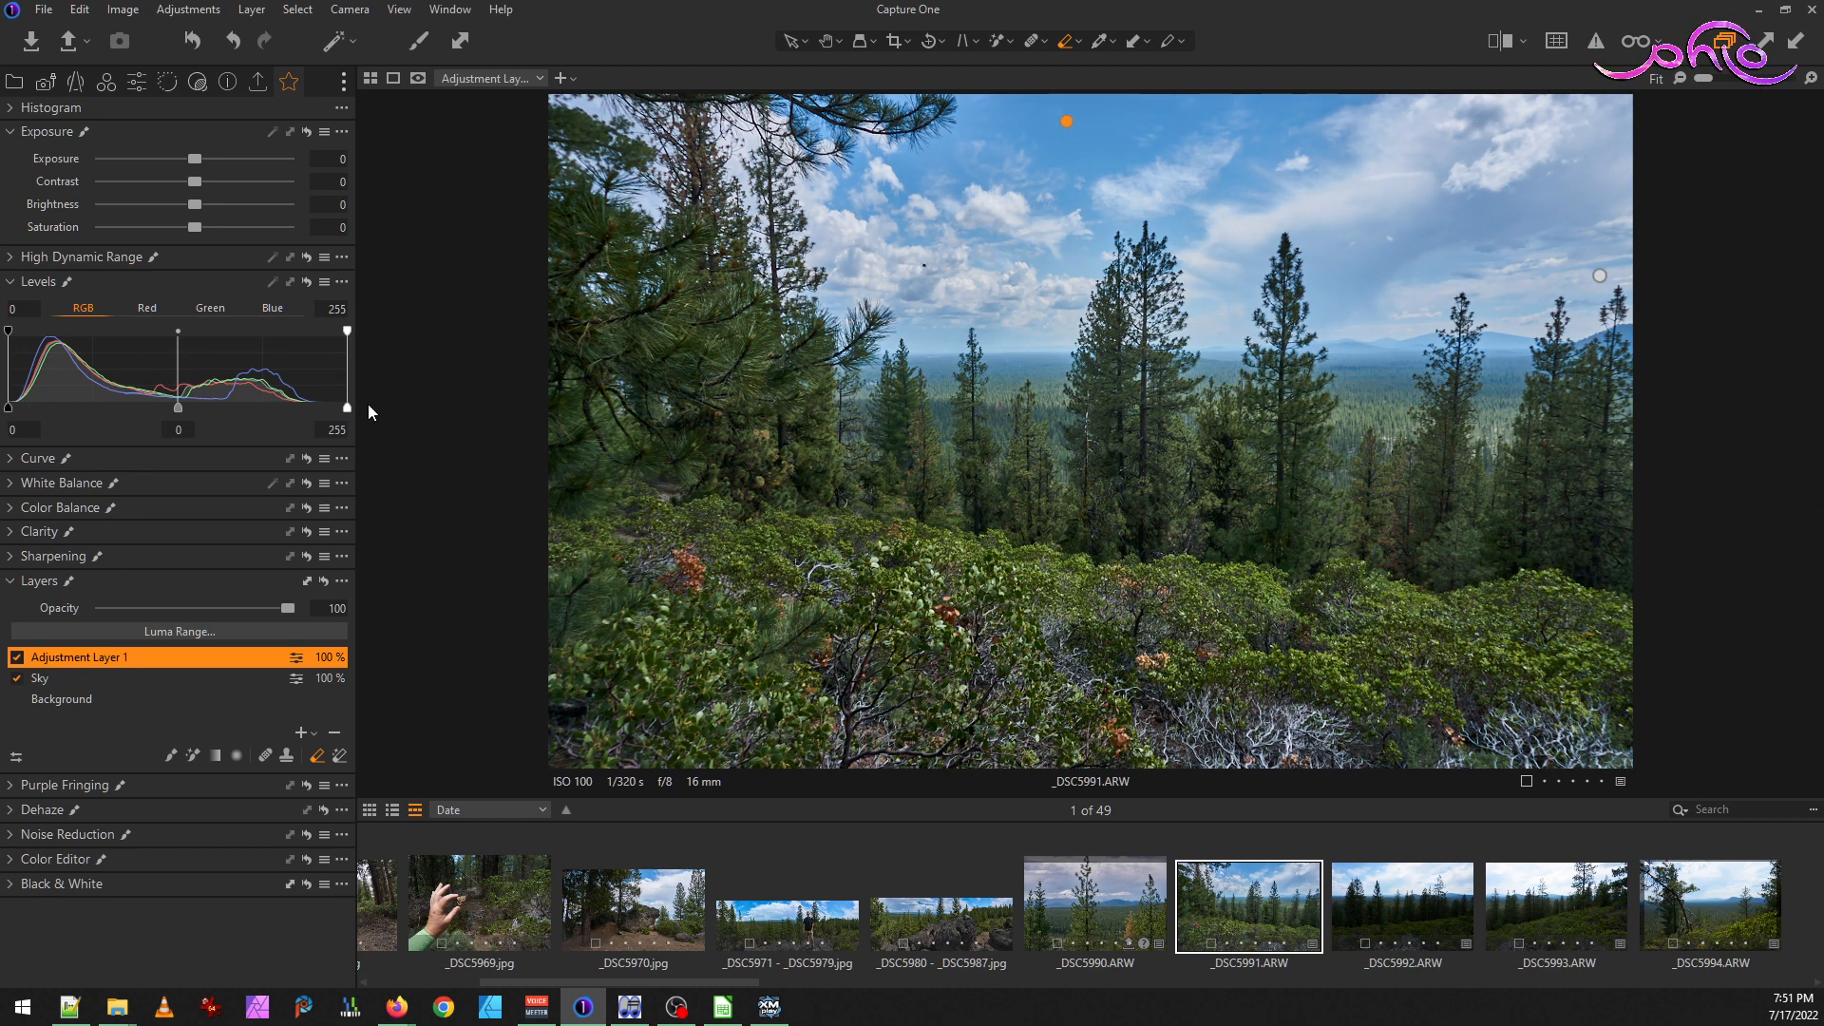
pyautogui.moveTo(195, 232); pyautogui.dragTo(215, 234)
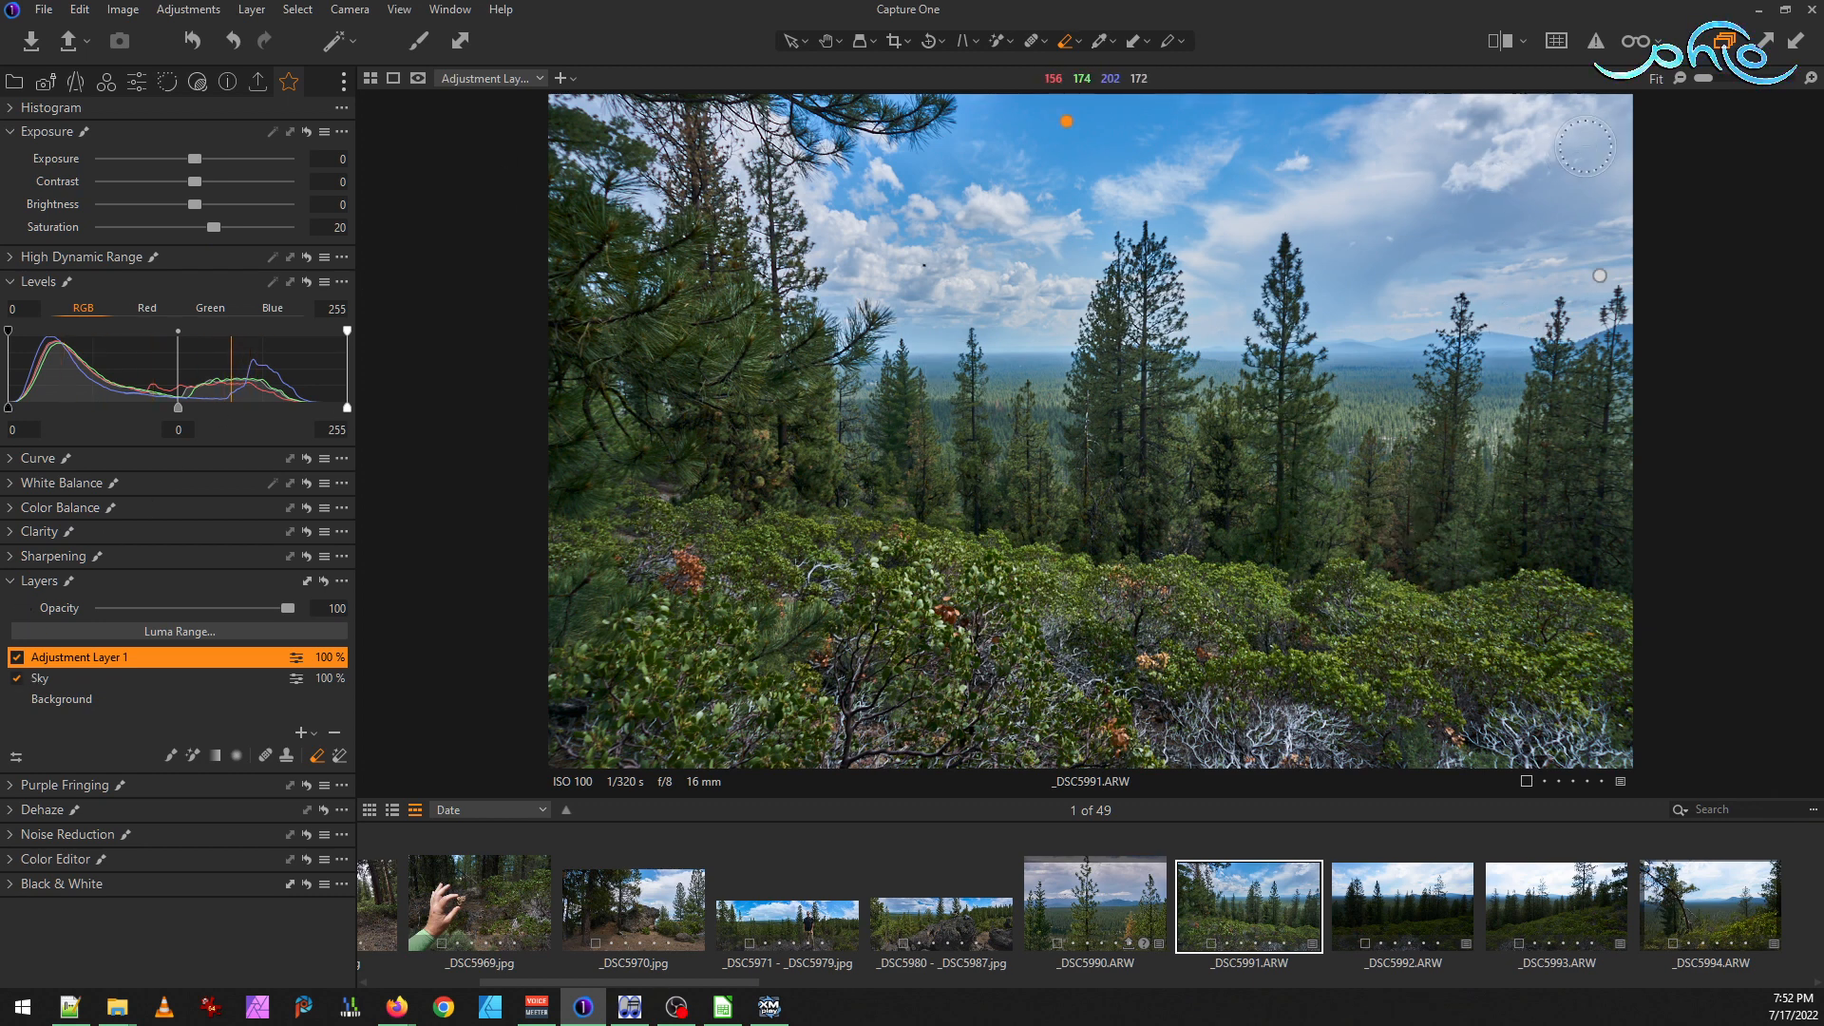
pyautogui.click(1508, 53)
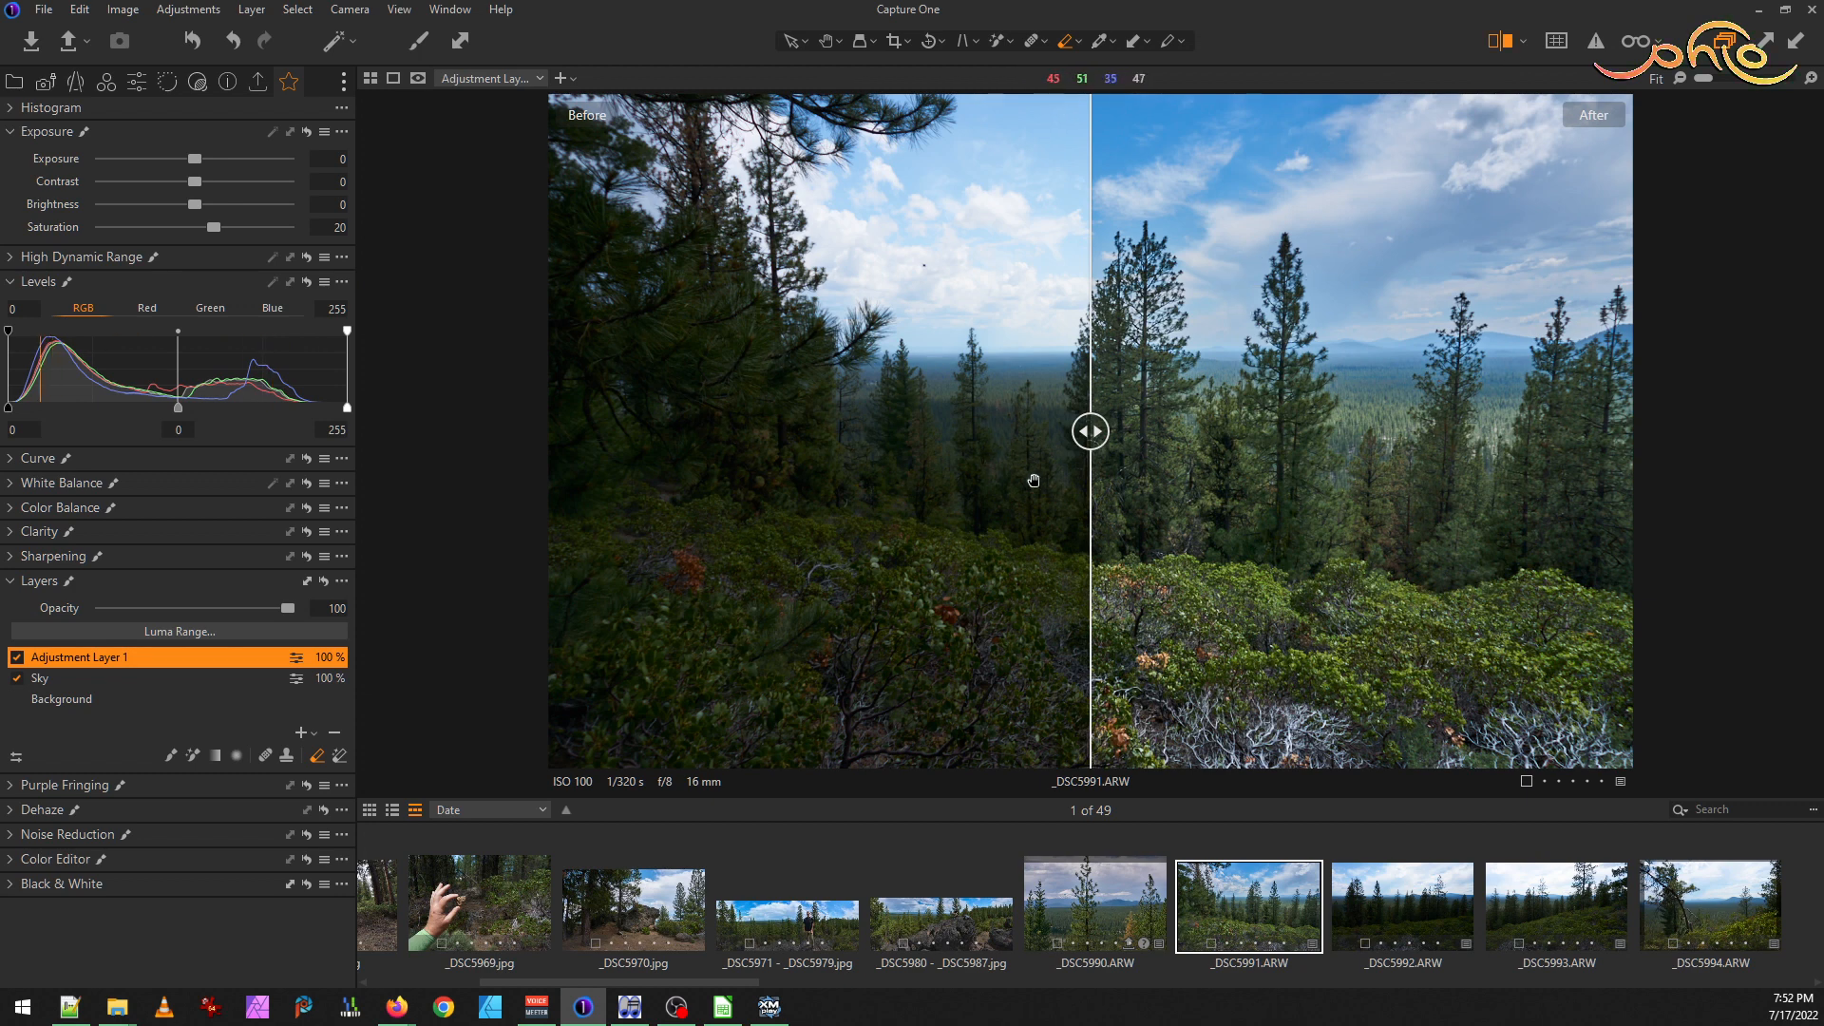
pyautogui.moveTo(1090, 431); pyautogui.dragTo(1193, 431)
pyautogui.moveTo(1136, 563); pyautogui.dragTo(363, 593)
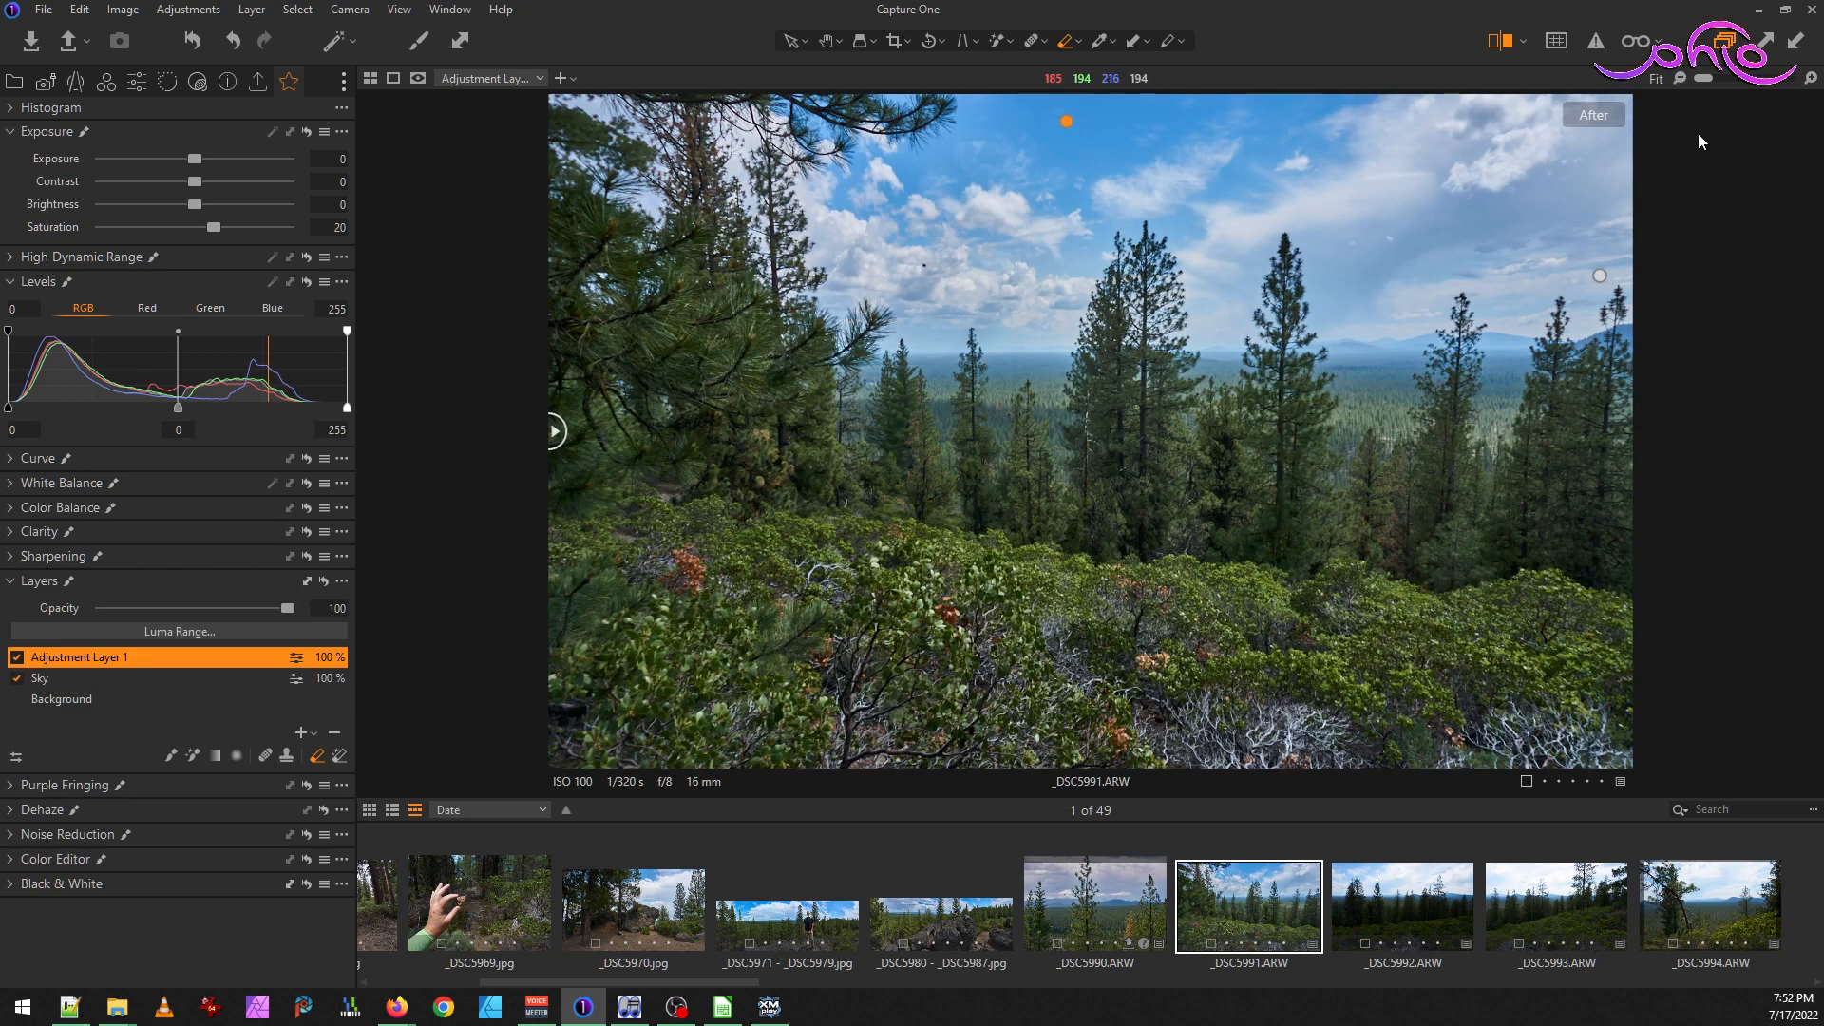
pyautogui.click(1502, 41)
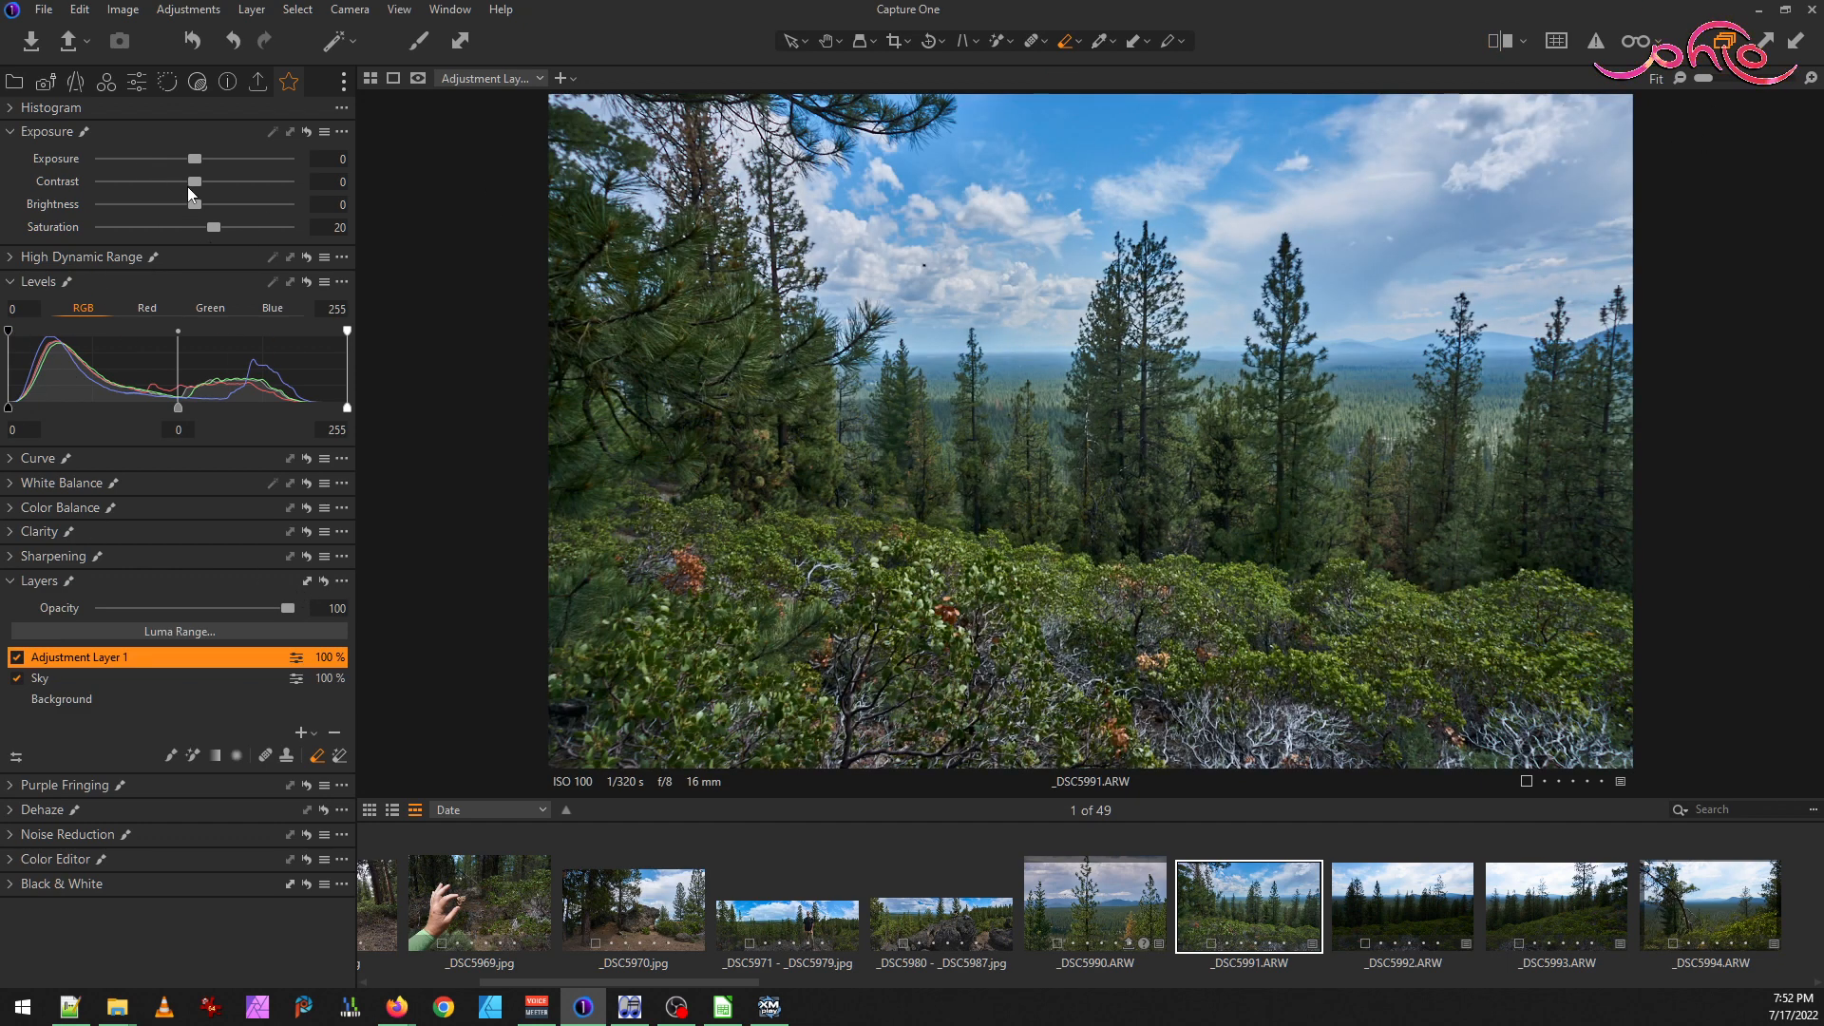
# On the Background layer, set brightness to -1, shadow to 22 and highlight to -84
pyautogui.click(51, 703)
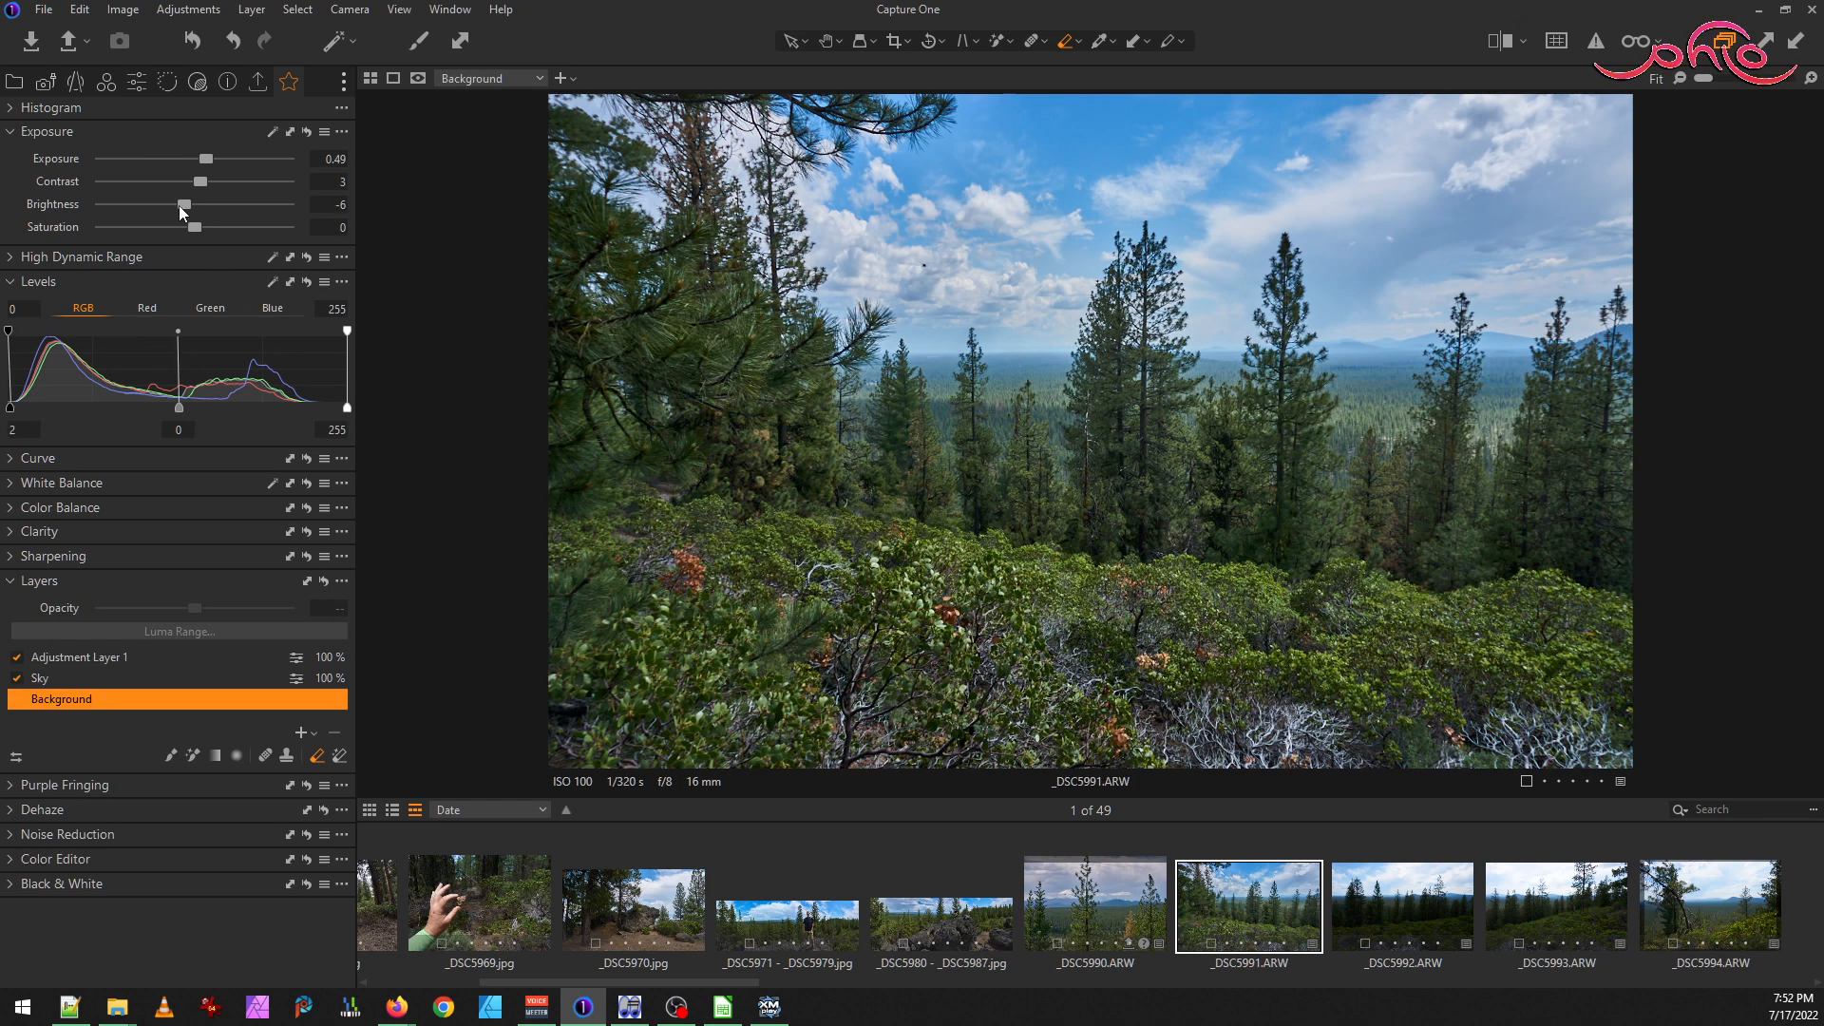
pyautogui.moveTo(184, 207); pyautogui.dragTo(194, 209)
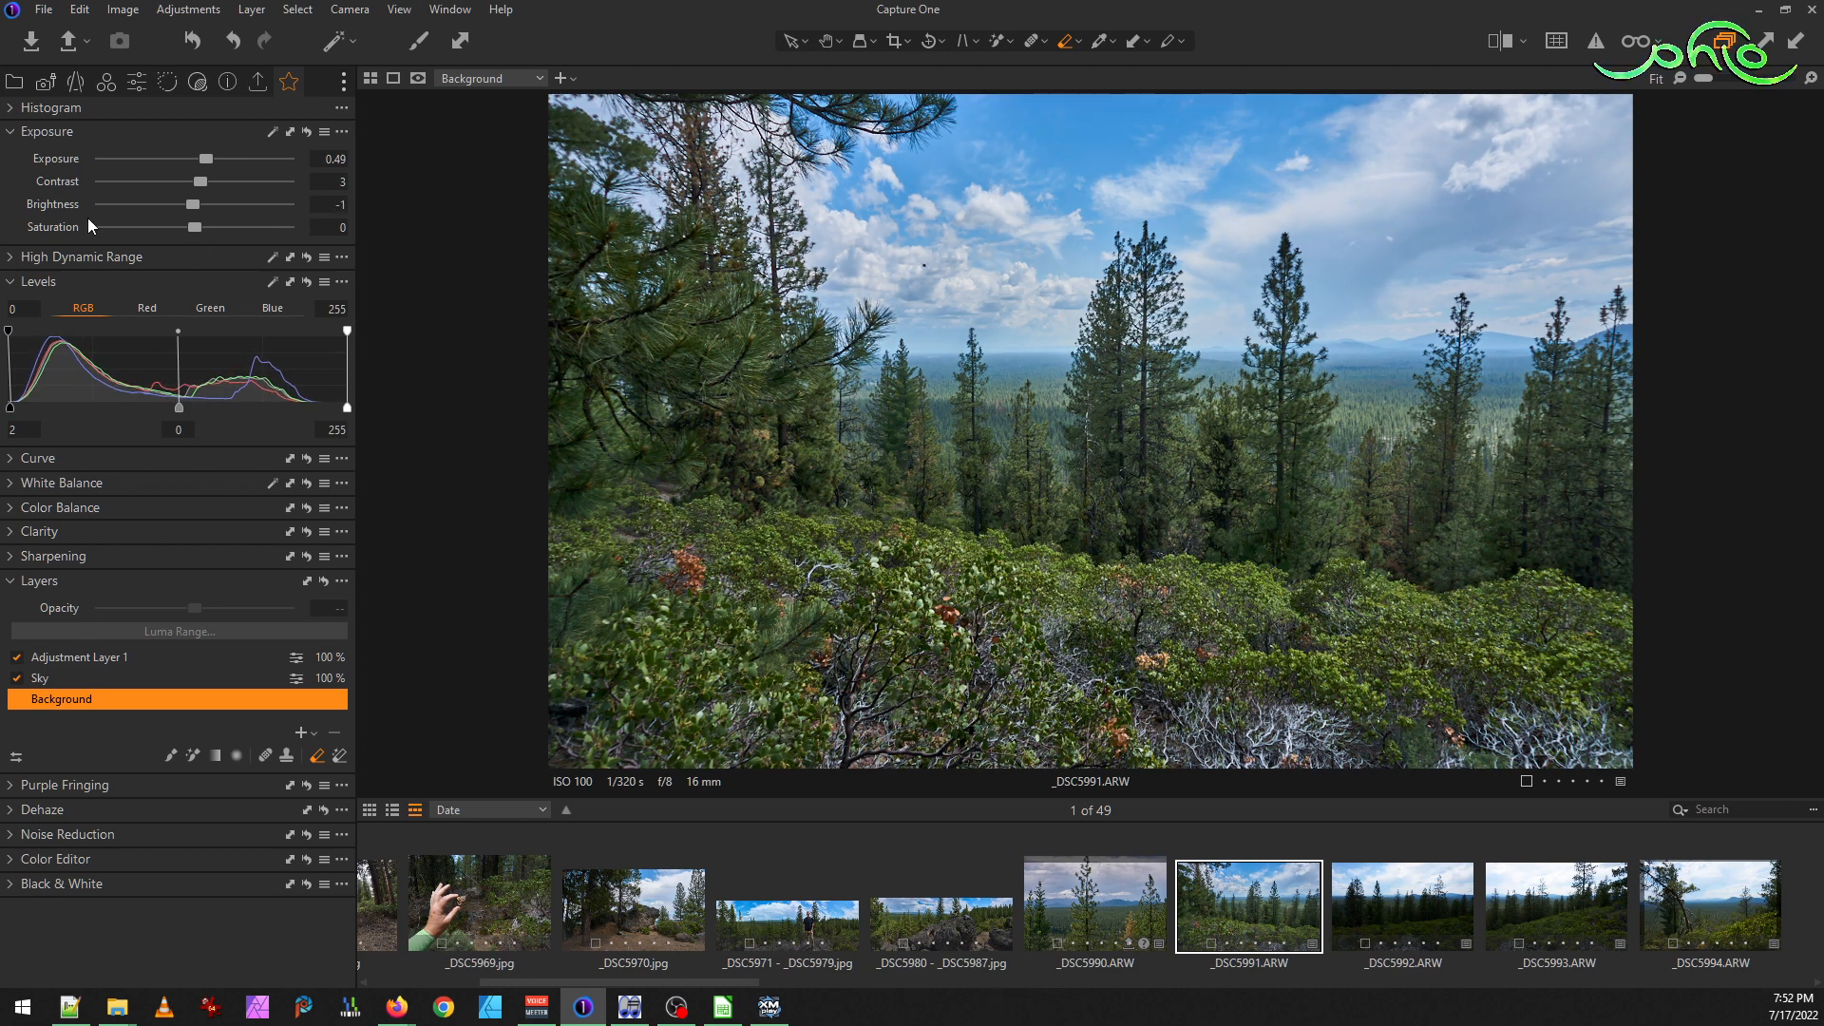
pyautogui.click(10, 258)
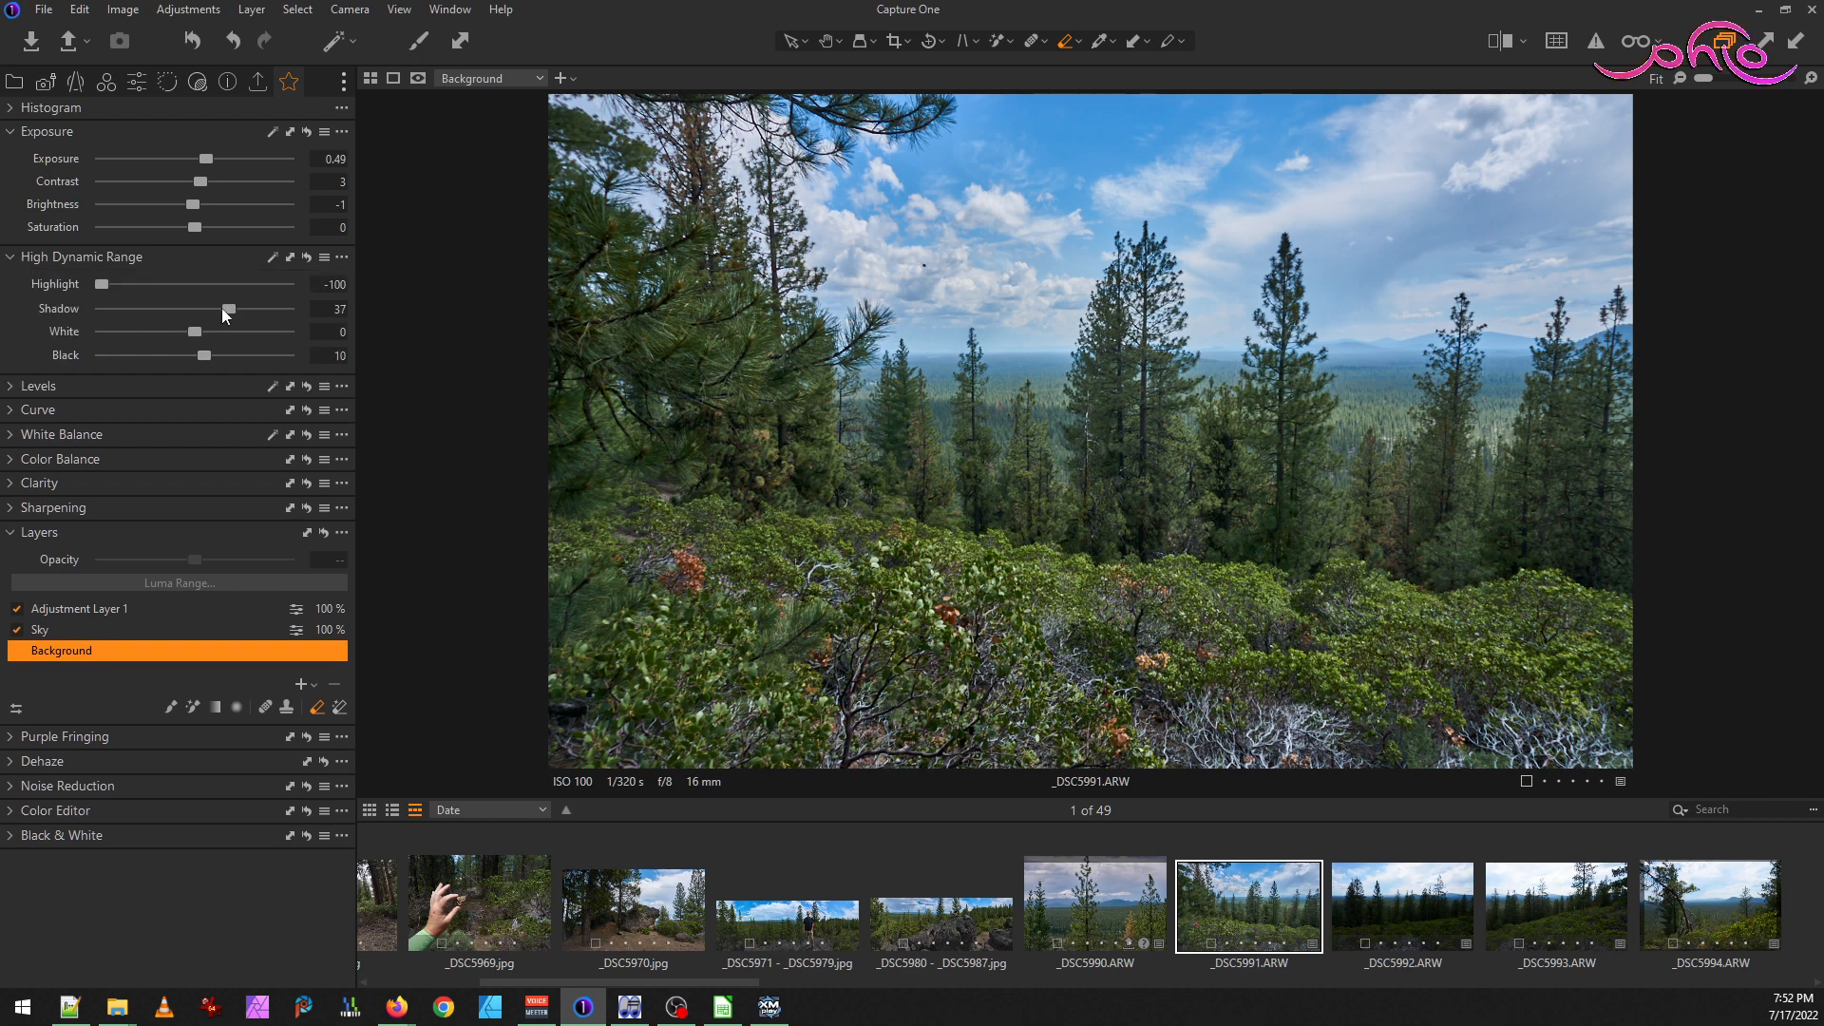
pyautogui.moveTo(231, 310); pyautogui.dragTo(215, 309)
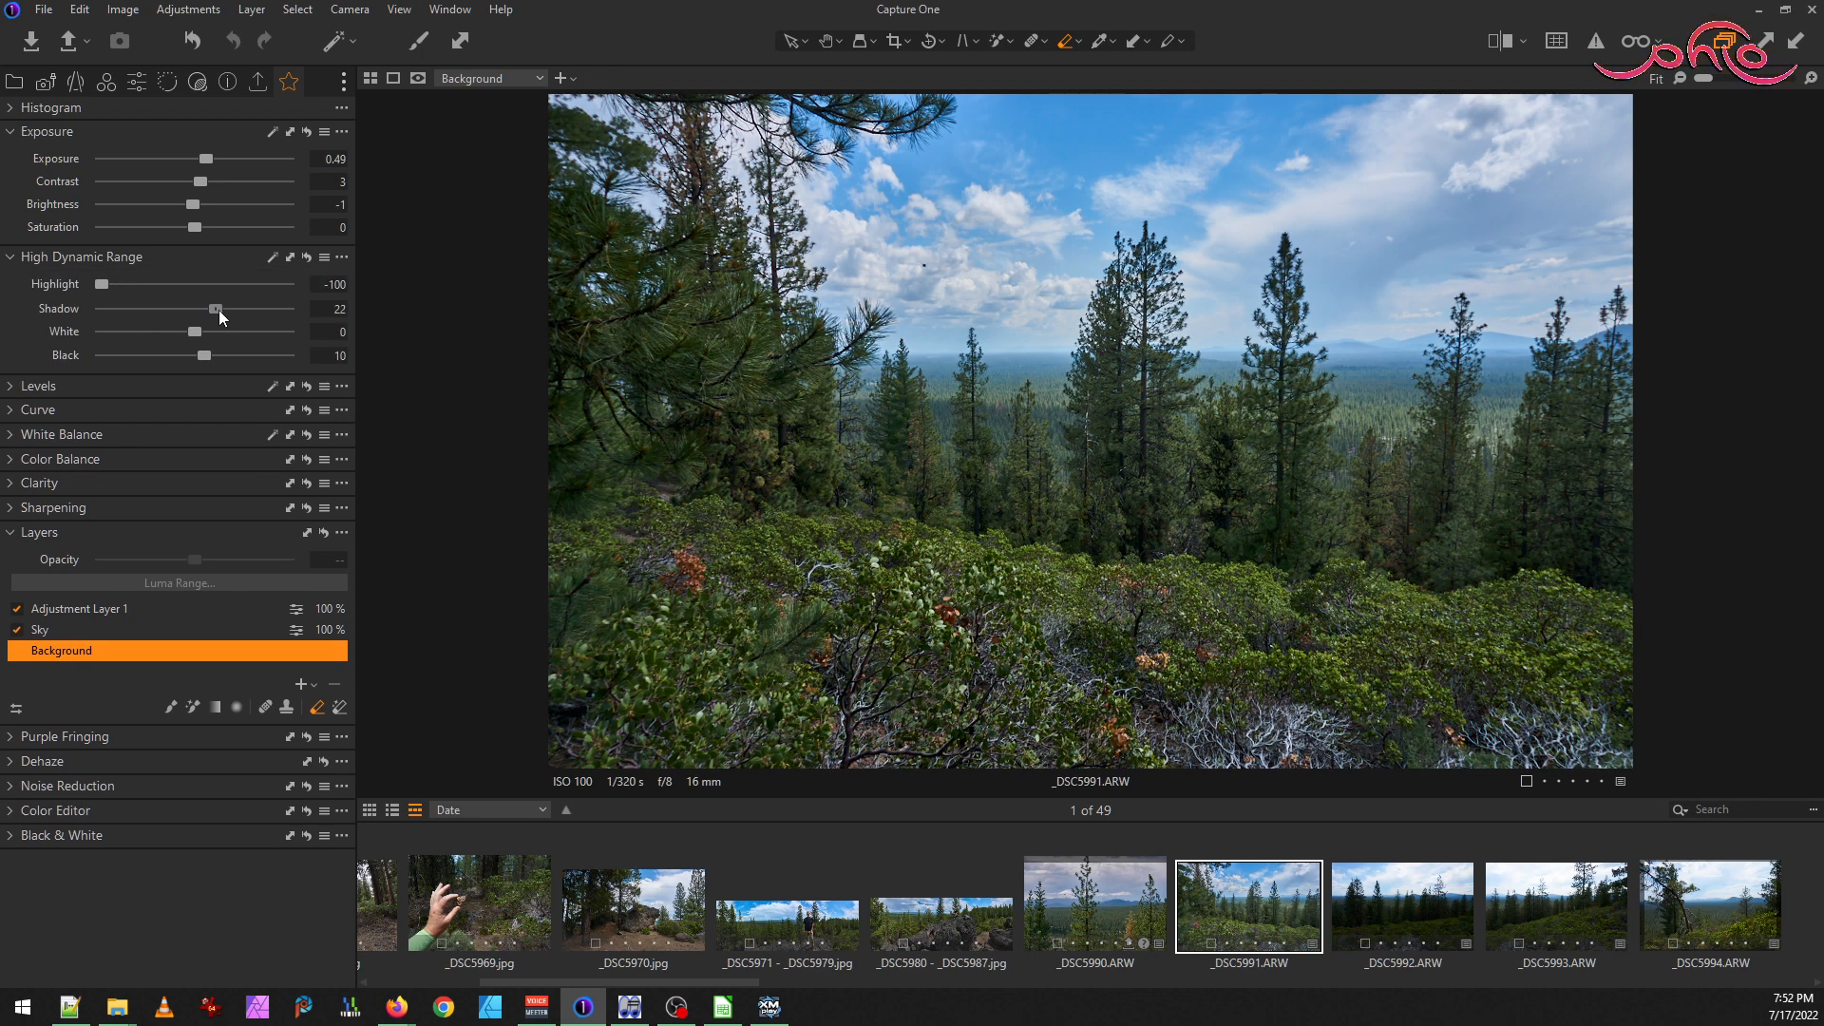
pyautogui.moveTo(102, 284); pyautogui.dragTo(117, 287)
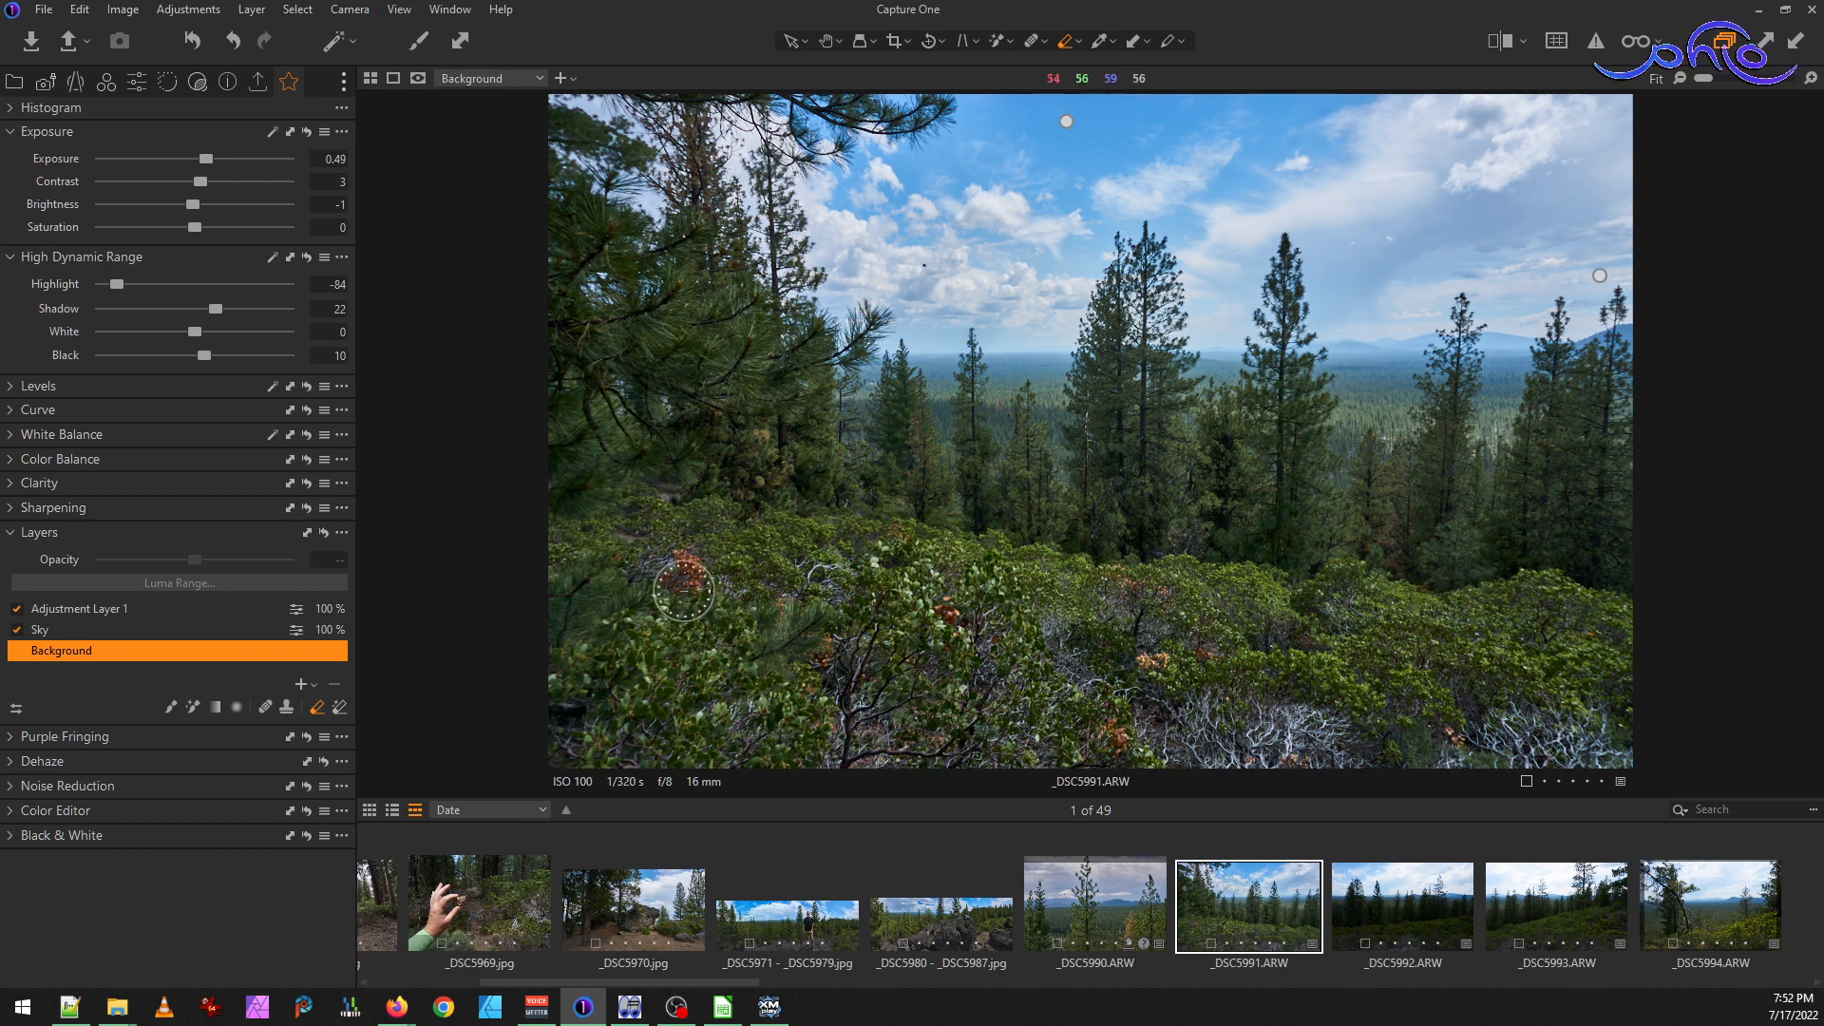
# Copy the adjustments and layers of _DSC5991.ARW and apply them to _DSC5992.ARW and _DSC5993.ARW
pyautogui.scroll(-2, 1433, 866)
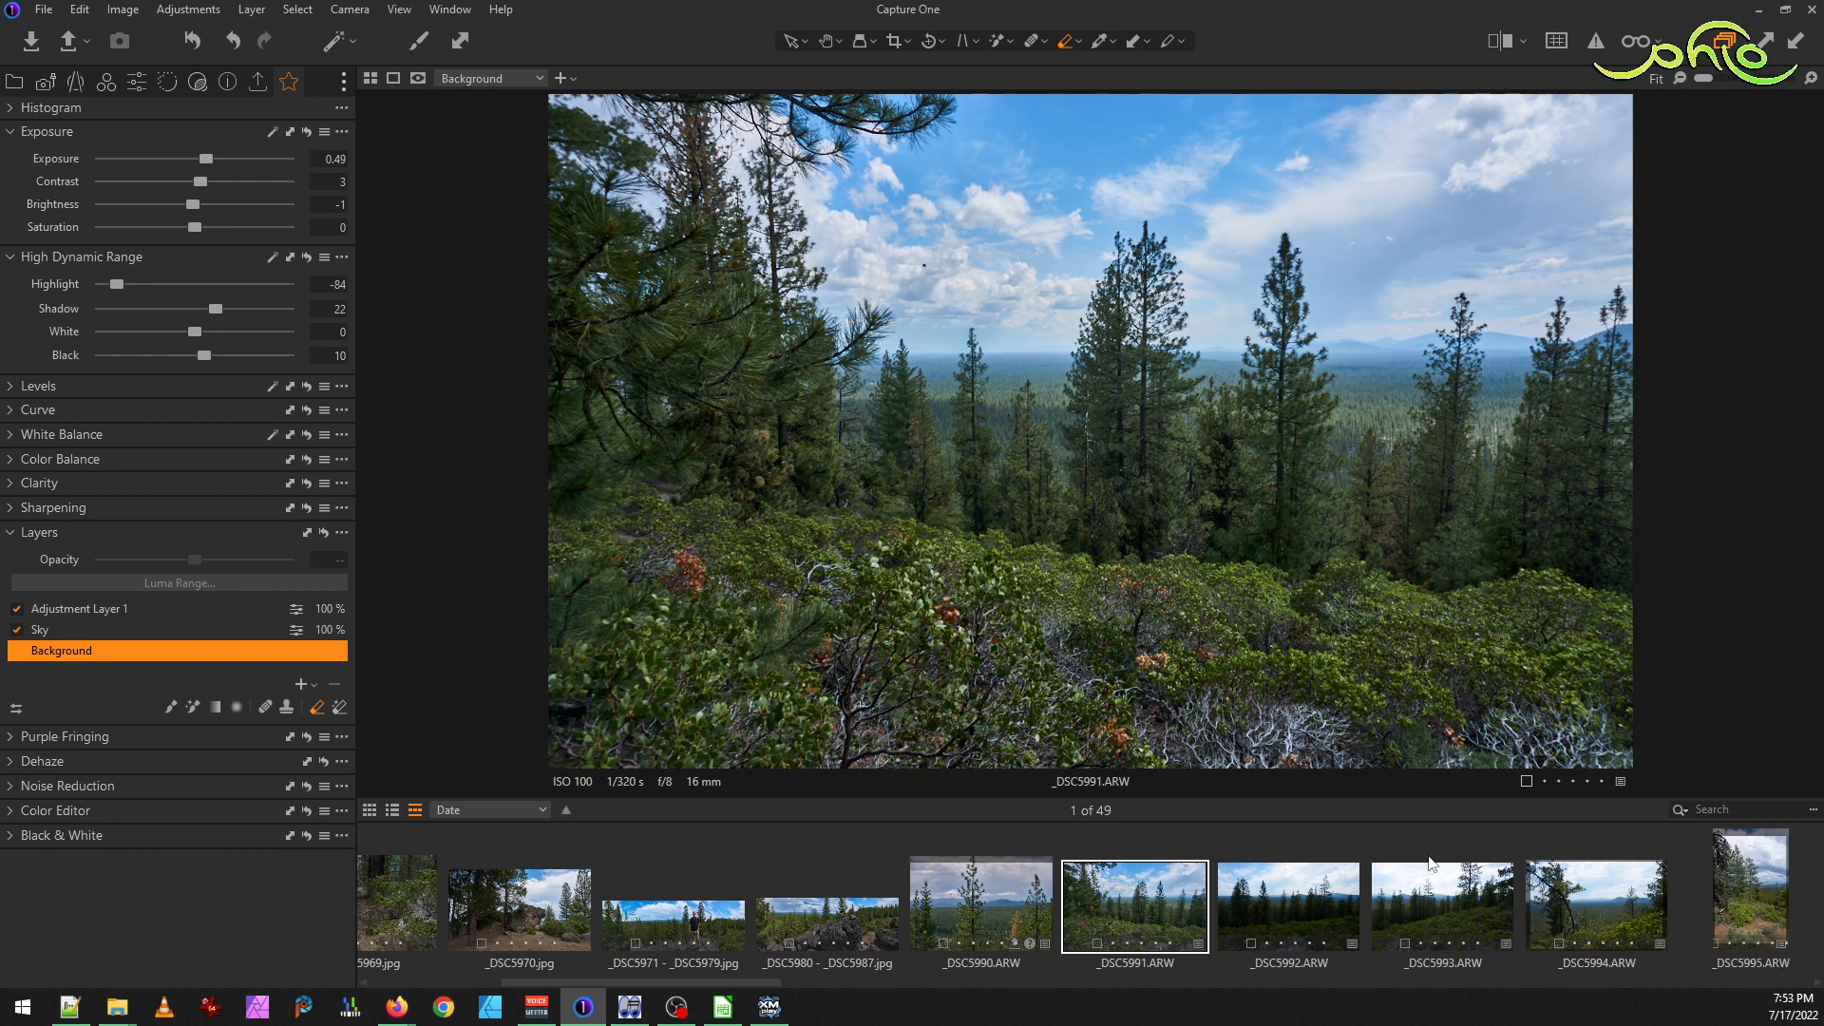
pyautogui.keyDown('shift'); pyautogui.click(1345, 909); pyautogui.keyUp('shift')
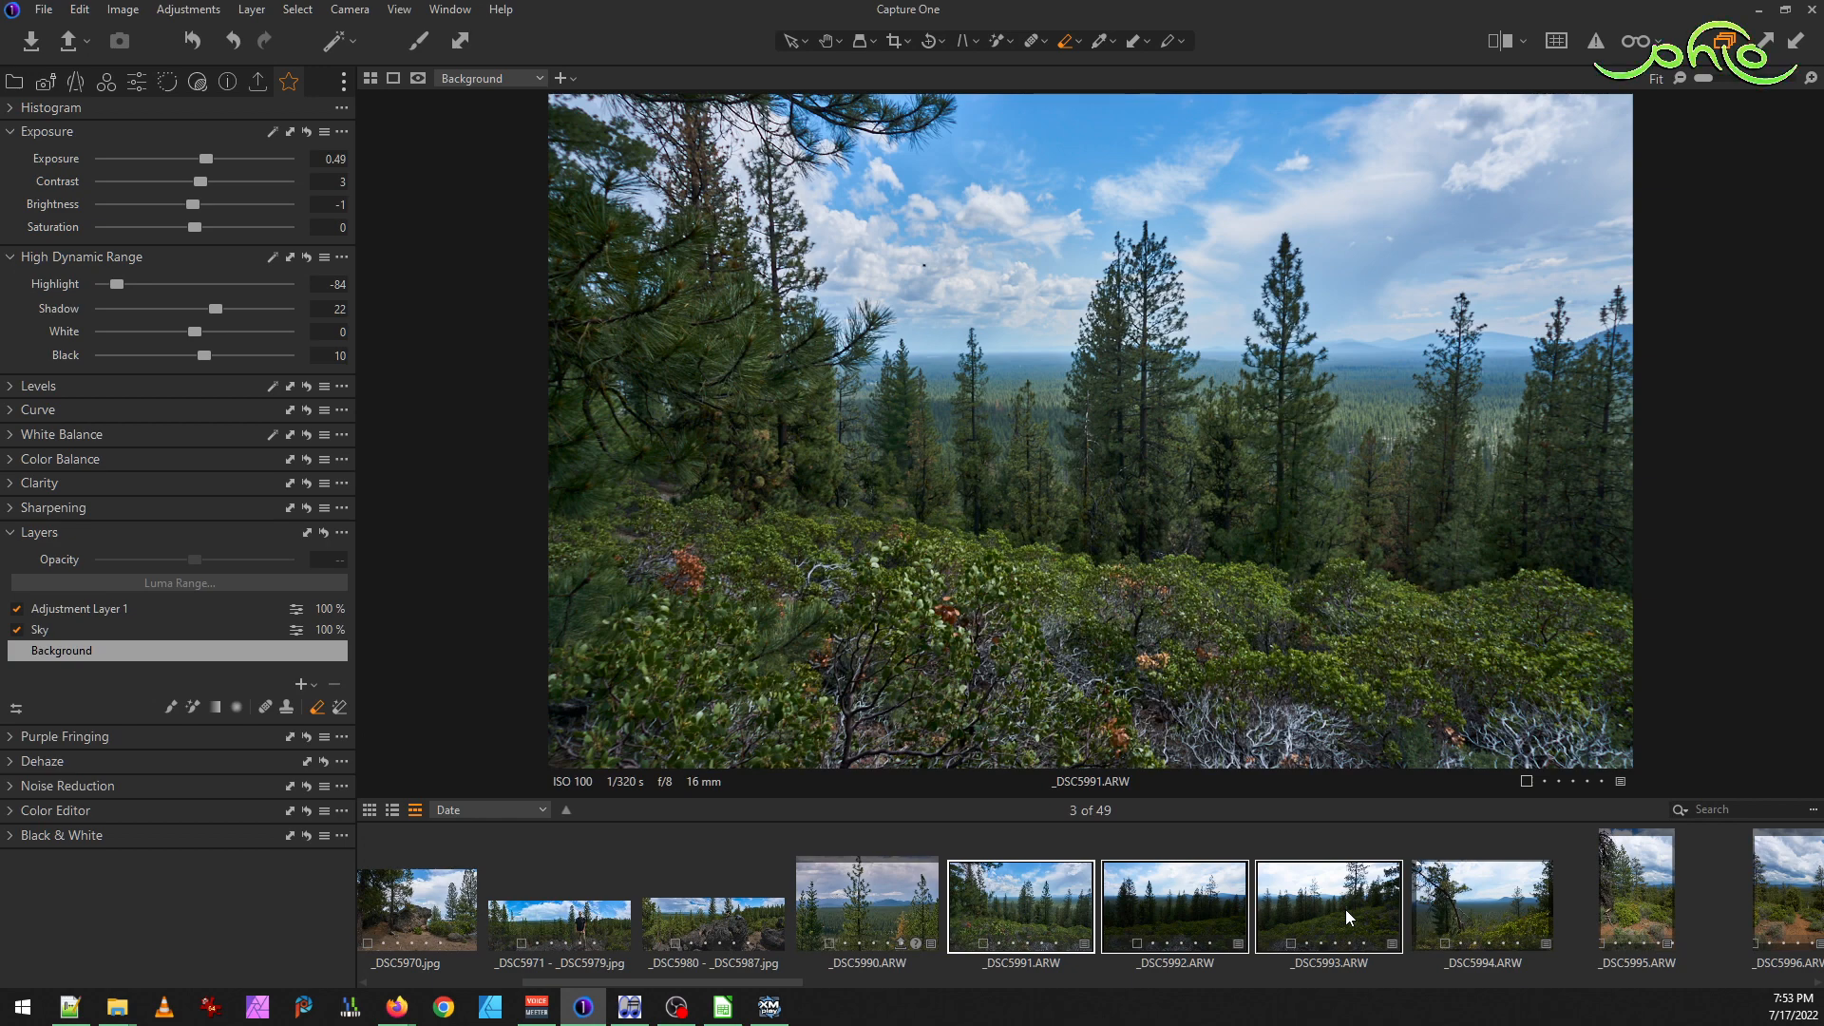
pyautogui.click(460, 40)
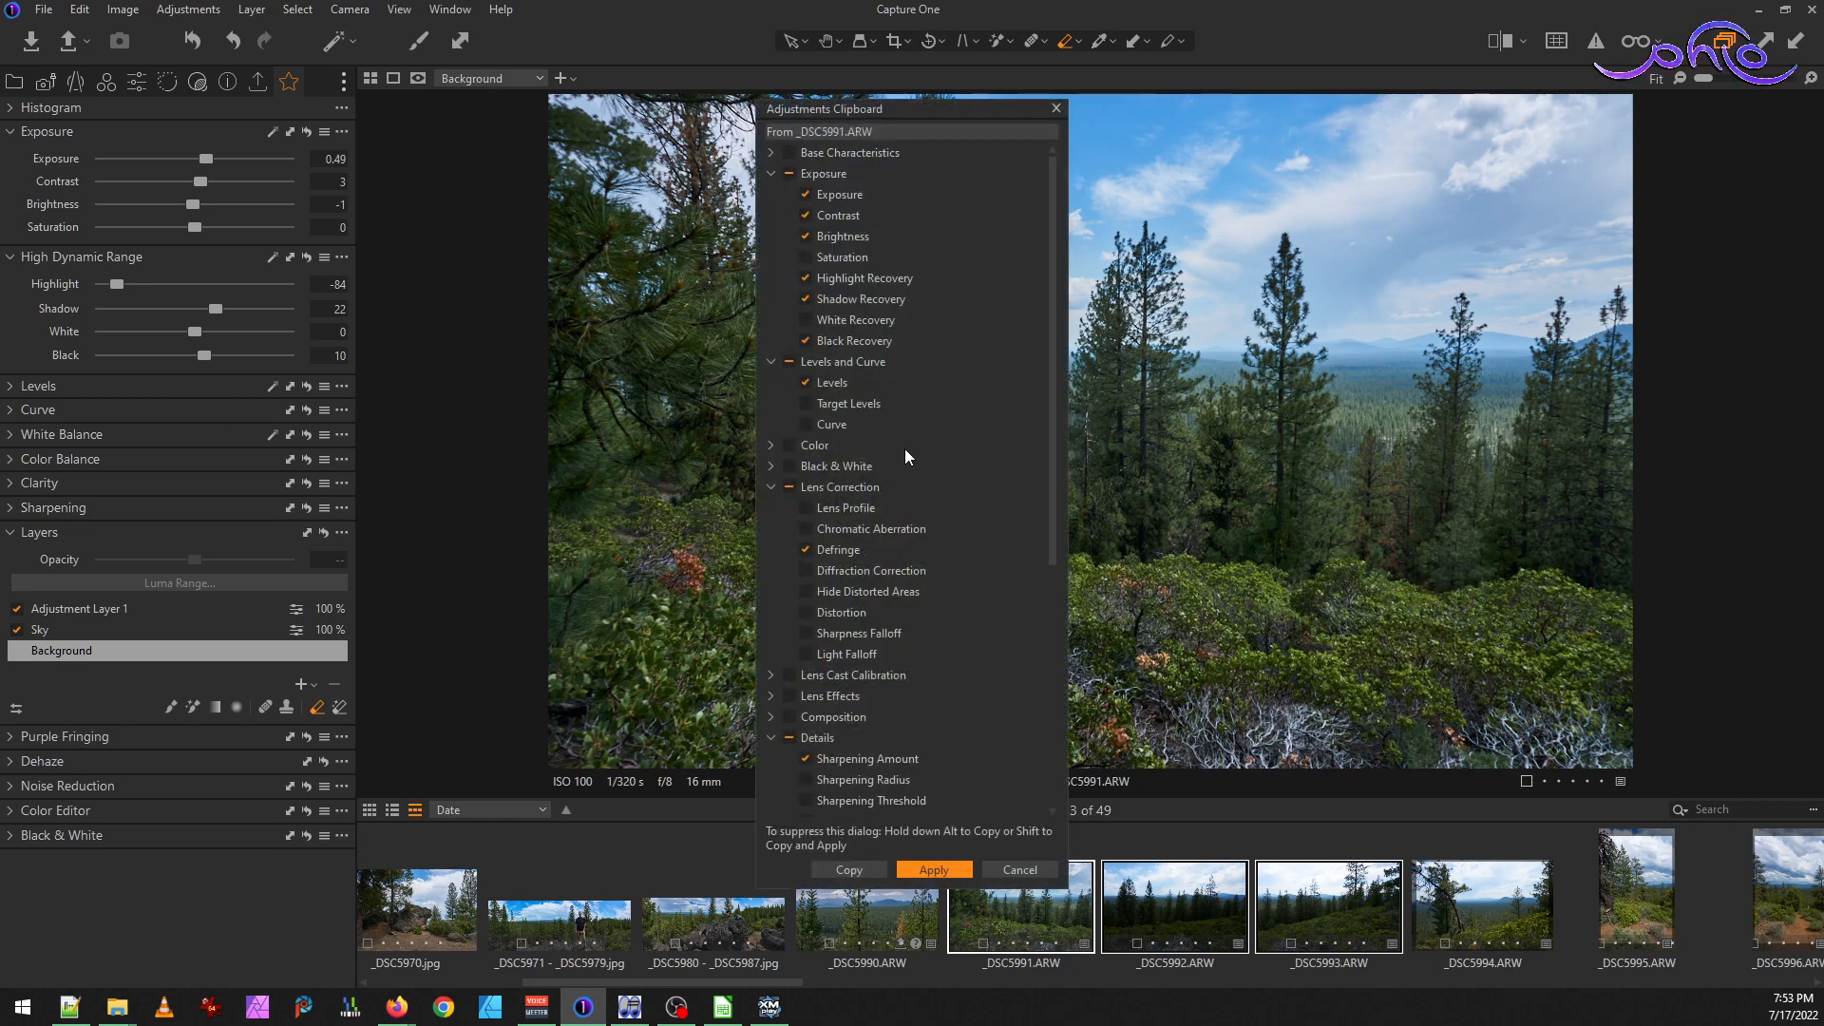
pyautogui.click(933, 871)
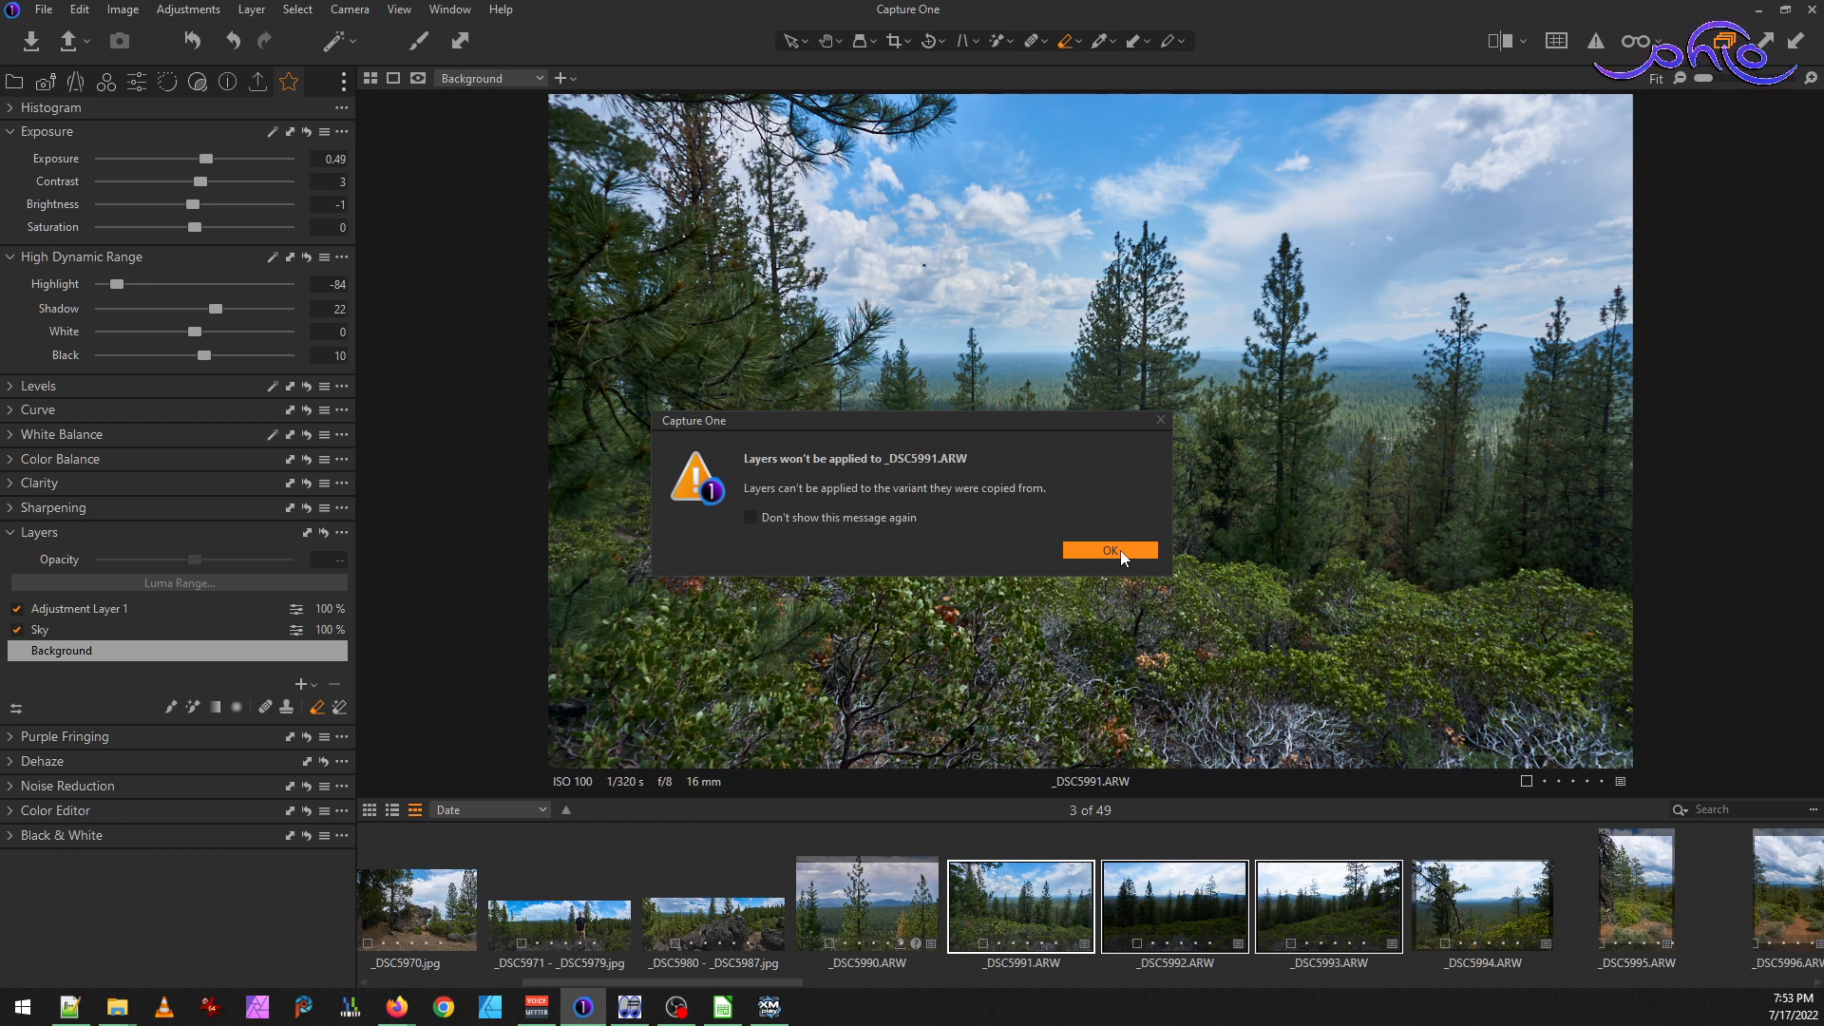
pyautogui.click(1120, 550)
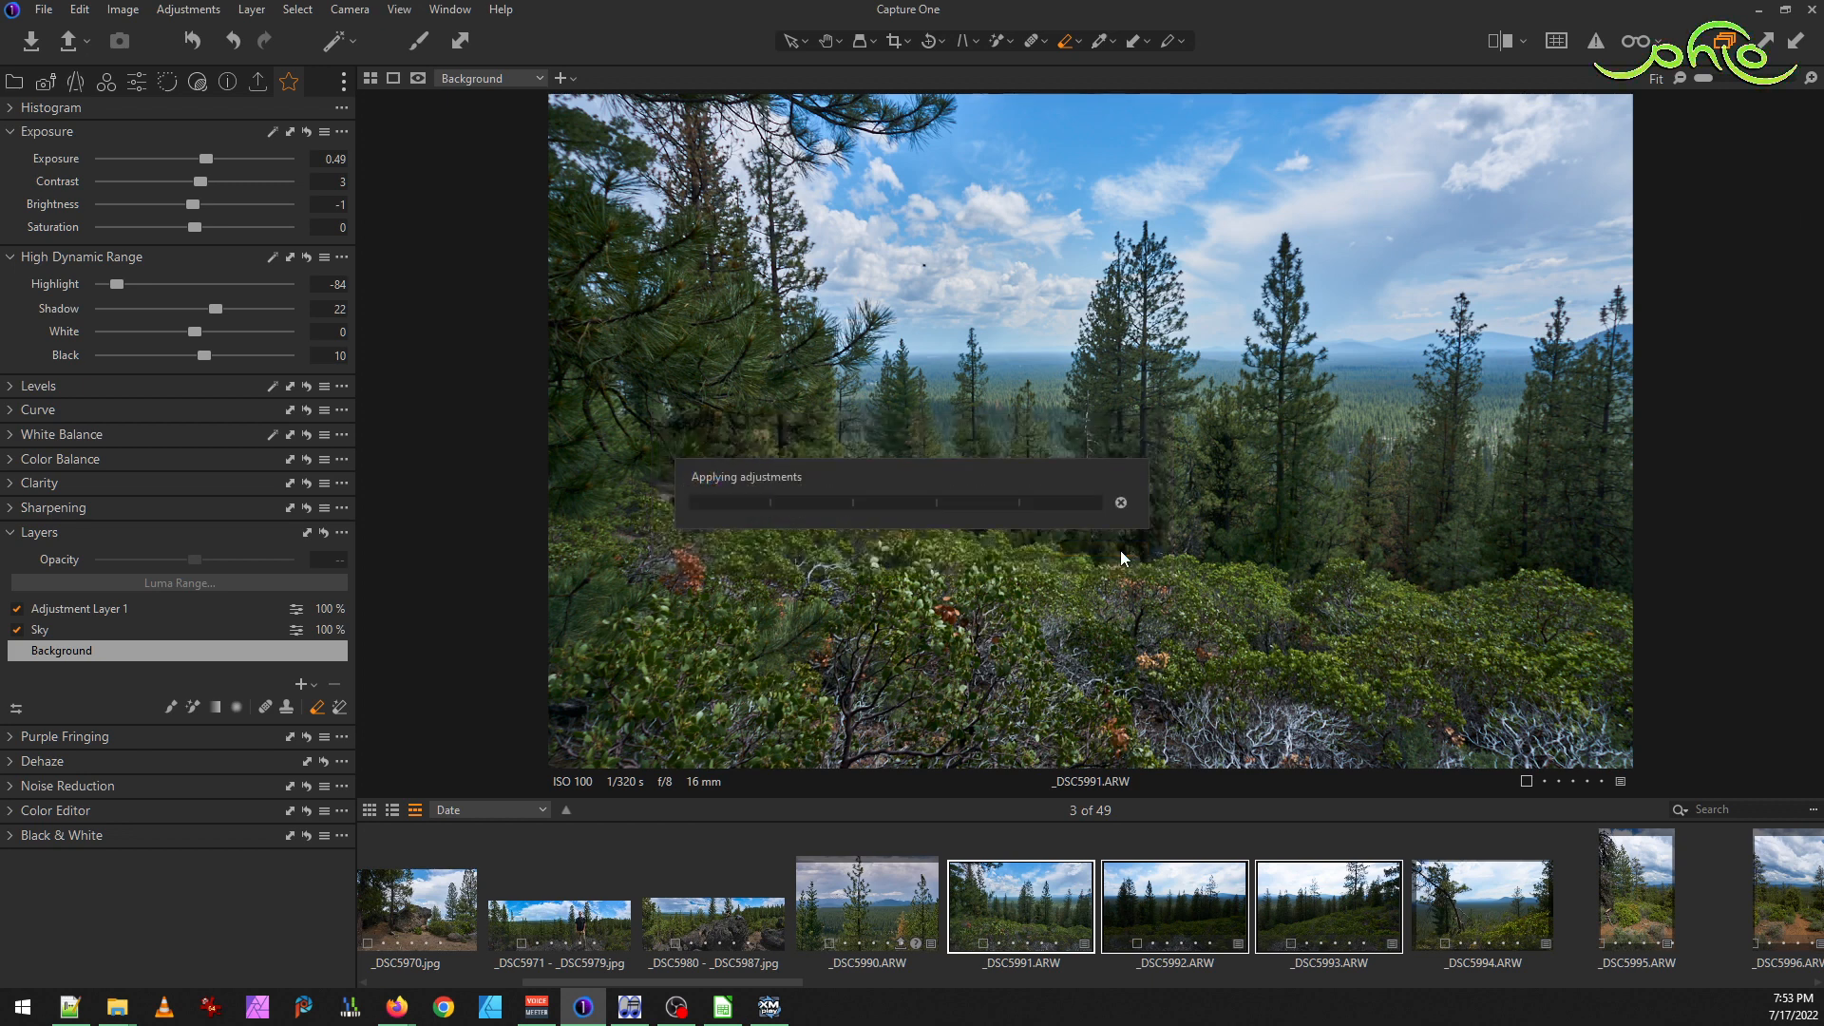
# Show _DSC5992.ARW, disable Adjustment Layer 1 and select the Sky layer, toggling its effect and leaving it enabled
pyautogui.click(1153, 840)
pyautogui.click(1155, 864)
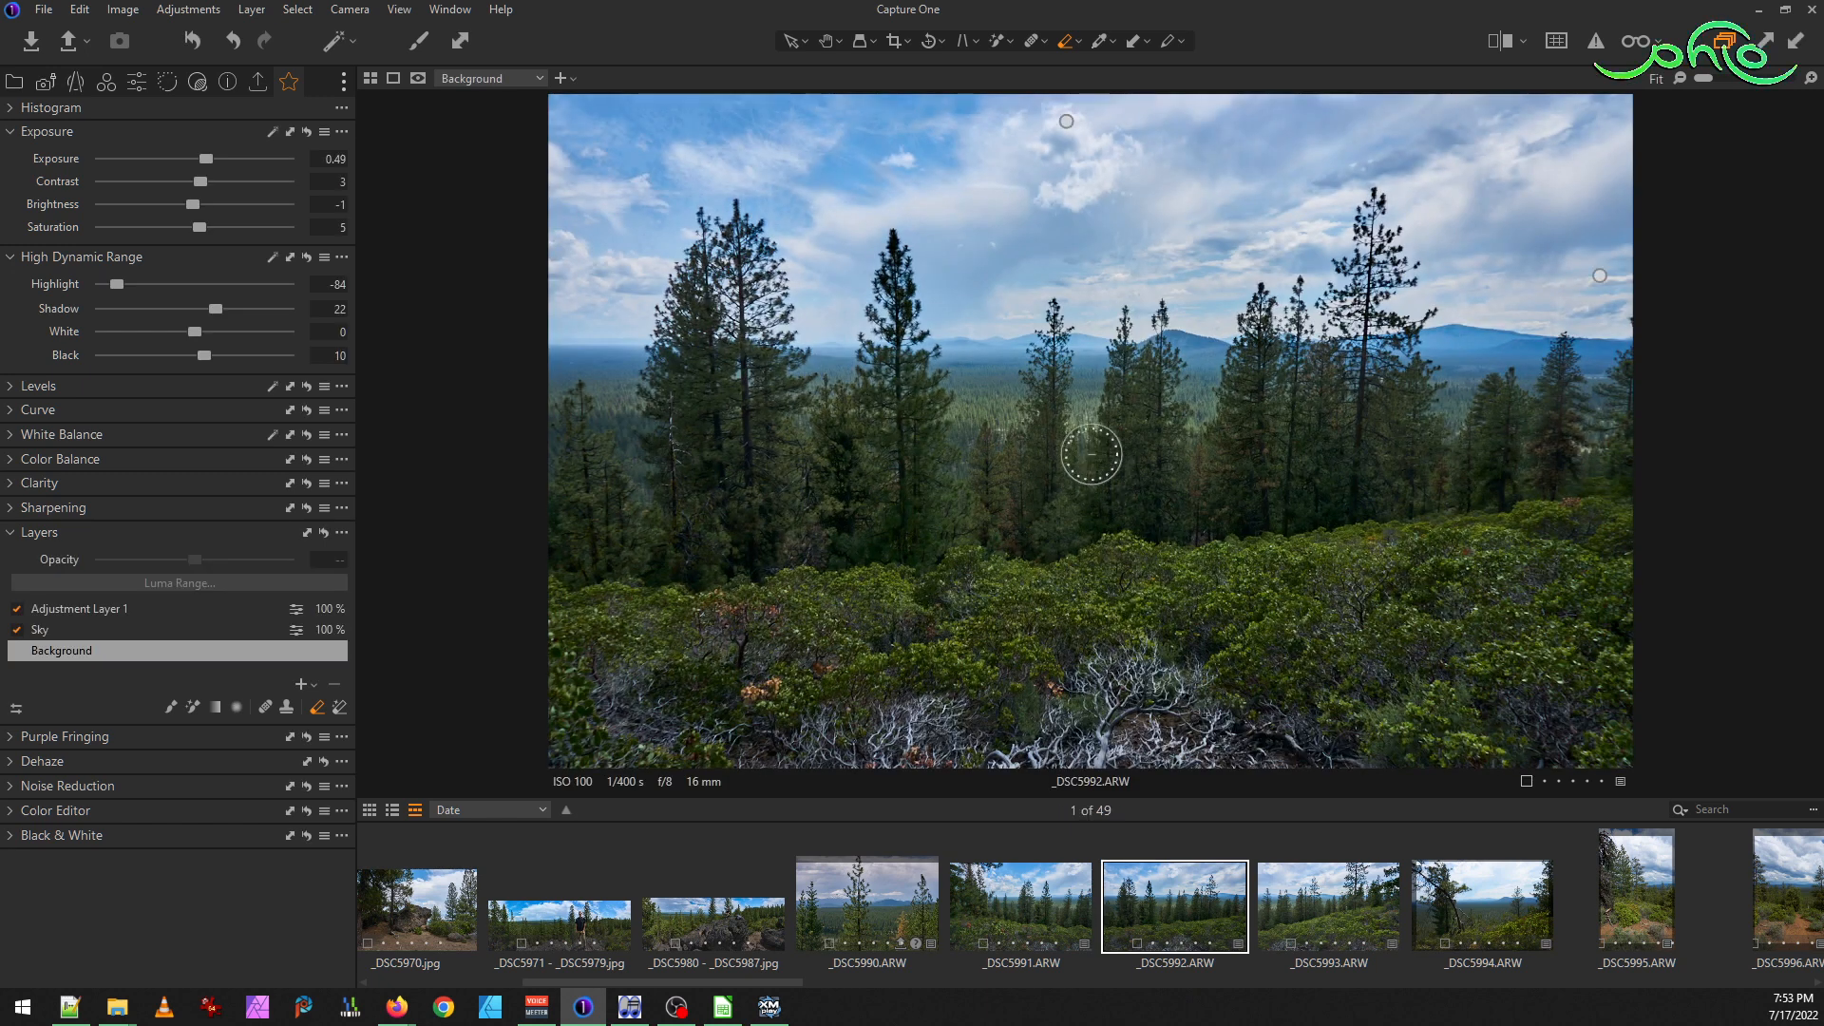
pyautogui.click(17, 609)
pyautogui.click(17, 630)
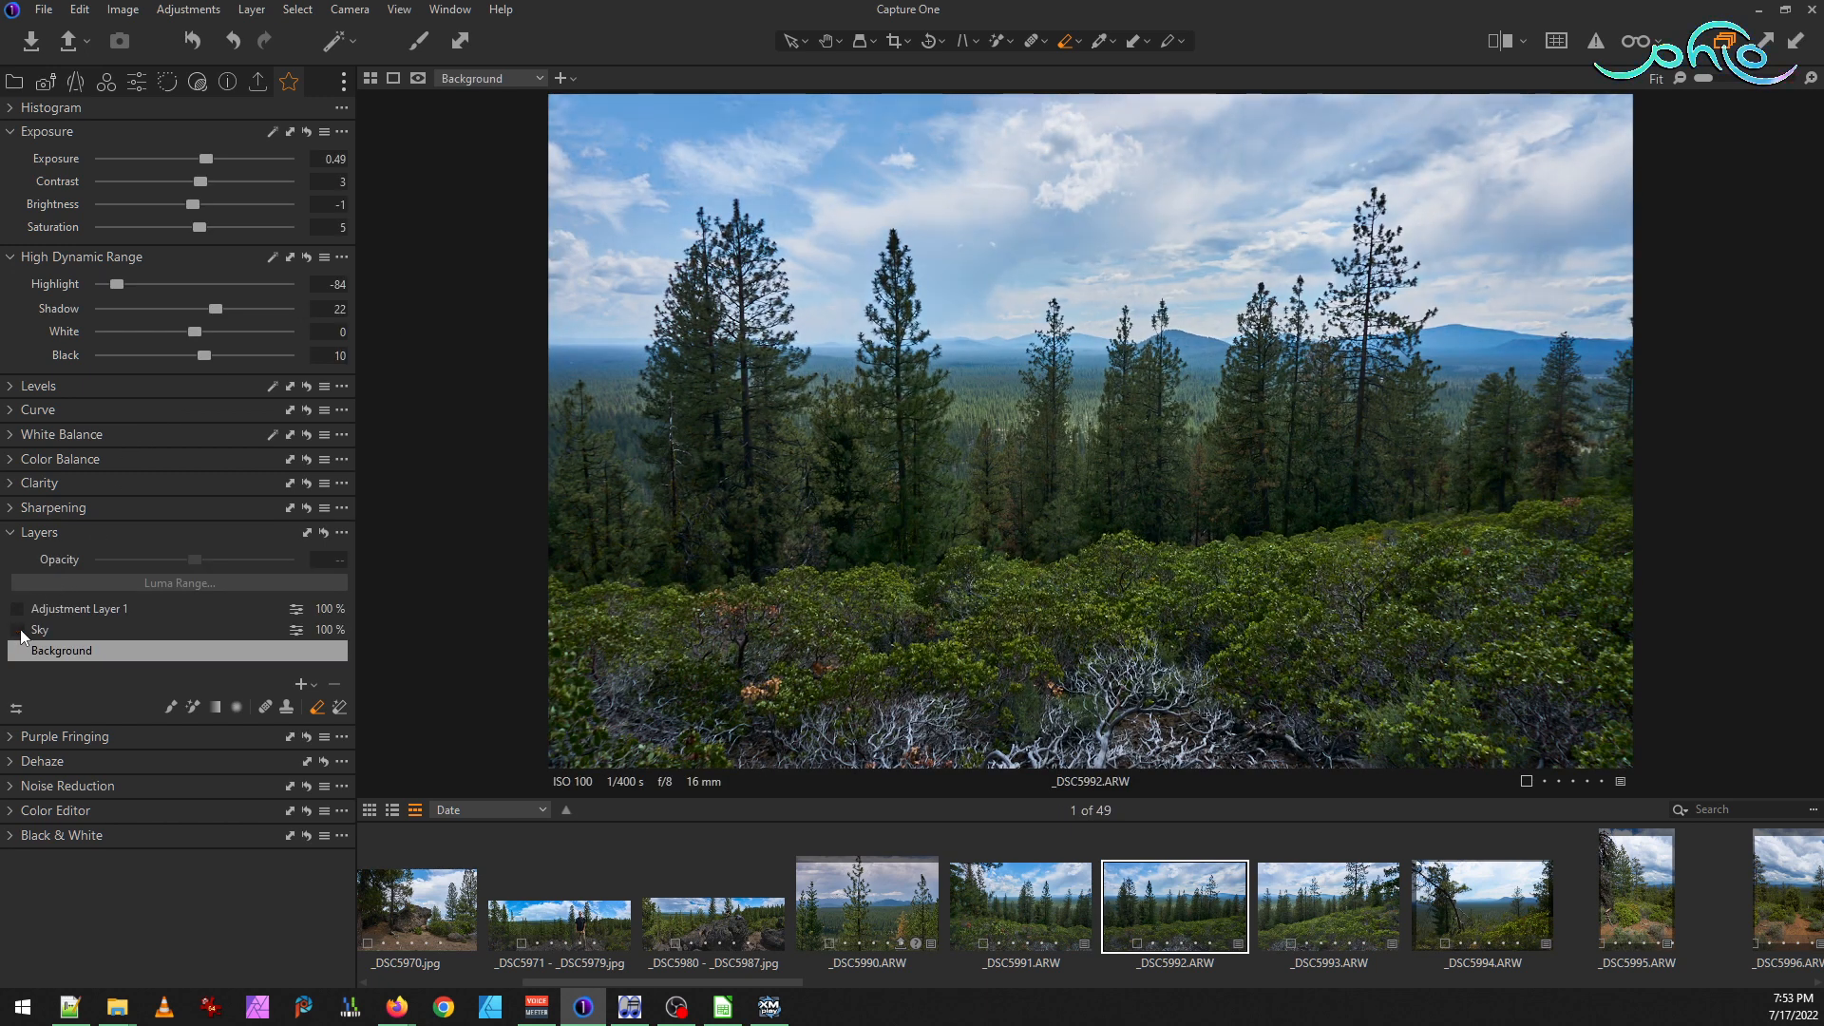
pyautogui.click(42, 632)
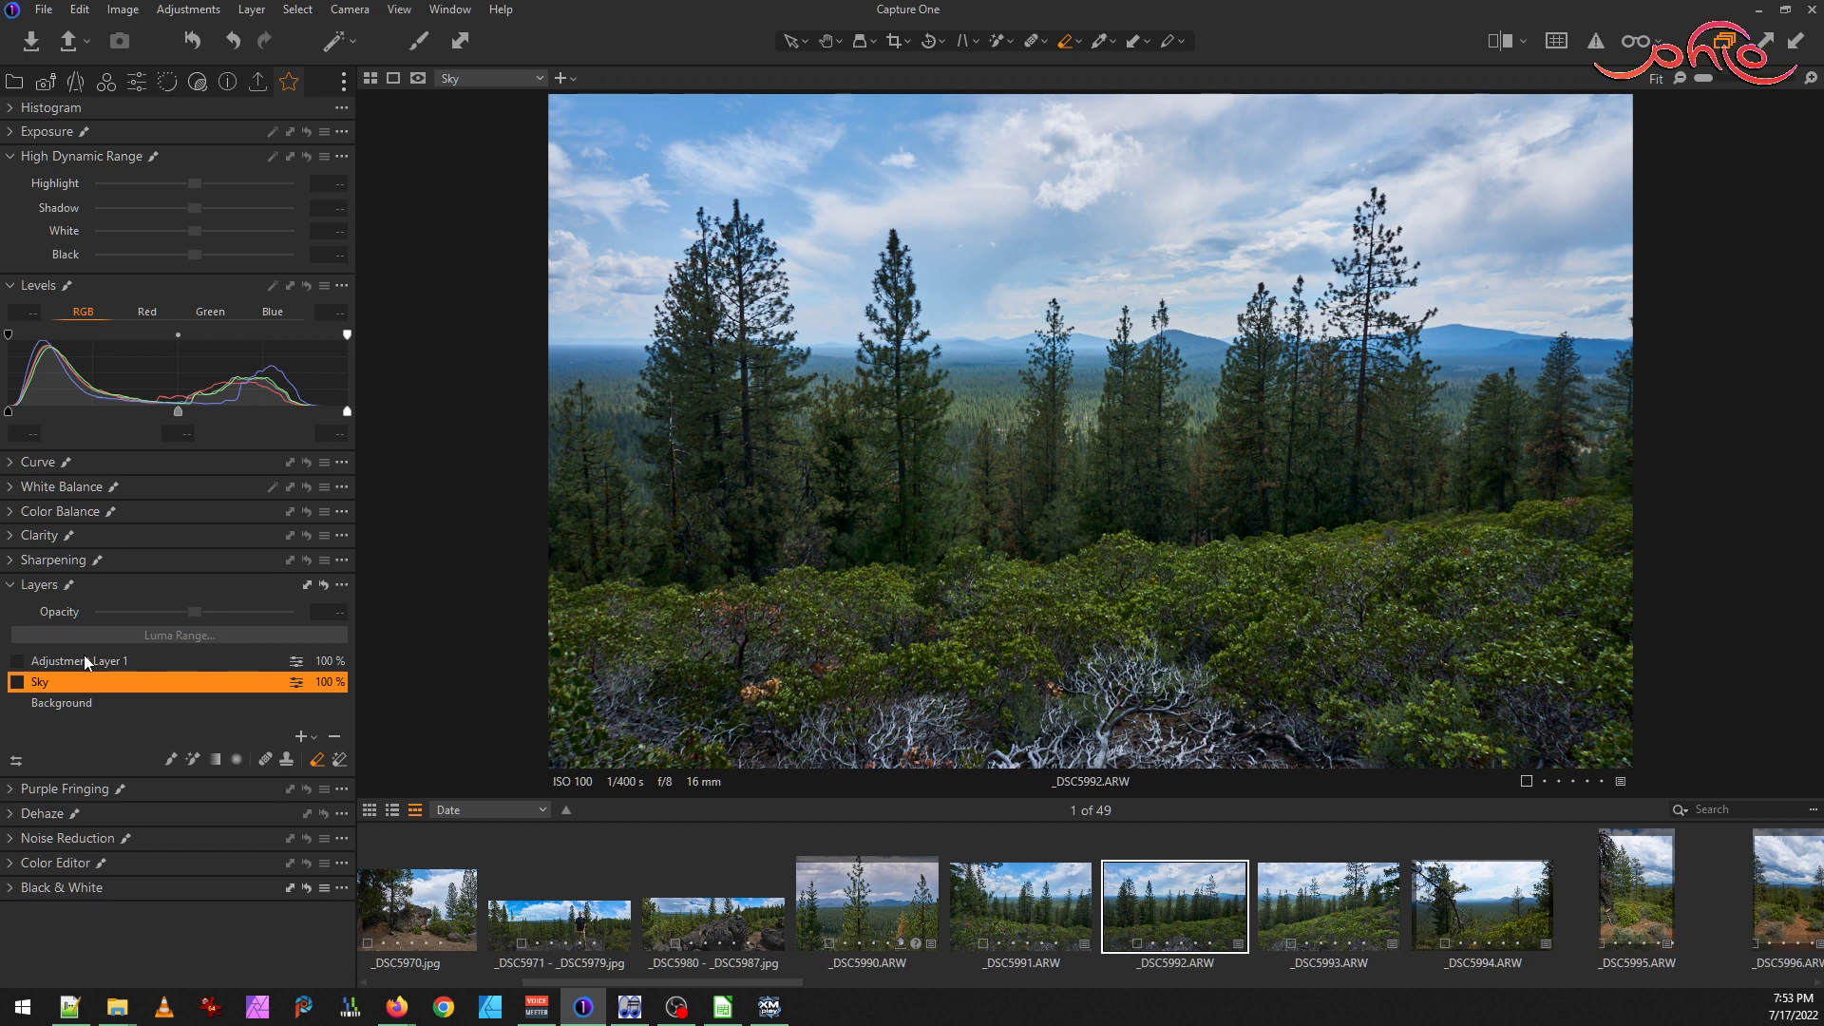
pyautogui.click(17, 682)
pyautogui.click(17, 683)
pyautogui.click(17, 683)
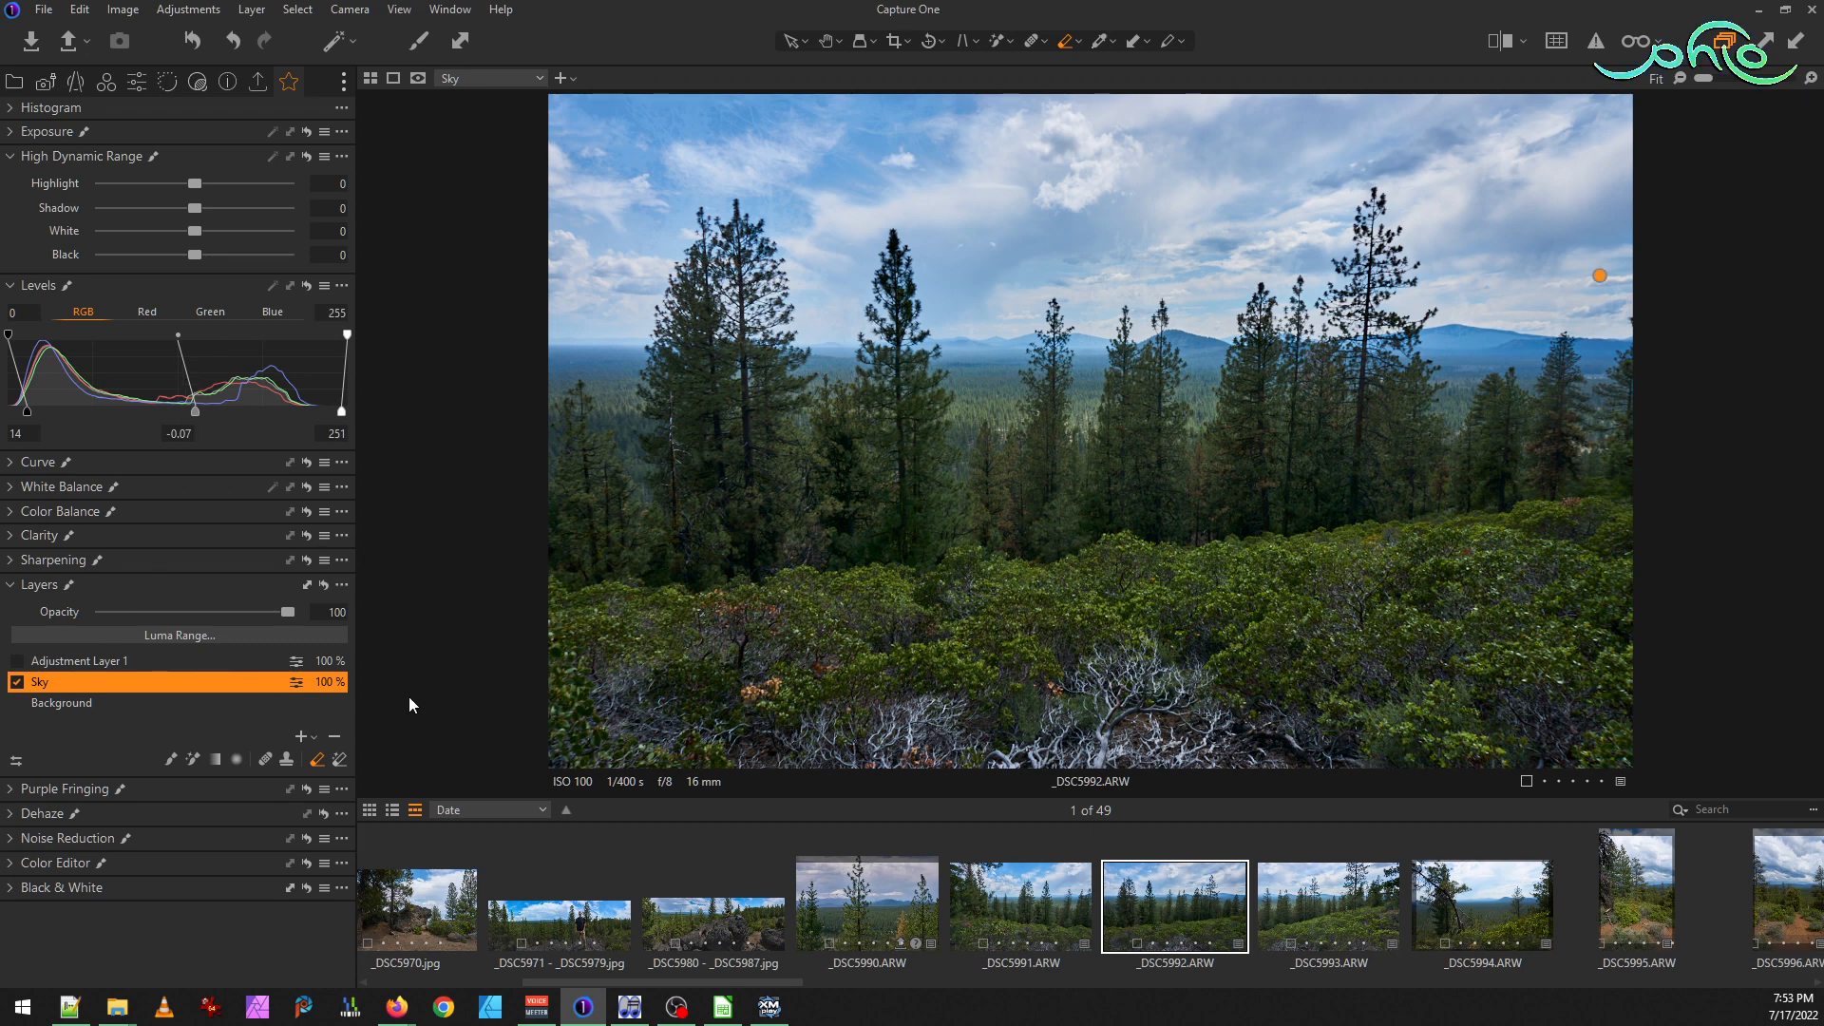
# Clear the Sky layer's copied mask and mask the entire sky of _DSC5992.ARW with an enlarged magic brush
pyautogui.rightClick(128, 682)
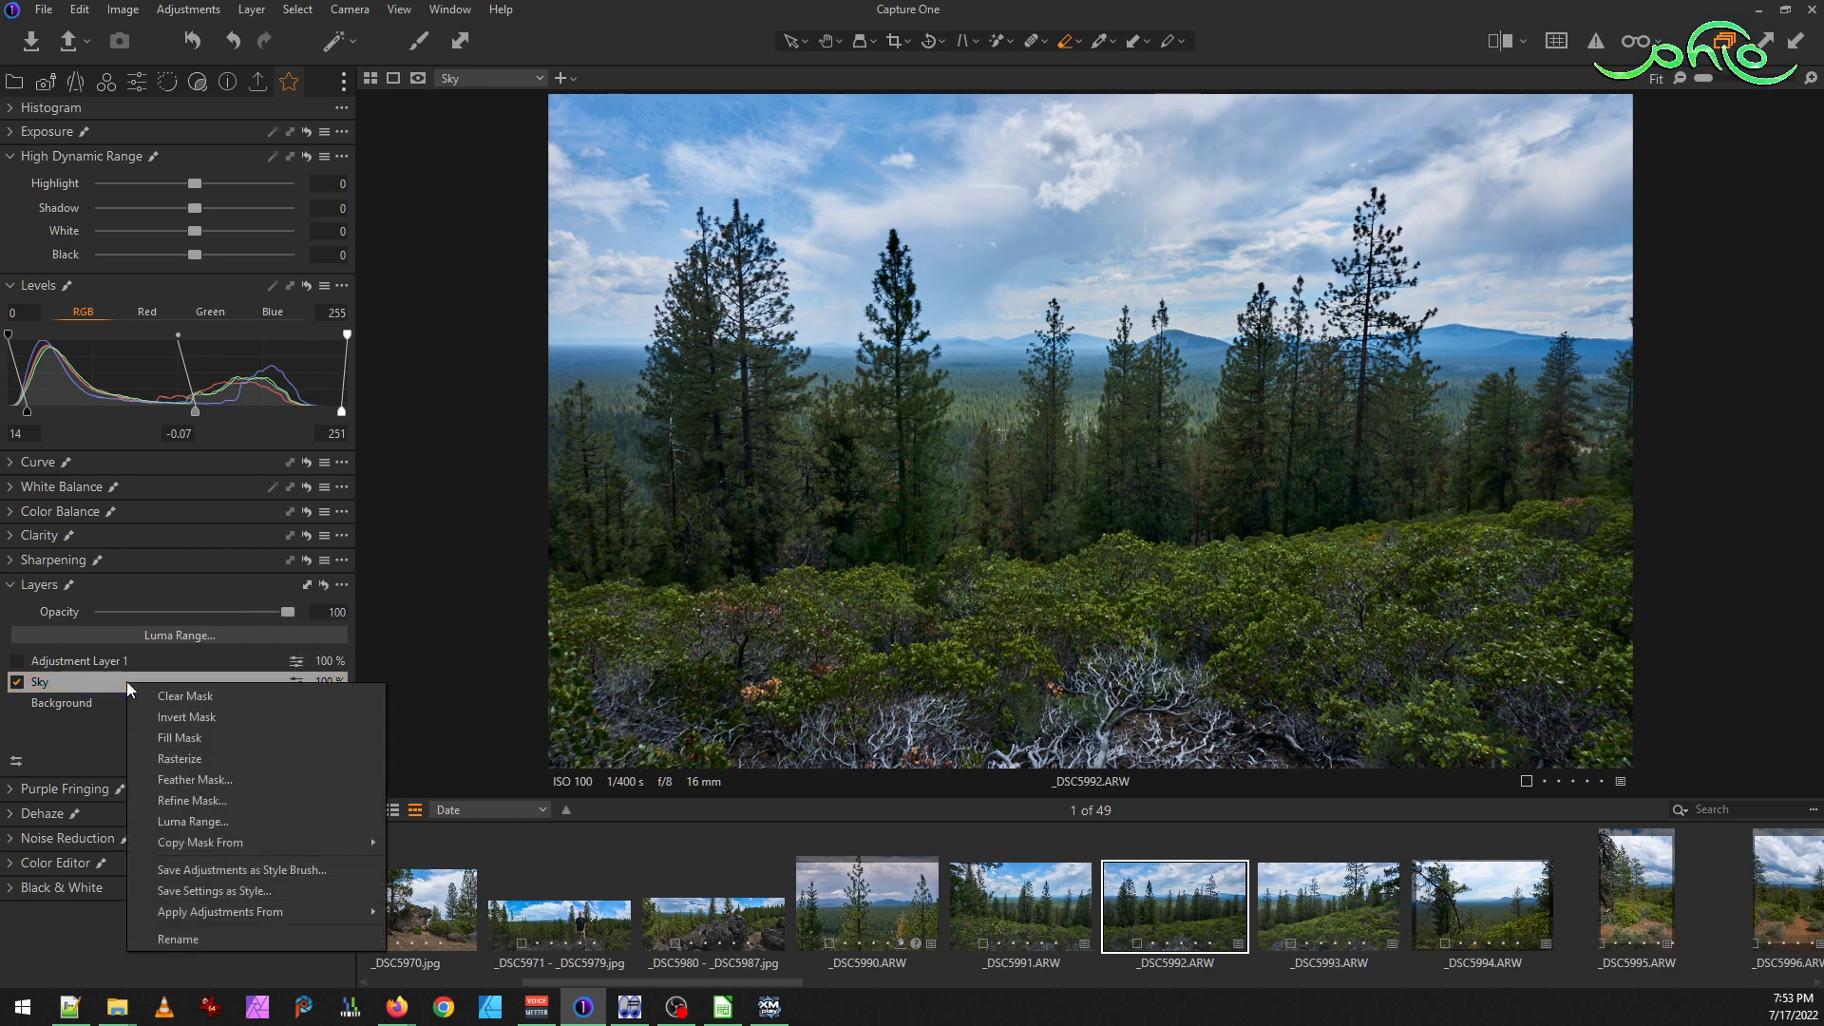
pyautogui.click(199, 697)
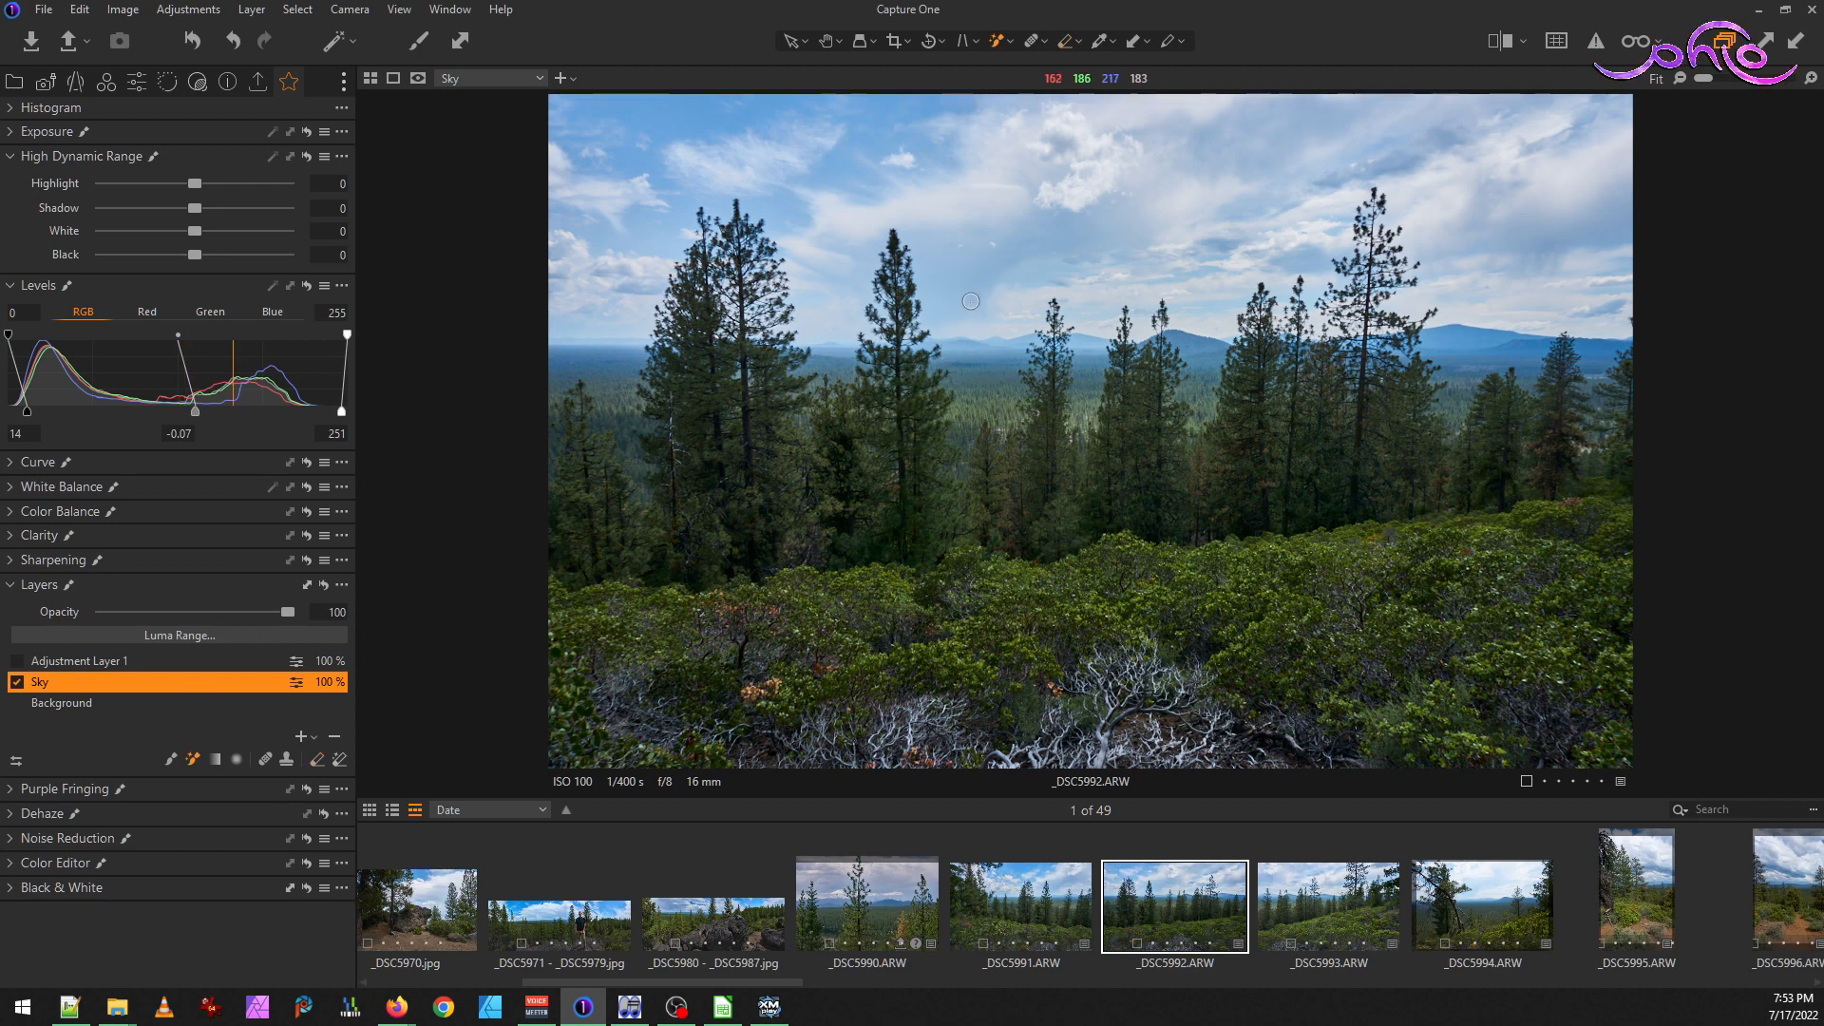
pyautogui.press(']')
pyautogui.press(']')
pyautogui.press(']')
pyautogui.press(']')
pyautogui.press(']')
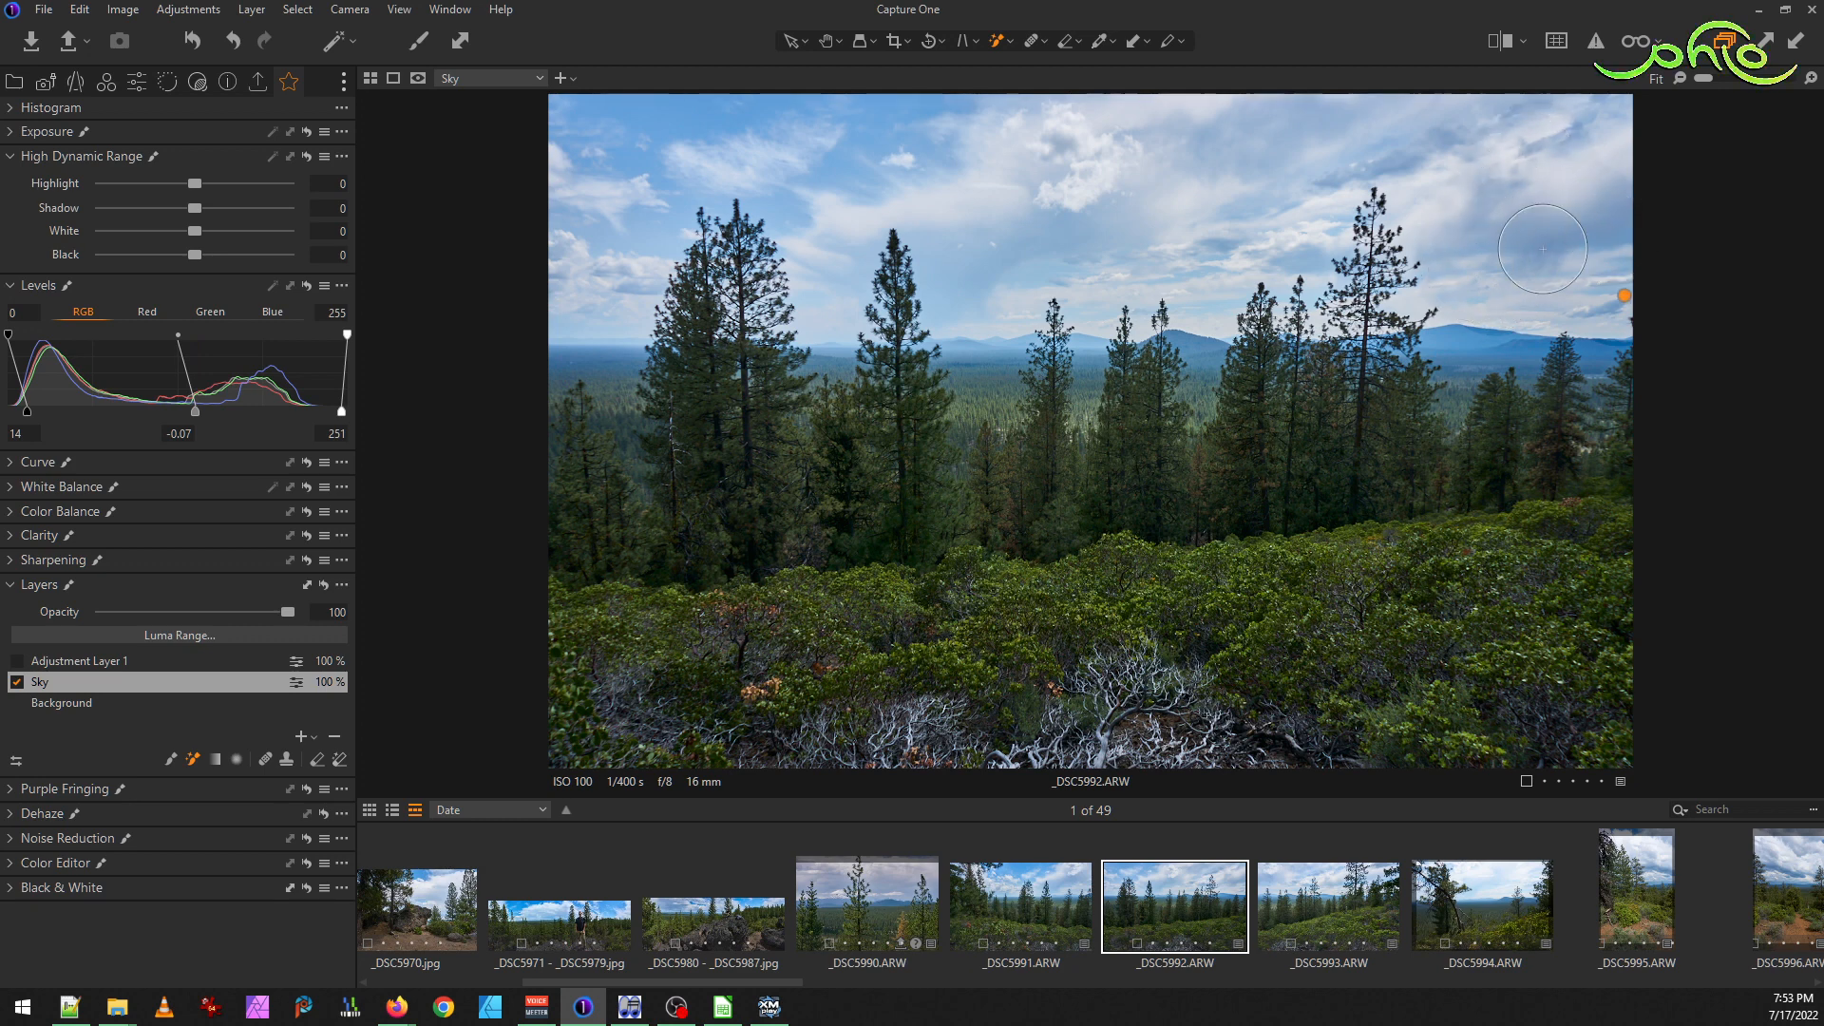
pyautogui.moveTo(1419, 220); pyautogui.dragTo(1454, 220)
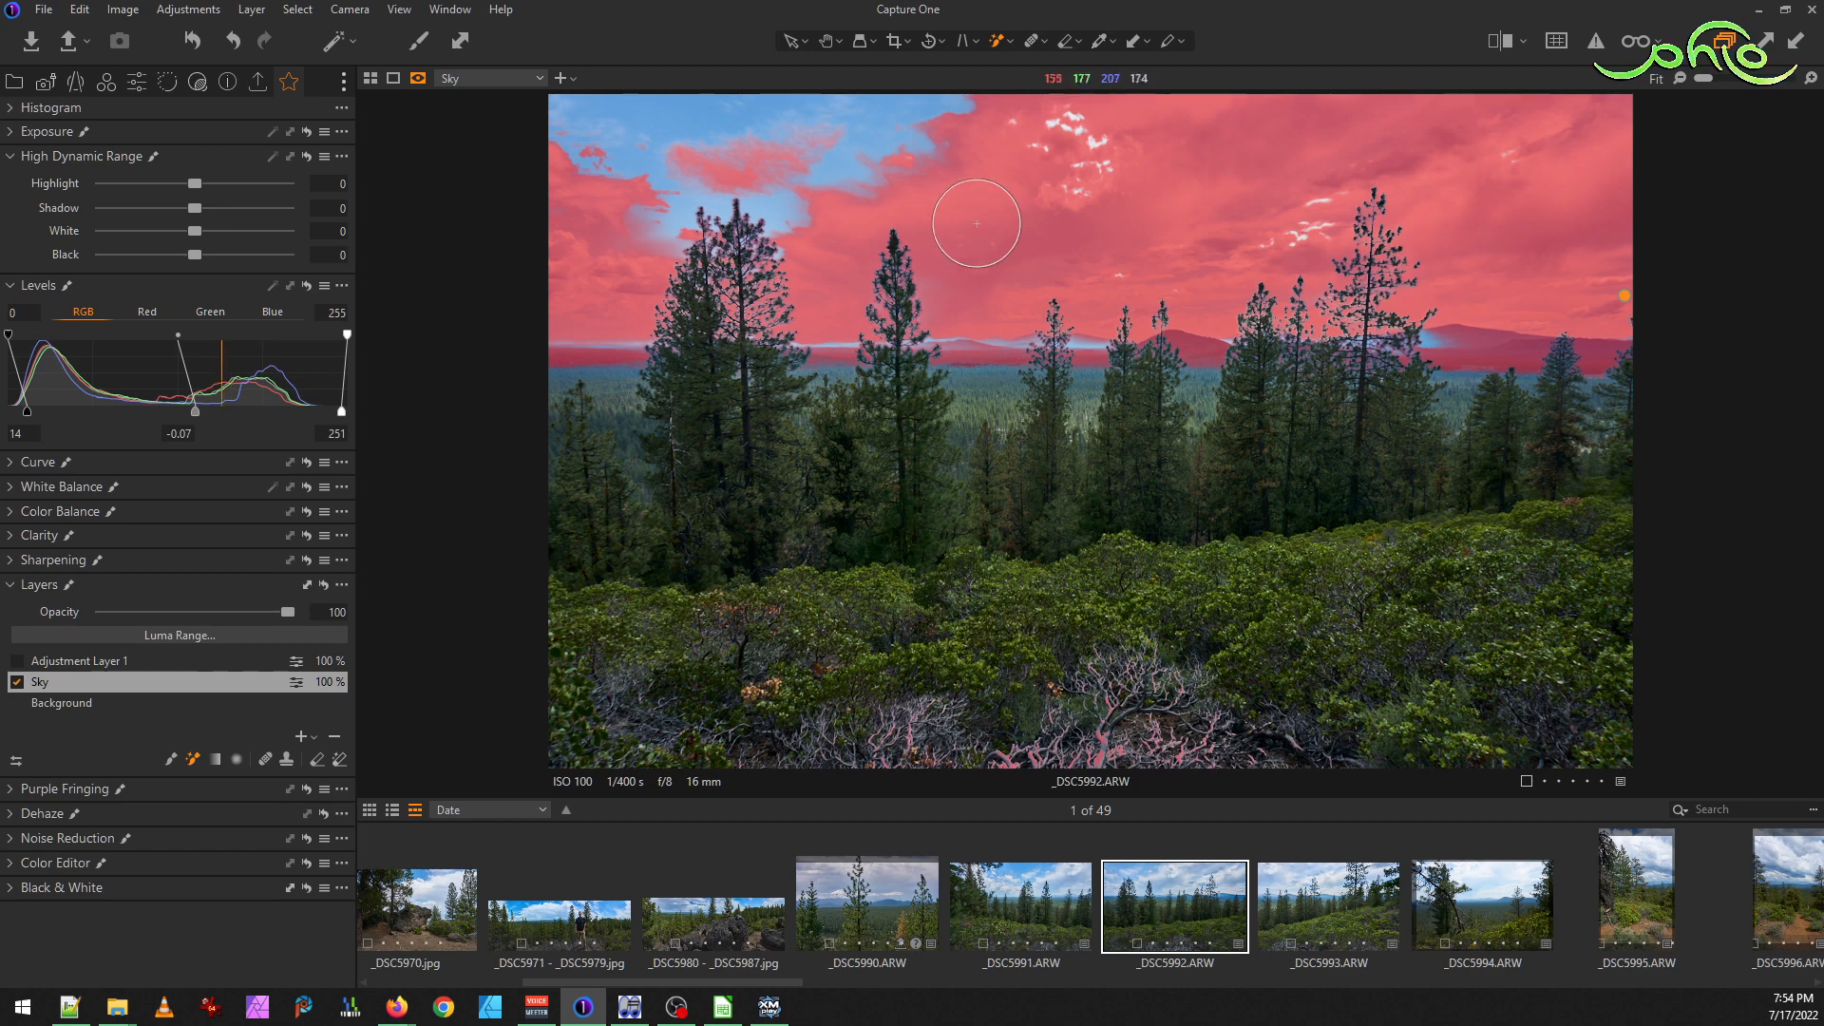
pyautogui.moveTo(812, 224)
pyautogui.mouseDown()
pyautogui.moveTo(736, 164)
pyautogui.moveTo(652, 208)
pyautogui.moveTo(585, 98)
pyautogui.moveTo(981, 112)
pyautogui.moveTo(911, 139)
pyautogui.moveTo(798, 101)
pyautogui.mouseUp()
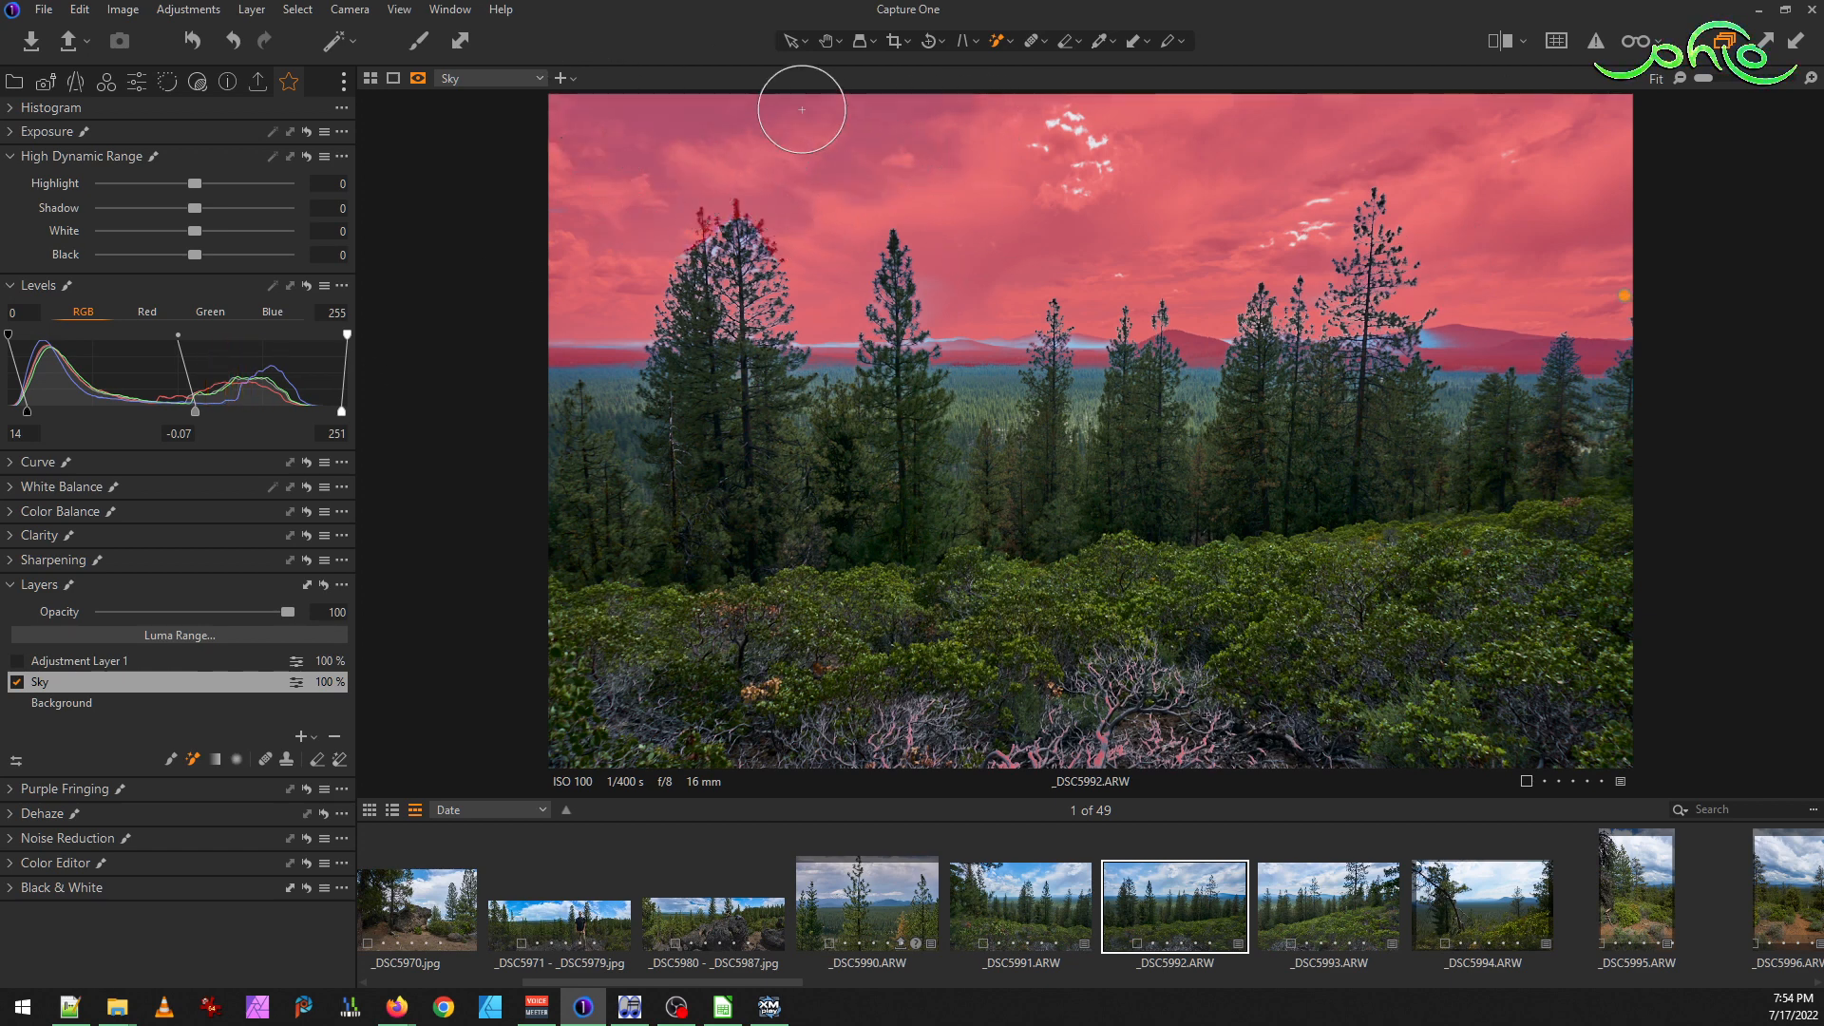
pyautogui.moveTo(1128, 198)
pyautogui.mouseDown()
pyautogui.moveTo(1045, 156)
pyautogui.moveTo(1088, 171)
pyautogui.moveTo(1153, 135)
pyautogui.moveTo(1296, 199)
pyautogui.moveTo(1076, 244)
pyautogui.mouseUp()
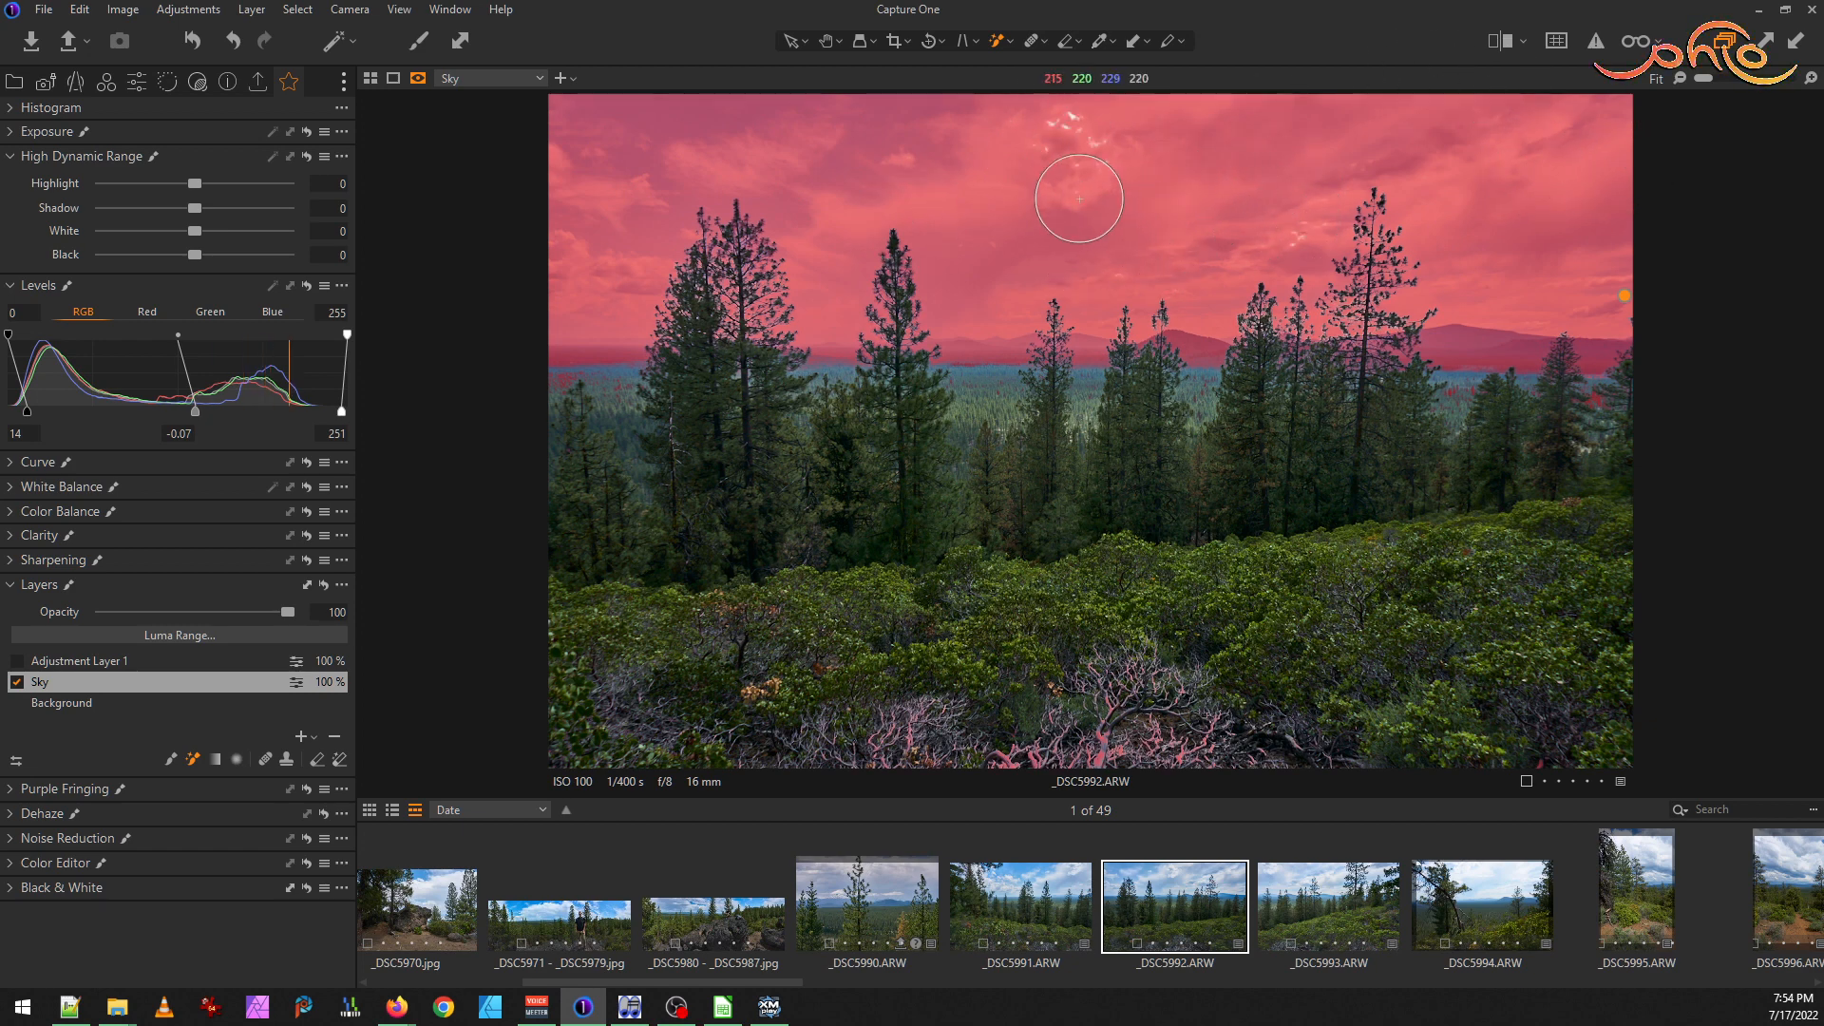
# Rasterize the Sky layer's mask and activate the Magic Eraser
pyautogui.rightClick(73, 686)
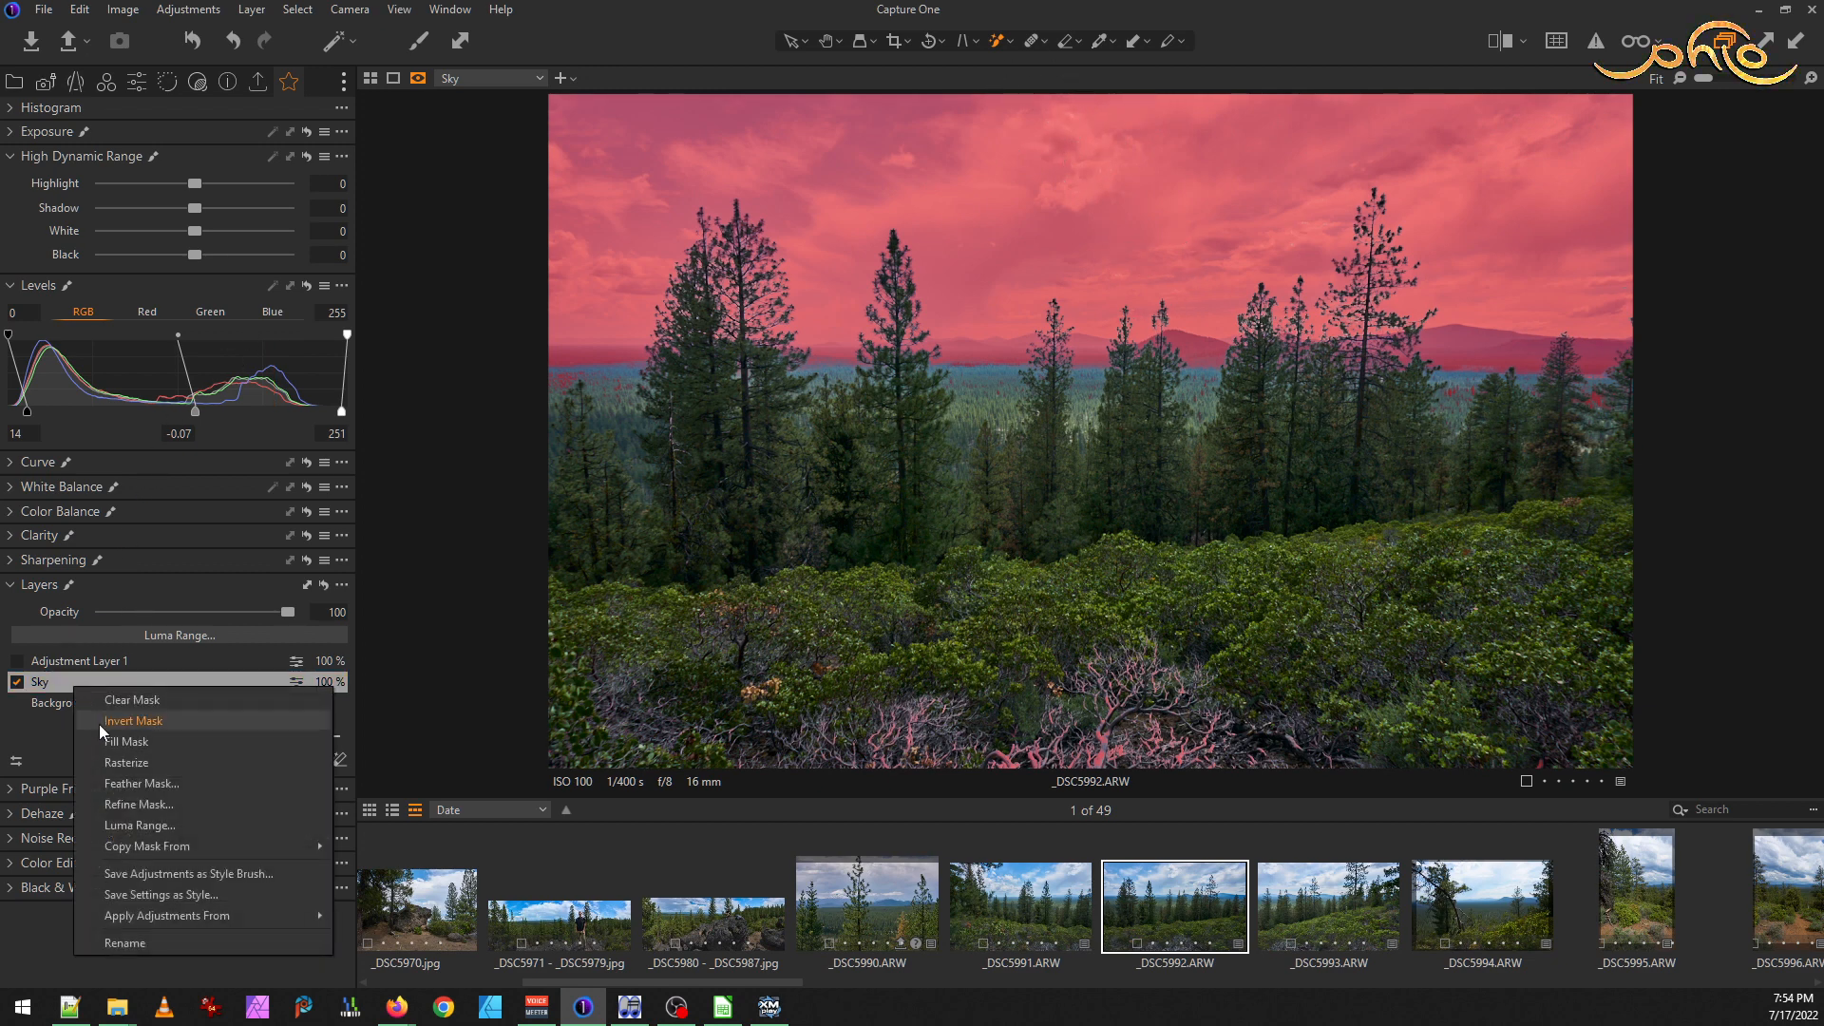
pyautogui.click(128, 762)
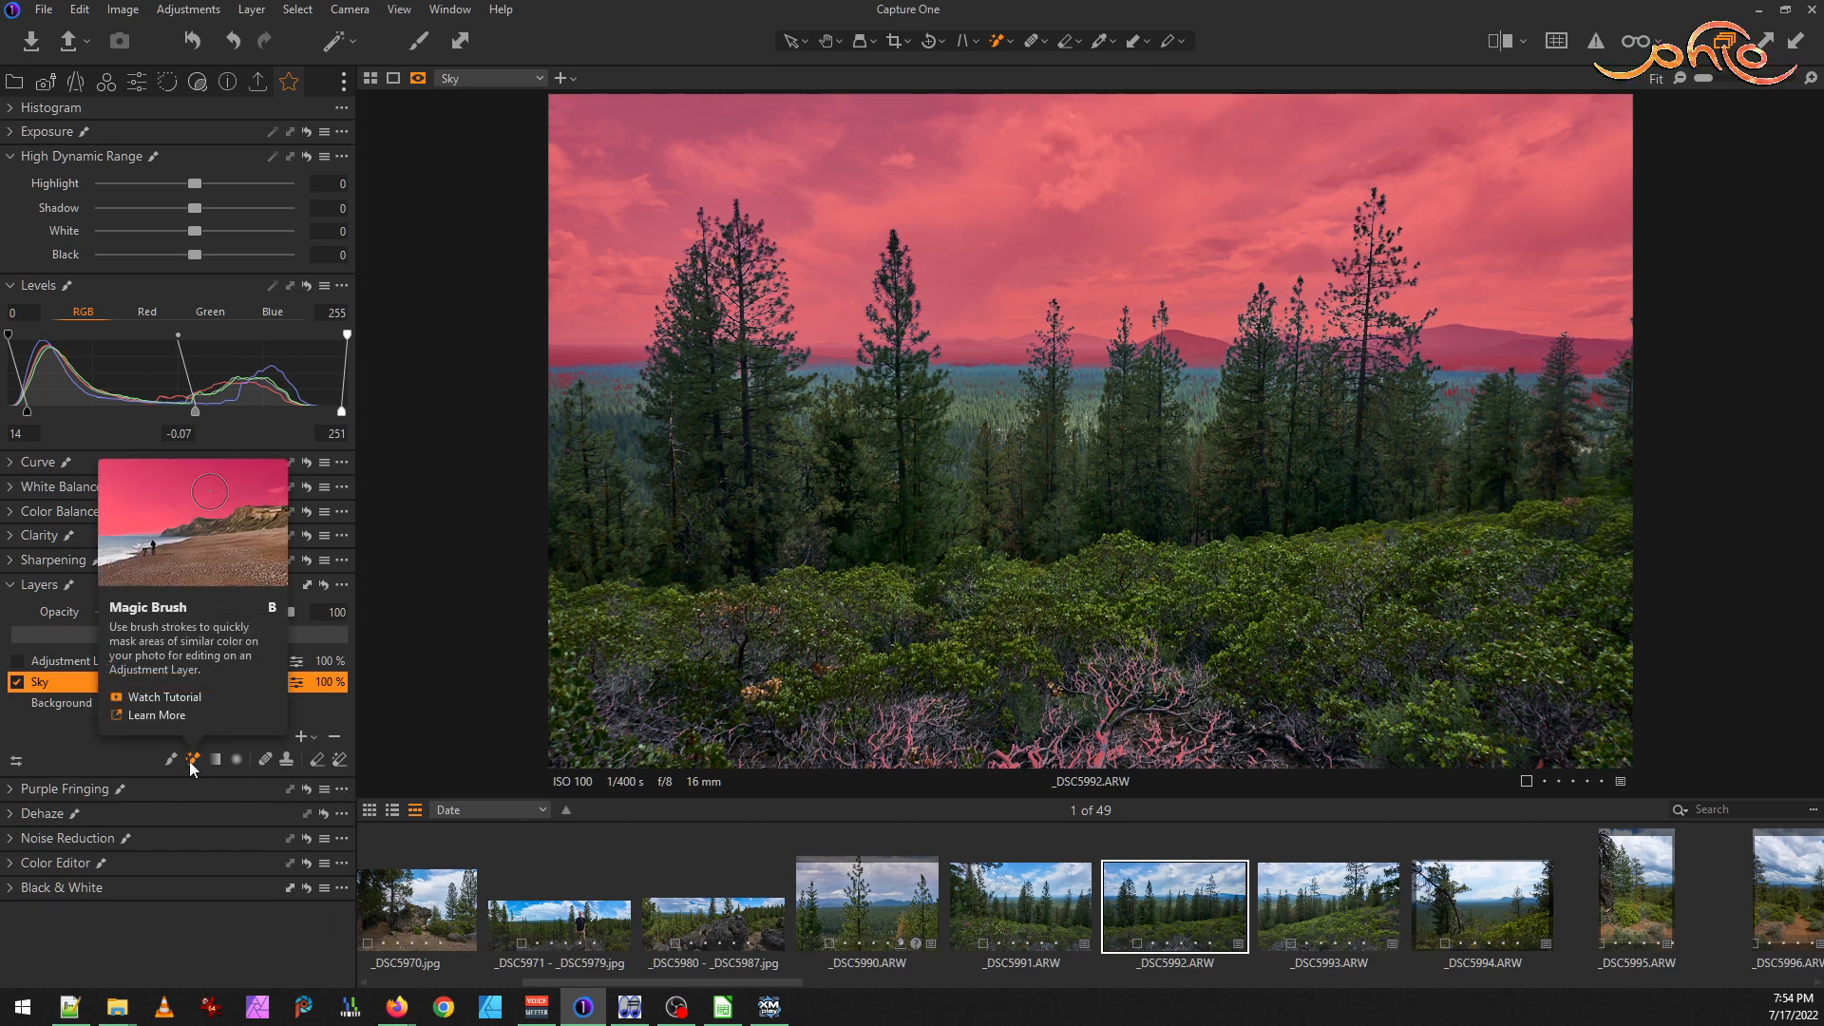
pyautogui.click(340, 762)
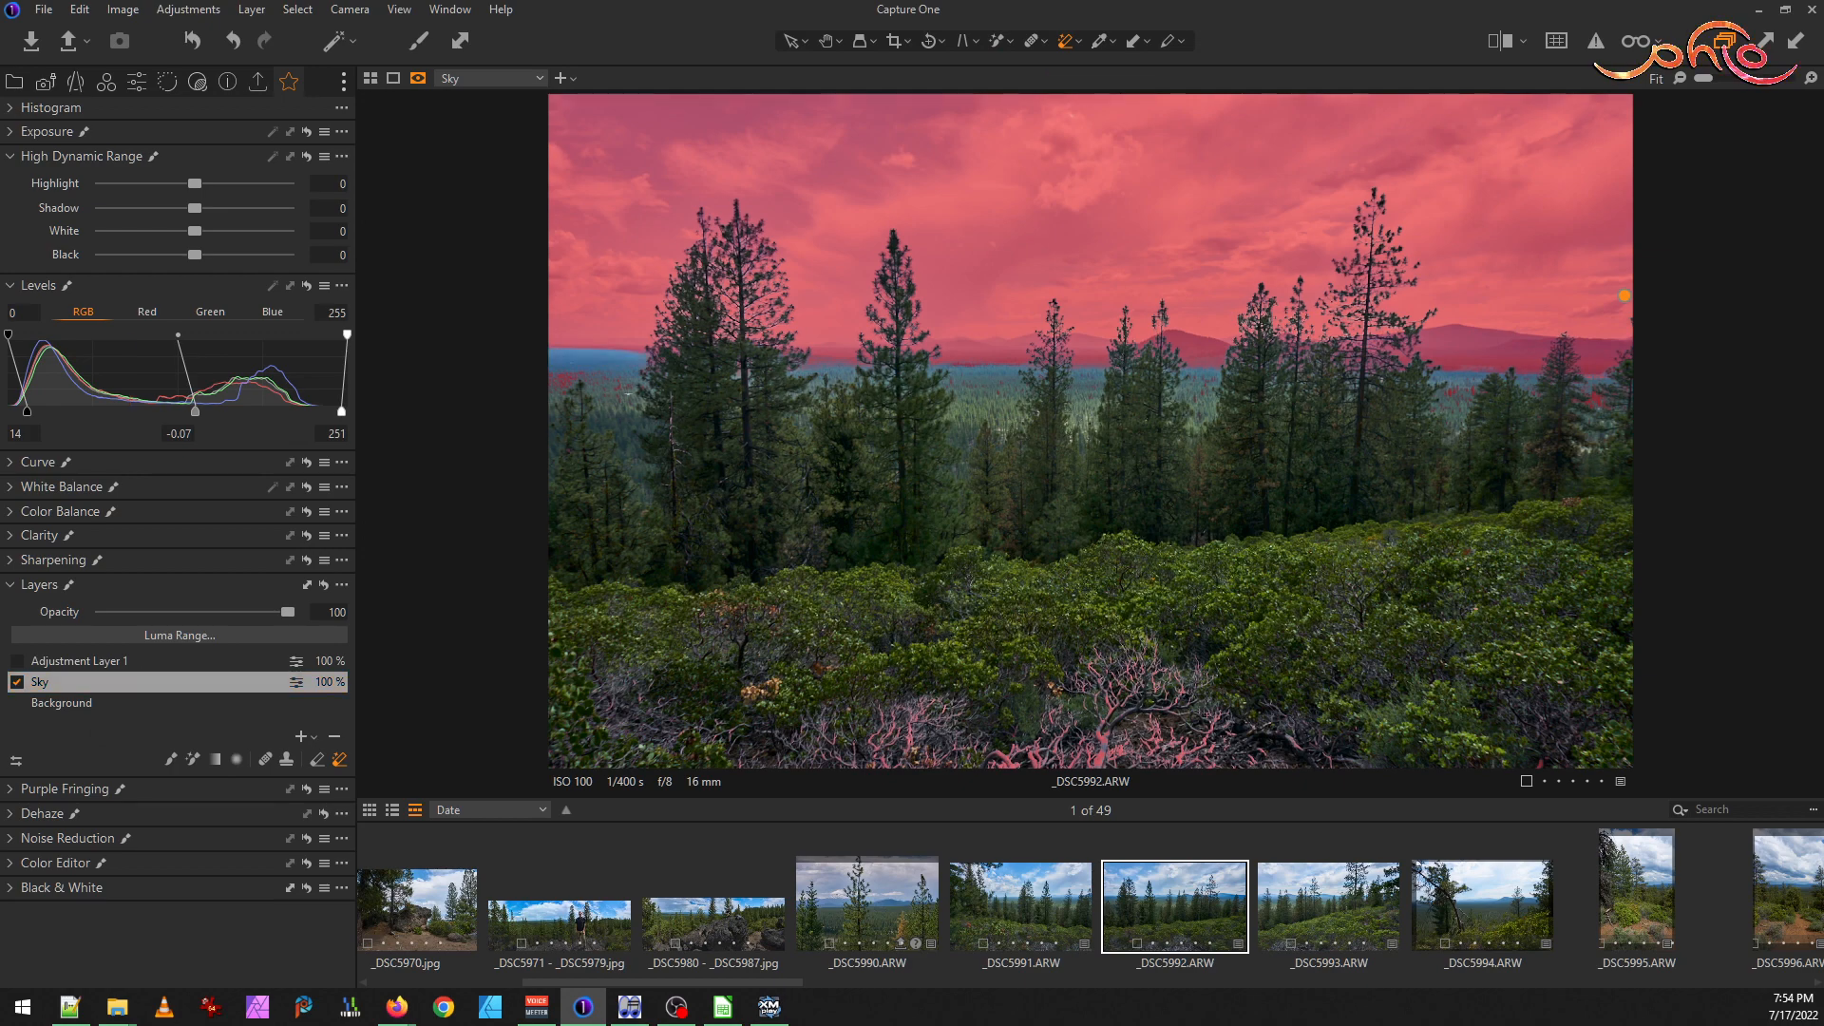
# Erase the Sky mask from the forested valley and low hills on both sides of the large double tree with the Magic Eraser
pyautogui.scroll(2, 589, 332)
pyautogui.moveTo(562, 365); pyautogui.dragTo(931, 471)
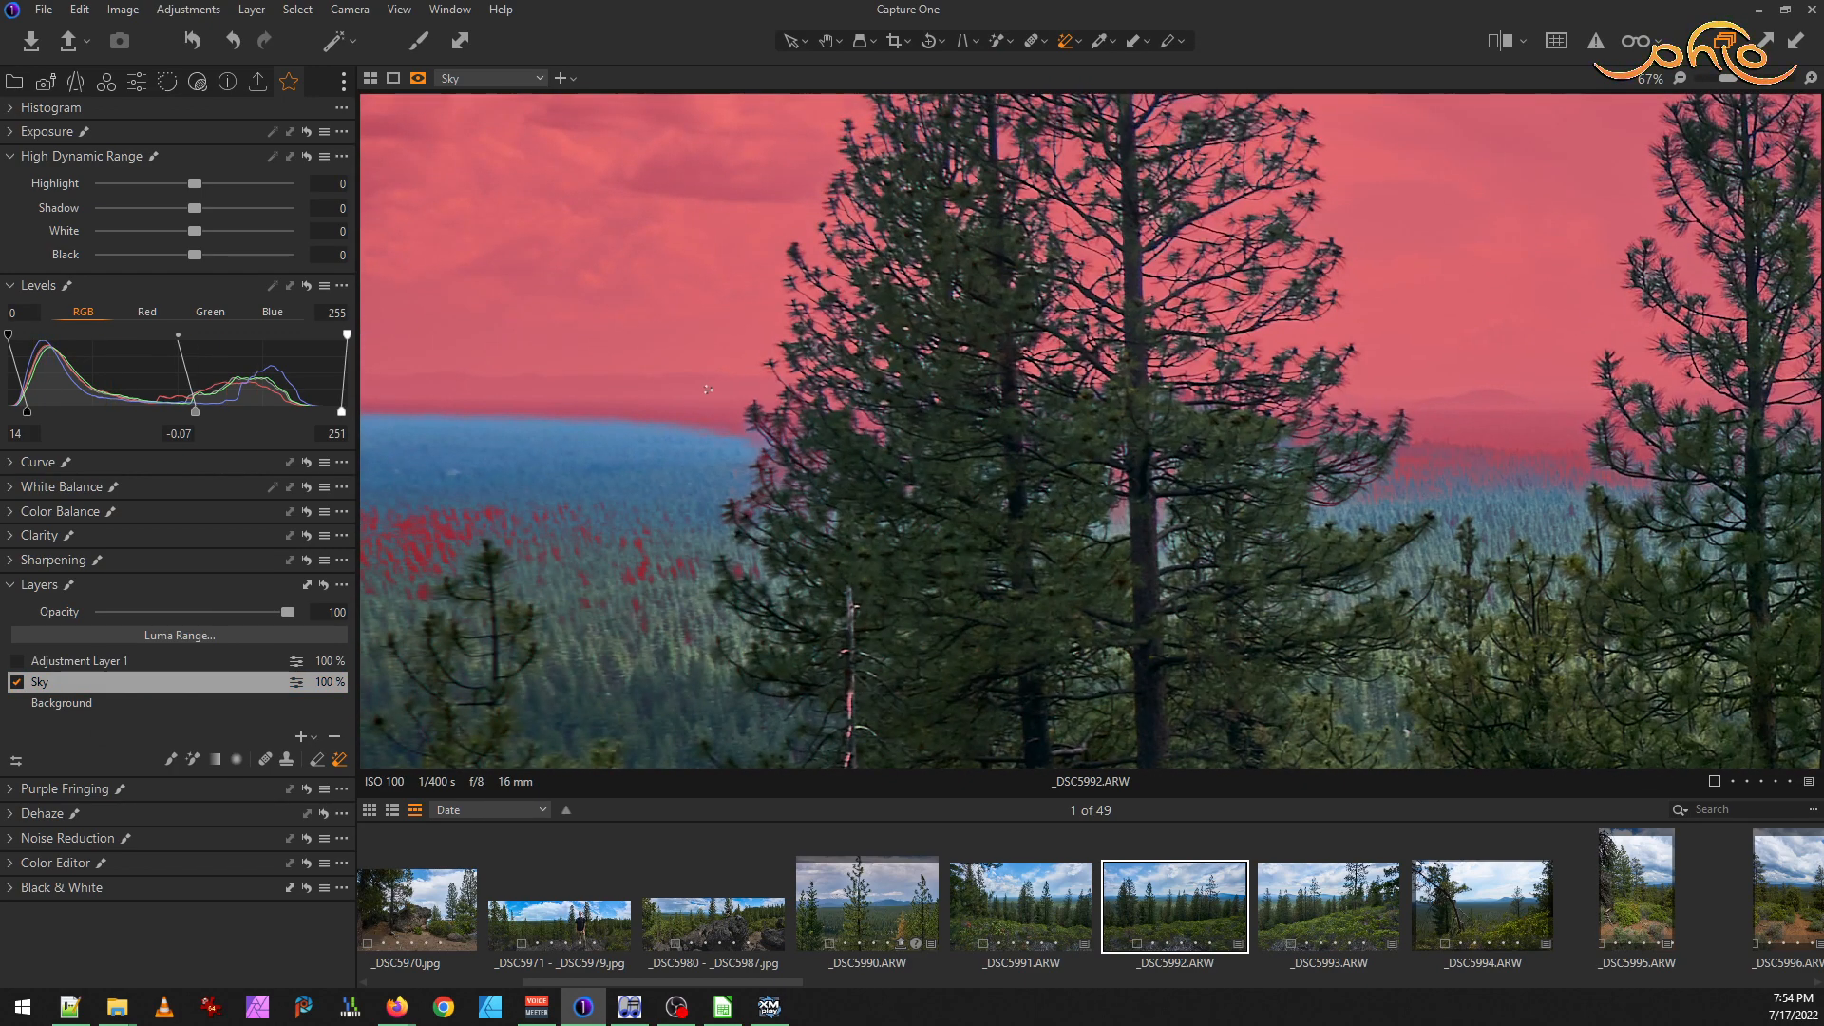
pyautogui.click(703, 400)
pyautogui.hotkey('ctrl', 'z')
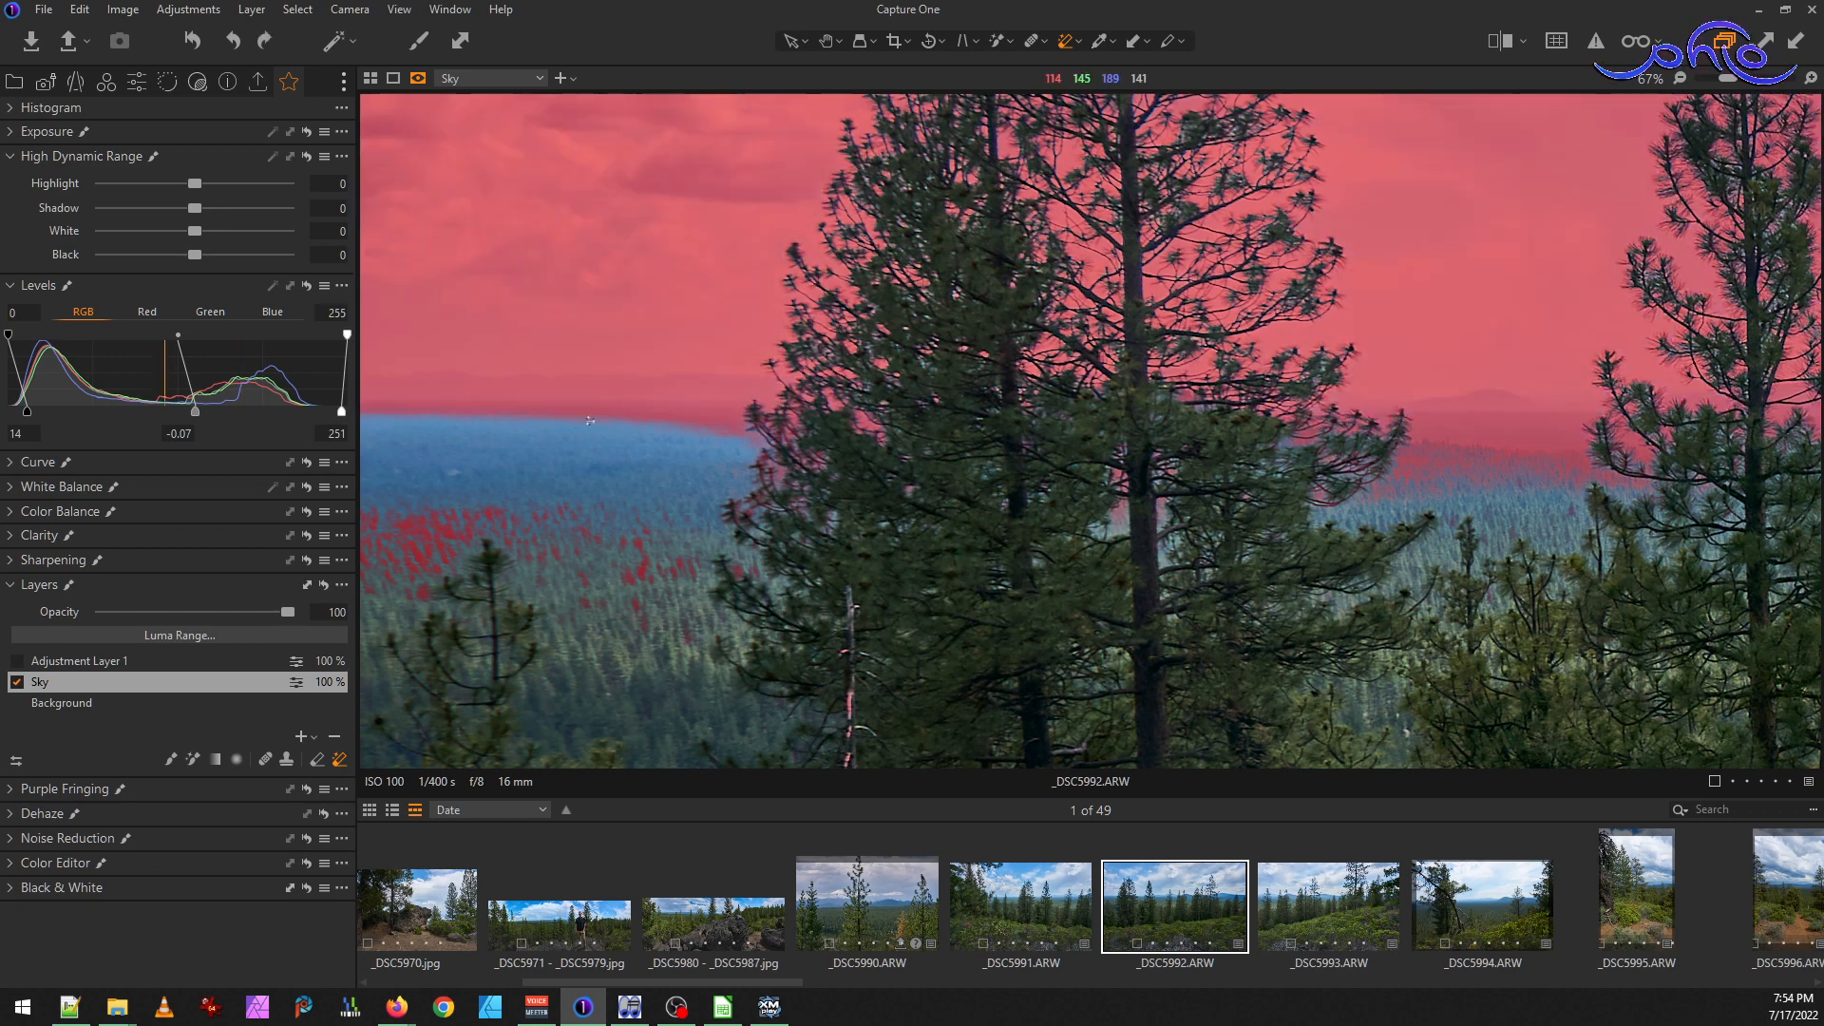
pyautogui.click(653, 411)
pyautogui.click(435, 516)
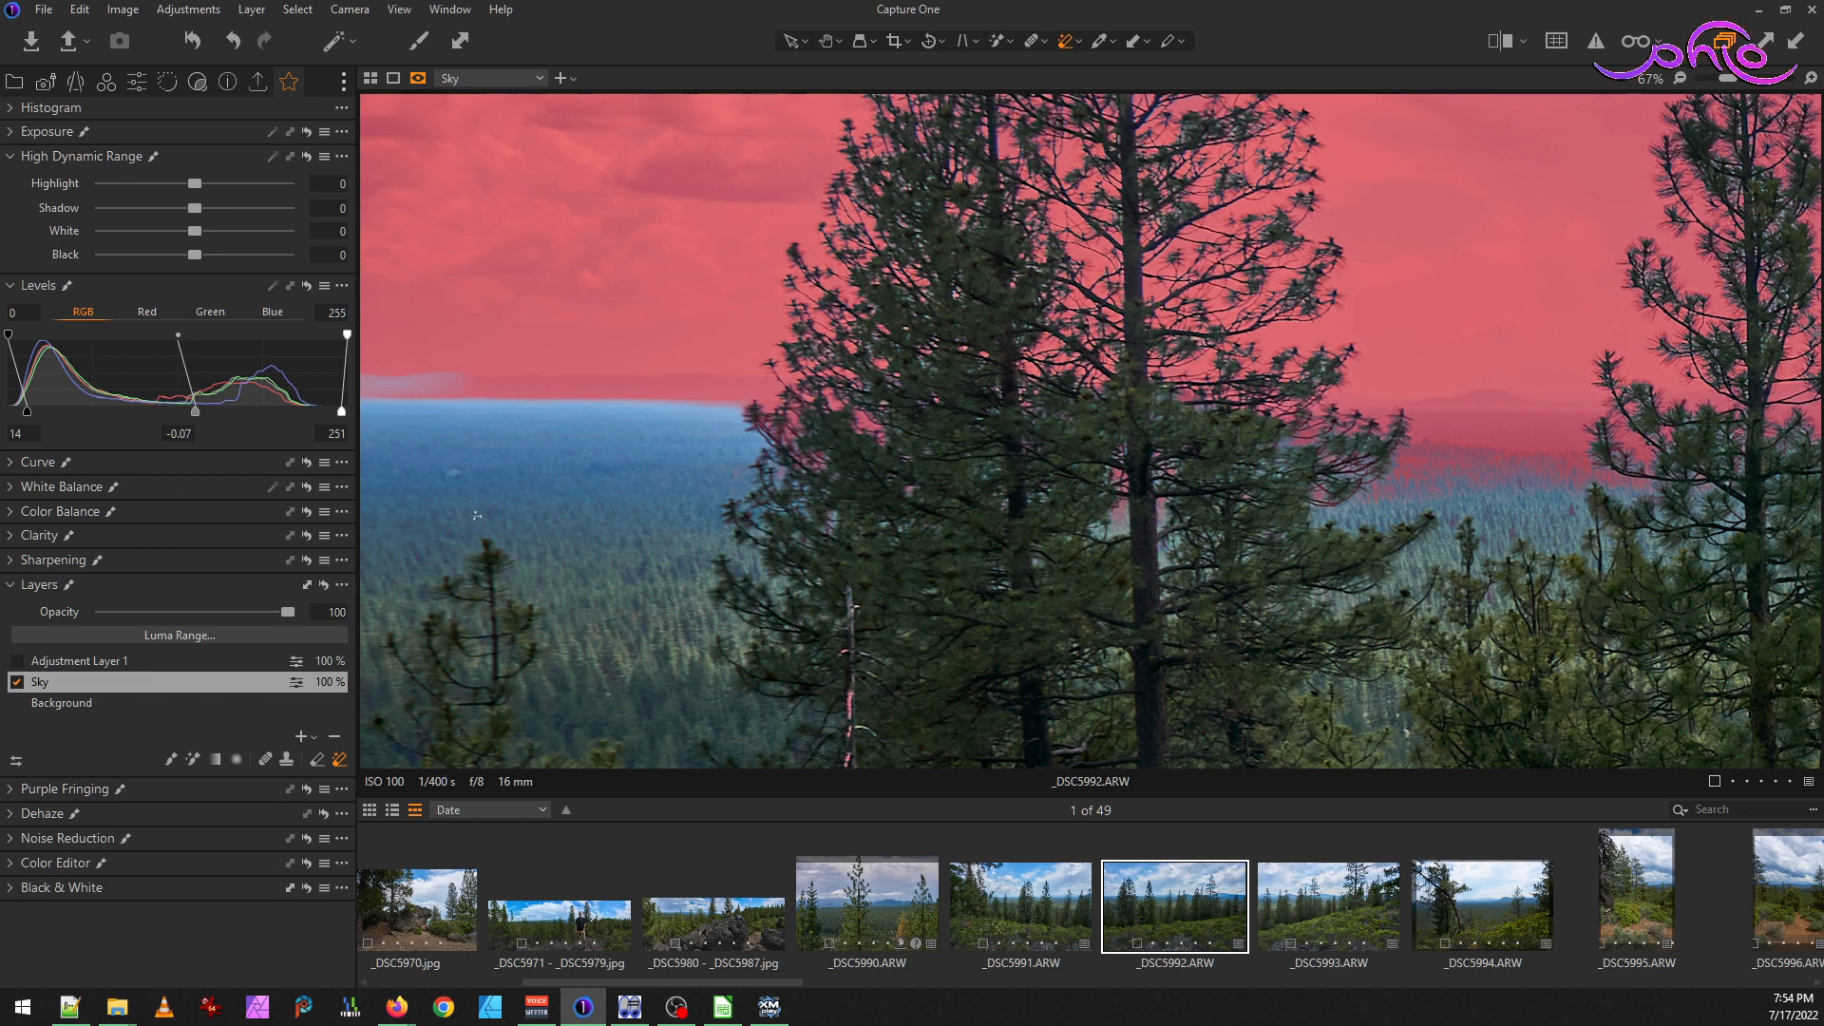
pyautogui.click(894, 440)
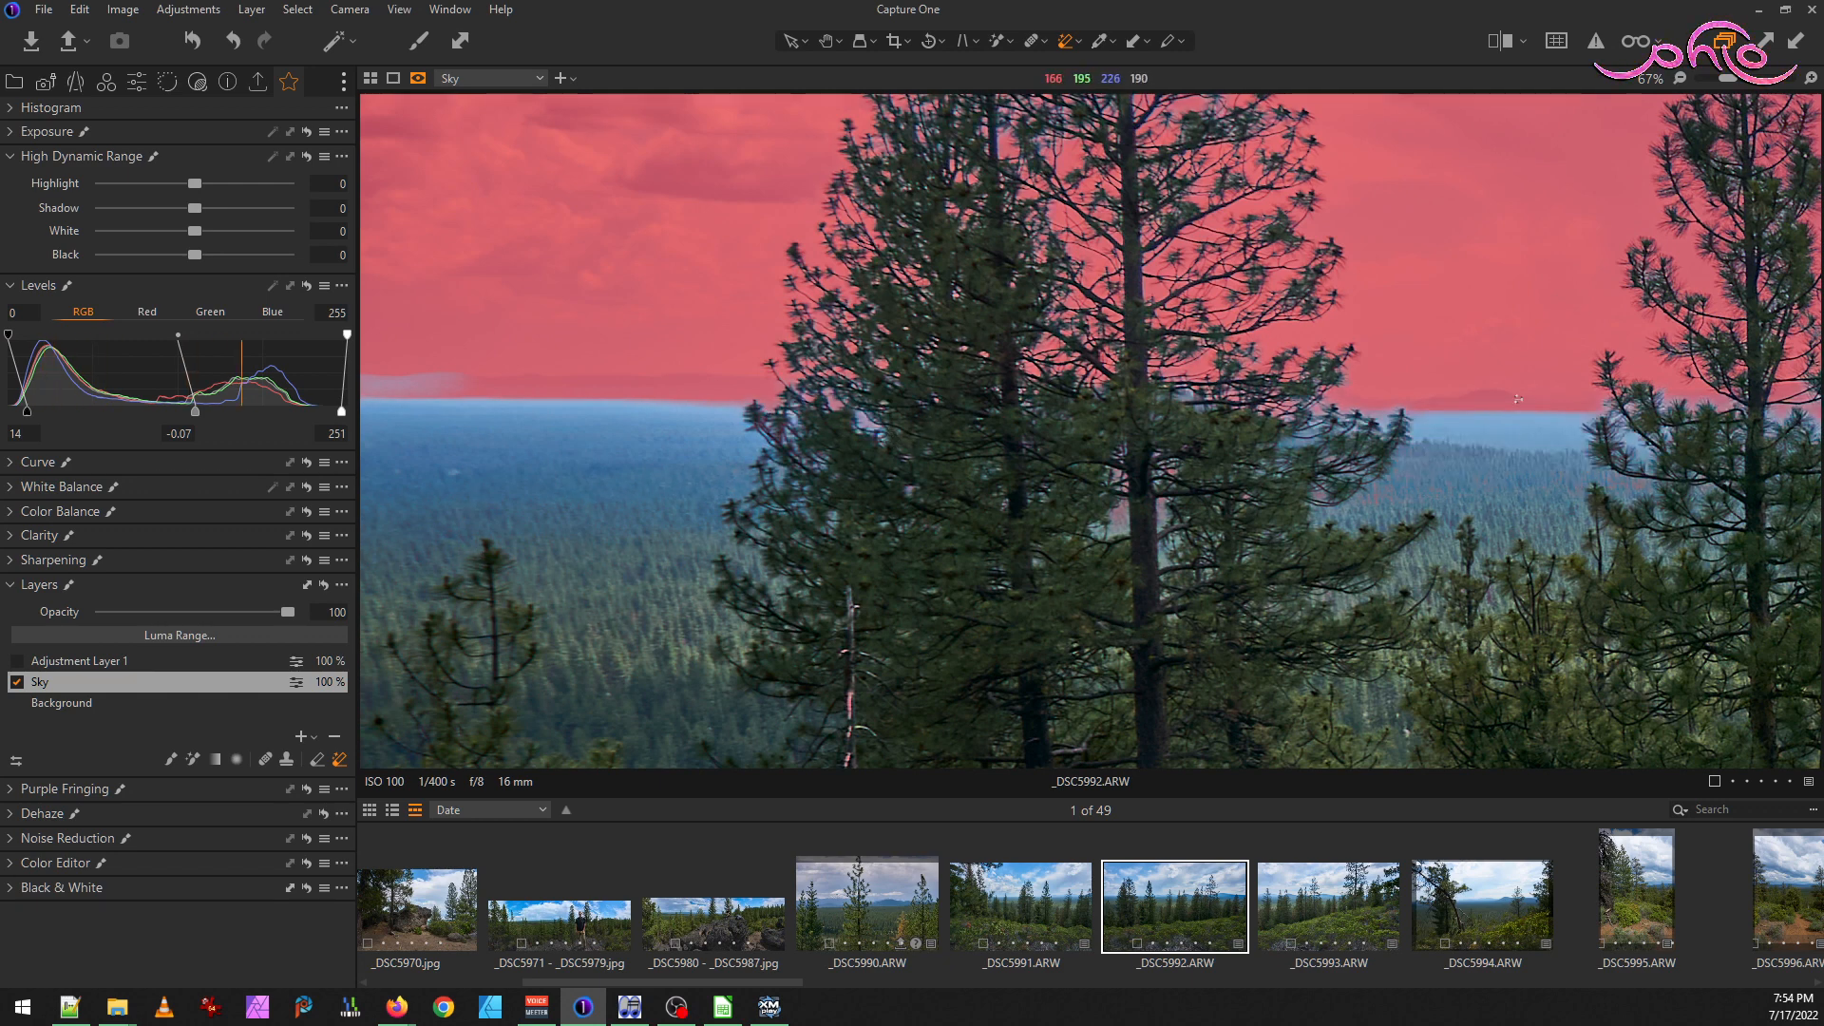
pyautogui.click(1444, 410)
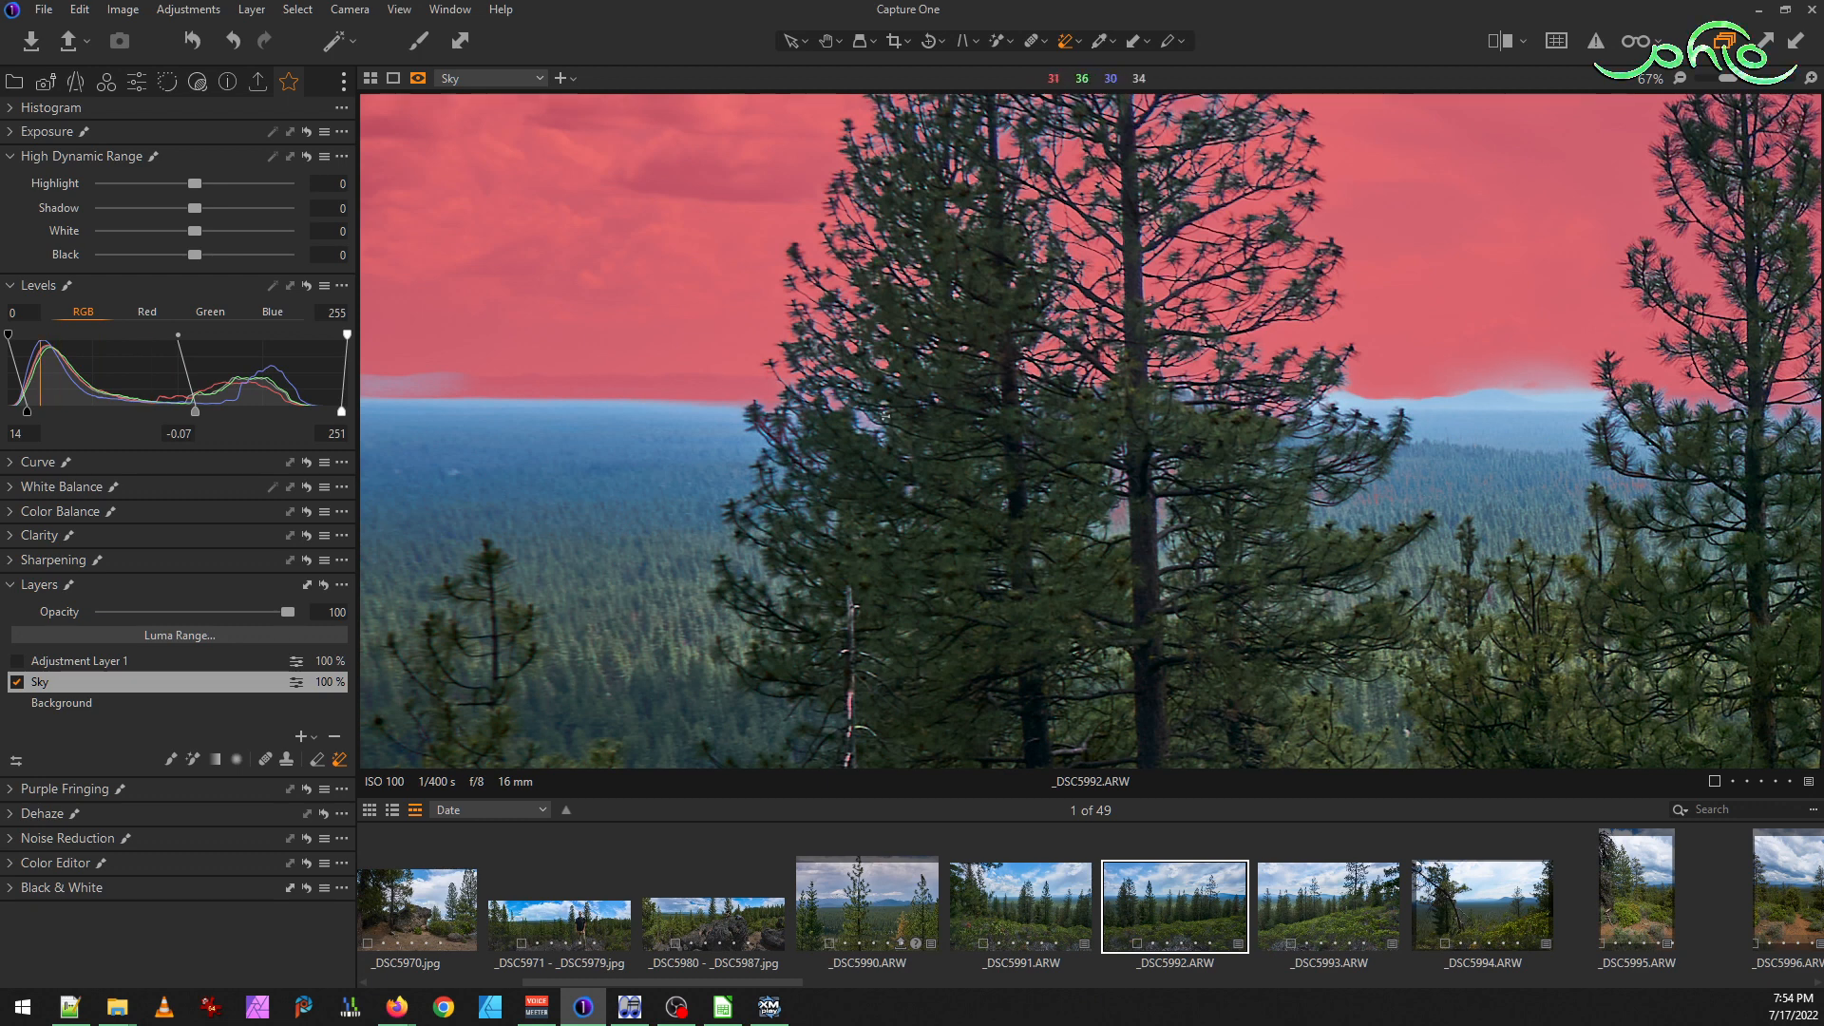
# Try to erase the leftover Sky mask from the faint hills beside the large double tree and from its branches
pyautogui.click(684, 385)
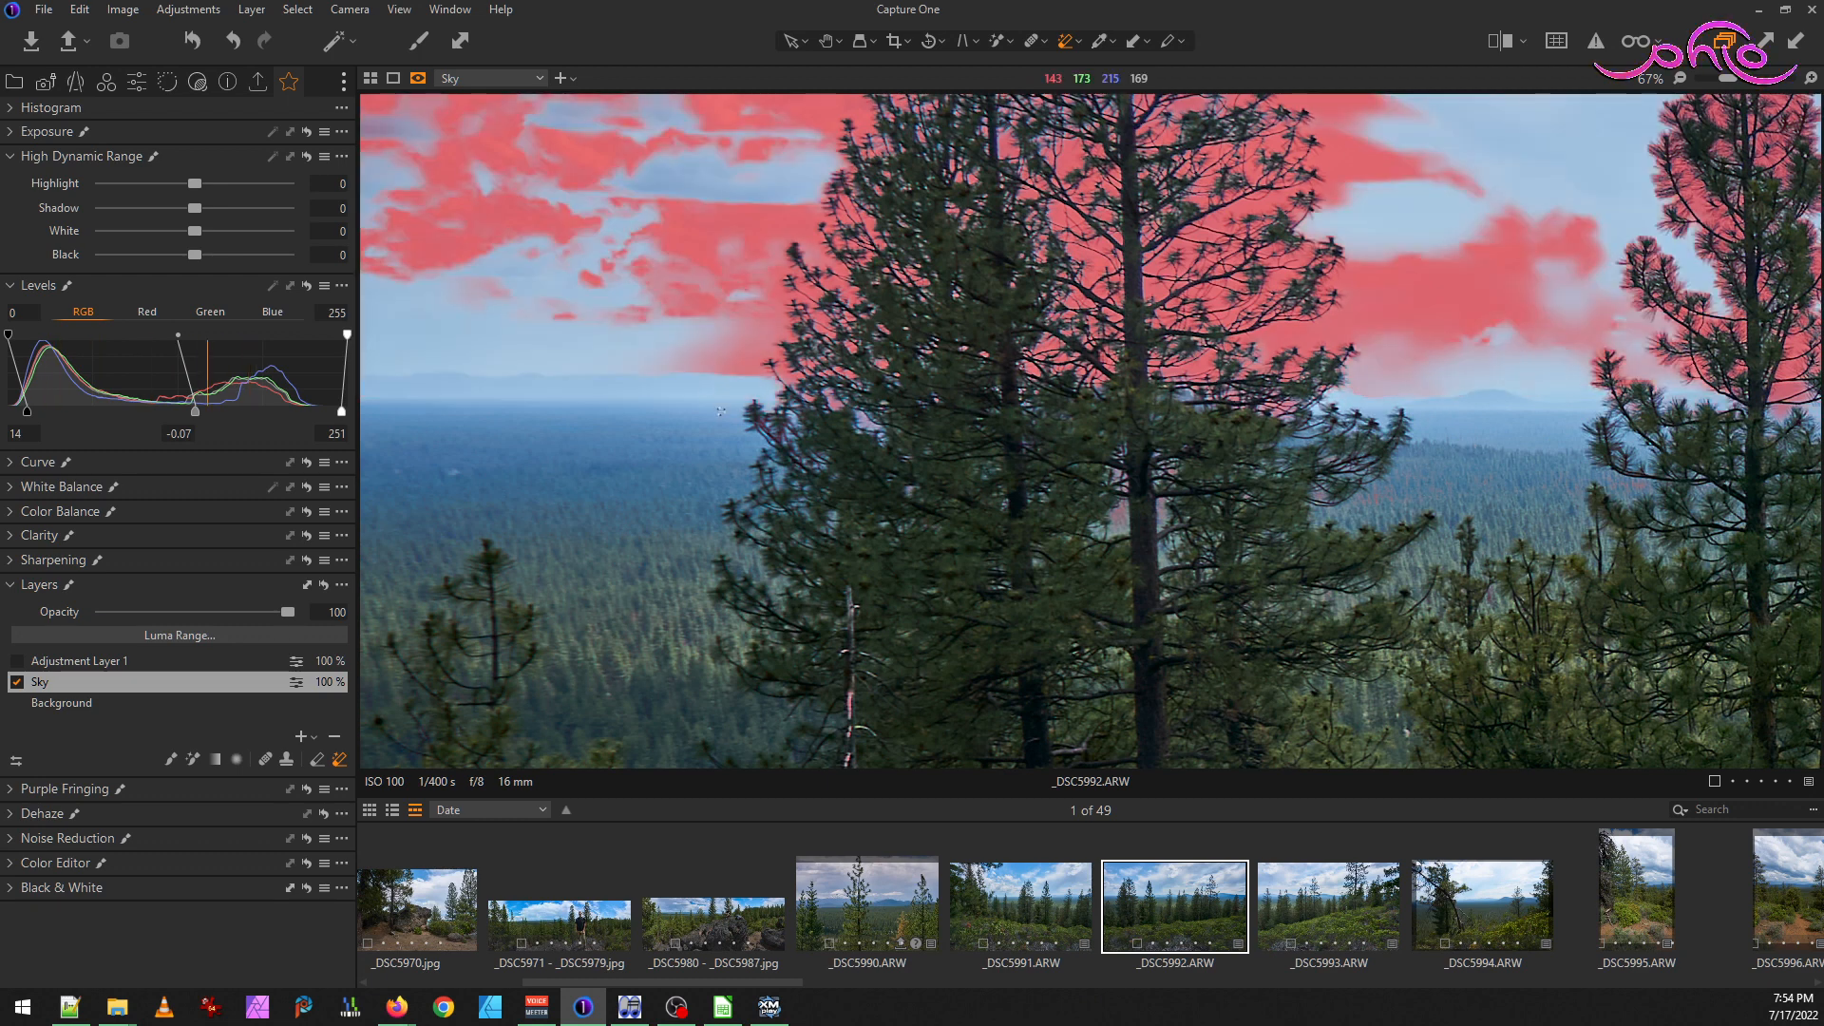
pyautogui.hotkey('ctrl', 'z')
pyautogui.rightClick(724, 408)
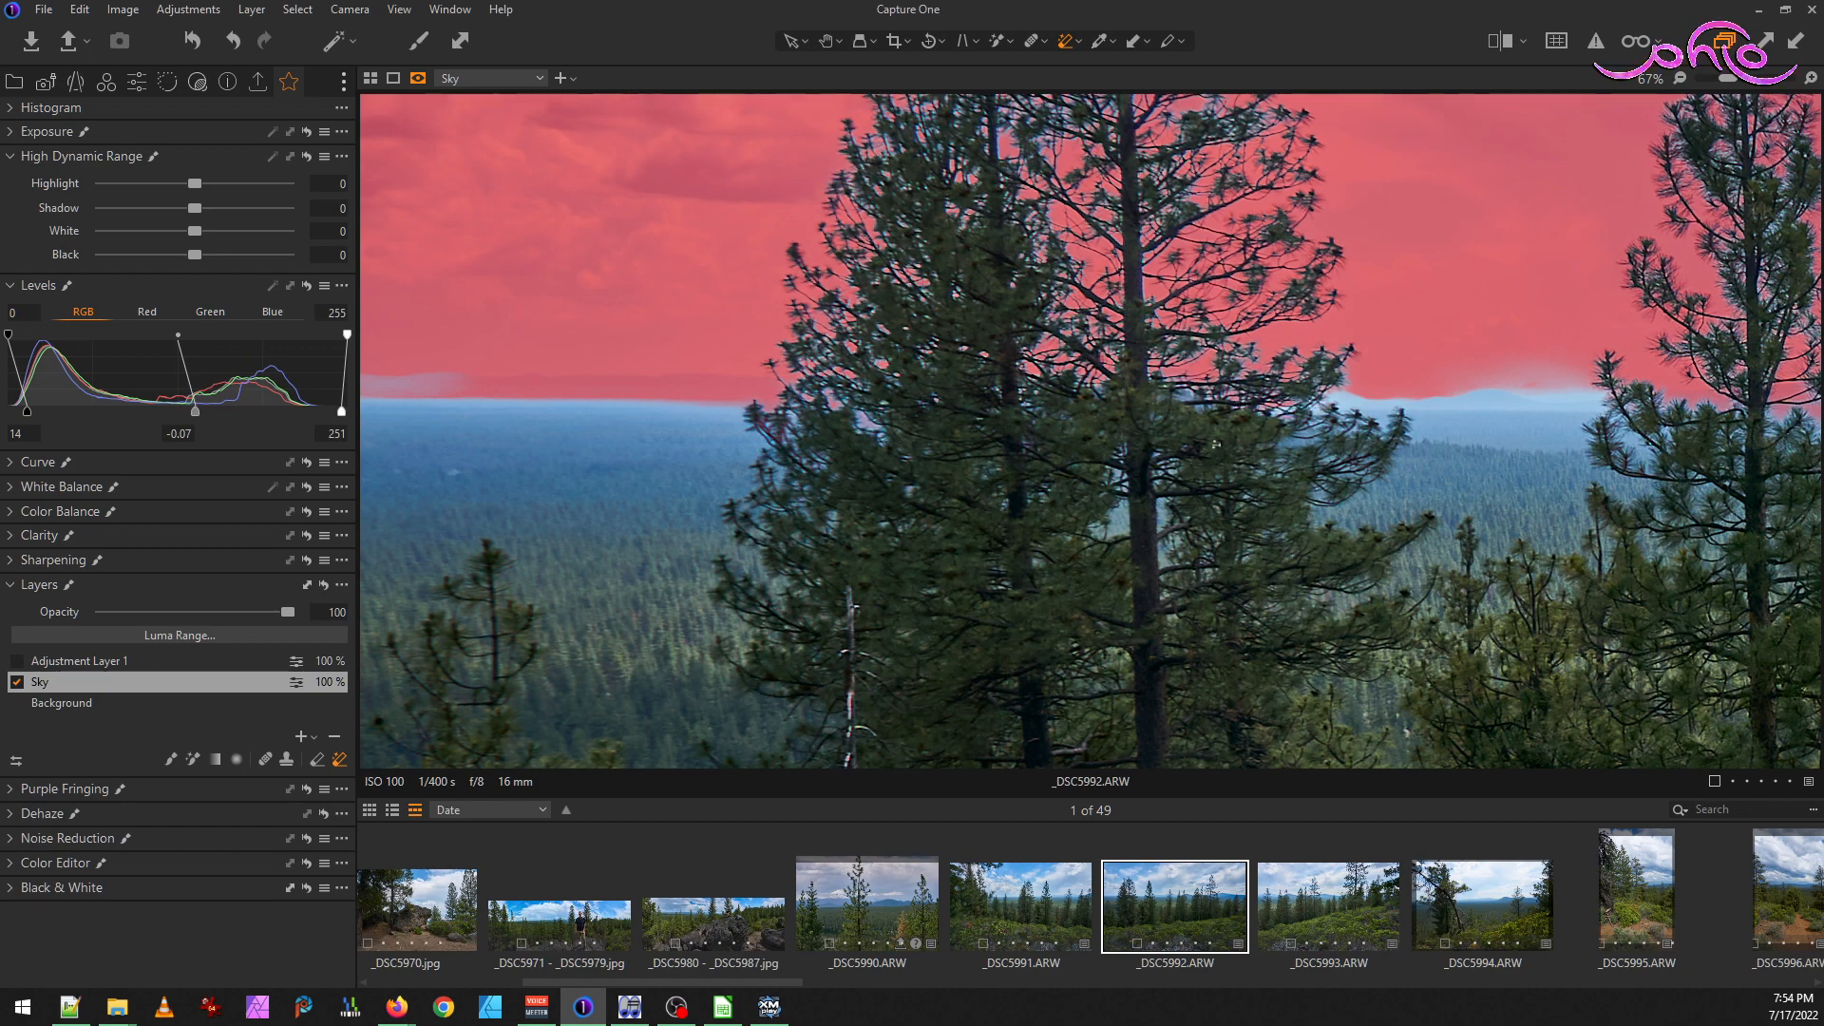
pyautogui.click(1200, 439)
pyautogui.hotkey('ctrl', 'z')
# Erase the Sky mask from the central valley's forest patches and the distant mountain range behind the middle trees
pyautogui.moveTo(1566, 414); pyautogui.dragTo(768, 389)
pyautogui.moveTo(957, 423); pyautogui.dragTo(841, 374)
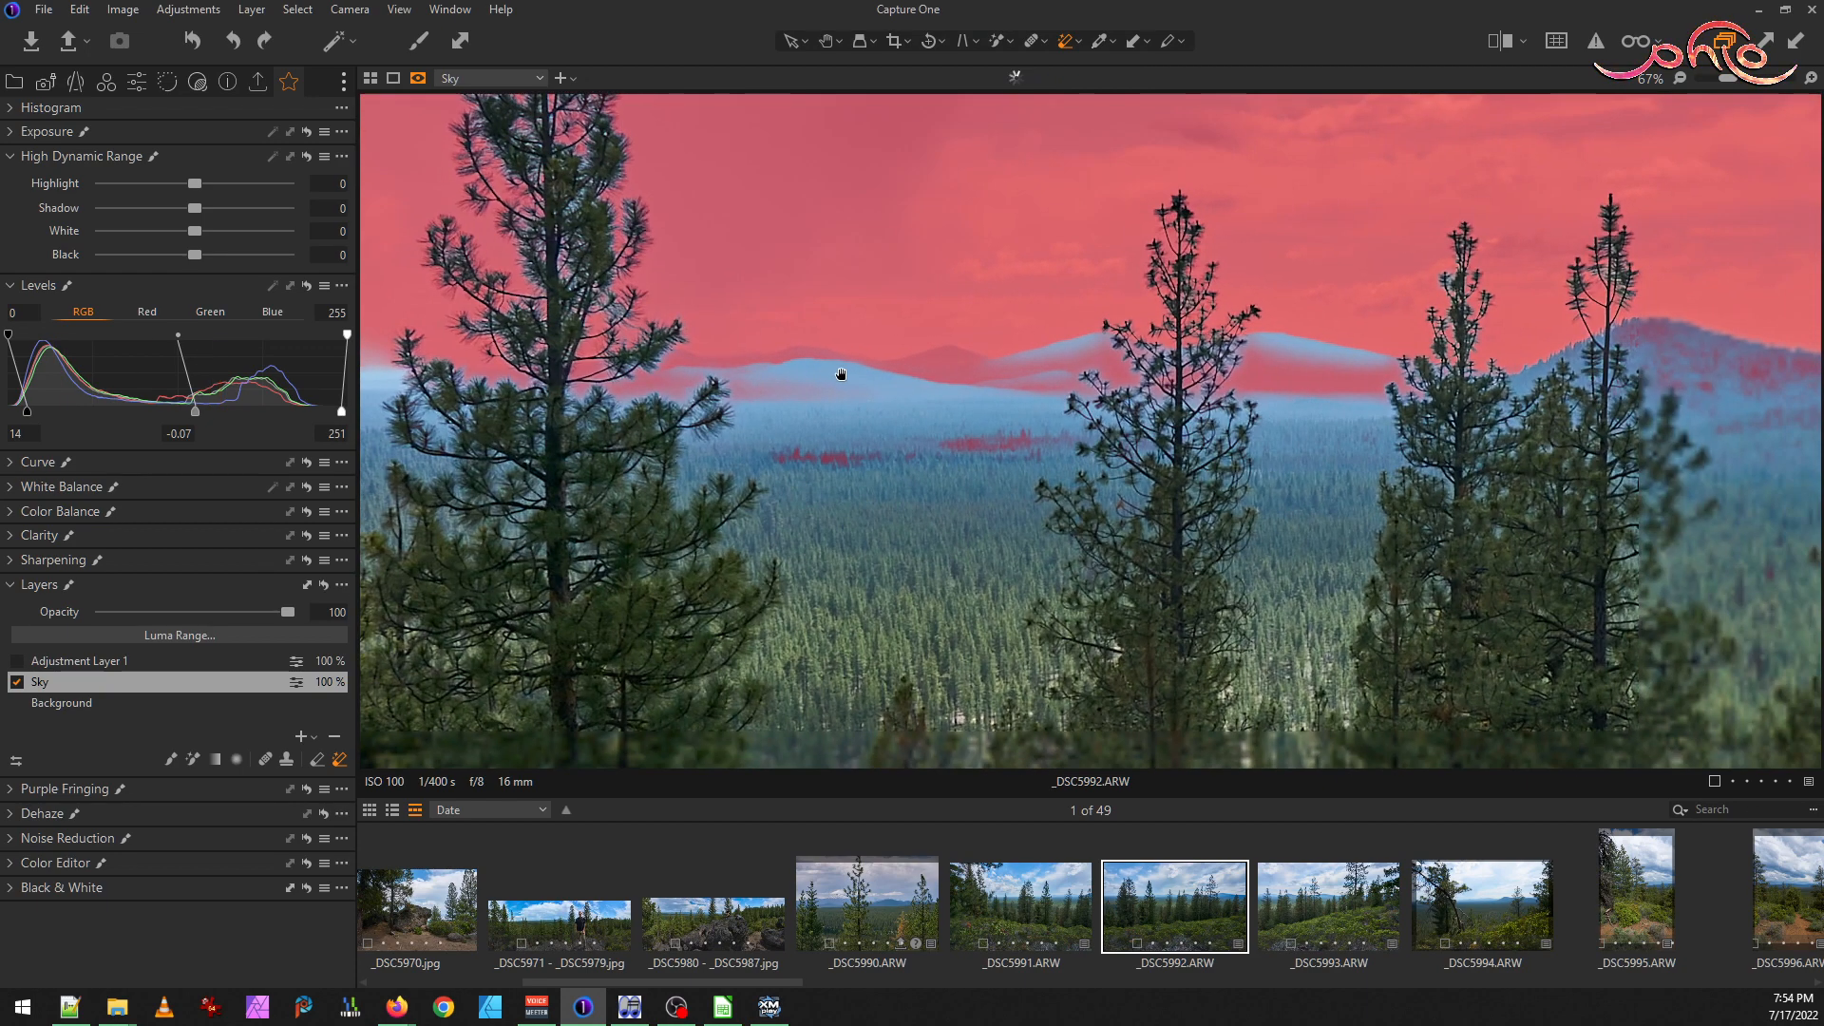
pyautogui.click(952, 370)
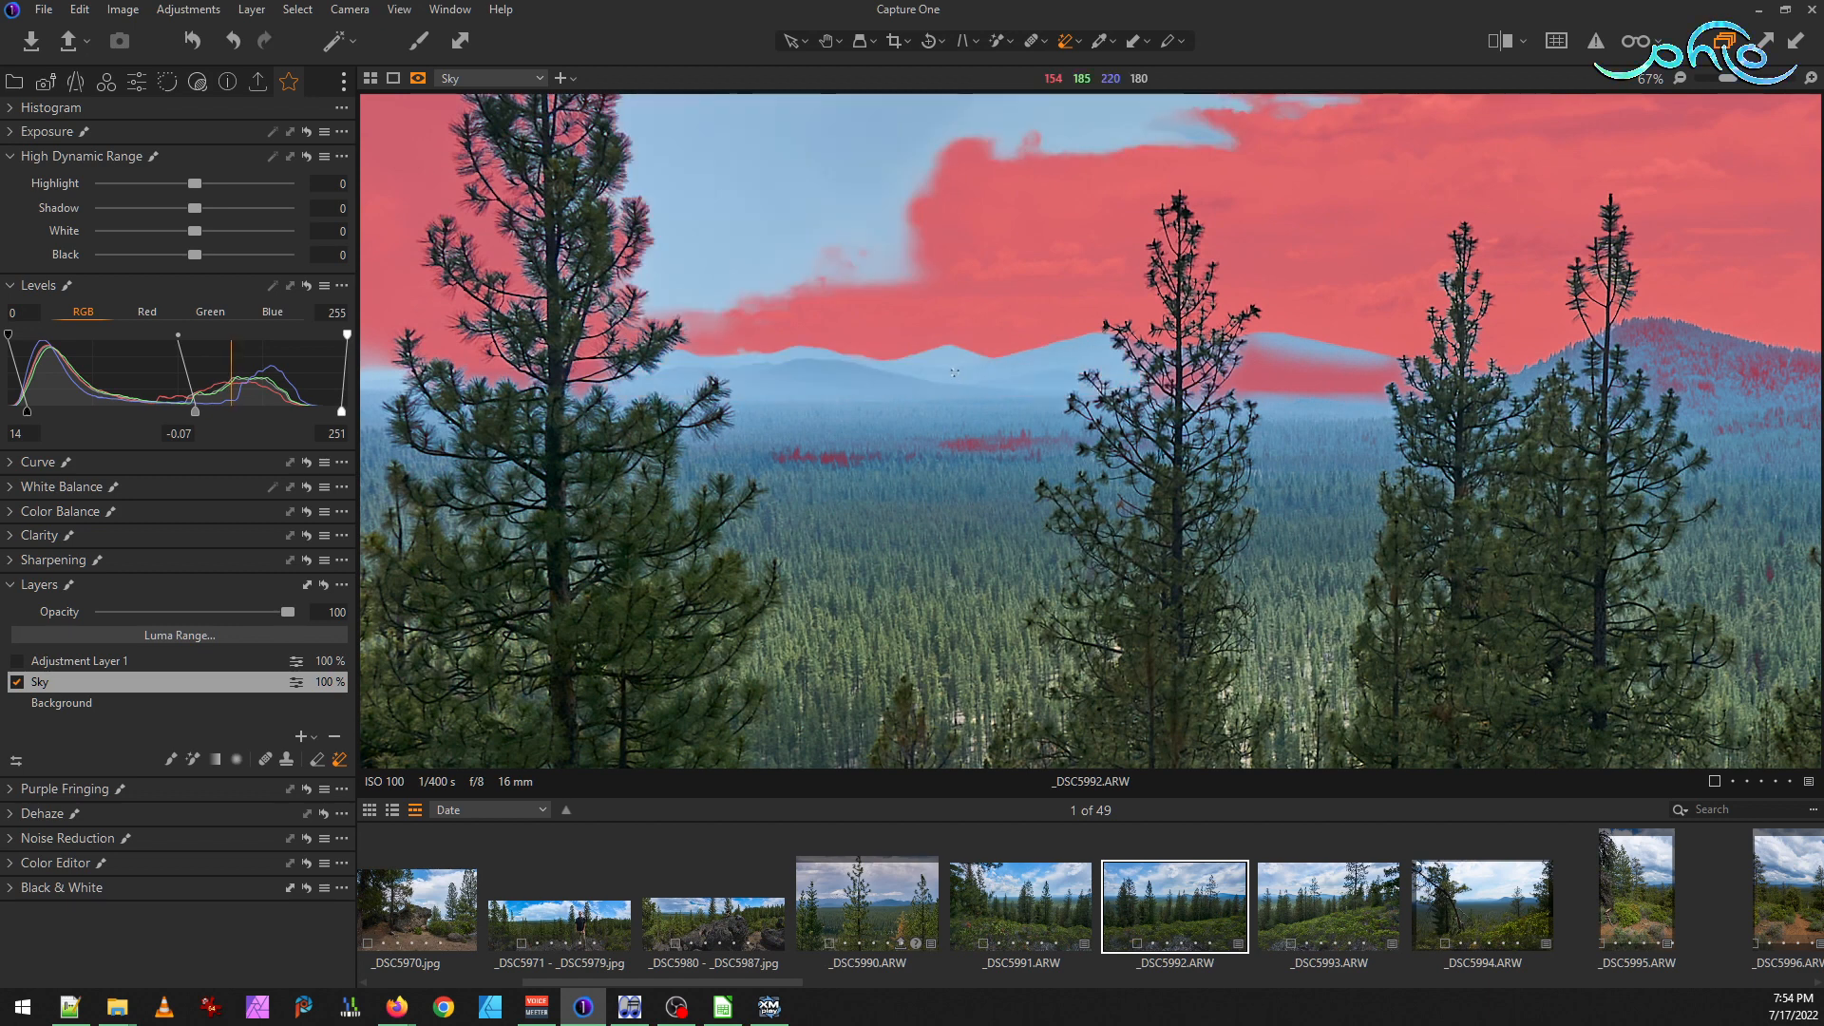
pyautogui.hotkey('ctrl', 'z')
pyautogui.click(902, 469)
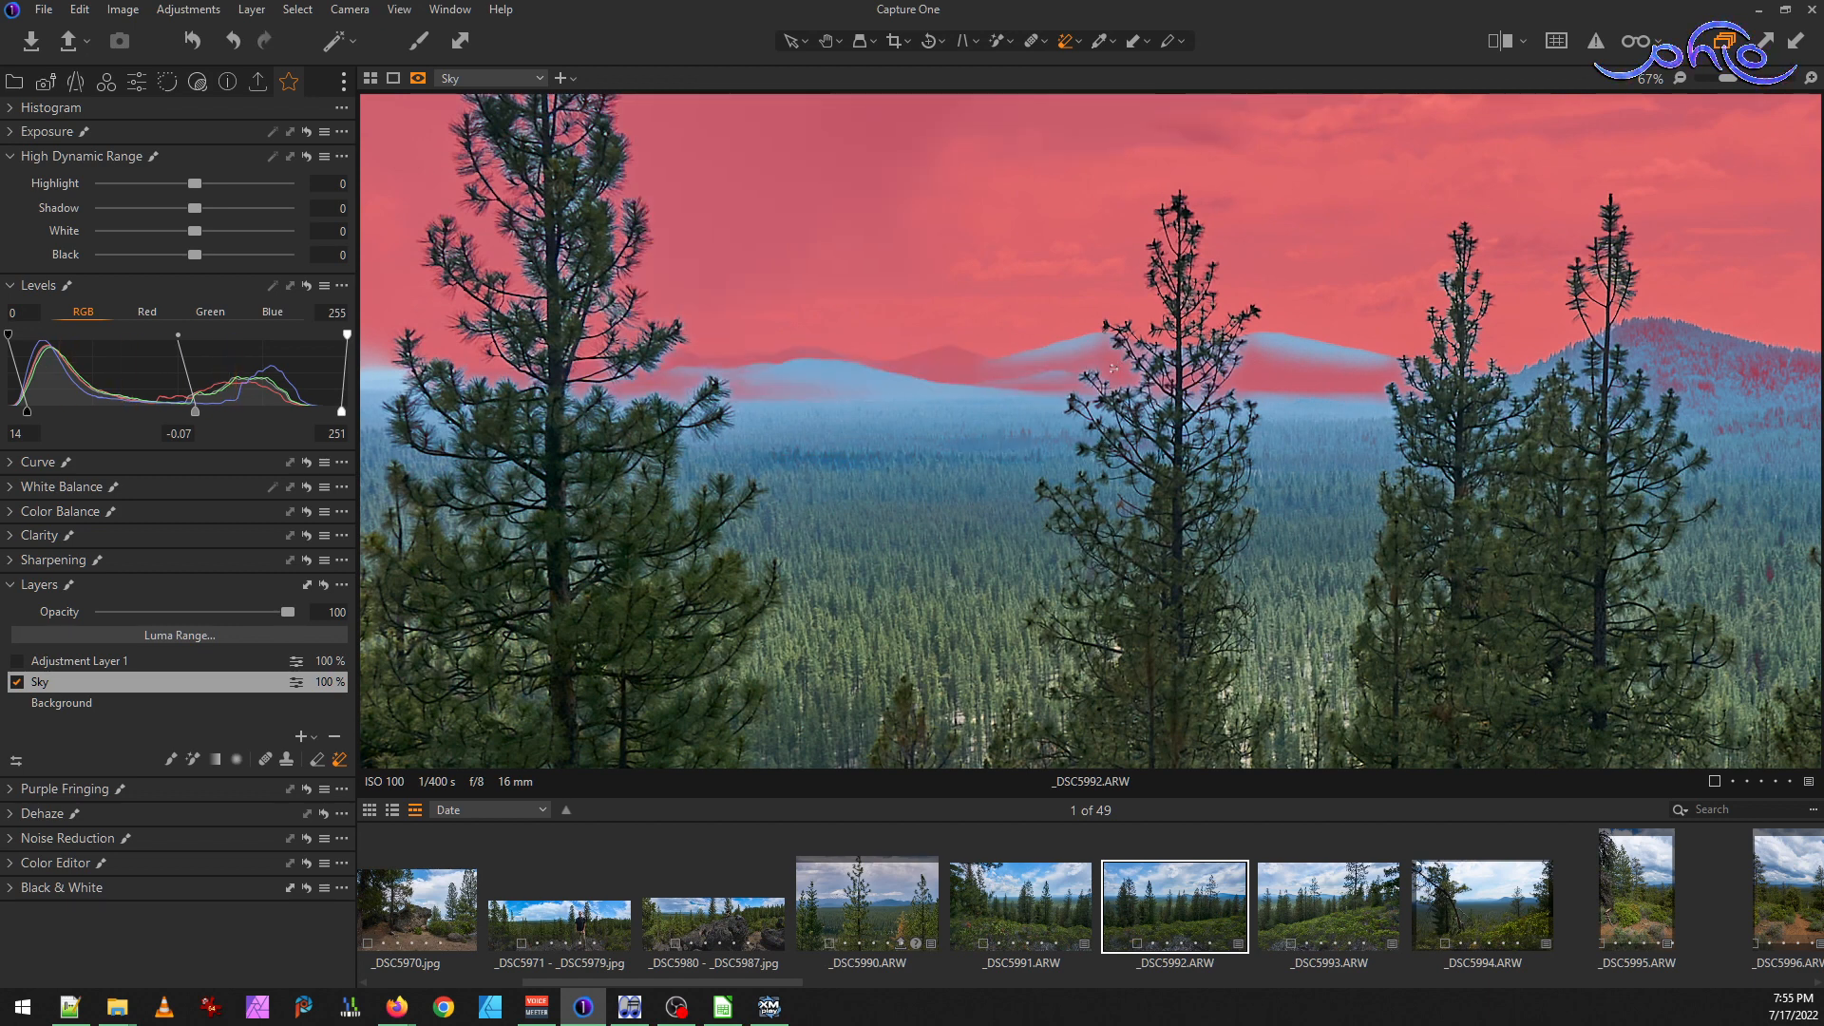
pyautogui.click(1077, 375)
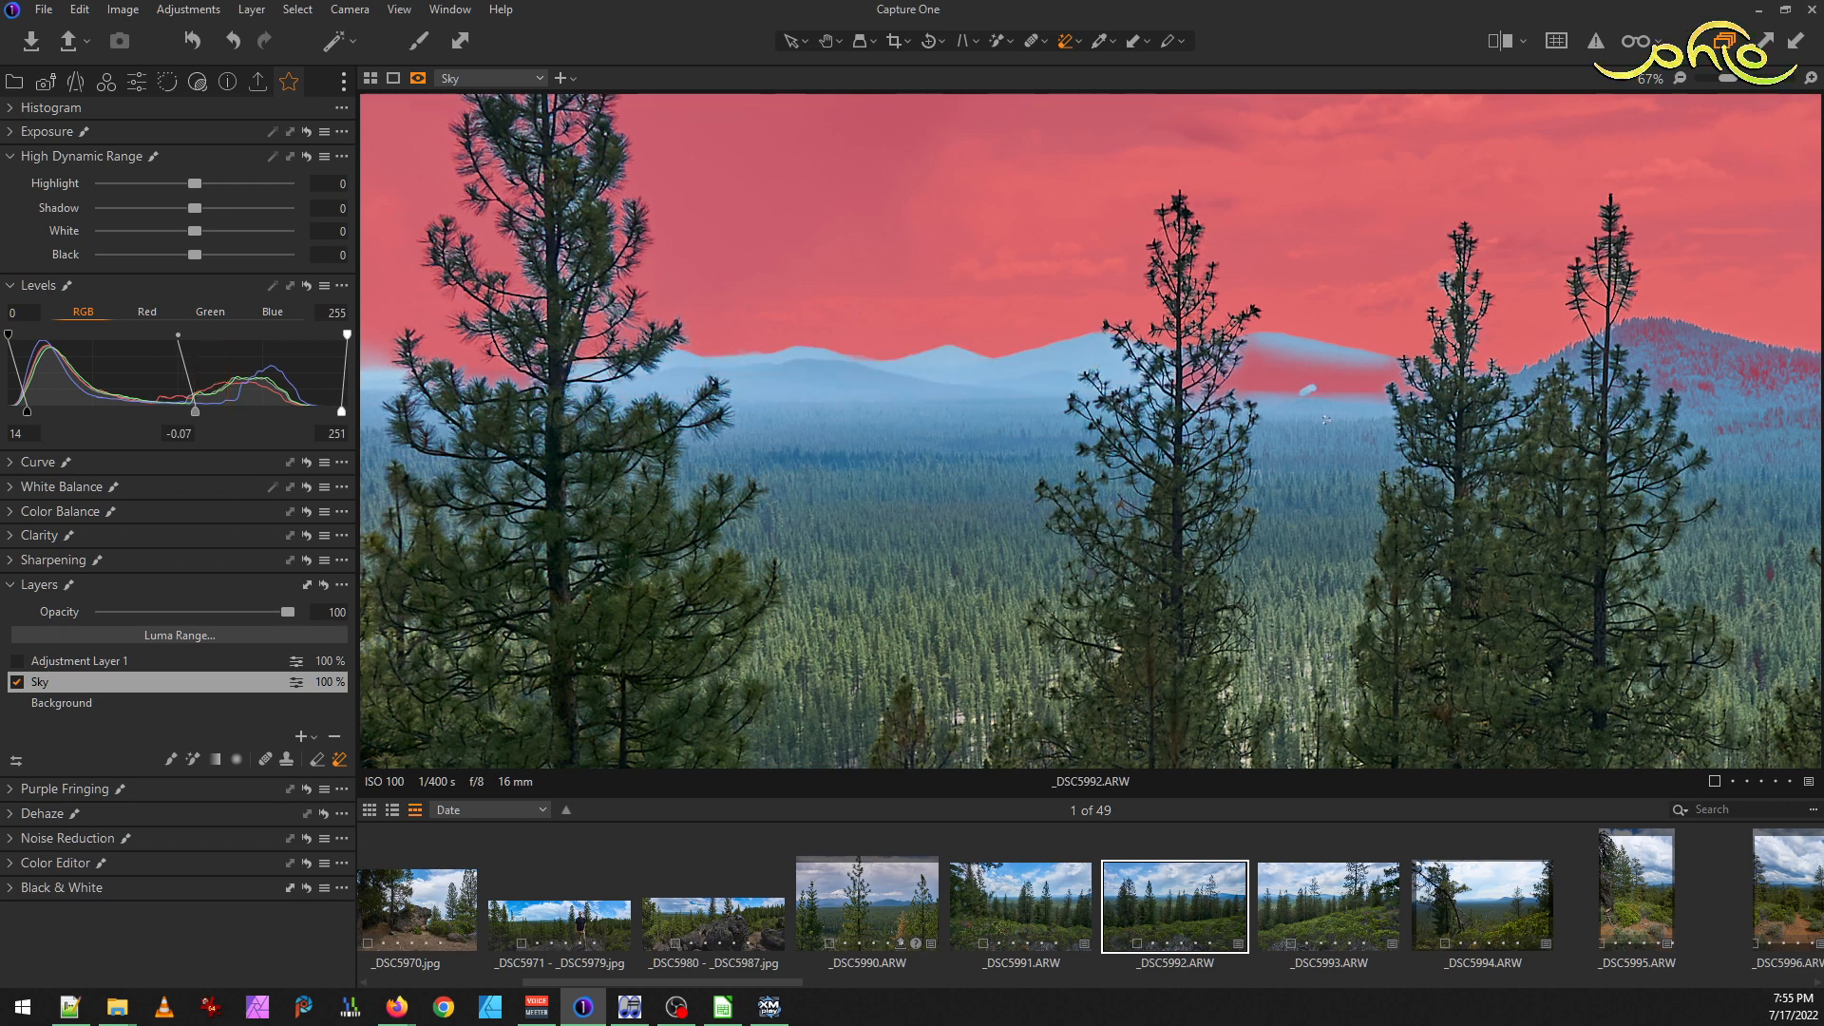
pyautogui.click(1311, 390)
pyautogui.click(1203, 382)
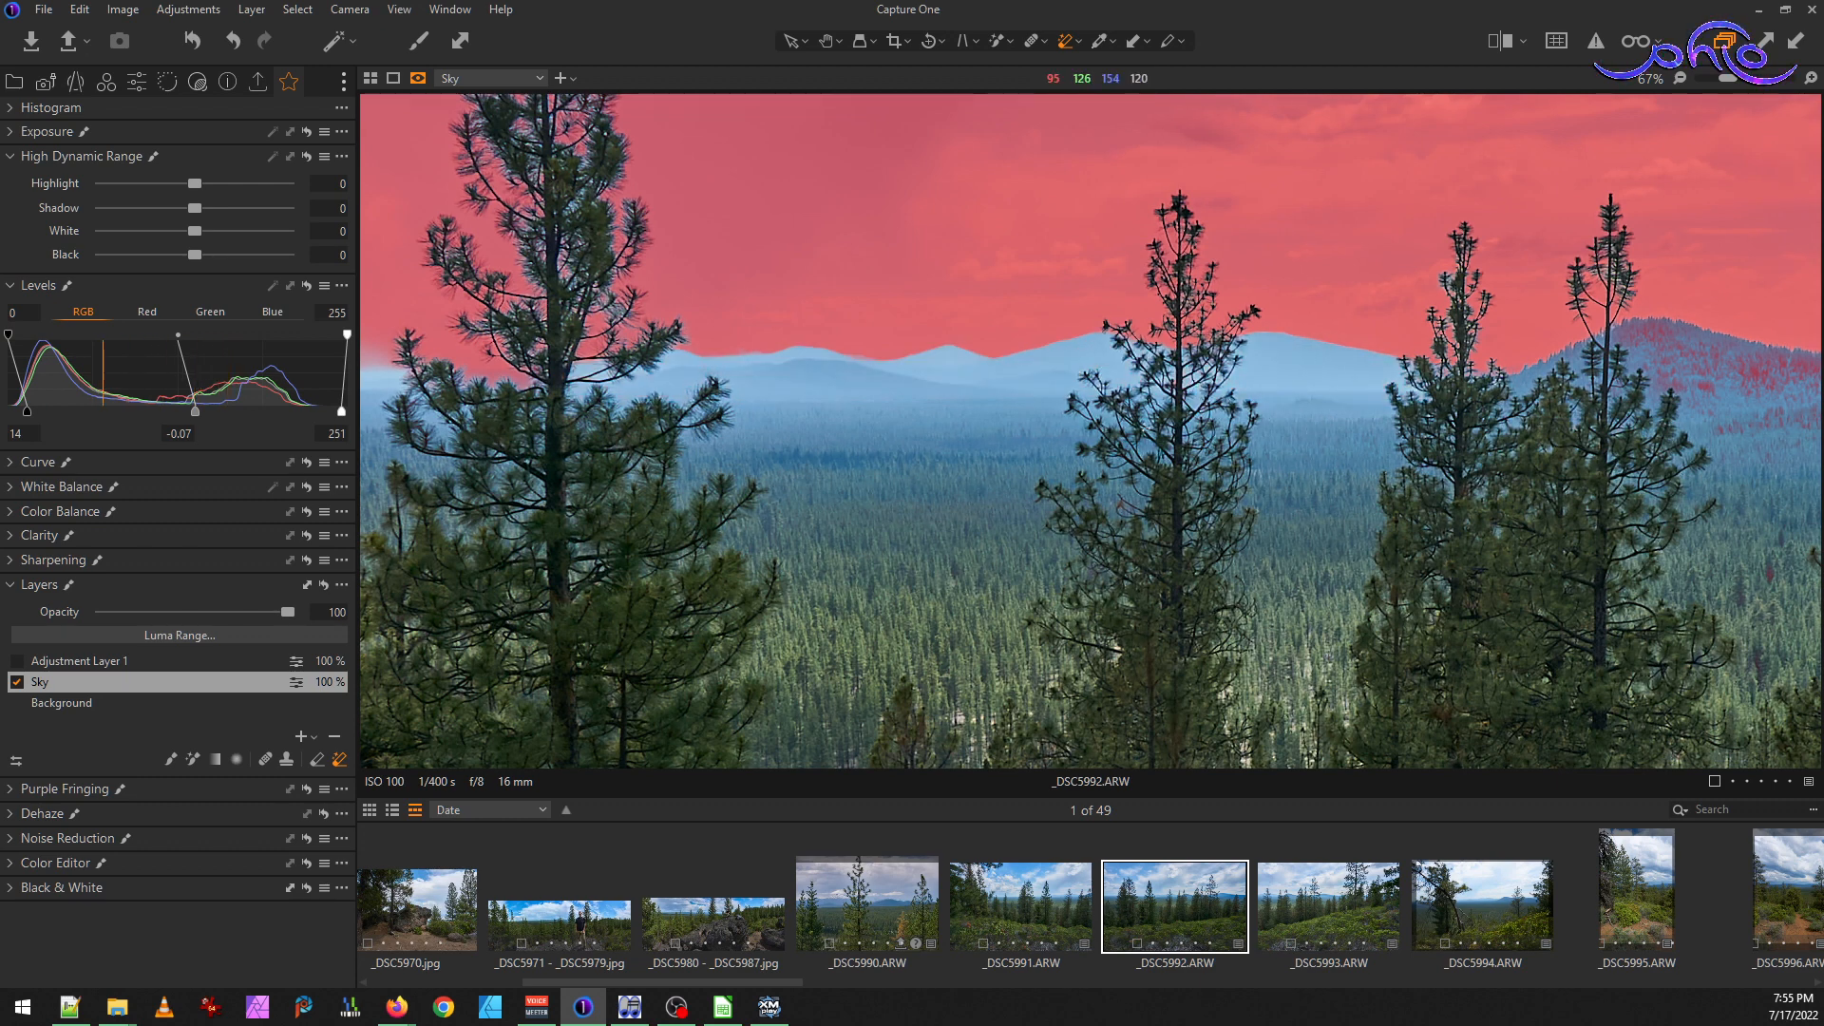
# Erase the Sky mask from the wooded hill and the mountains in the right half of the photo
pyautogui.moveTo(1685, 356); pyautogui.dragTo(1052, 358)
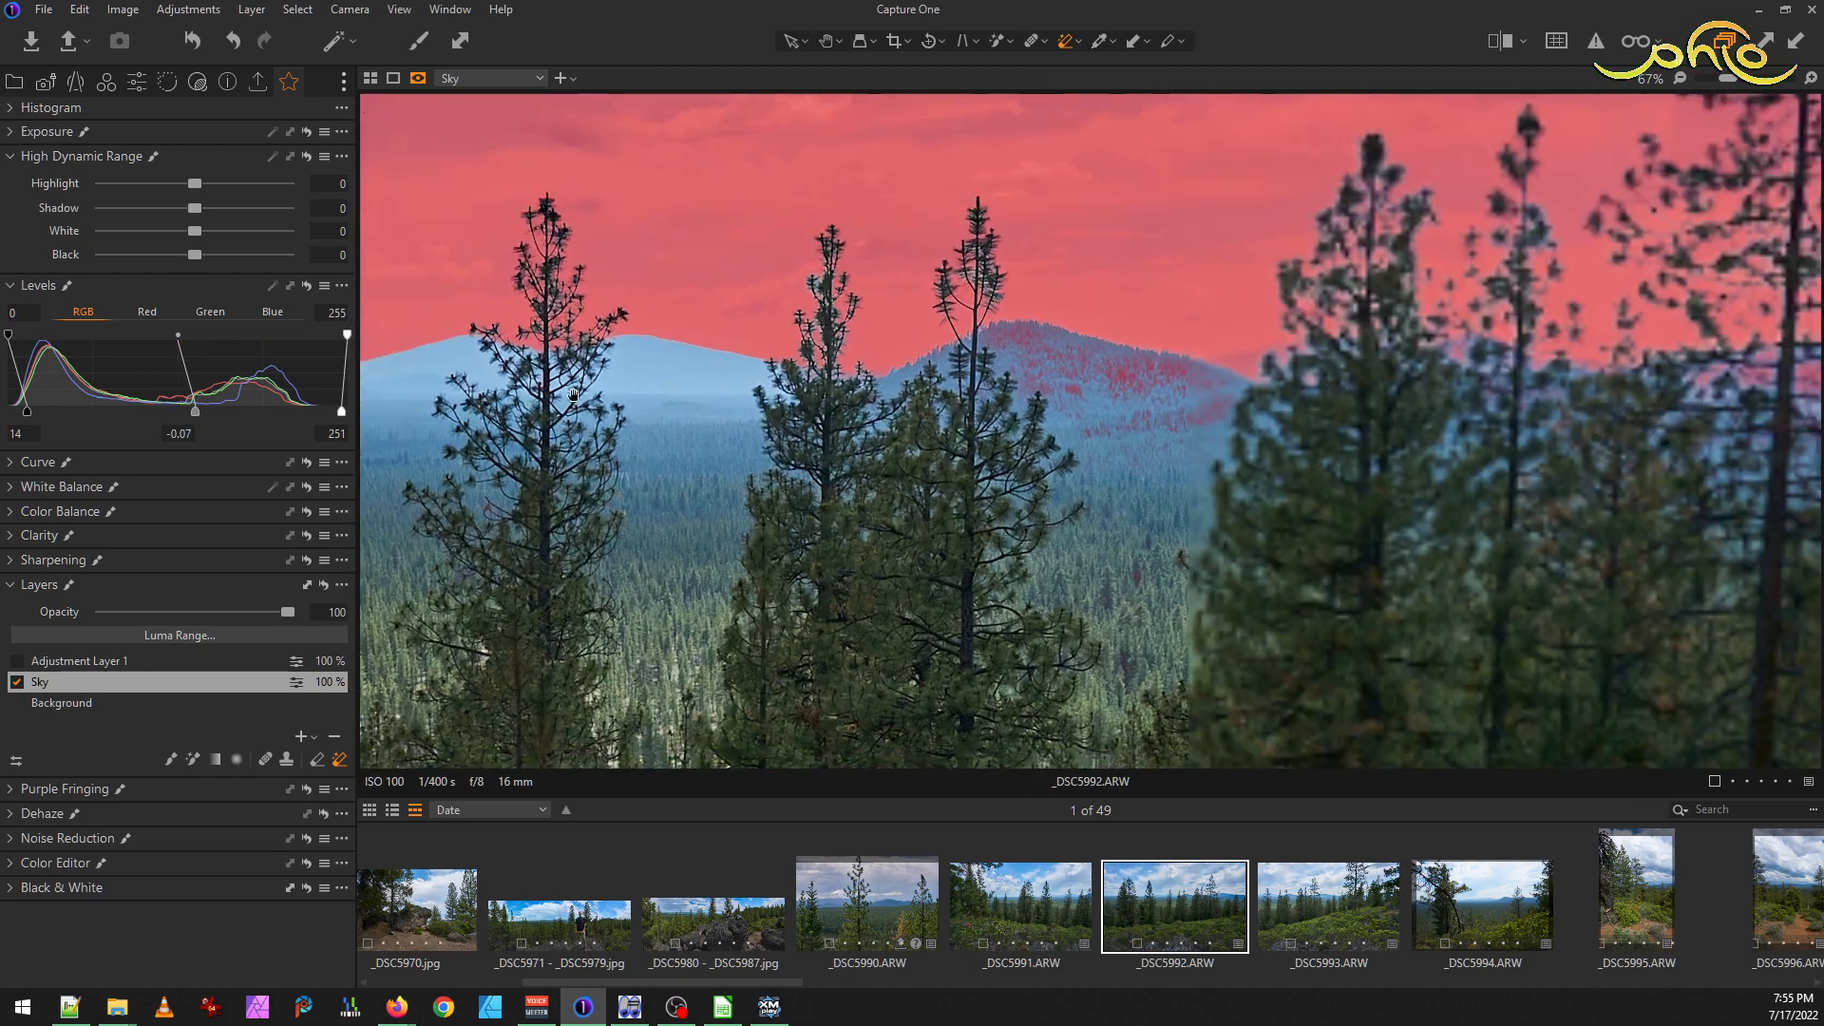
pyautogui.click(1073, 364)
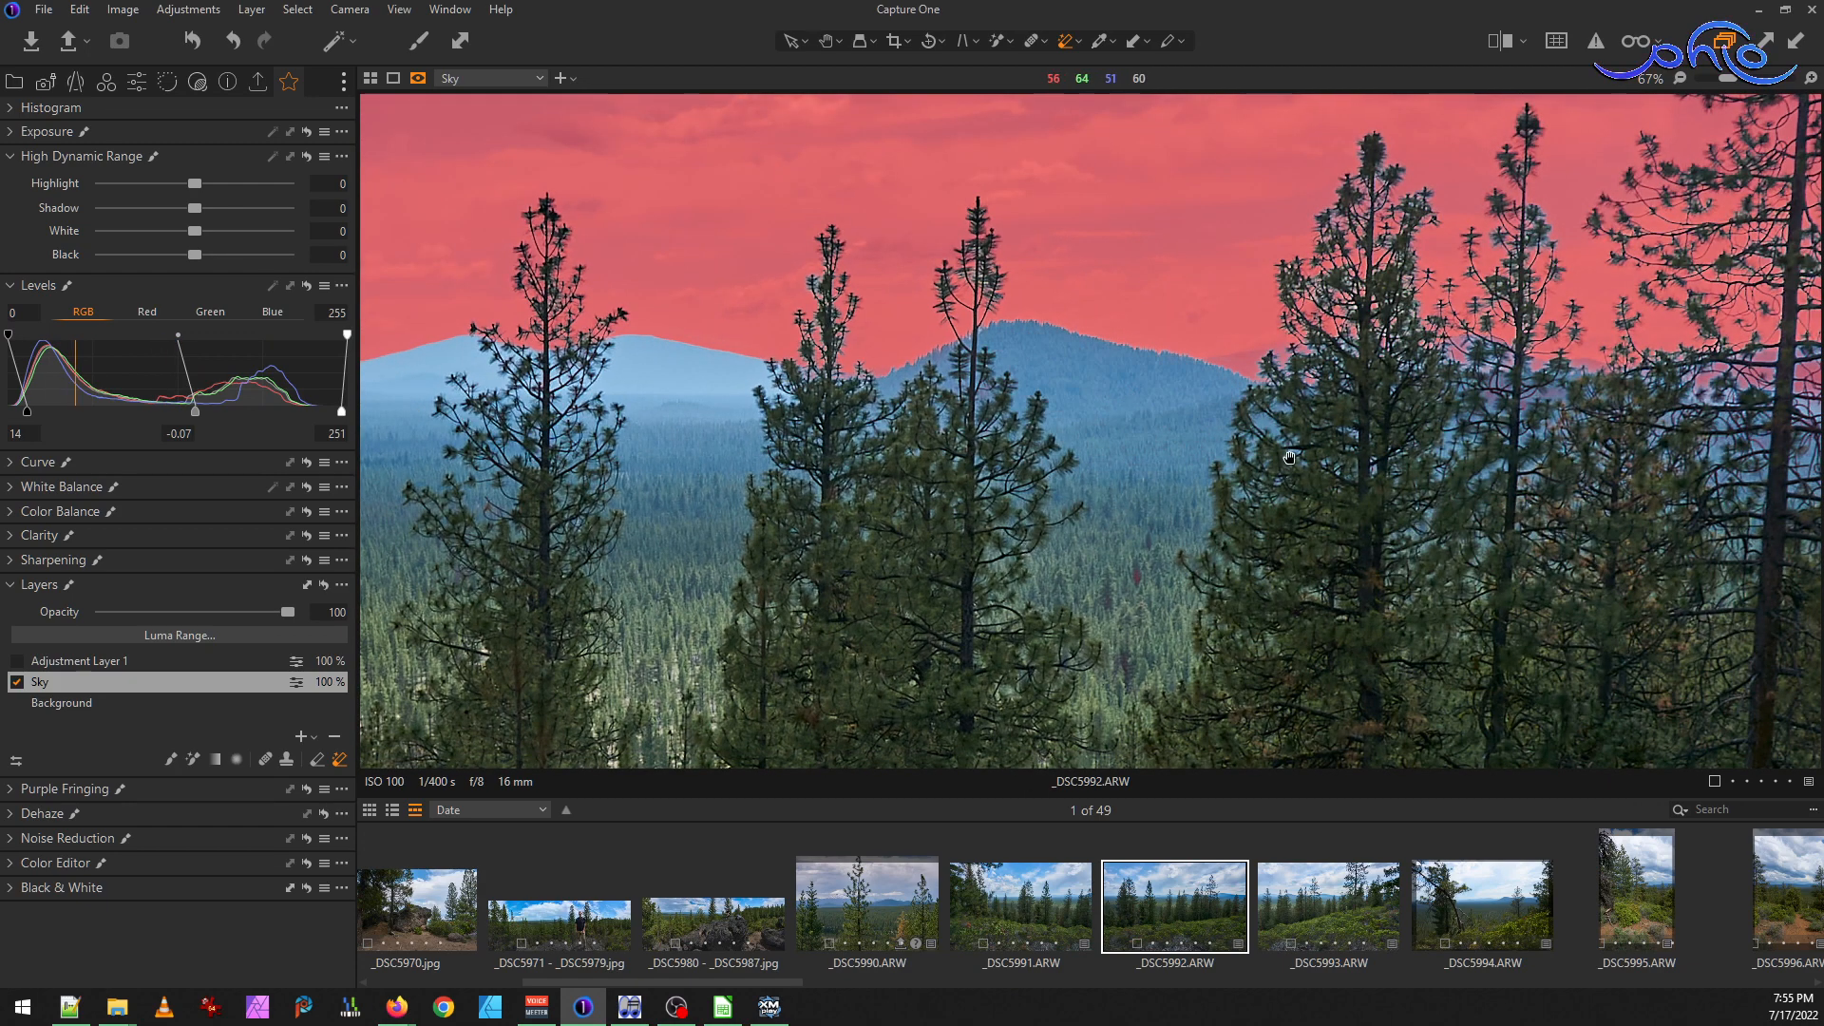
pyautogui.moveTo(1289, 457); pyautogui.dragTo(731, 446)
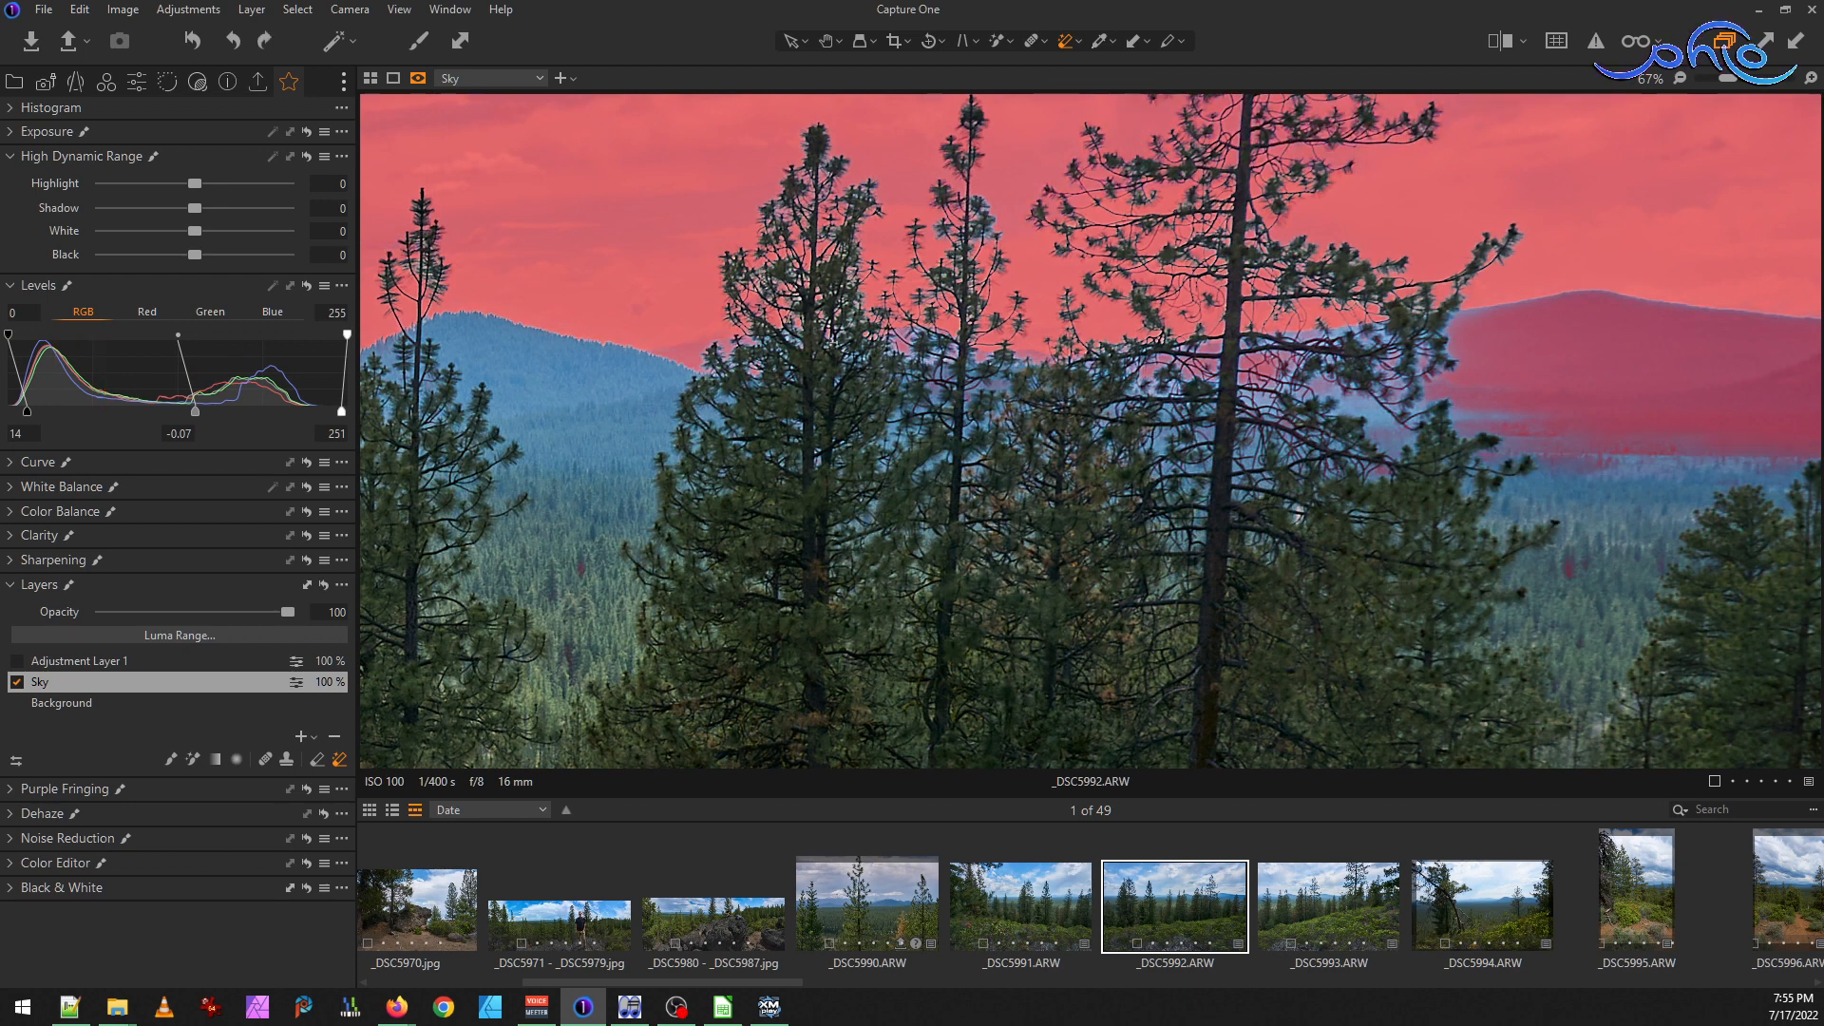
pyautogui.click(692, 357)
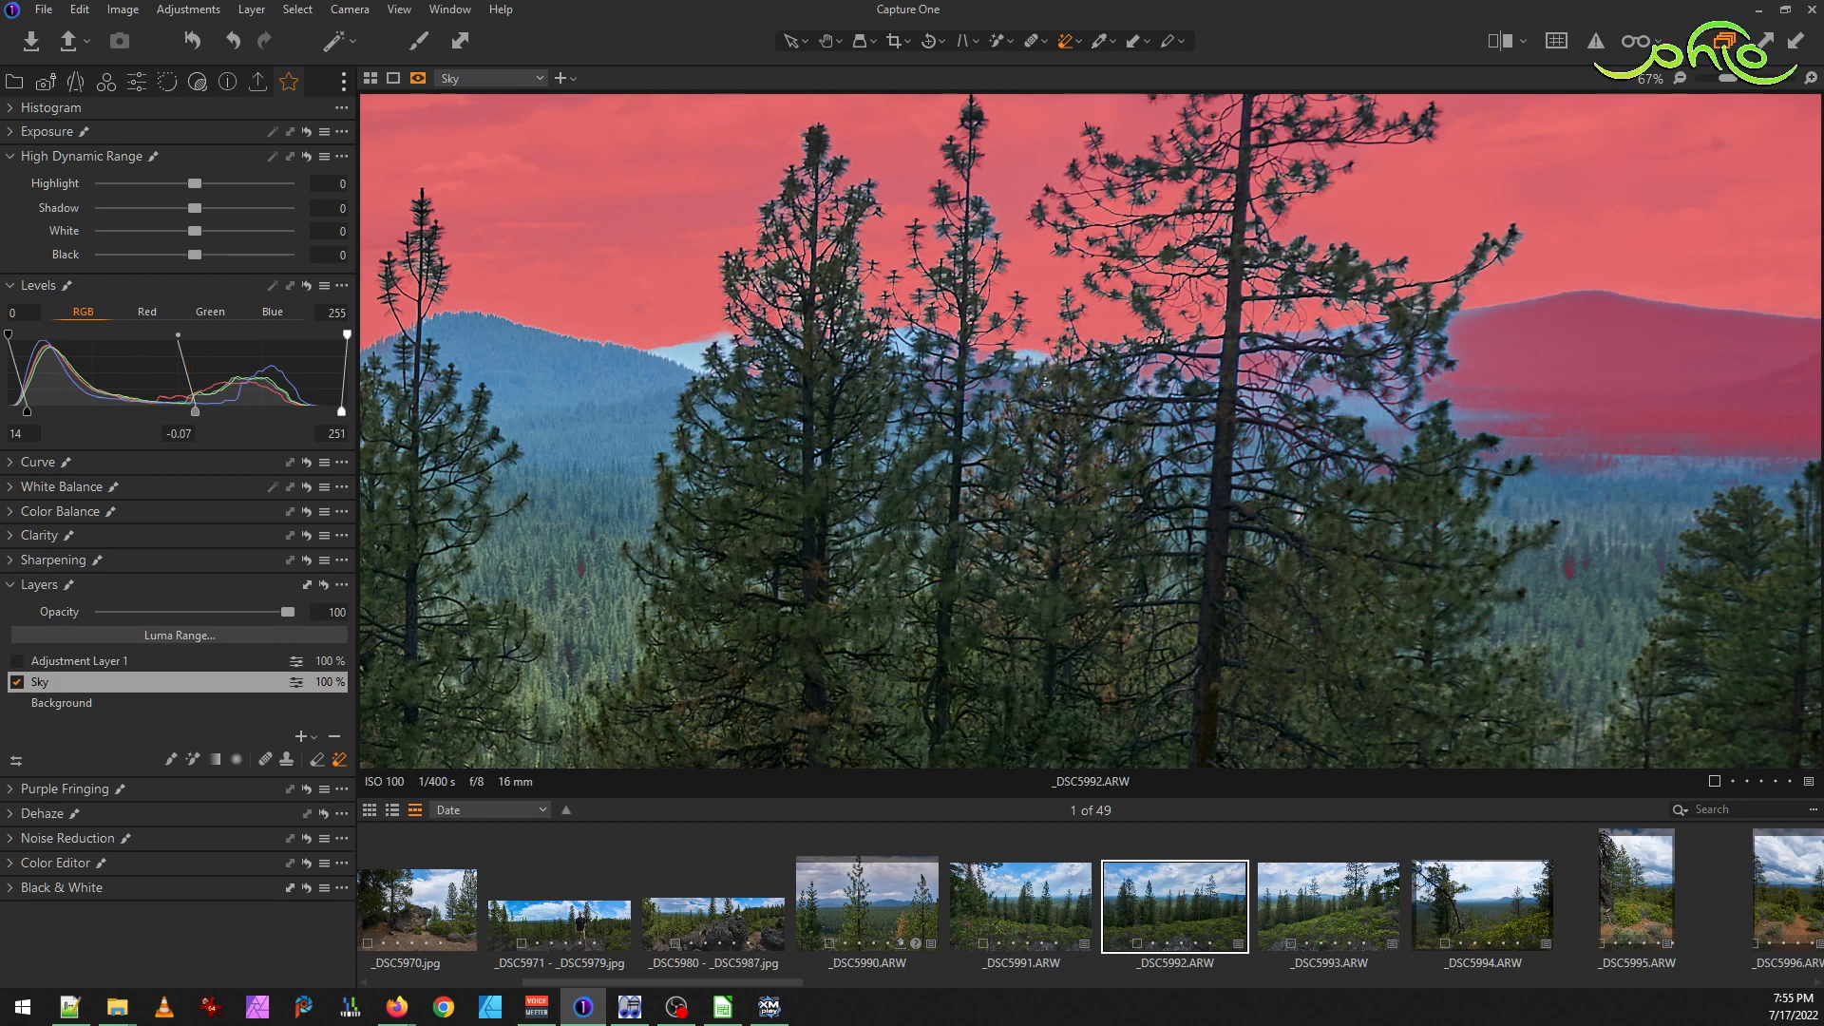
pyautogui.moveTo(1203, 367); pyautogui.dragTo(728, 406)
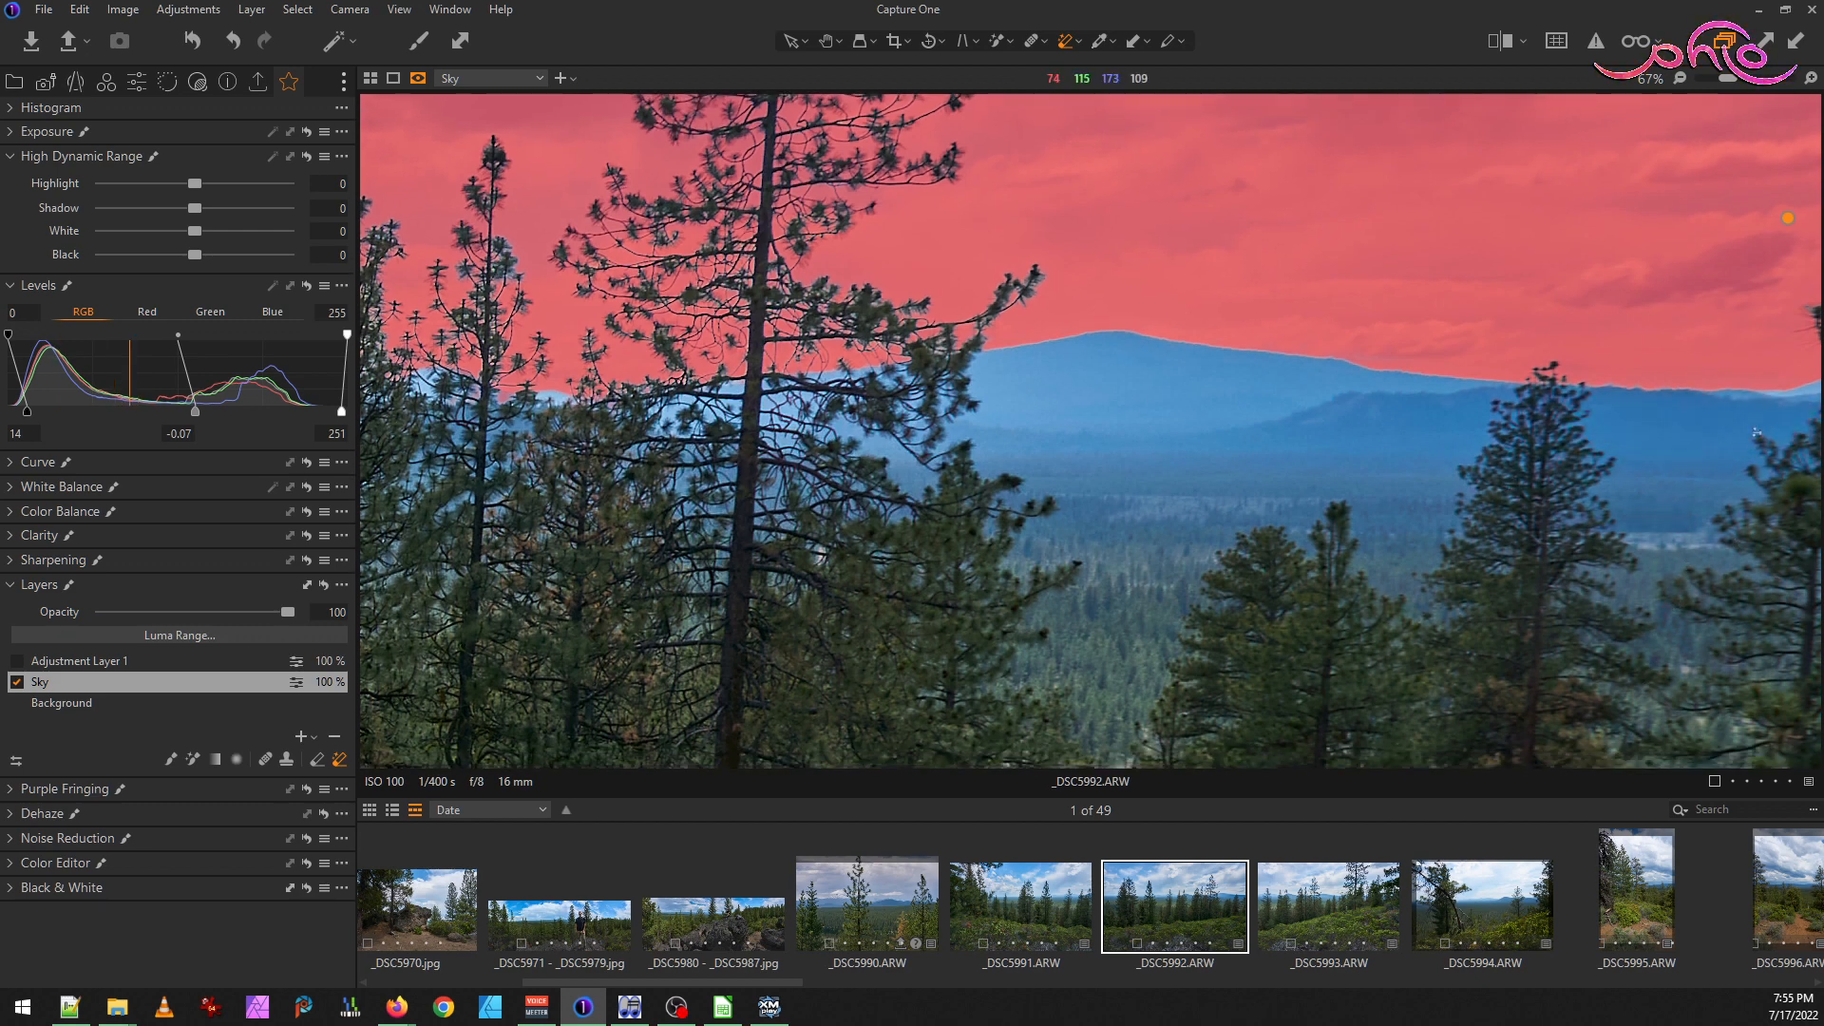
# Examine the Sky mask's edge above the small hill between the left trees, comparing it with the mask overlay hidden
pyautogui.scroll(-3, 1114, 514)
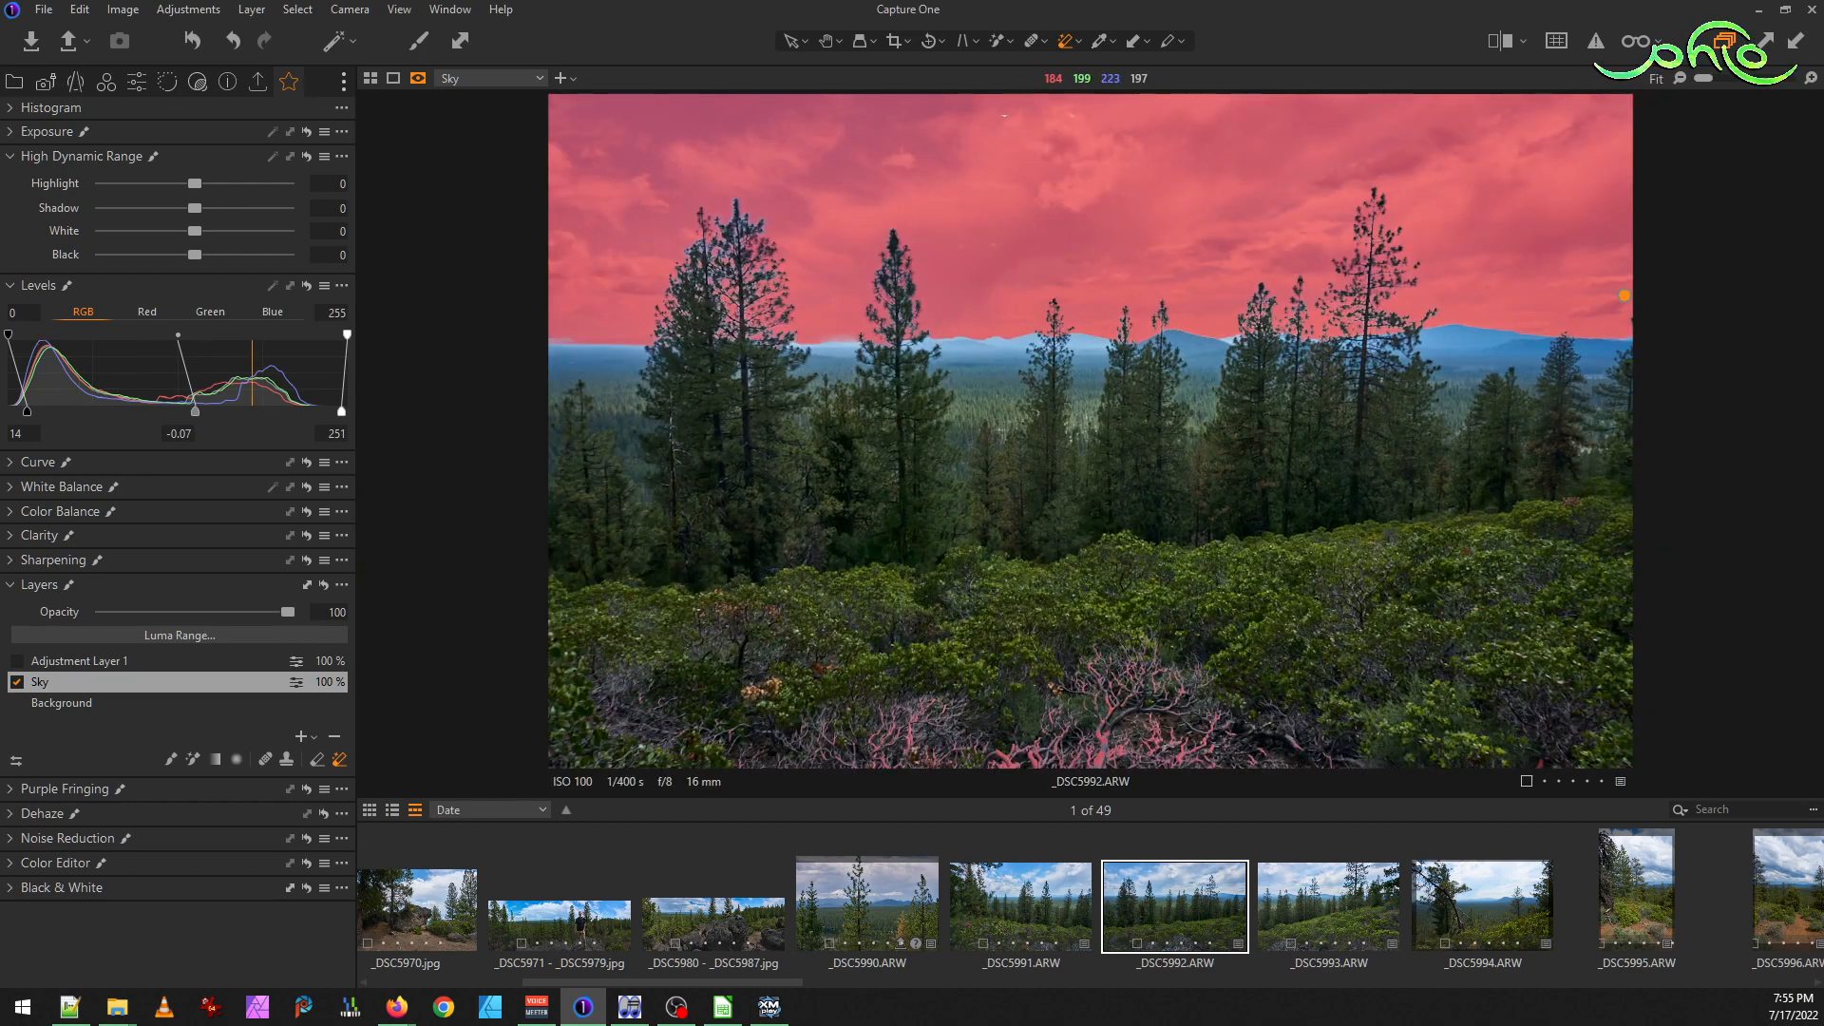
pyautogui.scroll(1, 979, 293)
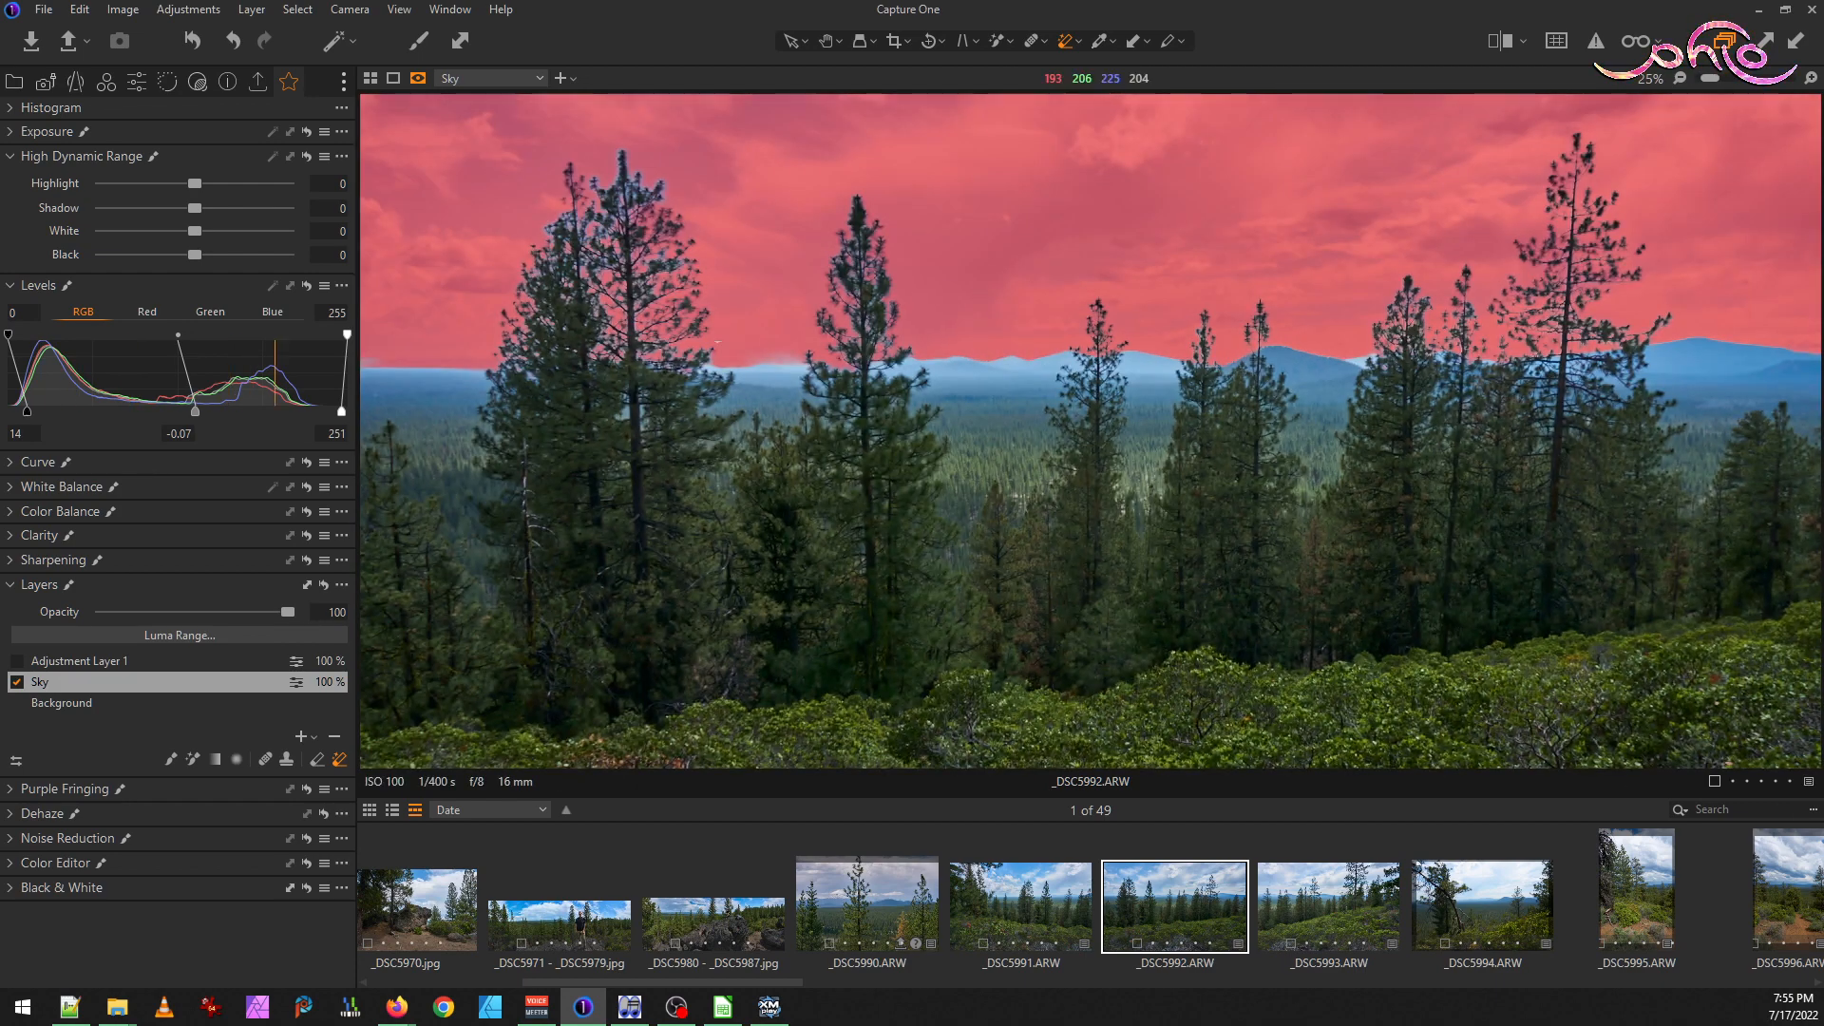
pyautogui.scroll(3, 780, 449)
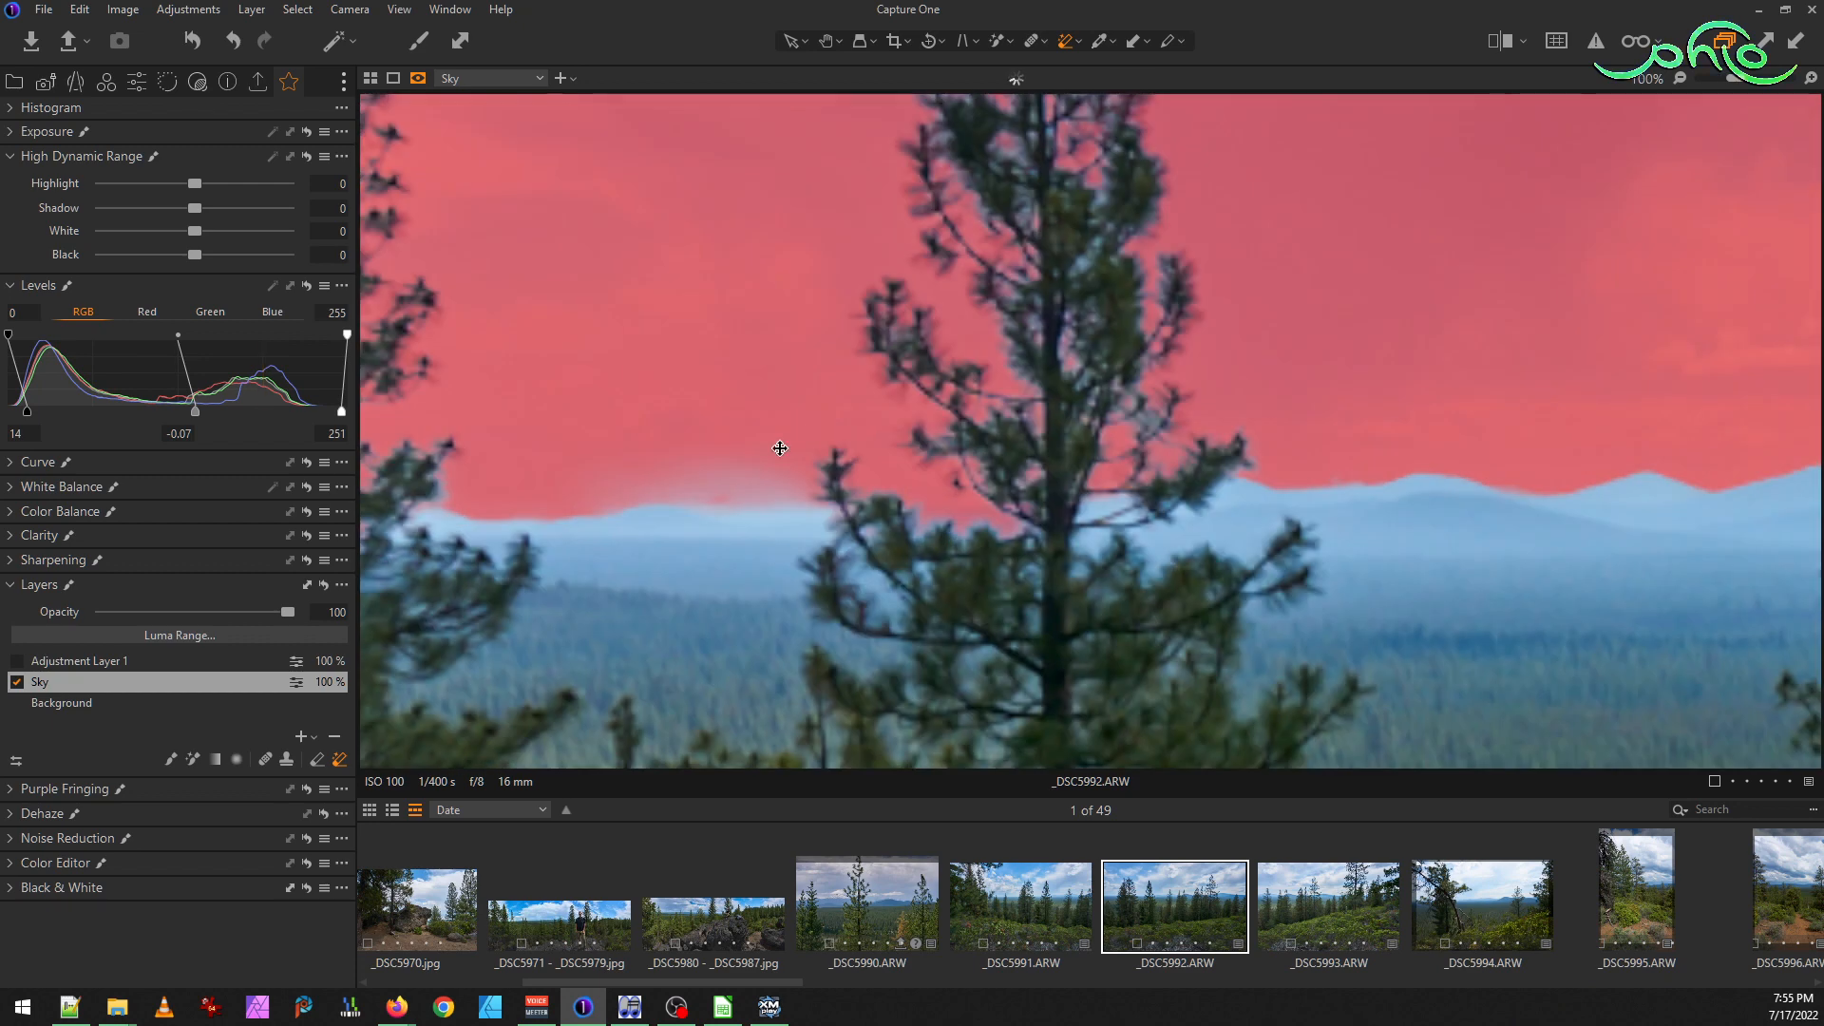
pyautogui.scroll(1, 722, 454)
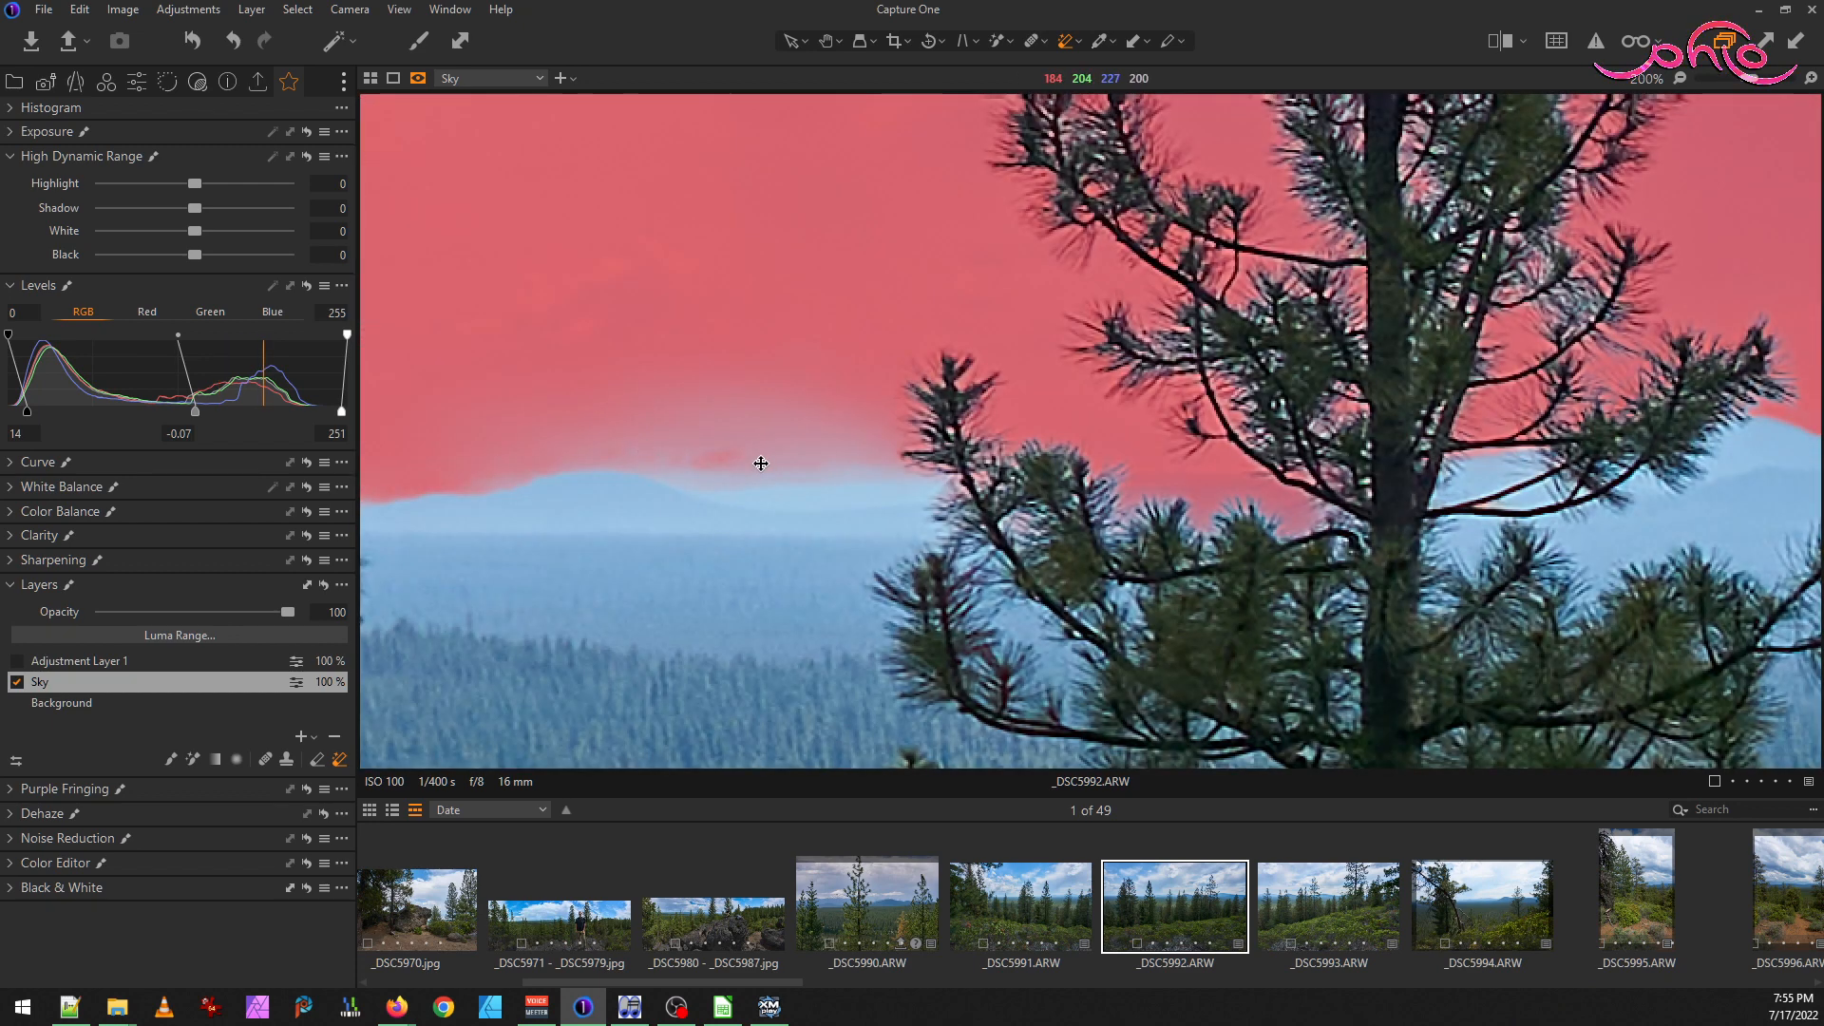
pyautogui.press('m')
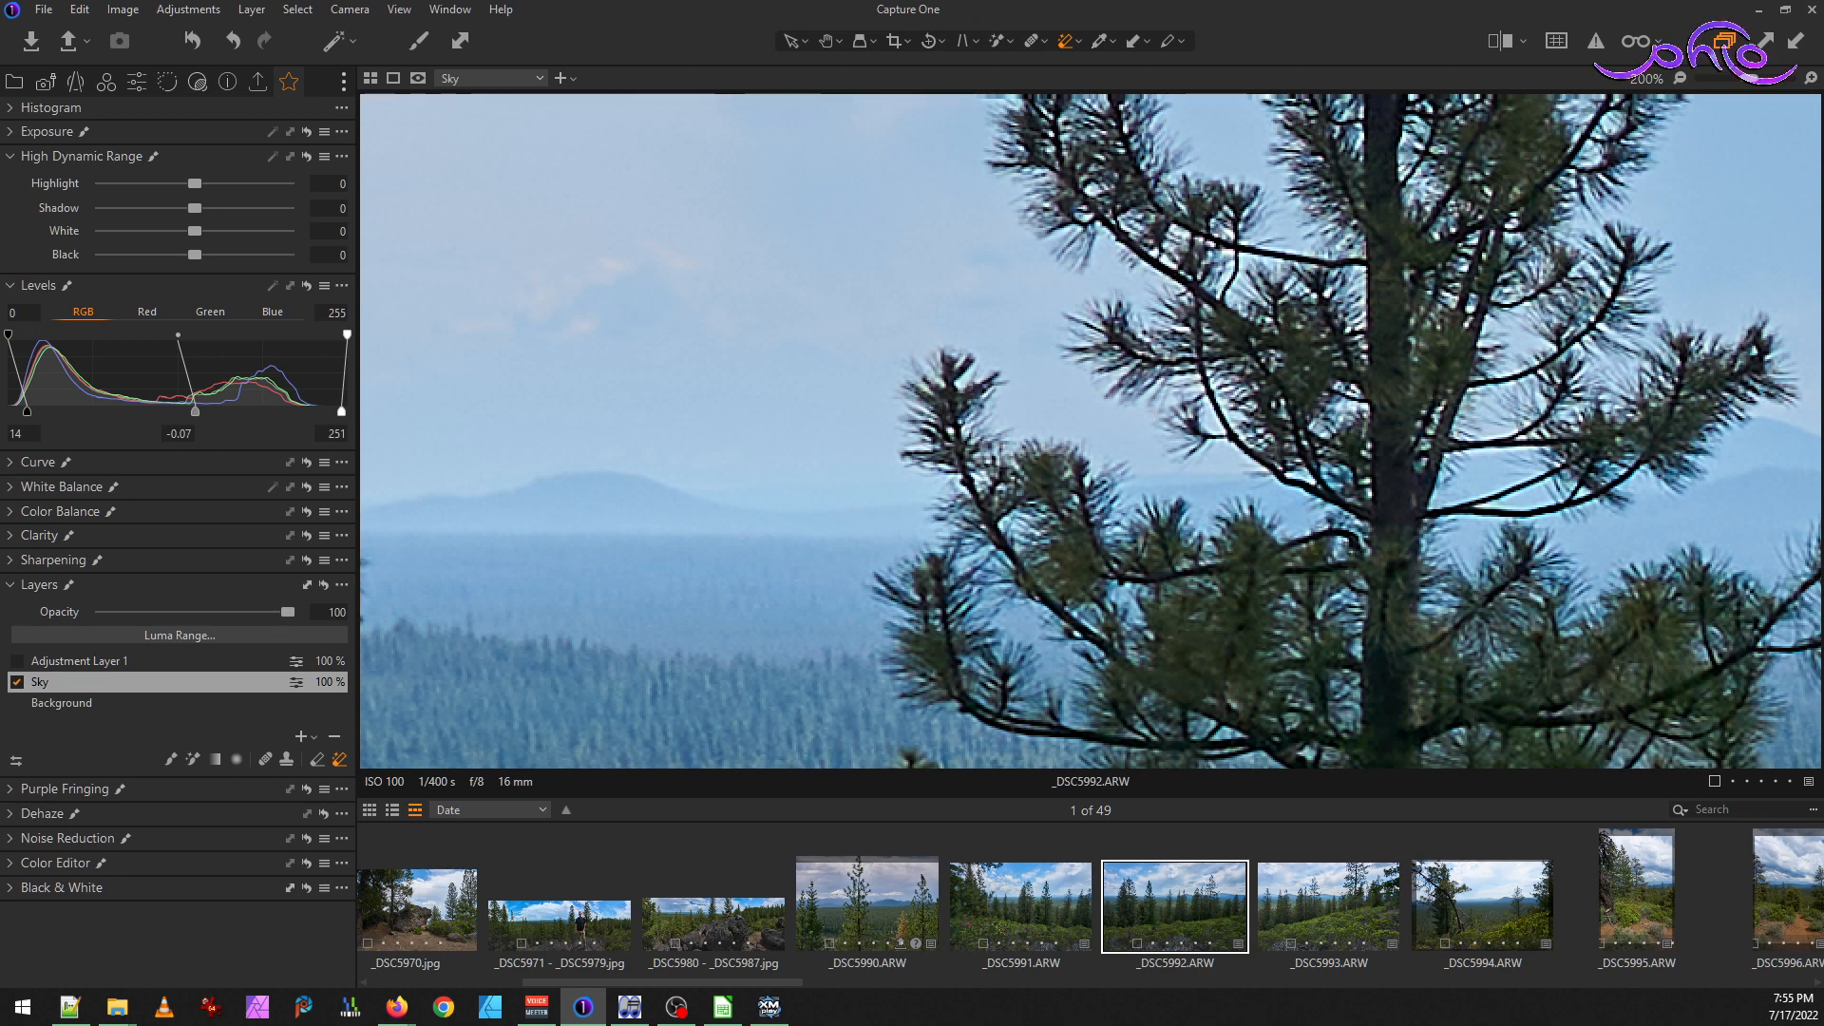
pyautogui.press('m')
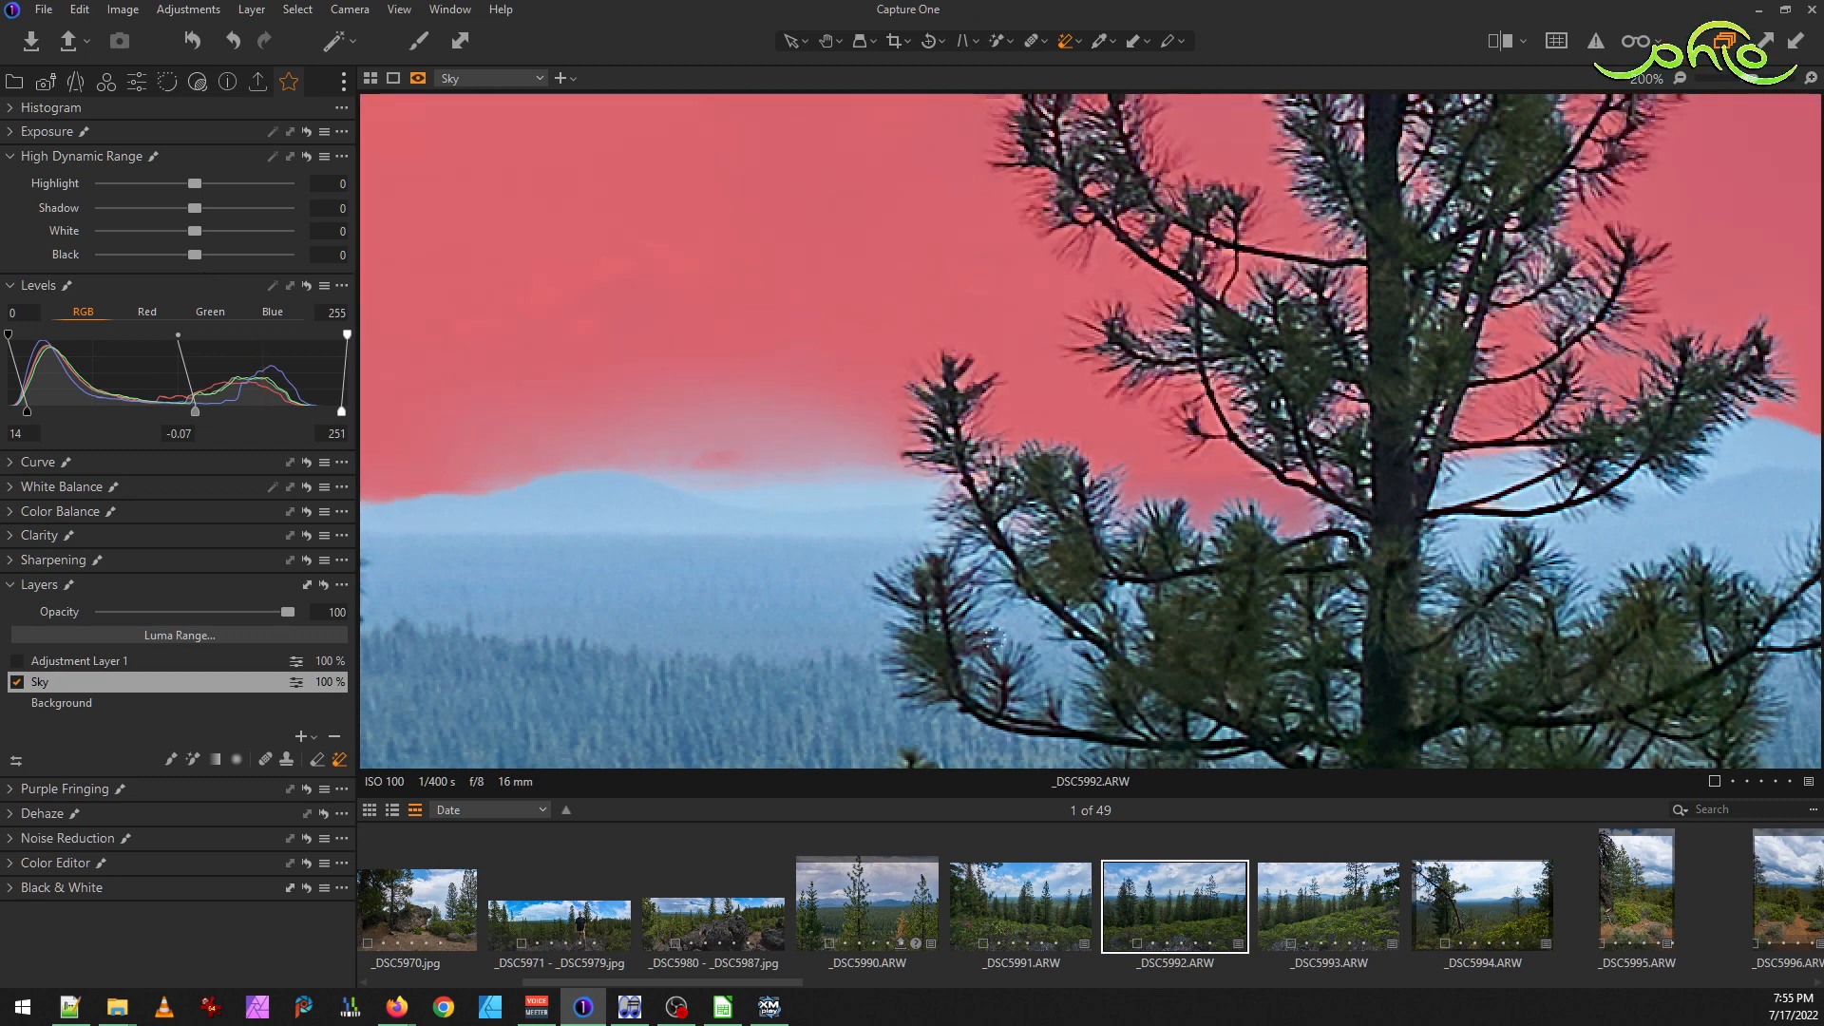
# Try to fill the Sky mask's faded gap above the small distant hill with a reduced magic brush
pyautogui.hotkey('shift', 'b')
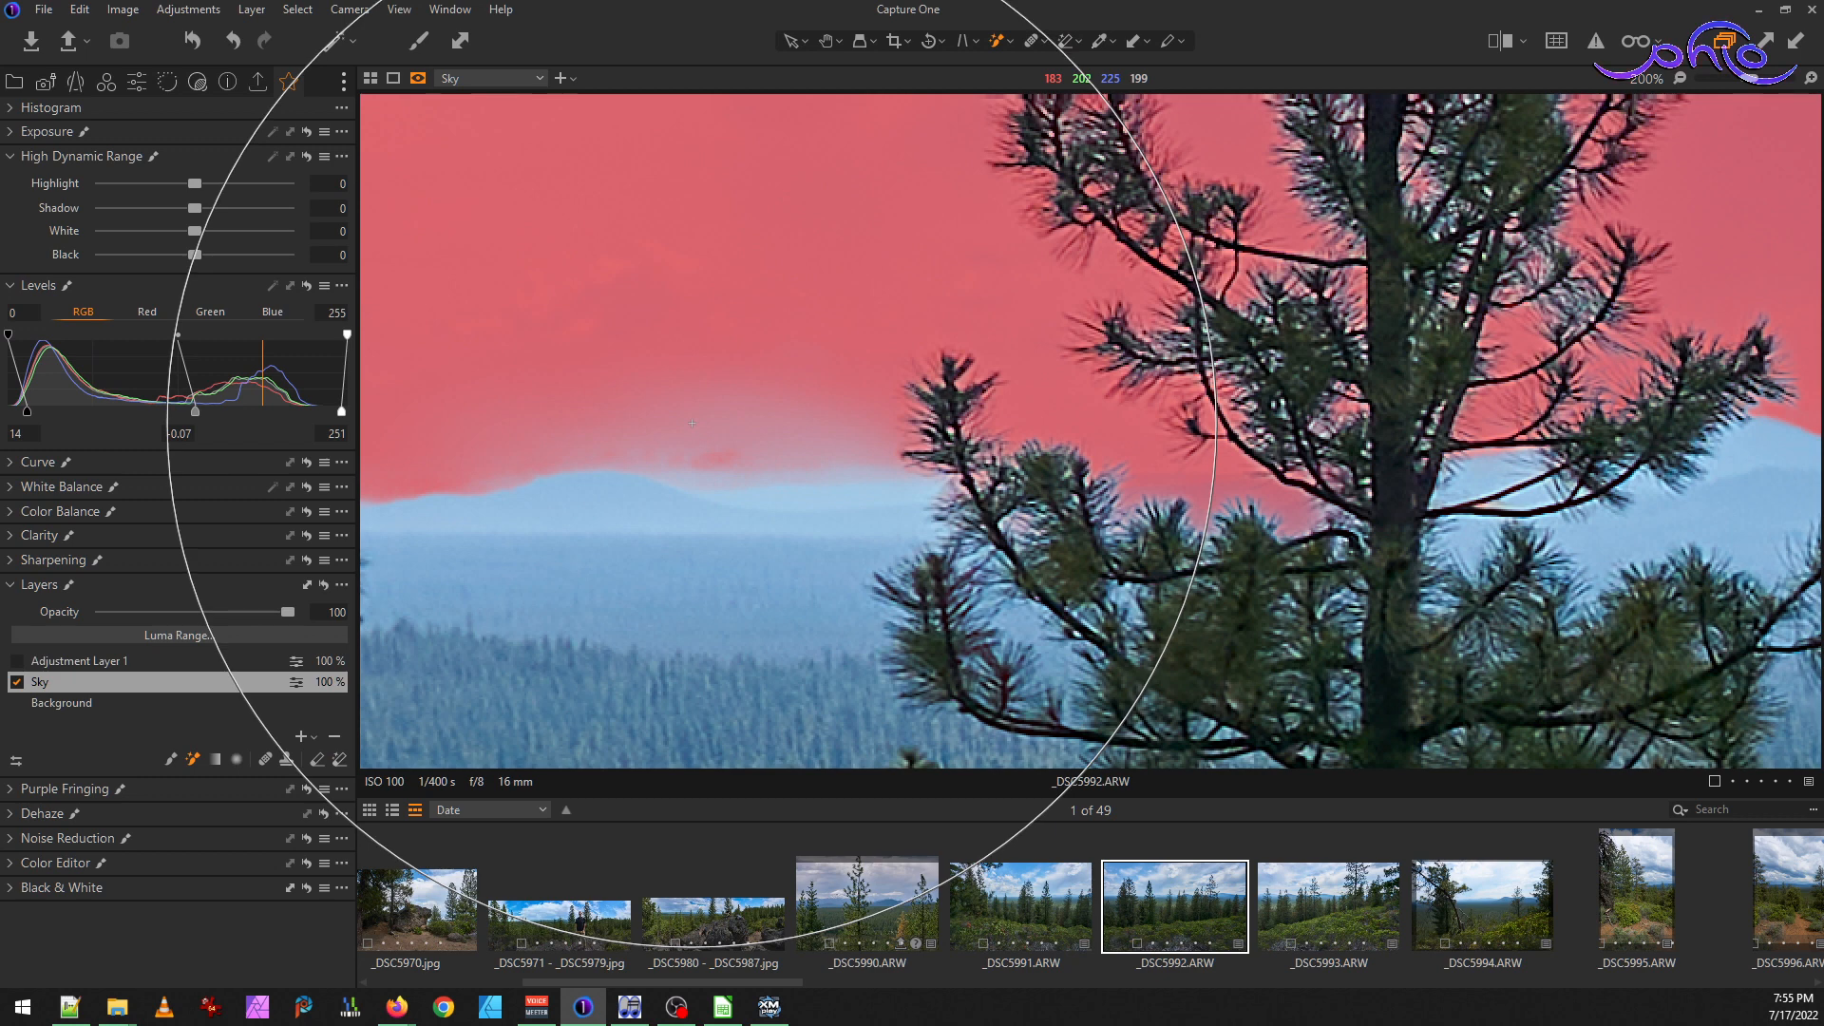
pyautogui.press('[')
pyautogui.press('[')
pyautogui.press('[')
pyautogui.press('[')
pyautogui.press('[')
pyautogui.press('[')
pyautogui.press('[')
pyautogui.press('[')
pyautogui.press('[')
pyautogui.press('[')
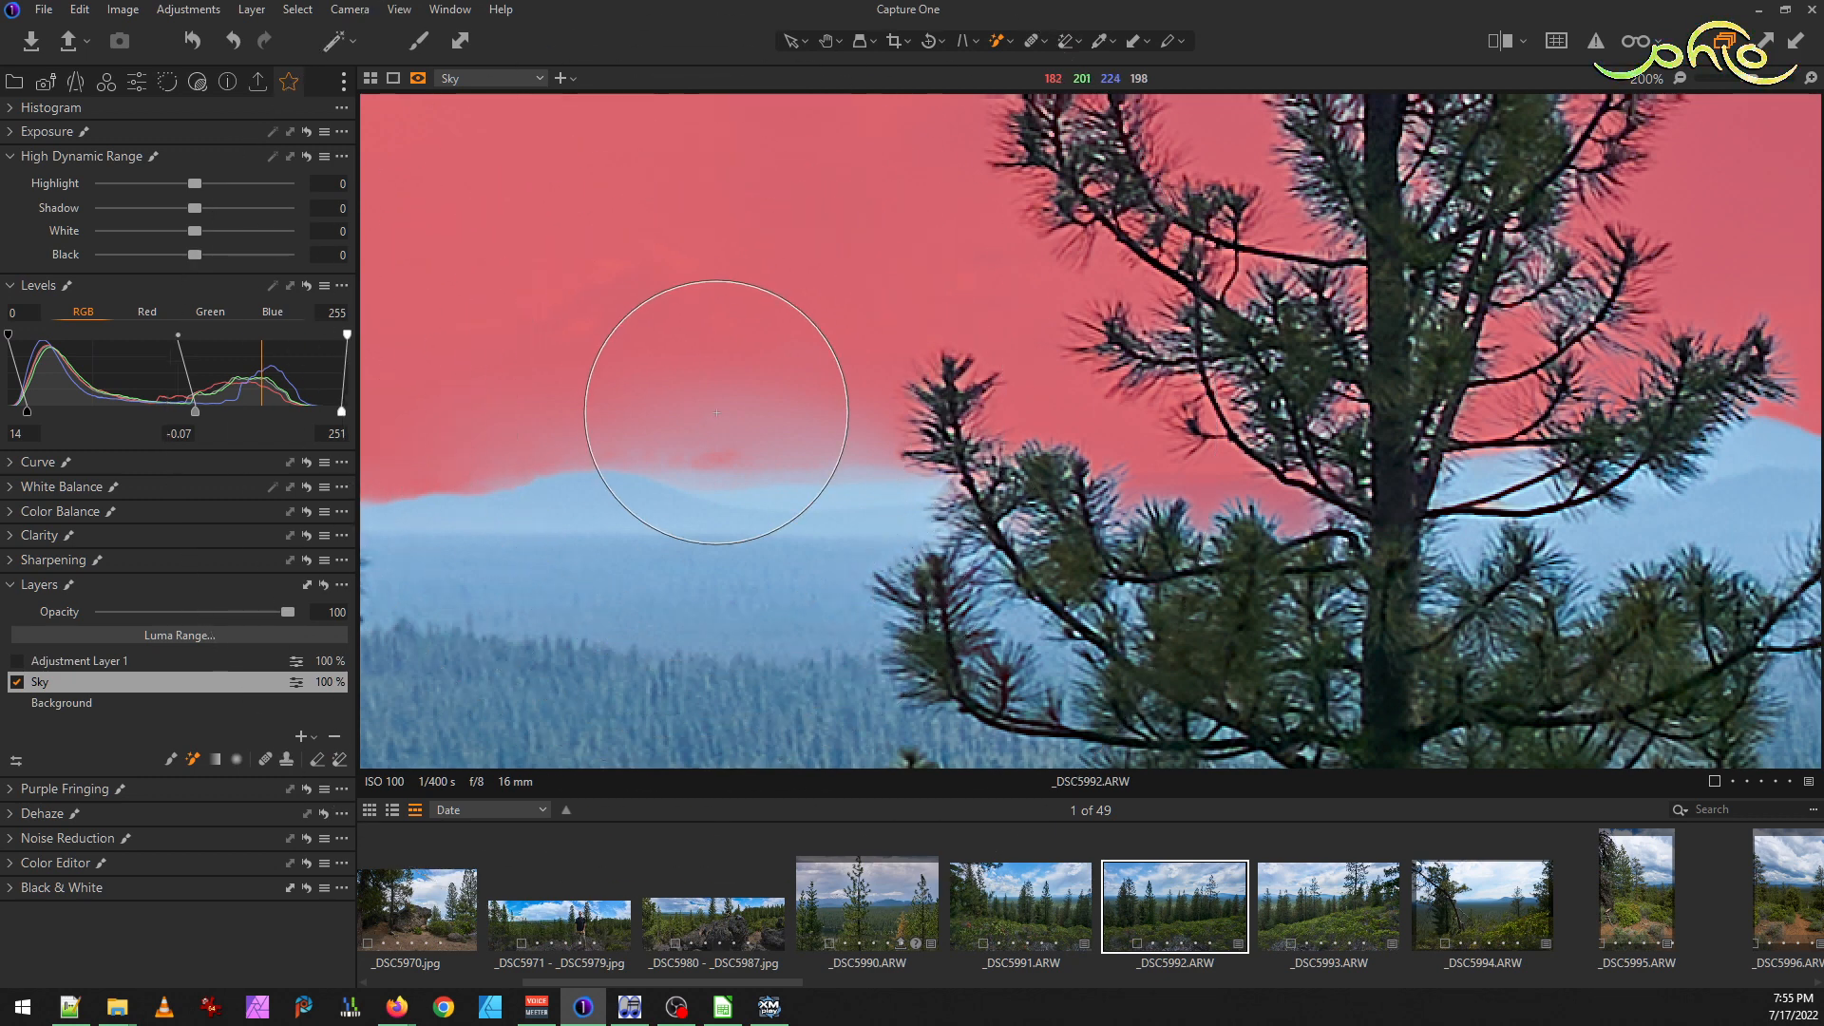
pyautogui.moveTo(678, 410)
pyautogui.mouseDown()
pyautogui.moveTo(586, 430)
pyautogui.moveTo(621, 416)
pyautogui.moveTo(750, 439)
pyautogui.moveTo(802, 421)
pyautogui.moveTo(920, 454)
pyautogui.moveTo(765, 463)
pyautogui.moveTo(676, 427)
pyautogui.moveTo(742, 410)
pyautogui.mouseUp()
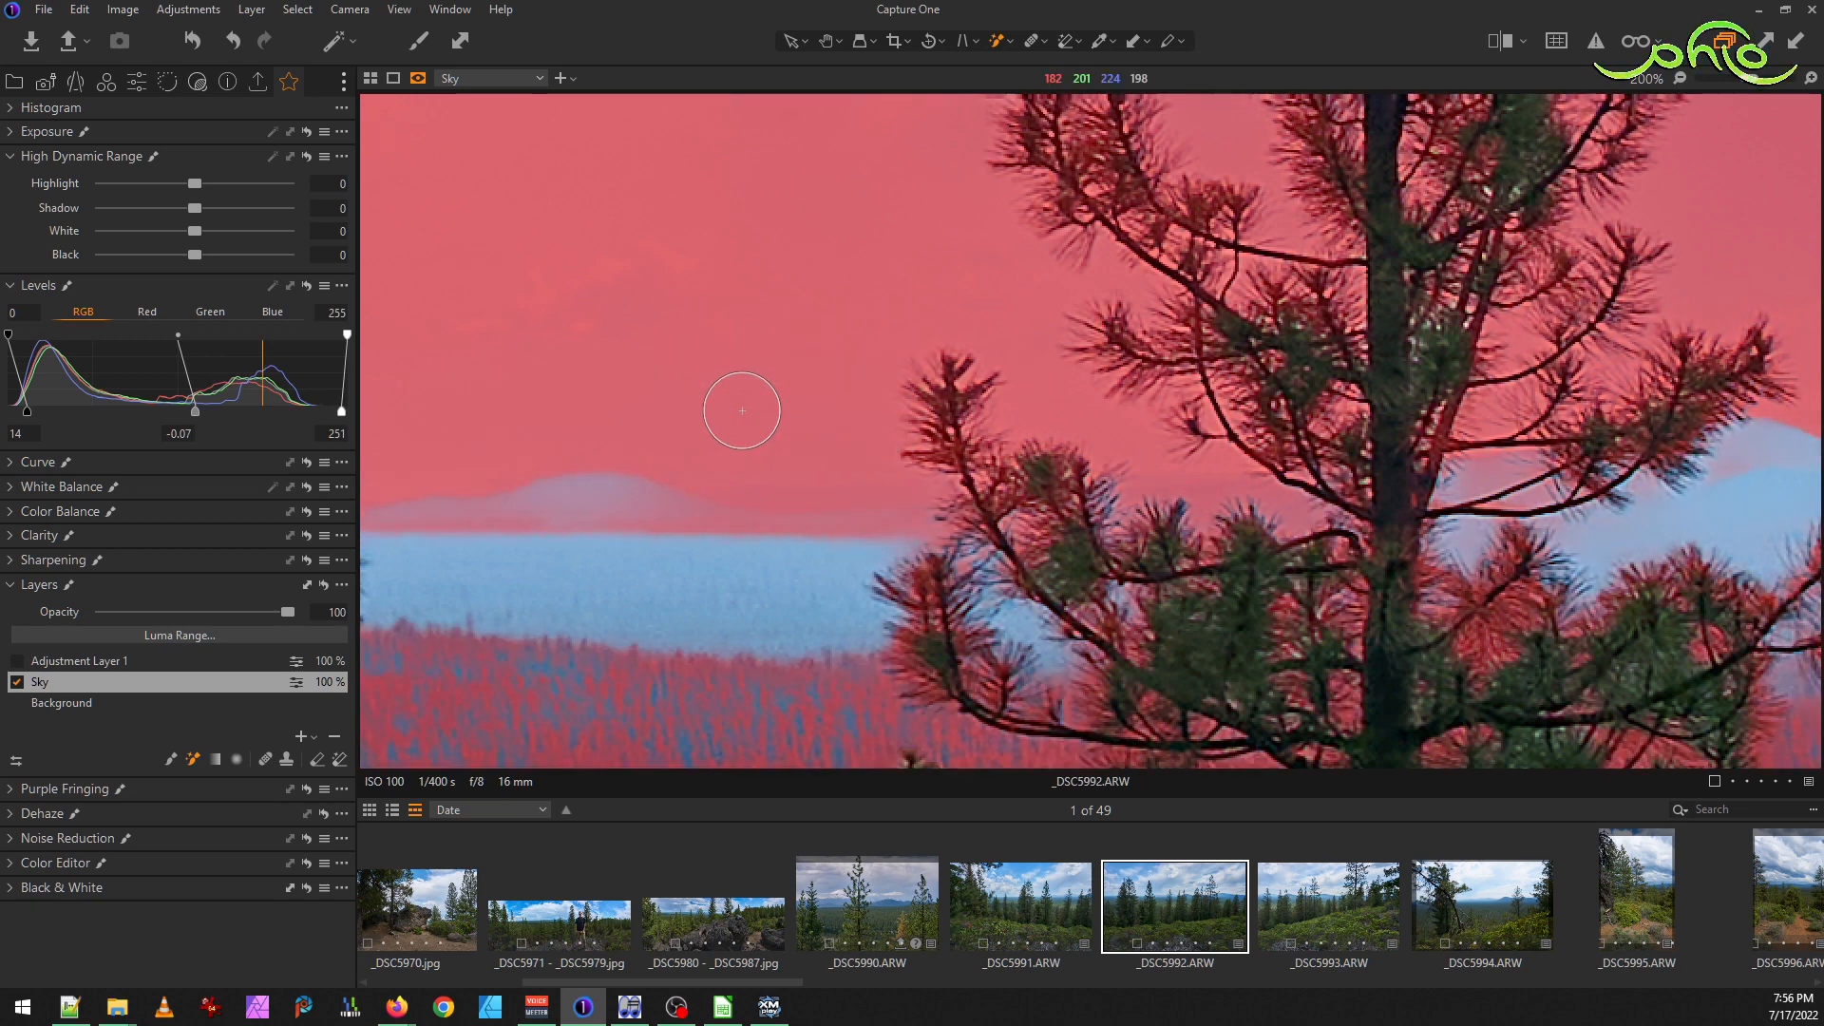
# Paint the faded gap in the Sky mask above the small distant hill with the regular brush
pyautogui.click(171, 760)
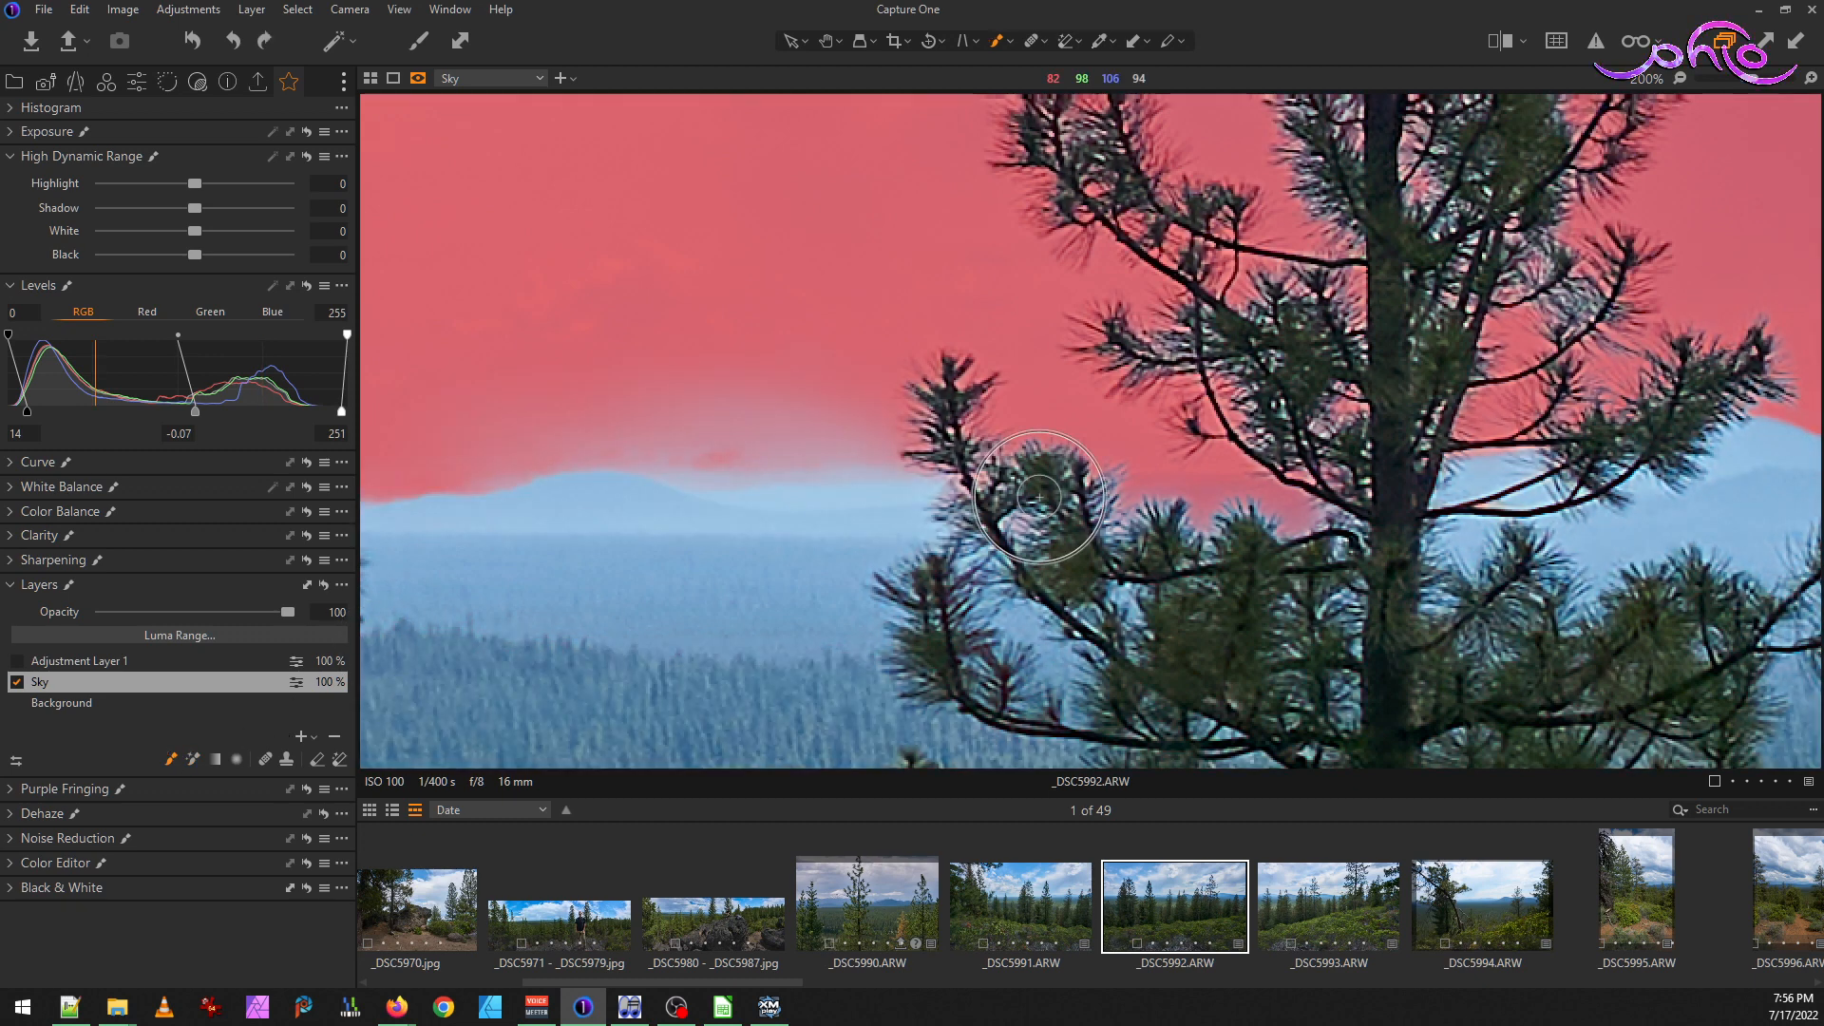
pyautogui.moveTo(855, 419)
pyautogui.mouseDown()
pyautogui.moveTo(903, 419)
pyautogui.moveTo(875, 408)
pyautogui.moveTo(818, 430)
pyautogui.moveTo(583, 395)
pyautogui.moveTo(758, 440)
pyautogui.moveTo(1046, 416)
pyautogui.moveTo(1005, 410)
pyautogui.mouseUp()
pyautogui.moveTo(591, 369)
pyautogui.mouseDown()
pyautogui.moveTo(488, 409)
pyautogui.moveTo(603, 386)
pyautogui.moveTo(995, 416)
pyautogui.moveTo(971, 440)
pyautogui.mouseUp()
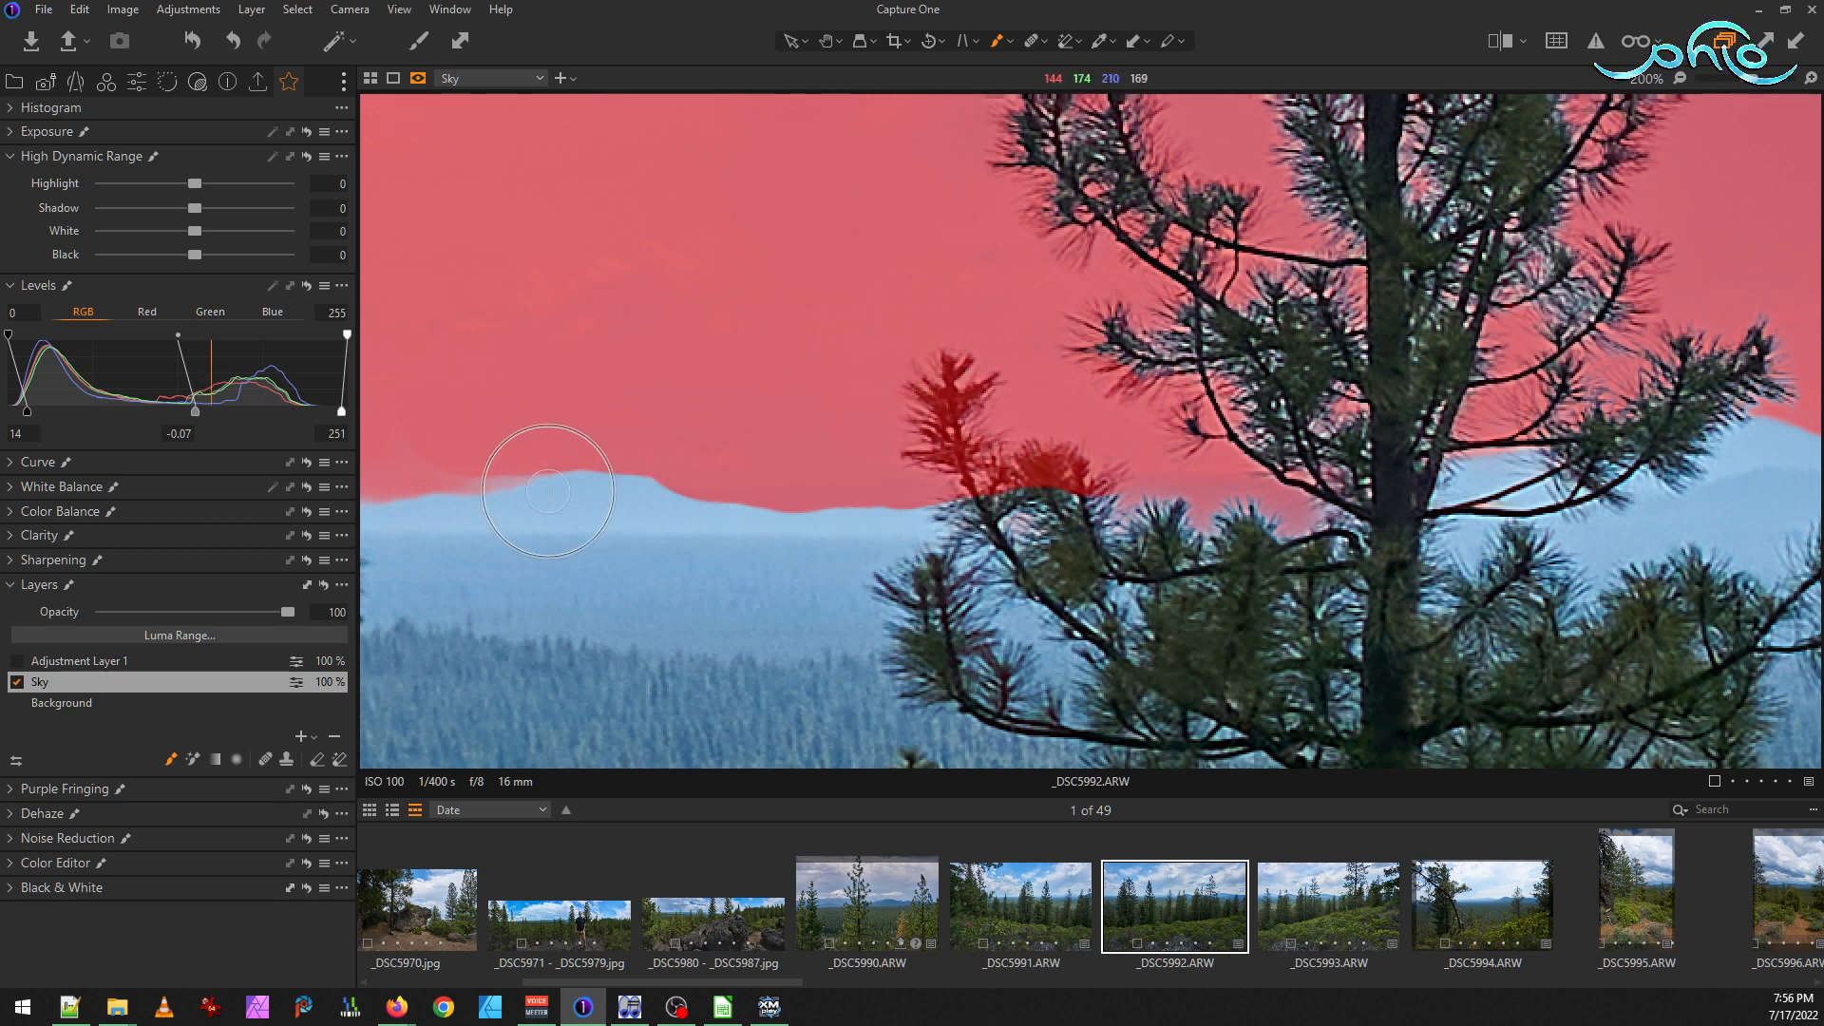
# Restrict the Sky layer's mask with a Luma Range of 107 to 255 and a falloff of 87 to 255
pyautogui.rightClick(59, 681)
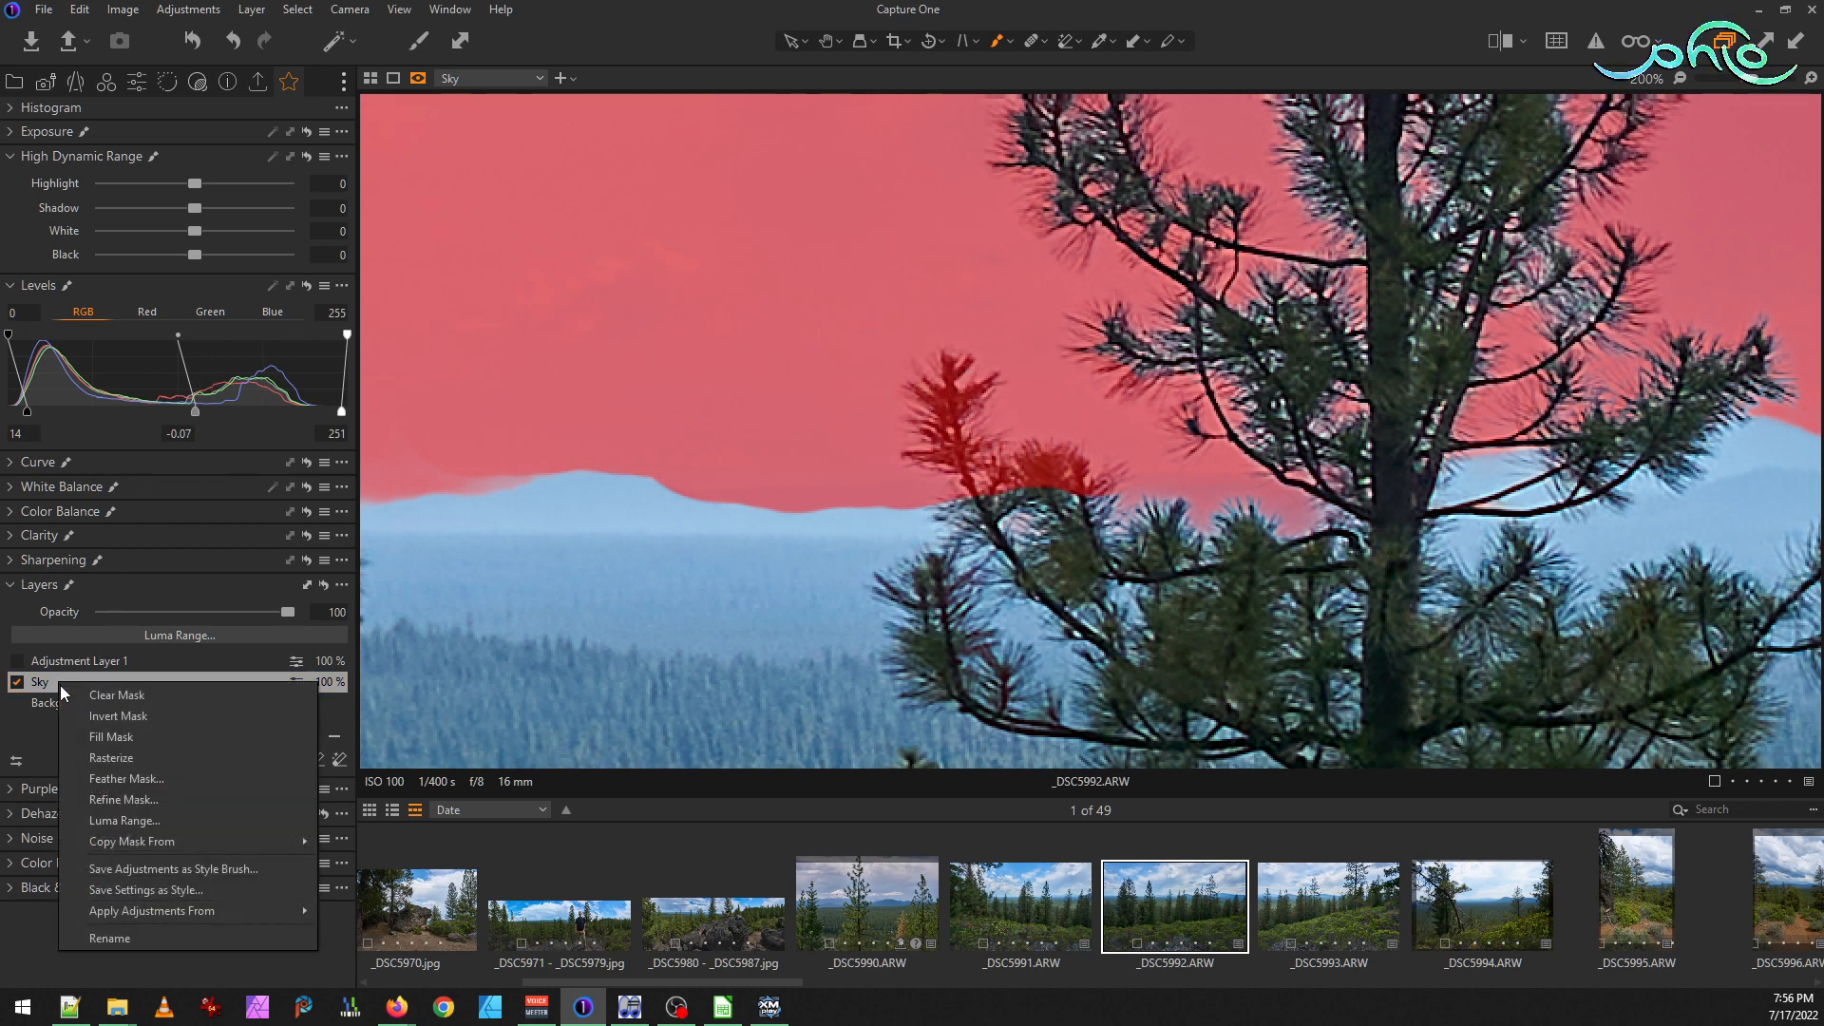
pyautogui.click(140, 821)
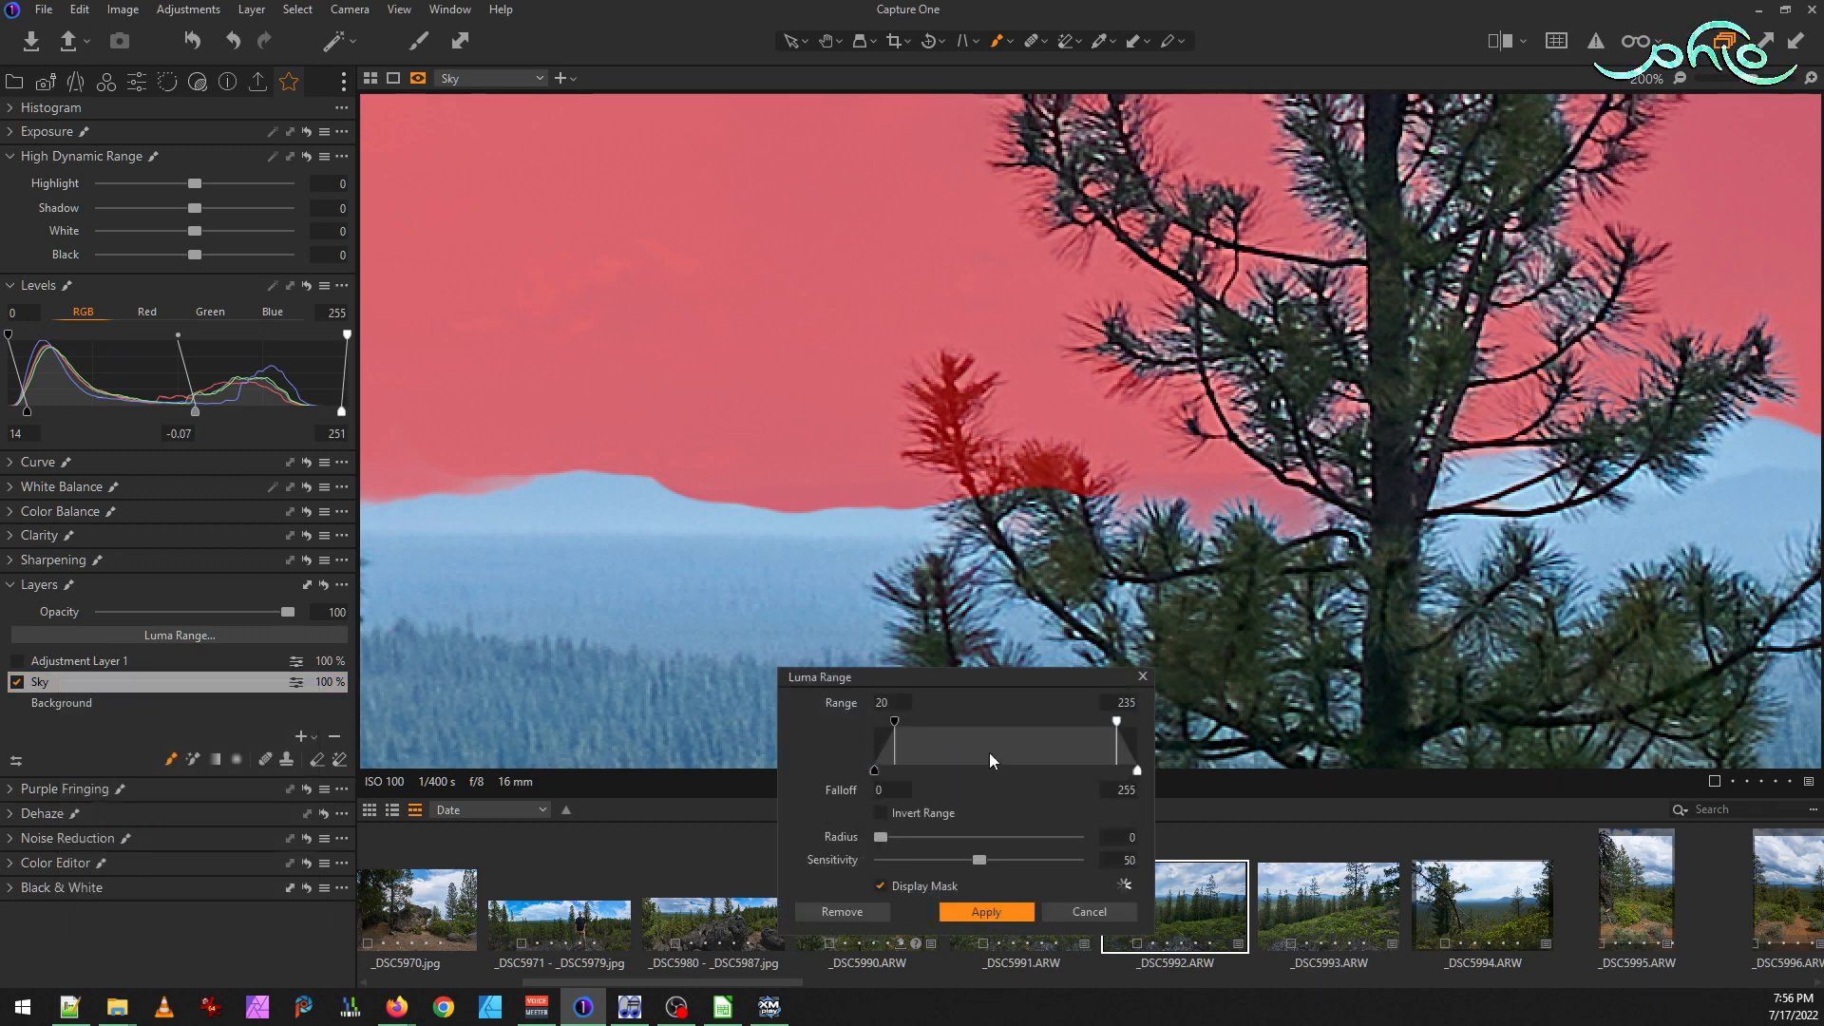
pyautogui.moveTo(1116, 721); pyautogui.dragTo(1140, 722)
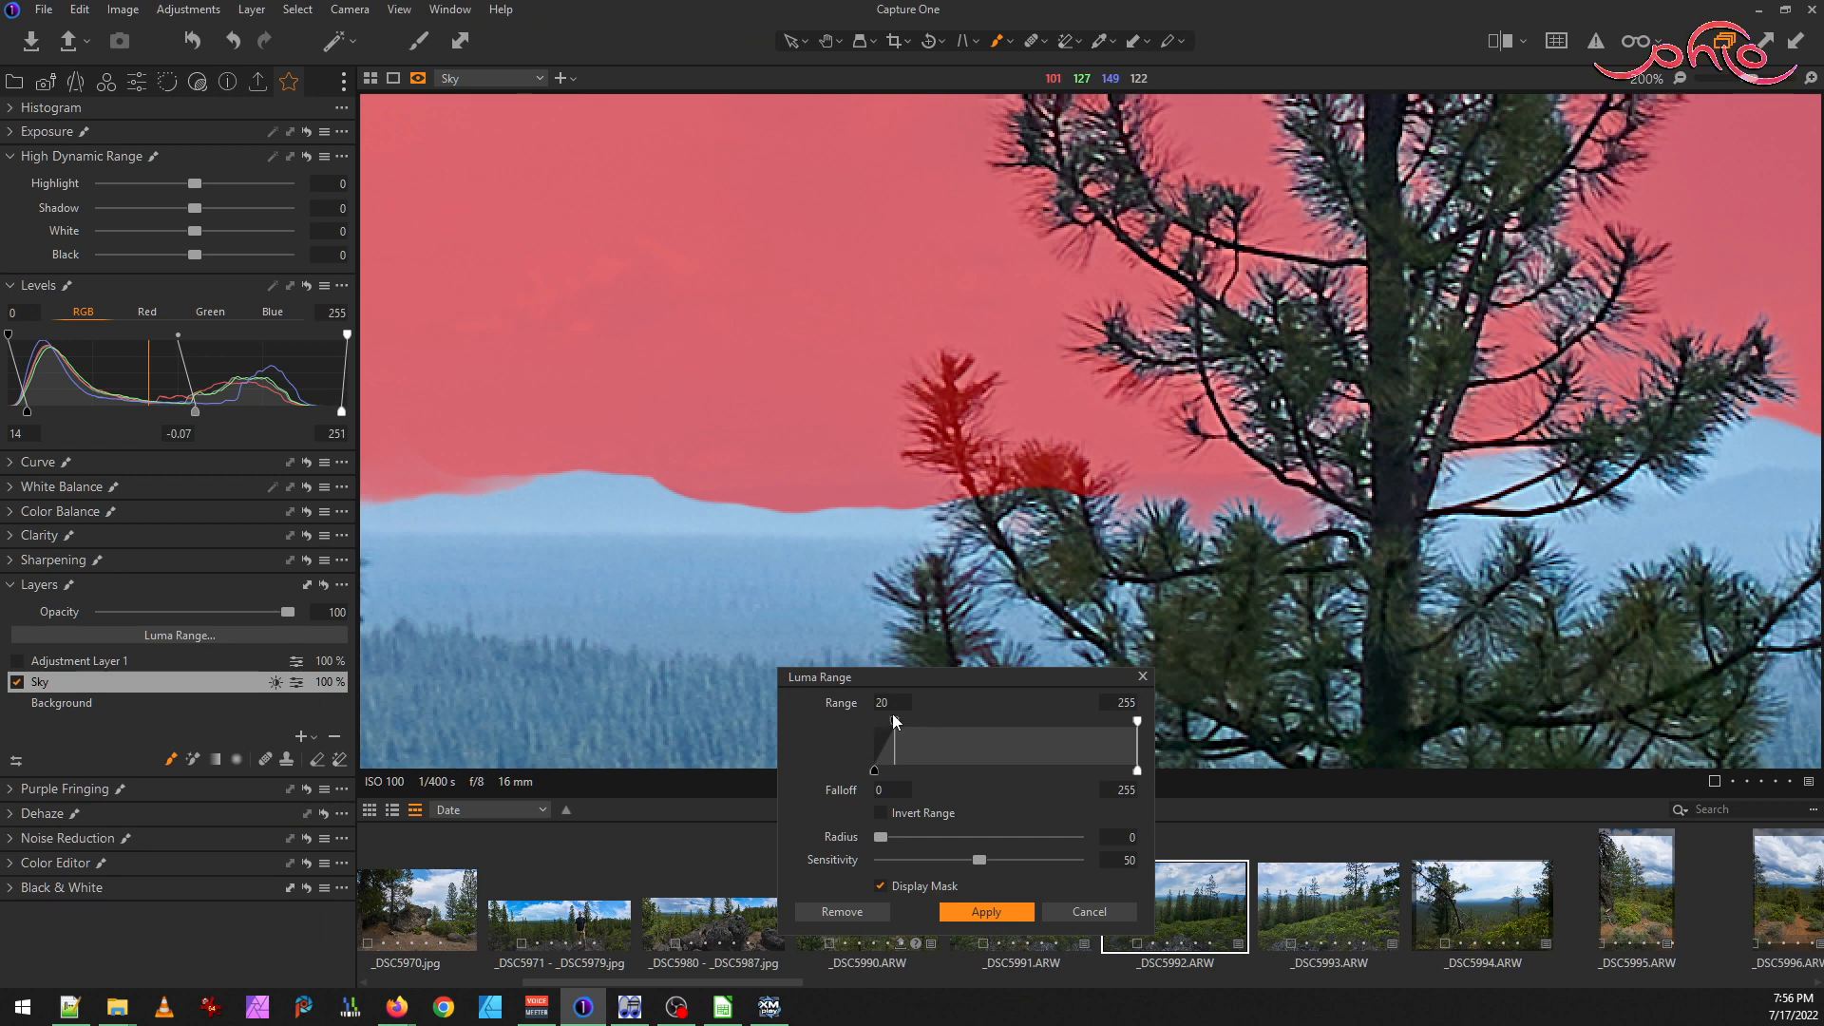
pyautogui.moveTo(895, 727); pyautogui.dragTo(984, 719)
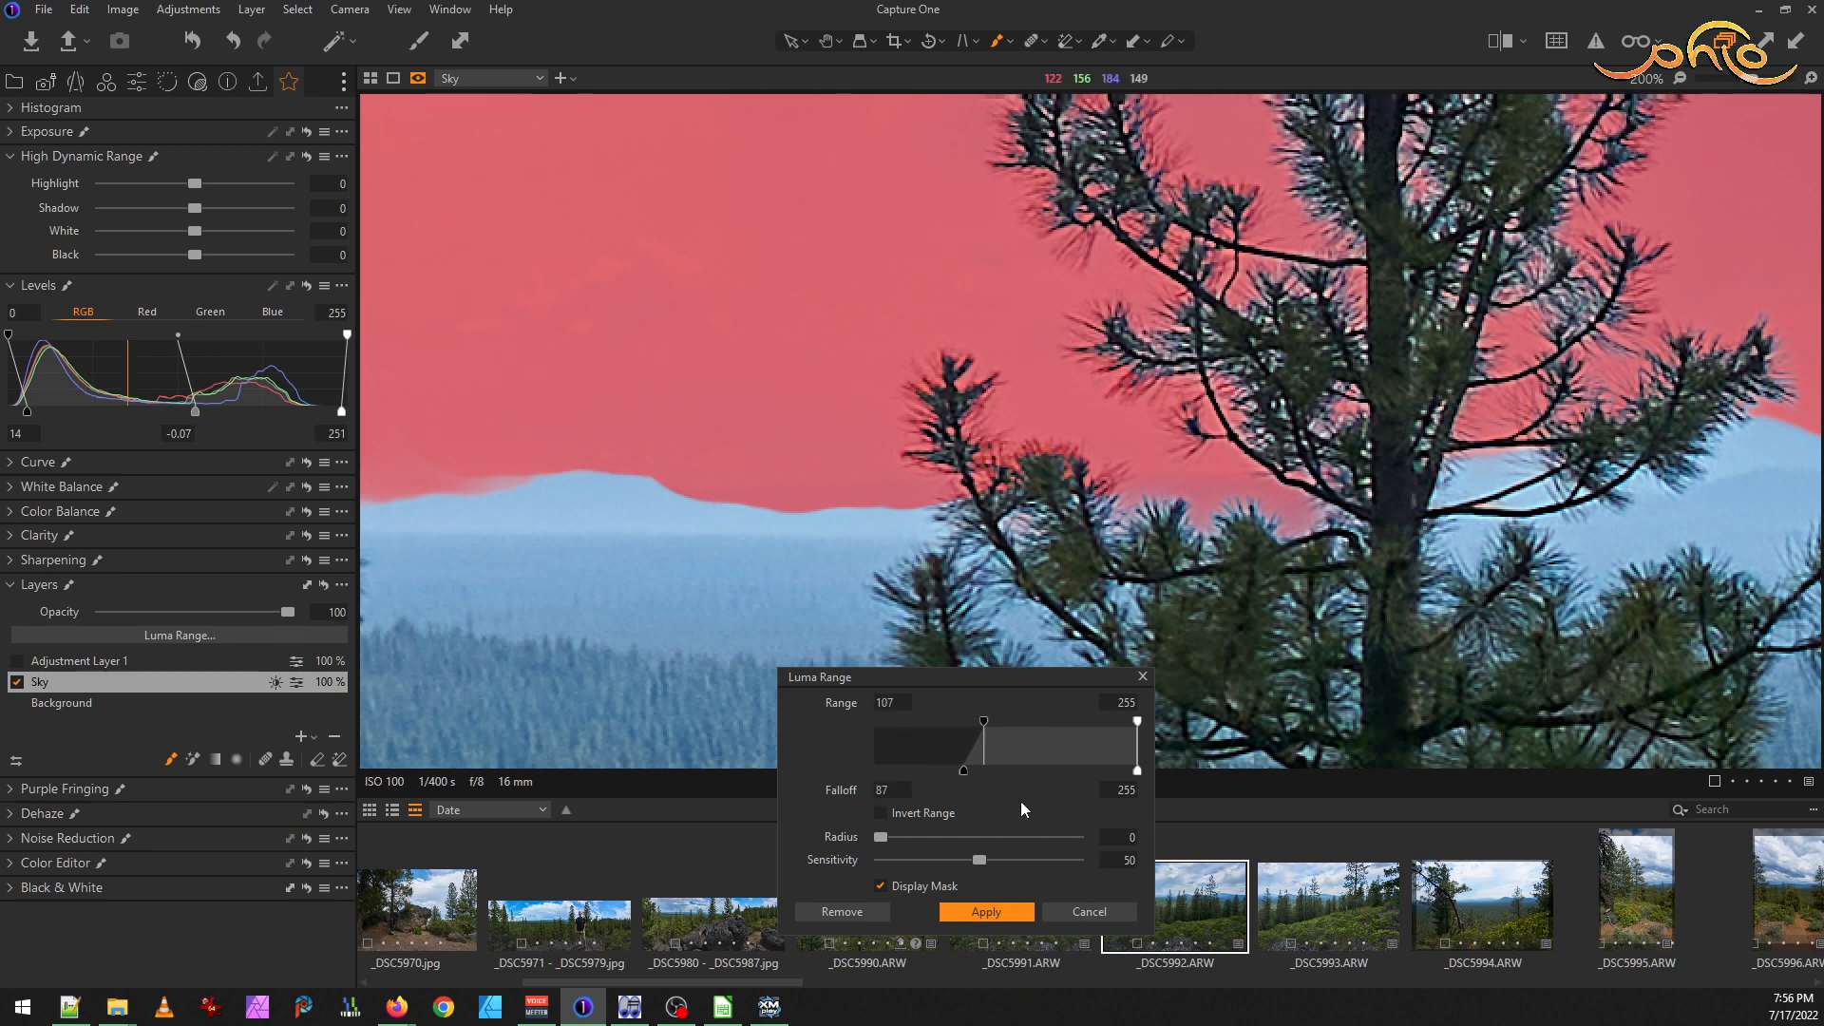
pyautogui.click(1009, 909)
# Brush the Sky mask into the gap between the large pine and the distant ridge, checking it with the overlay off and on
pyautogui.scroll(-4, 901, 646)
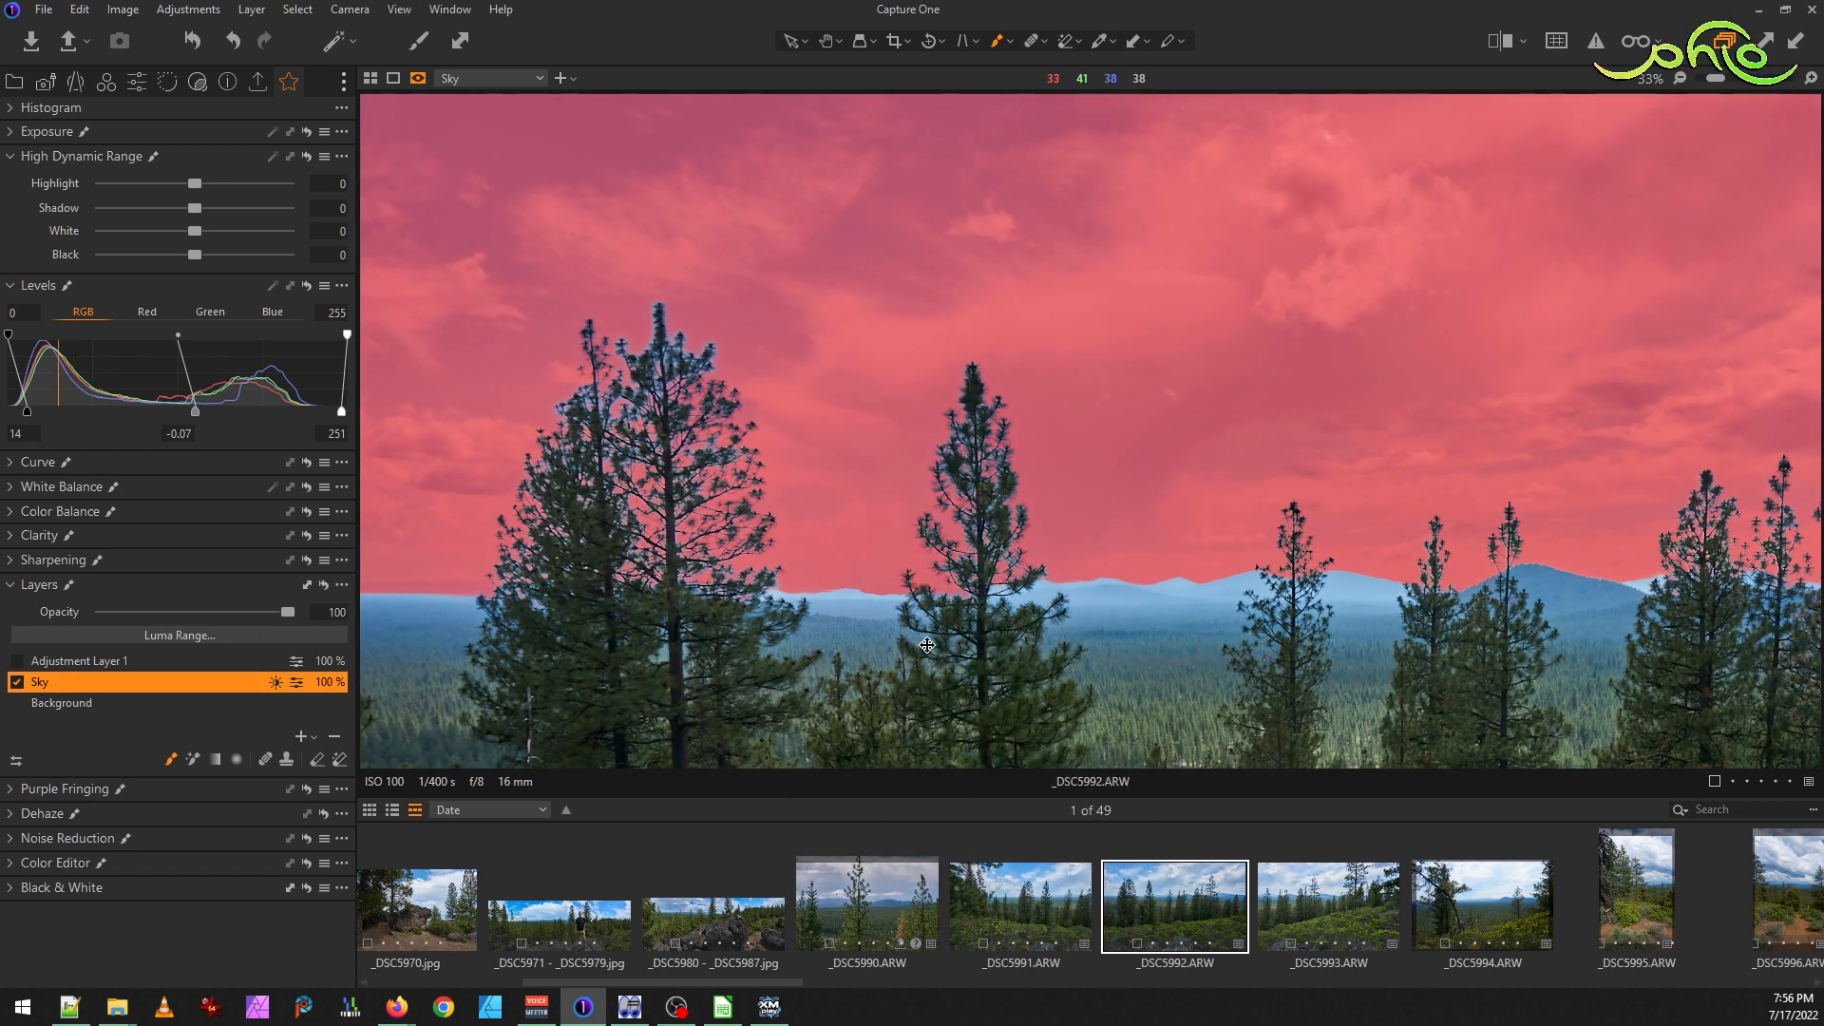
pyautogui.scroll(4, 911, 648)
pyautogui.moveTo(888, 348); pyautogui.dragTo(1254, 536)
pyautogui.moveTo(716, 545); pyautogui.dragTo(1051, 550)
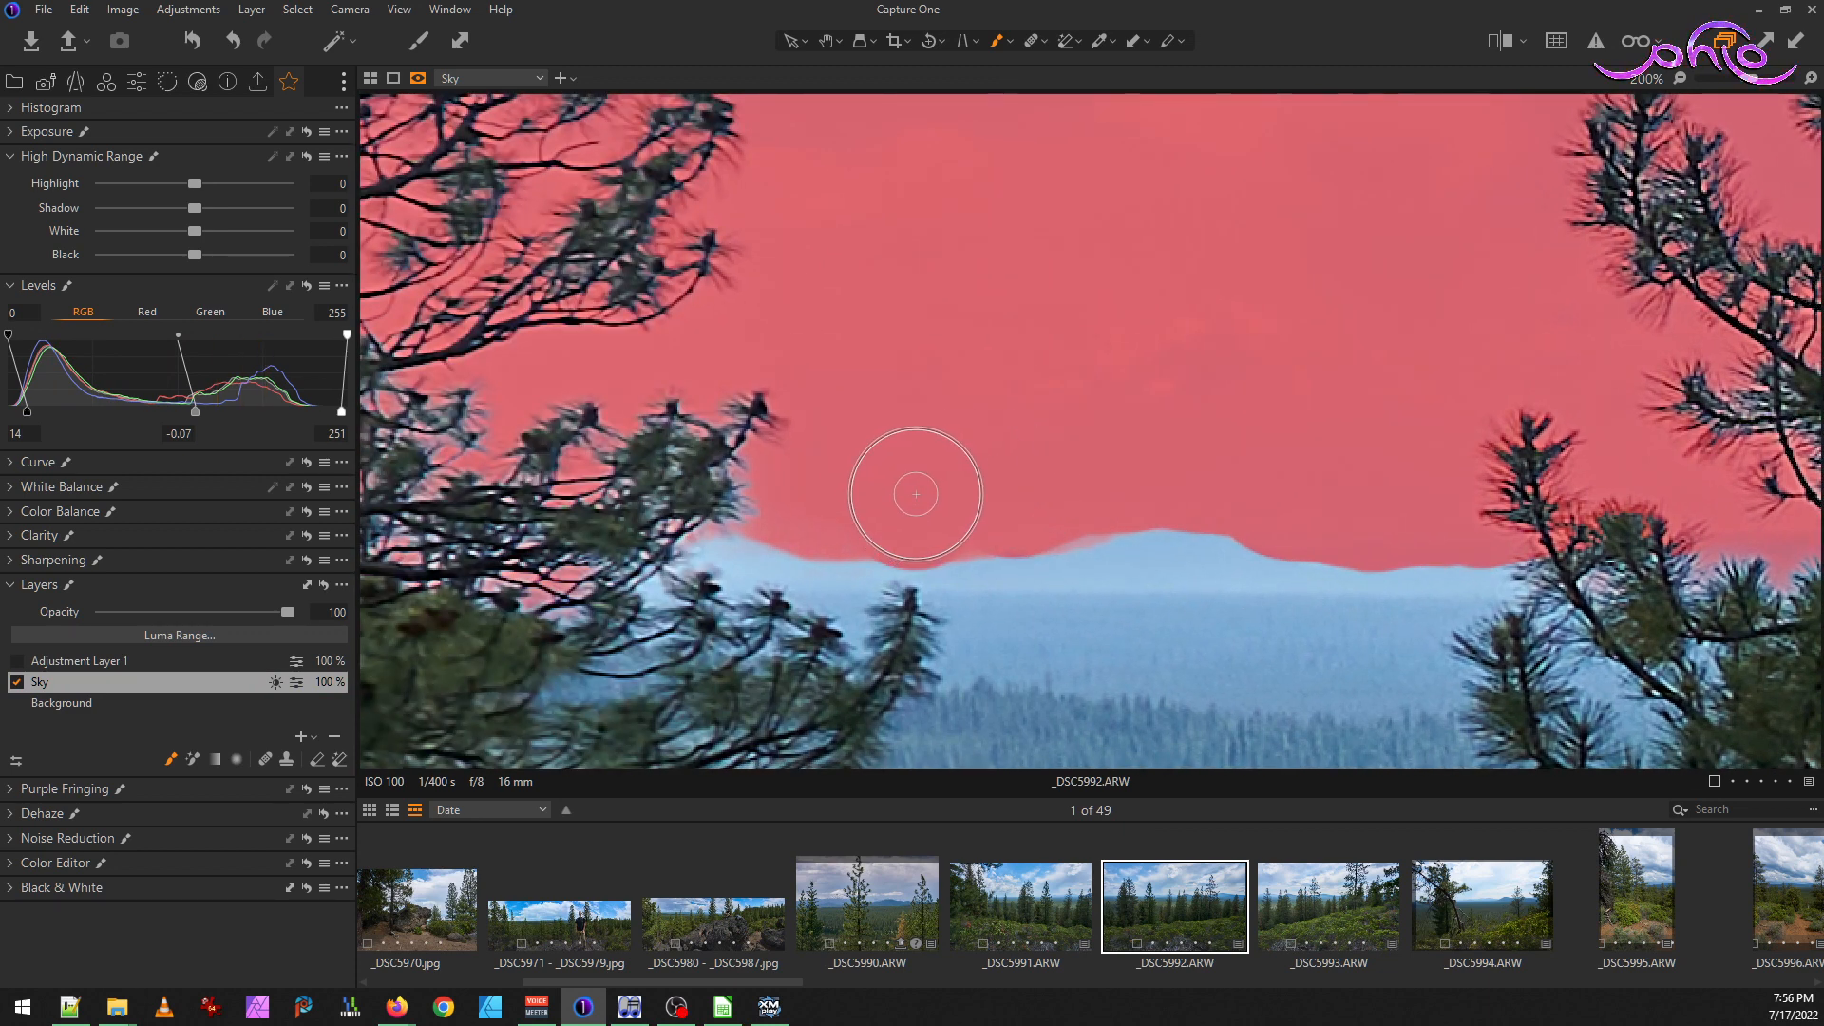
pyautogui.press('m')
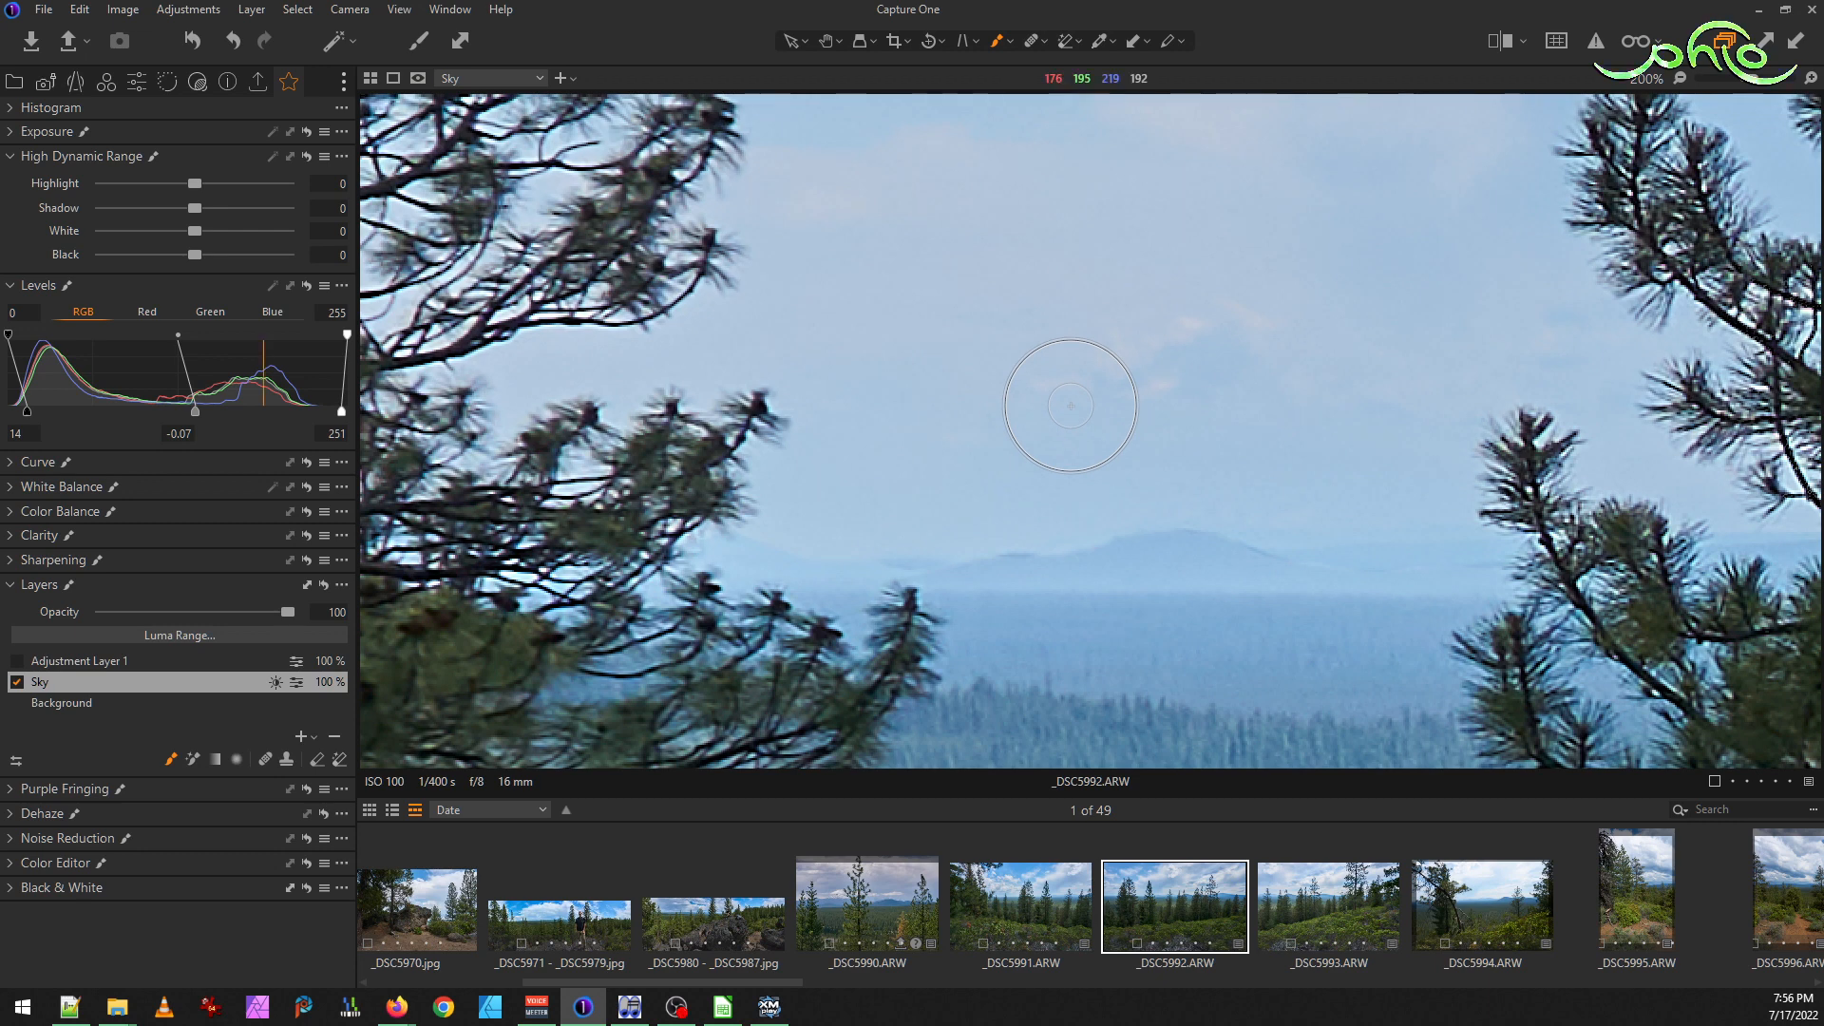
pyautogui.press('m')
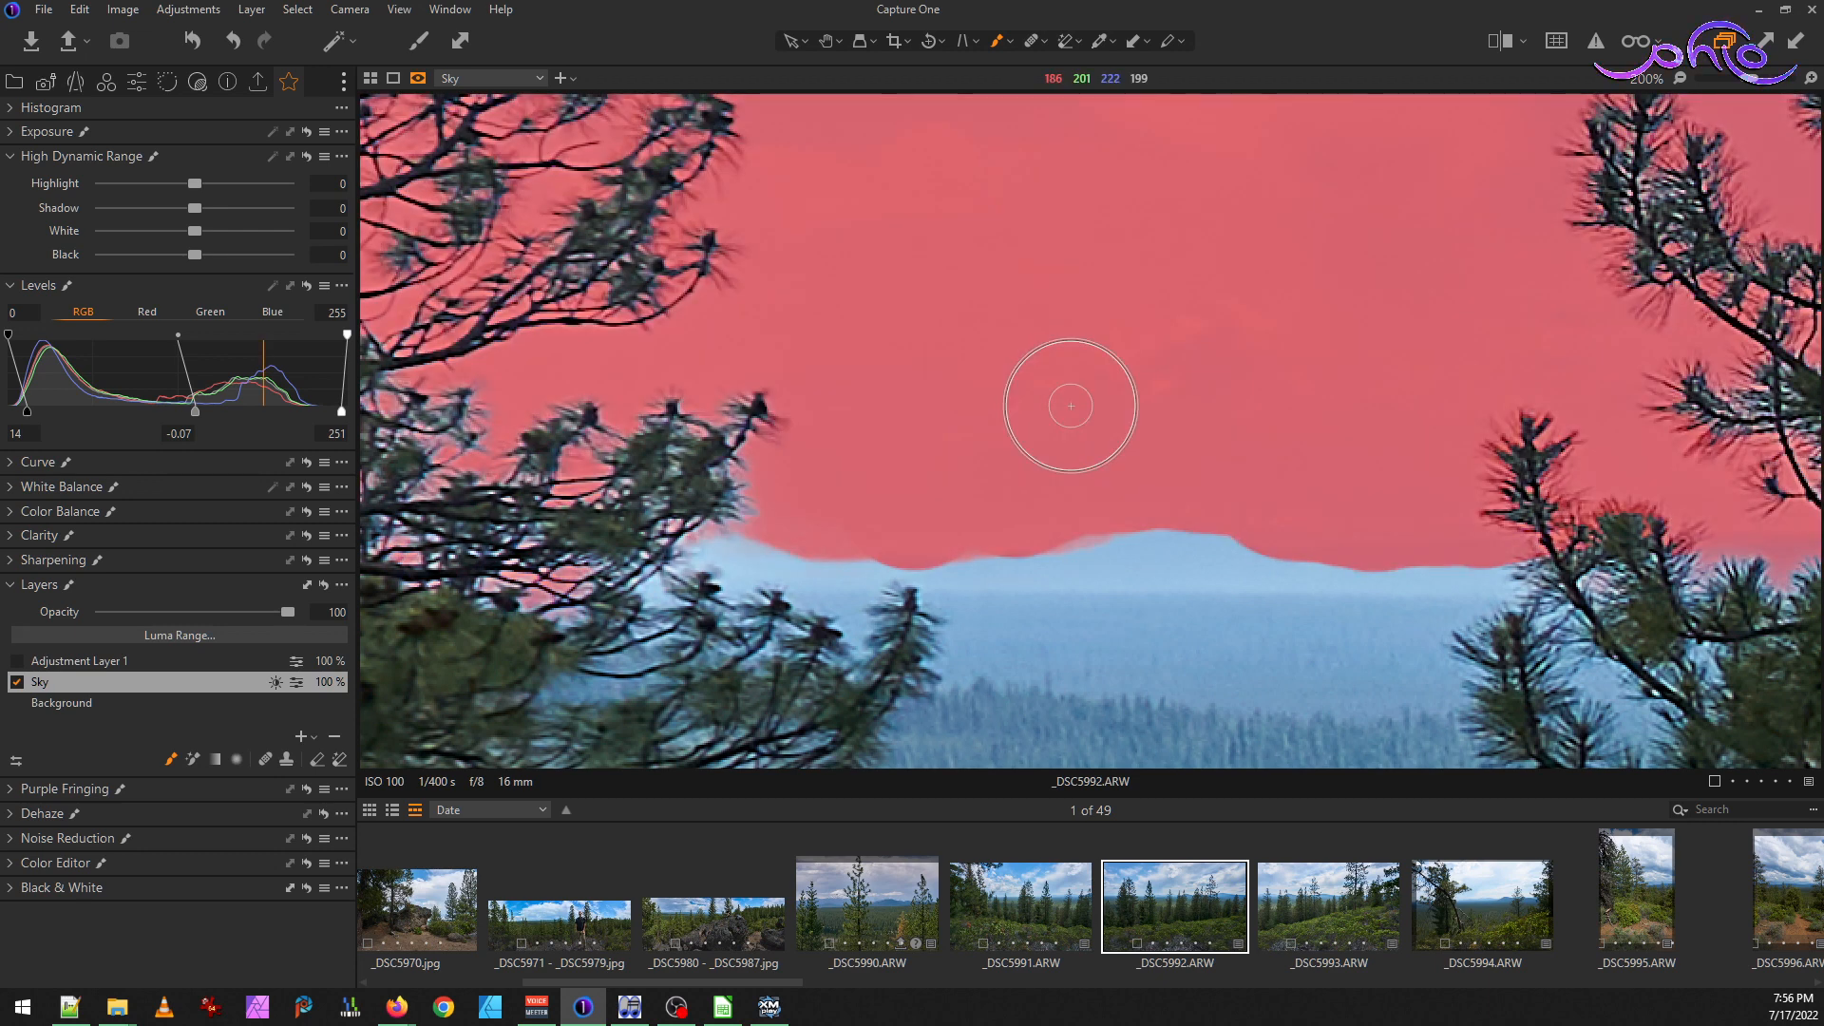
pyautogui.press('m')
pyautogui.press('m')
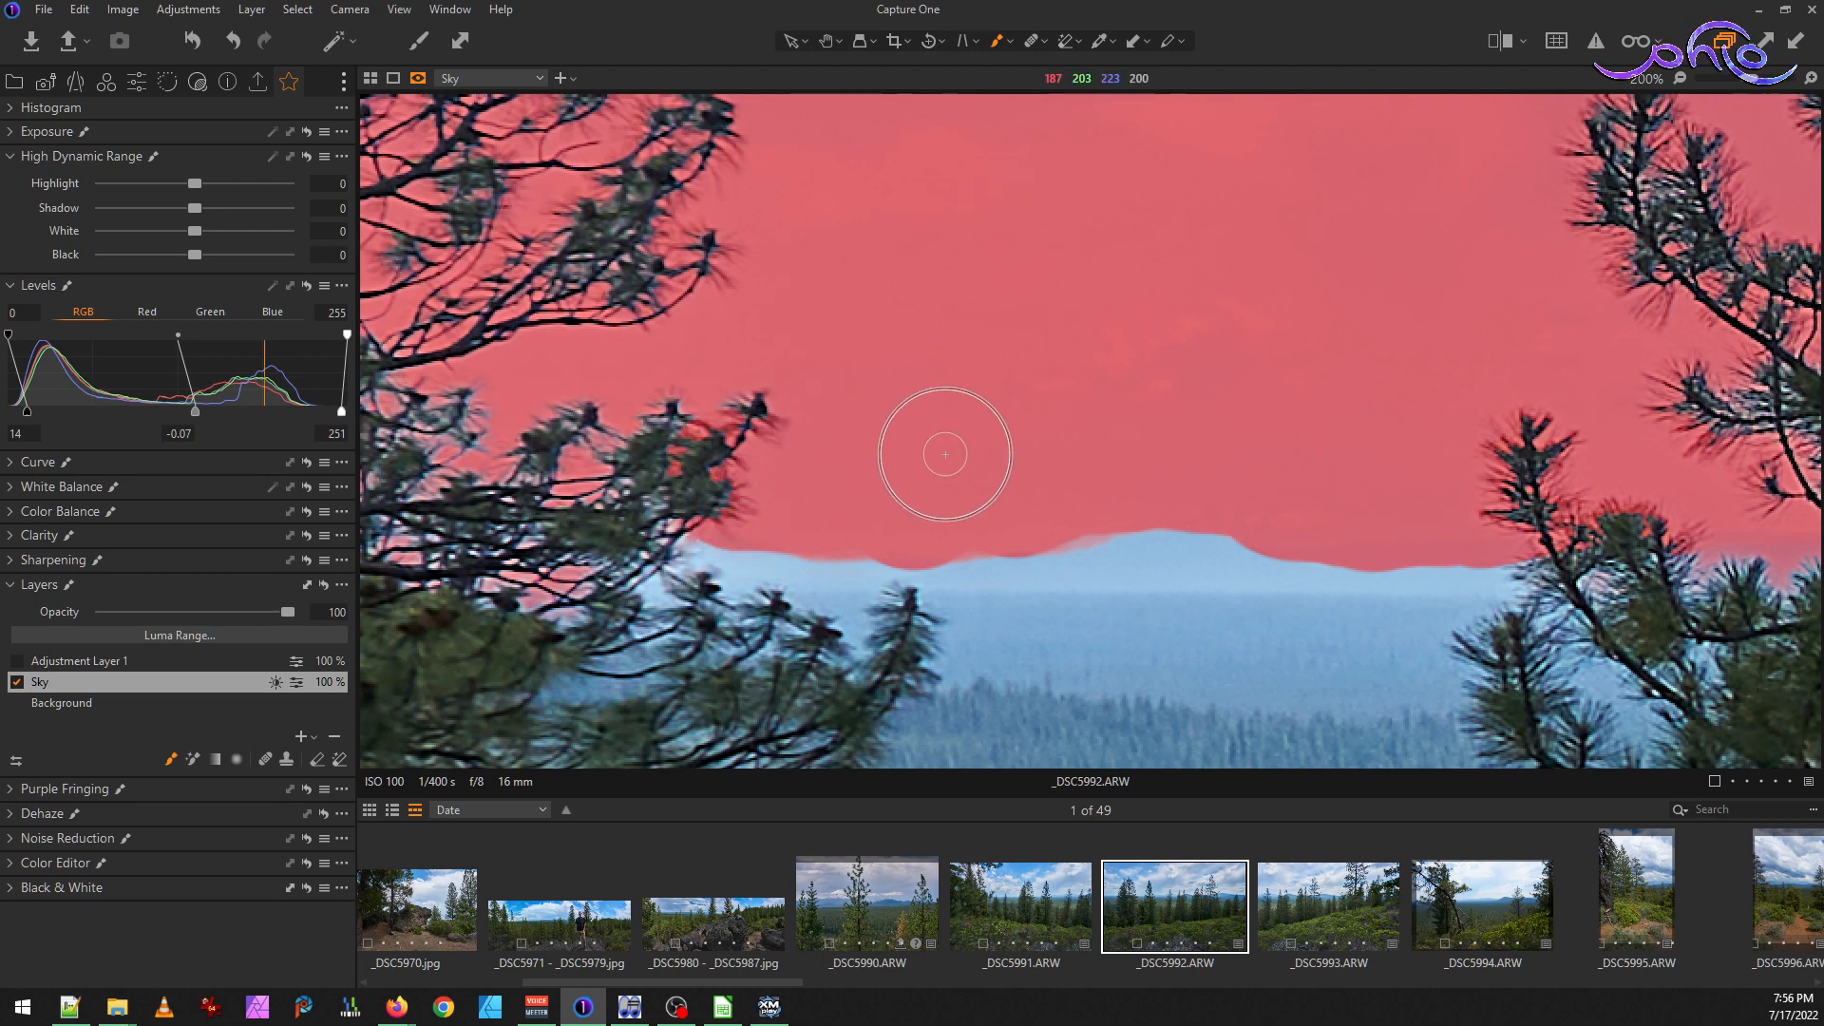
# Rasterize the Sky layer's mask
pyautogui.rightClick(82, 680)
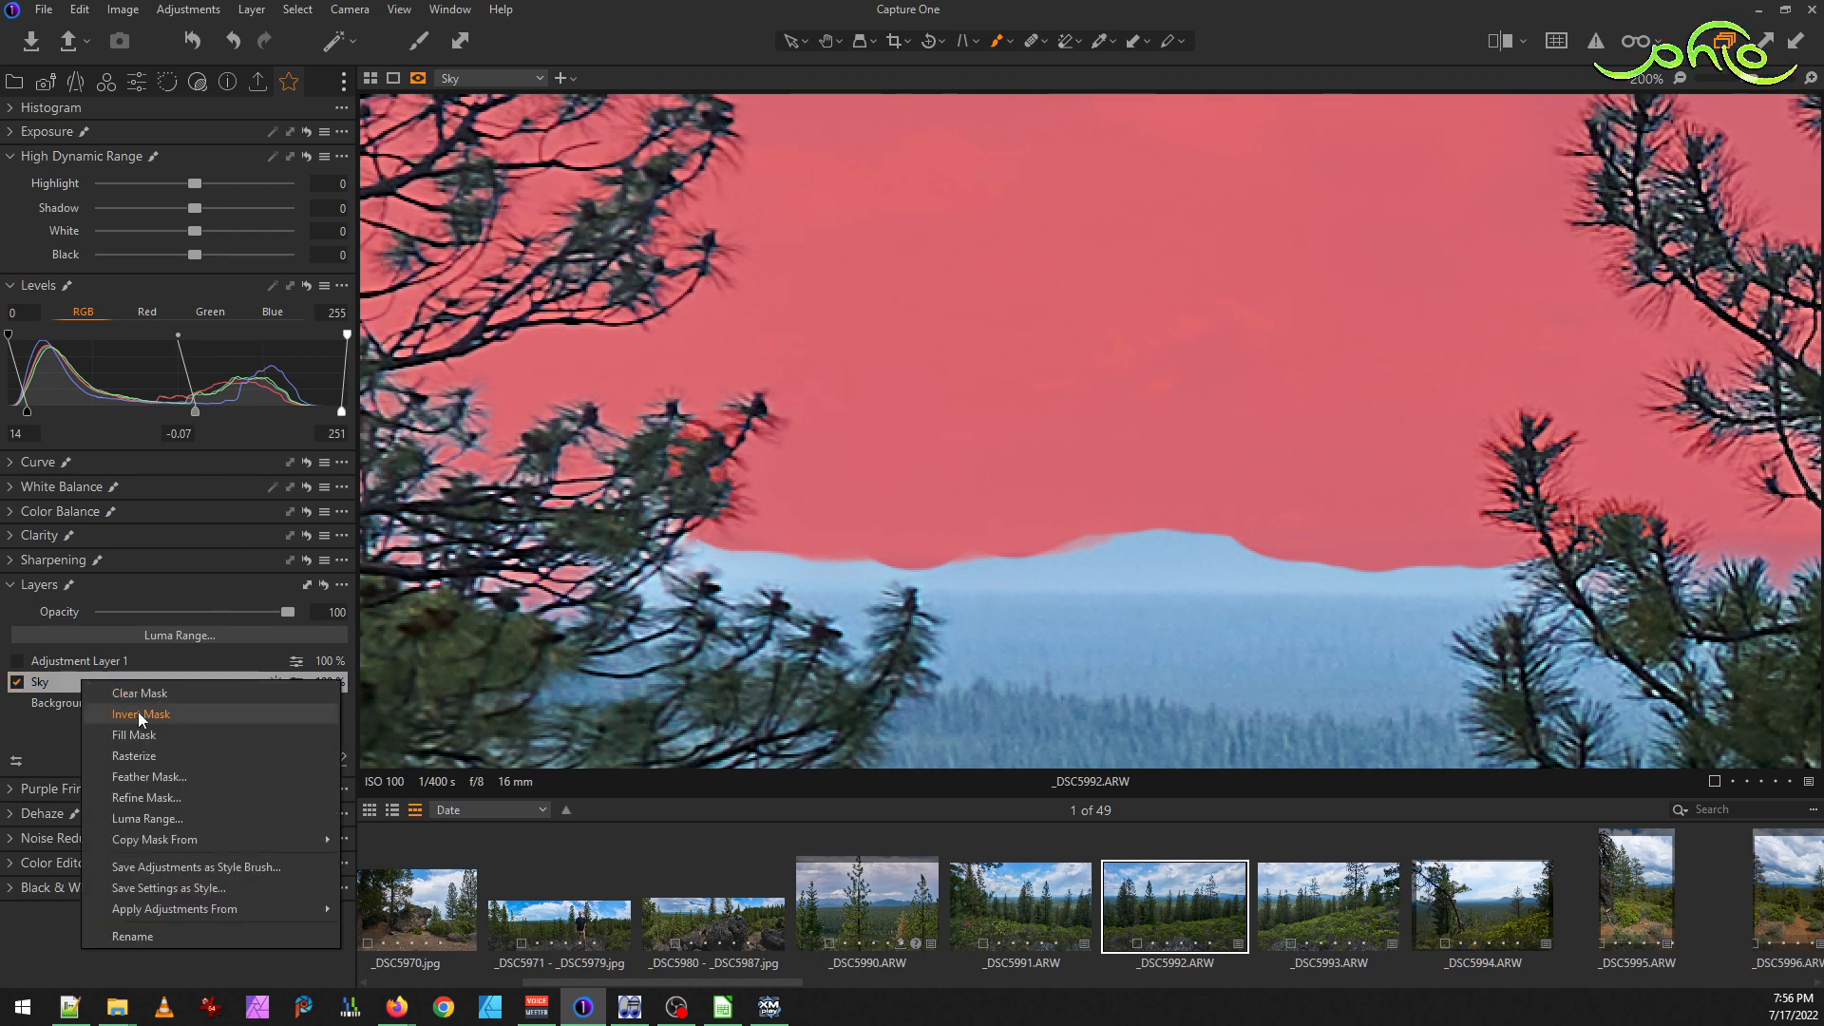
pyautogui.click(160, 756)
pyautogui.scroll(-2, 1159, 522)
pyautogui.scroll(-2, 1159, 522)
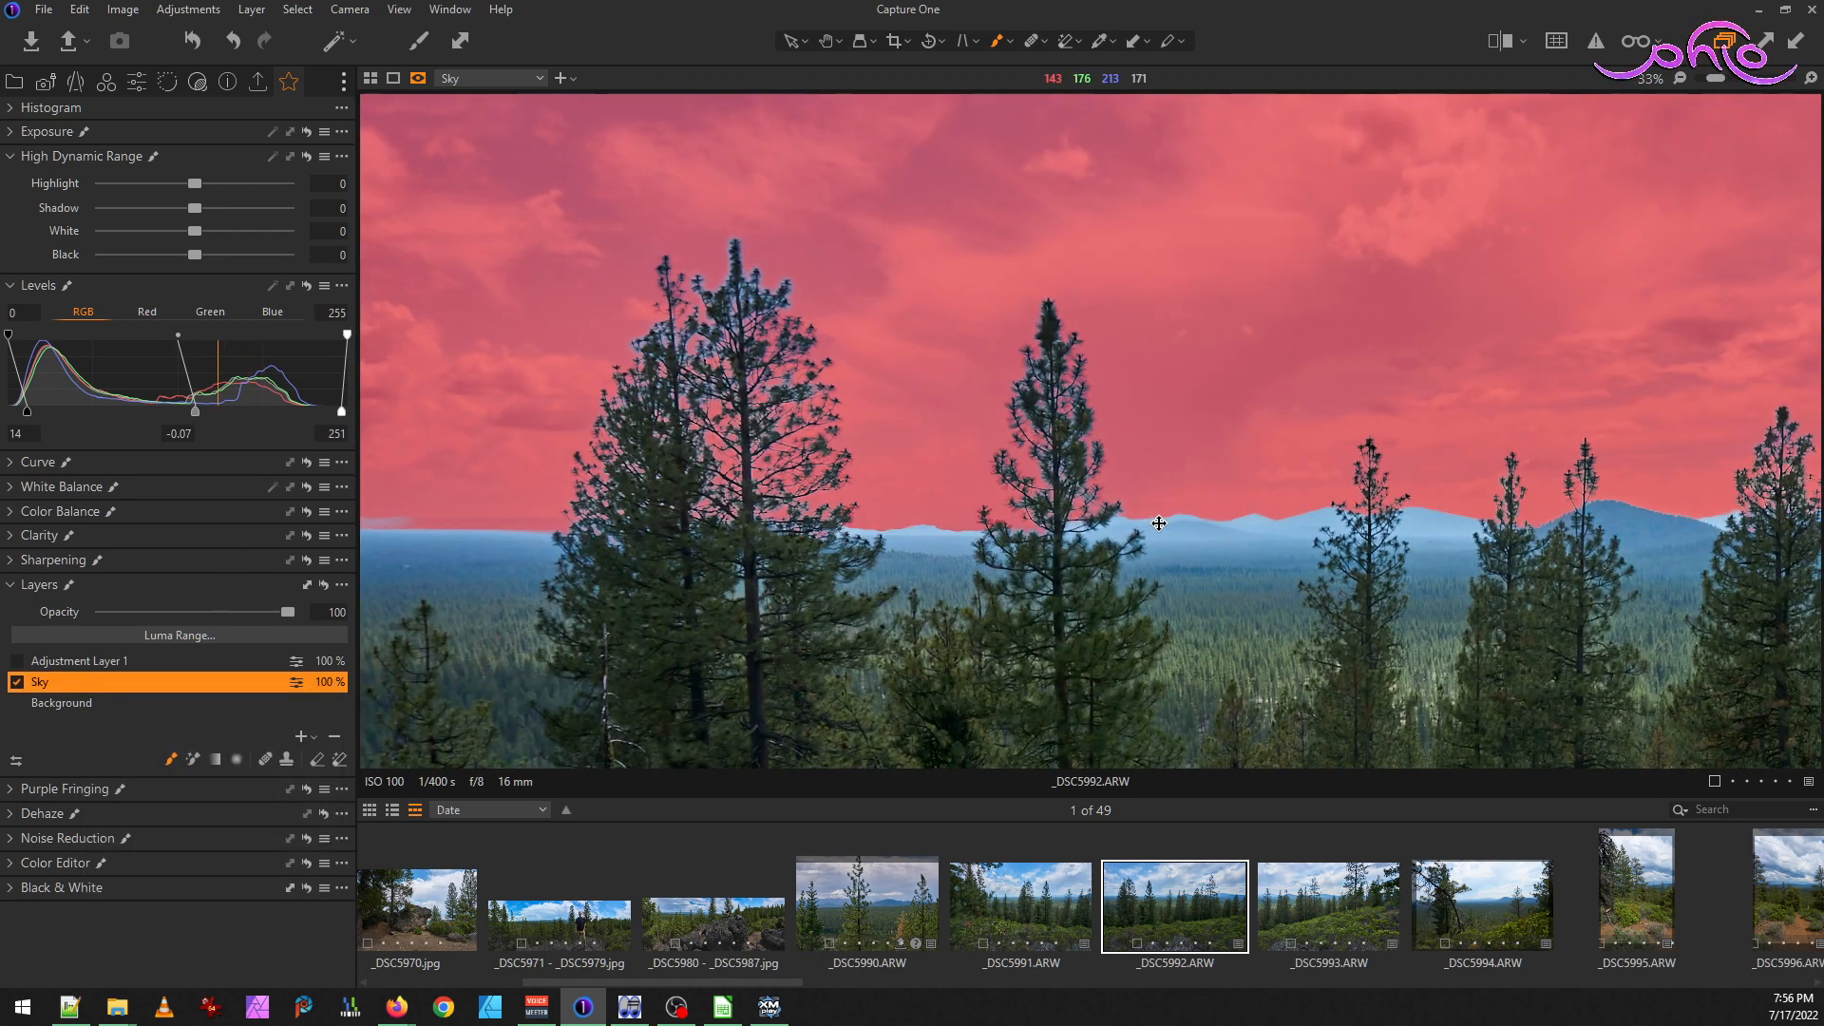
pyautogui.scroll(4, 442, 462)
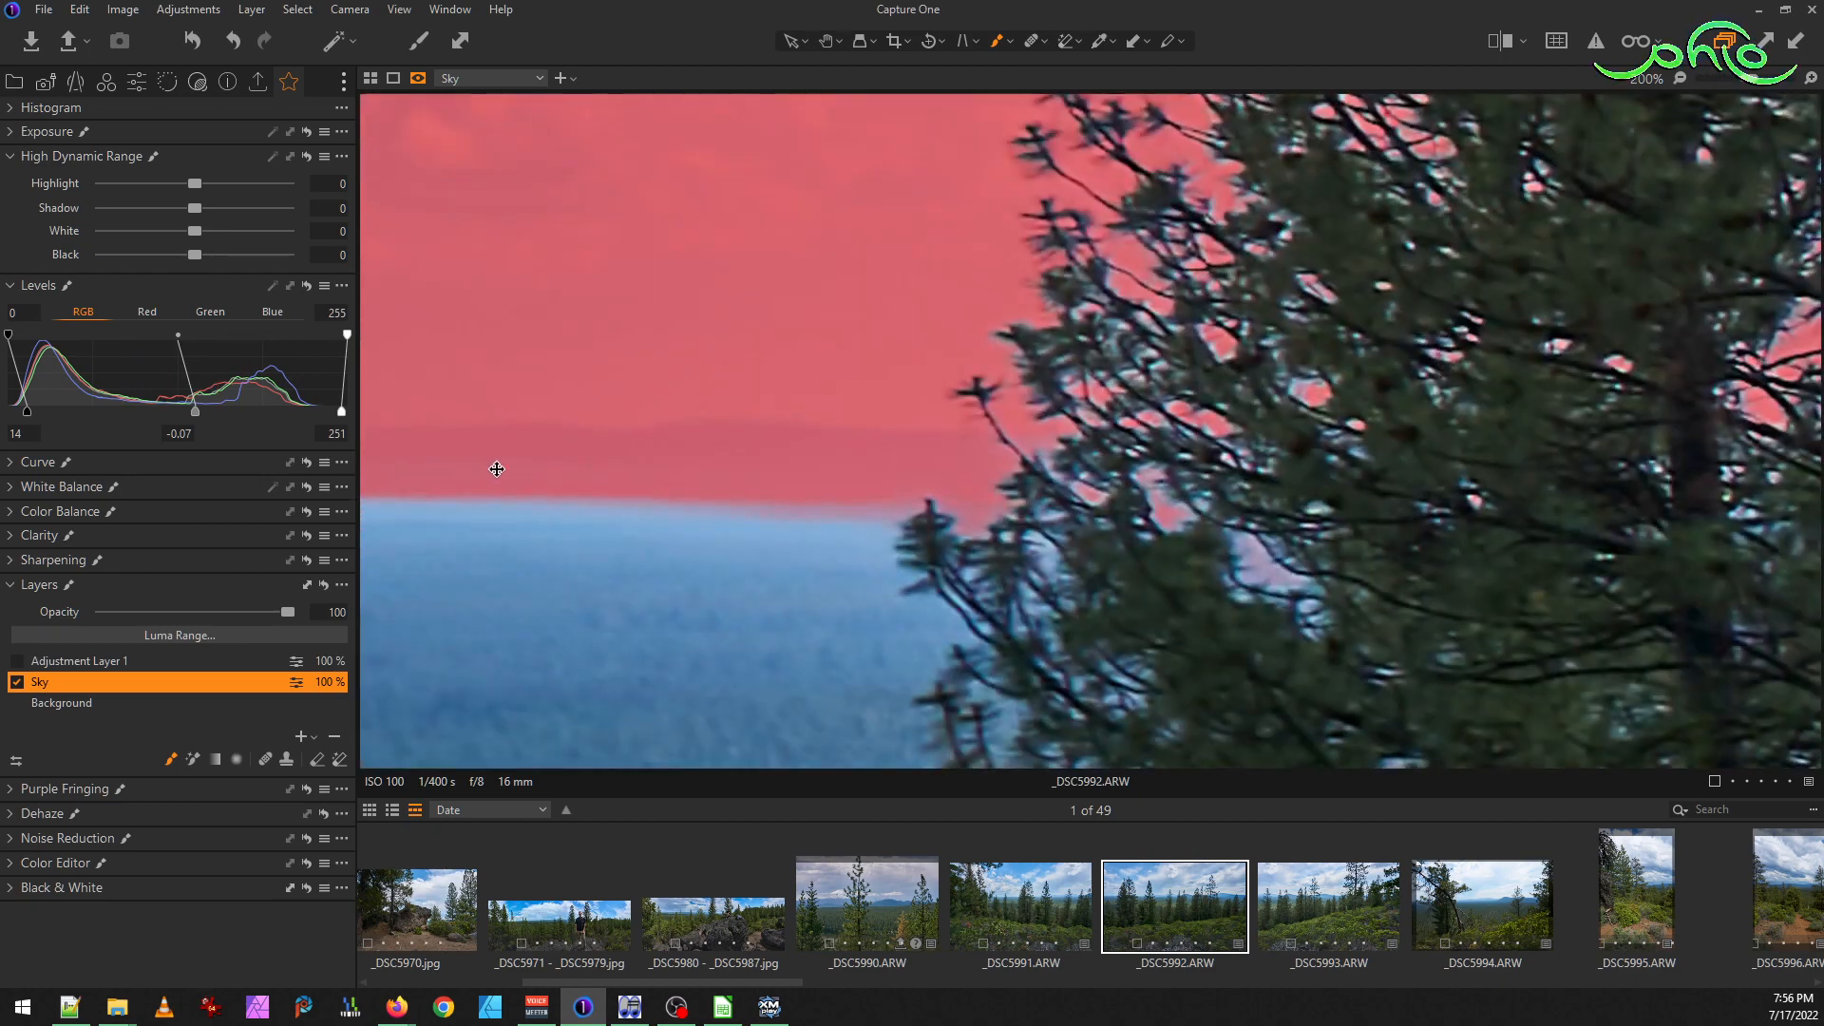
pyautogui.moveTo(597, 493)
pyautogui.mouseDown()
pyautogui.moveTo(1539, 545)
pyautogui.moveTo(1530, 514)
pyautogui.mouseUp()
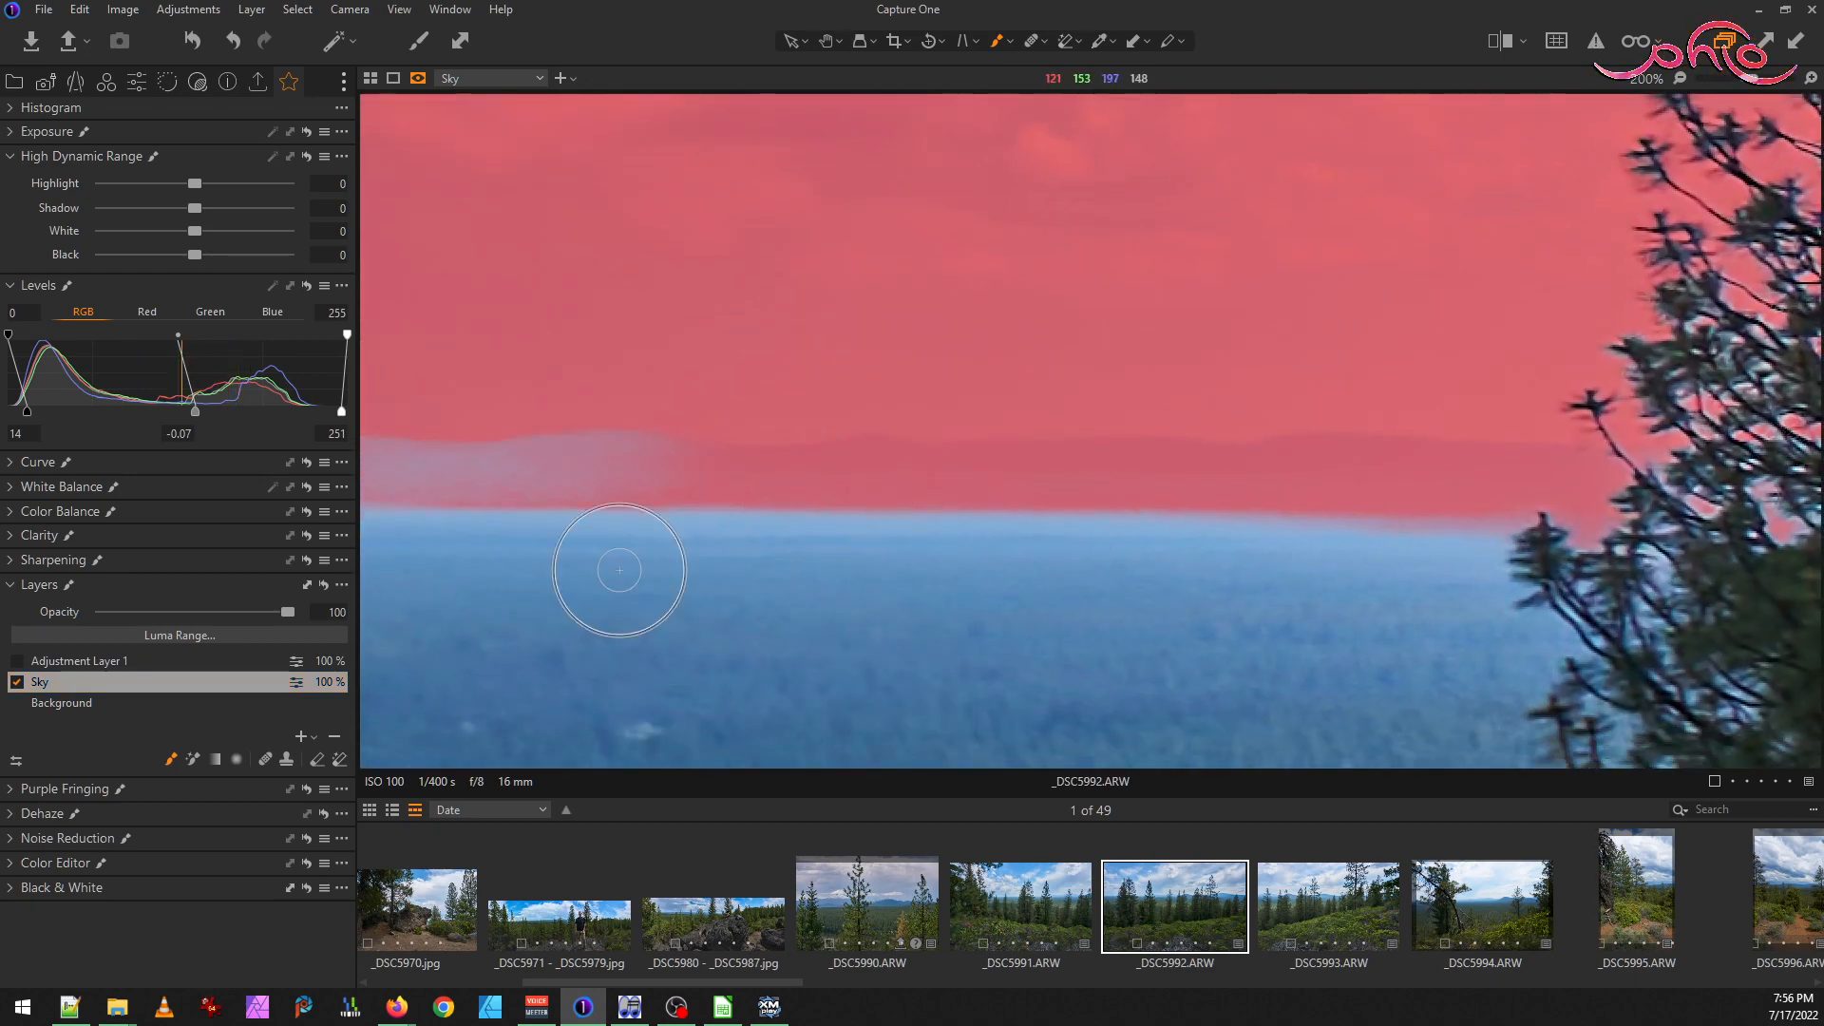
# Try to remove the distant hills from the Sky mask with the Magic Eraser, and undo it
pyautogui.press('e')
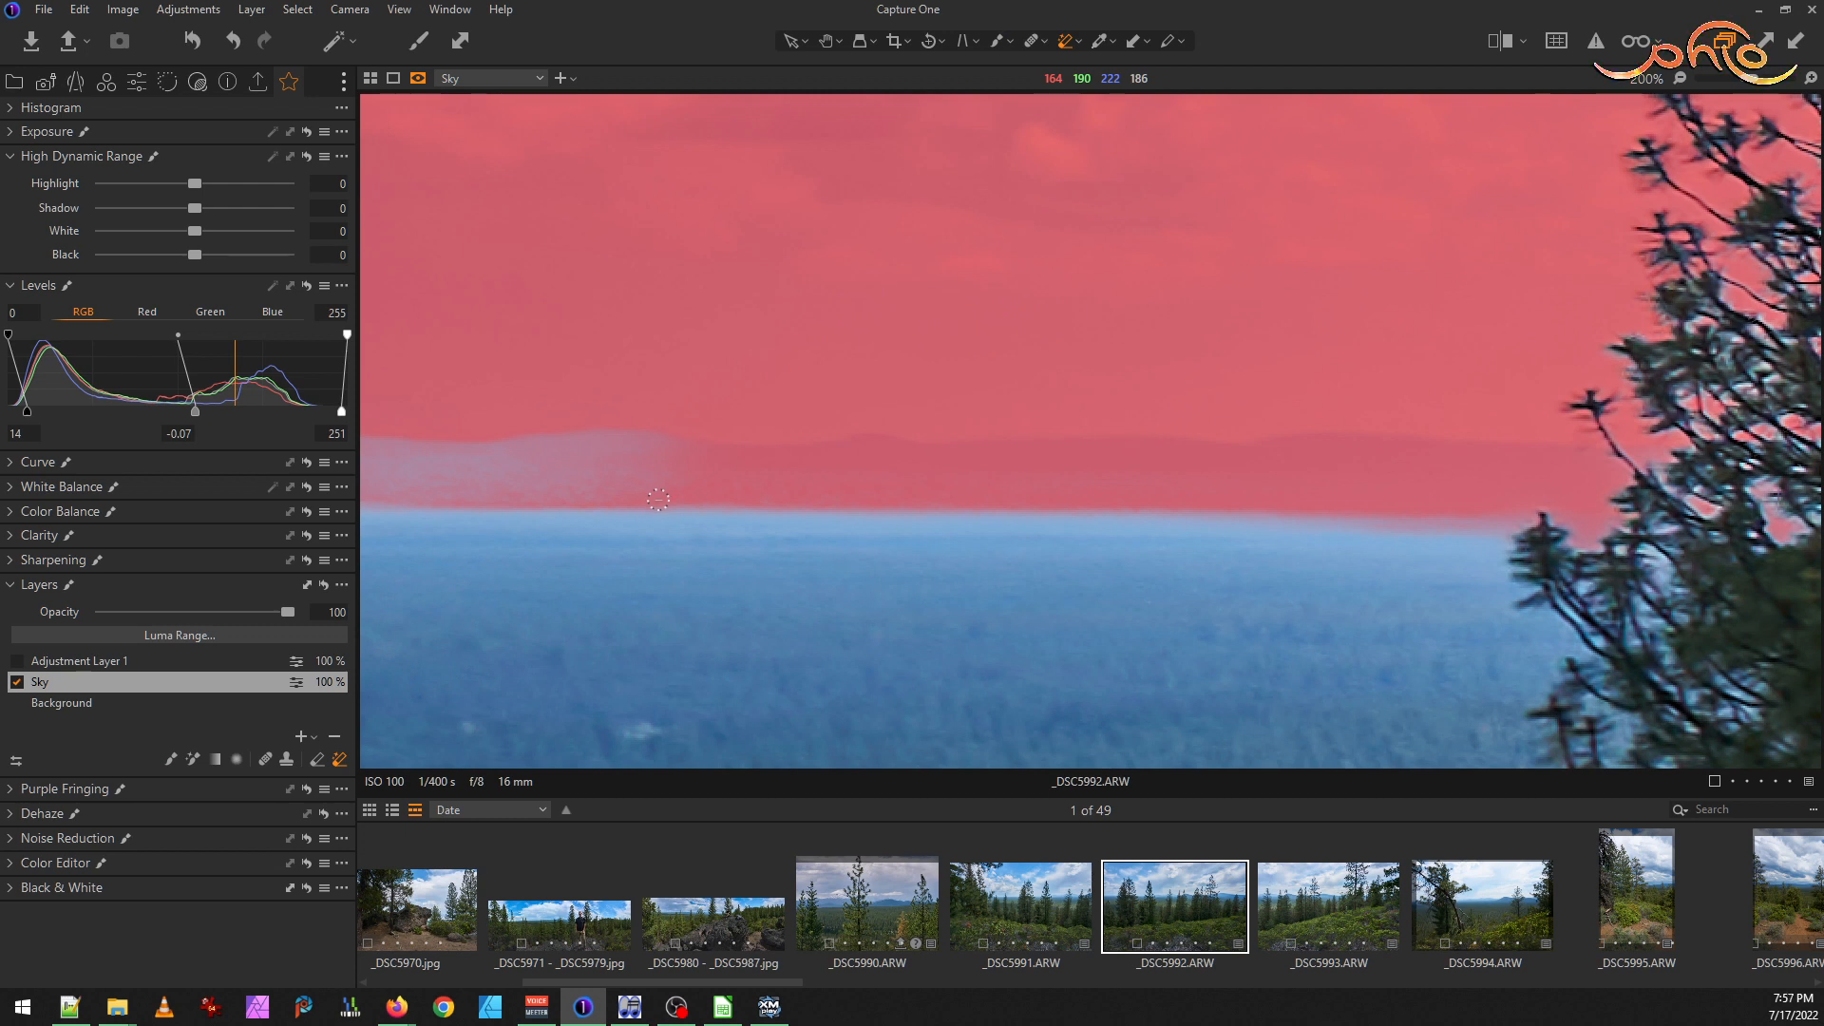
pyautogui.press('[')
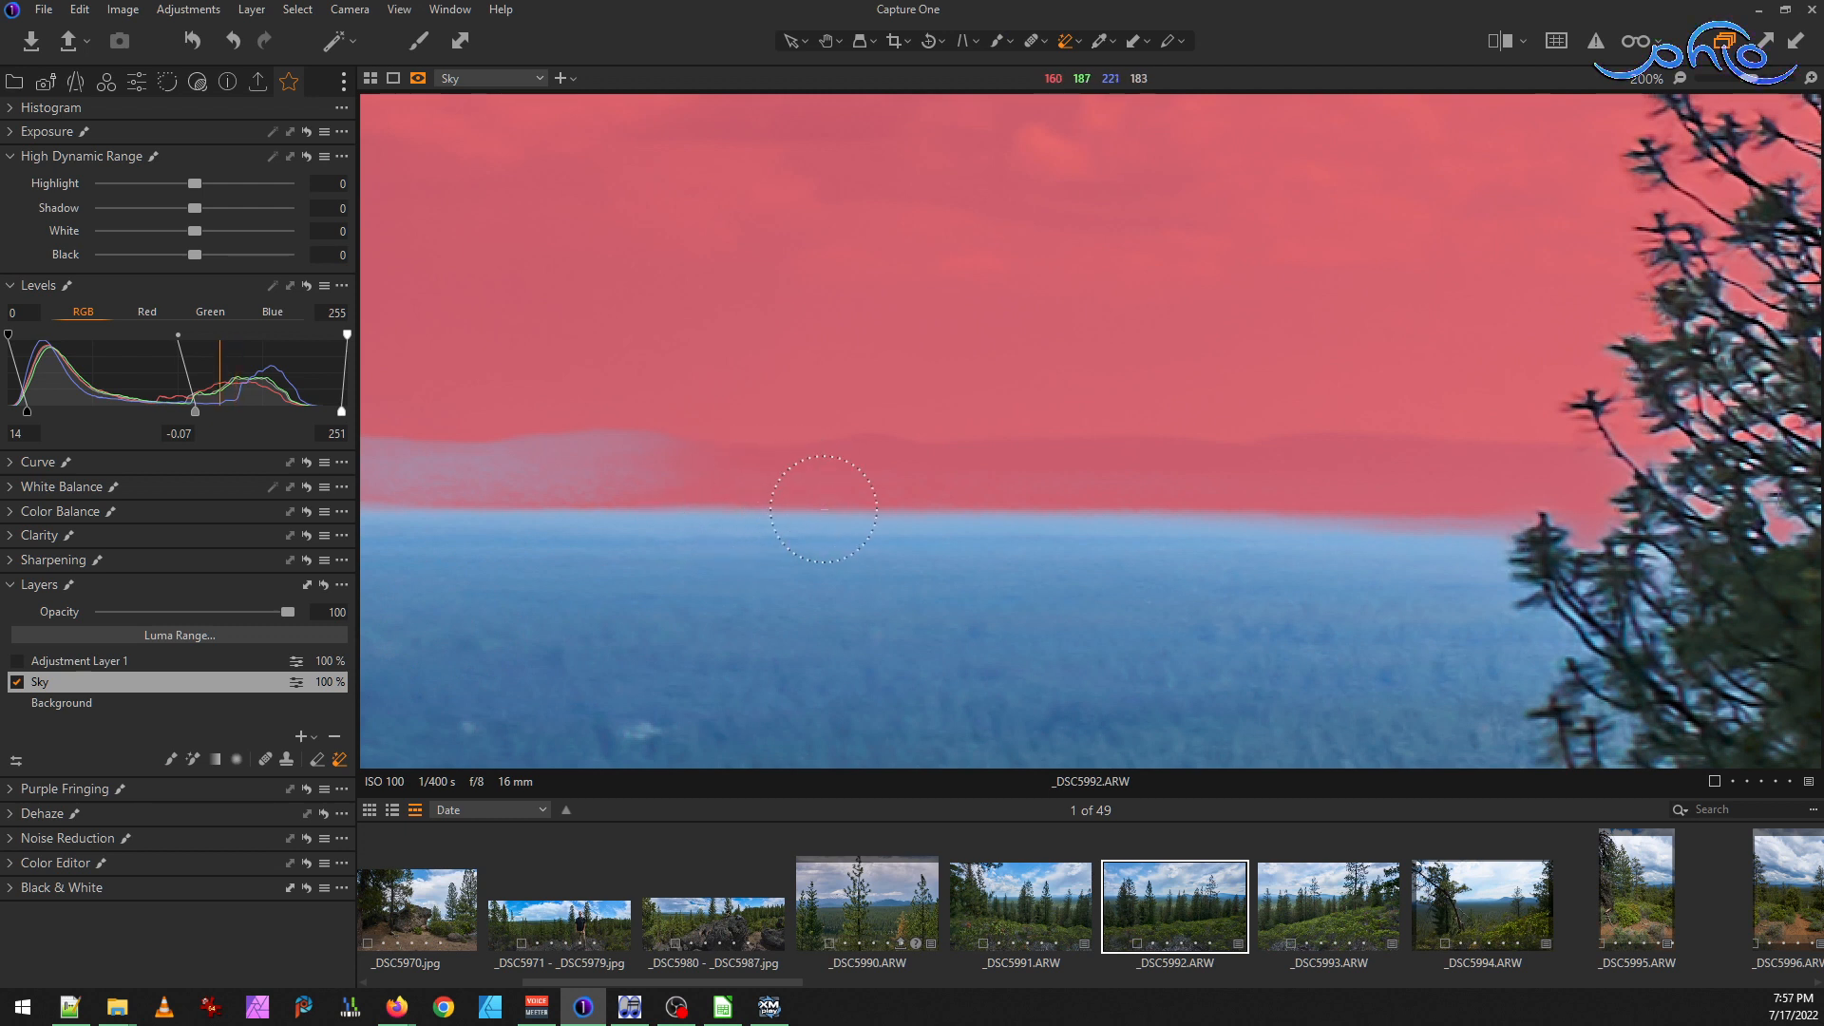
pyautogui.click(858, 485)
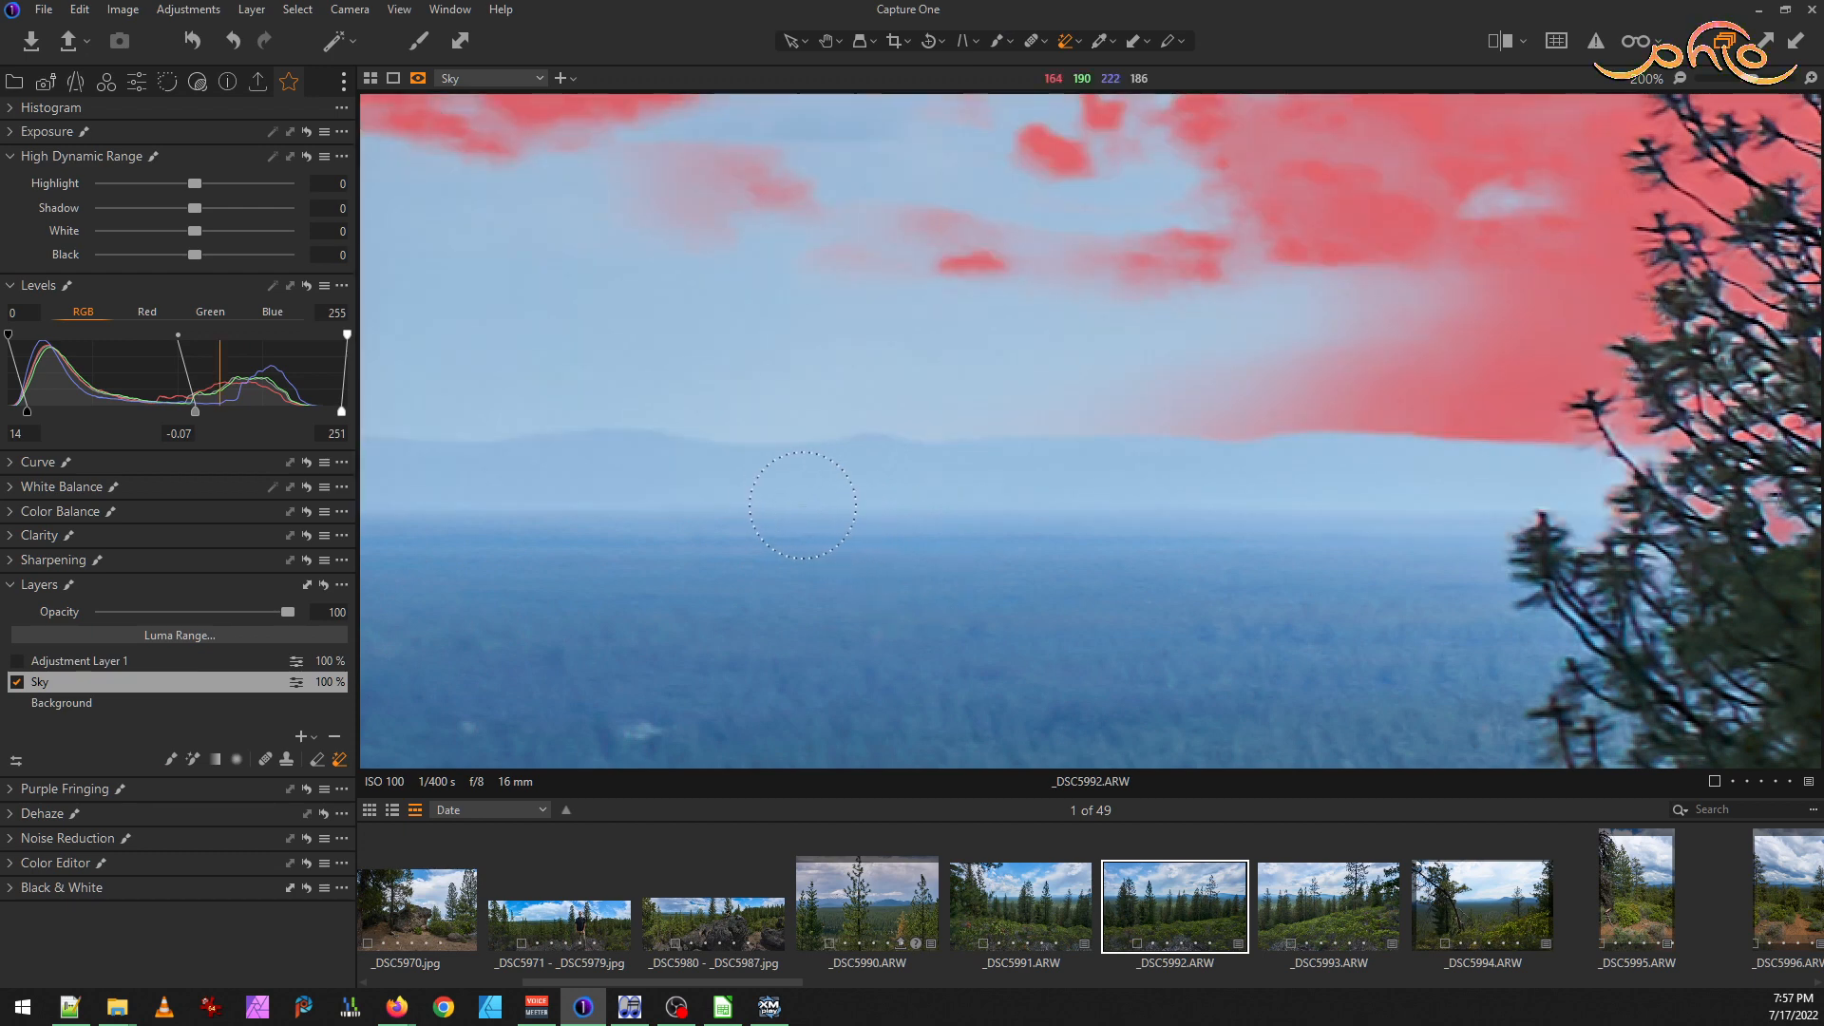
pyautogui.hotkey('ctrl', 'z')
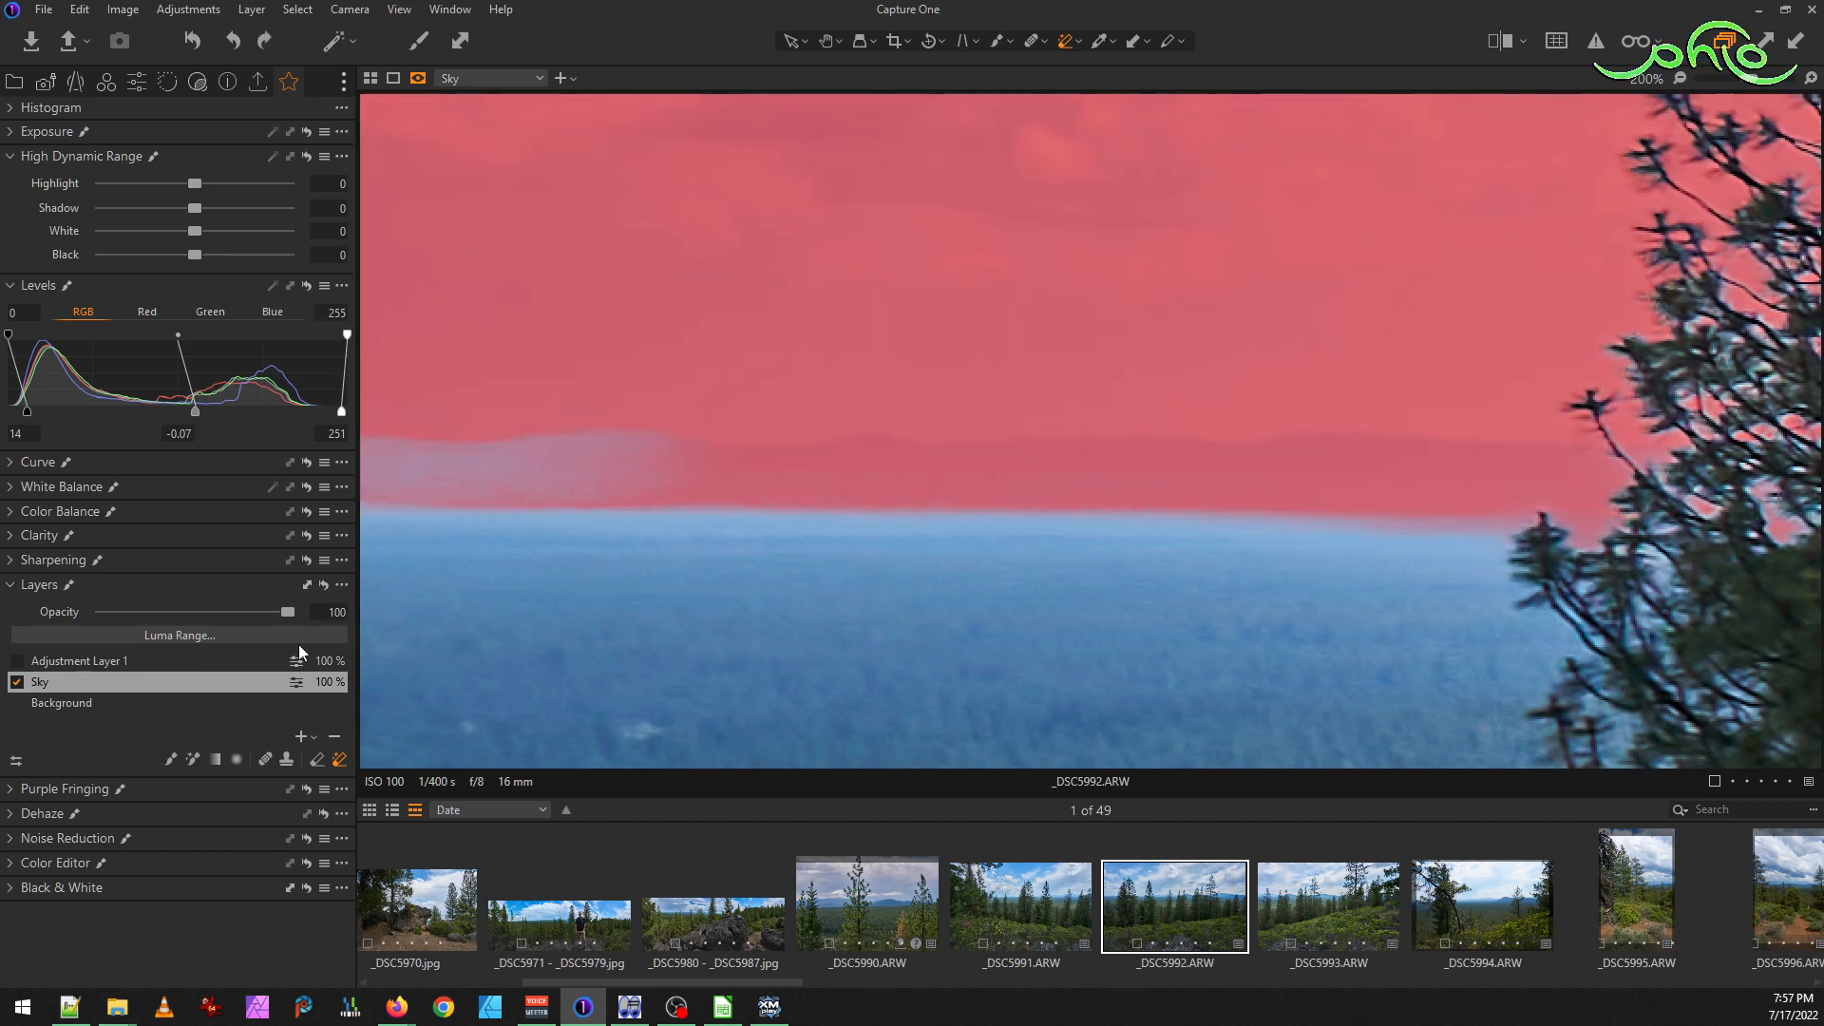
# Erase the Sky mask from the distant hills along the far-left horizon up to the large pine, using a much smaller eraser
pyautogui.click(318, 760)
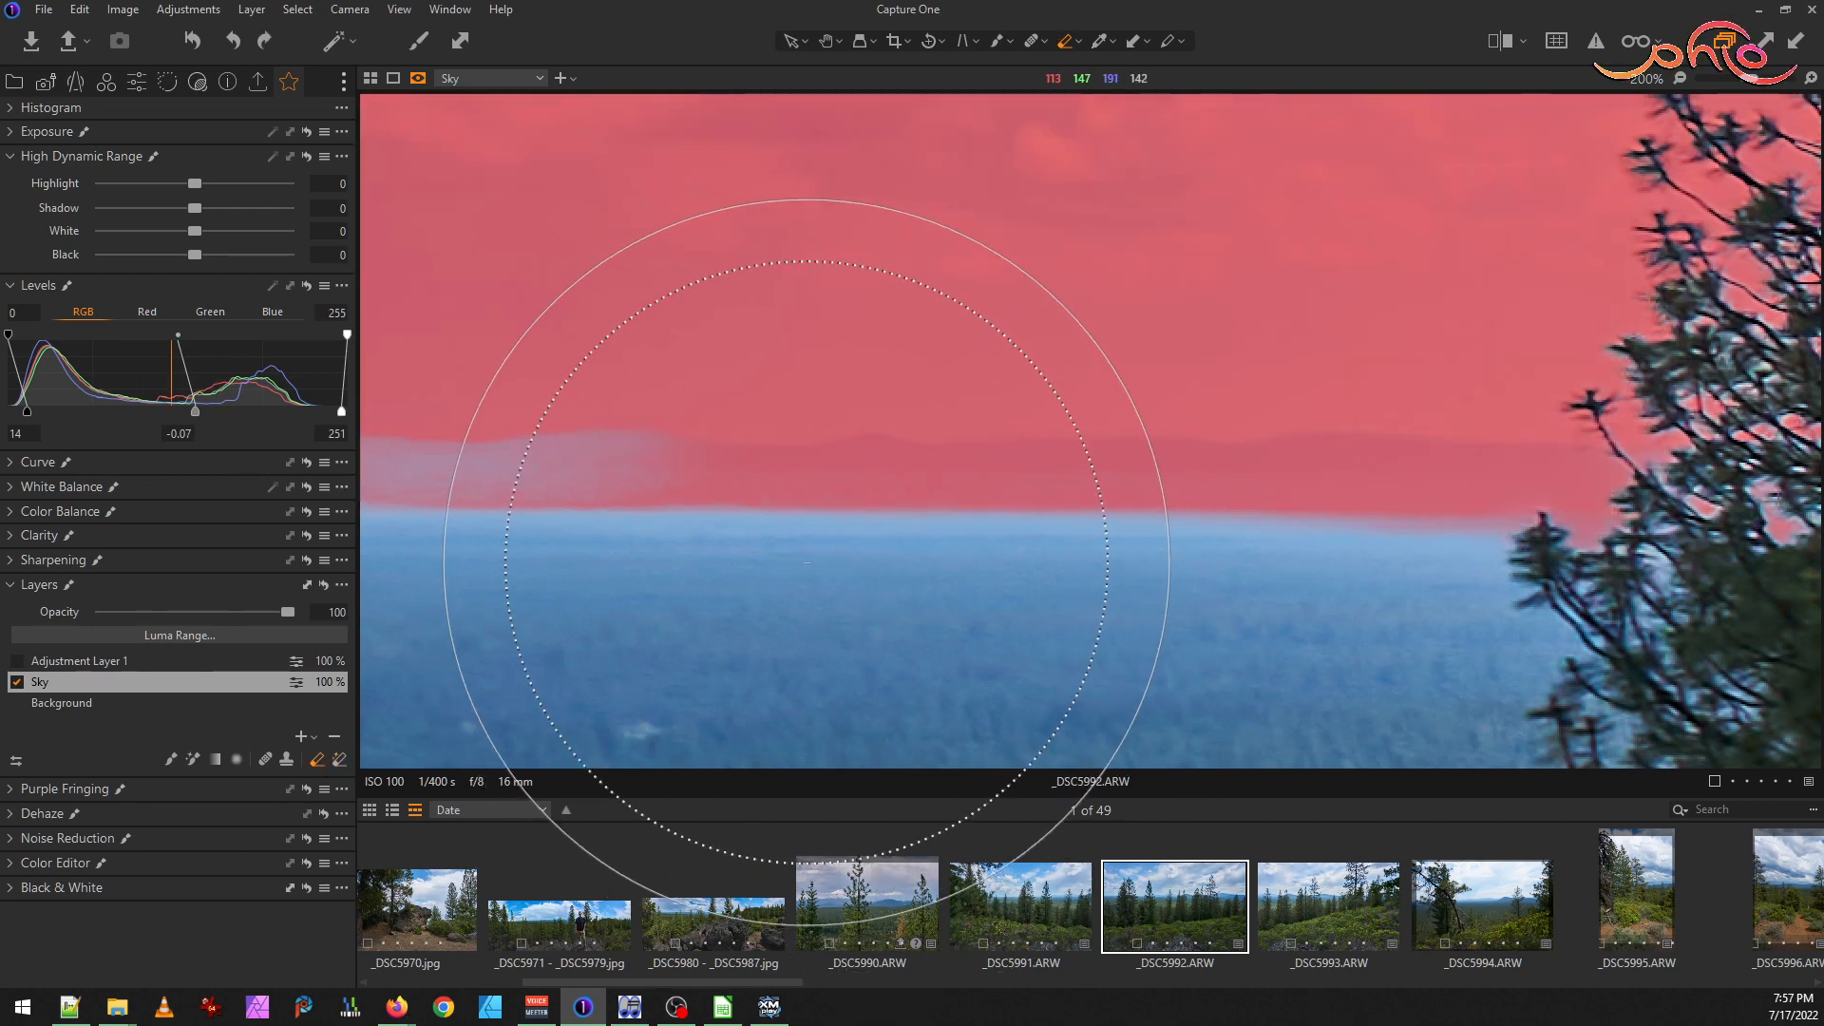
pyautogui.press('[')
pyautogui.press('[')
pyautogui.press('[')
pyautogui.press('[')
pyautogui.press('[')
pyautogui.press('[')
pyautogui.press('[')
pyautogui.press('[')
pyautogui.press('[')
pyautogui.press('[')
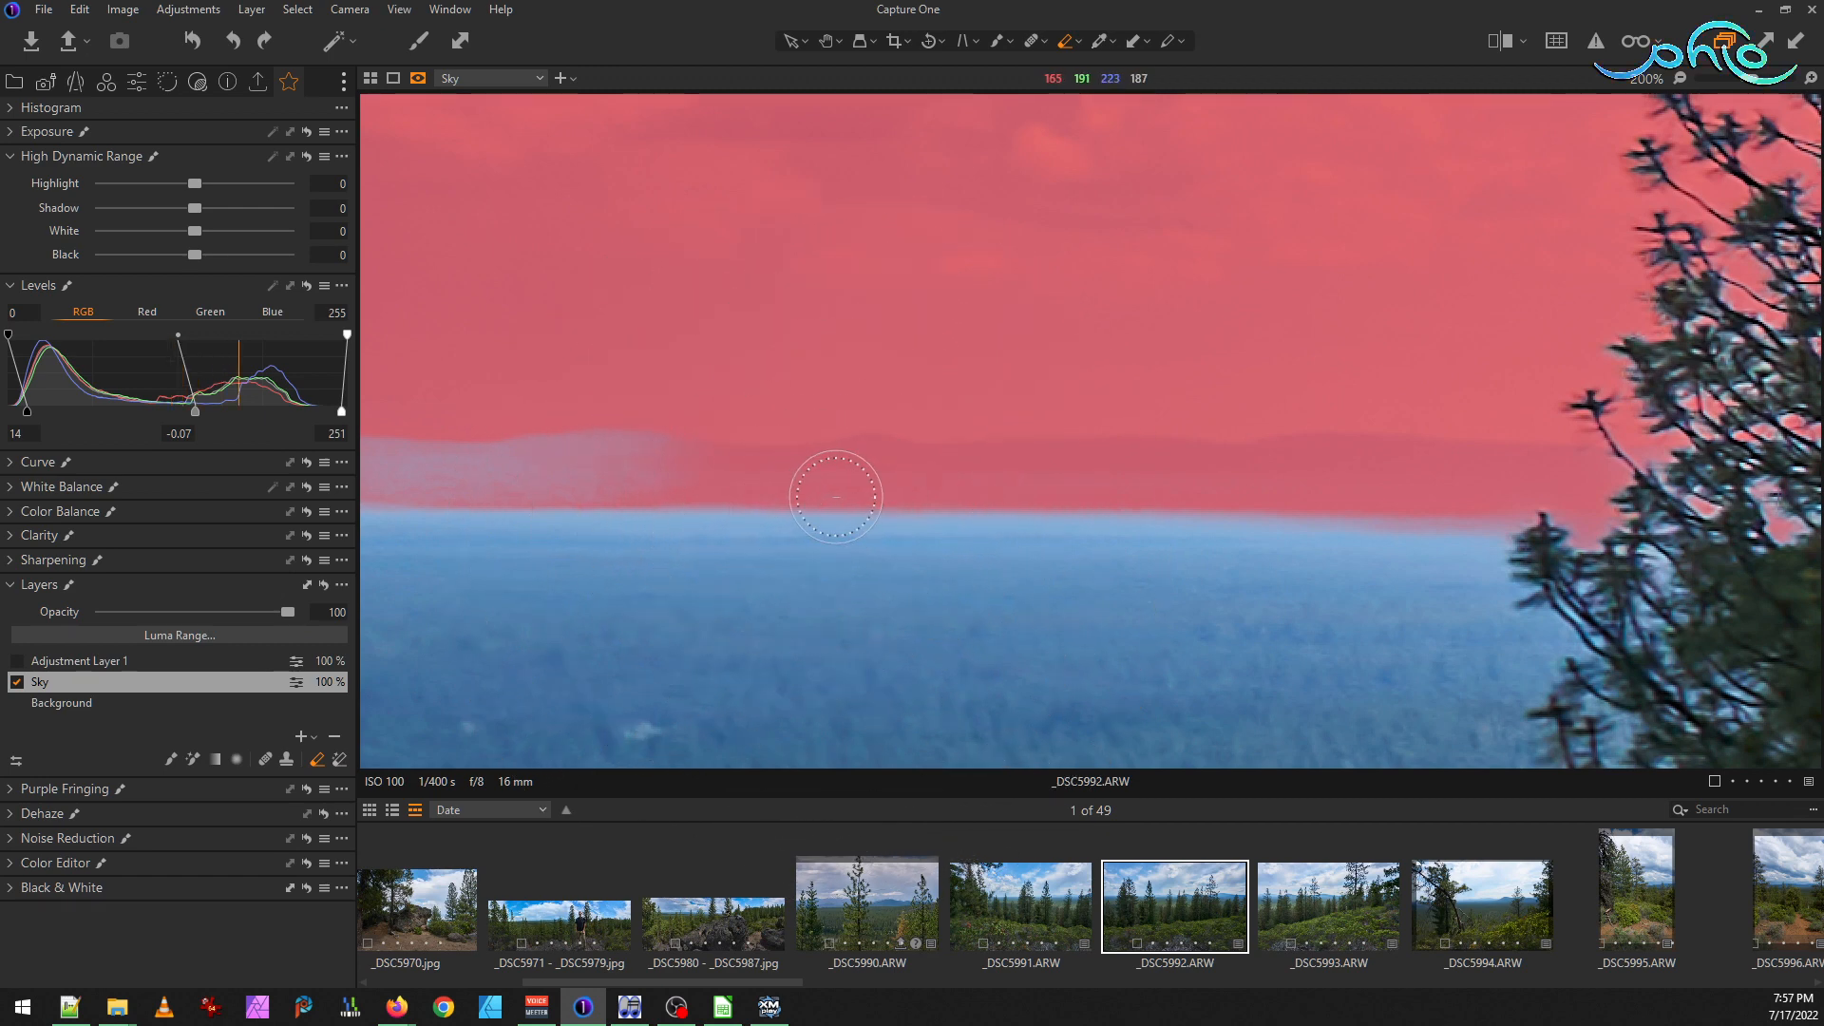
pyautogui.moveTo(864, 481)
pyautogui.mouseDown()
pyautogui.moveTo(926, 519)
pyautogui.moveTo(911, 487)
pyautogui.moveTo(1191, 481)
pyautogui.moveTo(1263, 503)
pyautogui.moveTo(1250, 487)
pyautogui.moveTo(1359, 490)
pyautogui.mouseUp()
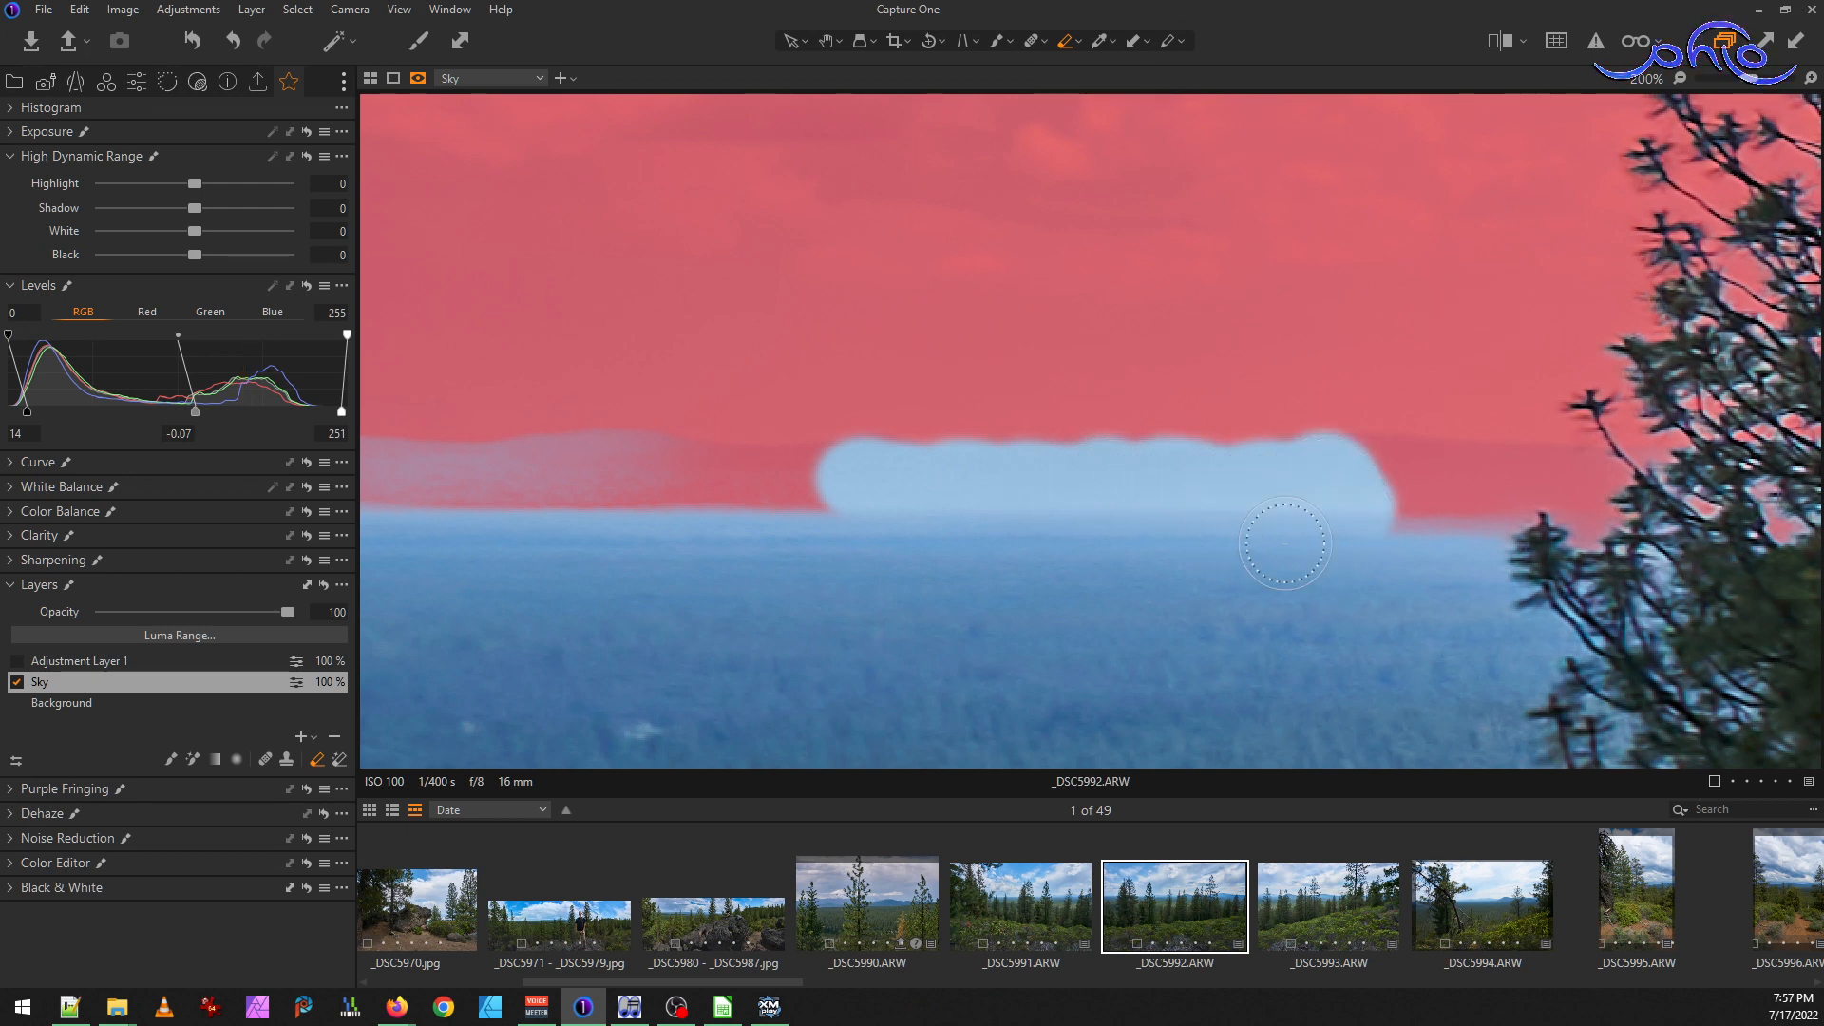
pyautogui.moveTo(584, 473)
pyautogui.mouseDown()
pyautogui.moveTo(779, 494)
pyautogui.moveTo(812, 470)
pyautogui.moveTo(447, 483)
pyautogui.moveTo(479, 479)
pyautogui.mouseUp()
pyautogui.moveTo(569, 583)
pyautogui.mouseDown()
pyautogui.moveTo(1229, 611)
pyautogui.moveTo(1229, 592)
pyautogui.mouseUp()
pyautogui.moveTo(399, 475)
pyautogui.mouseDown()
pyautogui.moveTo(406, 492)
pyautogui.moveTo(374, 488)
pyautogui.moveTo(370, 534)
pyautogui.mouseUp()
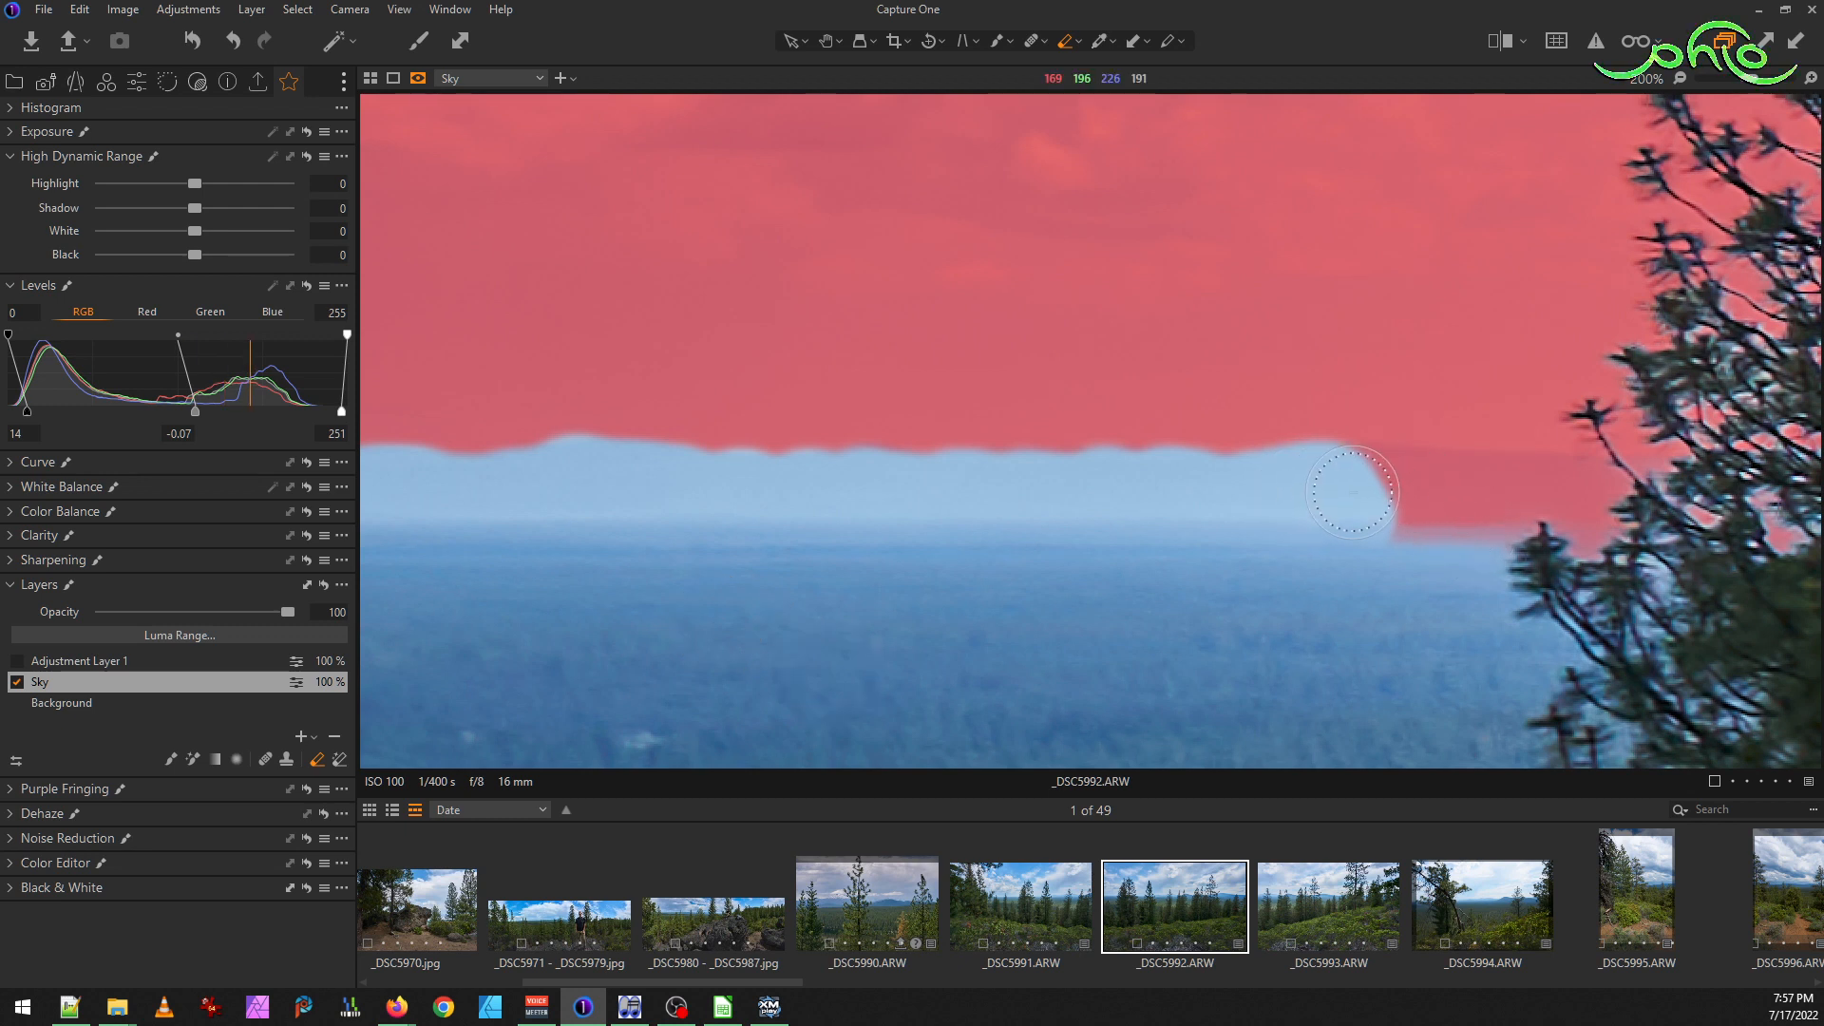
pyautogui.moveTo(1350, 491)
pyautogui.mouseDown()
pyautogui.moveTo(1620, 499)
pyautogui.moveTo(1645, 525)
pyautogui.moveTo(1397, 538)
pyautogui.mouseUp()
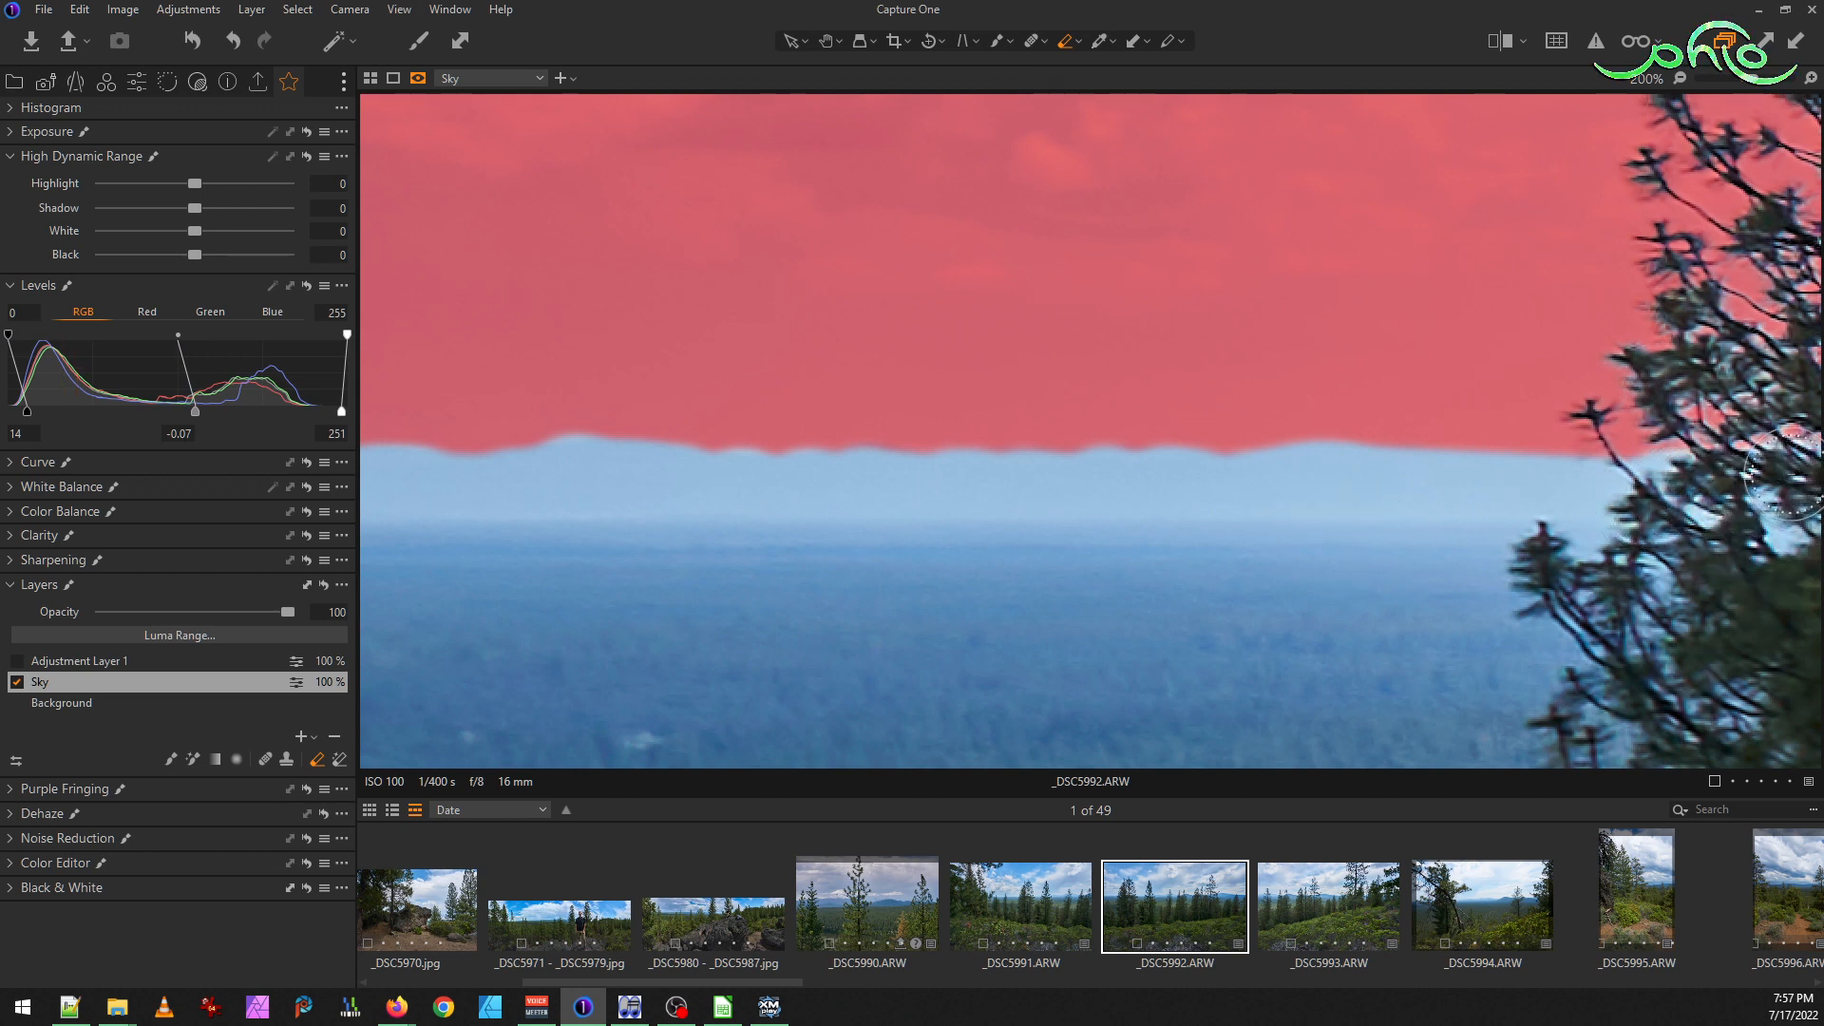
# Refine the Sky layer's mask with a radius of 20
pyautogui.scroll(-3, 1375, 593)
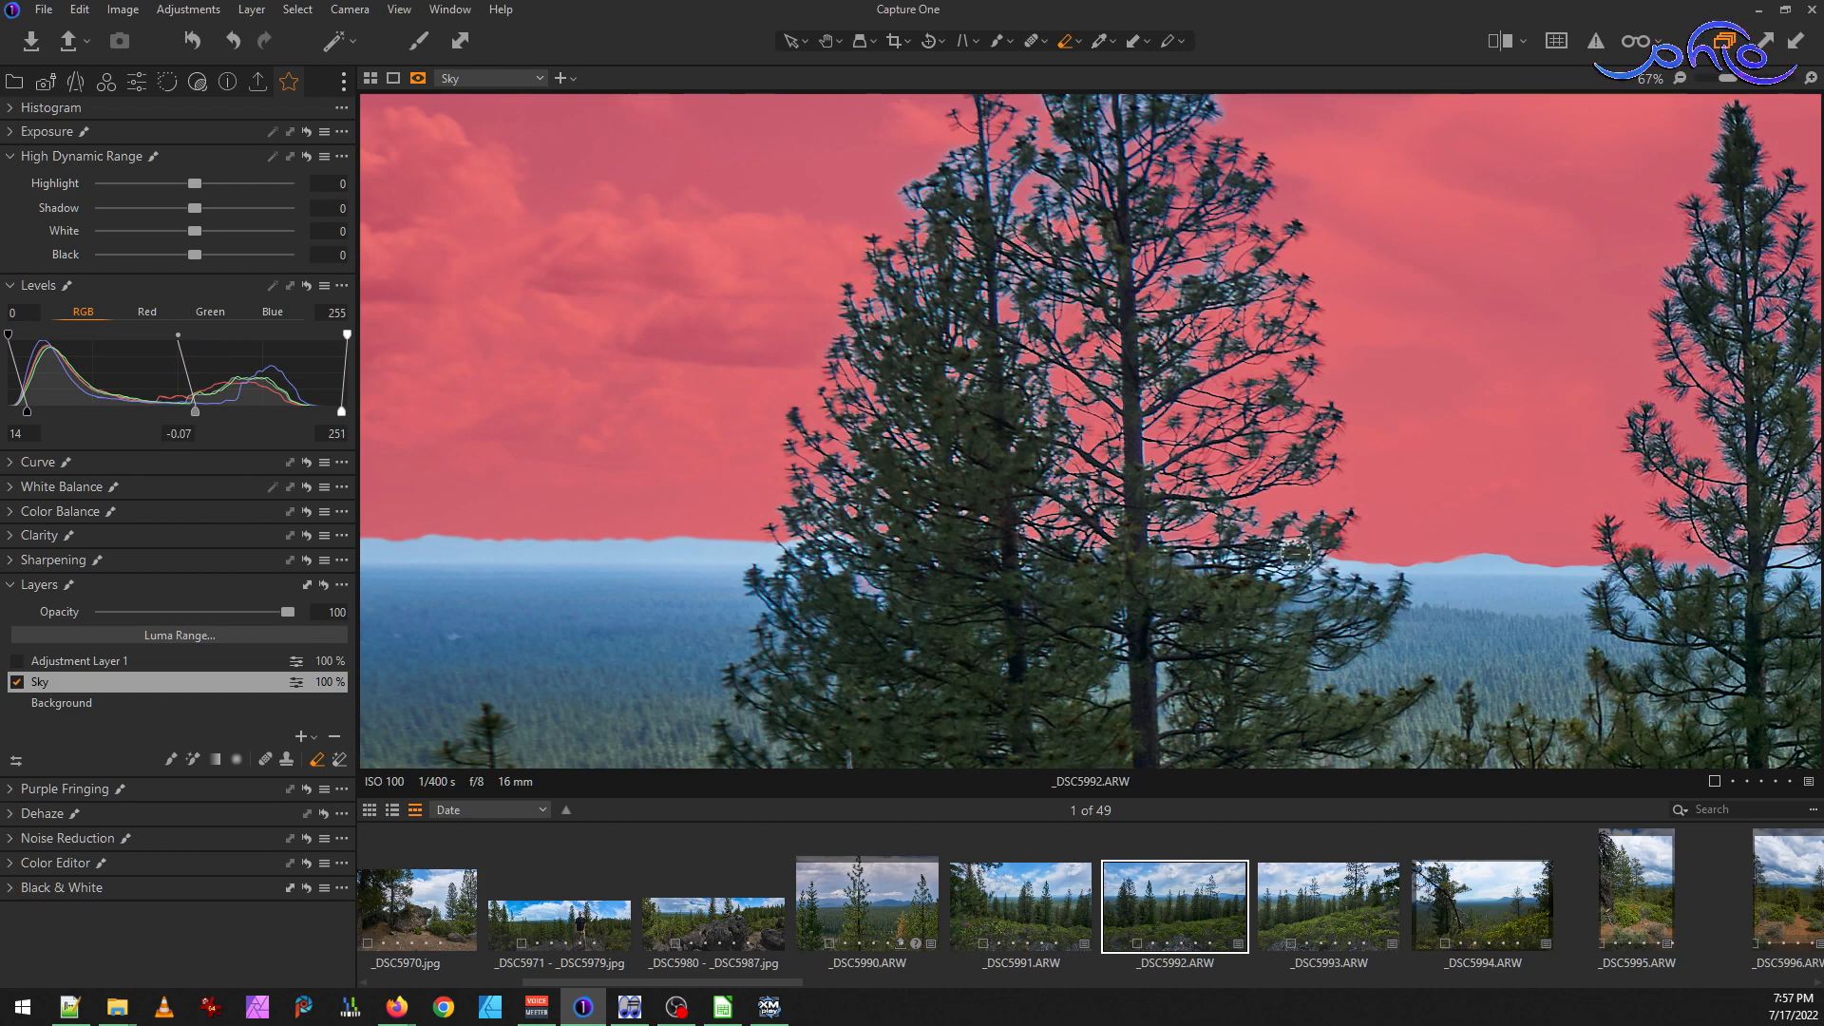
pyautogui.hotkey('ctrl', '0')
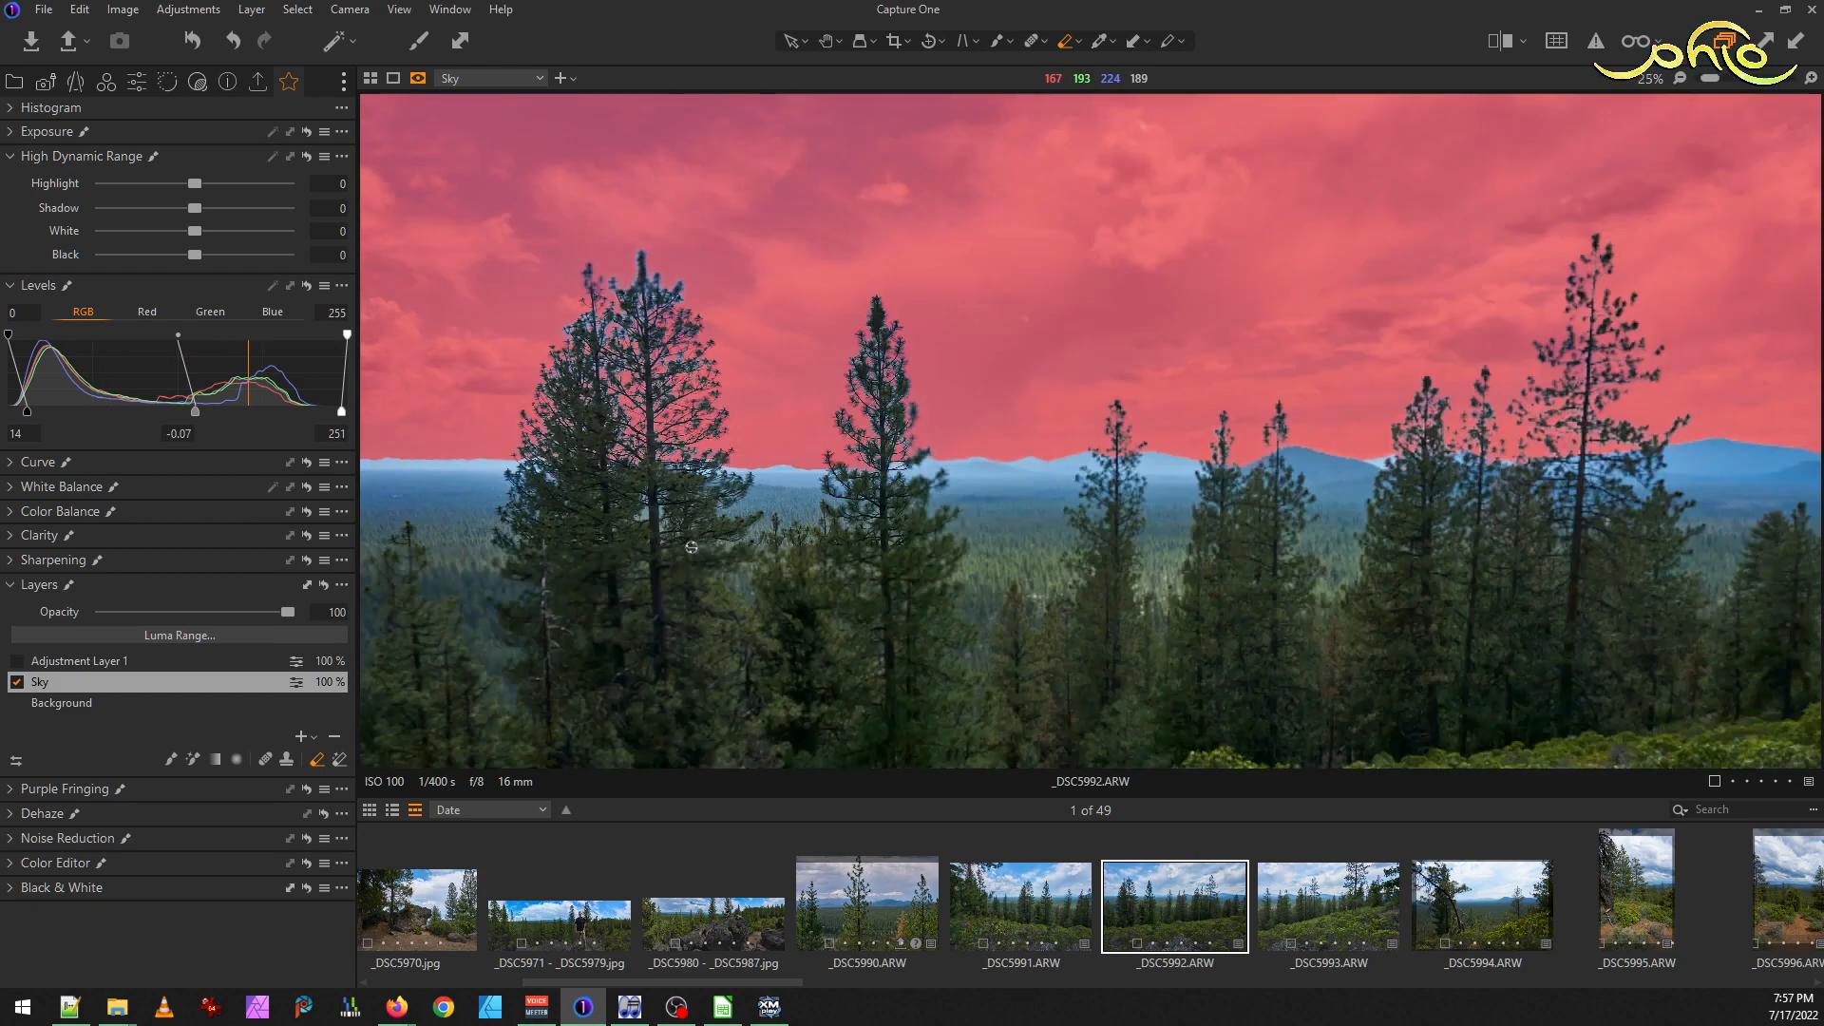
pyautogui.rightClick(85, 679)
pyautogui.click(154, 744)
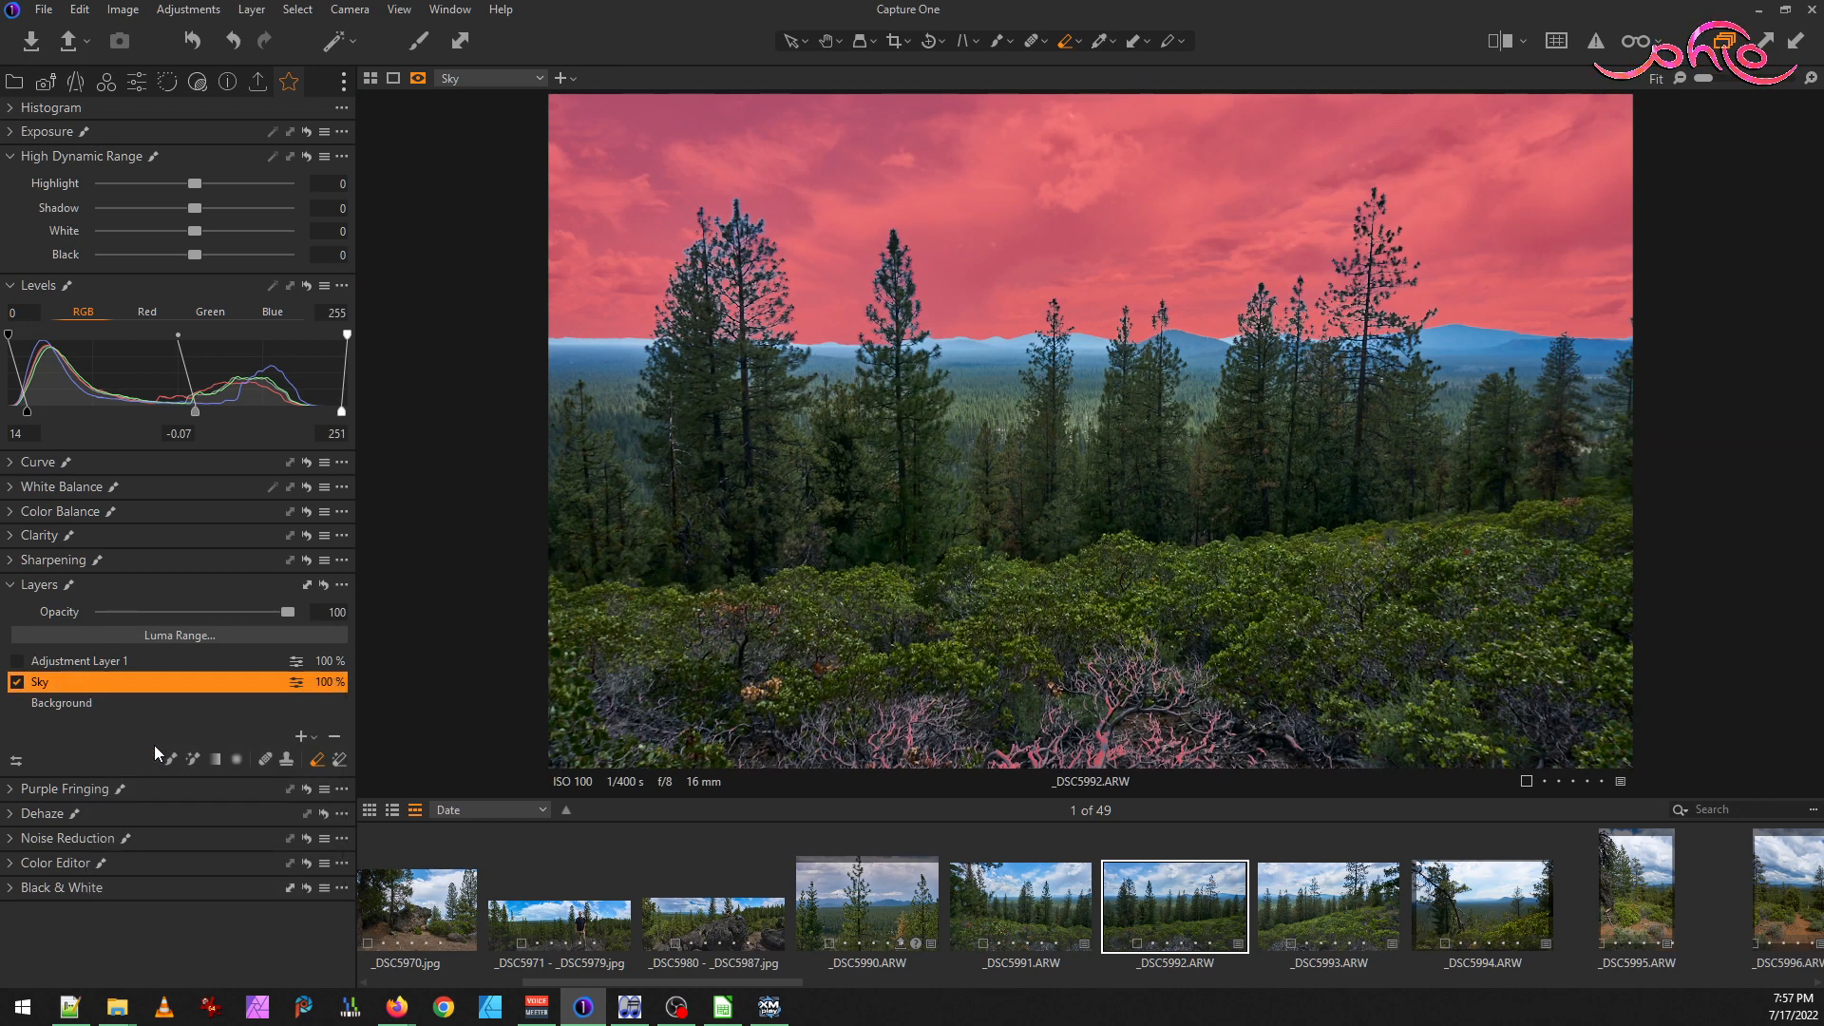
pyautogui.rightClick(103, 680)
pyautogui.click(220, 788)
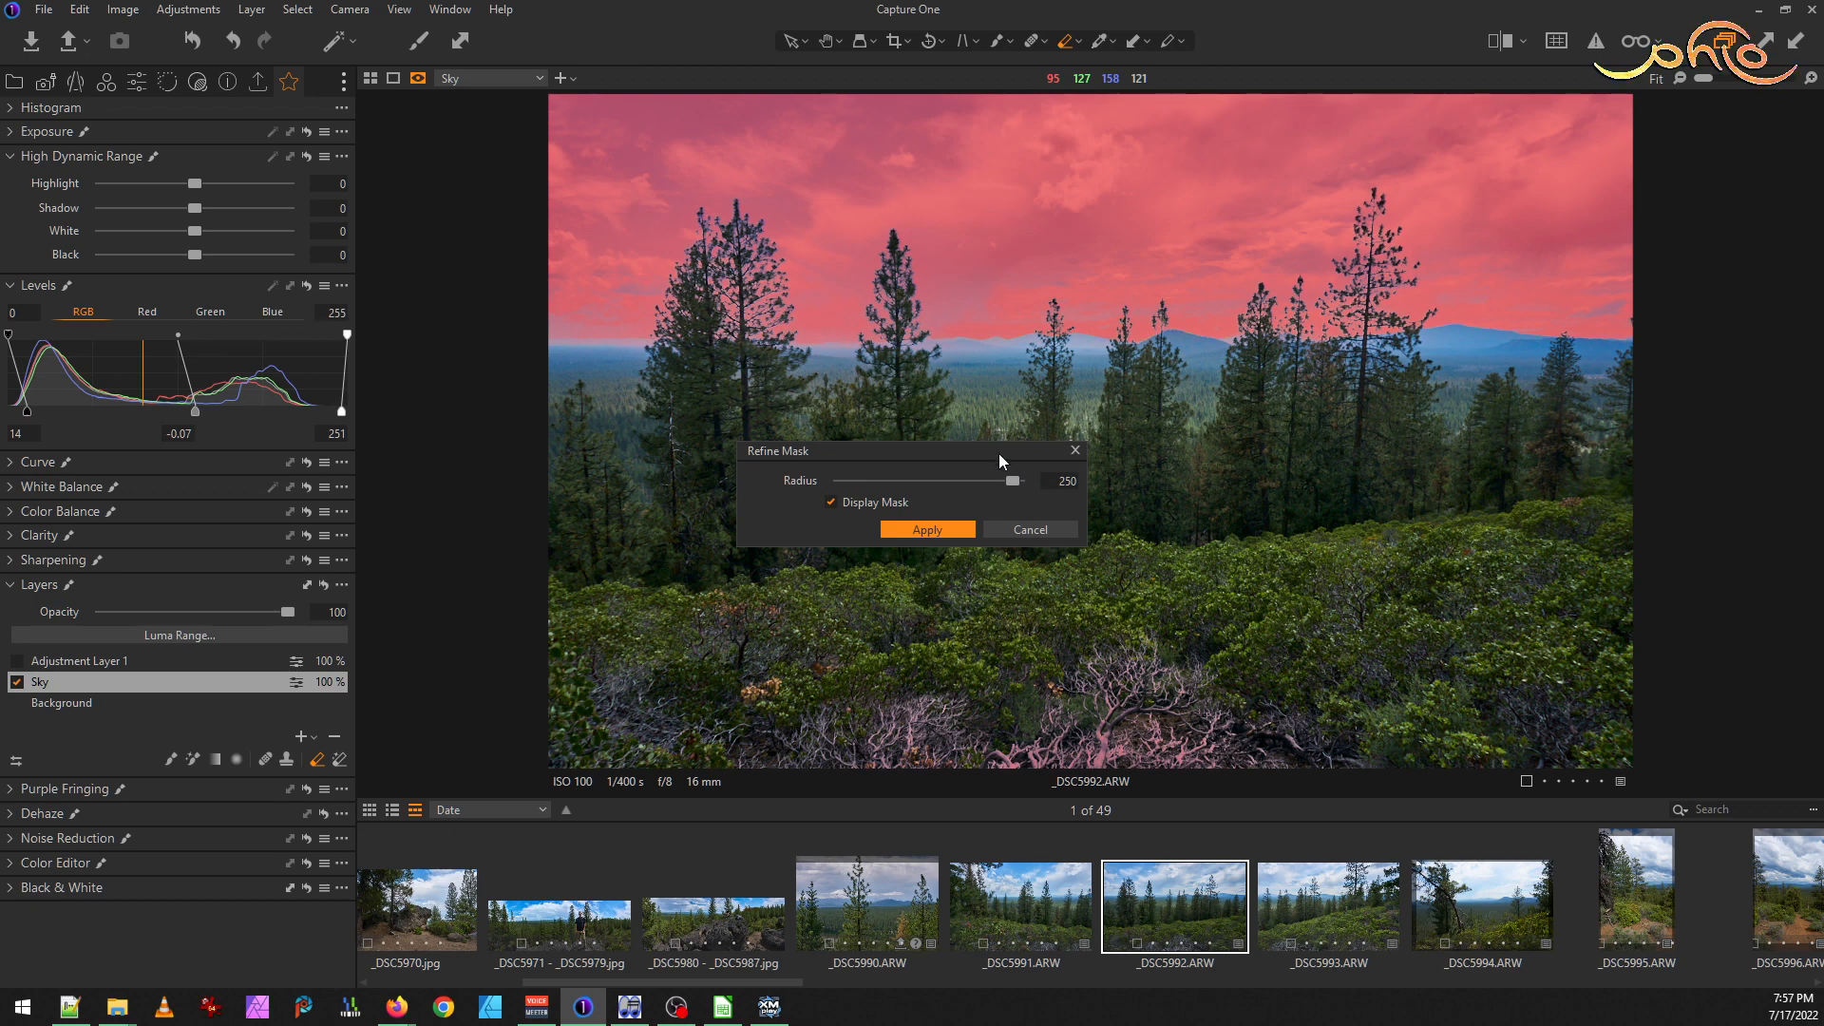
pyautogui.moveTo(944, 483); pyautogui.dragTo(918, 479)
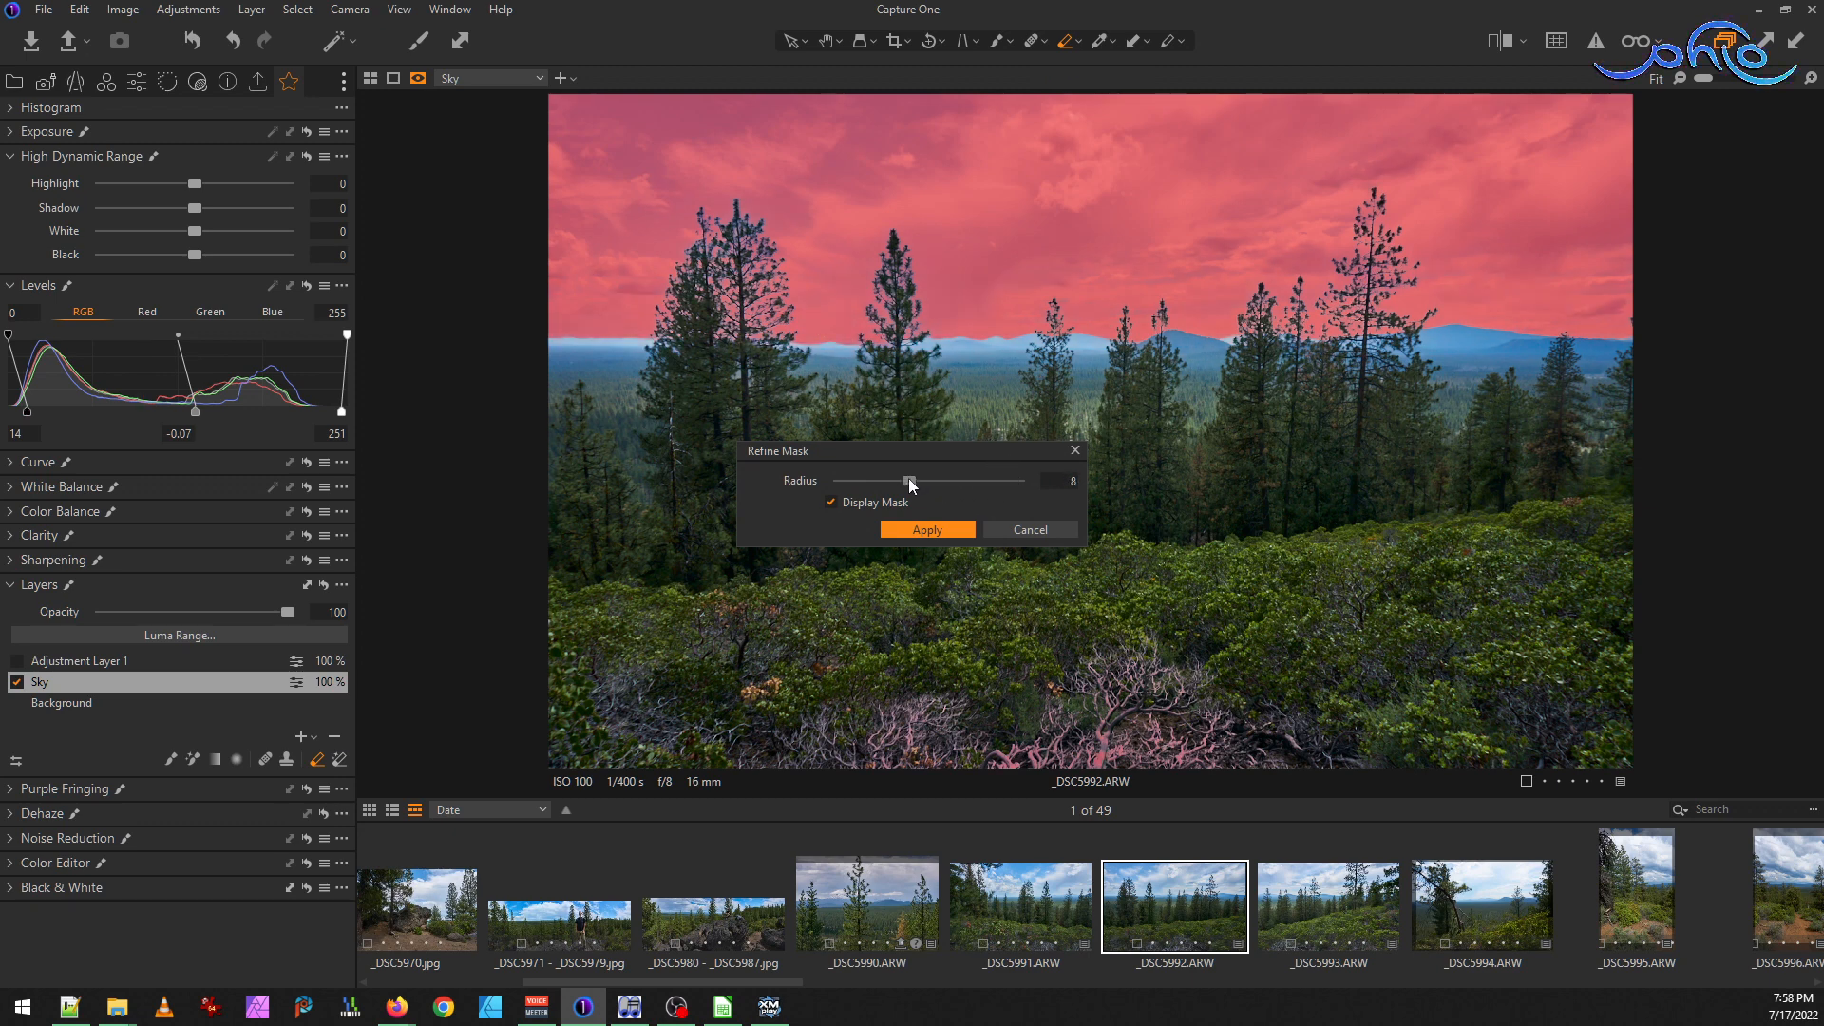
pyautogui.moveTo(920, 477); pyautogui.dragTo(933, 475)
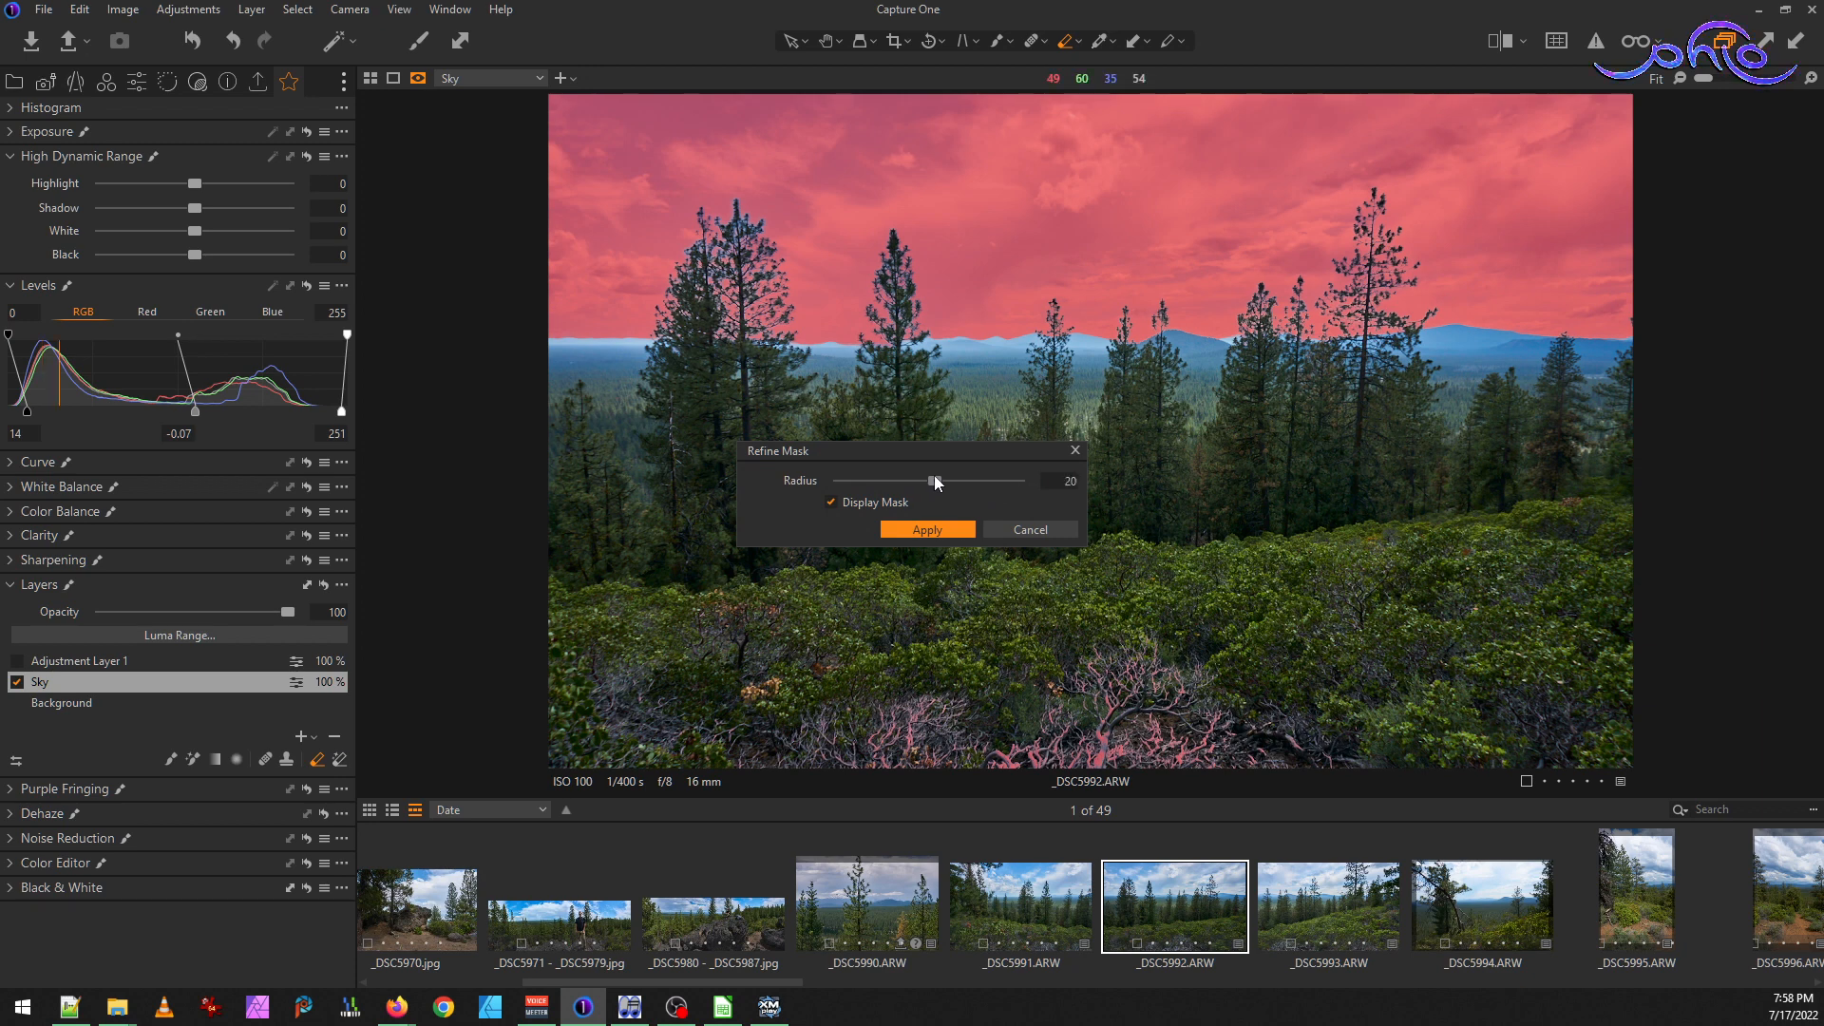
pyautogui.click(934, 528)
# Inspect the refined mask around the pine branches, hide the mask overlay, and compare the photo with the Sky layer off and on
pyautogui.click(1539, 266)
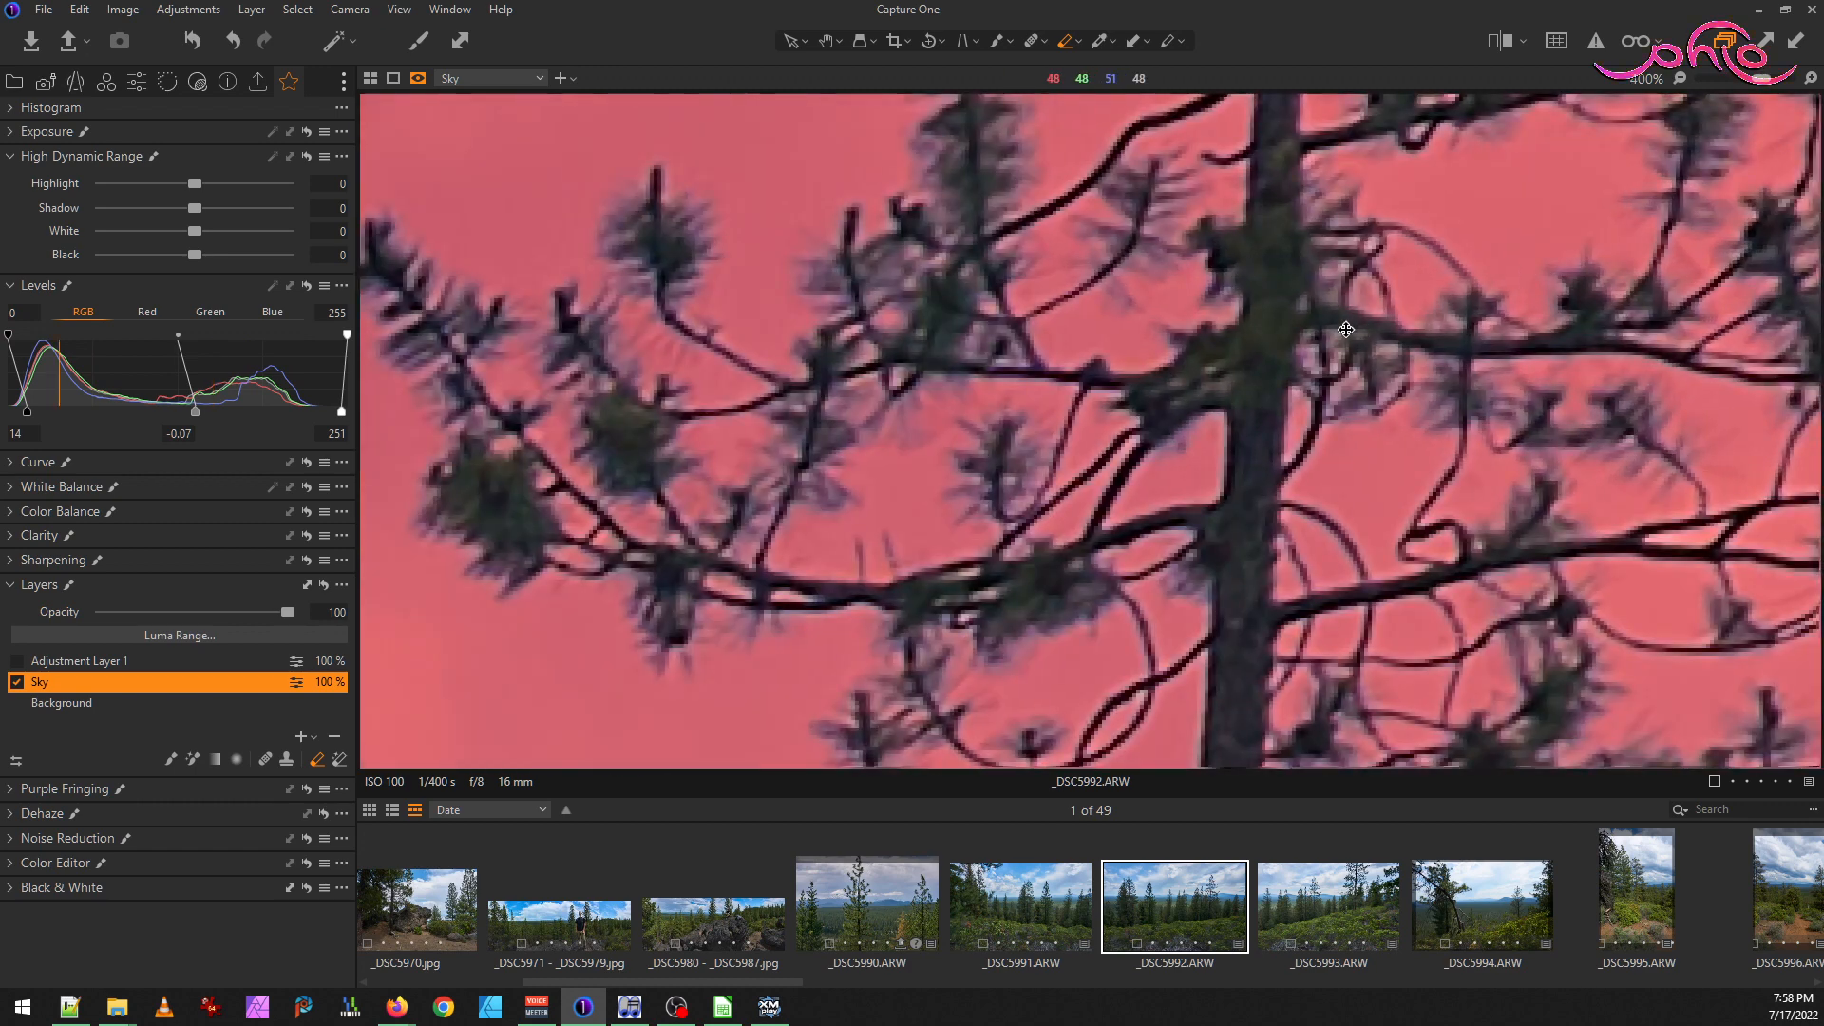
pyautogui.click(1280, 382)
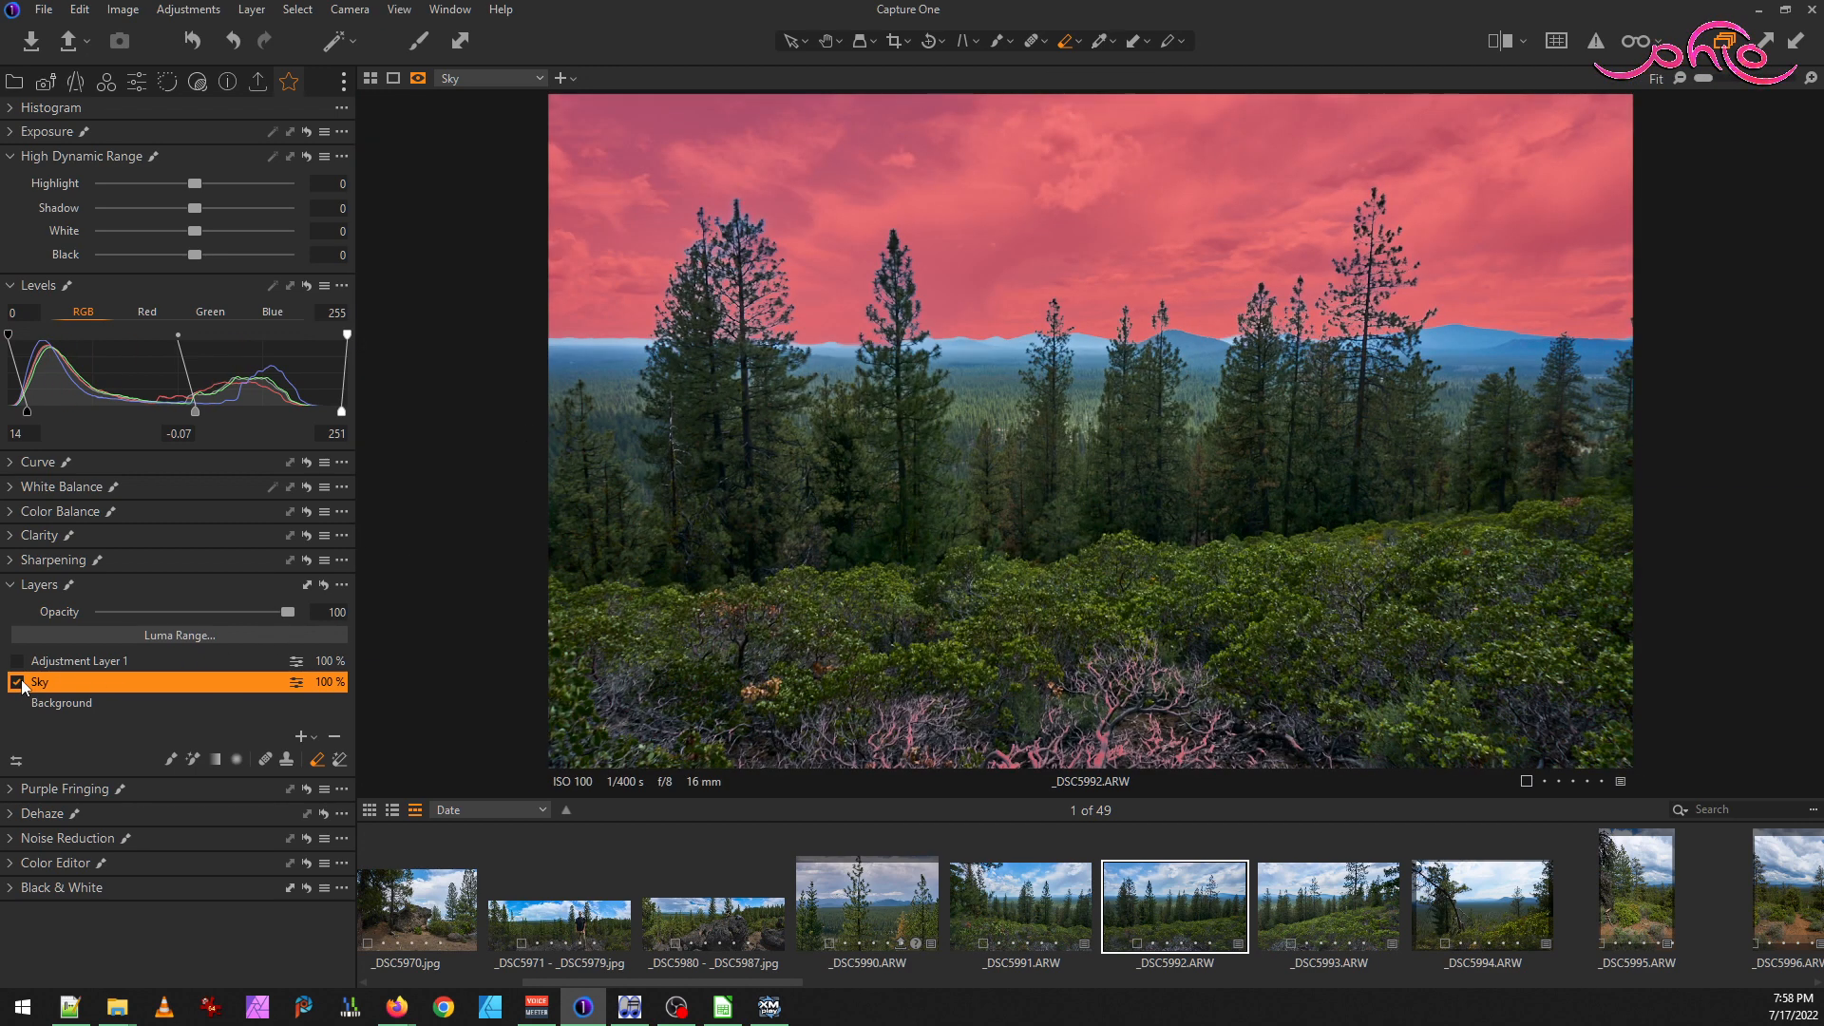
pyautogui.press('m')
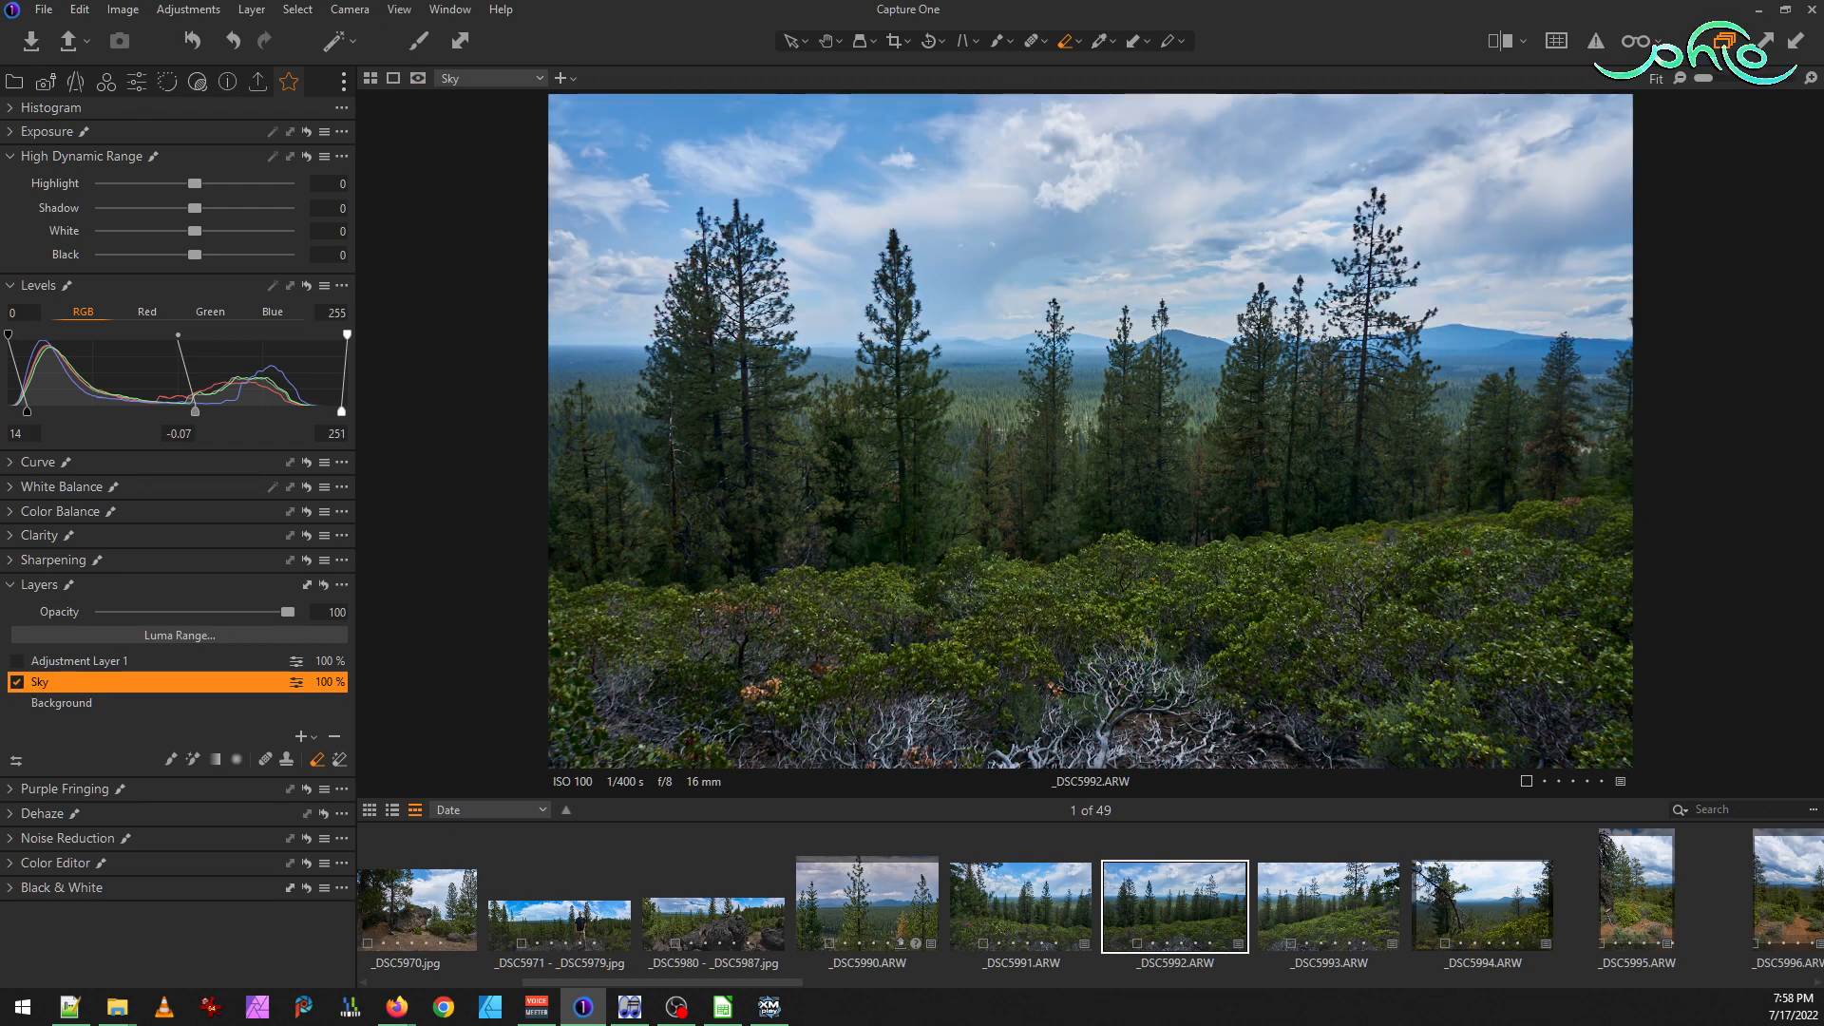
pyautogui.click(18, 683)
pyautogui.click(17, 683)
pyautogui.click(17, 683)
pyautogui.click(17, 683)
# Rename Adjustment Layer 1 to "blue sky" and compare the photo with that layer on and off
pyautogui.click(65, 660)
pyautogui.doubleClick(46, 664)
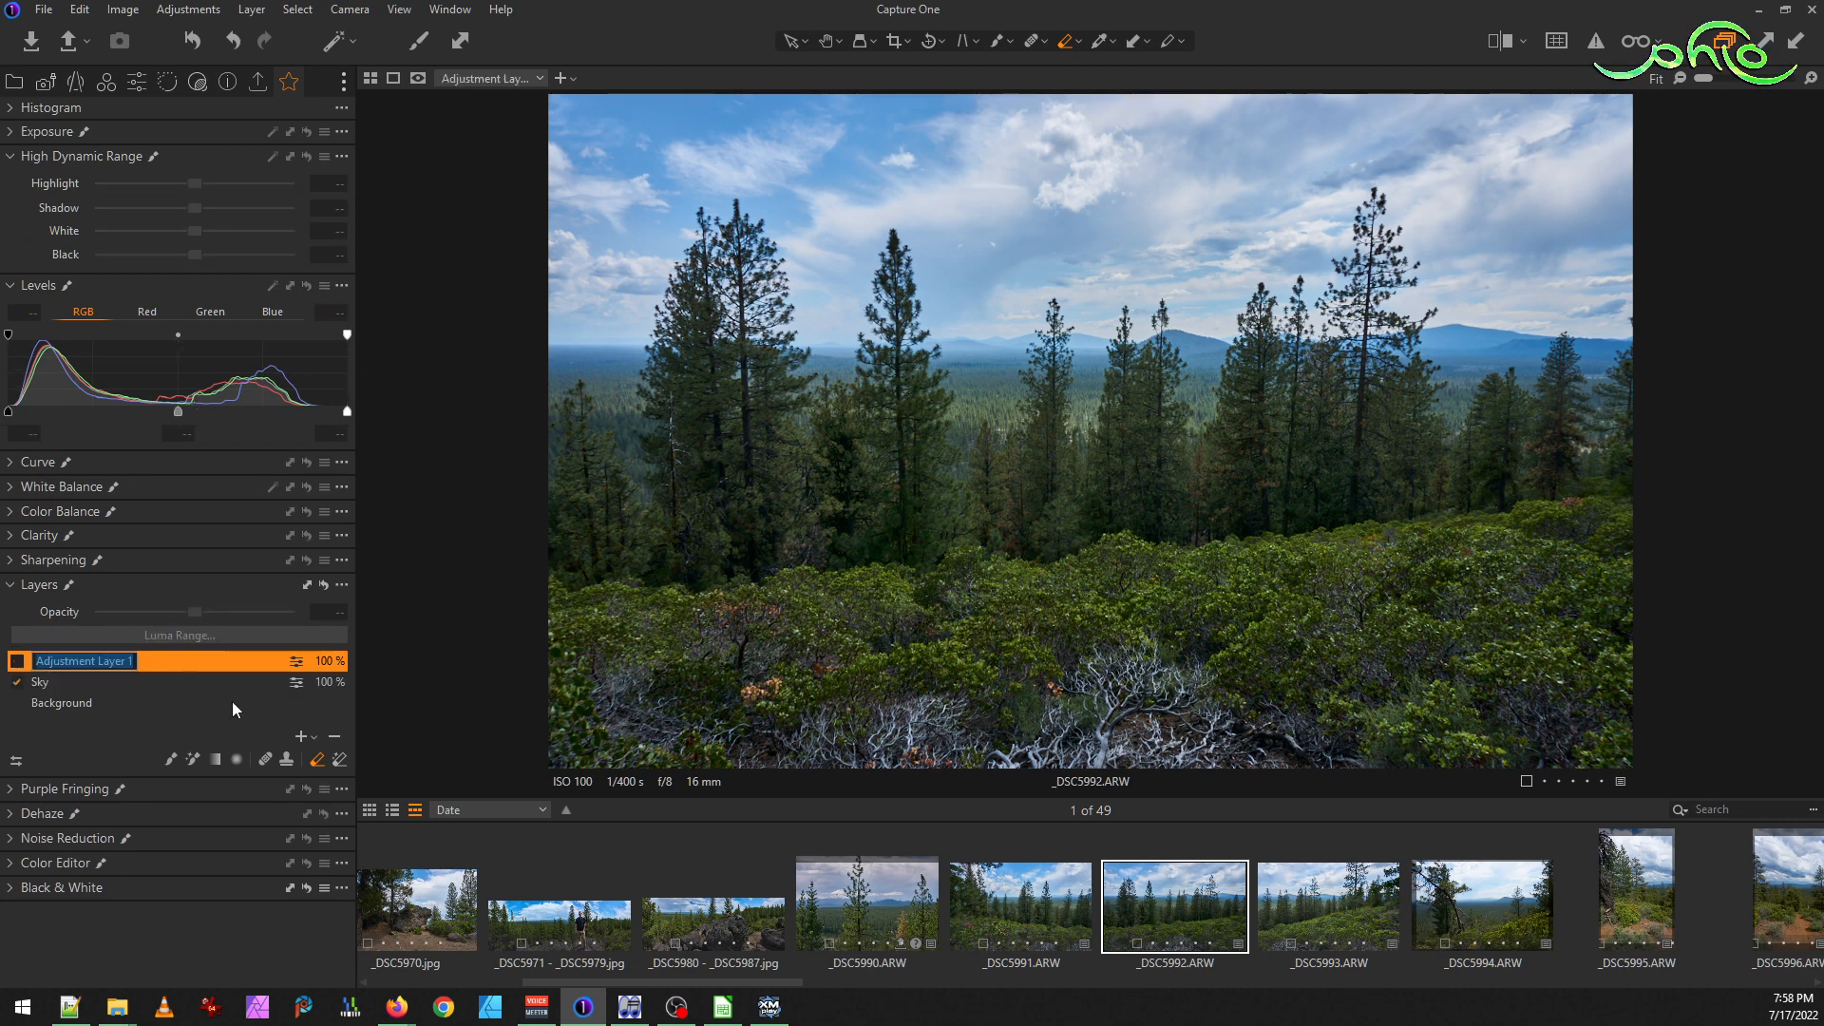
pyautogui.write('blue')
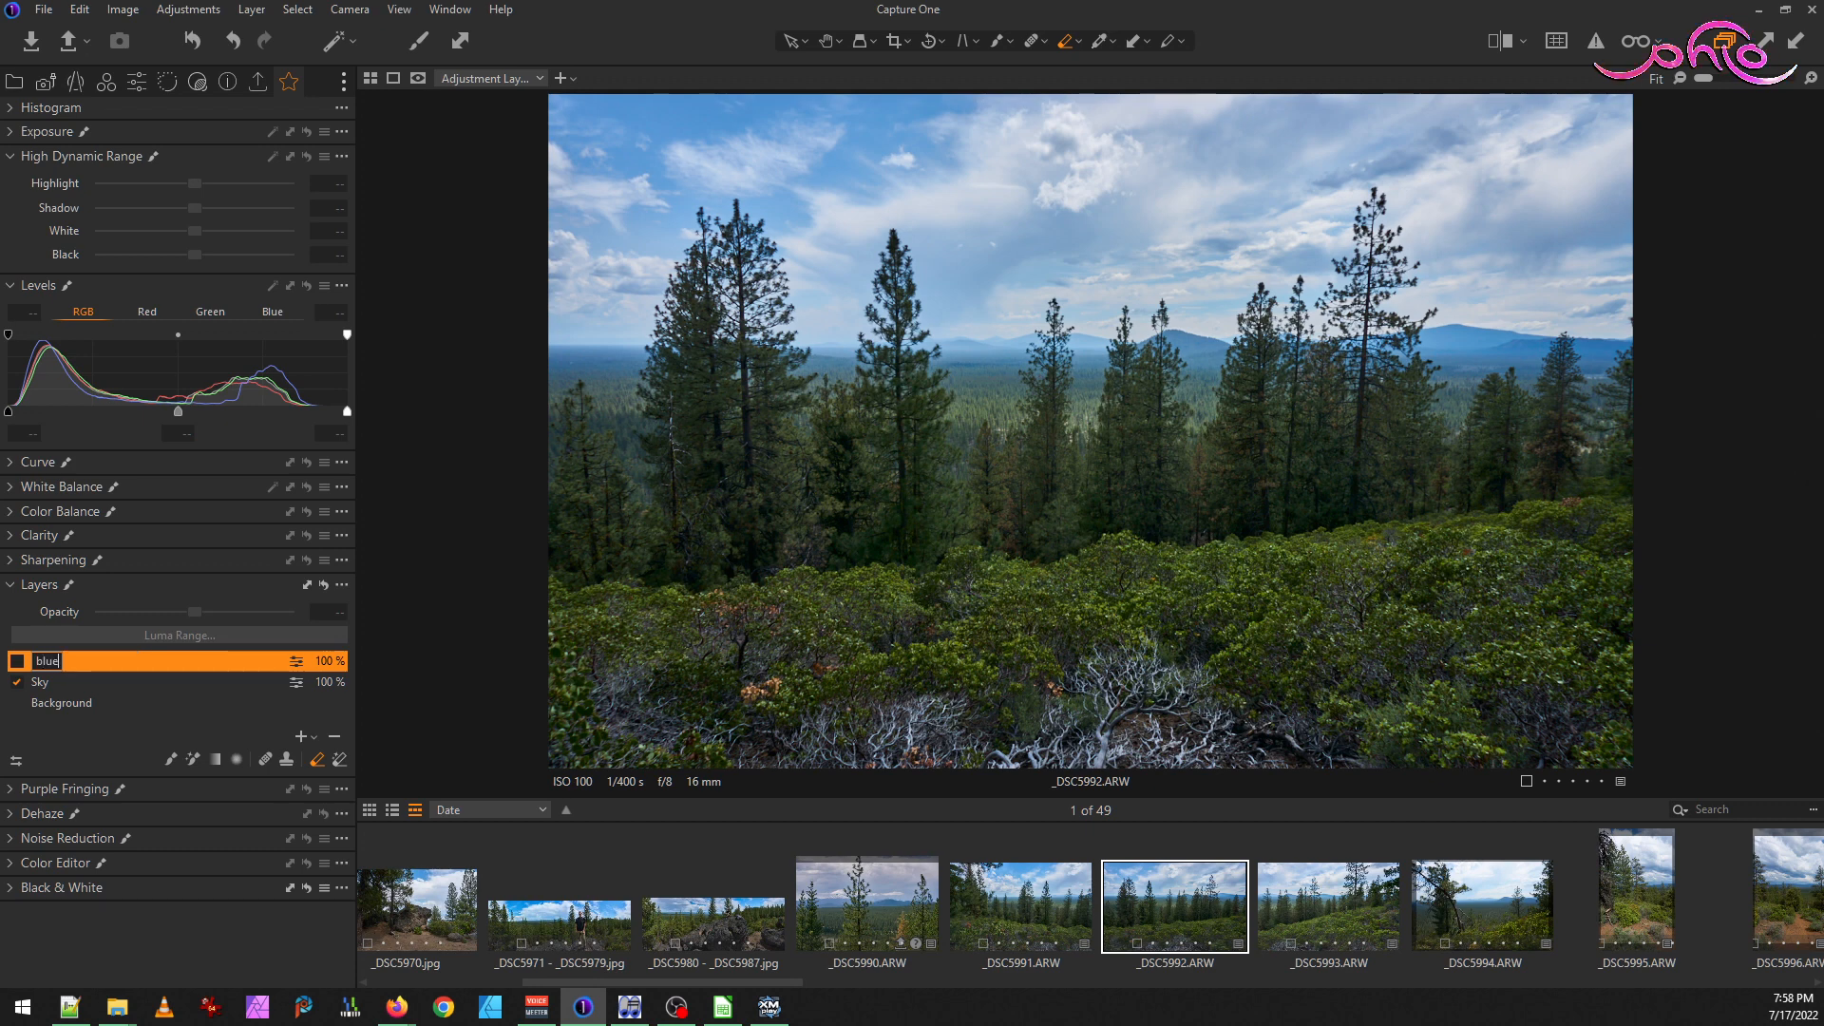
pyautogui.write(' sky')
pyautogui.press('Return')
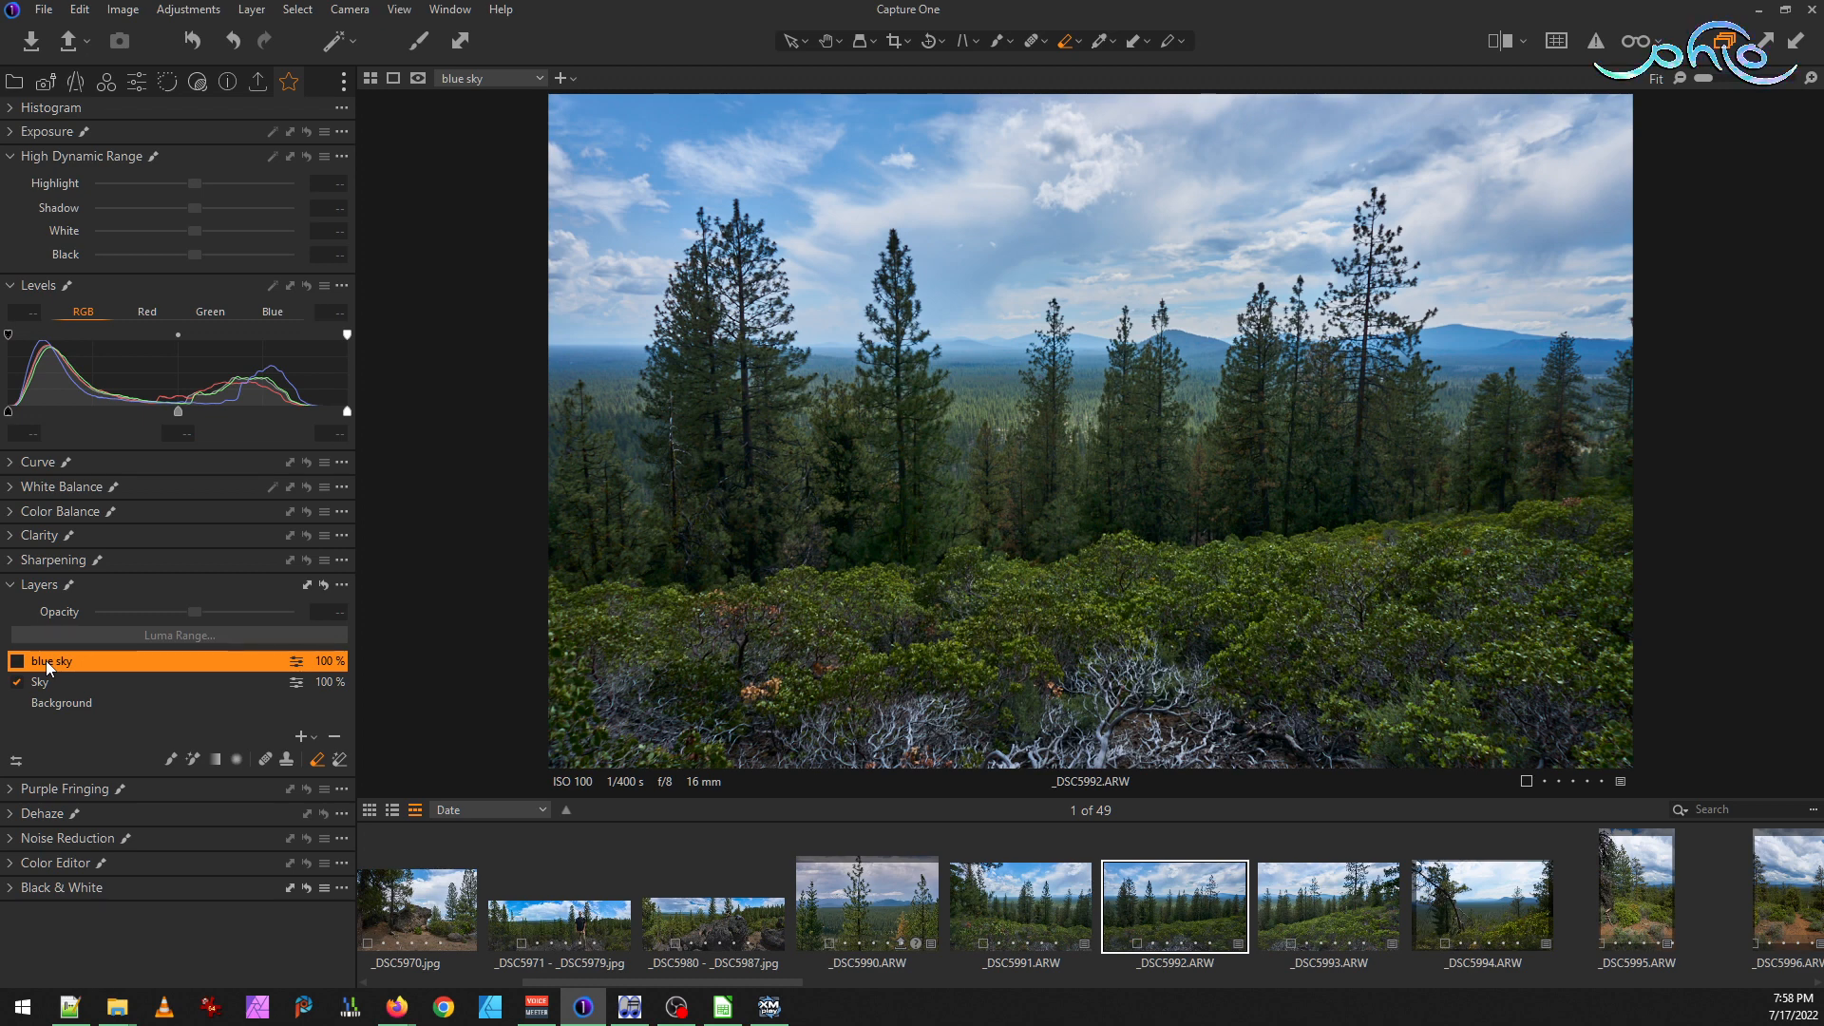
pyautogui.click(17, 662)
pyautogui.click(17, 662)
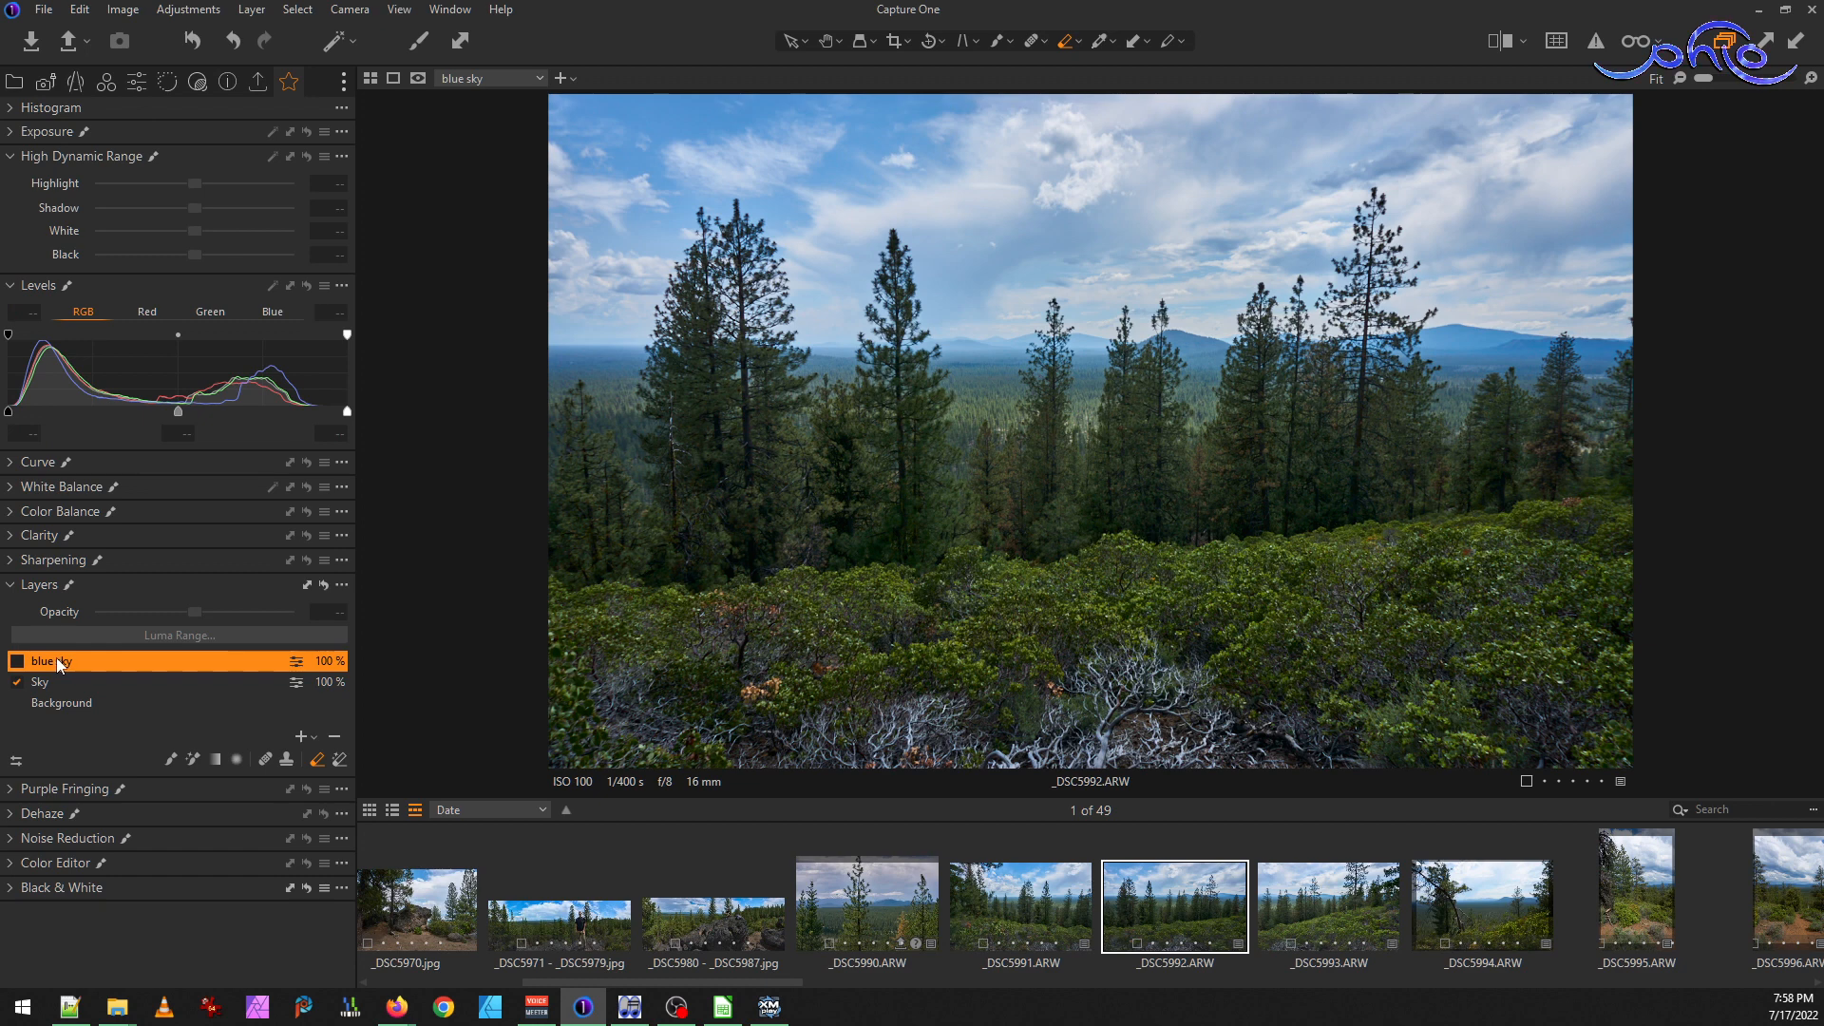
# Turn on the "blue sky" layer and mask the deep blue area in the photo's upper-left sky with the Magic Brush
pyautogui.rightClick(217, 670)
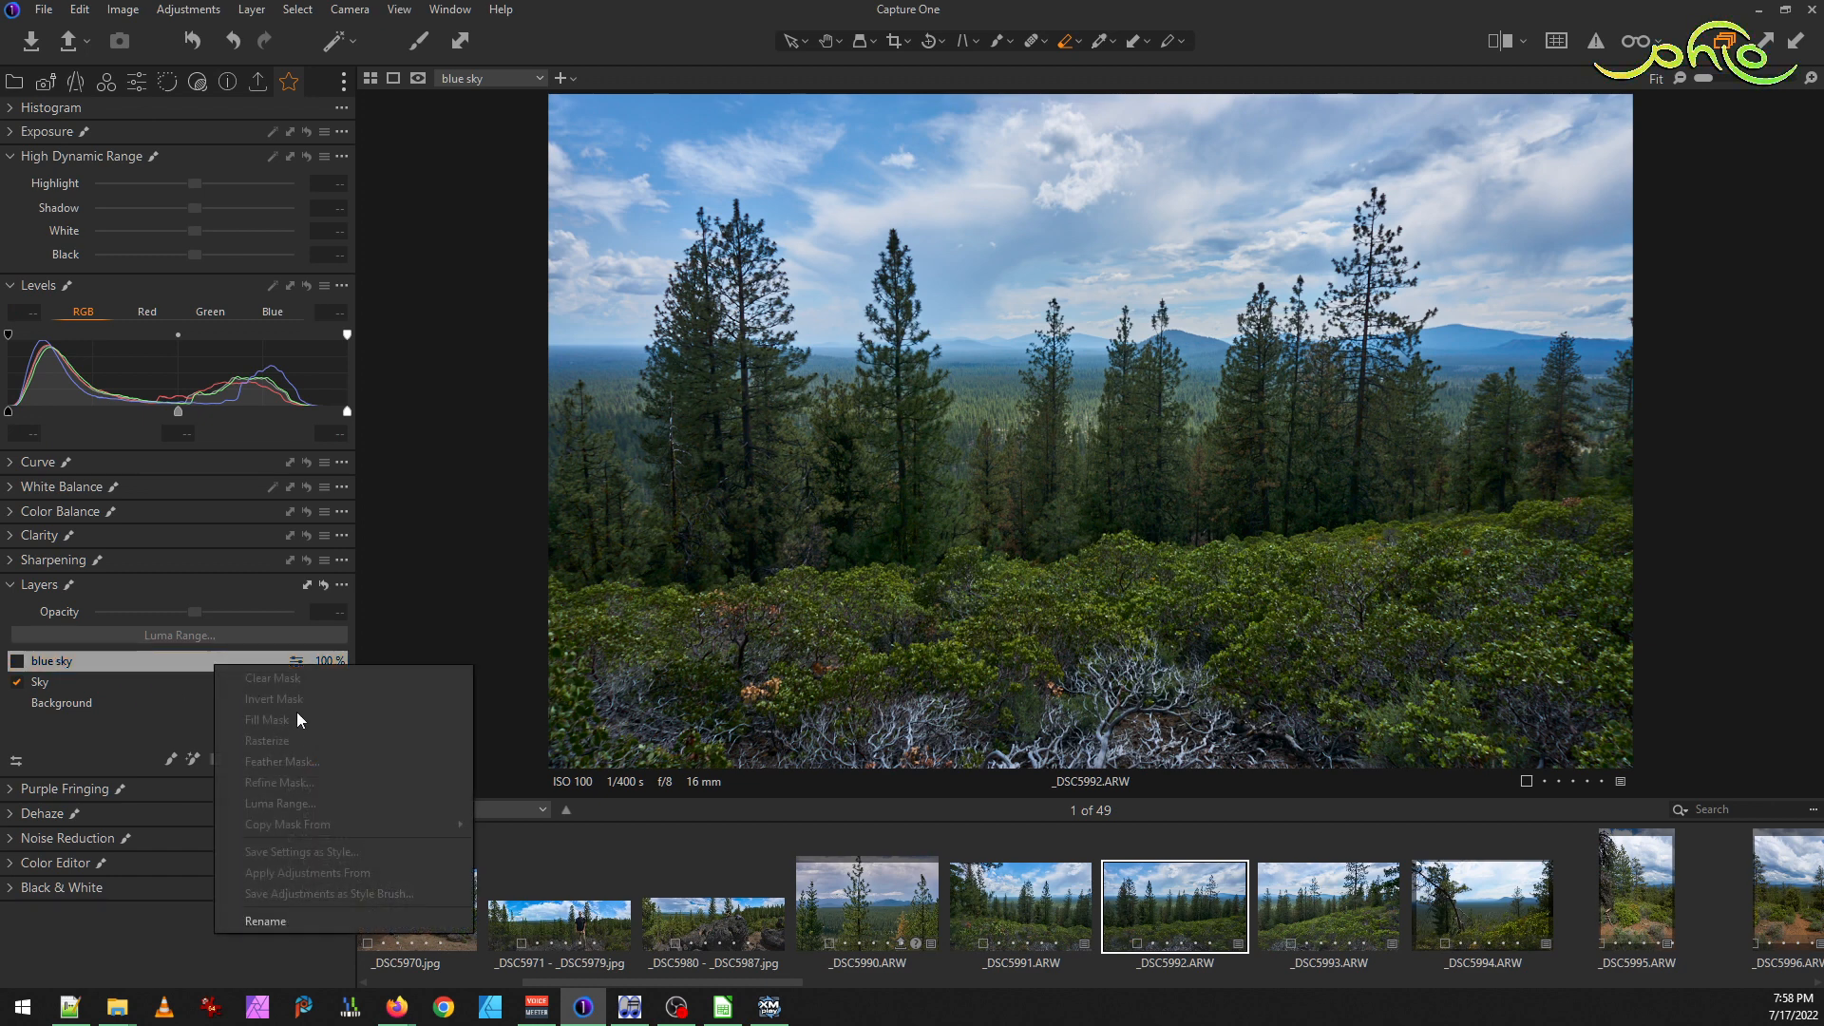
pyautogui.click(17, 663)
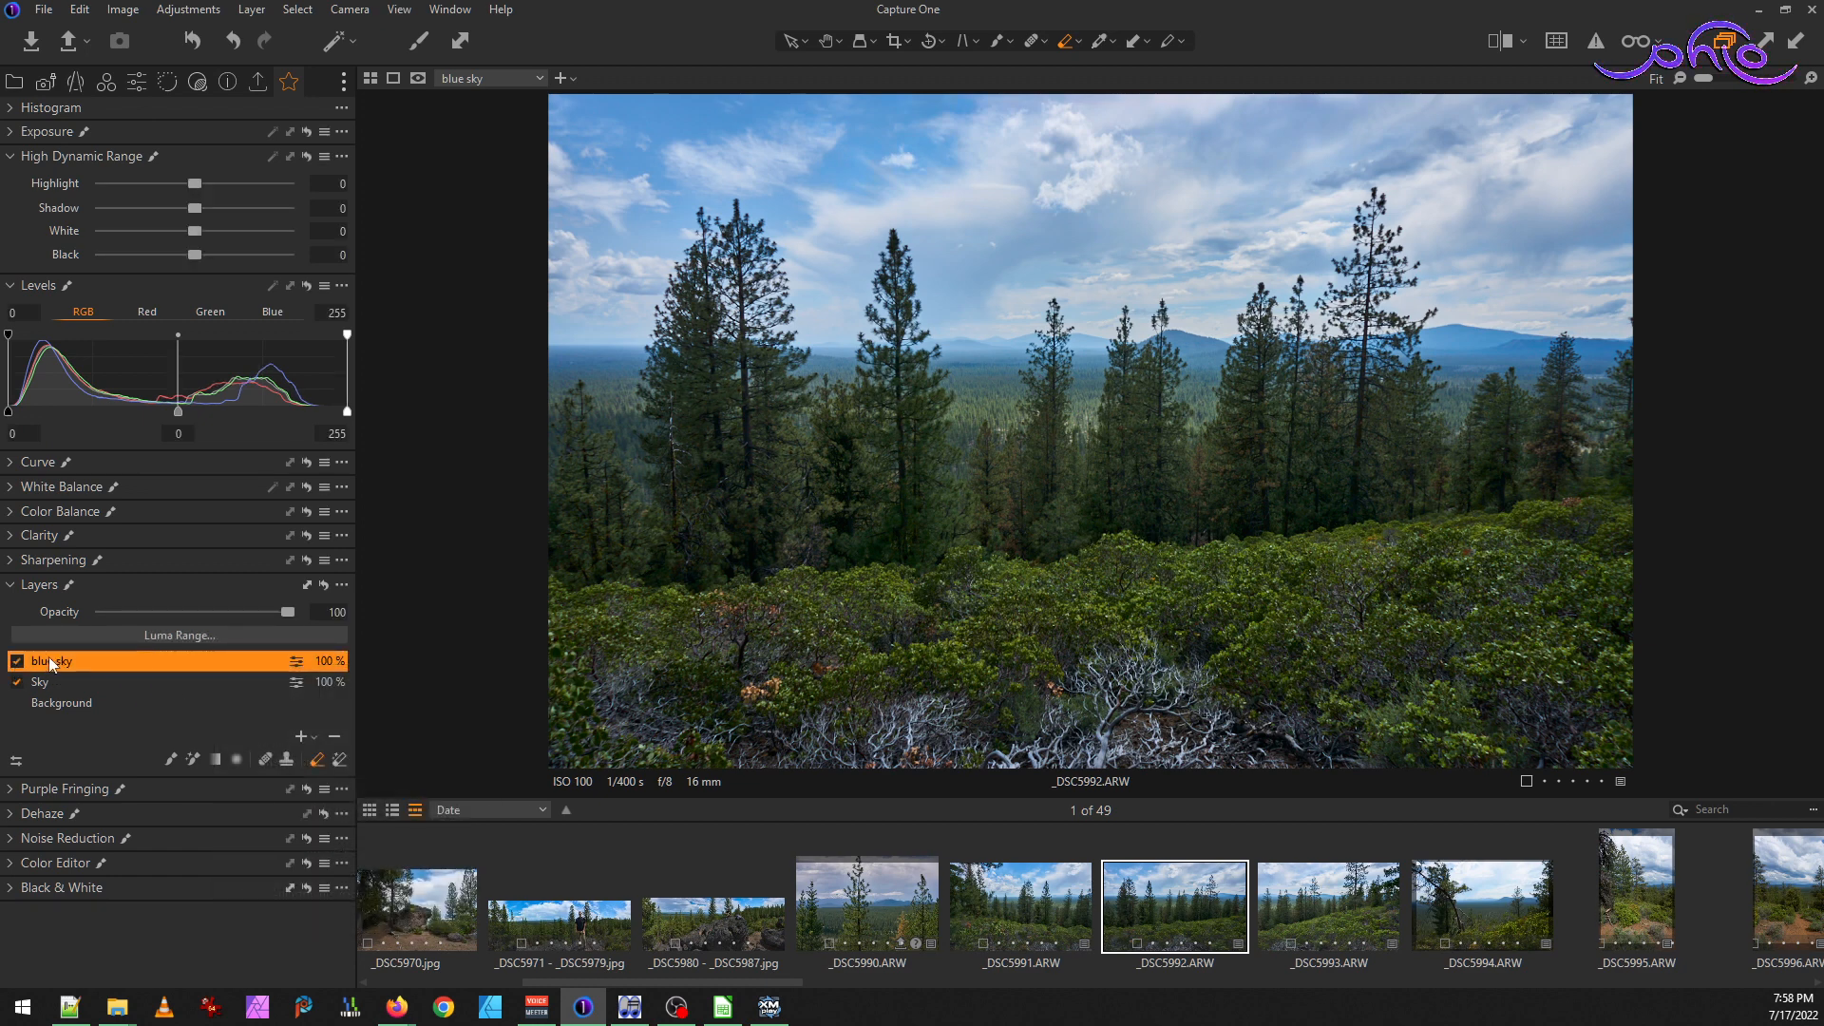
pyautogui.rightClick(49, 657)
pyautogui.click(128, 669)
pyautogui.click(193, 760)
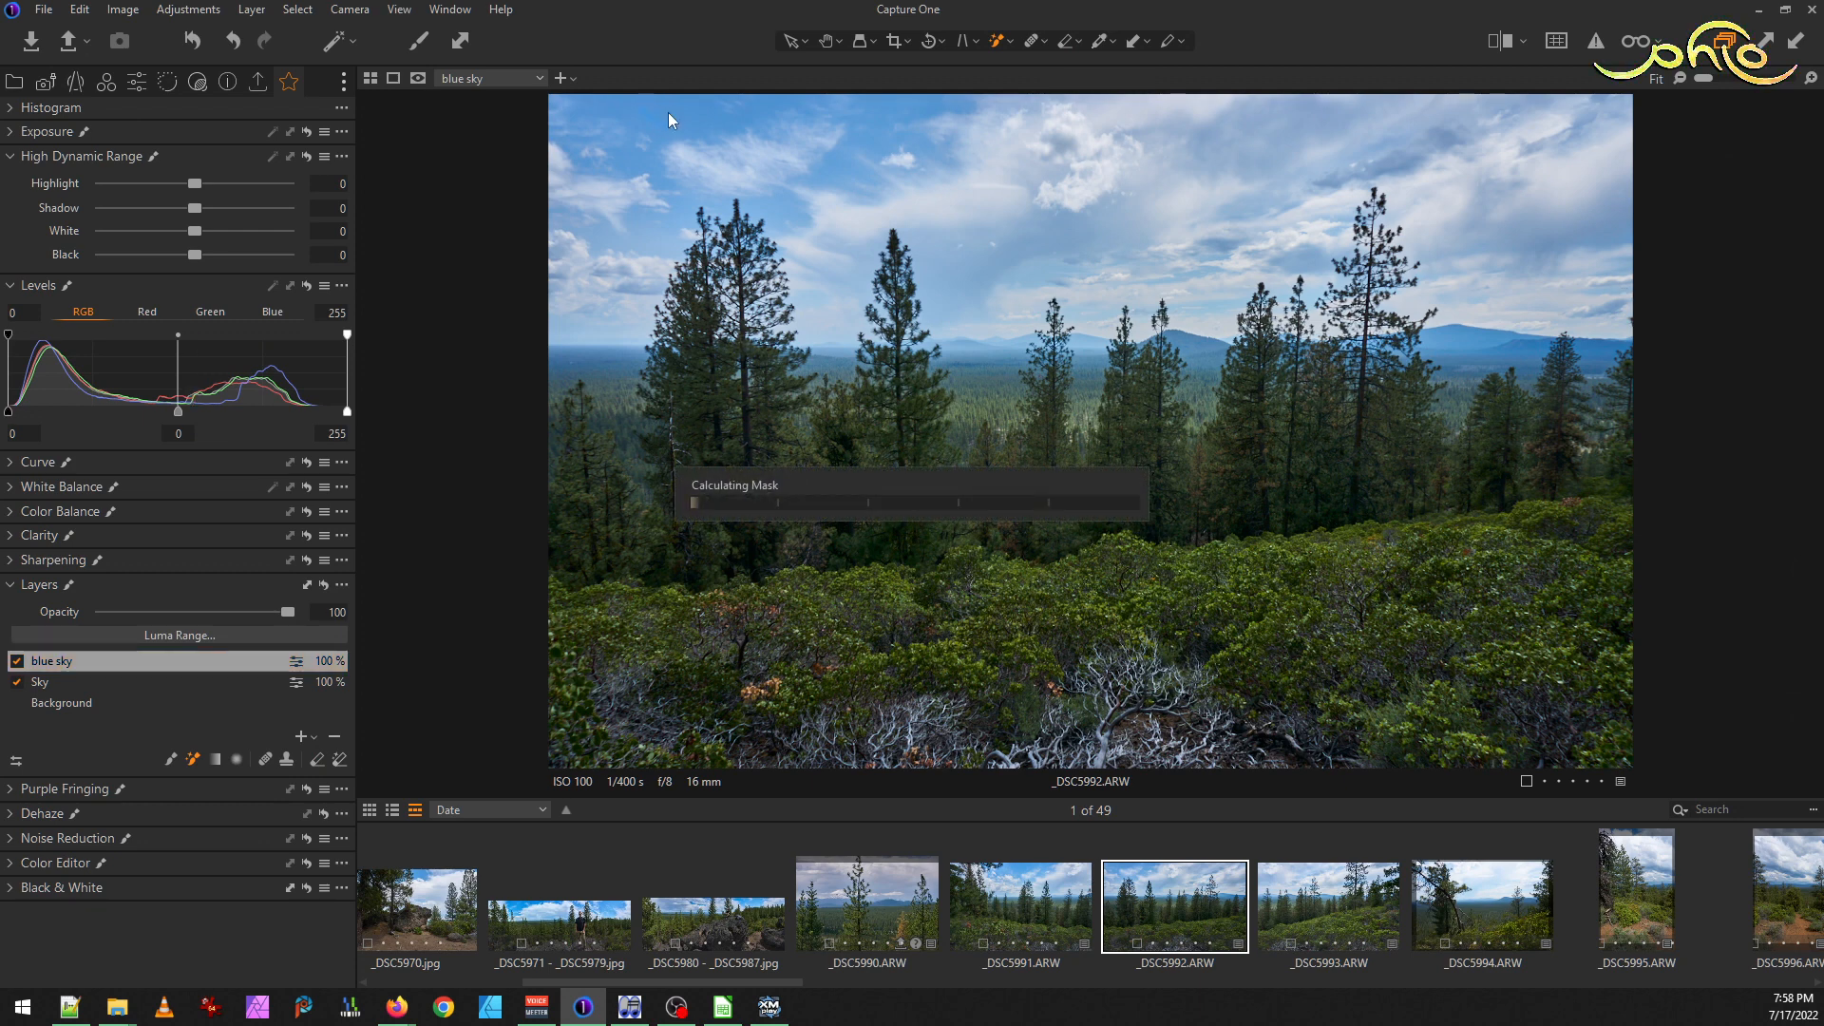
pyautogui.click(668, 112)
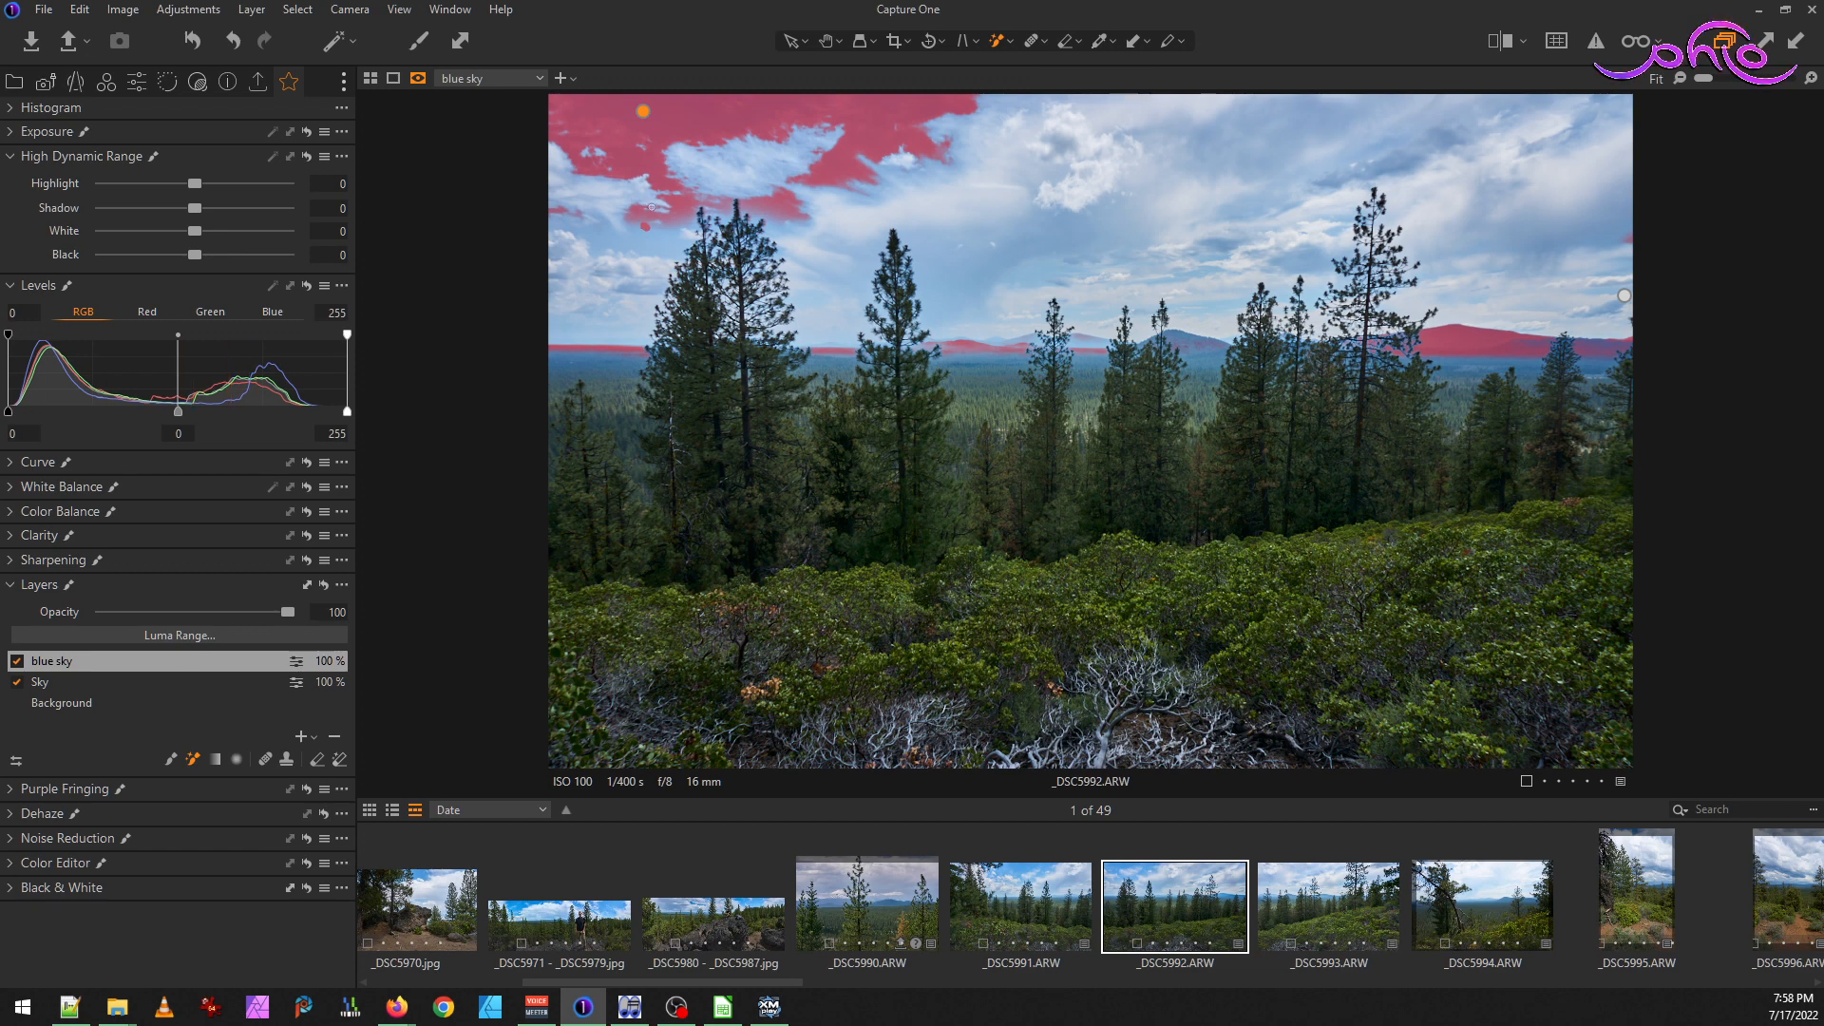
# Try to extend the "blue sky" mask into the paler sky left of the tall pines with the Magic Brush, and undo it
pyautogui.click(654, 192)
pyautogui.hotkey('ctrl', 'z')
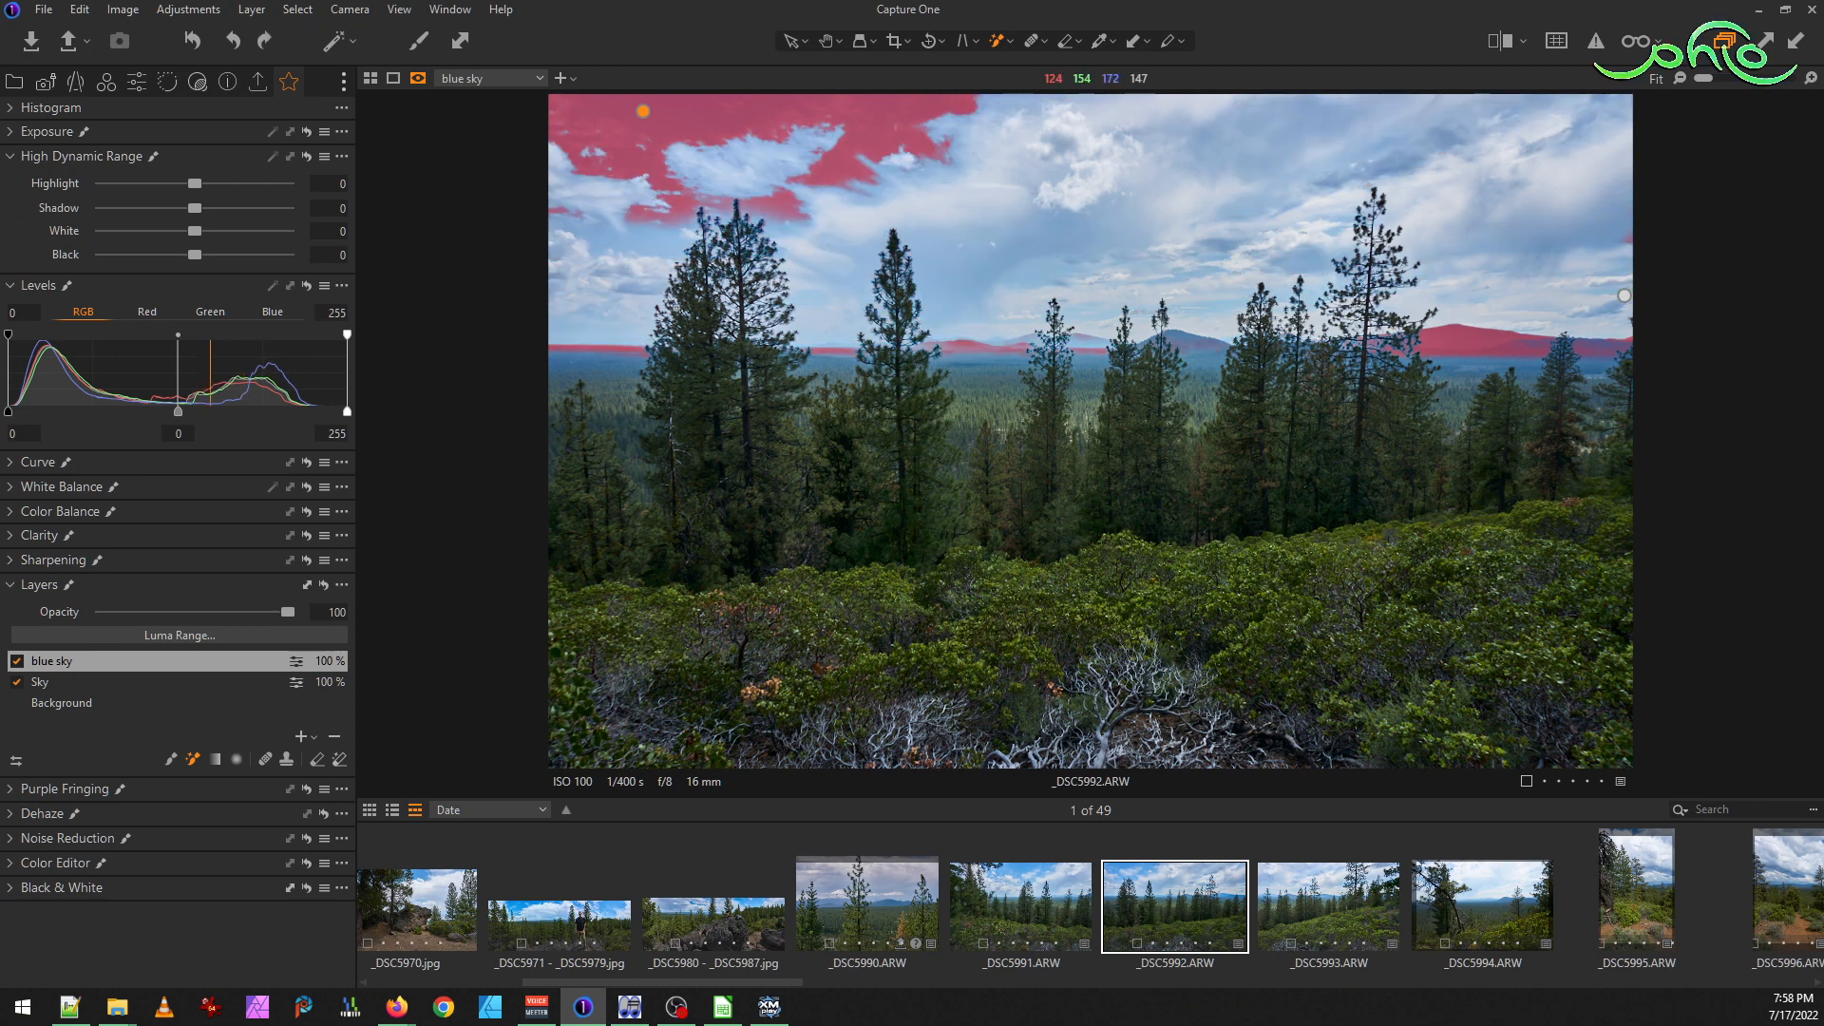
pyautogui.rightClick(653, 192)
pyautogui.click(644, 196)
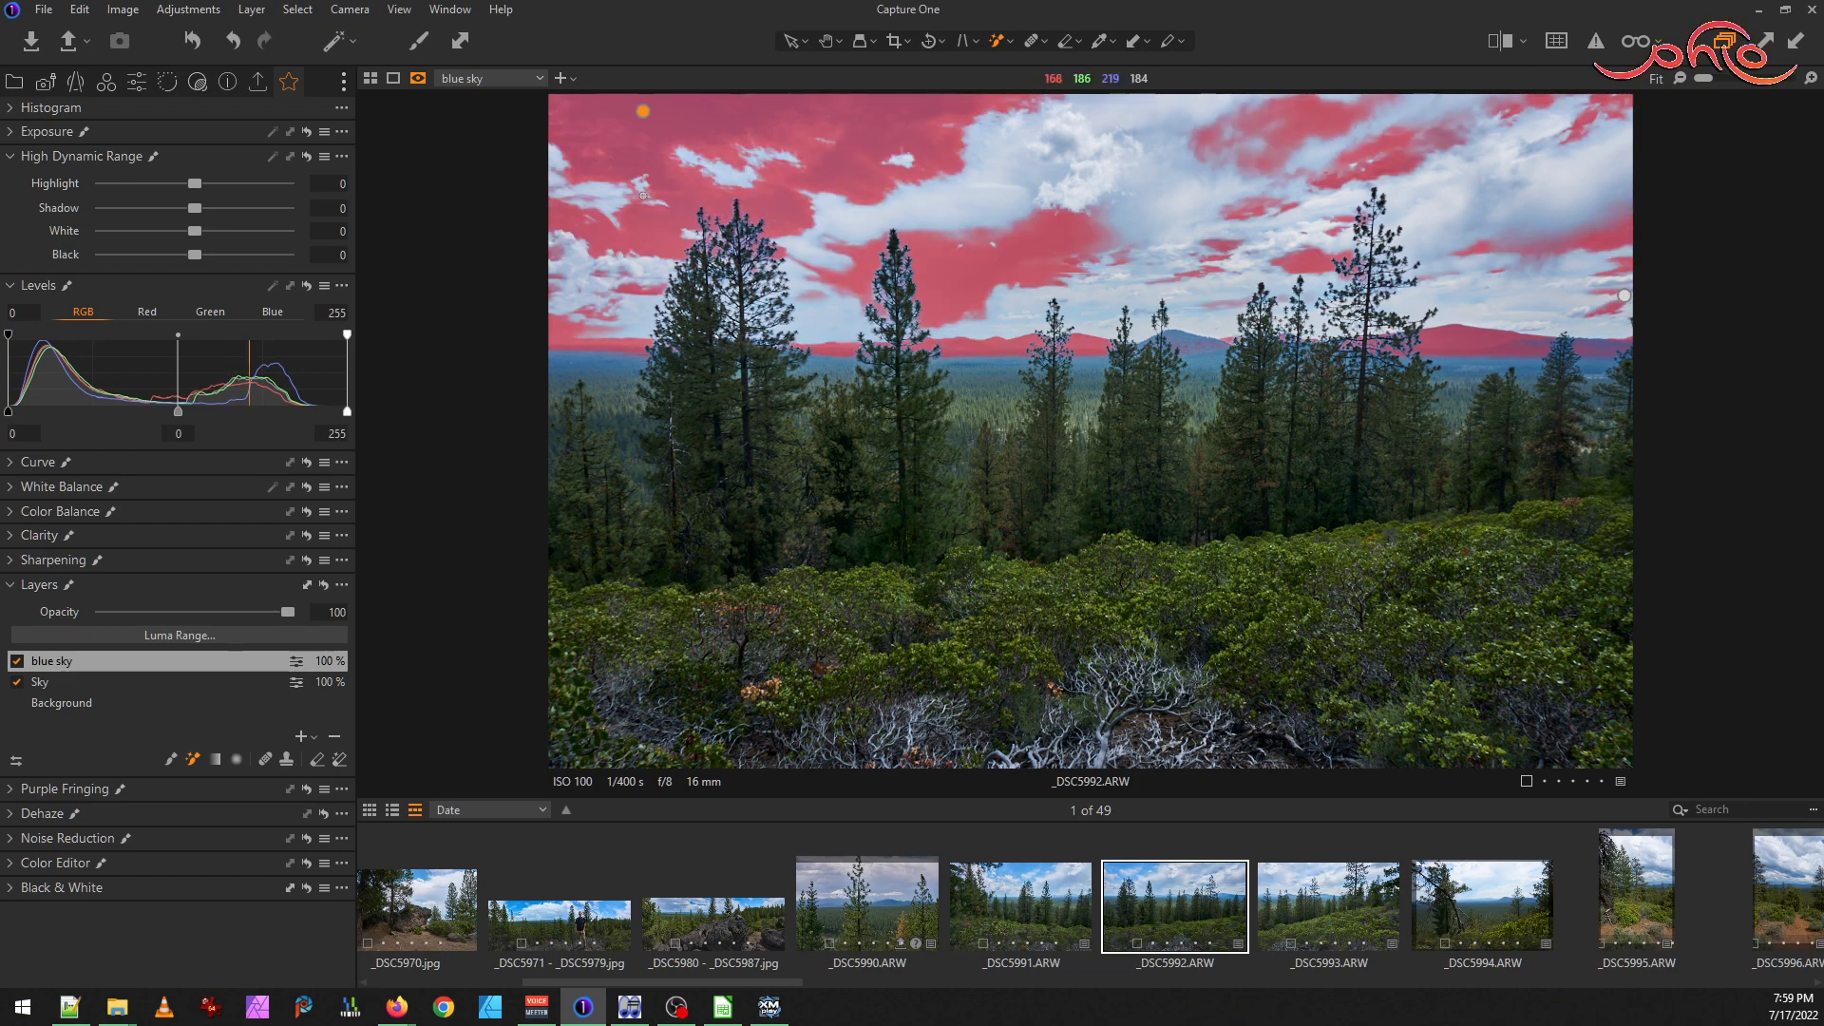
pyautogui.hotkey('ctrl', 'z')
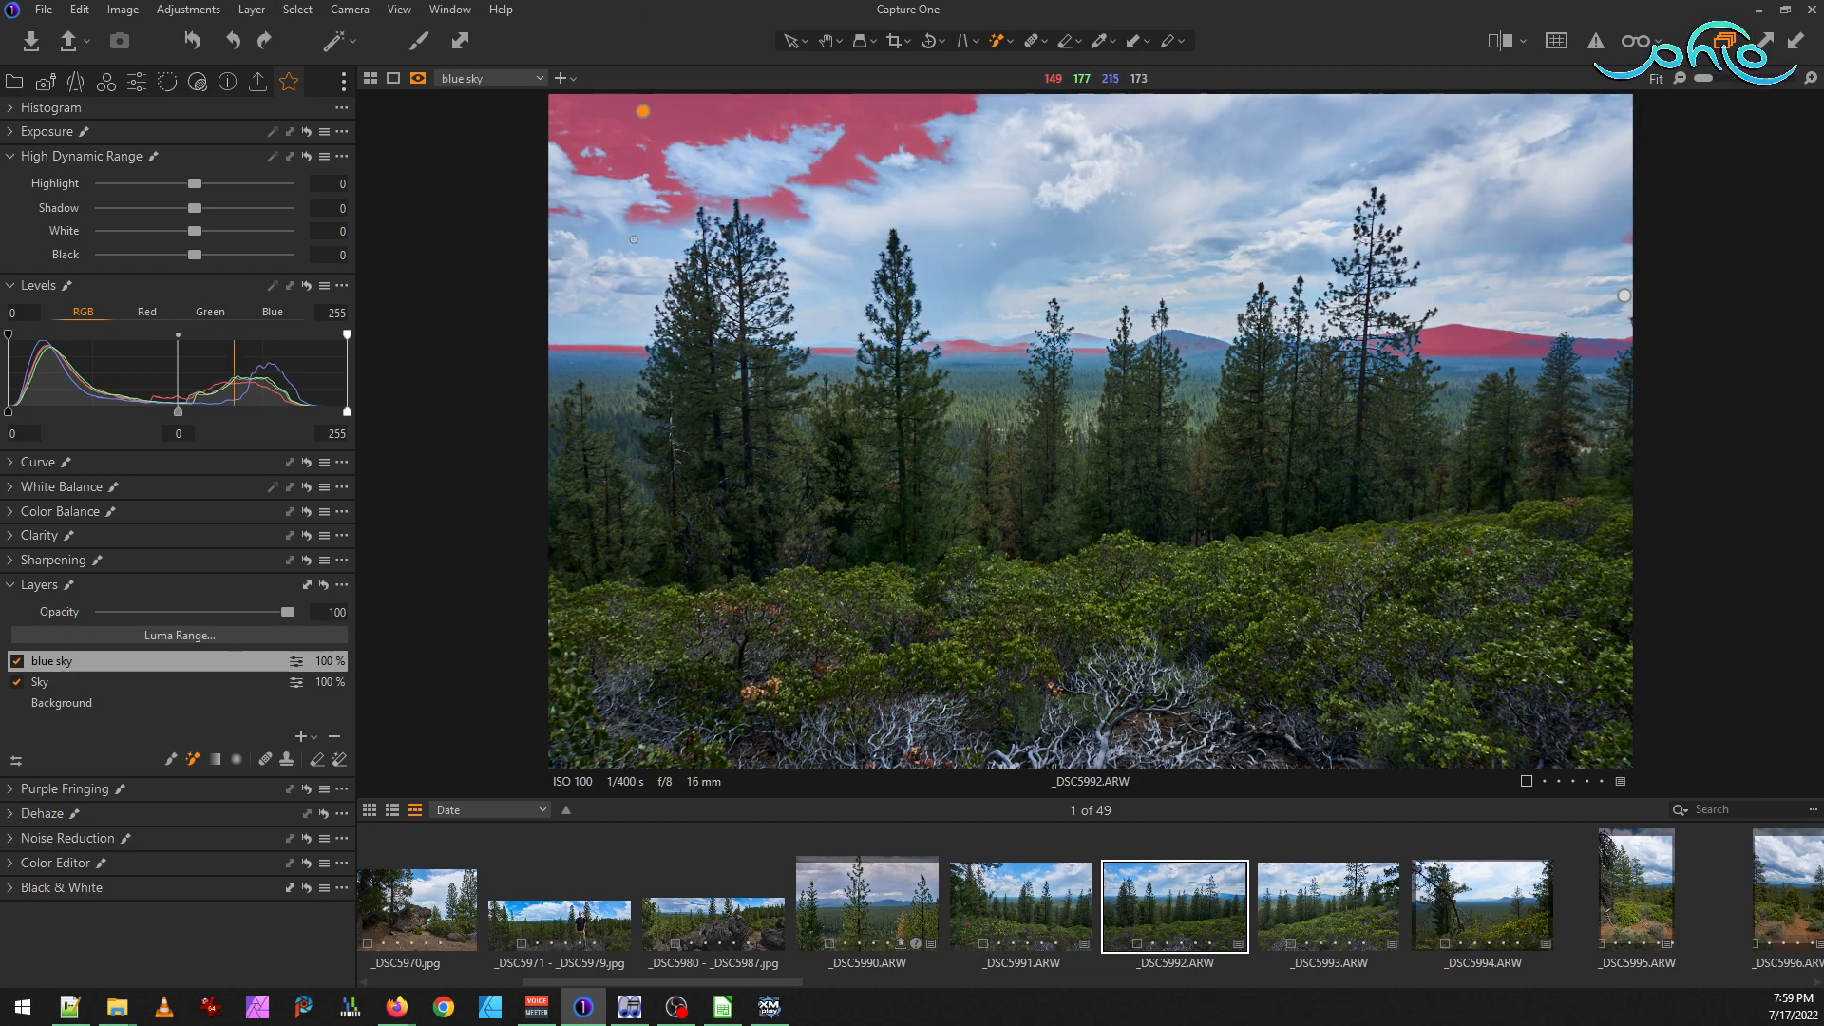
# Extend the "blue sky" mask over the paler blue sky around the tops of the two tall pines with the Magic Brush
pyautogui.scroll(4, 633, 238)
pyautogui.moveTo(400, 114); pyautogui.dragTo(791, 389)
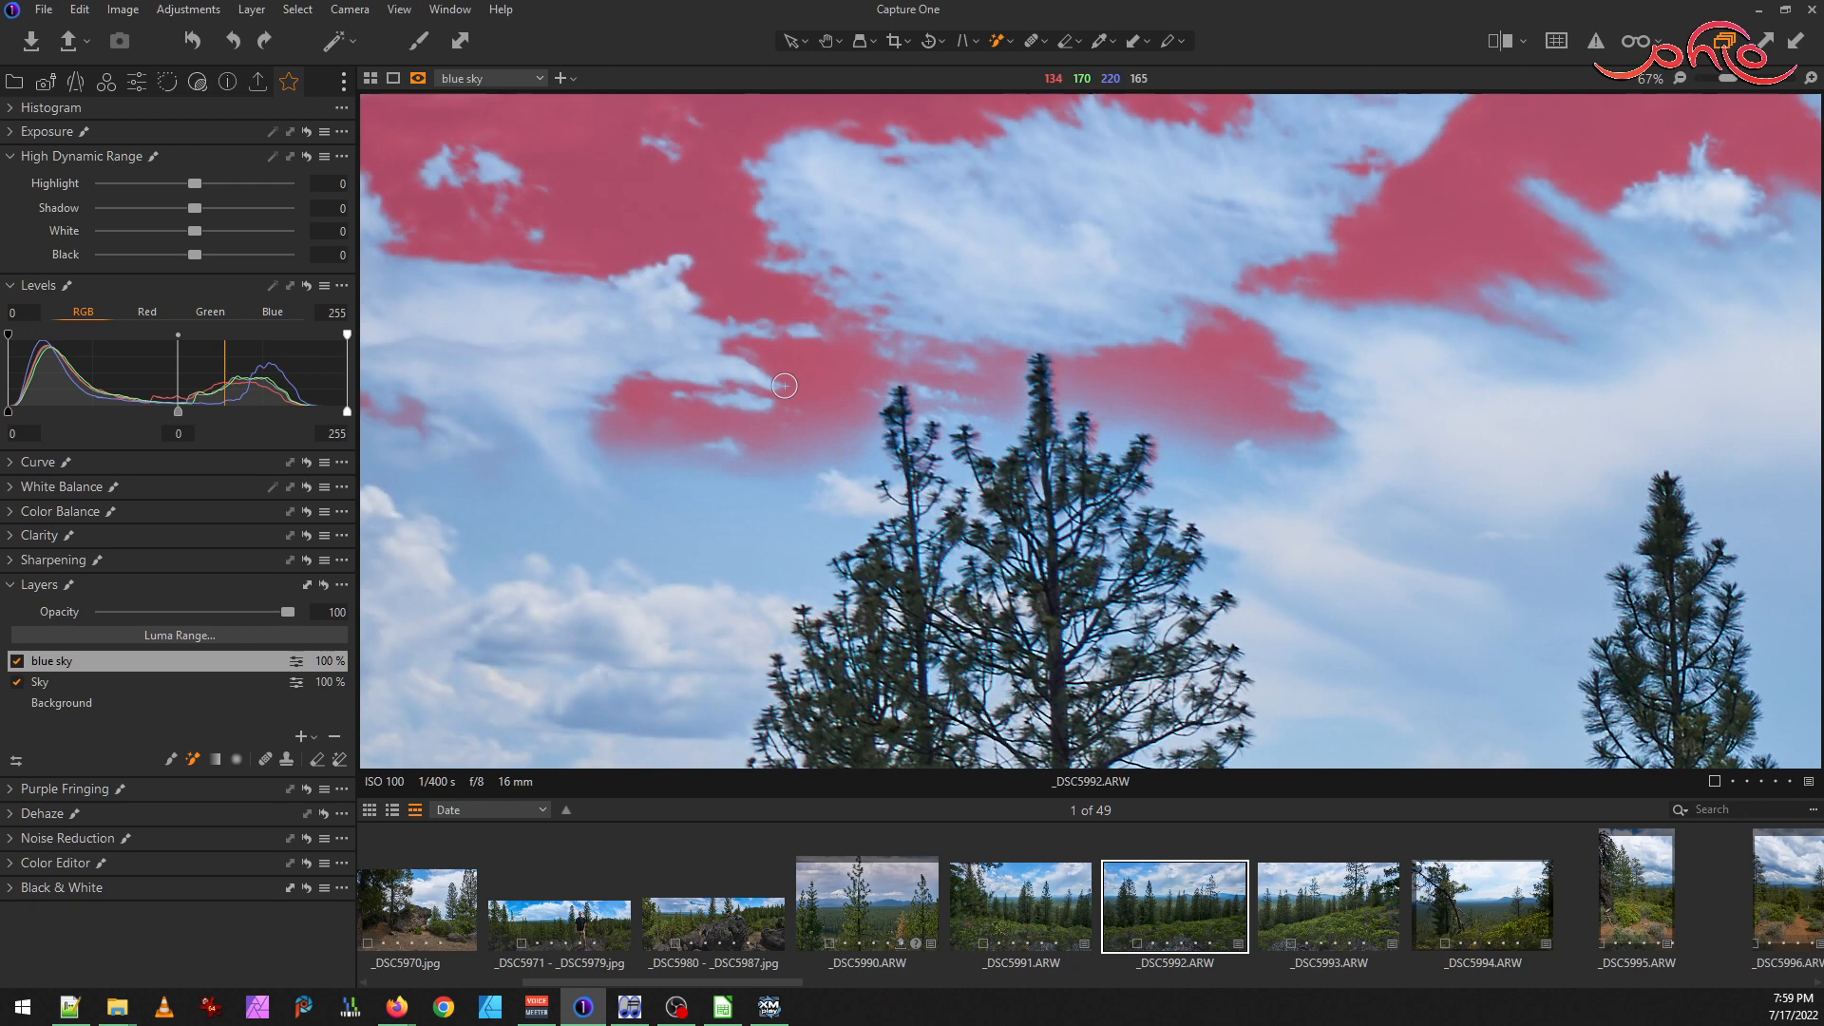
pyautogui.click(687, 481)
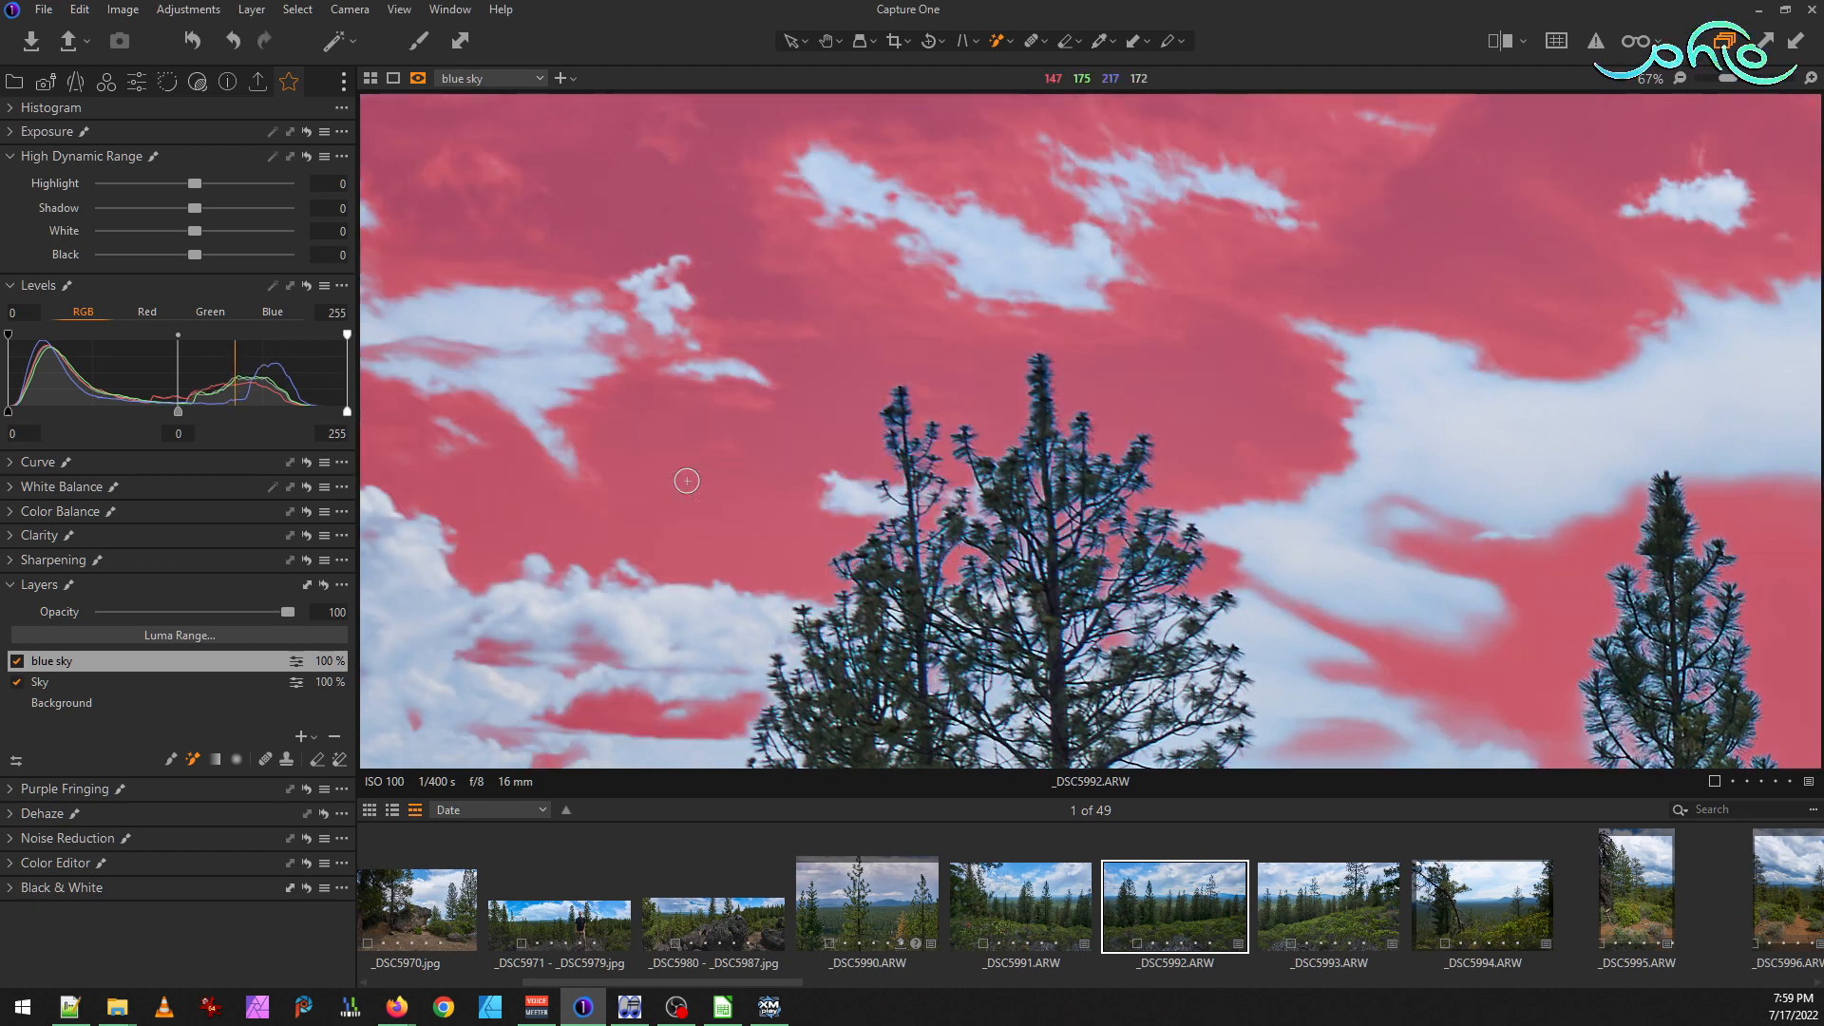
pyautogui.hotkey('ctrl', 'z')
pyautogui.rightClick(684, 475)
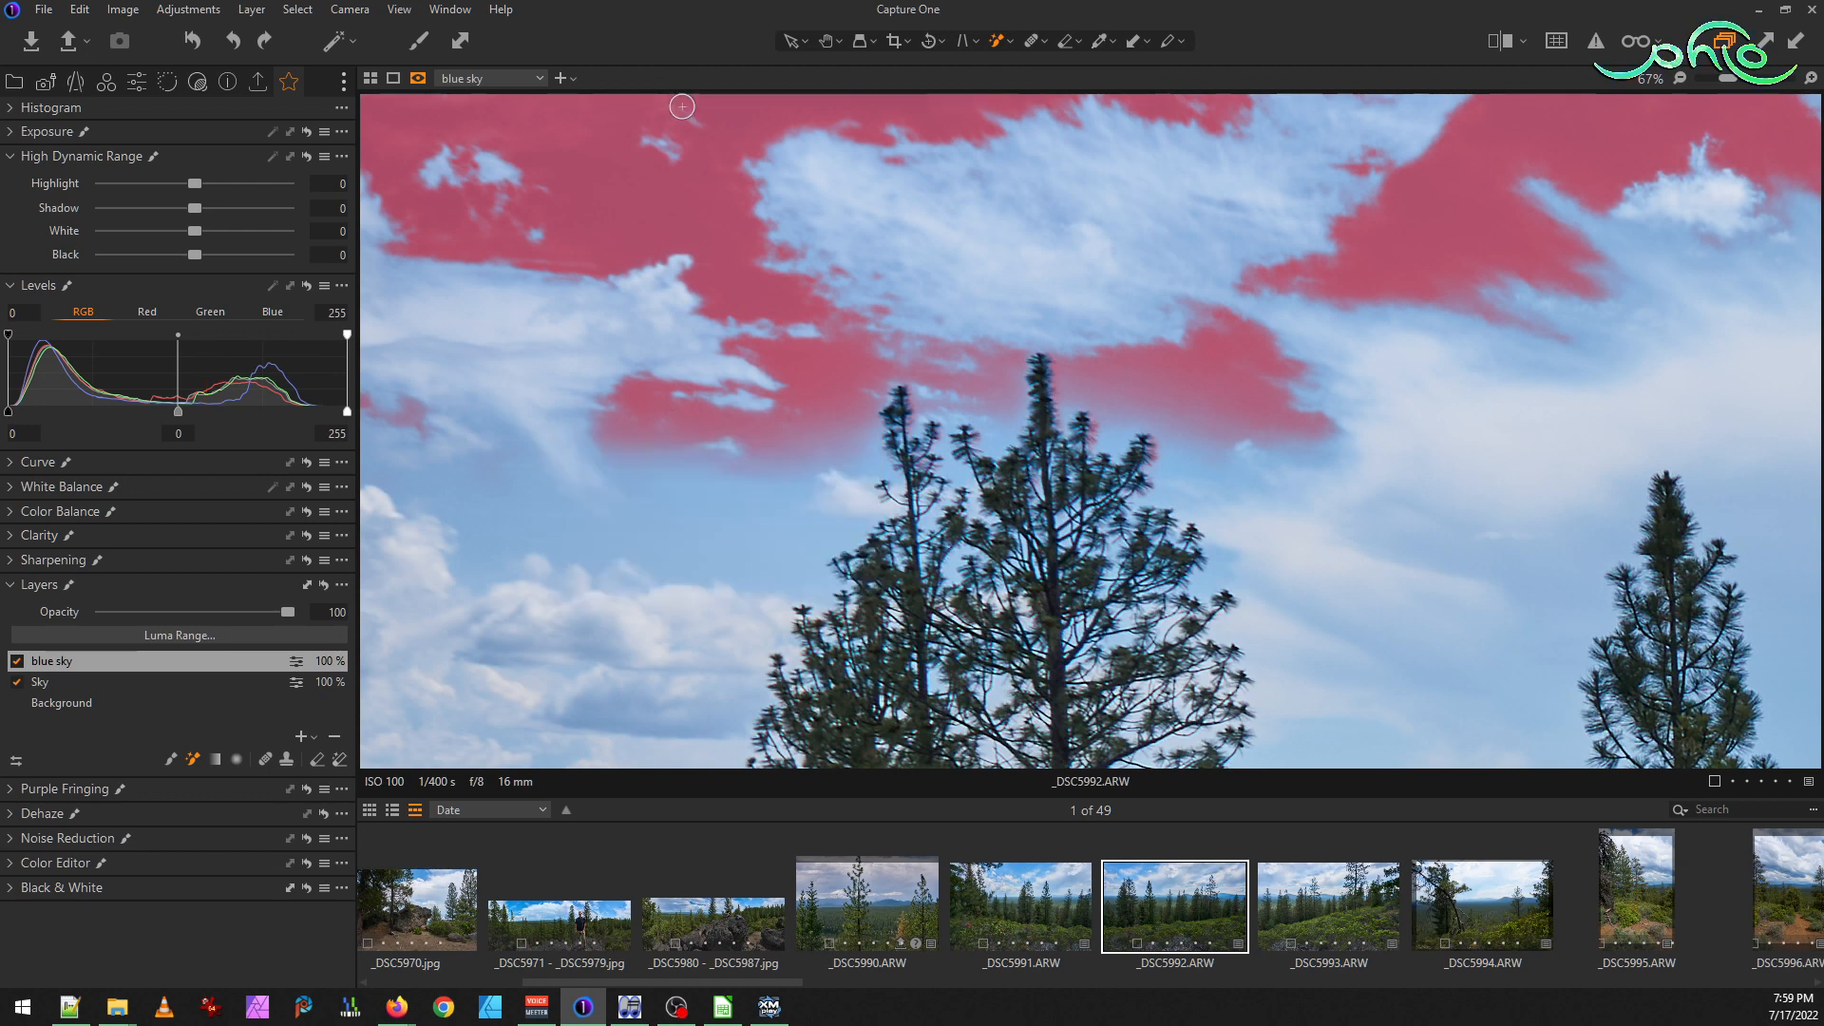
pyautogui.click(653, 469)
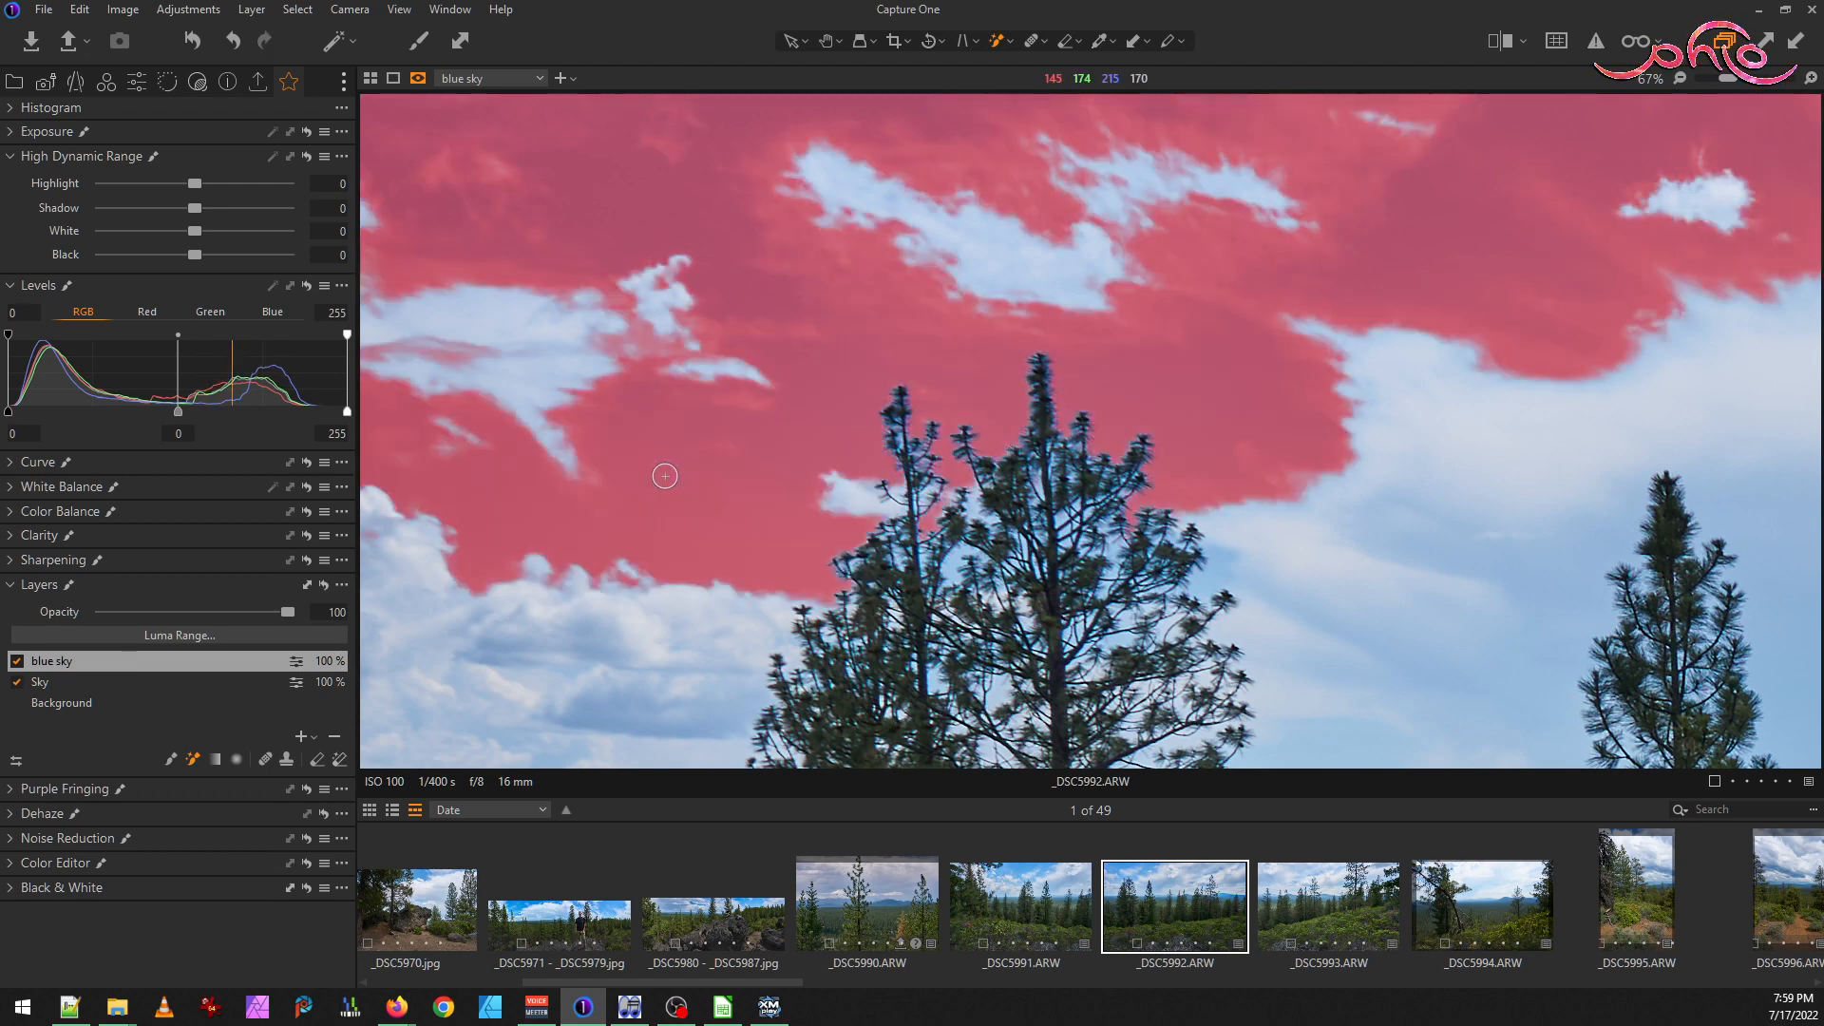
pyautogui.hotkey('ctrl', '0')
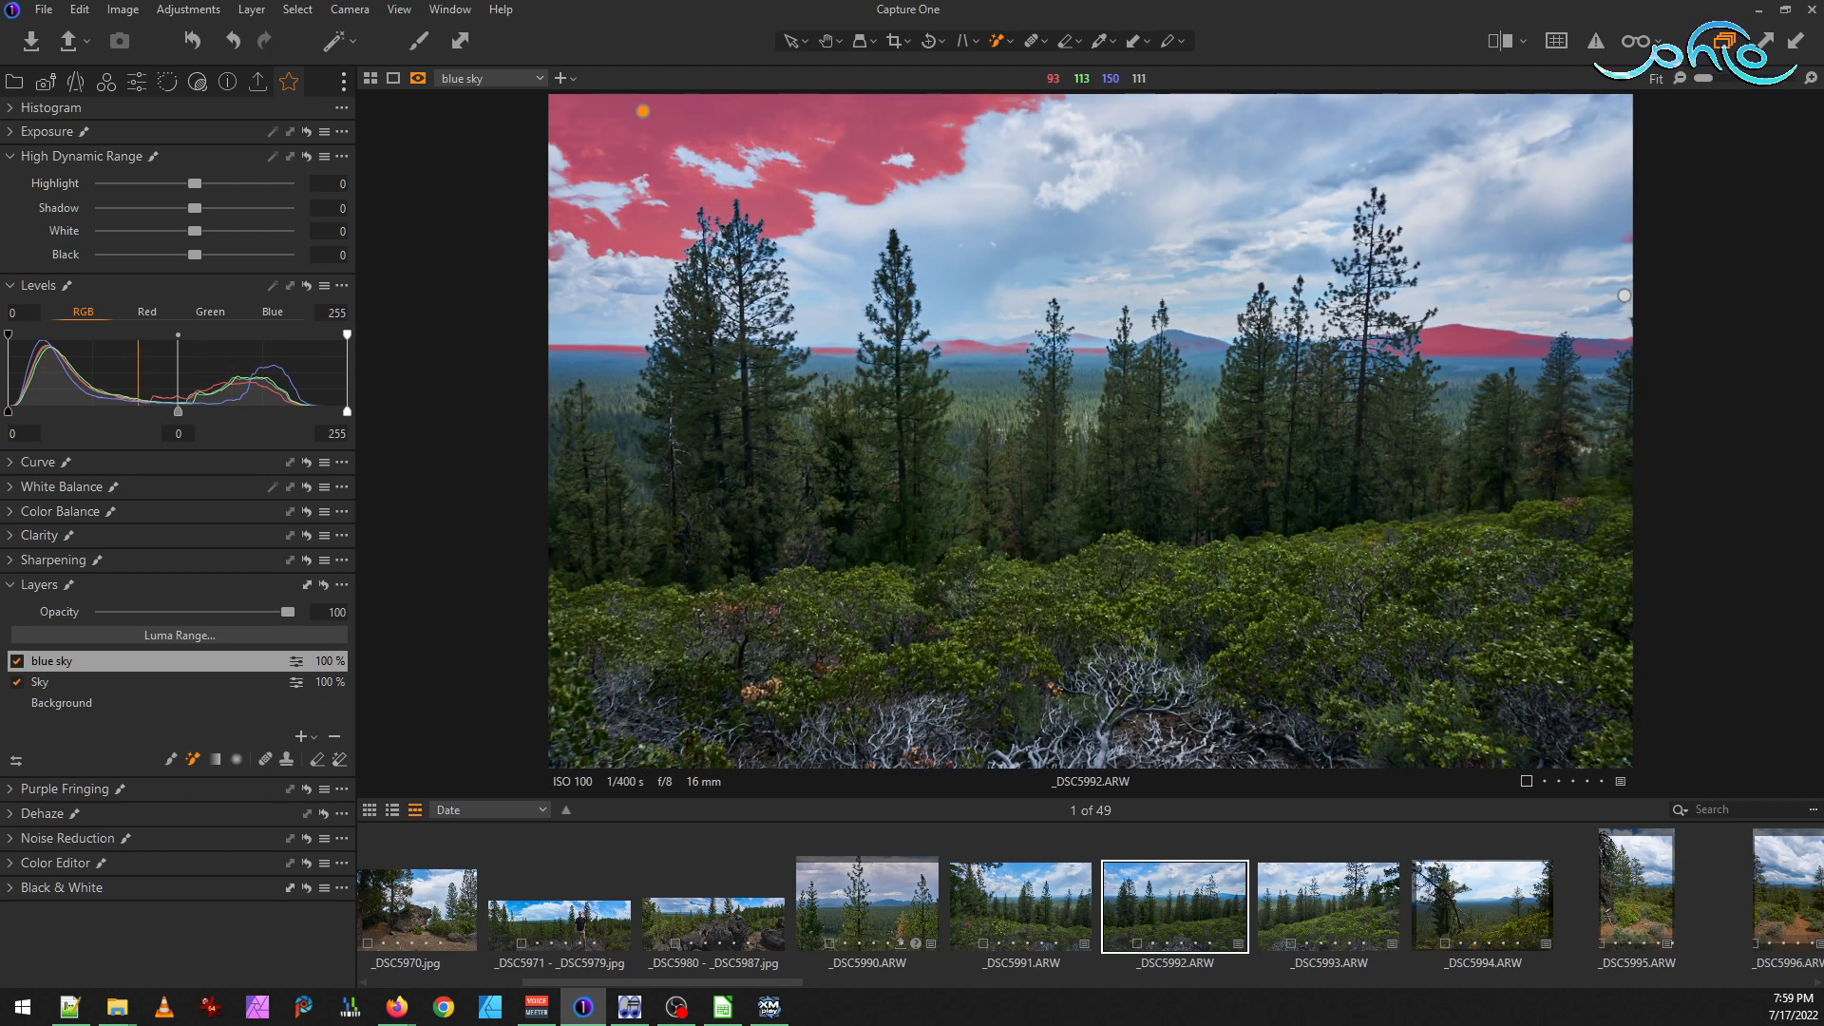
# Remove the pale cloud edges above and between the pines from the "blue sky" mask with the Magic Eraser
pyautogui.scroll(2, 674, 183)
pyautogui.scroll(1, 674, 182)
pyautogui.moveTo(675, 183); pyautogui.dragTo(899, 533)
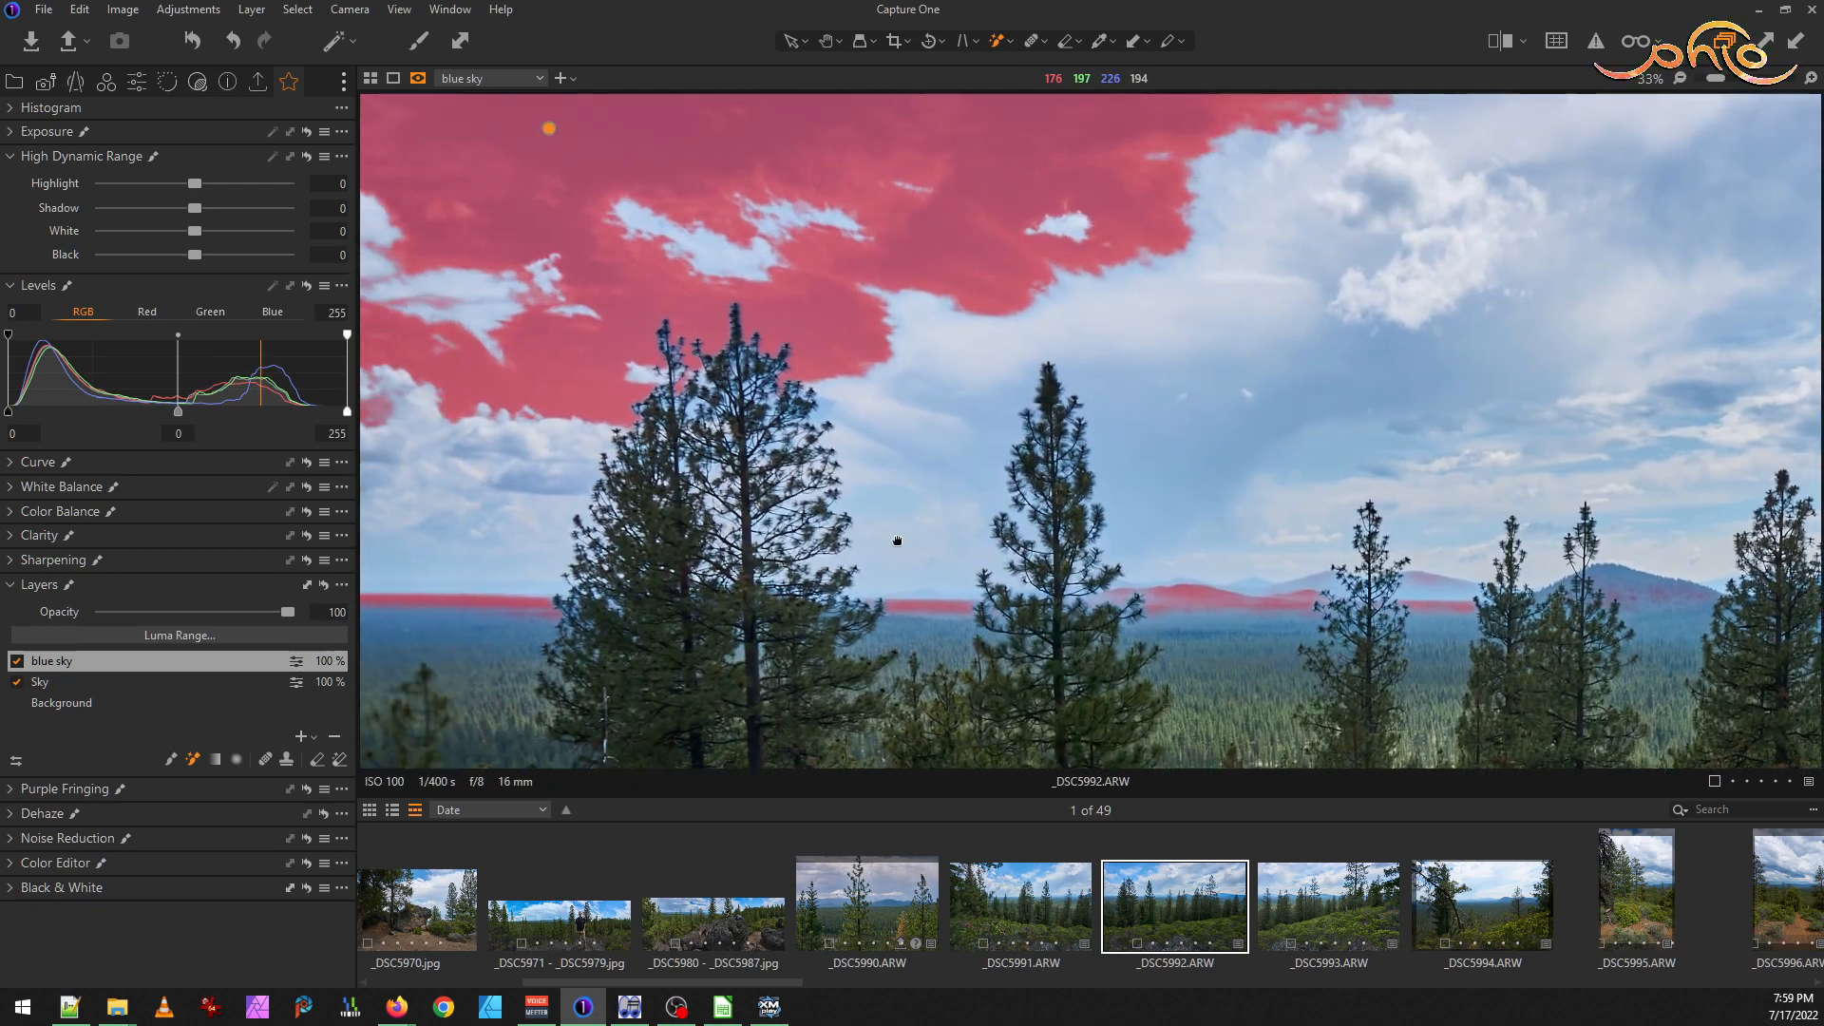
pyautogui.click(340, 759)
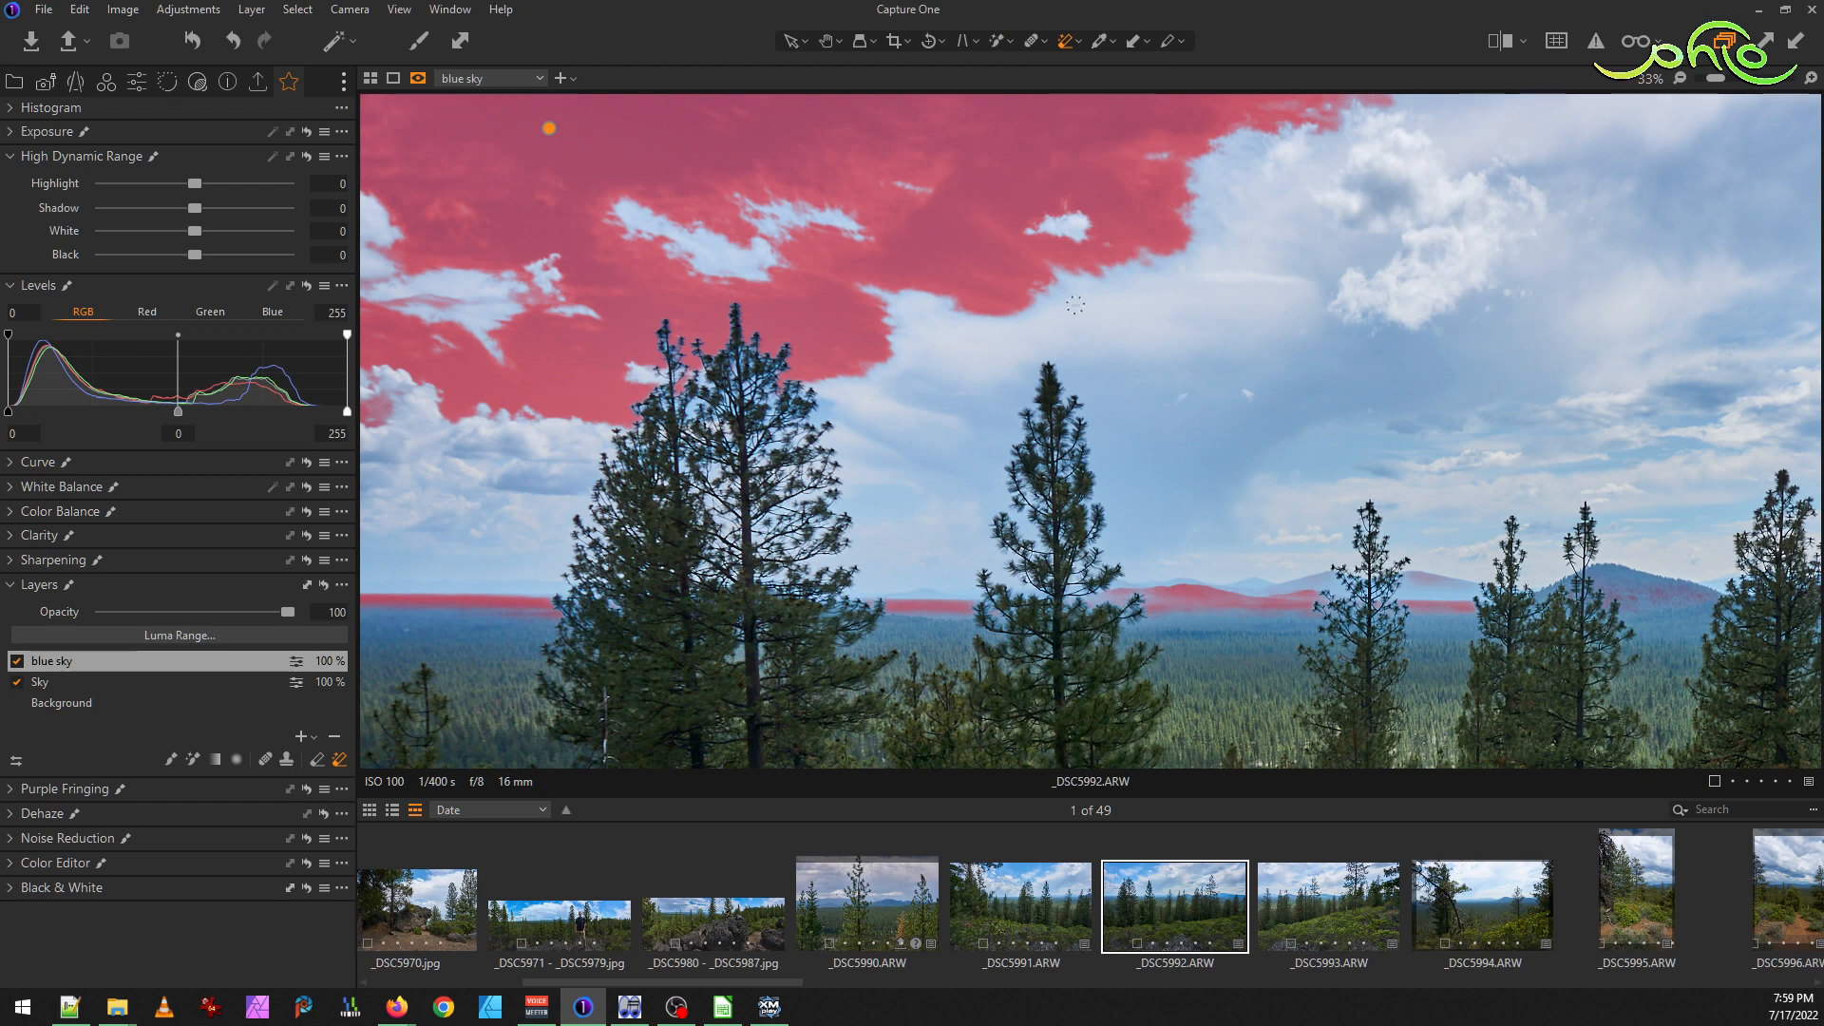
pyautogui.moveTo(1074, 305); pyautogui.dragTo(945, 325)
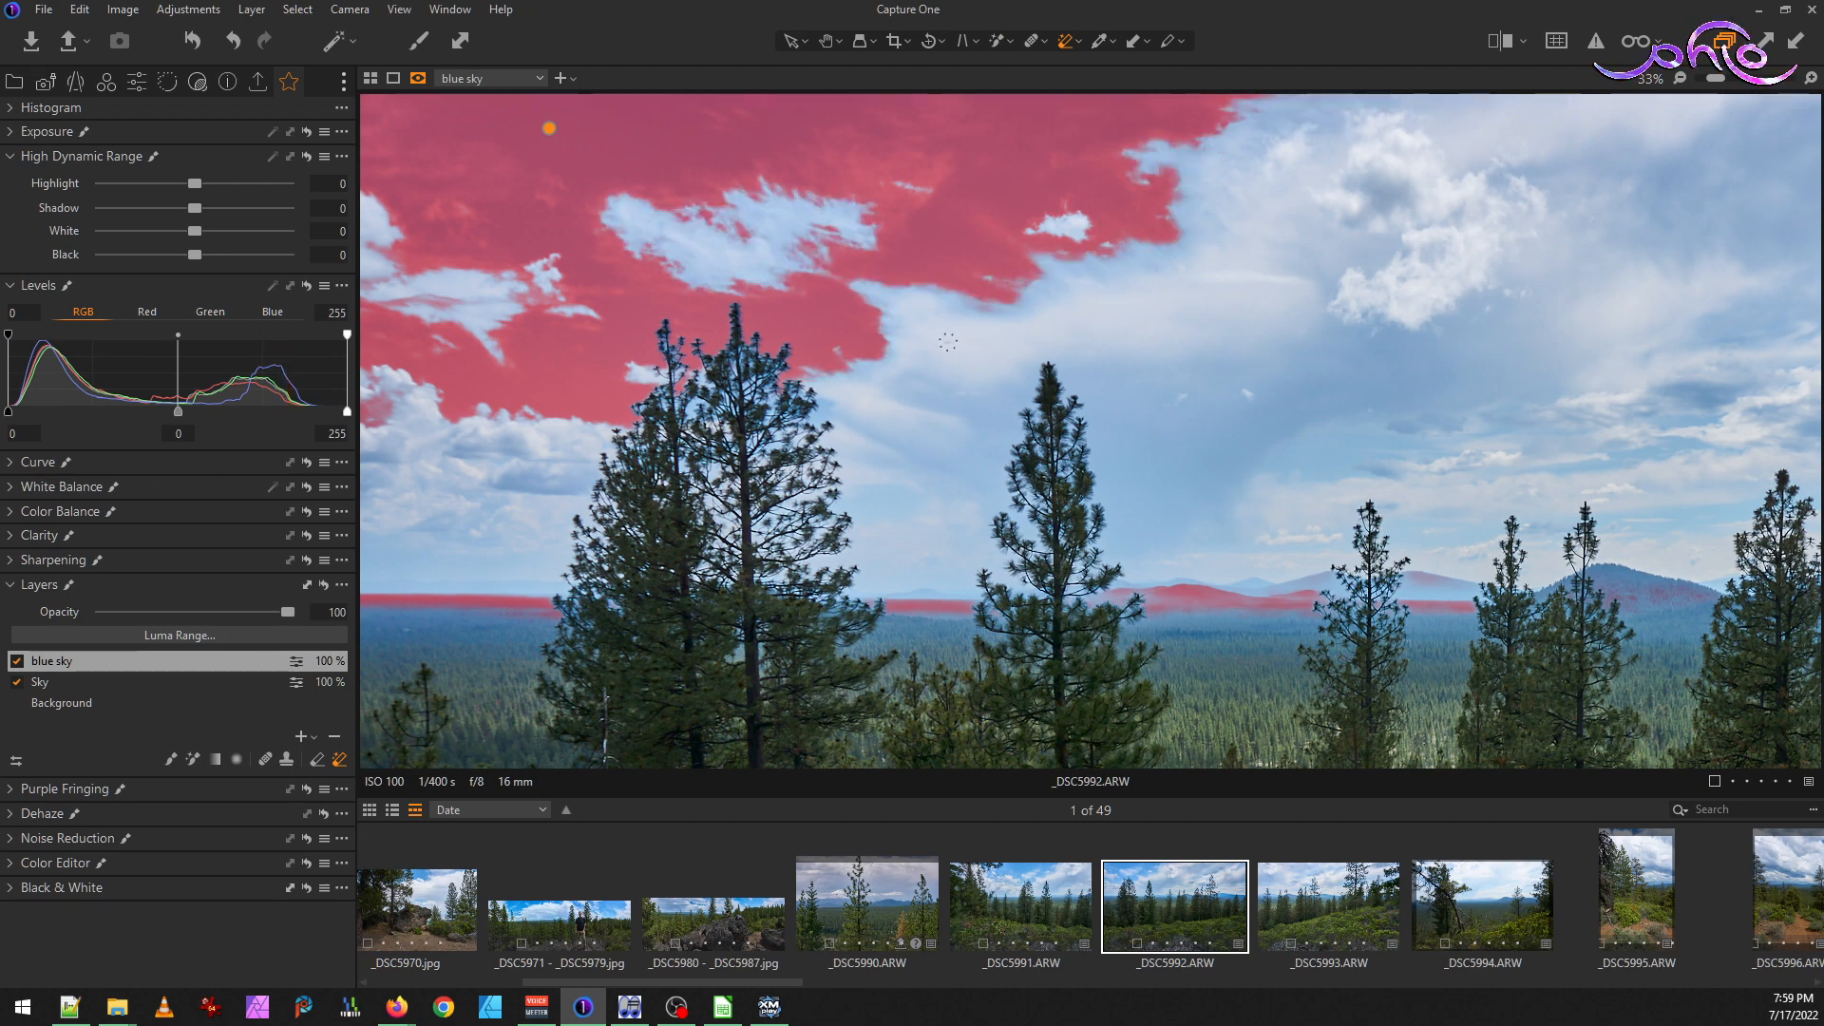
pyautogui.click(1028, 338)
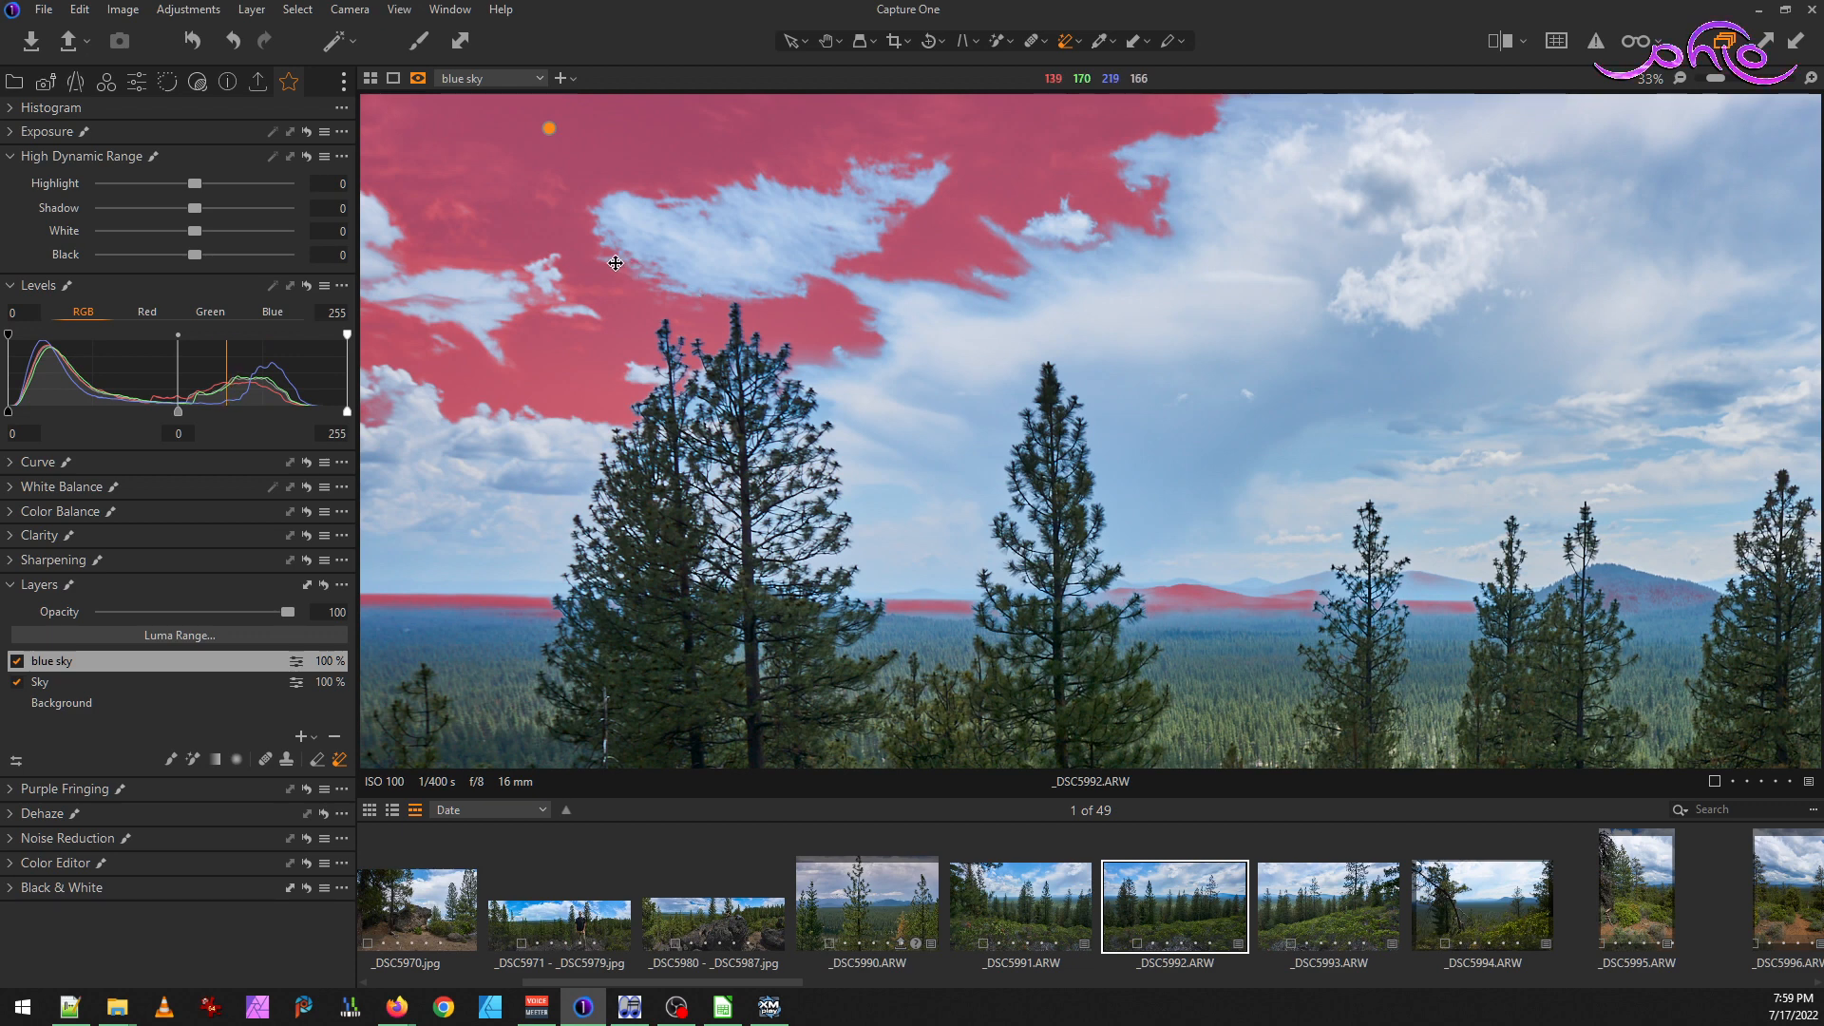
# Remove the thin cloud wisps left of the large cloud from the "blue sky" mask, undoing an additional Magic Eraser stroke
pyautogui.scroll(5, 420, 180)
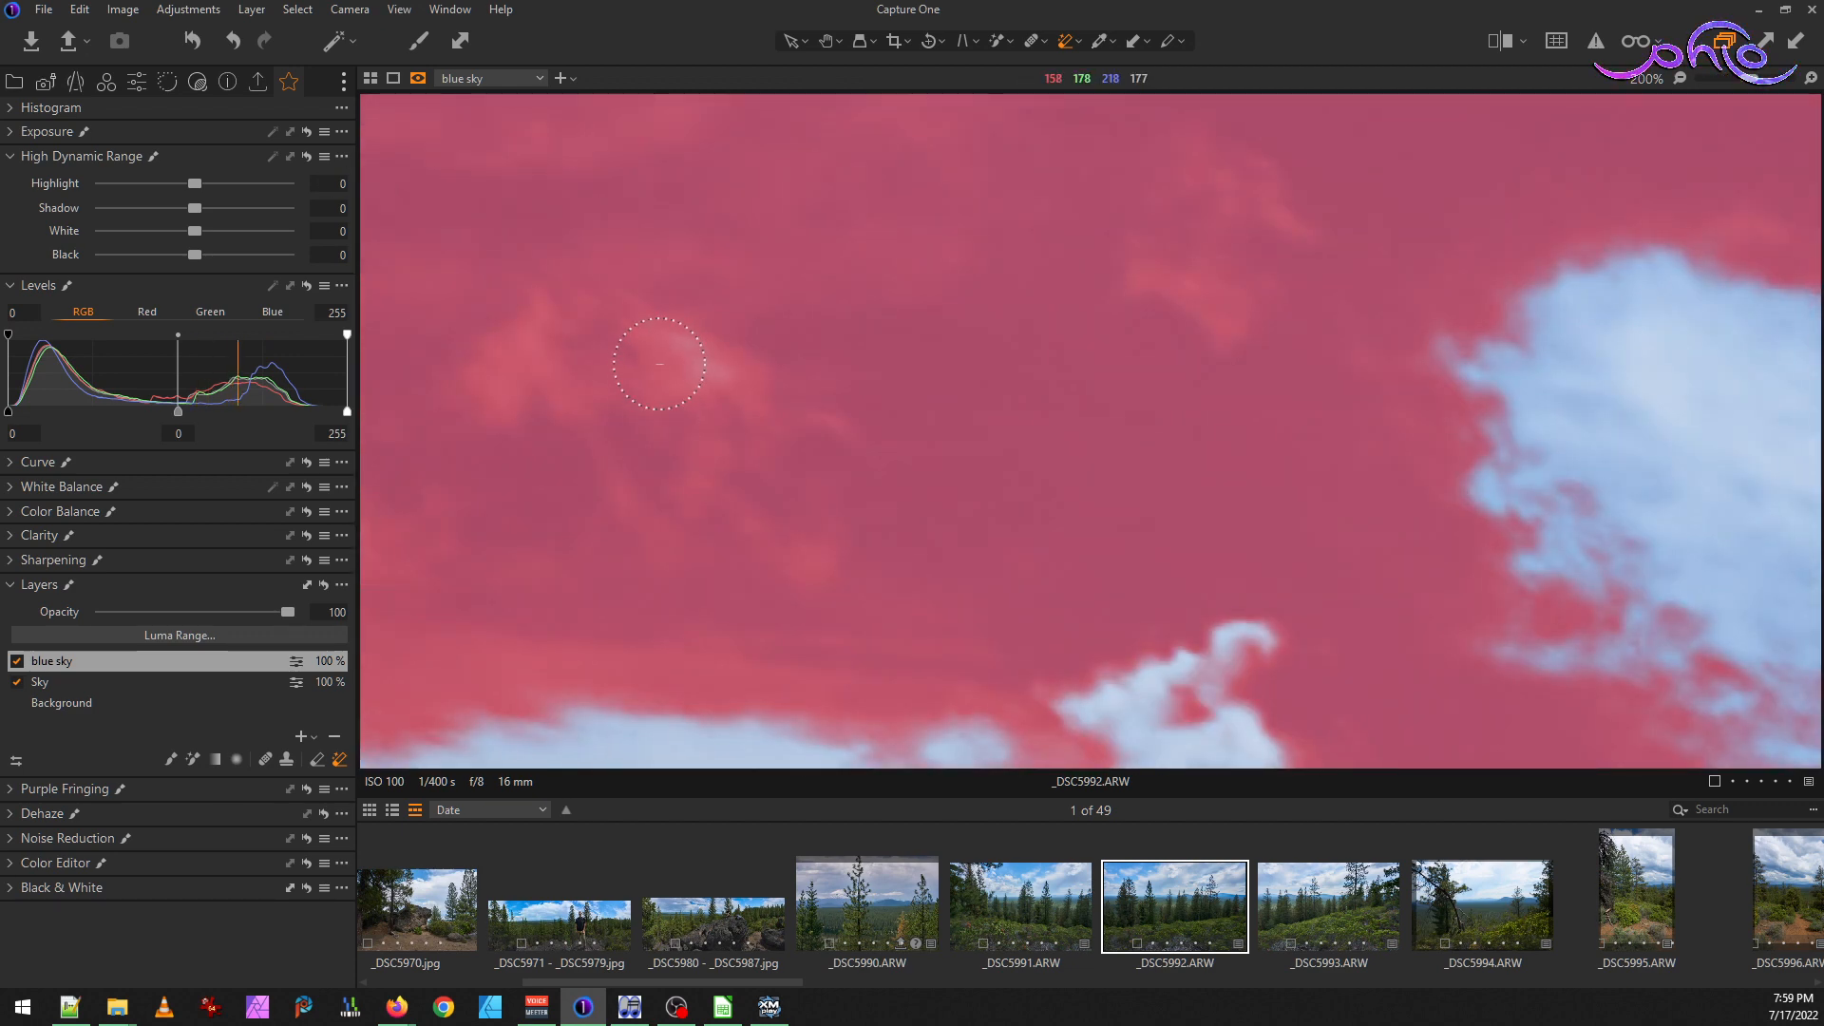
pyautogui.moveTo(676, 362); pyautogui.dragTo(692, 372)
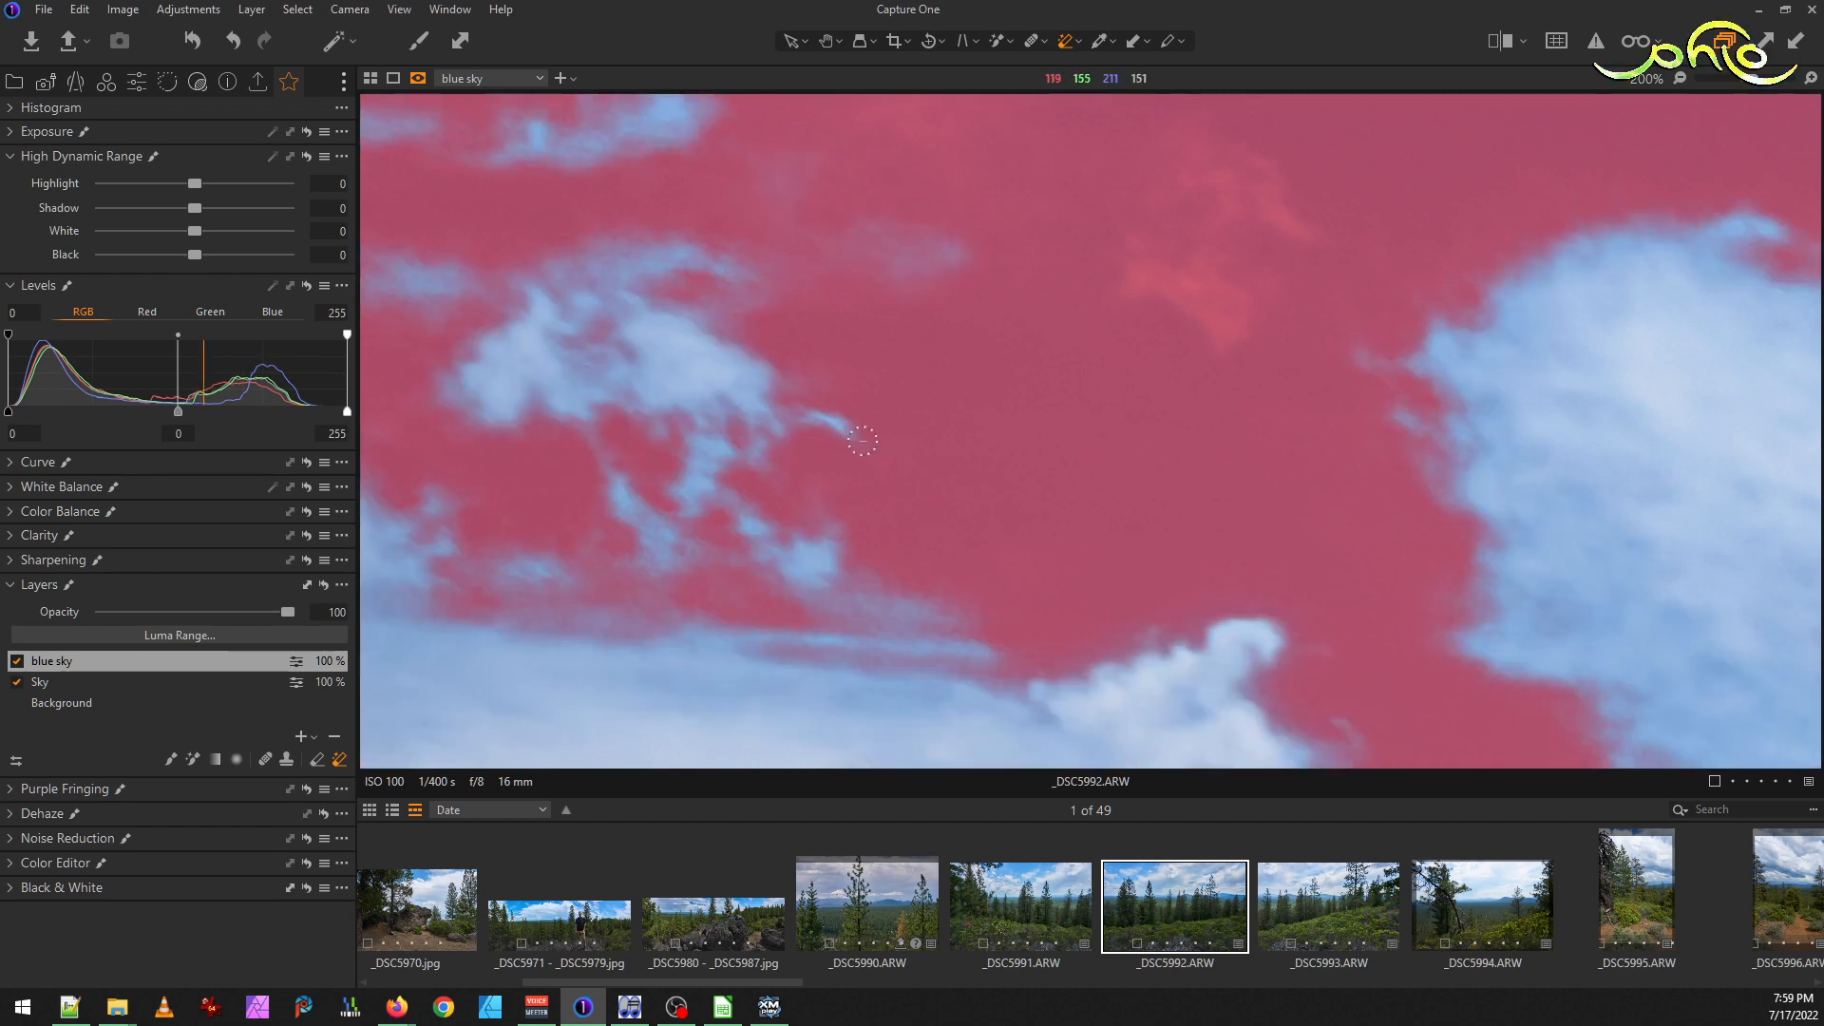
pyautogui.scroll(-4, 863, 440)
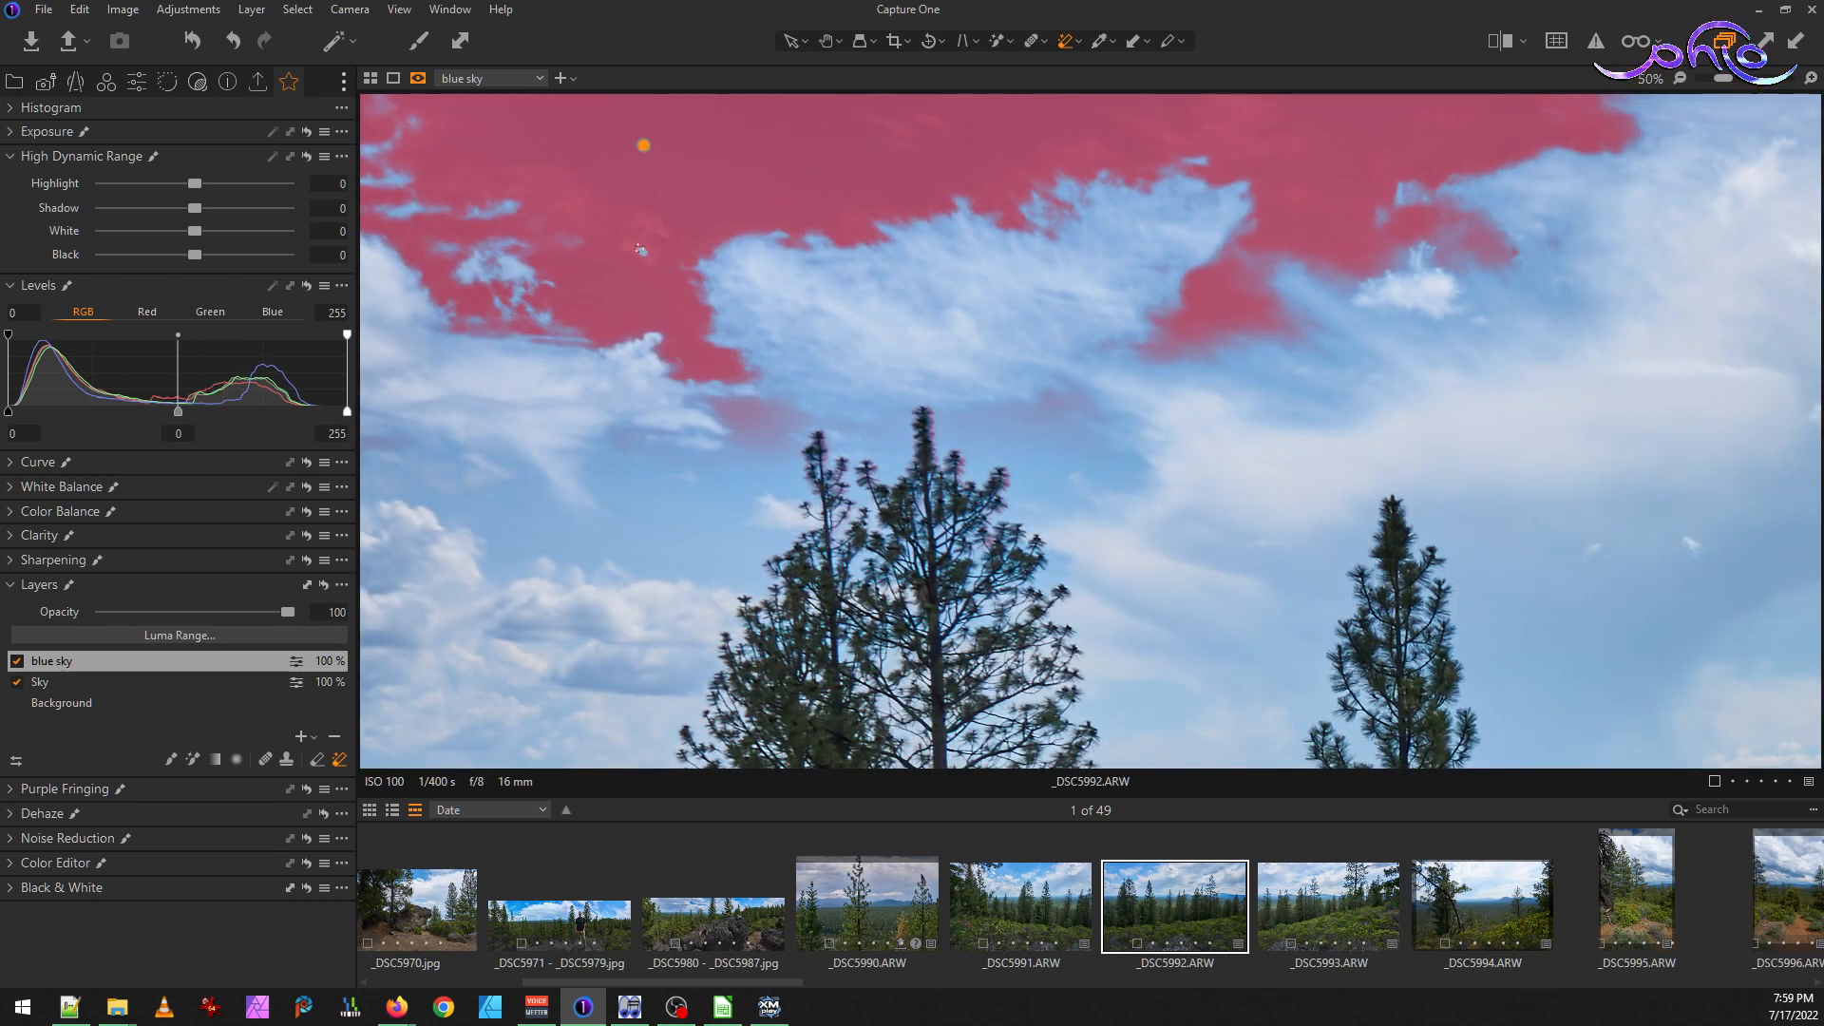
pyautogui.click(641, 249)
pyautogui.hotkey('ctrl', 'z')
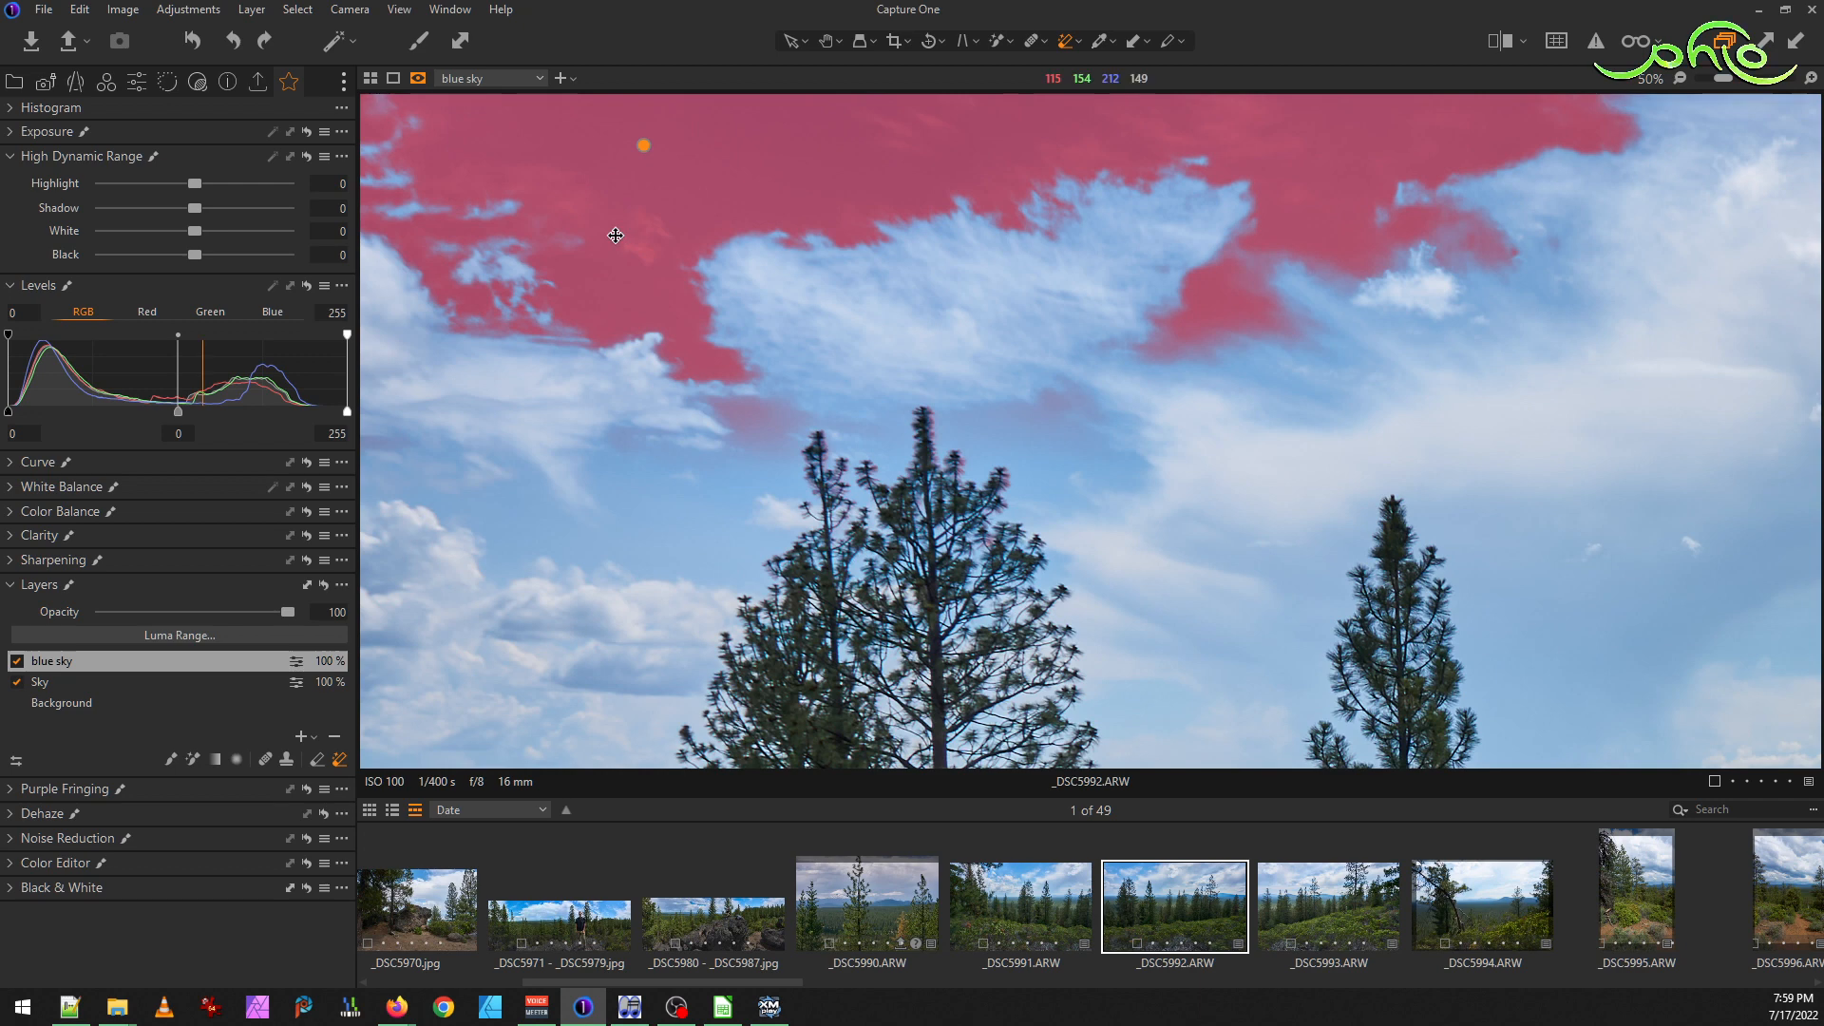
# Try to remove the small faint cloud beside the large cloud from the "blue sky" mask with the Magic Eraser, undoing each attempt
pyautogui.scroll(5, 615, 236)
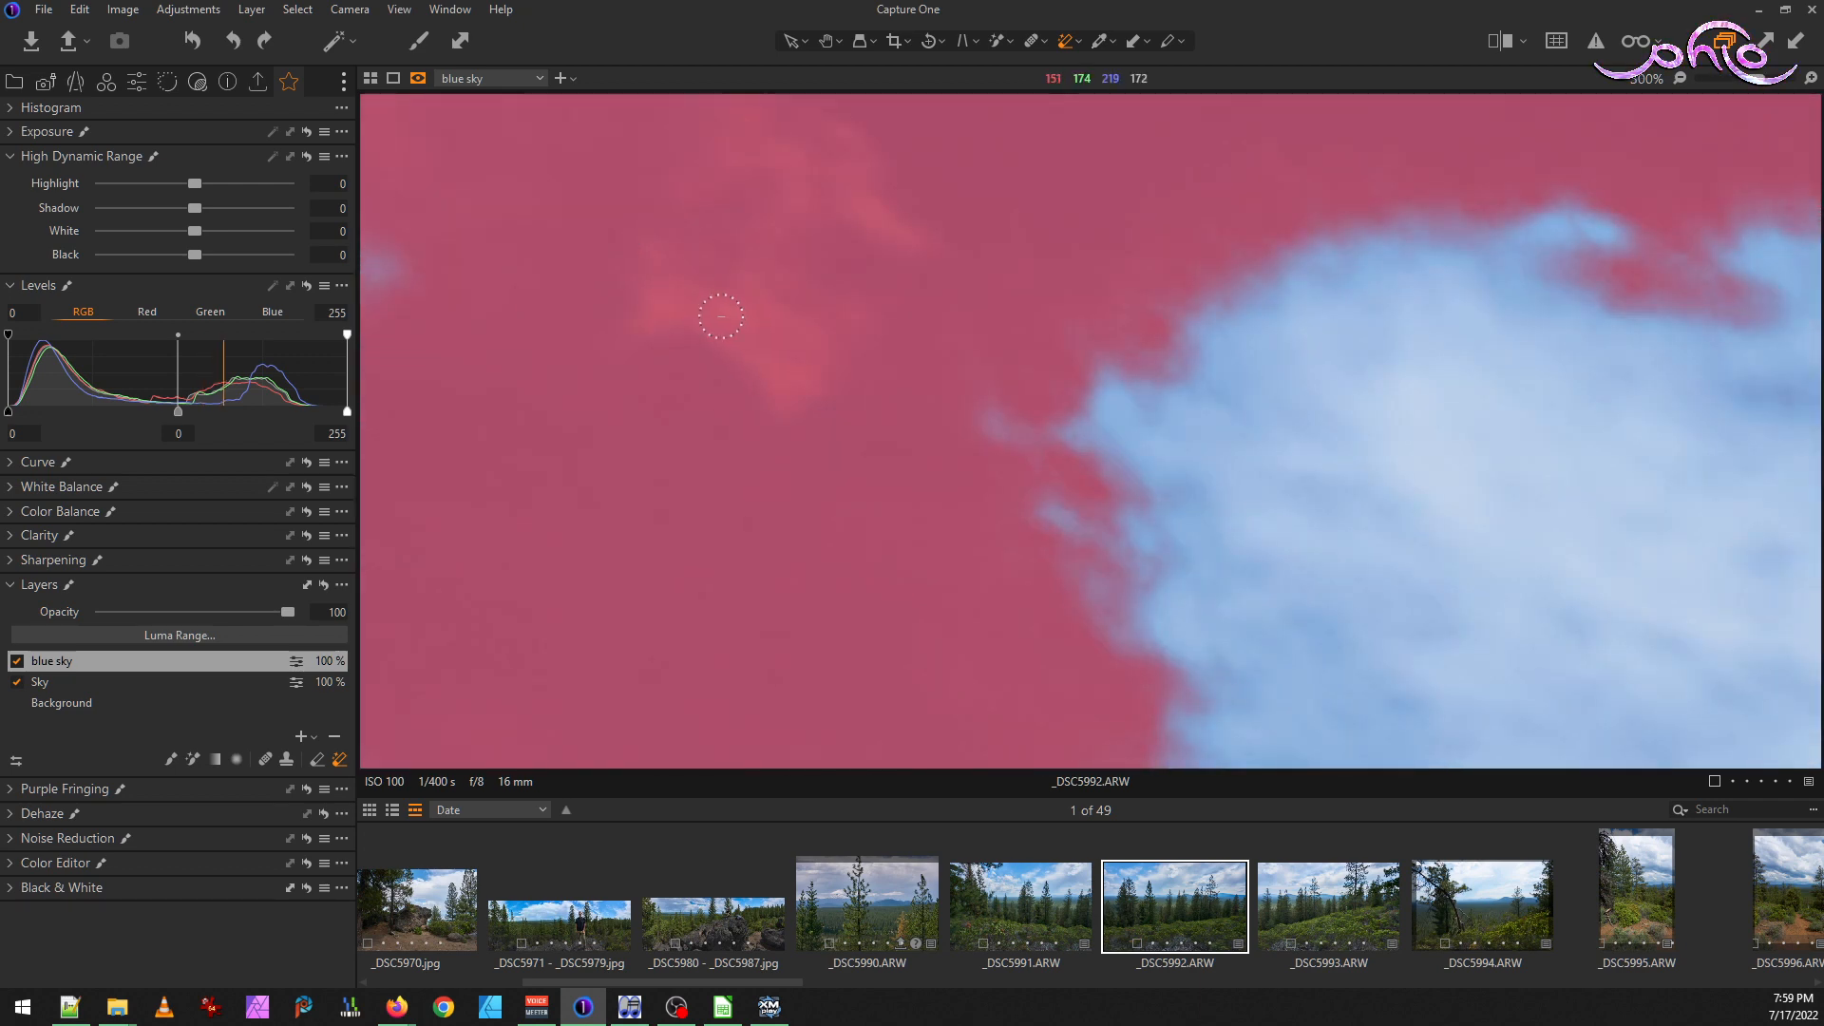
pyautogui.click(720, 326)
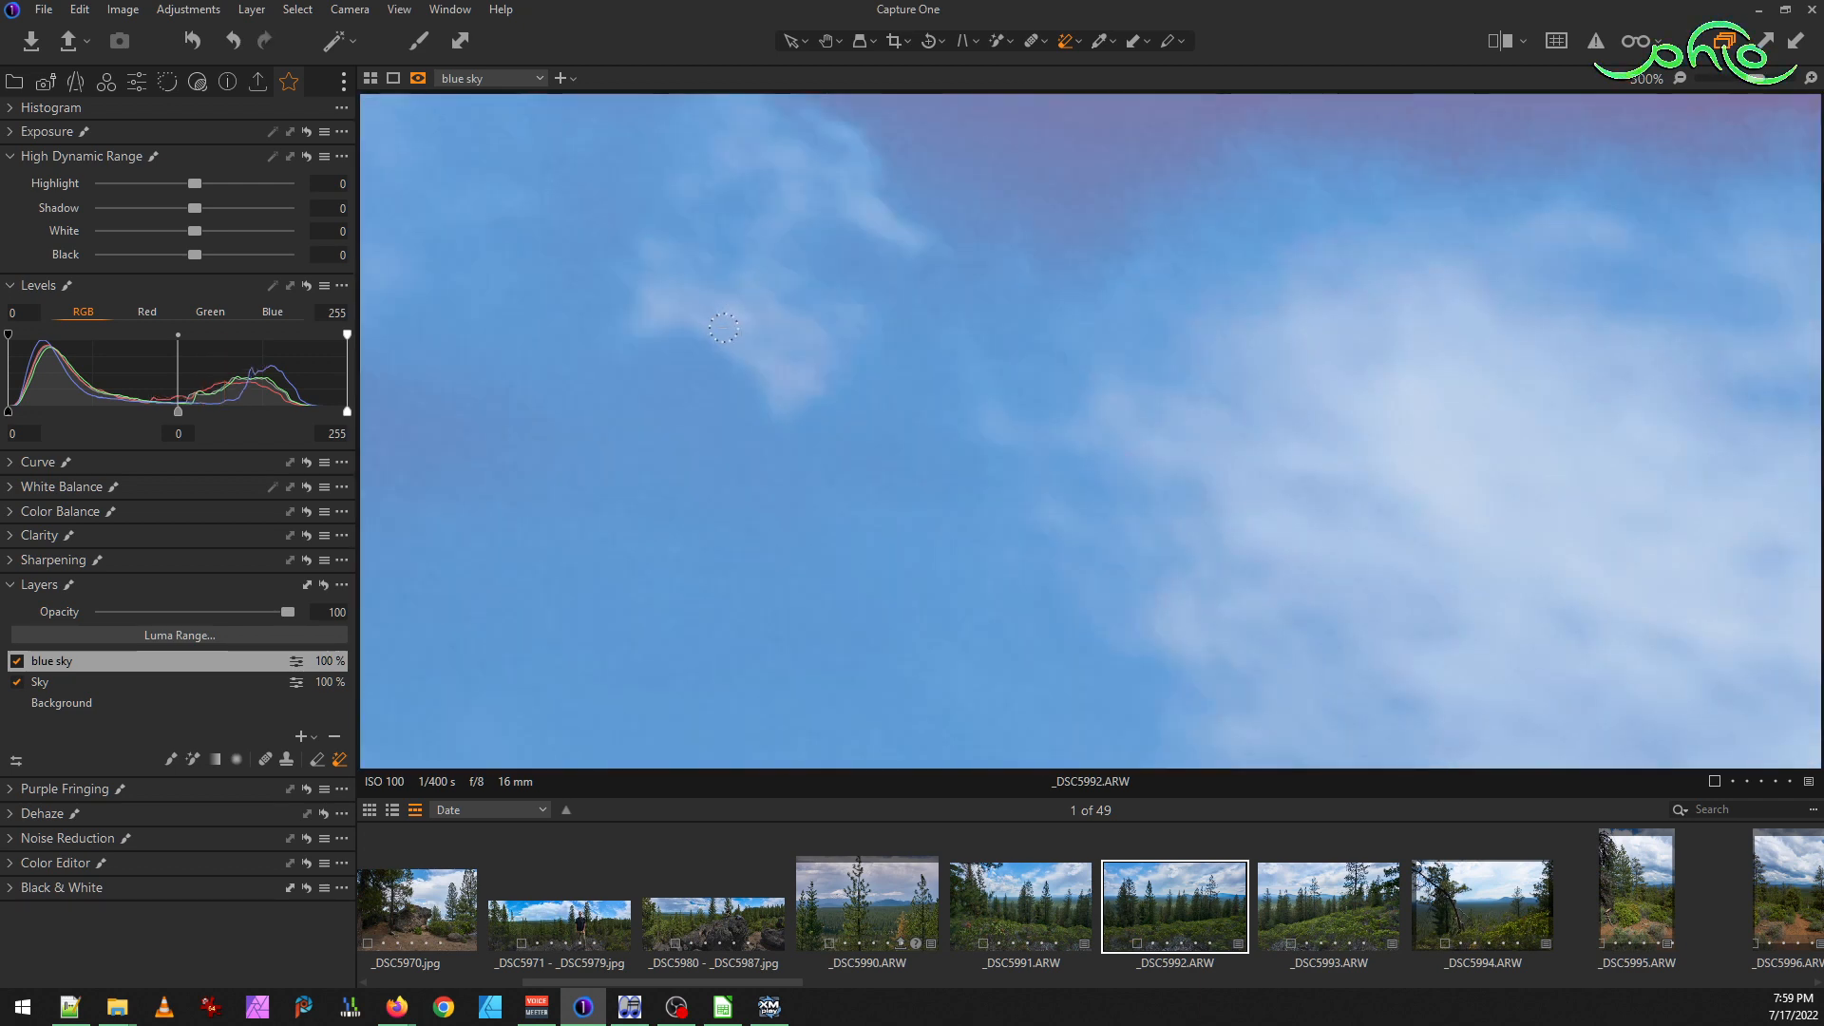
pyautogui.hotkey('ctrl', 'z')
pyautogui.rightClick(729, 338)
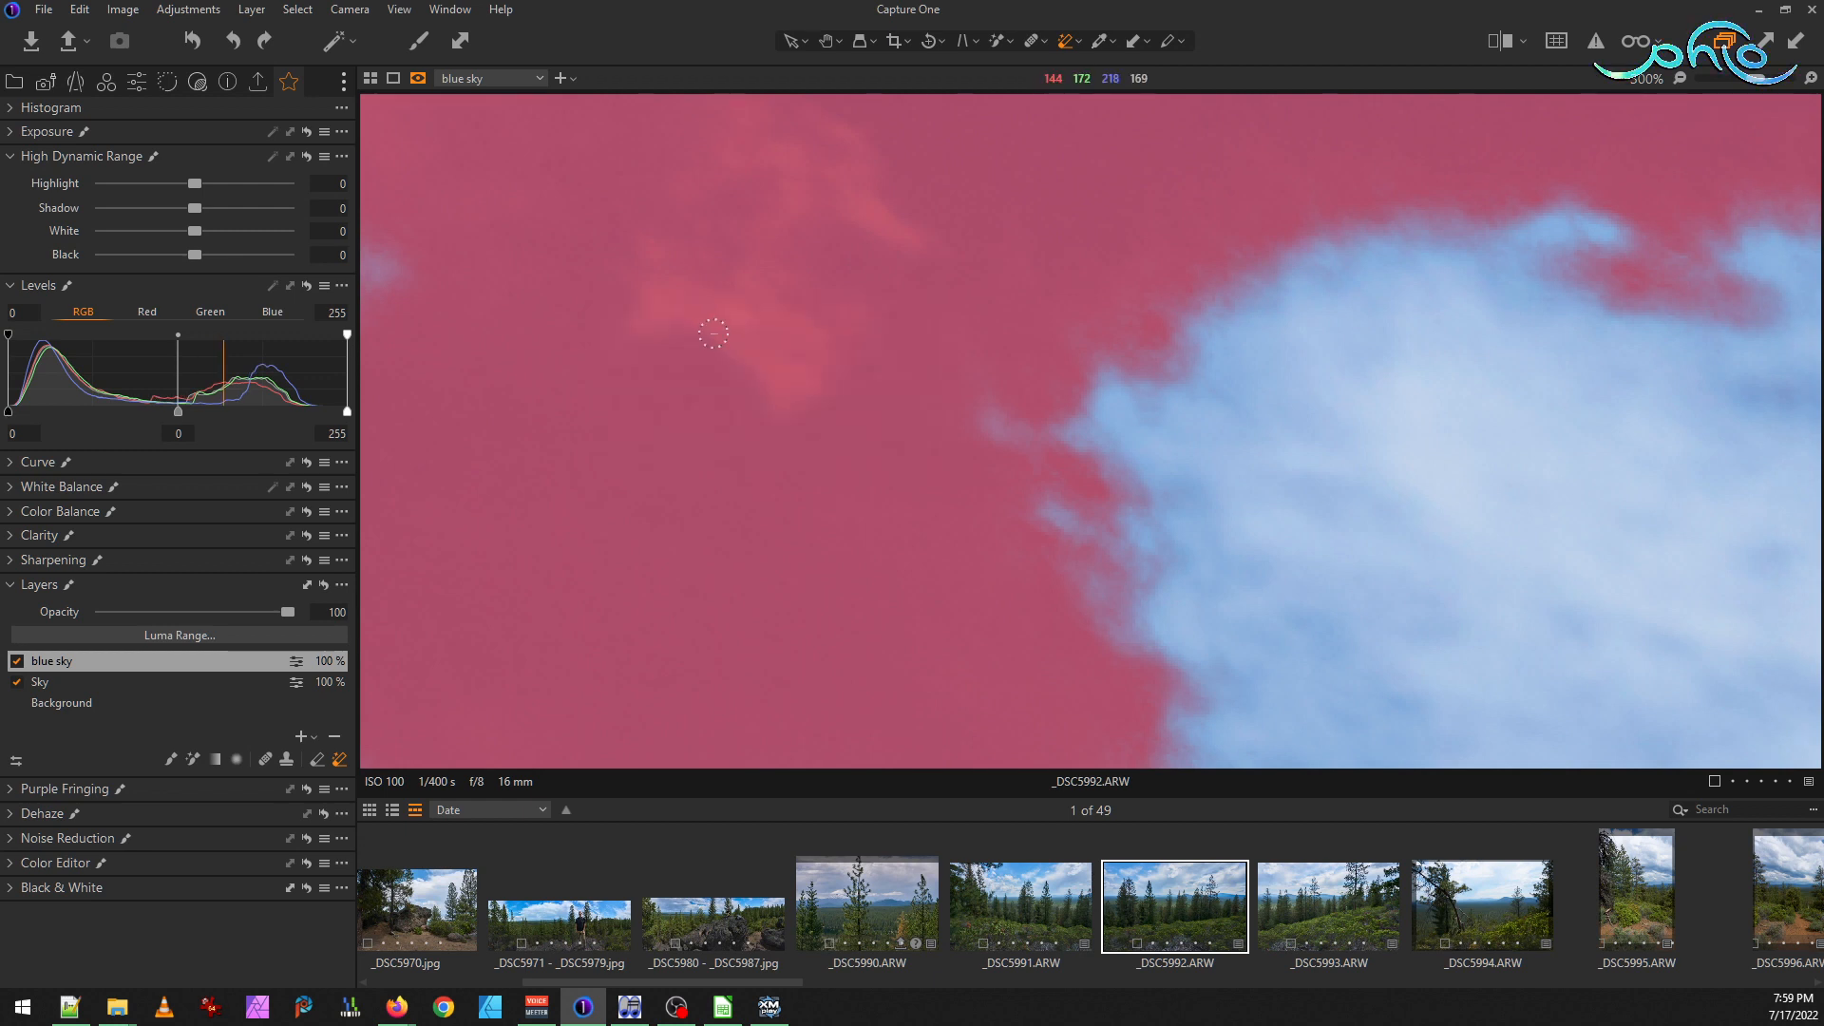
pyautogui.click(757, 353)
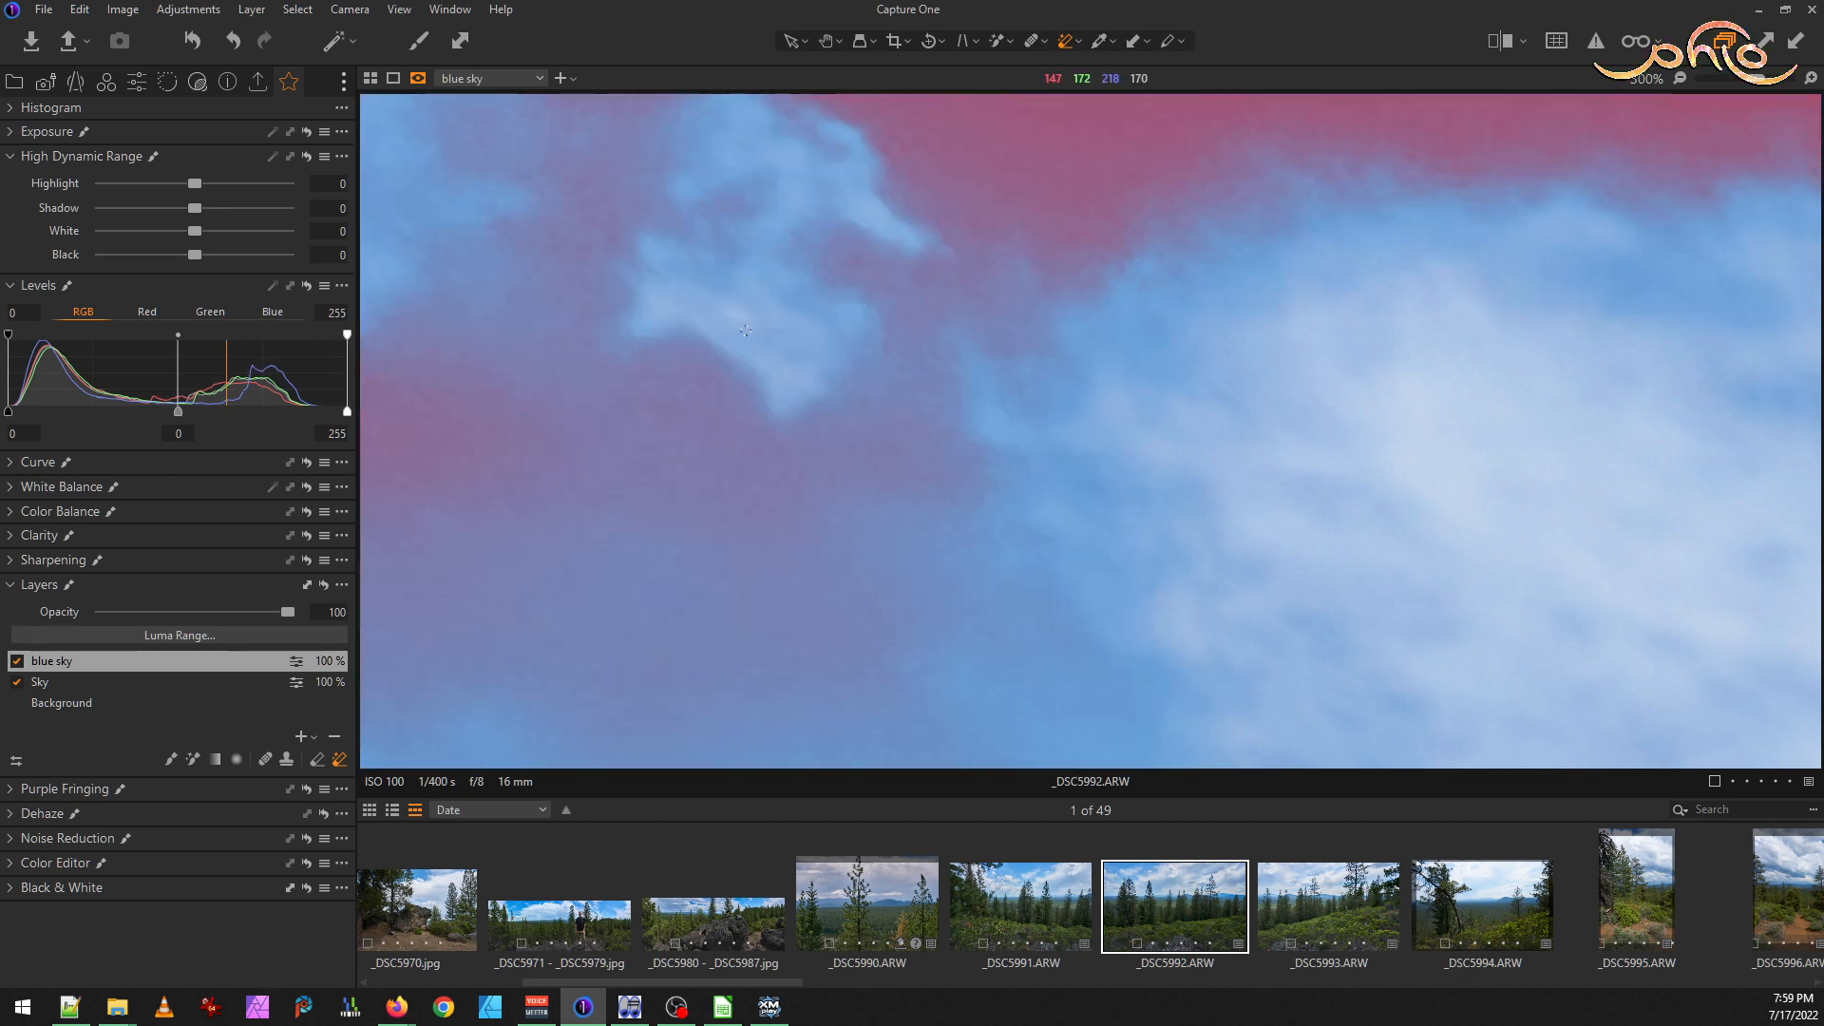
pyautogui.hotkey('ctrl', 'z')
pyautogui.scroll(-1, 912, 242)
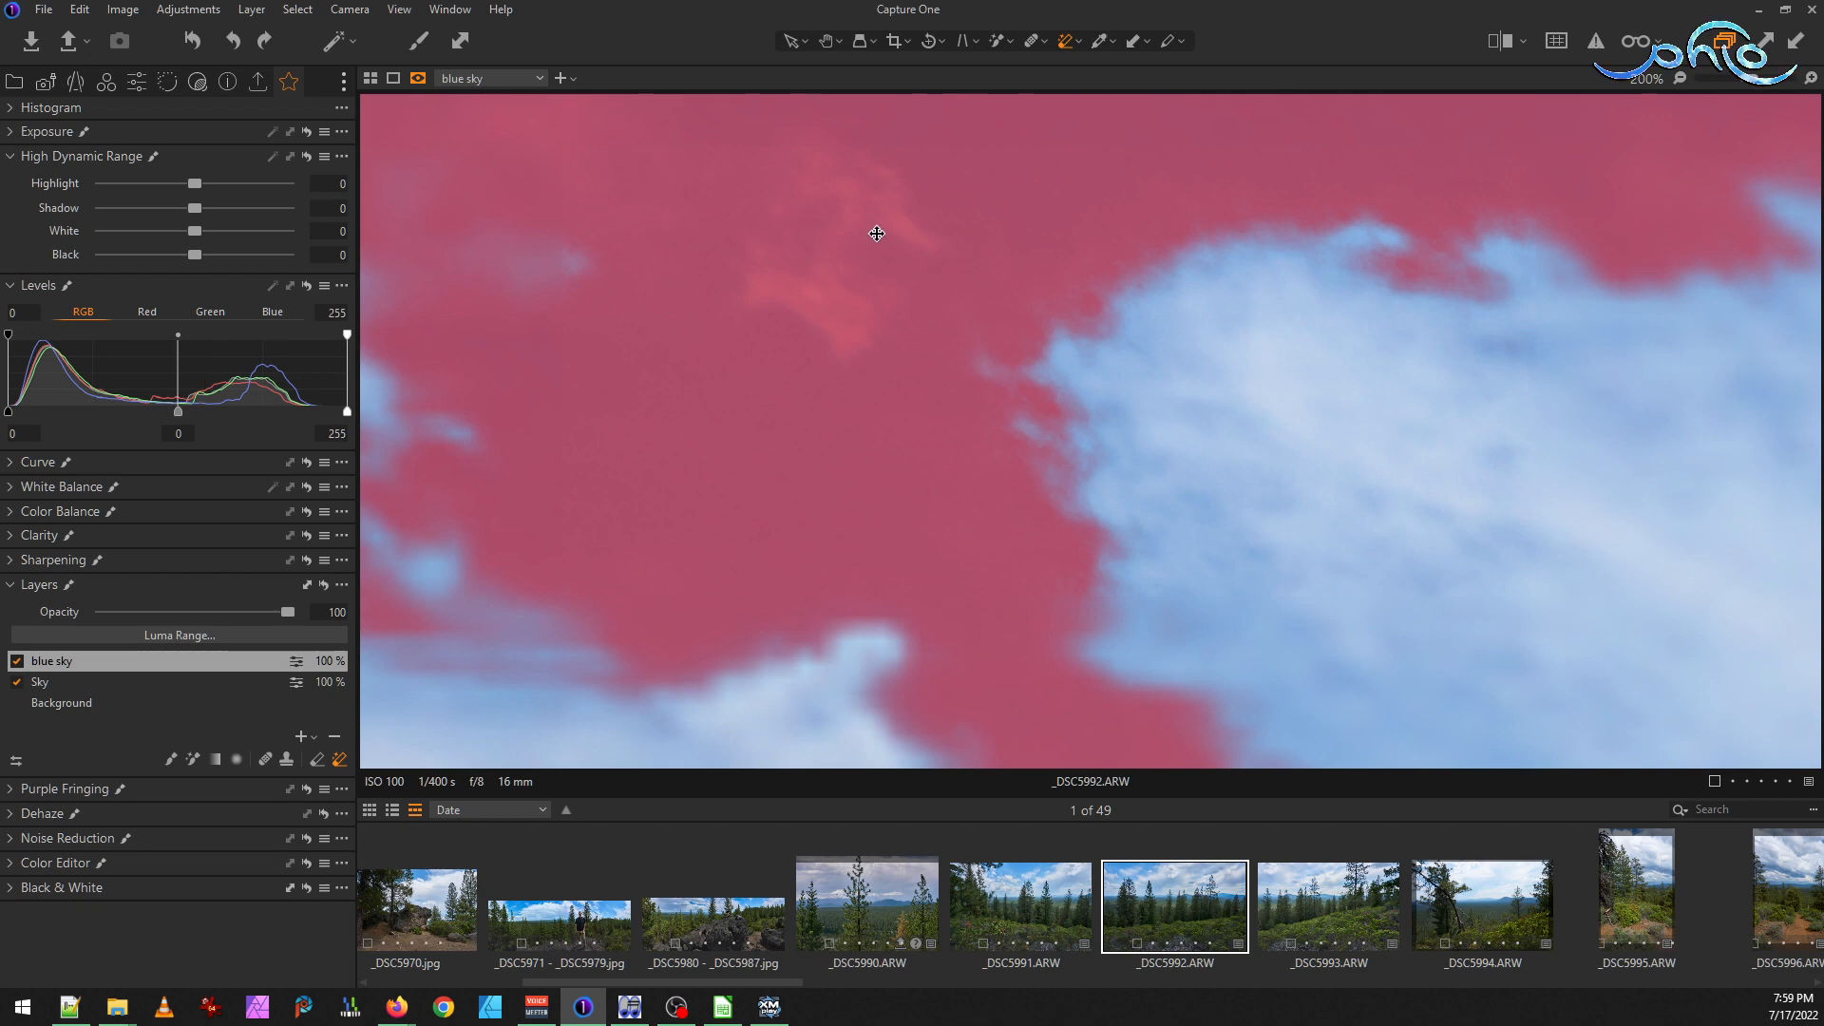
pyautogui.click(898, 218)
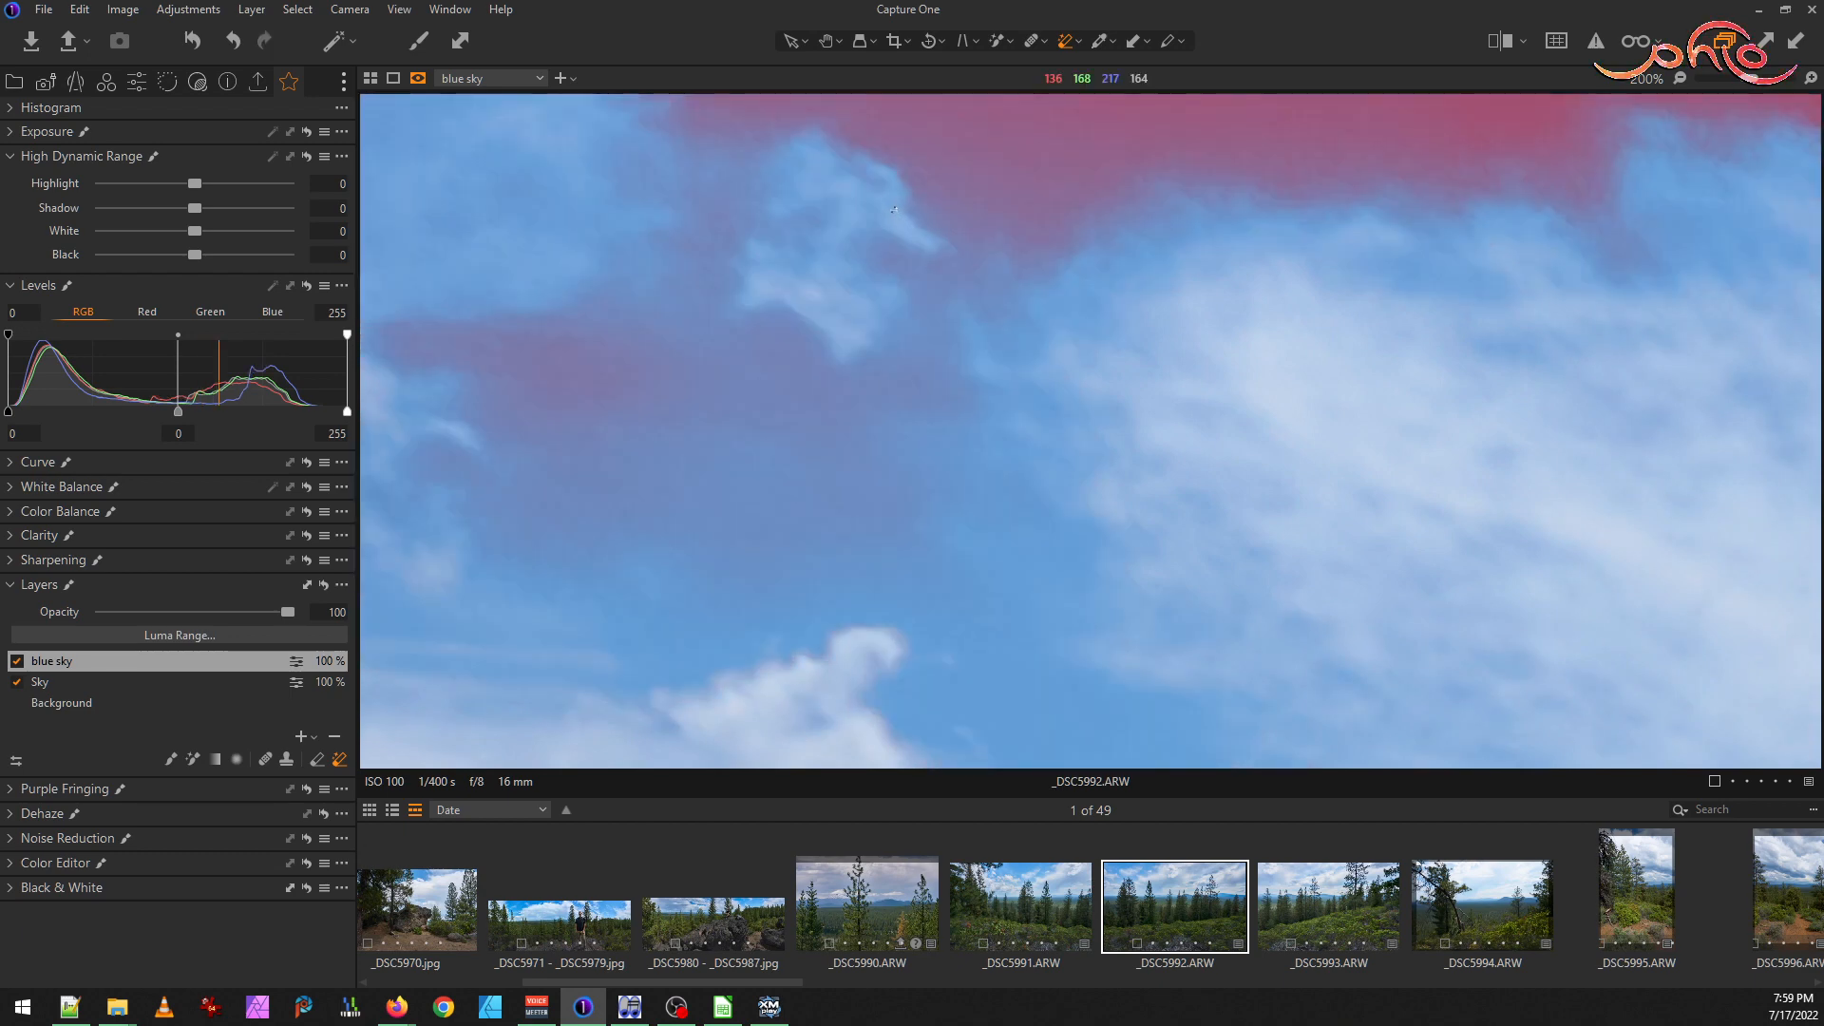
pyautogui.hotkey('ctrl', 'z')
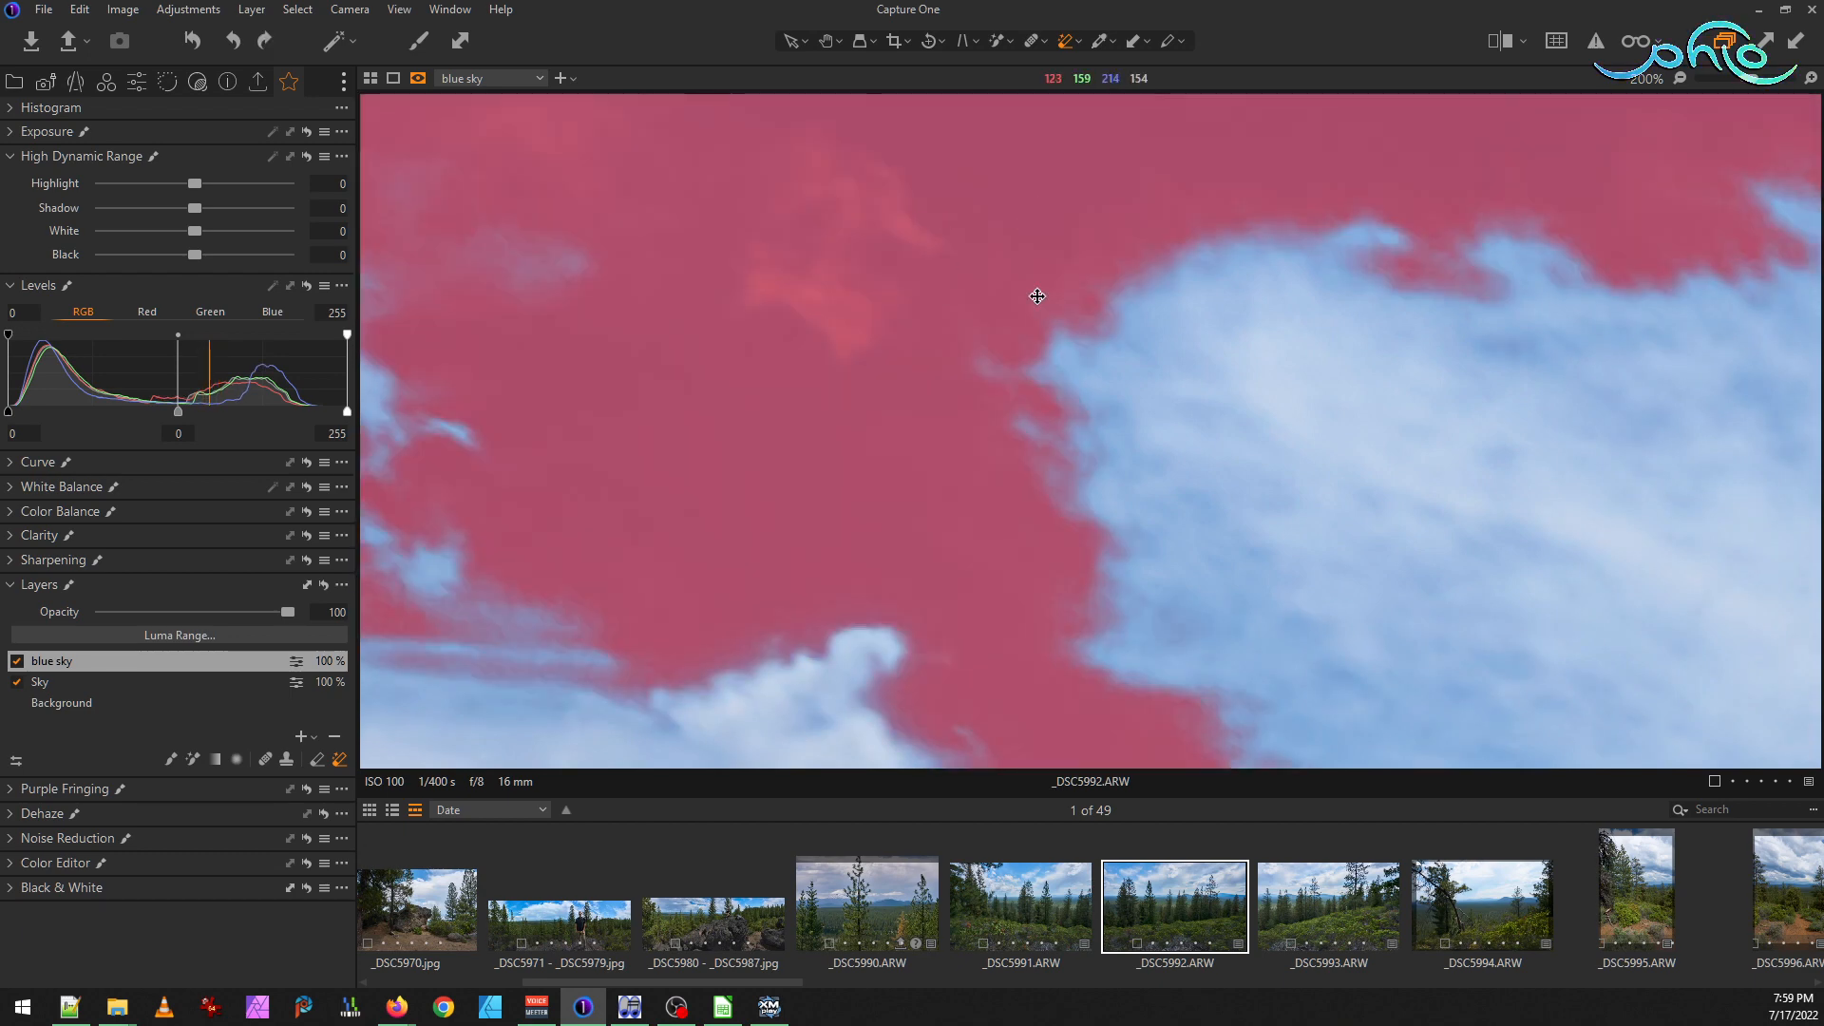
pyautogui.scroll(-2, 1036, 294)
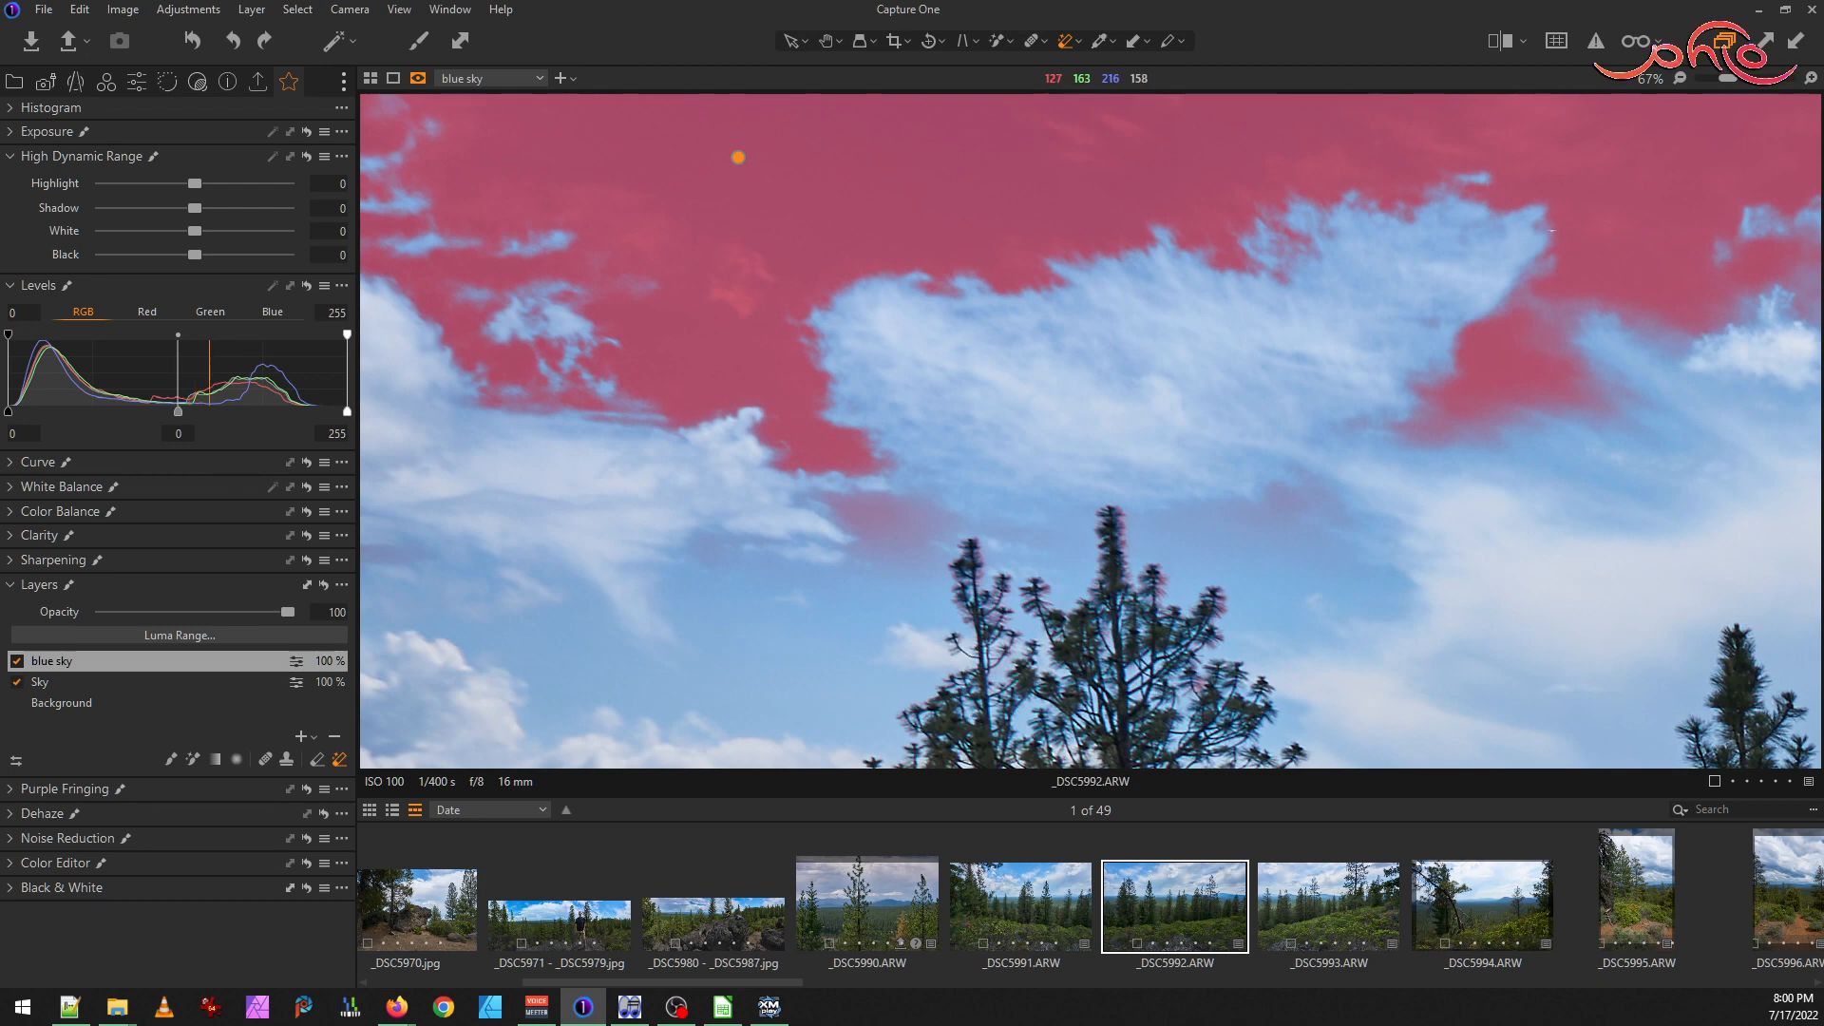
pyautogui.scroll(-2, 1254, 366)
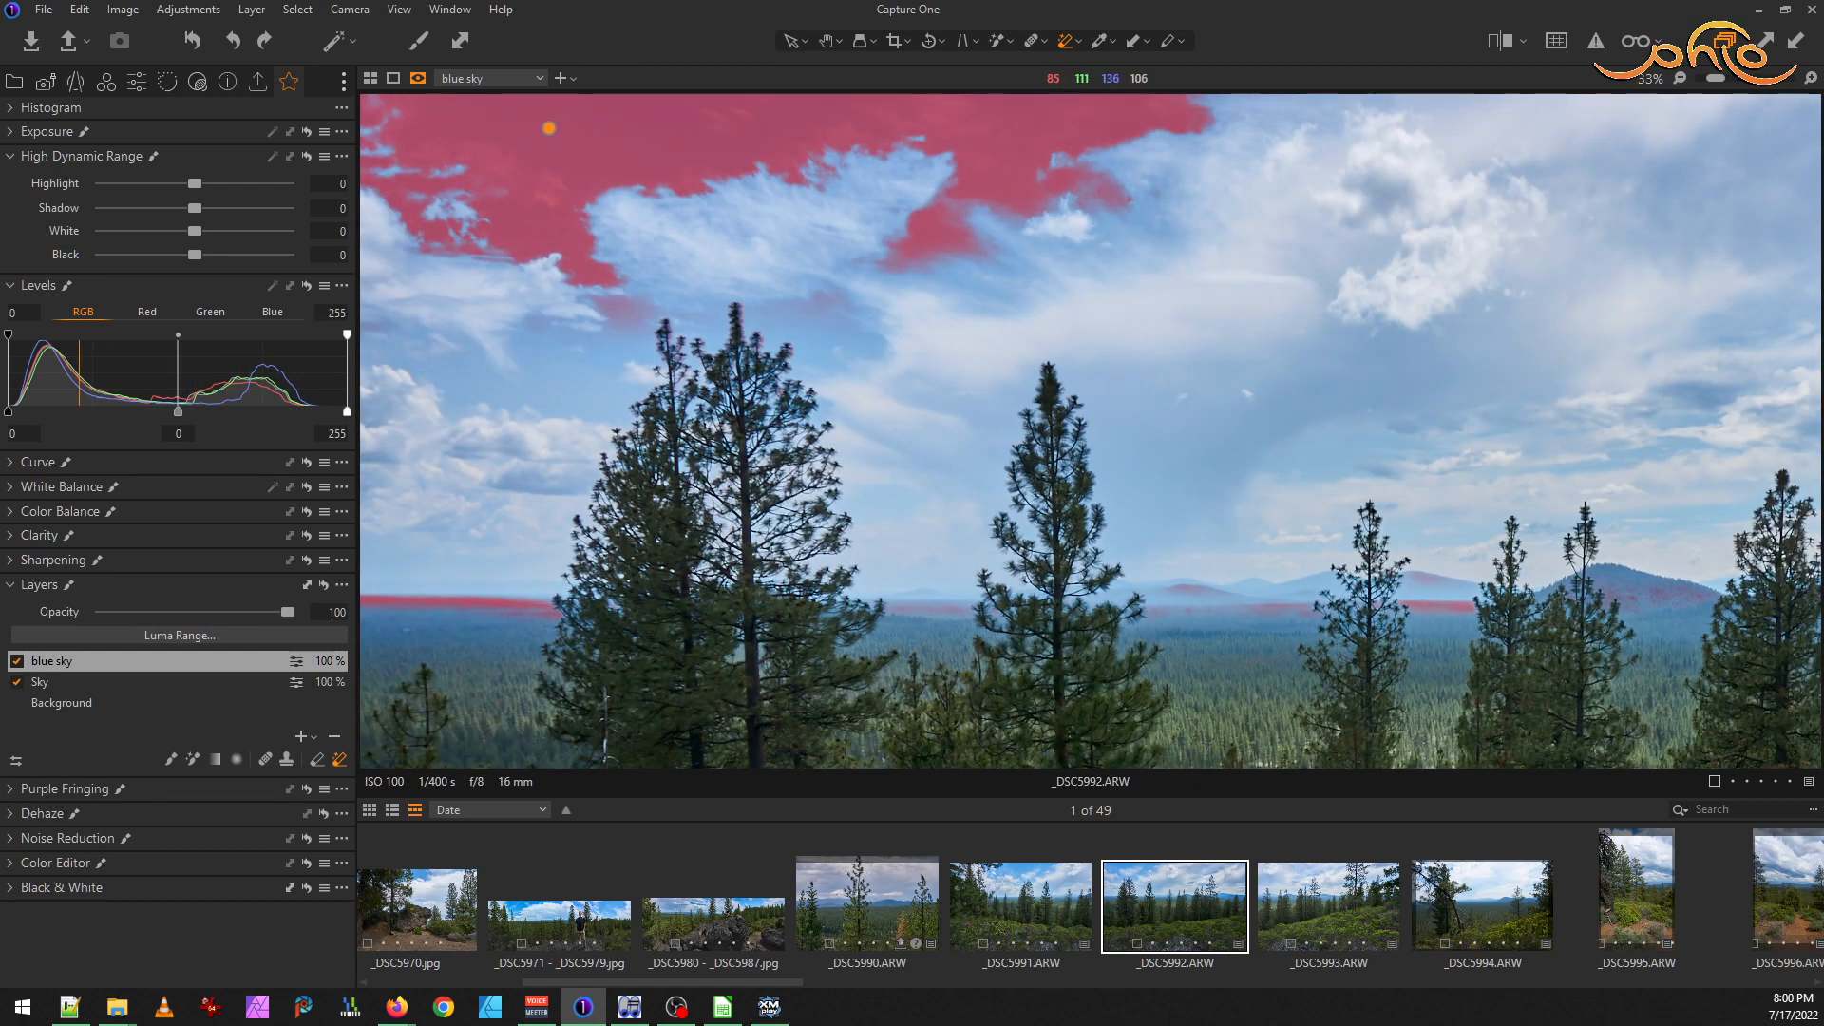
# Restore the erased parts of the "blue sky" mask above the tall pines with the Magic Brush
pyautogui.click(192, 760)
pyautogui.click(560, 368)
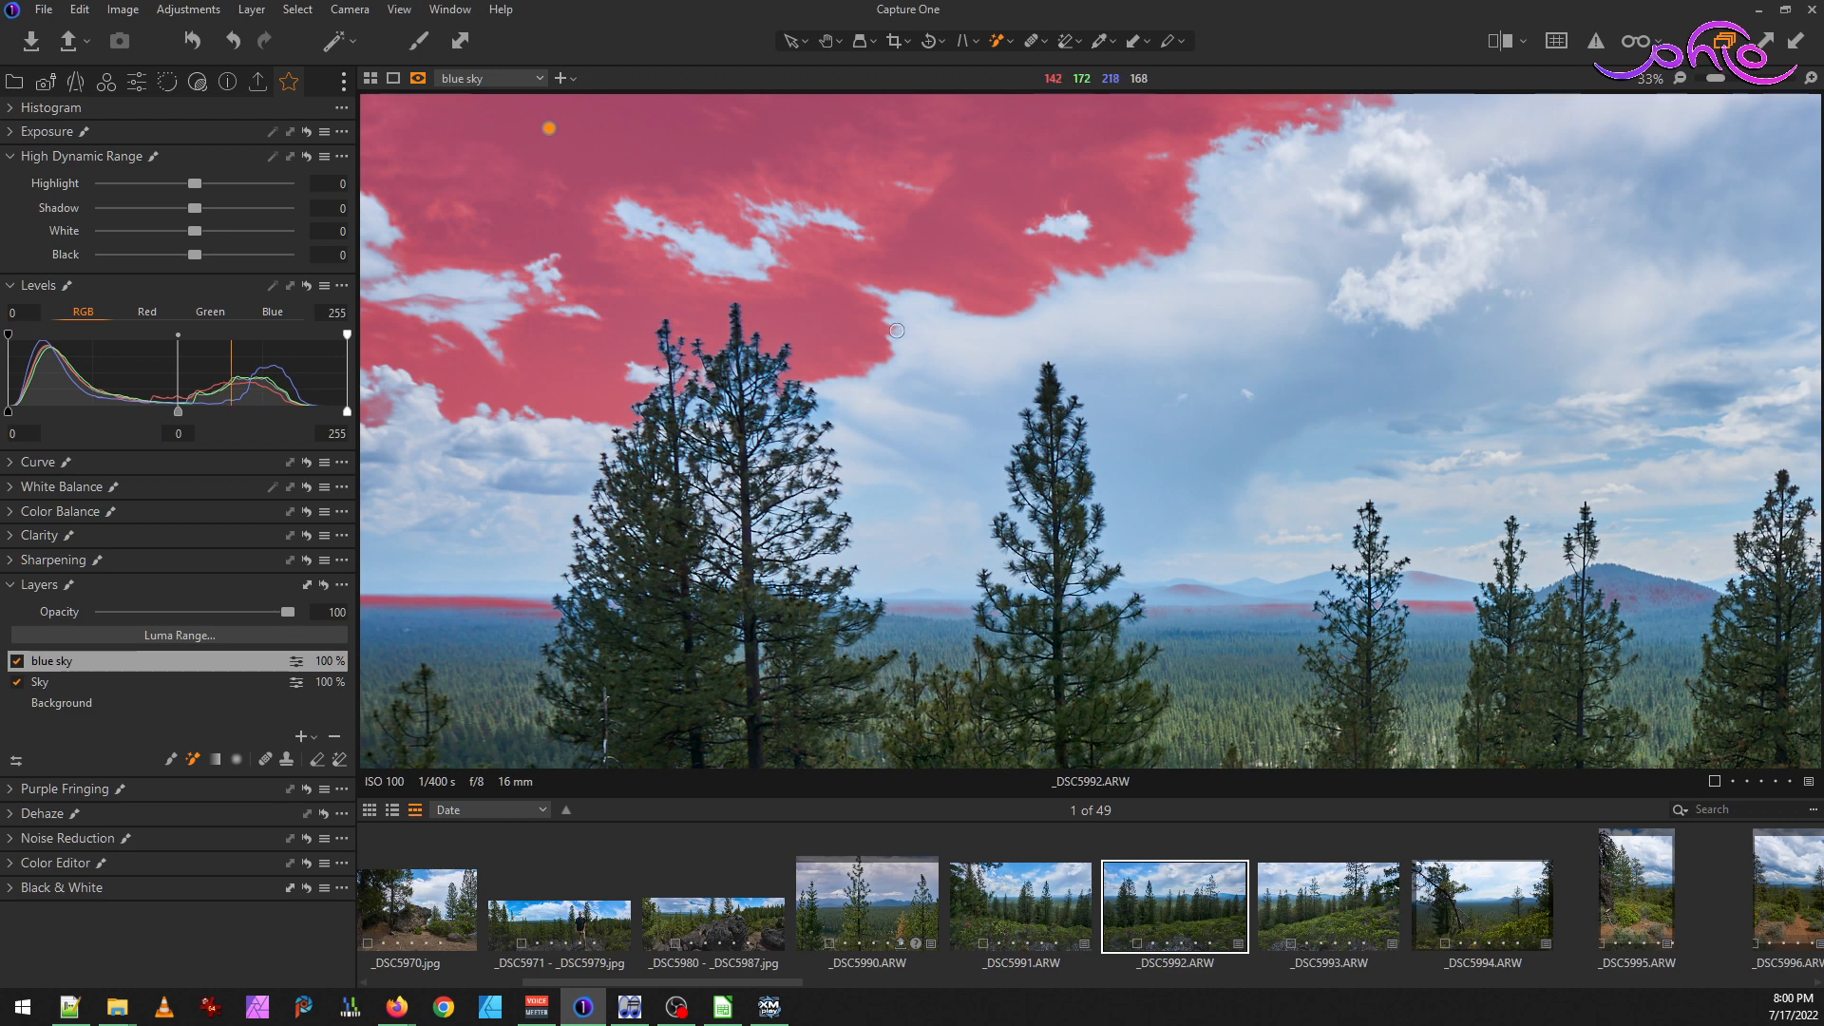
pyautogui.scroll(-2, 1034, 559)
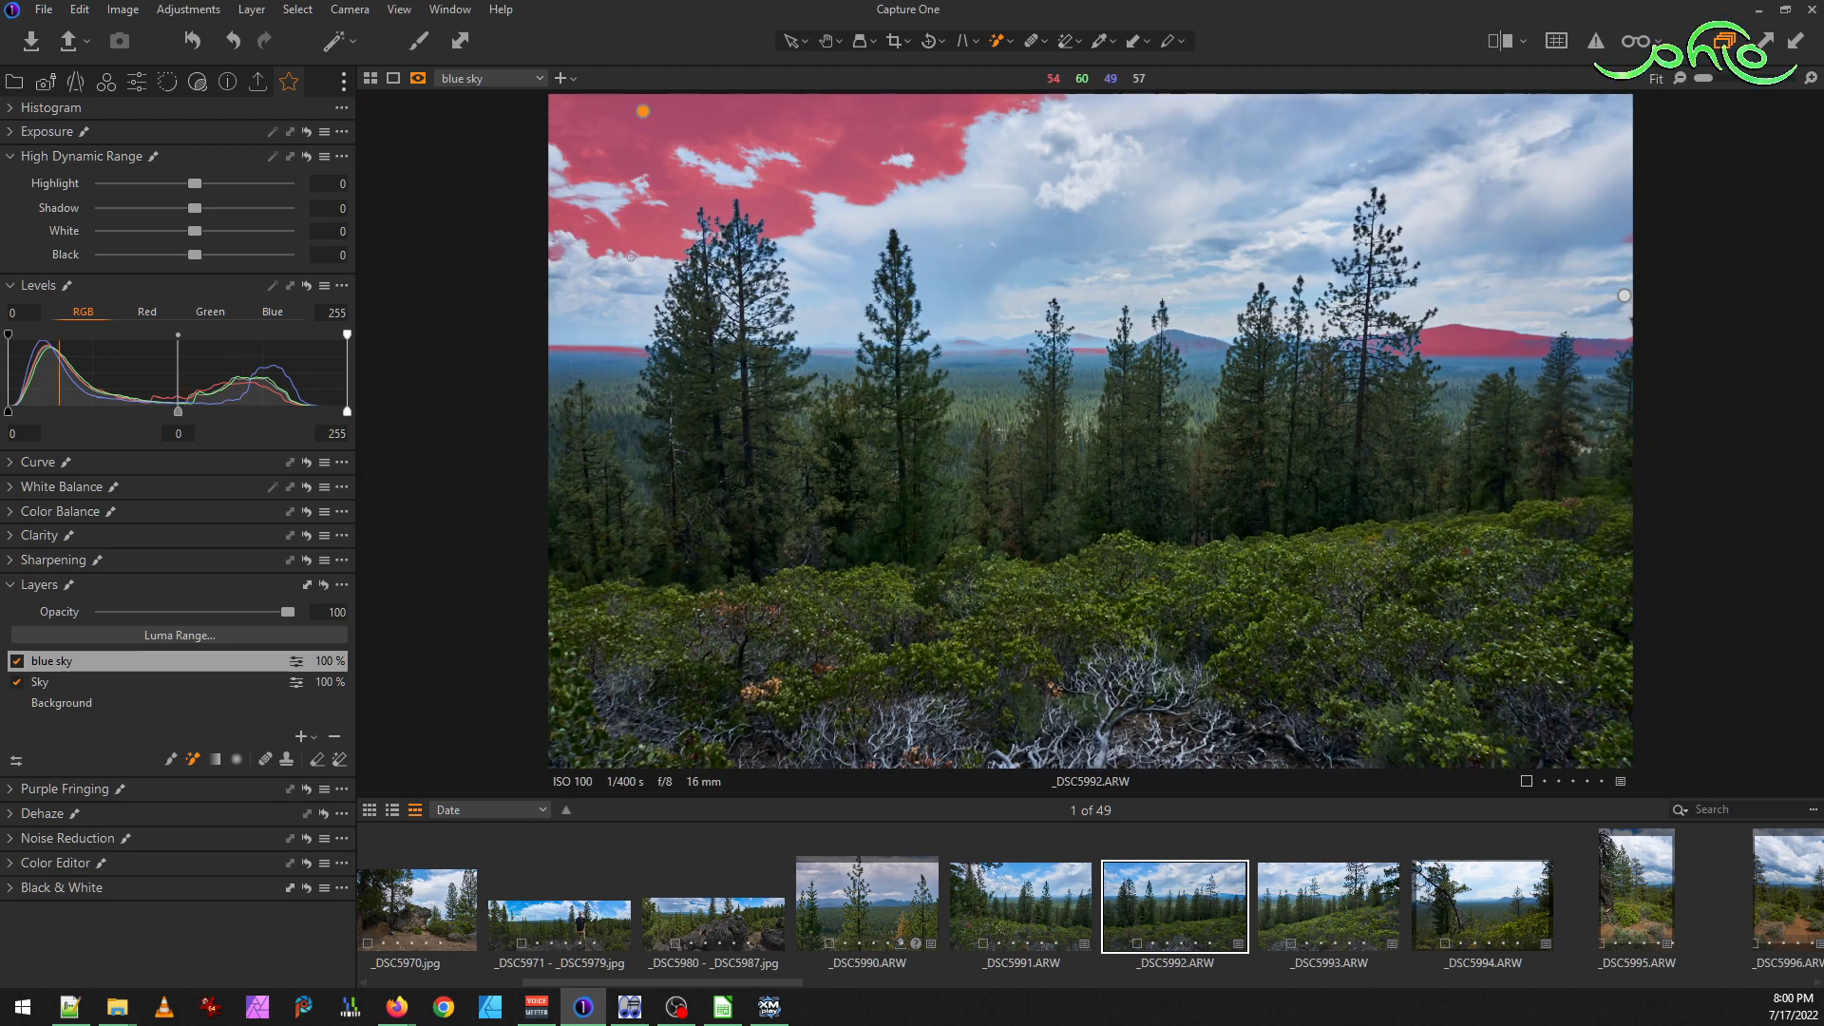
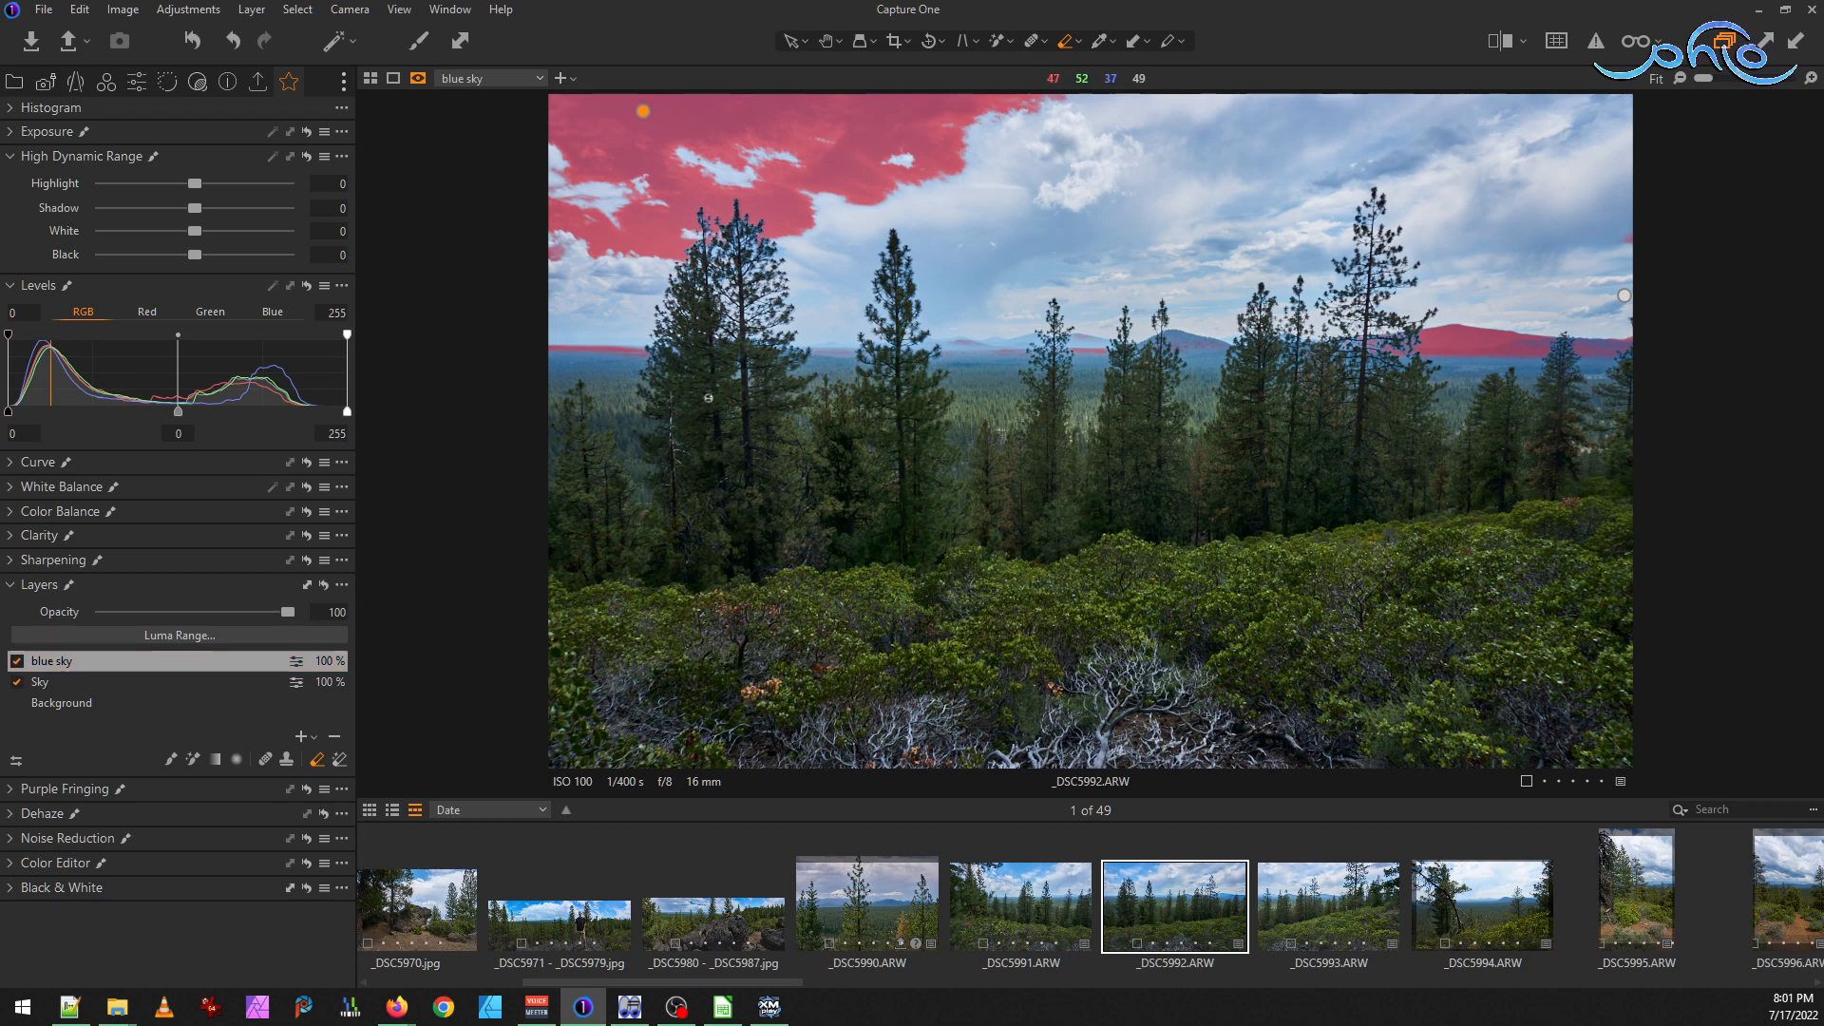
# Erase the "blue sky" mask from the distant hills along the entire horizon with a much larger eraser
pyautogui.moveTo(711, 399); pyautogui.dragTo(750, 398)
pyautogui.moveTo(577, 353)
pyautogui.mouseDown()
pyautogui.moveTo(827, 360)
pyautogui.moveTo(1029, 332)
pyautogui.moveTo(1493, 315)
pyautogui.moveTo(1649, 345)
pyautogui.mouseUp()
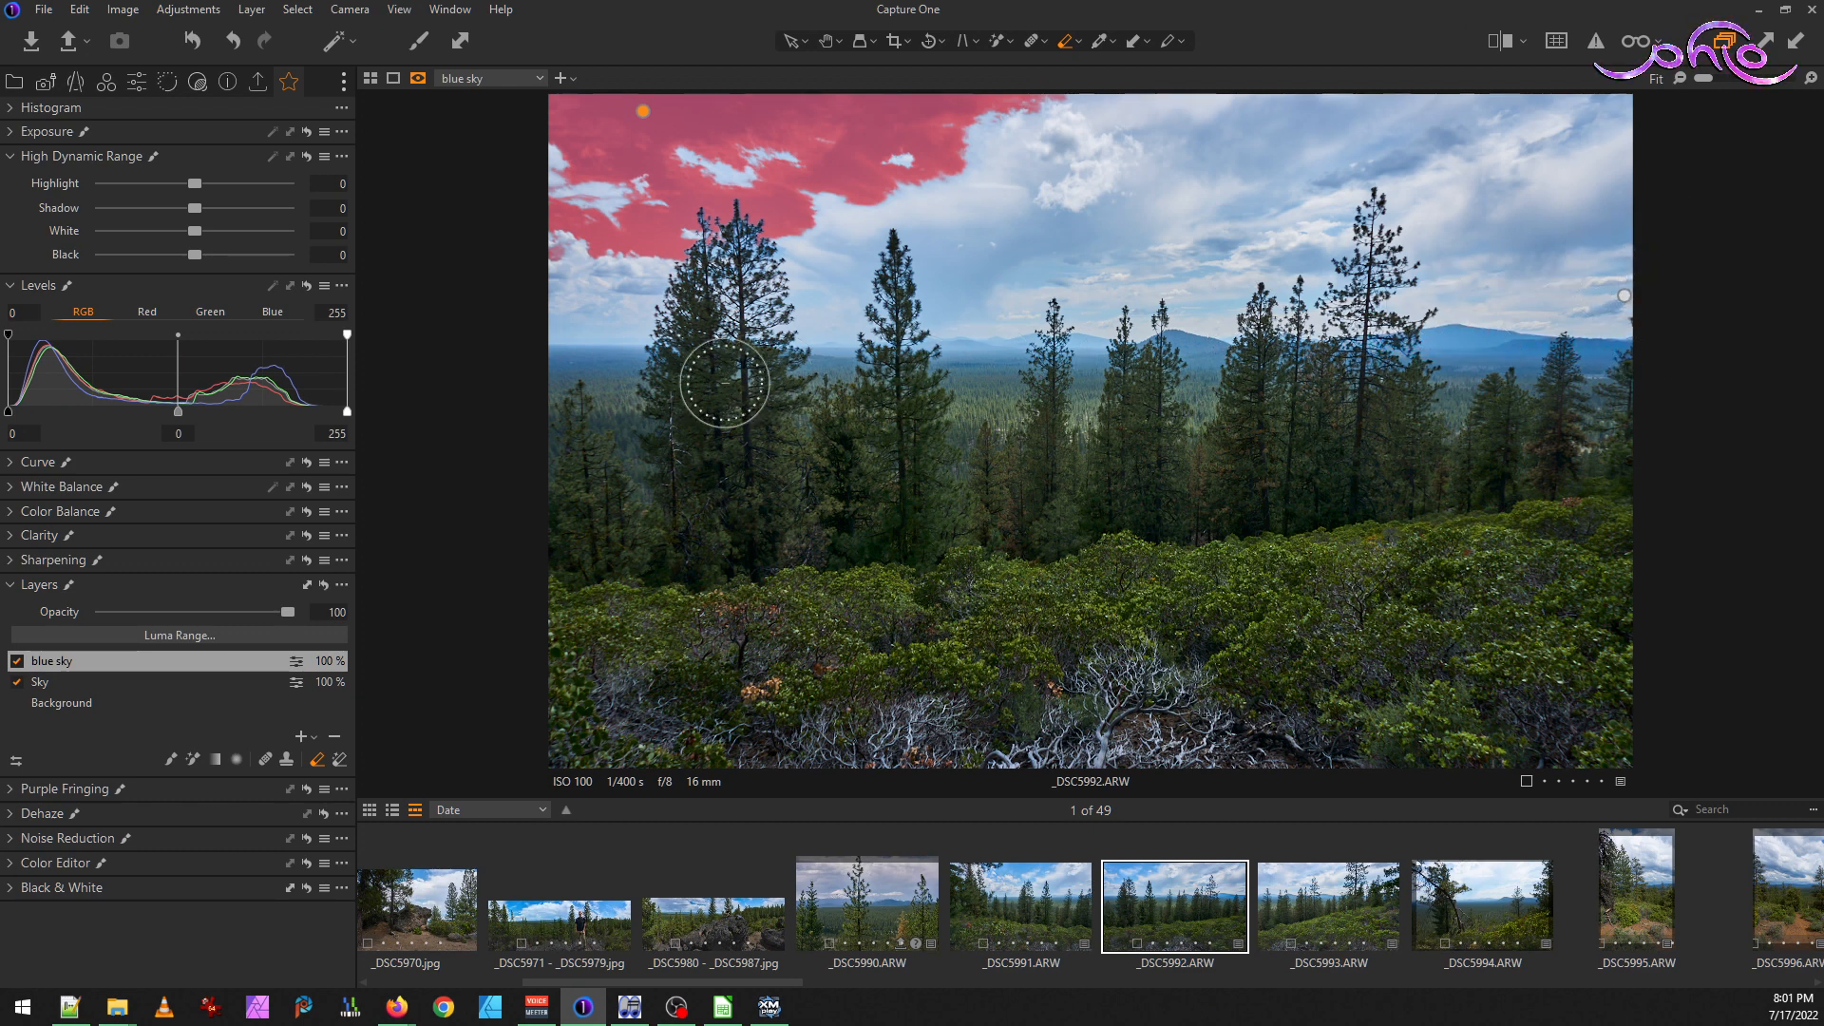
# Refine the "blue sky" layer's mask with a radius of 300
pyautogui.rightClick(65, 664)
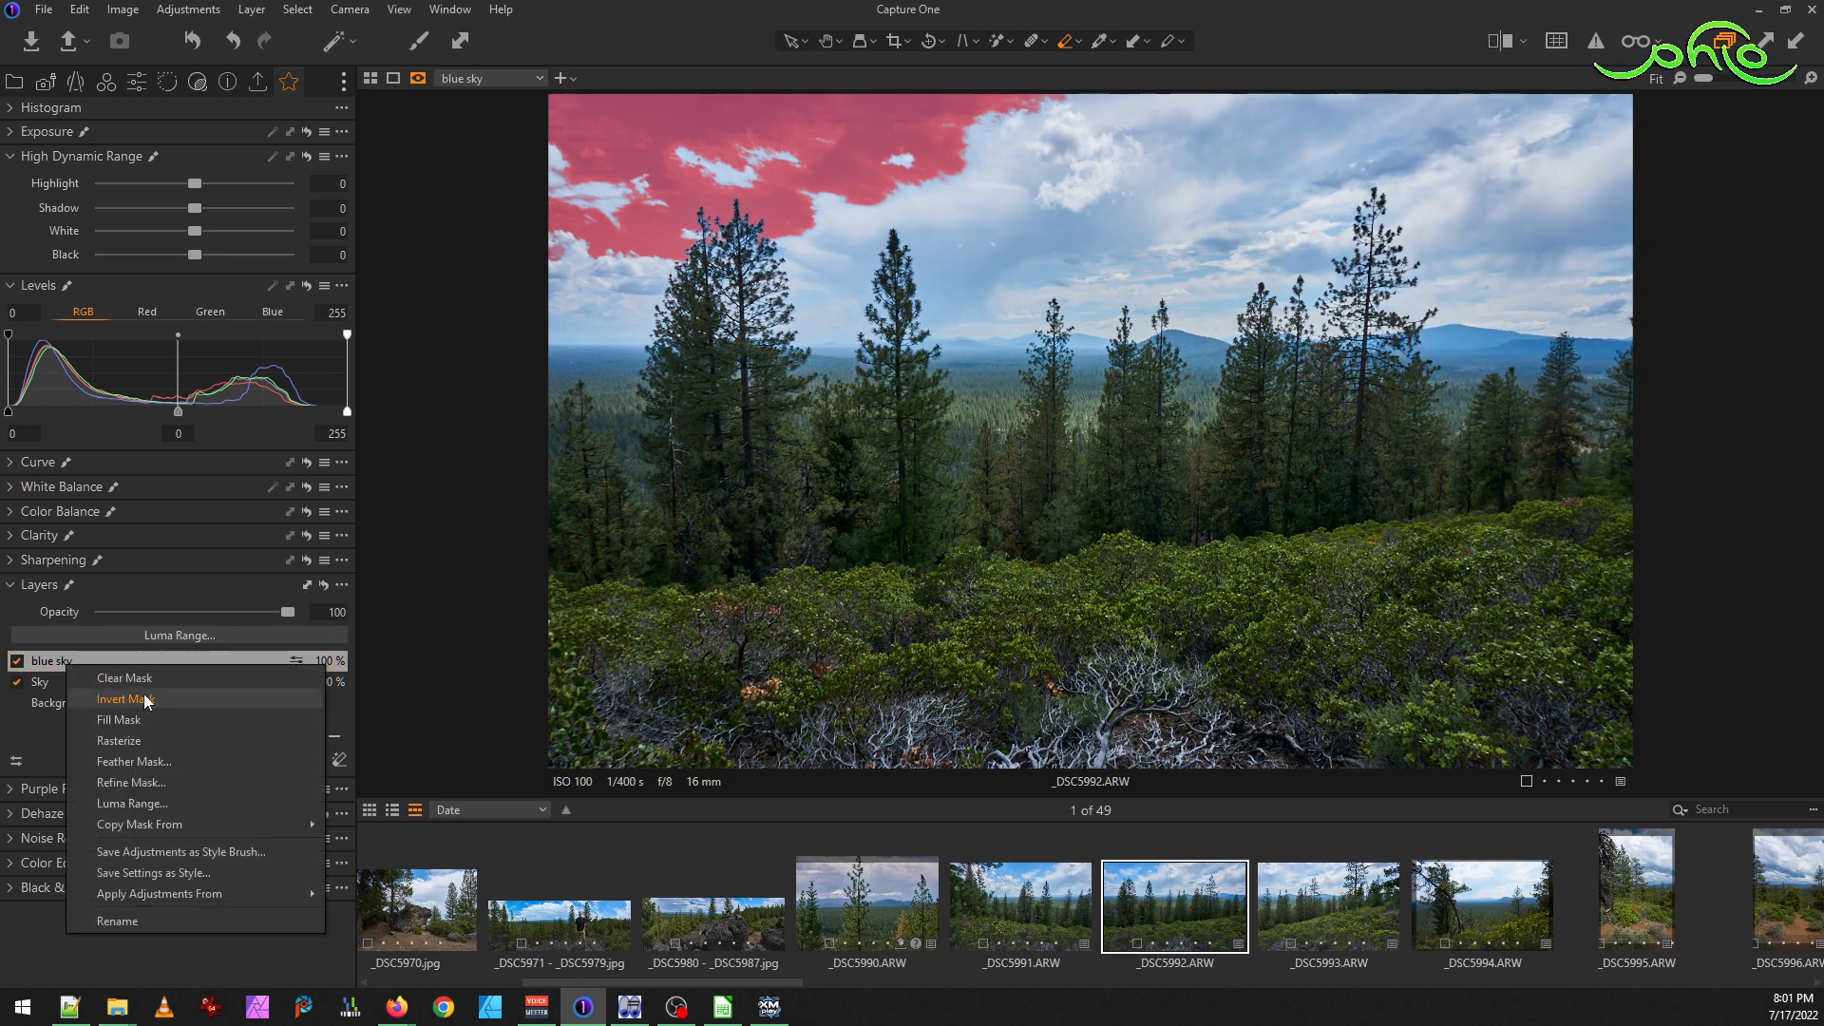
pyautogui.click(162, 781)
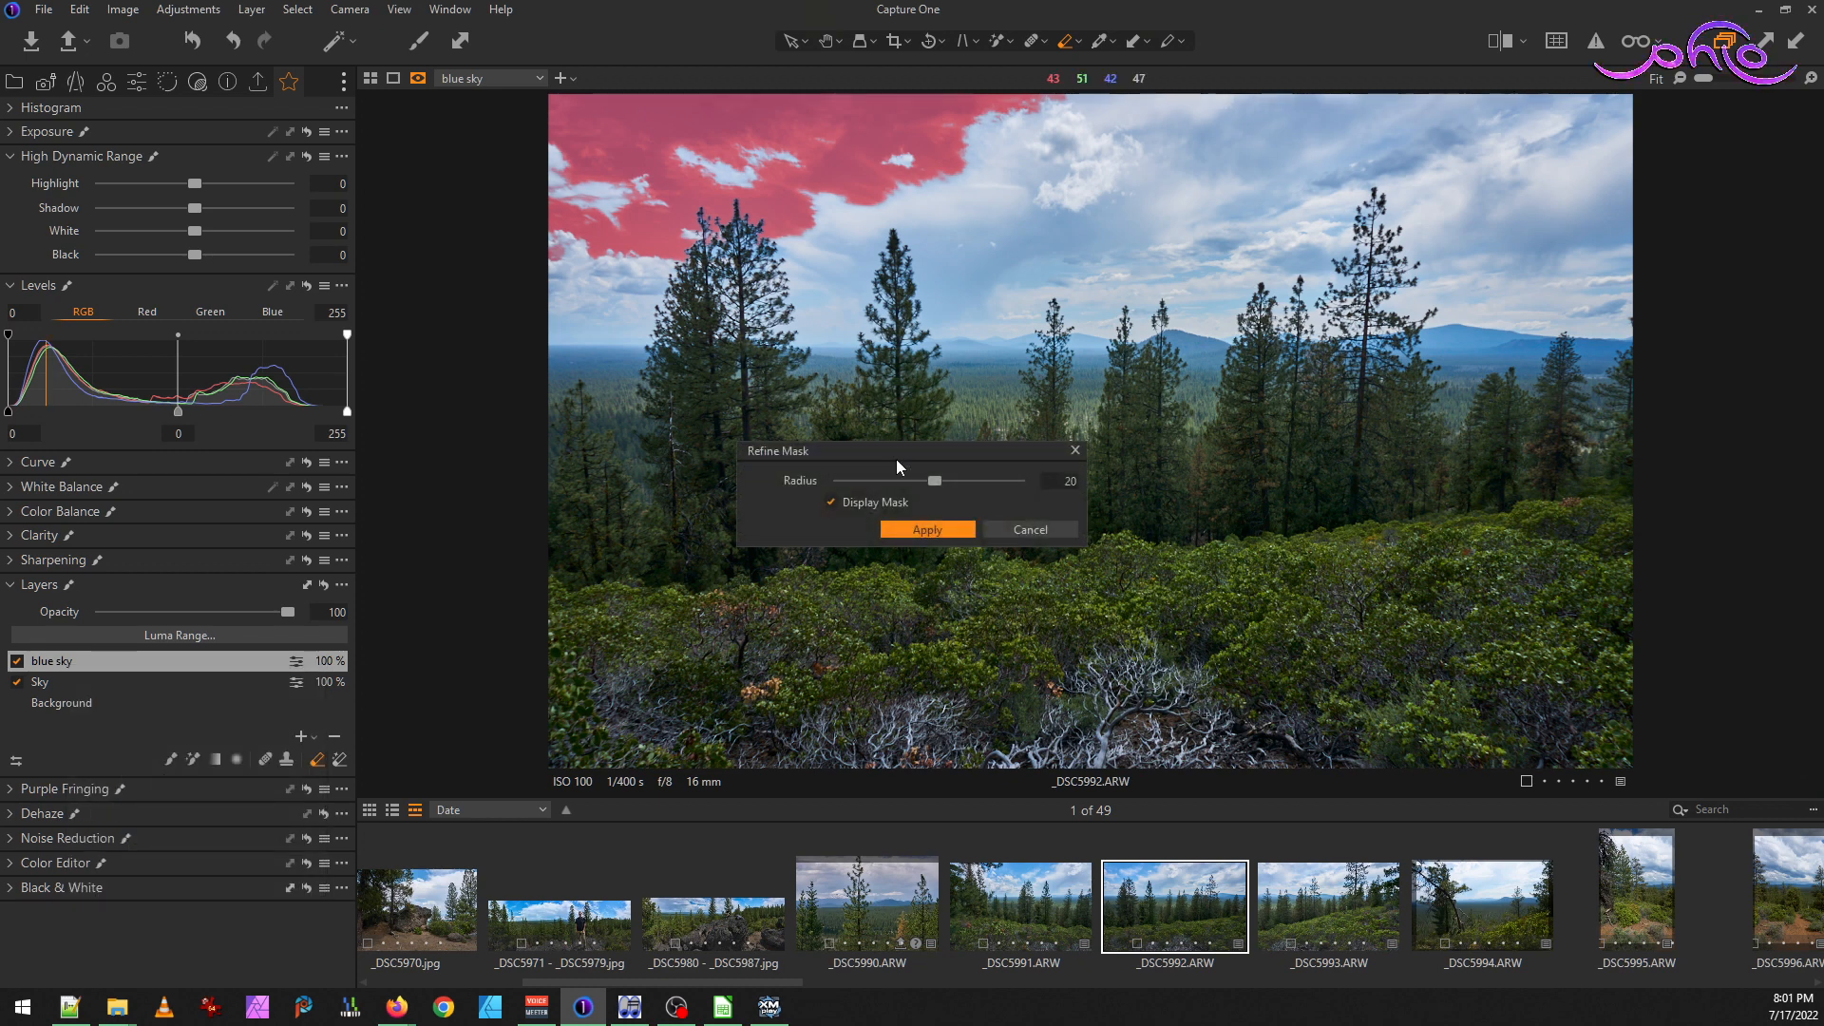
pyautogui.moveTo(936, 480); pyautogui.dragTo(1052, 477)
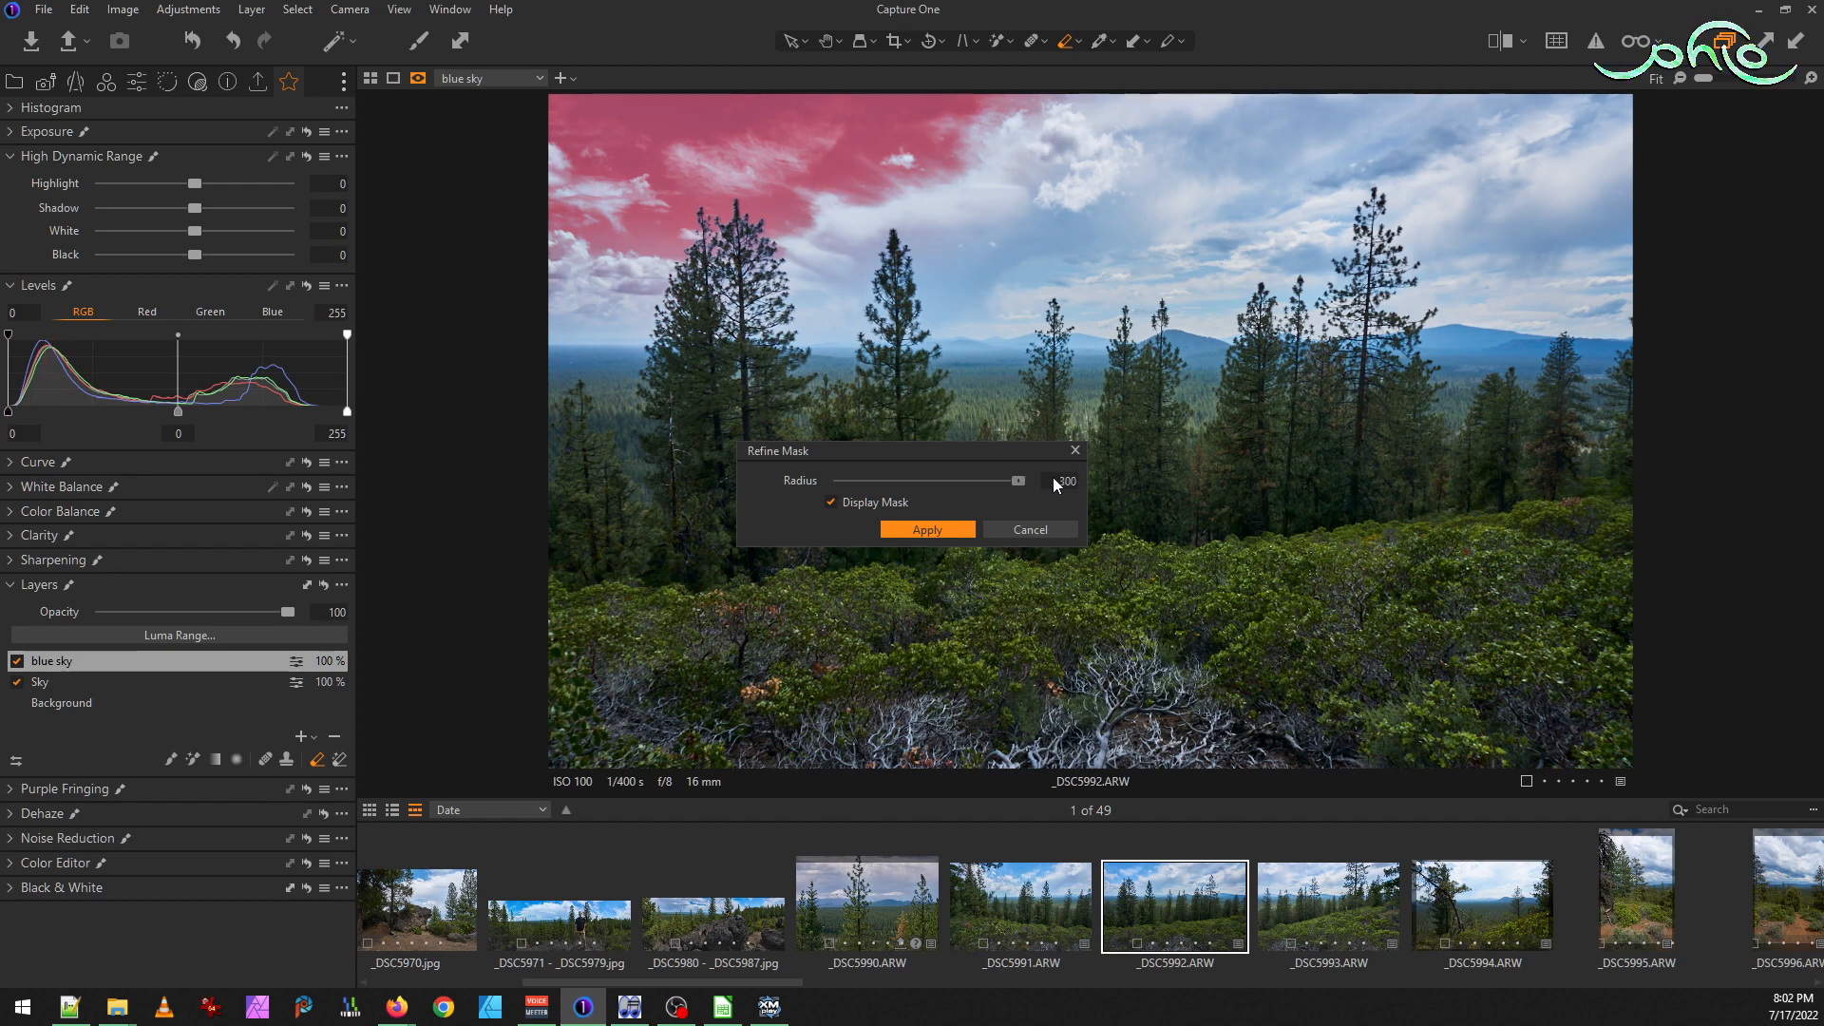
pyautogui.click(948, 532)
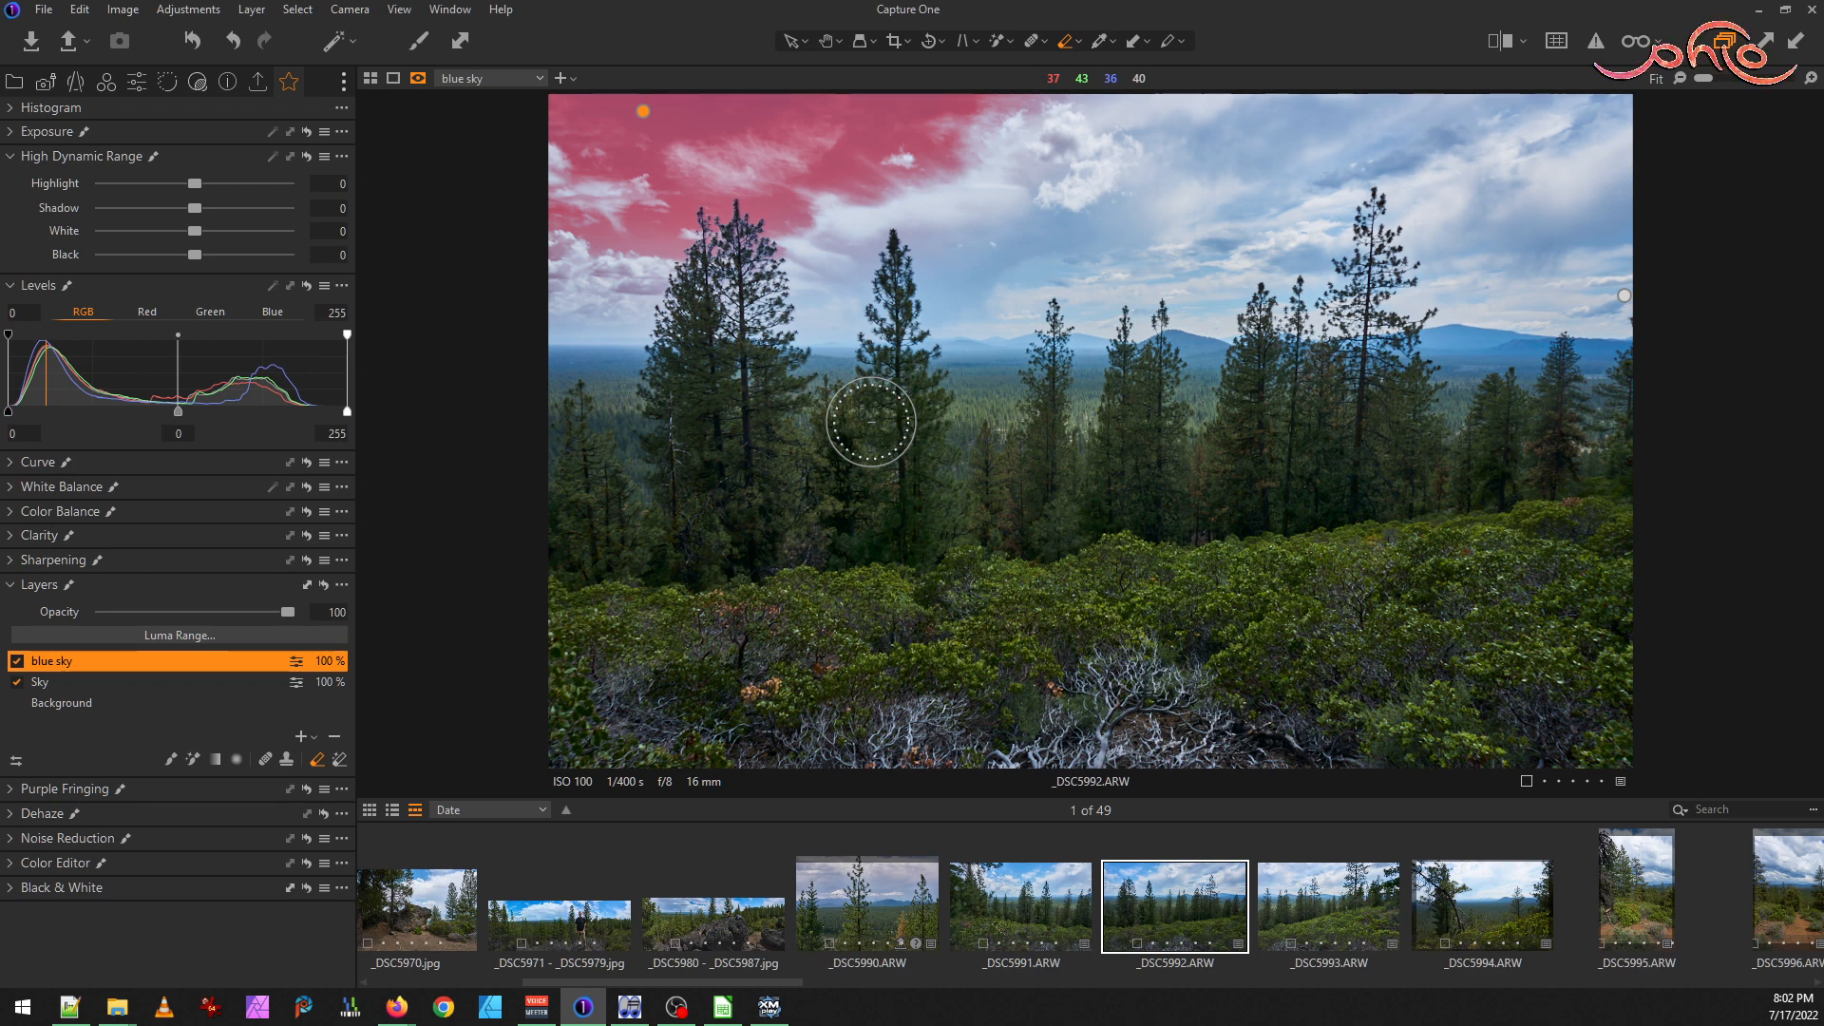
# Hide the mask overlay and examine the small patches of blue between the clouds above the central hills
pyautogui.press('m')
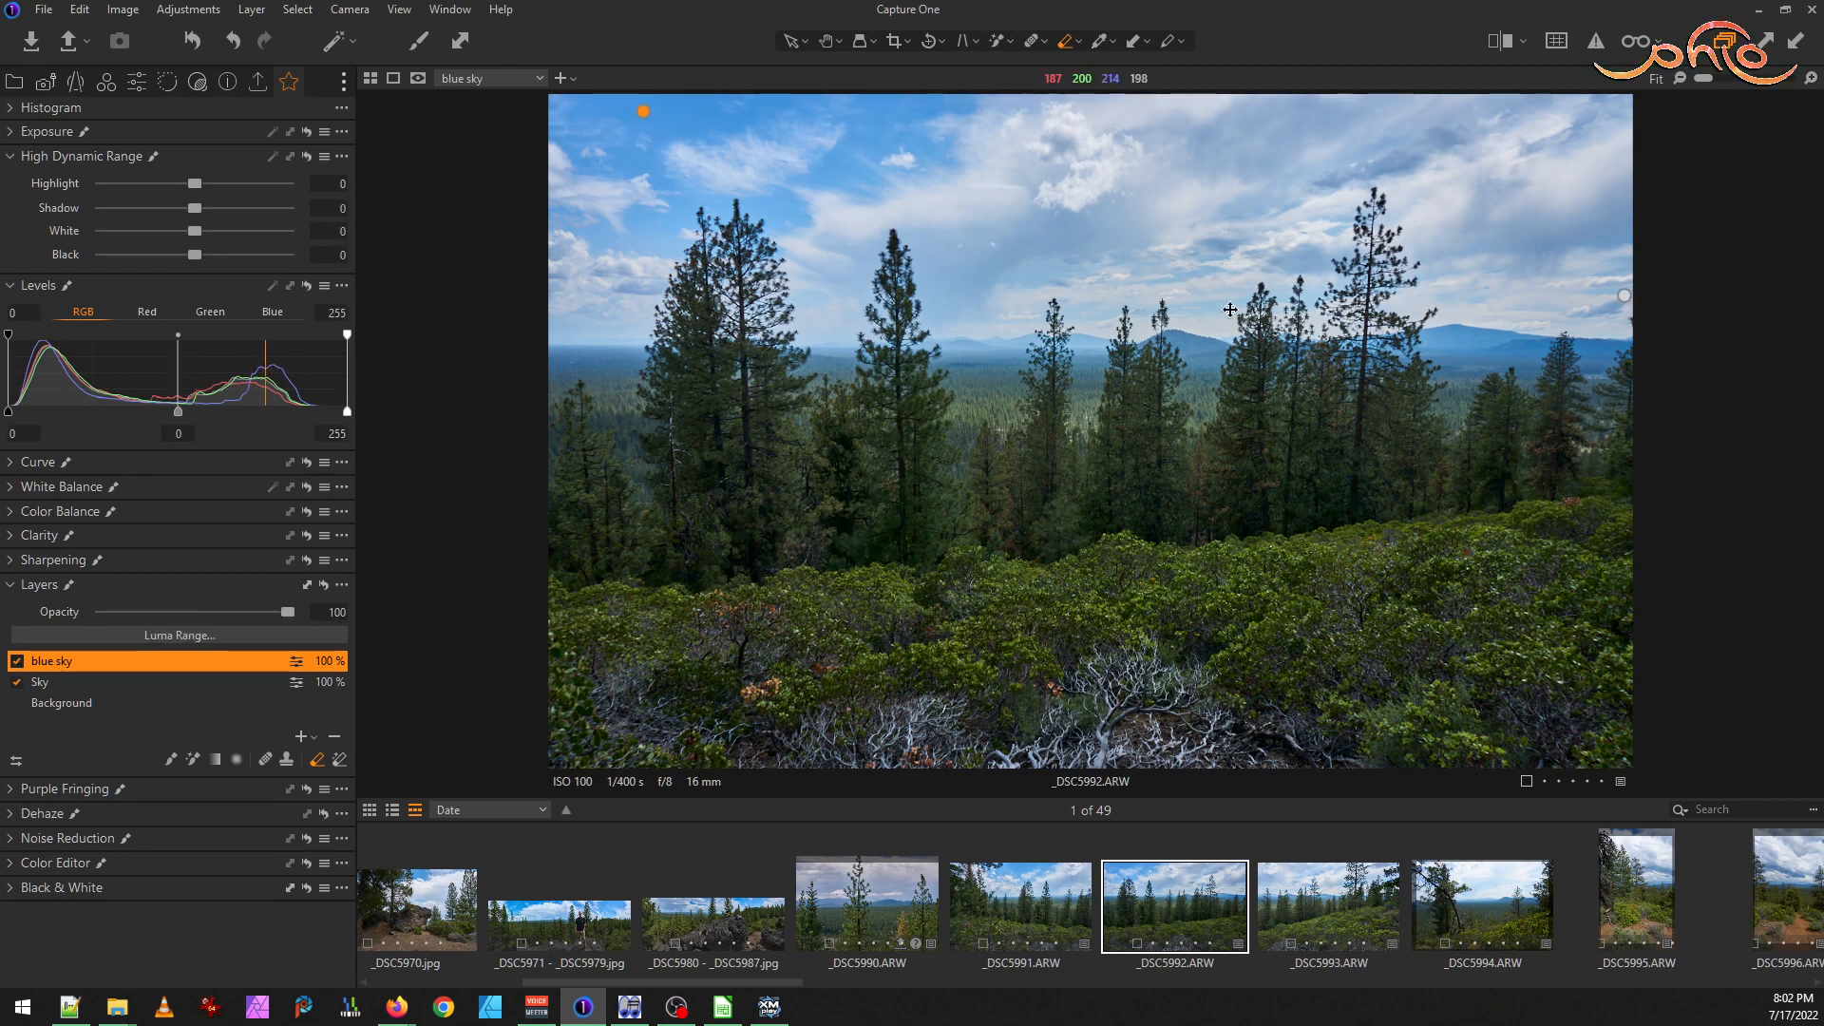
pyautogui.scroll(5, 1238, 301)
pyautogui.scroll(-2, 1237, 294)
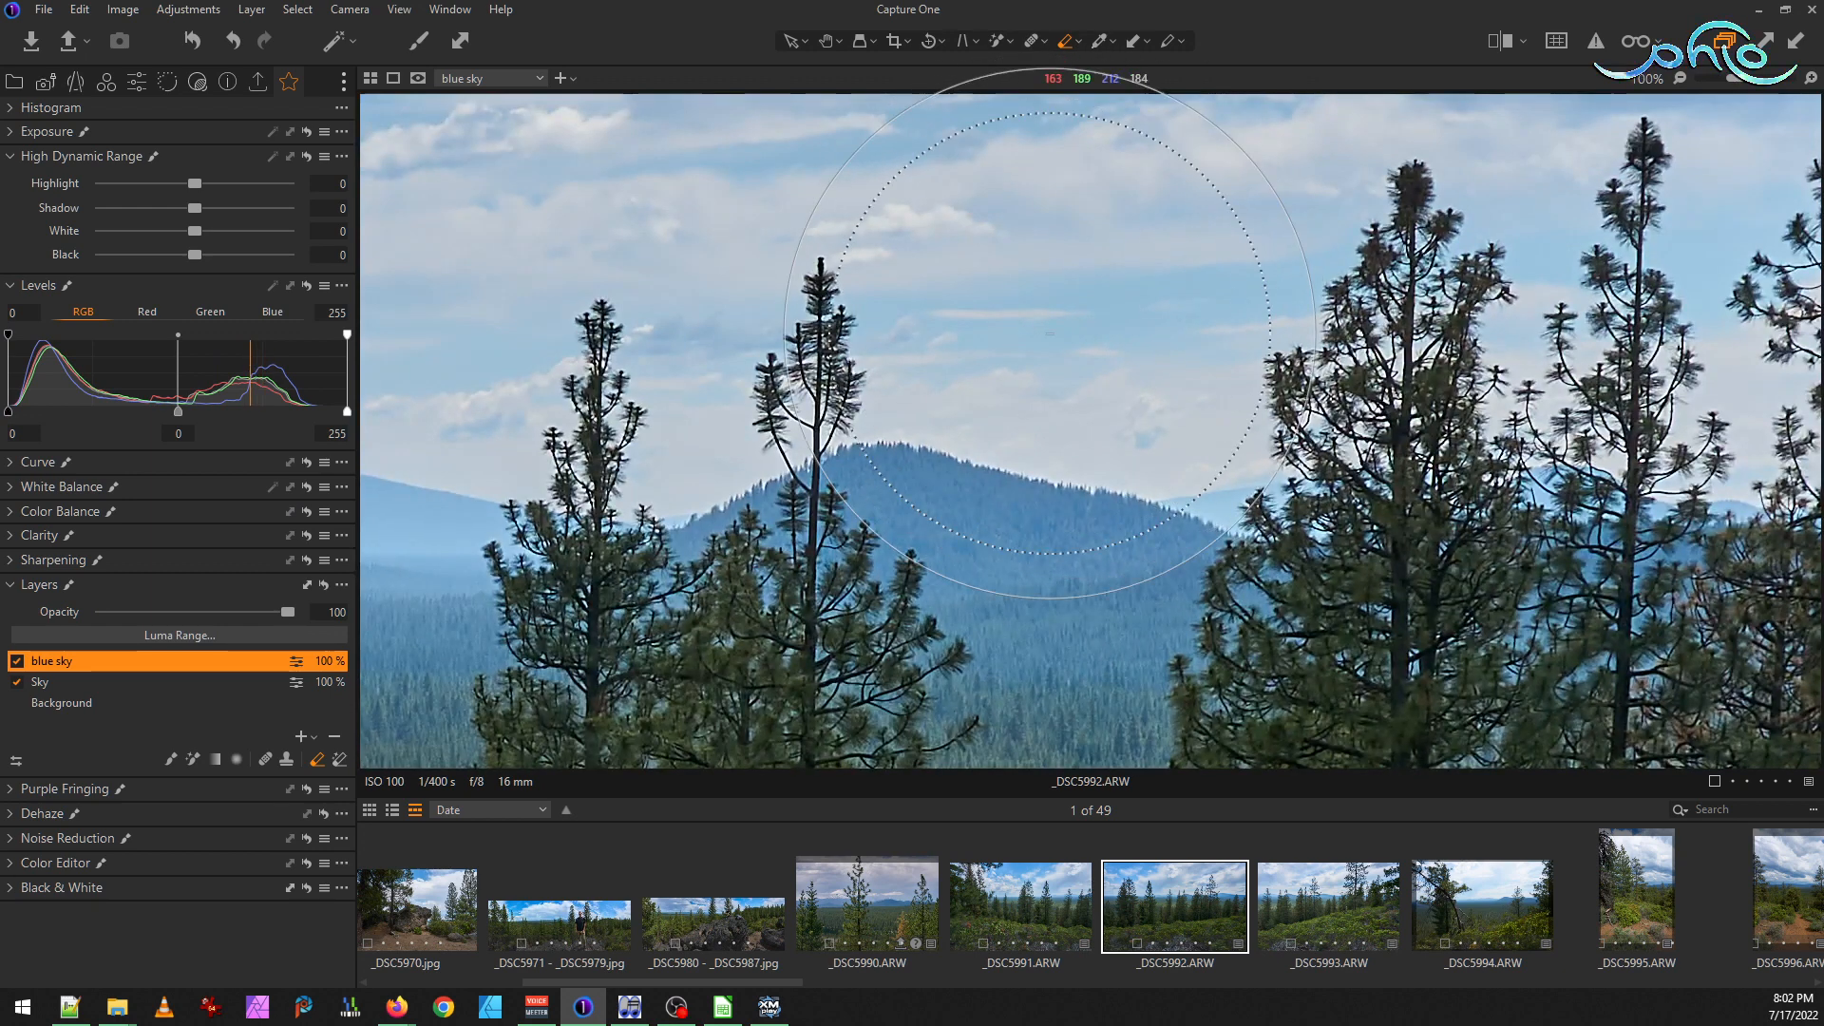
pyautogui.scroll(-2, 1060, 335)
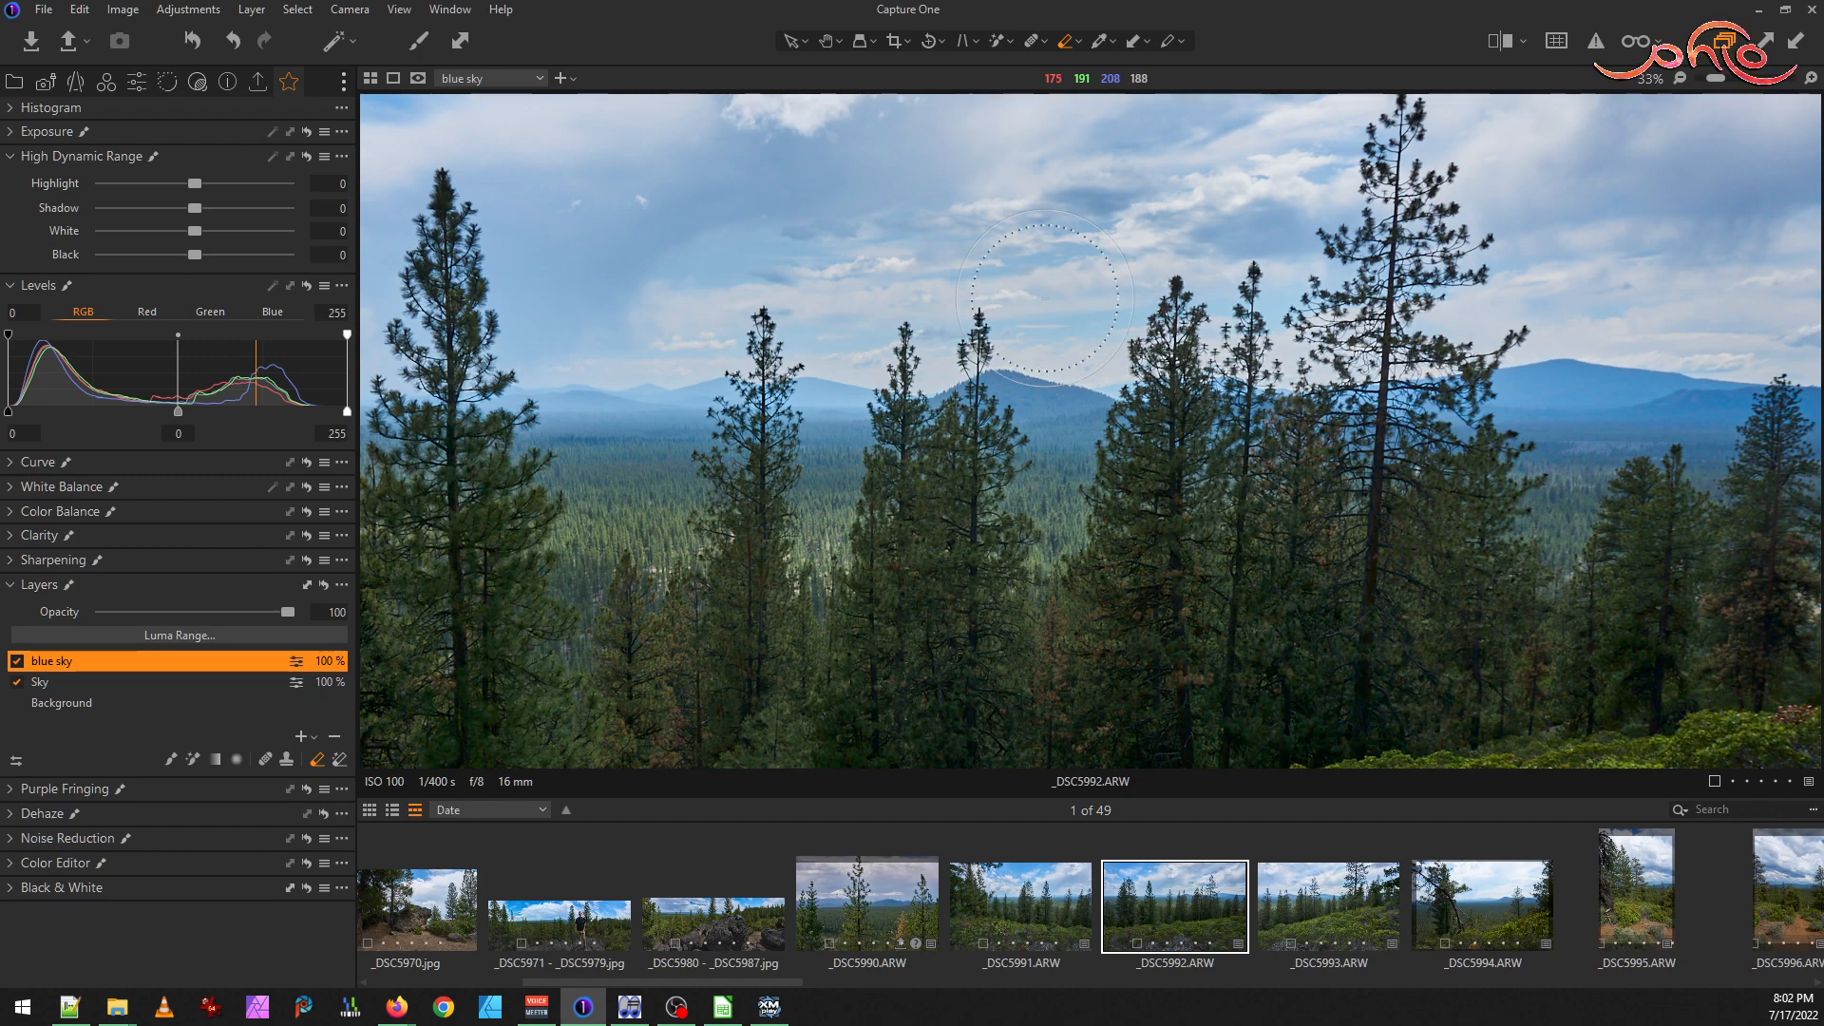
pyautogui.scroll(-3, 1042, 297)
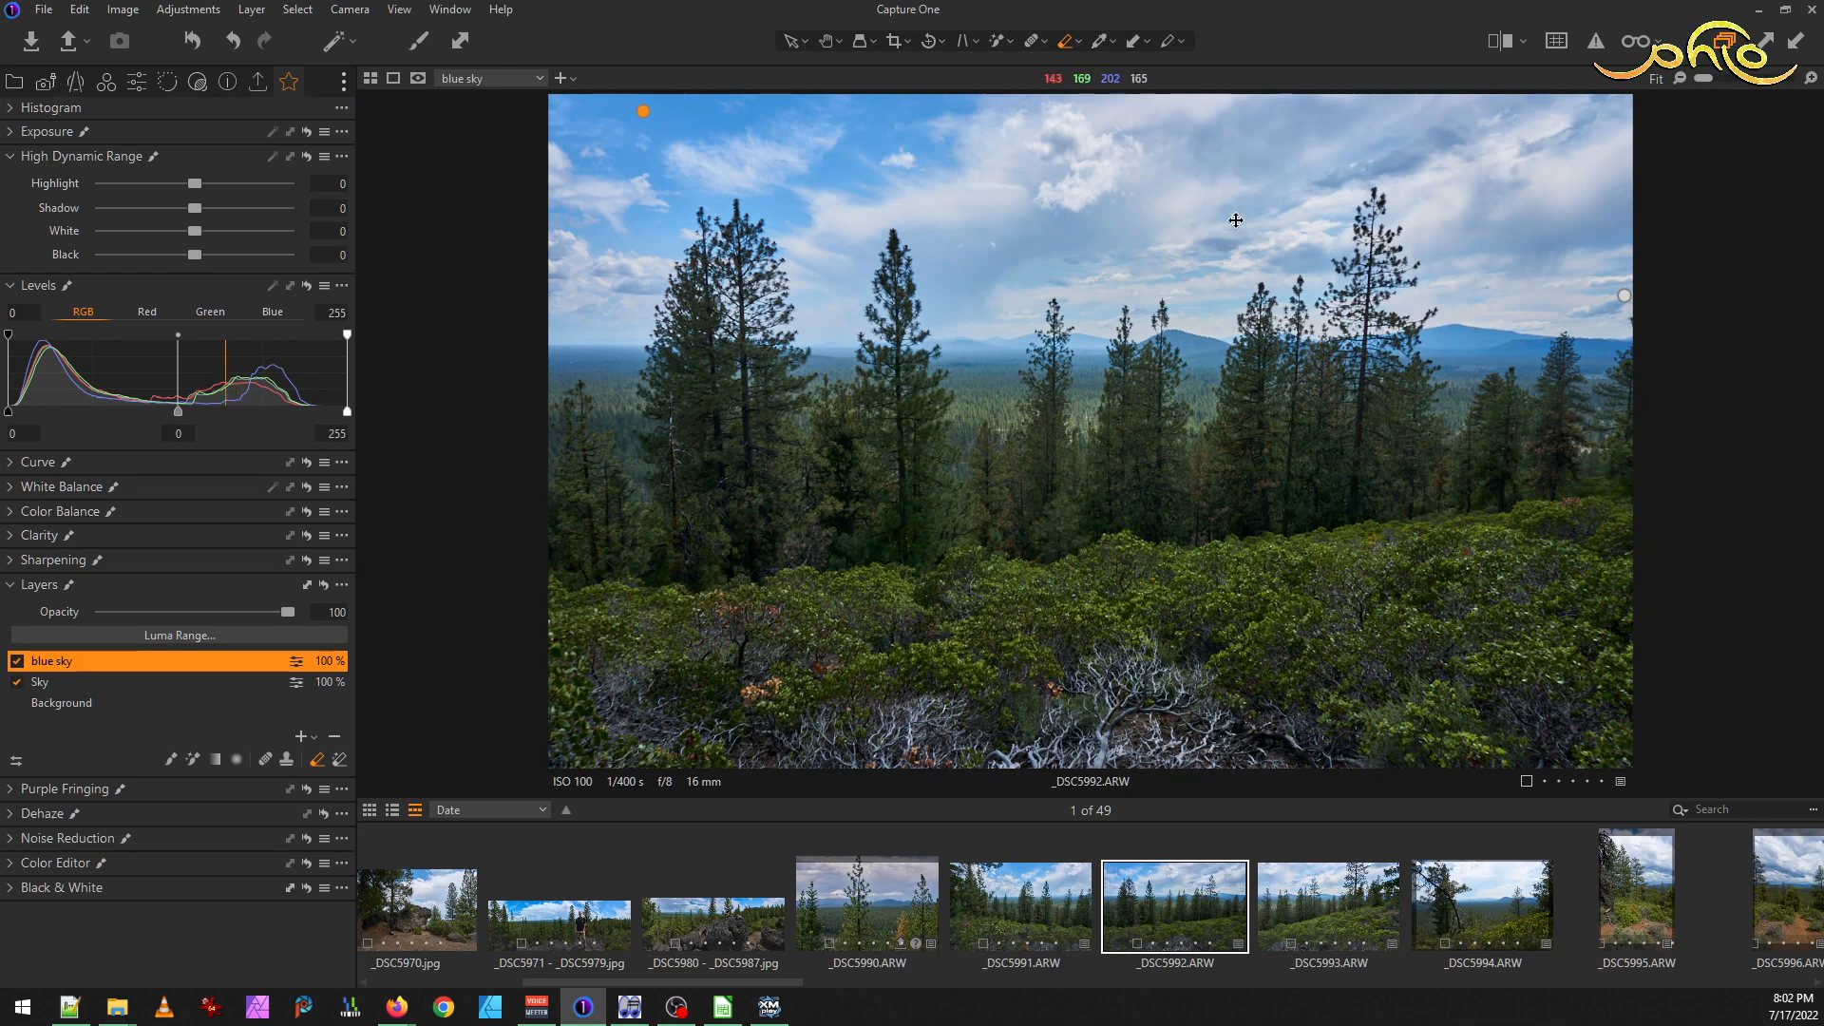
pyautogui.scroll(2, 1173, 310)
pyautogui.scroll(3, 1173, 310)
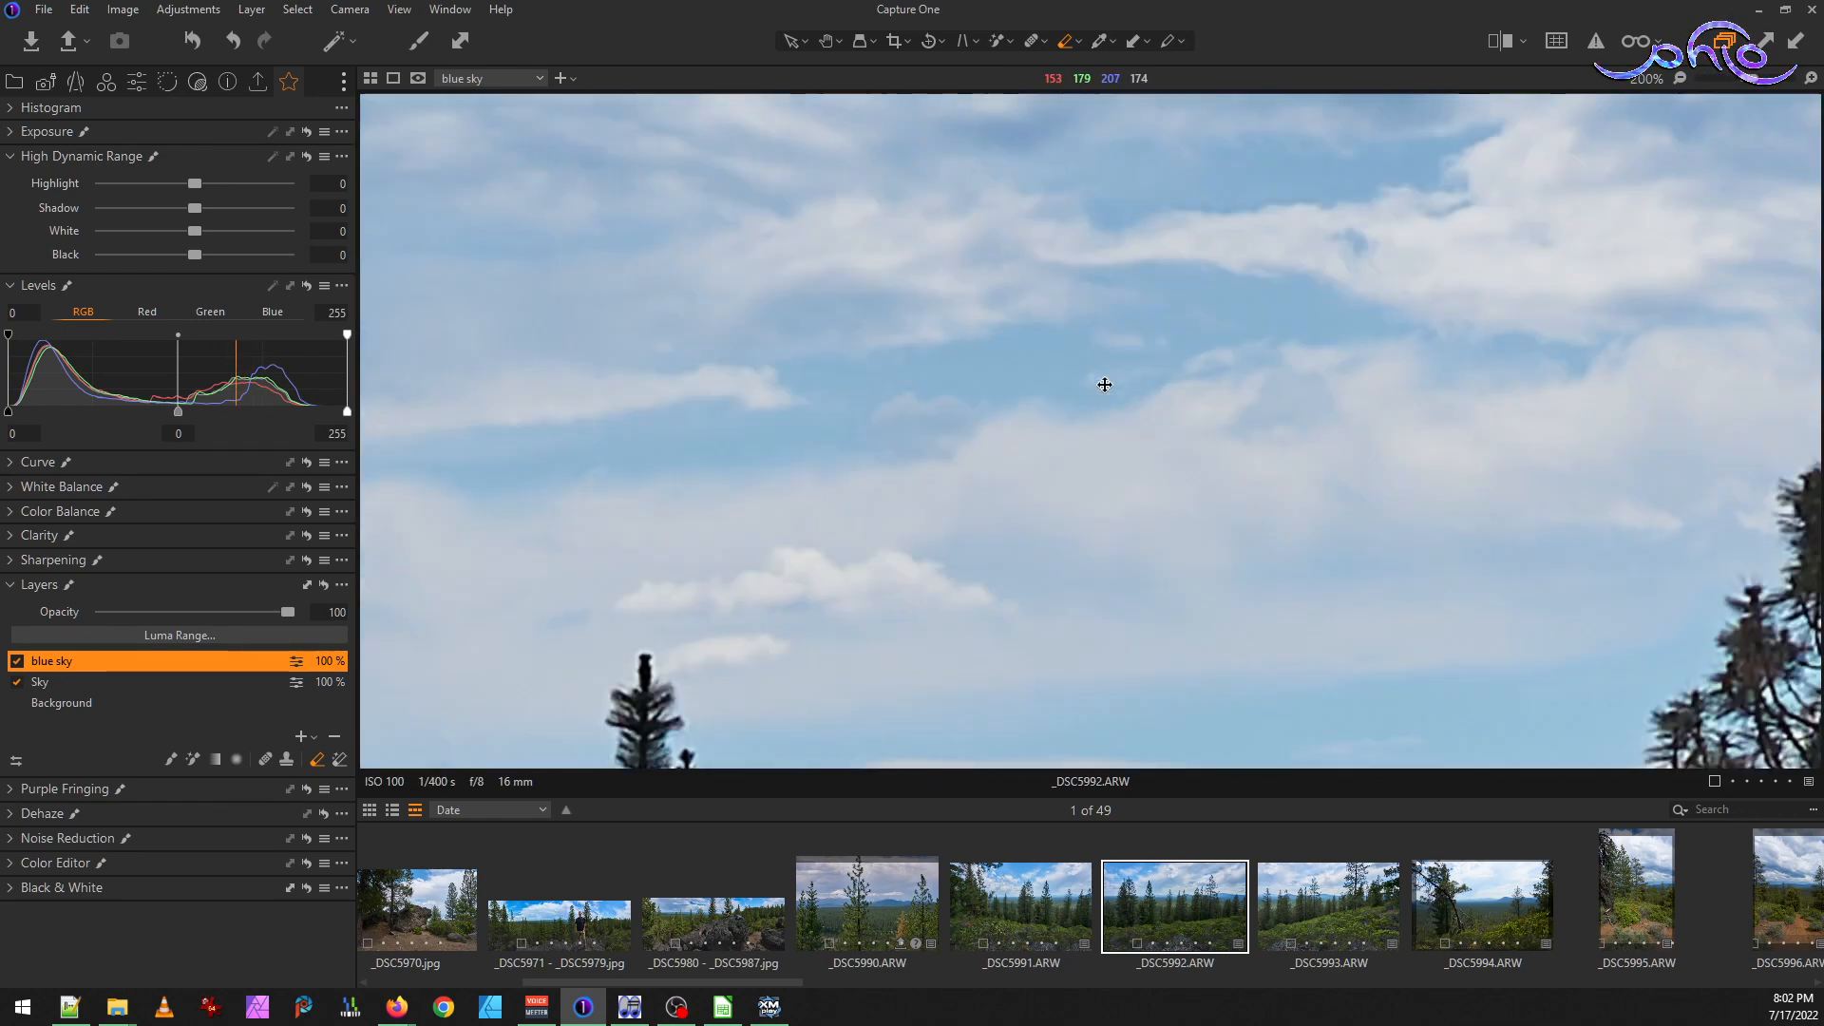
pyautogui.scroll(-3, 1104, 384)
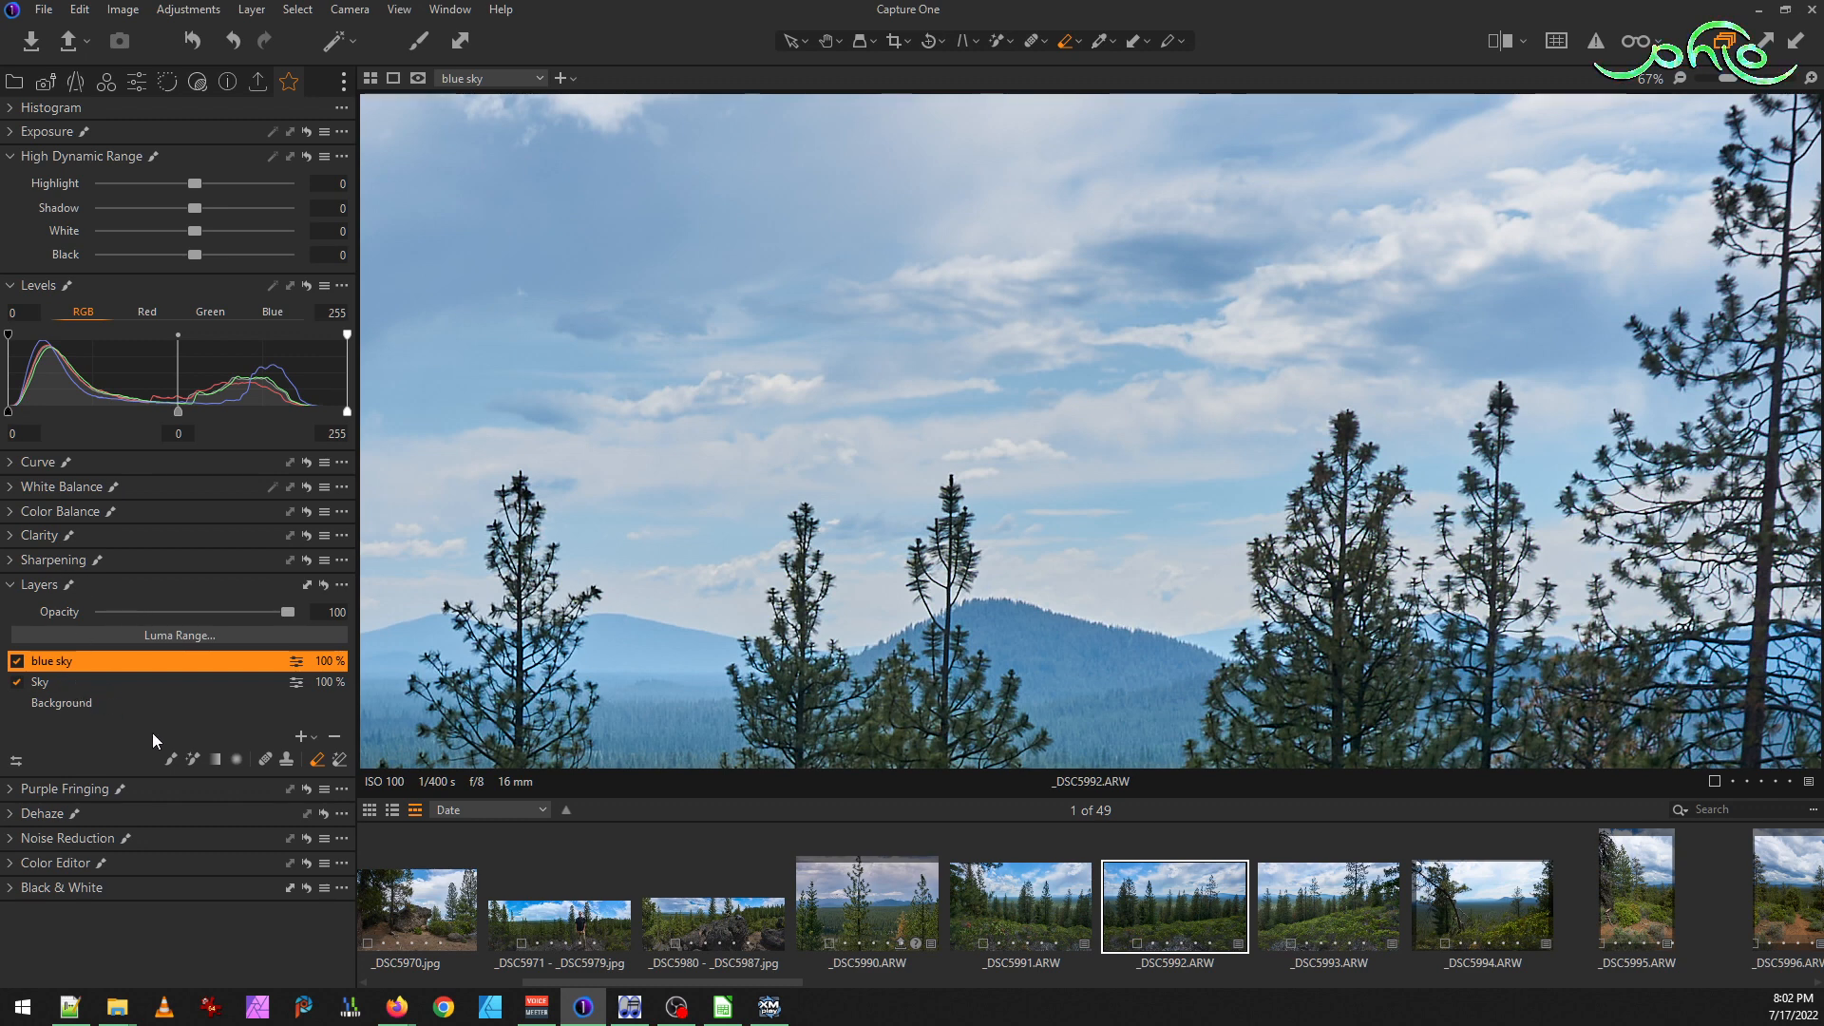
# Brush the "blue sky" mask with a smaller brush over the two long blue streaks above the central hill
pyautogui.click(171, 758)
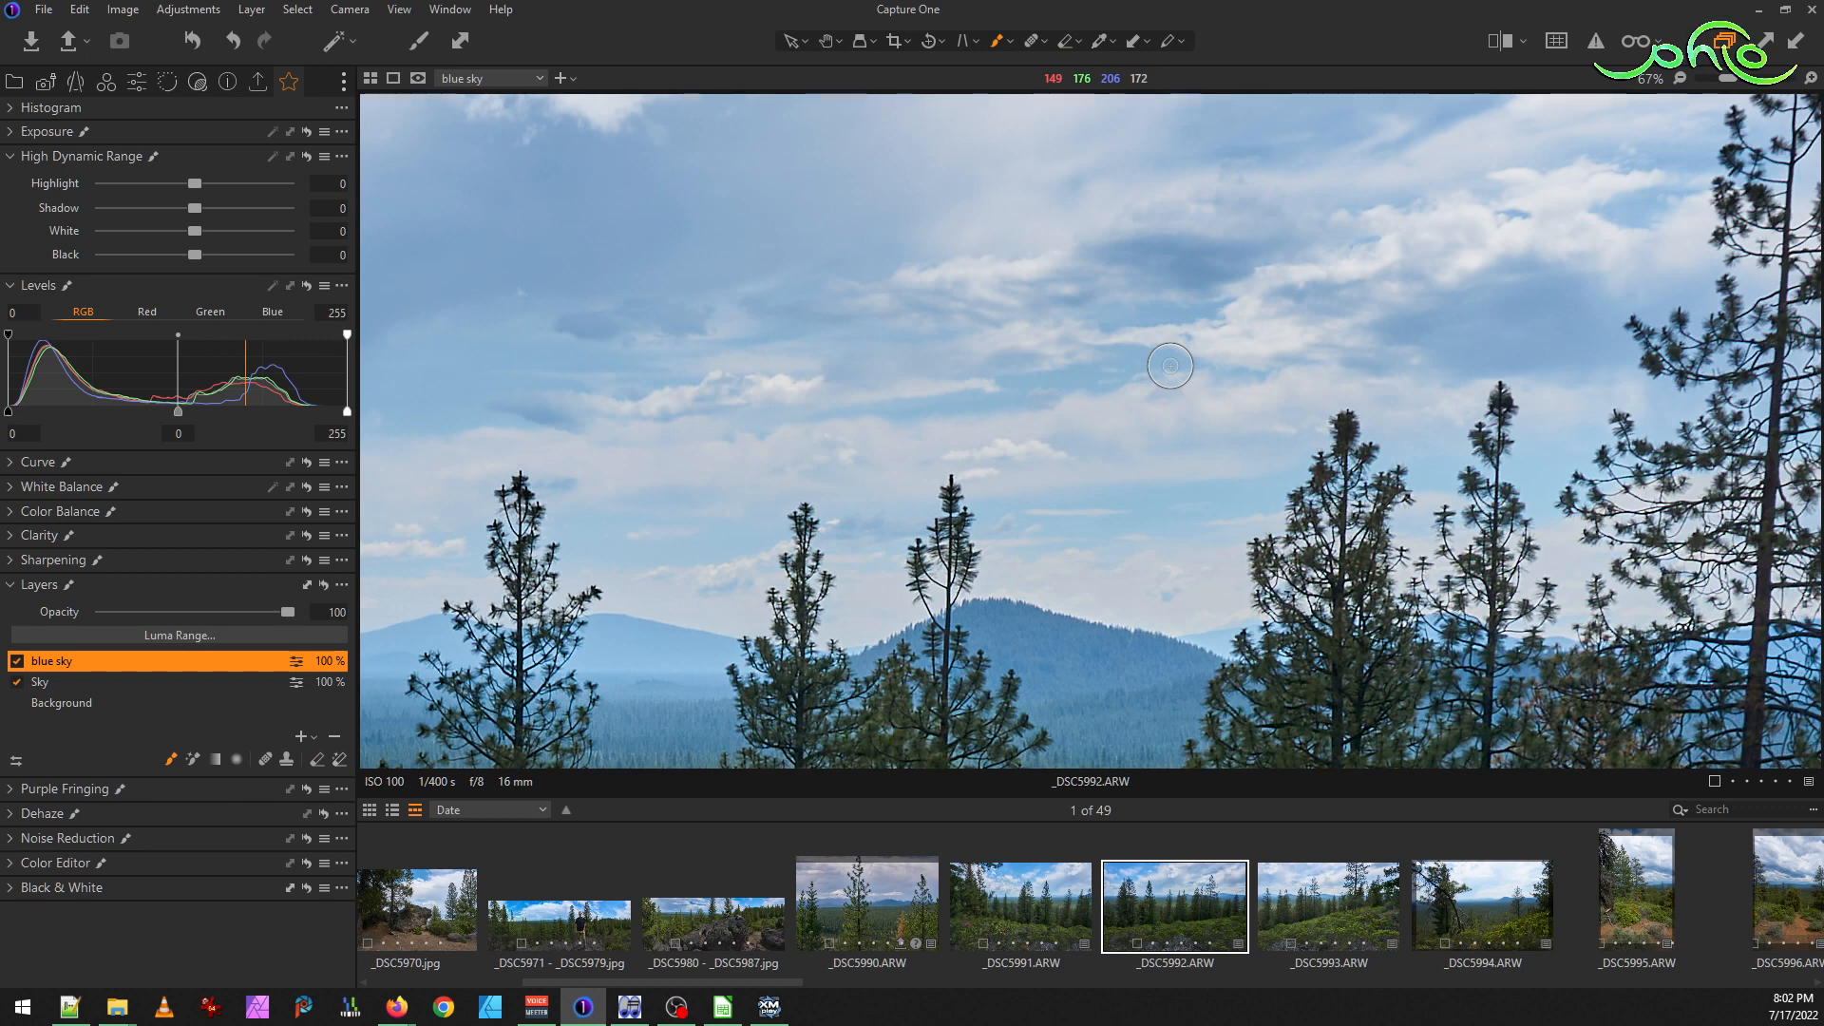
pyautogui.press('[')
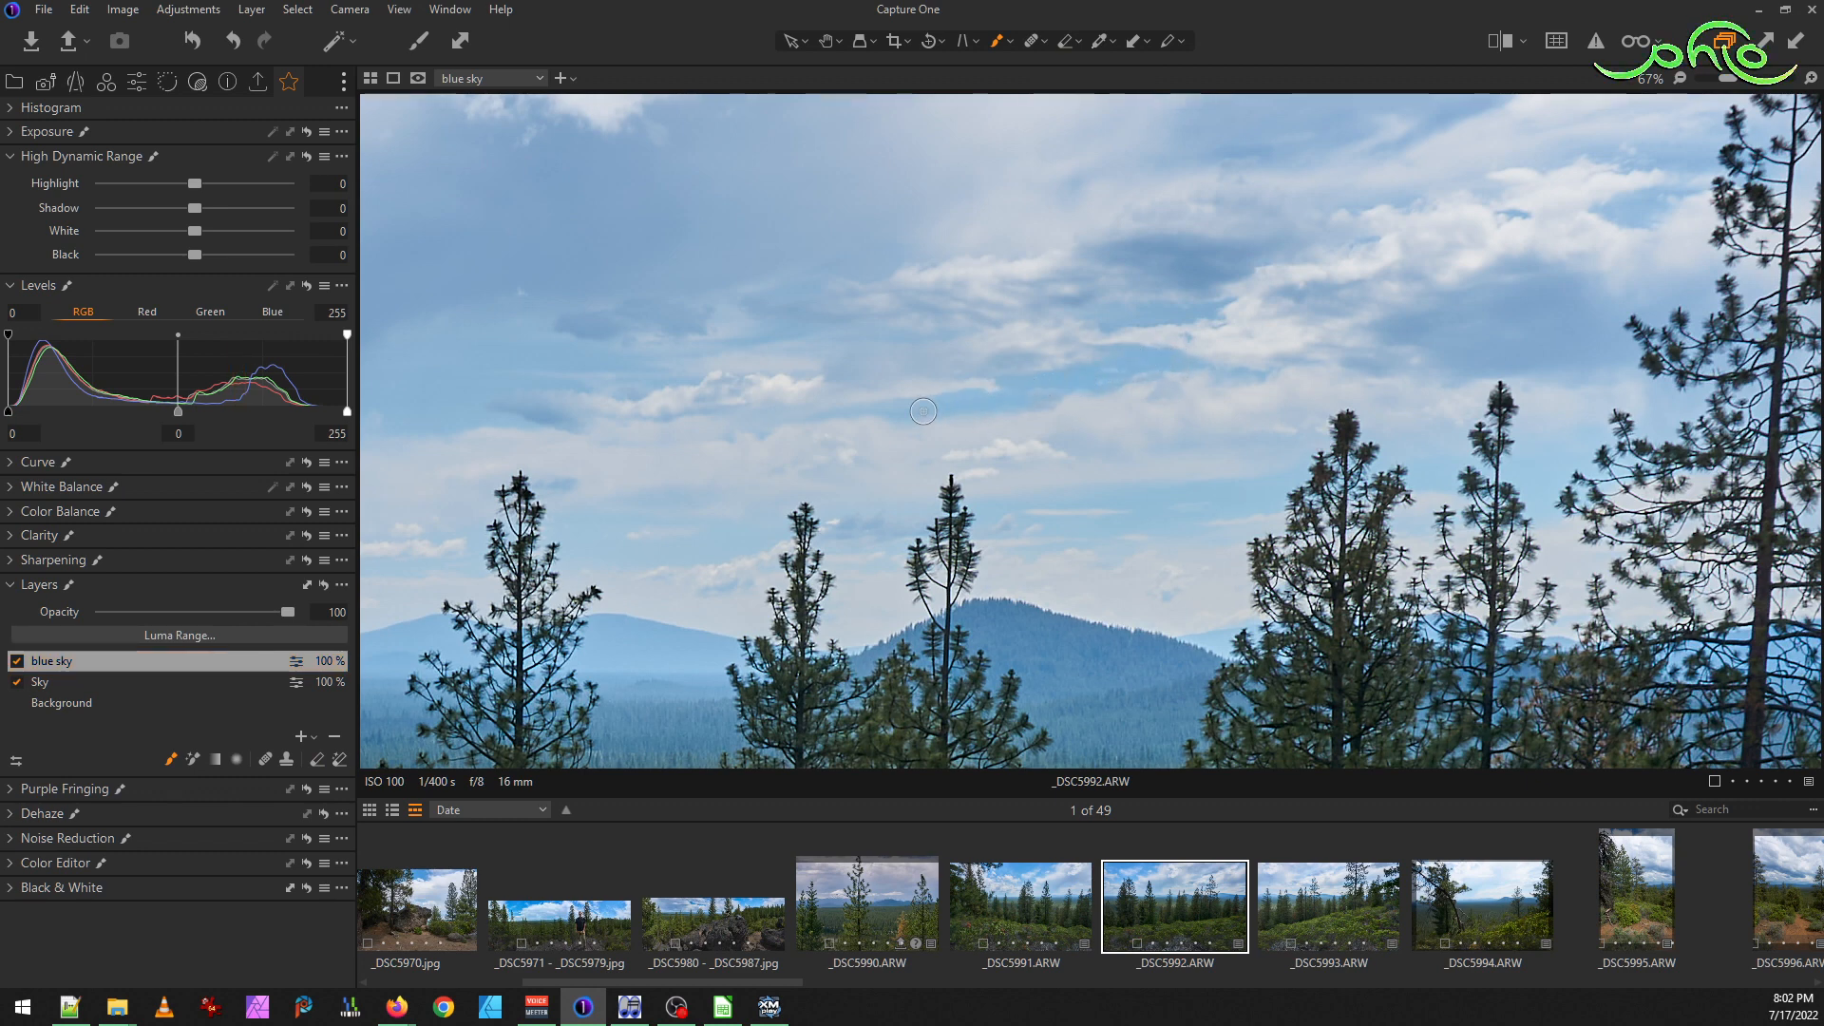
pyautogui.moveTo(866, 418); pyautogui.dragTo(1159, 361)
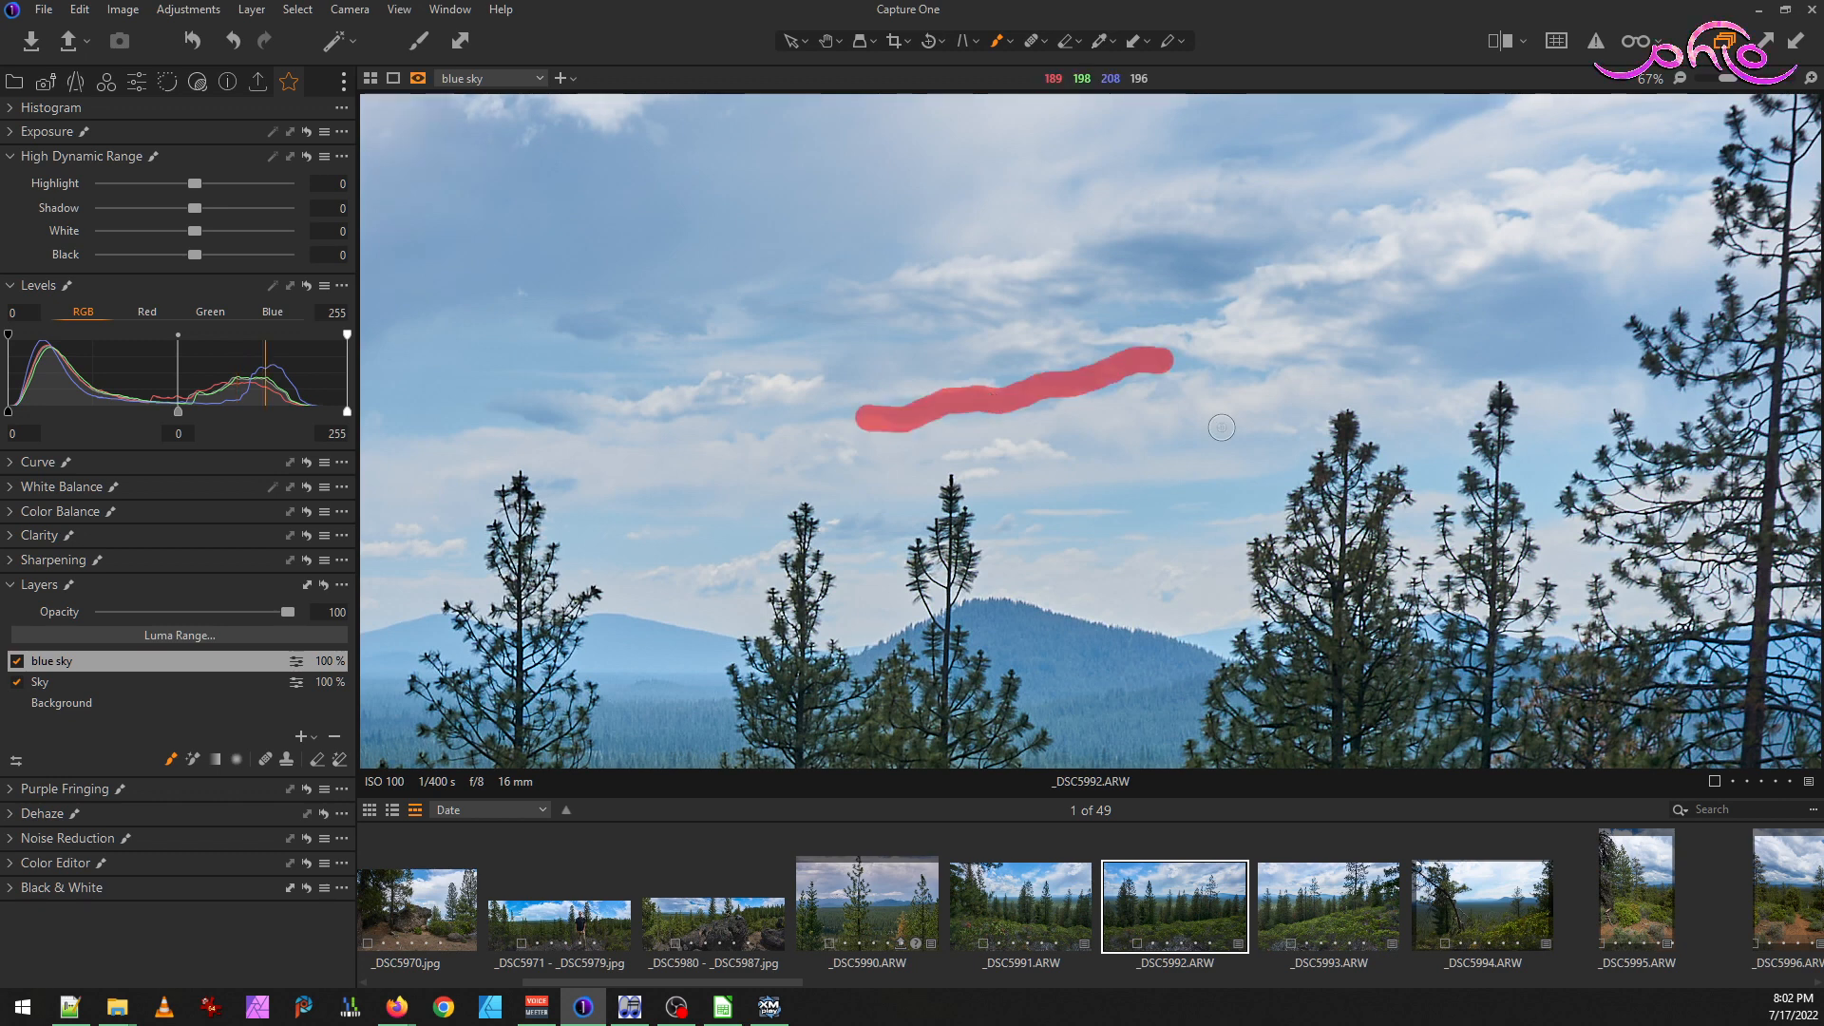
pyautogui.moveTo(1290, 486)
pyautogui.mouseDown()
pyautogui.moveTo(1076, 533)
pyautogui.moveTo(1168, 499)
pyautogui.mouseUp()
pyautogui.moveTo(996, 520); pyautogui.dragTo(1079, 529)
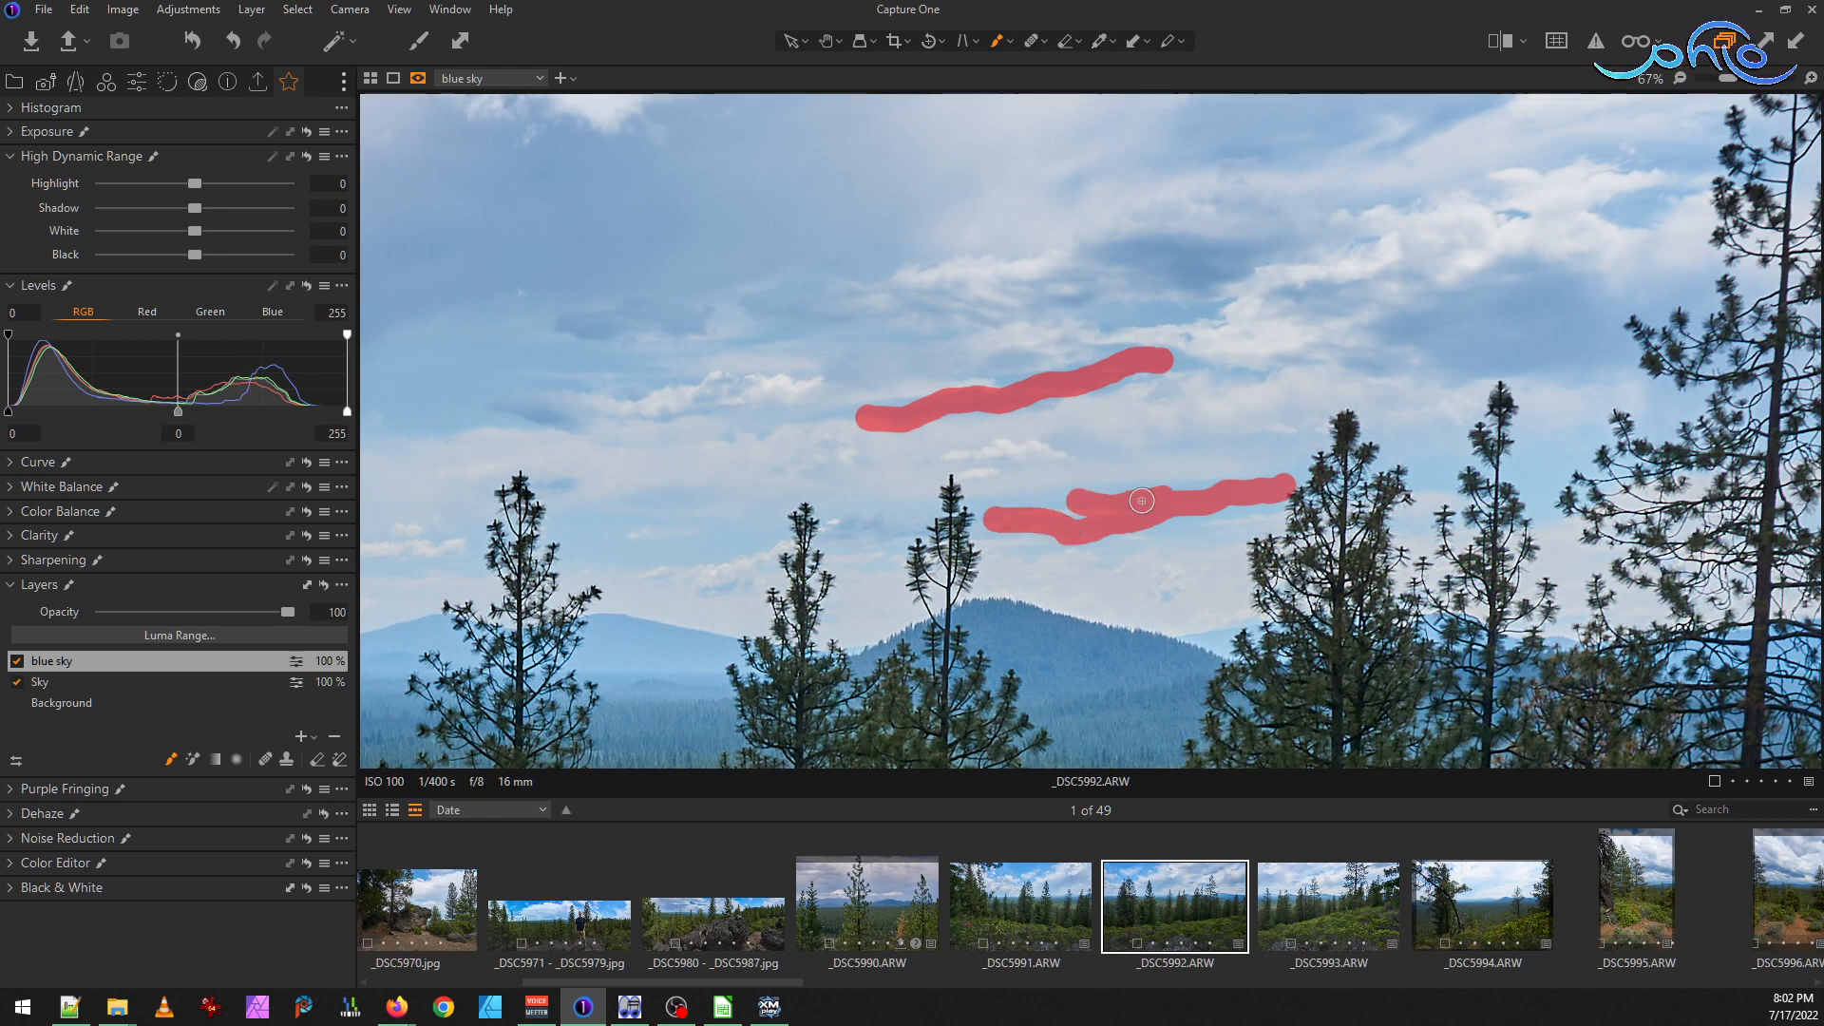
# Brush the "blue sky" mask over the blue gaps between the right-hand pines and a small patch beyond the tallest pine
pyautogui.moveTo(1596, 460)
pyautogui.mouseDown()
pyautogui.moveTo(1080, 333)
pyautogui.moveTo(955, 323)
pyautogui.moveTo(829, 354)
pyautogui.mouseUp()
pyautogui.moveTo(1040, 359); pyautogui.dragTo(893, 405)
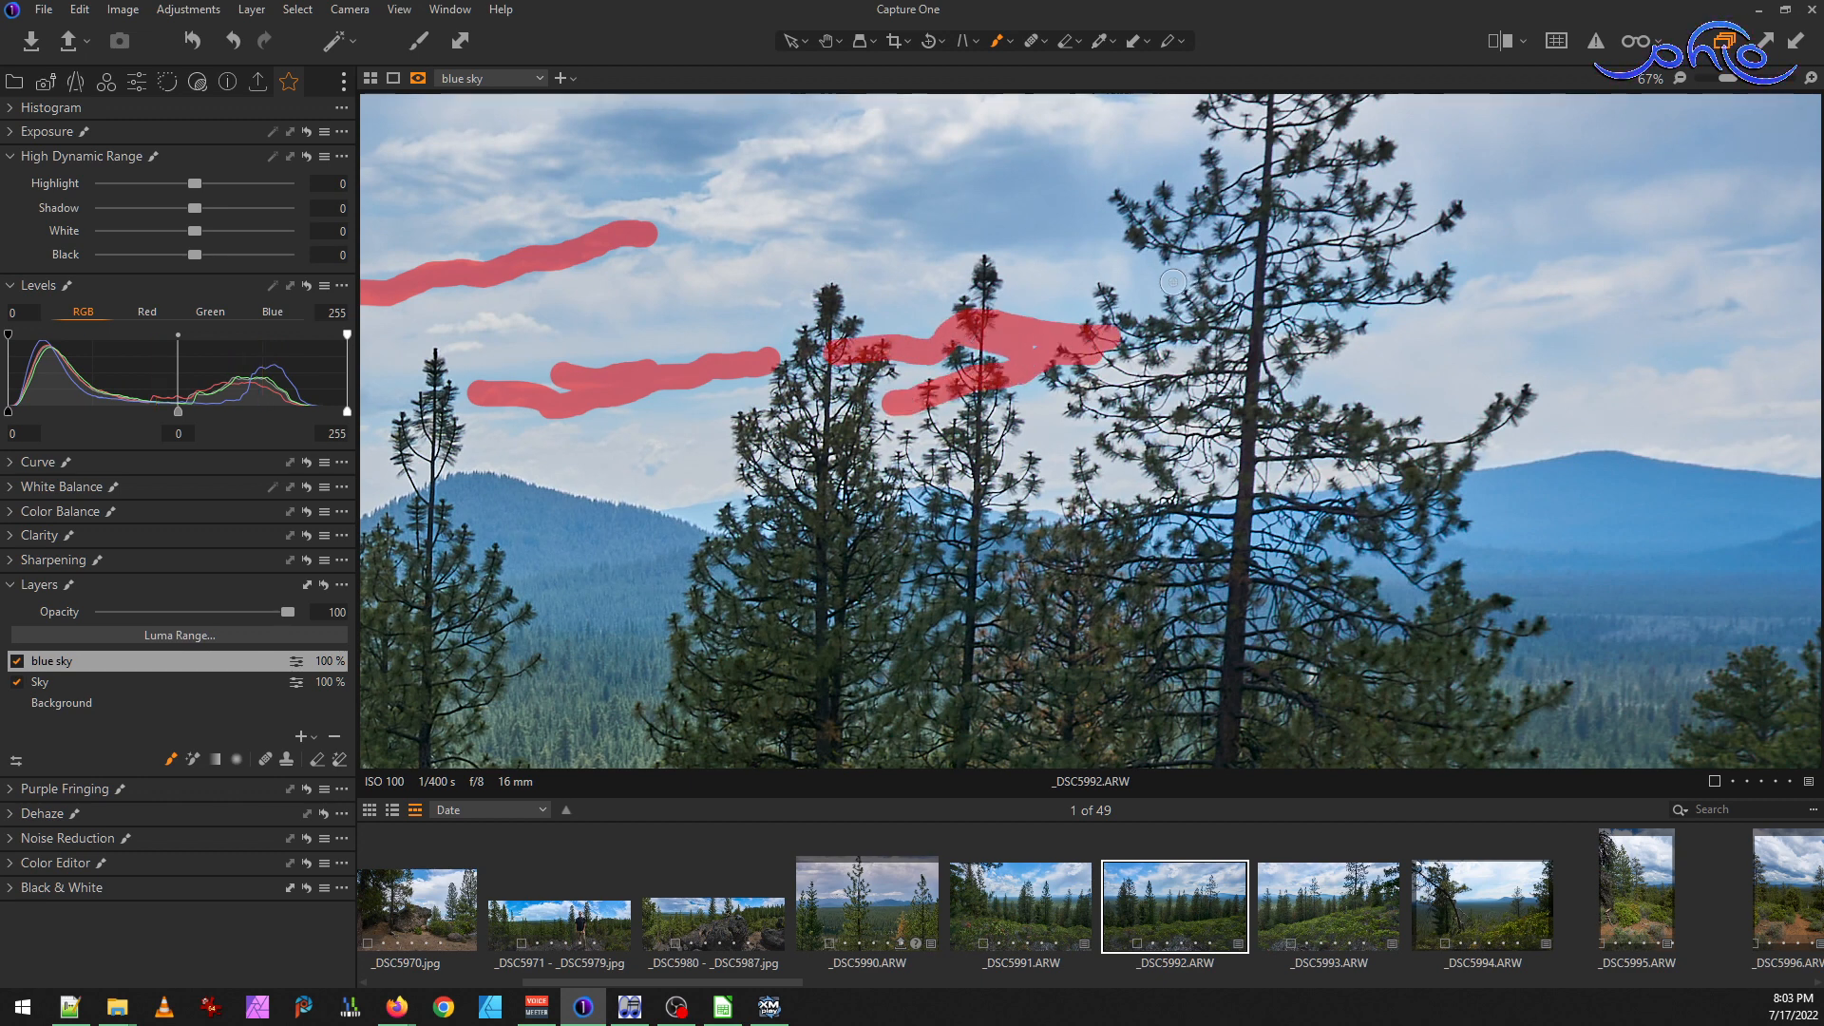
pyautogui.moveTo(1192, 278); pyautogui.dragTo(1088, 321)
pyautogui.moveTo(1527, 276)
pyautogui.mouseDown()
pyautogui.moveTo(1300, 297)
pyautogui.moveTo(1060, 282)
pyautogui.mouseUp()
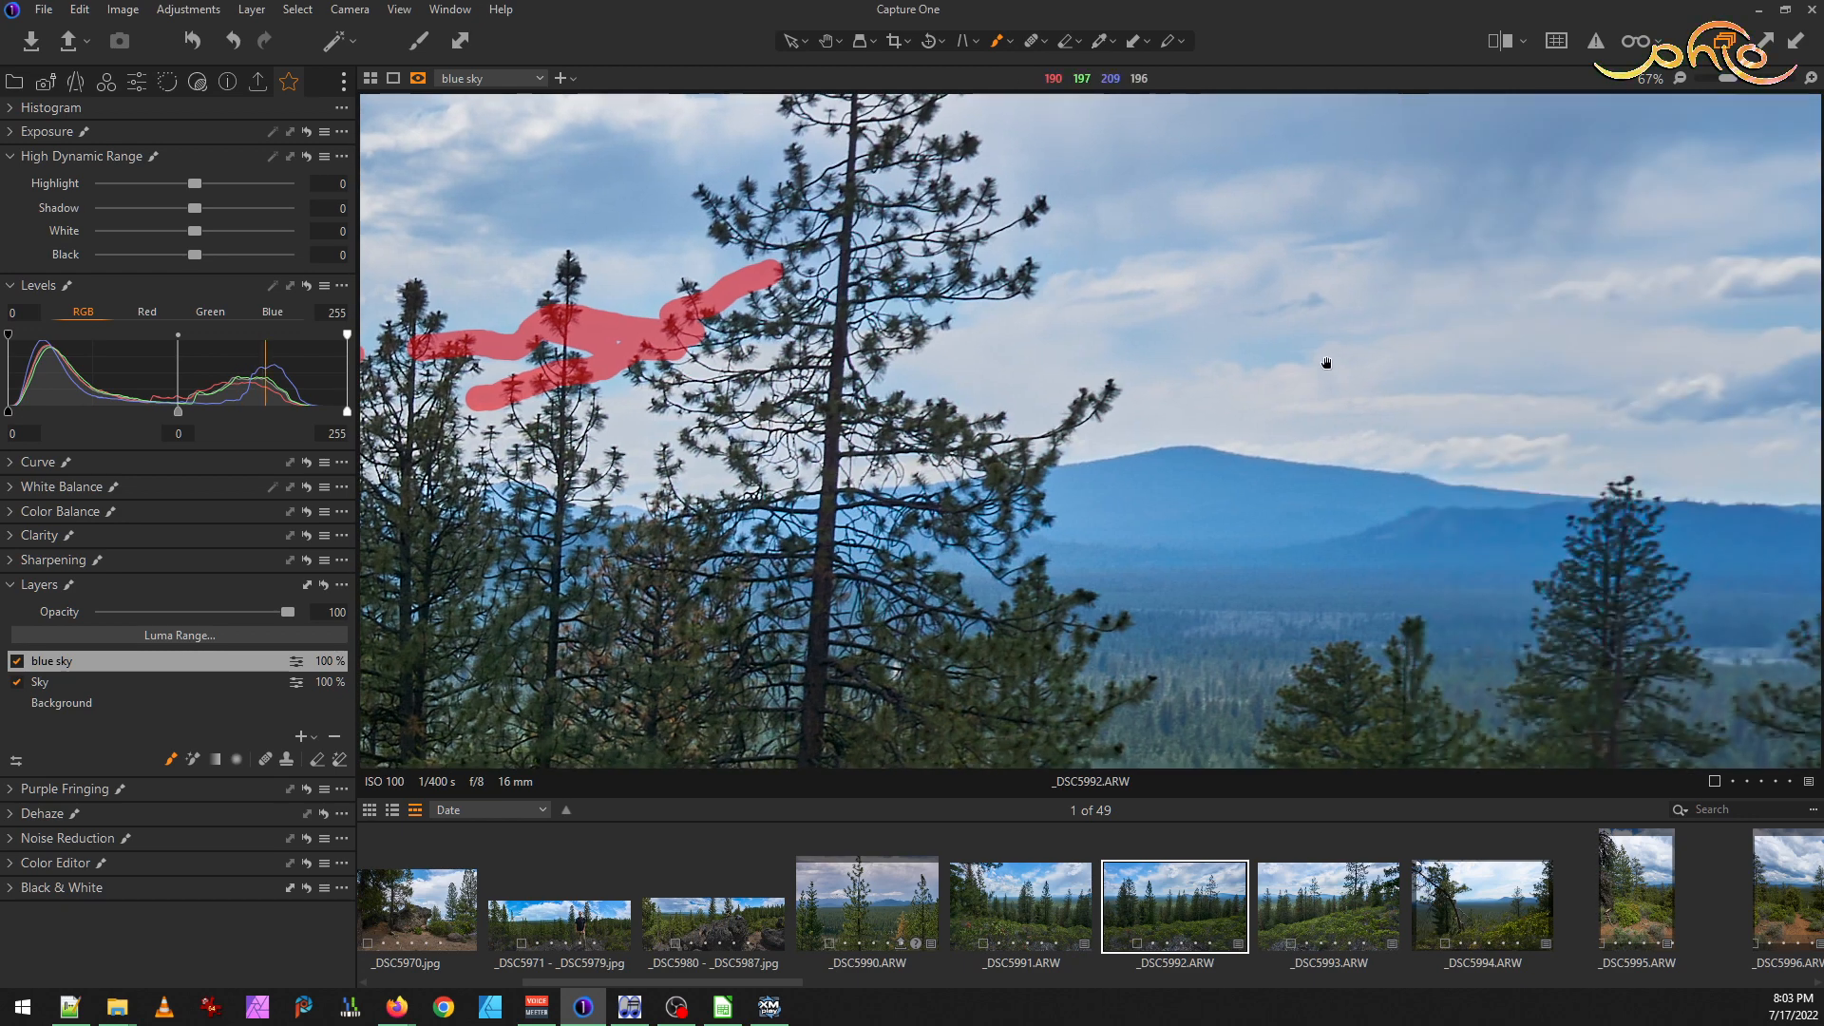
pyautogui.moveTo(1293, 351)
pyautogui.mouseDown()
pyautogui.moveTo(1251, 350)
pyautogui.moveTo(1253, 334)
pyautogui.moveTo(1294, 608)
pyautogui.mouseUp()
pyautogui.moveTo(956, 522); pyautogui.dragTo(1298, 497)
pyautogui.moveTo(1229, 370); pyautogui.dragTo(1258, 728)
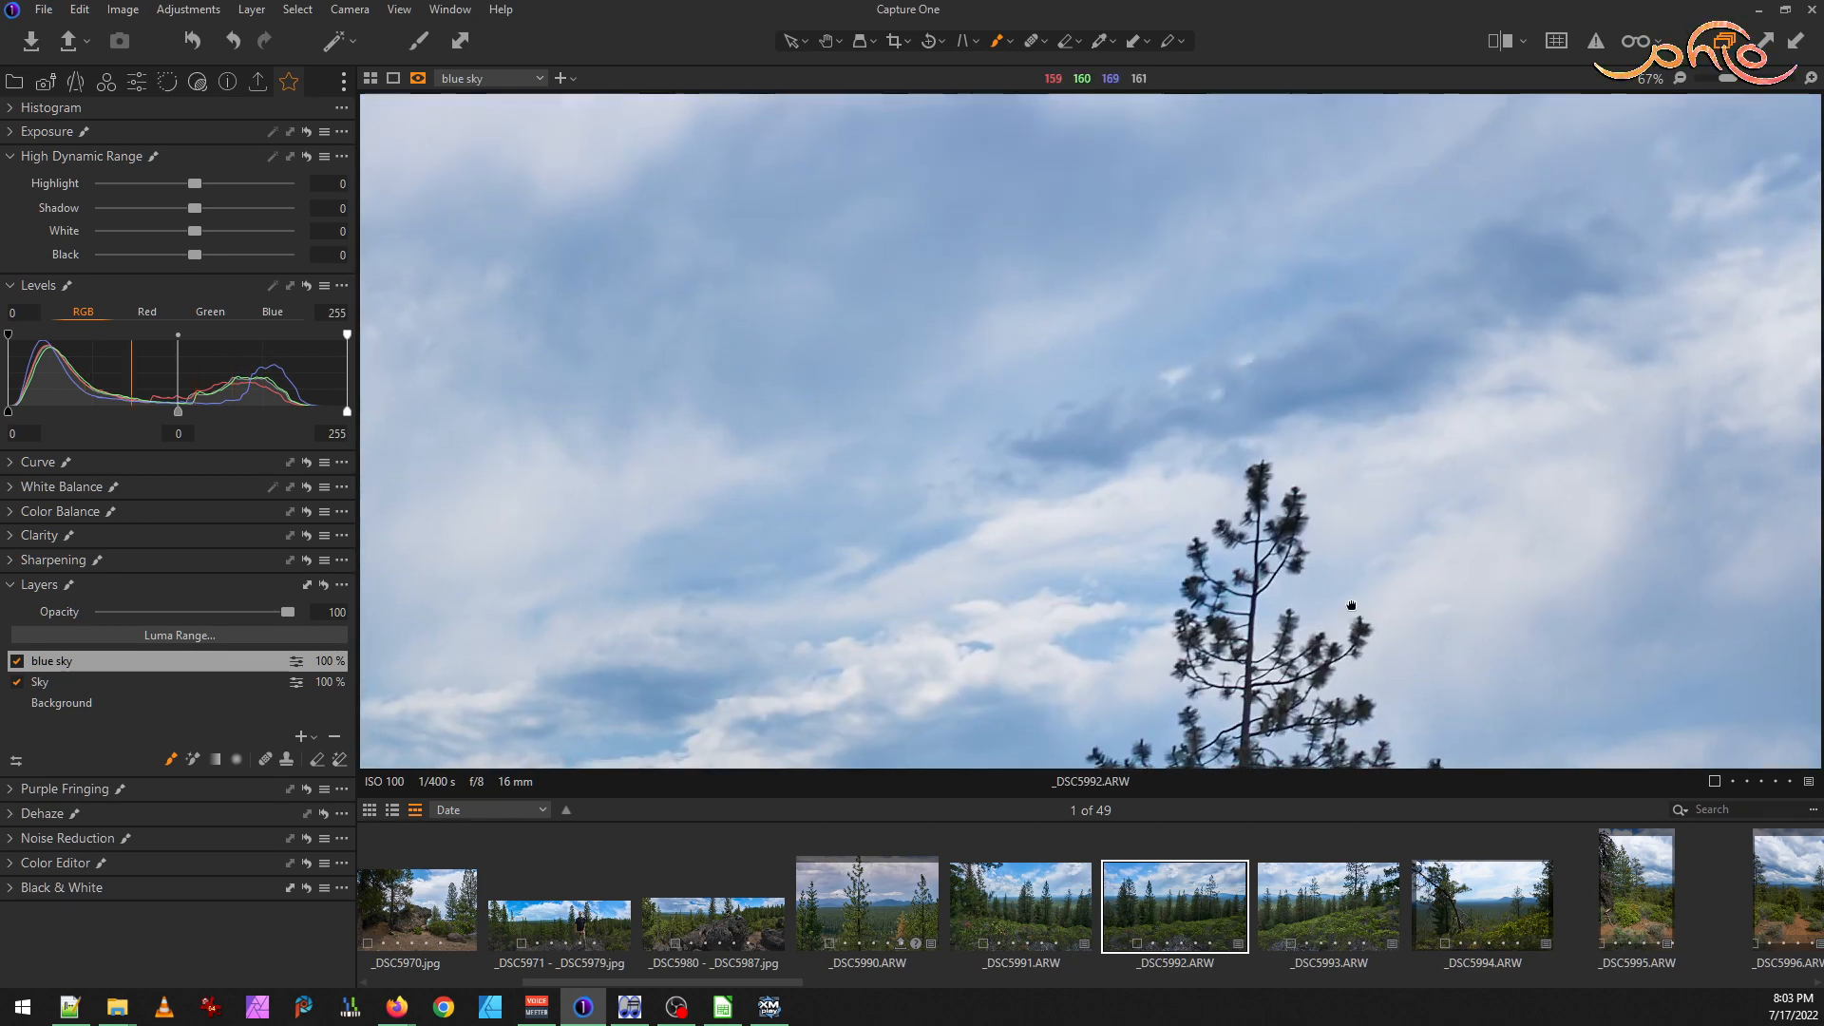
pyautogui.moveTo(1352, 607); pyautogui.dragTo(1477, 234)
pyautogui.moveTo(920, 505); pyautogui.dragTo(1064, 473)
# Extend the upper masked streak and brush the "blue sky" mask onto small blue patches above the distant hills on the left
pyautogui.moveTo(902, 391); pyautogui.dragTo(914, 393)
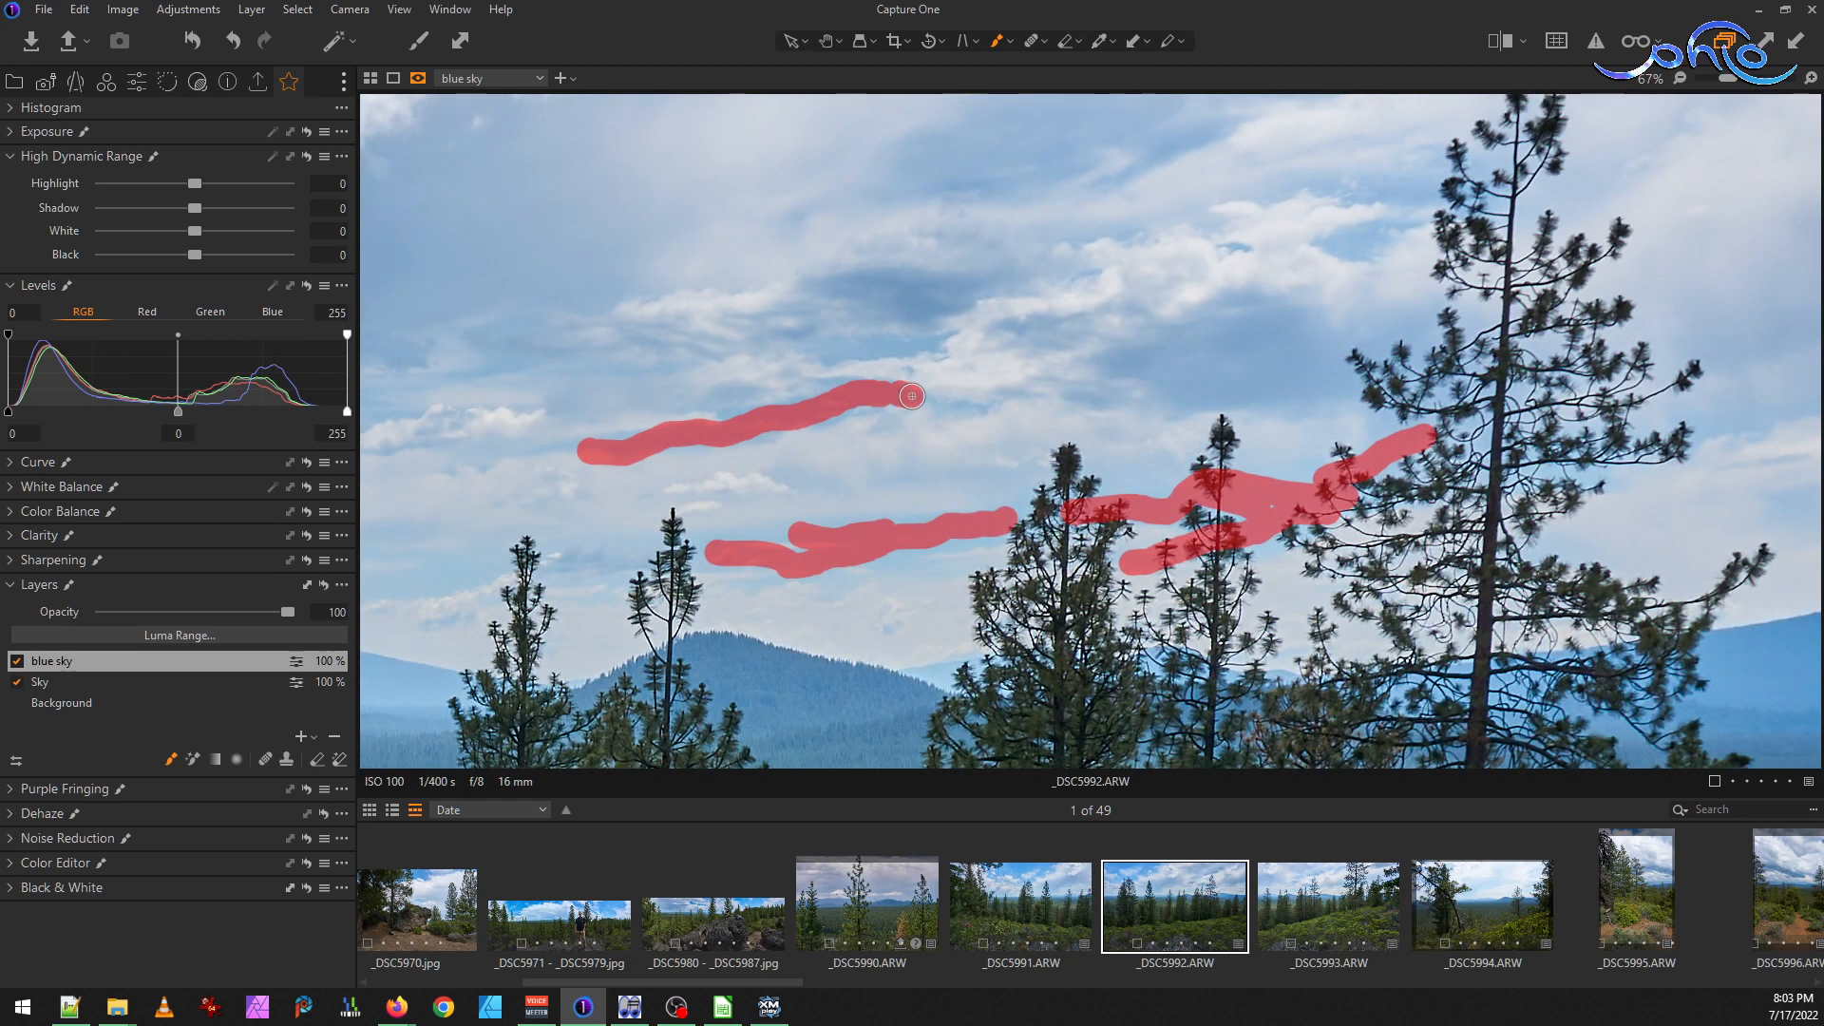
pyautogui.click(969, 406)
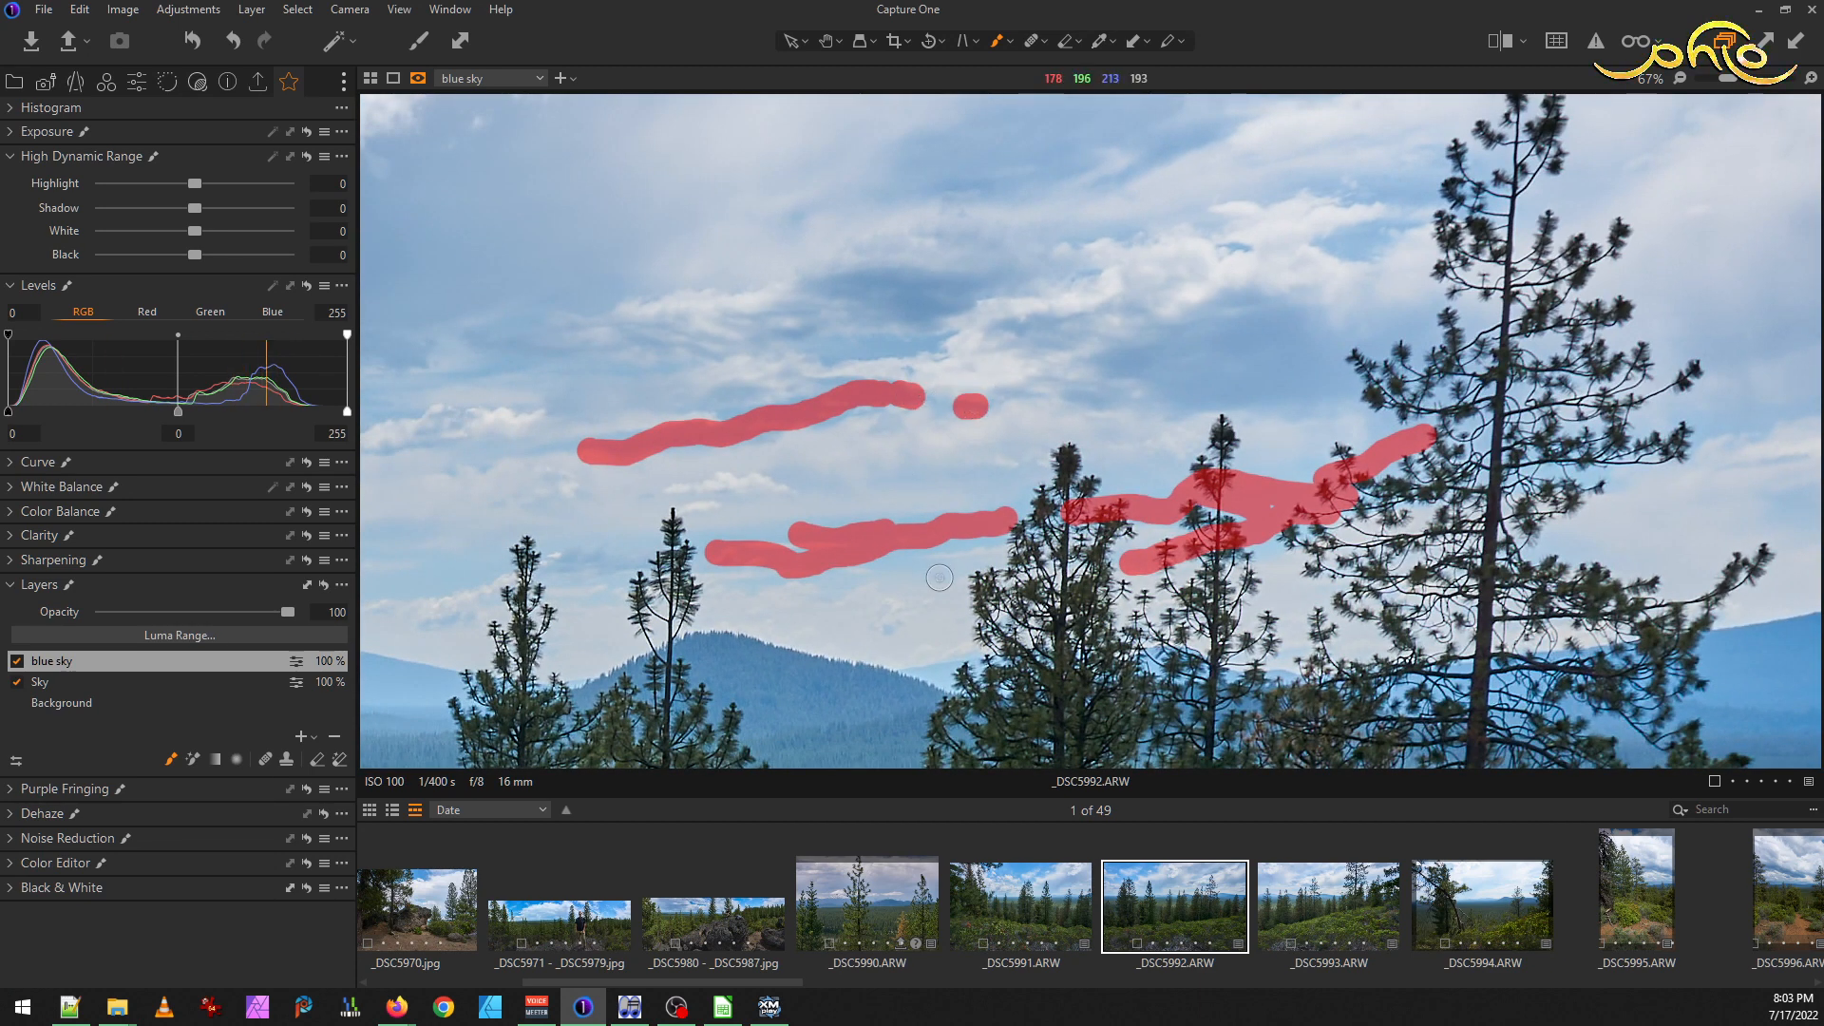
pyautogui.moveTo(795, 619); pyautogui.dragTo(1316, 558)
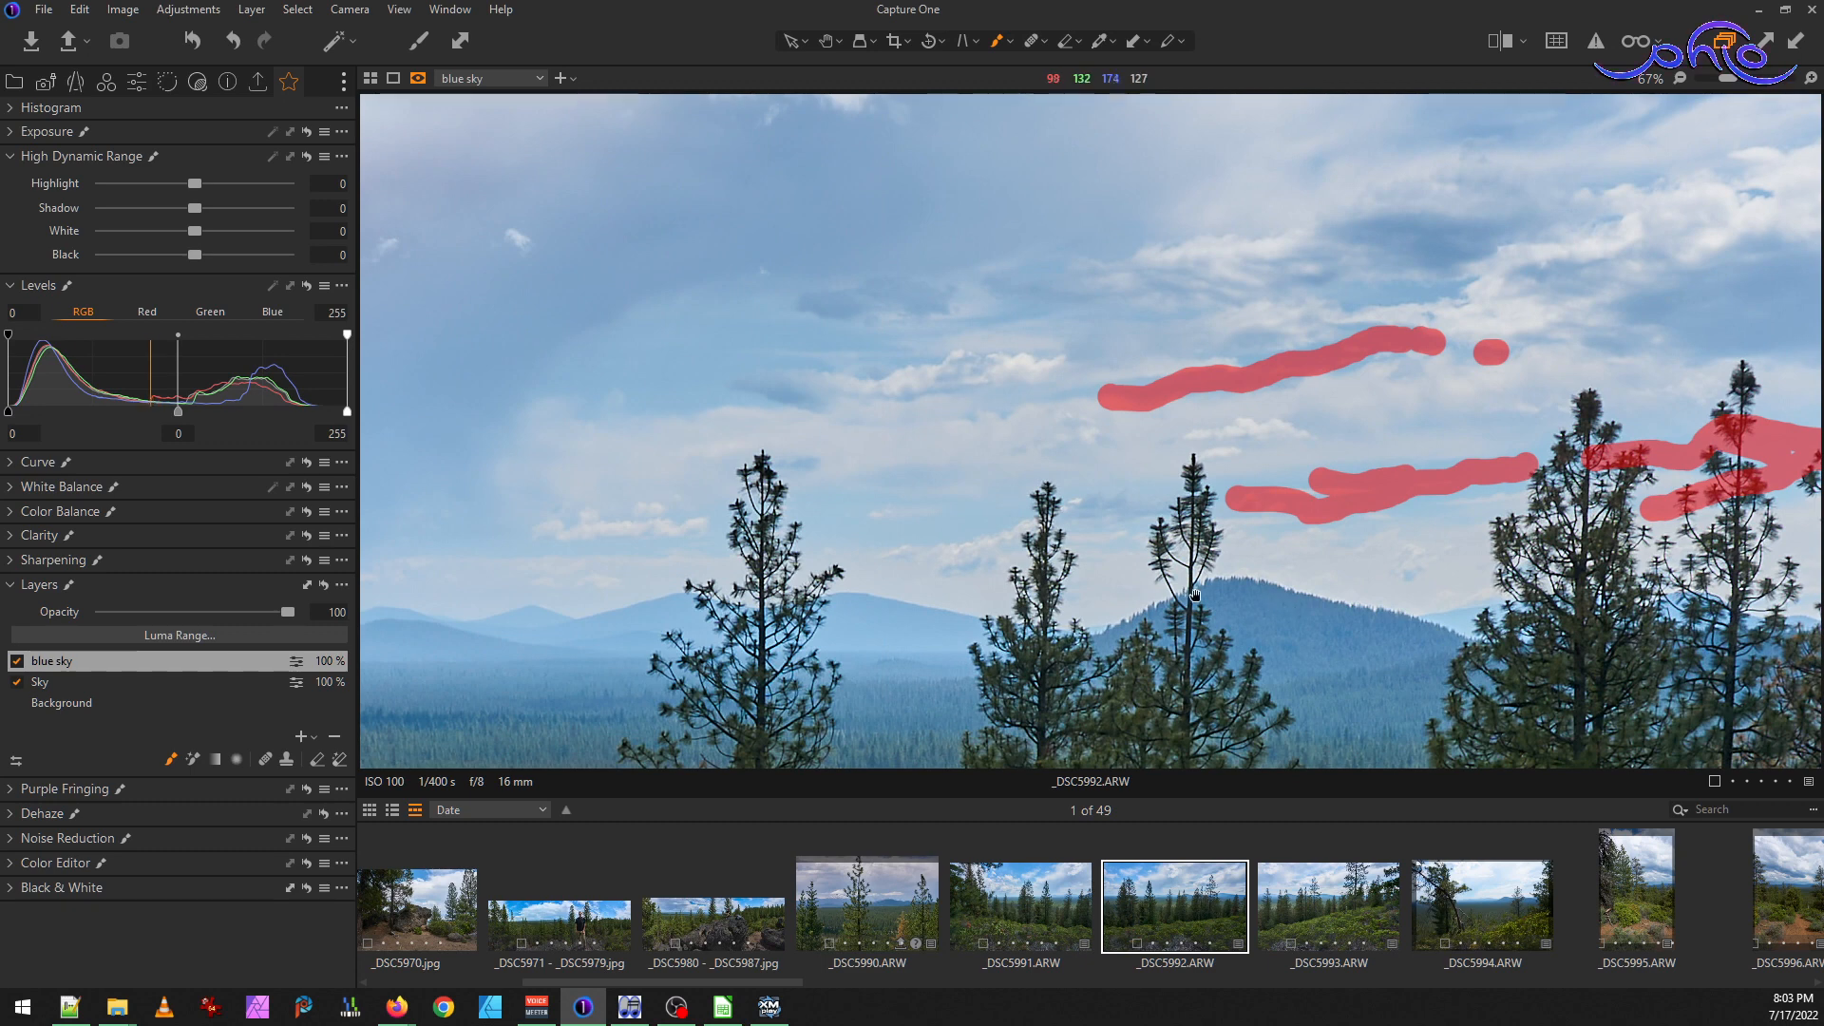
pyautogui.moveTo(614, 545)
pyautogui.mouseDown()
pyautogui.moveTo(682, 545)
pyautogui.moveTo(574, 549)
pyautogui.moveTo(599, 548)
pyautogui.mouseUp()
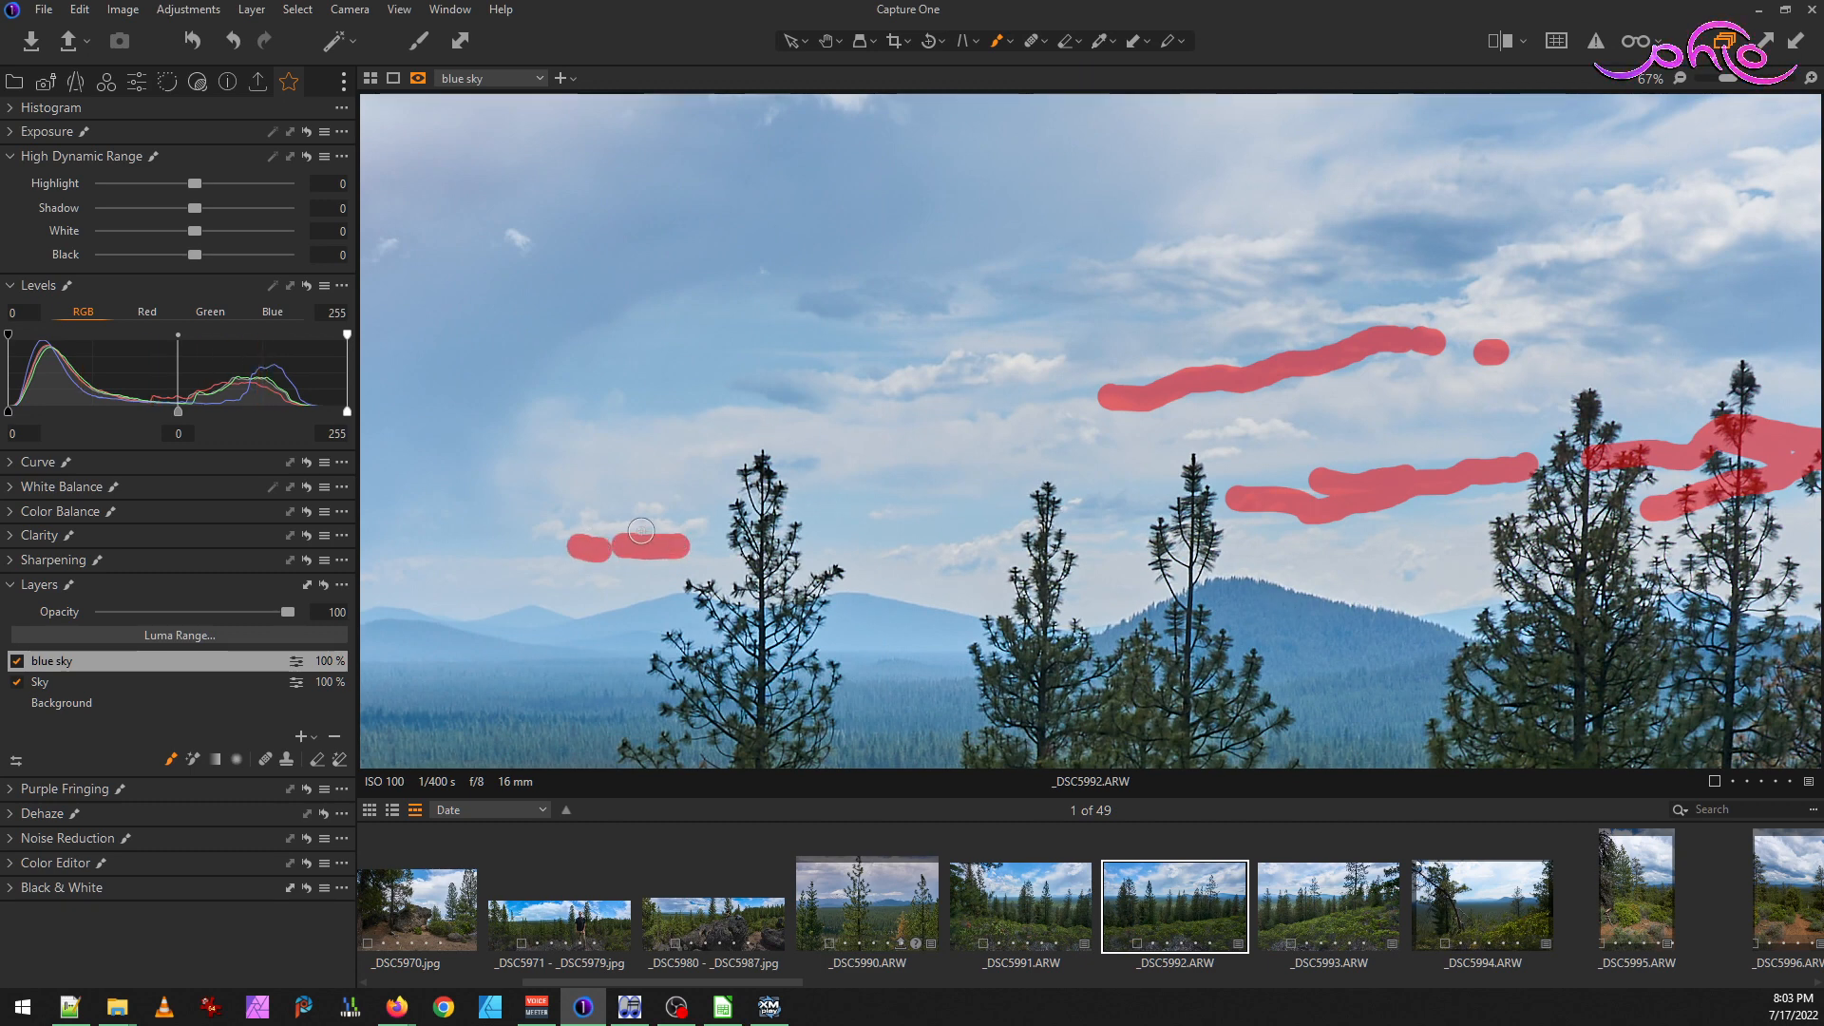
pyautogui.moveTo(868, 524)
pyautogui.mouseDown()
pyautogui.moveTo(955, 522)
pyautogui.moveTo(926, 485)
pyautogui.moveTo(929, 503)
pyautogui.moveTo(811, 513)
pyautogui.moveTo(869, 525)
pyautogui.mouseUp()
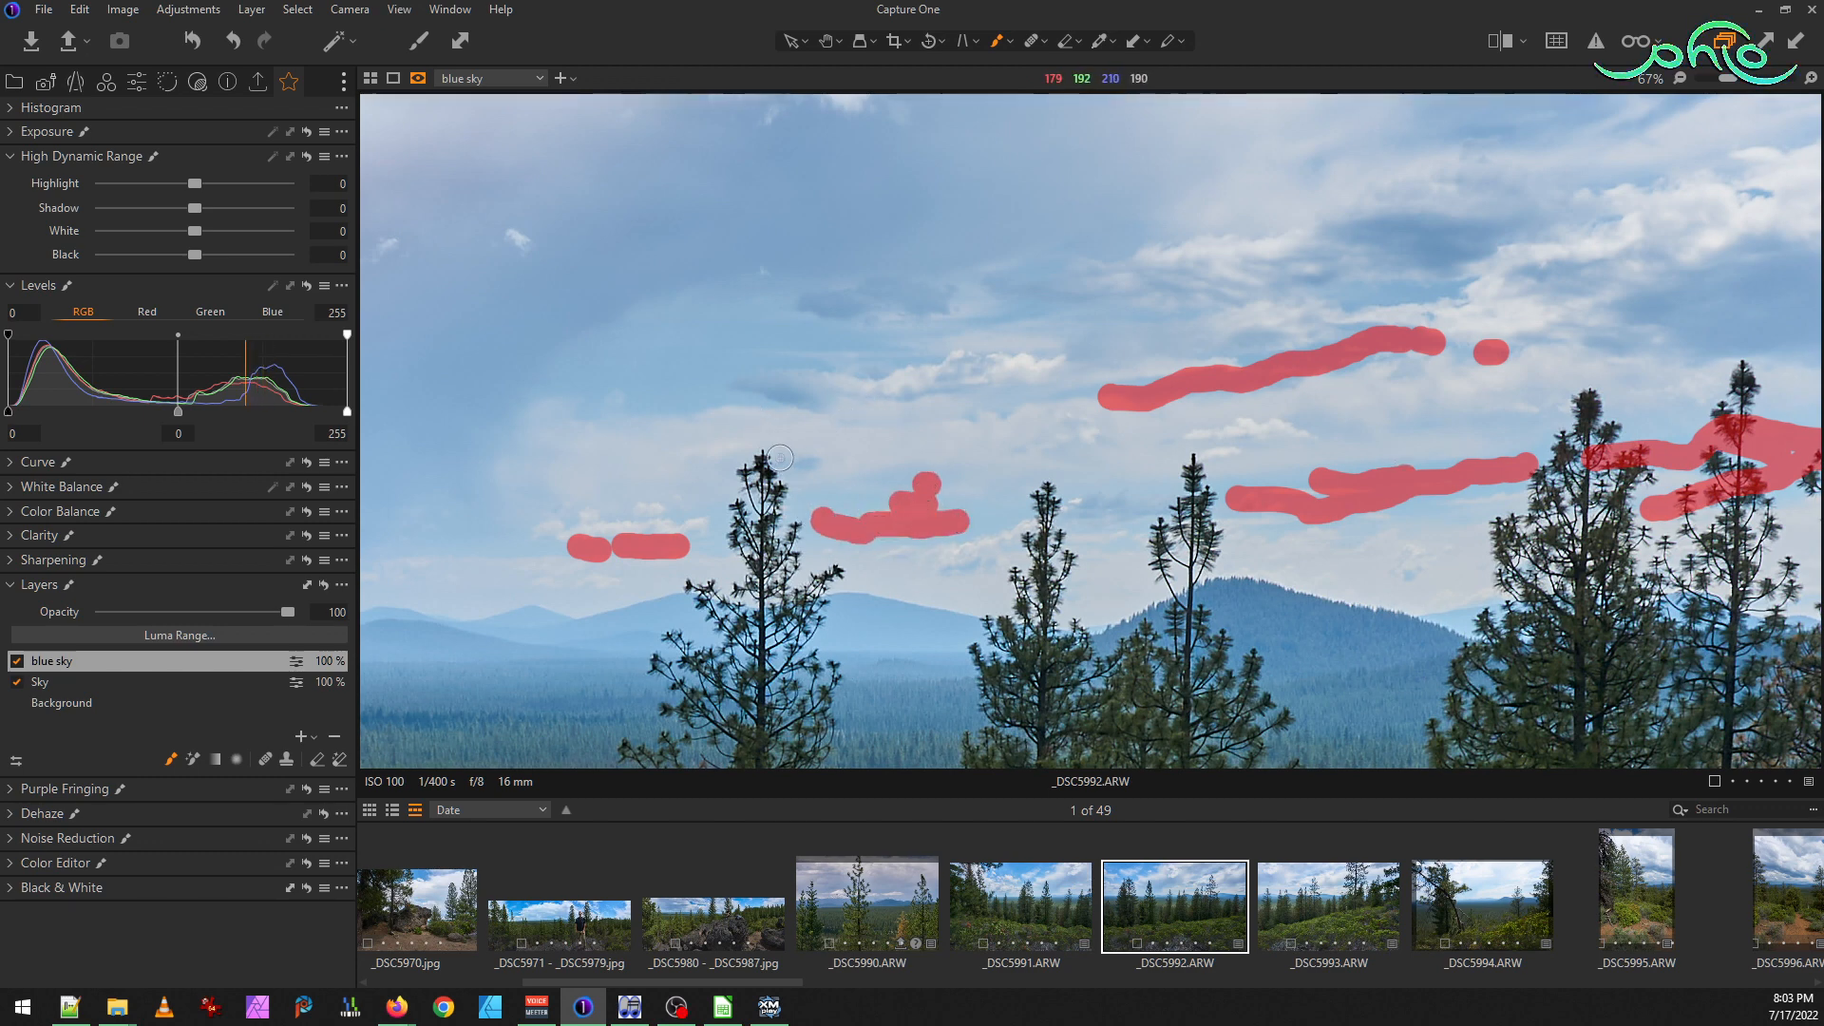
pyautogui.moveTo(1264, 359); pyautogui.dragTo(1284, 380)
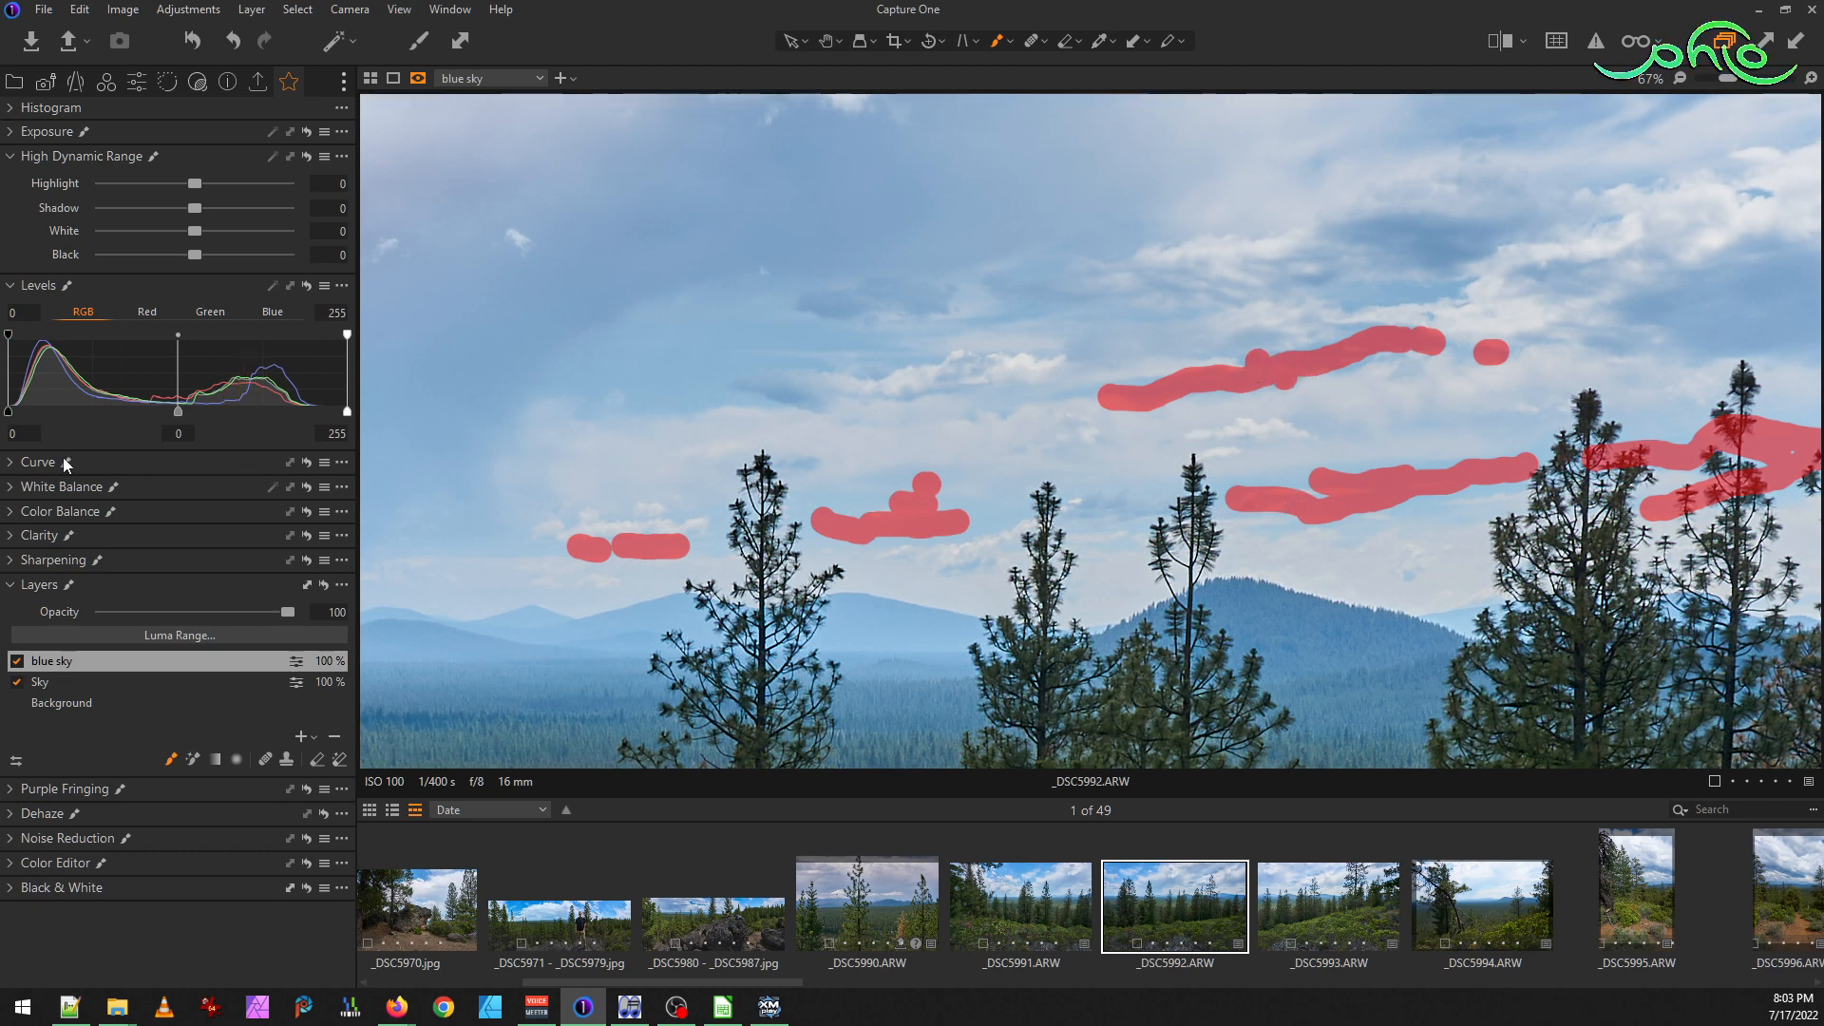
# Refine the "blue sky" mask around the newly brushed patches with a radius of 65
pyautogui.rightClick(55, 667)
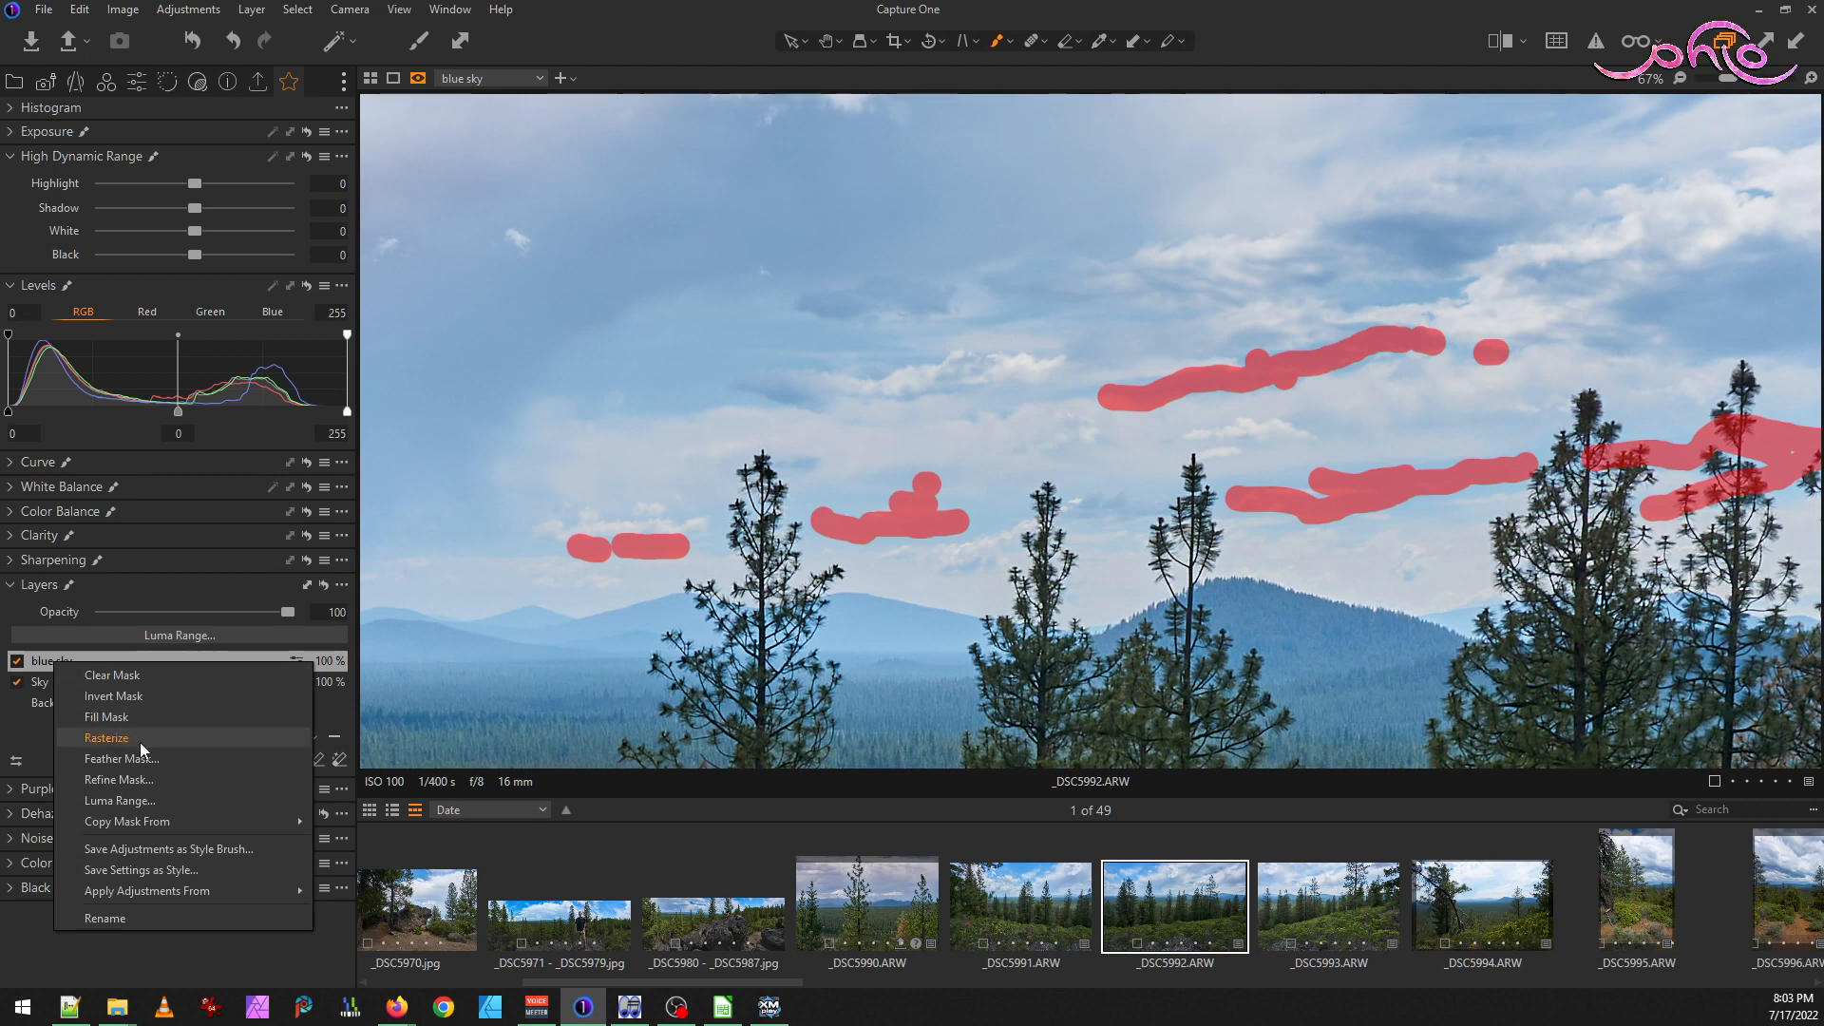
pyautogui.click(157, 779)
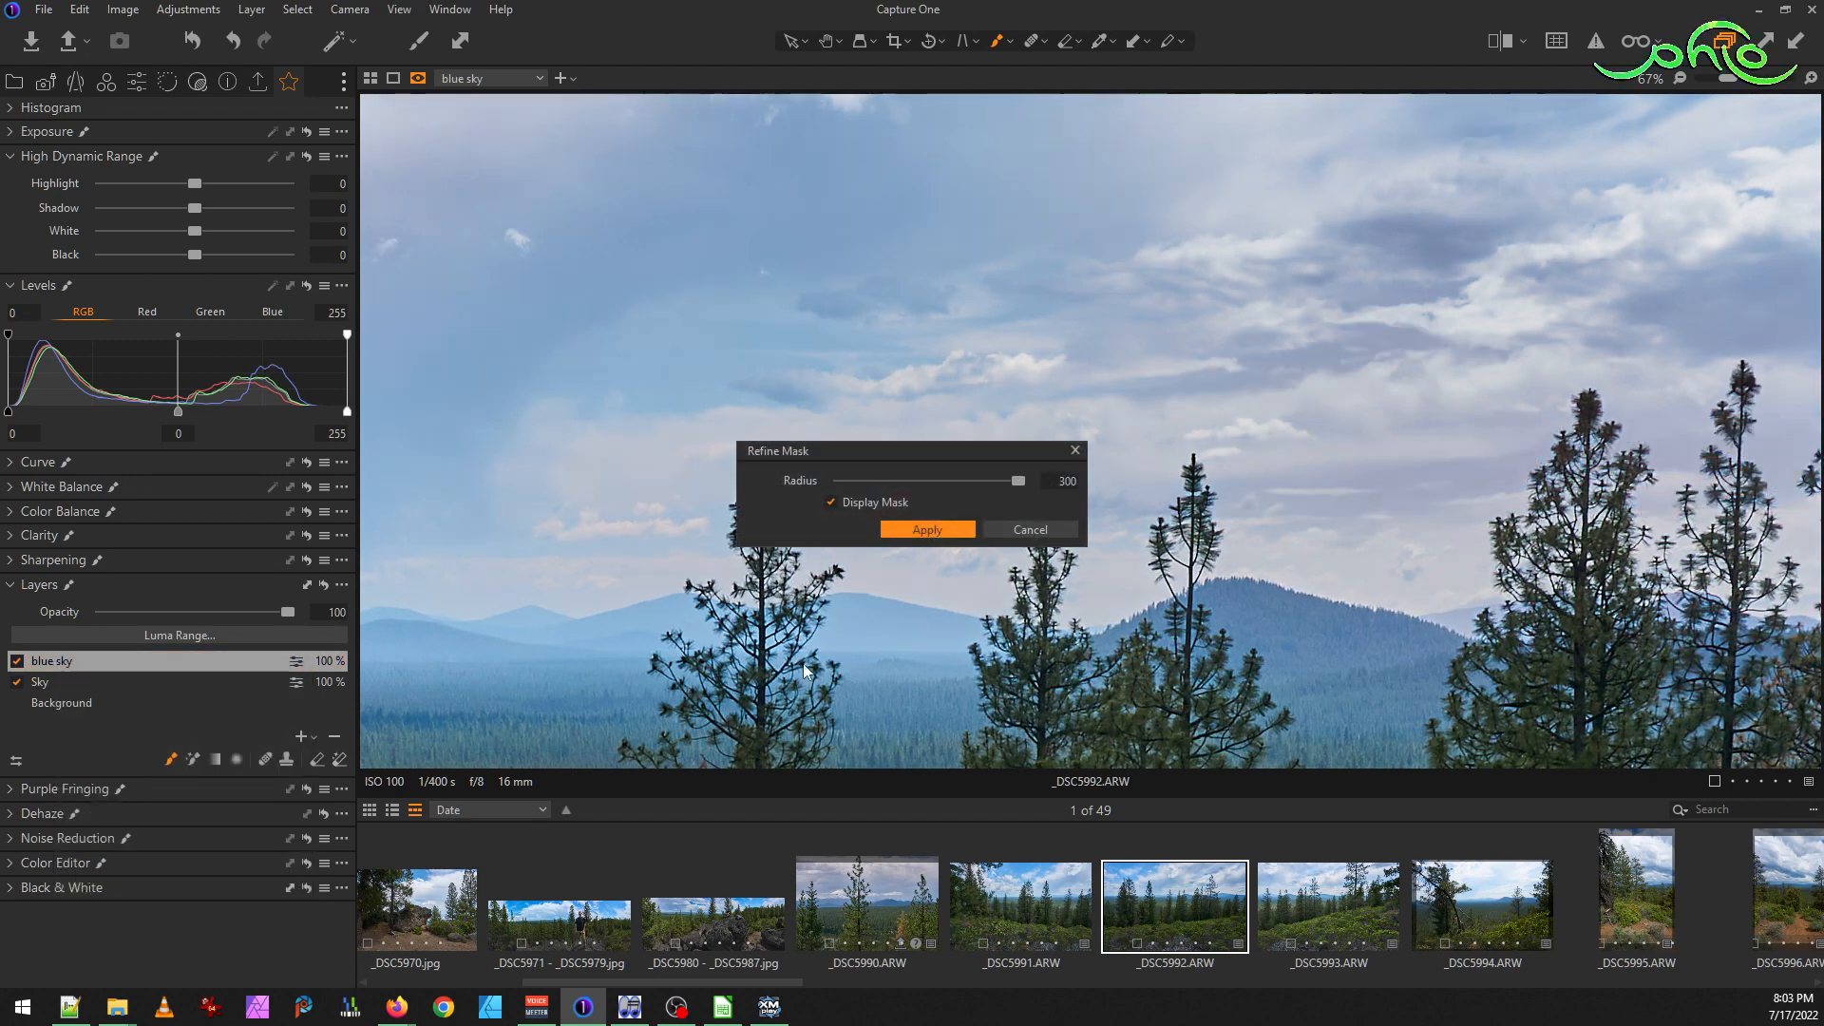
pyautogui.moveTo(1022, 482); pyautogui.dragTo(973, 478)
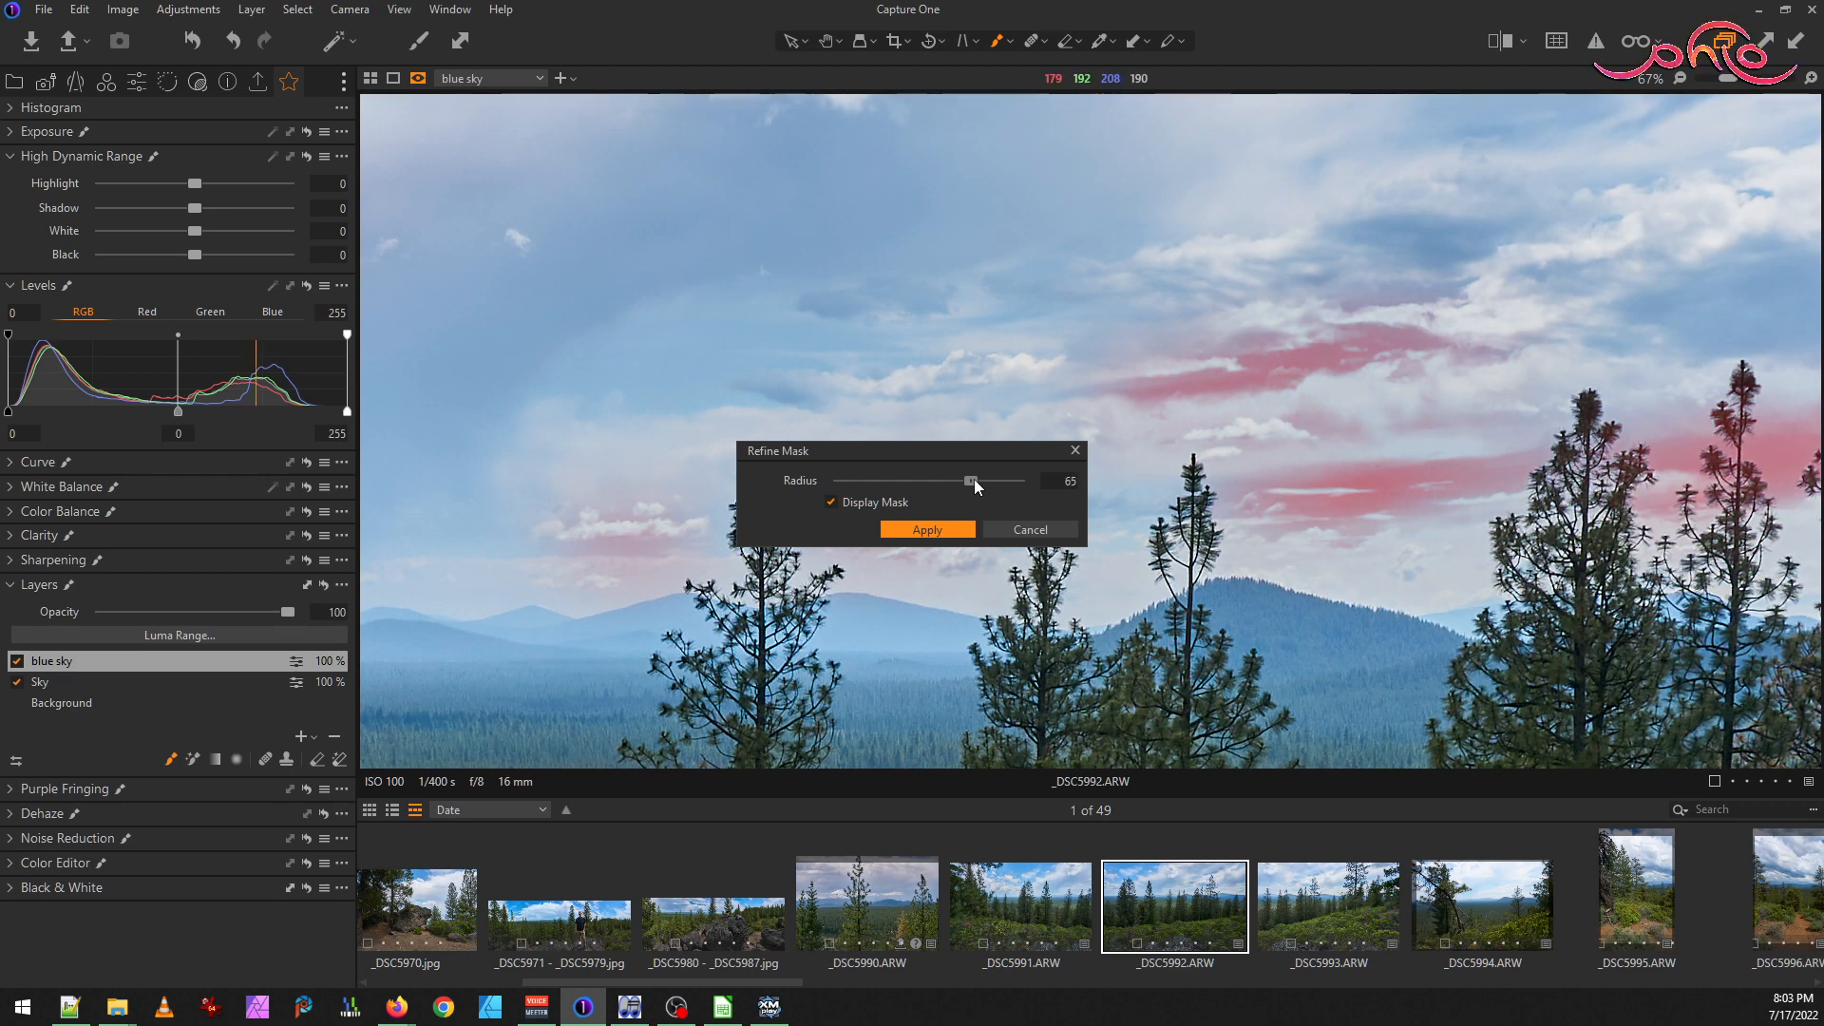
pyautogui.click(936, 529)
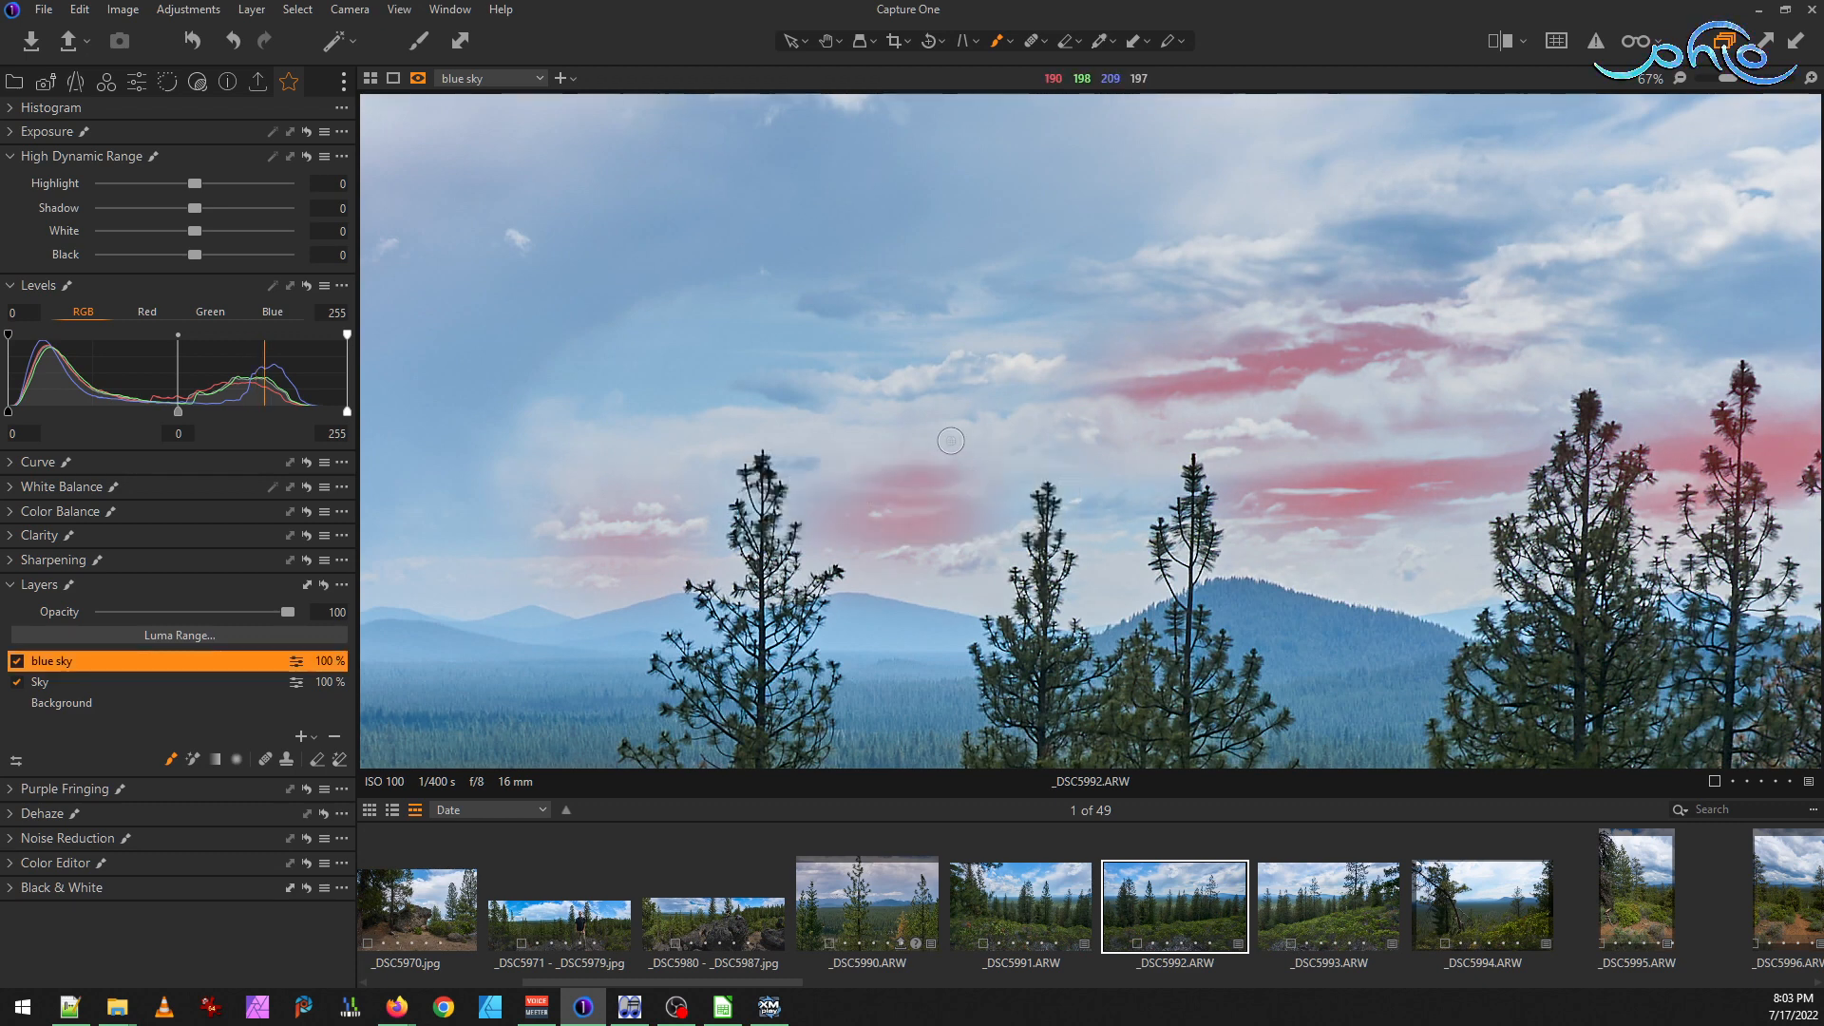
# Toggle the "blue sky" mask overlay on and off to check its coverage across the whole photo
pyautogui.press('m')
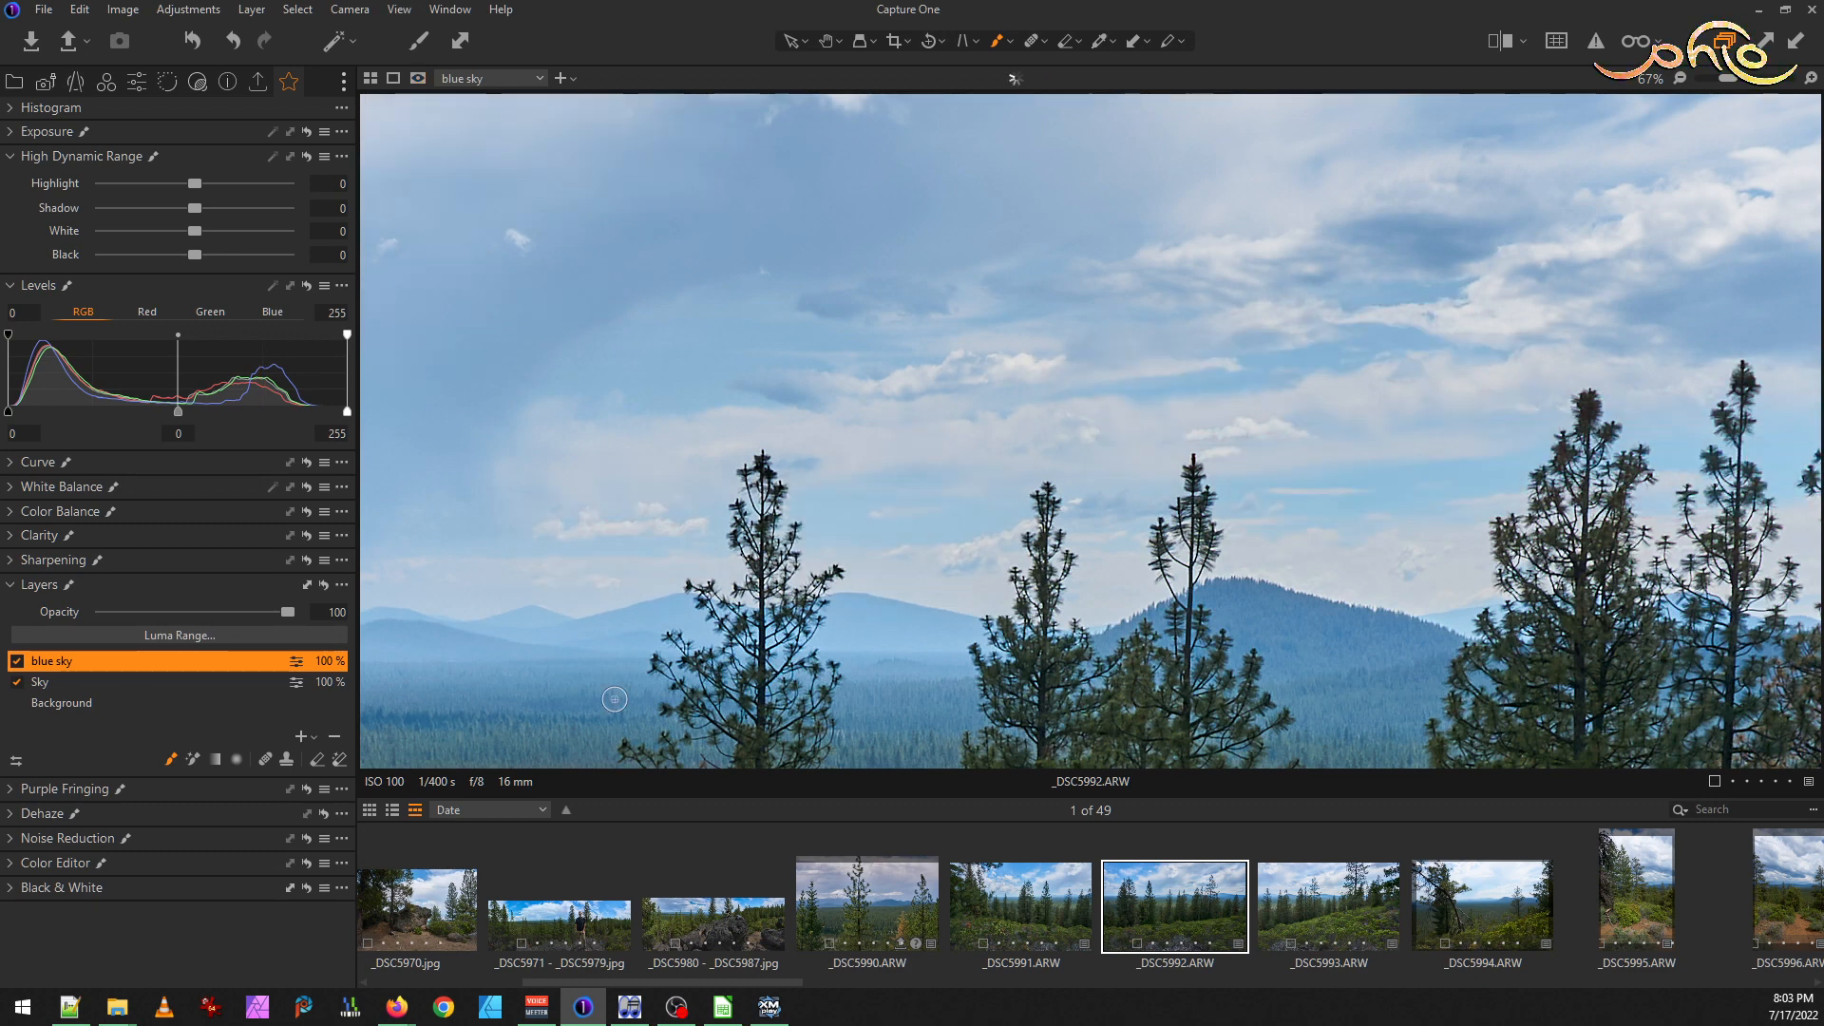
pyautogui.scroll(-2, 1240, 489)
pyautogui.scroll(-1, 1240, 489)
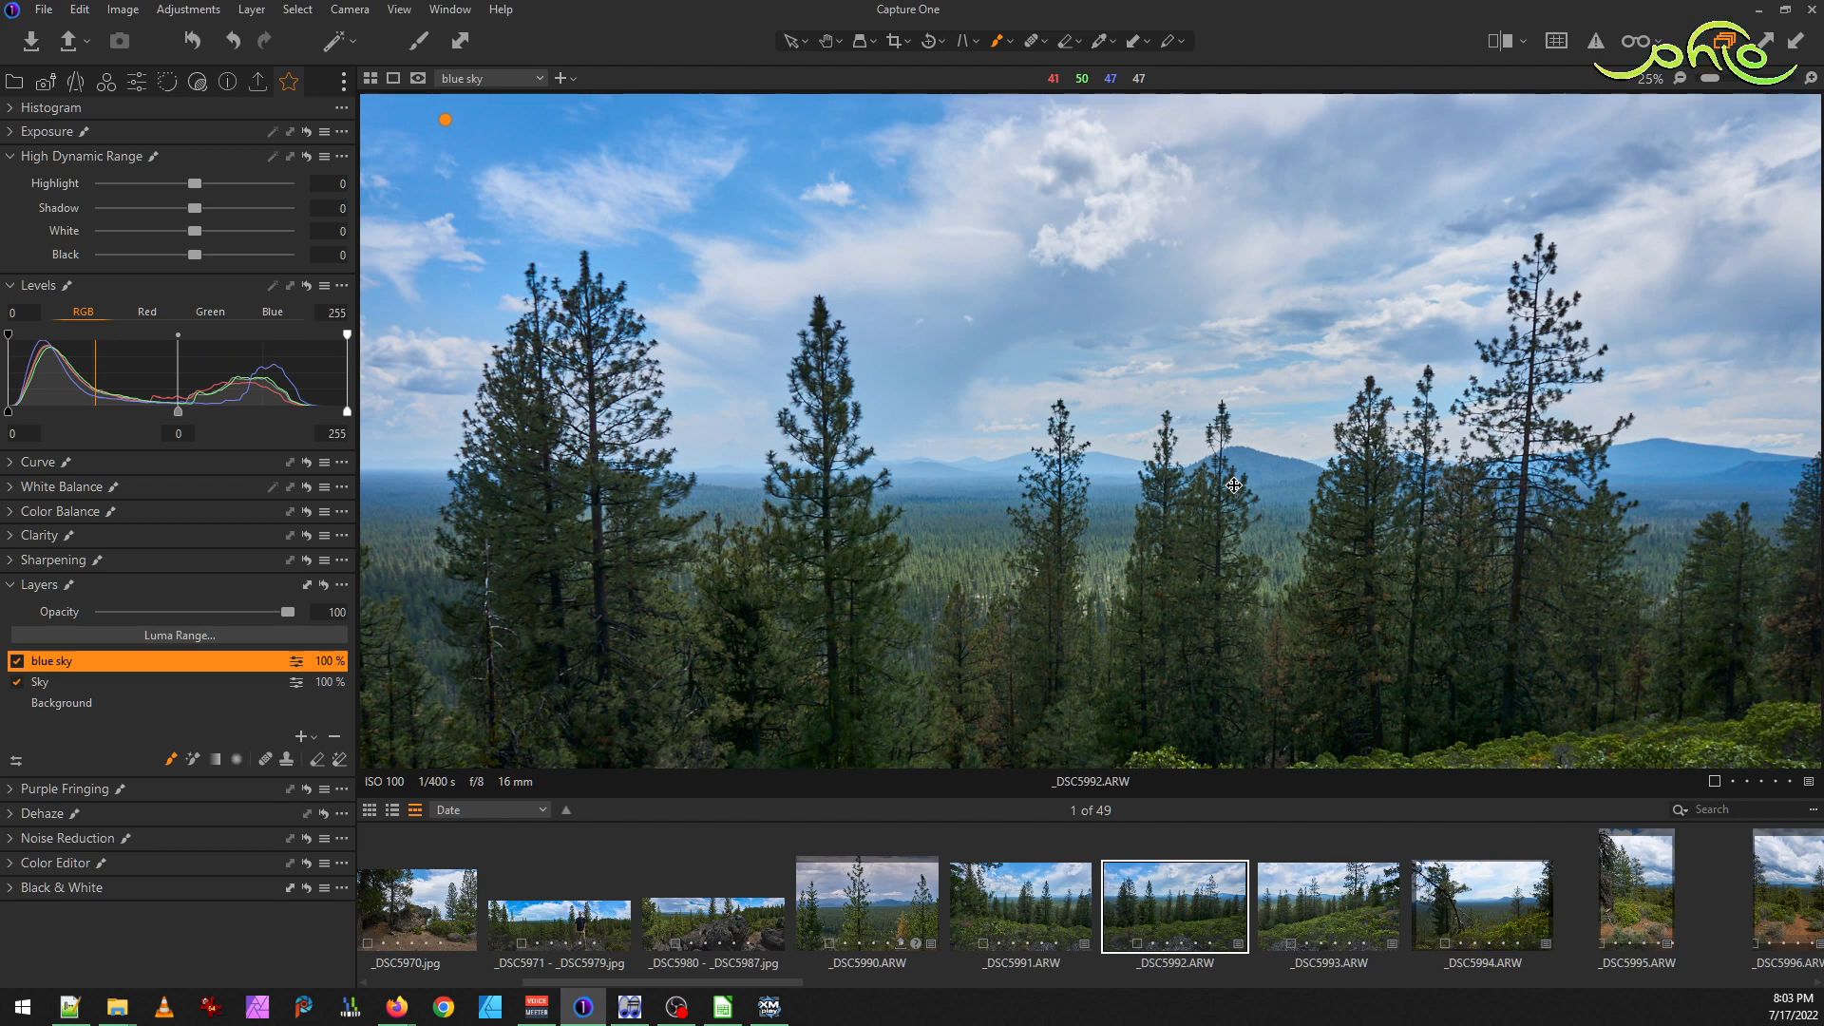
pyautogui.press('m')
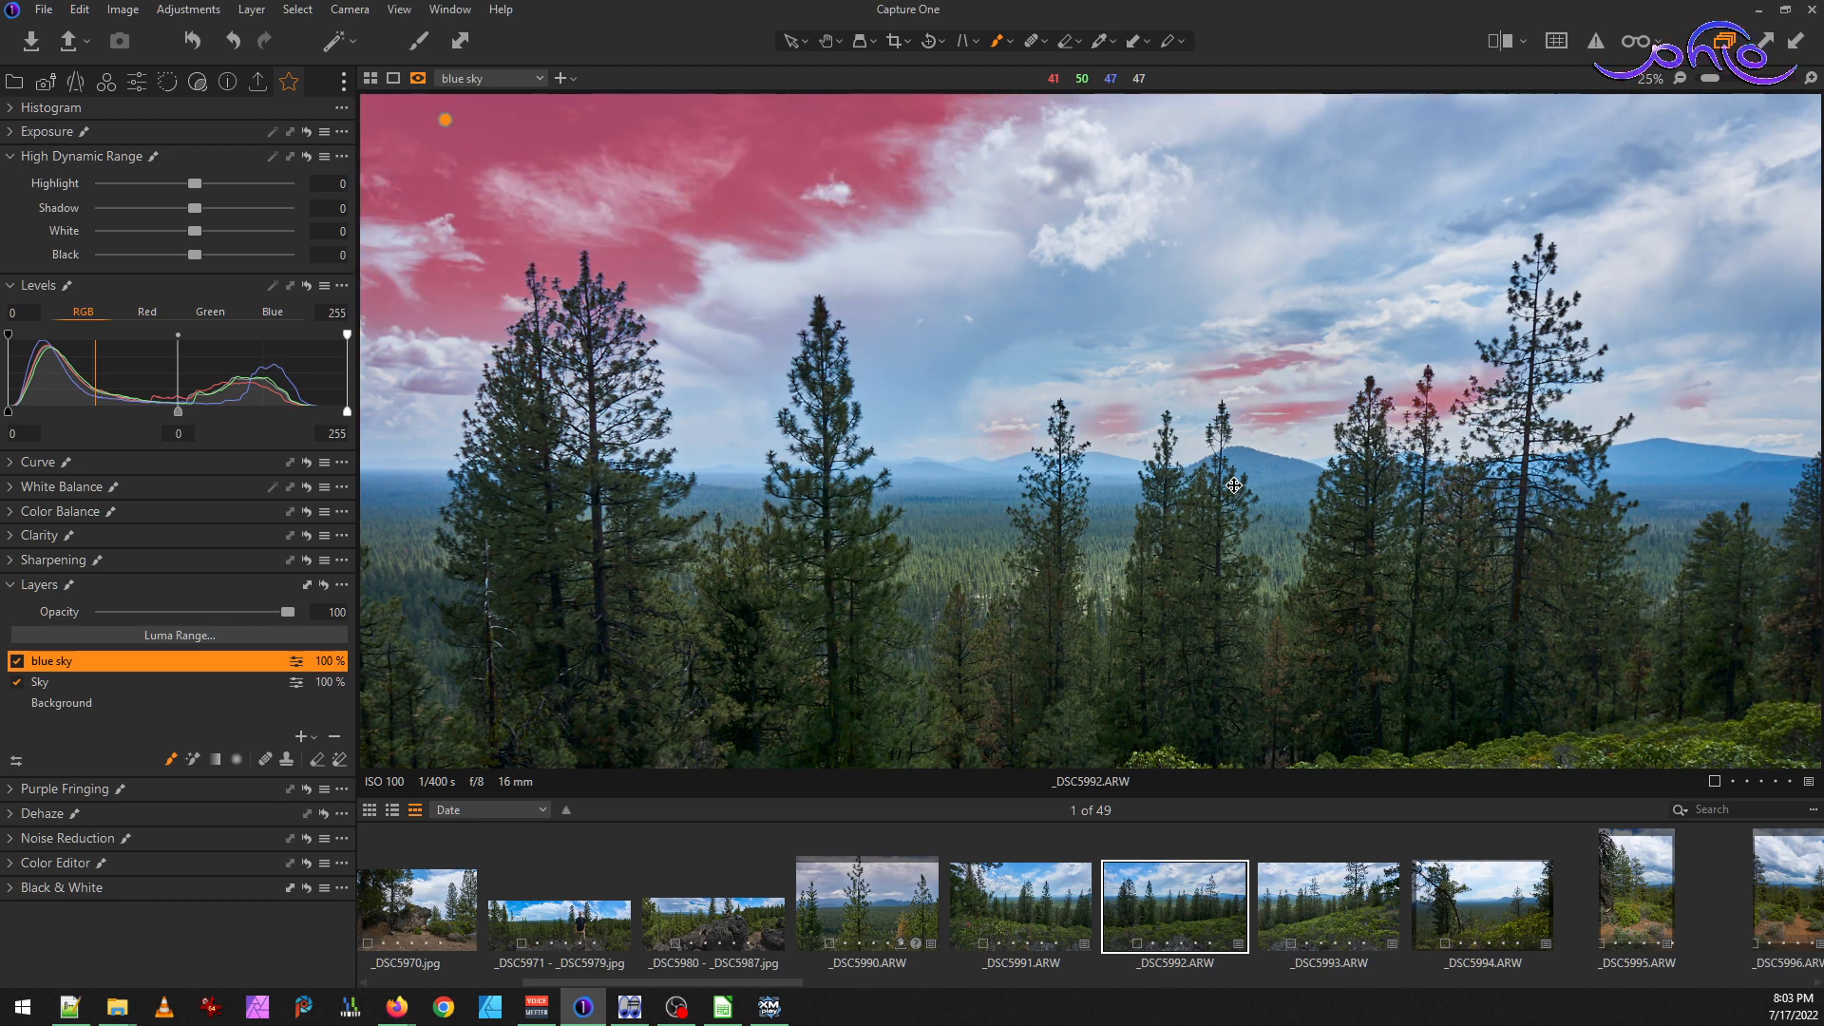
pyautogui.press('m')
pyautogui.press('m')
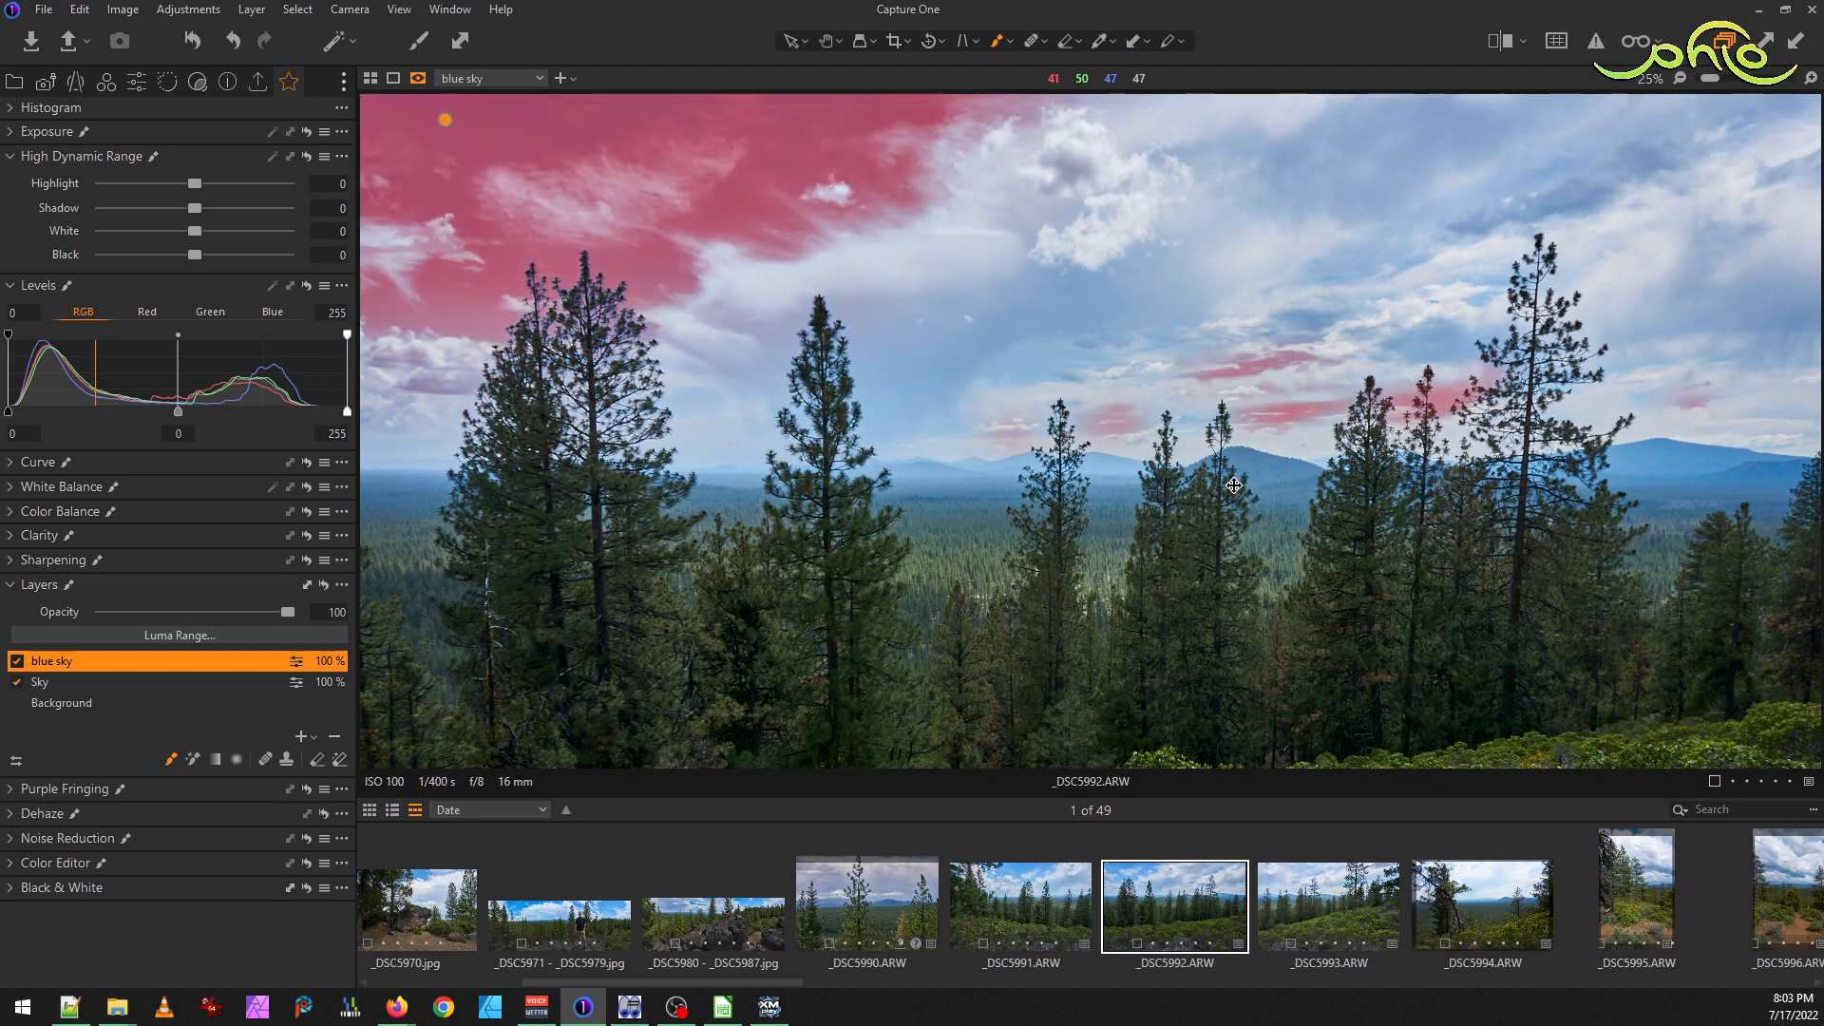
pyautogui.press('m')
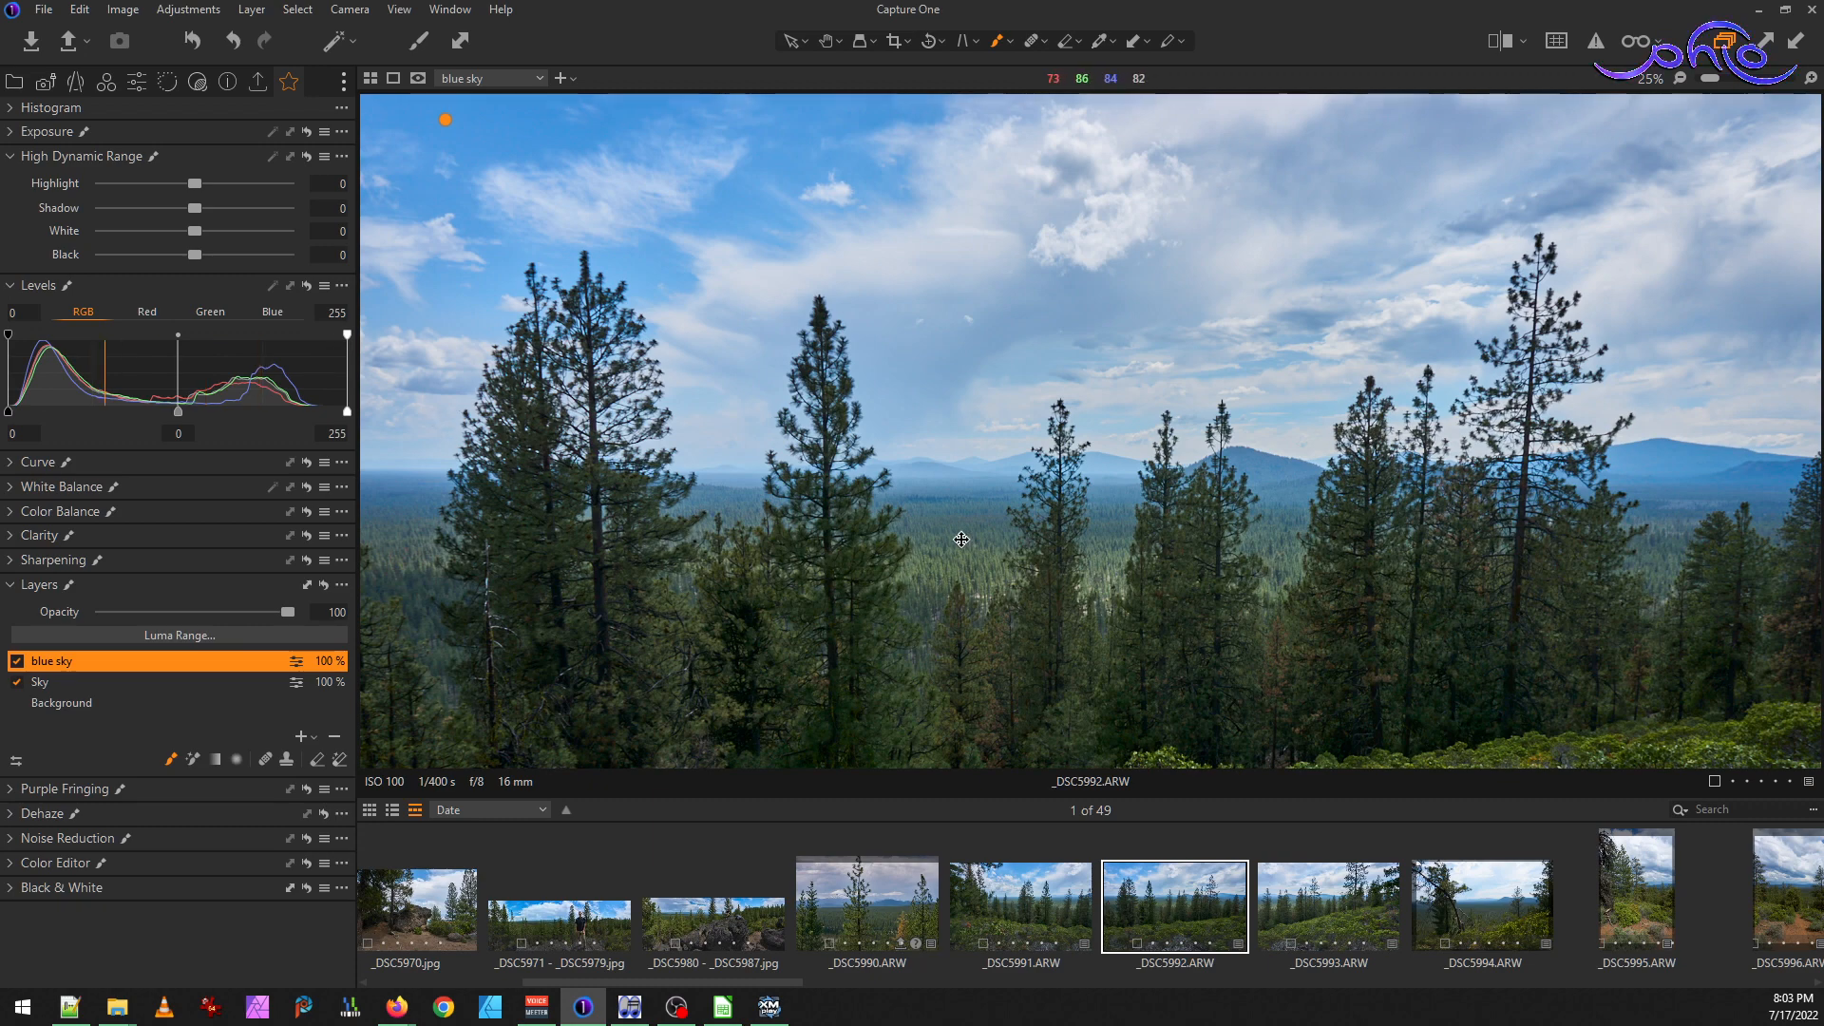
pyautogui.scroll(-1, 957, 541)
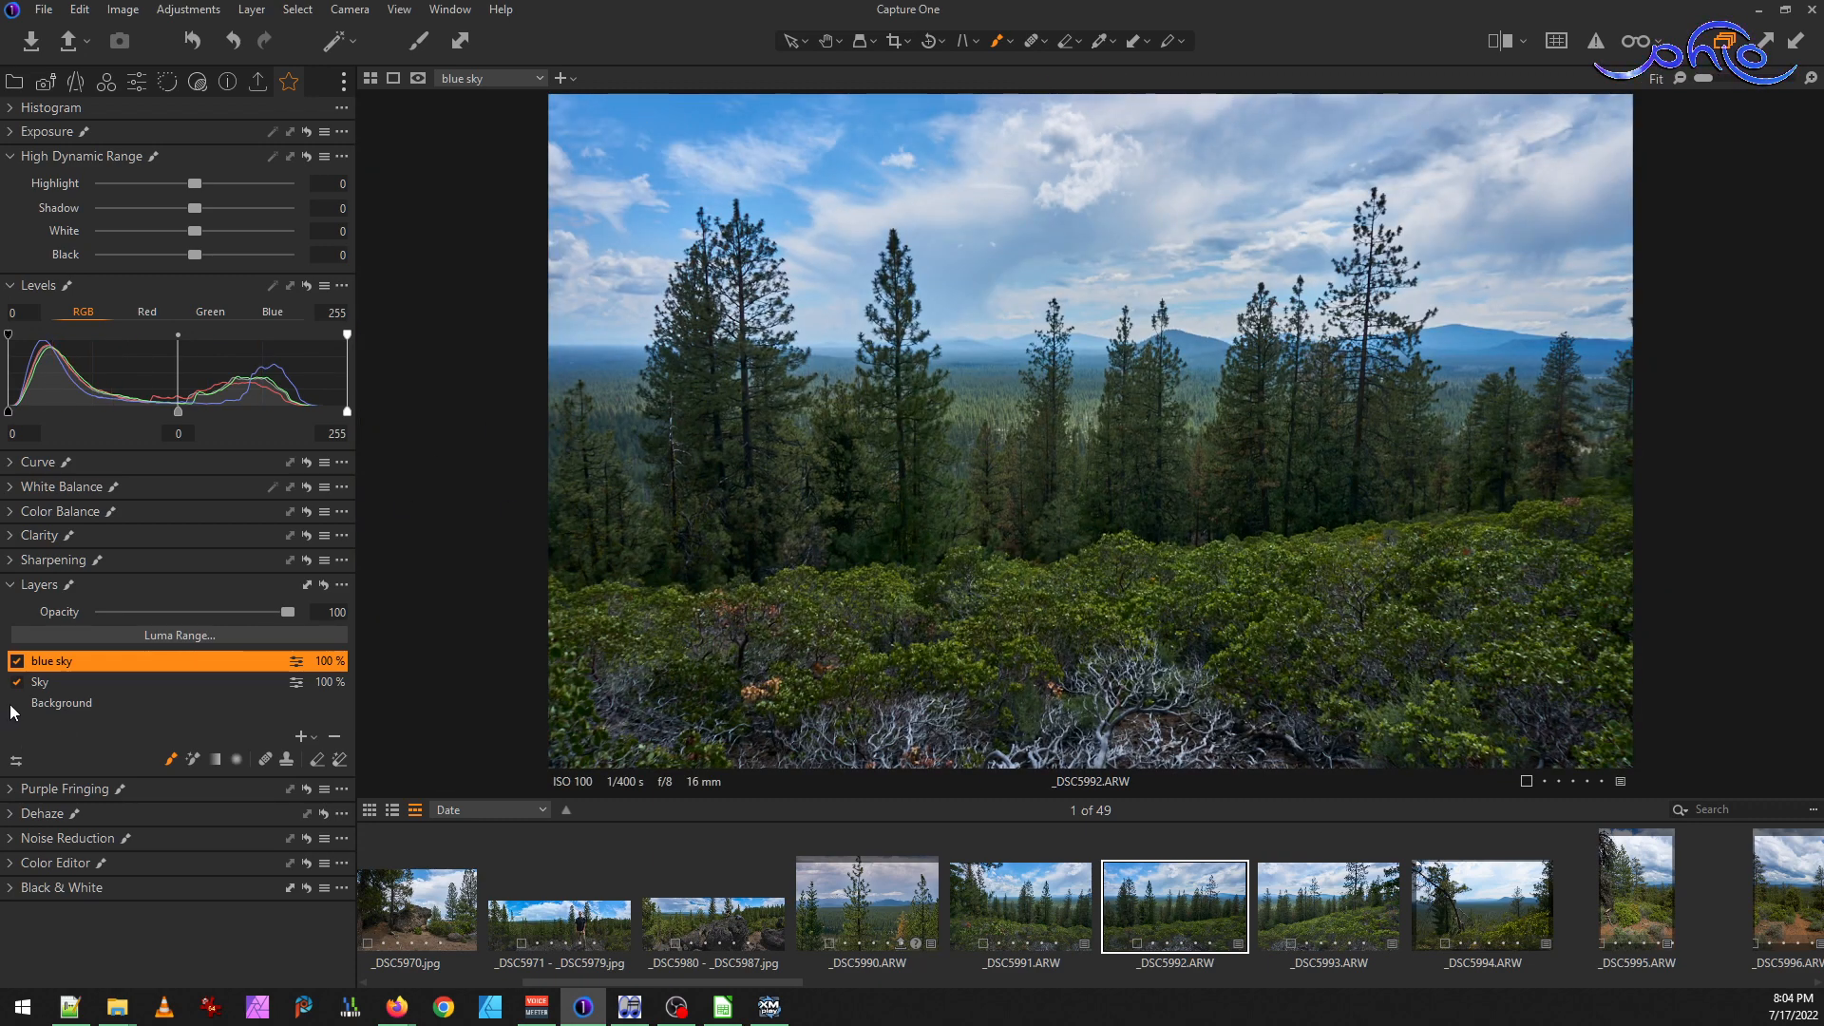
# Compare _DSC5992.ARW with _DSC5991.ARW and raise the High Dynamic Range Shadow of _DSC5992.ARW's Background layer to 34
pyautogui.click(1043, 914)
pyautogui.click(1184, 878)
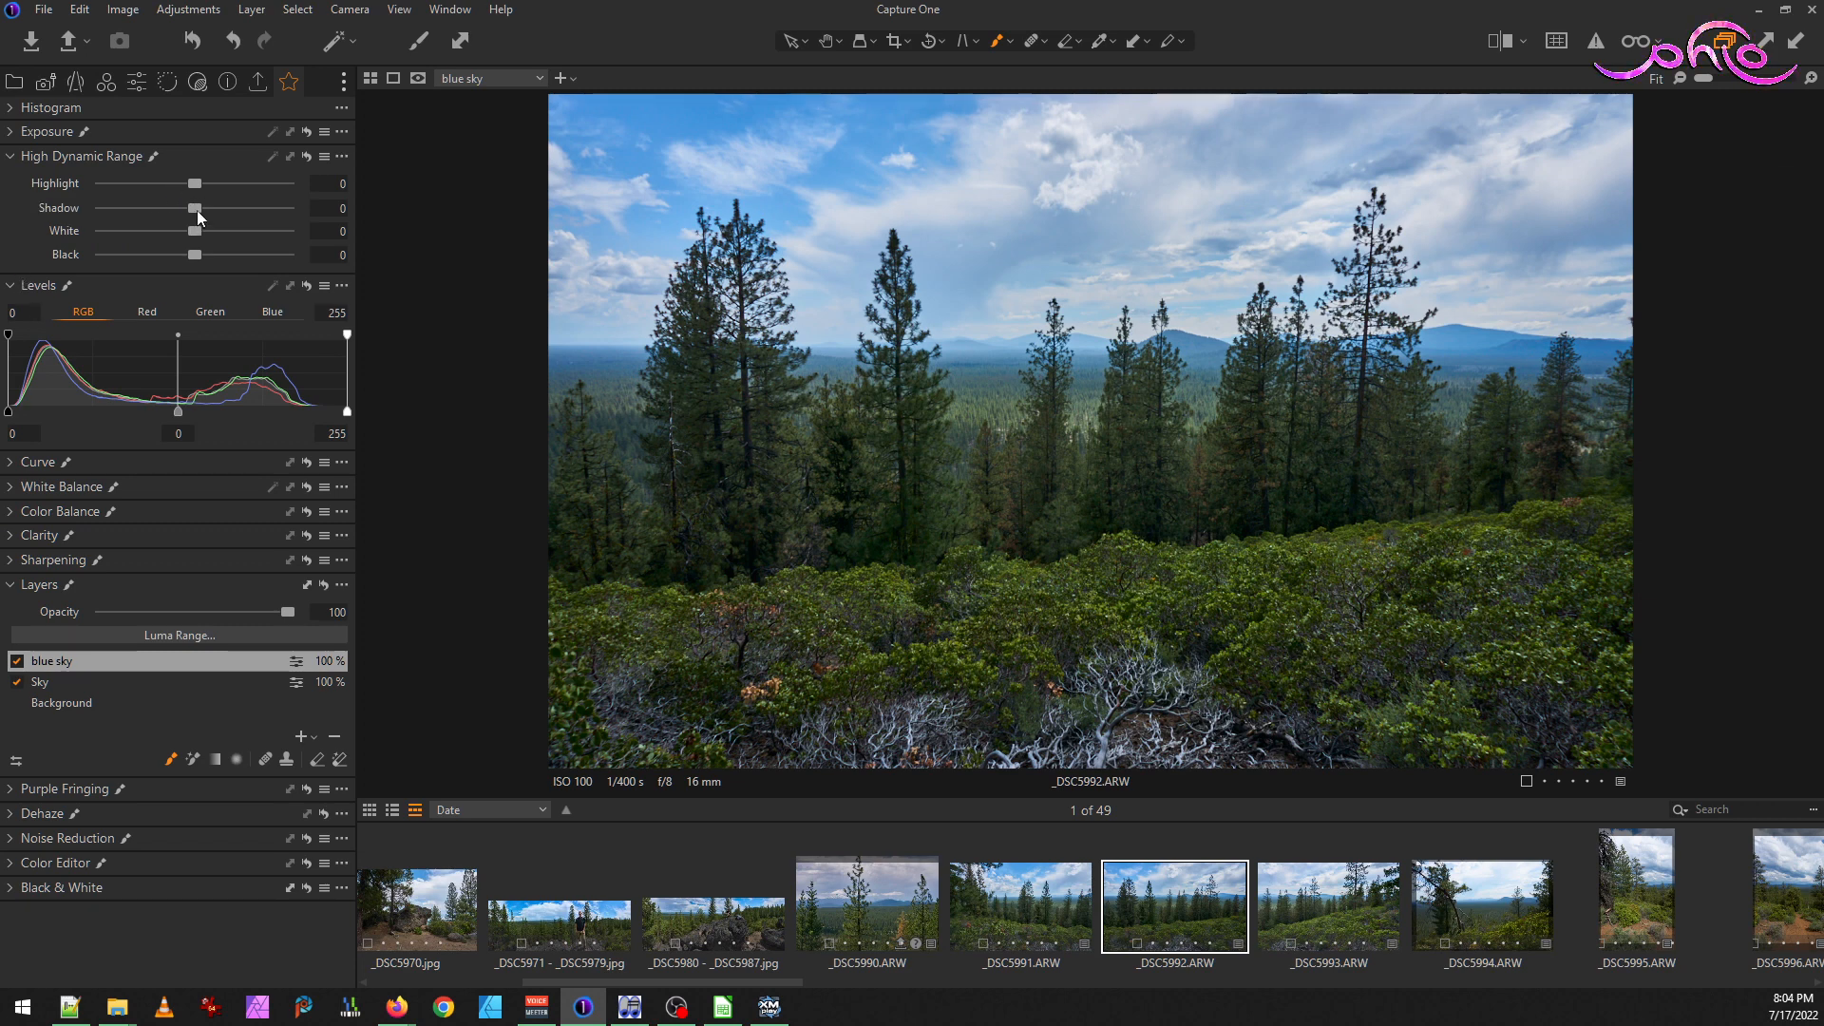
pyautogui.click(53, 704)
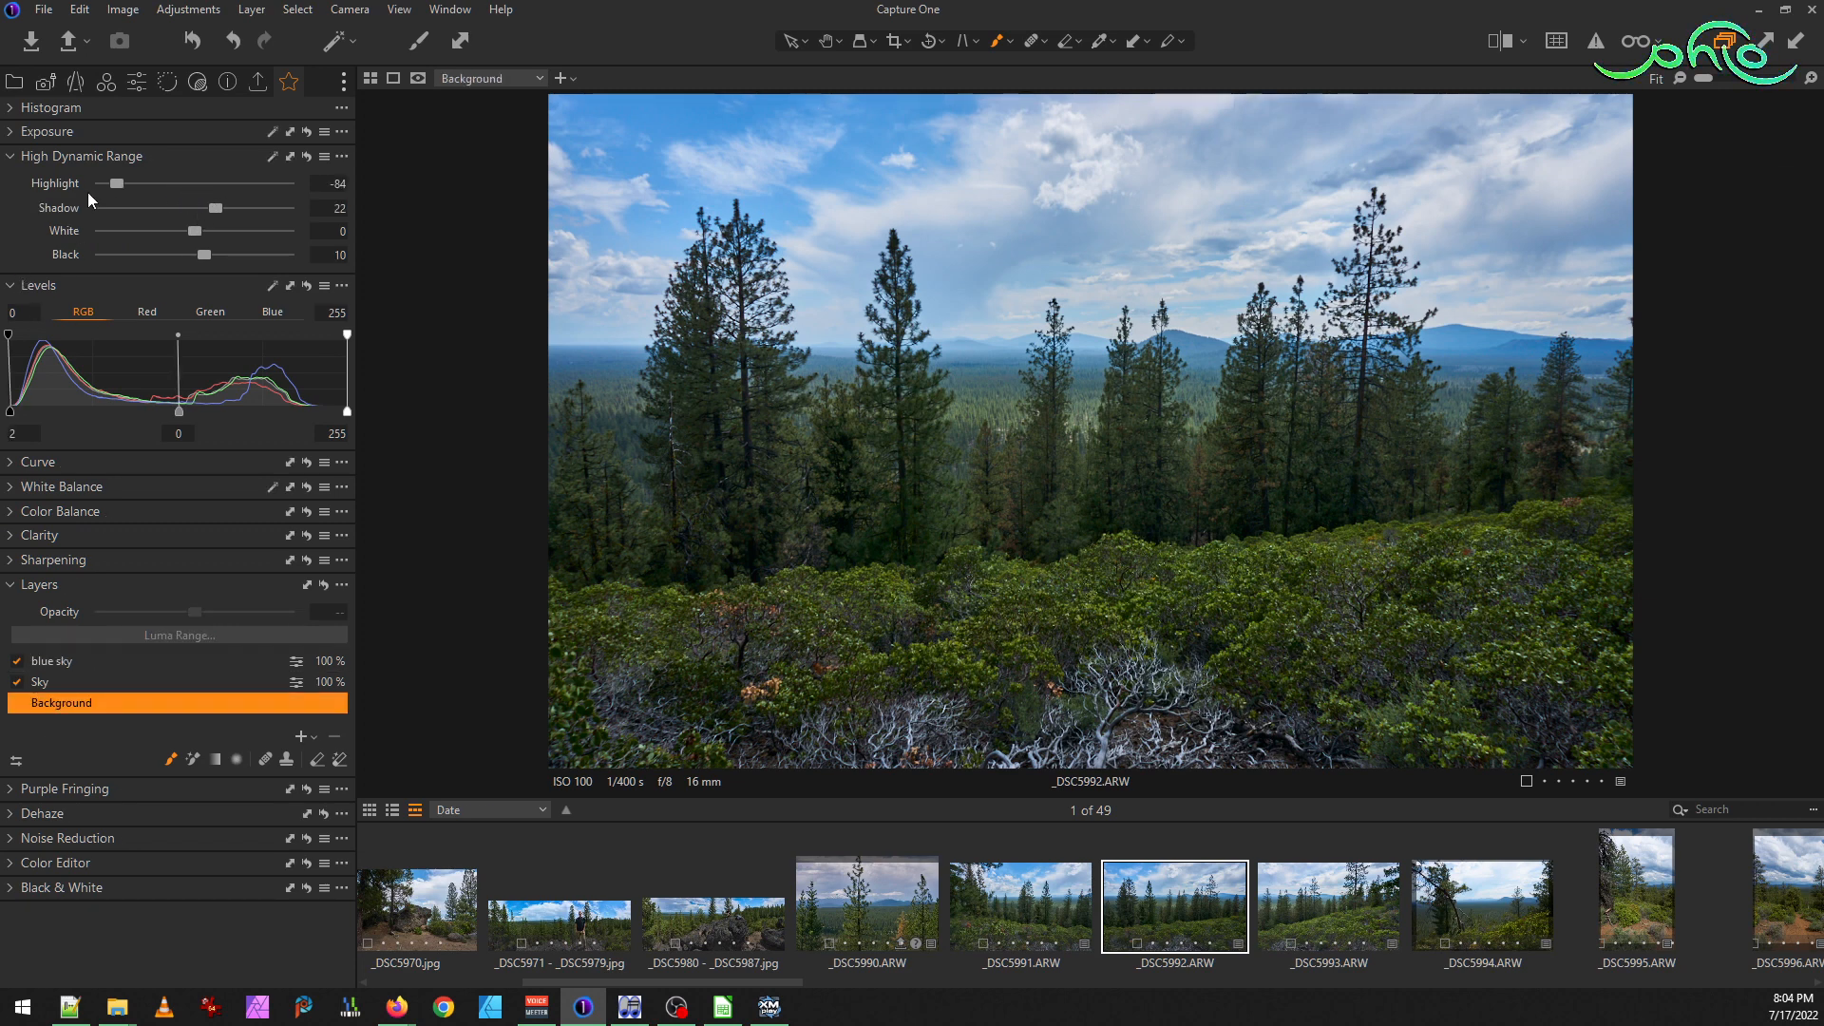
pyautogui.moveTo(216, 207); pyautogui.dragTo(228, 207)
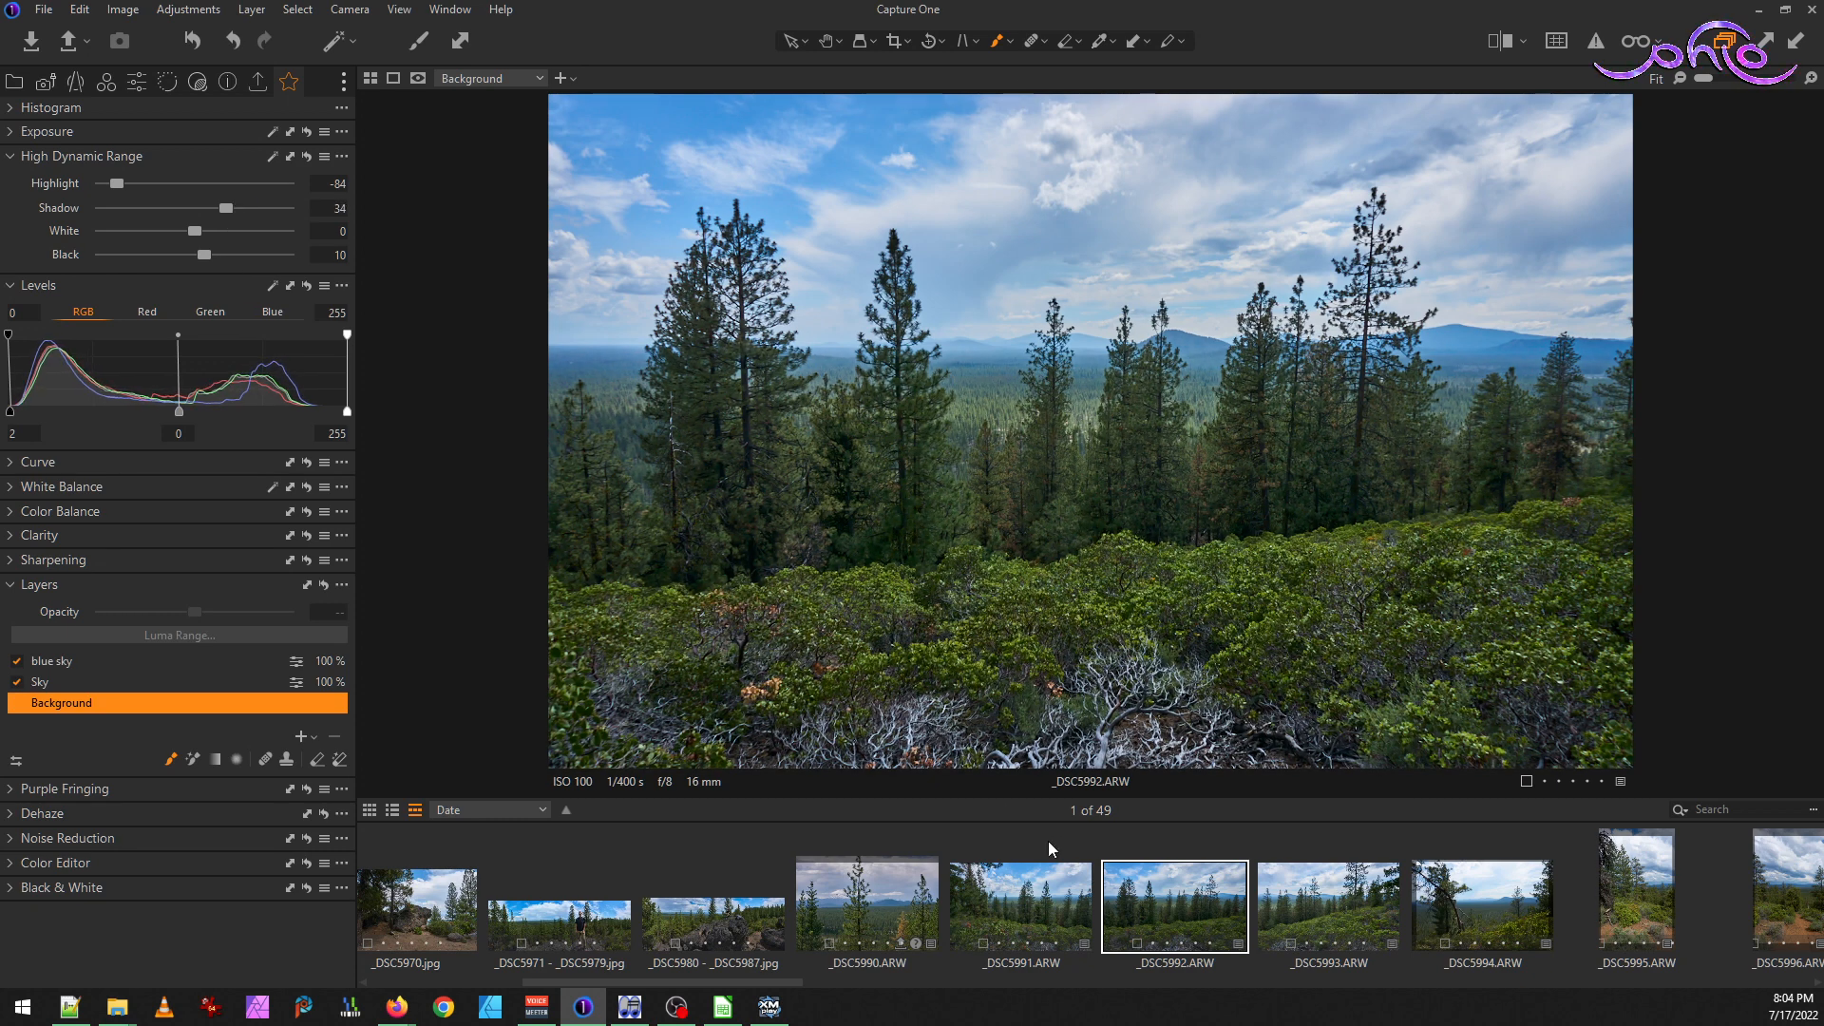
# Set the Background layer's High Dynamic Range Shadow to 28 on _DSC5991.ARW and compare the photo with _DSC5992.ARW
pyautogui.click(1055, 931)
pyautogui.moveTo(220, 208); pyautogui.dragTo(224, 208)
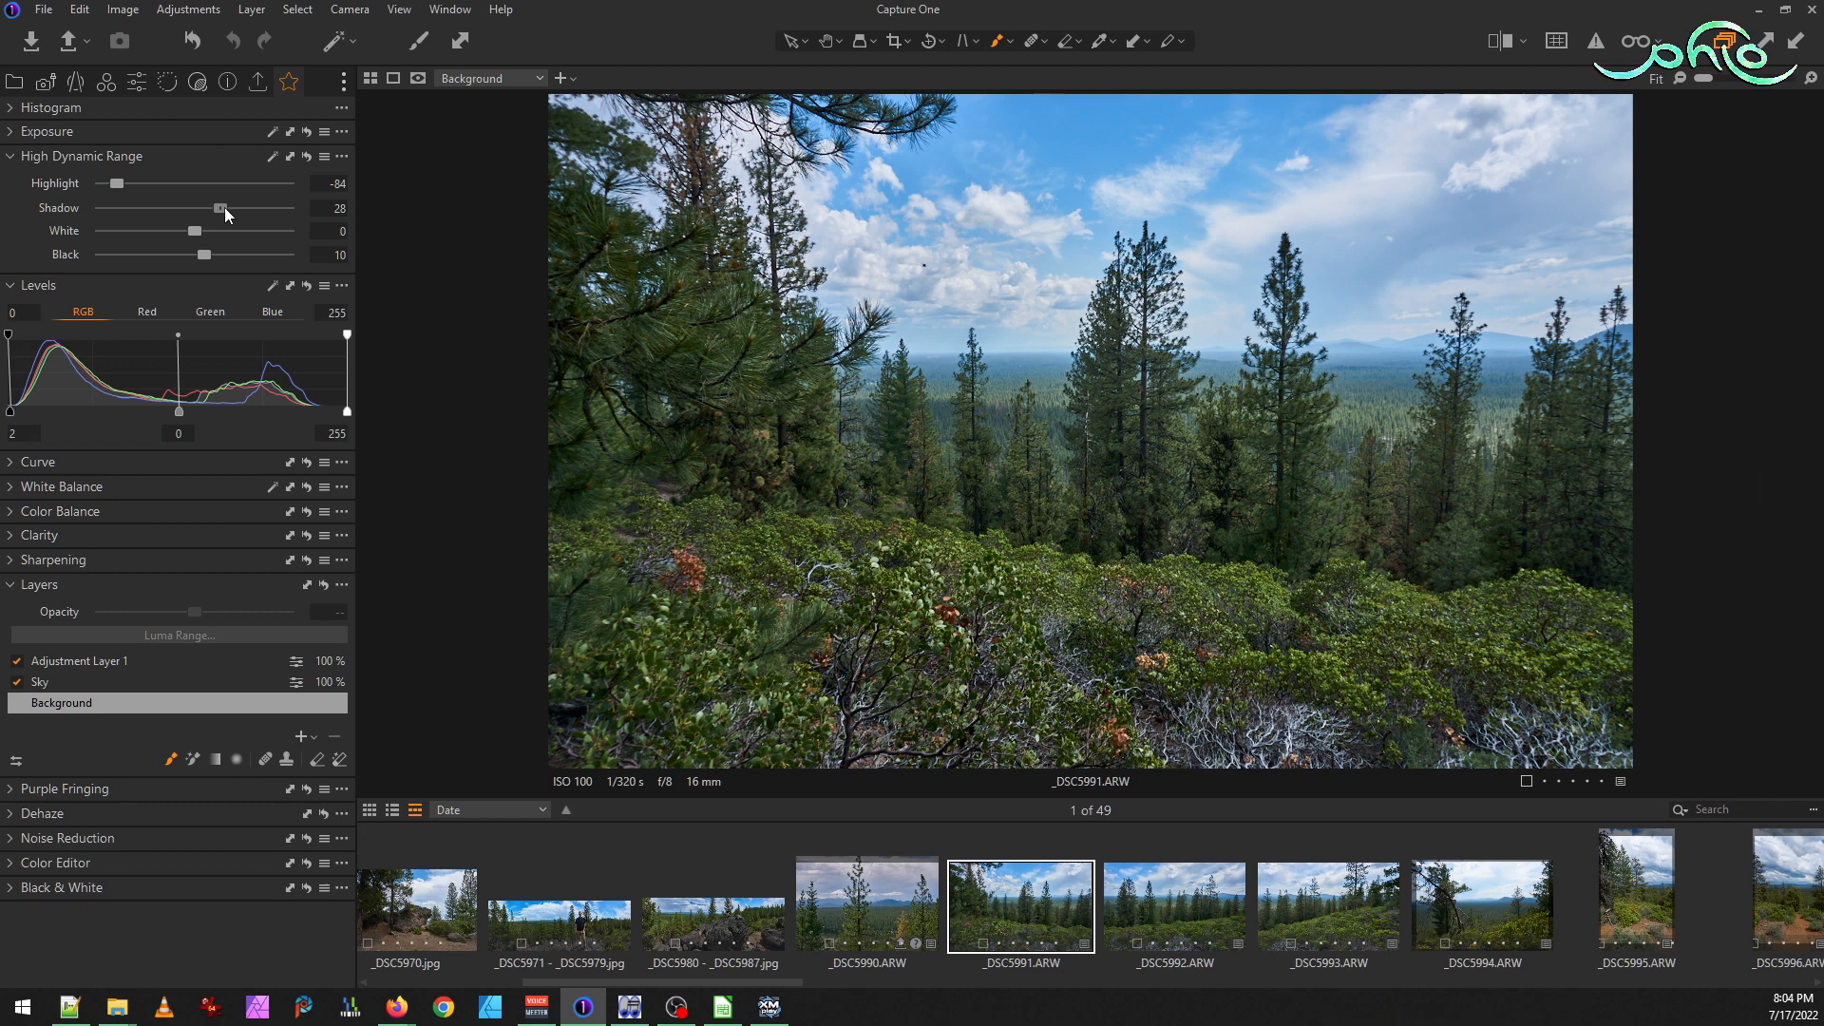
pyautogui.click(1195, 904)
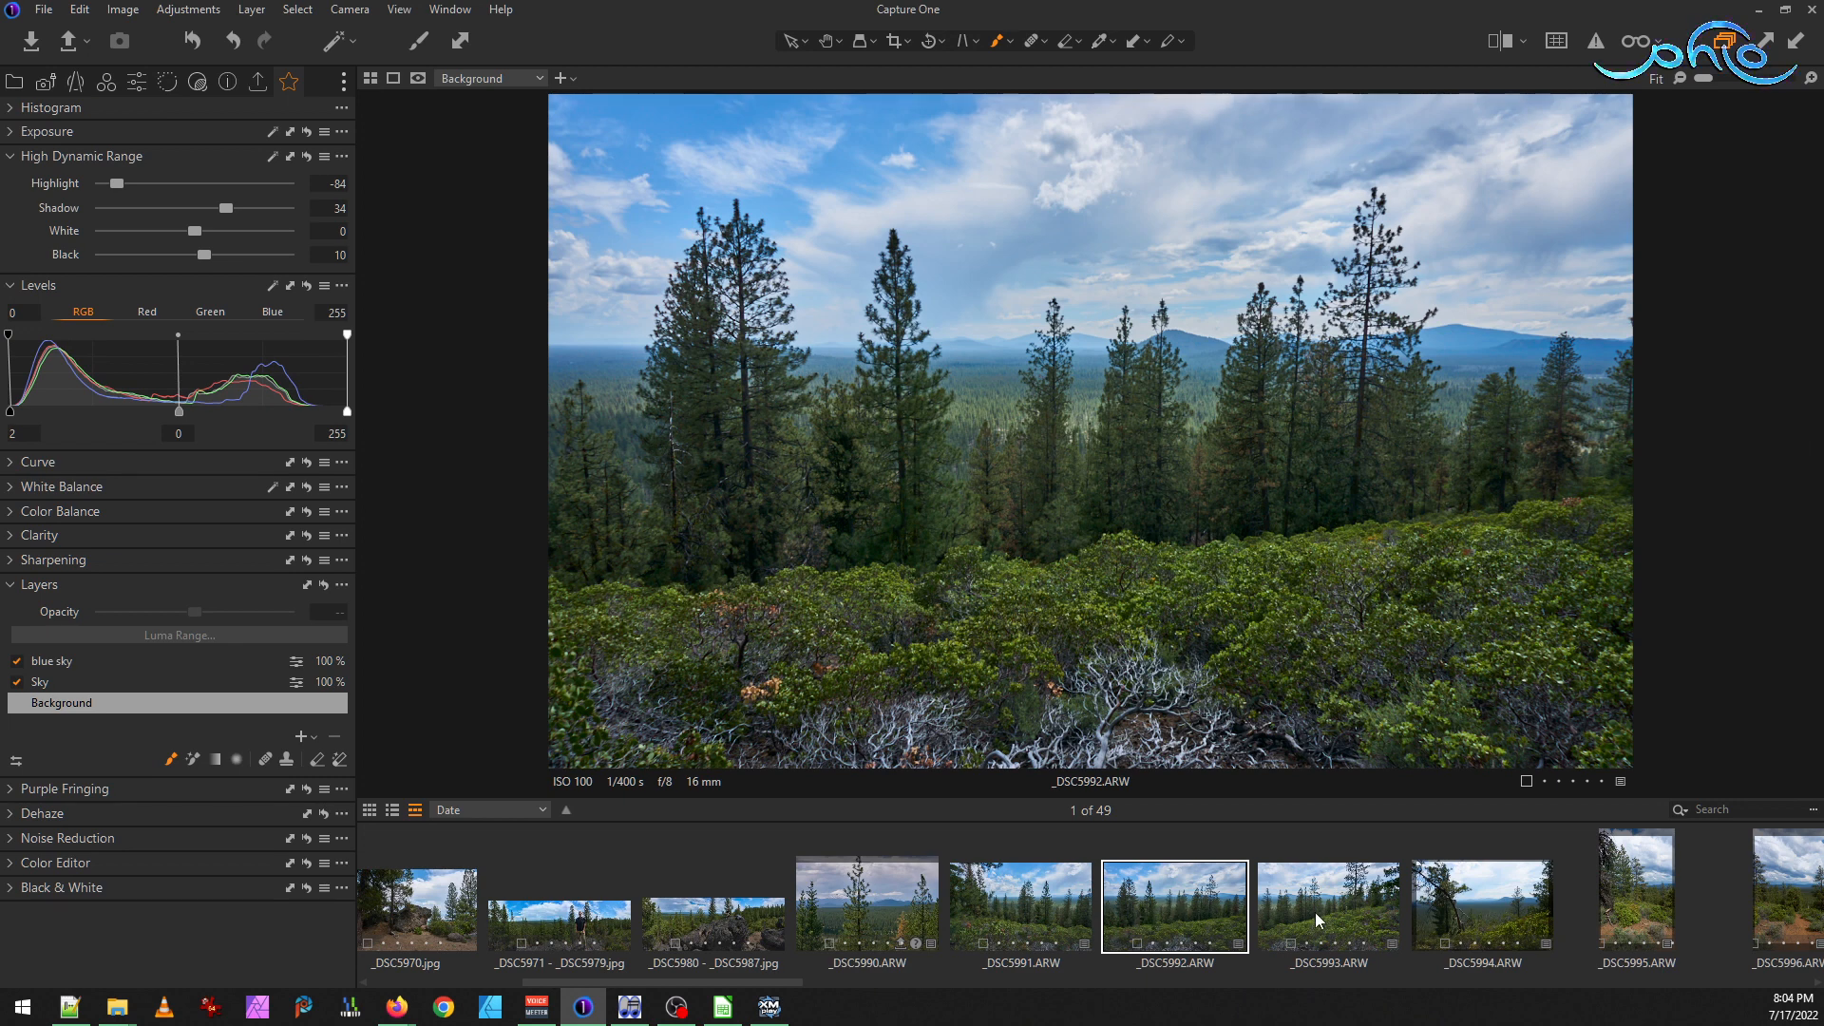
pyautogui.click(1017, 915)
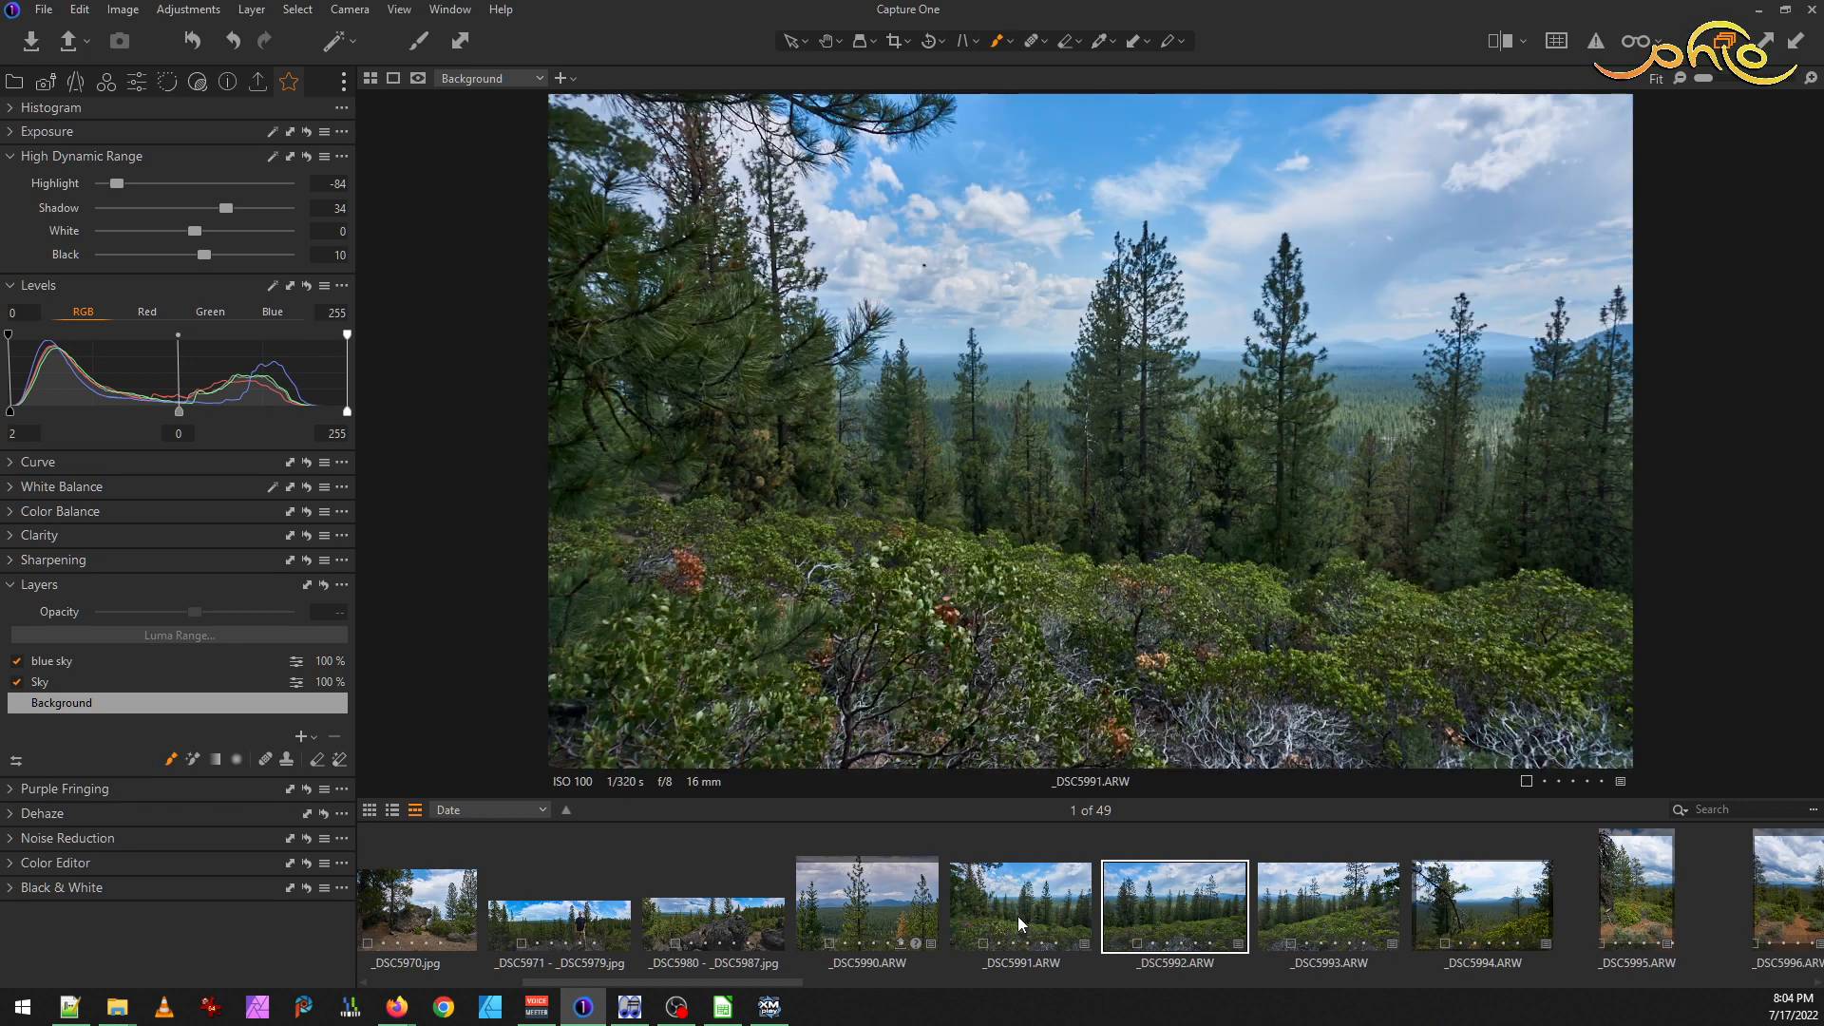
# Delete the "Adjustment Layer 1" and Sky layers from _DSC5993.ARW
pyautogui.click(1335, 893)
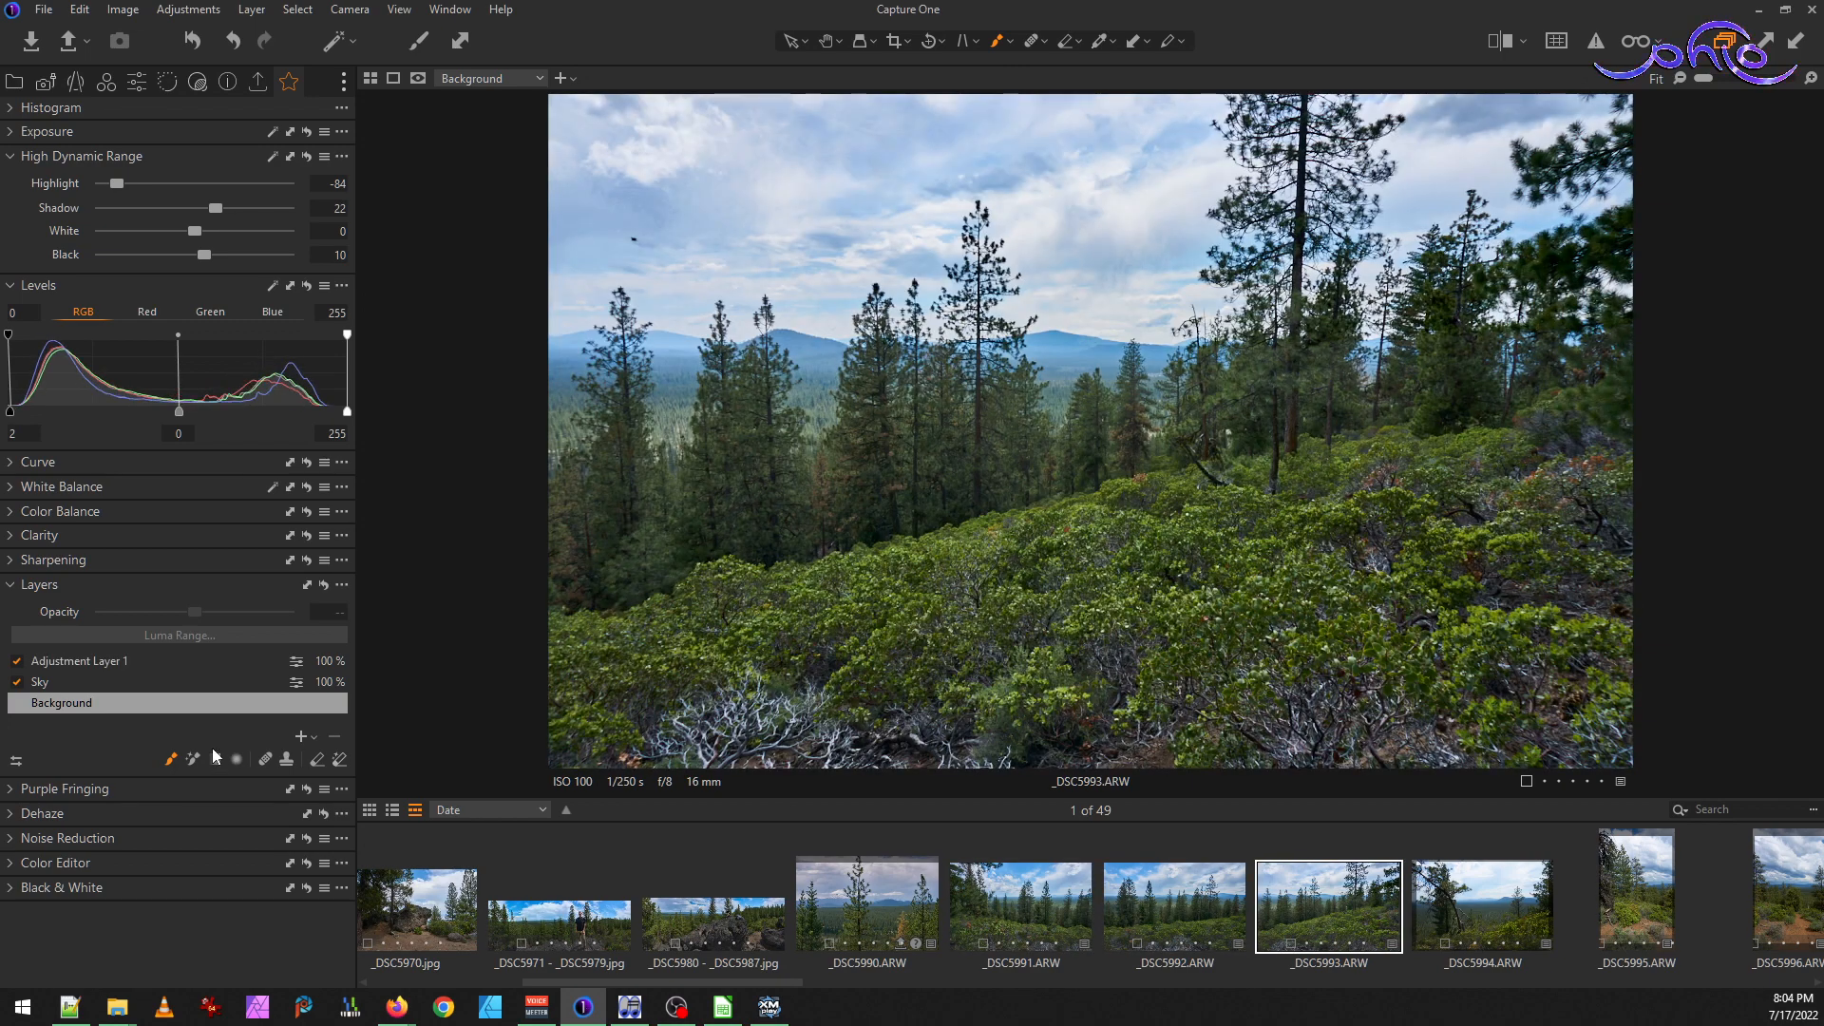
pyautogui.click(59, 679)
pyautogui.click(76, 662)
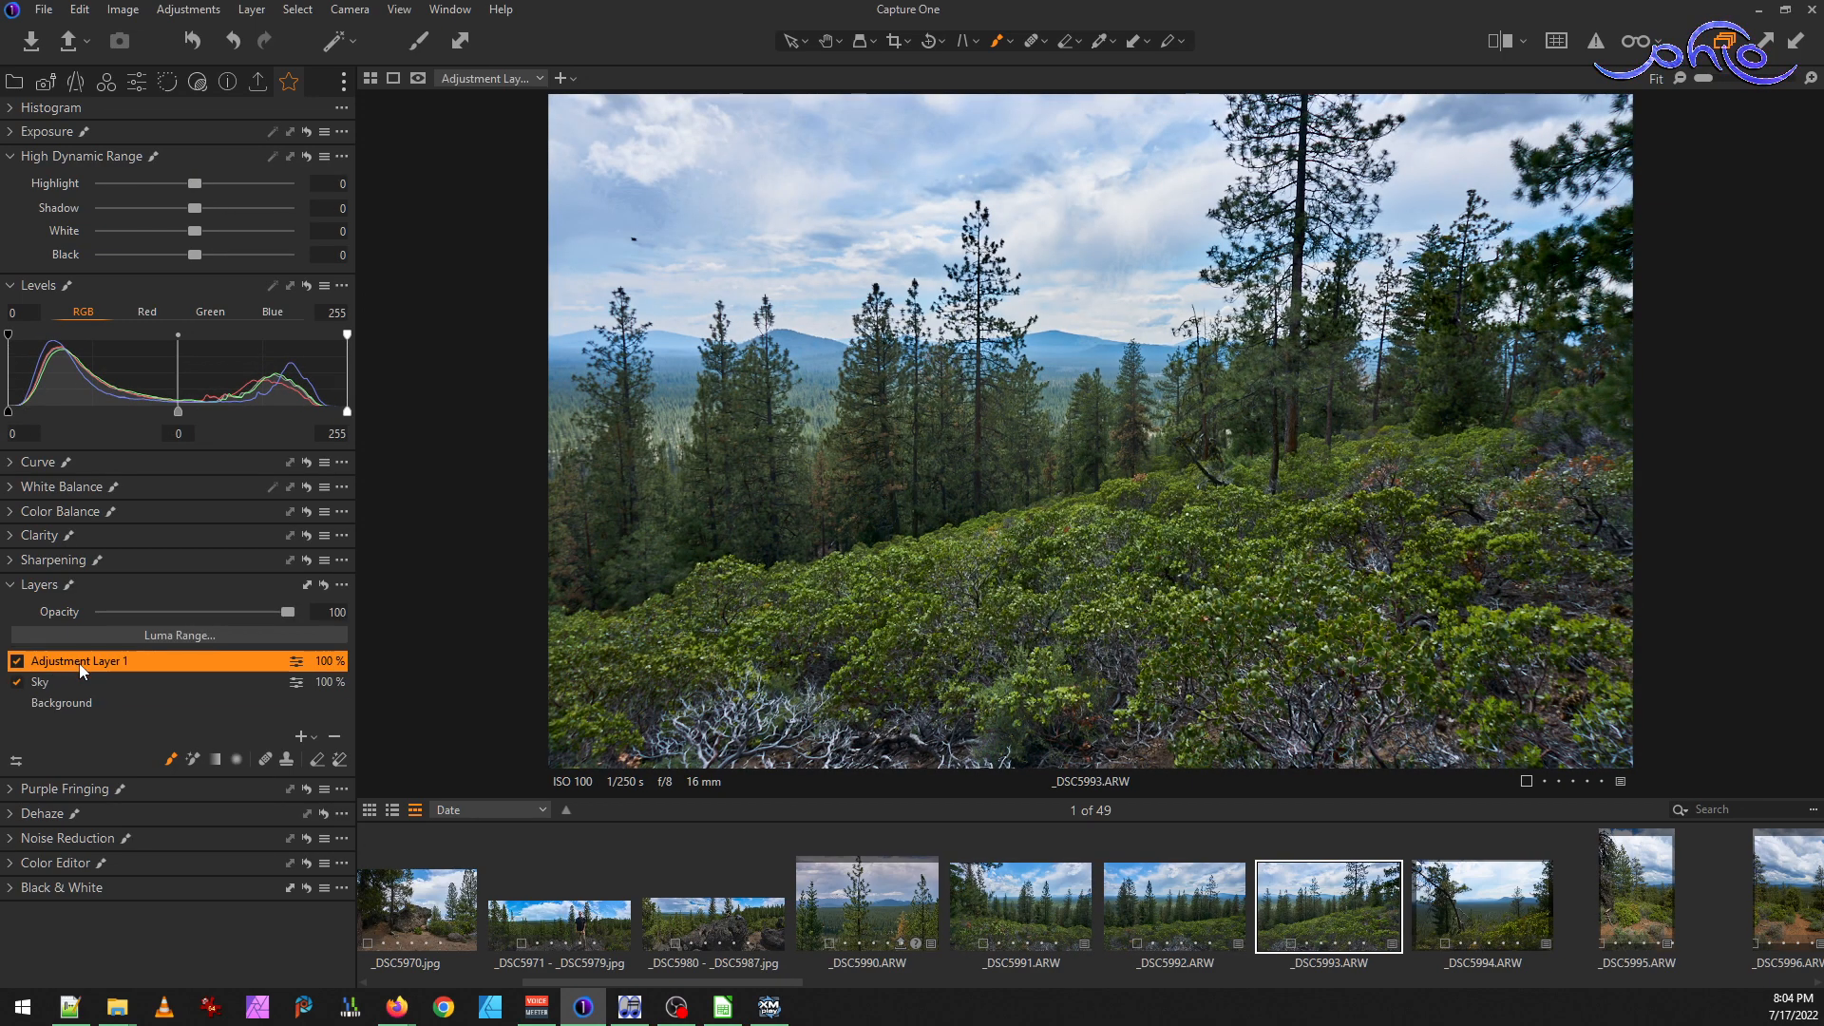
pyautogui.click(334, 739)
pyautogui.click(335, 739)
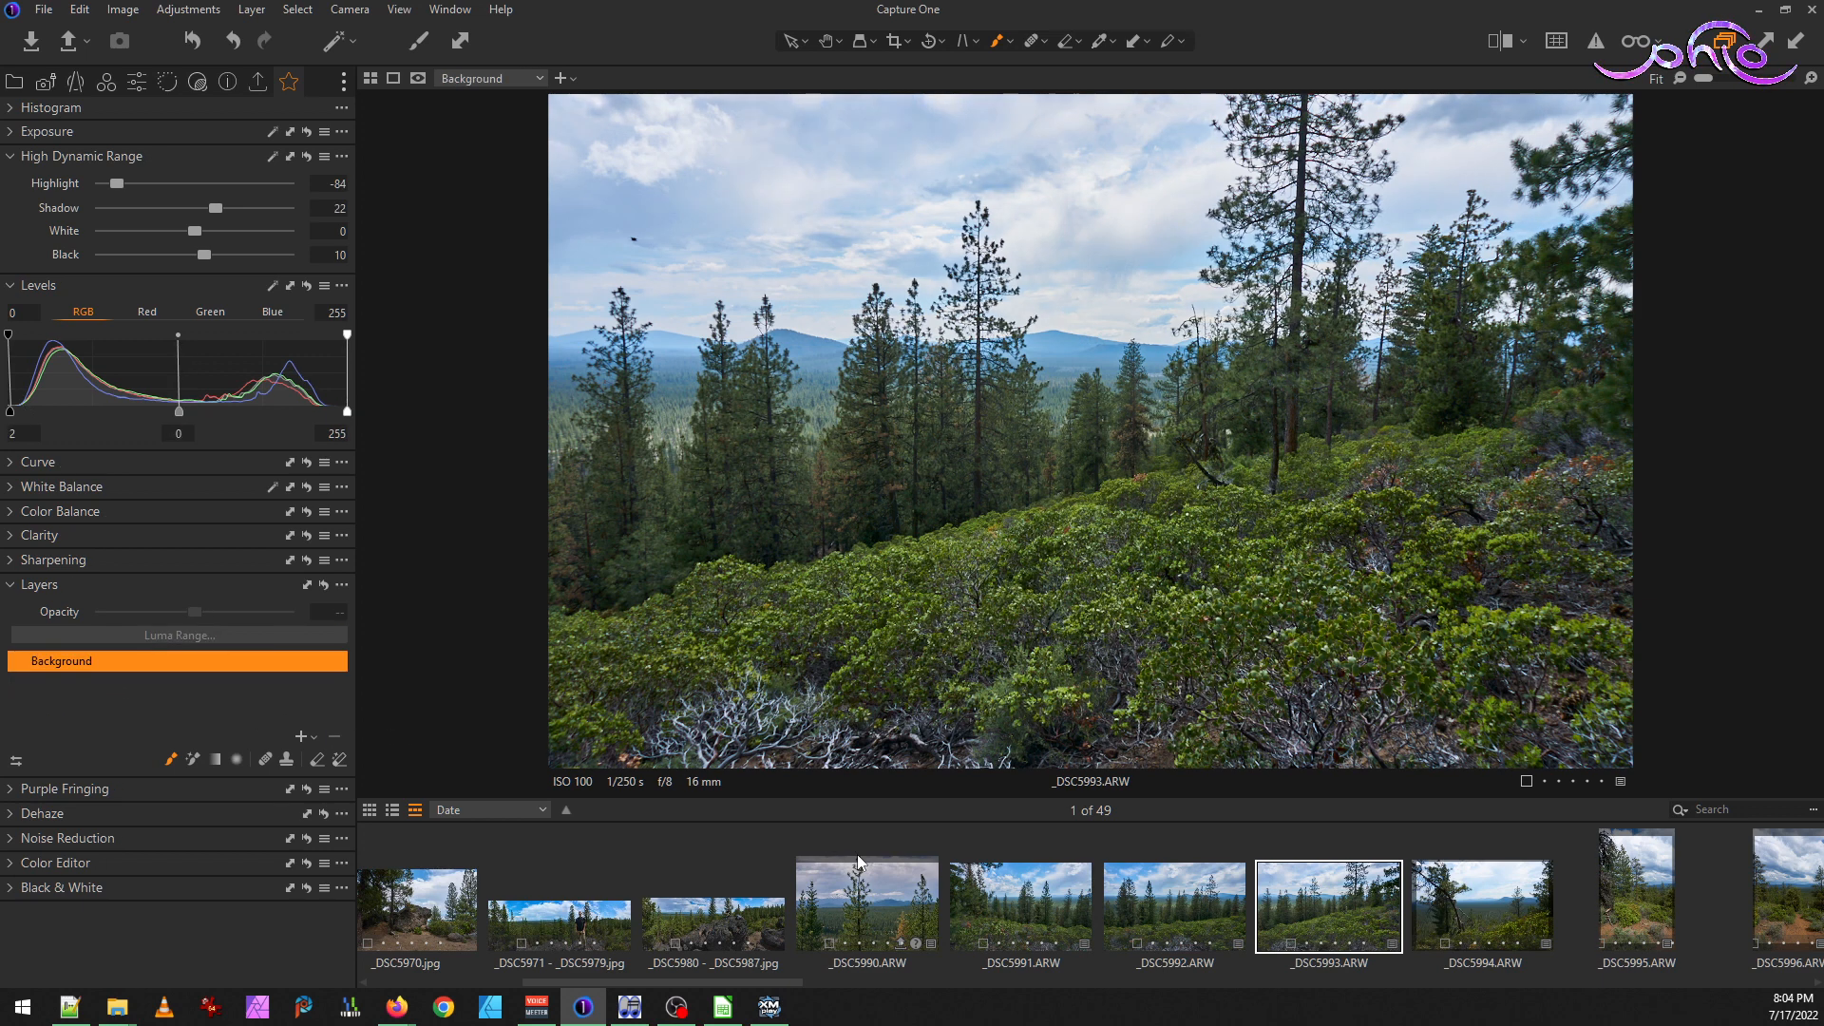
# Copy the adjustments and layers of _DSC5992.ARW and apply them to _DSC5993.ARW
pyautogui.keyDown('ctrl'); pyautogui.click(1176, 903); pyautogui.keyUp('ctrl')
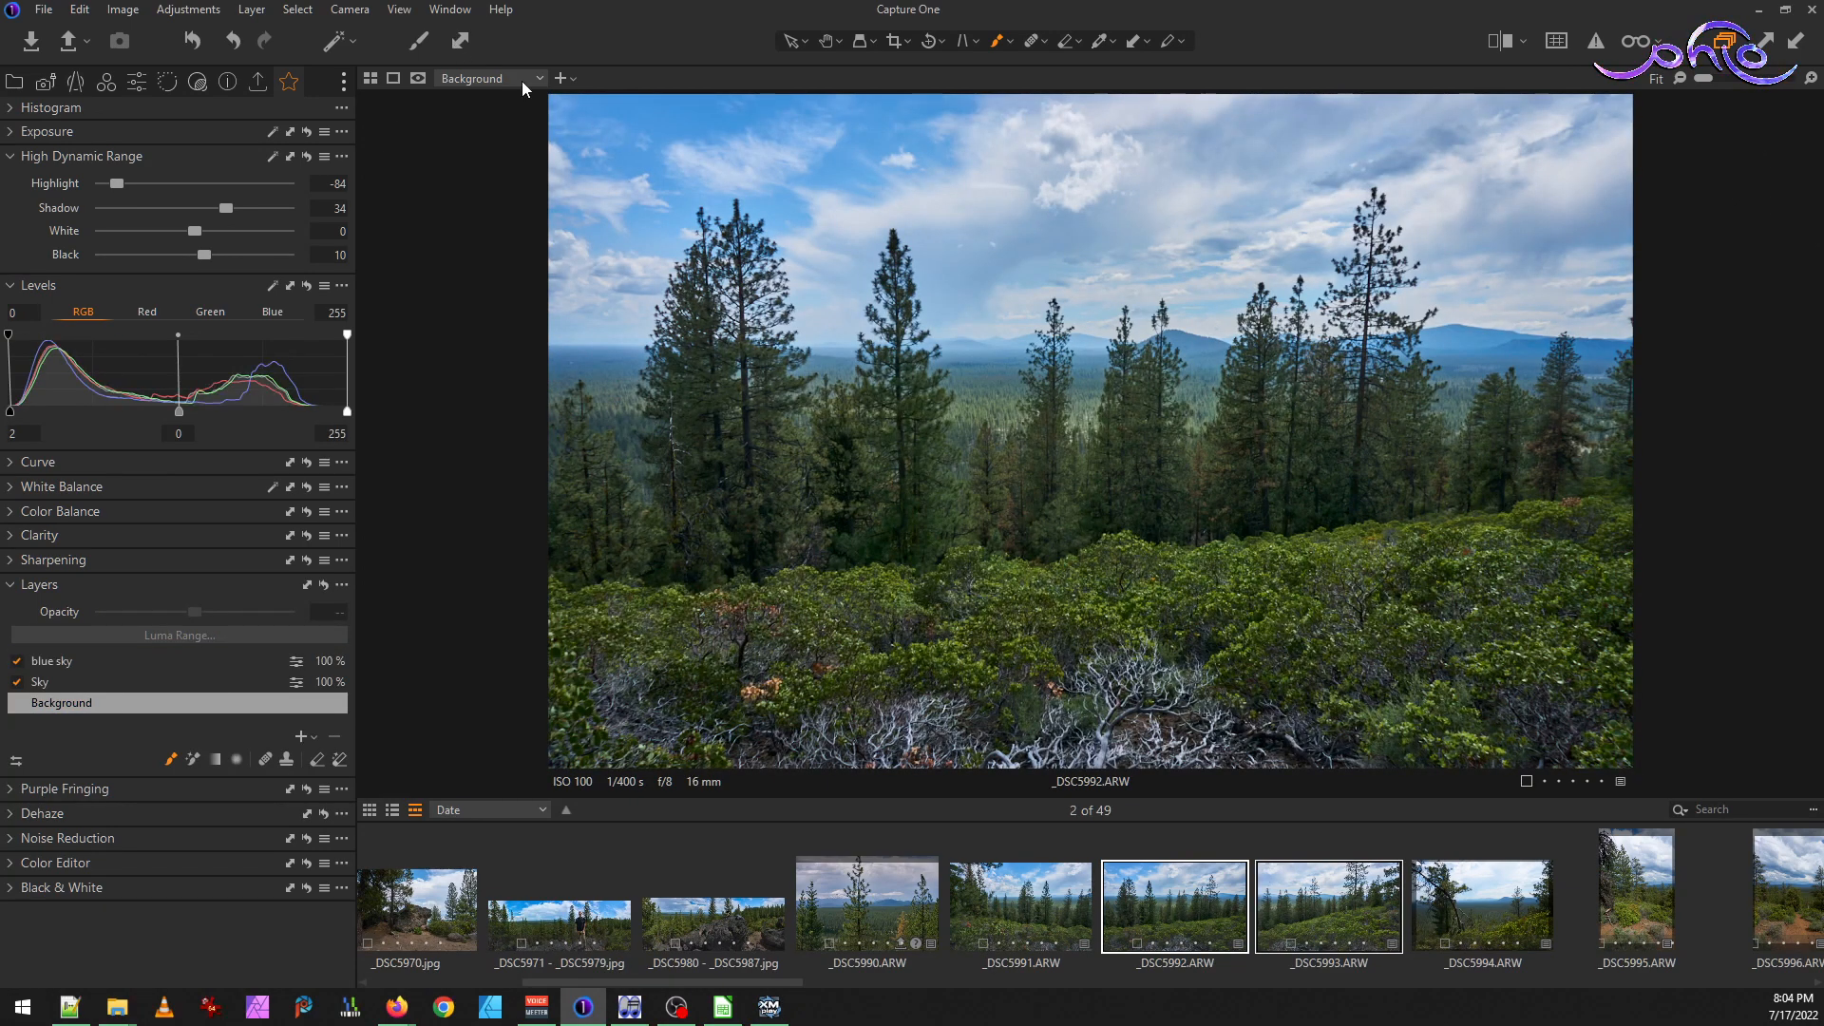
pyautogui.hotkey('ctrl', 'shift', 'c')
pyautogui.click(934, 869)
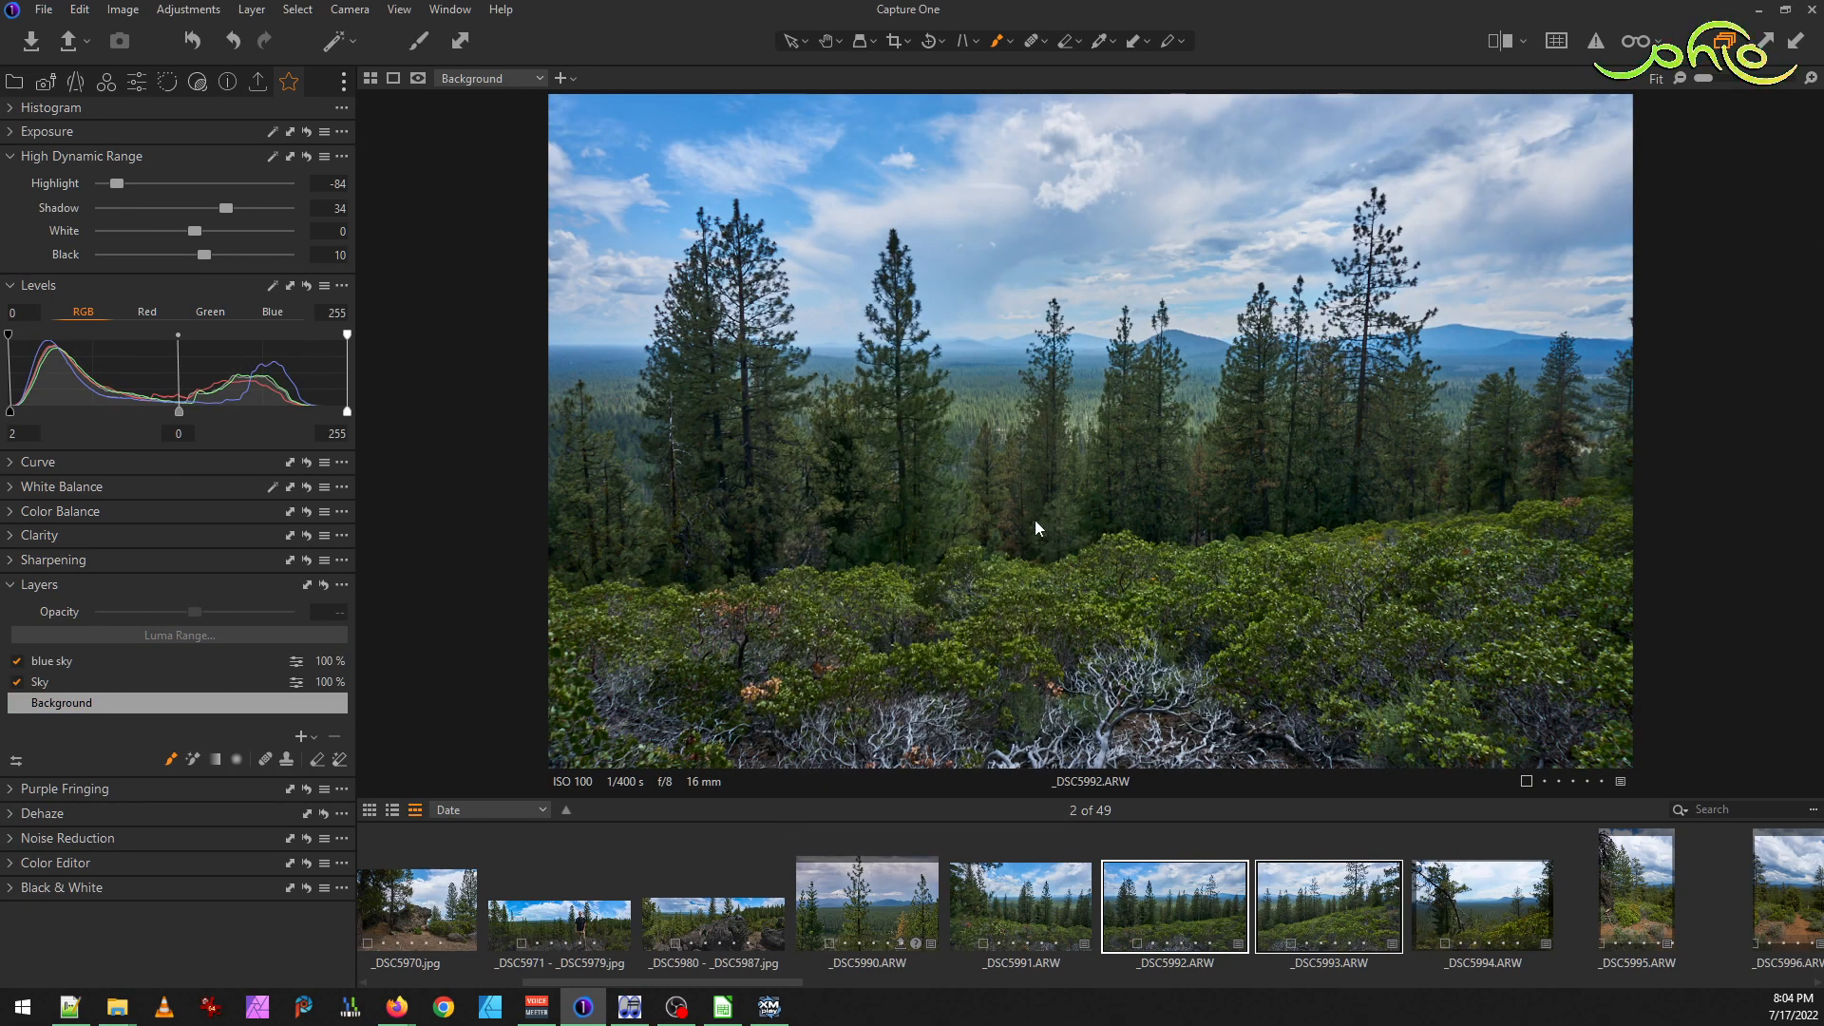
pyautogui.click(1110, 549)
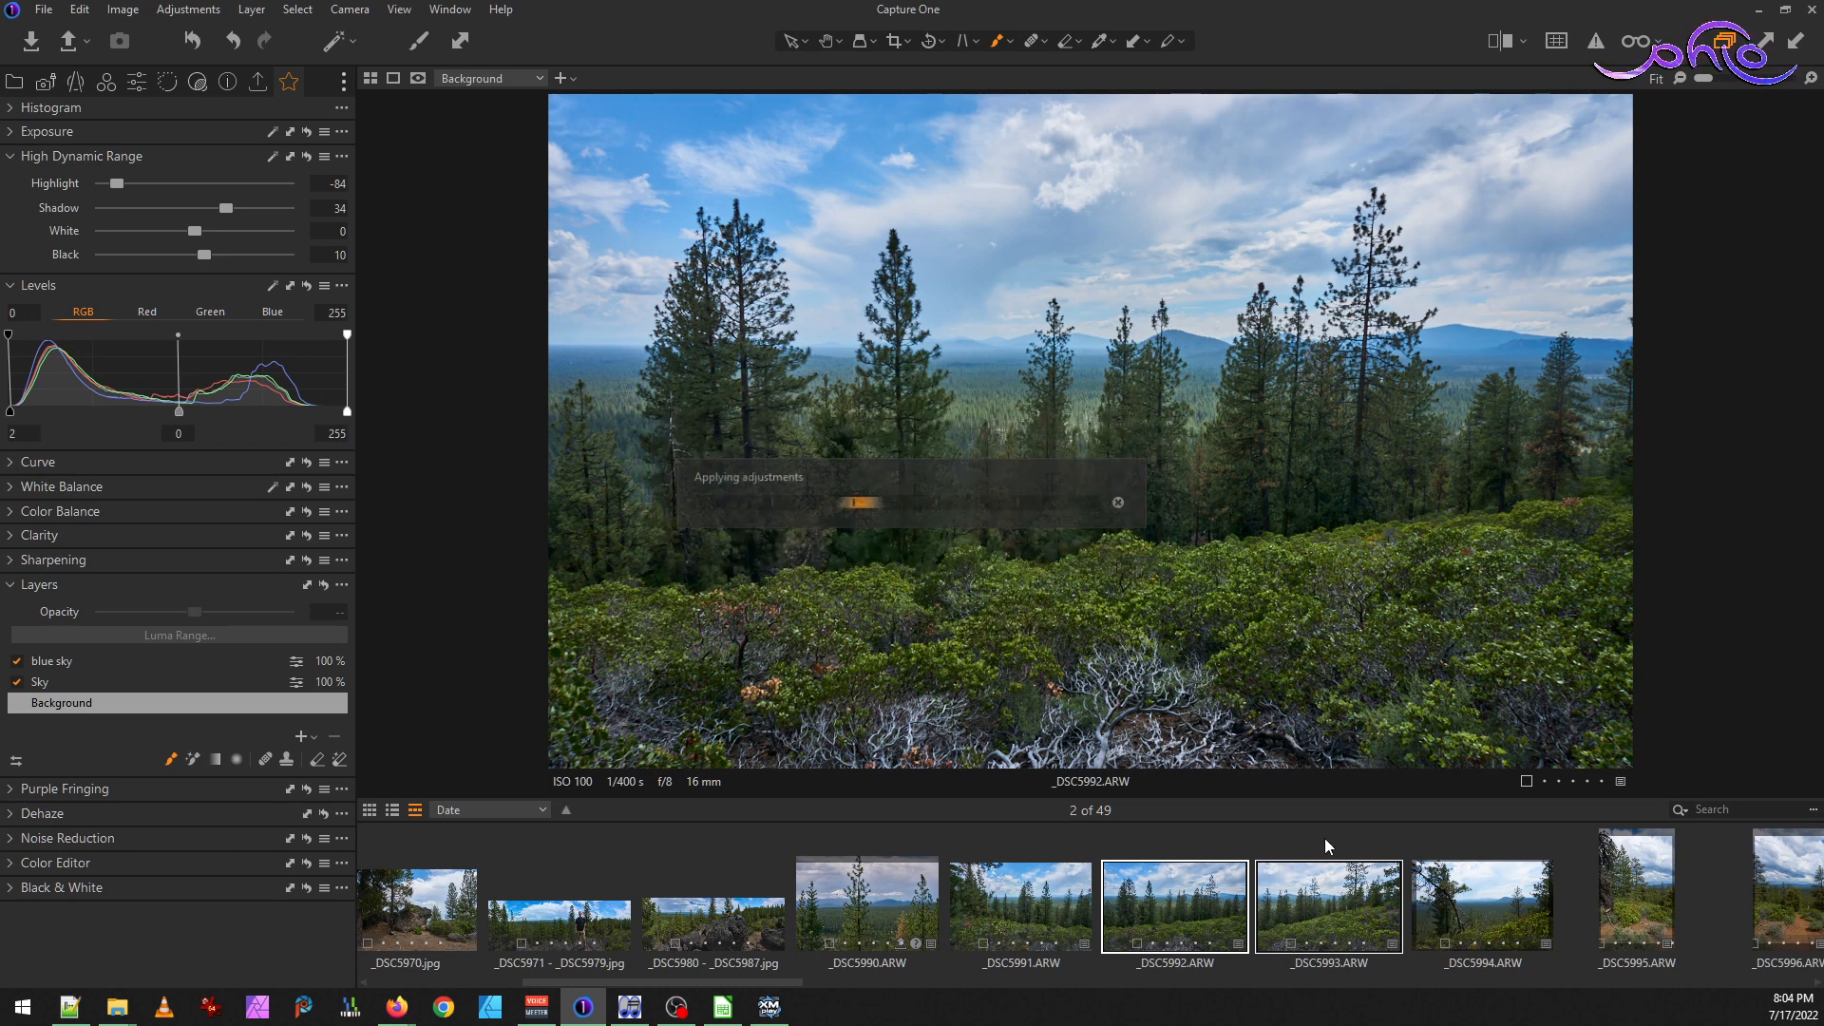
pyautogui.click(1325, 838)
pyautogui.click(1315, 914)
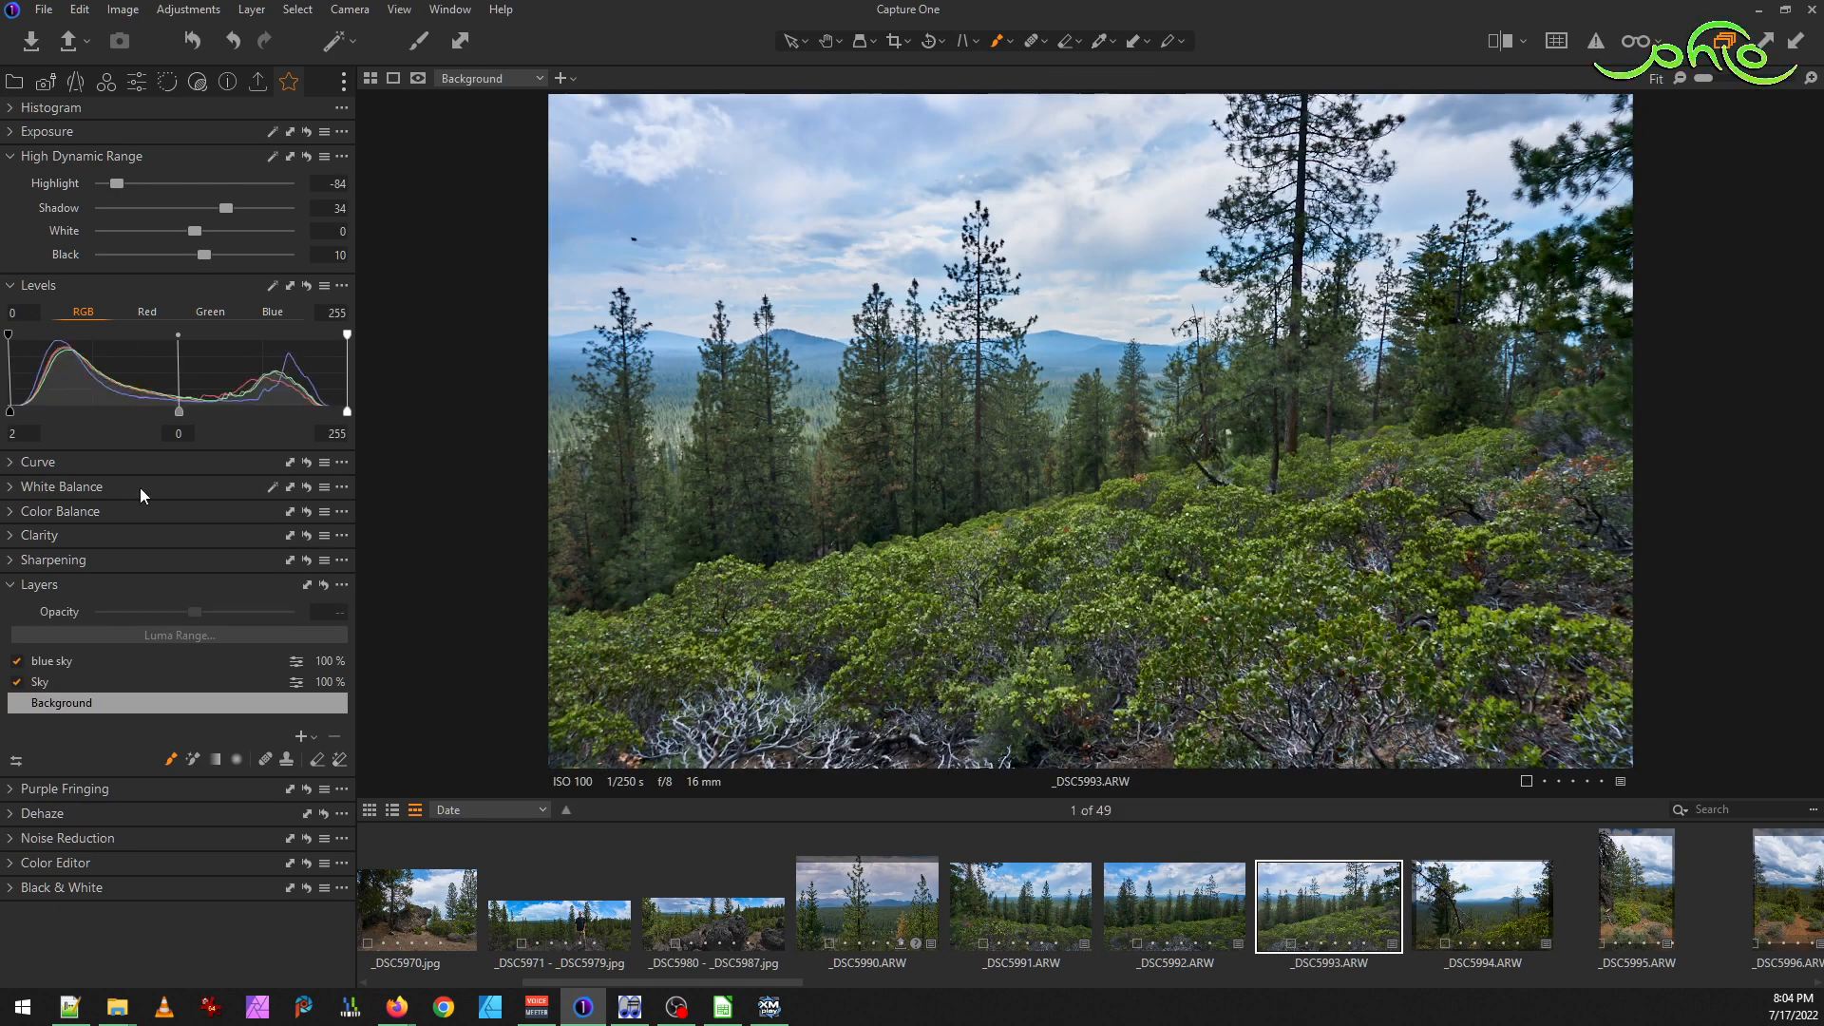
# Set the Levels black input point to 7 on the Background layer of _DSC5993.ARW
pyautogui.click(41, 682)
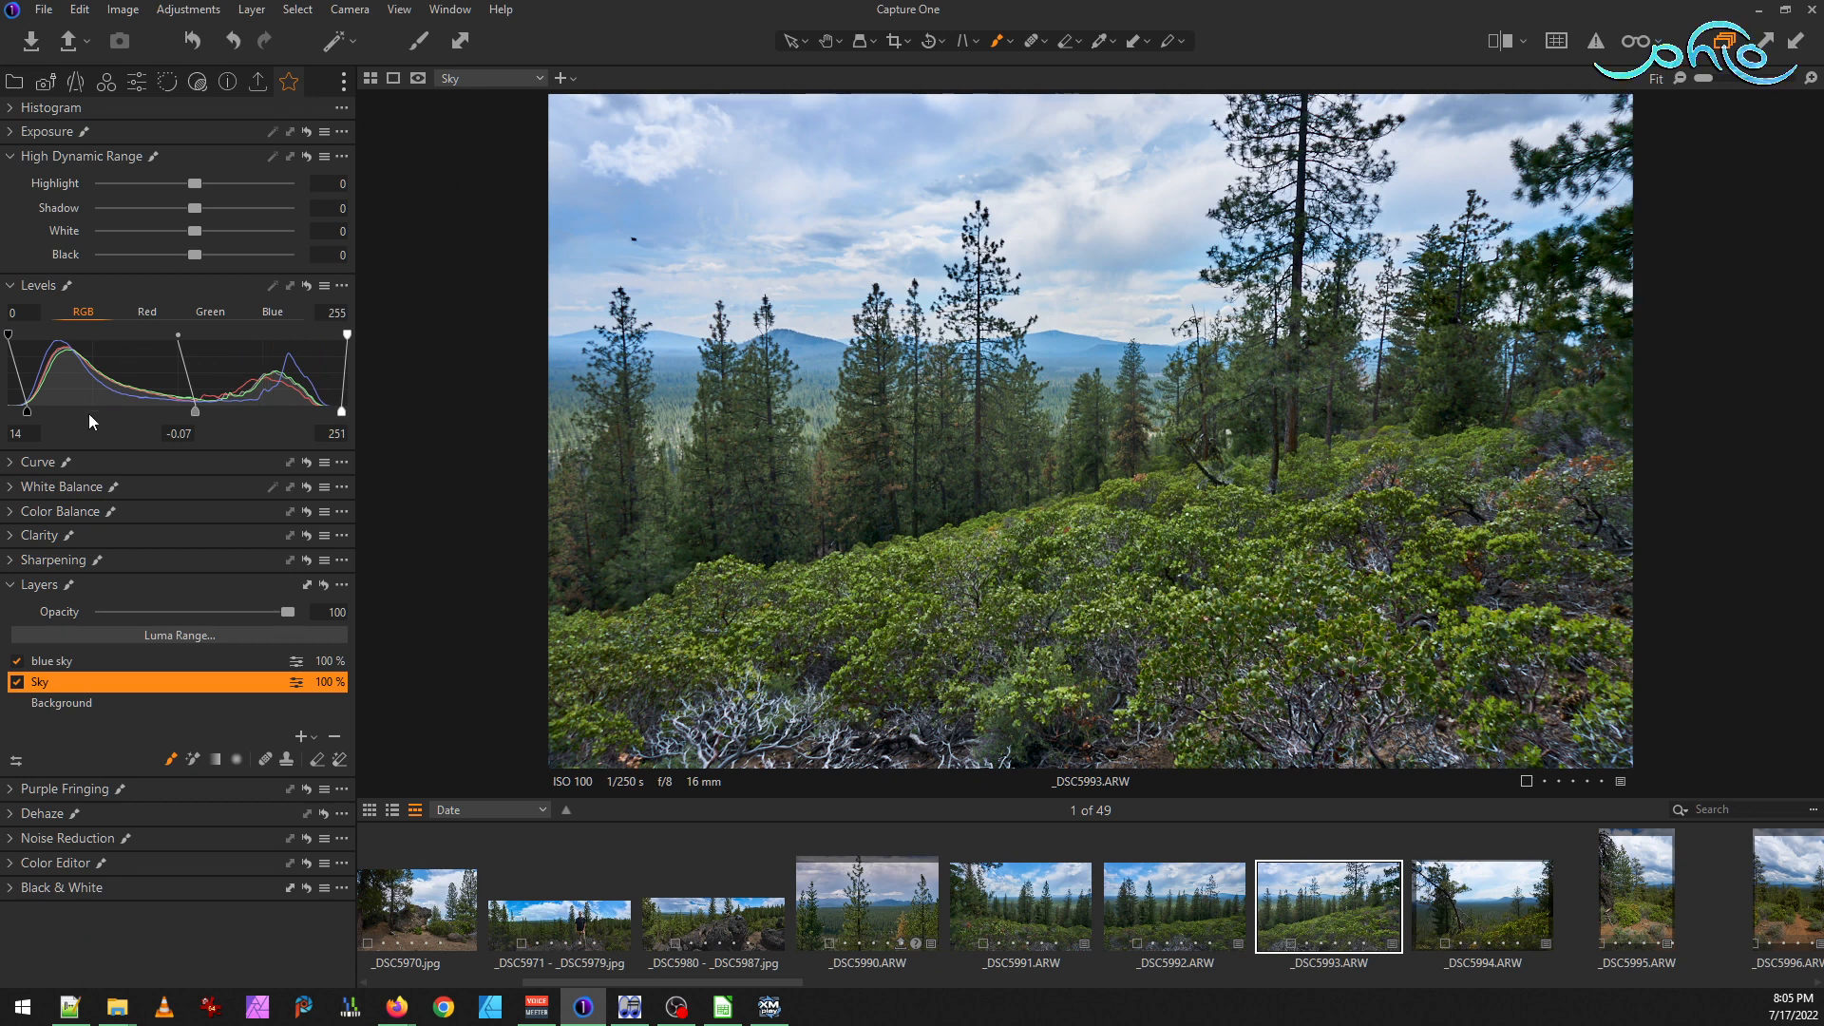
pyautogui.click(44, 704)
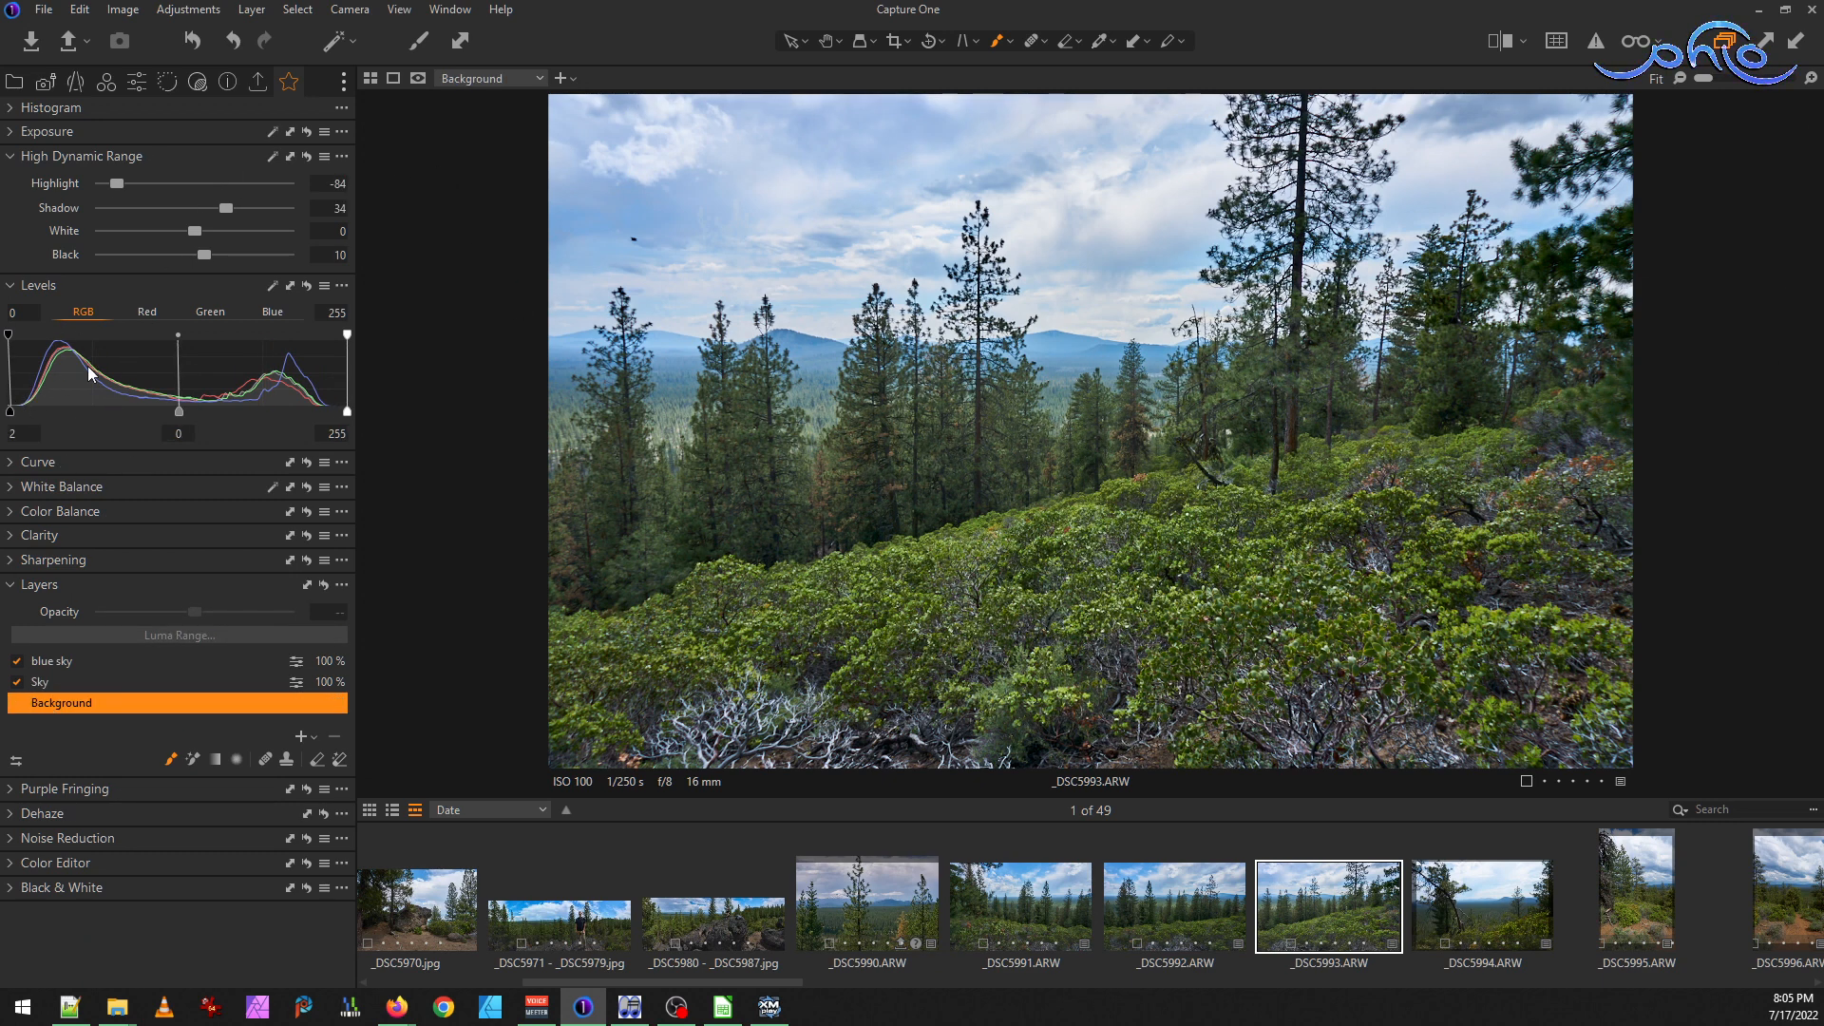
pyautogui.moveTo(13, 418); pyautogui.dragTo(19, 415)
pyautogui.rightClick(19, 416)
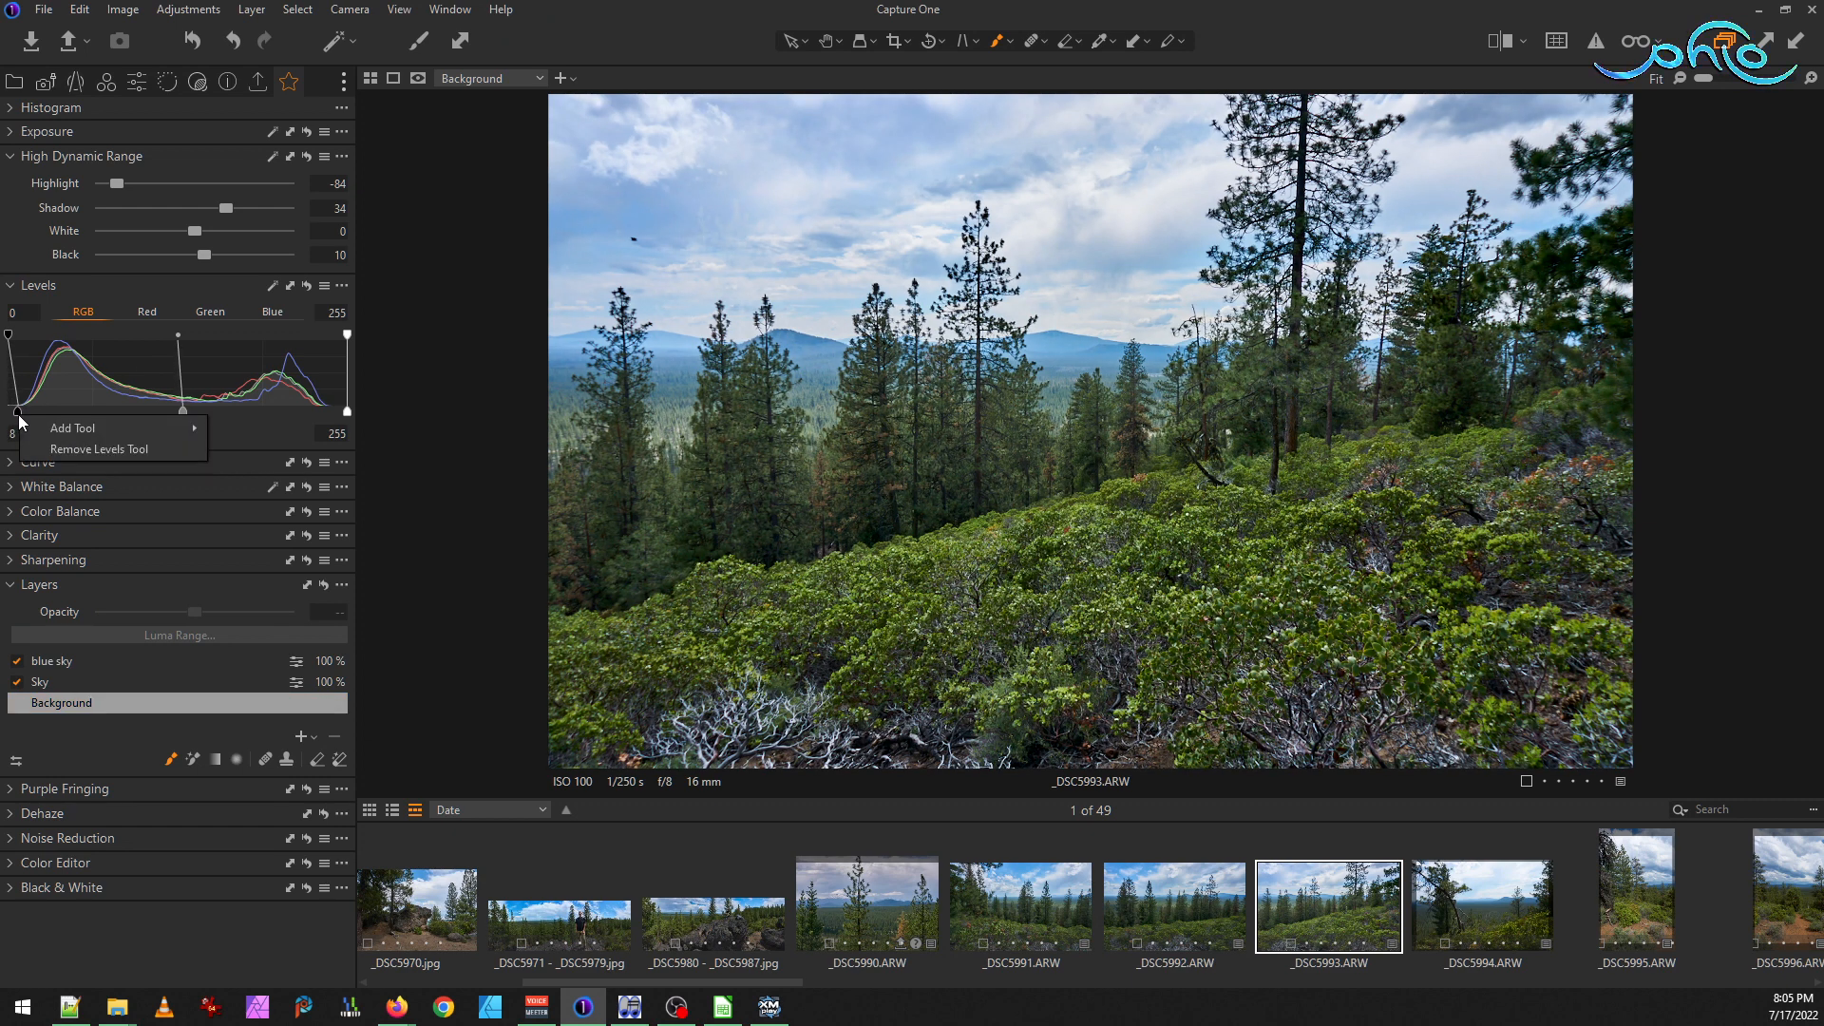
pyautogui.press('Escape')
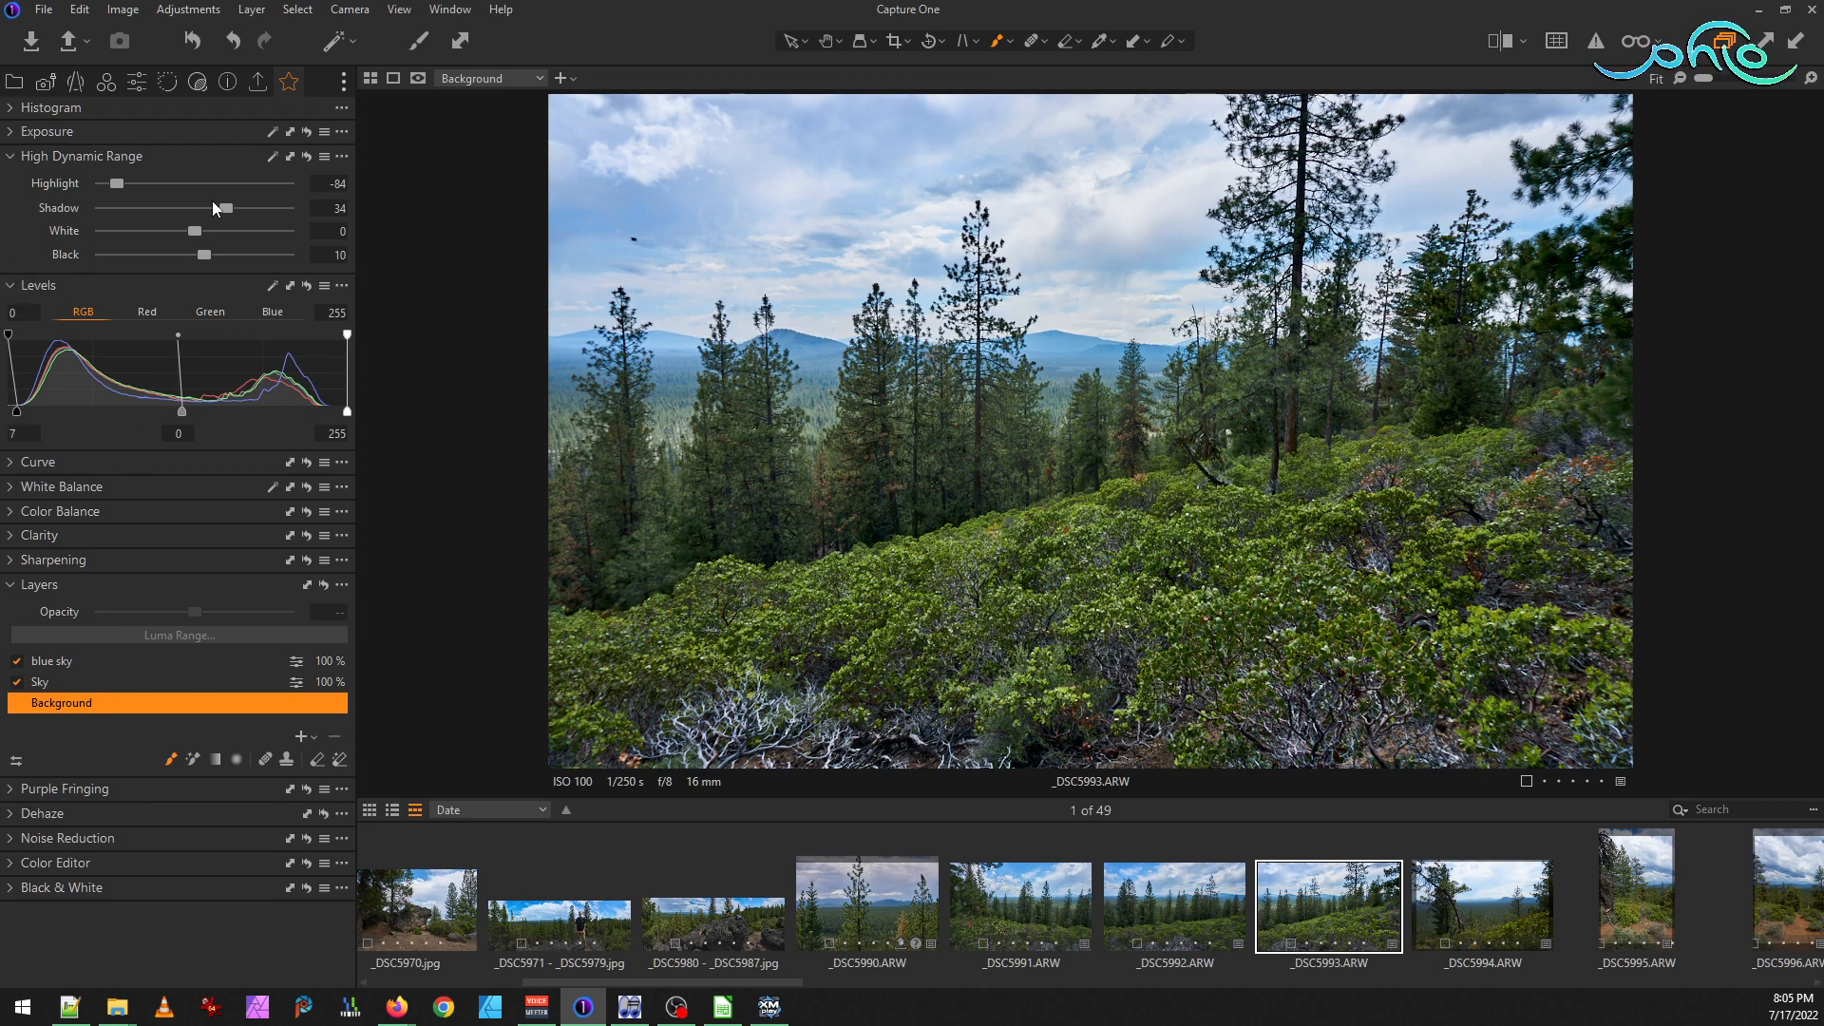
# Set the Background layer's High Dynamic Range Shadow to 21 and Black to 22, and compare _DSC5993.ARW with _DSC5992.ARW
pyautogui.moveTo(228, 209); pyautogui.dragTo(219, 249)
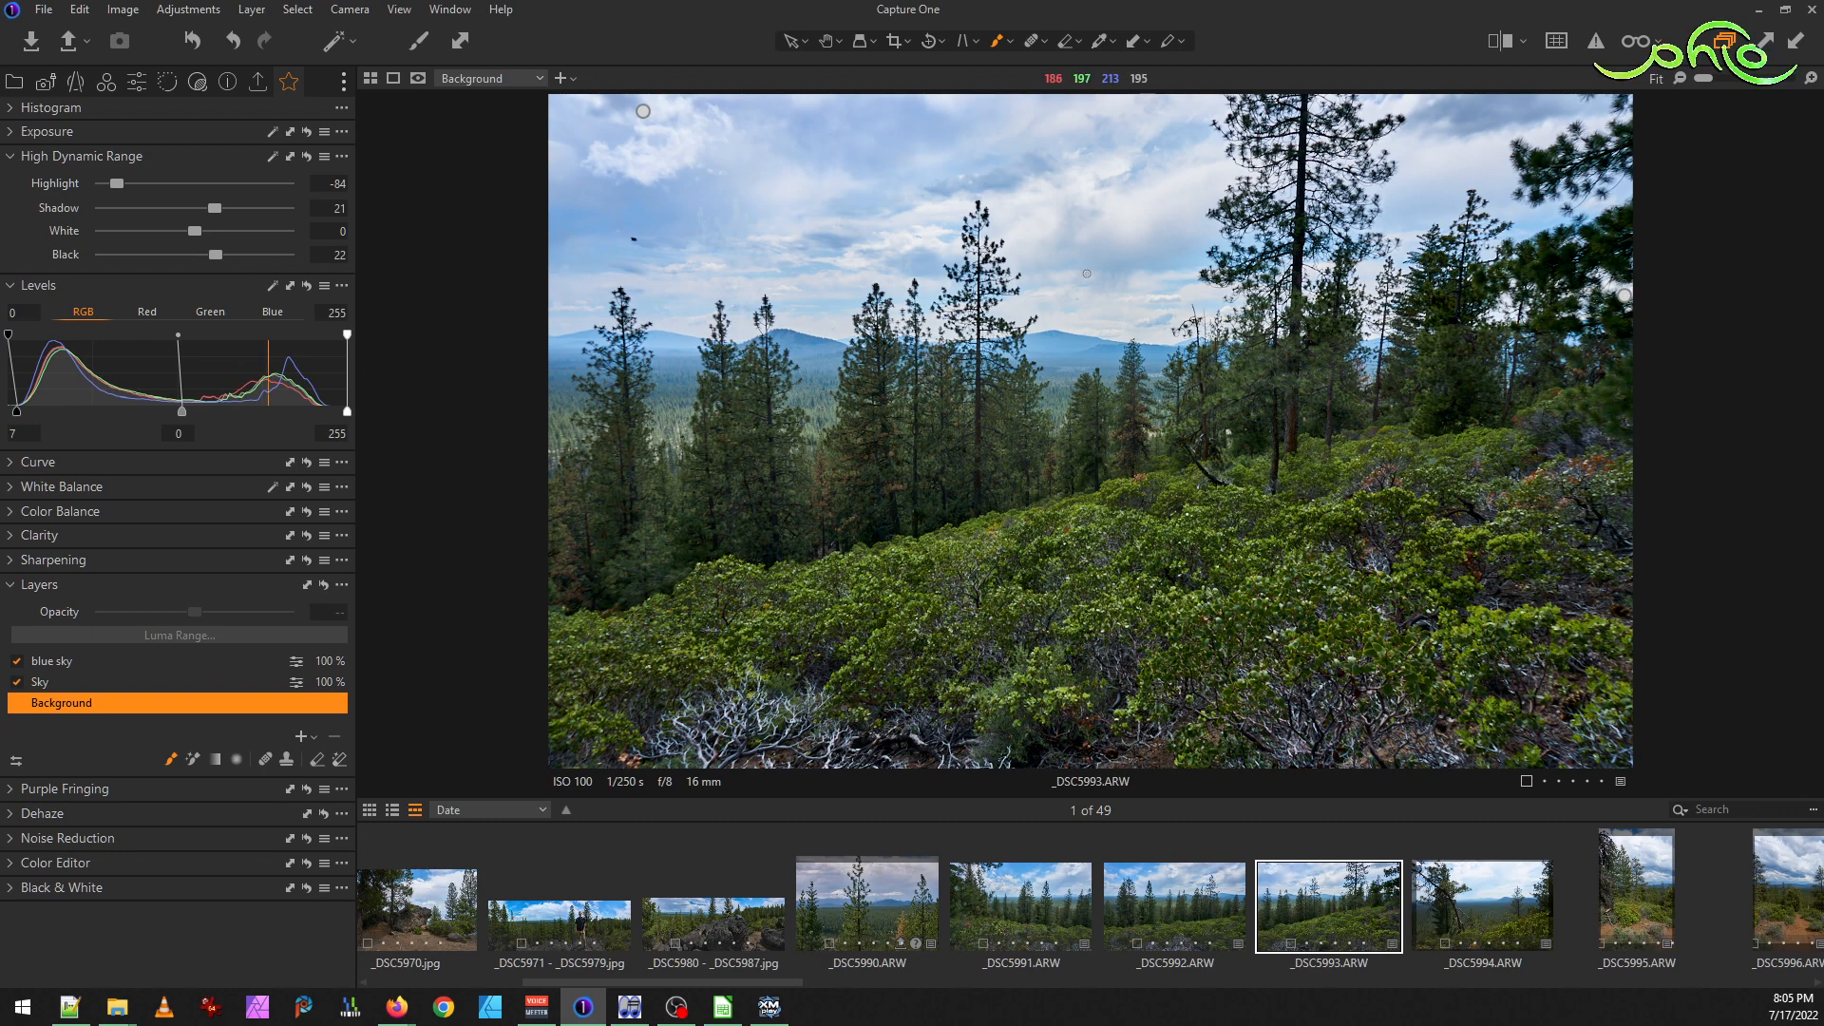
pyautogui.click(1123, 917)
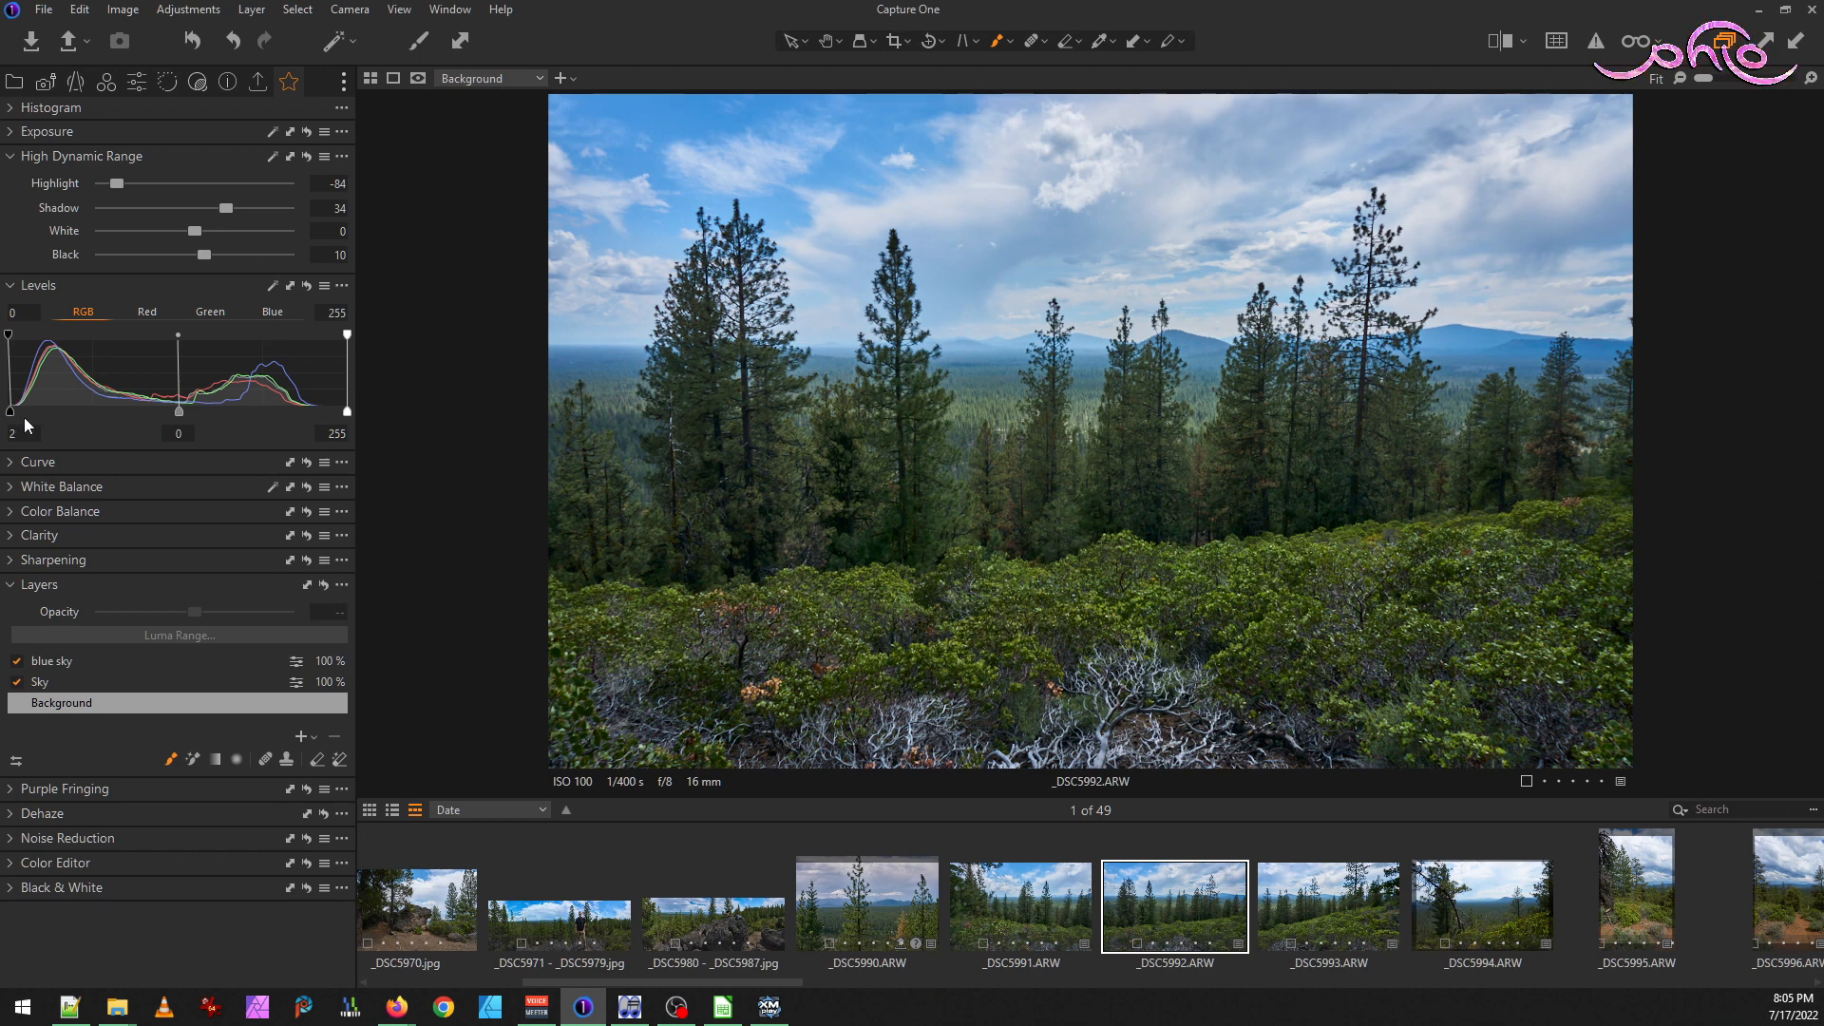
pyautogui.click(1340, 910)
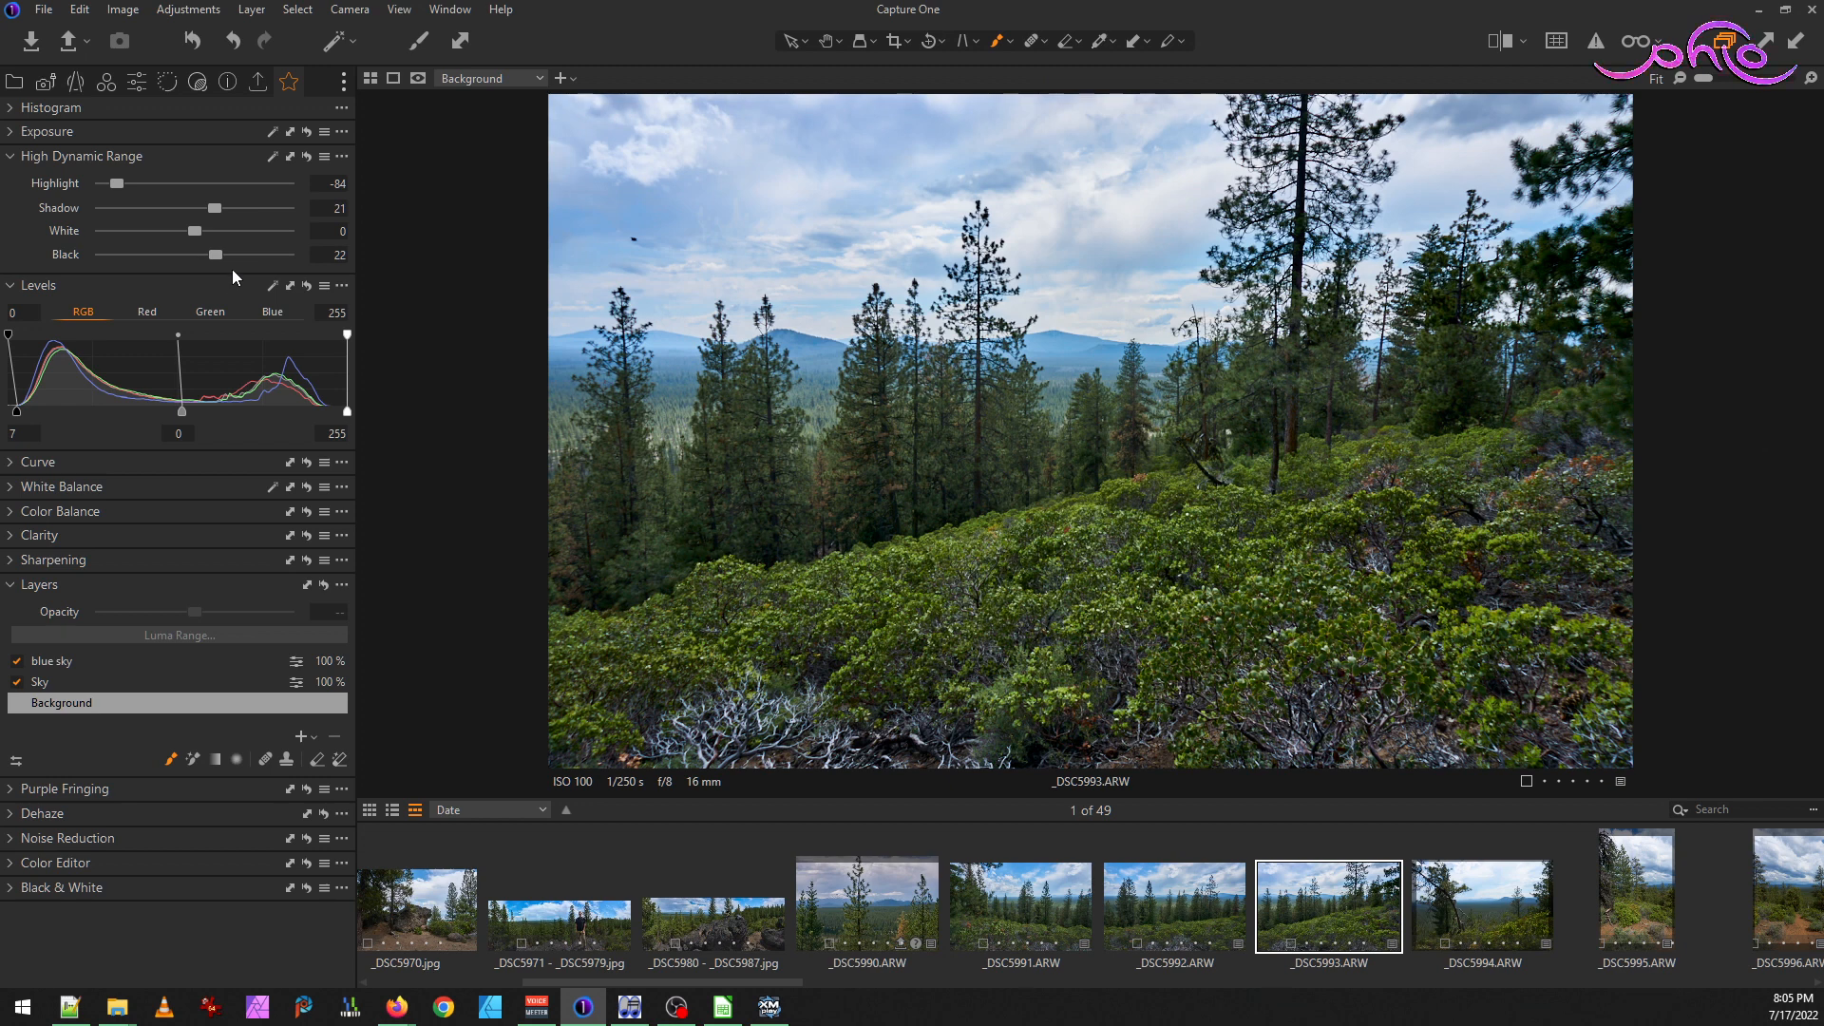
# Clear the copied masks from the Sky and "blue sky" layers of _DSC5993.ARW
pyautogui.click(57, 682)
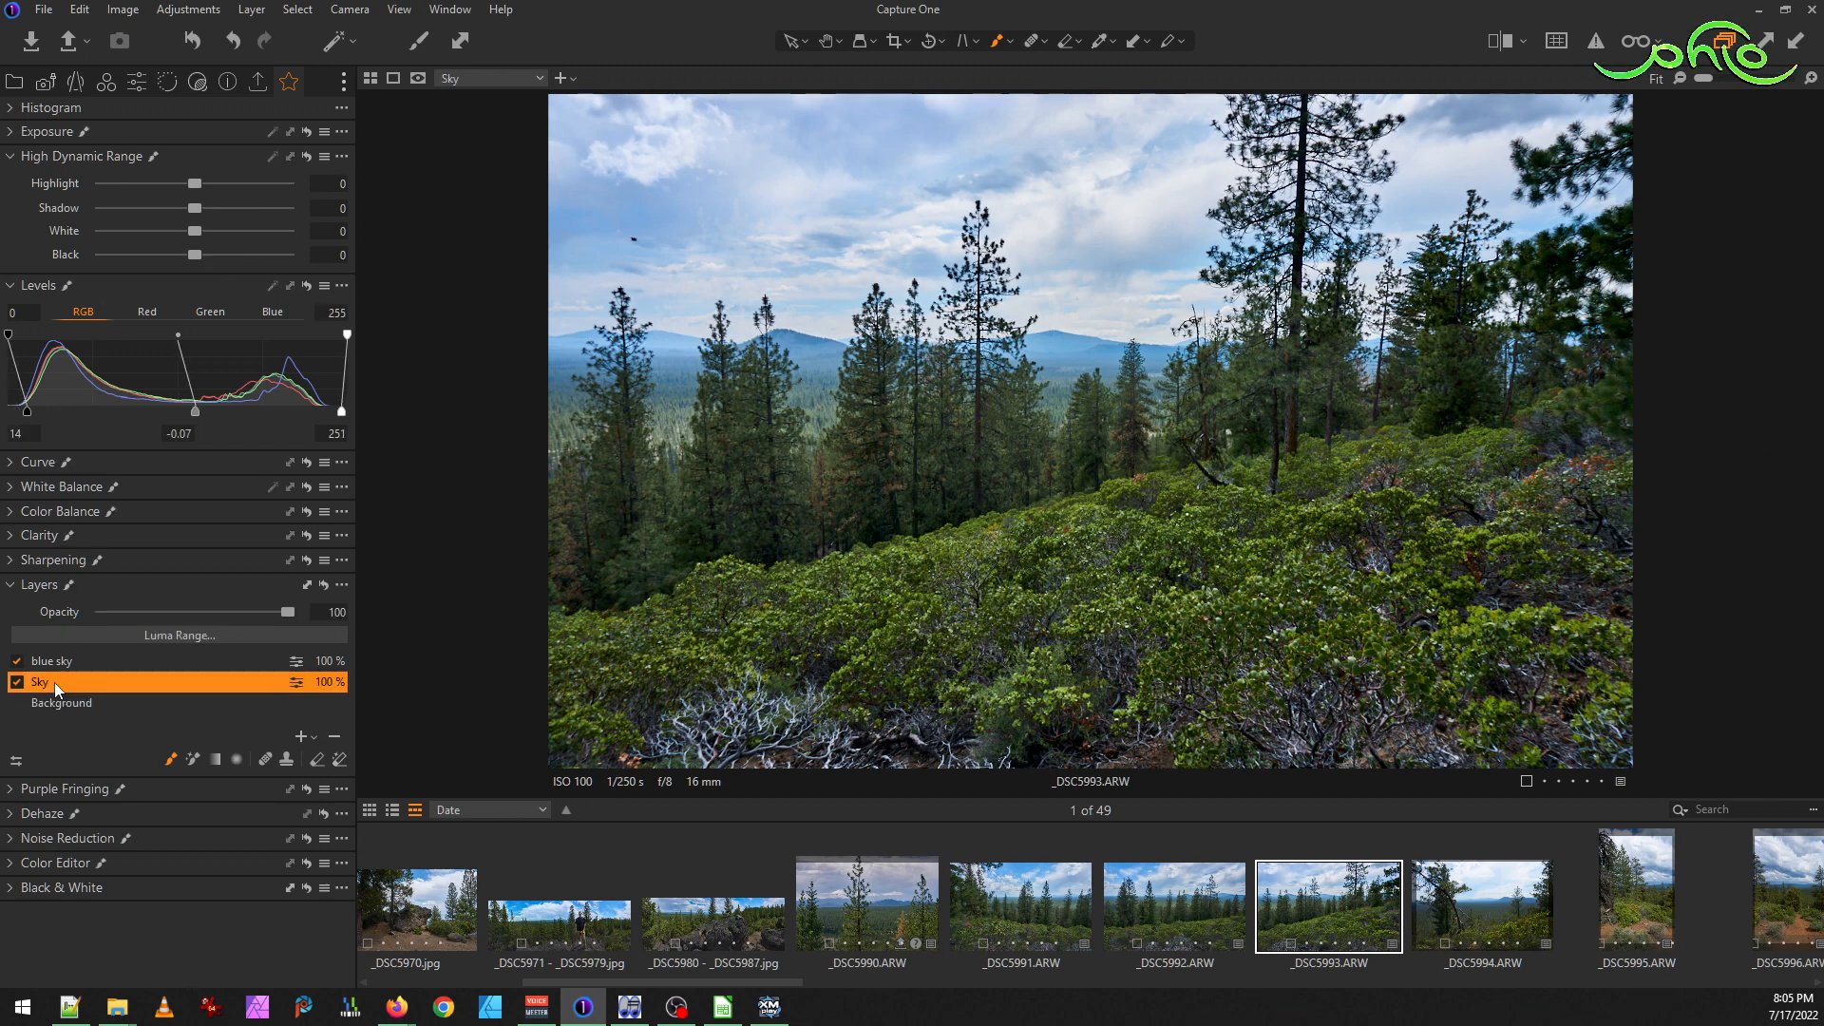
pyautogui.rightClick(55, 682)
pyautogui.click(99, 692)
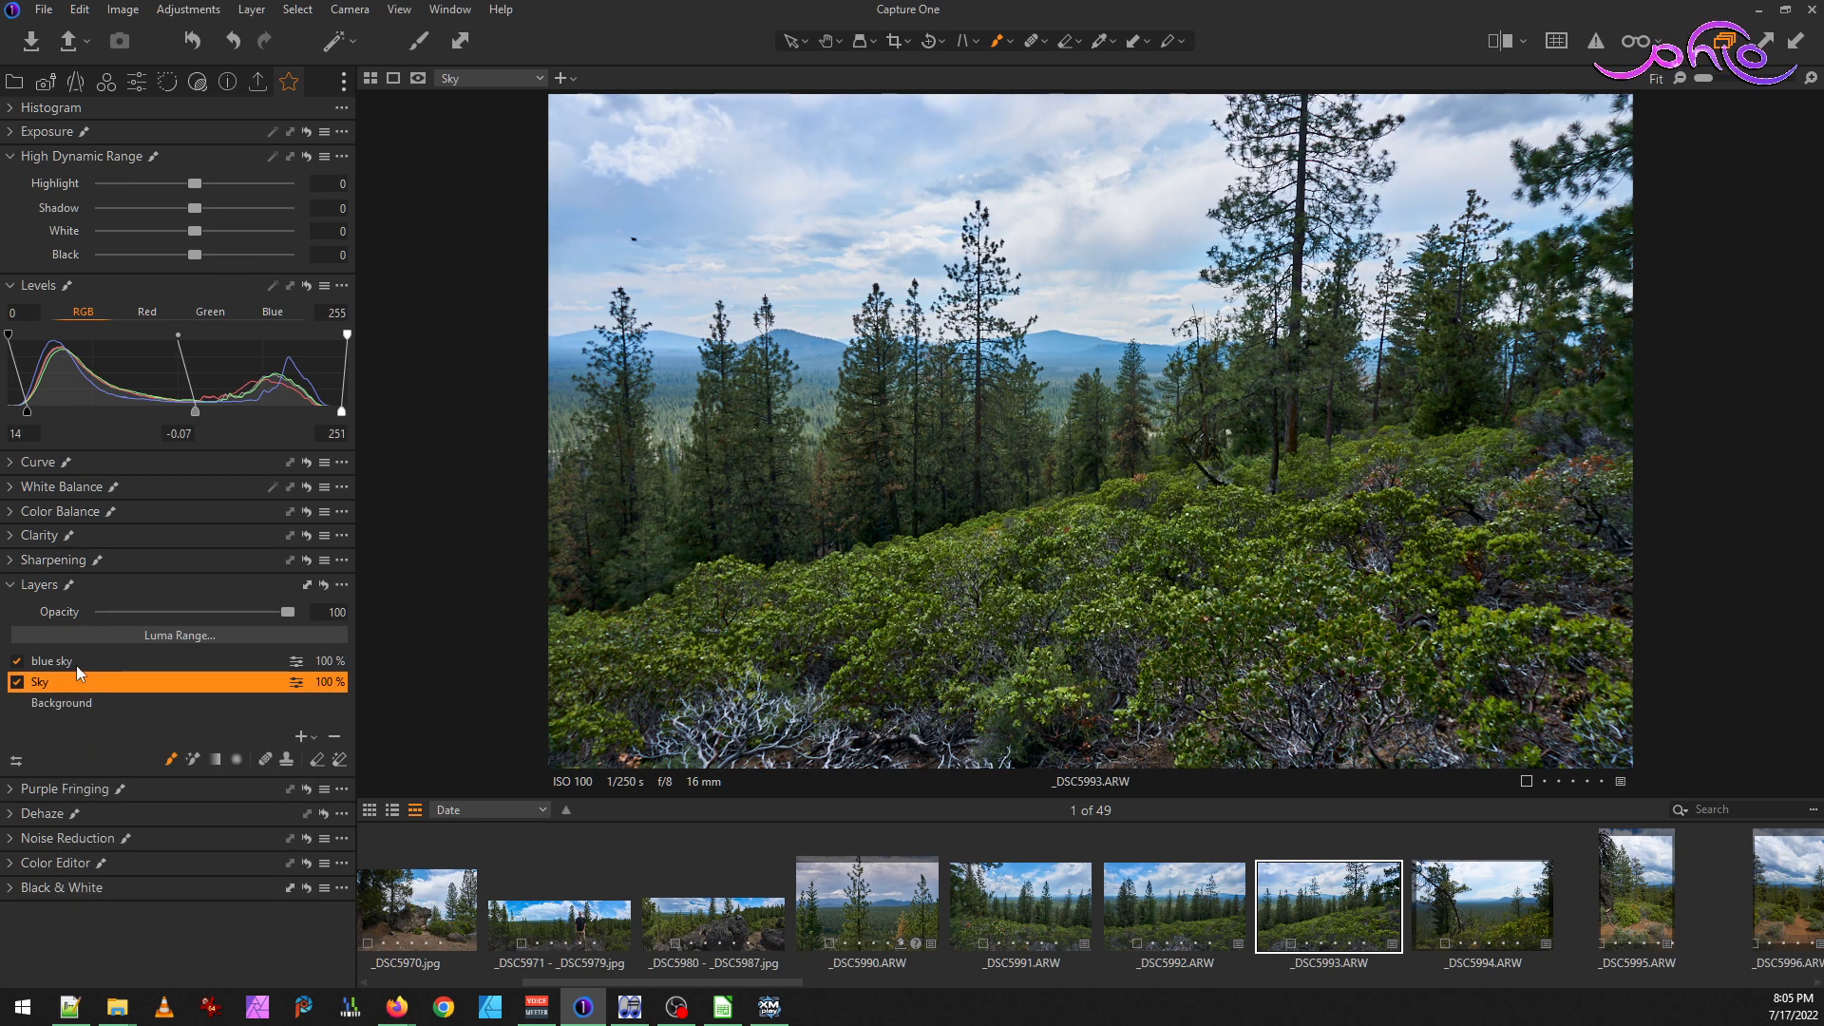
pyautogui.rightClick(76, 665)
pyautogui.click(128, 680)
# Set the adjustment brush size to 481 and brush the Sky mask in a band just above the horizon across the full photo width
pyautogui.click(80, 684)
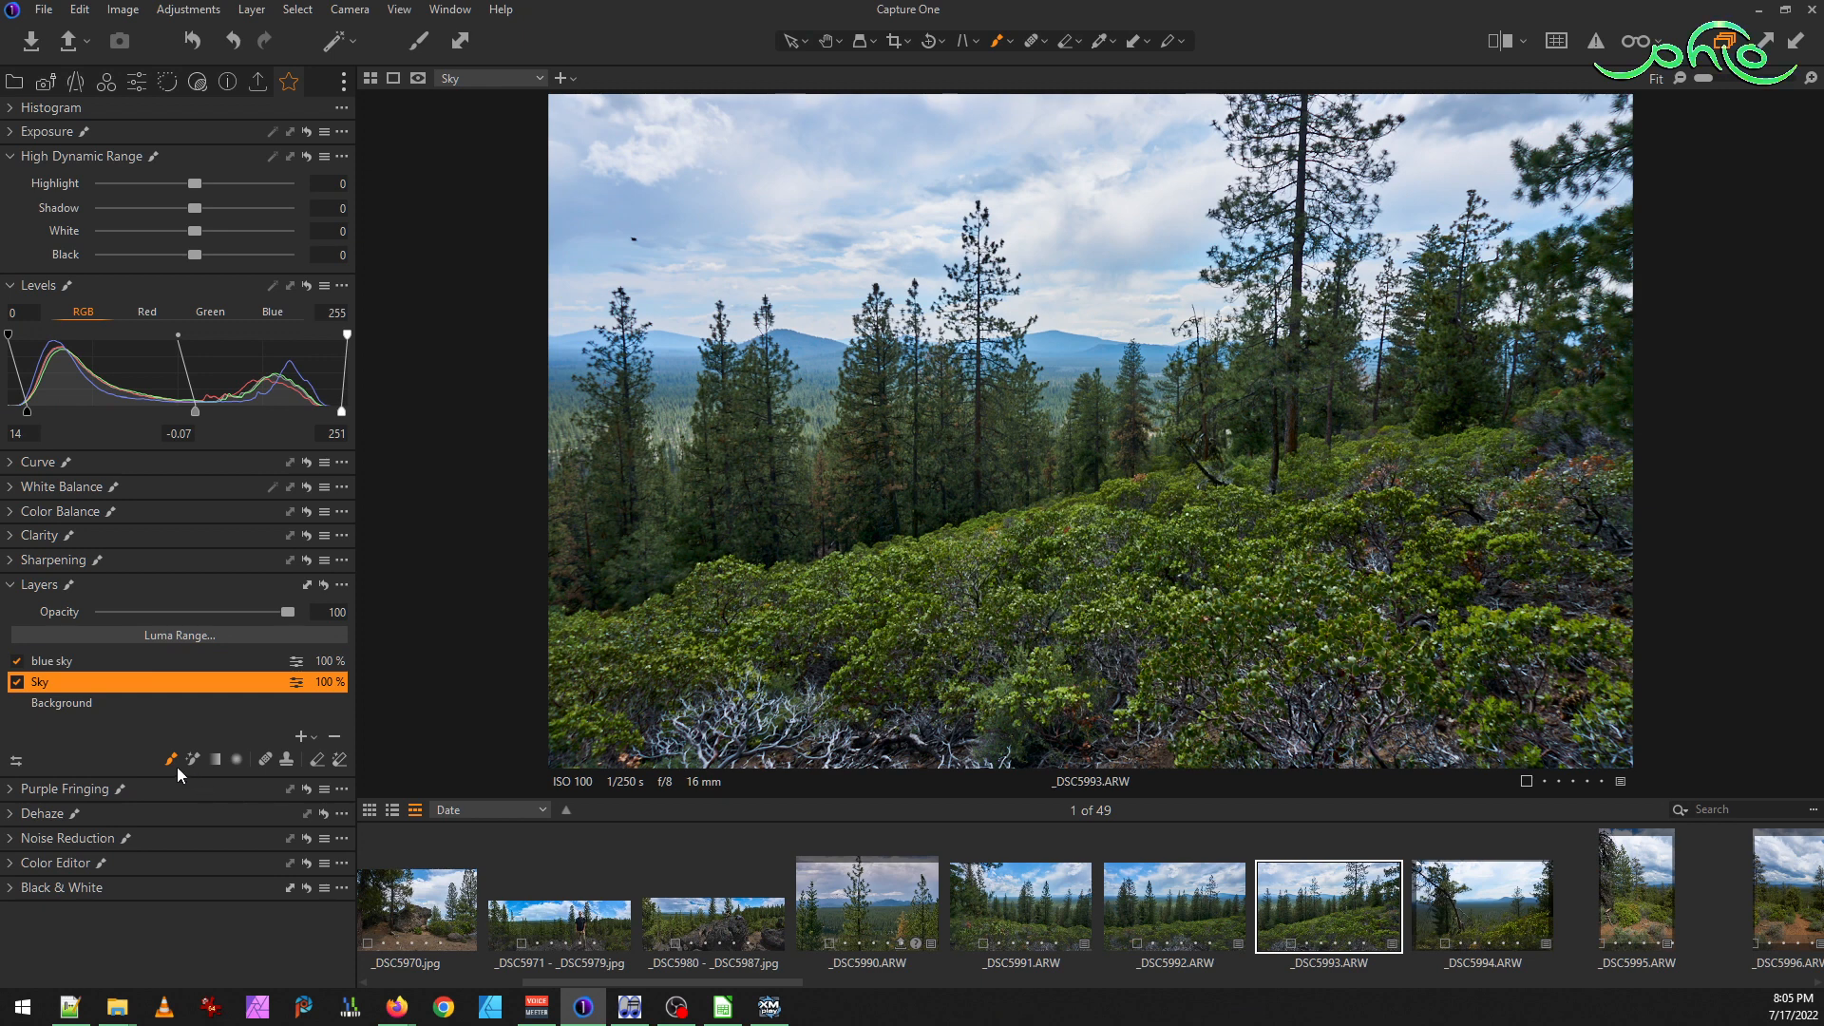
pyautogui.rightClick(815, 270)
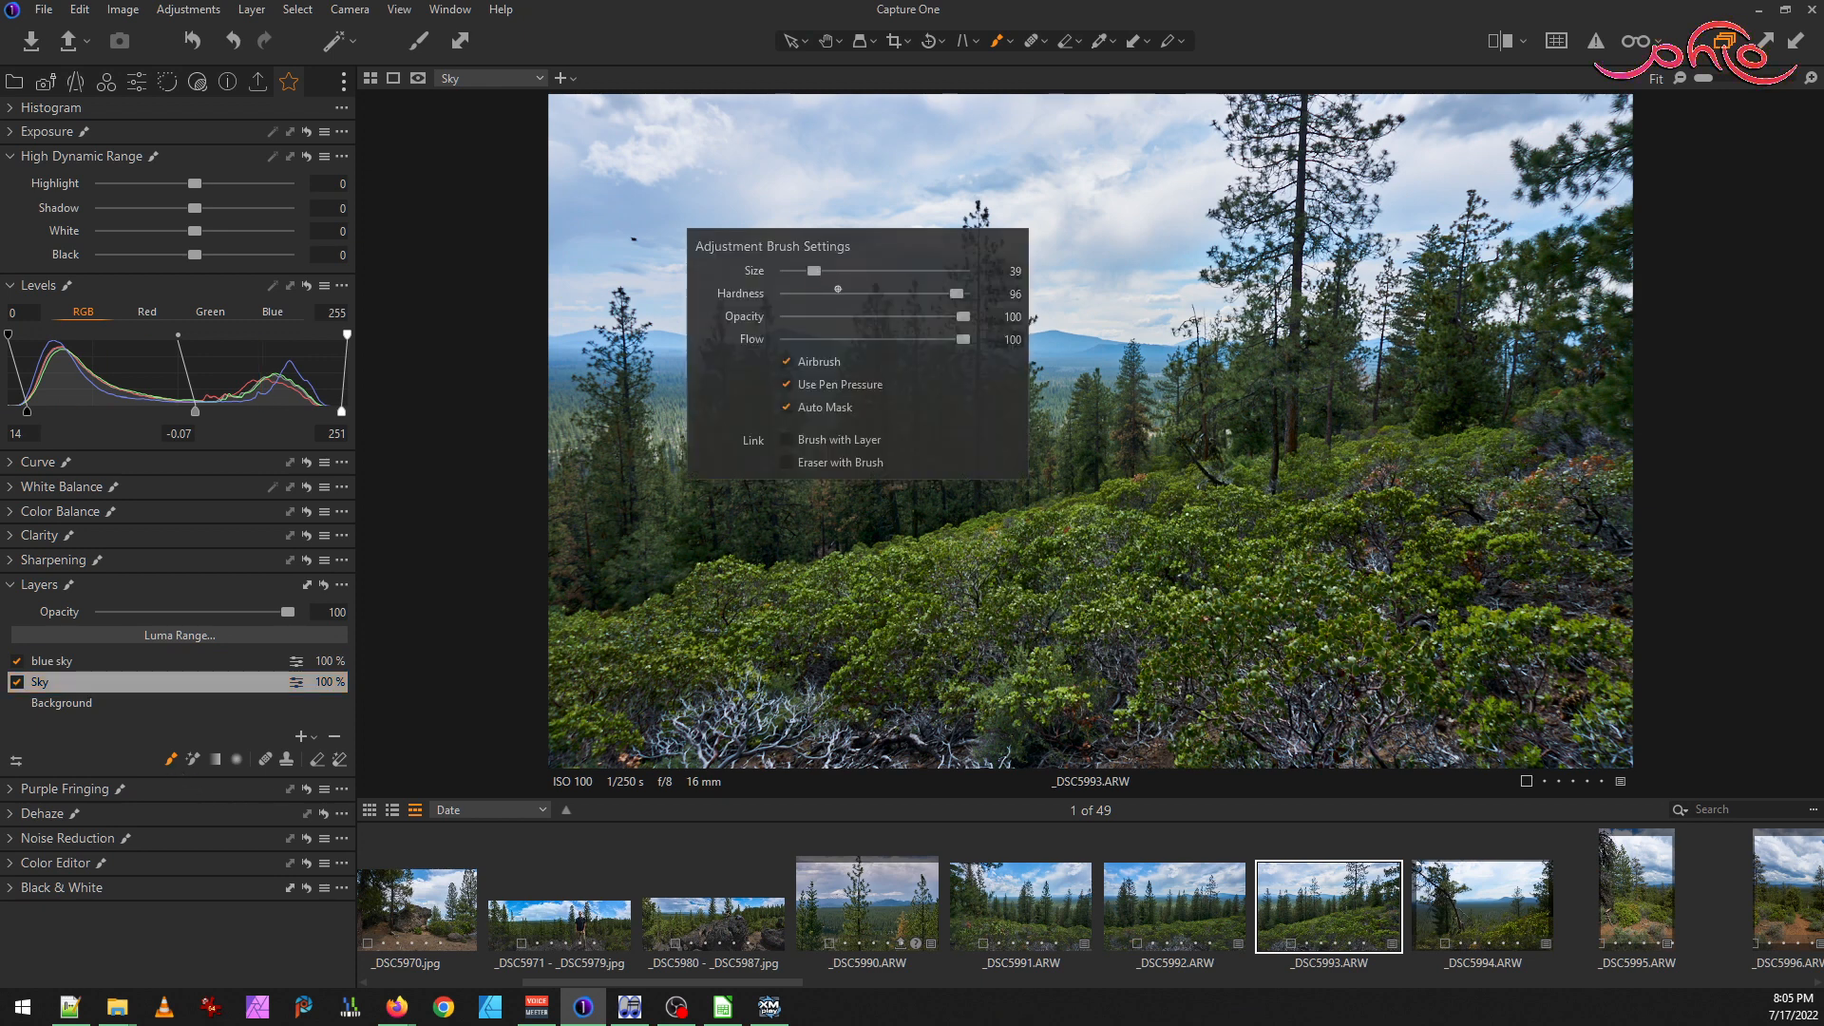
pyautogui.moveTo(814, 271); pyautogui.dragTo(856, 271)
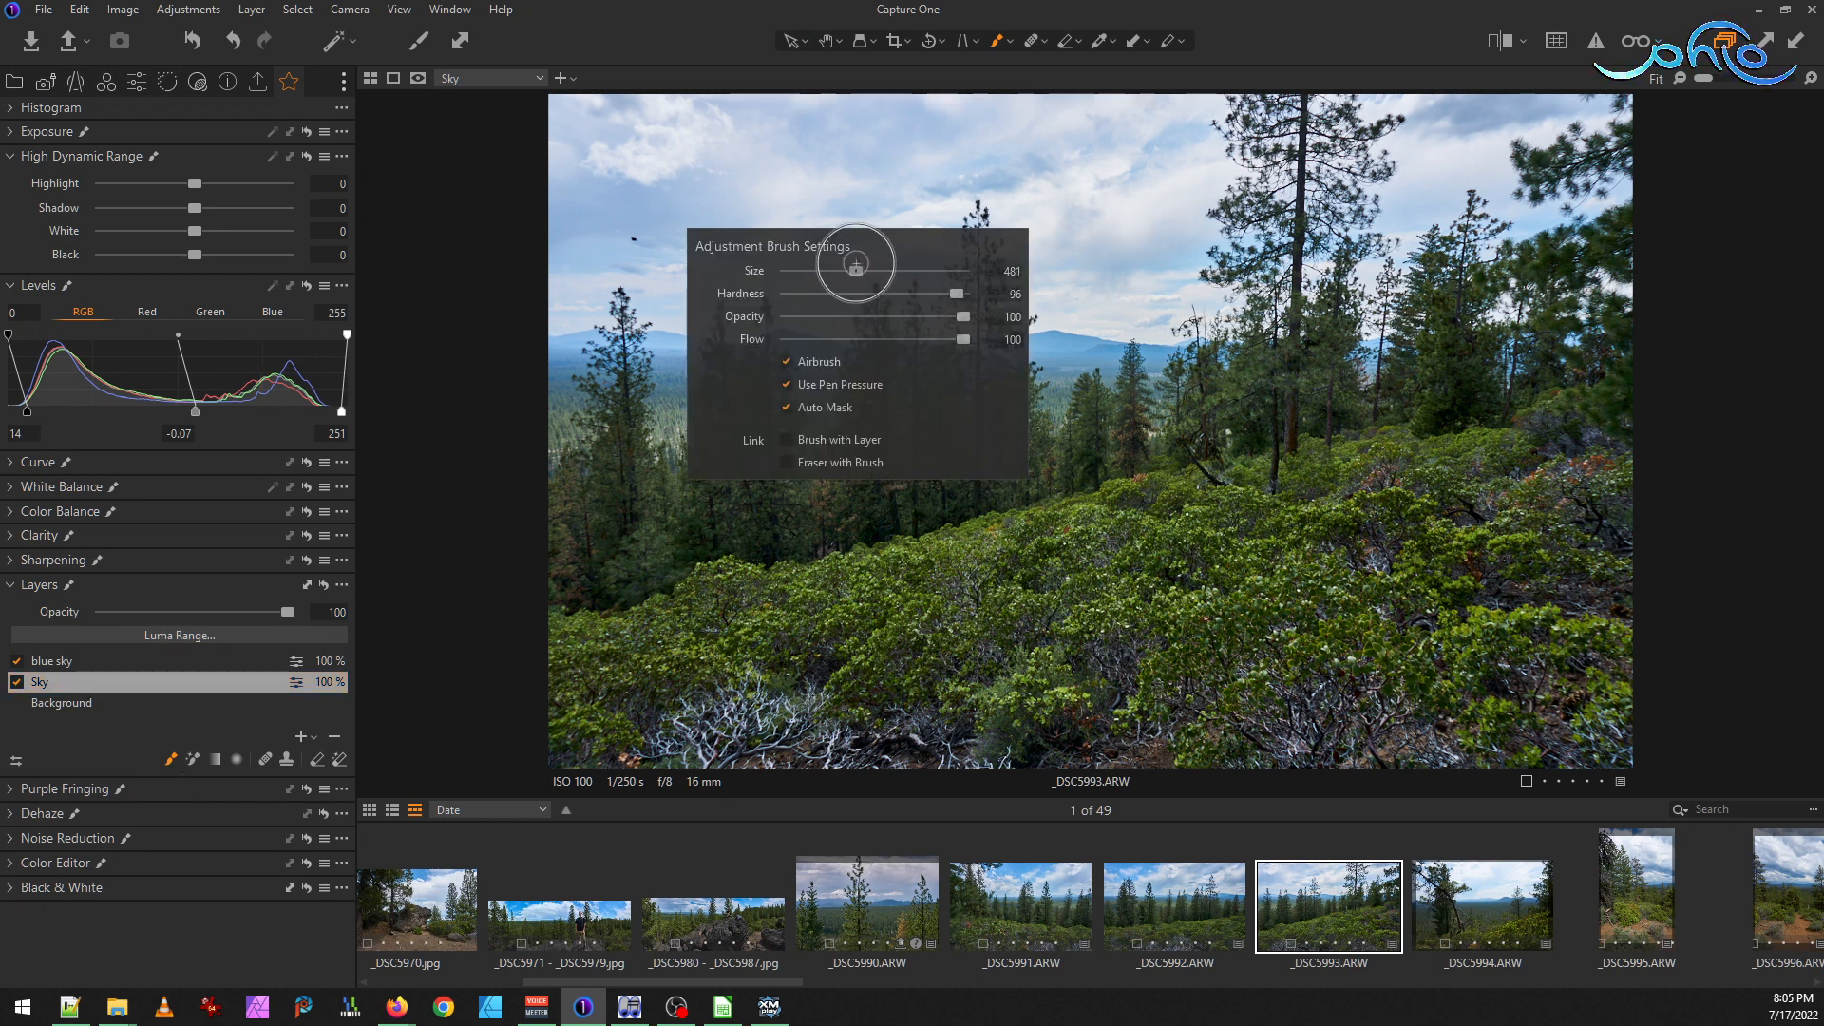
pyautogui.click(796, 164)
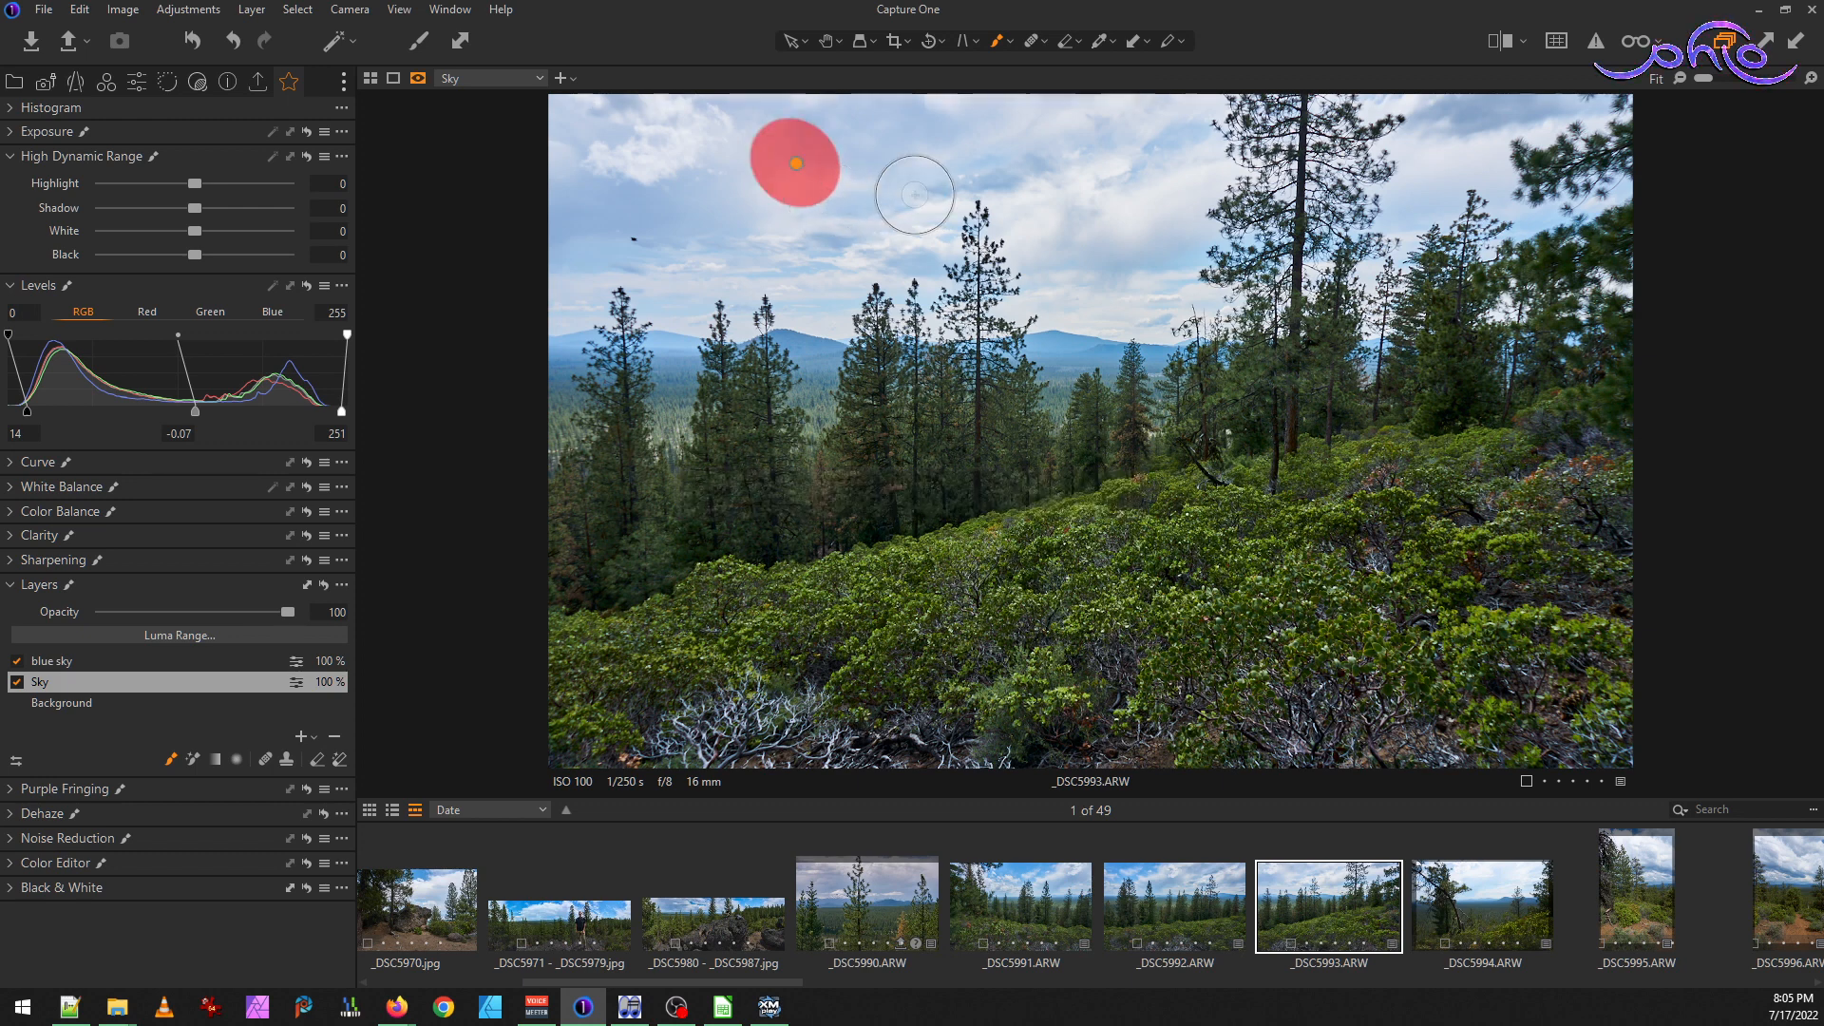
pyautogui.click(592, 282)
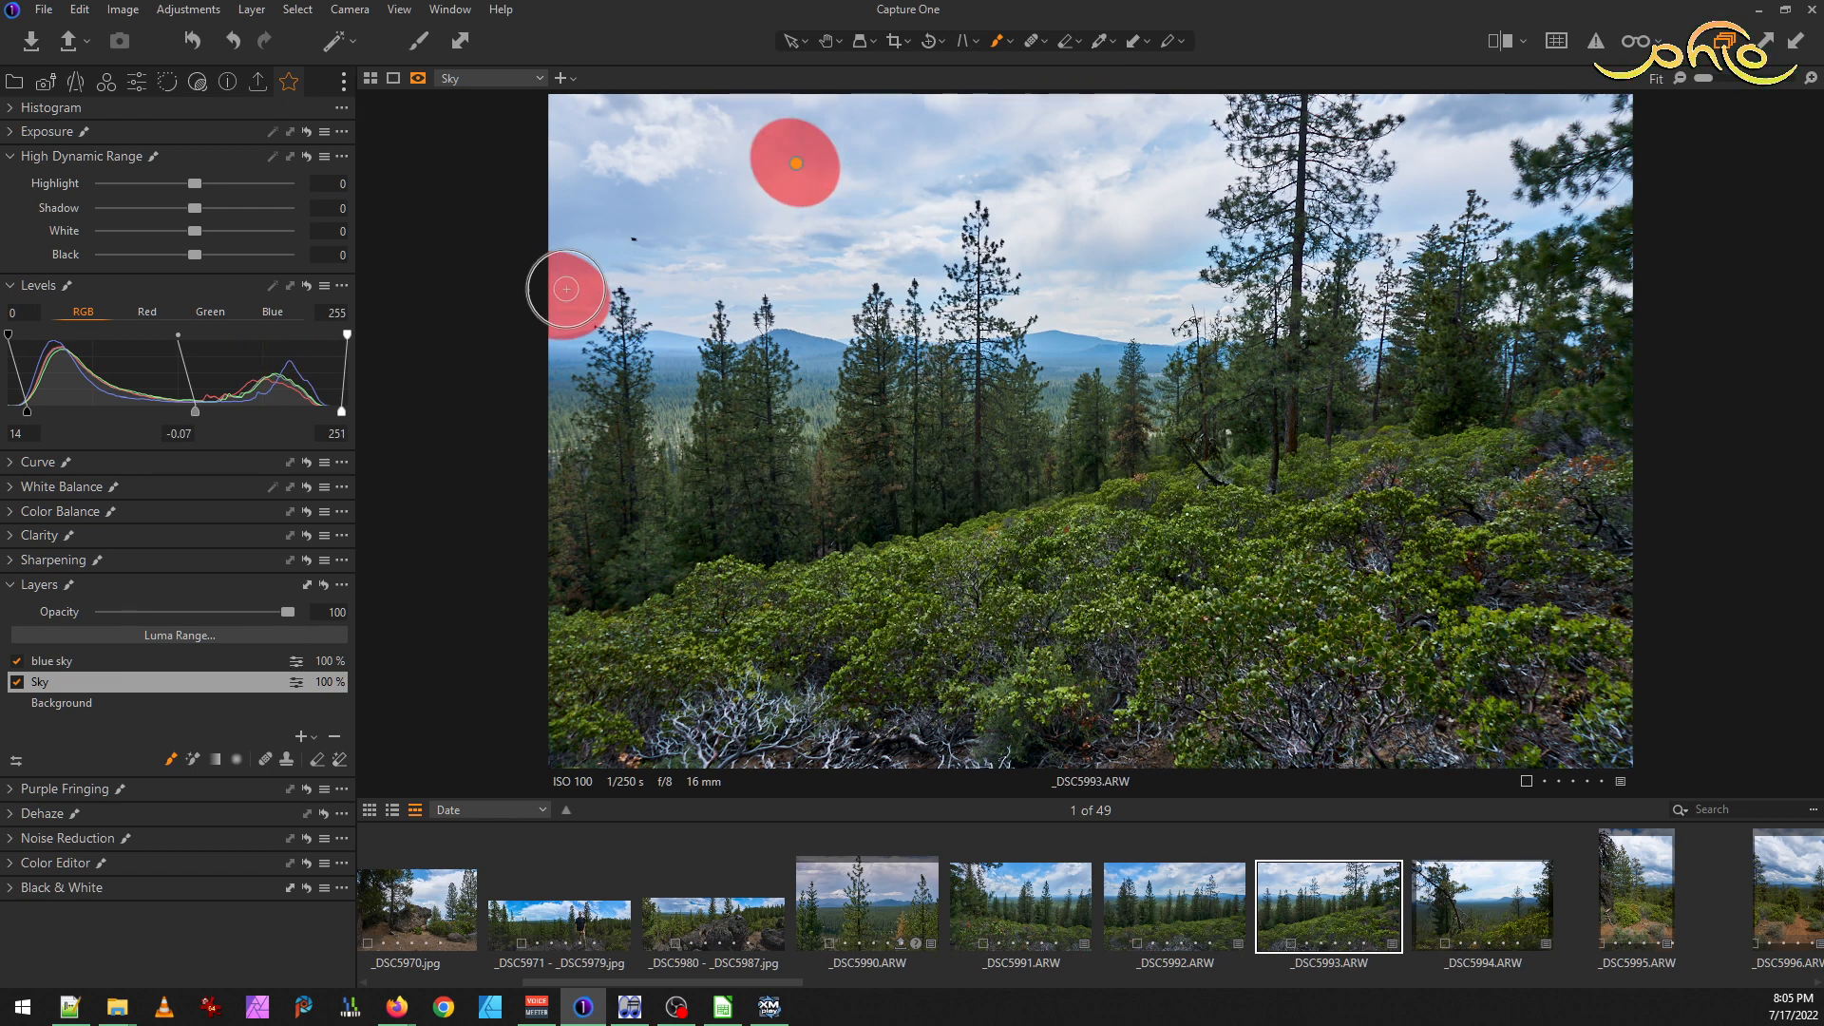
pyautogui.moveTo(593, 283); pyautogui.dragTo(1276, 300)
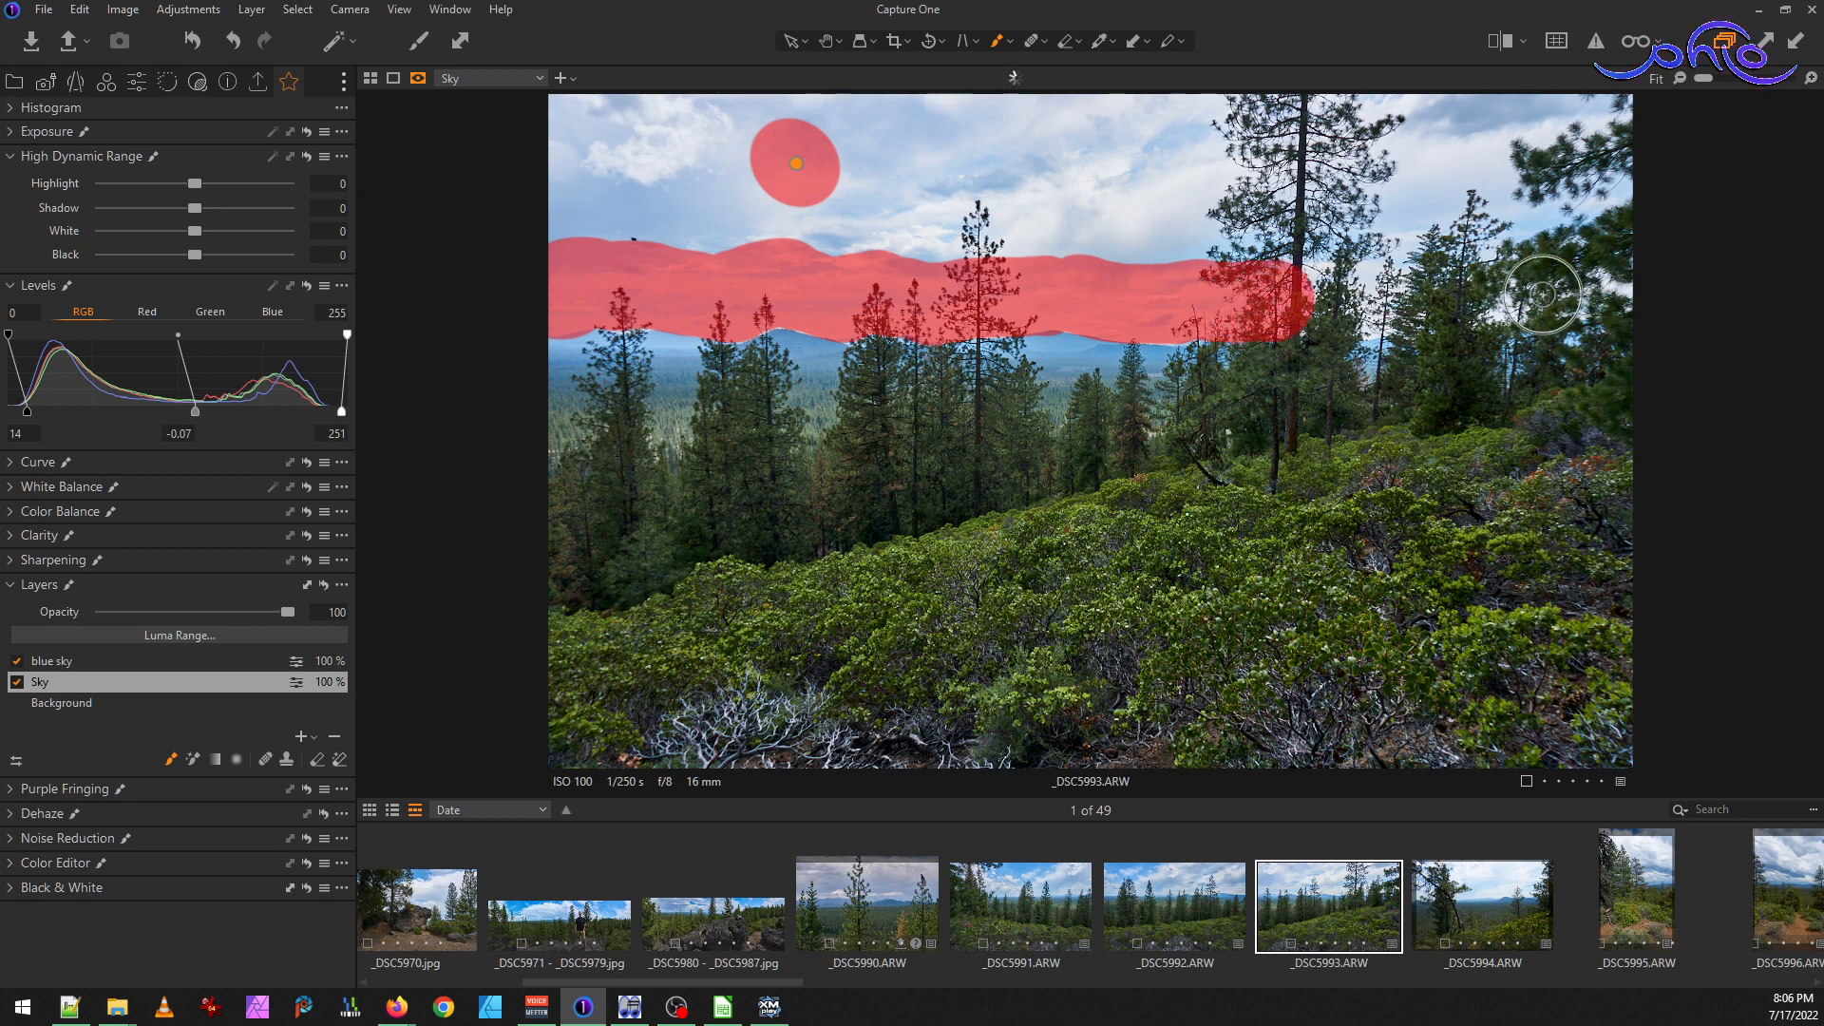
pyautogui.keyDown('shift'); pyautogui.click(1632, 283); pyautogui.keyUp('shift')
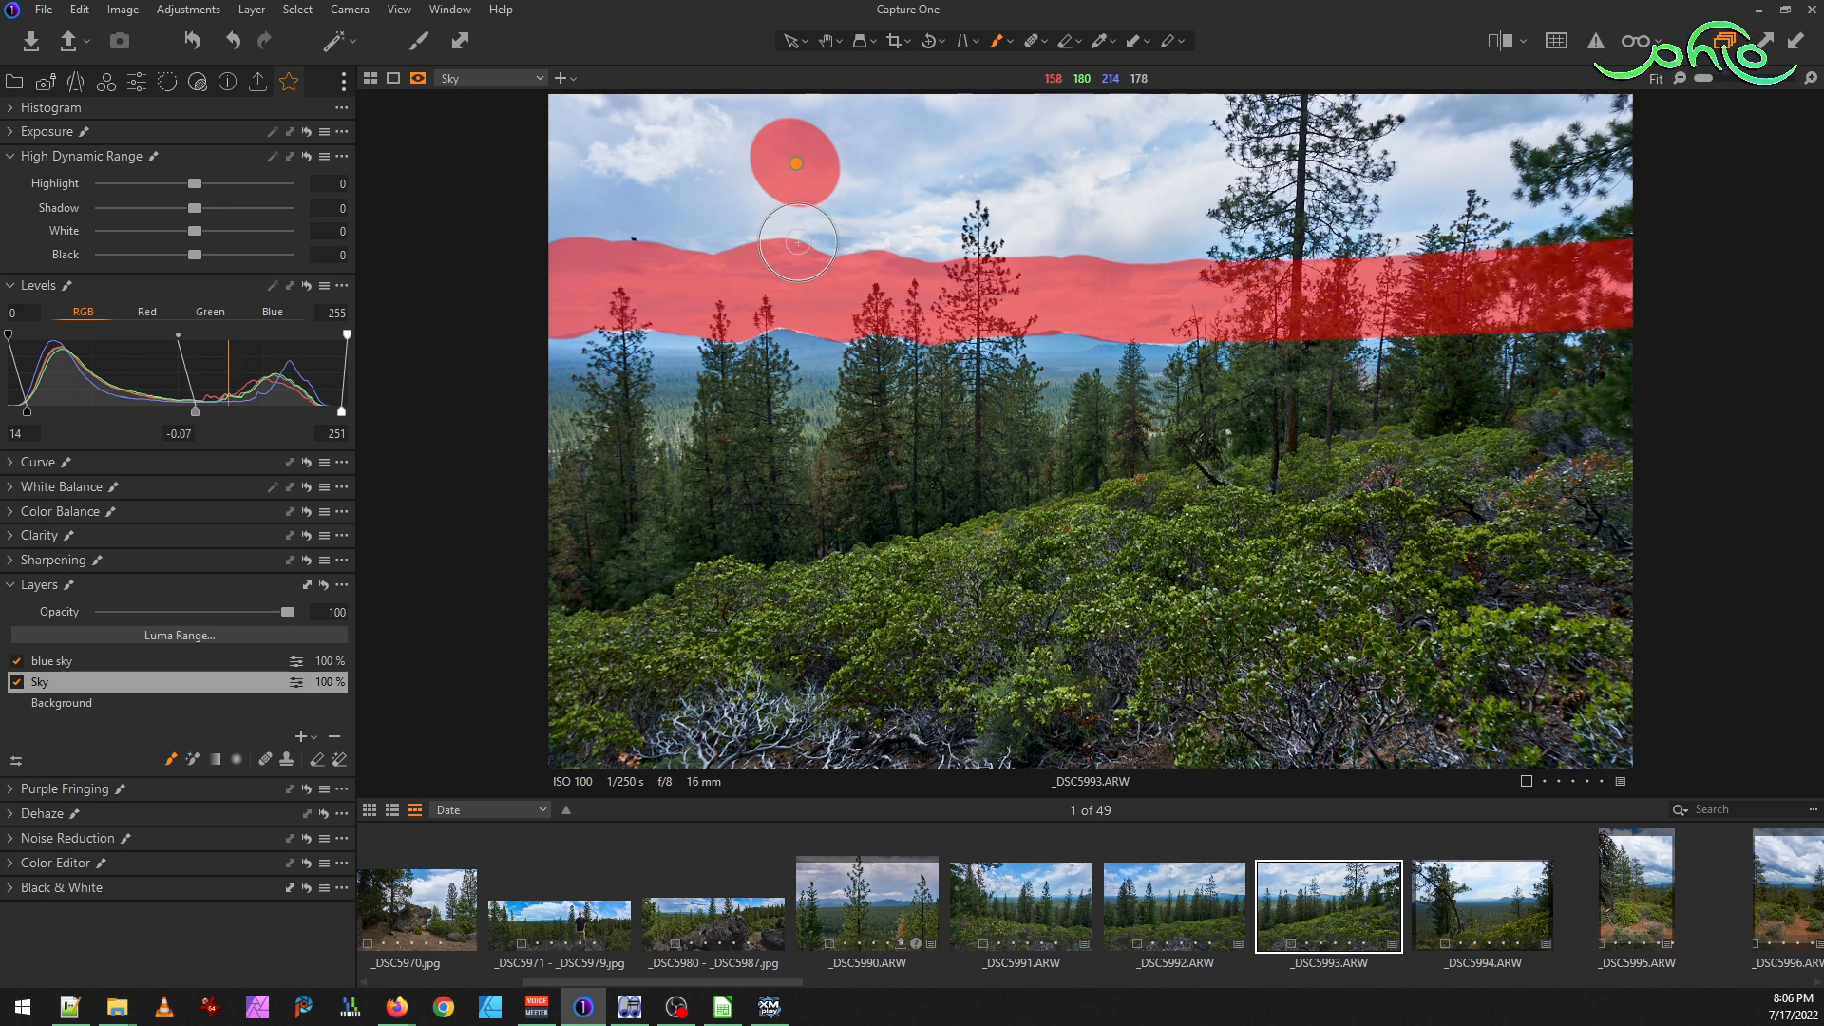
# Brush the Sky mask along the photo's left, top and right edges to close the sky outline, and fill the mask
pyautogui.moveTo(574, 253); pyautogui.dragTo(569, 126)
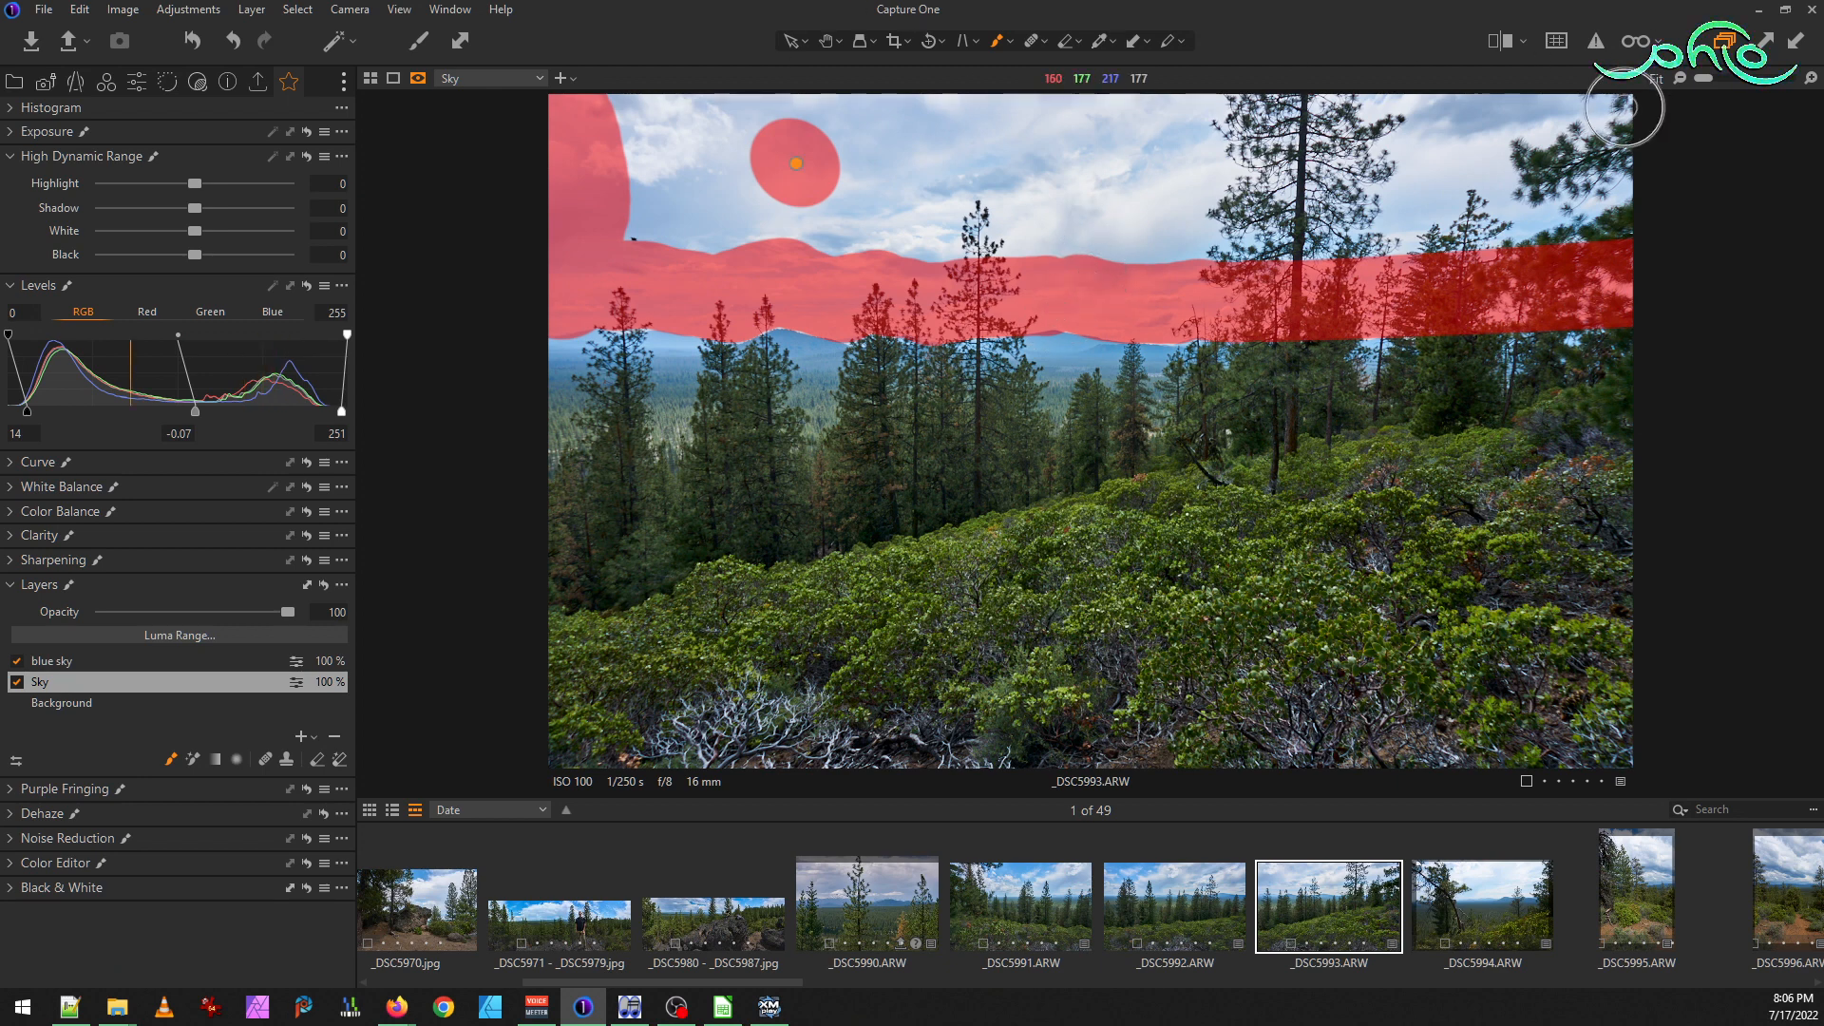
pyautogui.keyDown('shift'); pyautogui.click(1630, 125); pyautogui.keyUp('shift')
pyautogui.moveTo(1628, 222); pyautogui.dragTo(1626, 195)
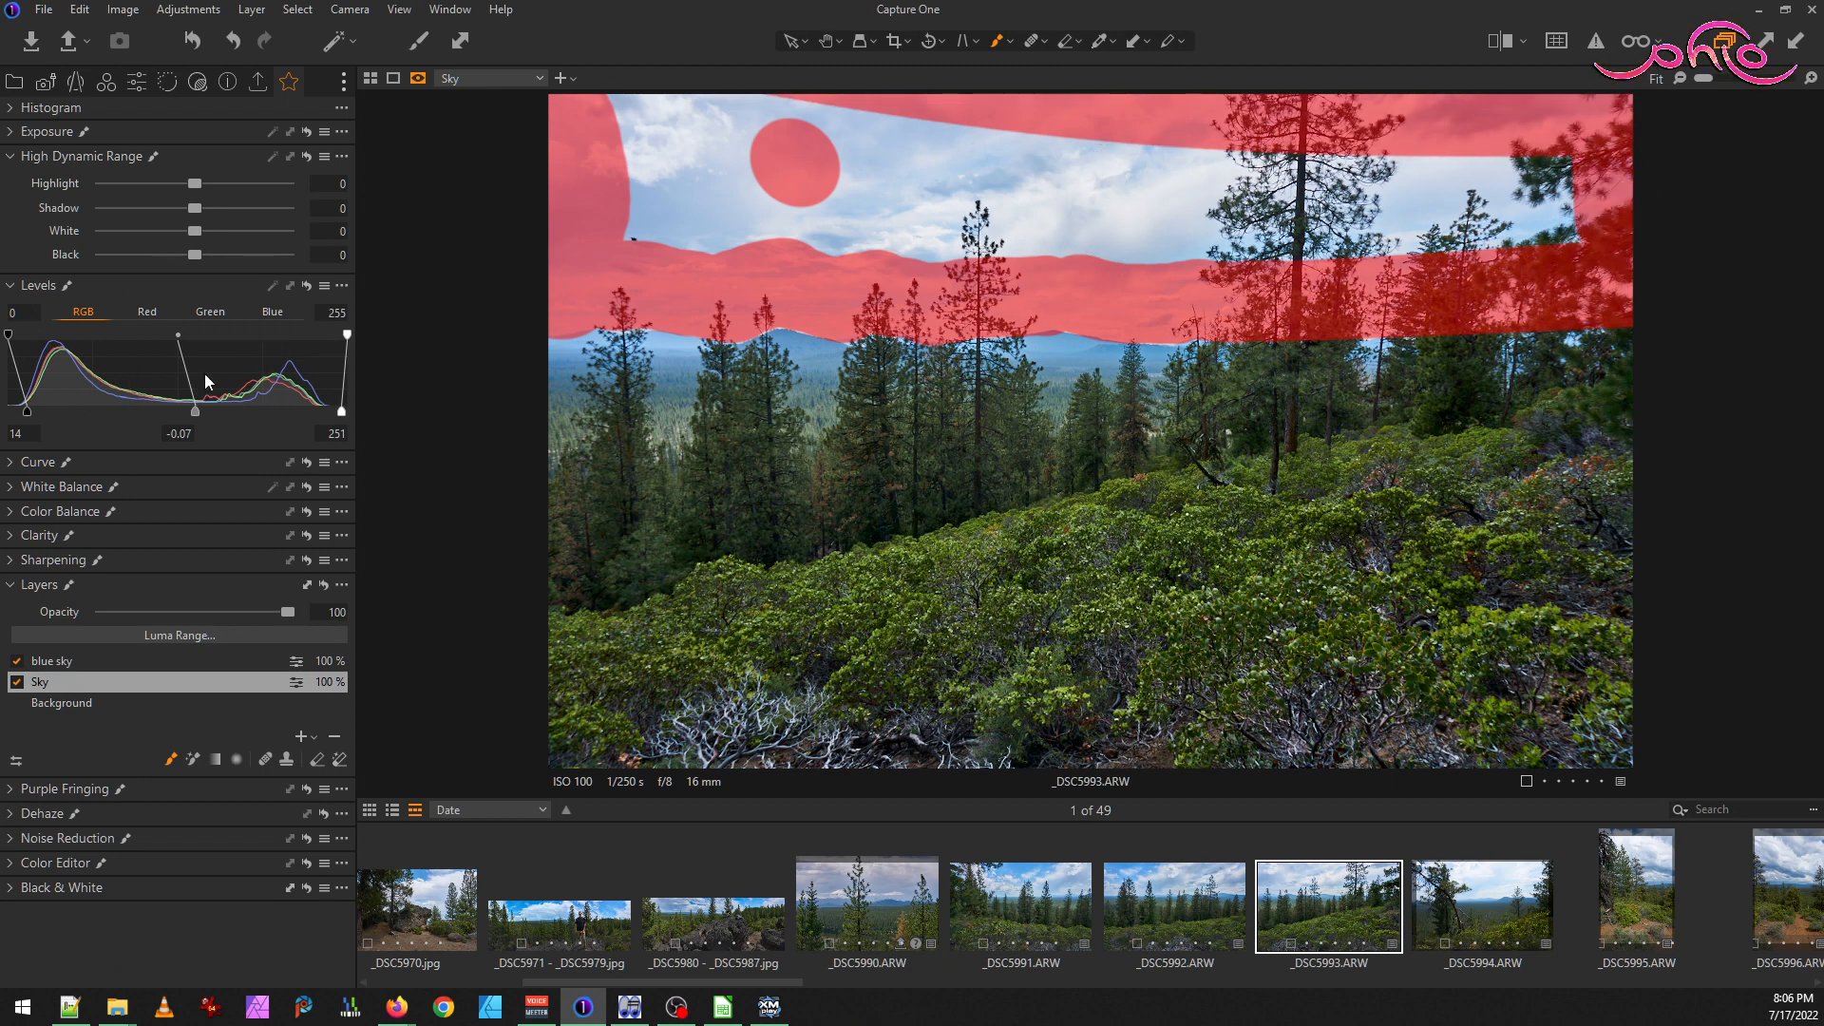
pyautogui.moveTo(589, 96); pyautogui.dragTo(827, 78)
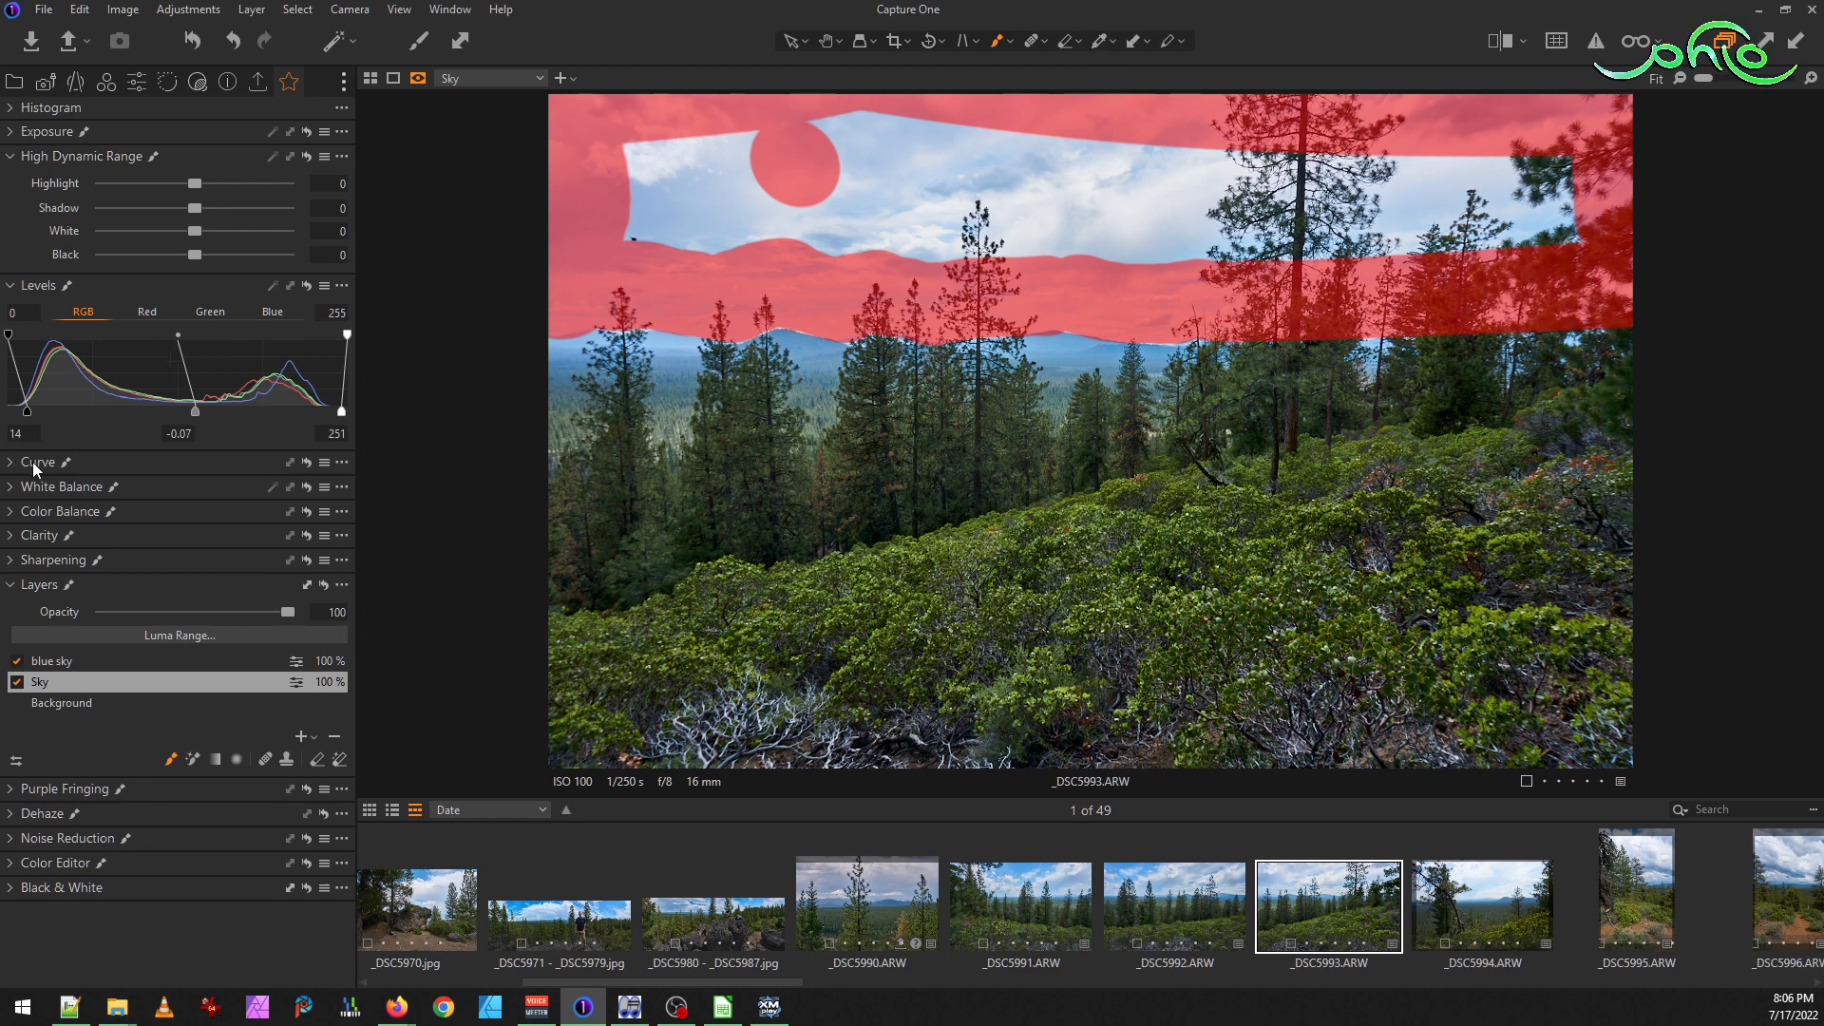
pyautogui.rightClick(43, 682)
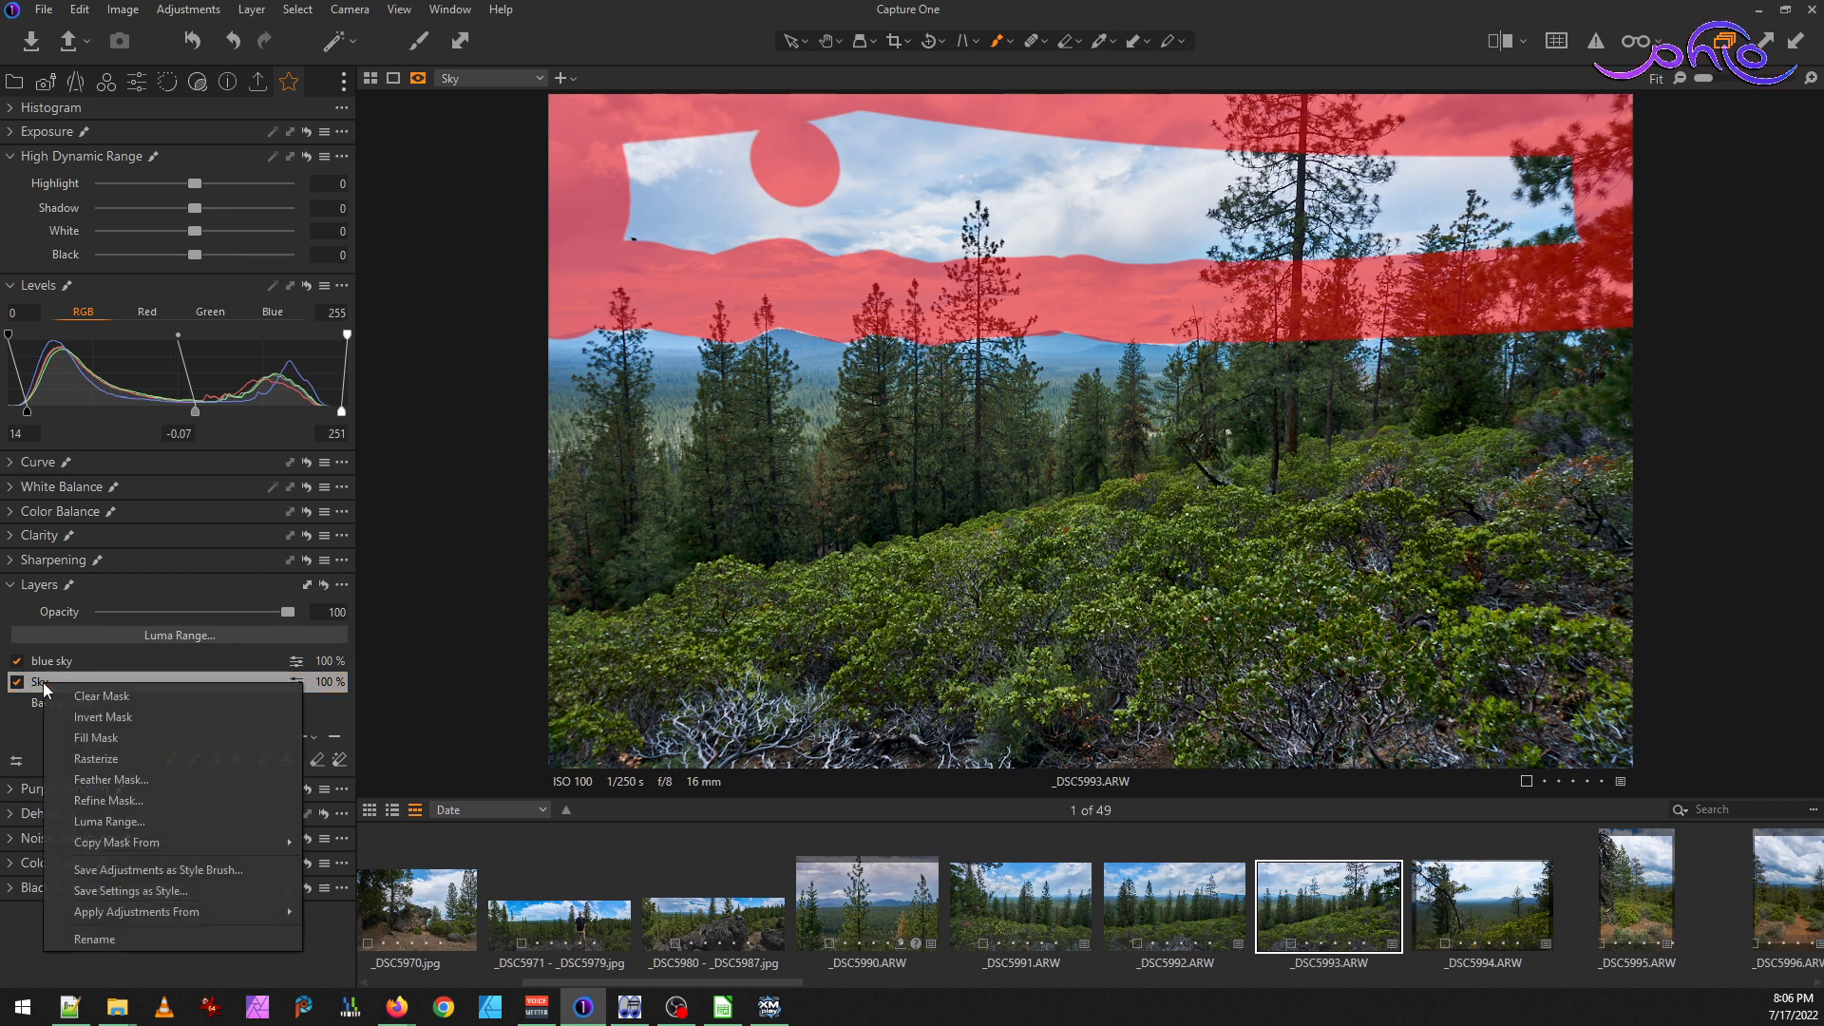
pyautogui.click(95, 738)
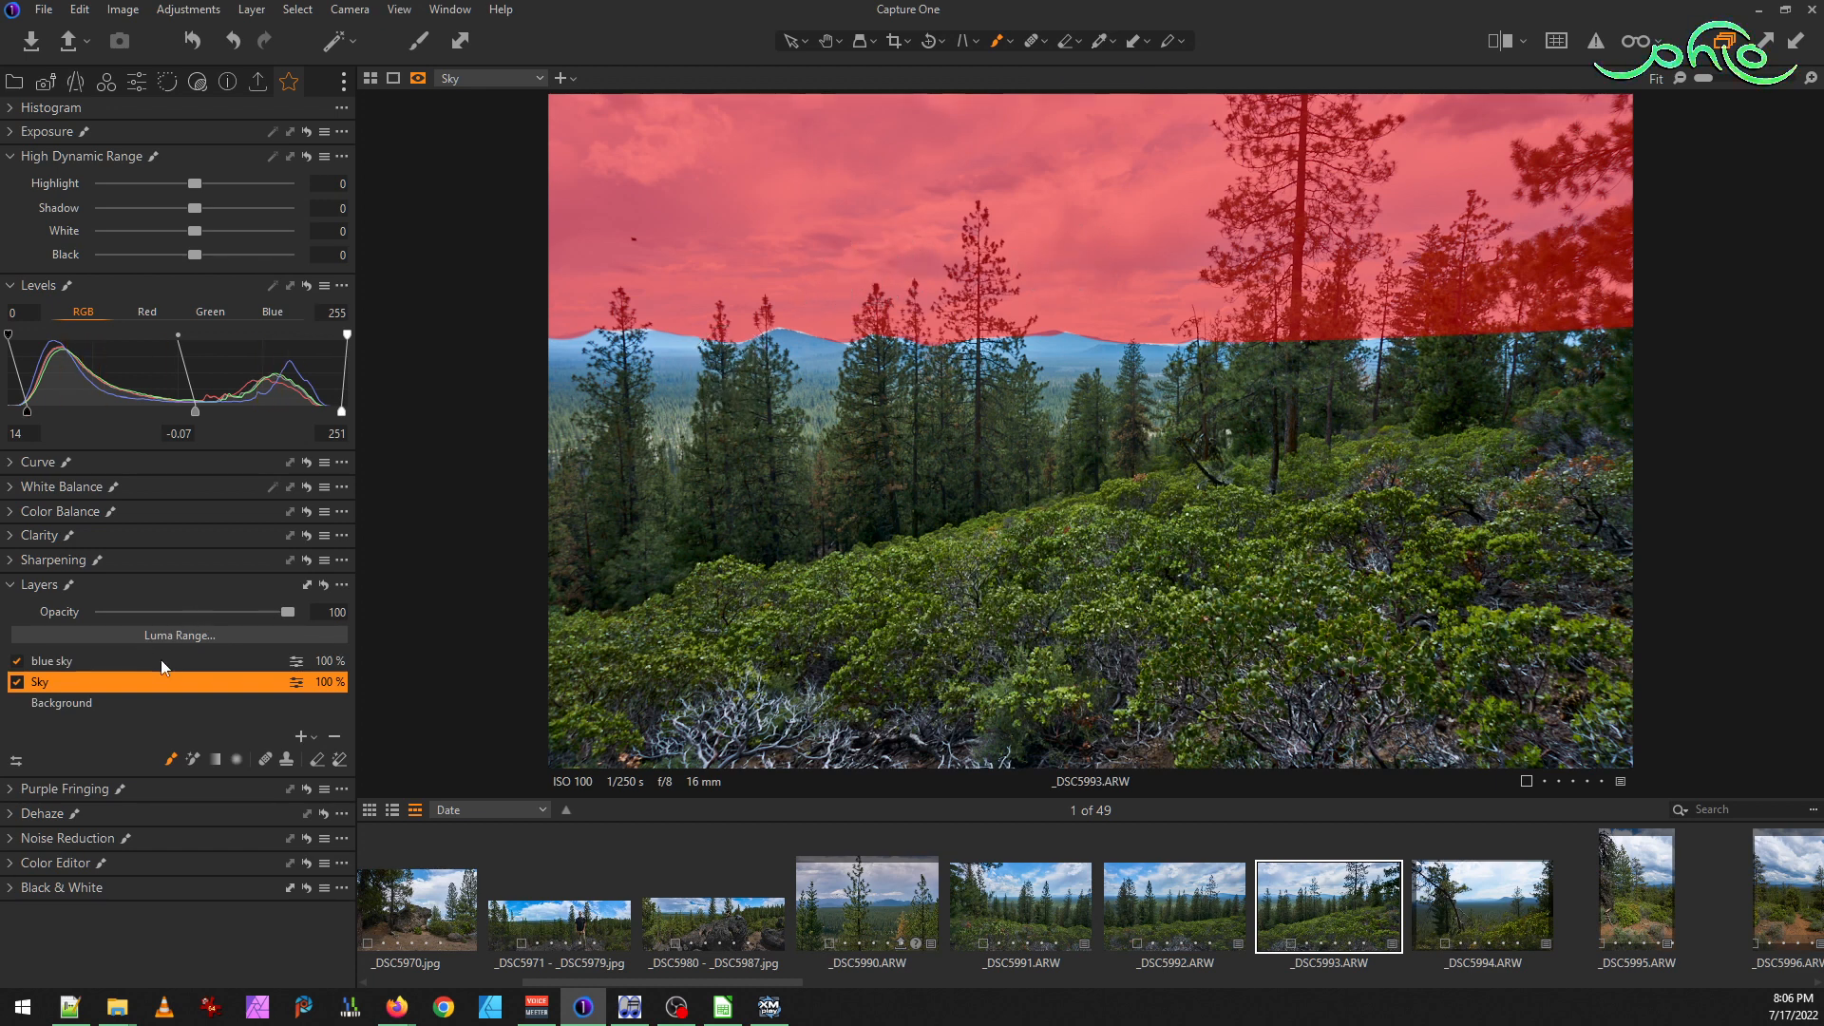
# Limit the Sky mask with a Luma Range of 149 to 255 and a falloff of 129 to 255
pyautogui.rightClick(59, 682)
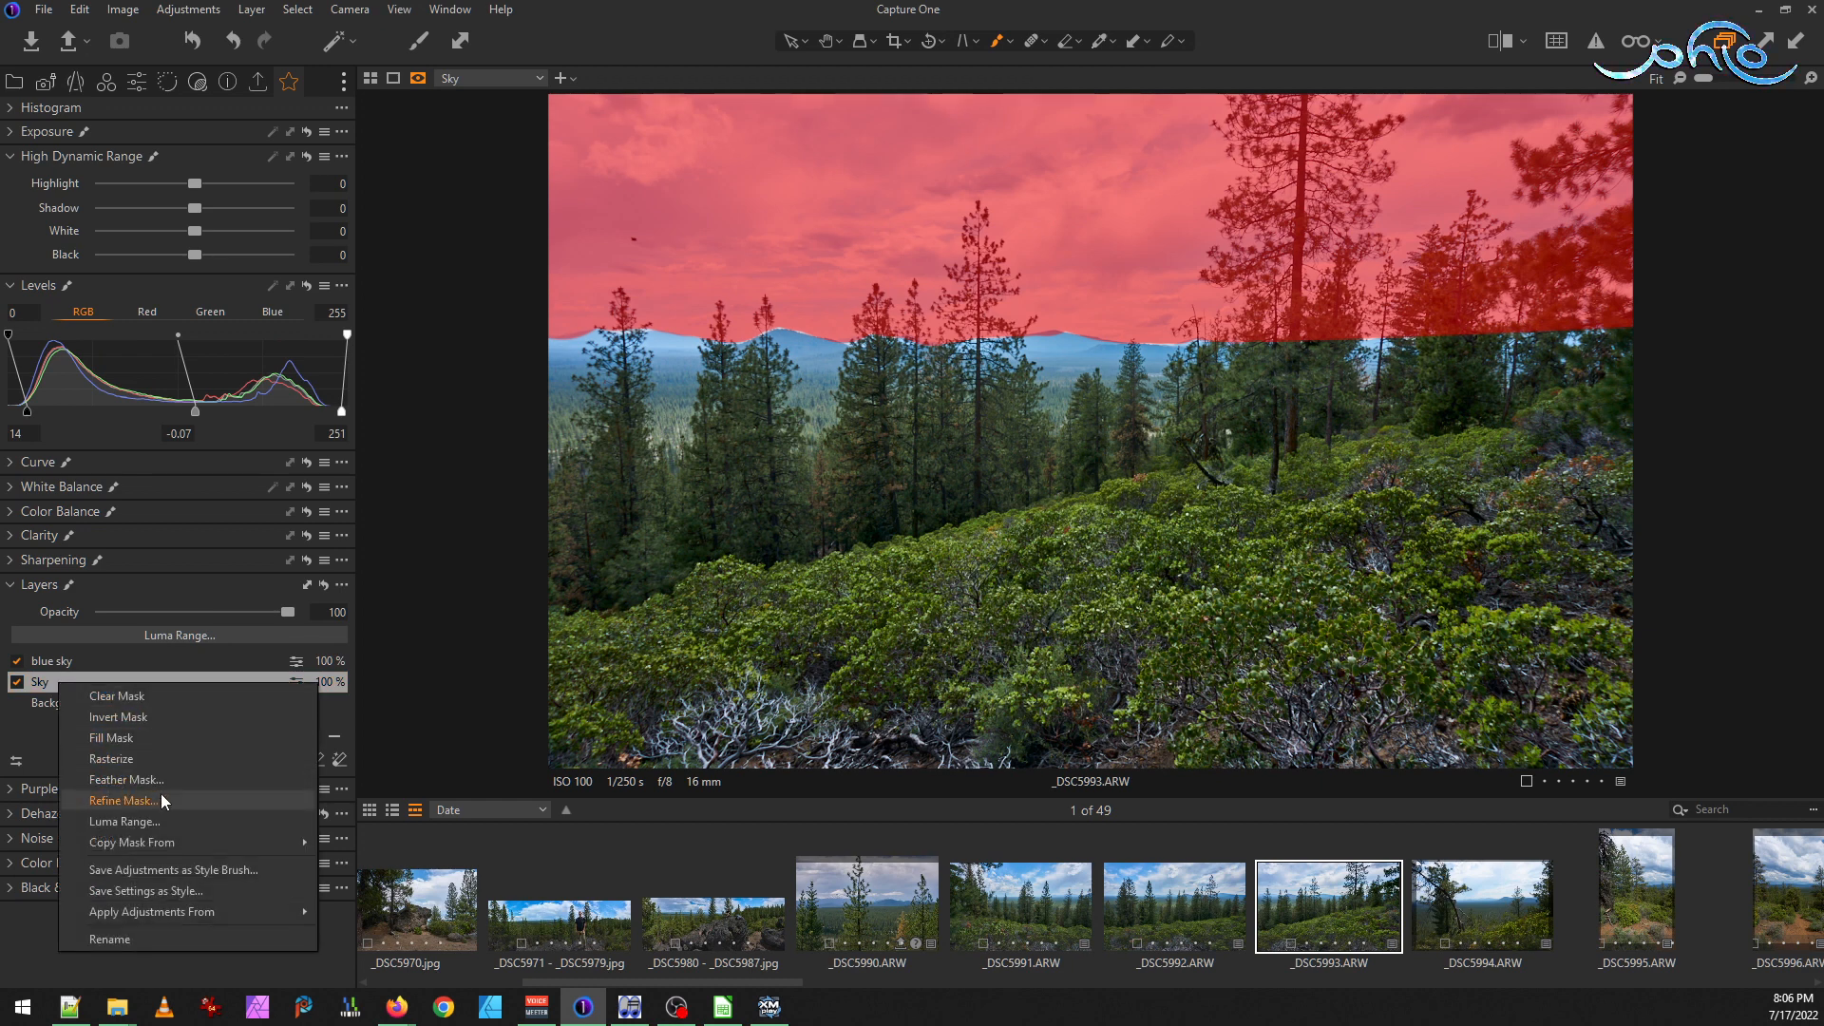
pyautogui.click(124, 822)
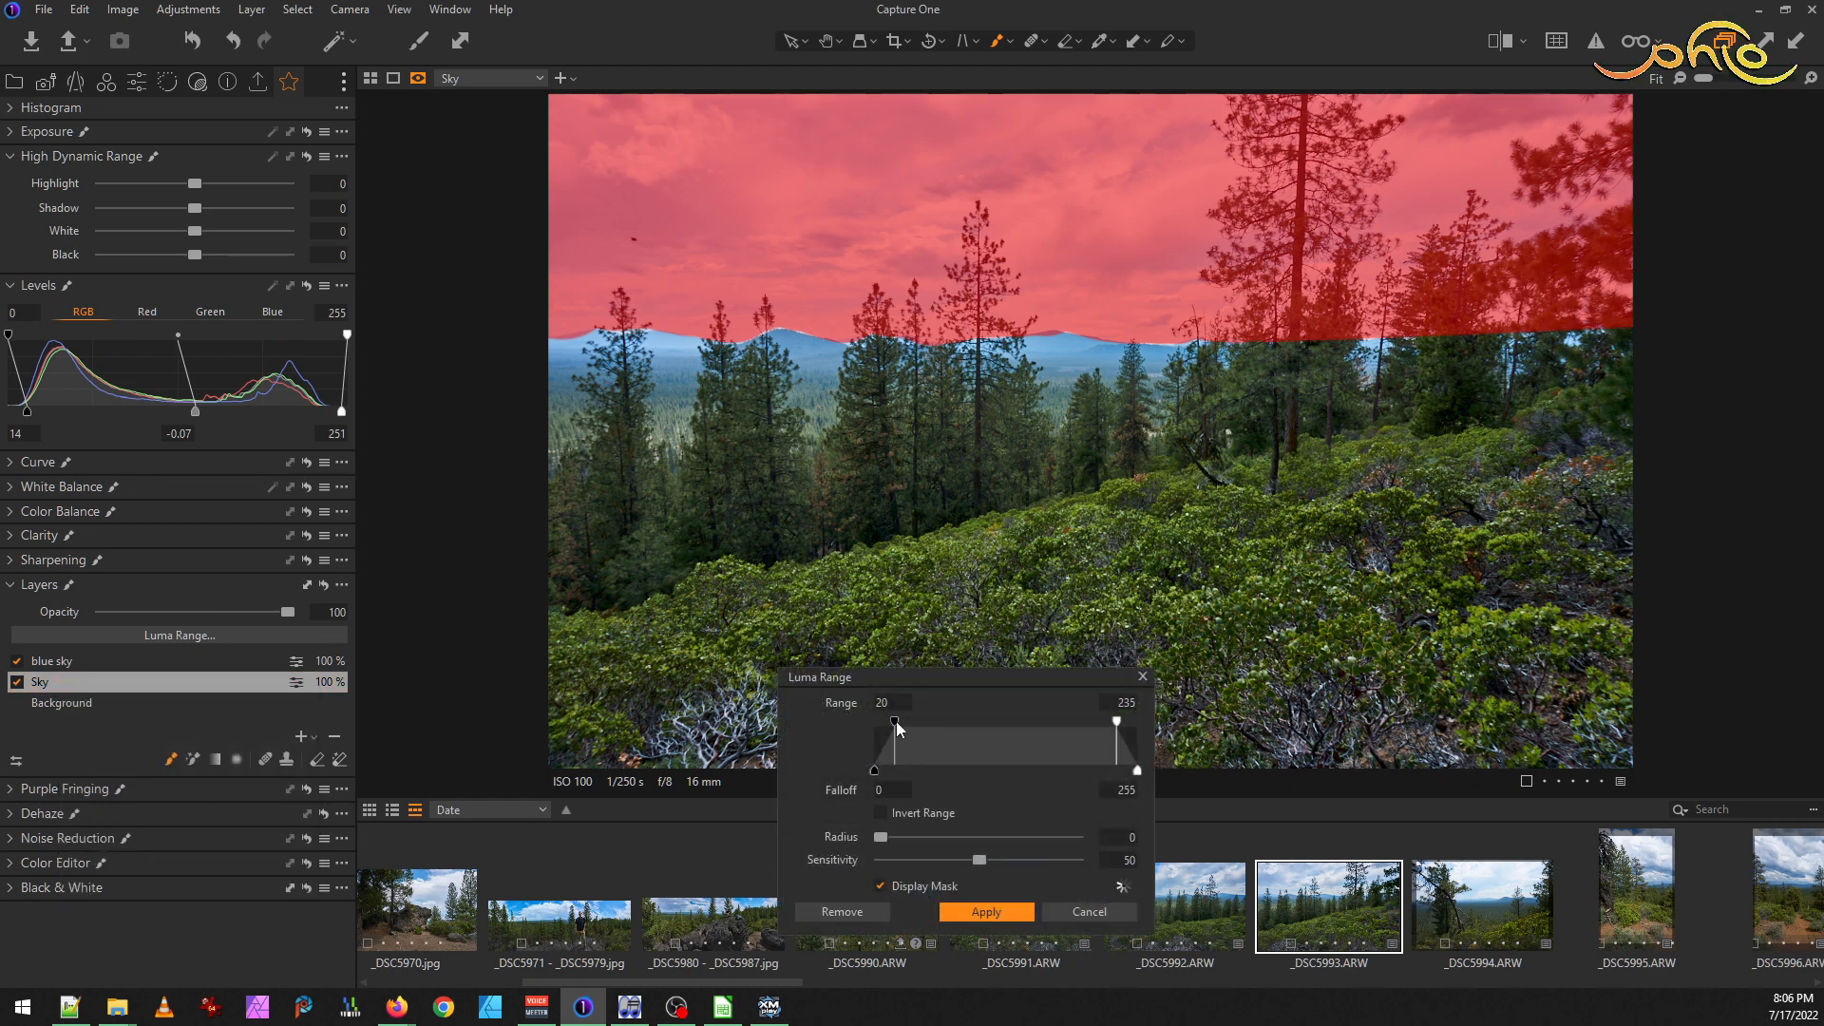
pyautogui.moveTo(1118, 722); pyautogui.dragTo(1137, 722)
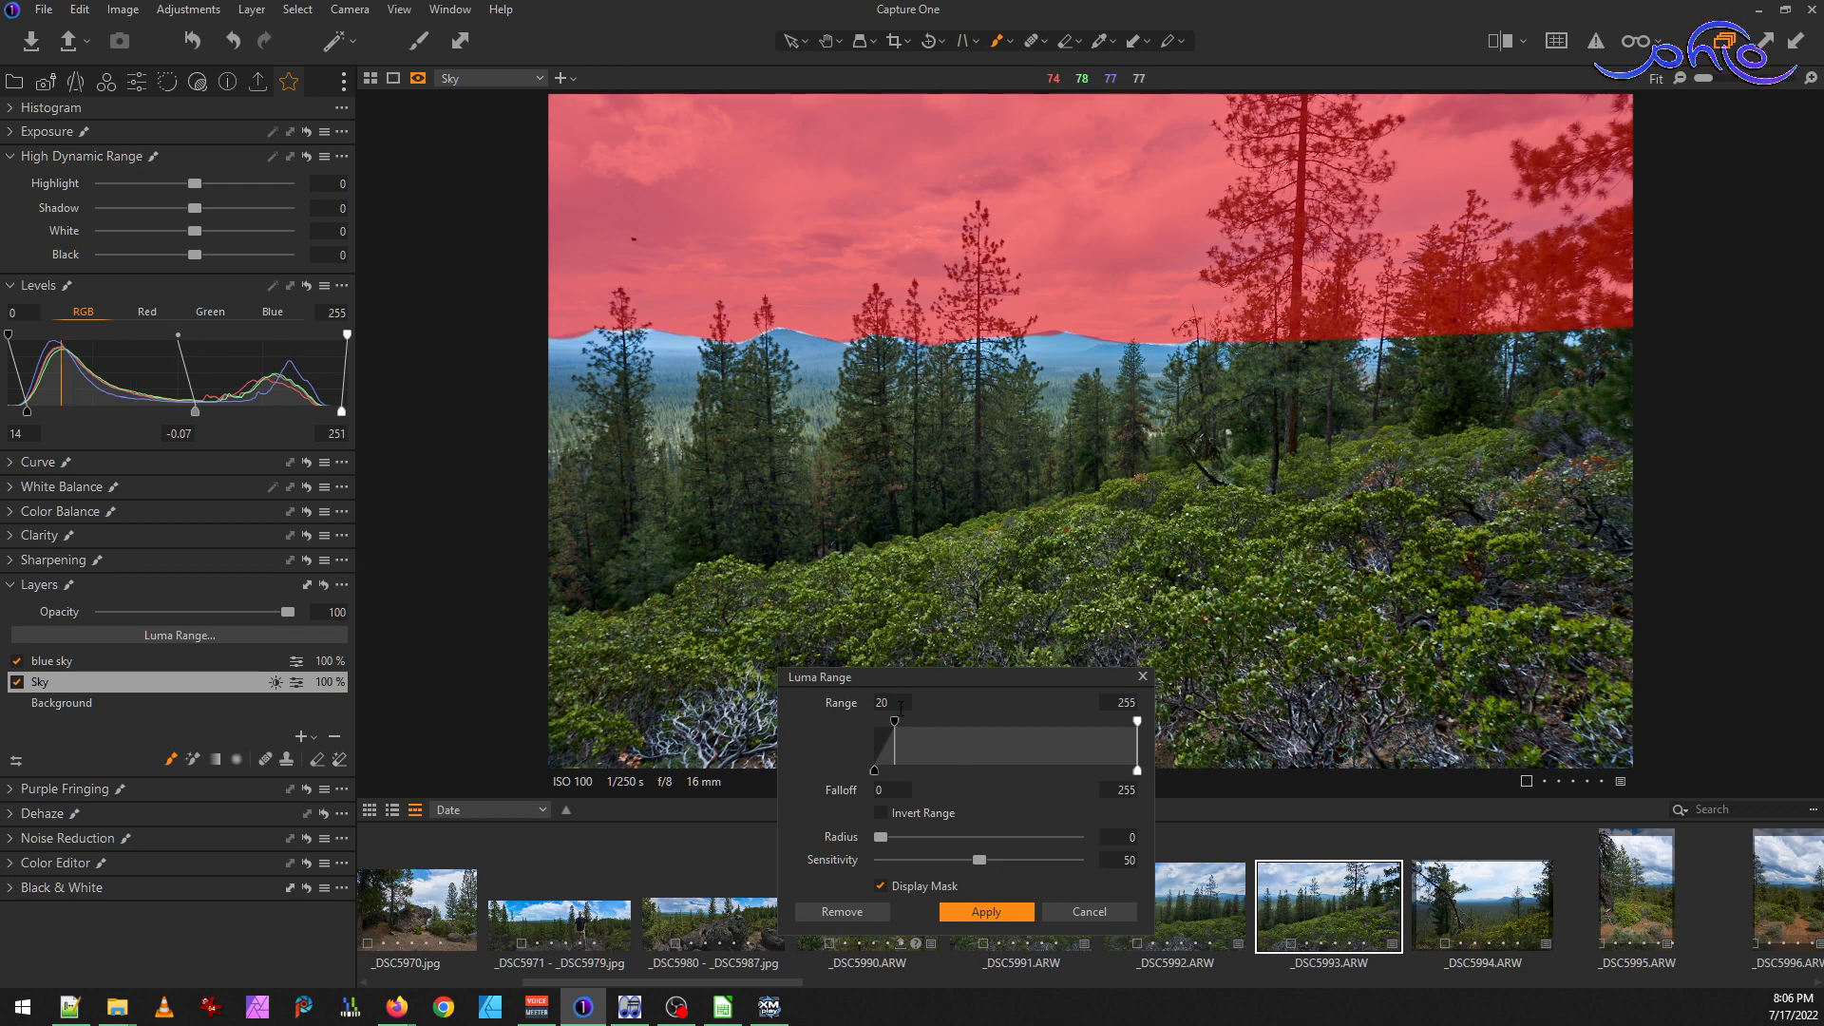
pyautogui.moveTo(894, 720); pyautogui.dragTo(1027, 712)
pyautogui.click(986, 911)
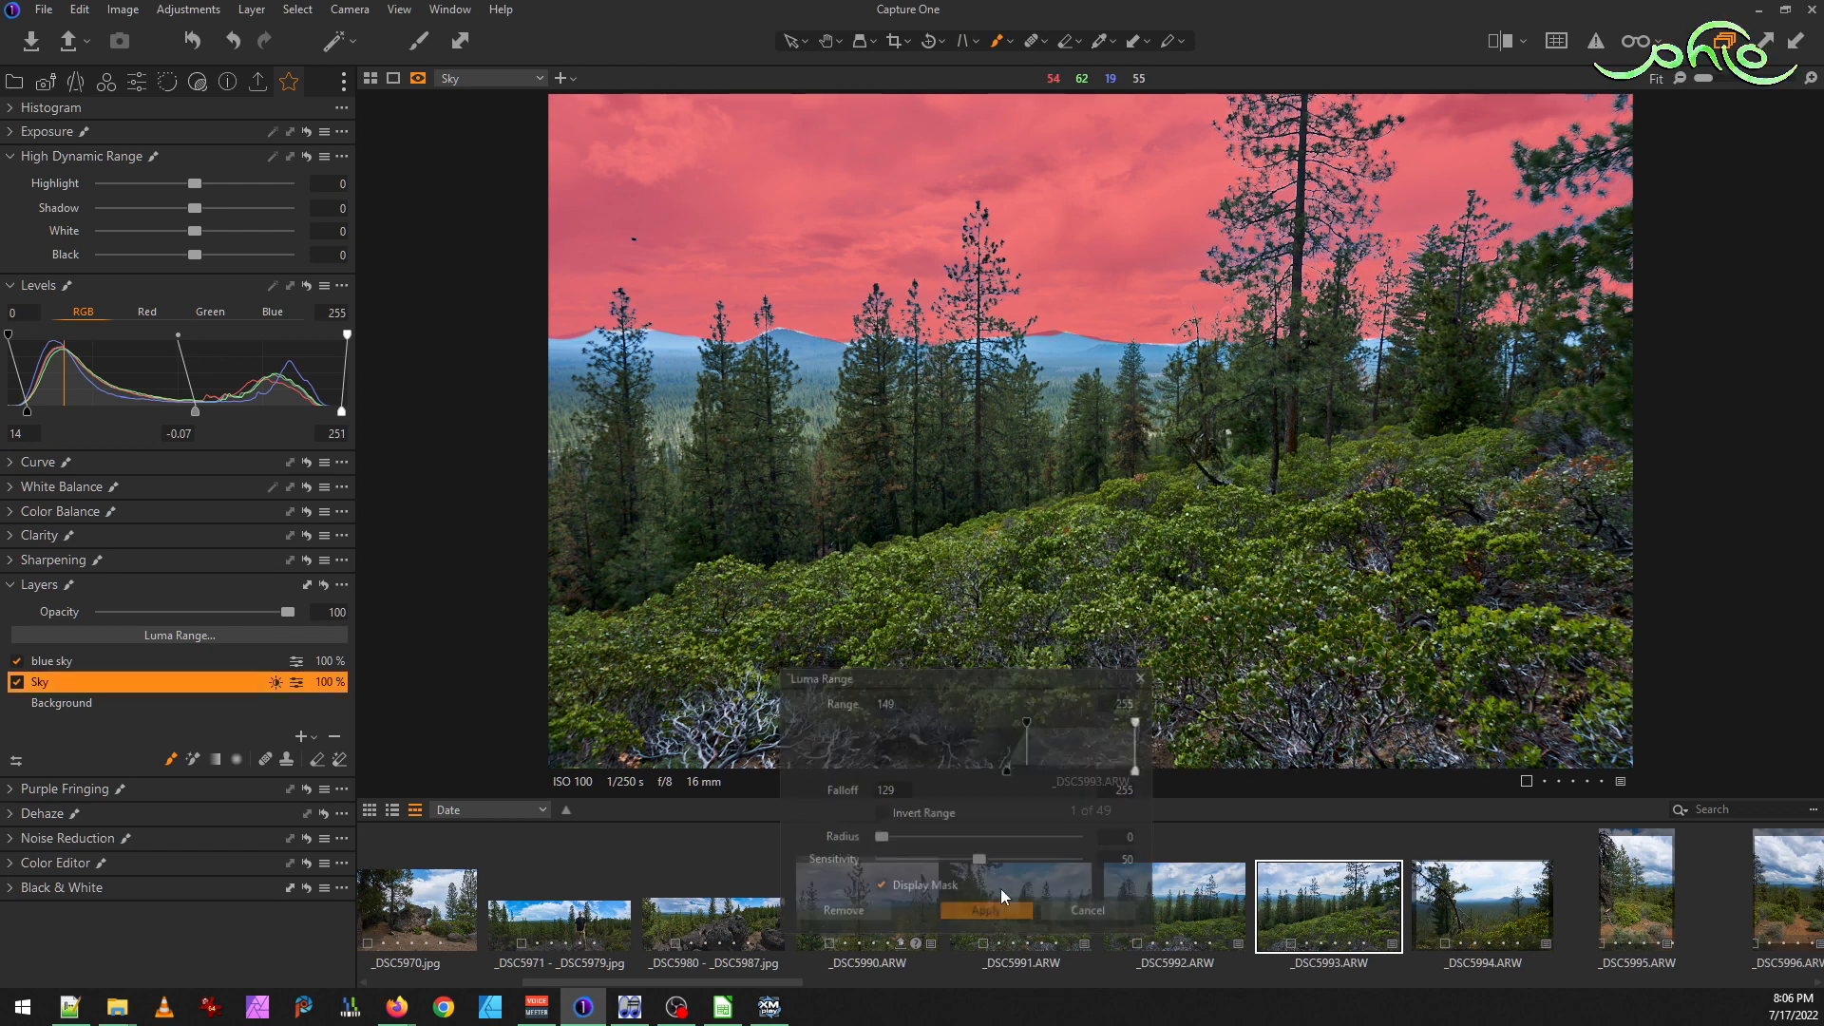
# Refine the Sky mask with a radius of 190
pyautogui.rightClick(62, 690)
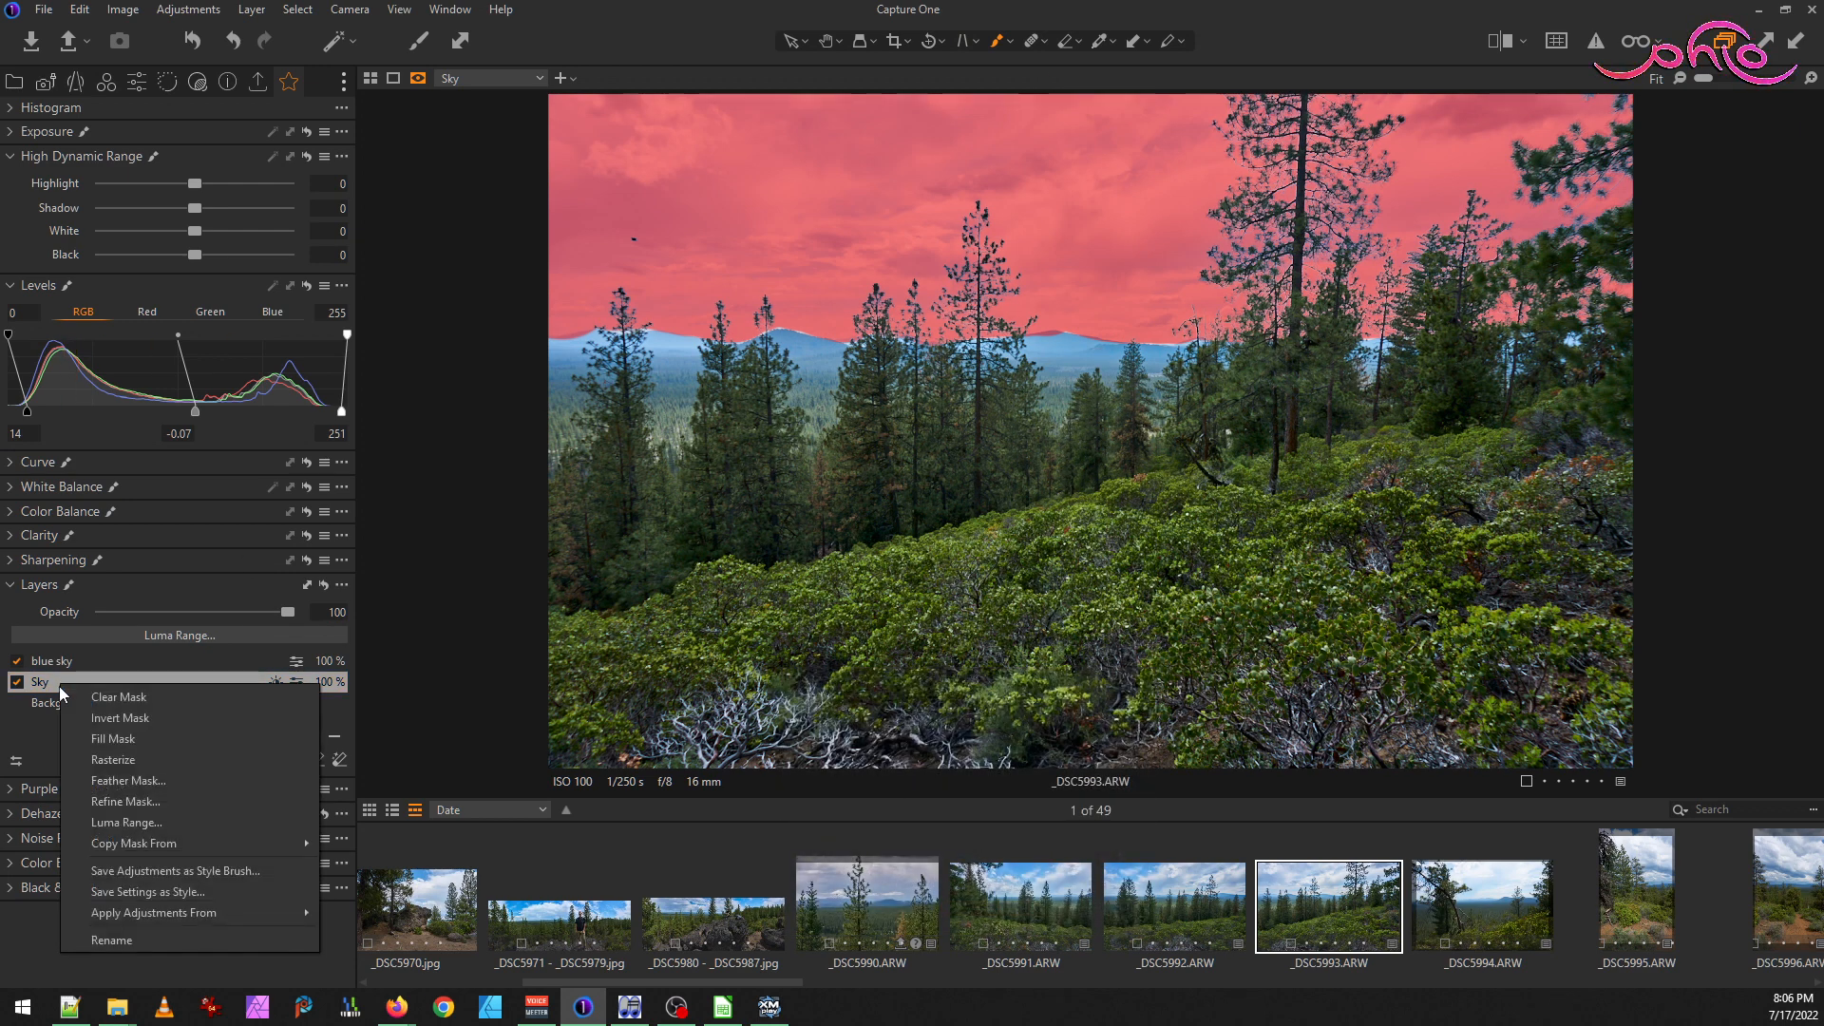
pyautogui.click(162, 800)
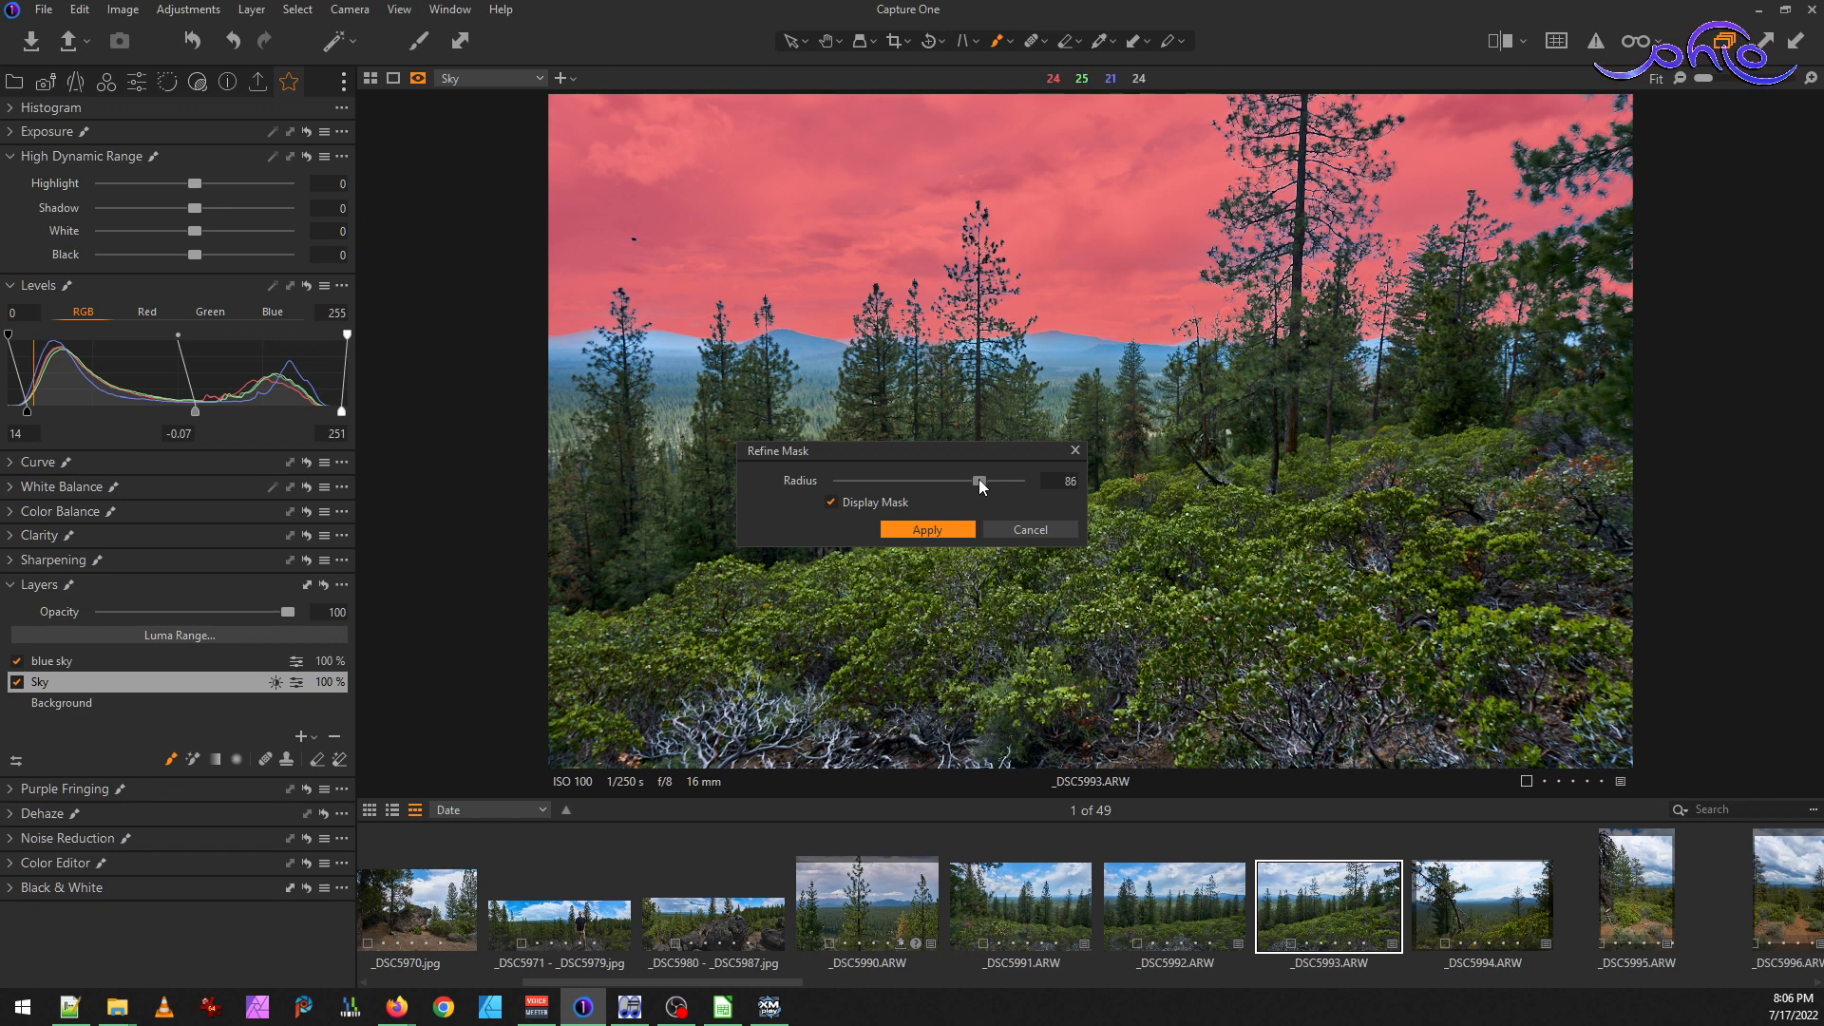
pyautogui.moveTo(979, 479)
pyautogui.mouseDown()
pyautogui.moveTo(1034, 484)
pyautogui.moveTo(950, 476)
pyautogui.moveTo(968, 476)
pyautogui.mouseUp()
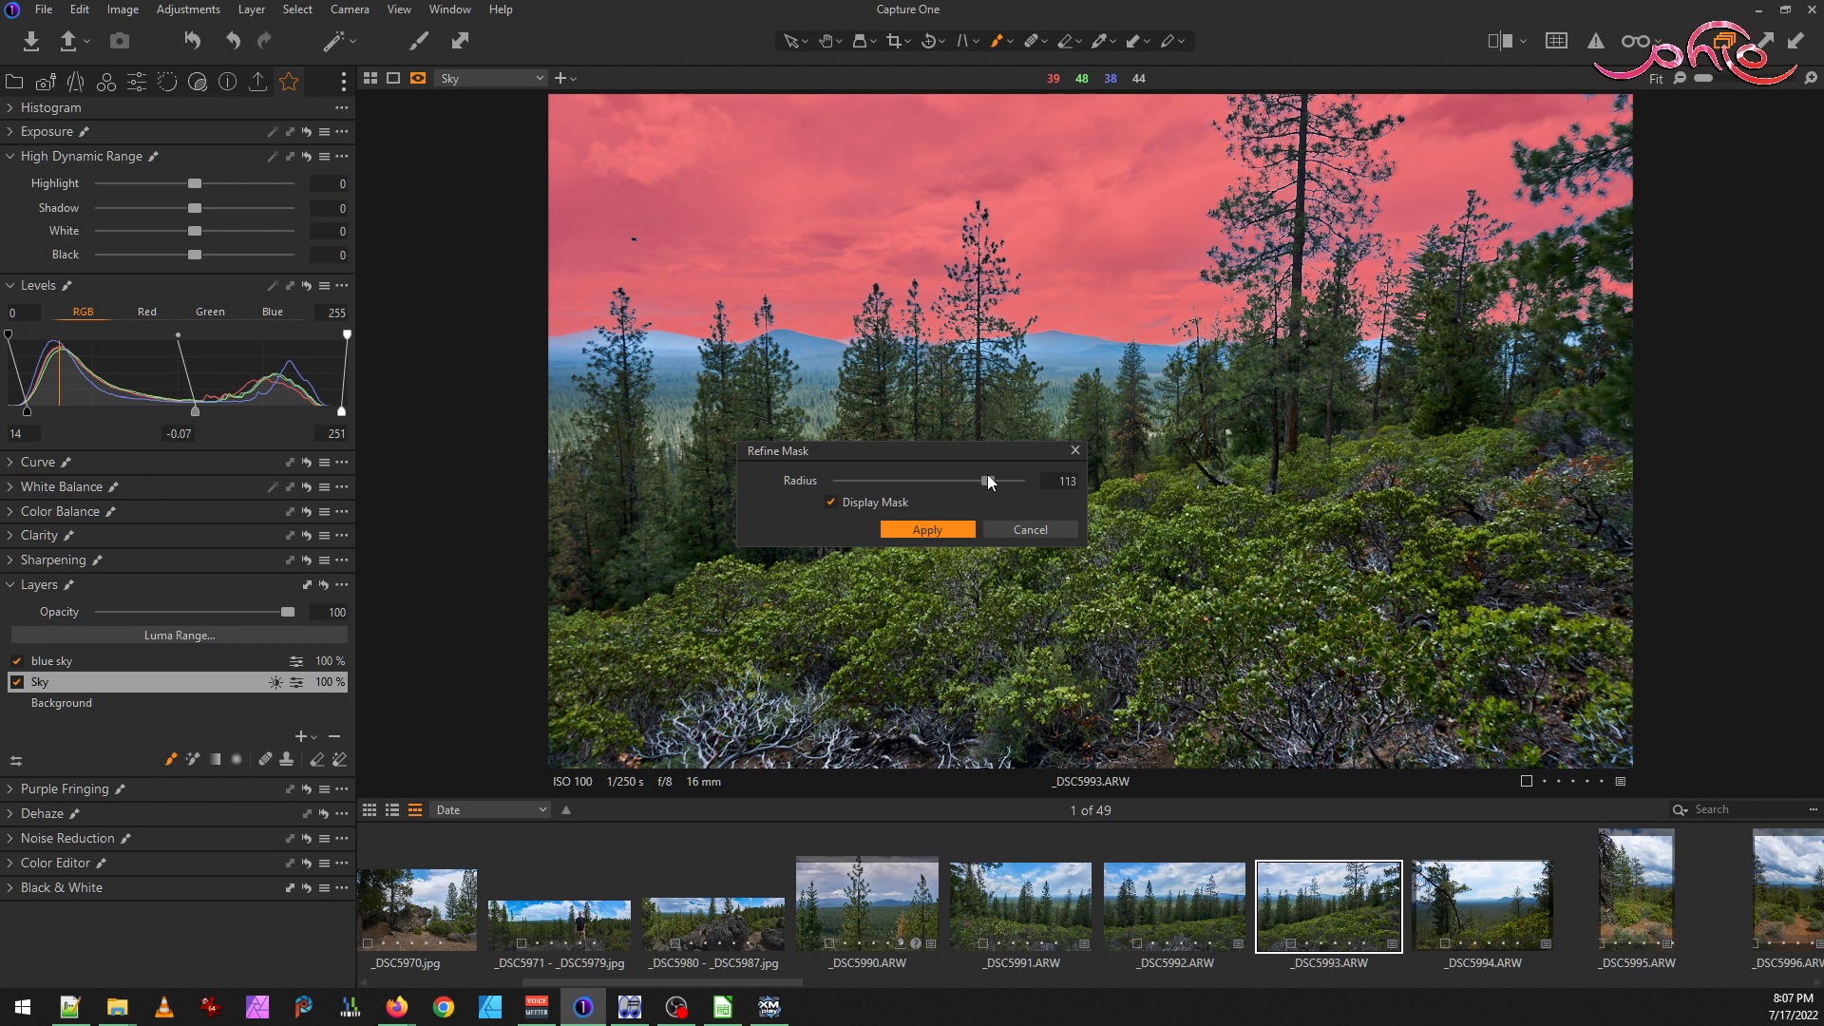
pyautogui.click(1013, 471)
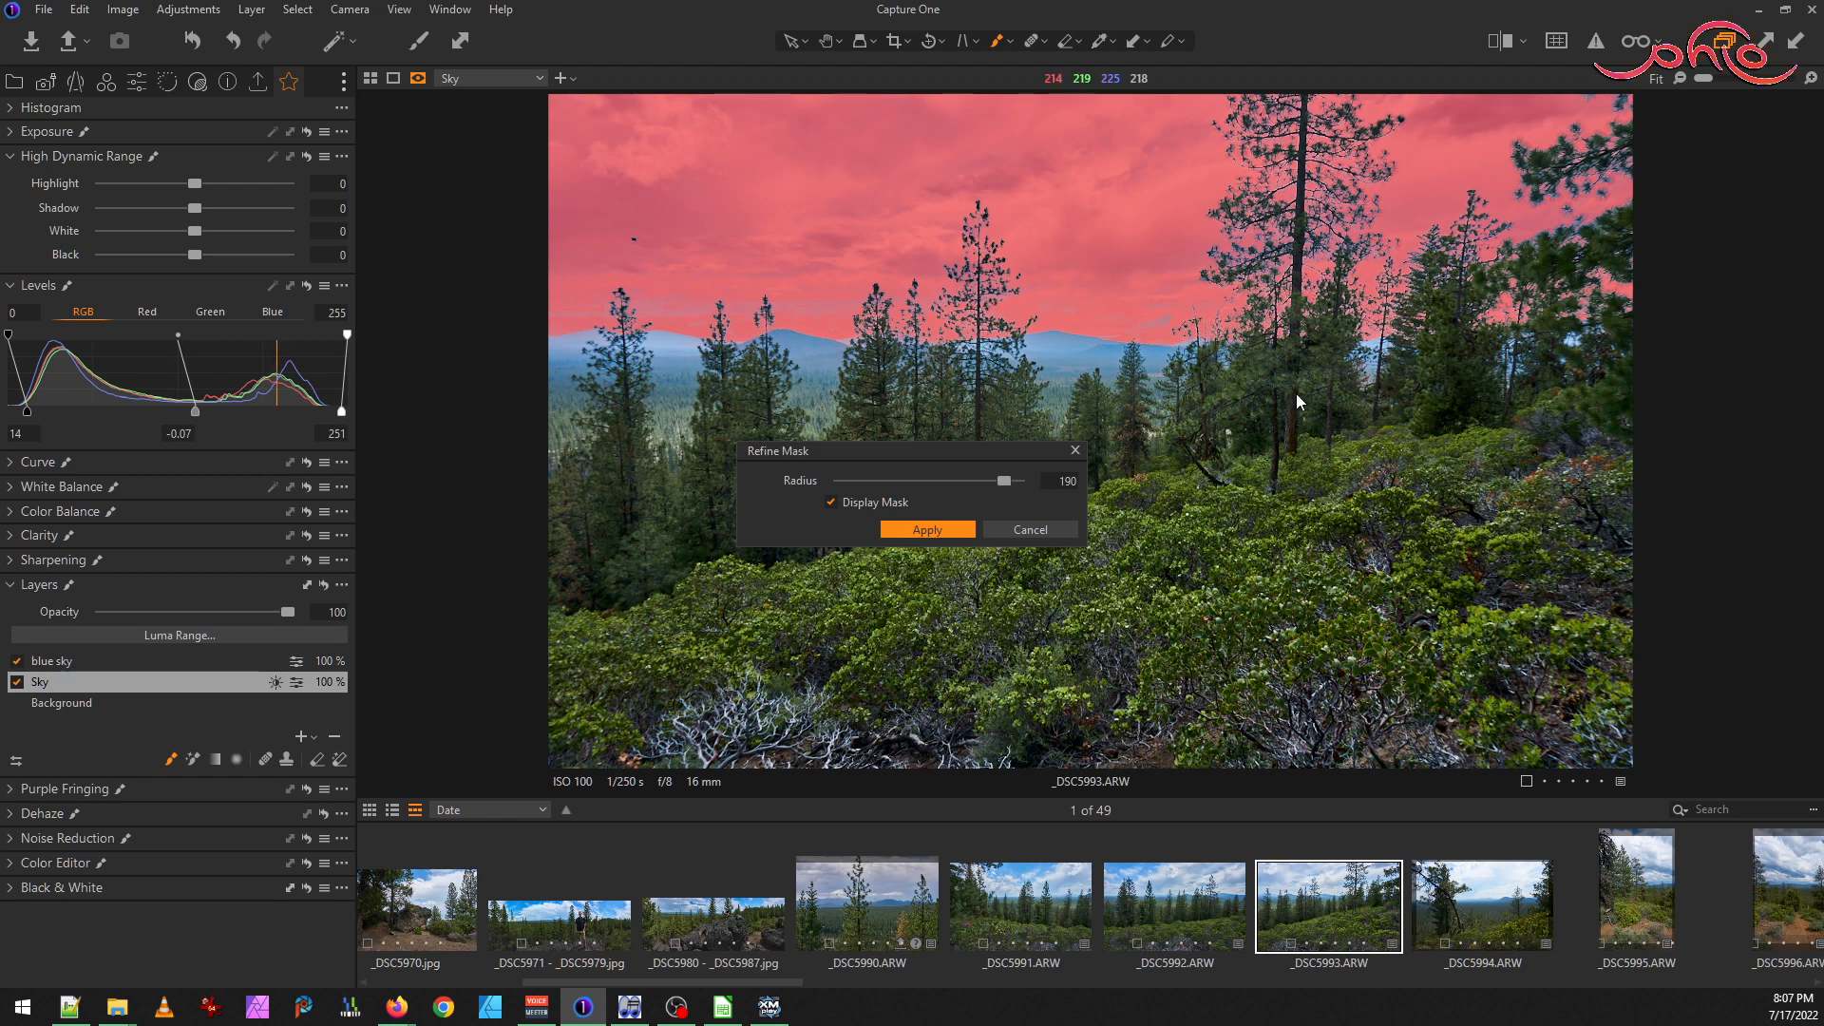
pyautogui.click(942, 534)
# Inspect the refined Sky mask around the trees and horizon, hide the mask overlay and compare the photo with the Sky layer off and on
pyautogui.press('z')
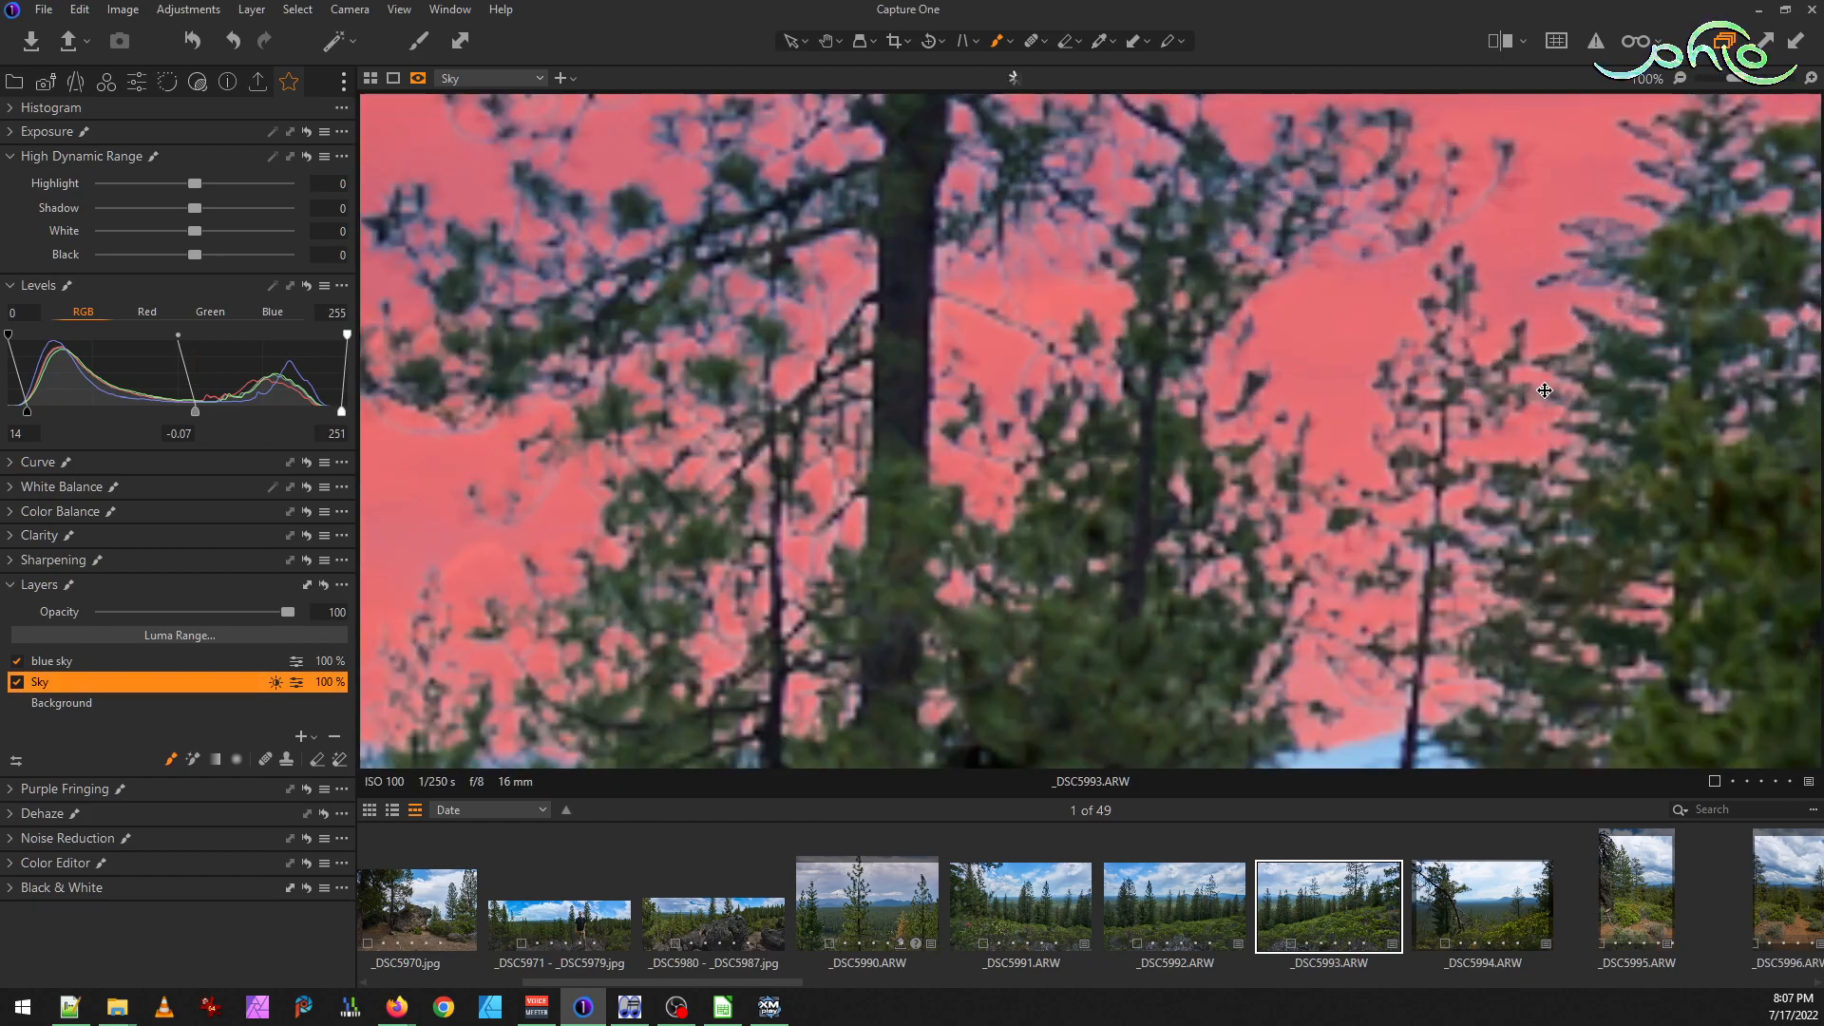
pyautogui.scroll(-3, 1468, 420)
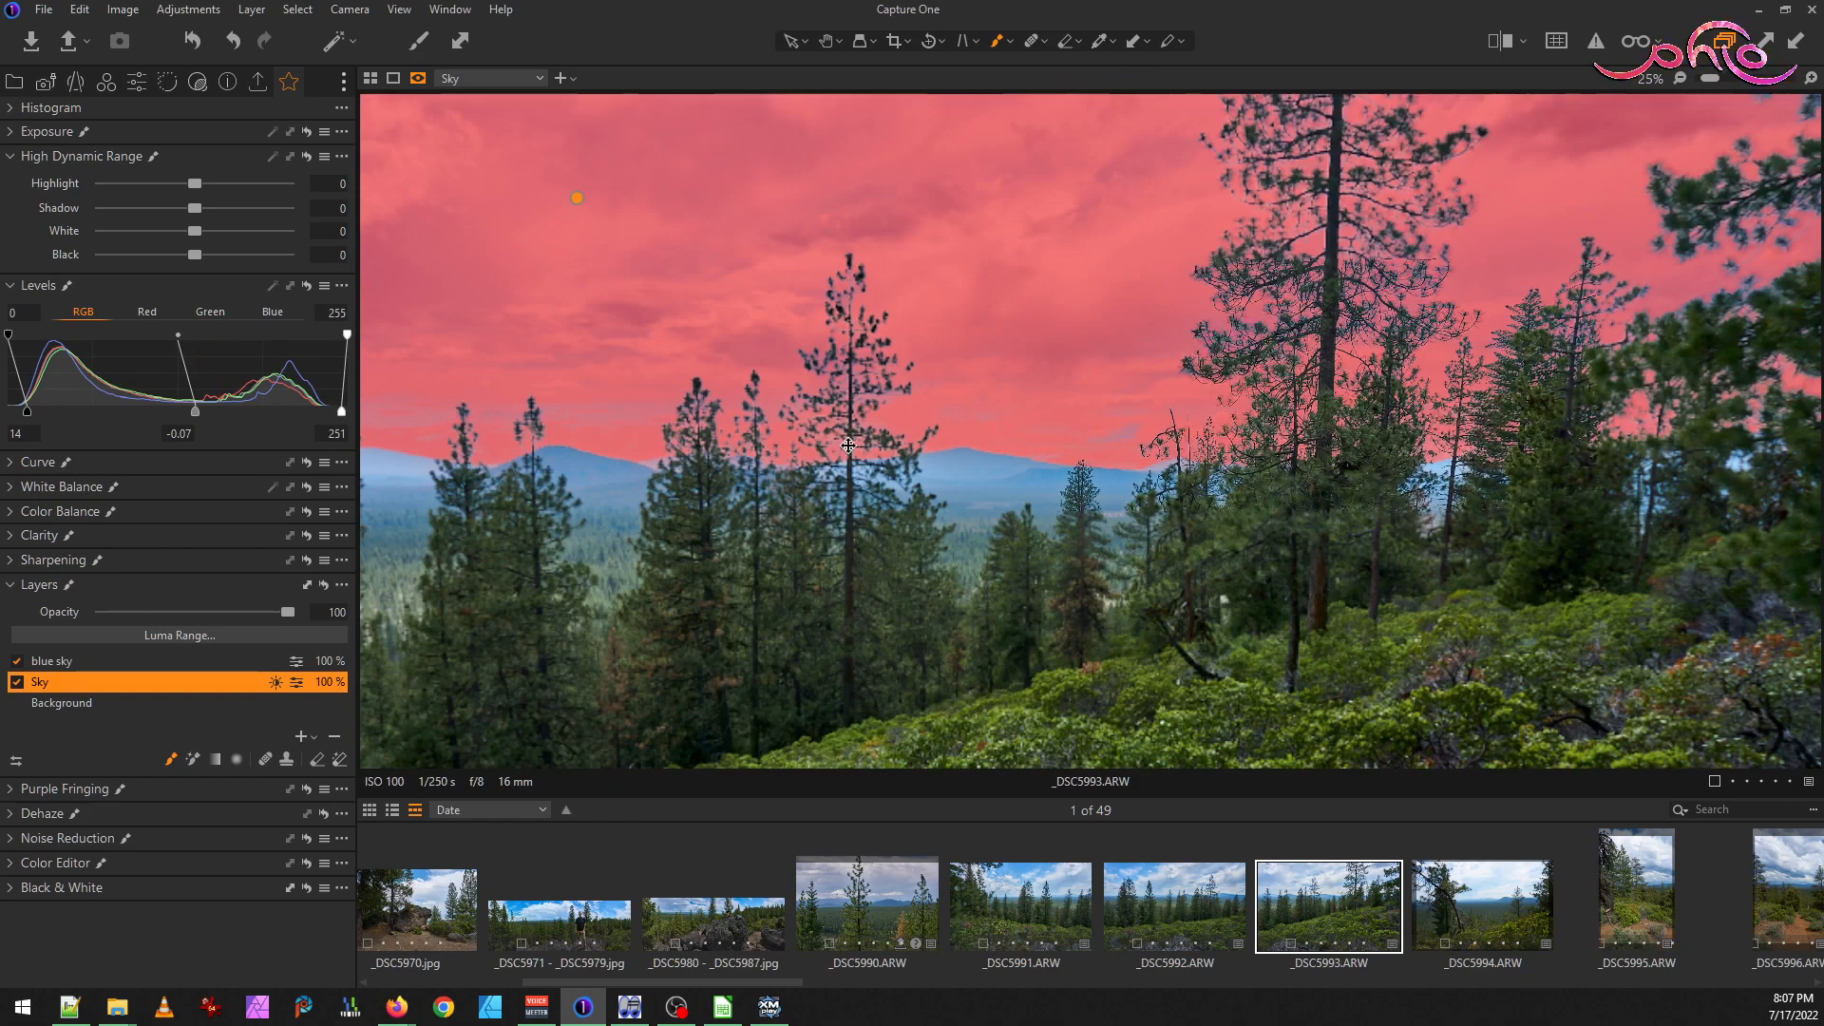
pyautogui.scroll(4, 1119, 429)
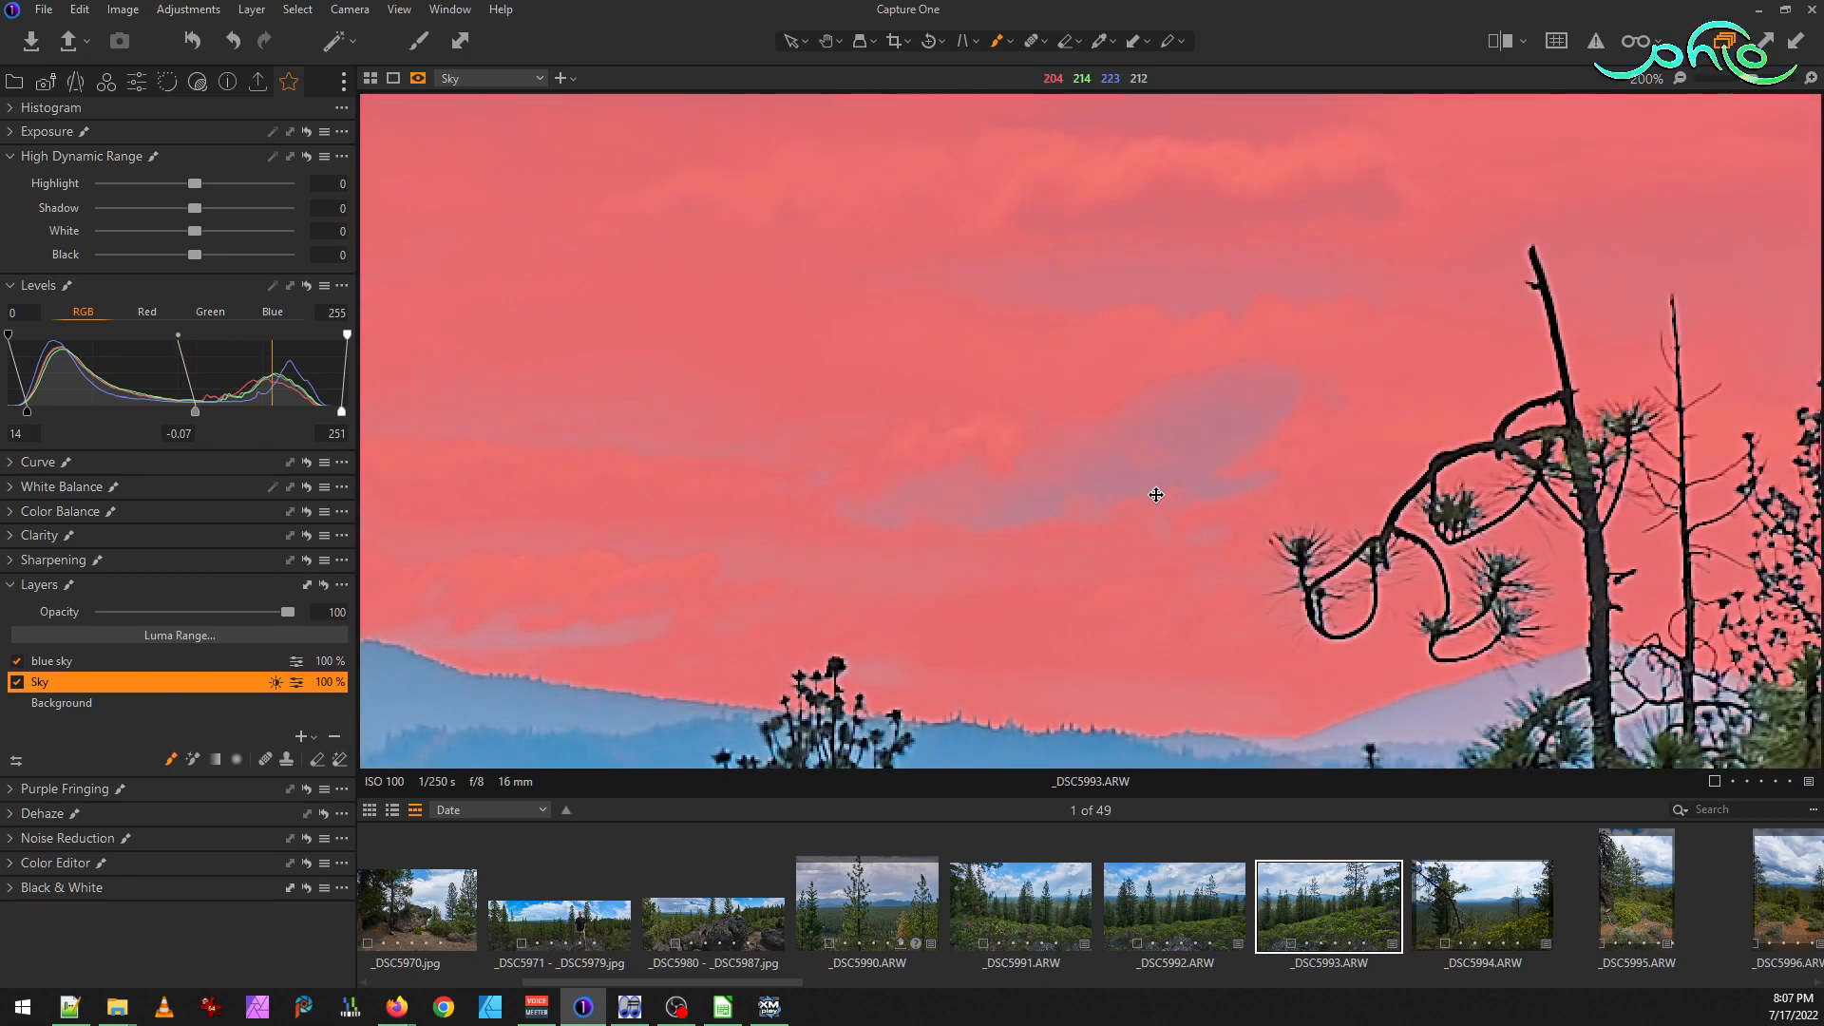
pyautogui.scroll(-2, 1156, 495)
pyautogui.scroll(-2, 1159, 503)
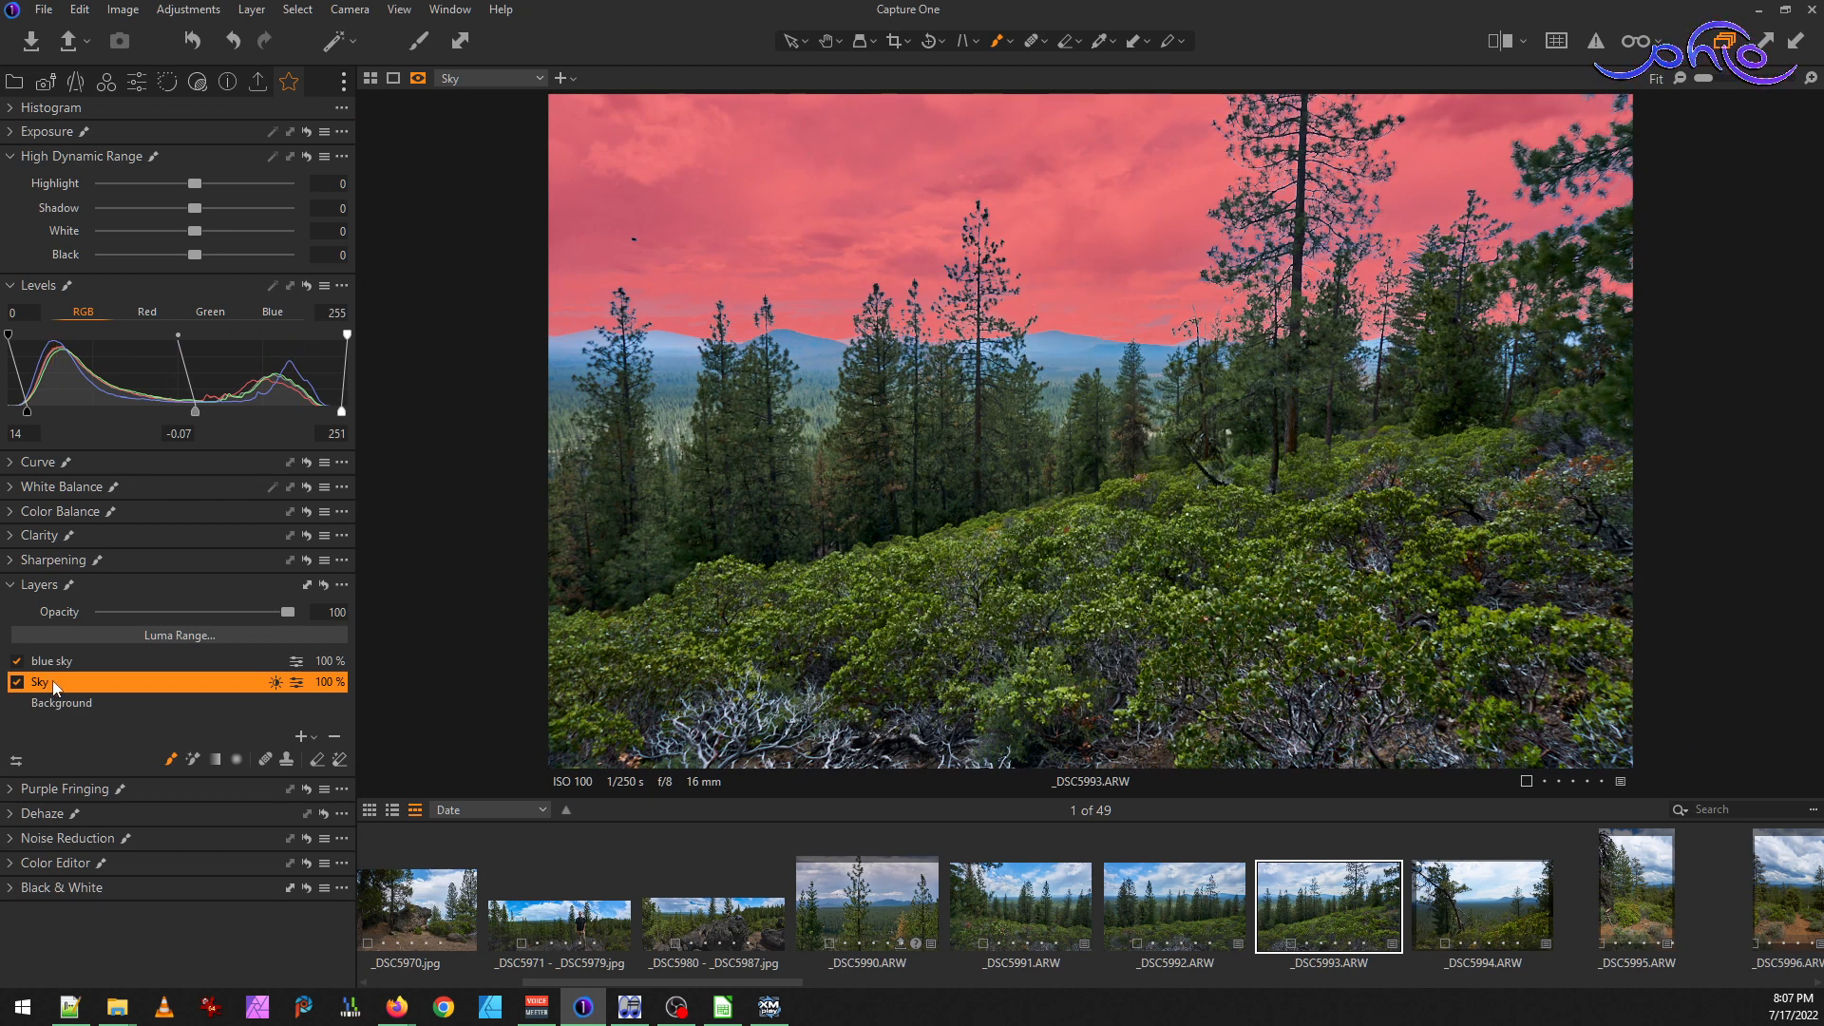
pyautogui.press('m')
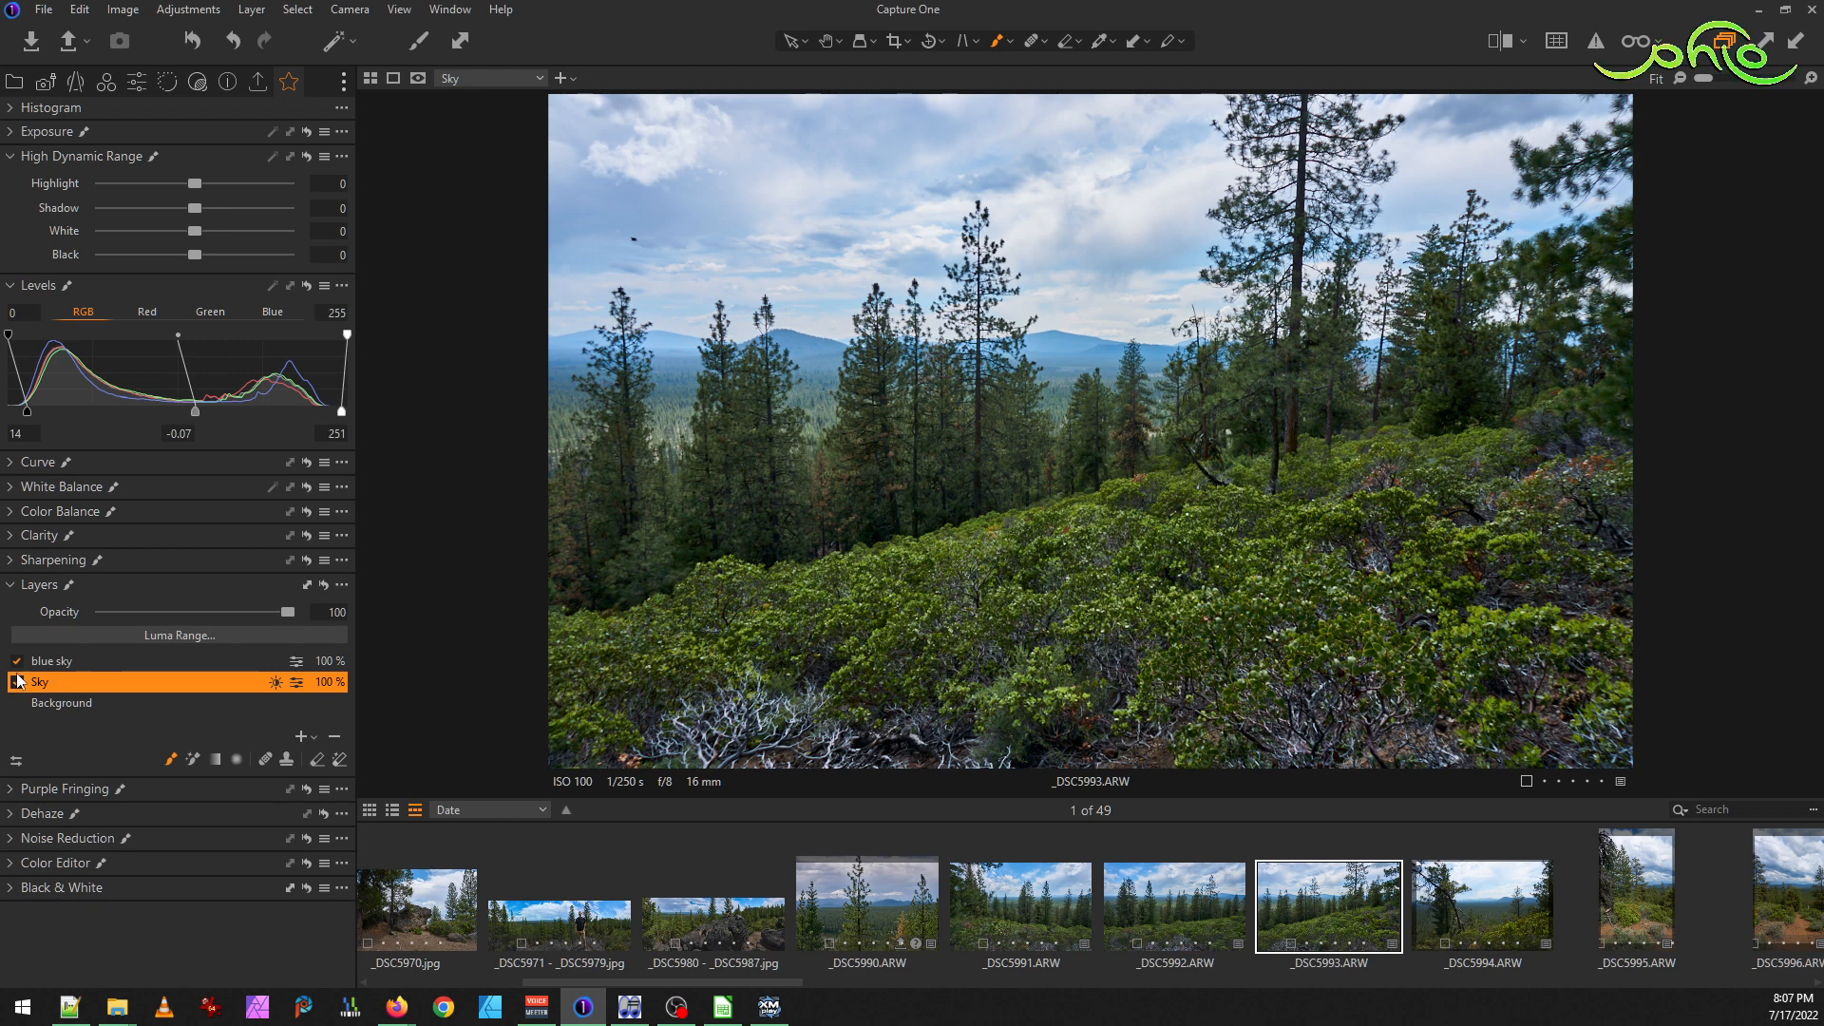
pyautogui.click(17, 683)
pyautogui.click(17, 683)
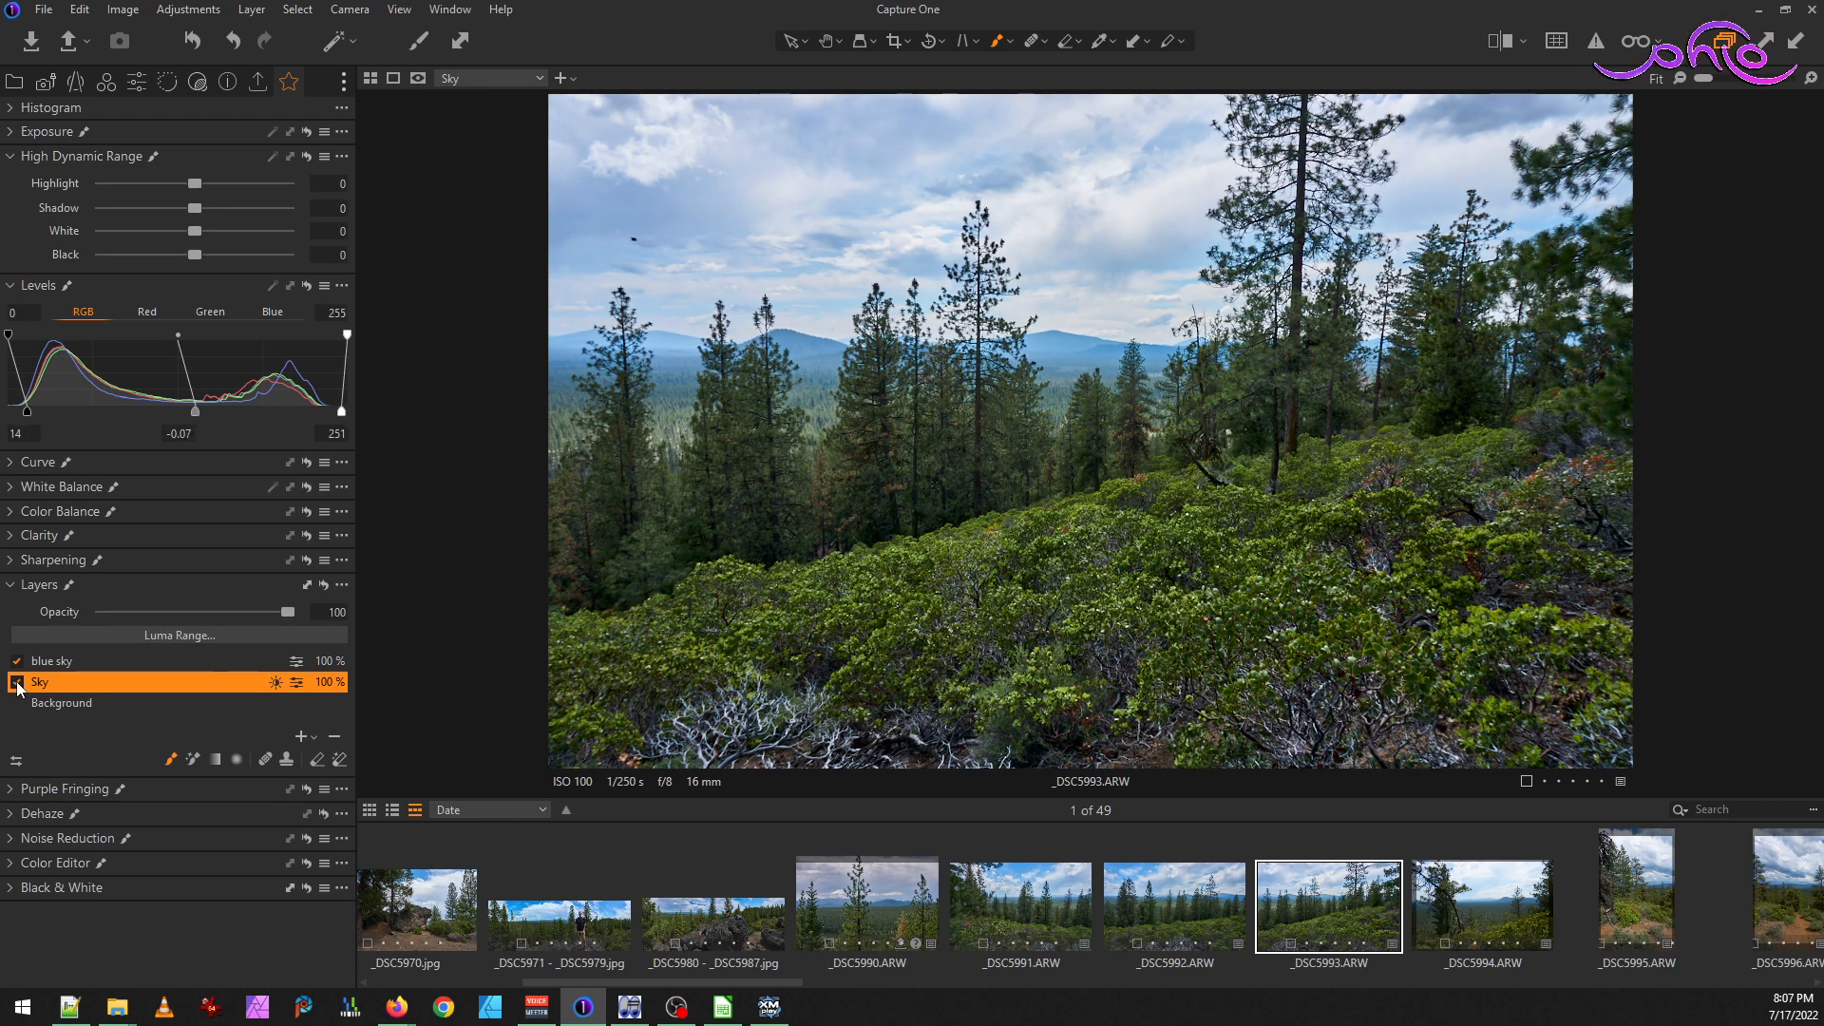
# Clear the "blue sky" layer's mask and shrink the adjustment brush to fit the narrow blue streaks above the central mountain
pyautogui.click(50, 662)
pyautogui.rightClick(49, 661)
pyautogui.click(102, 678)
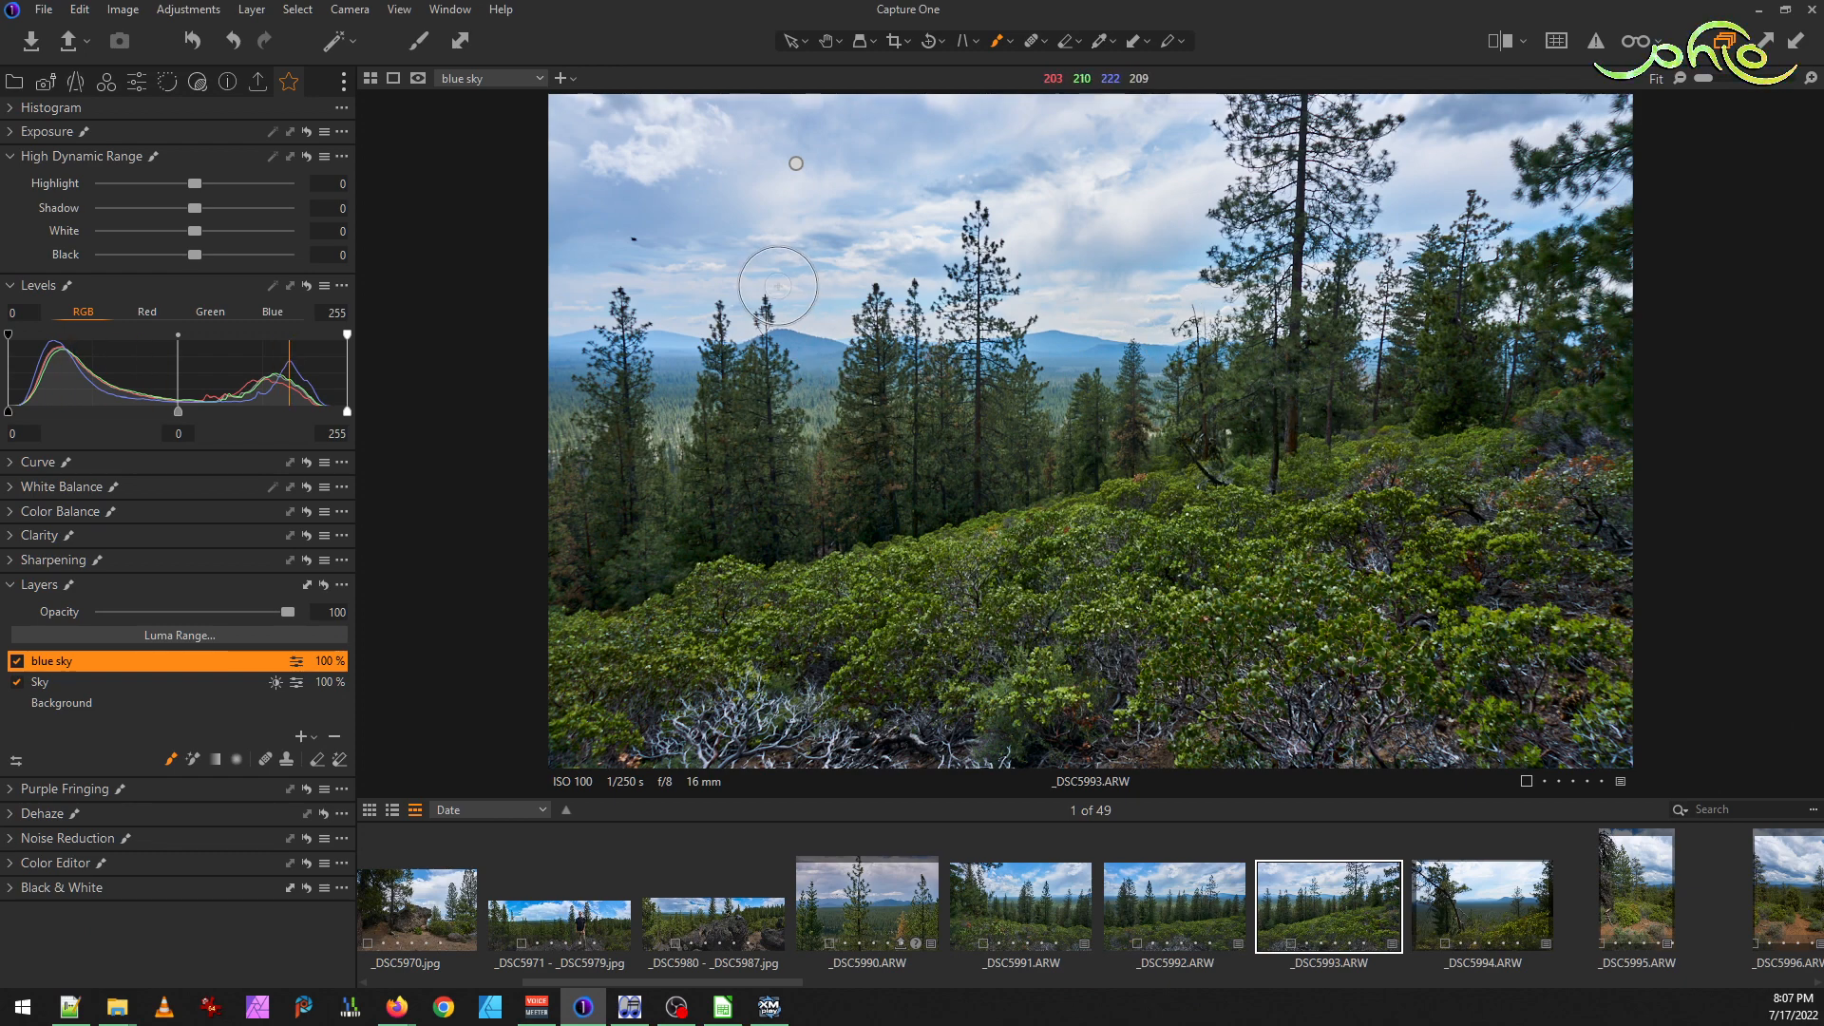
pyautogui.scroll(4, 806, 298)
pyautogui.scroll(2, 779, 285)
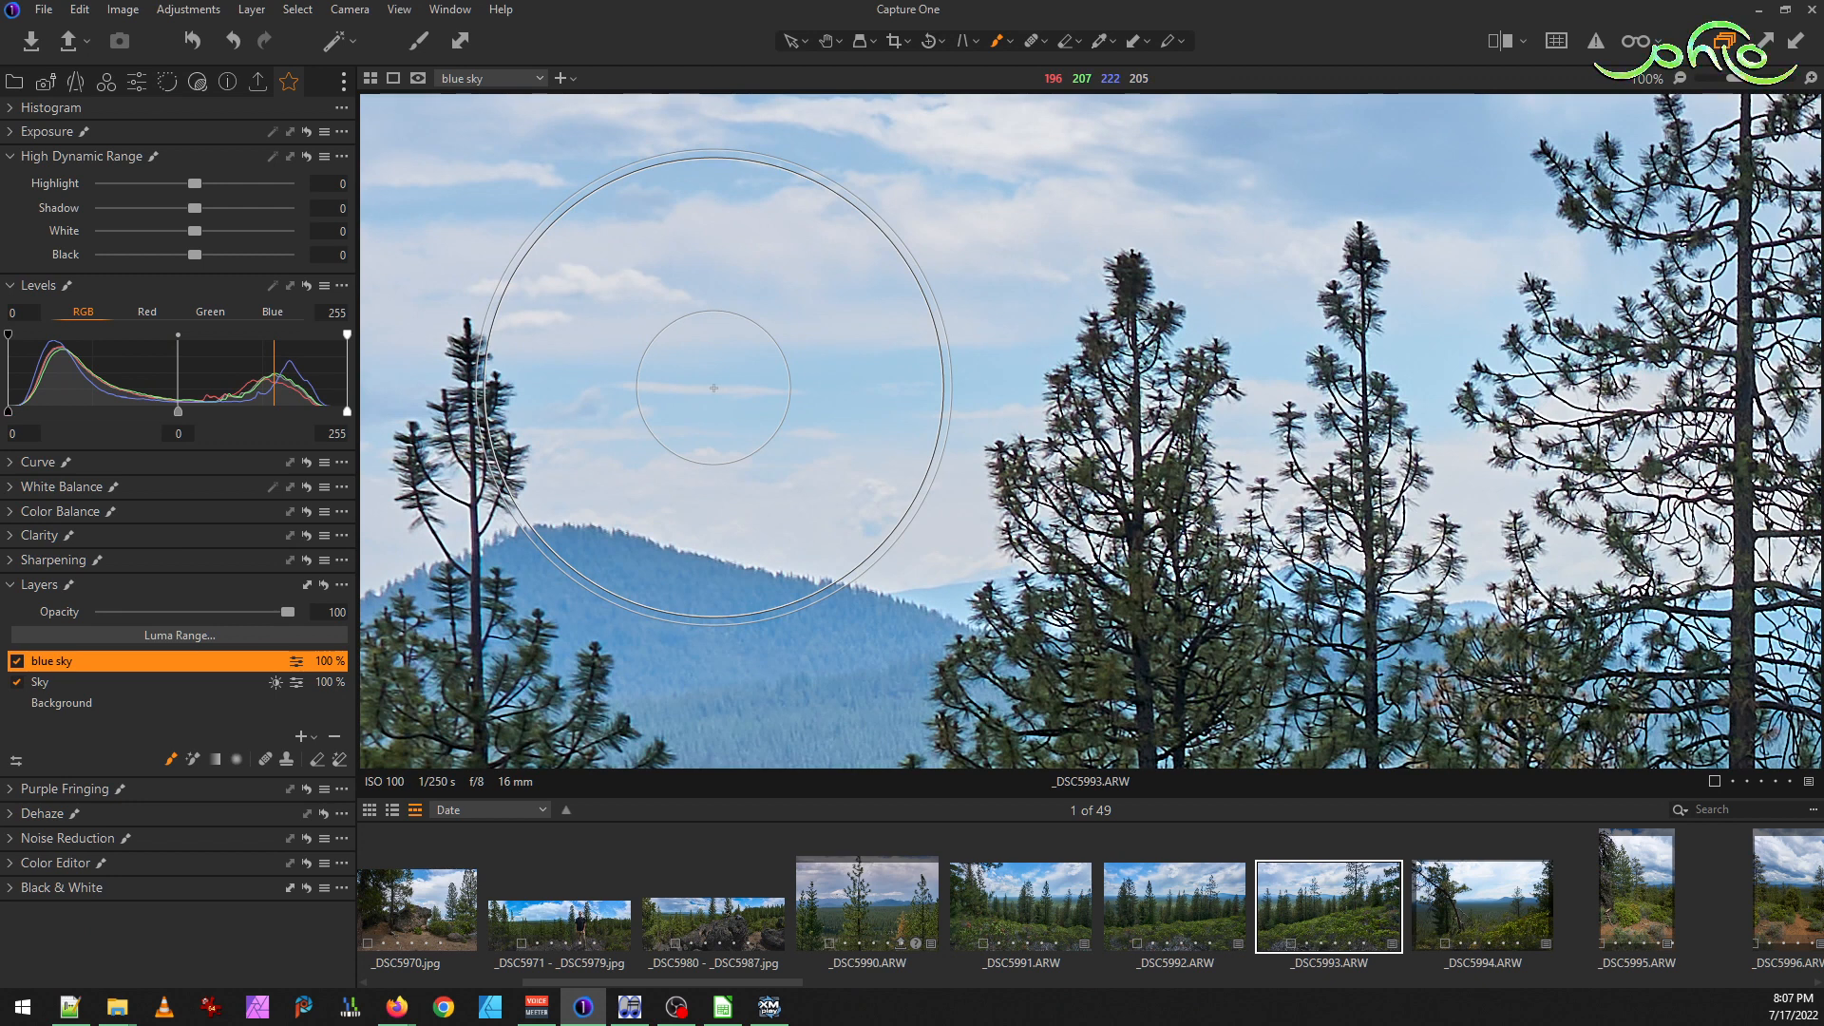
pyautogui.press('[')
pyautogui.press('[')
pyautogui.press('[')
pyautogui.press('[')
pyautogui.press('[')
pyautogui.press('[')
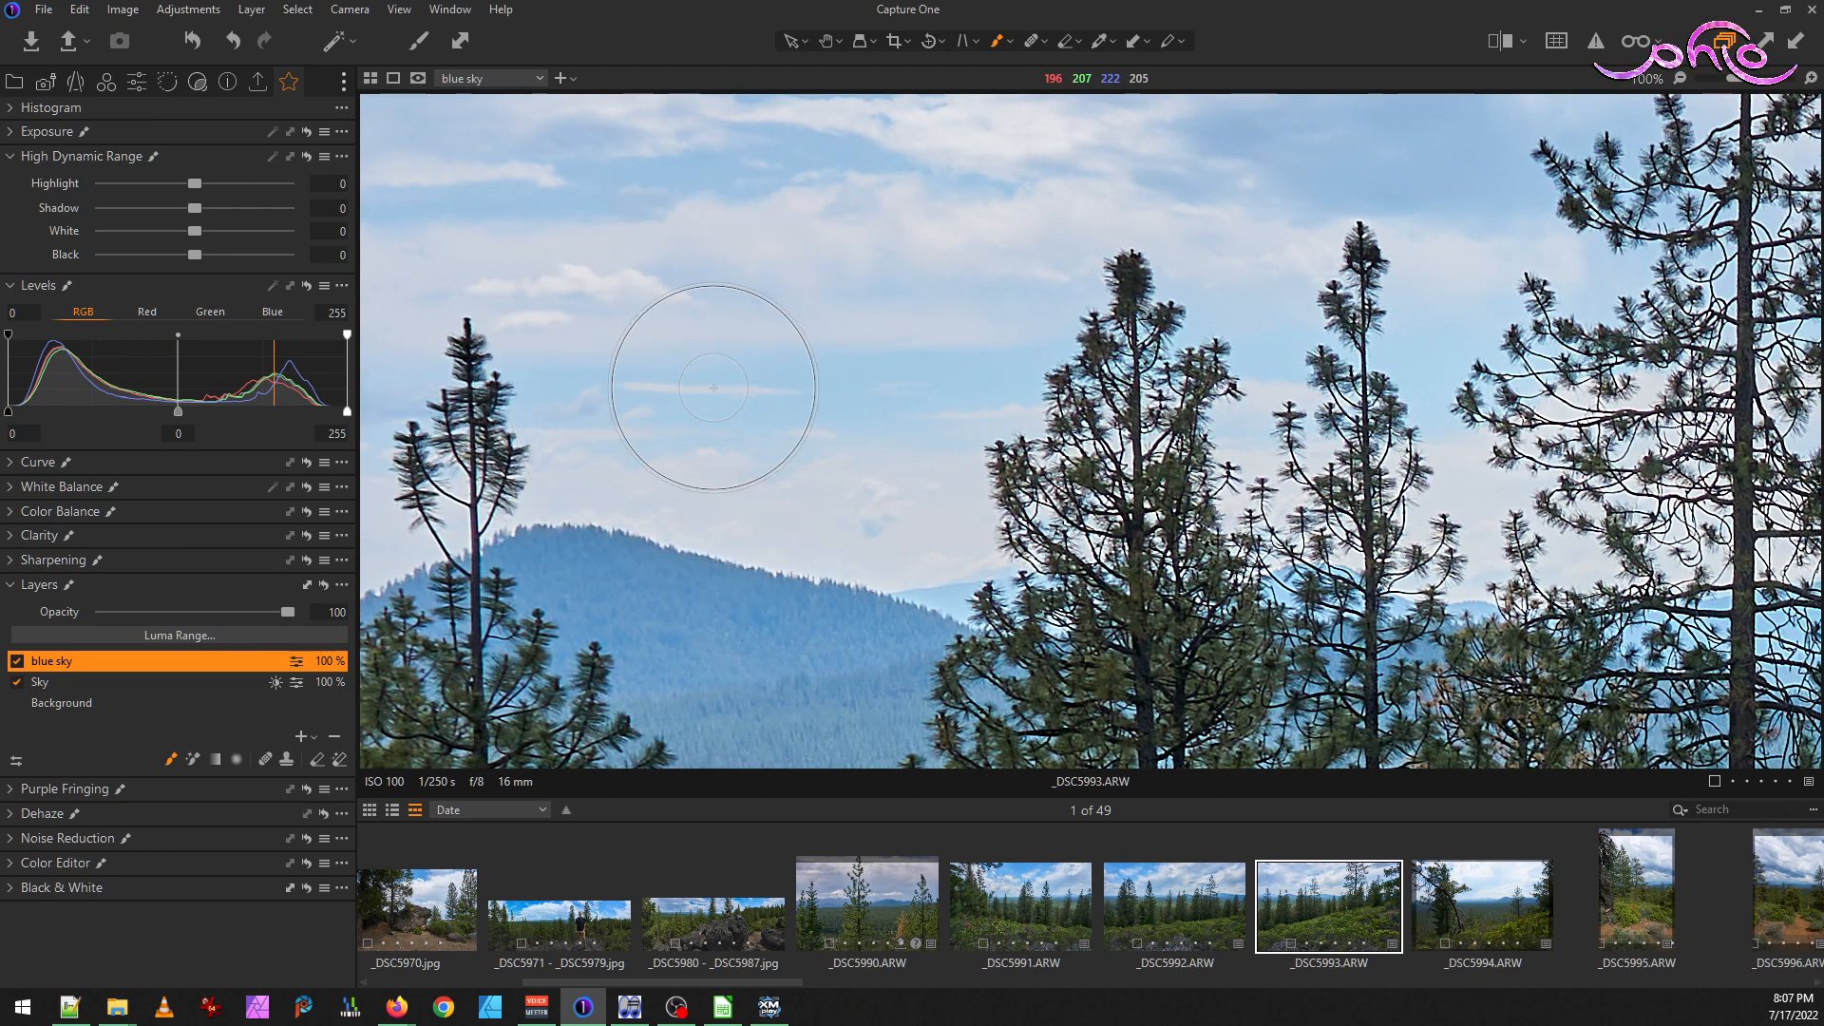
pyautogui.press('[')
pyautogui.press('[')
pyautogui.press('[')
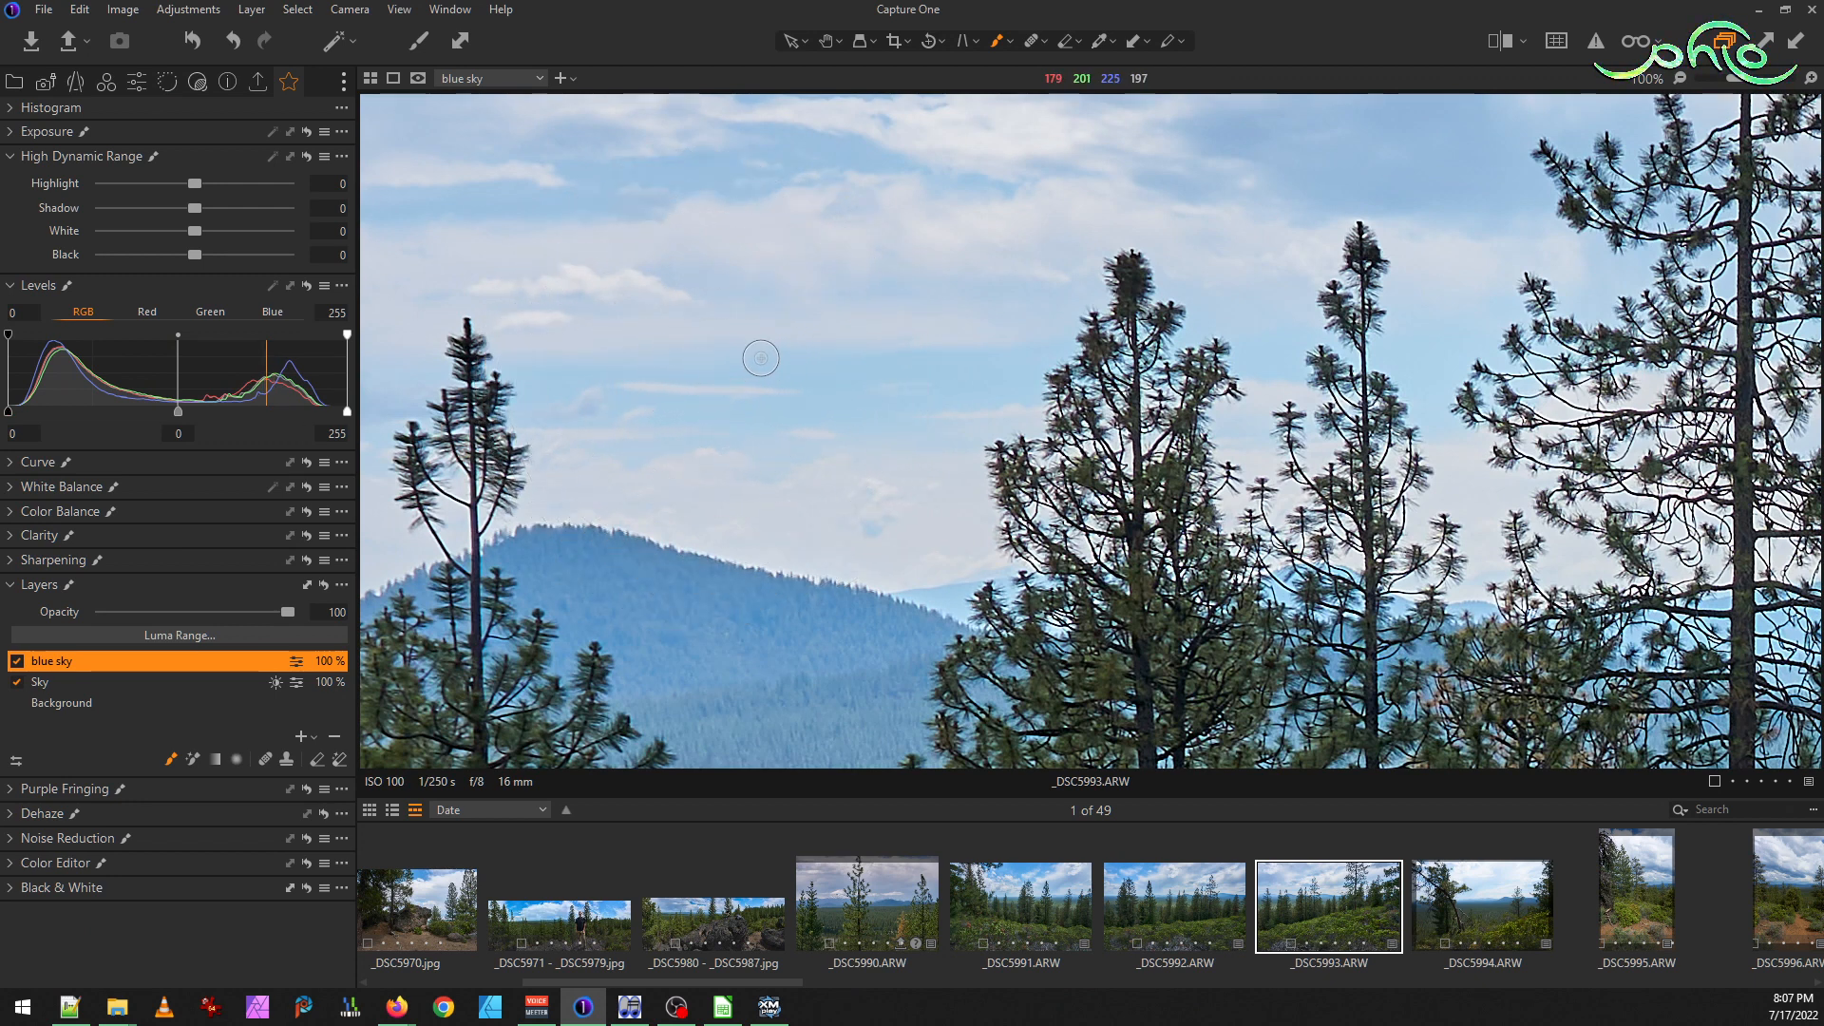
# Brush the "blue sky" mask along both sides of the thin cloud streak above the central mountain, up to the neighbouring pine
pyautogui.rightClick(1032, 385)
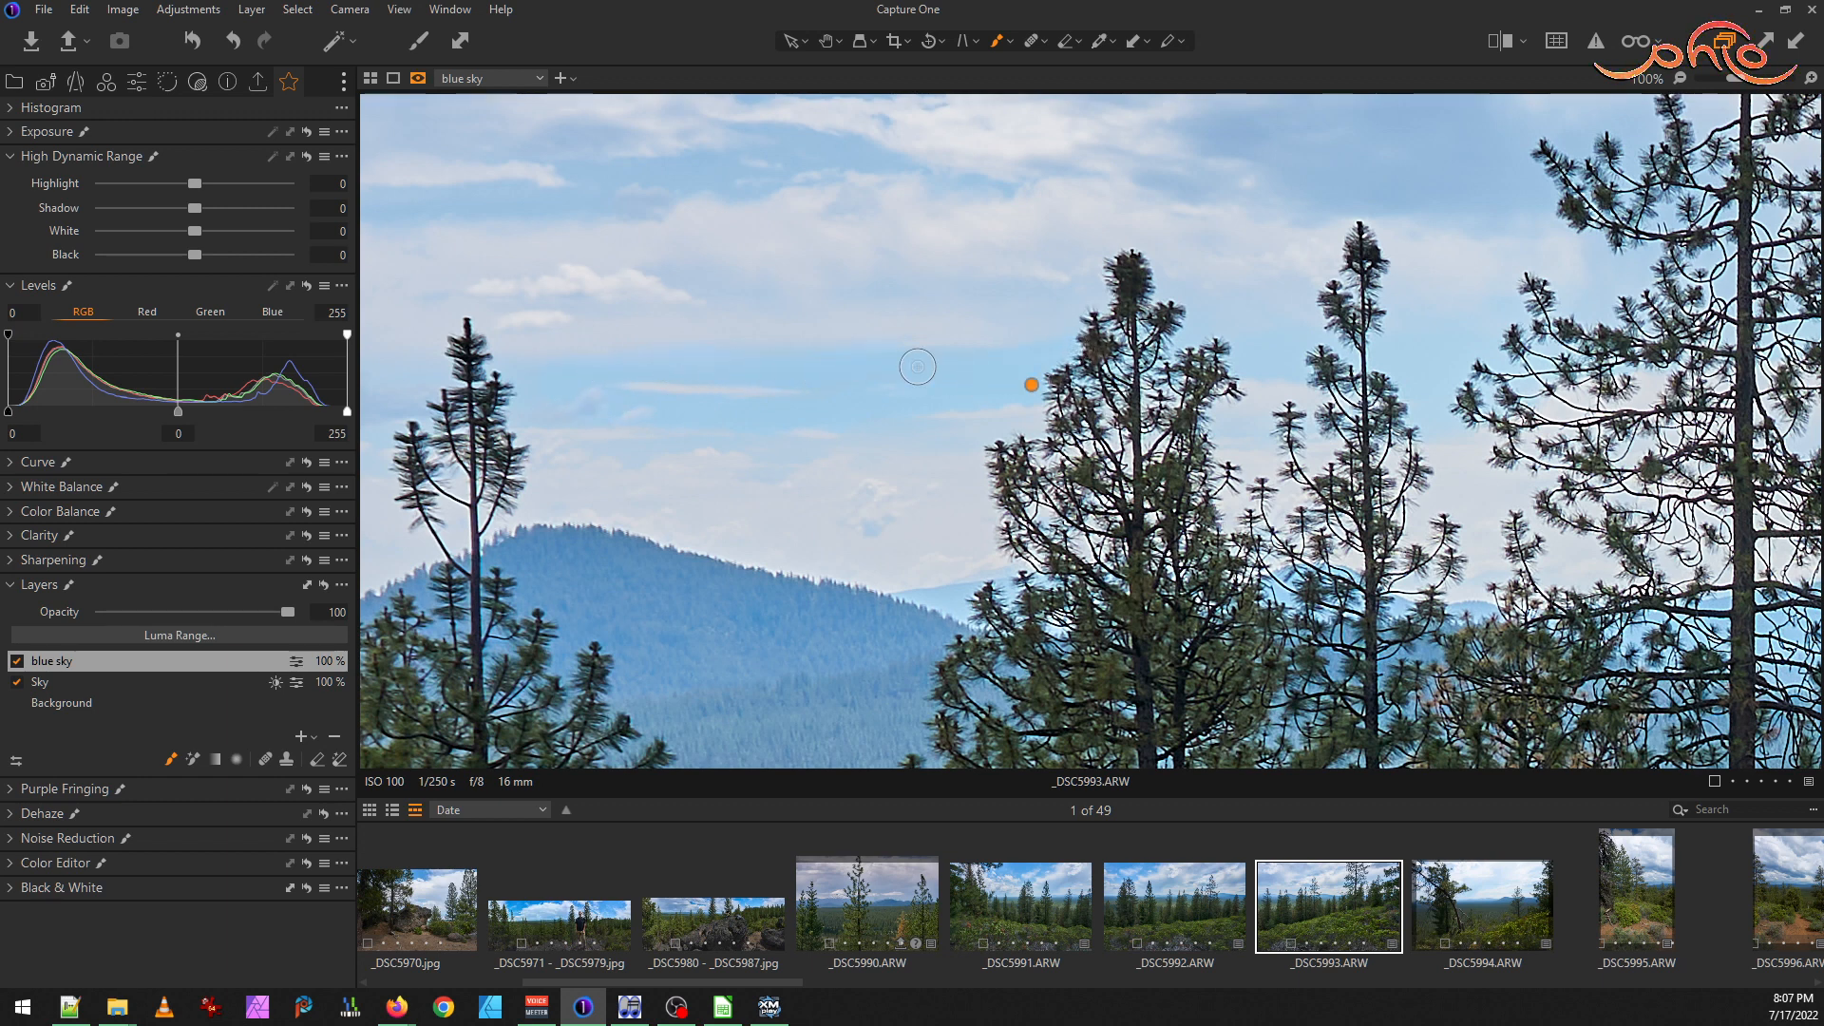
pyautogui.click(937, 389)
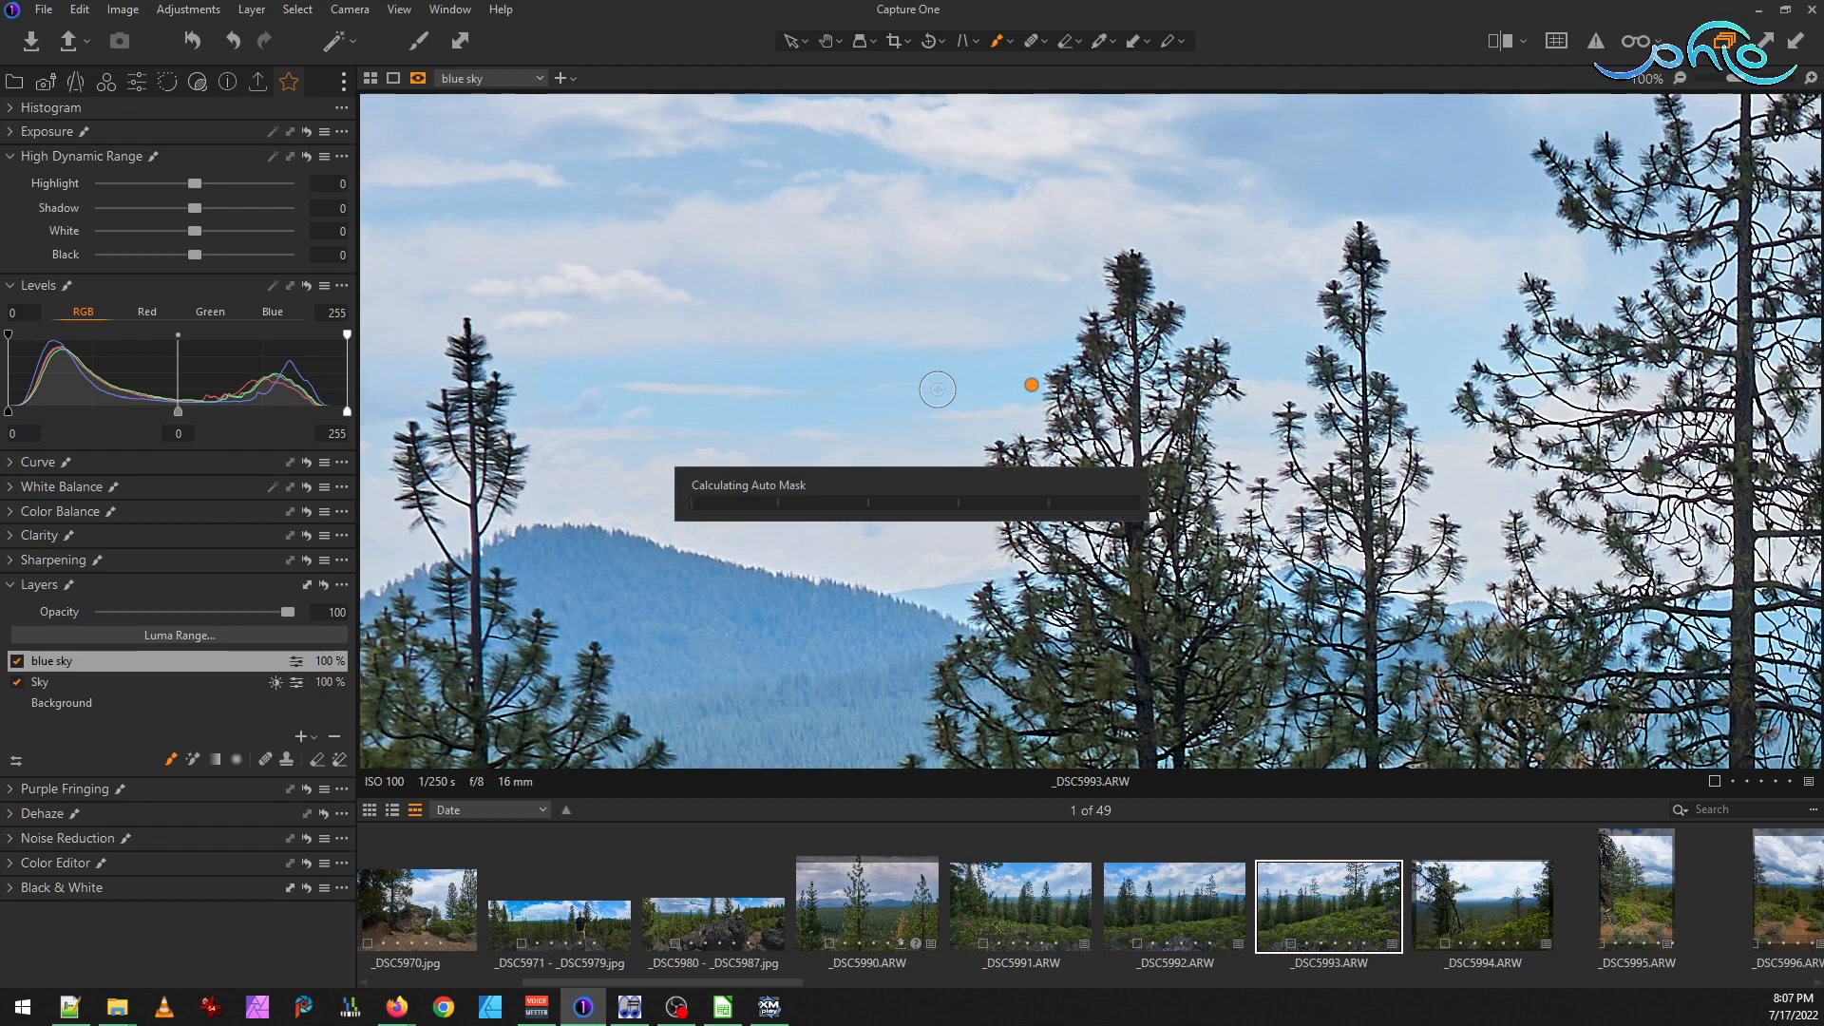
pyautogui.moveTo(914, 373); pyautogui.dragTo(1368, 712)
pyautogui.moveTo(1017, 690); pyautogui.dragTo(1352, 412)
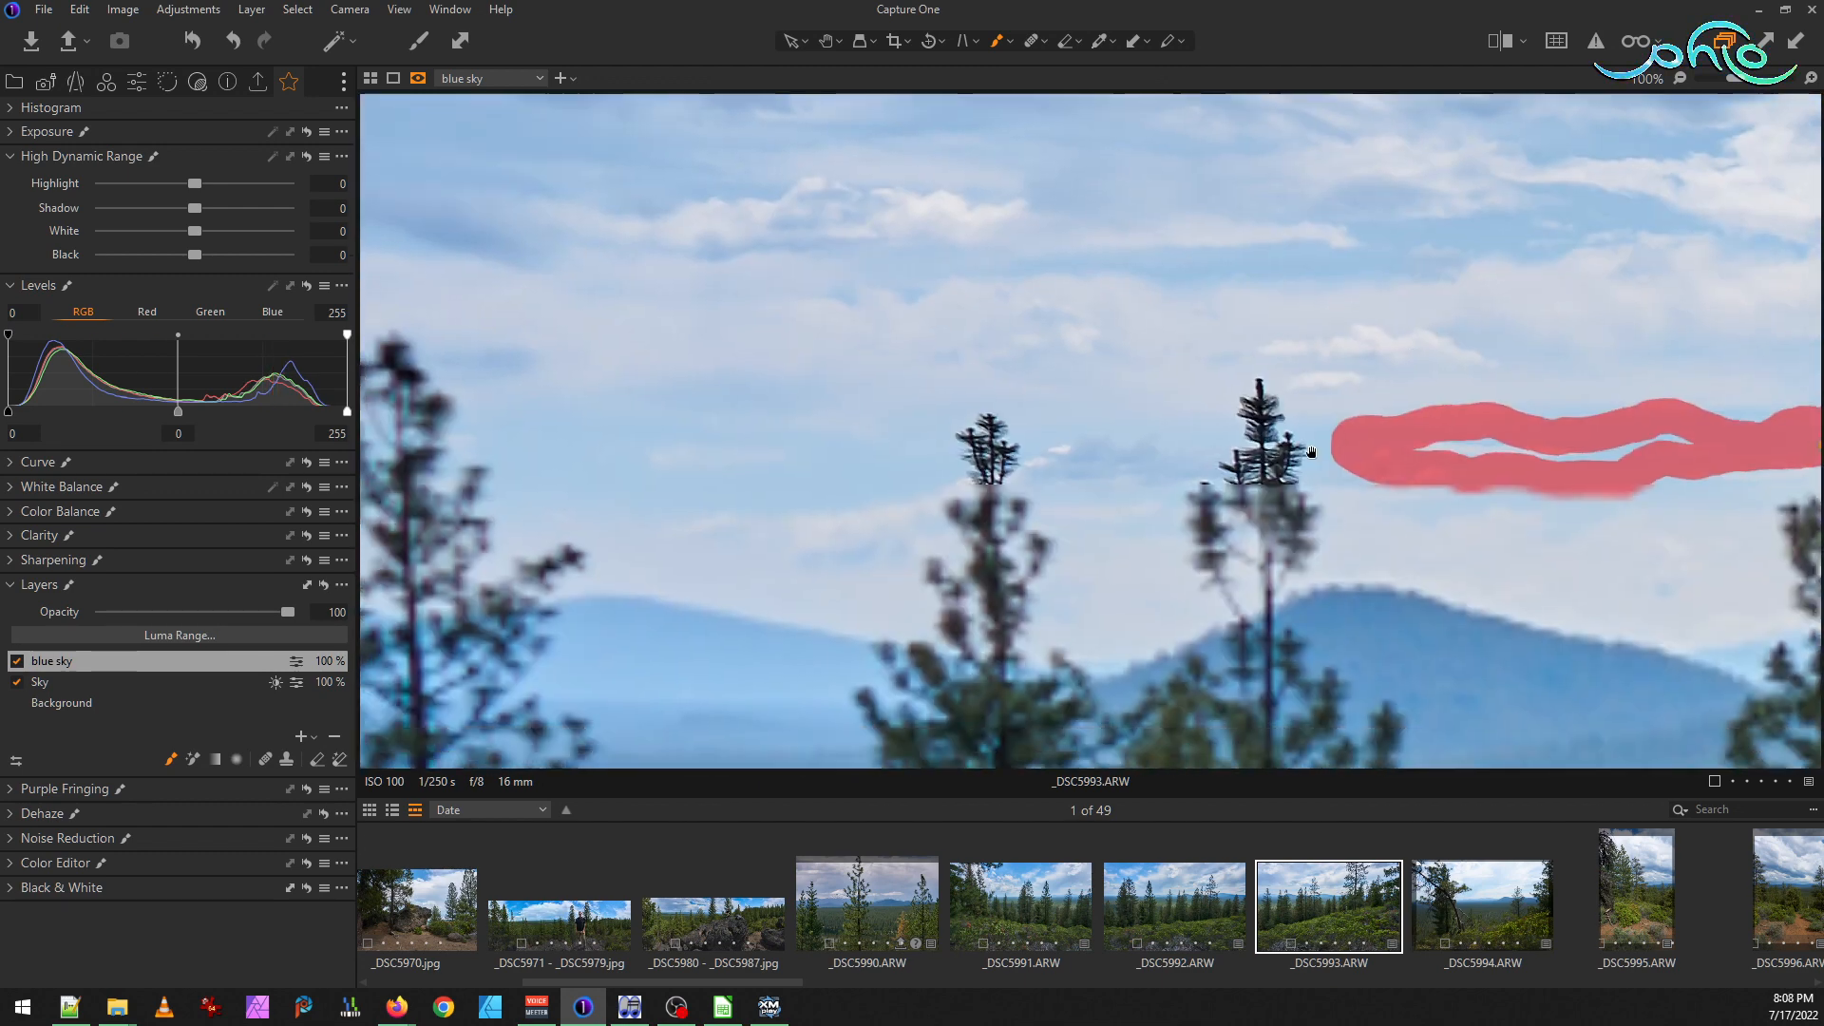
# Brush the "blue sky" mask over the blue gaps between the pine branches near the photo's right edge
pyautogui.moveTo(684, 495); pyautogui.dragTo(1144, 598)
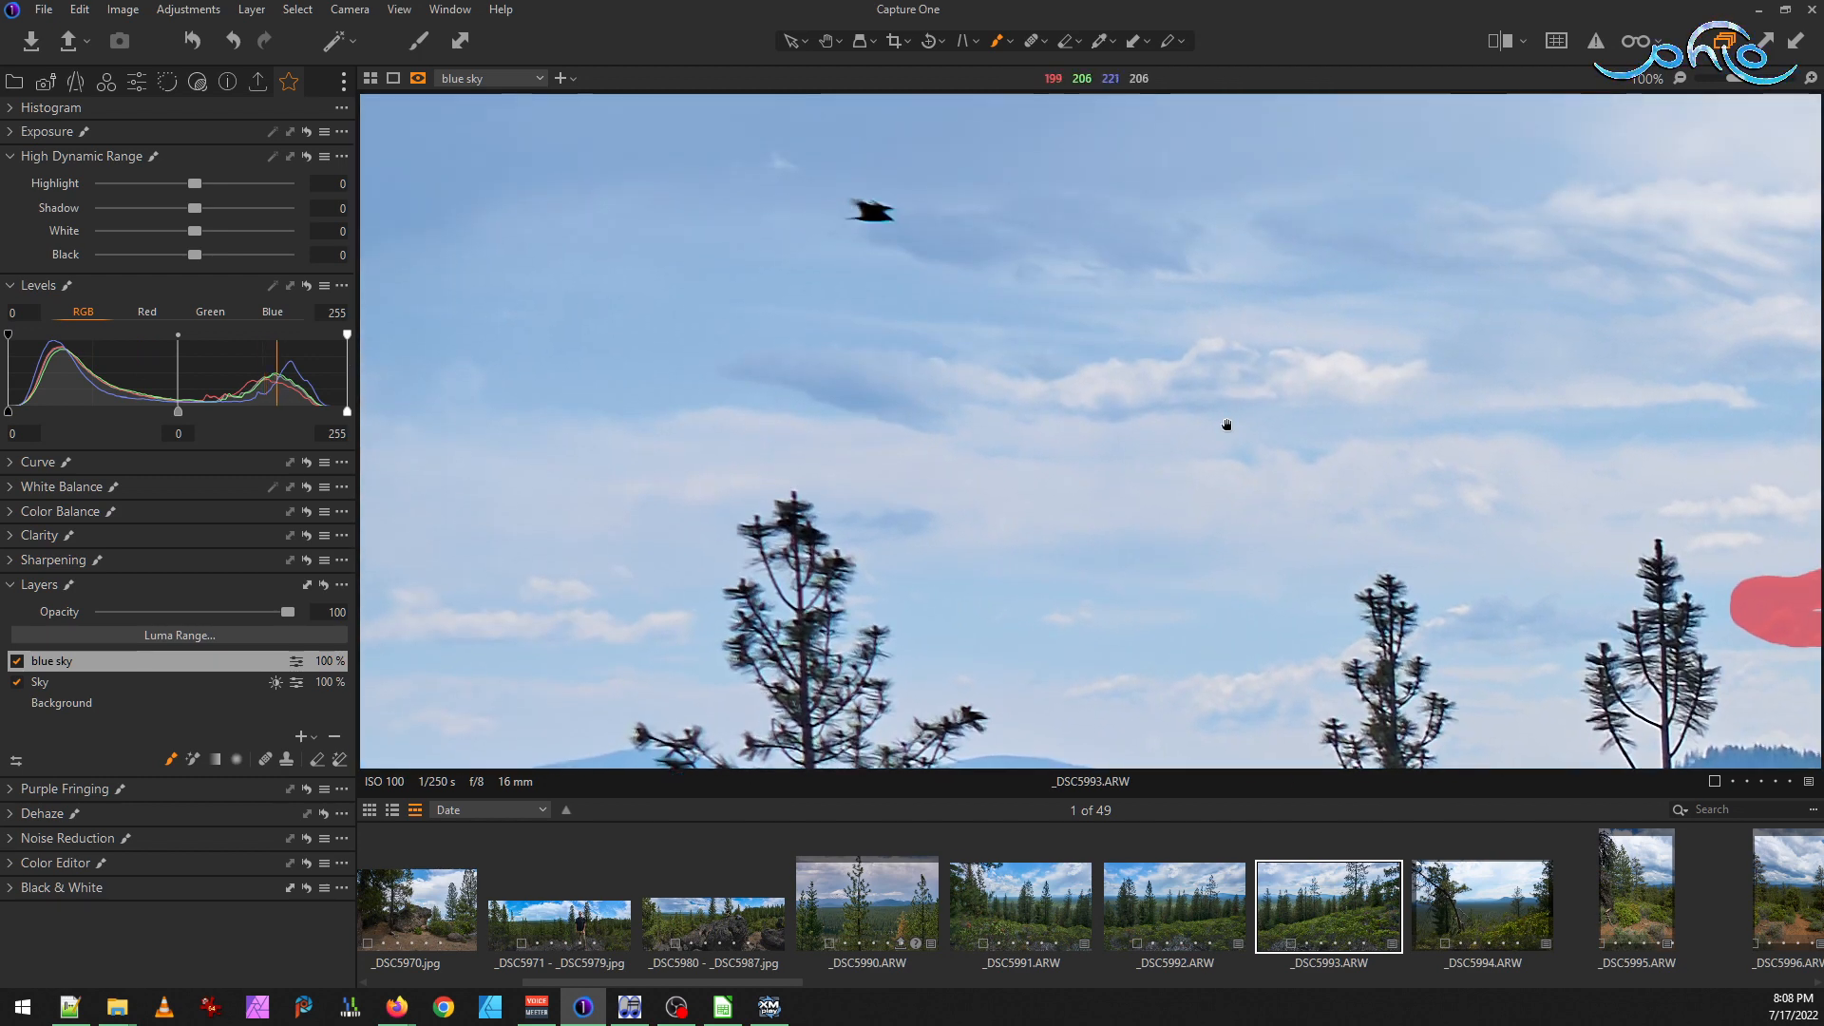
pyautogui.scroll(2, 1388, 408)
pyautogui.scroll(2, 1368, 412)
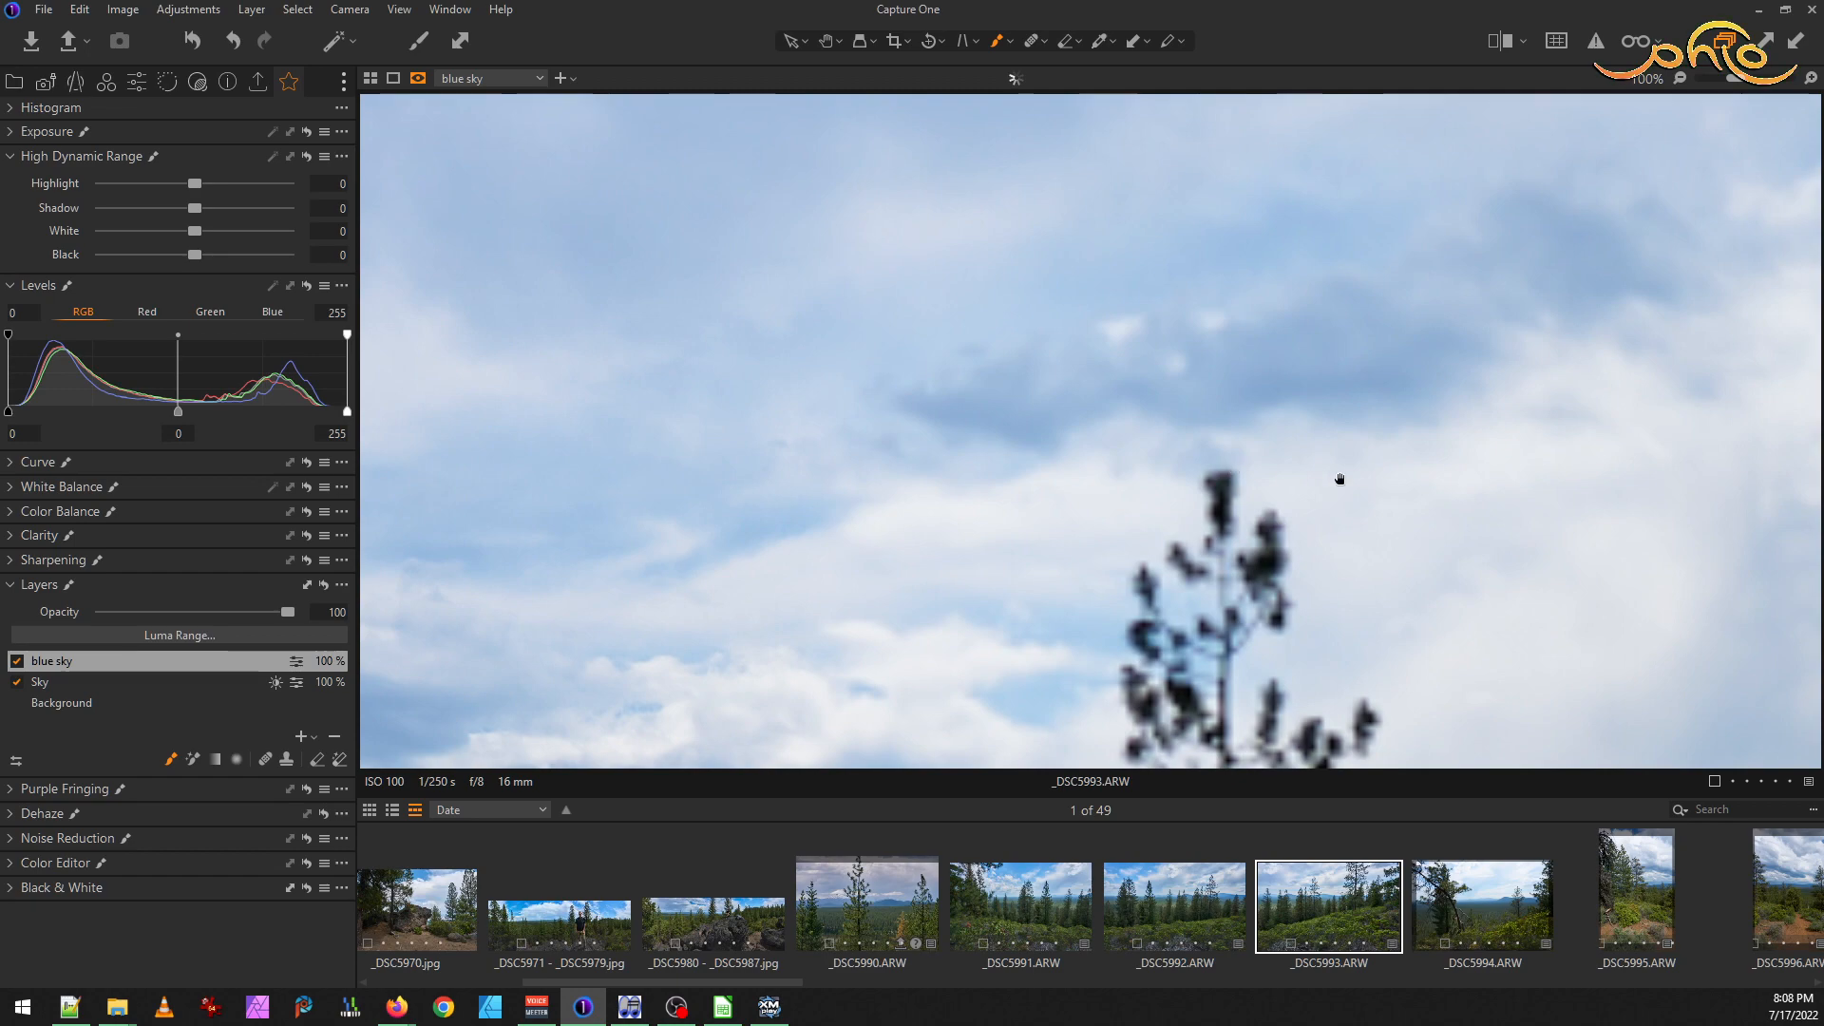
pyautogui.moveTo(1339, 479); pyautogui.dragTo(374, 231)
pyautogui.moveTo(996, 309); pyautogui.dragTo(1291, 814)
pyautogui.moveTo(1236, 667); pyautogui.dragTo(608, 755)
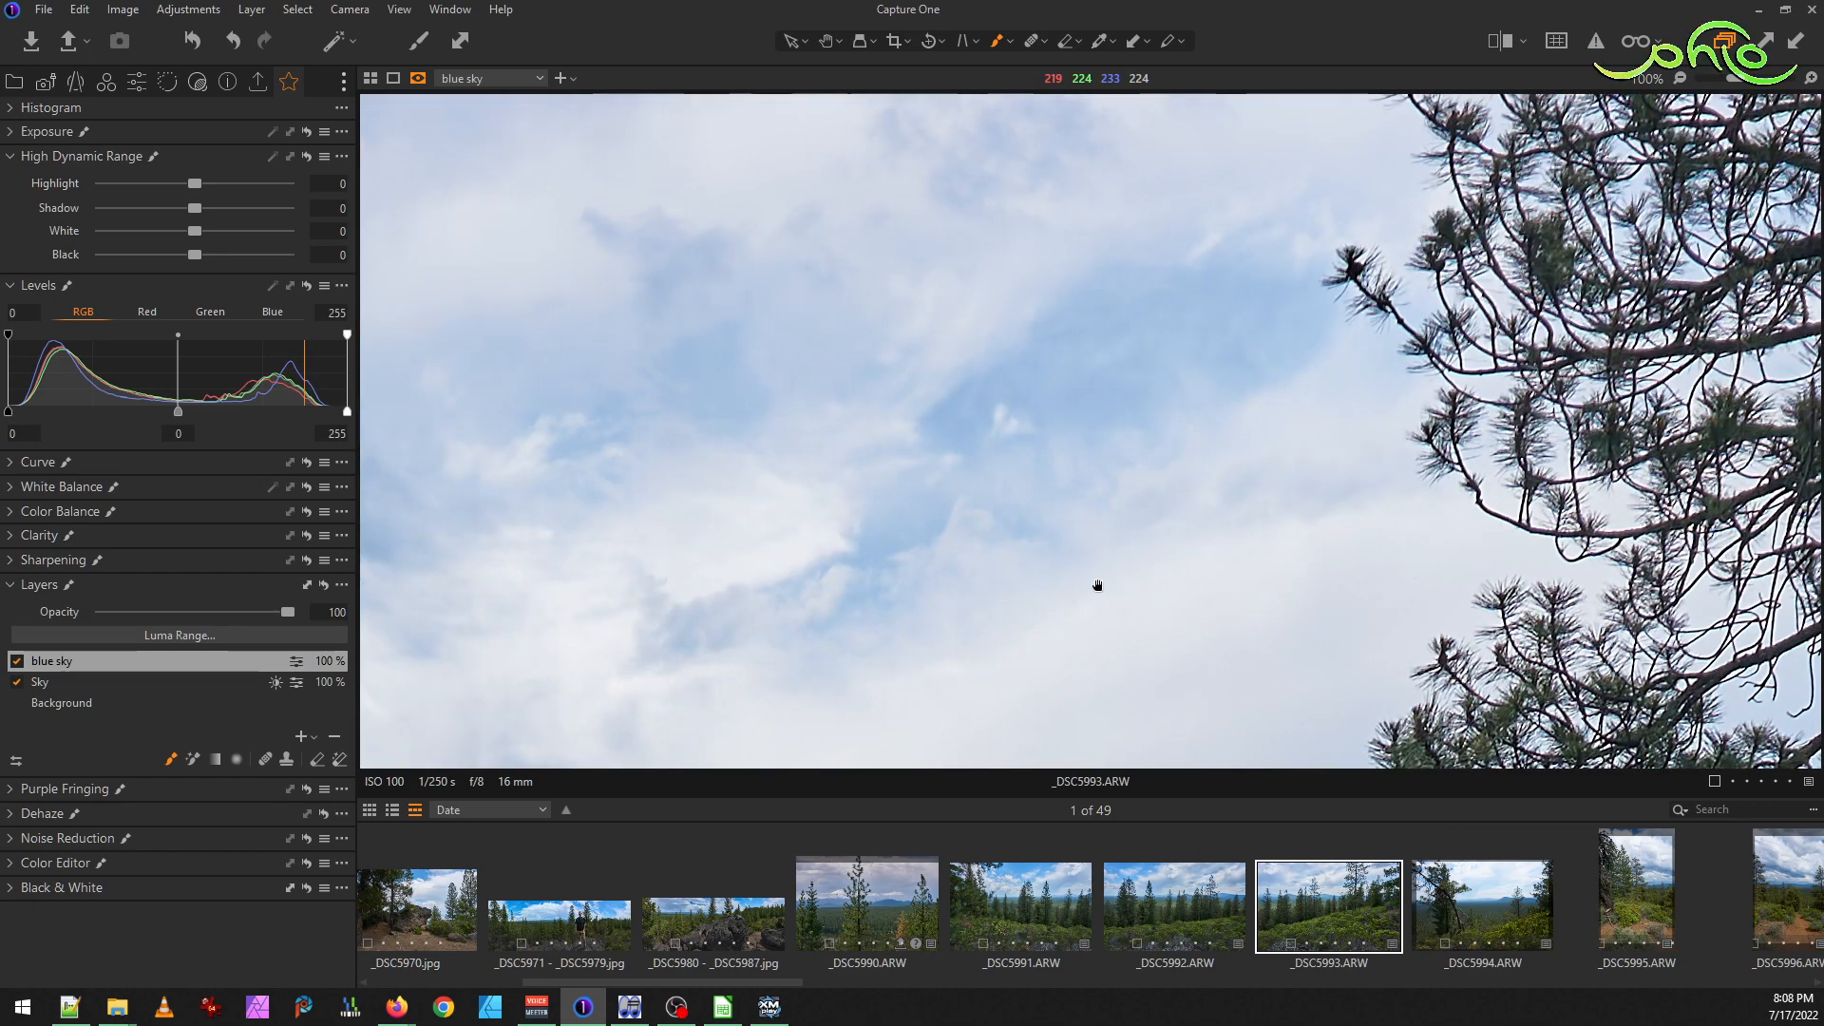
pyautogui.moveTo(1098, 585); pyautogui.dragTo(306, 691)
pyautogui.moveTo(1710, 722); pyautogui.dragTo(1026, 867)
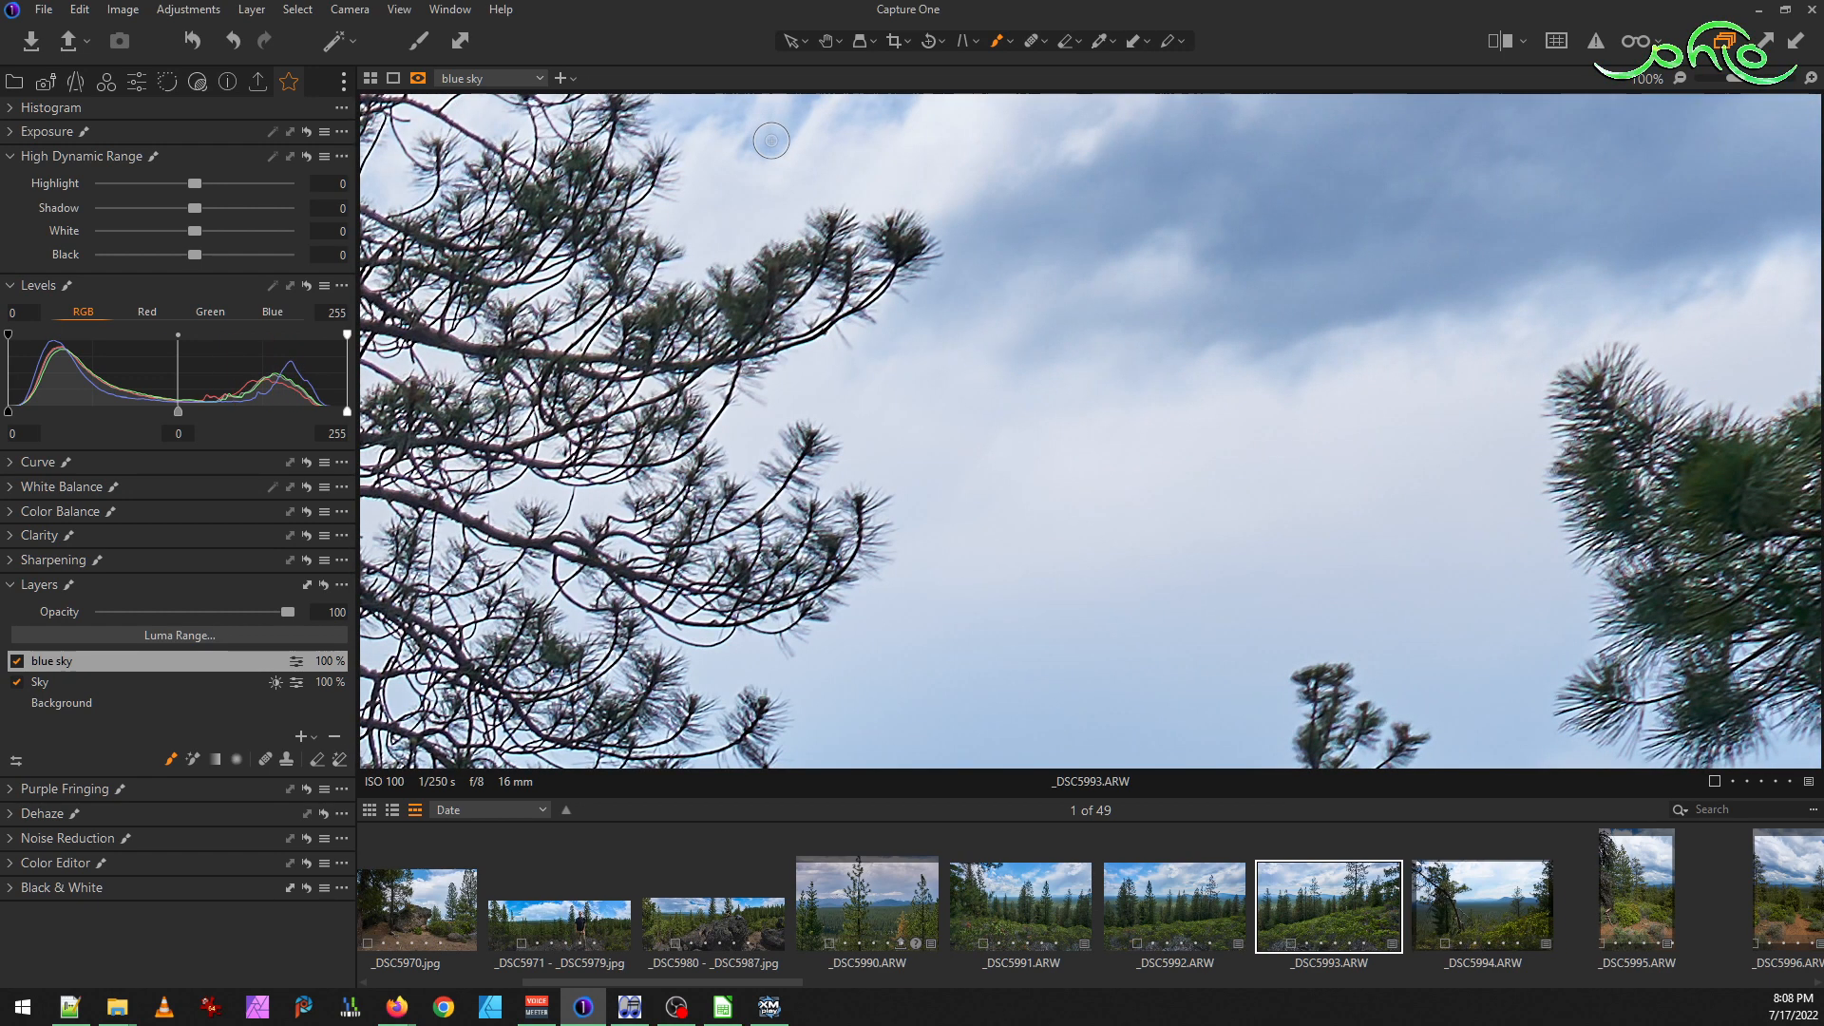
pyautogui.moveTo(691, 118); pyautogui.dragTo(764, 100)
pyautogui.moveTo(965, 193); pyautogui.dragTo(500, 68)
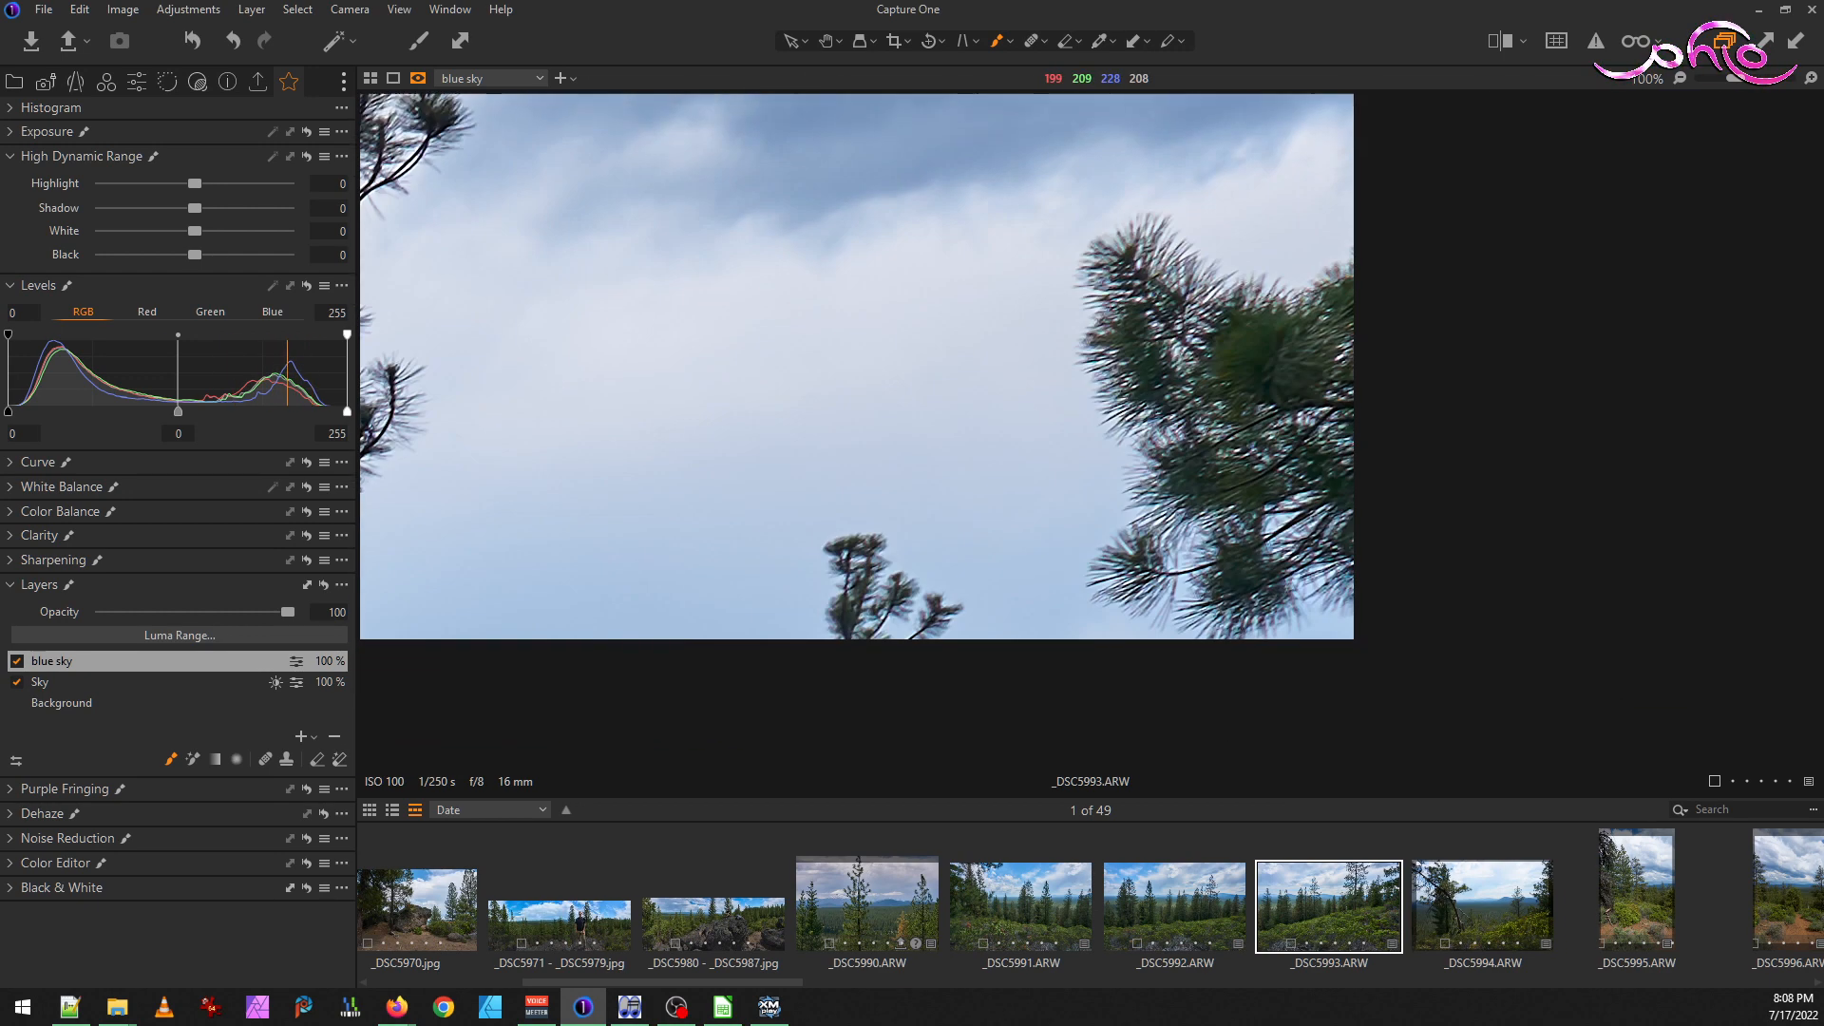
pyautogui.moveTo(1279, 665); pyautogui.dragTo(1279, 611)
pyautogui.moveTo(1201, 712); pyautogui.dragTo(1201, 359)
pyautogui.moveTo(1363, 334)
pyautogui.mouseDown()
pyautogui.moveTo(1414, 314)
pyautogui.moveTo(1205, 392)
pyautogui.moveTo(1121, 342)
pyautogui.moveTo(1211, 418)
pyautogui.moveTo(1058, 415)
pyautogui.mouseUp()
pyautogui.moveTo(821, 427); pyautogui.dragTo(806, 430)
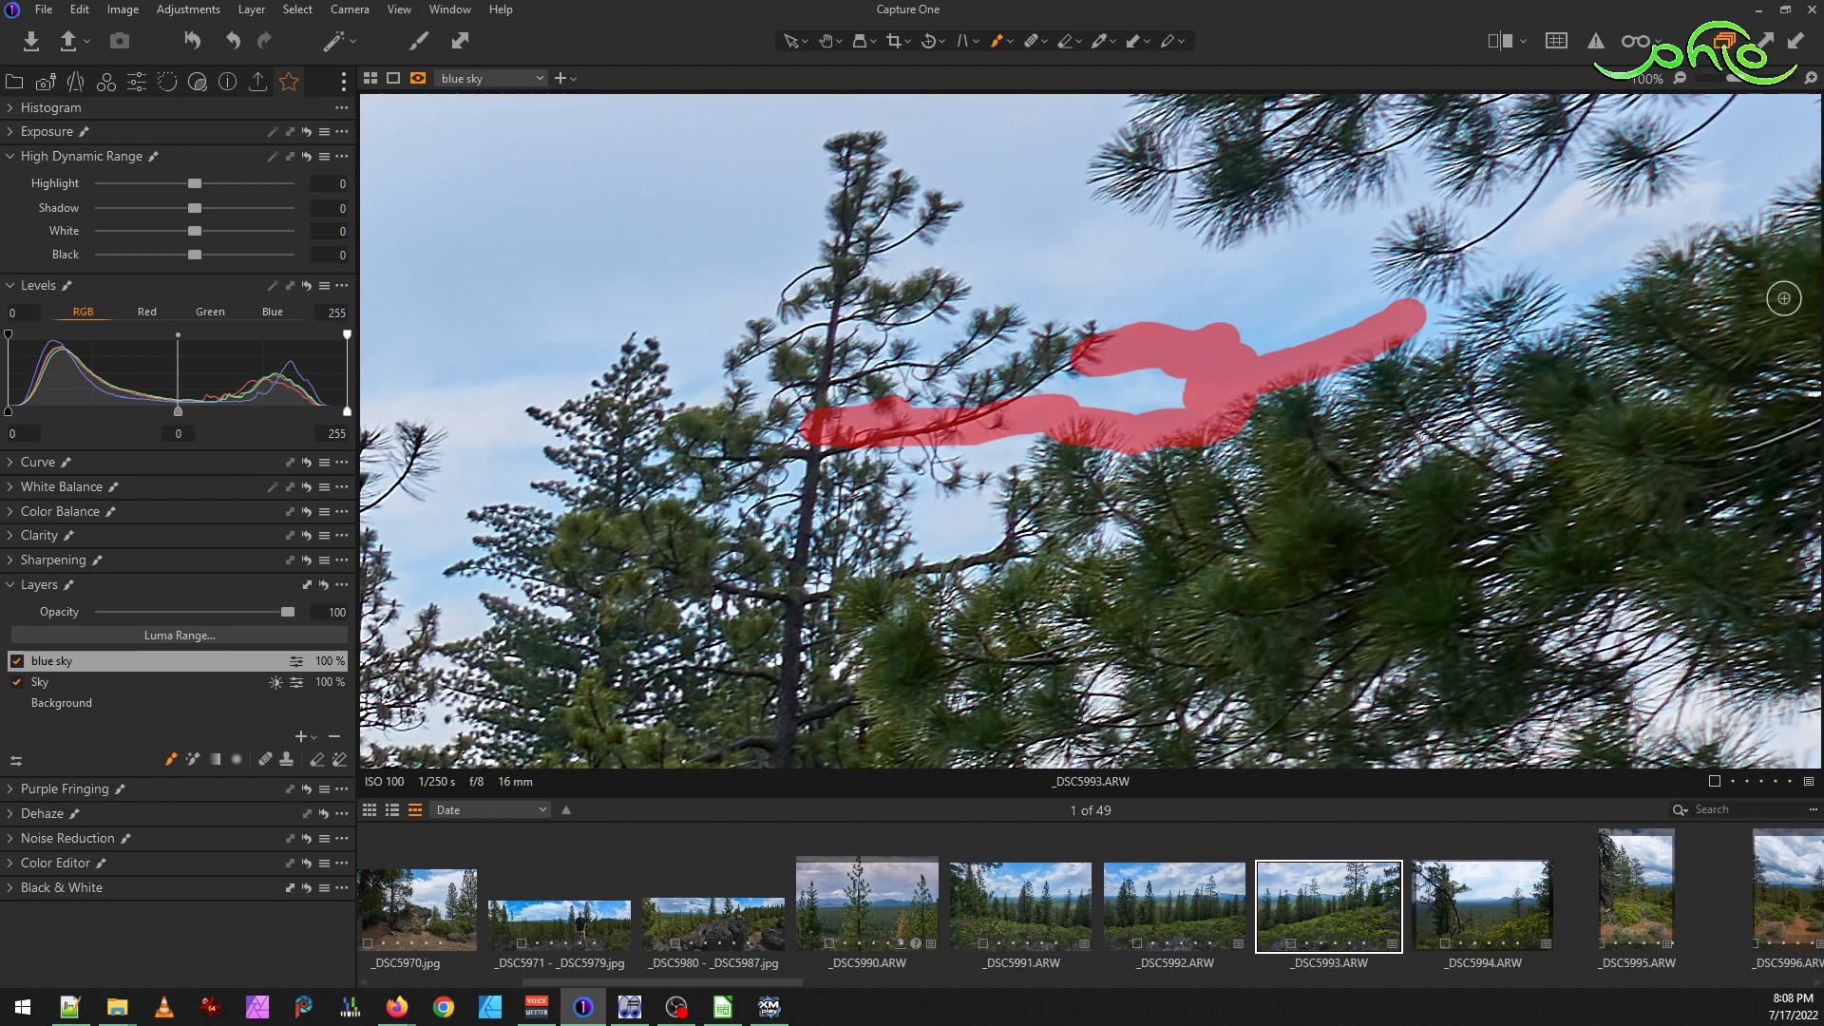
pyautogui.moveTo(1648, 278)
pyautogui.mouseDown()
pyautogui.moveTo(1534, 304)
pyautogui.moveTo(1532, 275)
pyautogui.moveTo(1433, 324)
pyautogui.mouseUp()
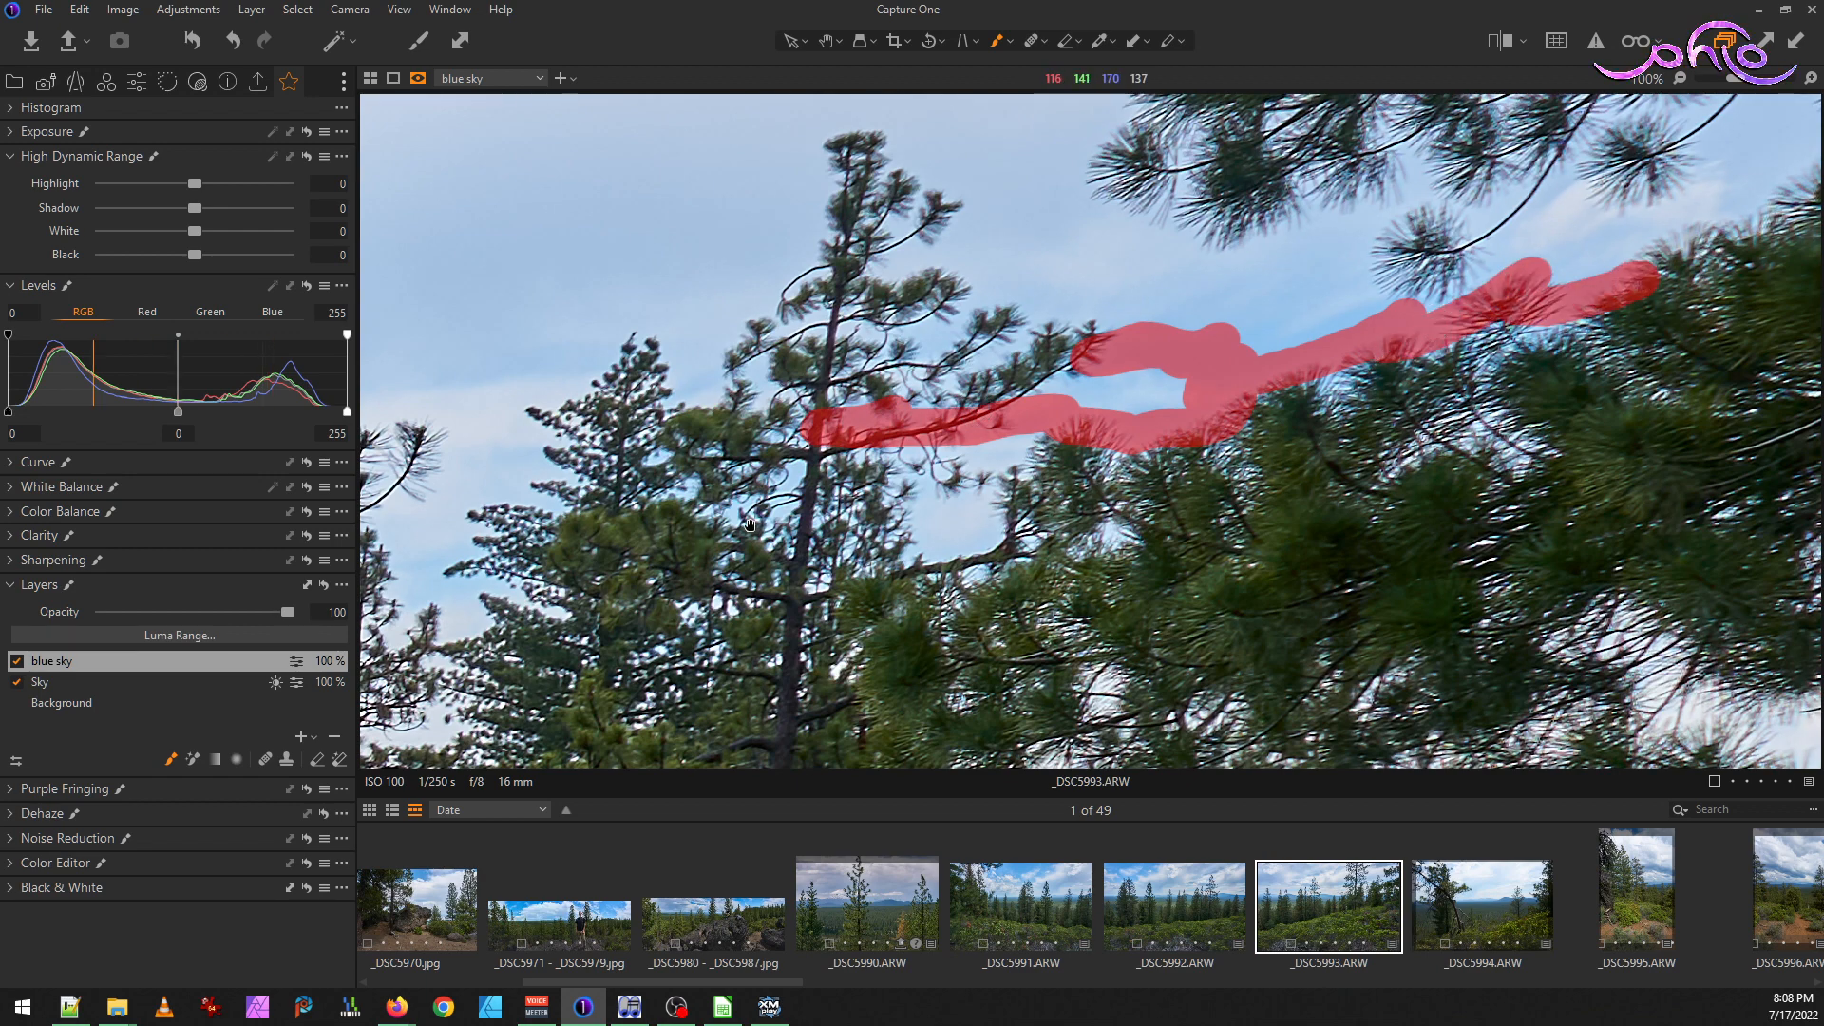
# Brush the "blue sky" mask over the blue streaks above and below the small white cloud beside the tall right-hand pine
pyautogui.moveTo(724, 523); pyautogui.dragTo(1629, 532)
pyautogui.moveTo(1329, 584); pyautogui.dragTo(1362, 574)
pyautogui.moveTo(1052, 627)
pyautogui.mouseDown()
pyautogui.moveTo(1411, 546)
pyautogui.moveTo(1687, 524)
pyautogui.mouseUp()
pyautogui.moveTo(902, 574); pyautogui.dragTo(1213, 504)
pyautogui.moveTo(1097, 513)
pyautogui.mouseDown()
pyautogui.moveTo(992, 525)
pyautogui.moveTo(832, 583)
pyautogui.mouseUp()
pyautogui.moveTo(961, 530); pyautogui.dragTo(862, 539)
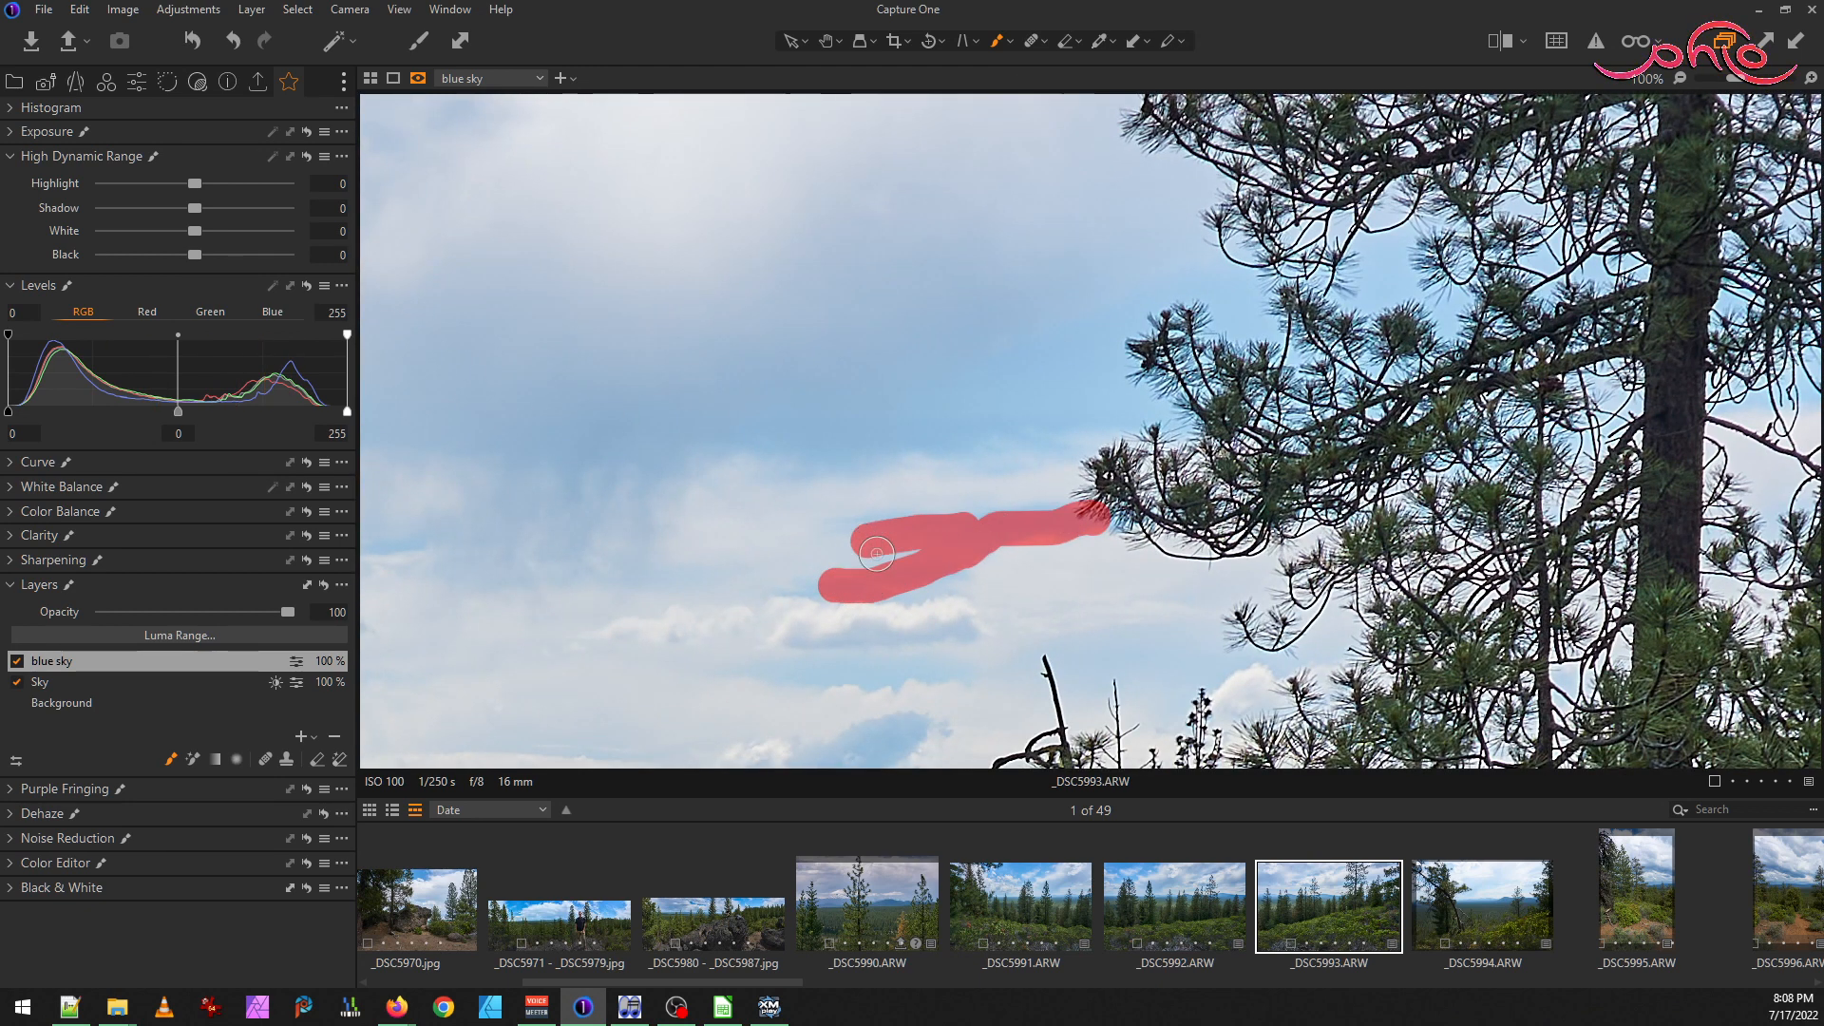
pyautogui.moveTo(936, 667); pyautogui.dragTo(893, 668)
pyautogui.moveTo(893, 667); pyautogui.dragTo(841, 665)
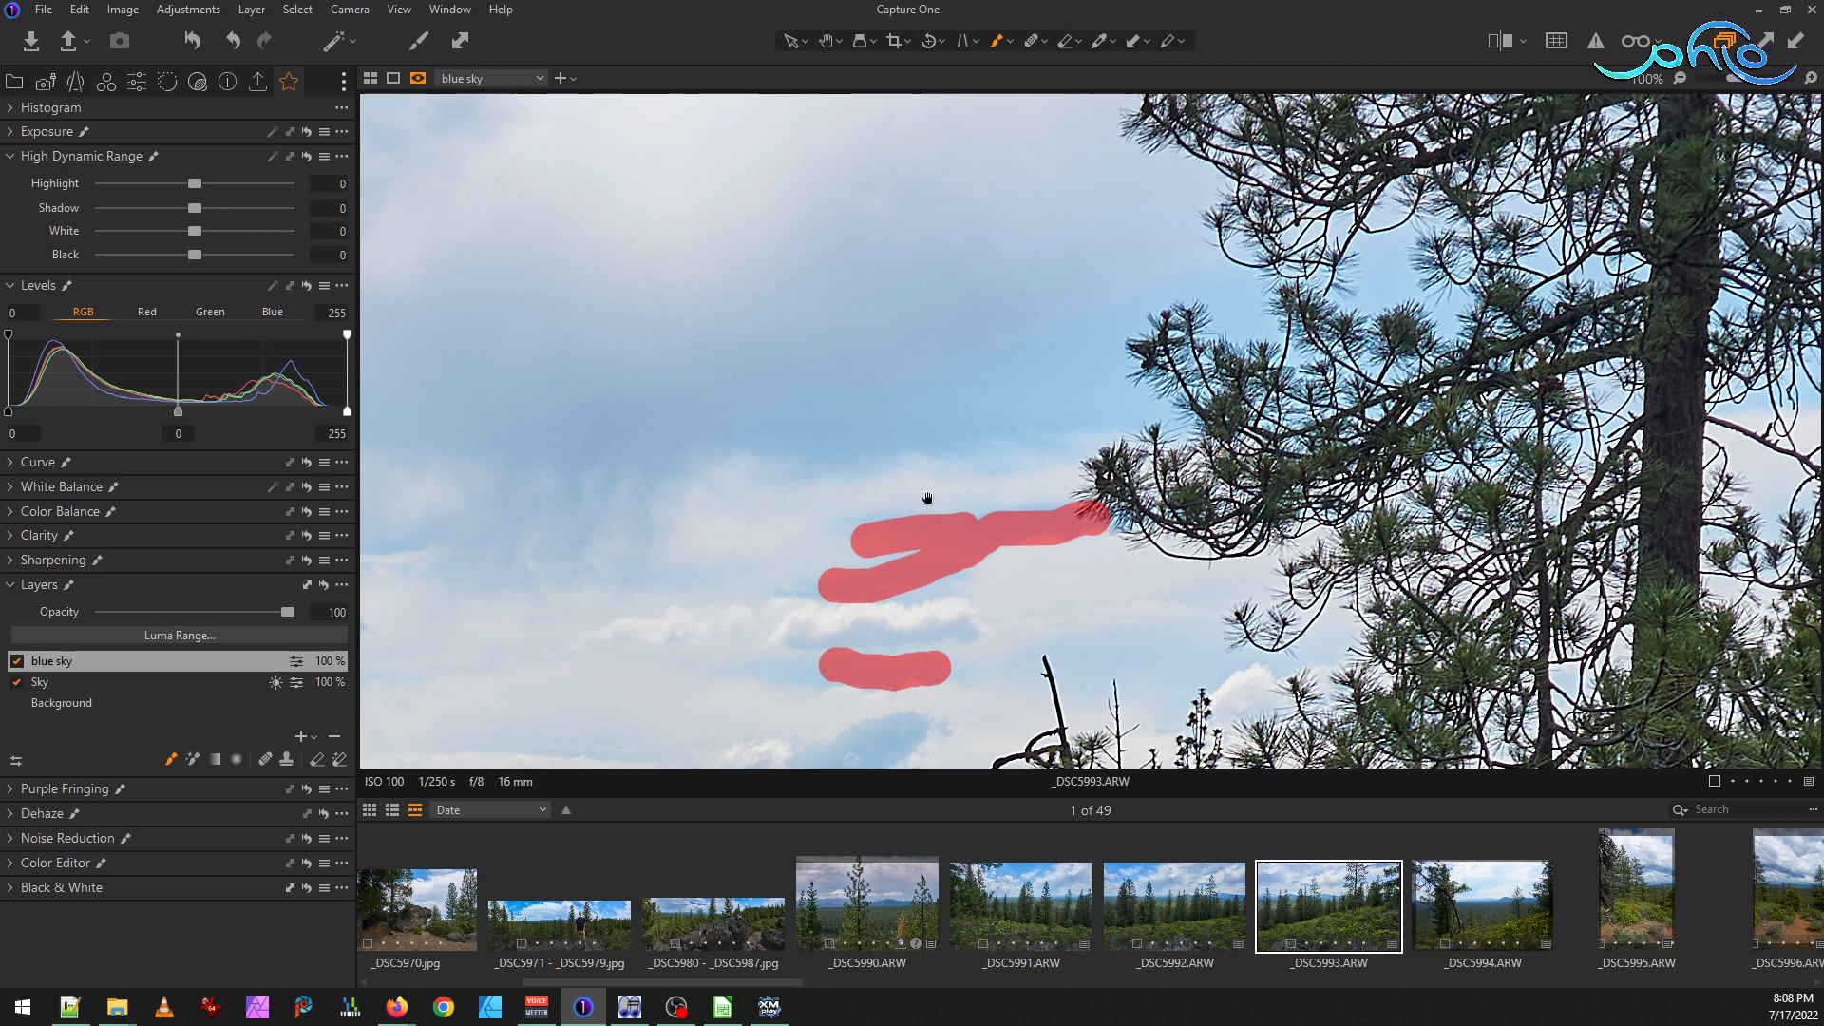
# Dab the "blue sky" mask in the open sky above the distant mountain and brush the streaks across the central pine tops
pyautogui.moveTo(932, 504); pyautogui.dragTo(1046, 667)
pyautogui.moveTo(855, 590); pyautogui.dragTo(1264, 342)
pyautogui.click(937, 464)
pyautogui.moveTo(835, 599)
pyautogui.mouseDown()
pyautogui.moveTo(988, 534)
pyautogui.moveTo(1267, 492)
pyautogui.mouseUp()
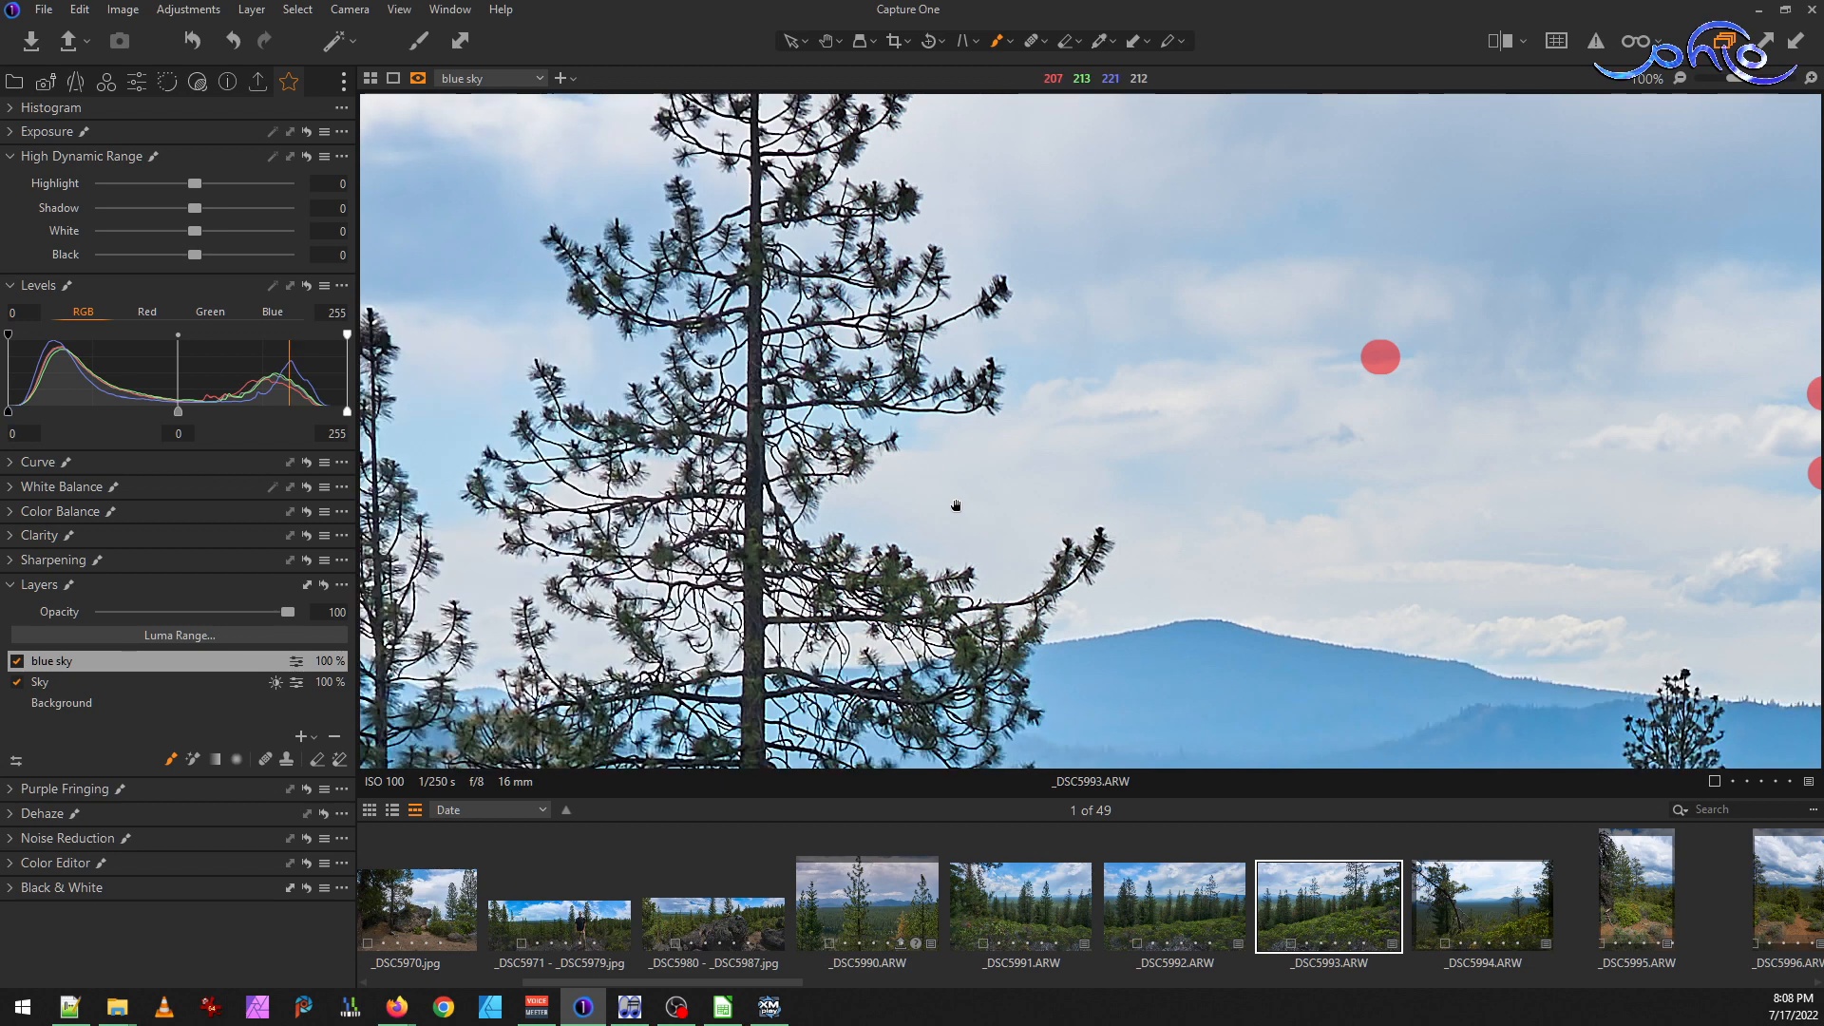
pyautogui.moveTo(910, 514); pyautogui.dragTo(1273, 609)
pyautogui.moveTo(861, 591); pyautogui.dragTo(1126, 543)
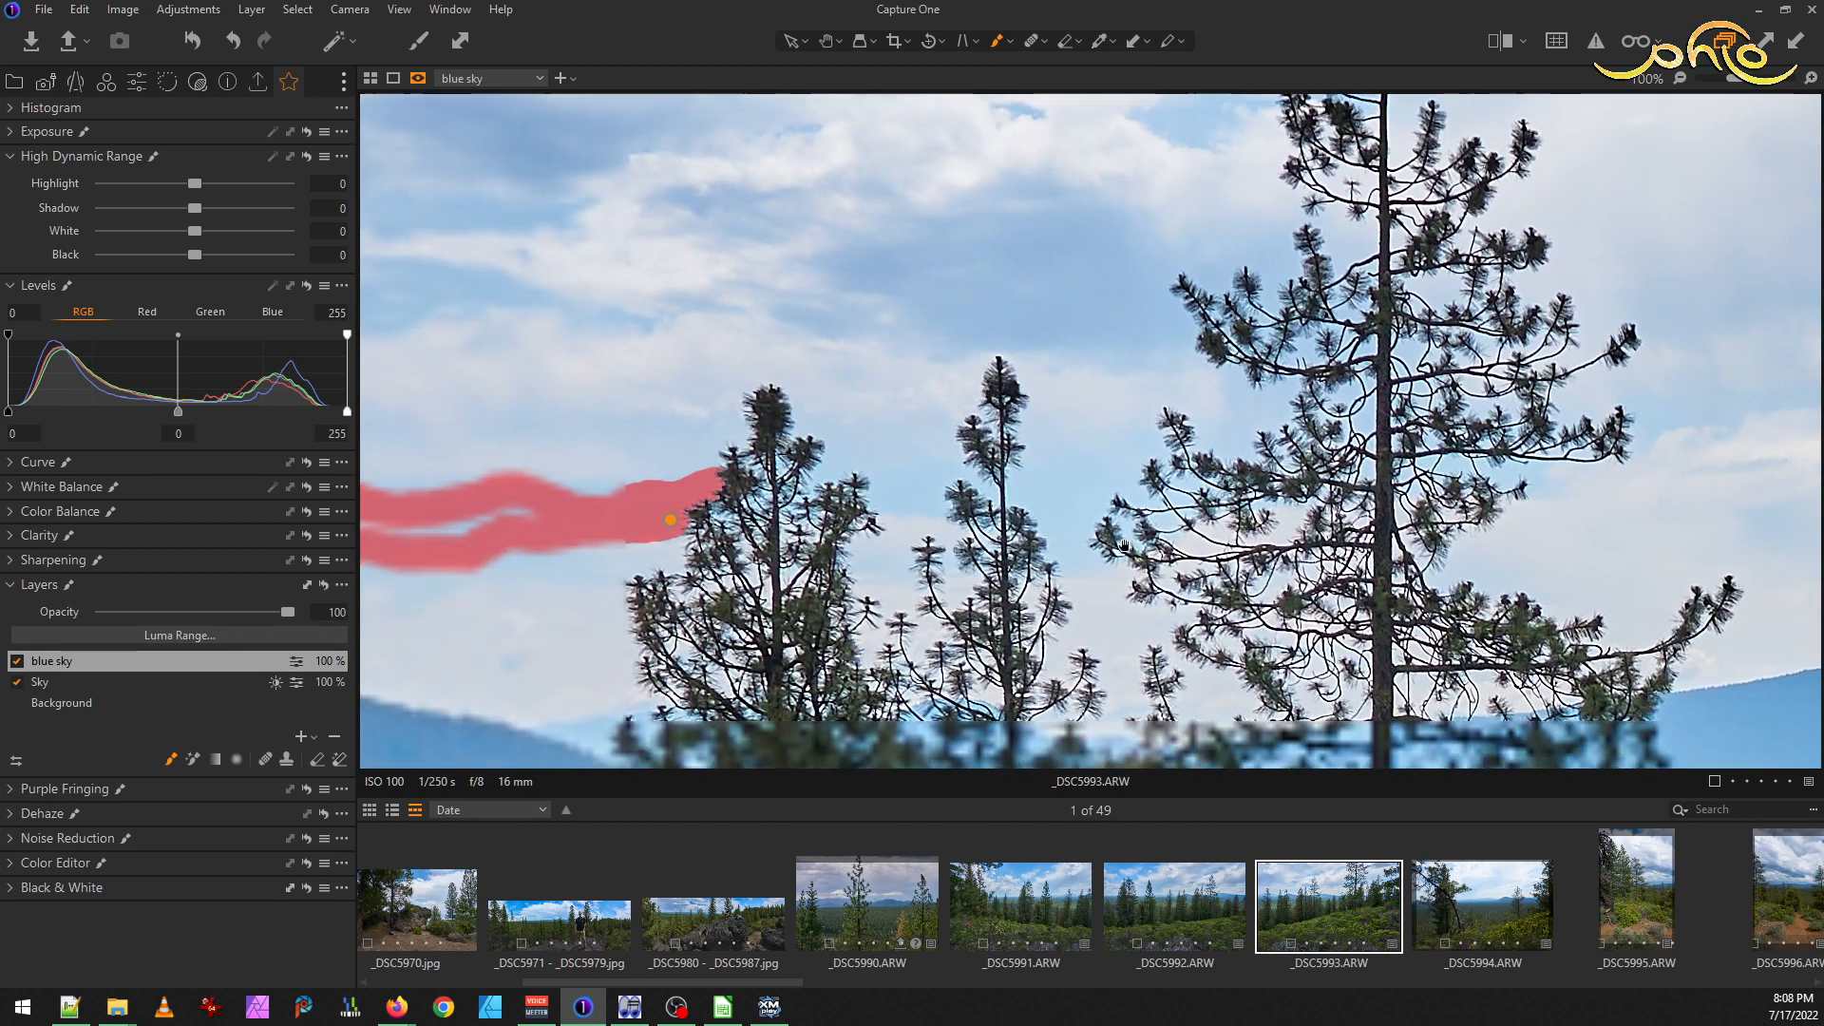
pyautogui.moveTo(798, 475)
pyautogui.mouseDown()
pyautogui.moveTo(1107, 489)
pyautogui.moveTo(1136, 520)
pyautogui.moveTo(970, 572)
pyautogui.mouseUp()
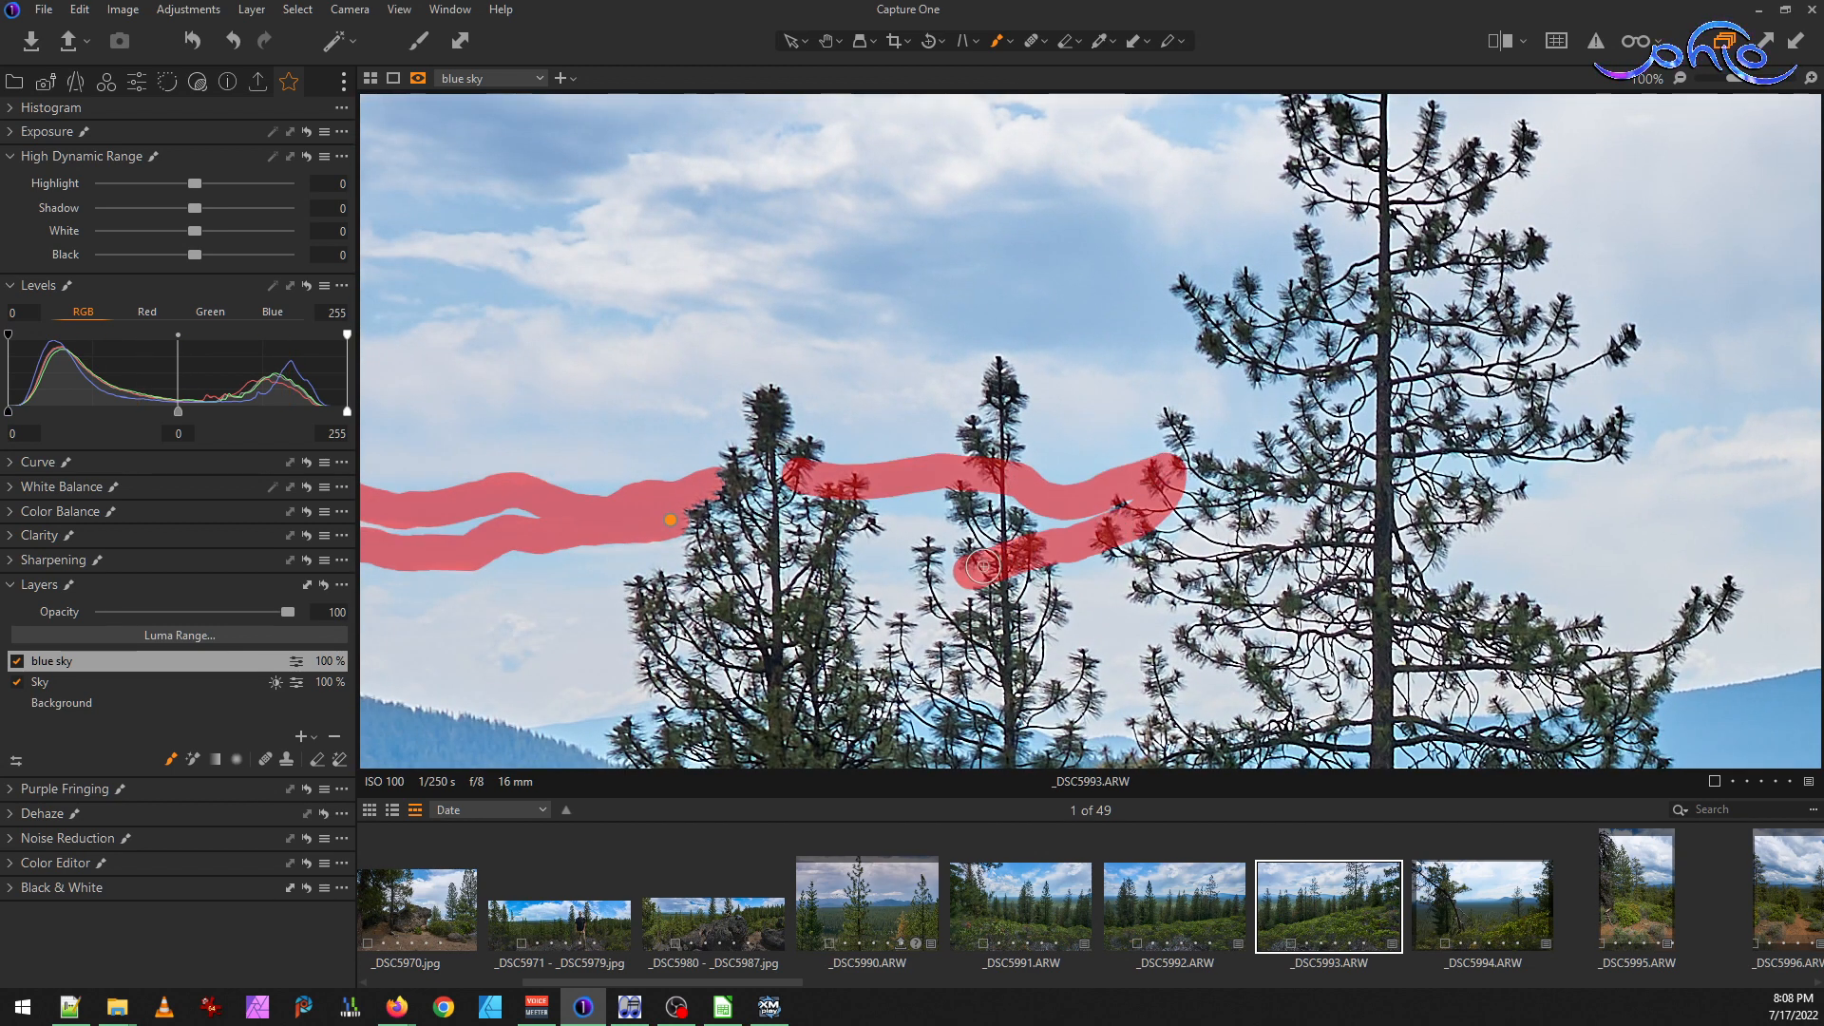
pyautogui.moveTo(1164, 466); pyautogui.dragTo(1278, 404)
# Brush the "blue sky" mask over the blue patch between the two pines on the photo's left side
pyautogui.scroll(-3, 969, 513)
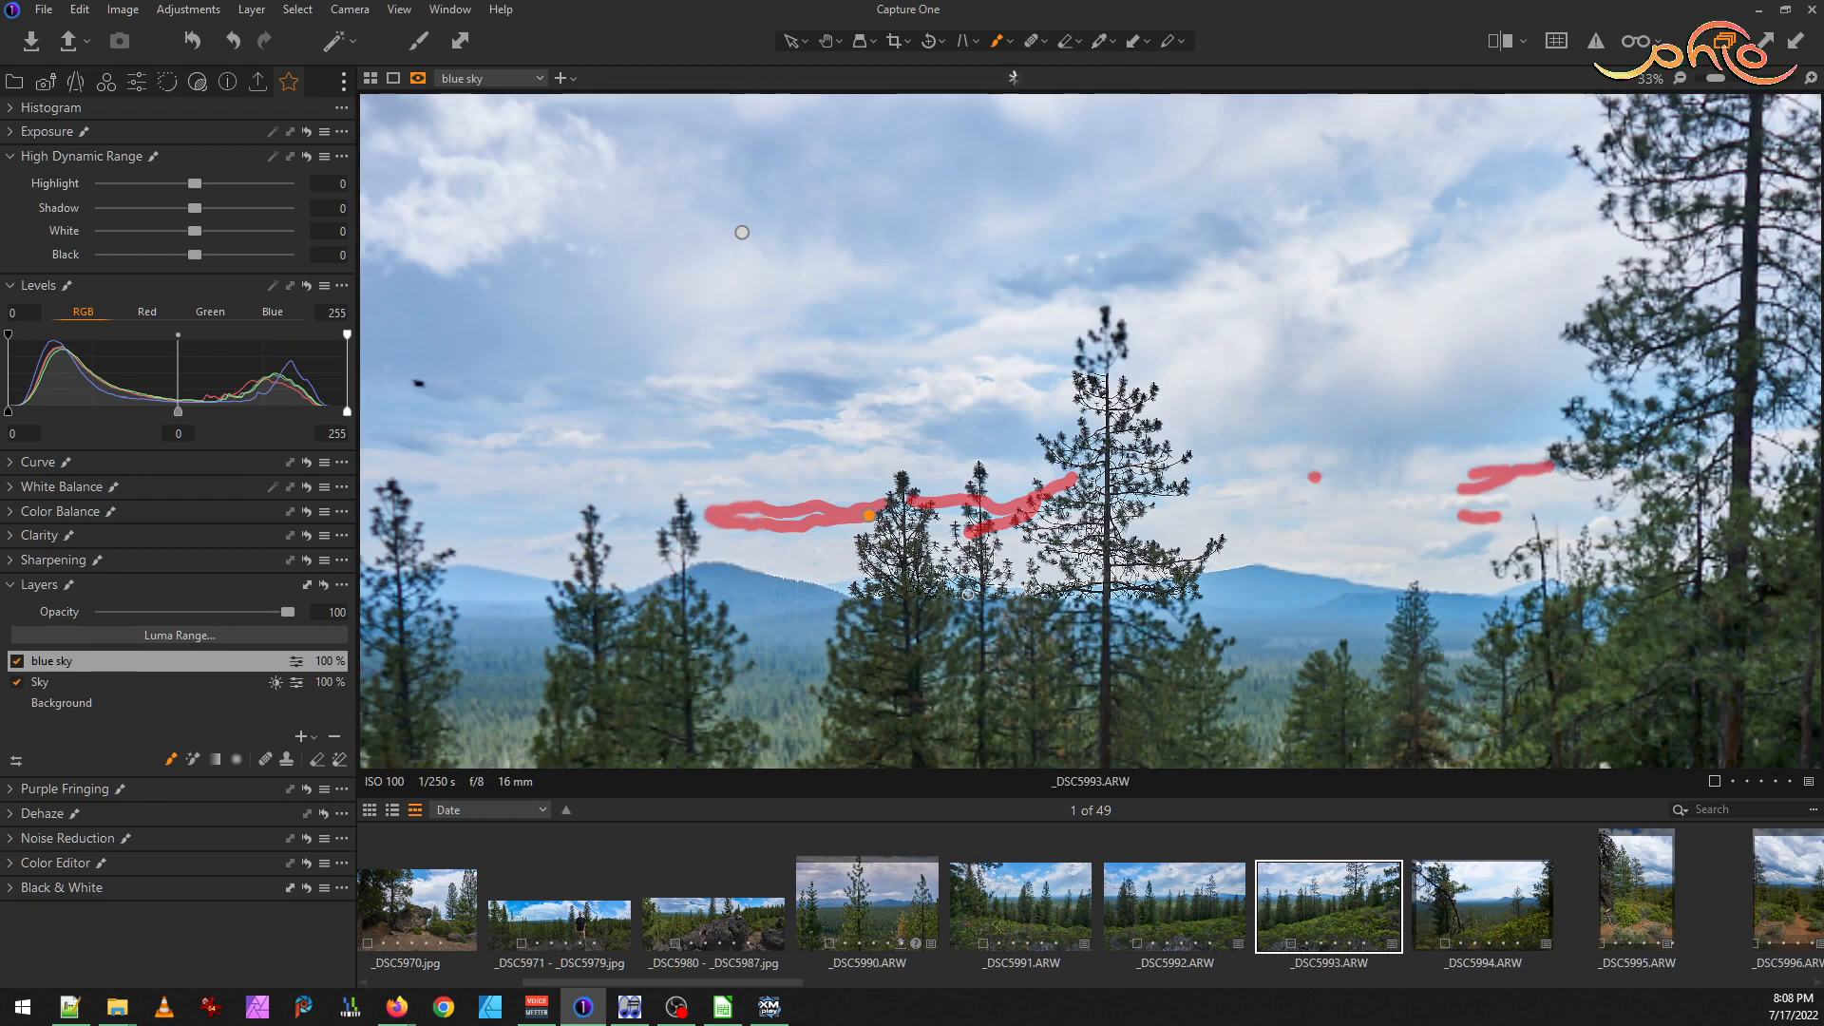
pyautogui.scroll(3, 557, 535)
pyautogui.moveTo(545, 526); pyautogui.dragTo(950, 525)
pyautogui.moveTo(714, 525); pyautogui.dragTo(1002, 504)
pyautogui.moveTo(665, 462)
pyautogui.mouseDown()
pyautogui.moveTo(864, 497)
pyautogui.moveTo(1000, 469)
pyautogui.mouseUp()
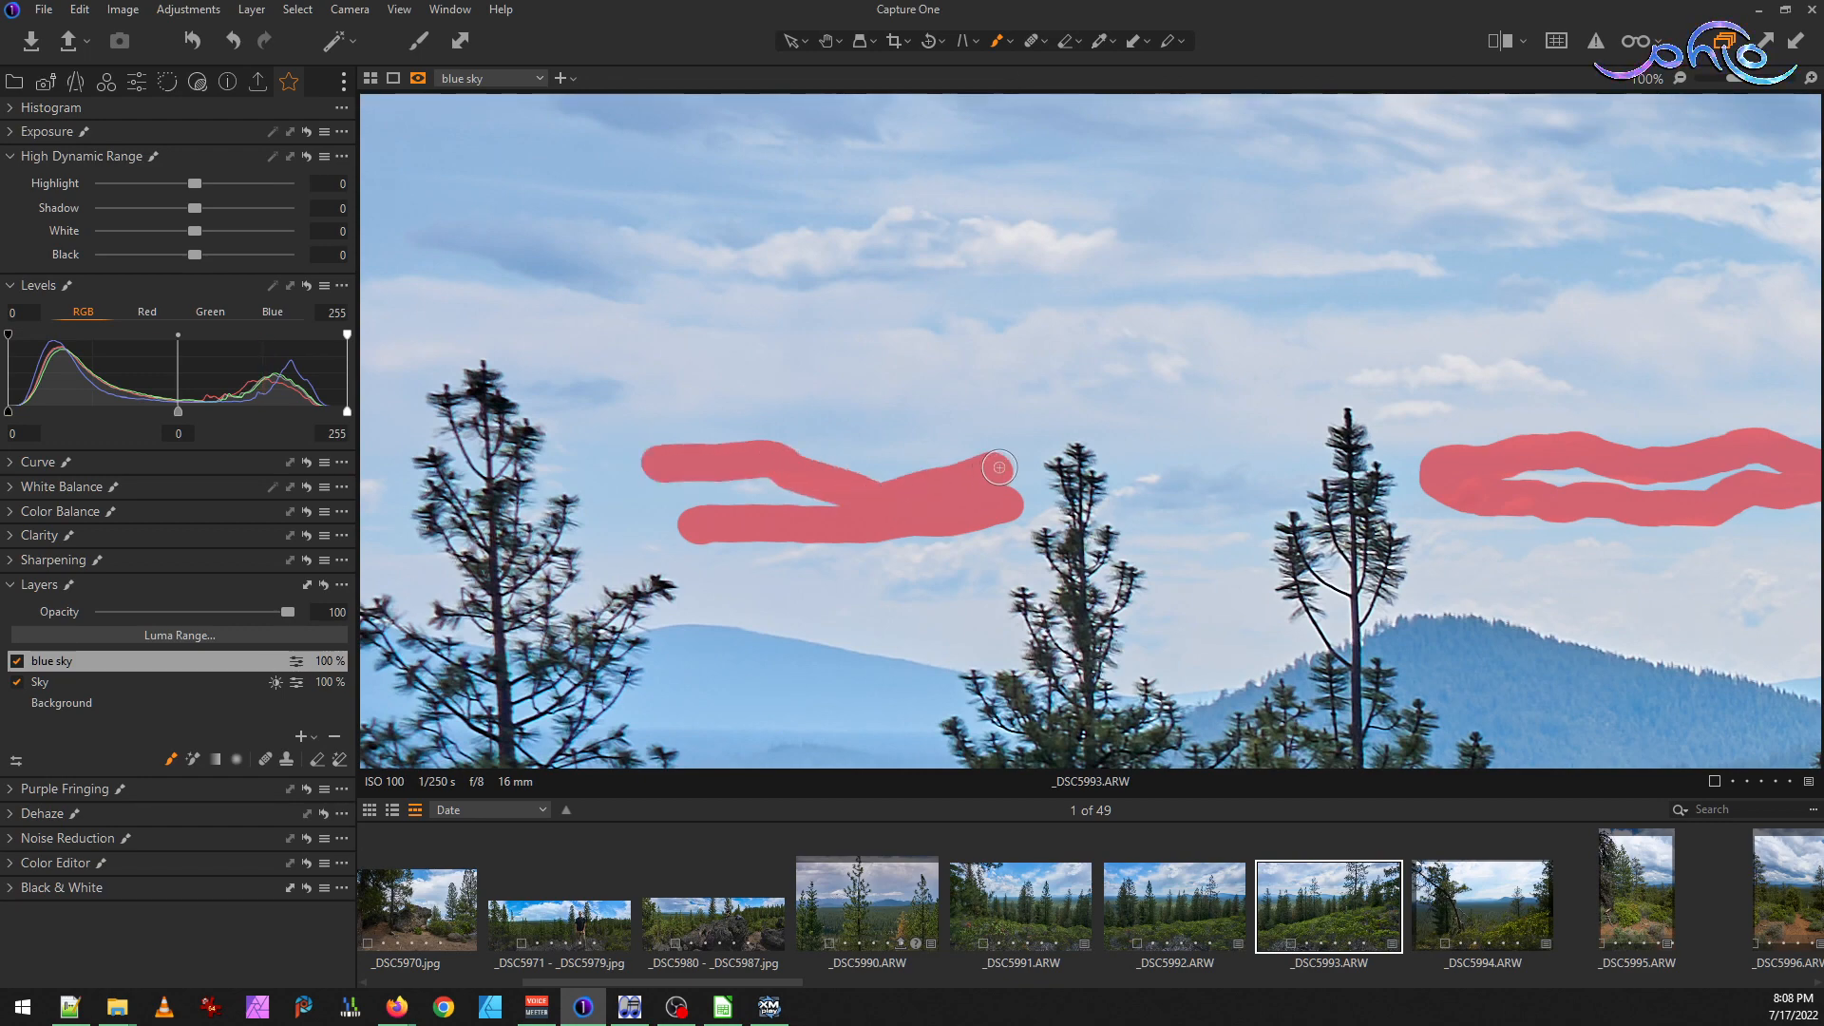
# Brush the "blue sky" mask over the low blue streak running from the photo's left edge to the leftmost pine
pyautogui.scroll(-4, 1060, 533)
pyautogui.scroll(-1, 1060, 533)
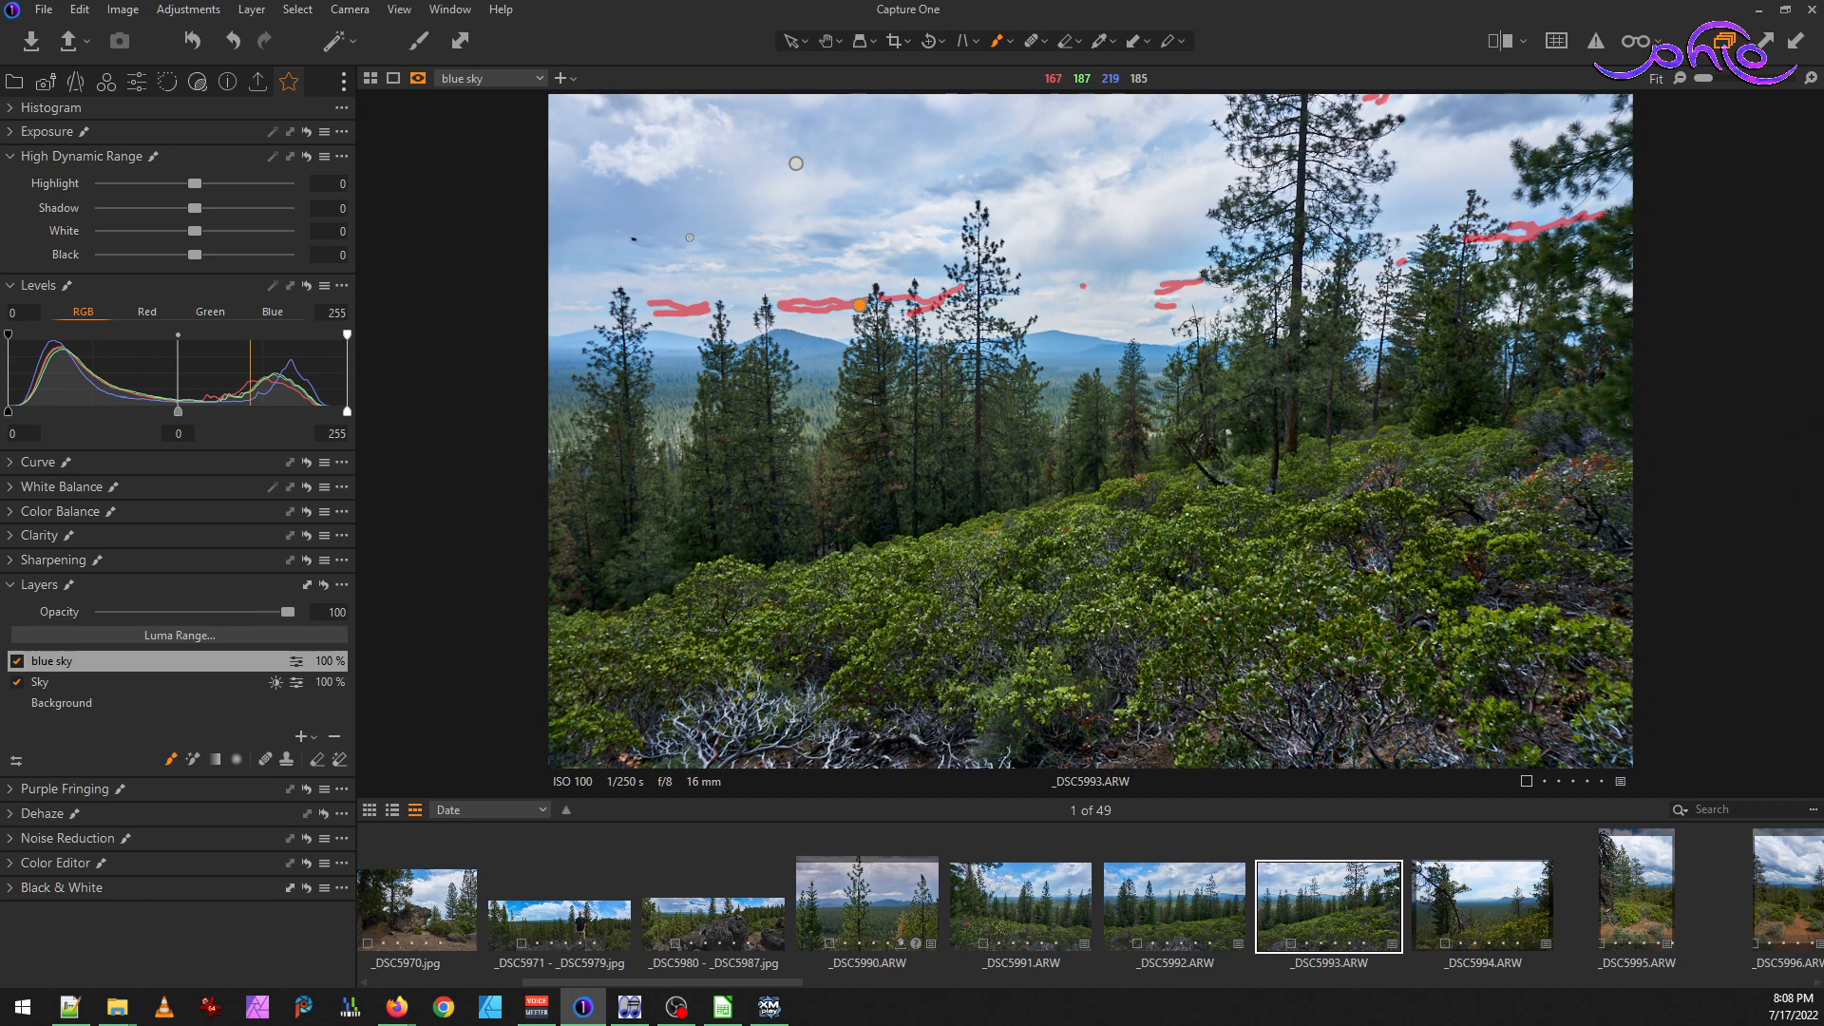
pyautogui.scroll(3, 746, 290)
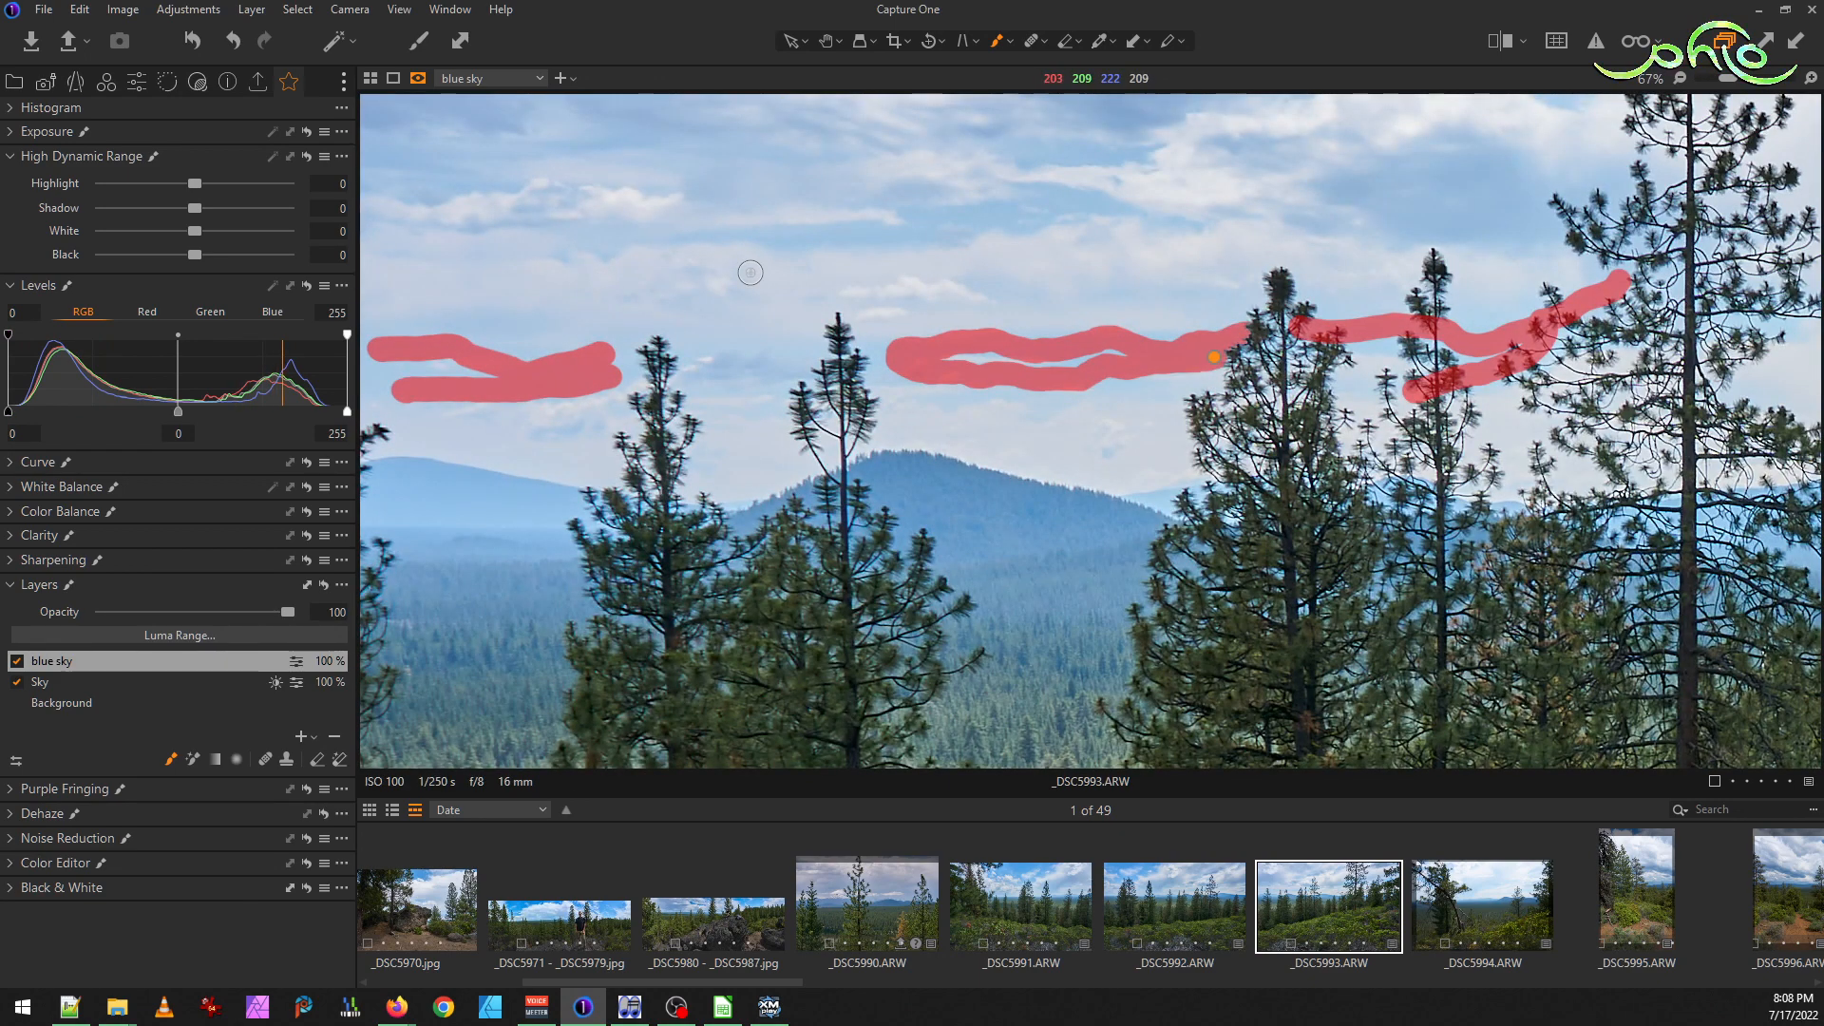
pyautogui.moveTo(762, 269); pyautogui.dragTo(1258, 522)
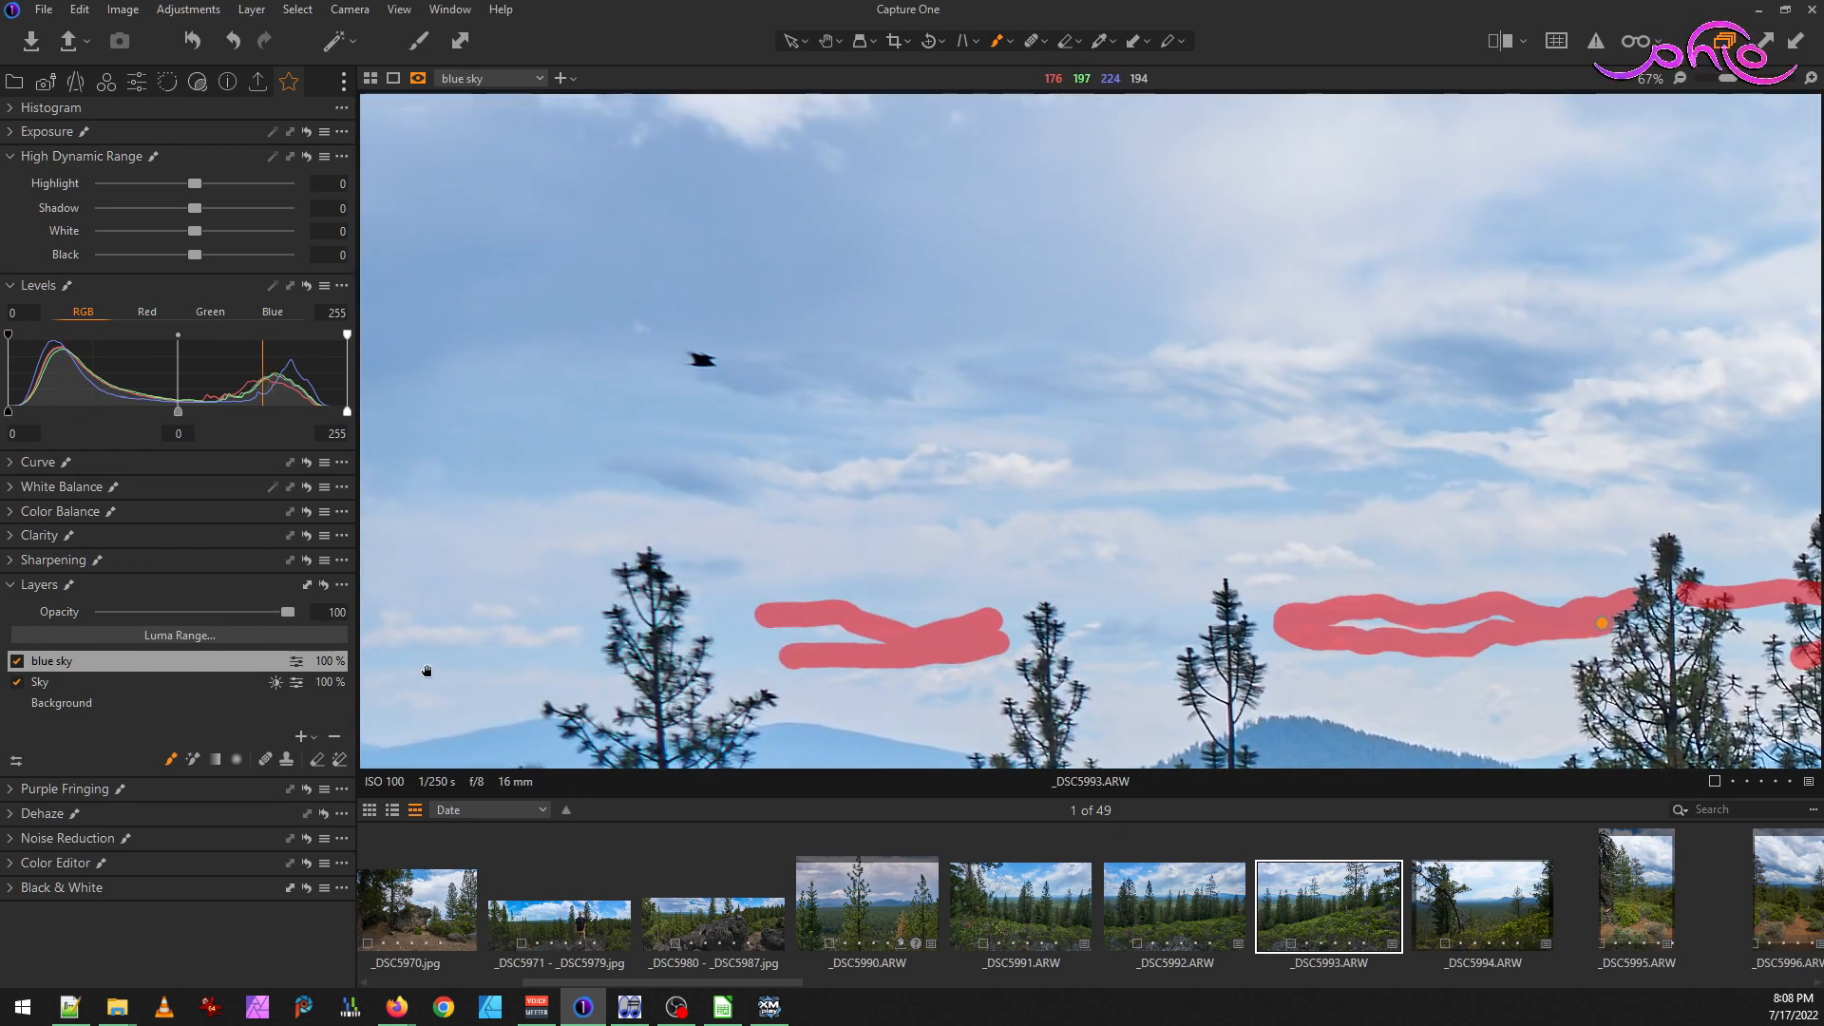
pyautogui.moveTo(399, 660); pyautogui.dragTo(596, 649)
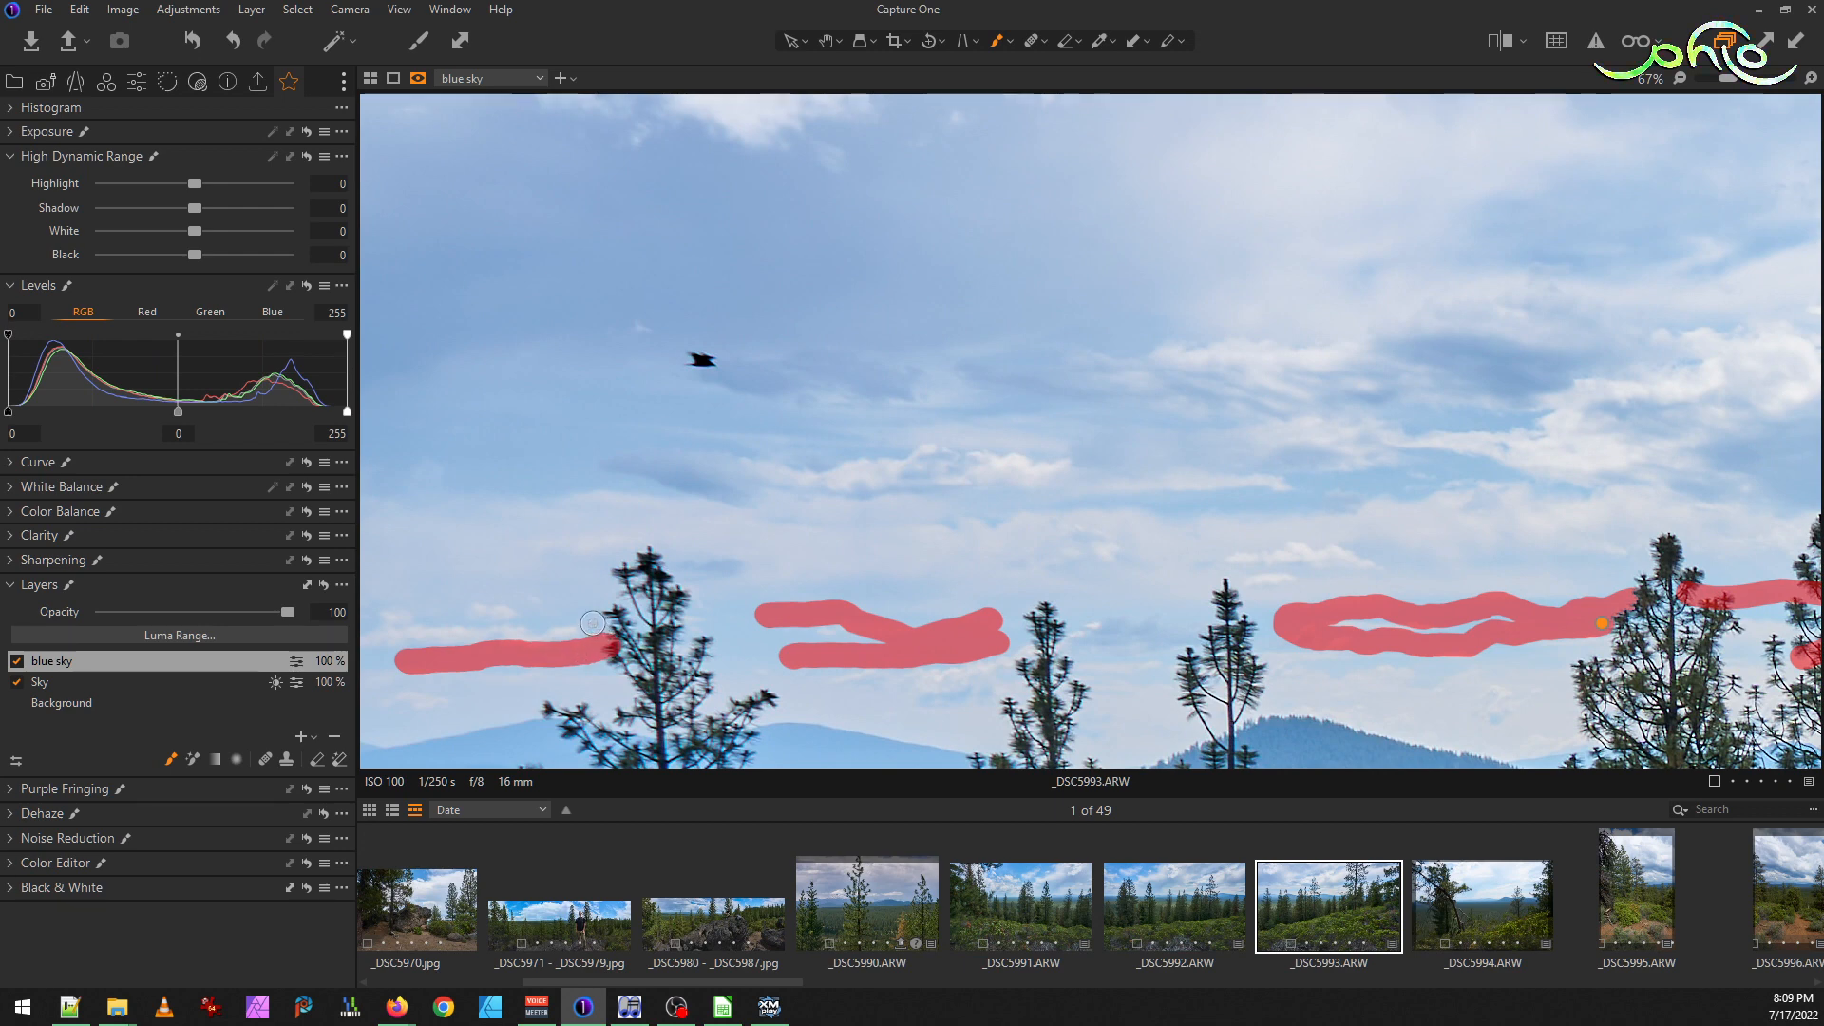
pyautogui.scroll(-3, 767, 514)
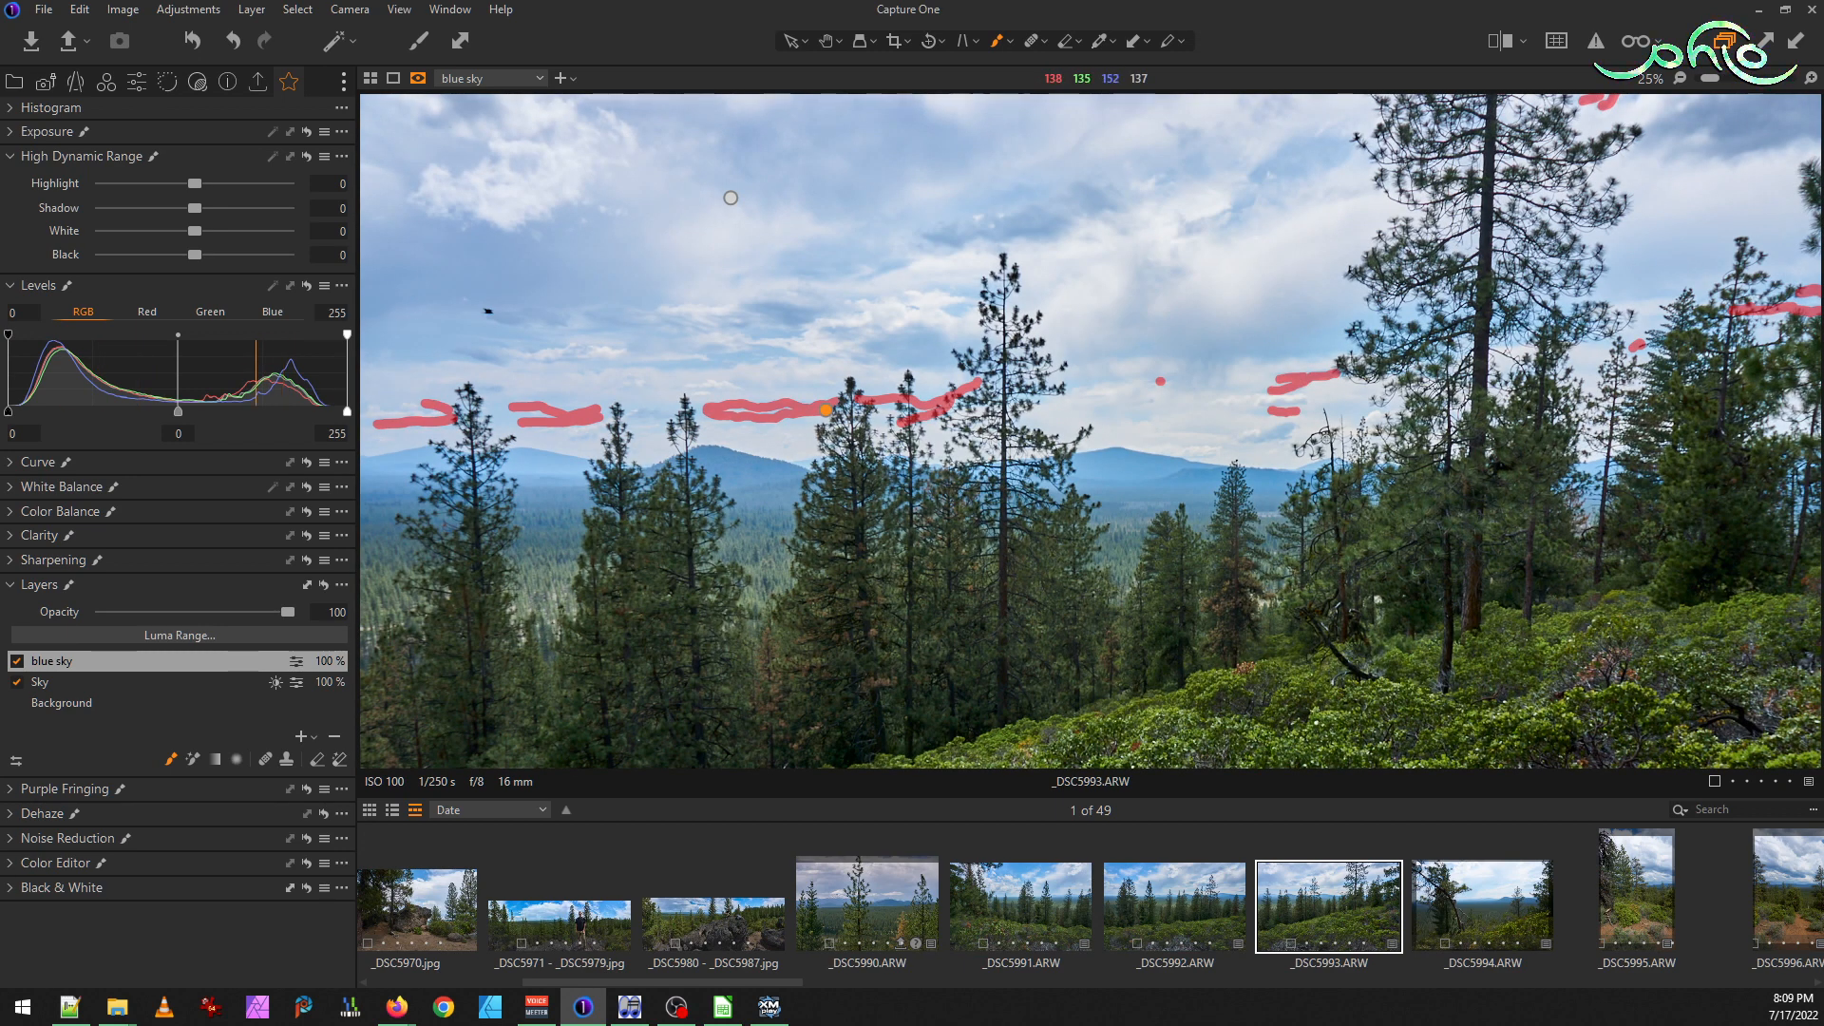
pyautogui.scroll(-2, 730, 198)
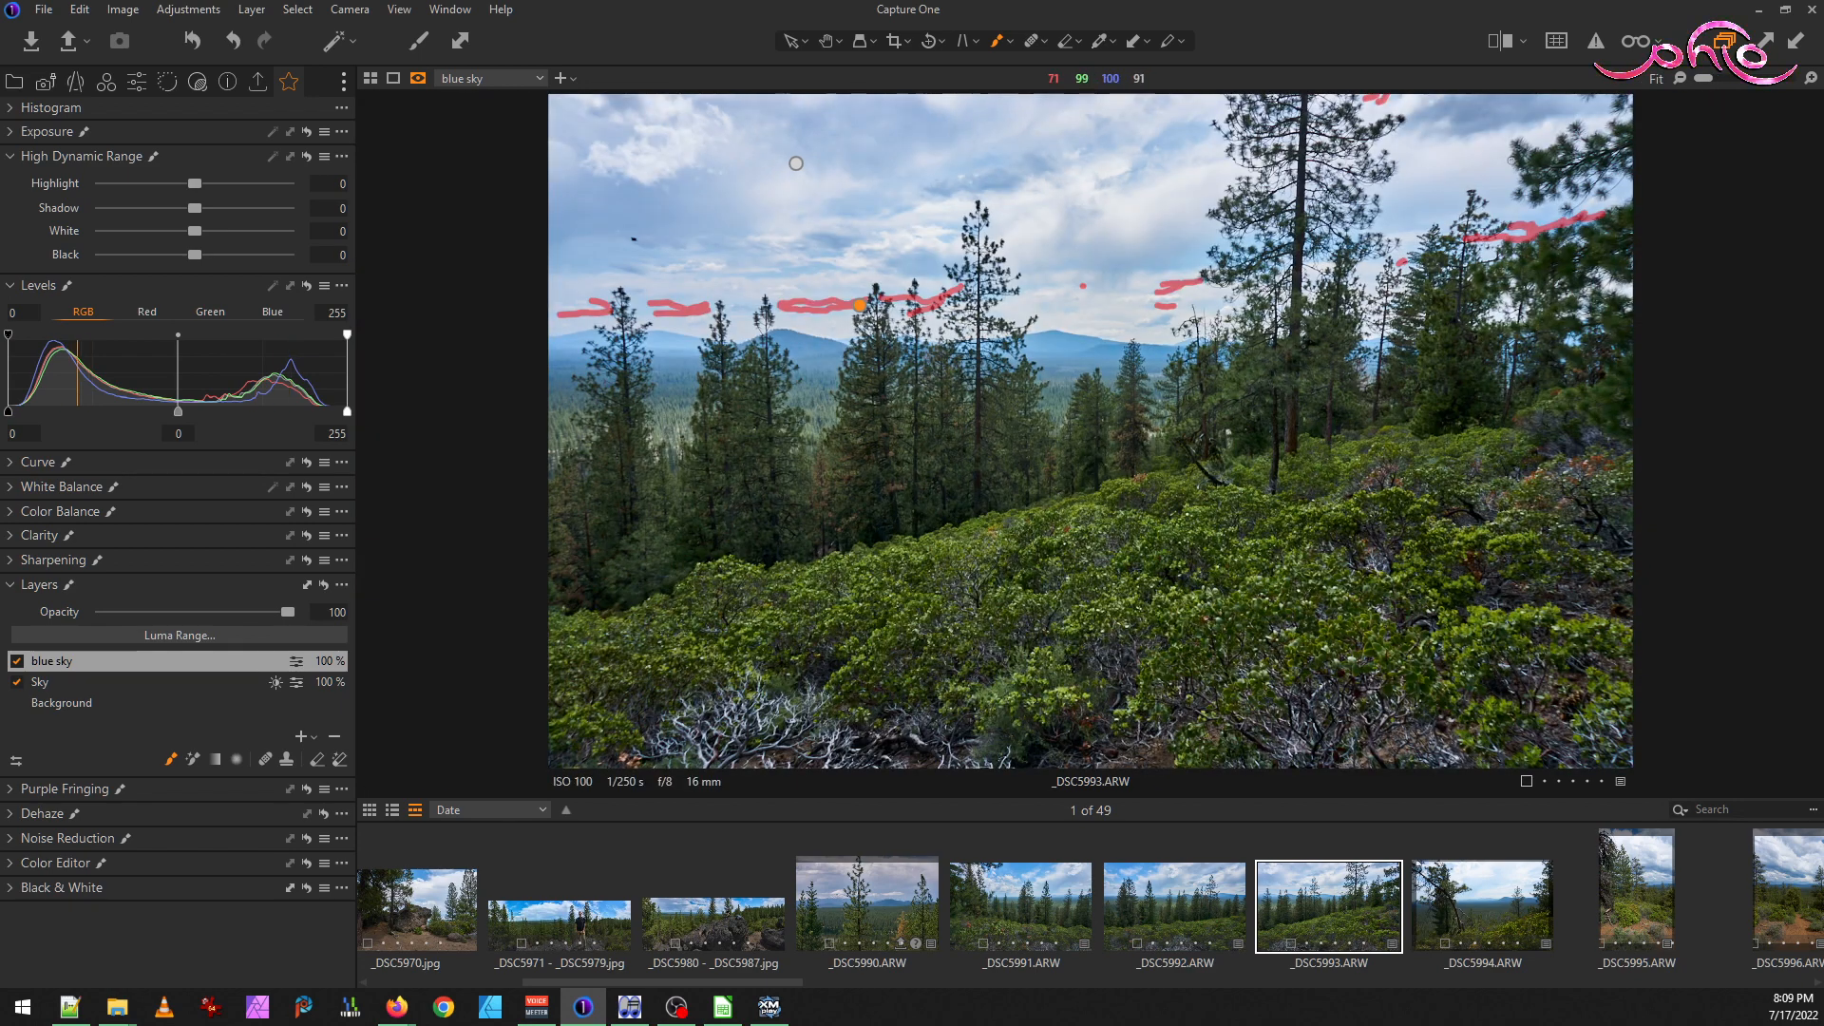
# Try to limit the "blue sky" mask with a luma range of 151 to 255 and a lower falloff of 131
pyautogui.rightClick(87, 660)
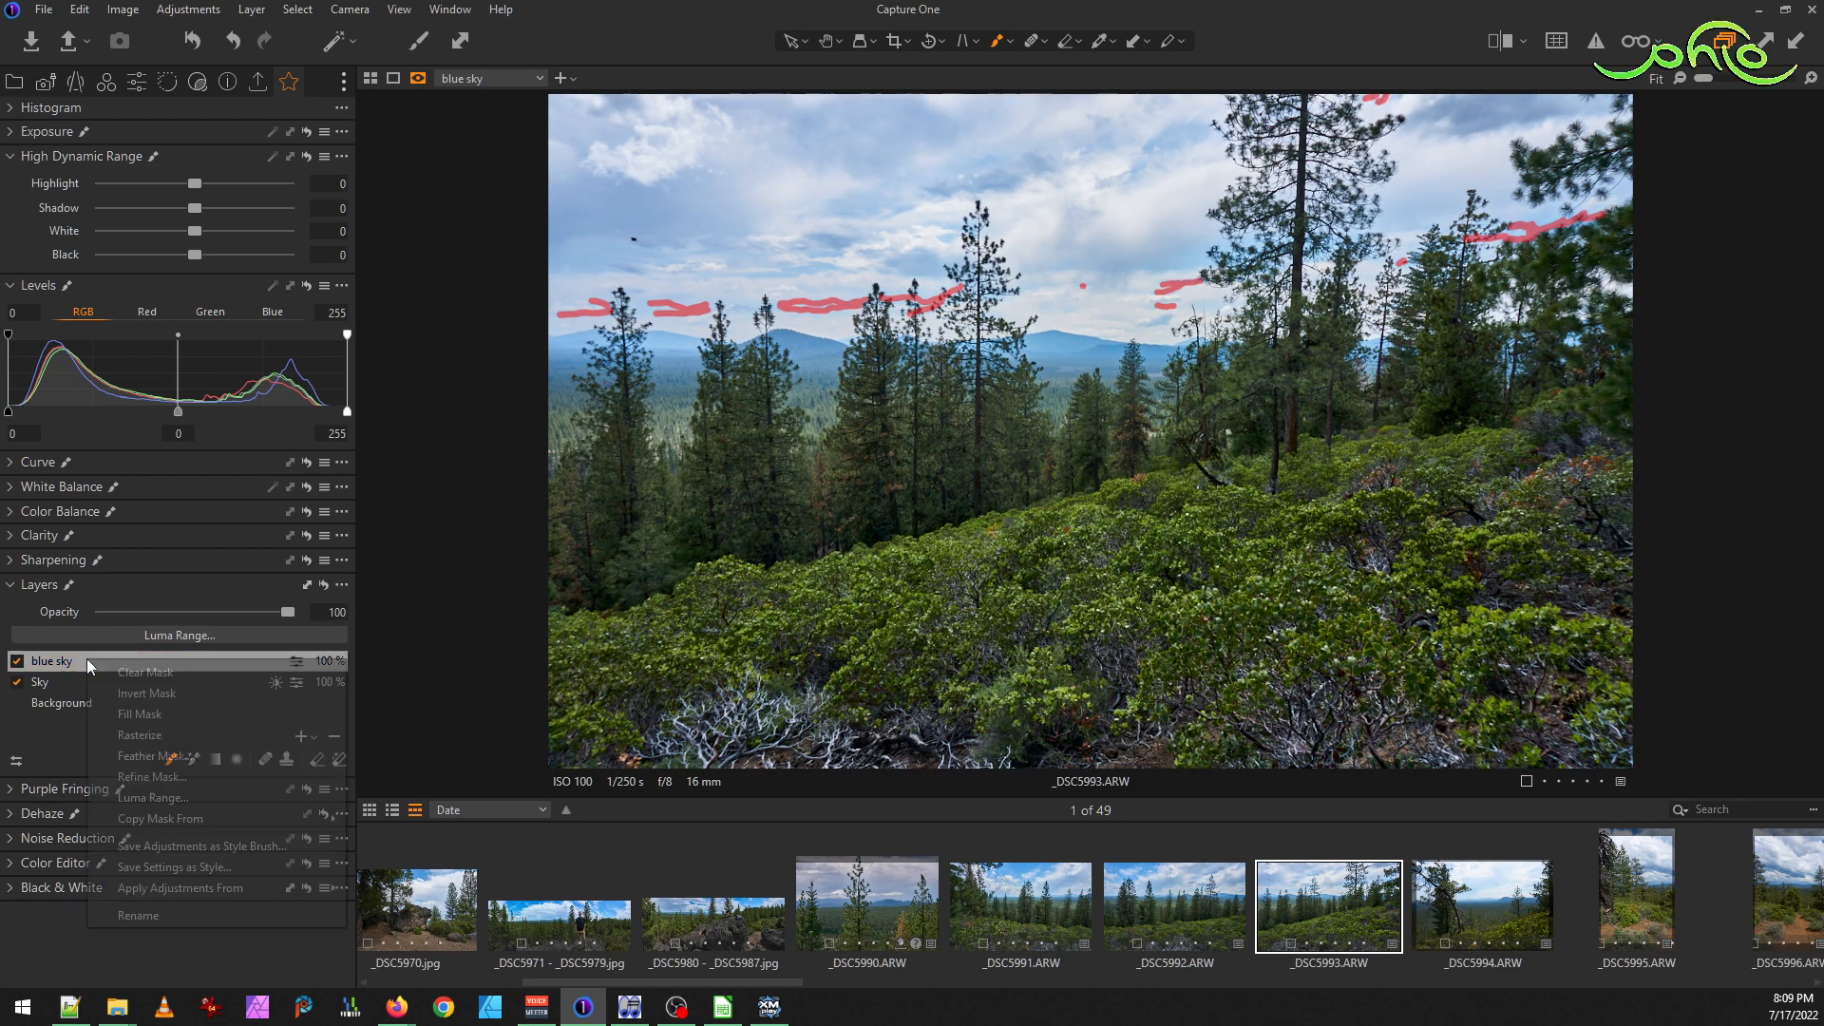
pyautogui.click(198, 796)
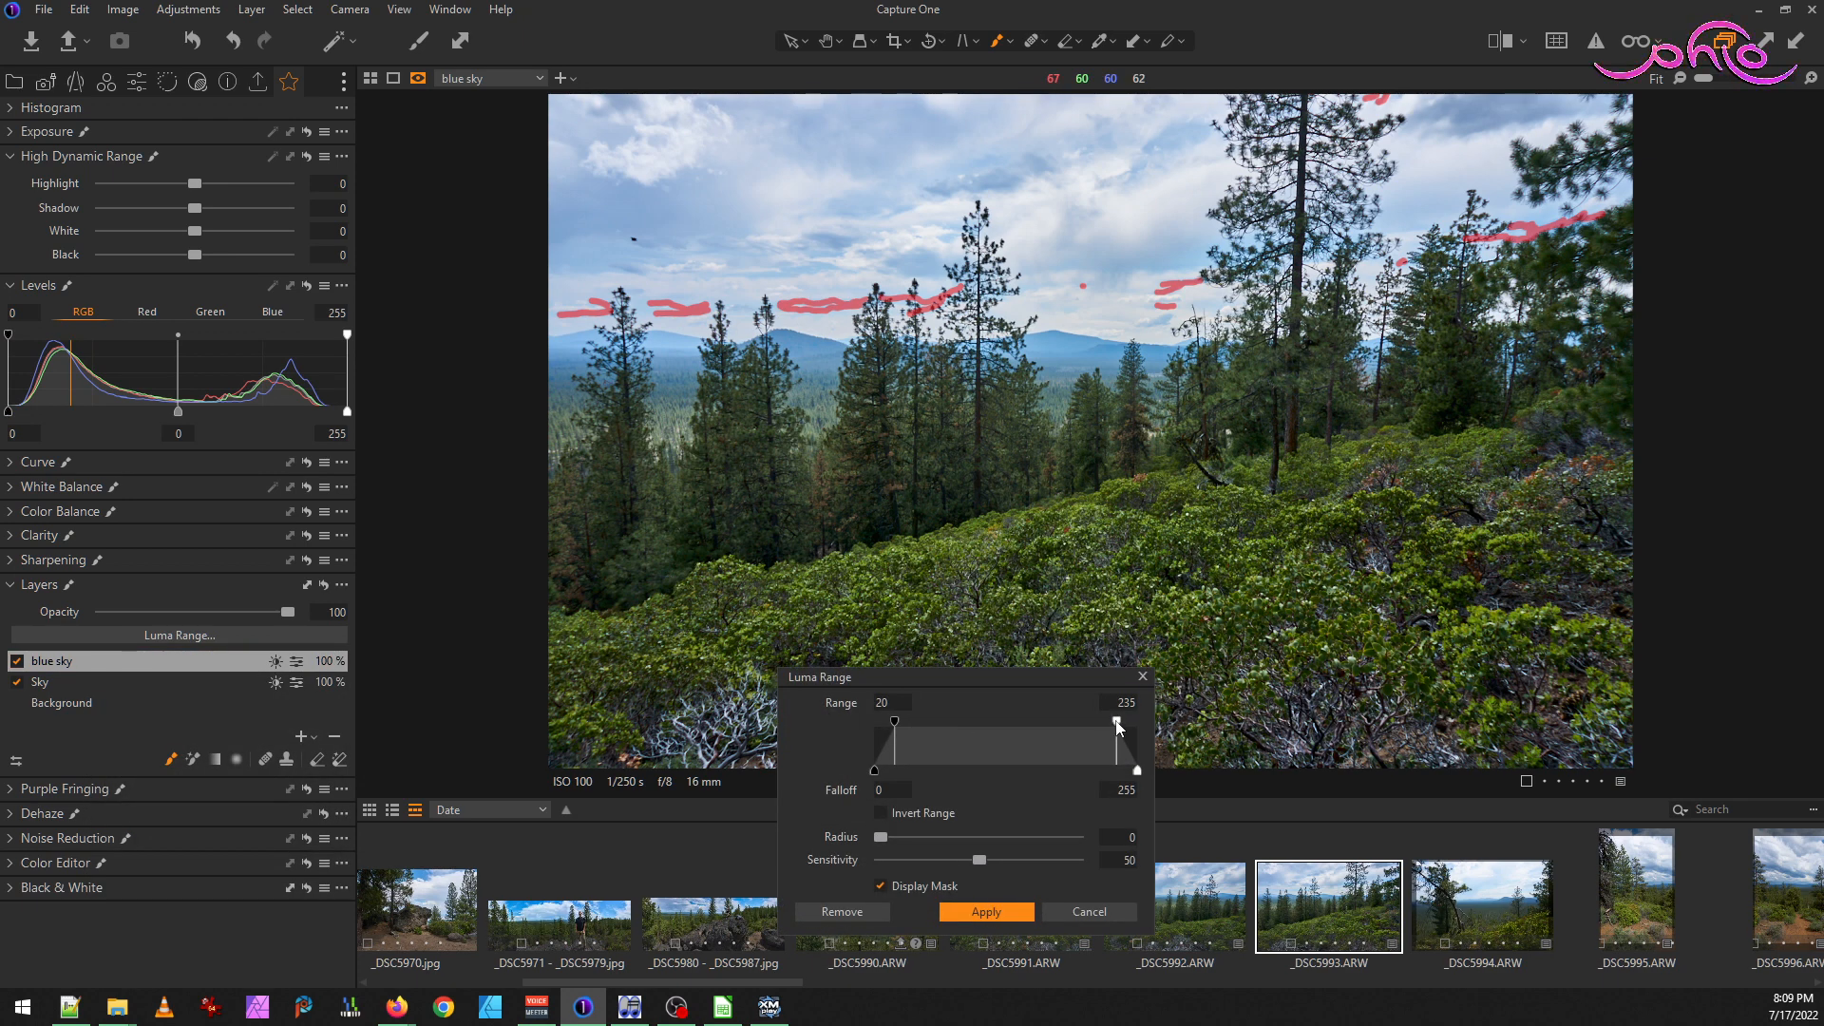
pyautogui.moveTo(1118, 727); pyautogui.dragTo(1139, 726)
pyautogui.moveTo(896, 725); pyautogui.dragTo(926, 724)
pyautogui.moveTo(1041, 711)
pyautogui.mouseDown()
pyautogui.moveTo(954, 727)
pyautogui.moveTo(1030, 718)
pyautogui.mouseUp()
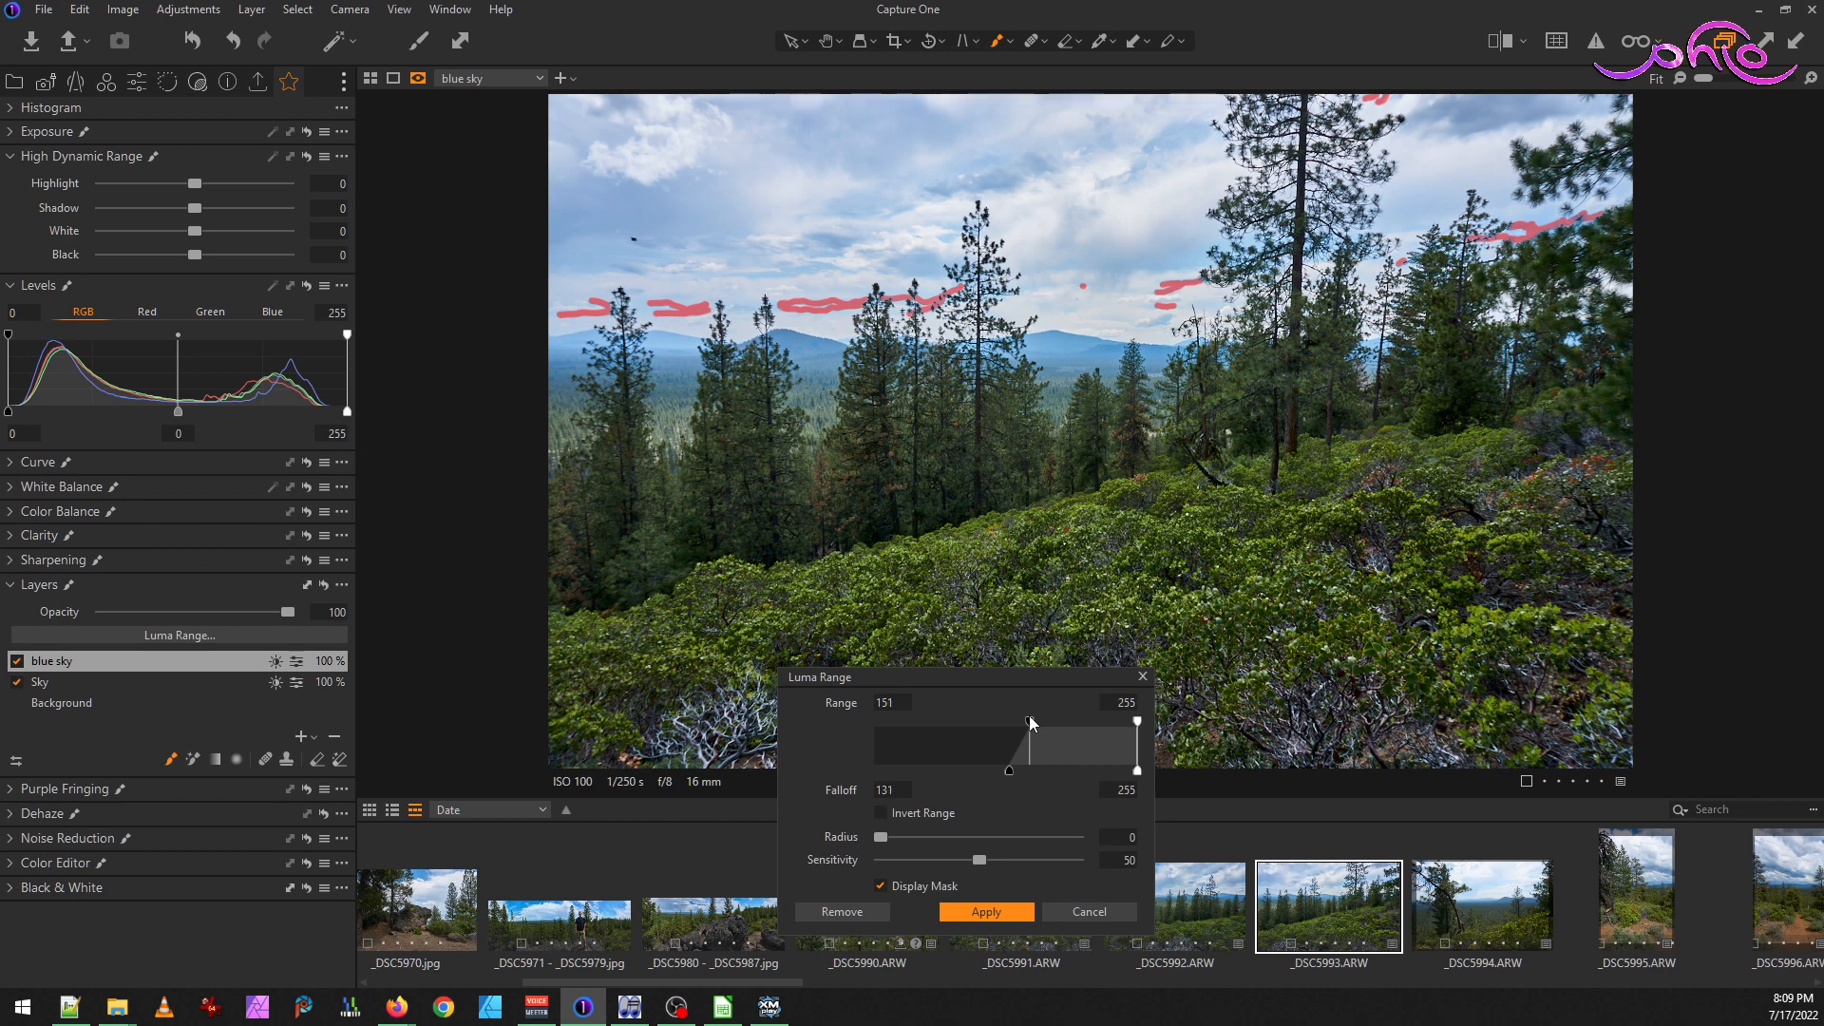
pyautogui.click(1001, 909)
# Refine the "blue sky" layer's mask with a radius of 52
pyautogui.rightClick(71, 658)
pyautogui.click(90, 659)
pyautogui.rightClick(82, 652)
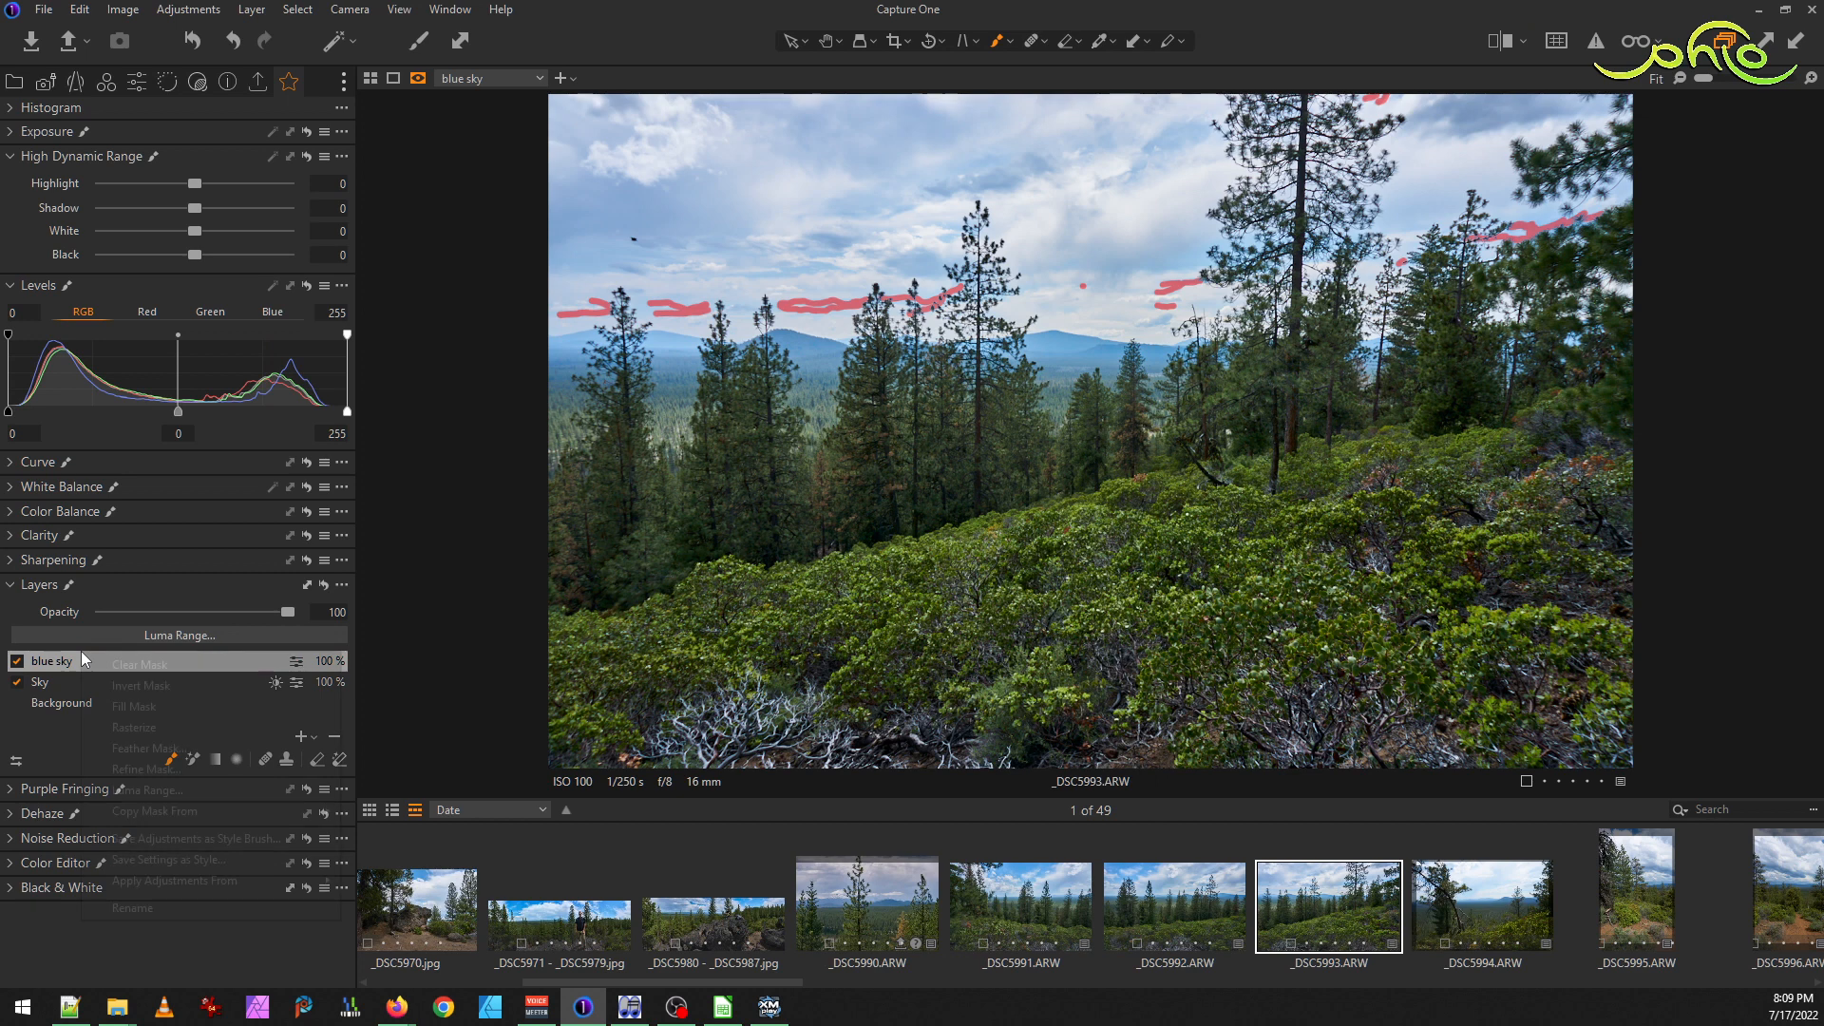
pyautogui.click(205, 767)
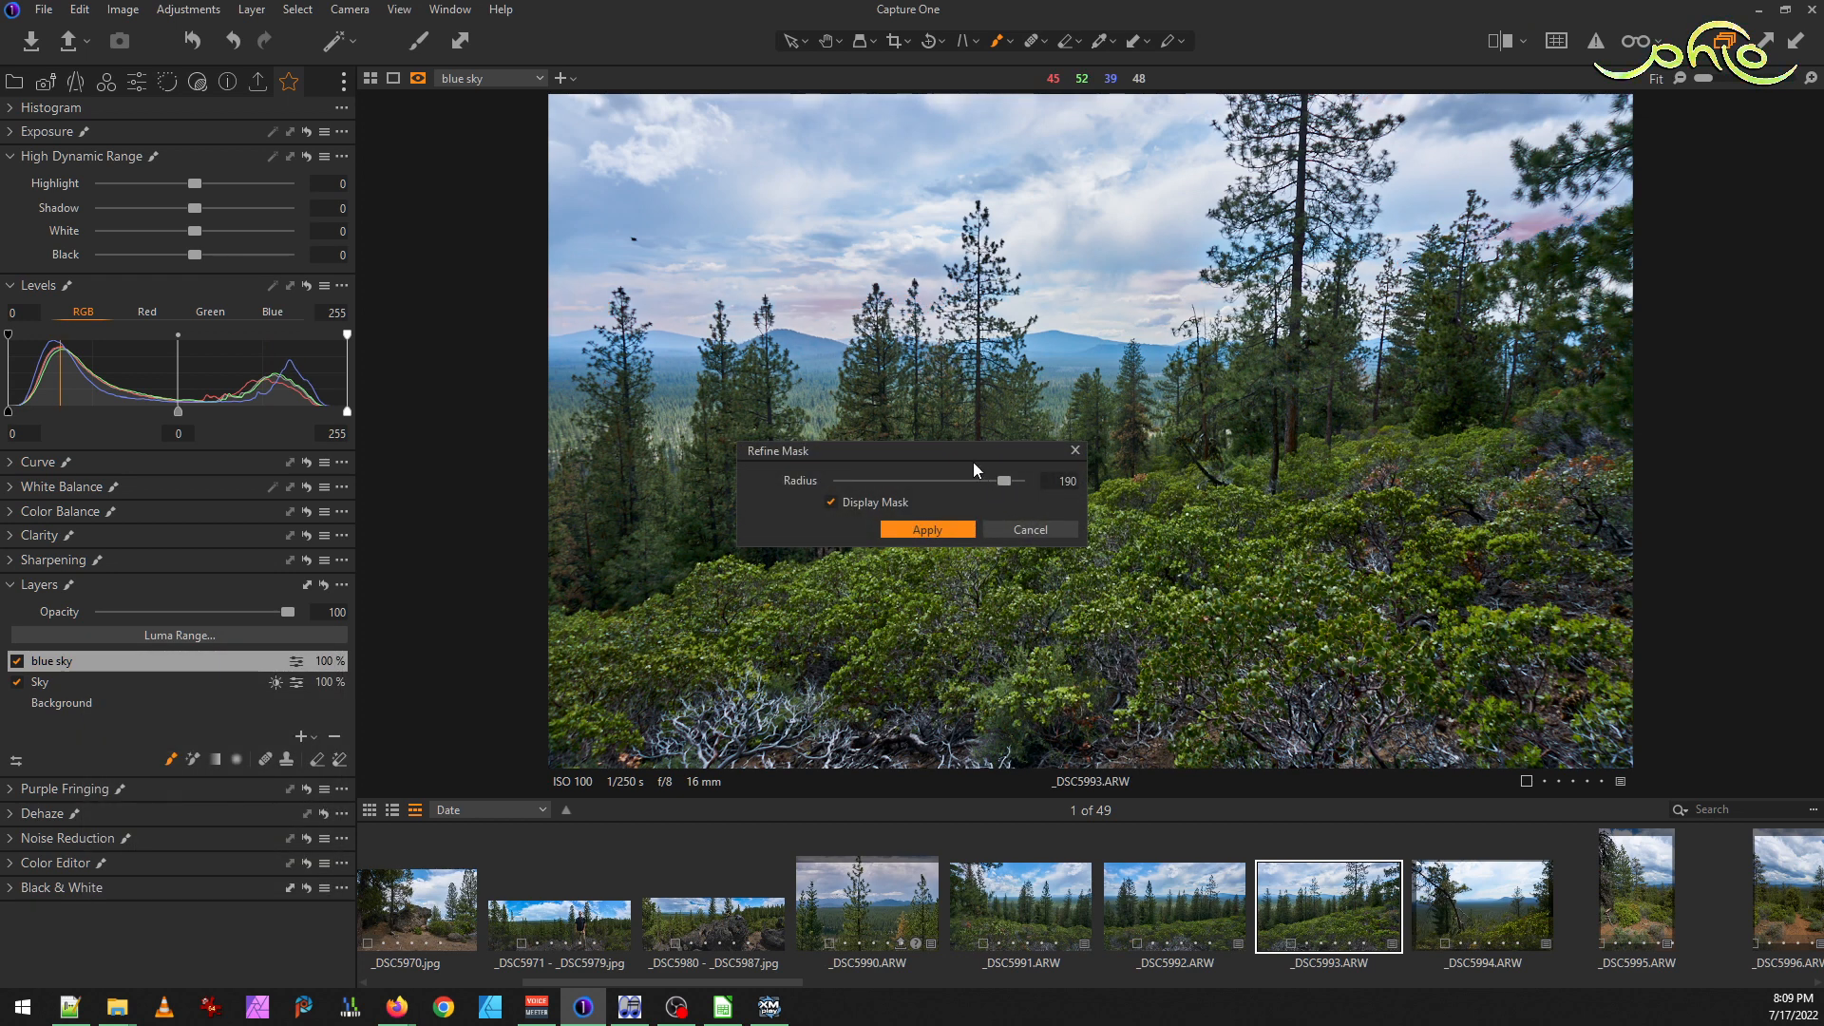
pyautogui.moveTo(1003, 480); pyautogui.dragTo(966, 485)
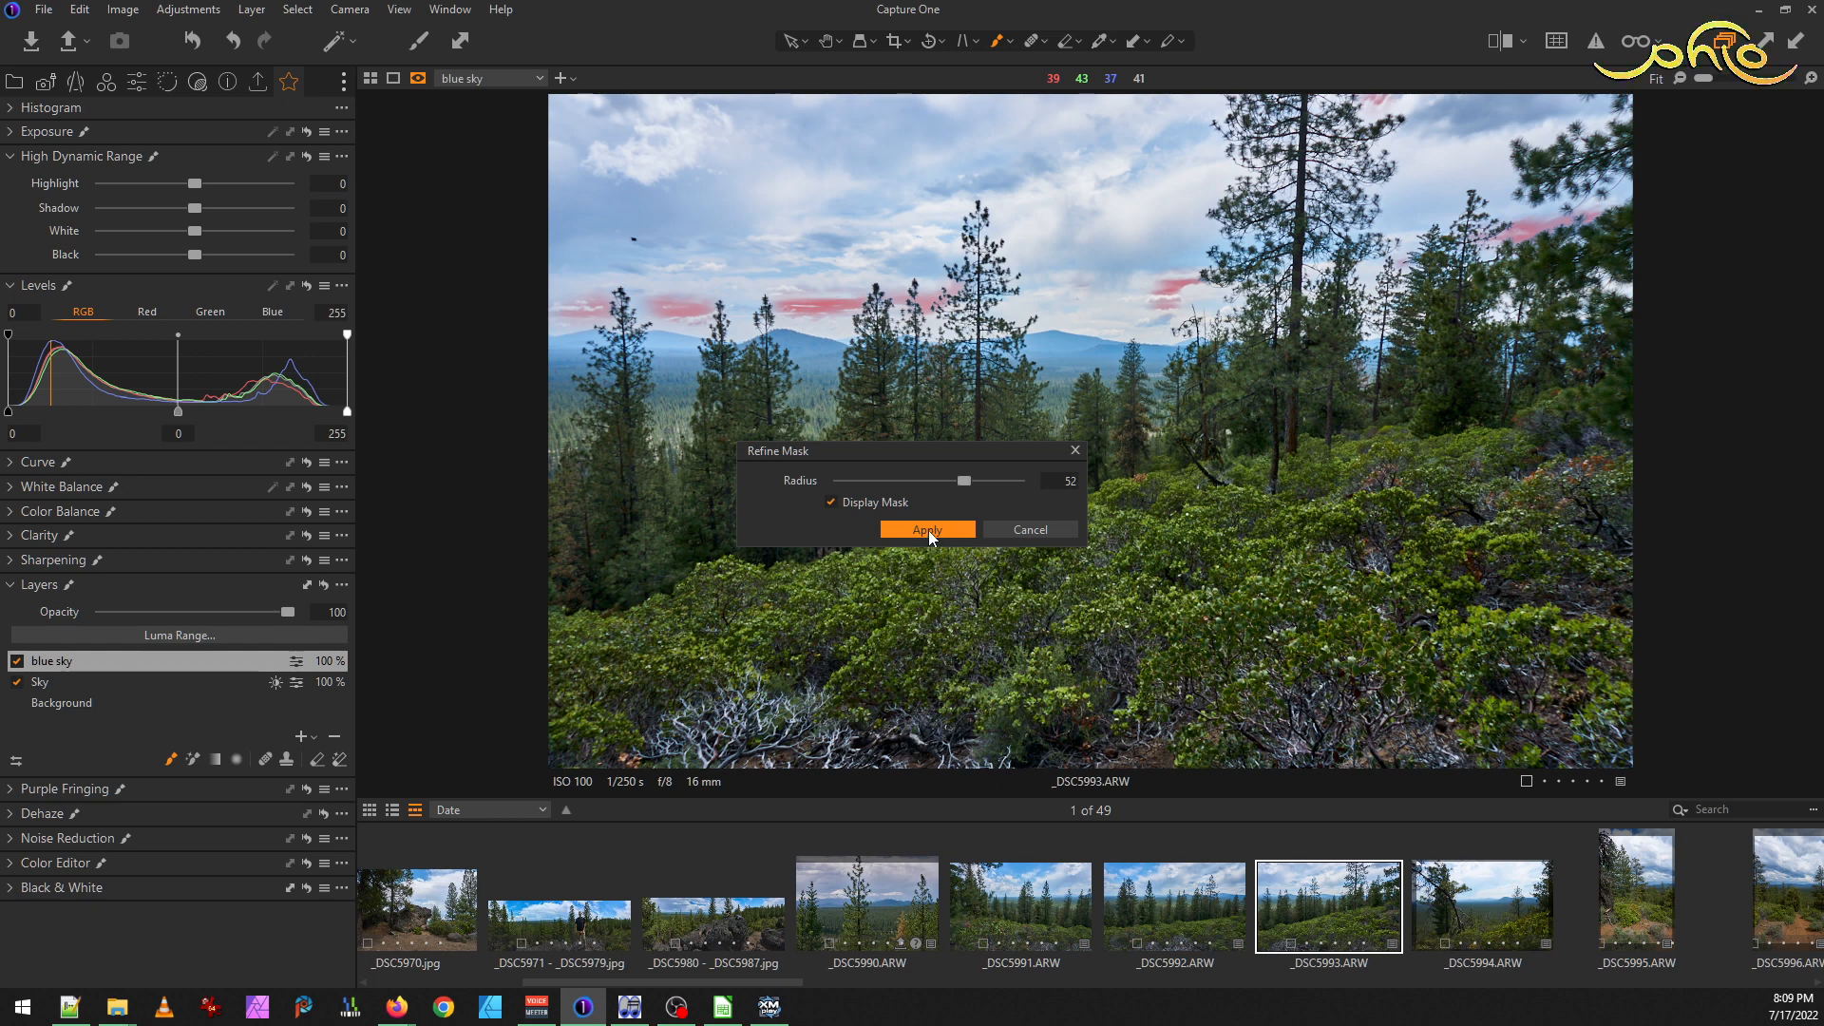
pyautogui.click(929, 530)
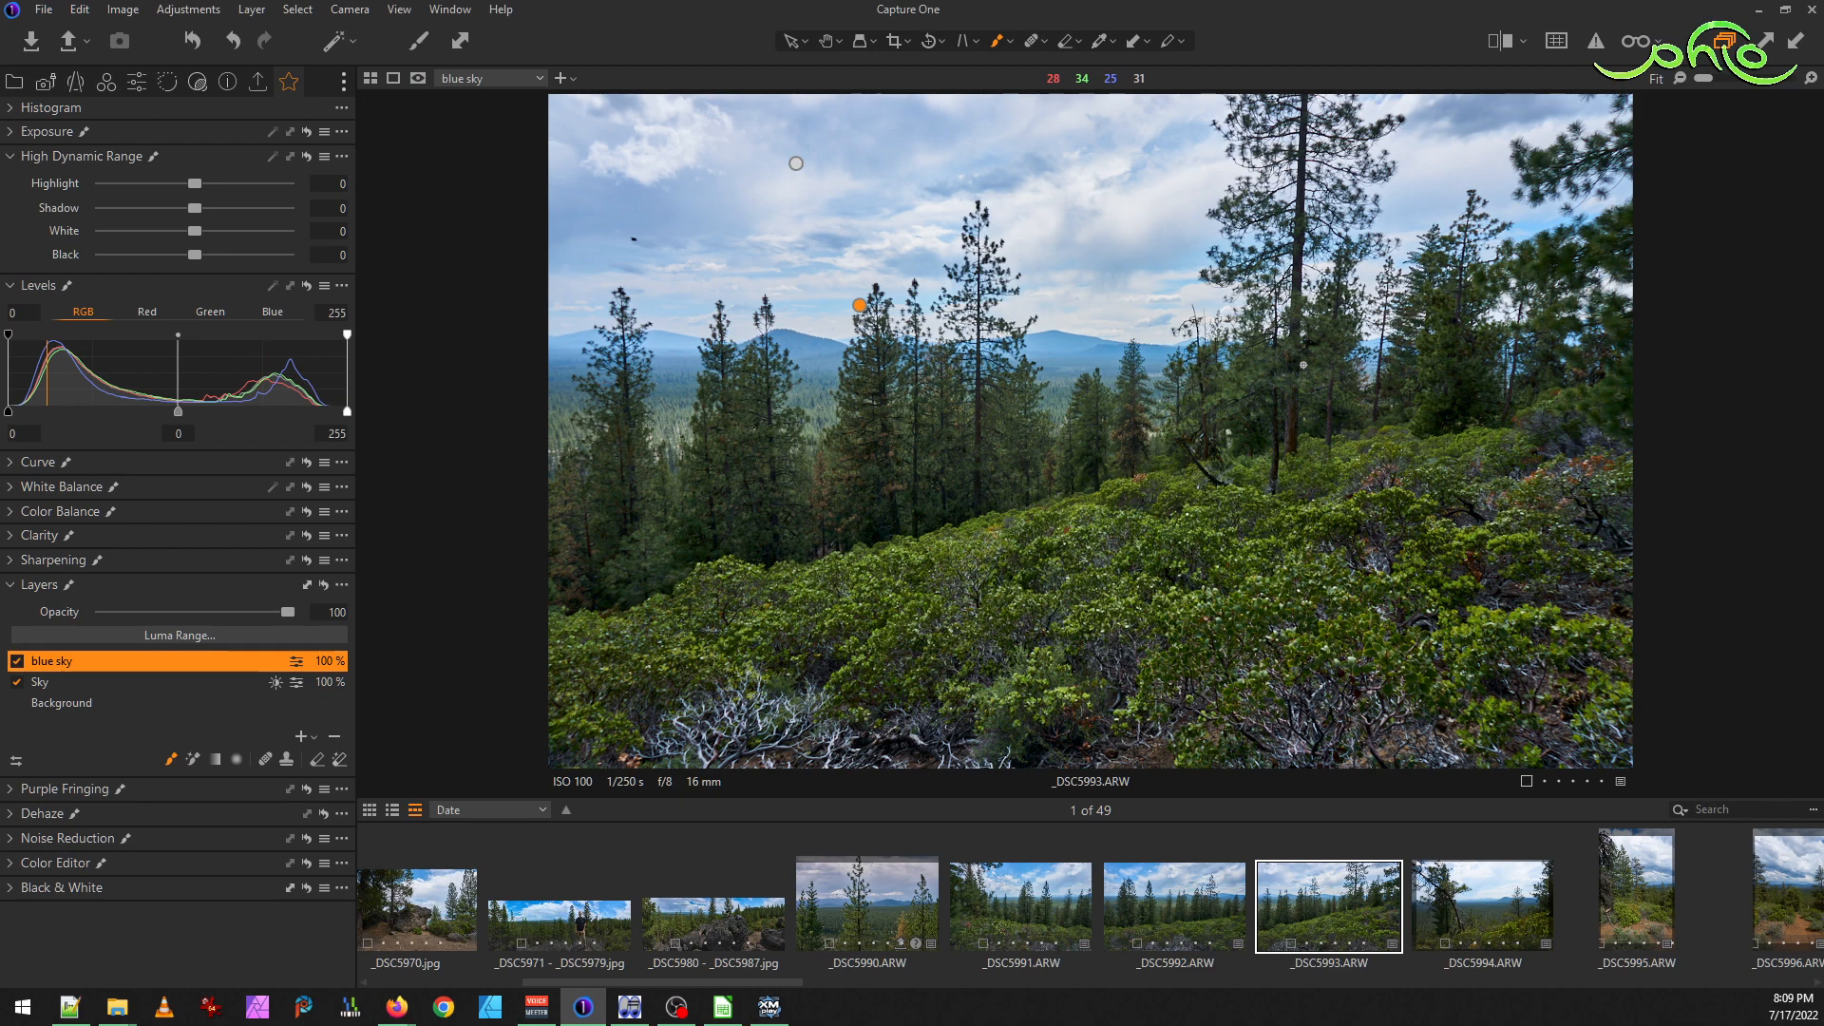
# Examine the refined "blue sky" mask around the central pine tops with its overlay toggled on and off
pyautogui.scroll(3, 959, 361)
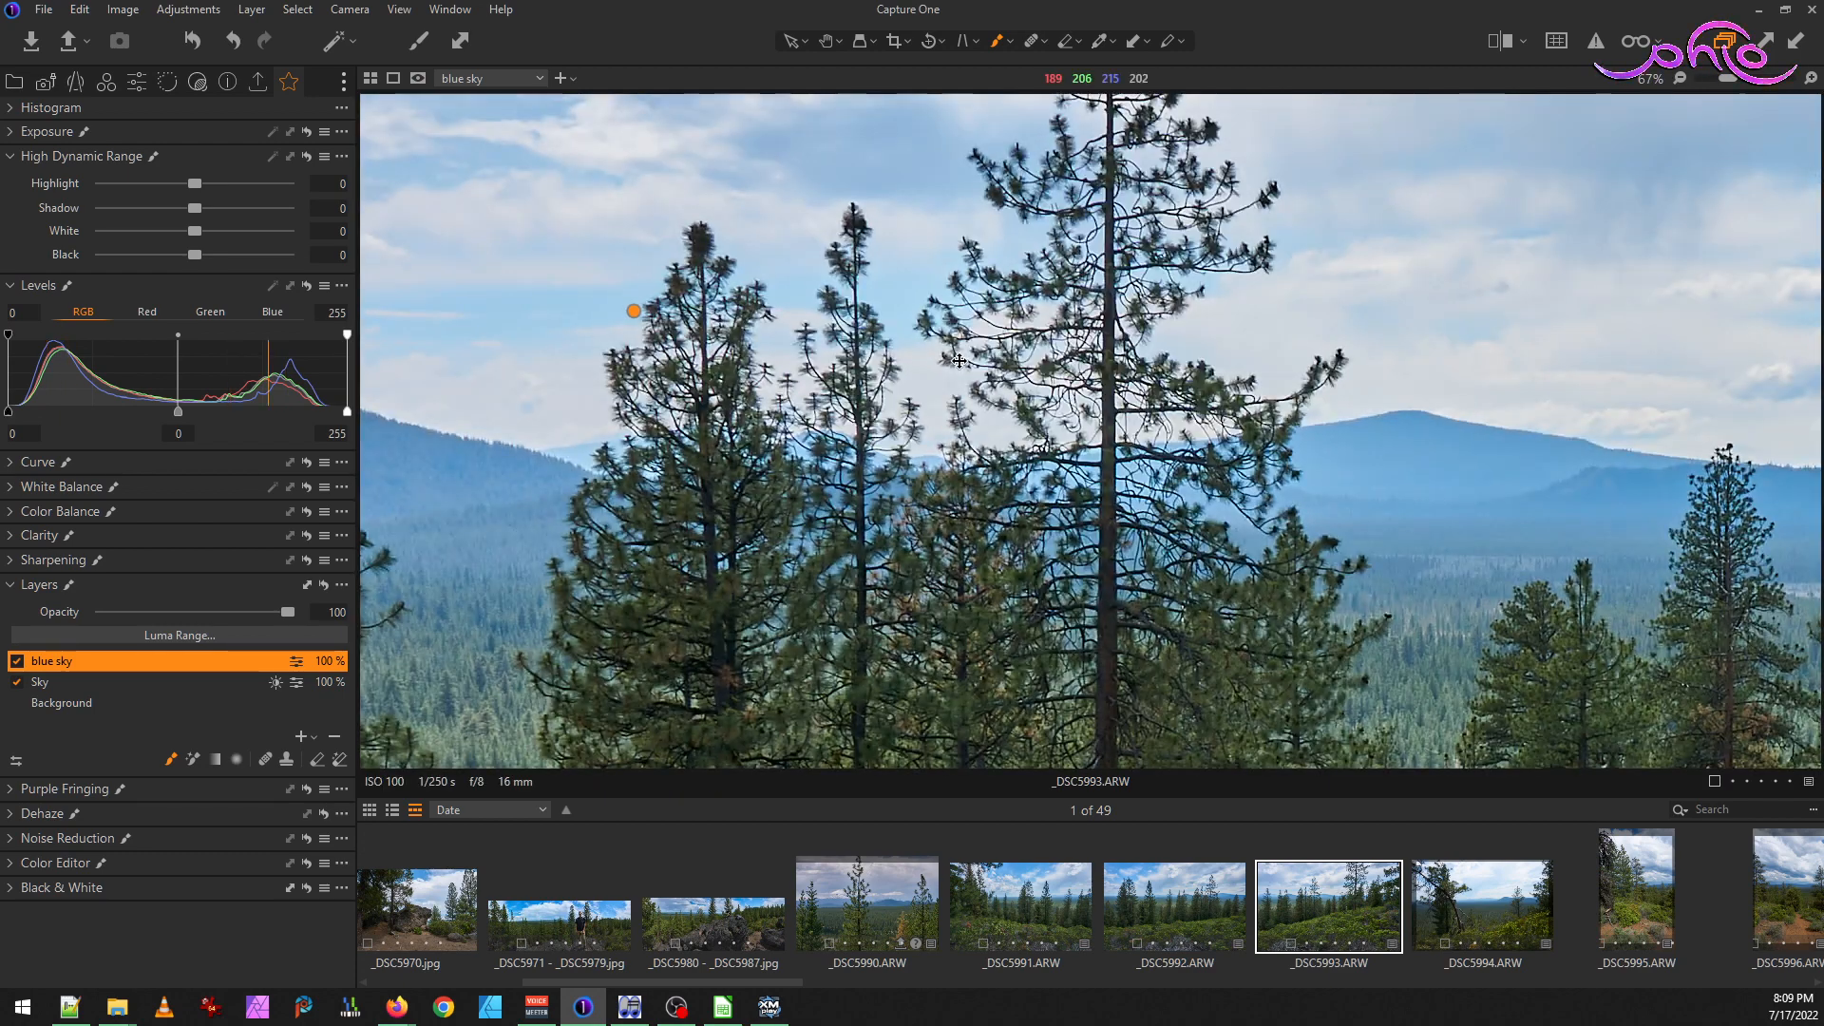
pyautogui.press('m')
pyautogui.press('m')
pyautogui.press('m')
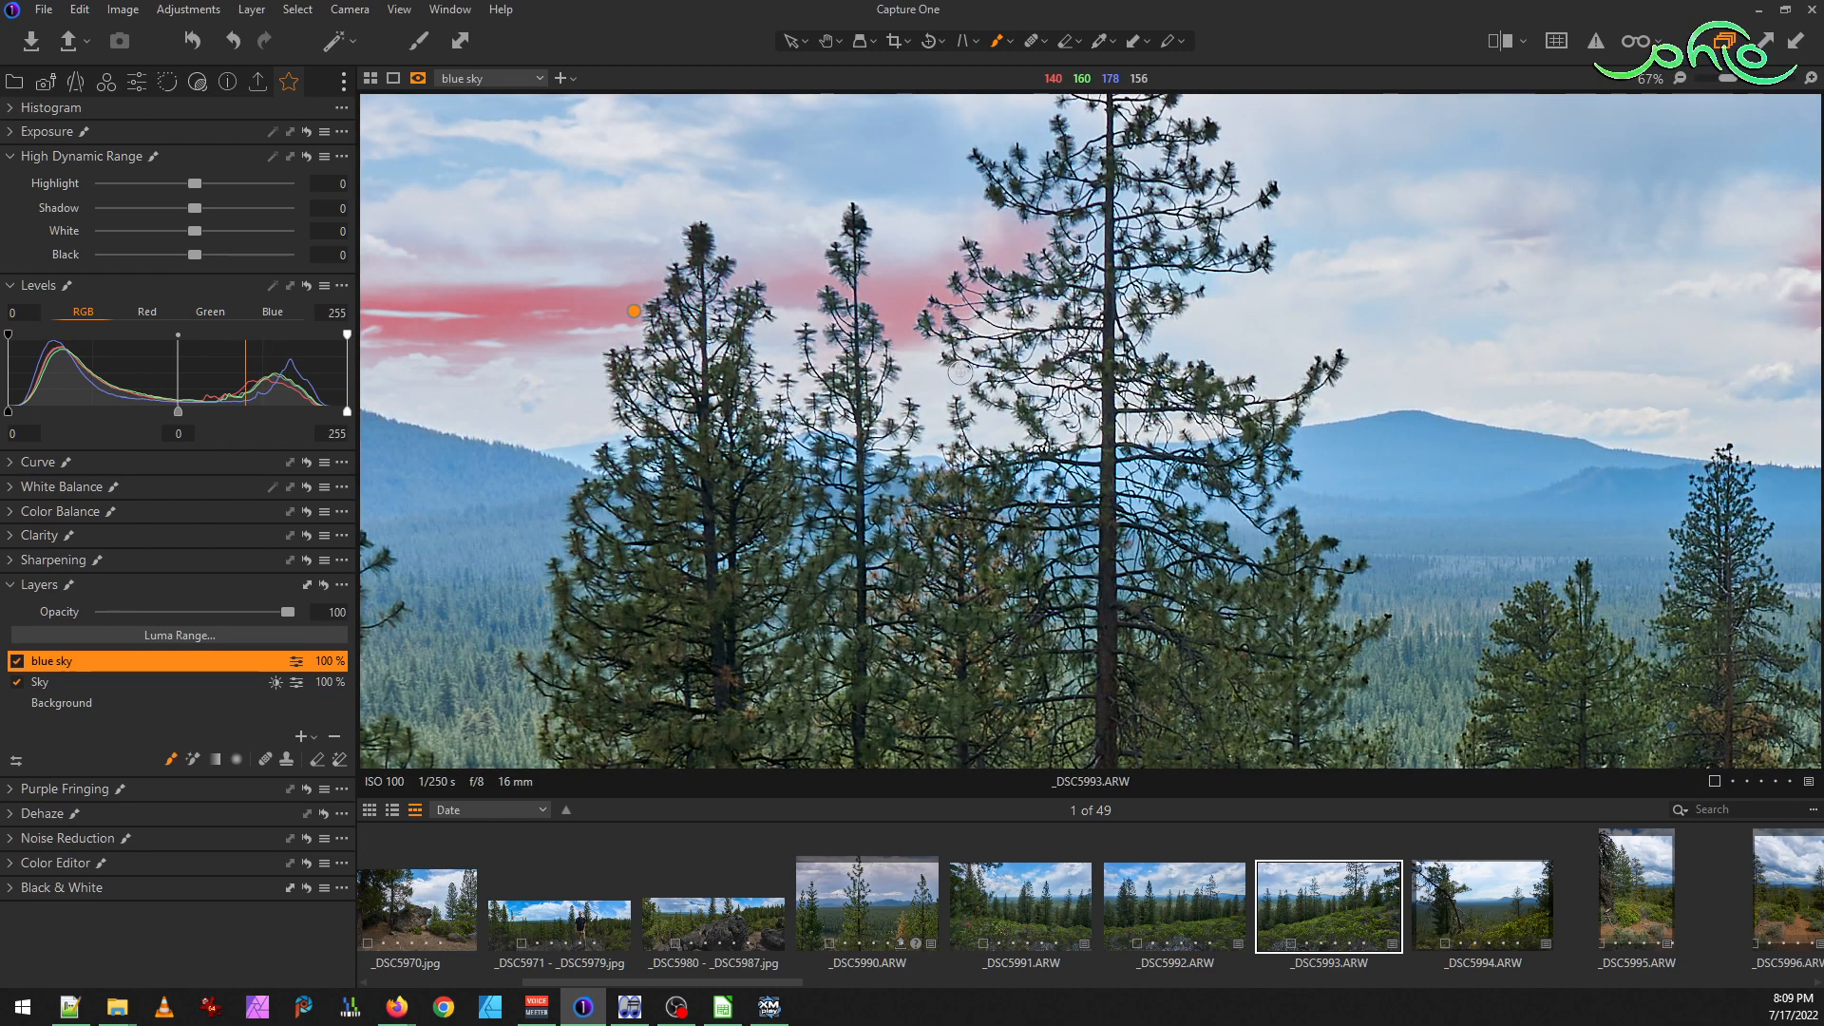
pyautogui.press('m')
pyautogui.press('m')
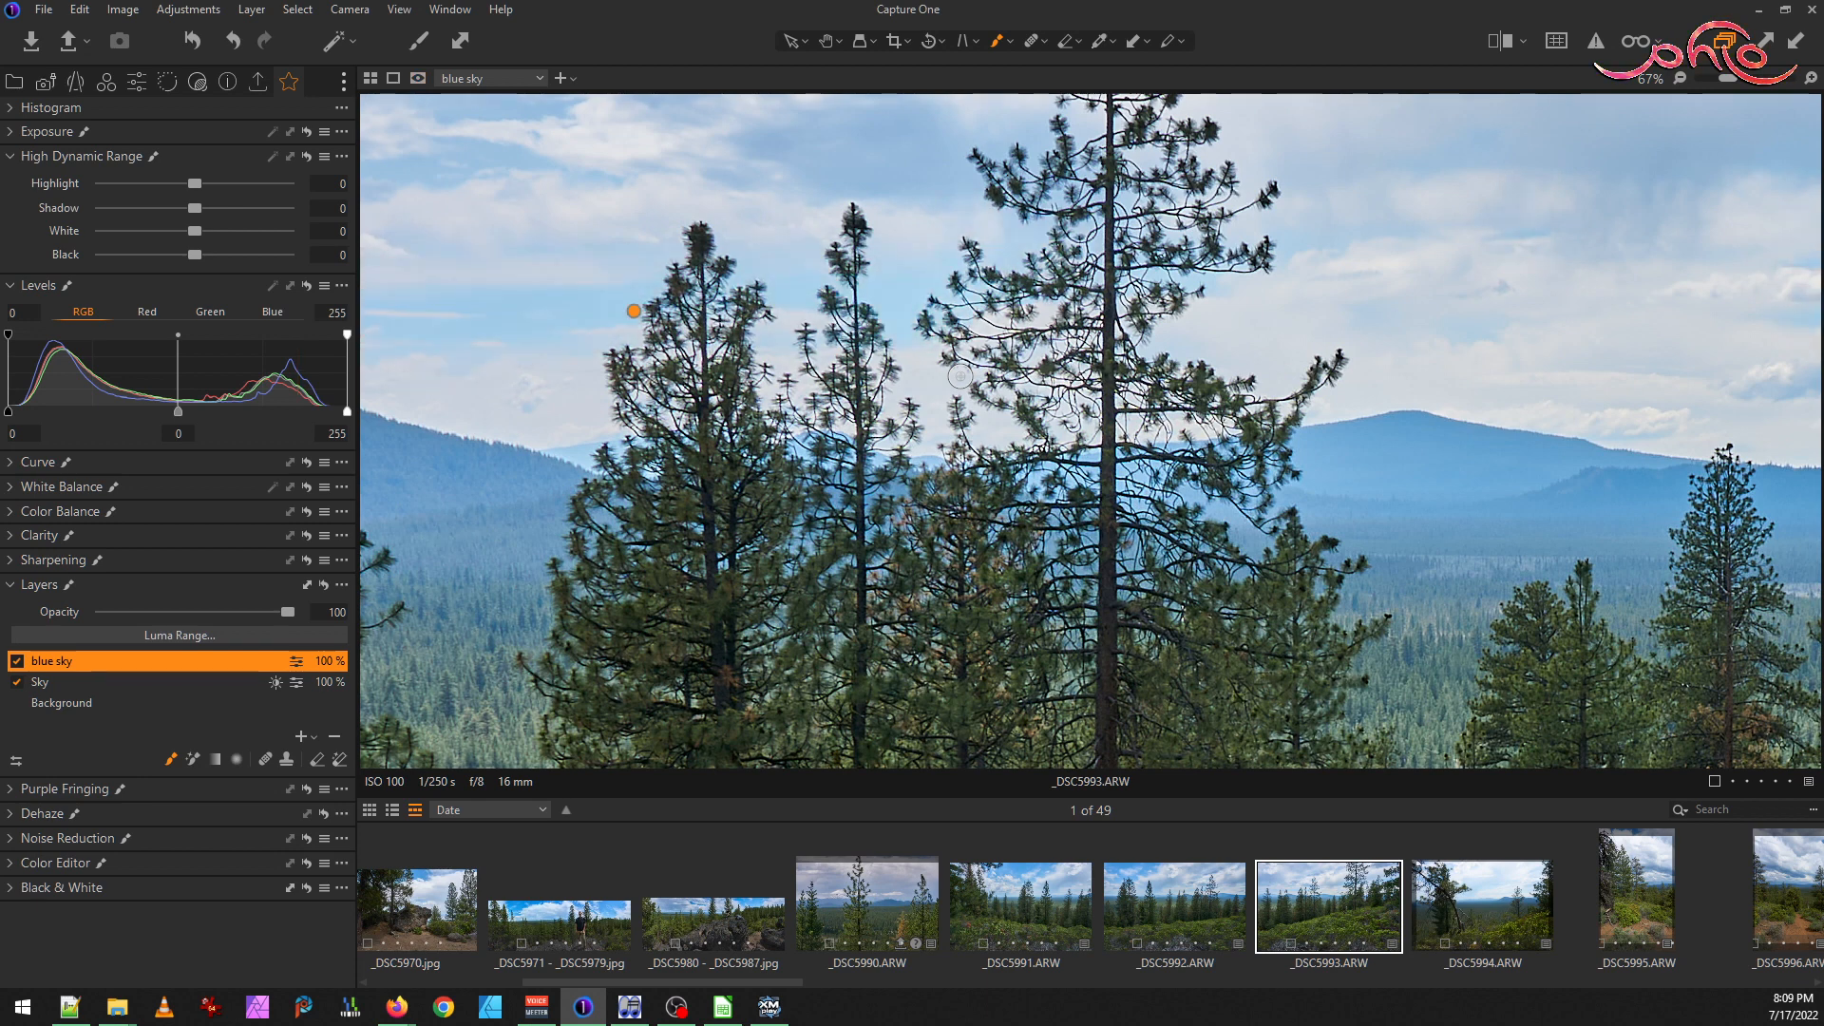
pyautogui.press('m')
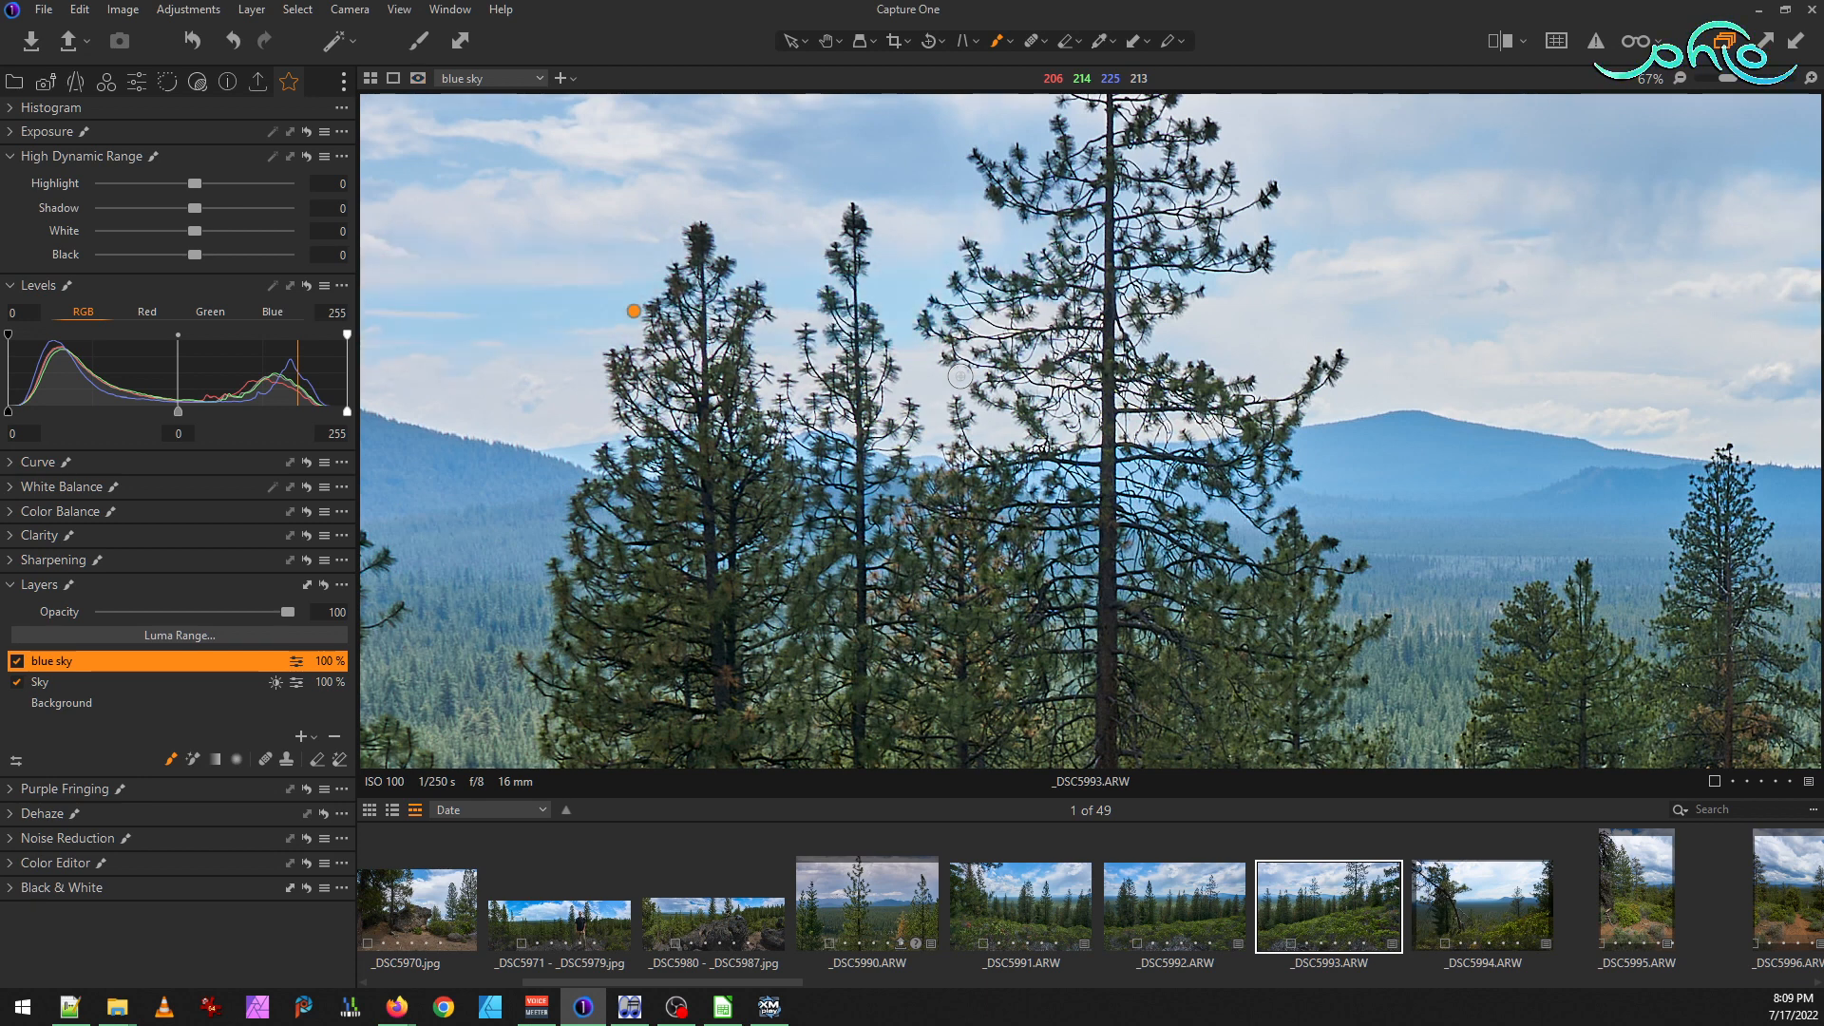
pyautogui.press('m')
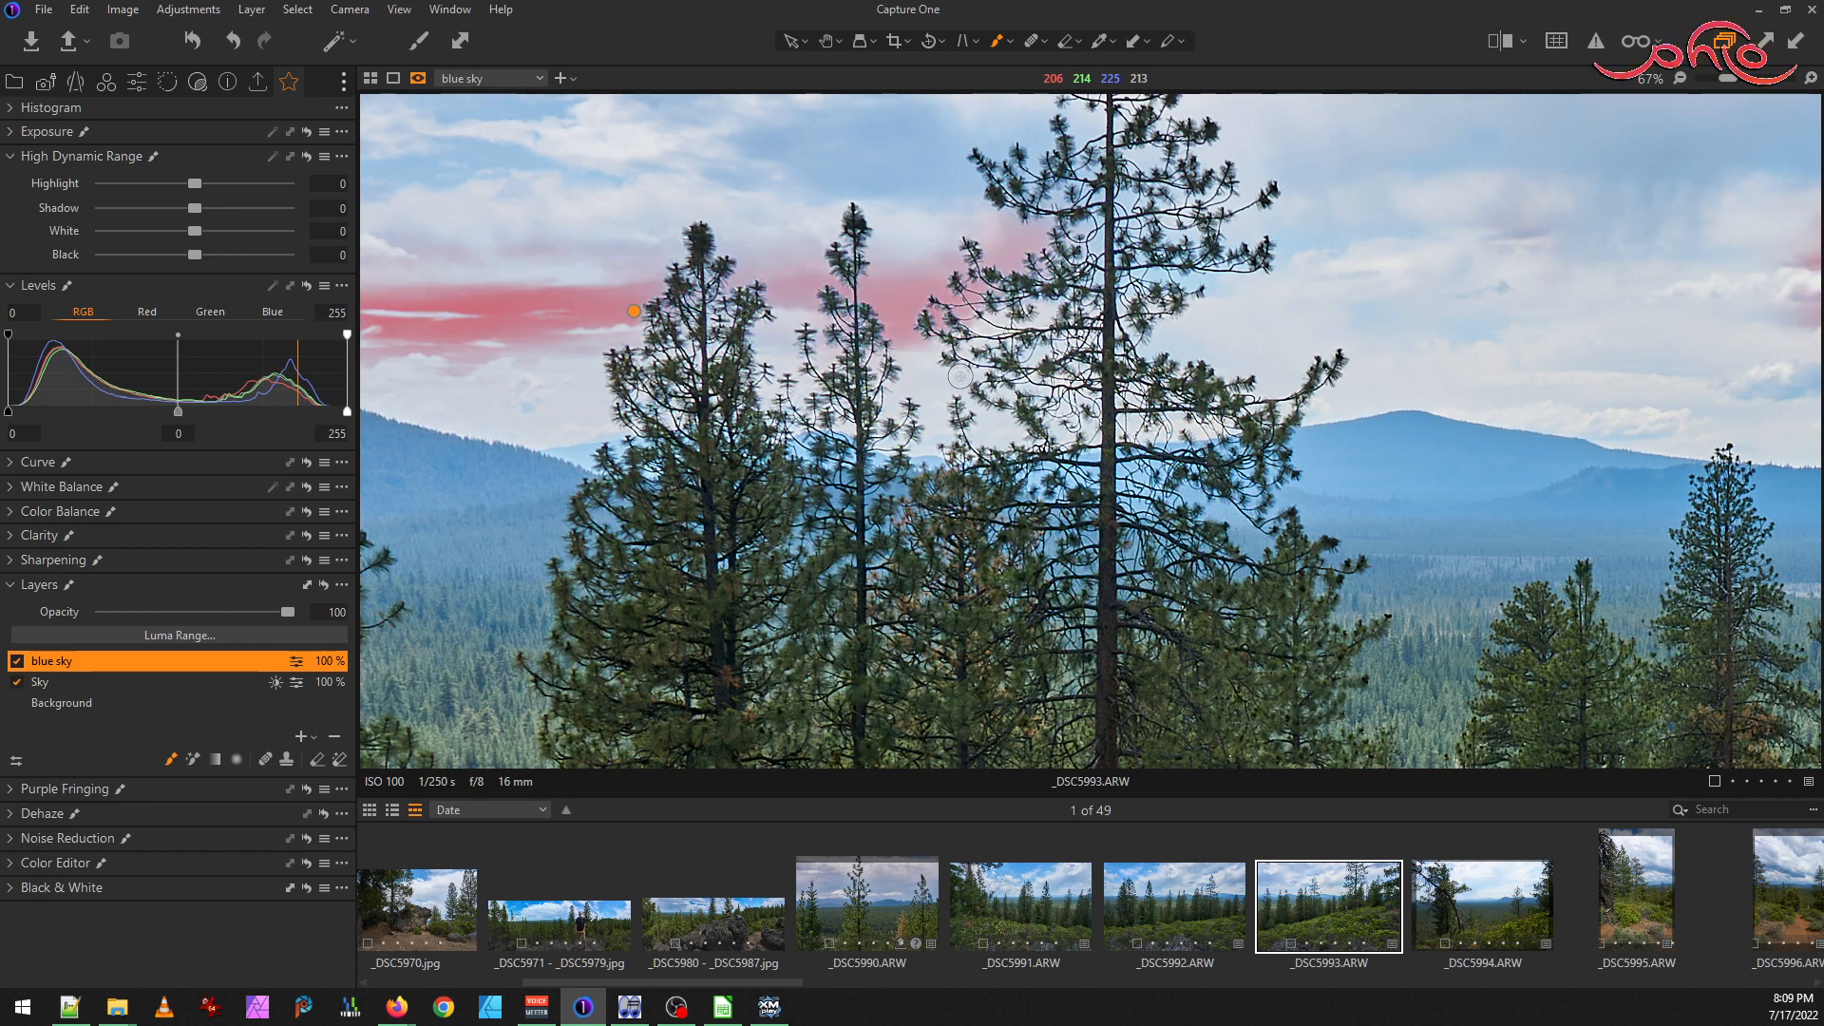
pyautogui.press('m')
pyautogui.press('m')
pyautogui.press('m')
pyautogui.press('m')
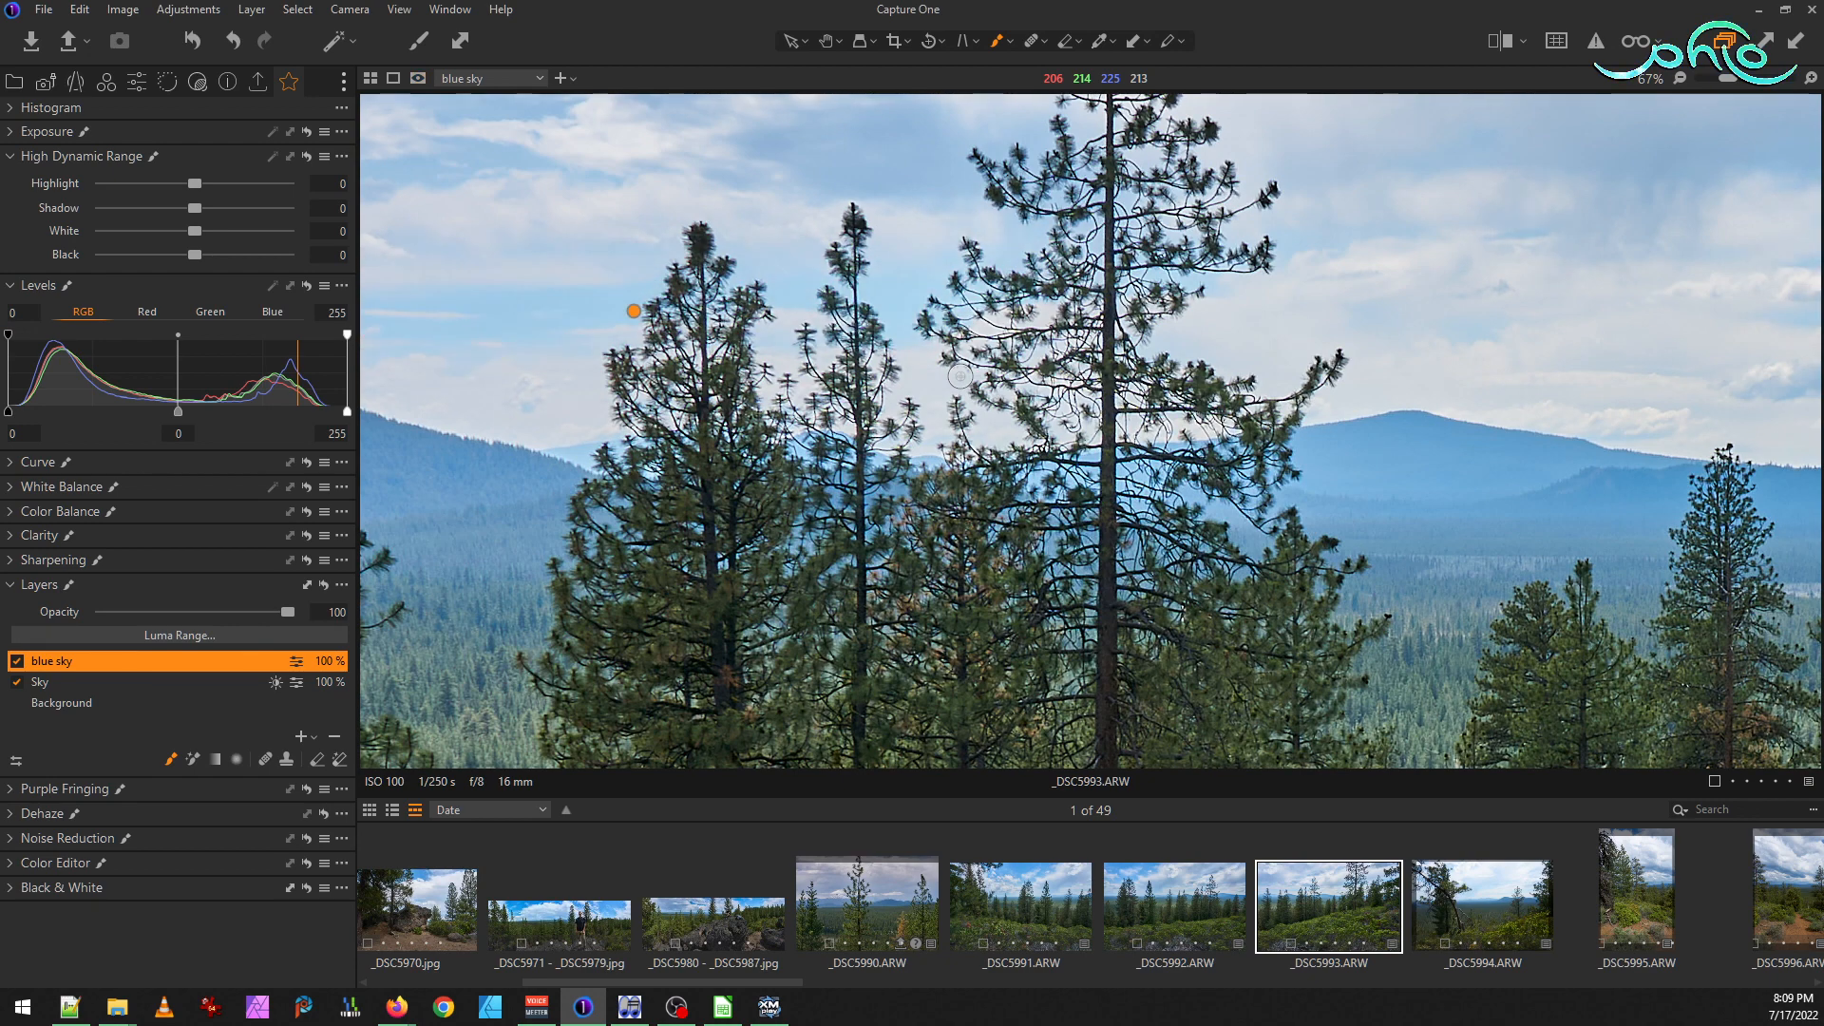
pyautogui.press('m')
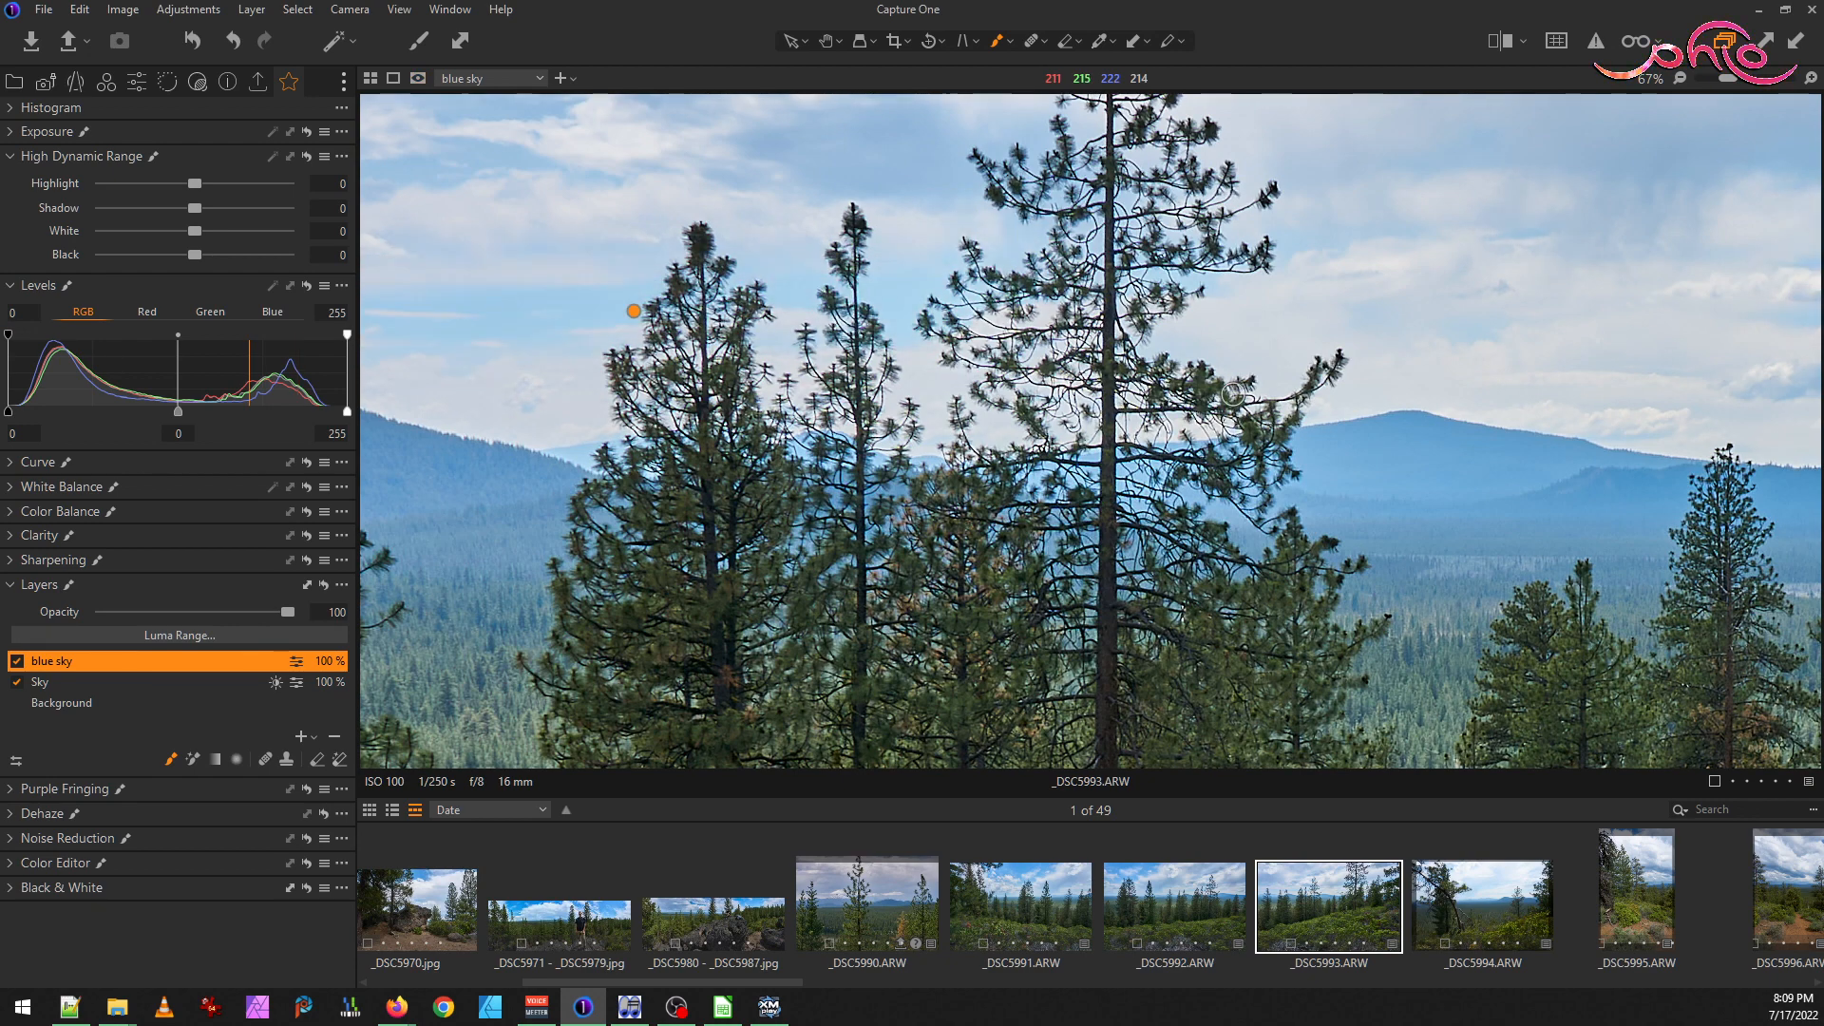
pyautogui.hotkey('ctrl', '0')
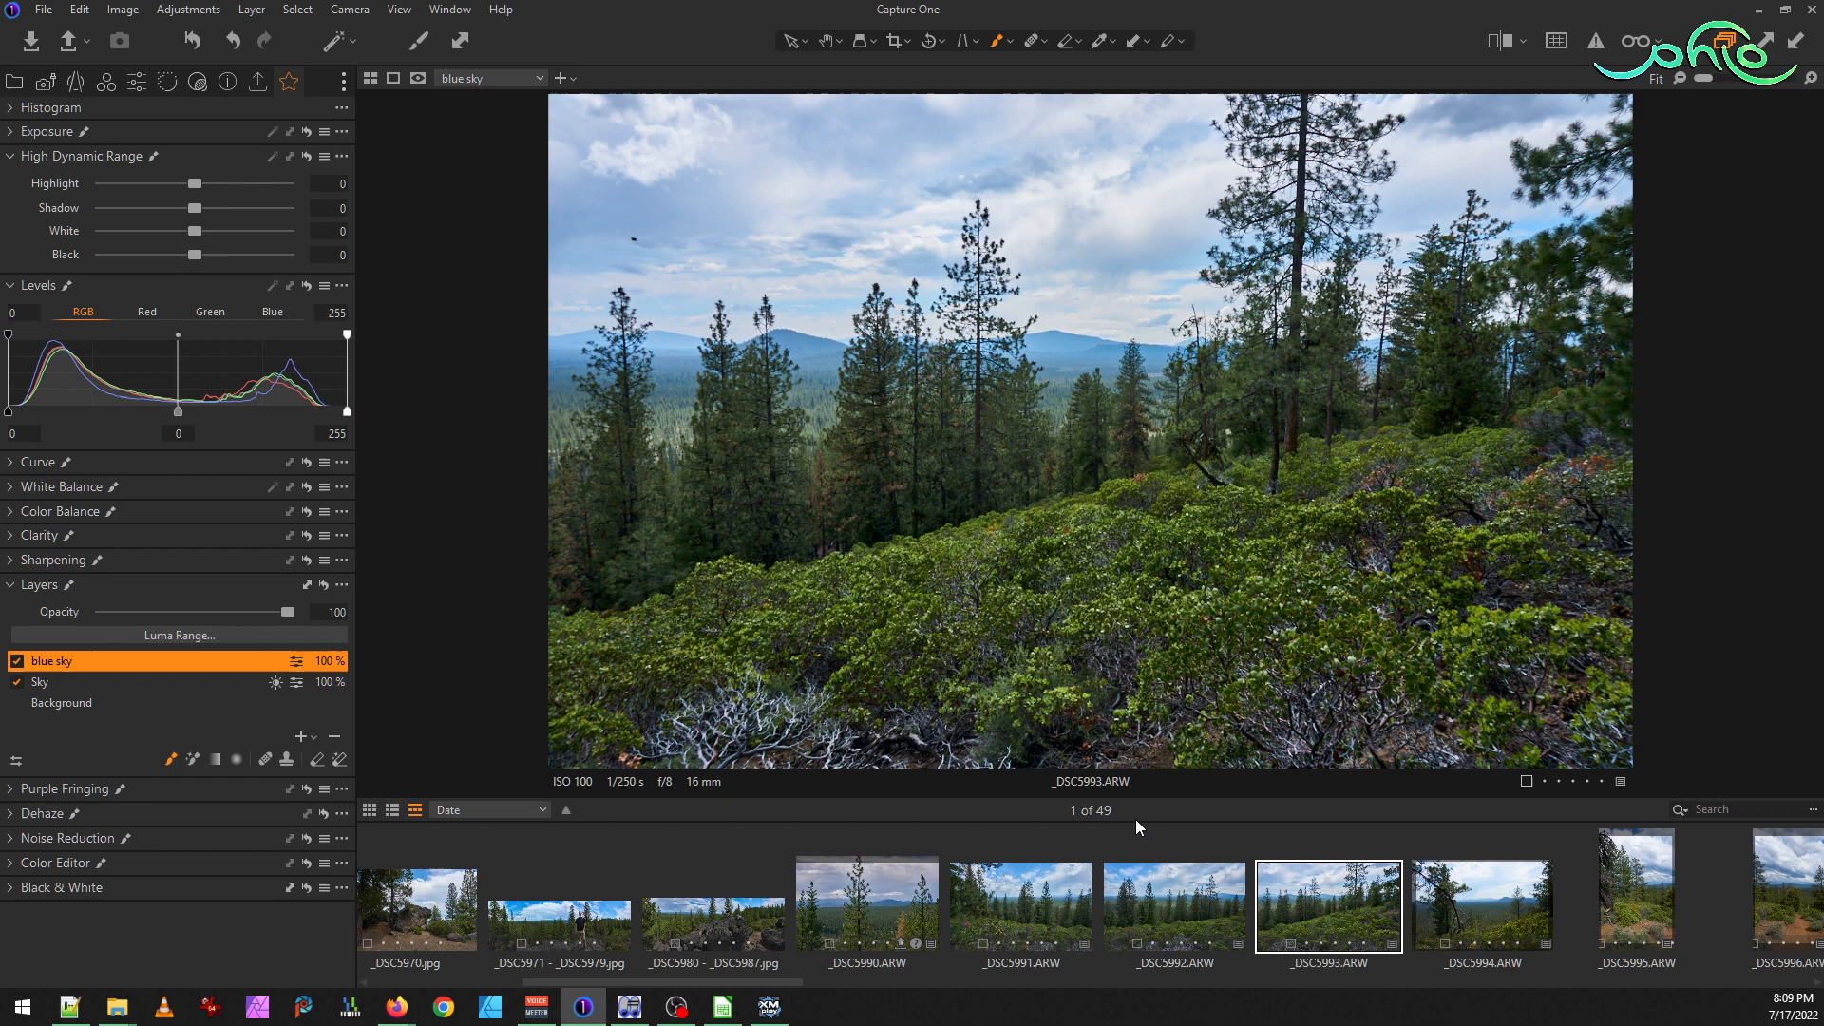
# Set the Background layer's Brightness to 0 on _DSC5991.ARW and to 2 on _DSC5992.ARW
pyautogui.click(1216, 893)
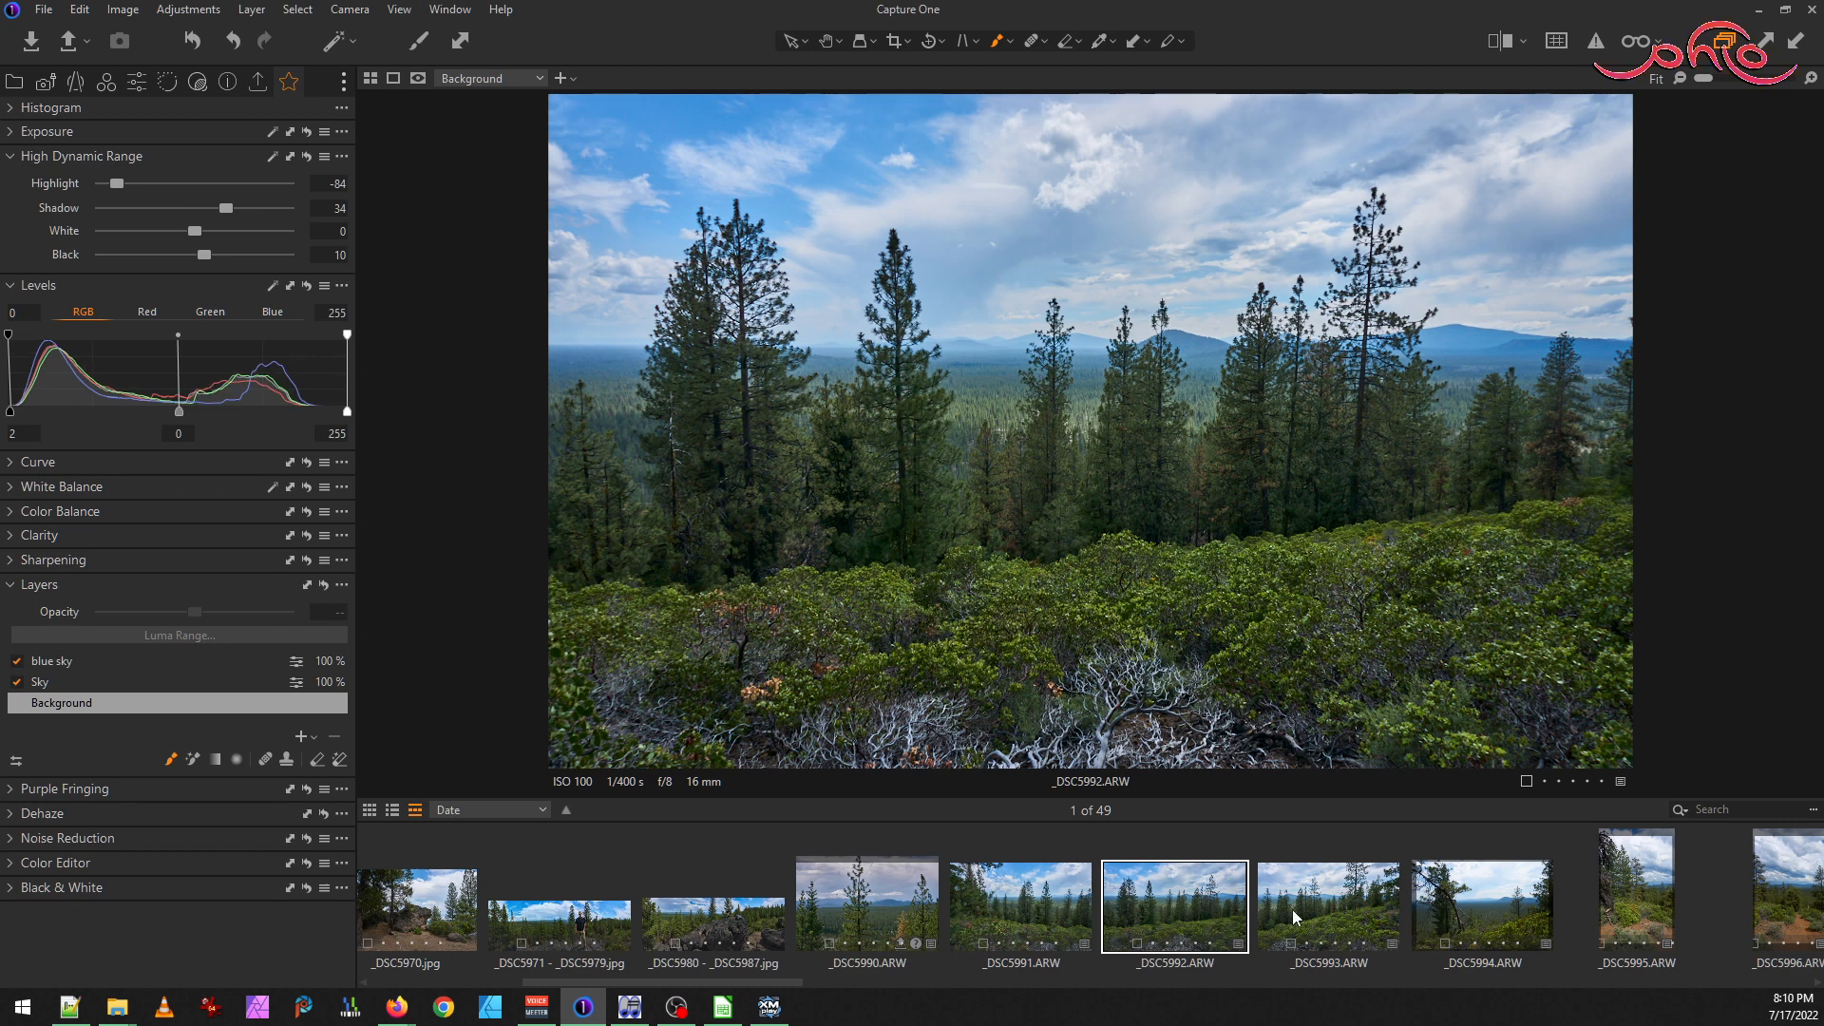
pyautogui.click(1003, 921)
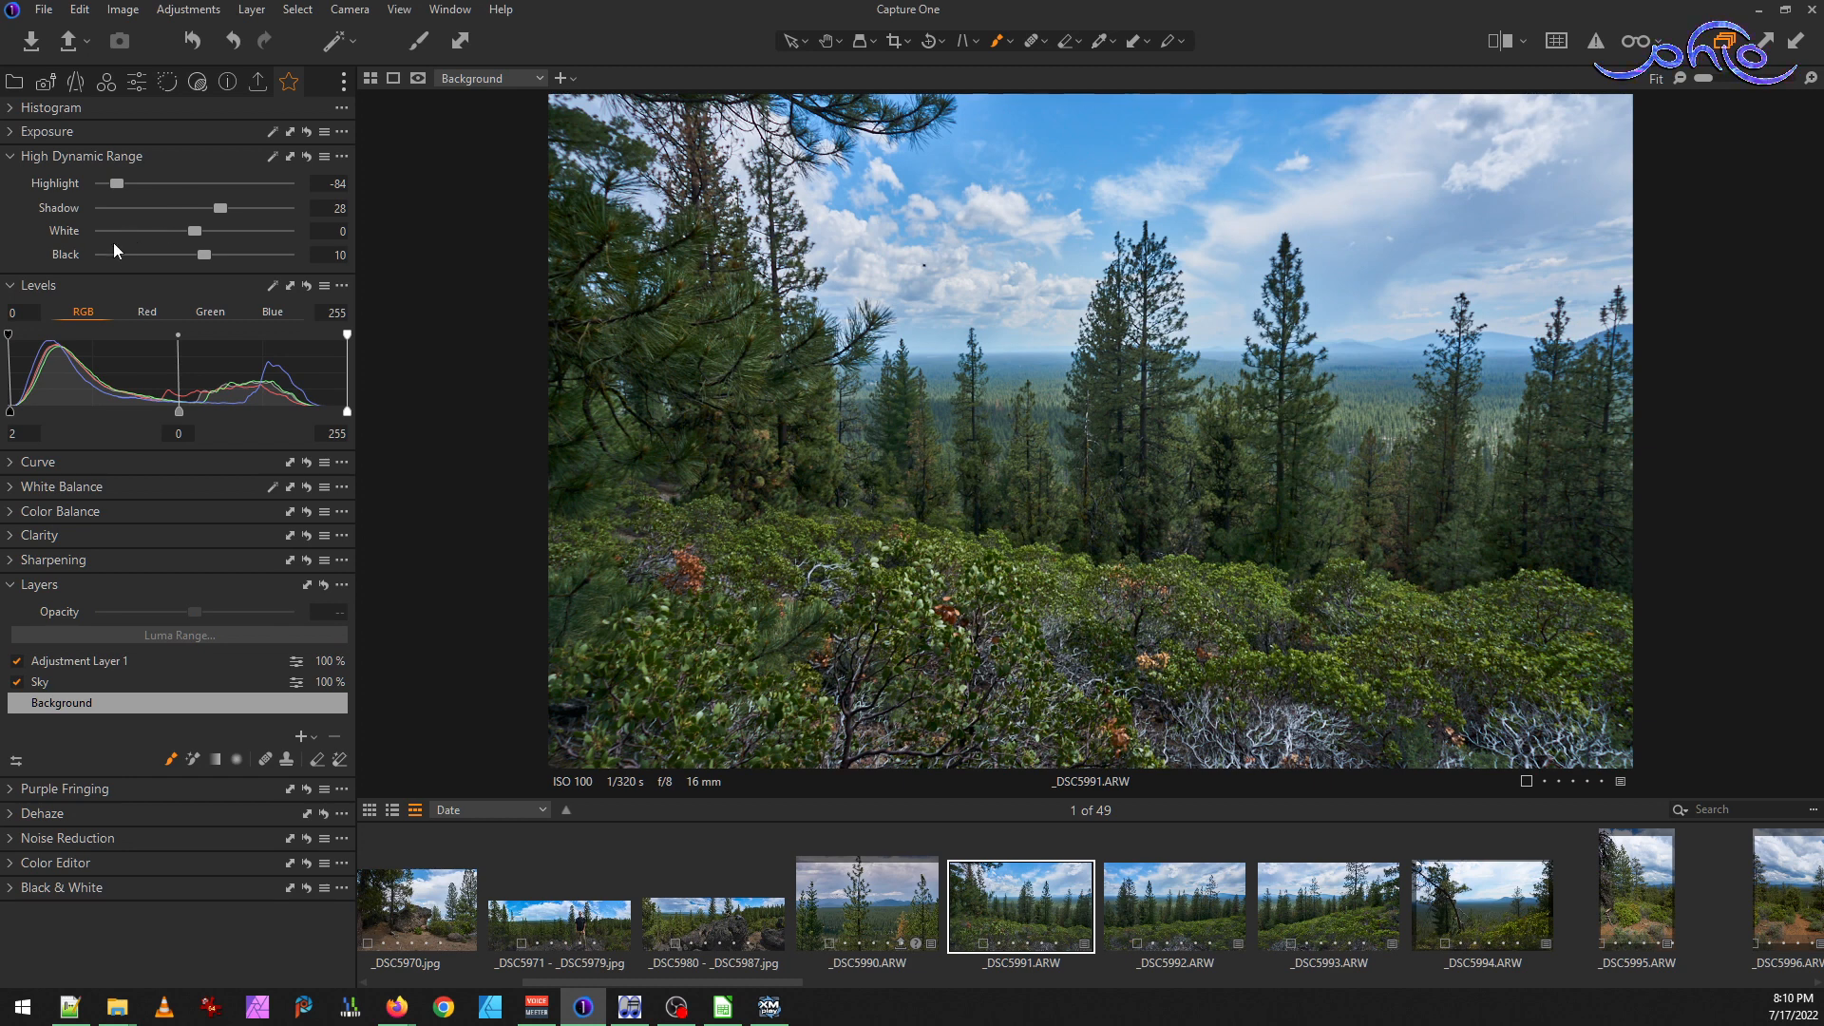
pyautogui.click(12, 138)
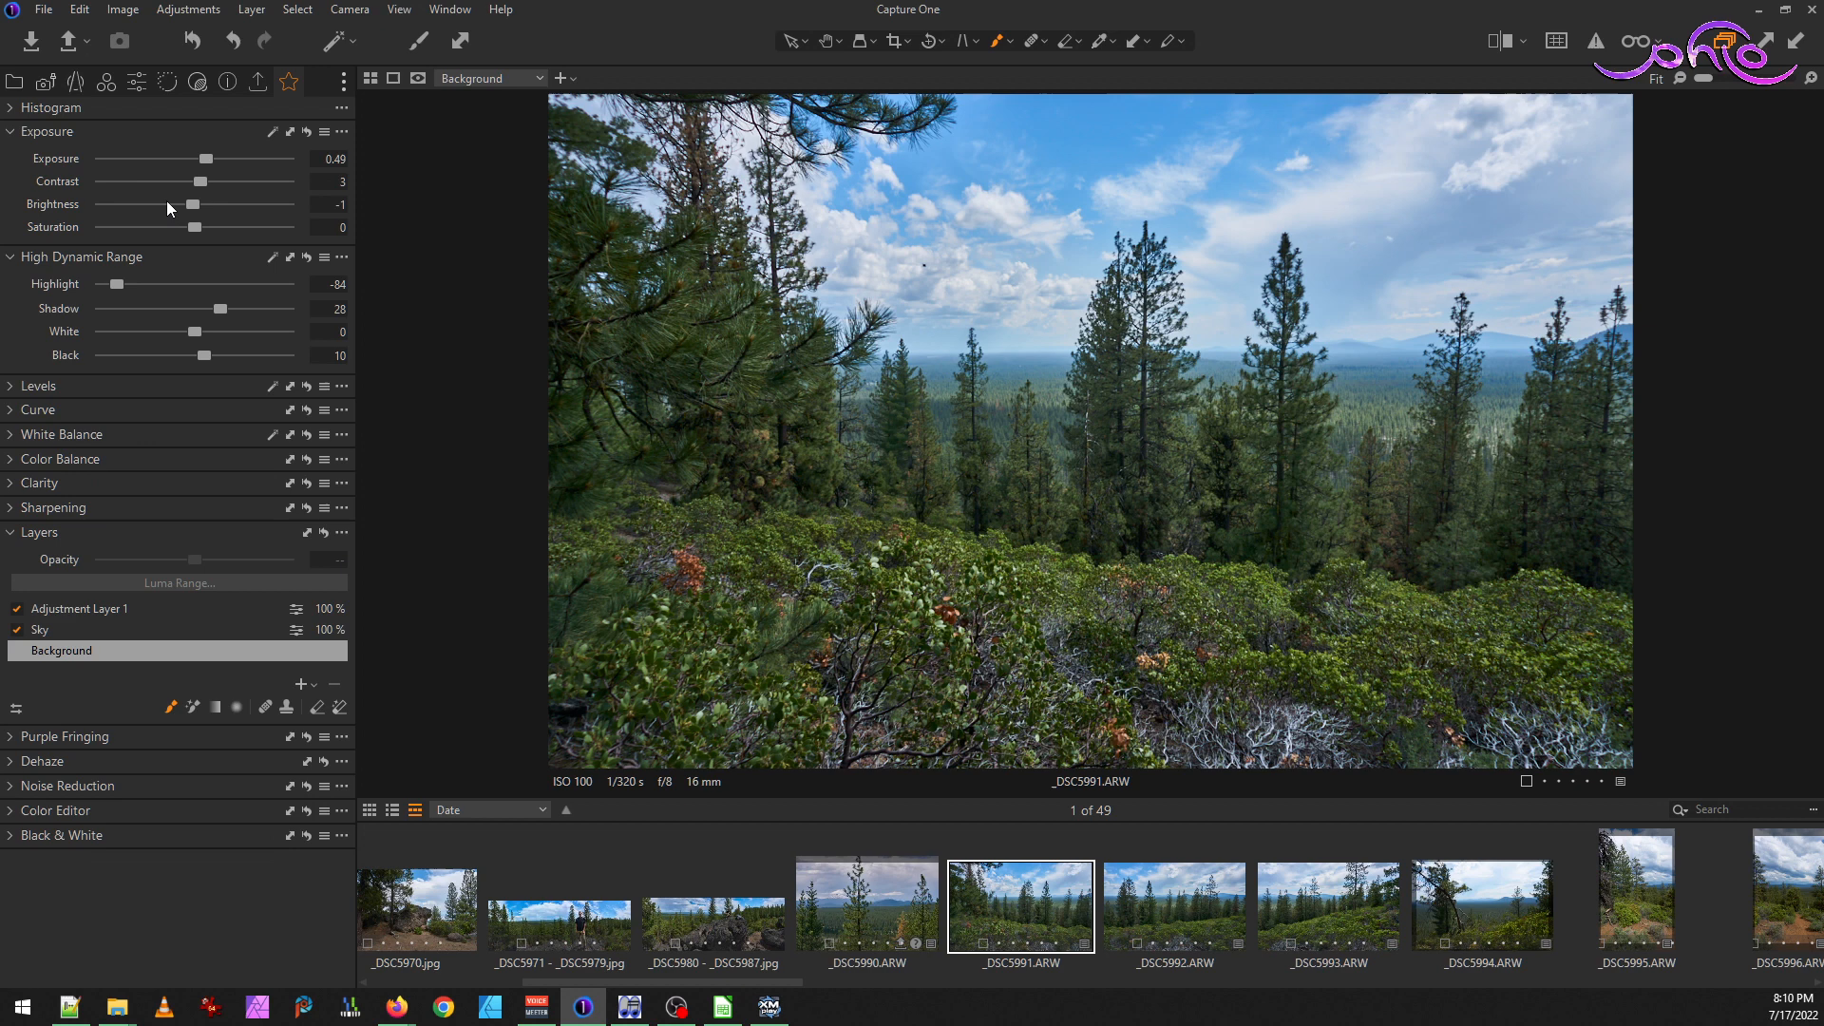
pyautogui.moveTo(191, 205); pyautogui.dragTo(195, 211)
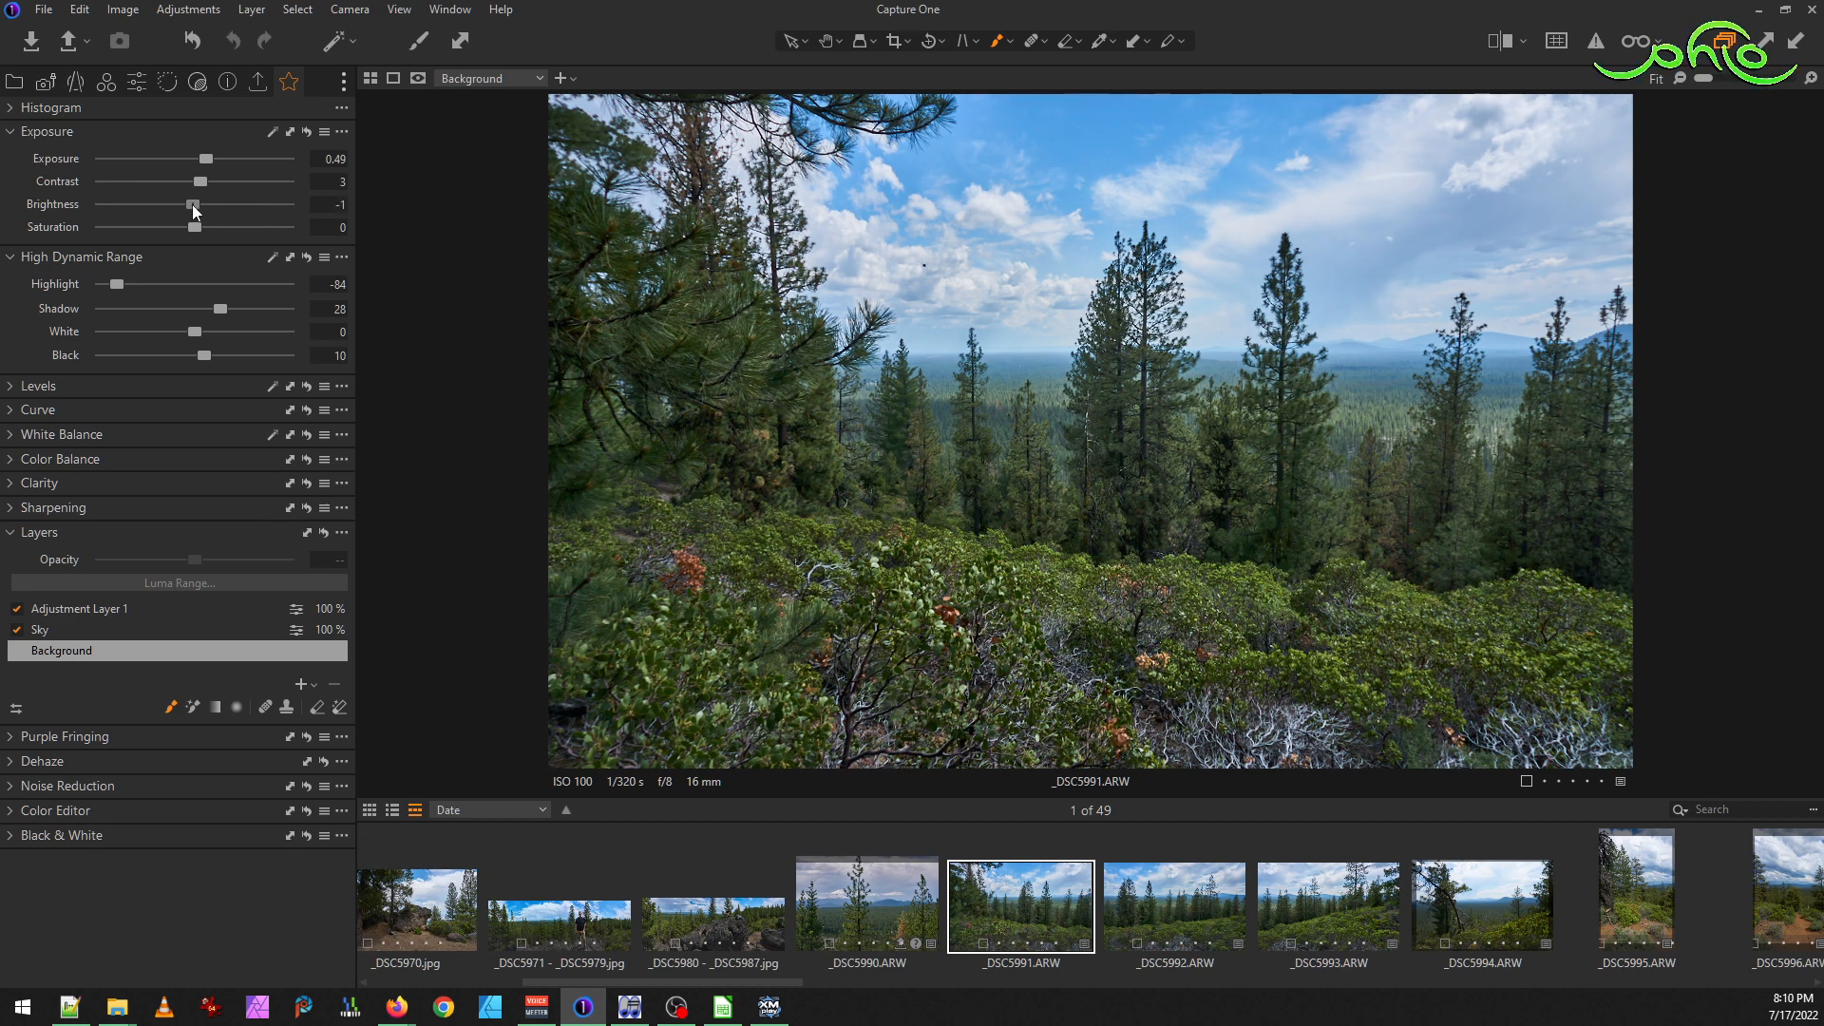
pyautogui.click(1193, 910)
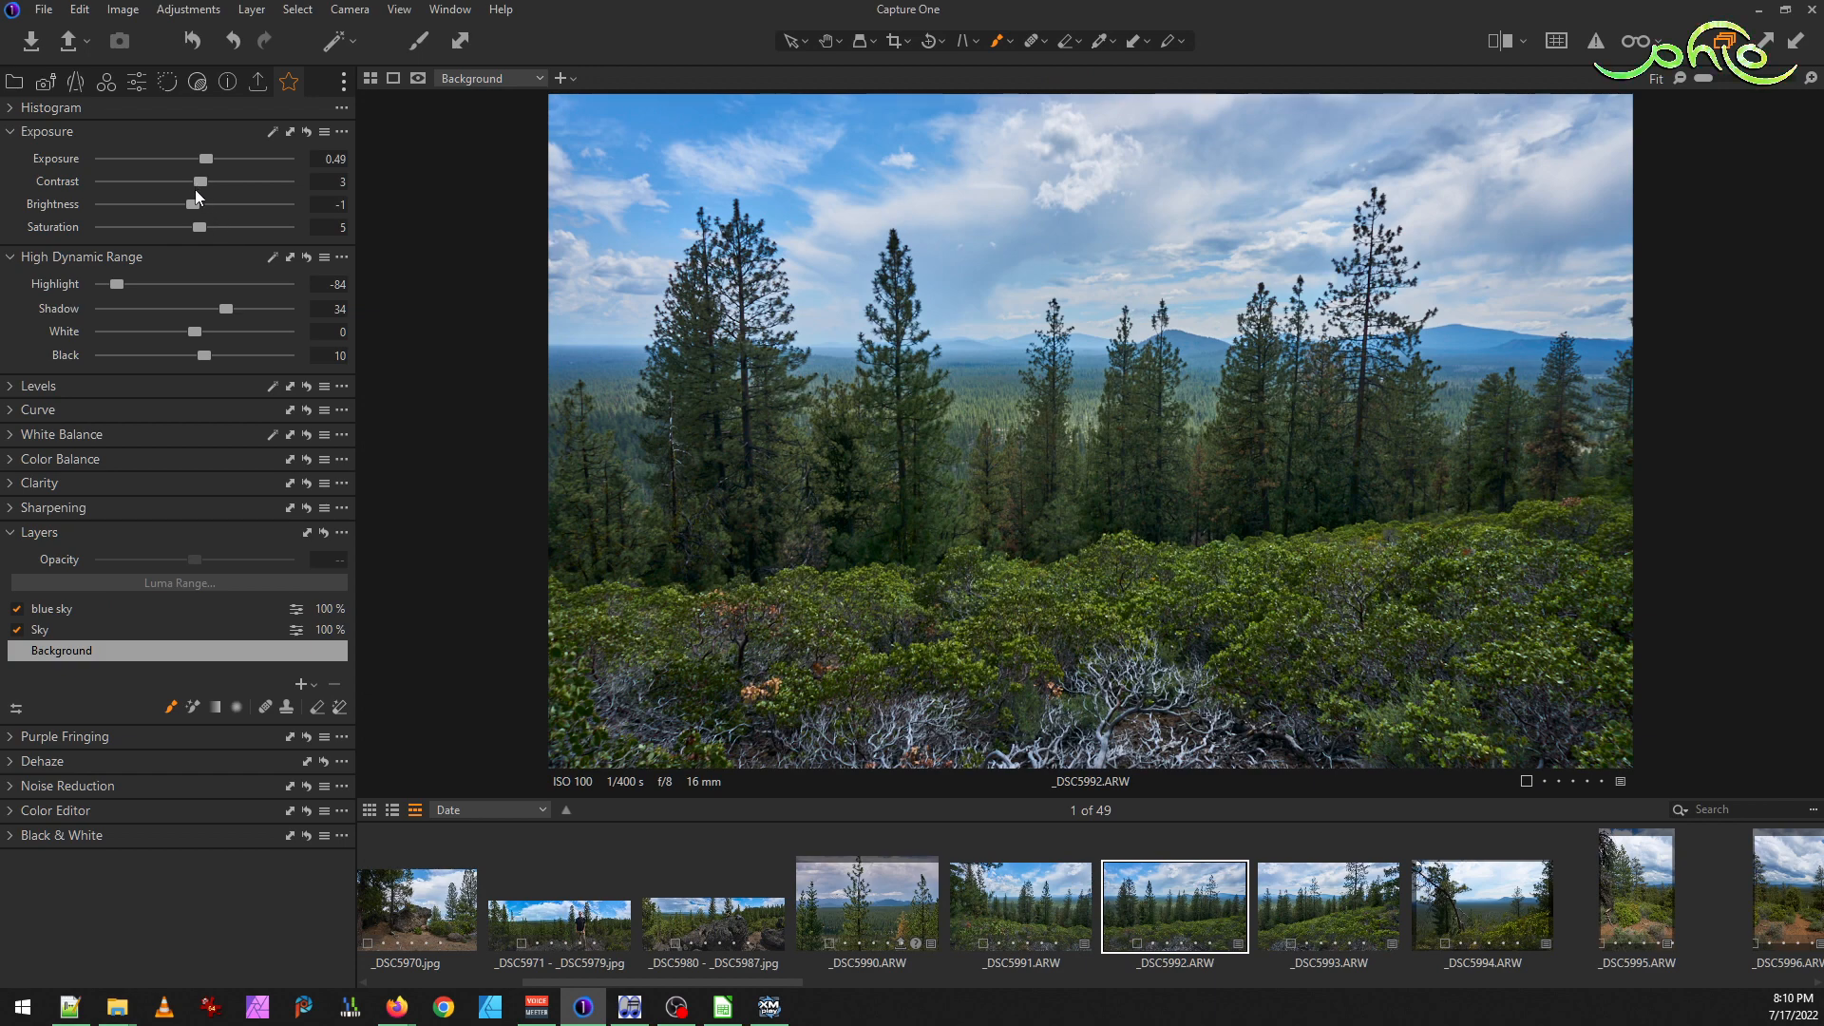
pyautogui.moveTo(196, 203); pyautogui.dragTo(202, 208)
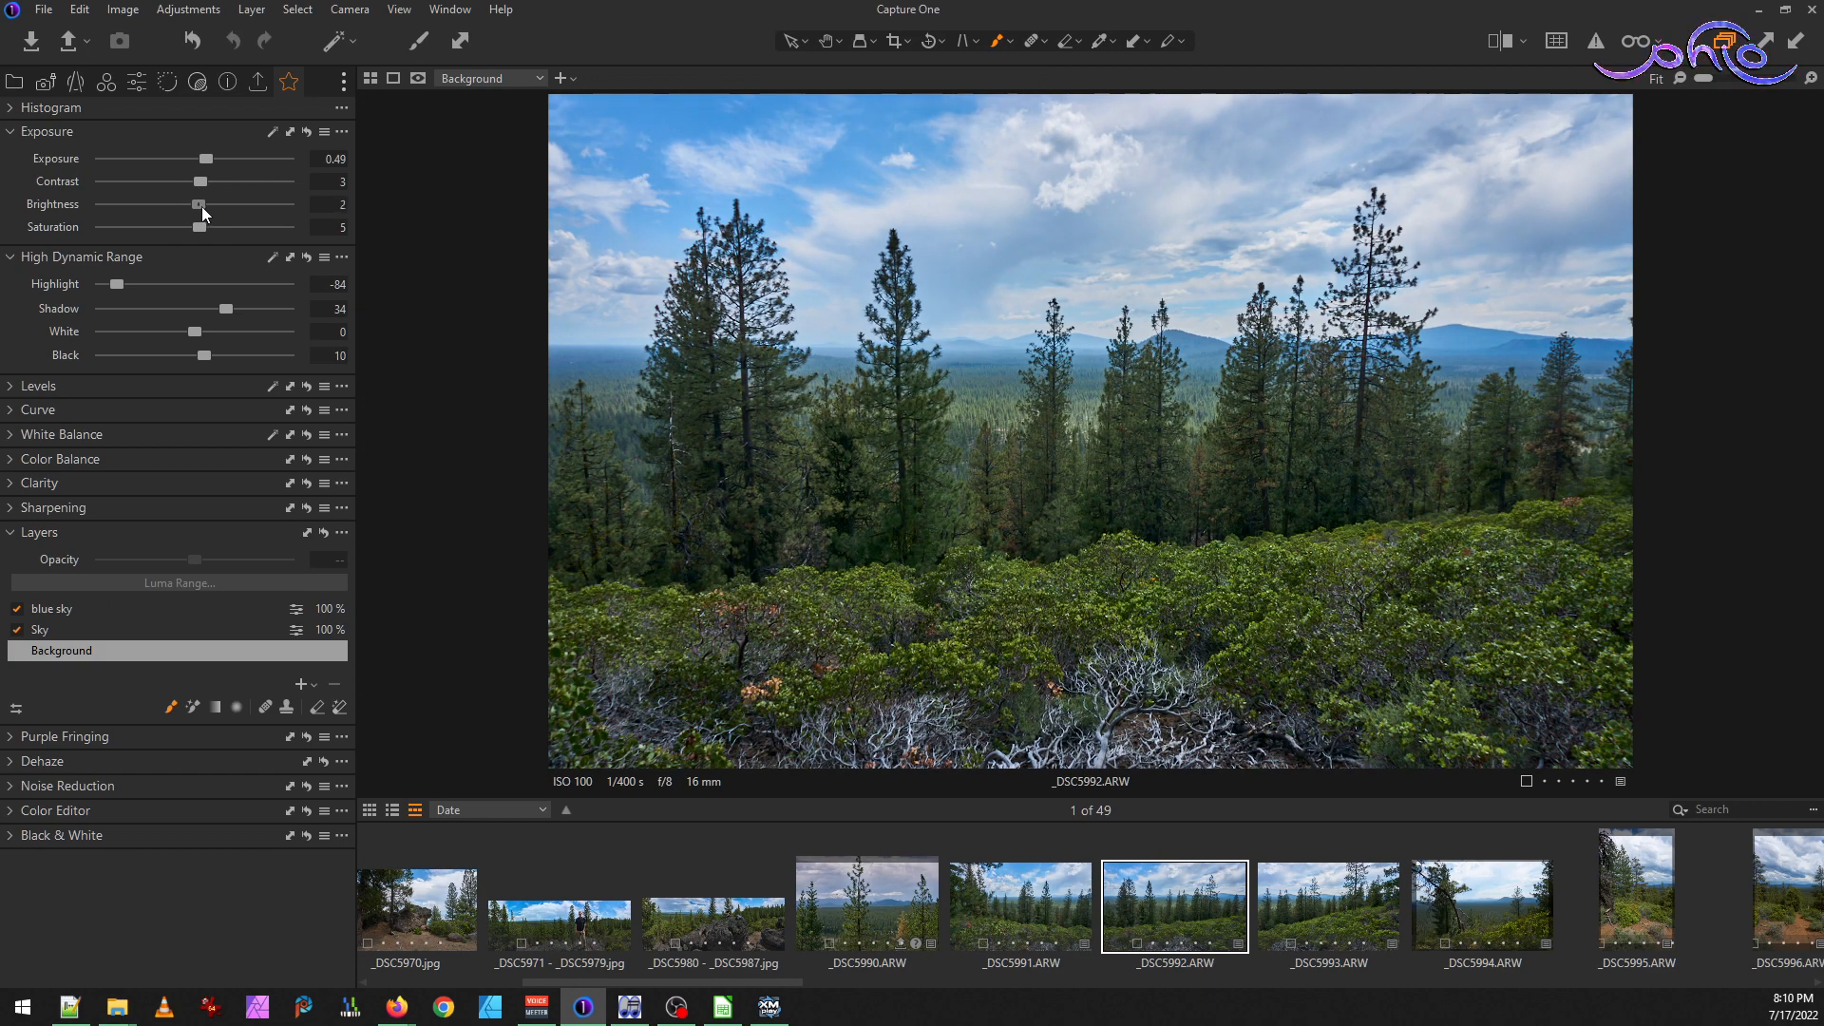
# Compare _DSC5993.ARW with _DSC5992.ARW and lower the High Dynamic Range Highlight on the Background layer of _DSC5993.ARW
pyautogui.click(1333, 907)
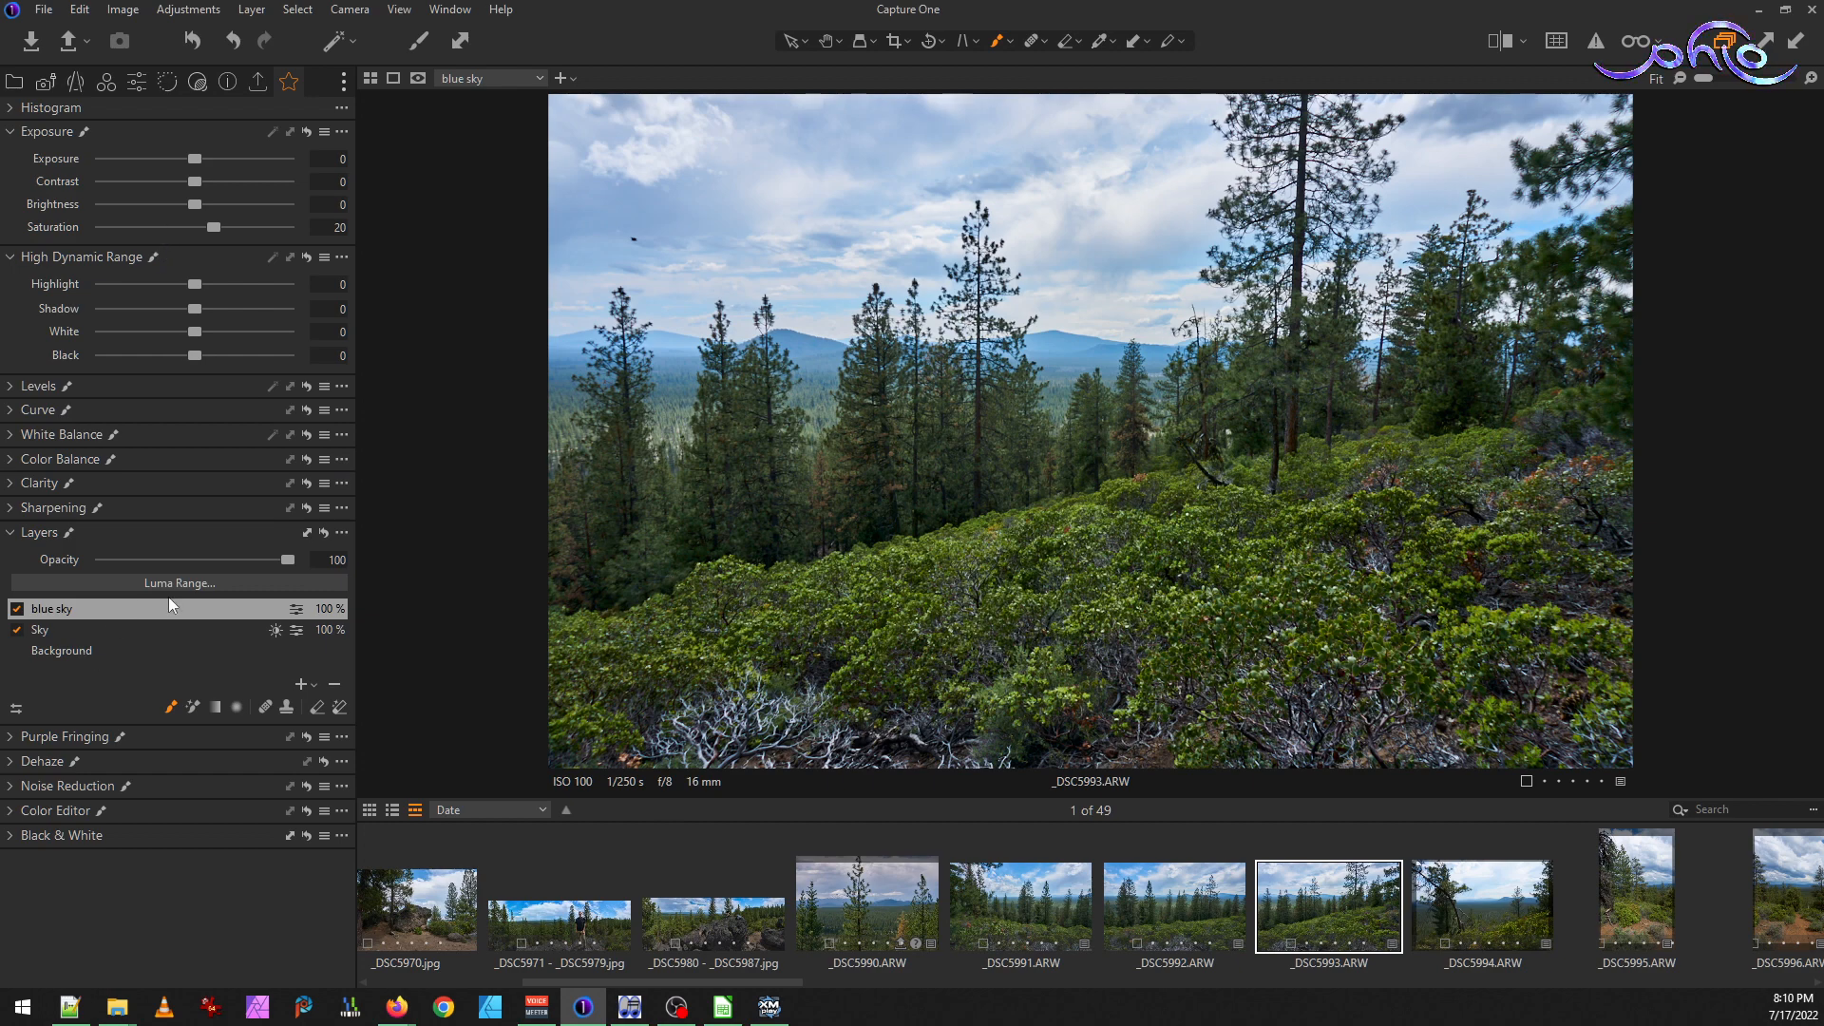
pyautogui.click(1190, 931)
pyautogui.click(1322, 915)
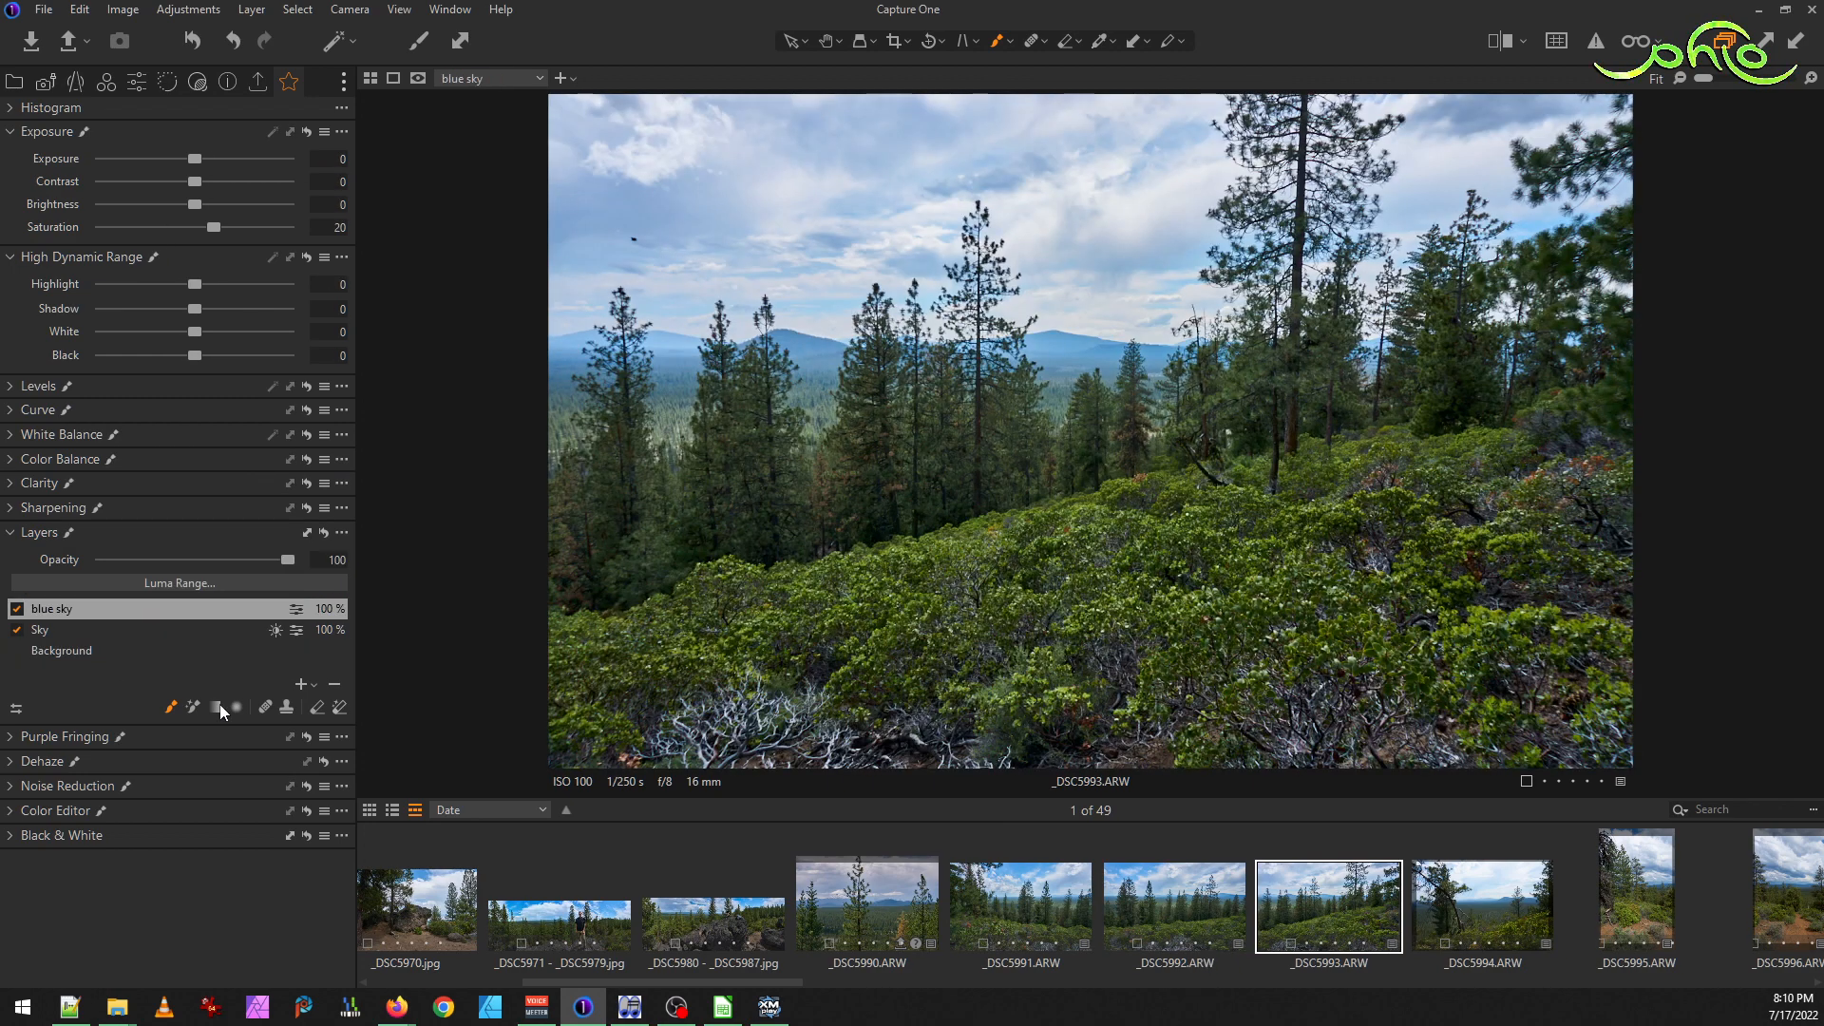
pyautogui.click(84, 649)
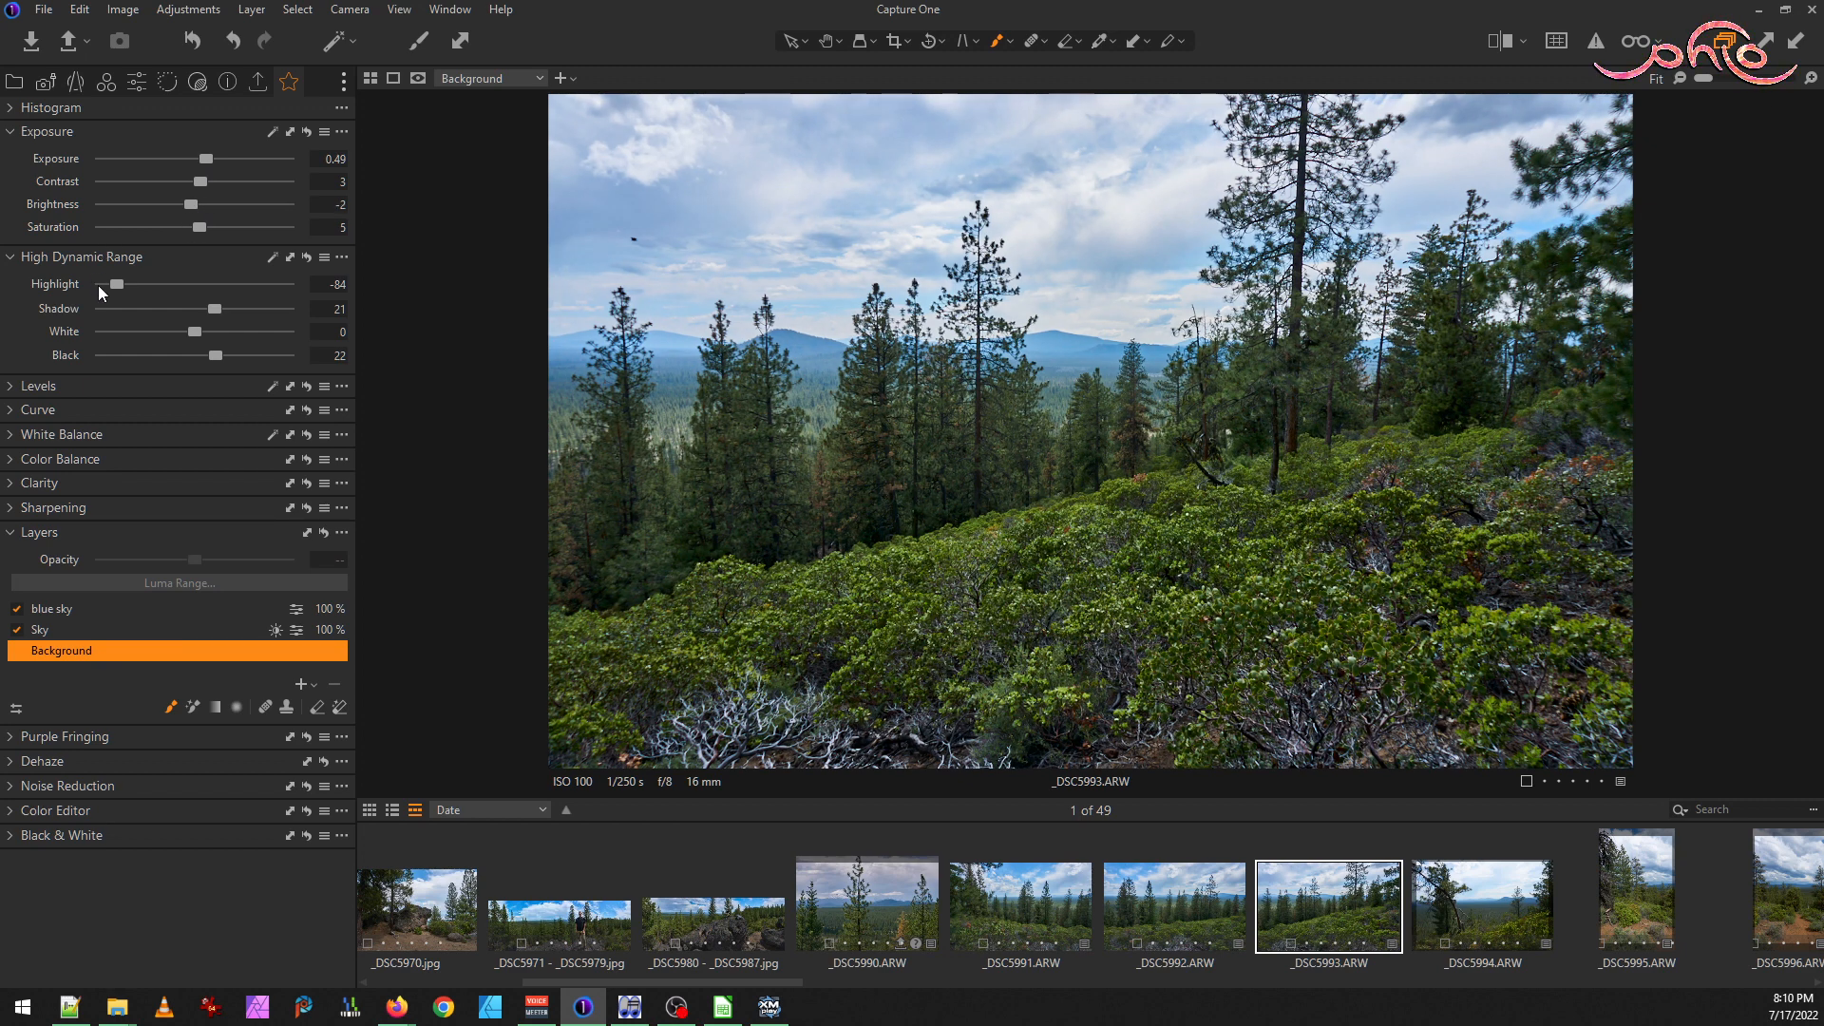
pyautogui.moveTo(114, 285); pyautogui.dragTo(94, 279)
# Set the Background layer's Saturation to 5 on _DSC5991.ARW and compare that photo with _DSC5992.ARW
pyautogui.click(1145, 907)
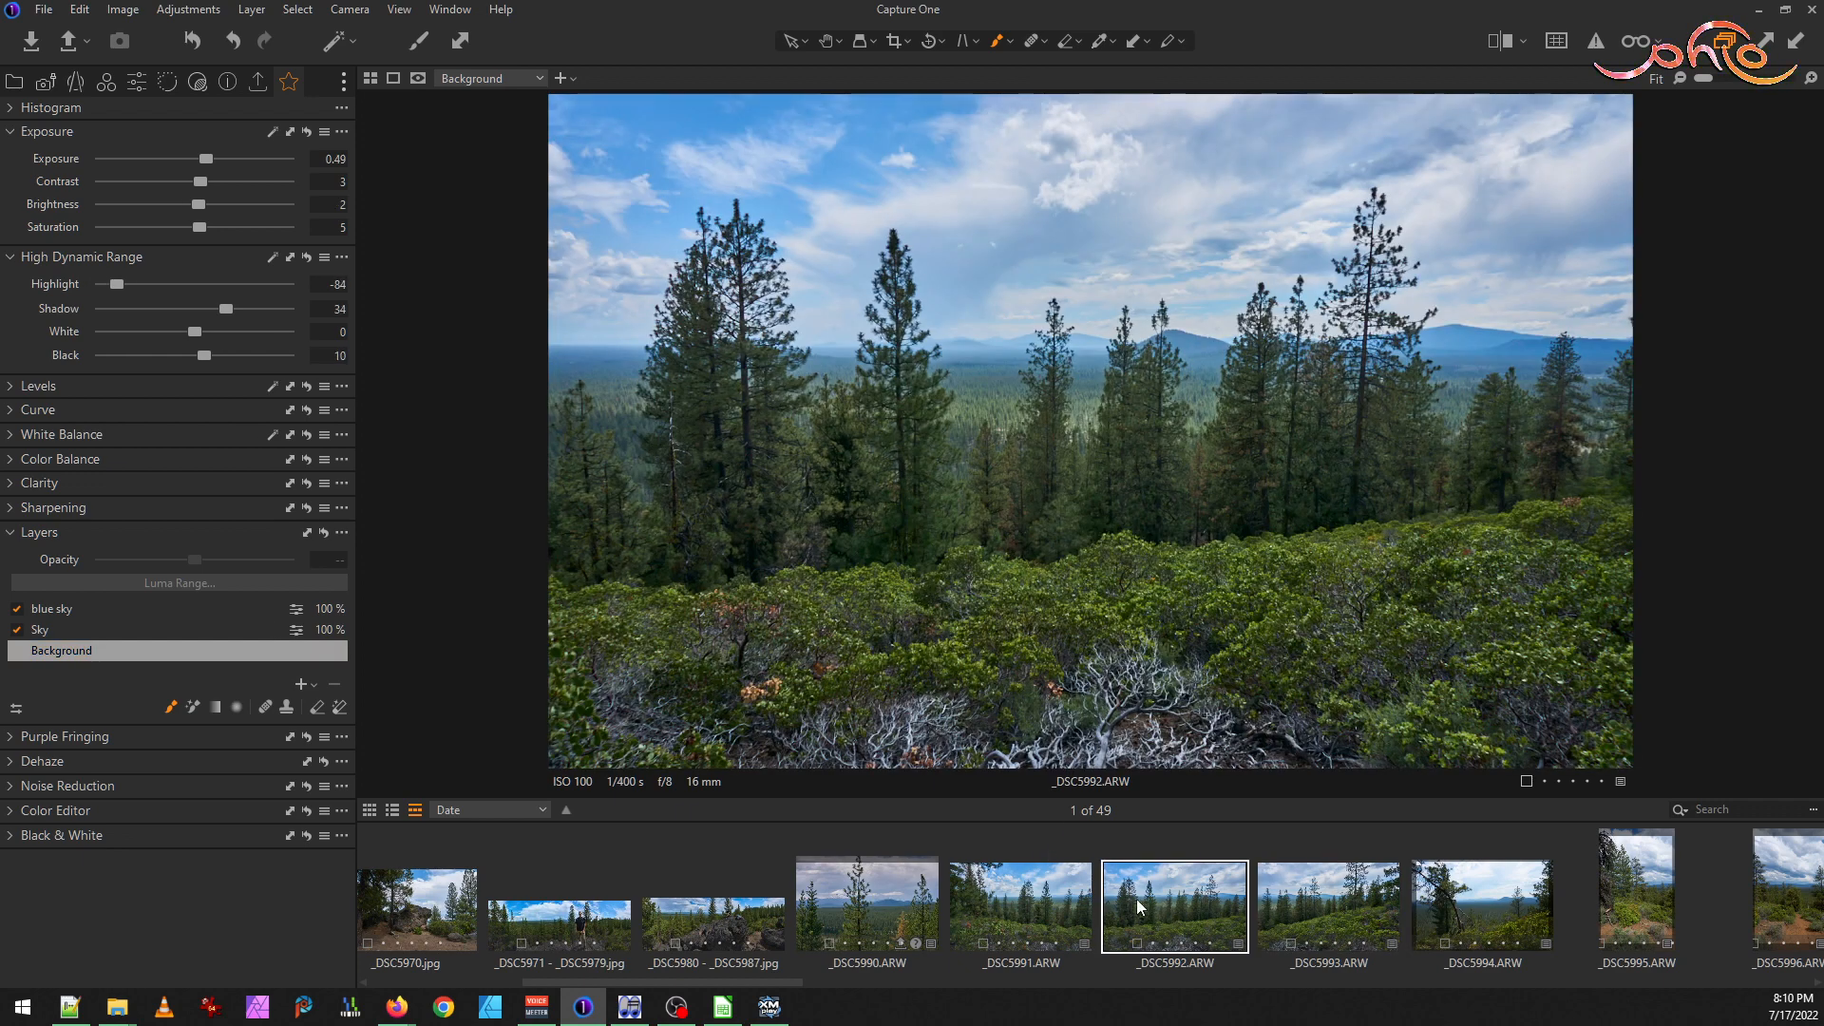
pyautogui.click(1035, 907)
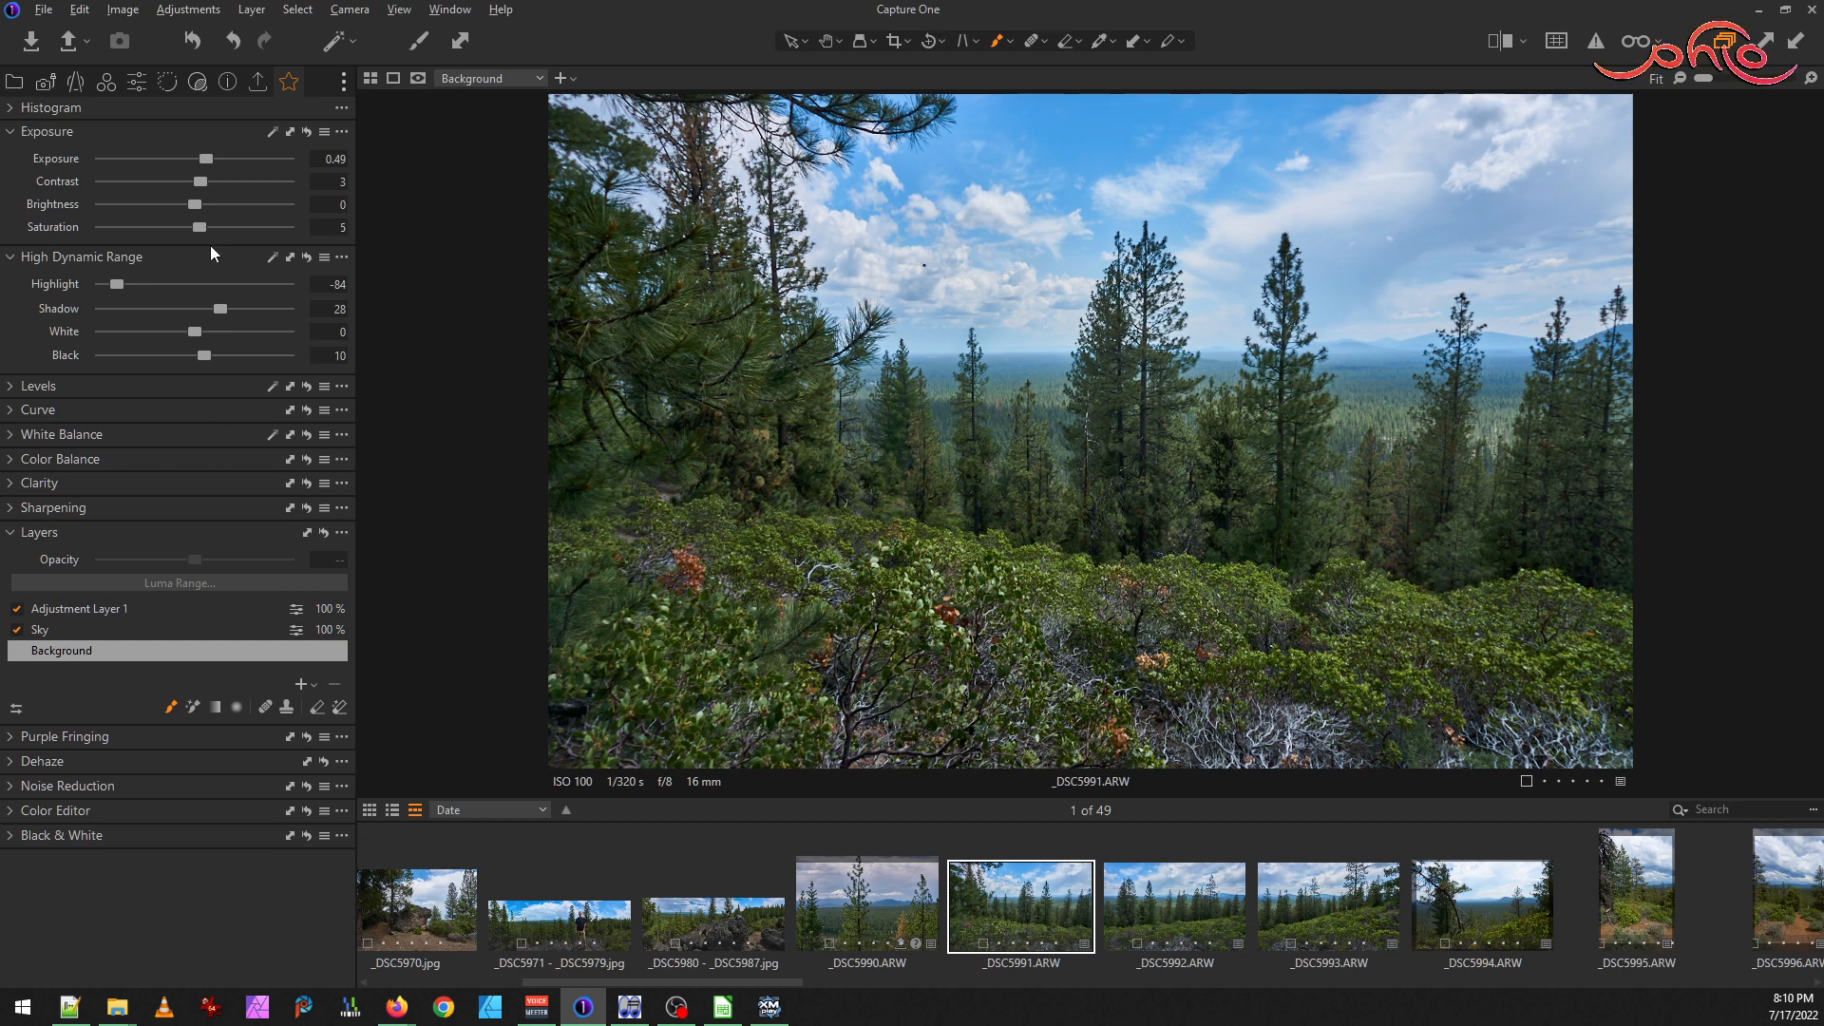
pyautogui.click(1147, 872)
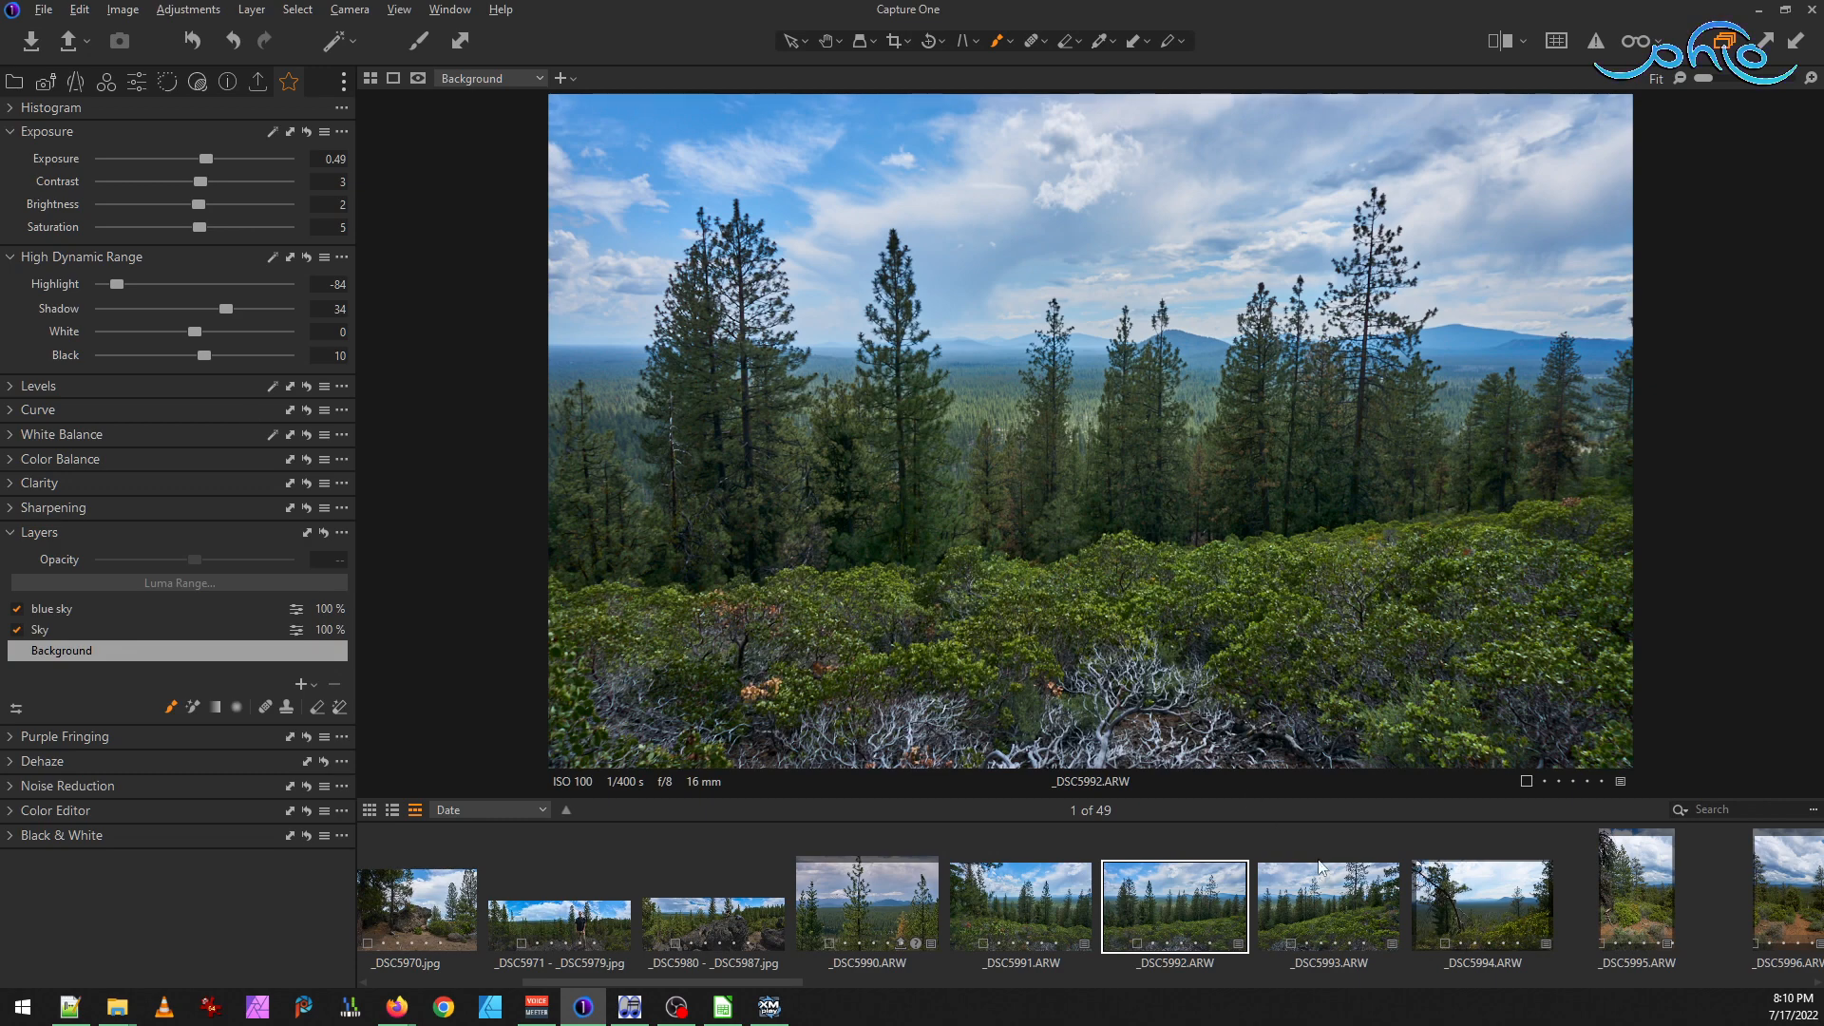
pyautogui.click(1033, 890)
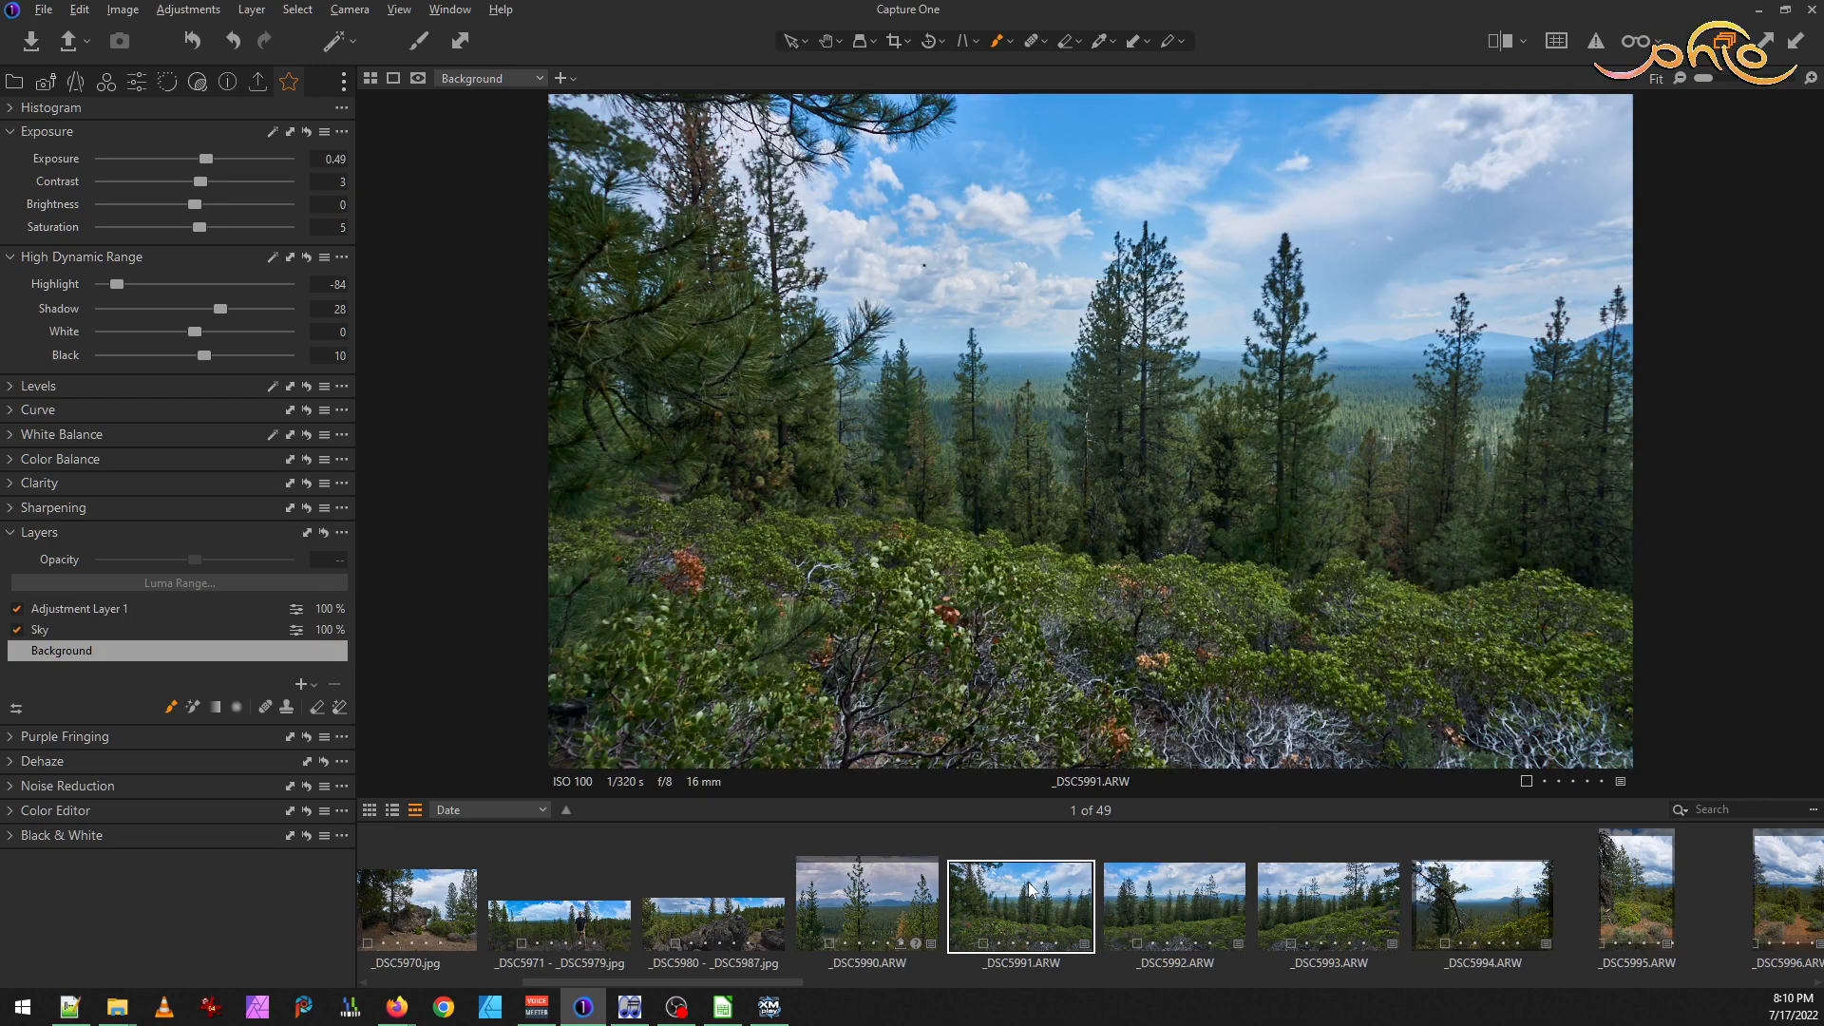
pyautogui.click(1165, 909)
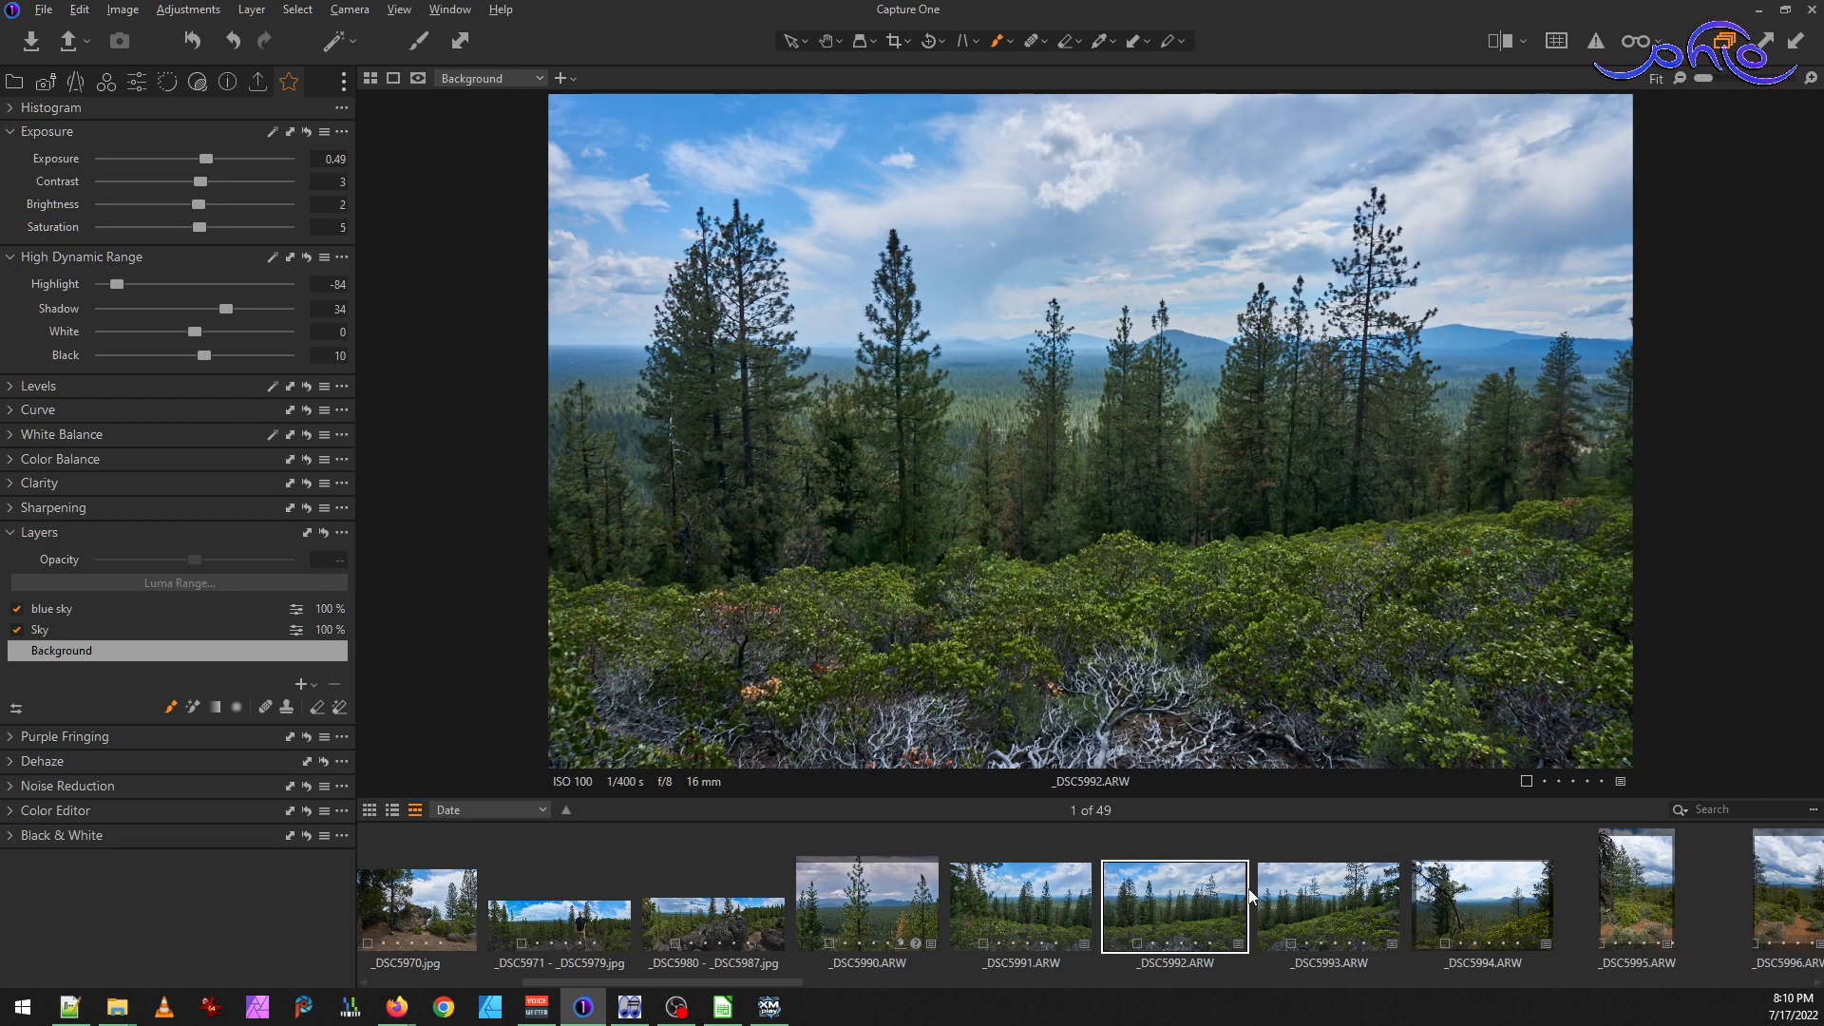
# Select _DSC5991.ARW through _DSC5993.ARW and export them with only the TIFF 16bit recipe enabled
pyautogui.click(1313, 912)
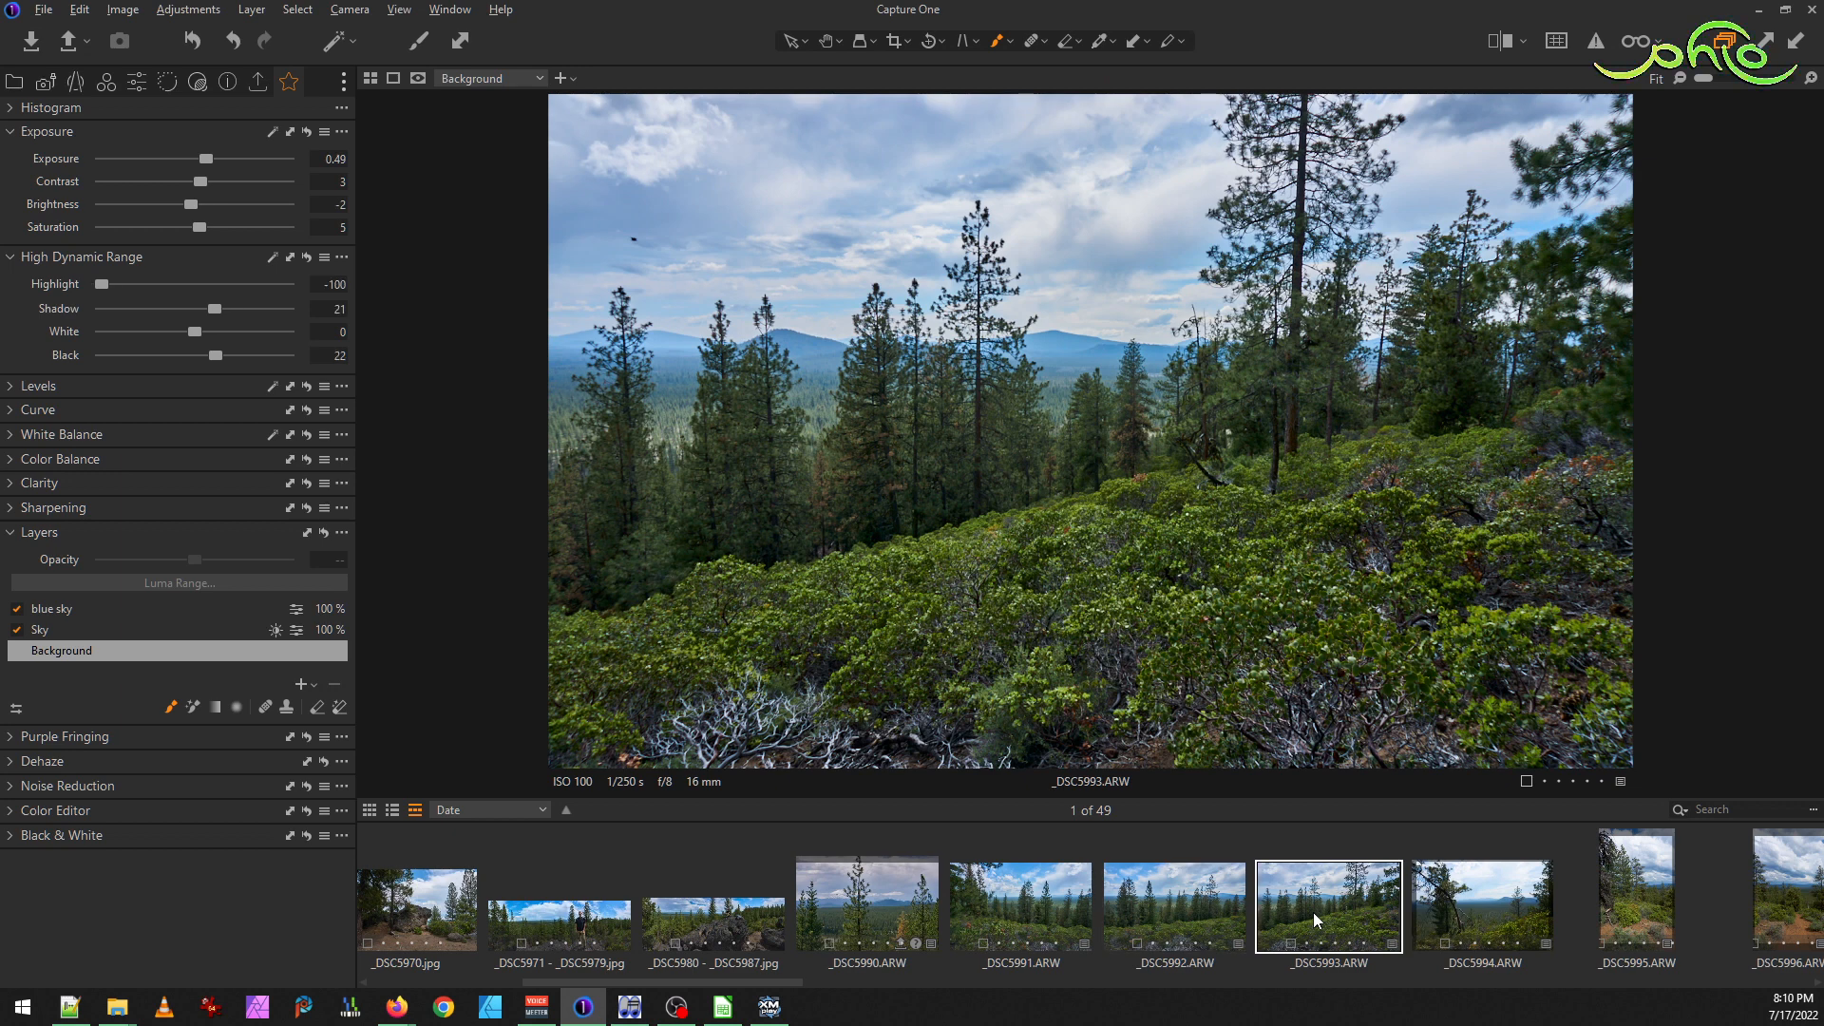
pyautogui.keyDown('shift'); pyautogui.click(1033, 893); pyautogui.keyUp('shift')
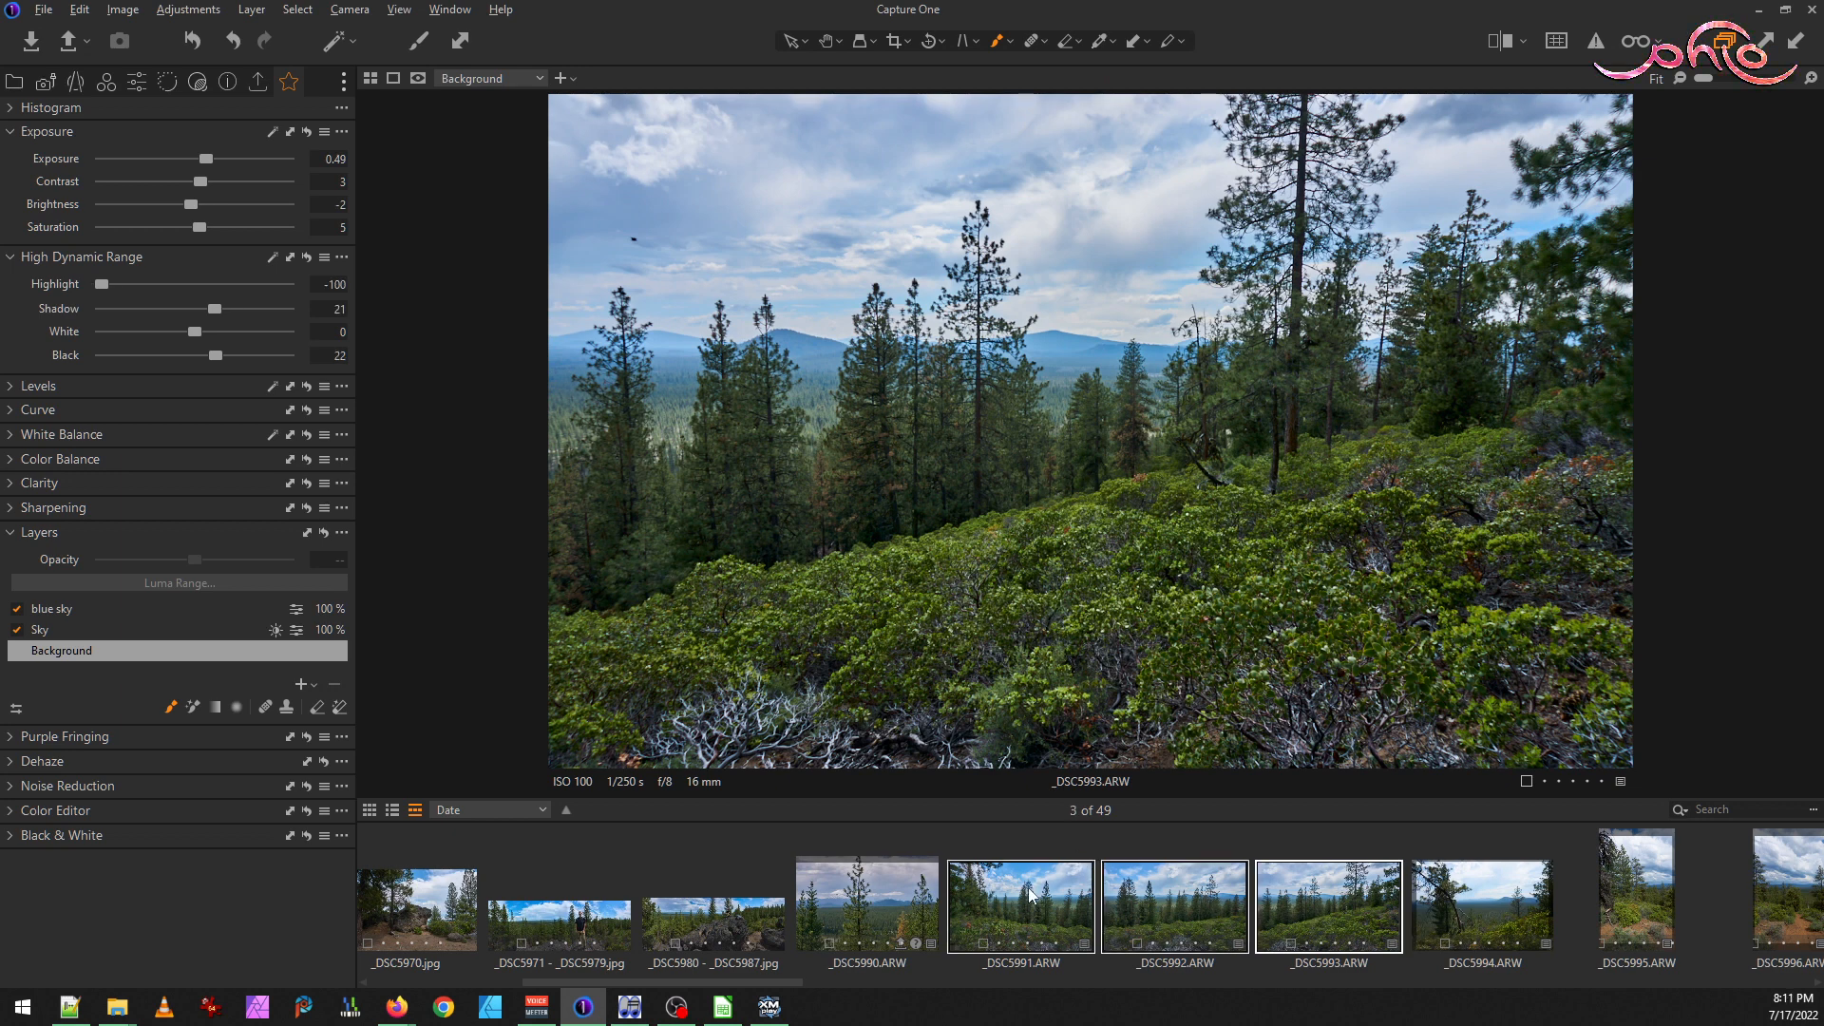
pyautogui.click(257, 85)
pyautogui.click(18, 156)
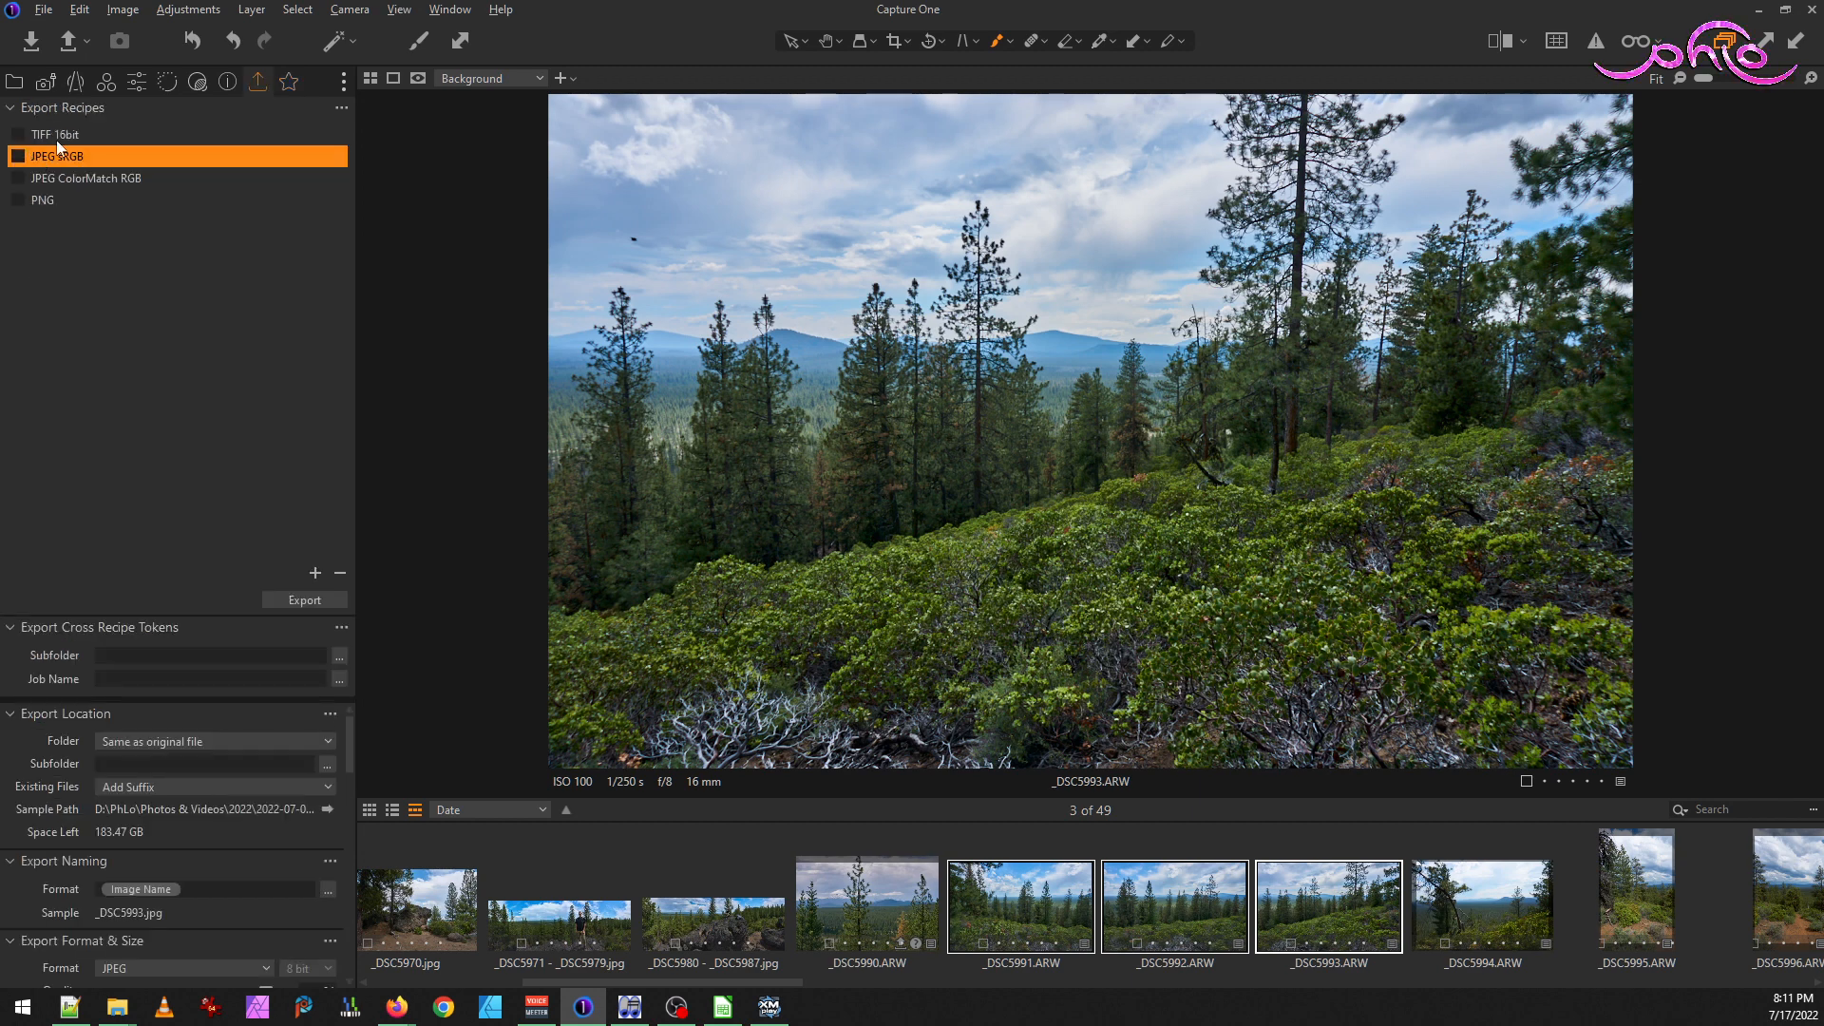
pyautogui.click(28, 138)
pyautogui.click(20, 136)
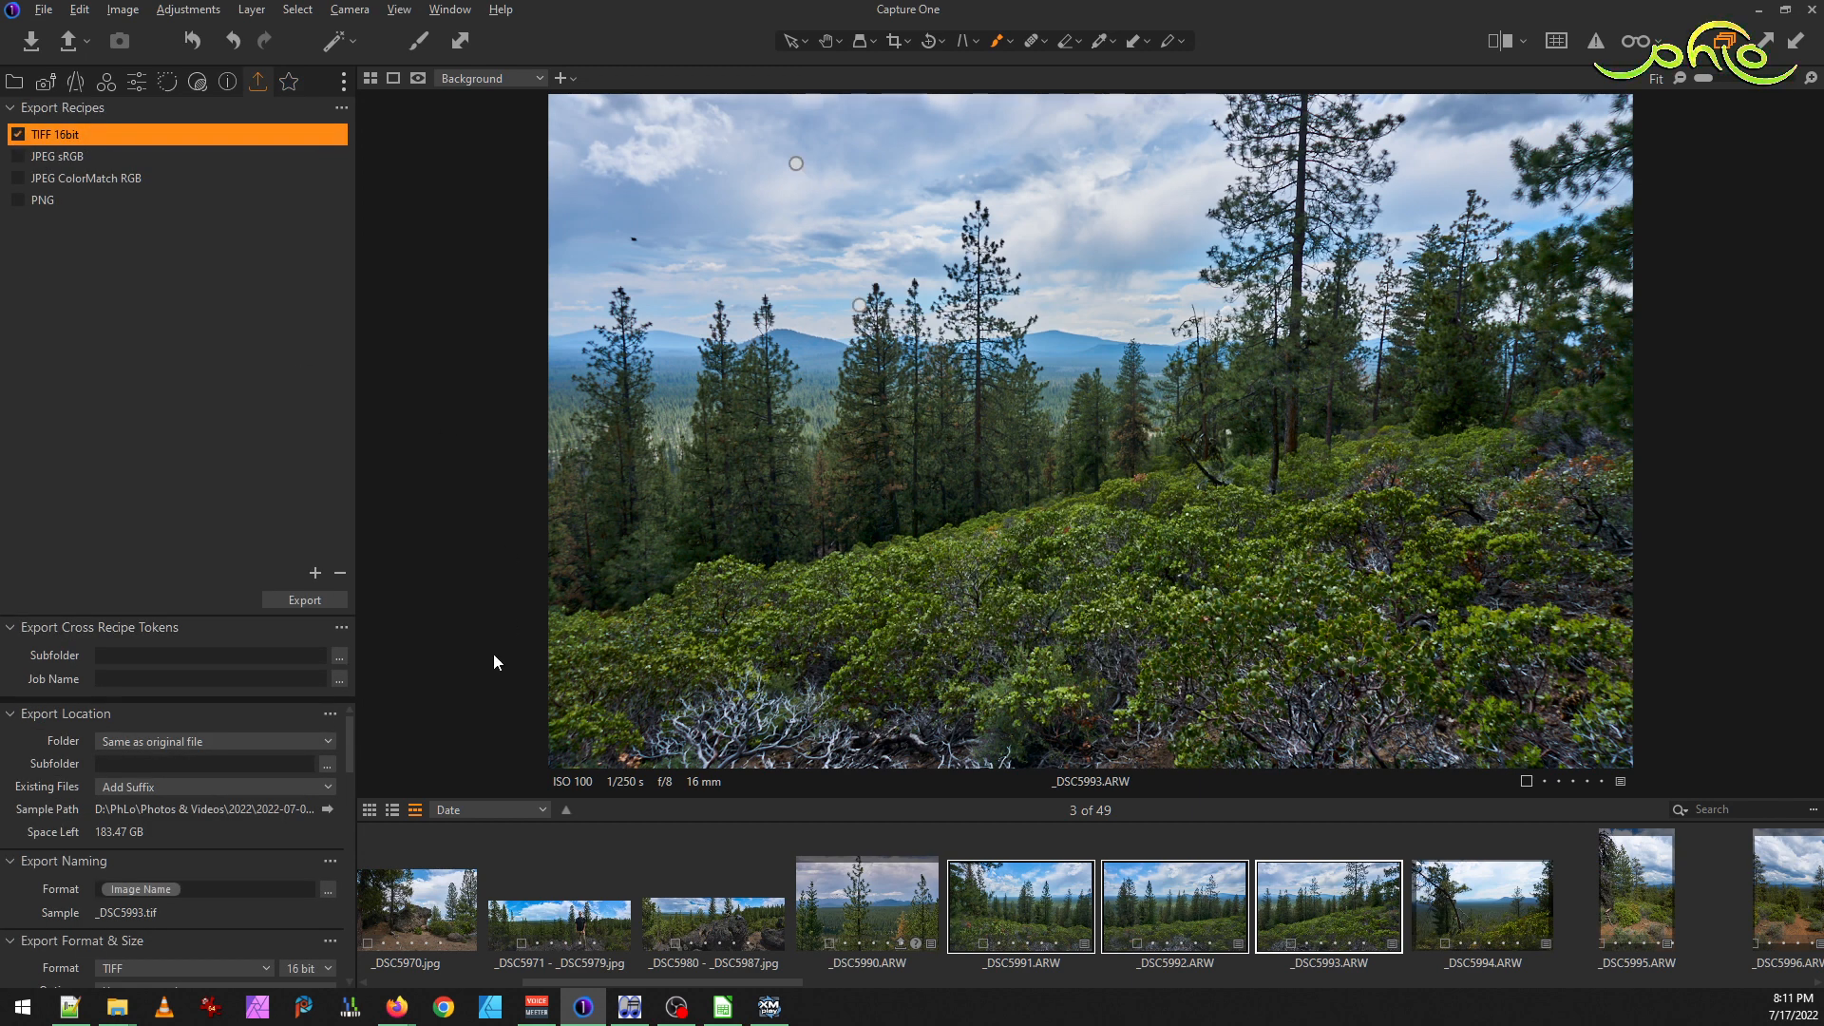
pyautogui.click(304, 599)
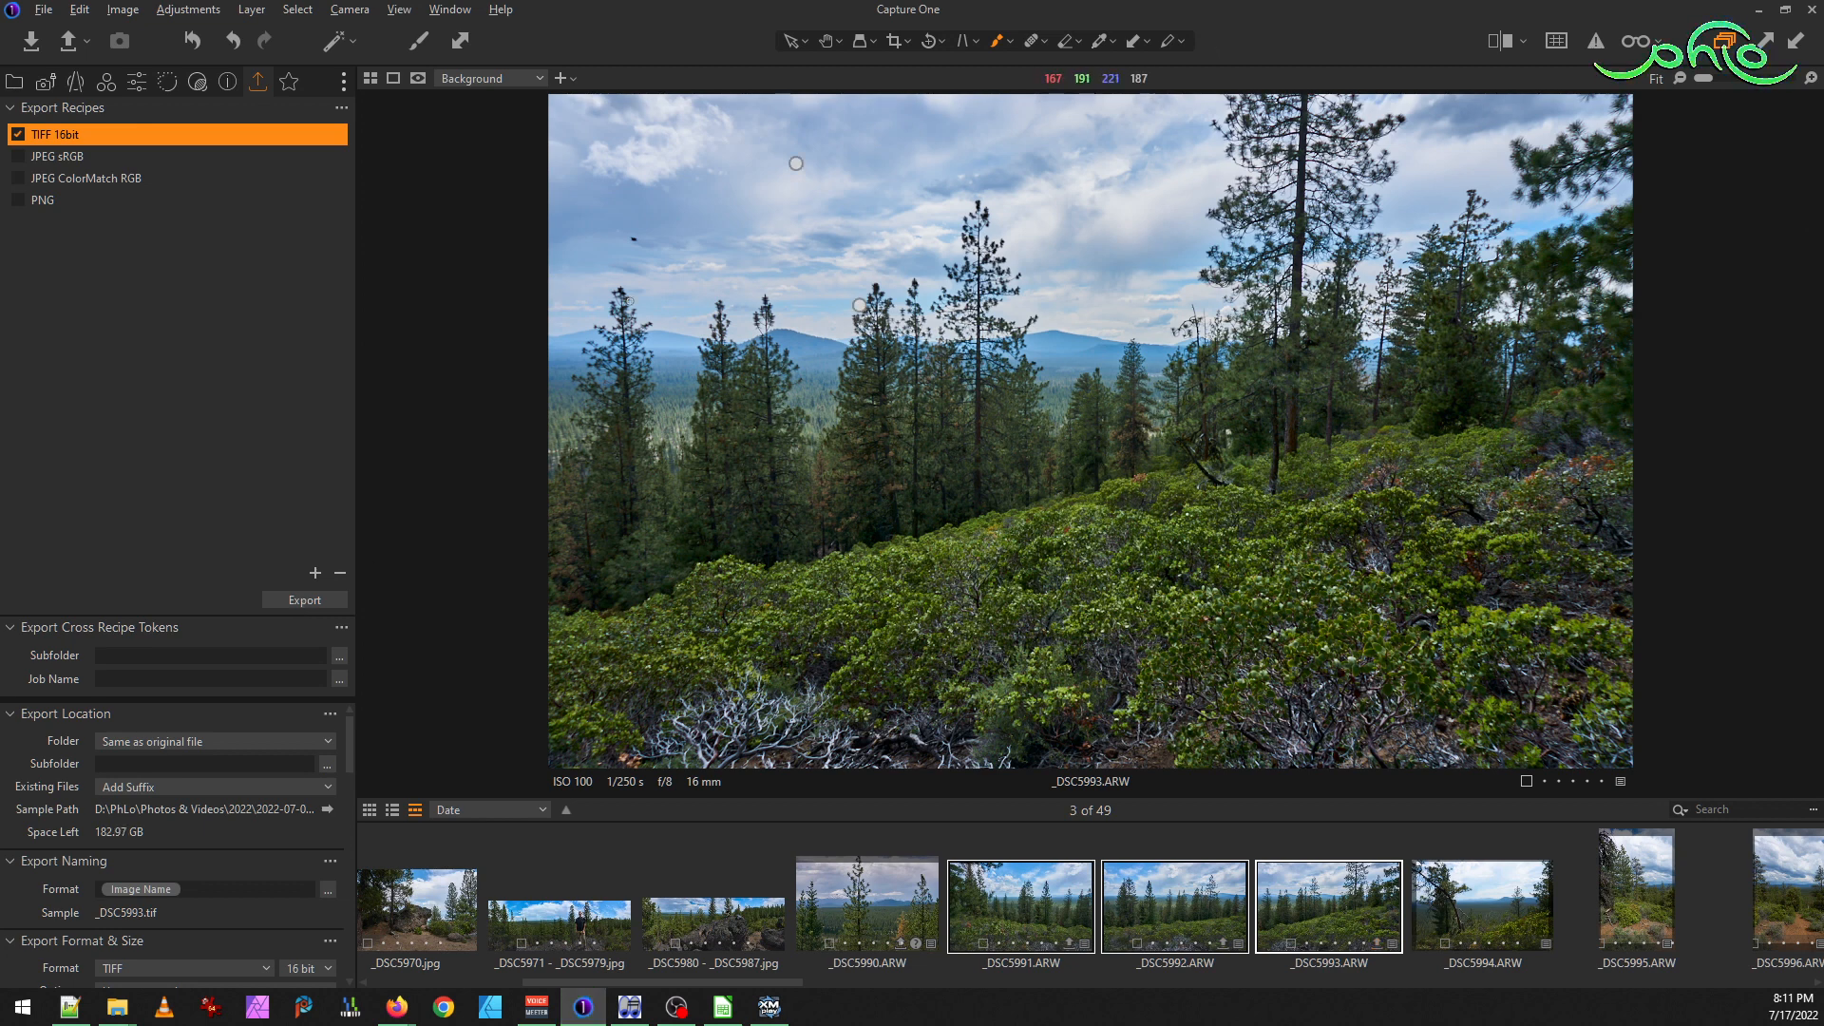
# Switch to File Explorer, open _DSC5991.ARW in IrfanView and compare it with the exported _DSC5991.tif and _DSC5992.tif
pyautogui.moveTo(116, 1005)
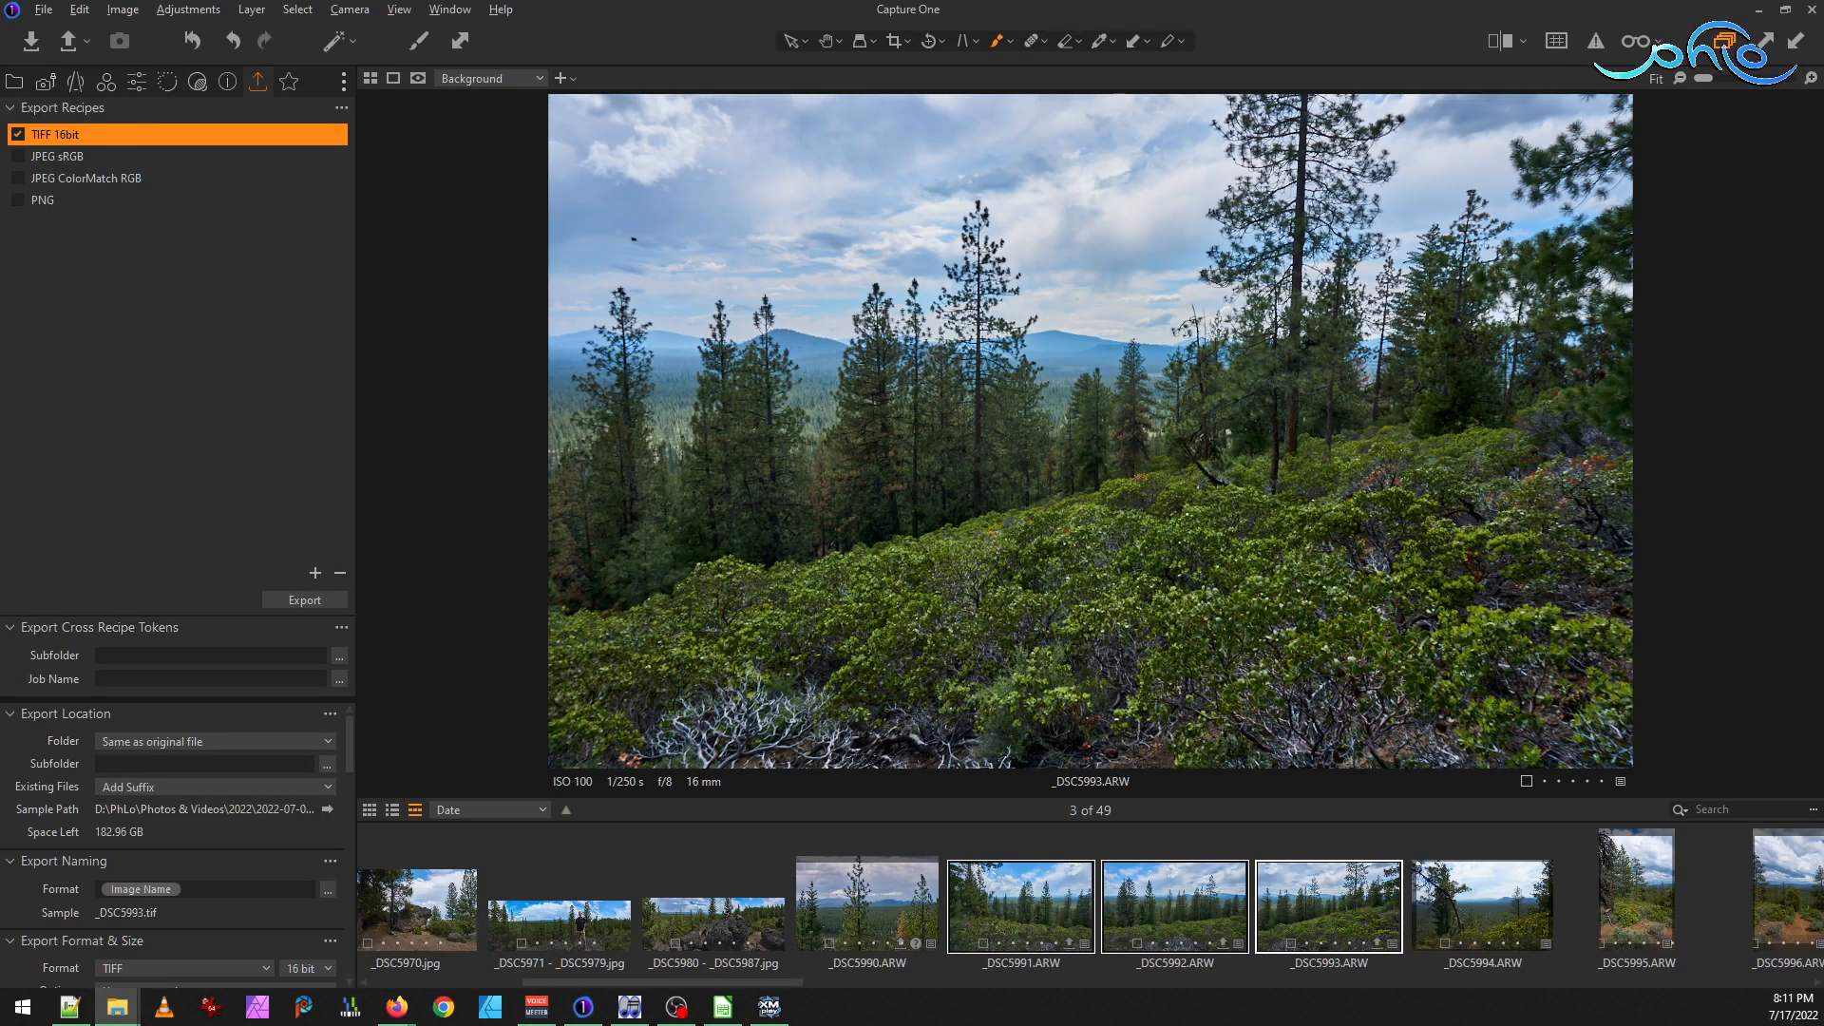
pyautogui.click(117, 1005)
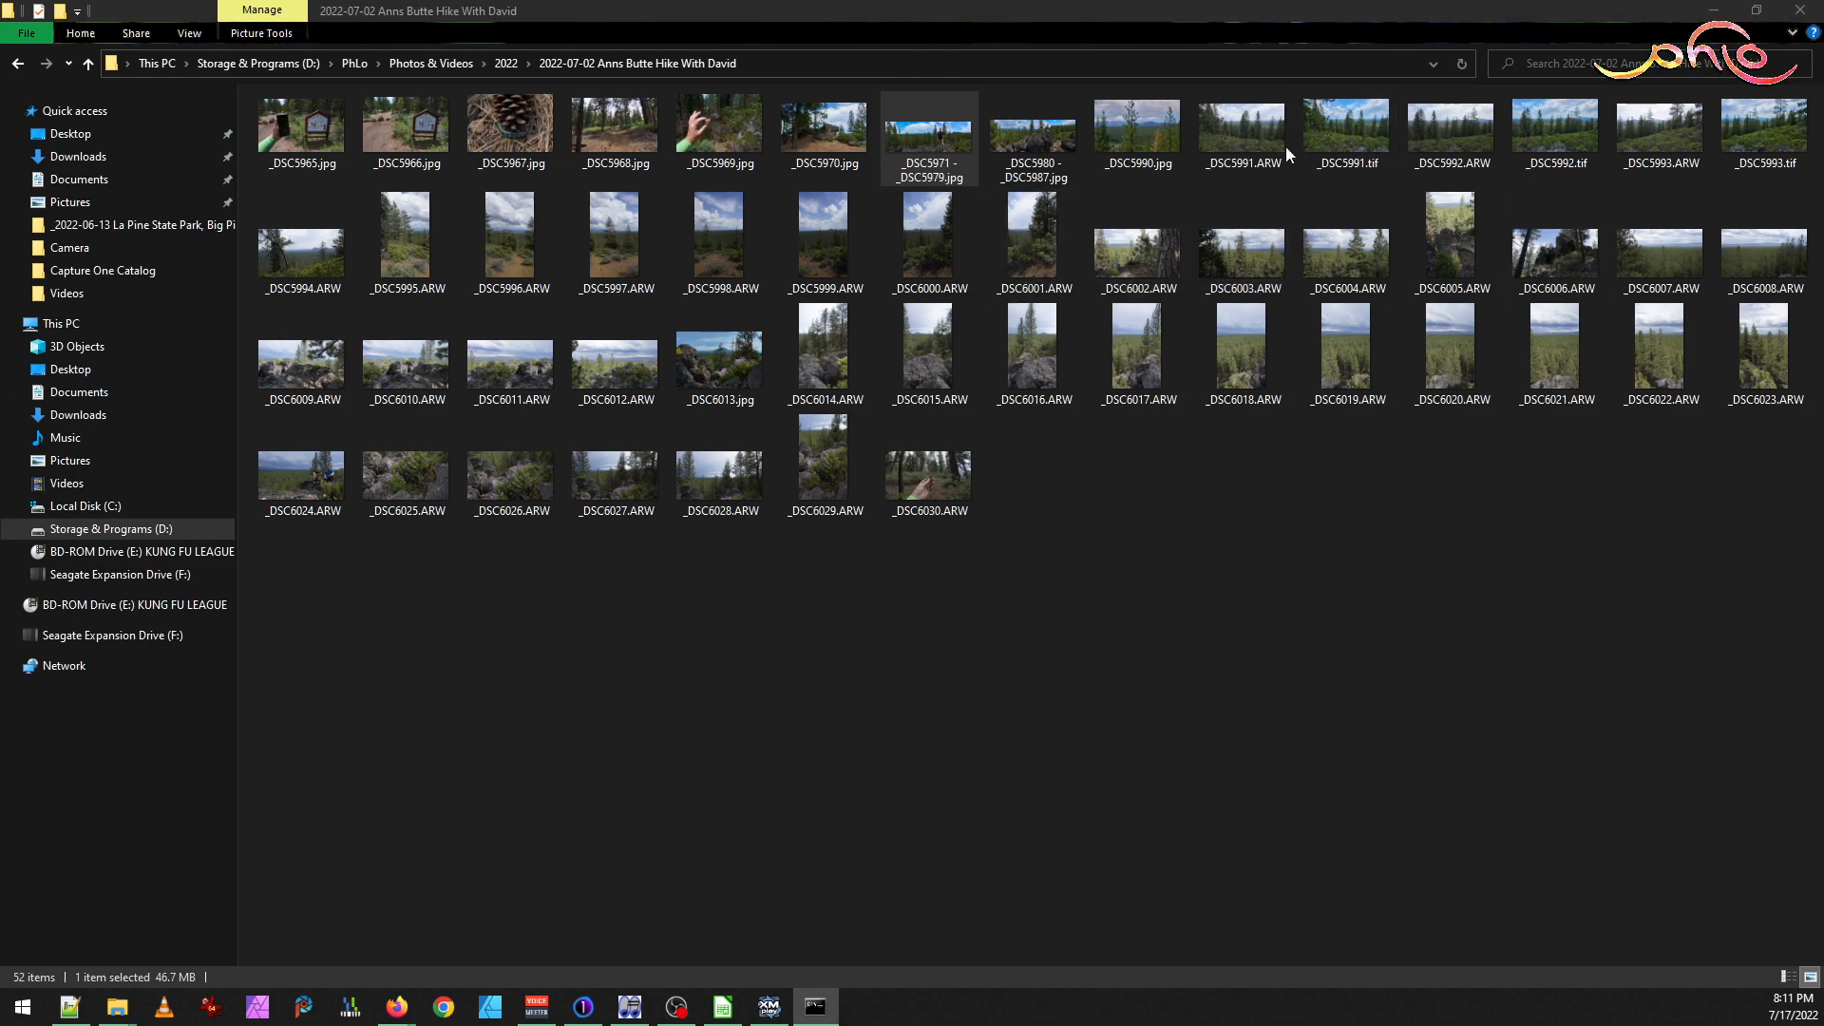
pyautogui.doubleClick(1243, 133)
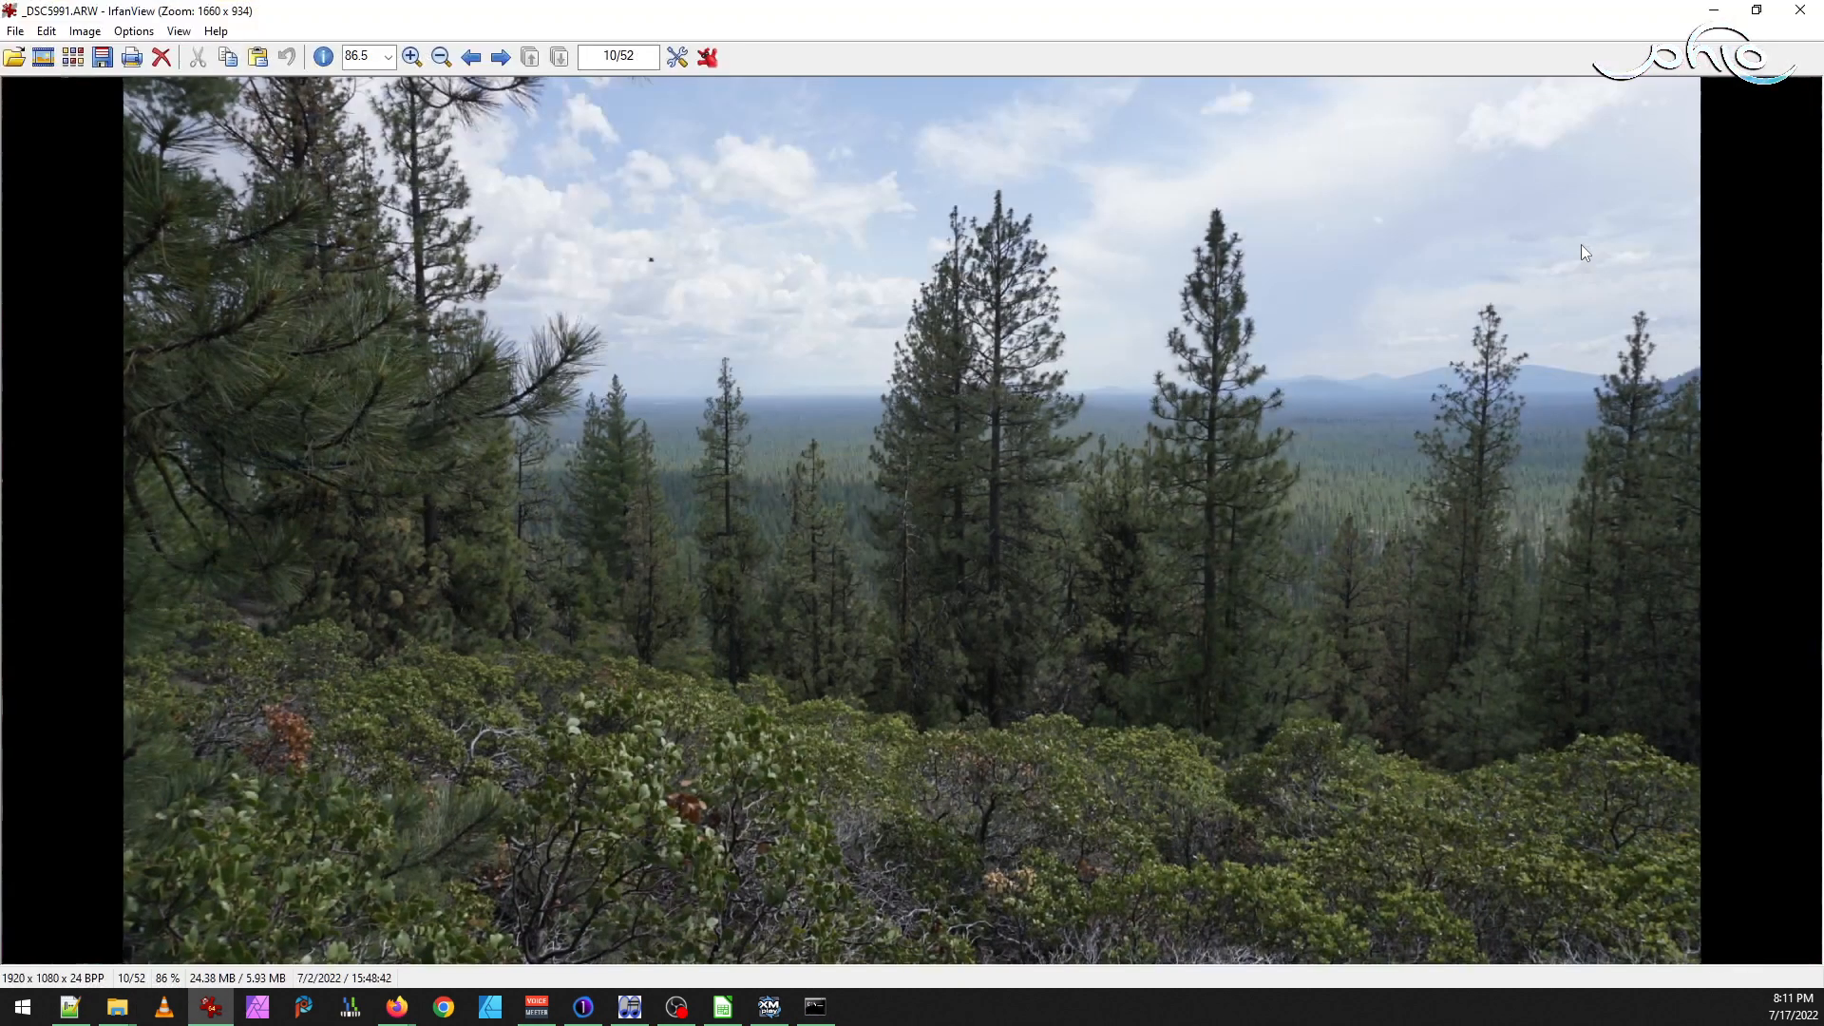
pyautogui.press('space')
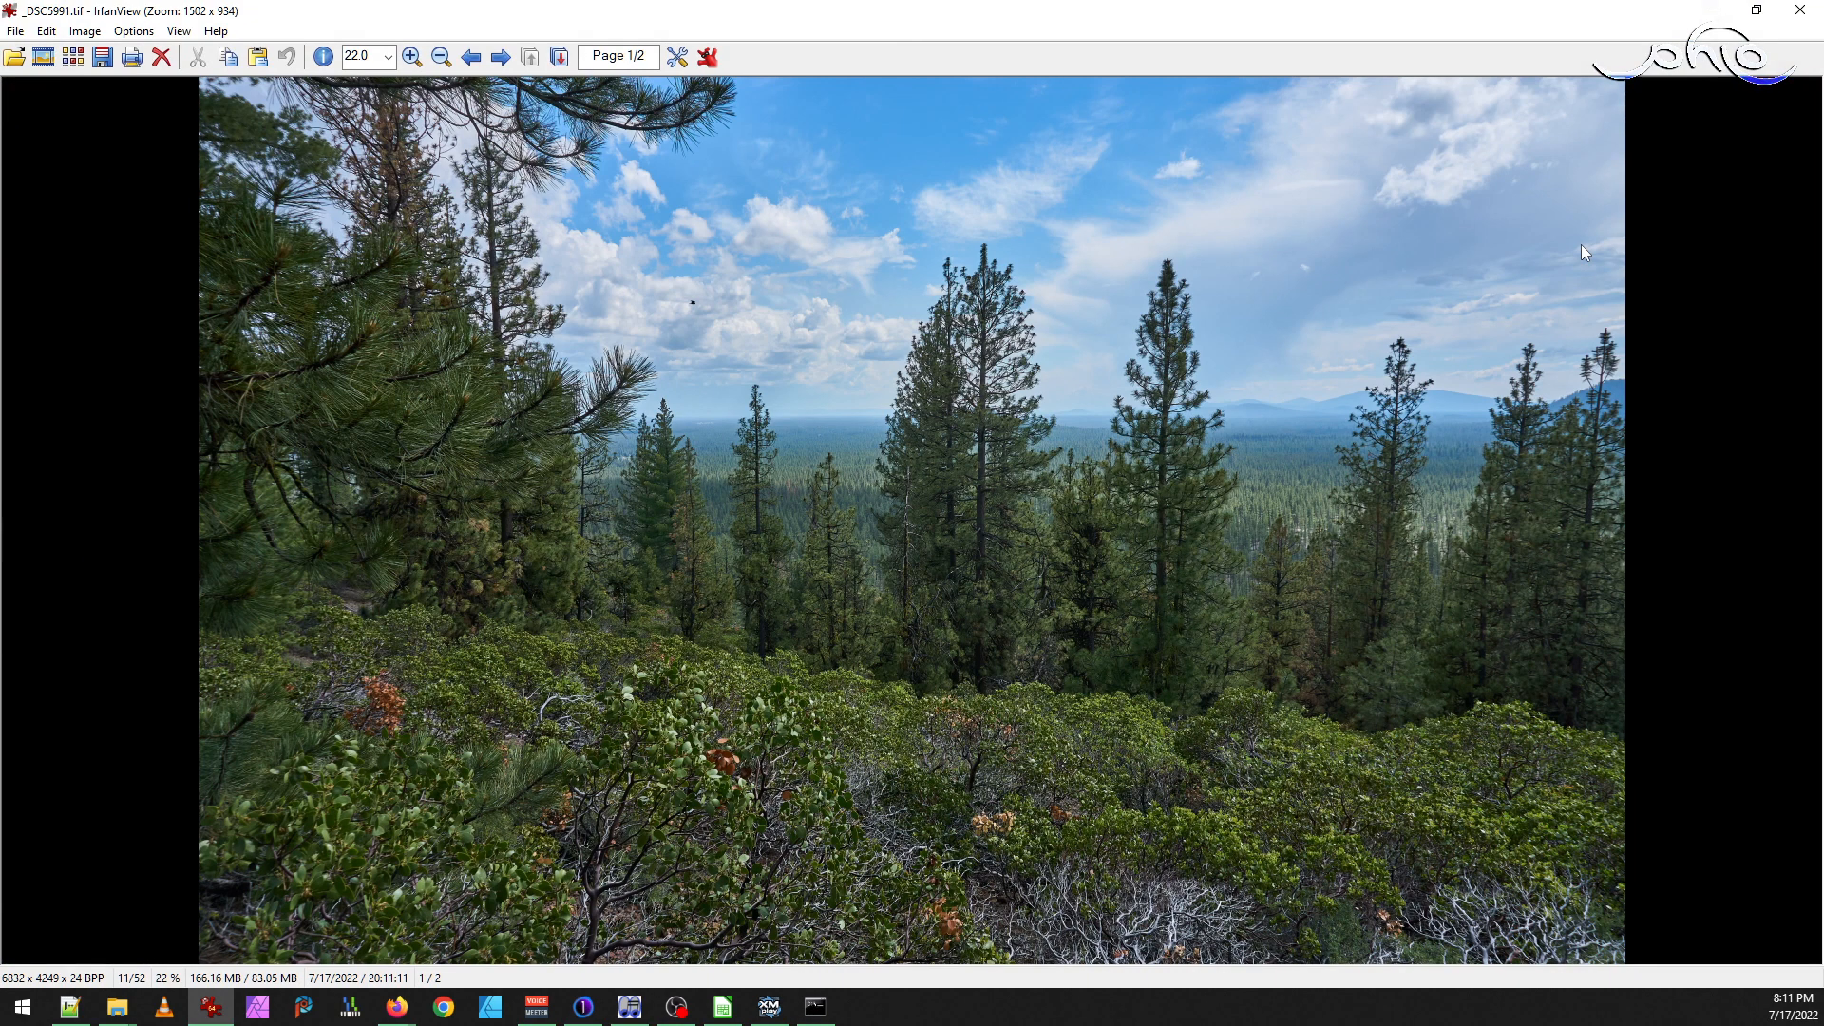
pyautogui.press('space')
pyautogui.press('space')
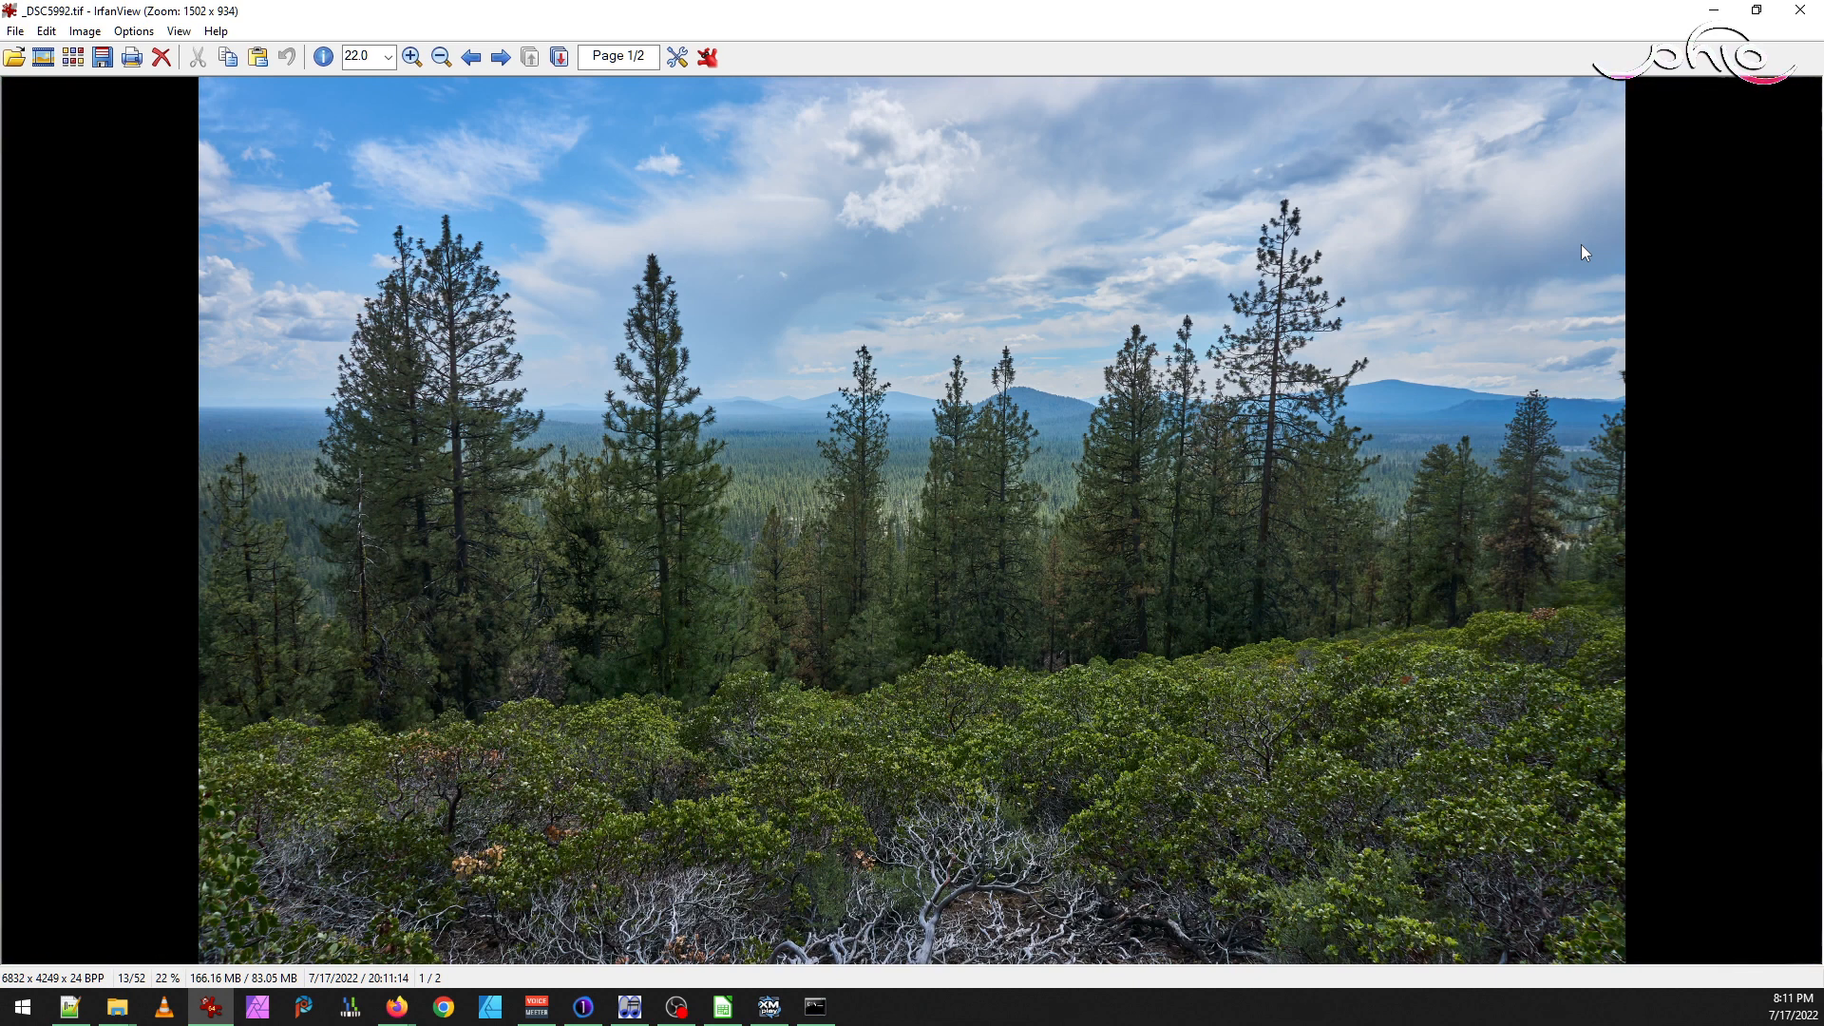
pyautogui.press('BackSpace')
pyautogui.press('BackSpace')
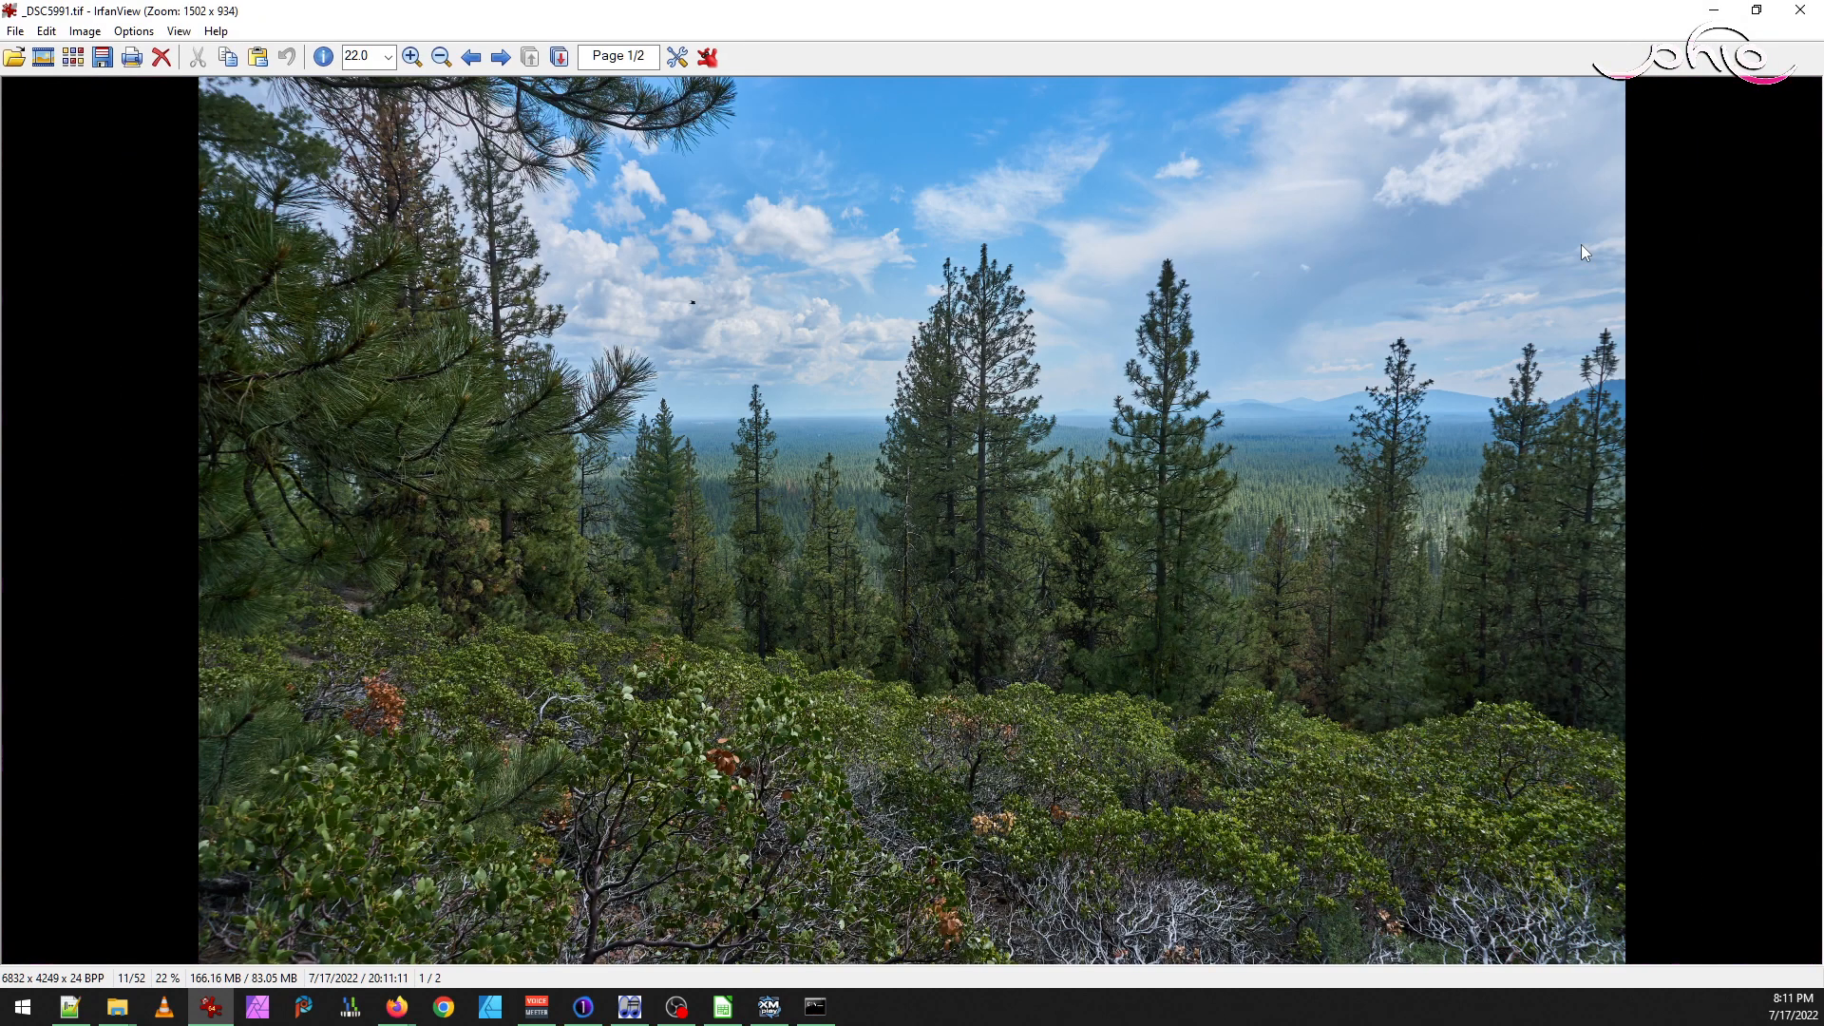
pyautogui.press('Escape')
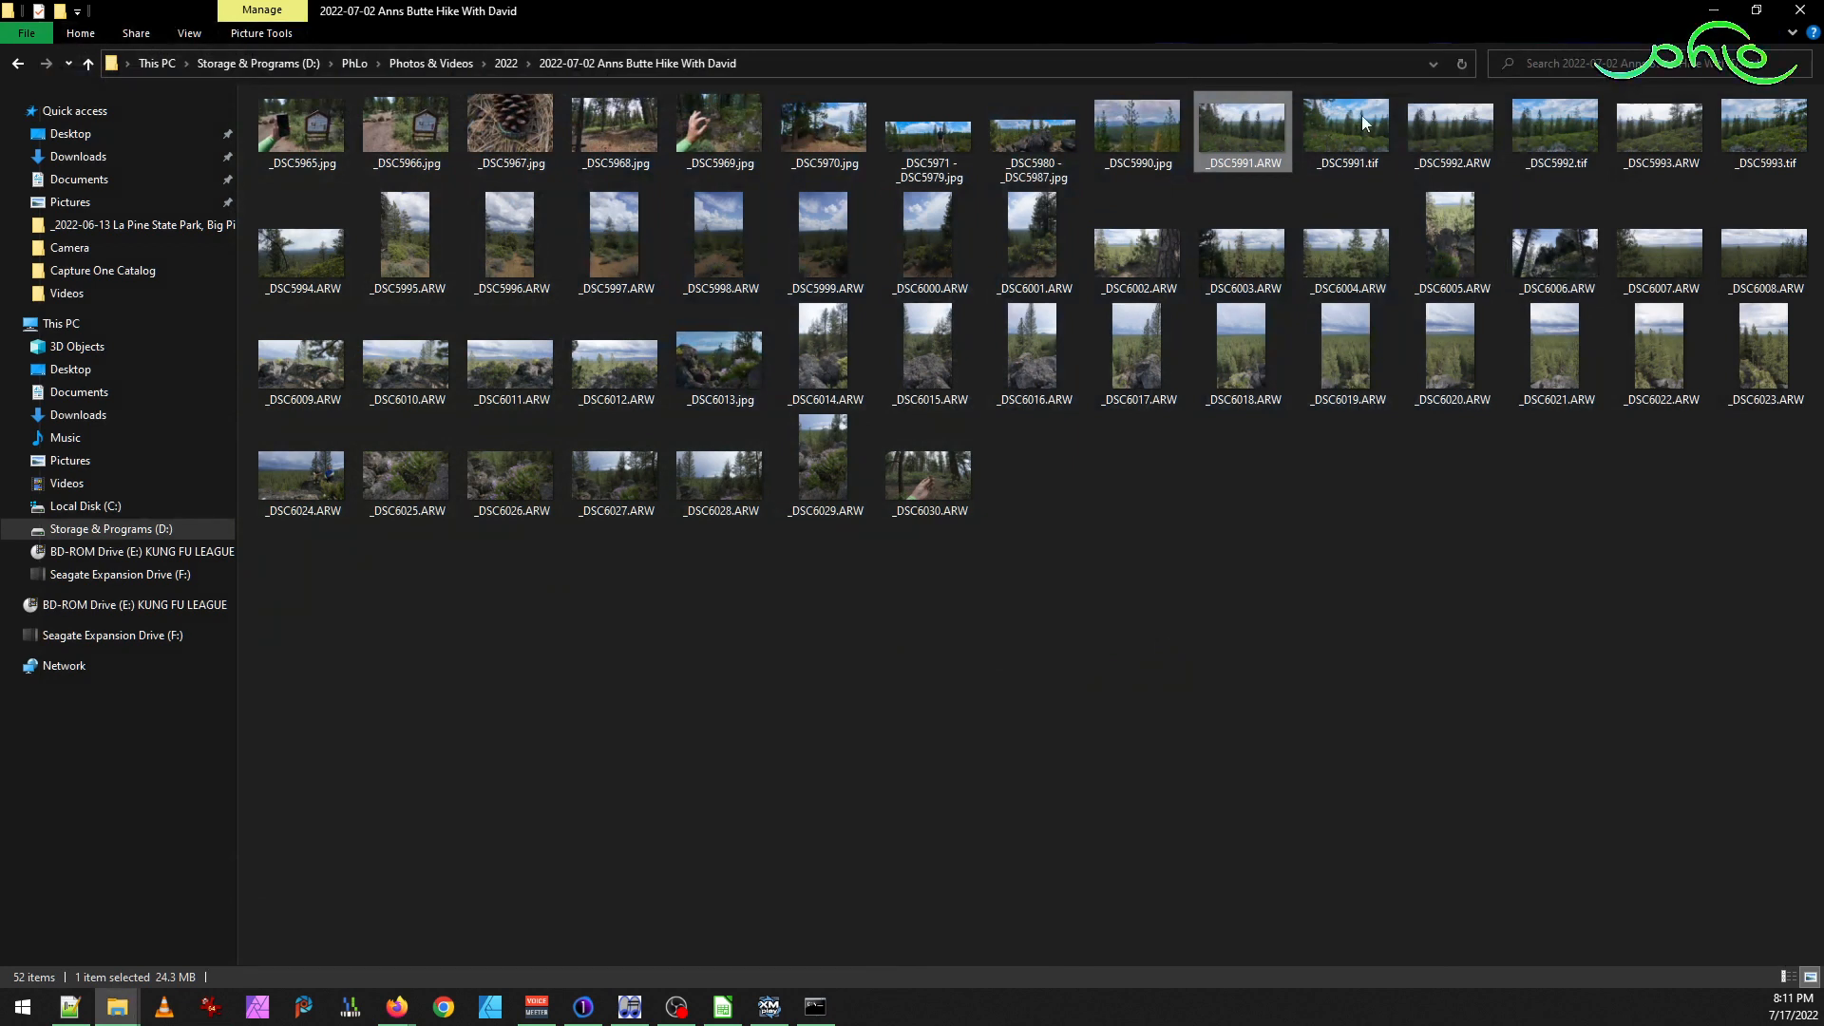
# Delete the exported files _DSC5991.tif, _DSC5992.tif and _DSC5993.tif from the hike photo folder
pyautogui.click(1354, 141)
pyautogui.keyDown('ctrl'); pyautogui.click(1548, 122); pyautogui.keyUp('ctrl')
pyautogui.keyDown('ctrl'); pyautogui.click(1748, 114); pyautogui.keyUp('ctrl')
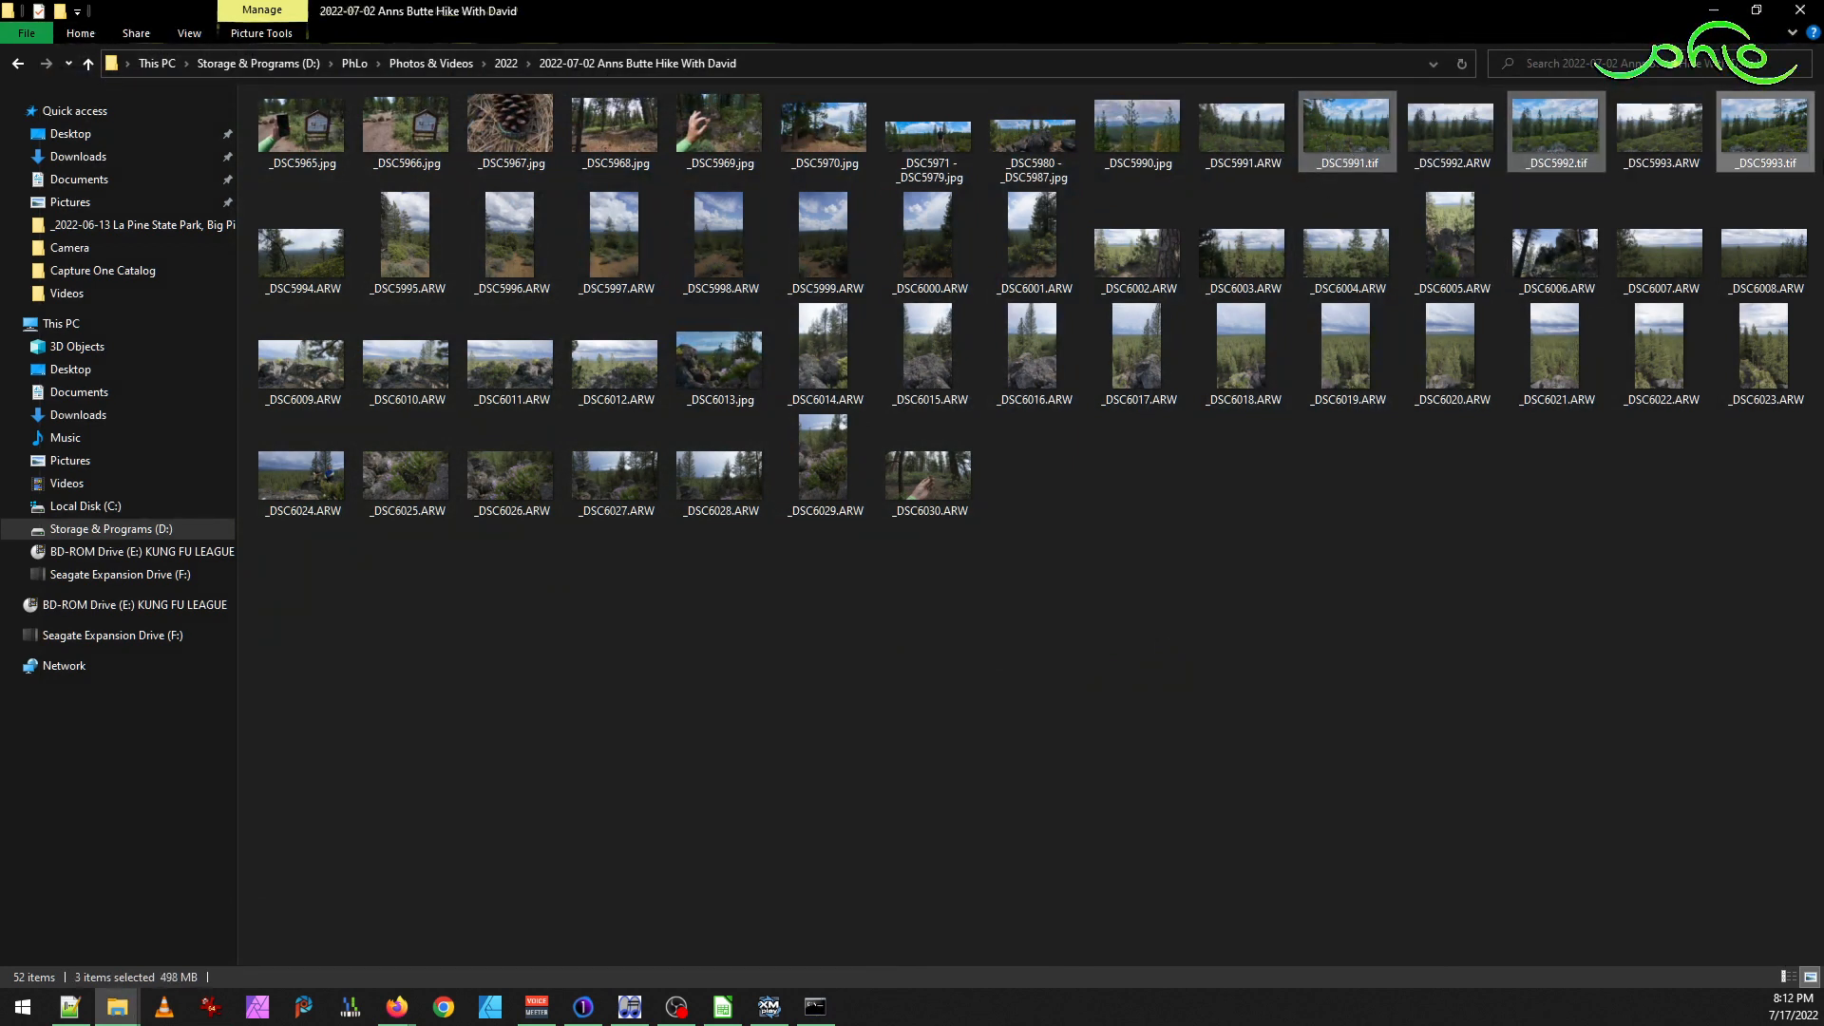
pyautogui.press('Delete')
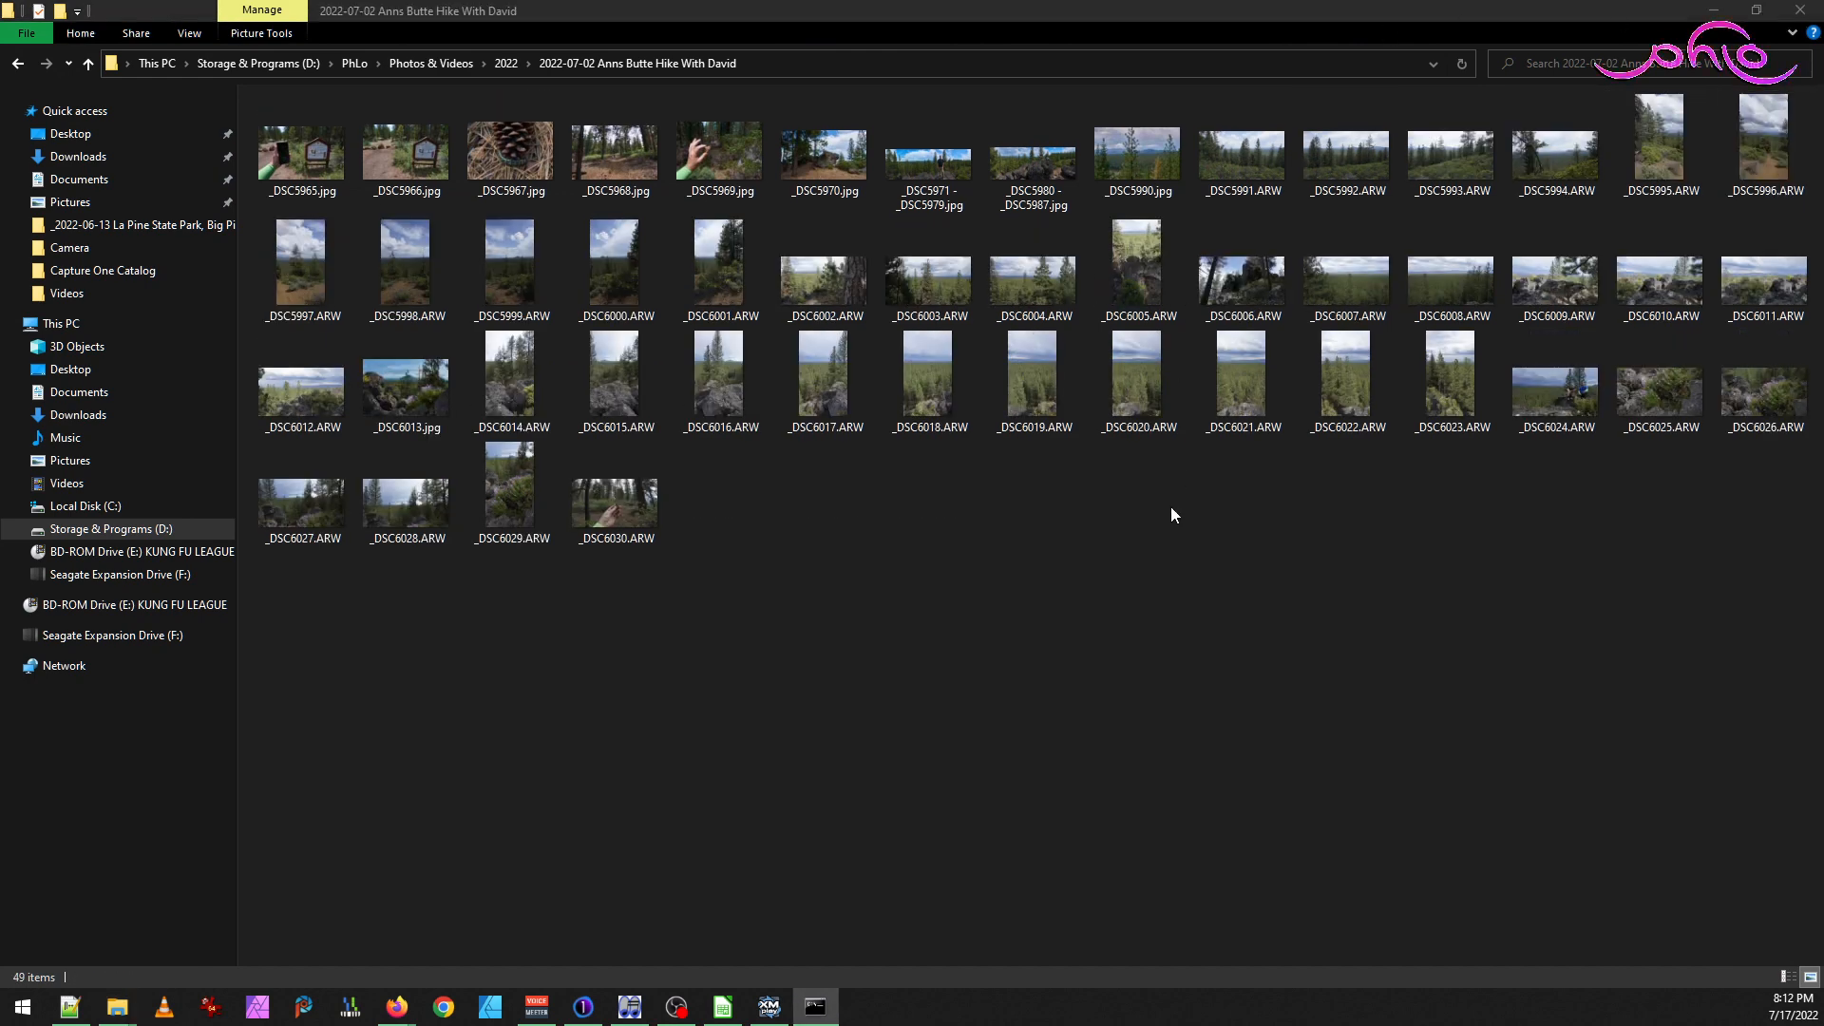
# Switch back to Capture One and raise the Background layer's Clarity on _DSC5991.ARW to about 58
pyautogui.click(583, 1007)
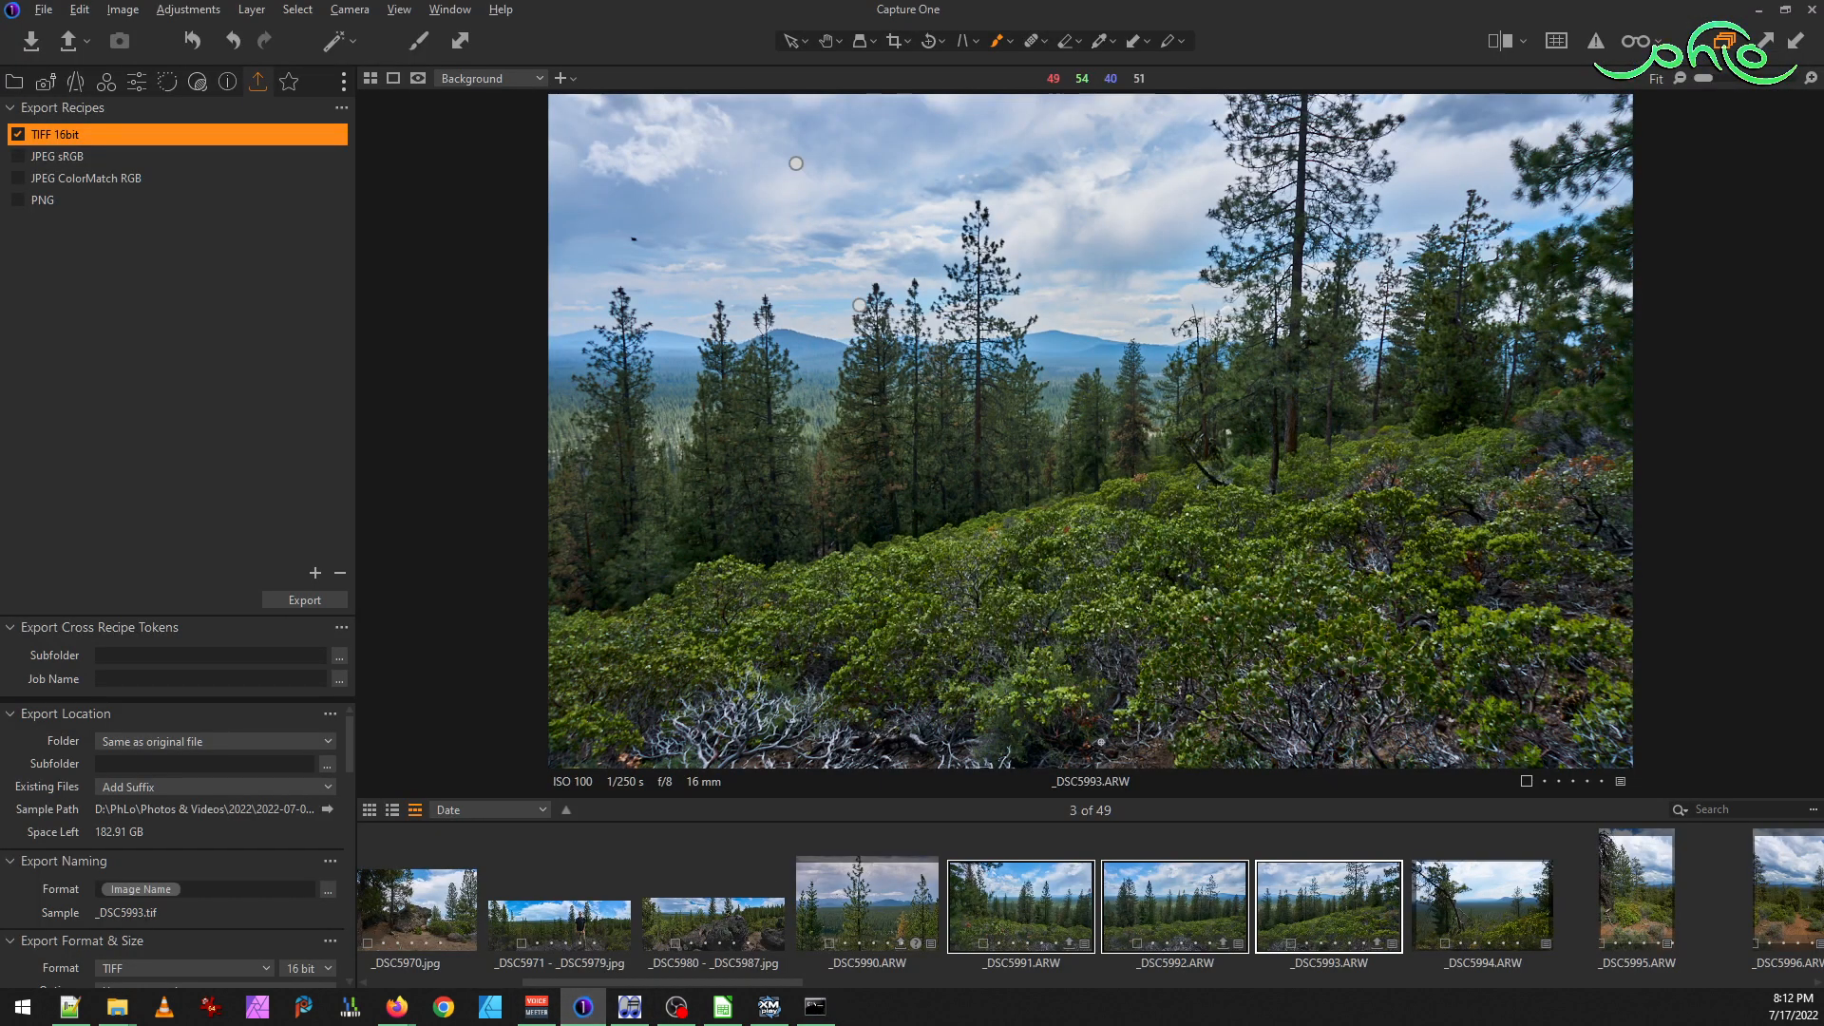
pyautogui.click(1002, 895)
pyautogui.click(979, 846)
pyautogui.click(983, 884)
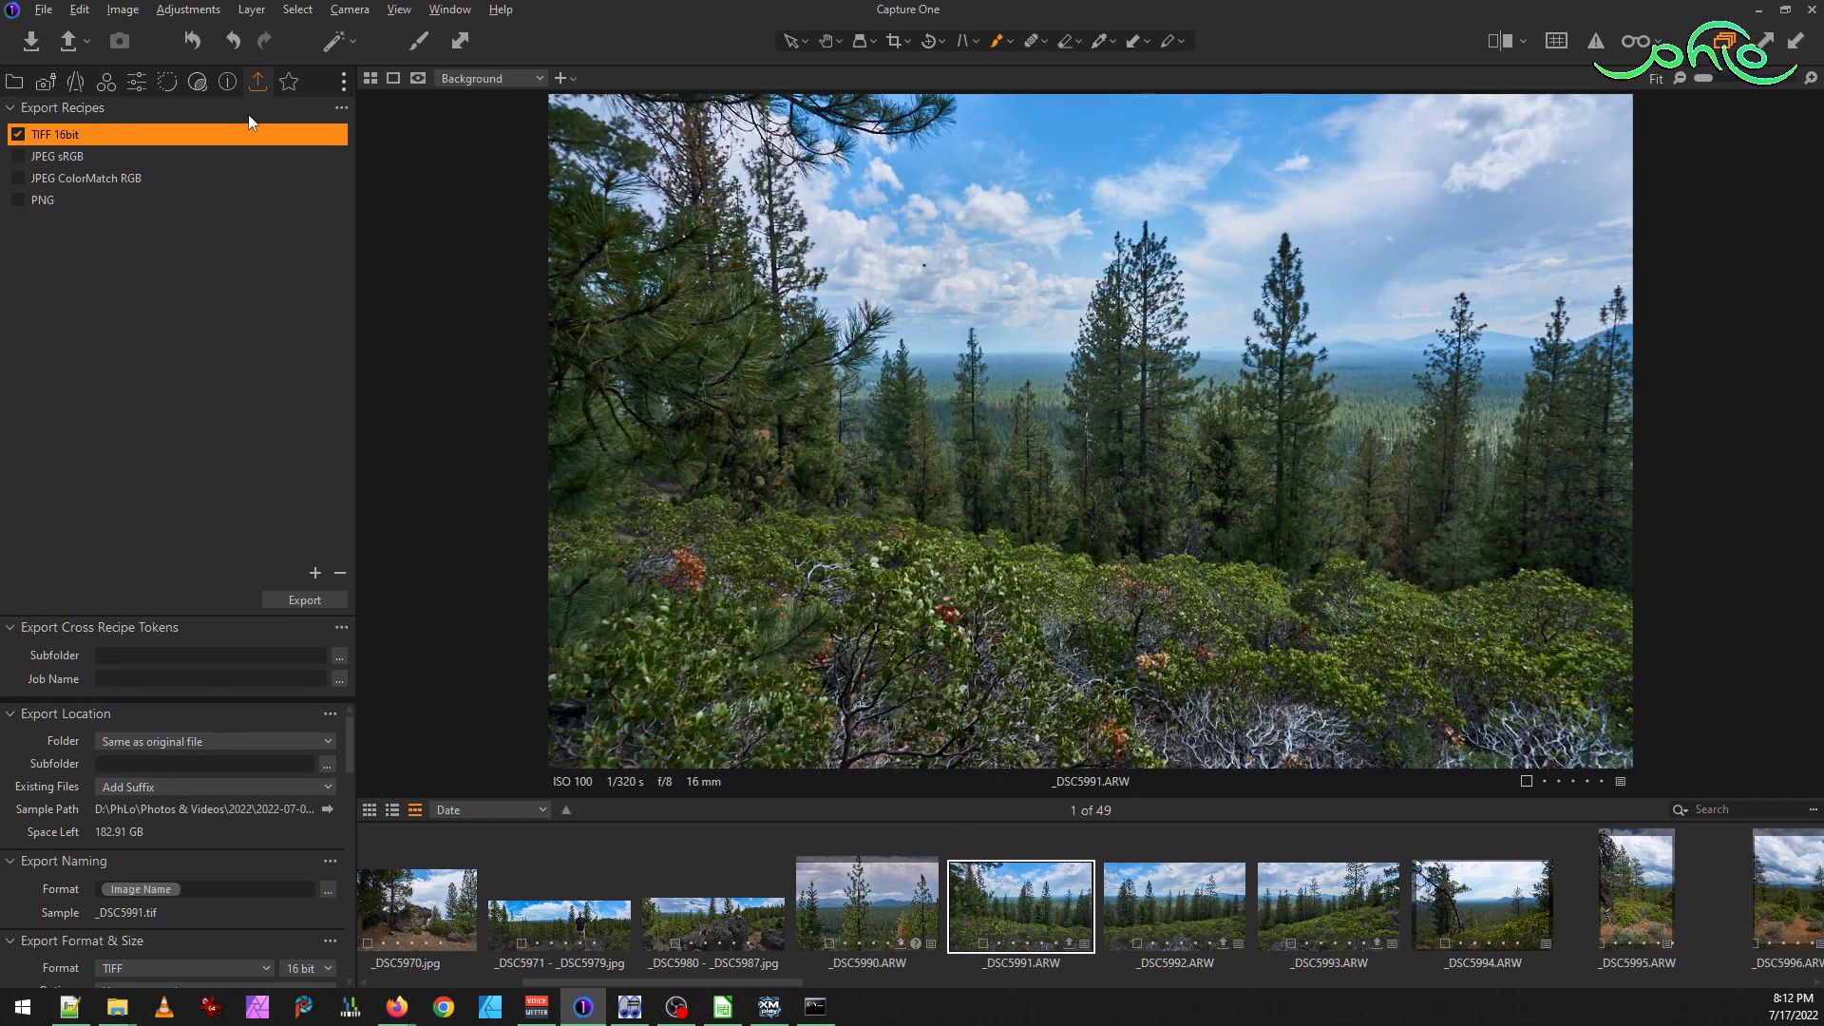
pyautogui.click(289, 81)
pyautogui.click(11, 485)
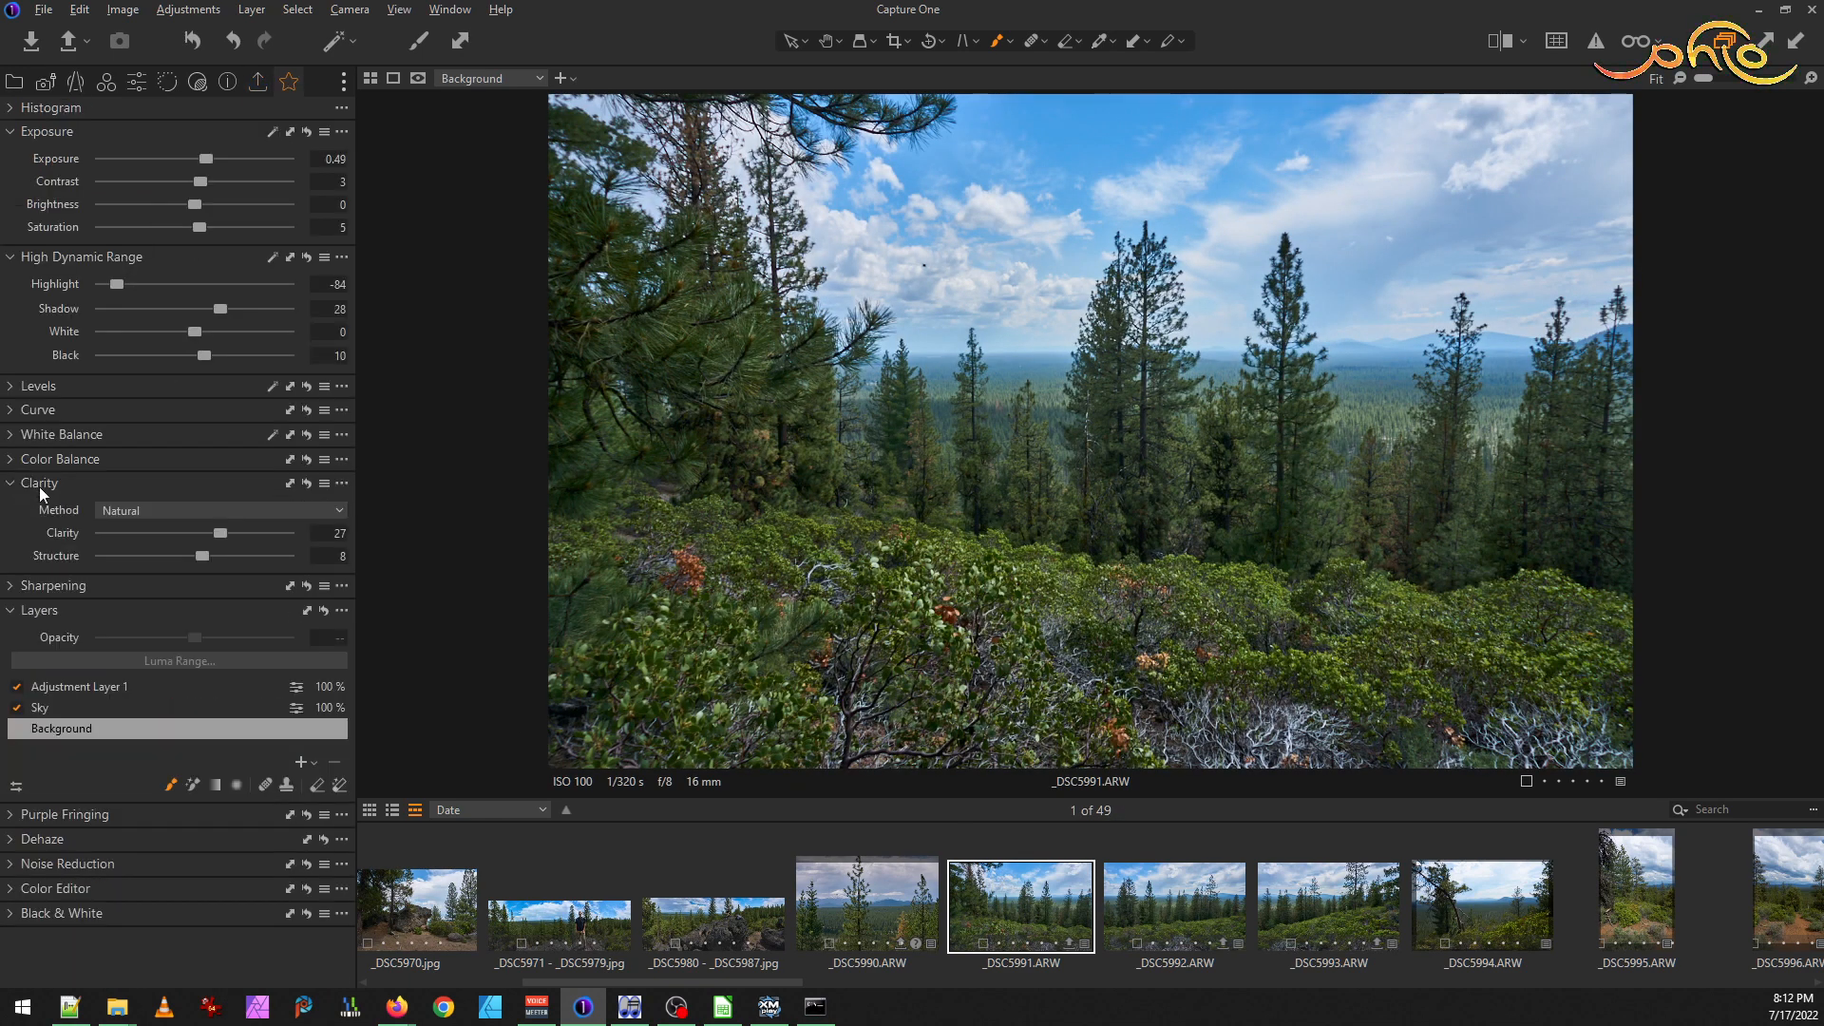
pyautogui.moveTo(220, 533); pyautogui.dragTo(245, 534)
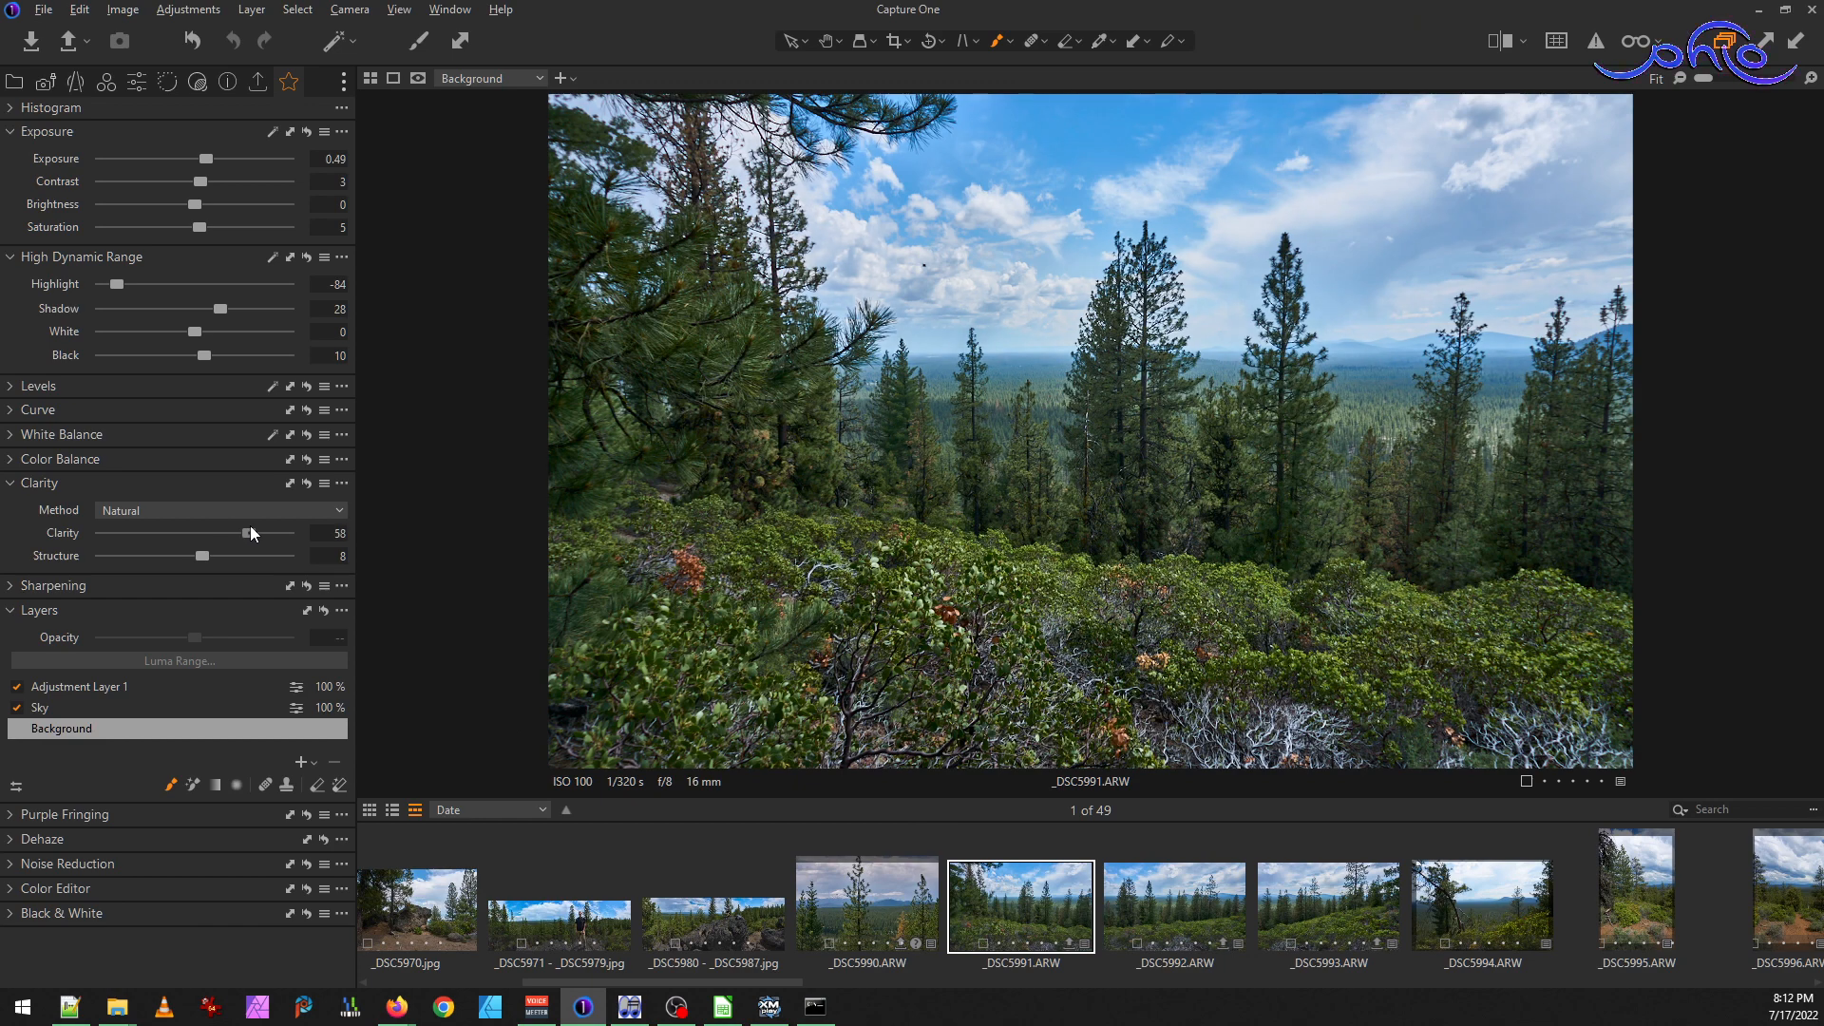
# Raise the Background layer's Clarity on _DSC5992.ARW and set it to 42 on _DSC5993.ARW
pyautogui.click(1115, 904)
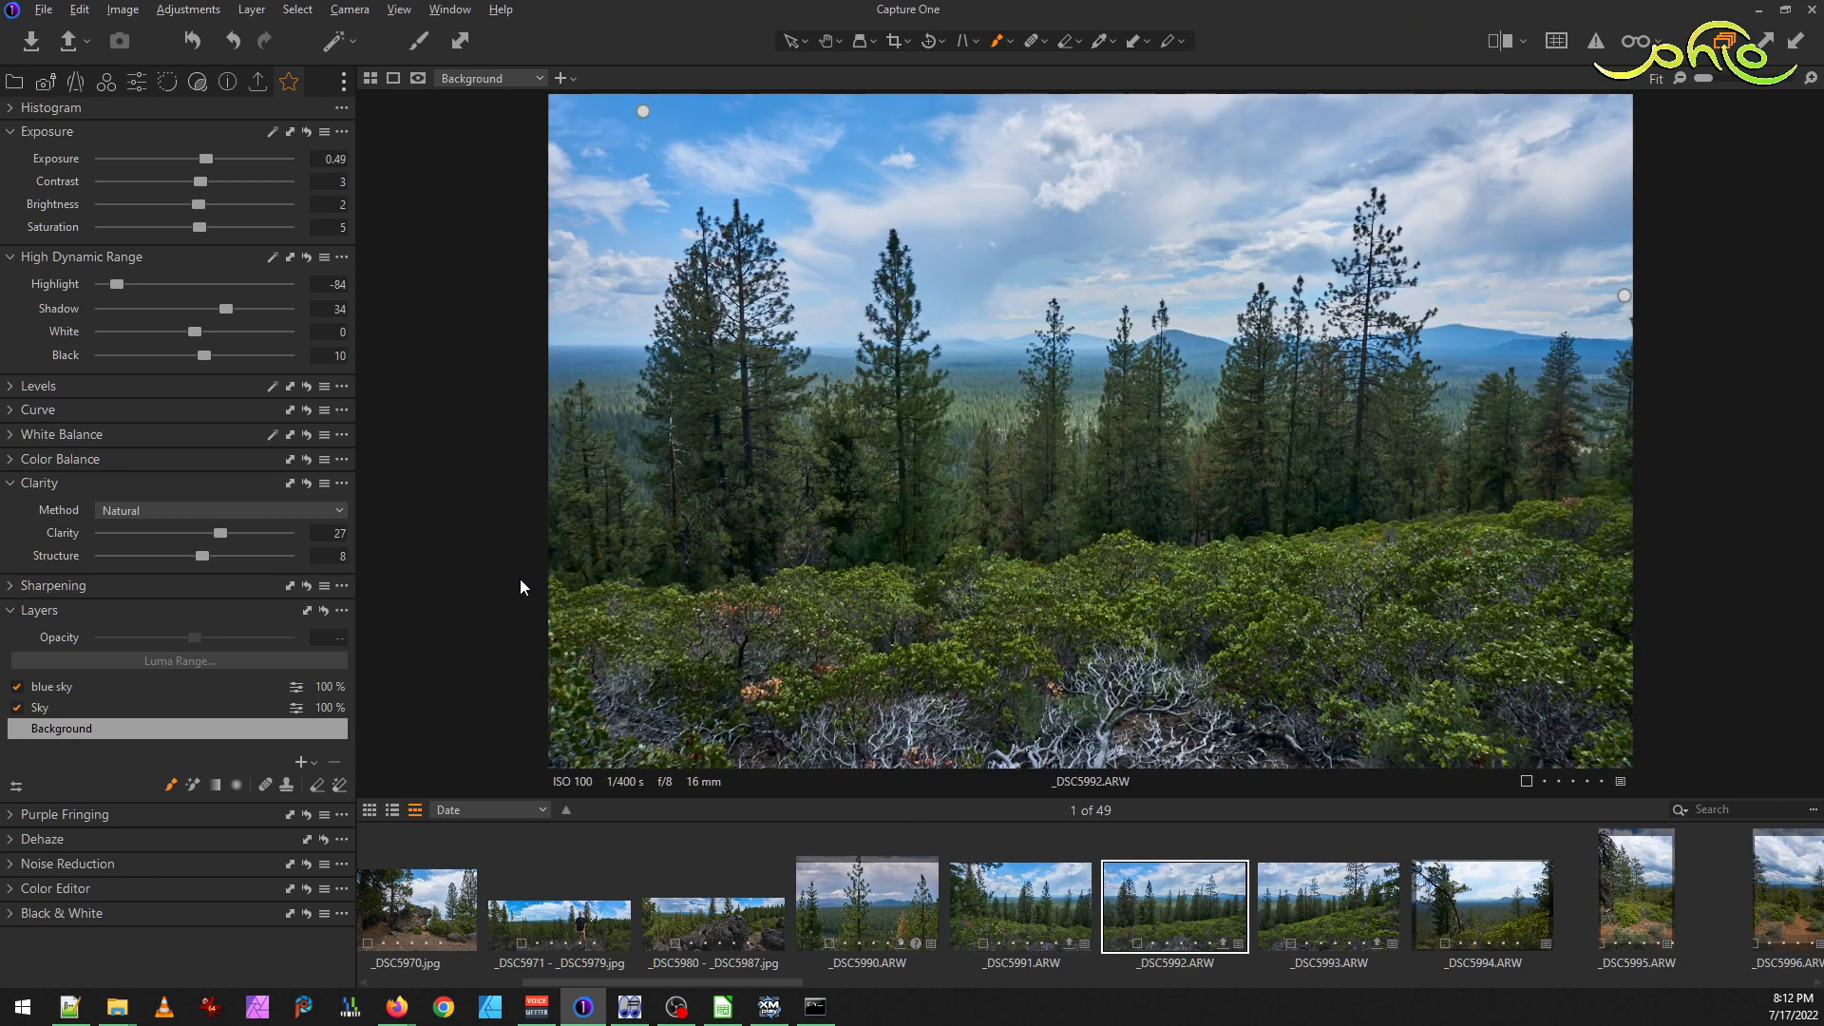
pyautogui.moveTo(220, 528); pyautogui.dragTo(236, 527)
pyautogui.press('Right')
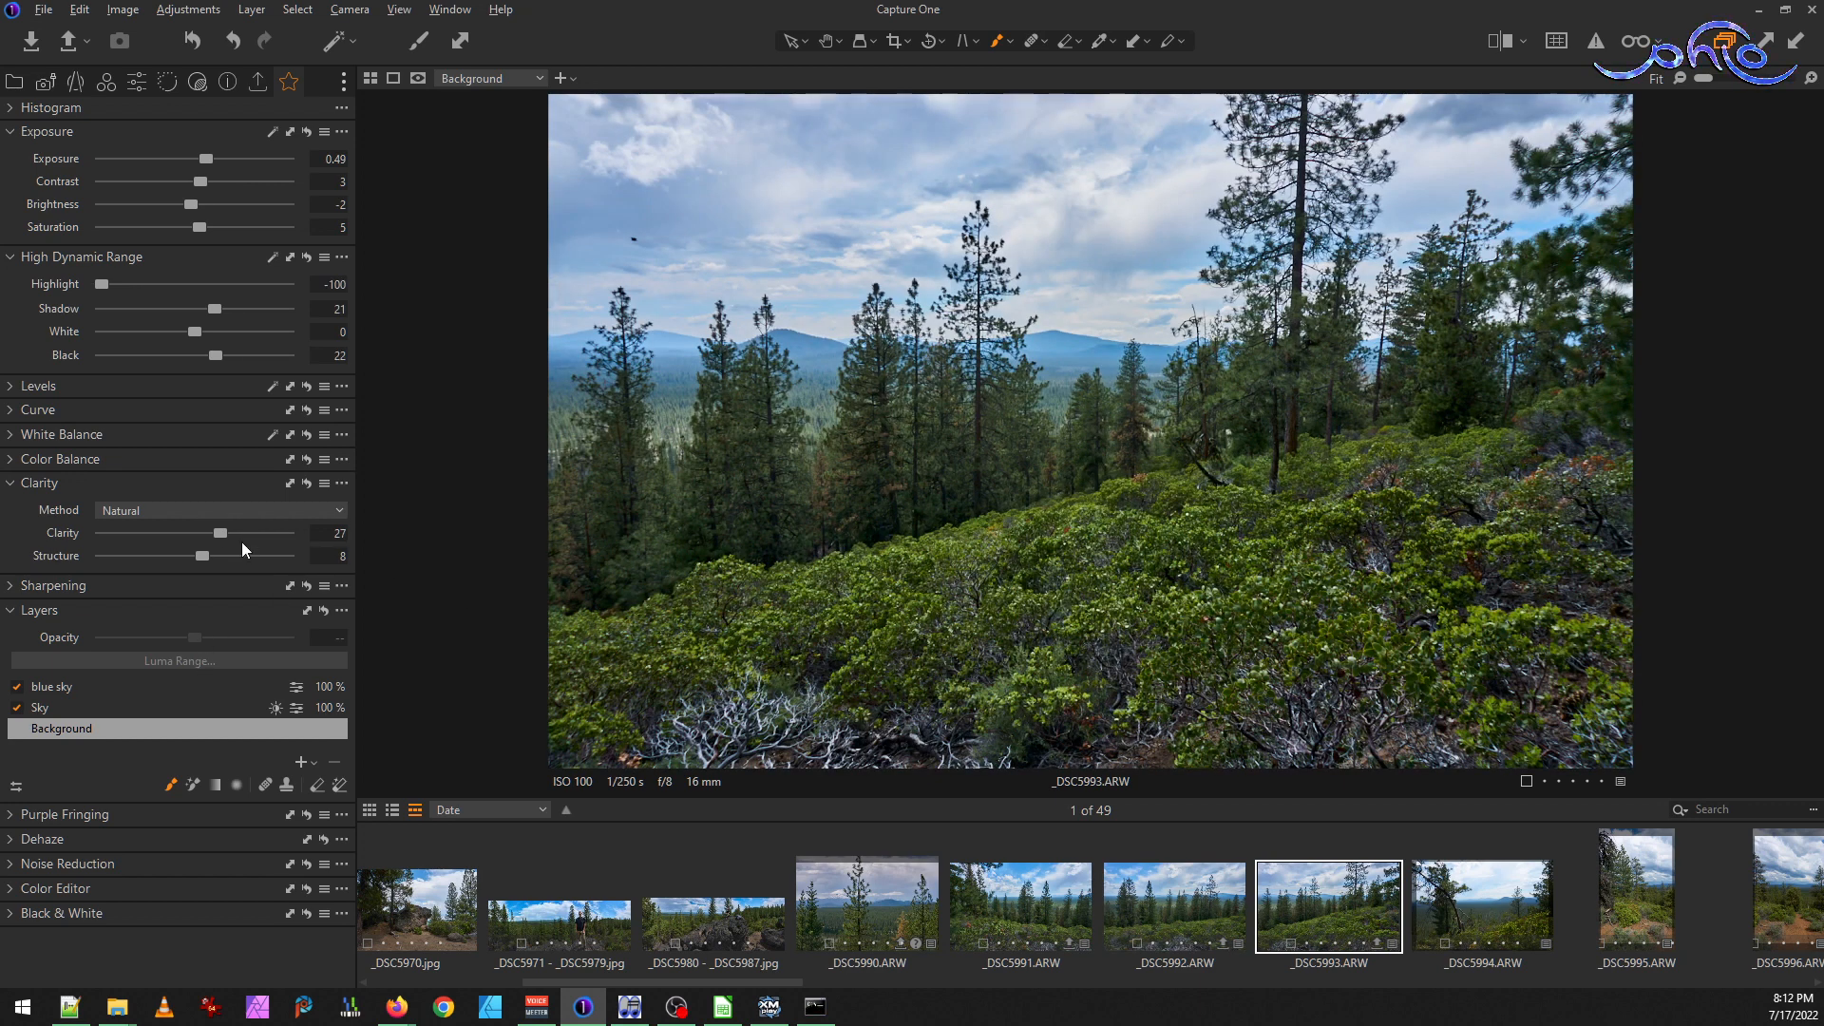
pyautogui.moveTo(224, 530); pyautogui.dragTo(237, 538)
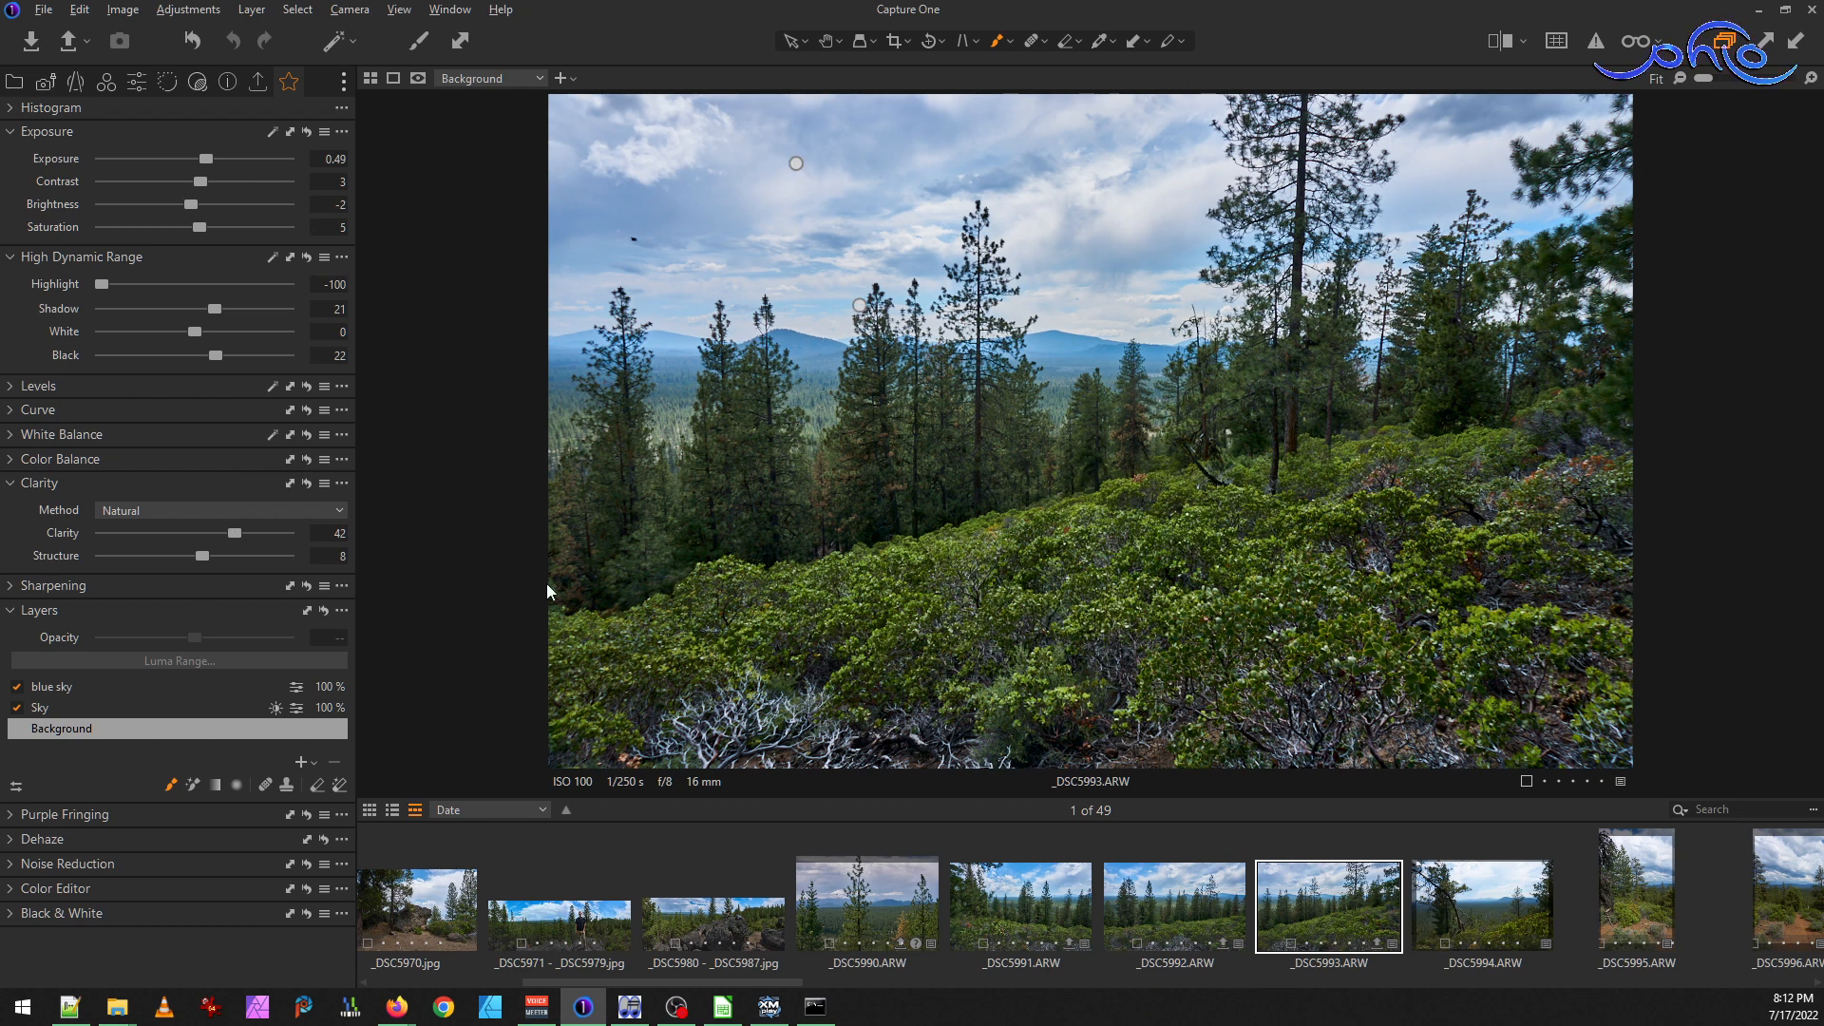
# Export the three photos _DSC5991.ARW through _DSC5993.ARW again with the TIFF 16bit recipe
pyautogui.keyDown('shift'); pyautogui.click(1026, 902); pyautogui.keyUp('shift')
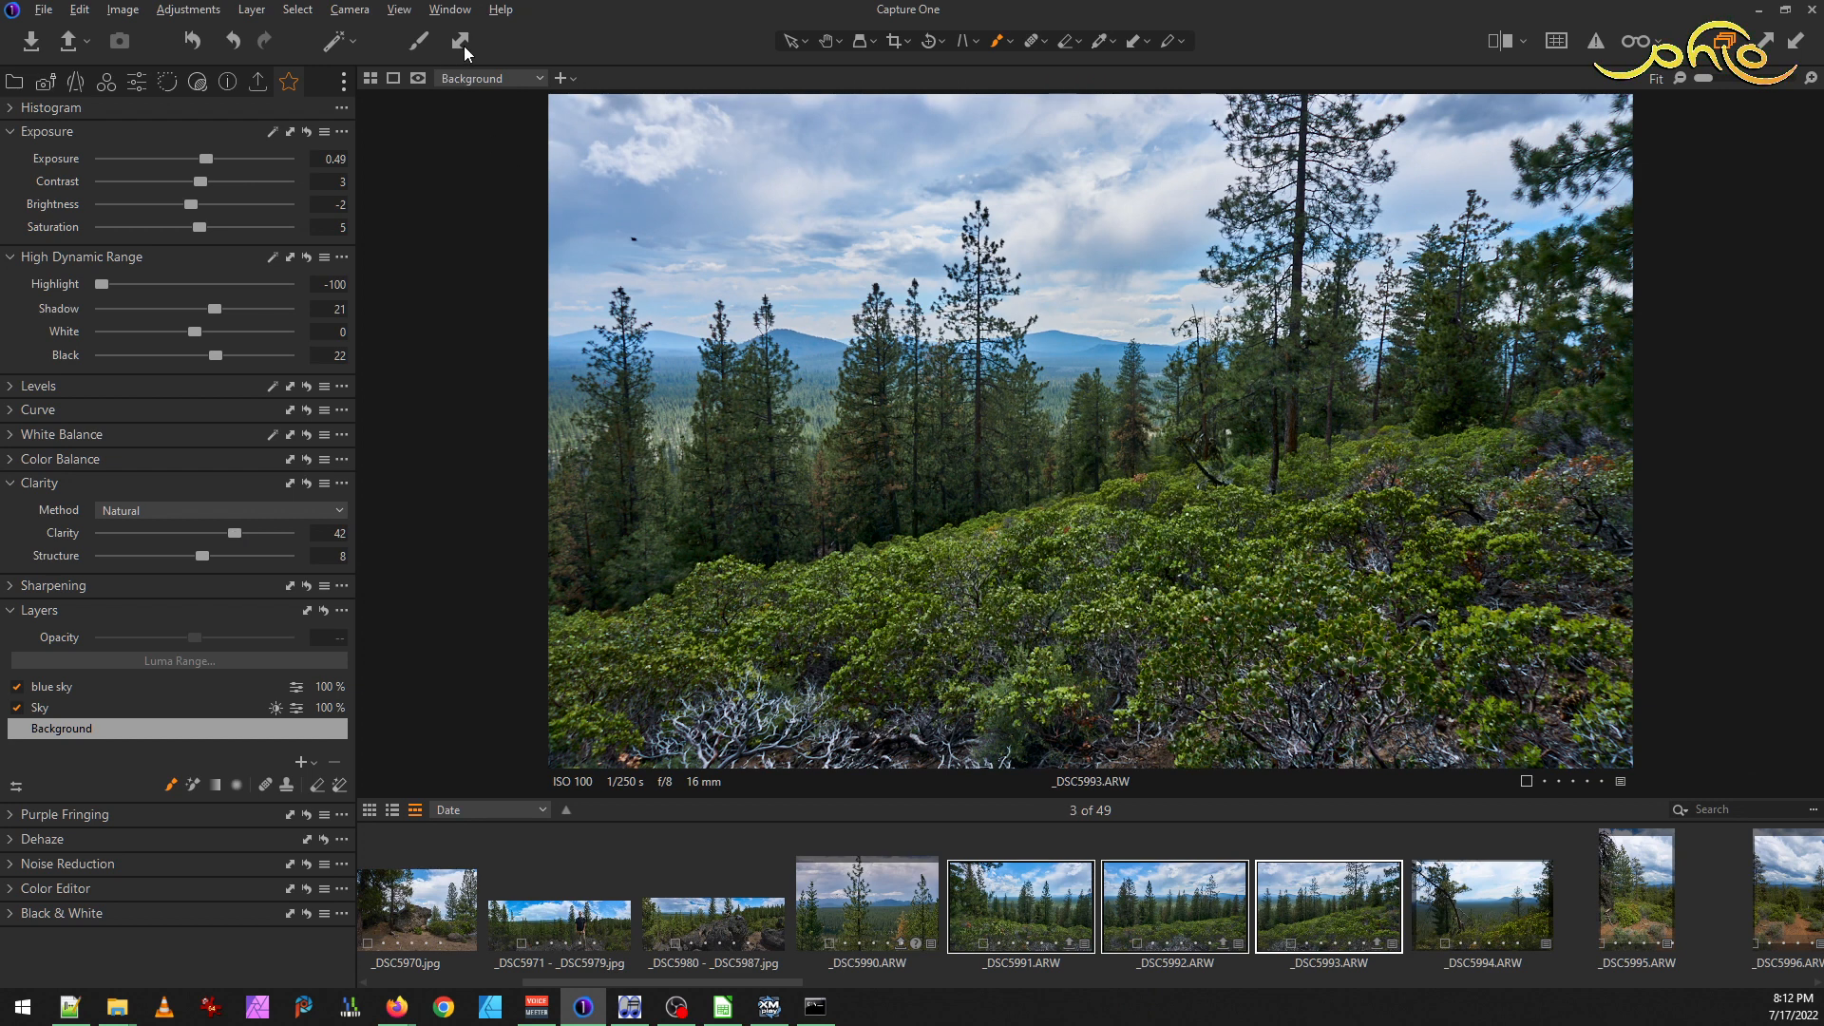
pyautogui.click(263, 81)
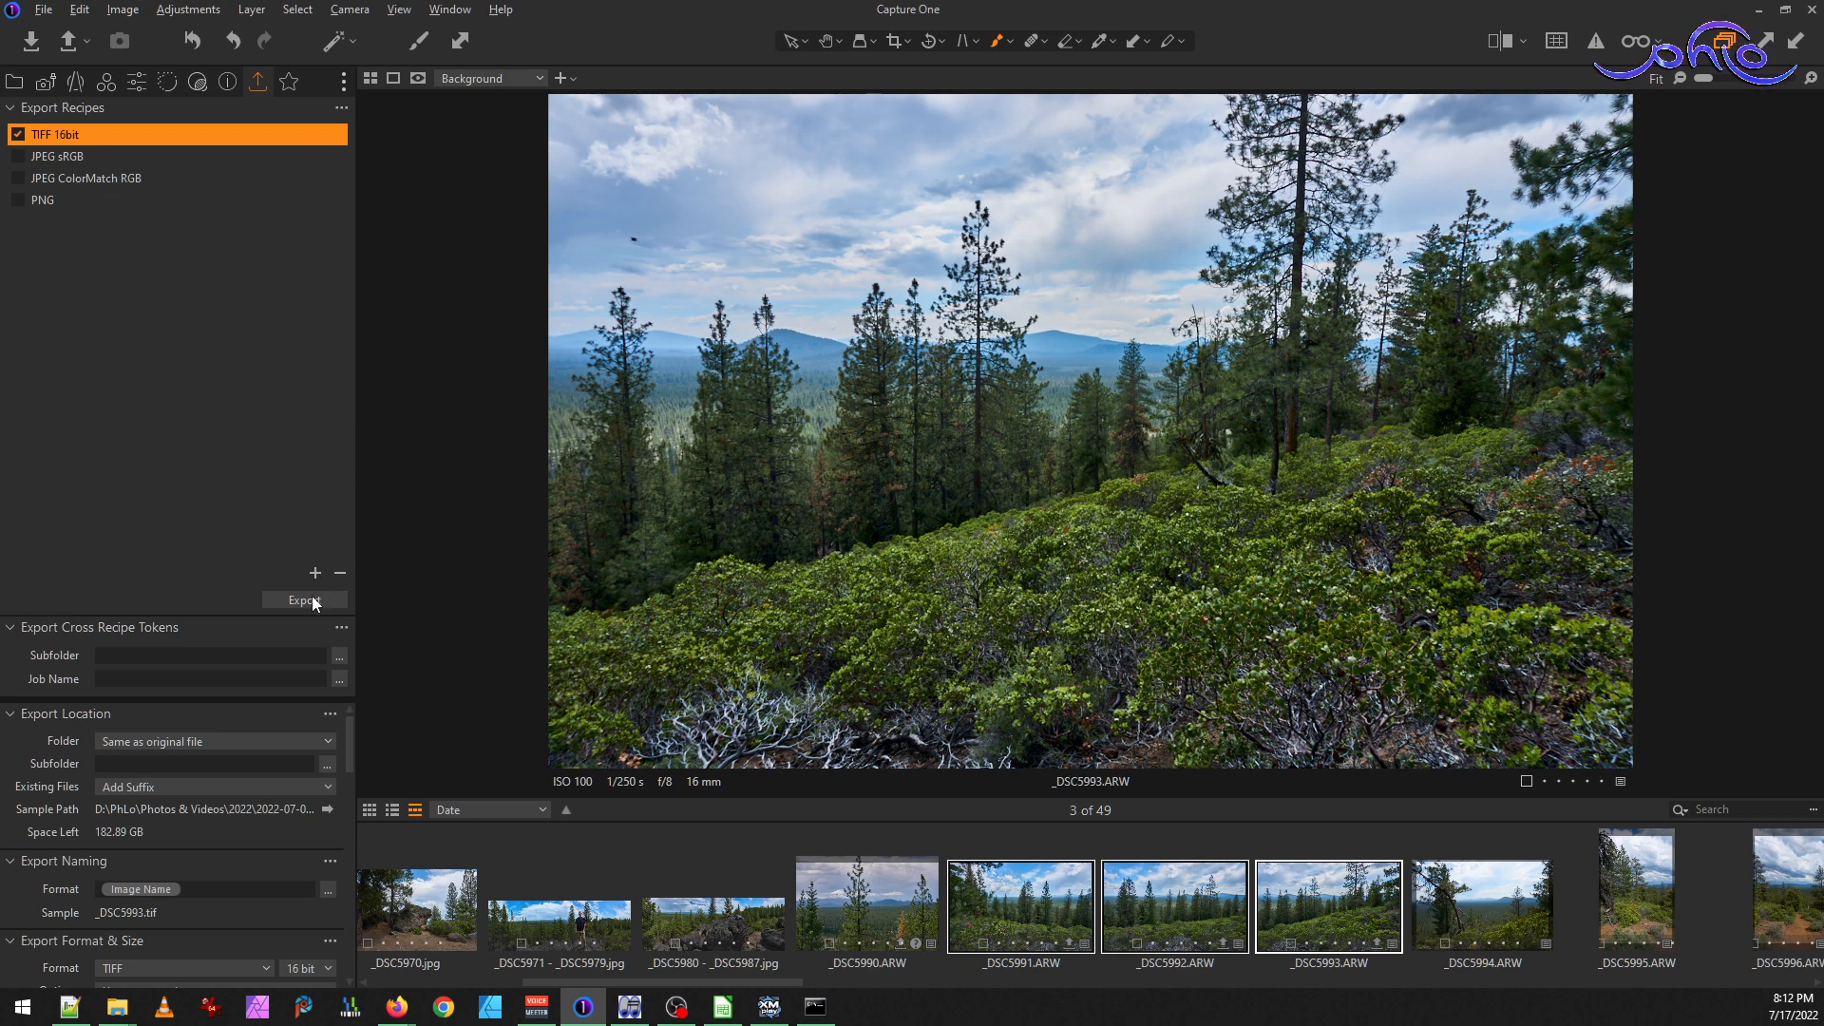
pyautogui.click(311, 599)
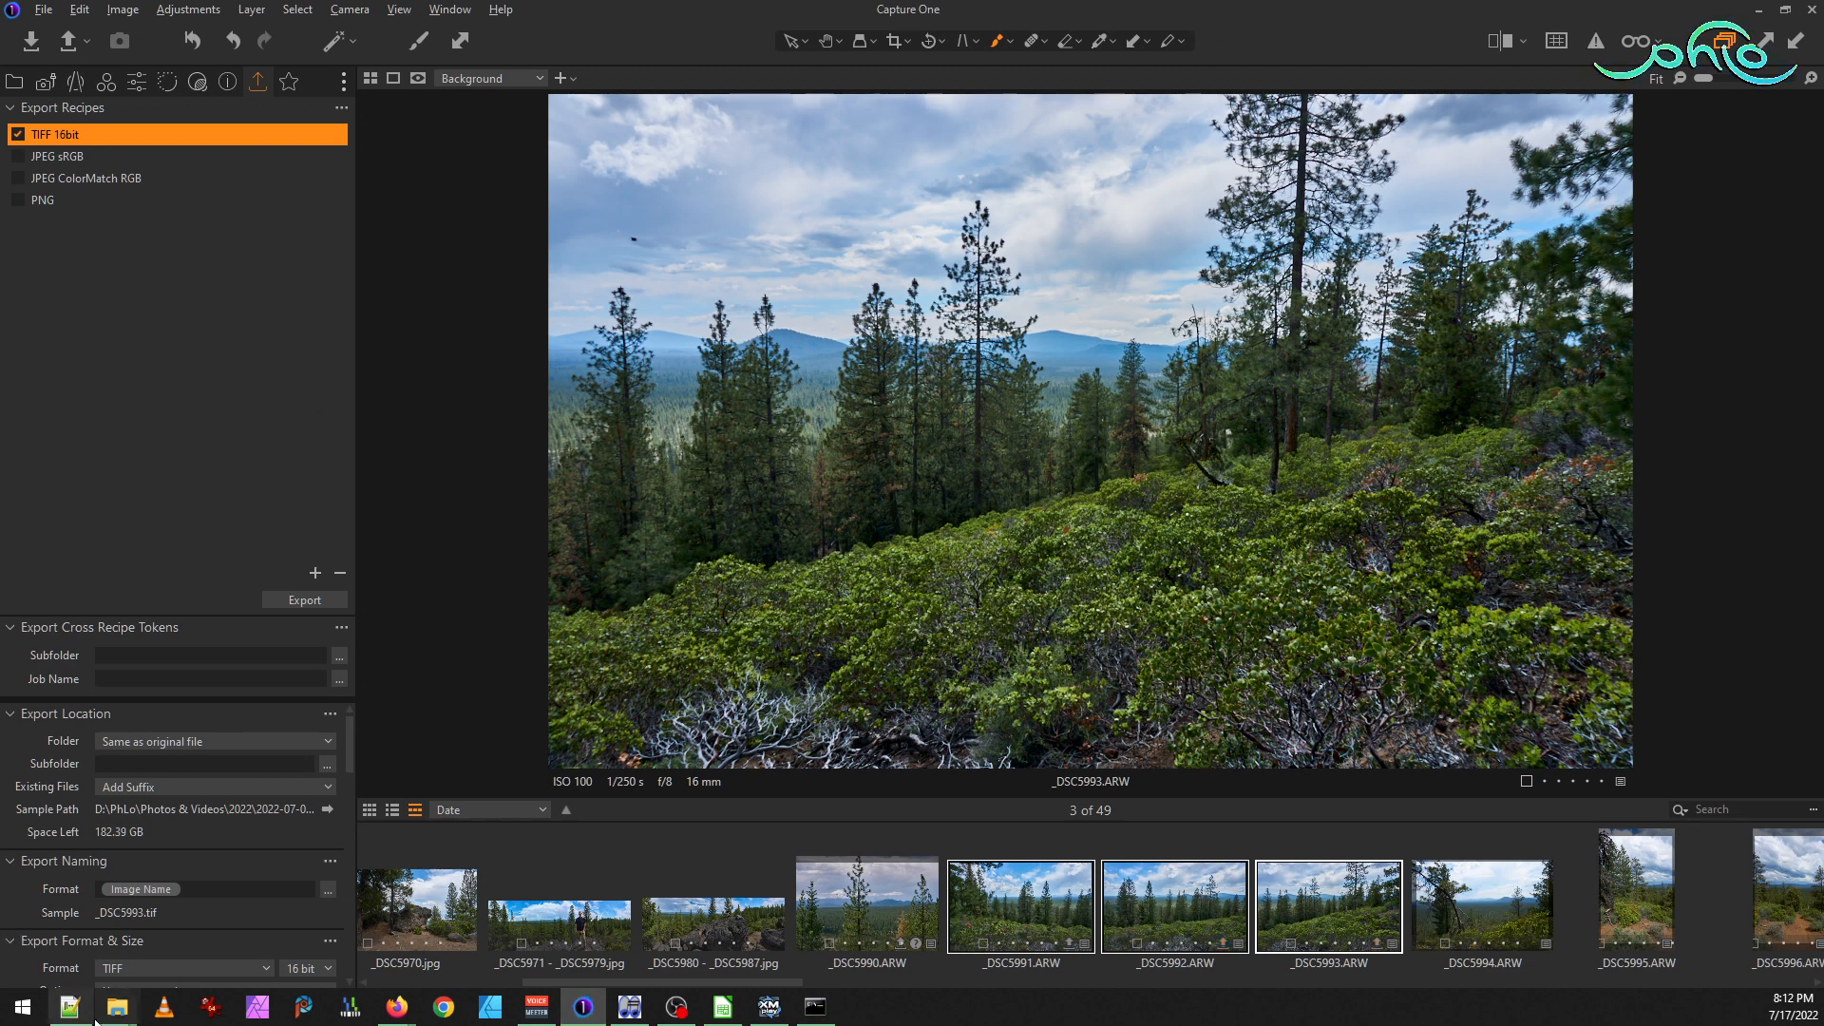
# Switch to the photo folder and review the original _DSC5991.ARW and the three newly exported TIFF files in IrfanView
pyautogui.moveTo(117, 1005)
pyautogui.click(184, 944)
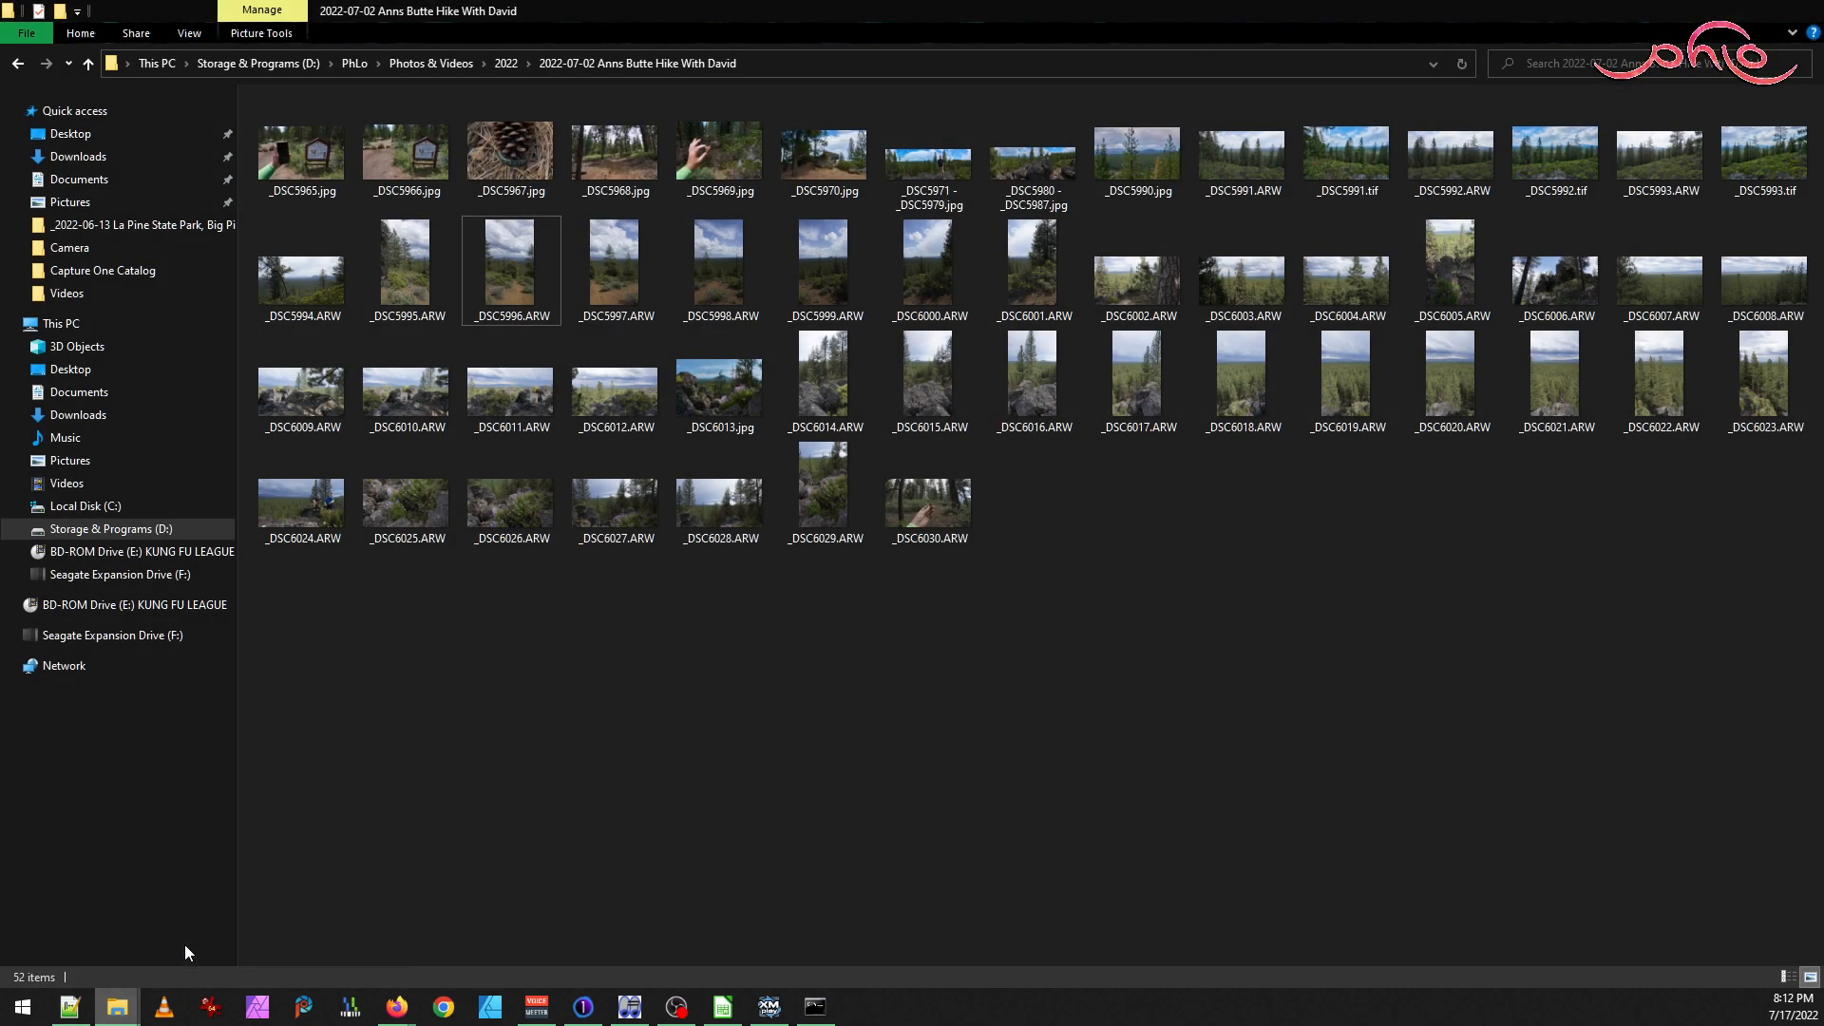
pyautogui.doubleClick(1247, 173)
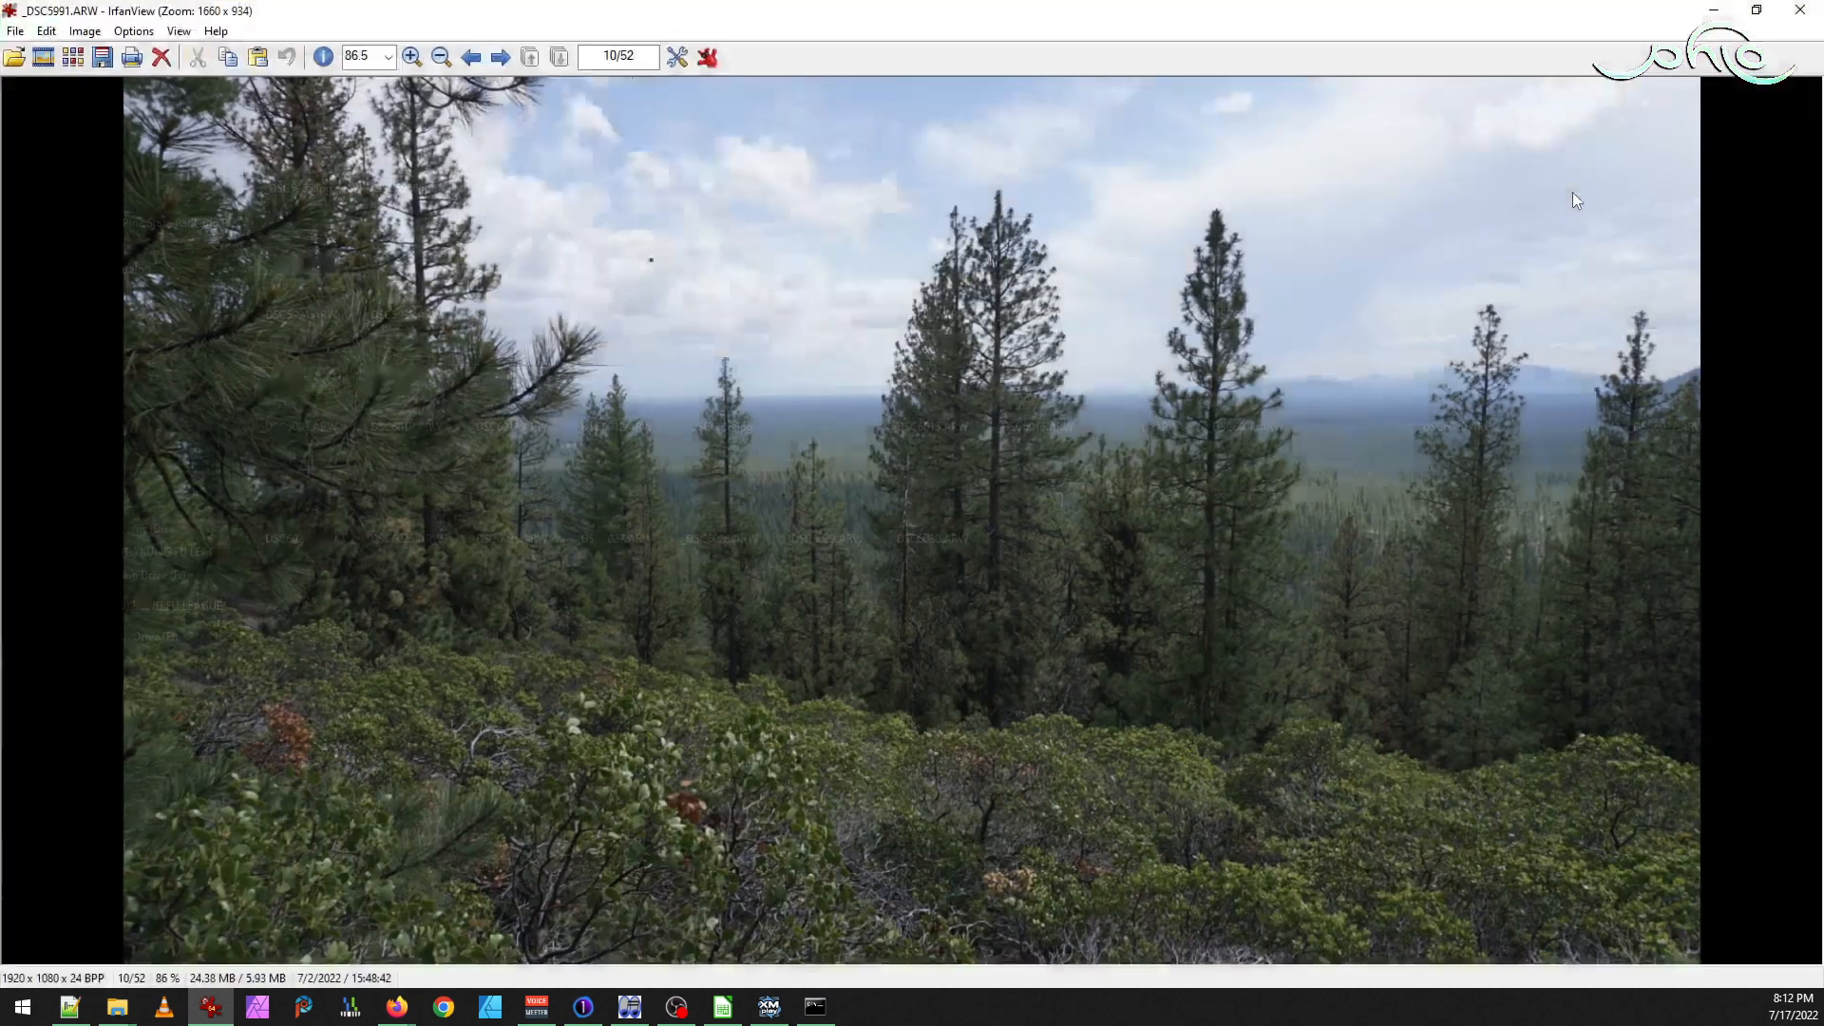
pyautogui.press('space')
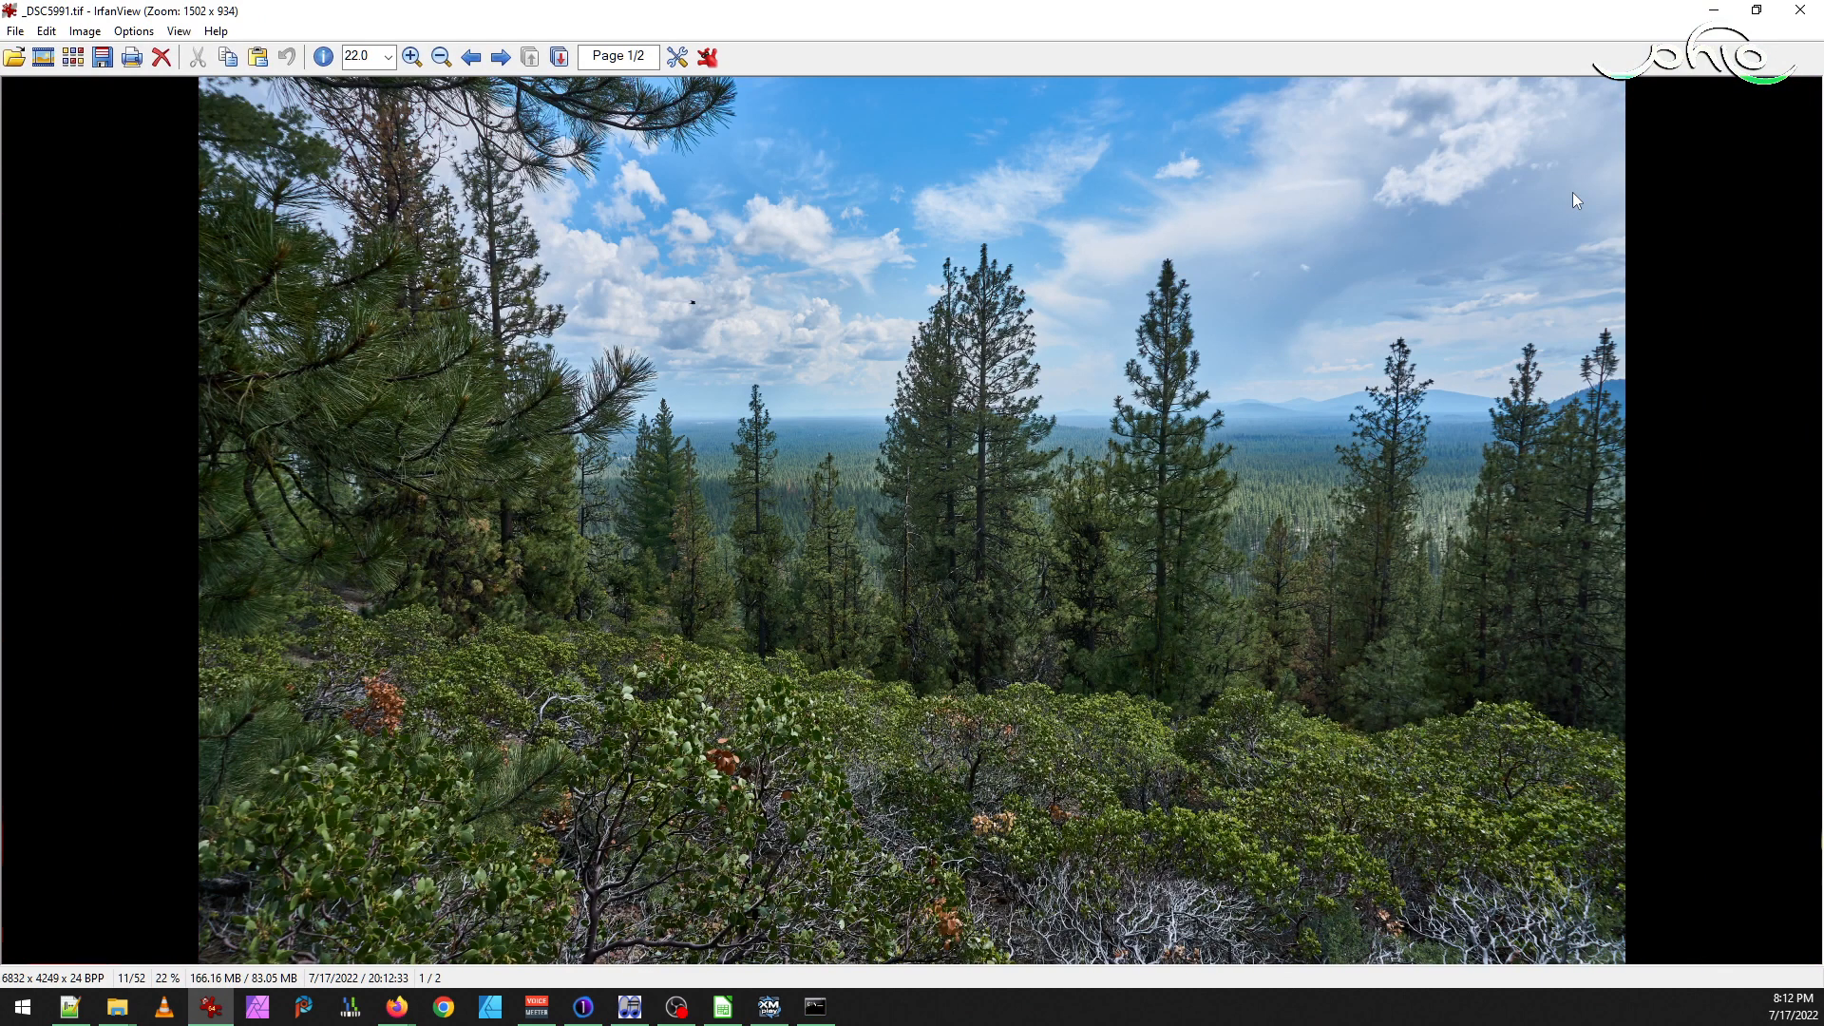
pyautogui.press('space')
pyautogui.press('space')
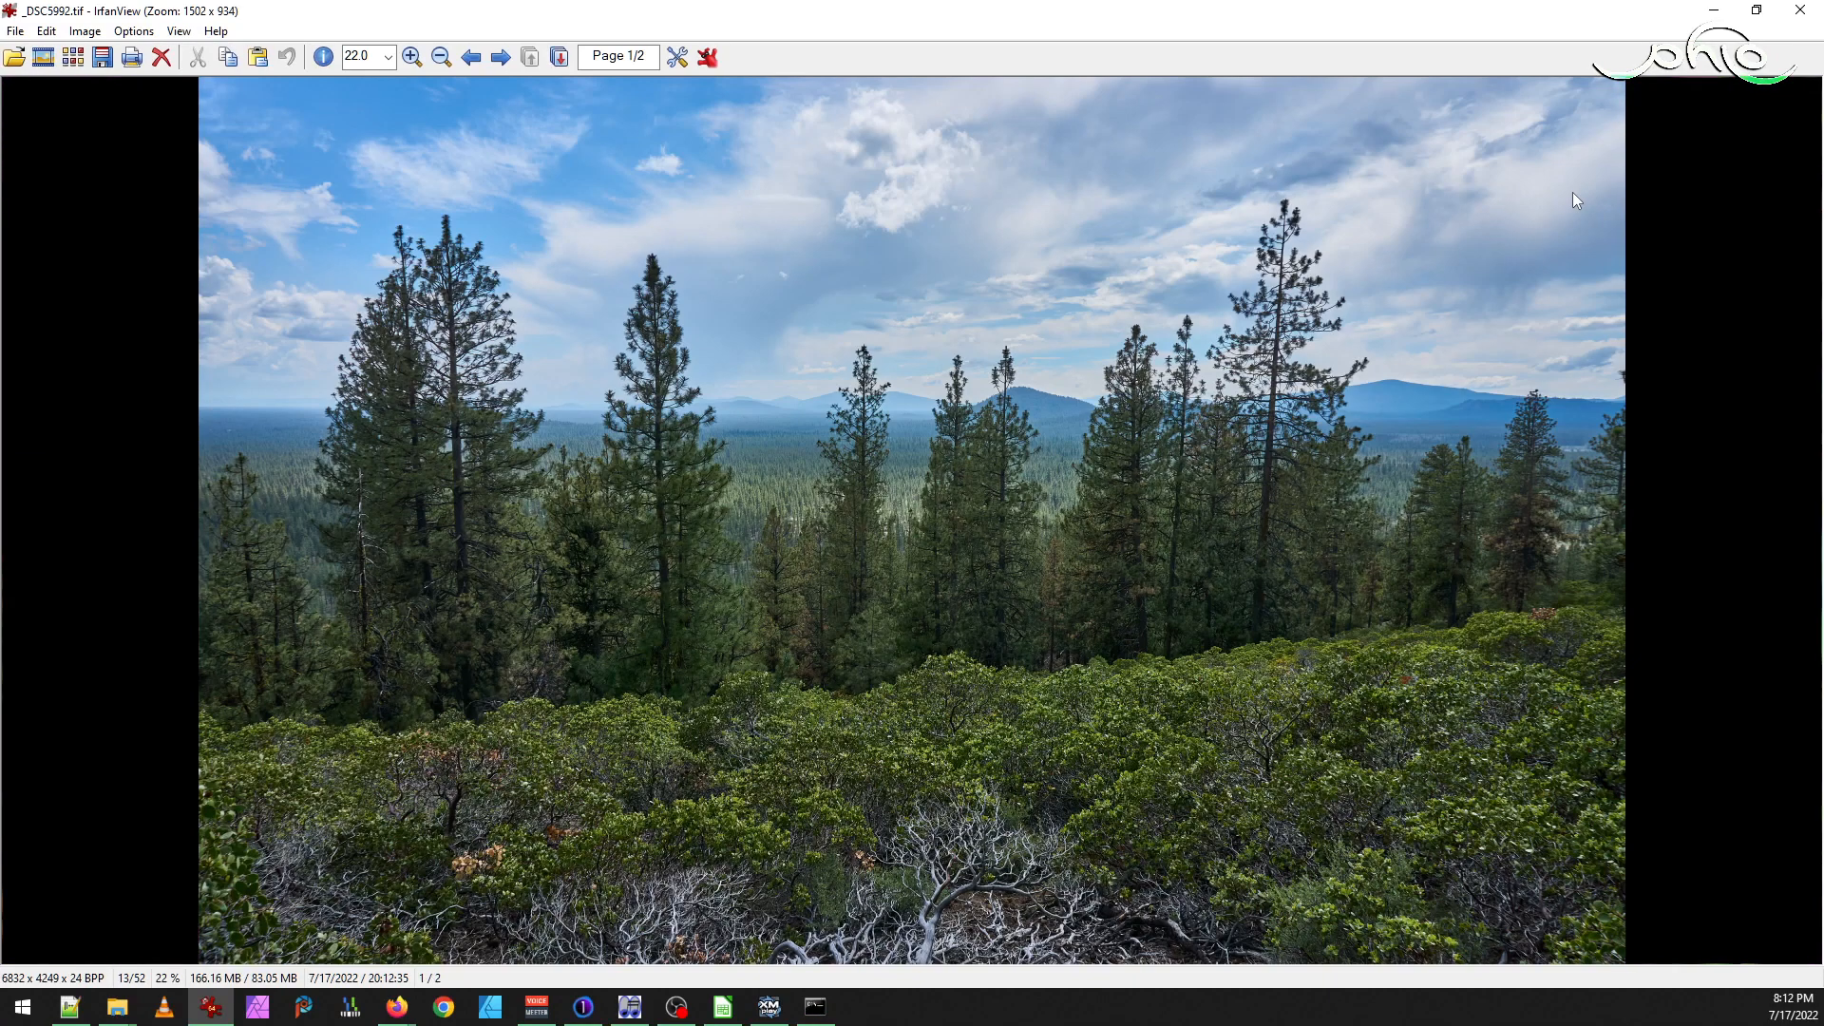
pyautogui.press('space')
pyautogui.press('space')
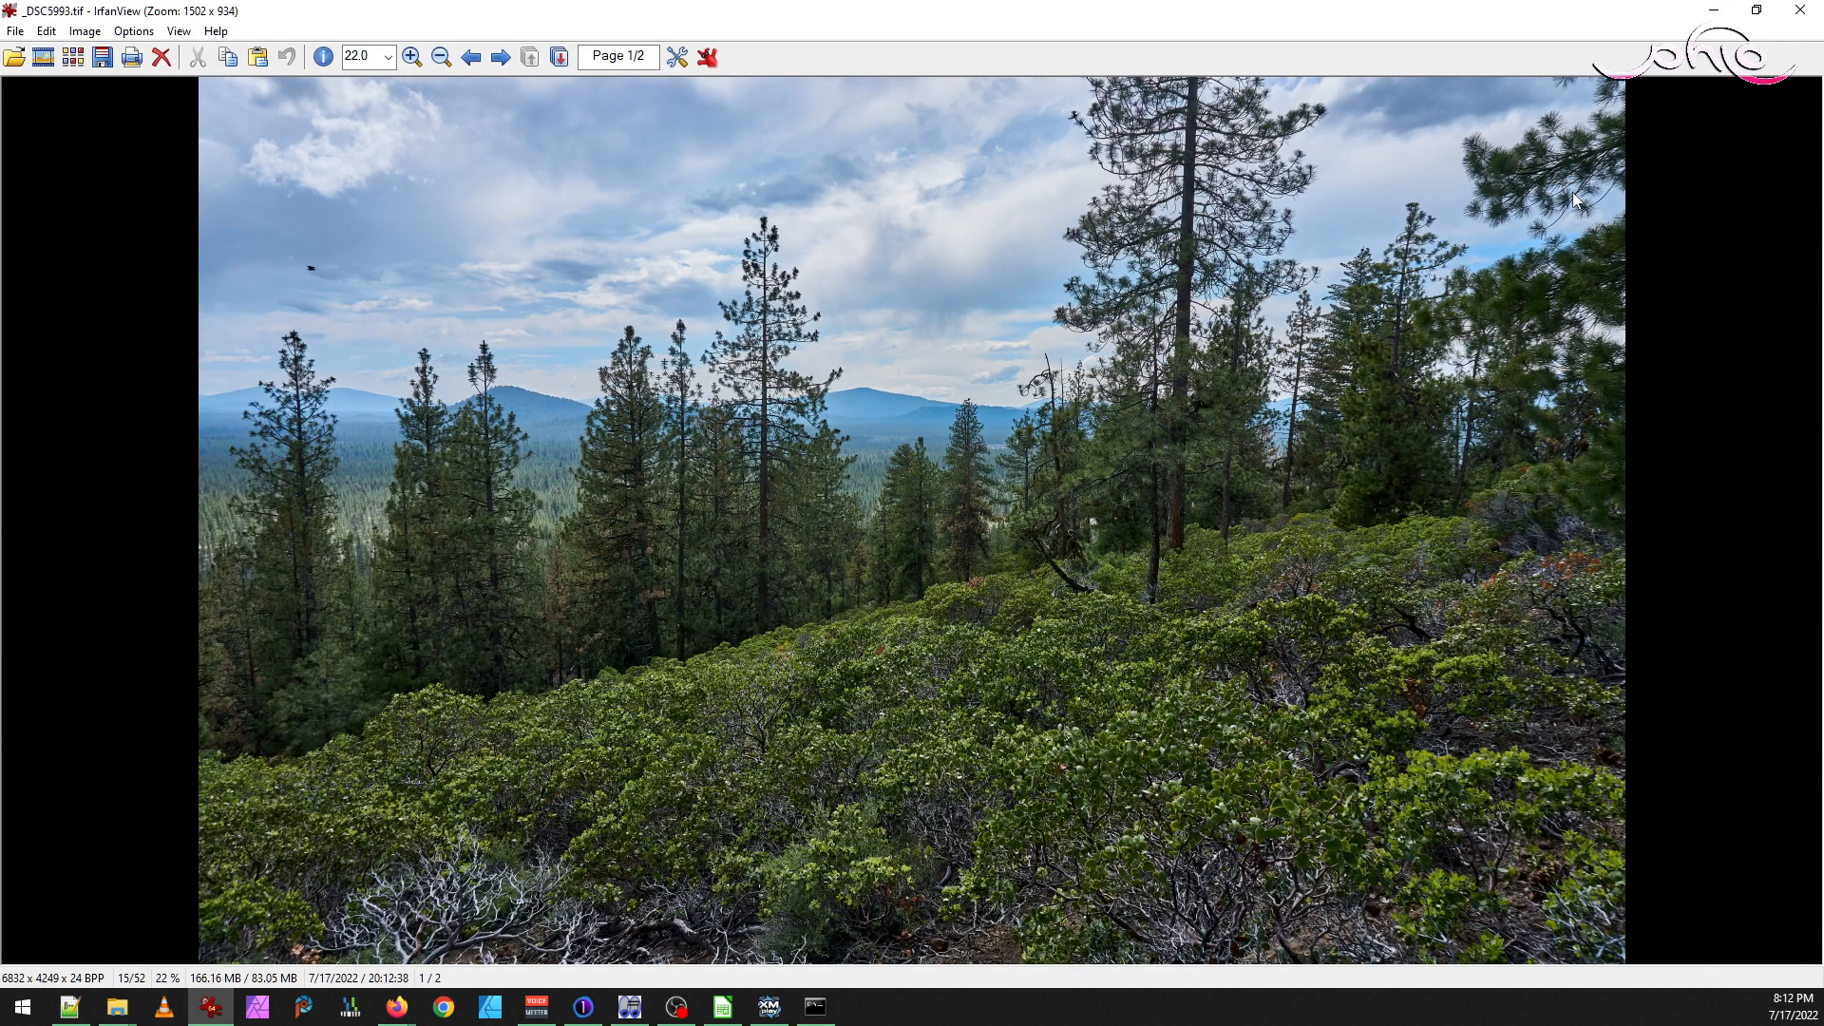
pyautogui.press('Escape')
# Launch Hugin and add _DSC5991.tif, _DSC5992.tif and _DSC5993.tif from the hike photo folder to the new panorama project
pyautogui.click(34, 1013)
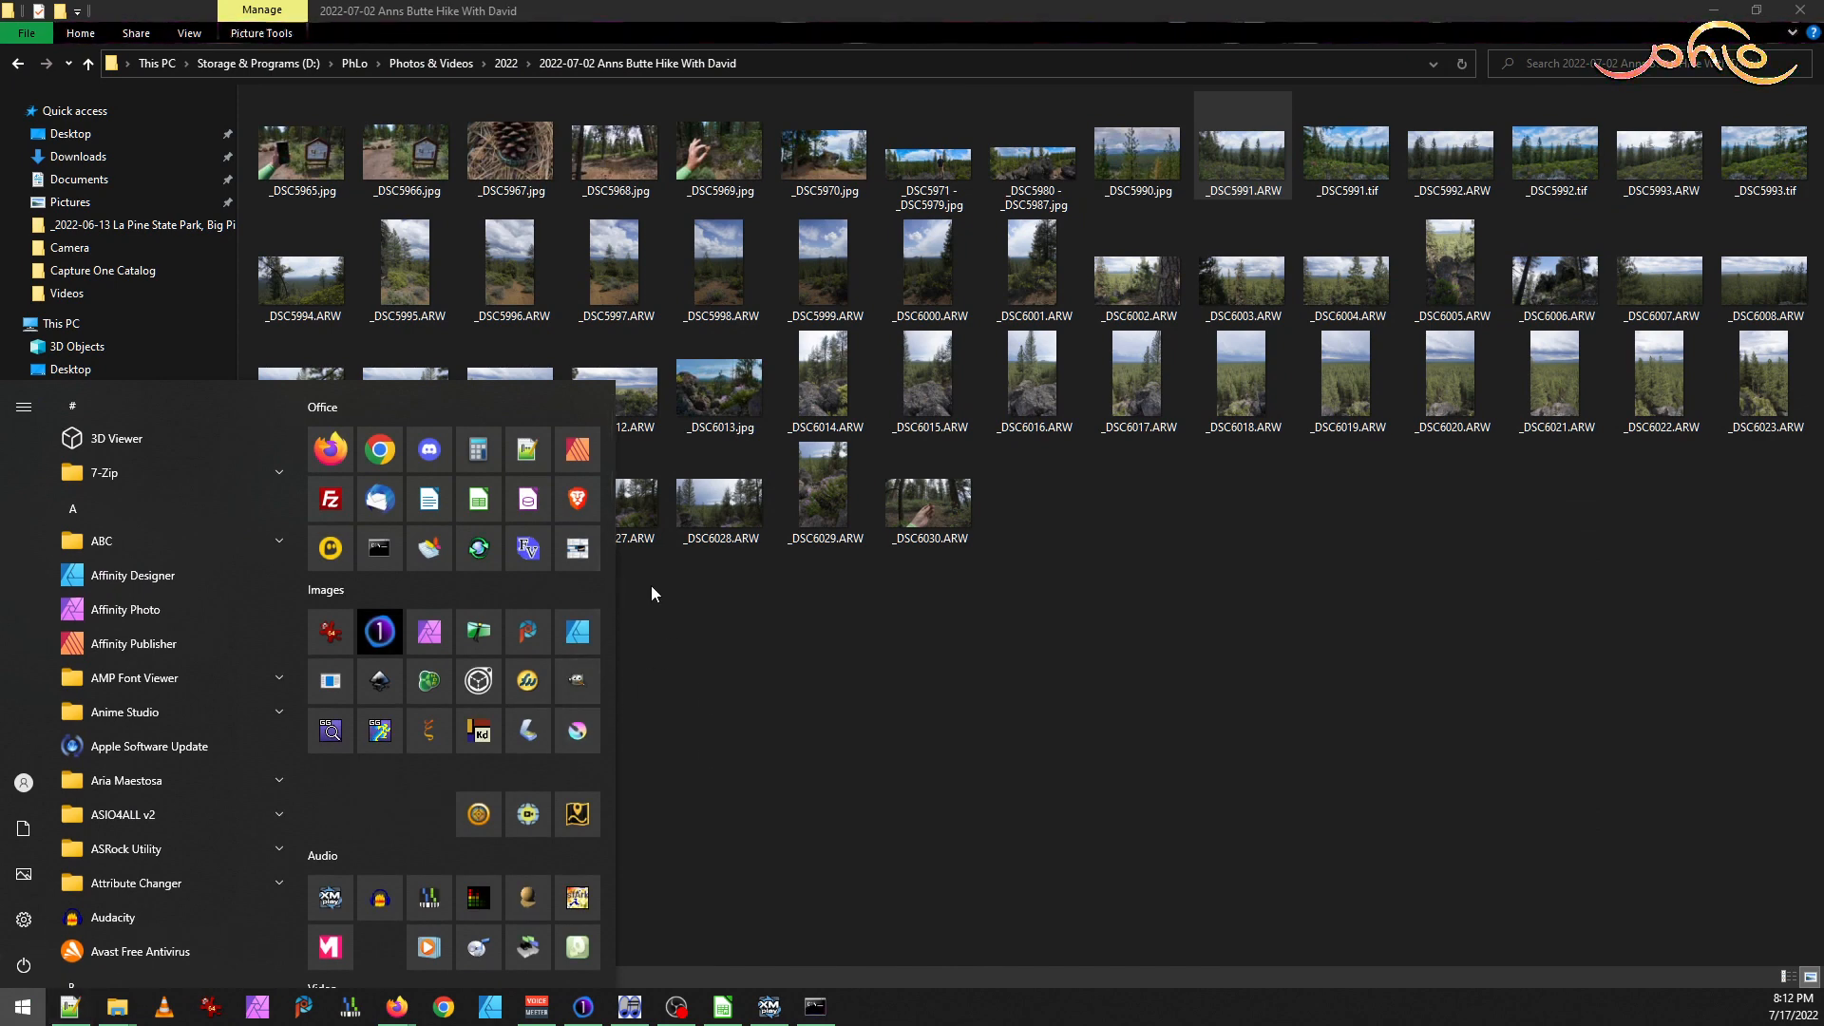
pyautogui.click(479, 631)
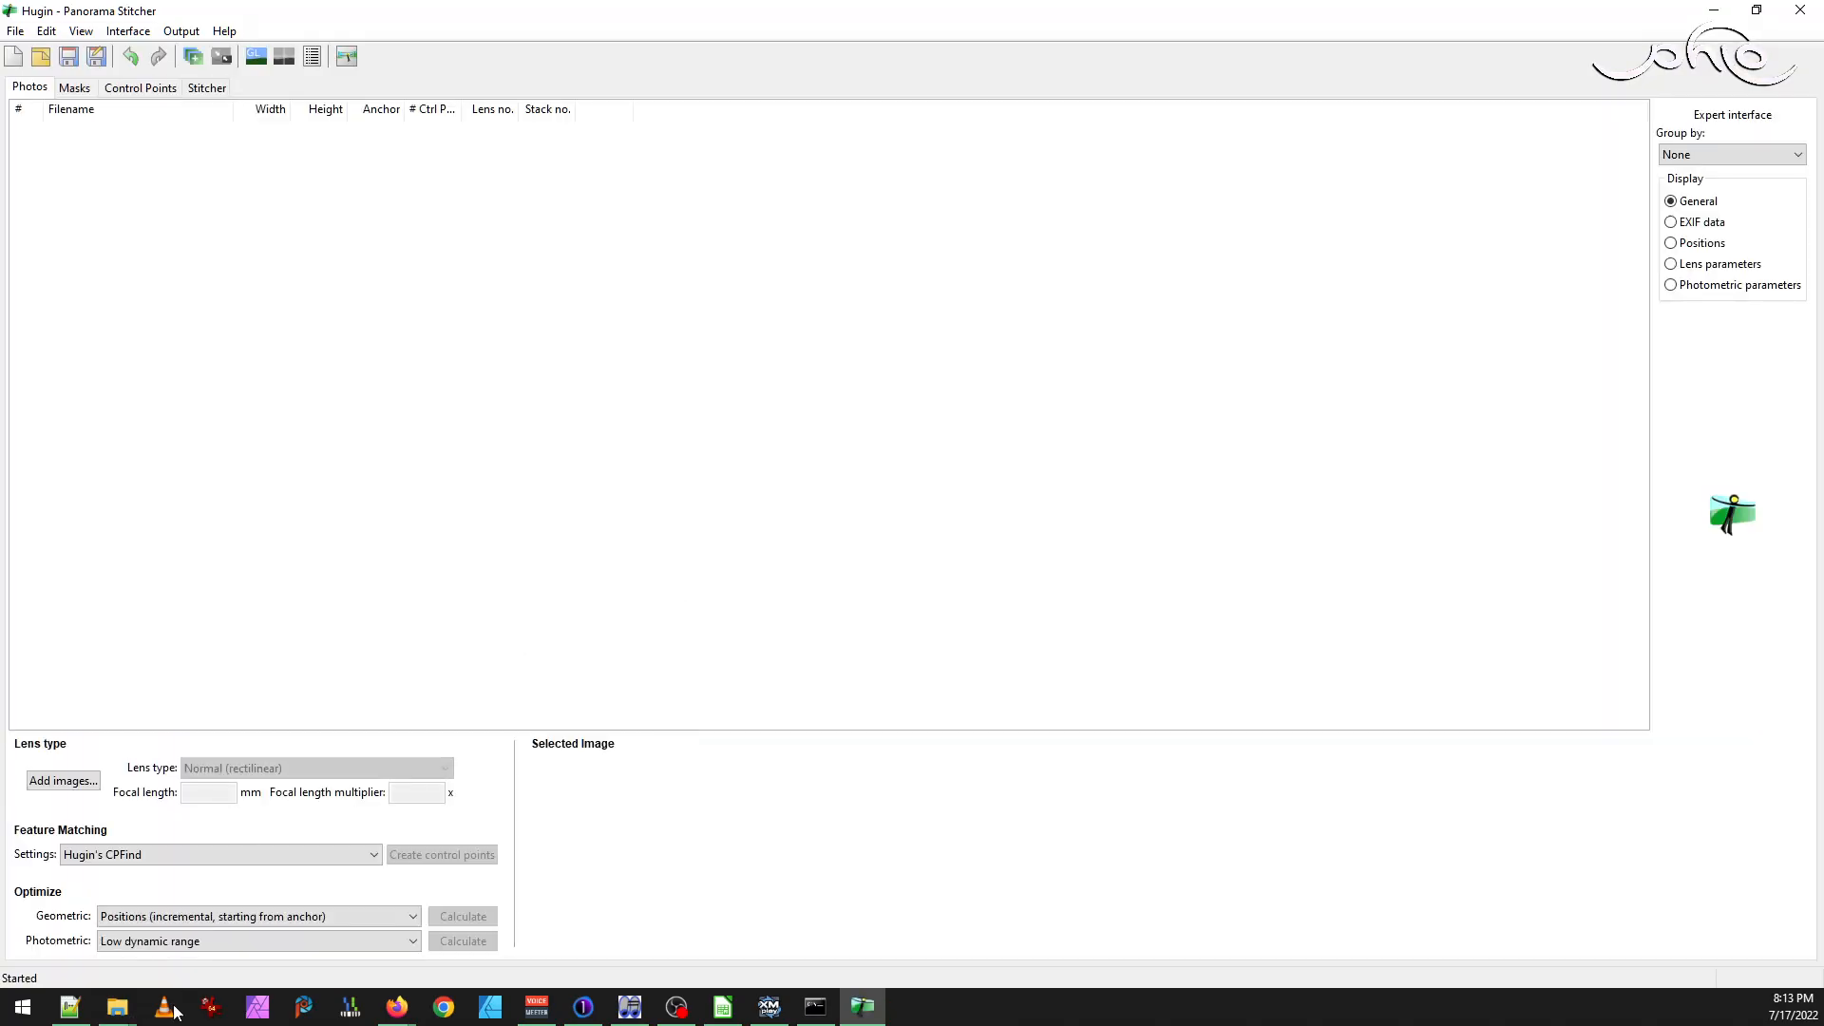
pyautogui.moveTo(117, 1007)
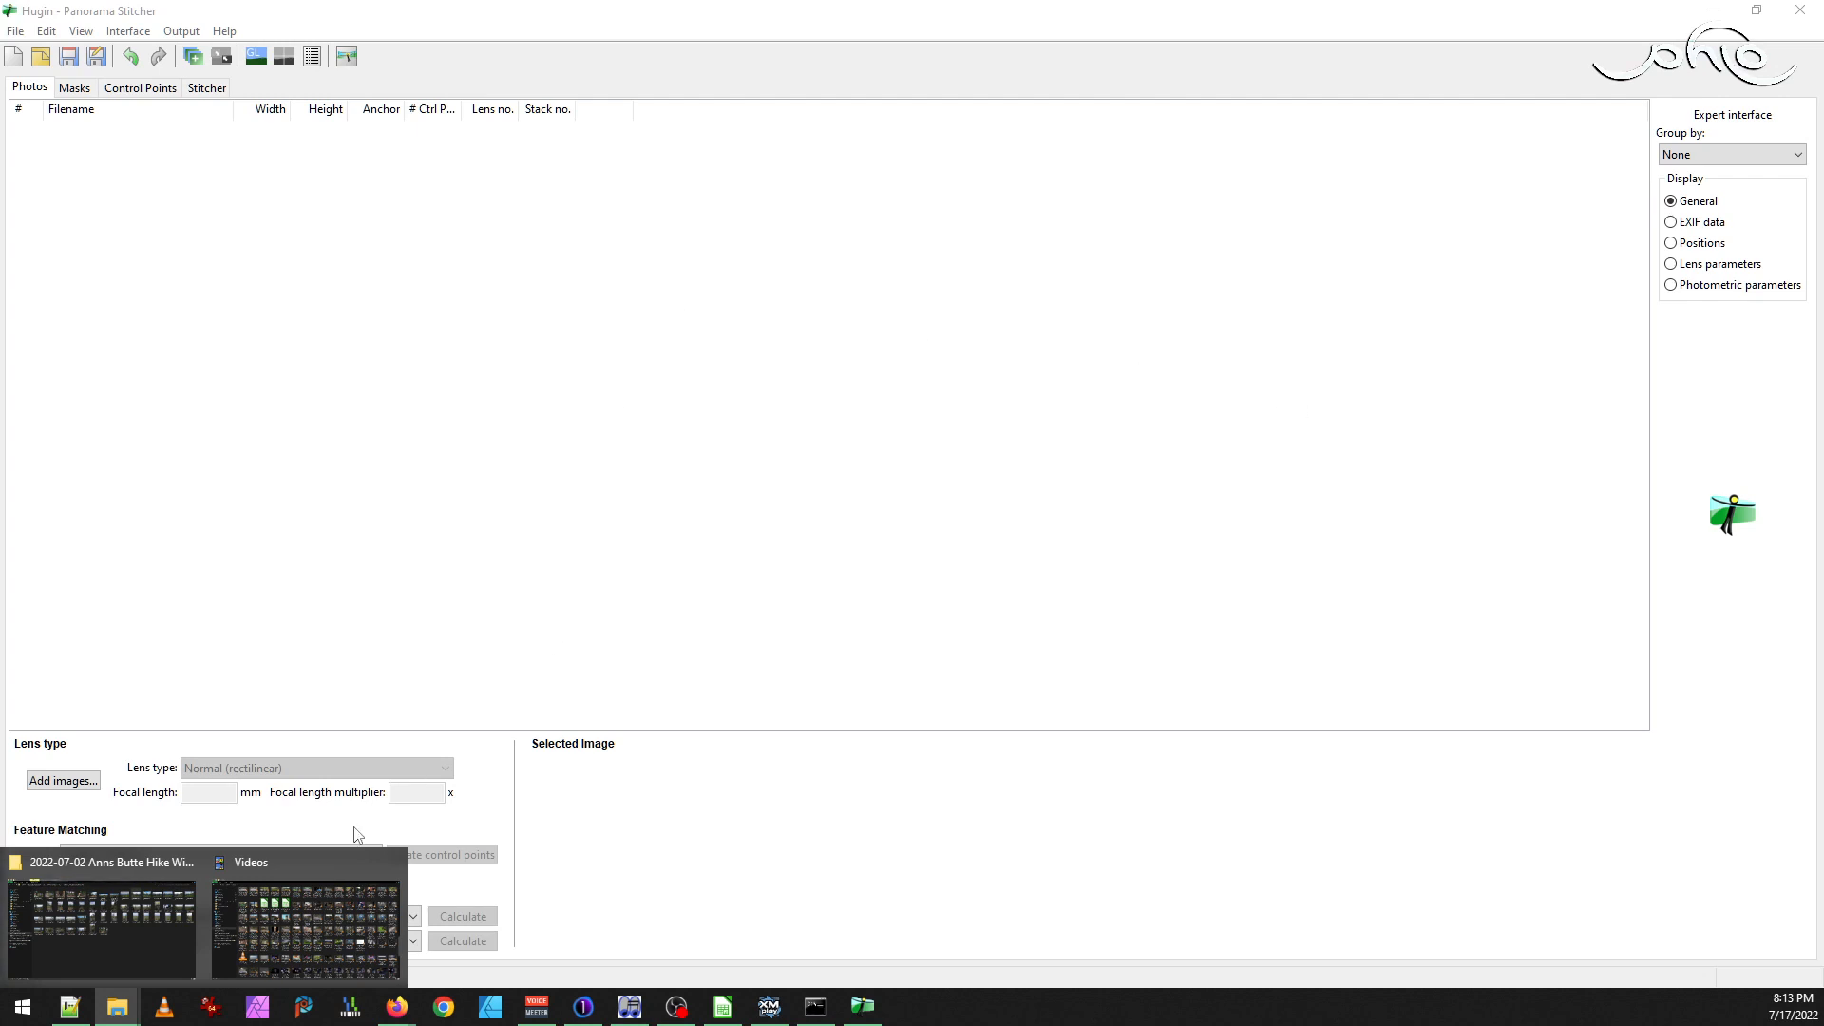
pyautogui.click(129, 906)
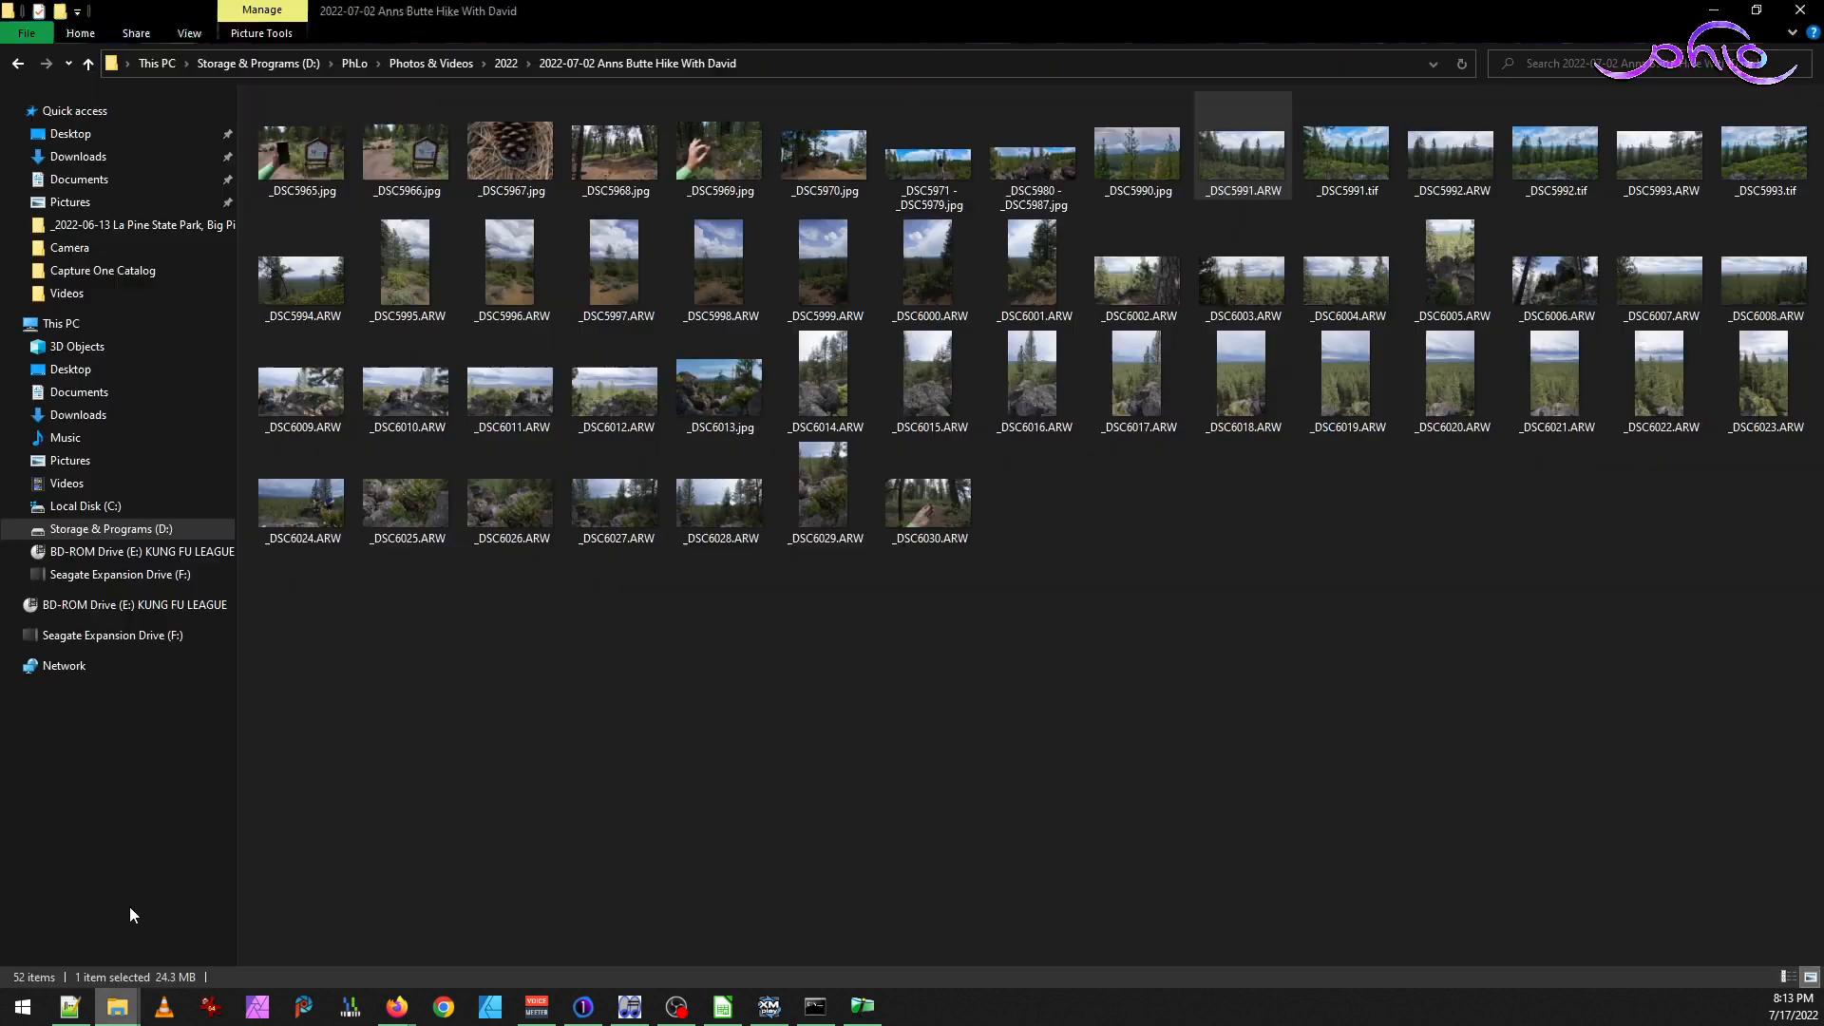
pyautogui.keyDown('ctrl'); pyautogui.click(1551, 162); pyautogui.keyUp('ctrl')
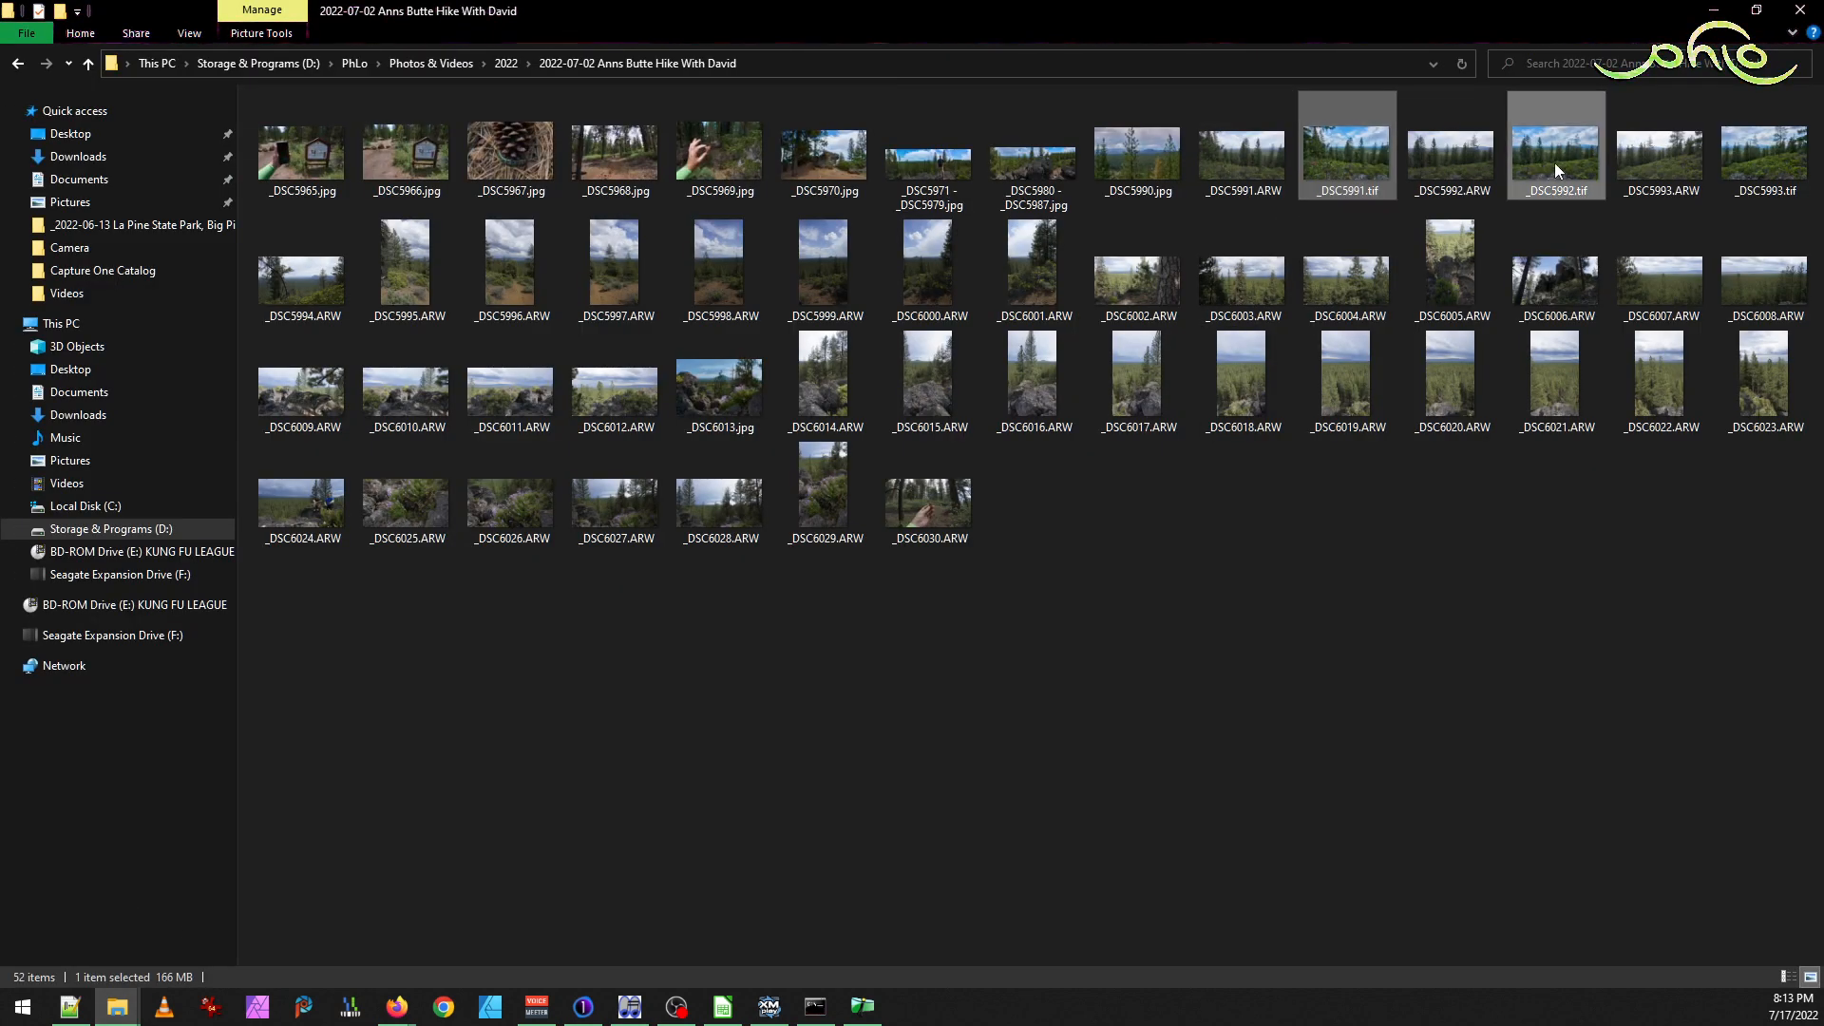
pyautogui.keyDown('ctrl'); pyautogui.click(1748, 172); pyautogui.keyUp('ctrl')
pyautogui.moveTo(1351, 164); pyautogui.dragTo(822, 404)
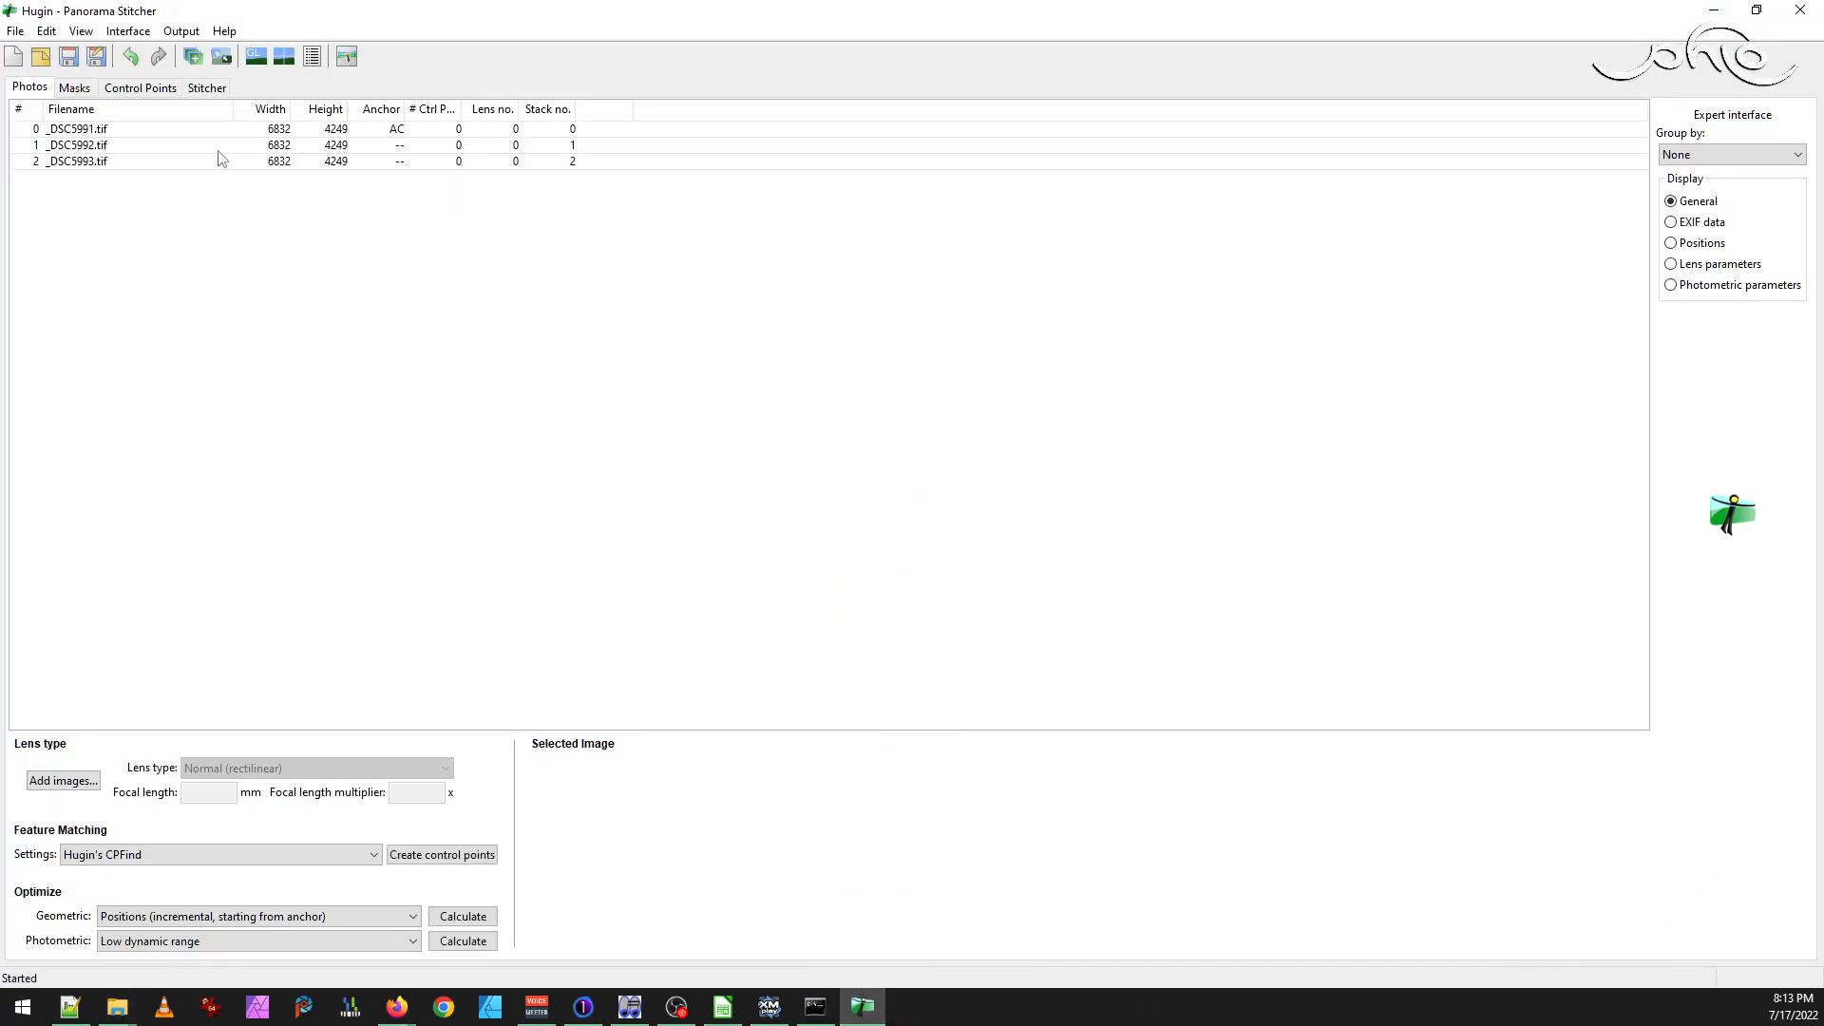
# Run the alignment assistant on the three images in the fast panorama preview, cancelling it during the best-crop search
pyautogui.click(81, 31)
pyautogui.click(147, 118)
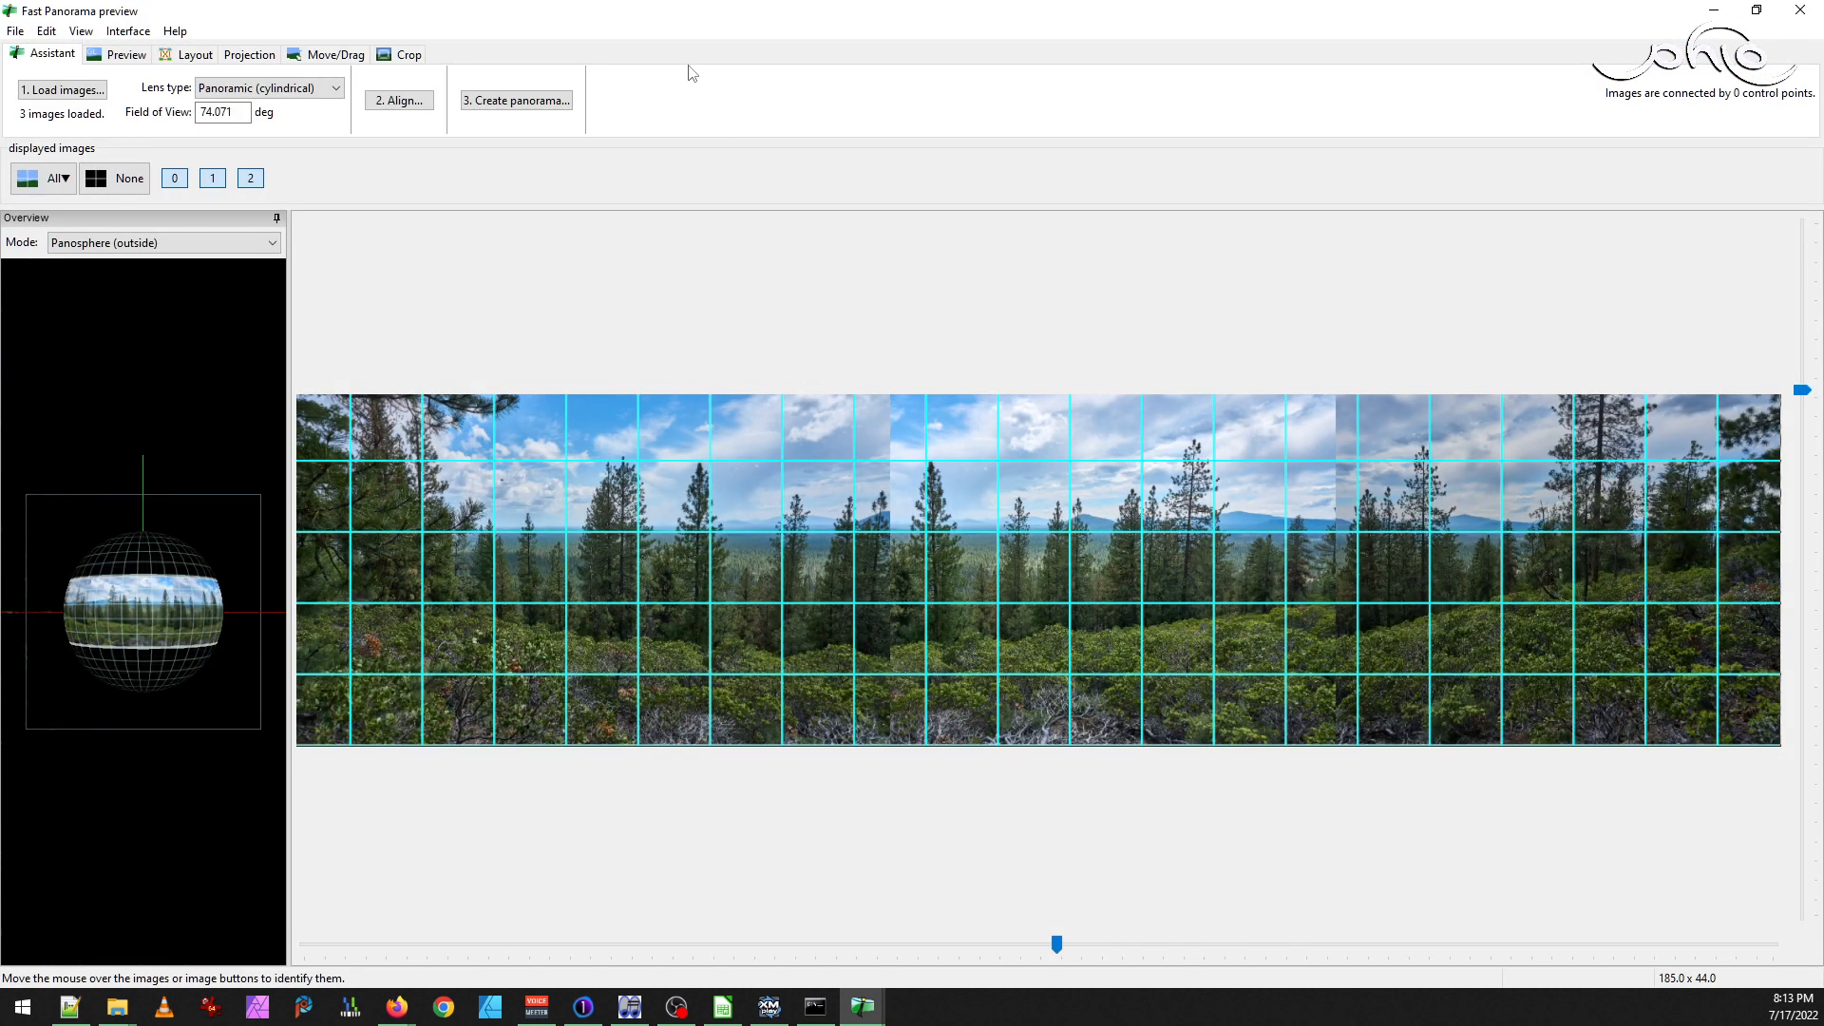
pyautogui.click(399, 100)
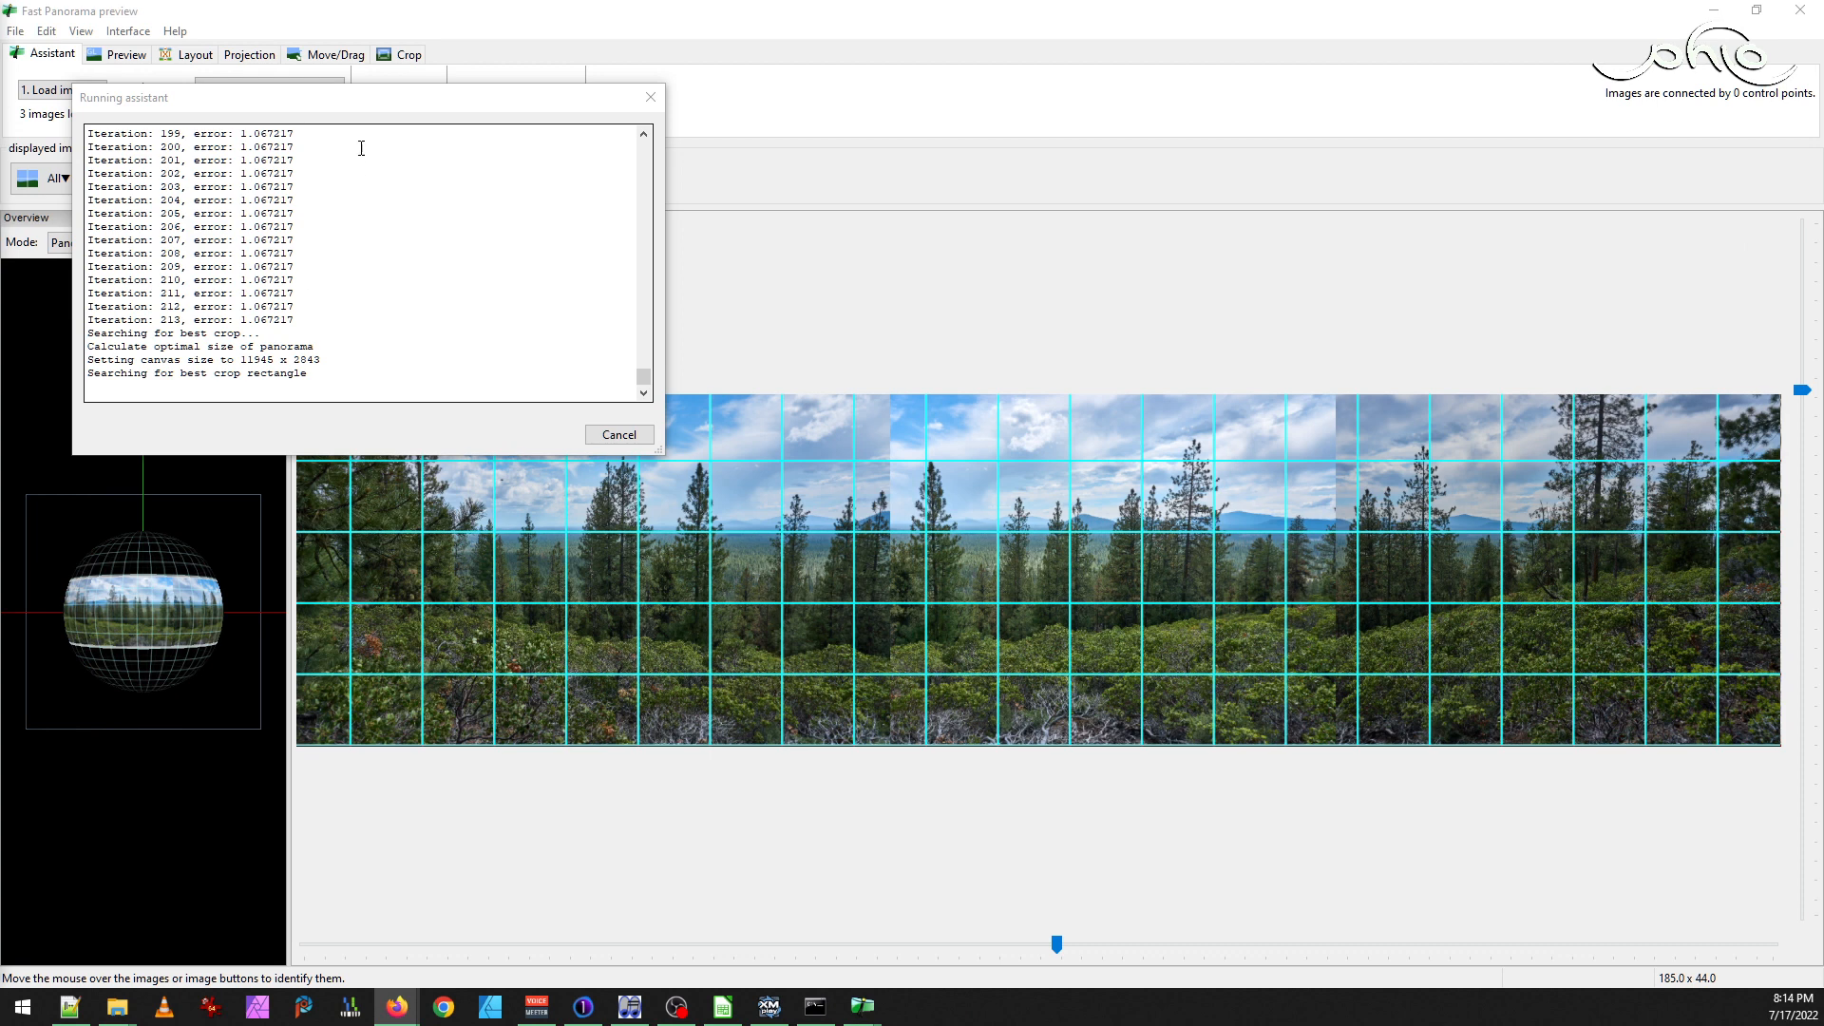
pyautogui.click(298, 104)
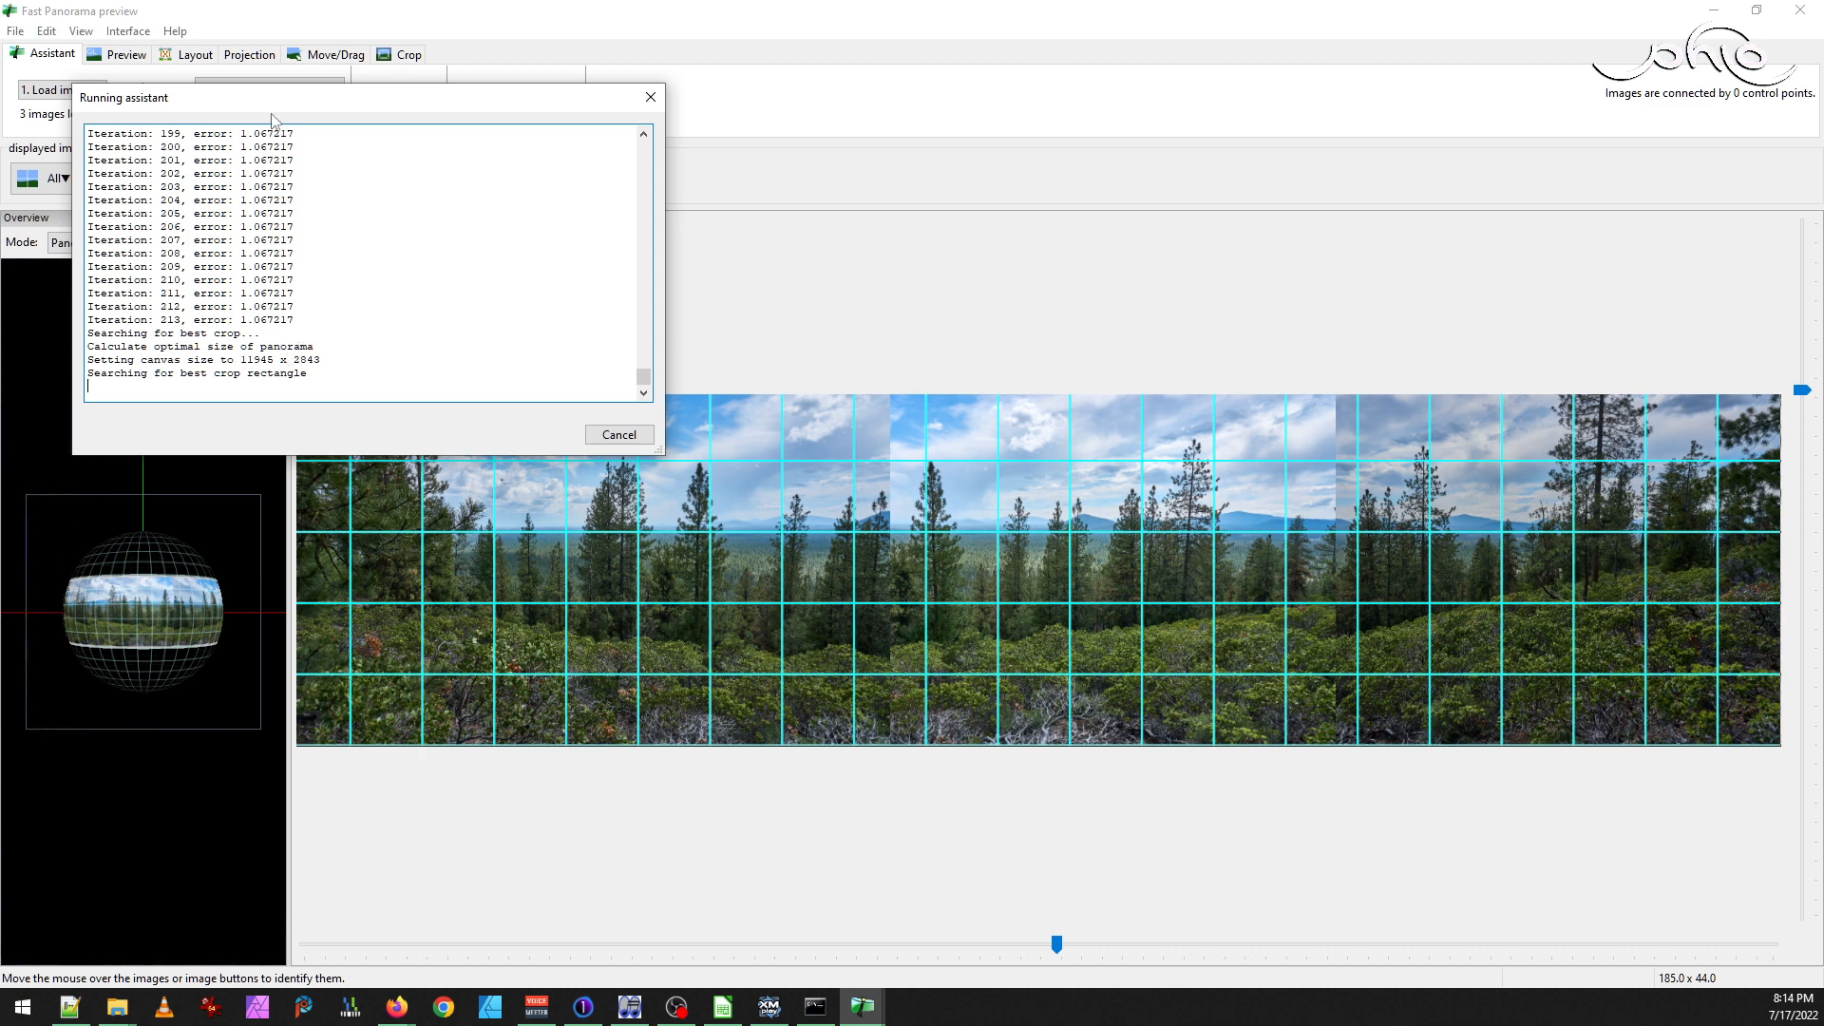
pyautogui.moveTo(282, 107); pyautogui.dragTo(374, 270)
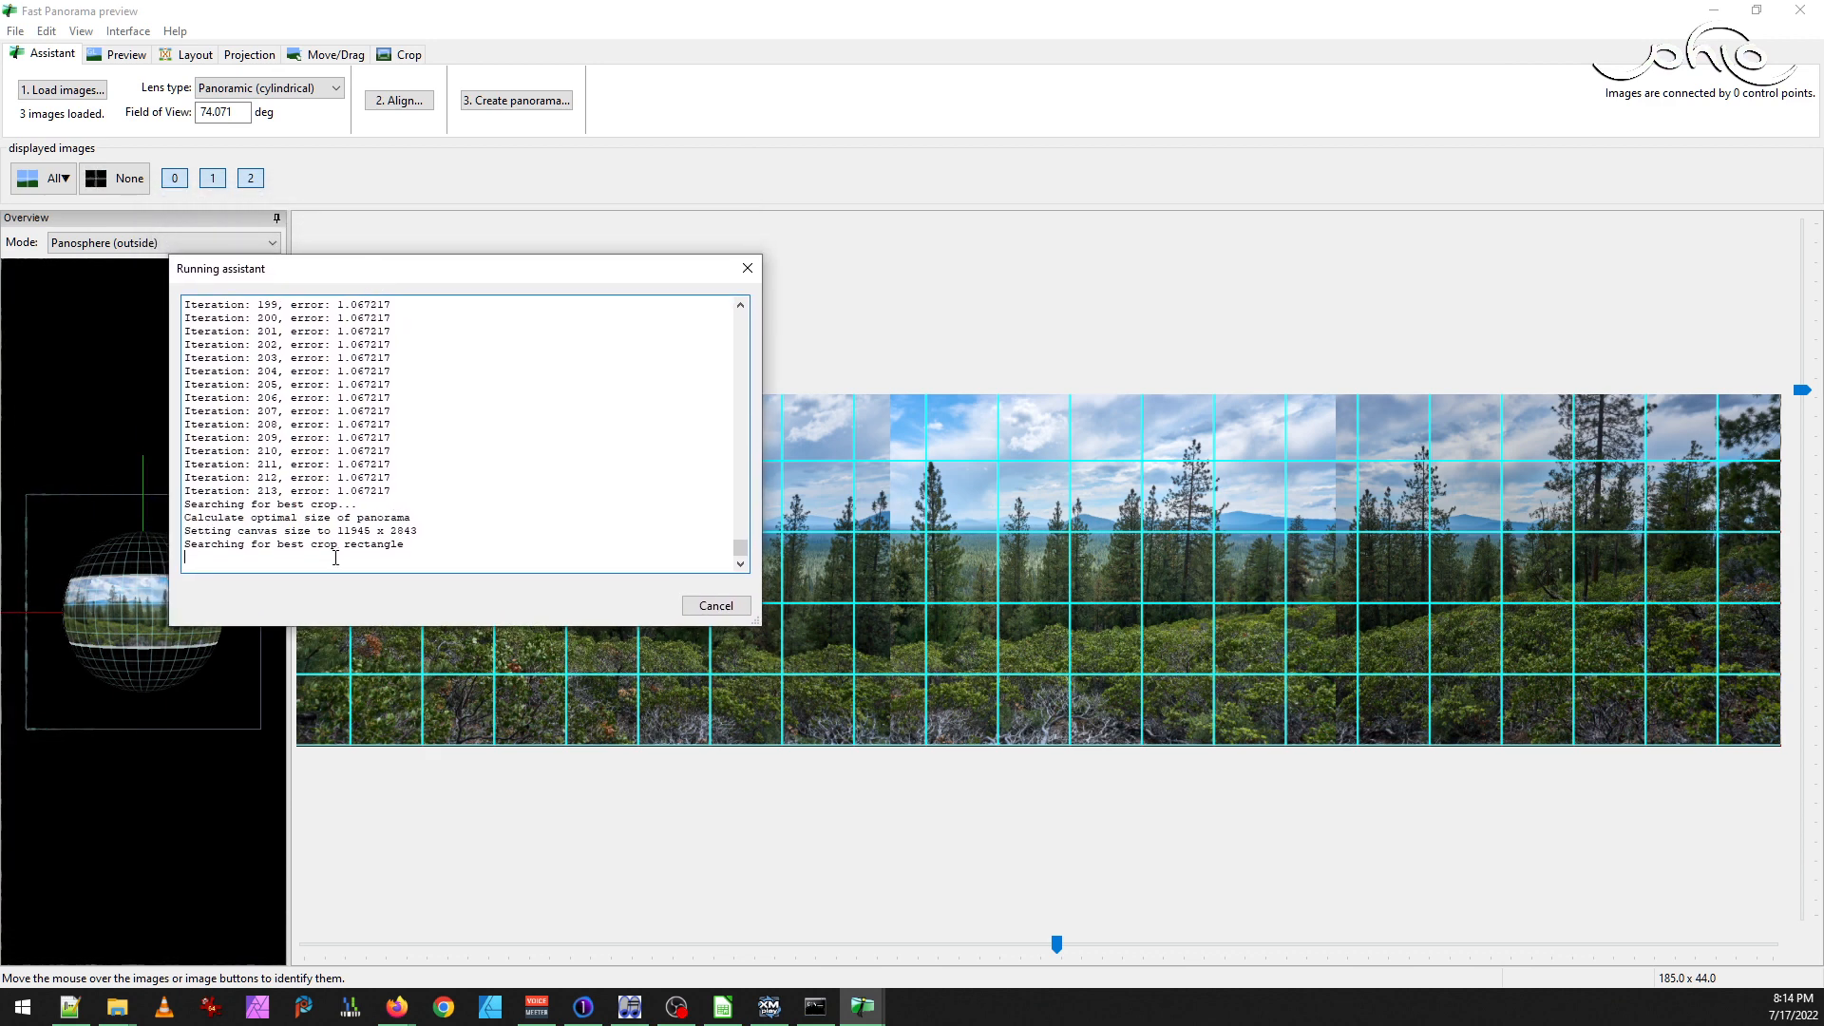
pyautogui.click(733, 606)
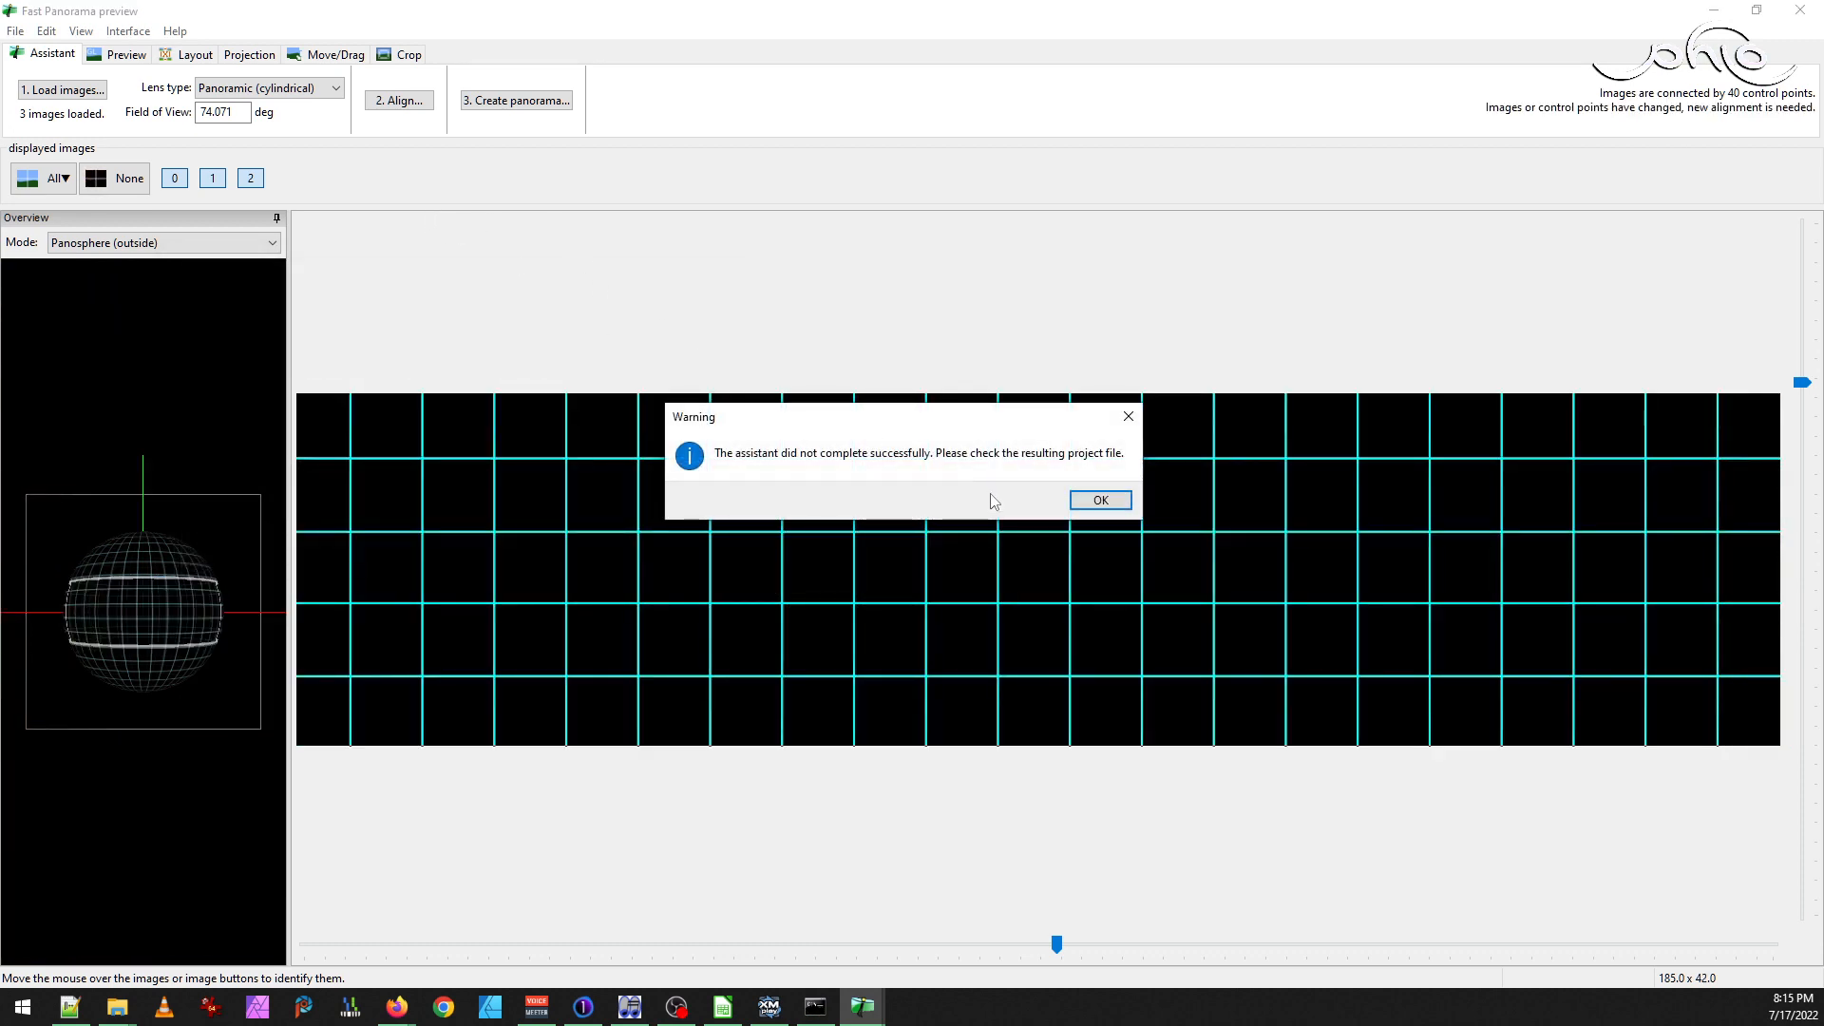
pyautogui.click(1102, 502)
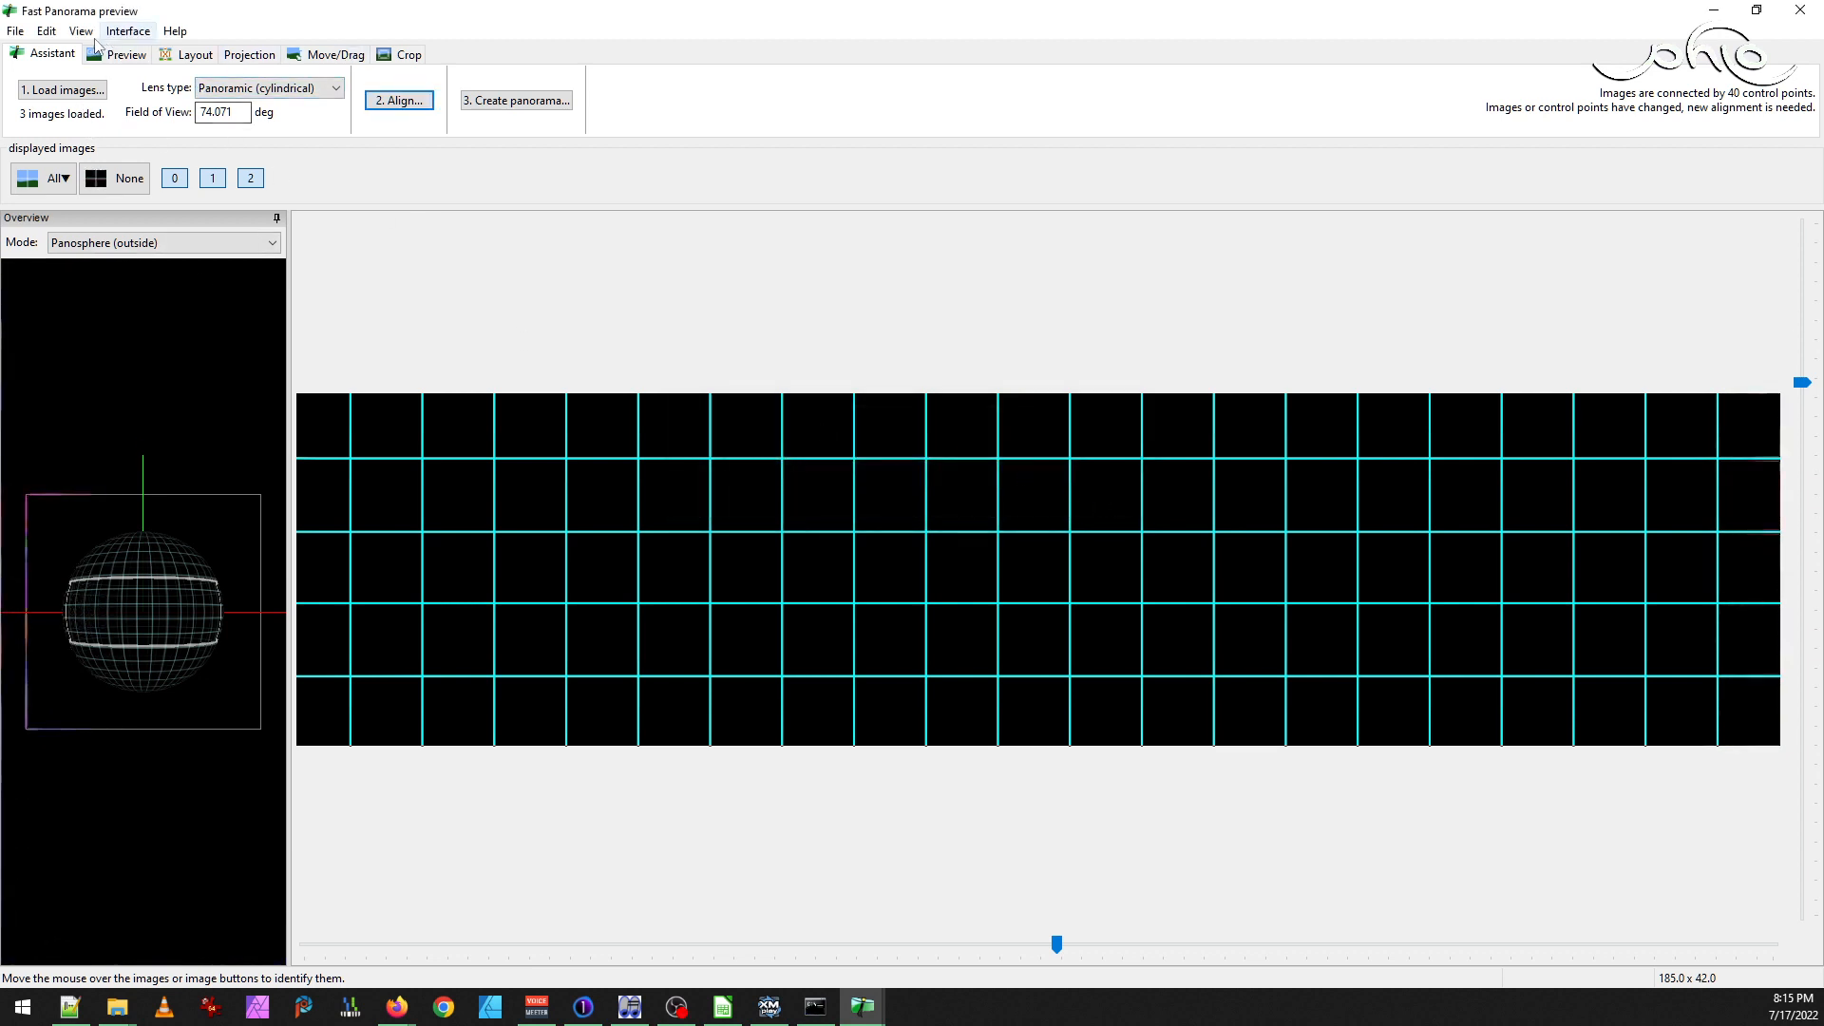
# Return to the panorama editor and examine the photo list, the mask view of _DSC5991.tif and the control points of neighbouring image pairs
pyautogui.click(81, 31)
pyautogui.click(142, 54)
pyautogui.click(115, 130)
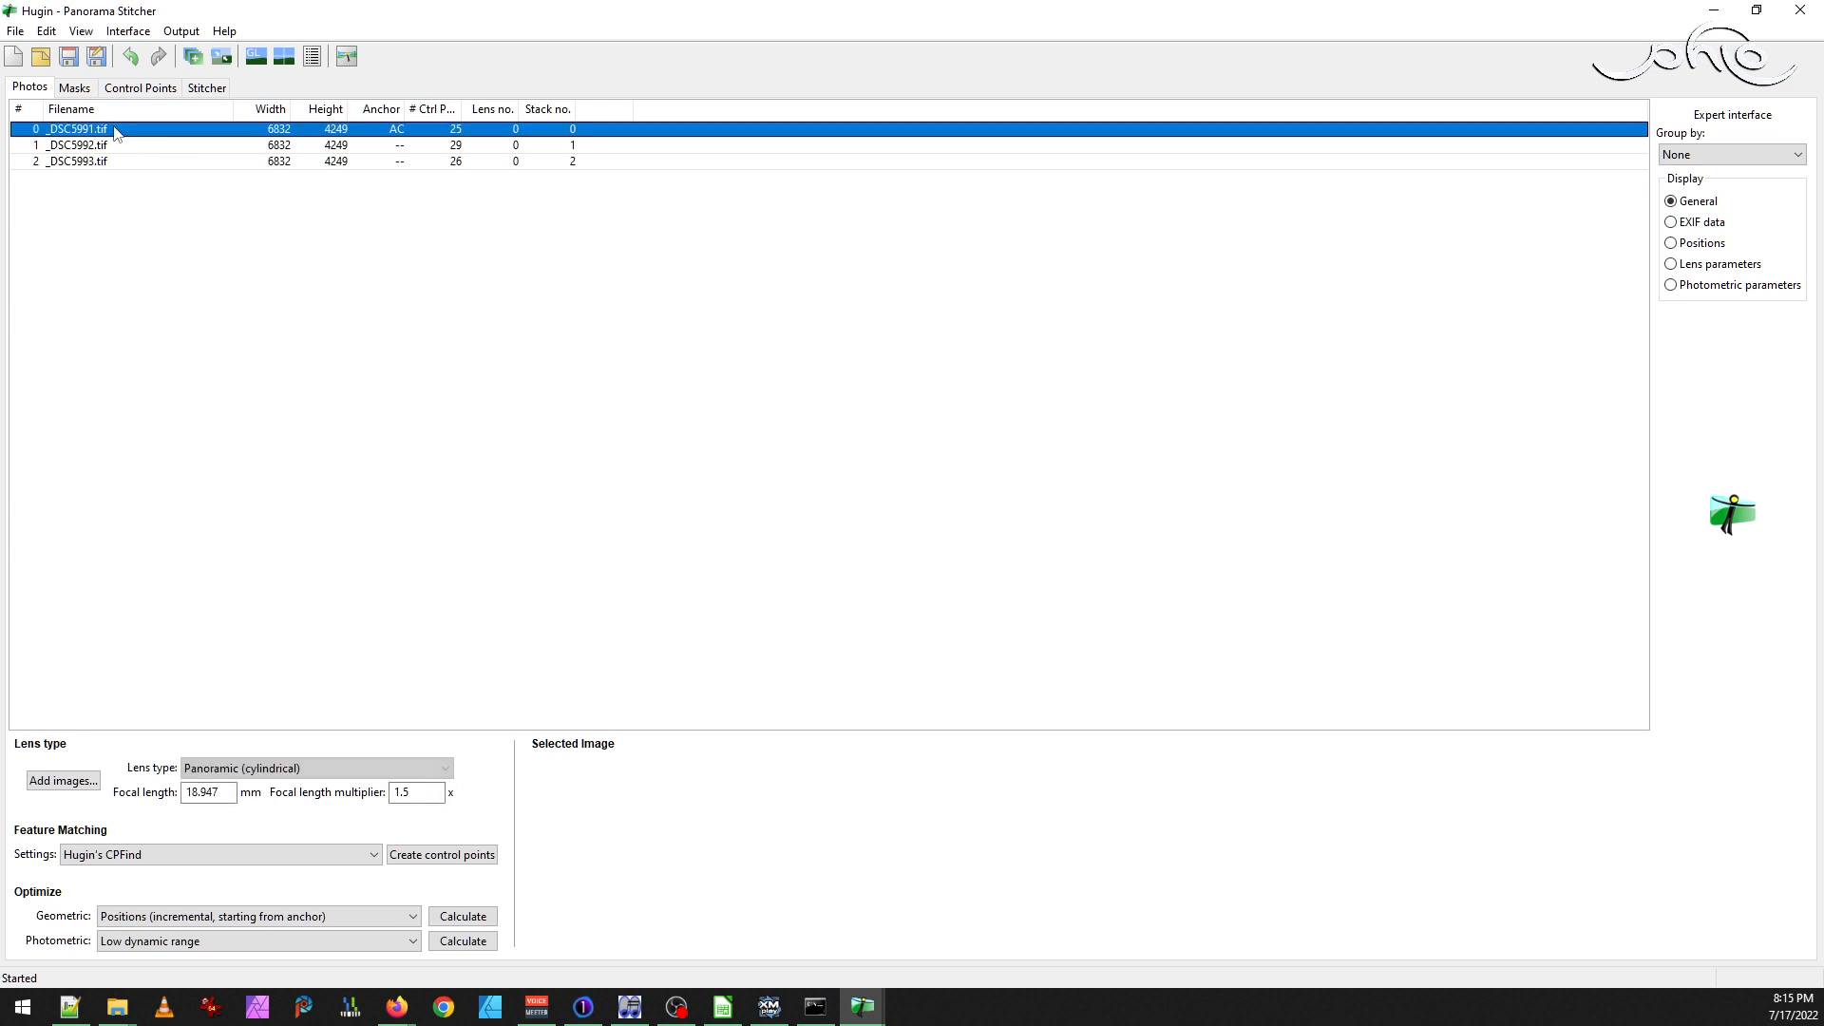
pyautogui.click(124, 146)
pyautogui.click(76, 88)
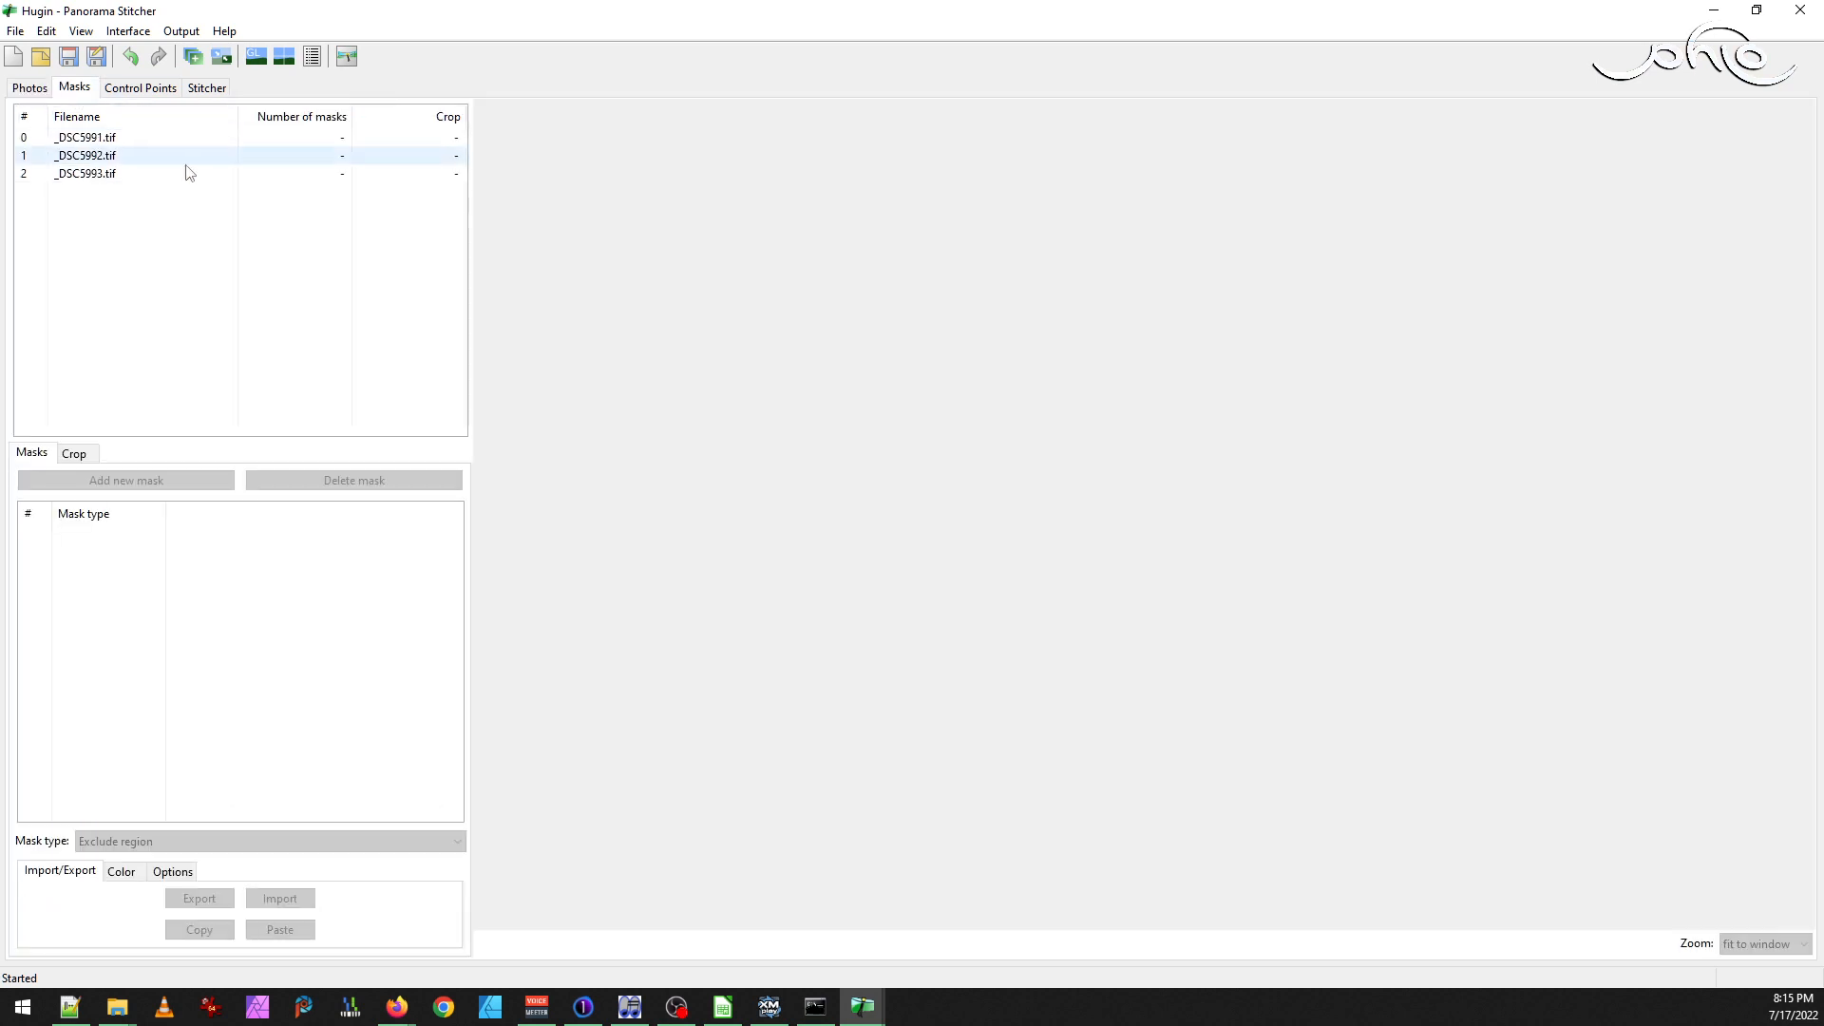
pyautogui.click(89, 138)
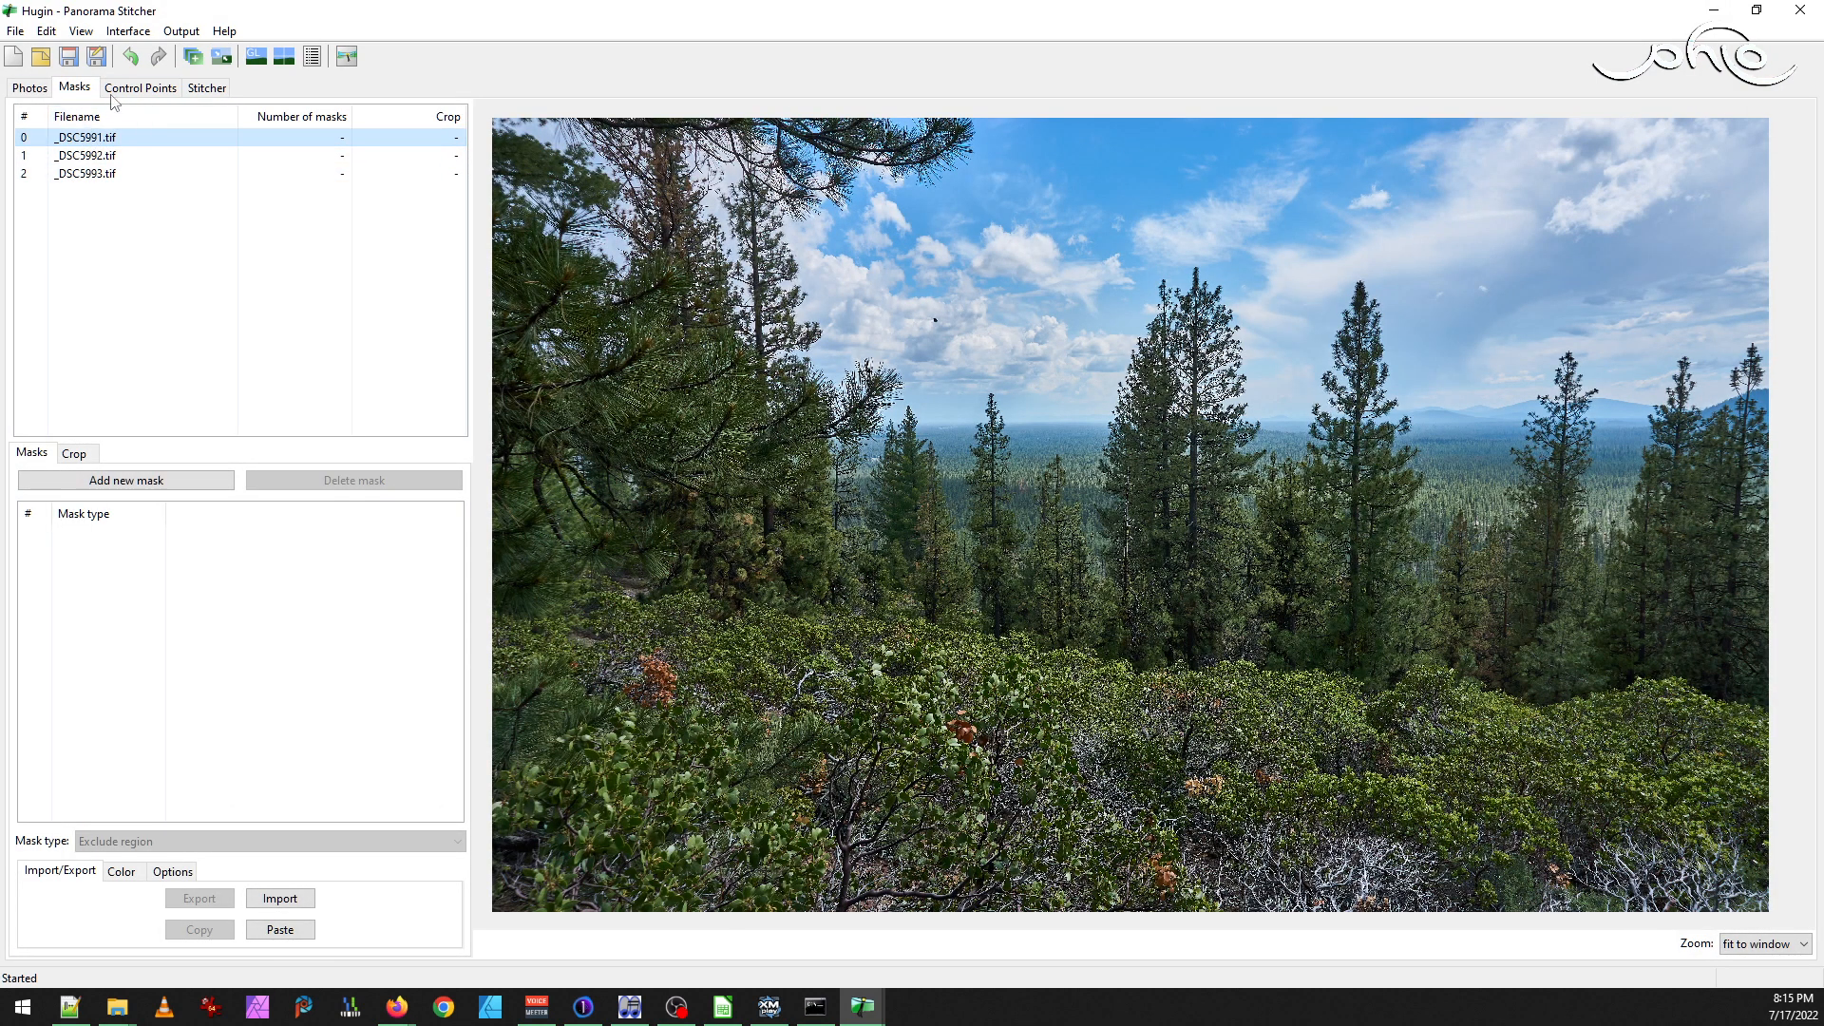
pyautogui.click(141, 87)
pyautogui.click(978, 115)
pyautogui.click(993, 142)
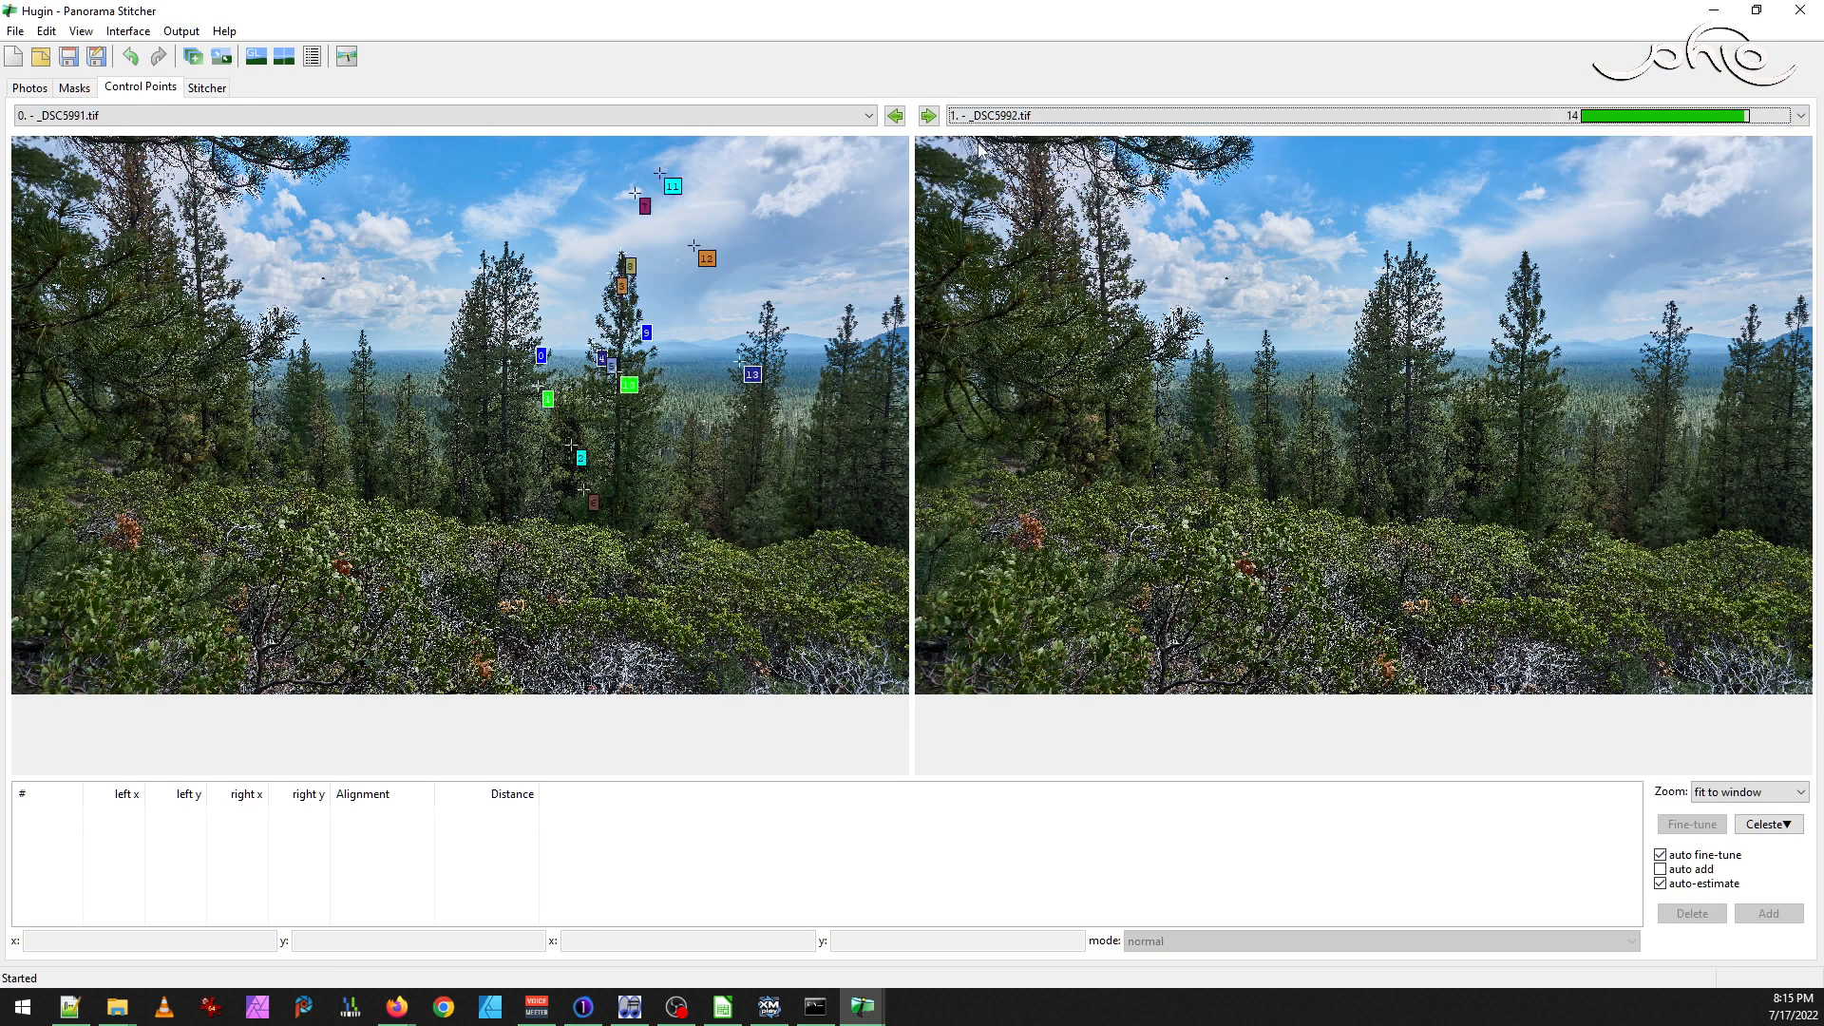
pyautogui.click(930, 116)
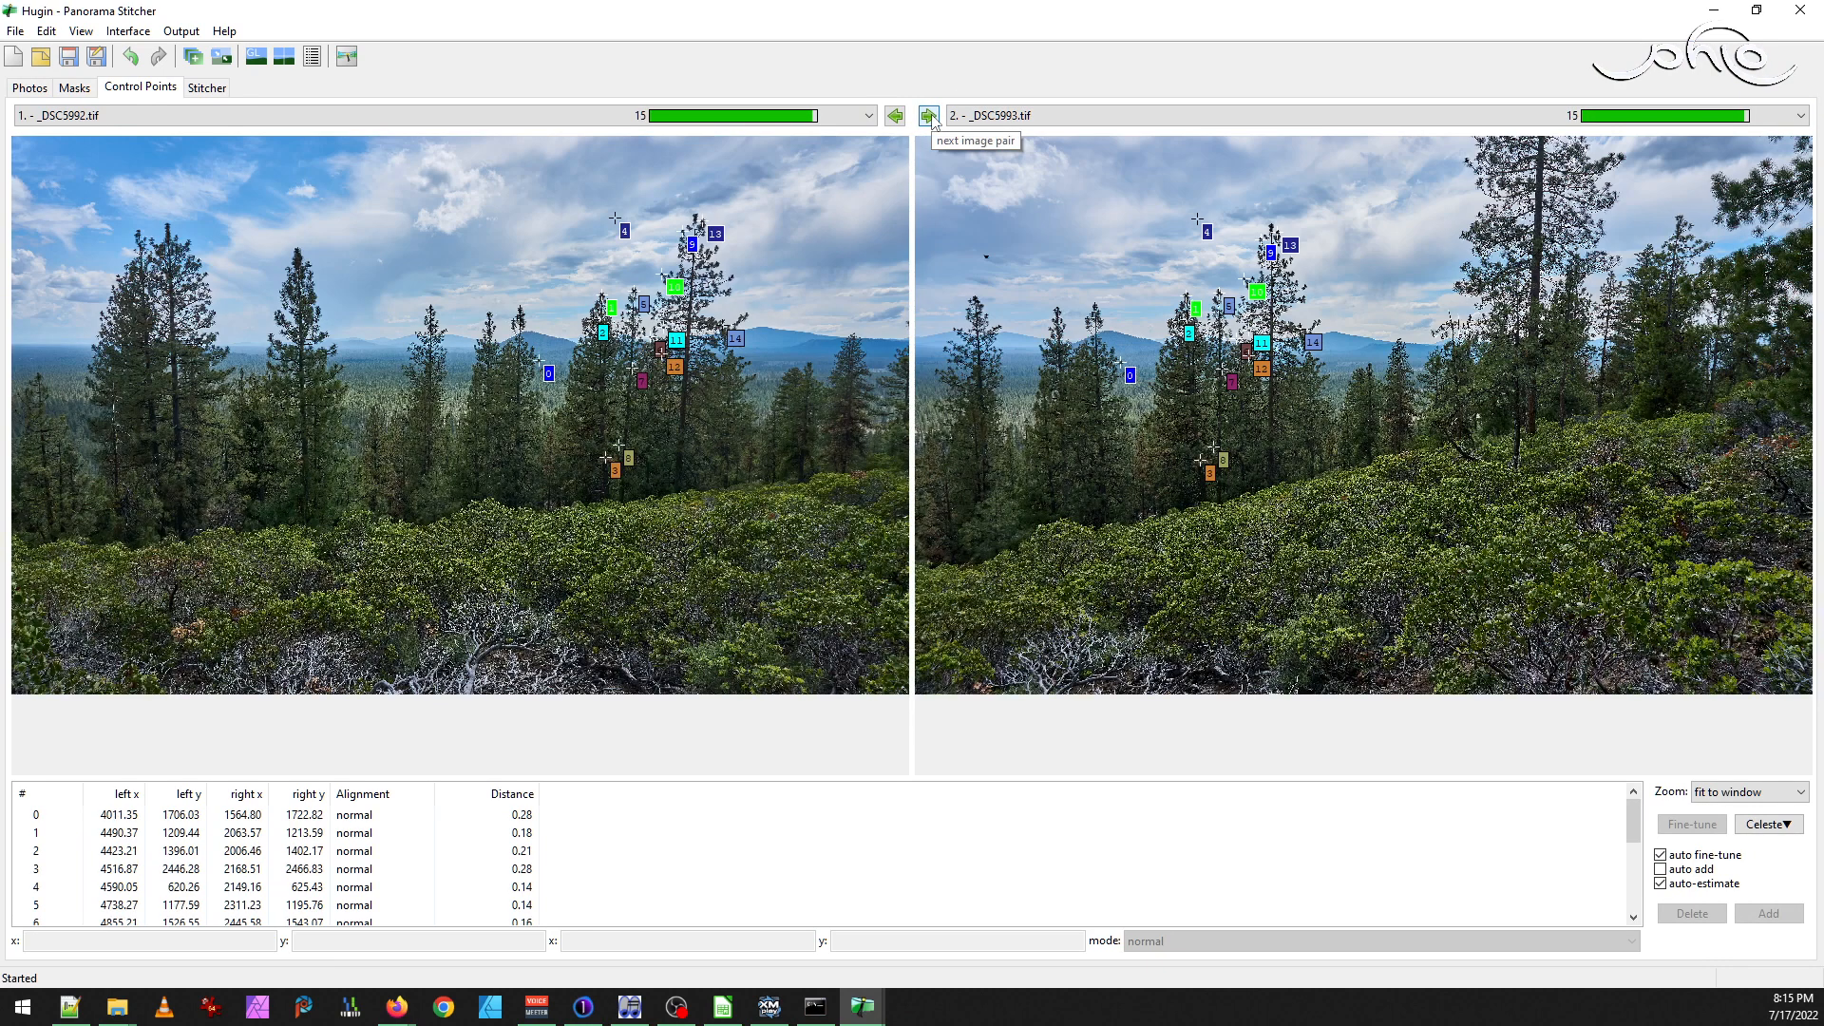
# Try to align the images again from the fast panorama preview, then cancel the assistant
pyautogui.click(80, 31)
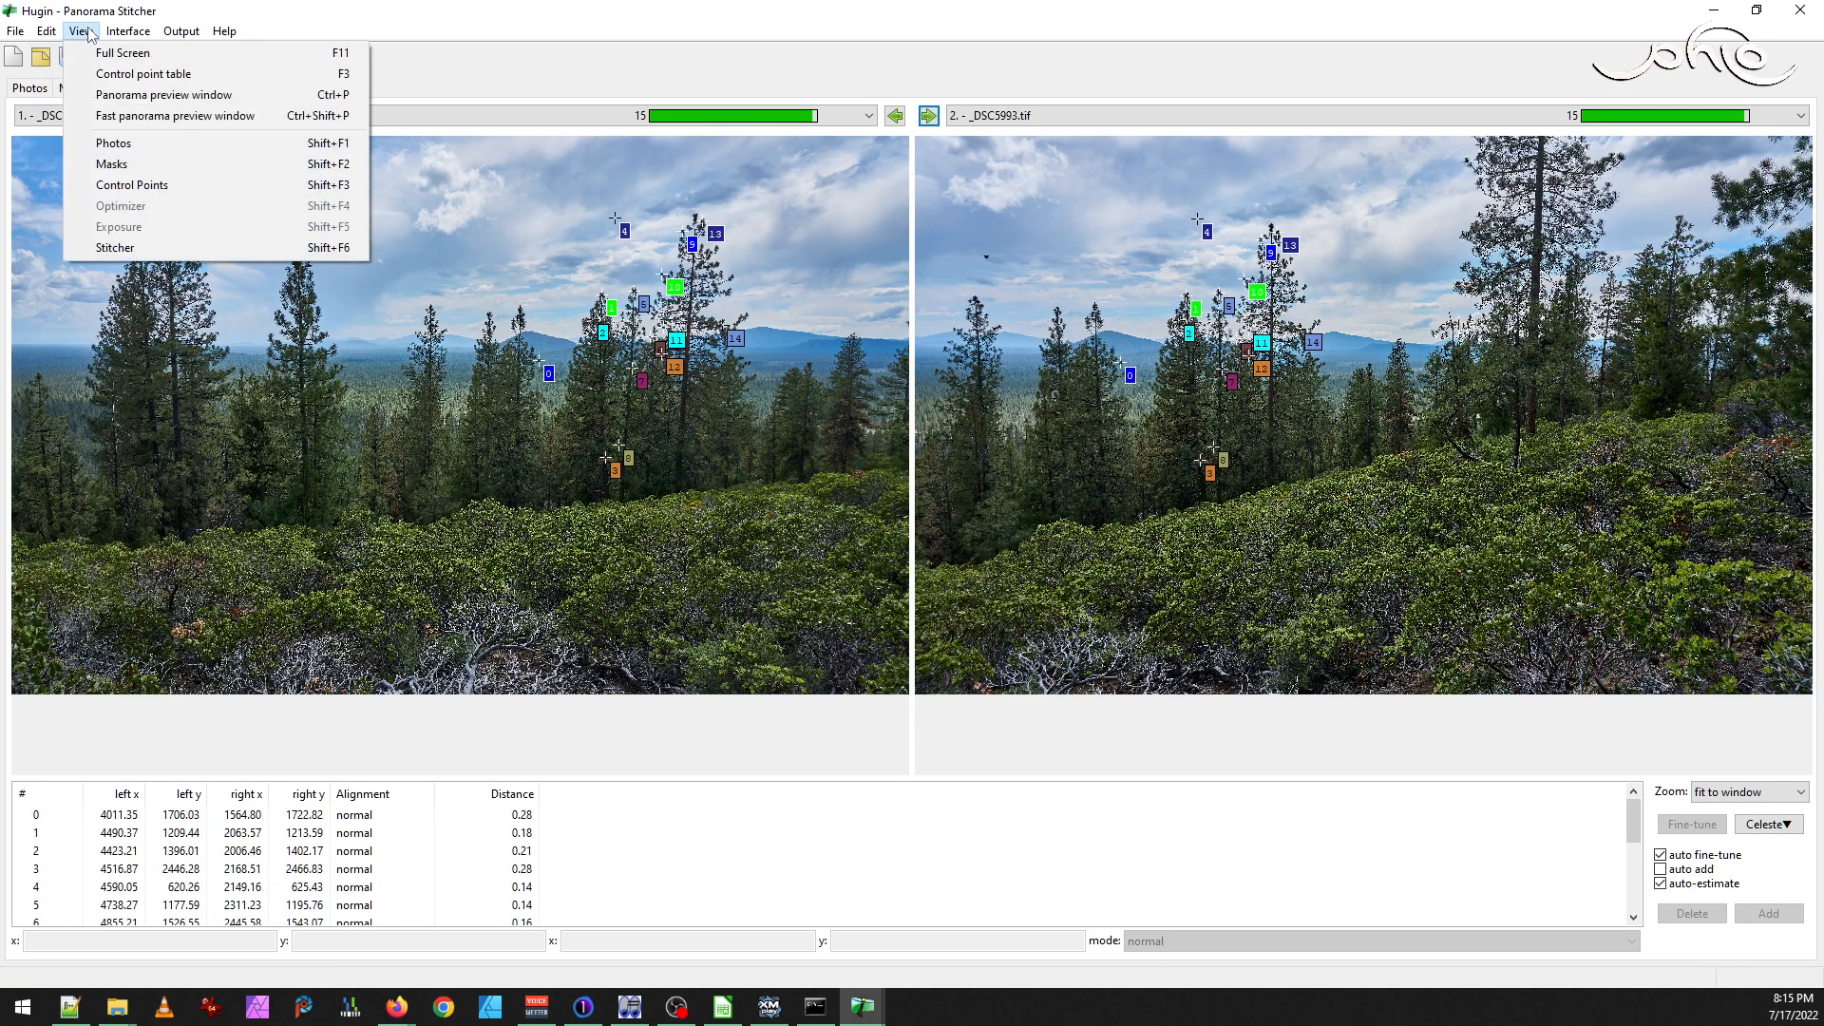
pyautogui.click(152, 113)
pyautogui.click(406, 100)
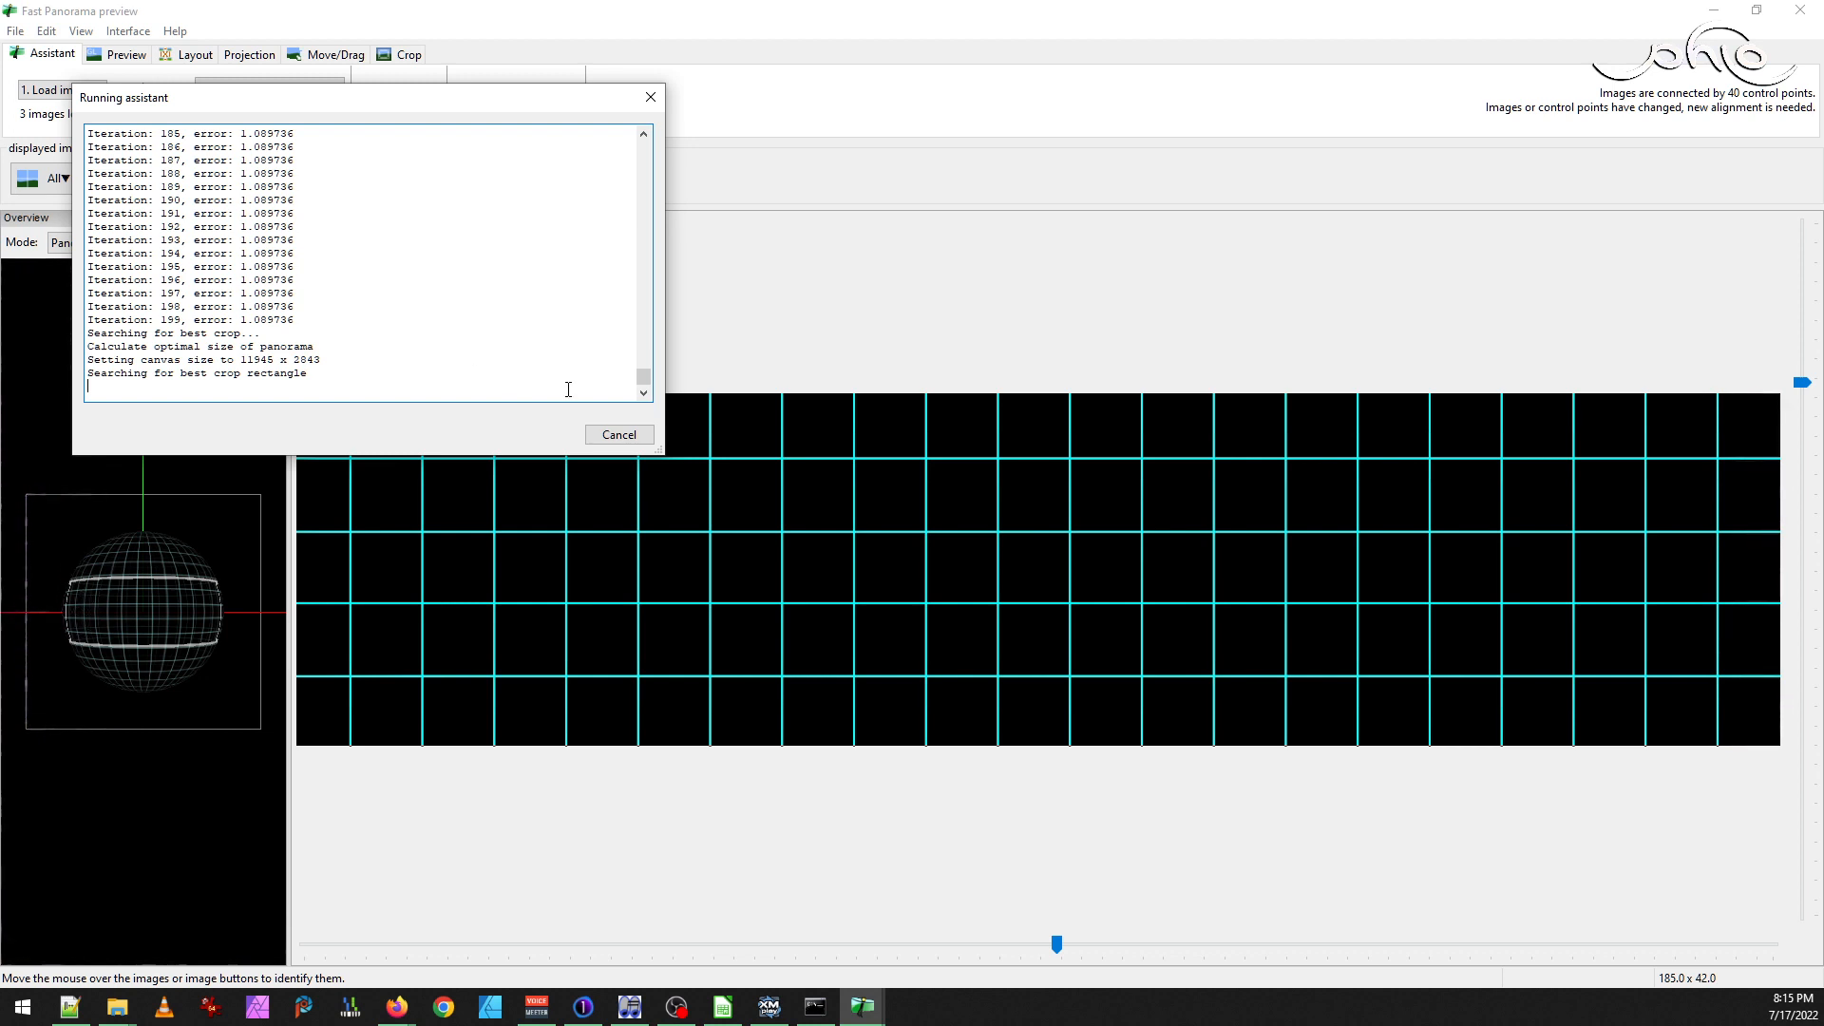
pyautogui.click(615, 434)
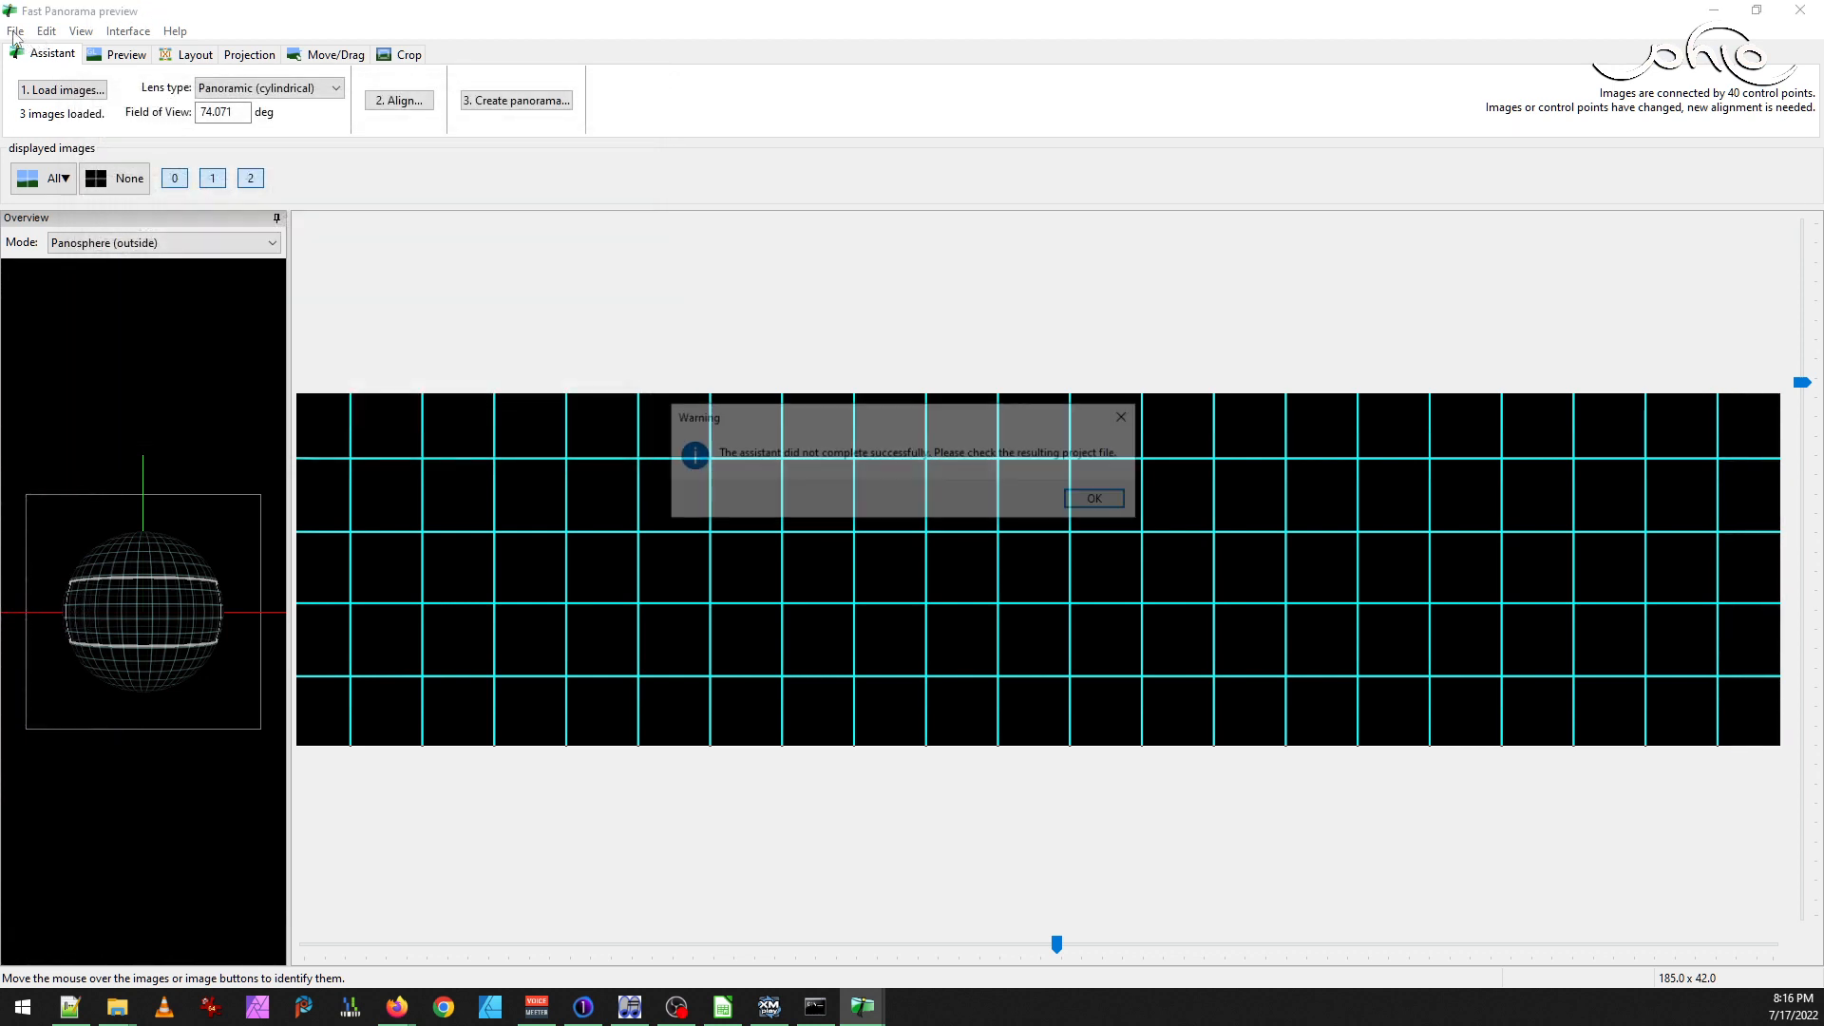
pyautogui.click(1100, 500)
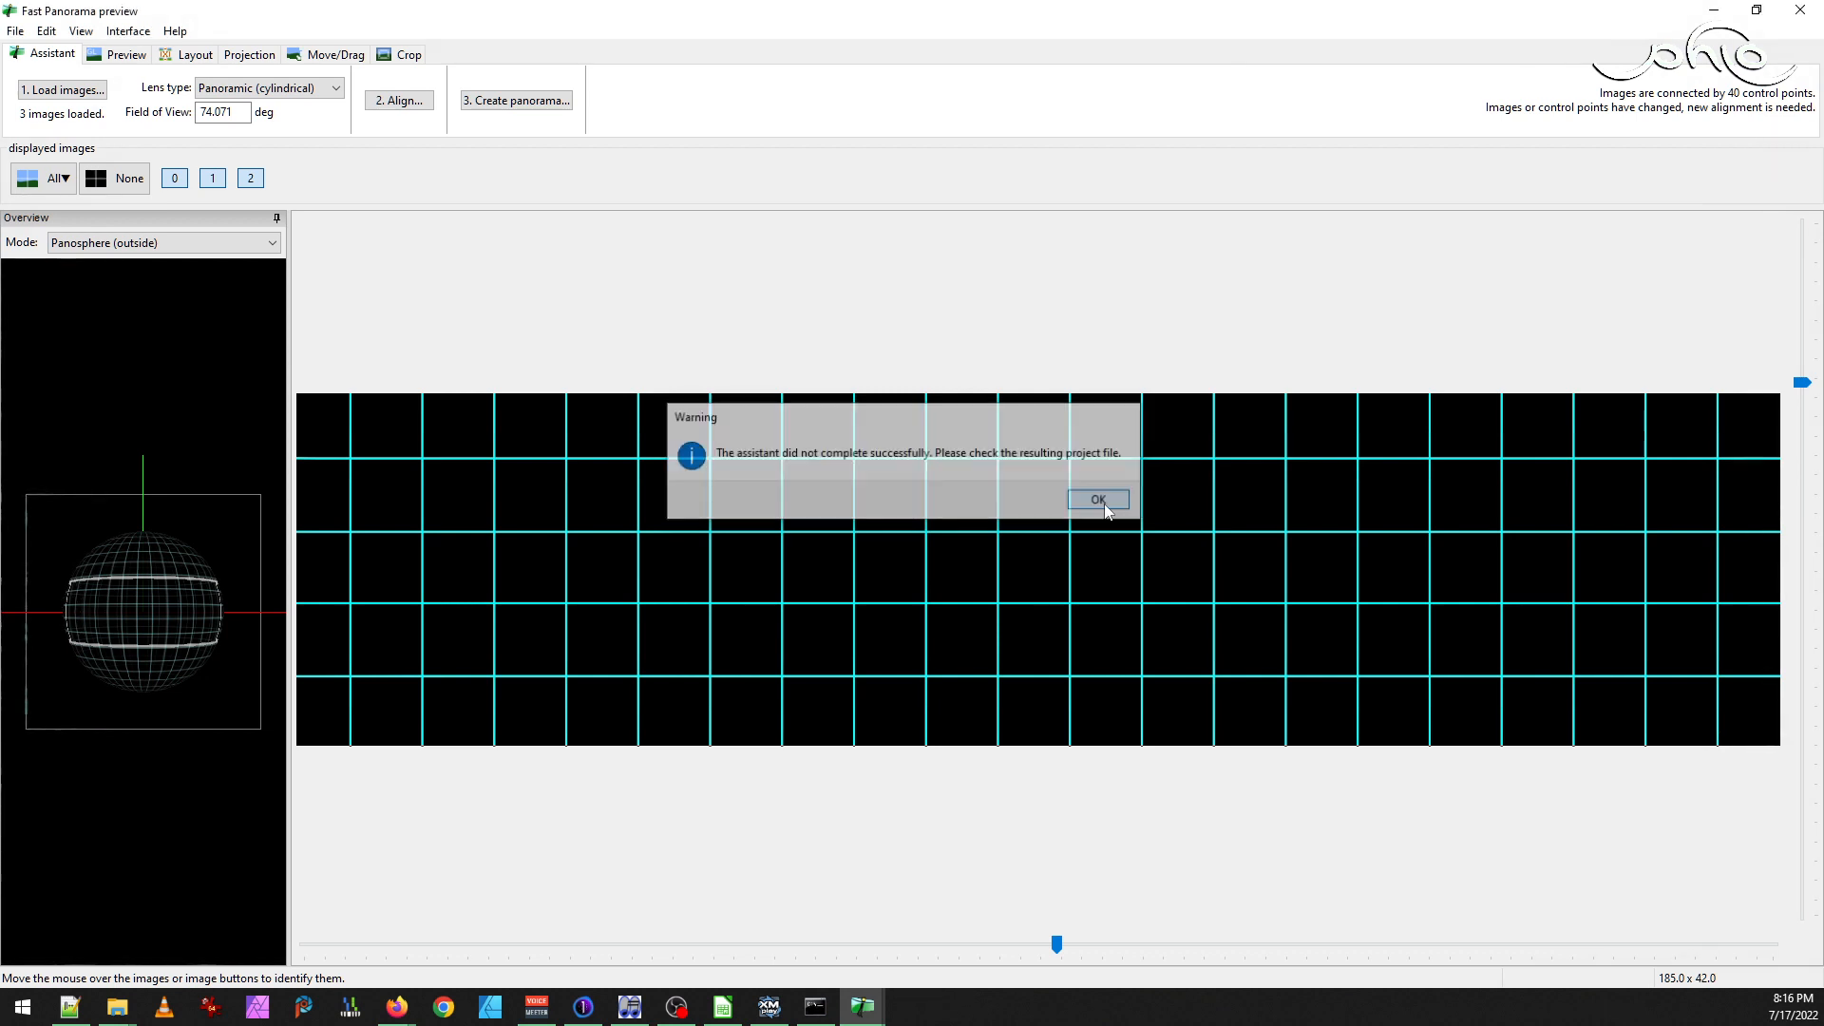
# Save the project as _DSC5991 - _DSC5993.pto in the hike photo folder and close Hugin
pyautogui.click(17, 31)
pyautogui.click(57, 98)
pyautogui.click(731, 523)
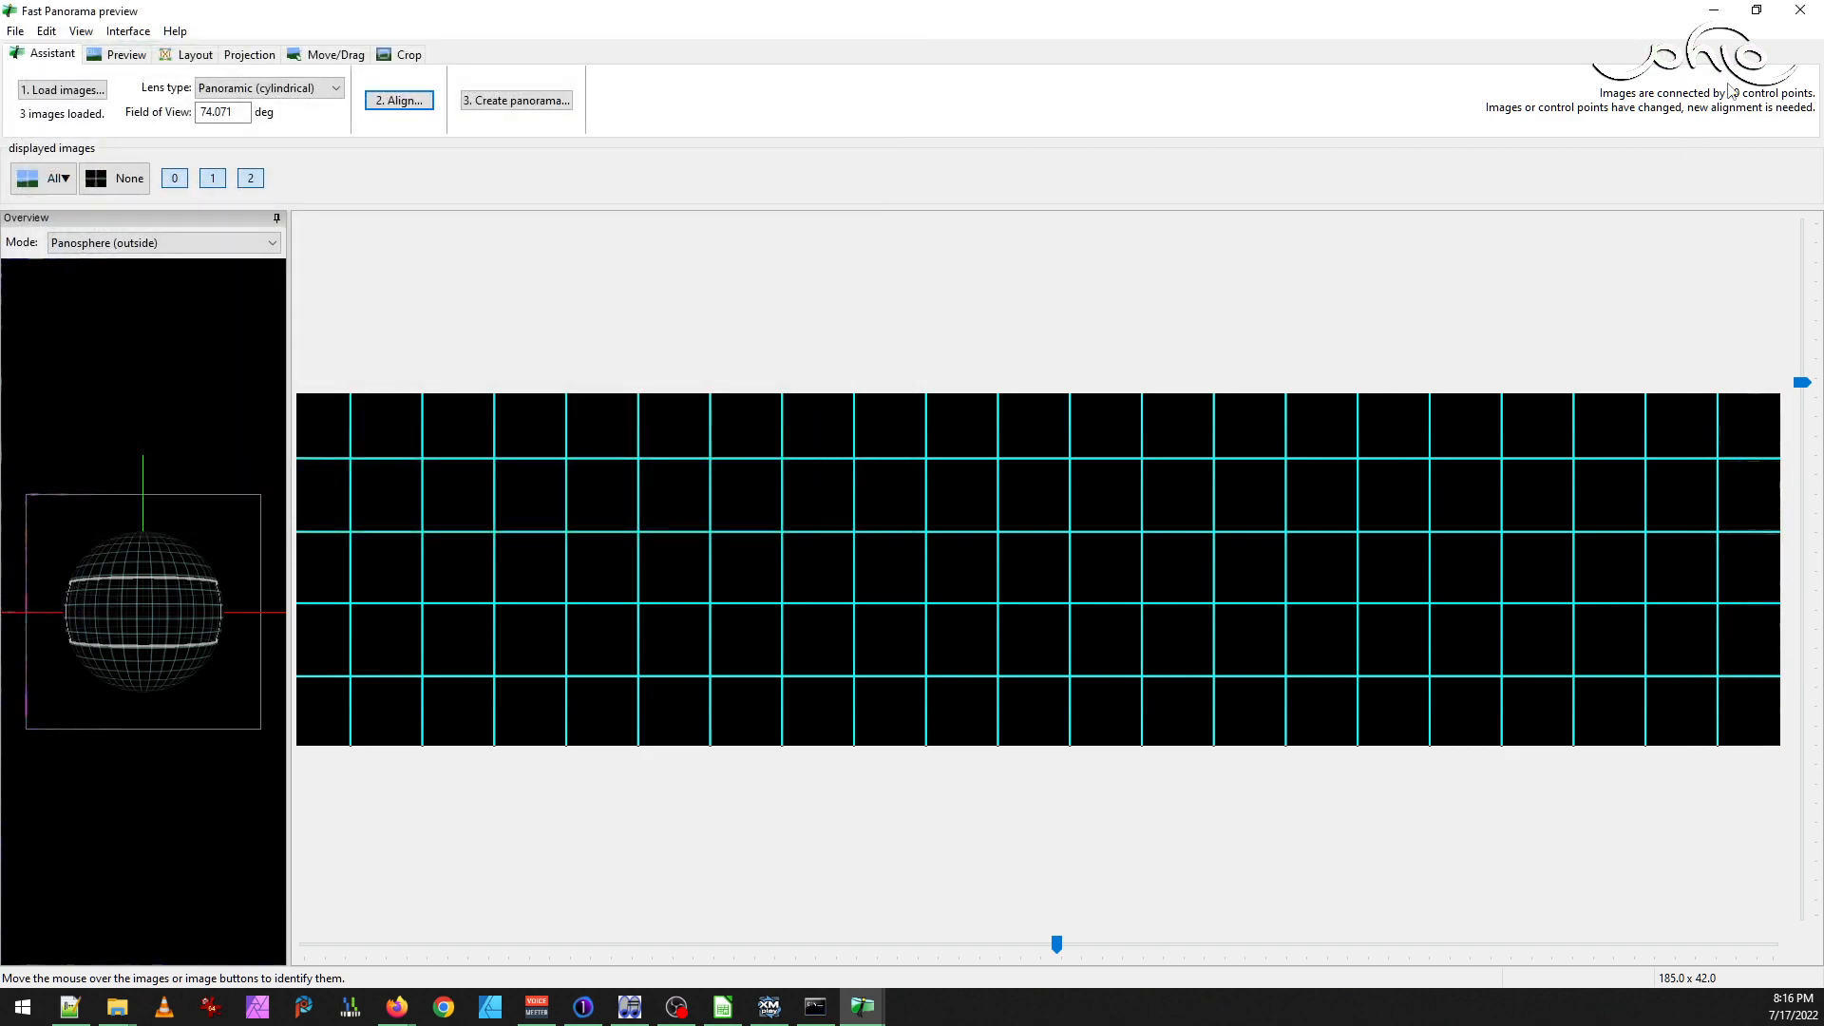
pyautogui.click(1800, 10)
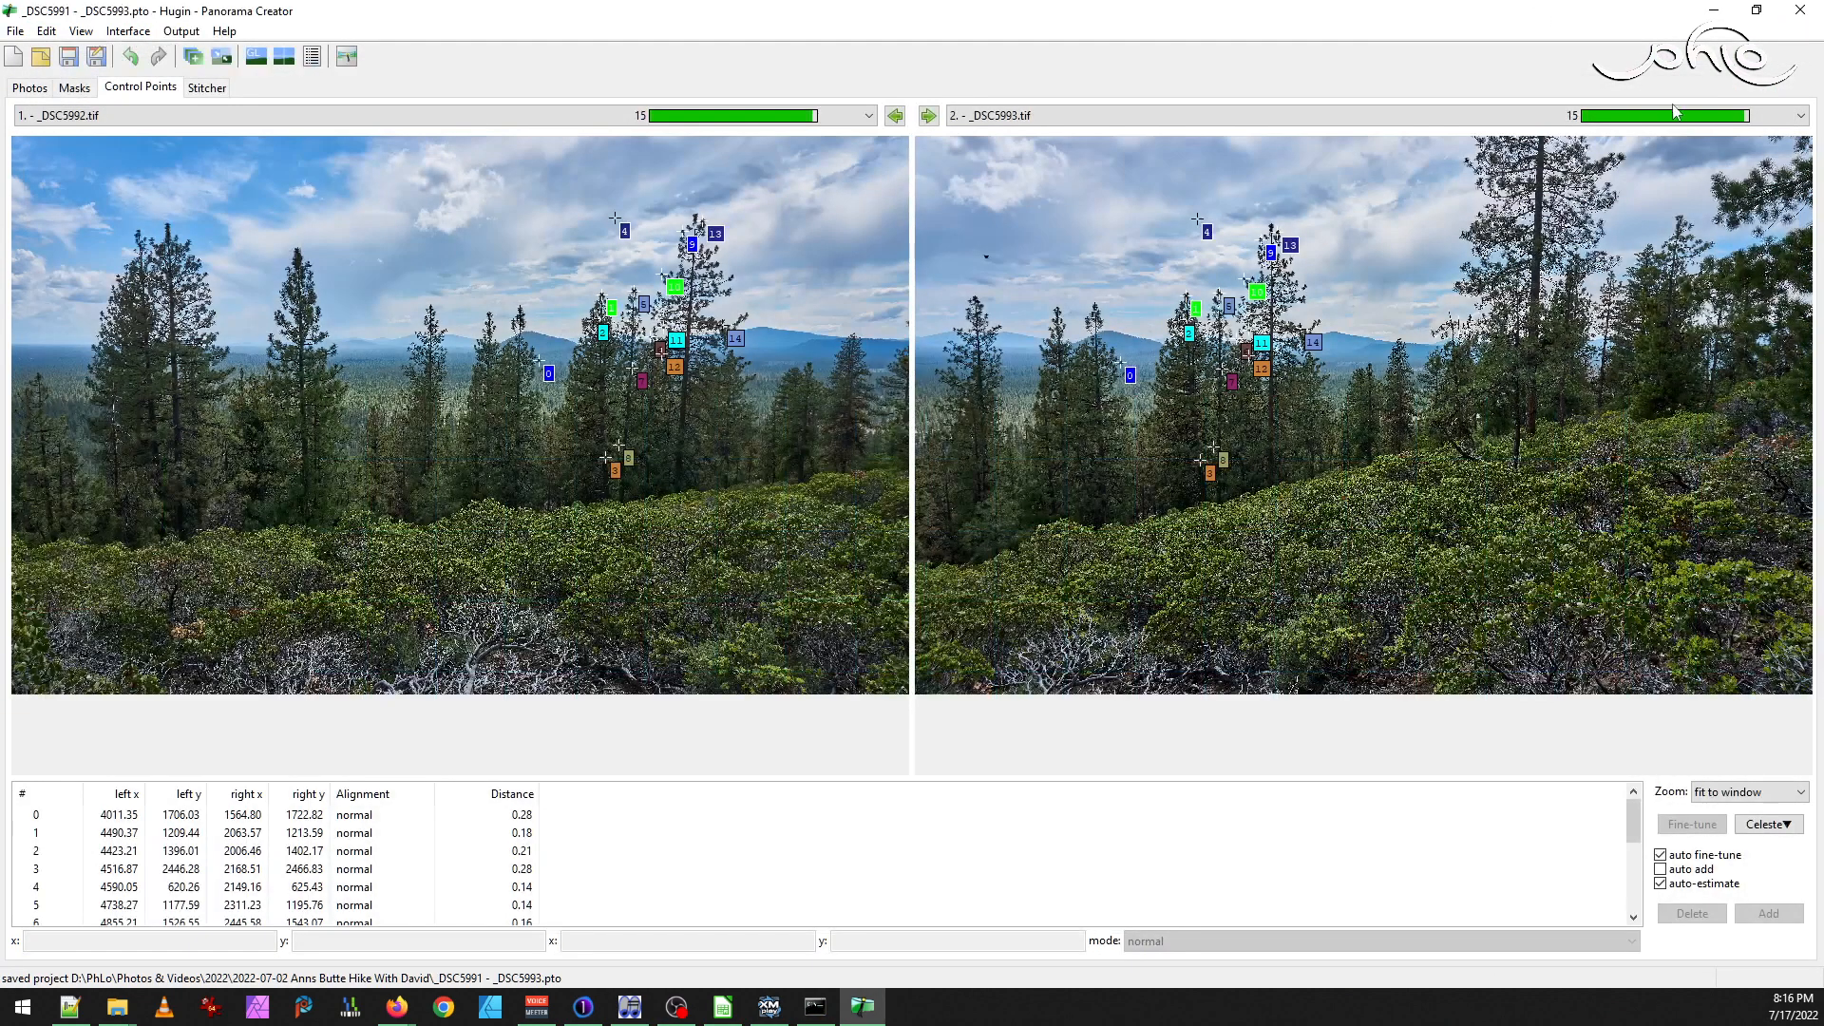
pyautogui.click(1802, 11)
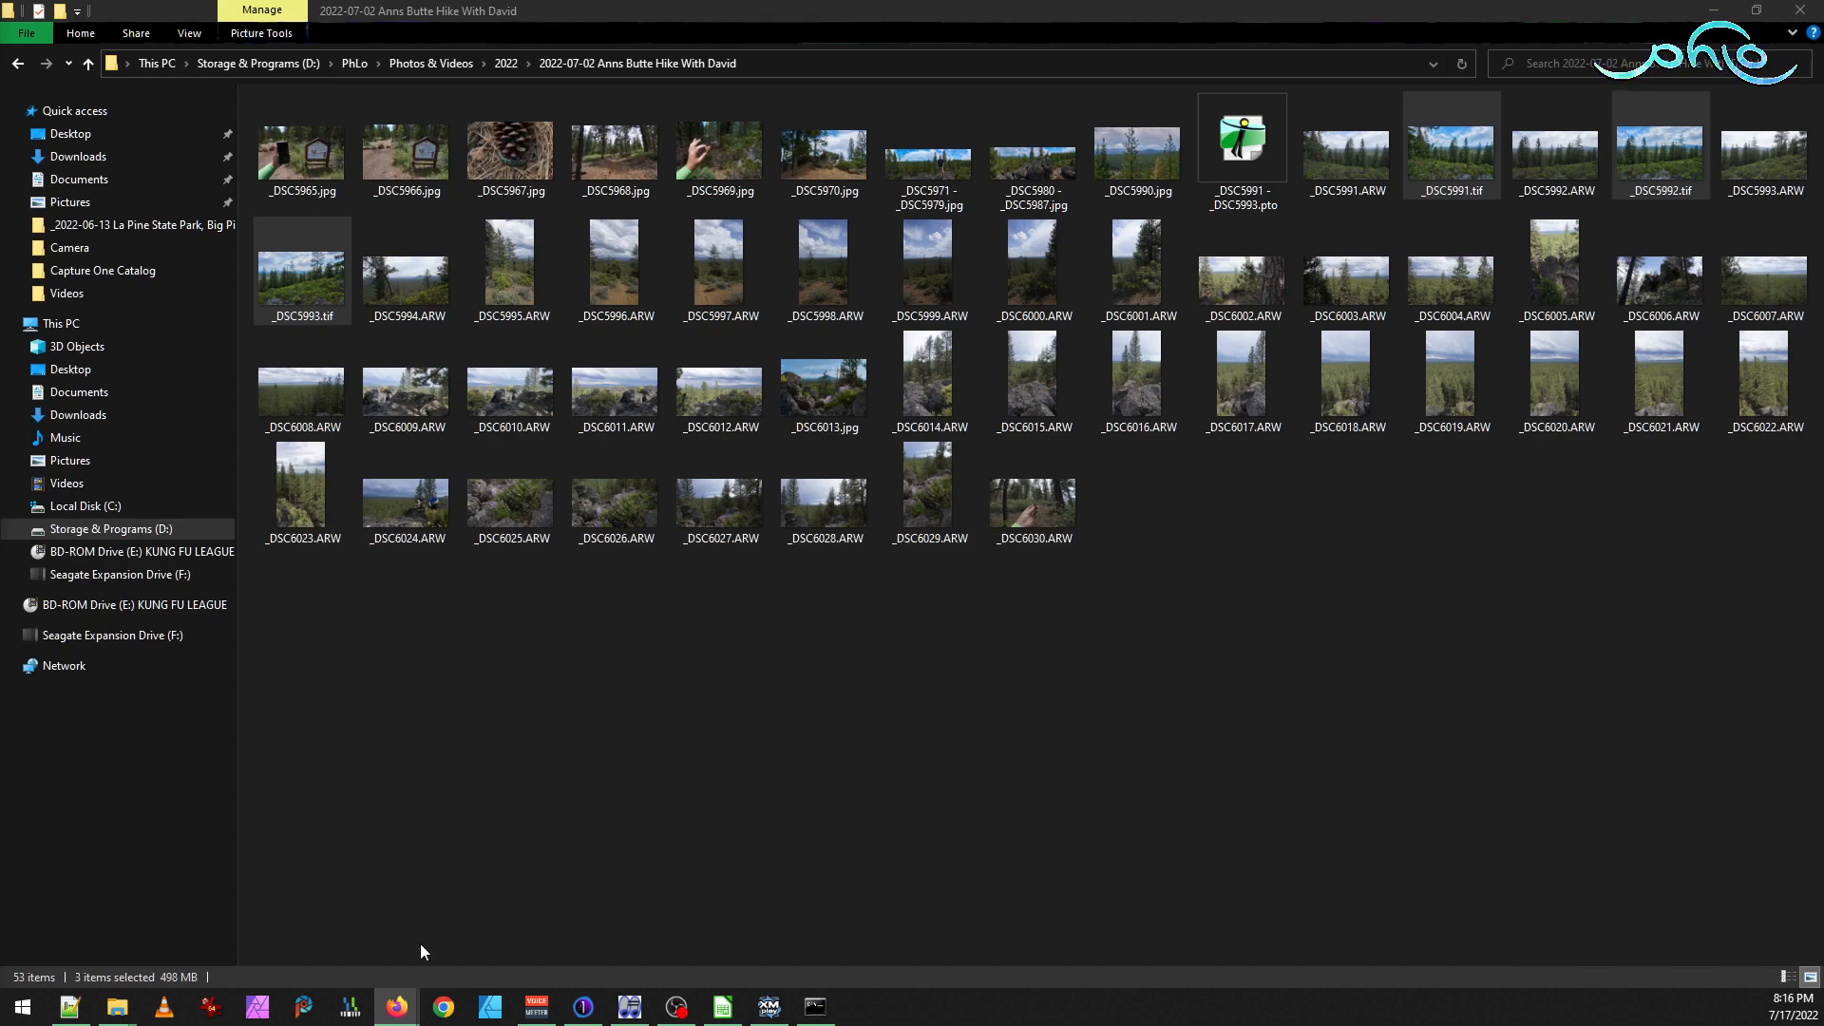
# Relaunch Hugin and open the saved project _DSC5991 - _DSC5993.pto from the hike photo folder
pyautogui.click(23, 1007)
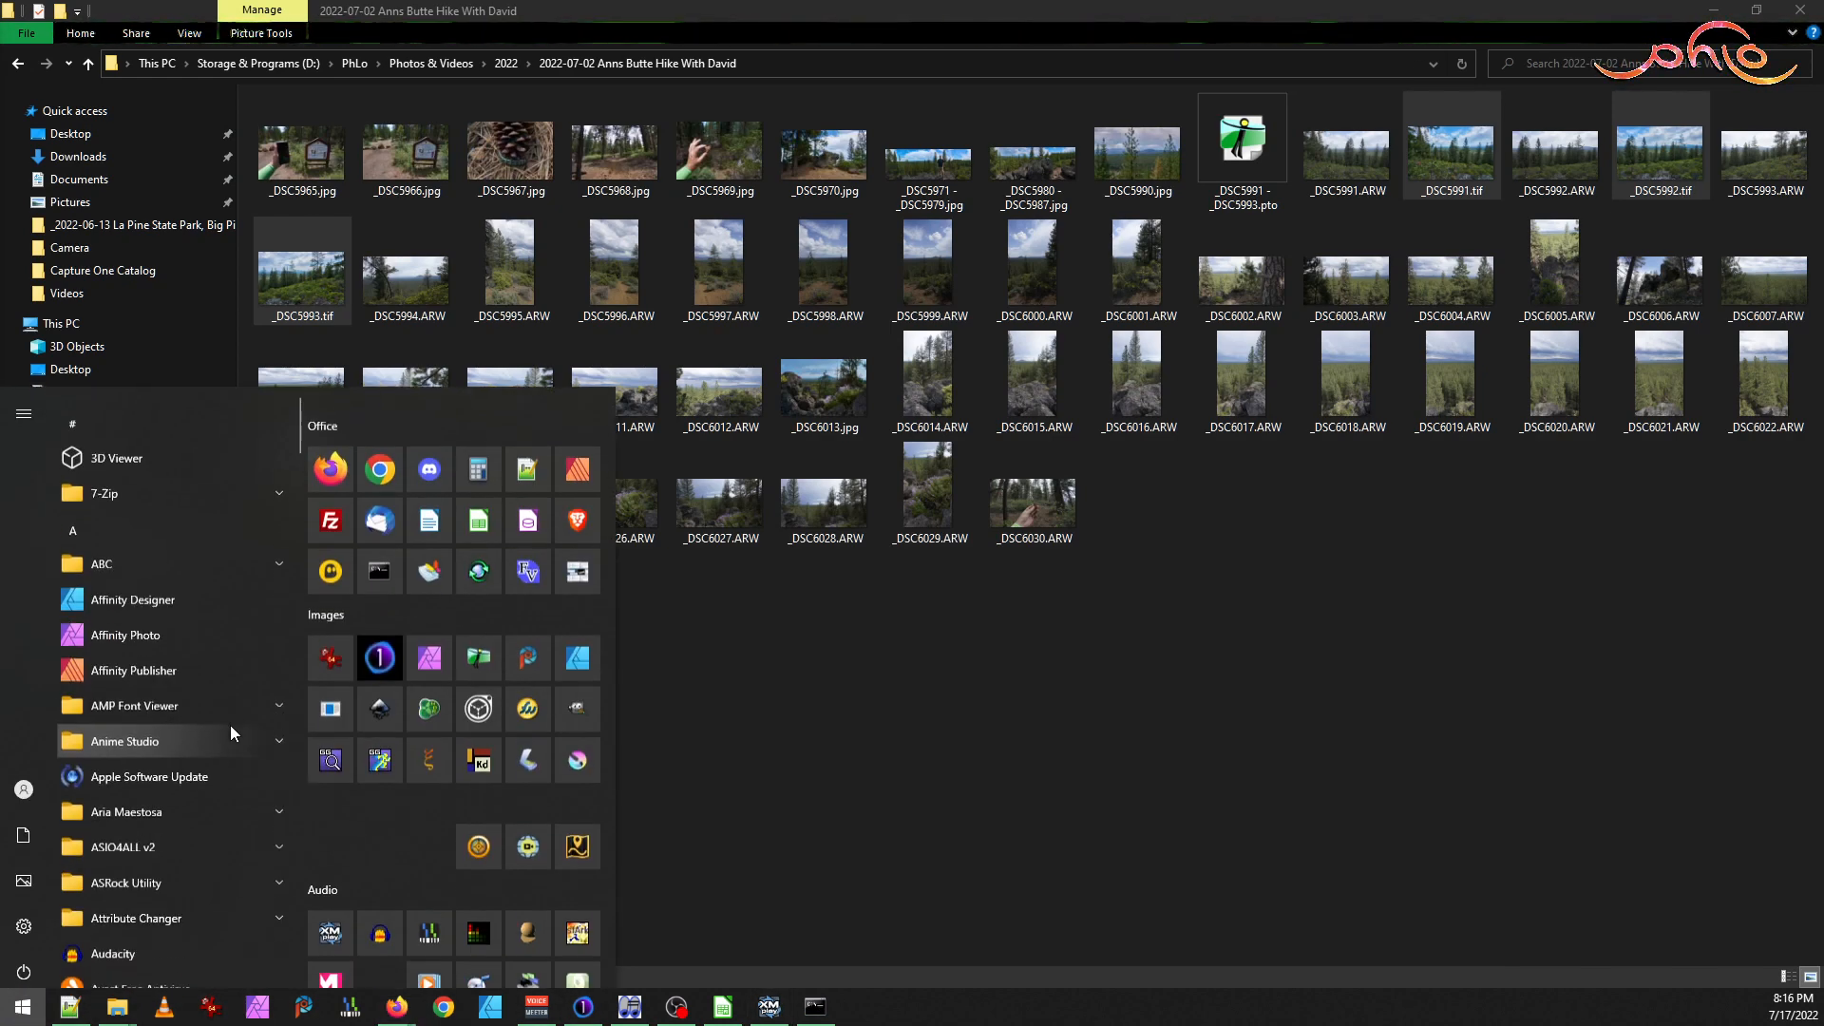
pyautogui.click(483, 639)
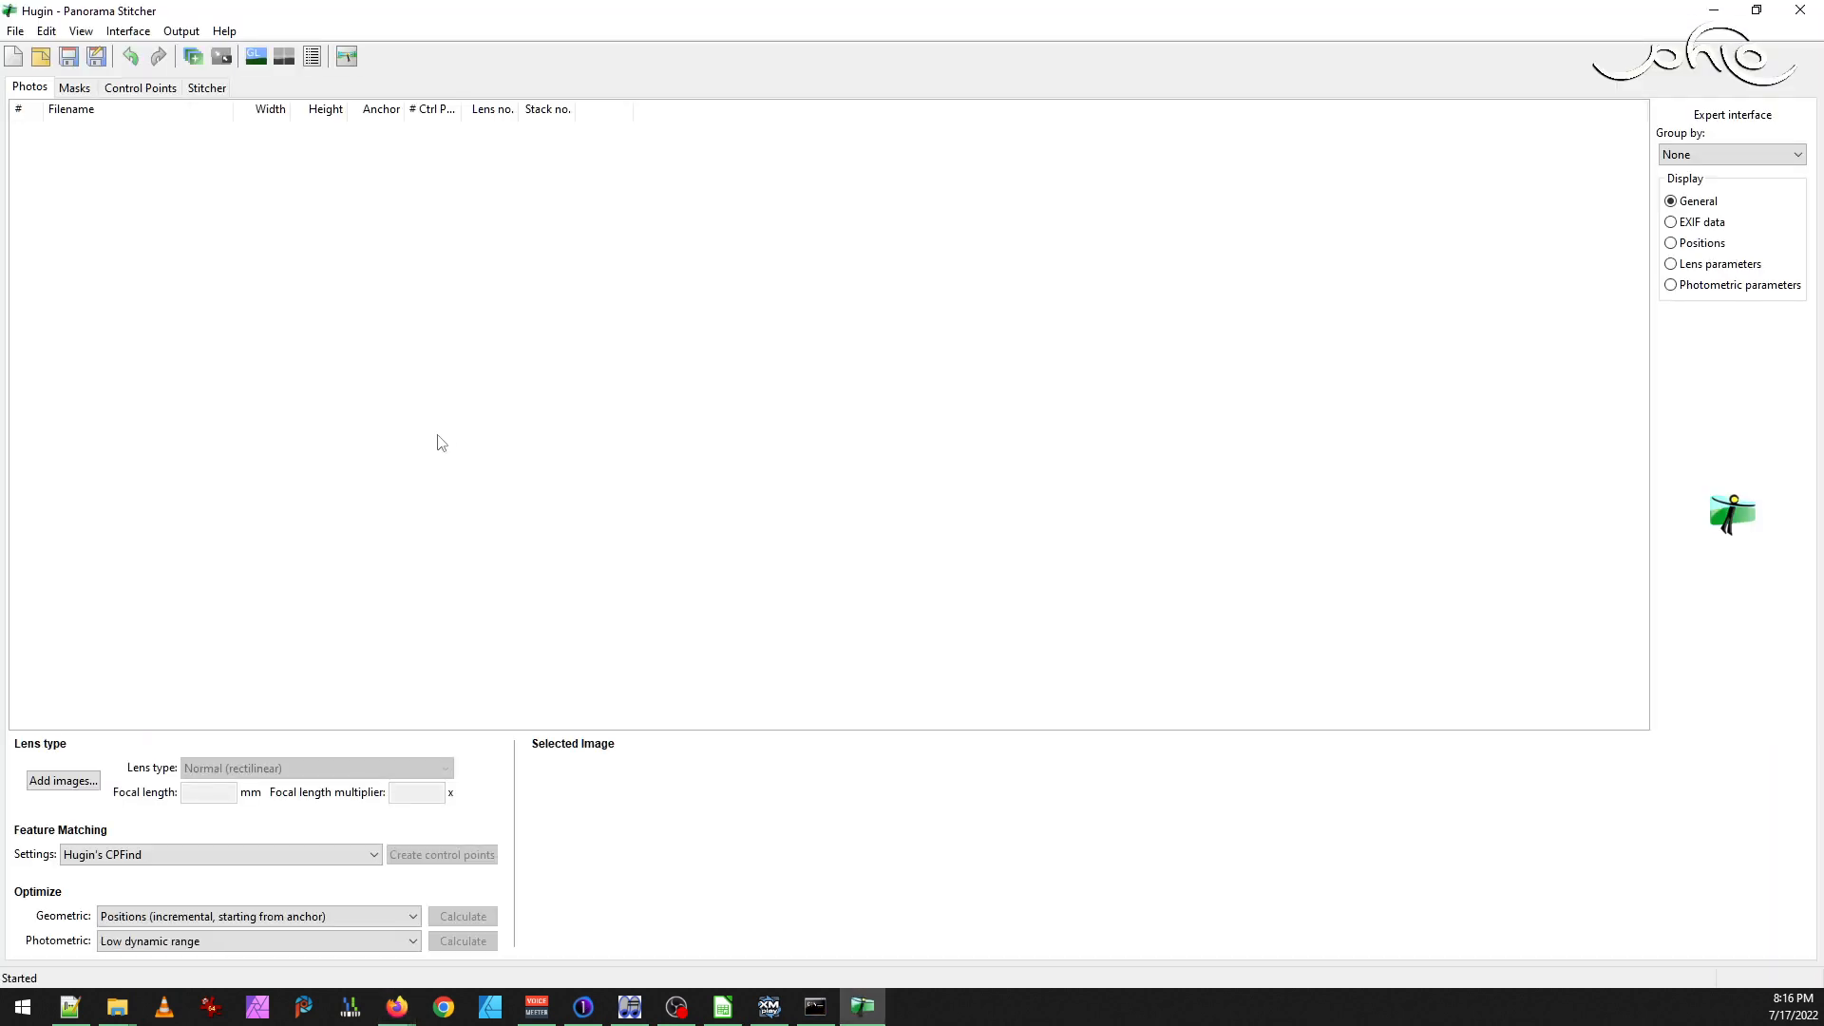
pyautogui.click(15, 30)
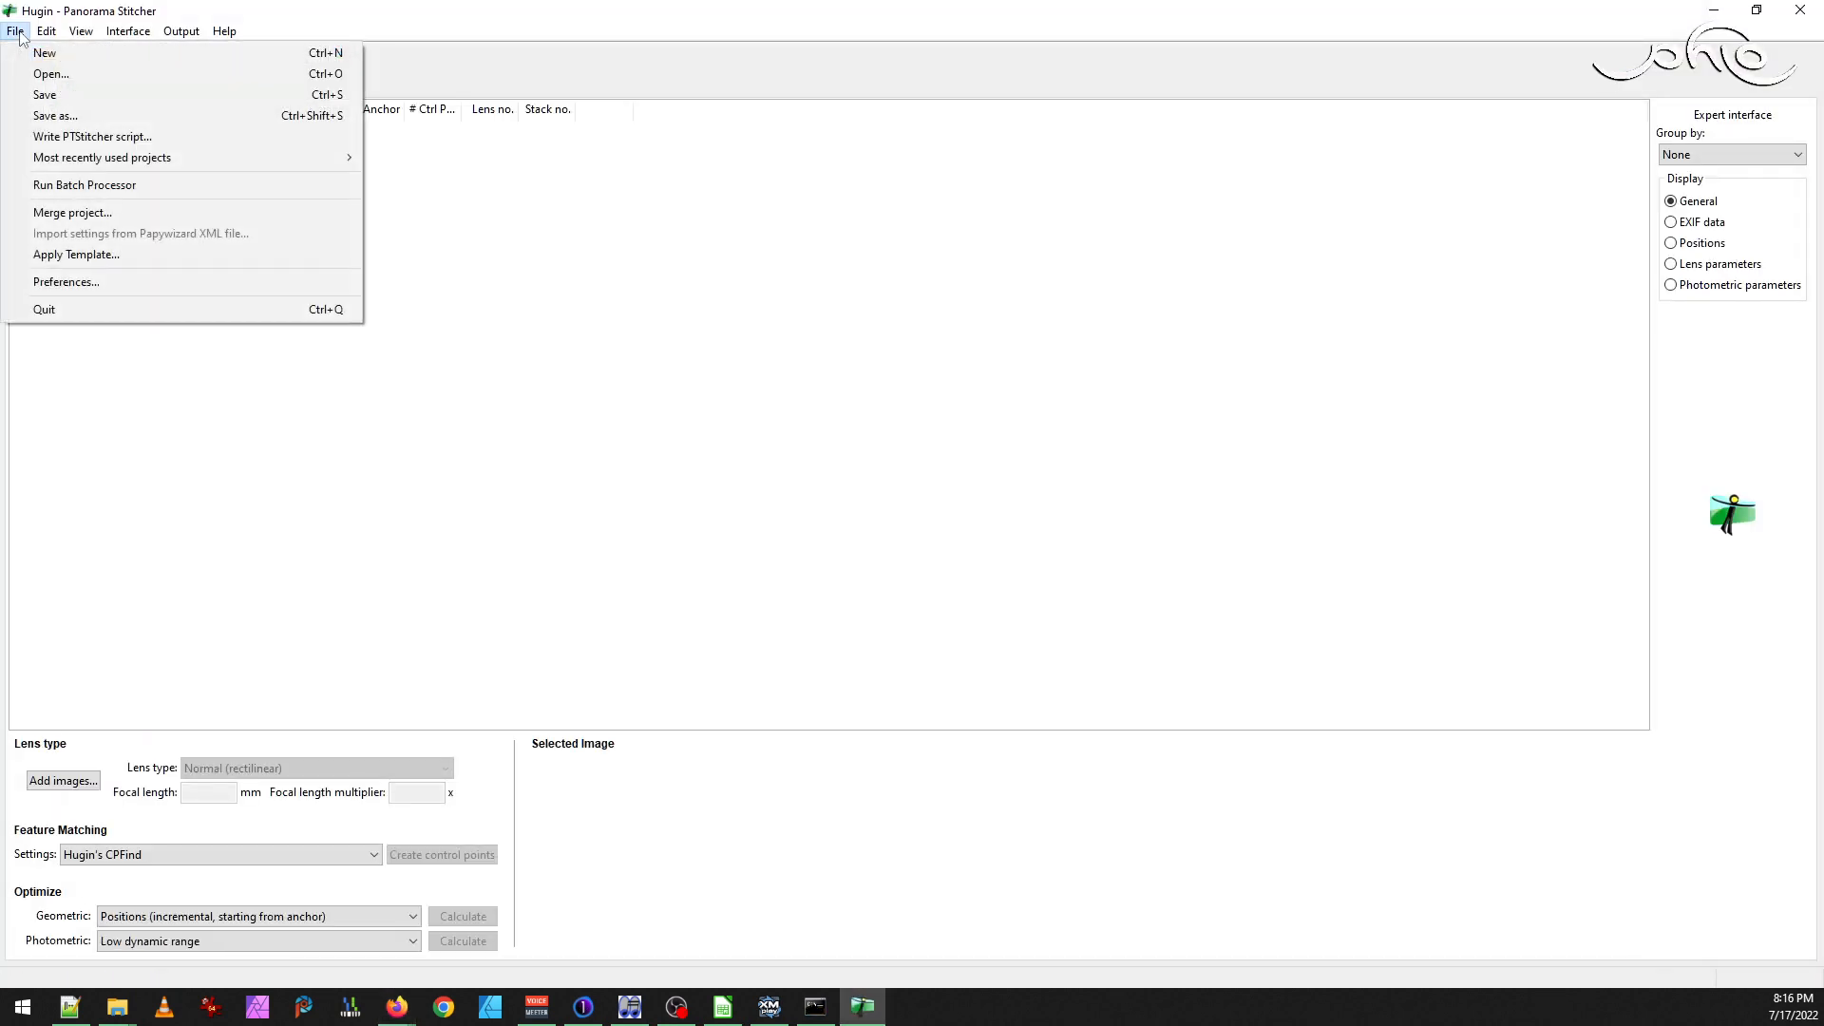
pyautogui.moveTo(310, 160)
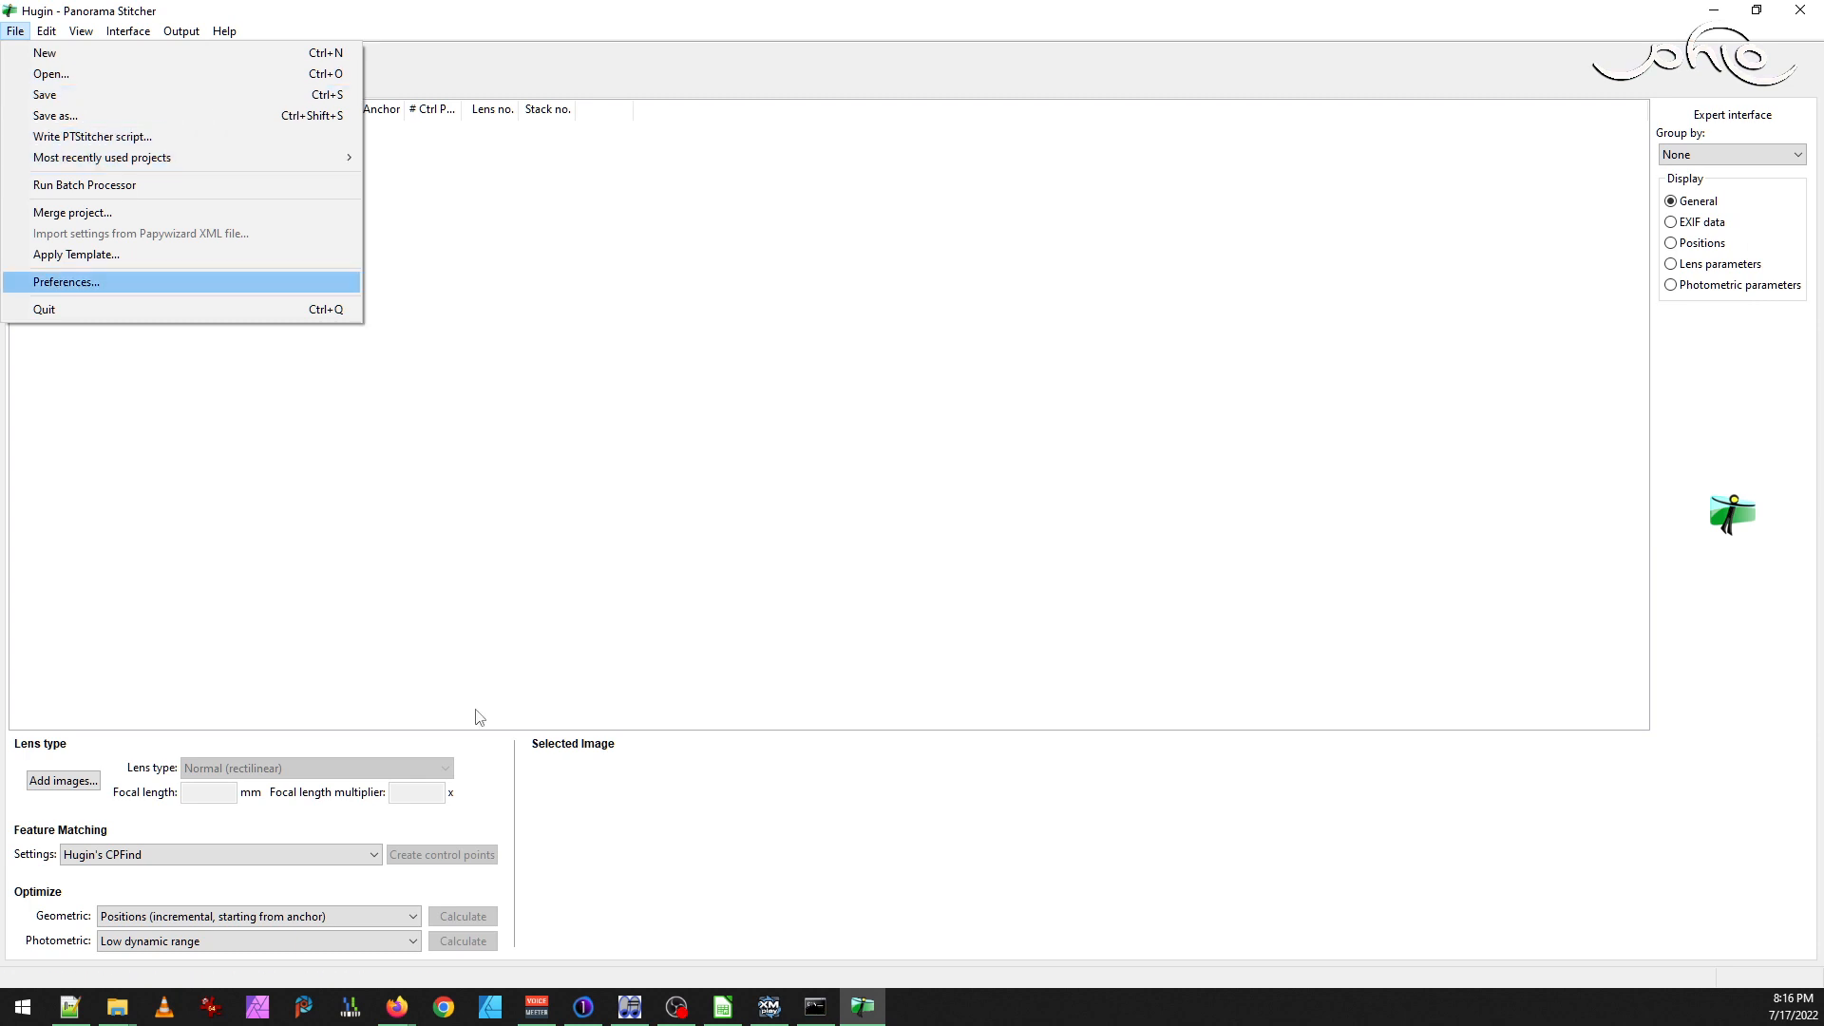
pyautogui.click(117, 1006)
pyautogui.click(117, 959)
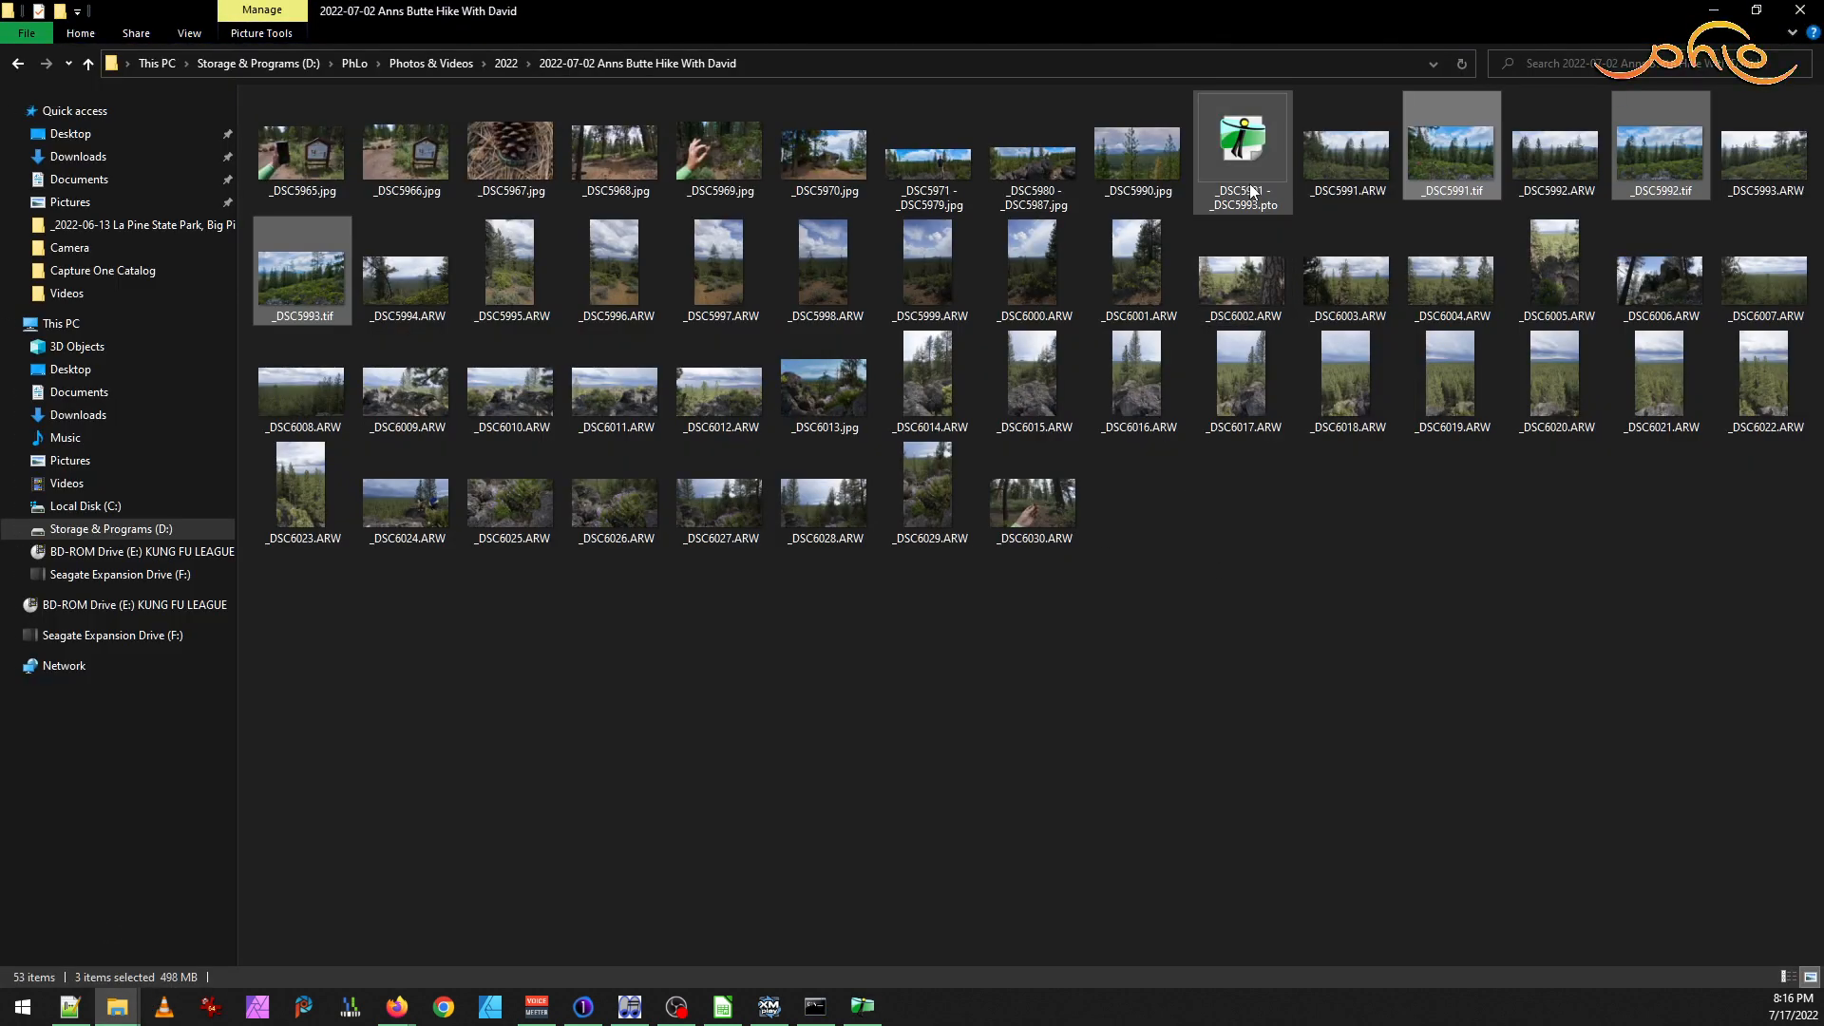
pyautogui.click(1243, 152)
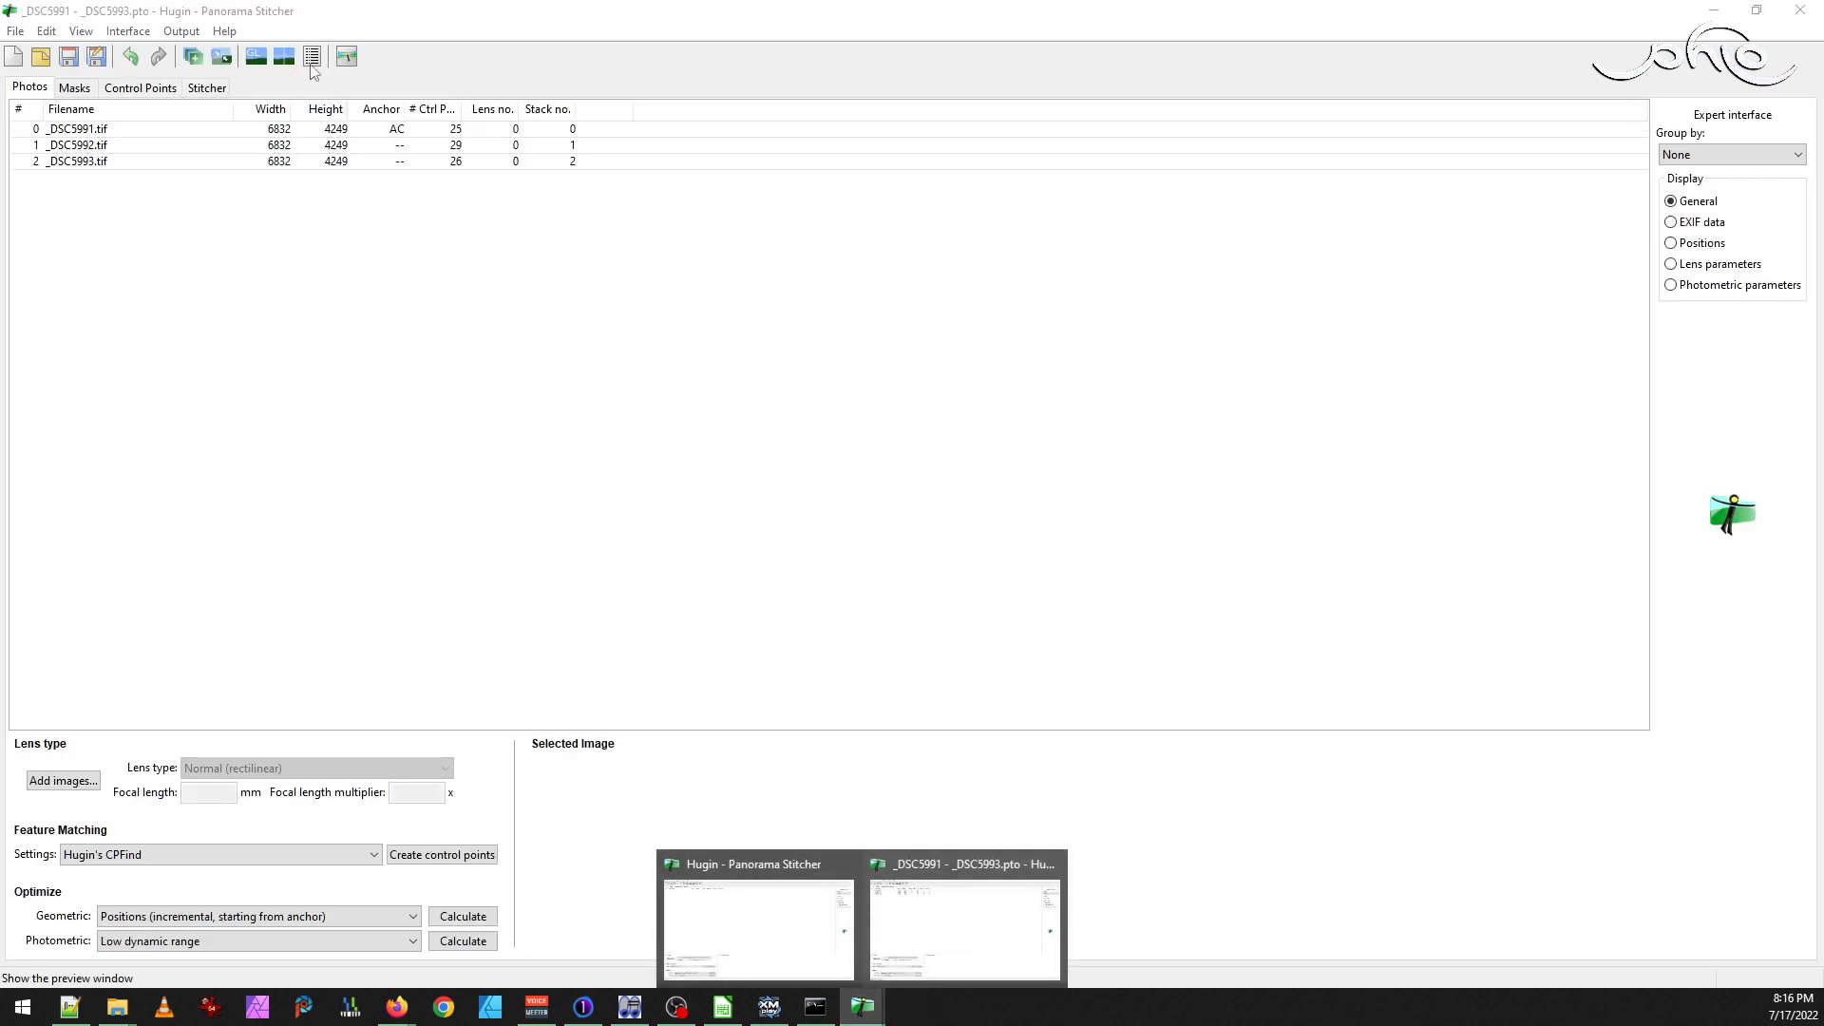
# Inspect the reopened project in the fast panorama preview, checking the overview modes and the Move/Drag settings
pyautogui.click(81, 30)
pyautogui.click(131, 116)
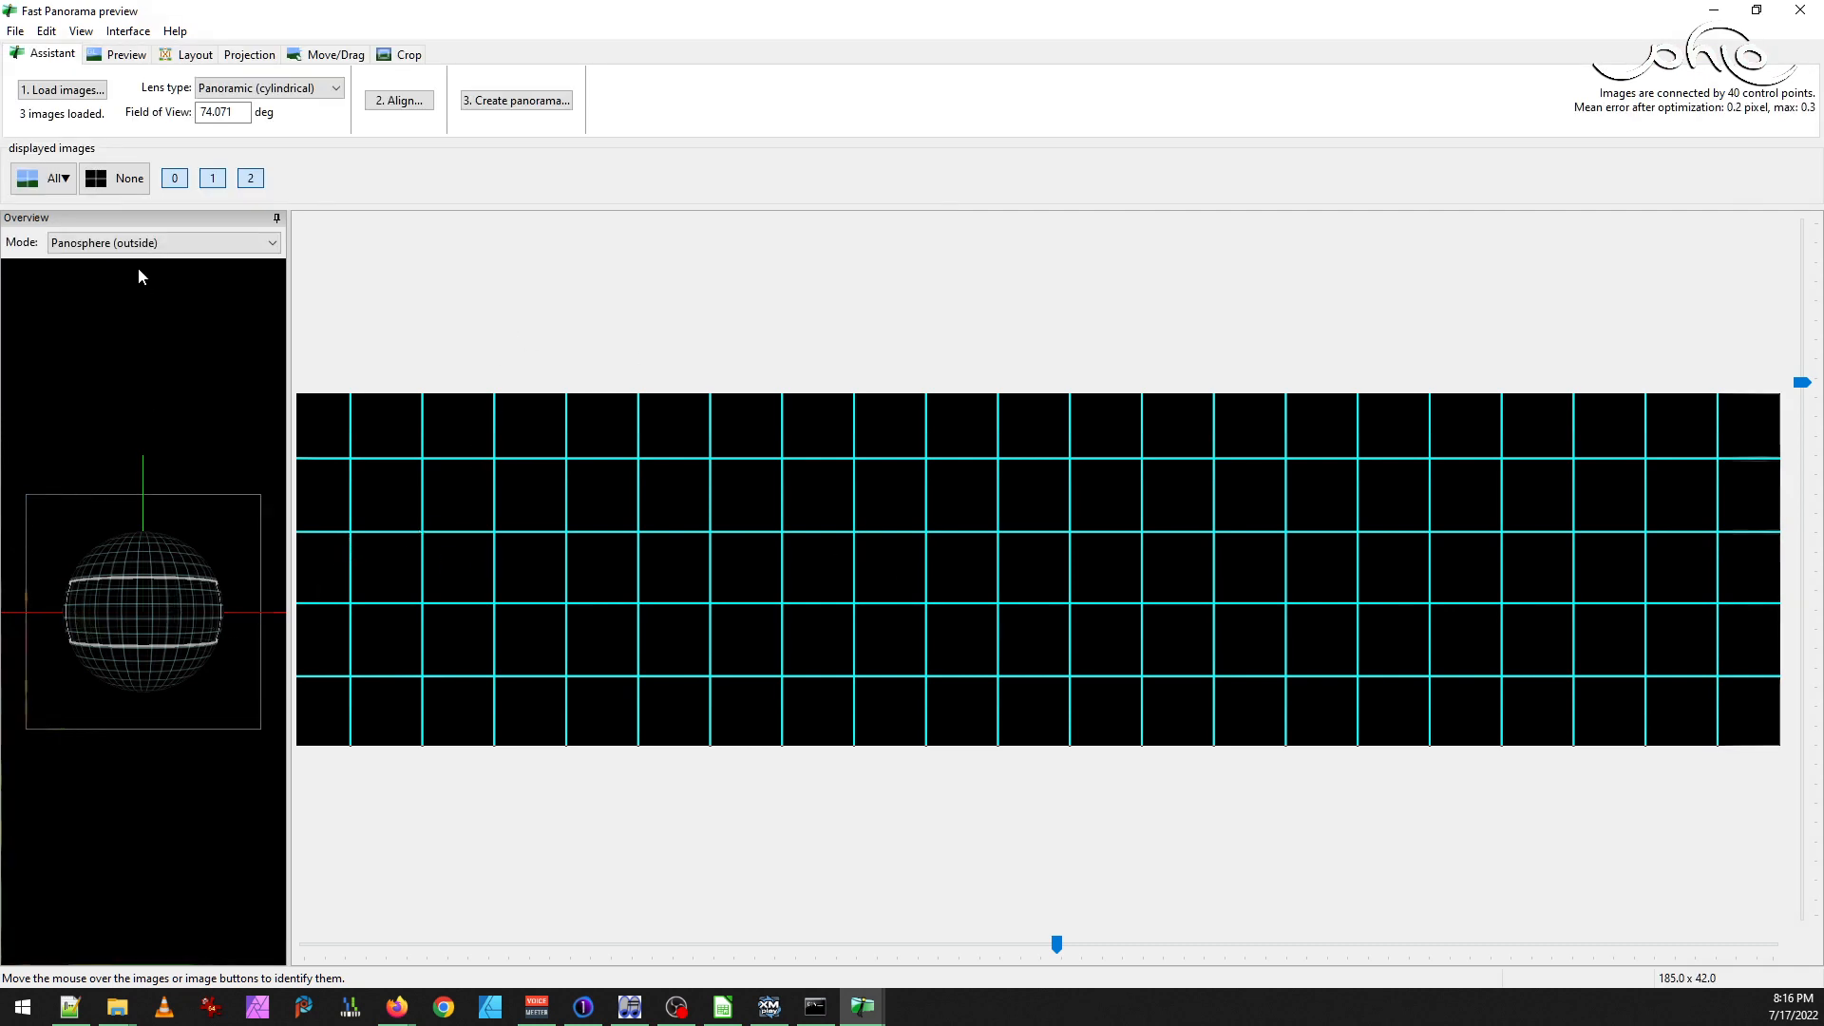
pyautogui.click(153, 246)
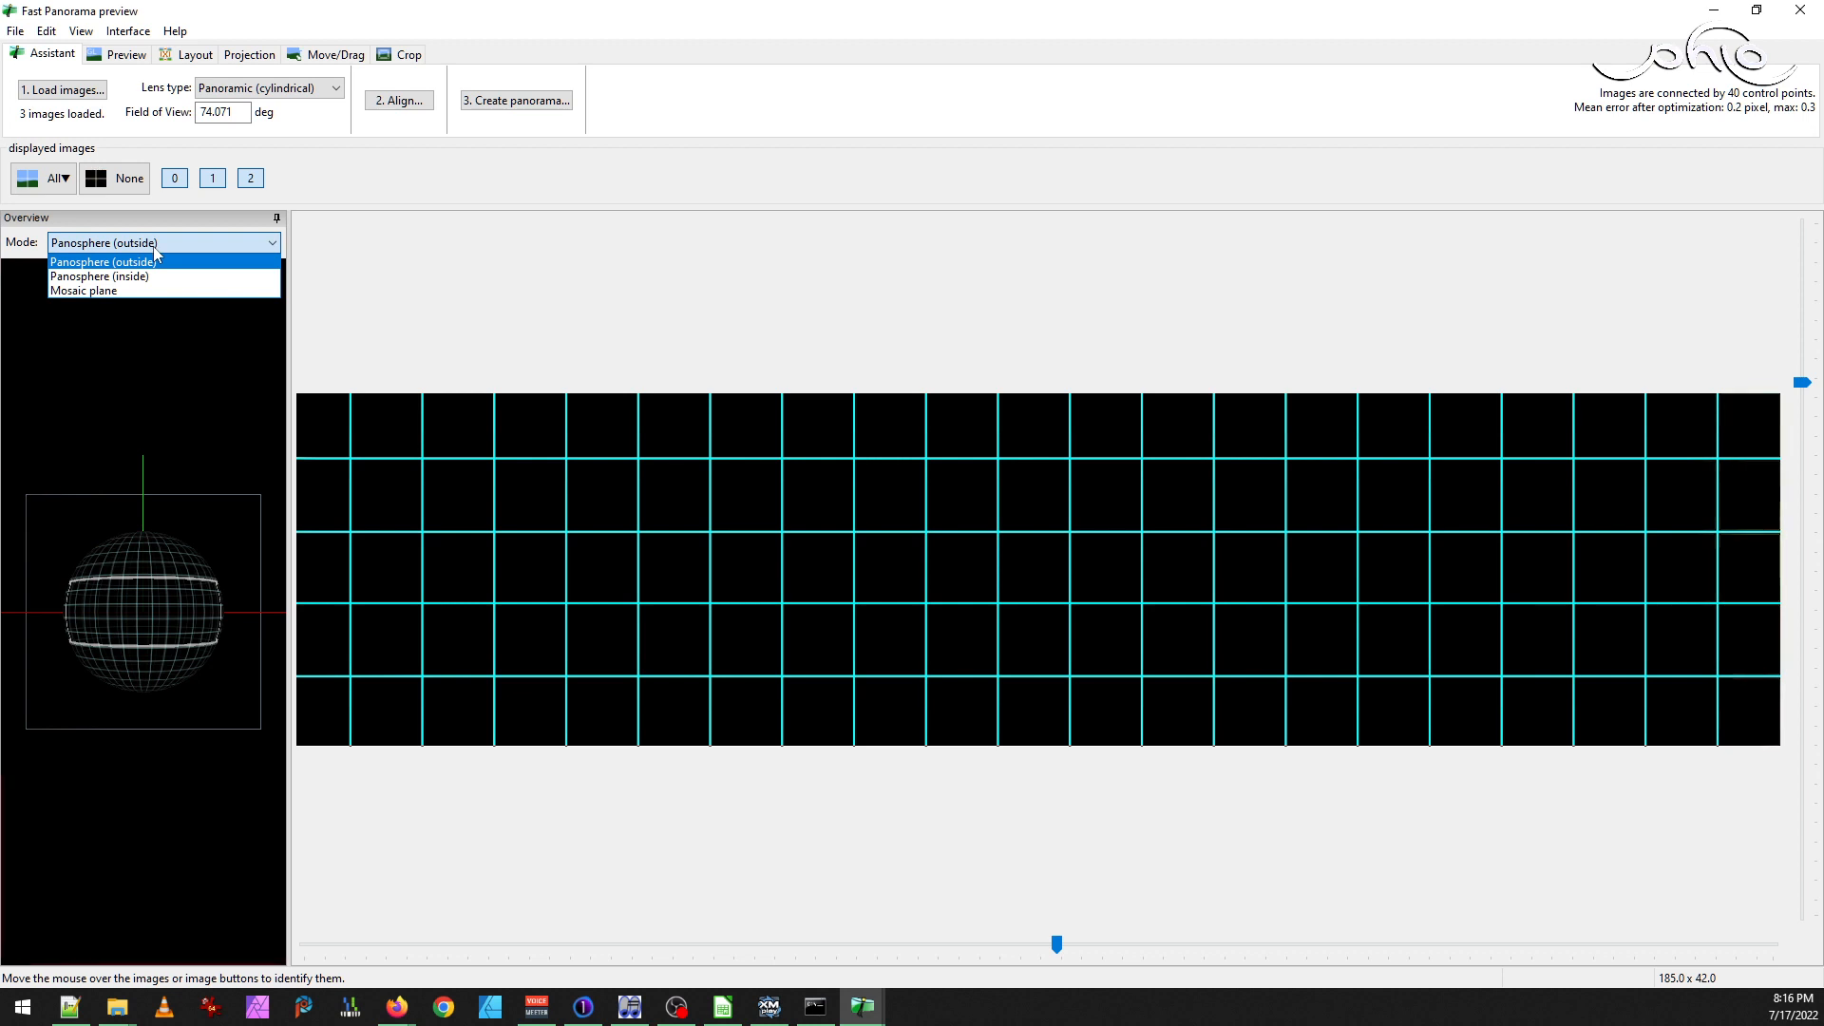
pyautogui.click(154, 261)
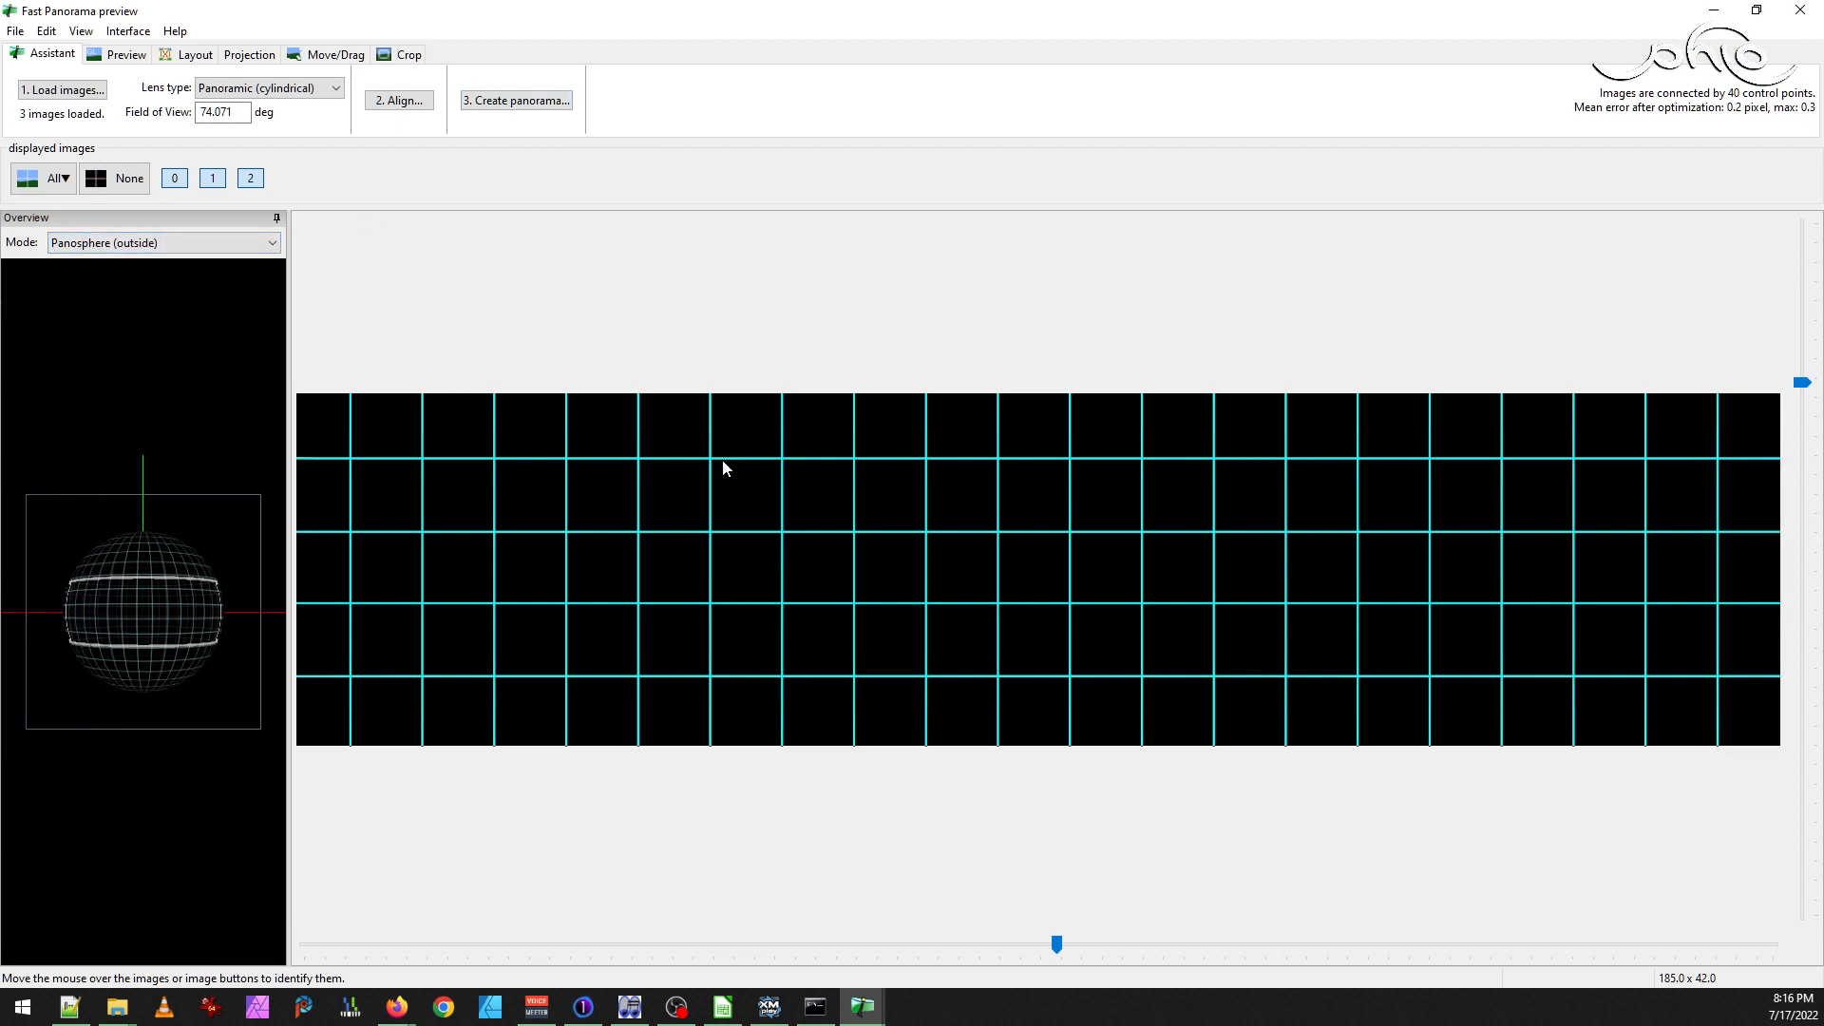
pyautogui.click(342, 54)
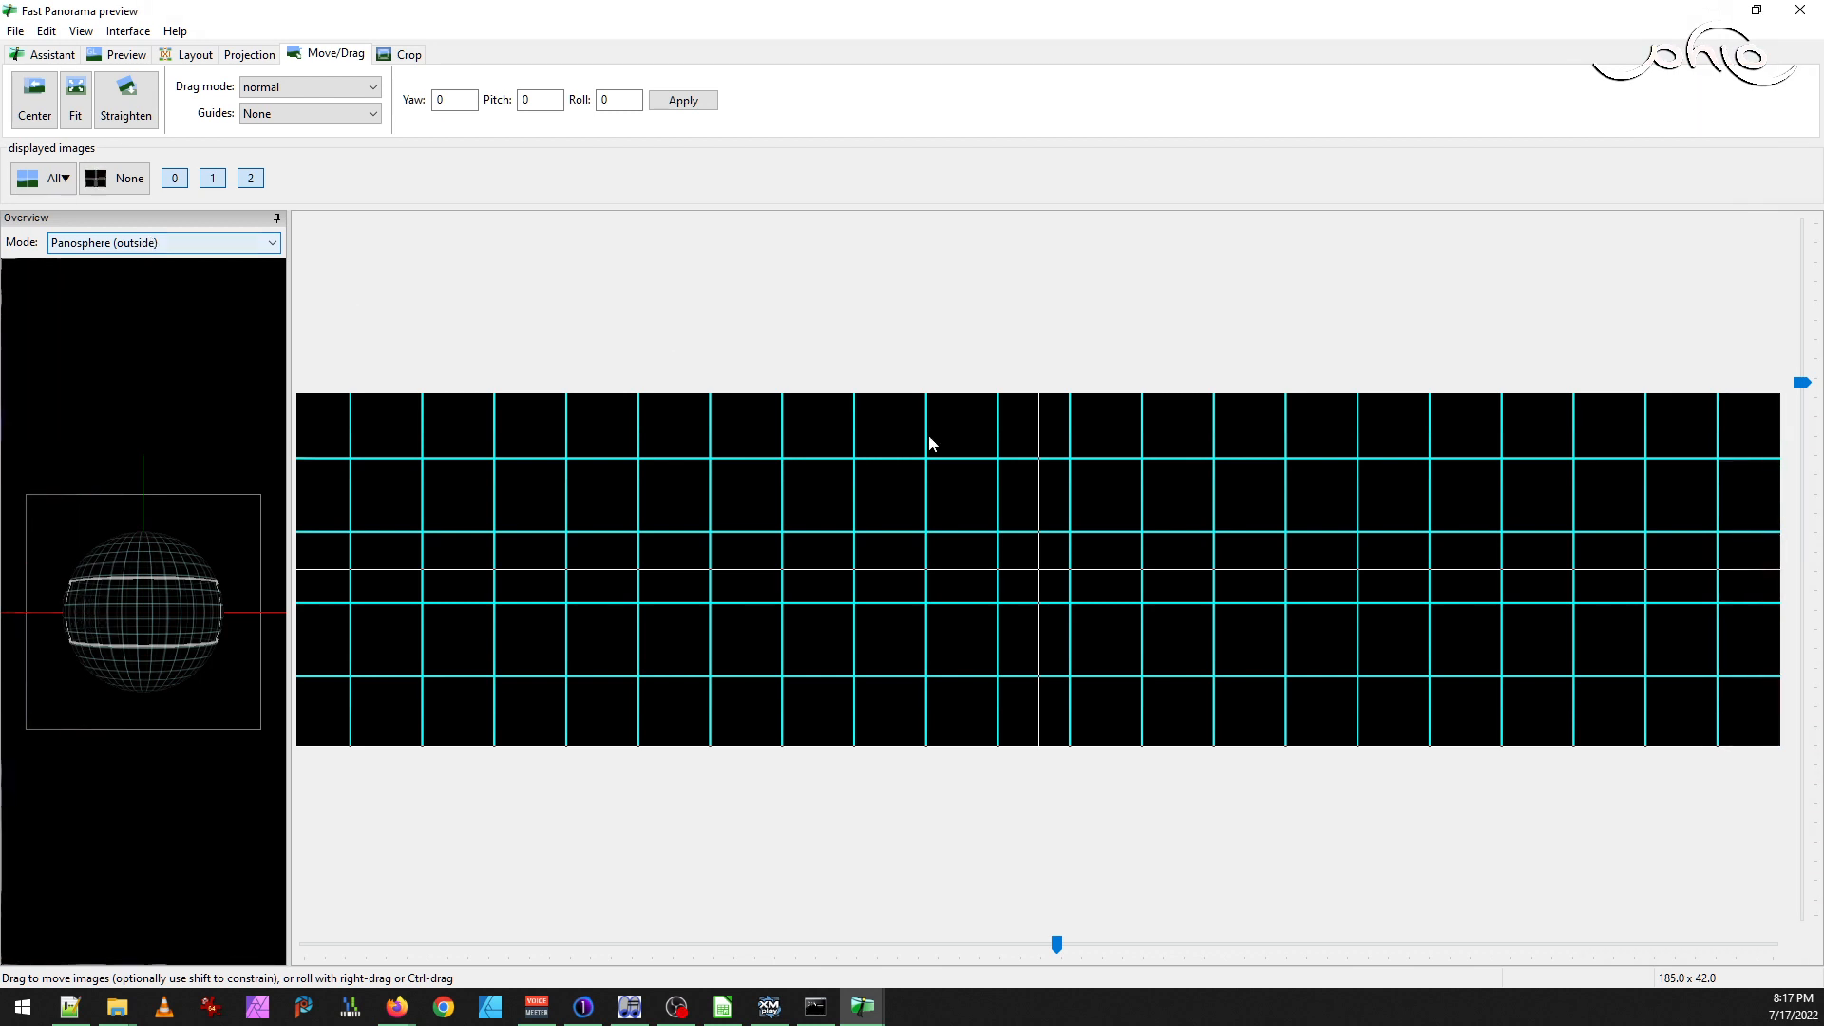
# Run the geometric position optimization and the low dynamic range photometric optimization from the panorama editor, applying both results
pyautogui.click(71, 32)
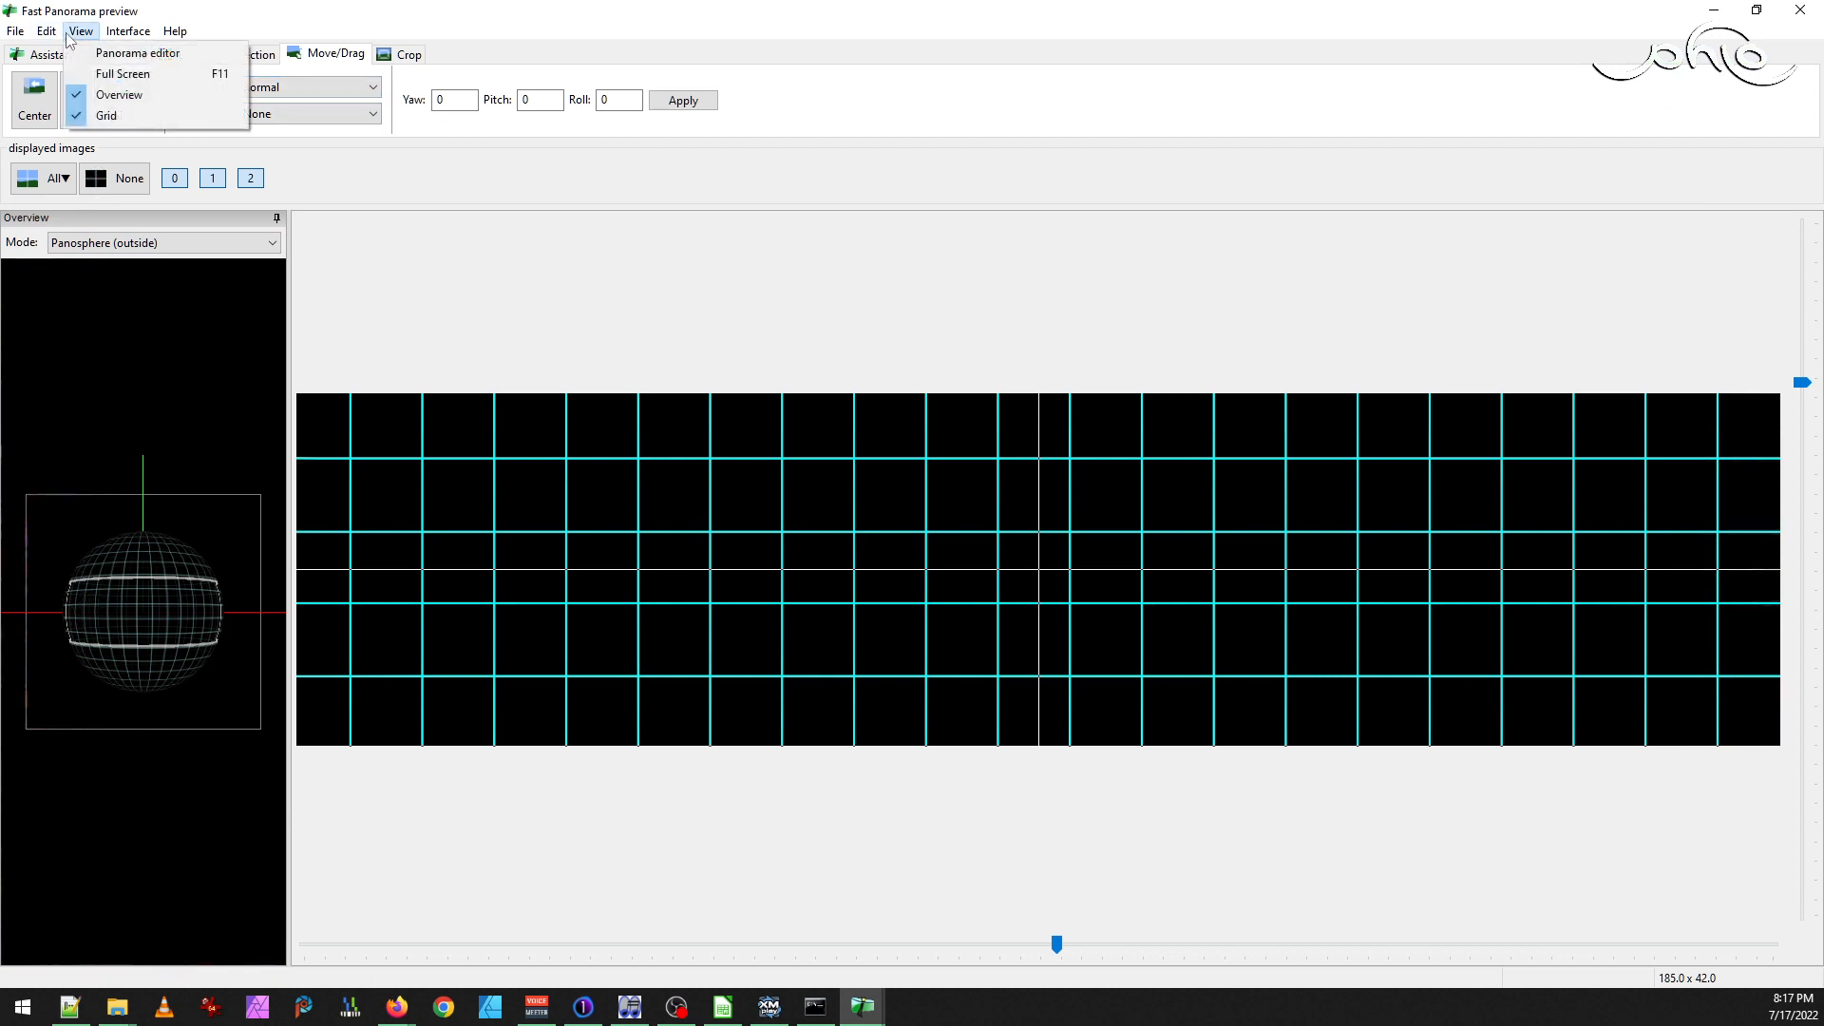
pyautogui.click(142, 53)
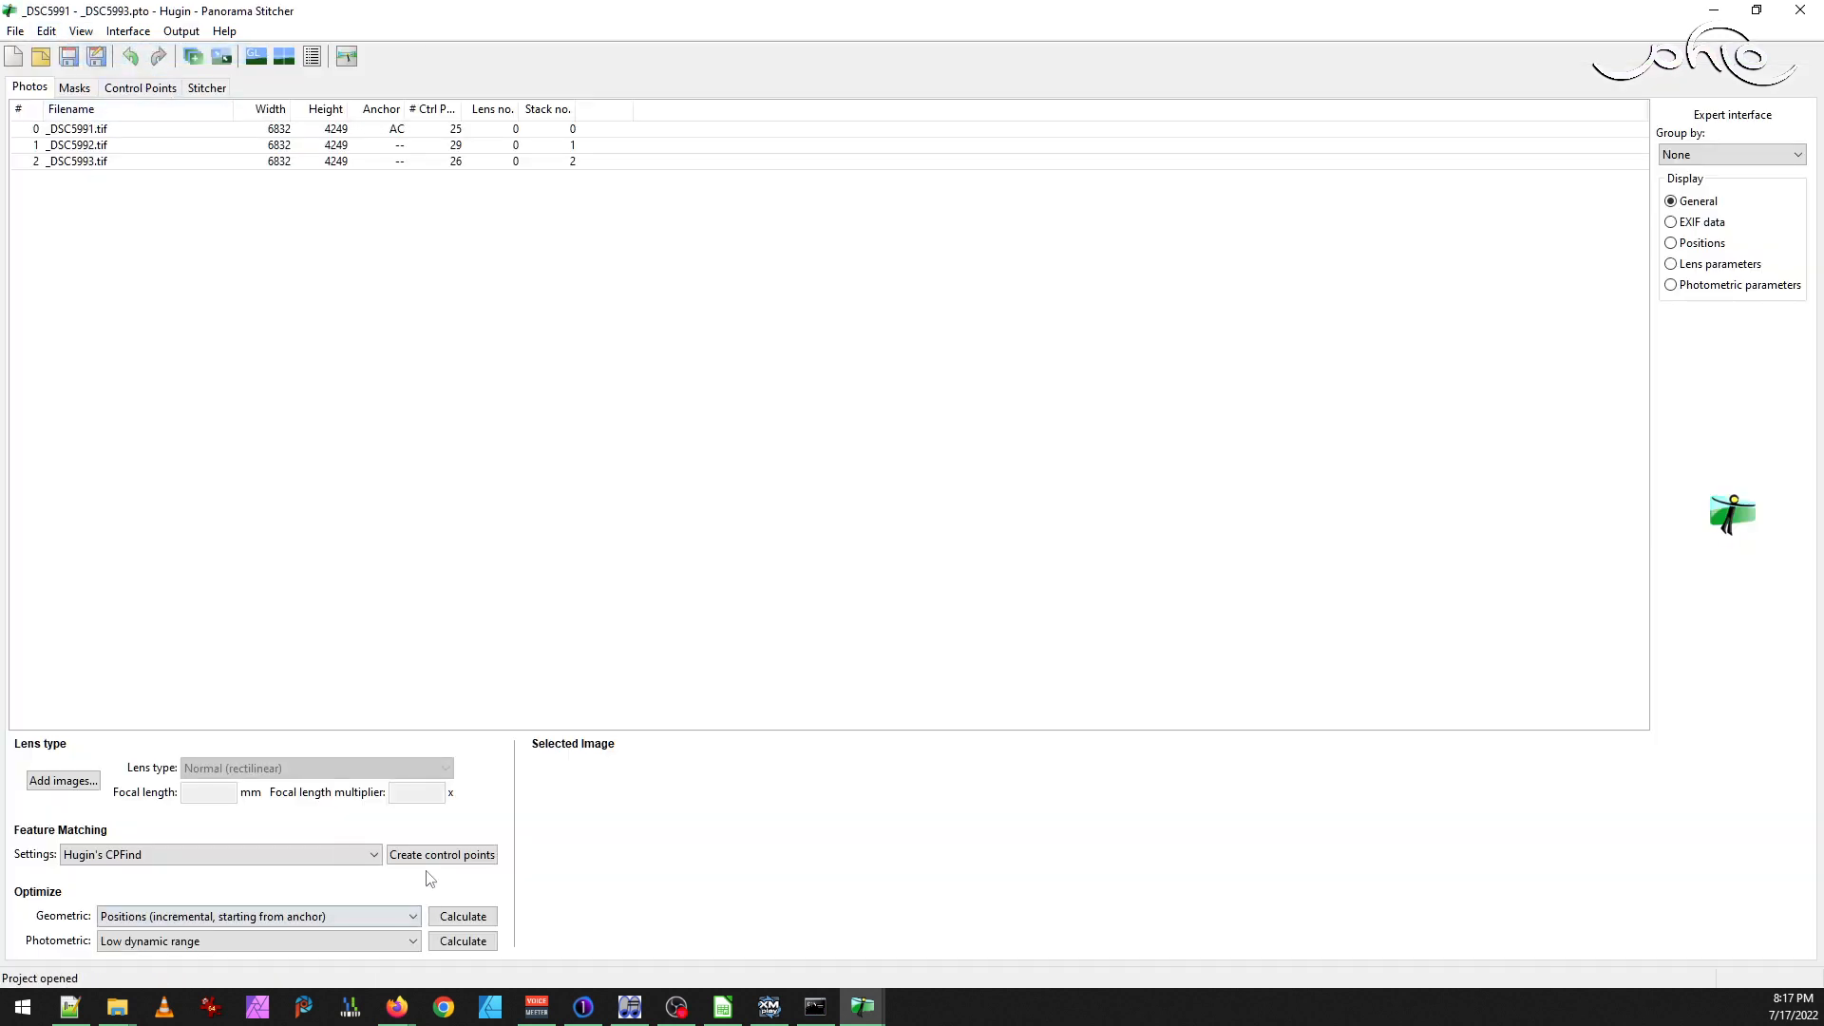
pyautogui.click(462, 915)
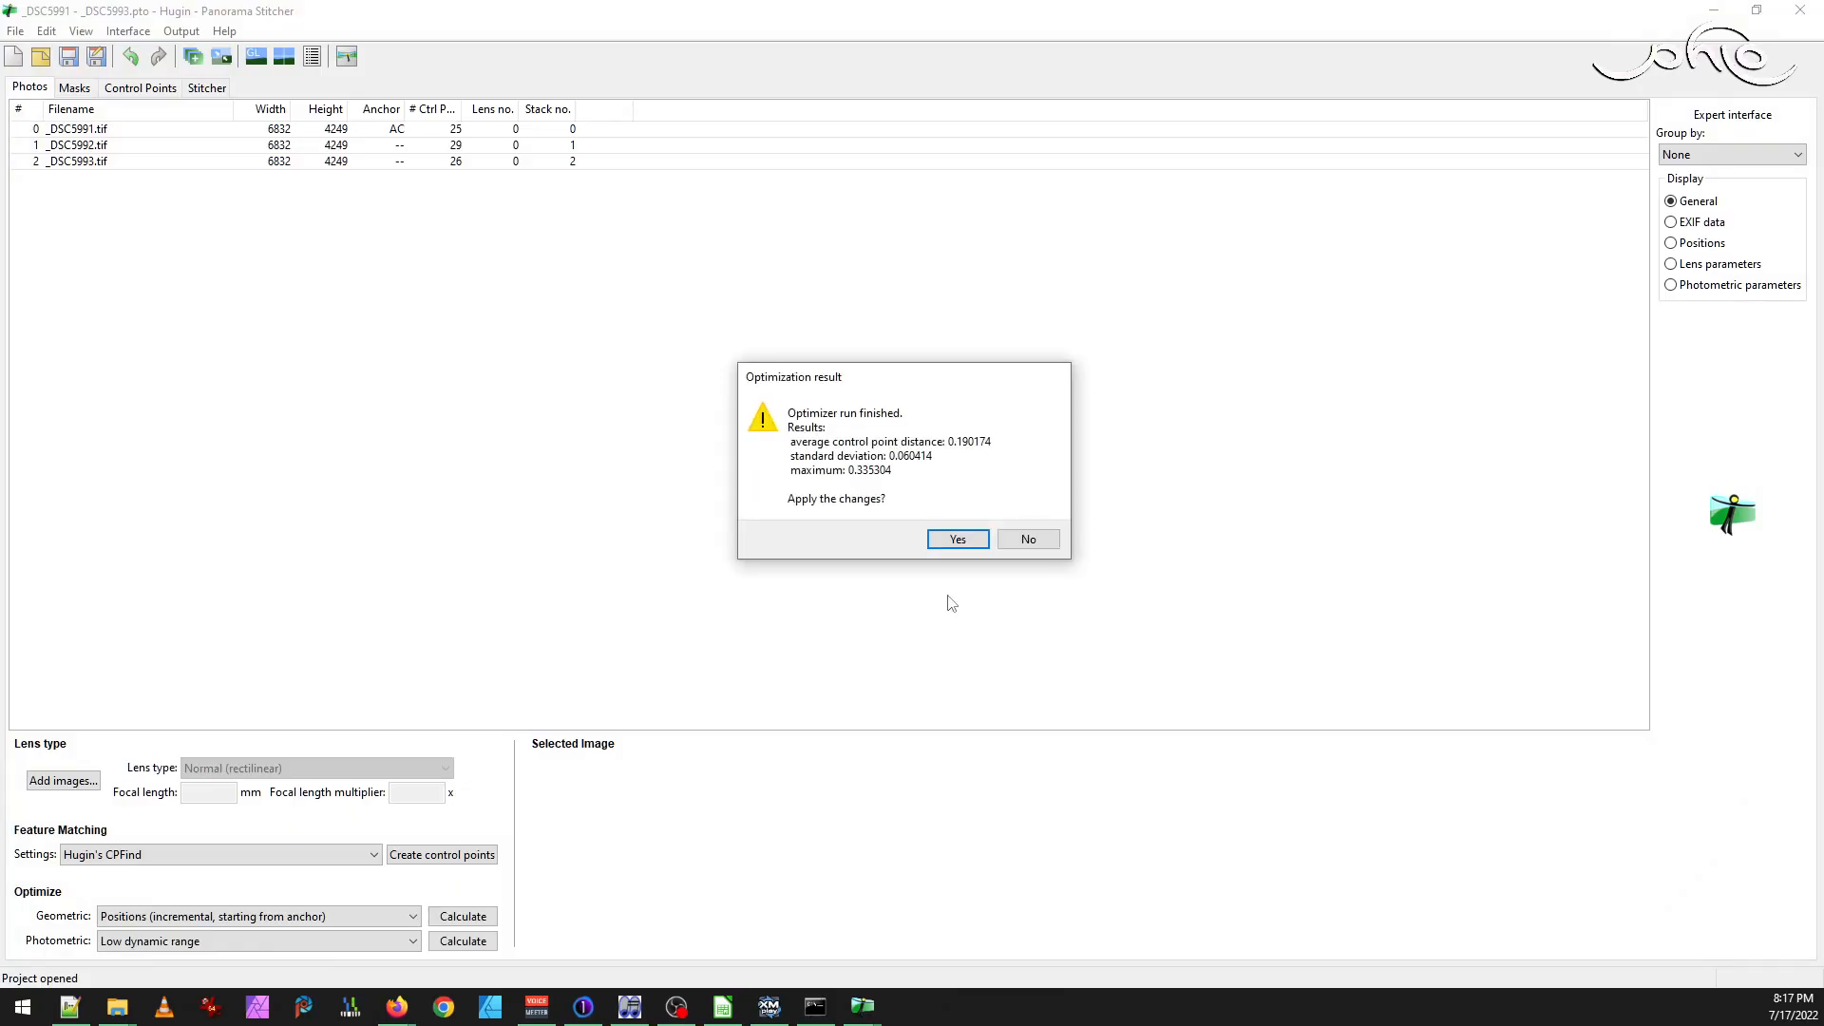
pyautogui.click(956, 538)
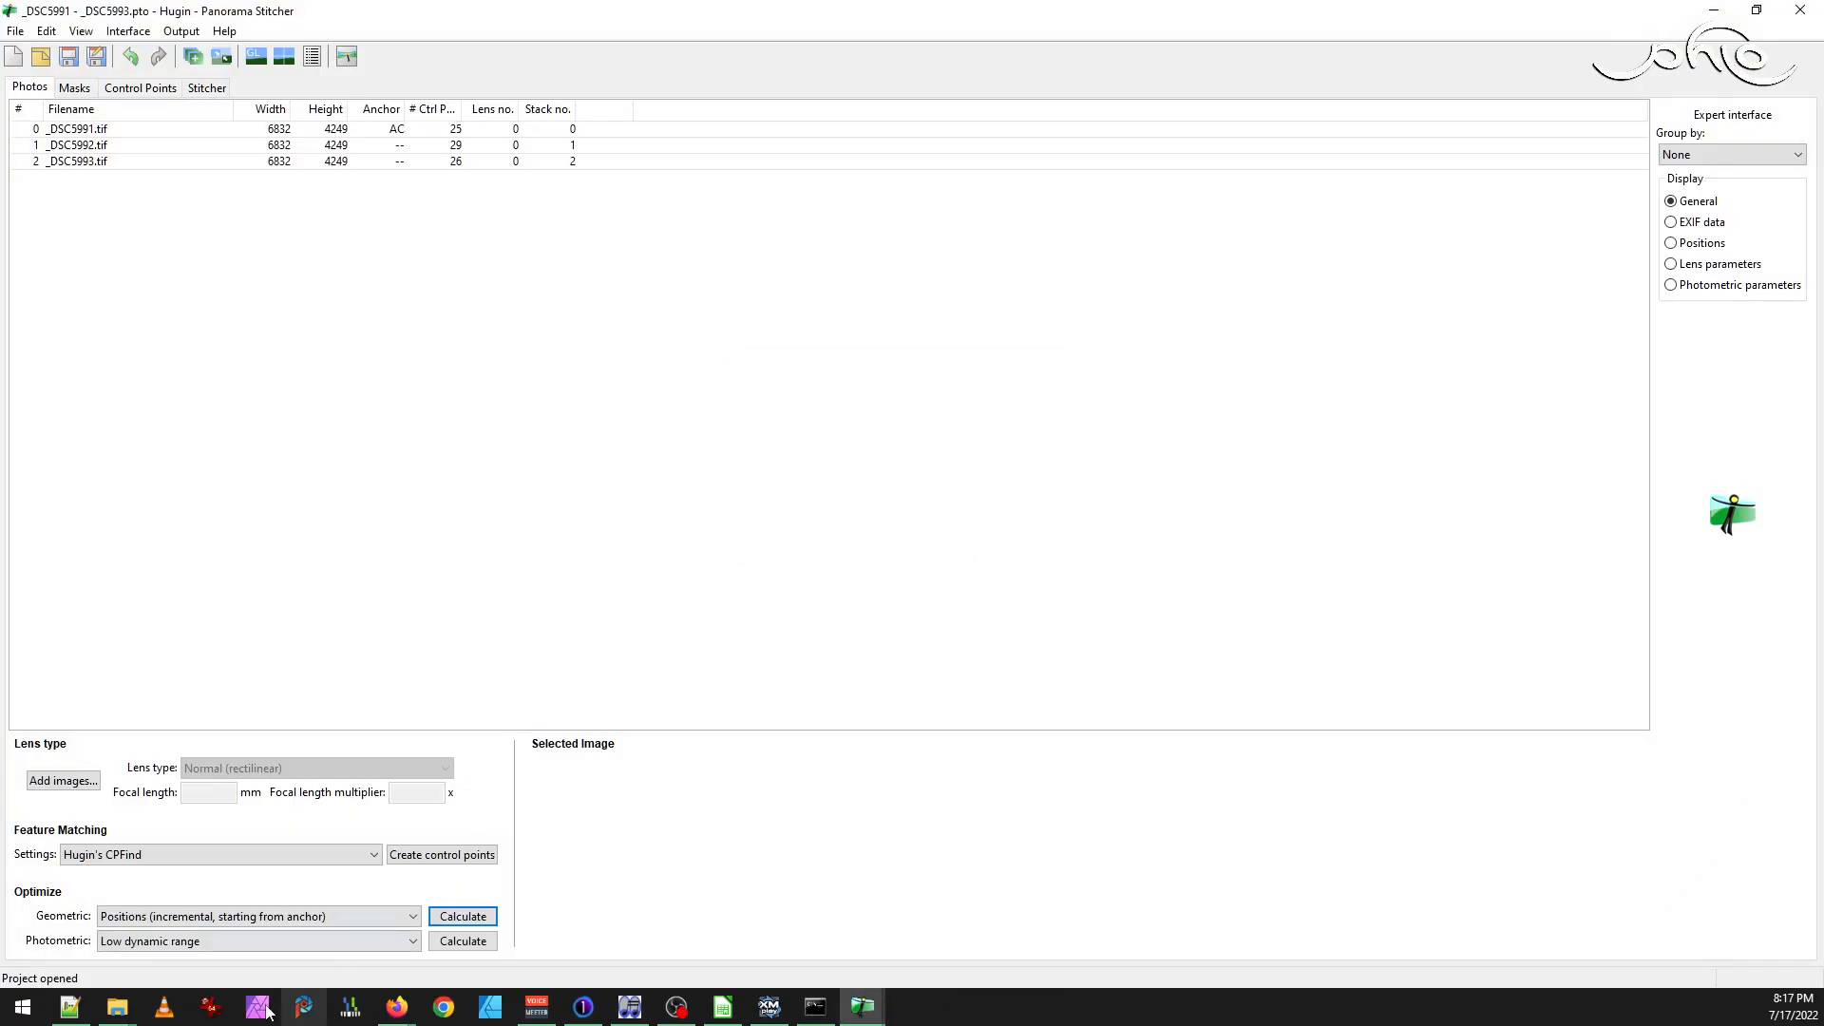
pyautogui.click(479, 946)
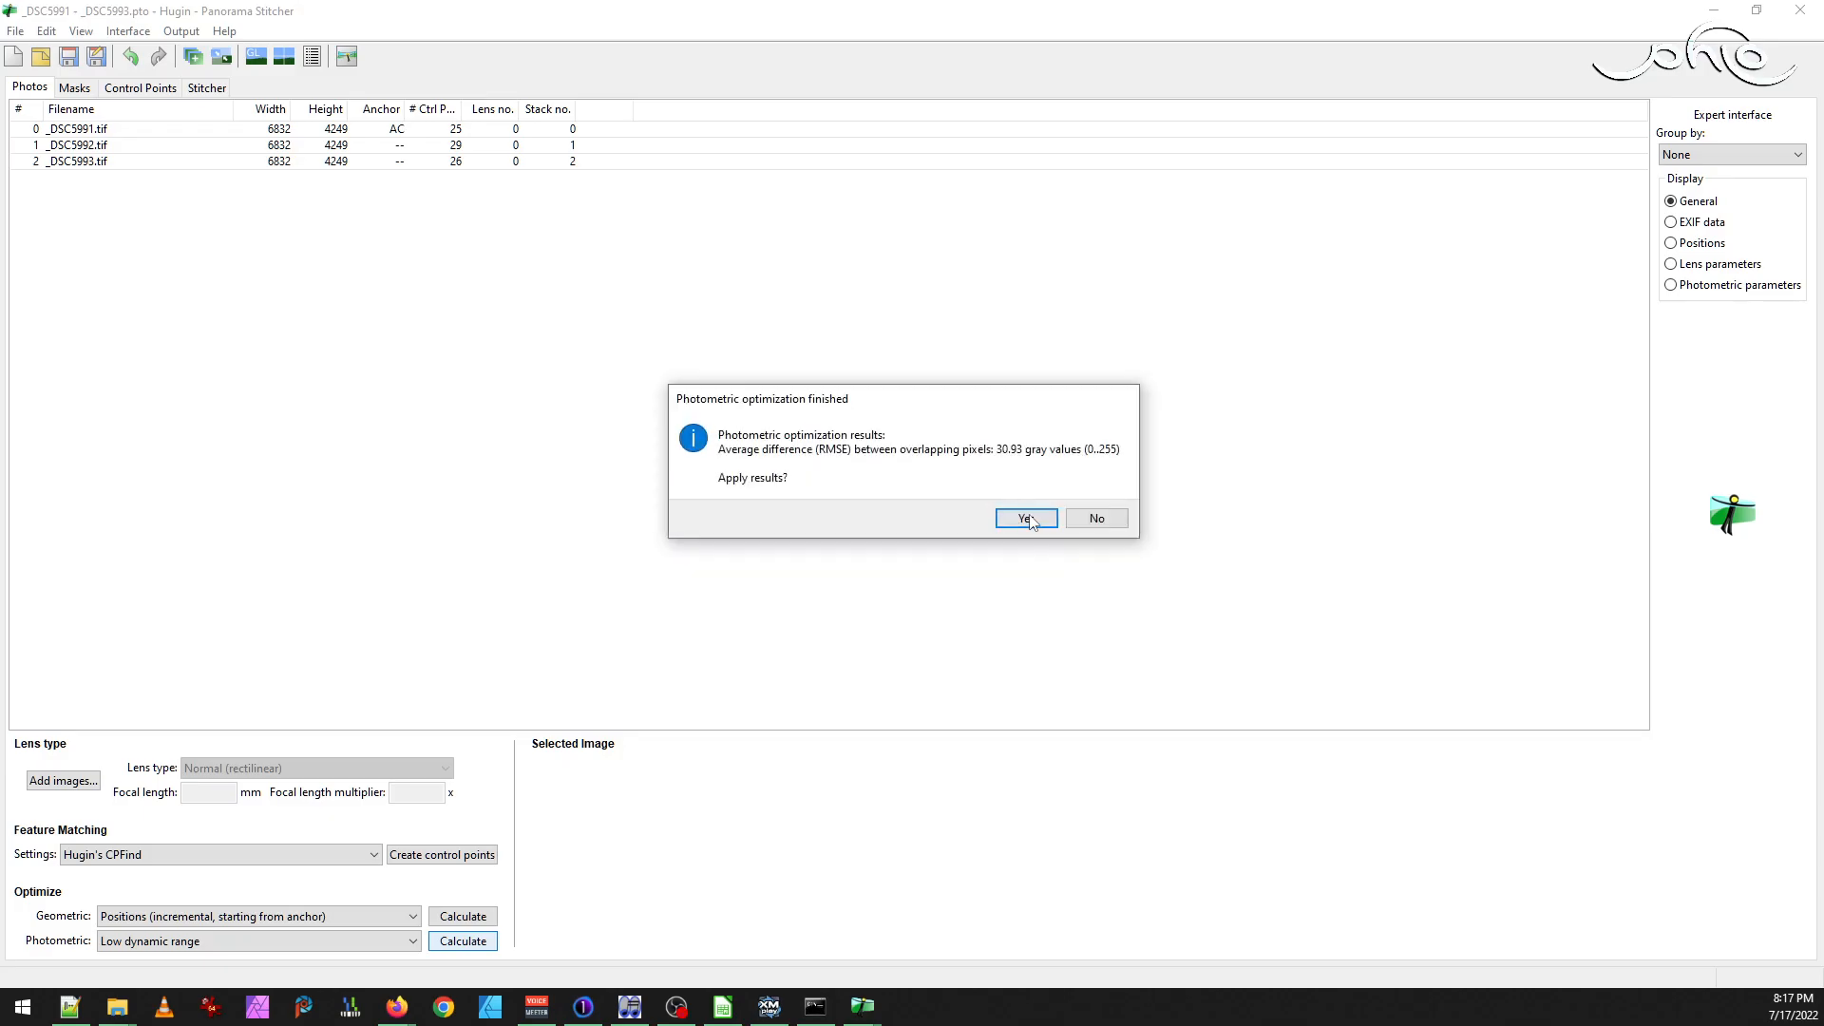
pyautogui.click(1009, 515)
# Check the optimized panorama in the fast panorama preview and return to the panorama editor
pyautogui.click(867, 1013)
pyautogui.click(1064, 952)
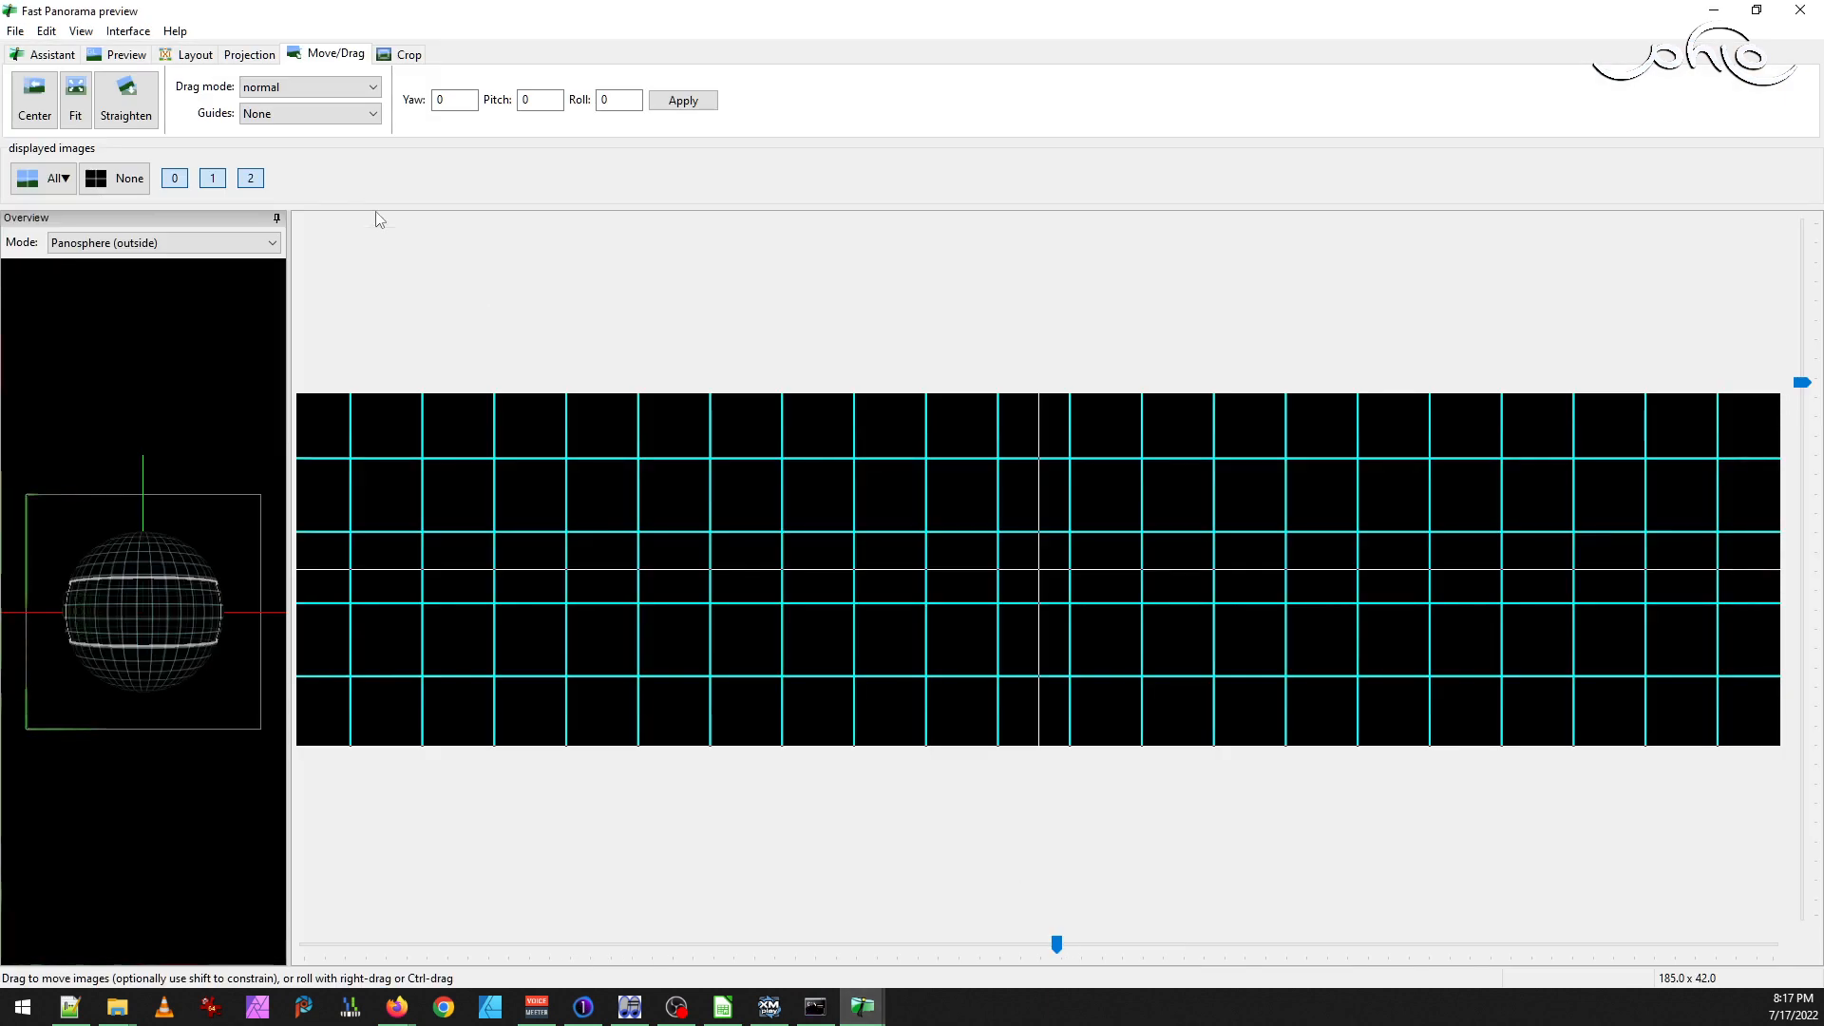
pyautogui.click(81, 30)
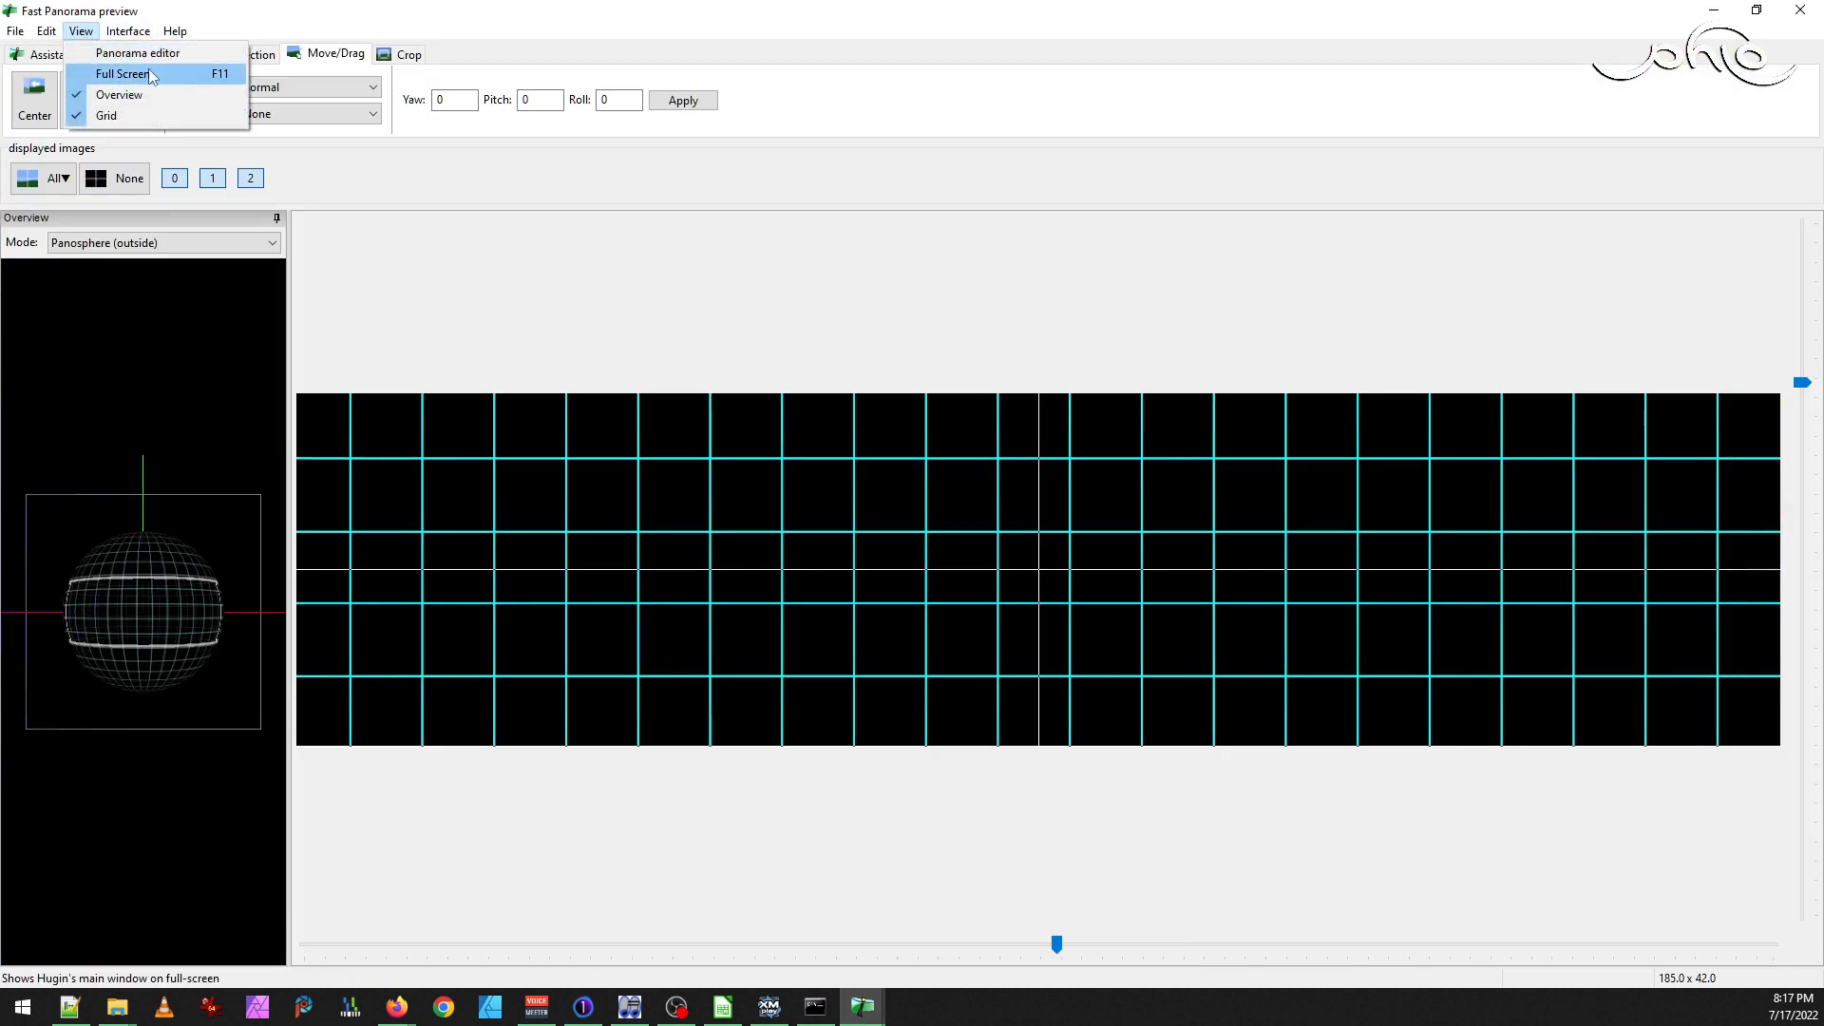
pyautogui.moveTo(140, 34)
pyautogui.moveTo(81, 30)
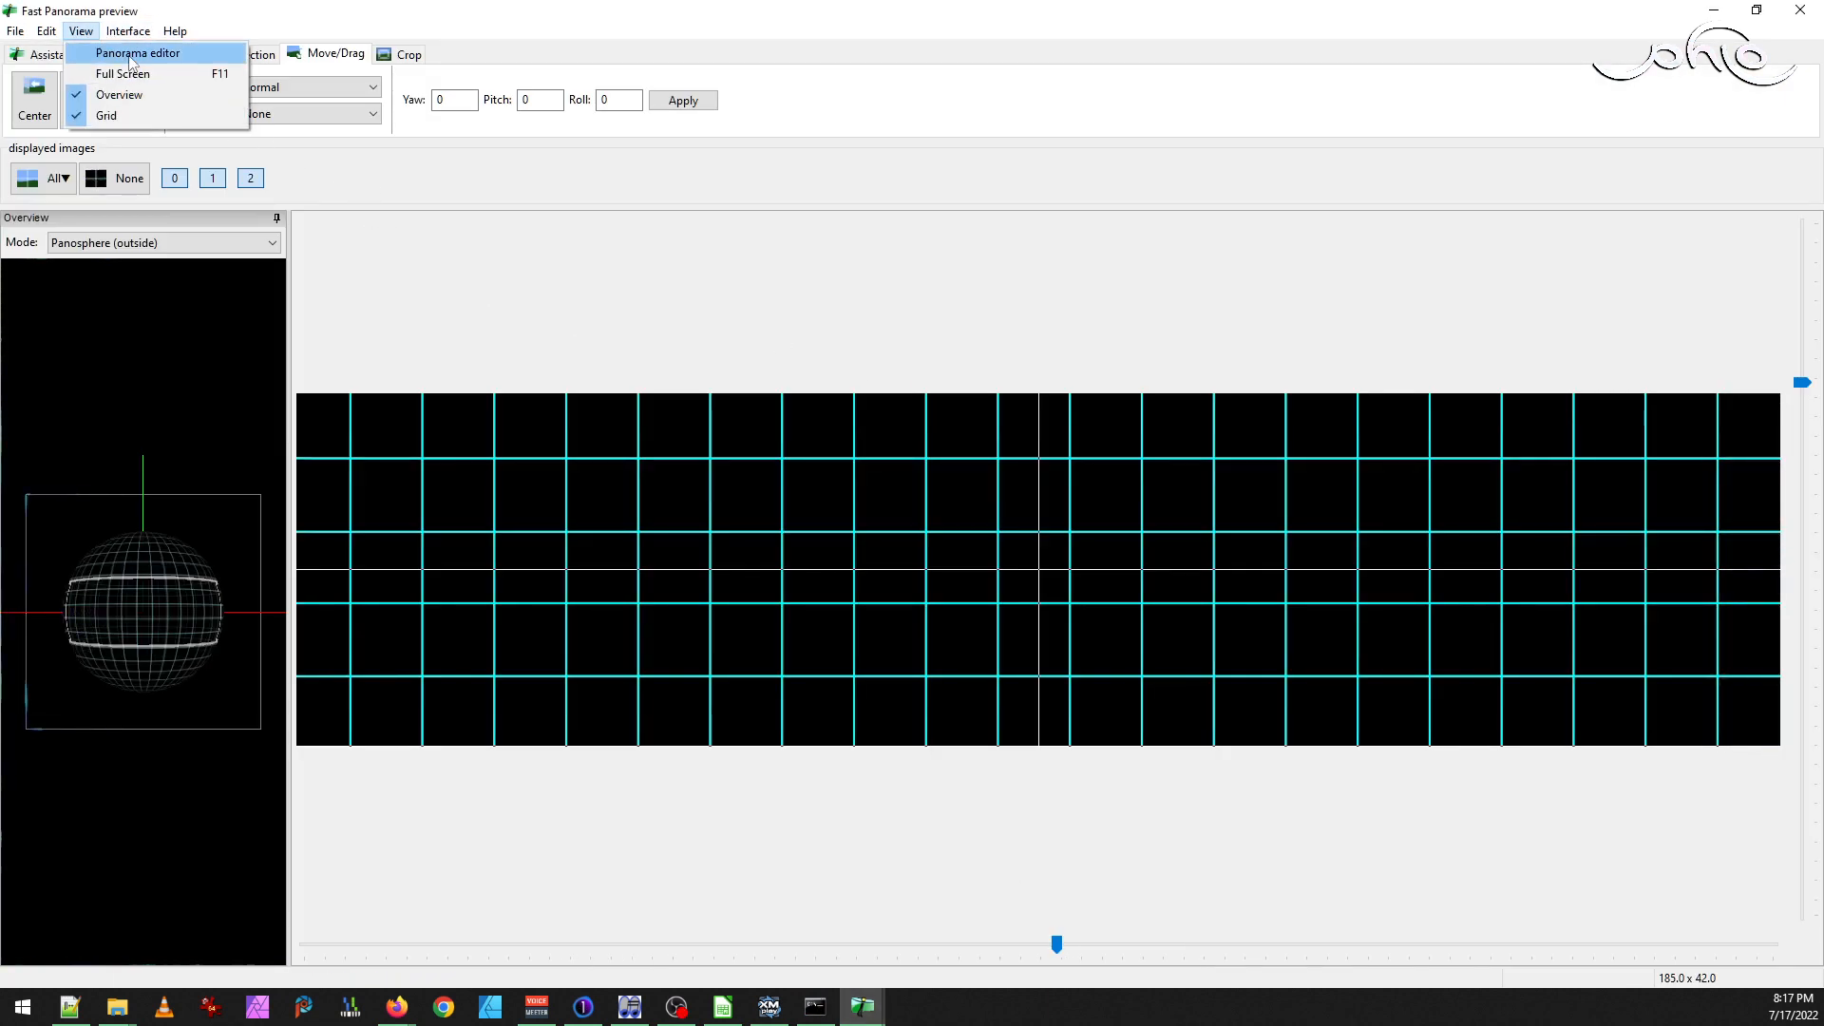
pyautogui.click(80, 31)
pyautogui.click(81, 32)
pyautogui.click(108, 54)
pyautogui.click(81, 31)
pyautogui.click(164, 96)
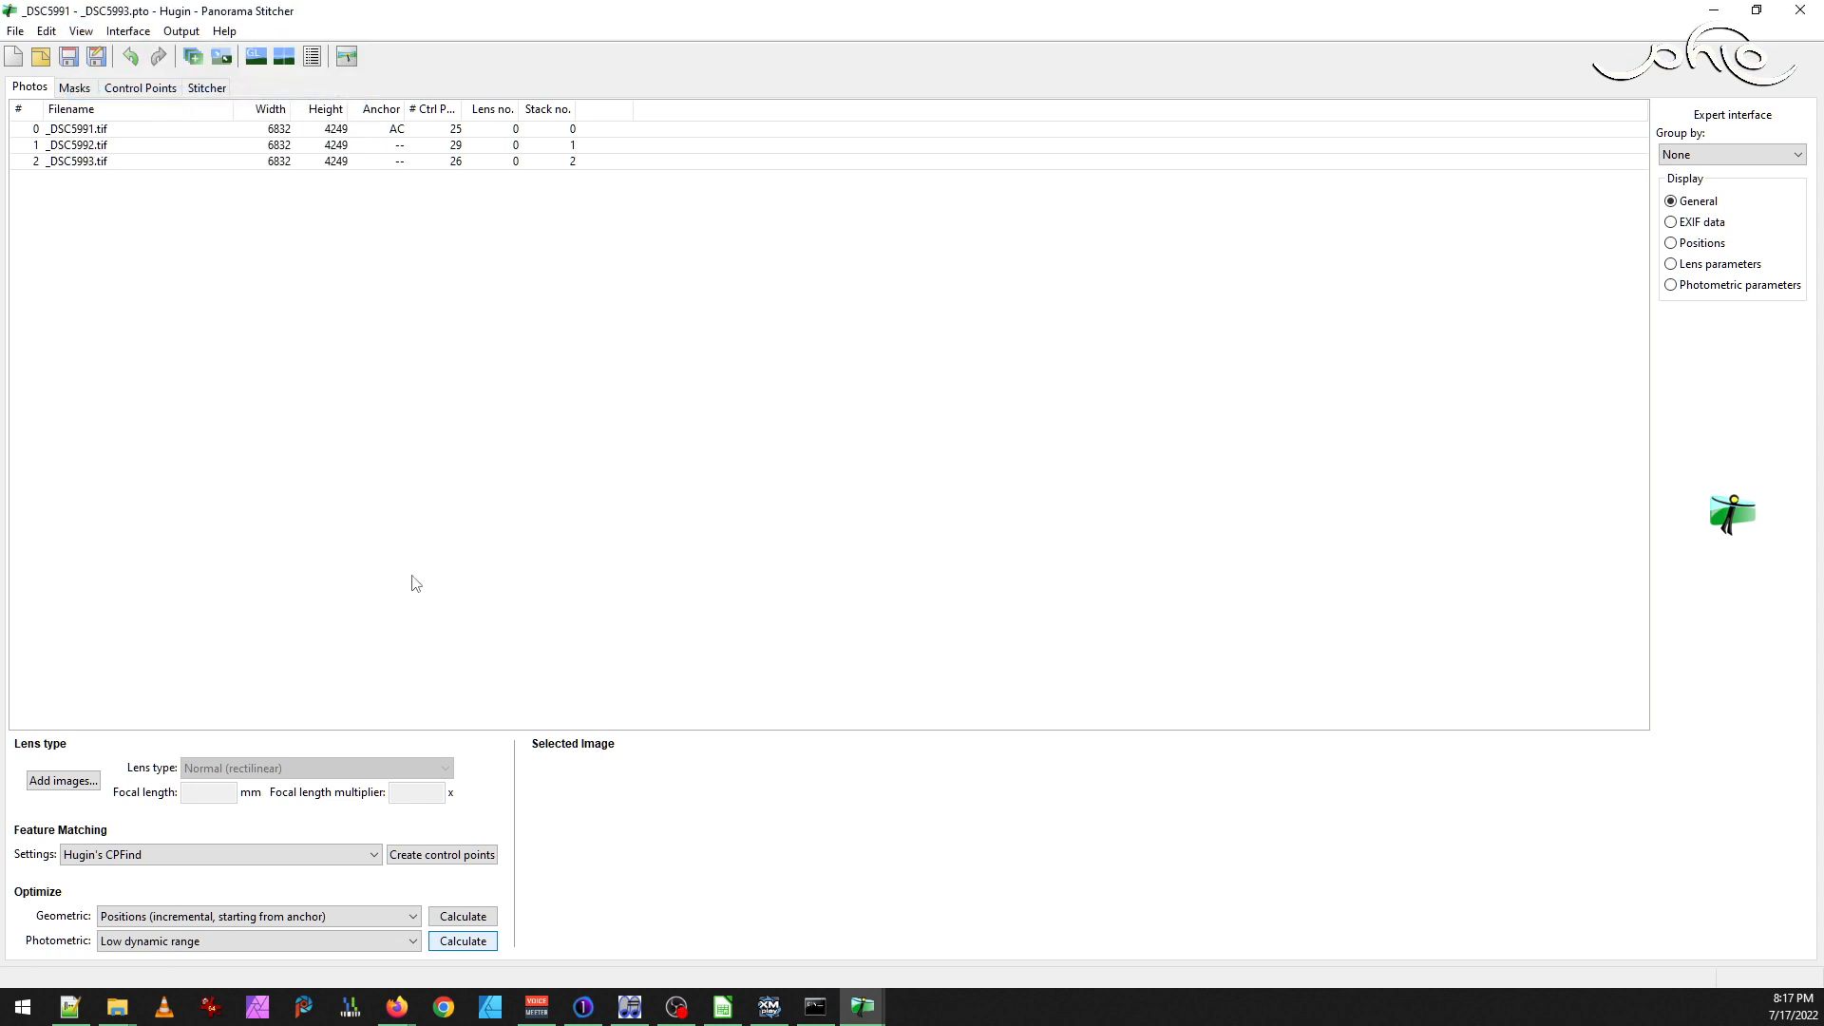
# Start a new empty project and delete the saved _DSC5991 - _DSC5993.pto from the hike photo folder
pyautogui.click(14, 58)
pyautogui.click(1028, 512)
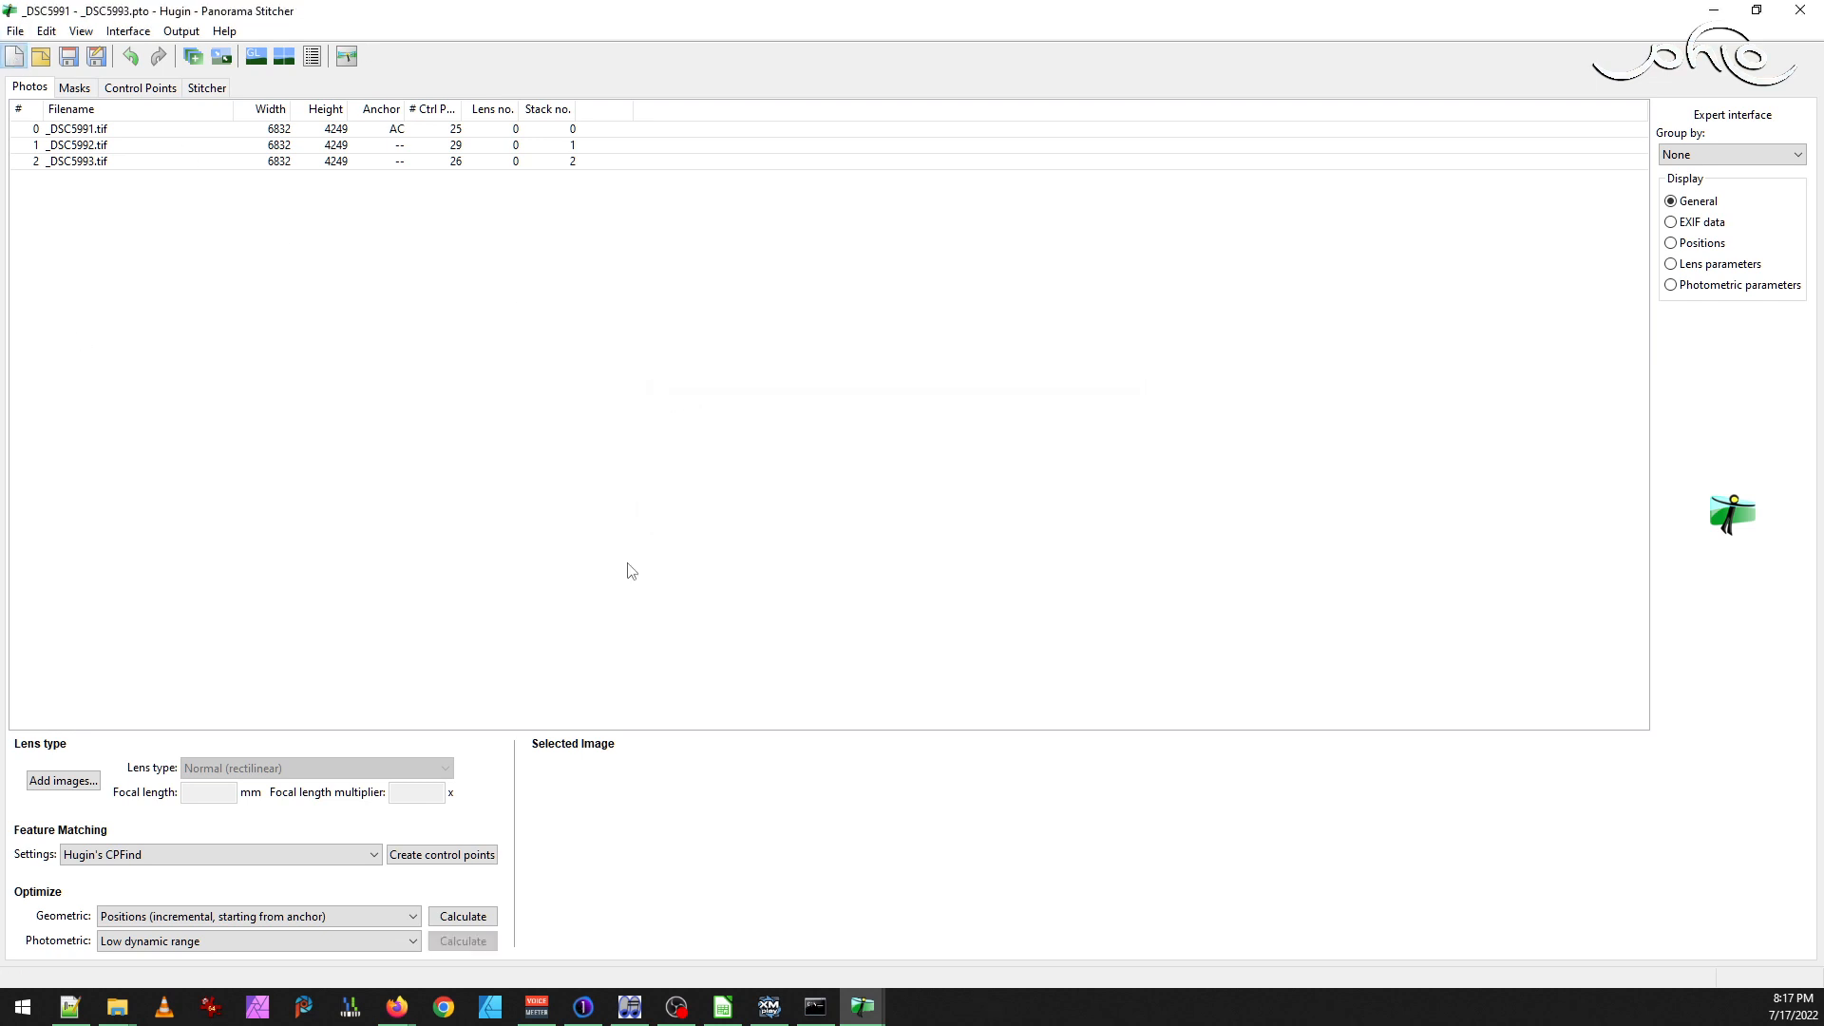
pyautogui.moveTo(114, 1012)
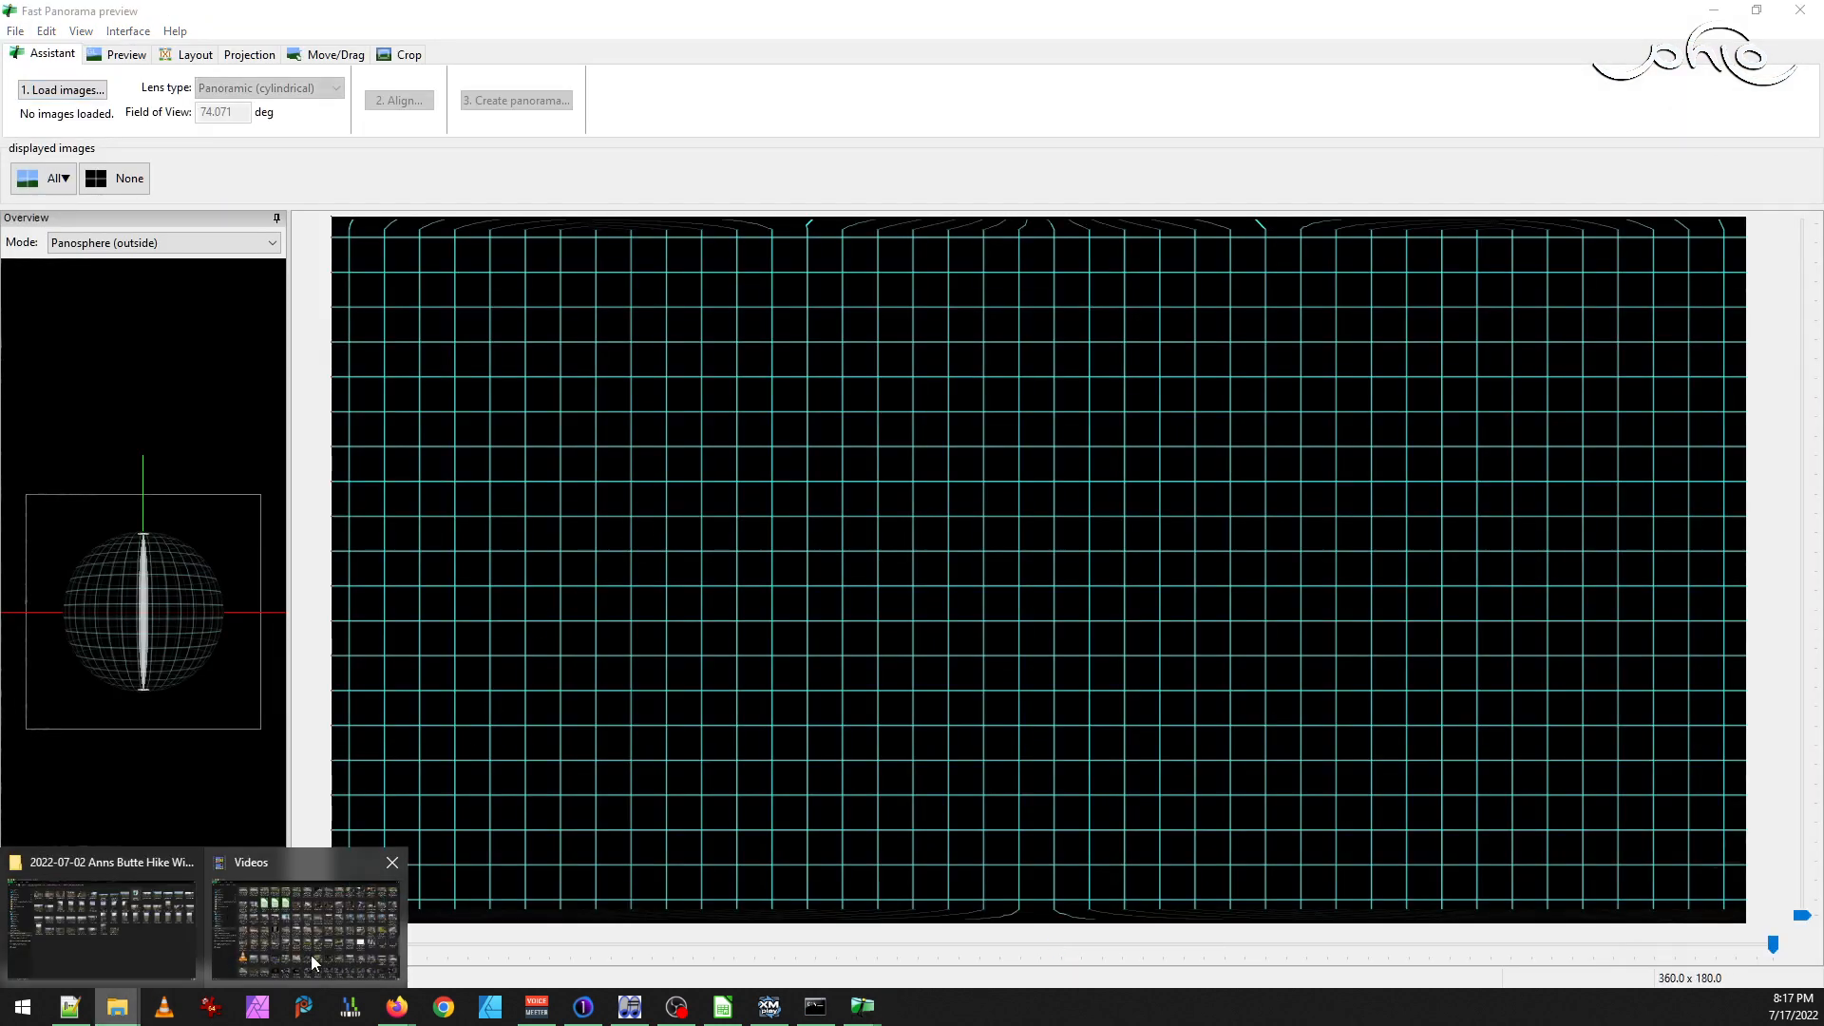
pyautogui.click(146, 943)
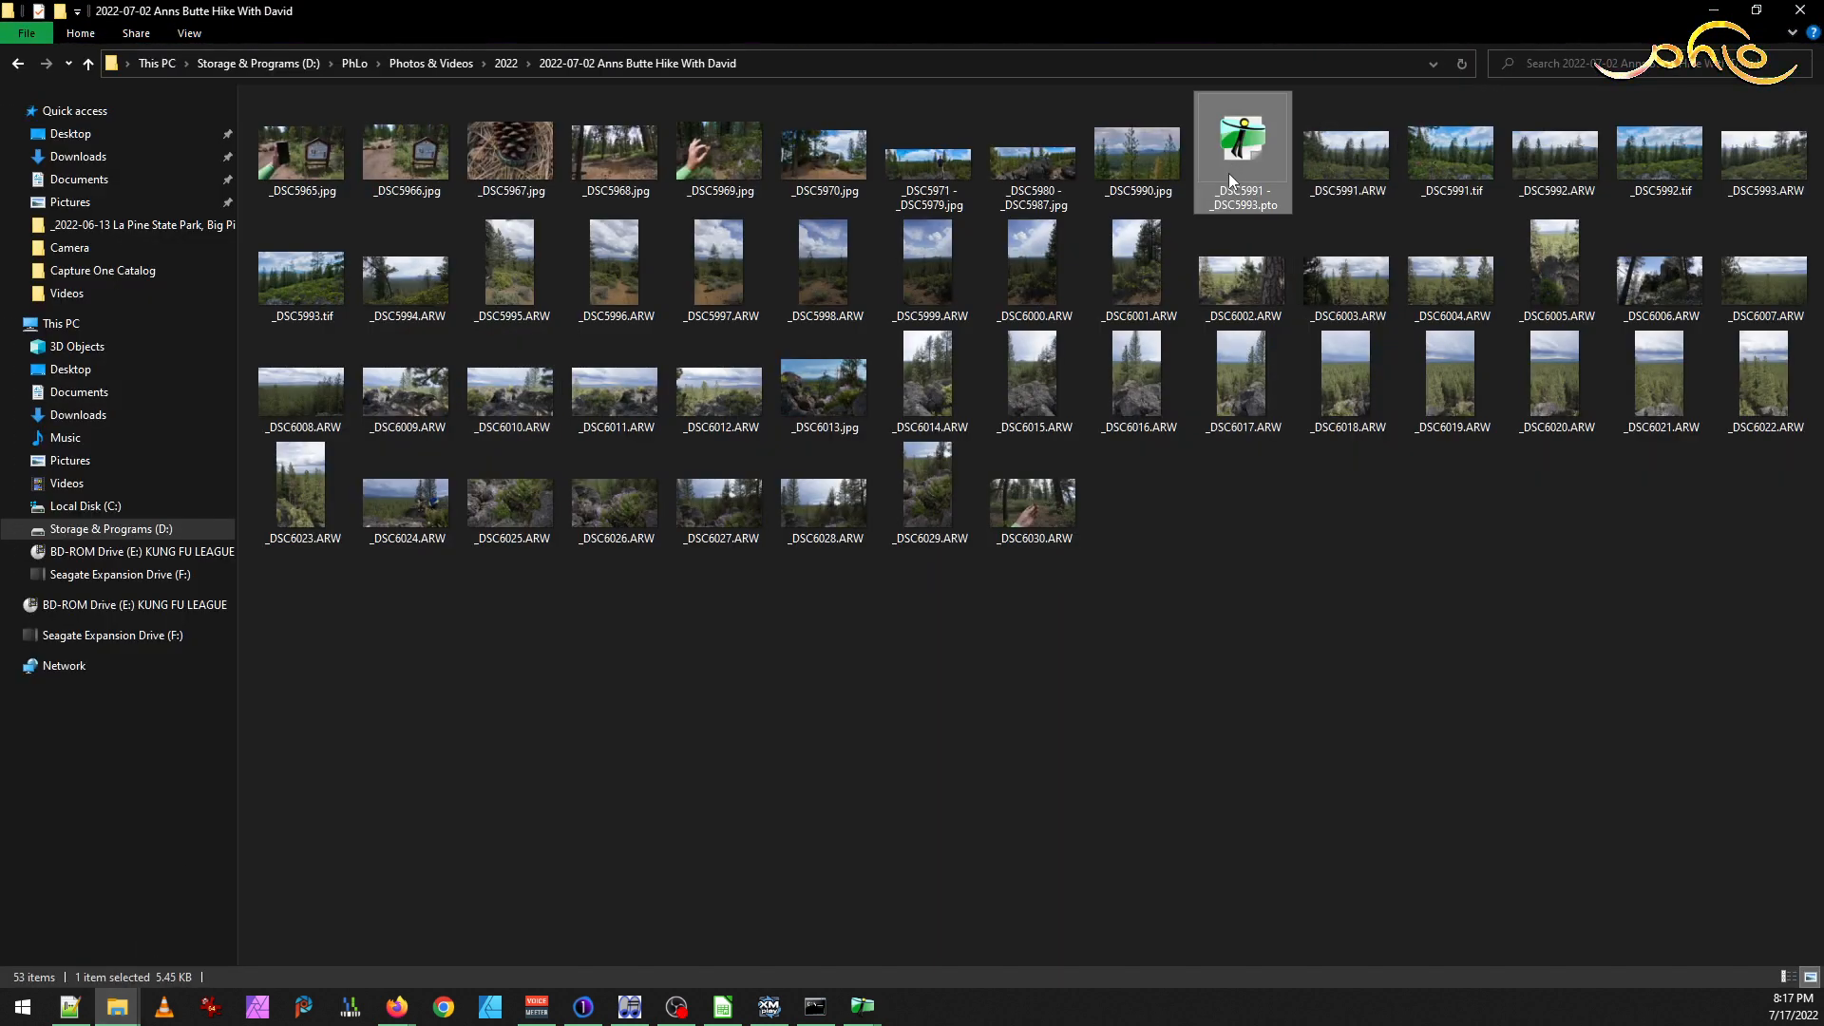
pyautogui.press('Delete')
# Add _DSC5991.tif, _DSC5992.tif and _DSC5993.tif from the hike photo folder to the new Hugin project
pyautogui.click(1349, 143)
pyautogui.keyDown('ctrl'); pyautogui.click(1520, 142); pyautogui.keyUp('ctrl')
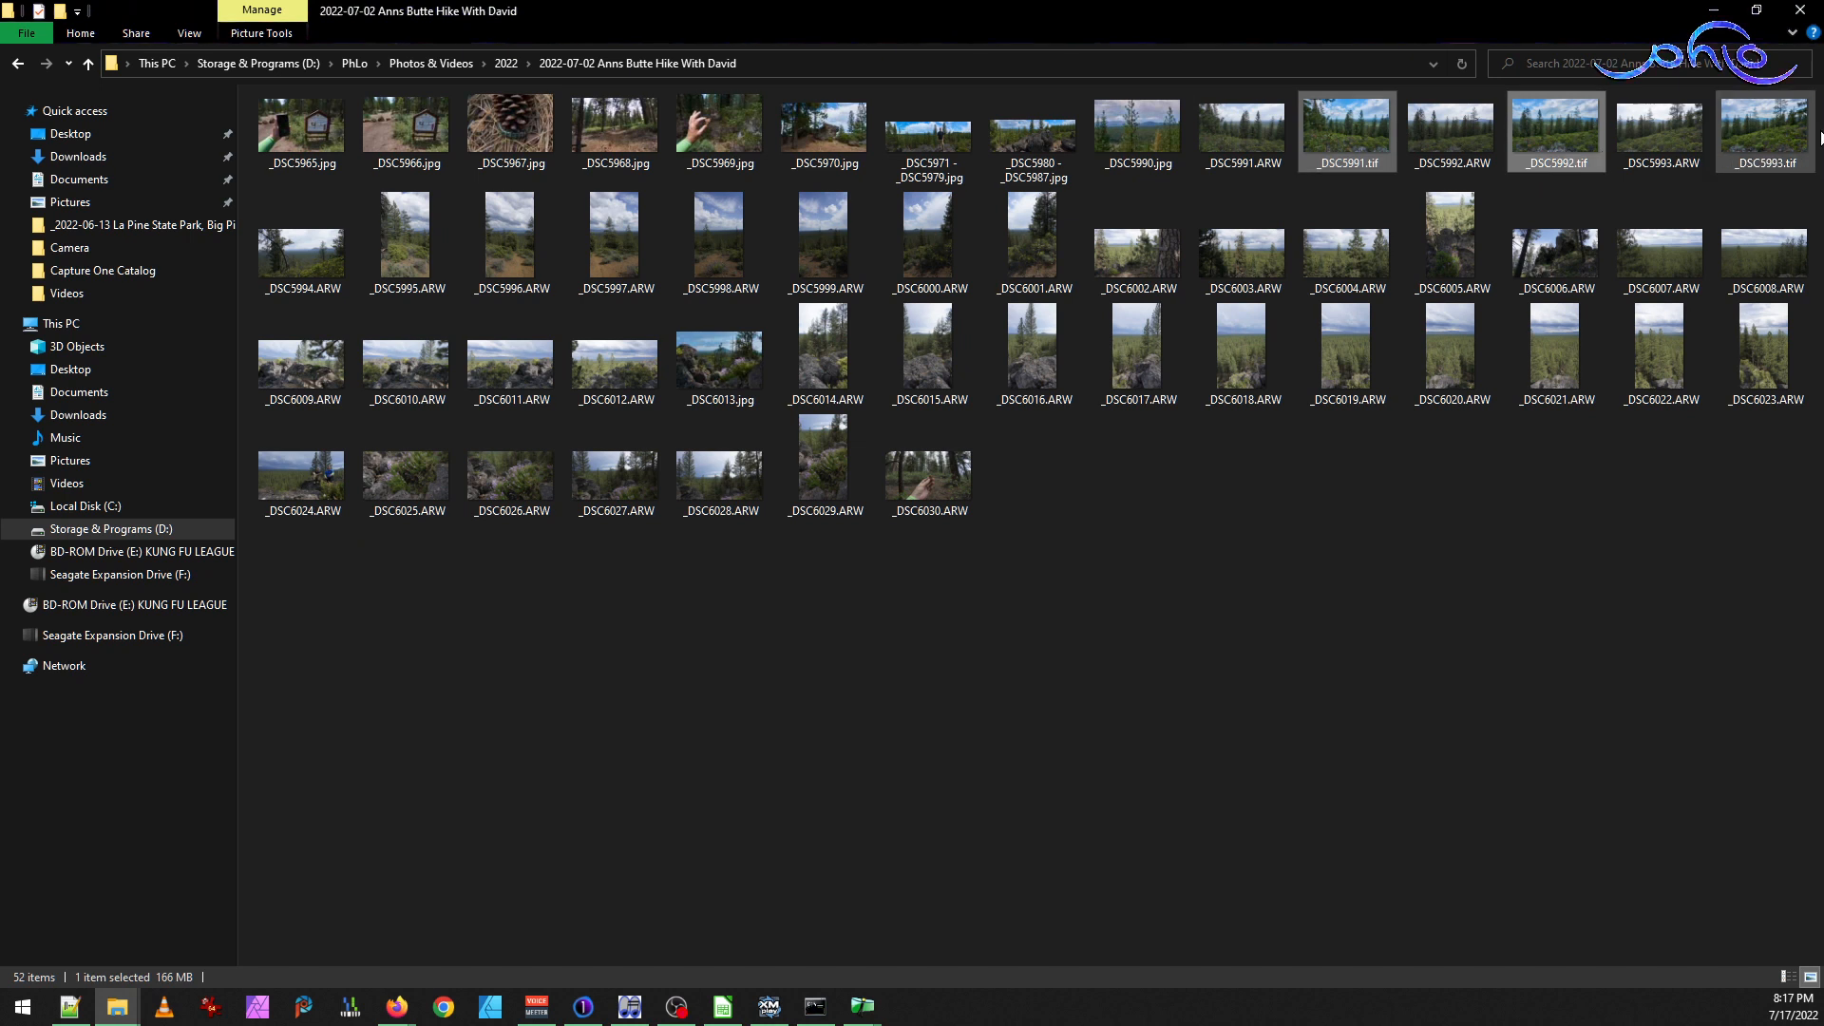
pyautogui.keyDown('ctrl'); pyautogui.click(1758, 116); pyautogui.keyUp('ctrl')
pyautogui.moveTo(1357, 127); pyautogui.dragTo(926, 1014)
pyautogui.click(863, 1006)
pyautogui.click(948, 864)
pyautogui.click(869, 916)
pyautogui.click(852, 1014)
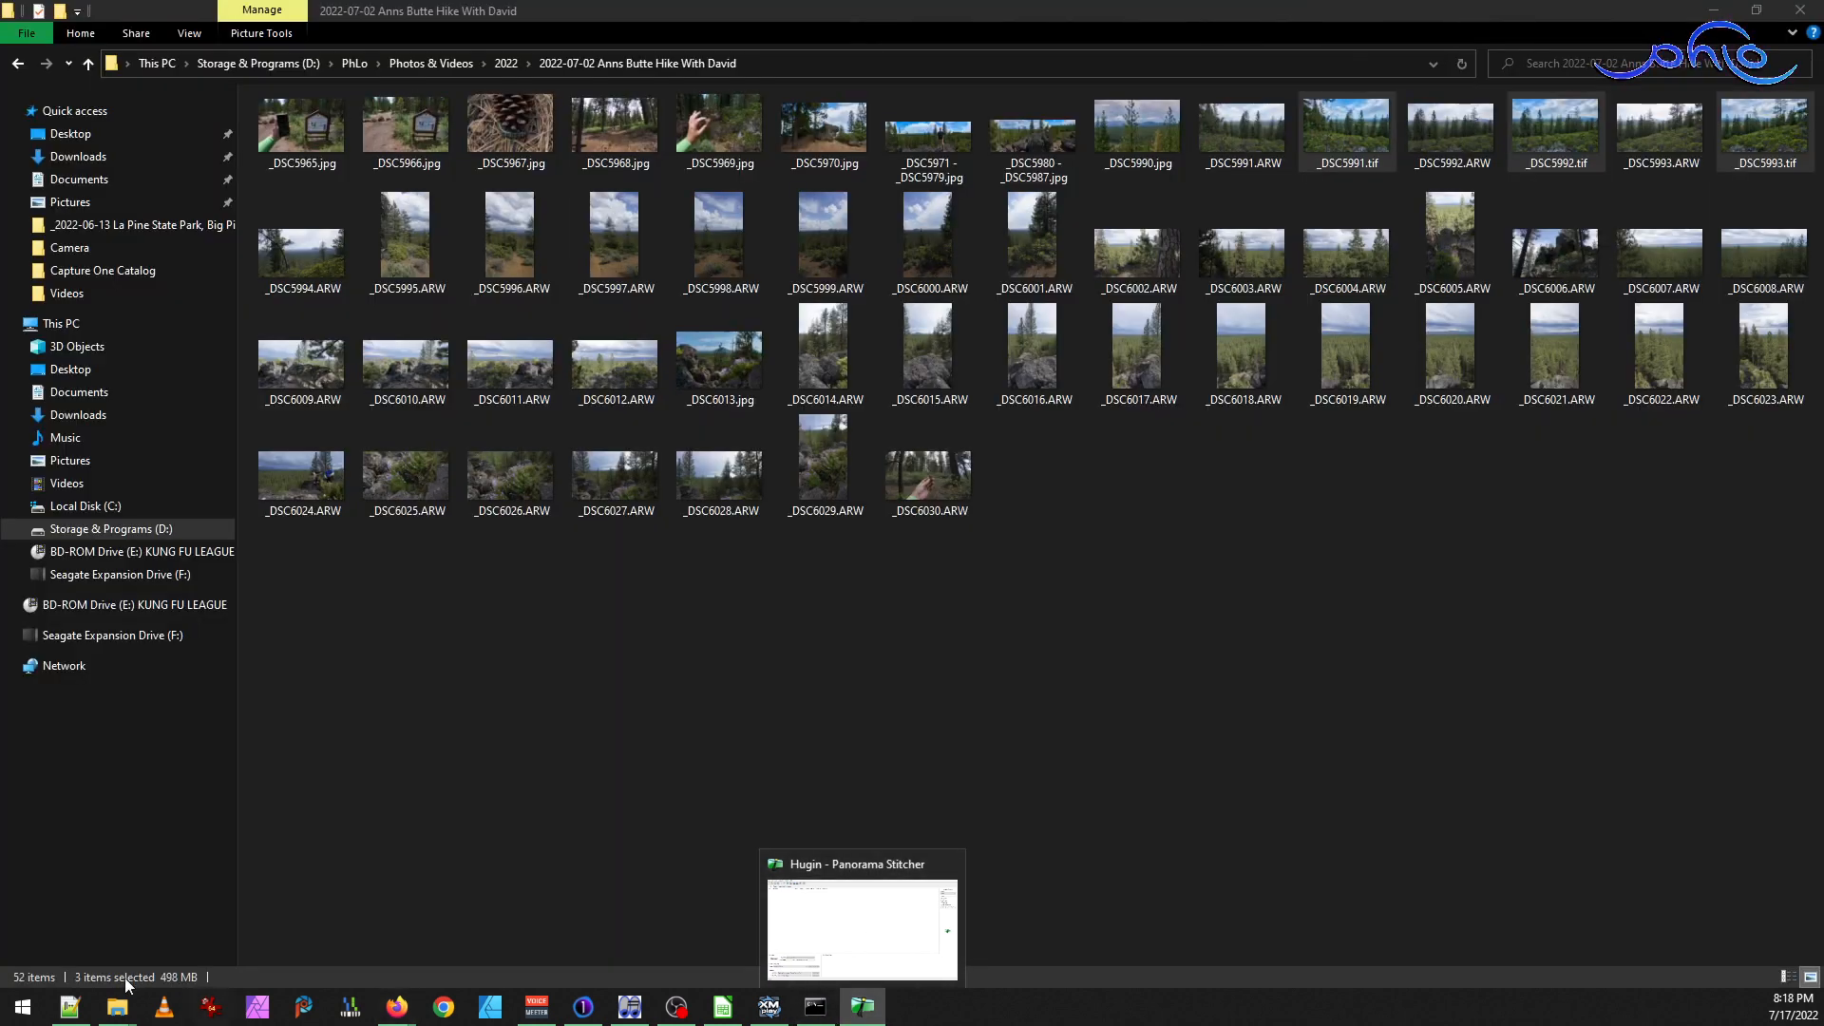
pyautogui.moveTo(116, 1007)
pyautogui.click(136, 934)
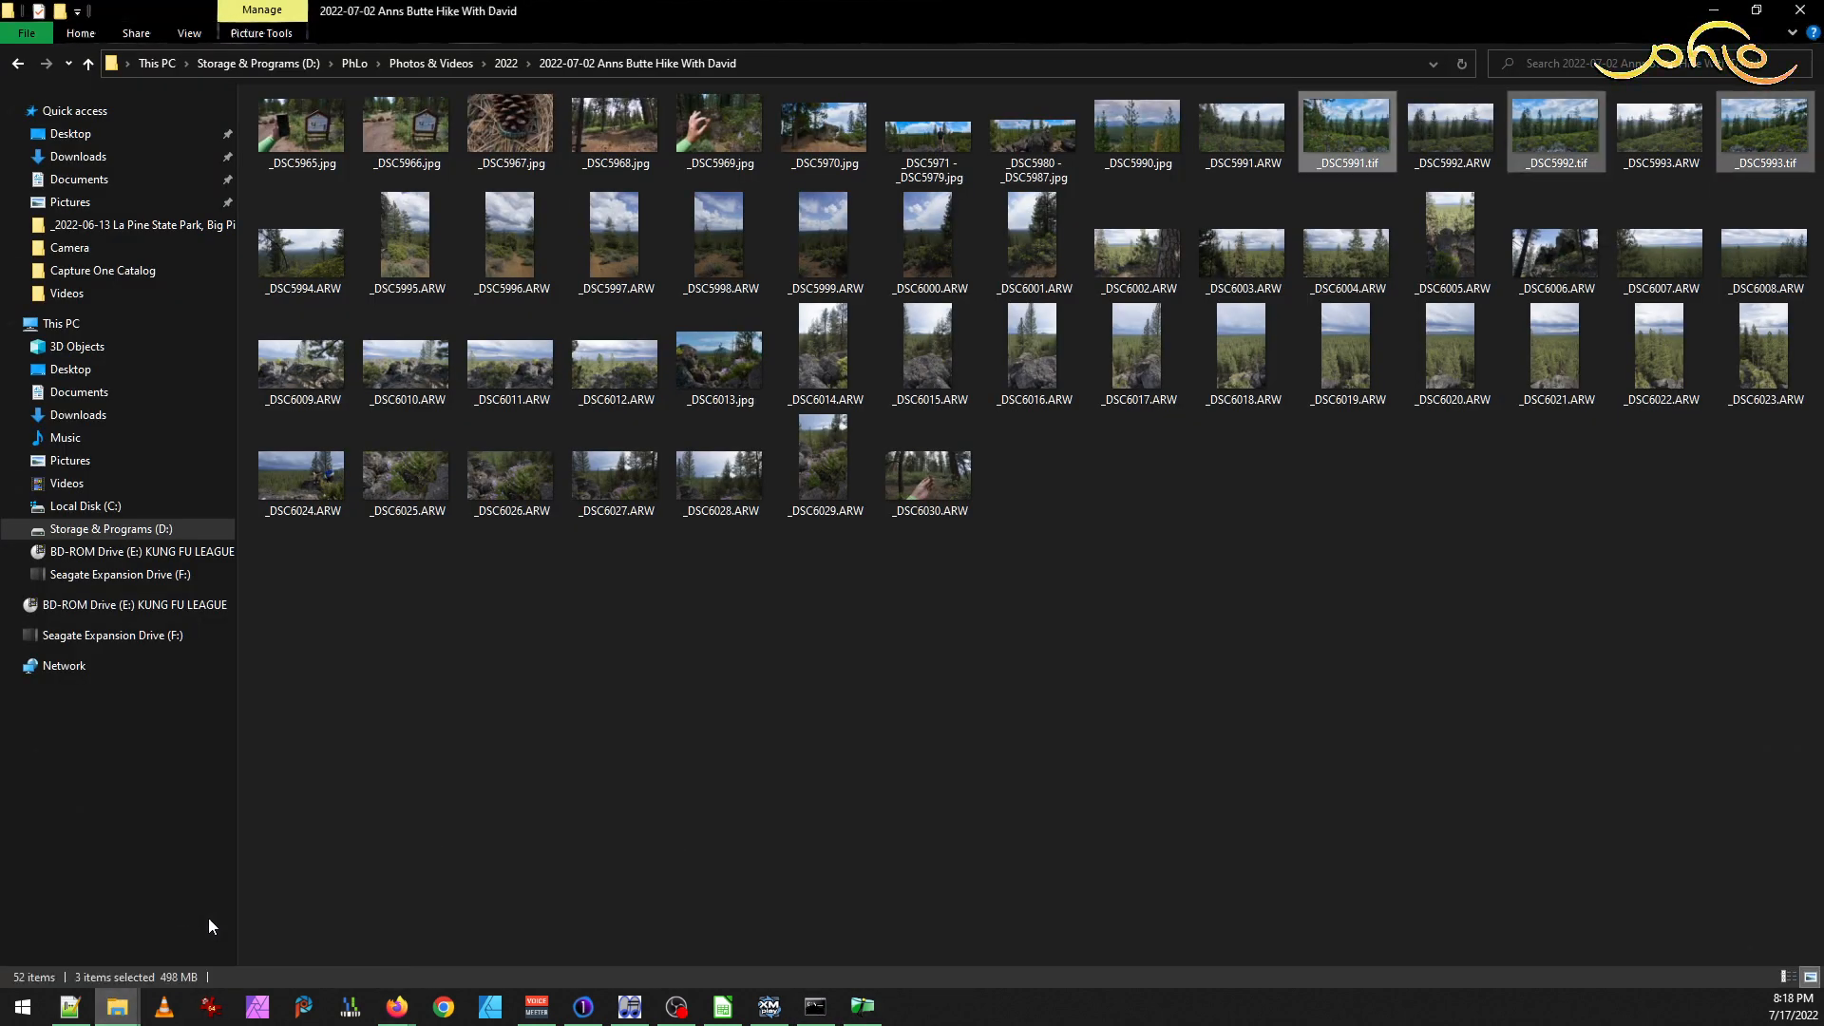
pyautogui.moveTo(1341, 168); pyautogui.dragTo(891, 574)
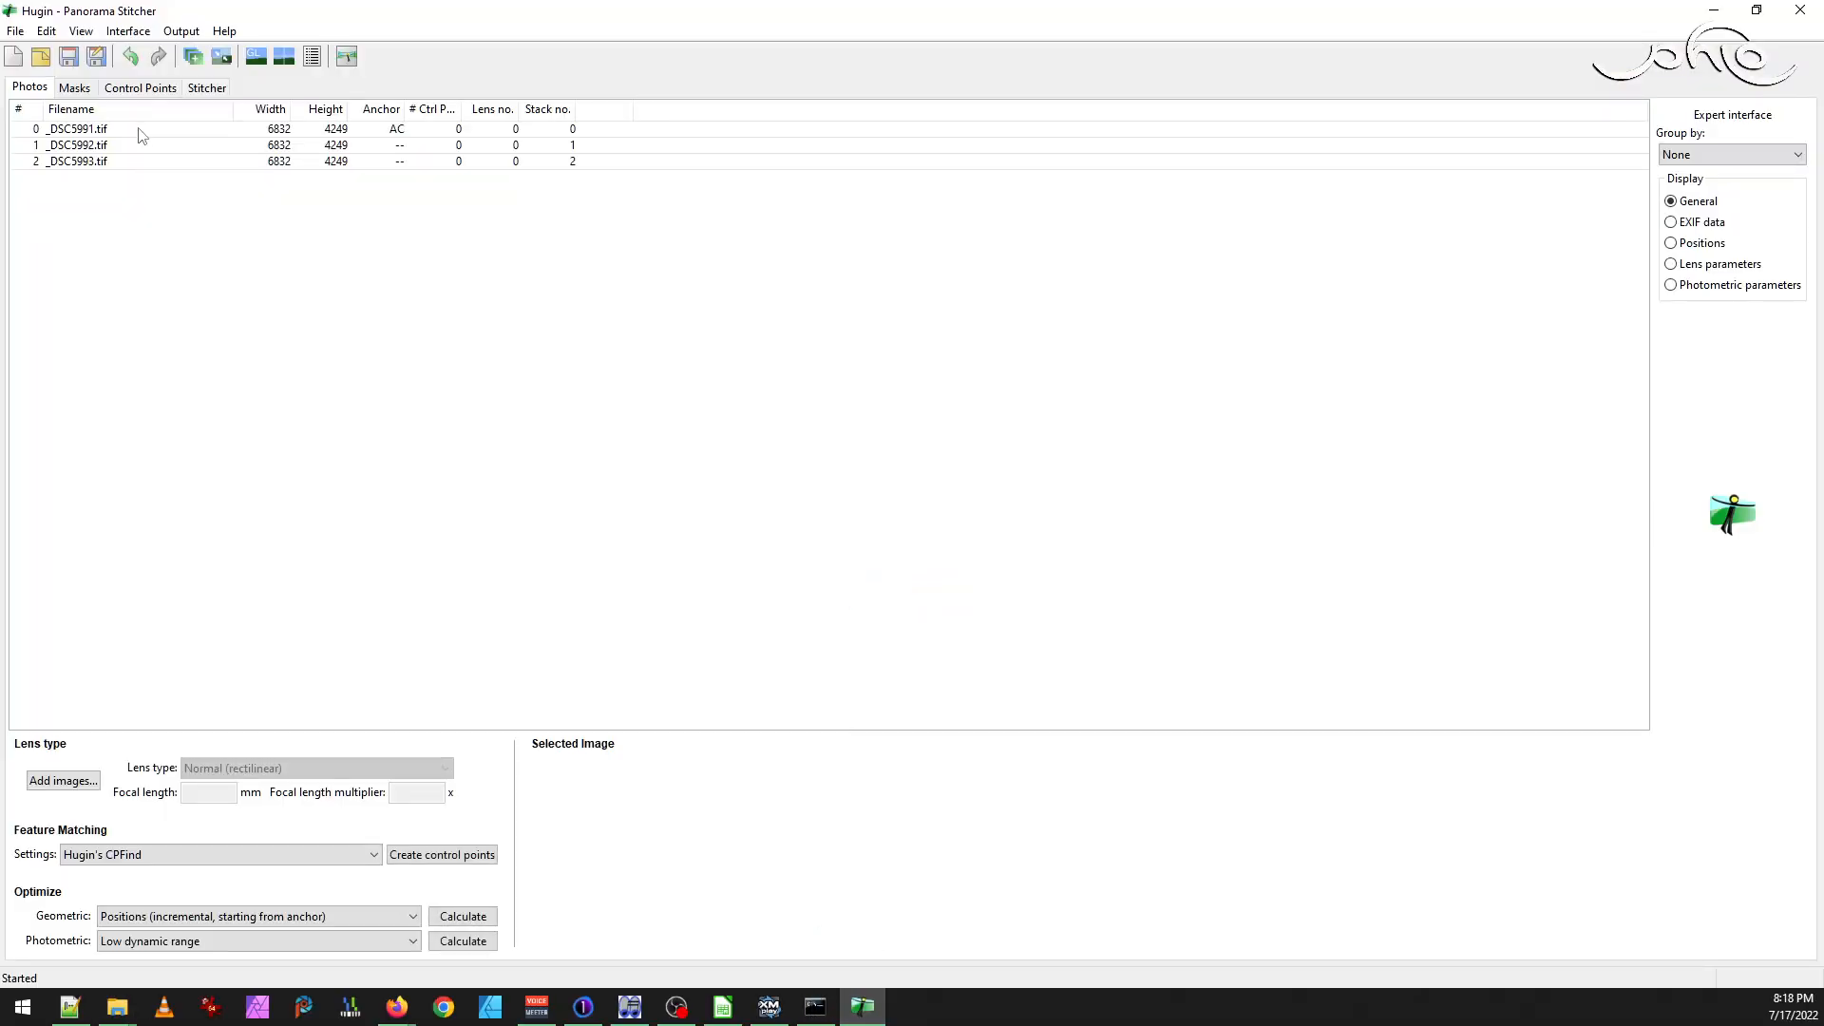
# Align the three loaded images with the assistant in the fast panorama preview, using the panoramic (cylindrical) lens type
pyautogui.click(81, 30)
pyautogui.click(160, 92)
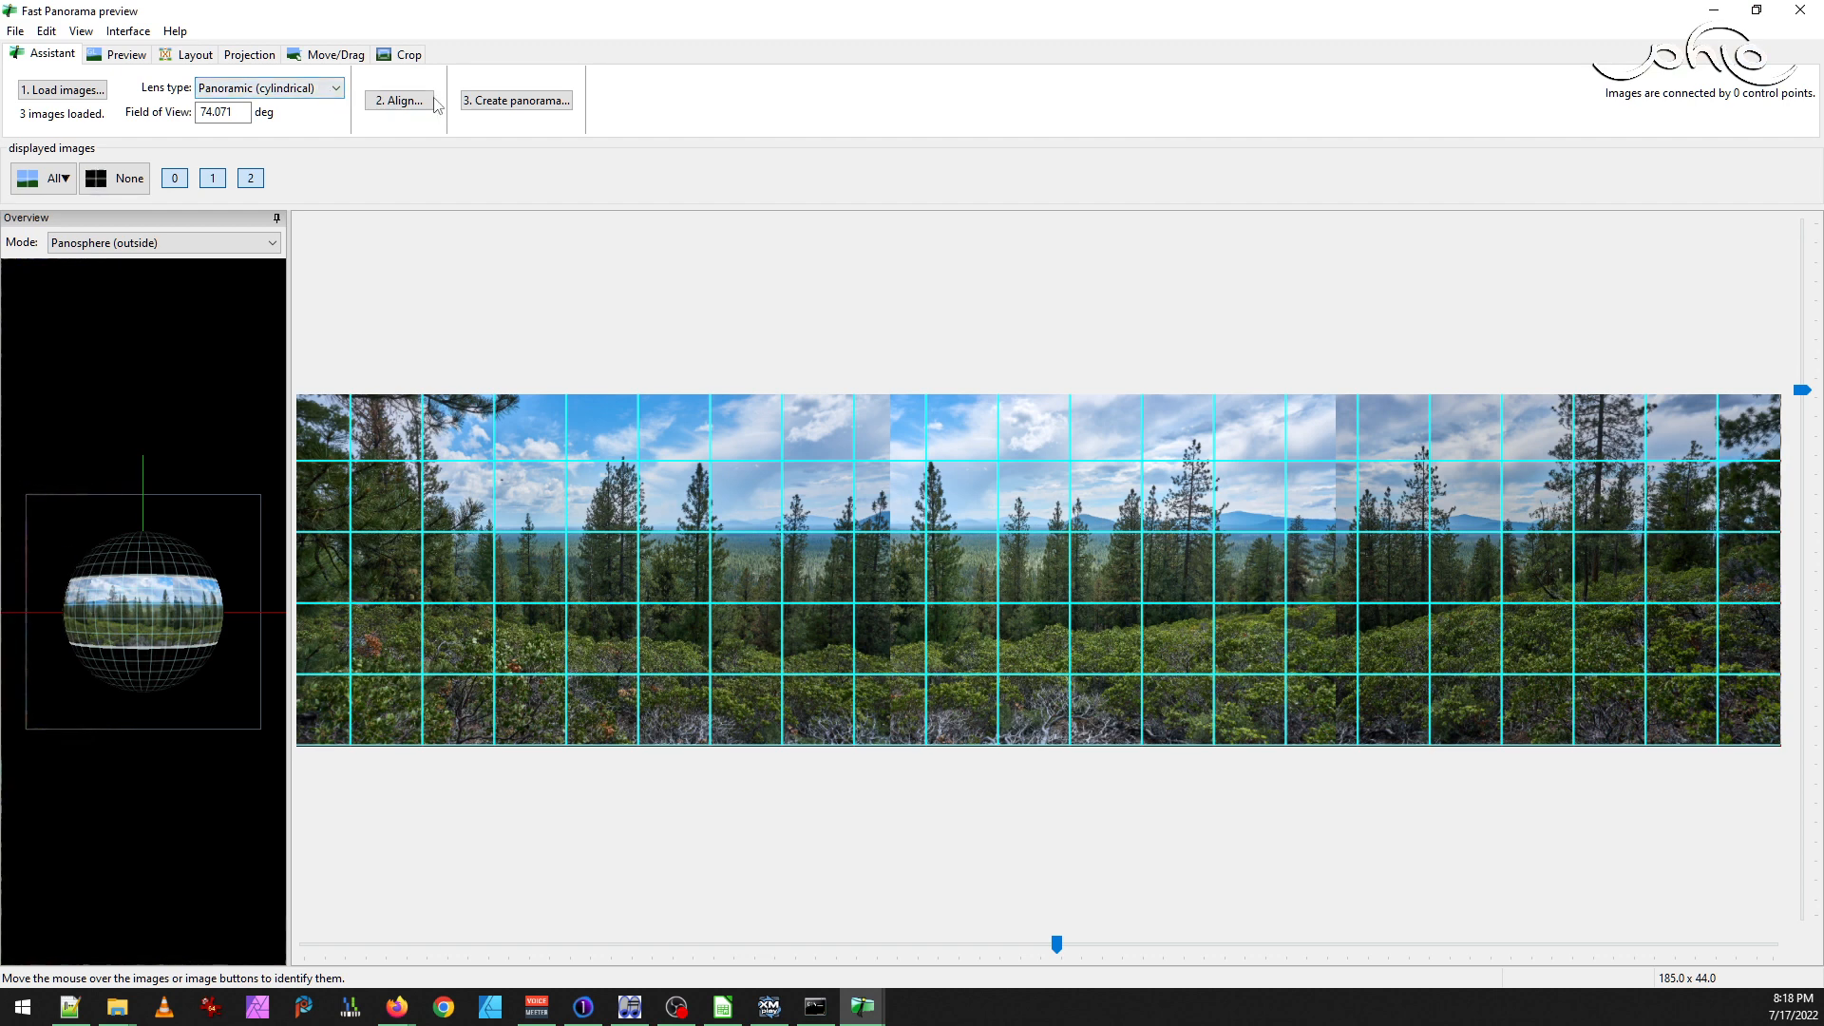
pyautogui.click(400, 101)
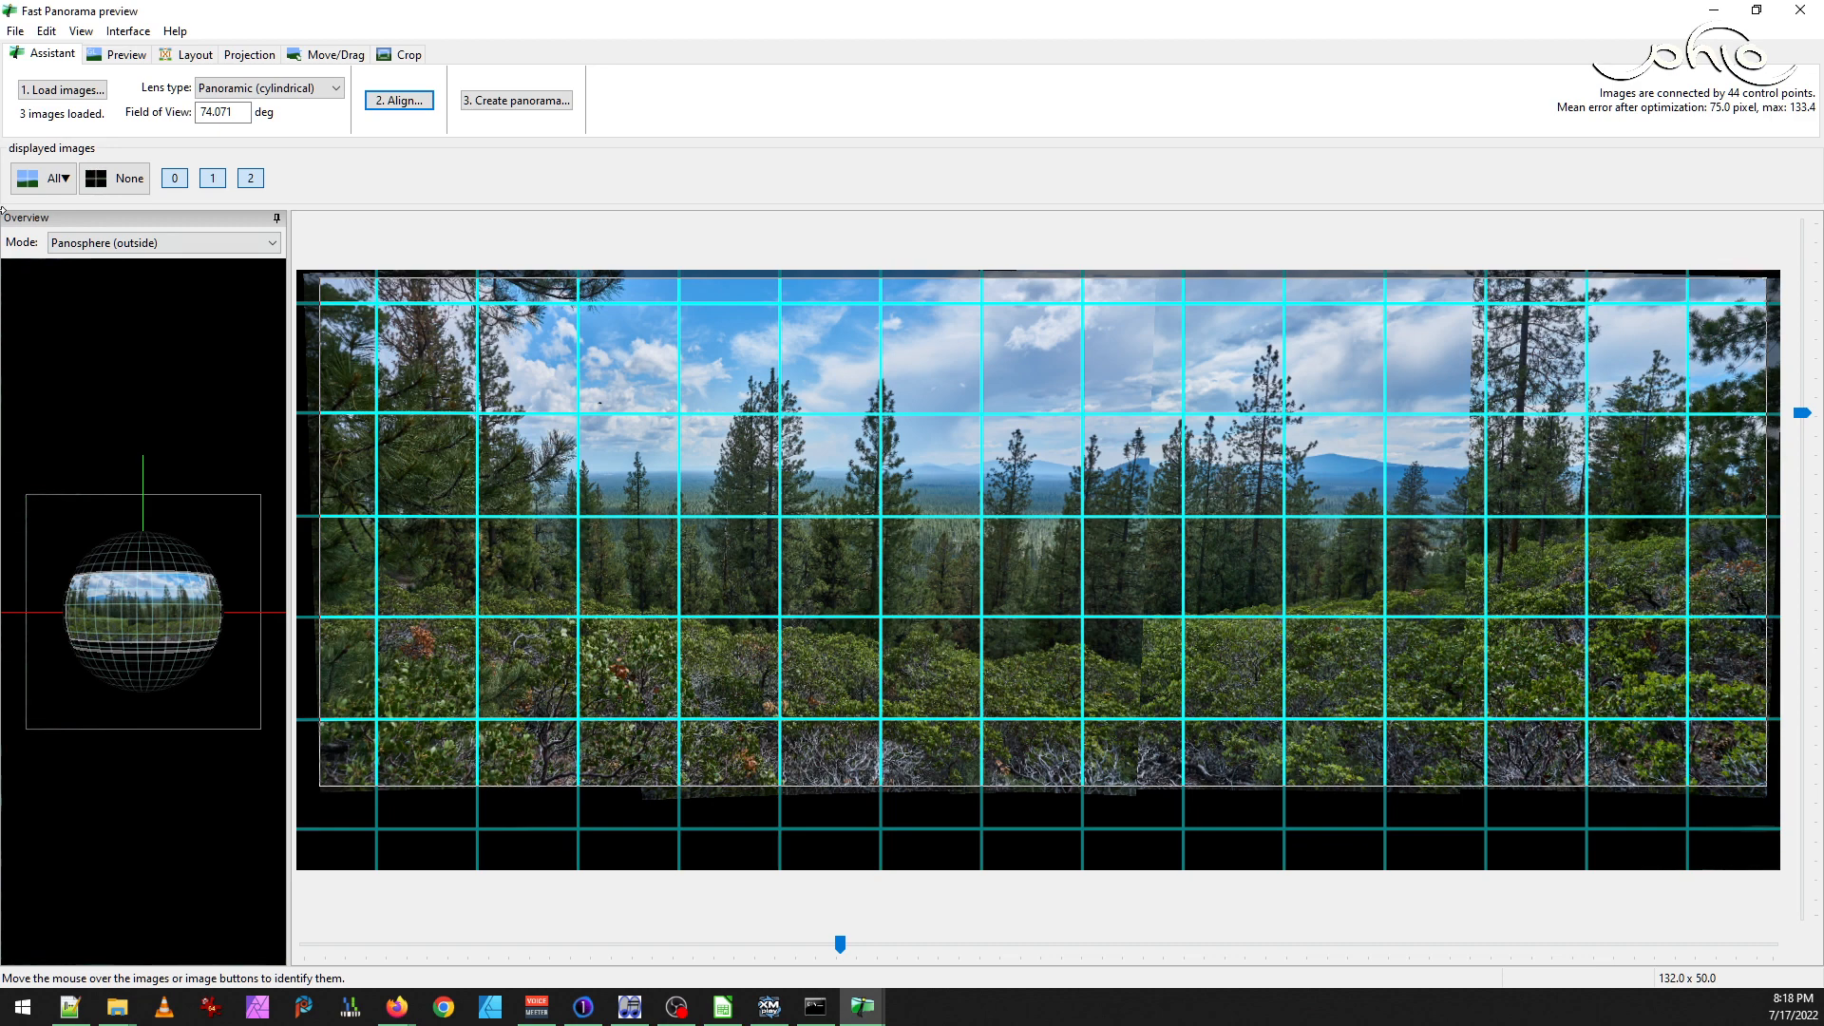
# Review each of the three source photos in the panorama editor and return to the fast panorama preview
pyautogui.click(80, 31)
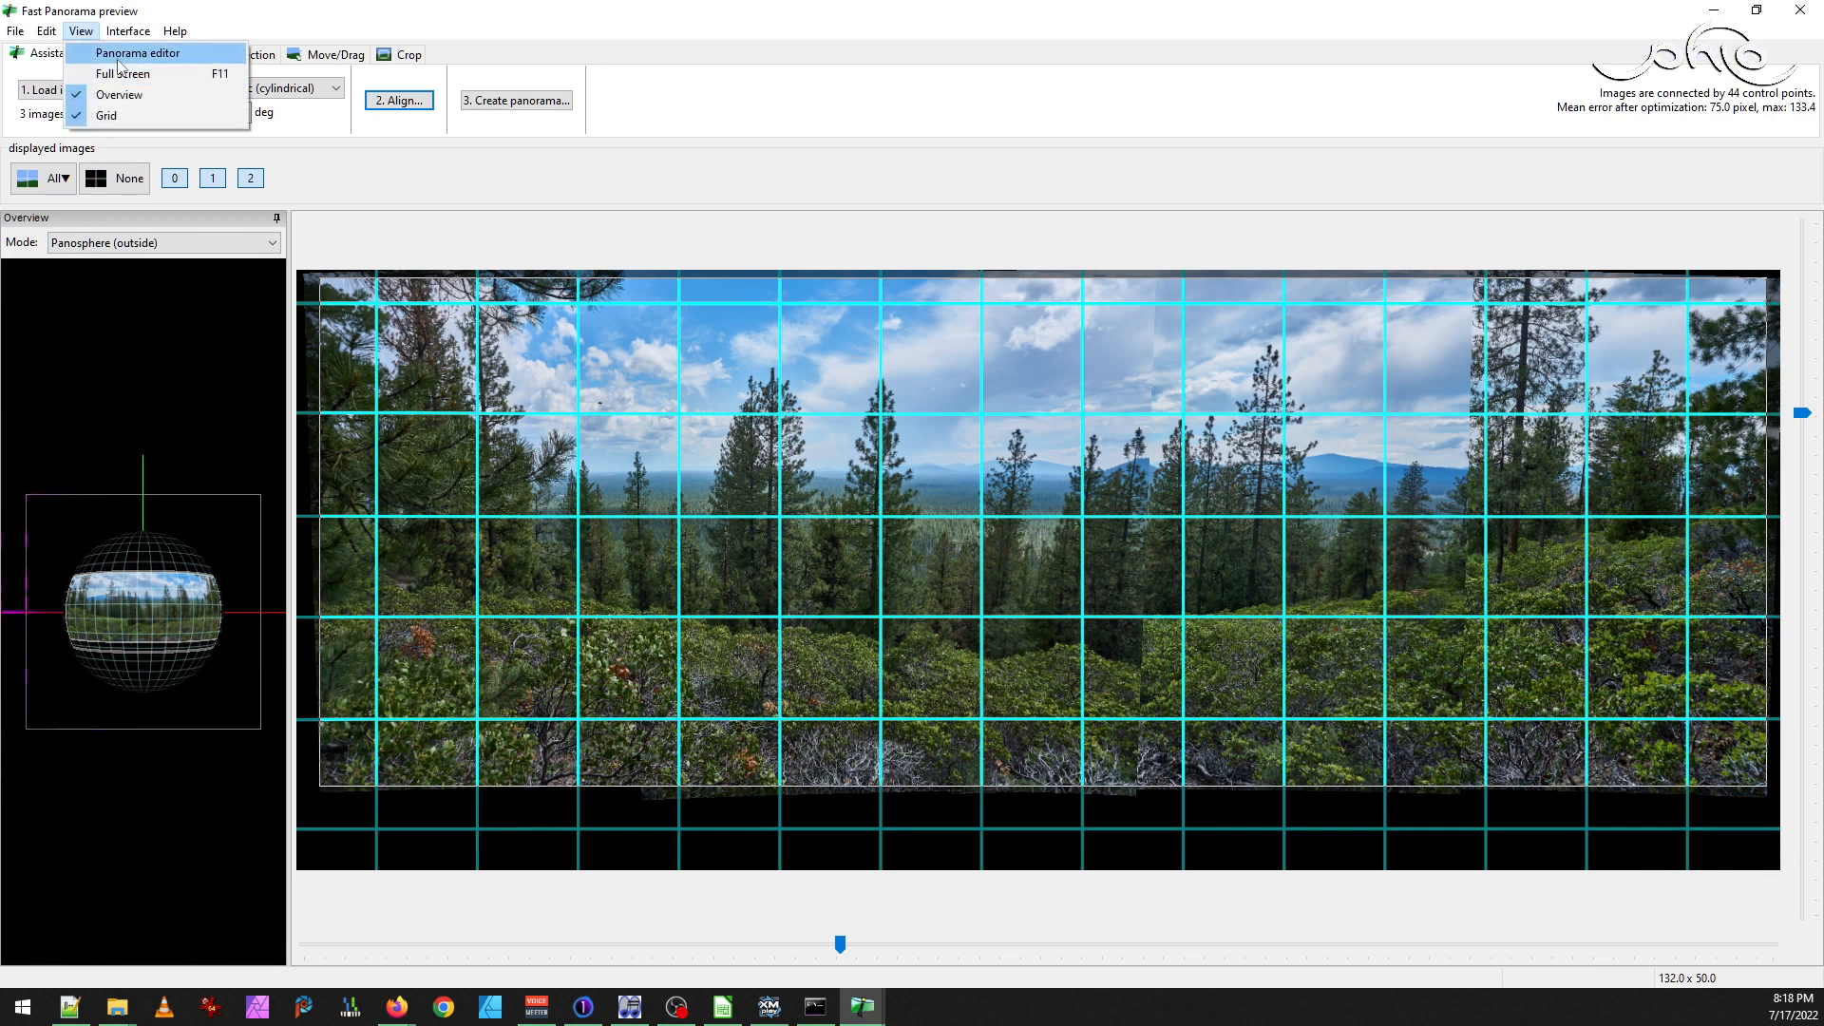
pyautogui.click(119, 57)
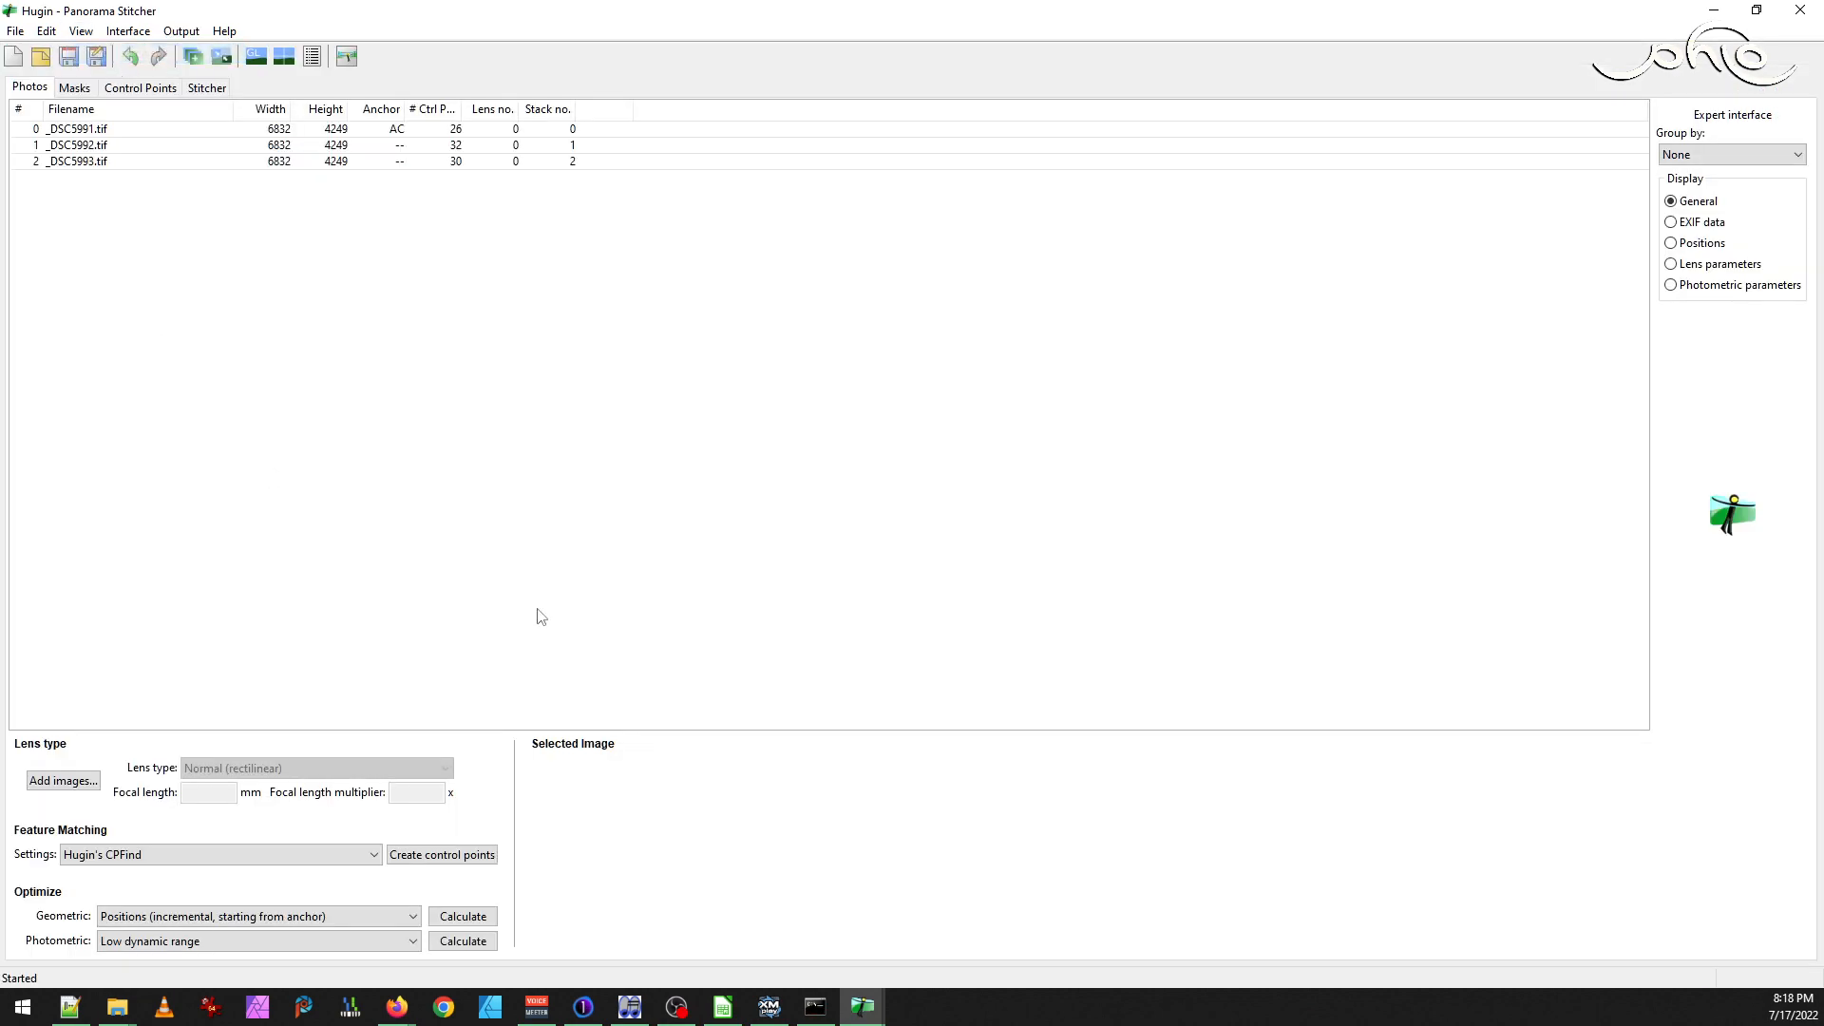
pyautogui.click(120, 130)
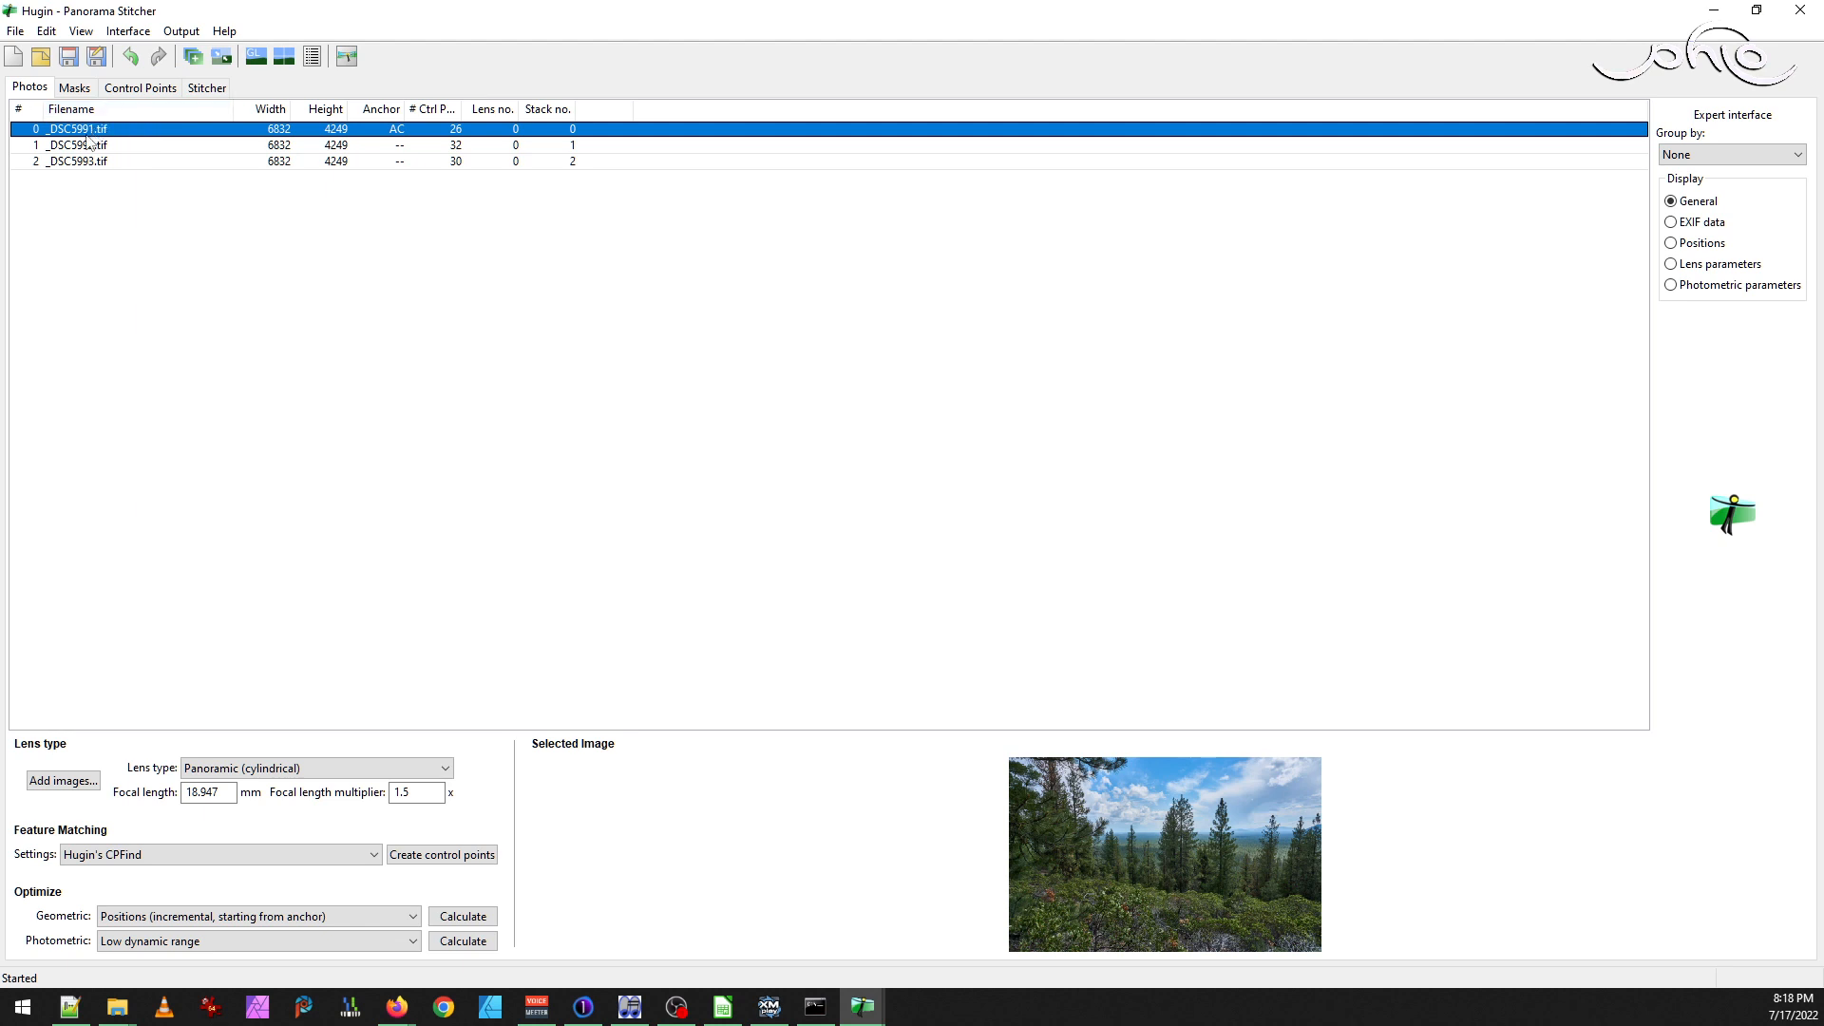
pyautogui.click(87, 148)
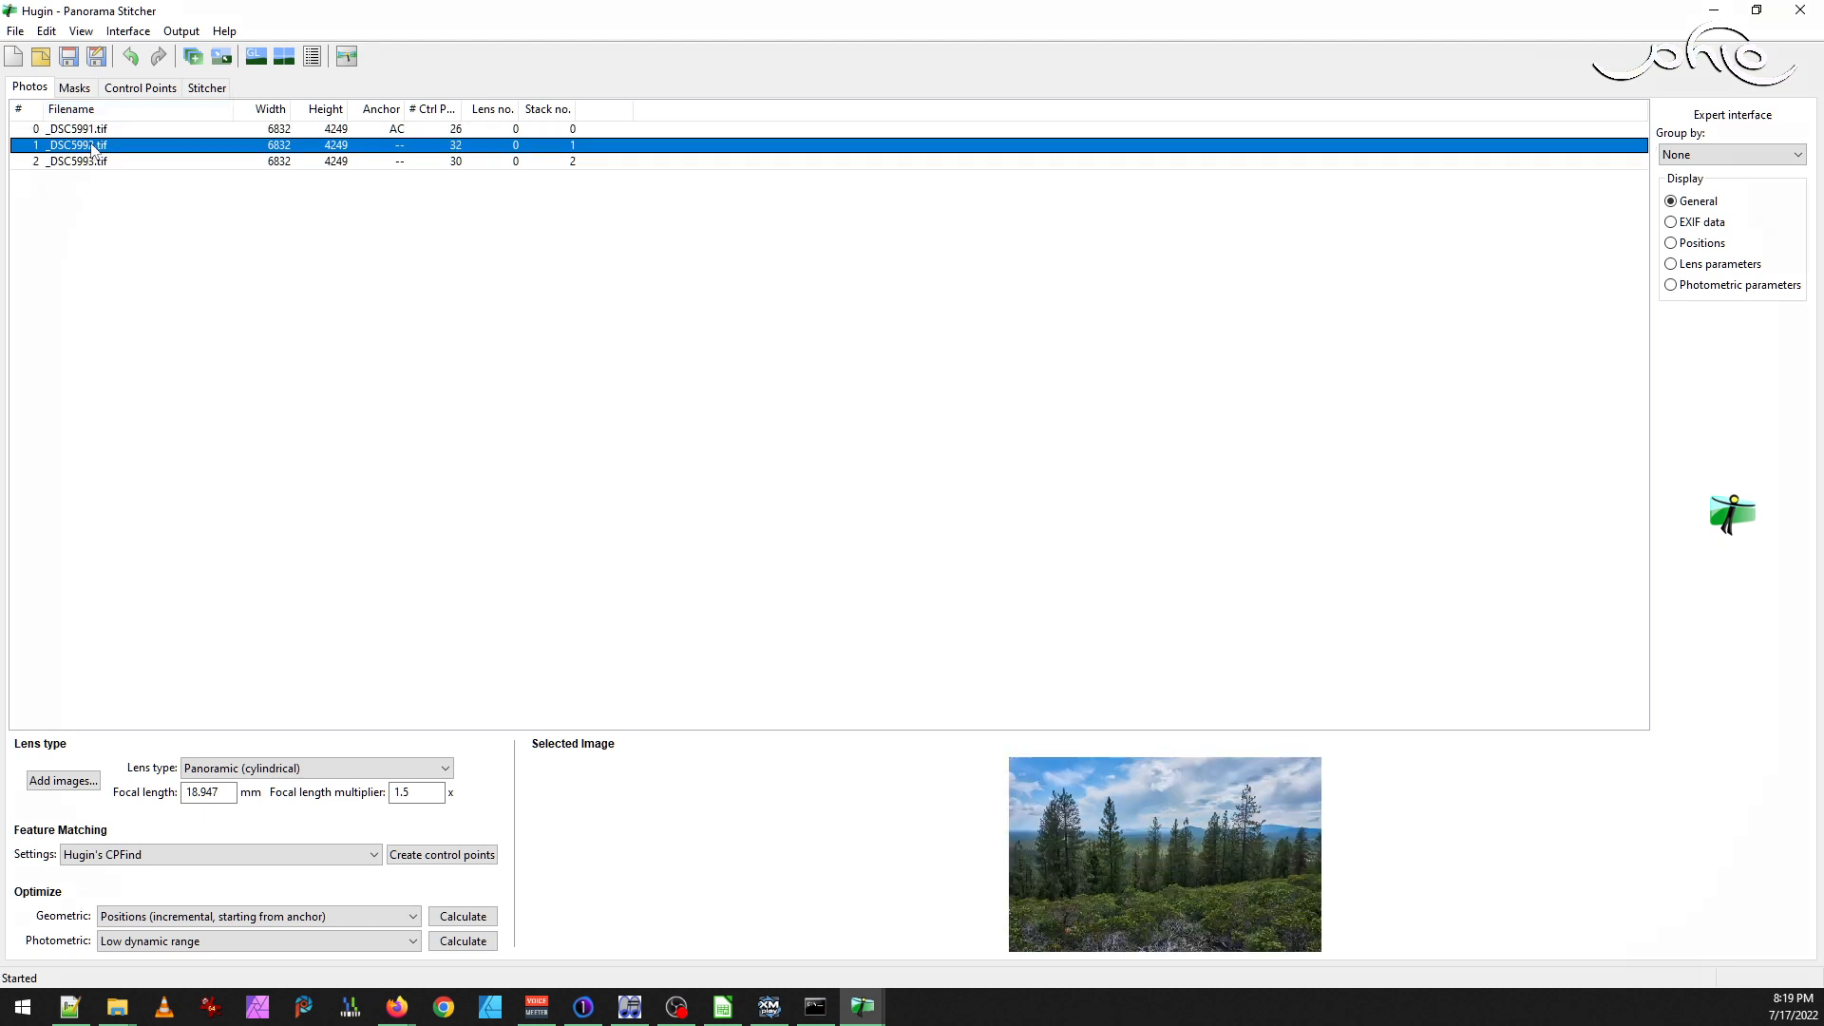
pyautogui.click(104, 162)
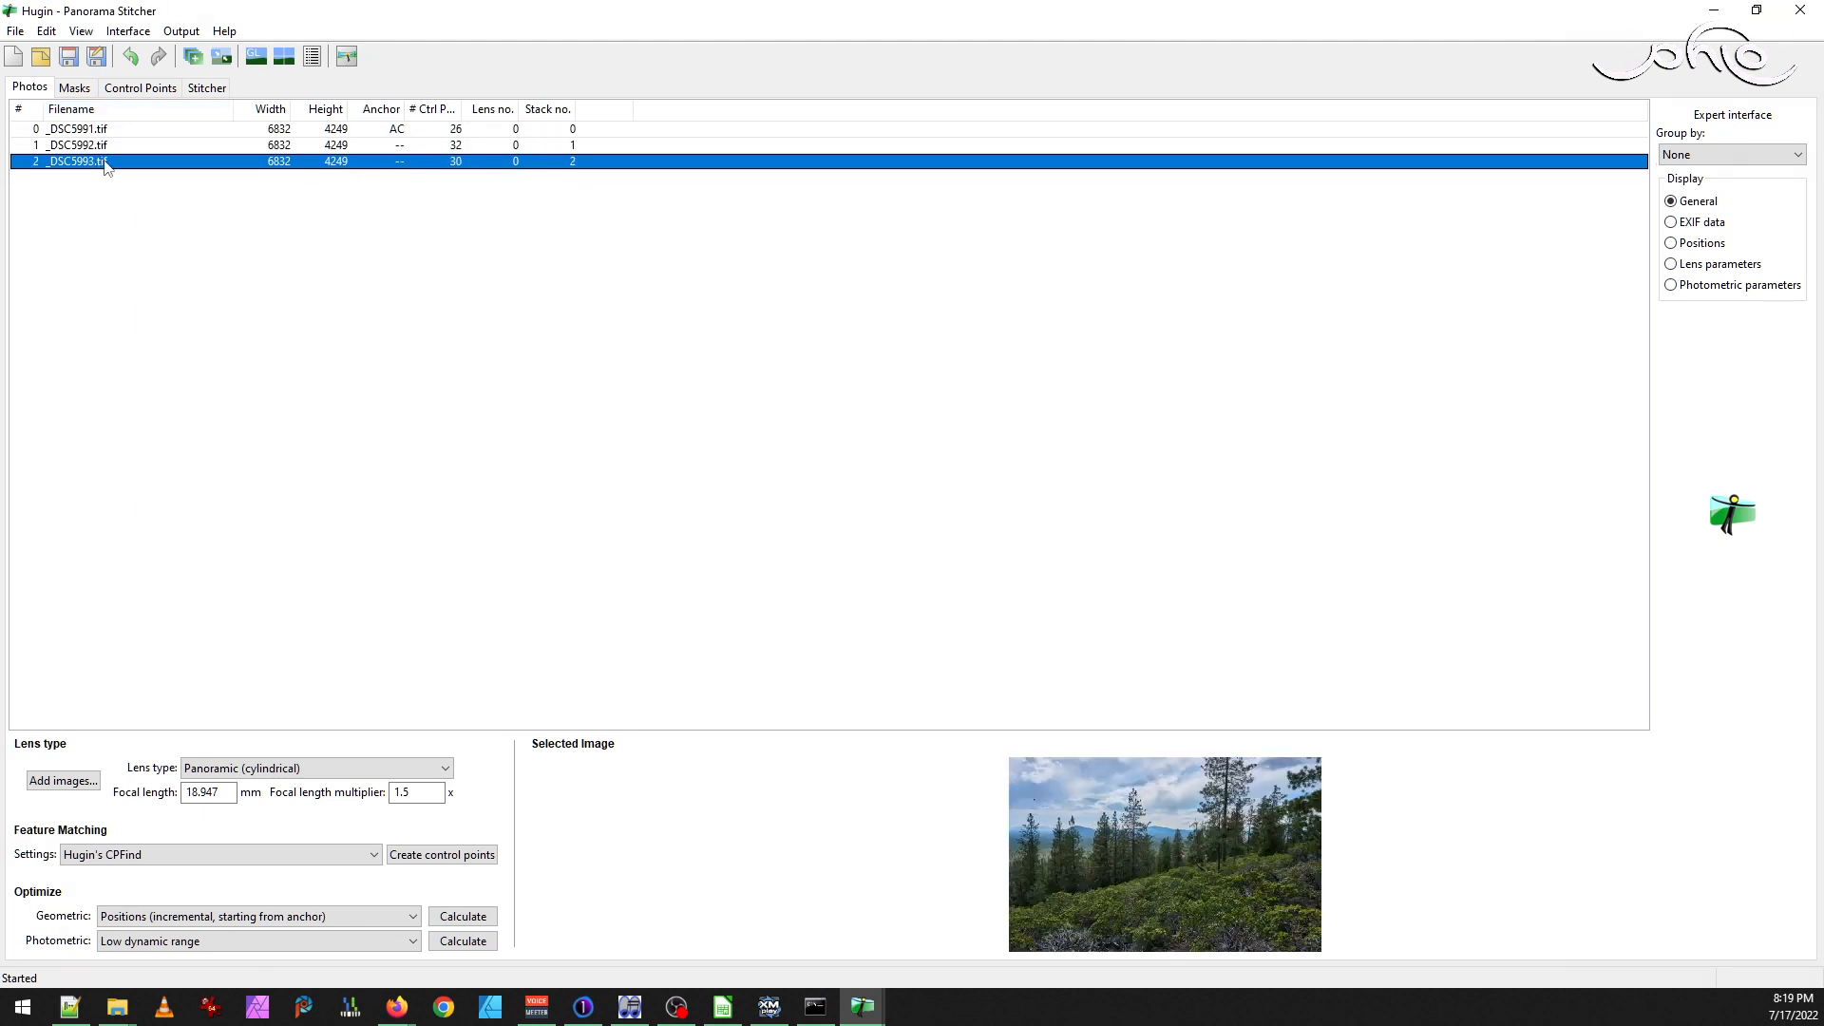
pyautogui.click(81, 31)
pyautogui.click(152, 116)
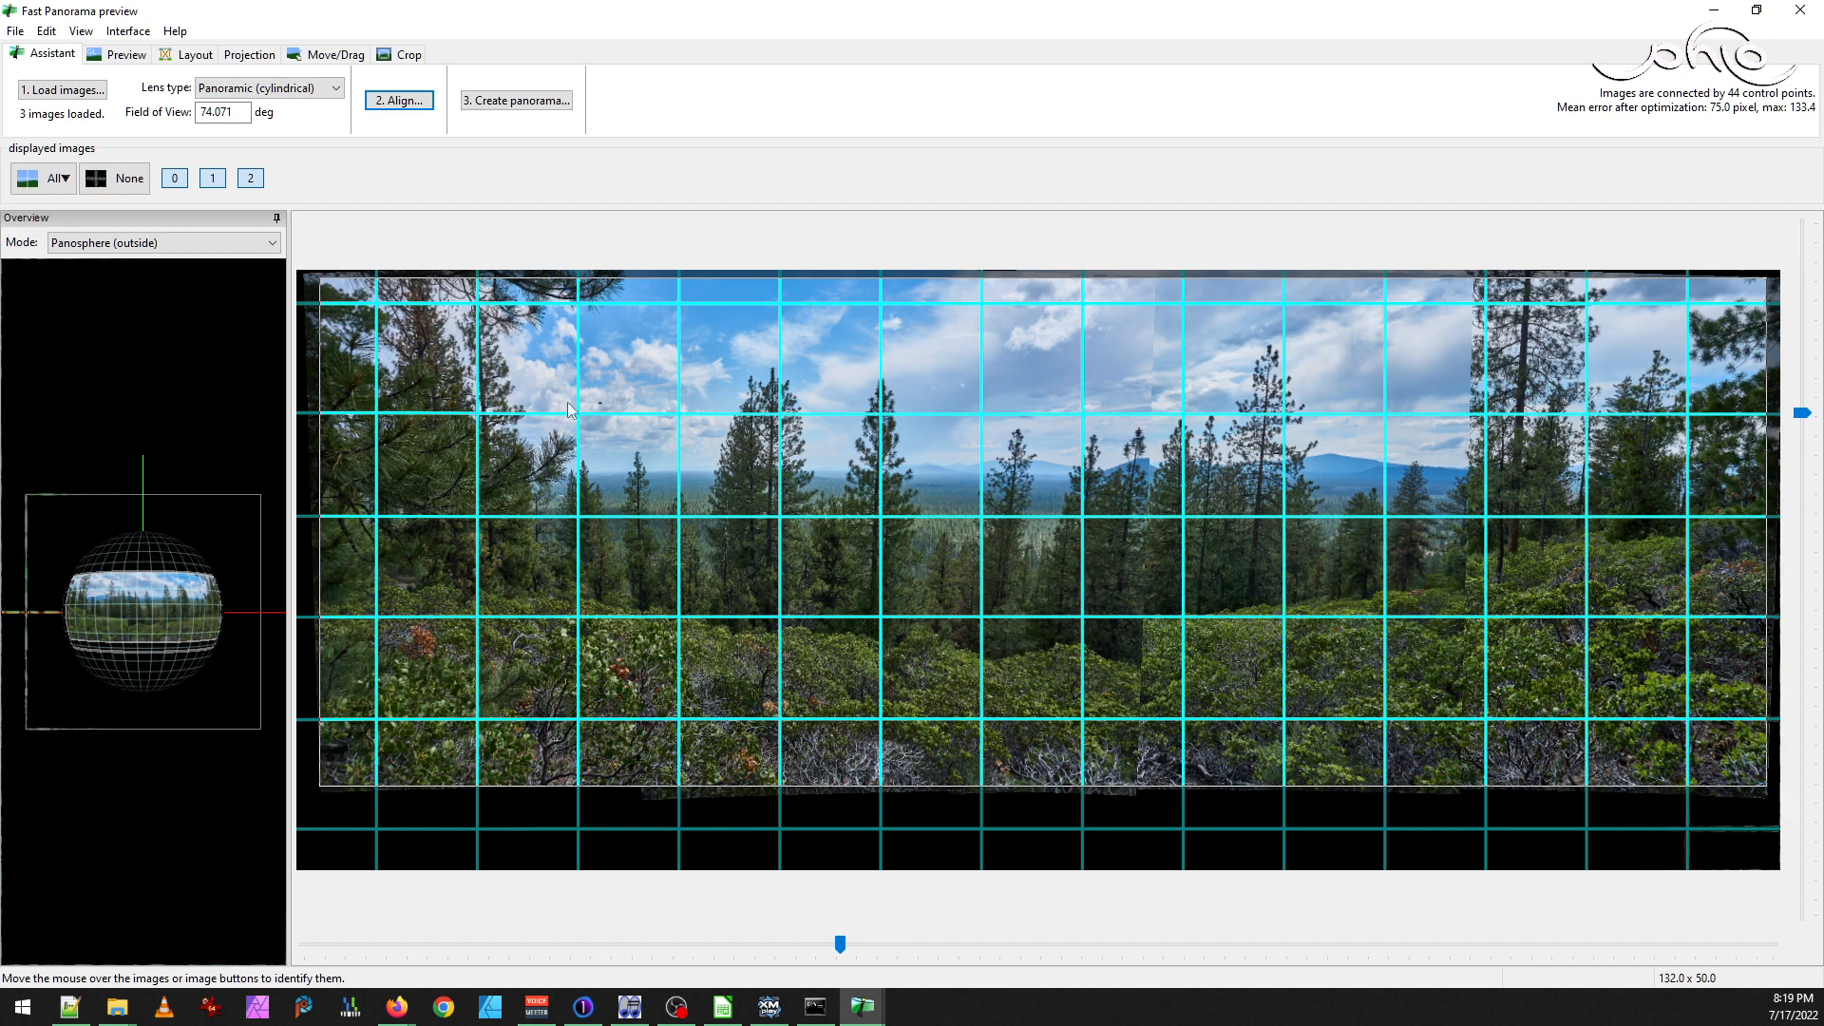
# Examine the control points between _DSC5991.tif and _DSC5992.tif and between _DSC5992.tif and _DSC5993.tif
pyautogui.click(81, 32)
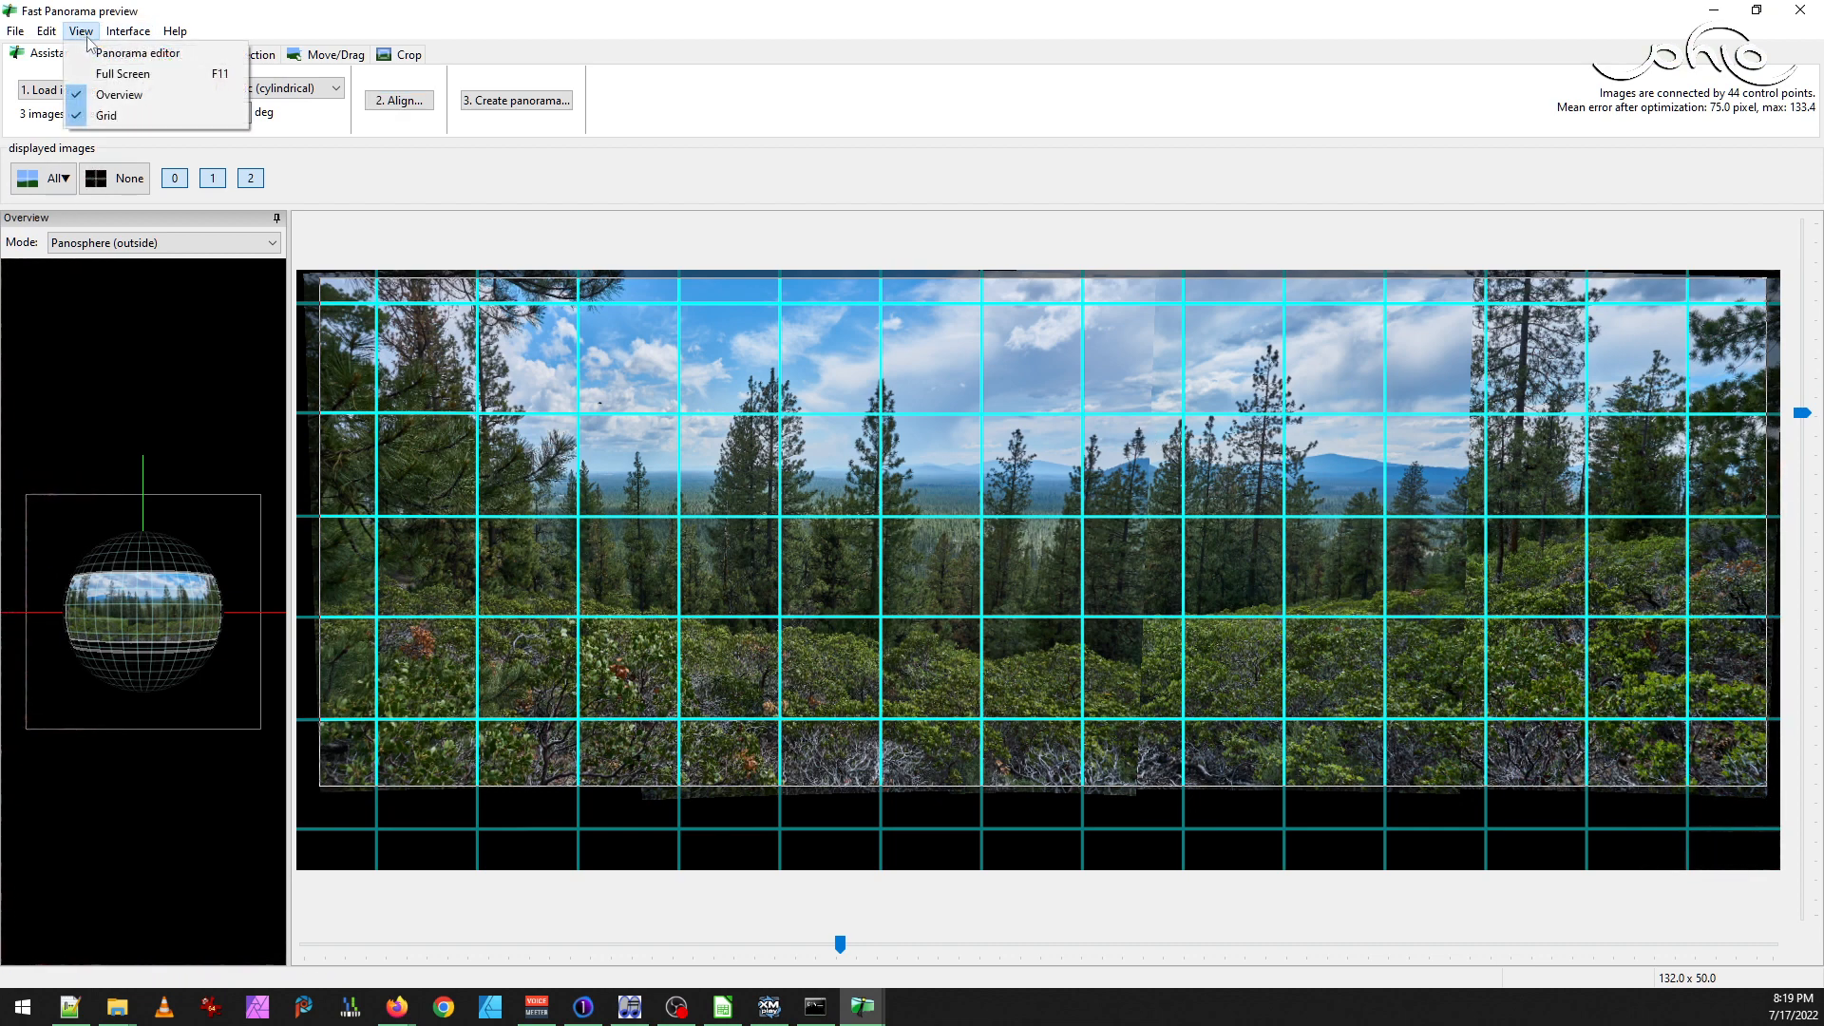
pyautogui.click(86, 35)
pyautogui.click(89, 34)
pyautogui.click(167, 55)
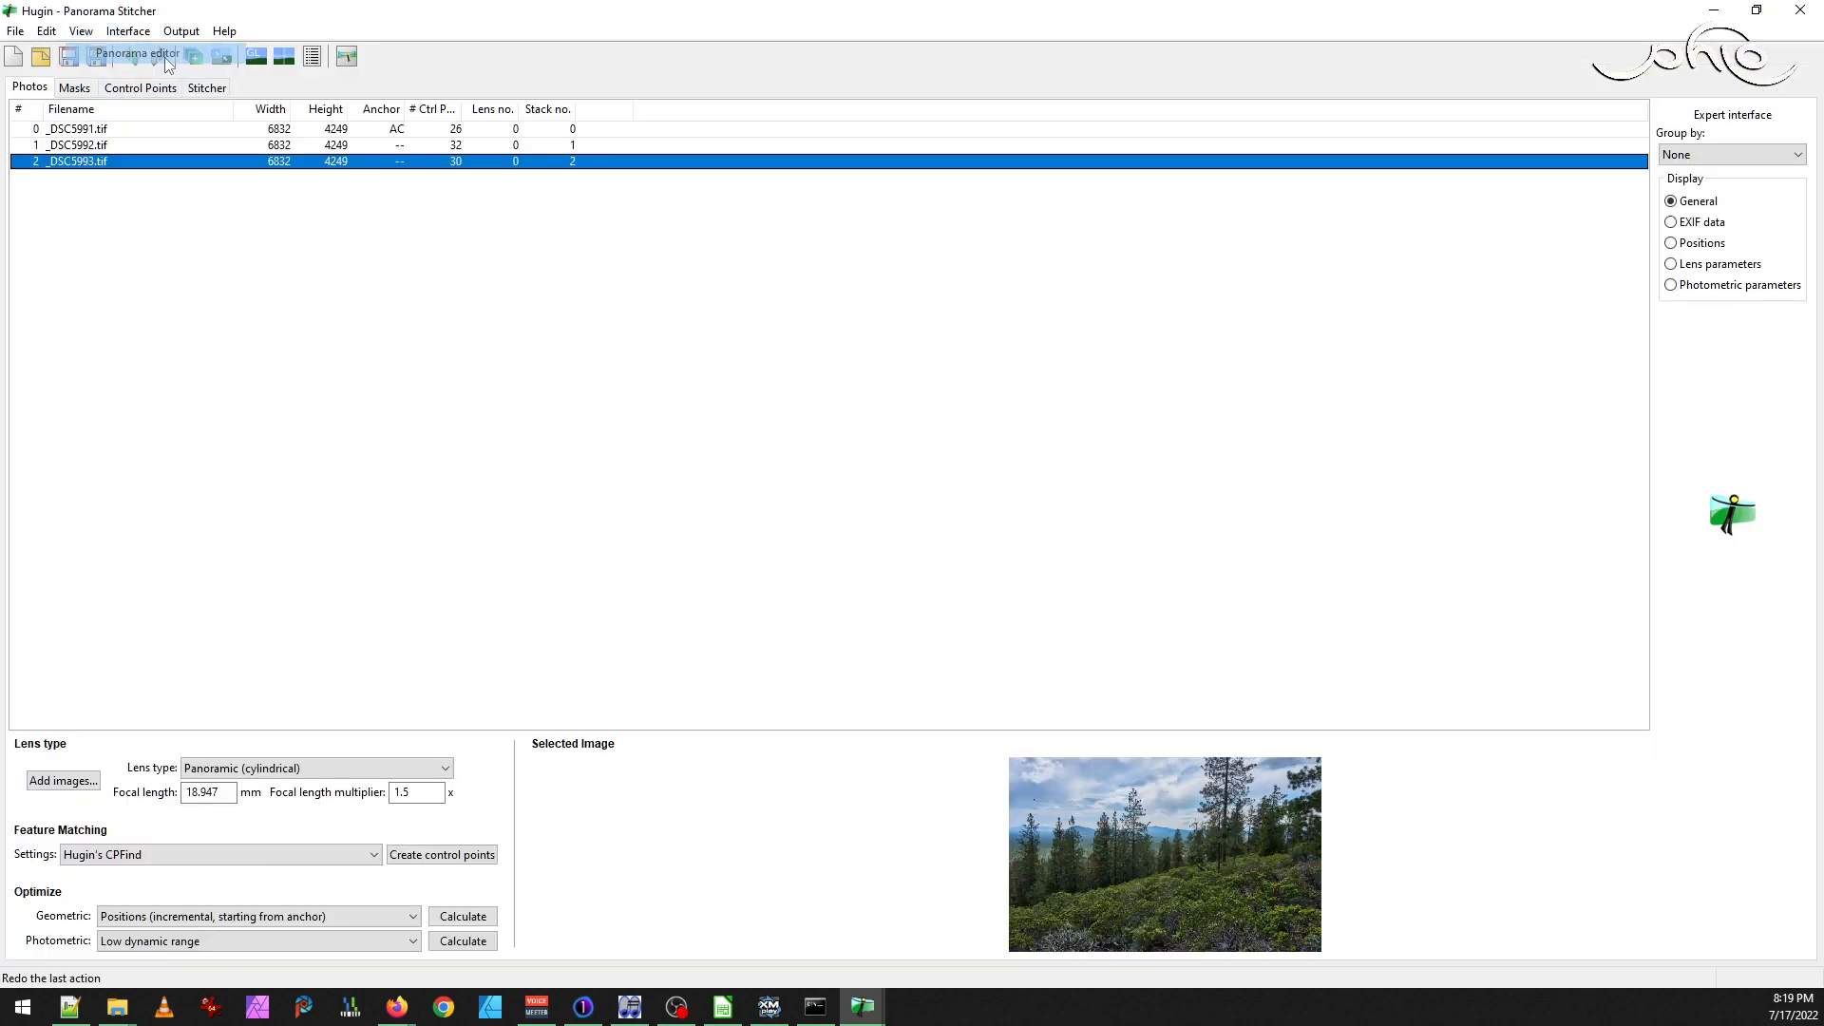
pyautogui.click(145, 89)
pyautogui.click(1045, 115)
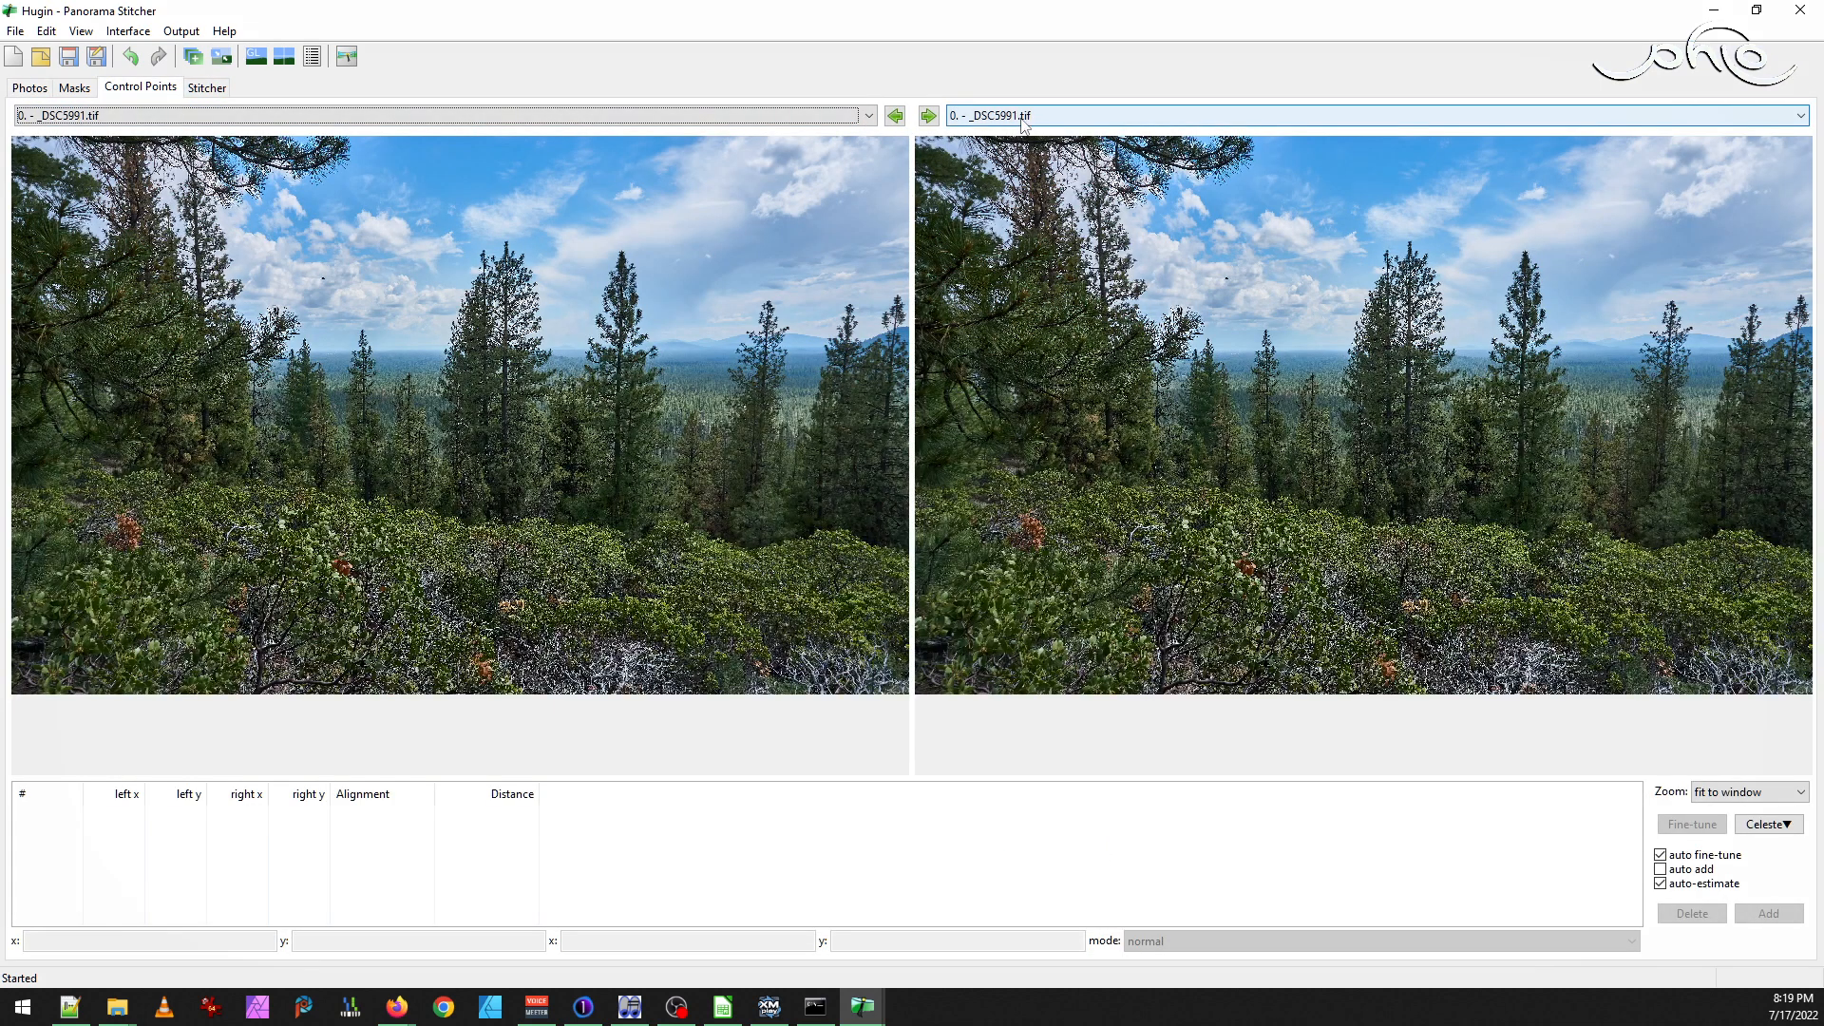
pyautogui.click(996, 151)
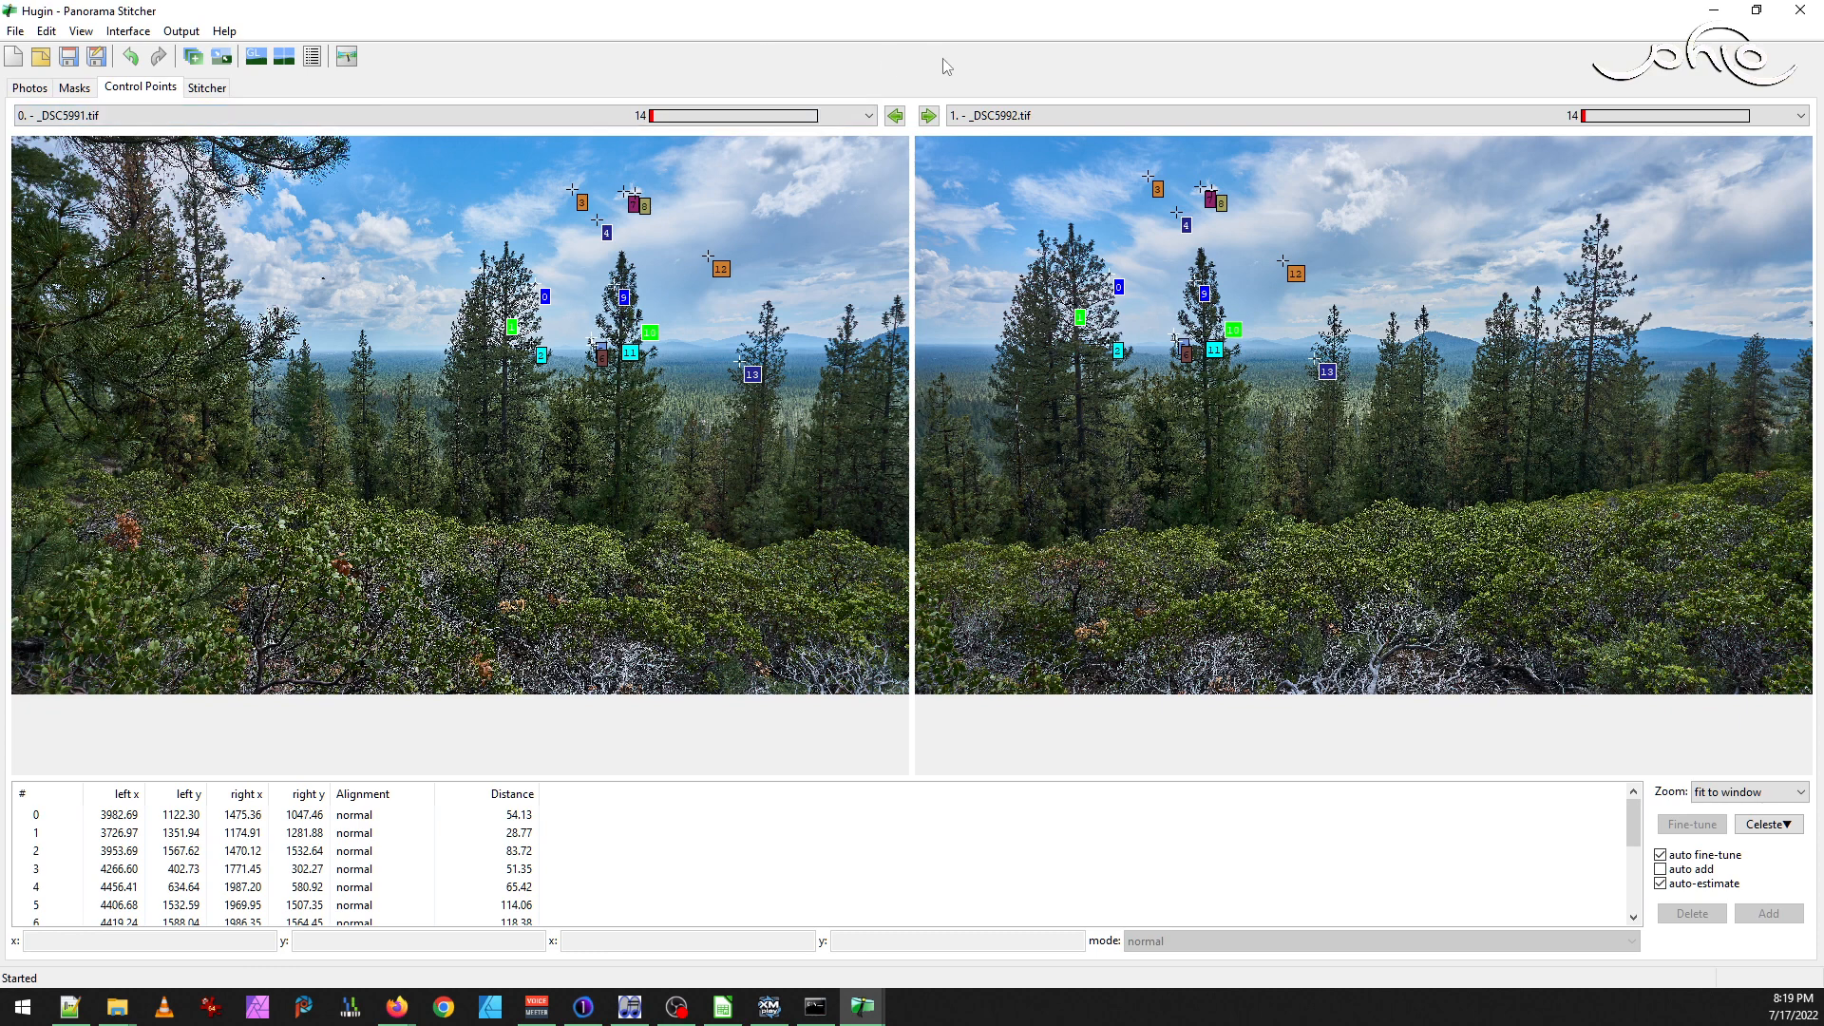
pyautogui.click(929, 116)
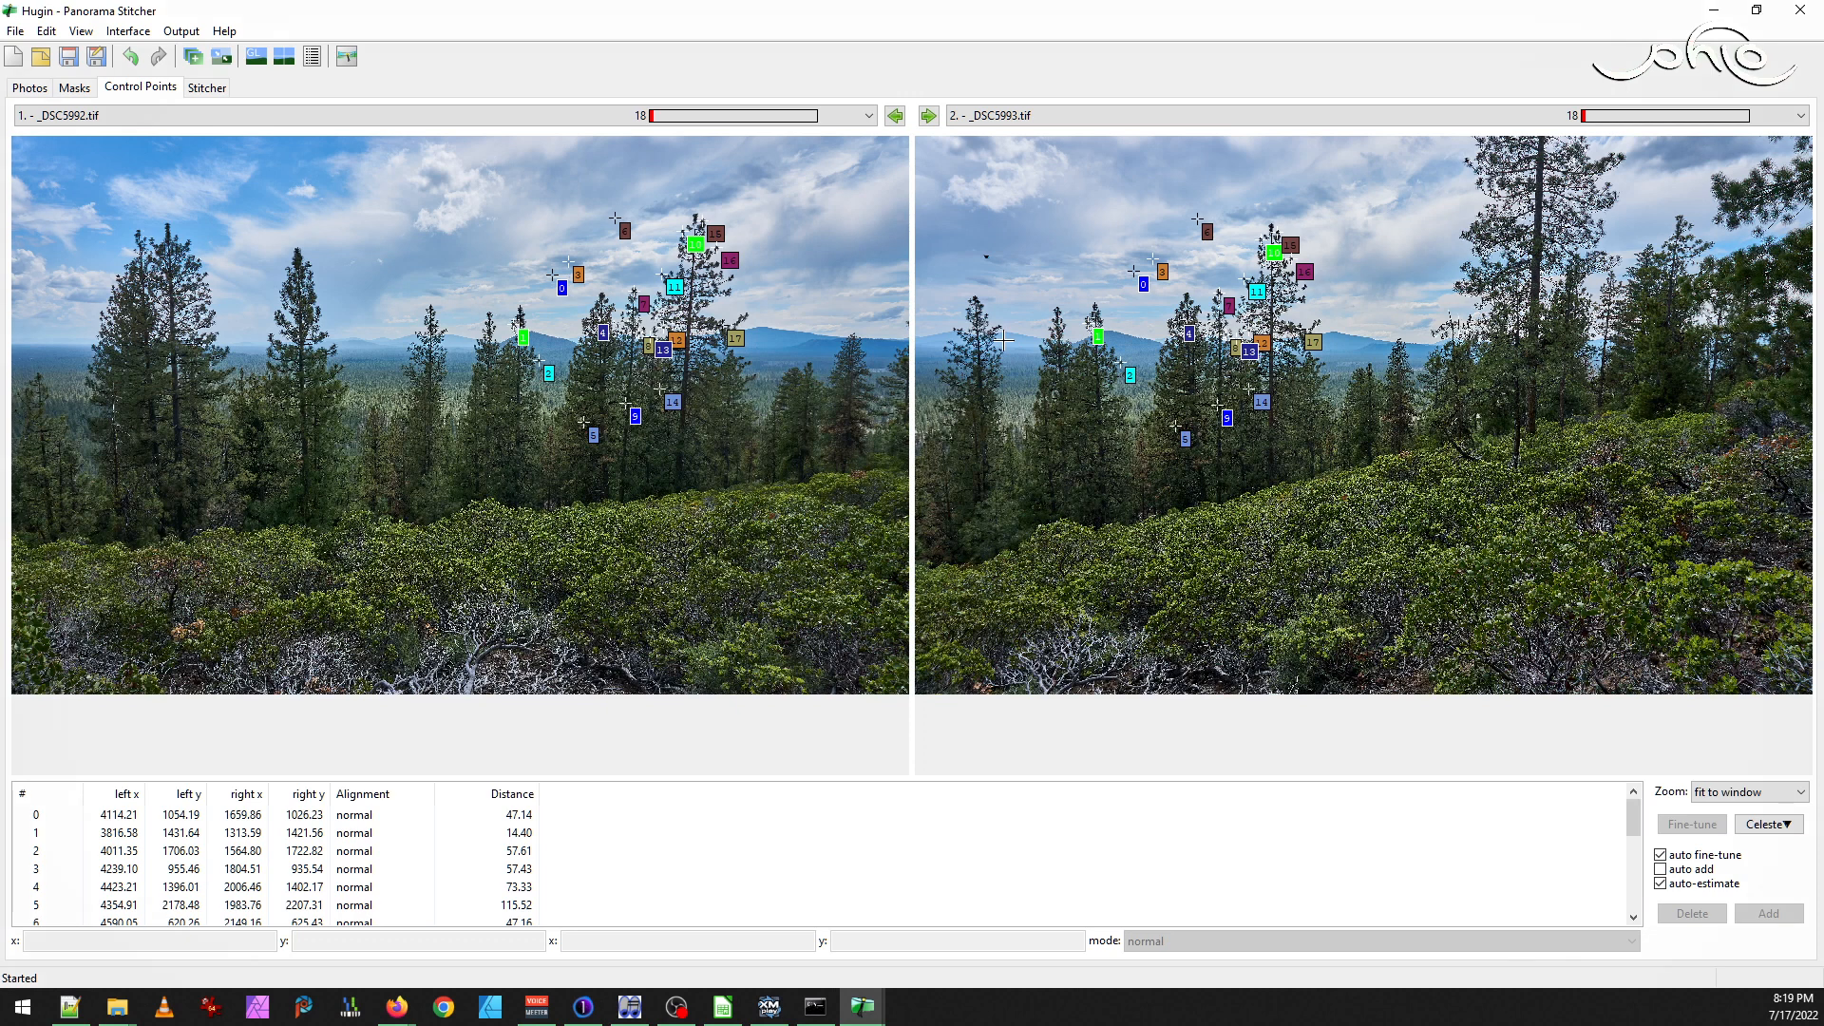
# Review the aligned panorama and its crop settings in the fast panorama preview
pyautogui.click(81, 30)
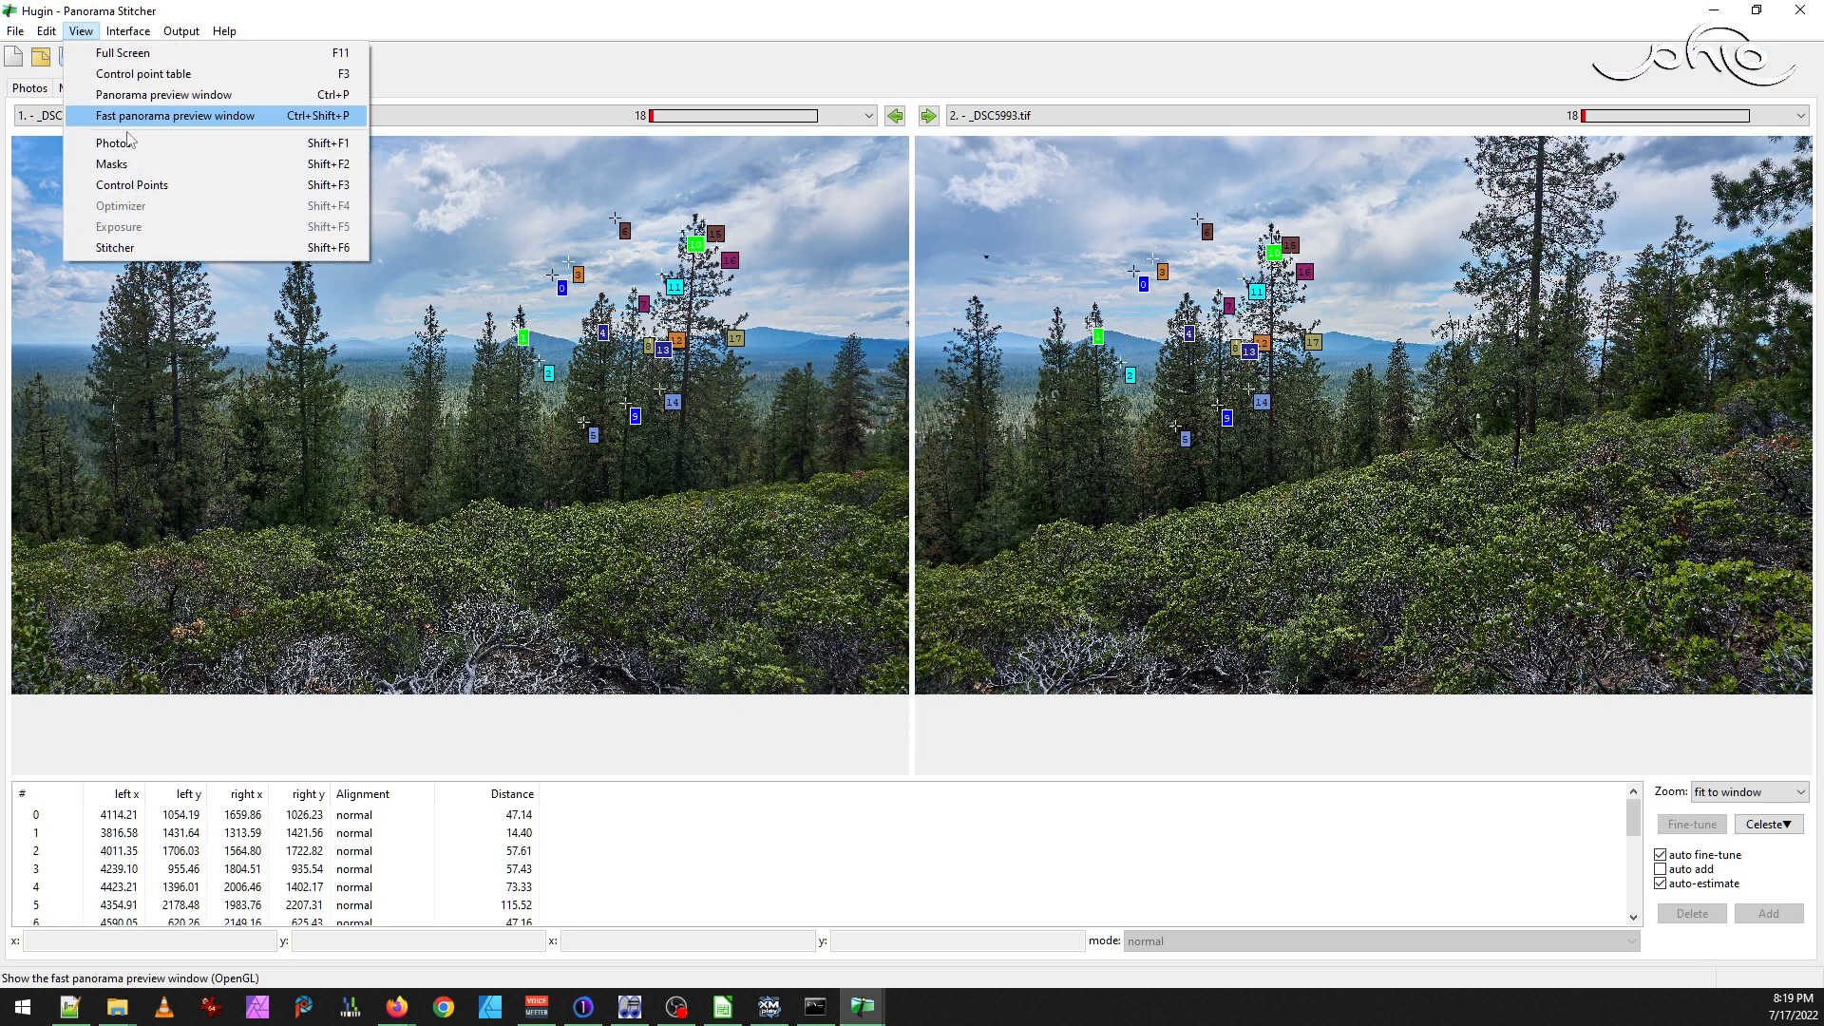
pyautogui.click(152, 116)
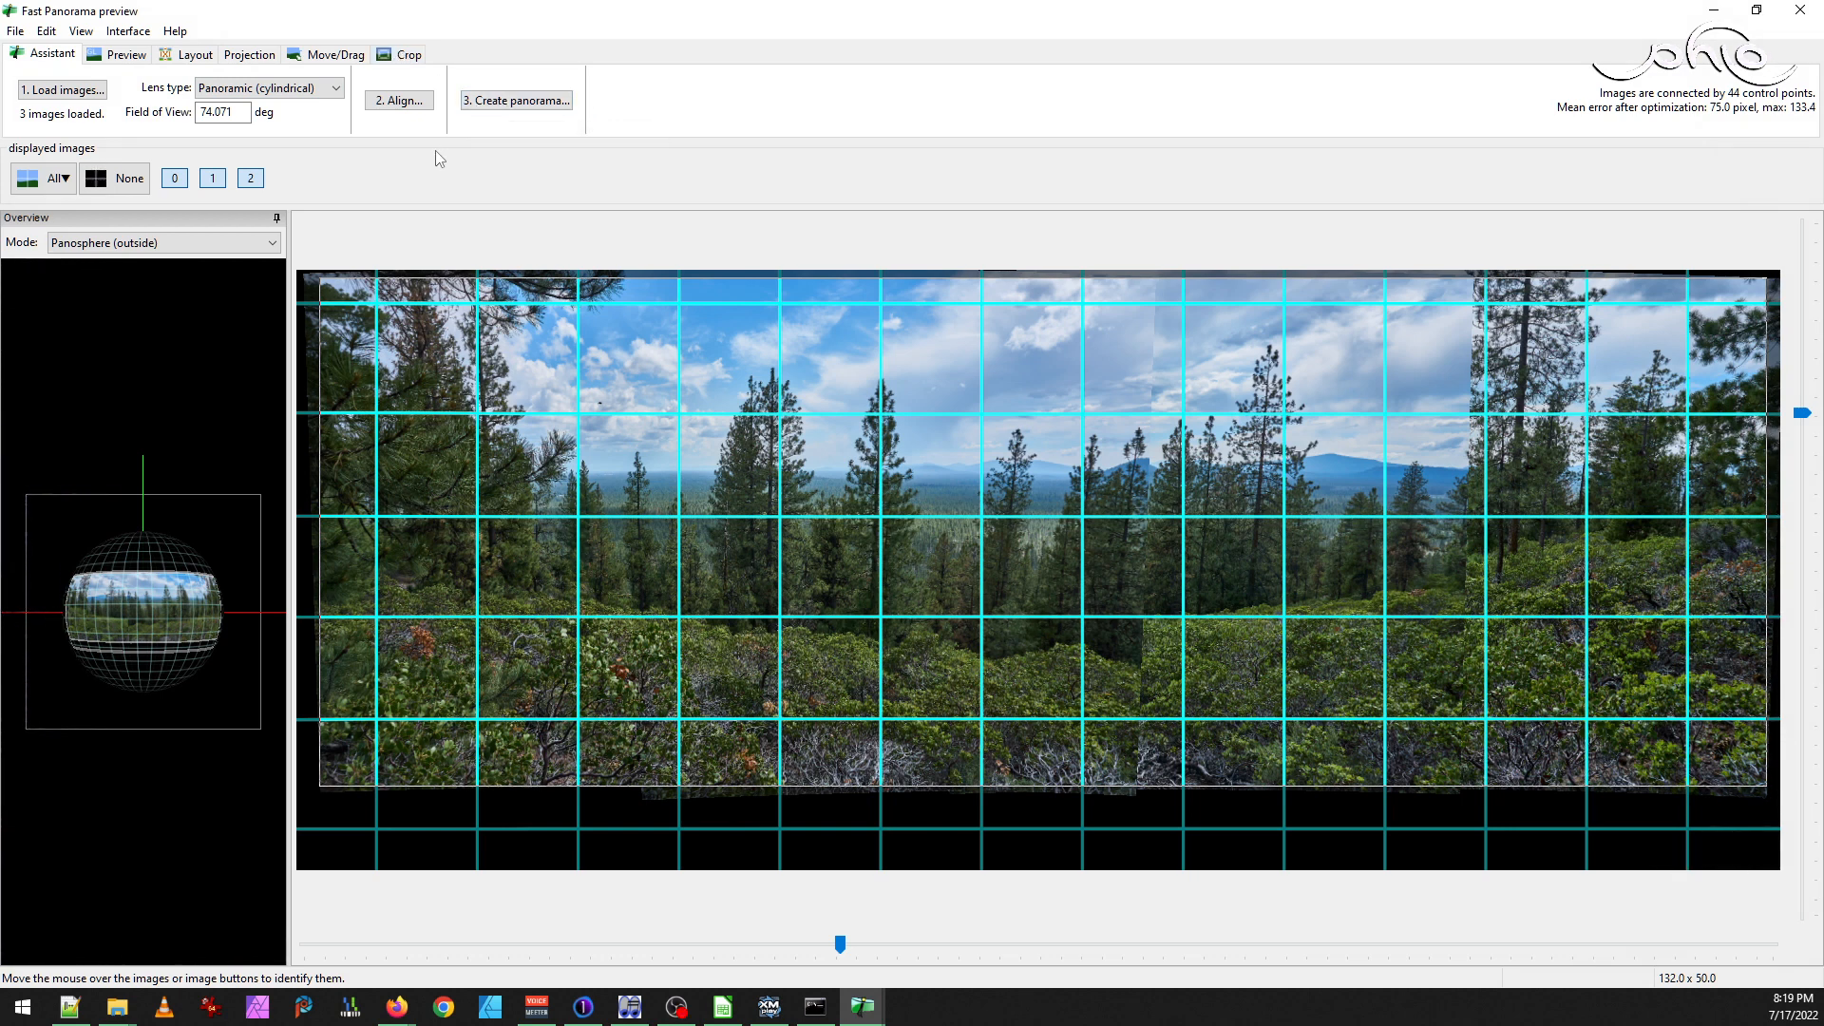
pyautogui.click(400, 55)
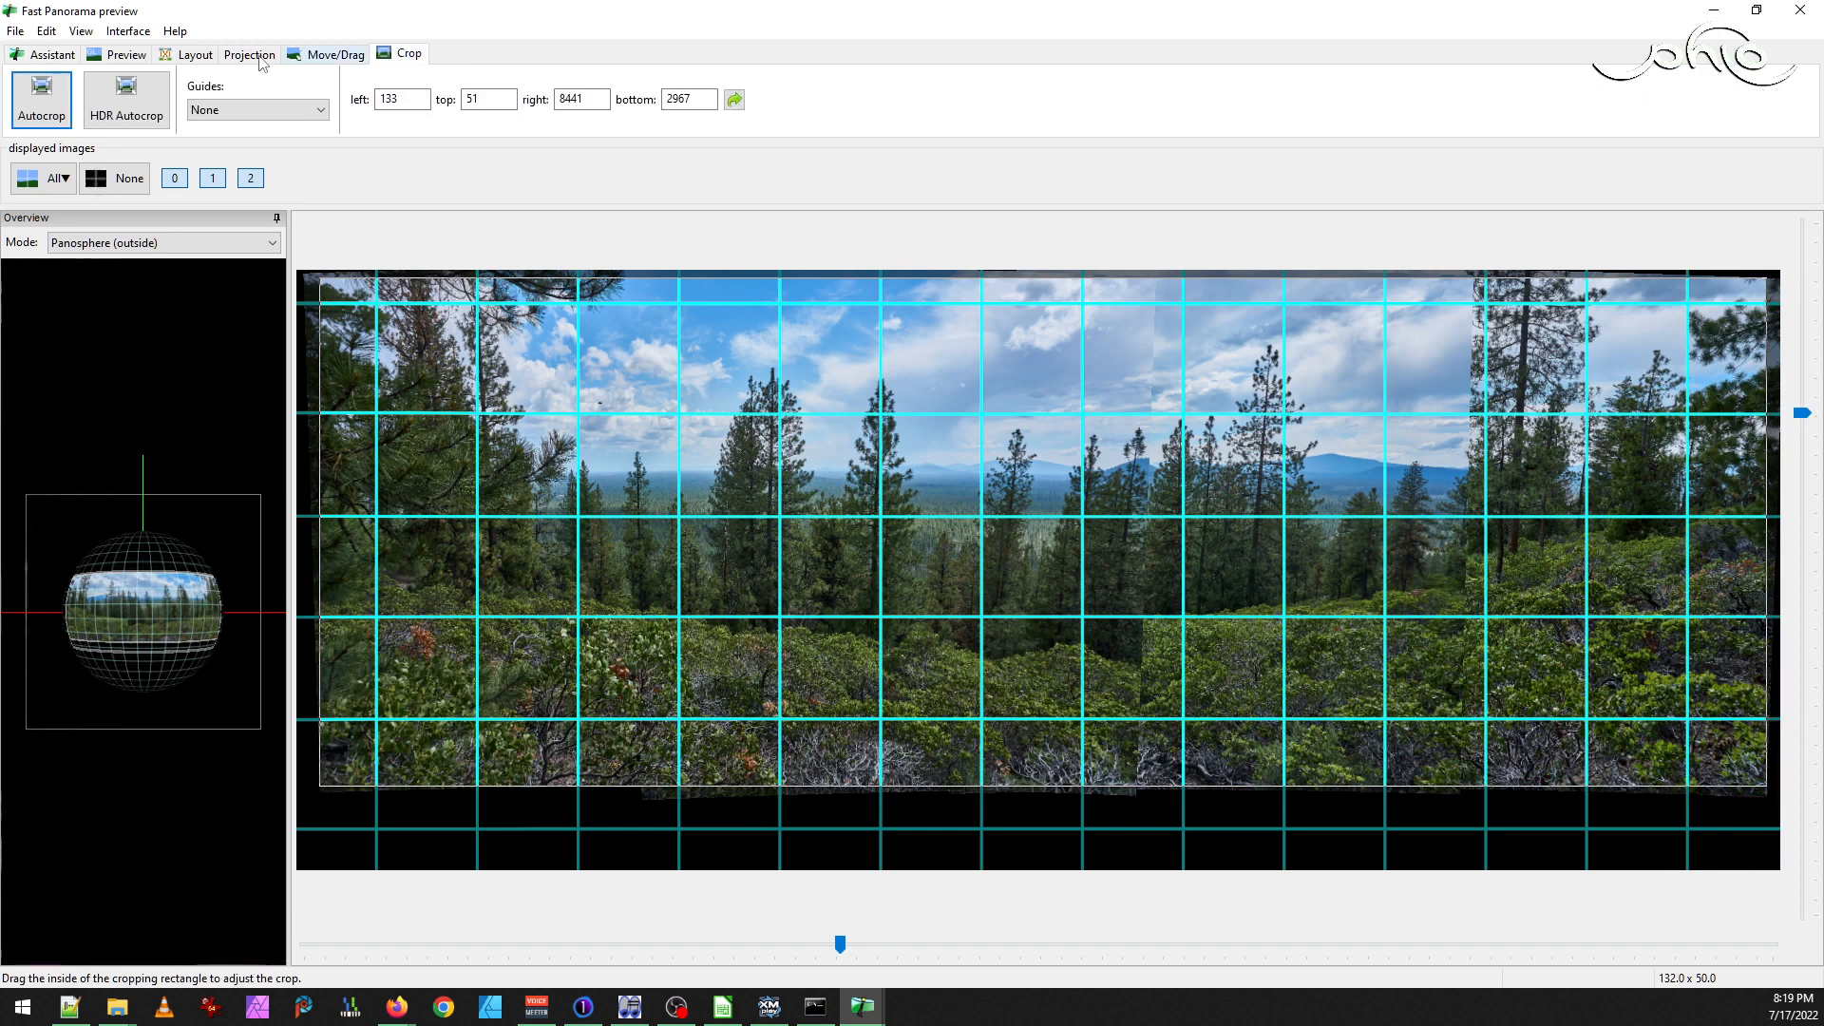
# Calculate the optimal canvas size in the panorama editor's stitching settings and enable exposure corrected, low dynamic range remapped images
pyautogui.click(80, 31)
pyautogui.click(114, 52)
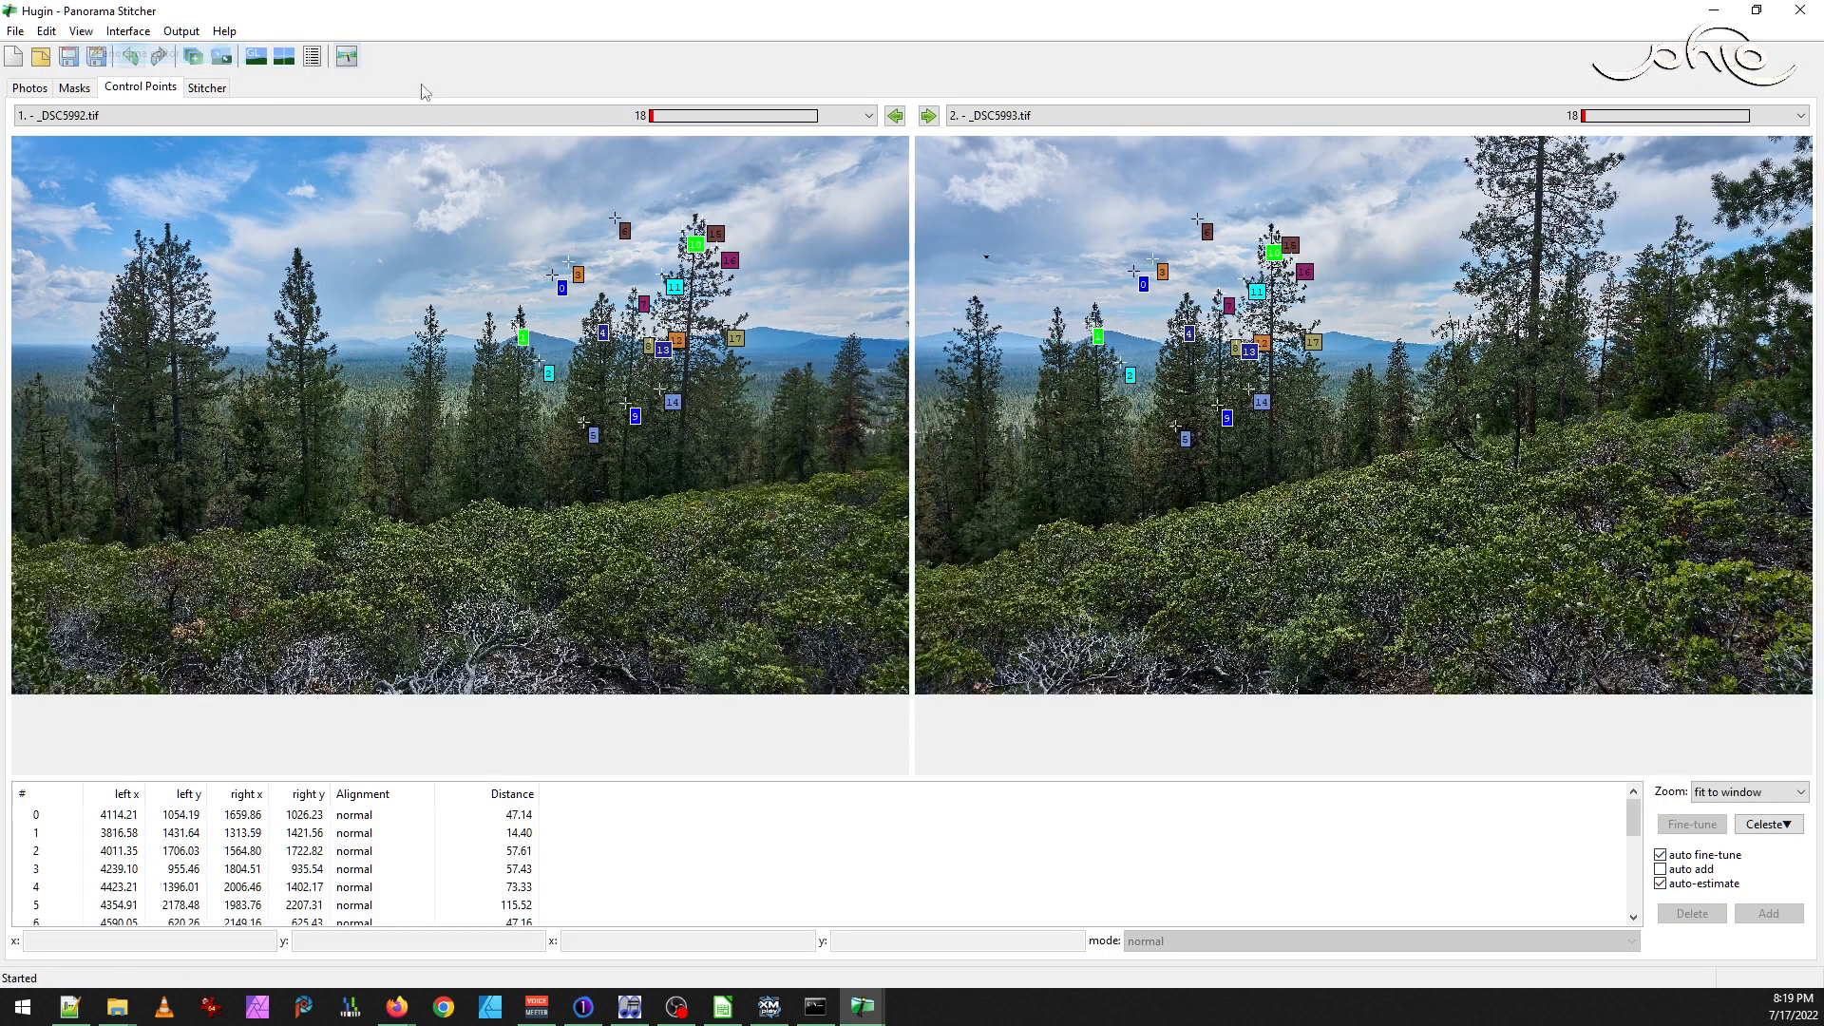
pyautogui.click(207, 87)
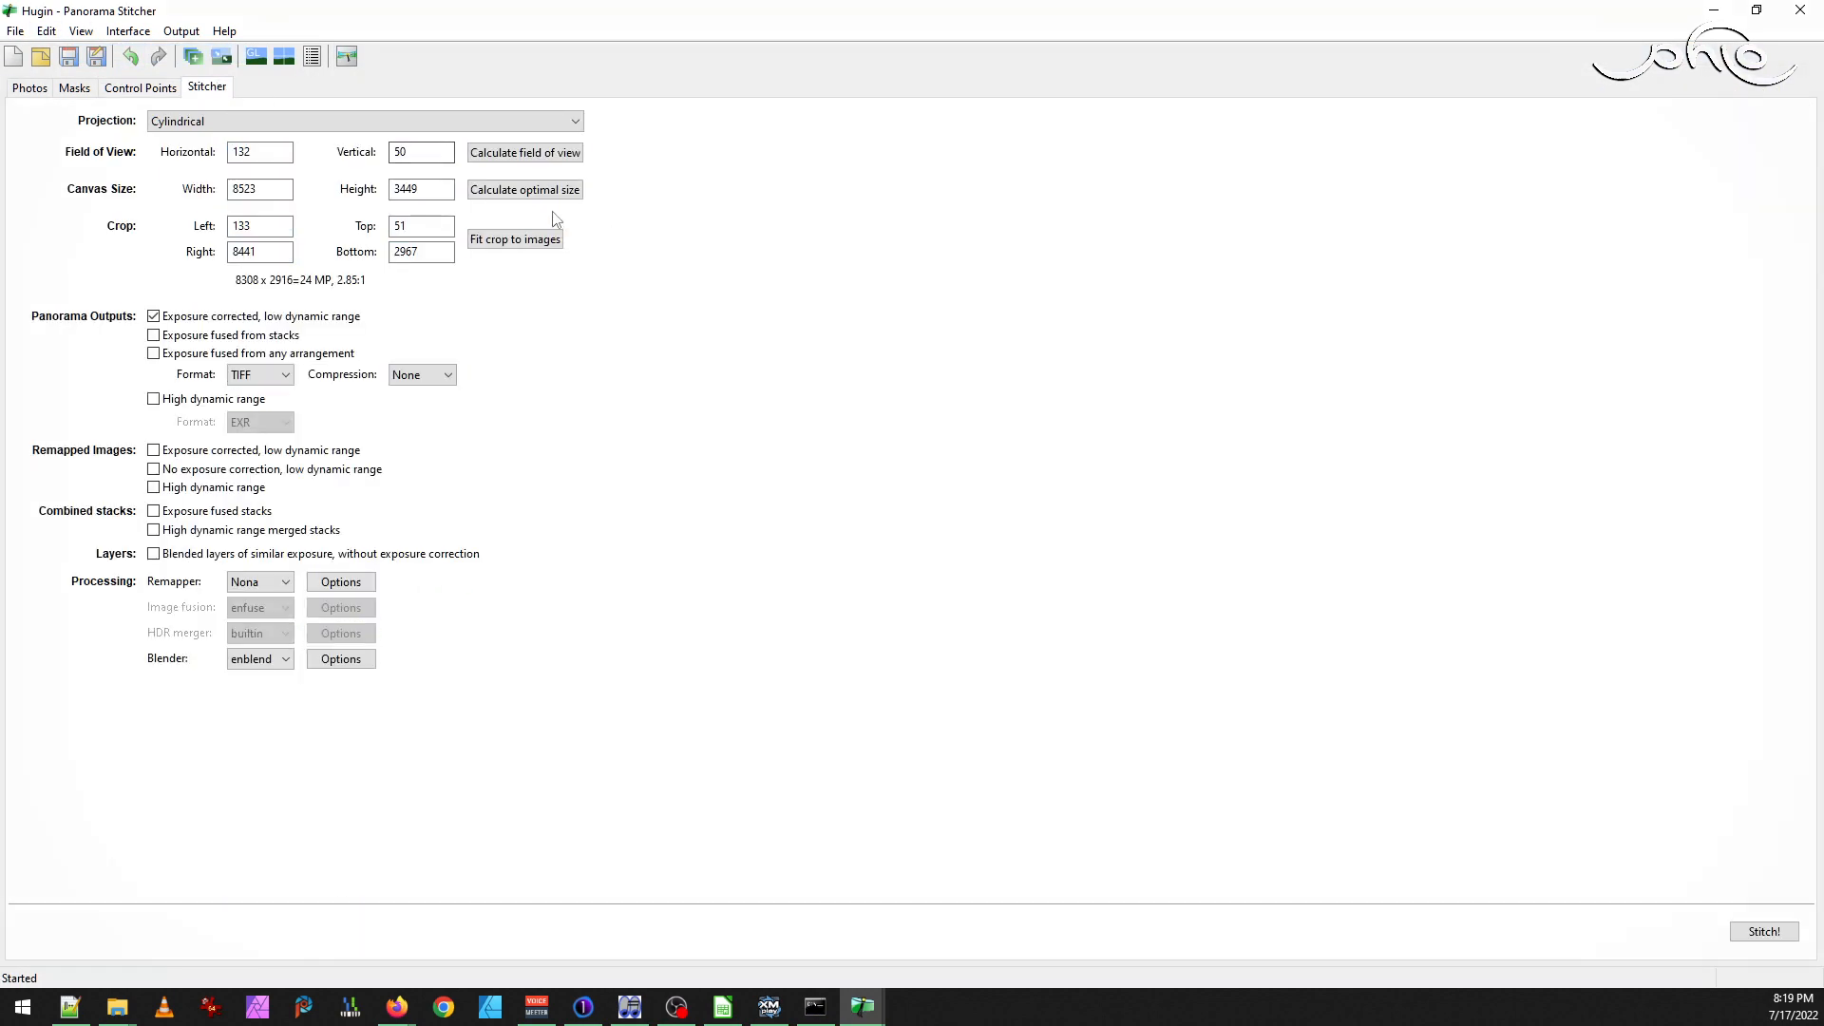
pyautogui.click(538, 190)
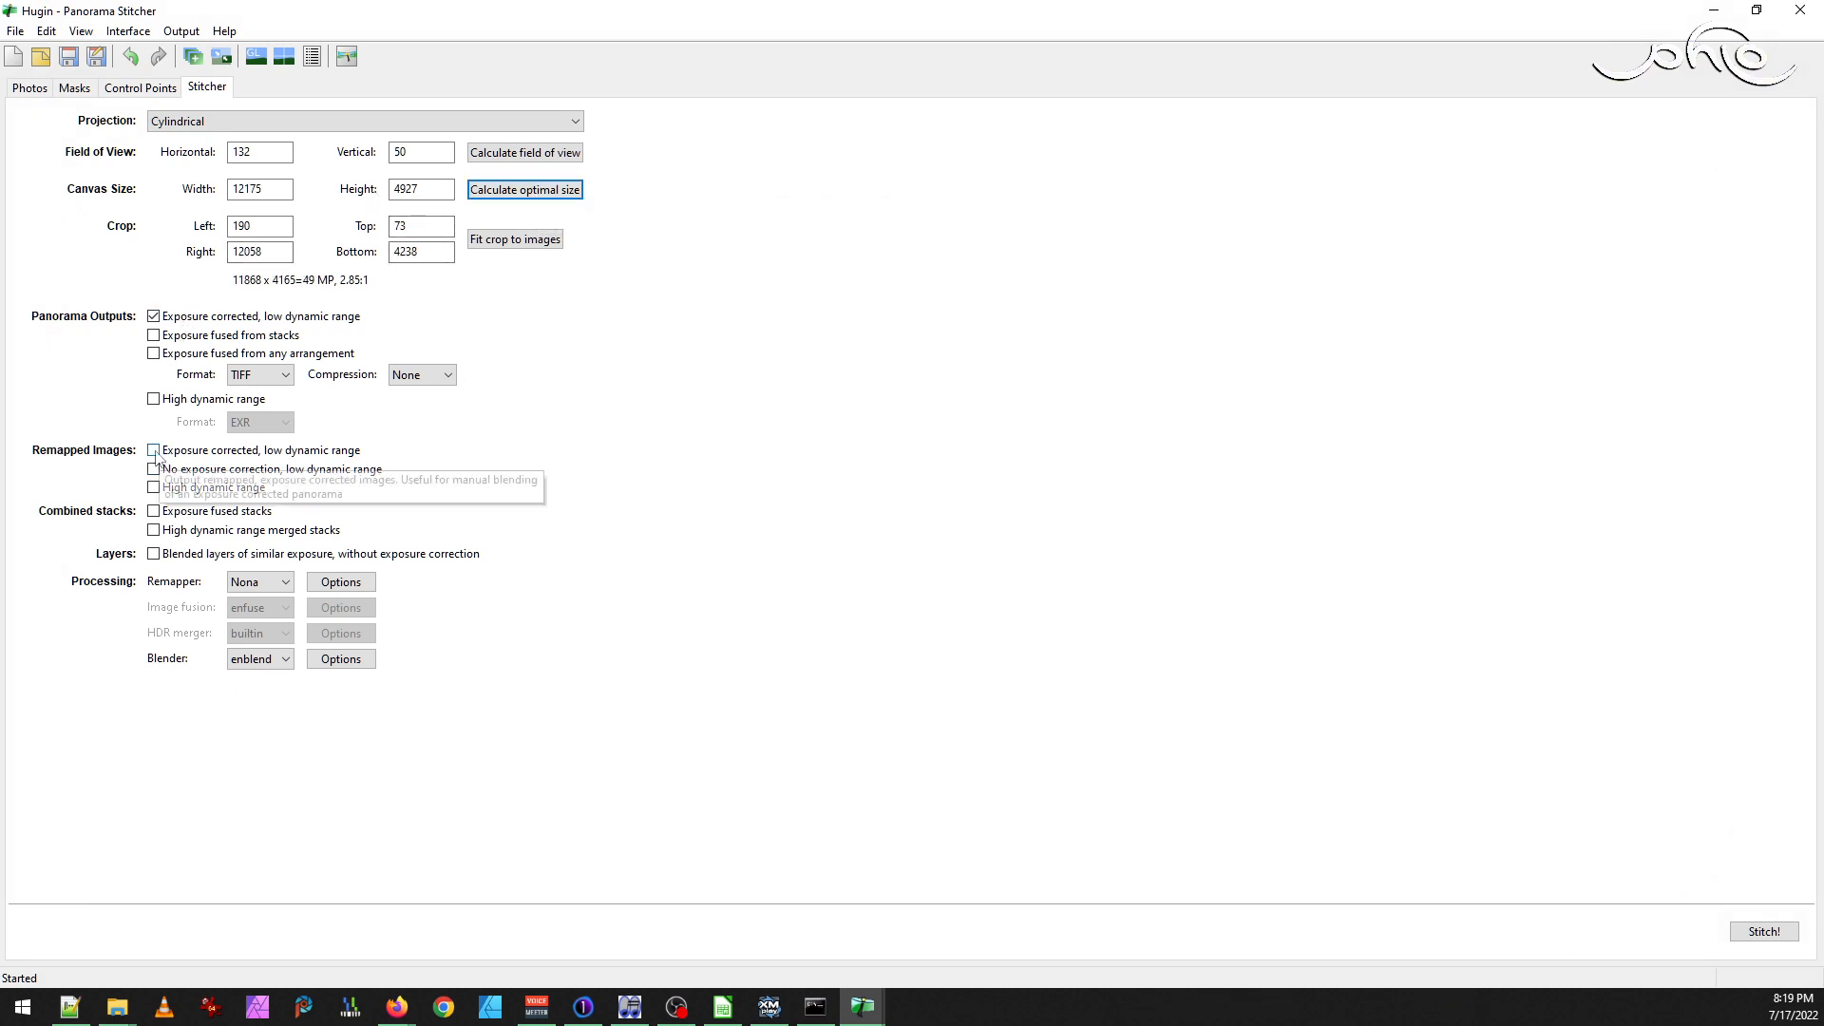
# Stitch the panorama with the output prefix _DSC5991 - _DSC5993 in the hike photo folder, moving the progress window into clear view
pyautogui.click(1756, 941)
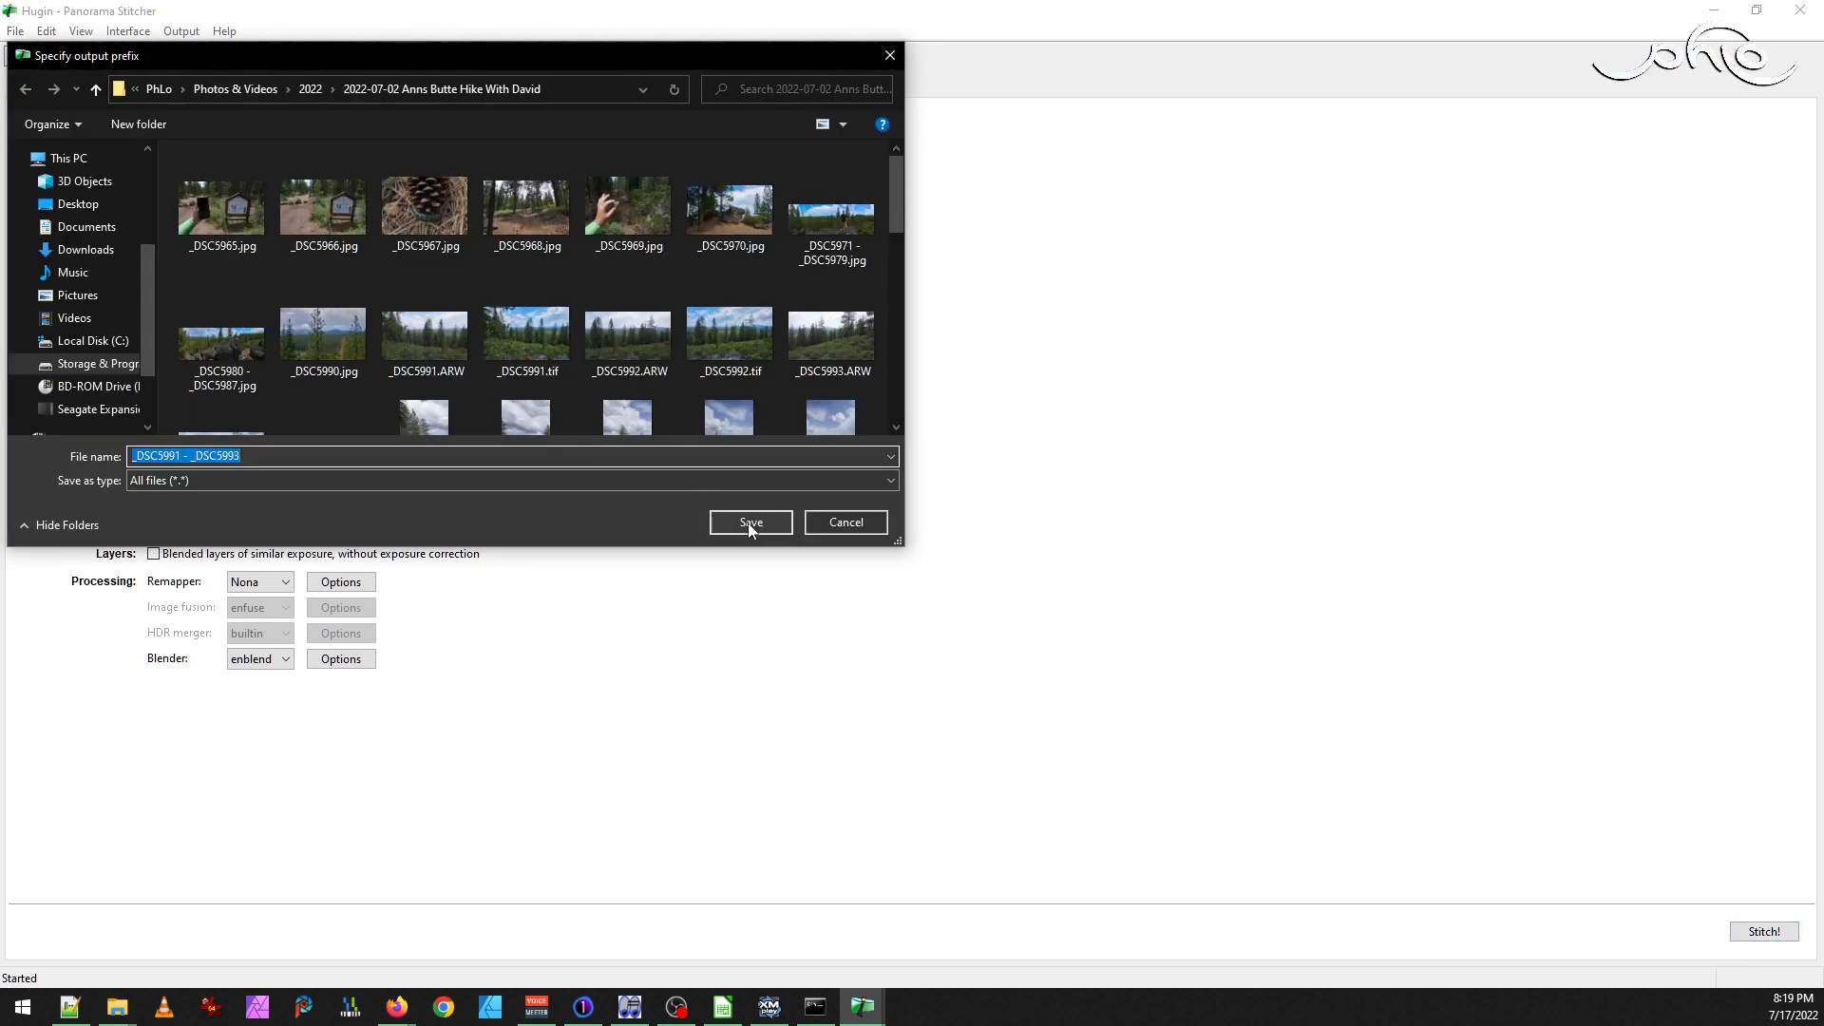
pyautogui.click(750, 522)
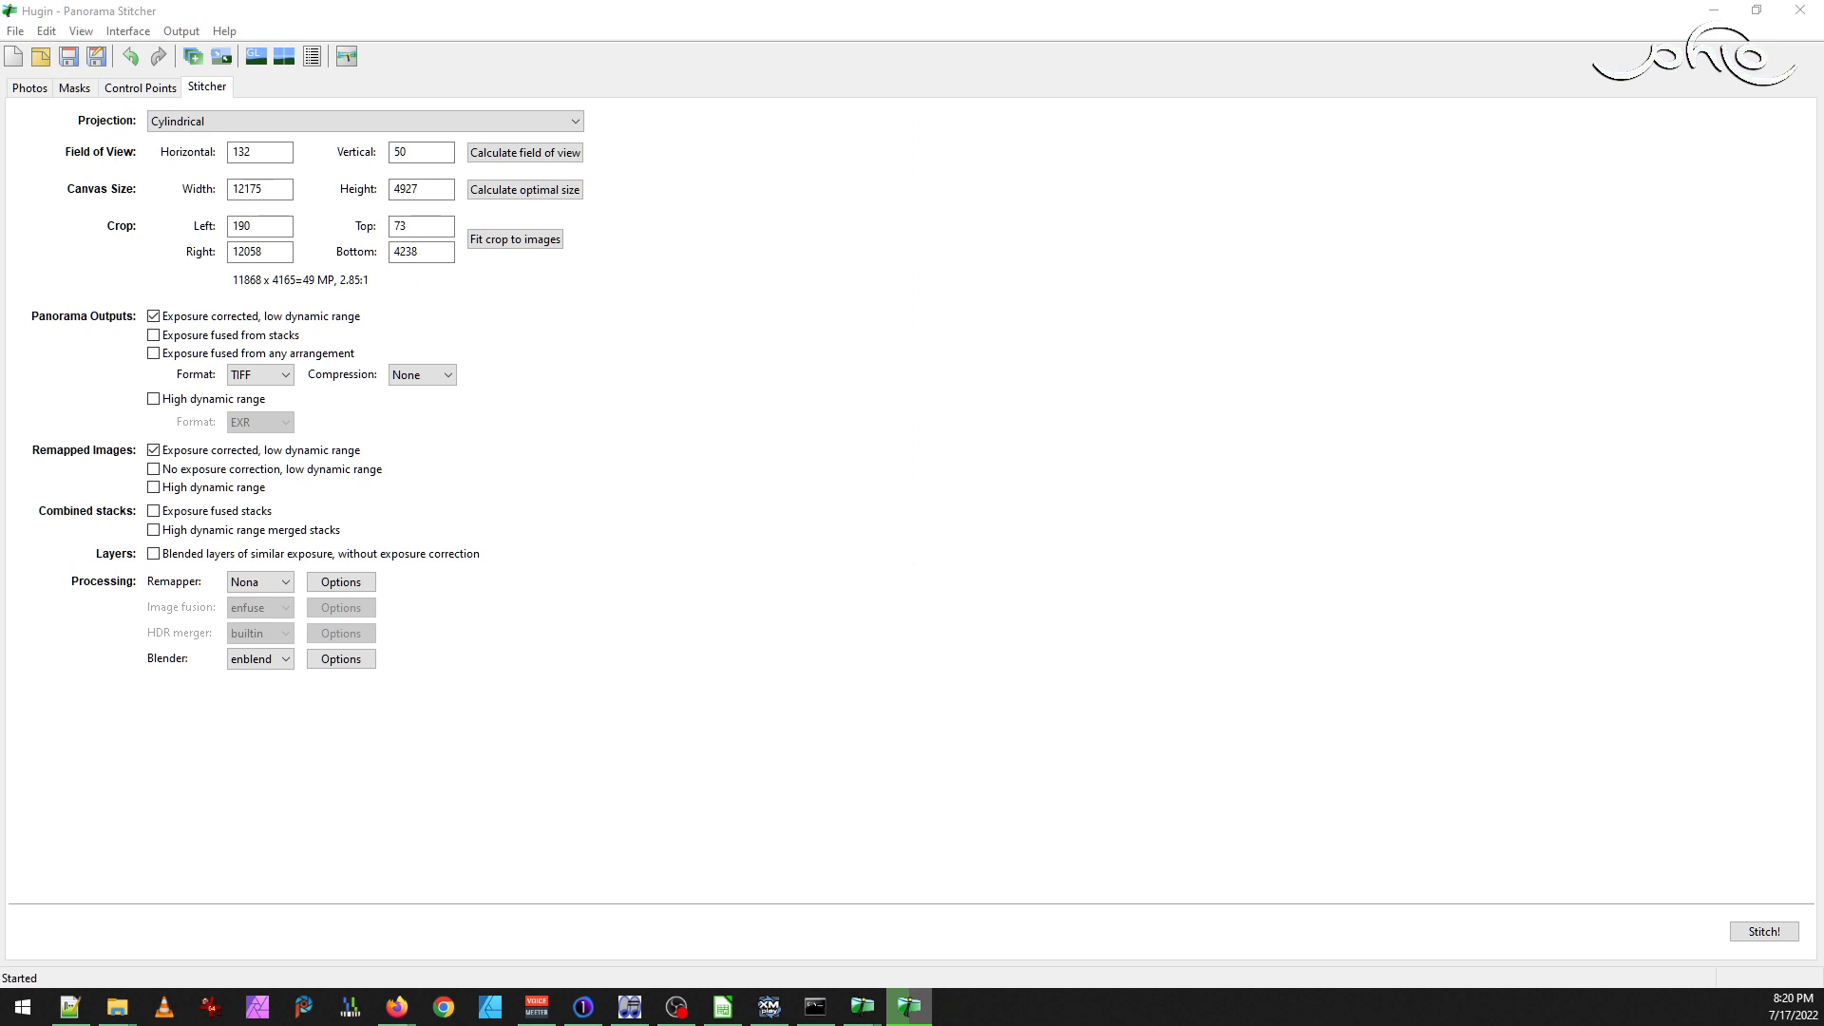
pyautogui.moveTo(134, 199); pyautogui.dragTo(714, 327)
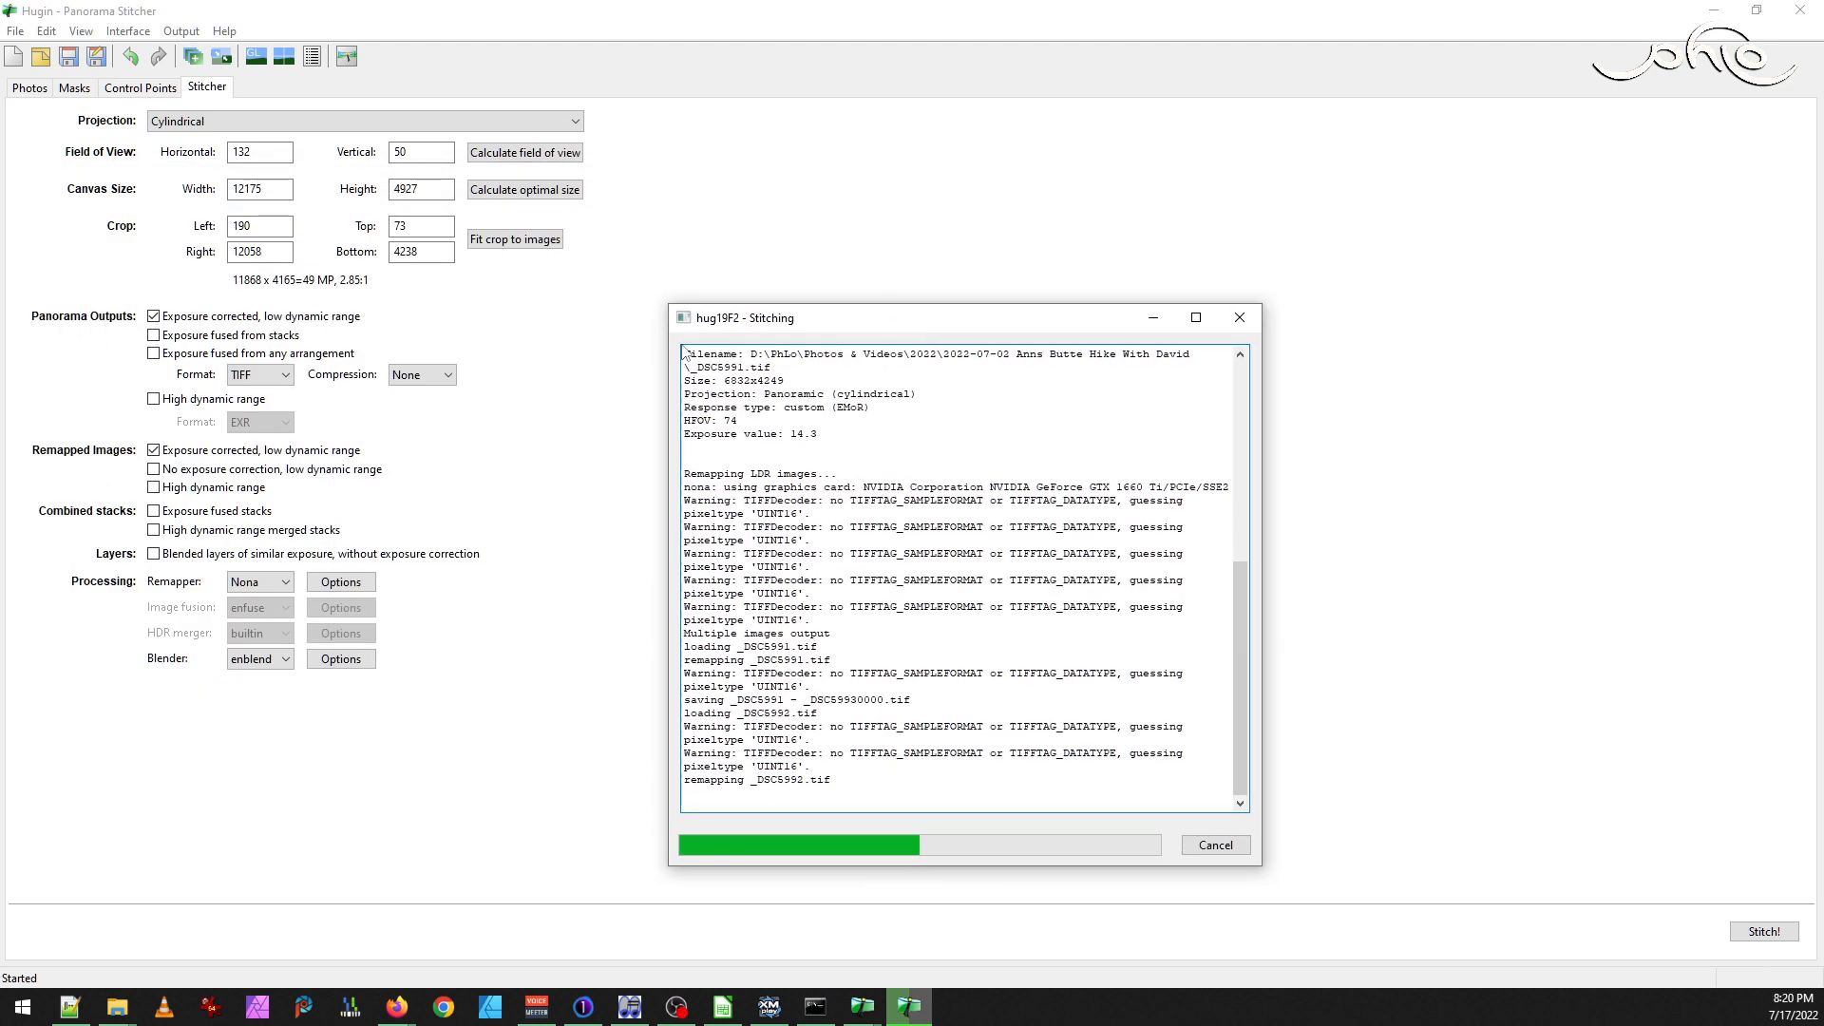
pyautogui.moveTo(880, 338); pyautogui.dragTo(934, 295)
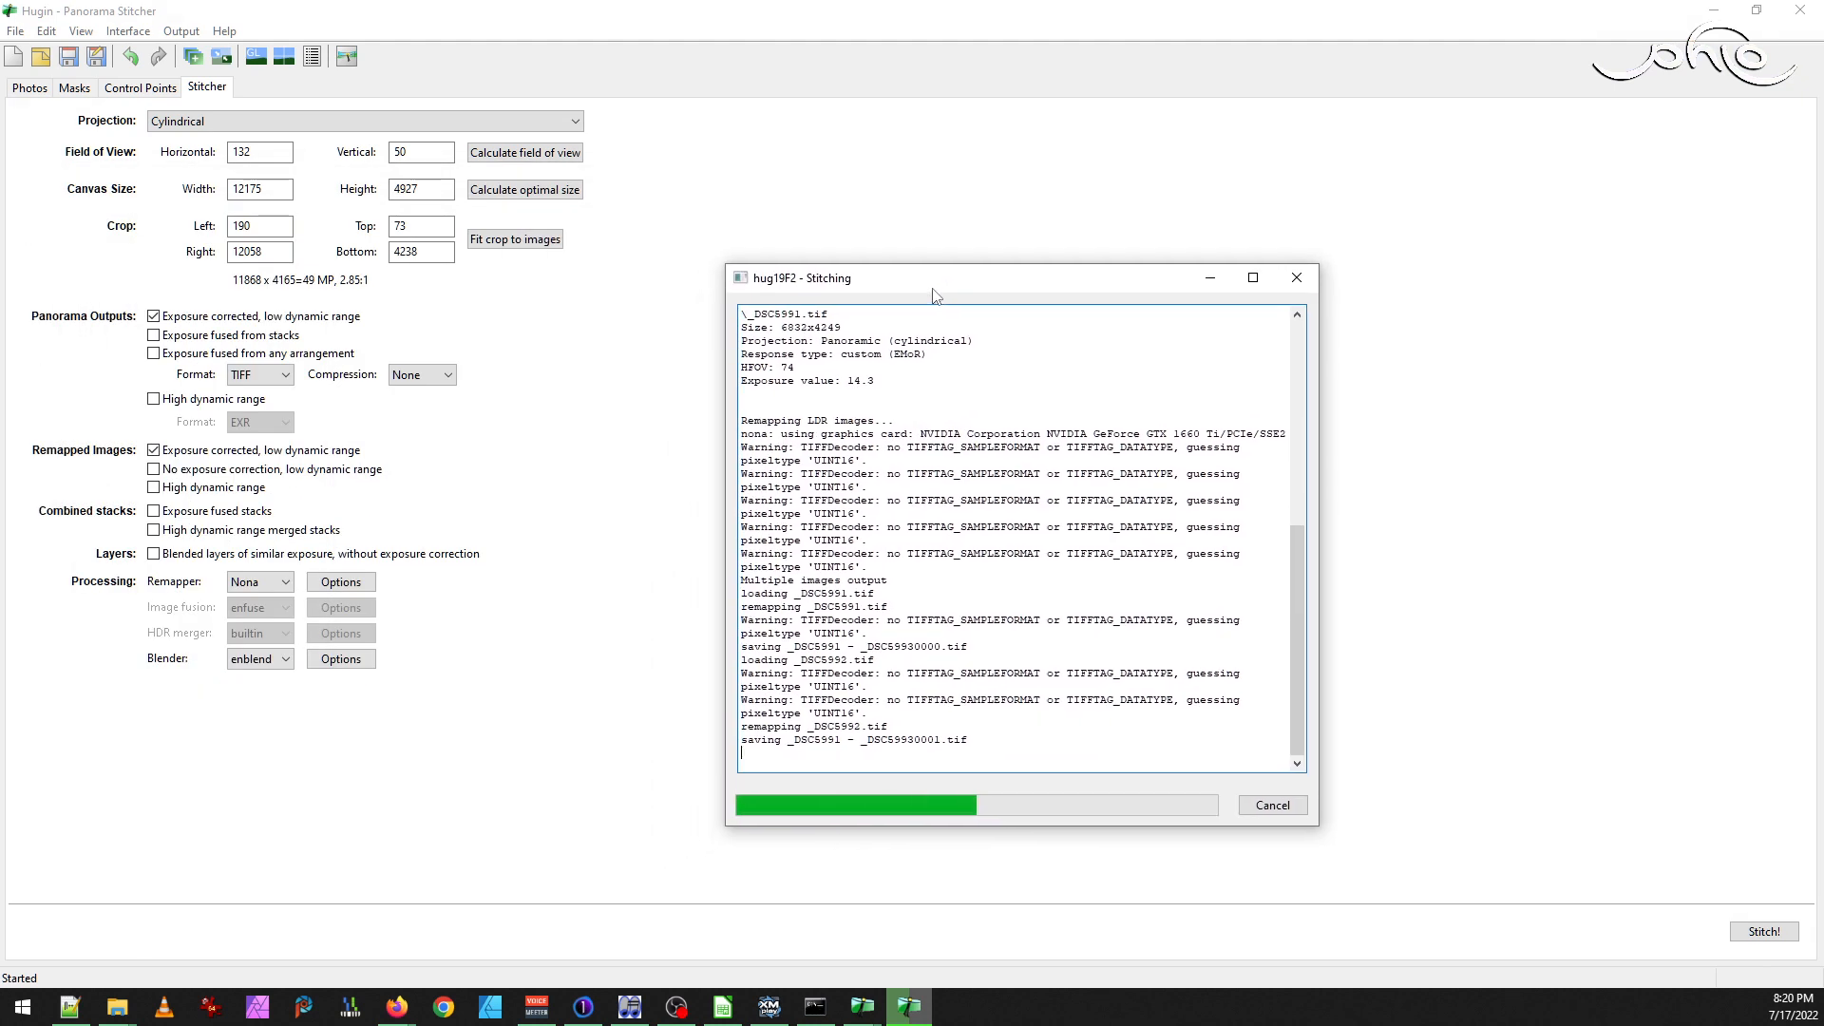
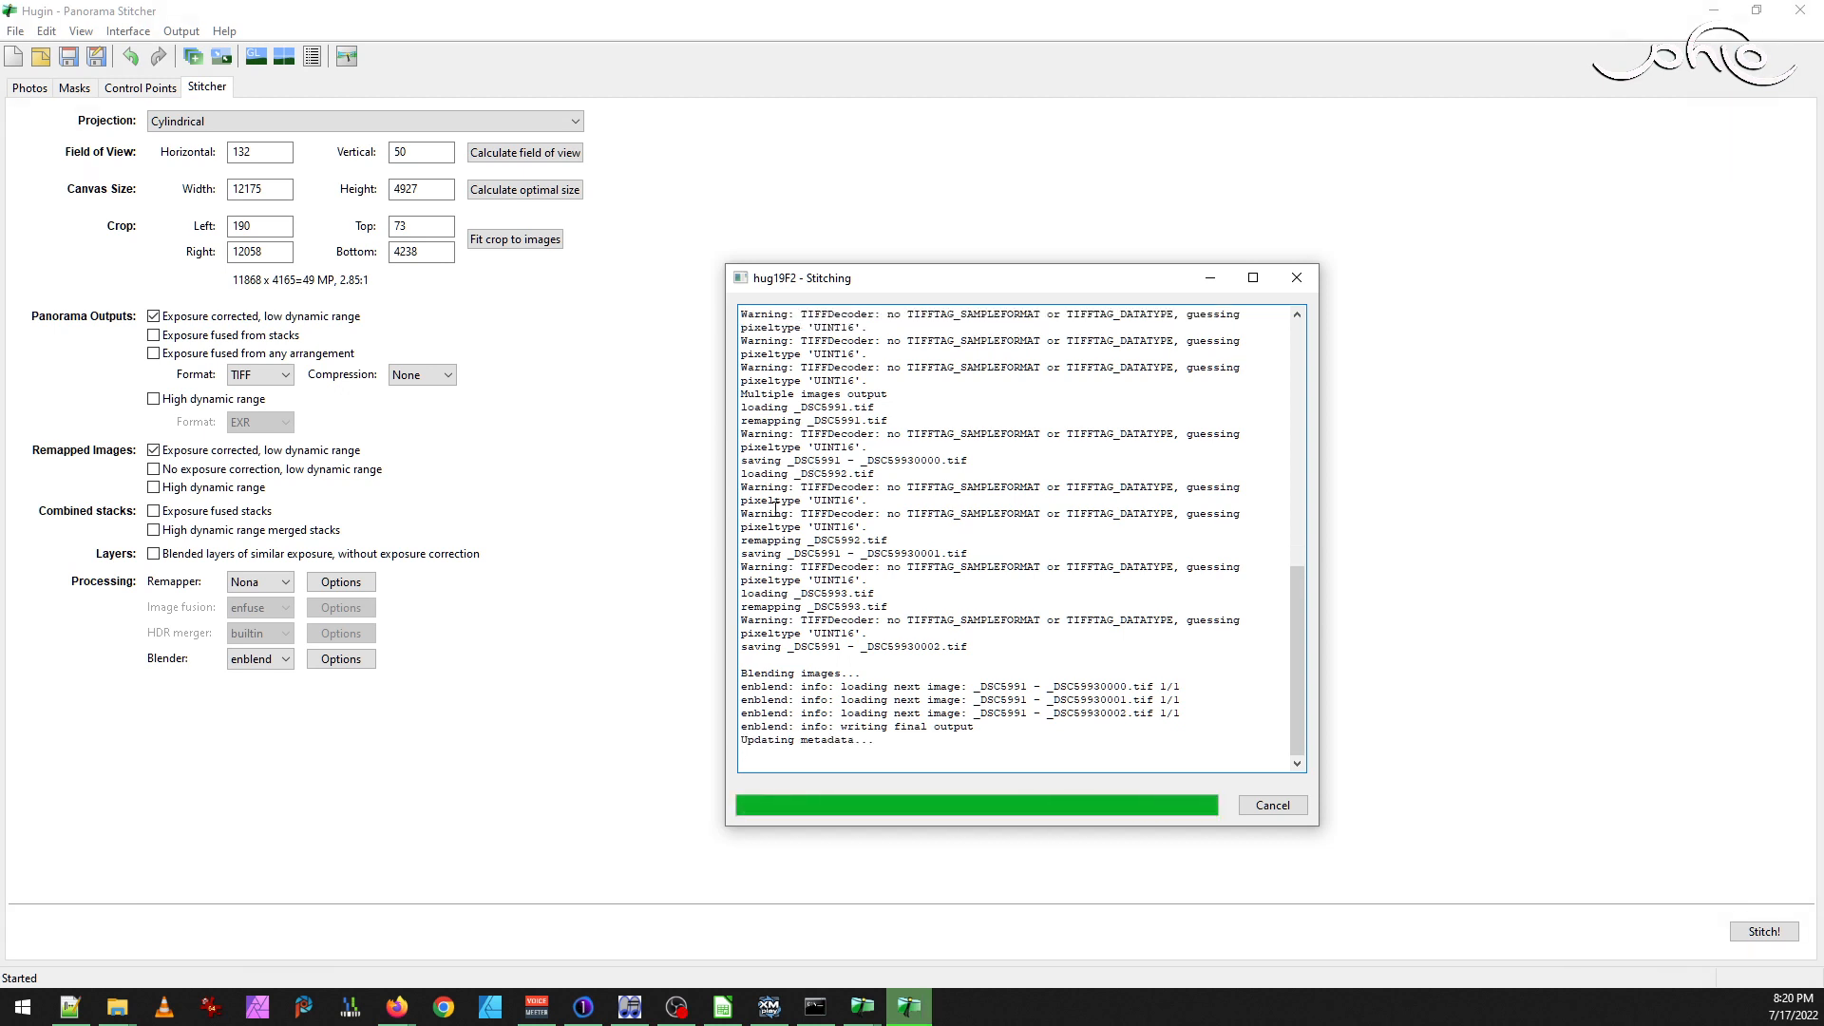
# Open the stitched _DSC5991 - _DSC5993.tif from the hike folder in IrfanView and examine the sky and distant hills near the center-left tree
pyautogui.moveTo(118, 1005)
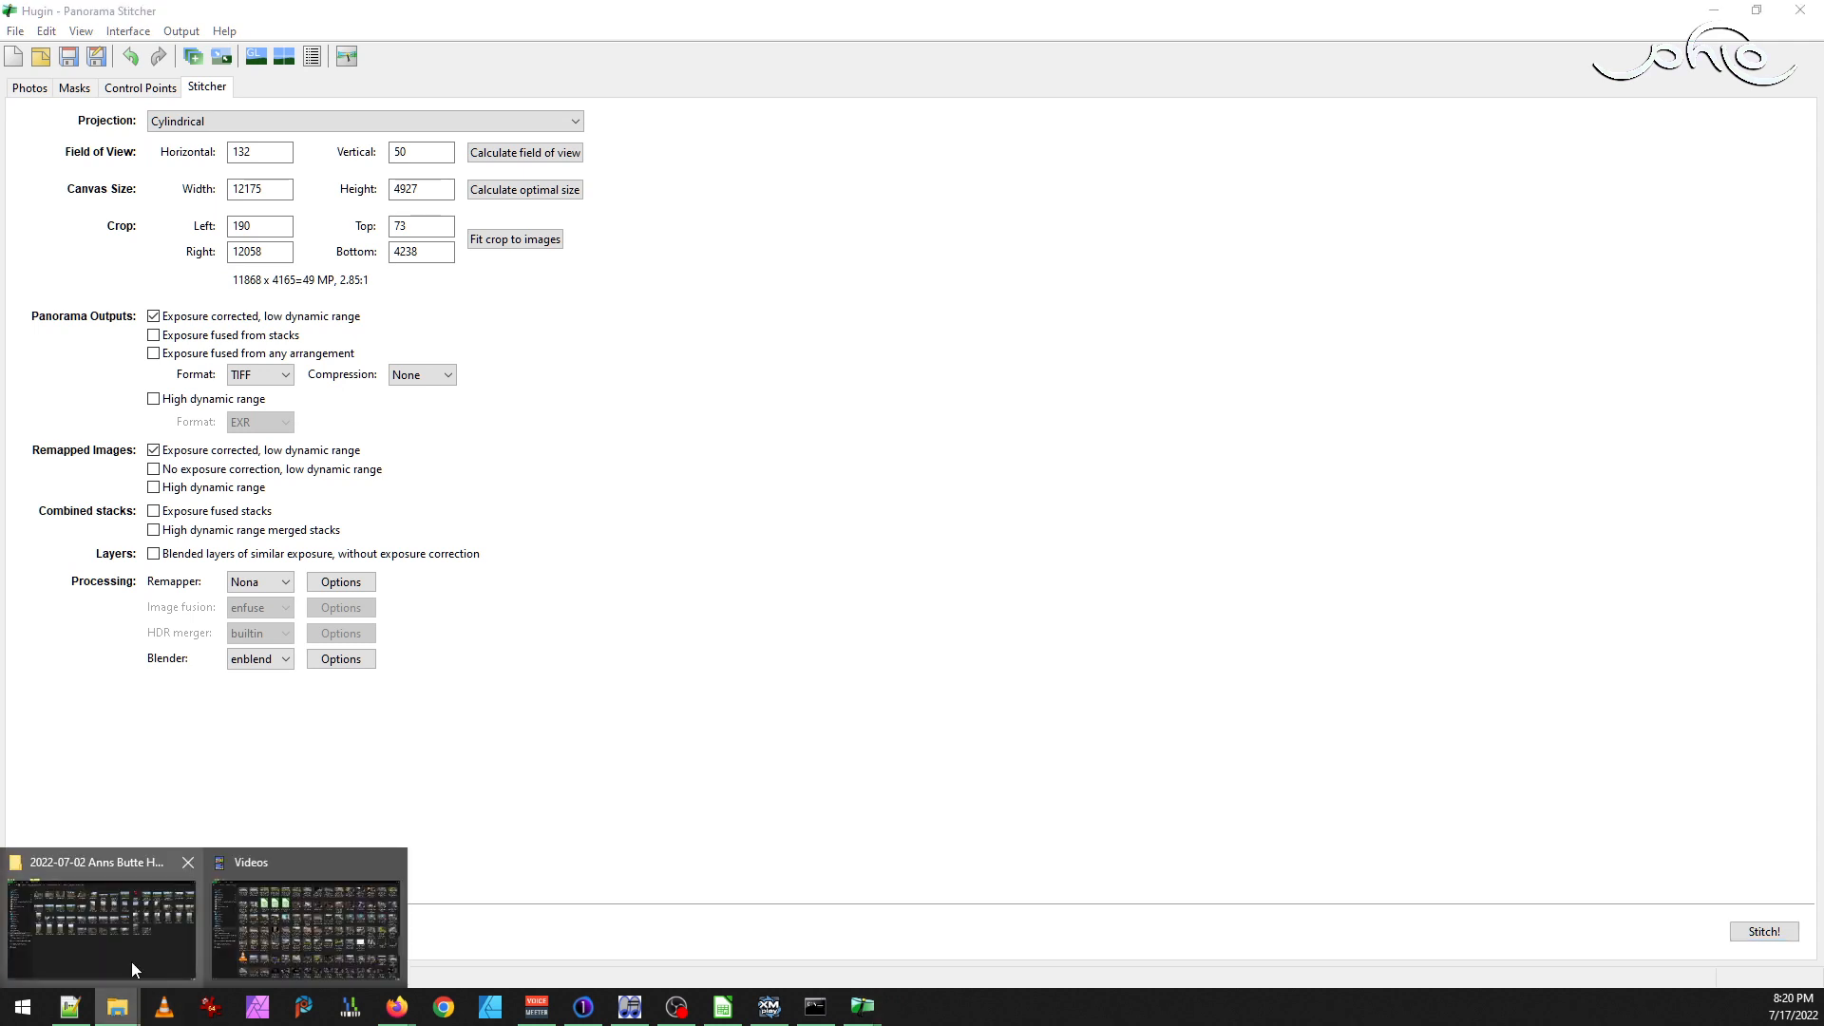
pyautogui.click(132, 961)
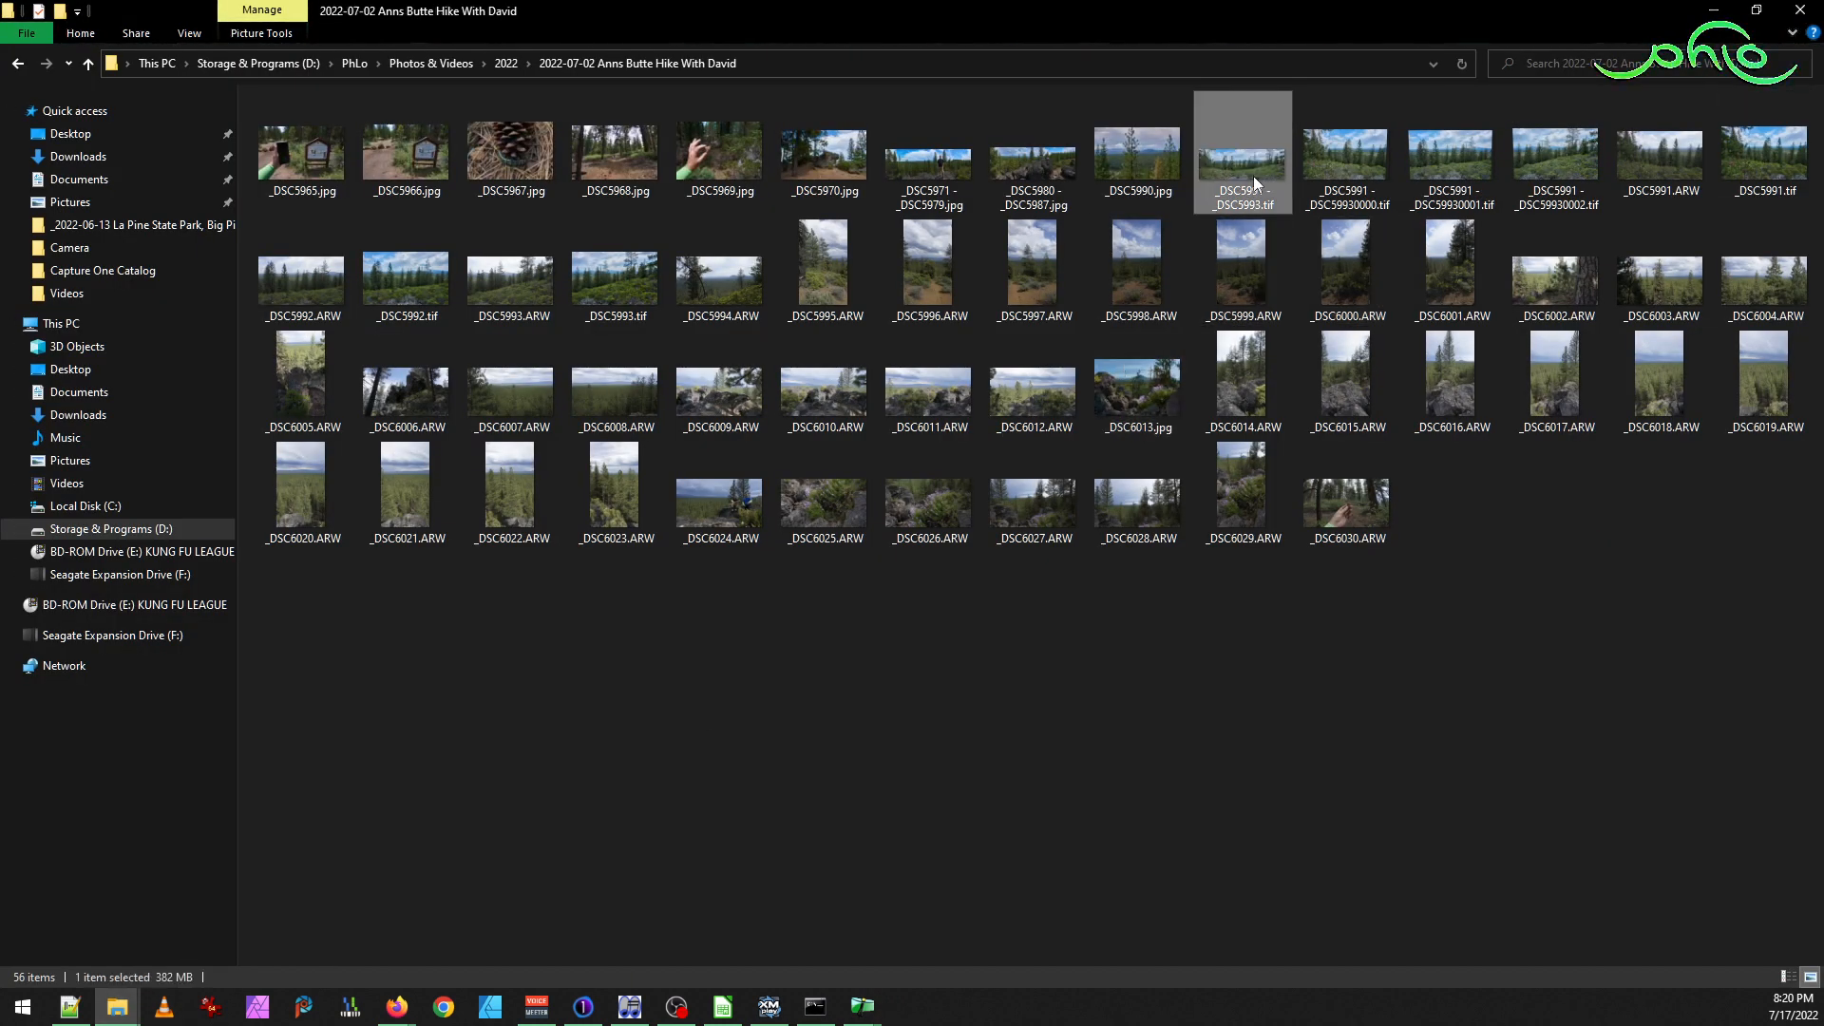
pyautogui.doubleClick(1253, 175)
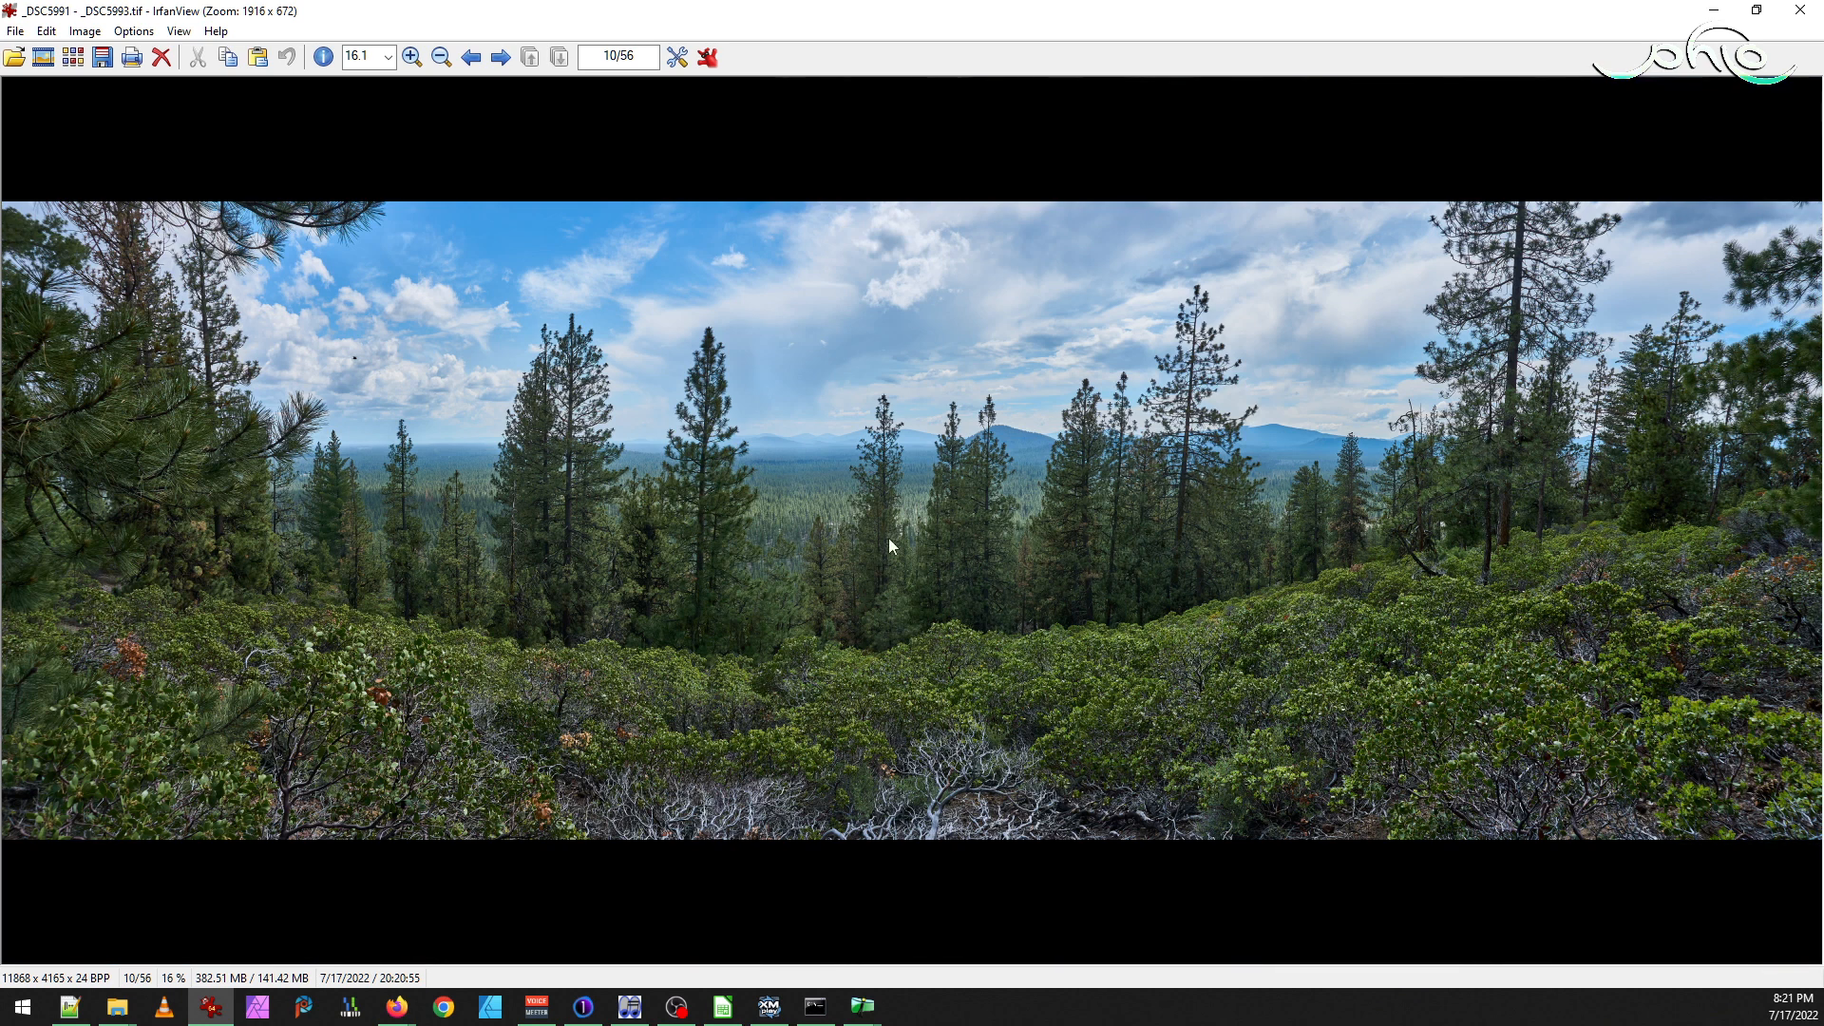
pyautogui.moveTo(709, 303); pyautogui.dragTo(859, 458)
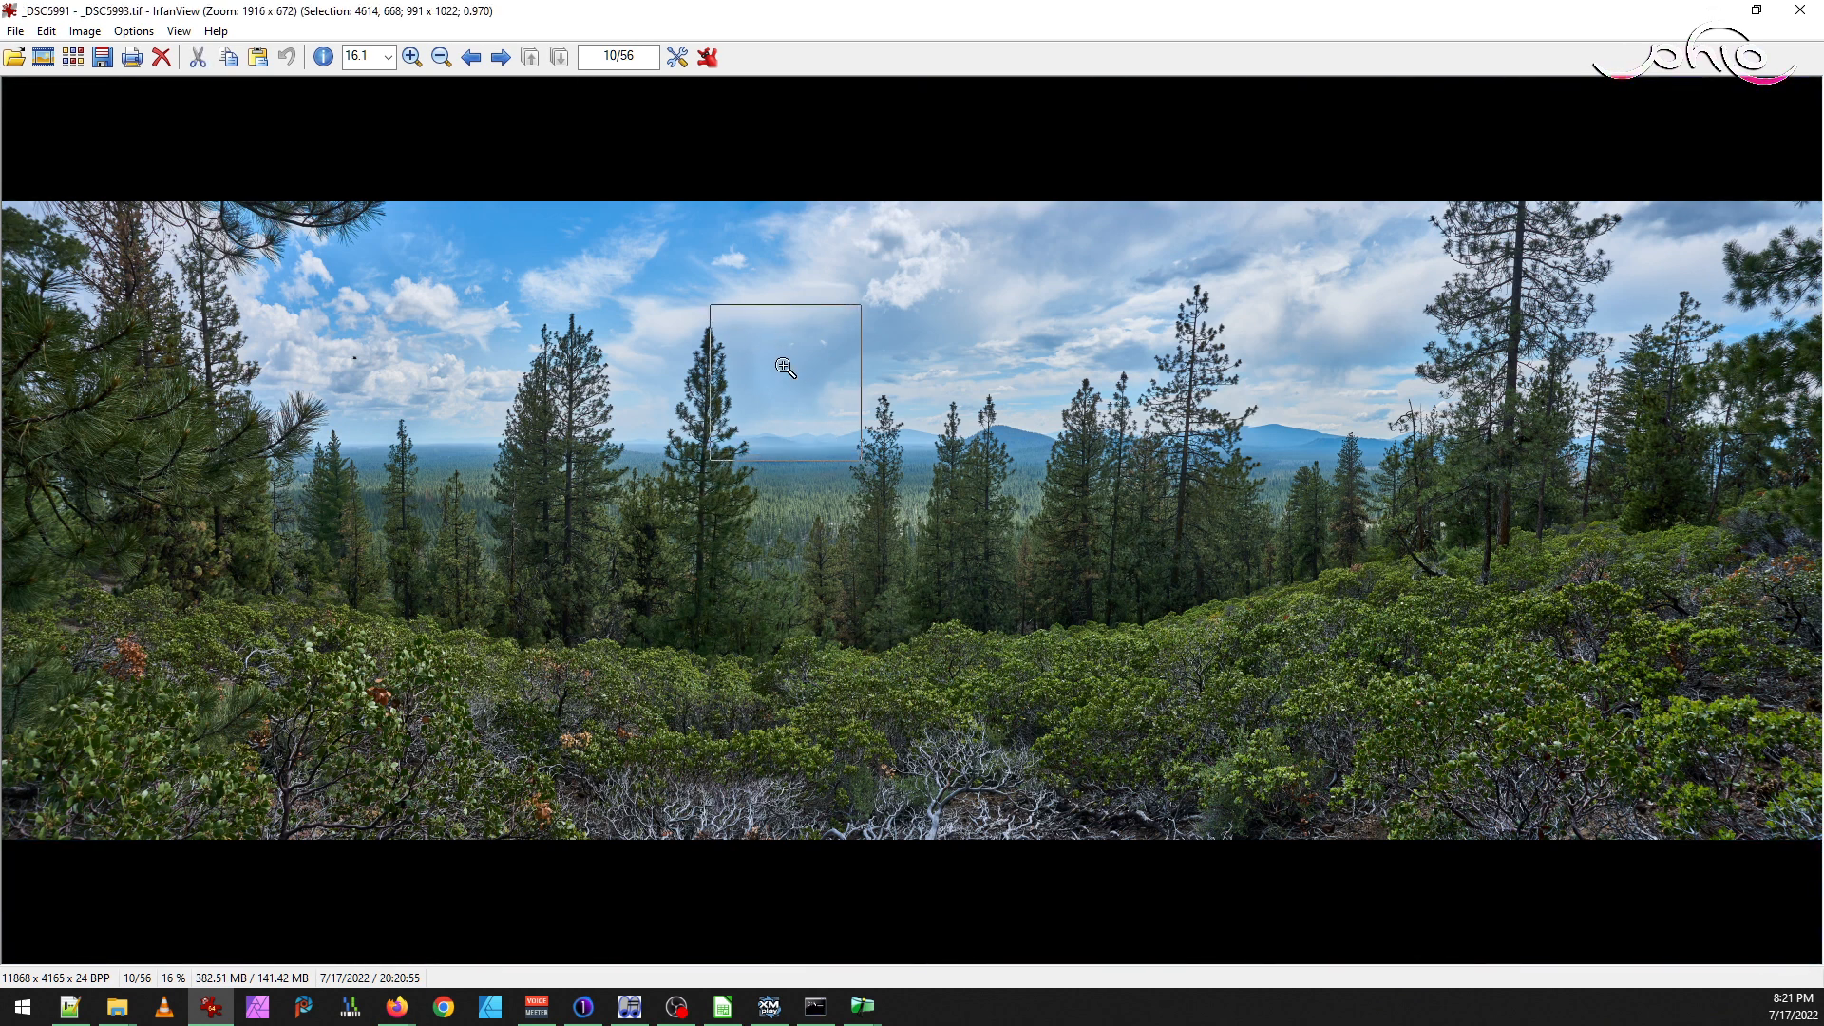
pyautogui.click(907, 385)
pyautogui.moveTo(695, 273); pyautogui.dragTo(879, 497)
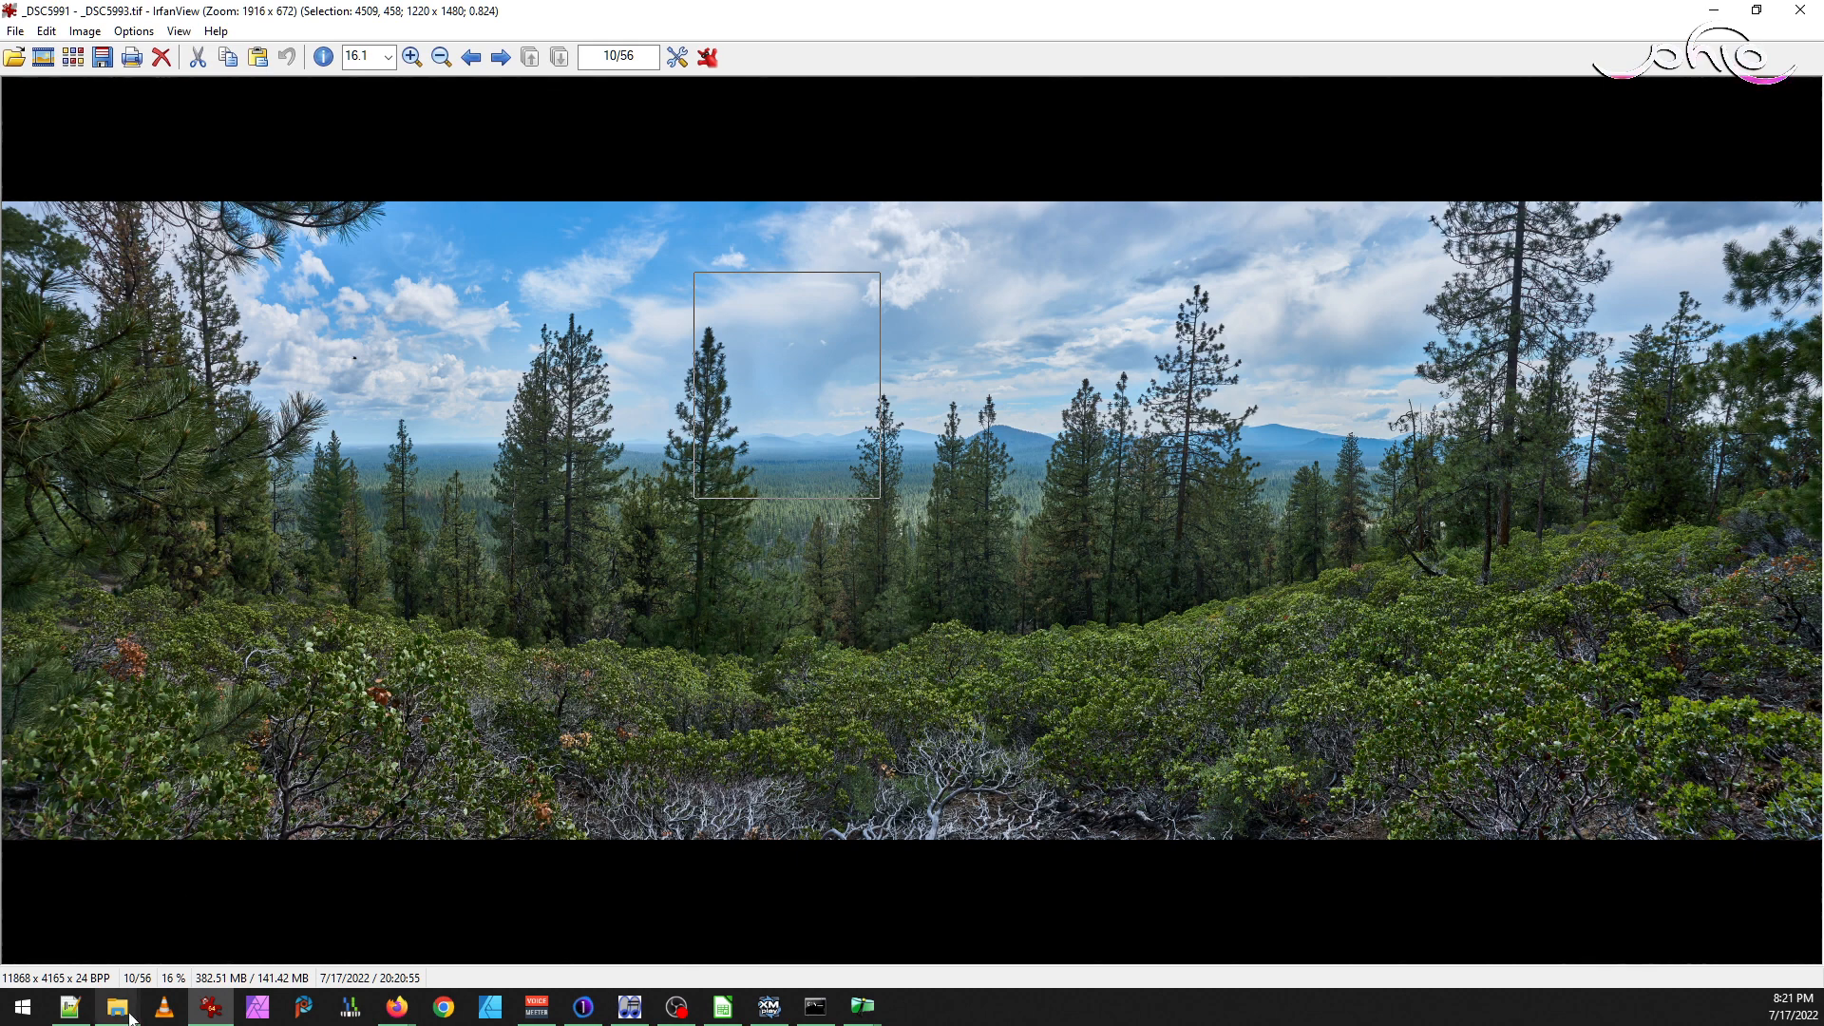
# View the remapped image _DSC5991 - _DSC59930001.tif, examine the same sky and hills area, and close it
pyautogui.moveTo(132, 1019)
pyautogui.click(110, 937)
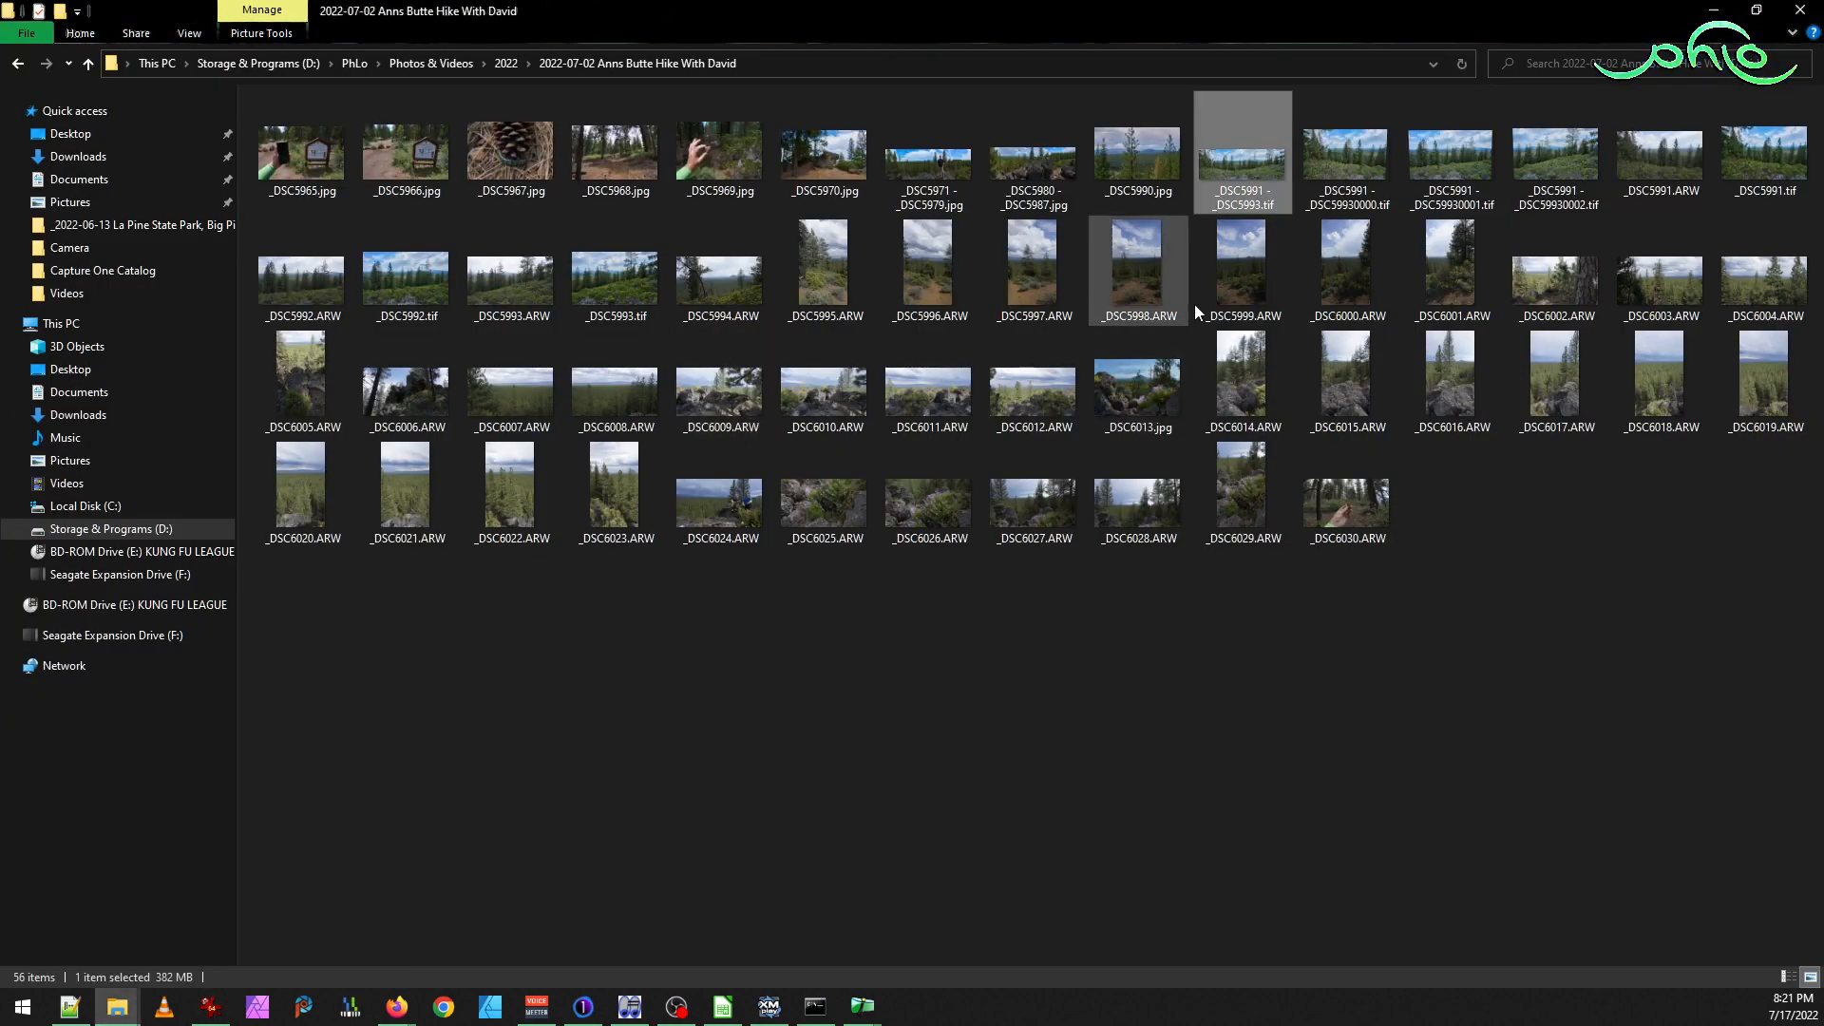
pyautogui.doubleClick(1472, 167)
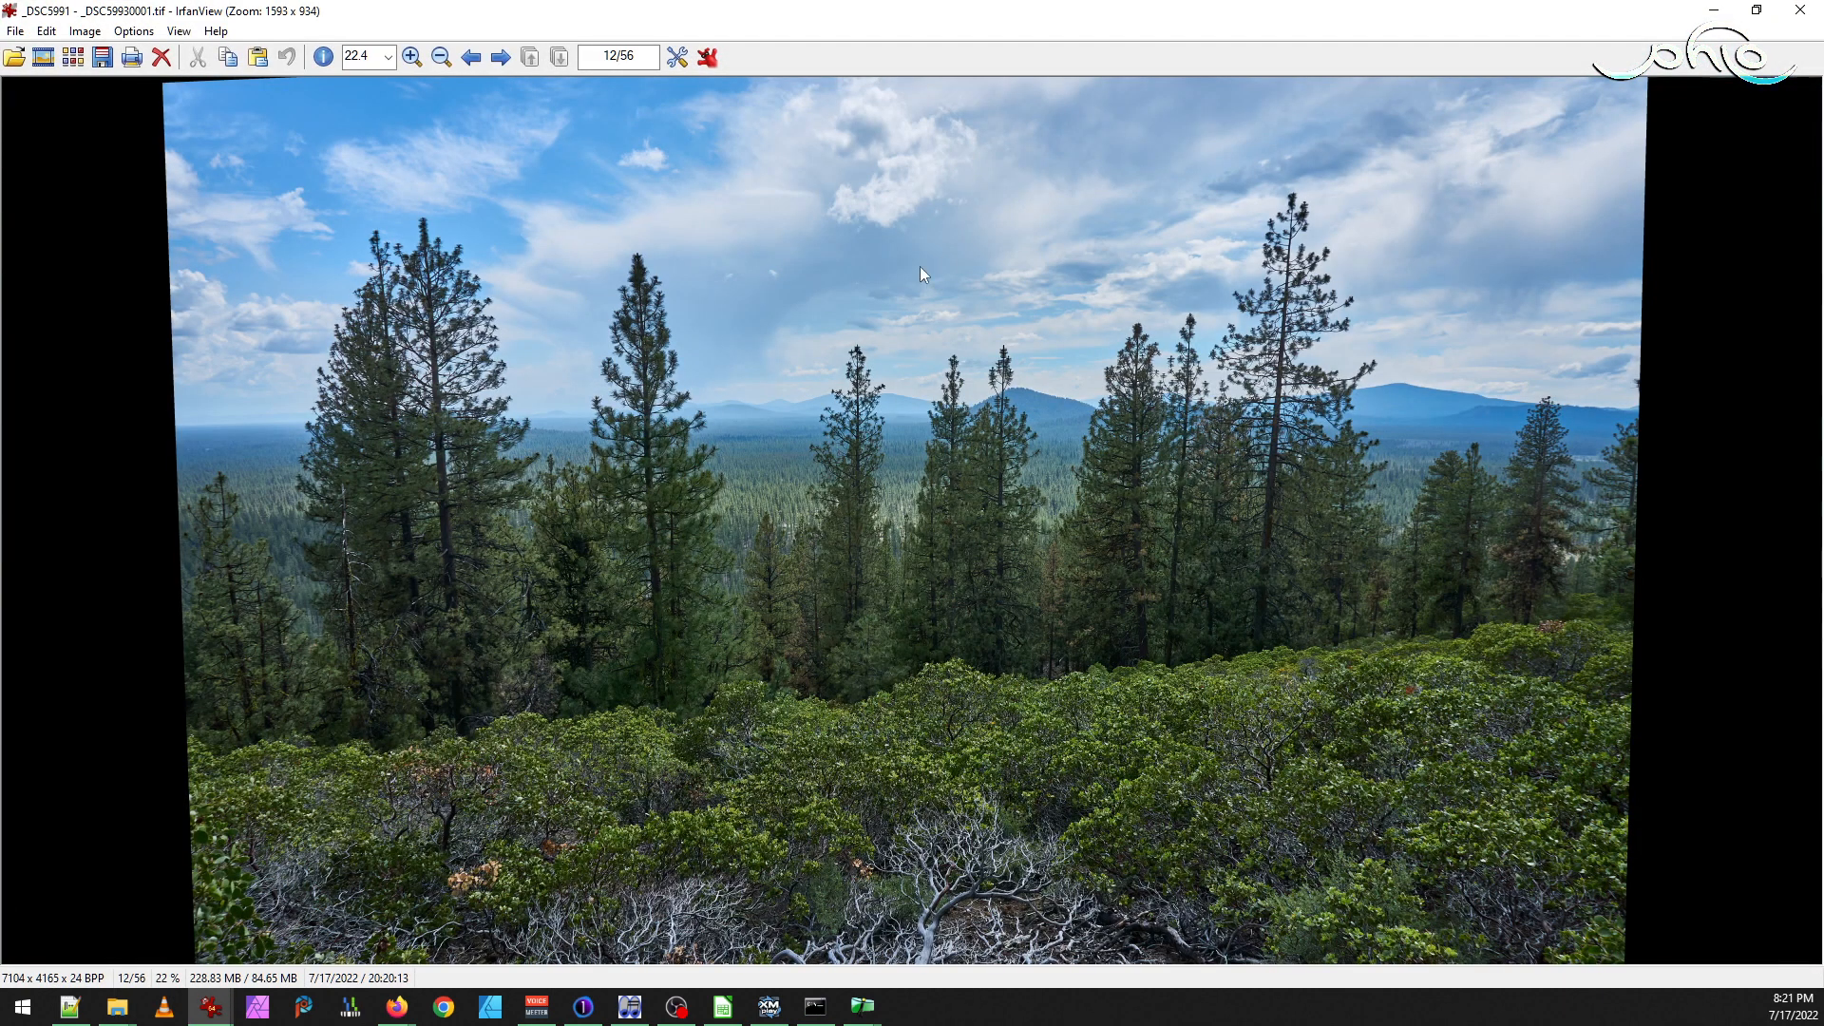
pyautogui.moveTo(628, 222); pyautogui.dragTo(833, 464)
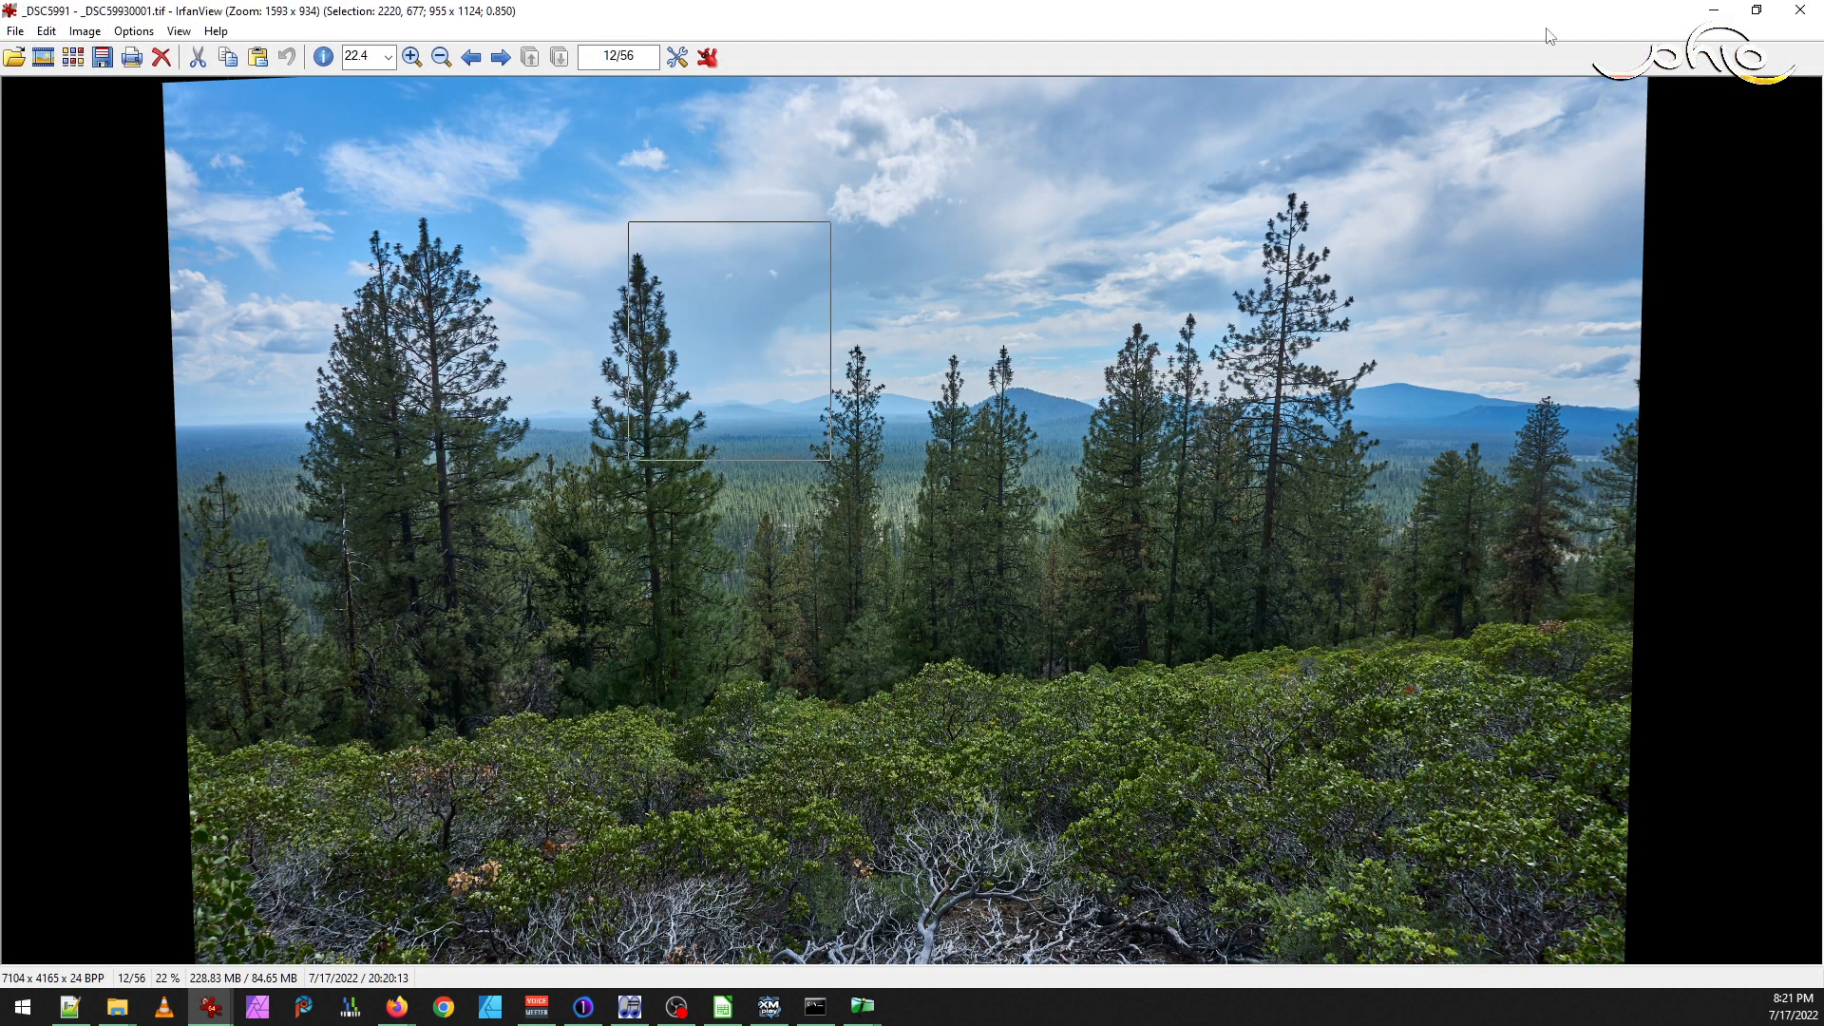
pyautogui.click(1799, 10)
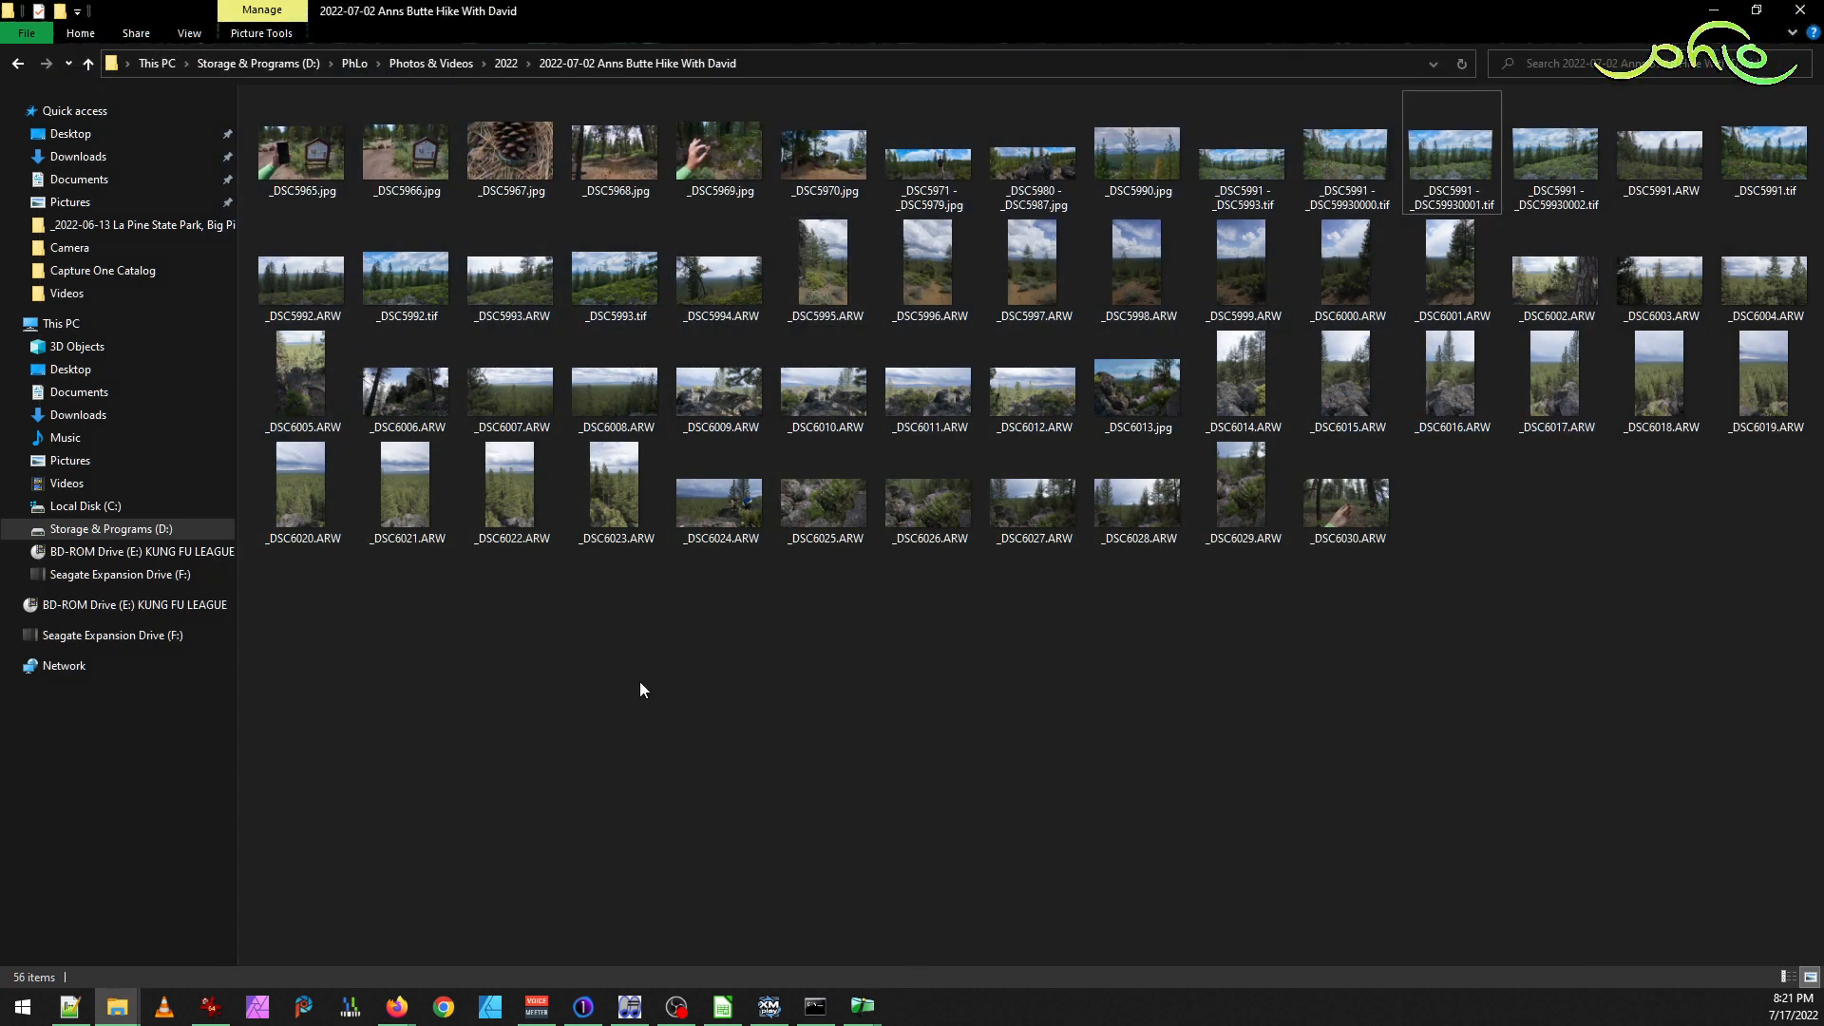
# Inspect the stitched panorama enlarged, from the pine branches at its left end across to the distant hills
pyautogui.click(210, 1006)
pyautogui.click(248, 349)
pyautogui.moveTo(133, 249); pyautogui.dragTo(494, 602)
pyautogui.click(411, 493)
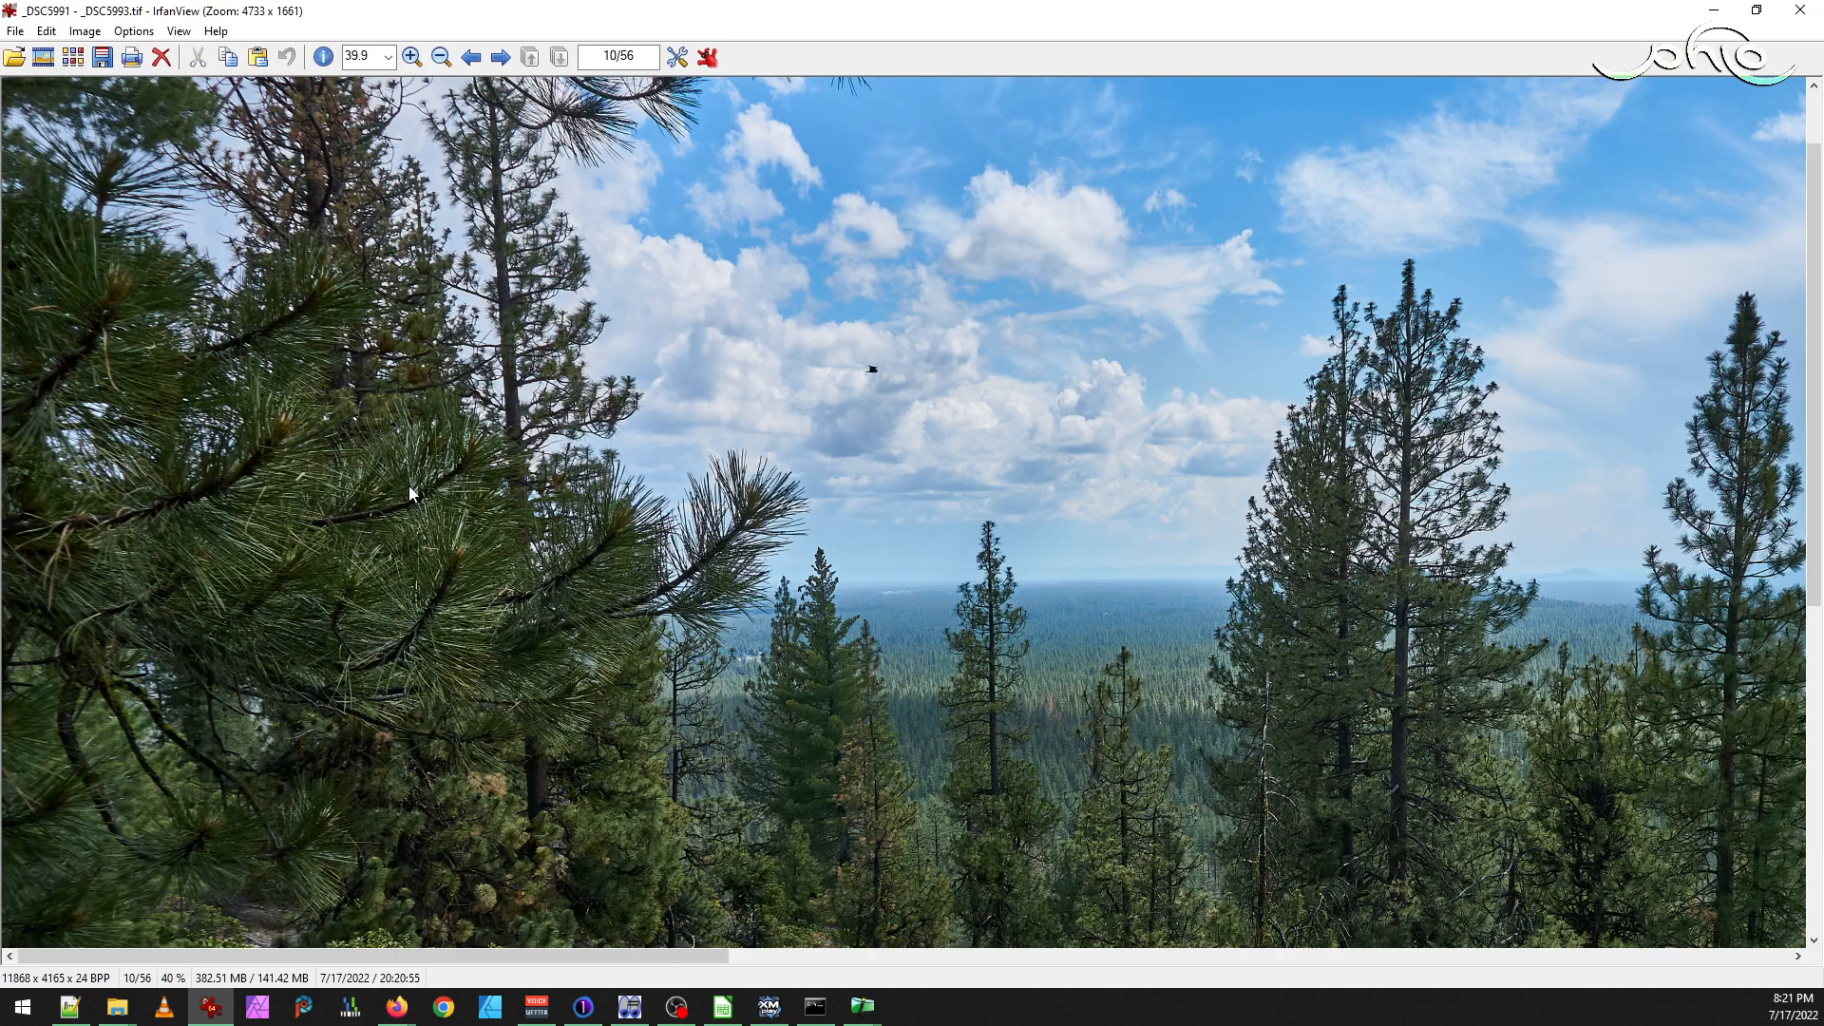
pyautogui.moveTo(1284, 426); pyautogui.dragTo(739, 425)
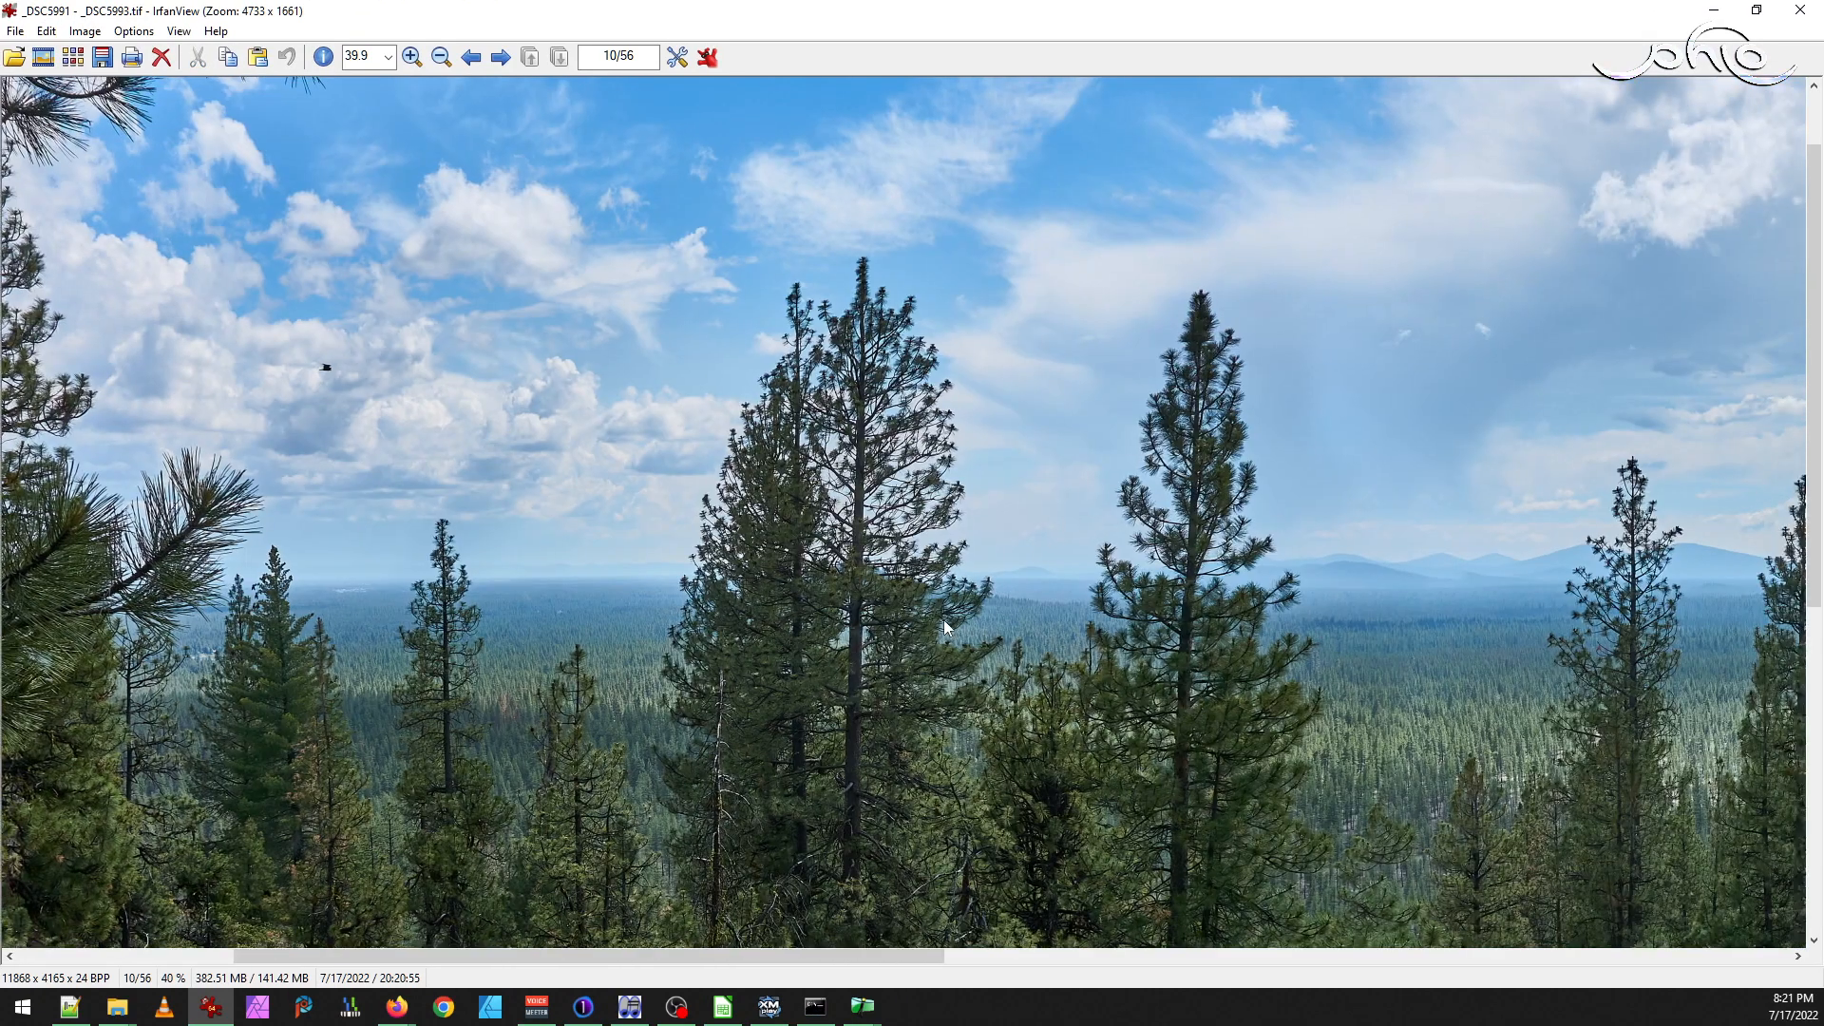
pyautogui.moveTo(995, 671); pyautogui.dragTo(796, 441)
pyautogui.moveTo(1111, 392)
pyautogui.mouseDown()
pyautogui.moveTo(636, 429)
pyautogui.moveTo(657, 496)
pyautogui.mouseUp()
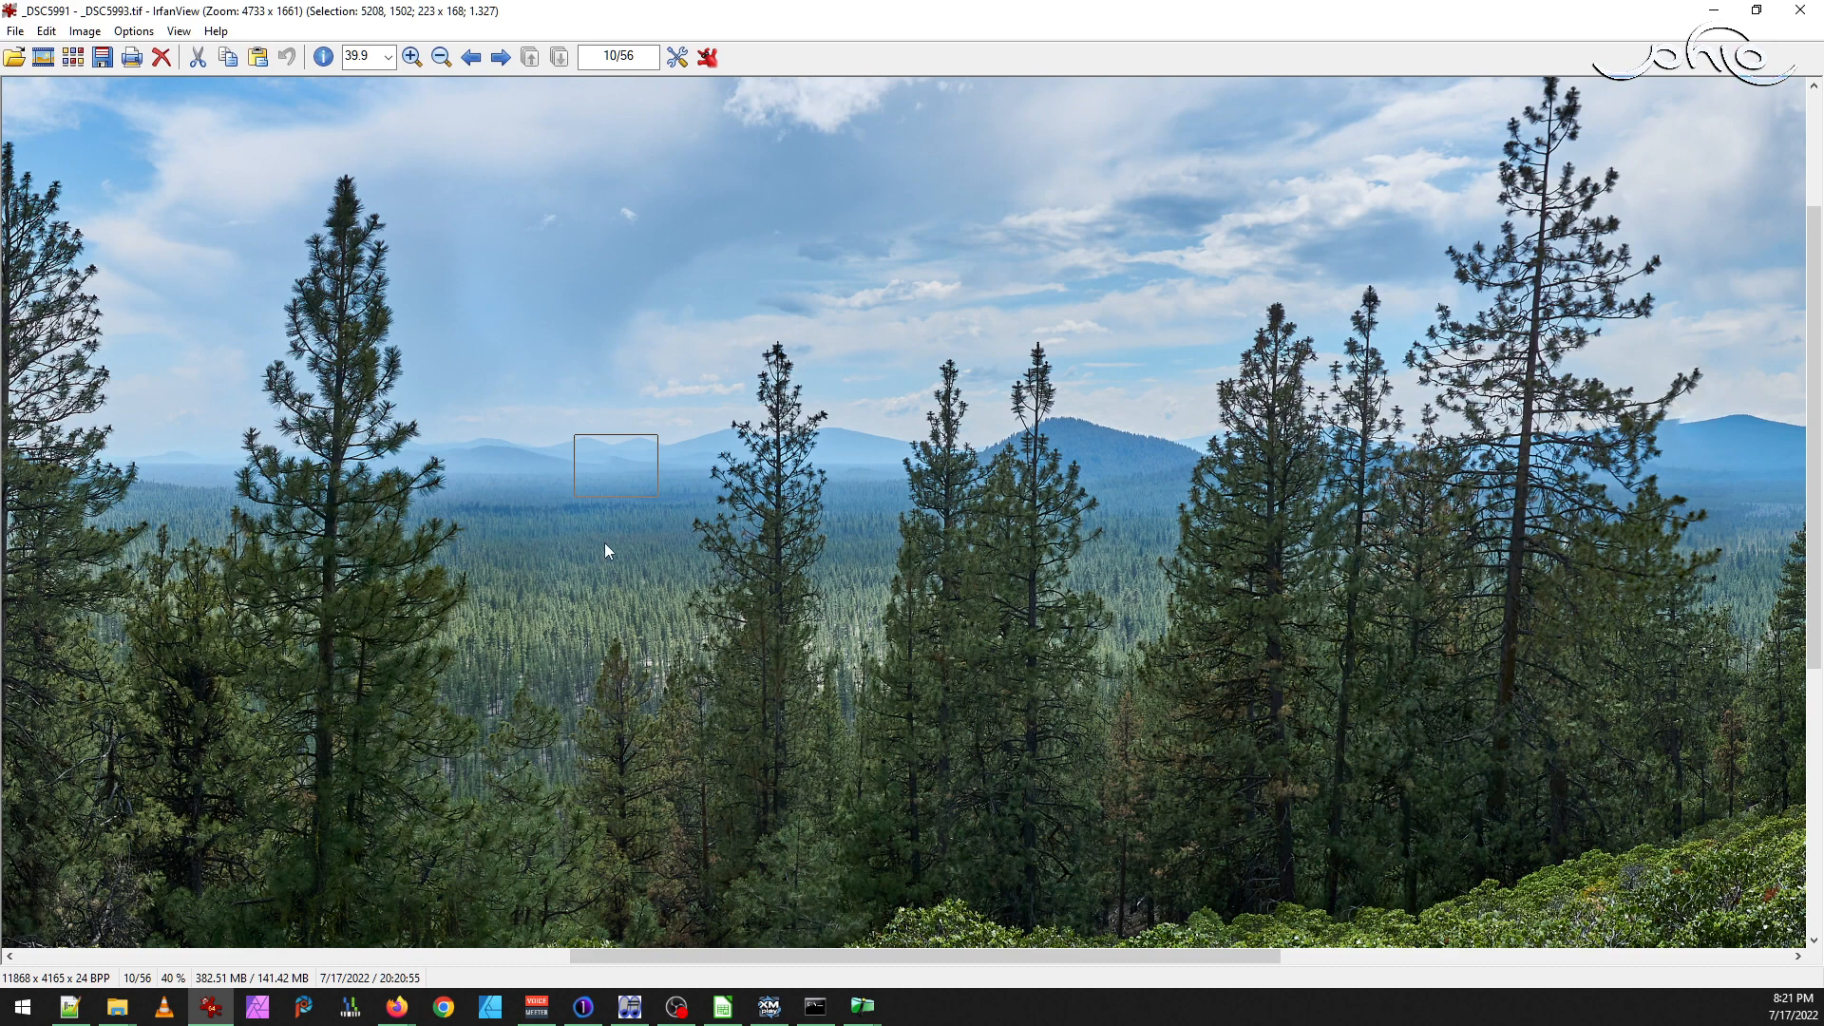
# Examine the distant hill peaks between the two trees in the stitched panorama at close range
pyautogui.click(585, 447)
pyautogui.moveTo(556, 415); pyautogui.dragTo(665, 541)
pyautogui.click(618, 476)
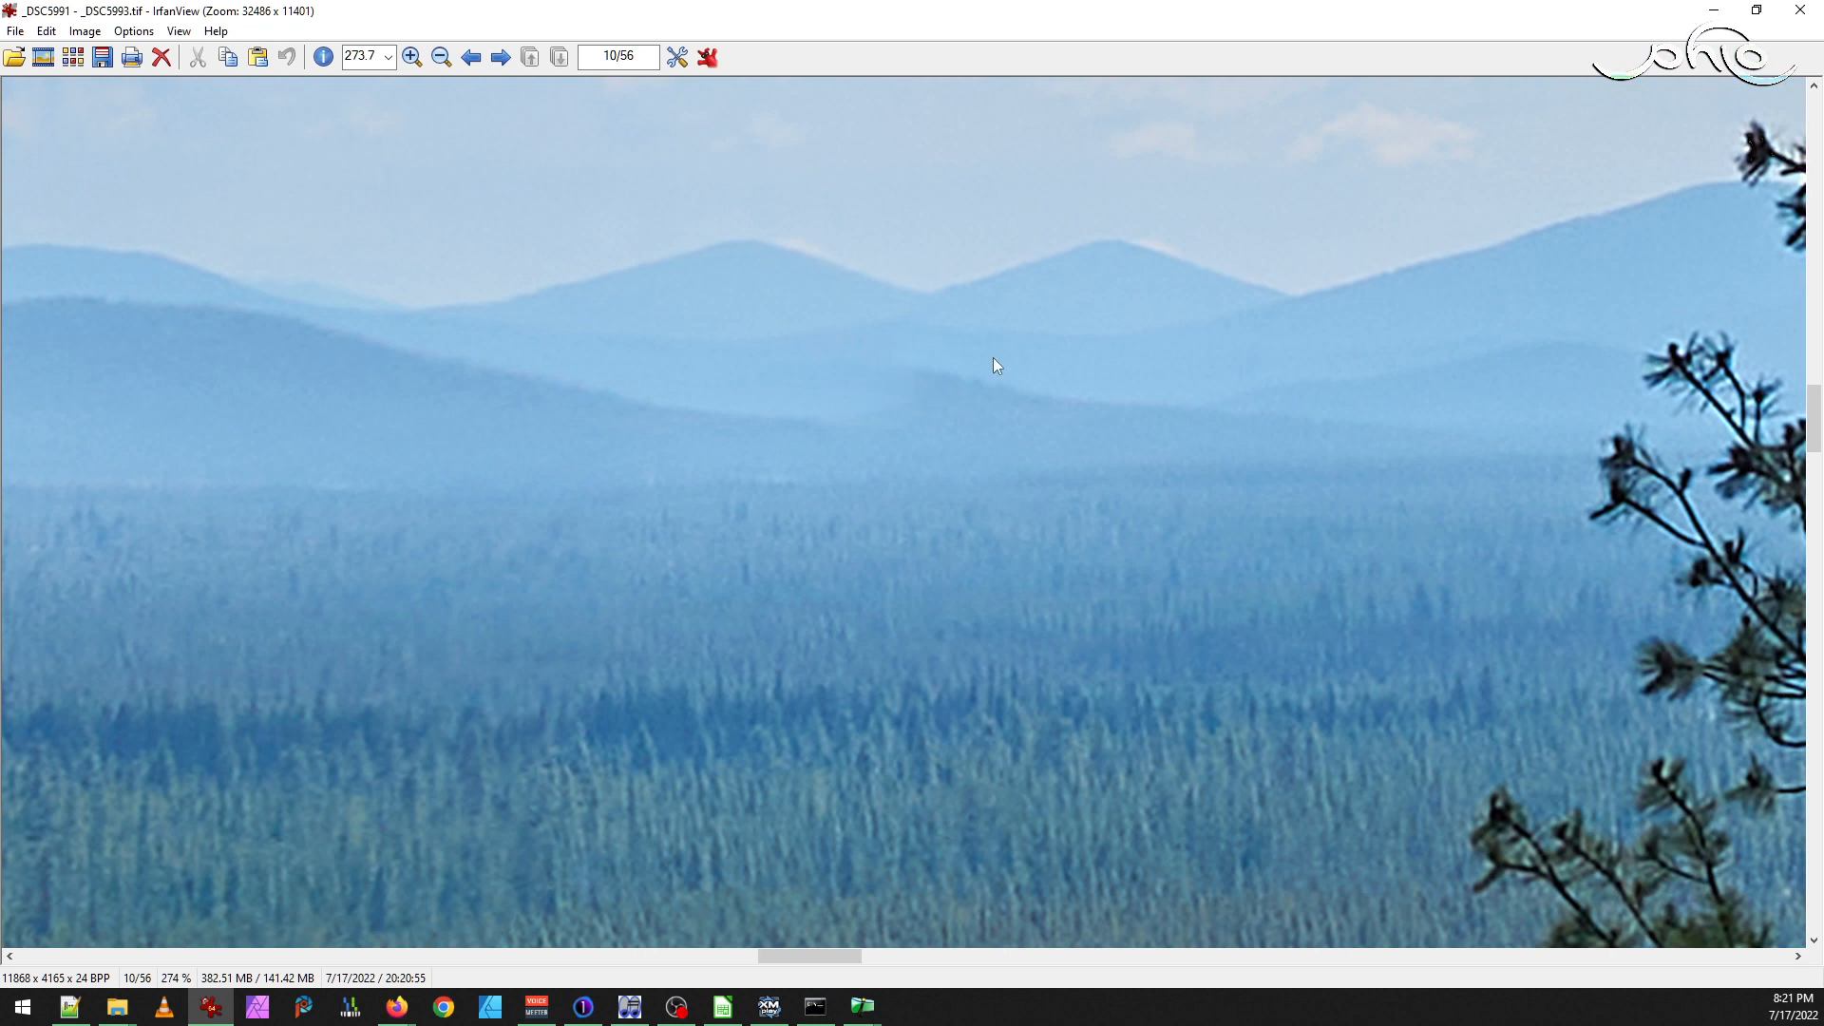
pyautogui.scroll(-5, 988, 352)
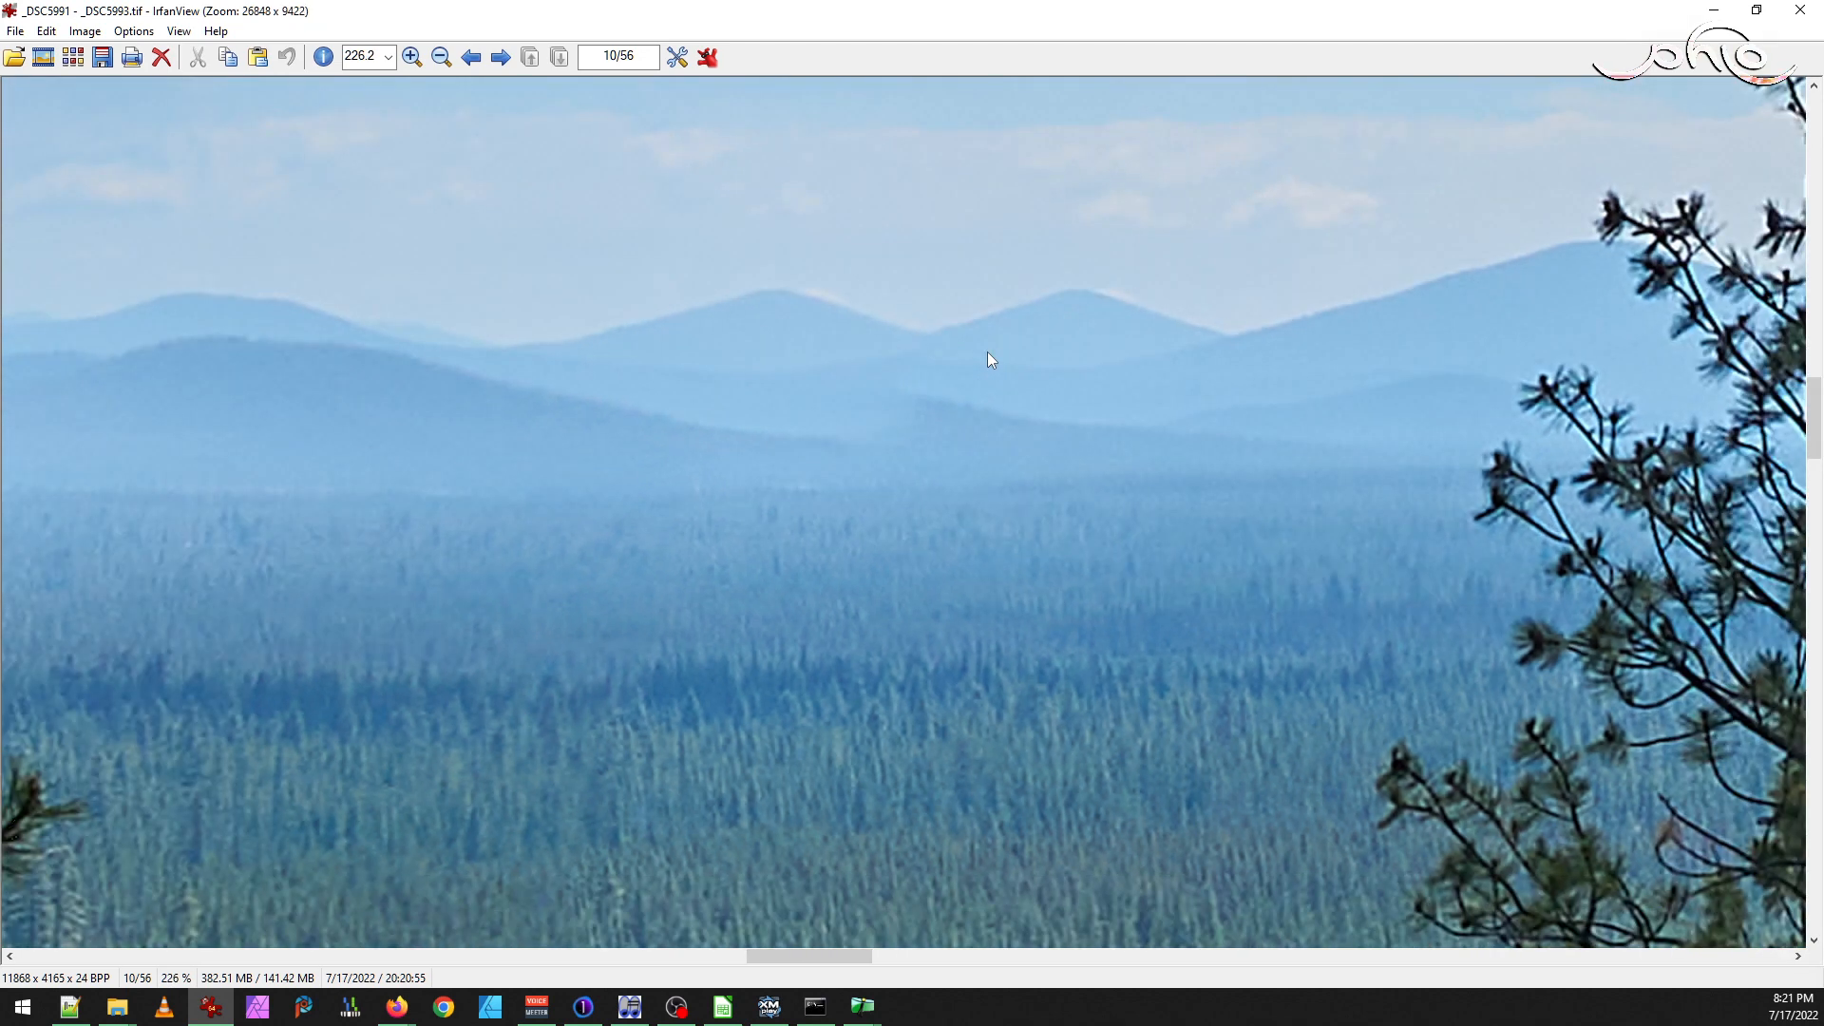
pyautogui.scroll(-1, 988, 353)
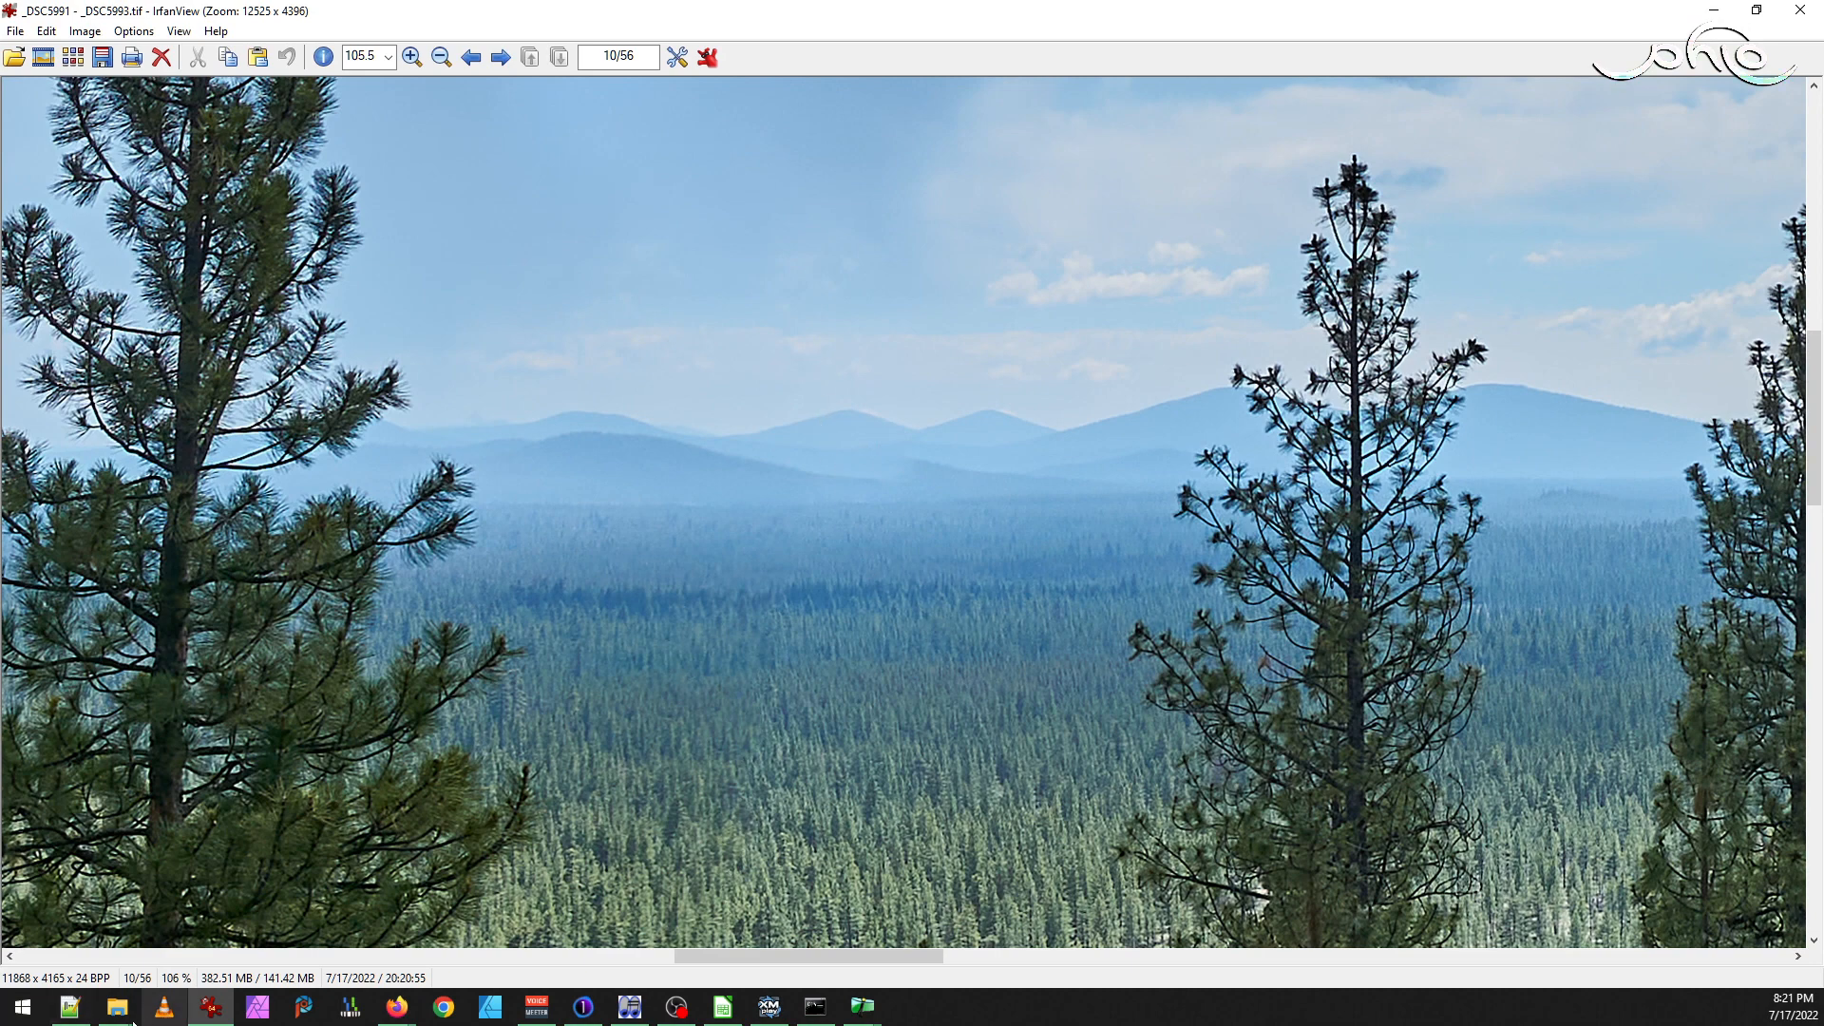
# Compare the same hill peaks at close range in the remapped image _DSC5991 - _DSC59930001.tif, and close it
pyautogui.click(100, 912)
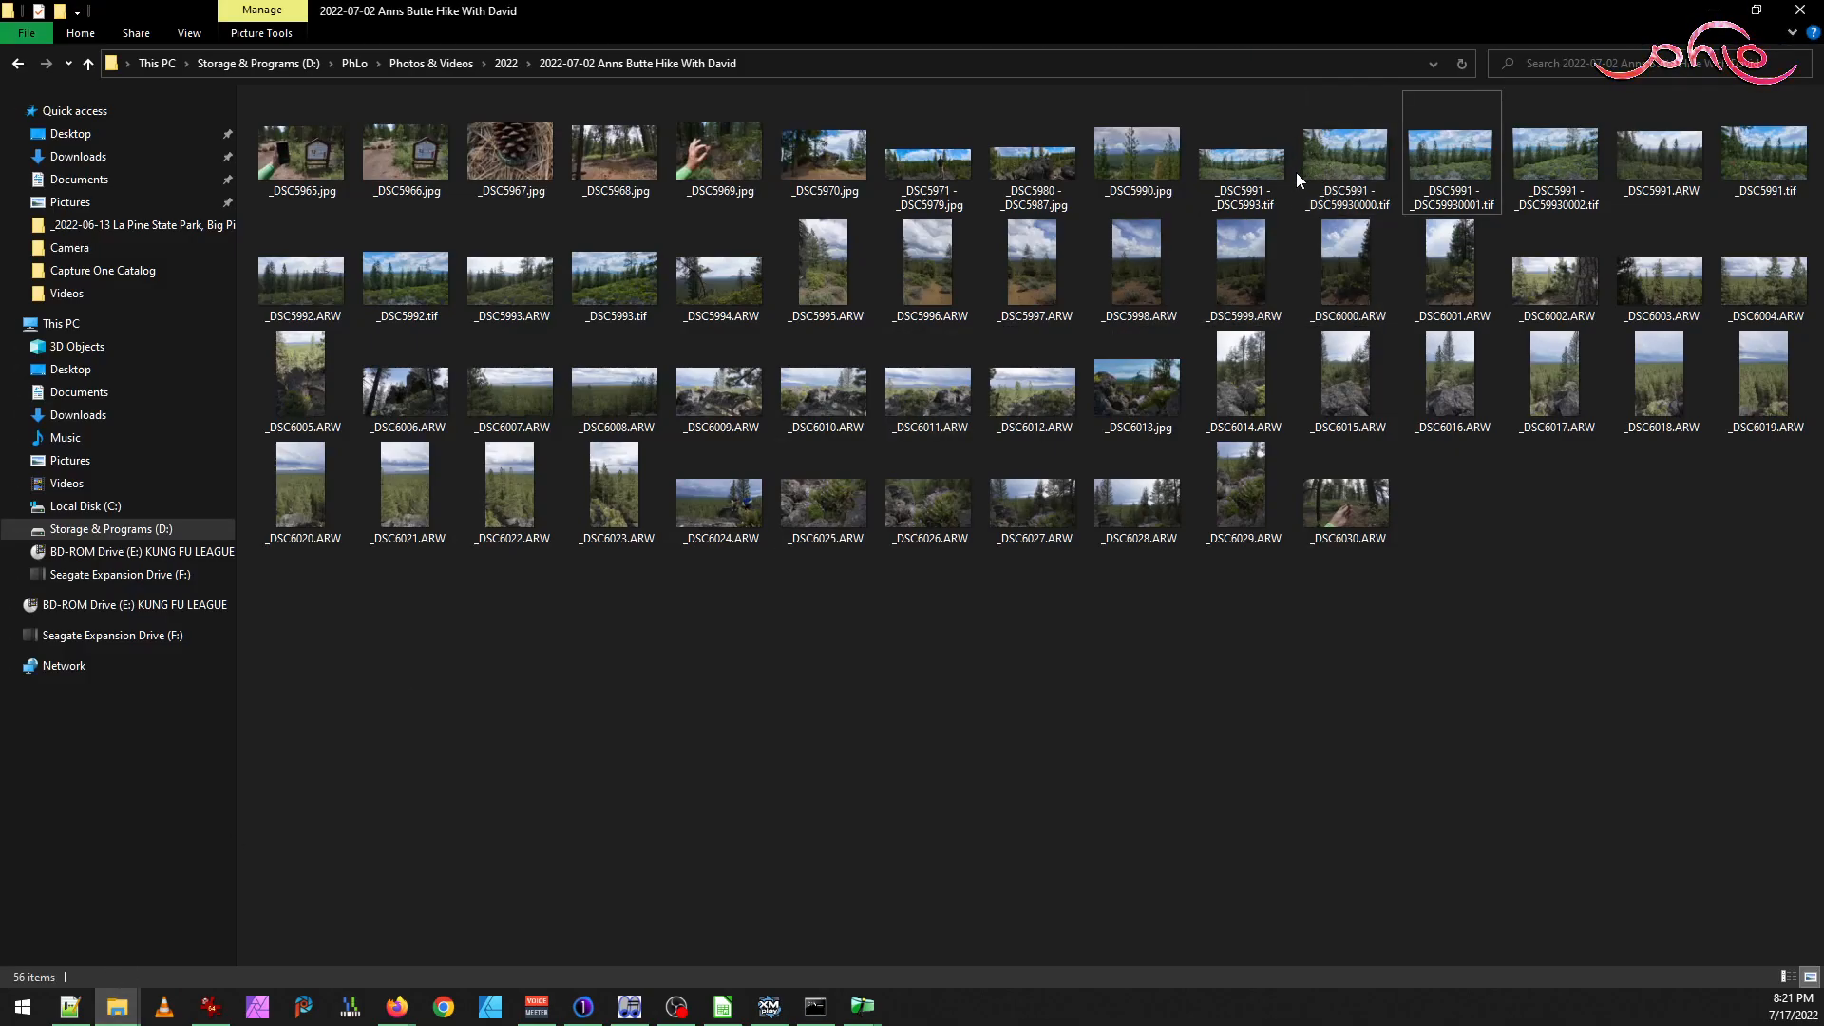
pyautogui.click(1474, 177)
pyautogui.doubleClick(1473, 176)
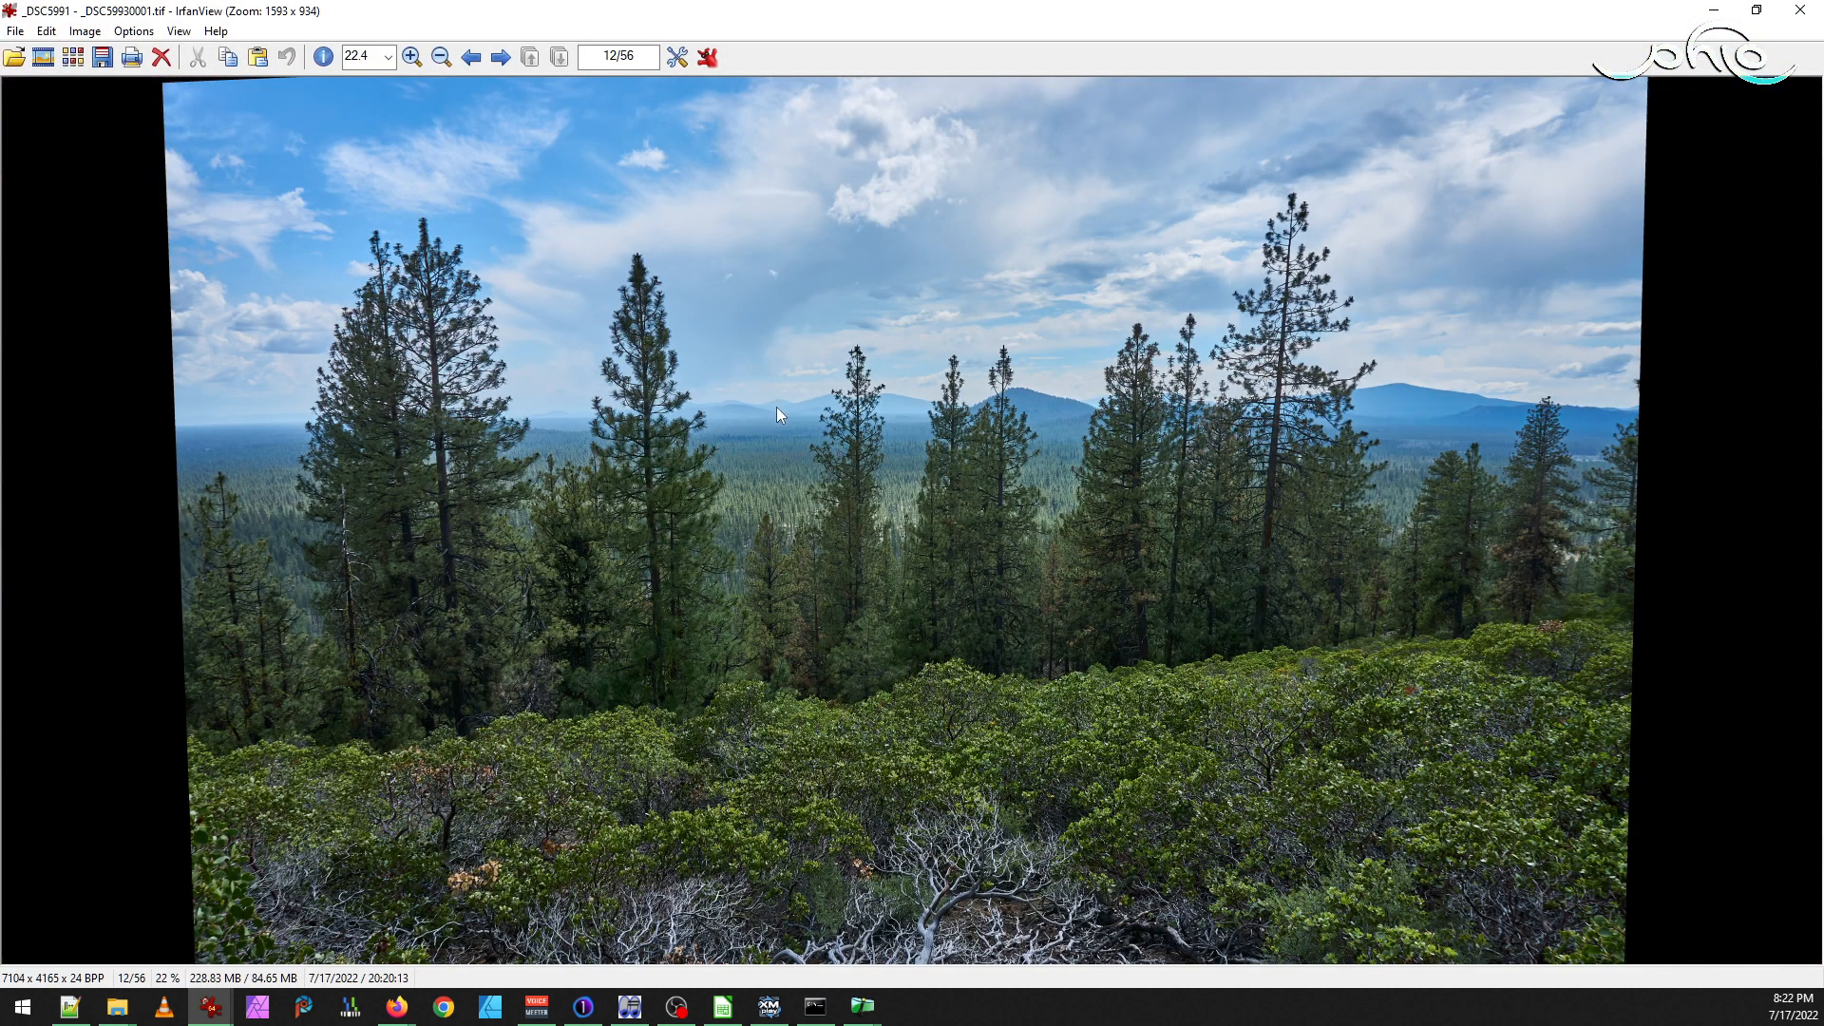
pyautogui.moveTo(705, 359); pyautogui.dragTo(836, 411)
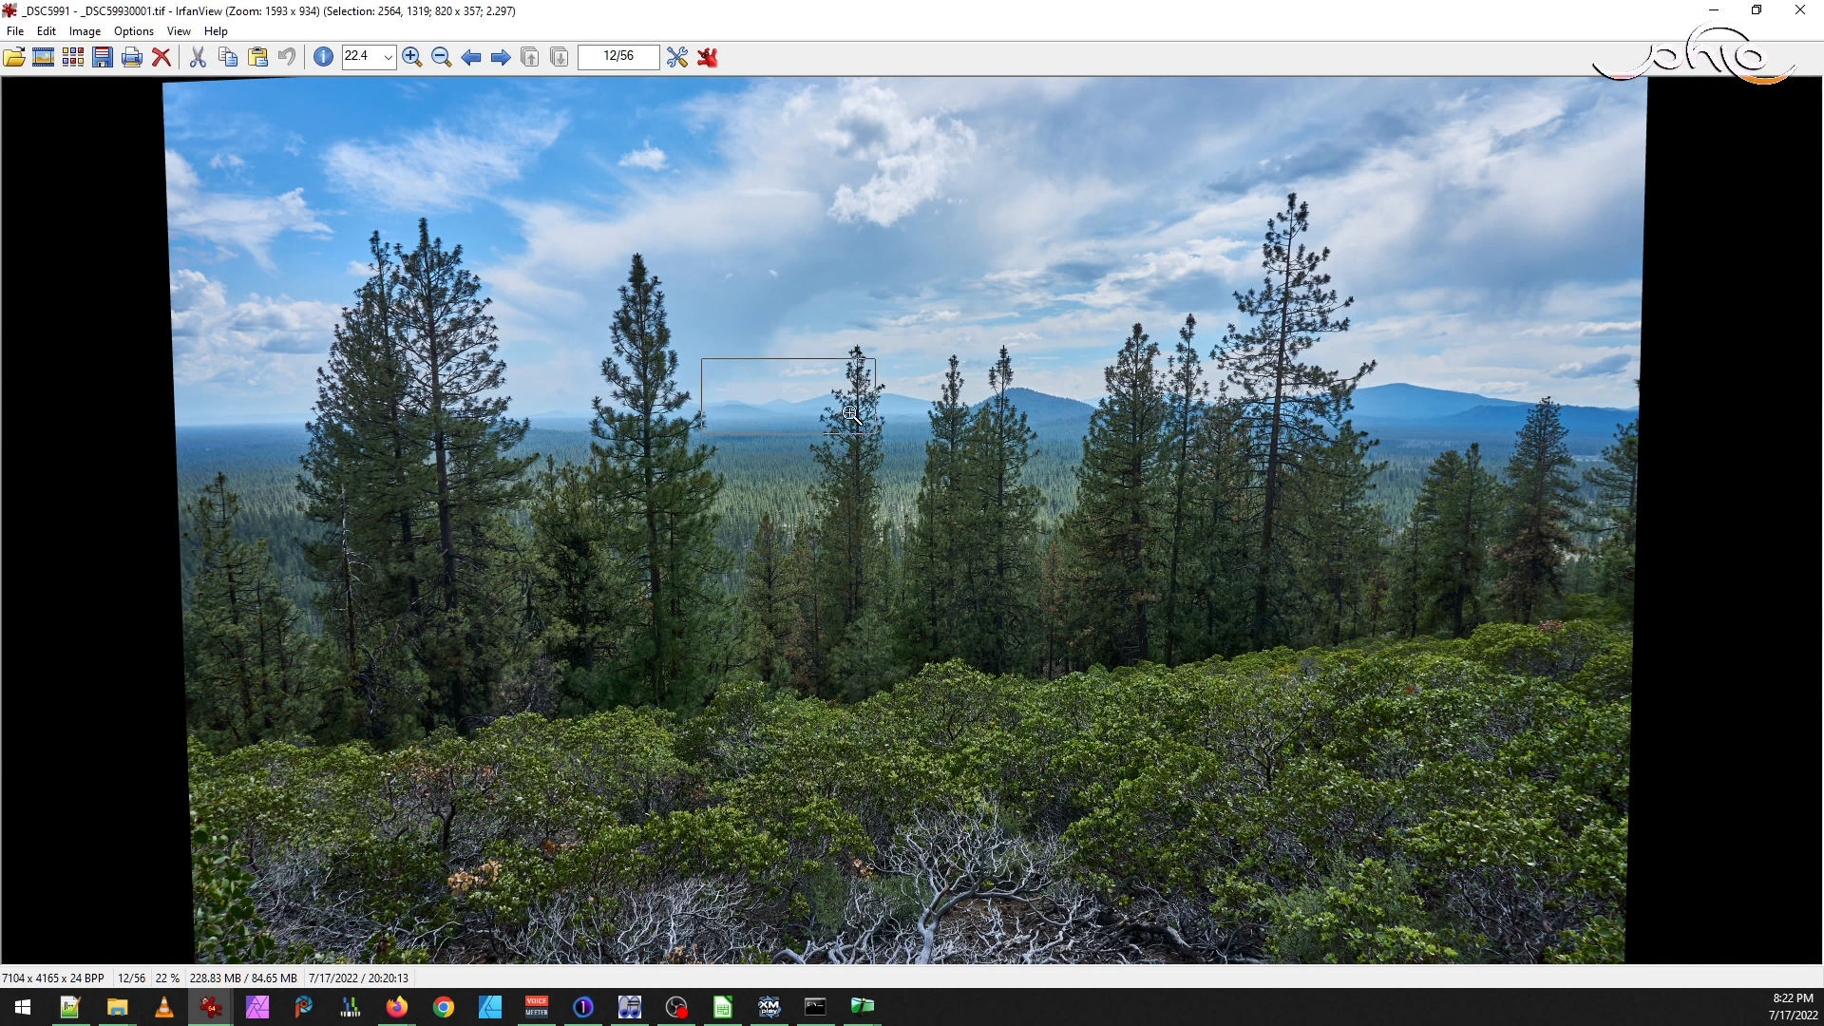
pyautogui.click(812, 407)
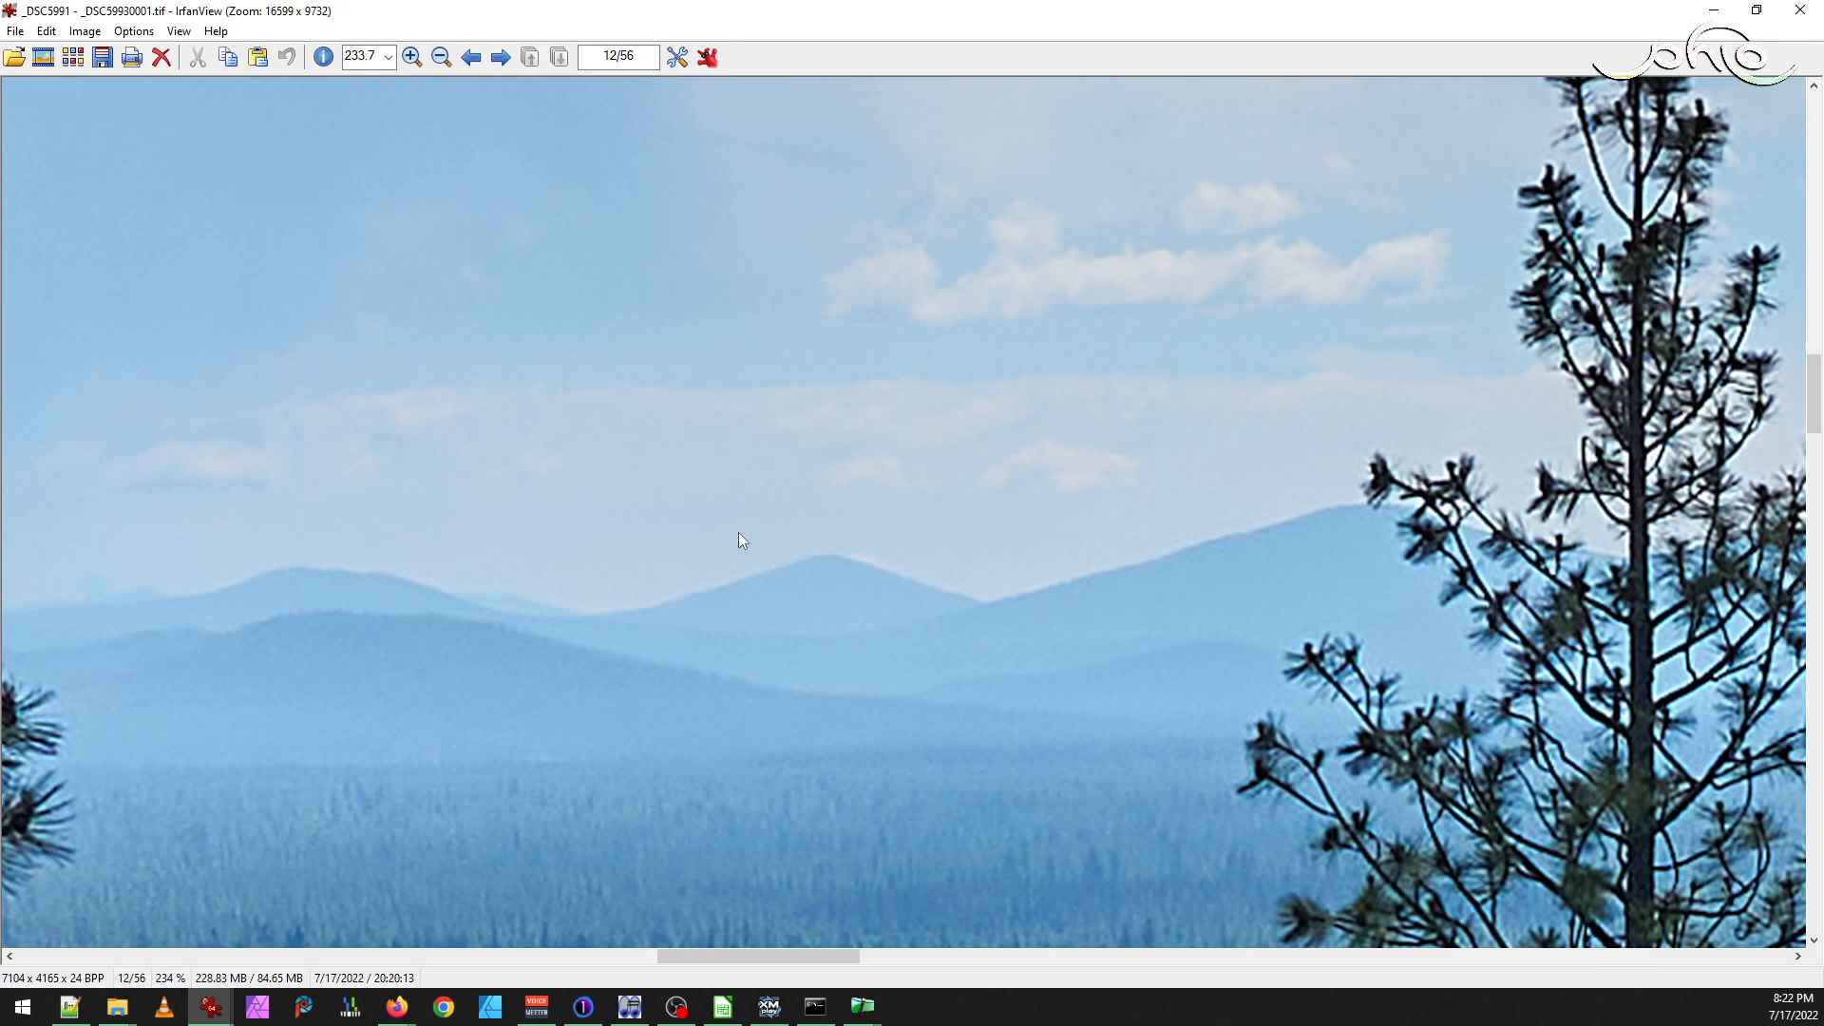
pyautogui.click(1799, 10)
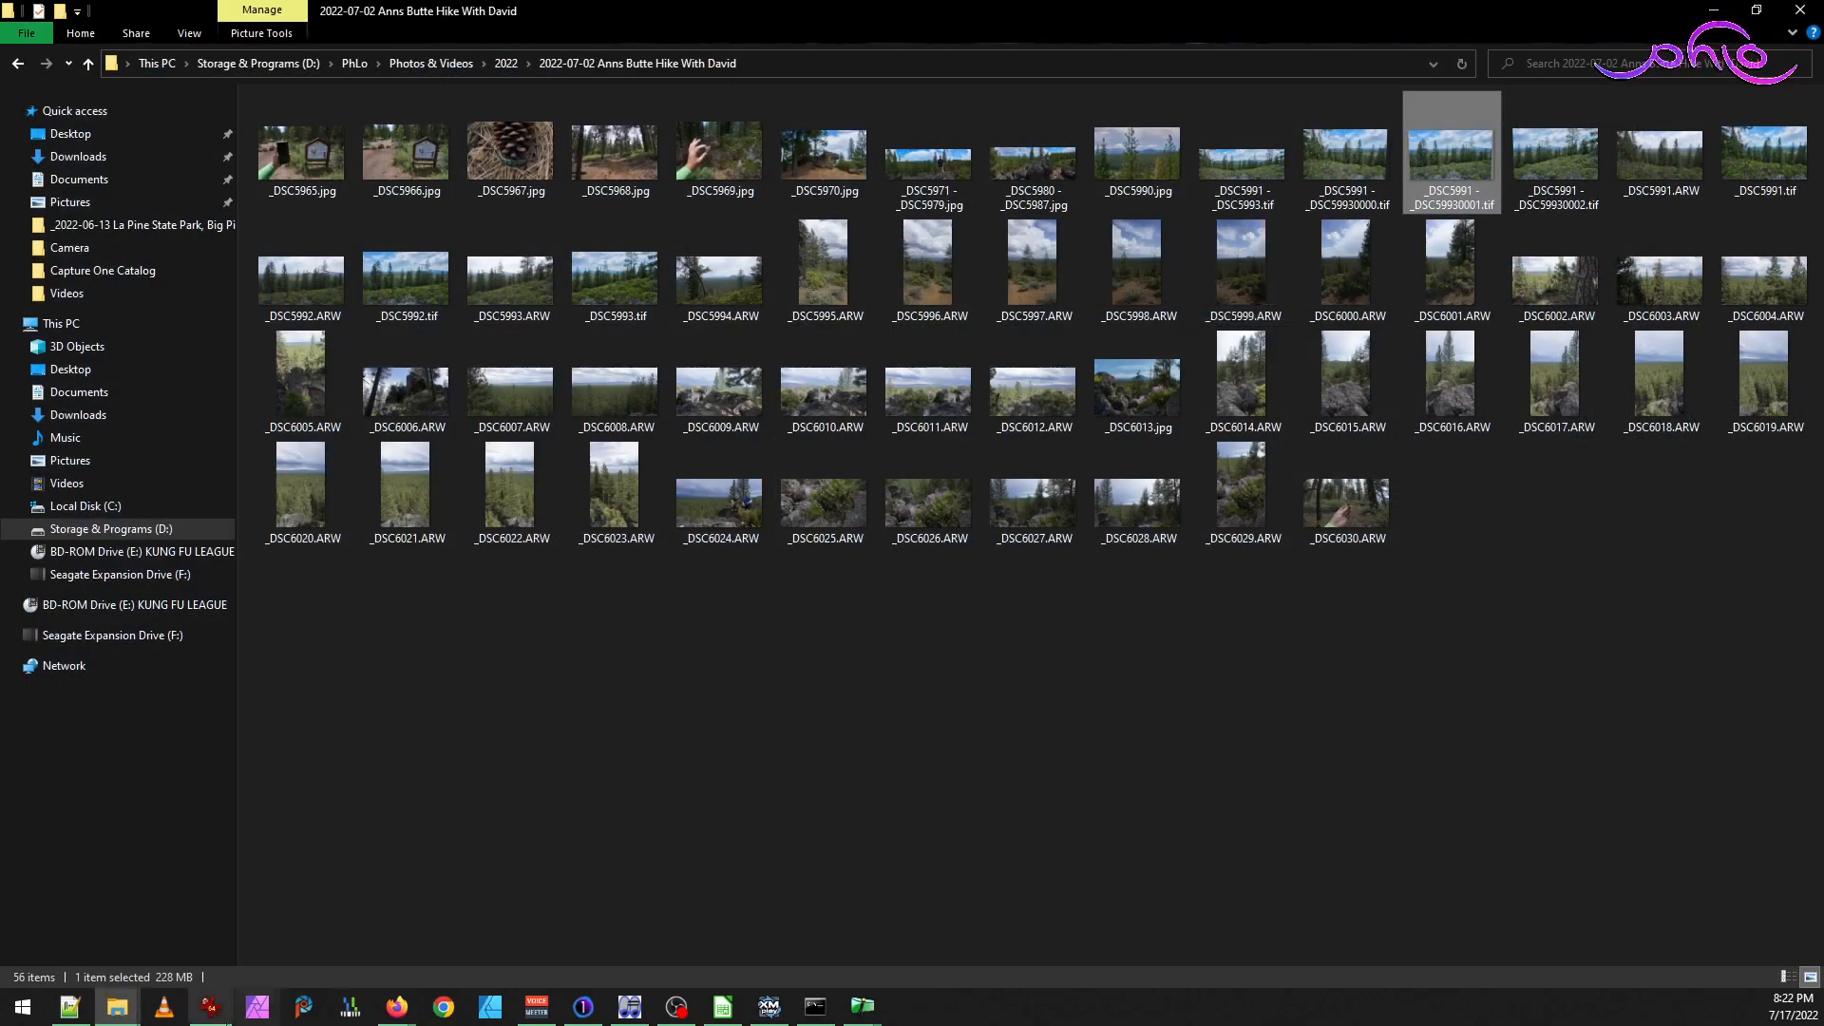
# Examine the stitched panorama's blend from the distant hills down through the trees to the foreground shrubs, and close the image
pyautogui.click(217, 1016)
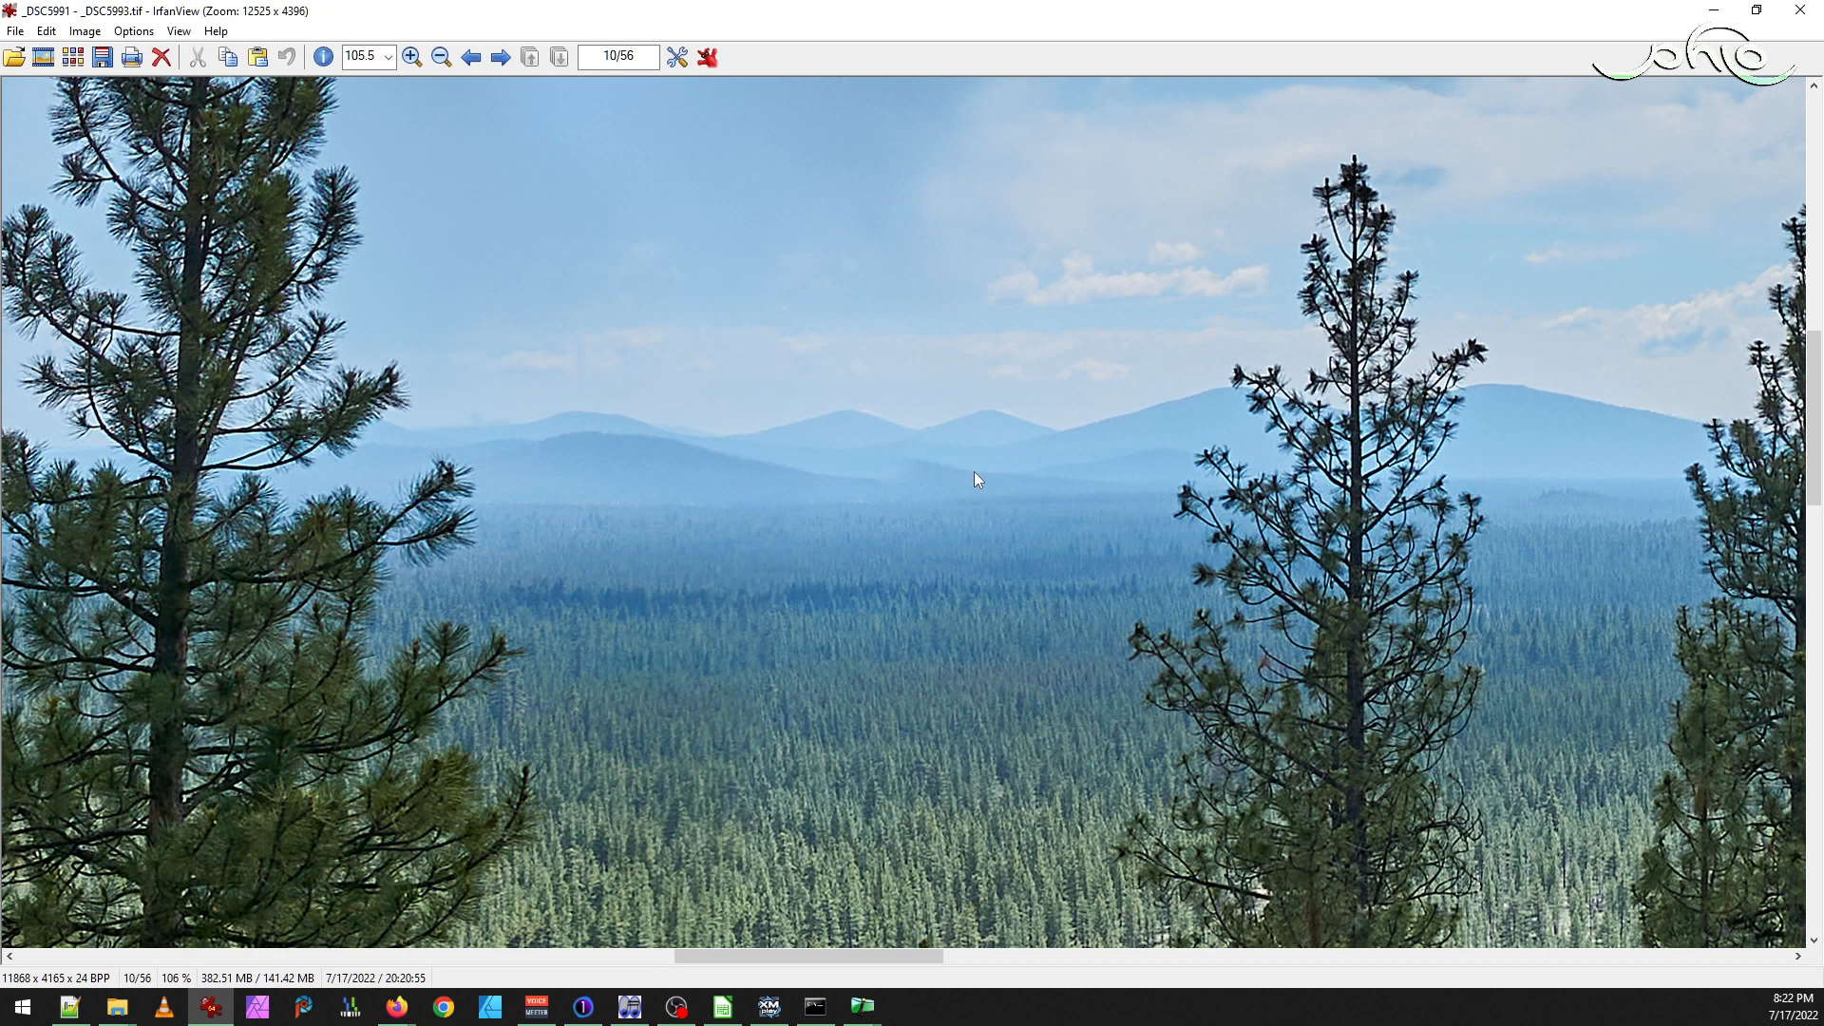
pyautogui.moveTo(883, 923); pyautogui.dragTo(935, 382)
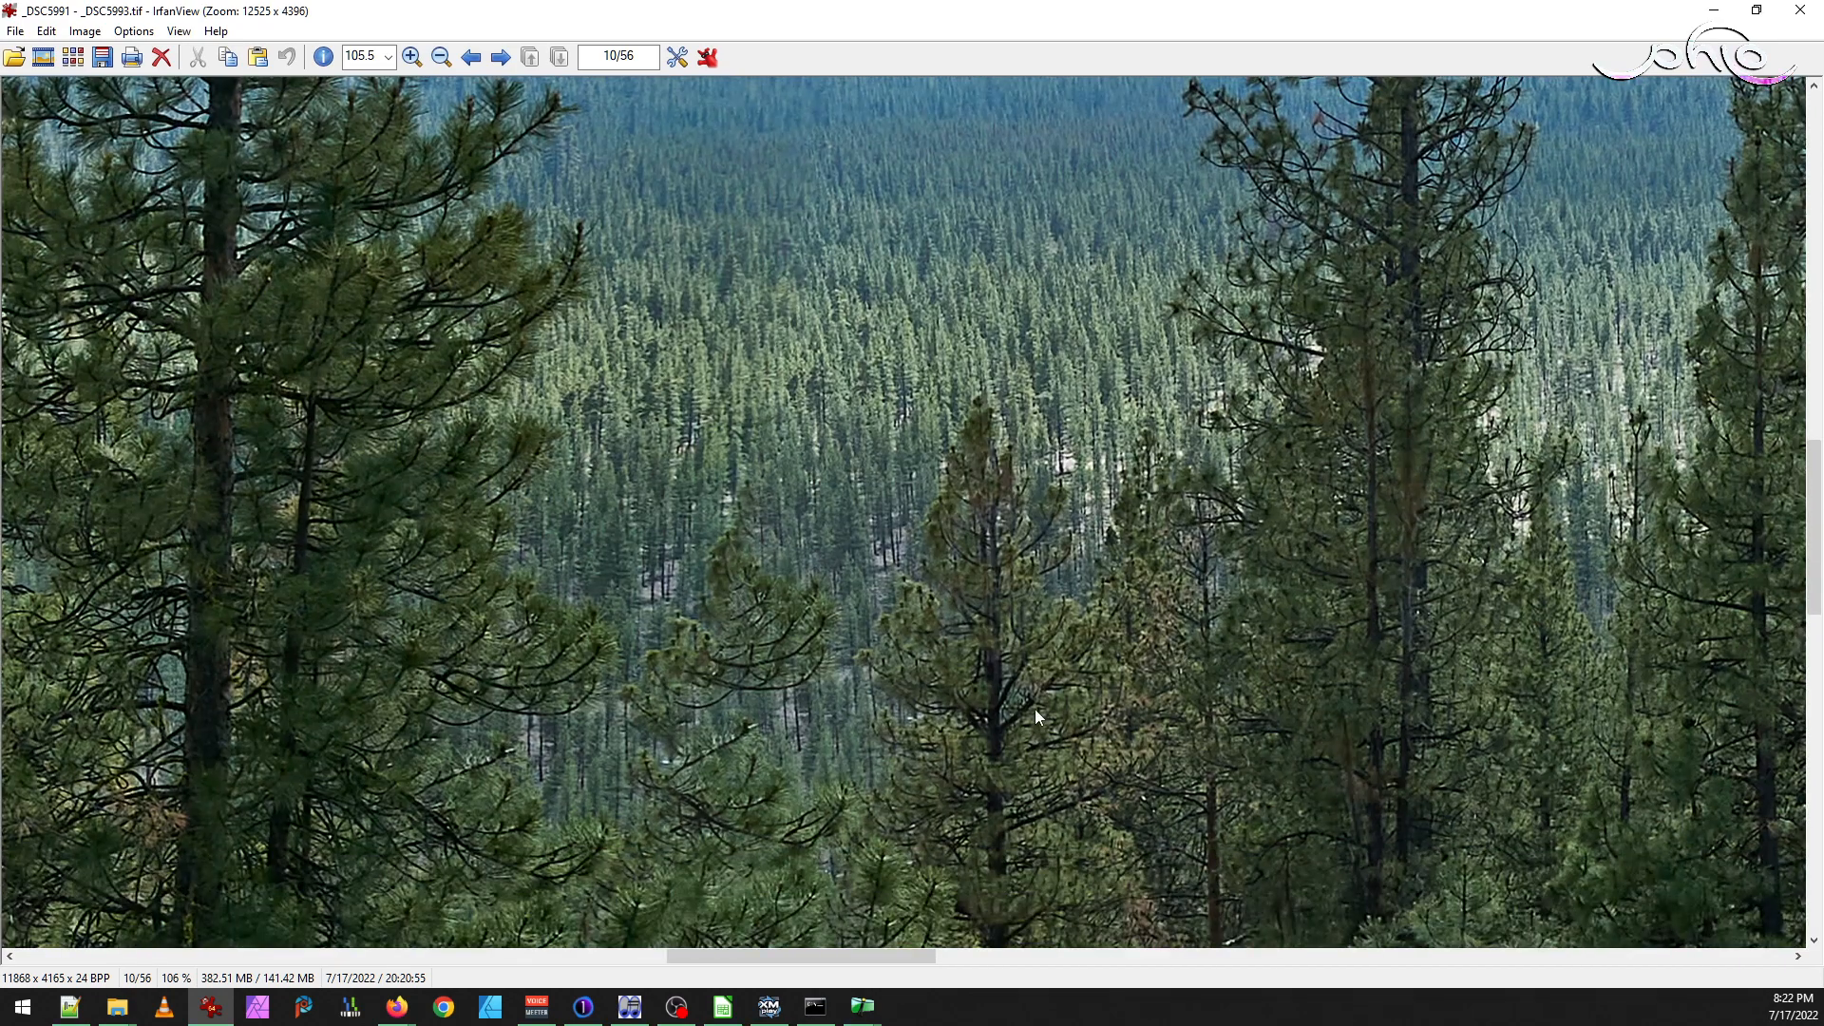
pyautogui.moveTo(881, 777); pyautogui.dragTo(929, 560)
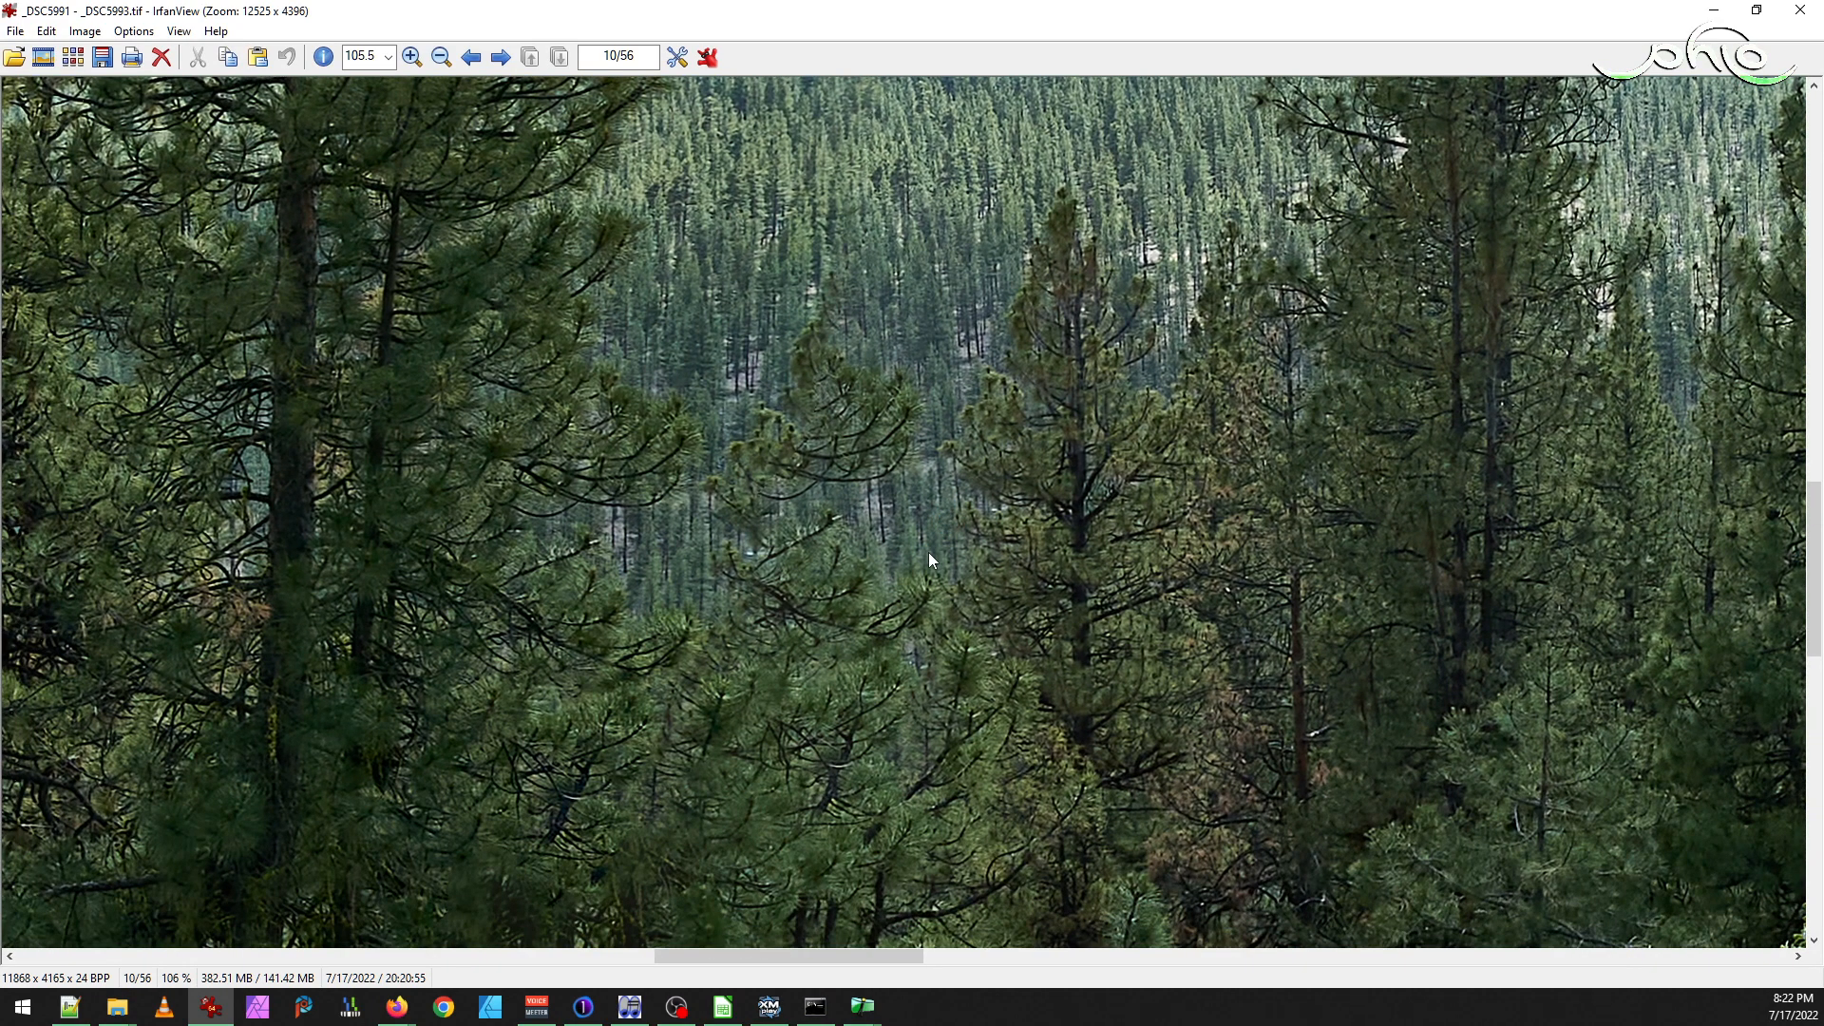
pyautogui.moveTo(769, 741); pyautogui.dragTo(866, 475)
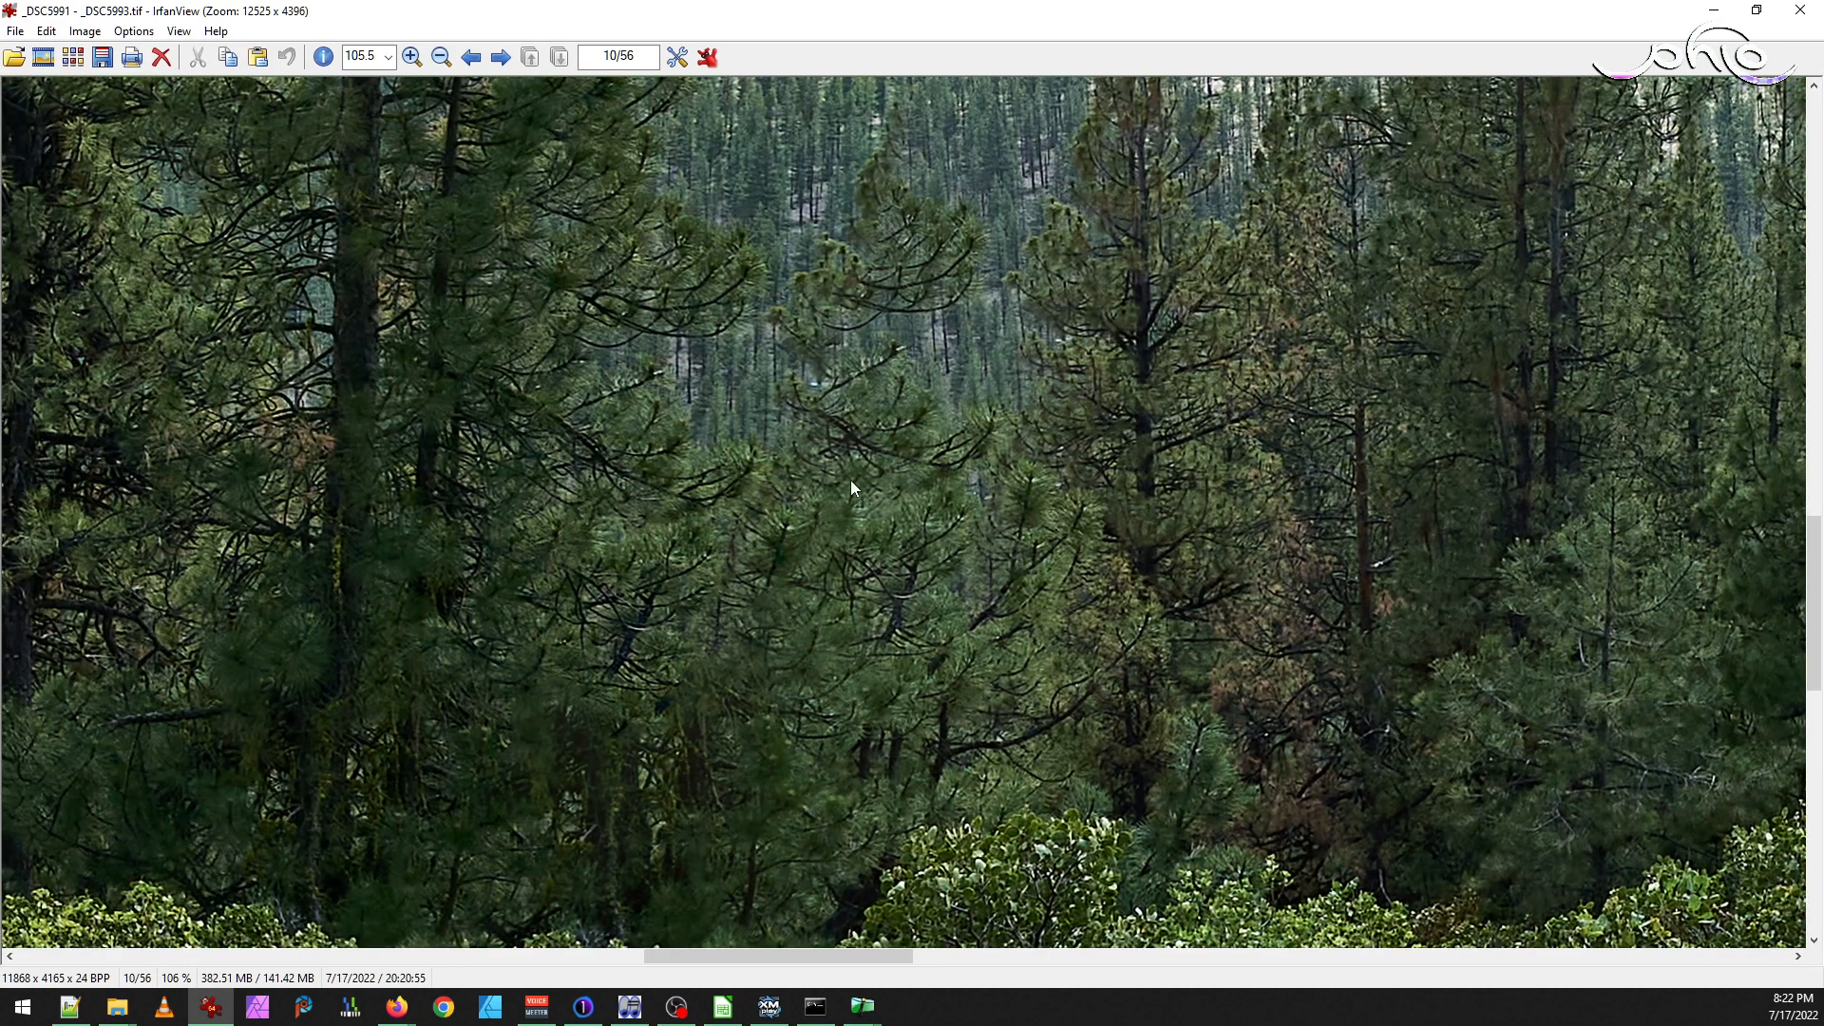
pyautogui.moveTo(817, 779); pyautogui.dragTo(900, 532)
pyautogui.moveTo(914, 888); pyautogui.dragTo(967, 393)
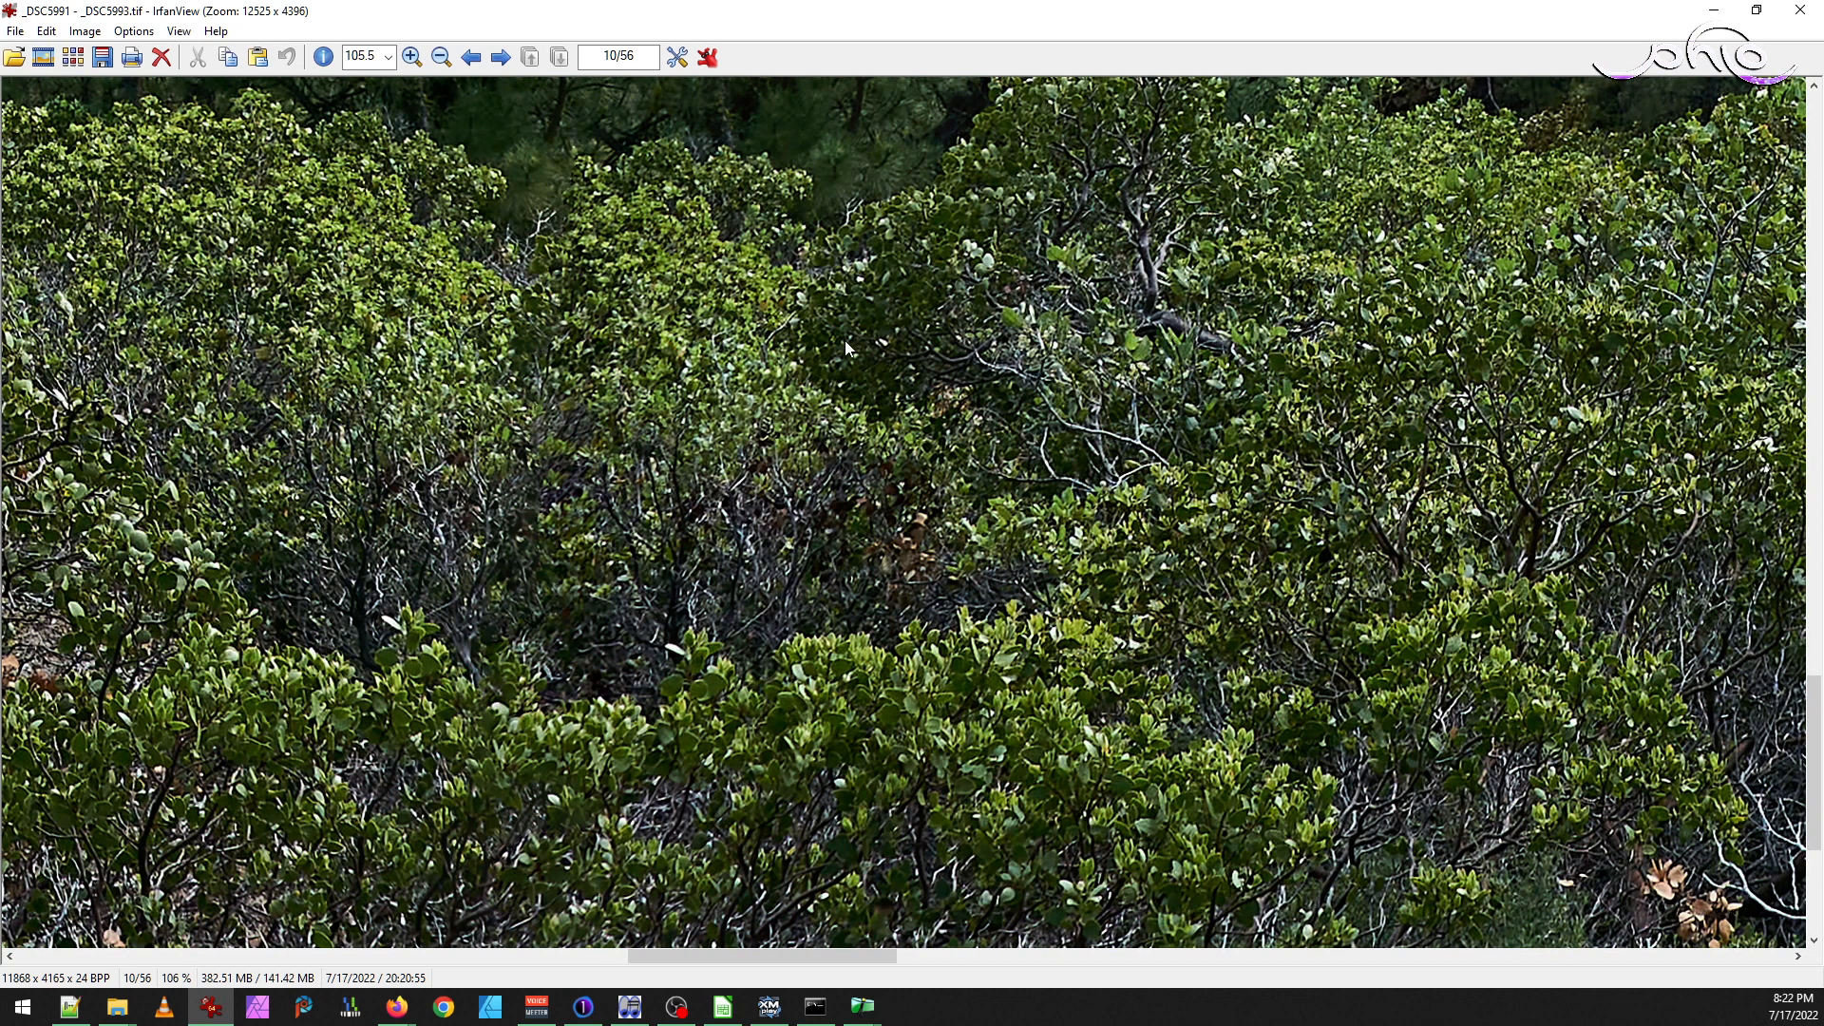
pyautogui.moveTo(836, 569); pyautogui.dragTo(866, 231)
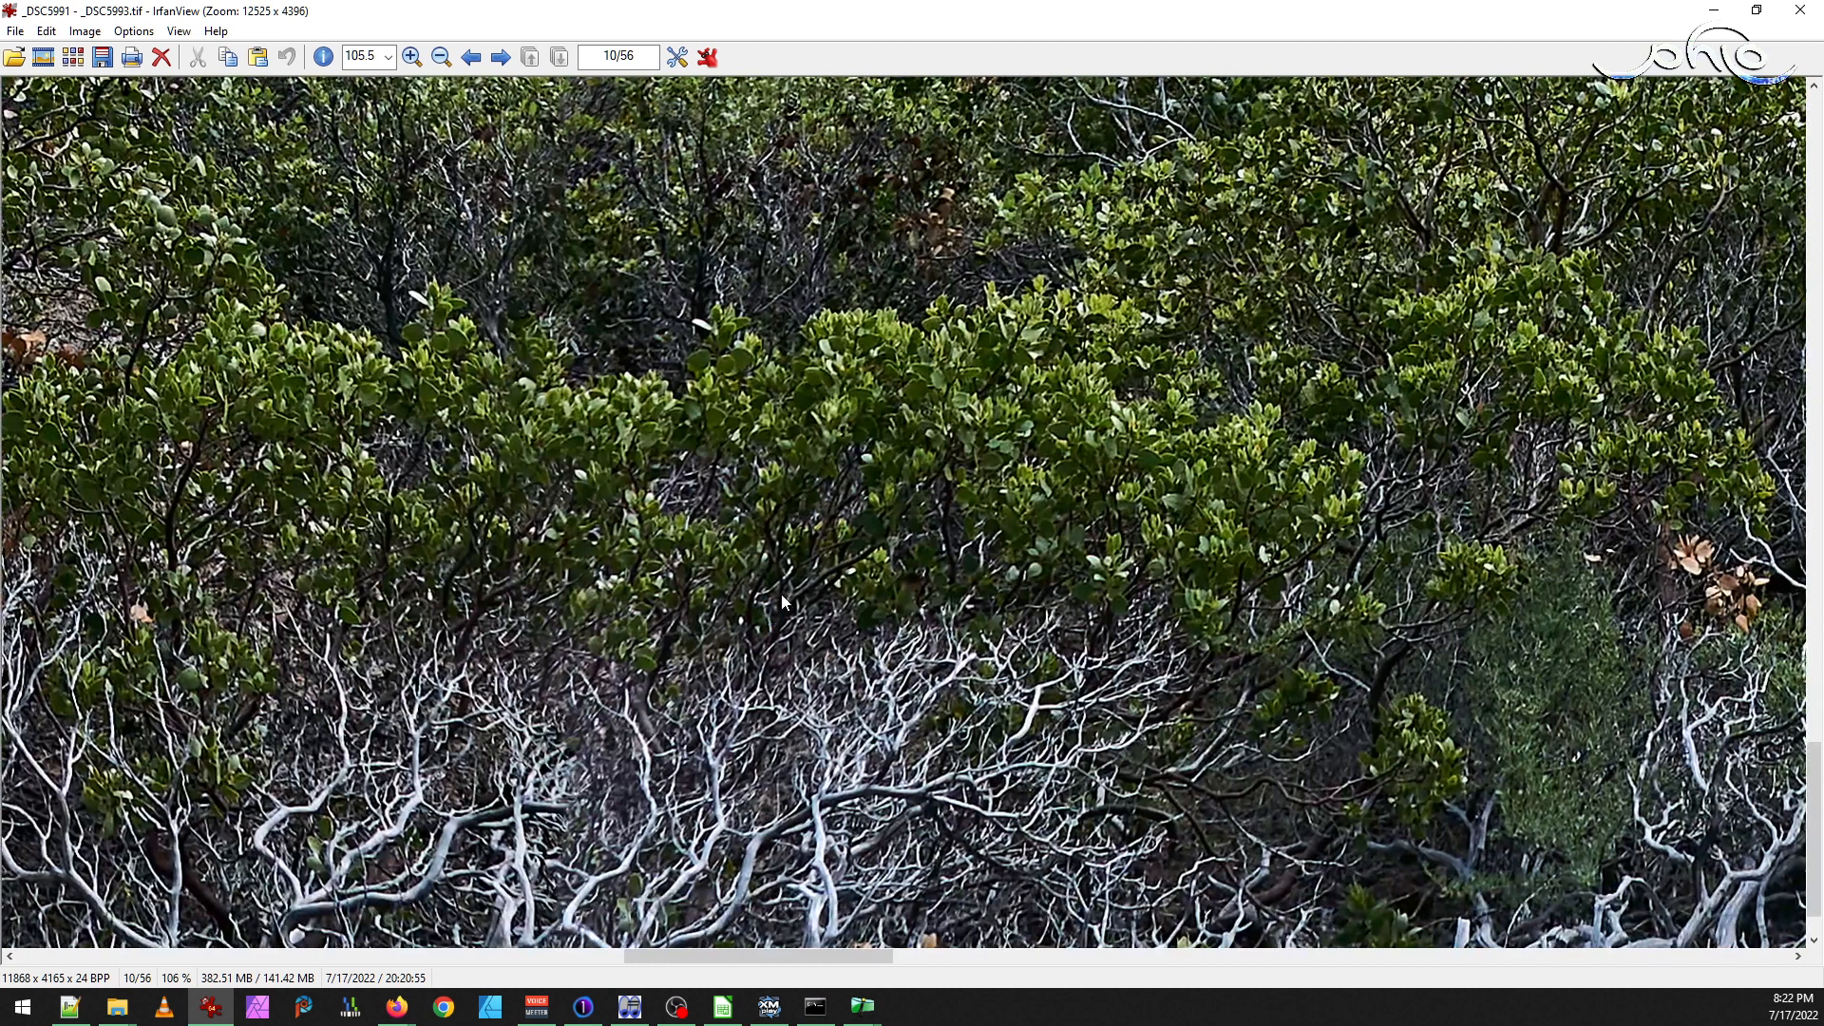
pyautogui.moveTo(782, 601); pyautogui.dragTo(857, 209)
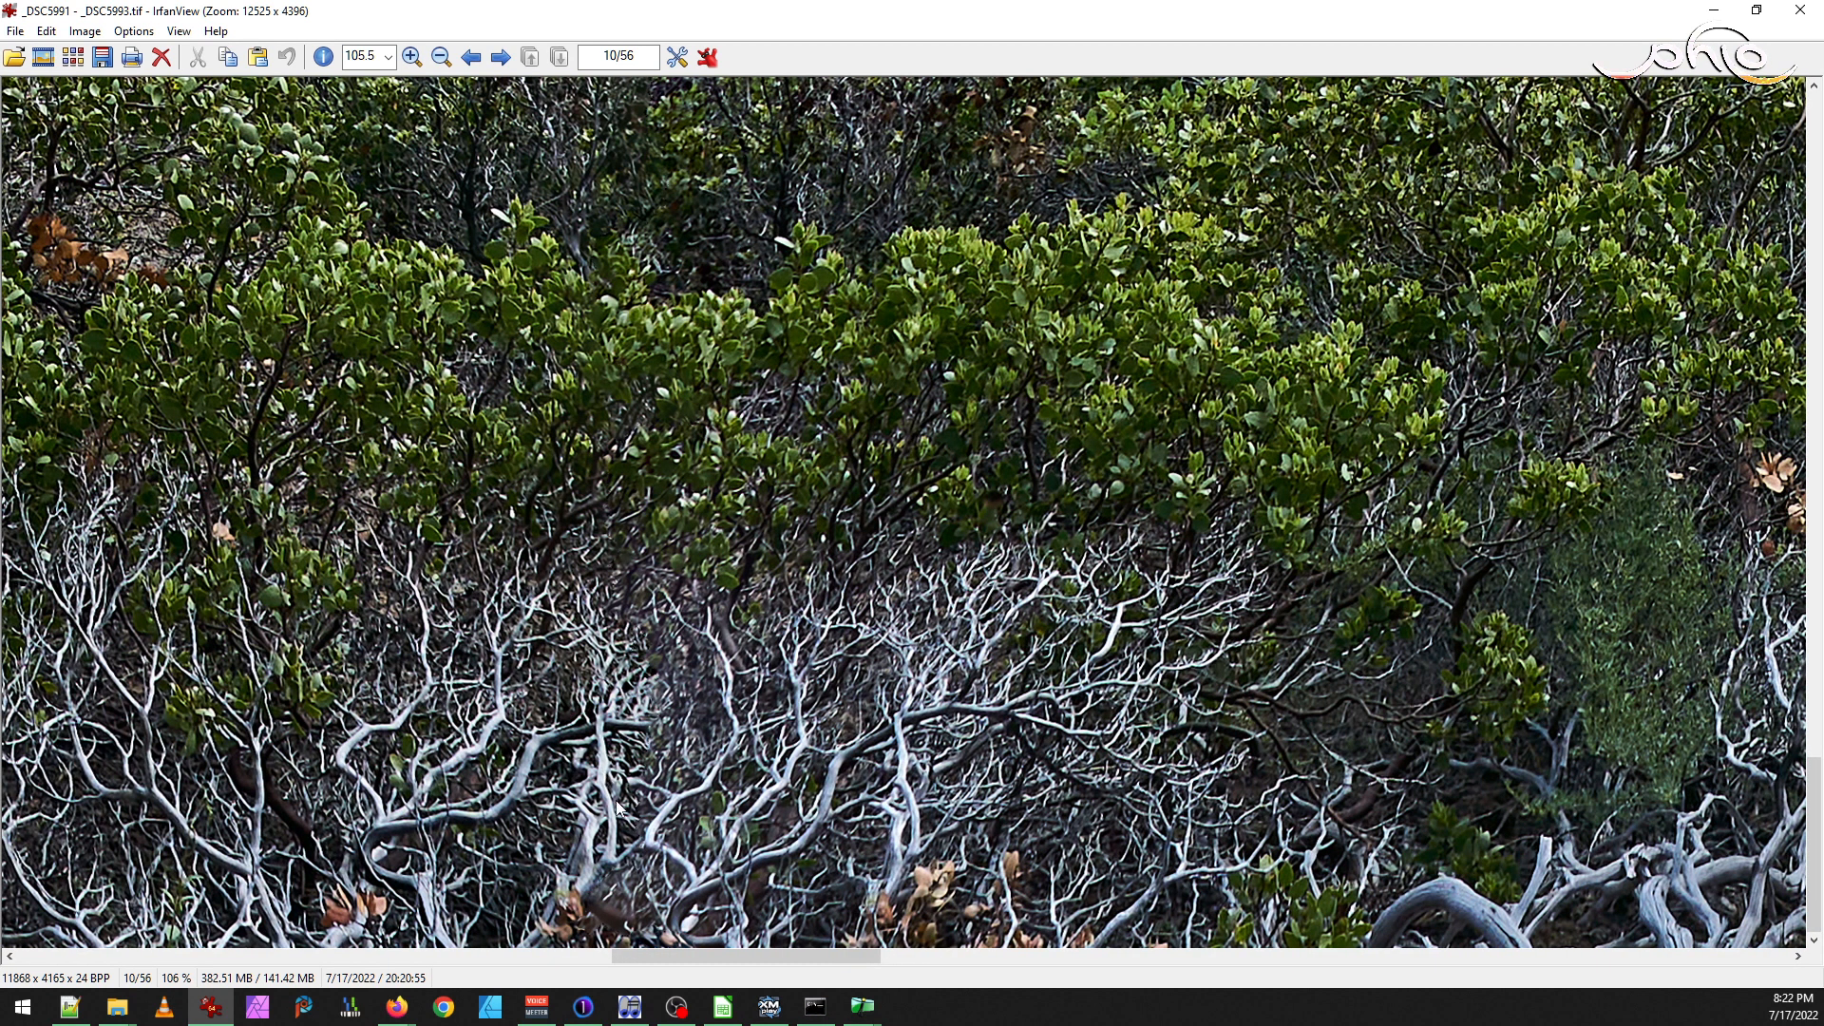
pyautogui.click(1801, 10)
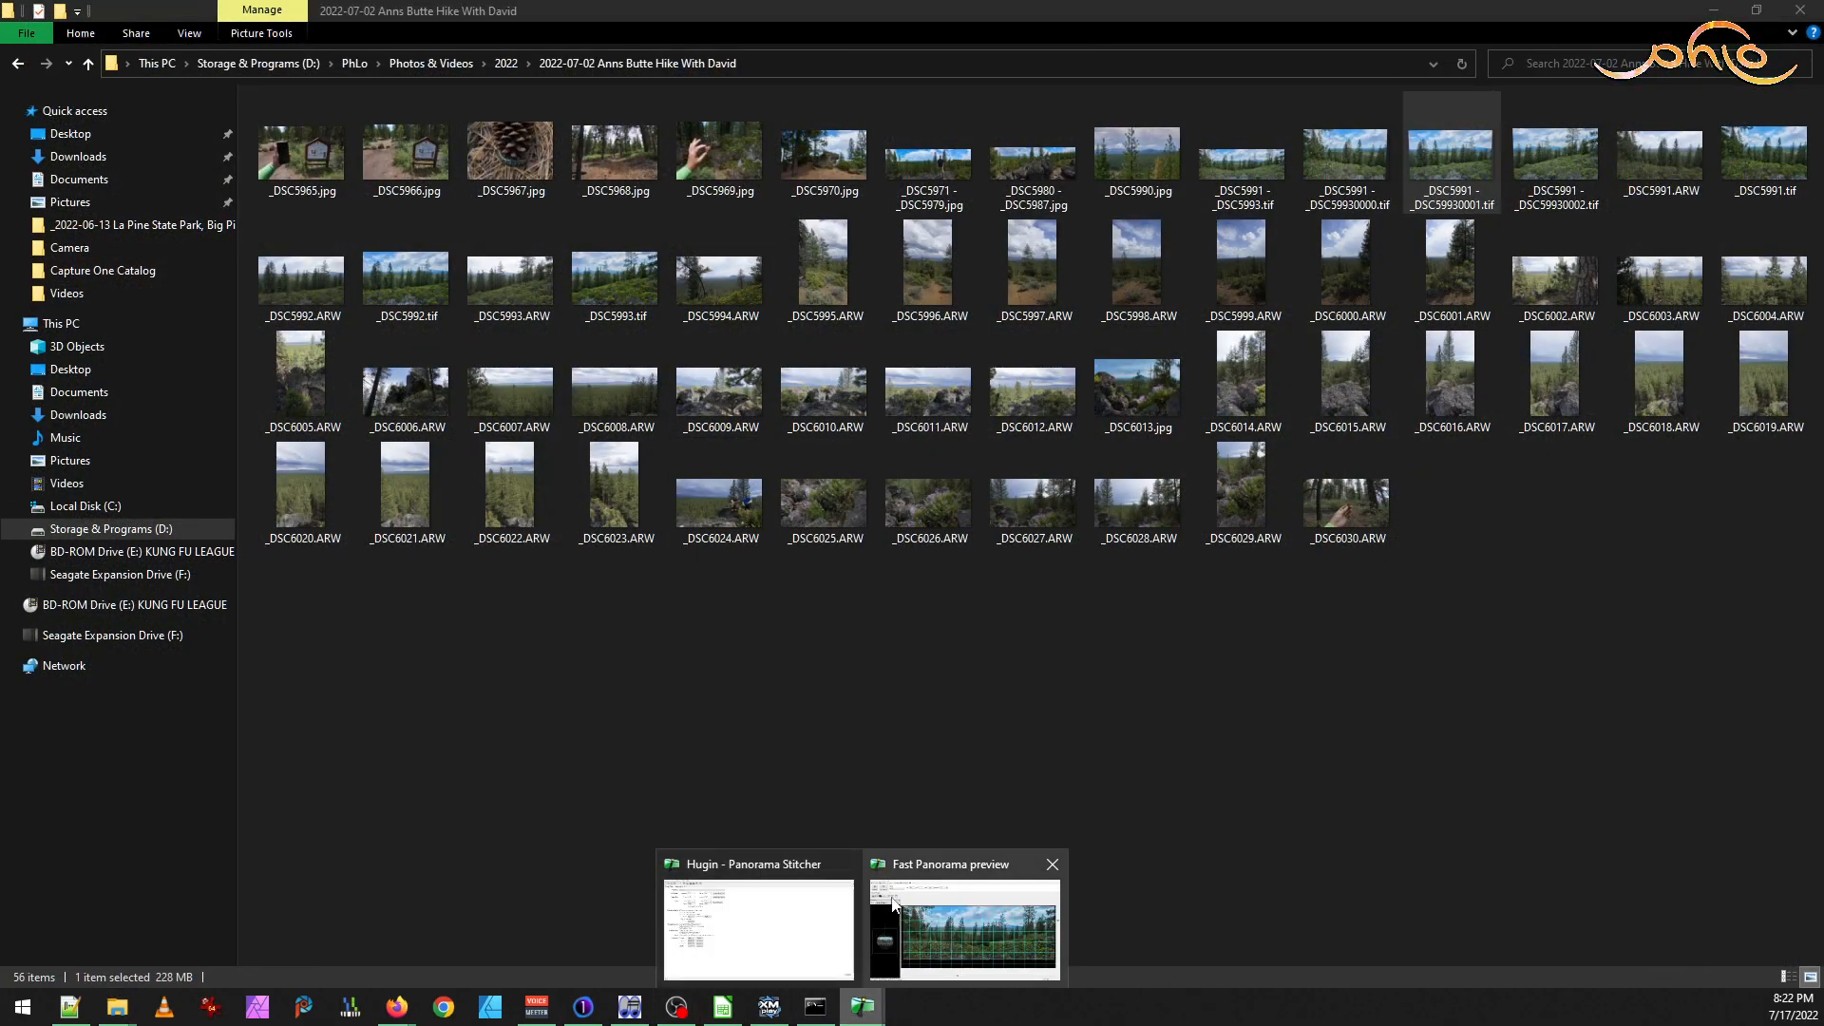
# Switch to Hugin's panorama editor and display the control points between _DSC5991.tif and _DSC5992.tif
pyautogui.click(964, 936)
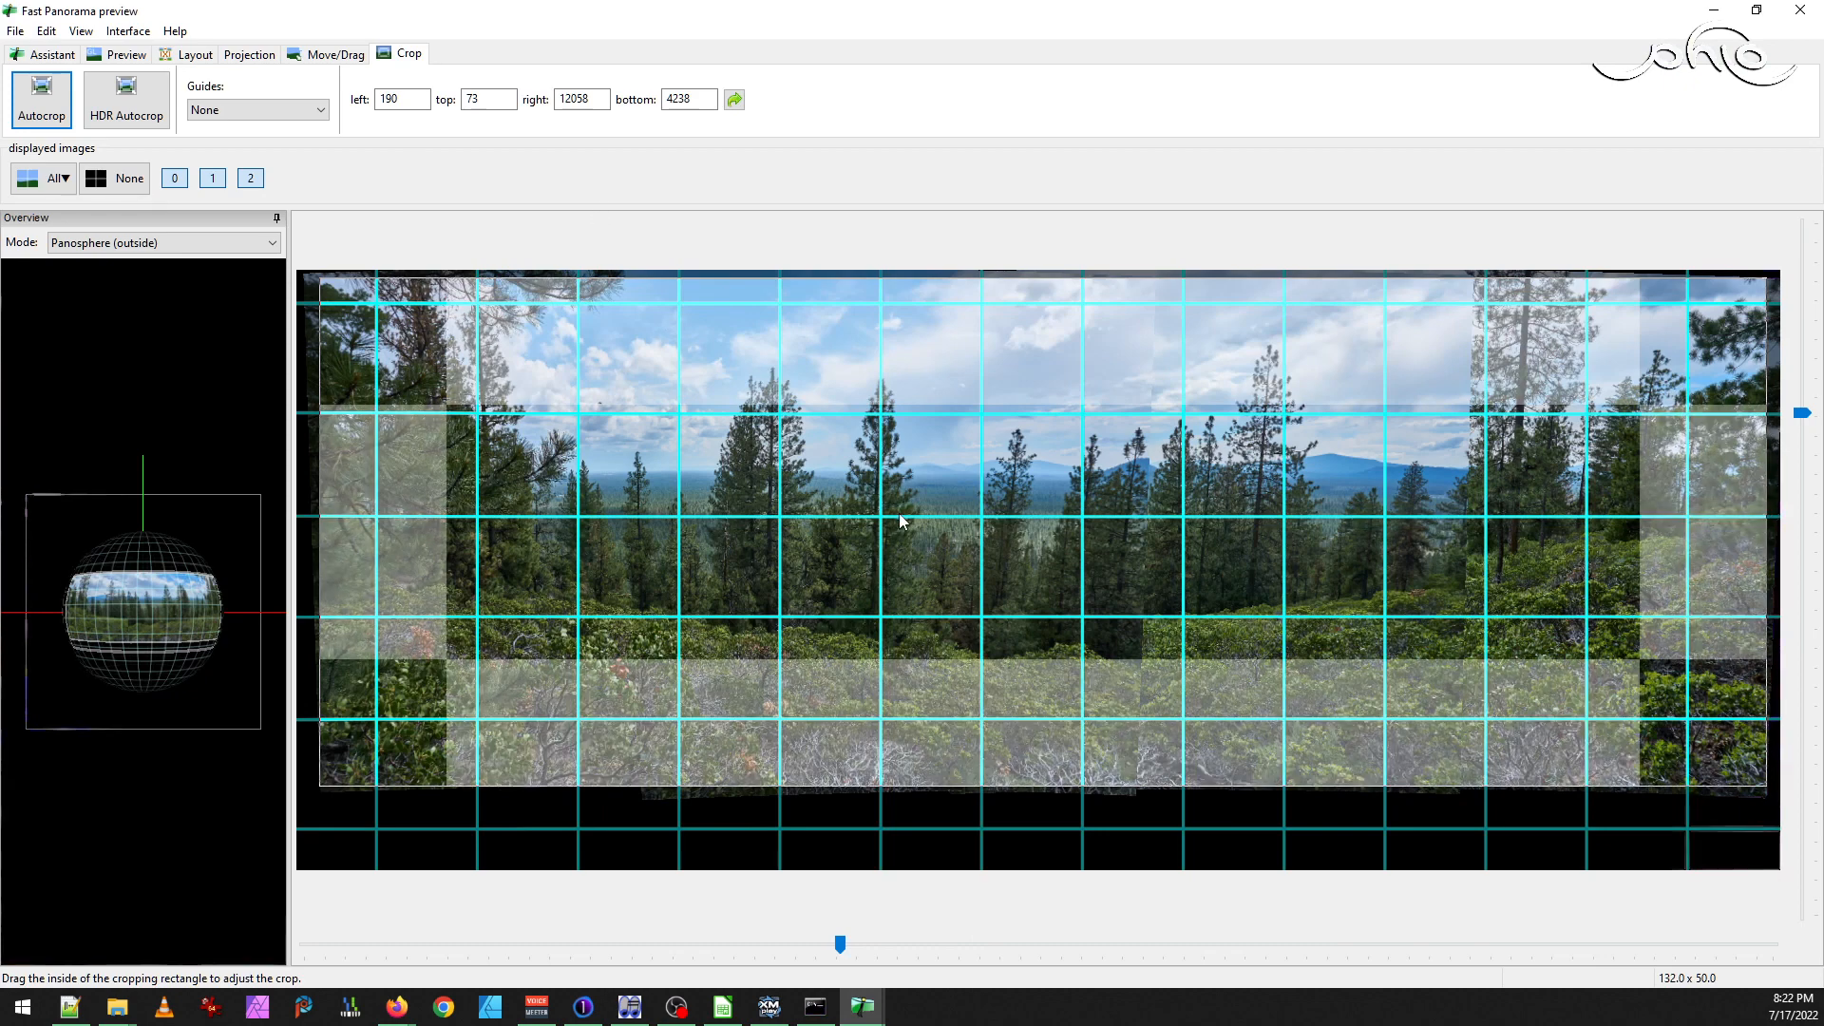
pyautogui.click(81, 31)
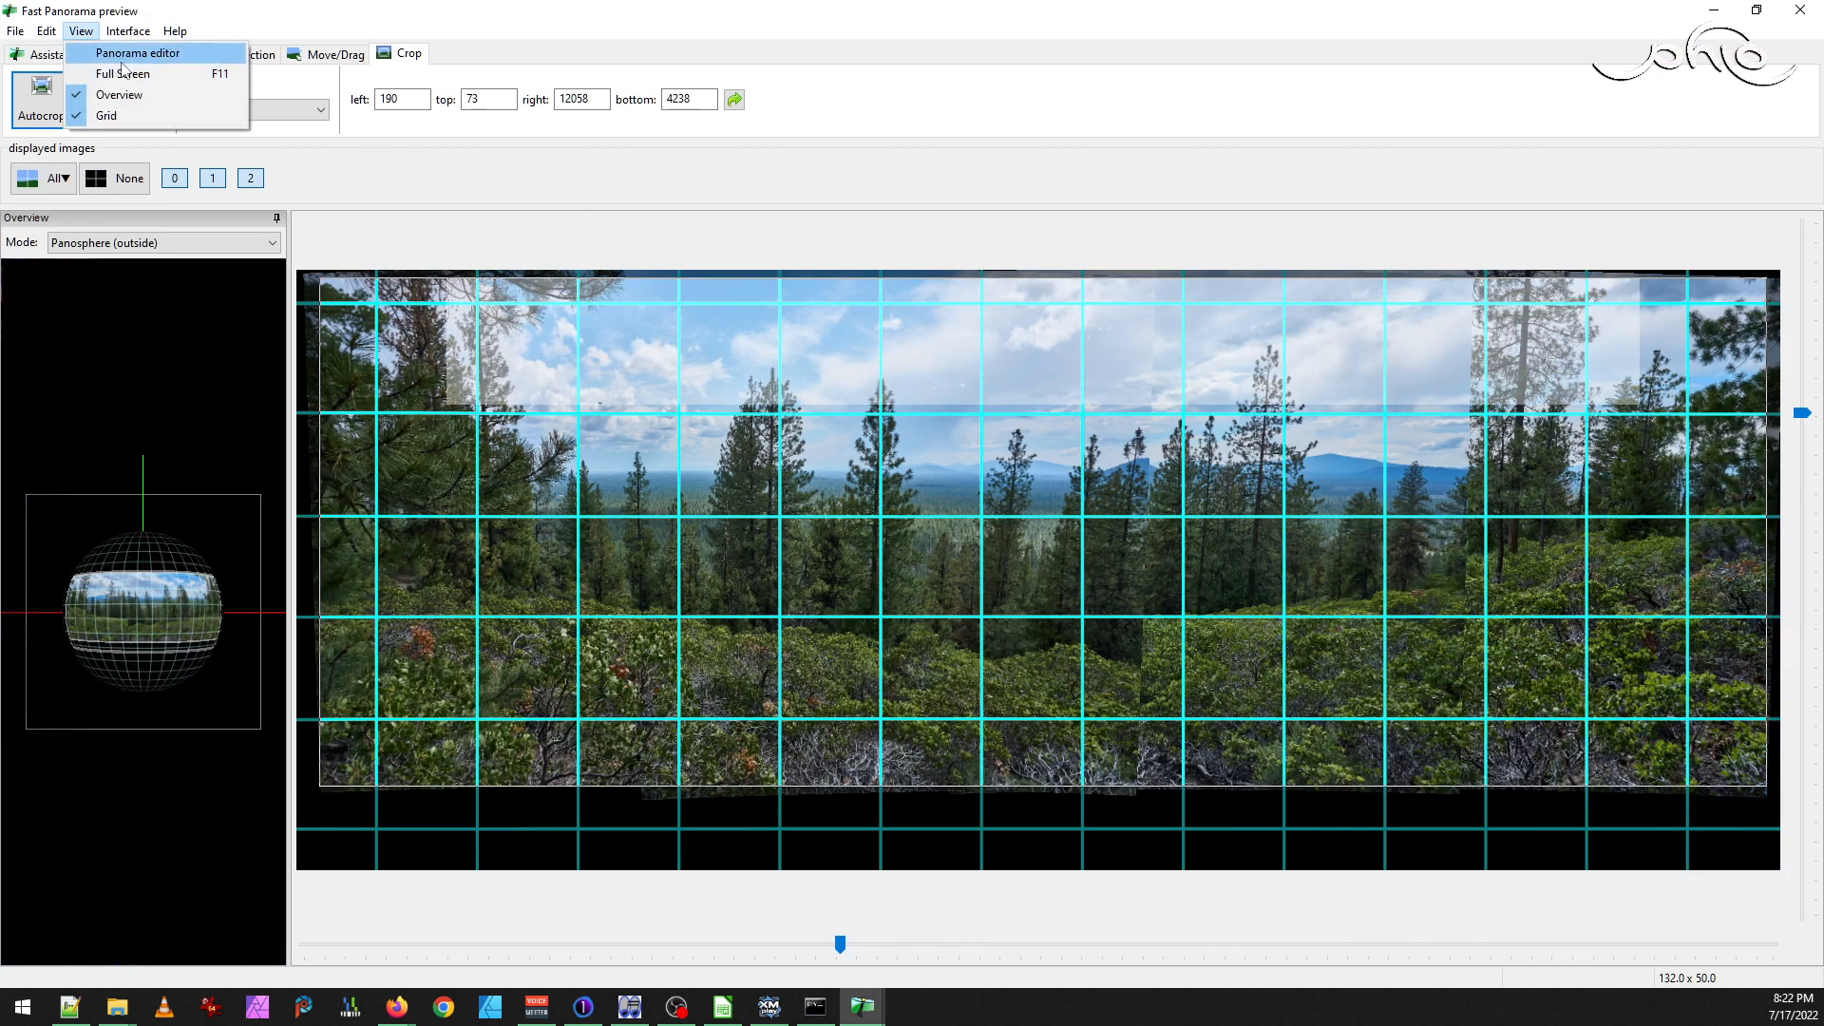
pyautogui.click(123, 52)
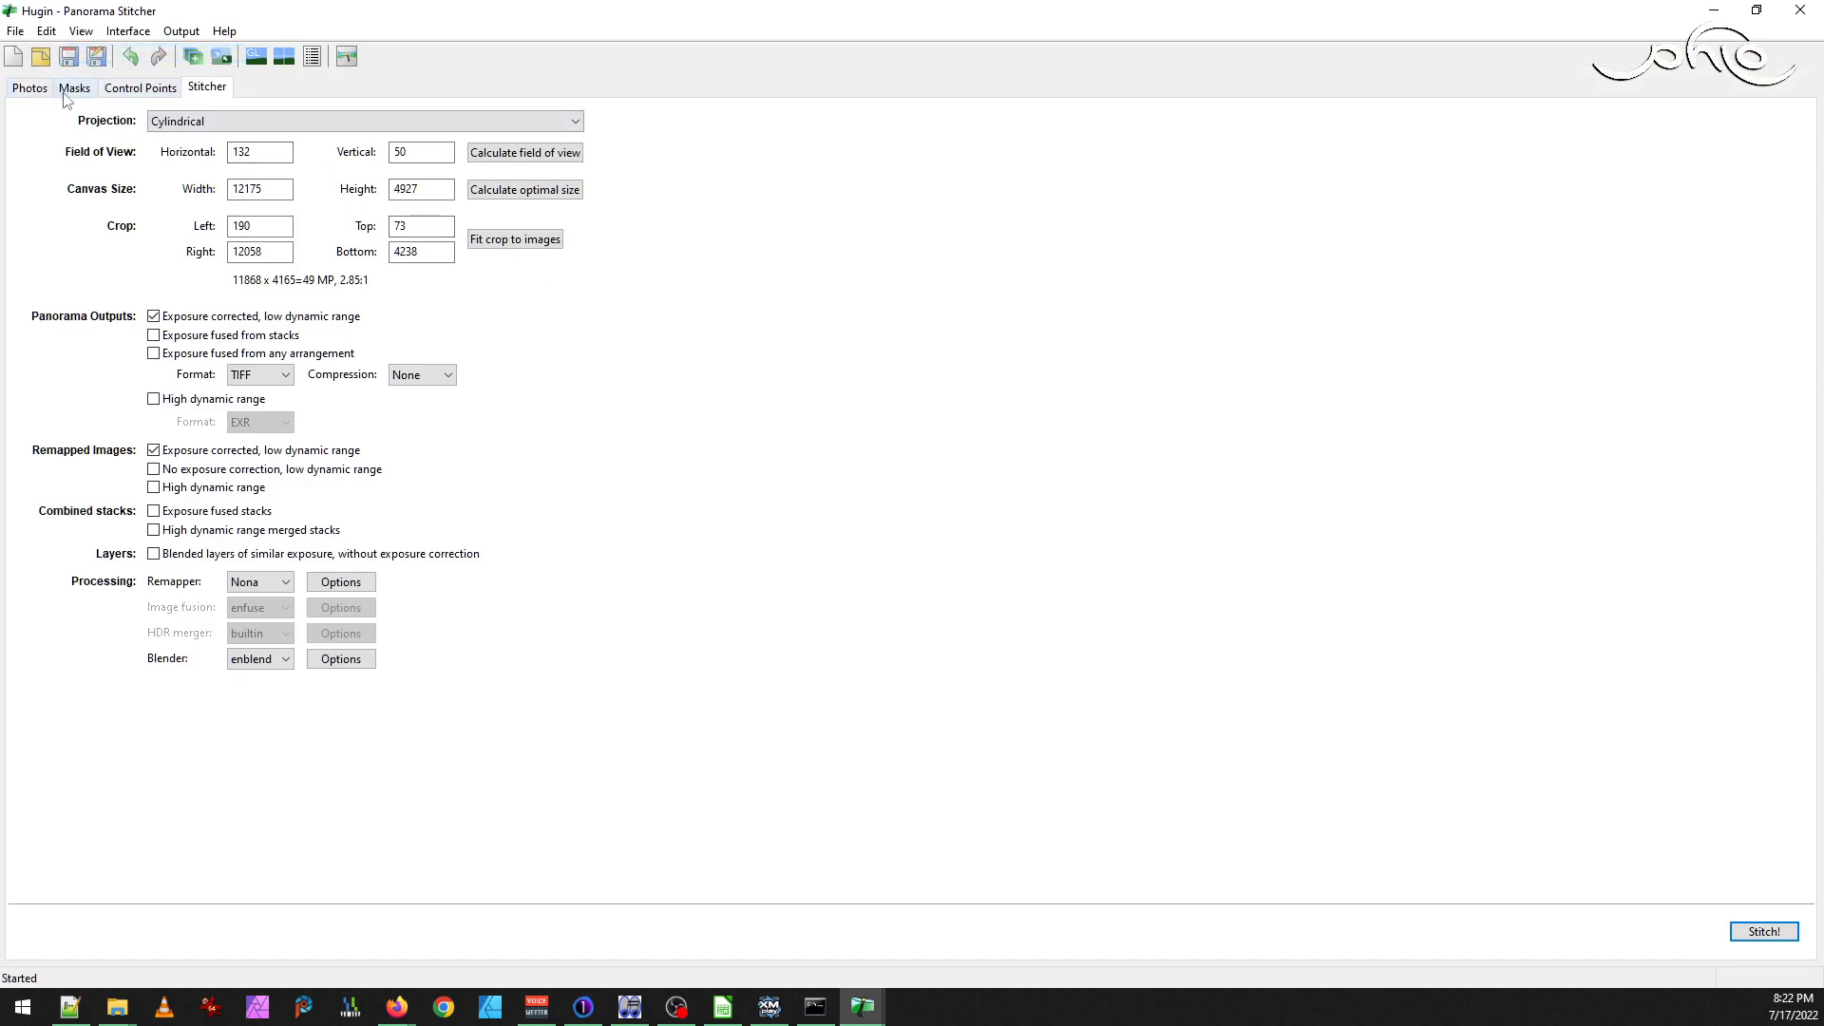
pyautogui.click(141, 91)
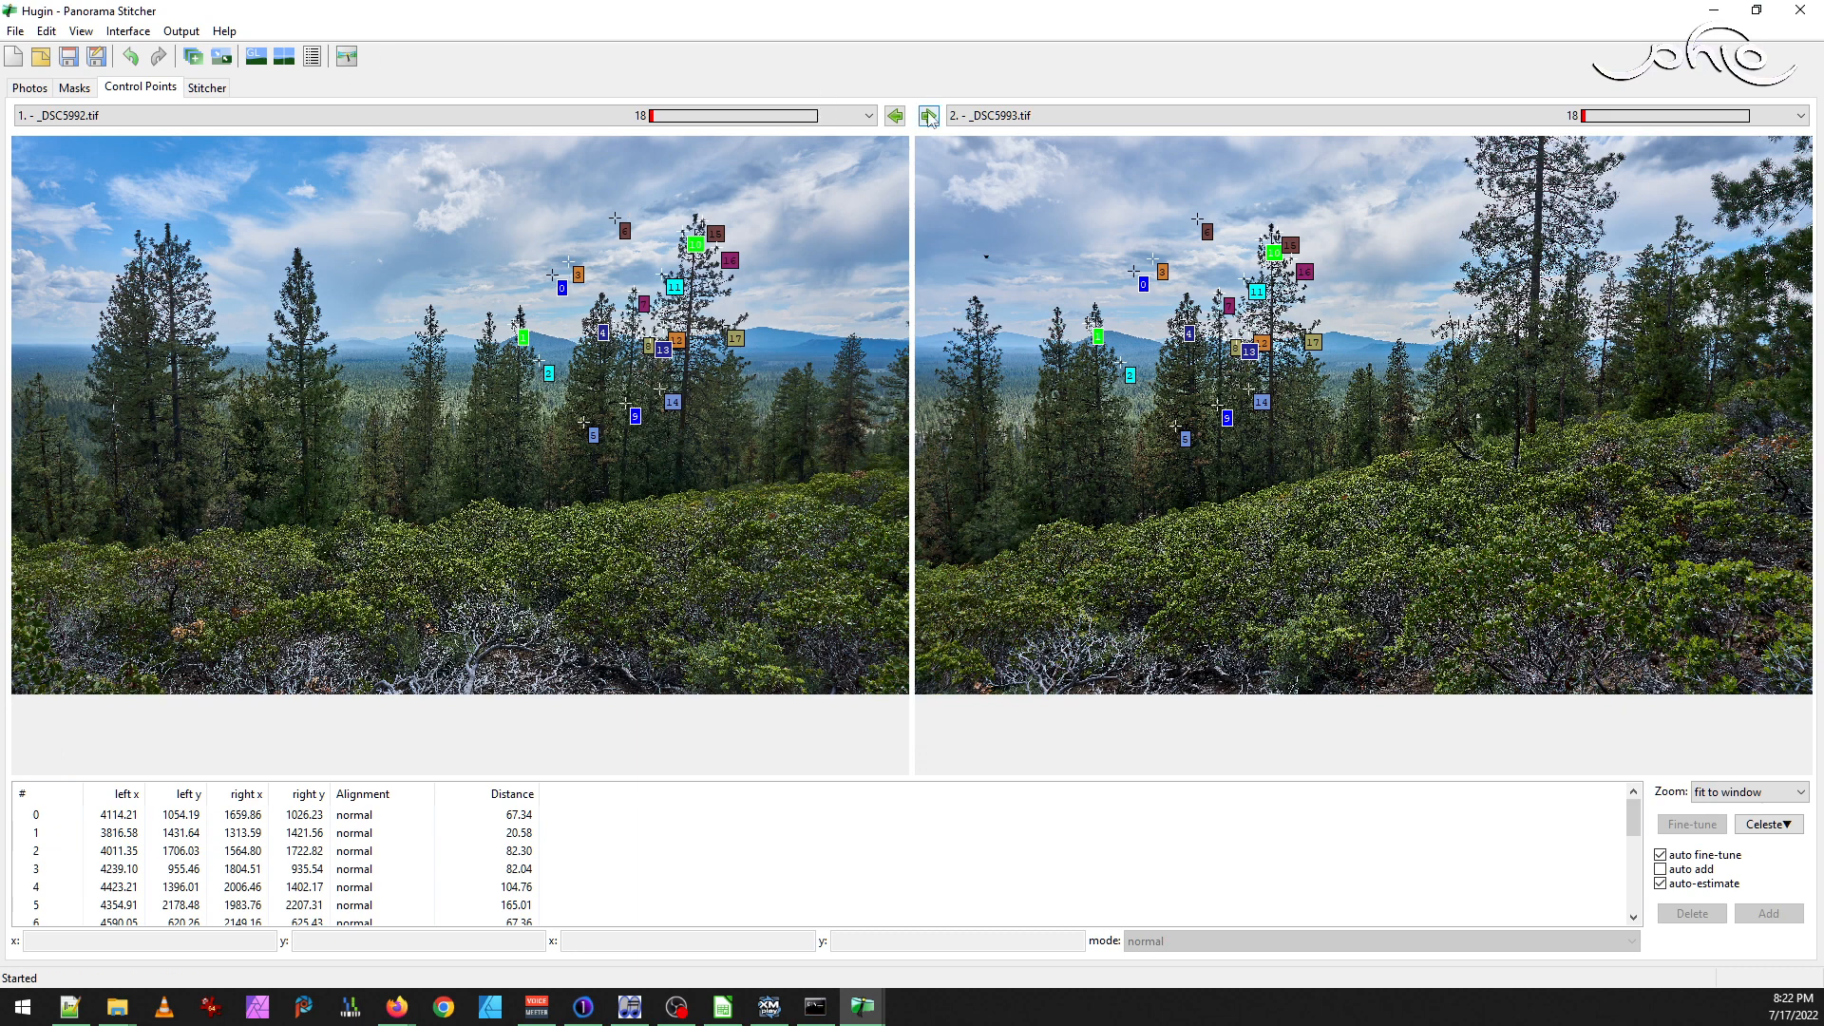
pyautogui.click(895, 116)
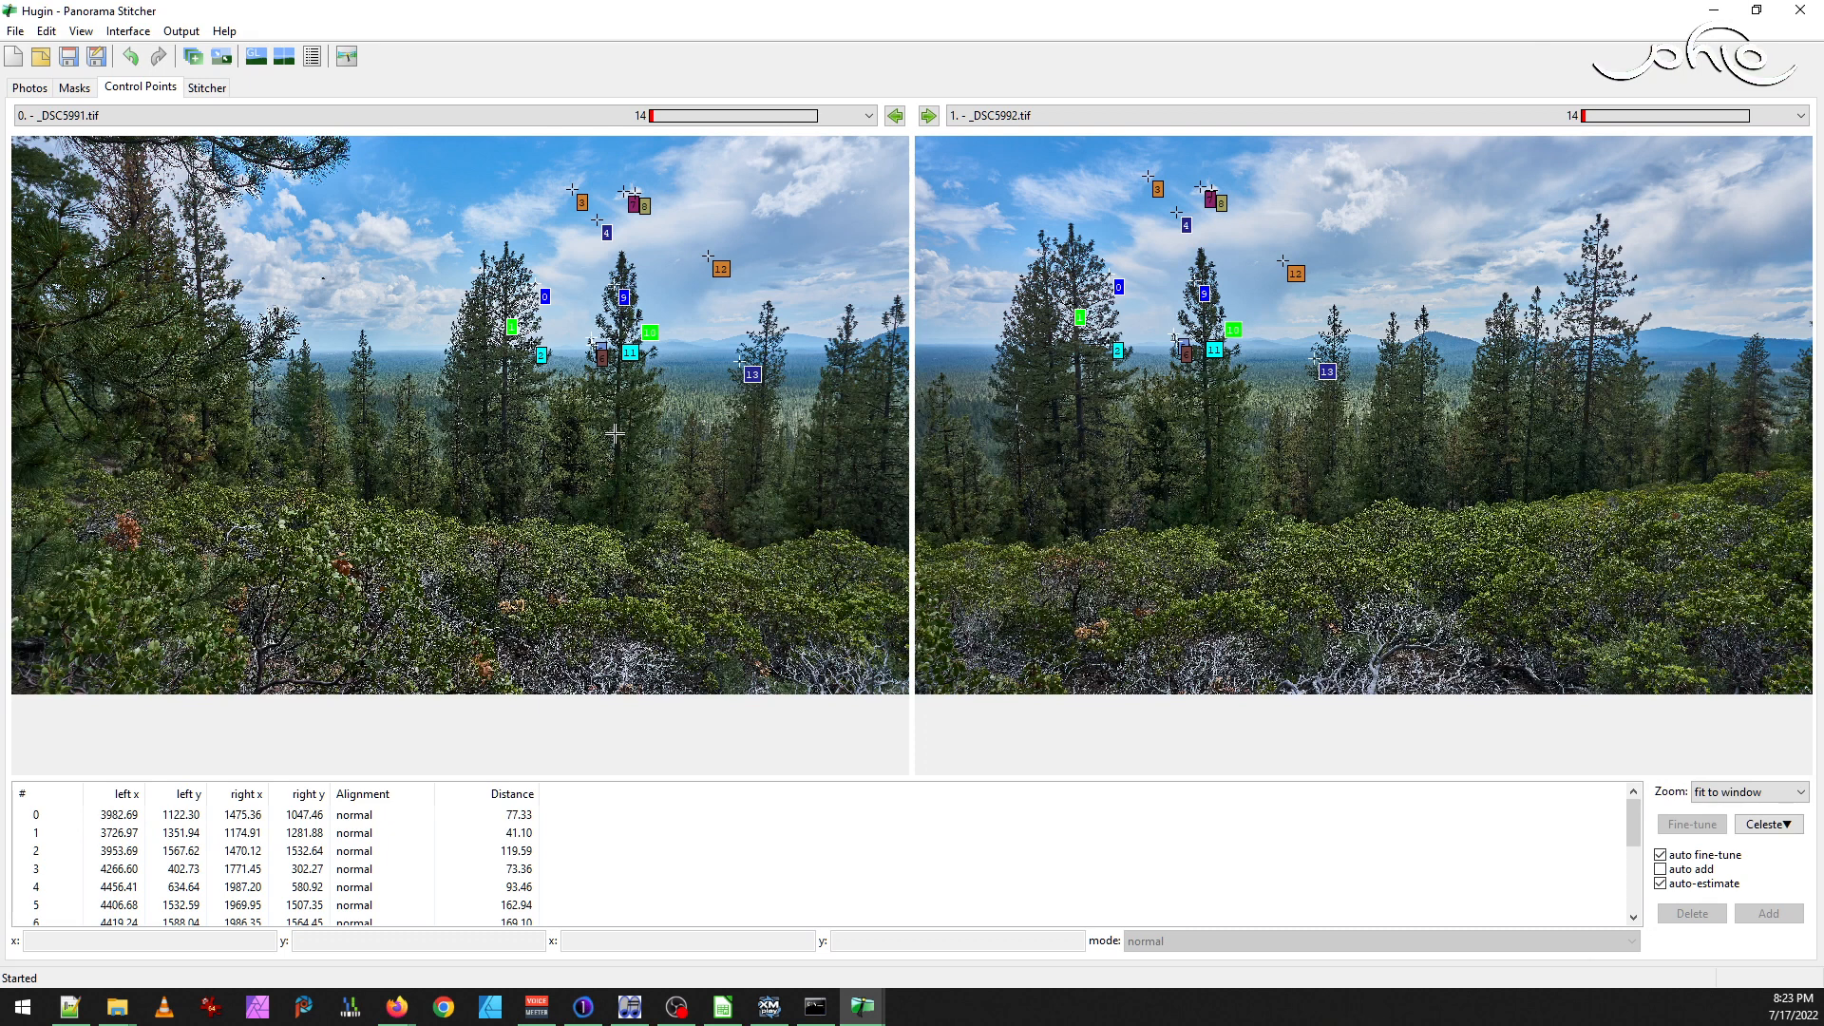
# Add a control point pair on the small distant hill peak in _DSC5991.tif and _DSC5992.tif, correct its match in _DSC5992.tif, and fine-tune it
pyautogui.click(697, 343)
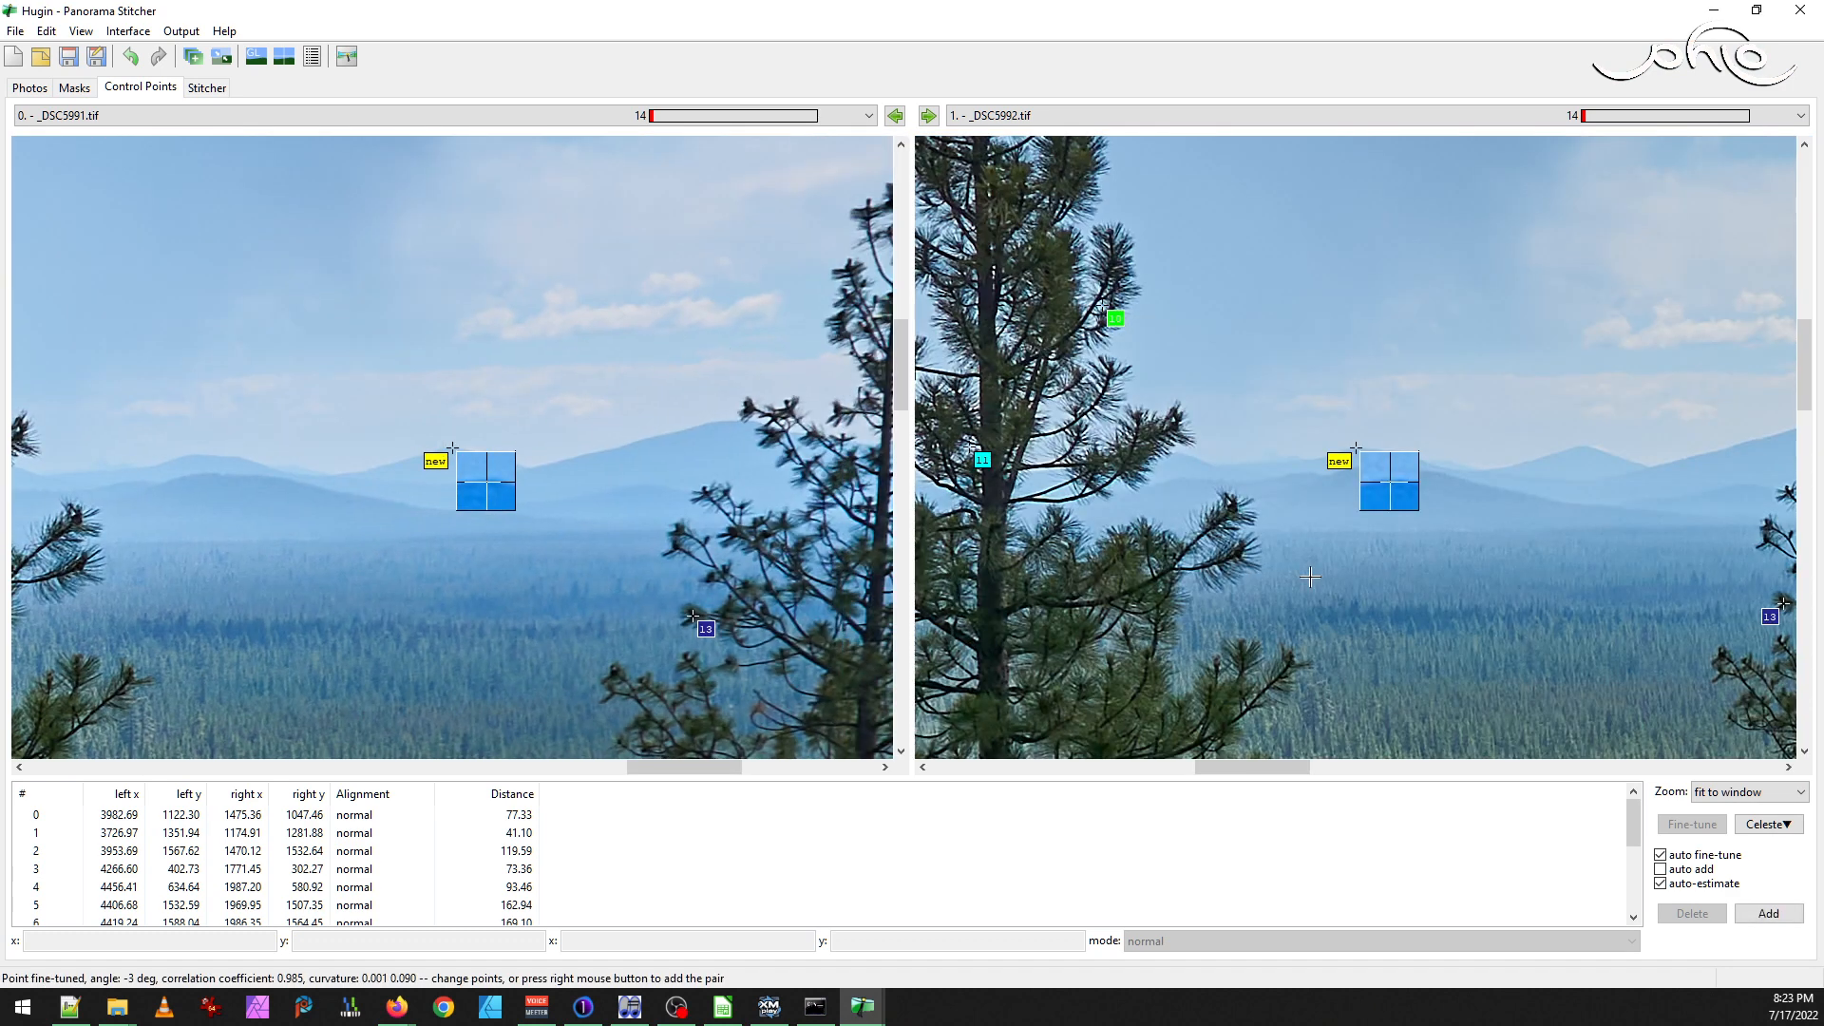
pyautogui.click(1585, 448)
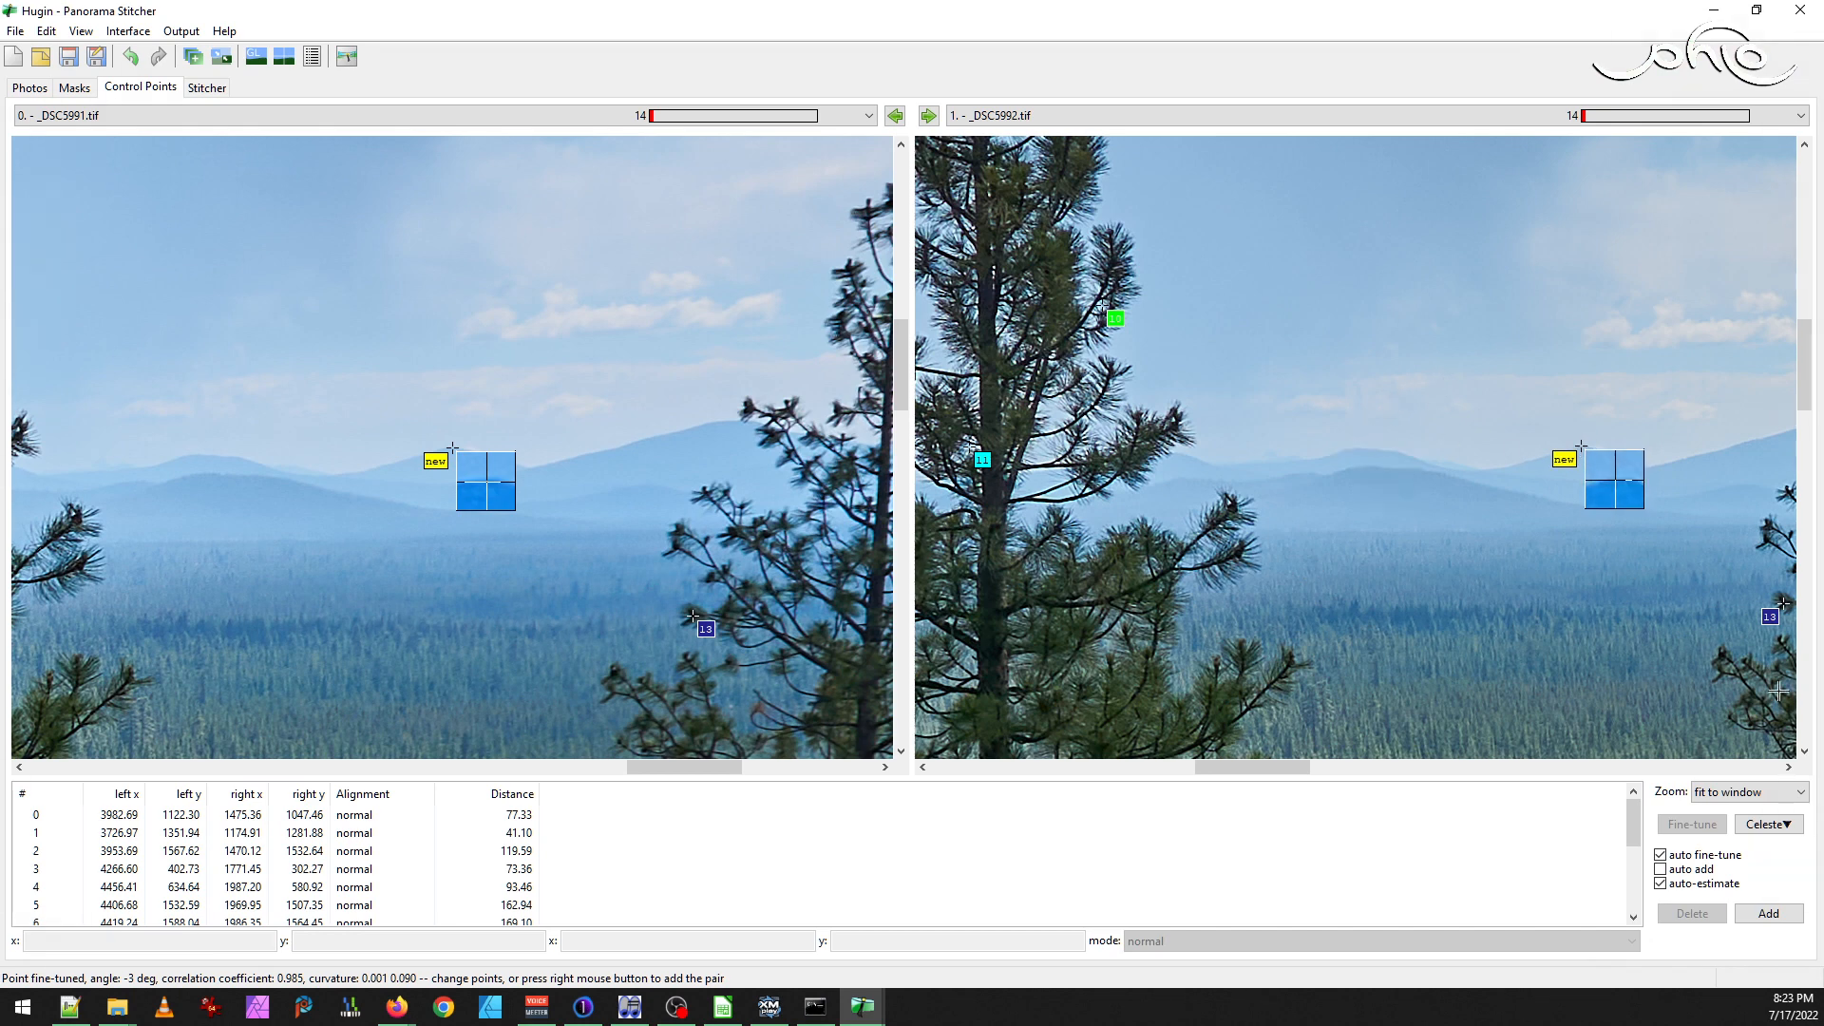
pyautogui.click(1769, 913)
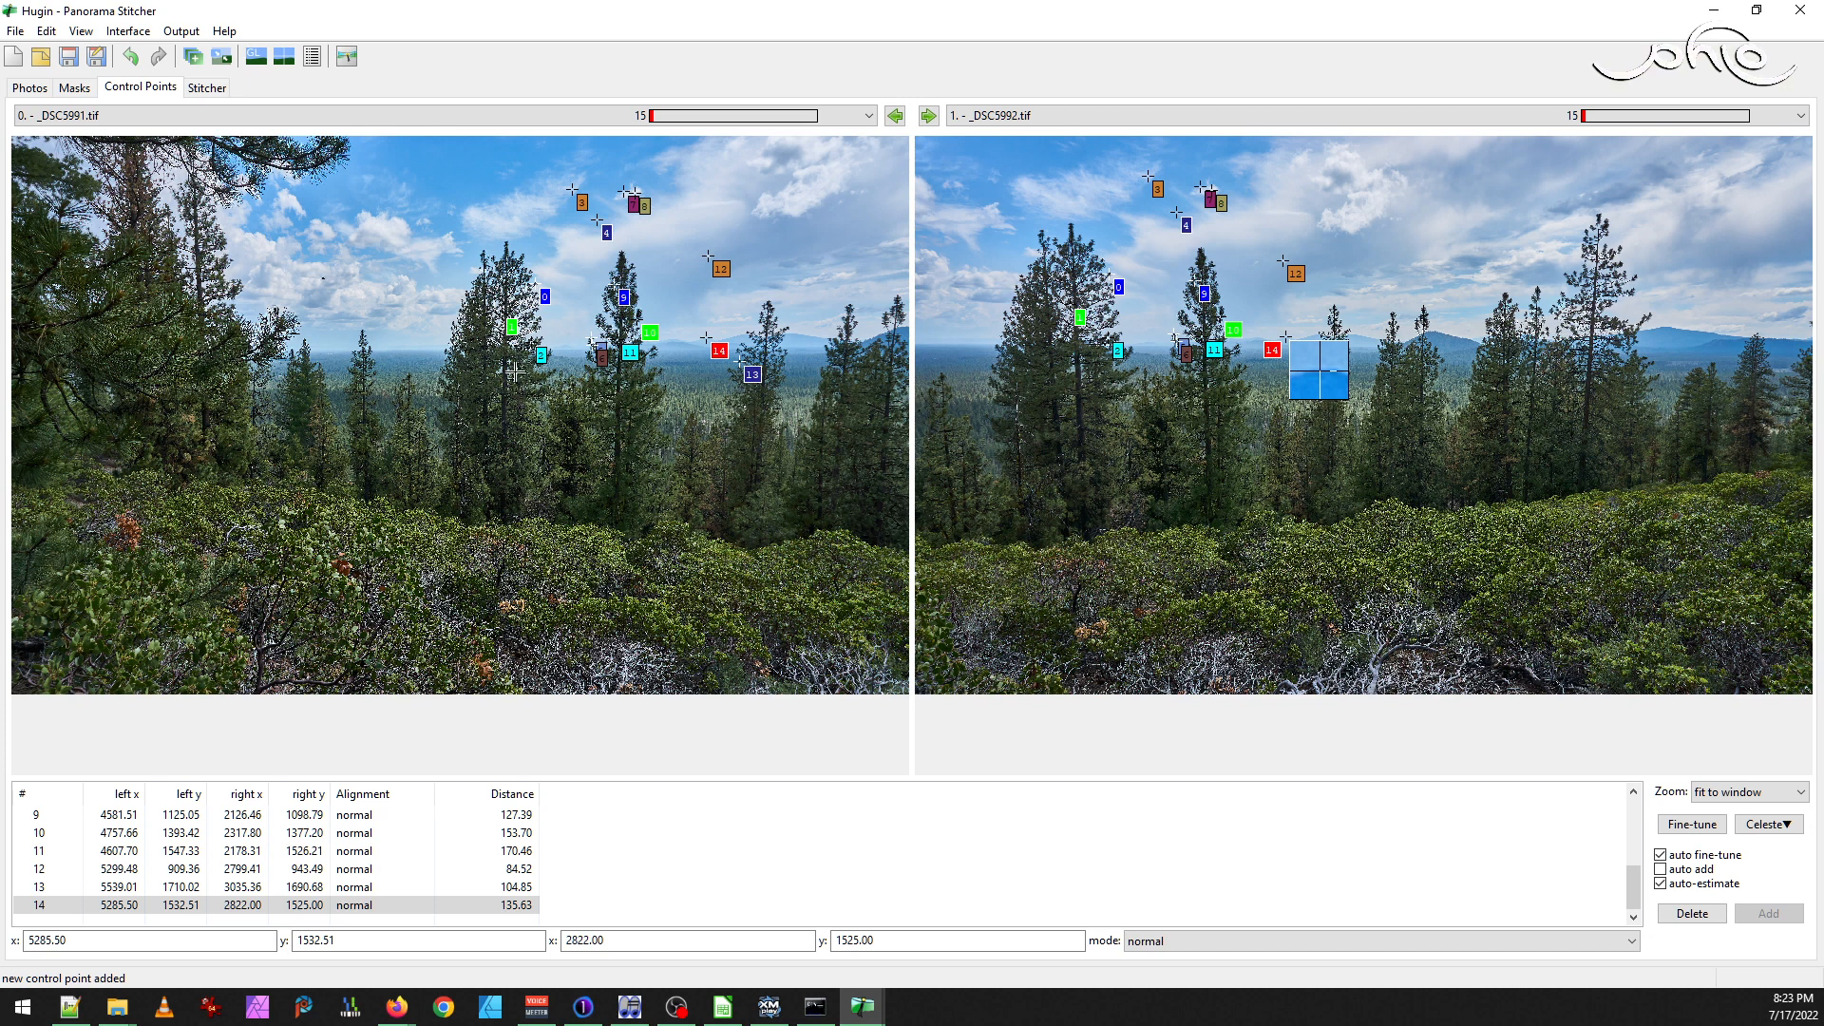
pyautogui.click(55, 910)
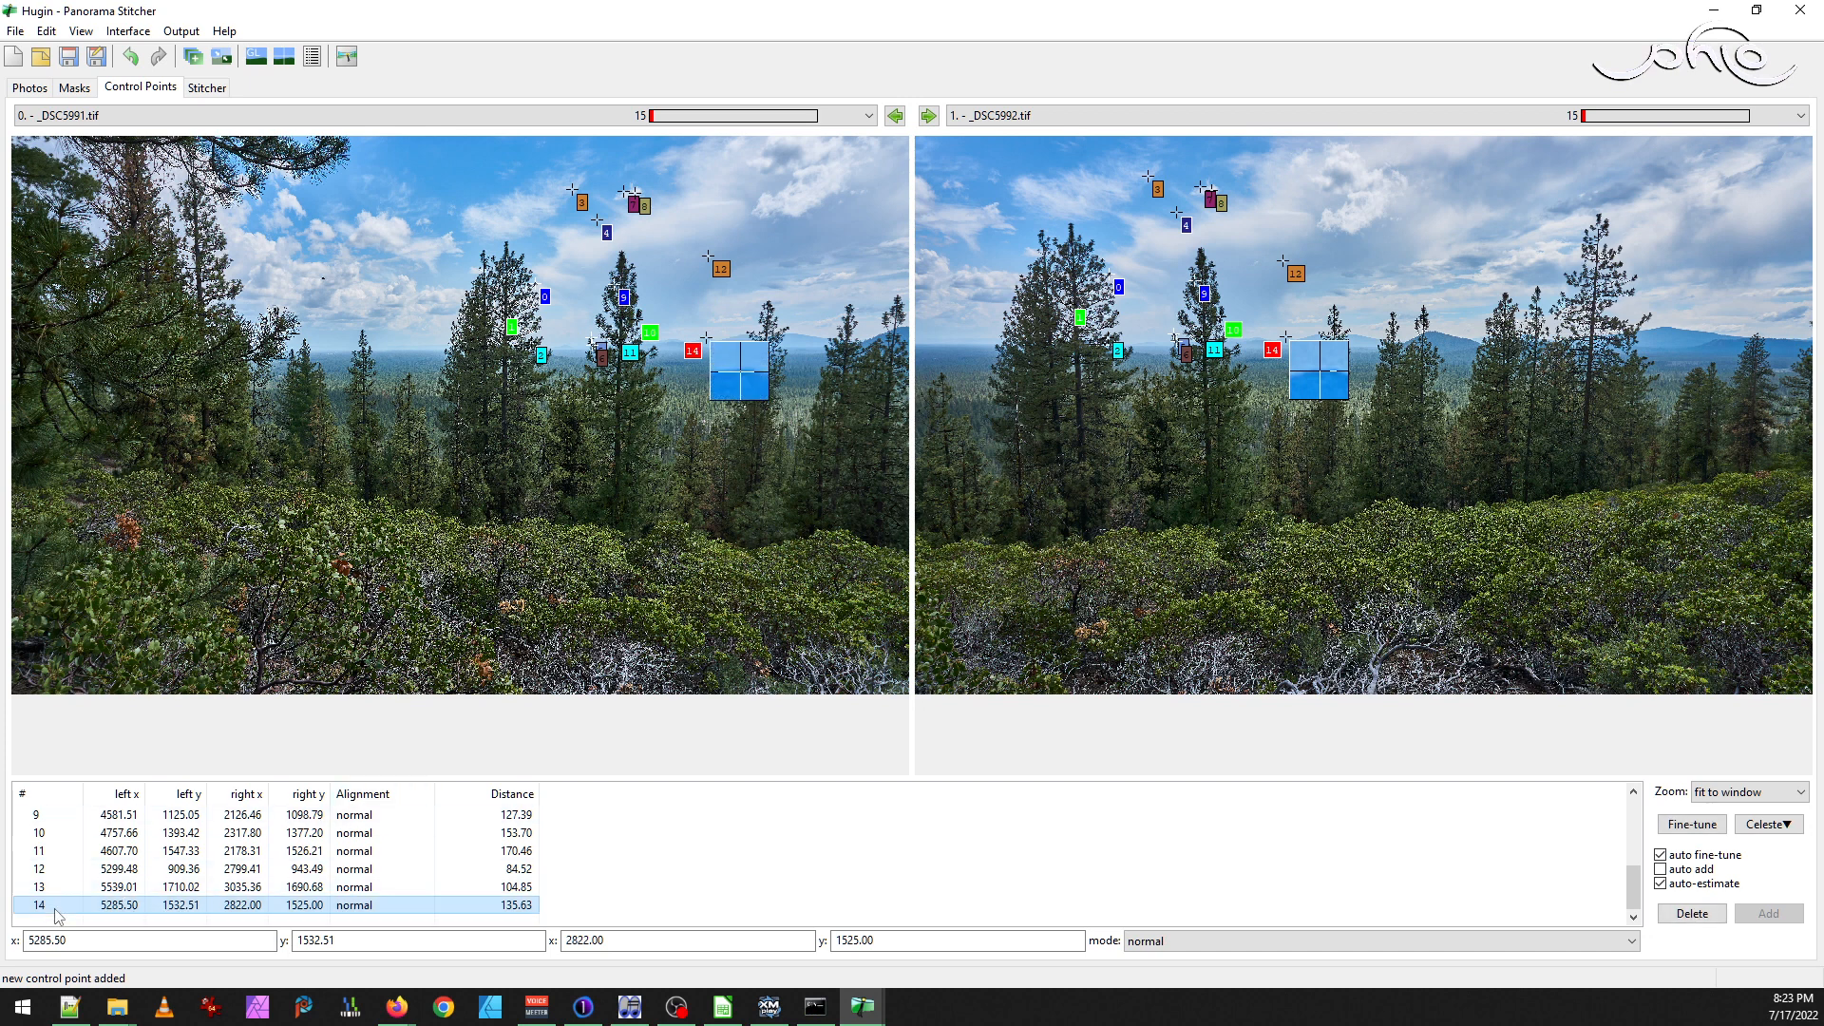
pyautogui.click(1705, 824)
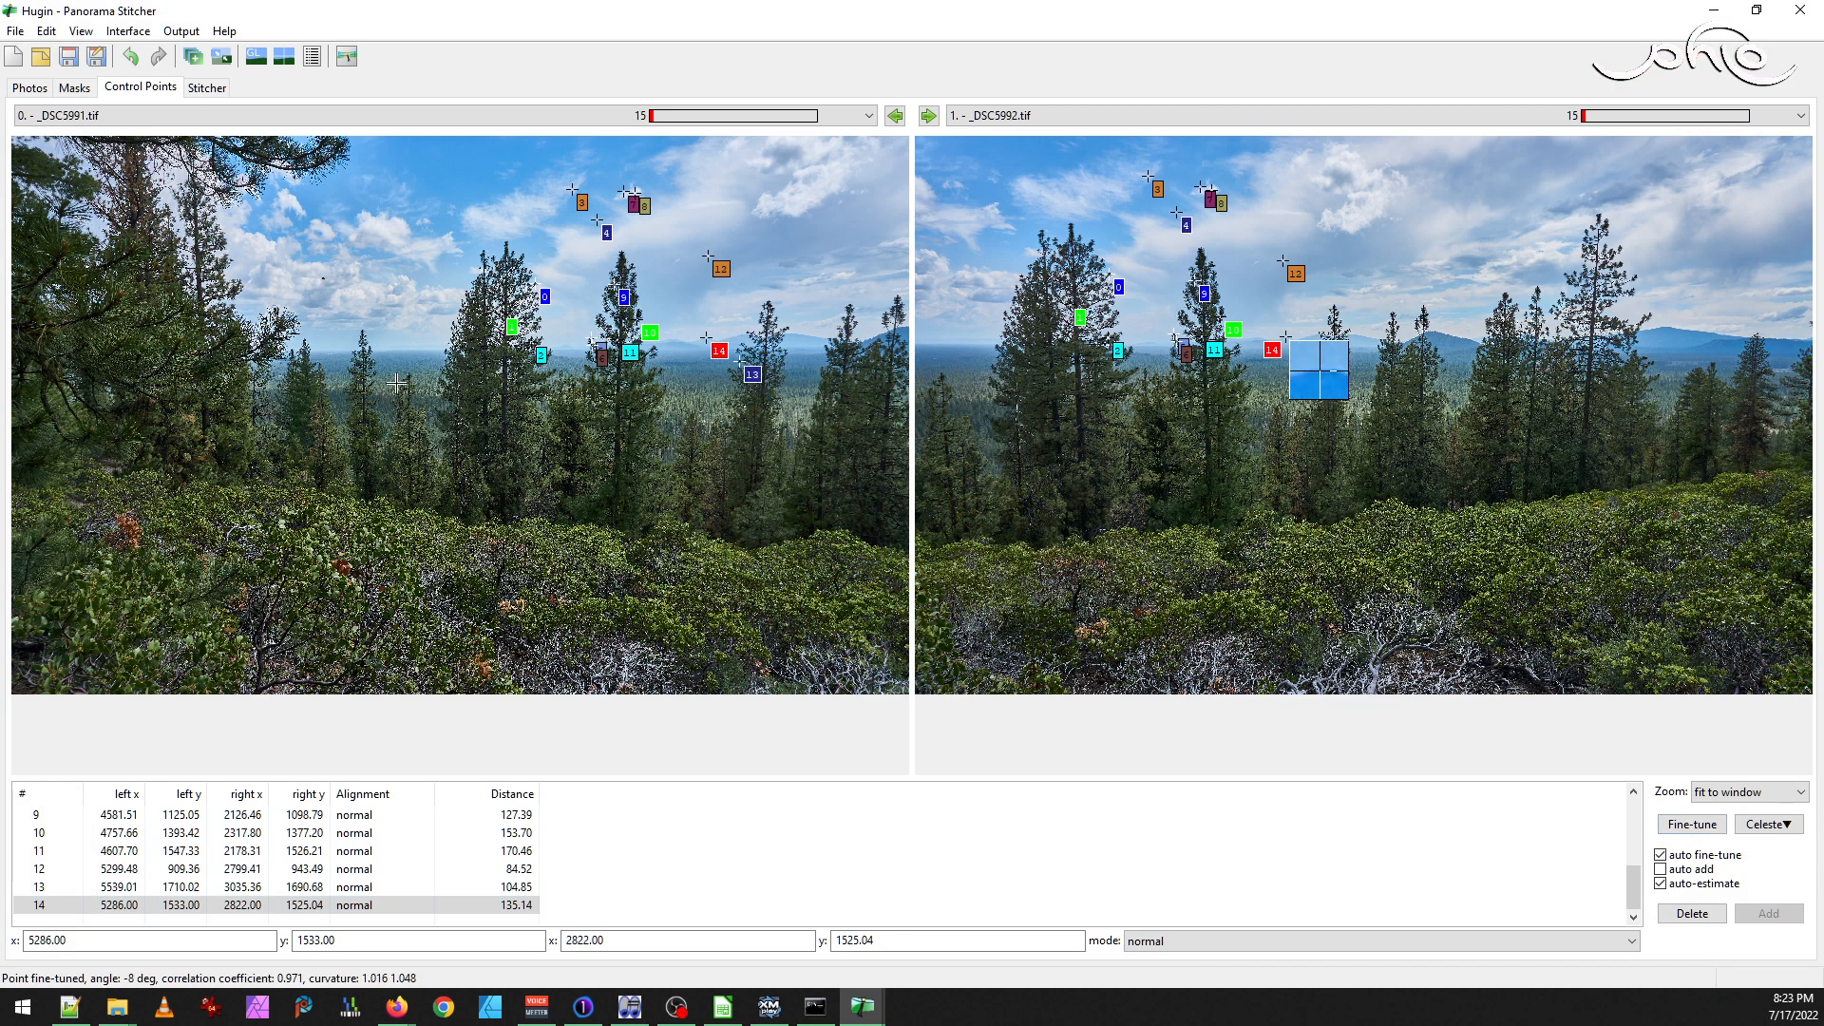
# Add control point pairs on the lower tip of the tall double-topped pine and on the tan leaves in the foreground shrubs
pyautogui.click(483, 247)
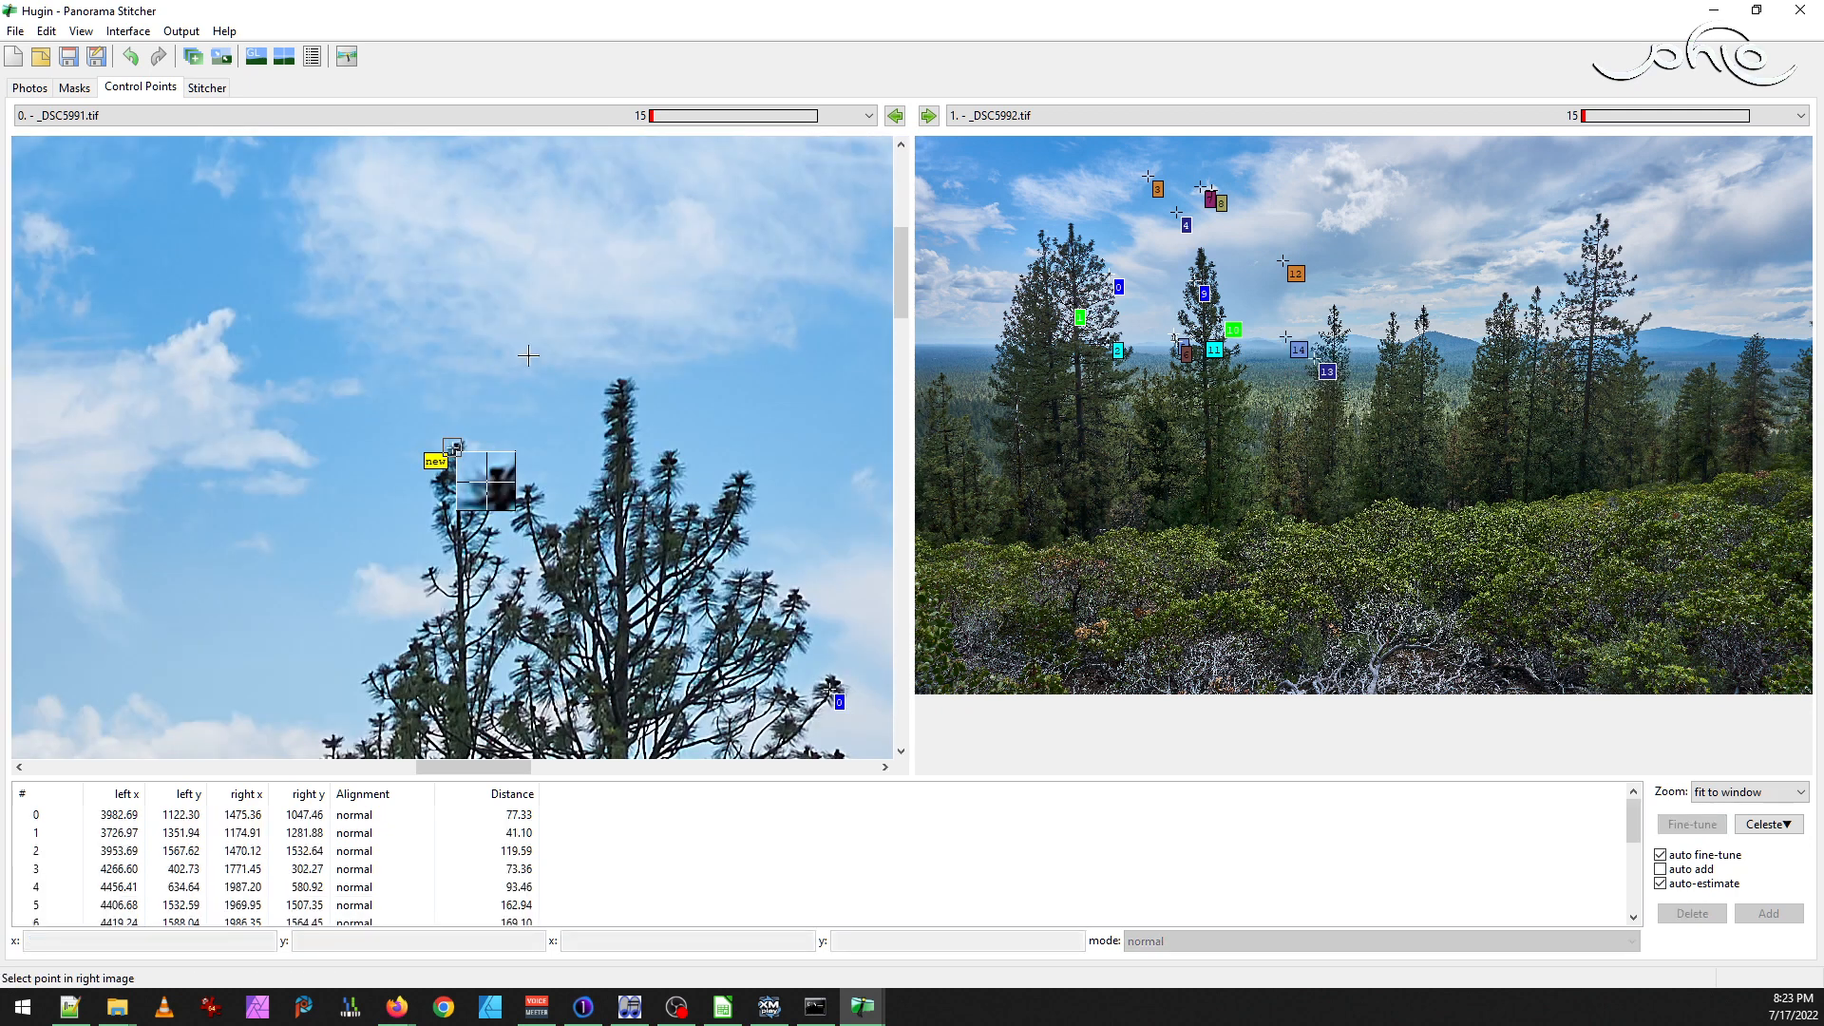
pyautogui.moveTo(452, 445); pyautogui.dragTo(454, 445)
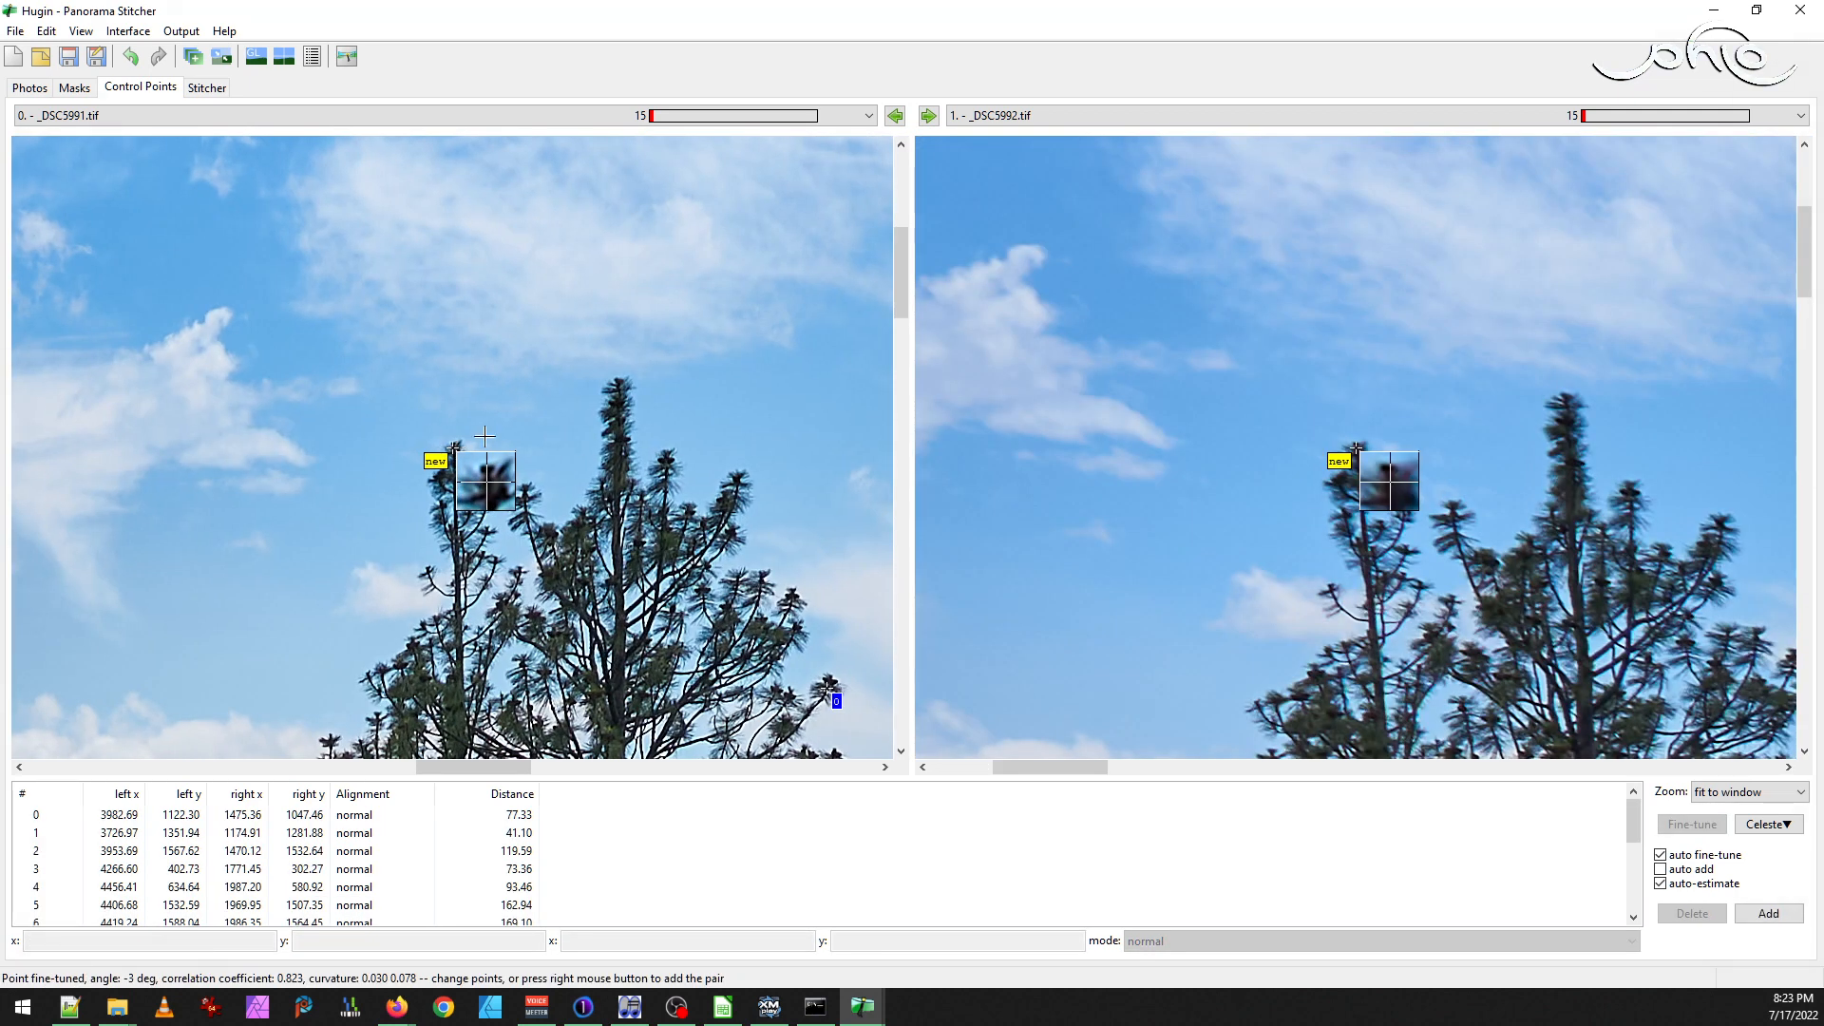
pyautogui.click(1767, 914)
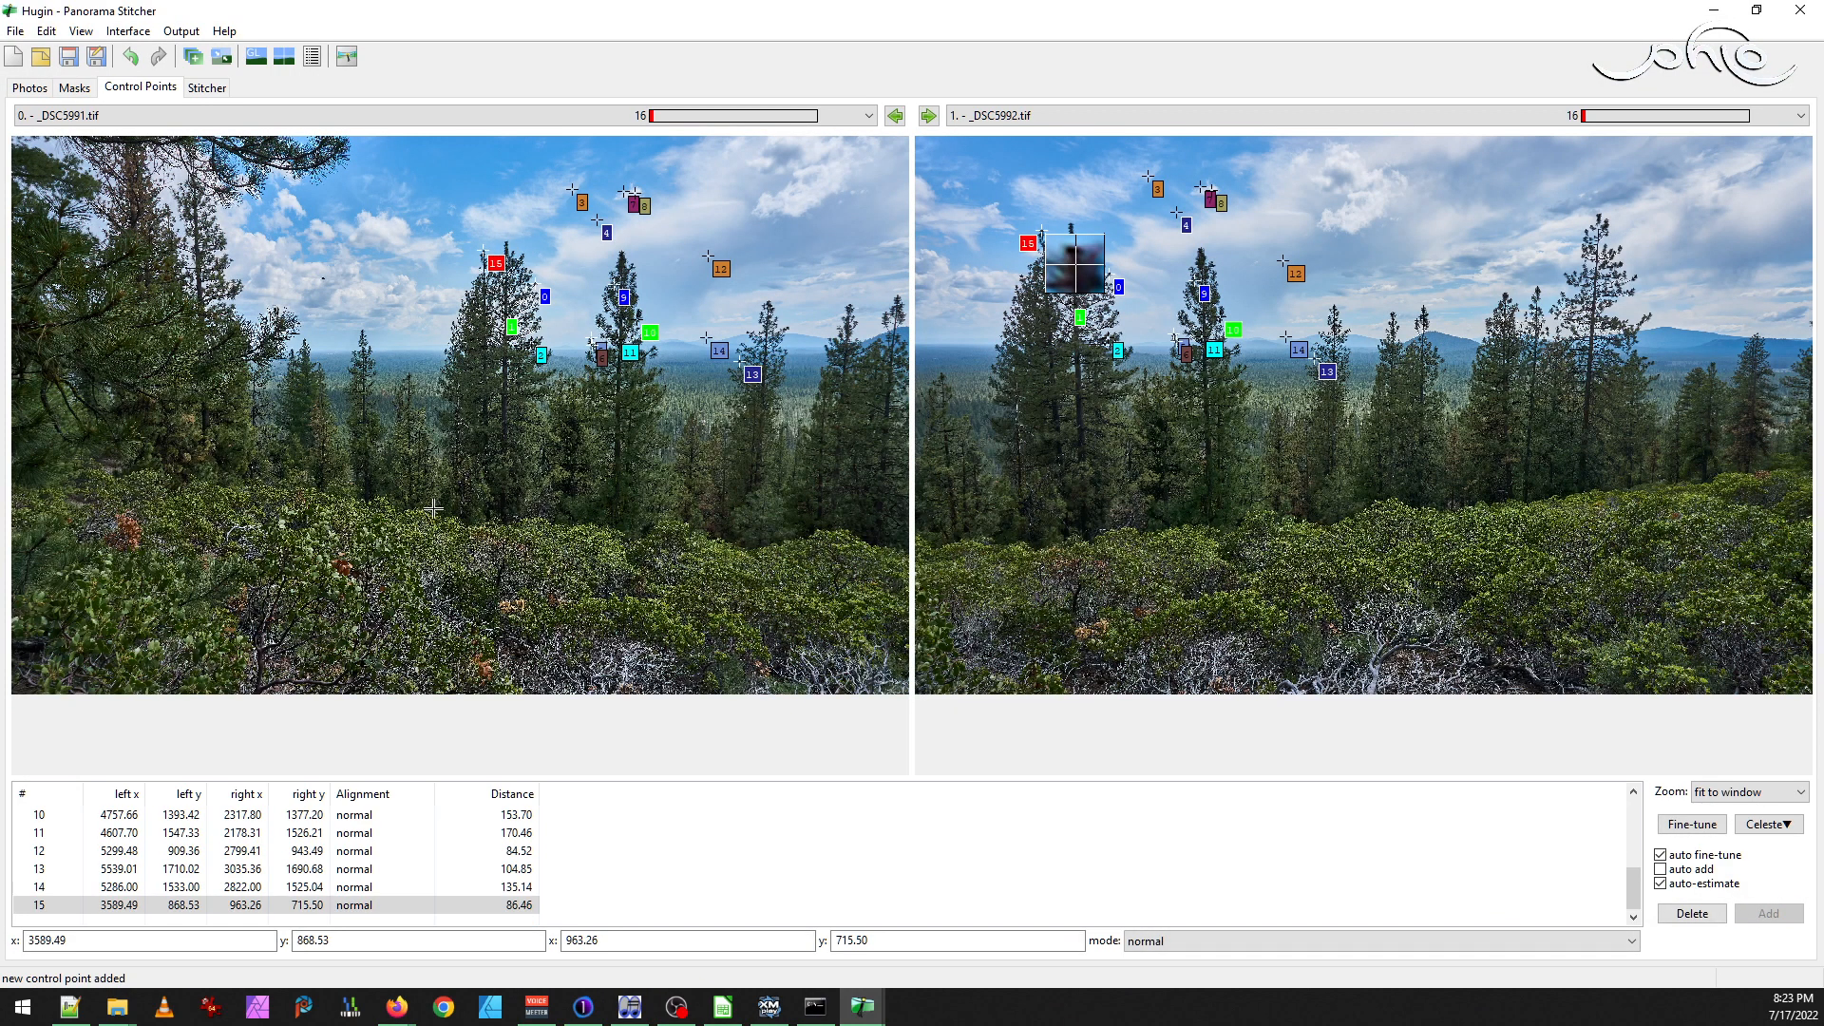
pyautogui.click(510, 605)
pyautogui.moveTo(451, 451); pyautogui.dragTo(429, 481)
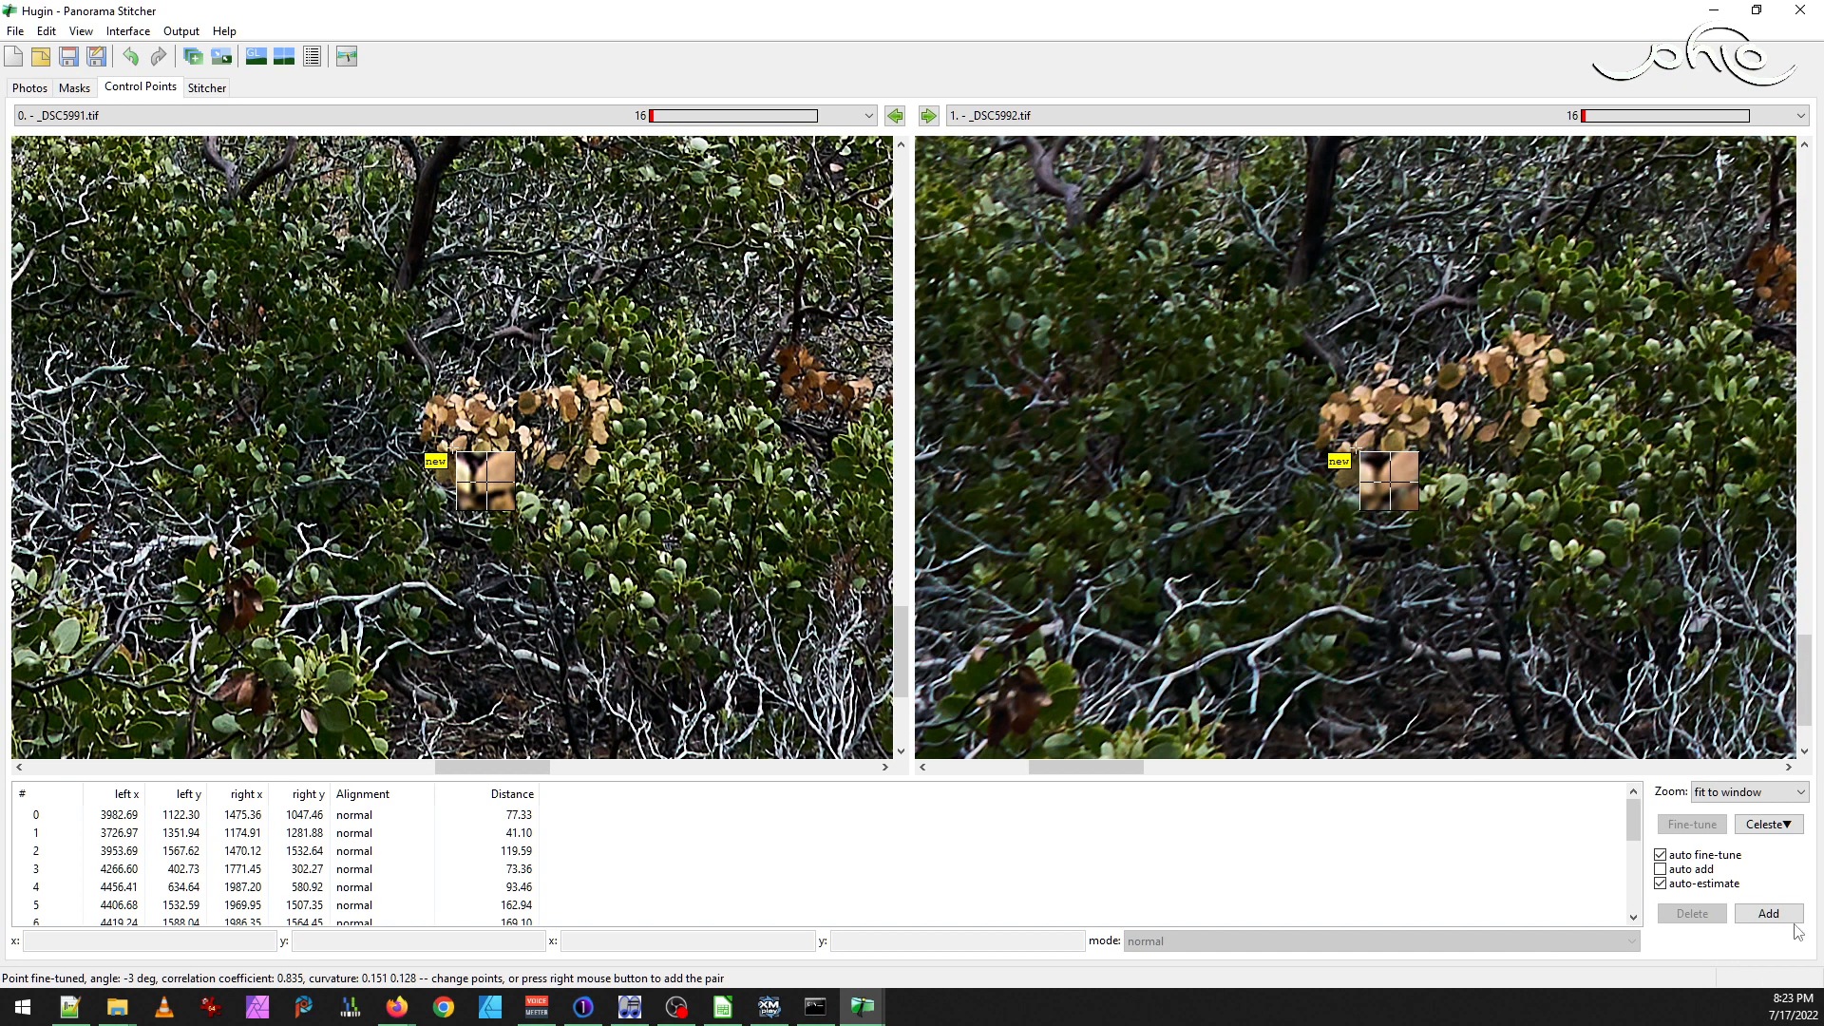
pyautogui.click(1794, 921)
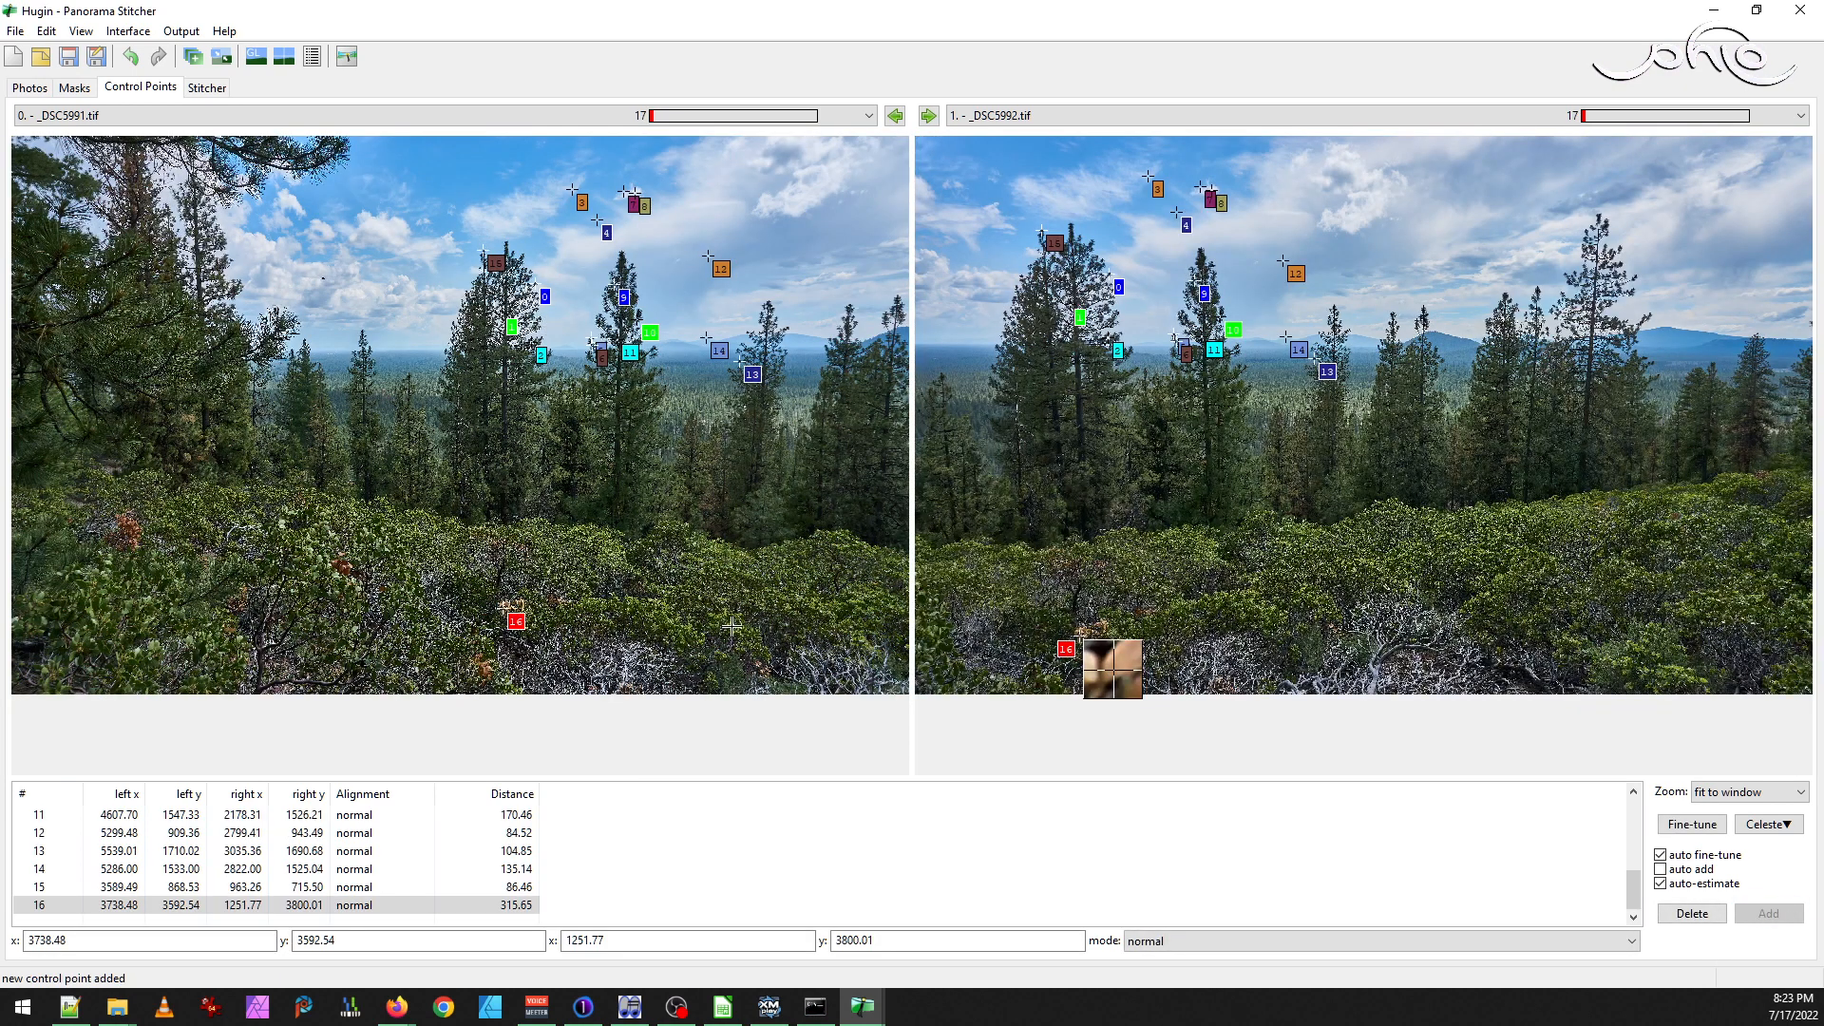
# Add a control point pair on the rust-coloured leaves just right of the tan leaves in the foreground
pyautogui.click(556, 608)
pyautogui.moveTo(456, 452)
pyautogui.mouseDown()
pyautogui.moveTo(516, 482)
pyautogui.moveTo(453, 452)
pyautogui.mouseUp()
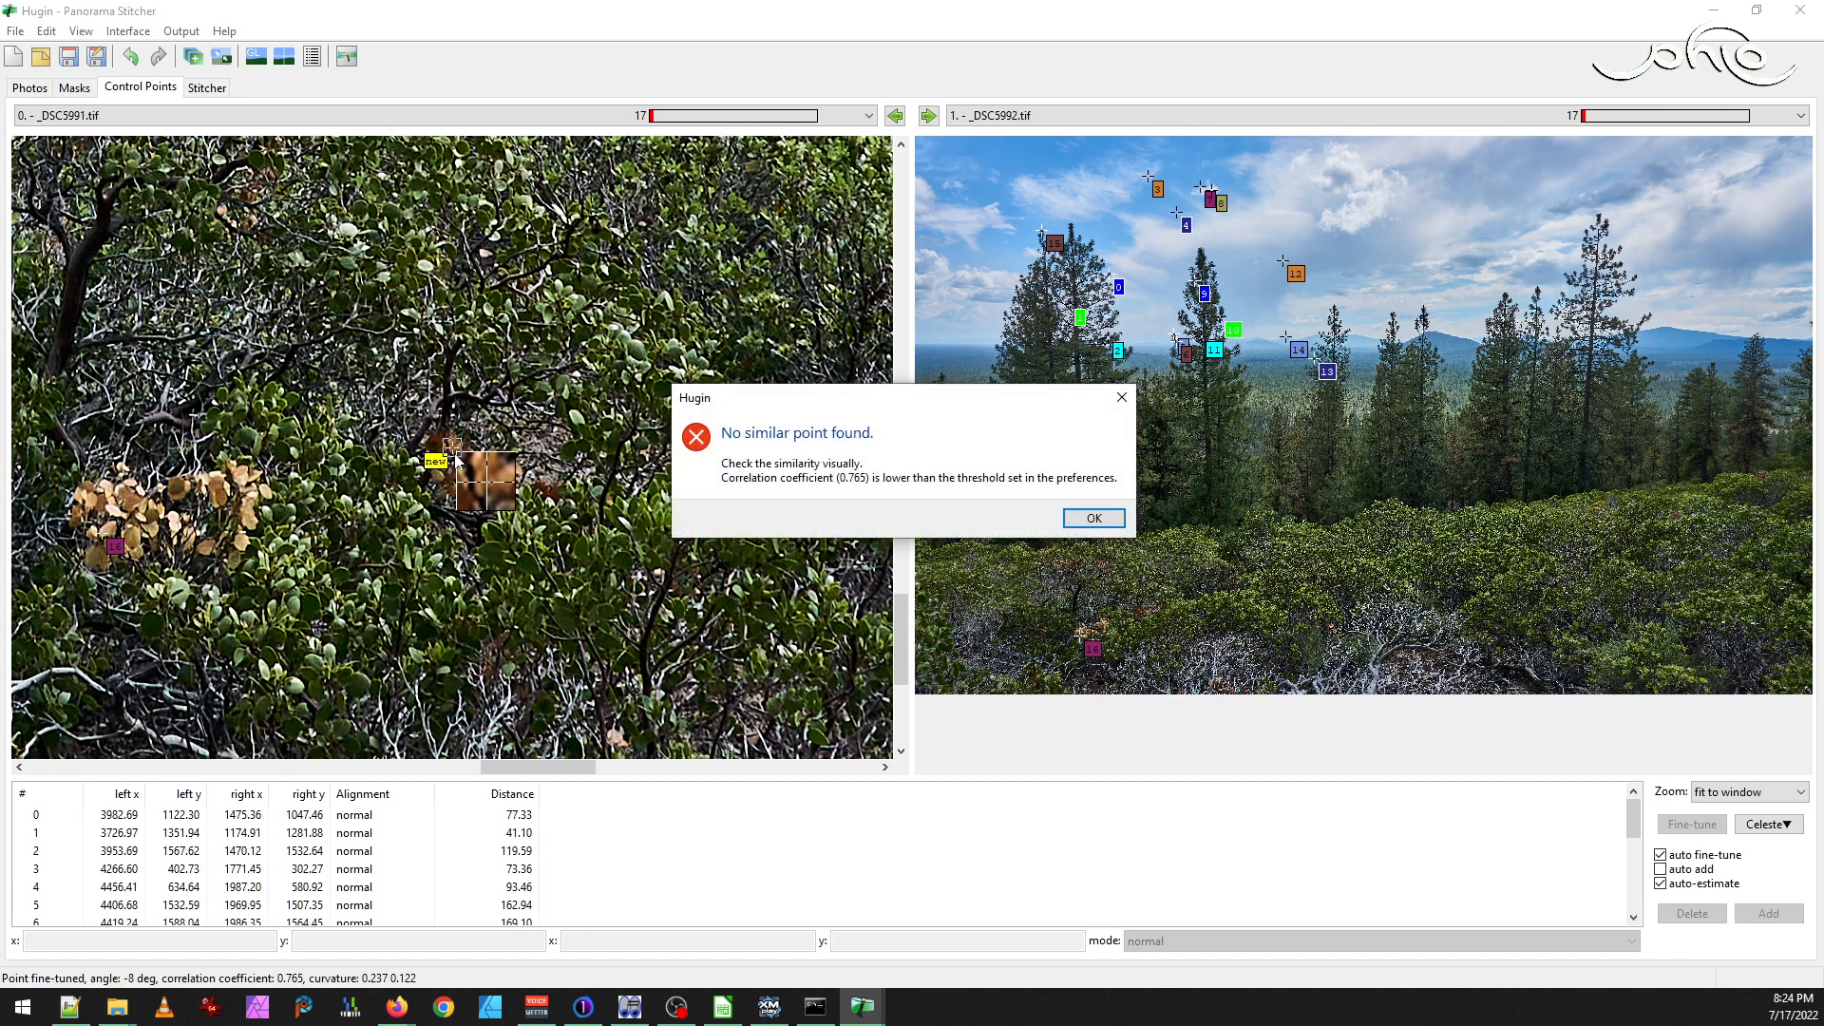
pyautogui.click(1094, 518)
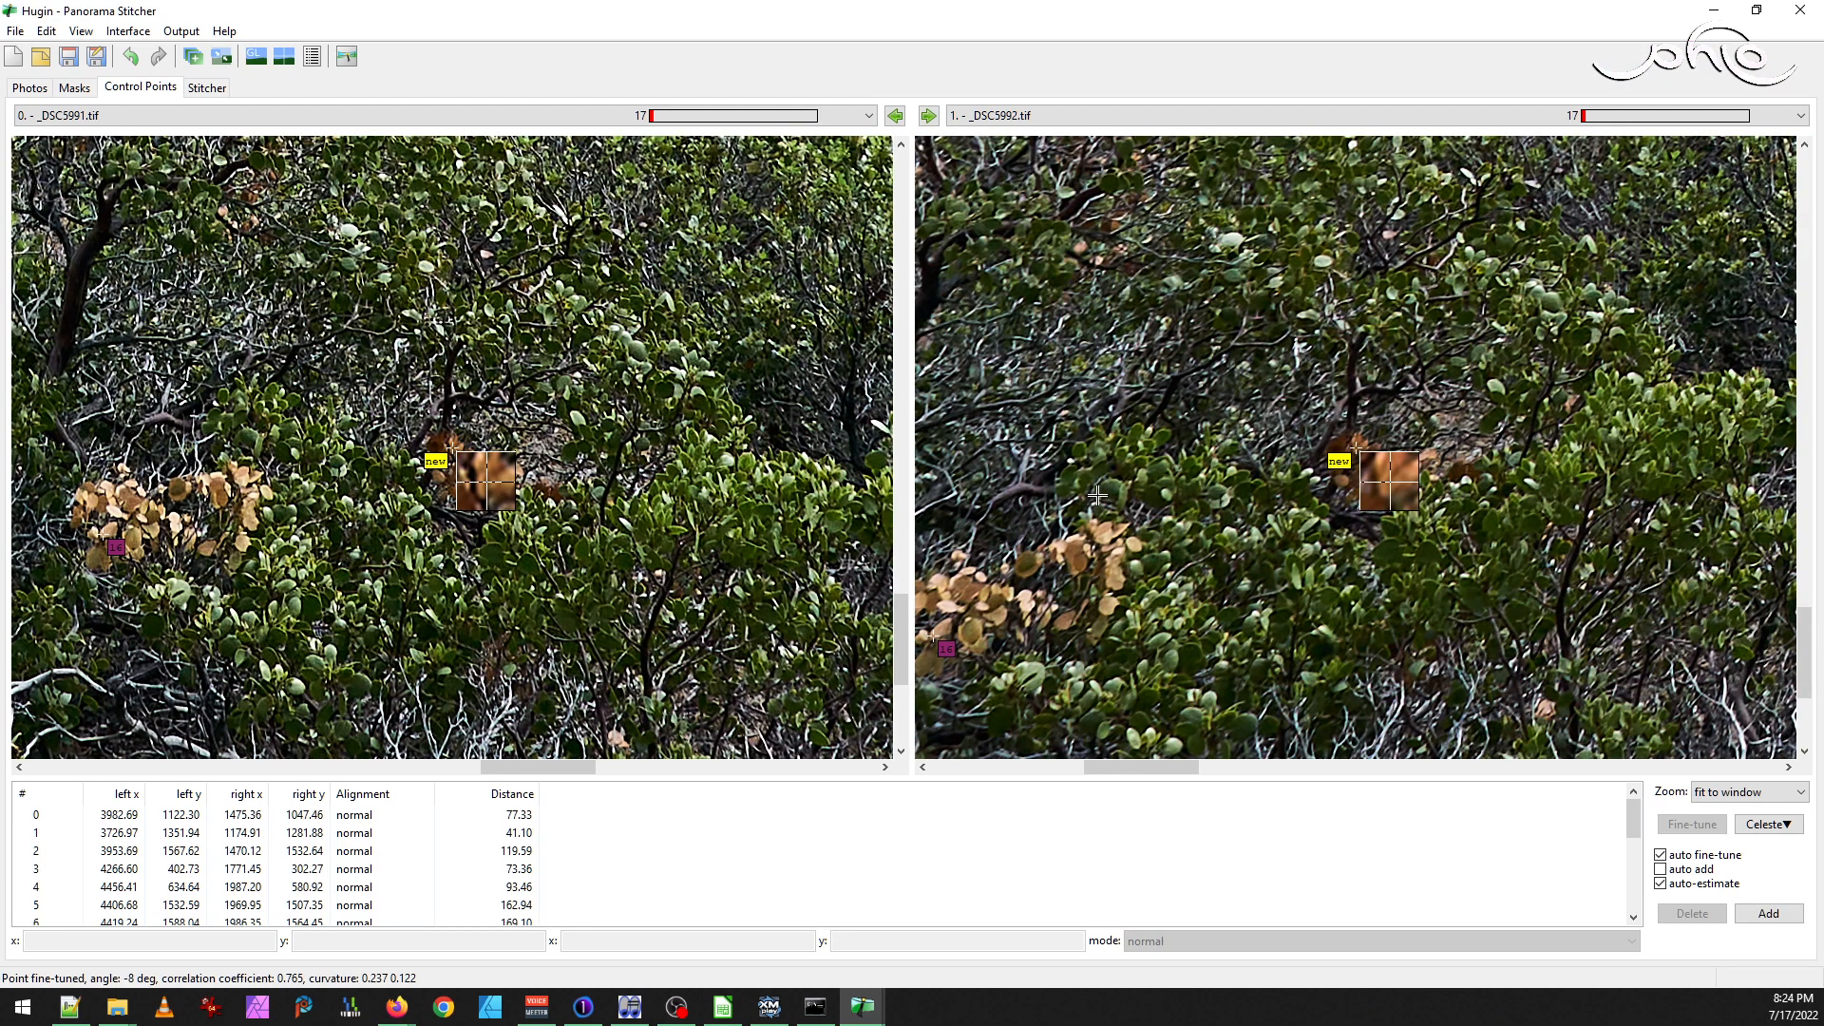
pyautogui.click(1775, 915)
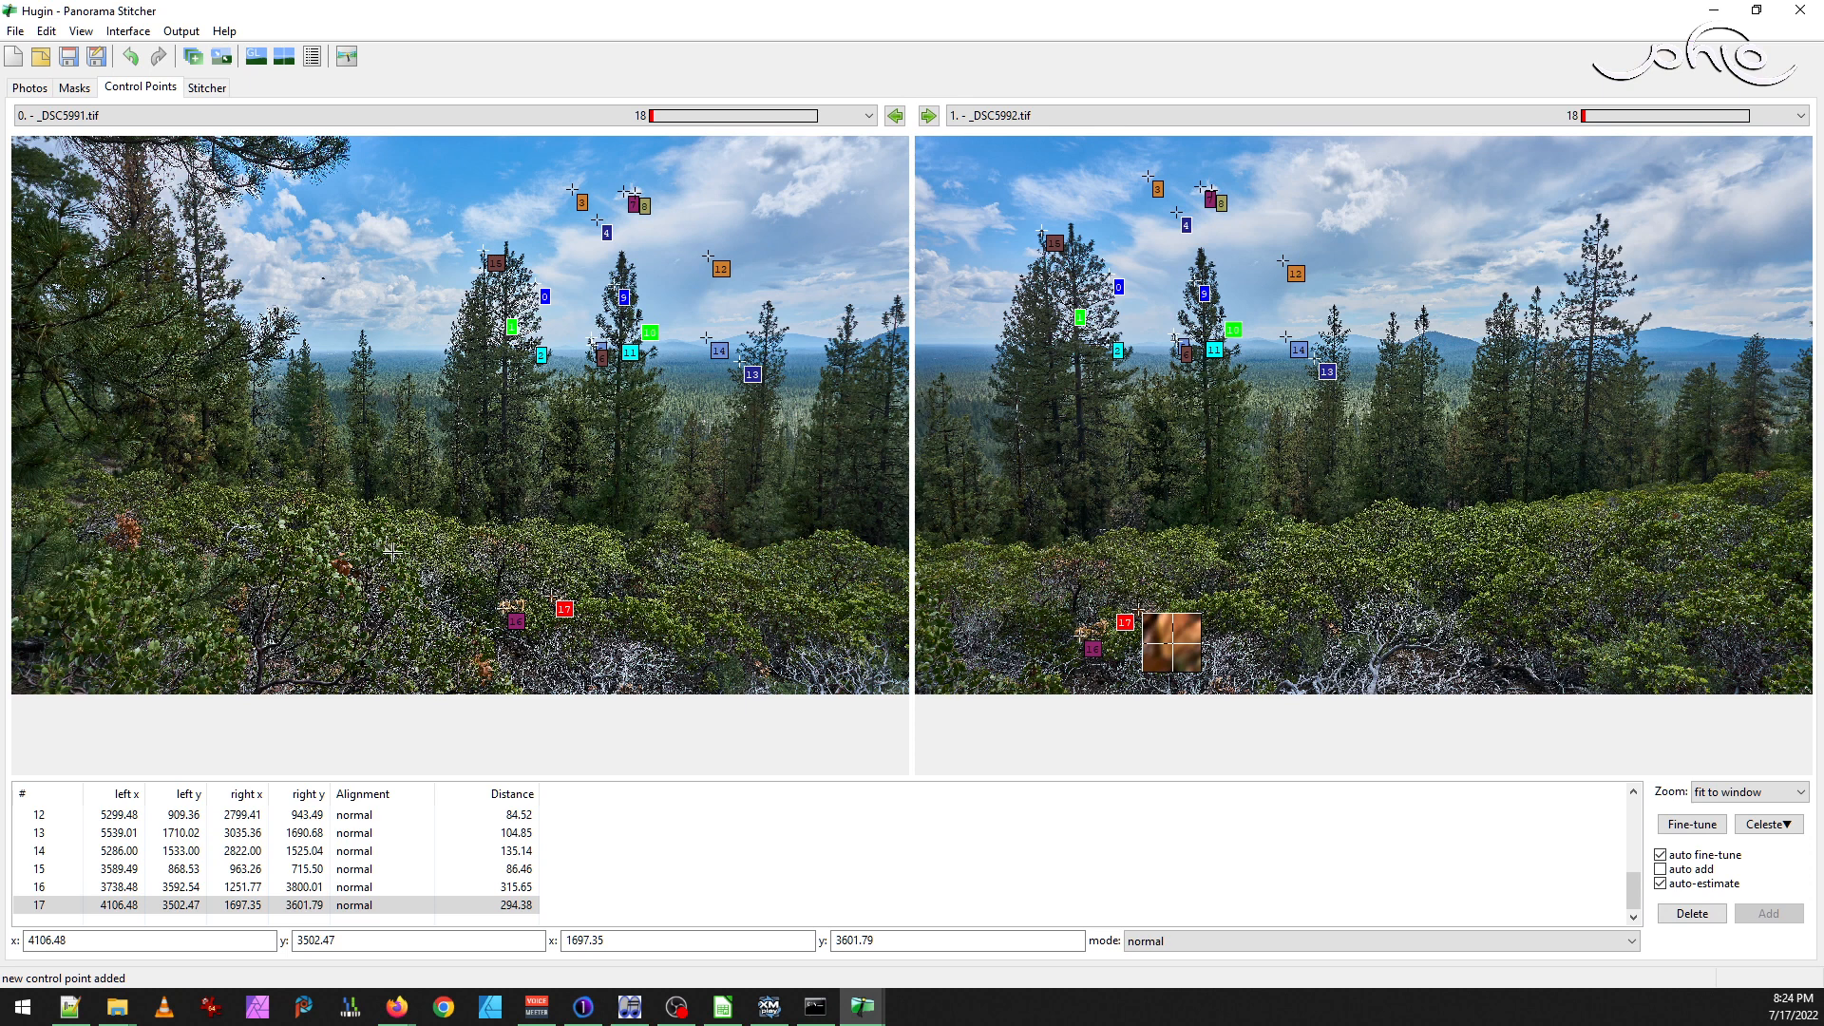
# Add a control point pair on the dark shrub trunk just above the tan leaves in both photos
pyautogui.click(499, 570)
pyautogui.moveTo(499, 571); pyautogui.dragTo(496, 569)
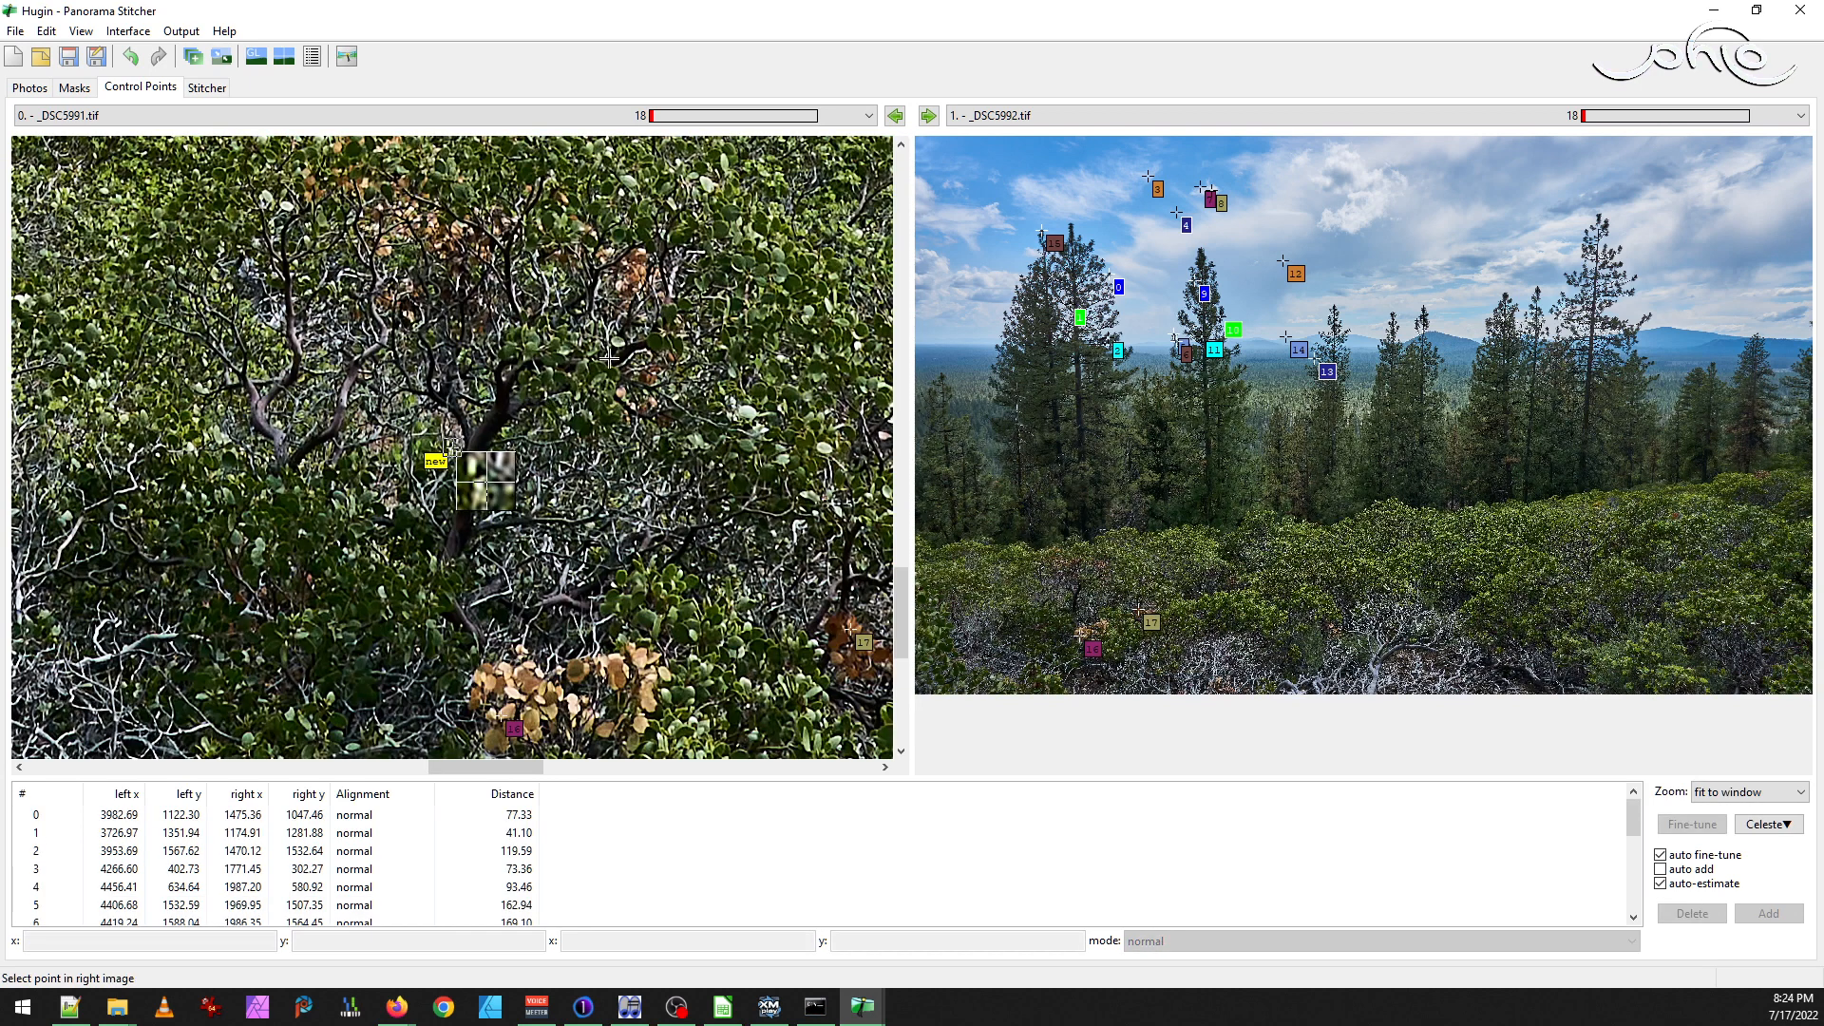
pyautogui.moveTo(465, 453); pyautogui.dragTo(473, 447)
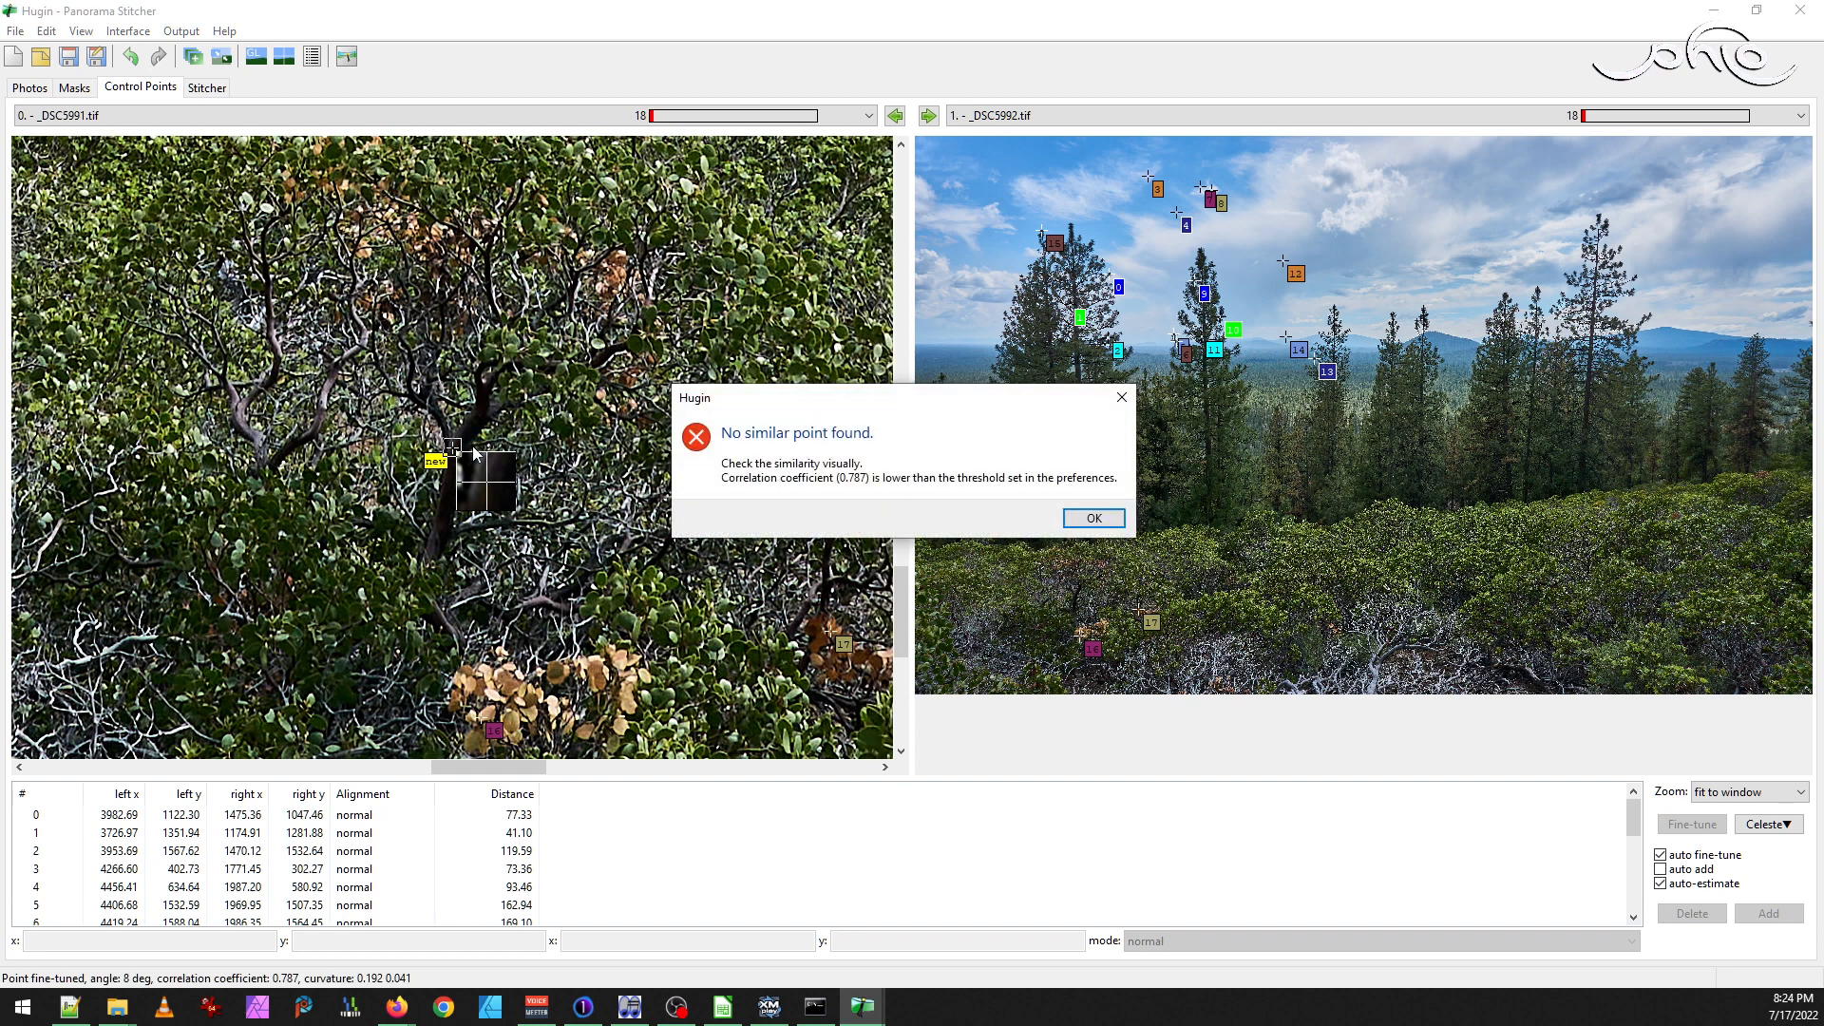
pyautogui.click(1092, 518)
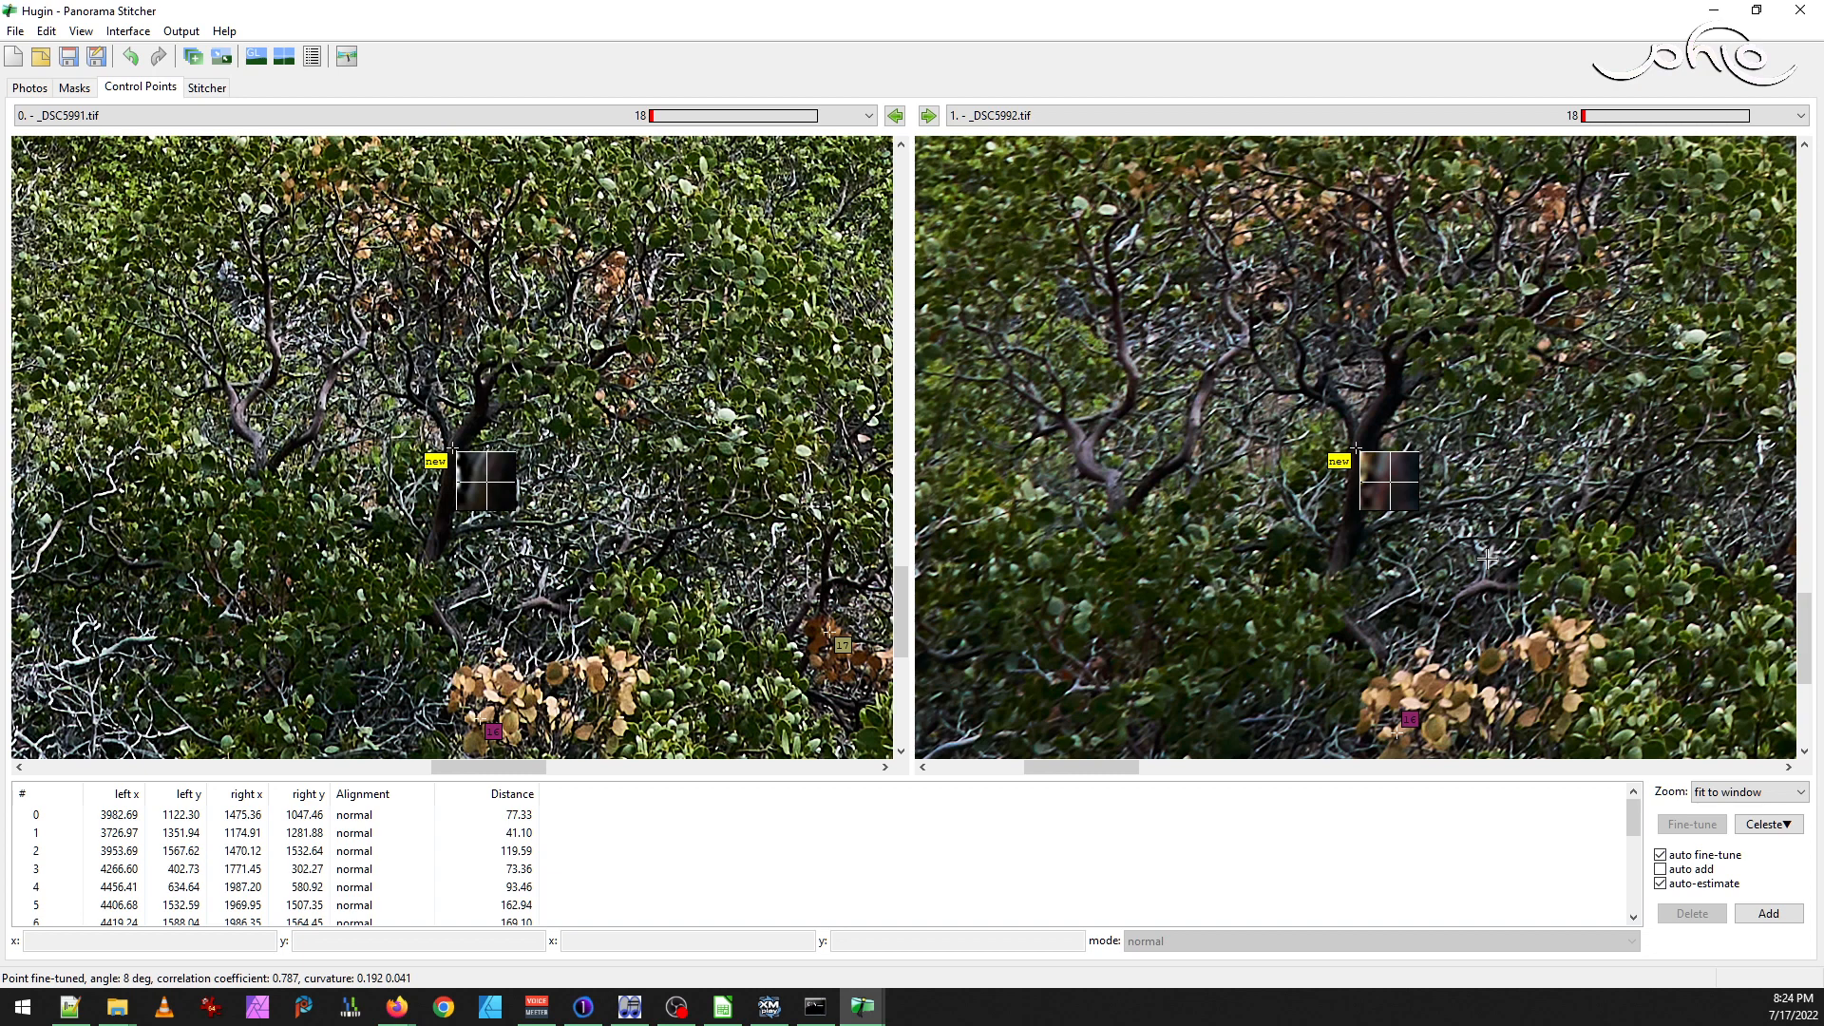
pyautogui.click(1769, 914)
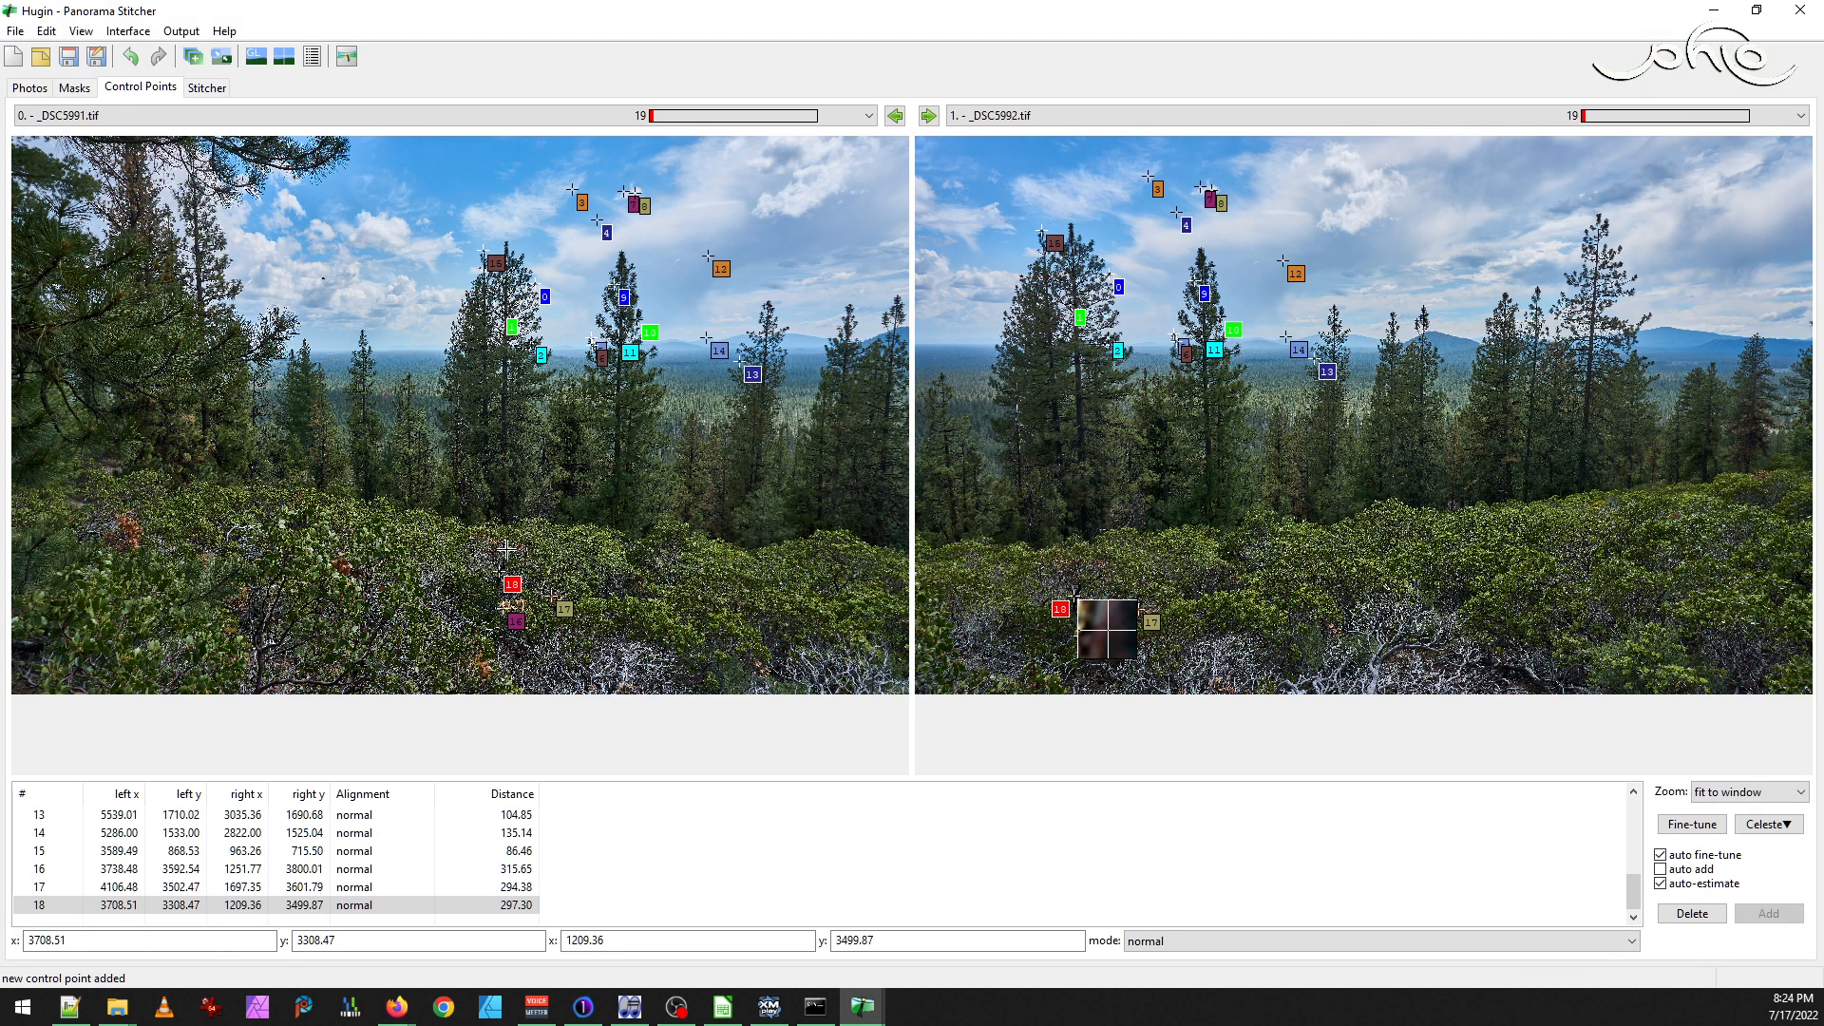
# Add control point pairs on the shrubs' upper edge below the double-topped pine and on the tip of the small pine beside the hill peak
pyautogui.click(453, 532)
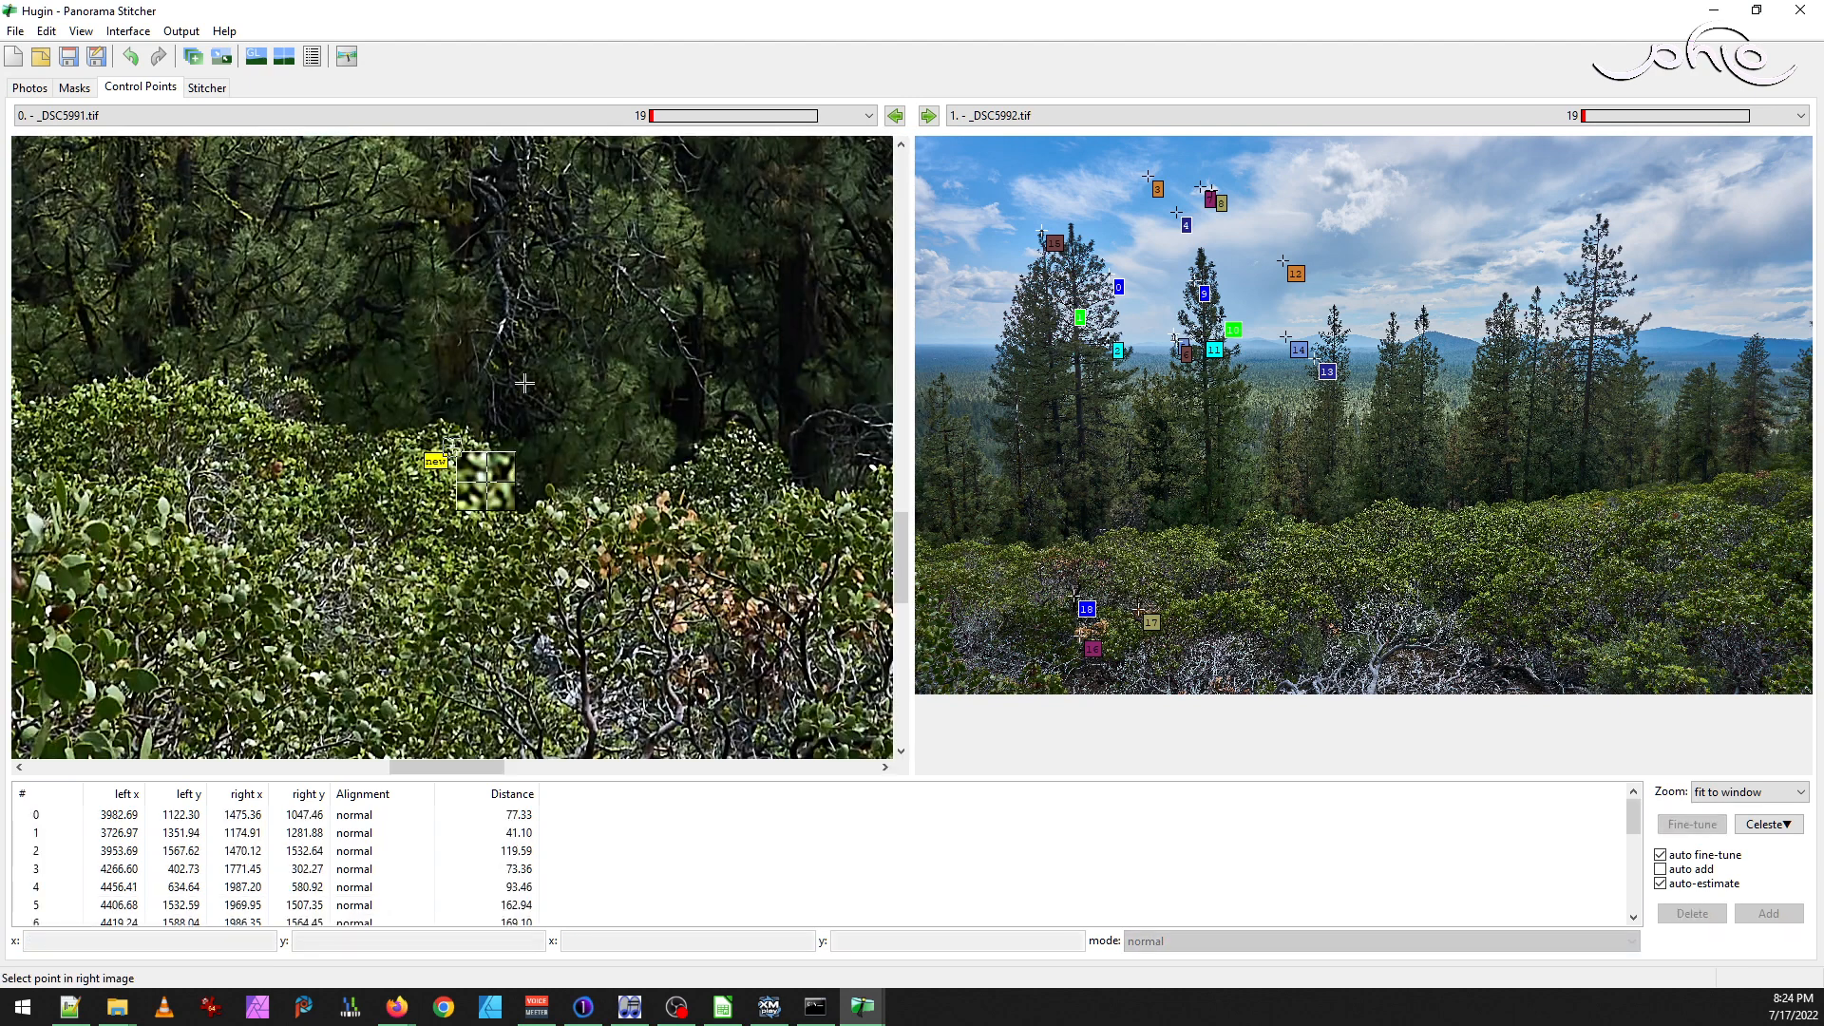
pyautogui.moveTo(453, 447)
pyautogui.mouseDown()
pyautogui.moveTo(485, 451)
pyautogui.moveTo(467, 428)
pyautogui.mouseUp()
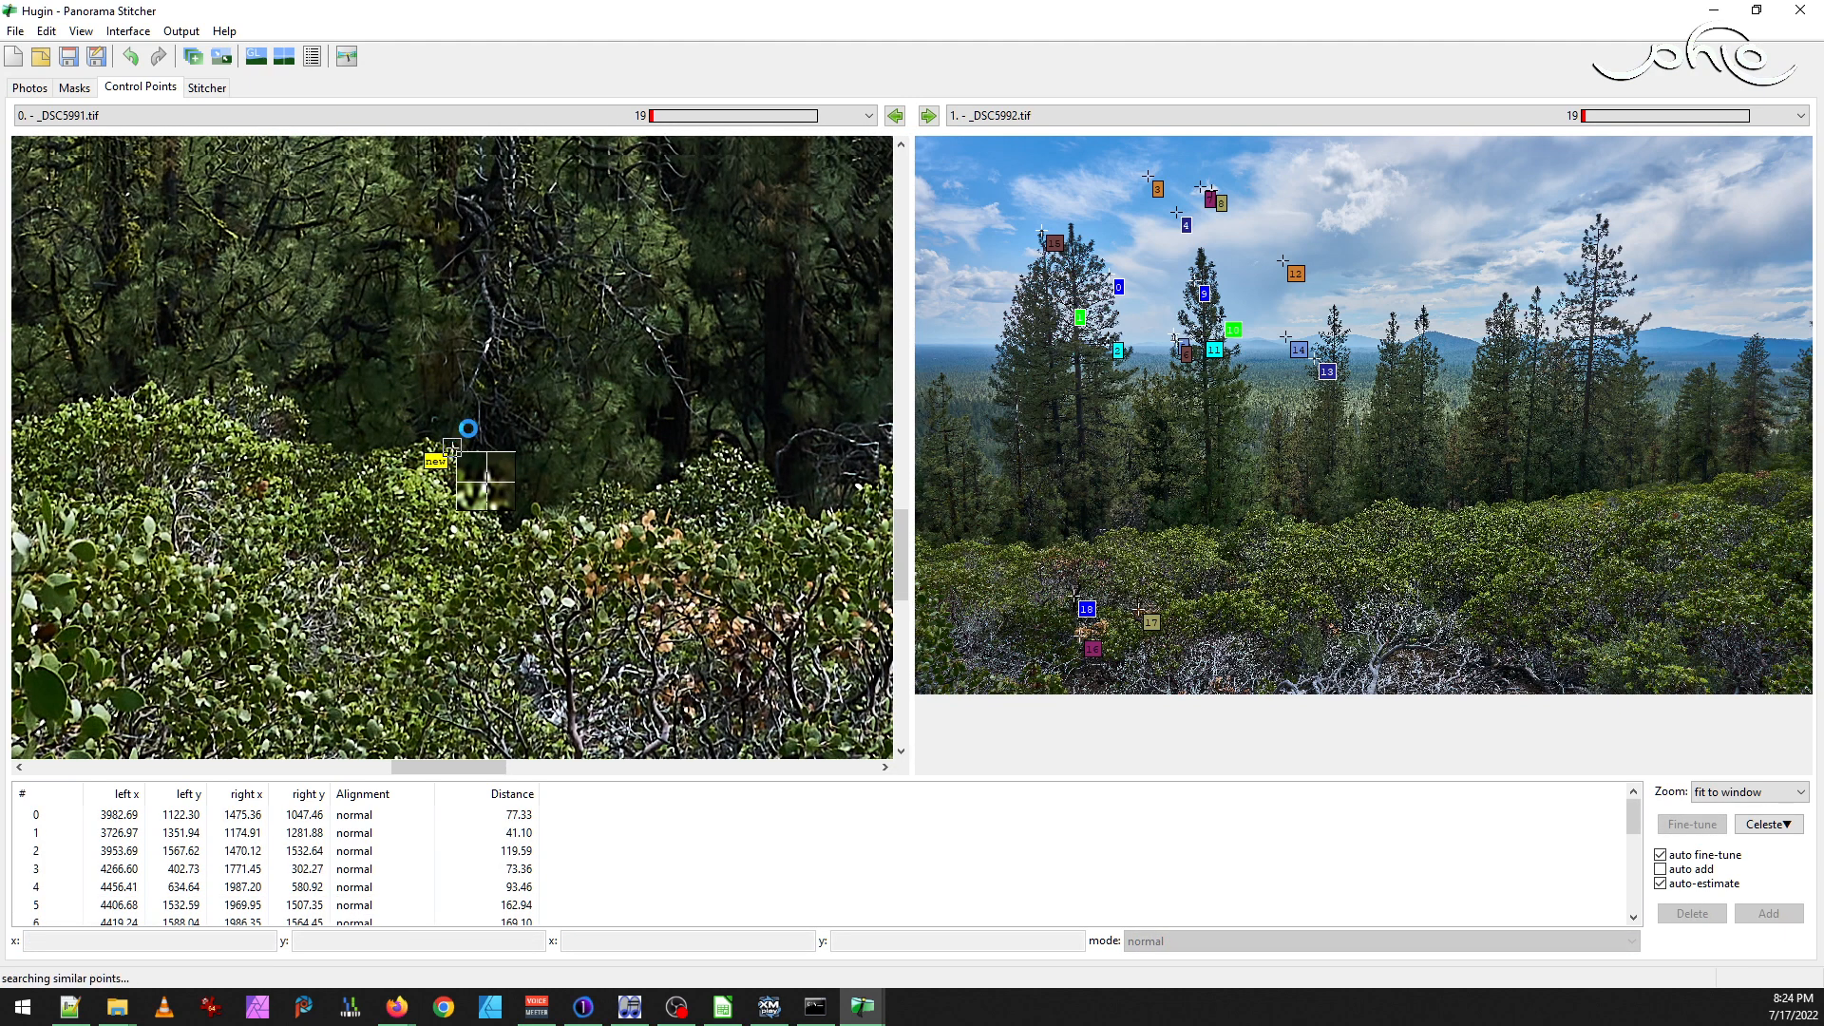
pyautogui.click(1093, 519)
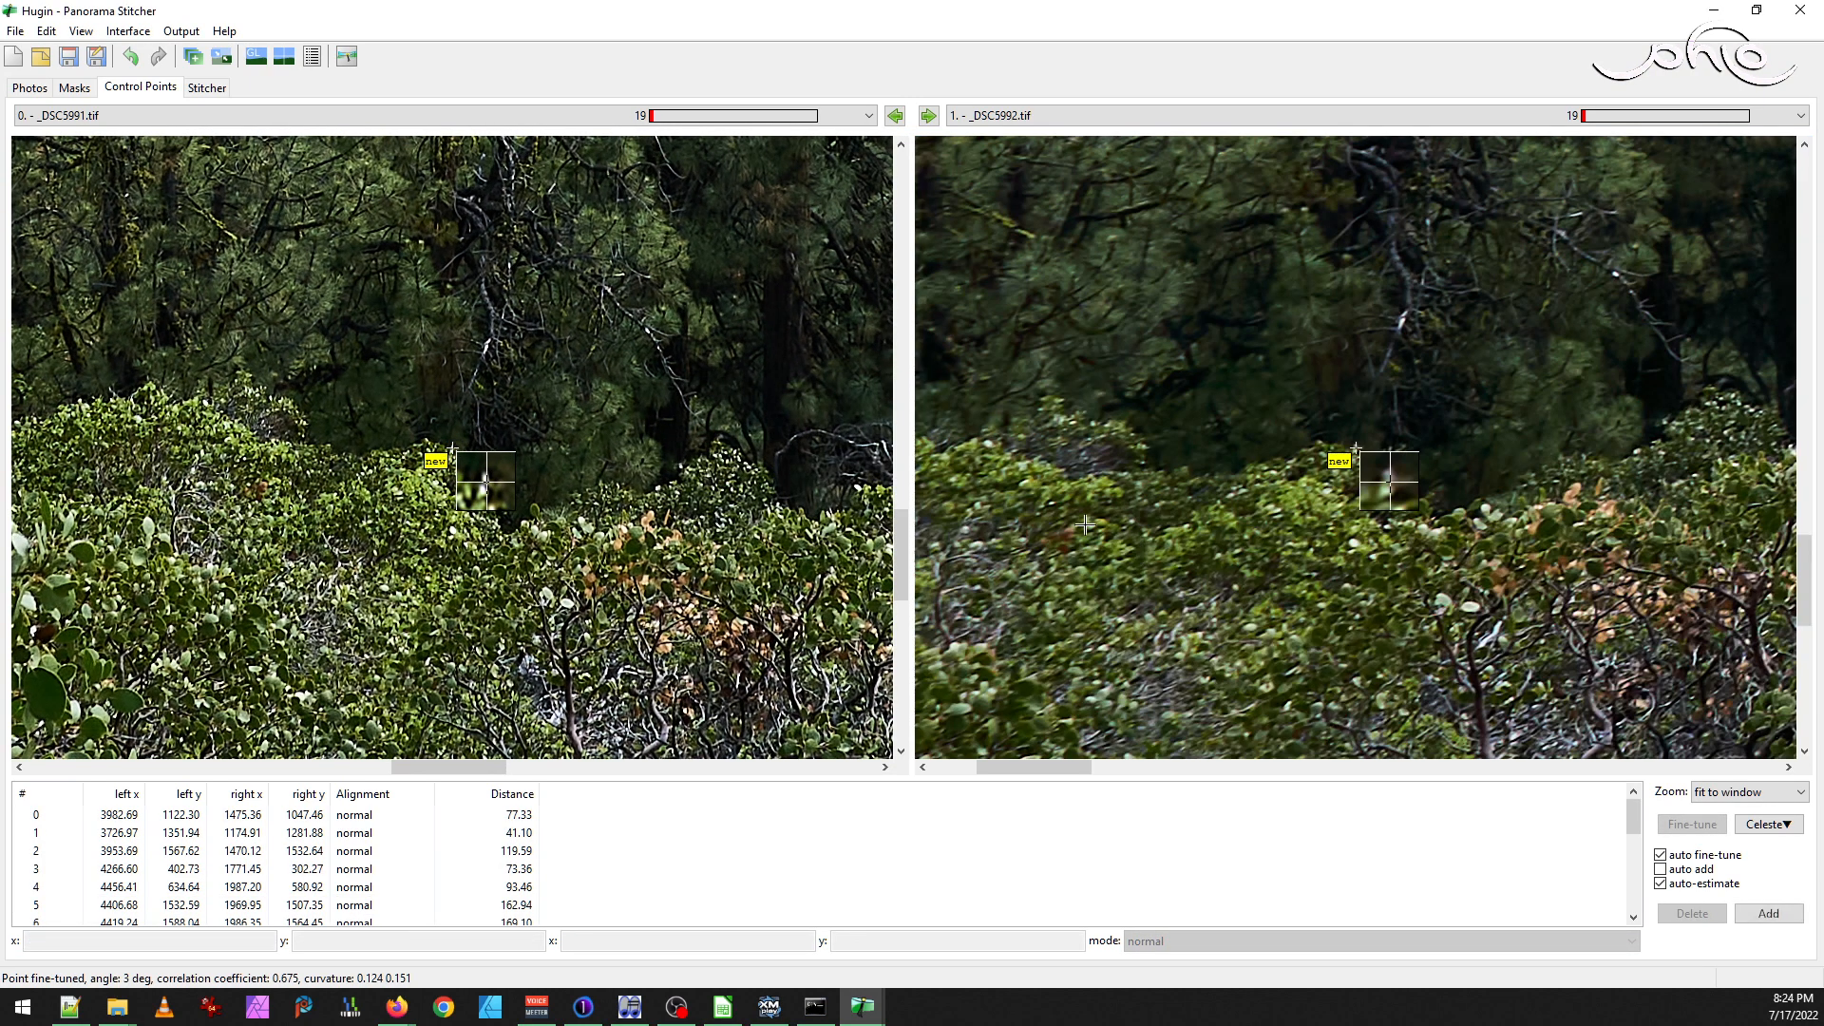
pyautogui.click(1769, 913)
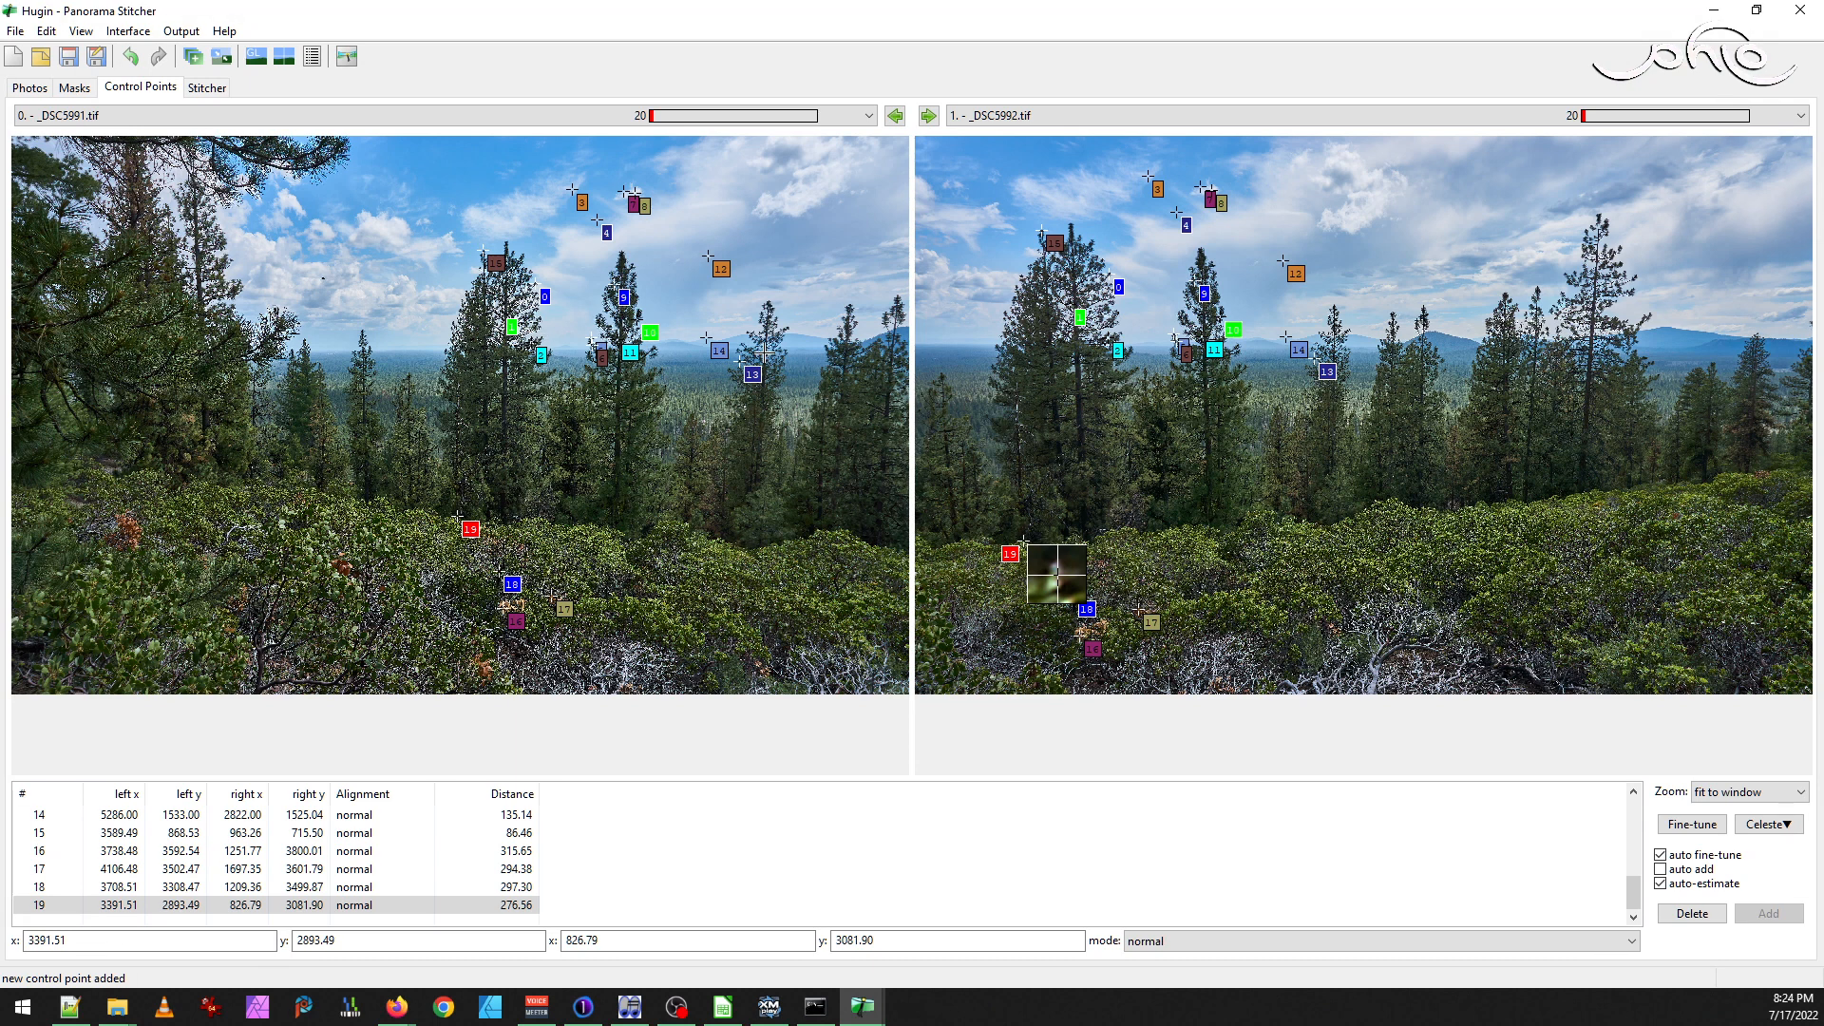
pyautogui.click(765, 298)
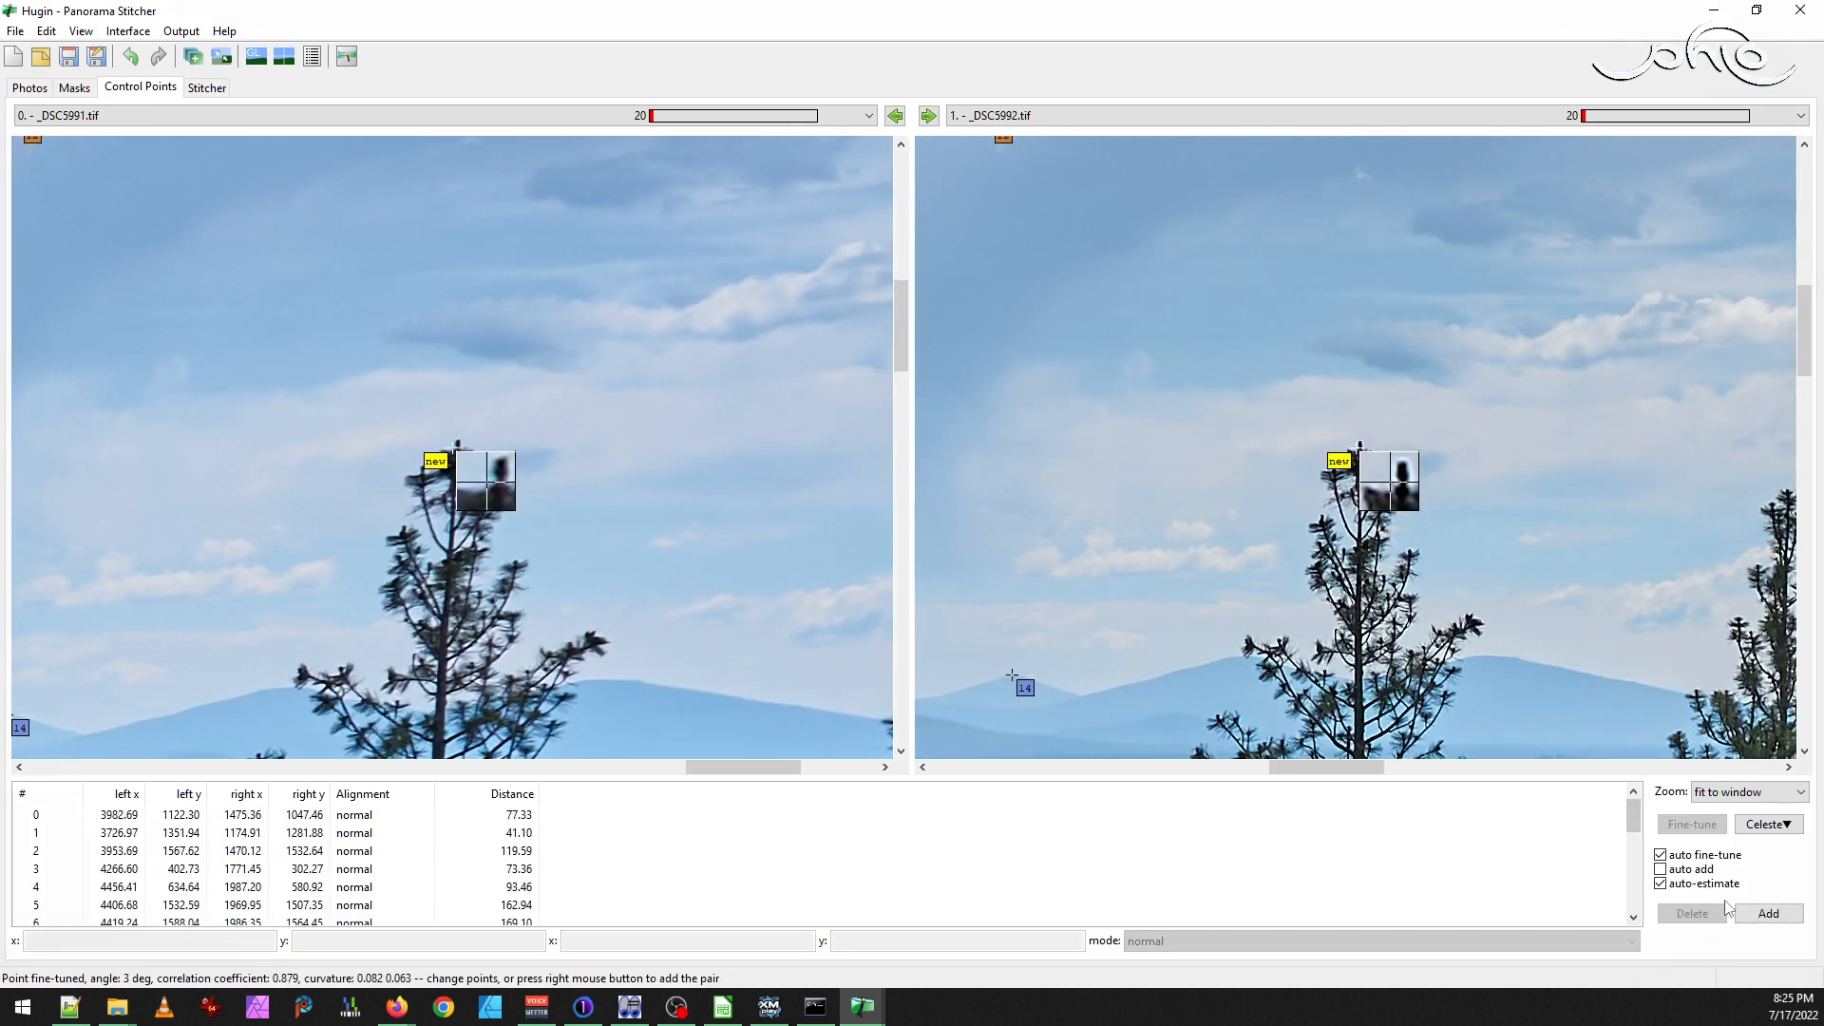
pyautogui.click(1765, 914)
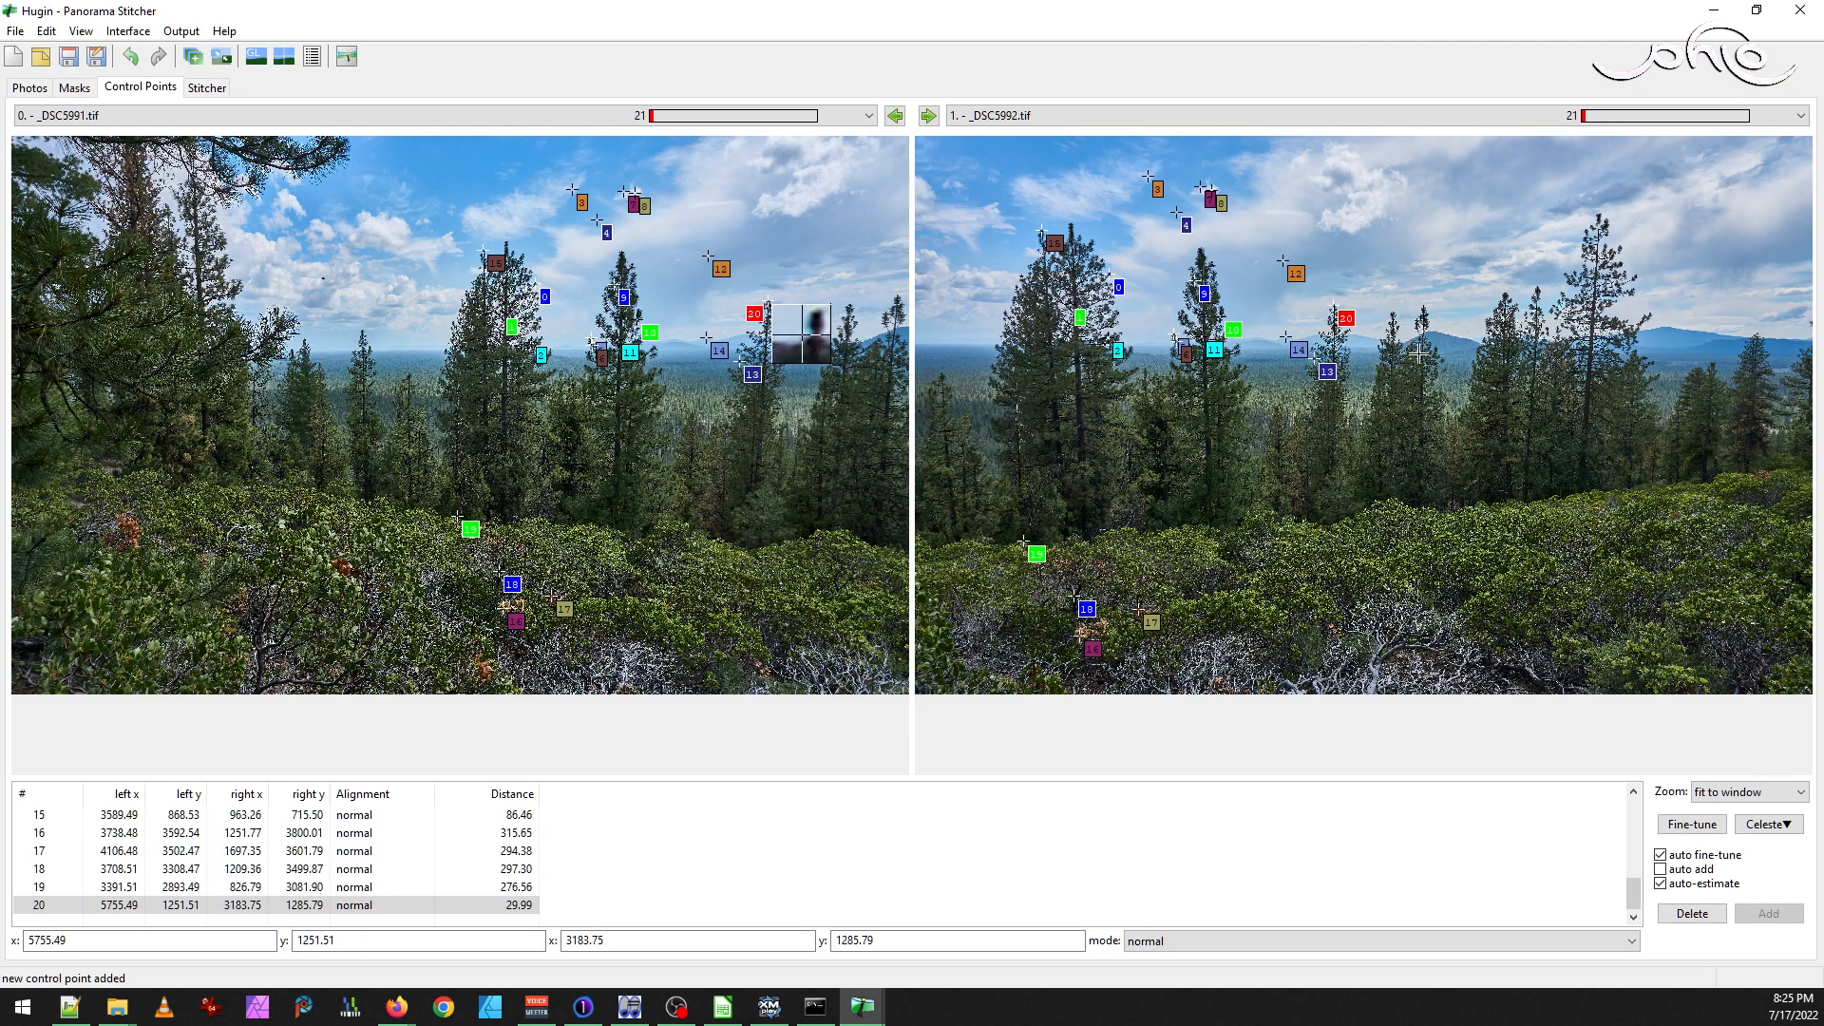
pyautogui.click(853, 312)
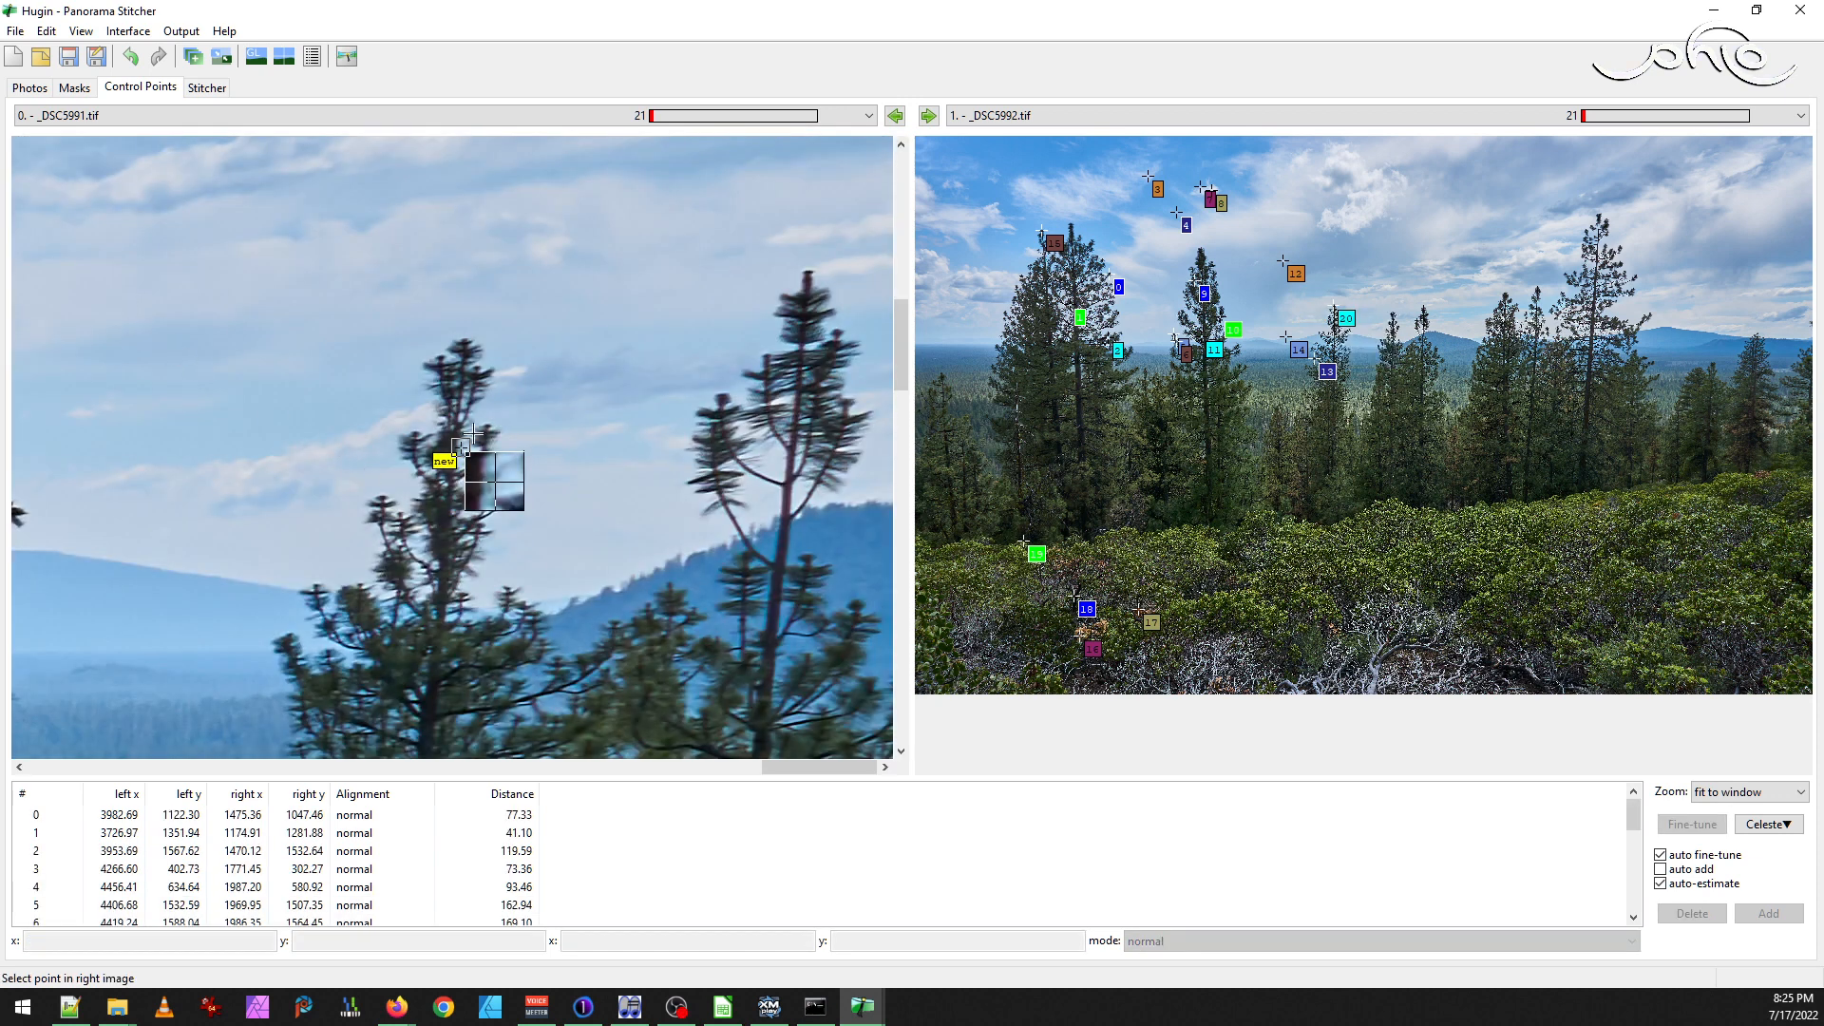
pyautogui.moveTo(461, 446); pyautogui.dragTo(453, 429)
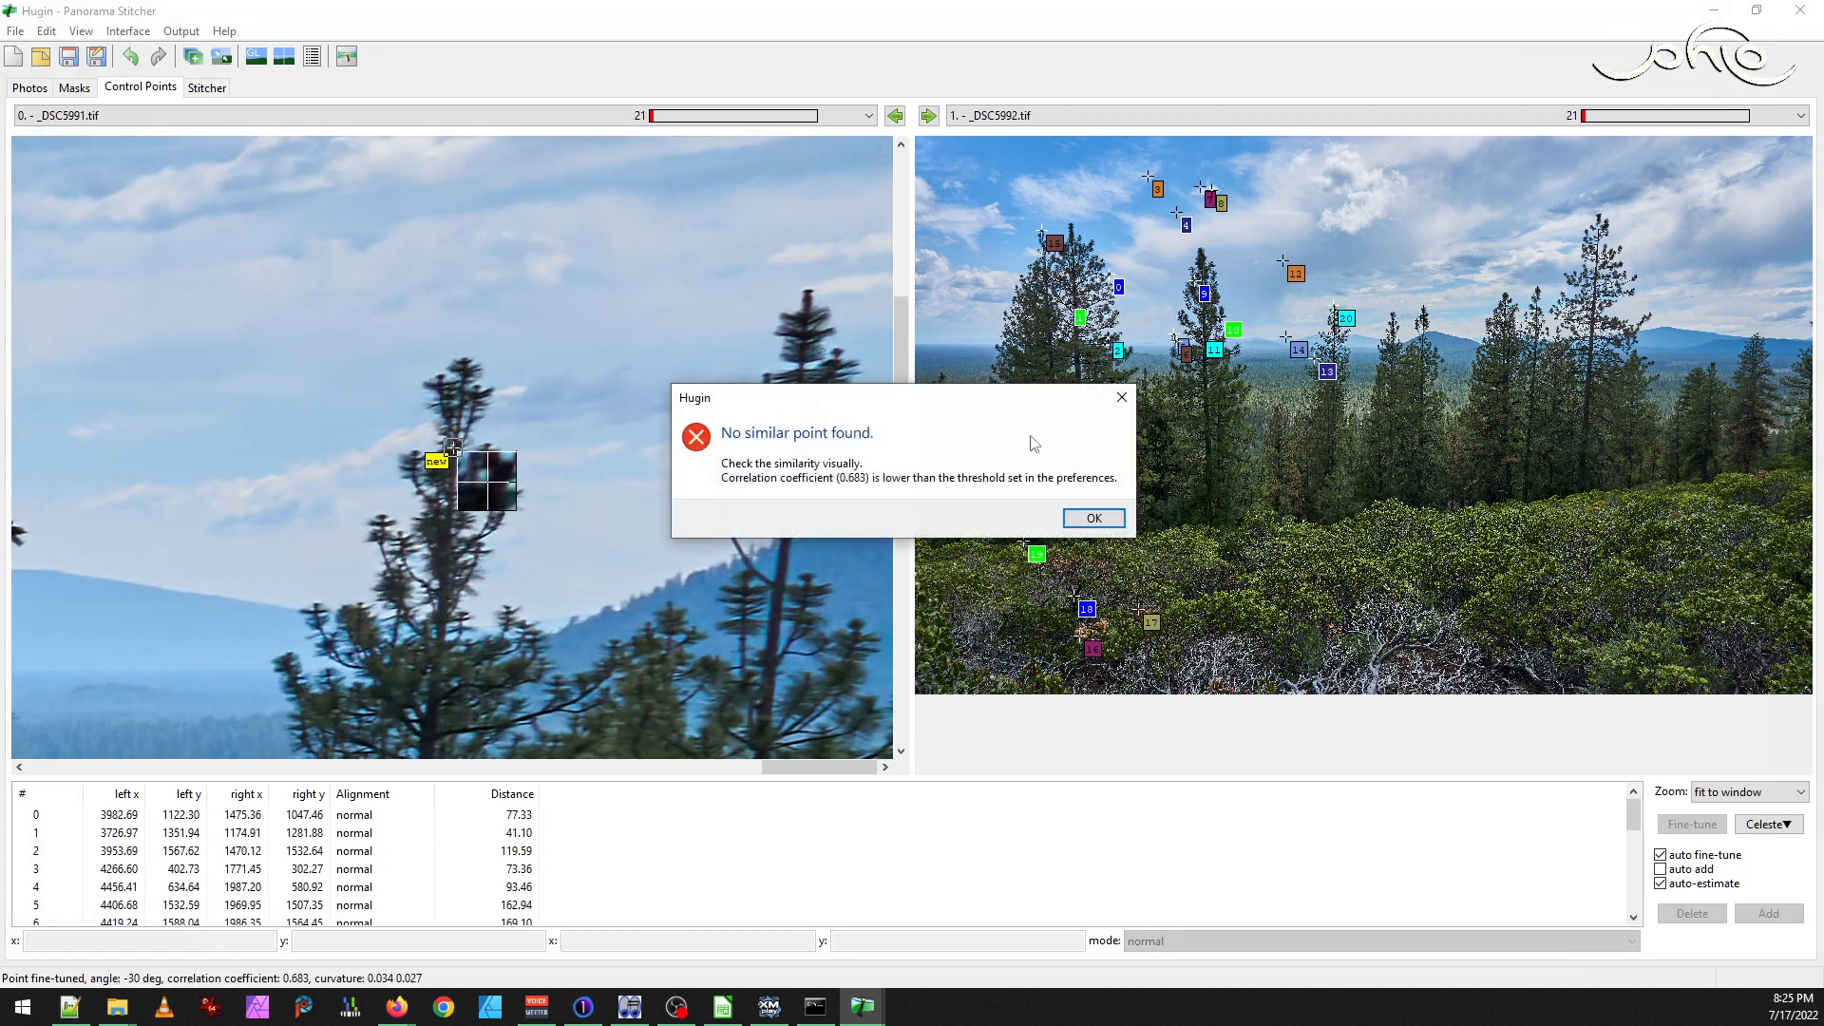
pyautogui.click(1093, 517)
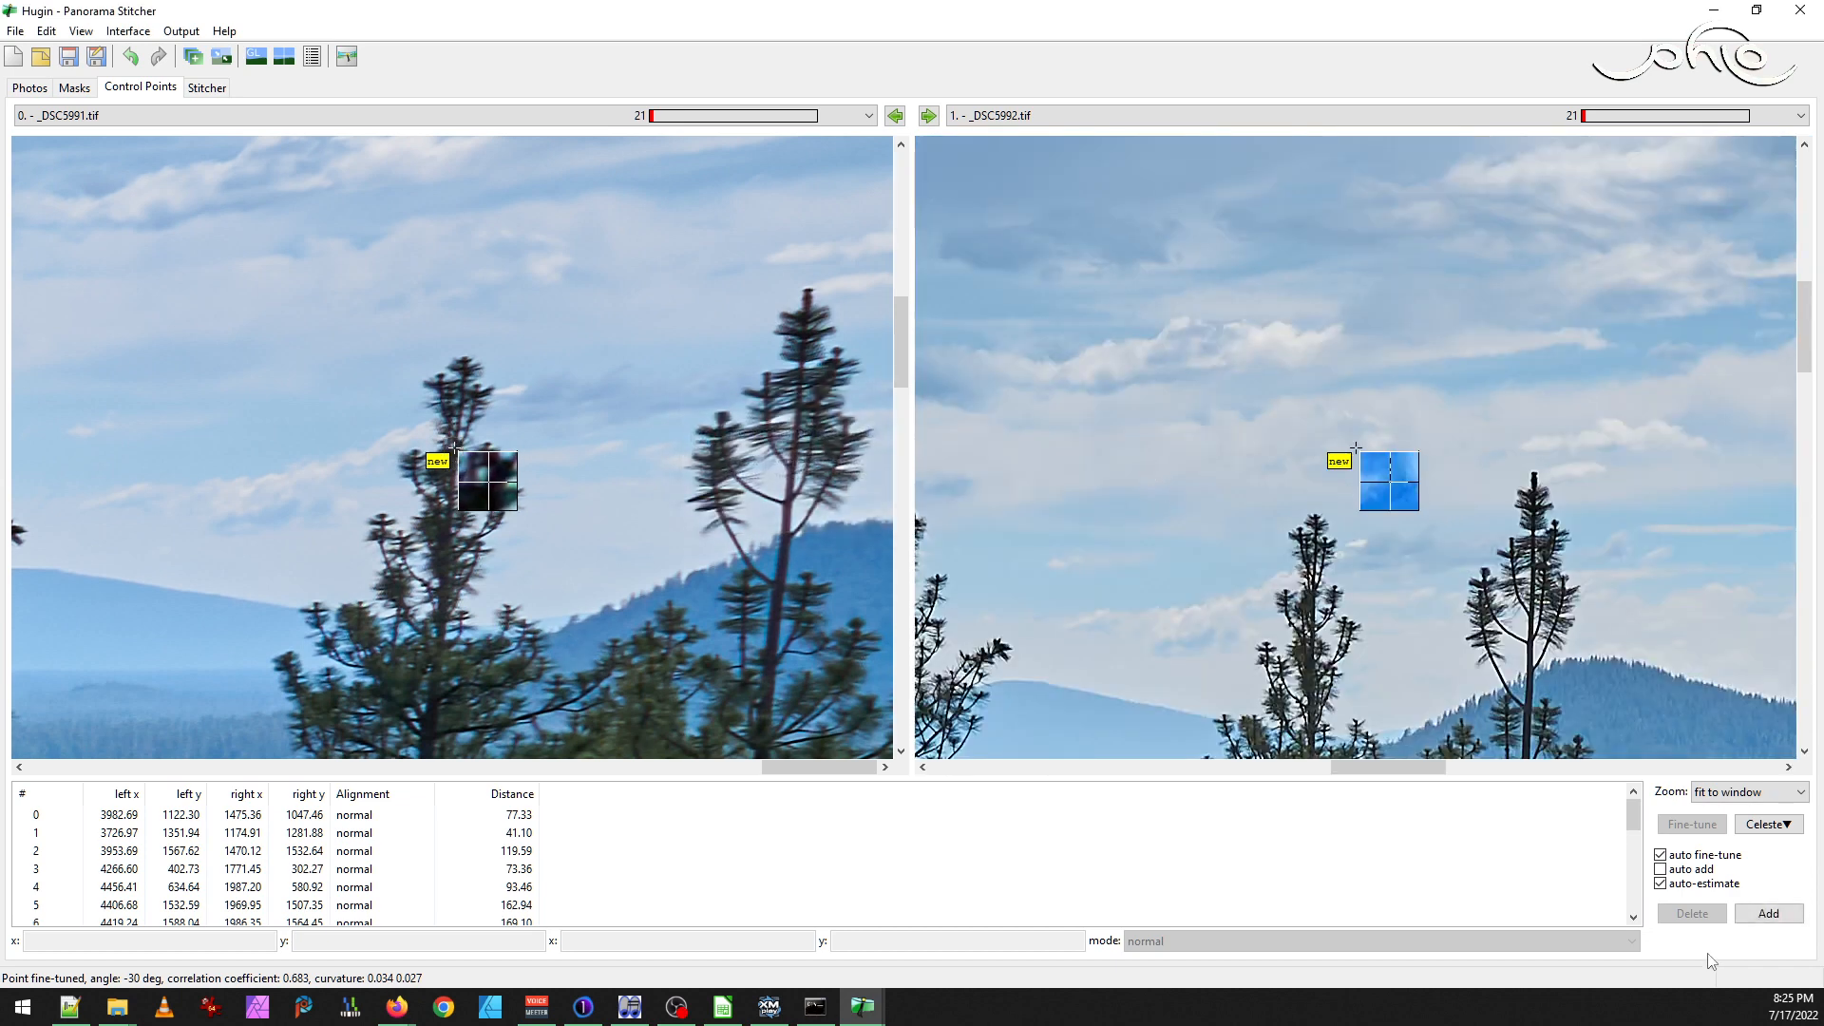
pyautogui.press('Escape')
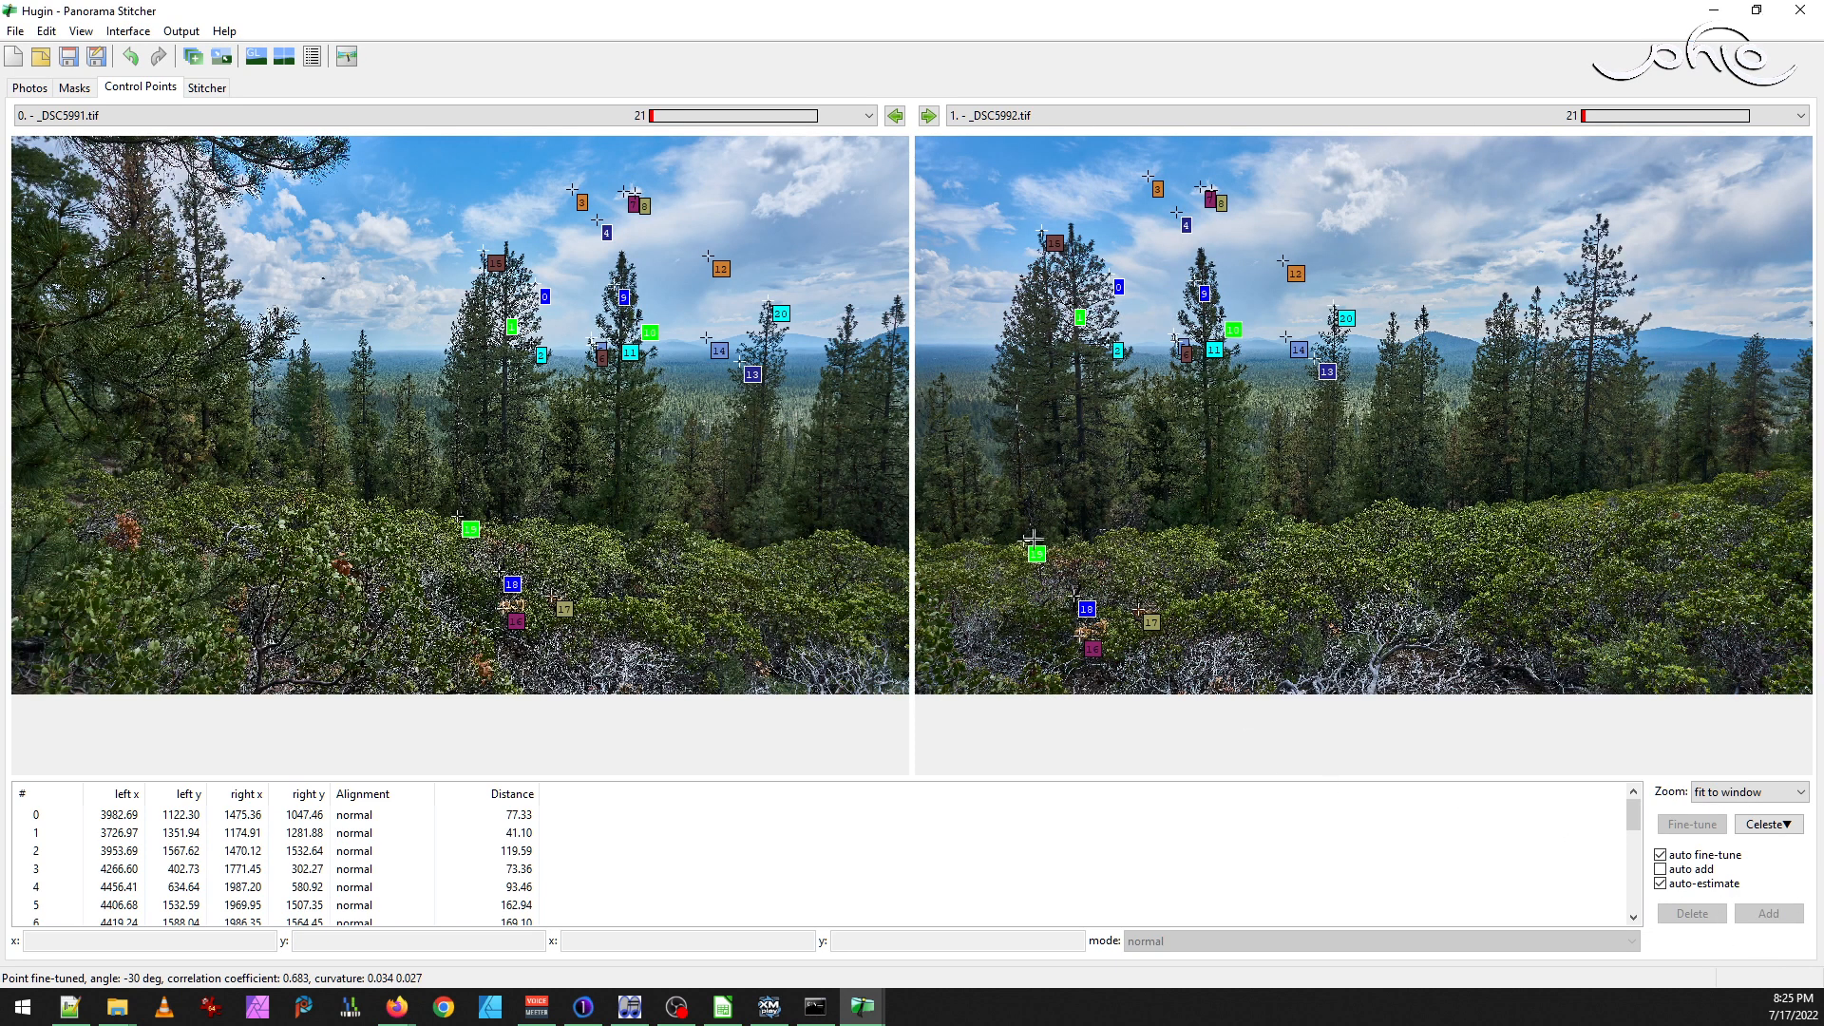
# Add a control point pair on an upper side branch of the pine near the right edge of _DSC5991.tif, matched in _DSC5992.tif
pyautogui.click(825, 340)
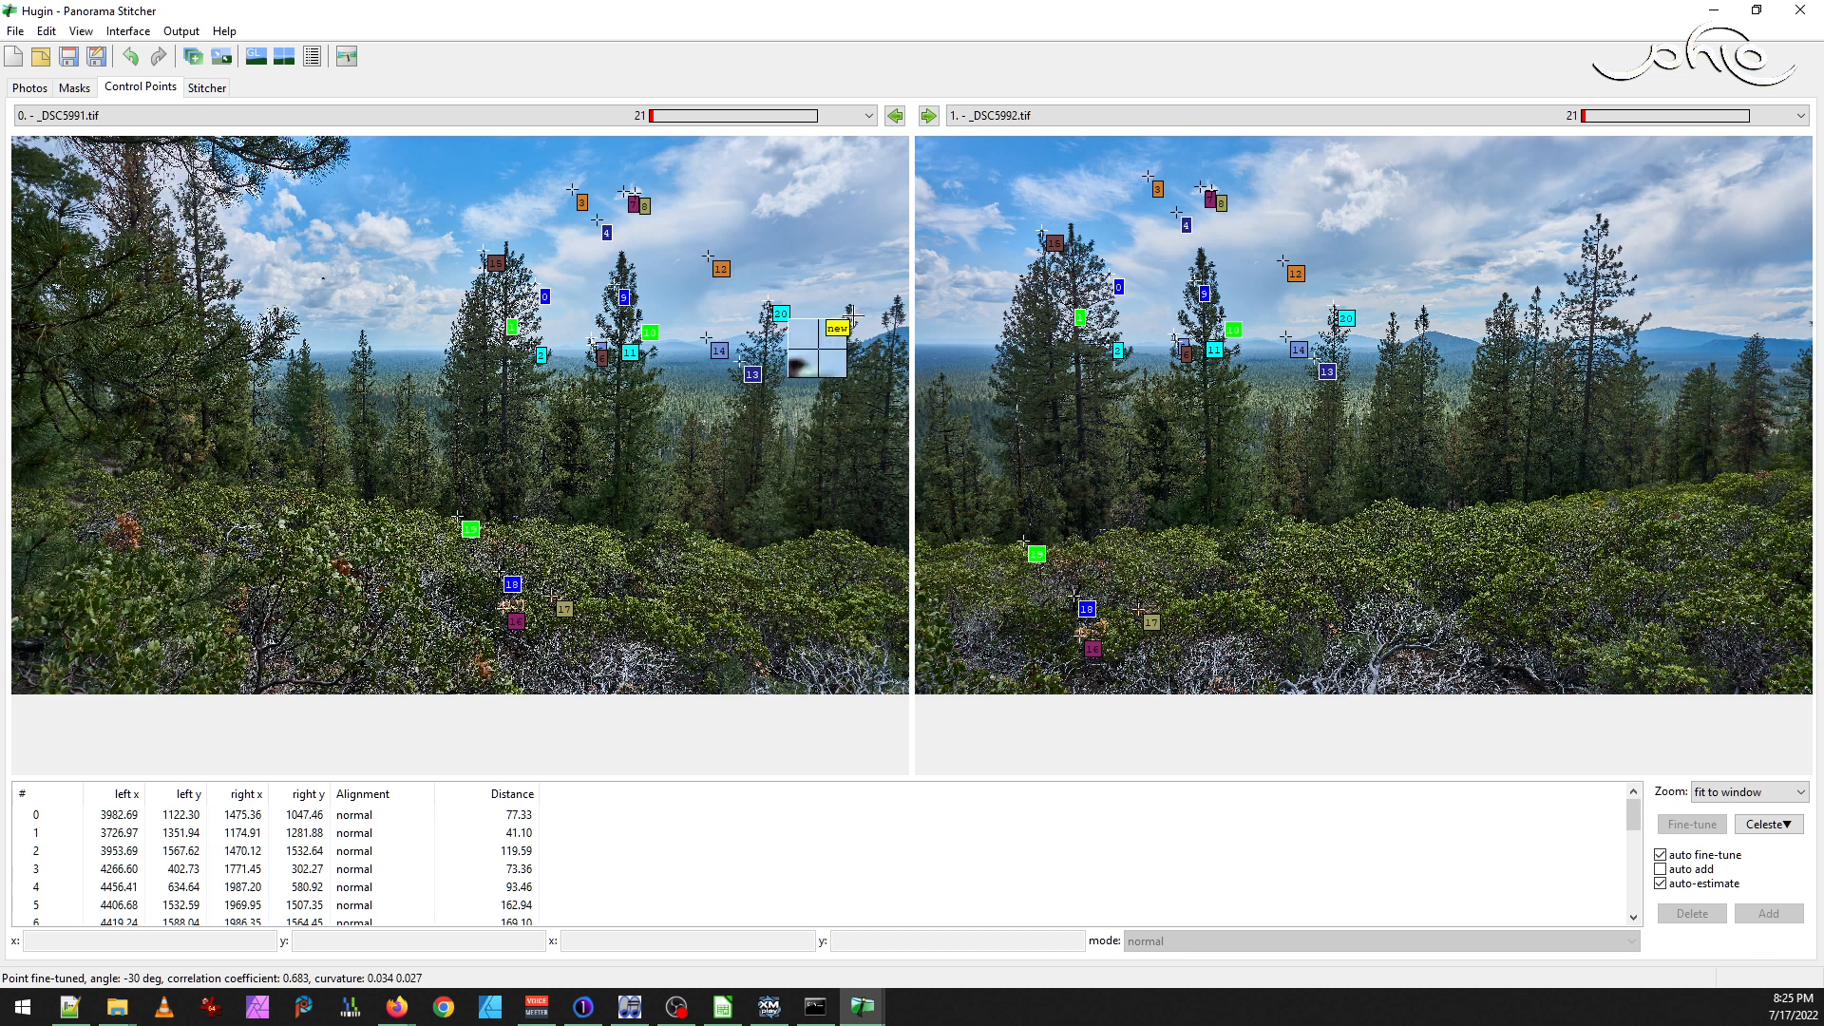
pyautogui.moveTo(469, 451)
pyautogui.mouseDown()
pyautogui.moveTo(508, 483)
pyautogui.moveTo(488, 447)
pyautogui.mouseUp()
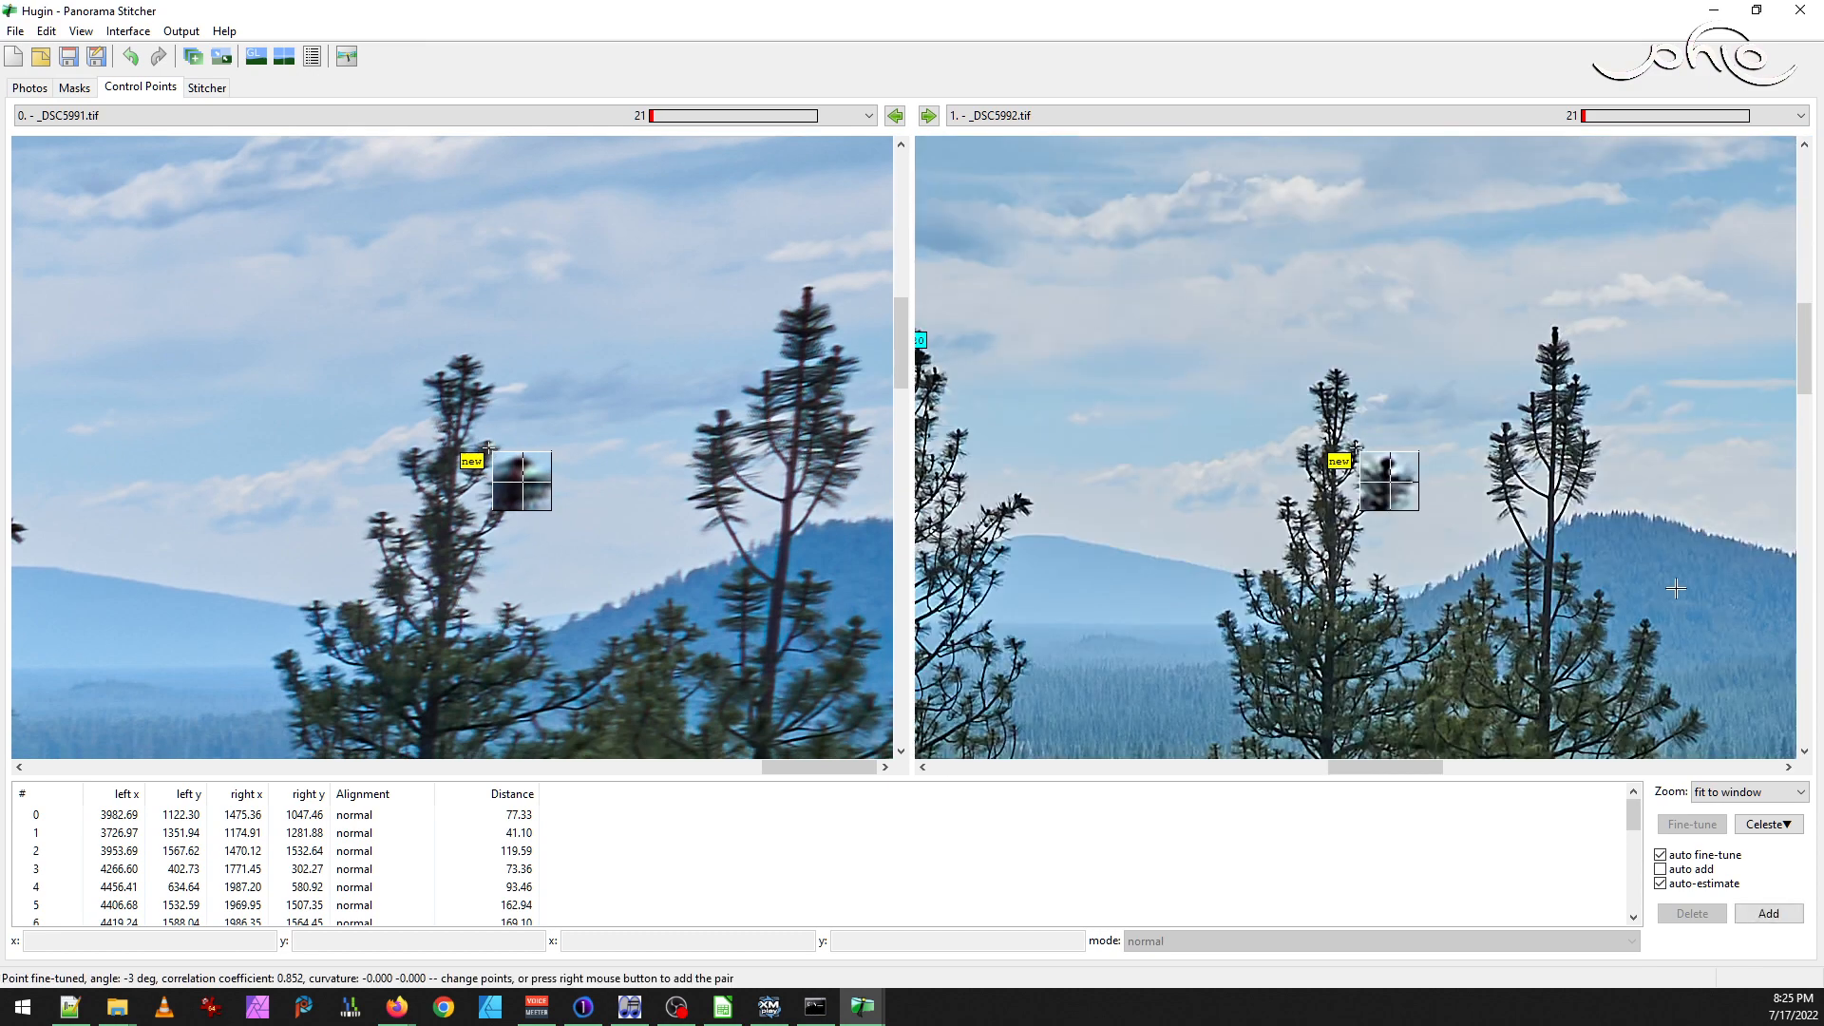
pyautogui.click(1769, 913)
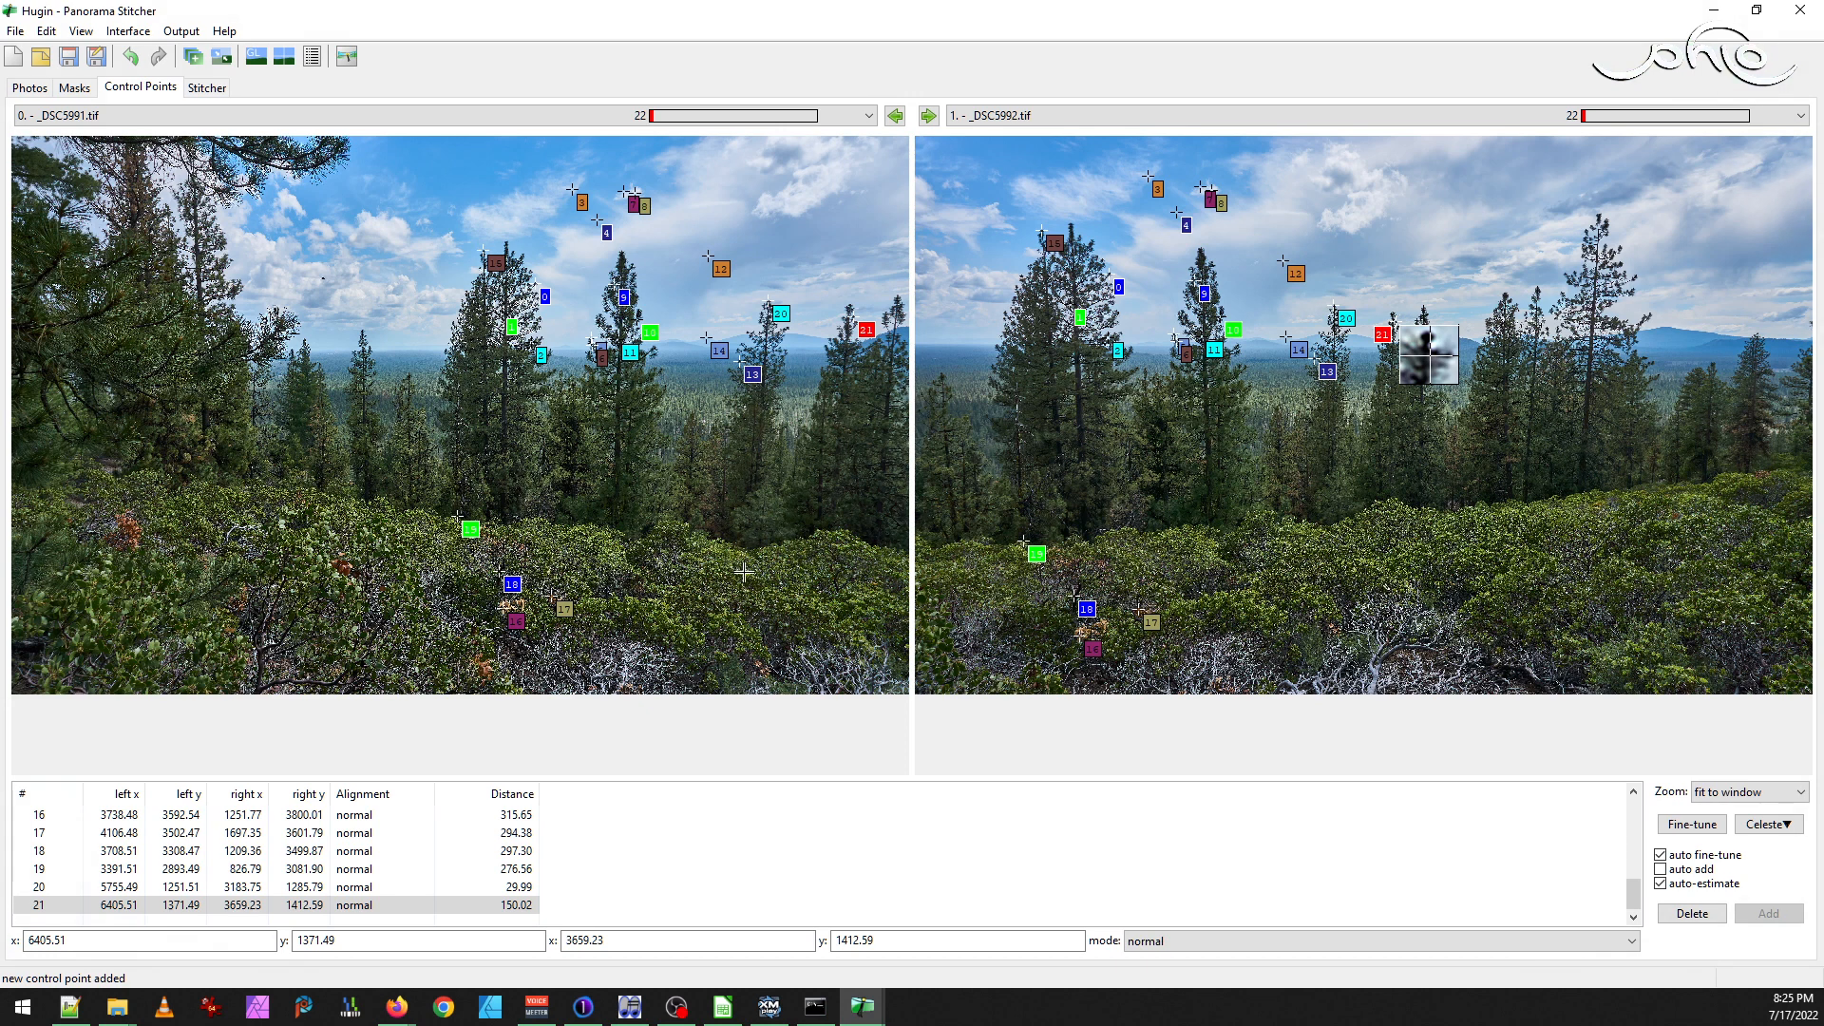
# Add a control point pair on the top of the rounded shrub below the middle pines in both photos
pyautogui.click(686, 528)
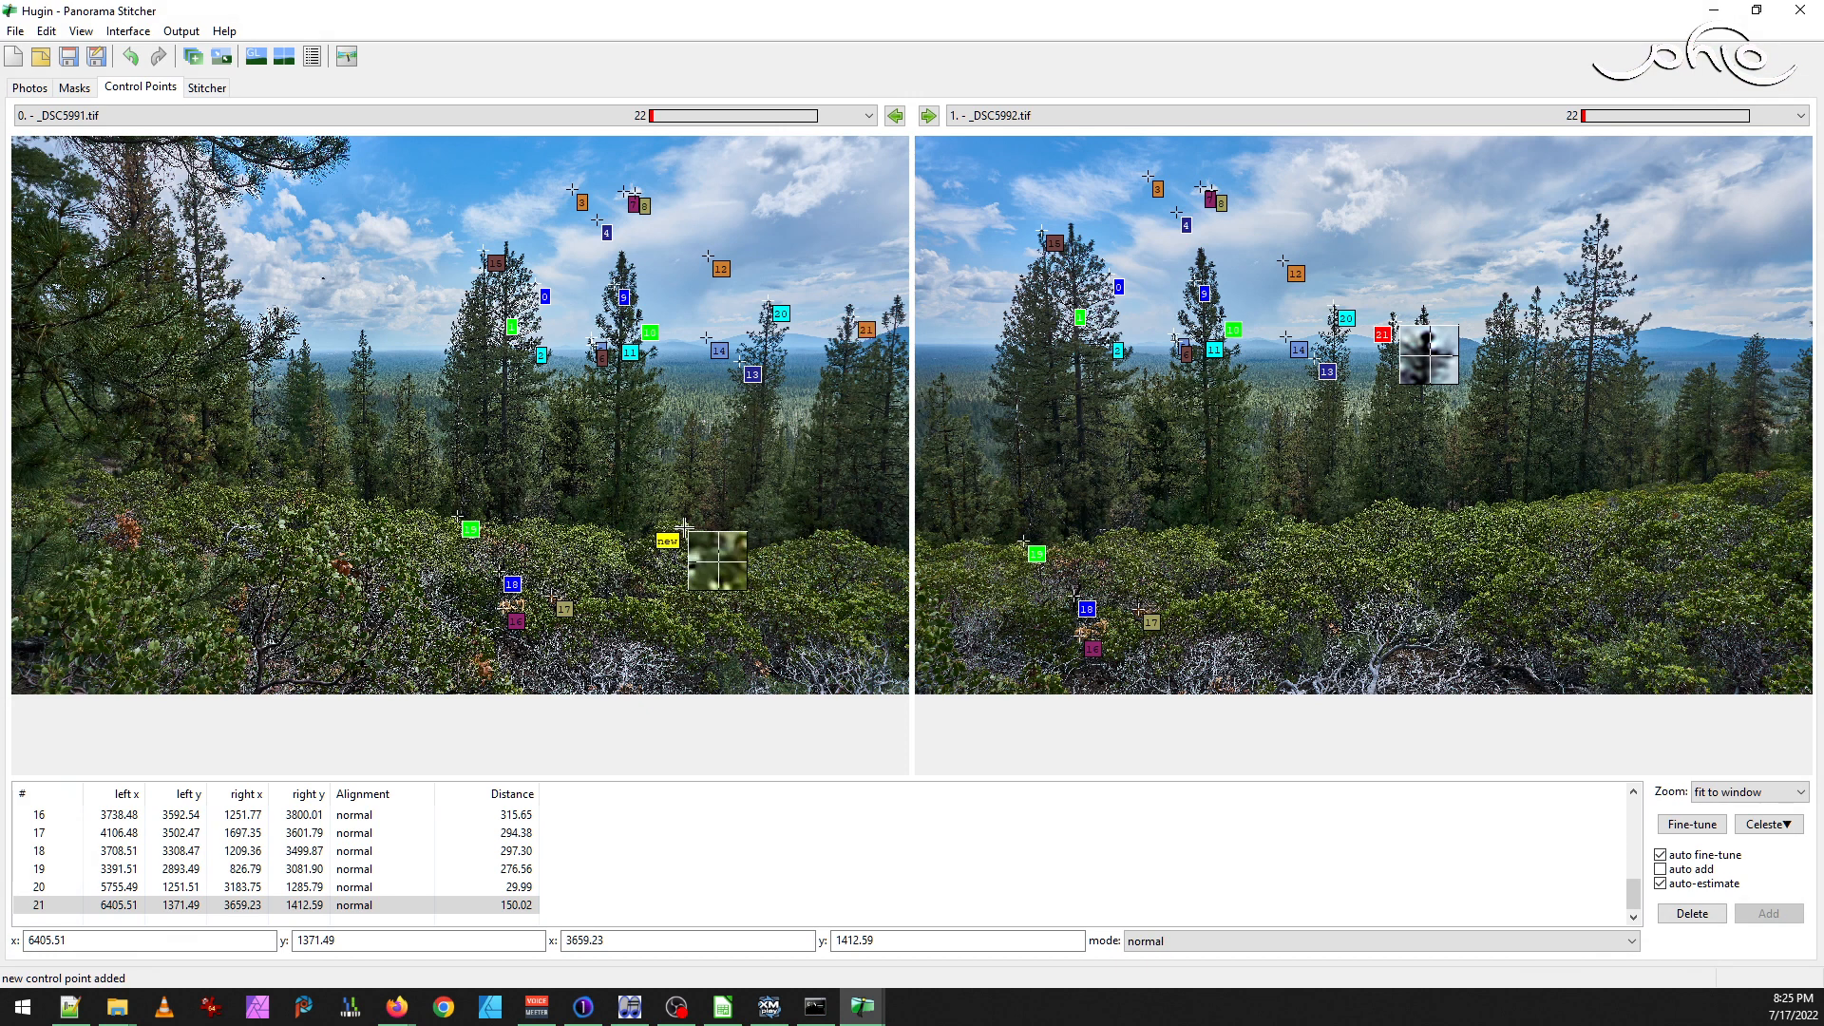
pyautogui.moveTo(454, 444); pyautogui.dragTo(463, 445)
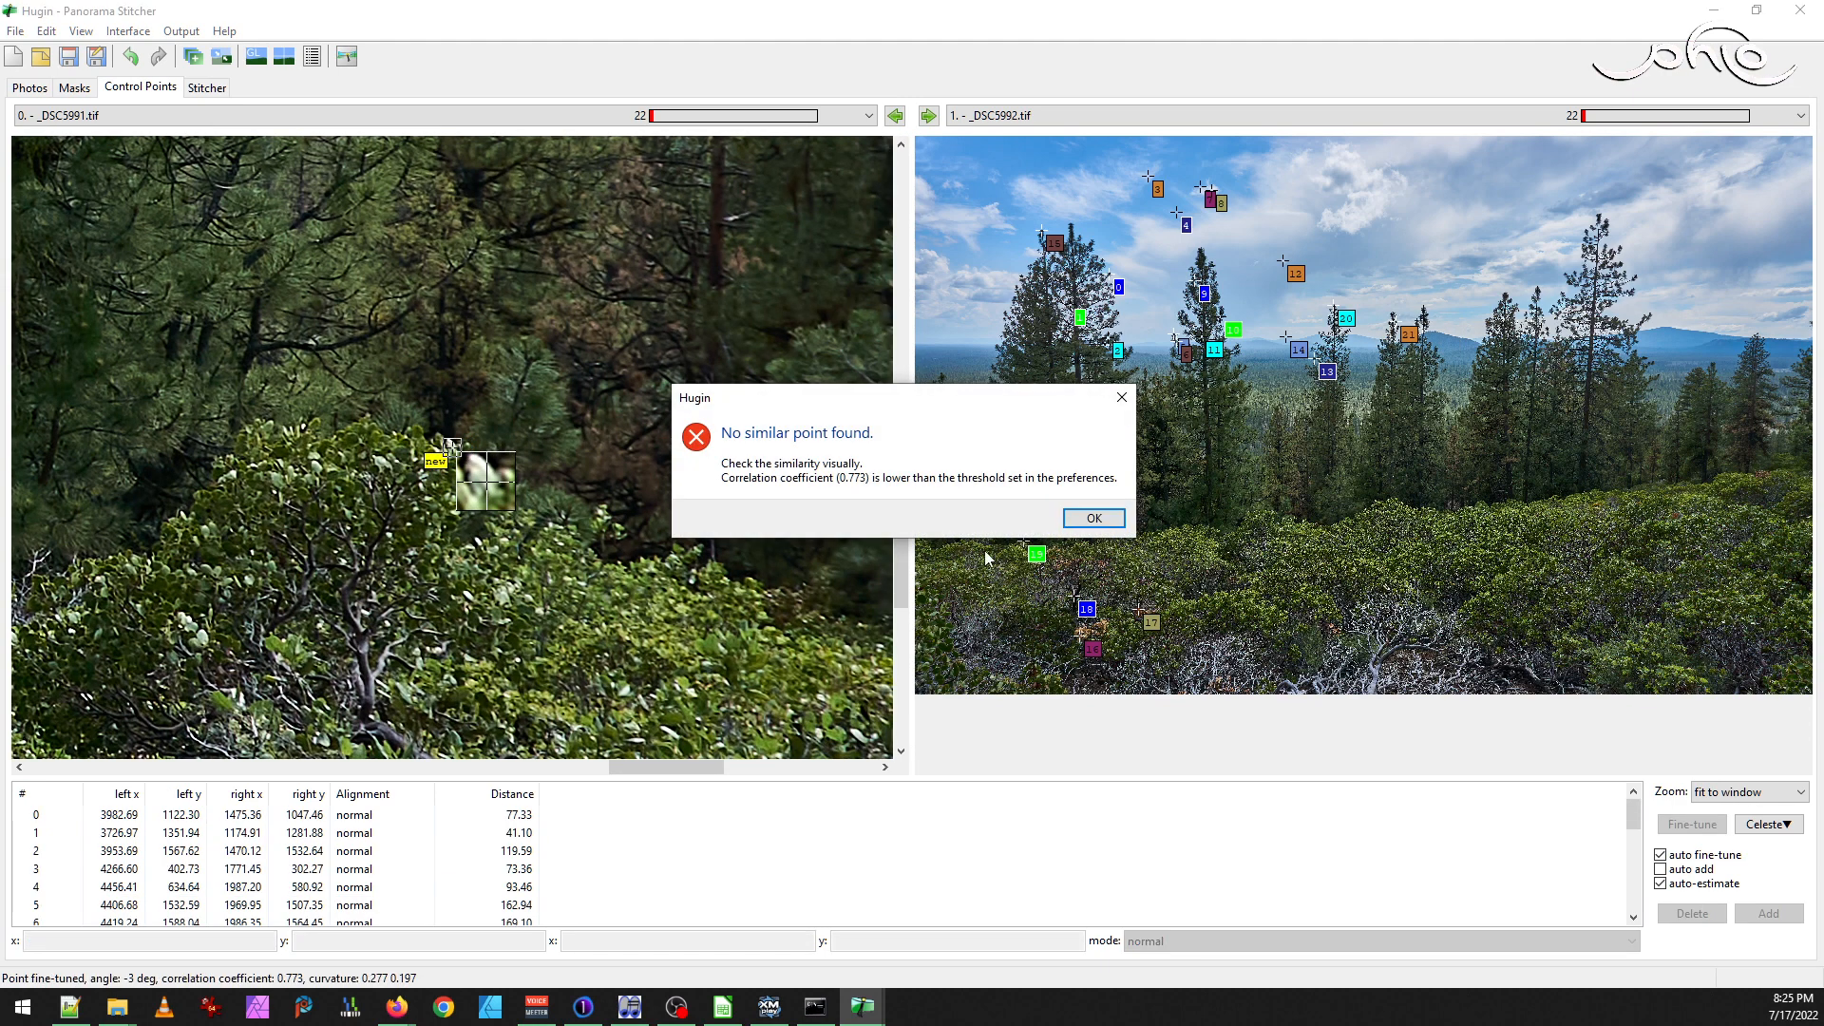
pyautogui.click(1088, 517)
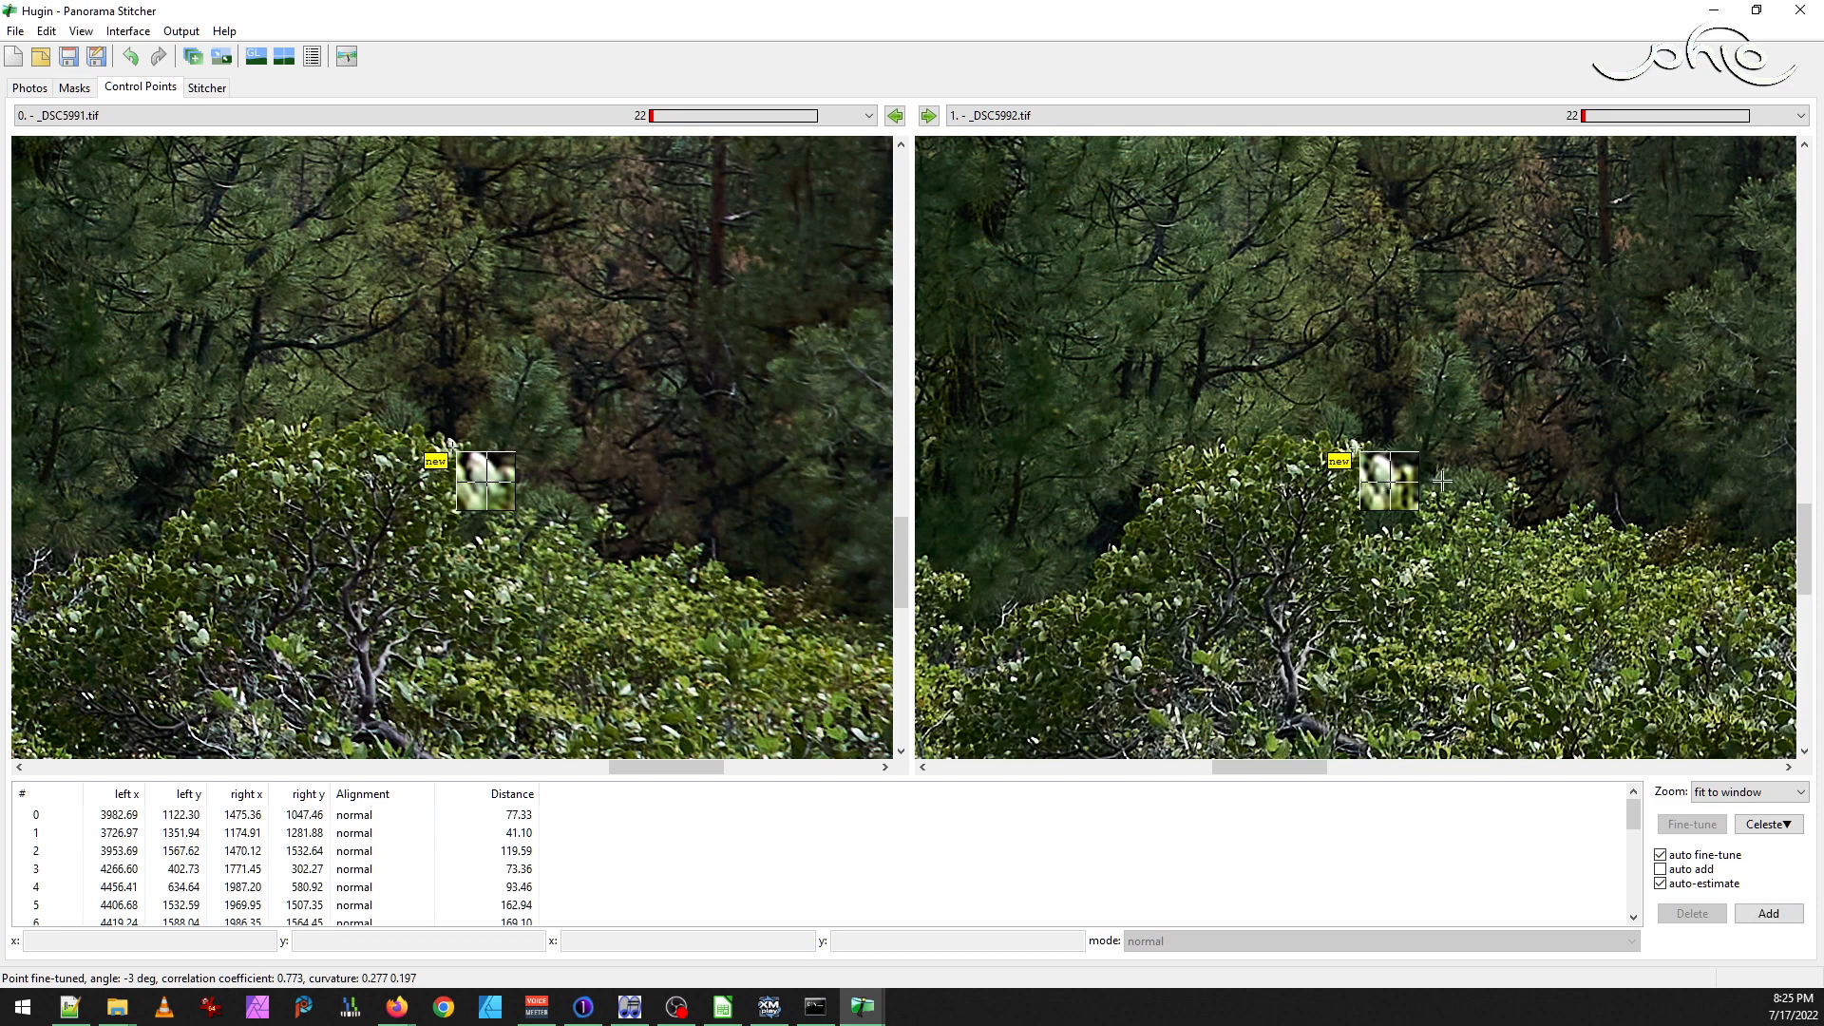
pyautogui.click(1766, 912)
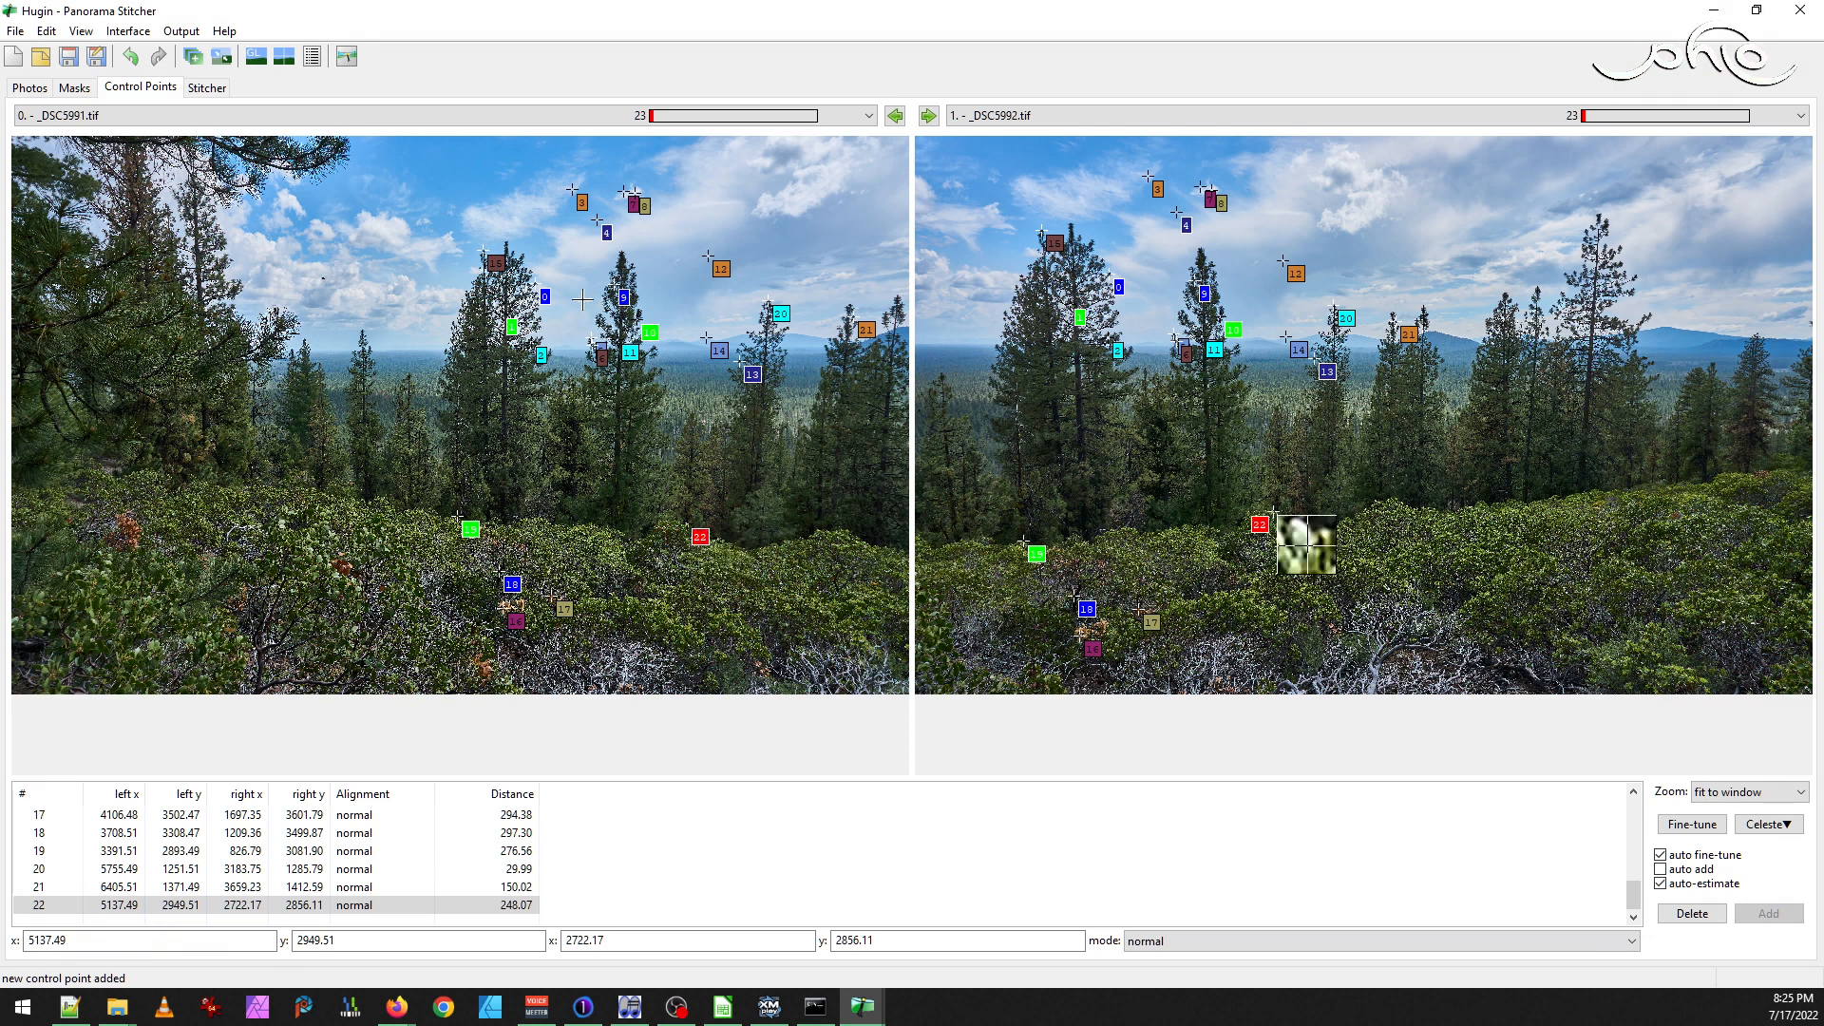
# Toggle image 2 on and off in the fast panorama preview to check its alignment, and return to the panorama editor
pyautogui.click(81, 32)
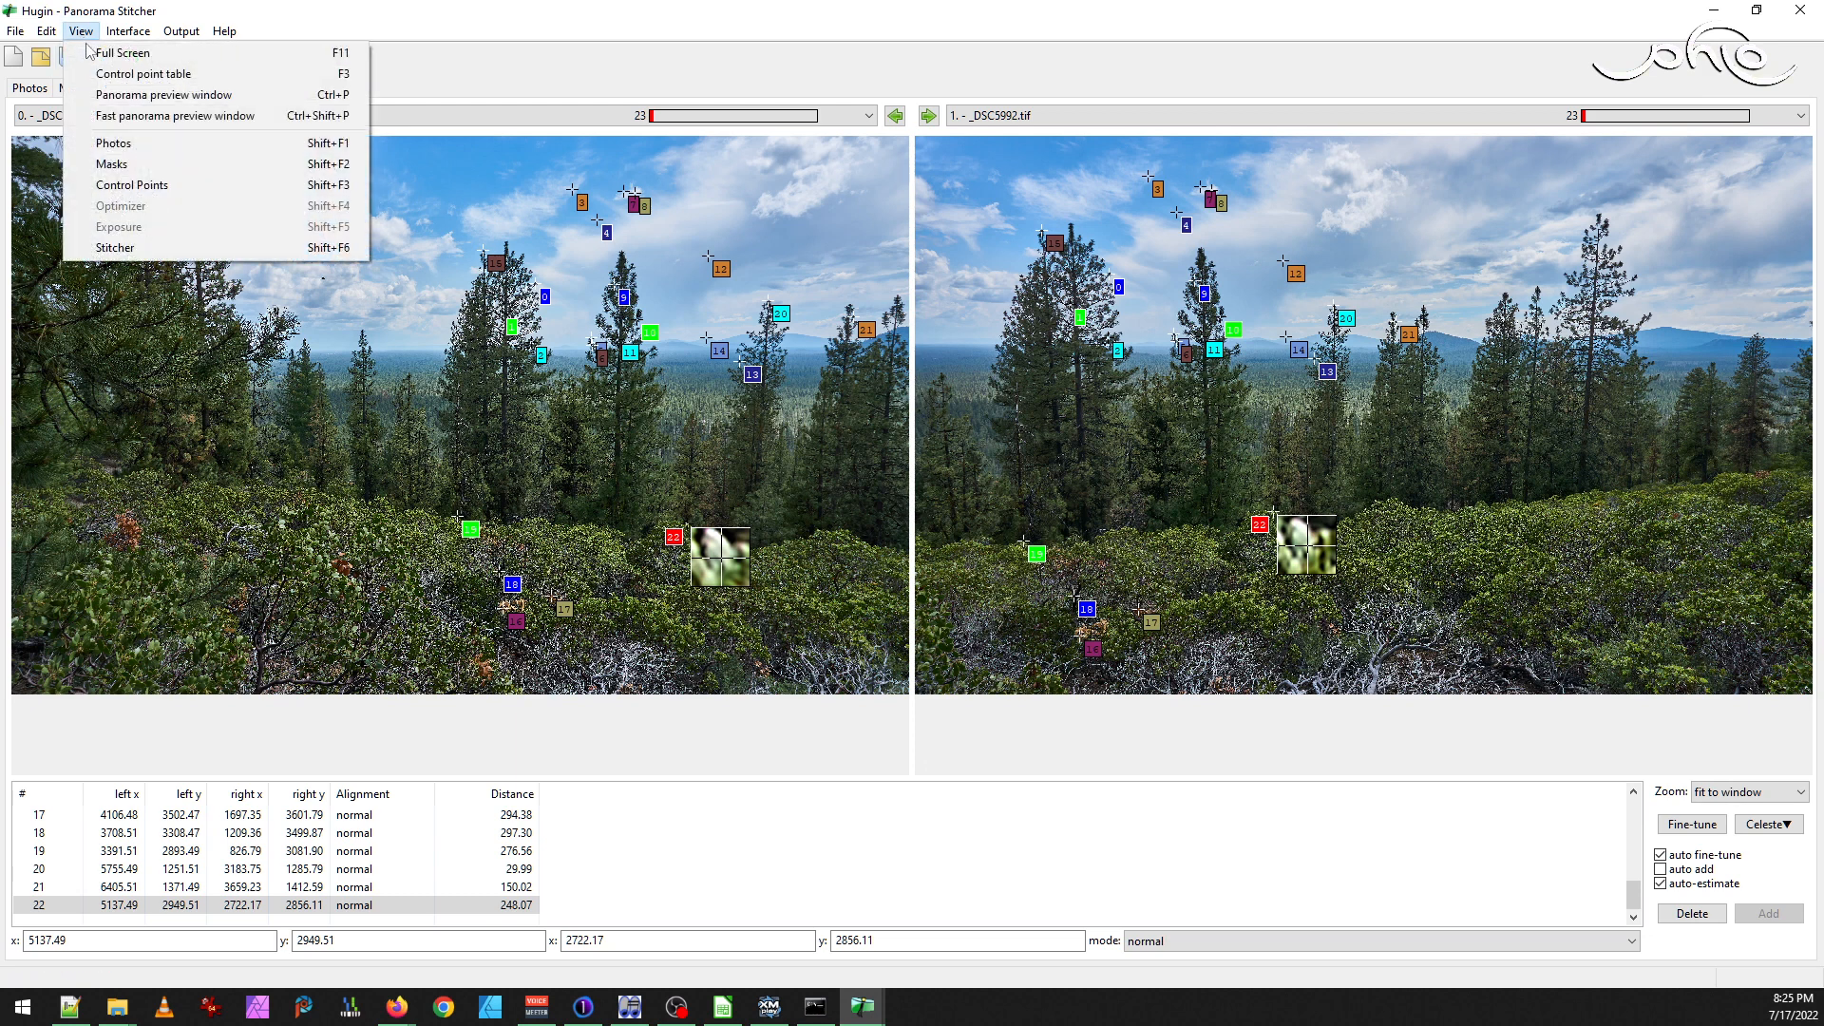
pyautogui.click(375, 21)
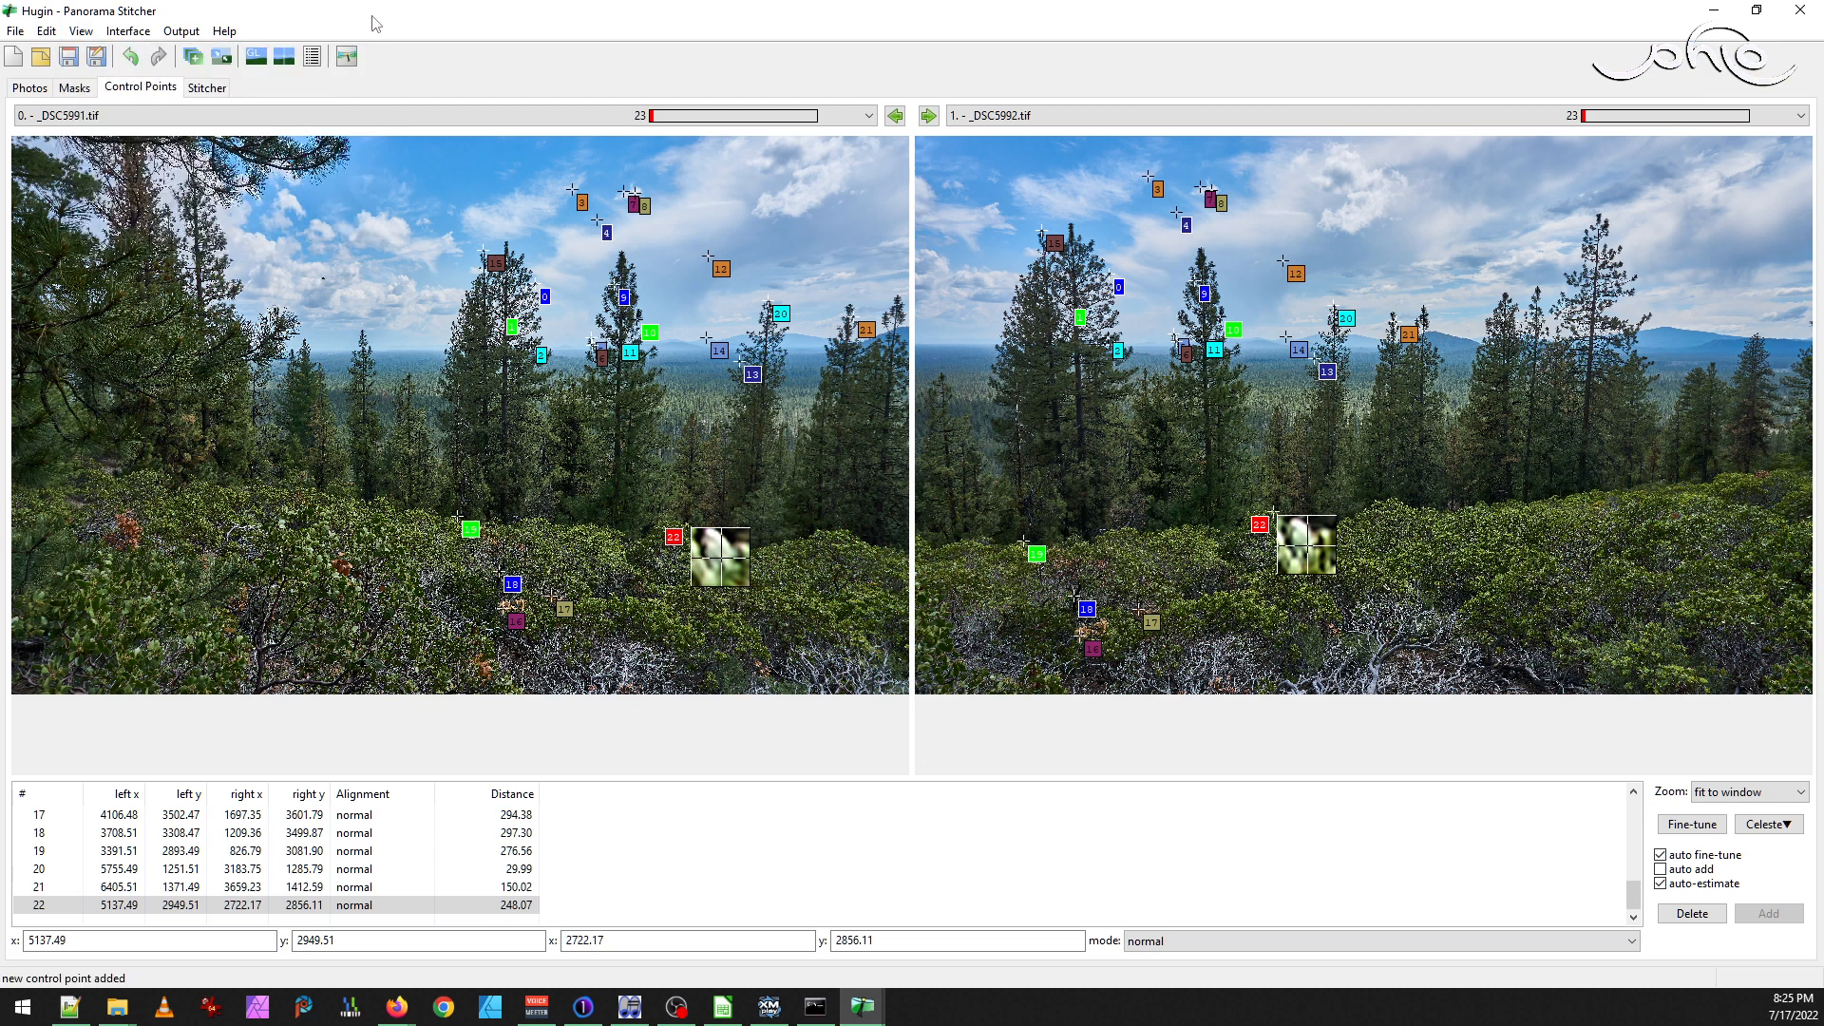
pyautogui.click(81, 31)
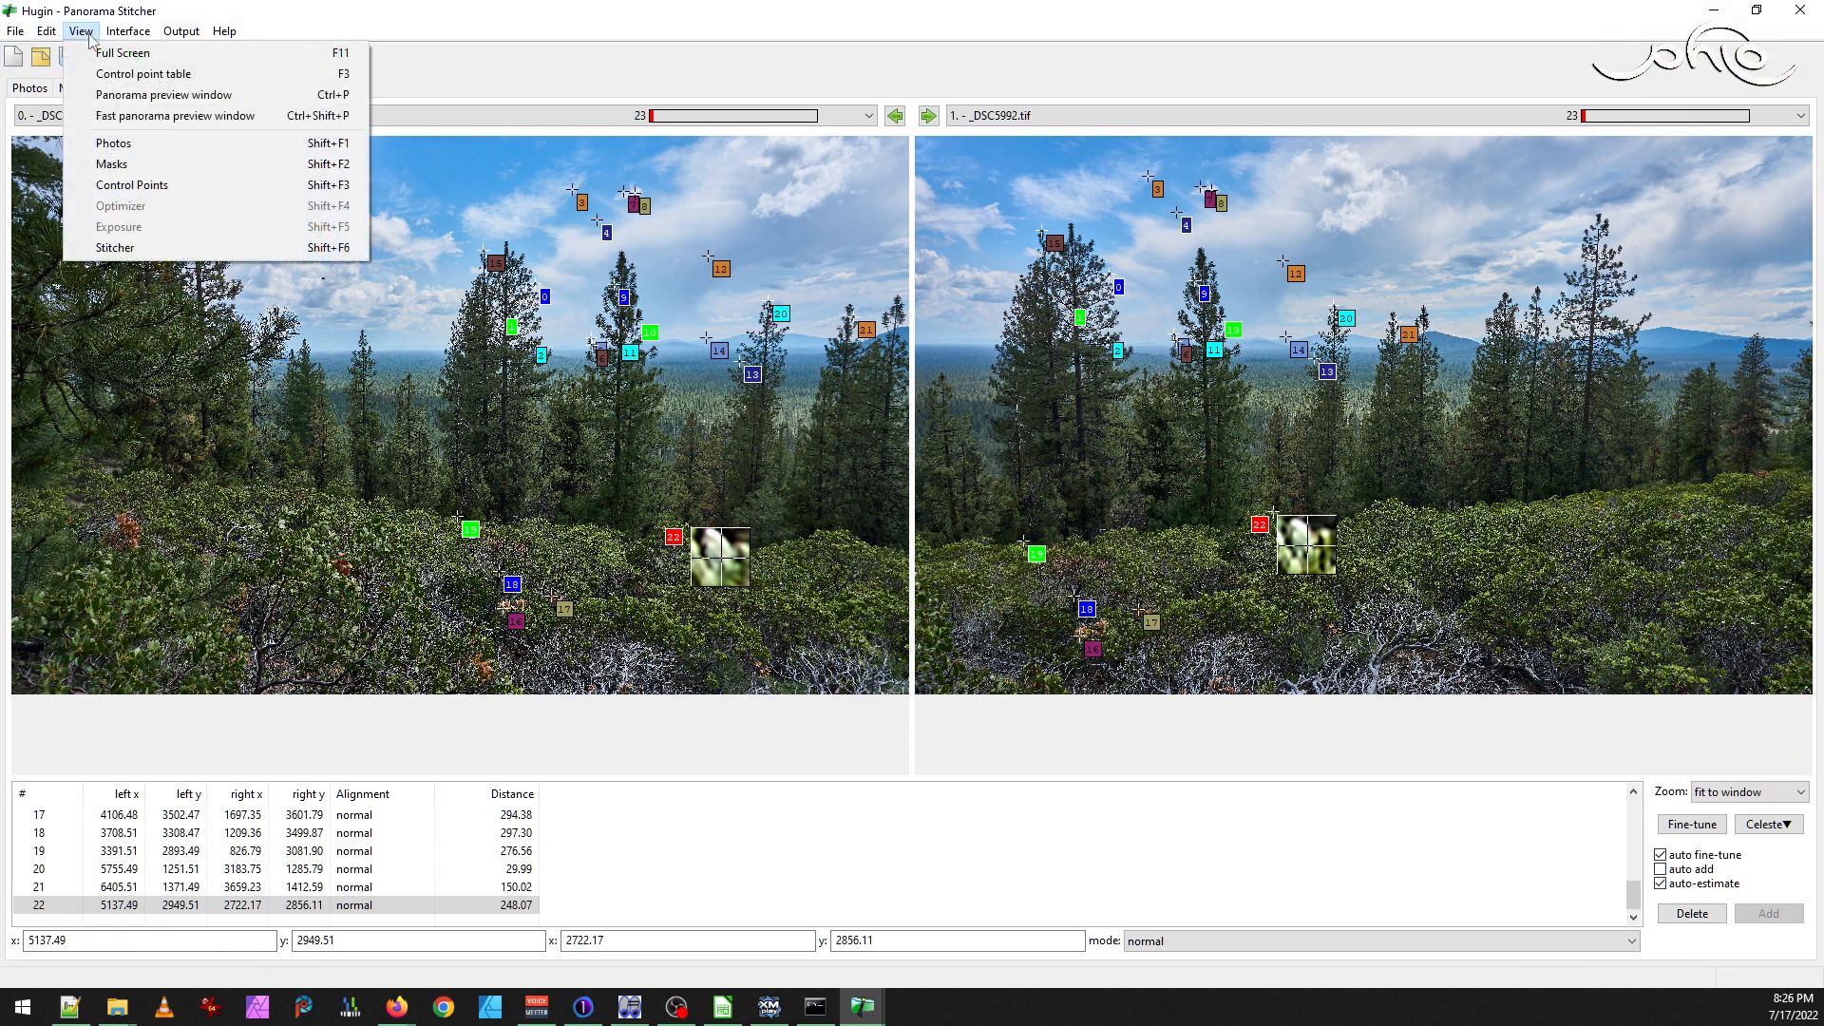
pyautogui.click(176, 116)
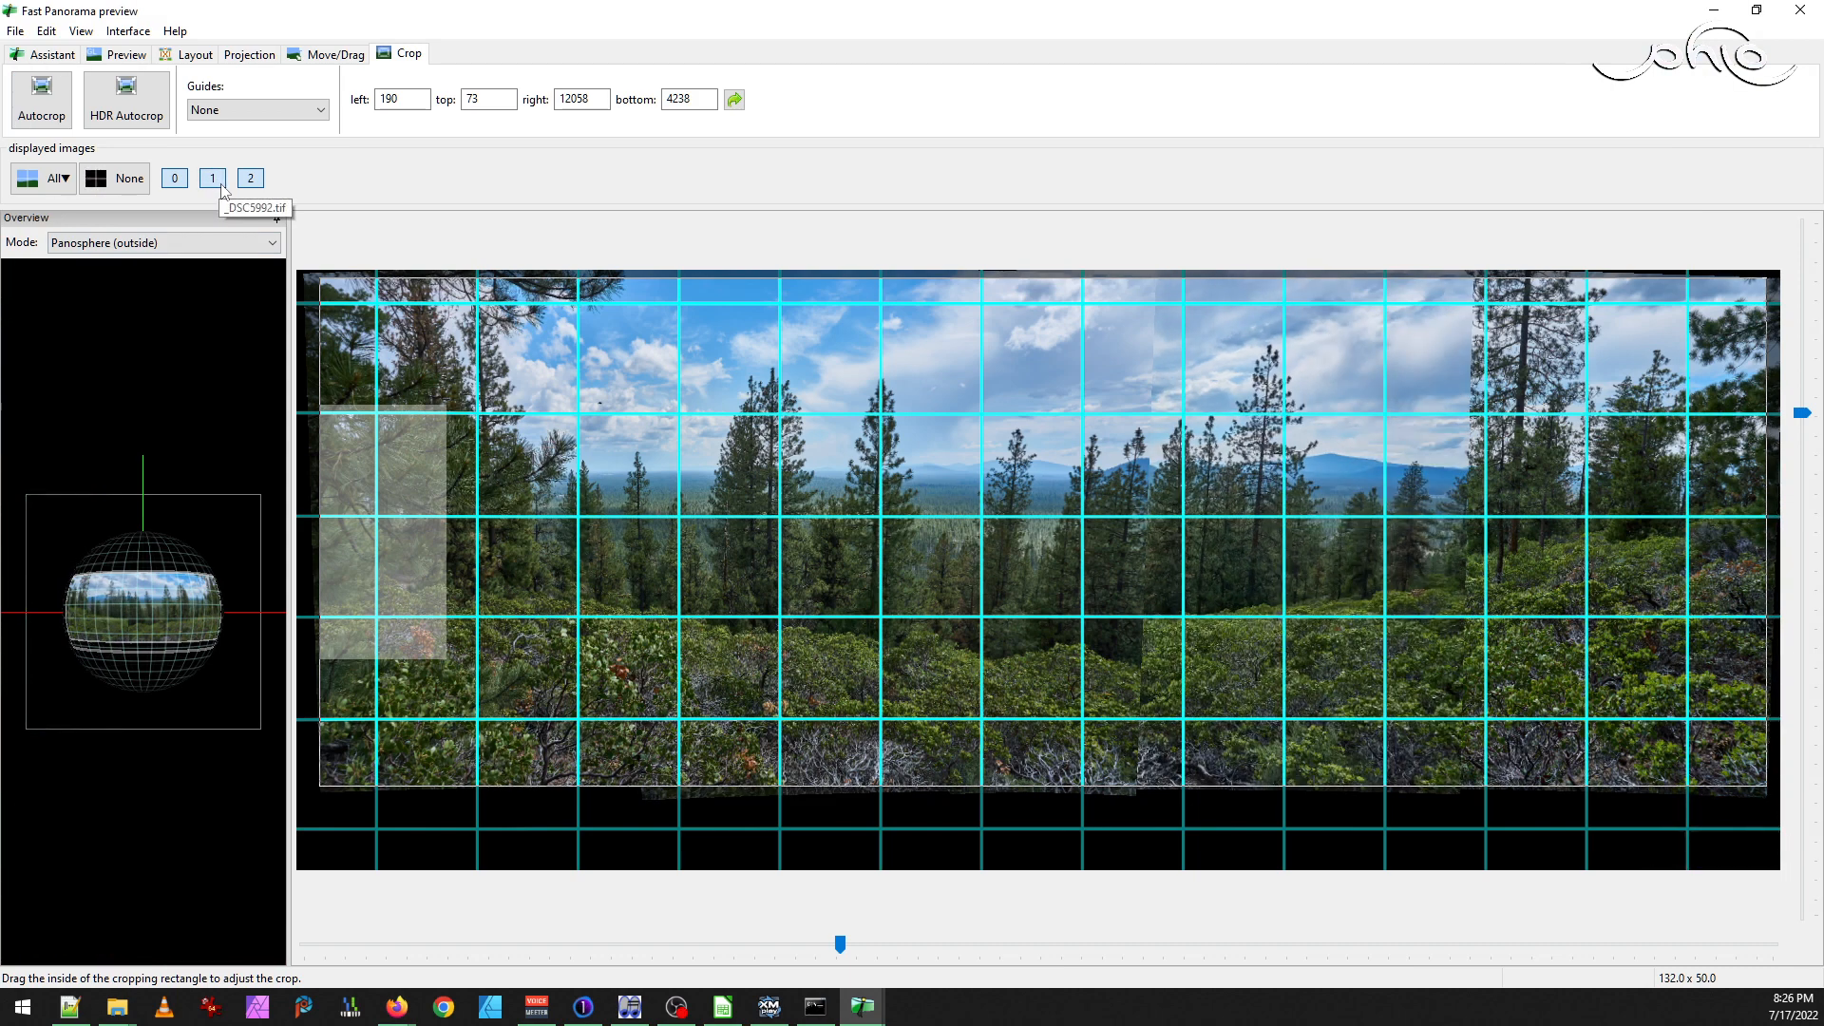
pyautogui.click(252, 181)
pyautogui.click(252, 180)
pyautogui.click(252, 180)
pyautogui.click(252, 180)
pyautogui.click(81, 30)
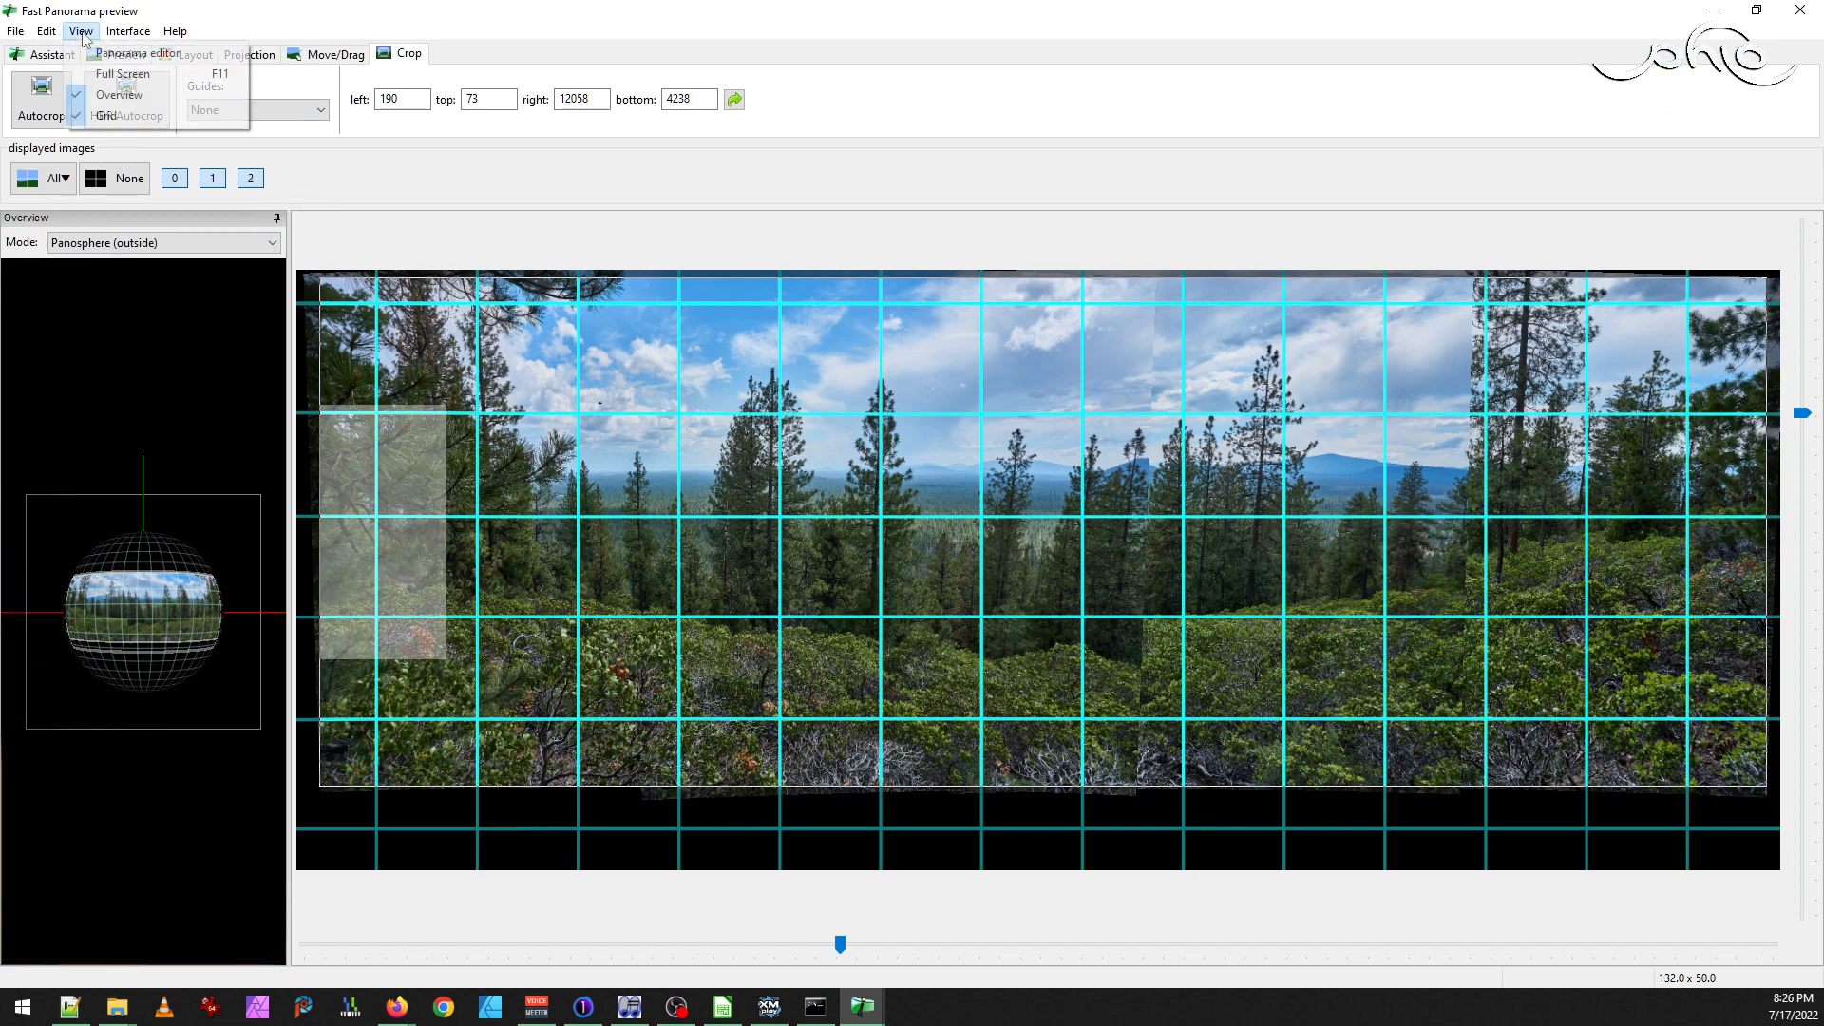
pyautogui.click(104, 50)
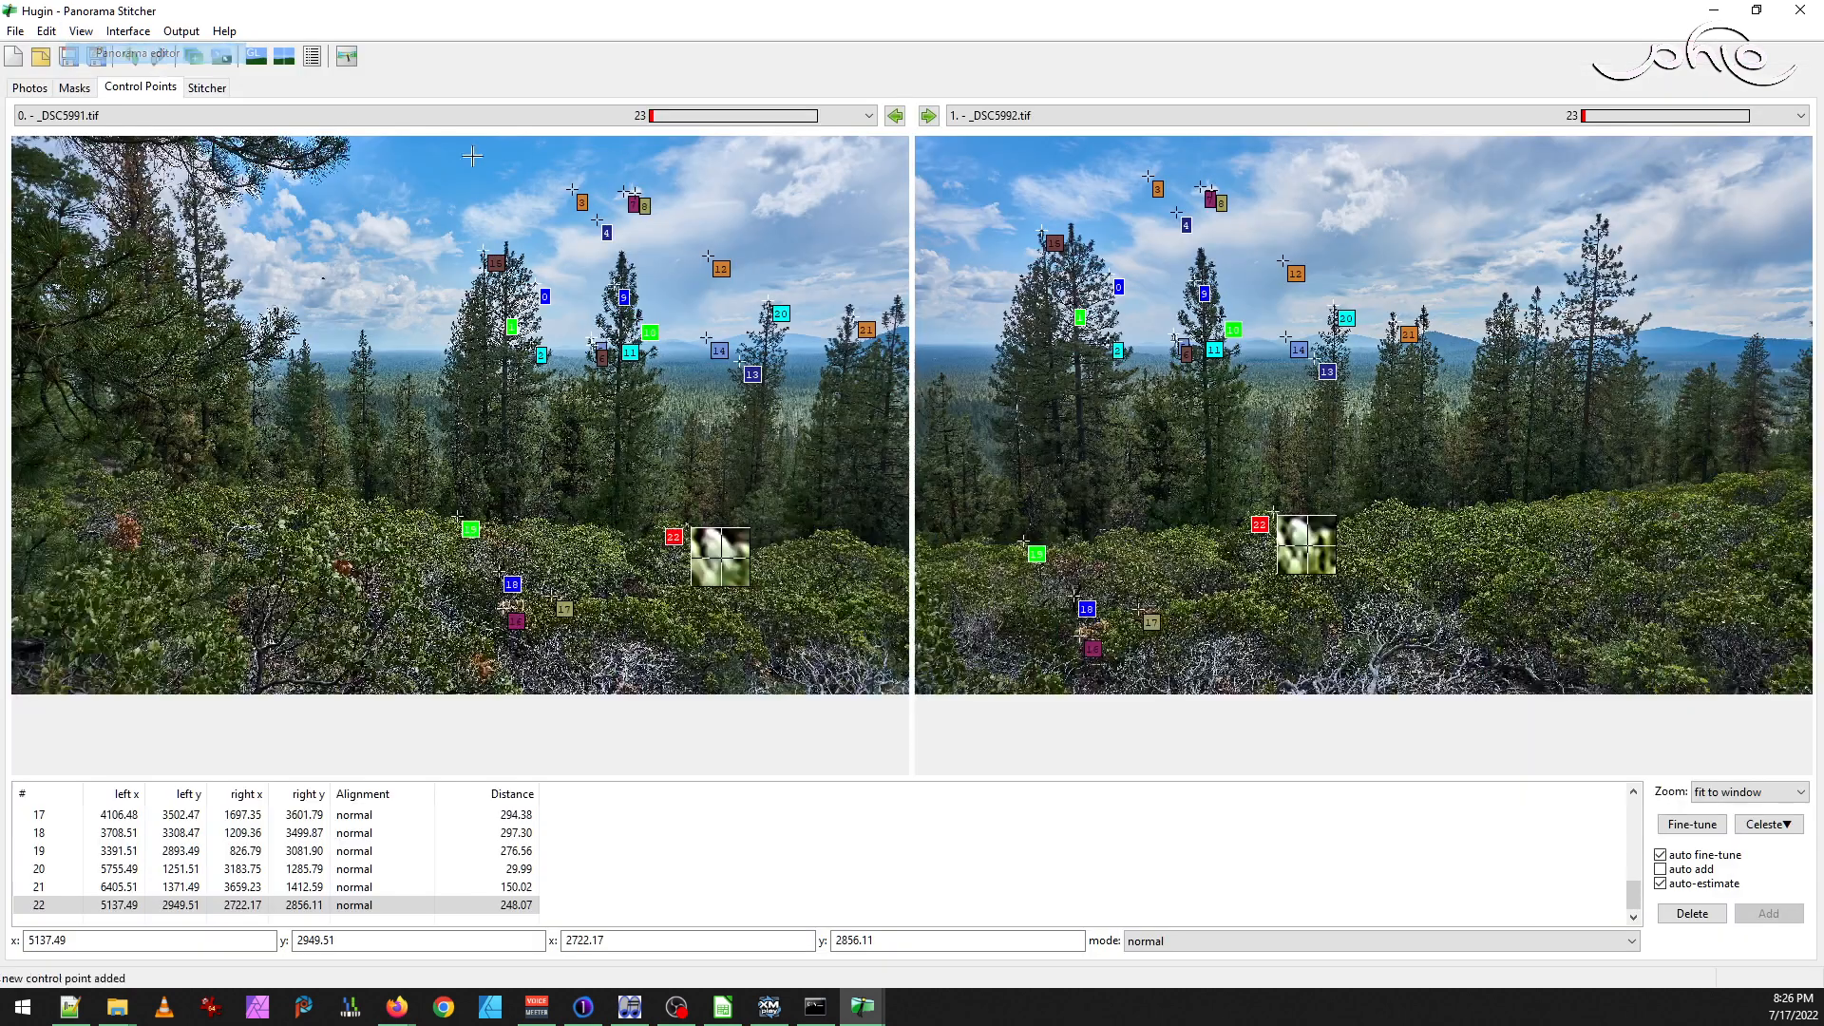
# Add a control point pair between _DSC5992.tif and _DSC5993.tif on the tip of the small pine beside _DSC5992's rightmost pine, and try fine-tuning it
pyautogui.click(928, 115)
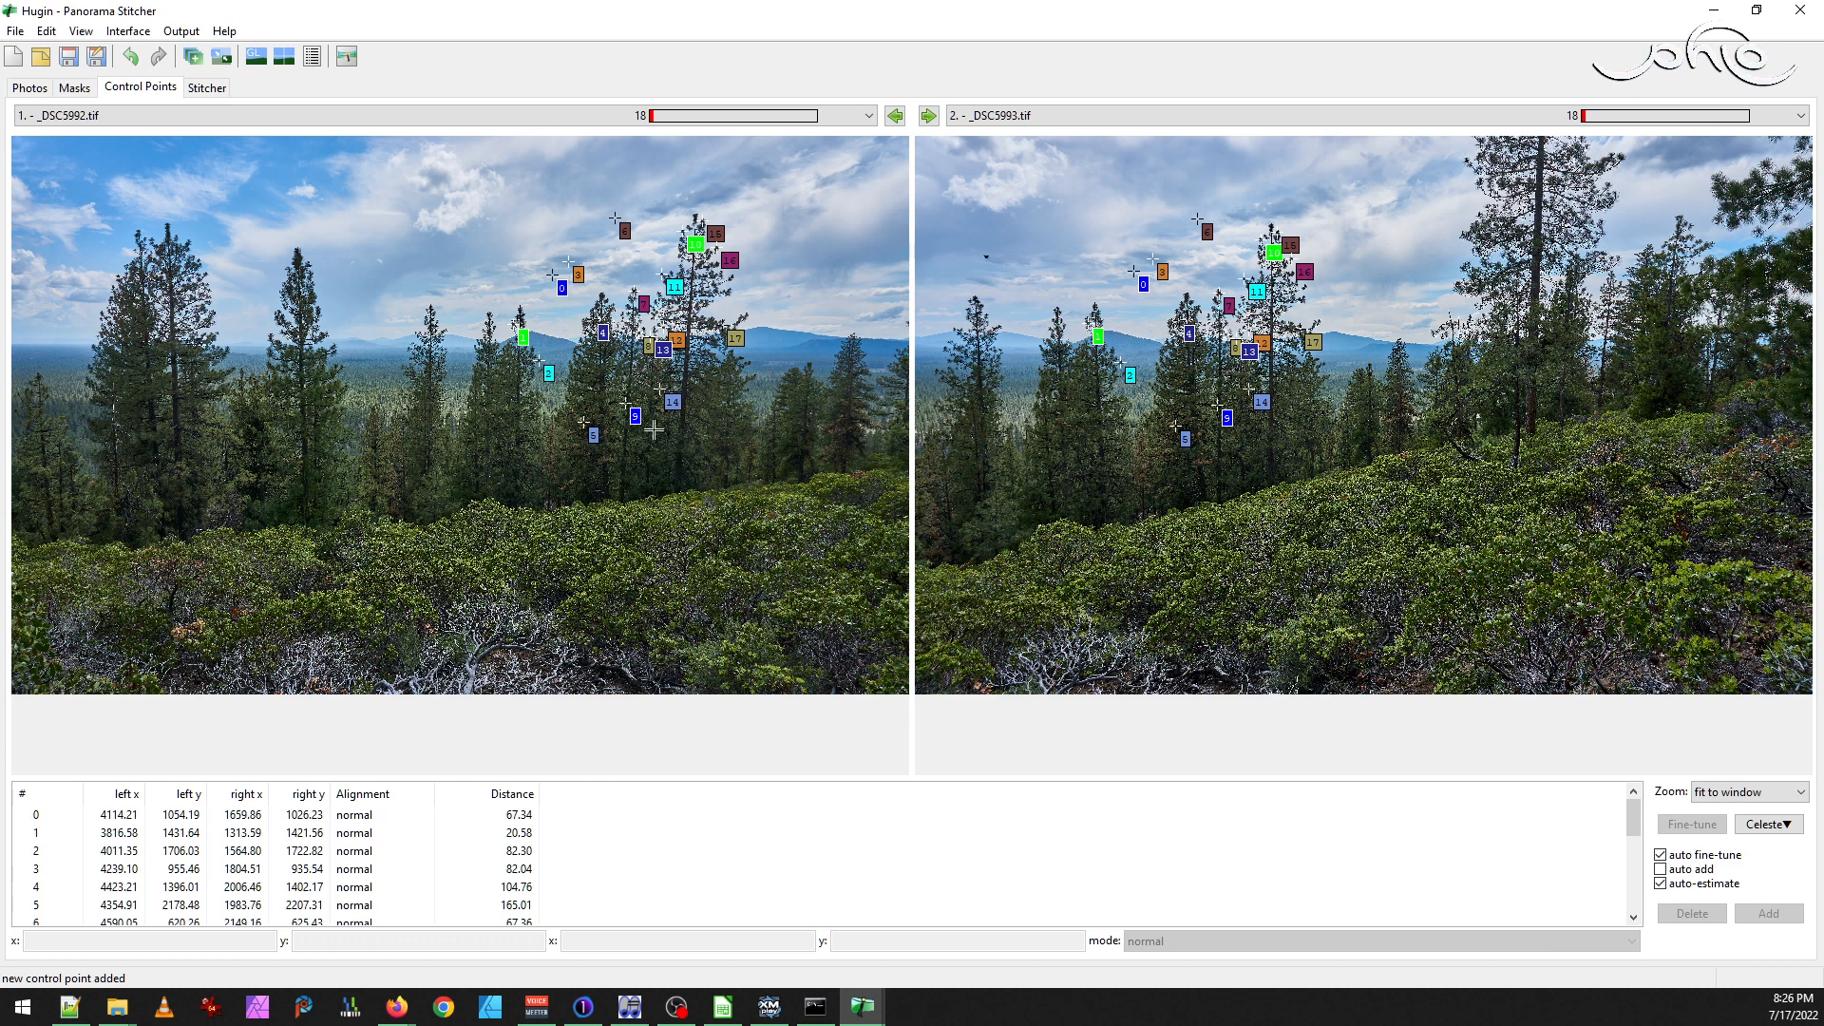
pyautogui.click(809, 371)
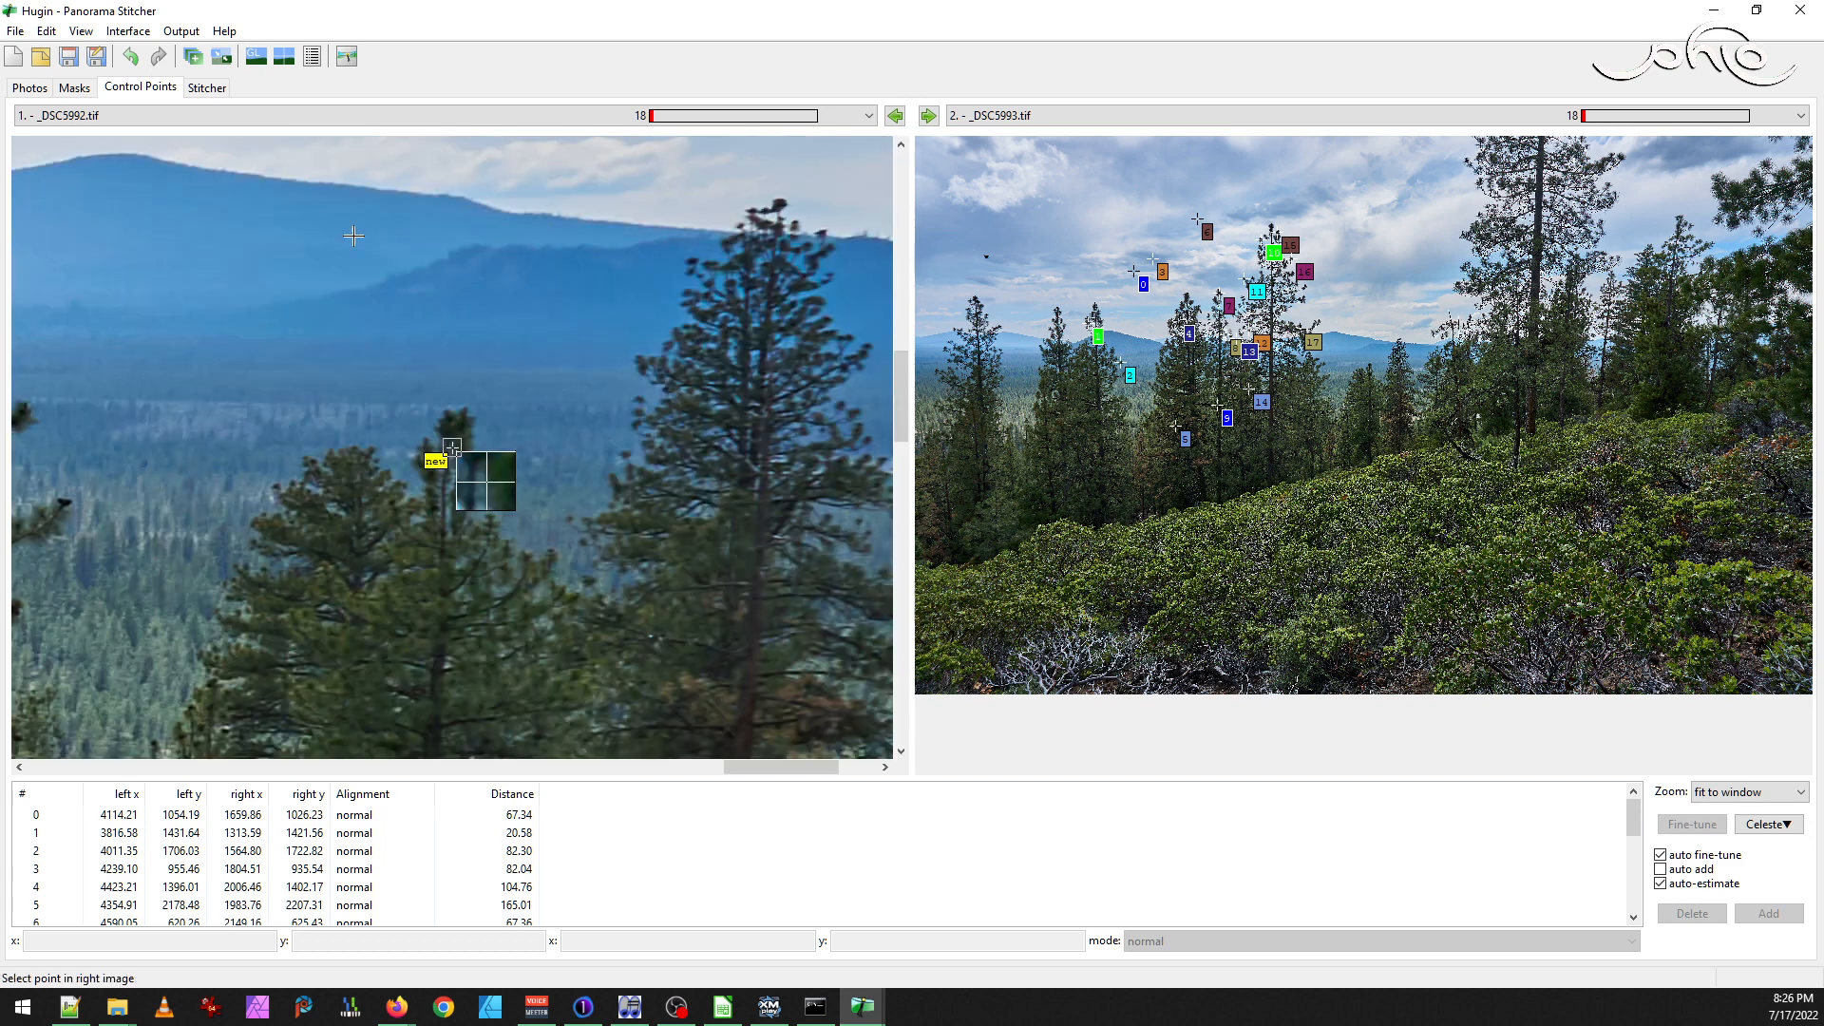
pyautogui.moveTo(454, 446); pyautogui.dragTo(462, 414)
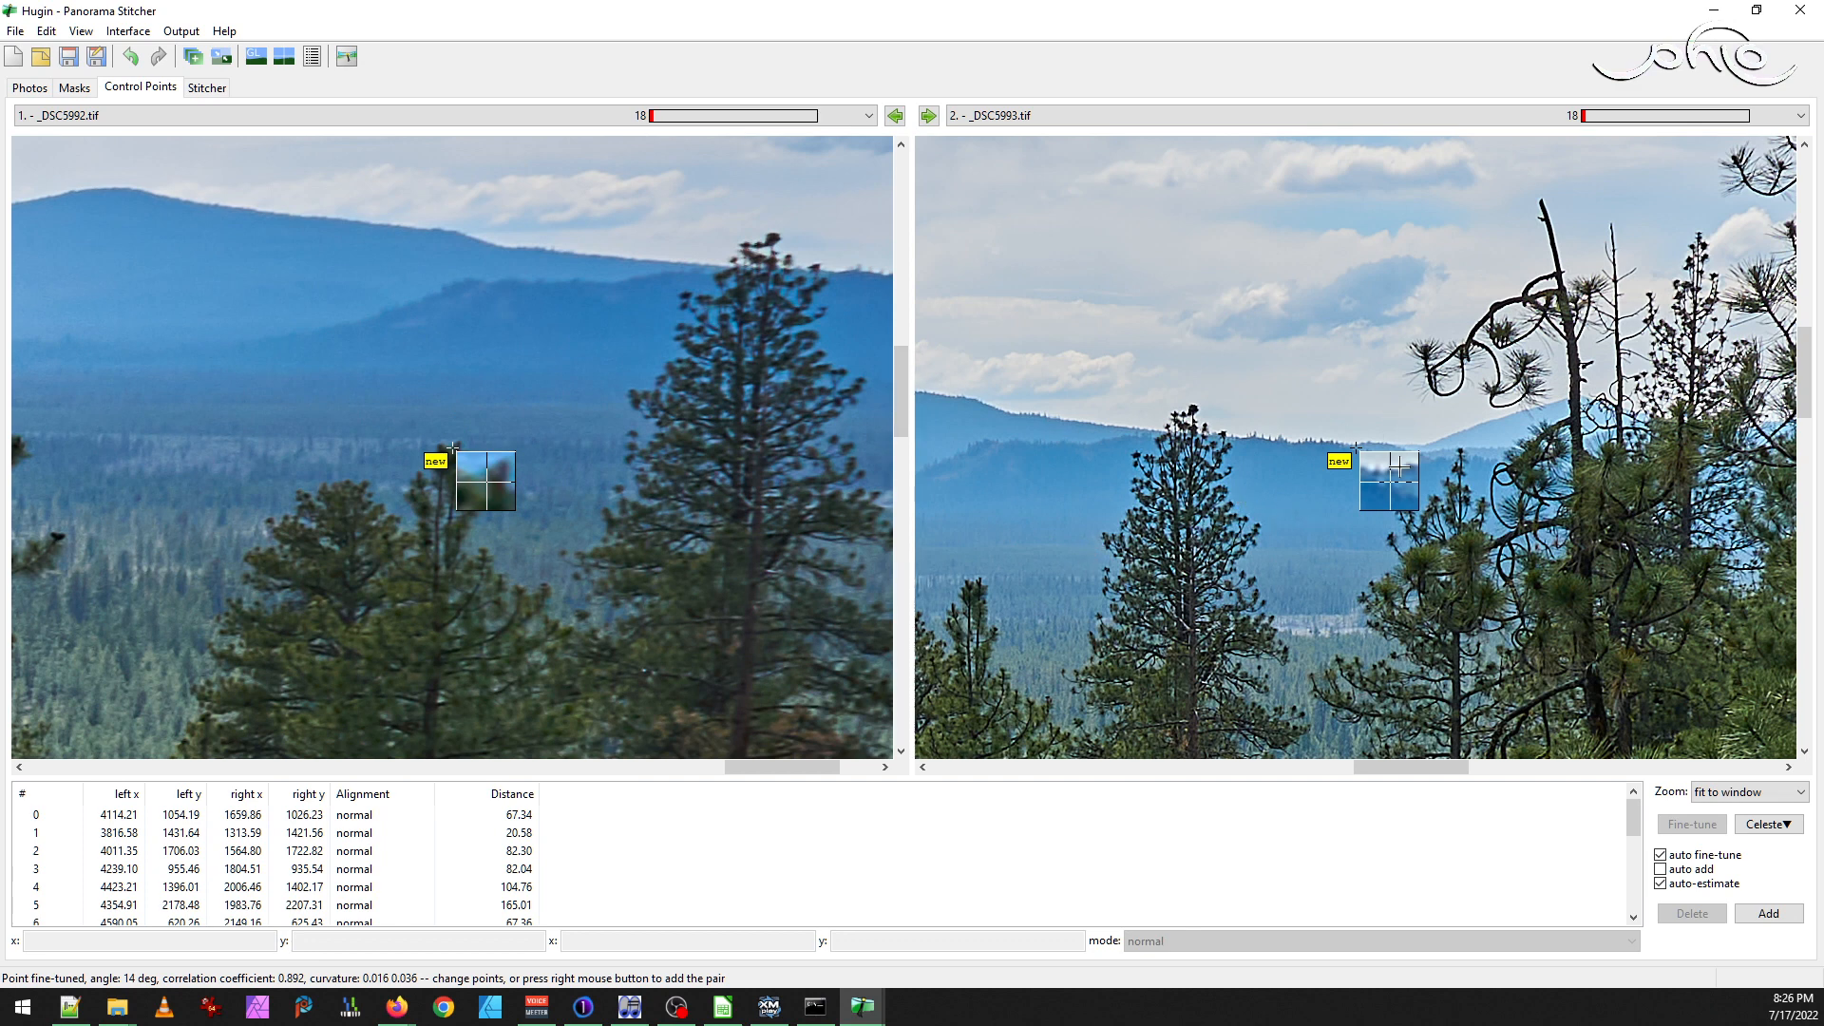
pyautogui.click(973, 581)
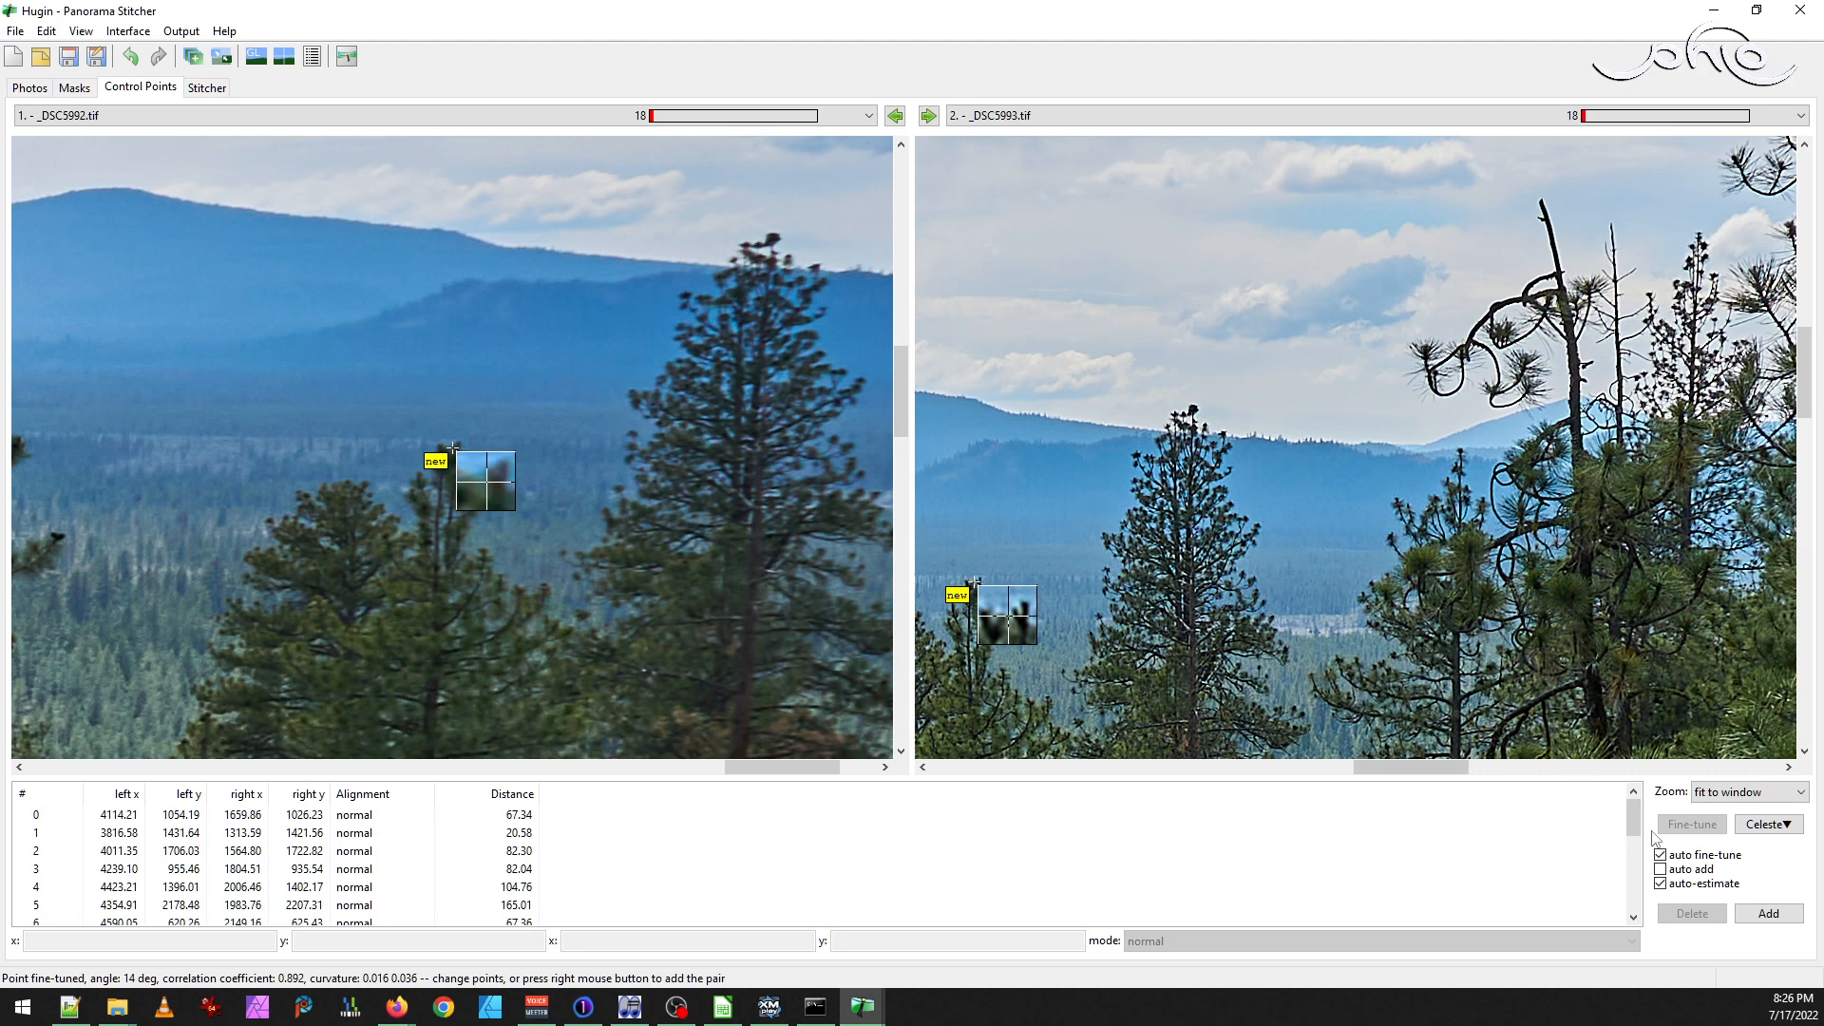
pyautogui.click(1765, 914)
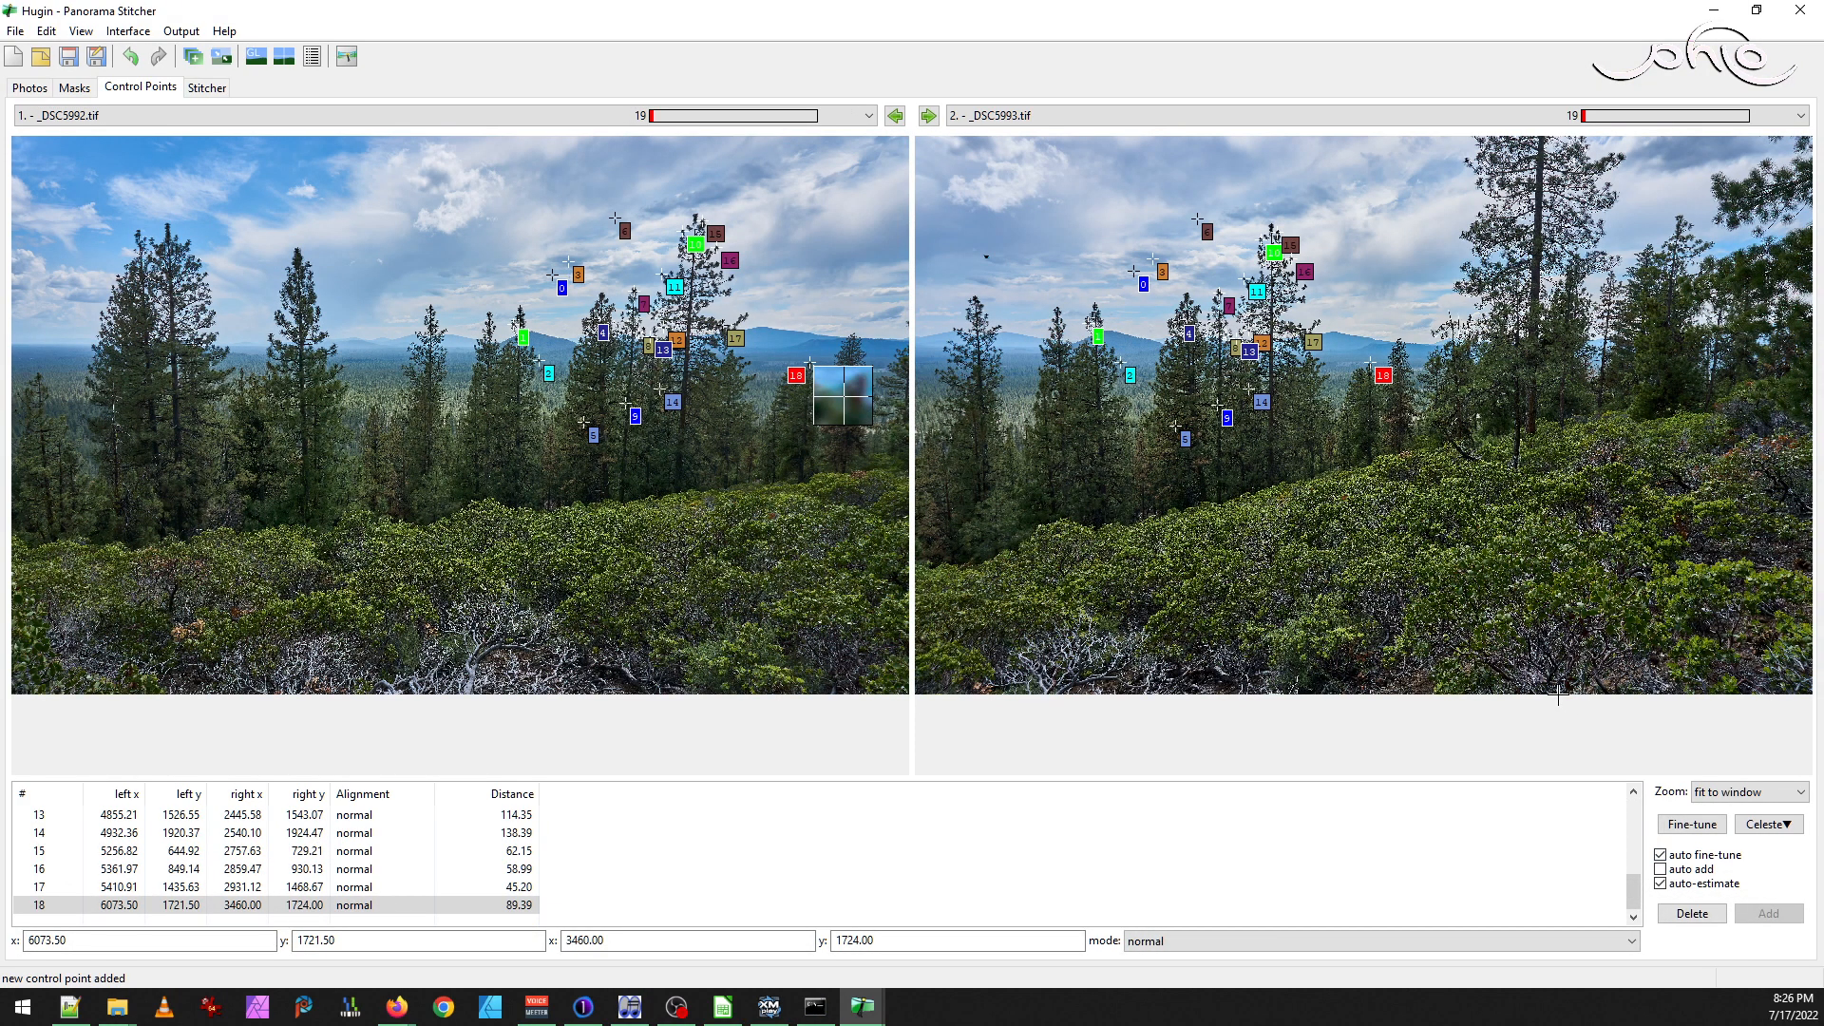
pyautogui.click(1692, 824)
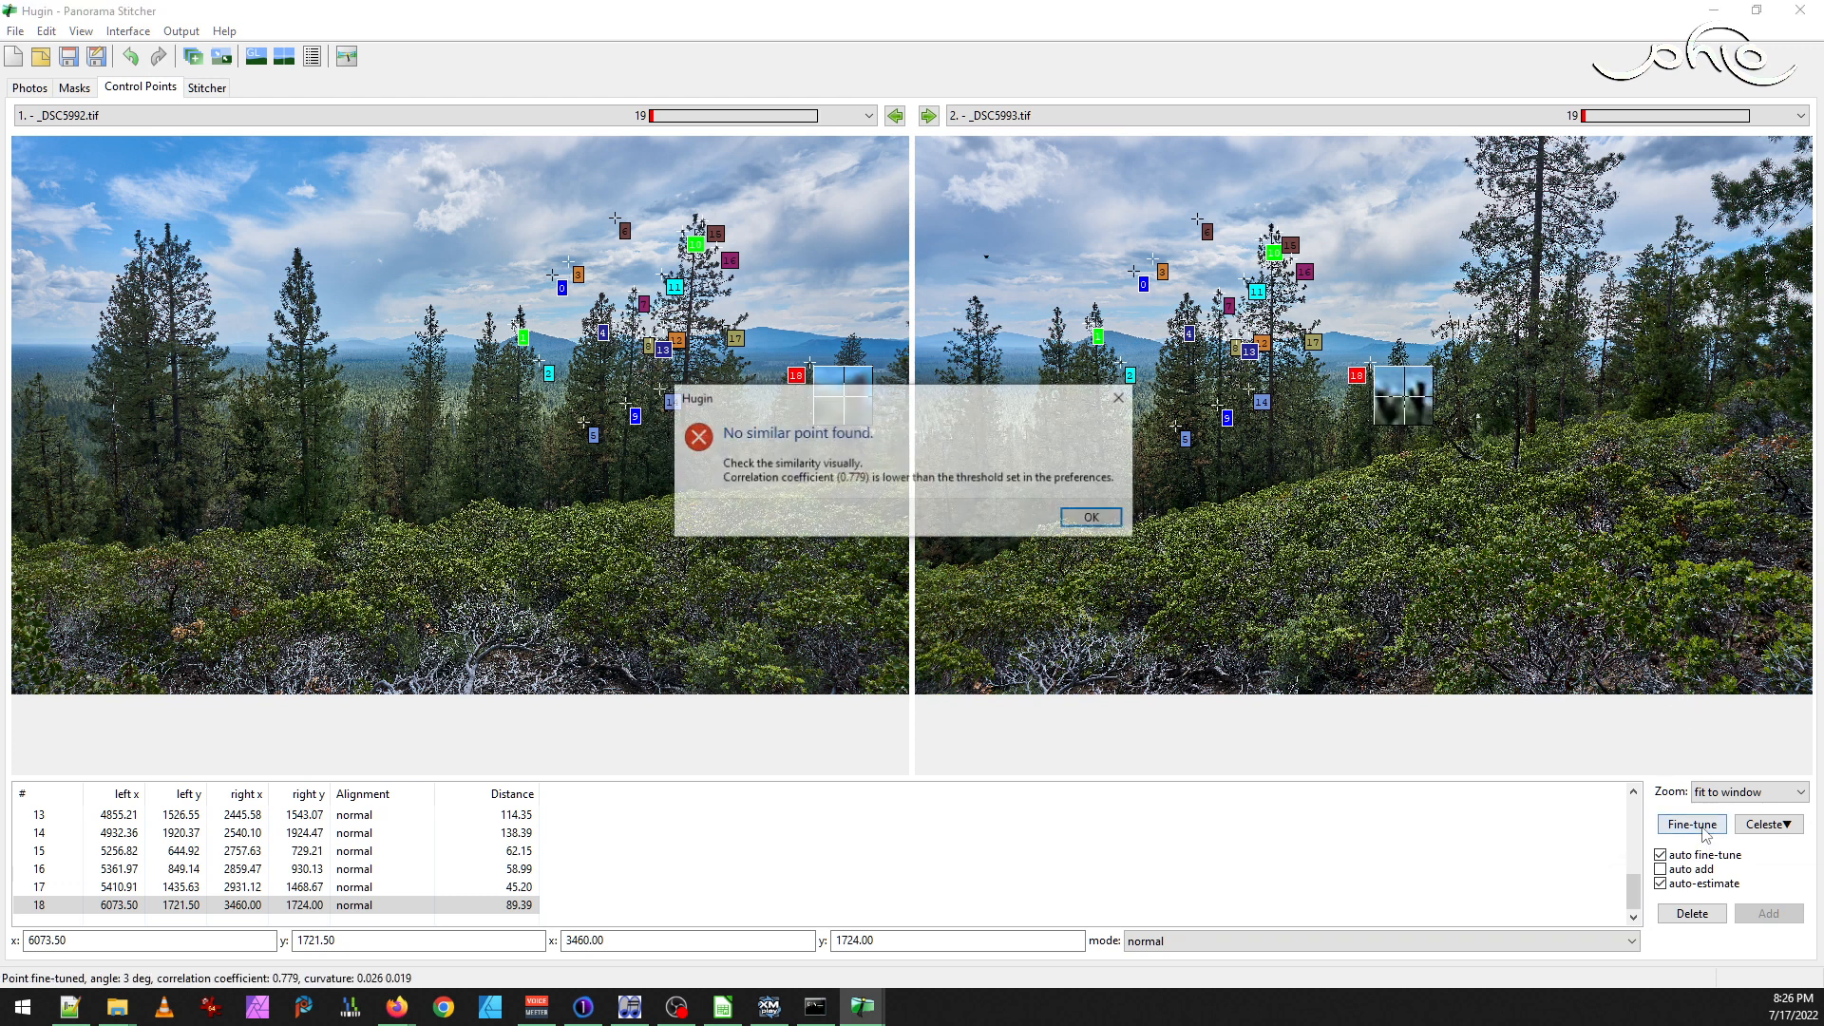
pyautogui.click(1094, 518)
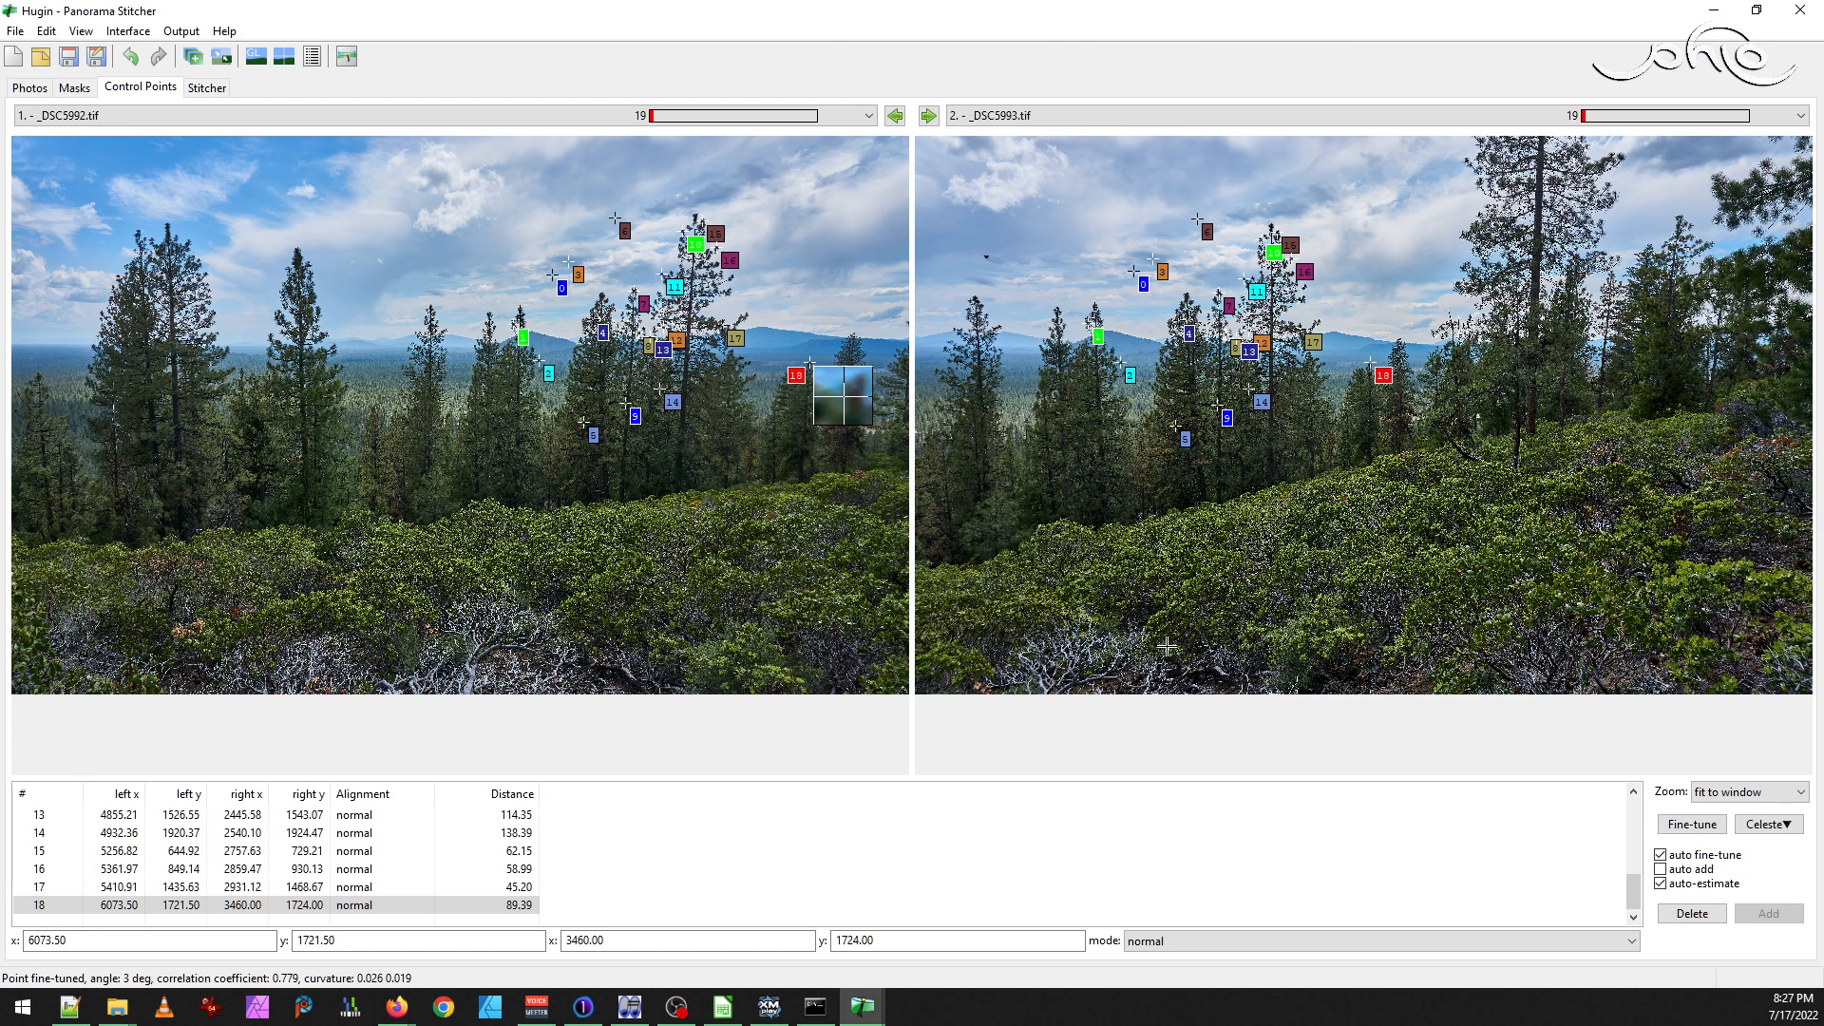
# Add a control point pair on the bare white shrub branches along the lower edge of _DSC5993.tif and _DSC5992.tif
pyautogui.click(1089, 648)
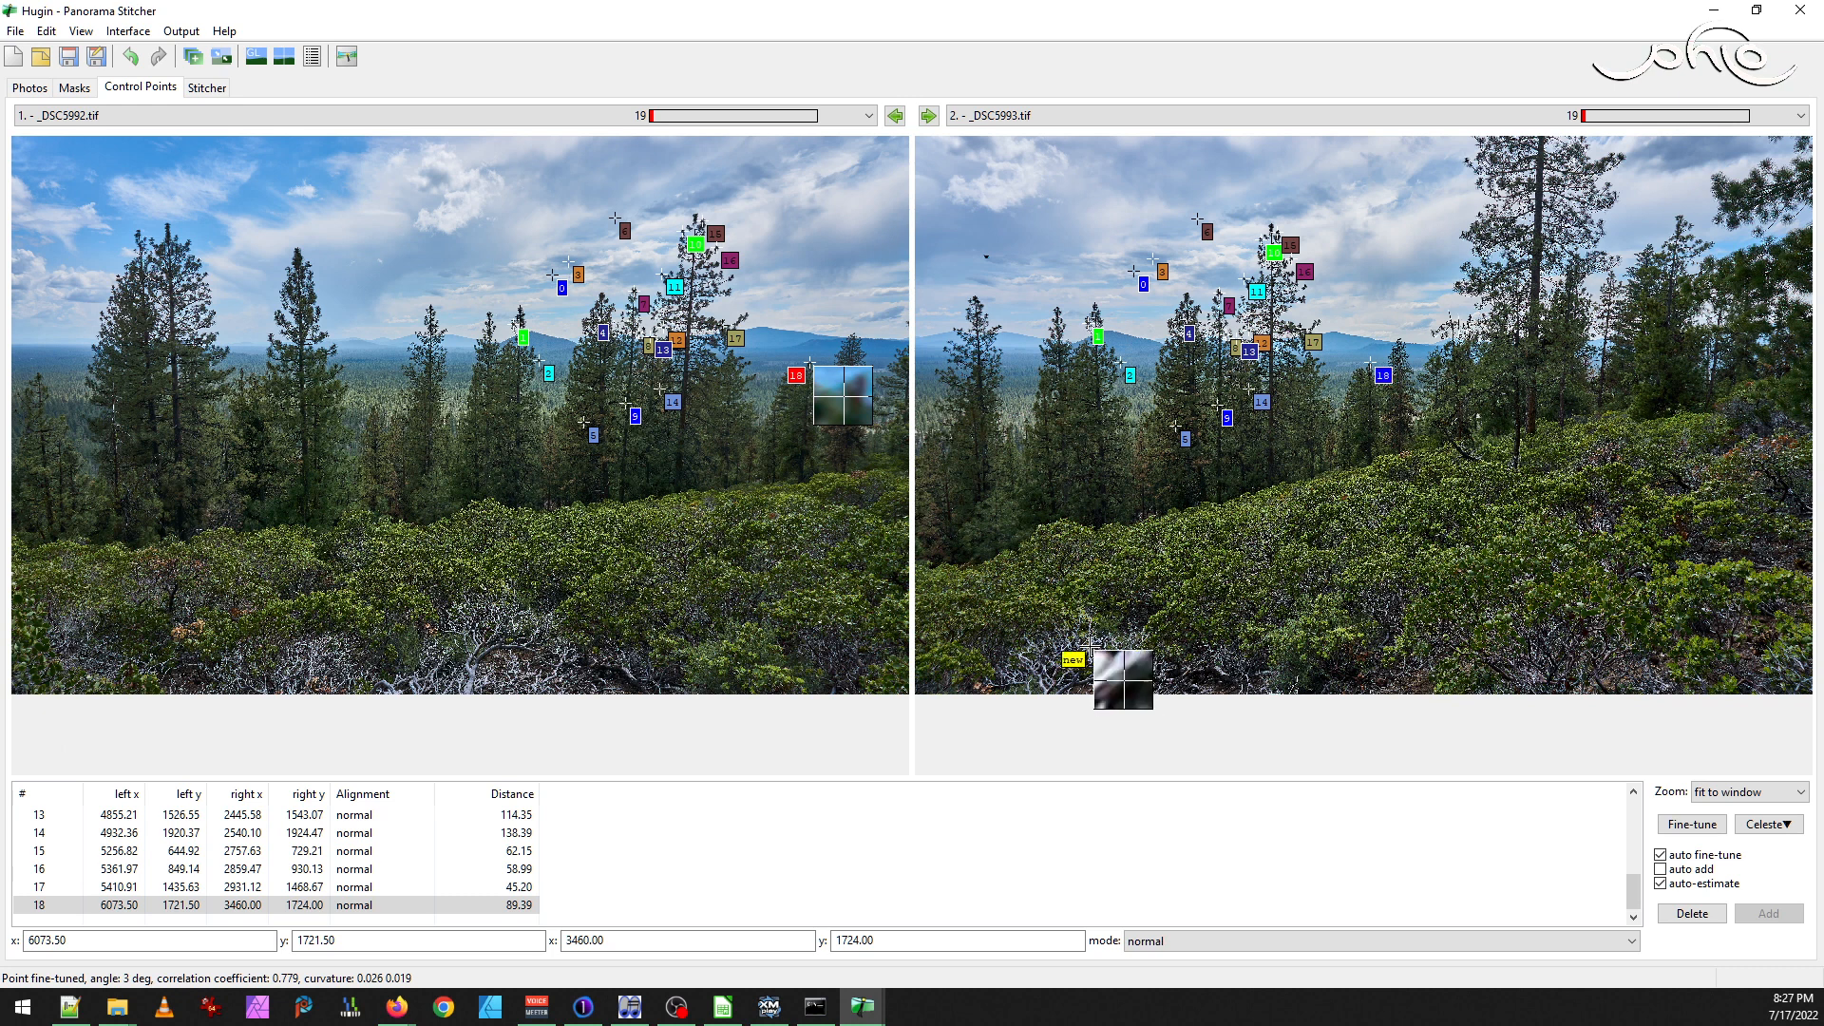
pyautogui.moveTo(1089, 649); pyautogui.dragTo(1090, 646)
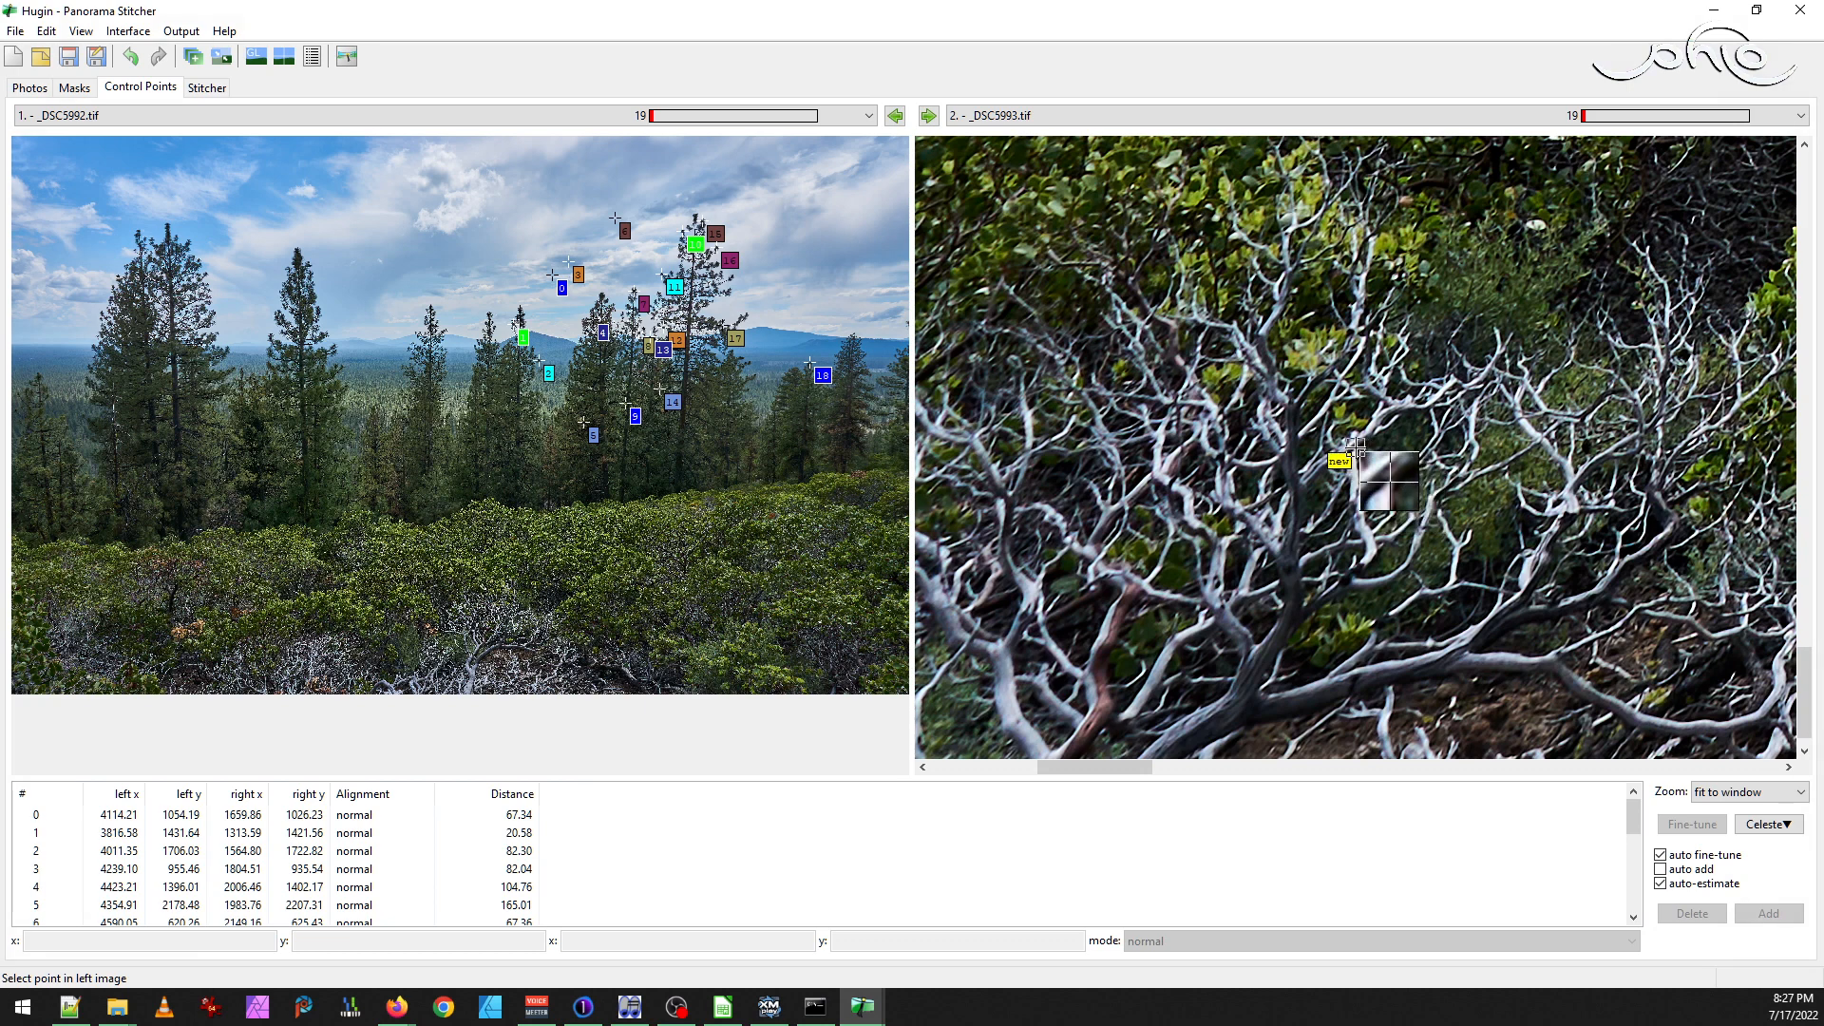
pyautogui.click(1356, 446)
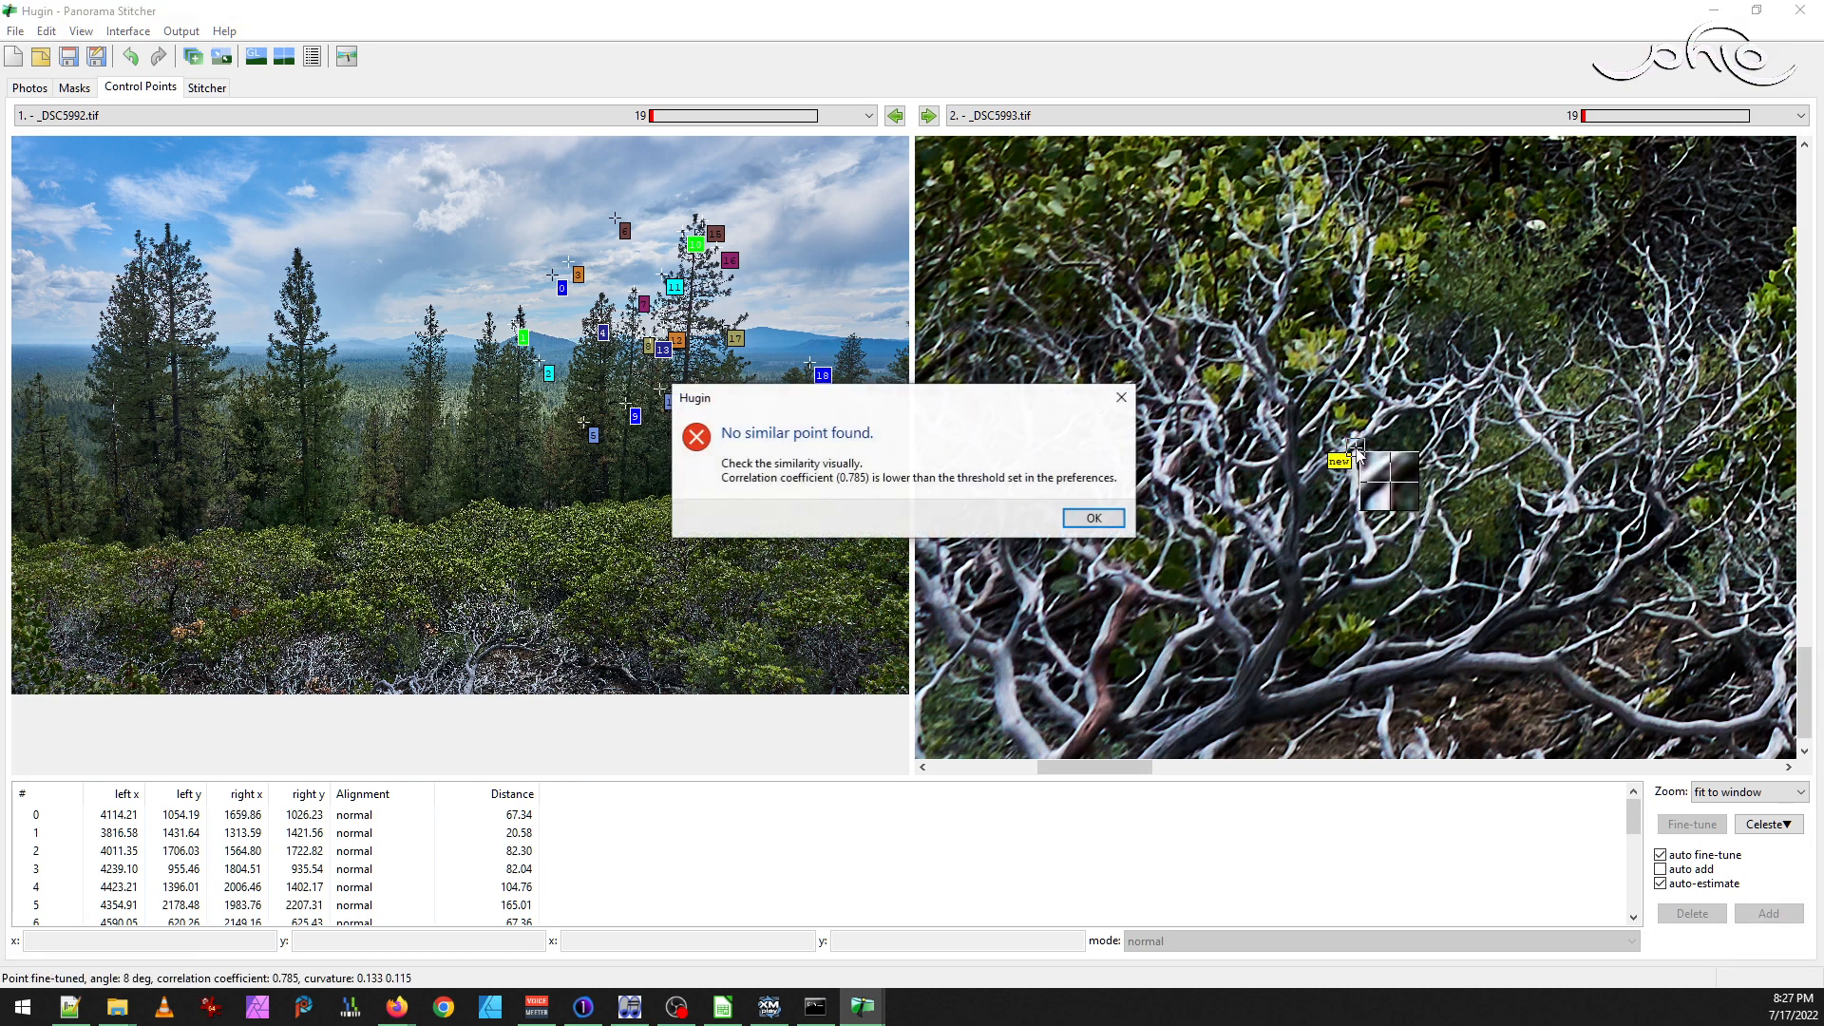
pyautogui.click(1094, 520)
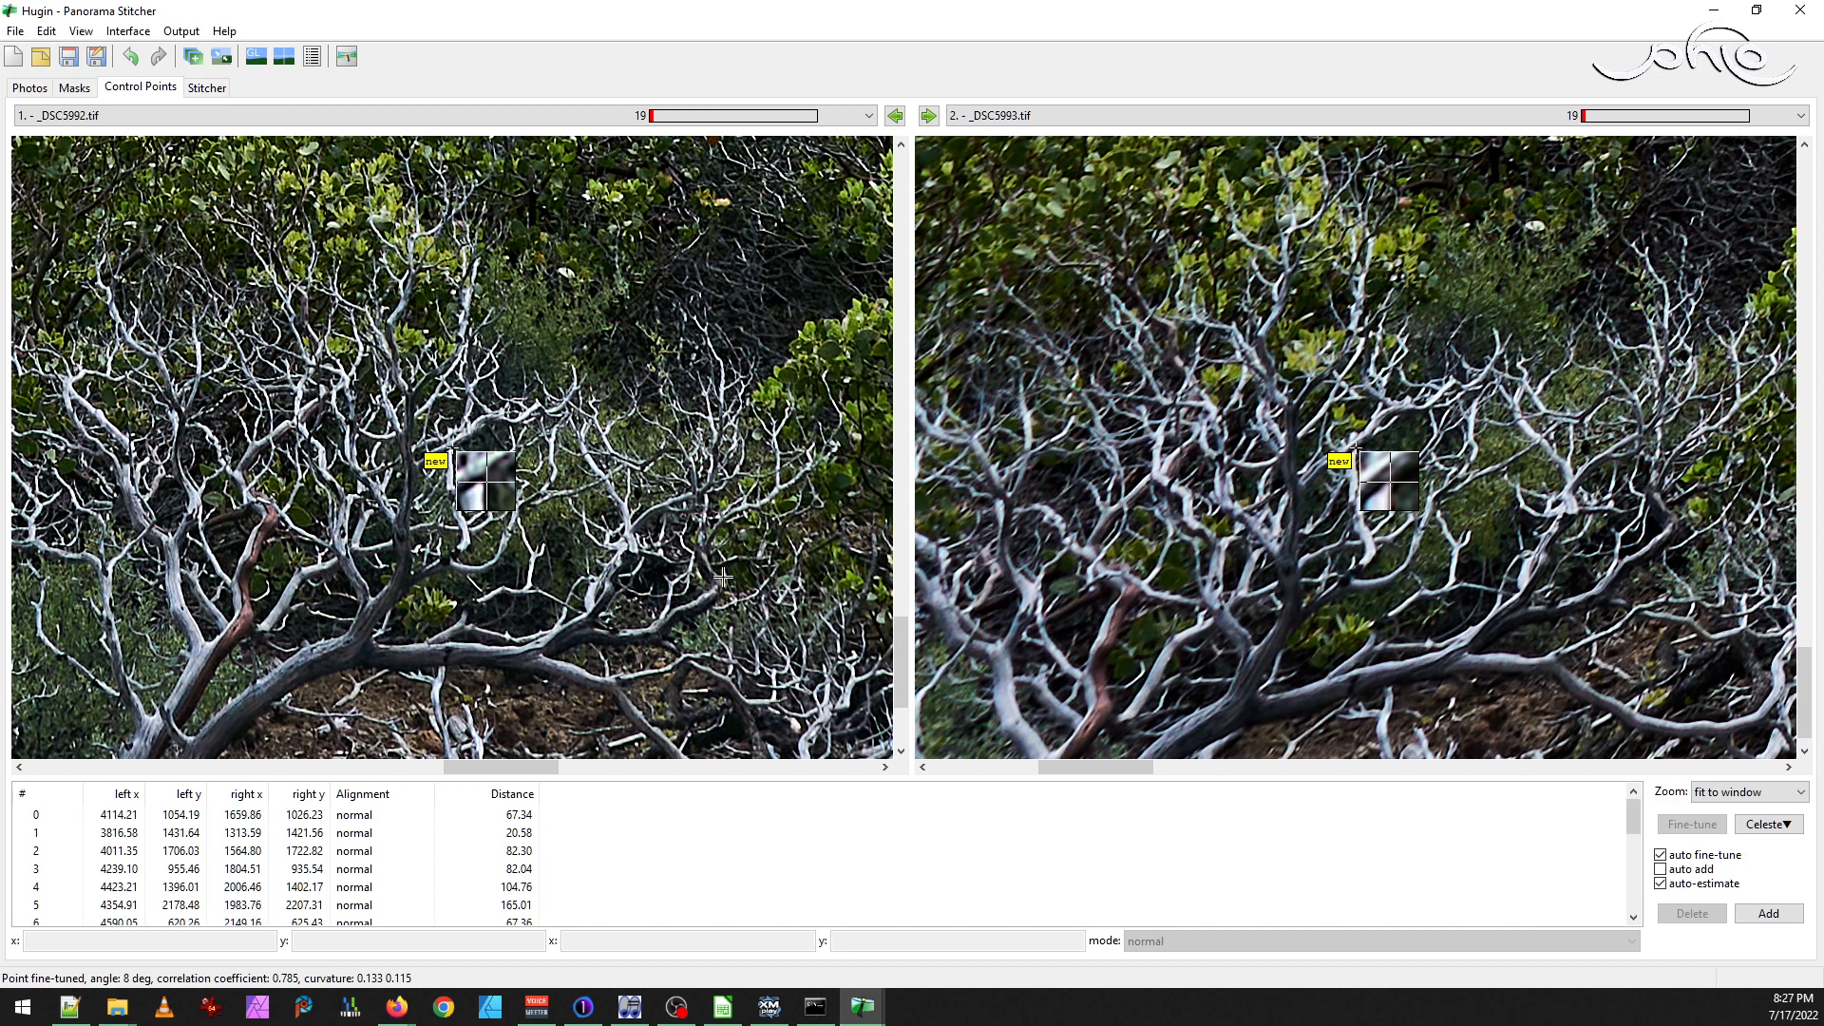
pyautogui.click(1769, 912)
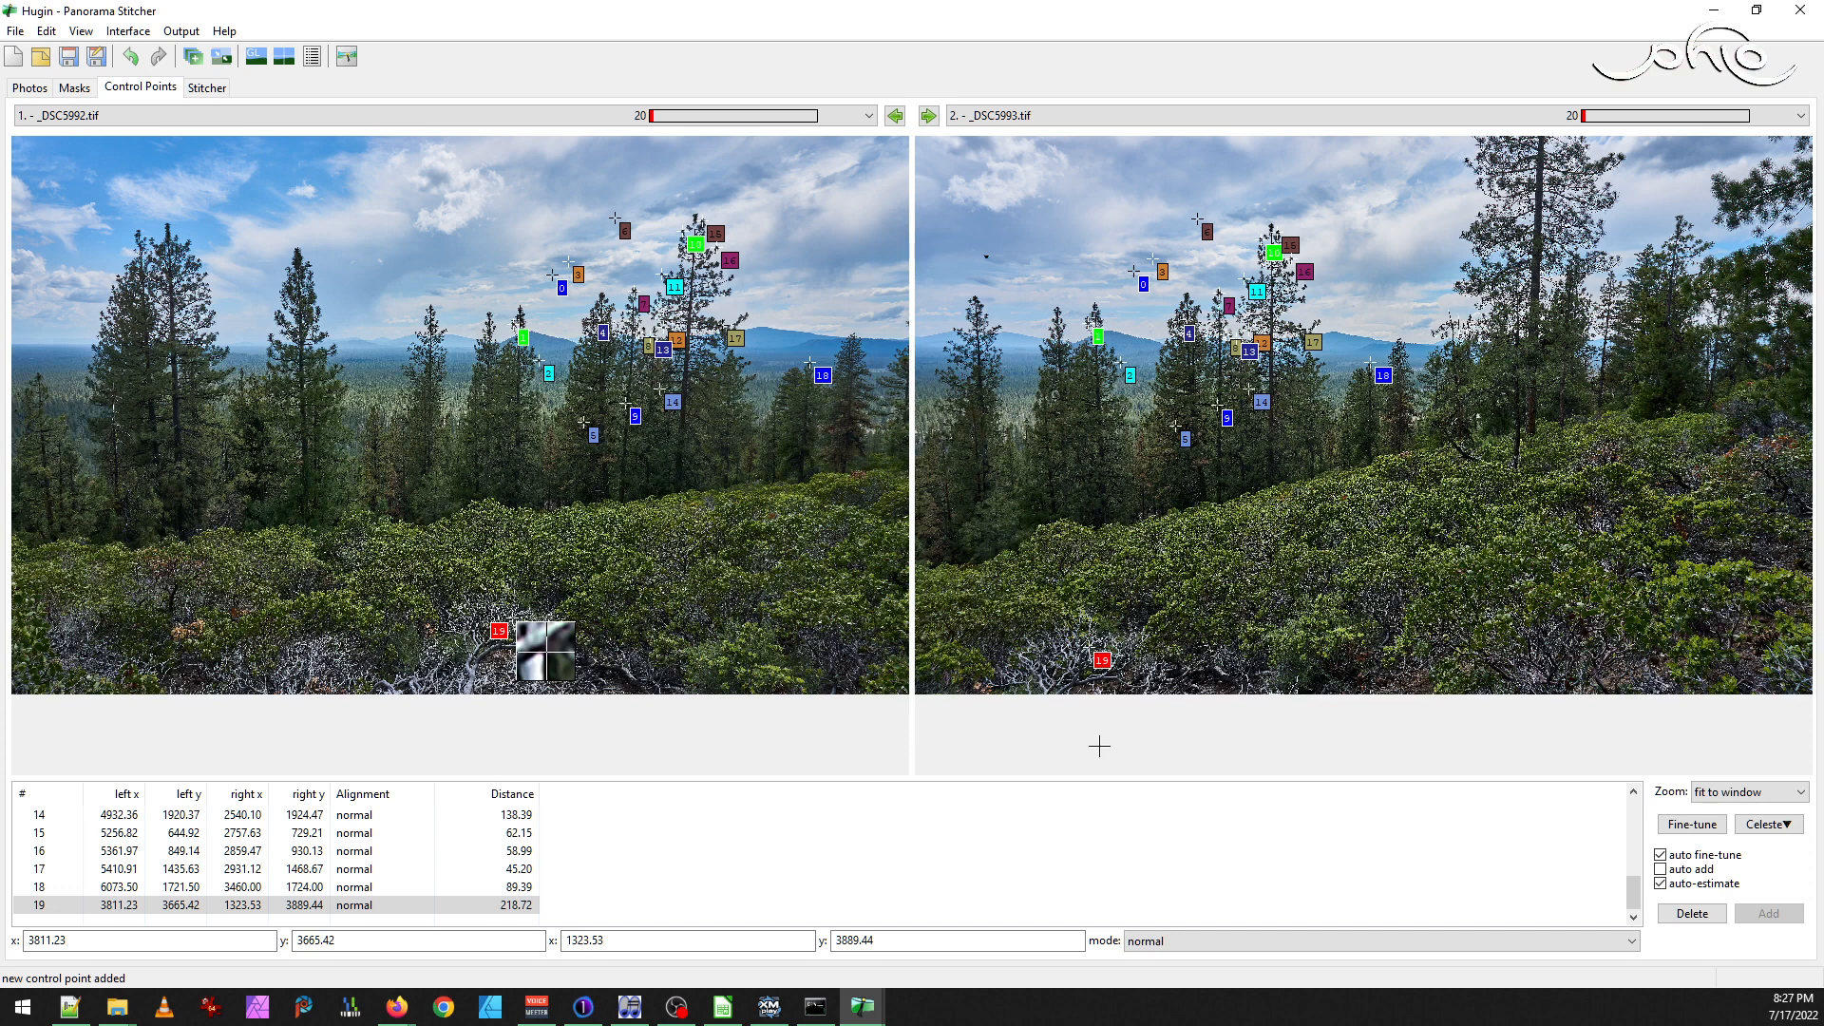
# Place a new control point pair on the leafy green shrub just above and beside the bare white branches in both photos
pyautogui.click(597, 572)
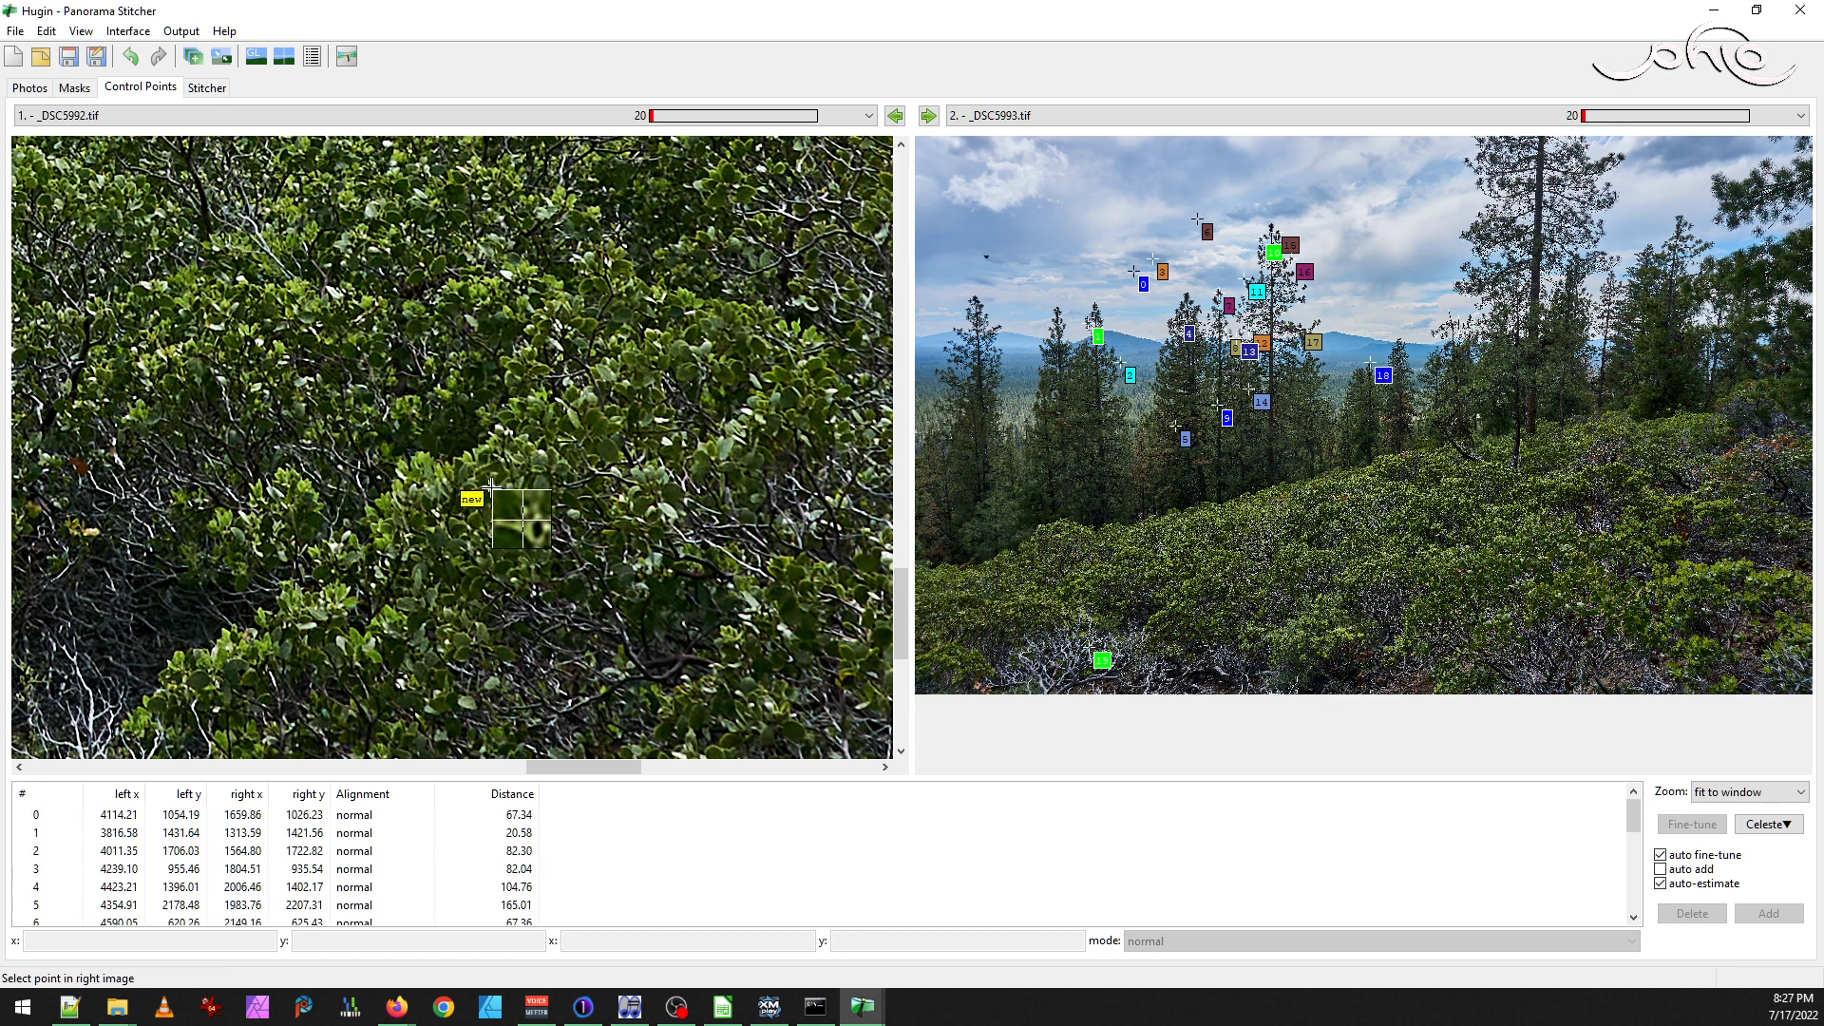
pyautogui.click(1186, 608)
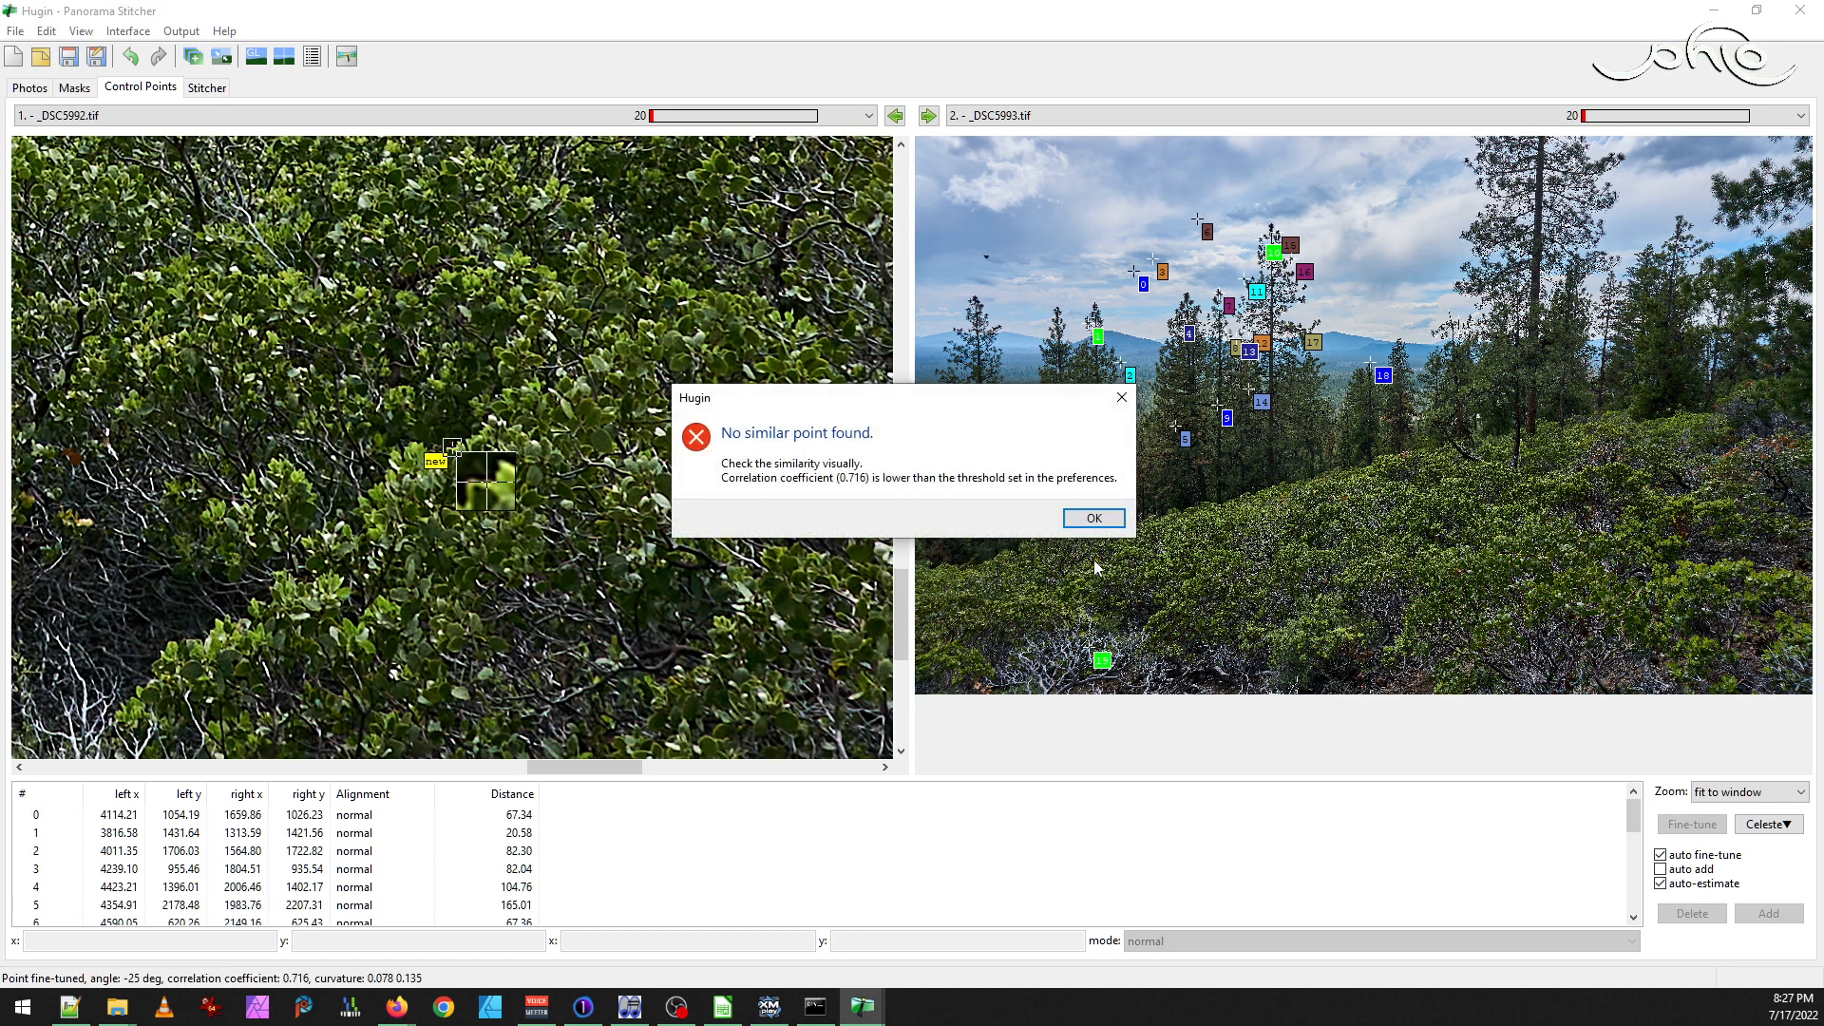
pyautogui.click(1095, 514)
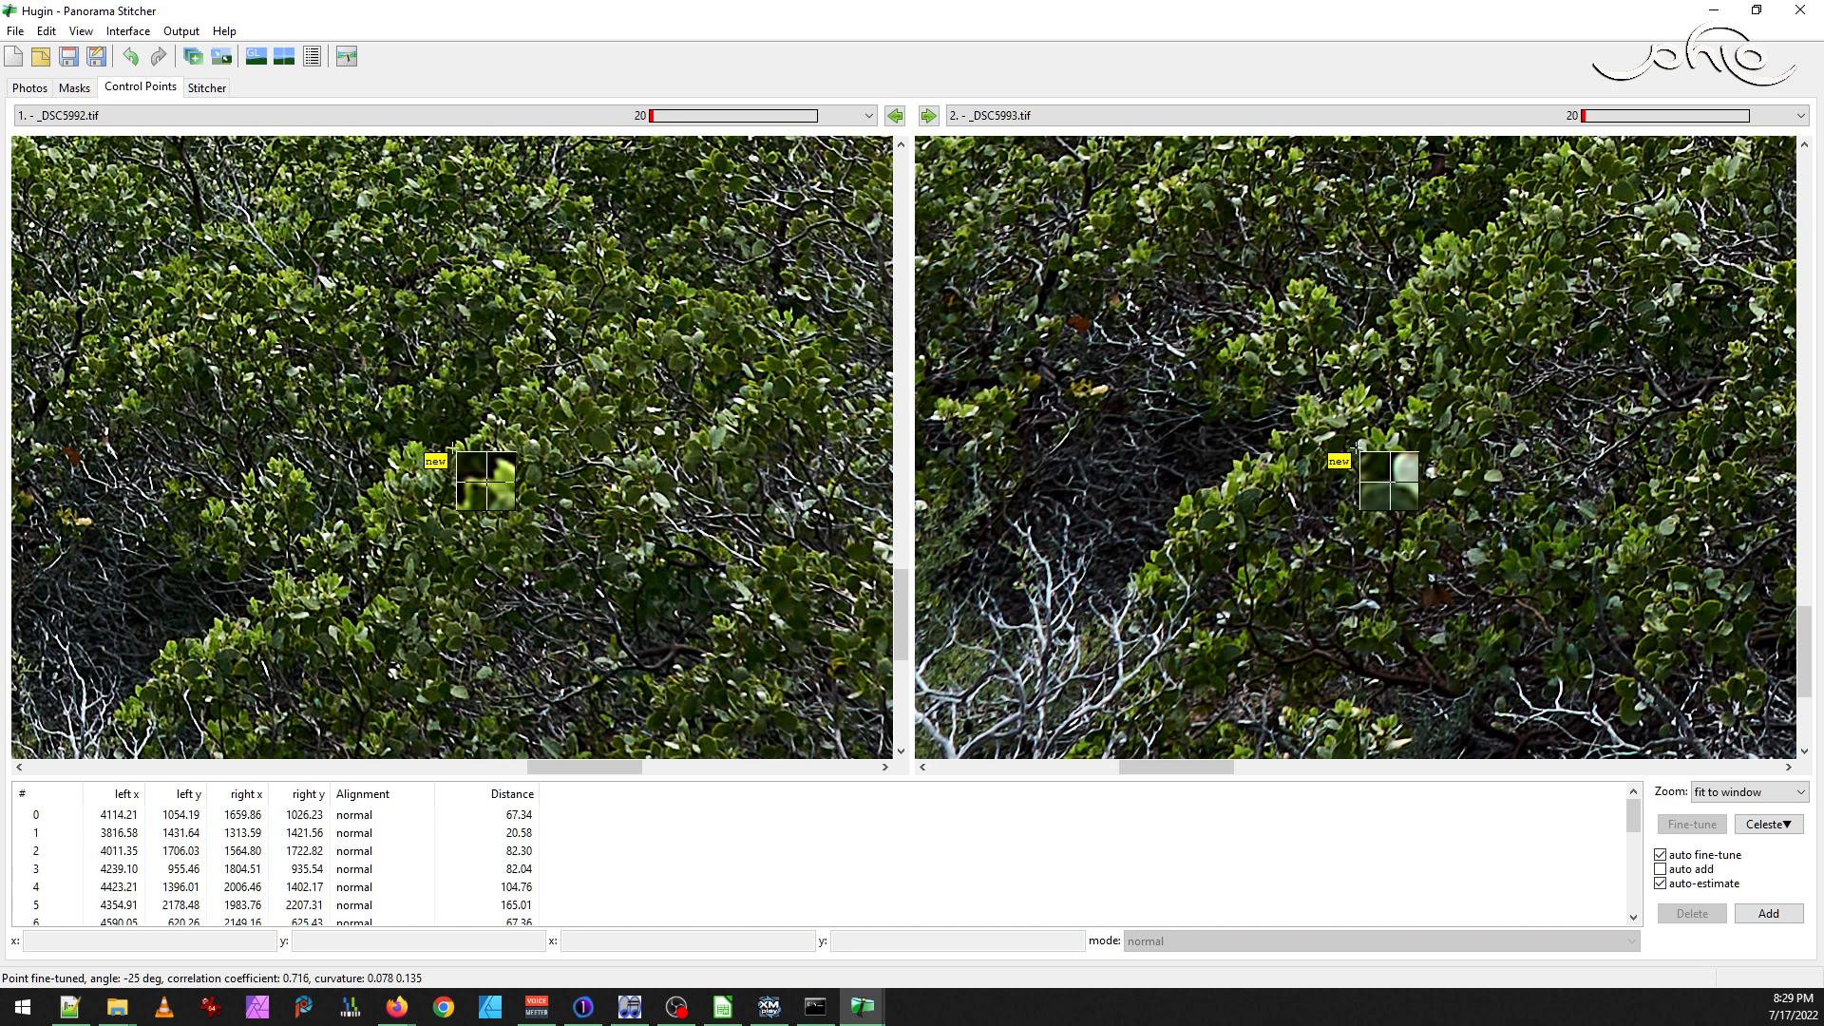
pyautogui.hotkey('alt', 'Tab')
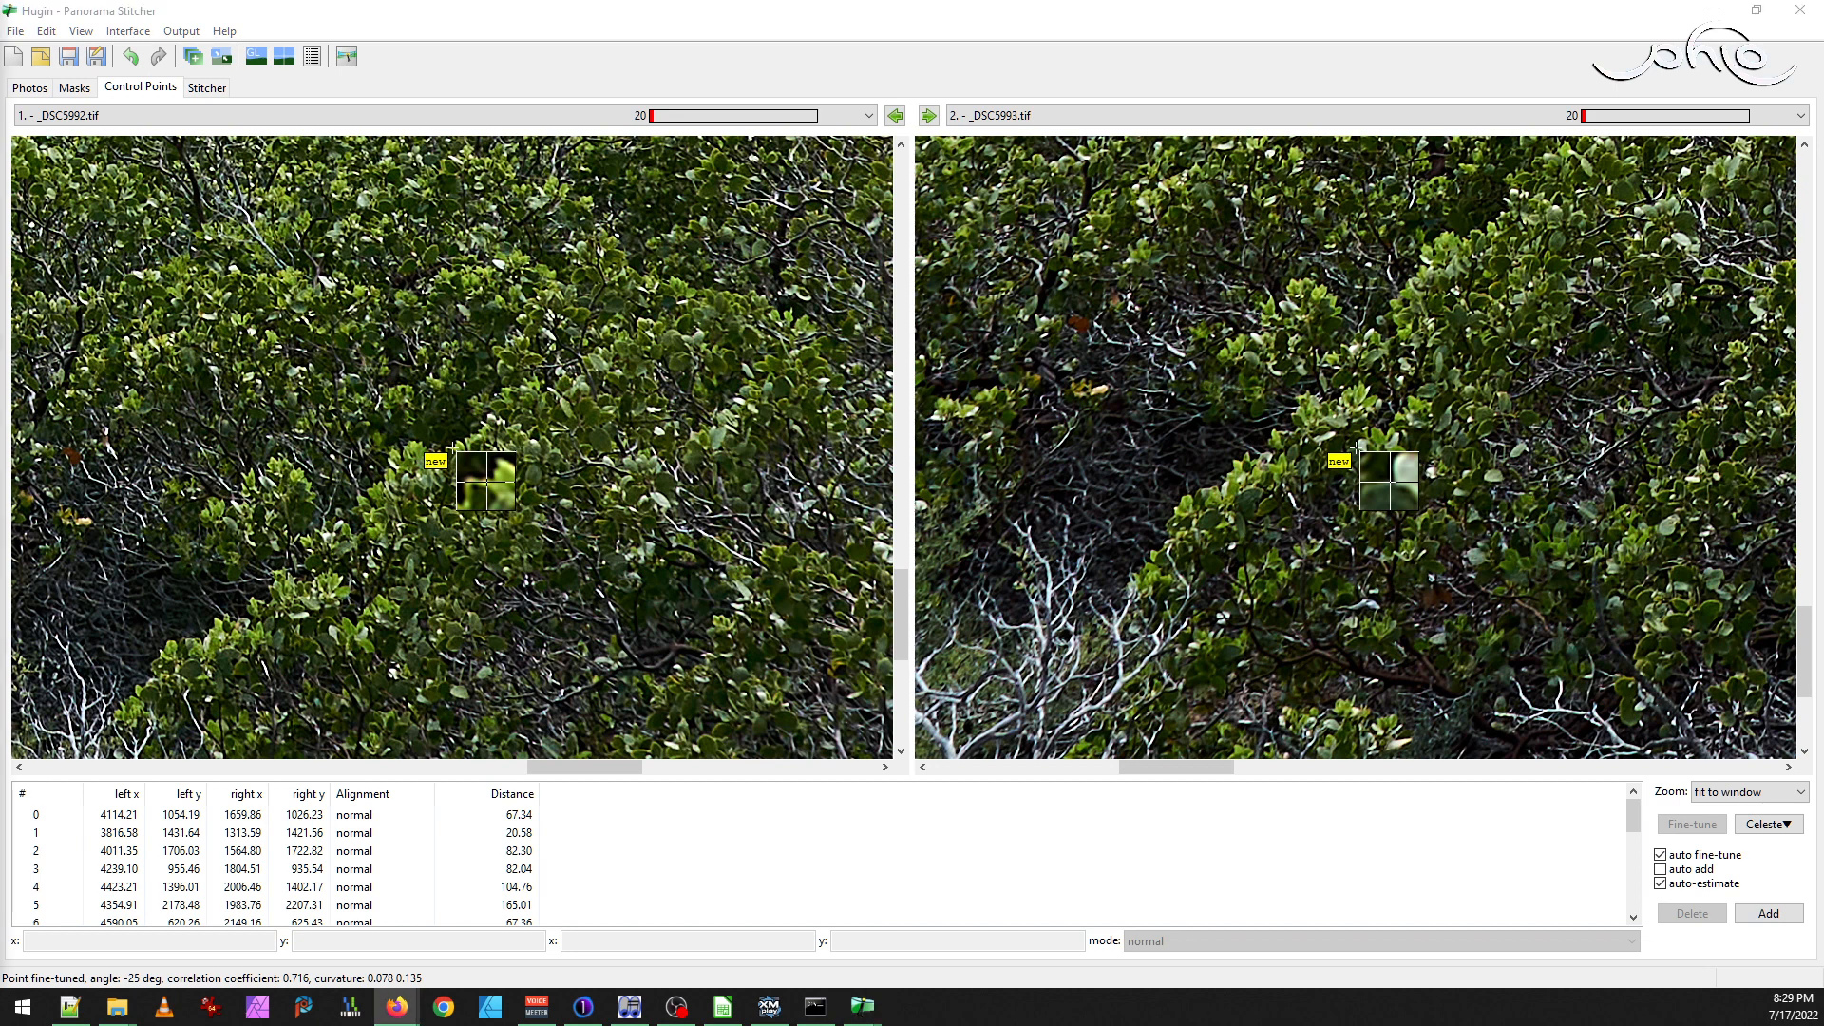